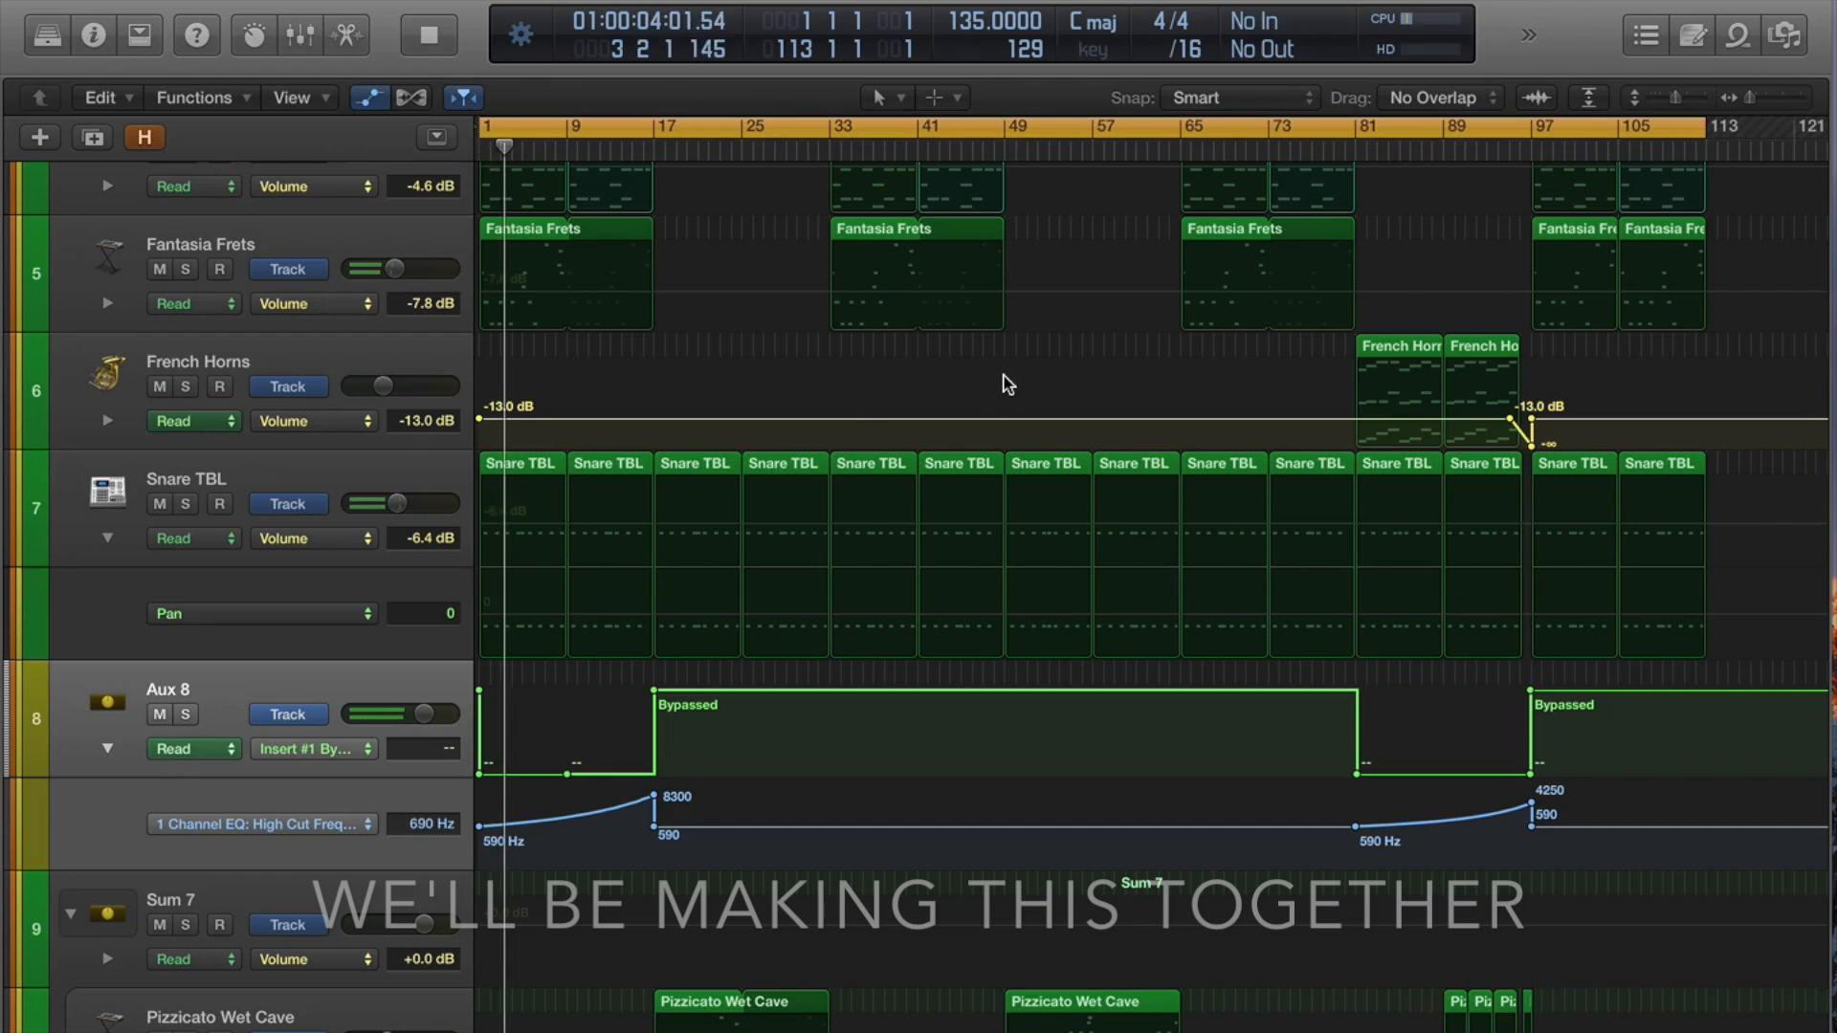
Open the MultiMeter on the stereo output channel from the mixer and keep it floating over the tracks with the mixer closed
{"action": "scroll", "coordinate": [1007, 382], "scroll_direction": "up", "scroll_amount": 2}
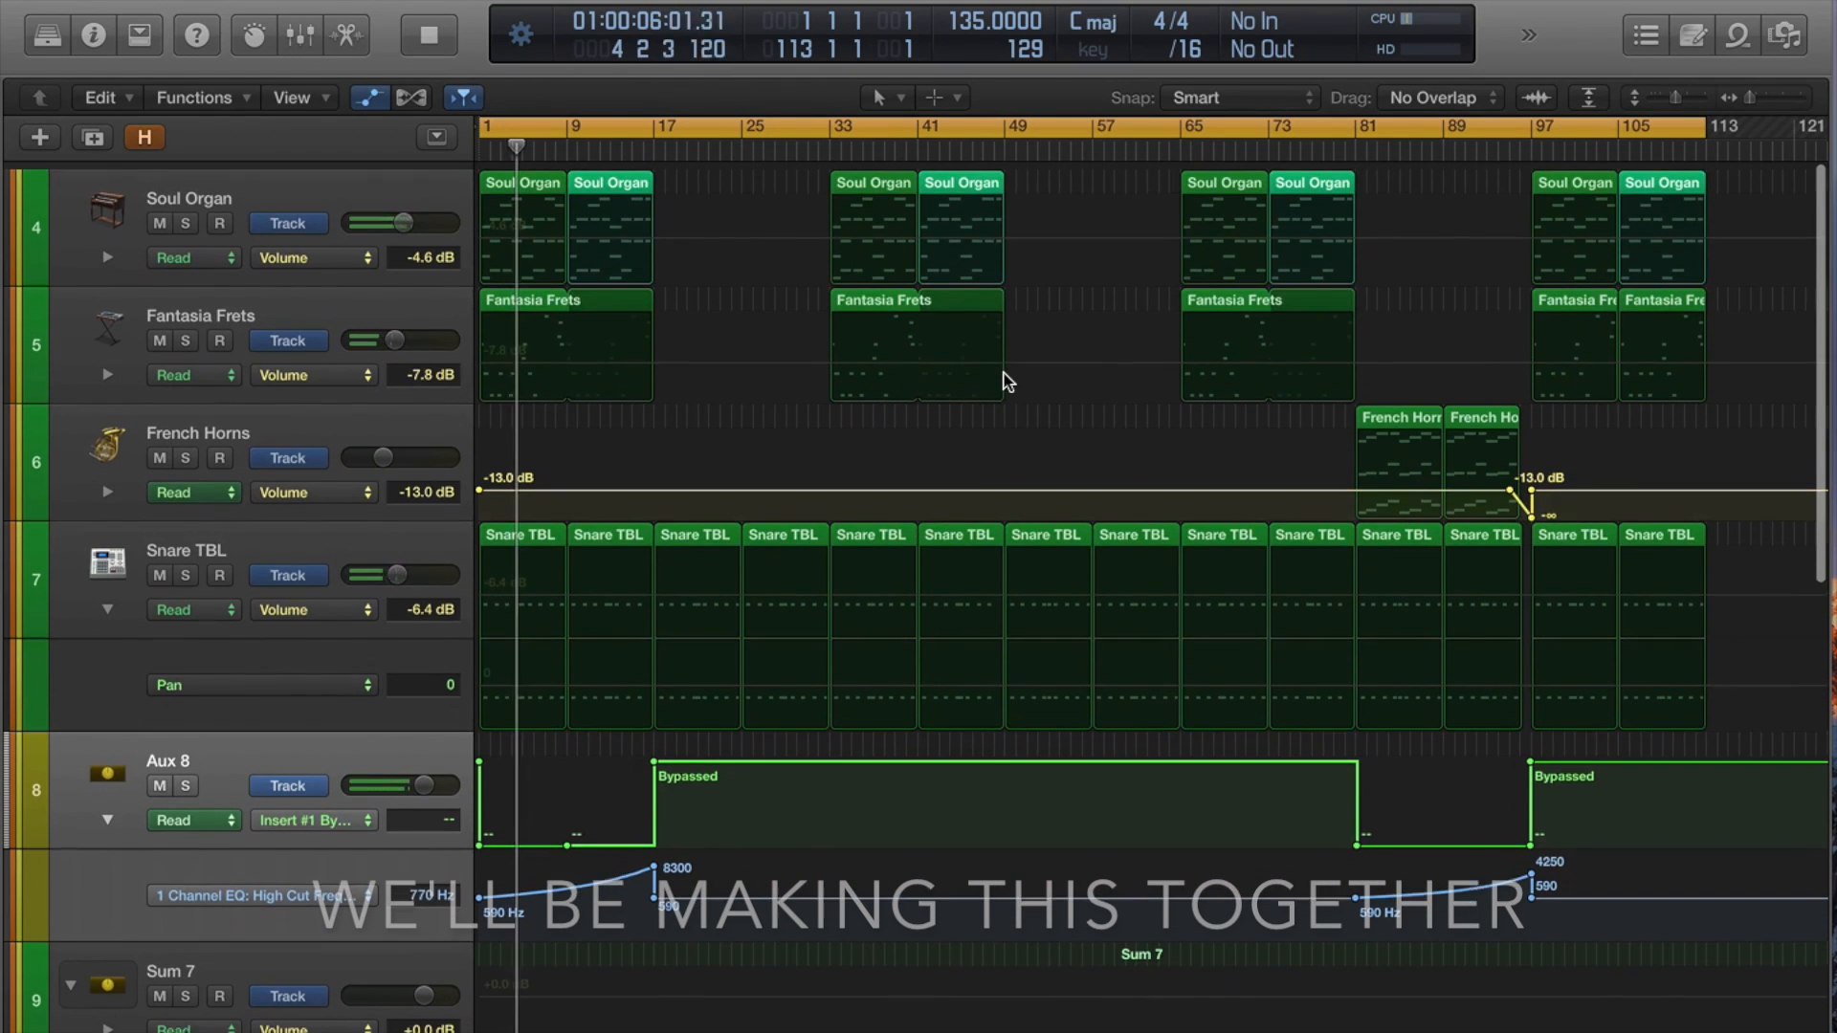
{"action": "key", "text": "x"}
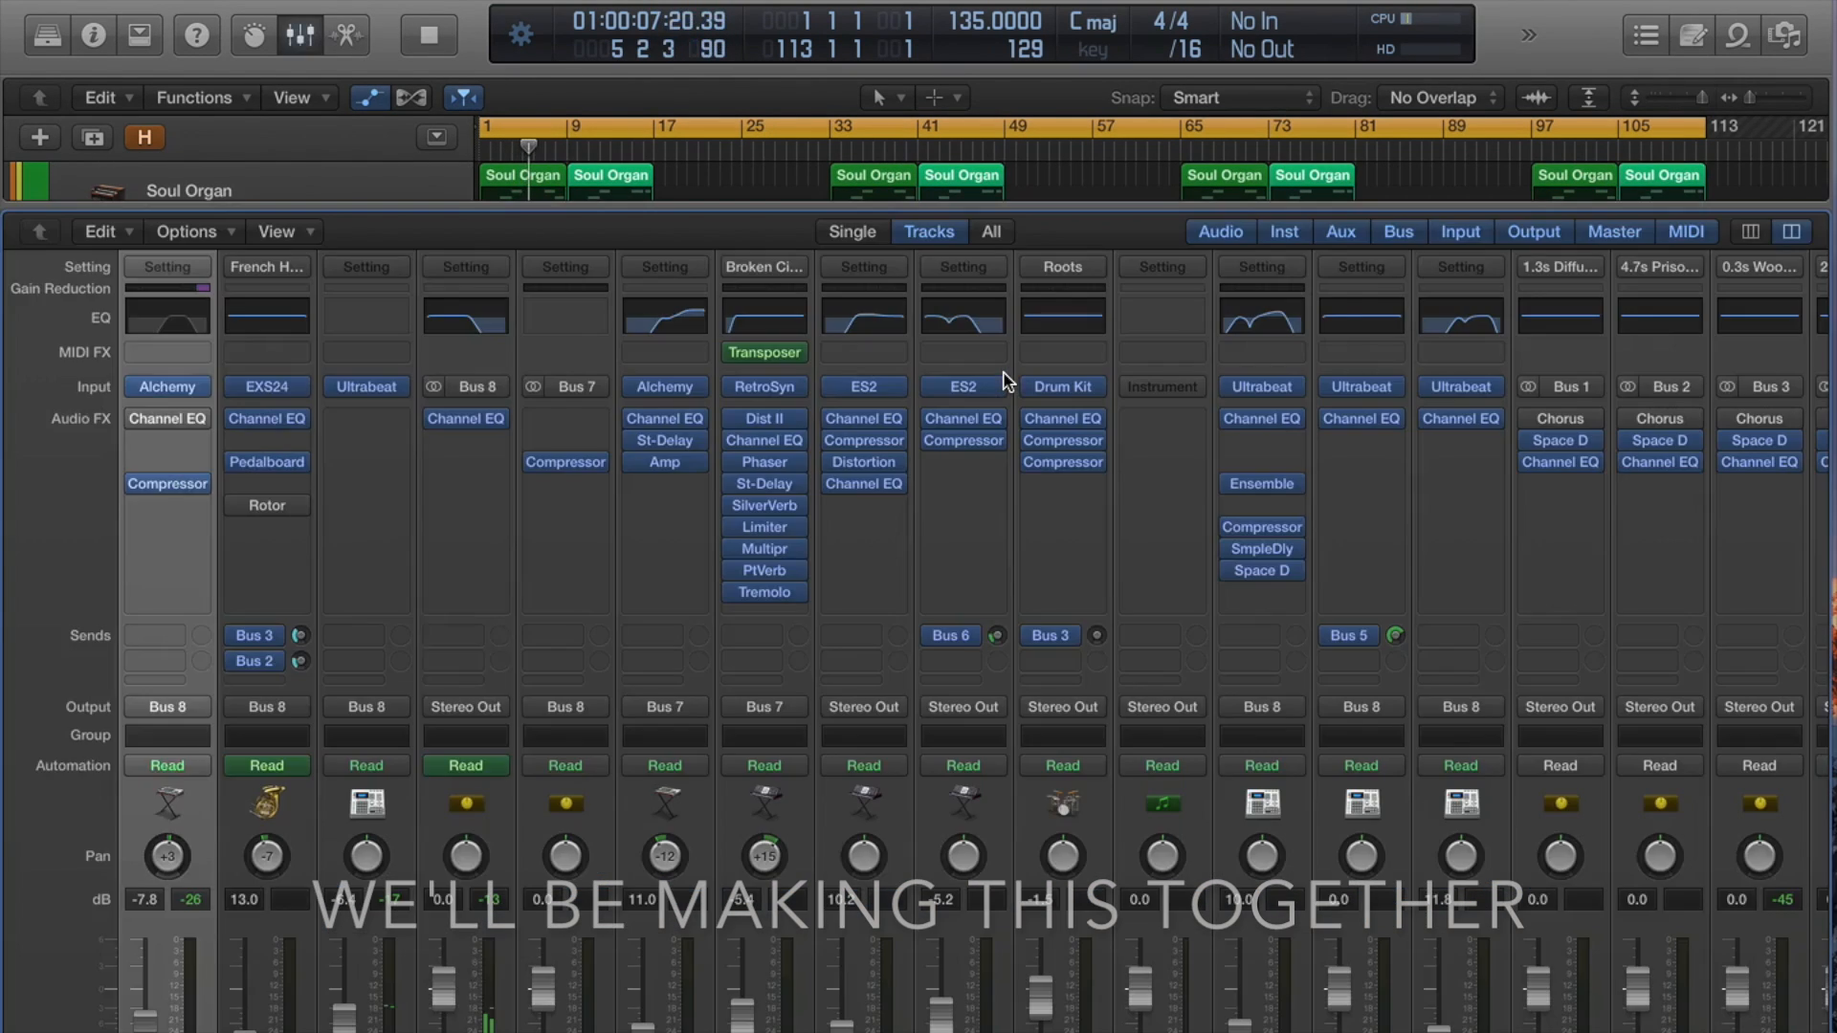
{"action": "scroll", "coordinate": [1296, 521], "scroll_direction": "down", "scroll_amount": 4}
{"action": "scroll", "coordinate": [1296, 520], "scroll_direction": "up", "scroll_amount": 1}
{"action": "scroll", "coordinate": [1296, 520], "scroll_direction": "right", "scroll_amount": 5}
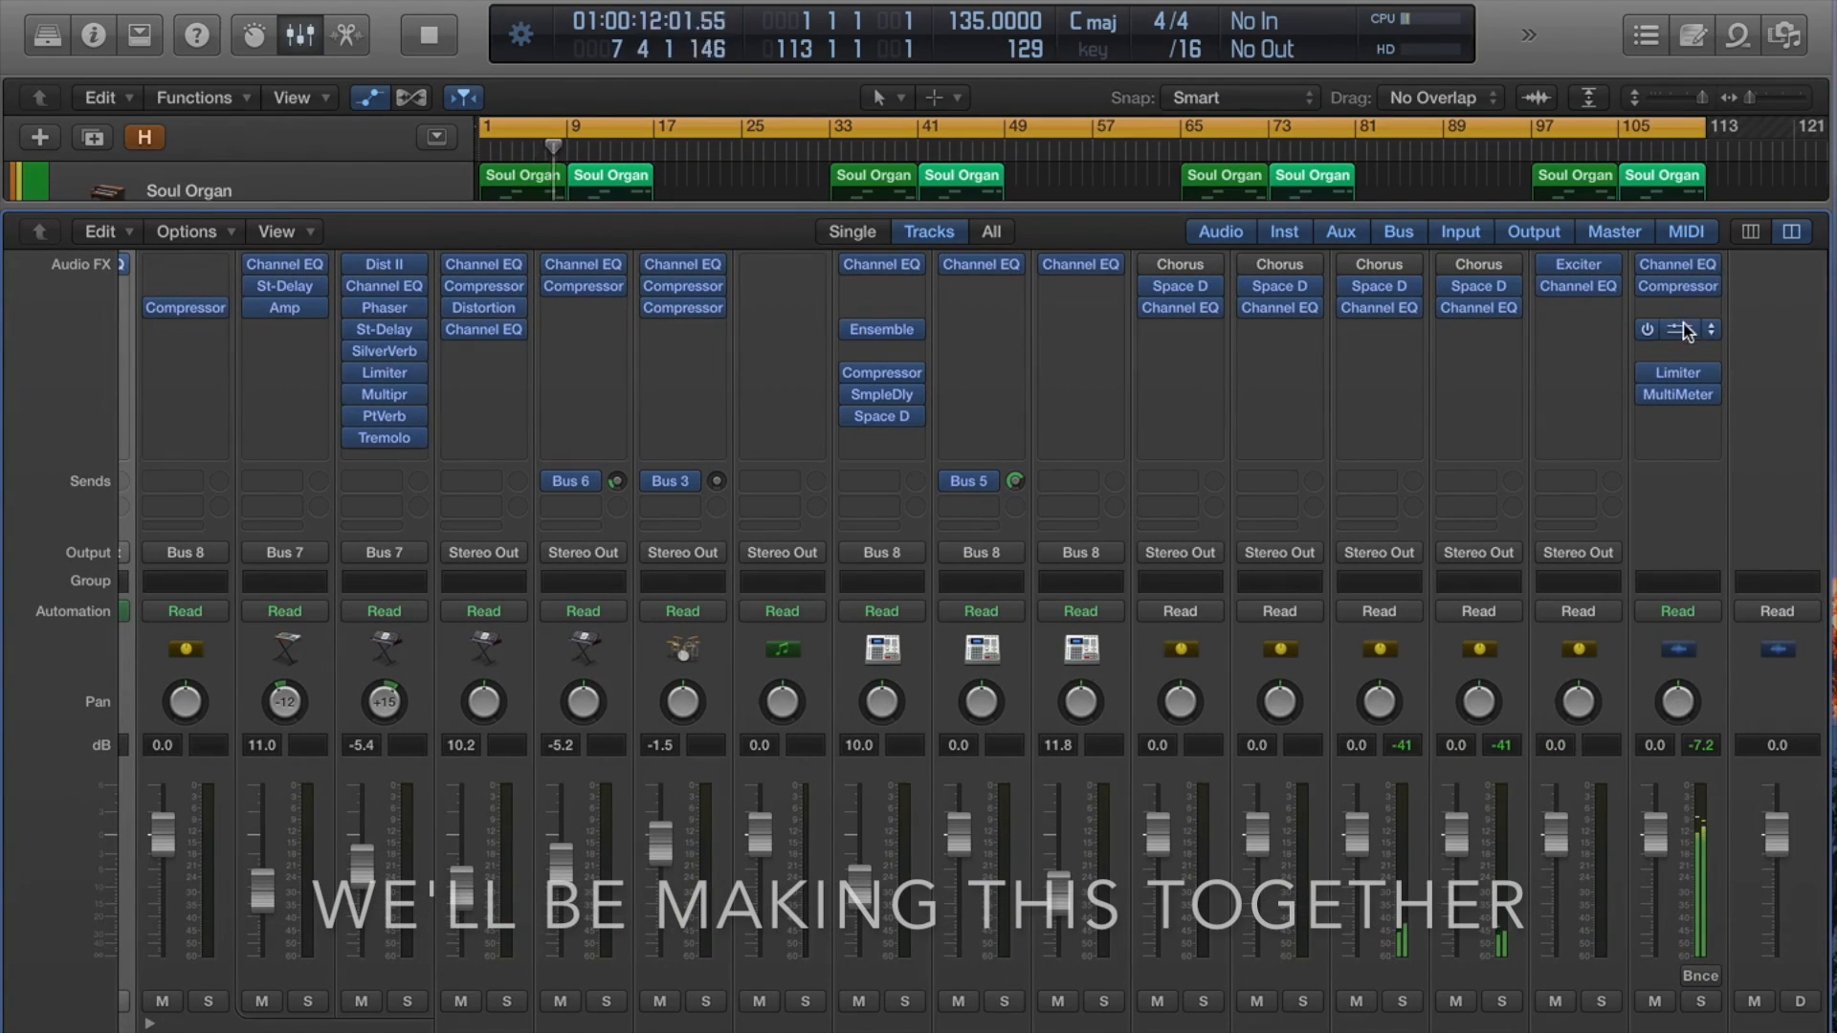
{"action": "left_click", "coordinate": [1678, 396]}
{"action": "left_click", "coordinate": [300, 38]}
{"action": "left_click_drag", "start_coordinate": [587, 278], "coordinate": [1531, 13]}
{"action": "scroll", "coordinate": [737, 808], "scroll_direction": "down", "scroll_amount": 10}
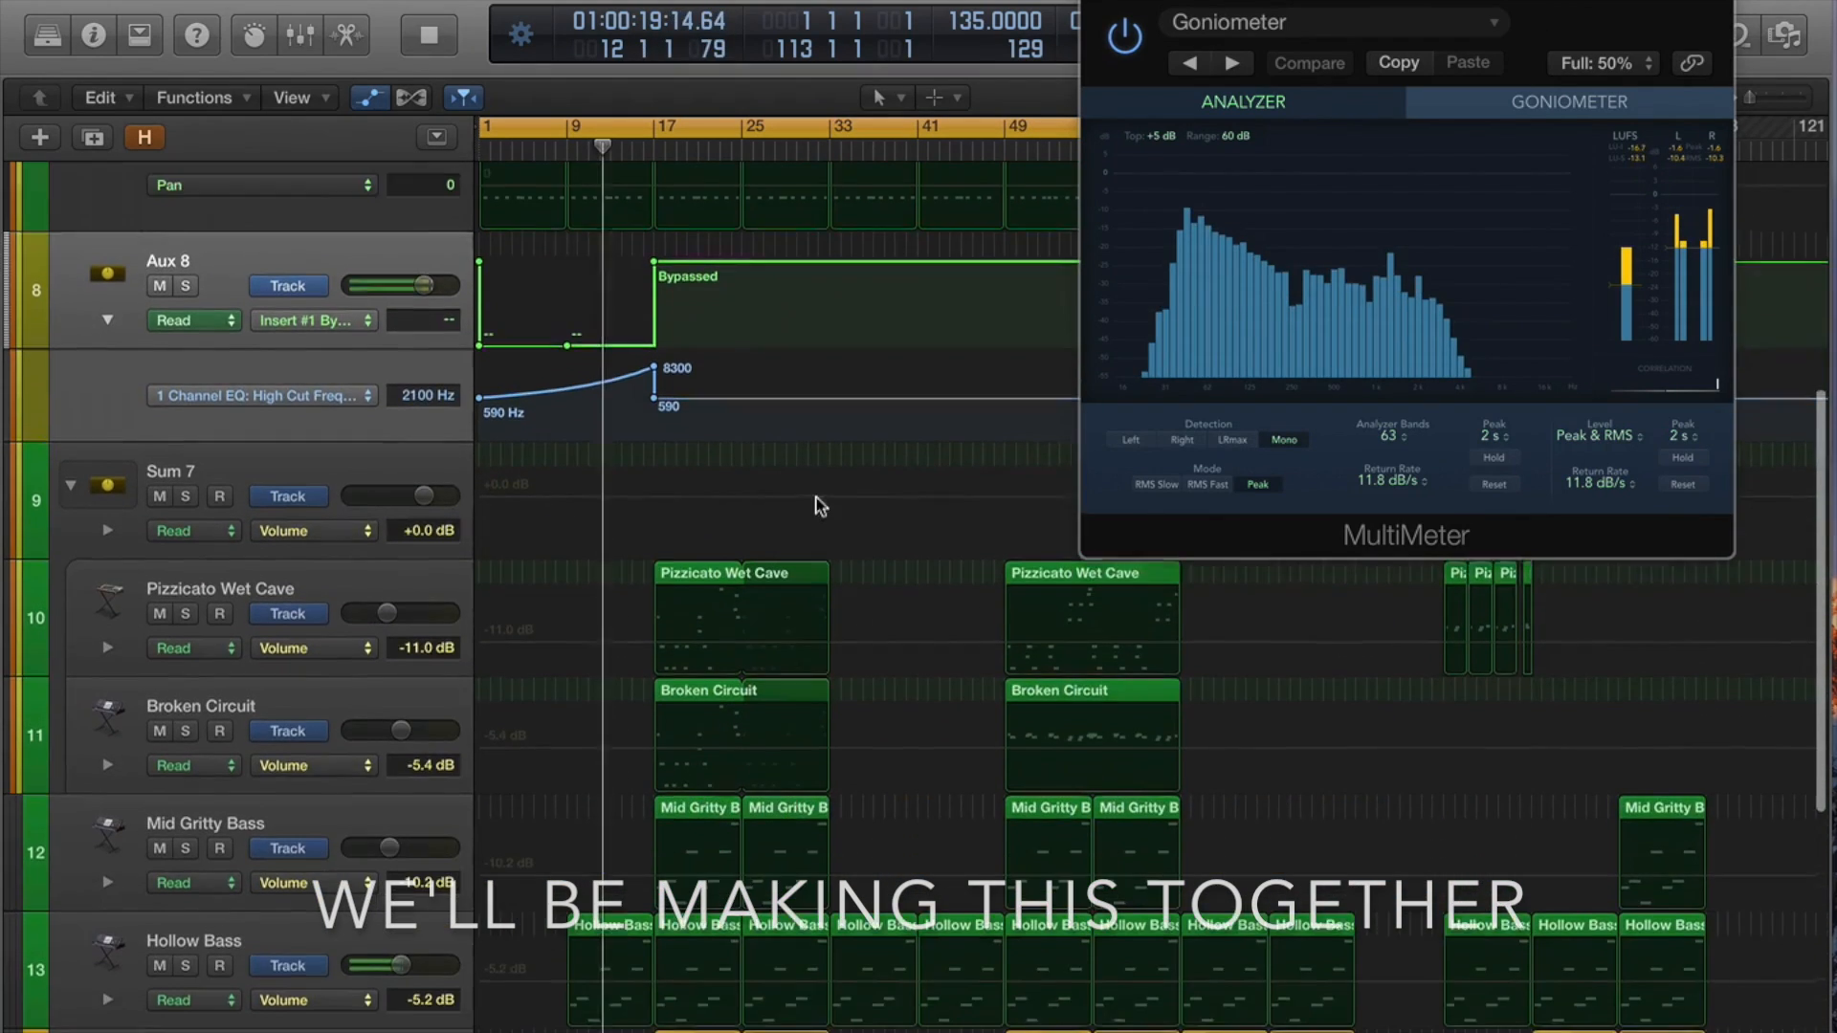
Examine the automated high cut in the Aux 8 channel's Channel EQ during playback, and close the EQ
{"action": "key", "text": "x"}
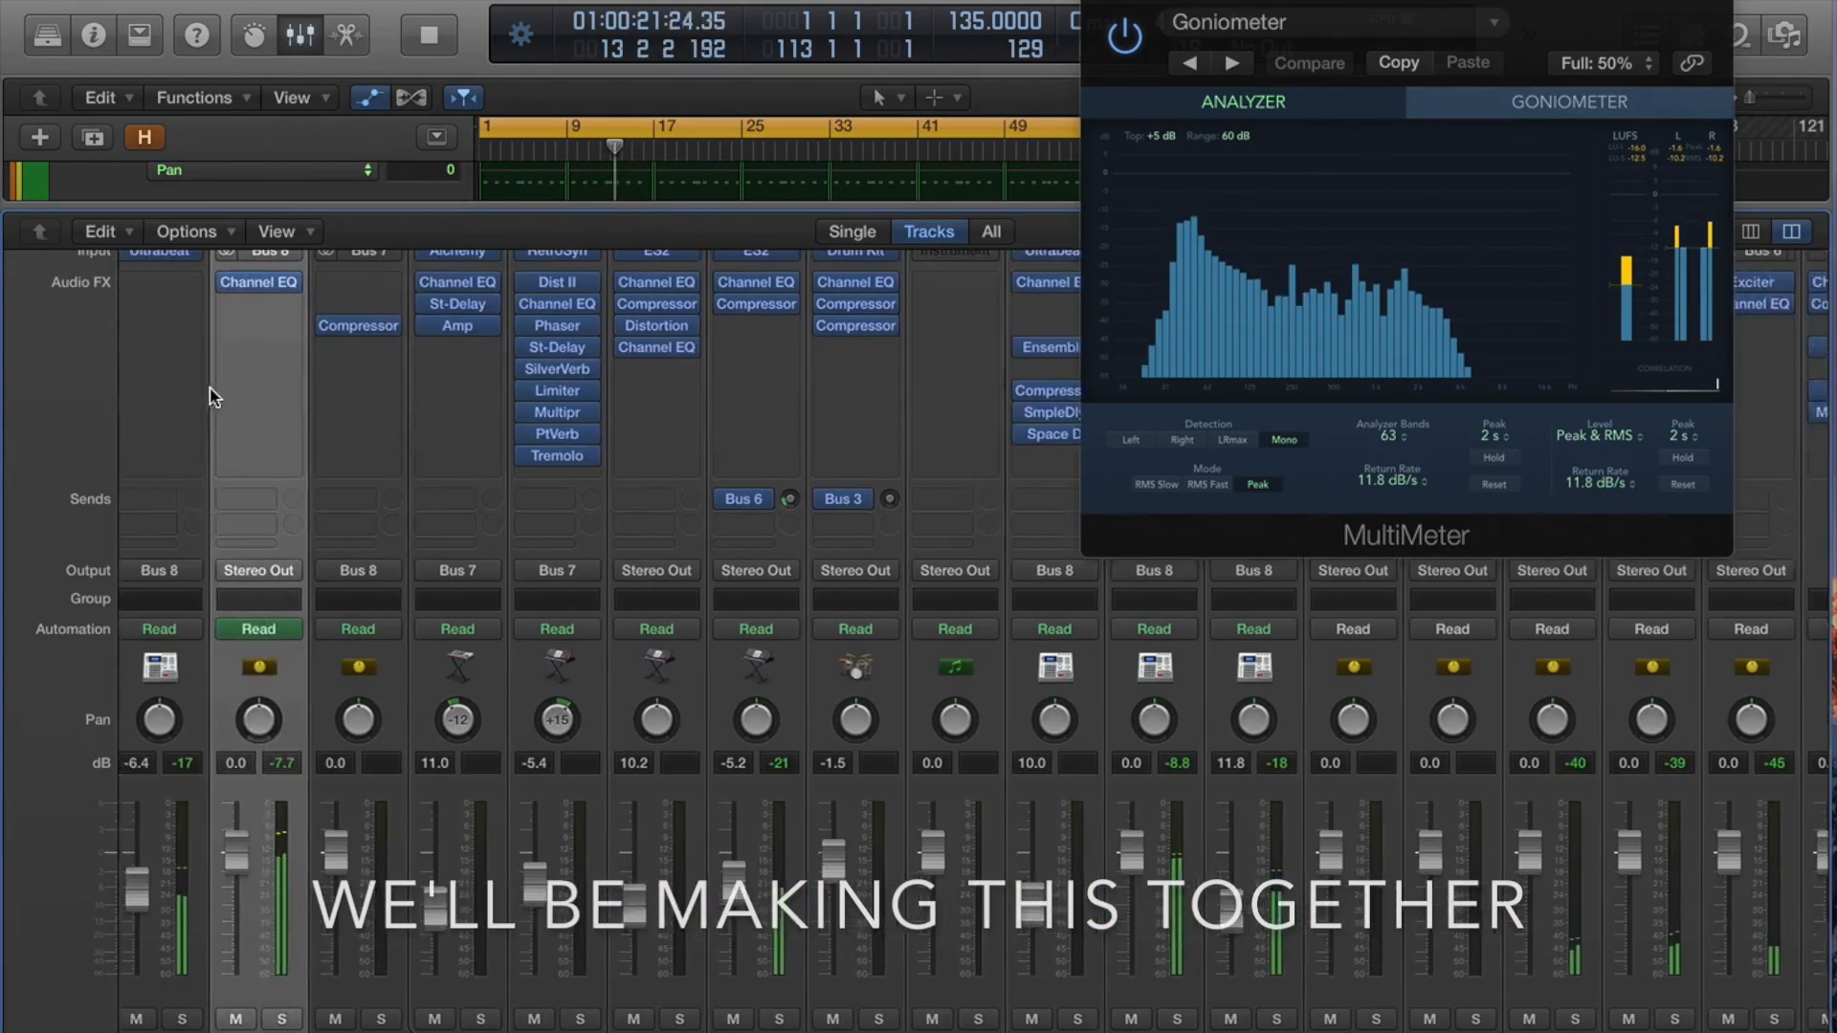
{"action": "left_click", "coordinate": [346, 292]}
{"action": "key", "text": "x"}
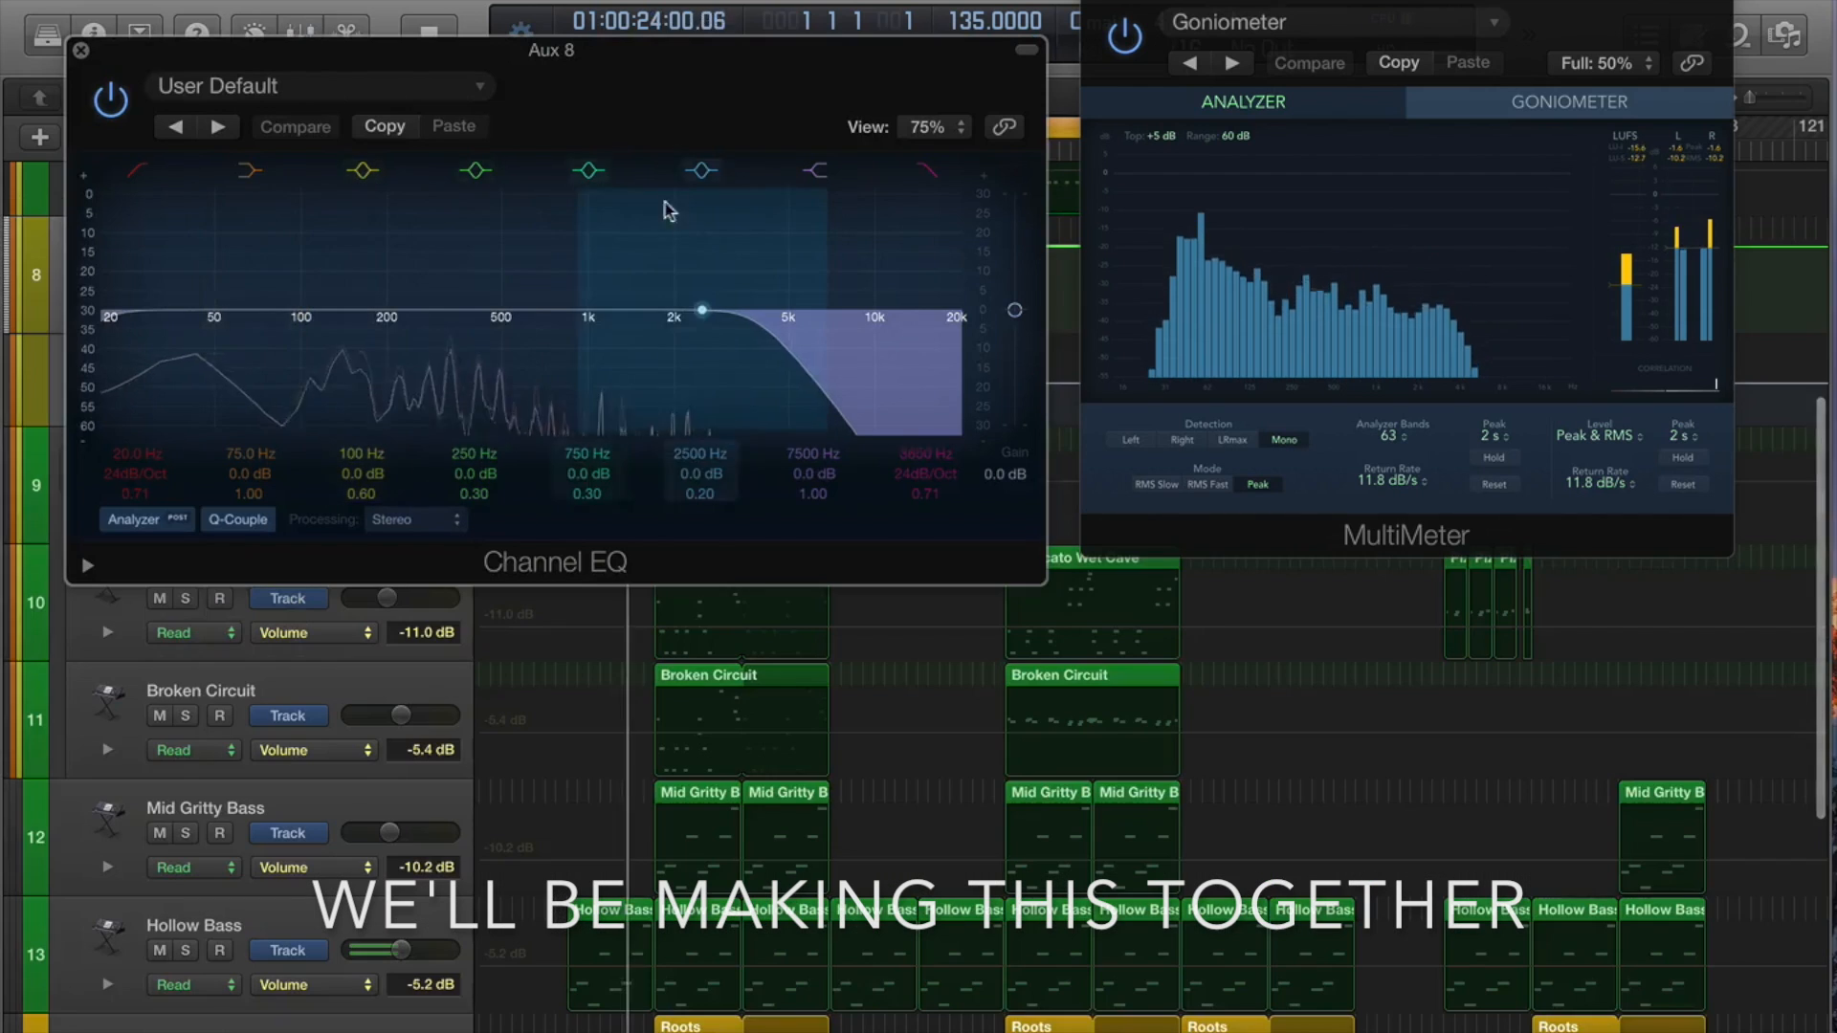
{"action": "left_click_drag", "start_coordinate": [679, 105], "coordinate": [756, 209]}
{"action": "key", "text": "v"}
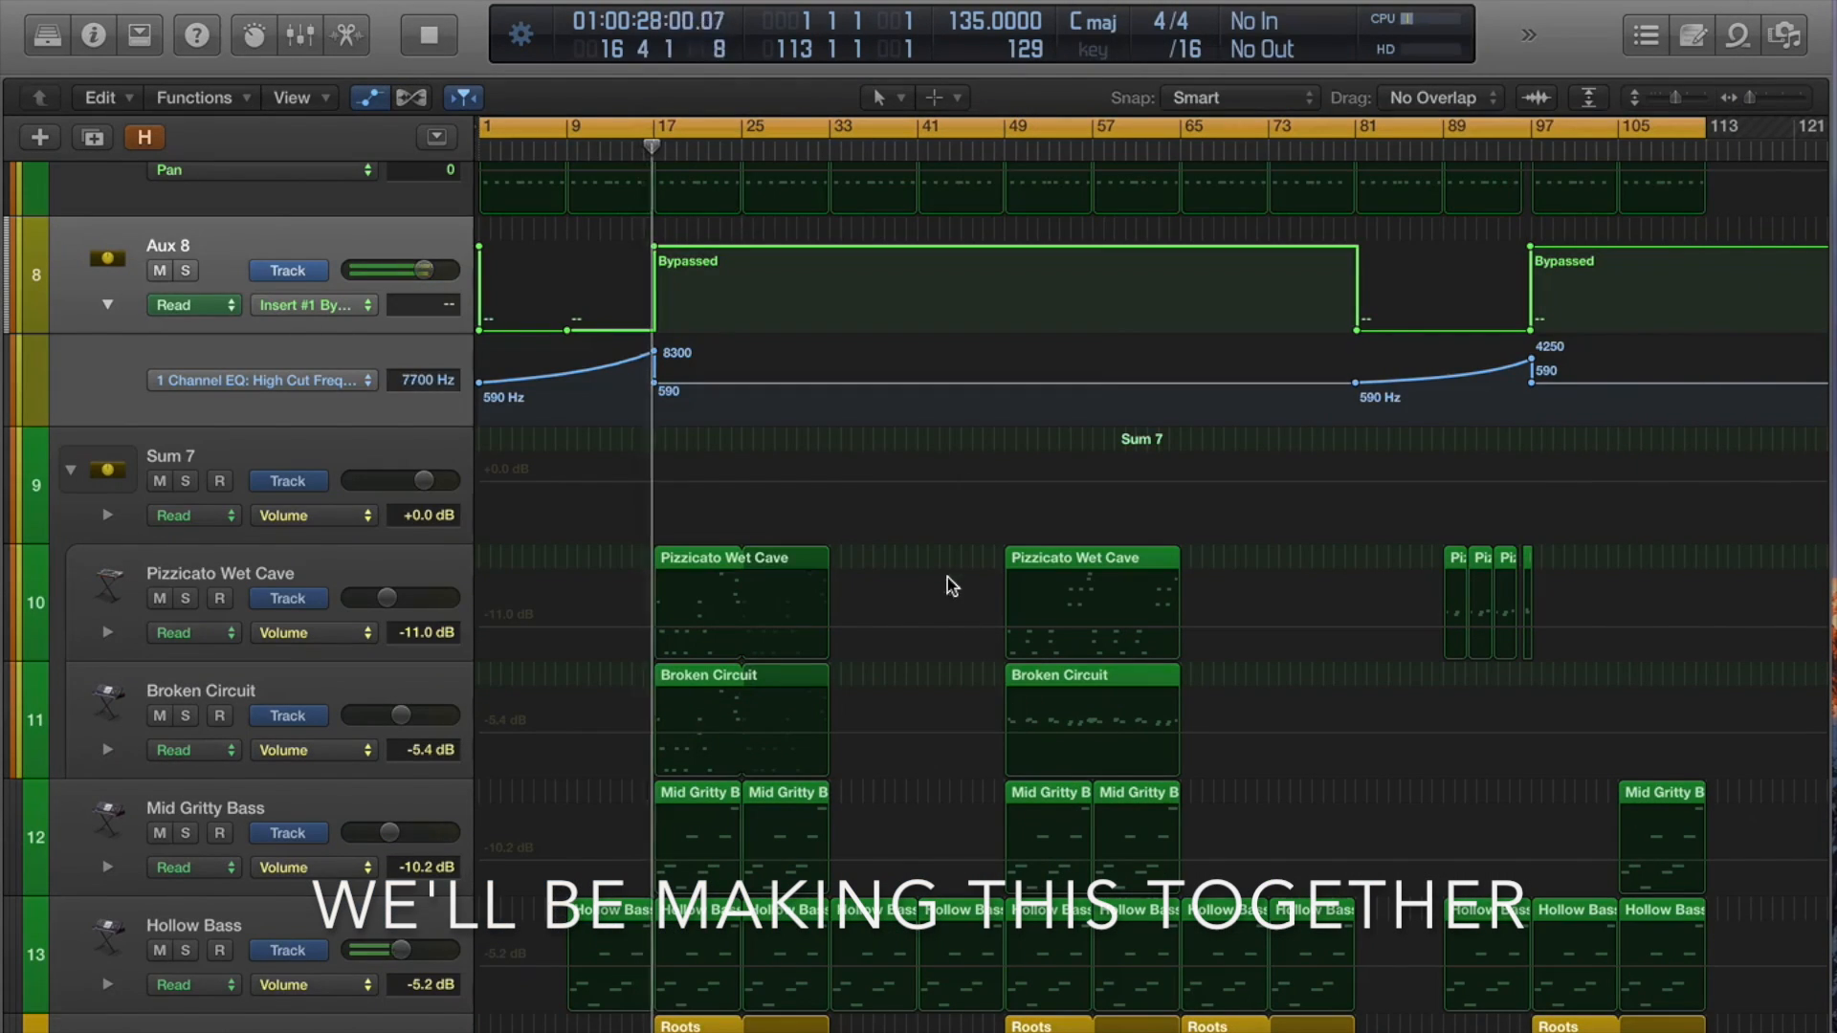
{"action": "key", "text": "v"}
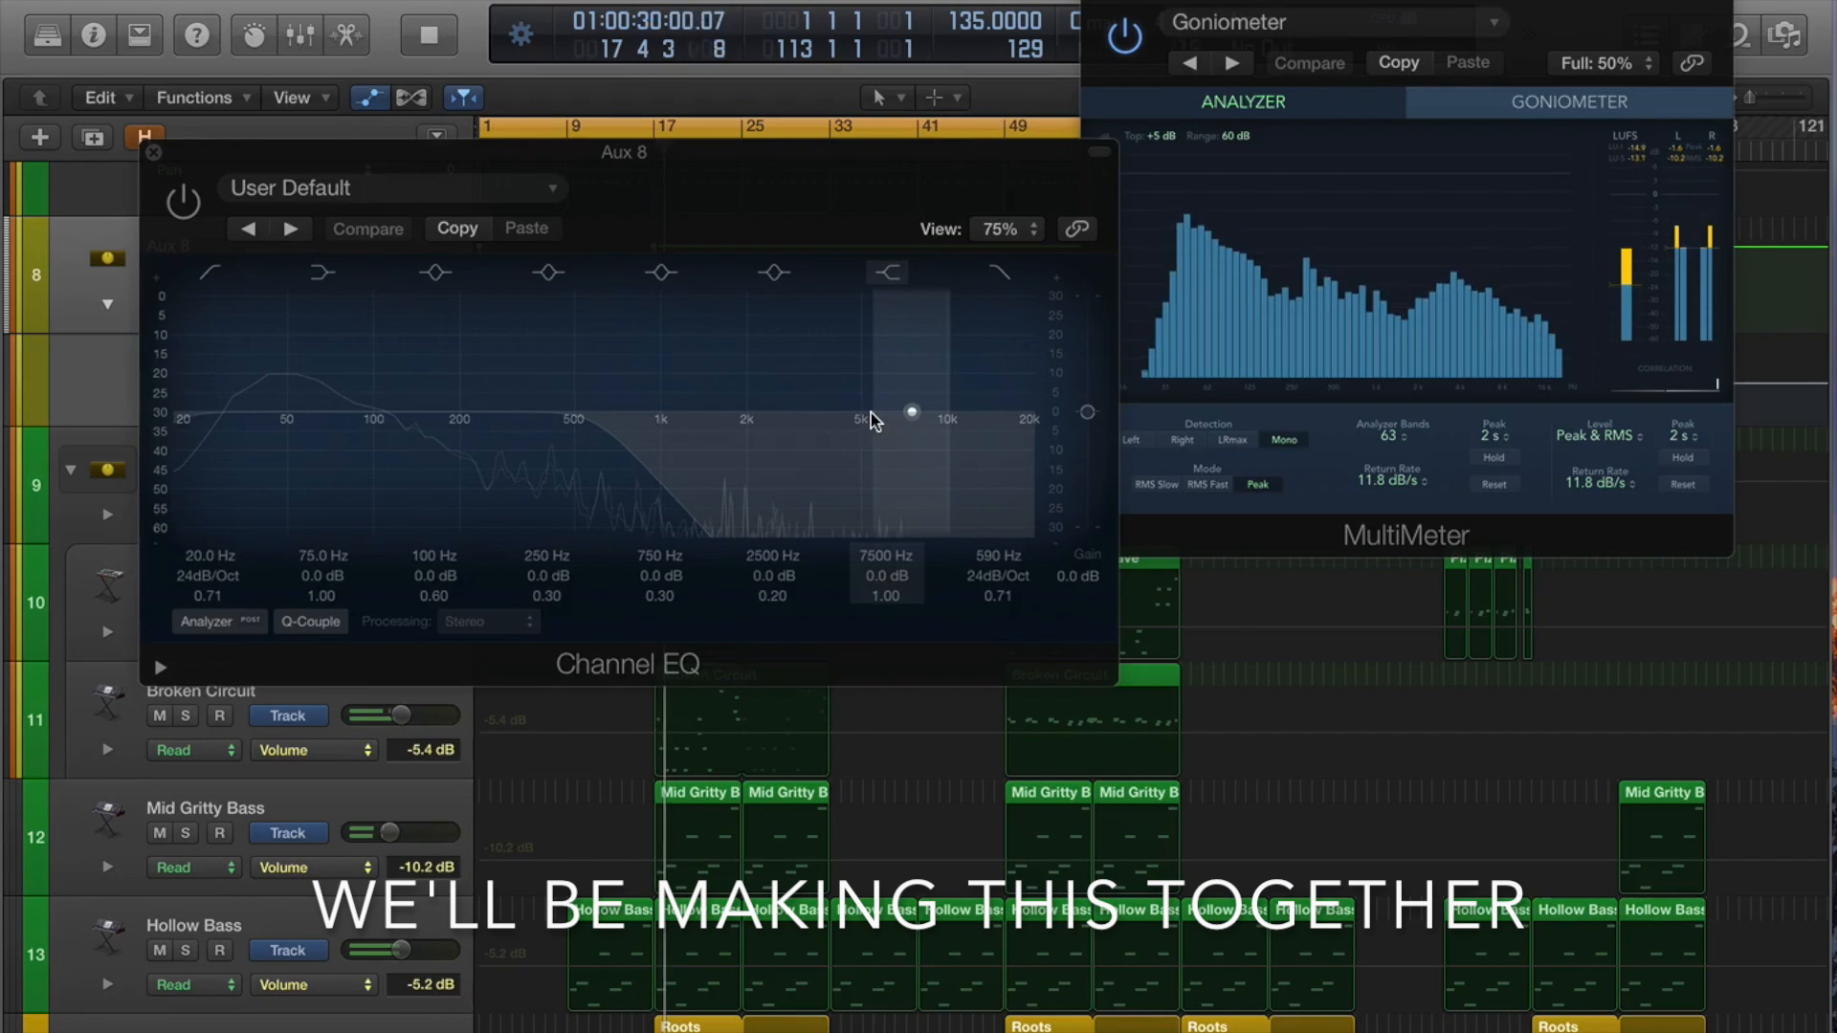
{"action": "left_click", "coordinate": [153, 153]}
Switch the MultiMeter to its Goniometer view to examine the stereo image, and hide the plug-in windows
{"action": "left_click_drag", "start_coordinate": [1549, 43], "coordinate": [1422, 50]}
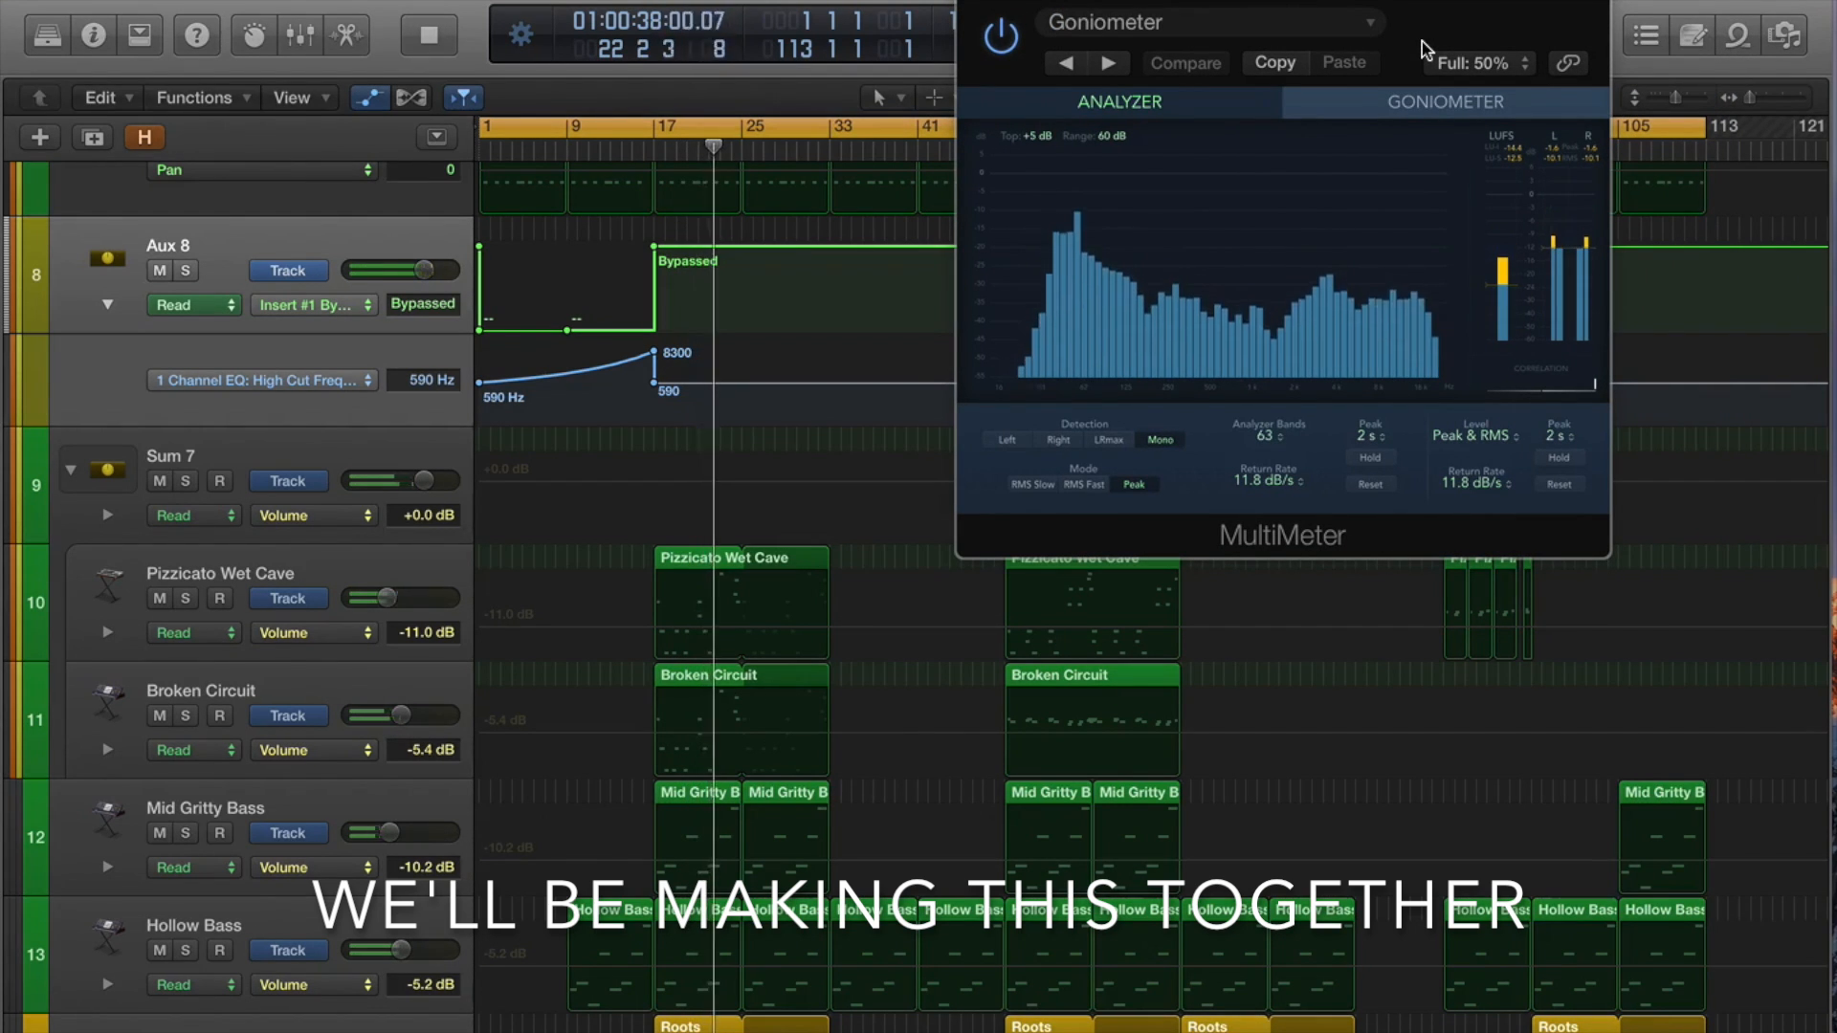
{"action": "left_click", "coordinate": [1414, 109]}
{"action": "left_click_drag", "start_coordinate": [1441, 38], "coordinate": [1402, 36]}
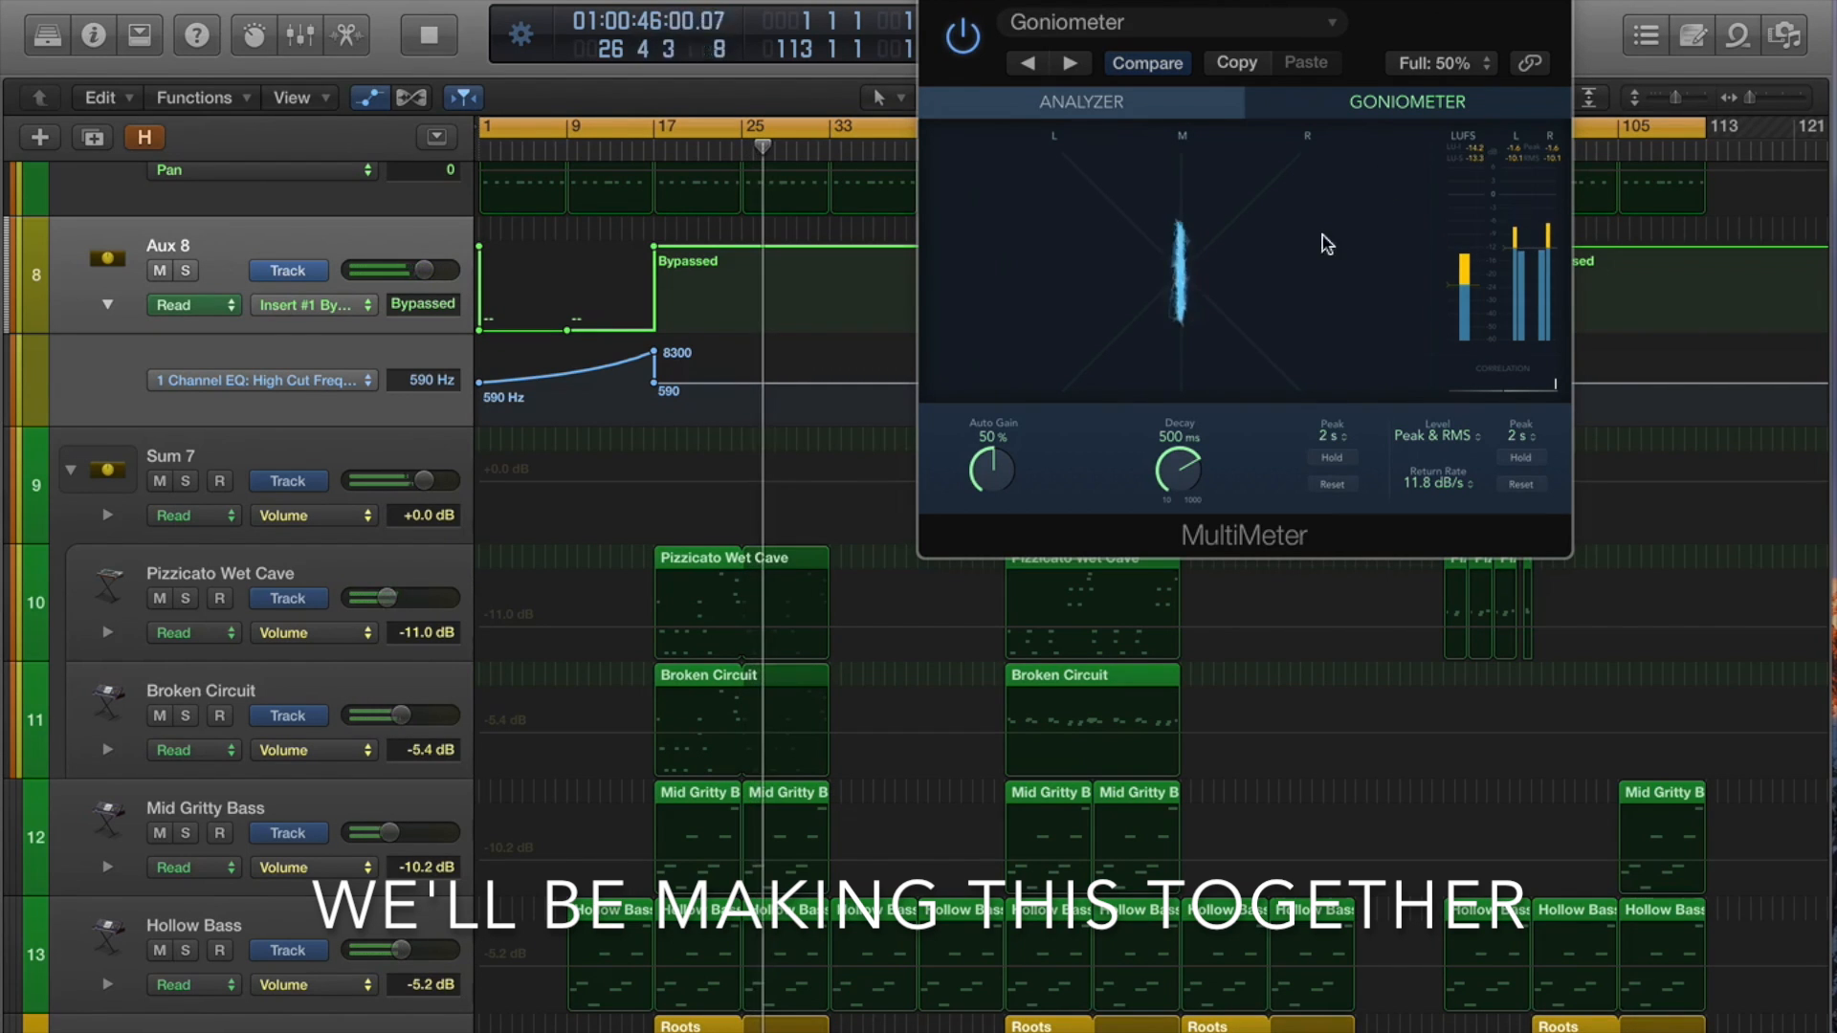
{"action": "key", "text": "v"}
Look over the effects, sends and levels across the mixer's channel strips, and close the mixer
{"action": "key", "text": "x"}
{"action": "scroll", "coordinate": [1592, 543], "scroll_direction": "right", "scroll_amount": 5}
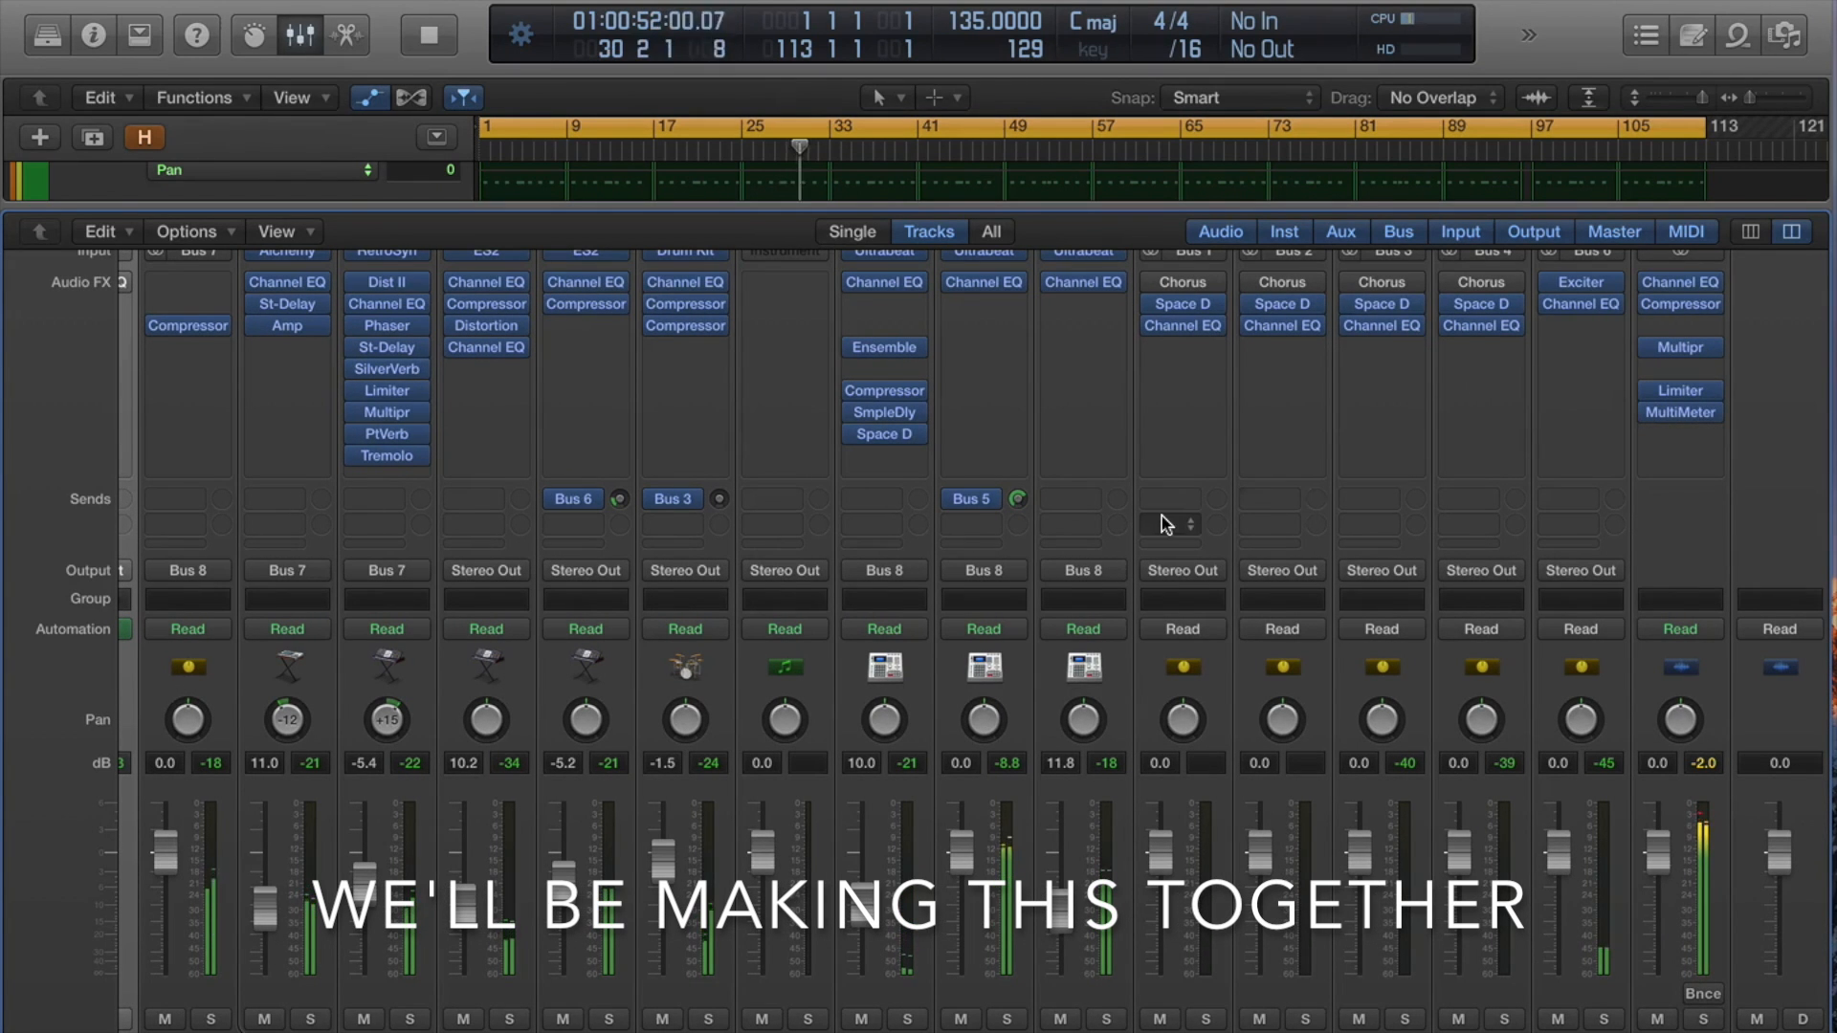
{"action": "scroll", "coordinate": [1165, 517], "scroll_direction": "left", "scroll_amount": 7}
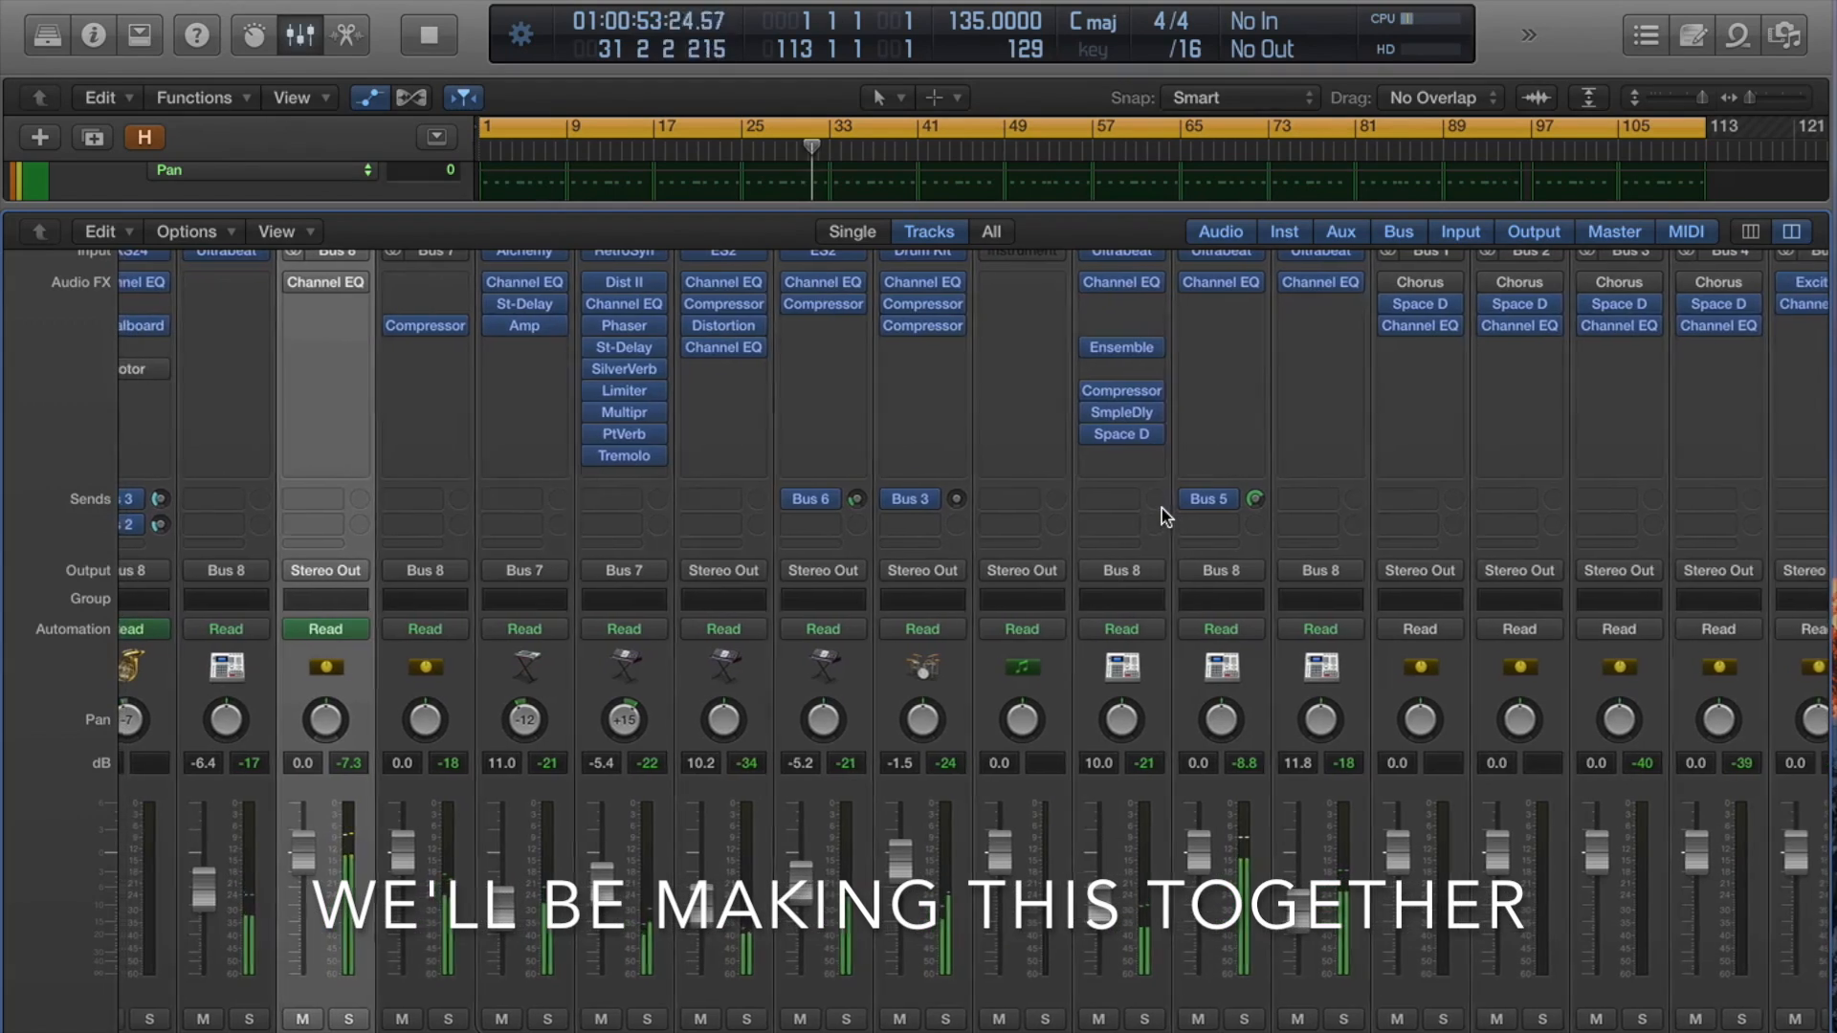
{"action": "key", "text": "x"}
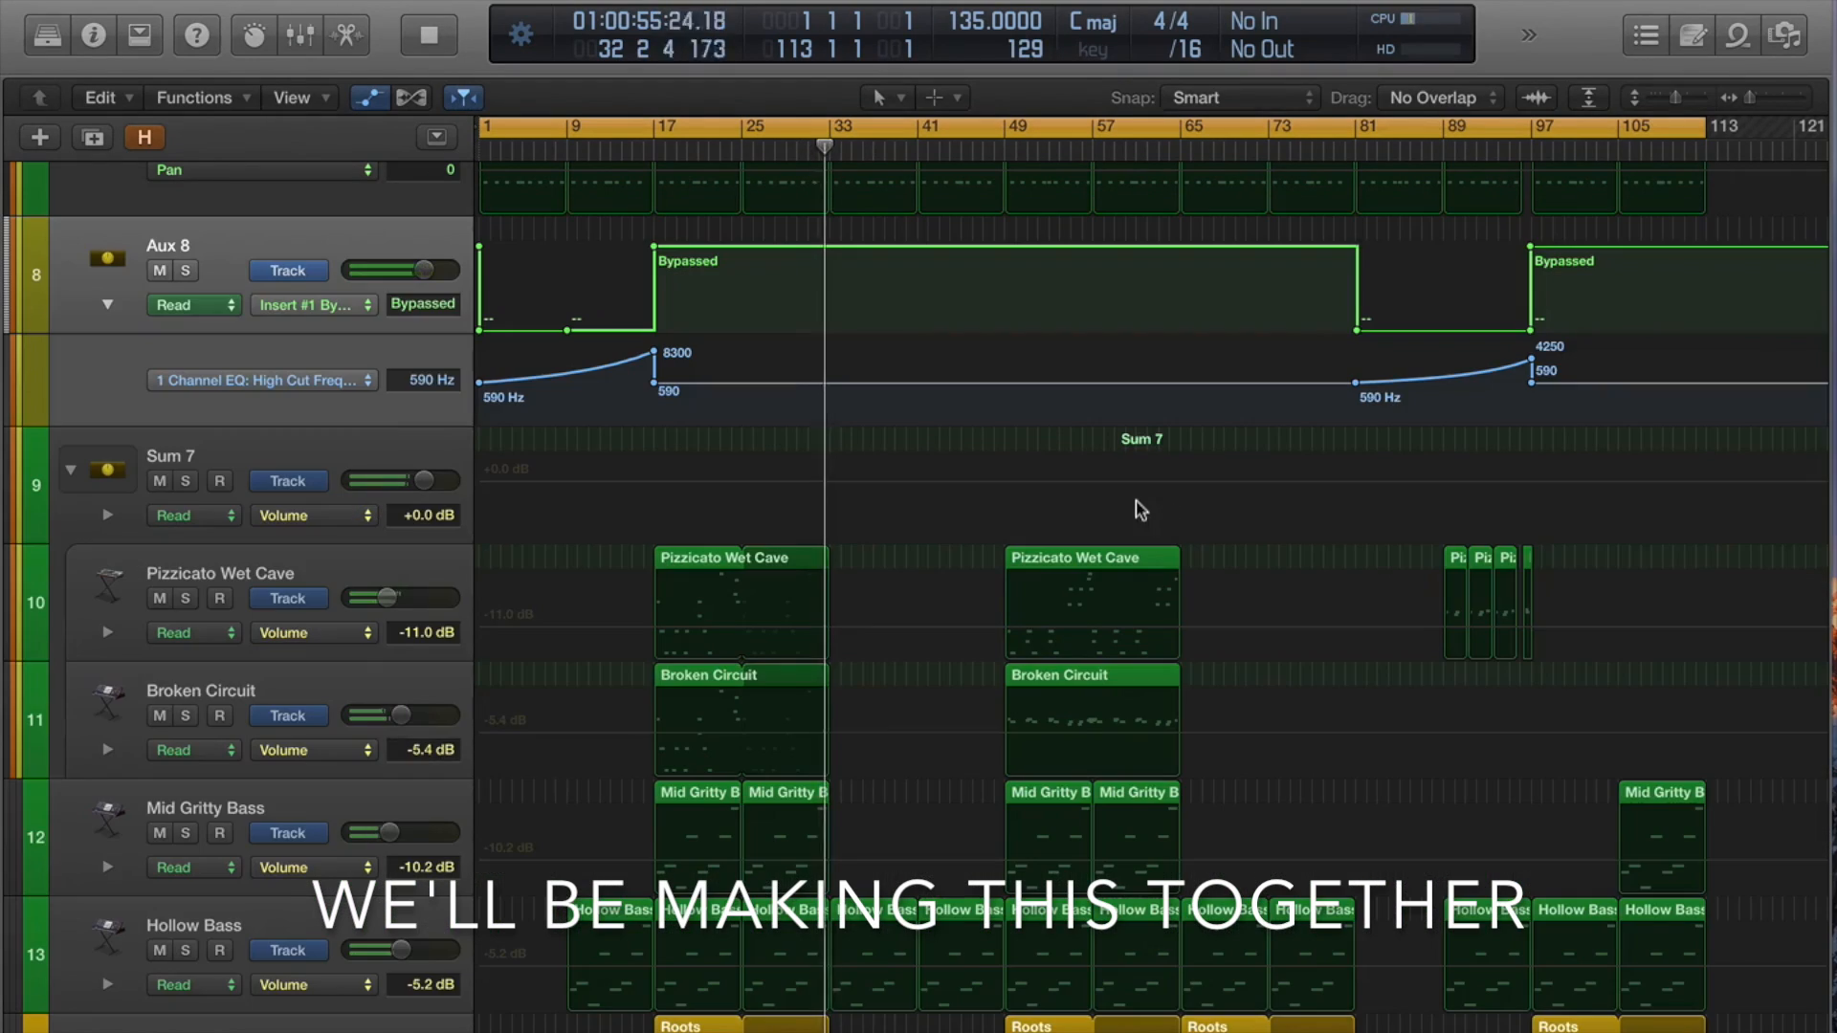
Hide the track automation and reduce the track height for a compact overview of the whole arrangement
{"action": "scroll", "coordinate": [1047, 430], "scroll_direction": "up", "scroll_amount": 10}
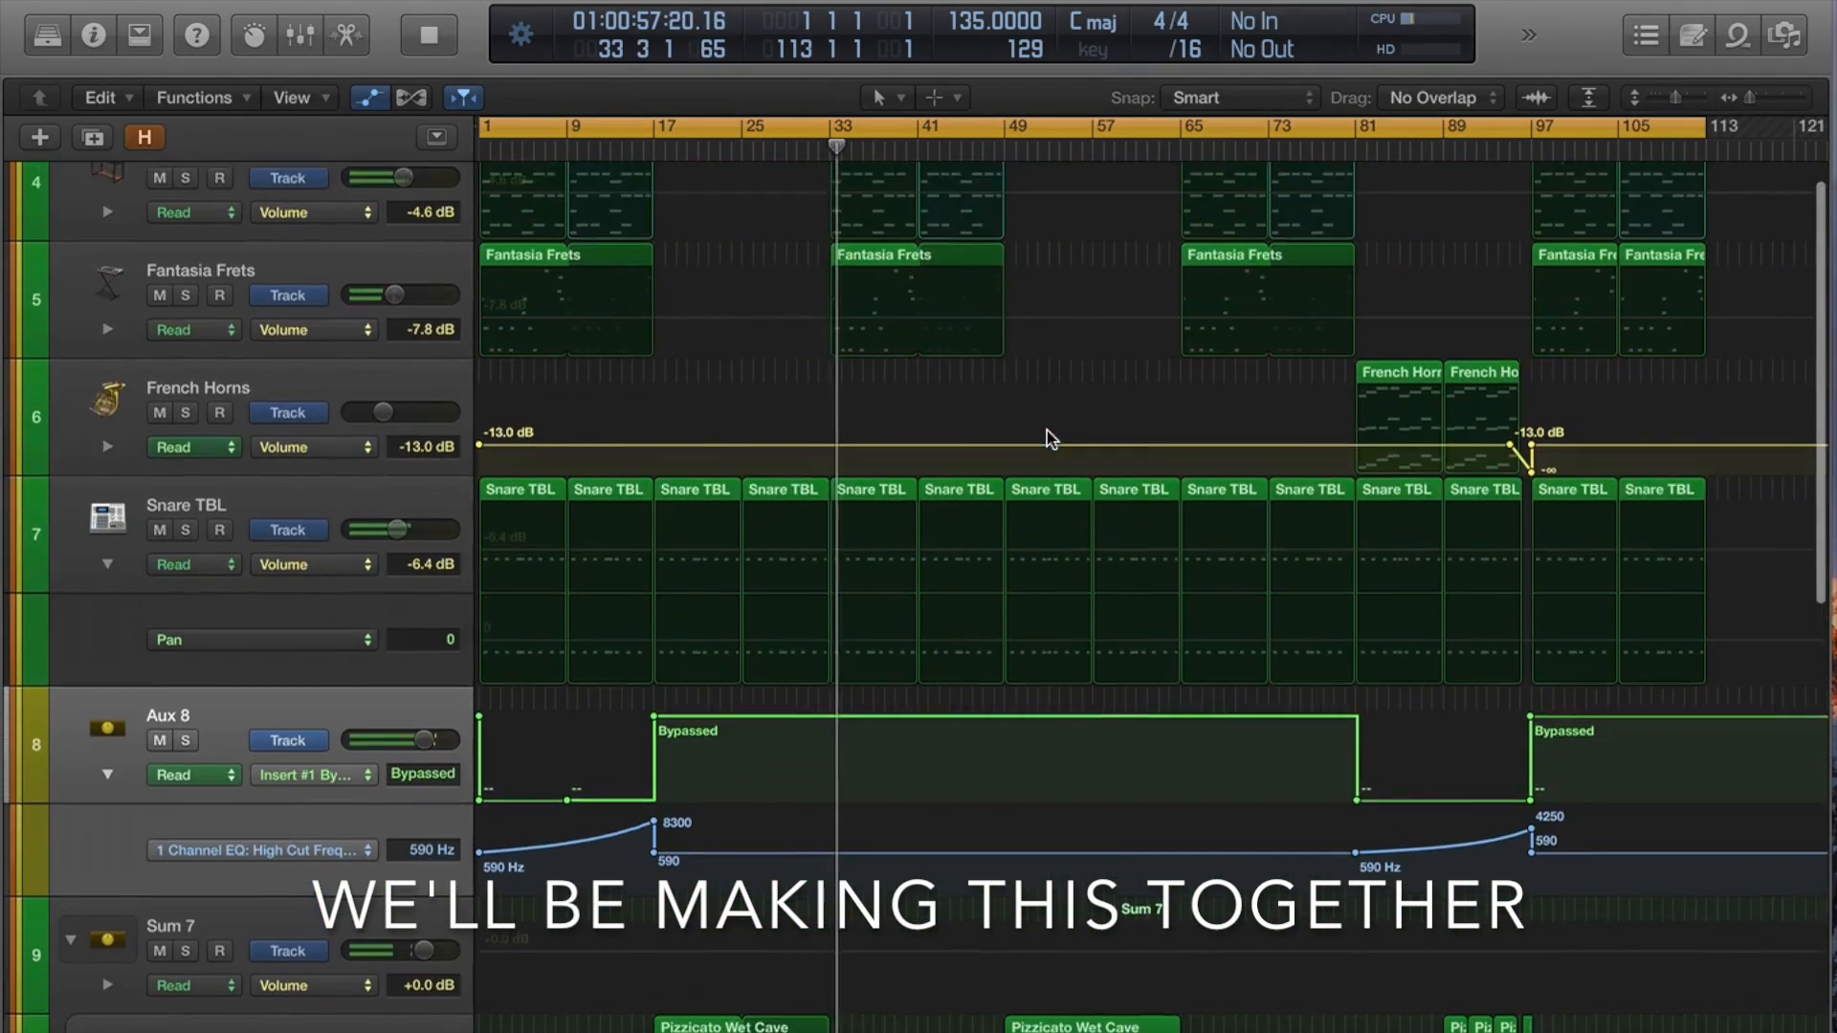
{"action": "key", "text": "a"}
{"action": "key", "text": "super+Up"}
{"action": "key", "text": "super+Up"}
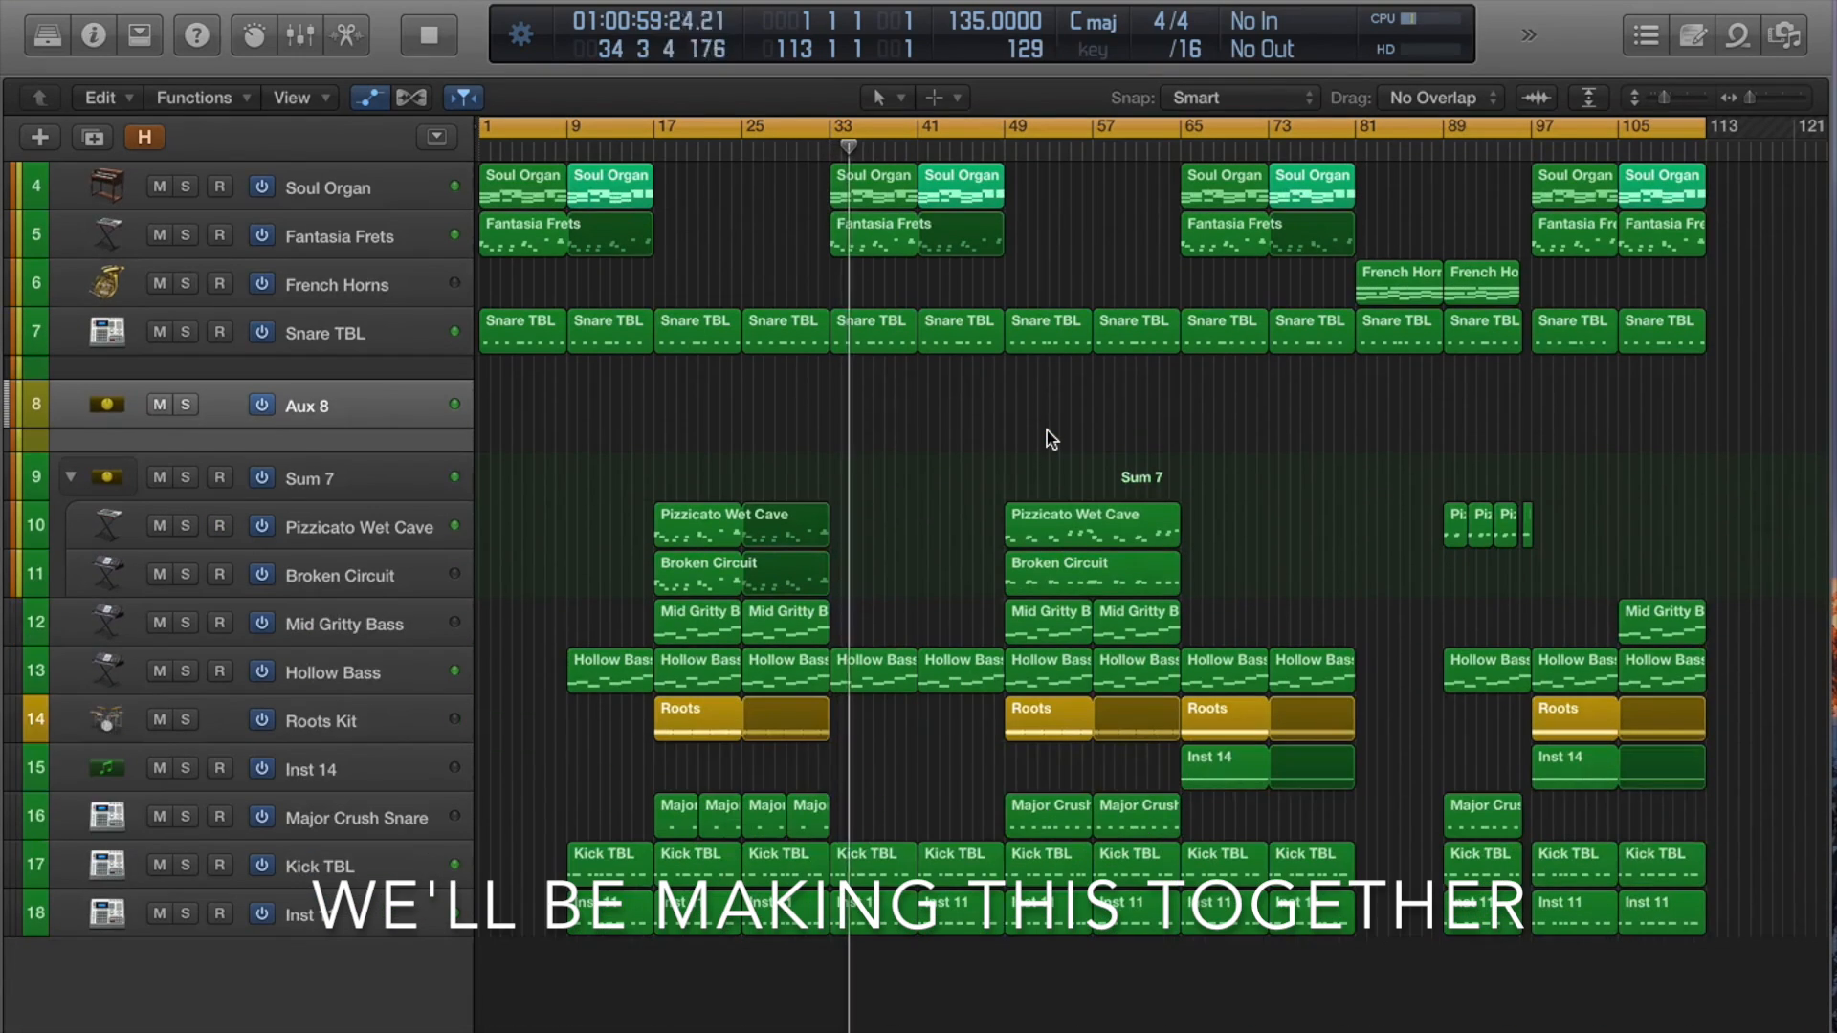
{"action": "key", "text": "super+Down"}
{"action": "key", "text": "a"}
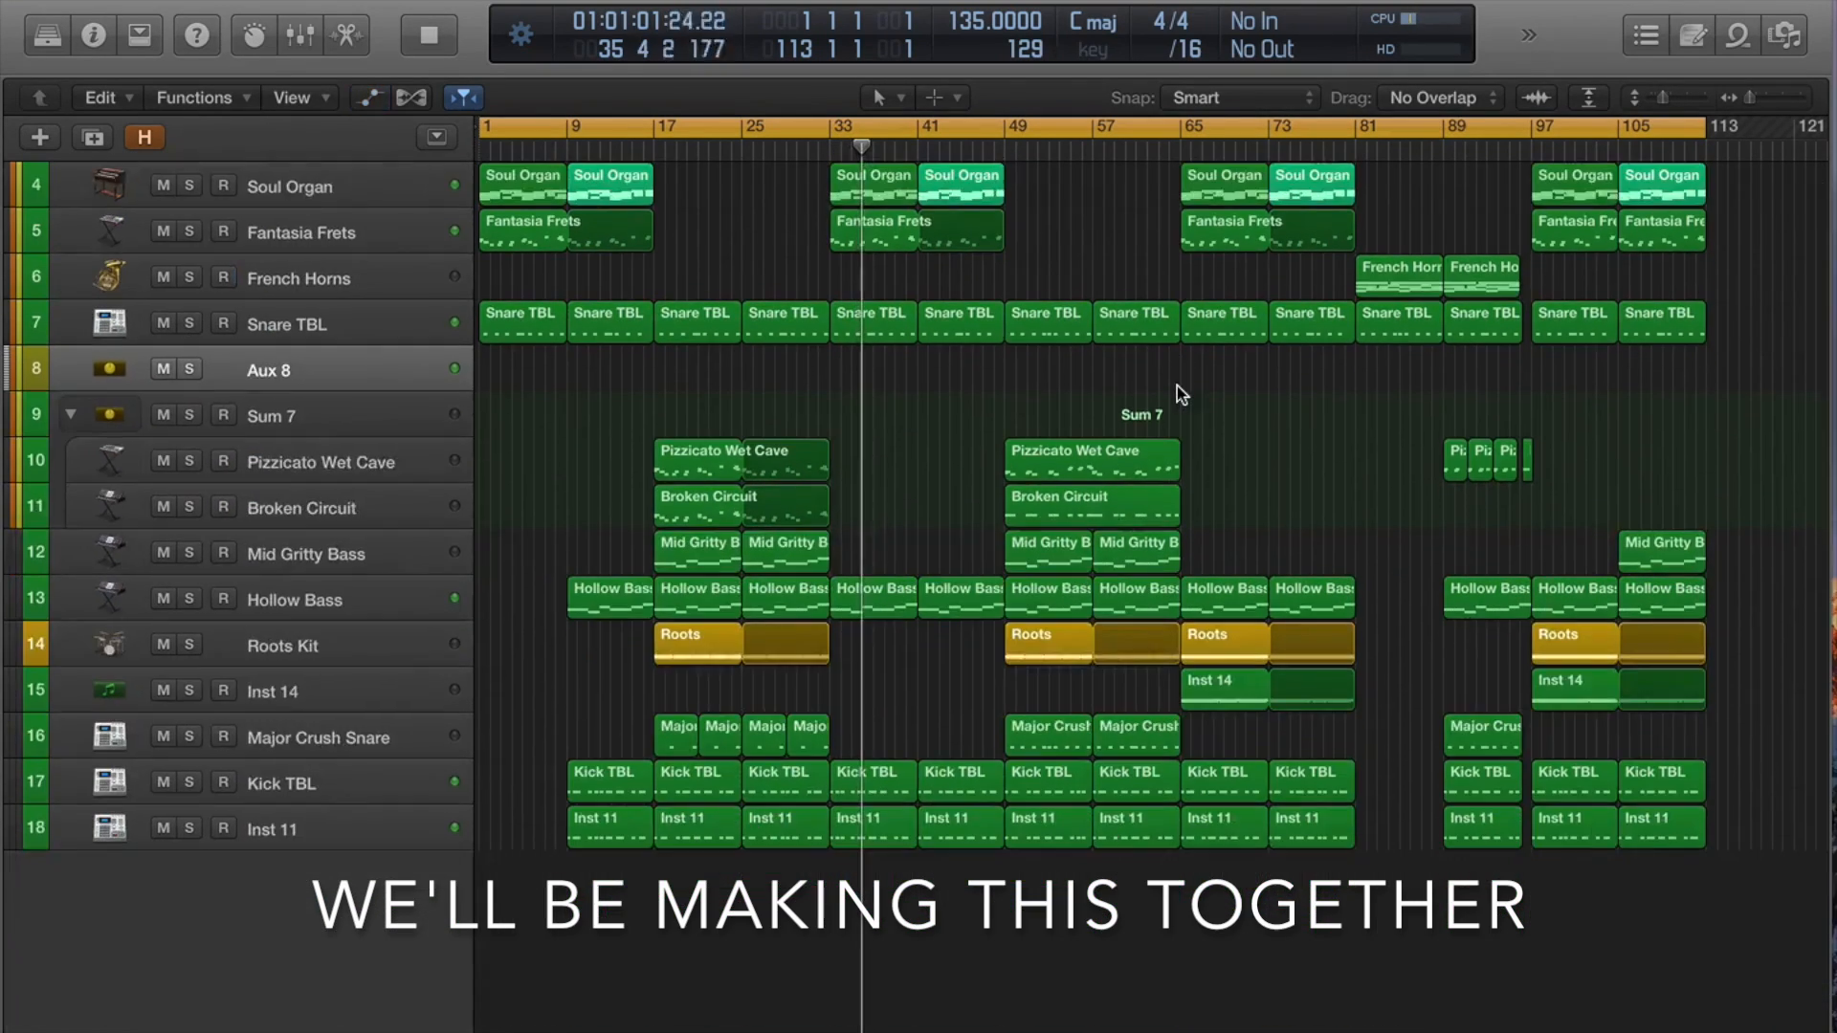
{"action": "key", "text": "a"}
{"action": "key", "text": "a"}
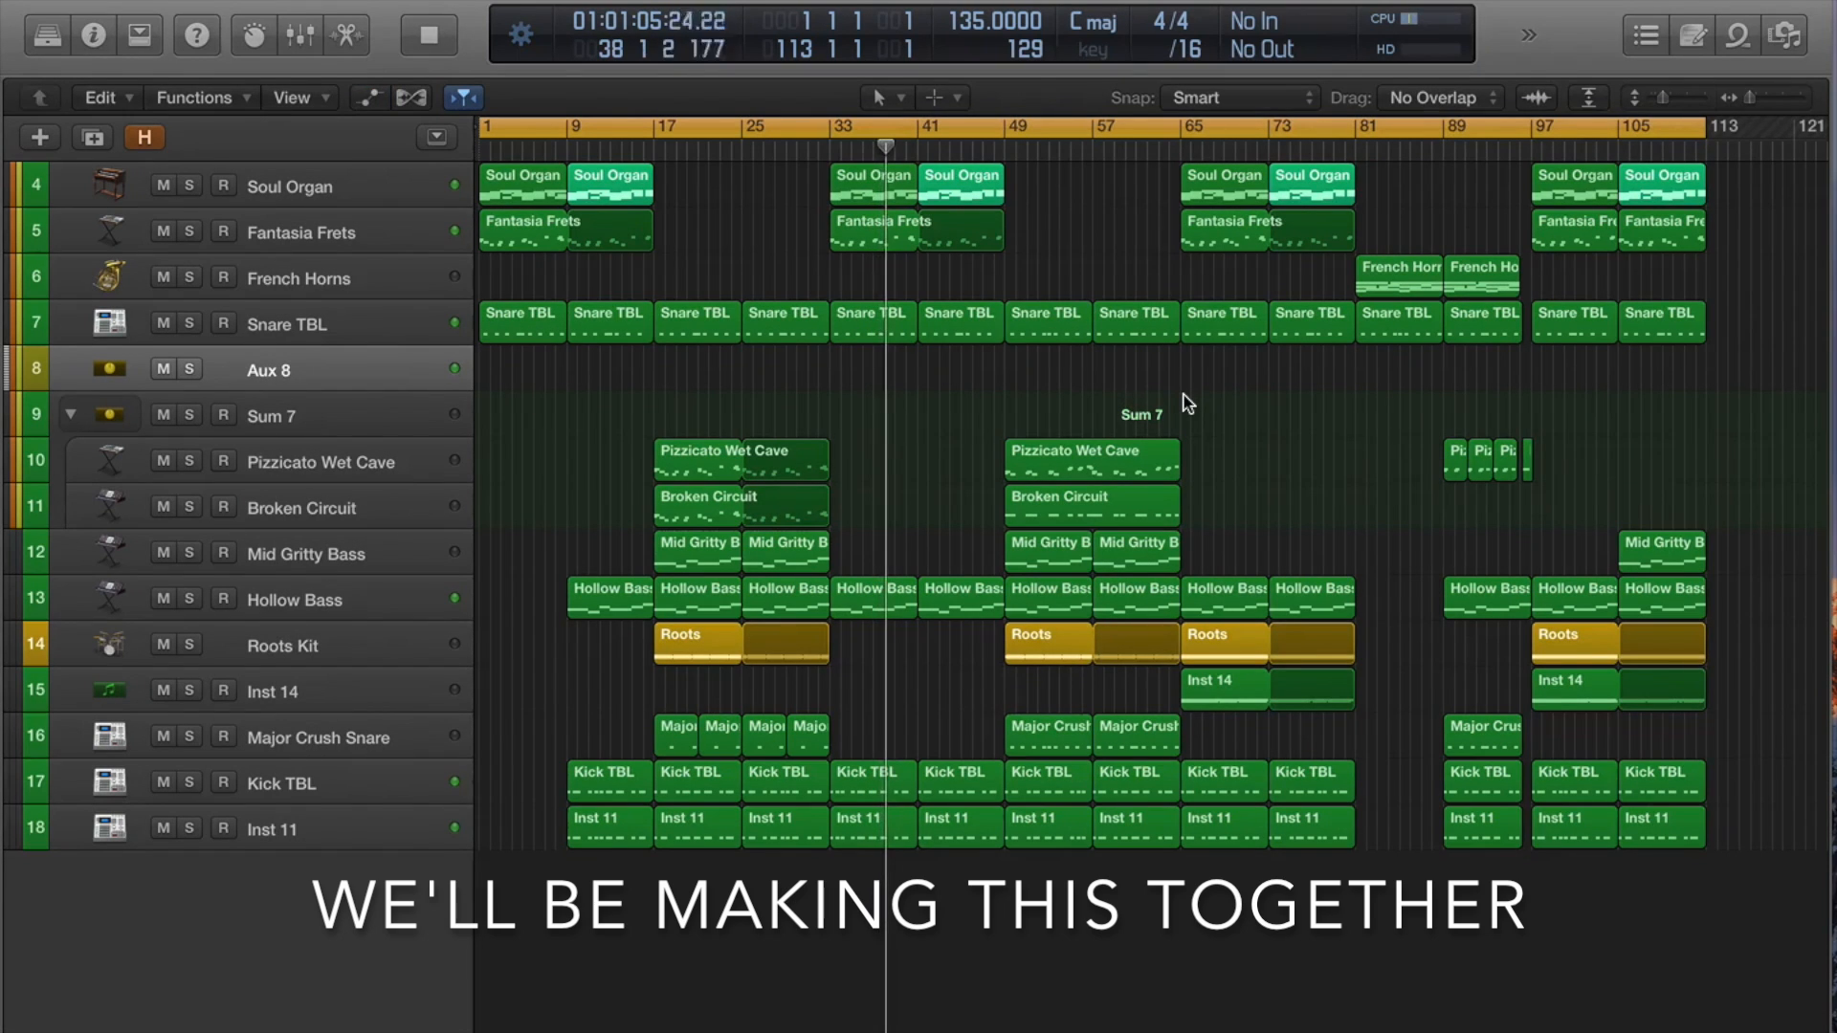
Select the Fantasia Frets track and examine its channel strip alongside the neighbouring instruments in the mixer
{"action": "left_click", "coordinate": [380, 238]}
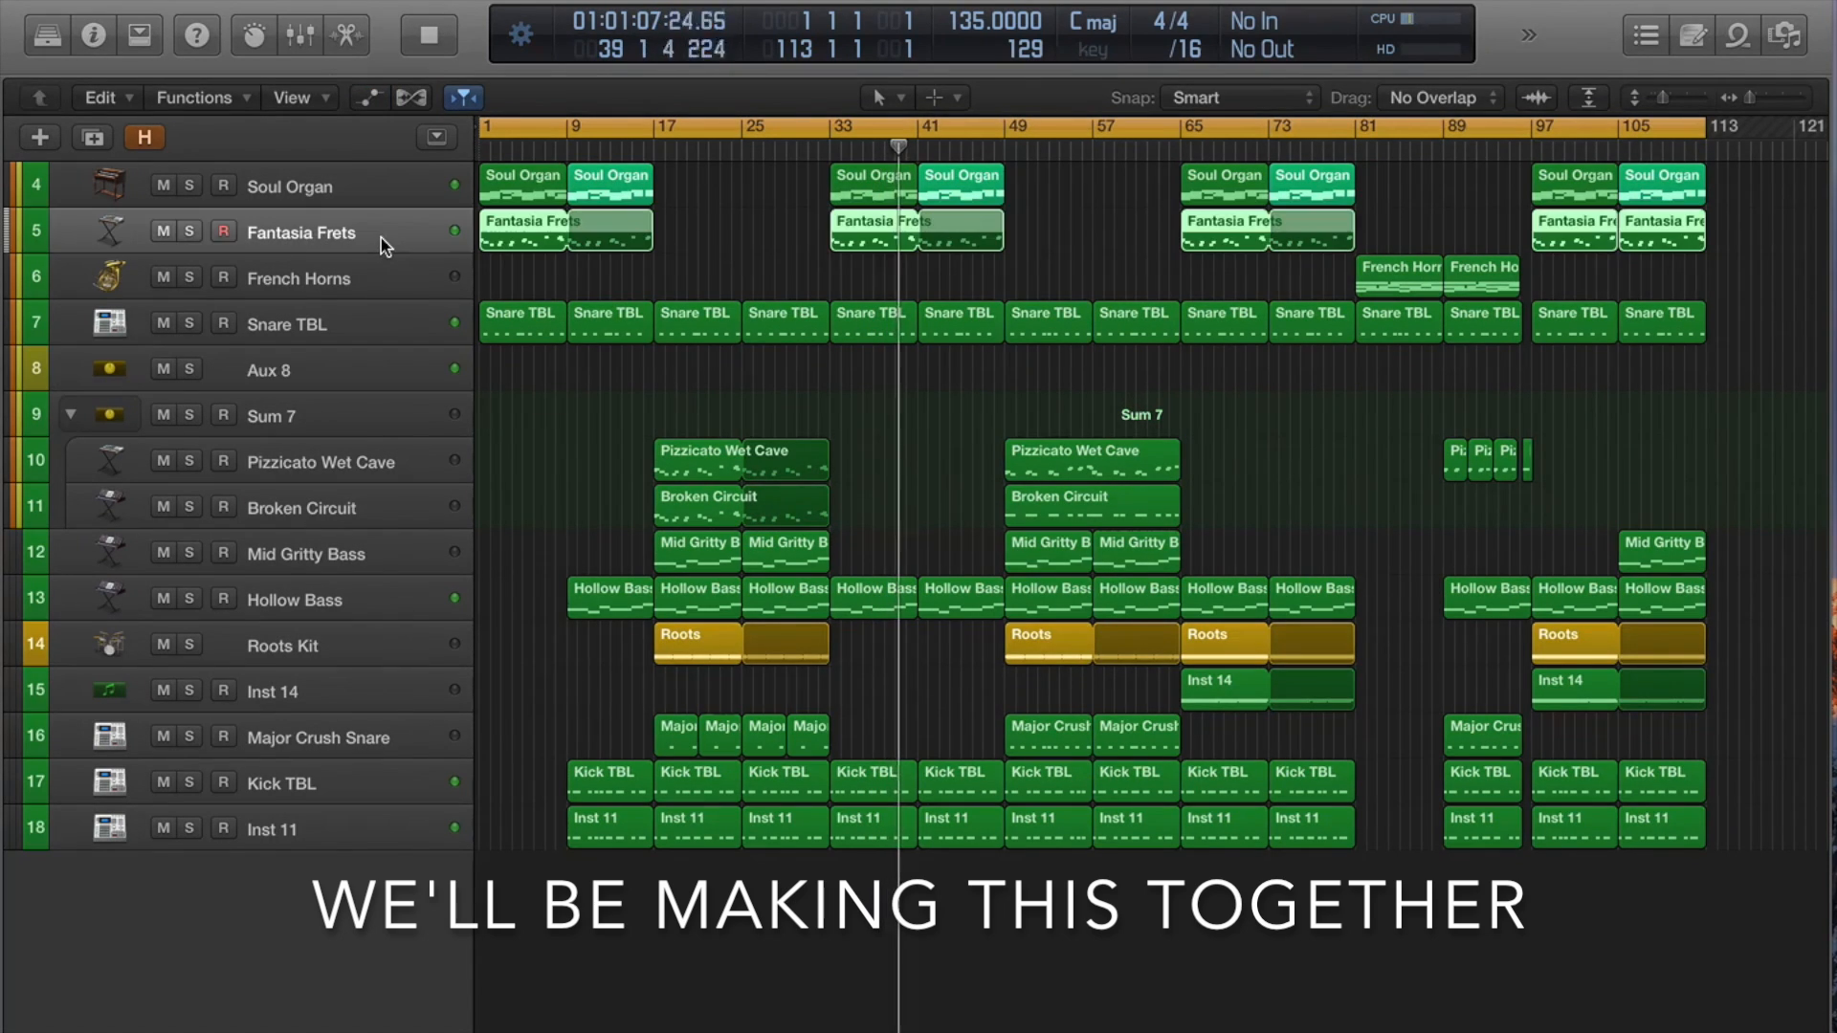
{"action": "key", "text": "x"}
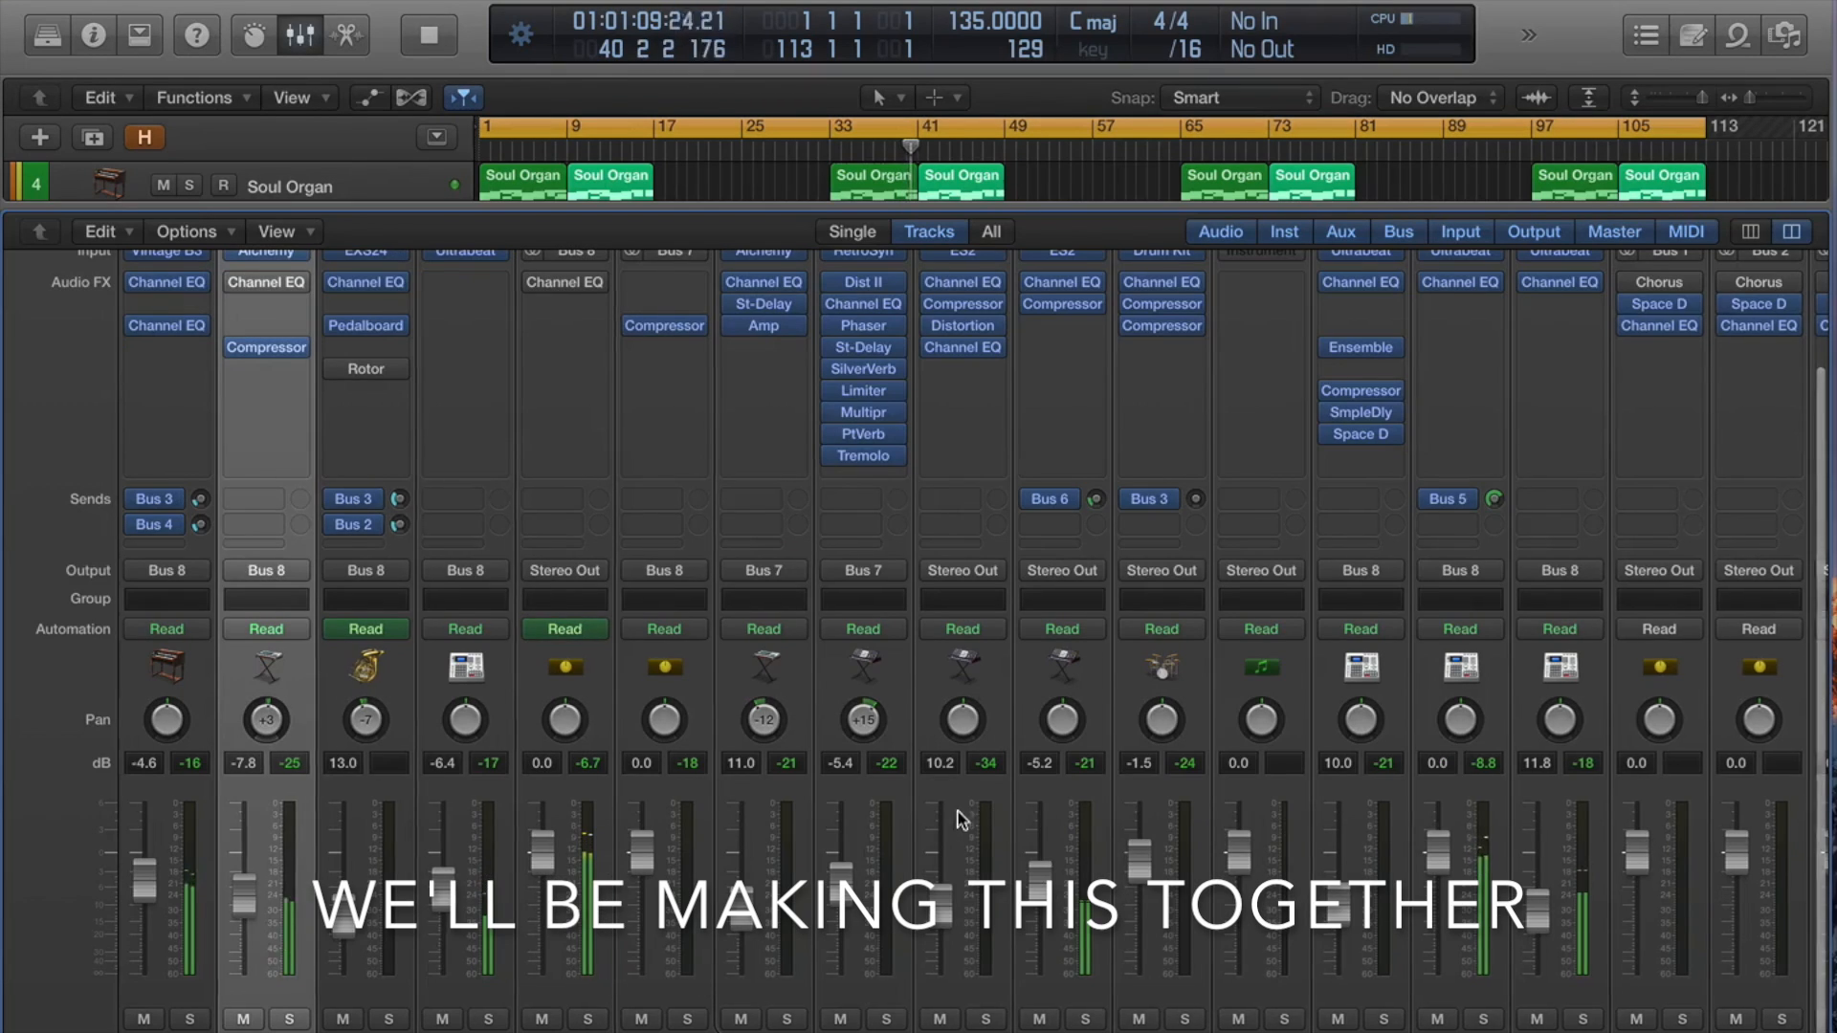
{"action": "scroll", "coordinate": [951, 811], "scroll_direction": "right", "scroll_amount": 1}
{"action": "scroll", "coordinate": [951, 811], "scroll_direction": "right", "scroll_amount": 2}
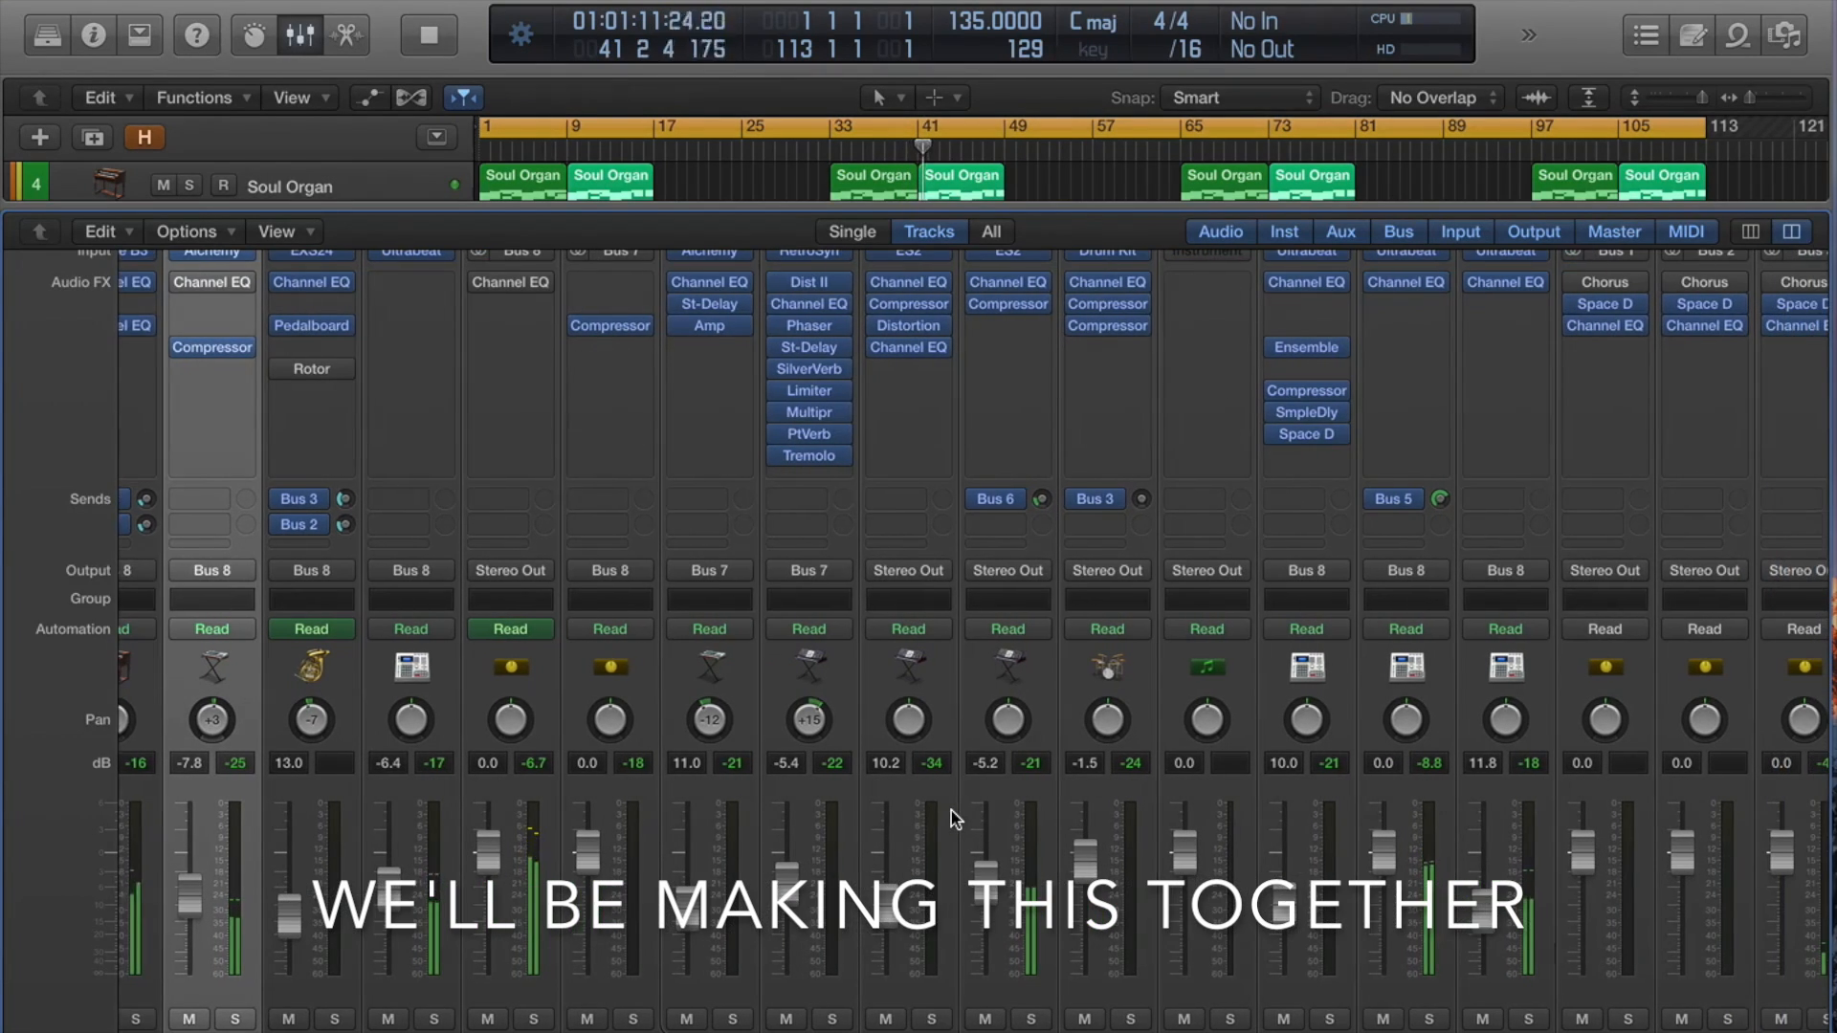
{"action": "scroll", "coordinate": [951, 811], "scroll_direction": "up", "scroll_amount": 3}
{"action": "scroll", "coordinate": [951, 811], "scroll_direction": "down", "scroll_amount": 4}
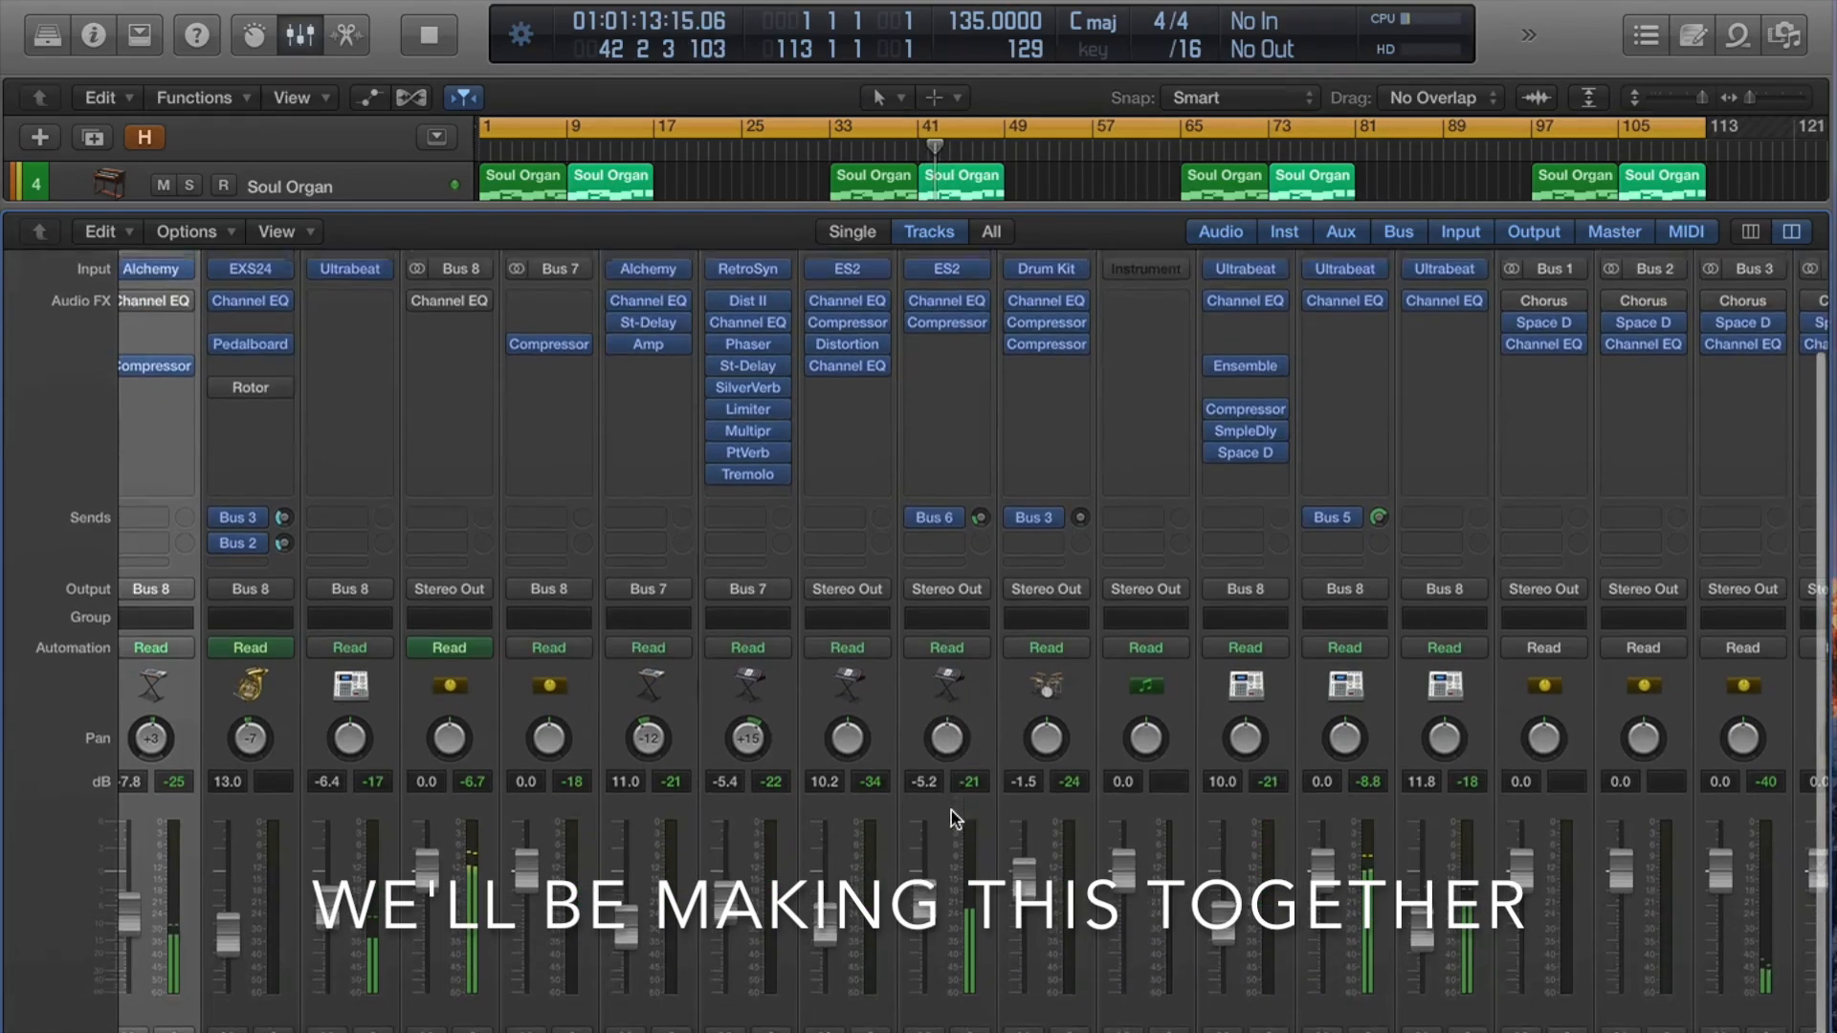
Open the ES2 synth on the Hollow Bass channel to examine its settings, and close it
{"action": "left_click", "coordinate": [960, 662]}
{"action": "scroll", "coordinate": [960, 662], "scroll_direction": "up", "scroll_amount": 3}
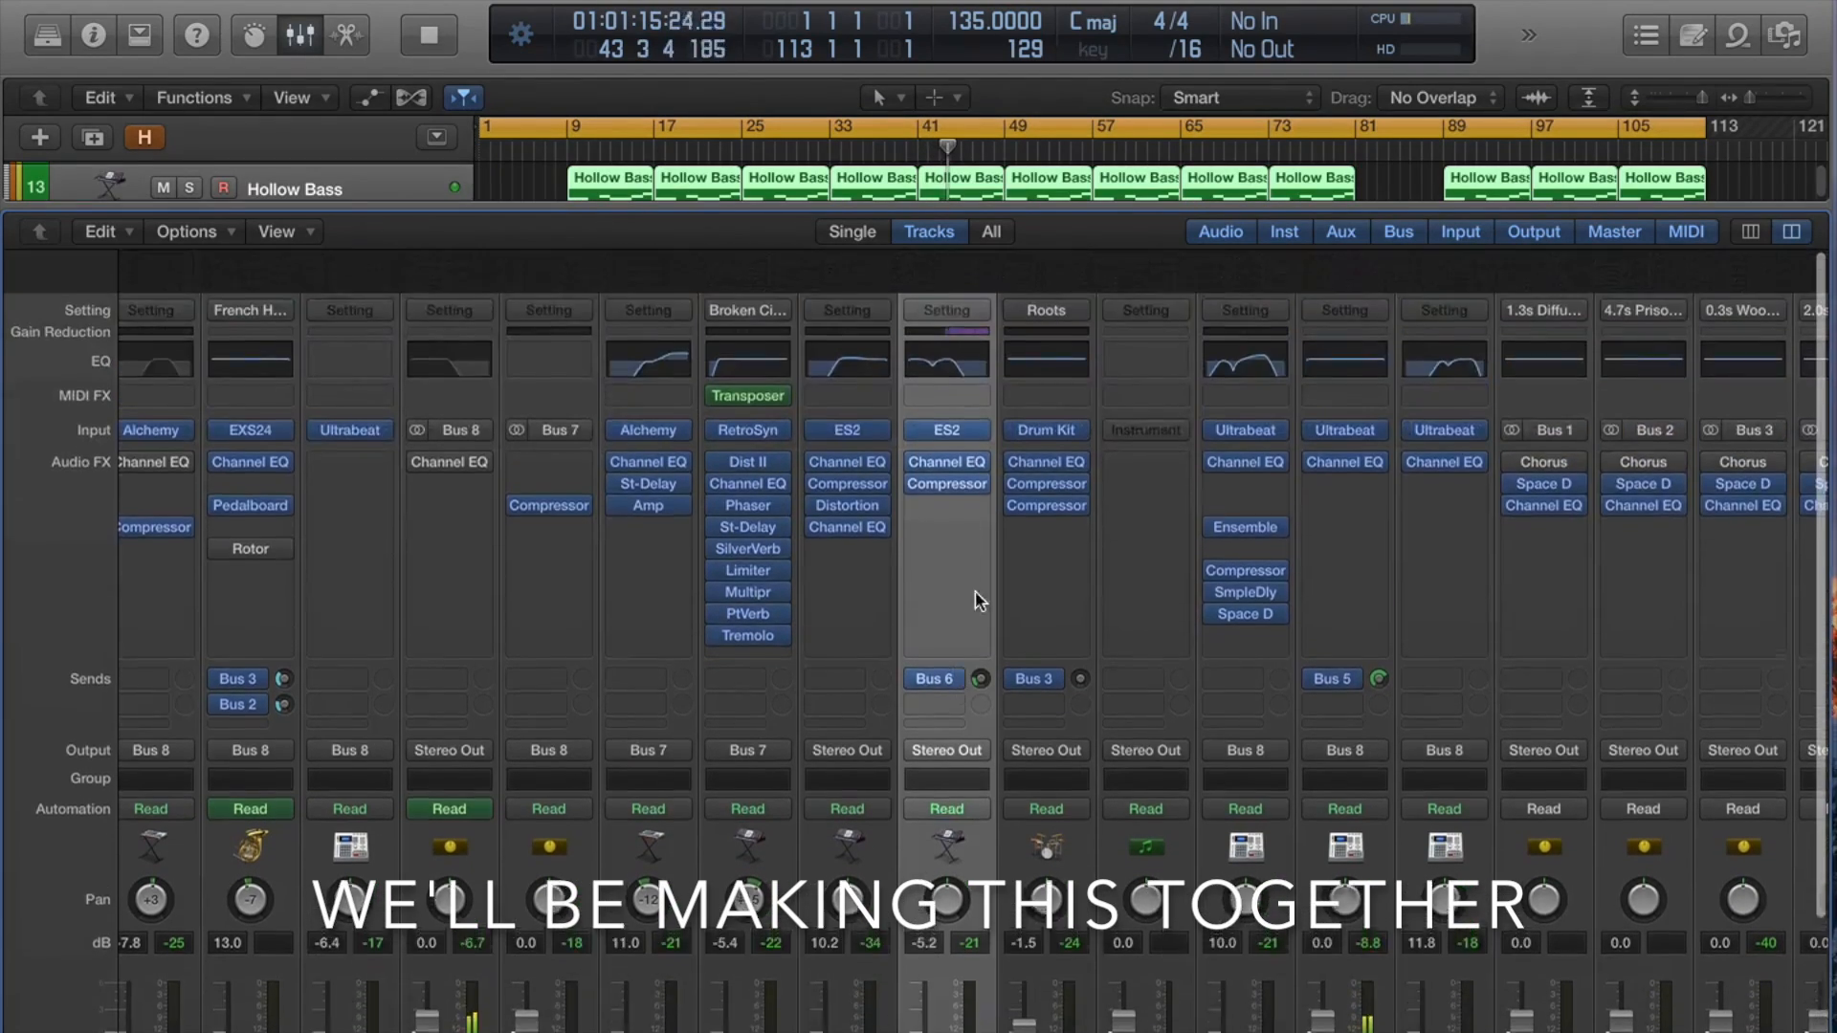
{"action": "left_click", "coordinate": [955, 384]}
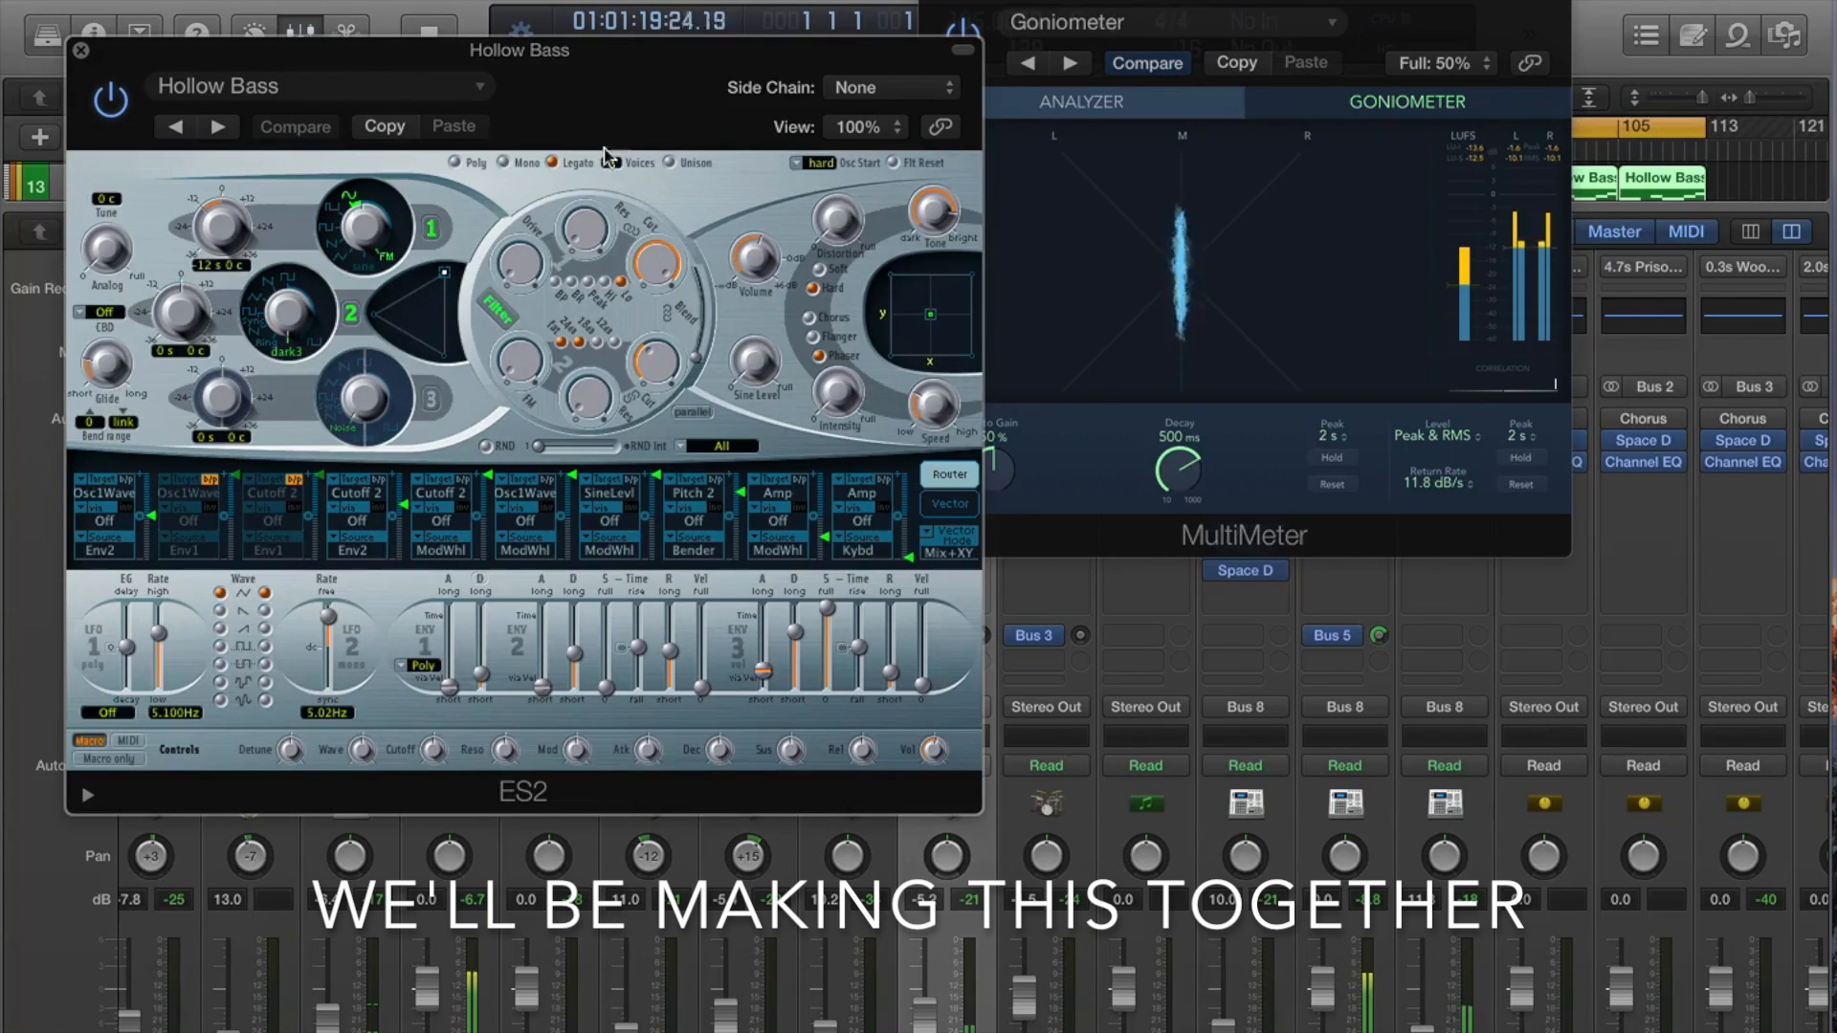
{"action": "left_click_drag", "start_coordinate": [605, 122], "coordinate": [698, 163]}
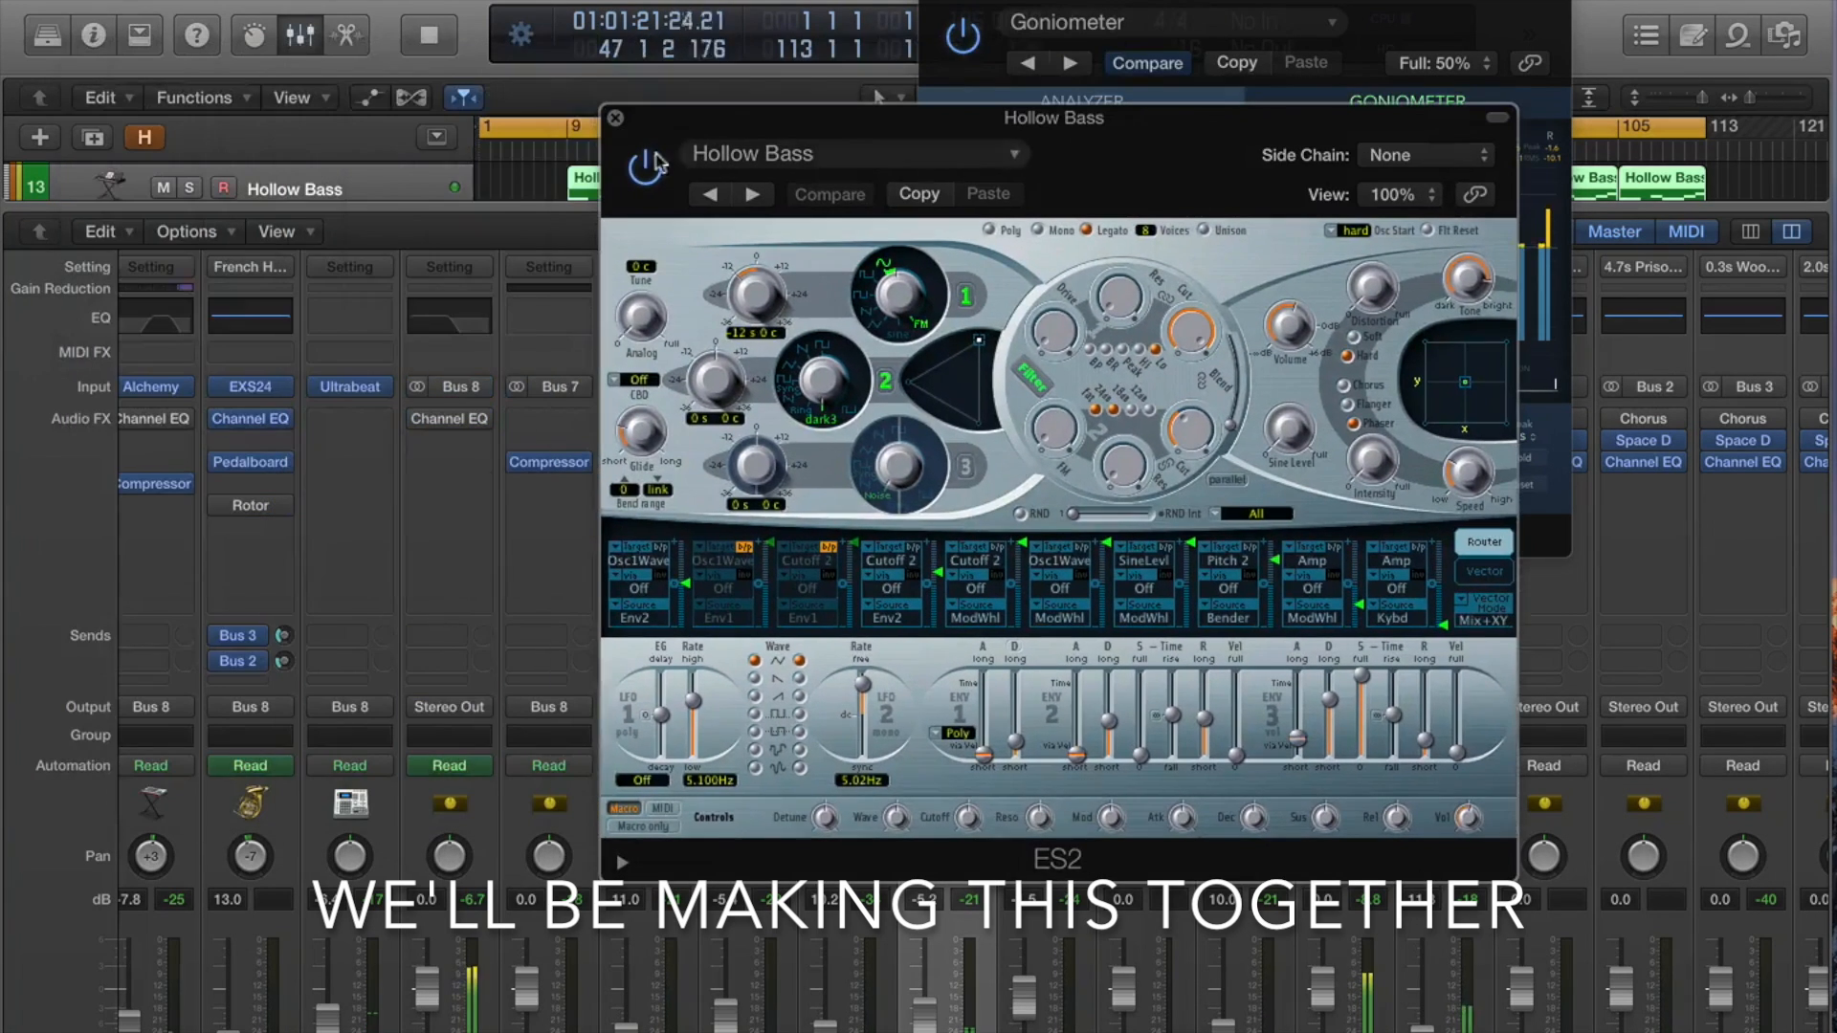
{"action": "left_click", "coordinate": [615, 119]}
Close the MultiMeter, look over the drum and aux channels in the mixer, and close the mixer
{"action": "left_click_drag", "start_coordinate": [1403, 35], "coordinate": [762, 34]}
{"action": "key", "text": "super+w"}
{"action": "scroll", "coordinate": [1270, 612], "scroll_direction": "right", "scroll_amount": 3}
{"action": "scroll", "coordinate": [1271, 582], "scroll_direction": "down", "scroll_amount": 4}
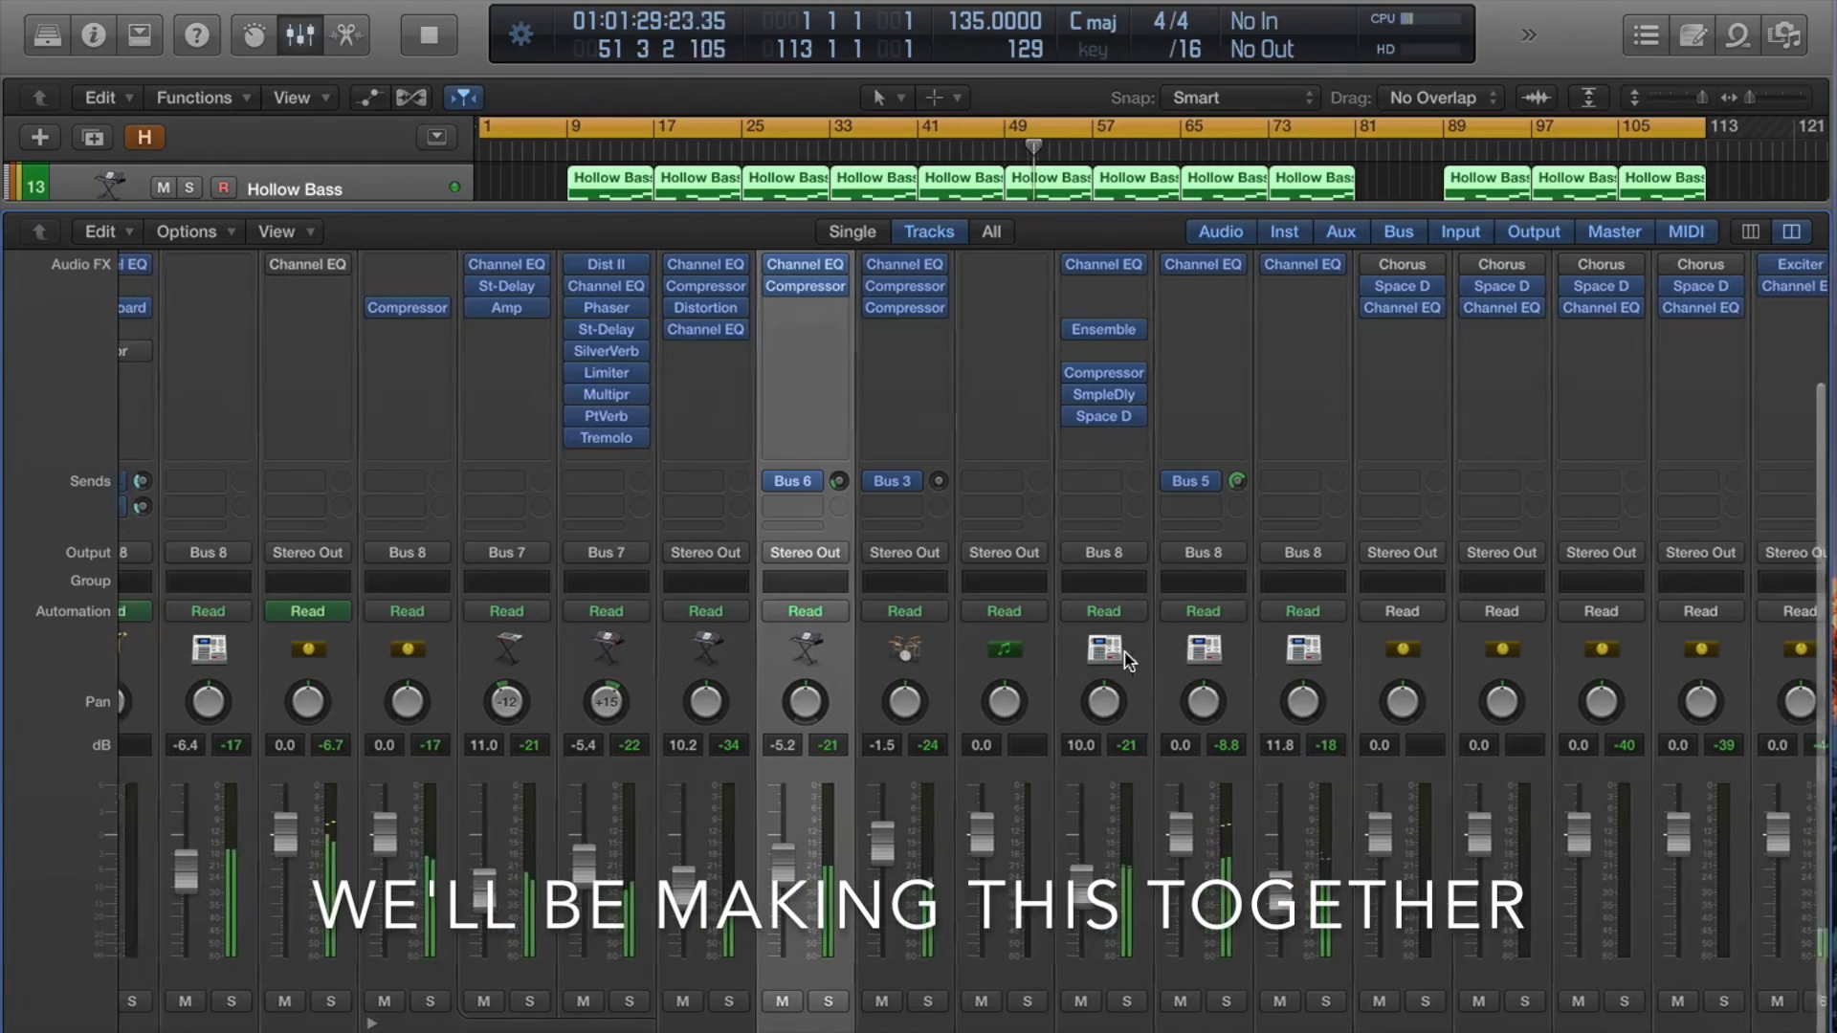
{"action": "key", "text": "x"}
Examine the regions around the playhead at a close horizontal zoom, and return to a wider view starting near bar 33
{"action": "key", "text": "super+Right"}
{"action": "key", "text": "super+Right"}
{"action": "key", "text": "super+Right"}
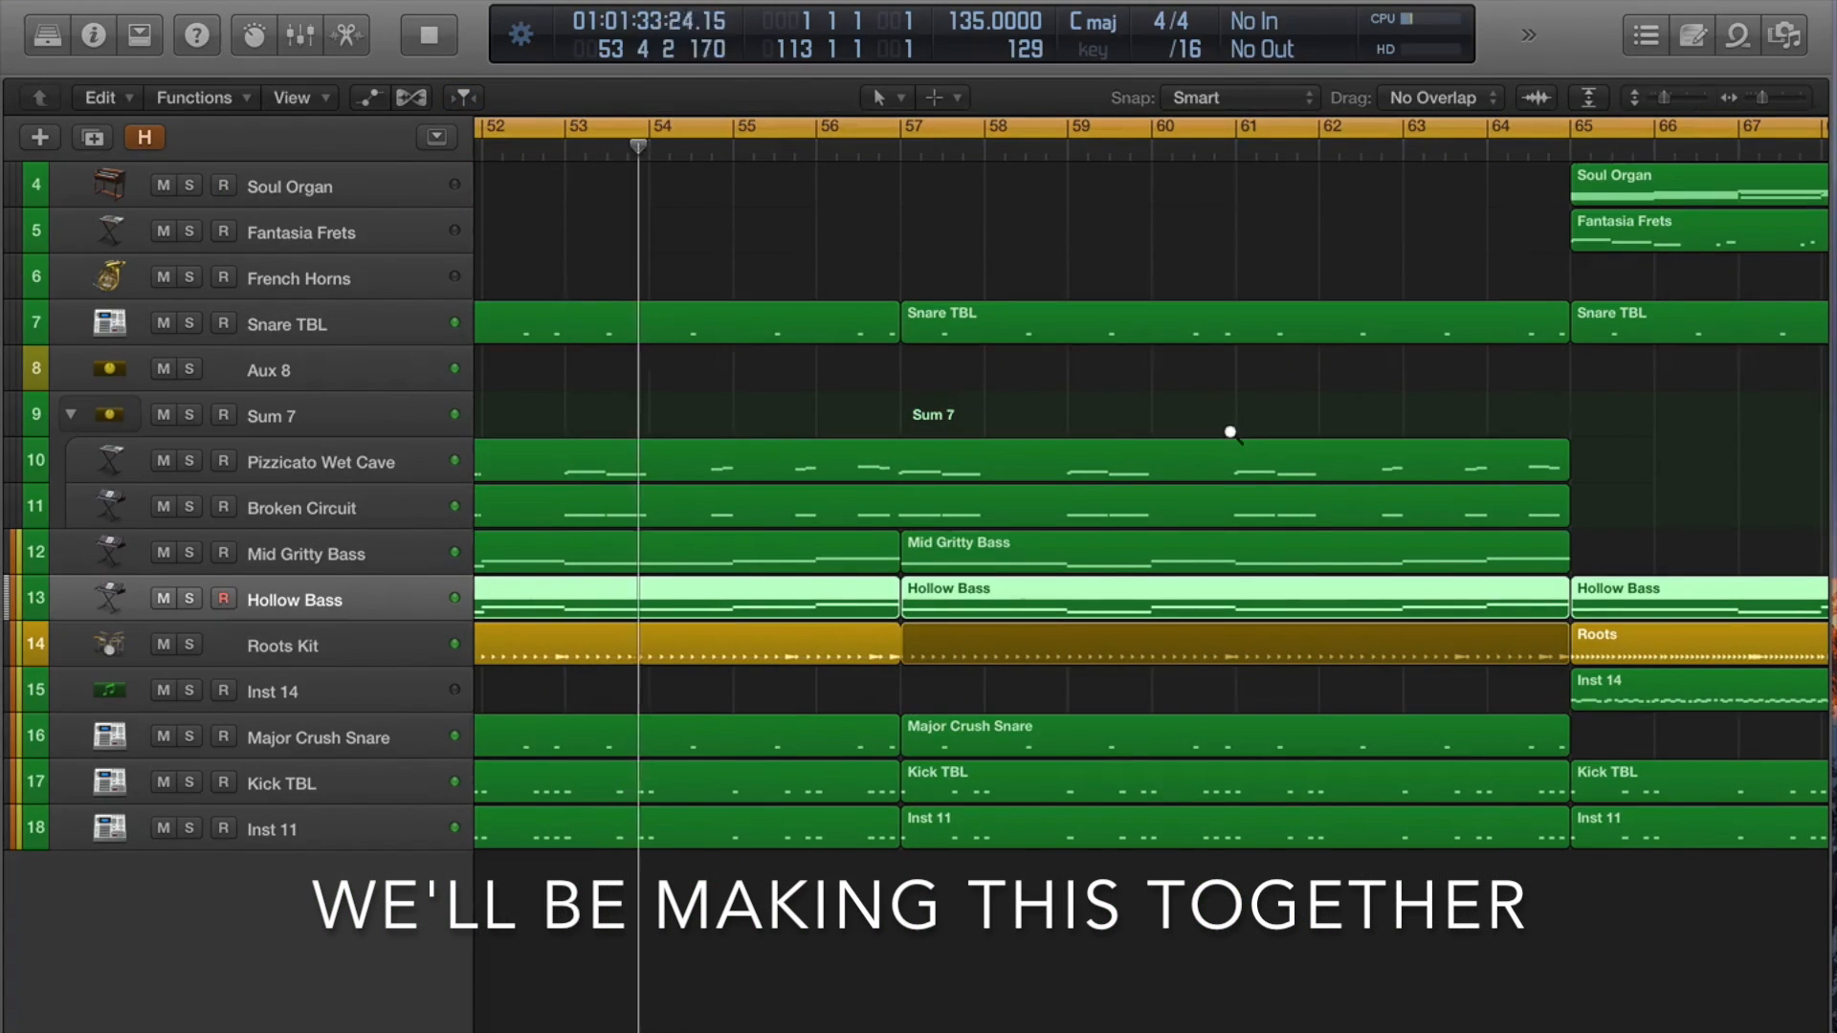
{"action": "key", "text": "super+Left"}
{"action": "key", "text": "super+Left"}
{"action": "key", "text": "super+Left"}
{"action": "key", "text": "super+Left"}
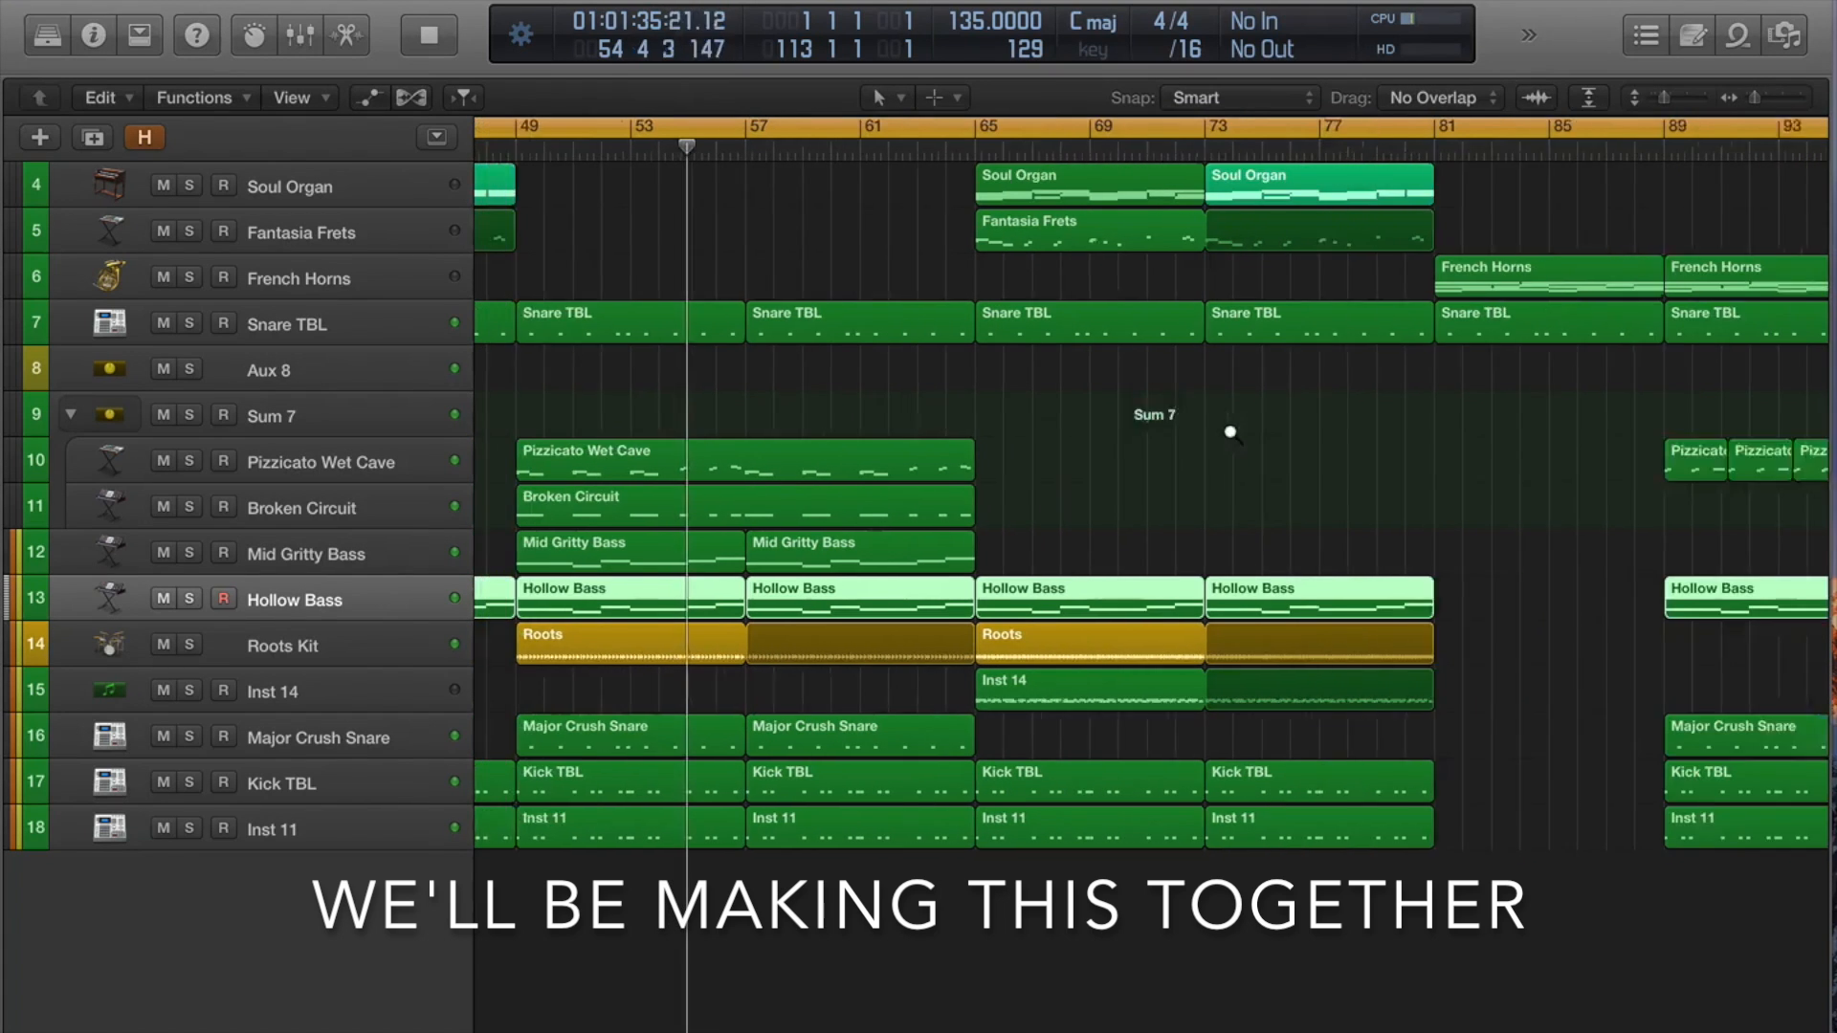
{"action": "scroll", "coordinate": [1072, 436], "scroll_direction": "left", "scroll_amount": 5}
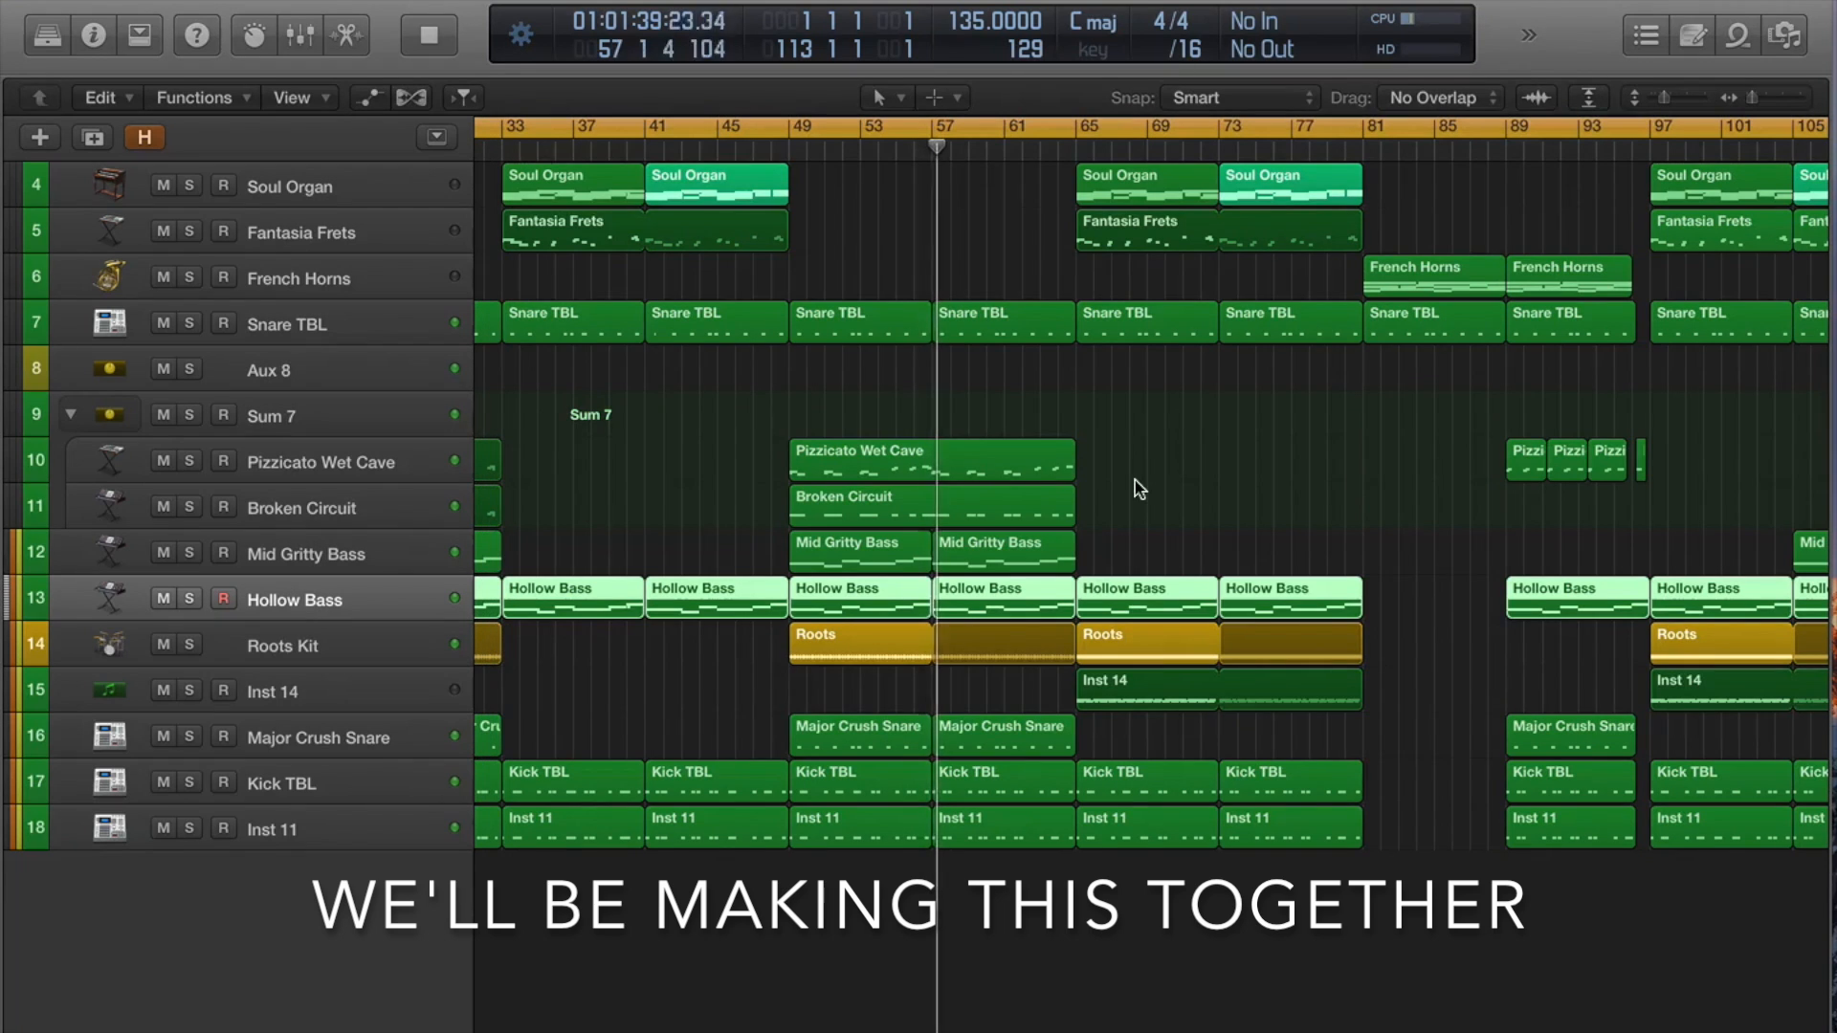
Look at the enlarged tracks around Hollow Bass with automation shown, and return to the compact view at bar 1
{"action": "key", "text": "super+Down"}
{"action": "key", "text": "super+Down"}
{"action": "key", "text": "a"}
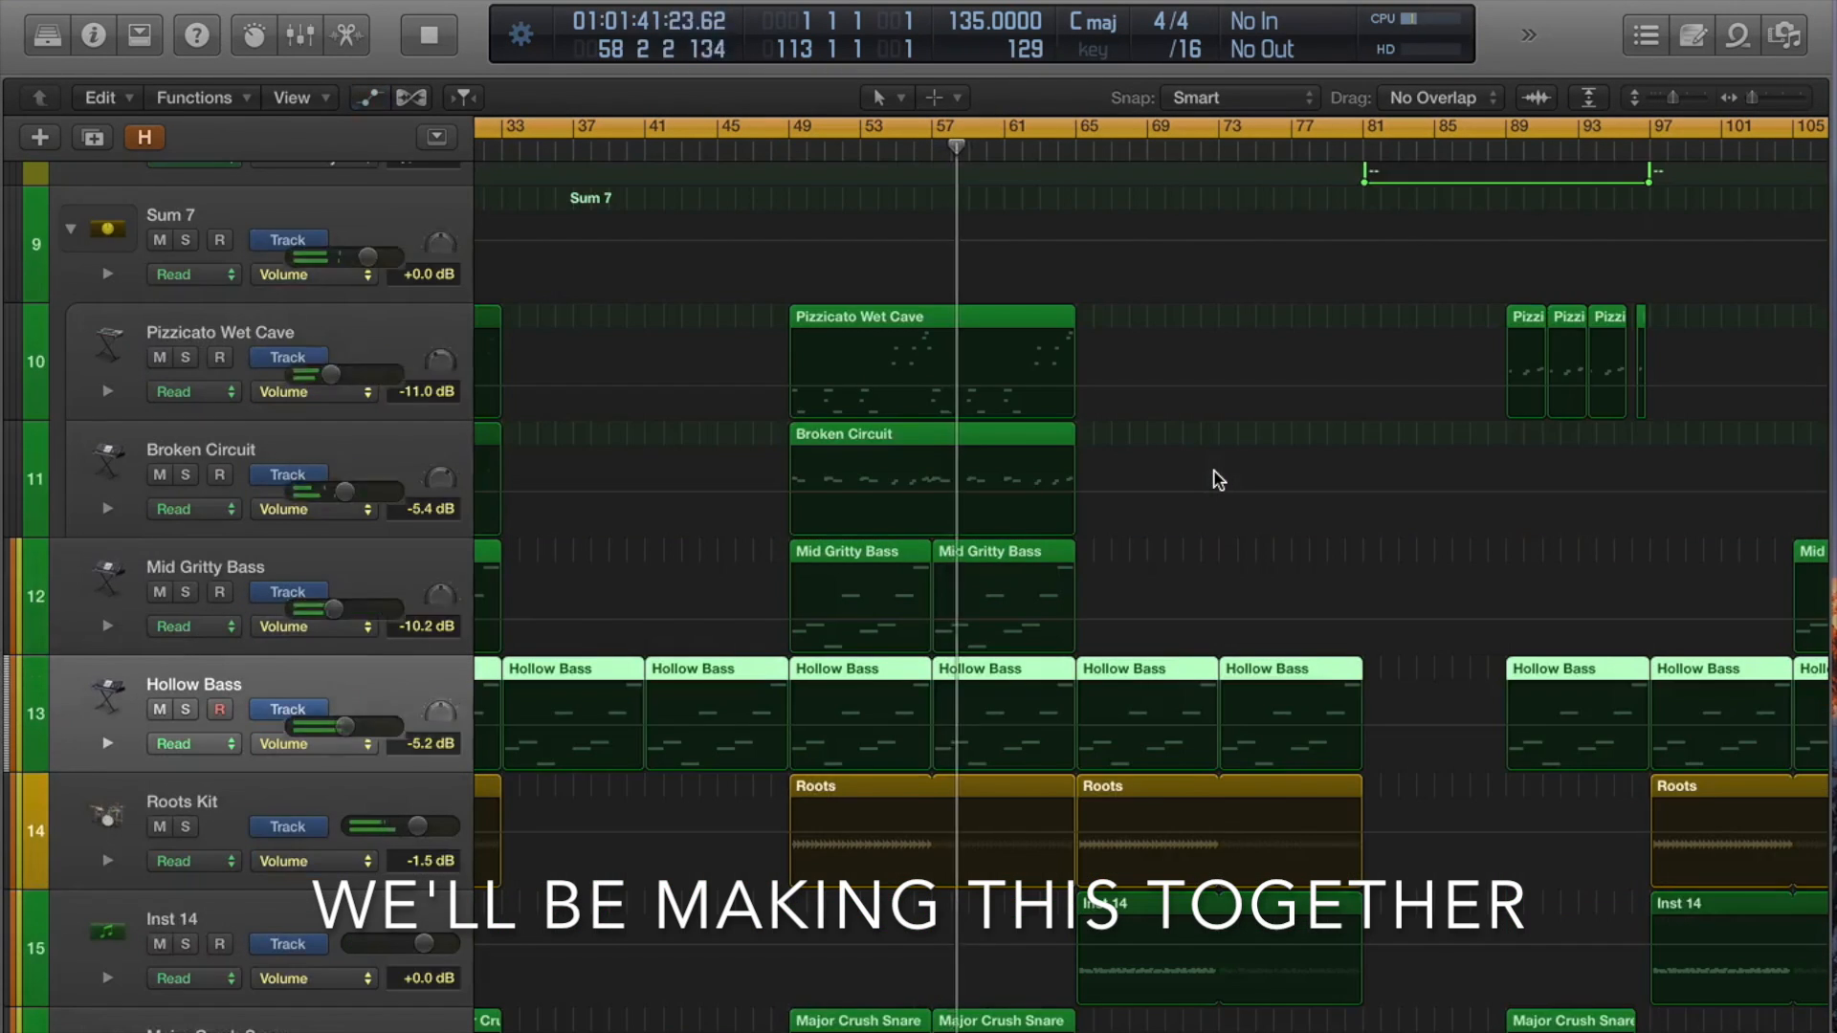
{"action": "key", "text": "a"}
{"action": "key", "text": "super+Up"}
{"action": "key", "text": "super+Up"}
{"action": "scroll", "coordinate": [890, 352], "scroll_direction": "left", "scroll_amount": 10}
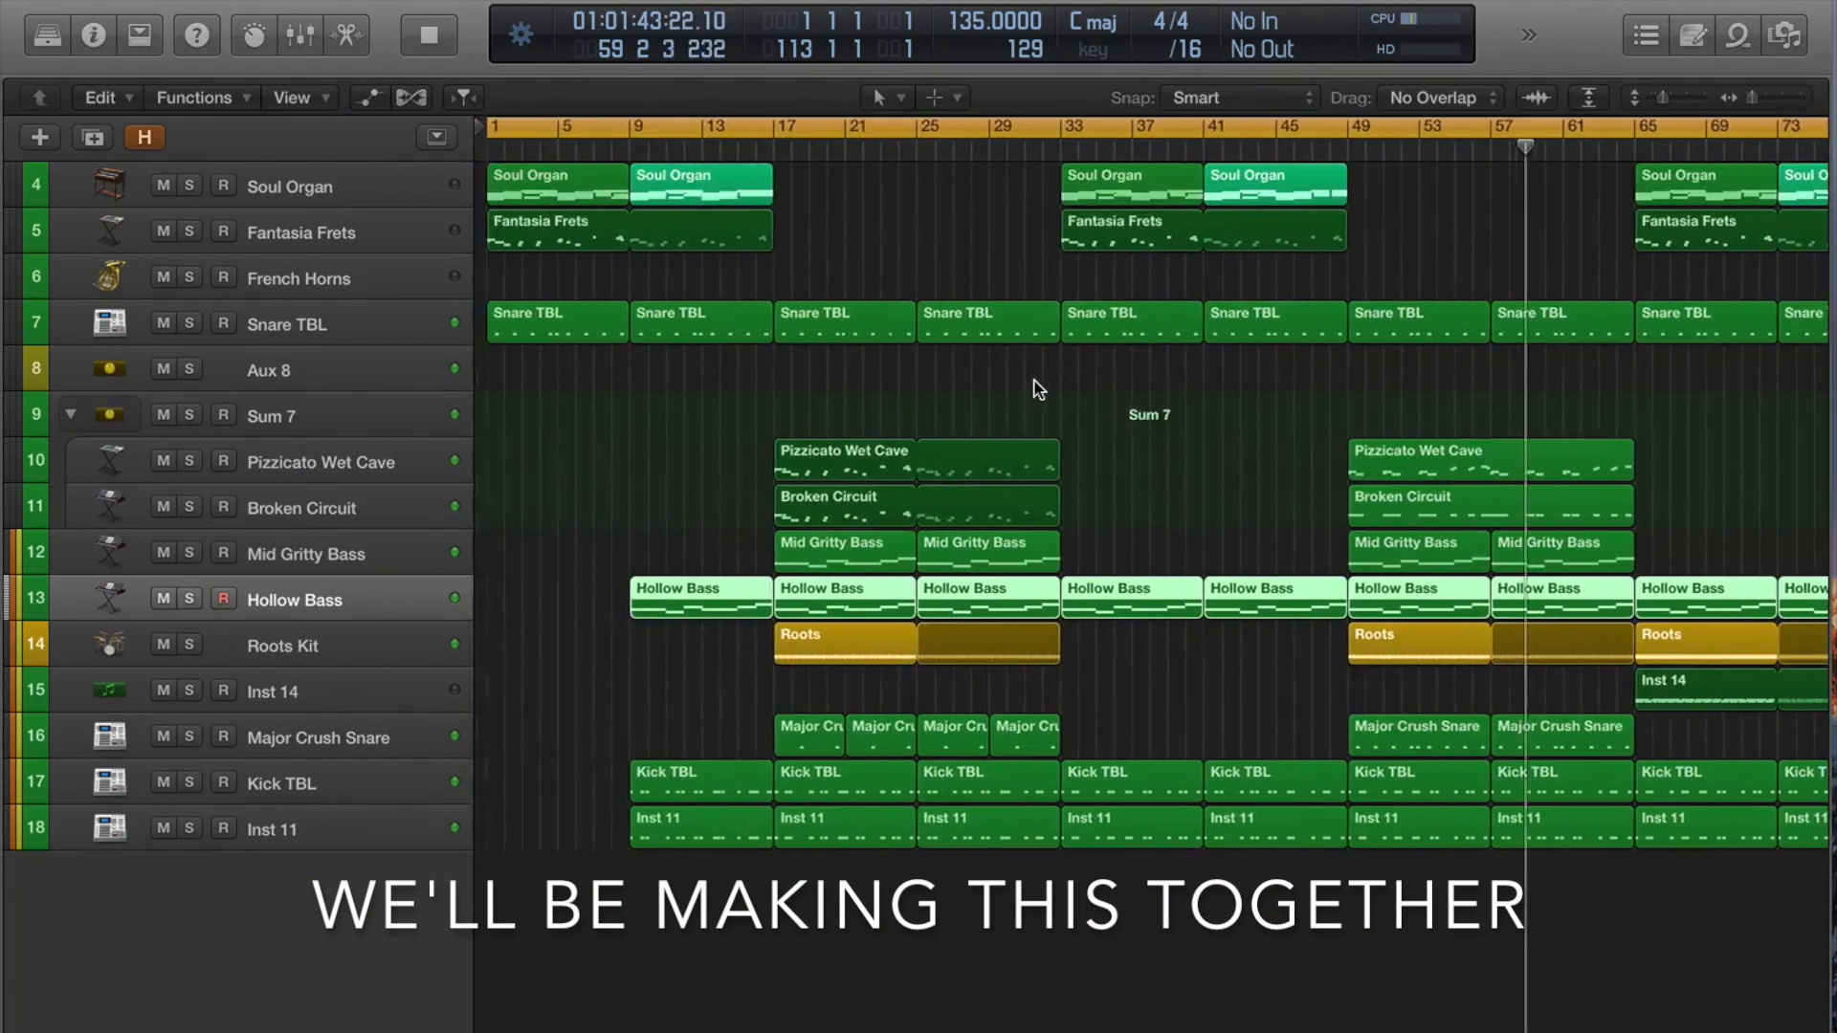
Examine the automation lanes from Soul Organ down to Kick TBL, restore the compact track view and deselect the Hollow Bass regions
{"action": "key", "text": "a"}
{"action": "key", "text": "super+Down"}
{"action": "key", "text": "super+Down"}
{"action": "scroll", "coordinate": [1117, 741], "scroll_direction": "down", "scroll_amount": 5}
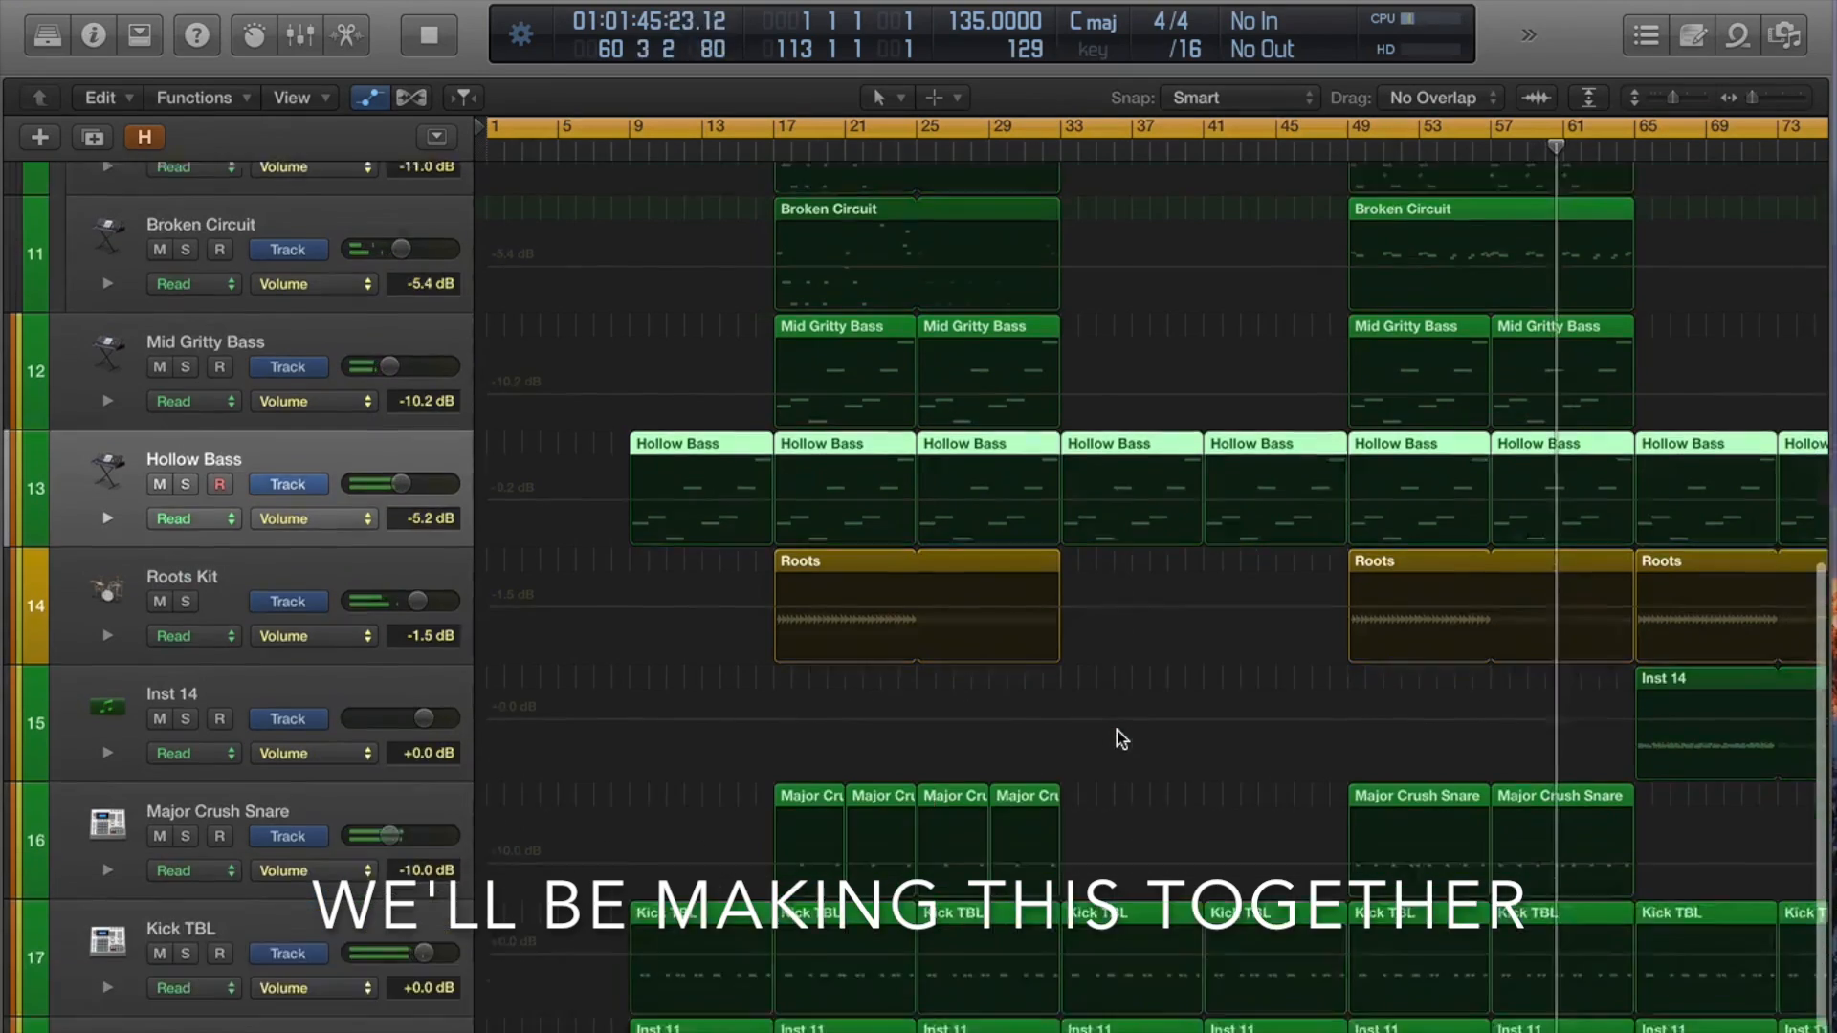
{"action": "scroll", "coordinate": [1116, 717], "scroll_direction": "up", "scroll_amount": 12}
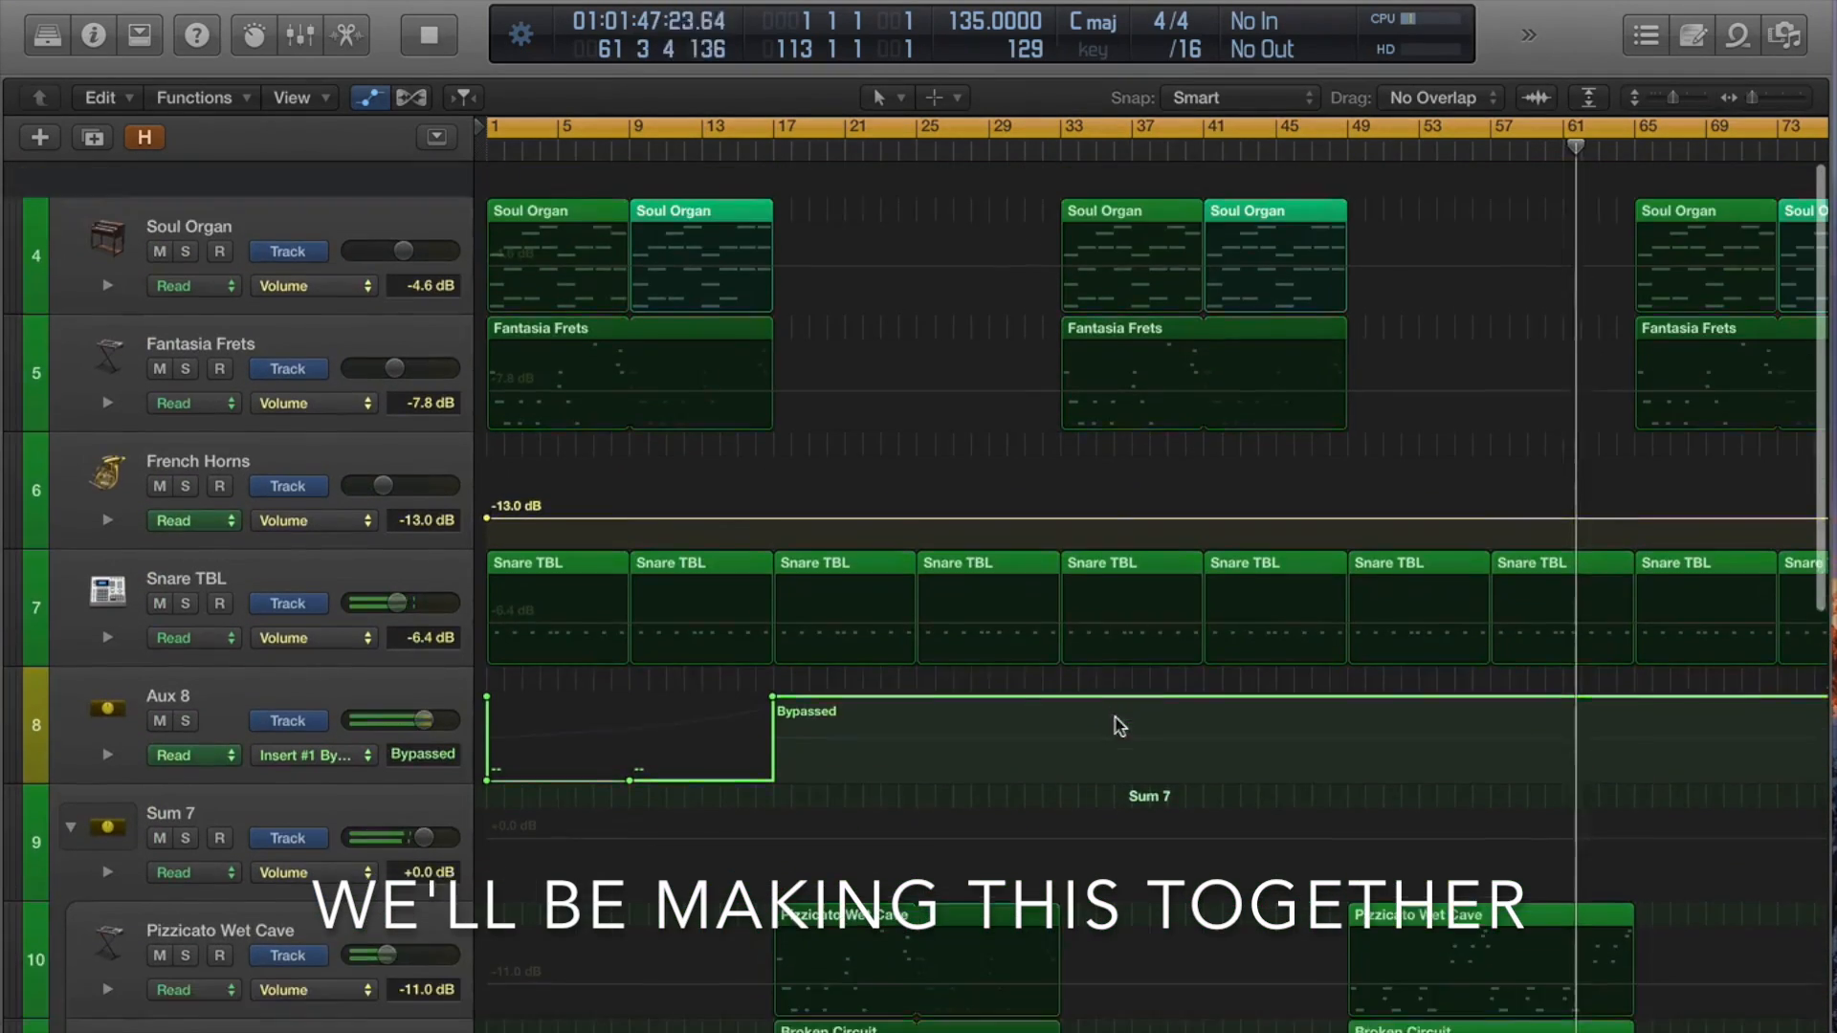
{"action": "scroll", "coordinate": [1110, 720], "scroll_direction": "right", "scroll_amount": 12}
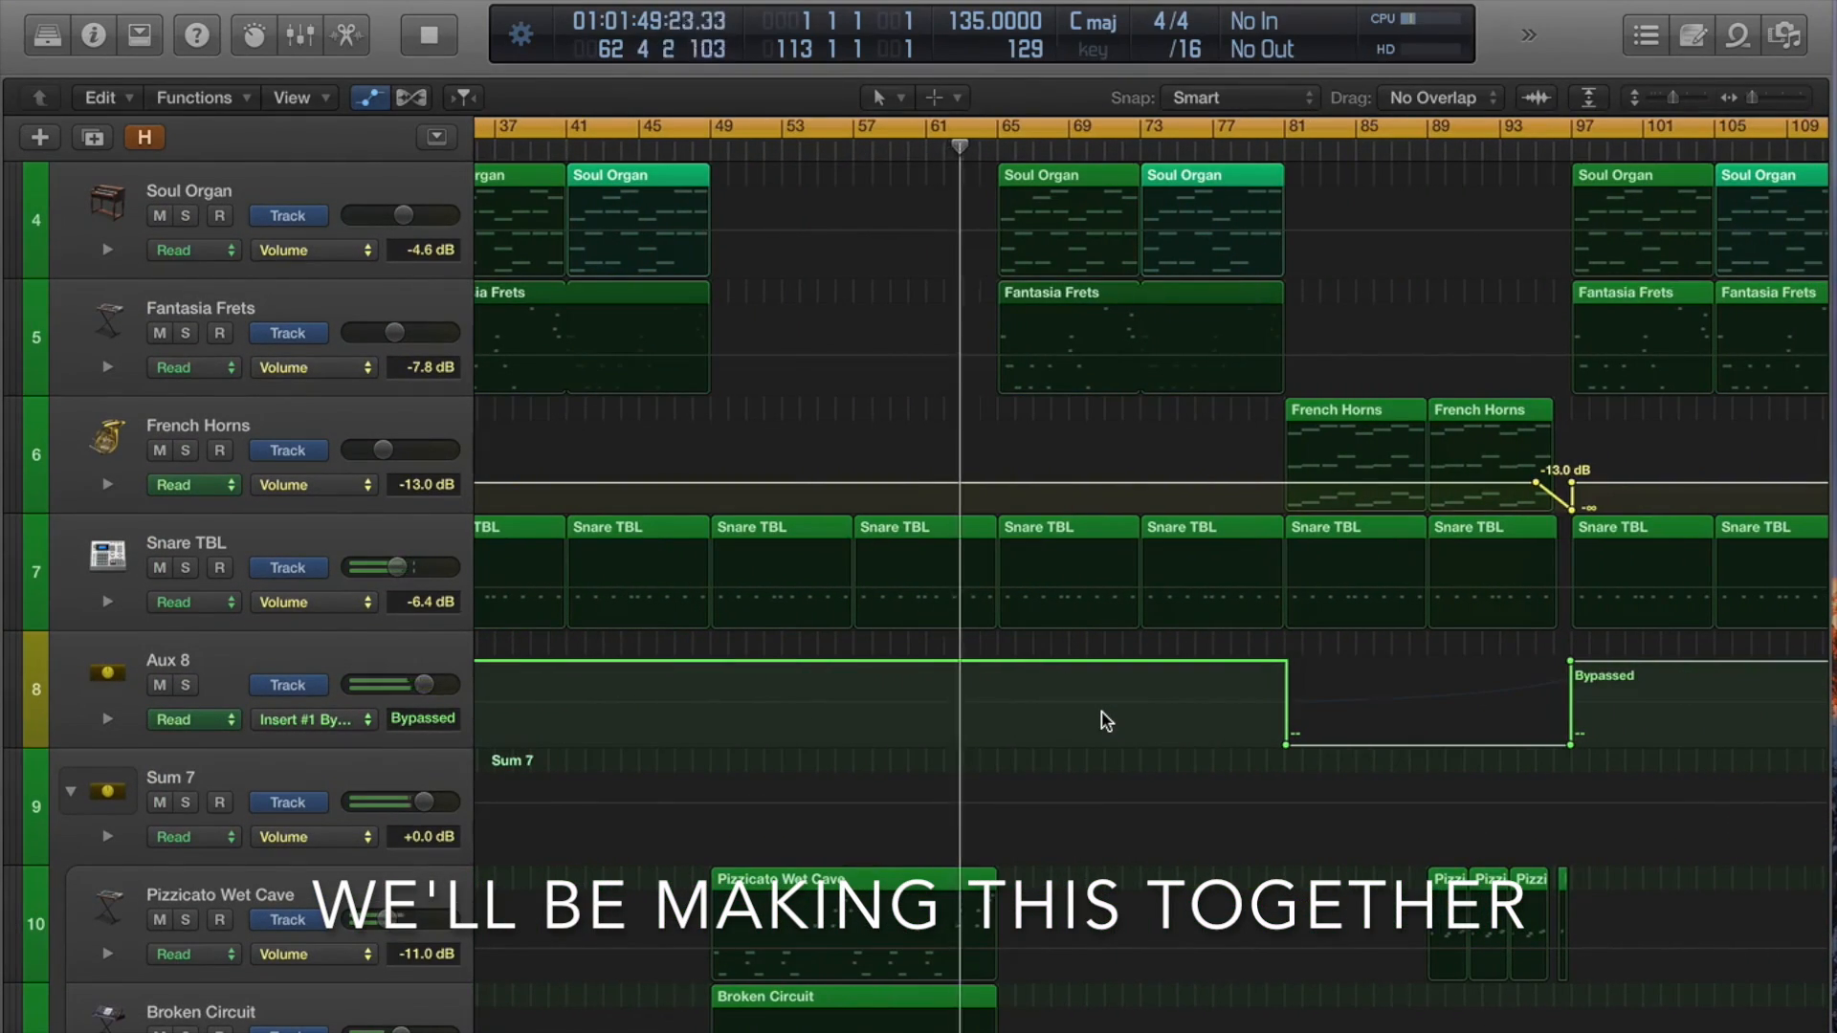
{"action": "key", "text": "a"}
{"action": "key", "text": "super+Up"}
{"action": "key", "text": "super+Up"}
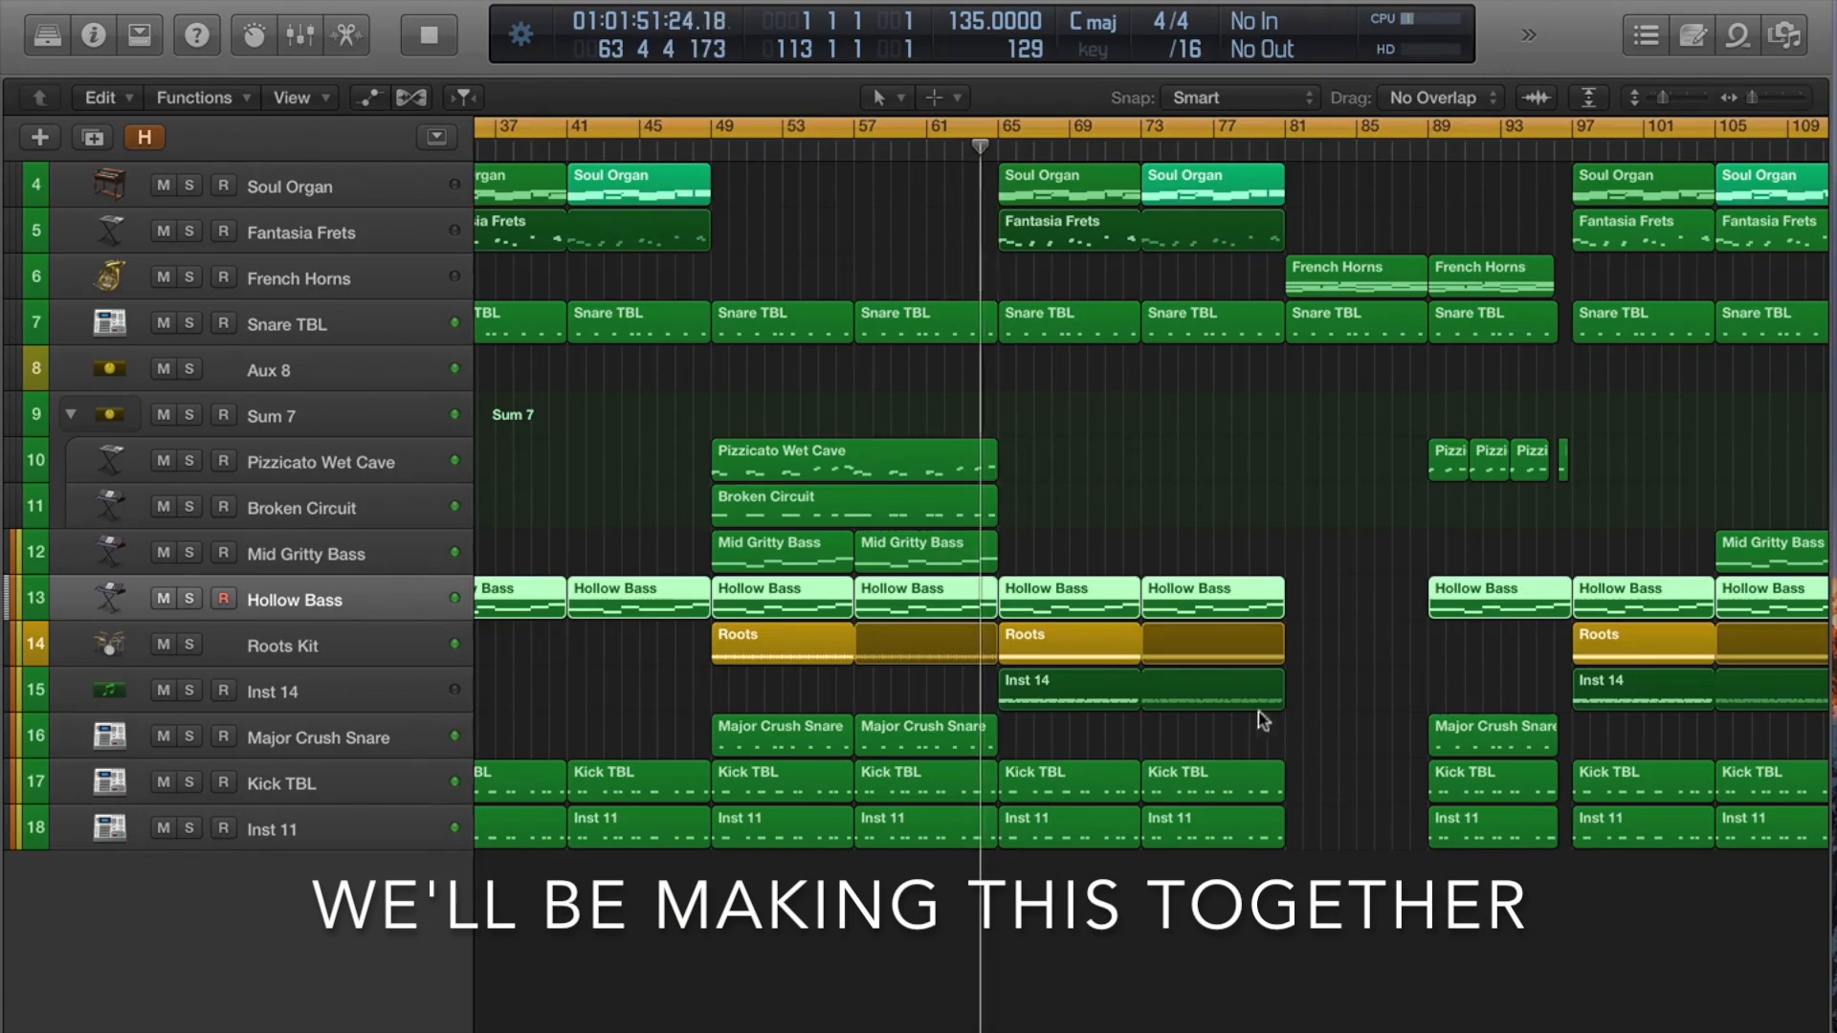
{"action": "left_click", "coordinate": [1374, 621]}
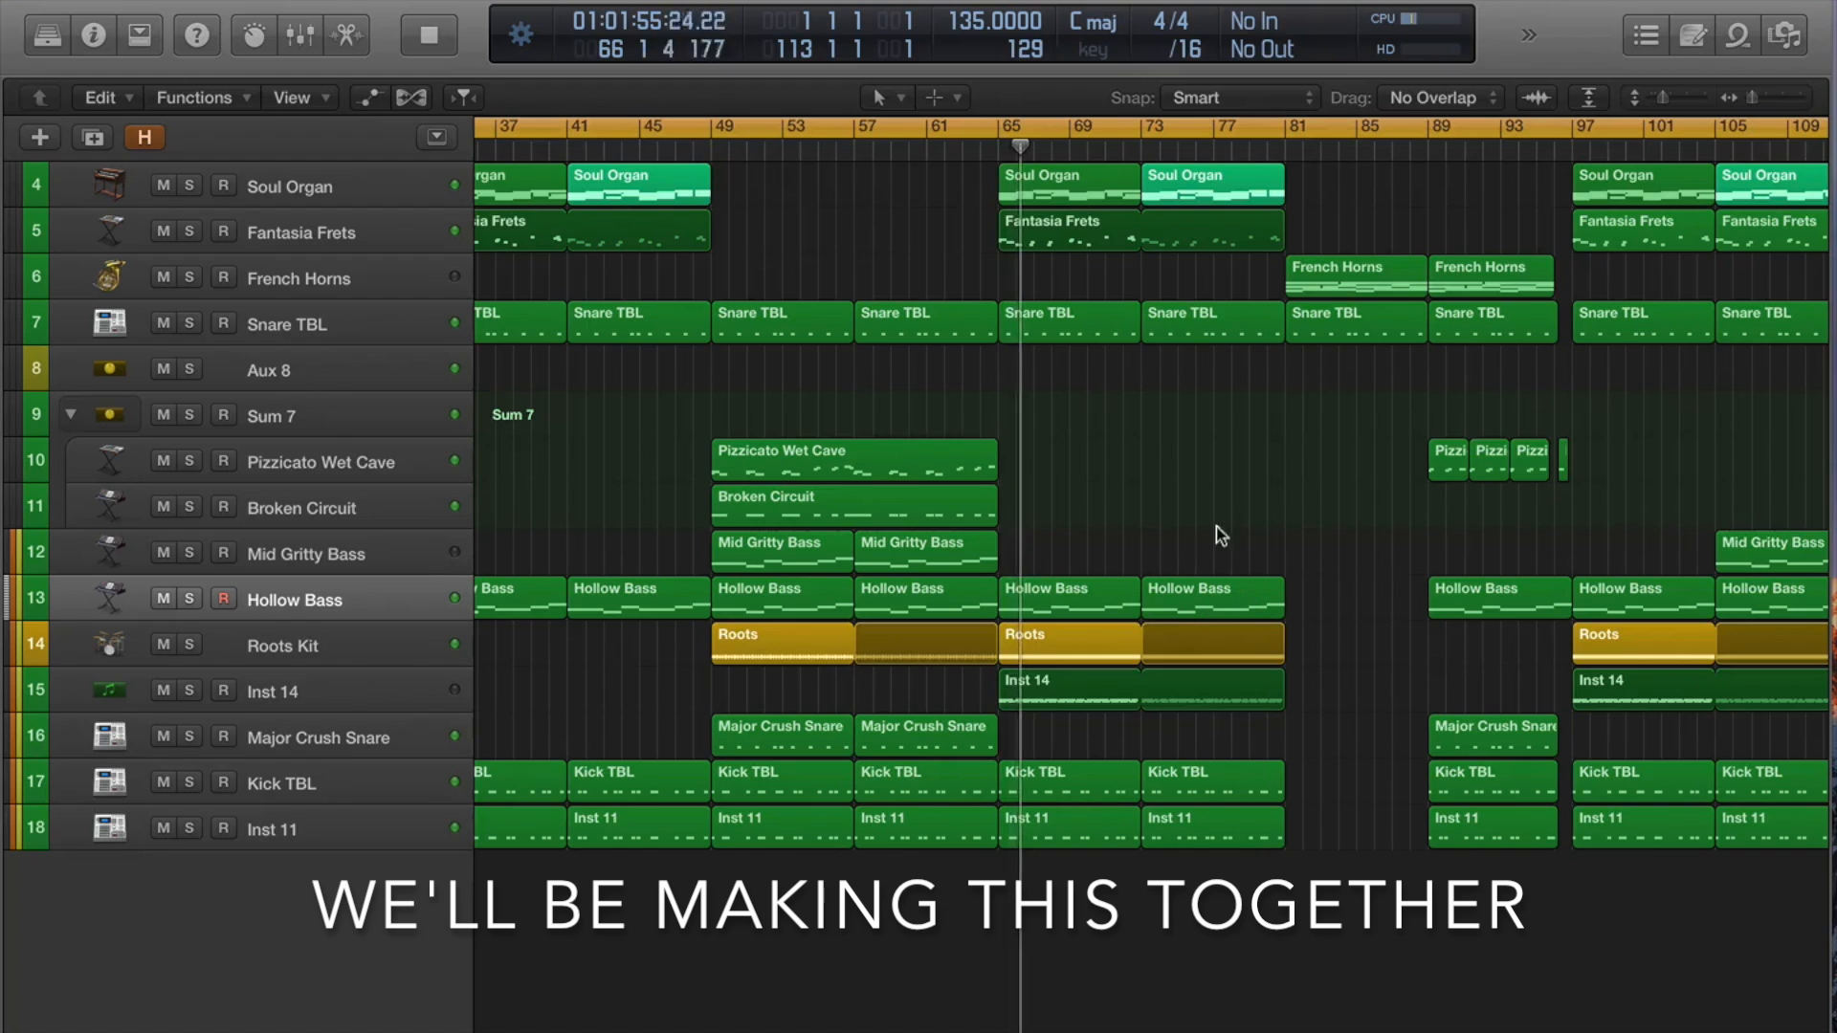
Look over the arrangement from bar 45 to bar 113 and return to a view of the whole song
{"action": "scroll", "coordinate": [1248, 516], "scroll_direction": "right", "scroll_amount": 3}
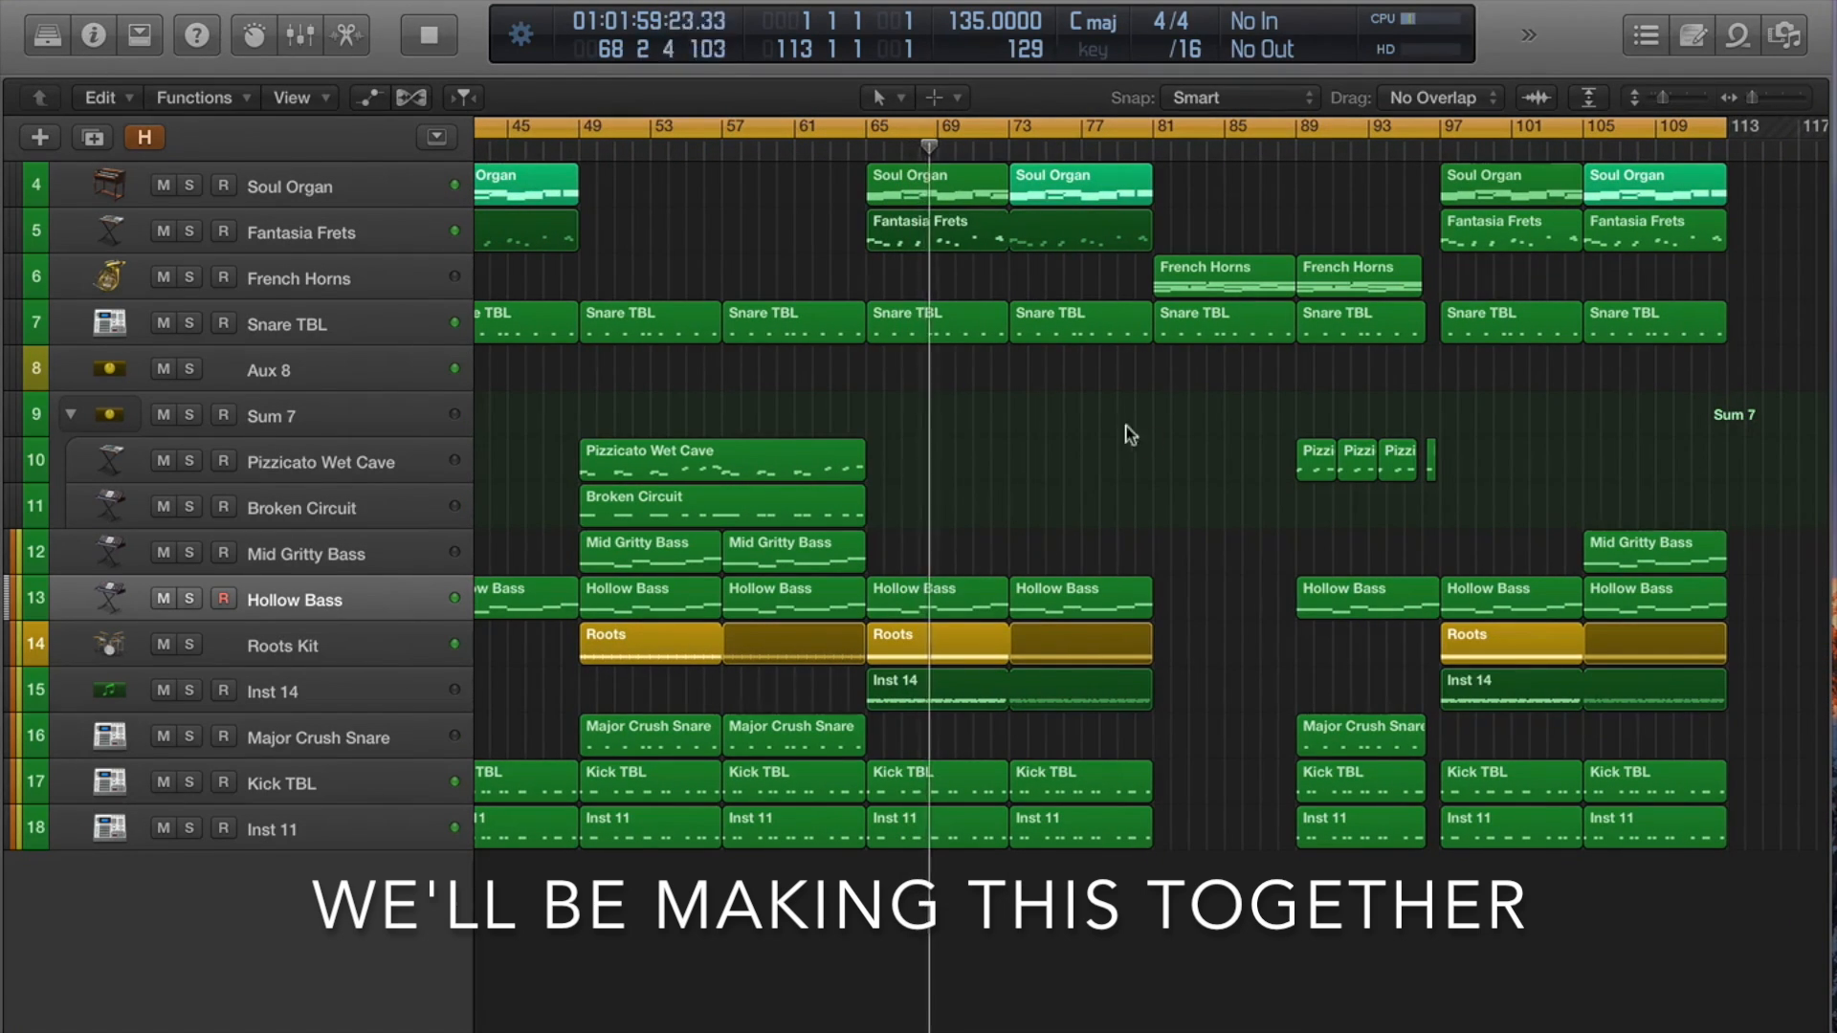
{"action": "scroll", "coordinate": [1249, 500], "scroll_direction": "left", "scroll_amount": 15}
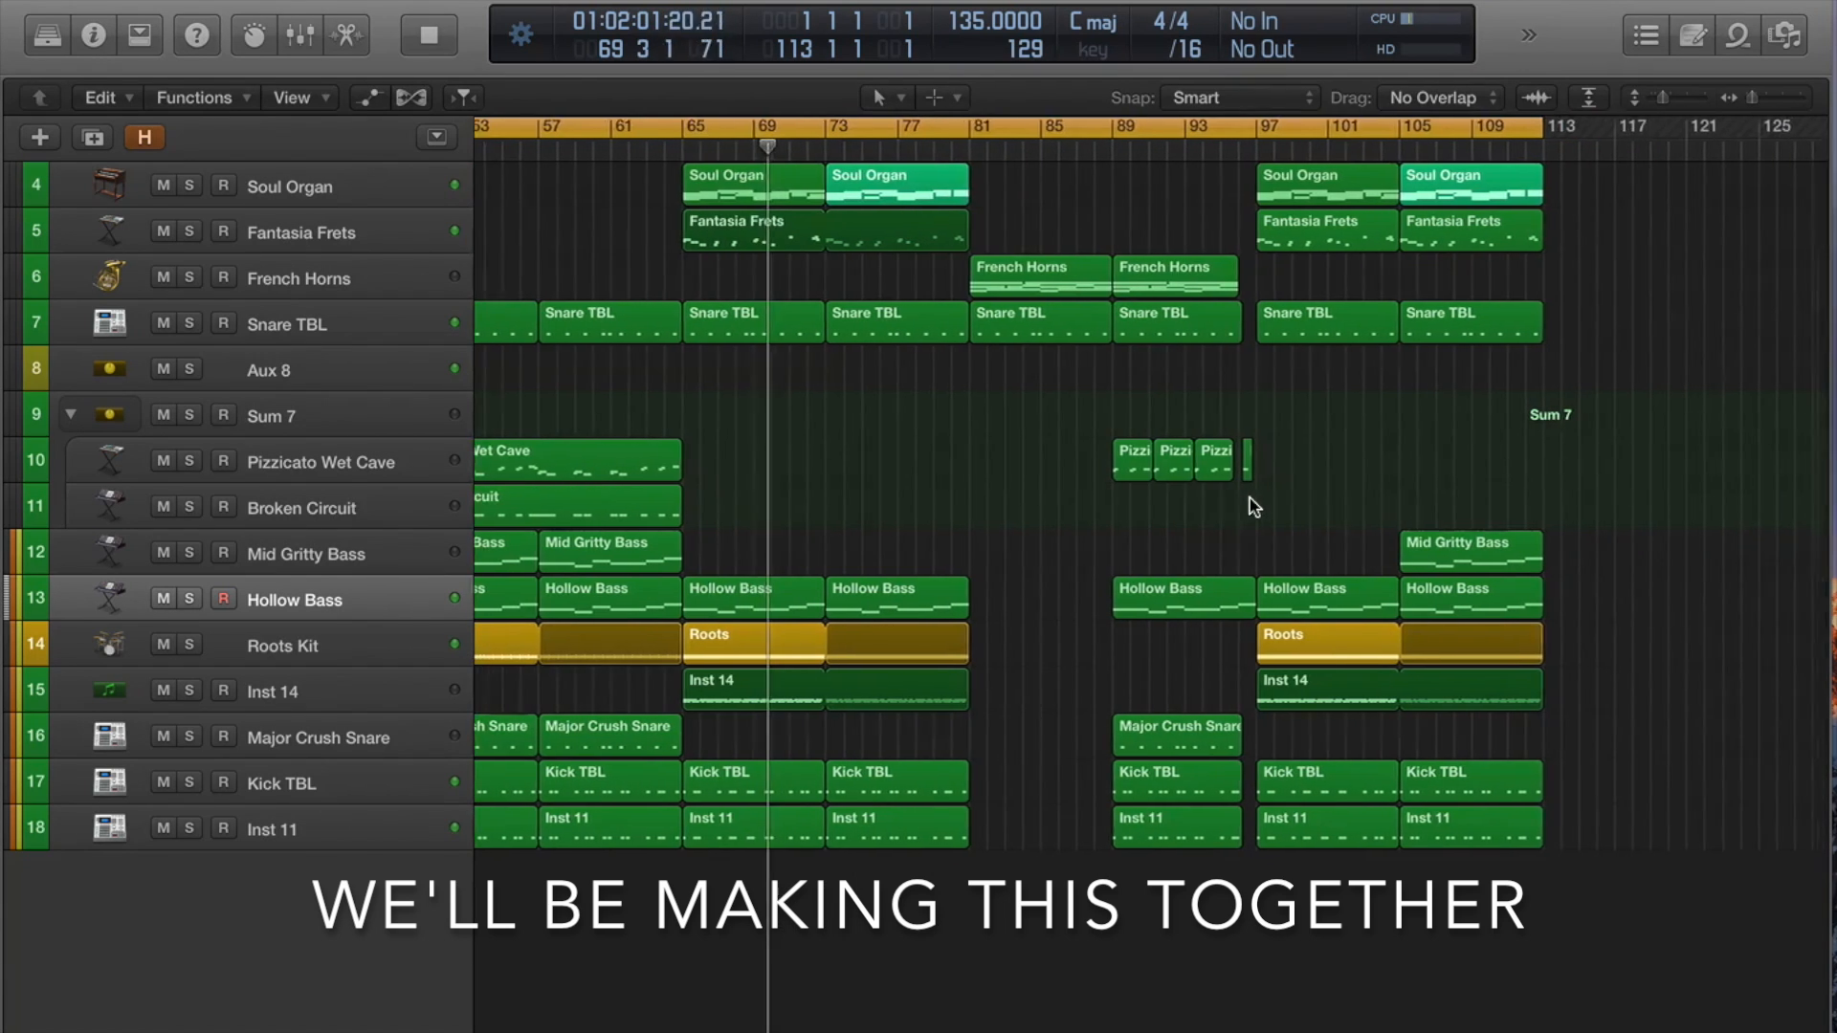
{"action": "scroll", "coordinate": [1250, 497], "scroll_direction": "down", "scroll_amount": 5}
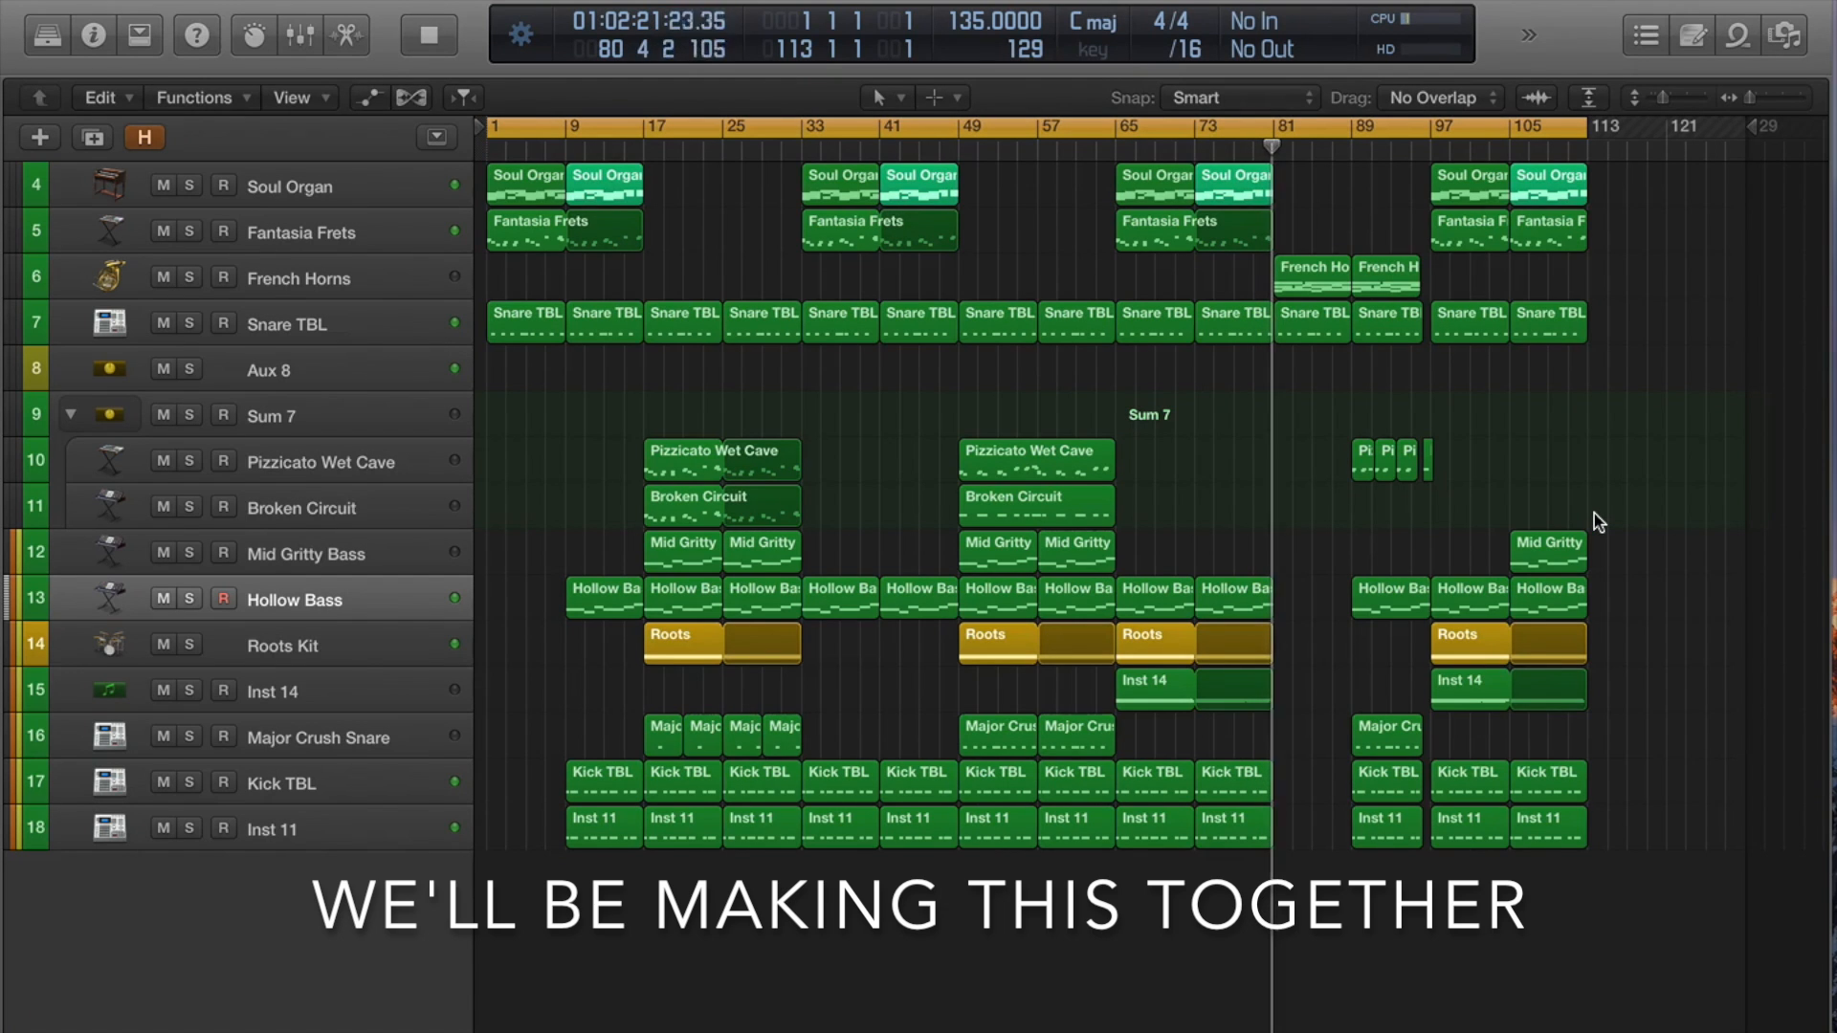
Show automation on the tracks and reveal the Channel EQ High Cut Frequency lane beneath Aux 8
{"action": "key", "text": "a"}
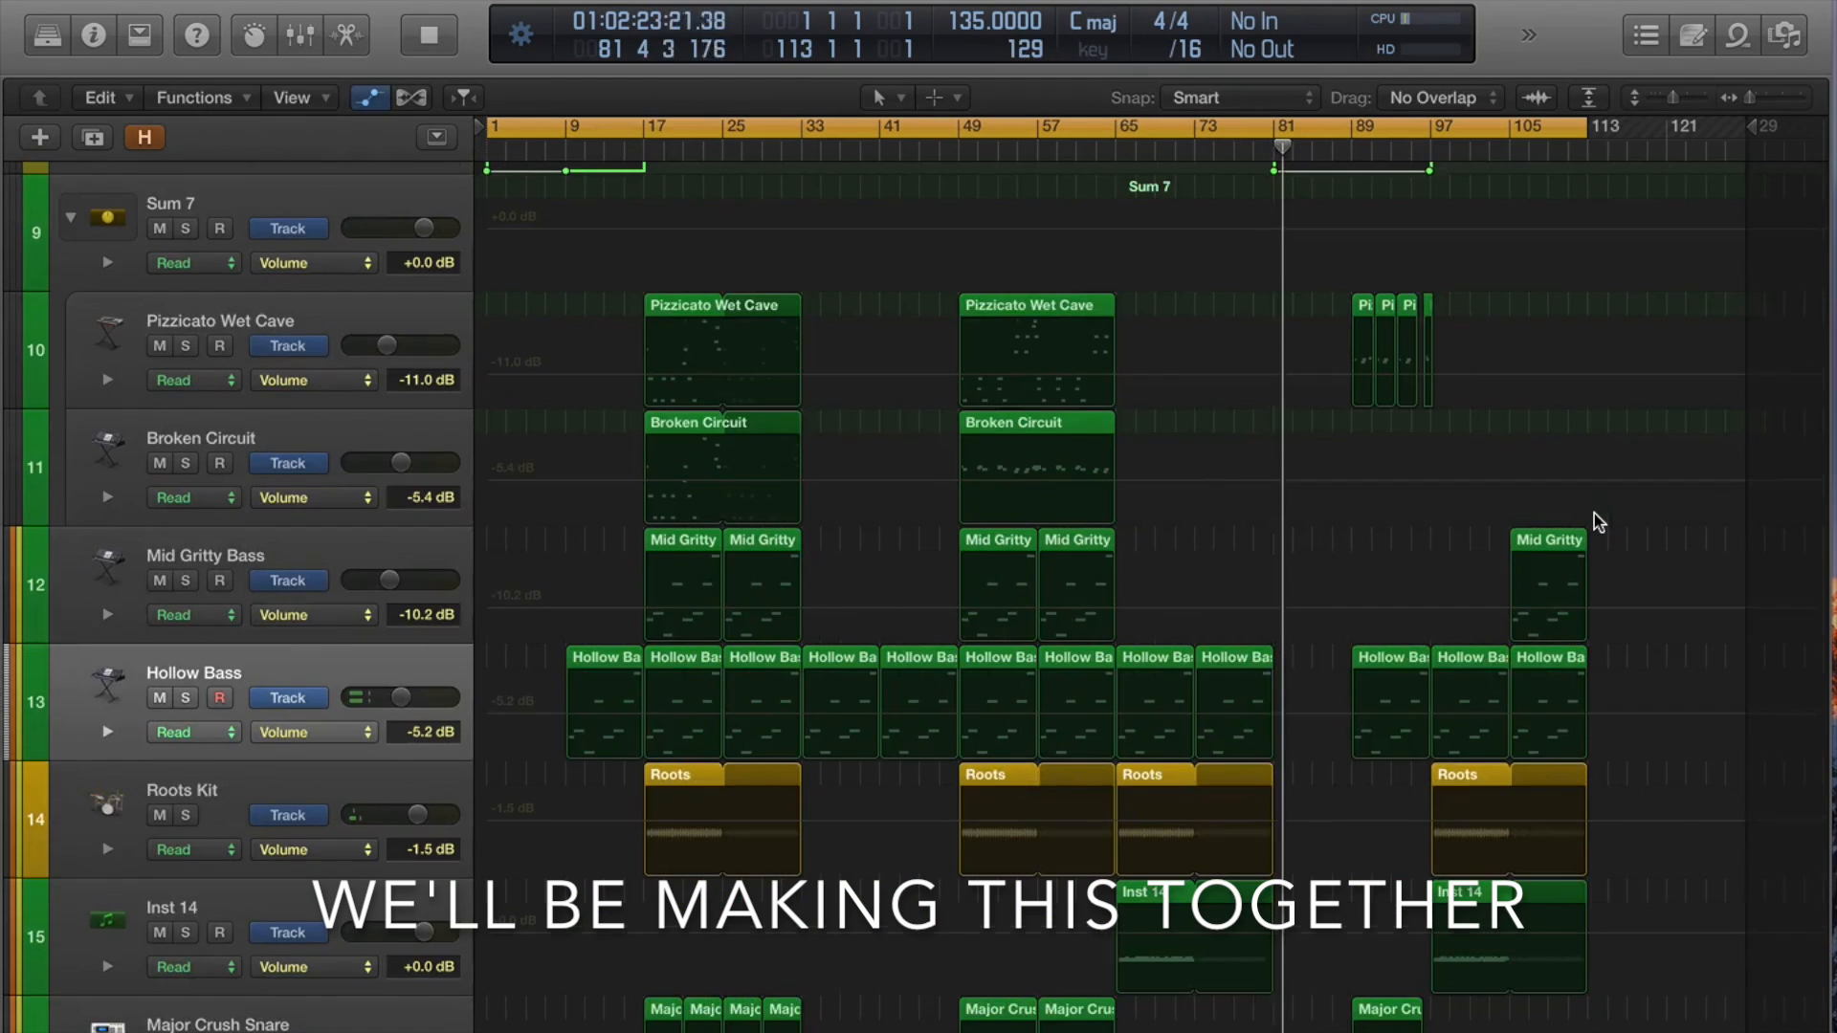
{"action": "scroll", "coordinate": [1548, 450], "scroll_direction": "up", "scroll_amount": 5}
{"action": "scroll", "coordinate": [1548, 449], "scroll_direction": "up", "scroll_amount": 3}
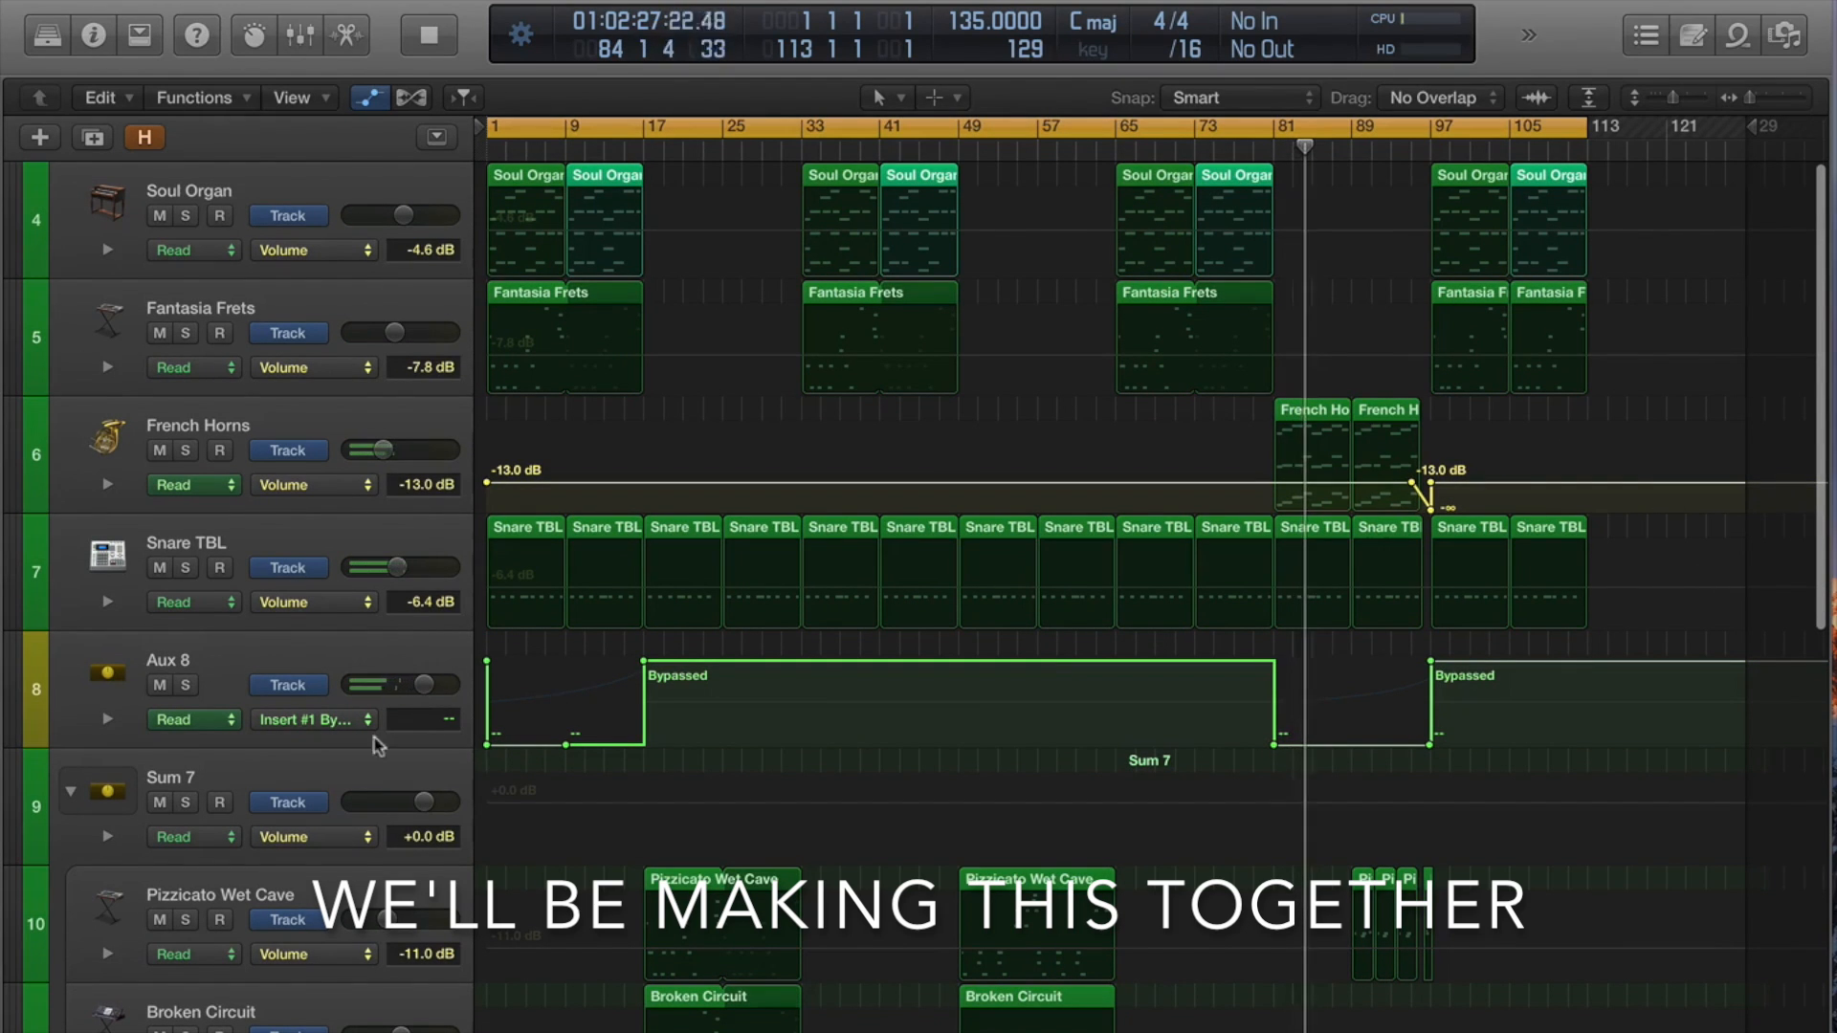
{"action": "left_click", "coordinate": [107, 719]}
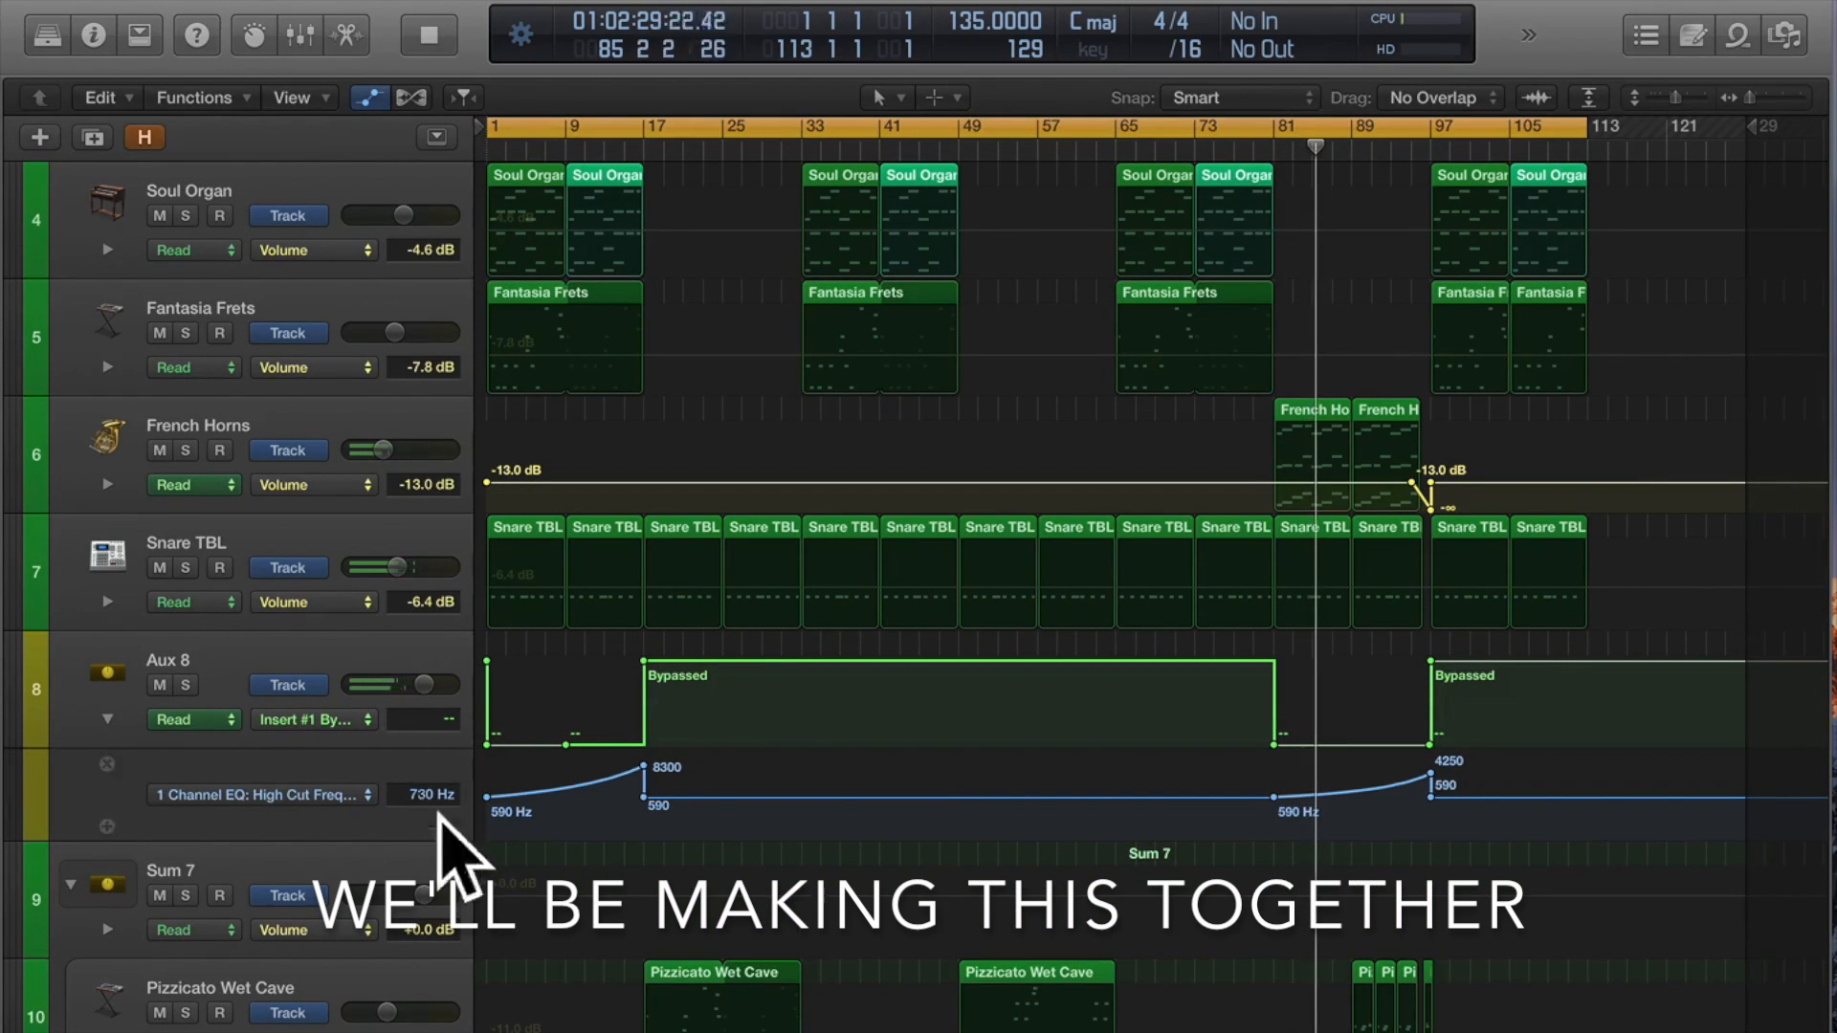
Examine the automation lanes from Soul Organ down to Inst 11, returning to the Aux 8 filter automation
{"action": "scroll", "coordinate": [1672, 761], "scroll_direction": "down", "scroll_amount": 10}
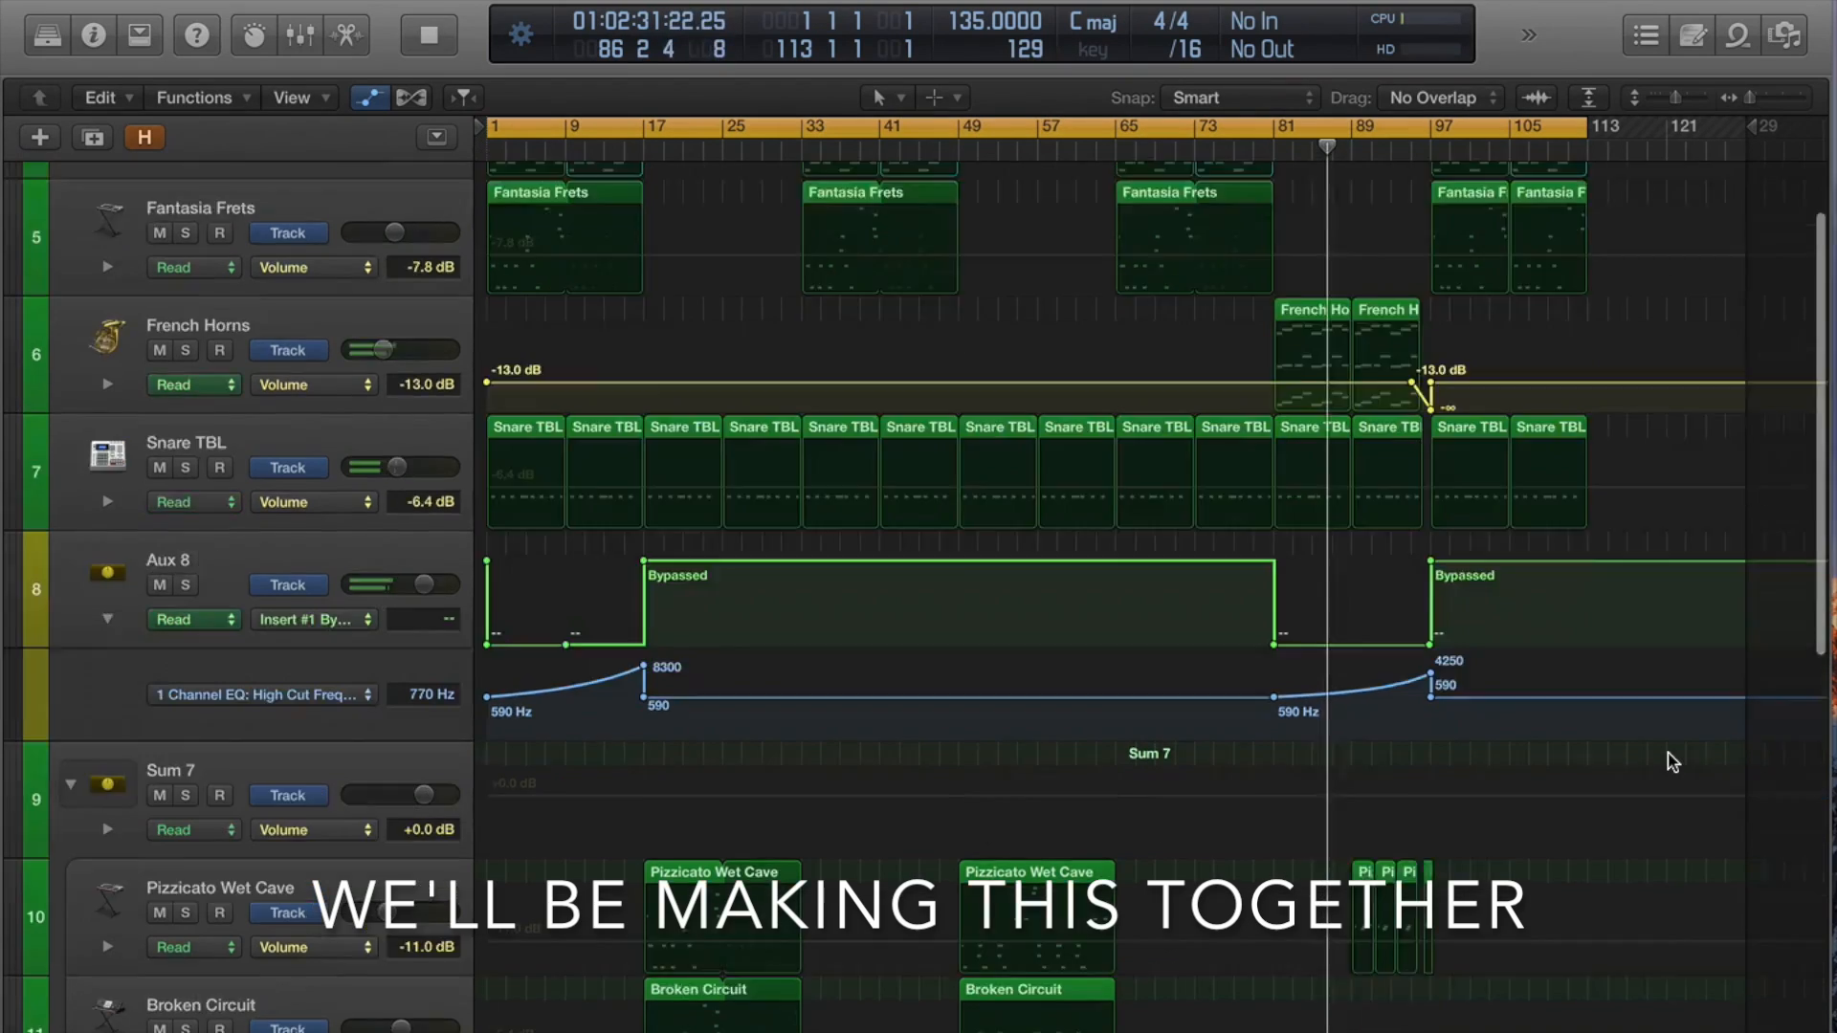
{"action": "scroll", "coordinate": [1672, 761], "scroll_direction": "up", "scroll_amount": 5}
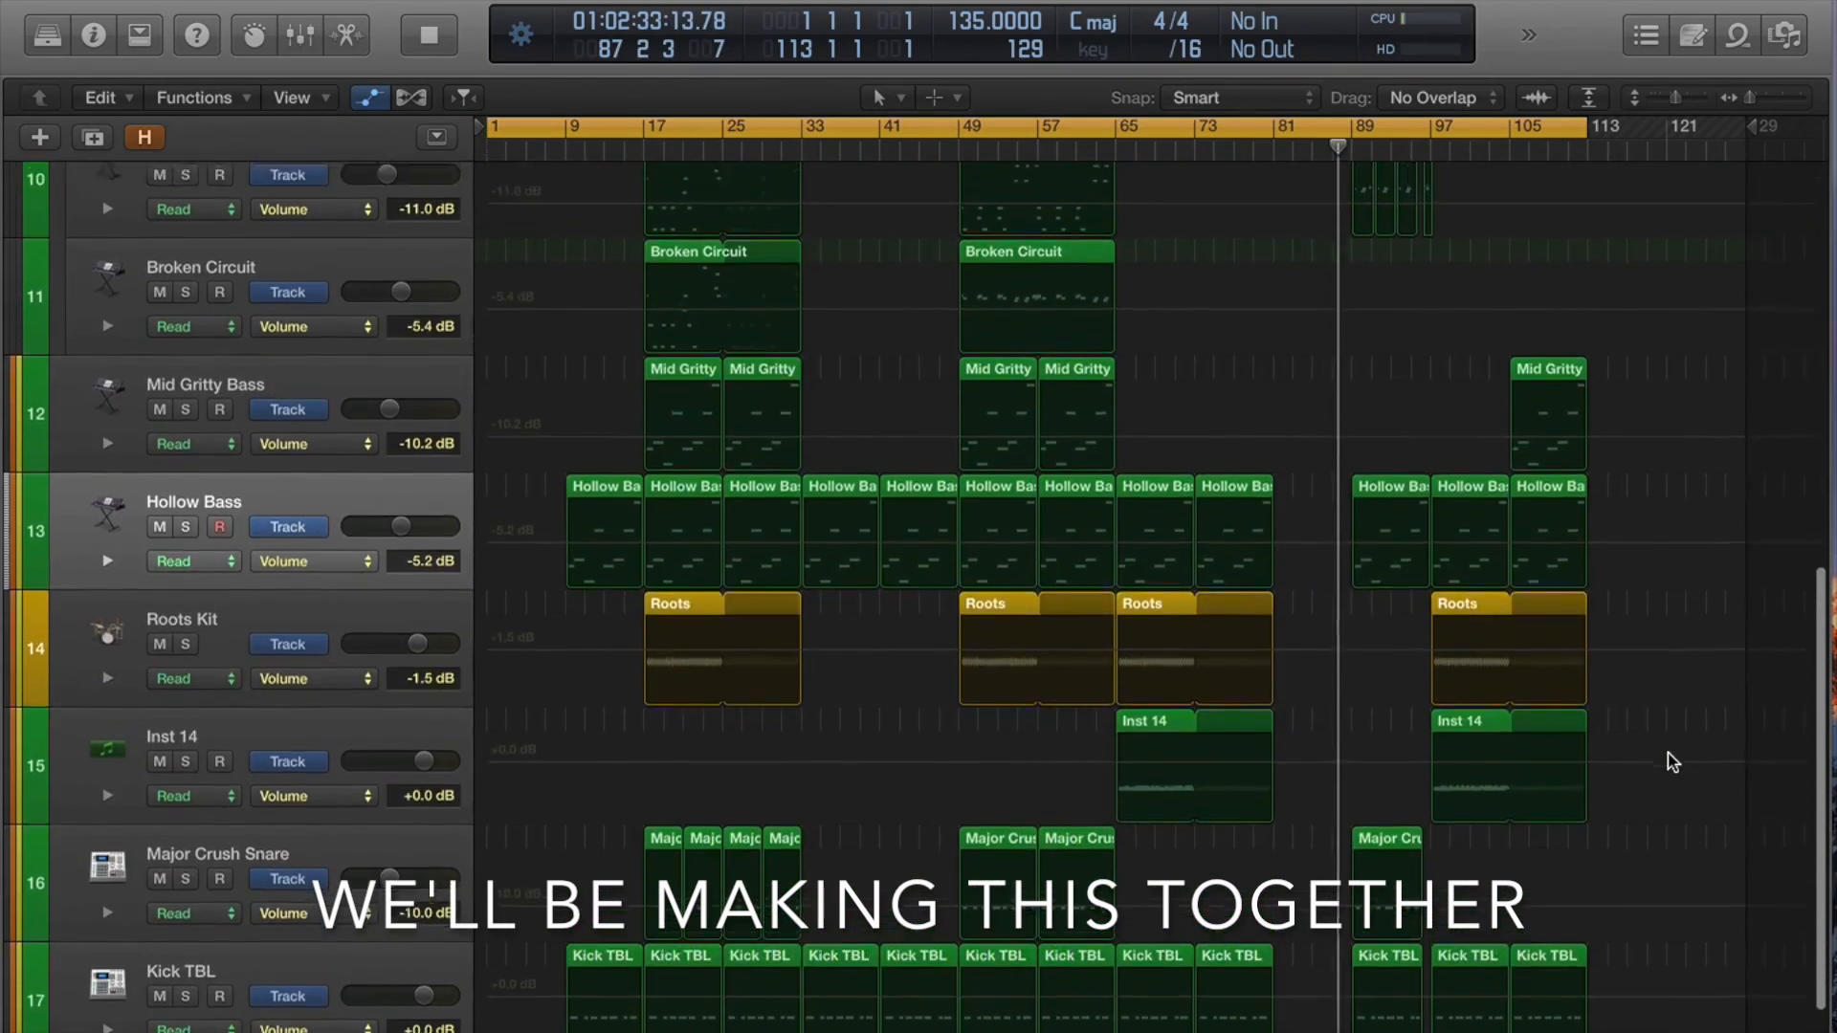
{"action": "scroll", "coordinate": [1672, 762], "scroll_direction": "down", "scroll_amount": 5}
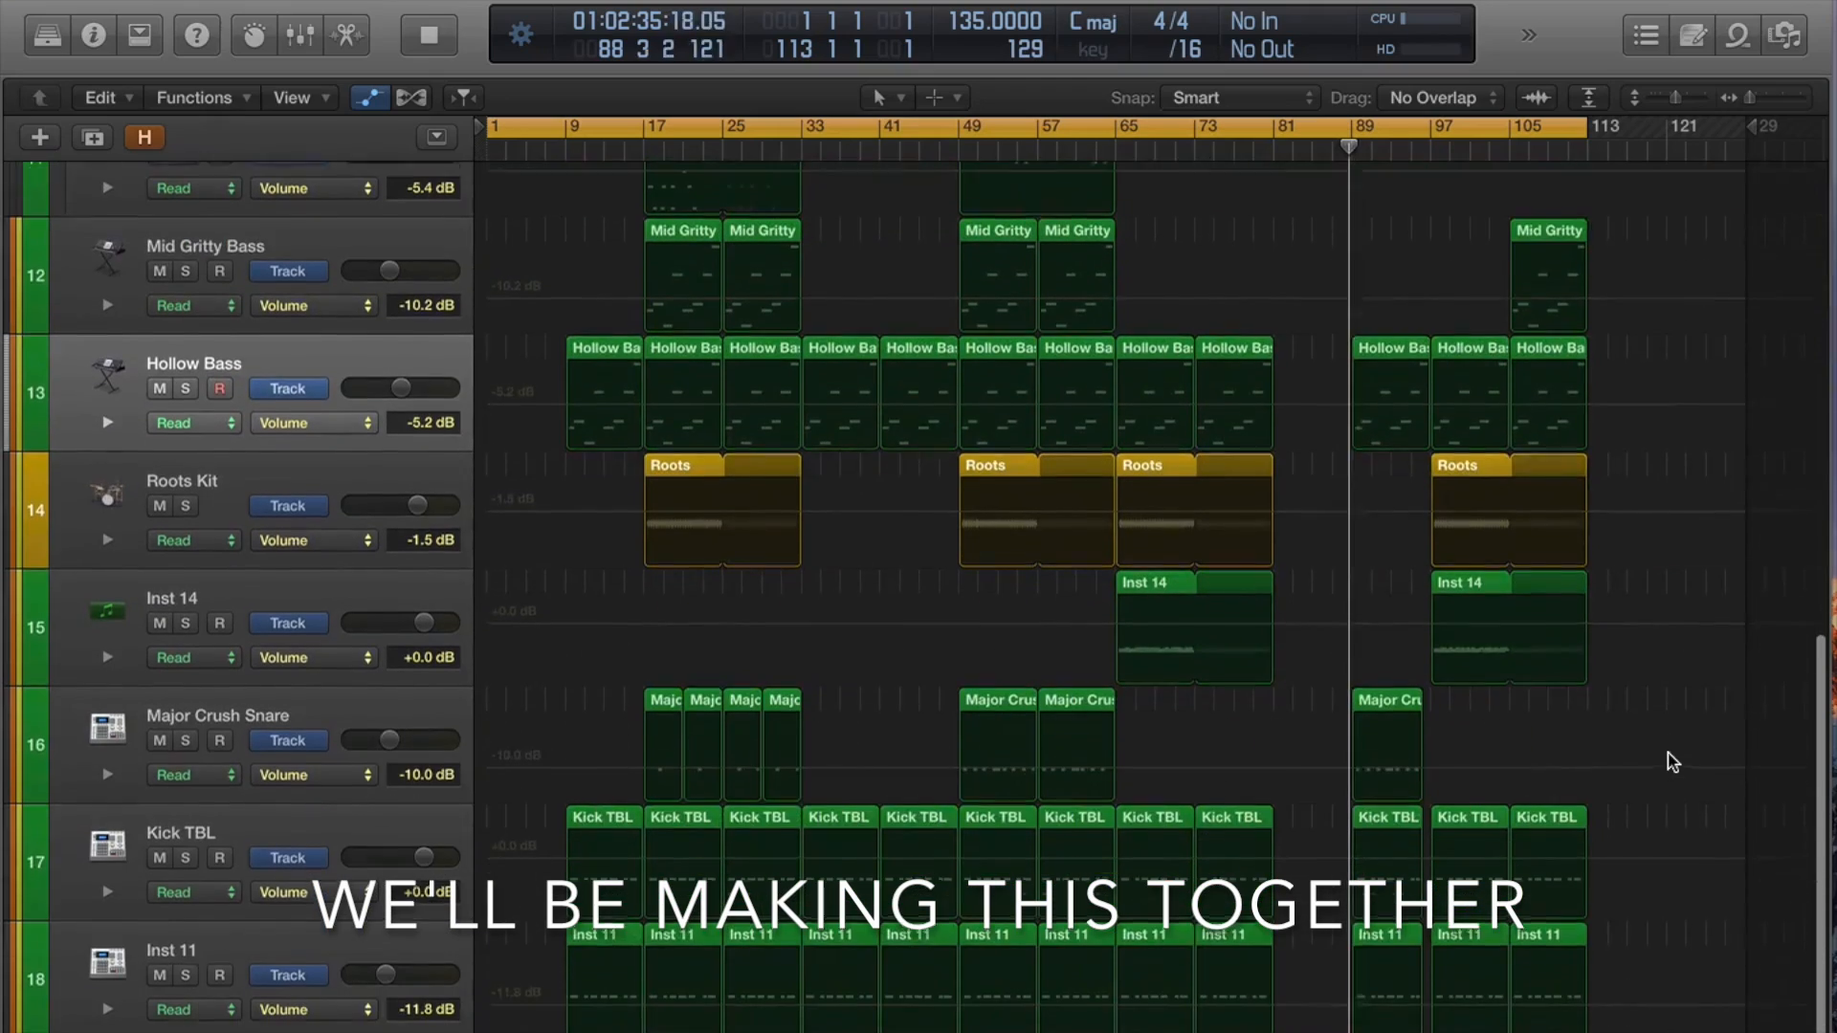
{"action": "scroll", "coordinate": [1673, 762], "scroll_direction": "up", "scroll_amount": 2}
{"action": "scroll", "coordinate": [1673, 762], "scroll_direction": "up", "scroll_amount": 6}
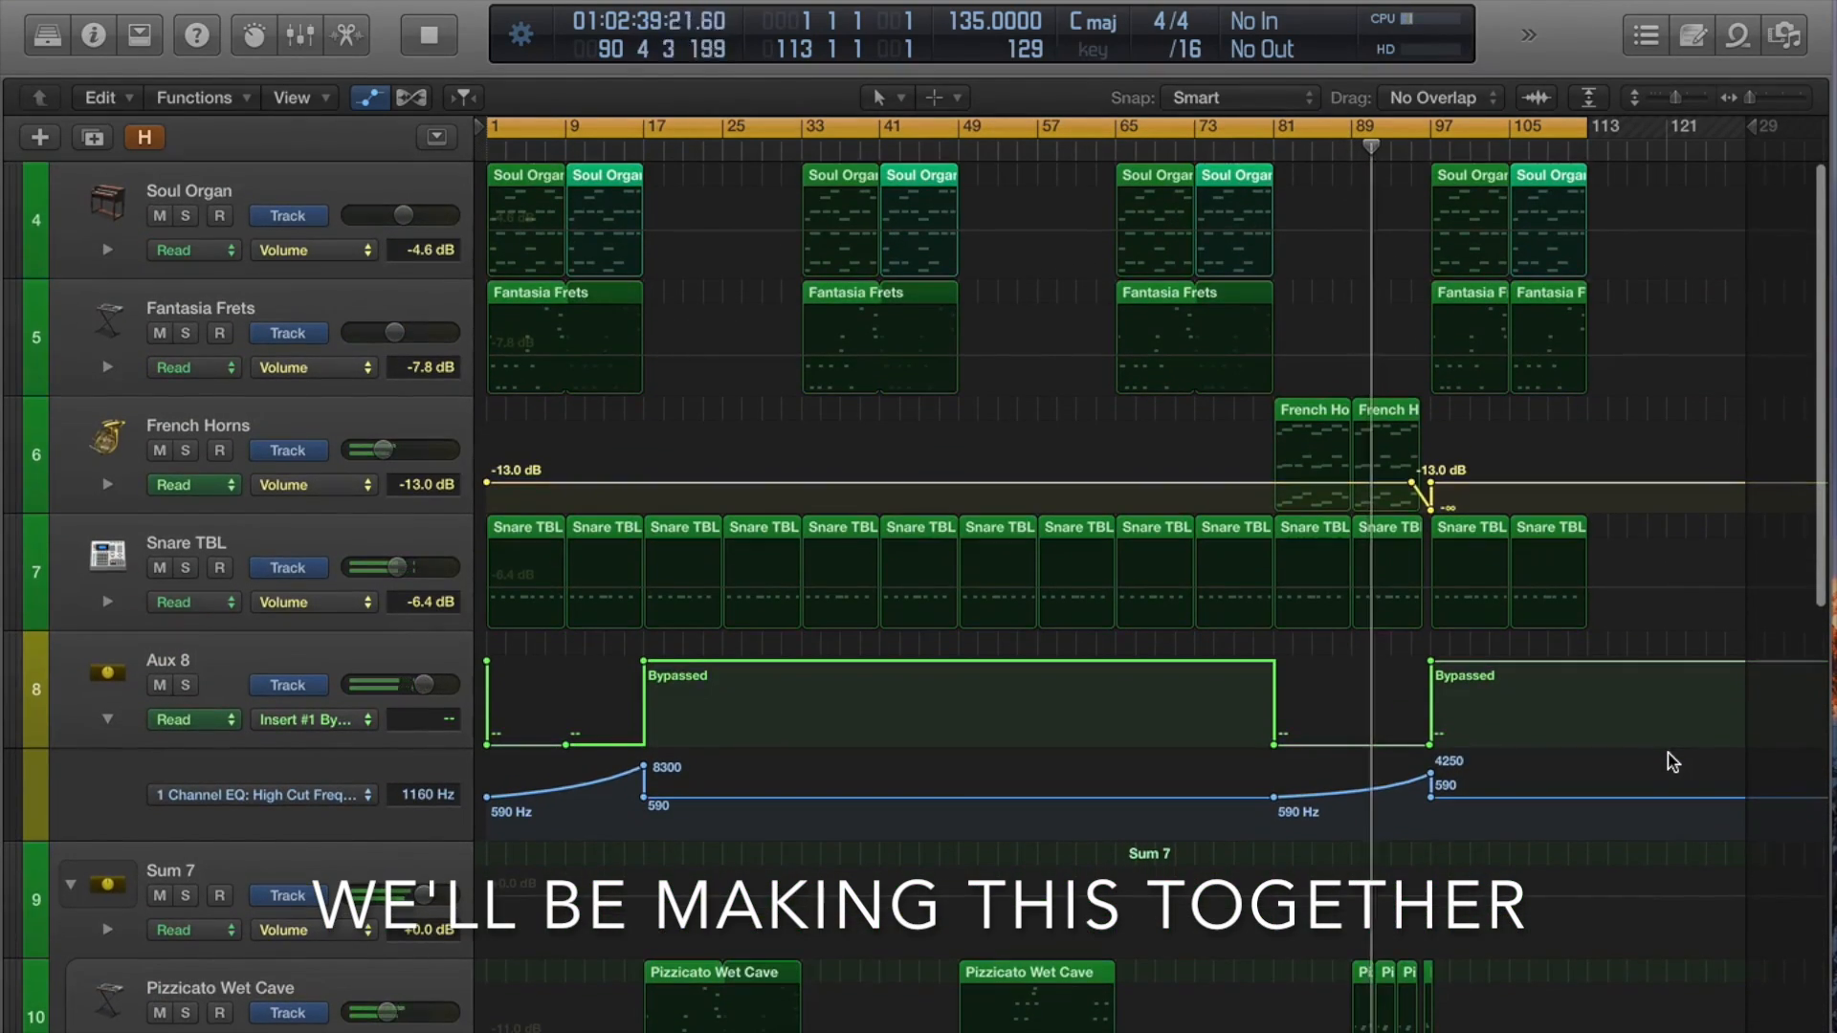
{"action": "scroll", "coordinate": [1673, 761], "scroll_direction": "down", "scroll_amount": 3}
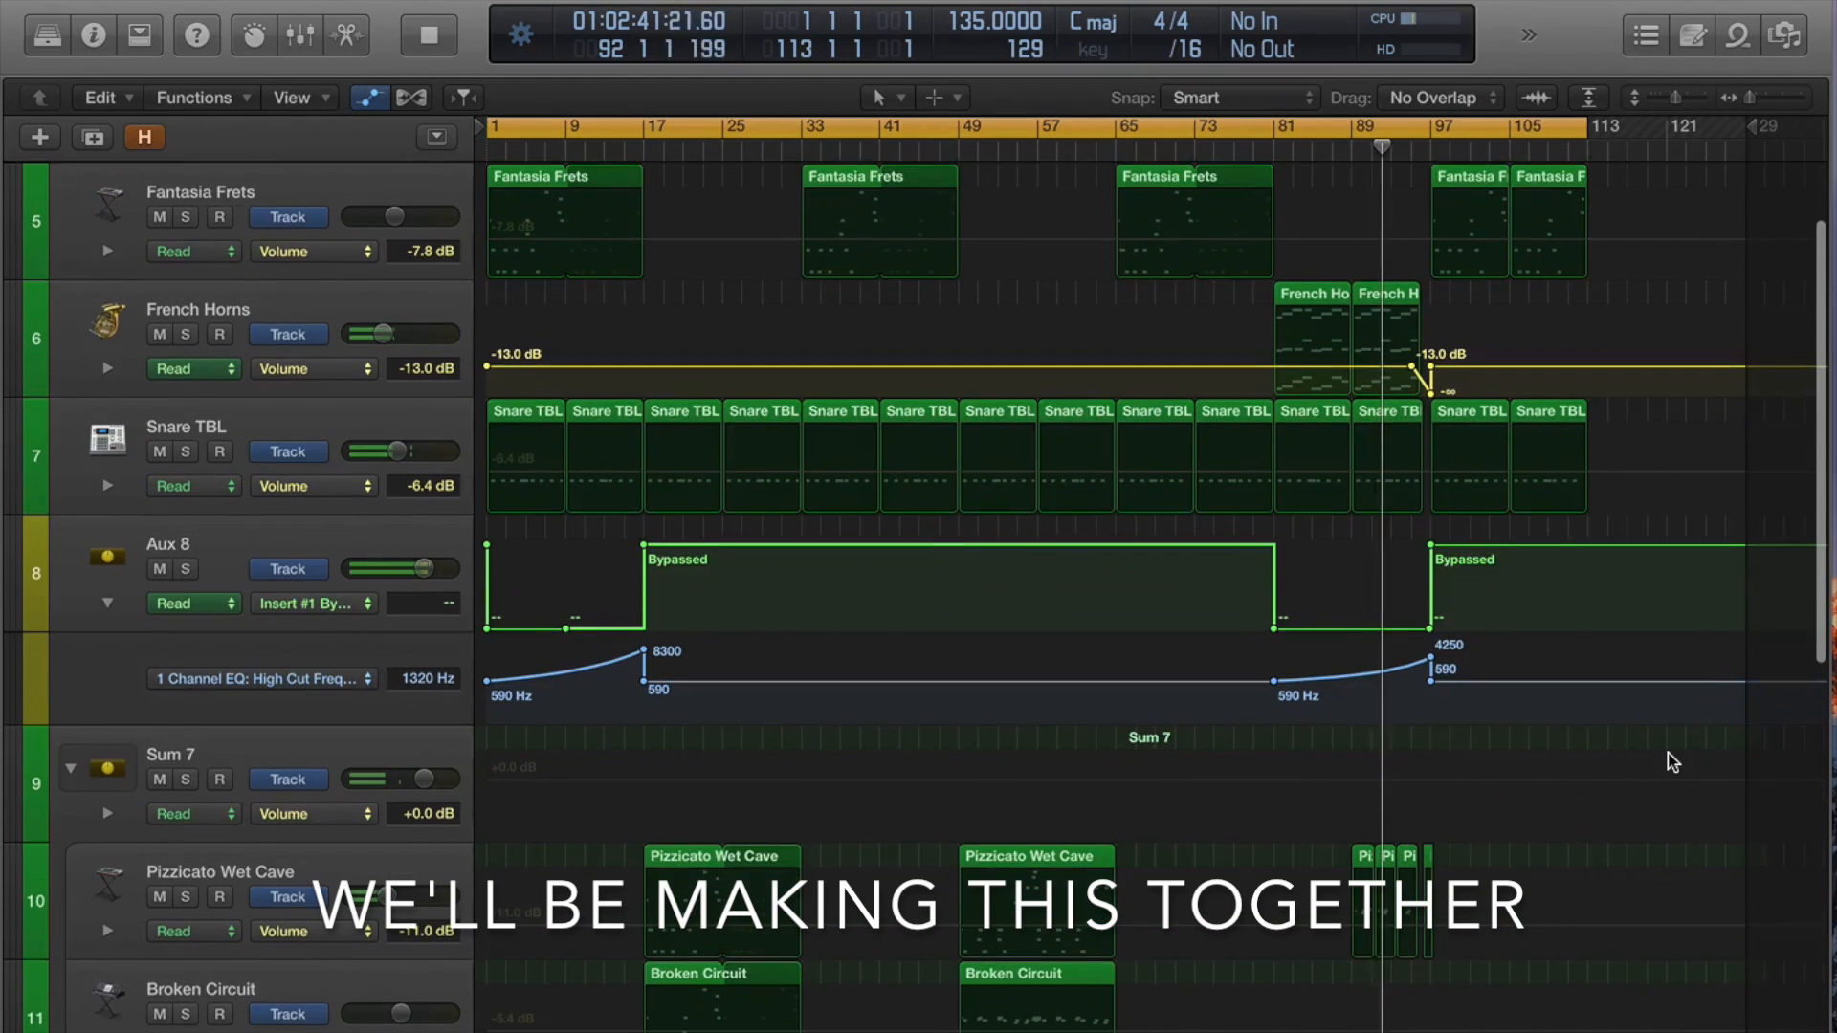
{"action": "scroll", "coordinate": [1672, 761], "scroll_direction": "up", "scroll_amount": 3}
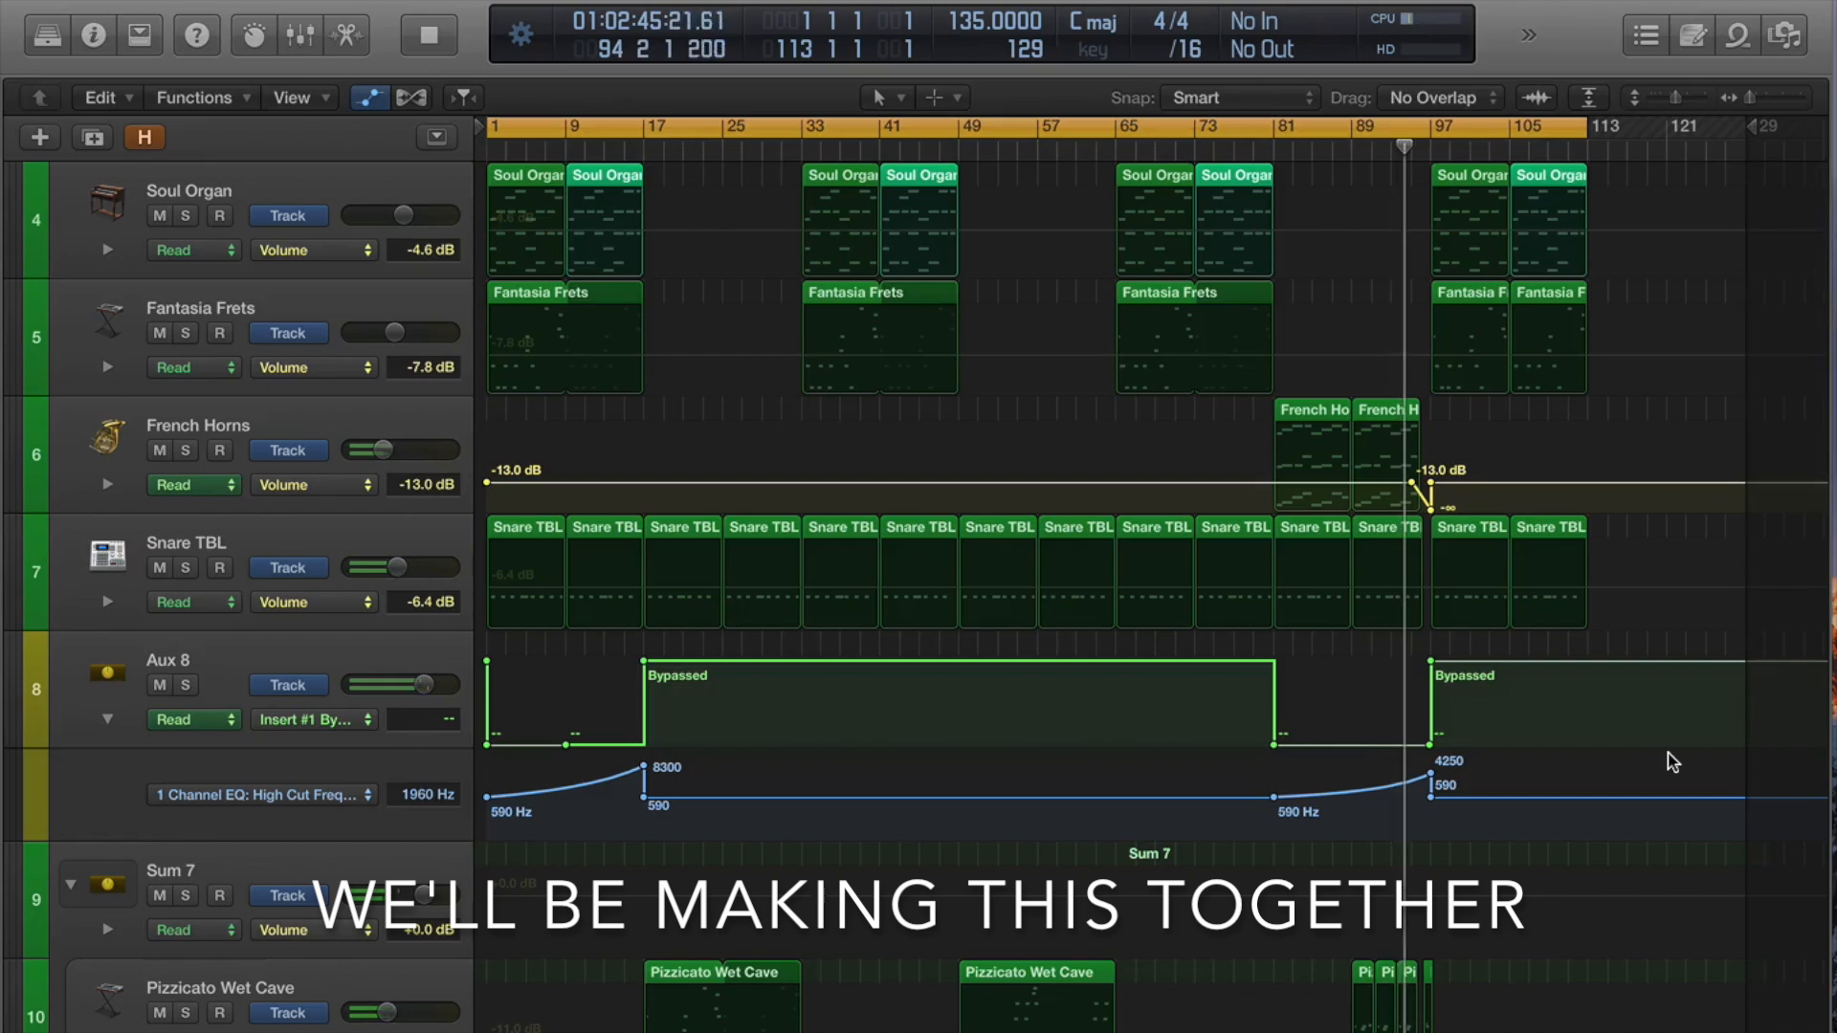
Turn off cycle mode so playback continues past the song's looped range
{"action": "key", "text": "c"}
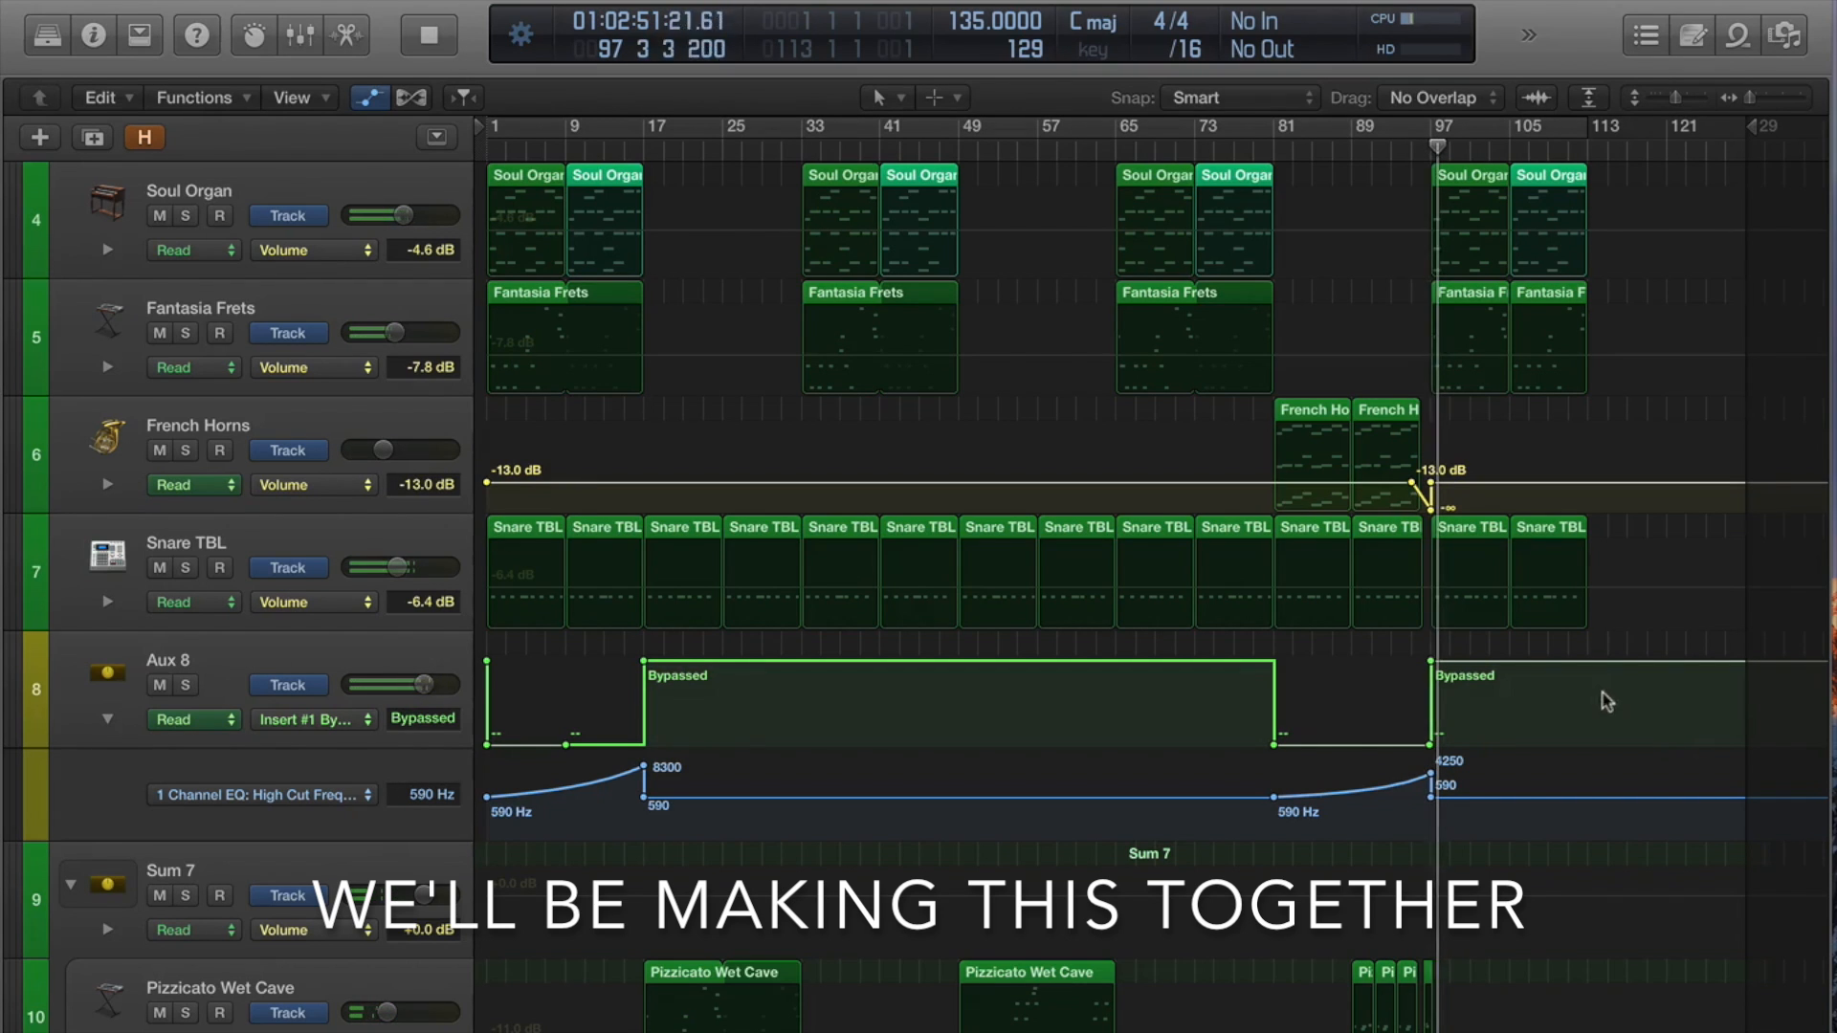
{"action": "scroll", "coordinate": [1609, 623], "scroll_direction": "up", "scroll_amount": 1}
{"action": "scroll", "coordinate": [1609, 623], "scroll_direction": "down", "scroll_amount": 1}
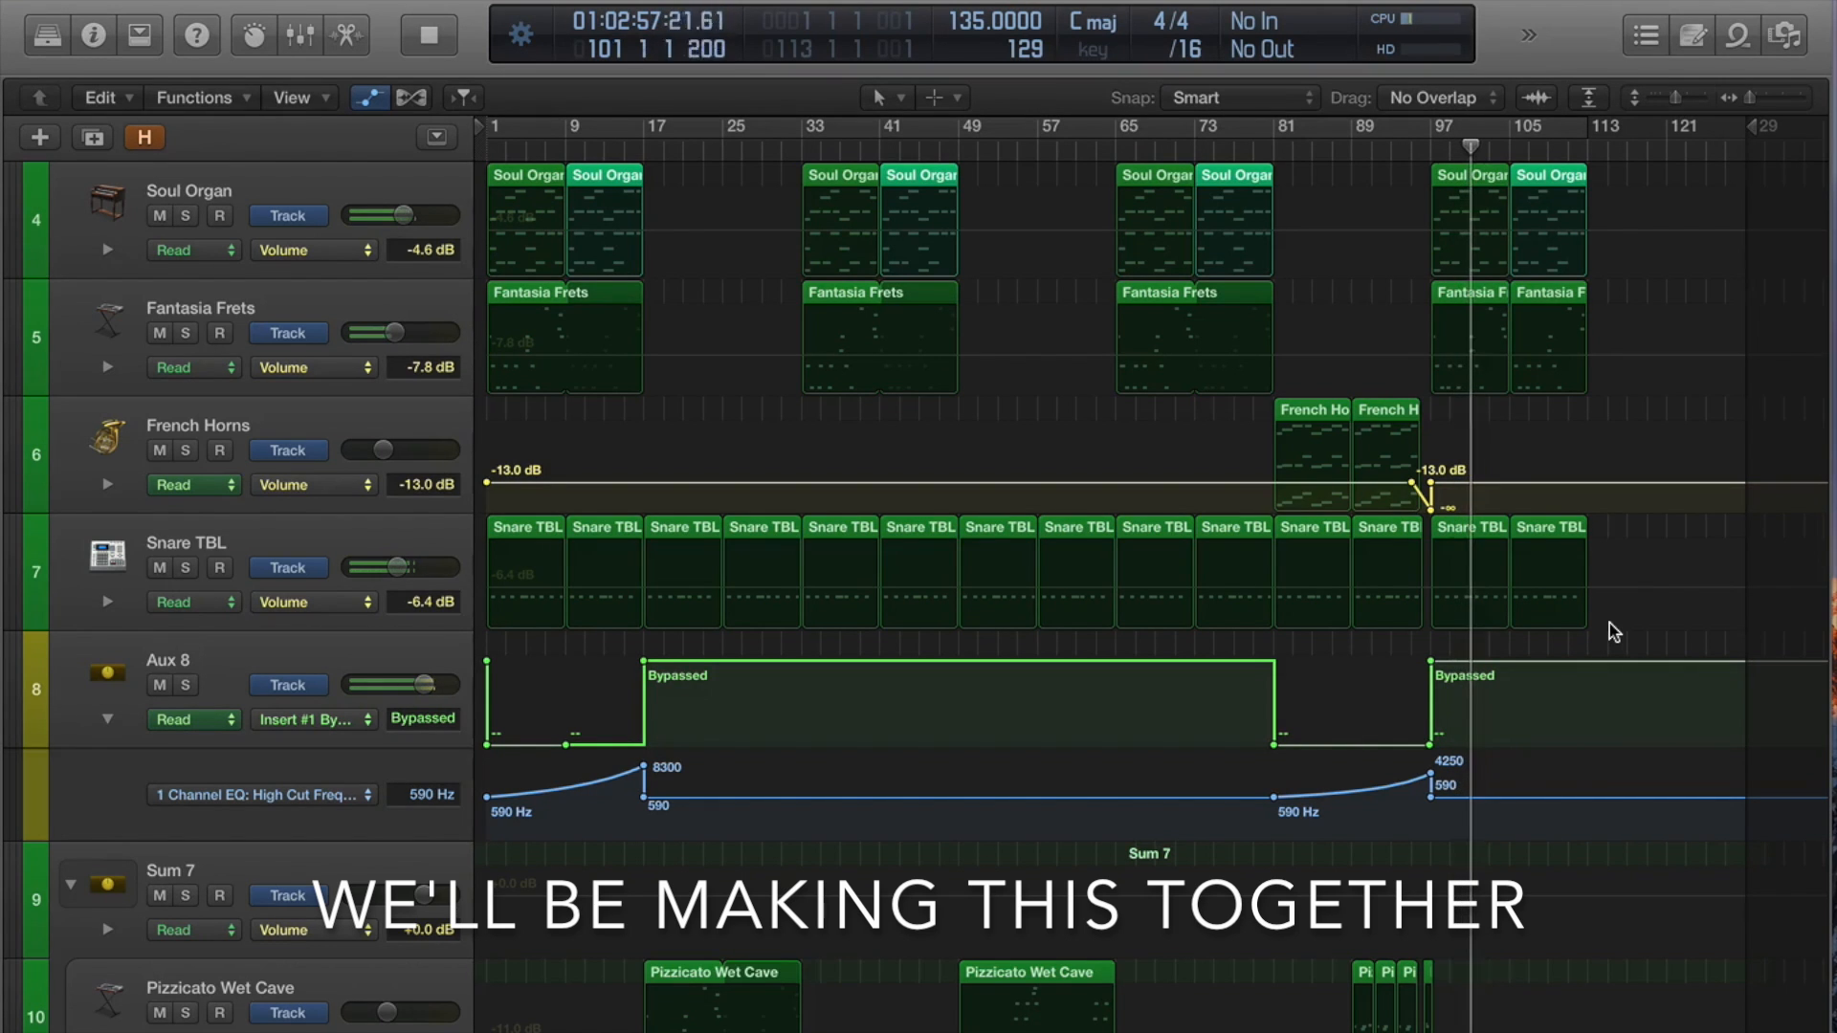
Open the mixer and bring up the MultiMeter on the stereo output channel
{"action": "key", "text": "x"}
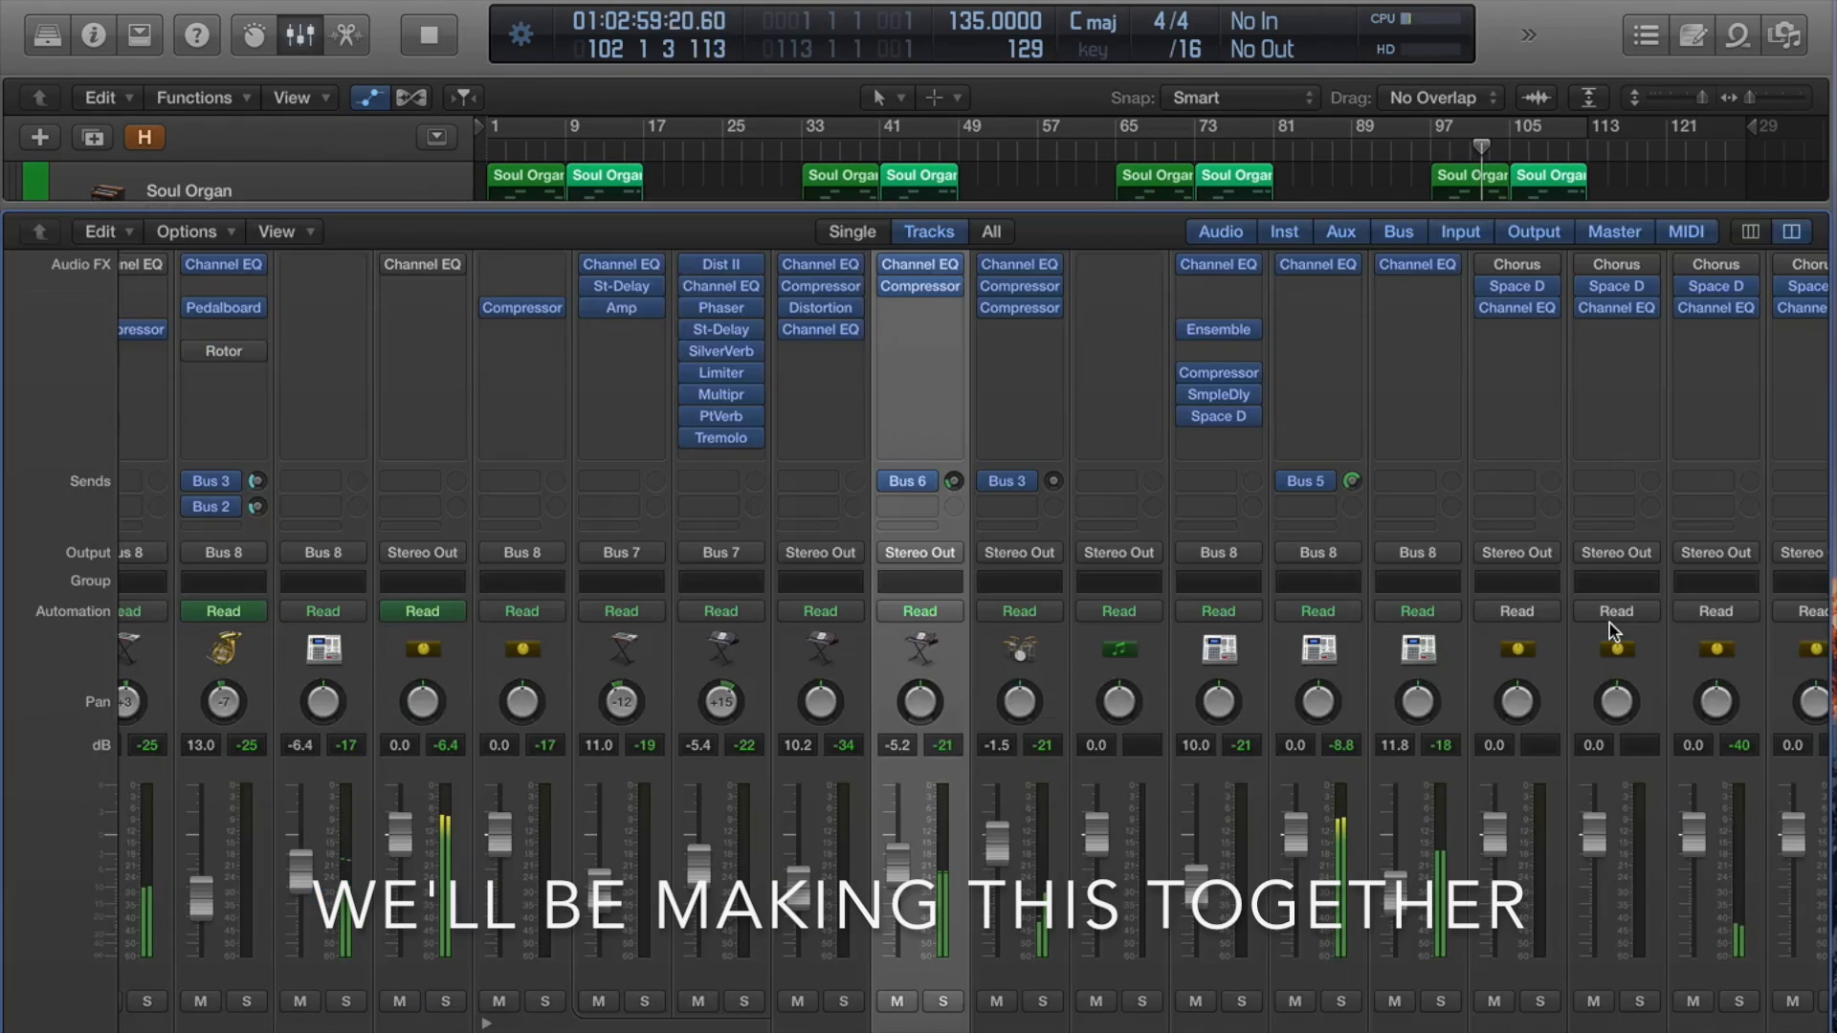
{"action": "scroll", "coordinate": [1609, 622], "scroll_direction": "right", "scroll_amount": 5}
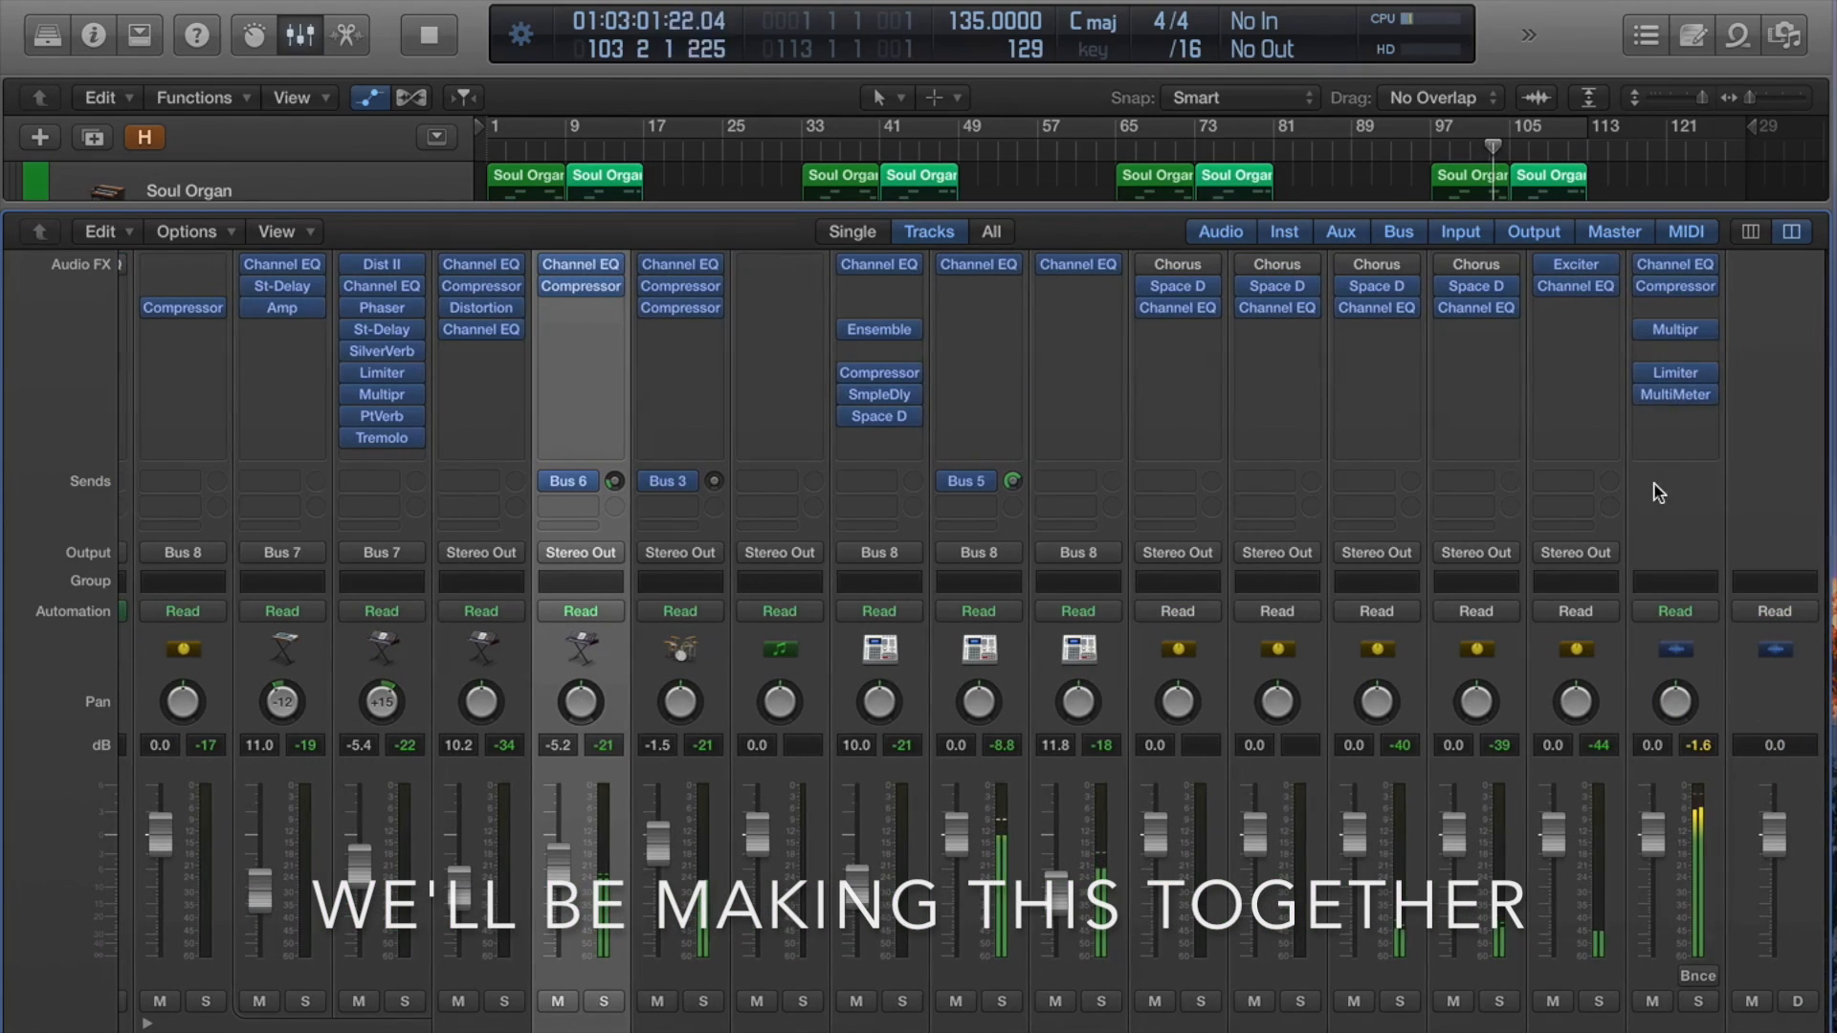
{"action": "left_click", "coordinate": [1679, 396]}
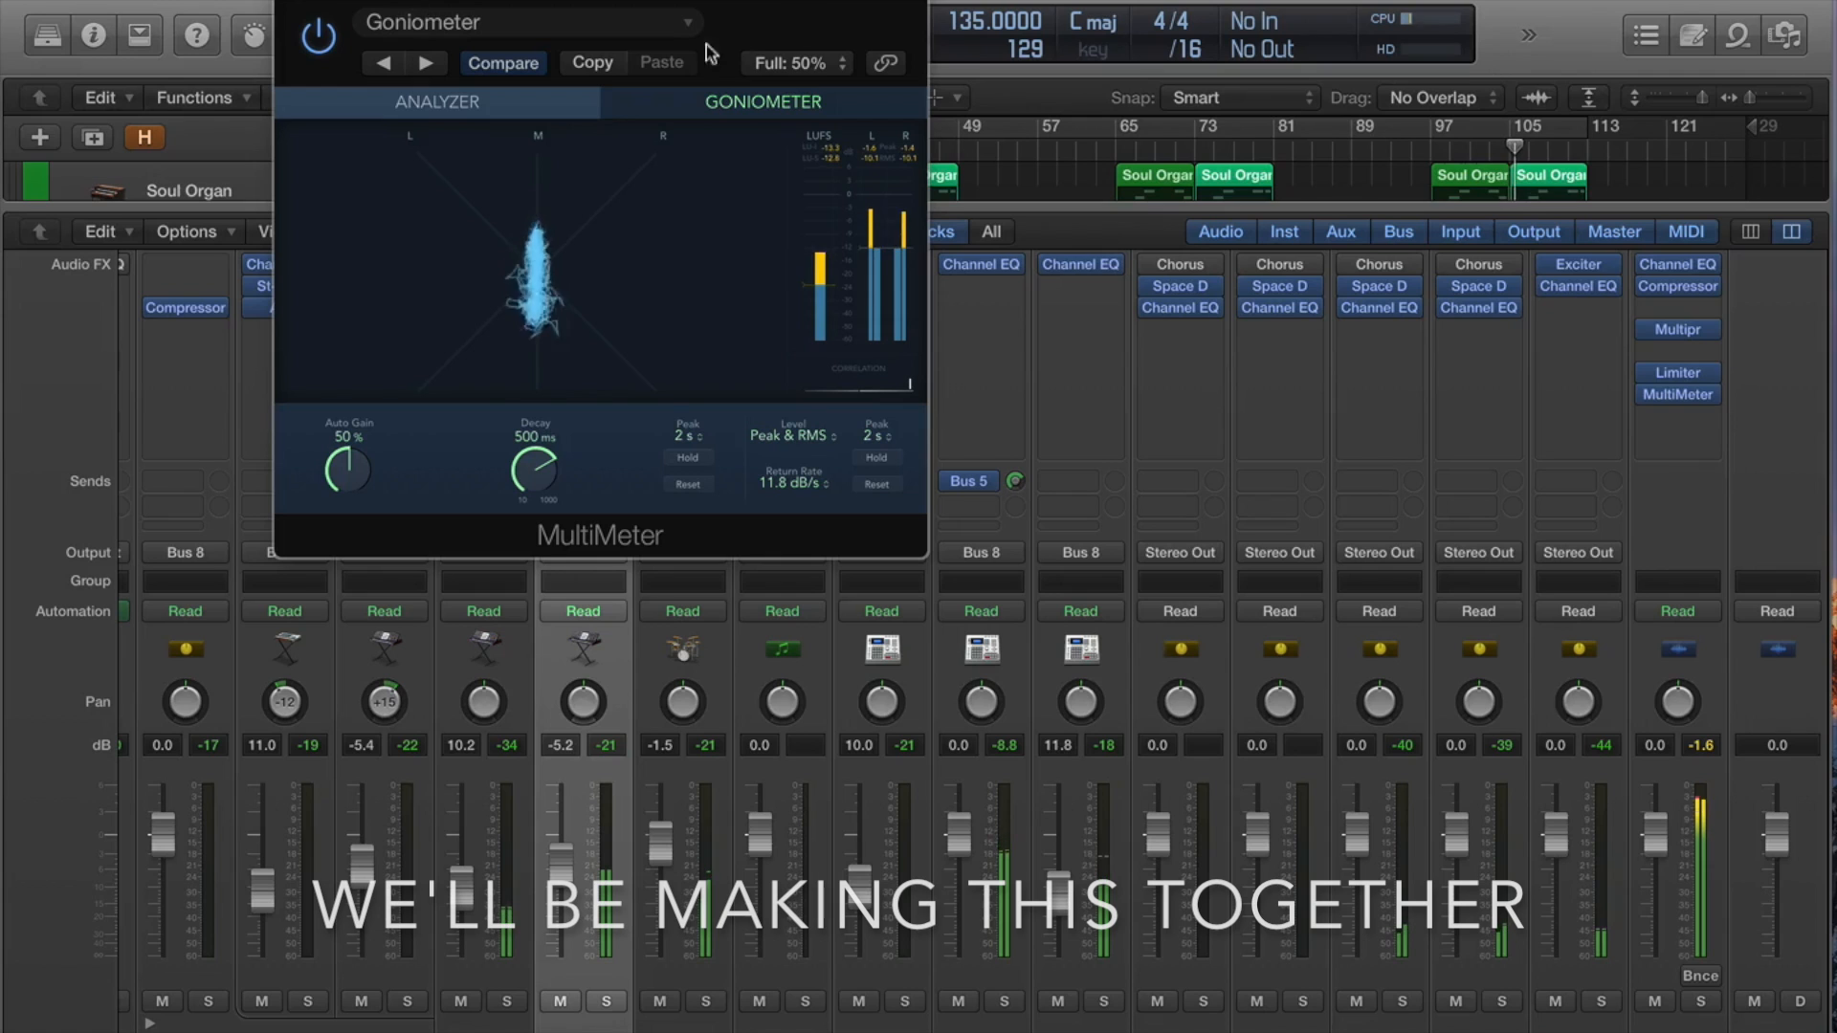
View the MultiMeter's Analyzer, close the mixer and switch the meter back to the Goniometer
{"action": "left_click", "coordinate": [525, 111]}
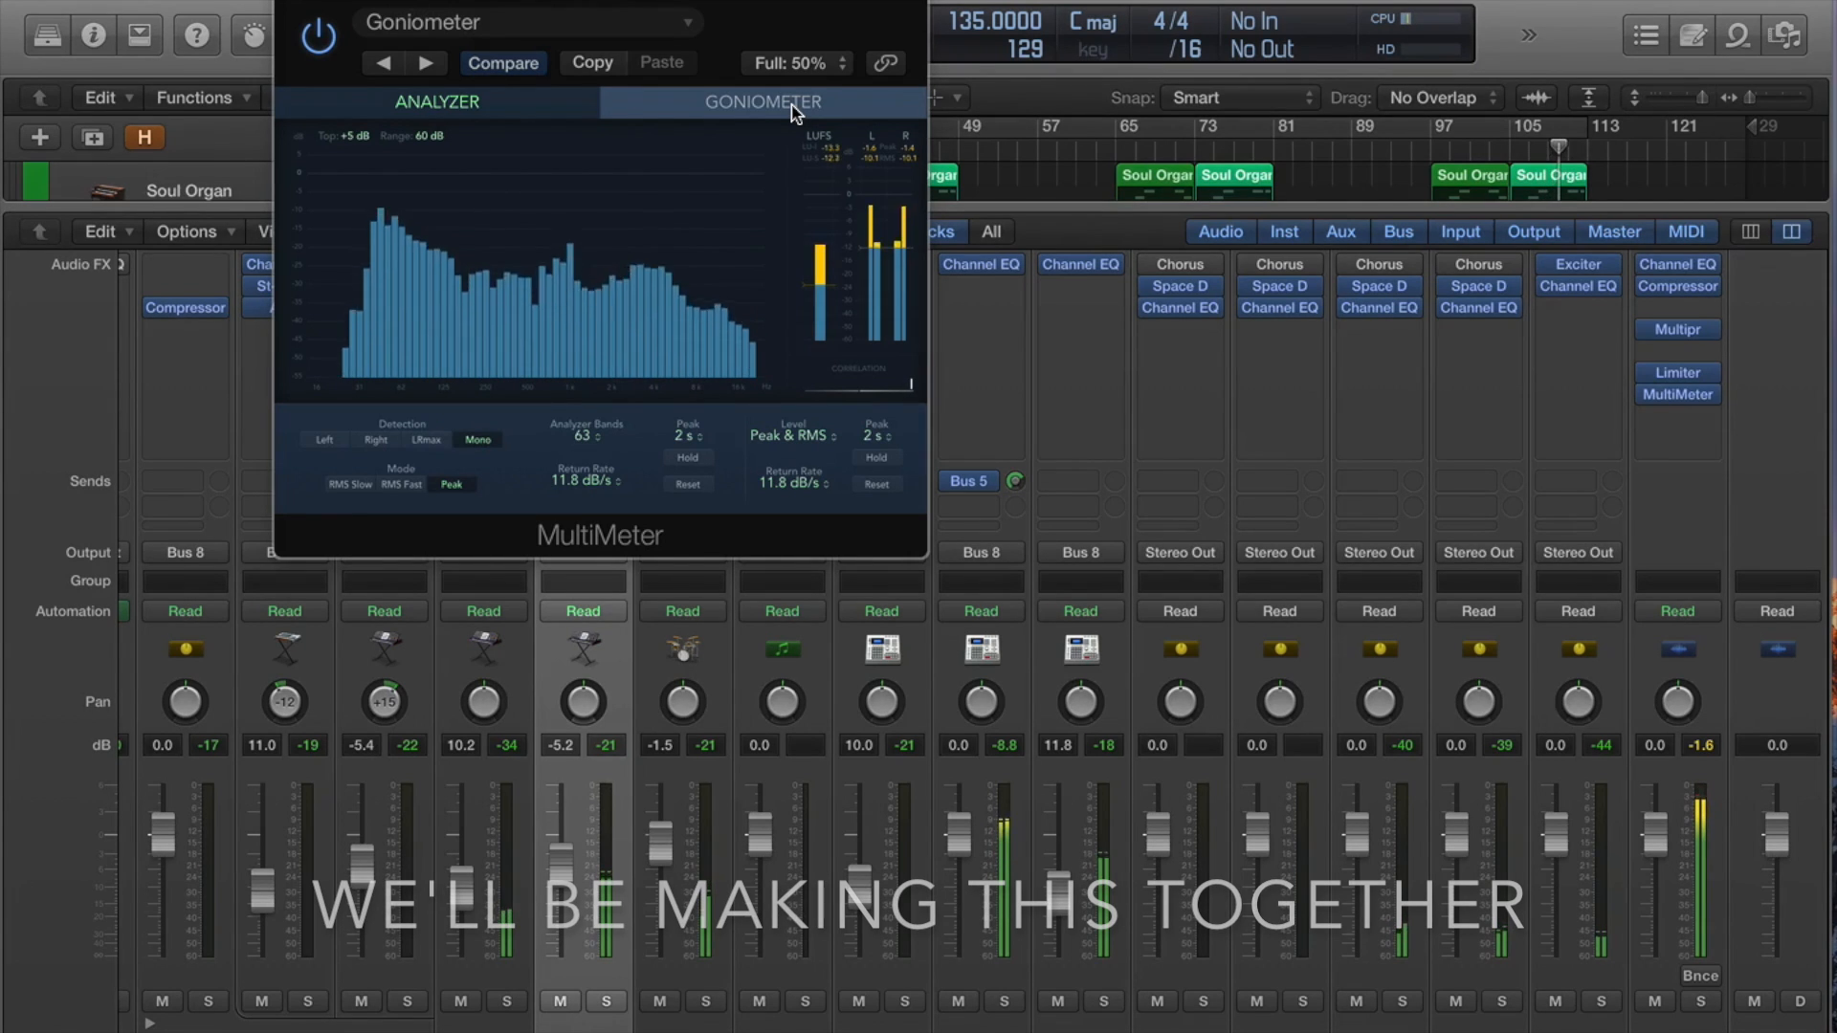
{"action": "key", "text": "x"}
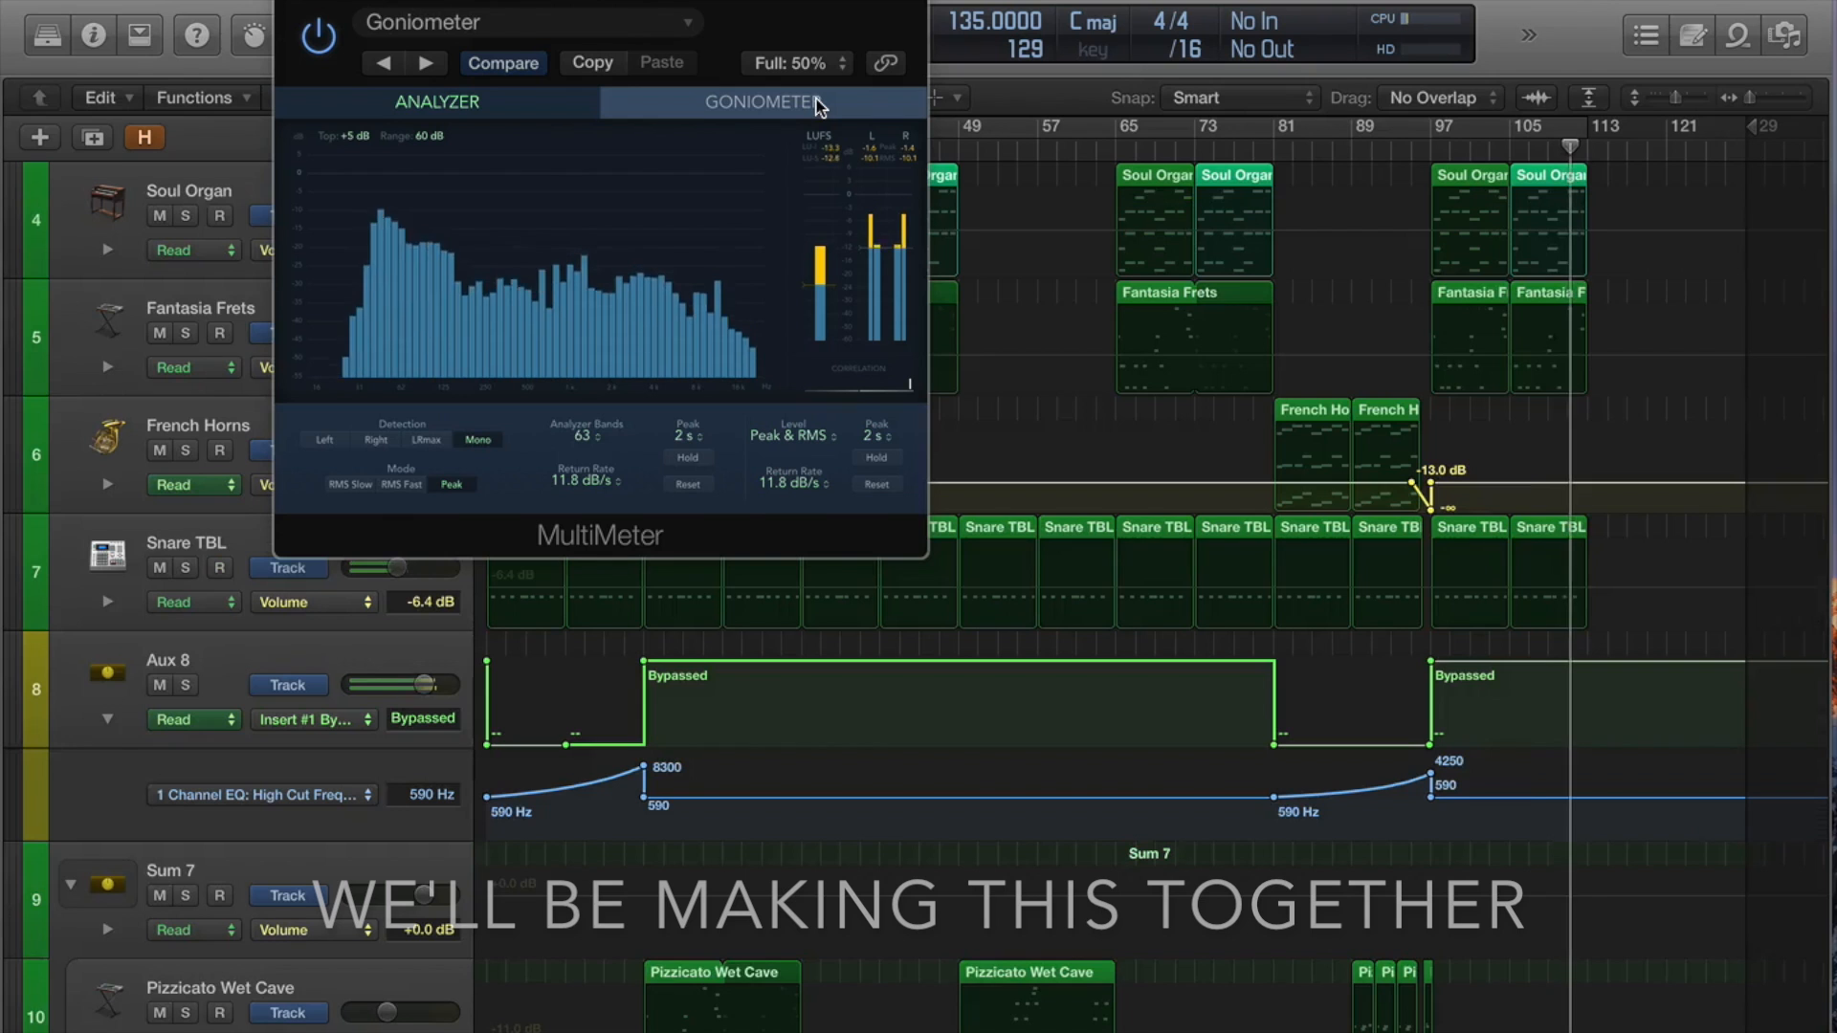
{"action": "left_click", "coordinate": [813, 102]}
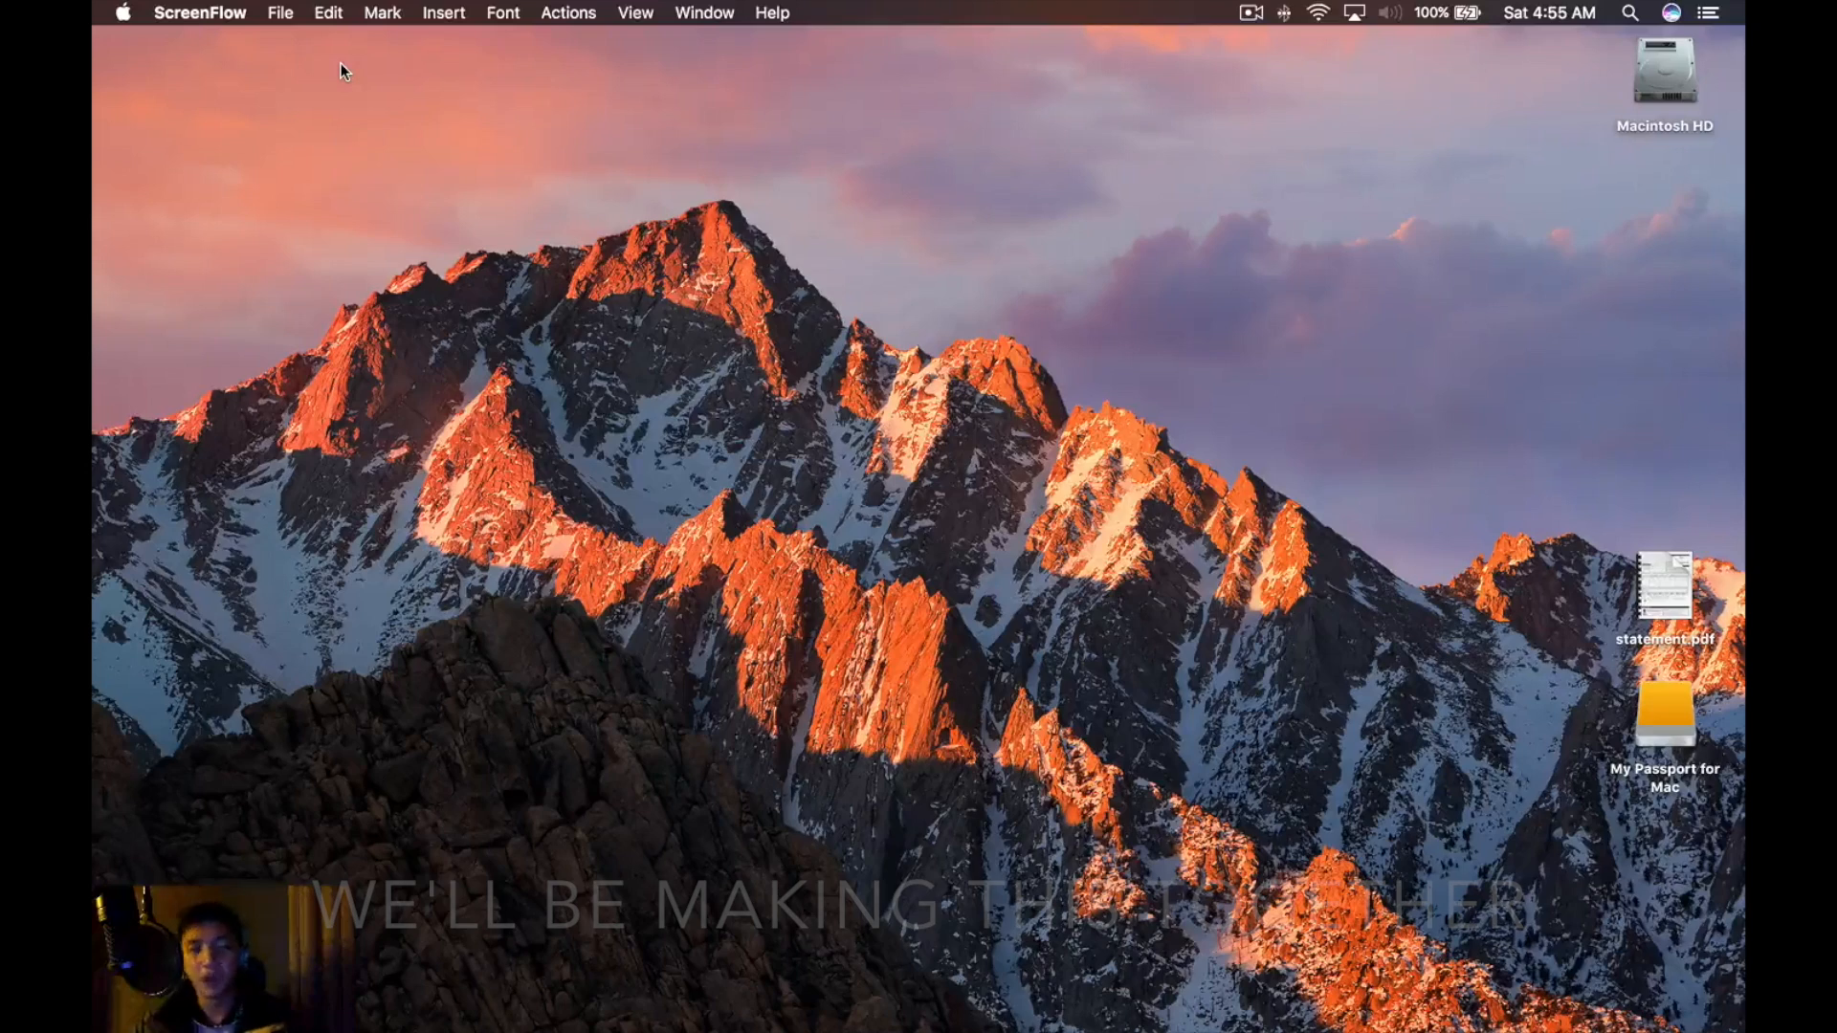
Launch Logic Pro X and create a new project with a Yamaha Grand Piano instrument track
{"action": "mouse_move", "coordinate": [1743, 239]}
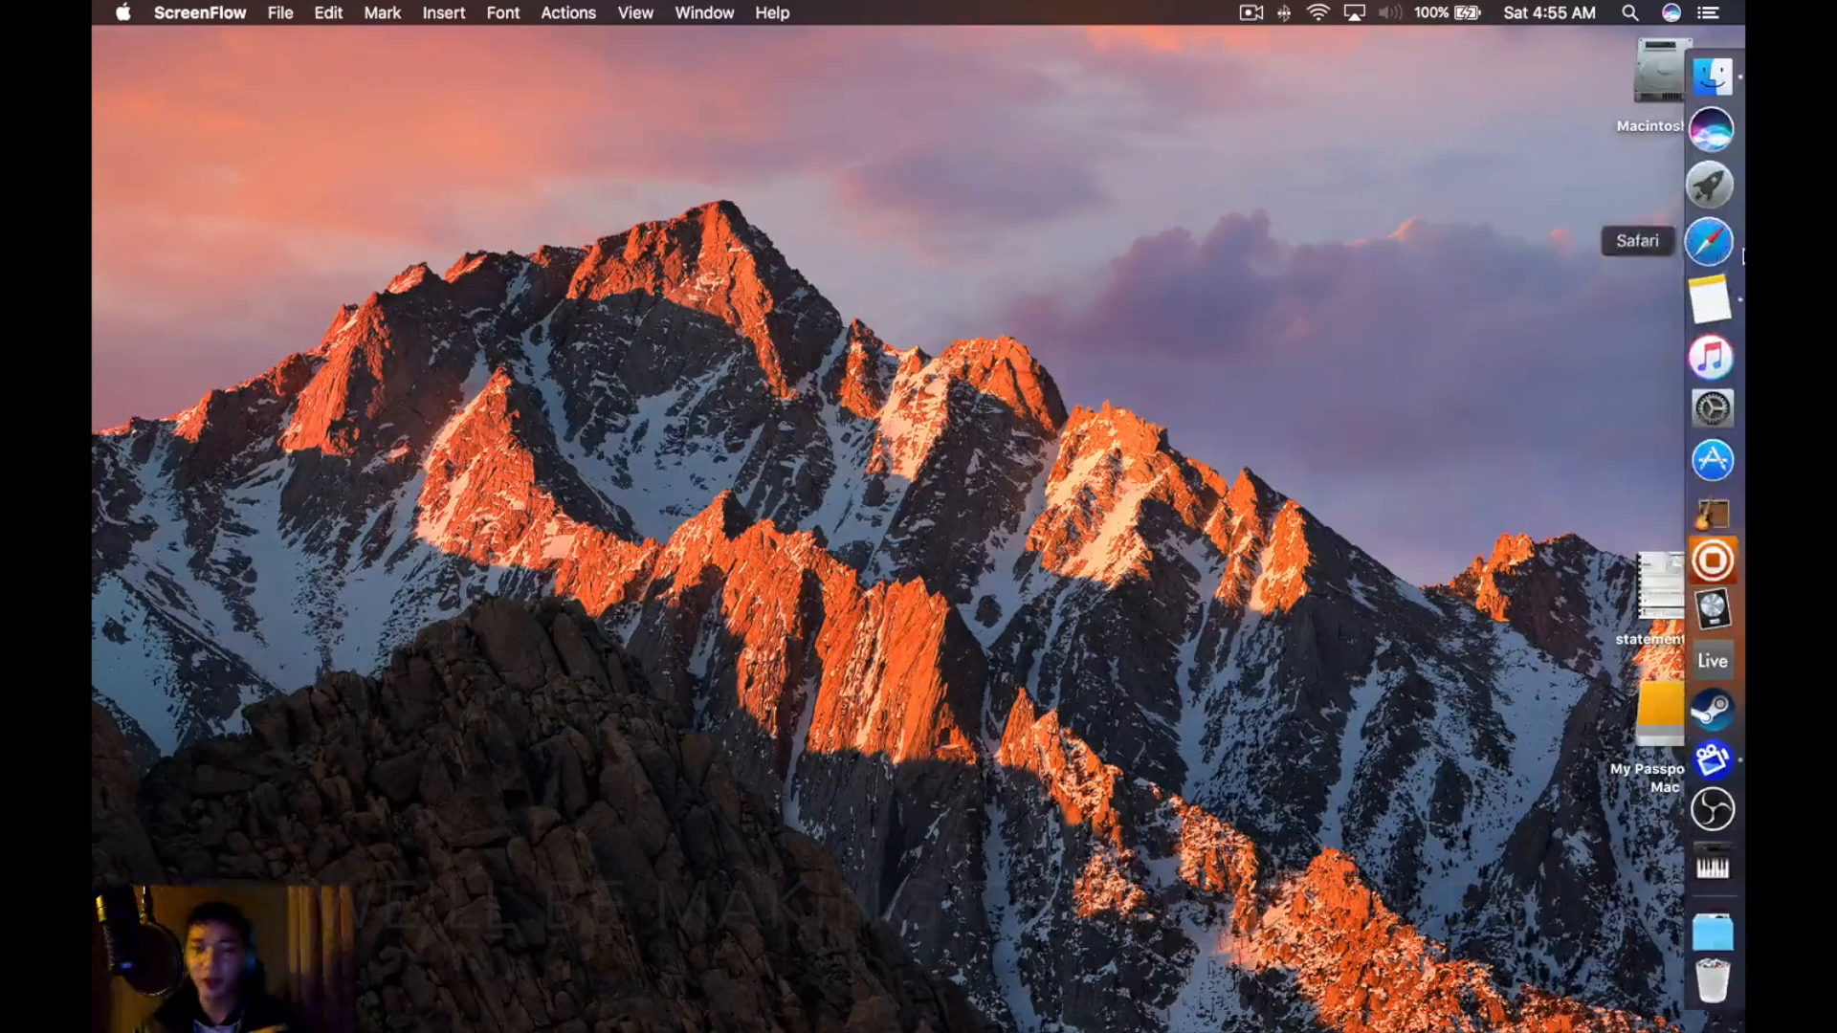
{"action": "left_click", "coordinate": [1742, 585]}
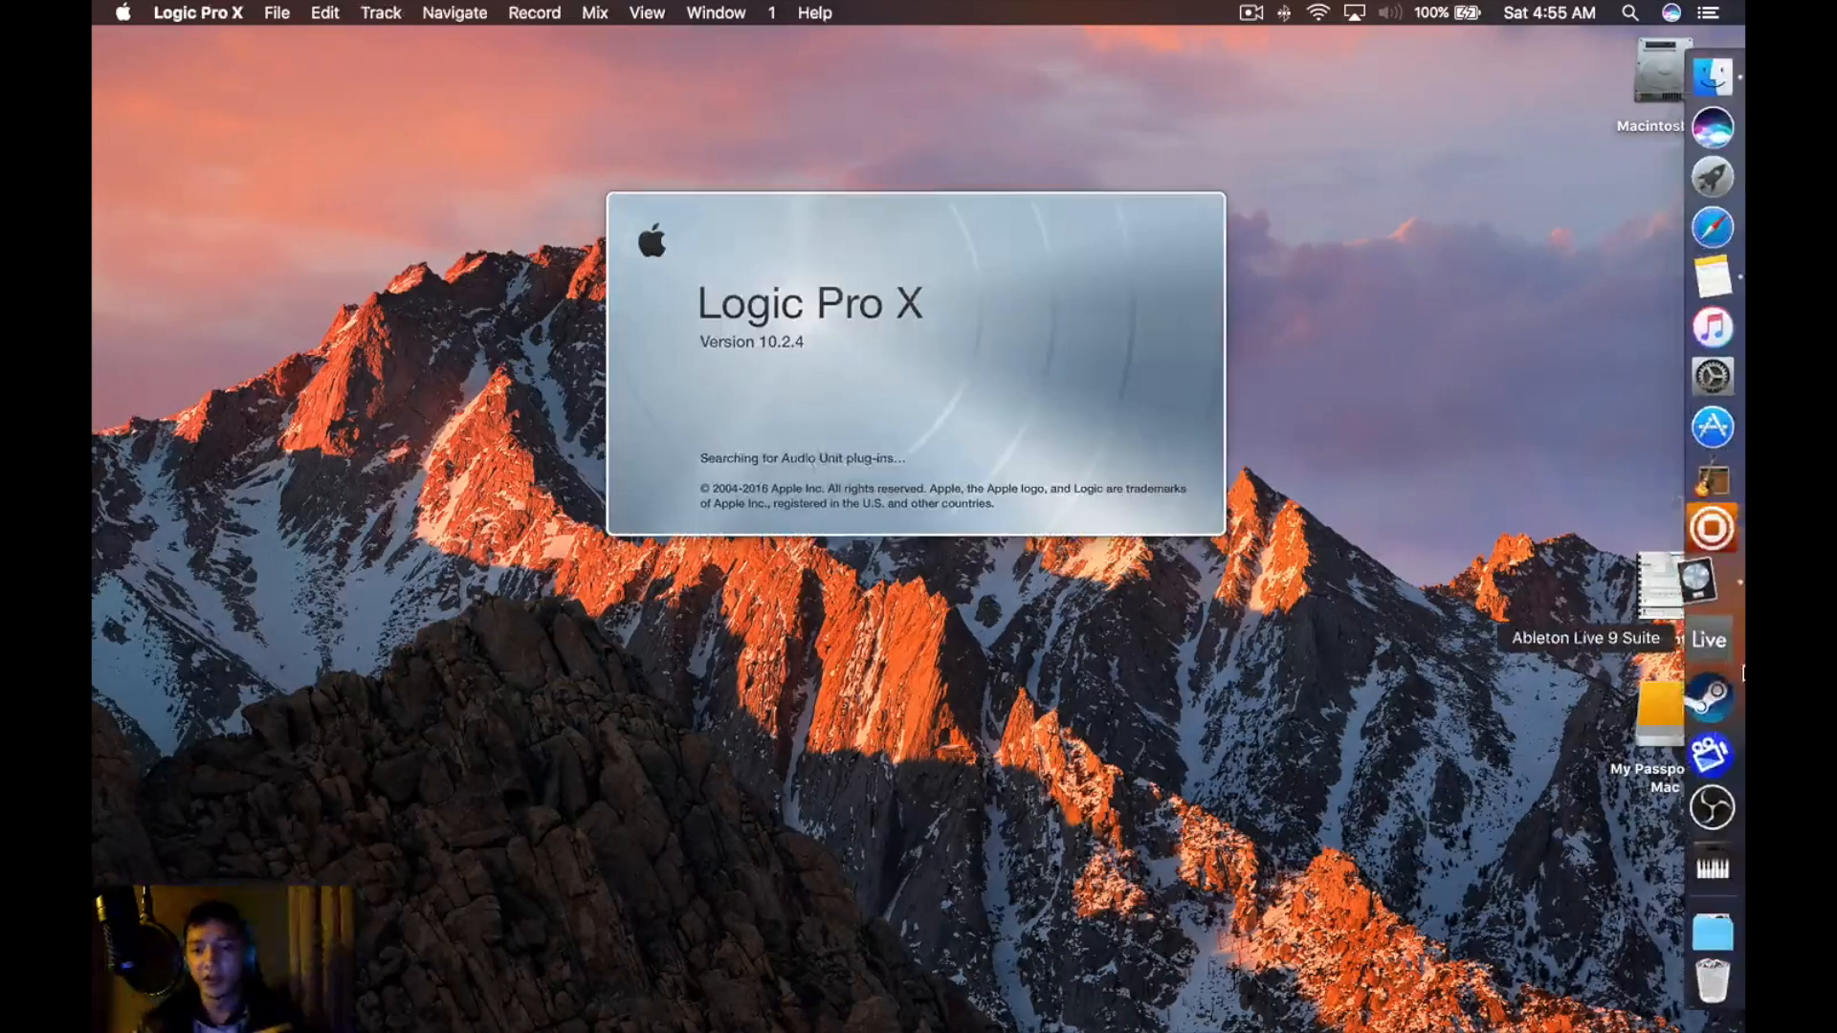
{"action": "key", "text": "super+n"}
{"action": "key", "text": "super+Return"}
{"action": "key", "text": "Return"}
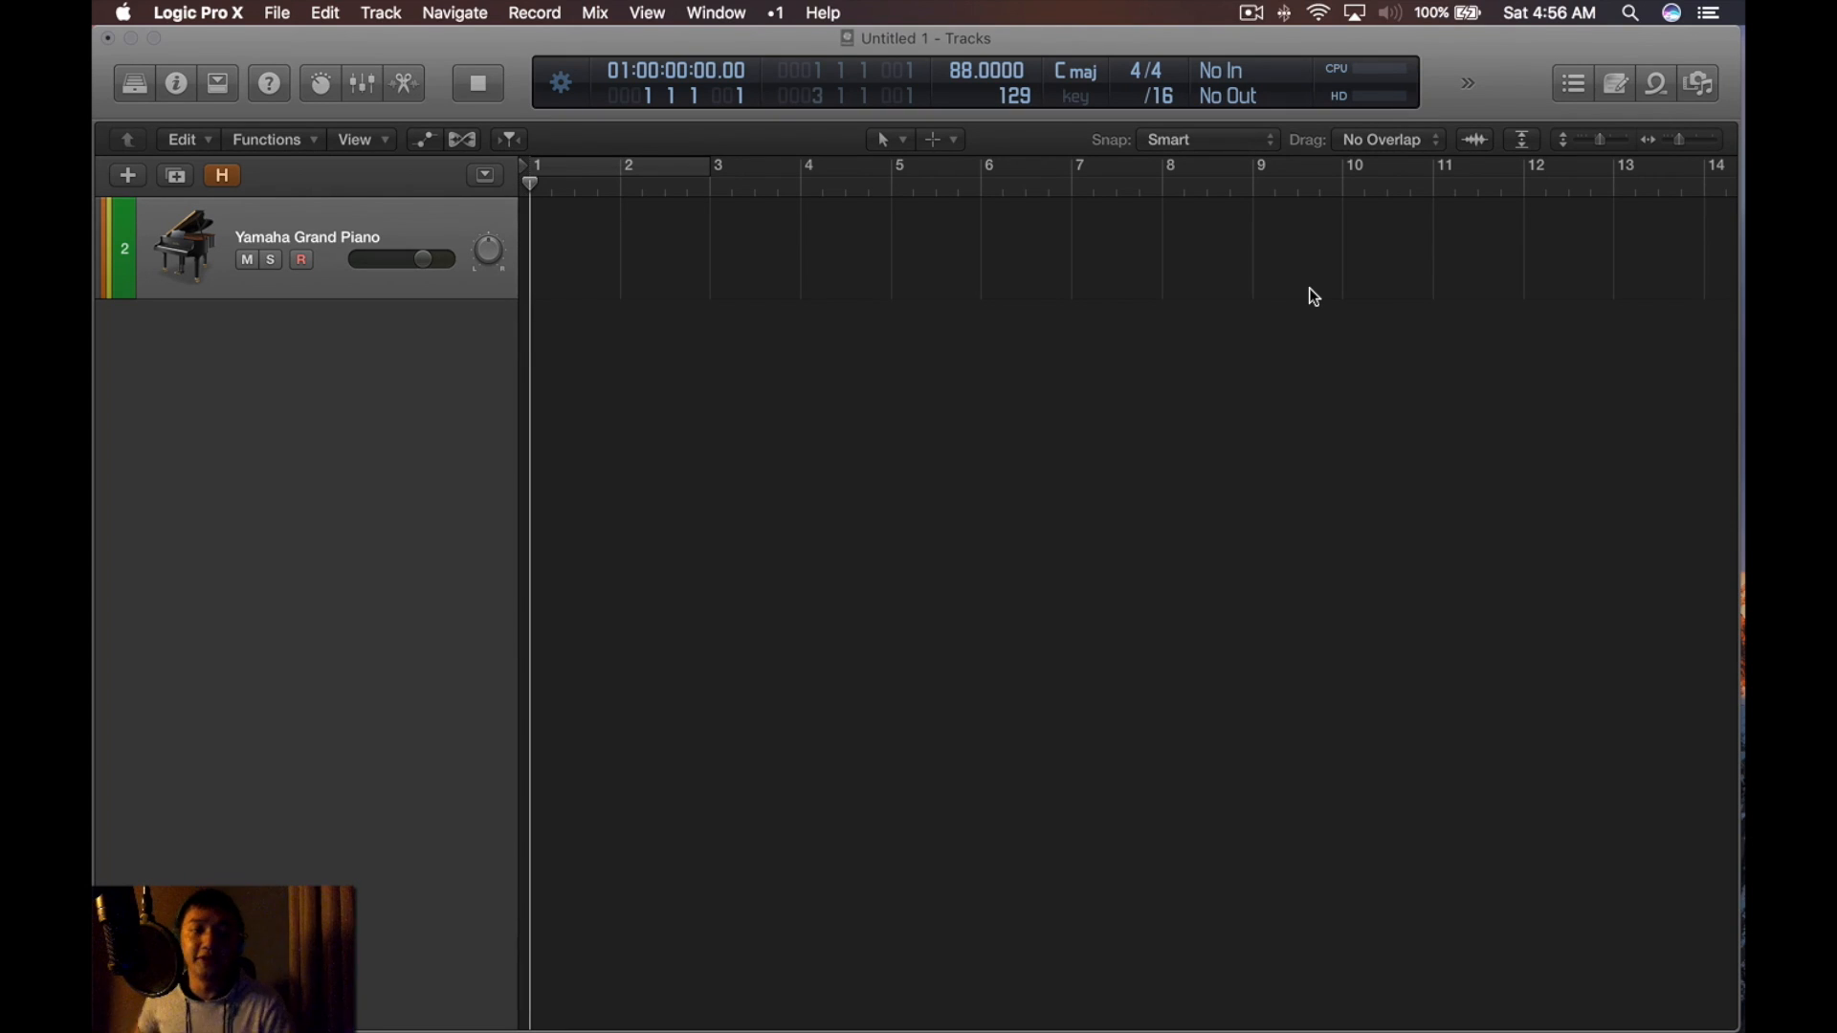
Create an empty one-bar MIDI region at bar 1 on the Yamaha Grand Piano track
{"action": "key", "text": "t"}
{"action": "left_click", "coordinate": [597, 279]}
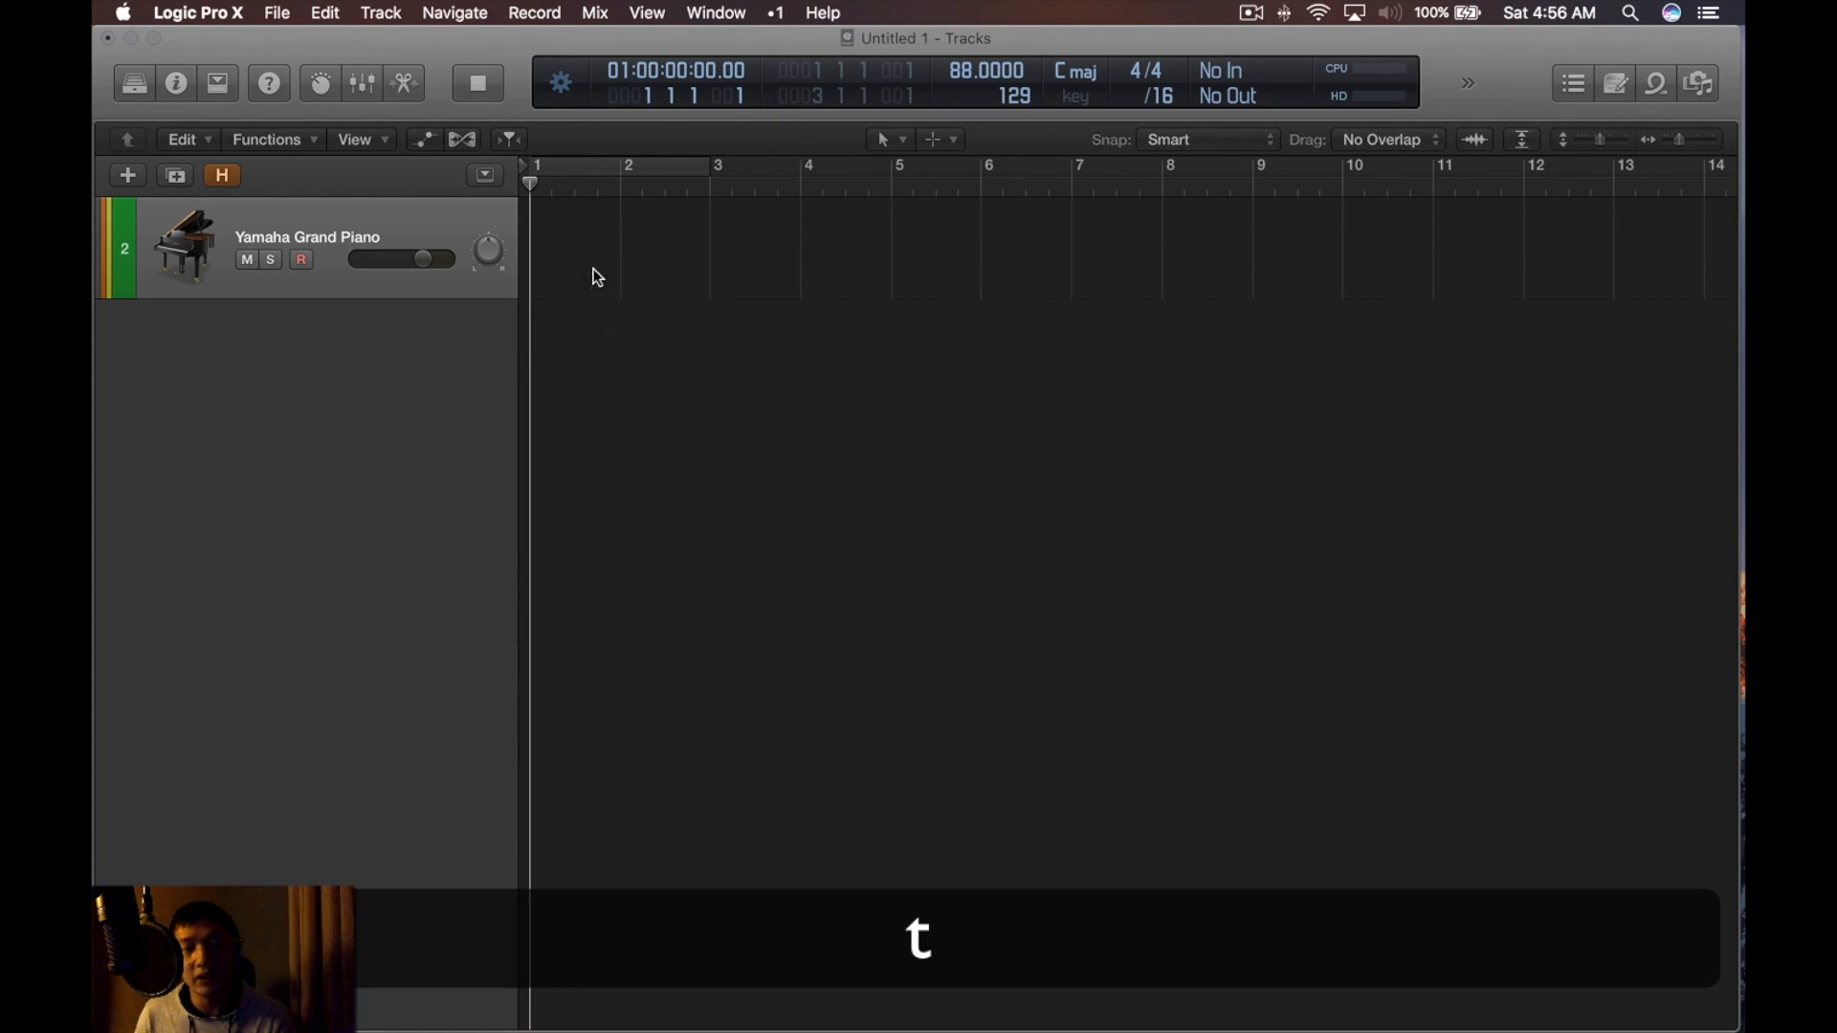
{"action": "left_click", "coordinate": [597, 278]}
{"action": "key", "text": "t"}
{"action": "left_click", "coordinate": [808, 275]}
{"action": "key", "text": "super+t"}
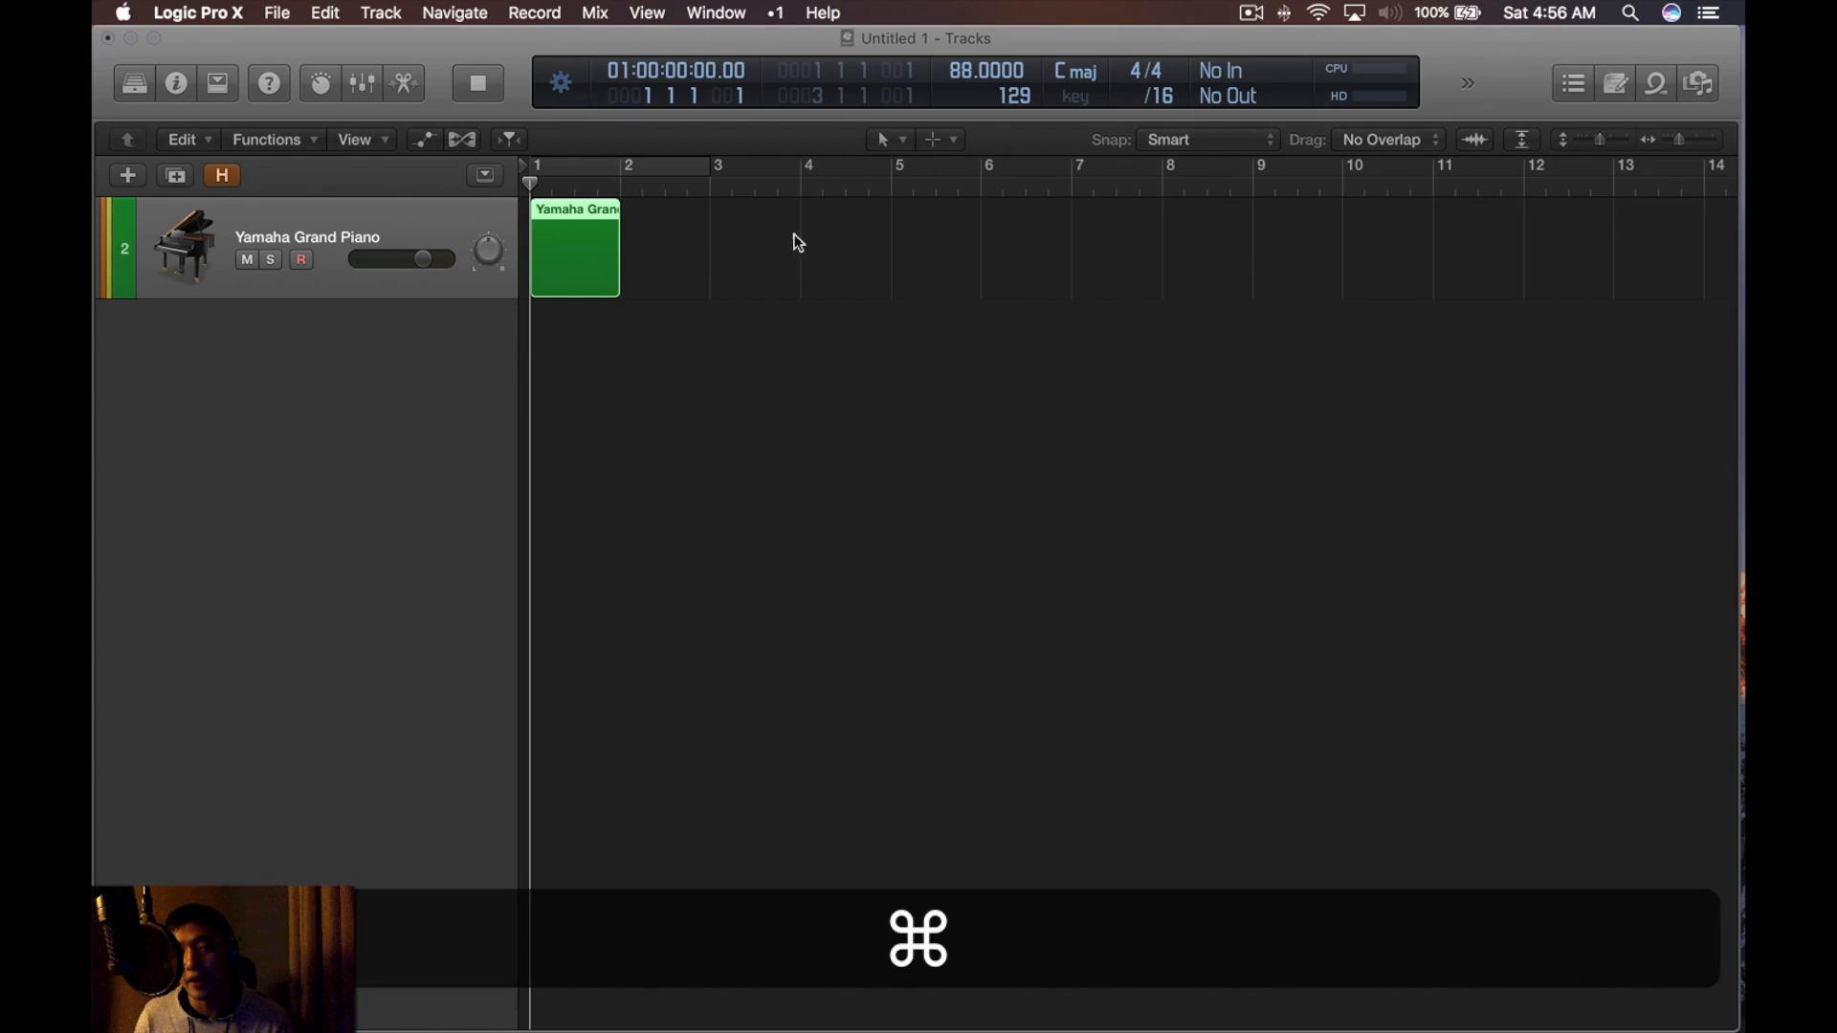
Repeat the one-bar region three times and join all four into a single four-bar region
{"action": "key", "text": "super+r"}
{"action": "key", "text": "super+r"}
{"action": "key", "text": "super+r"}
{"action": "key", "text": "super+a"}
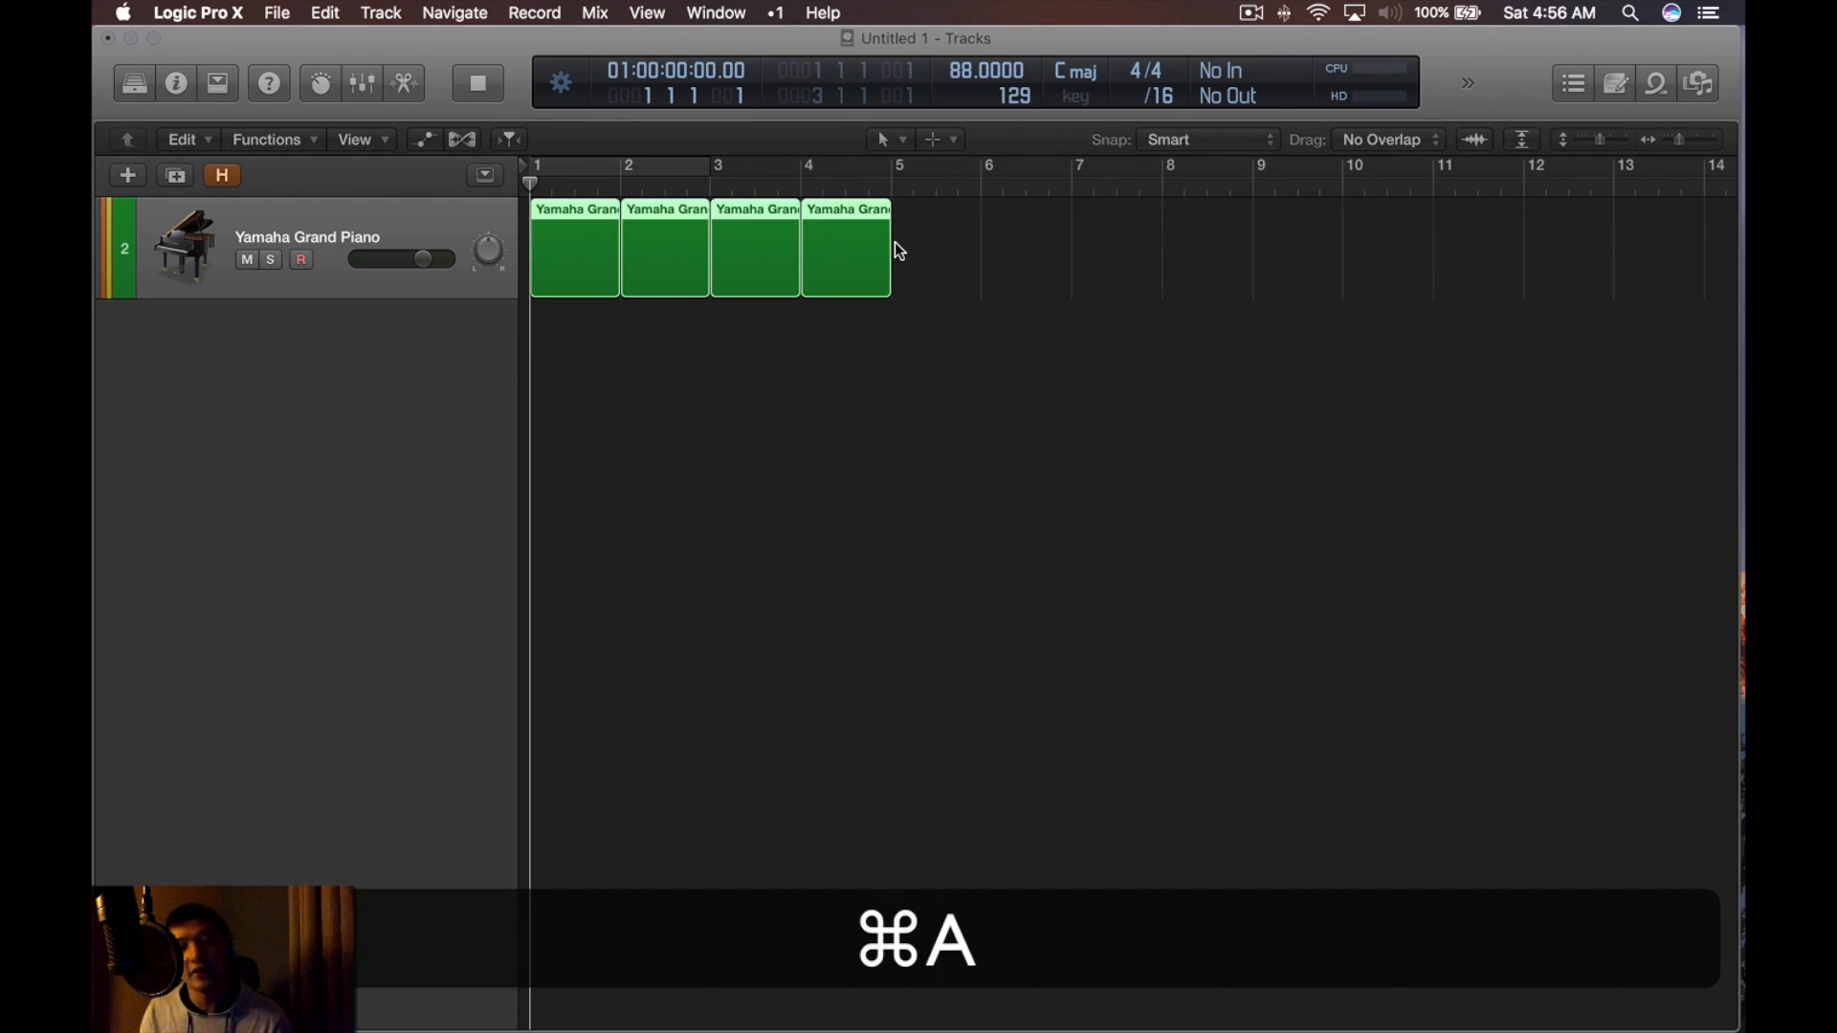
{"action": "left_click", "coordinate": [832, 363]}
{"action": "key", "text": "super+a"}
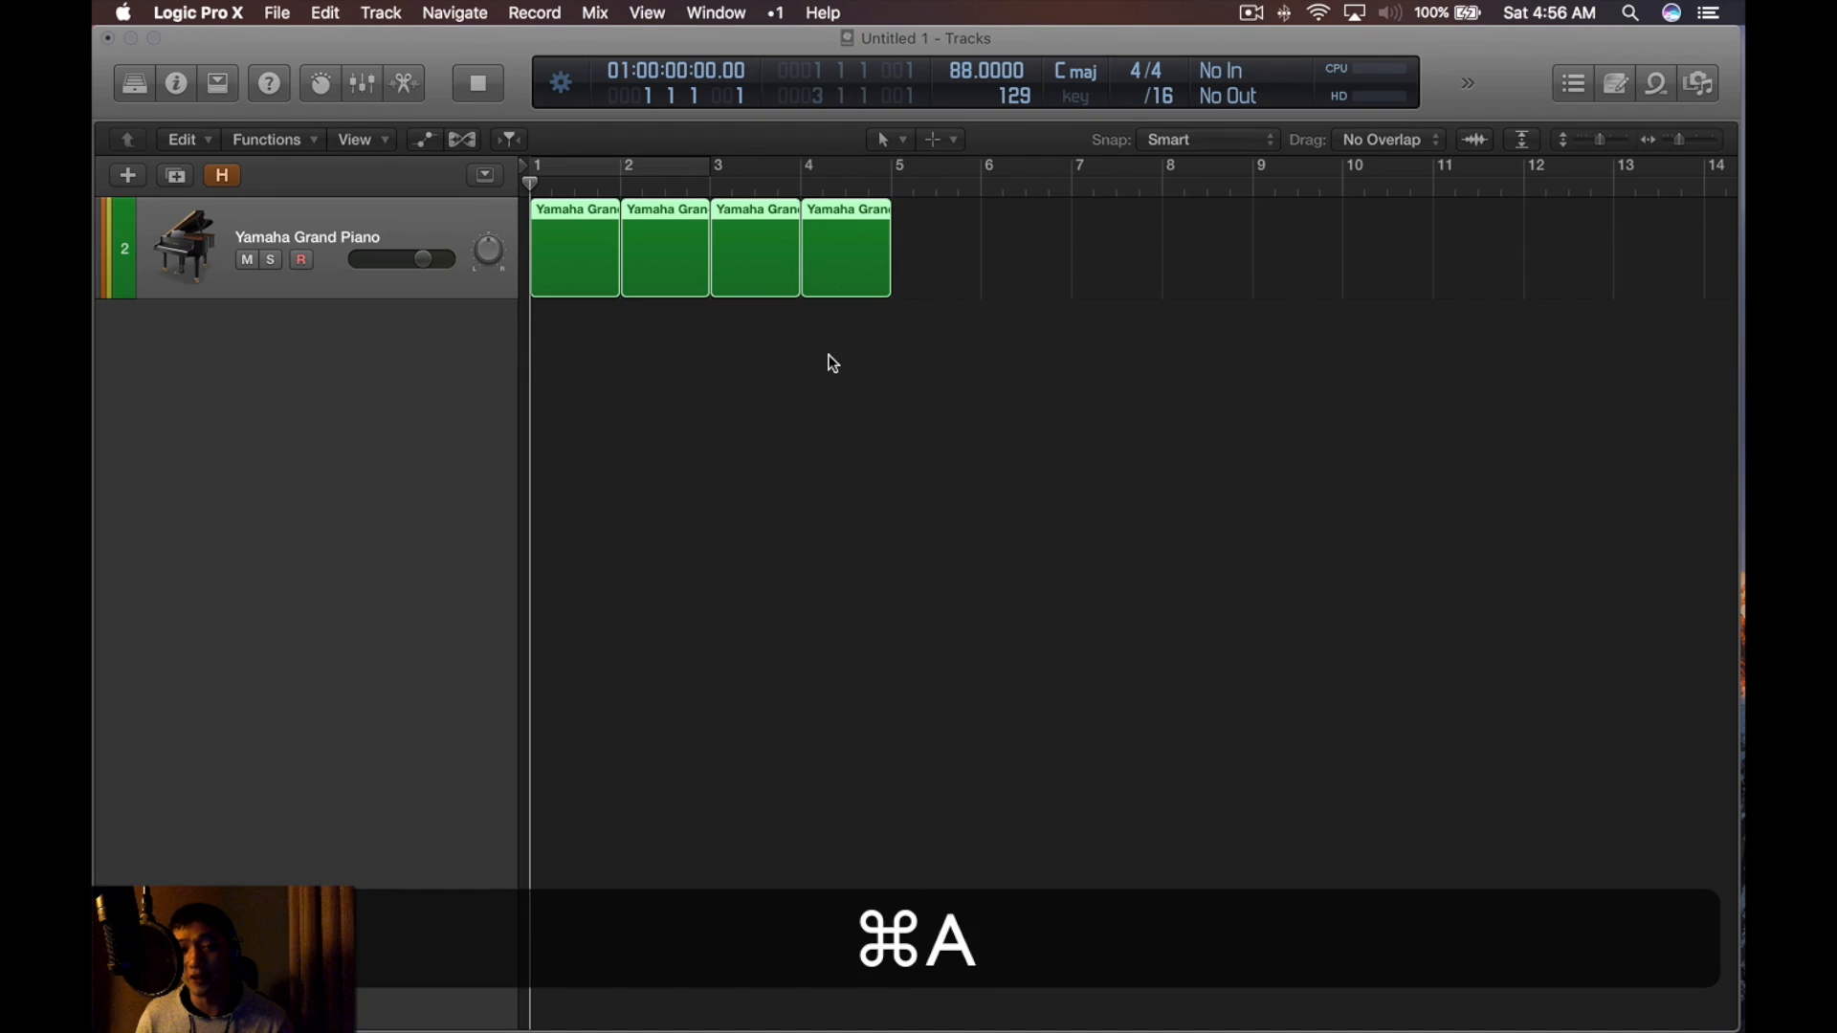
{"action": "key", "text": "j"}
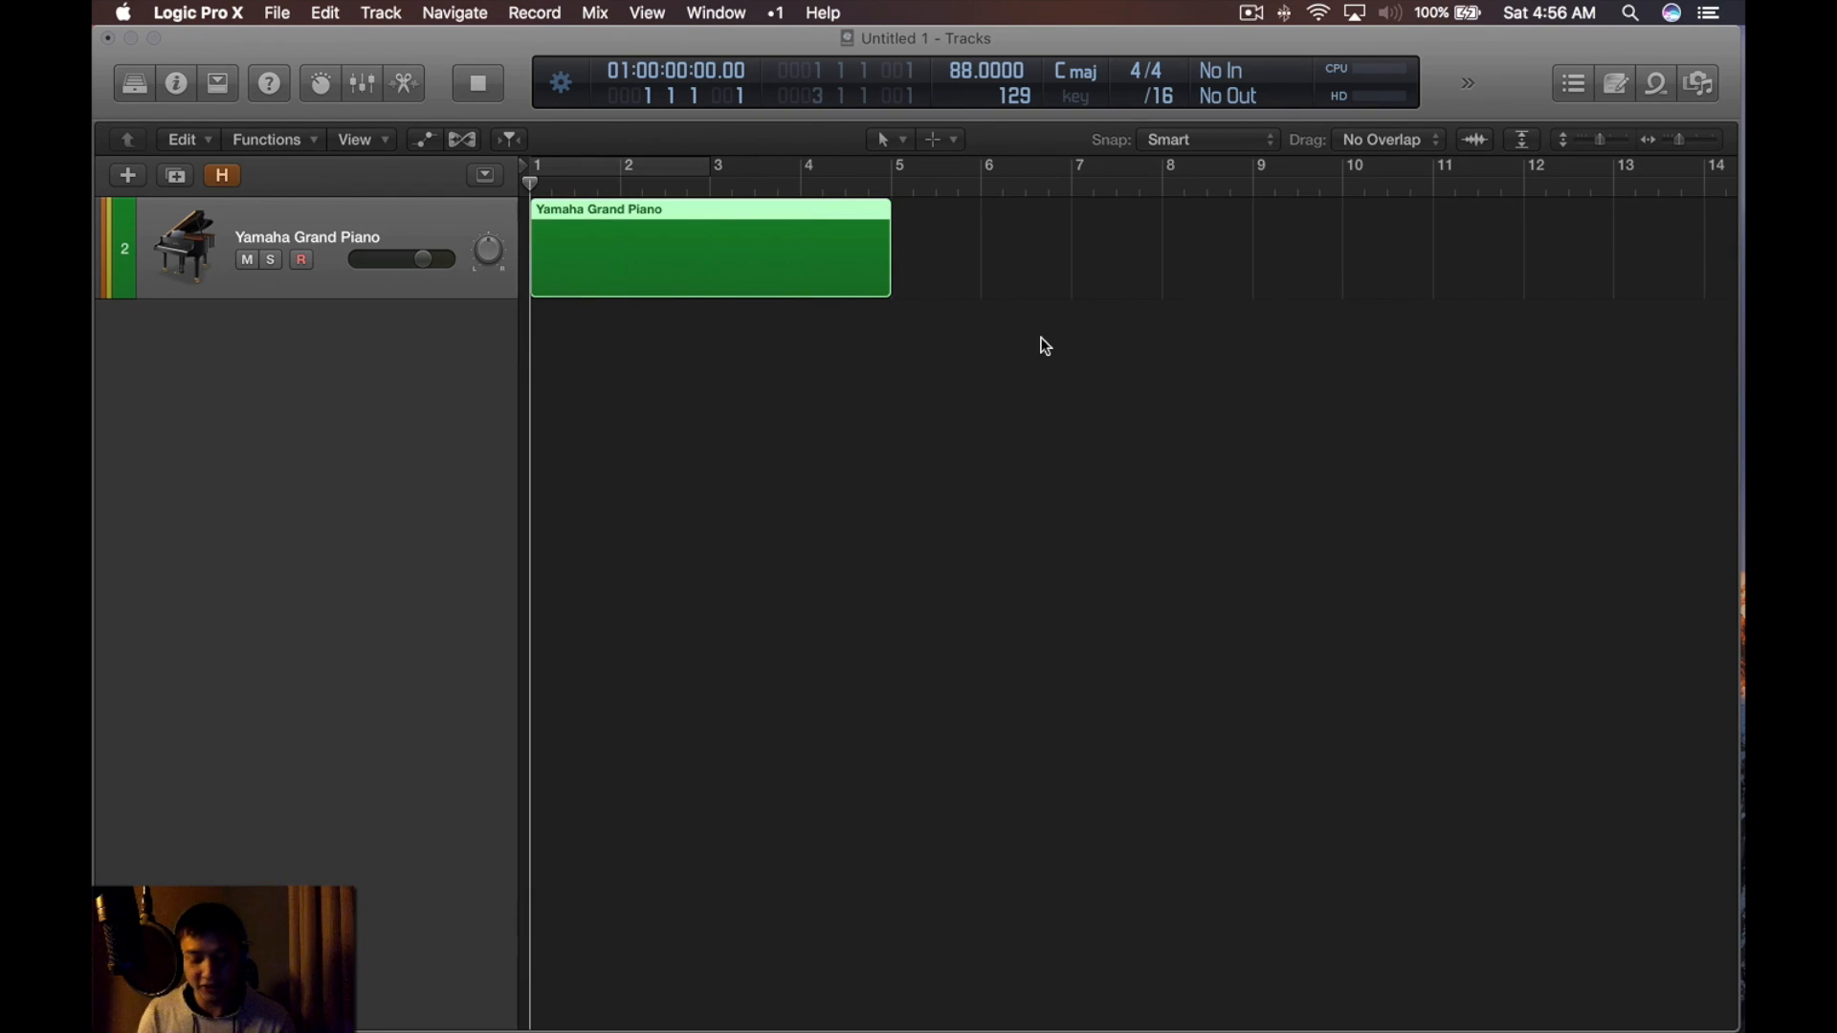
Set the cycle range to the joined region, turn cycle mode off and delete the region
{"action": "key", "text": "u"}
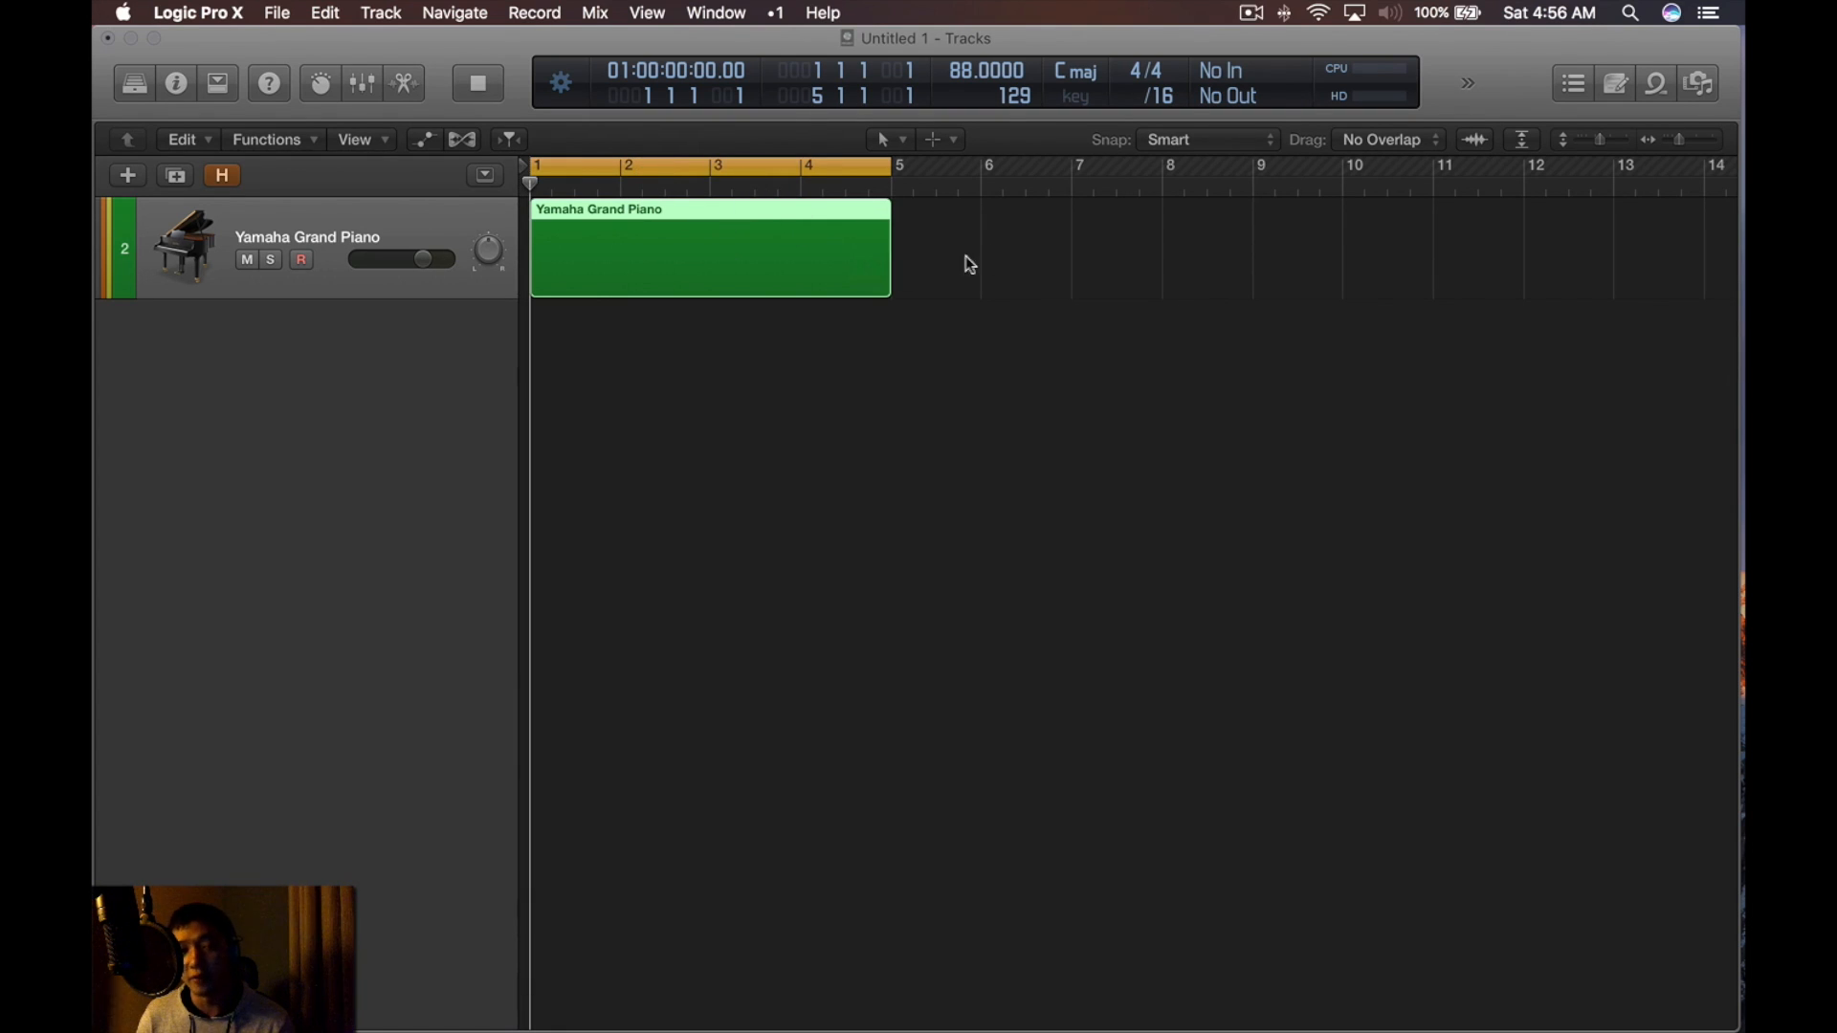
{"action": "key", "text": "c"}
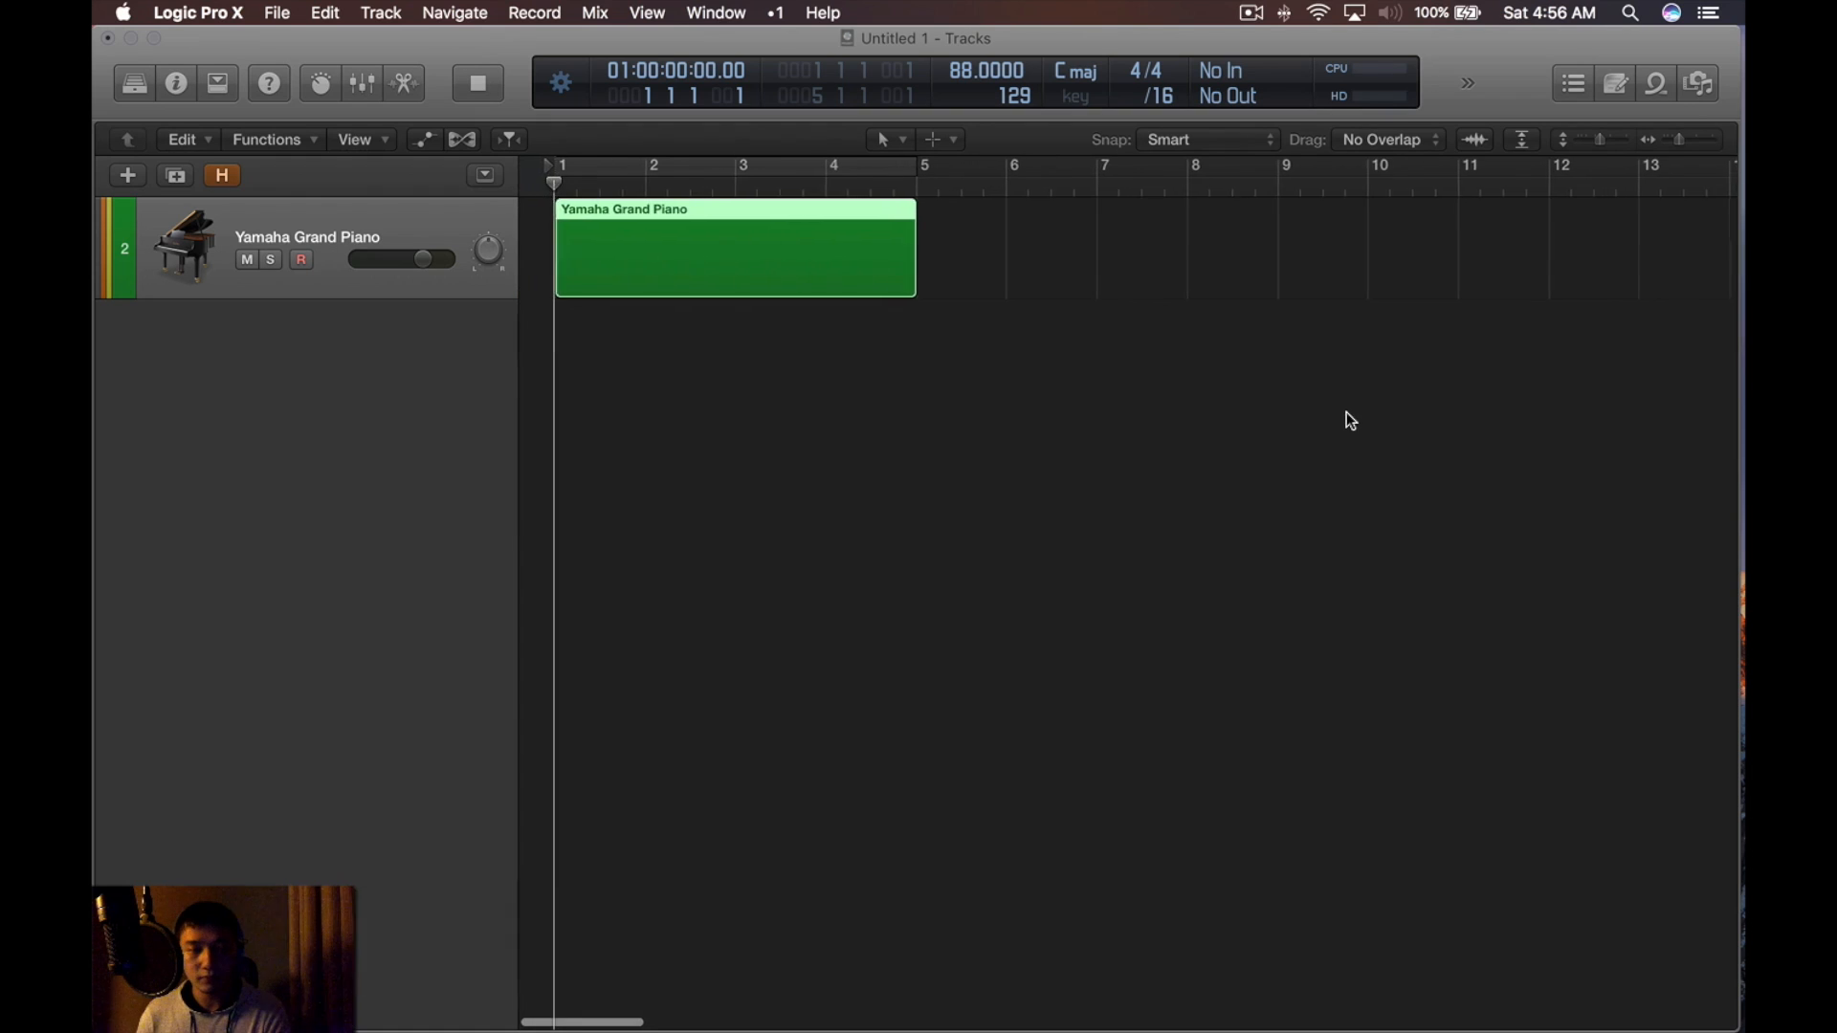
{"action": "key", "text": "BackSpace"}
Draw a new one-bar region at bar 1 on the piano track and repeat it three times
{"action": "key", "text": "t"}
{"action": "left_click", "coordinate": [727, 254]}
{"action": "left_click", "coordinate": [574, 249]}
{"action": "key", "text": "super+r"}
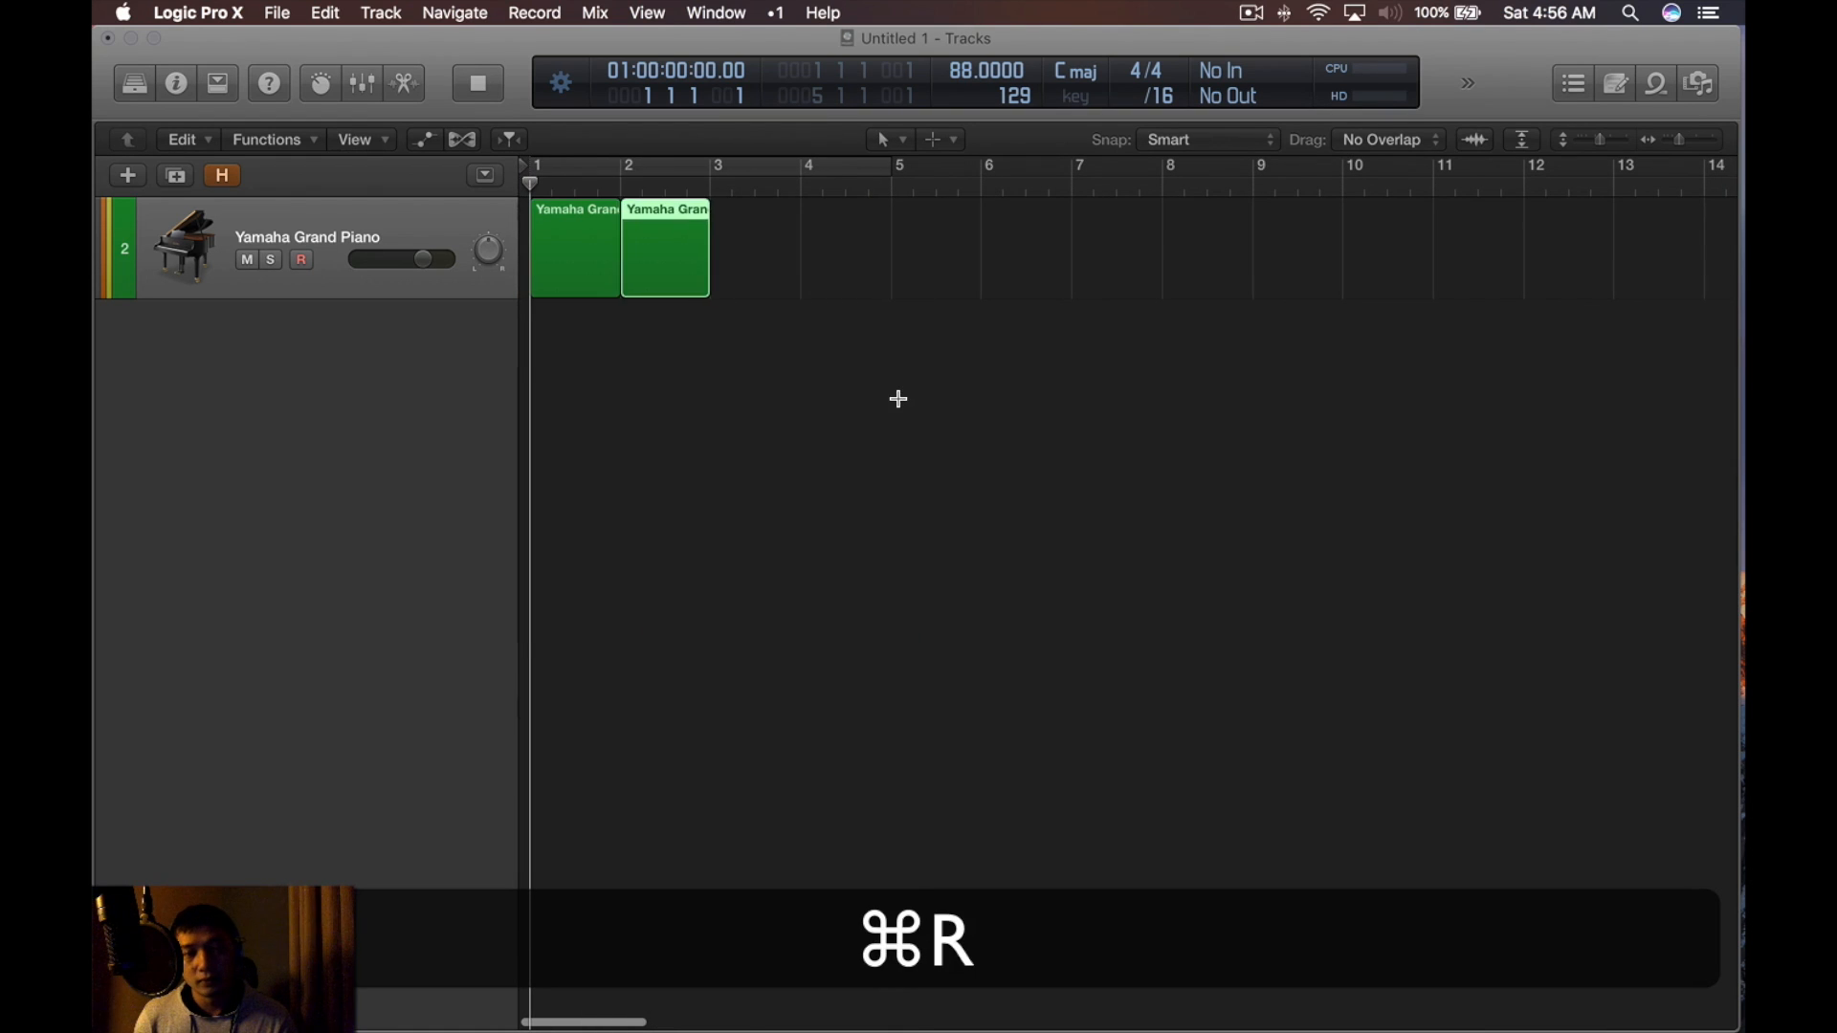
{"action": "key", "text": "super+r"}
{"action": "key", "text": "super+r"}
Join the four piano regions into one and set the cycle range to its four bars
{"action": "key", "text": "super+a"}
{"action": "key", "text": "super+j"}
{"action": "key", "text": "u"}
{"action": "left_click", "coordinate": [901, 406]}
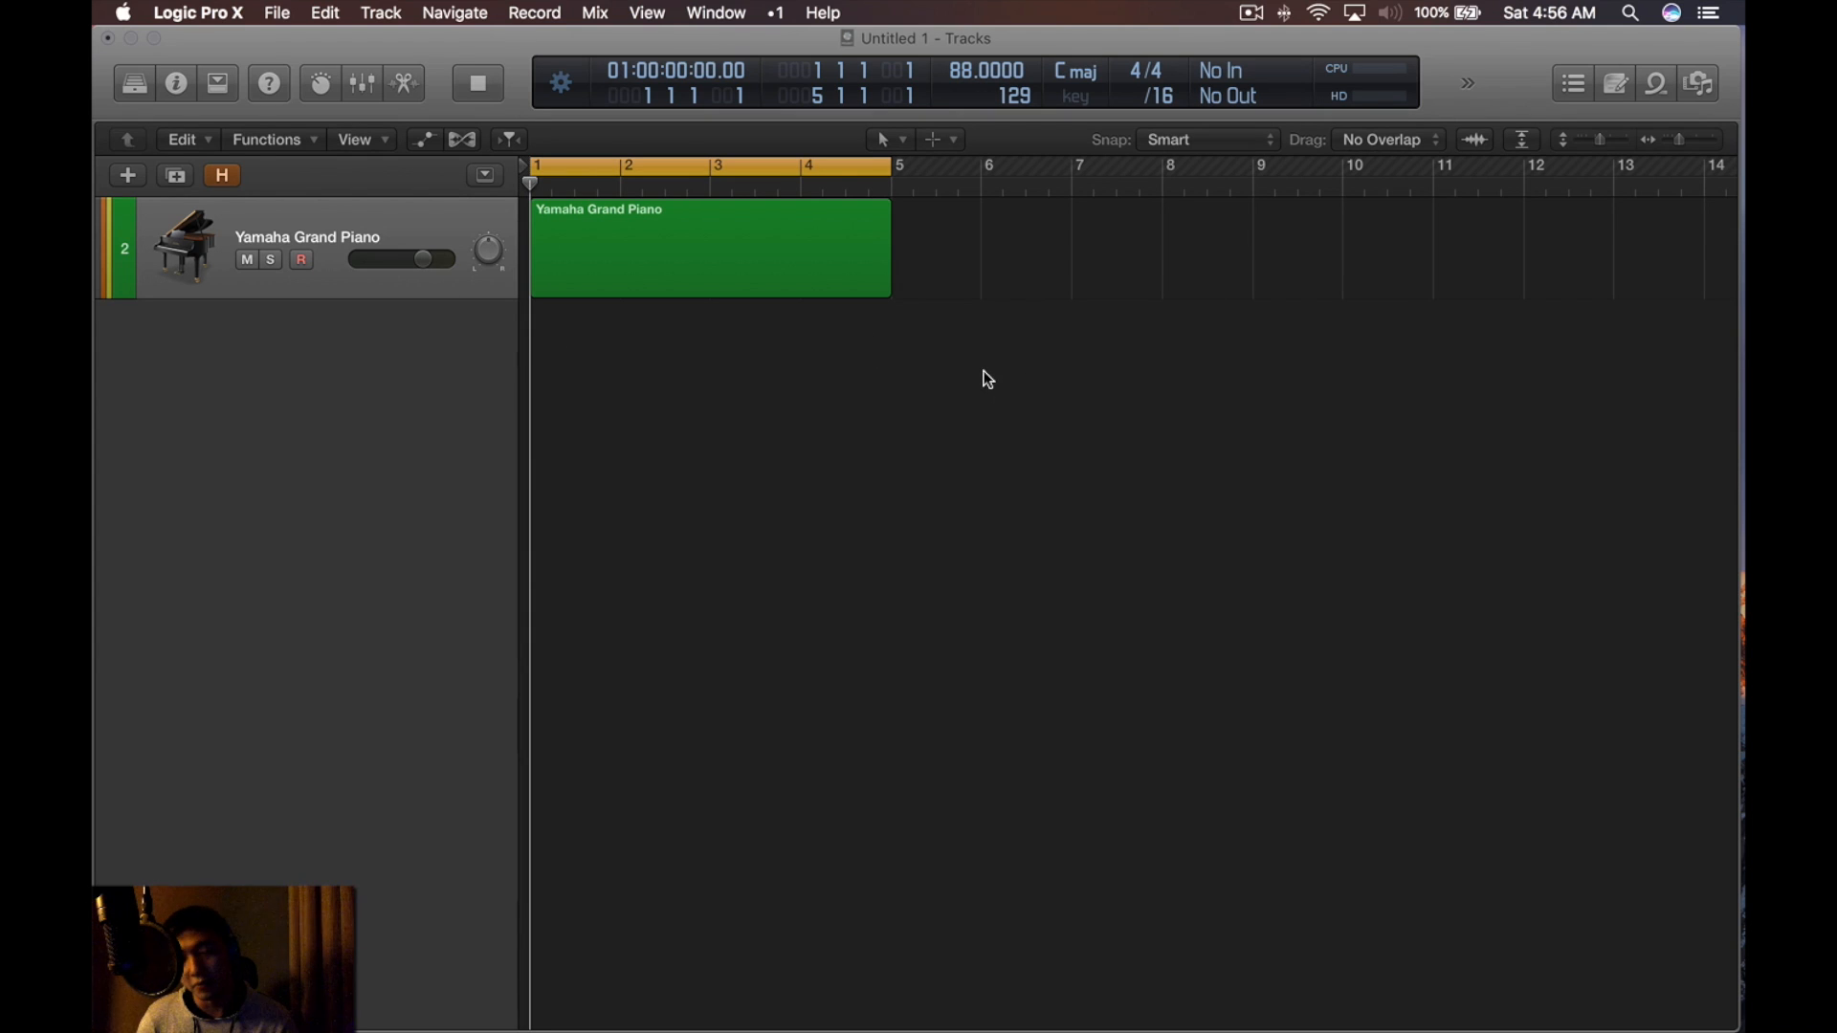
Open the four-bar Yamaha Grand Piano region in the Piano Roll with its note grid enlarged
{"action": "left_click", "coordinate": [640, 238]}
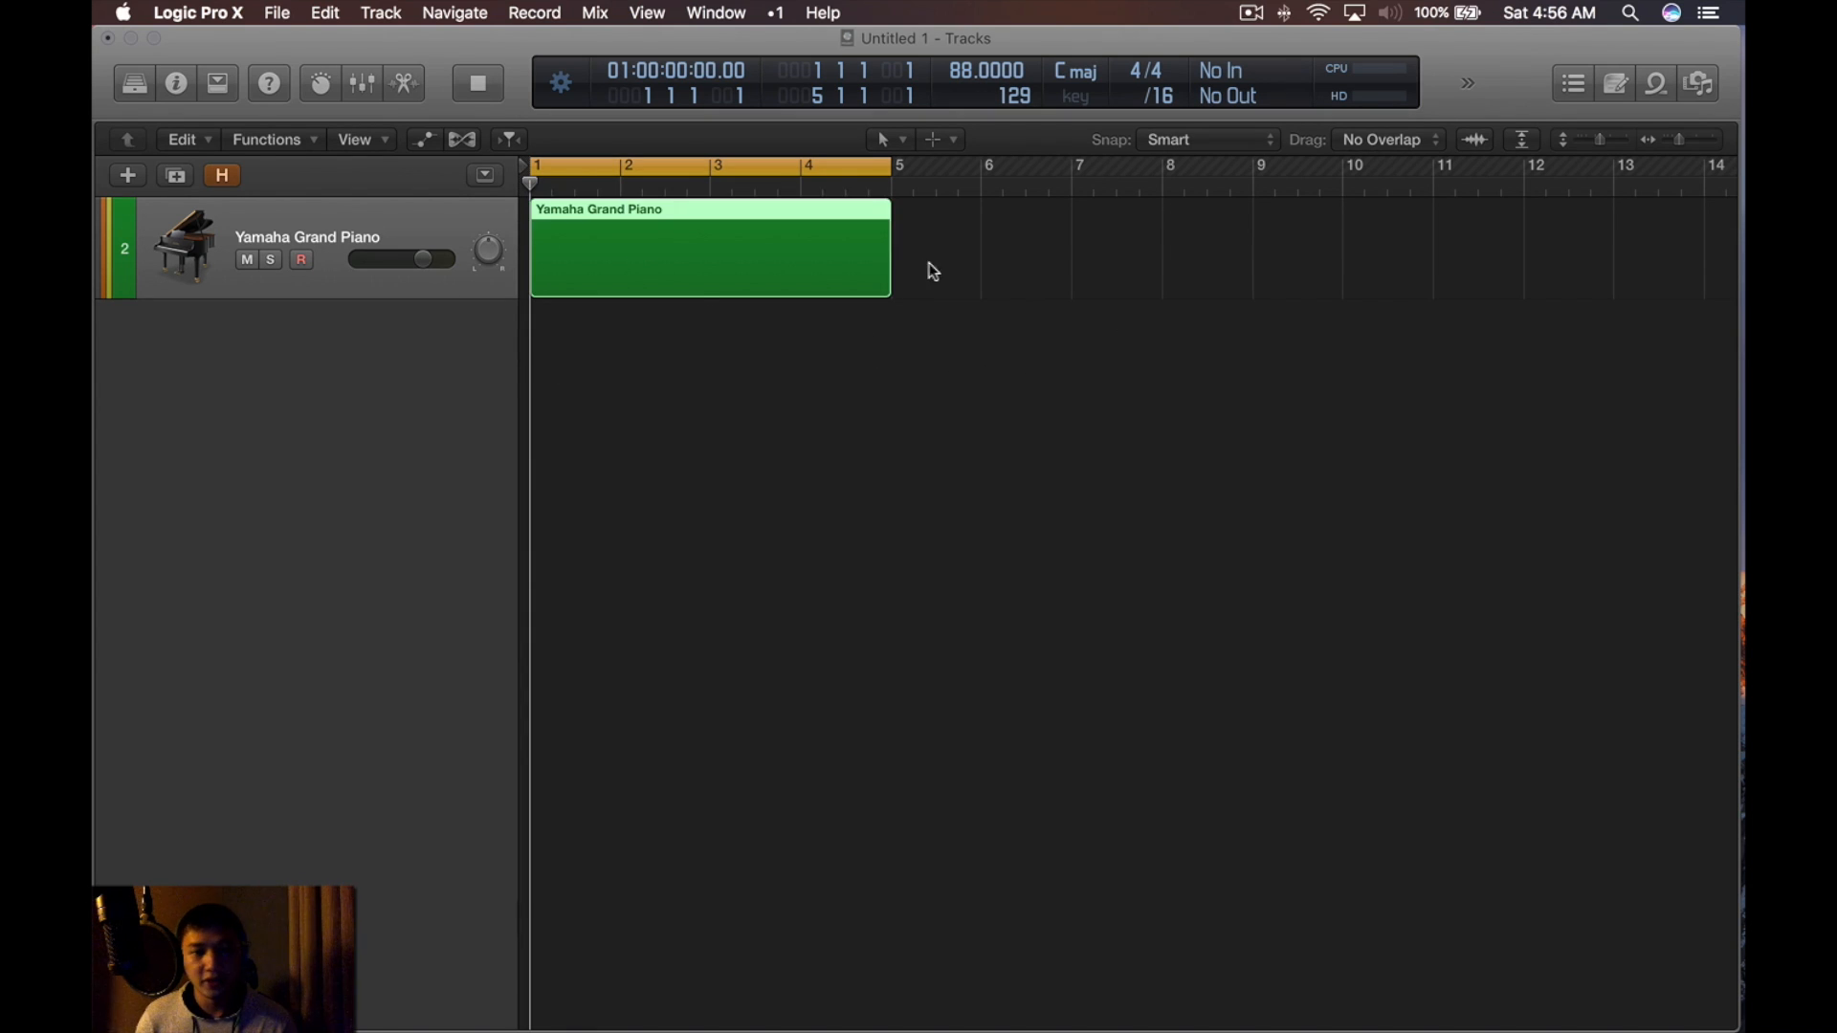
{"action": "double_click", "coordinate": [790, 268]}
{"action": "left_click_drag", "start_coordinate": [1080, 478], "coordinate": [1087, 418]}
{"action": "left_click", "coordinate": [742, 249]}
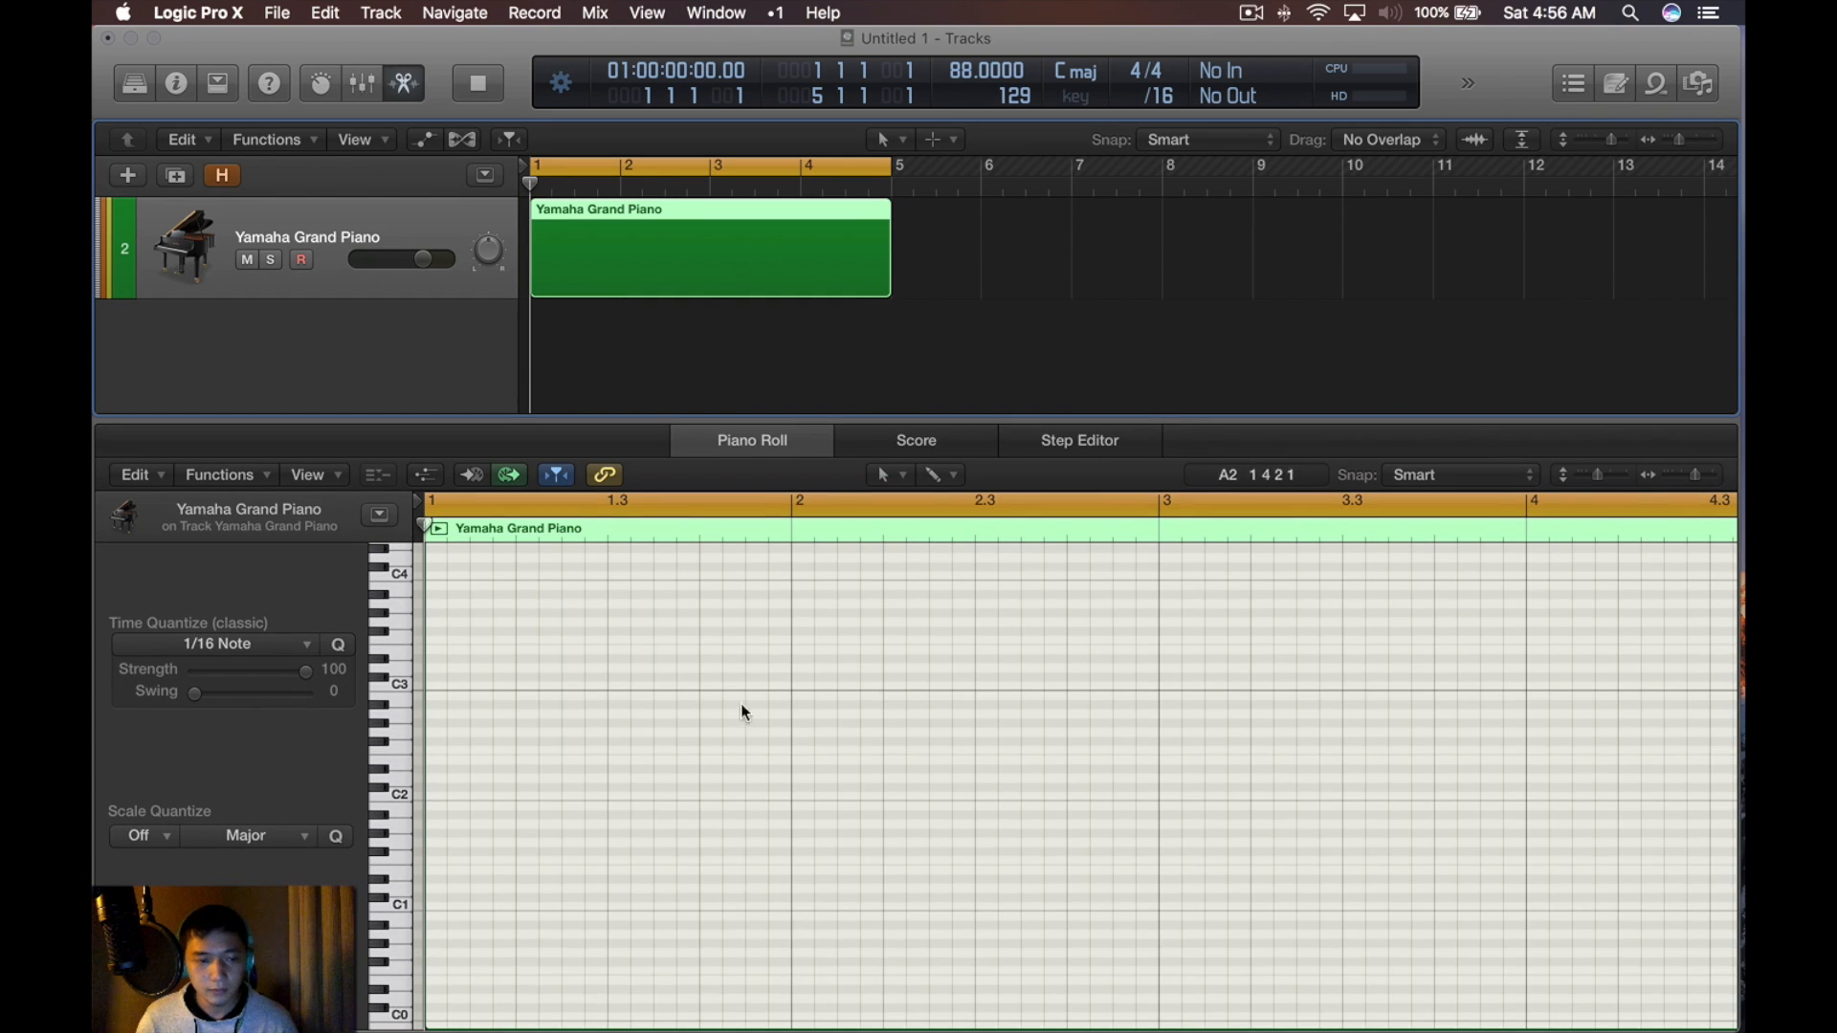
{"action": "scroll", "coordinate": [801, 697], "scroll_direction": "up", "scroll_amount": 2}
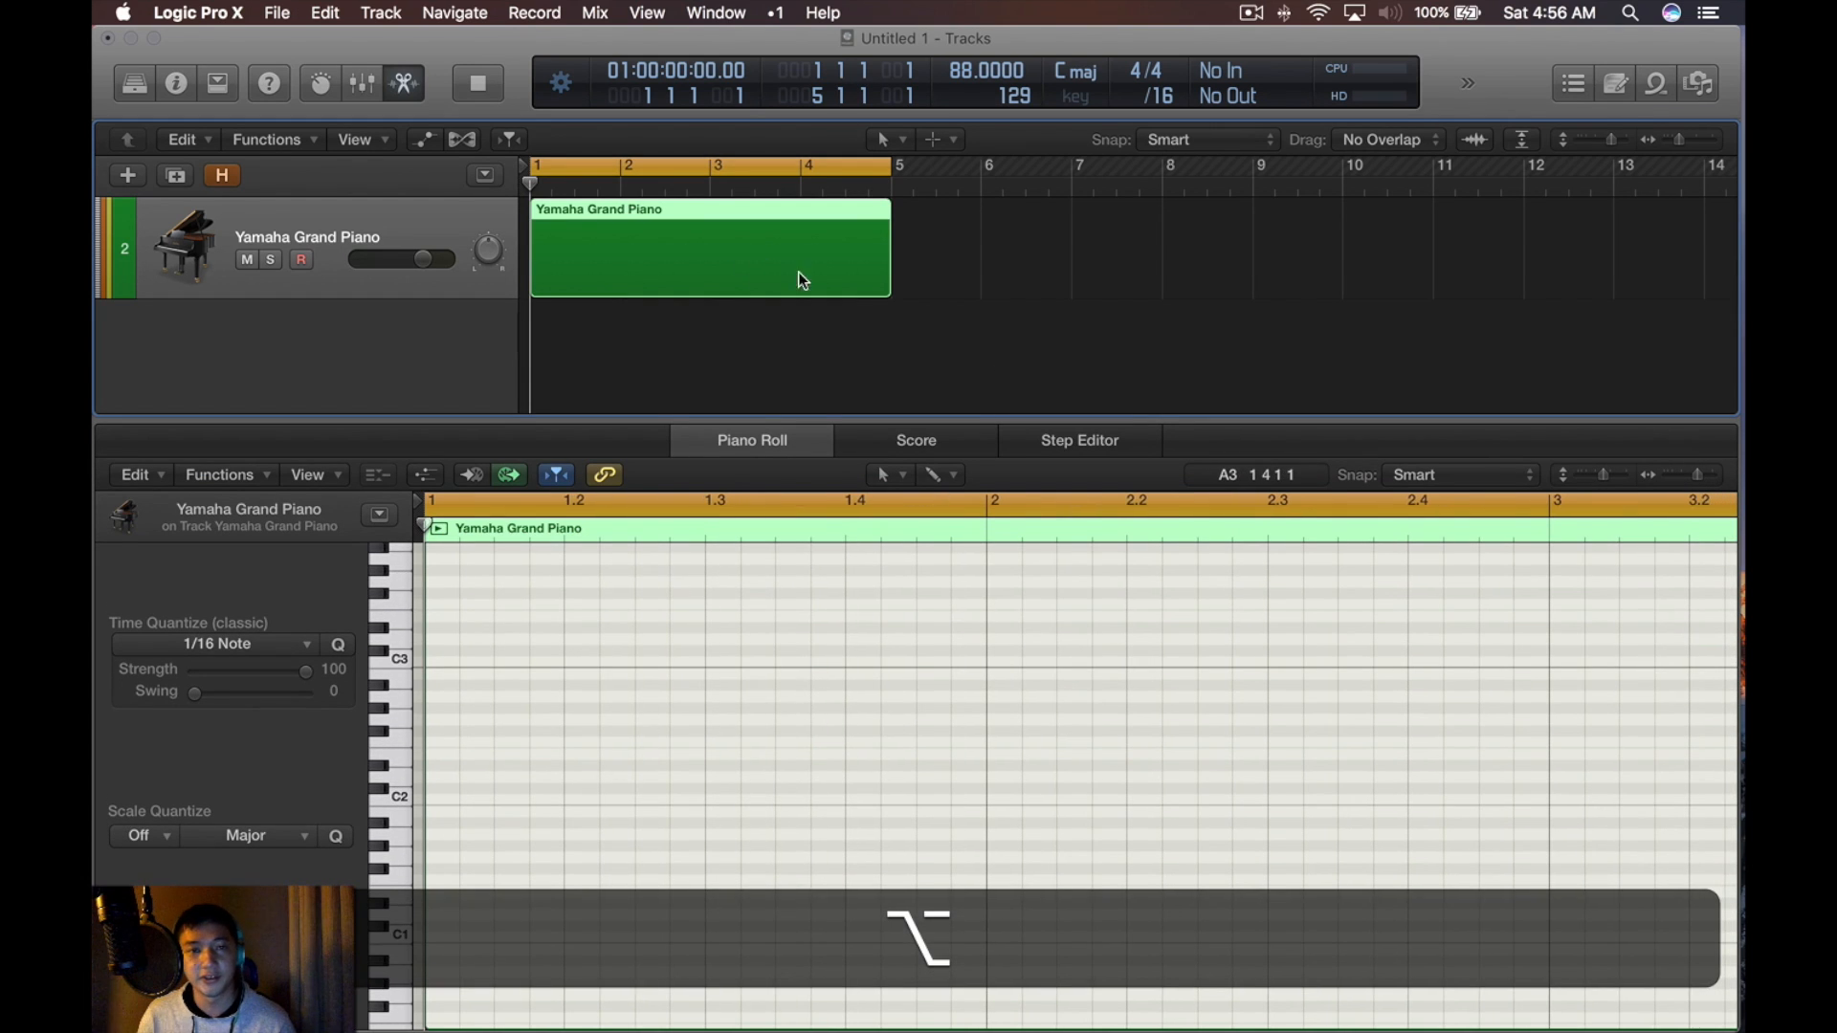
Set the project tempo to 135 BPM and leave the control-bar display in Custom mode
{"action": "double_click", "coordinate": [986, 70]}
{"action": "type", "text": "130"}
{"action": "key", "text": "Return"}
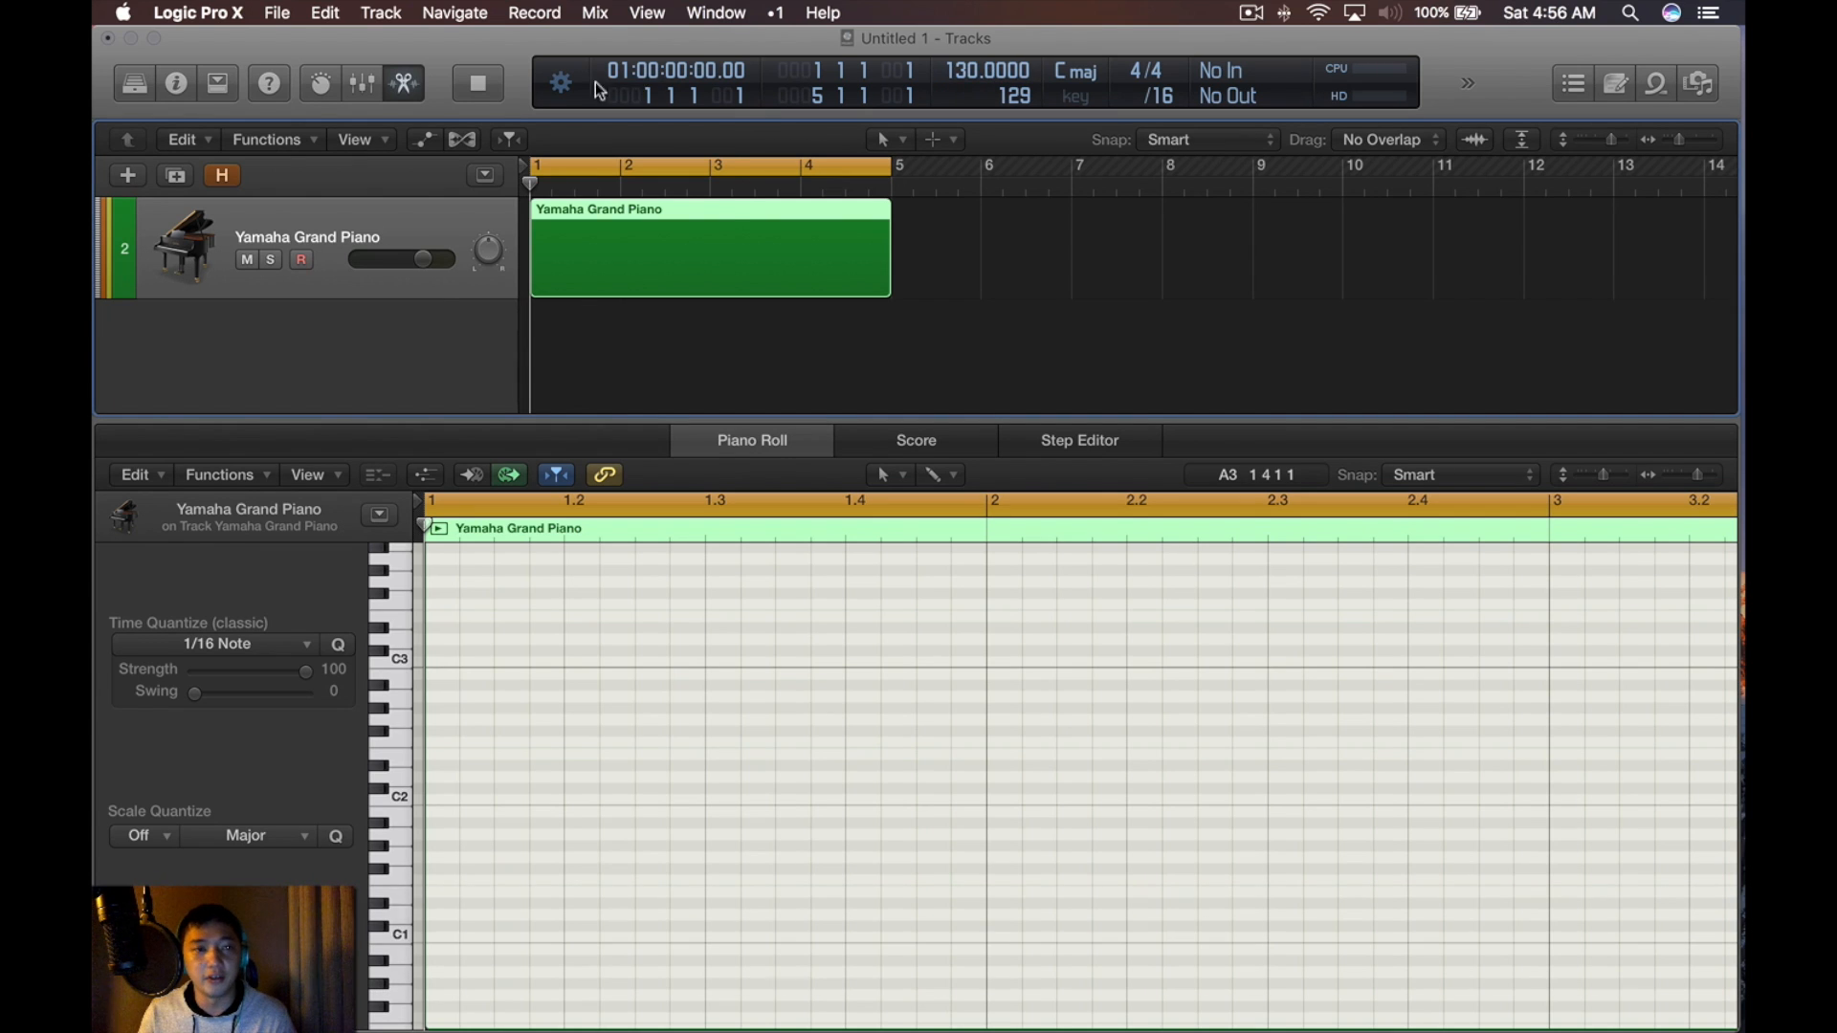
{"action": "left_click", "coordinate": [560, 83]}
{"action": "left_click", "coordinate": [629, 28]}
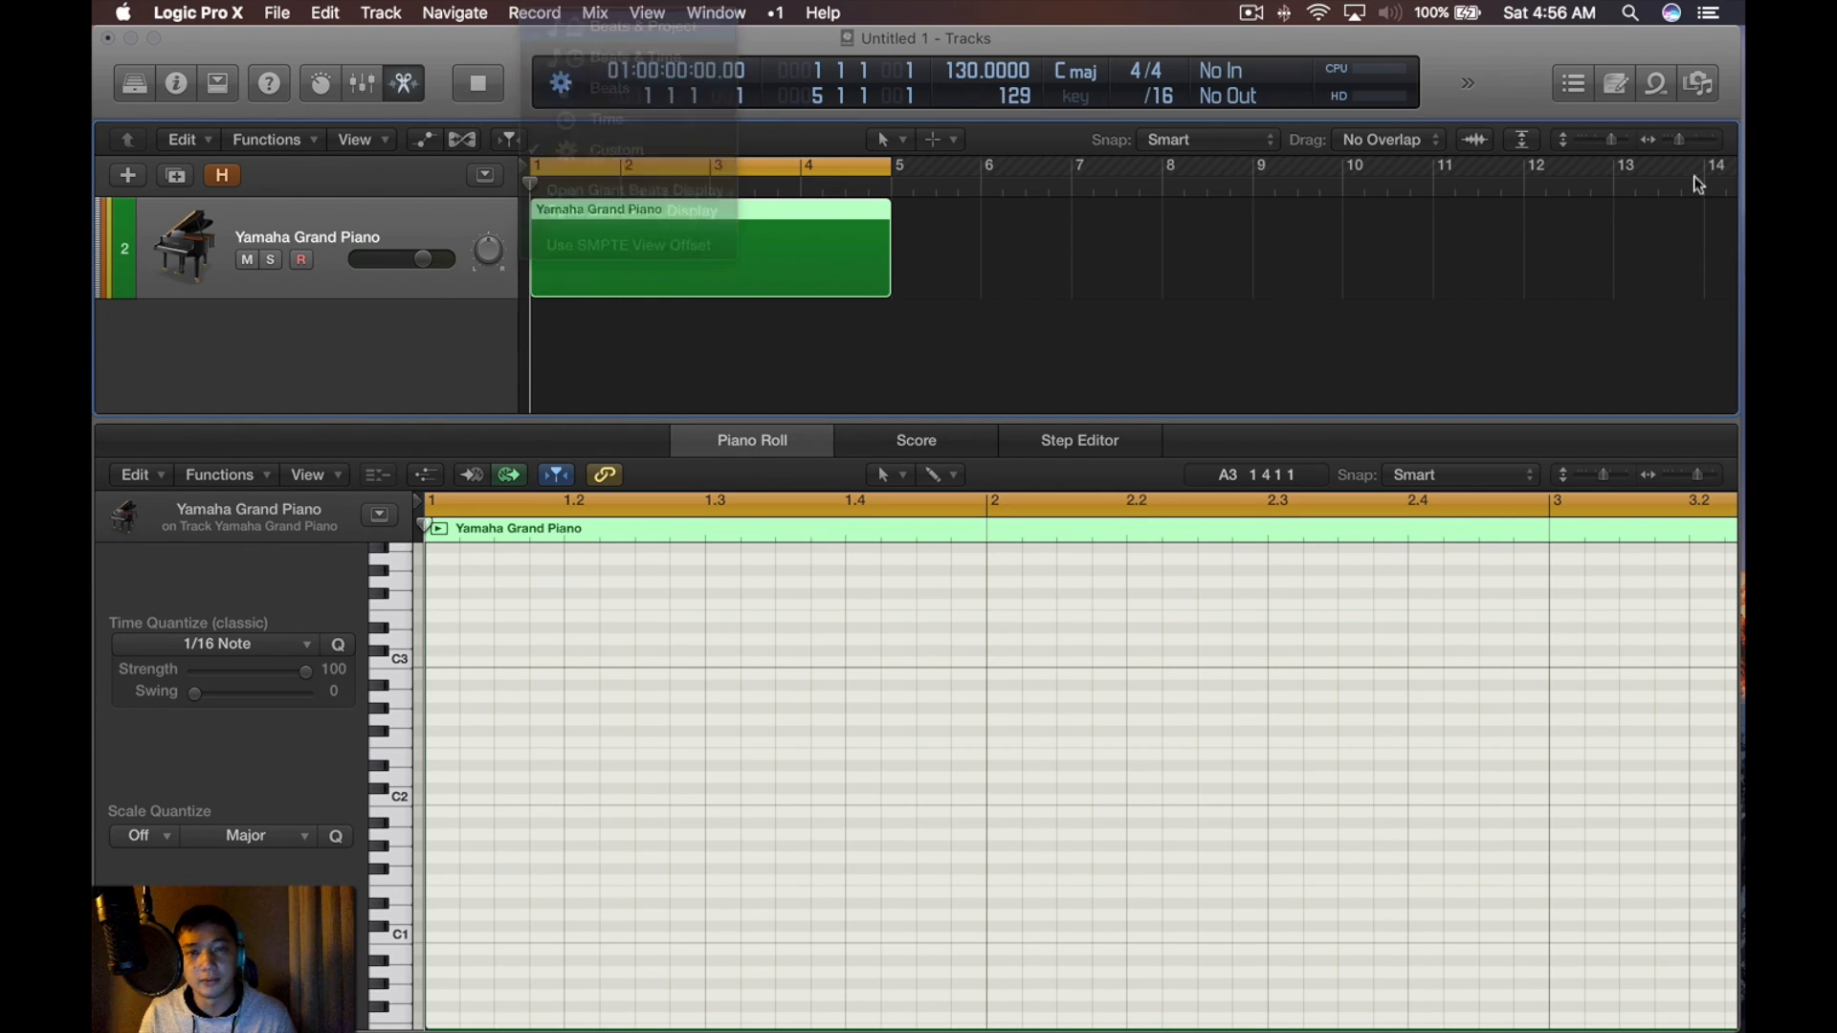
{"action": "left_click", "coordinate": [758, 91]}
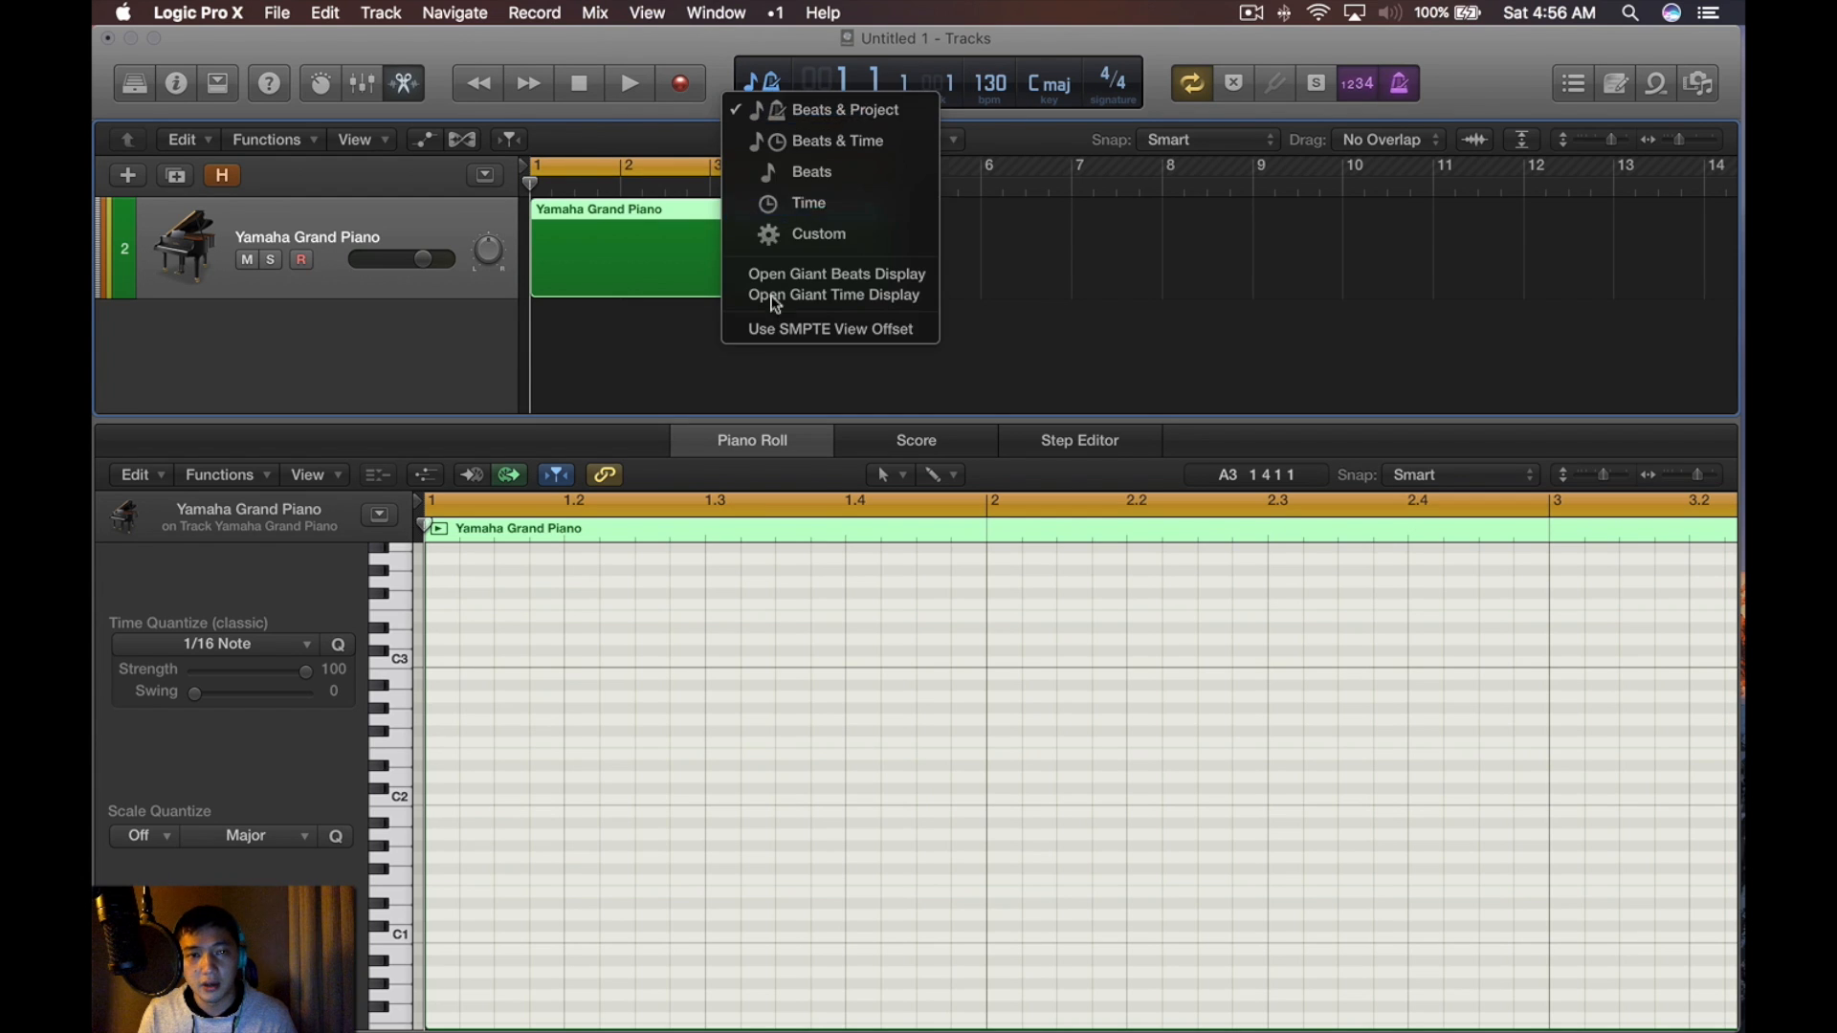
{"action": "left_click", "coordinate": [790, 239]}
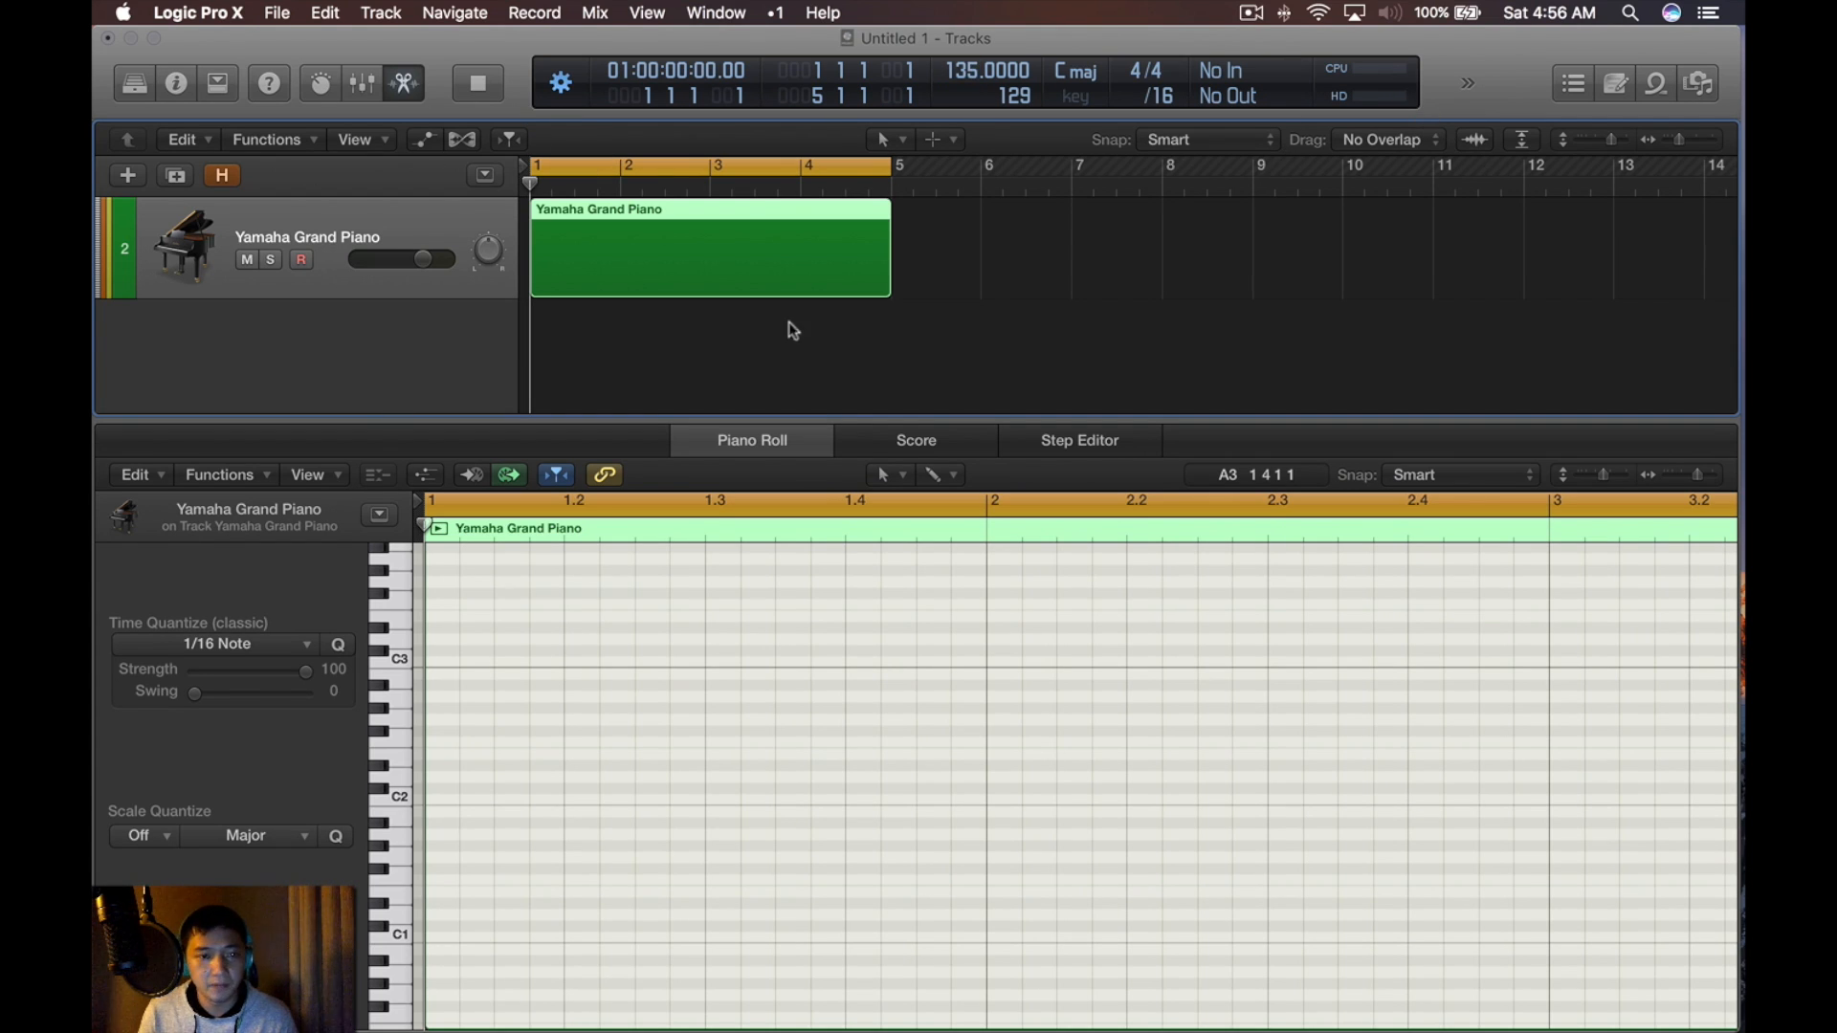
Lower the Yamaha Grand Piano's mixer level to -10 dB
{"action": "key", "text": "x"}
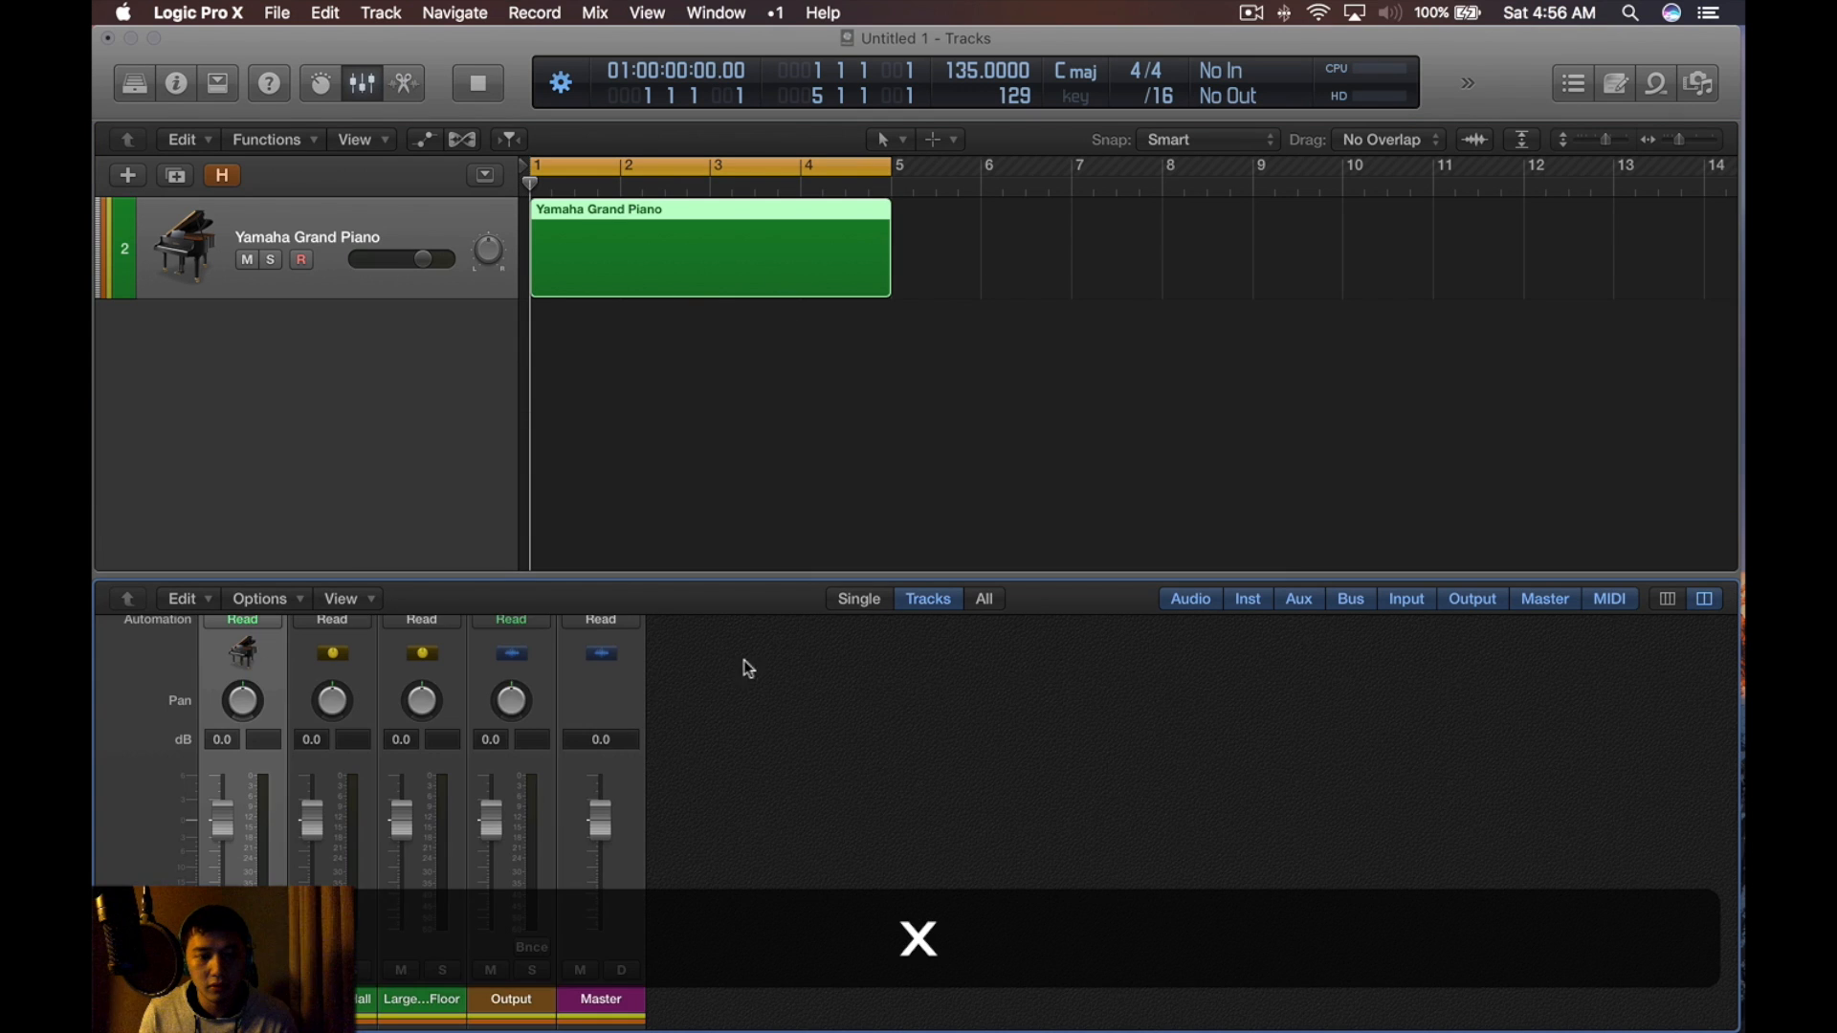
{"action": "left_click_drag", "start_coordinate": [222, 820], "coordinate": [222, 864]}
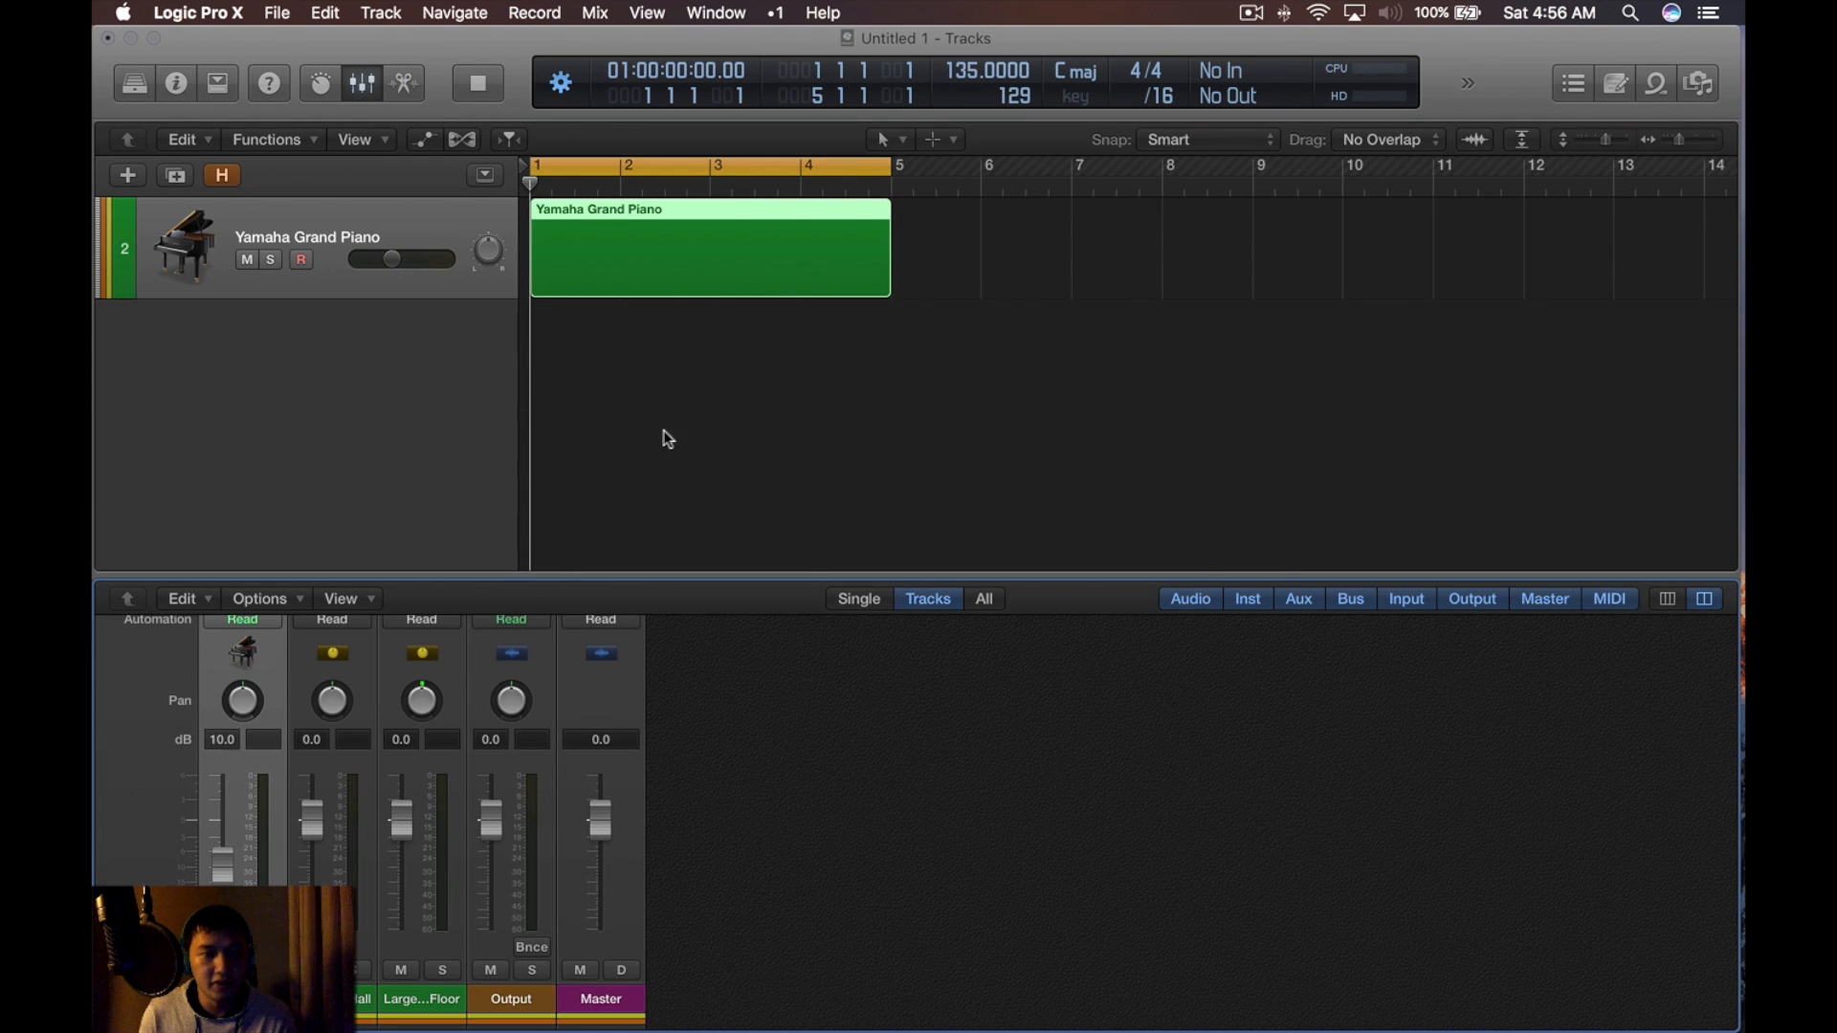
Draw a one-bar G# minor chord in bar 1 of the piano region and transpose it down an octave to G#2, B2 and D#3
{"action": "double_click", "coordinate": [821, 247]}
{"action": "key", "text": "super"}
{"action": "left_click_drag", "start_coordinate": [442, 683], "coordinate": [959, 695]}
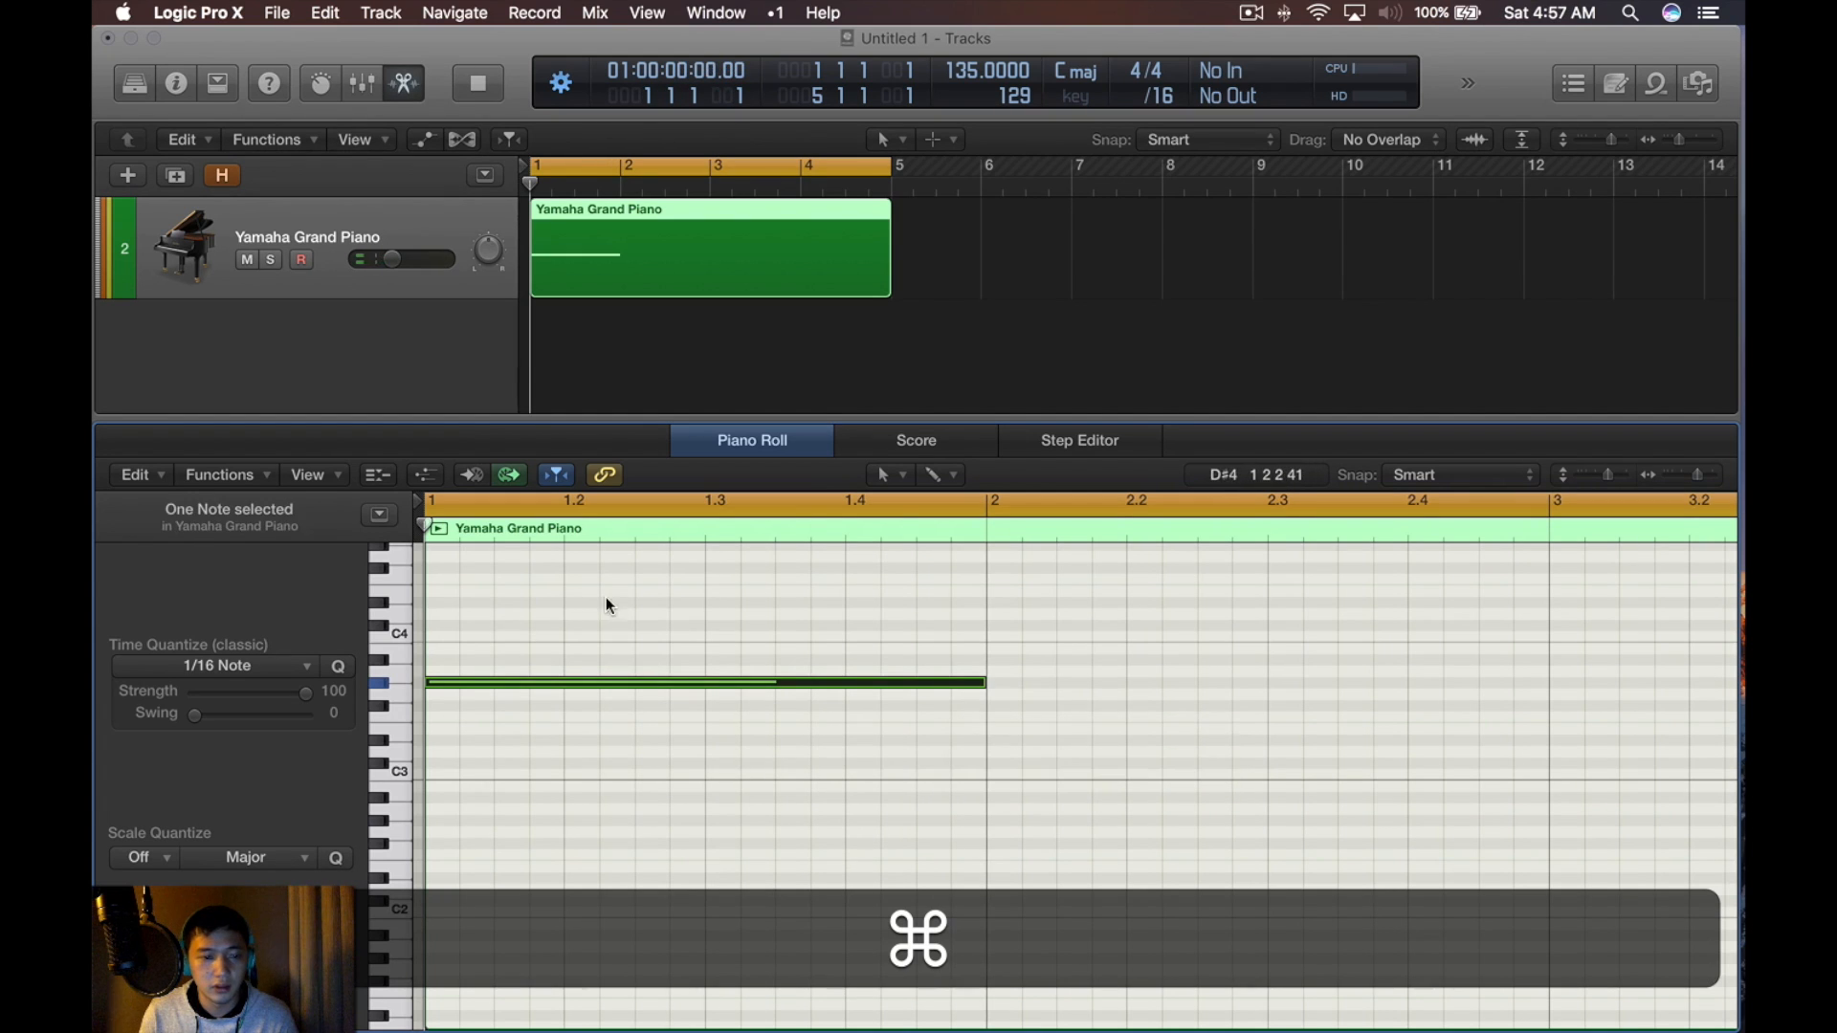
{"action": "left_click", "coordinate": [436, 650], "text": "super"}
{"action": "left_click", "coordinate": [439, 603], "text": "super"}
{"action": "scroll", "coordinate": [1116, 645], "scroll_direction": "down", "scroll_amount": 3}
{"action": "left_click_drag", "start_coordinate": [954, 587], "coordinate": [702, 705]}
{"action": "key", "text": "alt+shift+Down"}
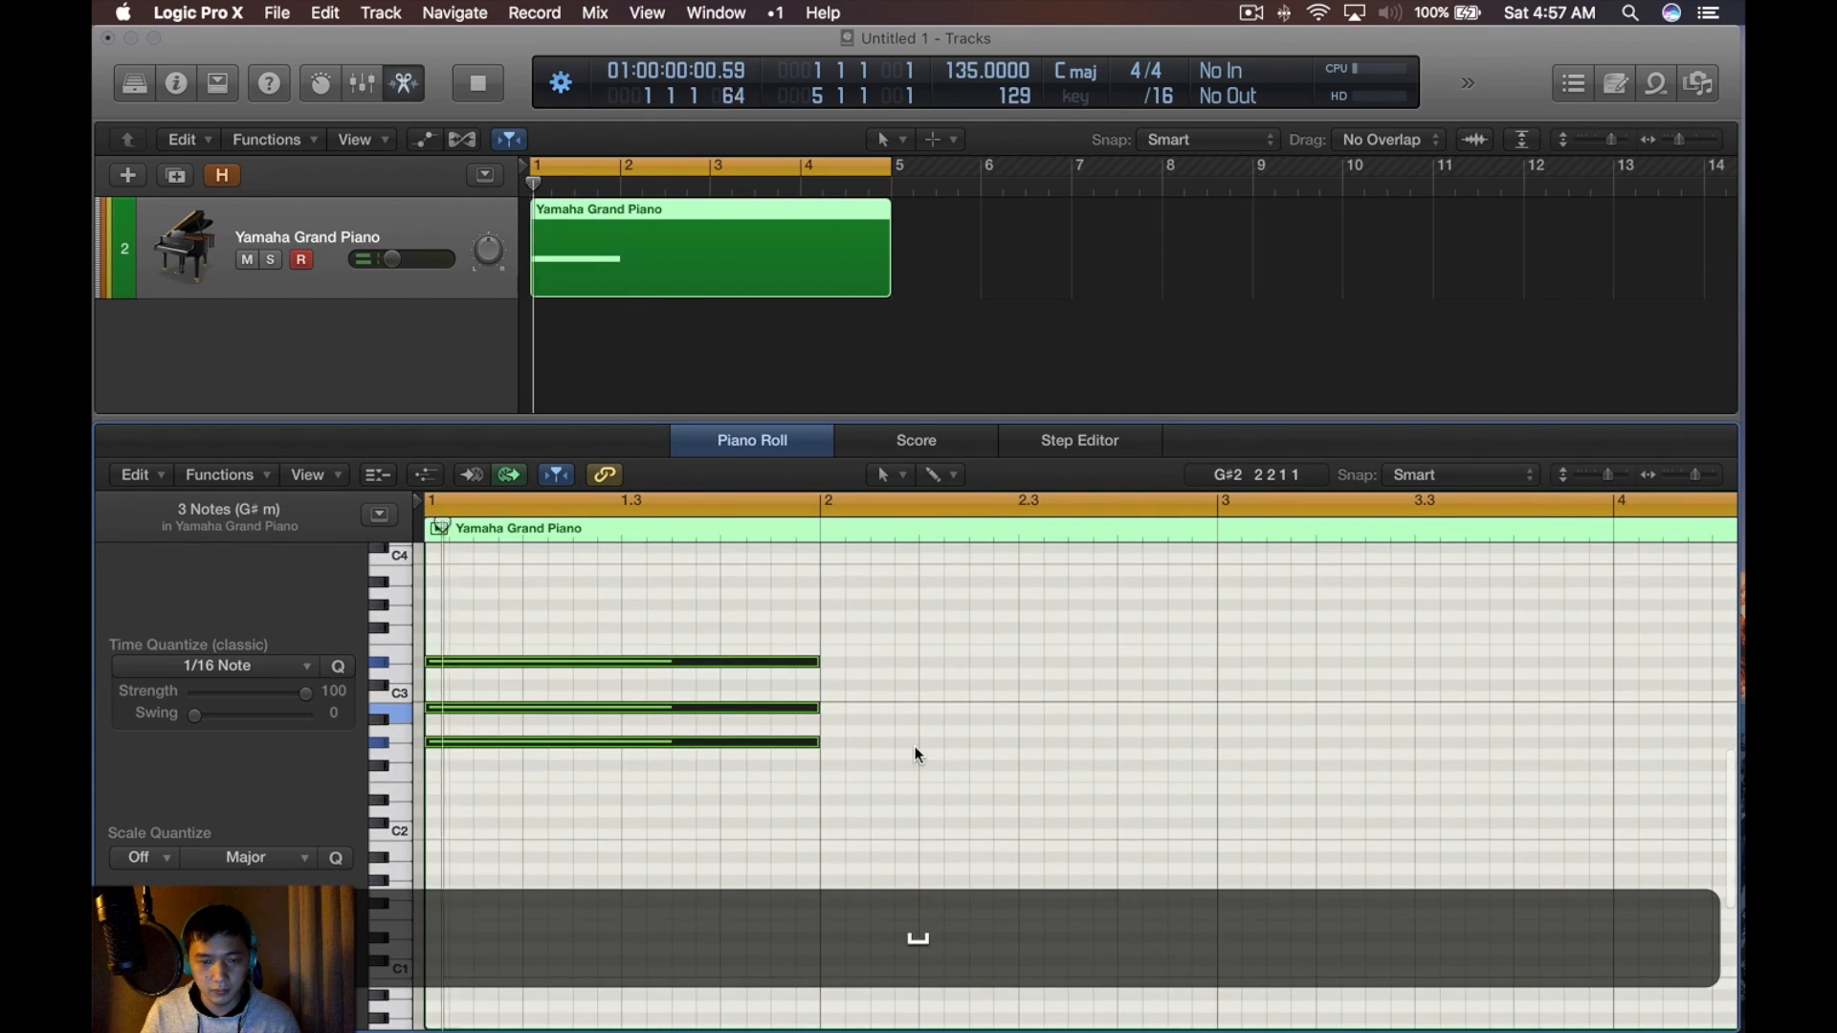
{"action": "key", "text": "space"}
Add a one-bar A major chord of A2, C#3 and E3 in bar 2 and play it back
{"action": "left_click", "coordinate": [829, 732], "text": "super"}
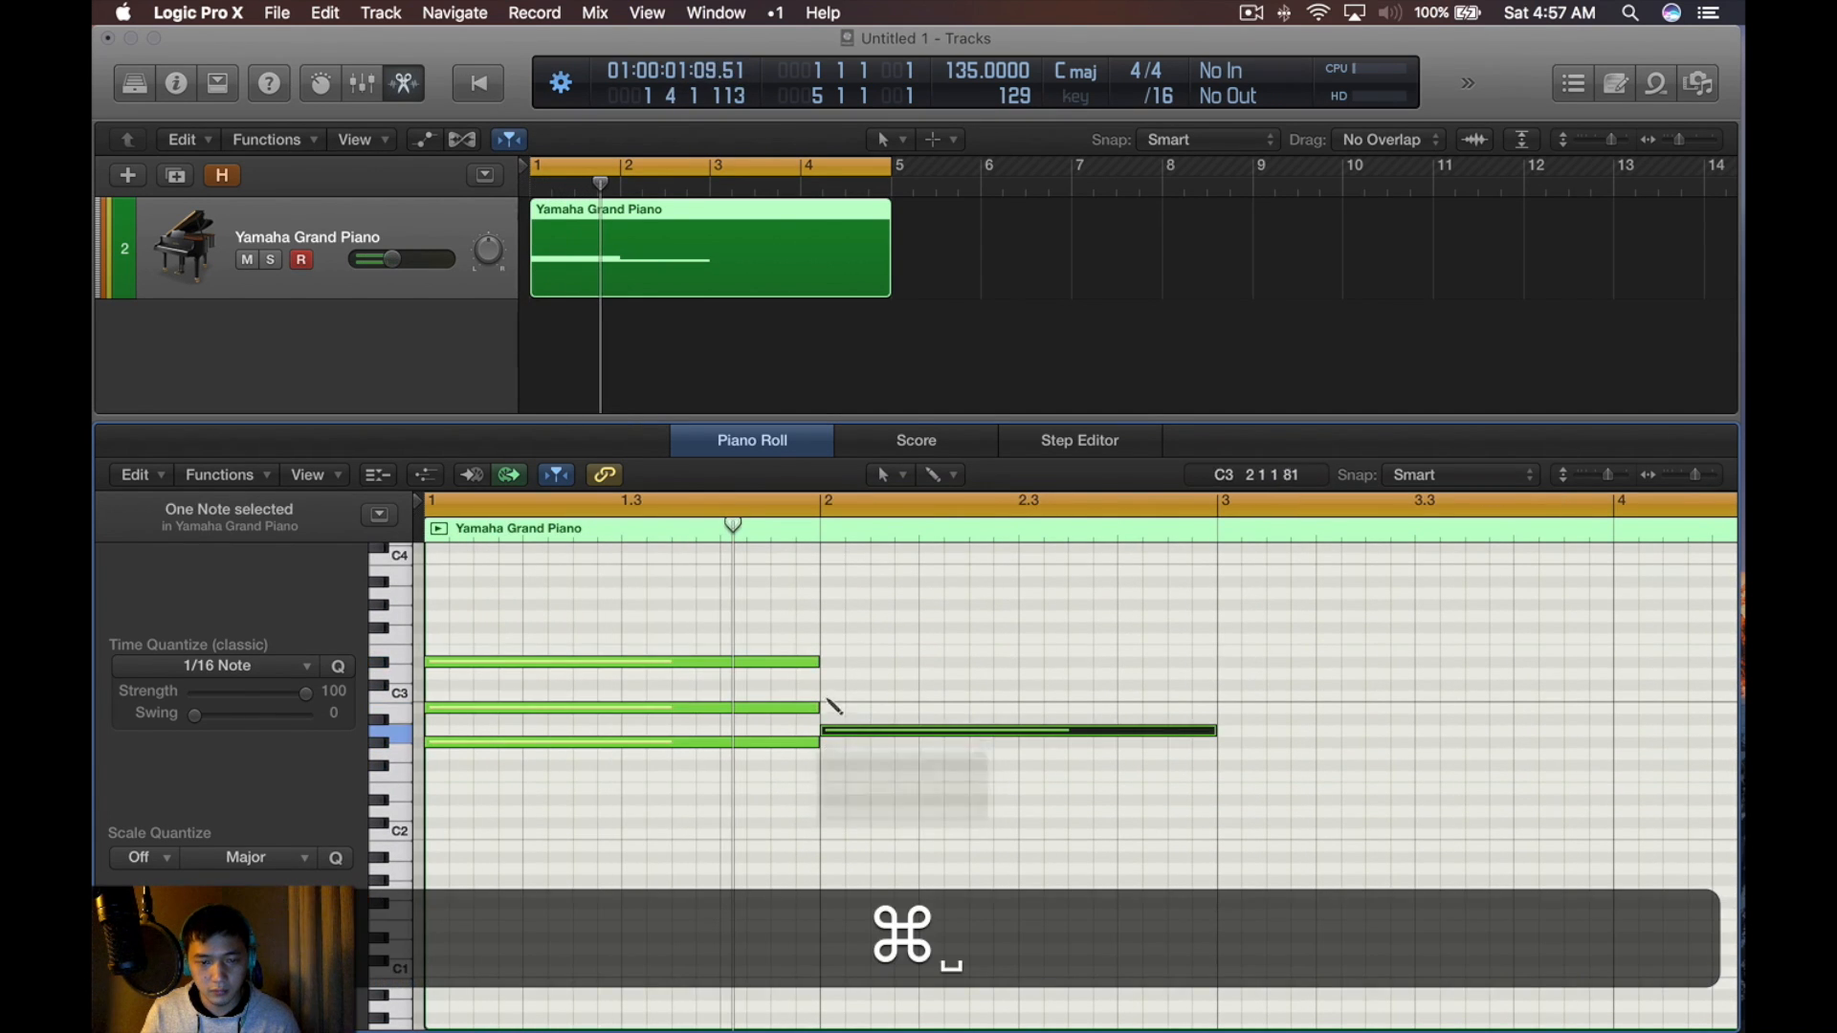
{"action": "left_click", "coordinate": [829, 685], "text": "super"}
{"action": "left_click", "coordinate": [828, 651], "text": "super"}
{"action": "scroll", "coordinate": [878, 660], "scroll_direction": "down", "scroll_amount": 2}
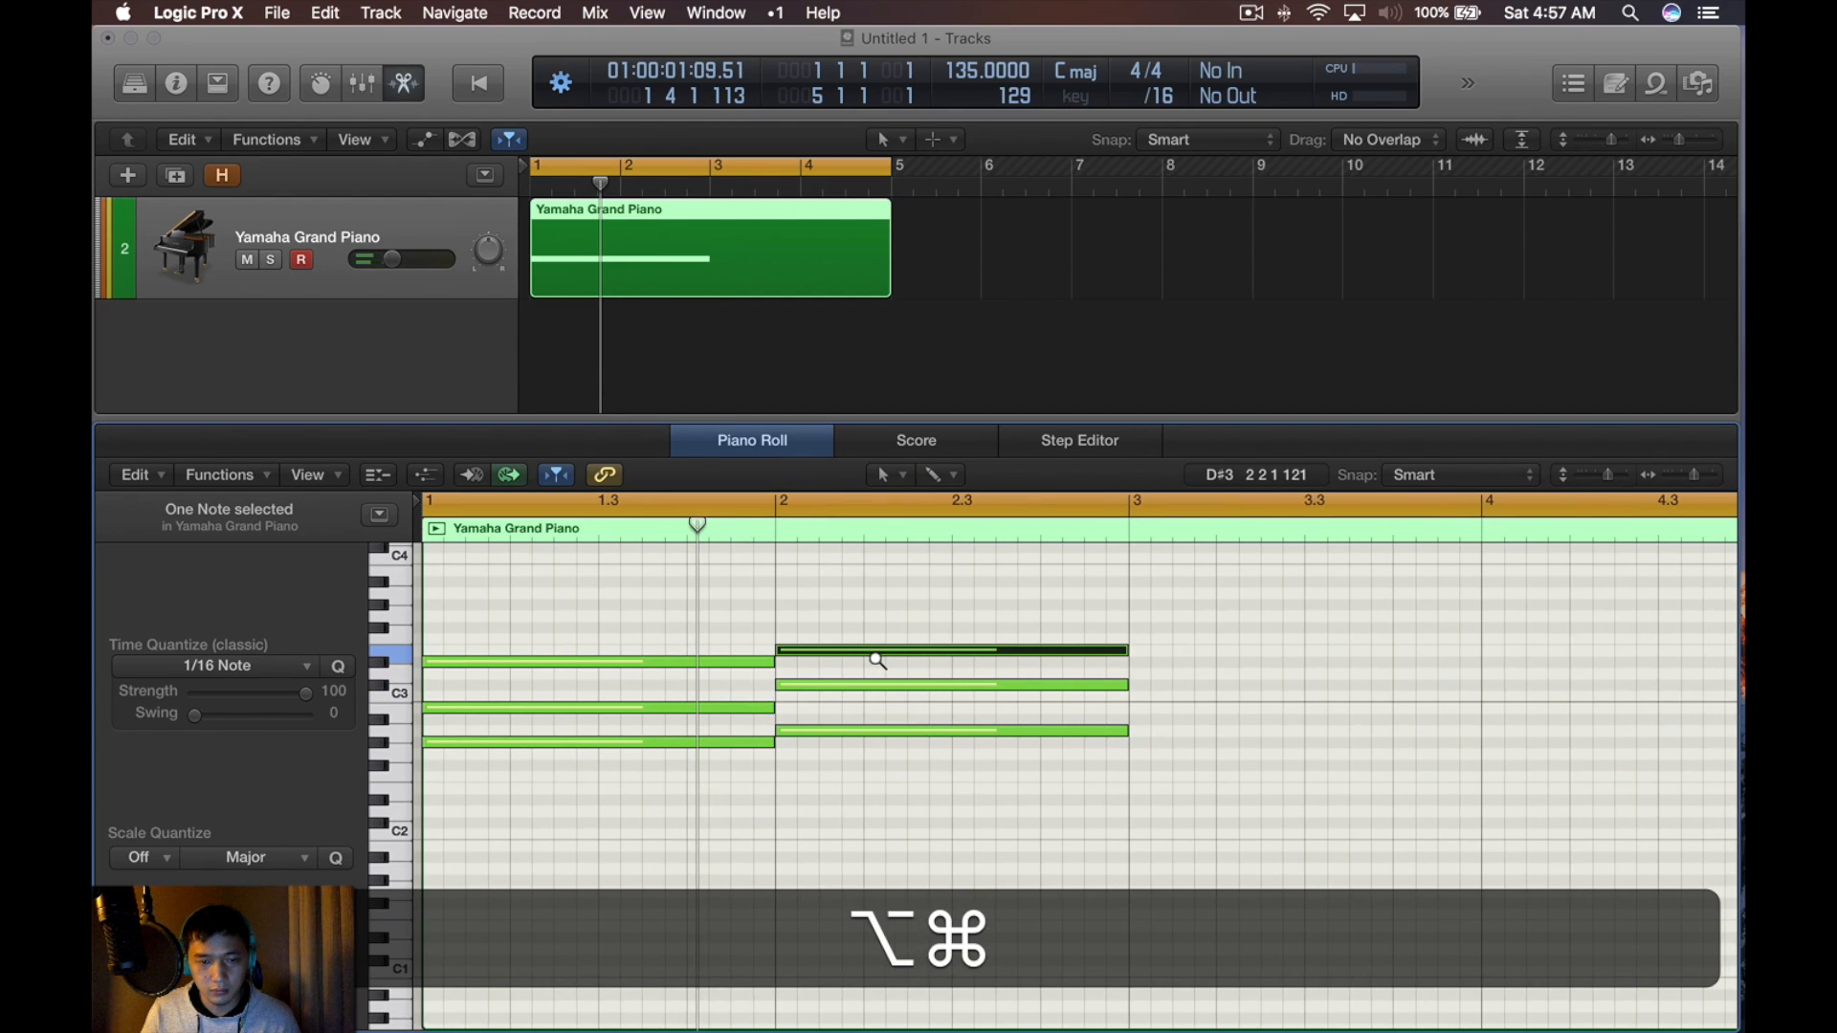
{"action": "scroll", "coordinate": [937, 680], "scroll_direction": "down", "scroll_amount": 3}
{"action": "key", "text": "alt+space"}
{"action": "left_click", "coordinate": [1082, 648]}
{"action": "scroll", "coordinate": [1052, 574], "scroll_direction": "up", "scroll_amount": 3}
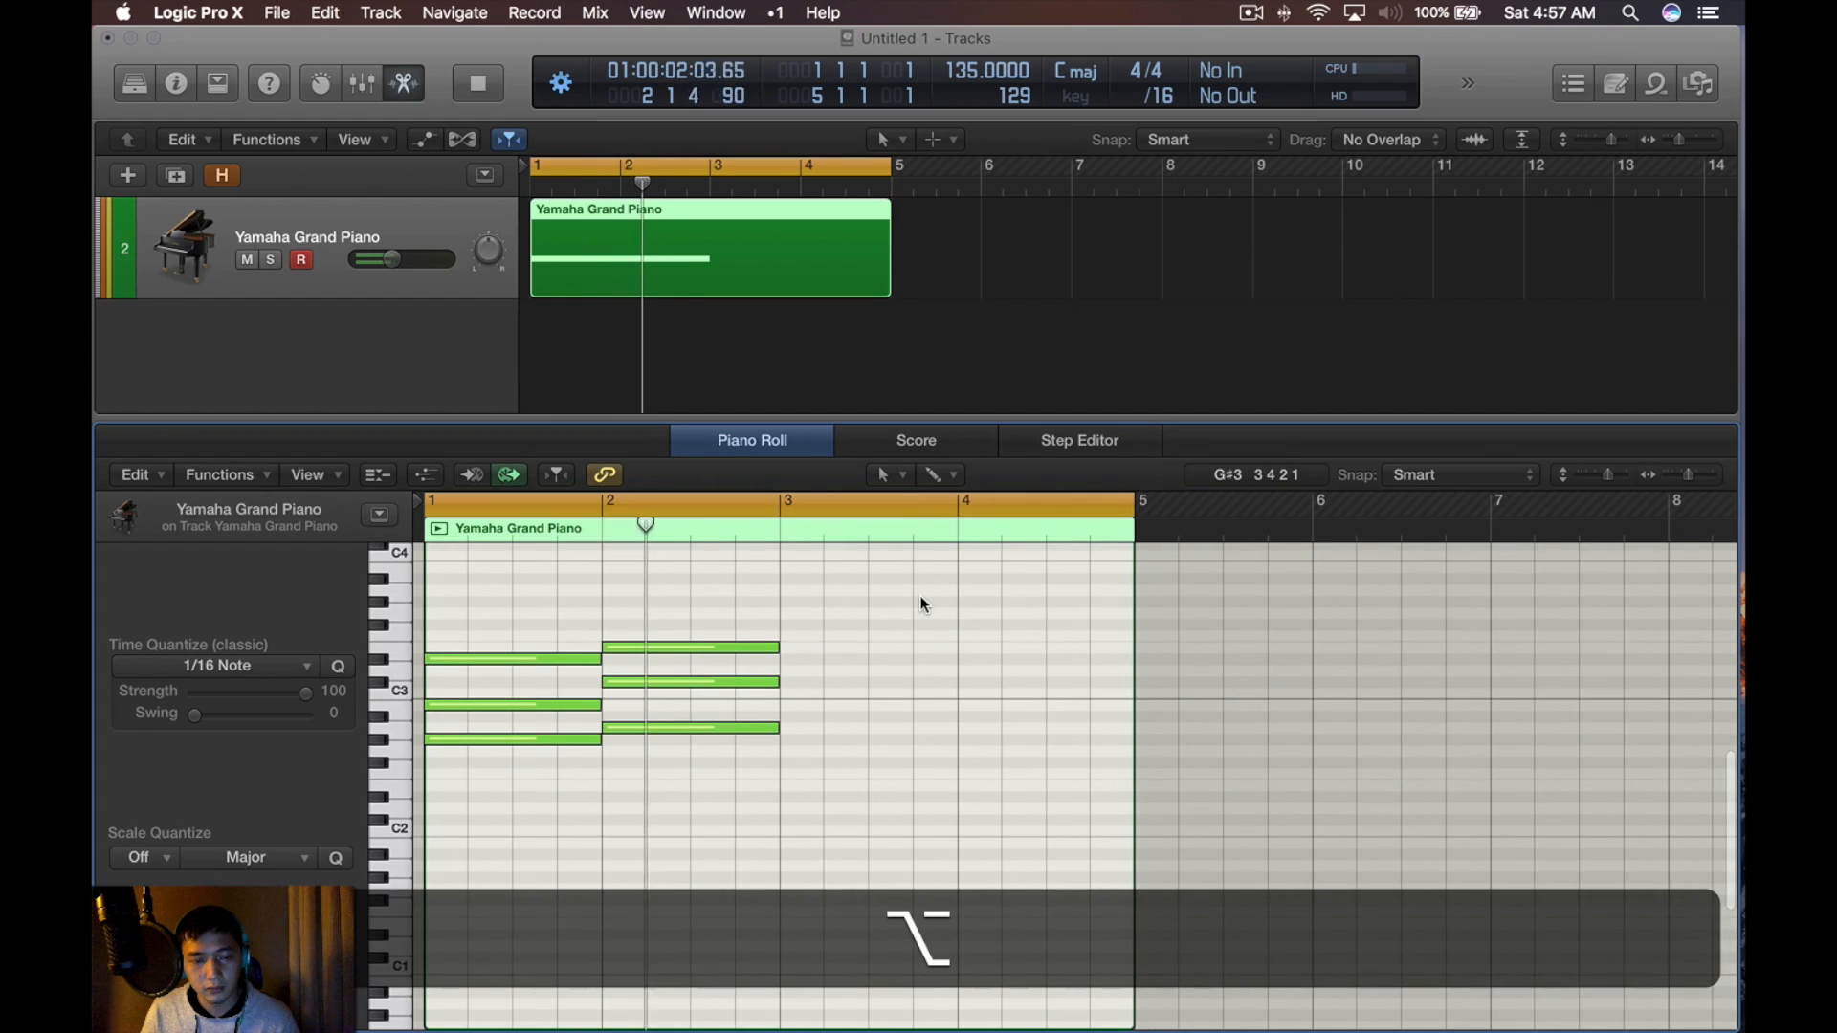
{"action": "key", "text": "space"}
Add a one-bar C# minor chord of C#3, E3 and G#3 in bar 3
{"action": "left_click", "coordinate": [814, 694], "text": "super"}
{"action": "left_click_drag", "start_coordinate": [812, 693], "coordinate": [812, 648]}
{"action": "left_click", "coordinate": [812, 636], "text": "super"}
{"action": "left_click", "coordinate": [812, 601], "text": "super"}
{"action": "left_click", "coordinate": [812, 635], "text": "super"}
Play back the chords and raise the Yamaha Grand Piano track's volume slightly
{"action": "key", "text": "space"}
{"action": "scroll", "coordinate": [813, 647], "scroll_direction": "down", "scroll_amount": 3}
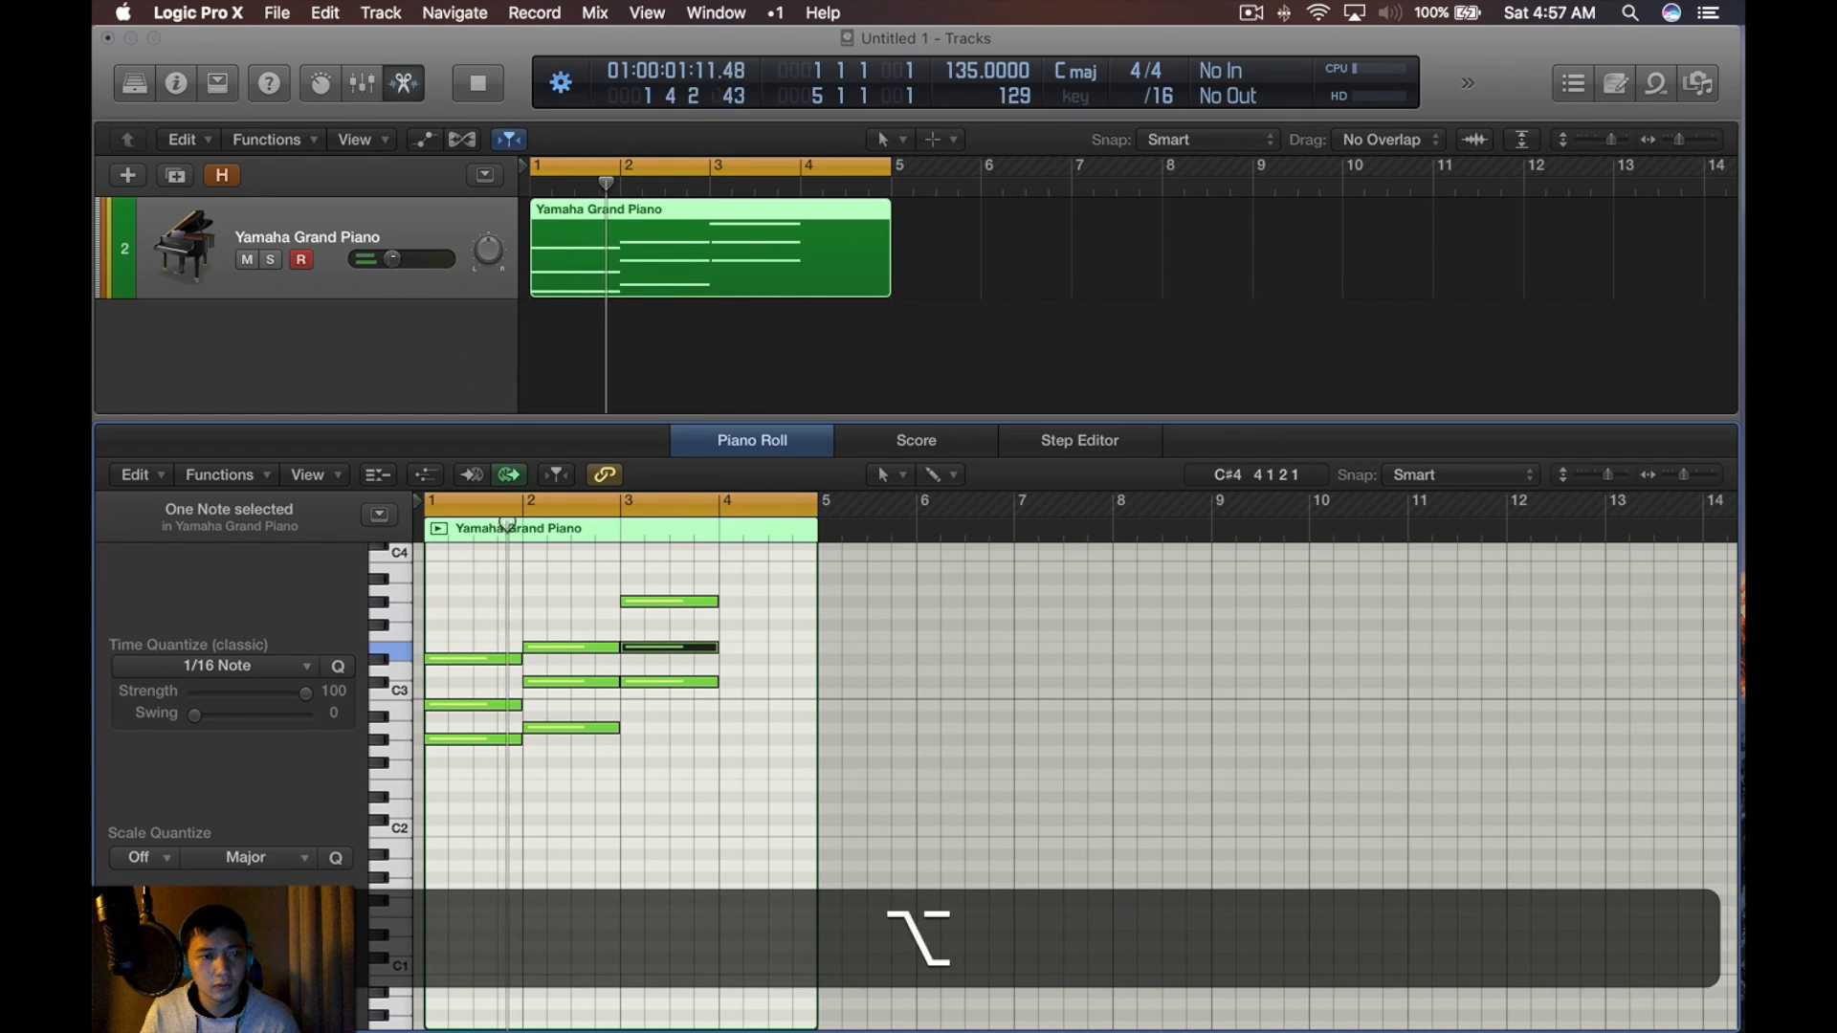
{"action": "left_click_drag", "start_coordinate": [396, 264], "coordinate": [410, 264]}
{"action": "key", "text": "alt+k"}
{"action": "scroll", "coordinate": [695, 377], "scroll_direction": "down", "scroll_amount": 2}
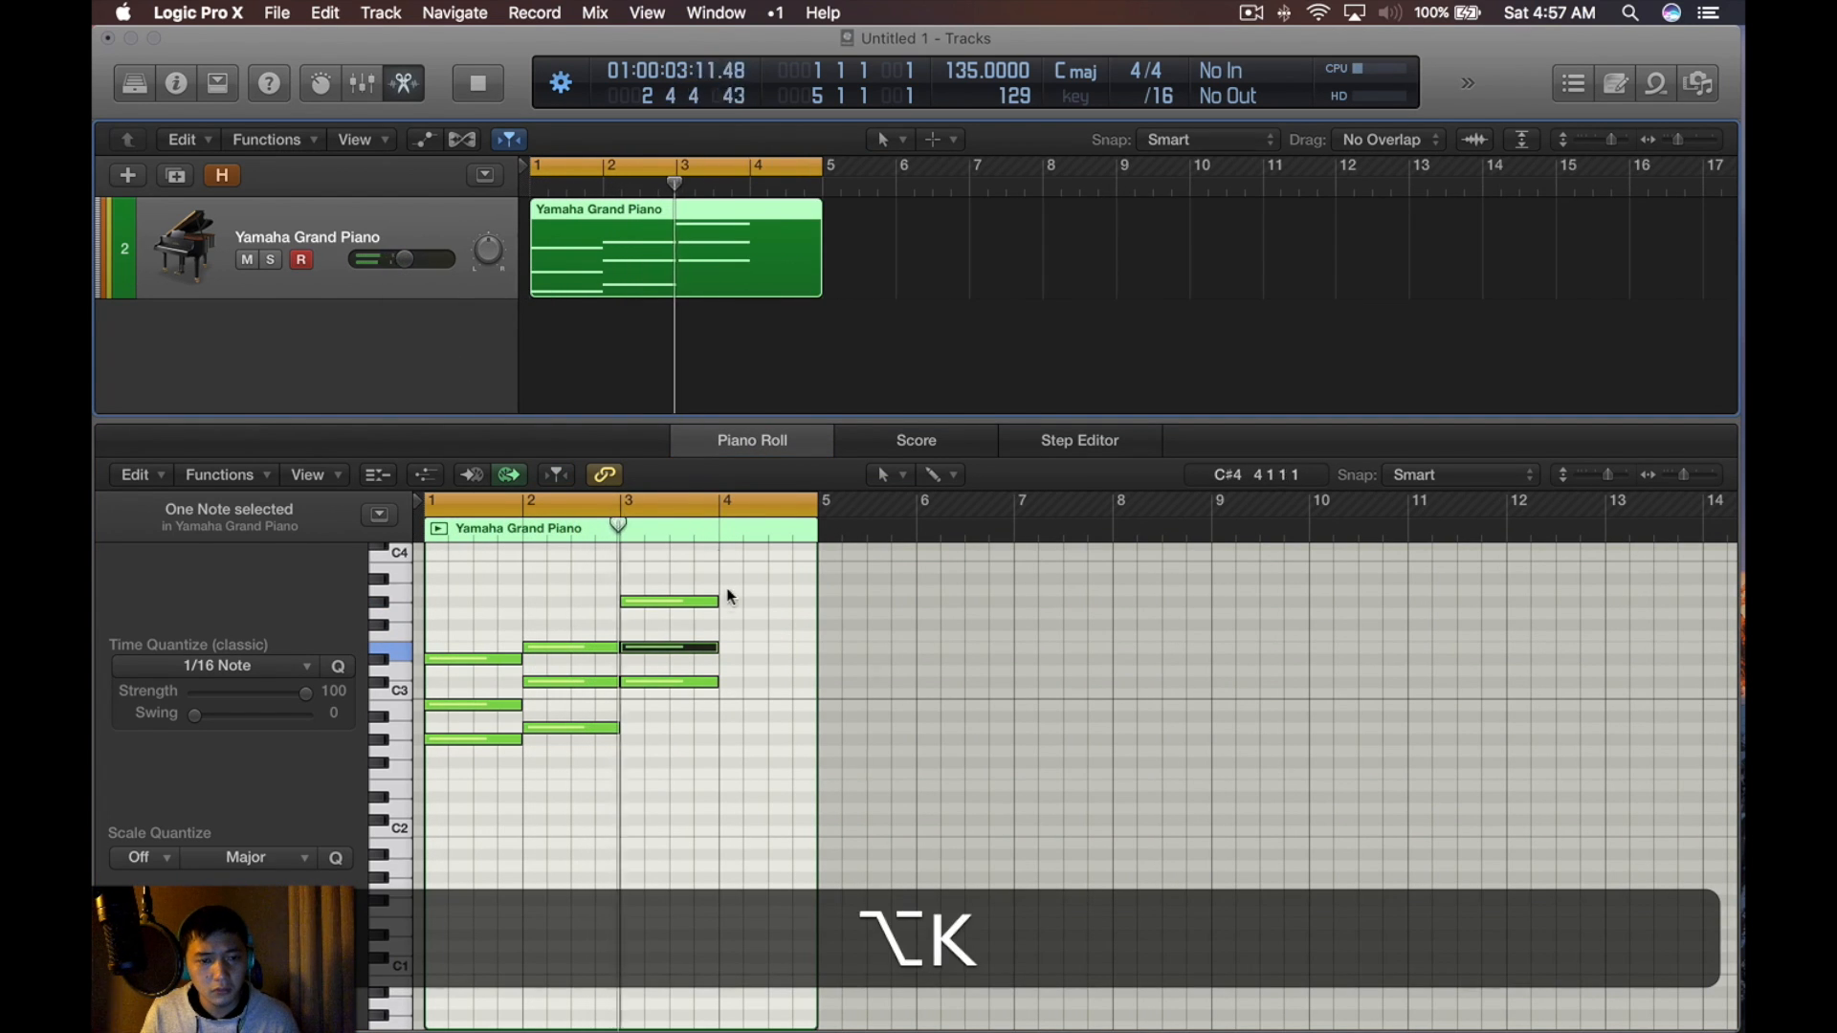
Repeat the bar 3 chord once so that it fills bar 4
{"action": "key", "text": "space"}
{"action": "left_click_drag", "start_coordinate": [732, 595], "coordinate": [686, 722]}
{"action": "key", "text": "super+r"}
Repeat the four-bar piano region once and set the cycle range to all eight bars
{"action": "key", "text": "x"}
{"action": "left_click", "coordinate": [635, 293]}
{"action": "key", "text": "super+r"}
{"action": "key", "text": "space"}
{"action": "key", "text": "super+a"}
{"action": "key", "text": "u"}
{"action": "key", "text": "space"}
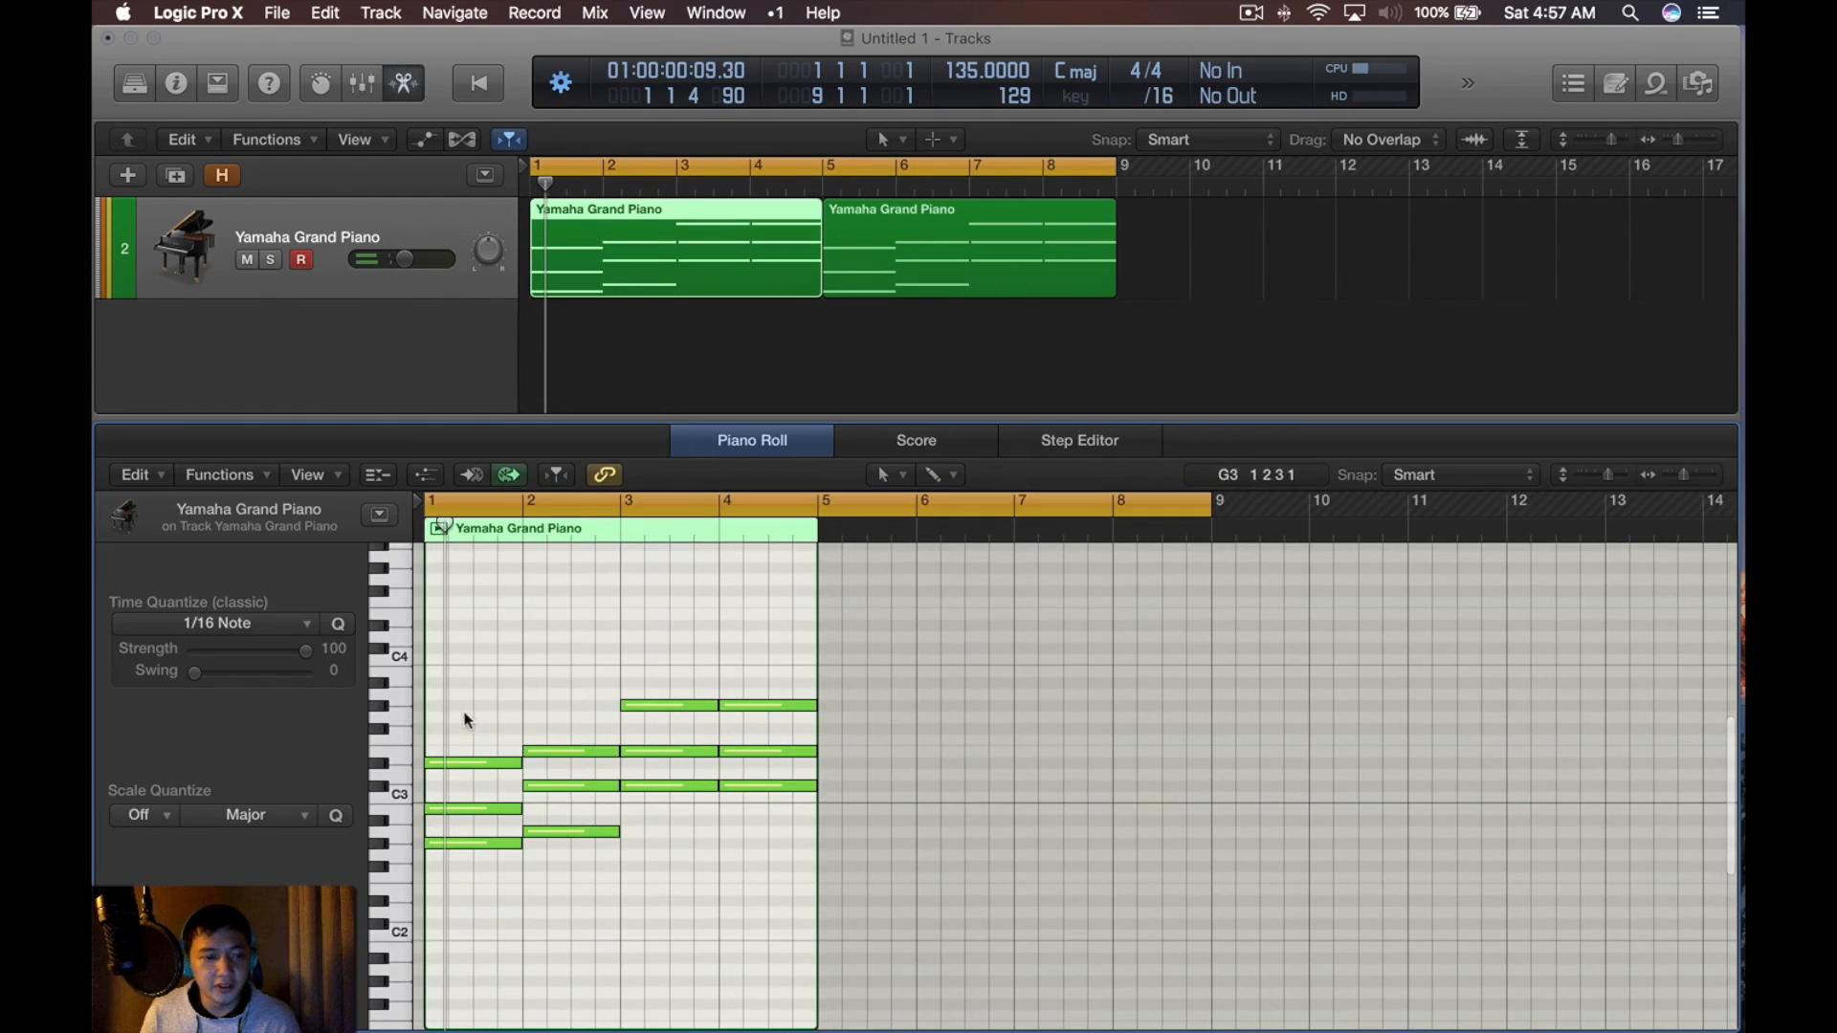
{"action": "left_click_drag", "start_coordinate": [463, 716], "coordinate": [502, 859]}
{"action": "left_click_drag", "start_coordinate": [557, 731], "coordinate": [685, 698]}
{"action": "left_click", "coordinate": [661, 698]}
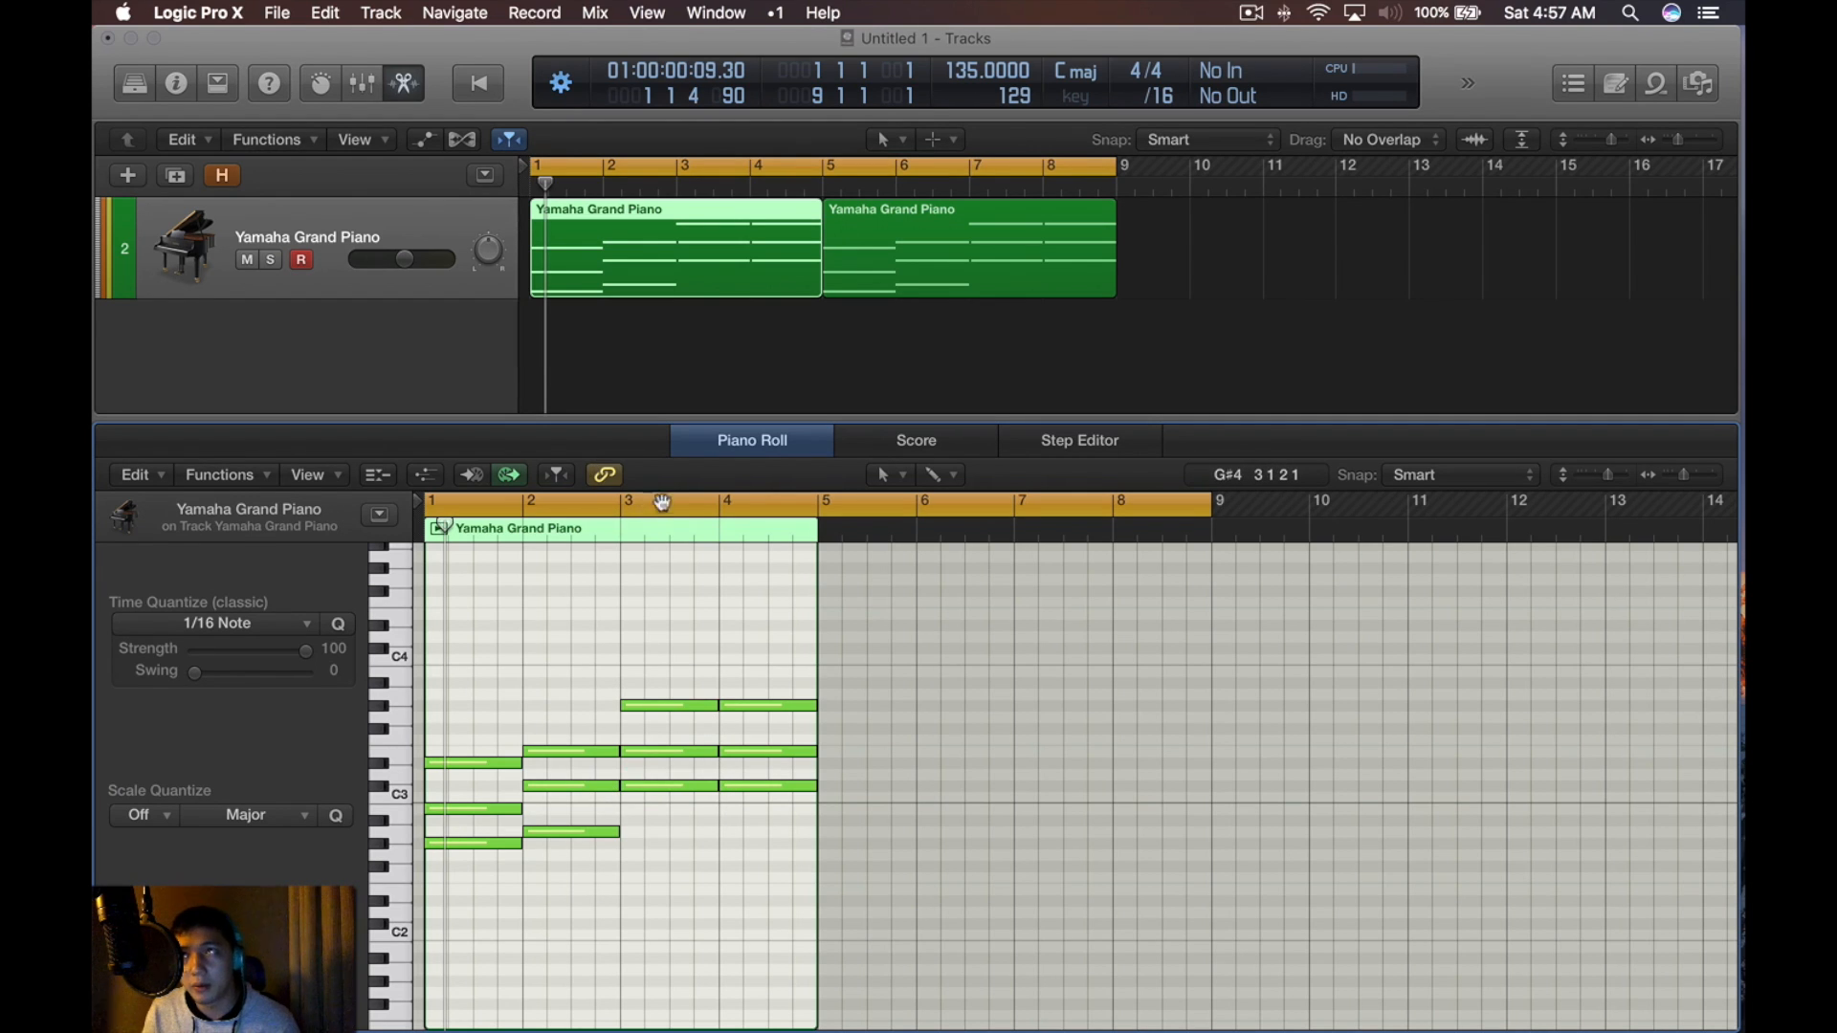
Change the bar 3 chord in the first region to A2, E3 and F#3 and play the progression
{"action": "left_click_drag", "start_coordinate": [673, 756], "coordinate": [677, 708]}
{"action": "left_click_drag", "start_coordinate": [677, 787], "coordinate": [676, 831]}
{"action": "left_click_drag", "start_coordinate": [674, 708], "coordinate": [671, 748]}
{"action": "left_click_drag", "start_coordinate": [651, 676], "coordinate": [679, 836]}
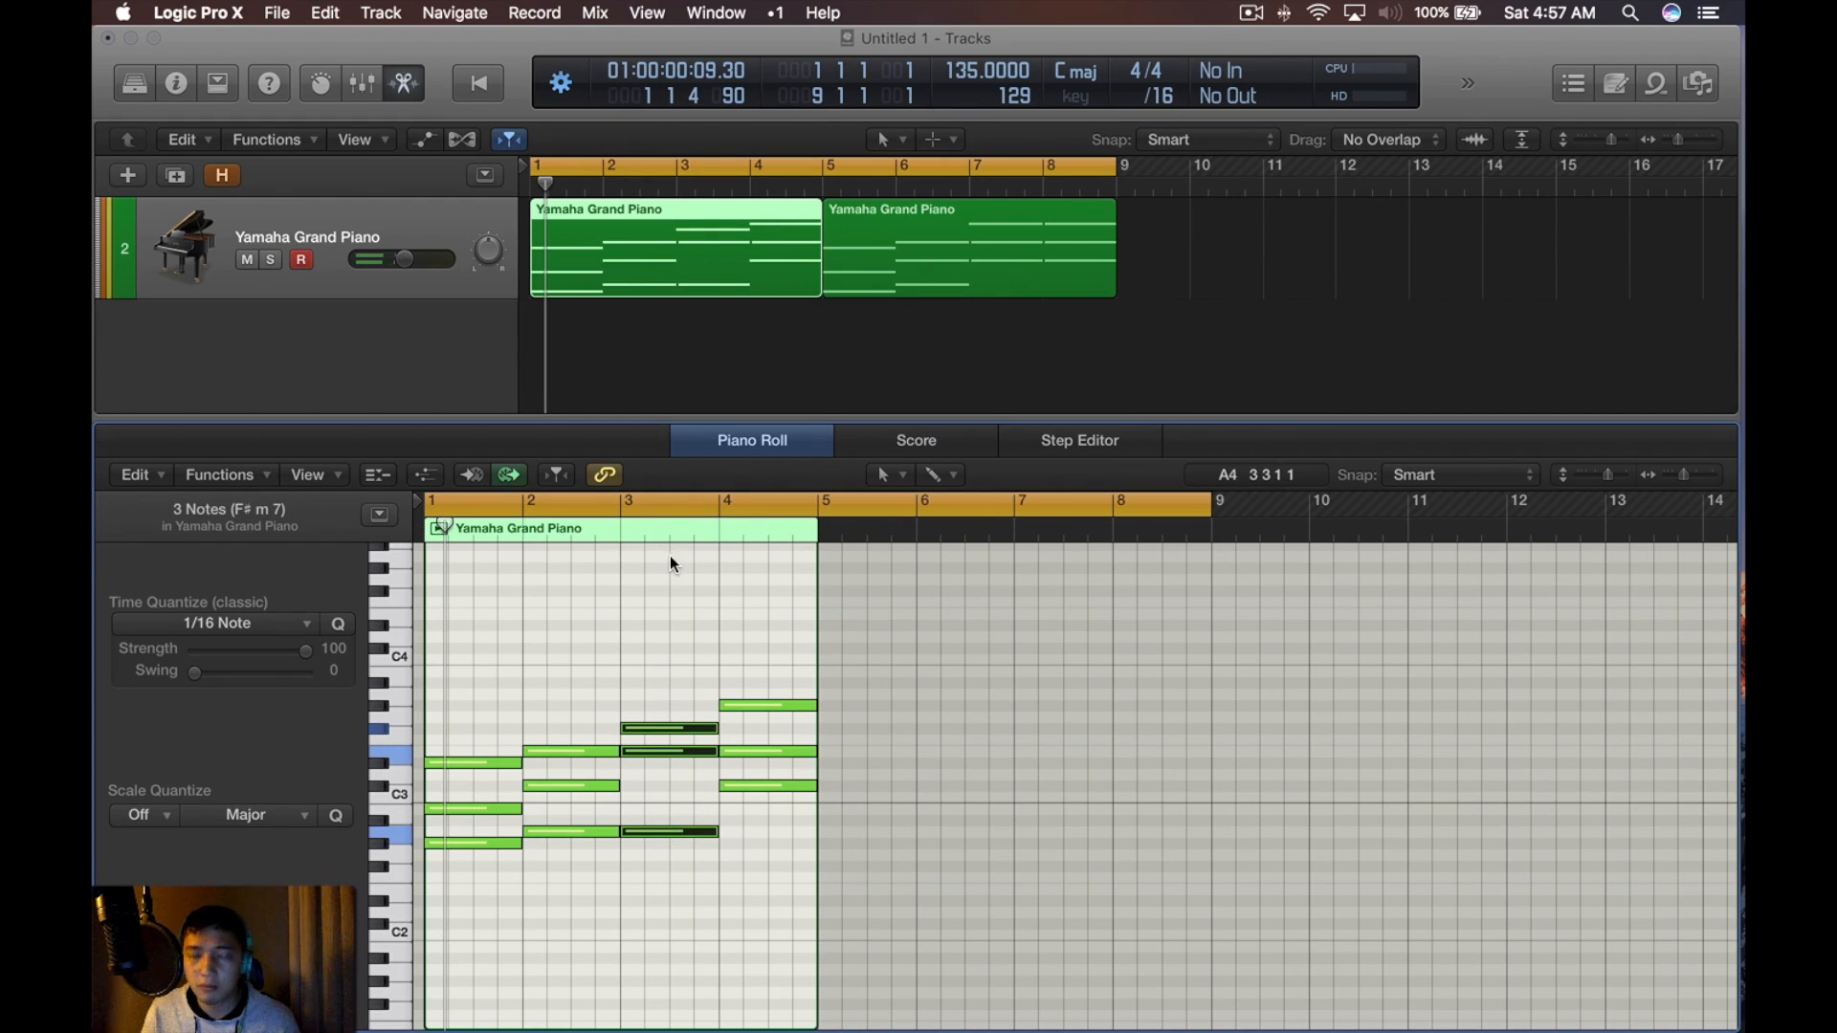
{"action": "key", "text": "space"}
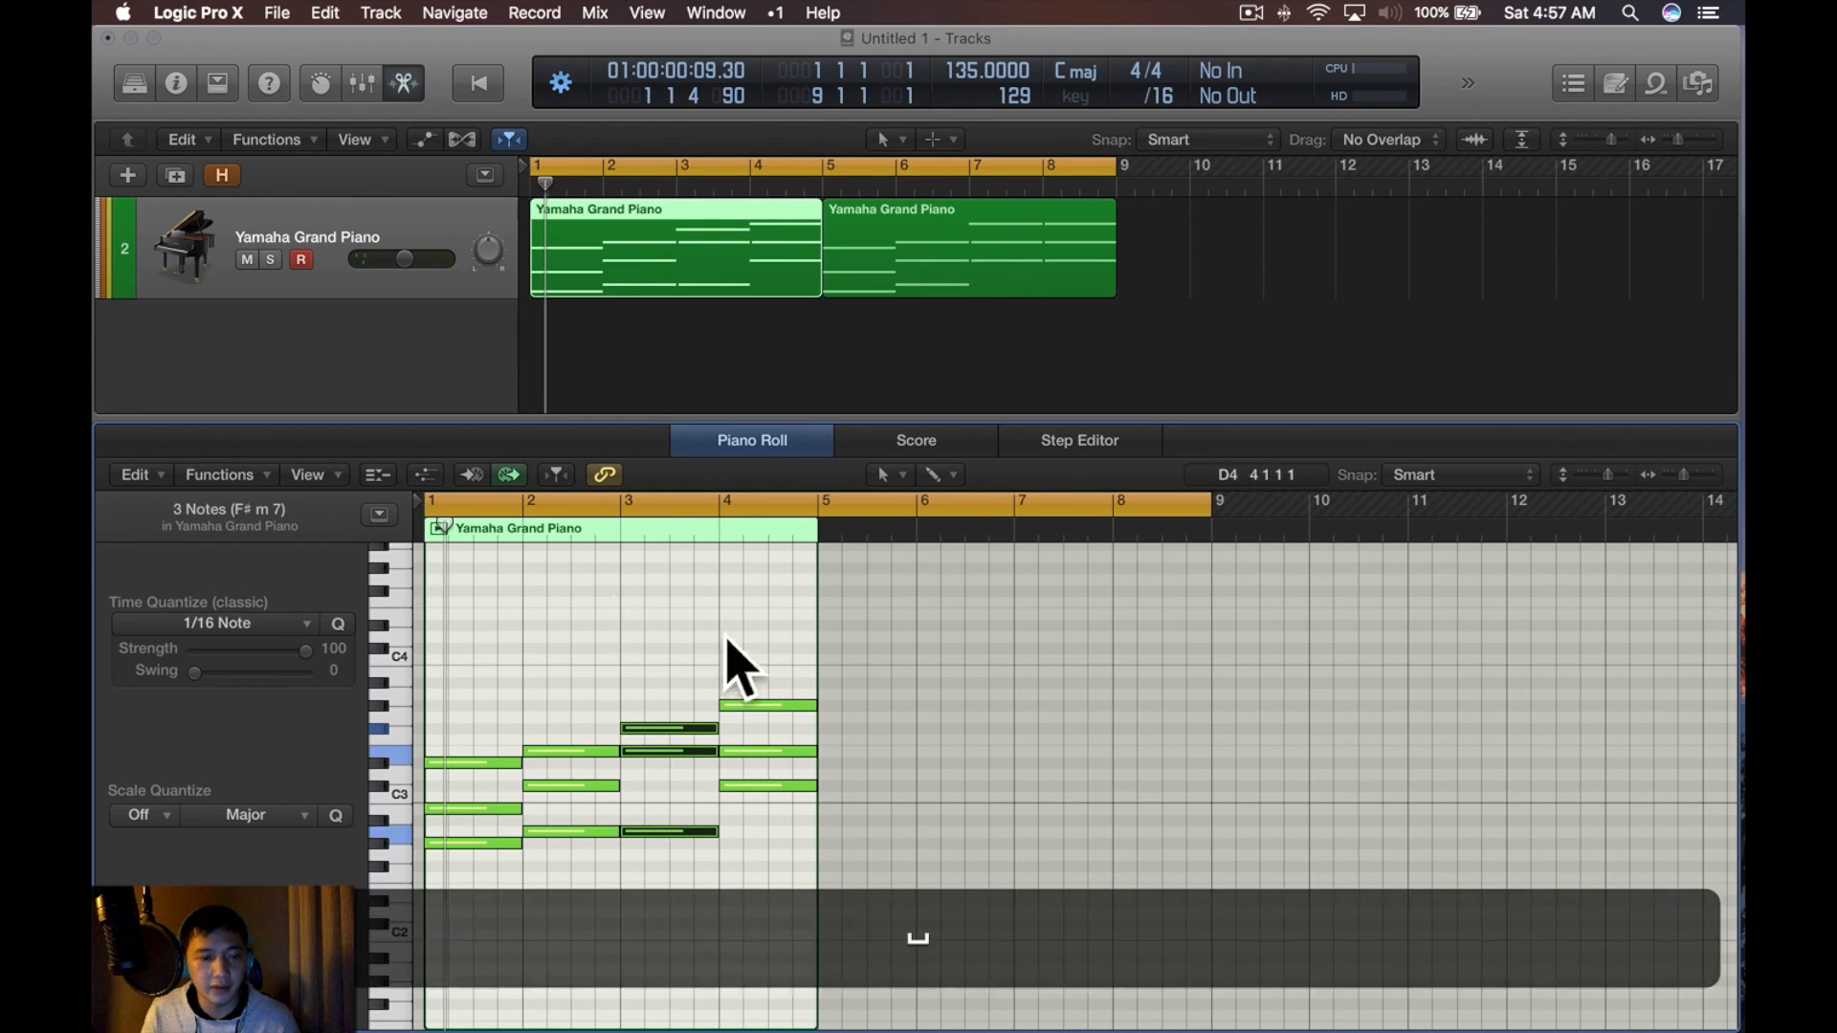
{"action": "left_click", "coordinate": [673, 641]}
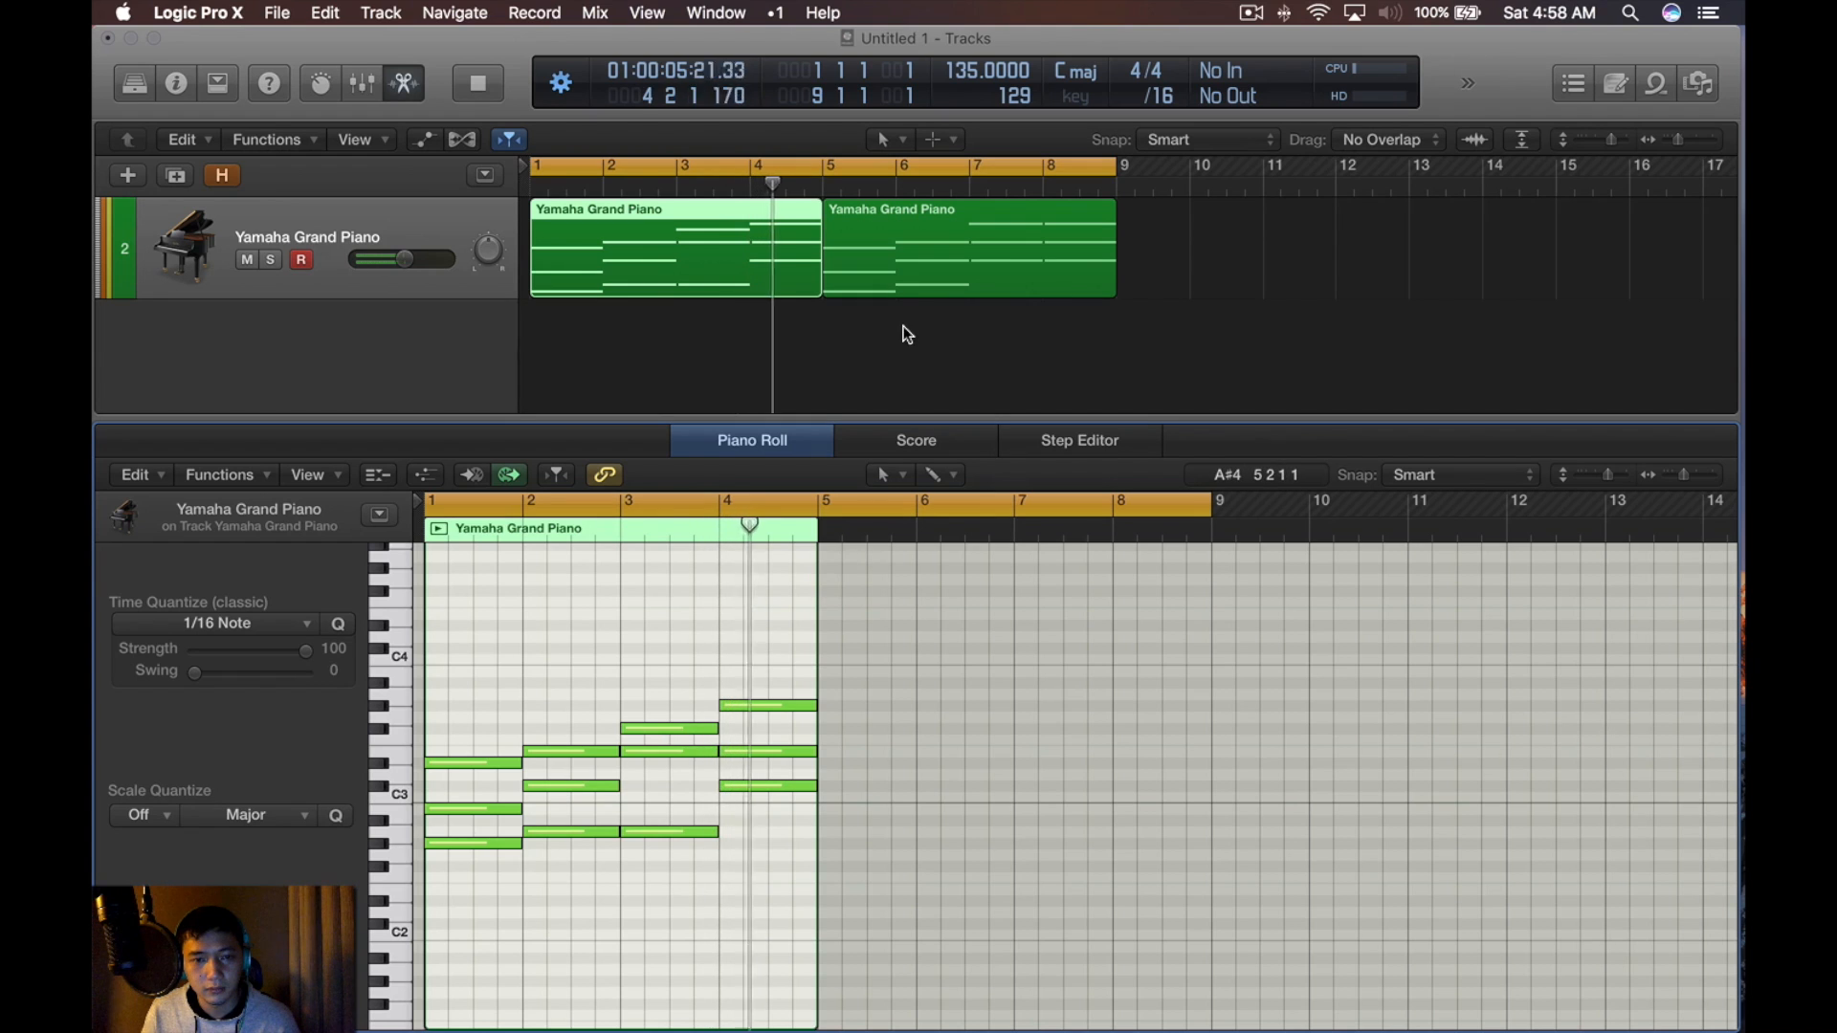
Change the bar 8 chord in the second piano region to A2, C#3 and F#3 and play from the beginning
{"action": "left_click", "coordinate": [994, 255]}
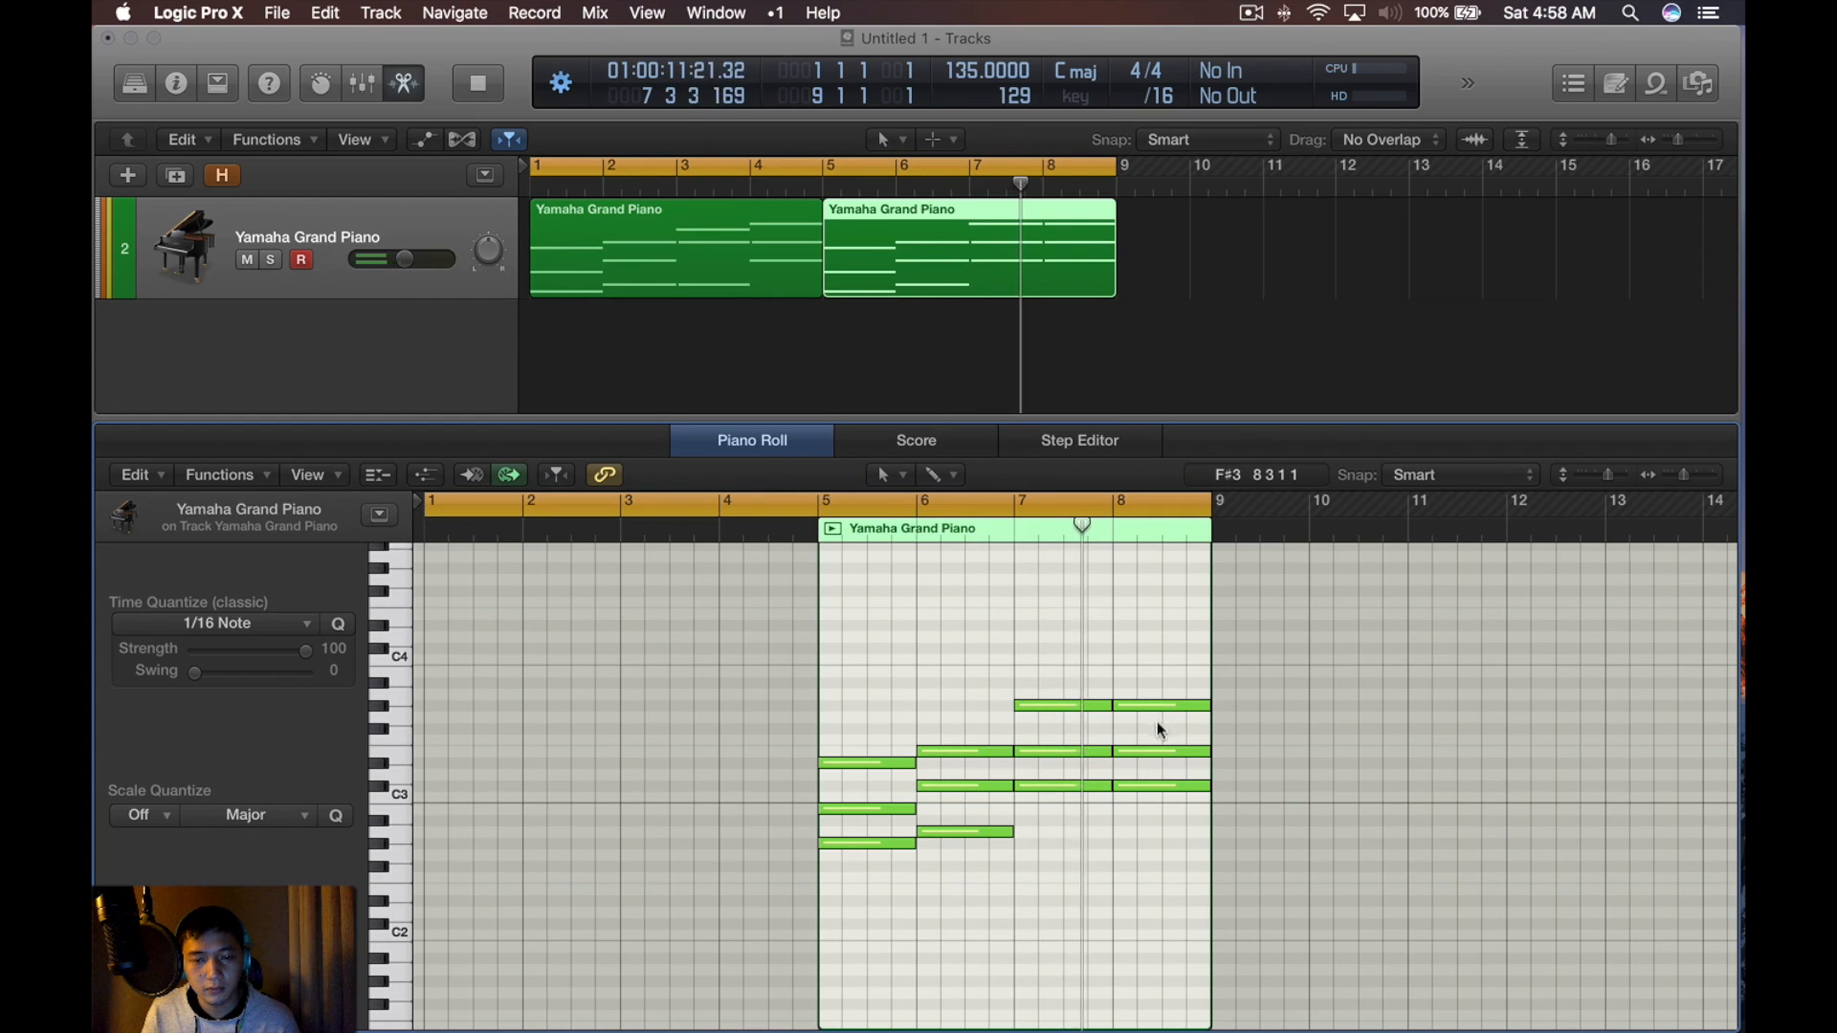
{"action": "key", "text": "space"}
{"action": "left_click_drag", "start_coordinate": [1152, 705], "coordinate": [1156, 787]}
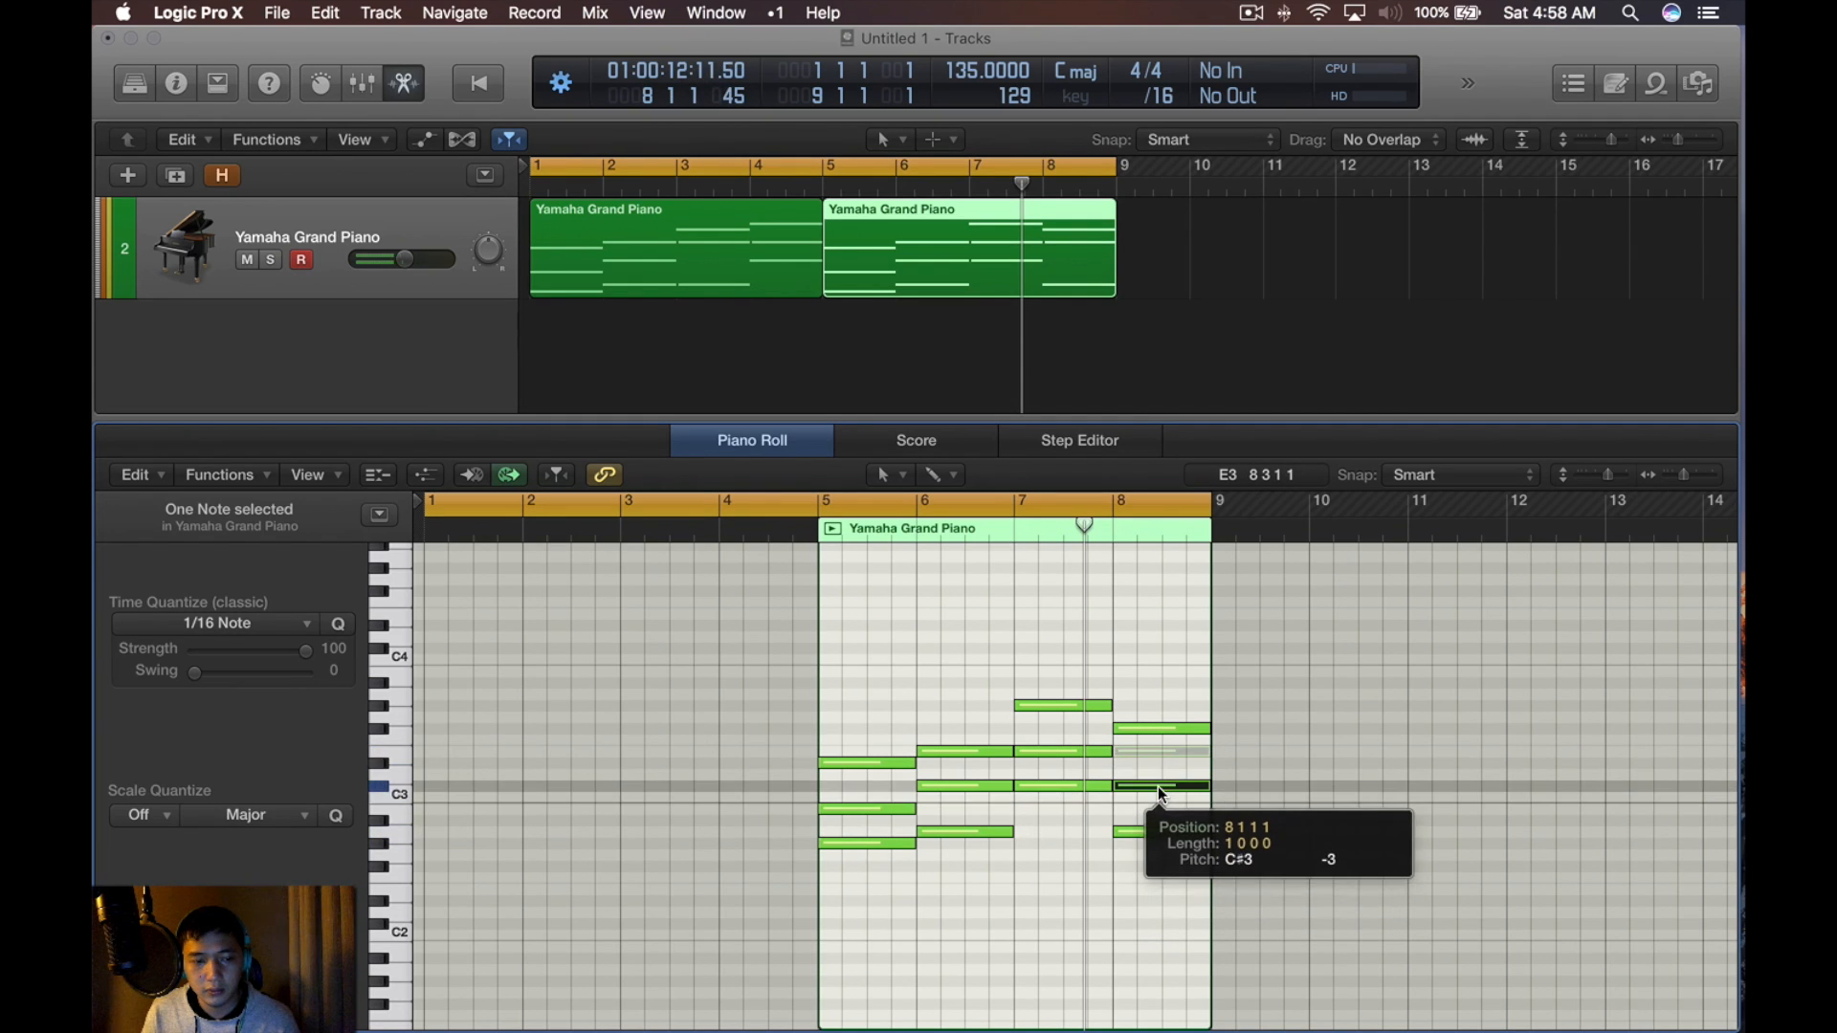
{"action": "key", "text": "Return"}
{"action": "key", "text": "space"}
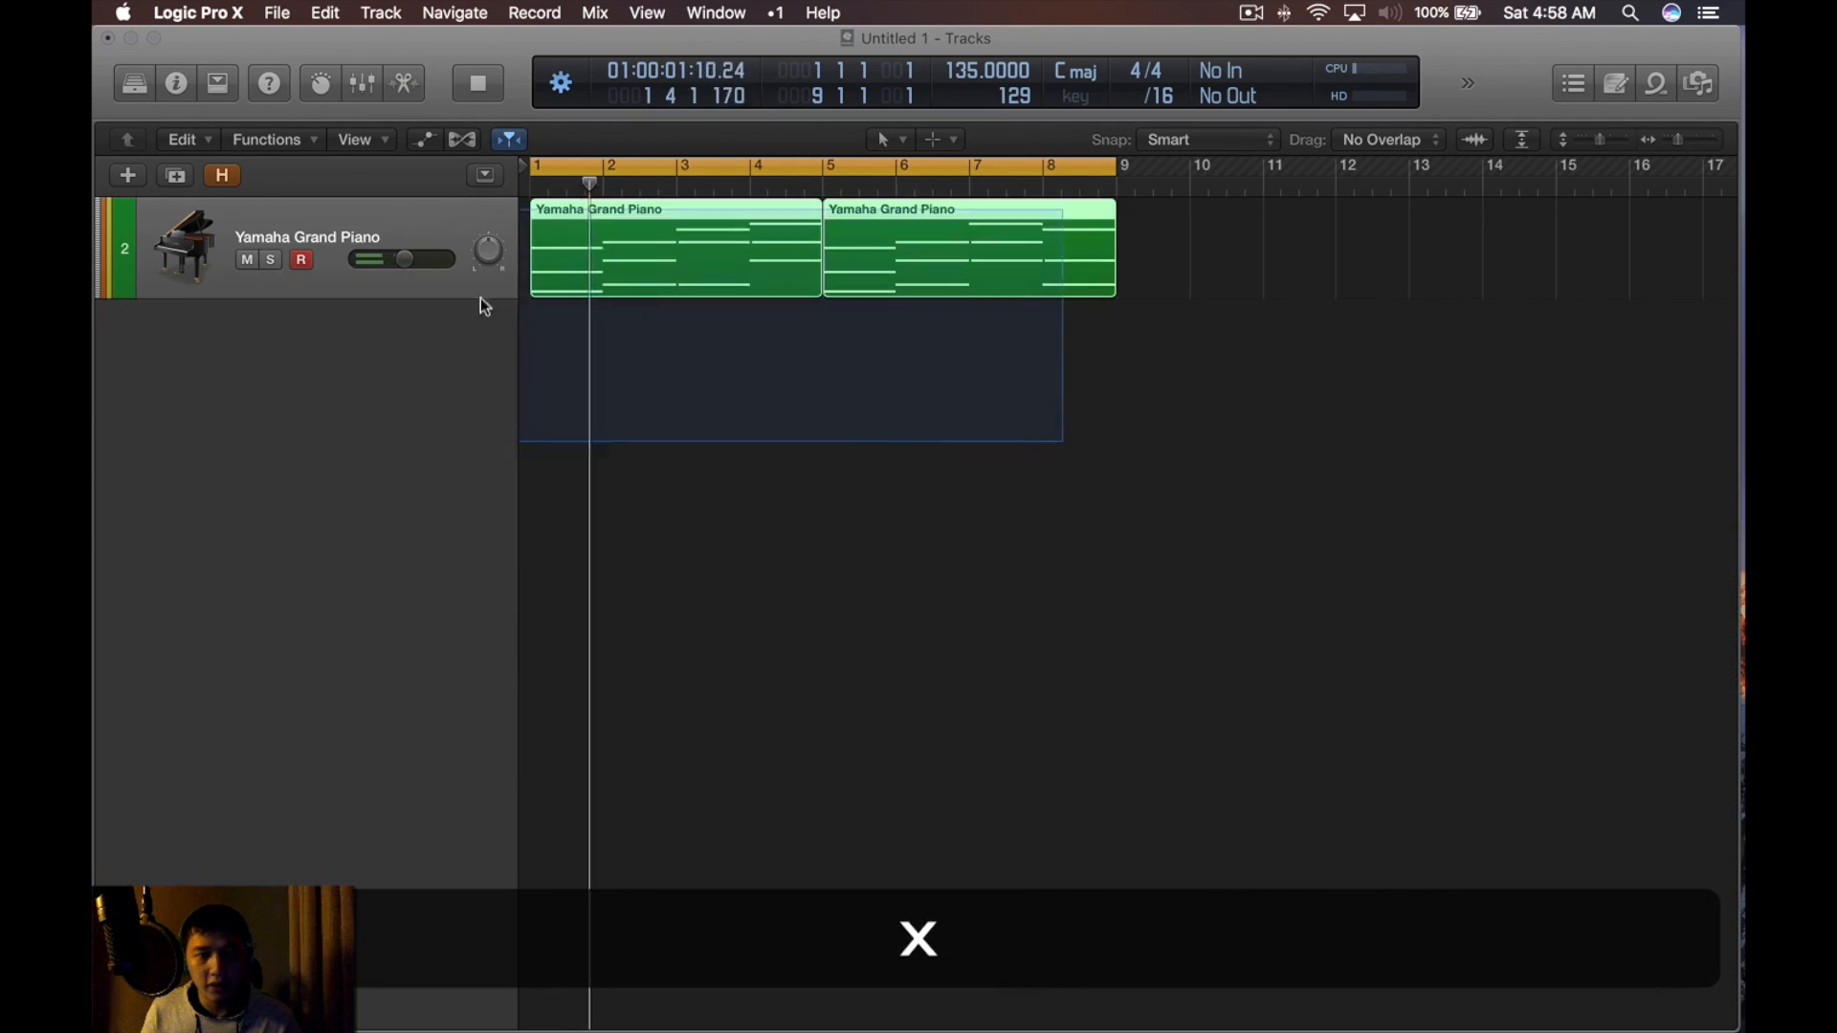
Join the two piano regions into one eight-bar region and stop playback
{"action": "key", "text": "j"}
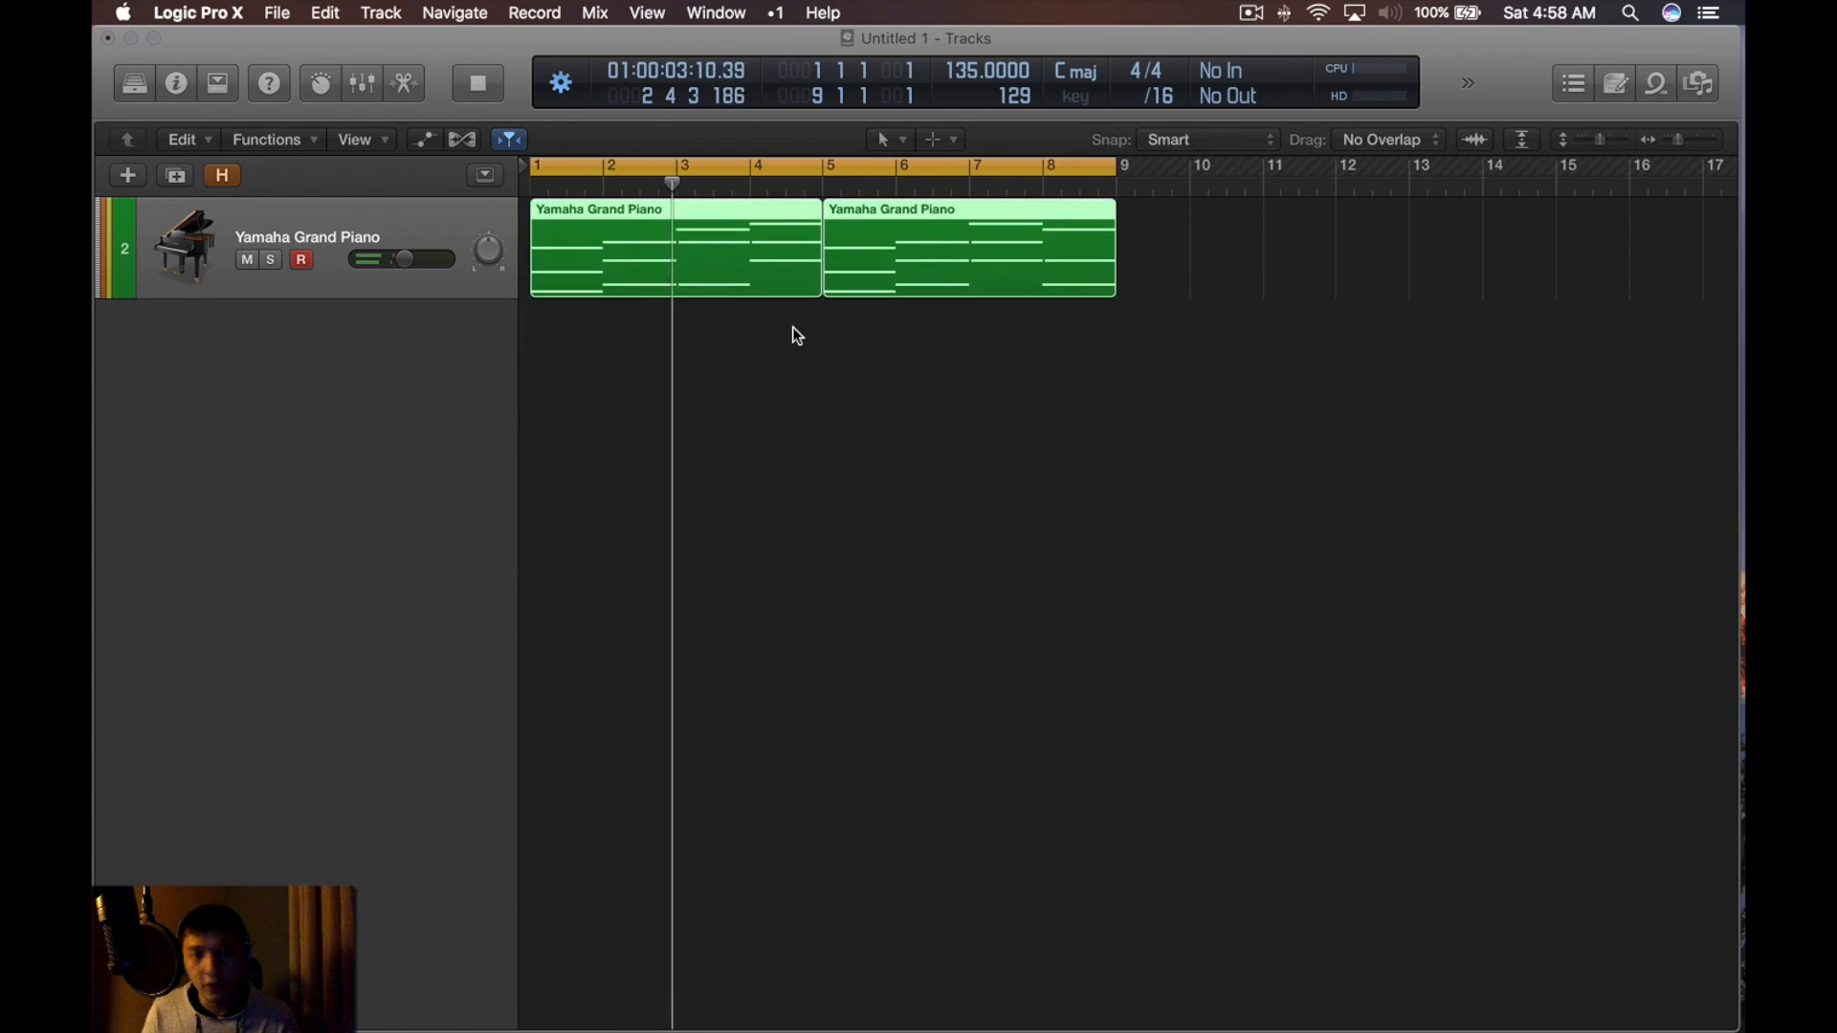
{"action": "key", "text": "j"}
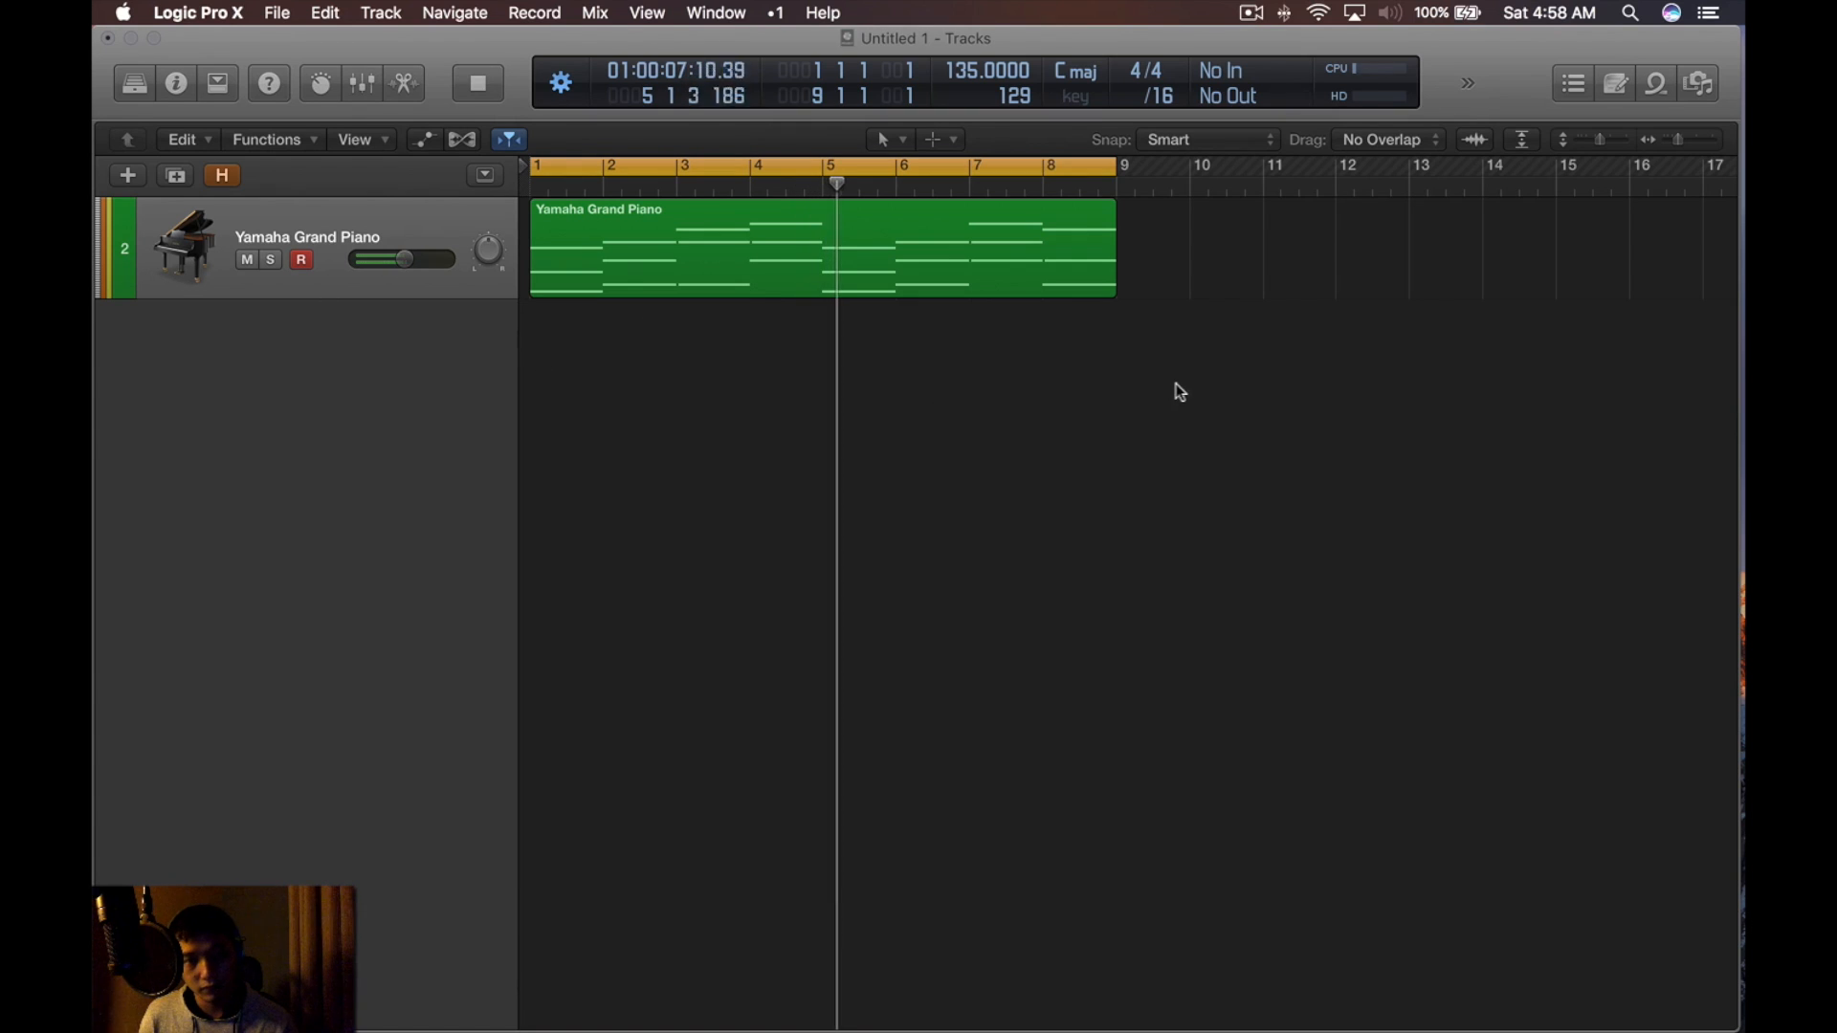
{"action": "key", "text": "space"}
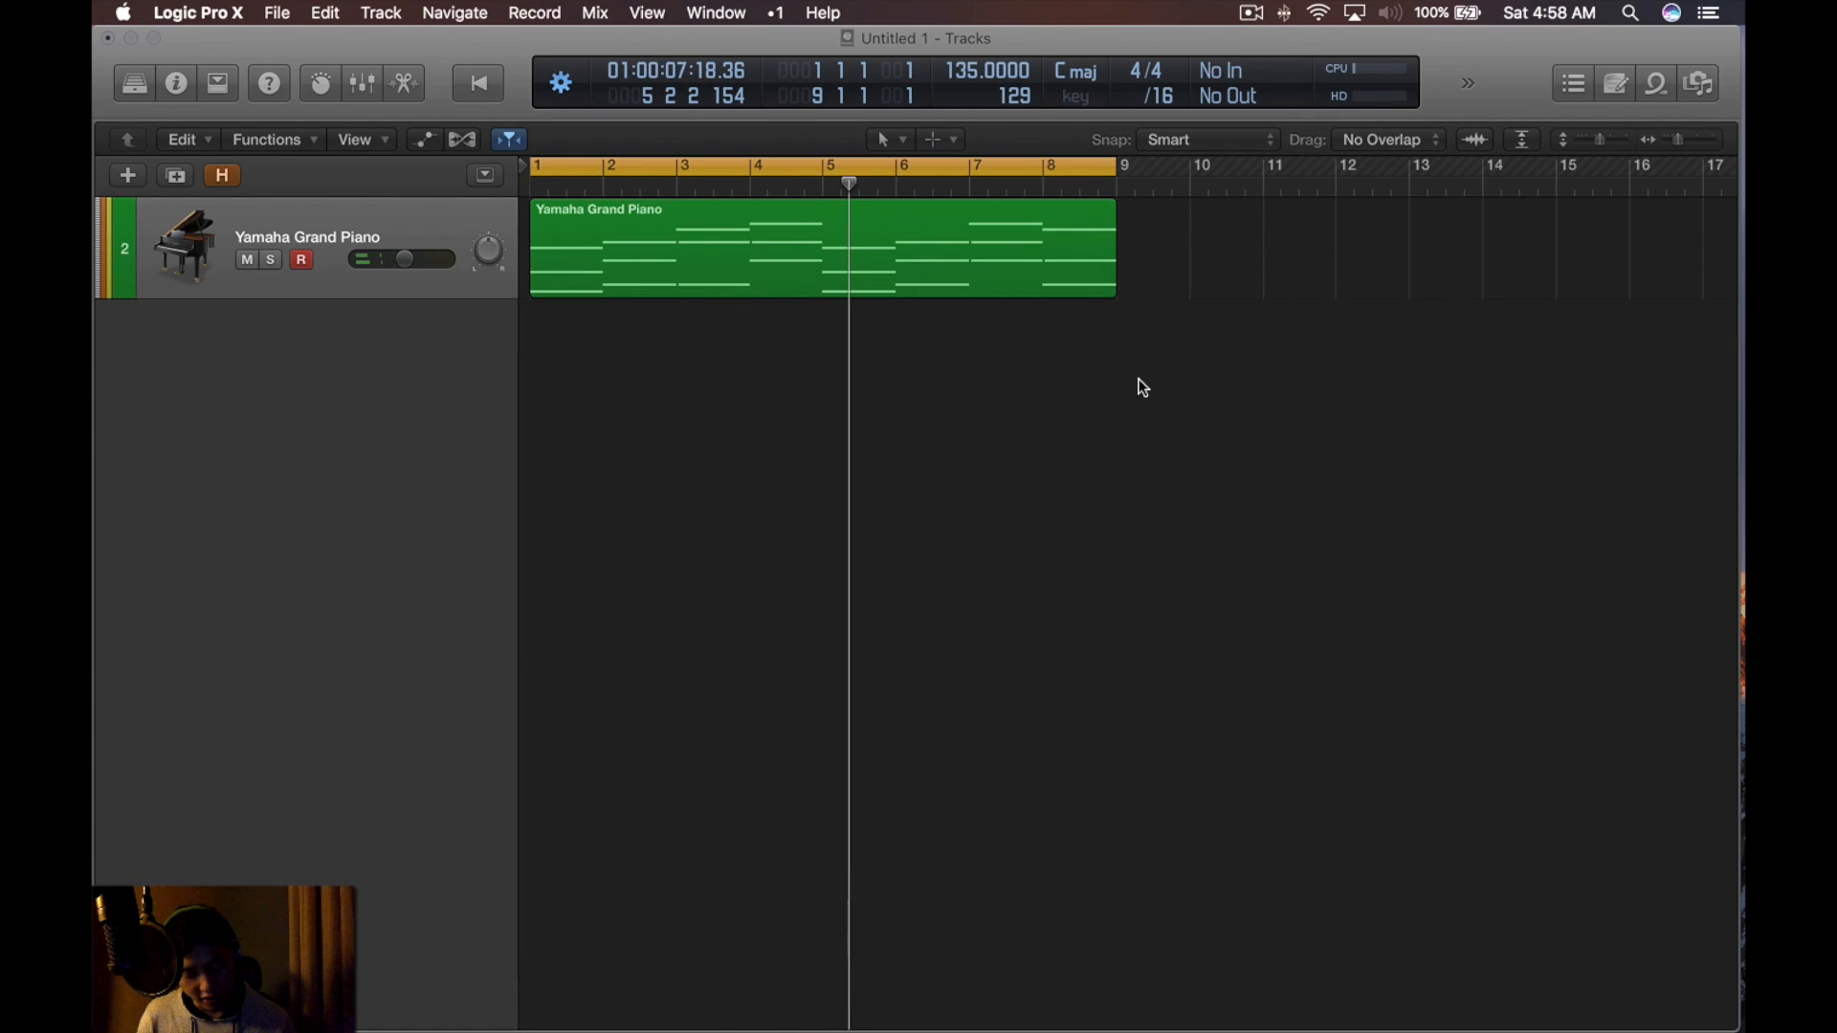
Add three software instrument tracks and one audio track below the piano track
{"action": "key", "text": "alt+super+s"}
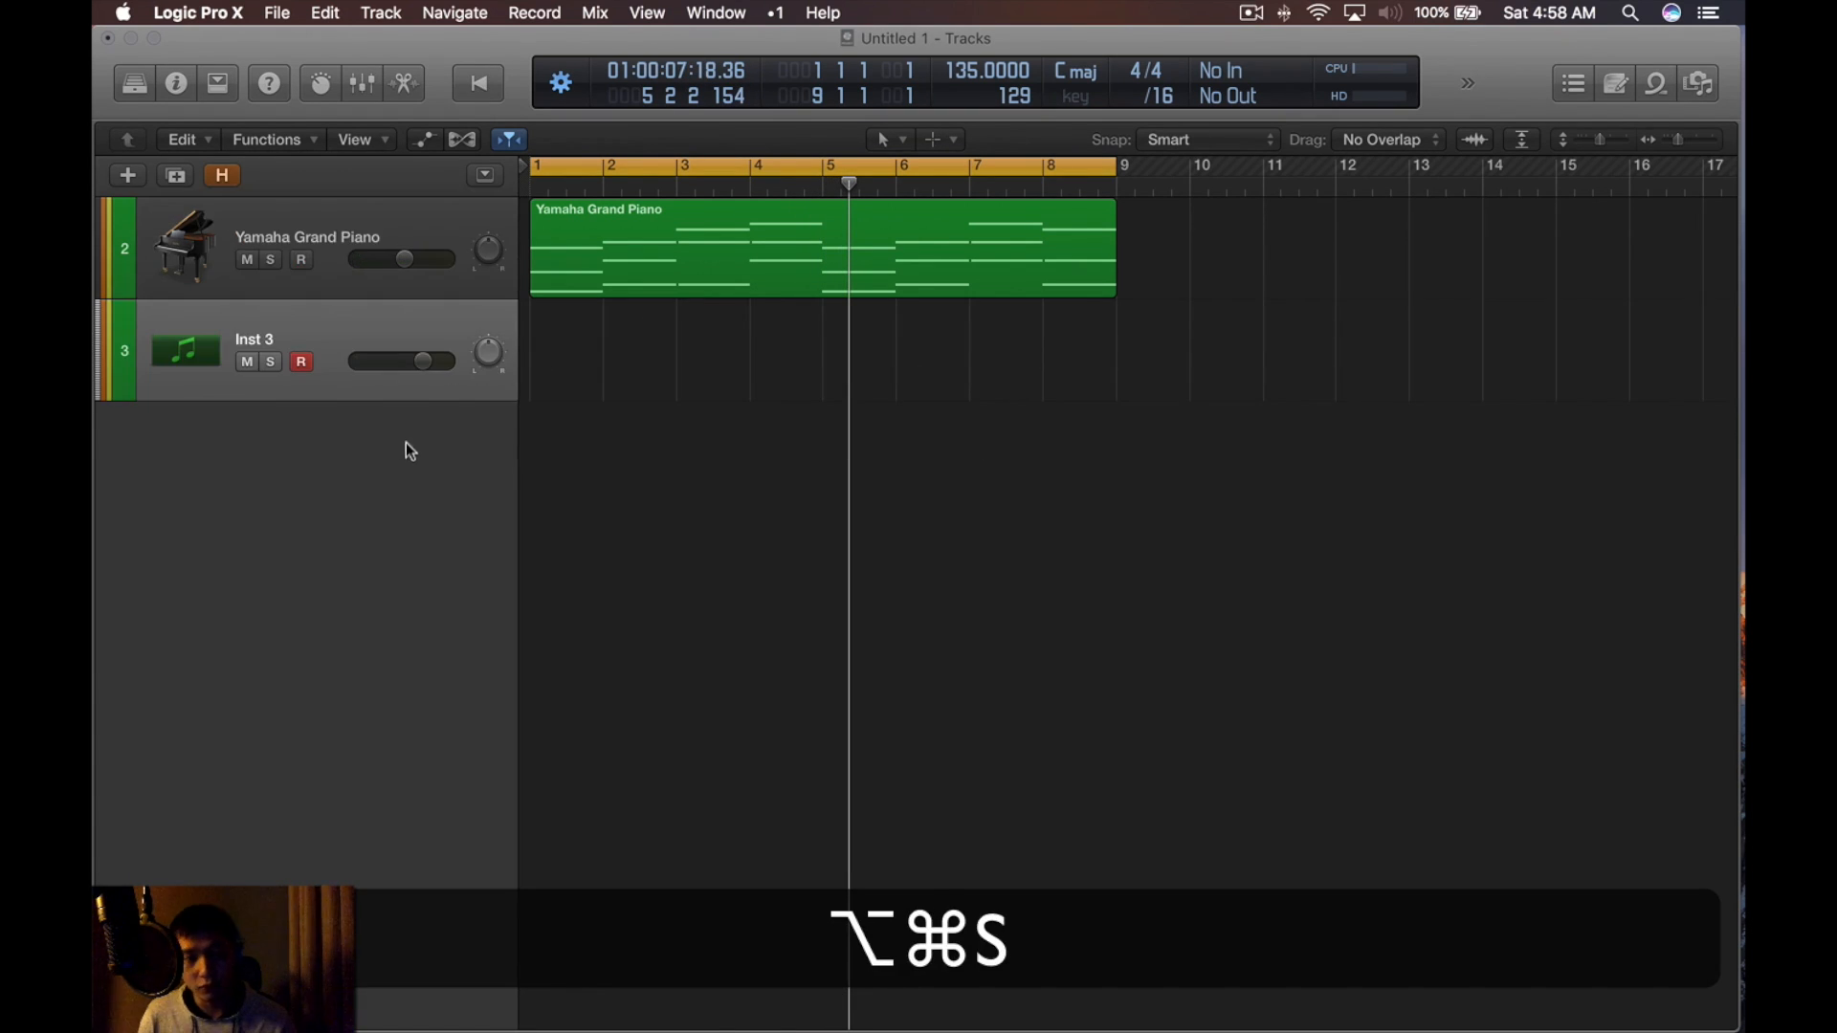
{"action": "key", "text": "alt+super+s"}
{"action": "key", "text": "alt+super+s"}
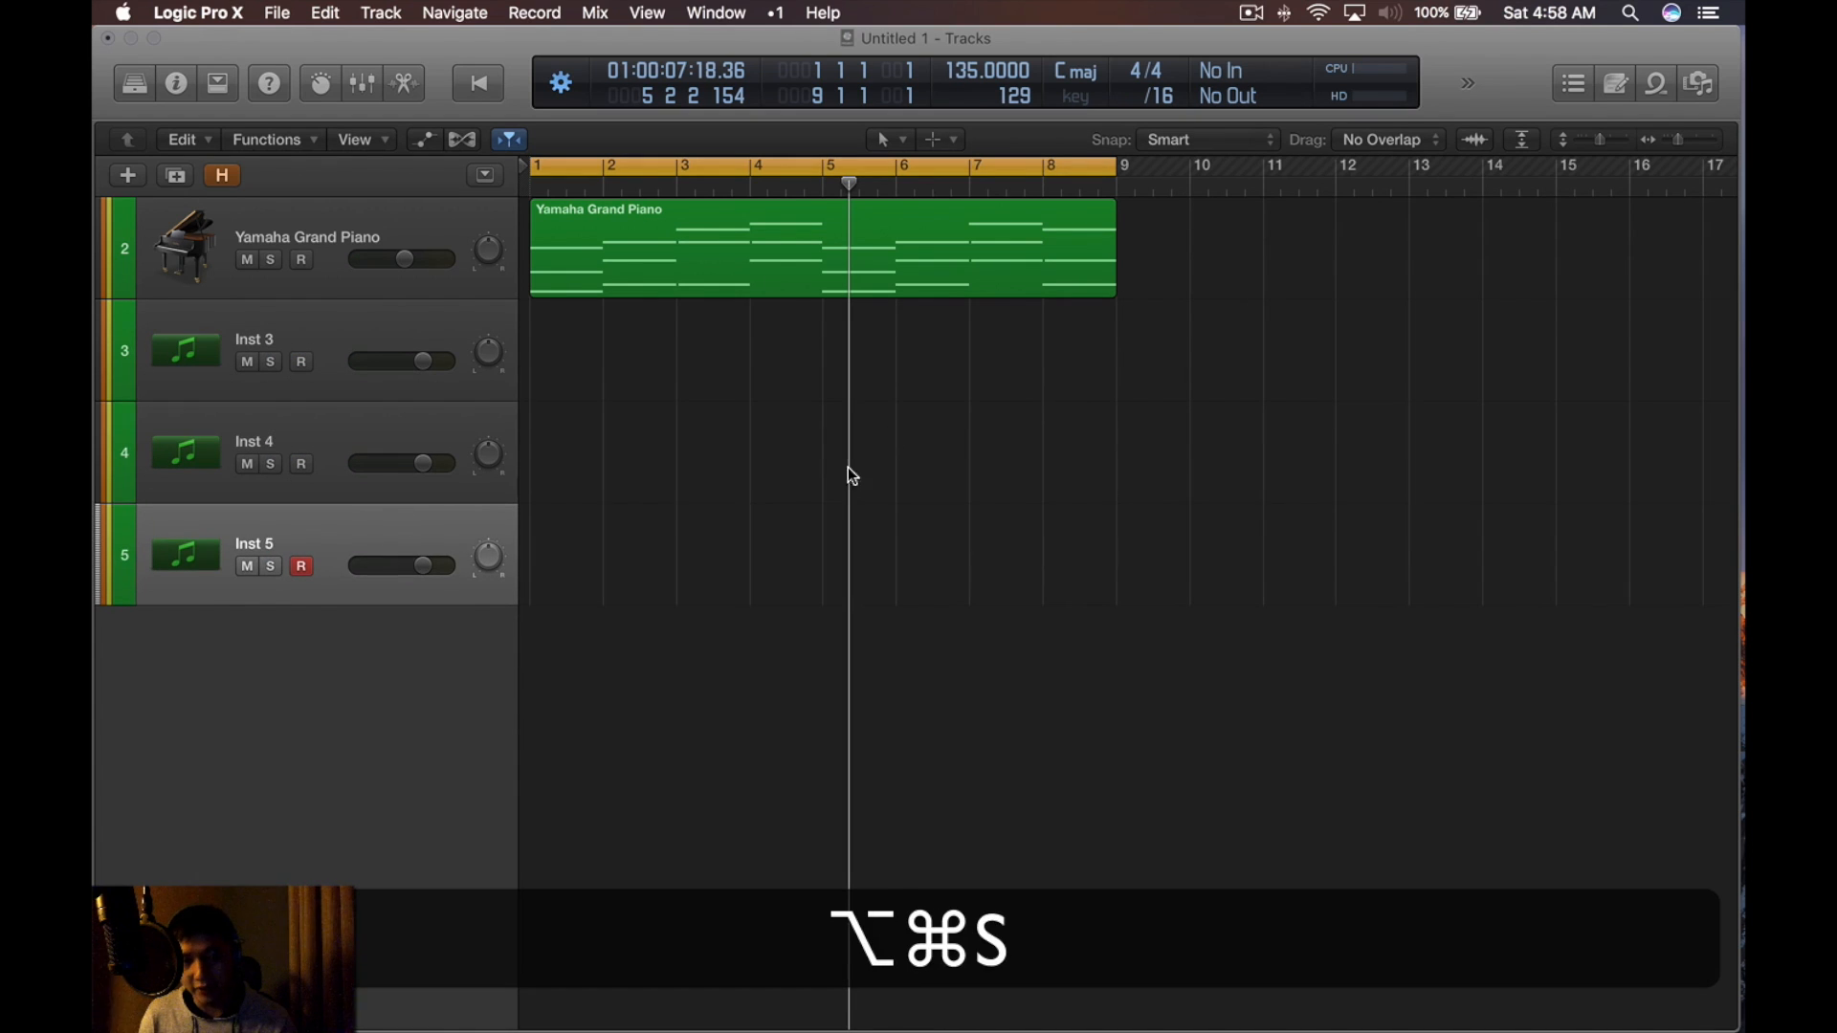
{"action": "key", "text": "alt+super+a"}
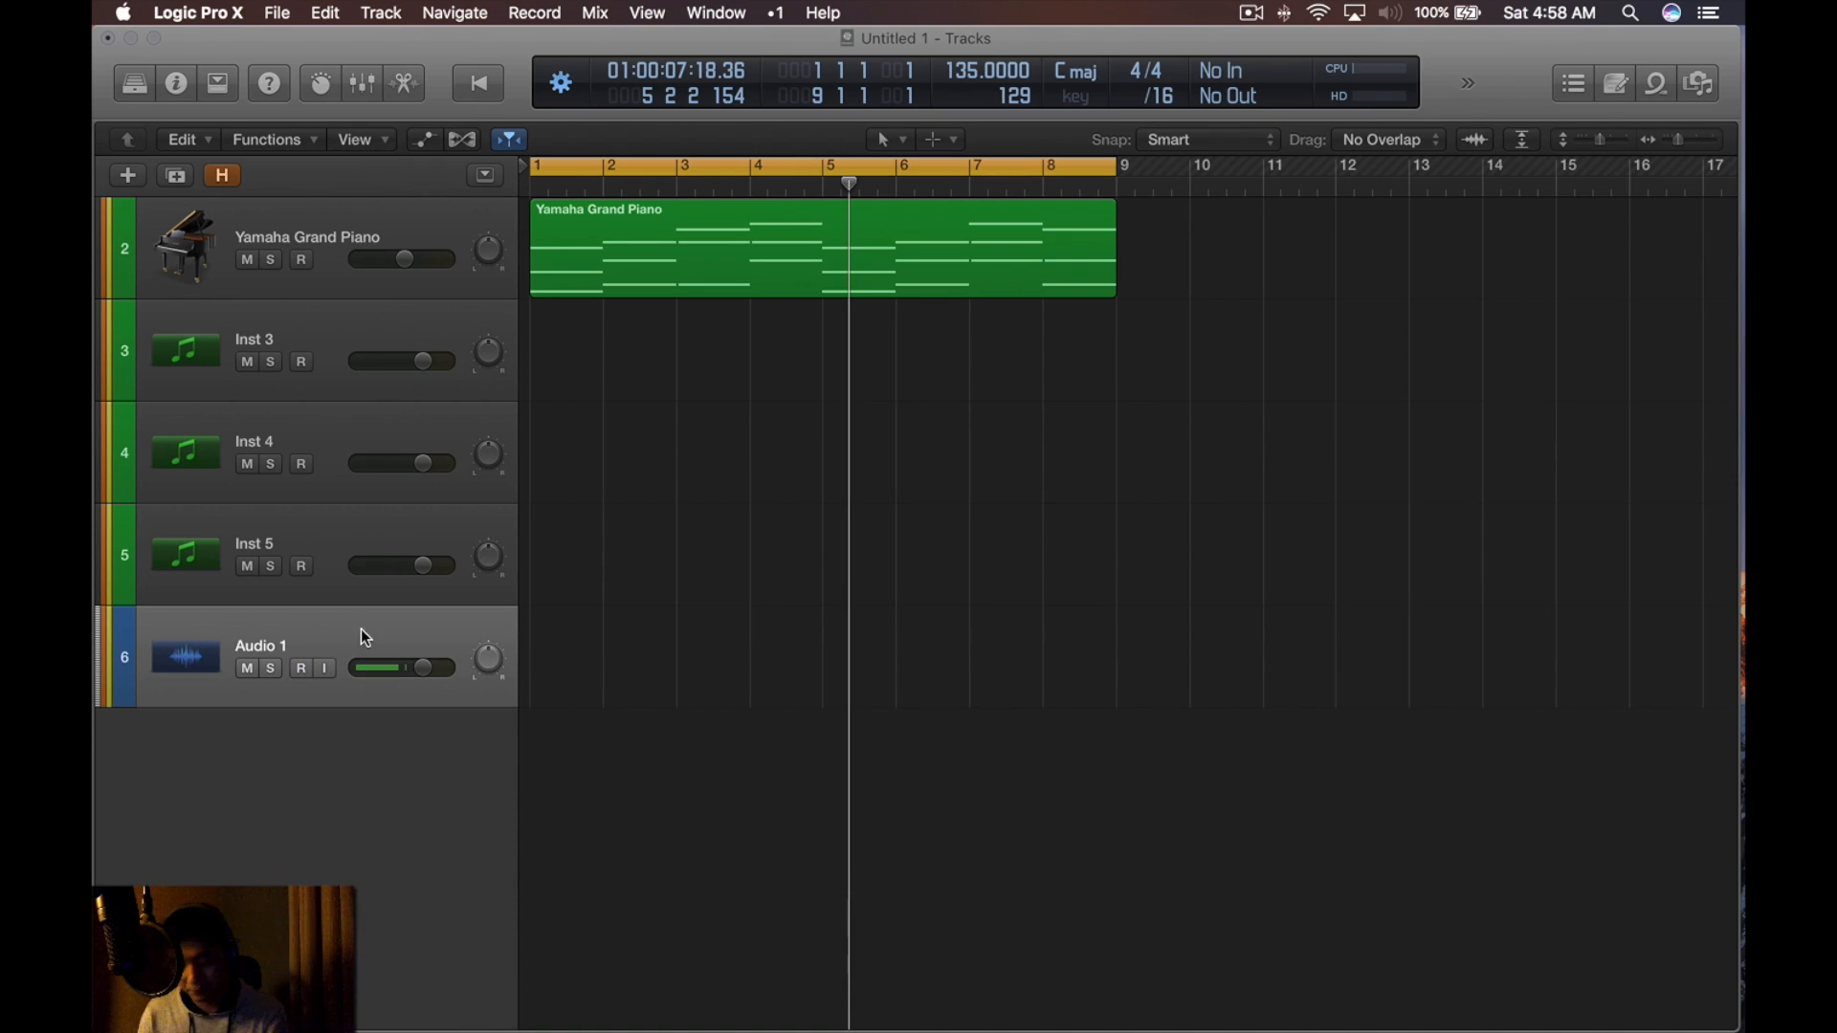
Delete the audio track and the last two instrument tracks, keeping only Inst 3 below the piano
{"action": "key", "text": "BackSpace"}
{"action": "key", "text": "BackSpace"}
{"action": "key", "text": "BackSpace"}
Copy the eight-bar piano region onto the Inst 3 track at bar 1, deleting the first copy and redoing it
{"action": "key", "text": "t"}
{"action": "left_click_drag", "start_coordinate": [771, 270], "coordinate": [817, 409]}
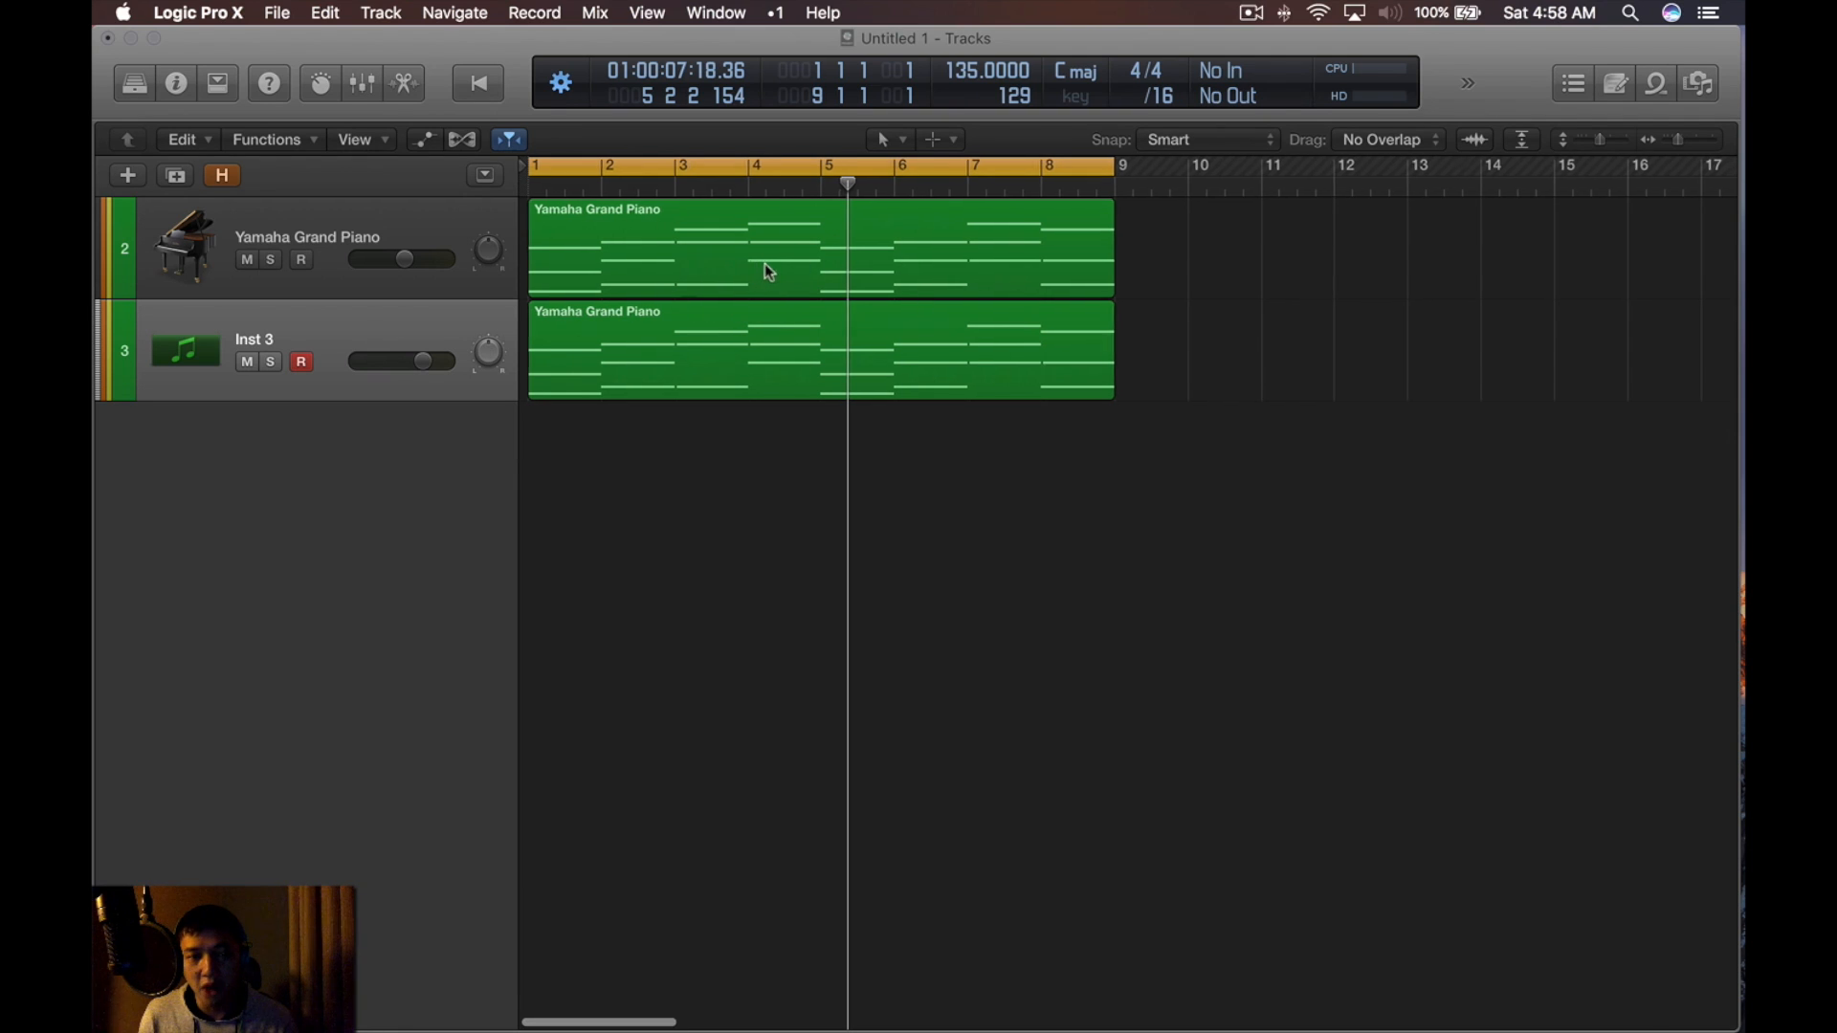
{"action": "scroll", "coordinate": [475, 295], "scroll_direction": "left", "scroll_amount": 1}
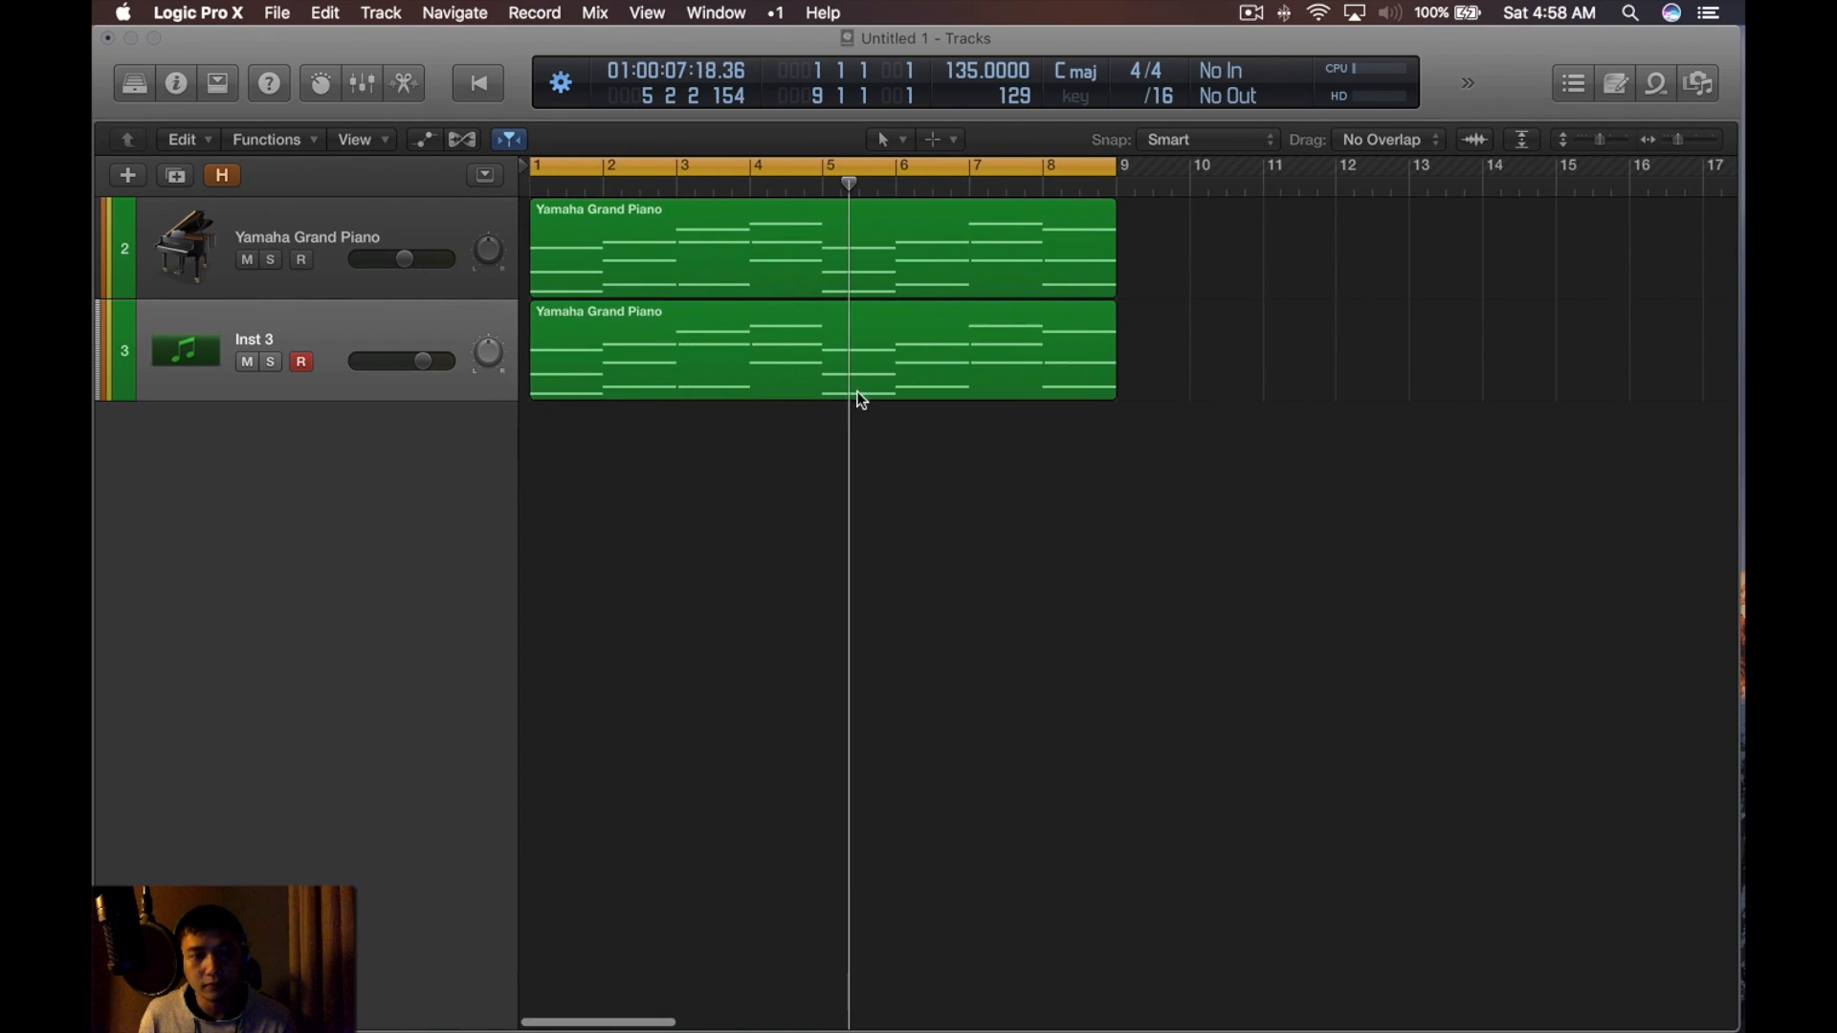
{"action": "left_click", "coordinate": [858, 393]}
{"action": "key", "text": "BackSpace"}
{"action": "left_click_drag", "start_coordinate": [842, 260], "coordinate": [836, 361]}
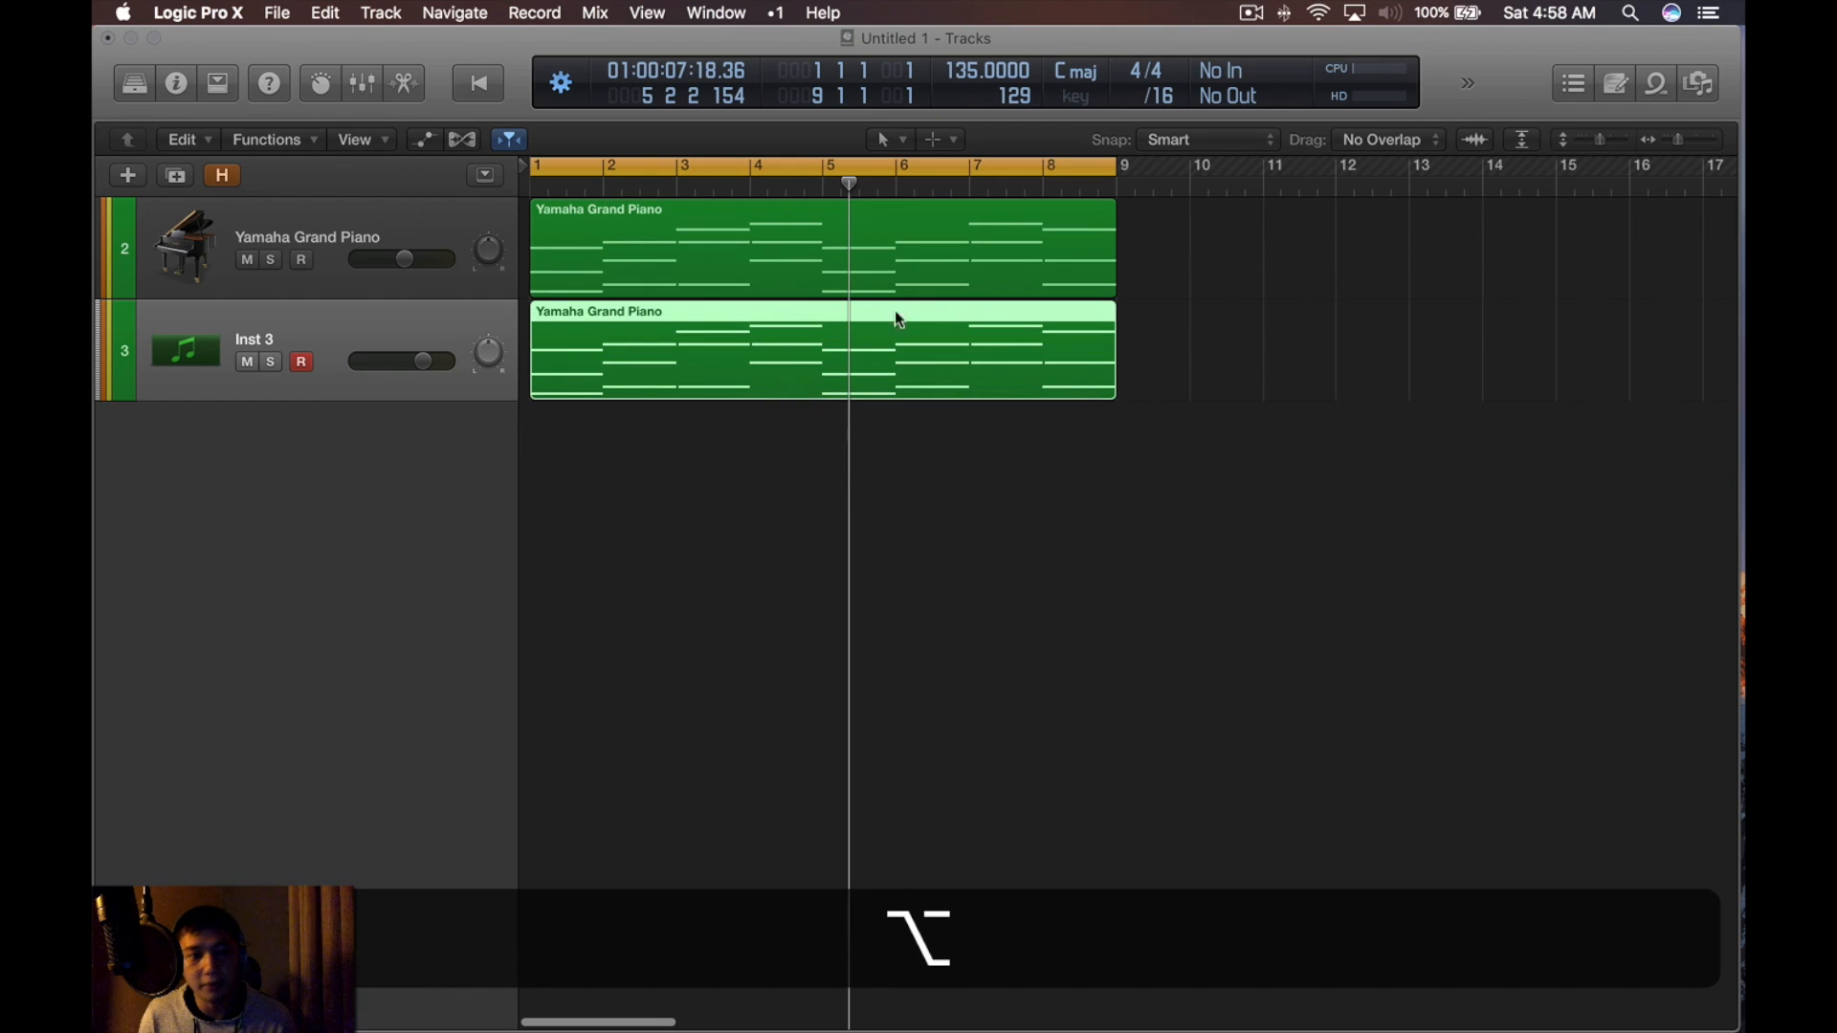
Load LennarDigital's Sylenth1 as the instrument on the Inst 3 track and hide the plug-in window
{"action": "key", "text": "i"}
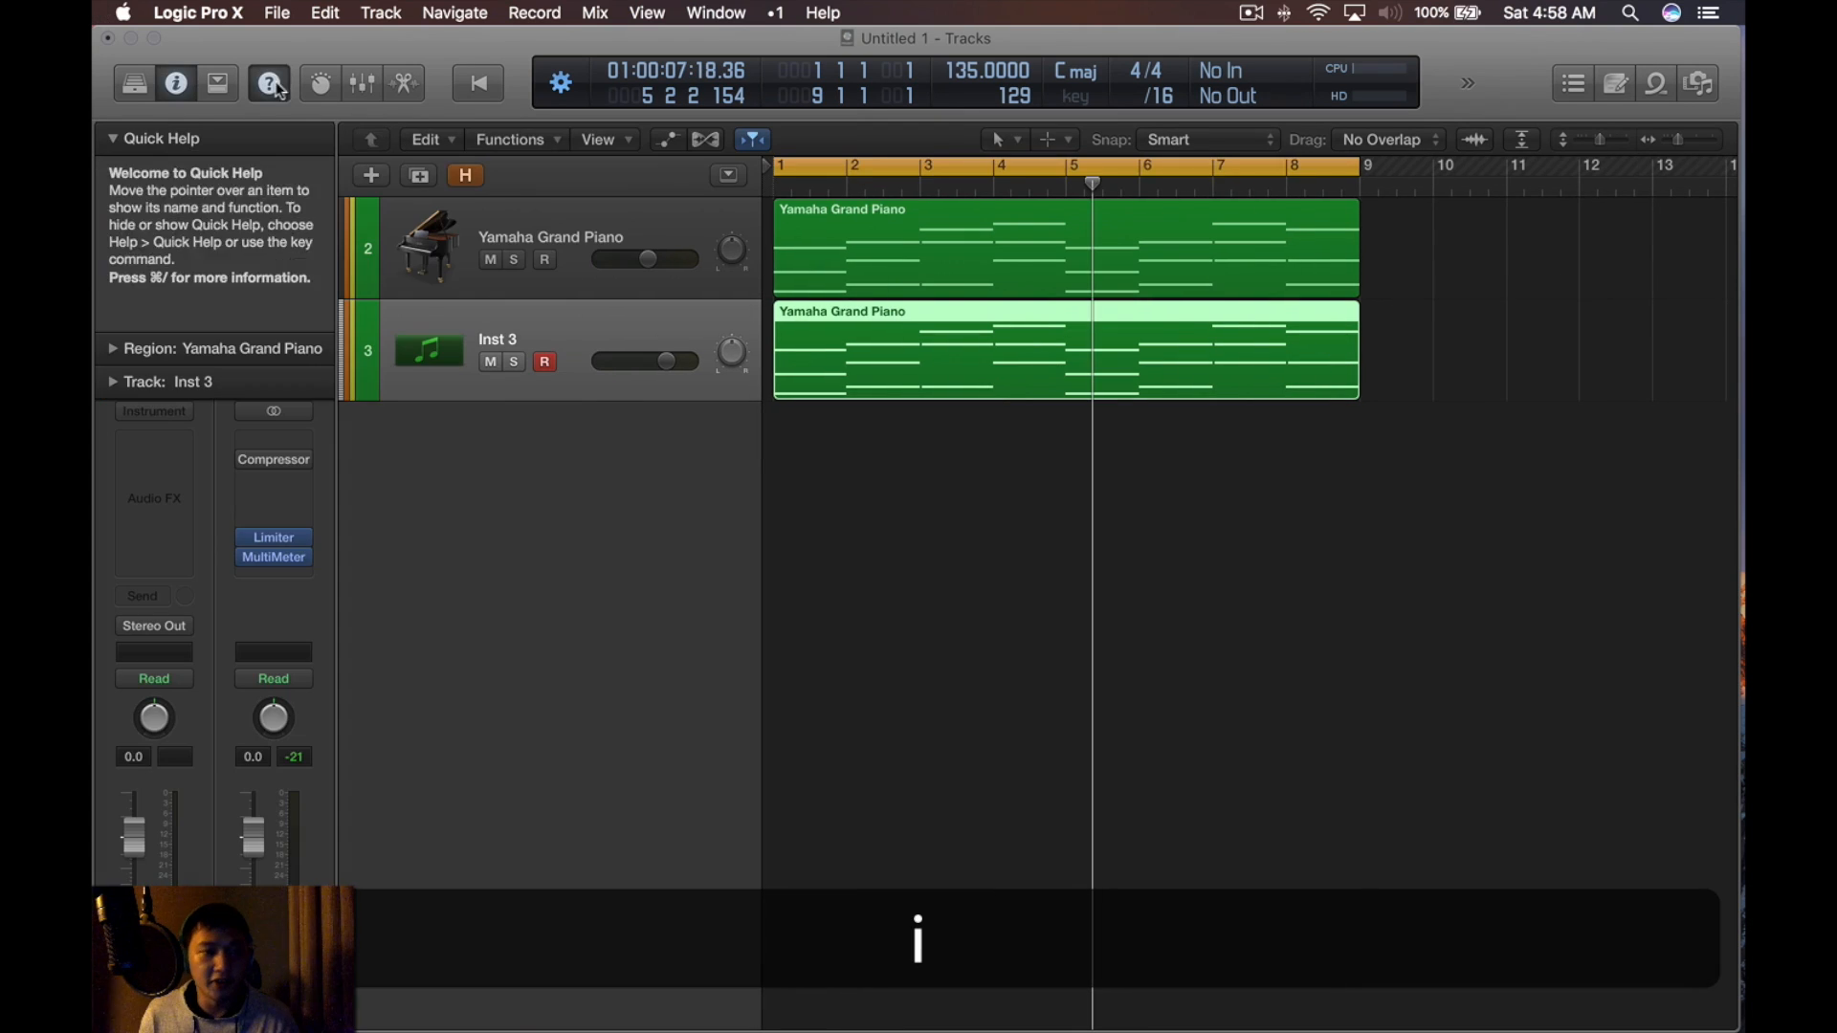
{"action": "left_click", "coordinate": [163, 409]}
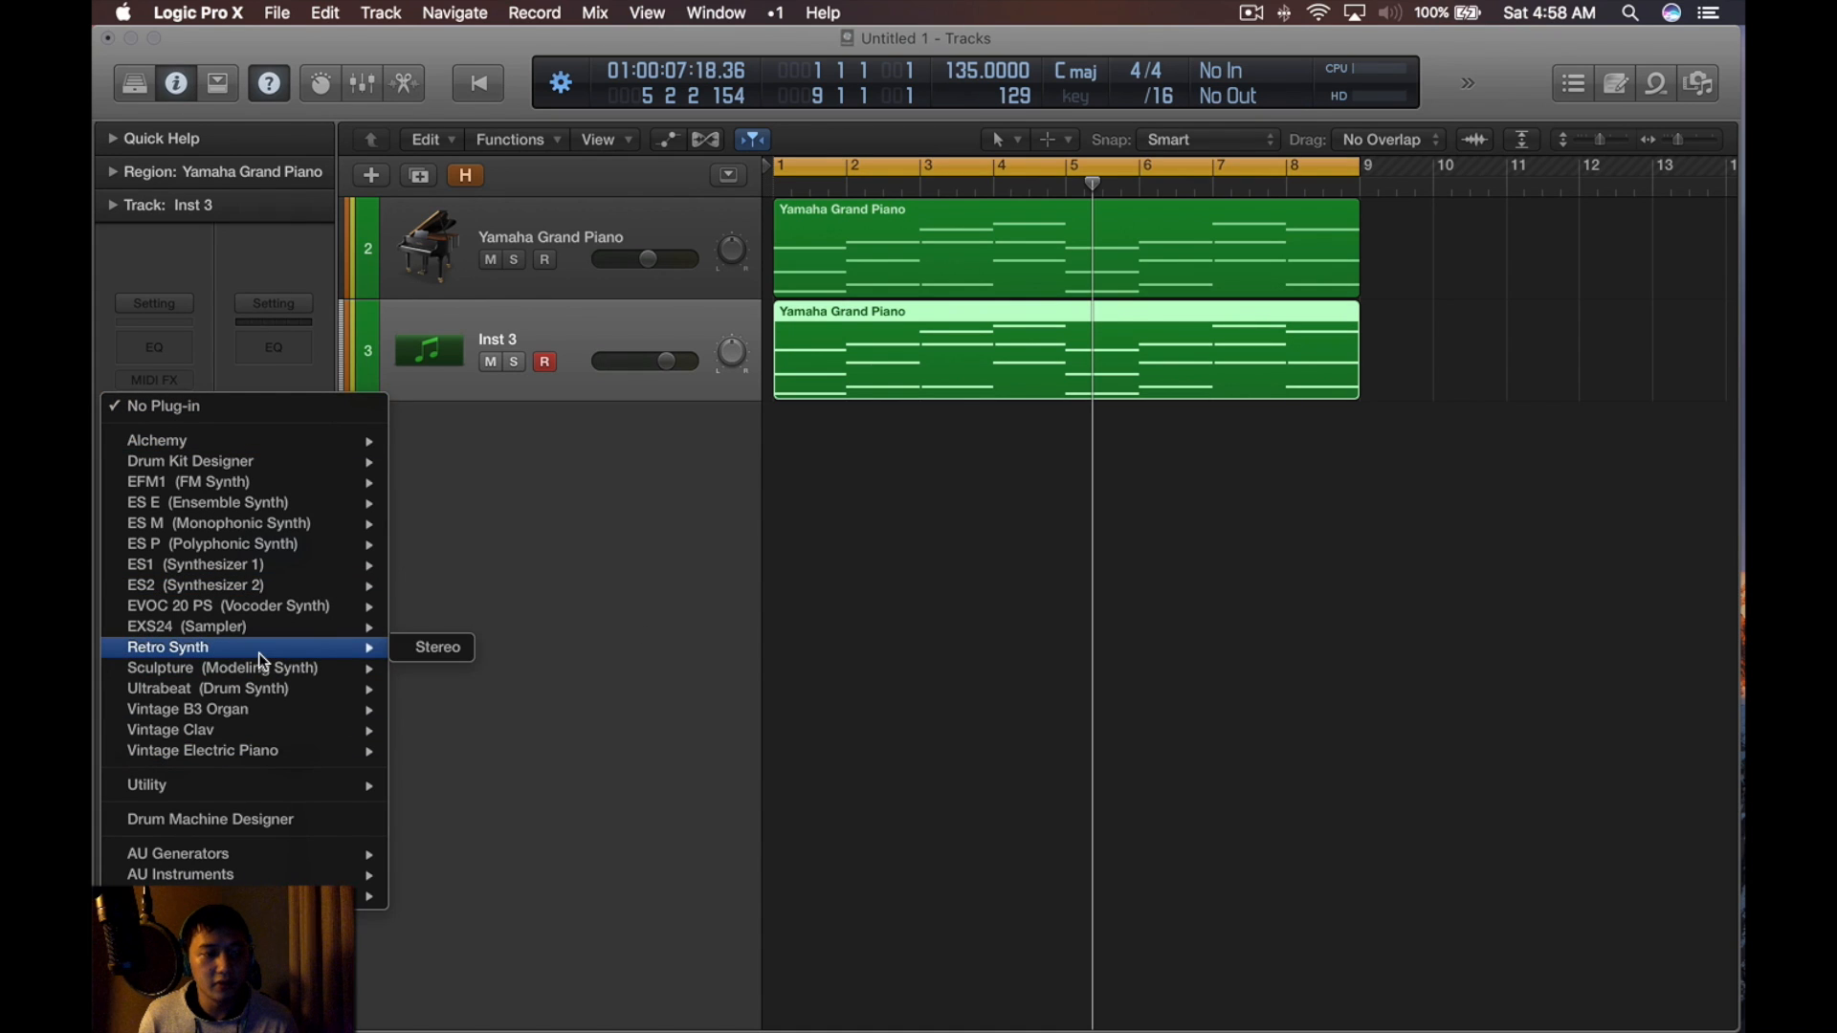
{"action": "mouse_move", "coordinate": [265, 761]}
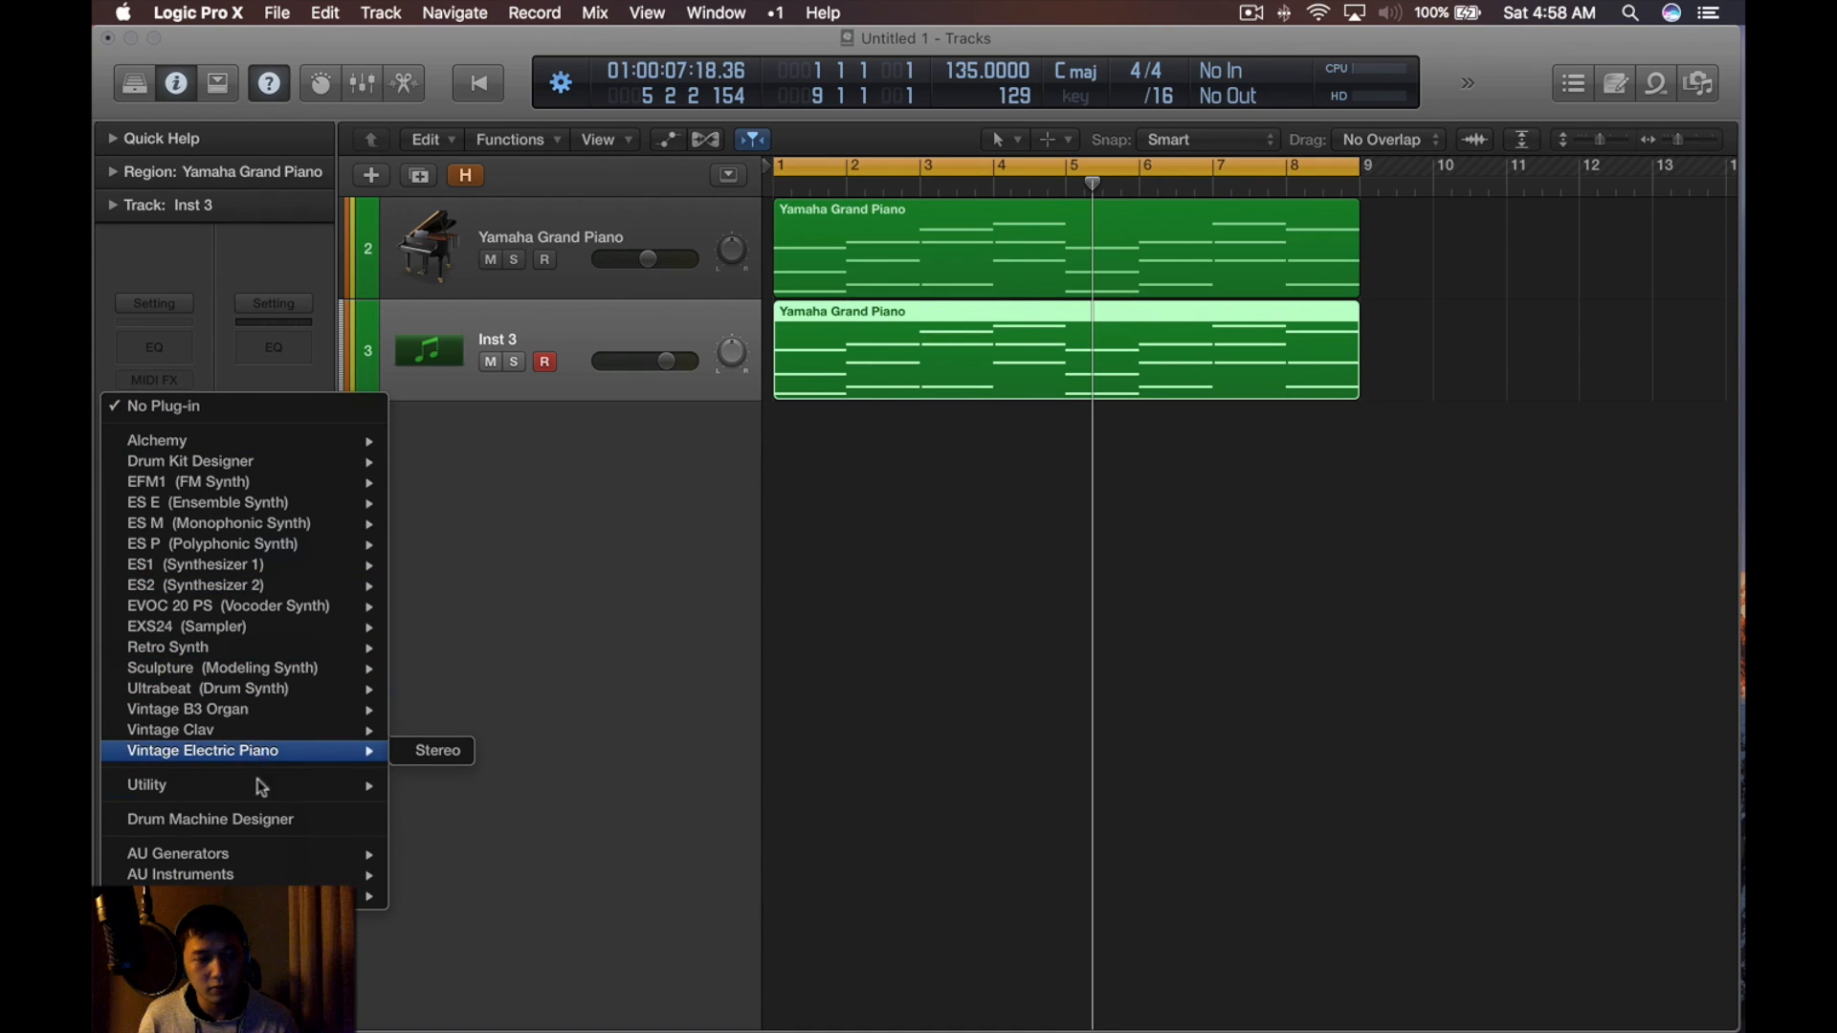
{"action": "mouse_move", "coordinate": [287, 874]}
{"action": "mouse_move", "coordinate": [505, 920]}
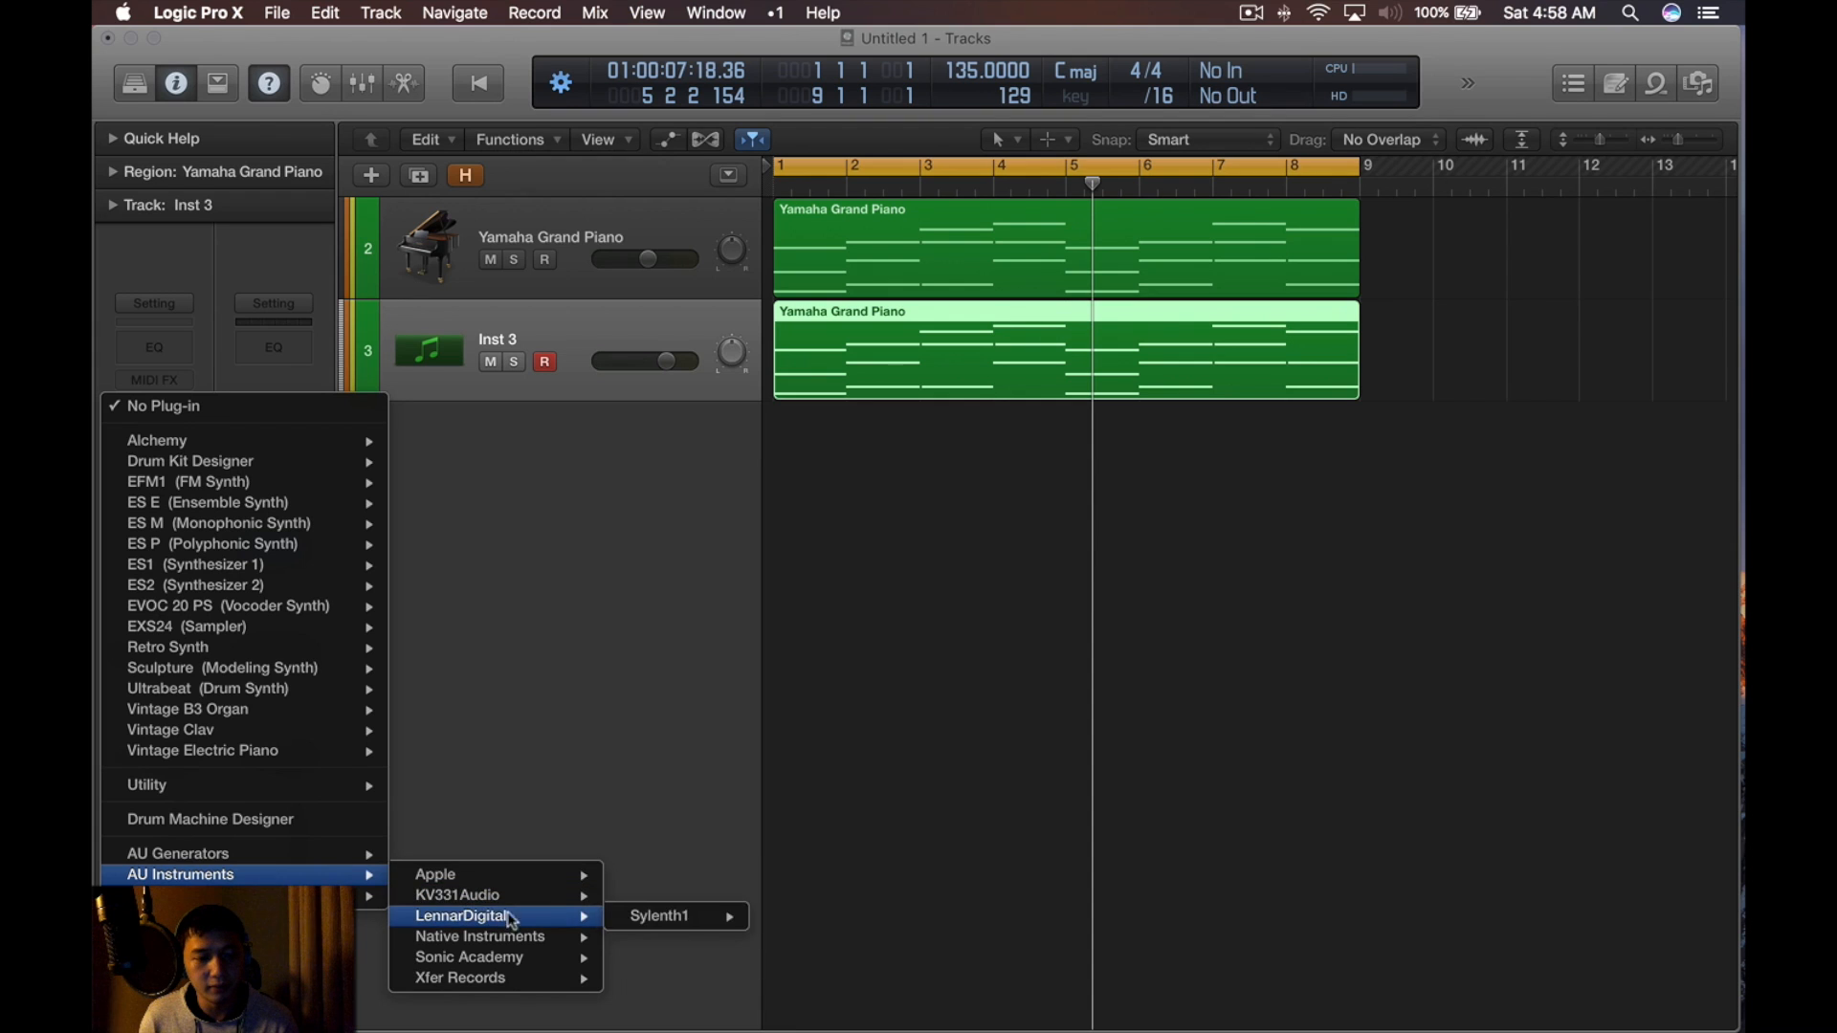
{"action": "left_click", "coordinate": [798, 916]}
{"action": "key", "text": "v"}
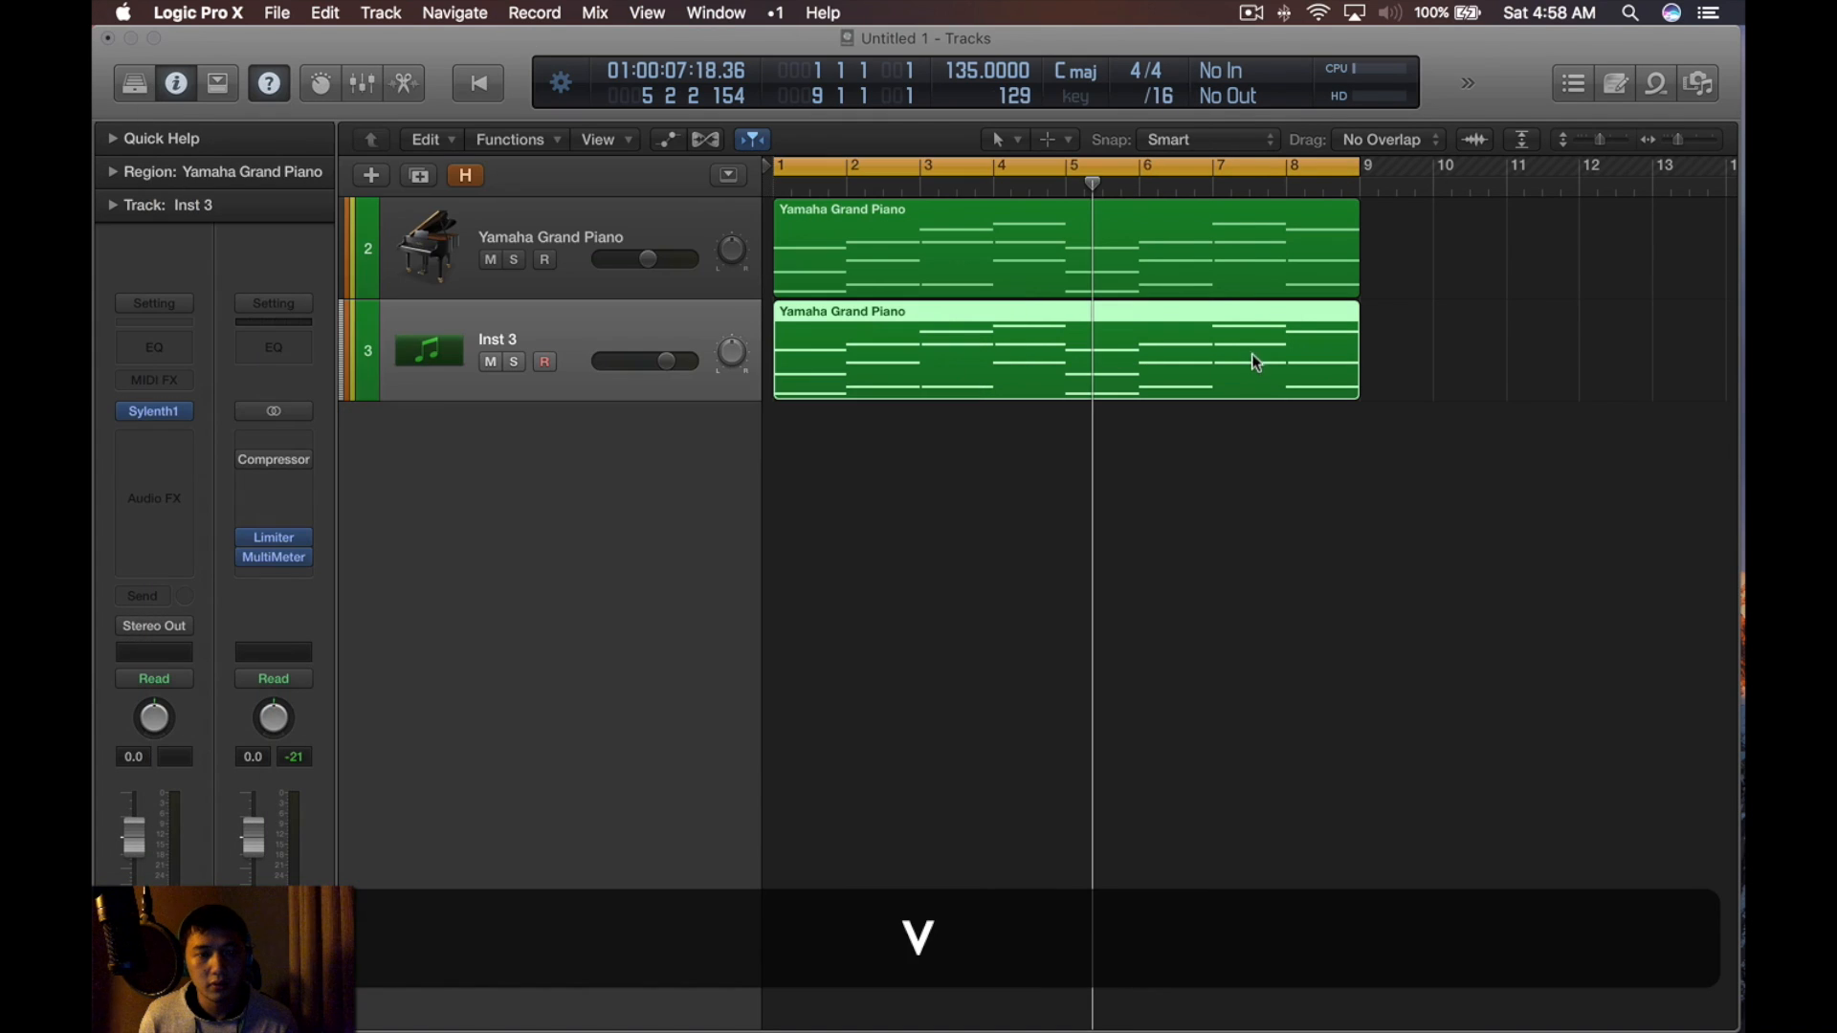
Mute the Yamaha Grand Piano track and bring up the Sylenth1 window of the Inst 3 track
{"action": "left_click", "coordinate": [574, 278]}
{"action": "left_click", "coordinate": [490, 259]}
{"action": "key", "text": "v"}
{"action": "key", "text": "v"}
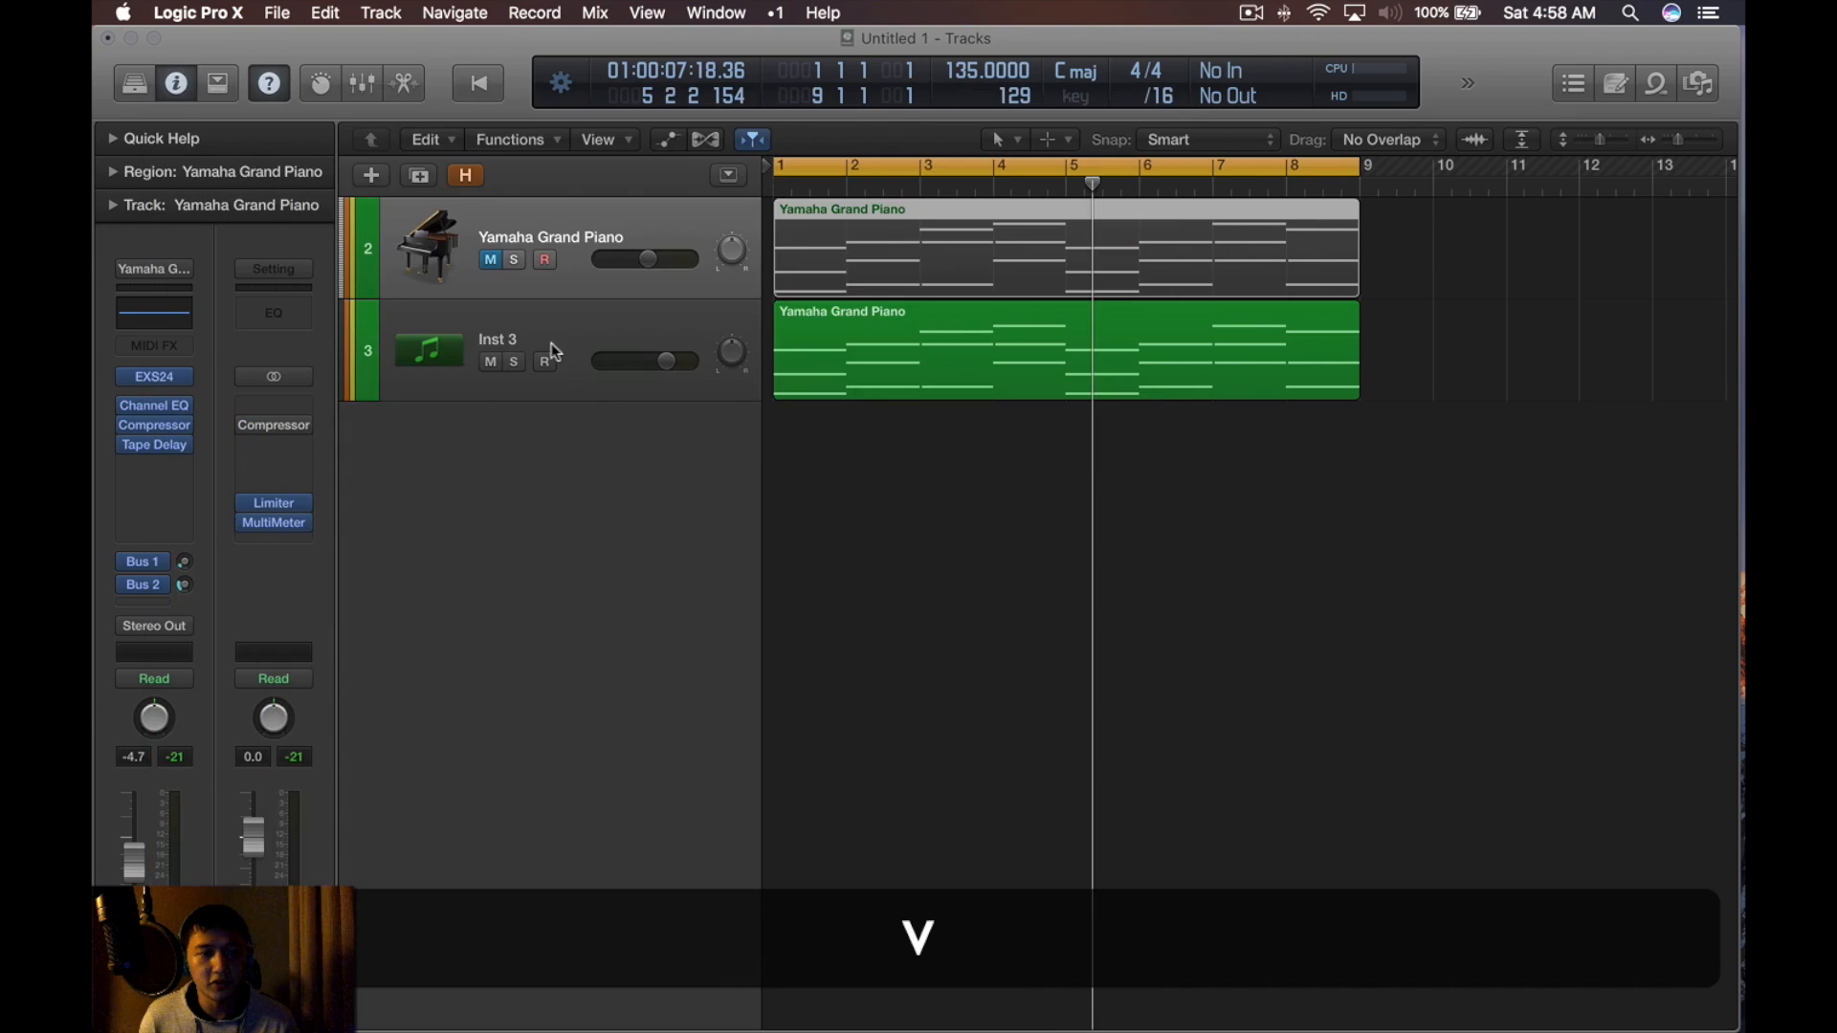
{"action": "left_click", "coordinate": [572, 361]}
{"action": "key", "text": "v"}
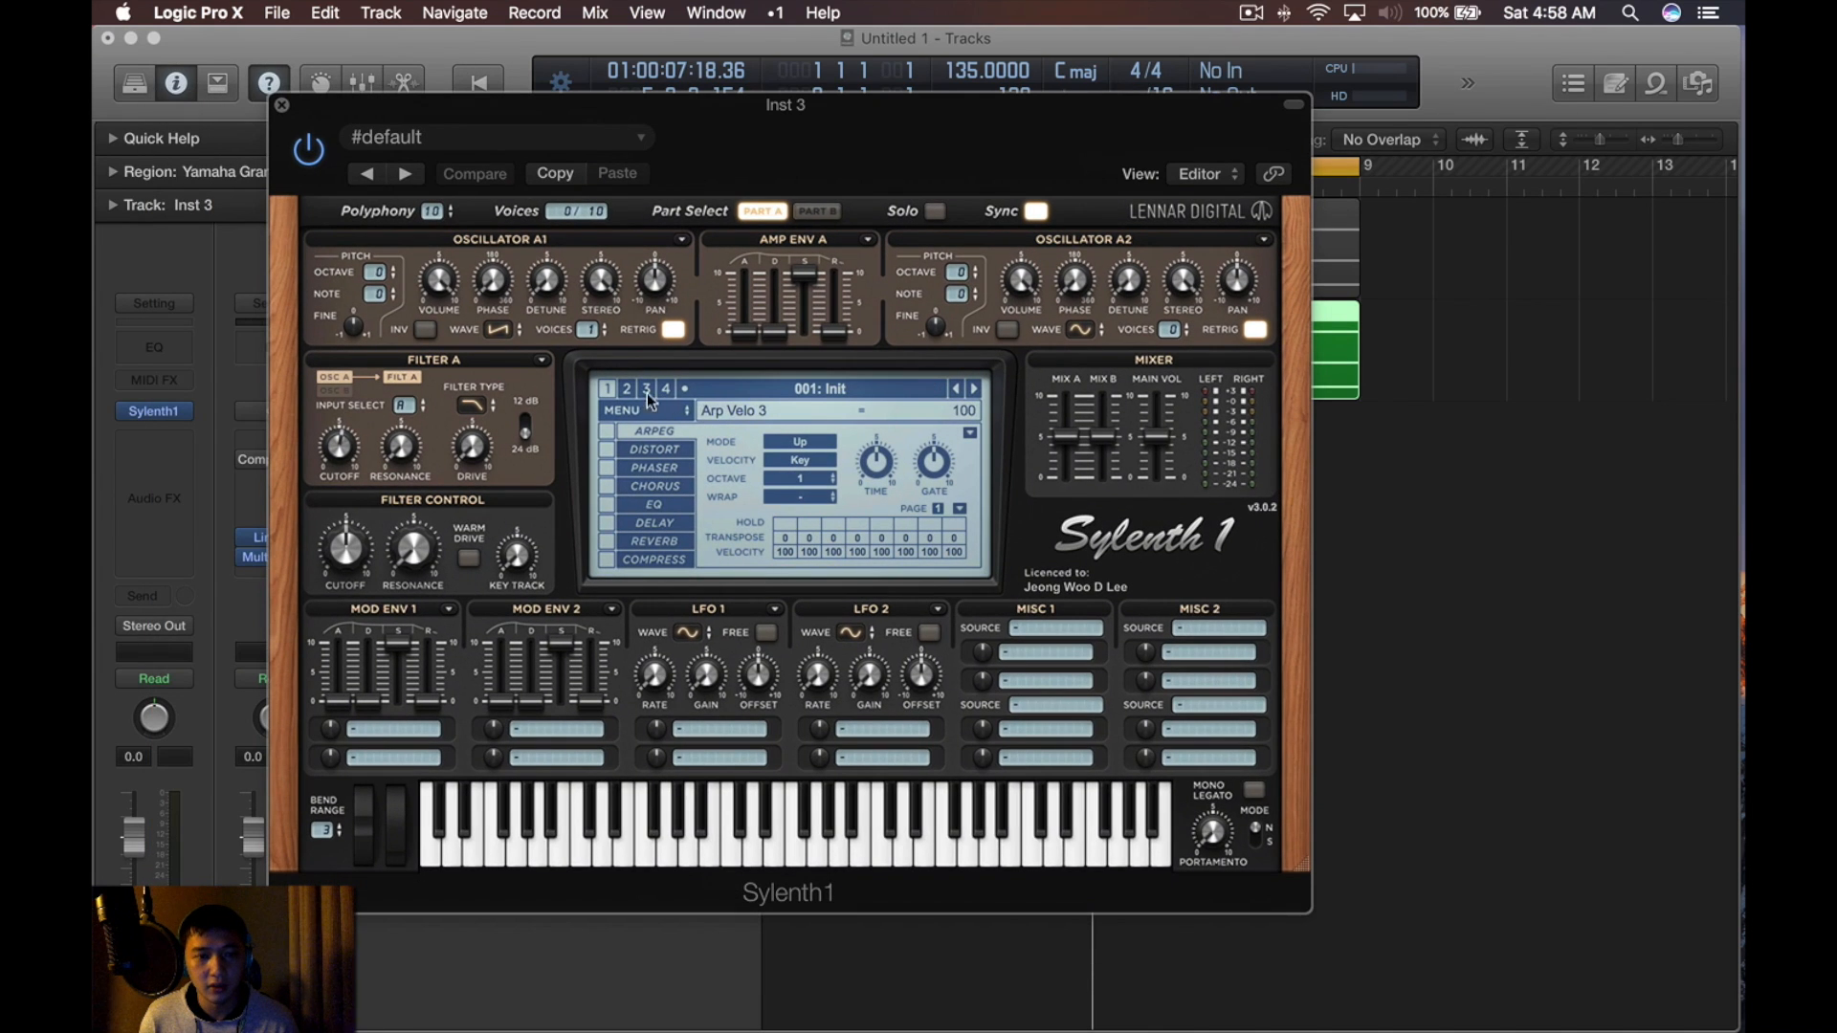
Load a bank from the factory JC_SYLENTH_PATCH BANK folder into Sylenth1
{"action": "left_click", "coordinate": [612, 411]}
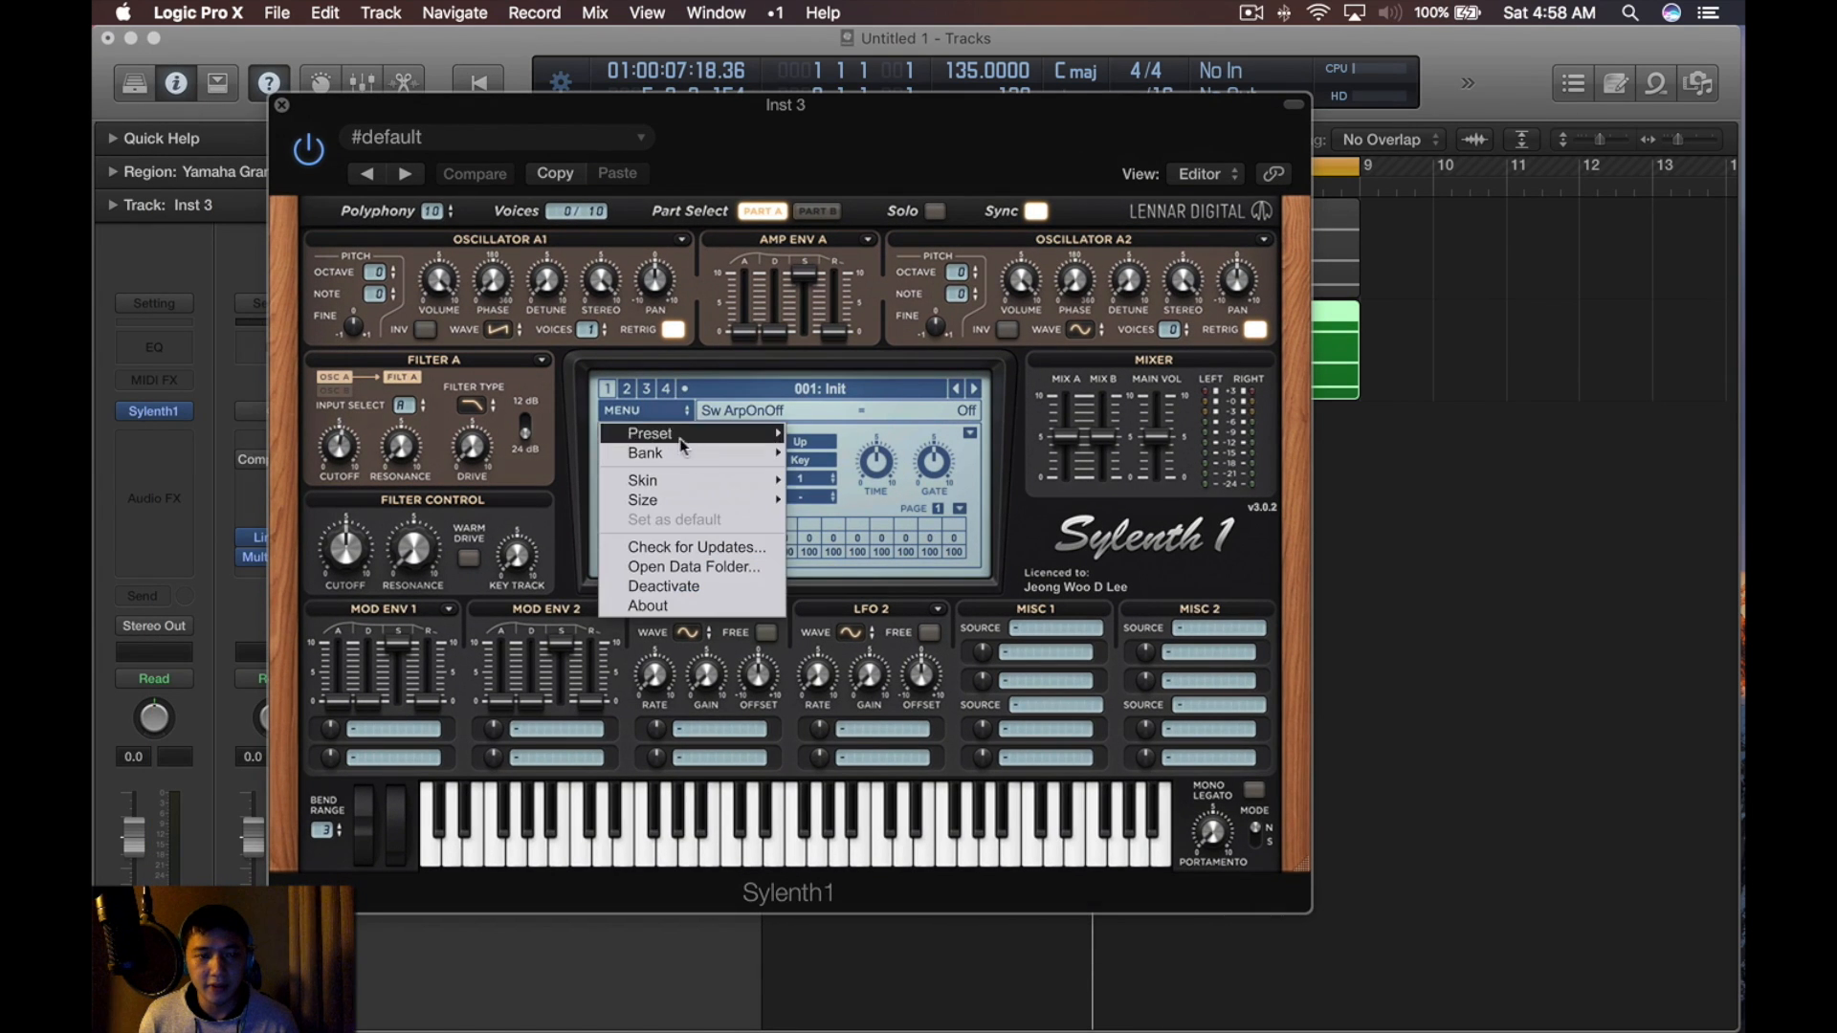
{"action": "mouse_move", "coordinate": [660, 433]}
{"action": "mouse_move", "coordinate": [737, 452]}
{"action": "mouse_move", "coordinate": [881, 455]}
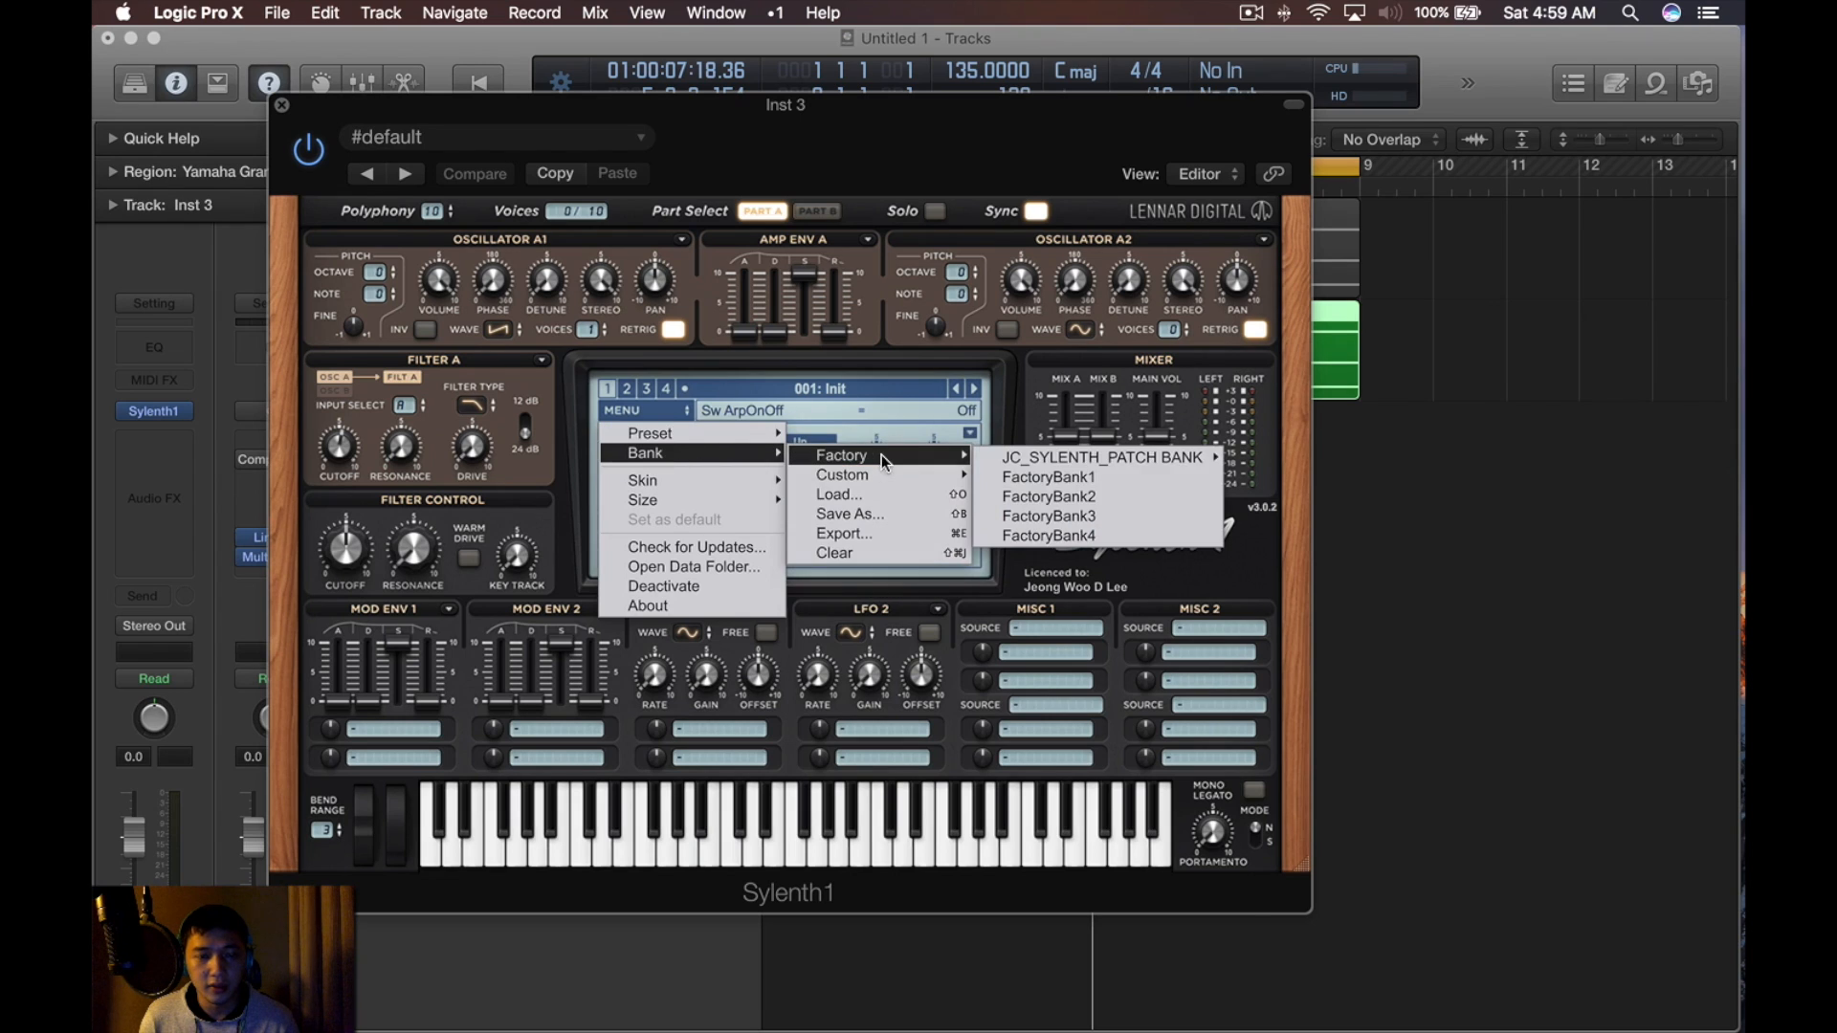
{"action": "mouse_move", "coordinate": [1106, 458]}
{"action": "left_click", "coordinate": [1239, 455]}
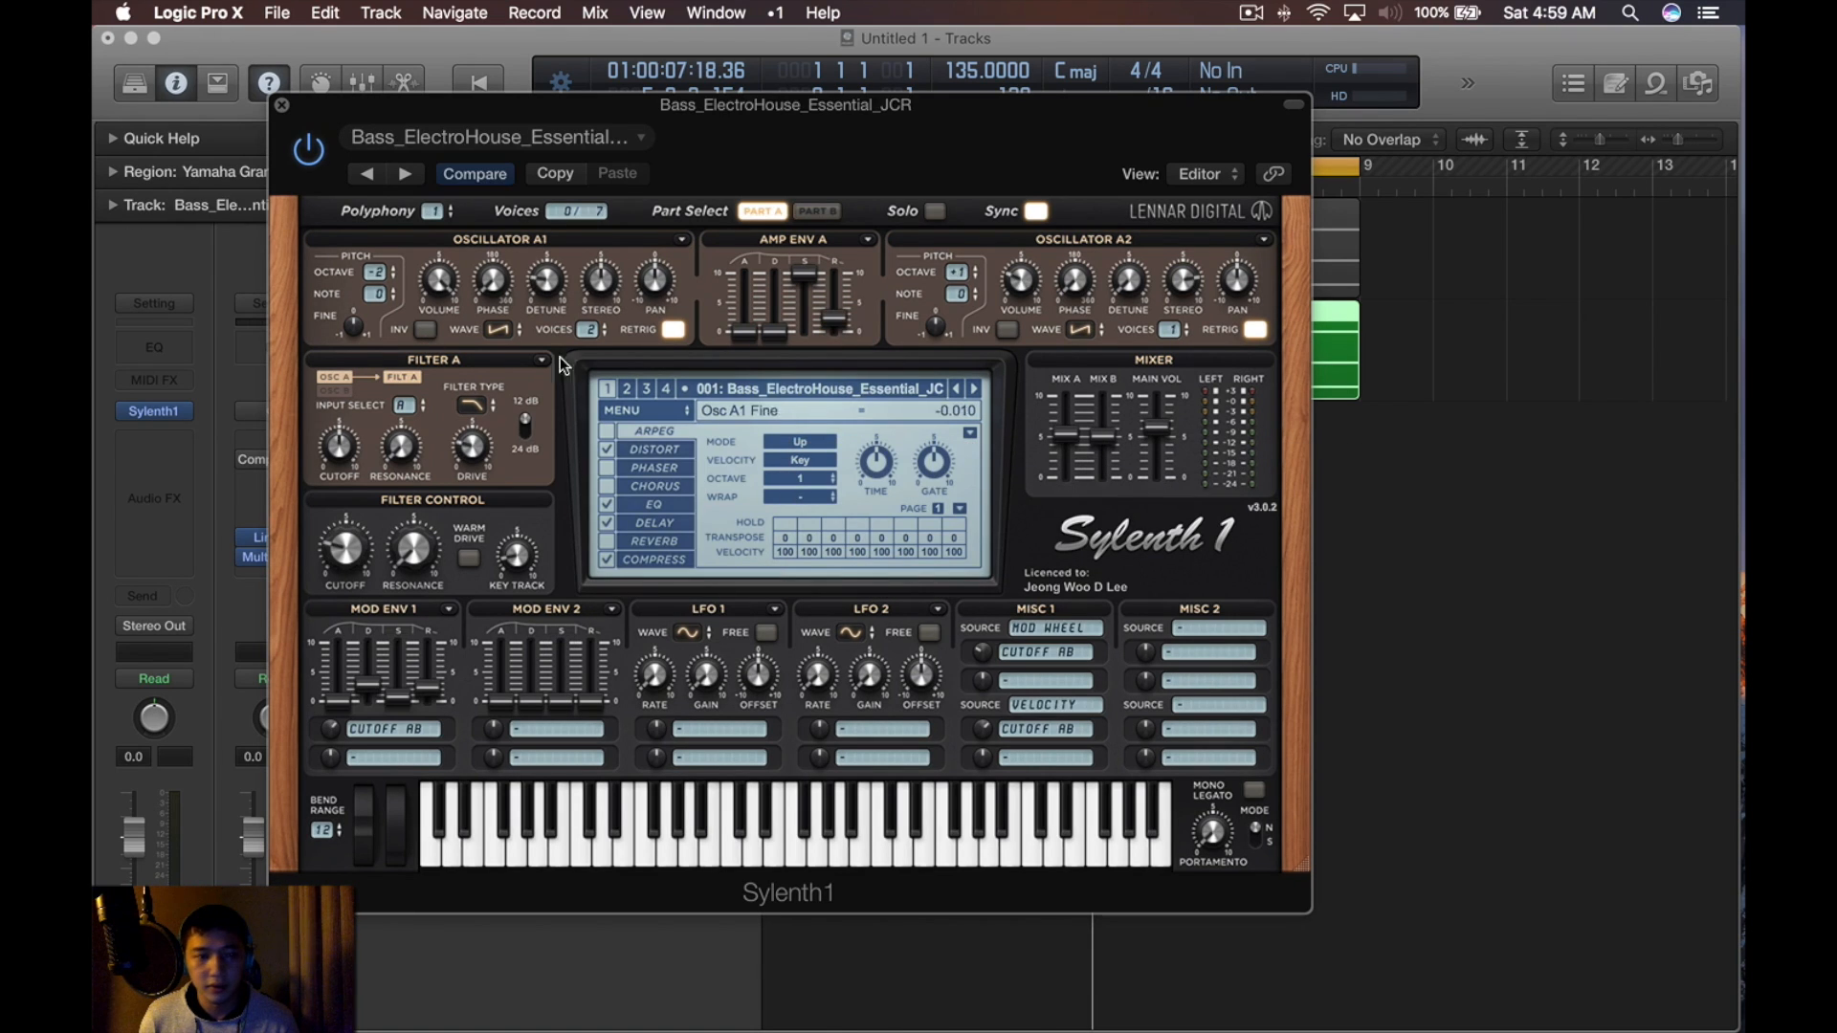
Switch Sylenth1 to bank slot 3 with PD Astronomico Pad and look through its preset list without changing the preset
{"action": "left_click", "coordinate": [649, 389]}
{"action": "left_click_drag", "start_coordinate": [1002, 130], "coordinate": [1234, 116]}
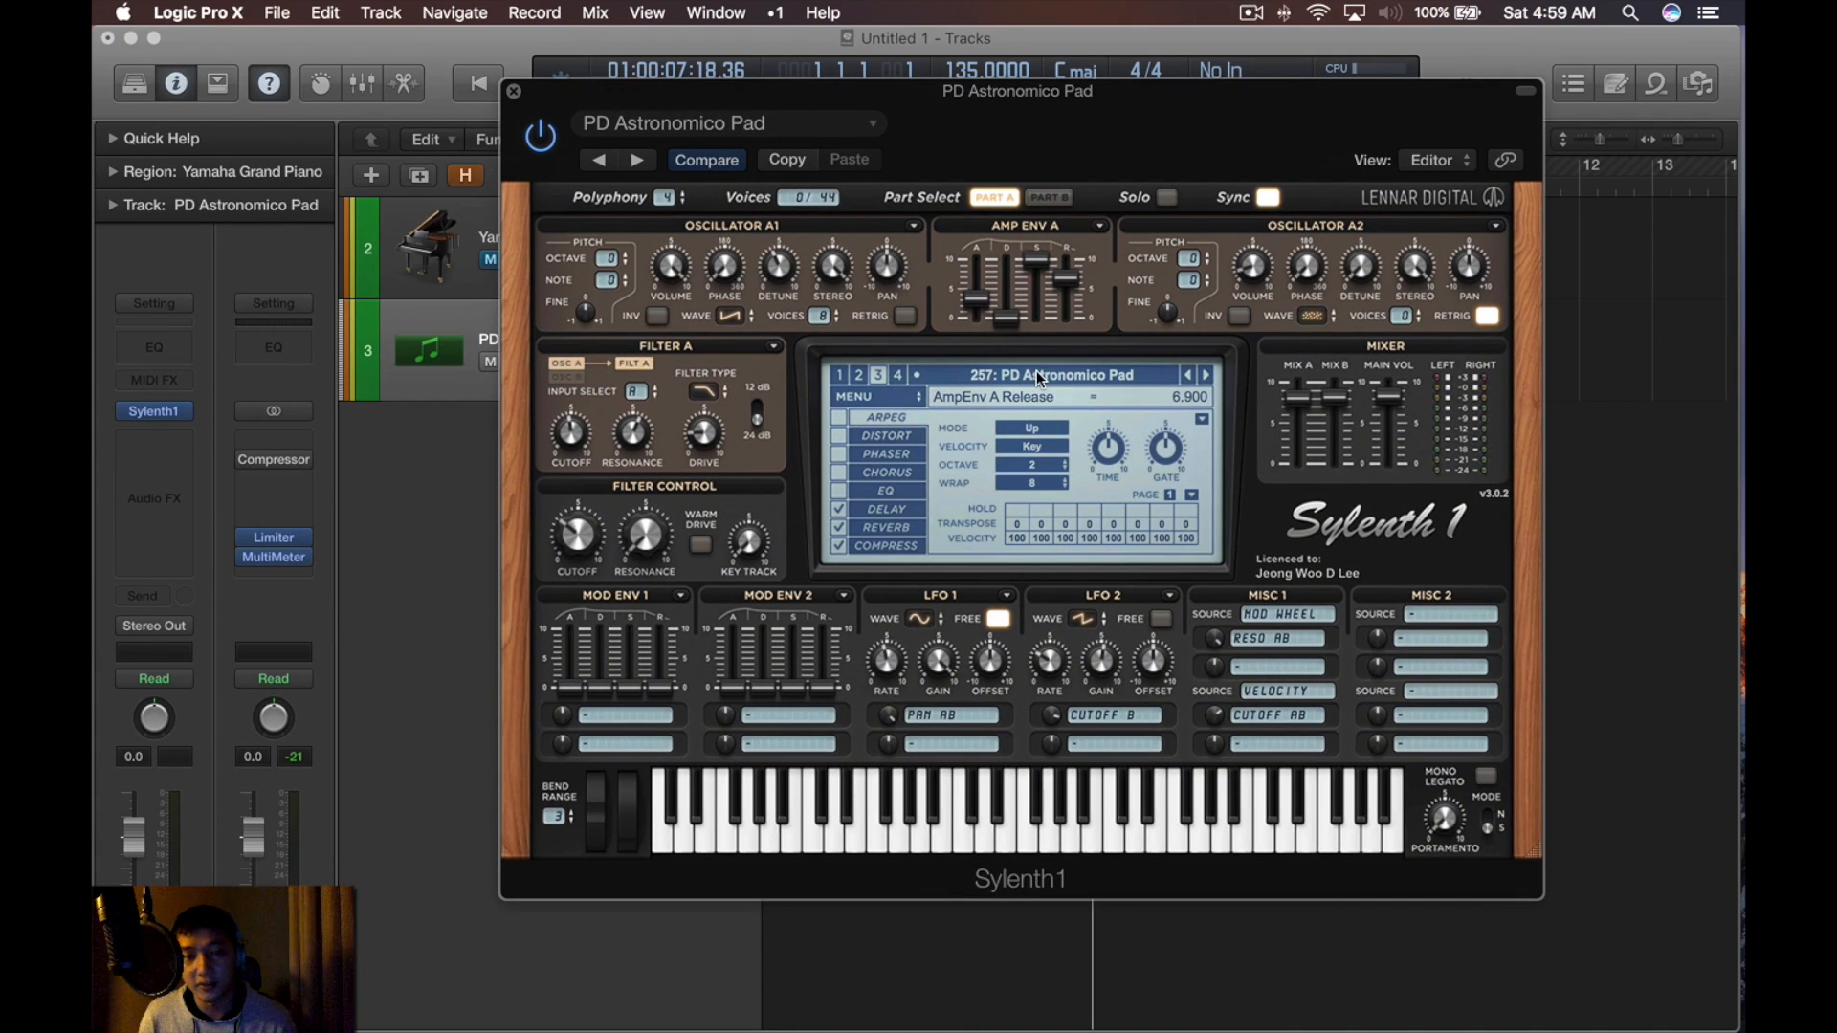
{"action": "left_click", "coordinate": [1036, 373]}
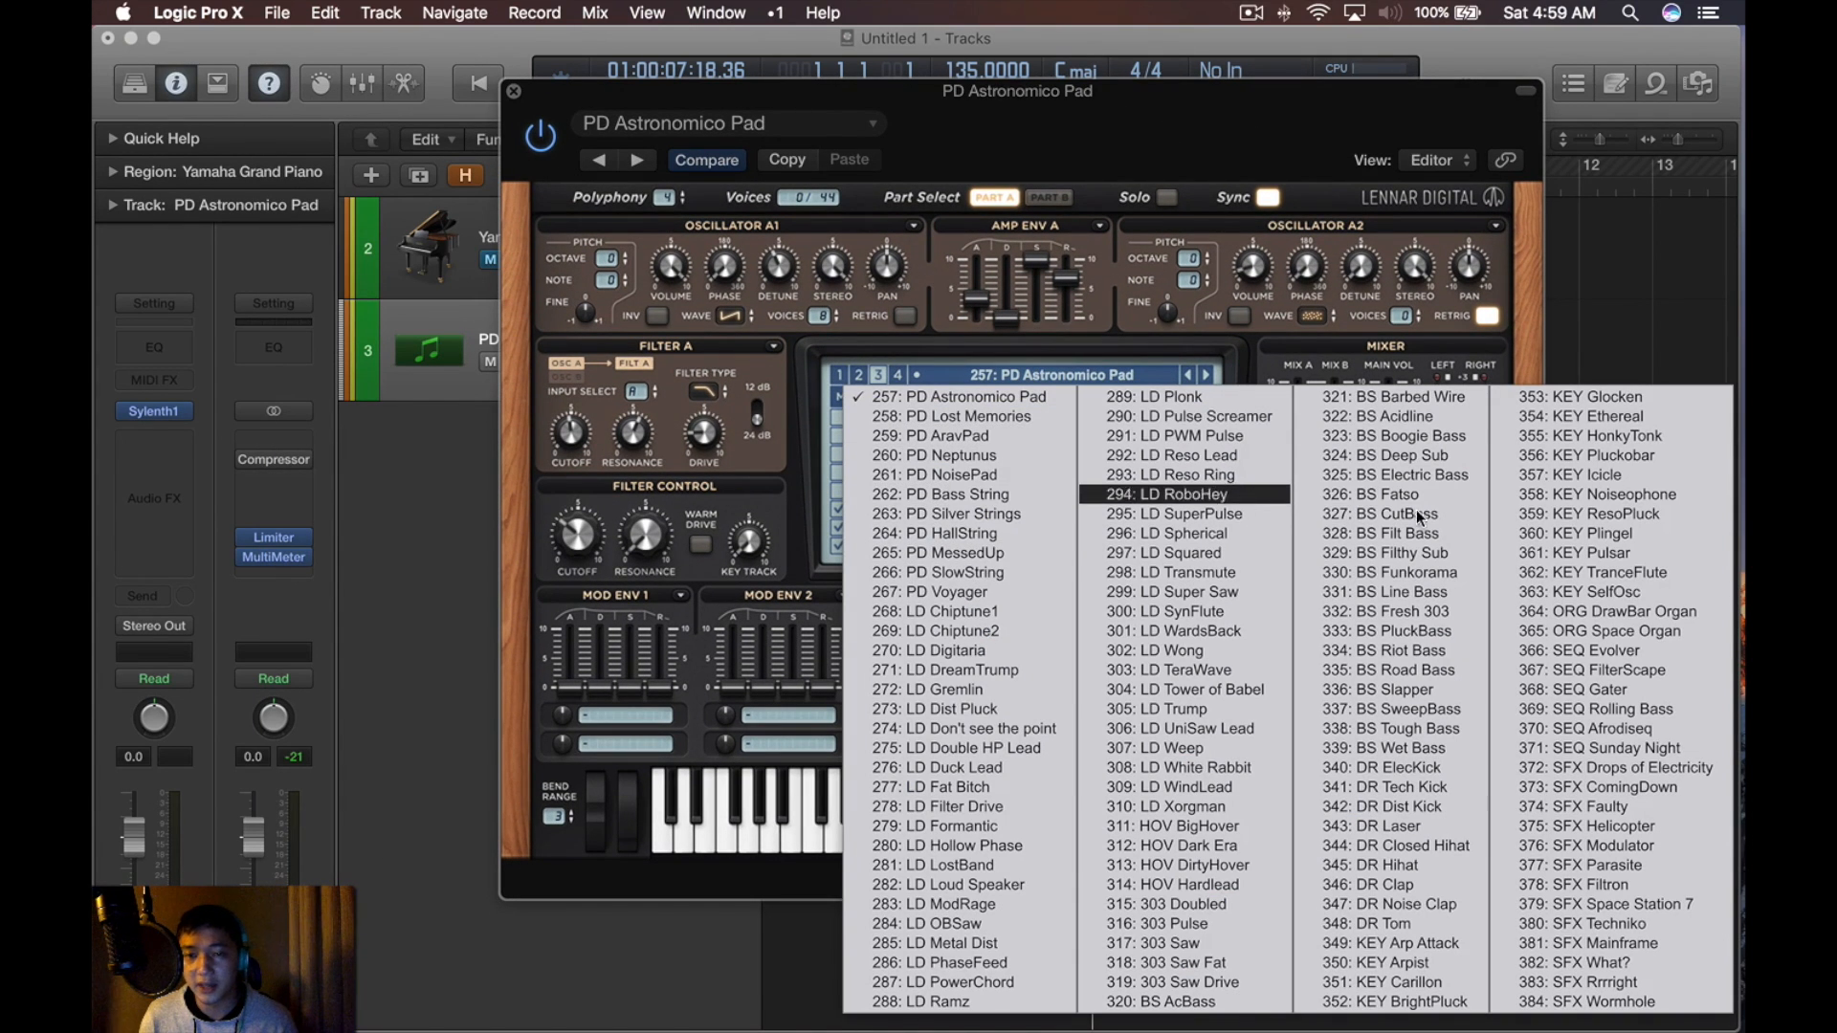
{"action": "left_click", "coordinate": [1185, 168]}
{"action": "left_click_drag", "start_coordinate": [1185, 169], "coordinate": [982, 148]}
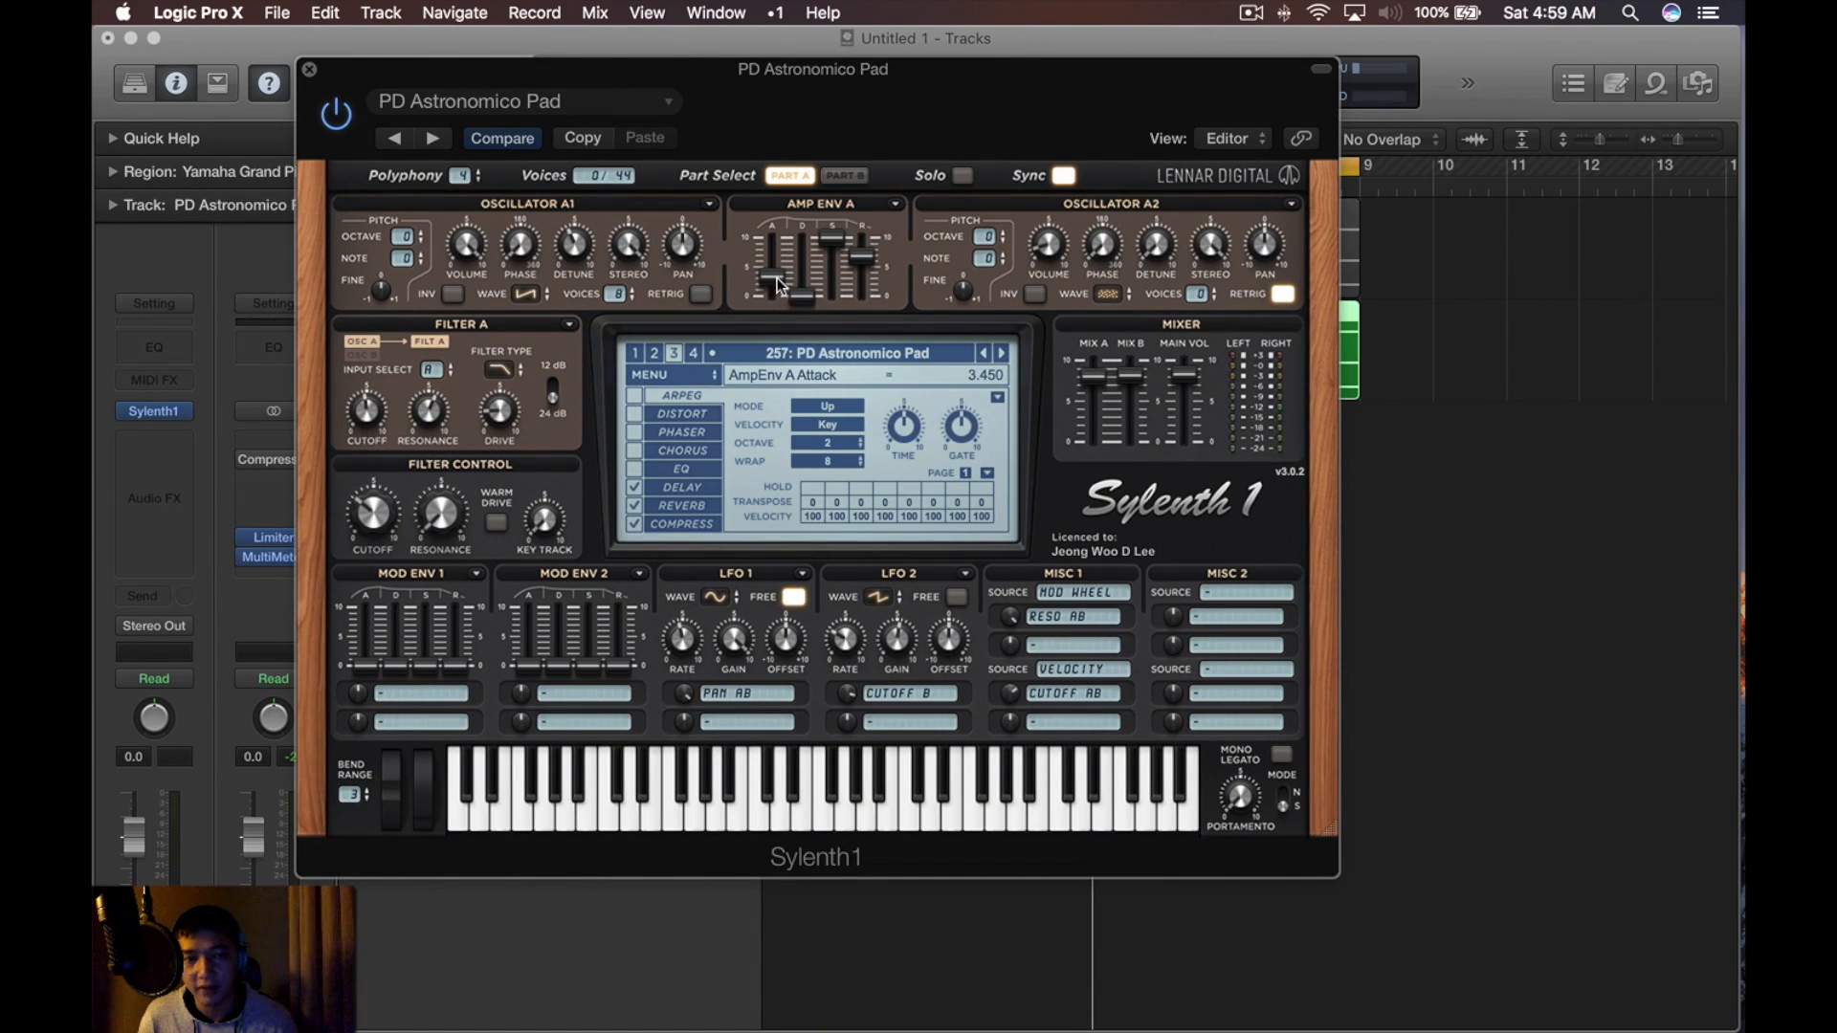
Hide the plug-in window, lower the PD Astronomico Pad track's volume to about -17 dB and play the chords
{"action": "key", "text": "v"}
{"action": "left_click_drag", "start_coordinate": [164, 809], "coordinate": [163, 824]}
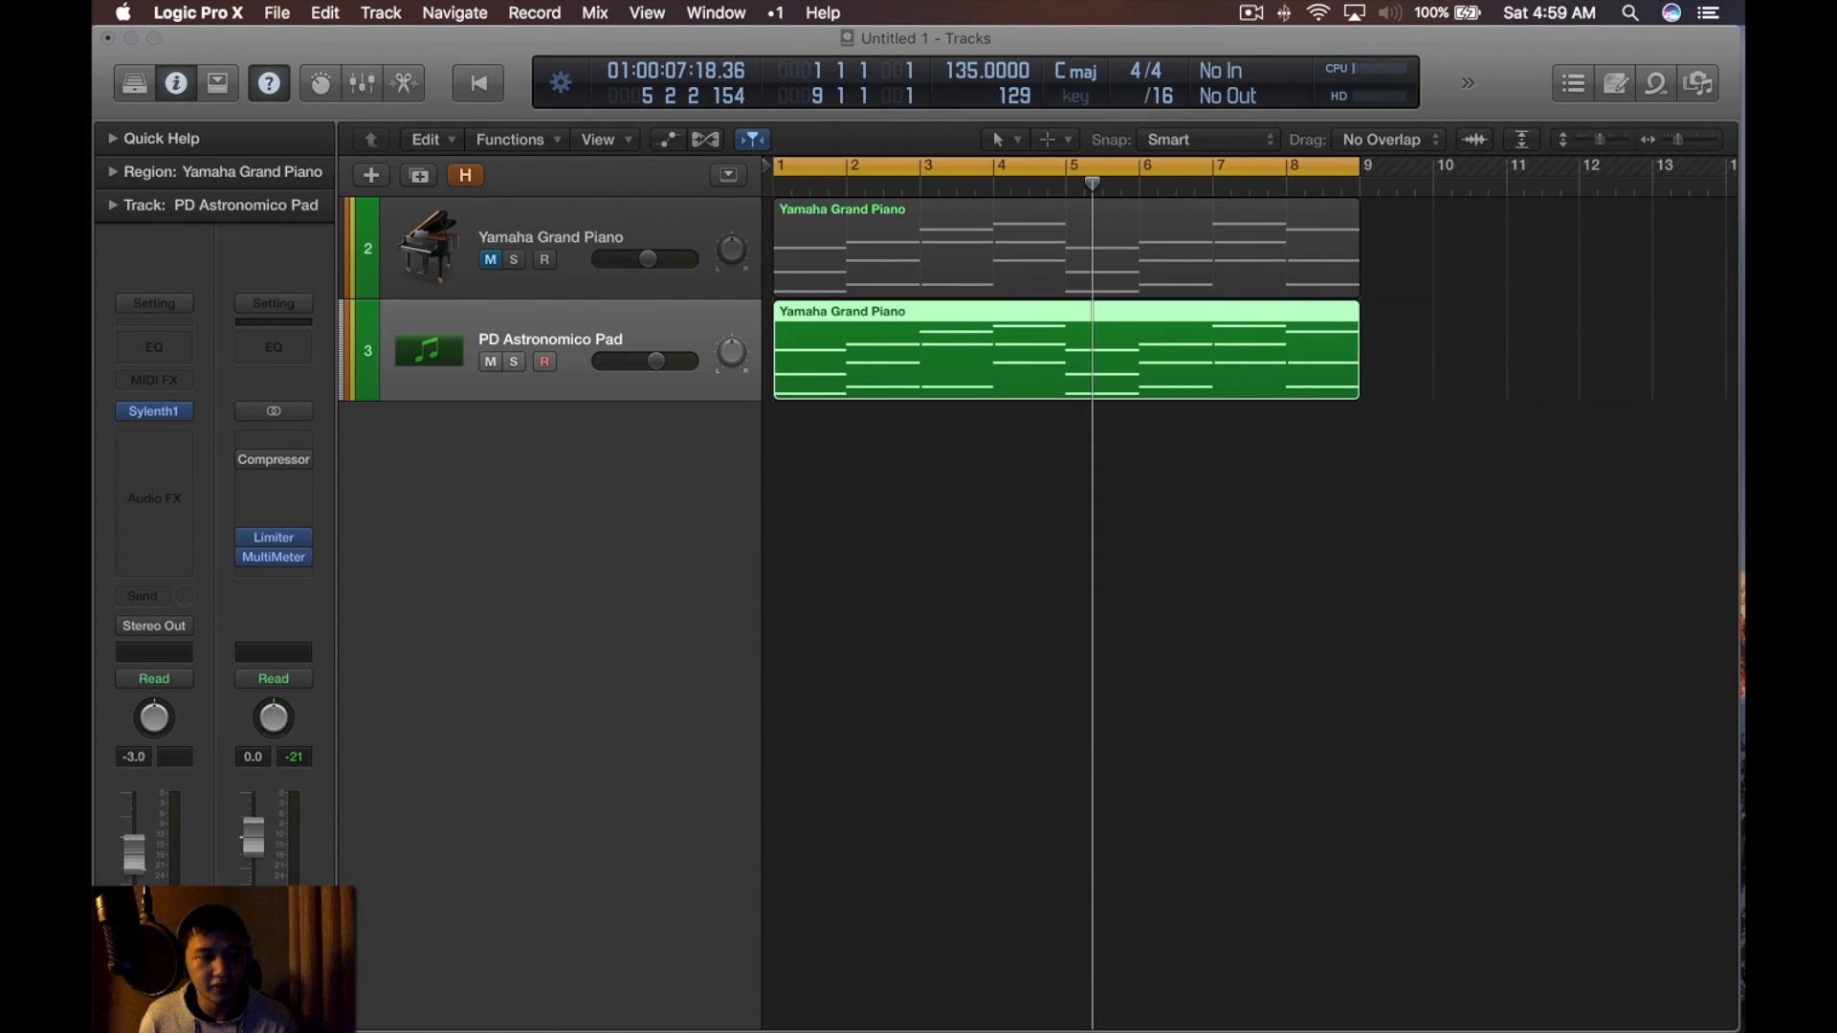
{"action": "key", "text": "space"}
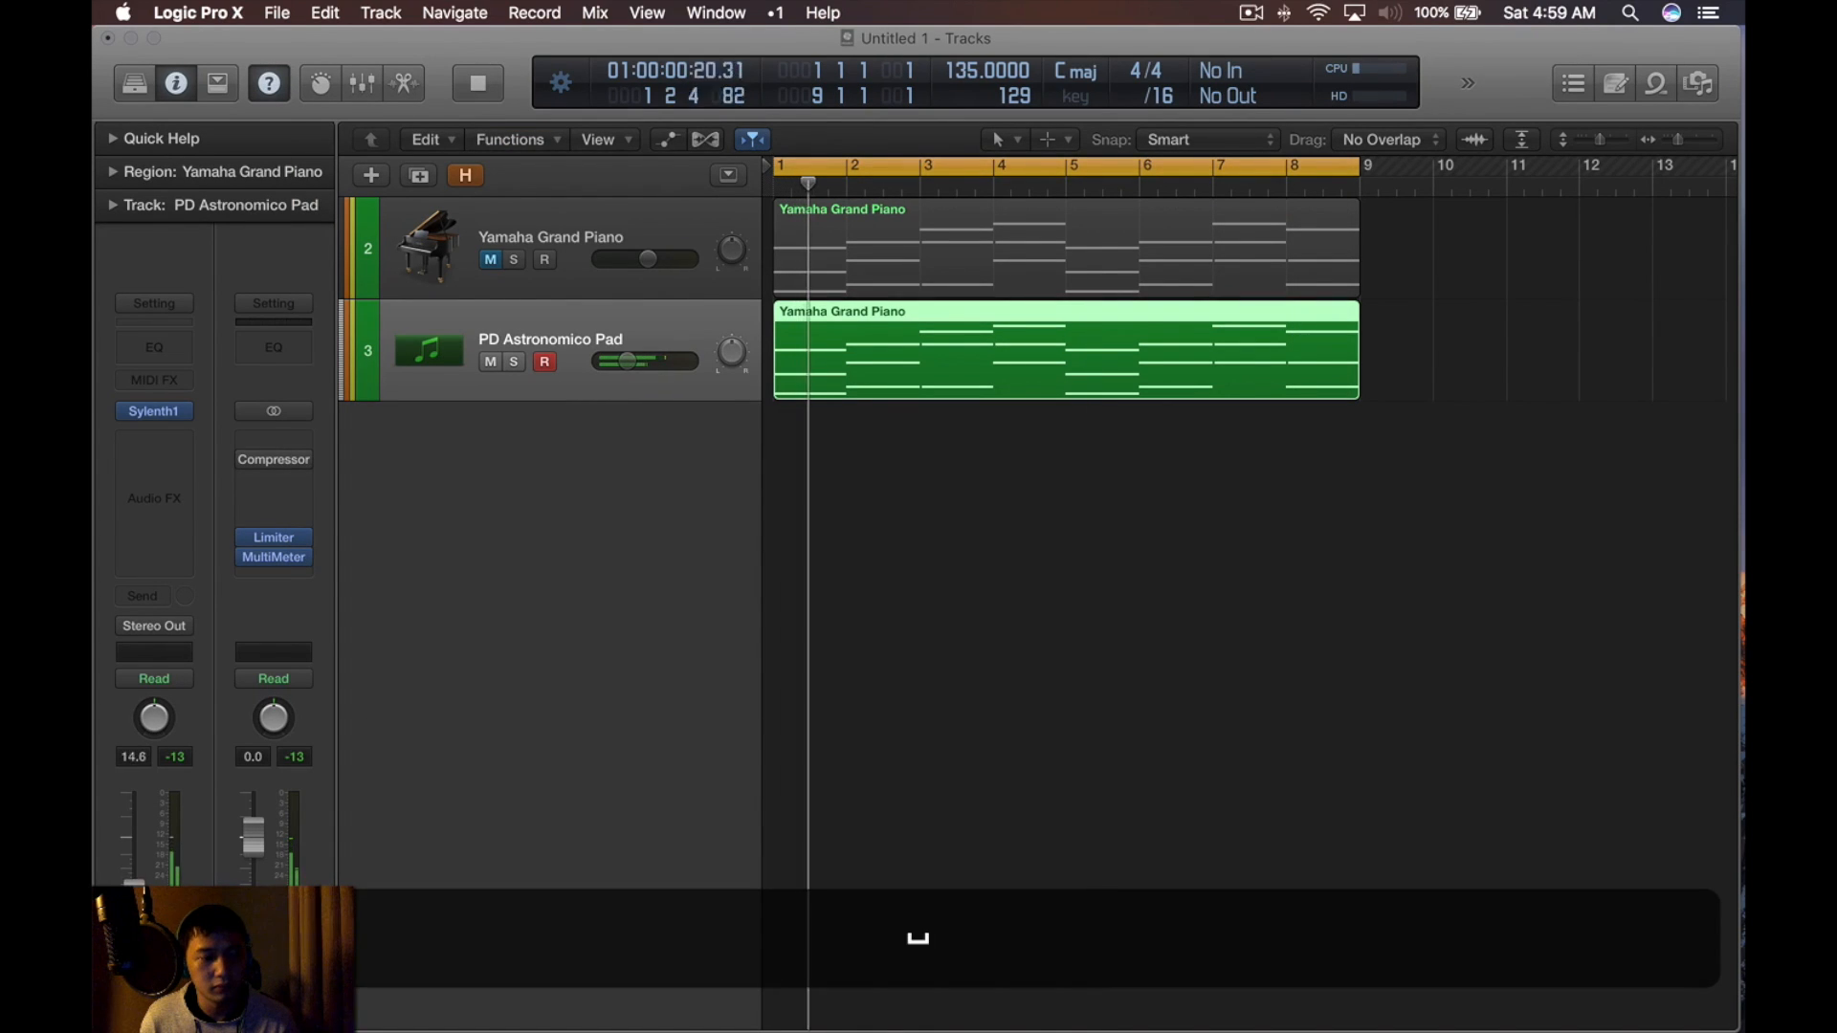
Narrow the pad's sound in its Channel EQ with a raised low cut and a lowered high cut during playback
{"action": "key", "text": "v"}
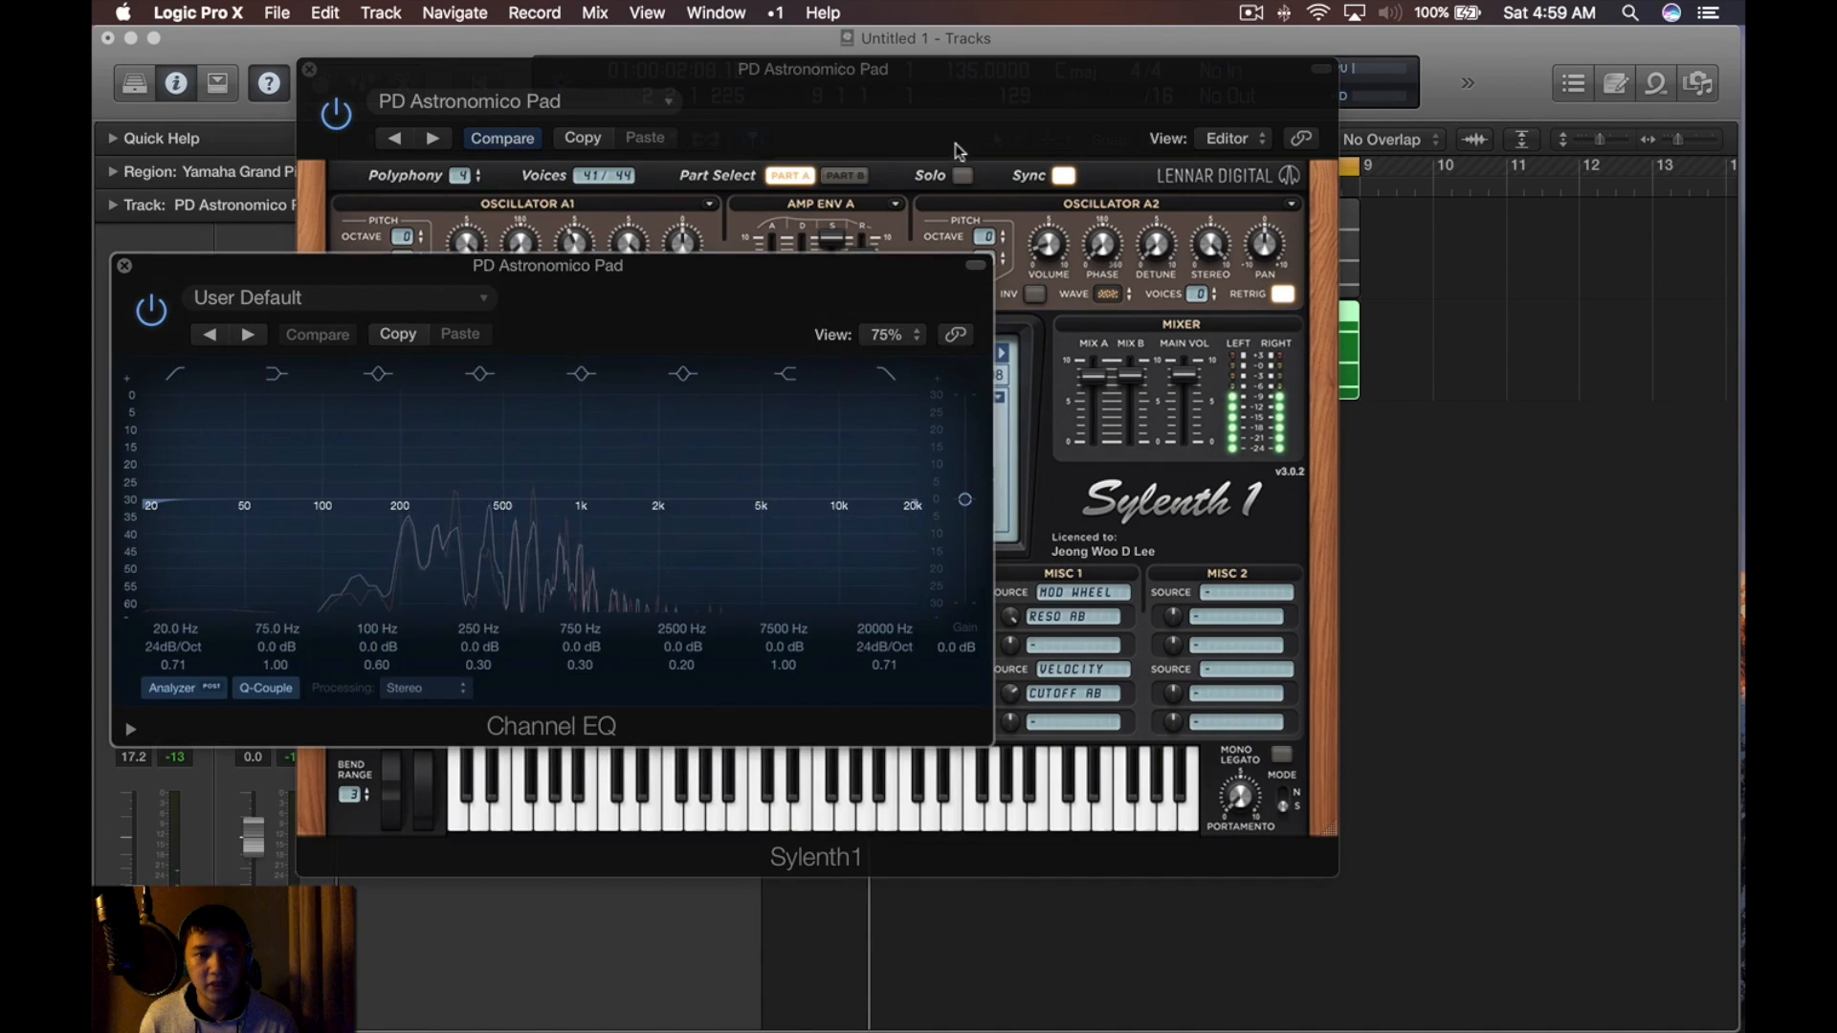
{"action": "left_click_drag", "start_coordinate": [831, 70], "coordinate": [1195, 68]}
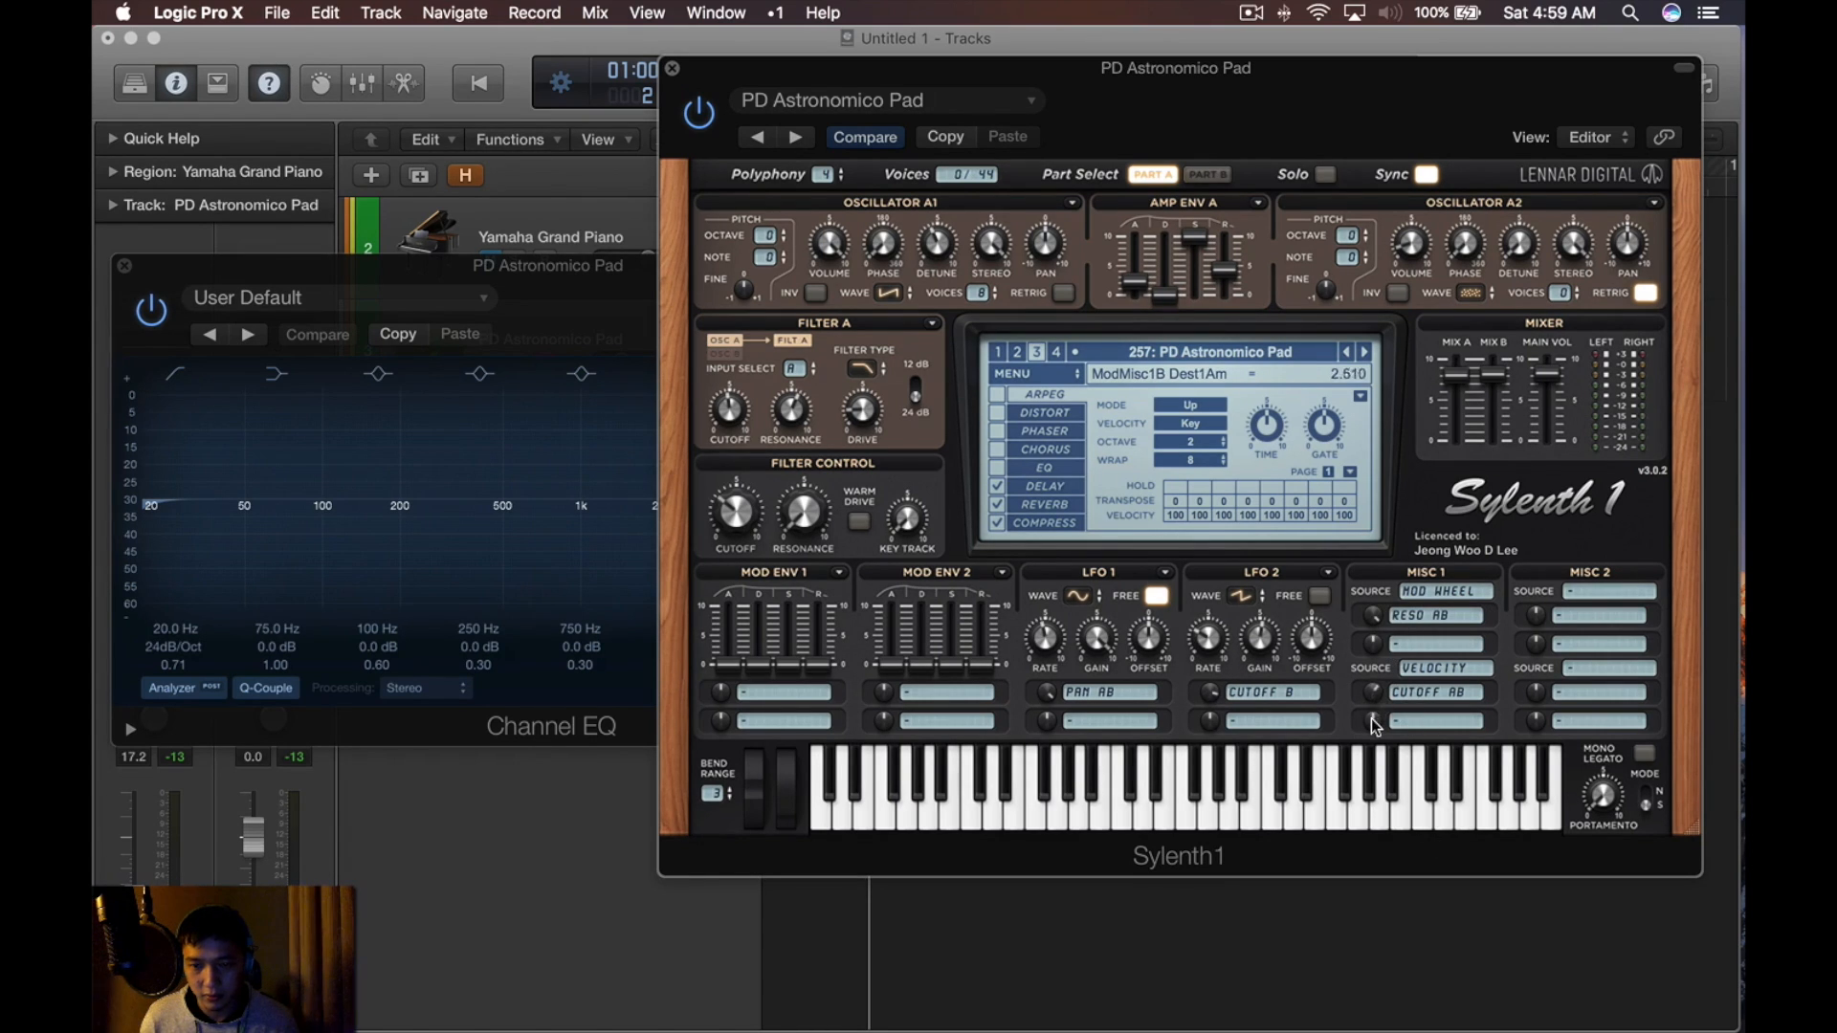
{"action": "key", "text": "space"}
{"action": "left_click", "coordinate": [589, 283]}
{"action": "left_click_drag", "start_coordinate": [885, 546], "coordinate": [602, 564]}
{"action": "left_click_drag", "start_coordinate": [153, 507], "coordinate": [456, 564]}
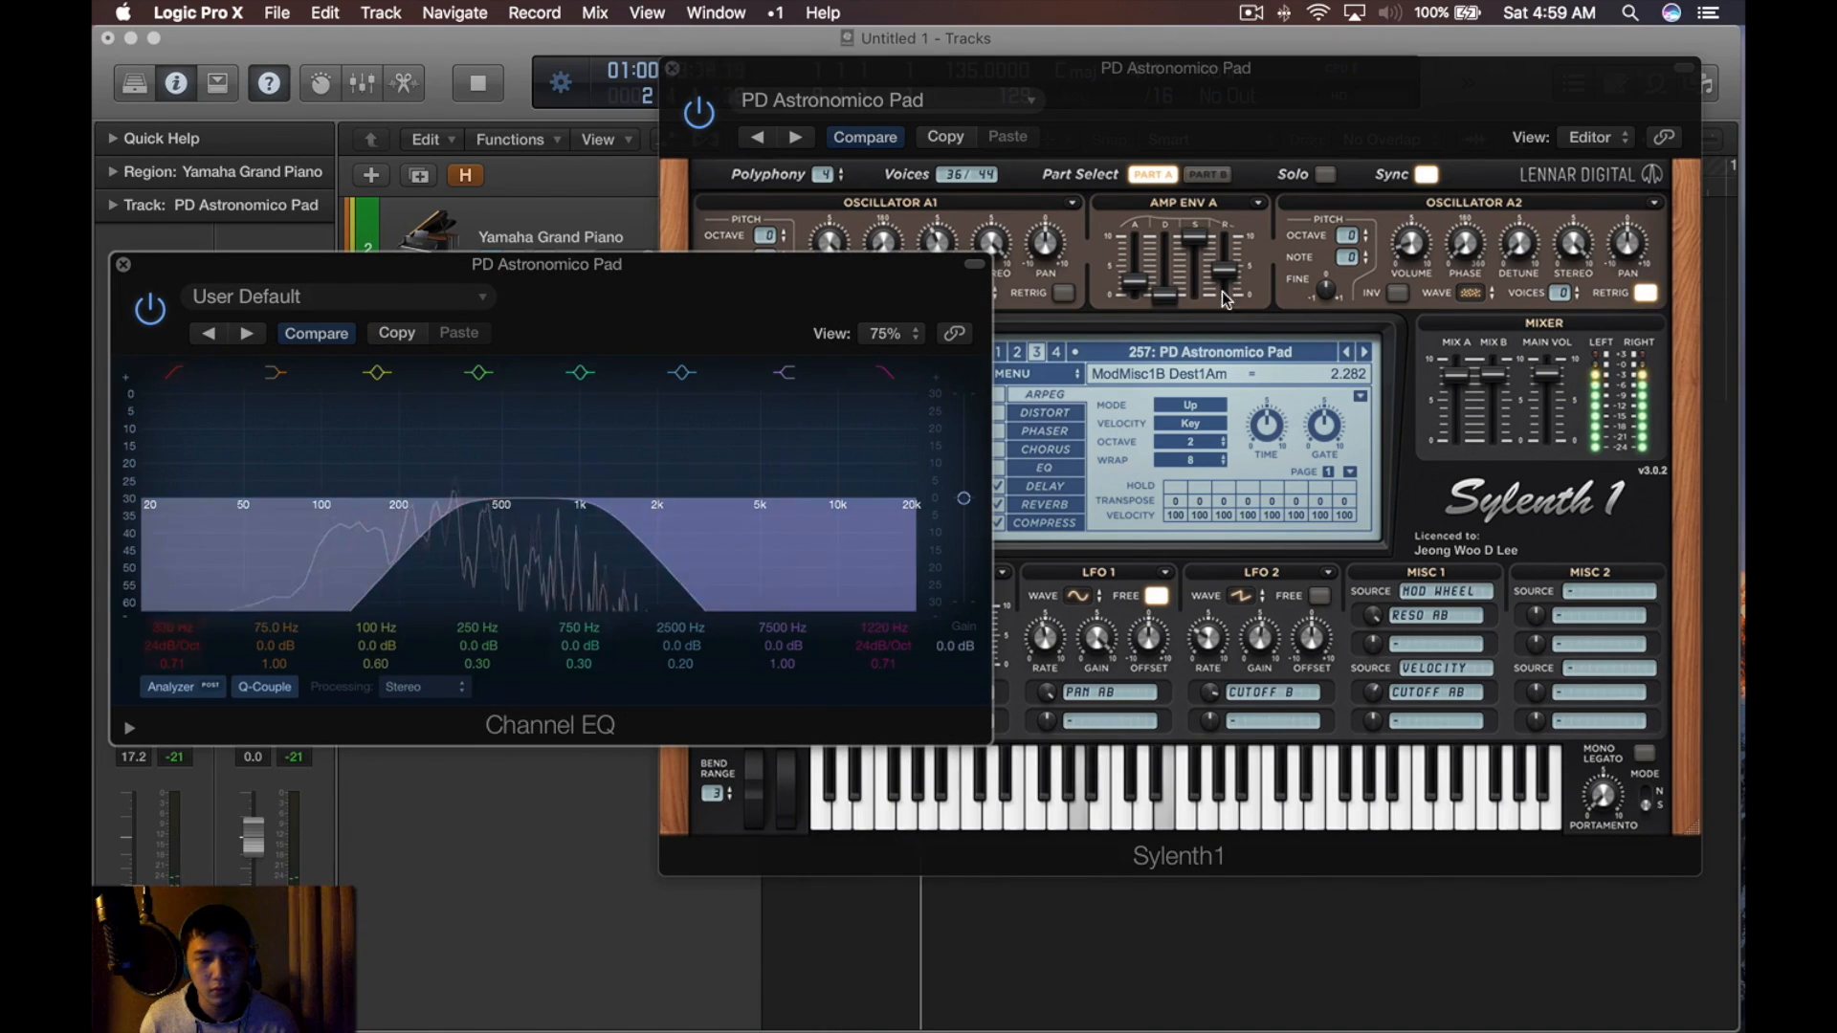
{"action": "key", "text": "super+w"}
{"action": "key", "text": "space"}
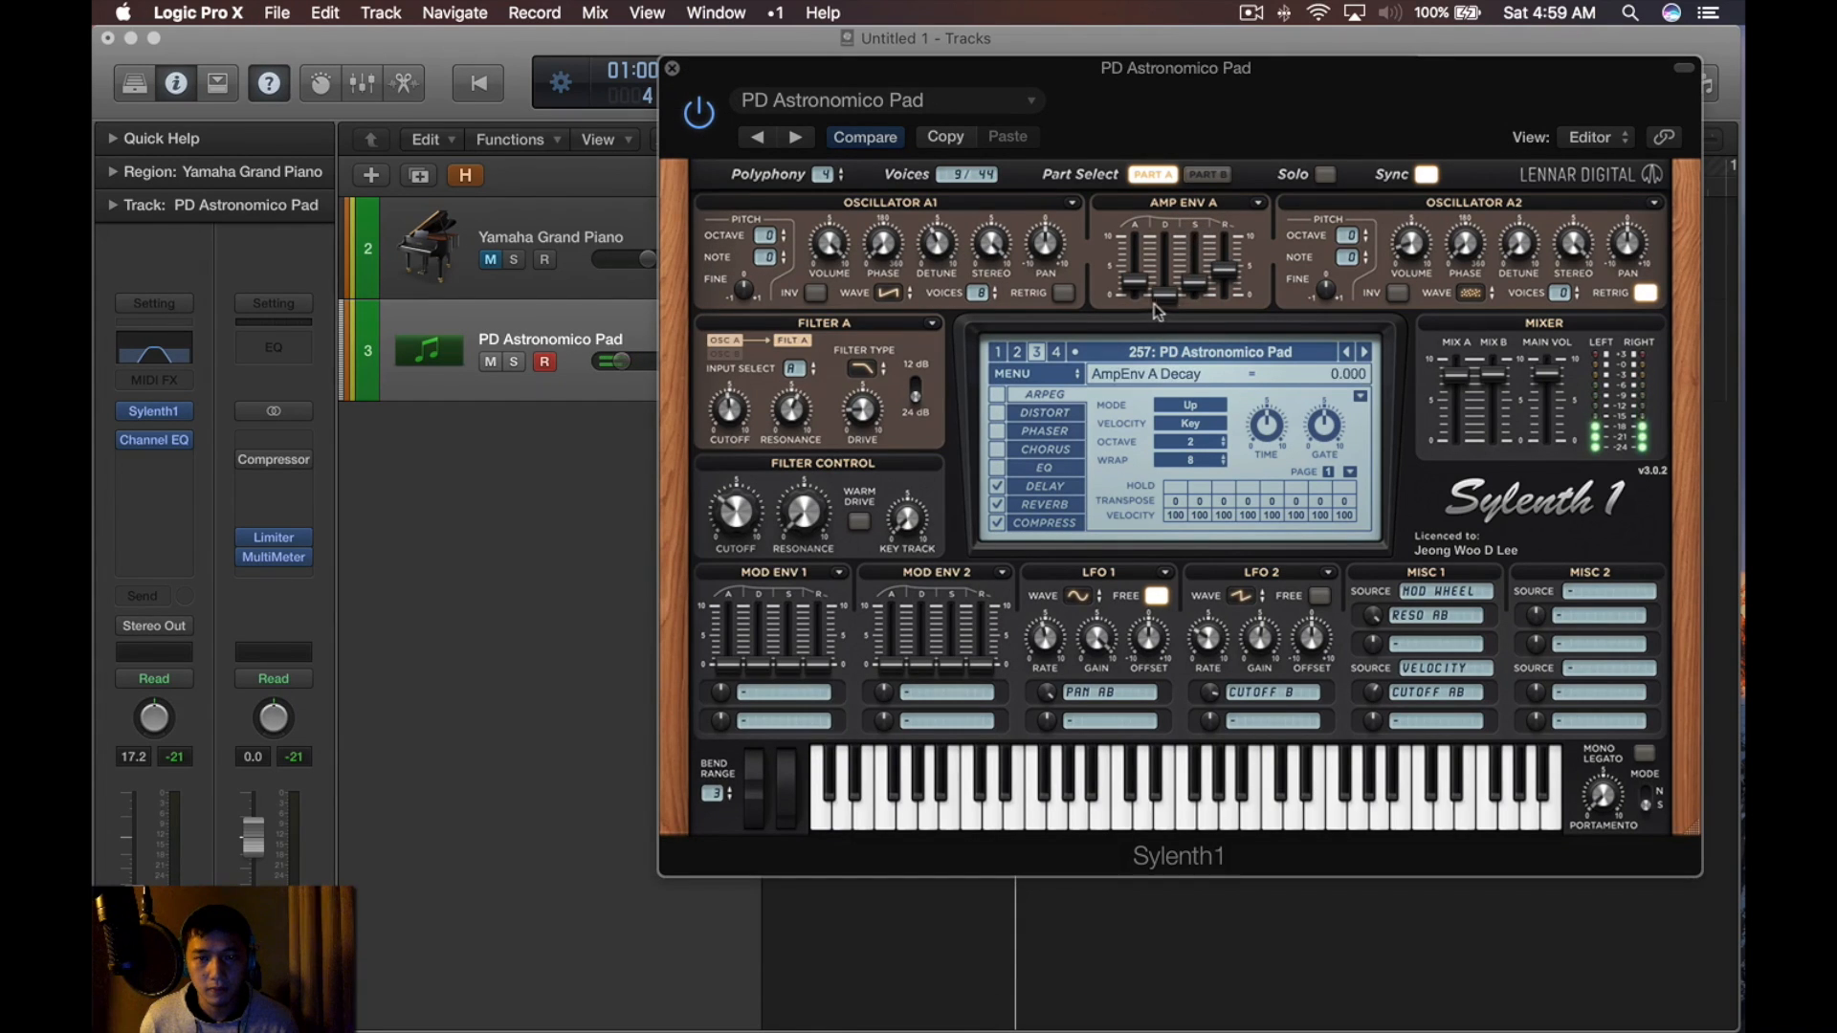
Turn off the pad's reverb, set LFO 2's Cutoff B amount to 0 and audition the chords
{"action": "key", "text": "space"}
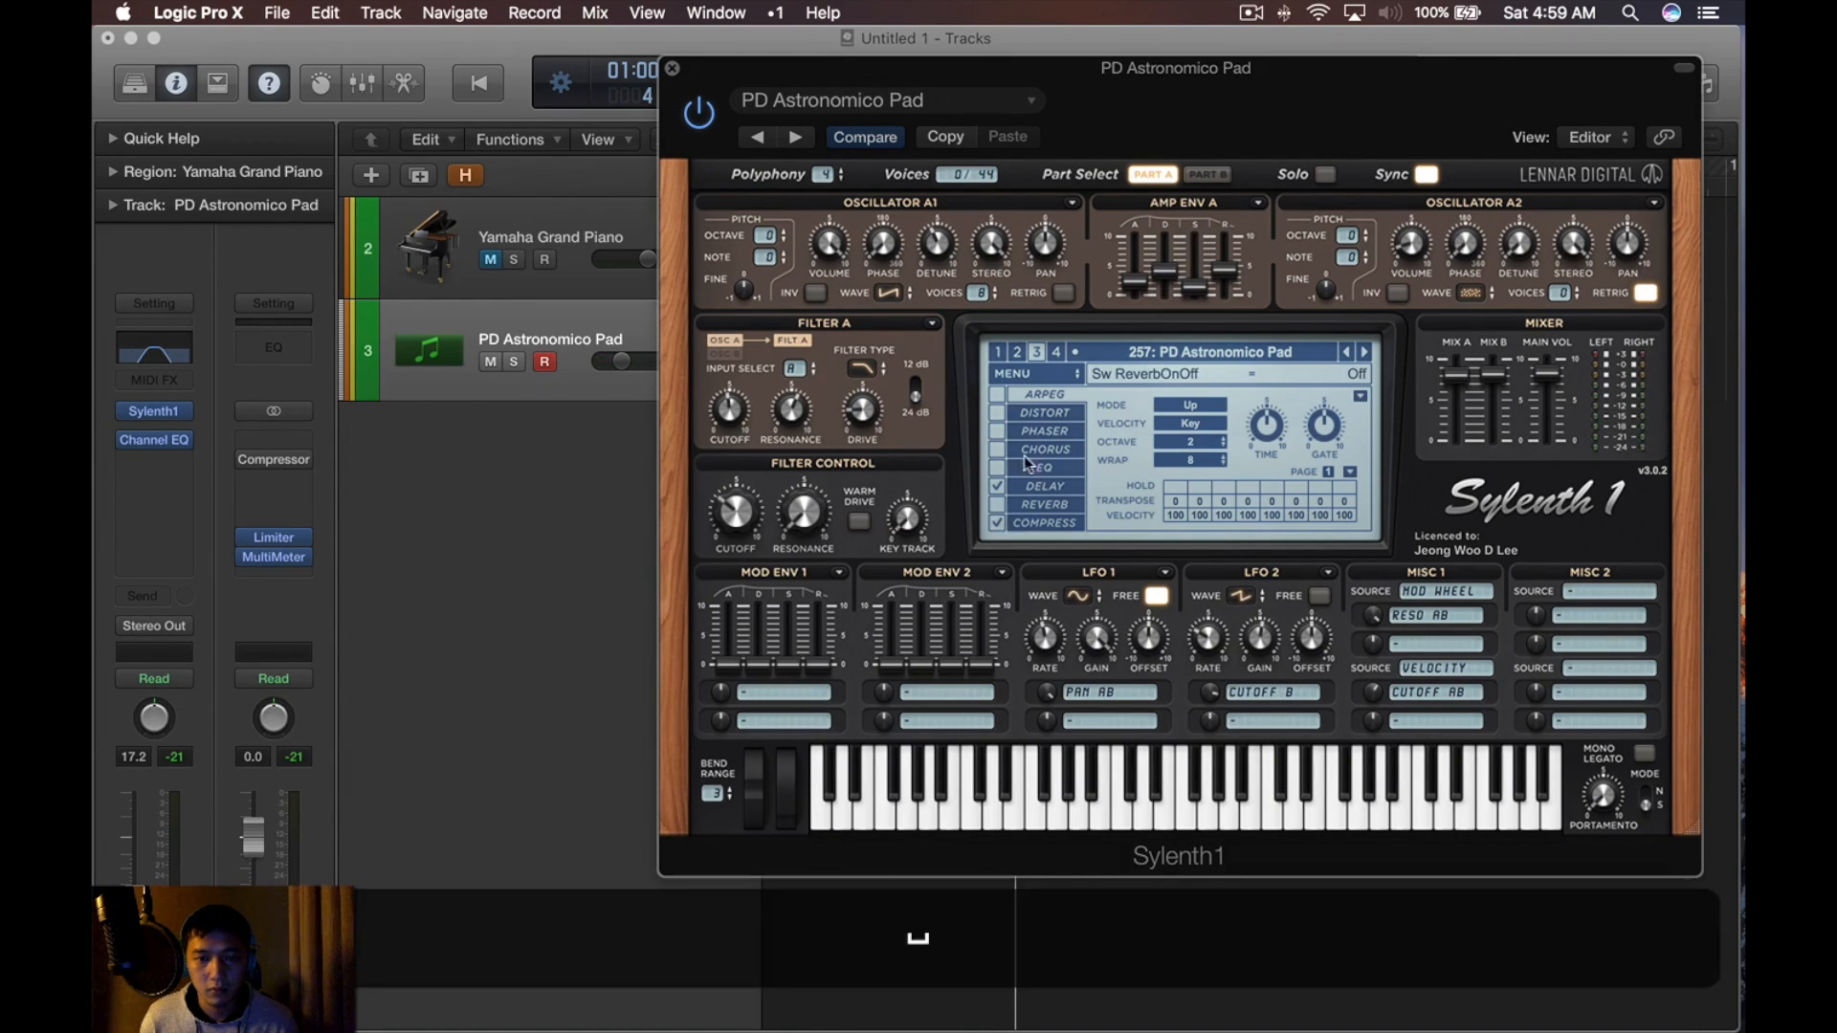
{"action": "key", "text": "space"}
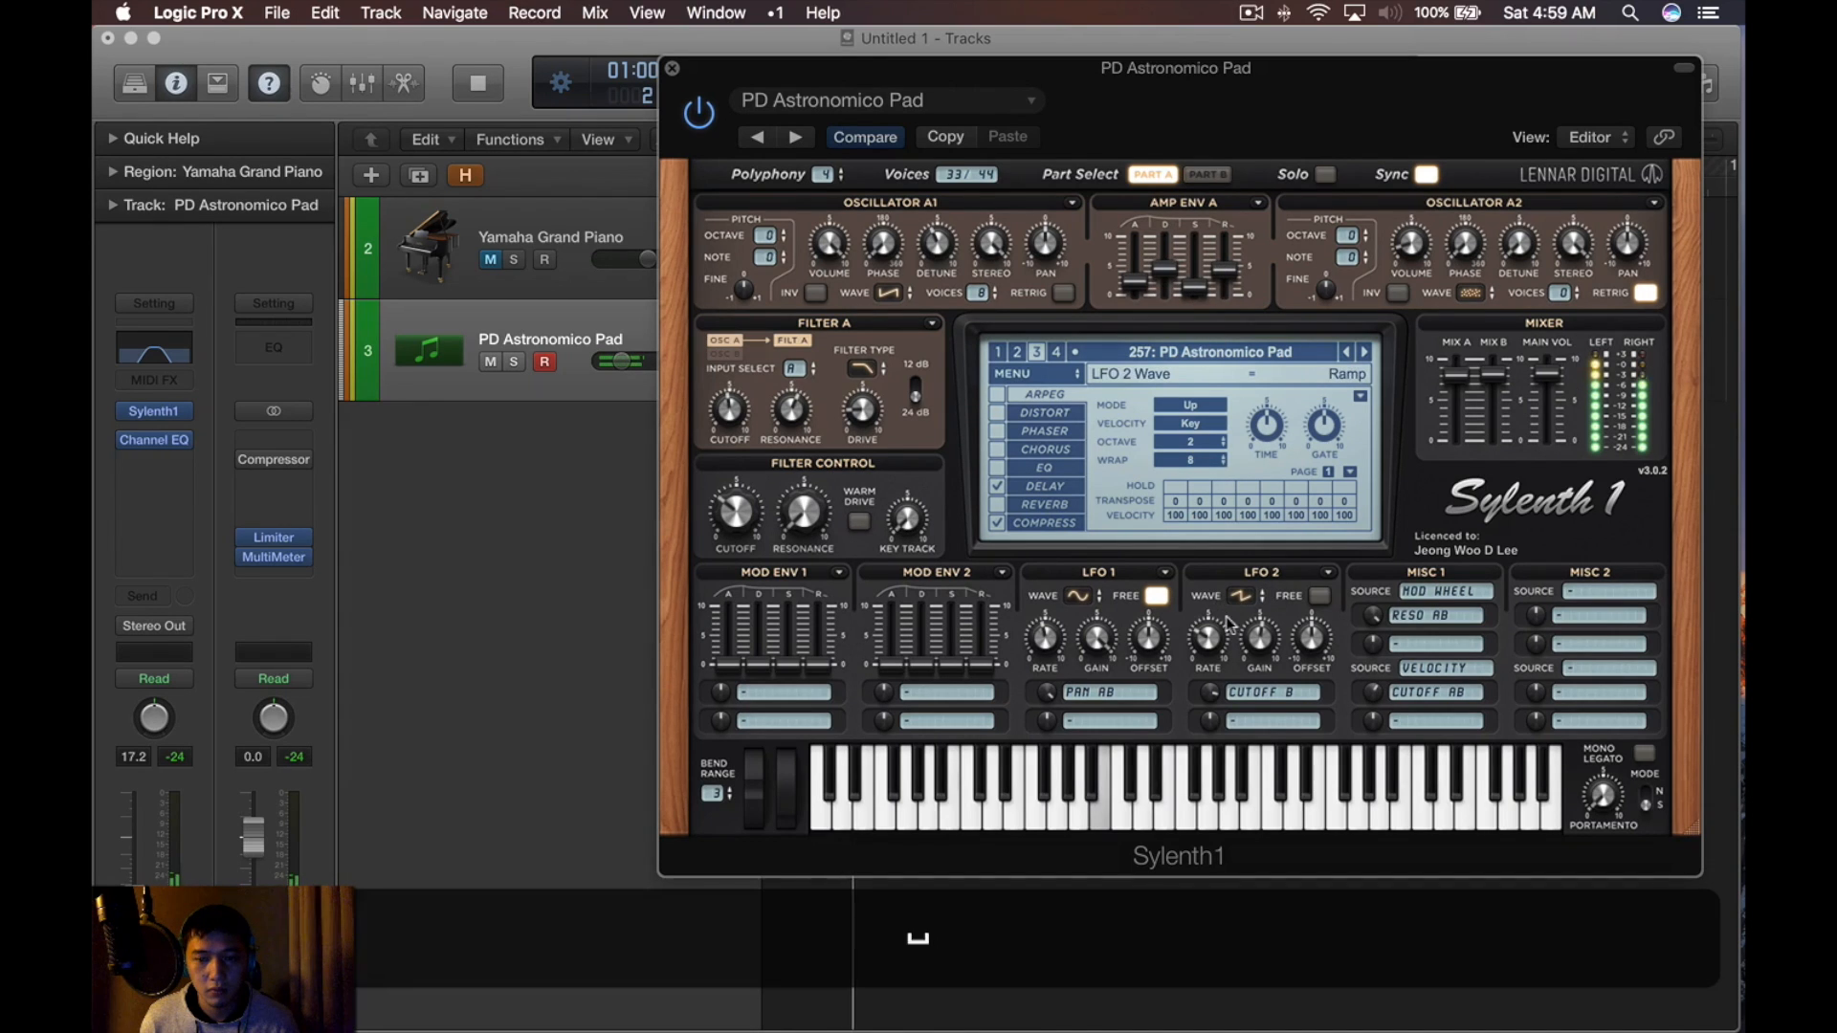
{"action": "key", "text": "space"}
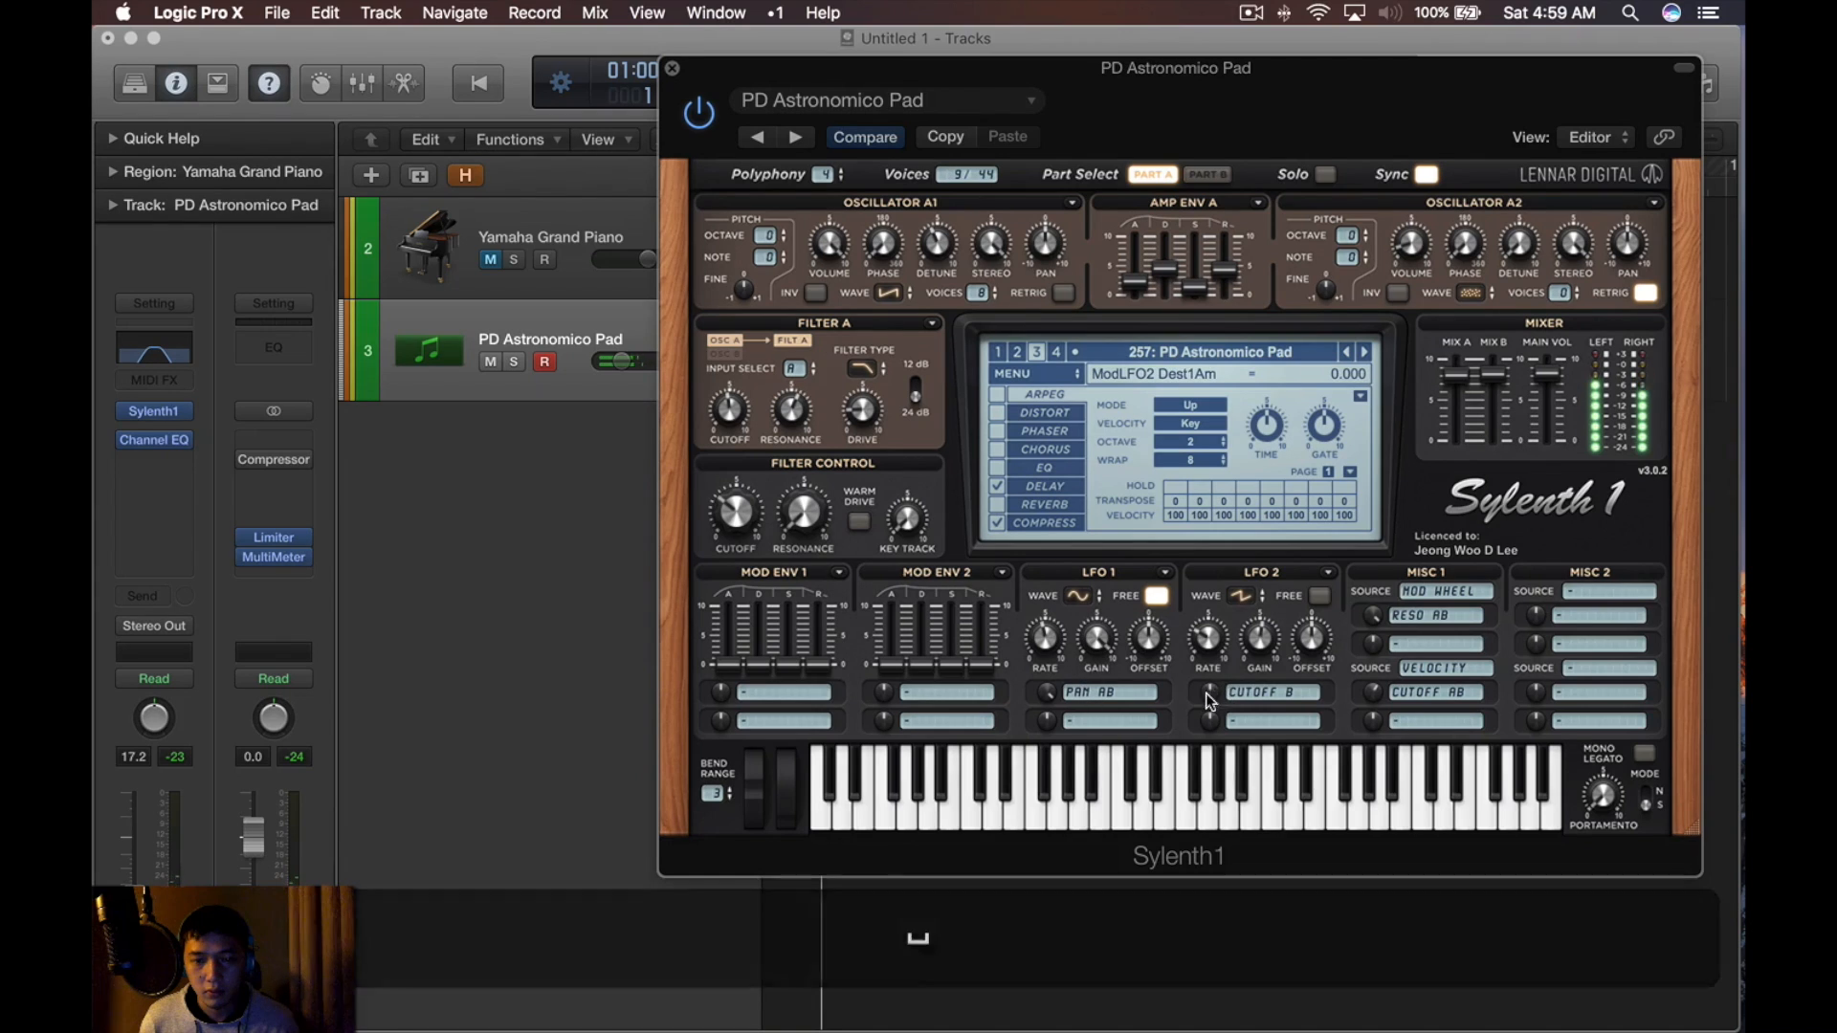
{"action": "key", "text": "space"}
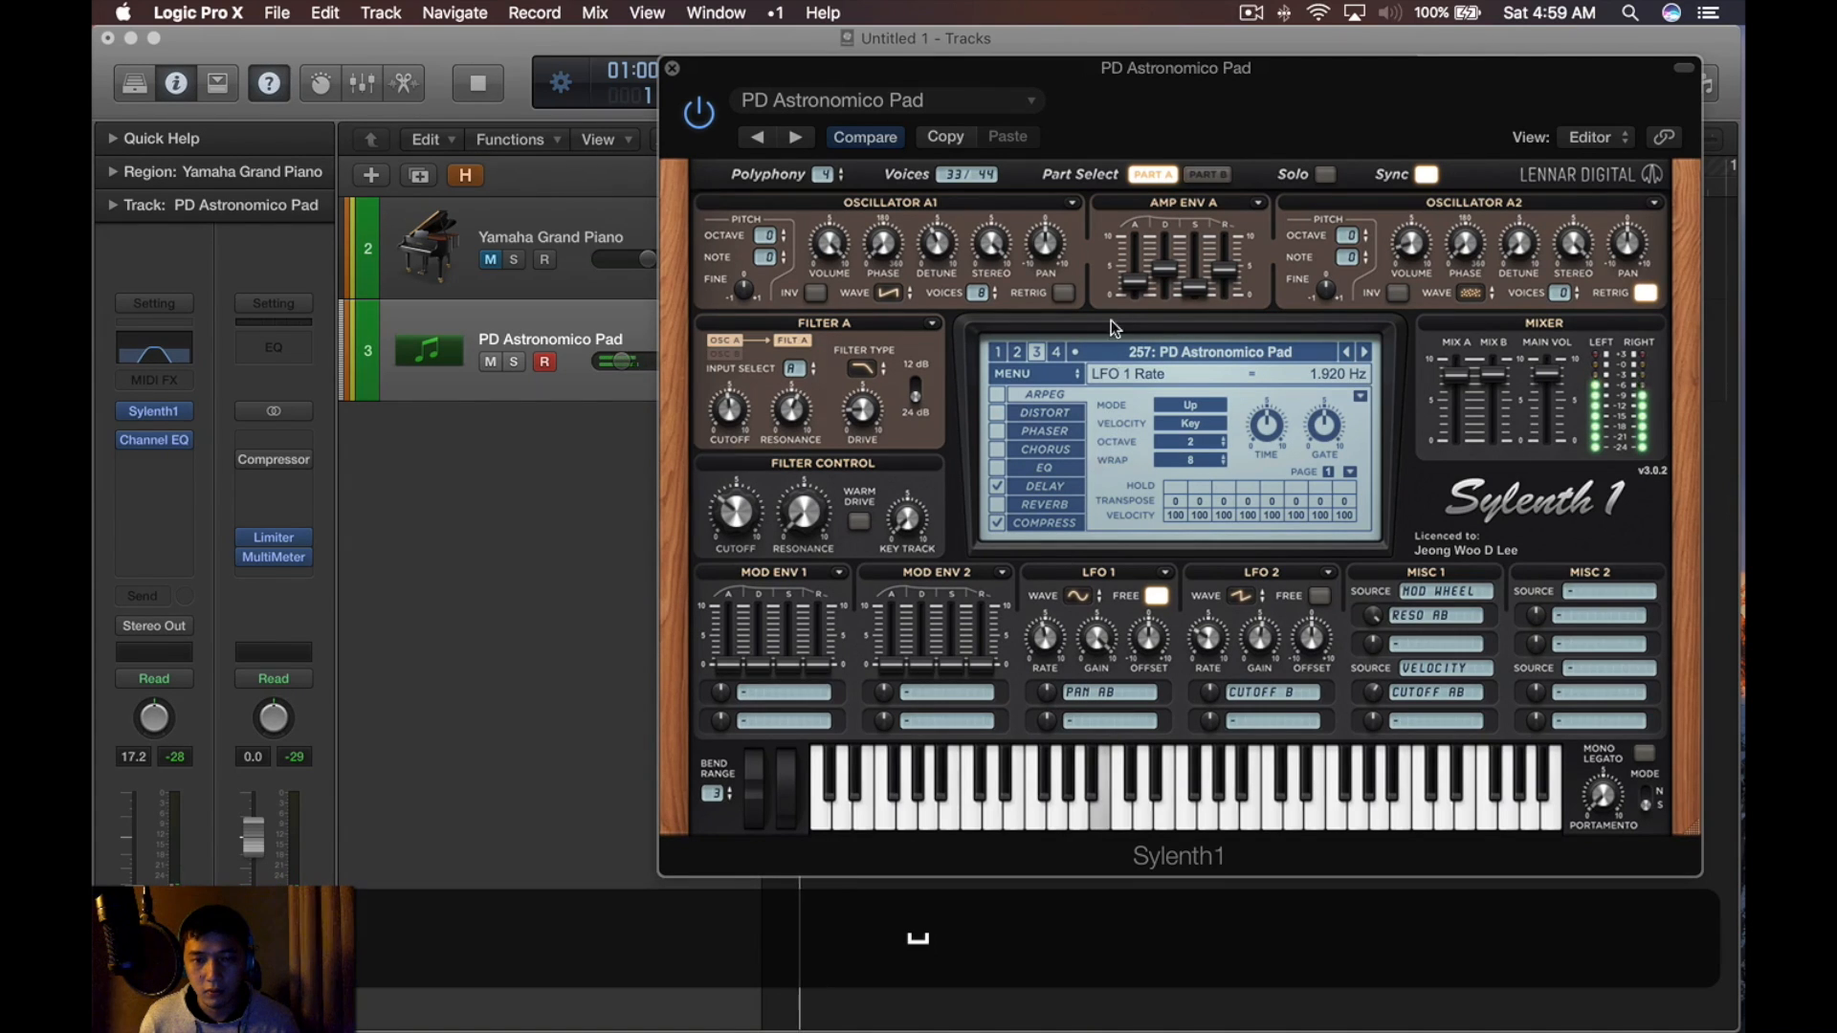
Switch Sylenth1 to preset 260: PD Neptunus and audition the chords, checking the Part B oscillators
{"action": "left_click", "coordinate": [1184, 353]}
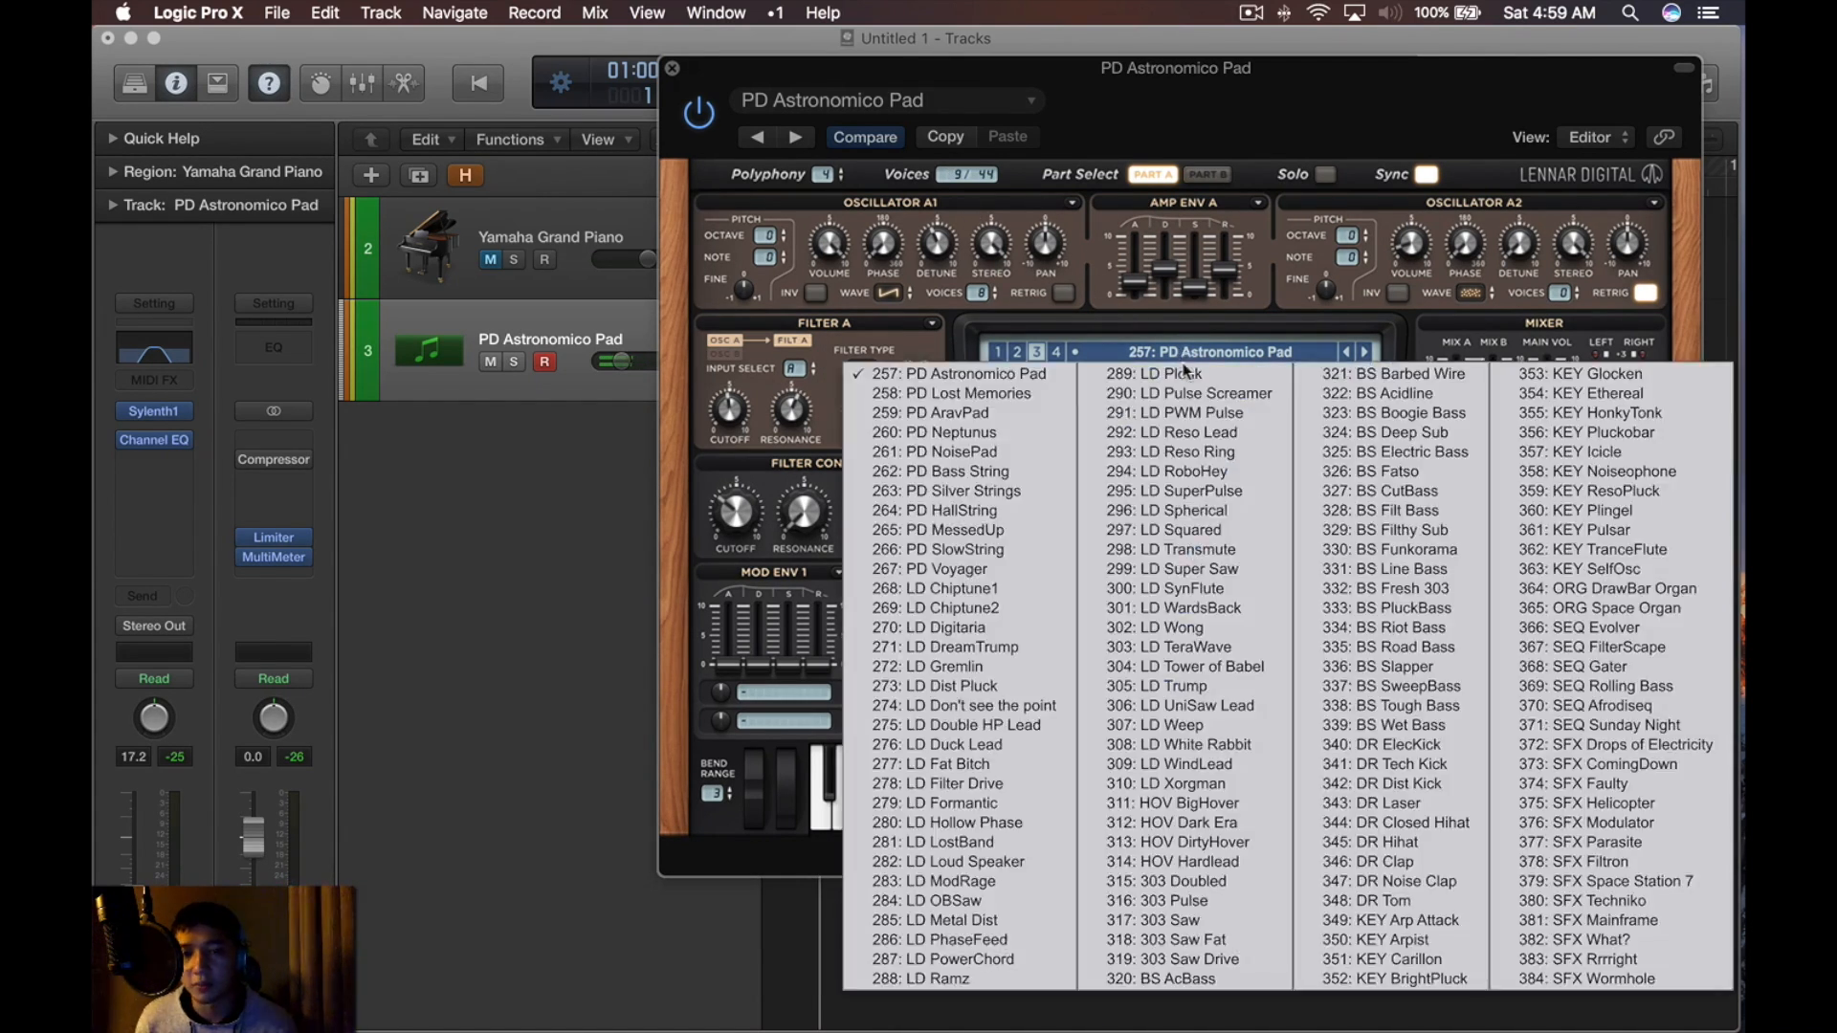
{"action": "left_click", "coordinate": [966, 432]}
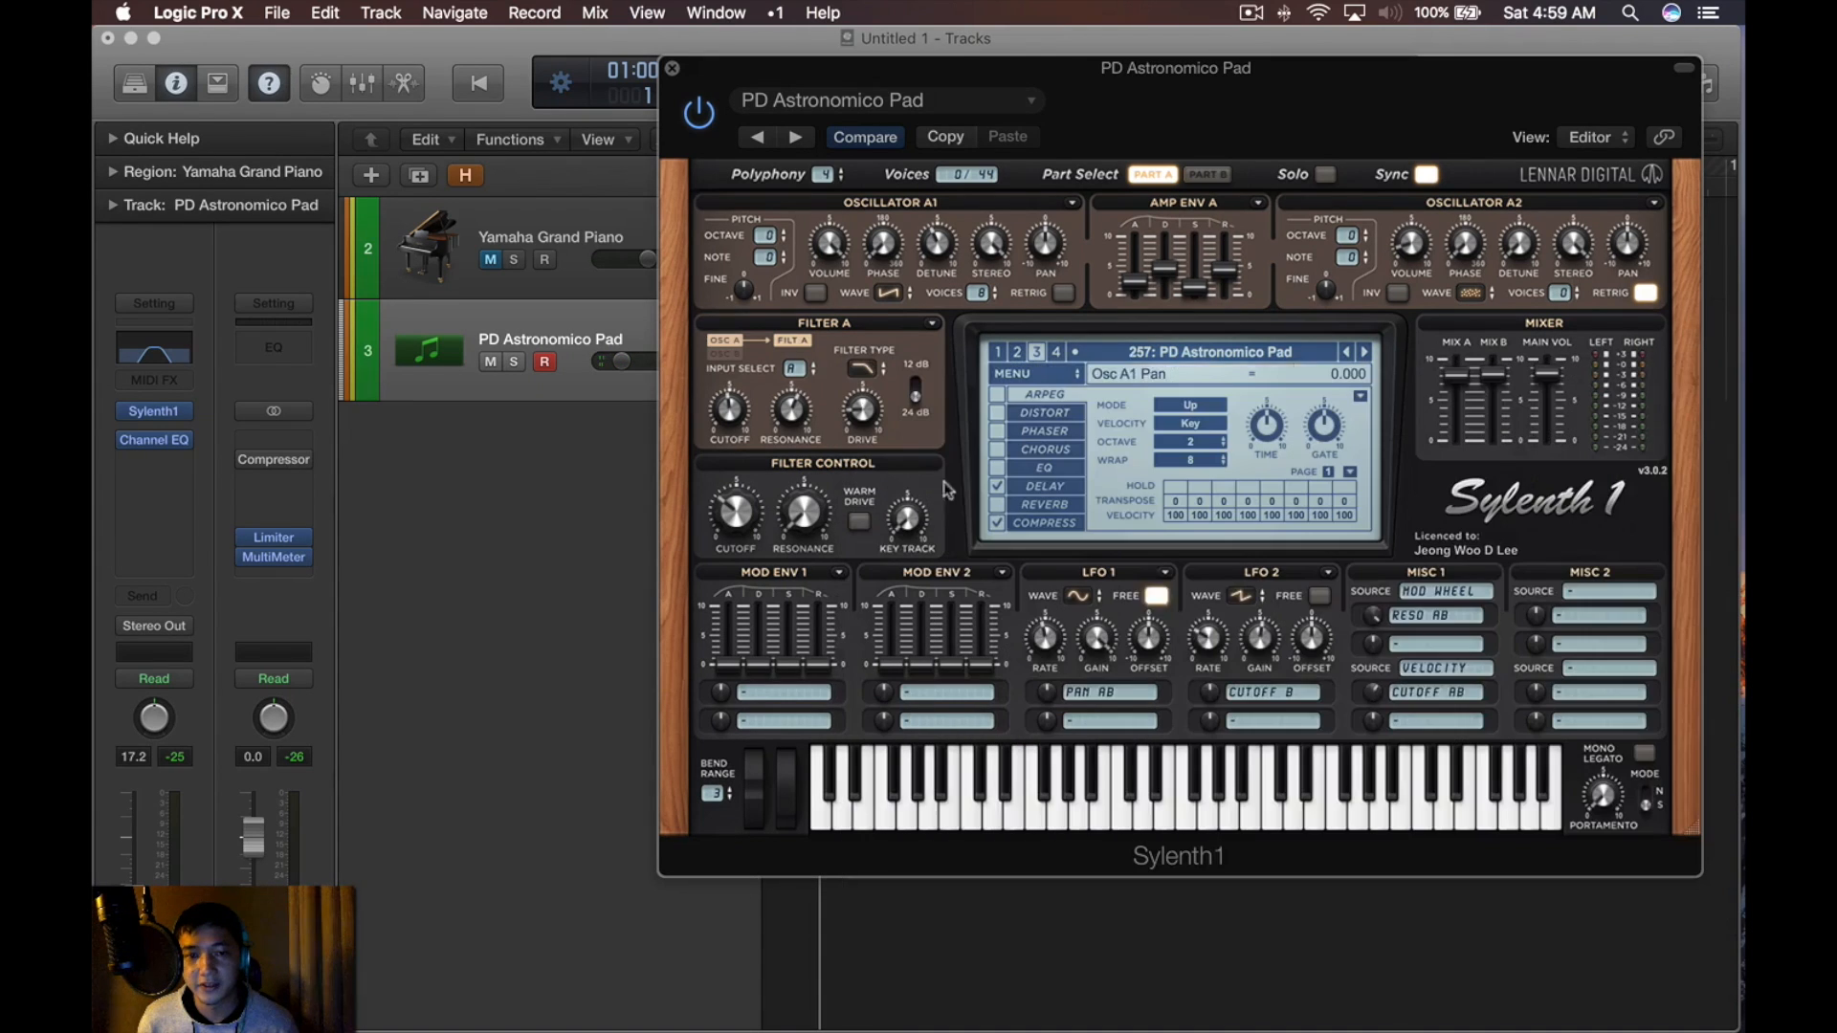
{"action": "key", "text": "space"}
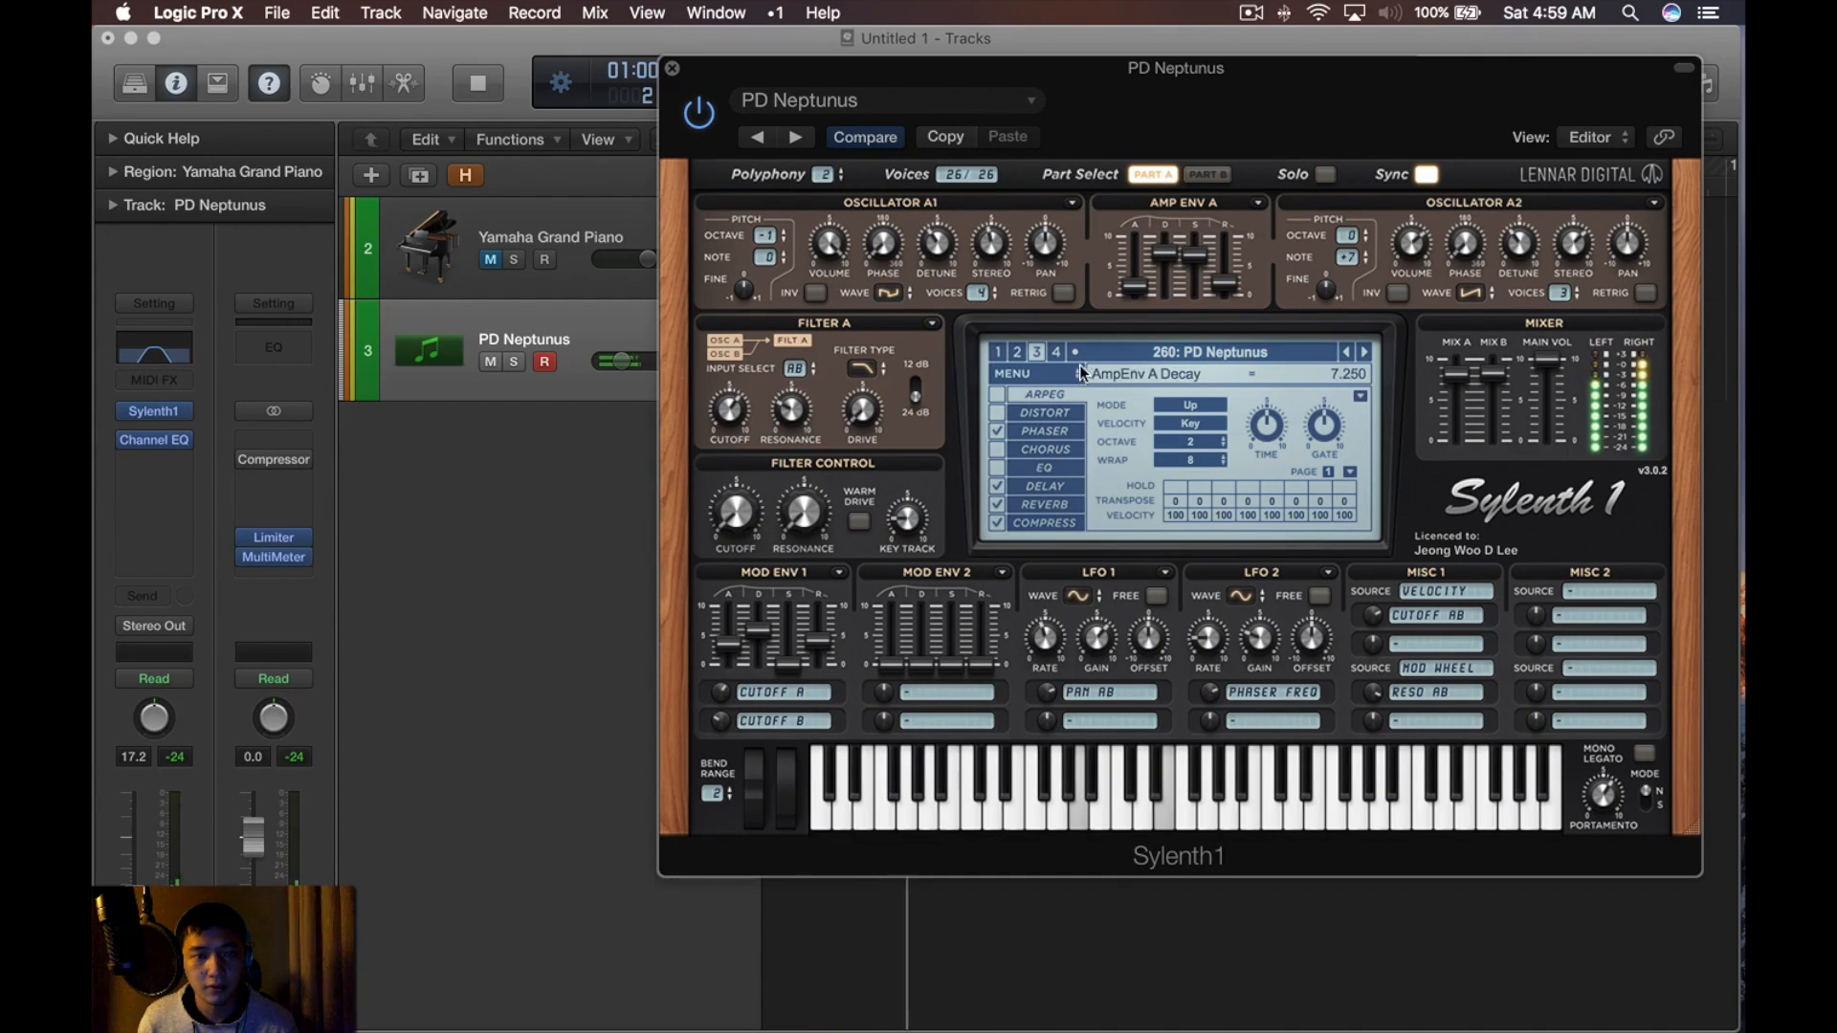
{"action": "left_click", "coordinate": [1347, 255], "text": "alt"}
{"action": "key", "text": "space"}
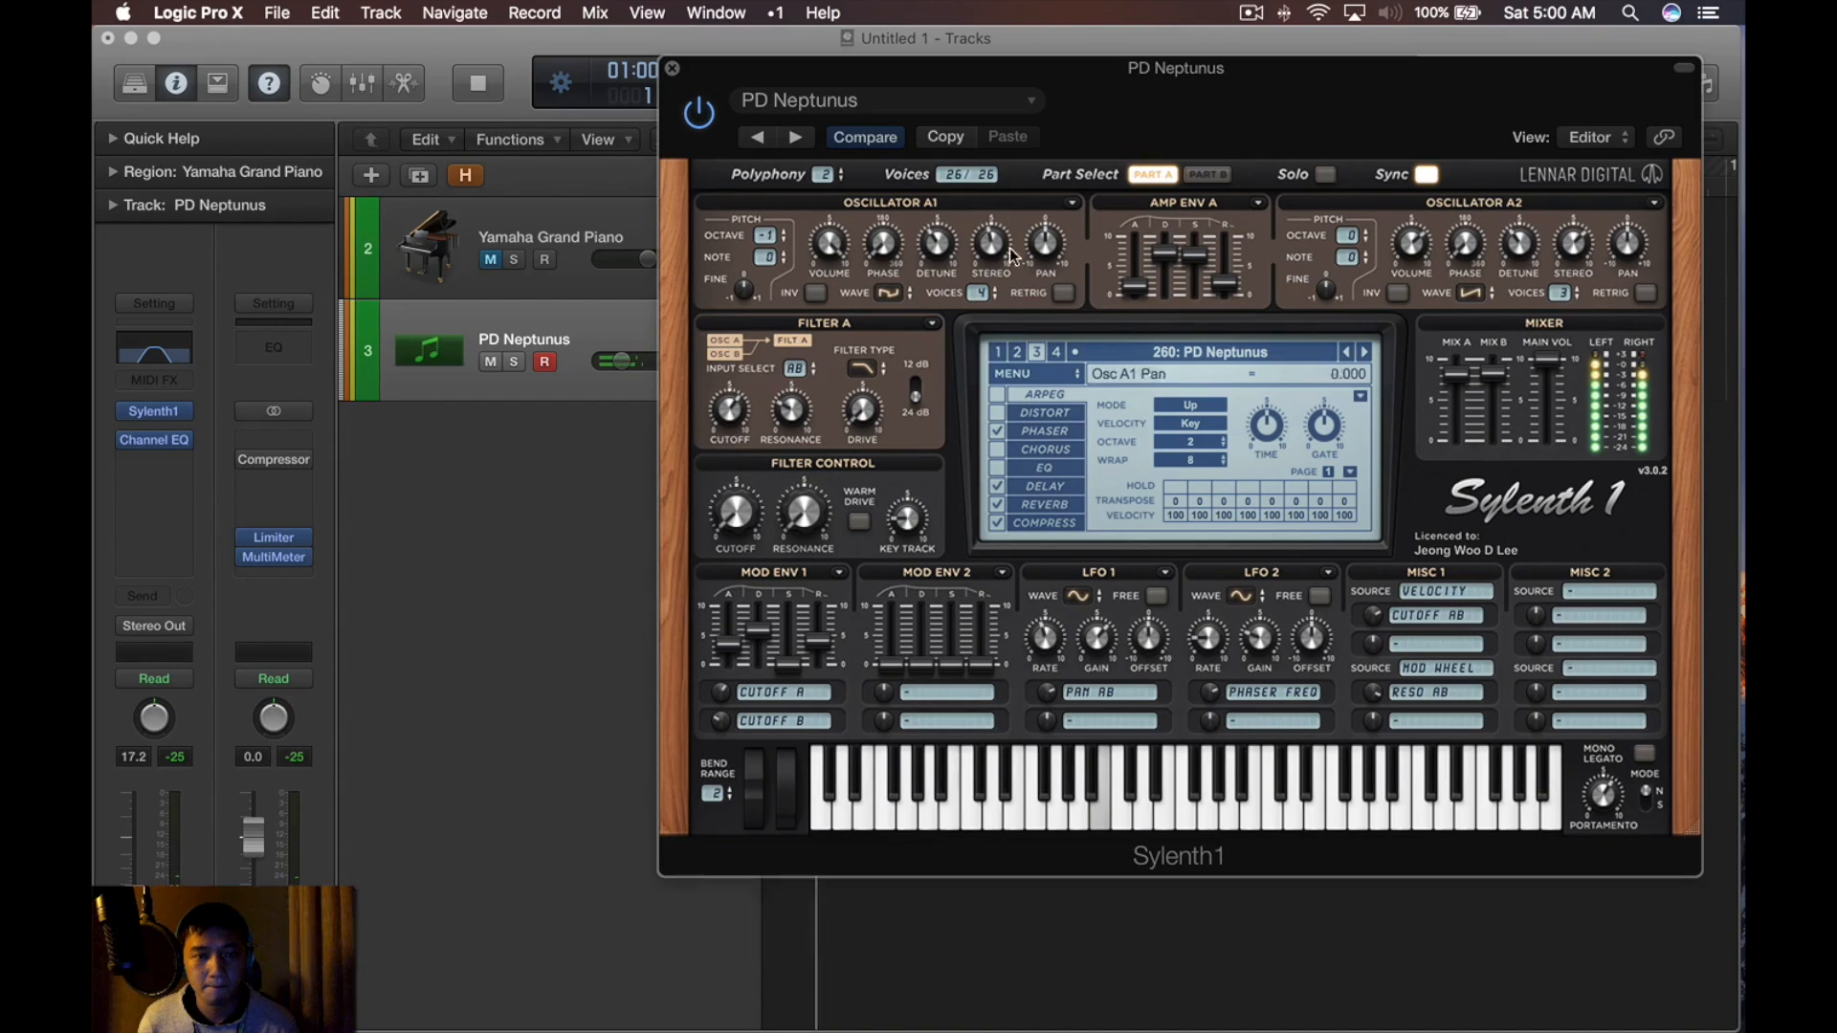
{"action": "left_click", "coordinate": [1208, 174]}
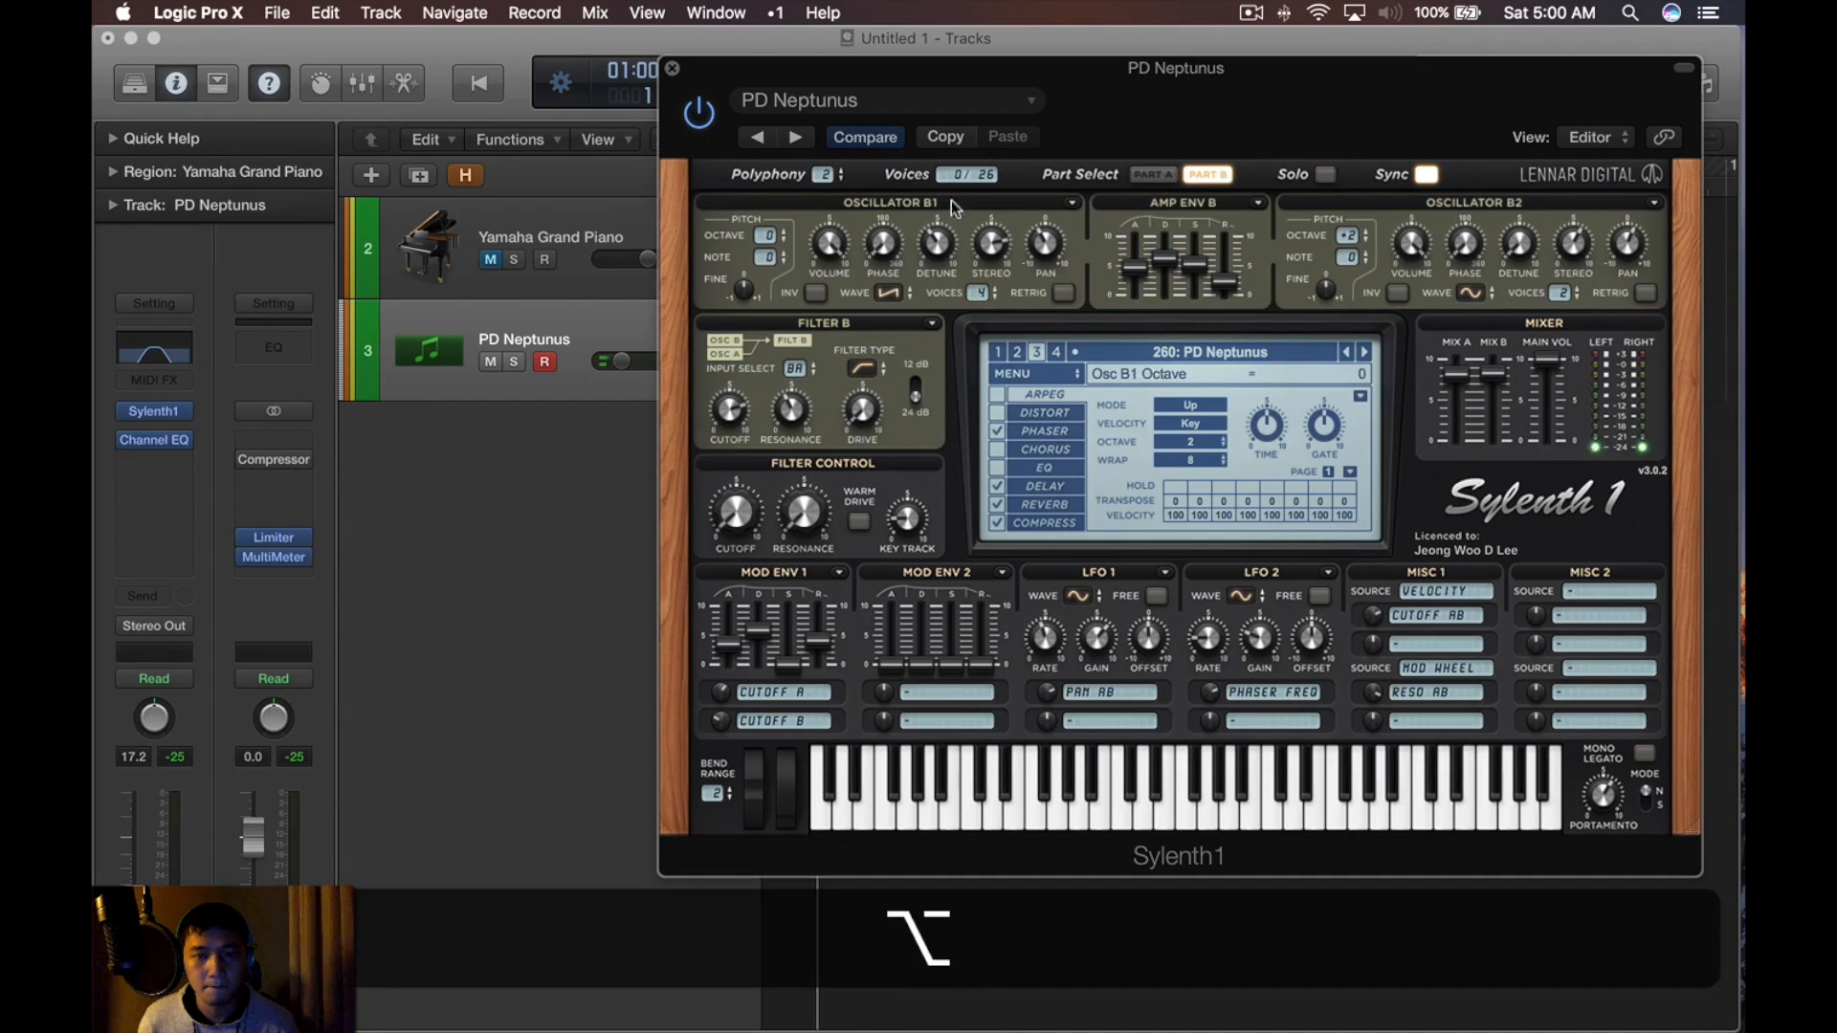
{"action": "key", "text": "space"}
Close the synth window and remove both the Channel EQ and Sylenth1 from the PD Neptunus track
{"action": "key", "text": "super+w"}
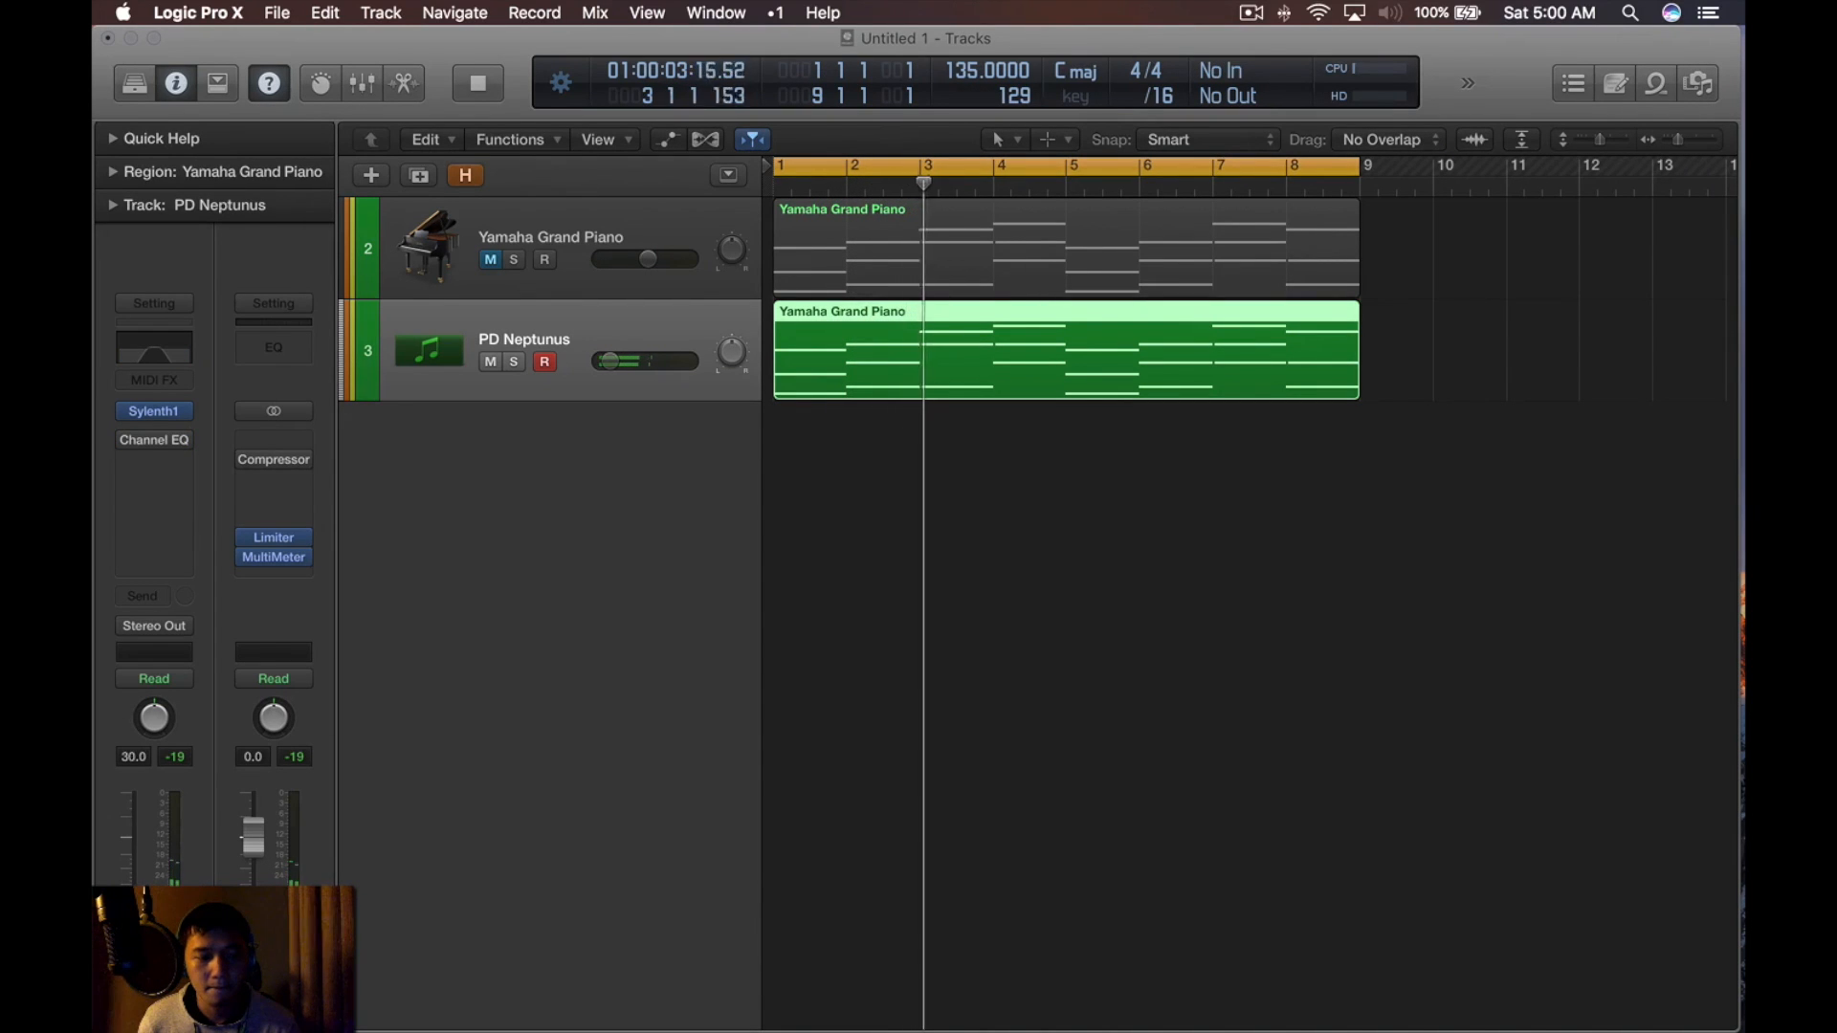
{"action": "left_click", "coordinate": [181, 439]}
{"action": "left_click", "coordinate": [164, 476]}
{"action": "left_click", "coordinate": [940, 508]}
{"action": "key", "text": "space"}
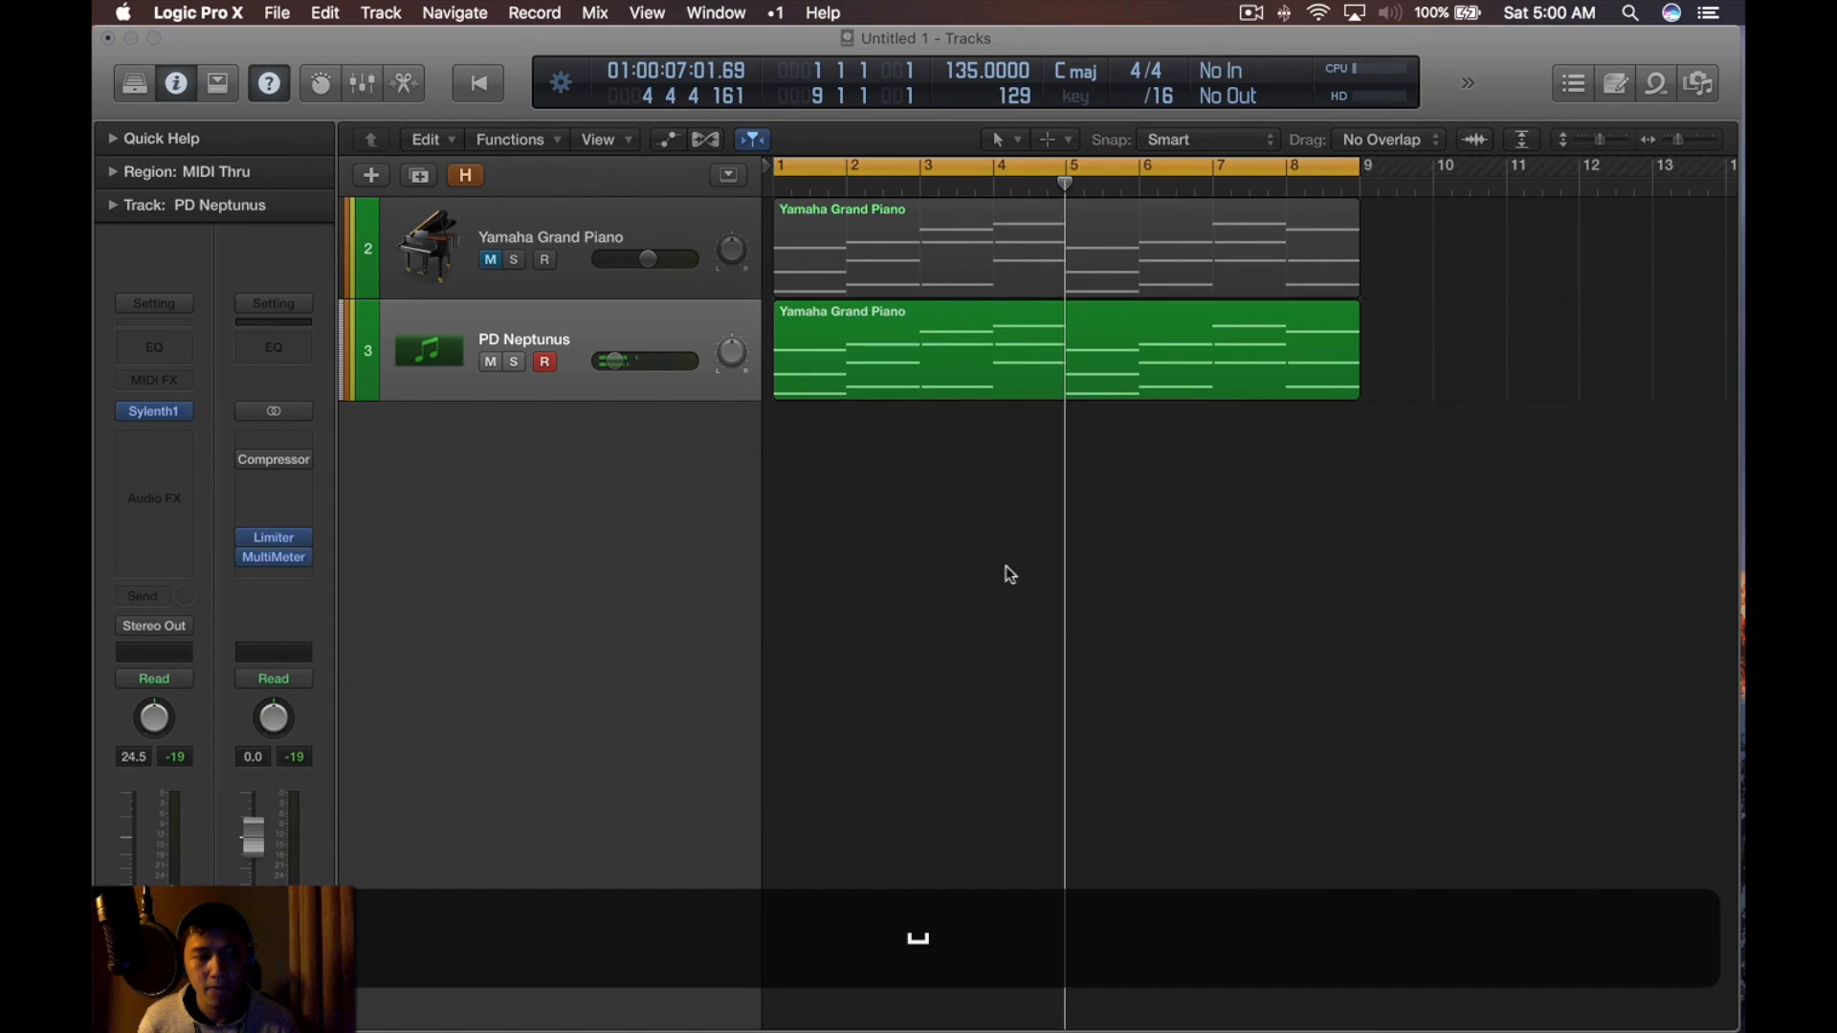
{"action": "left_click", "coordinate": [182, 411]}
{"action": "left_click", "coordinate": [168, 447]}
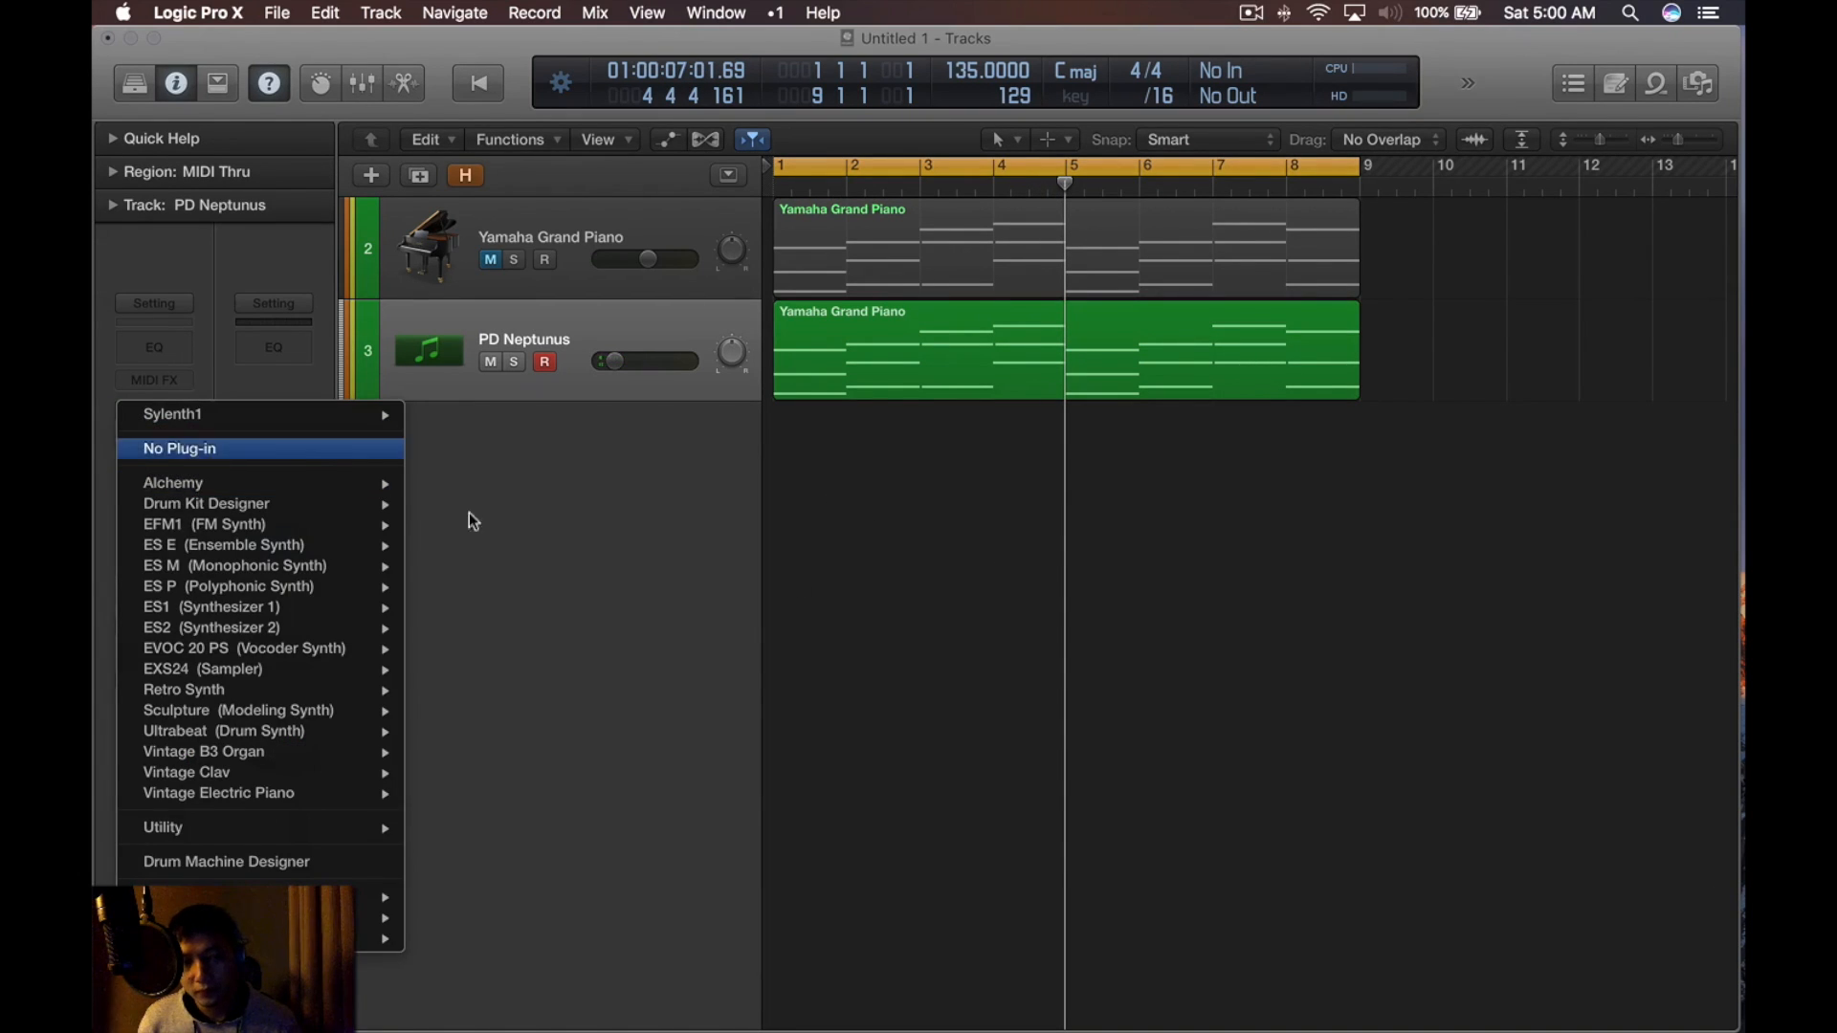
Load the Soul Organ patch from the Vintage B3 Organ library category onto the Inst 3 track and audition it
{"action": "key", "text": "y"}
{"action": "left_click", "coordinate": [157, 429]}
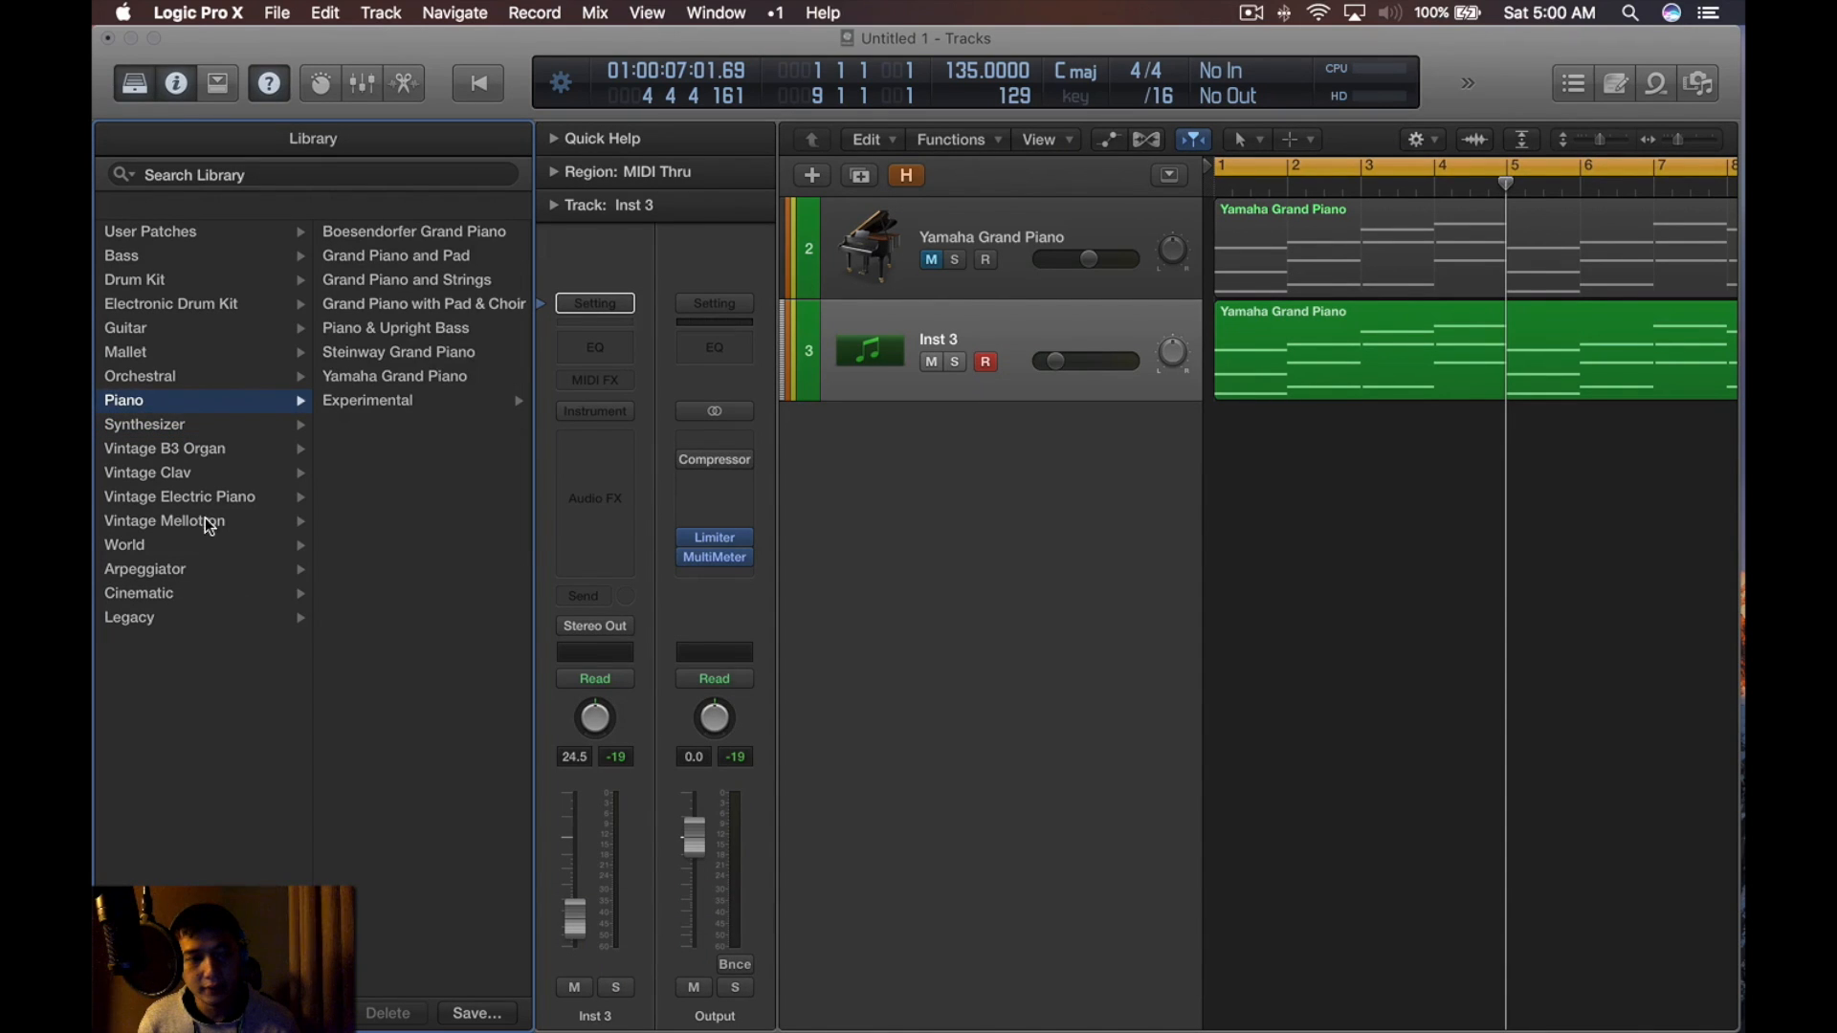
{"action": "left_click", "coordinate": [211, 471]}
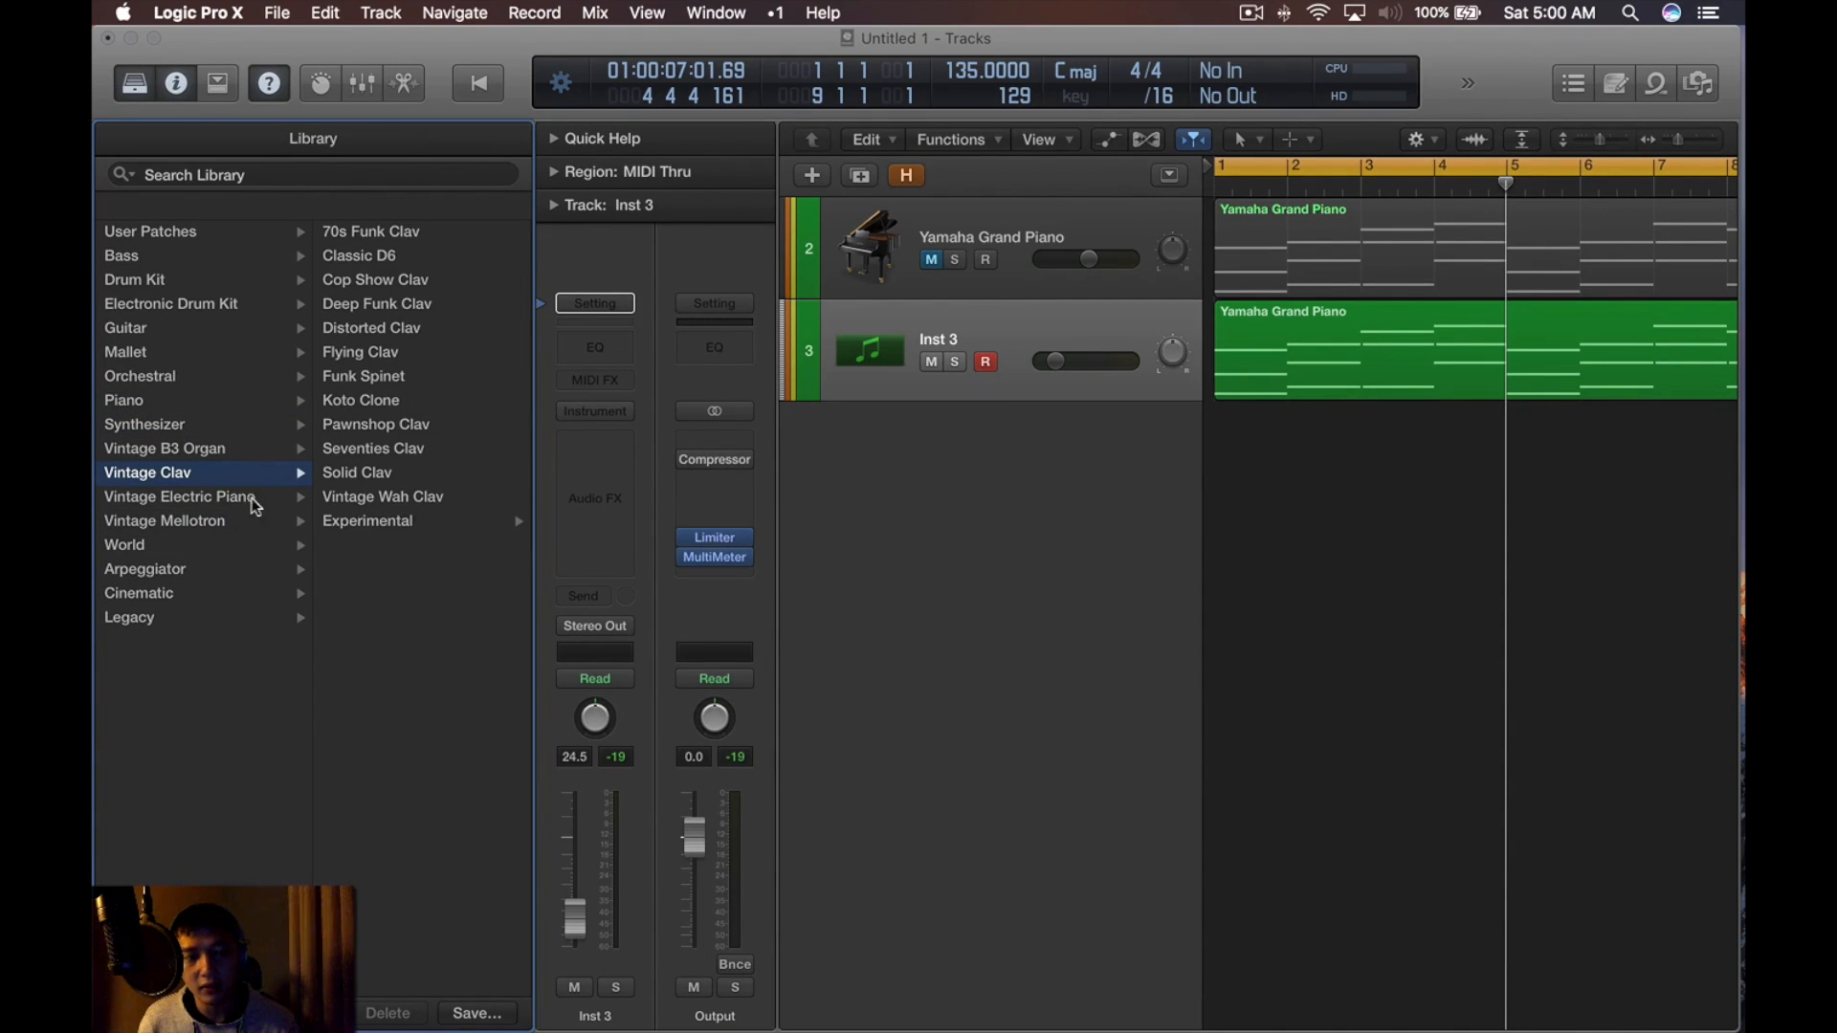
{"action": "left_click", "coordinate": [245, 447]}
{"action": "left_click", "coordinate": [438, 548]}
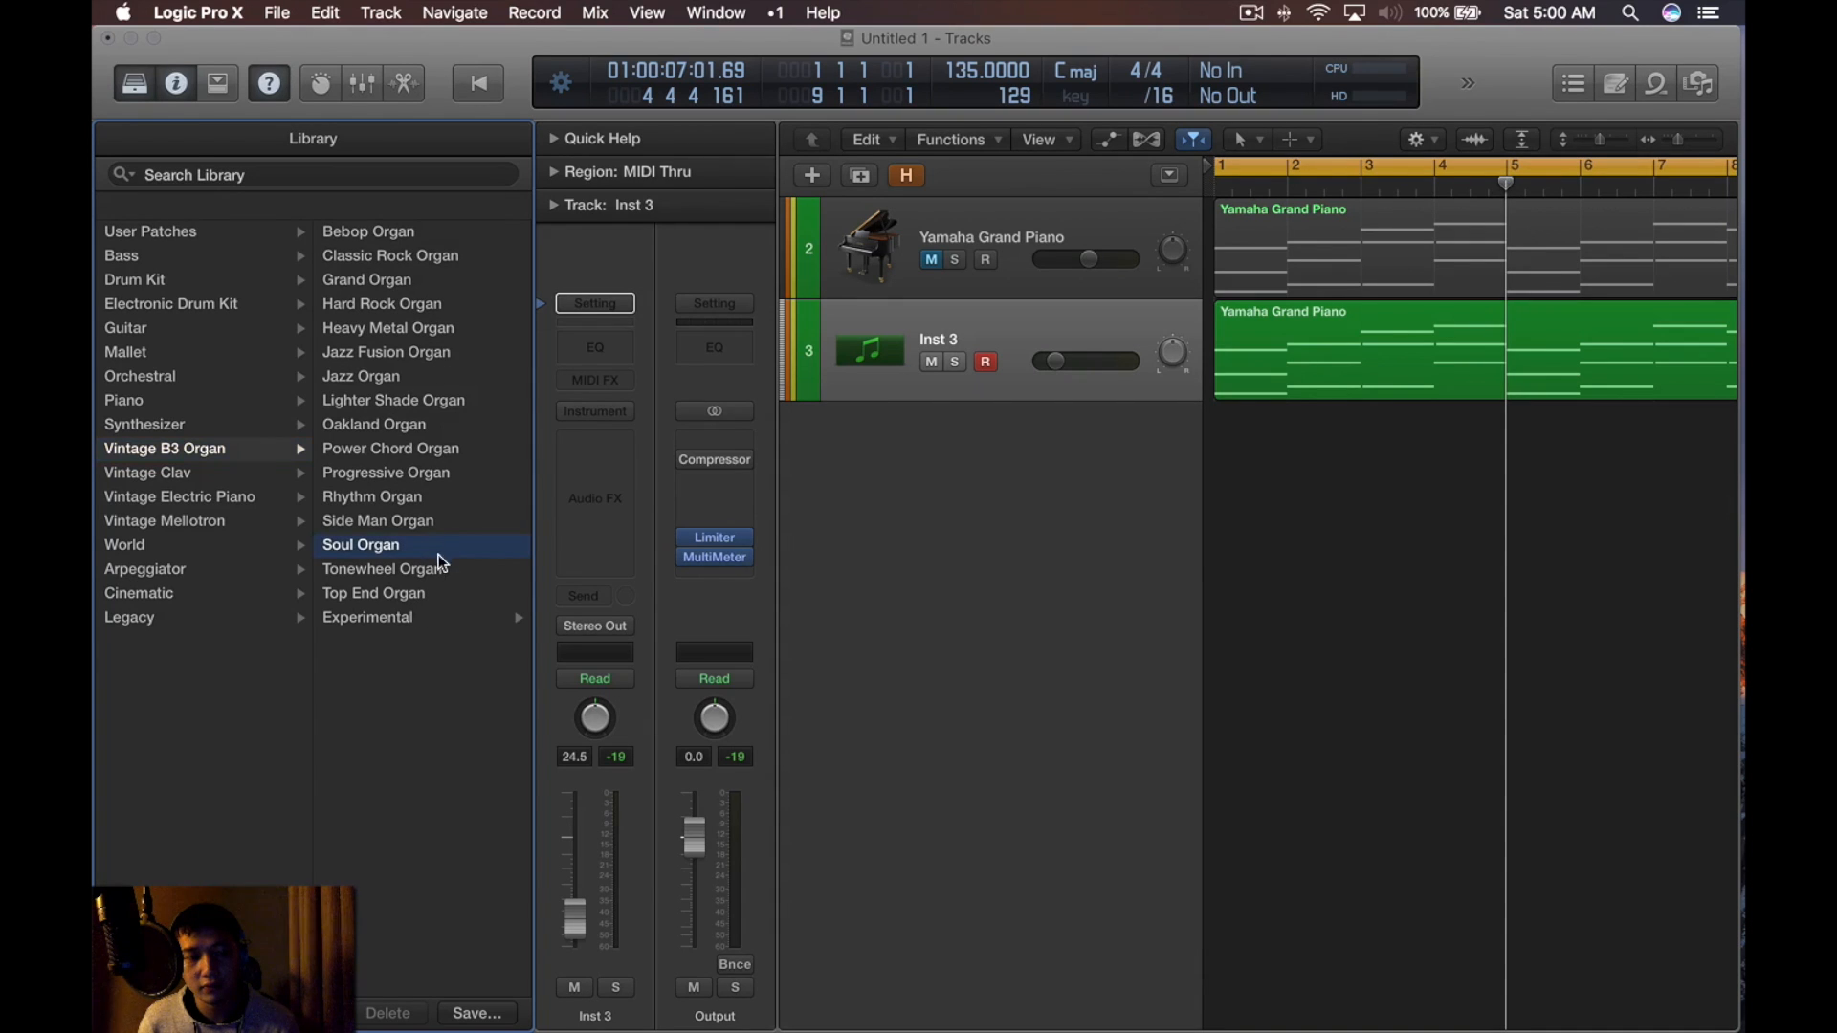
{"action": "key", "text": "space"}
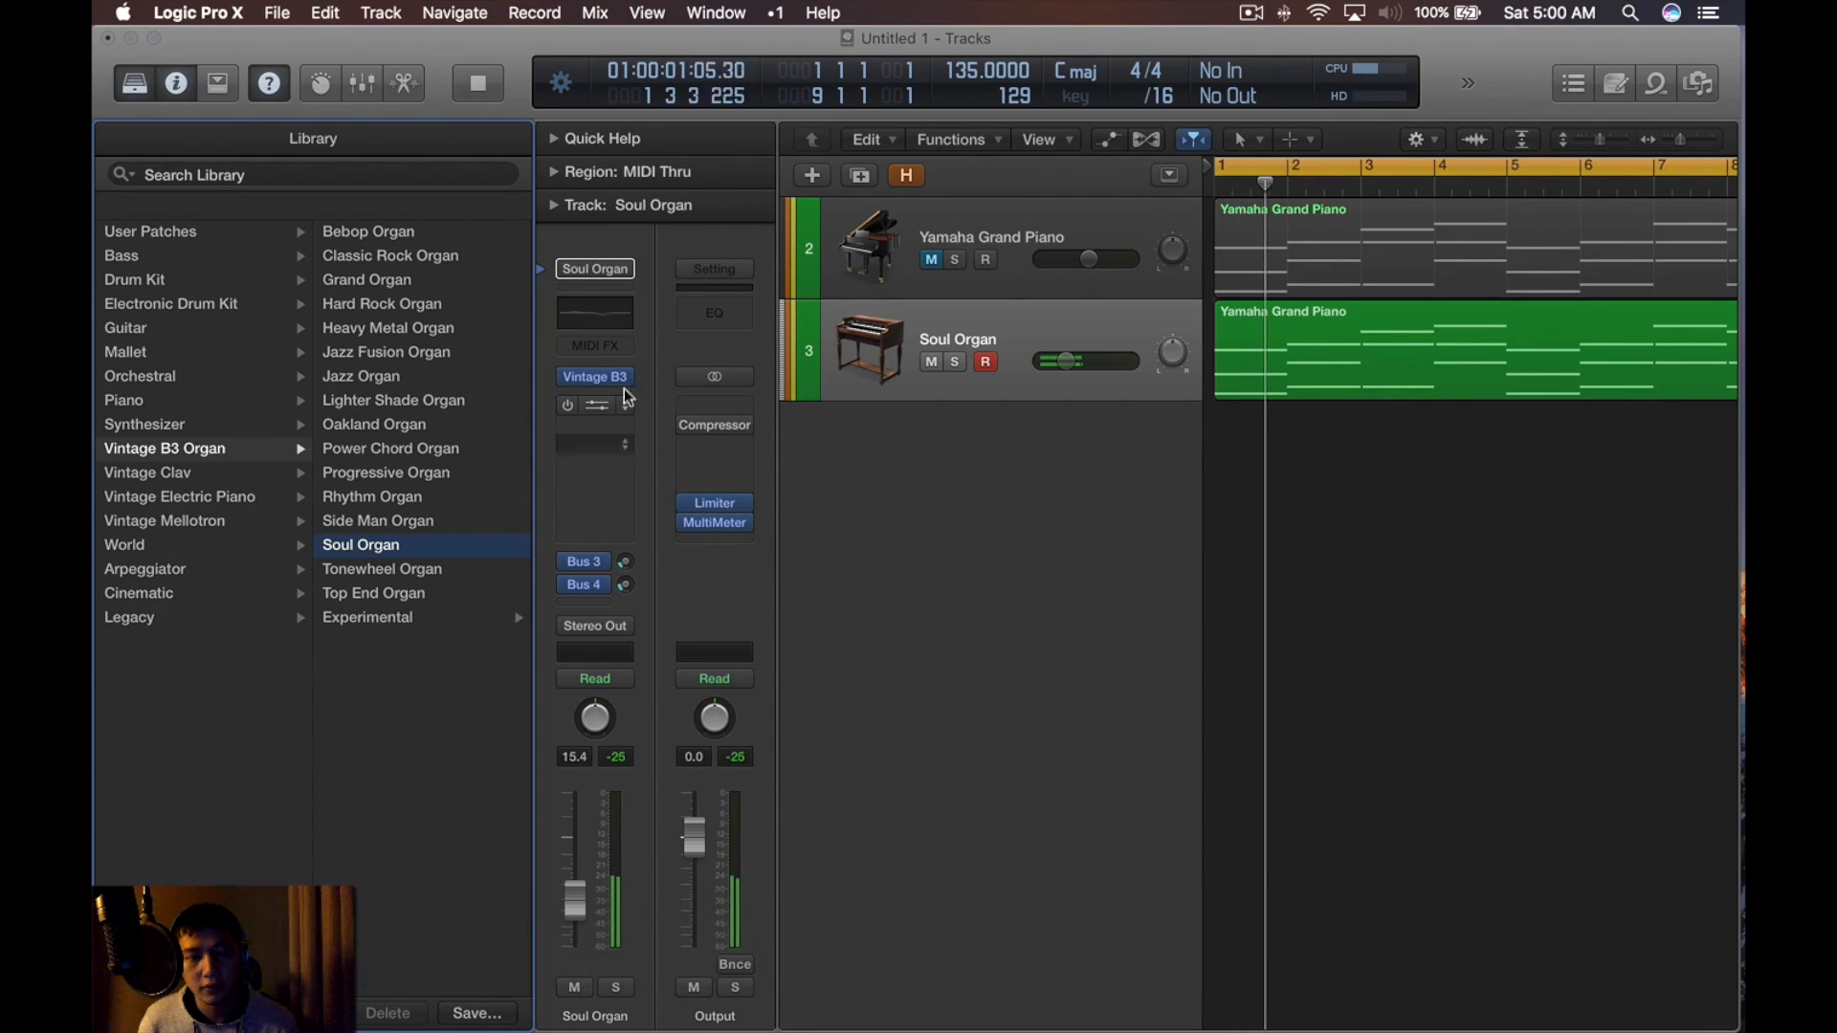
{"action": "key", "text": "space"}
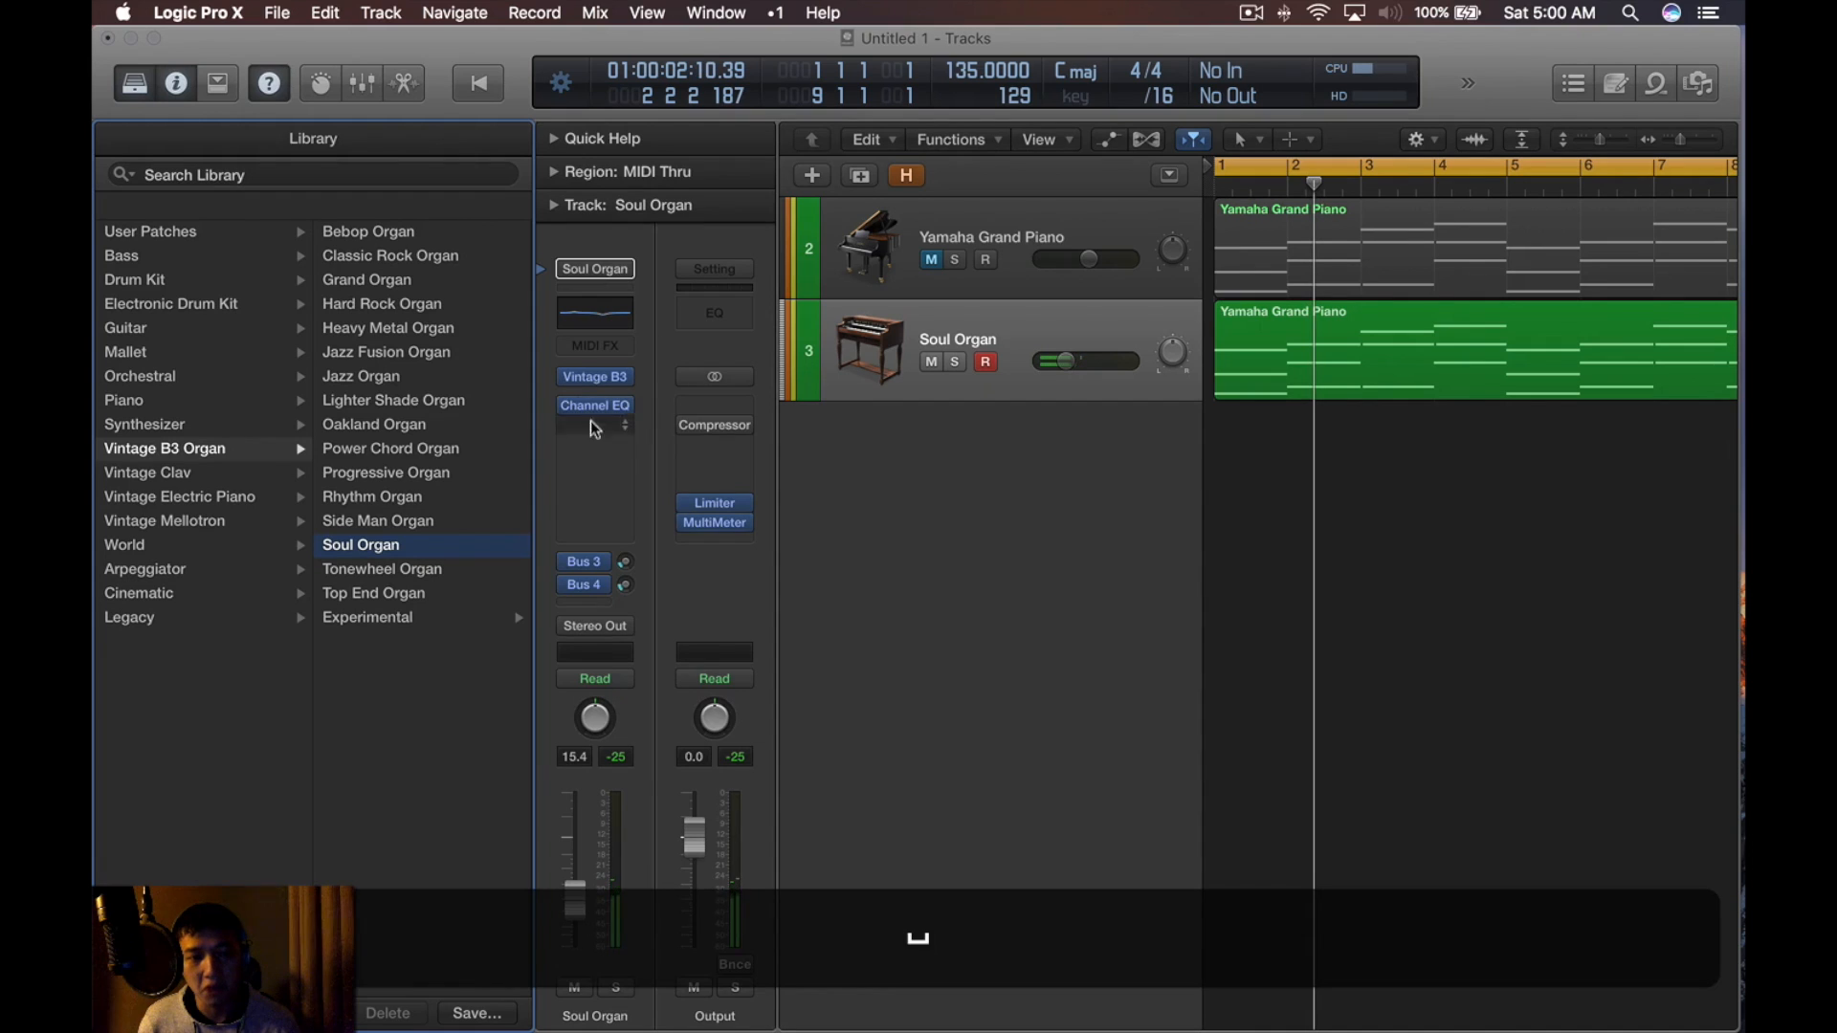
Add a second Channel EQ to the Soul Organ track with a low cut at about 85 Hz and an 8 dB cut at 200 Hz
{"action": "left_click", "coordinate": [594, 429]}
{"action": "mouse_move", "coordinate": [650, 556]}
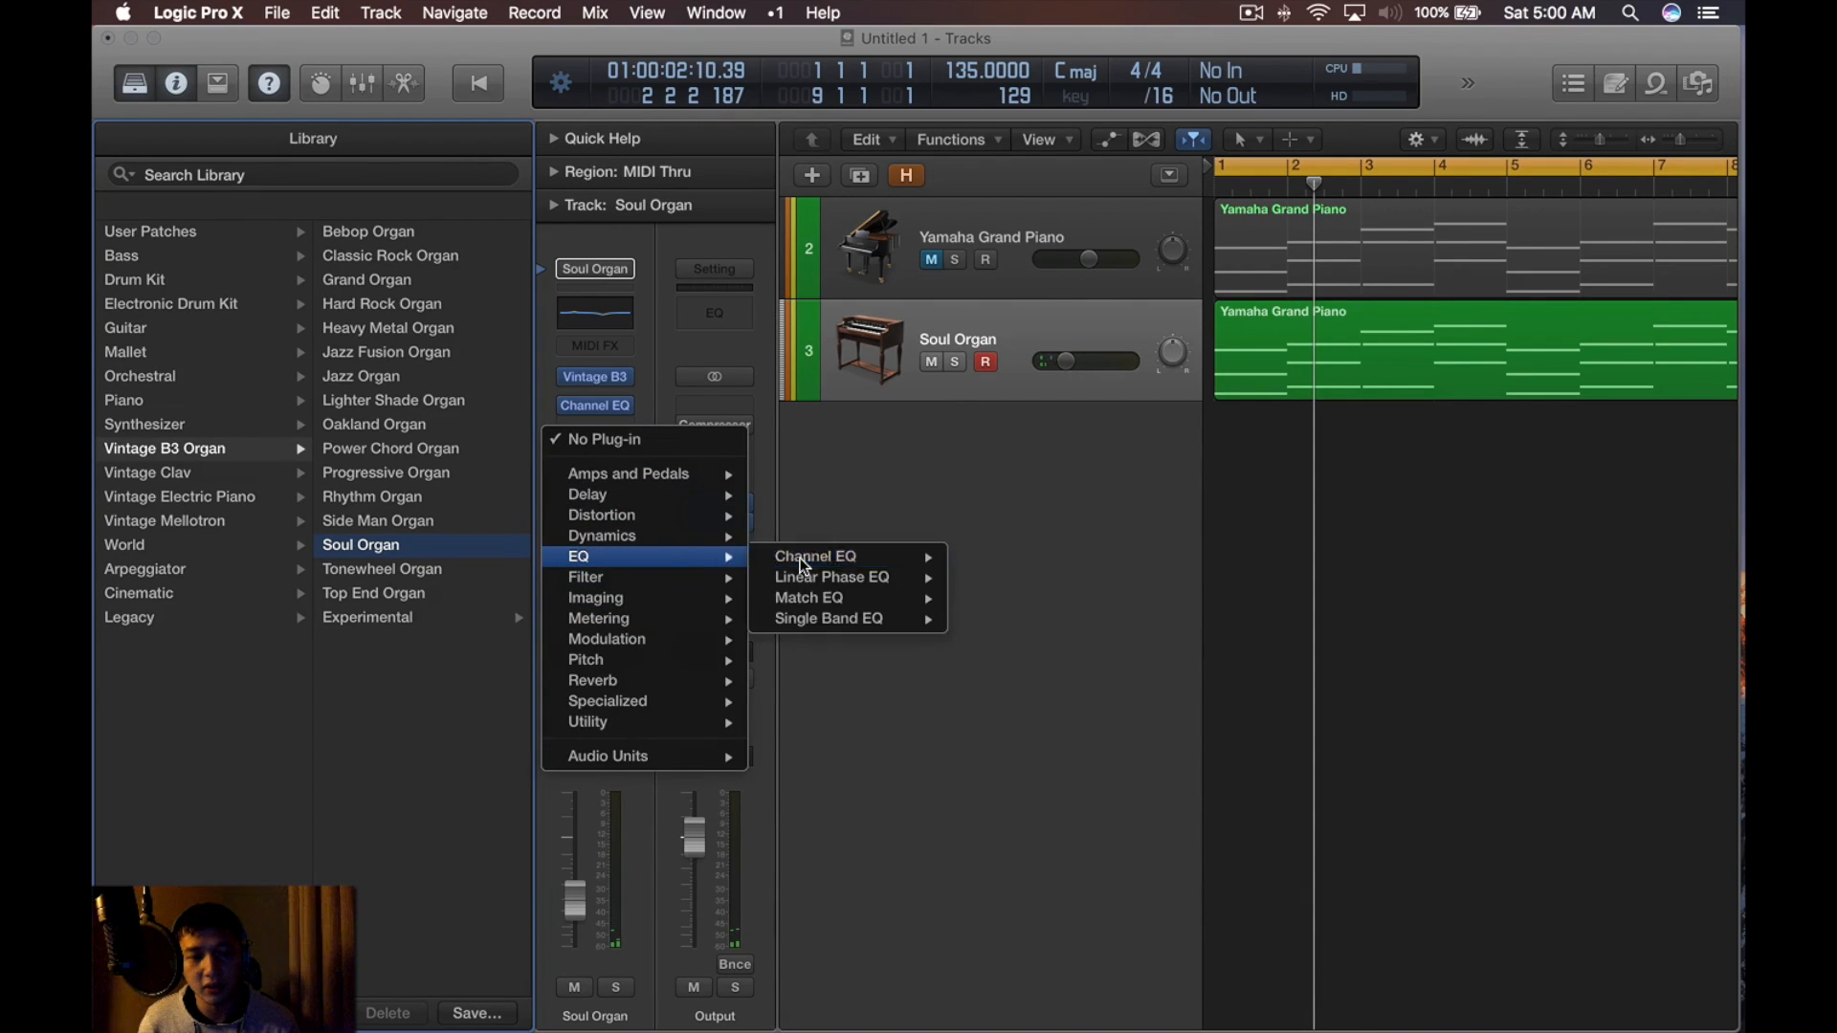
{"action": "left_click", "coordinate": [803, 565]}
{"action": "left_click_drag", "start_coordinate": [362, 408], "coordinate": [316, 402]}
{"action": "key", "text": "space"}
{"action": "left_click_drag", "start_coordinate": [521, 335], "coordinate": [463, 353]}
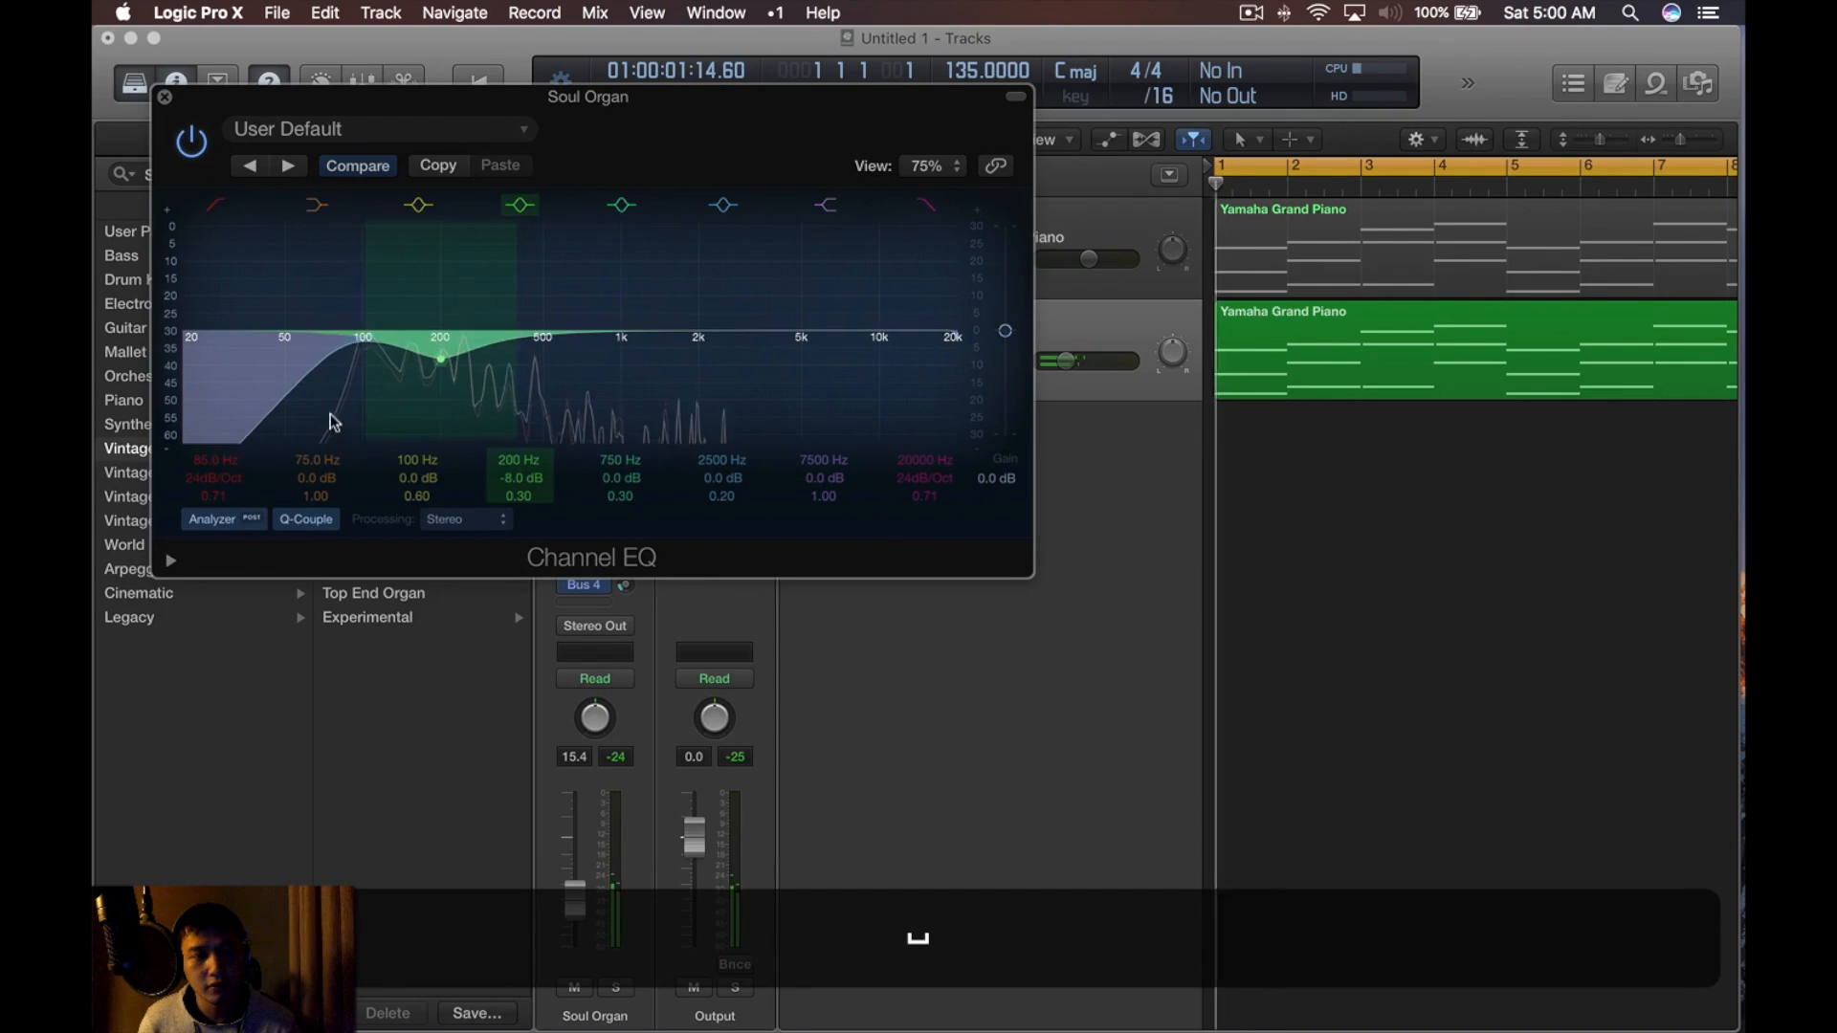
{"action": "key", "text": "cmd+w"}
Add a software instrument track below Soul Organ and draw an empty one-bar region on it at bar 1
{"action": "double_click", "coordinate": [1042, 521]}
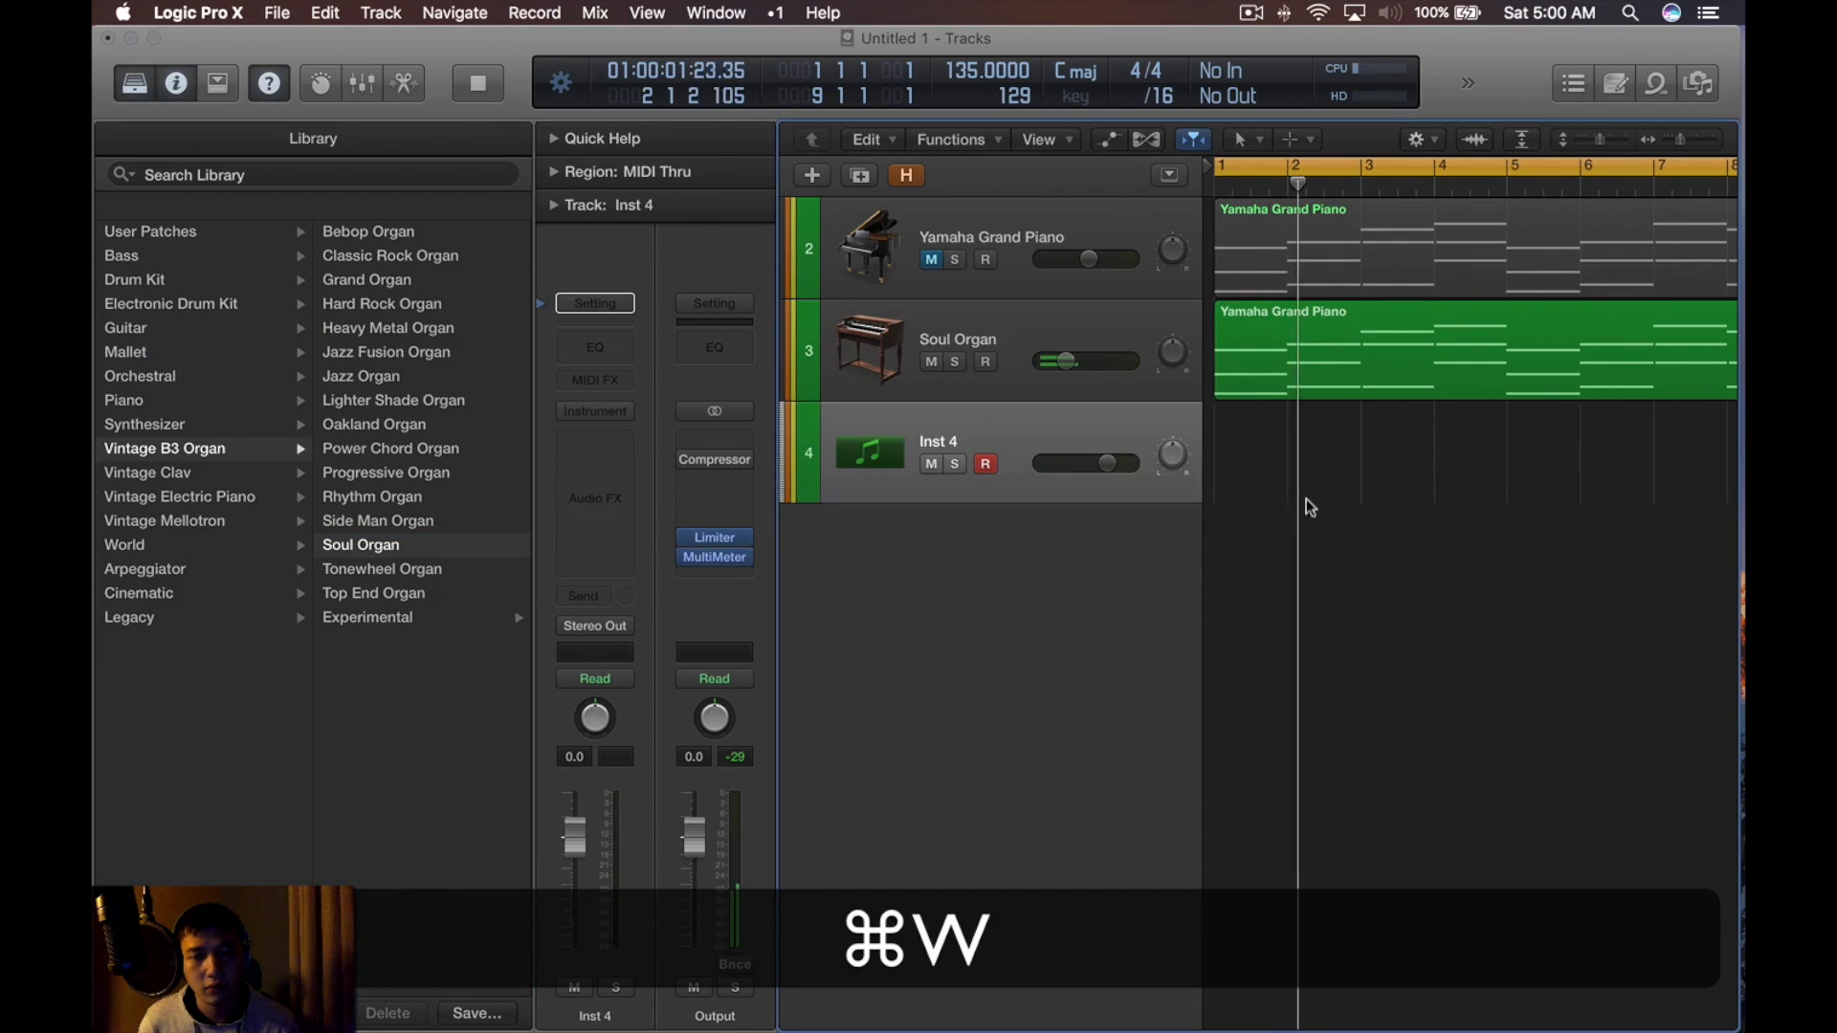
{"action": "key", "text": "t"}
{"action": "left_click", "coordinate": [1445, 395]}
{"action": "left_click", "coordinate": [1243, 455]}
{"action": "key", "text": "t"}
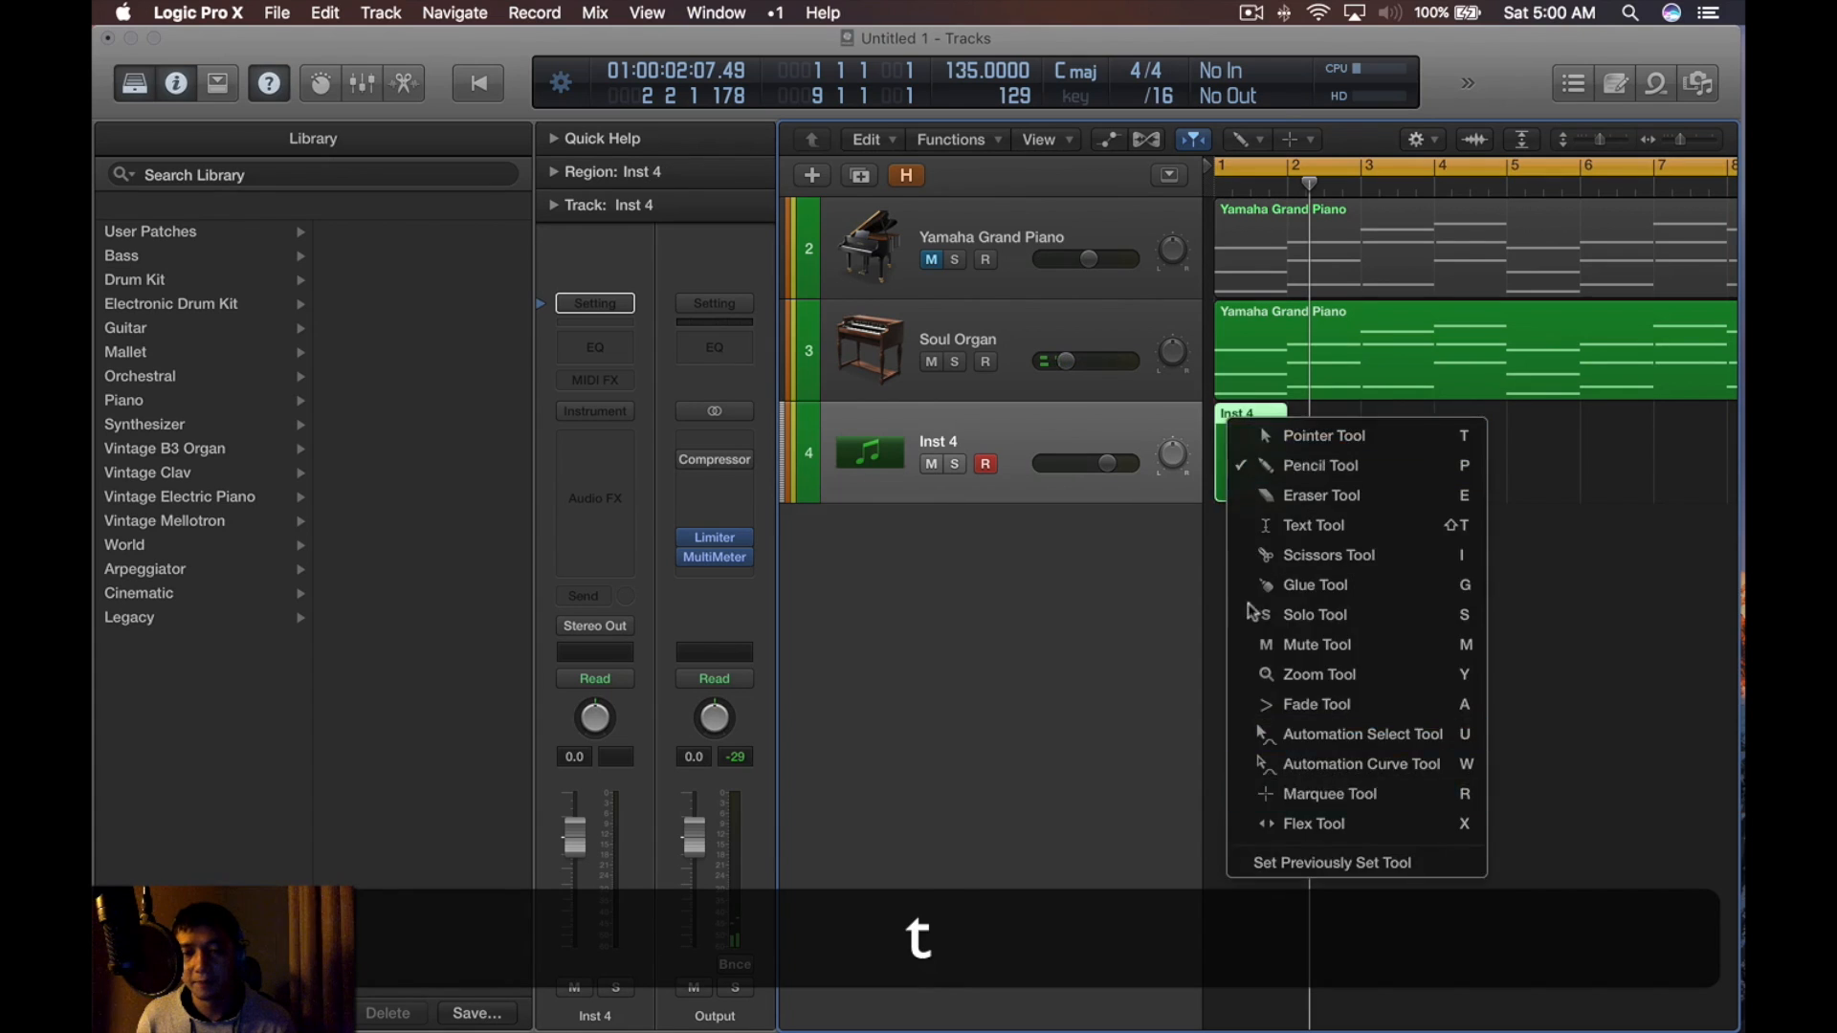
Repeat the empty Inst 4 region across all eight bars and join the copies into one region
{"action": "key", "text": "t"}
{"action": "key", "text": "cmd+r"}
{"action": "key", "text": "alt+cmd+r"}
{"action": "key", "text": "alt+cmd+r"}
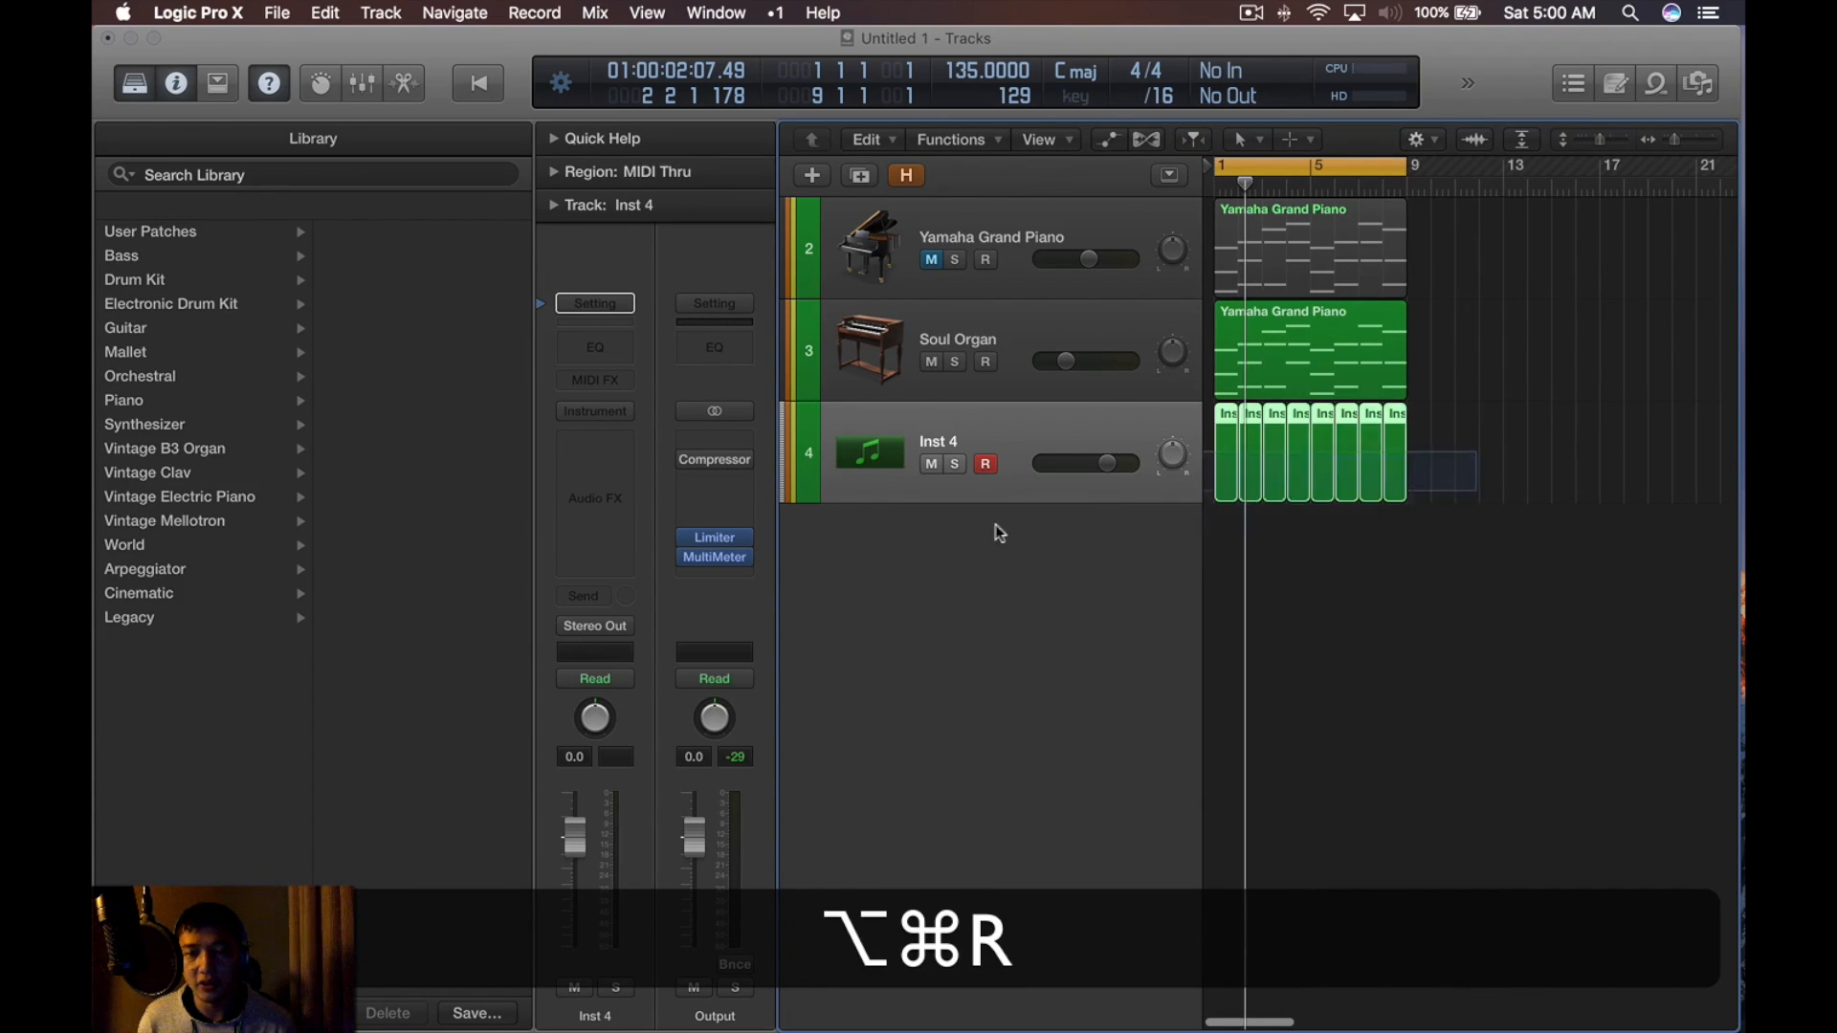
{"action": "key", "text": "super+j"}
Load Ultrabeat on the Inst 4 track with the Classic UK Hip Hop drum kit and close its window
{"action": "left_click", "coordinate": [612, 411]}
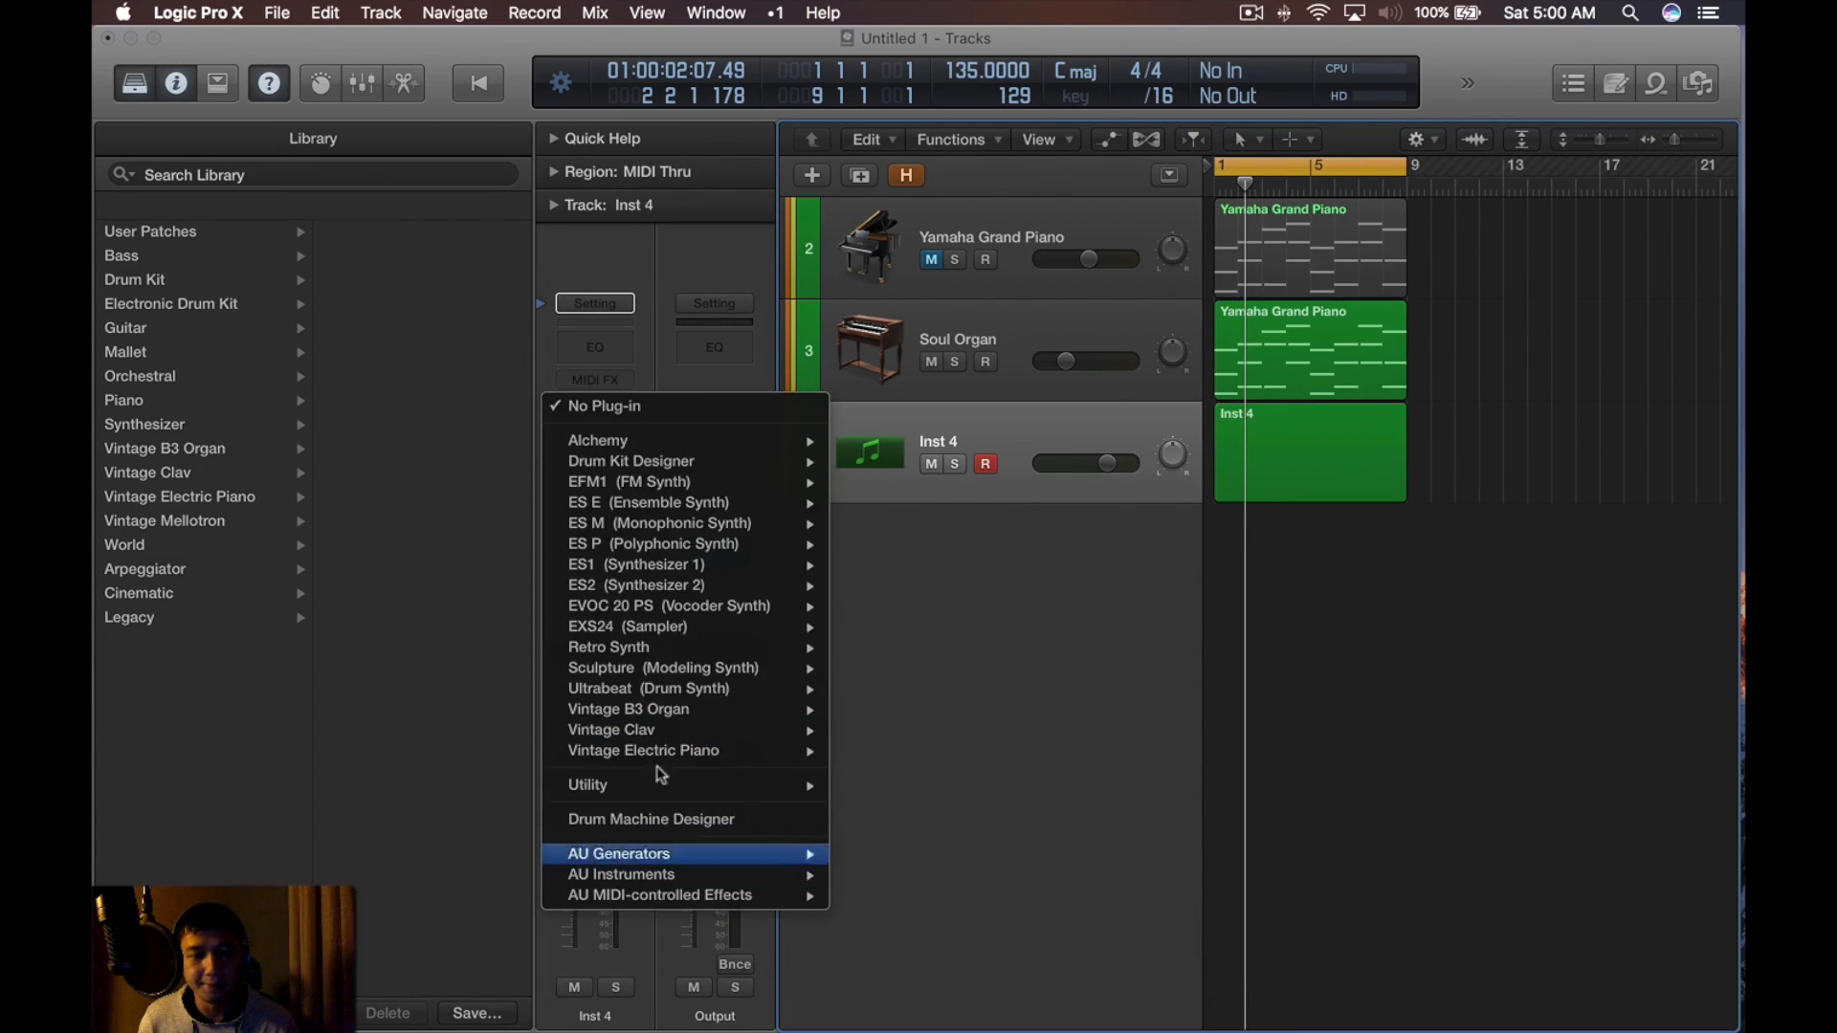
{"action": "mouse_move", "coordinate": [673, 689]}
{"action": "left_click", "coordinate": [879, 688]}
{"action": "left_click_drag", "start_coordinate": [691, 105], "coordinate": [1030, 83]}
{"action": "left_click", "coordinate": [627, 107]}
{"action": "mouse_move", "coordinate": [720, 608]}
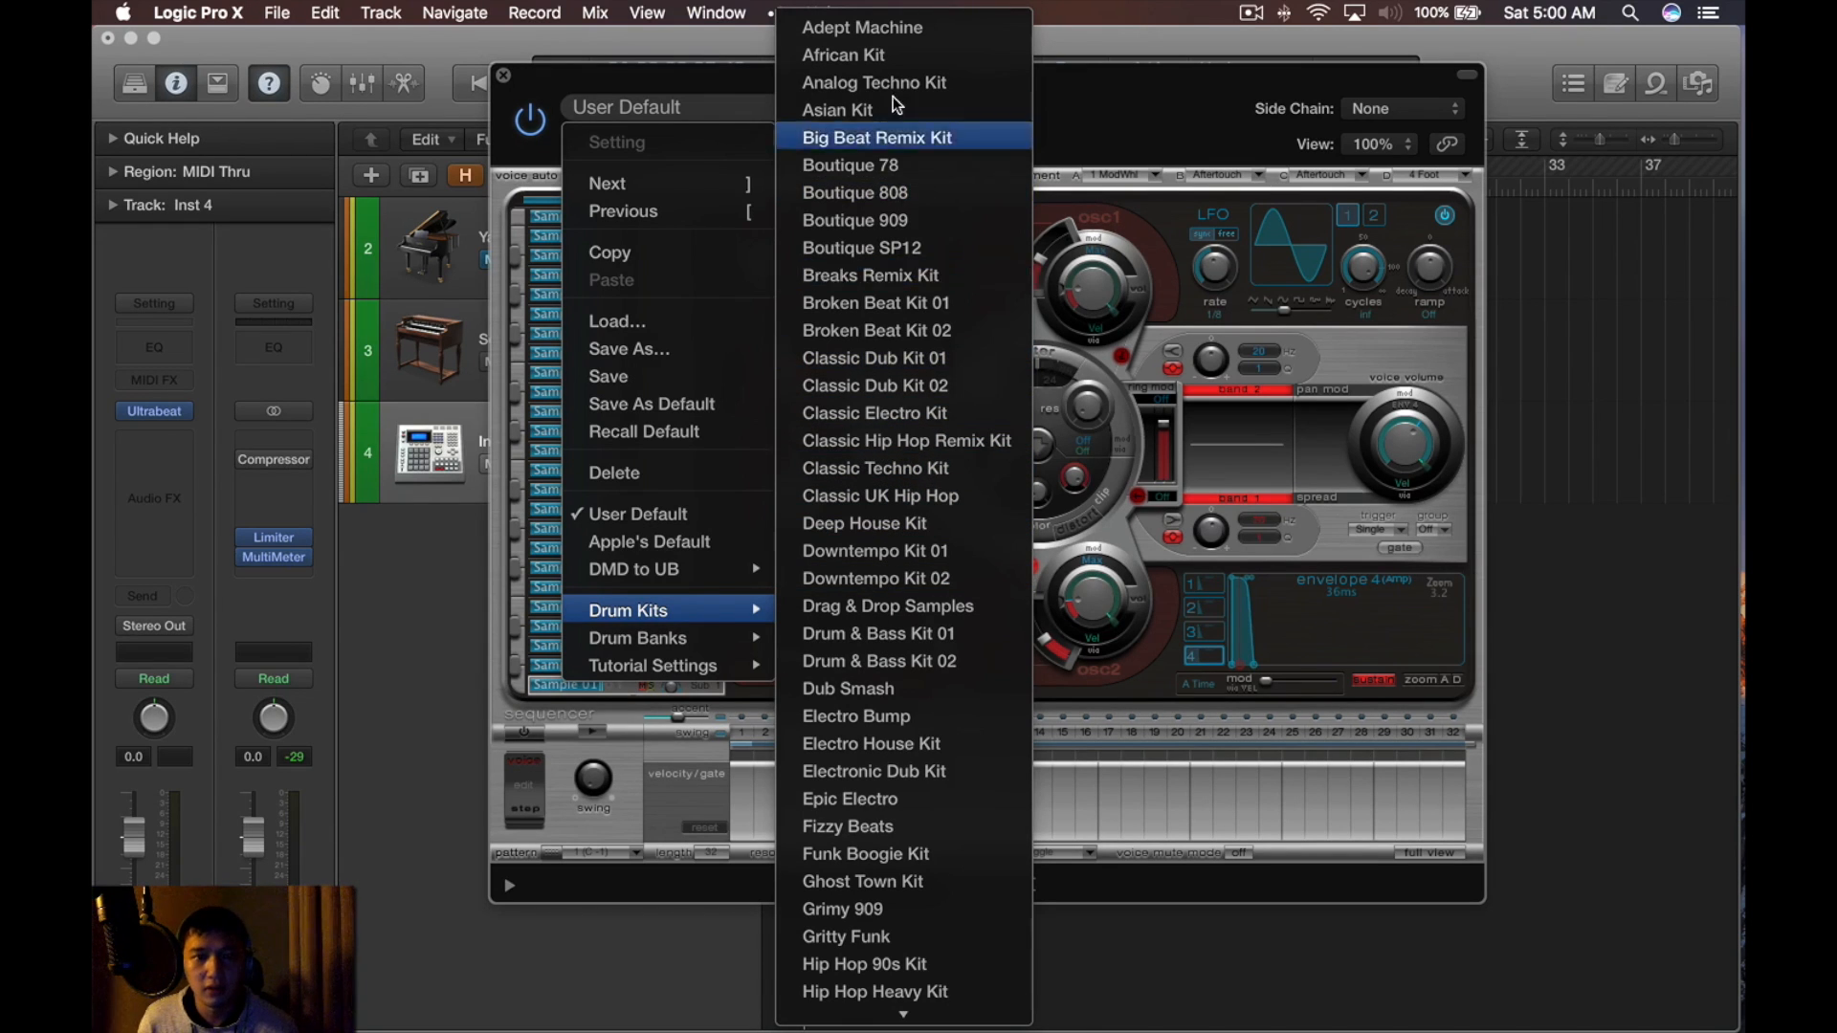
{"action": "left_click", "coordinate": [942, 496]}
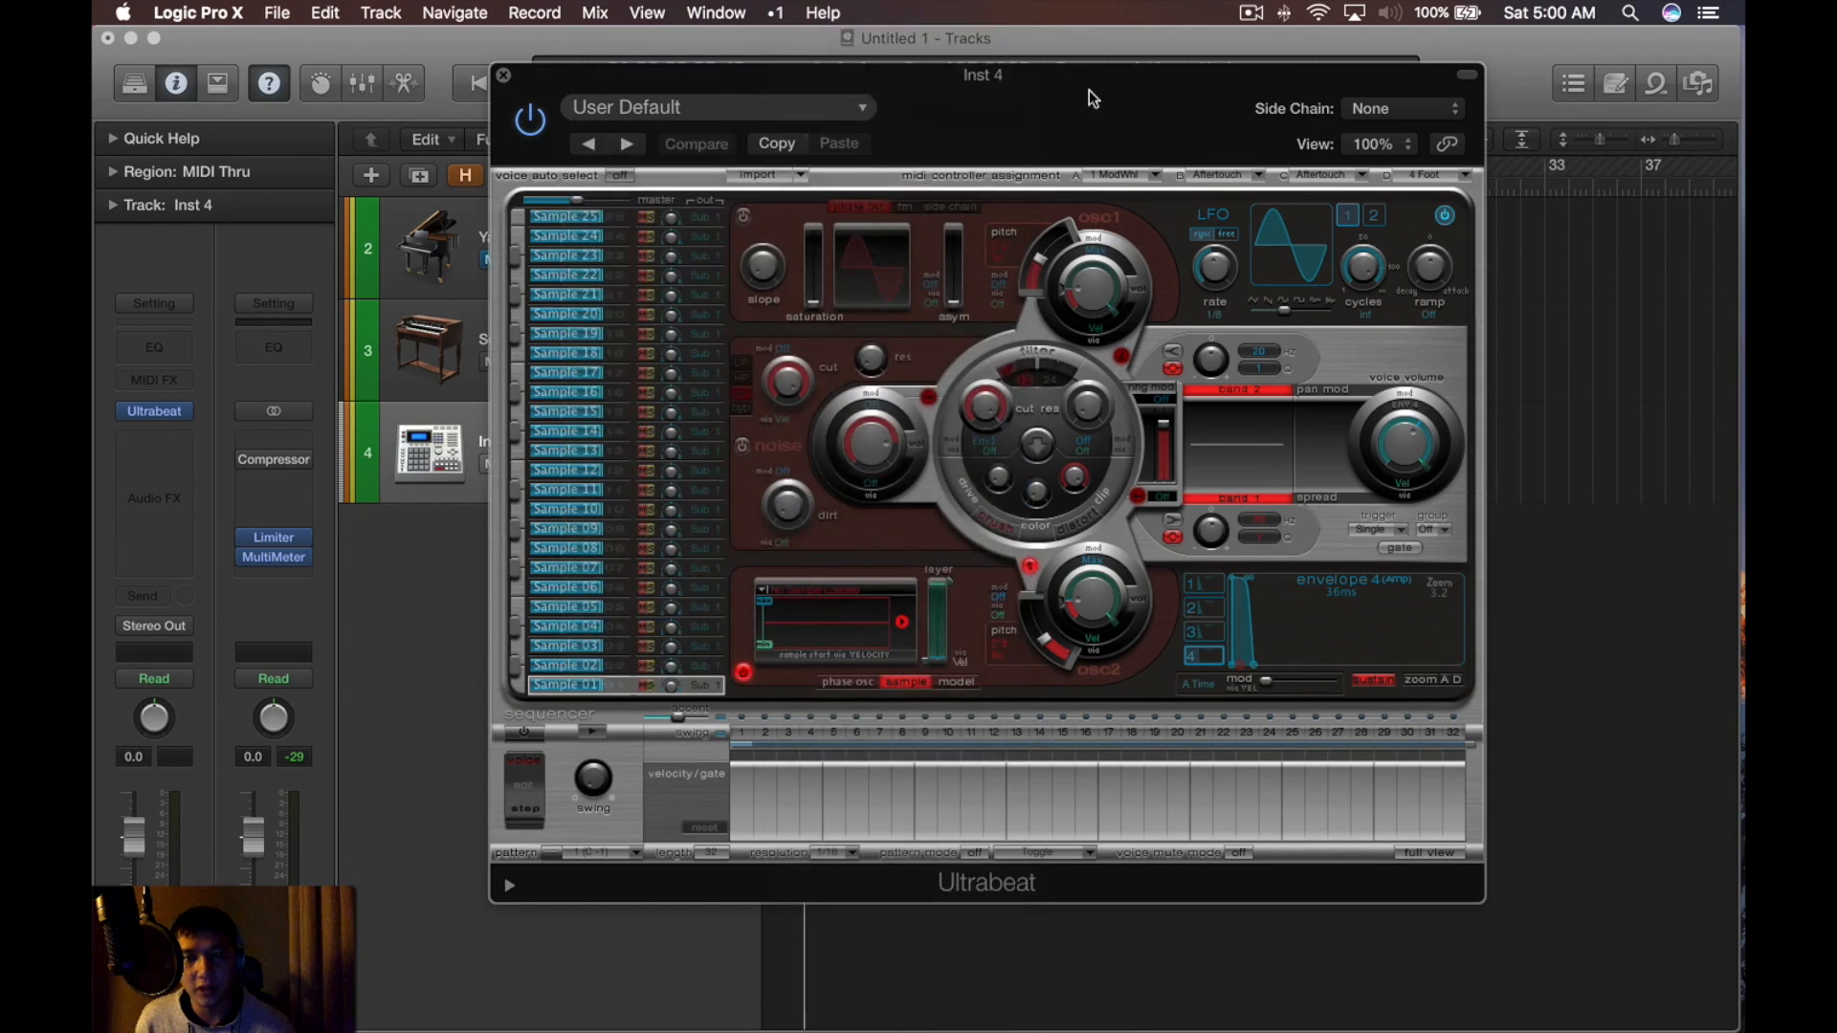
{"action": "key", "text": "super+w"}
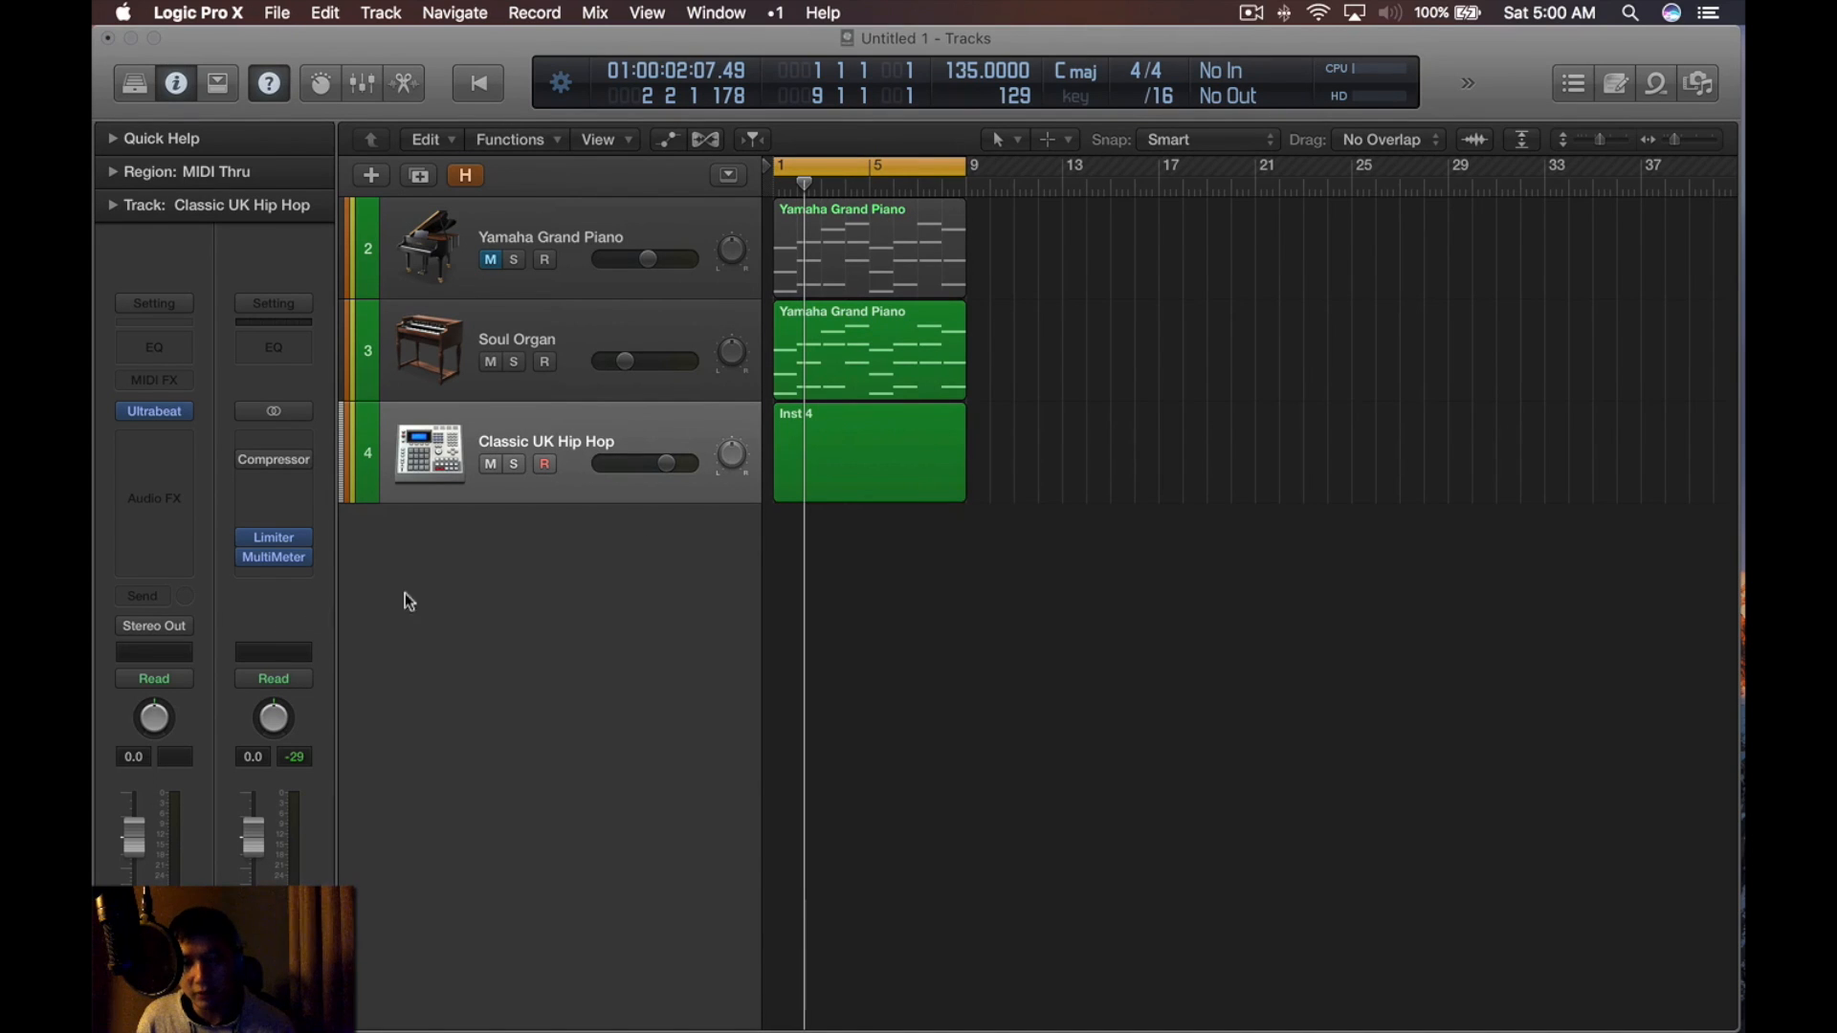
Open the Inst 4 region in the Piano Roll and add a Kick 2 note at the start of bar 1
{"action": "double_click", "coordinate": [814, 450]}
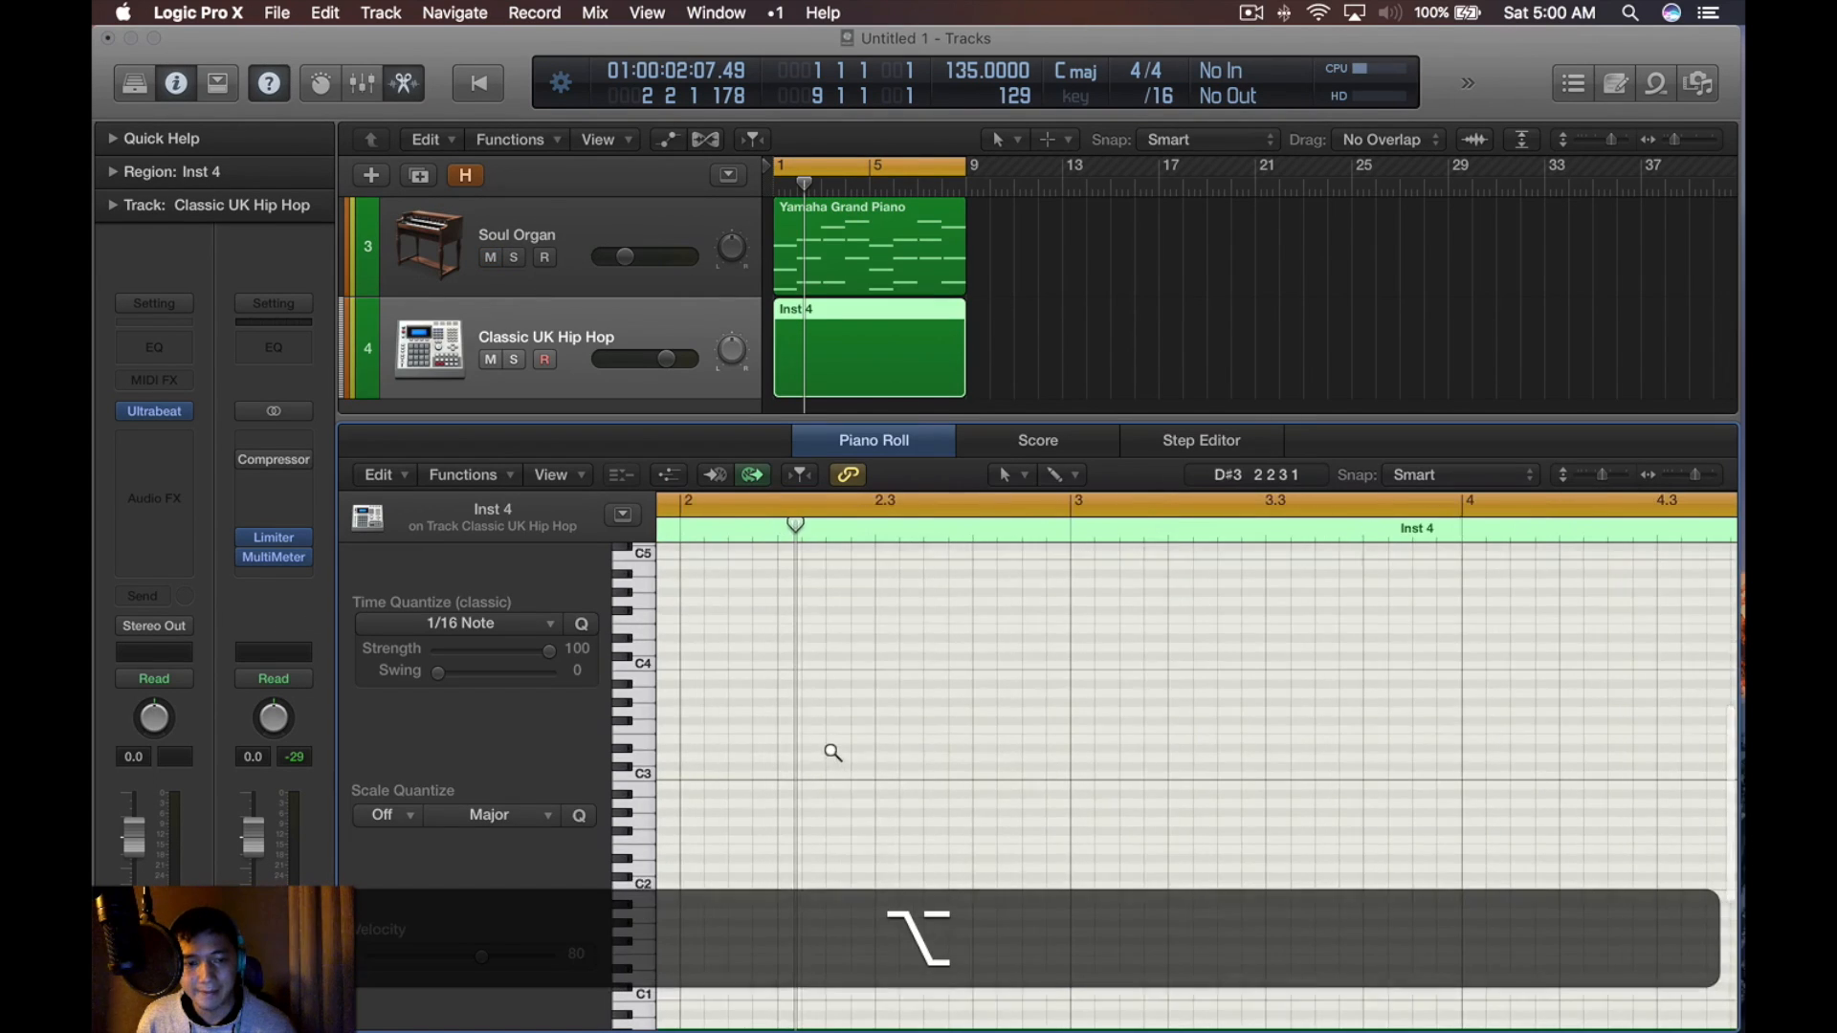
{"action": "scroll", "coordinate": [830, 748], "scroll_direction": "up", "scroll_amount": 5}
{"action": "scroll", "coordinate": [830, 748], "scroll_direction": "down", "scroll_amount": 8}
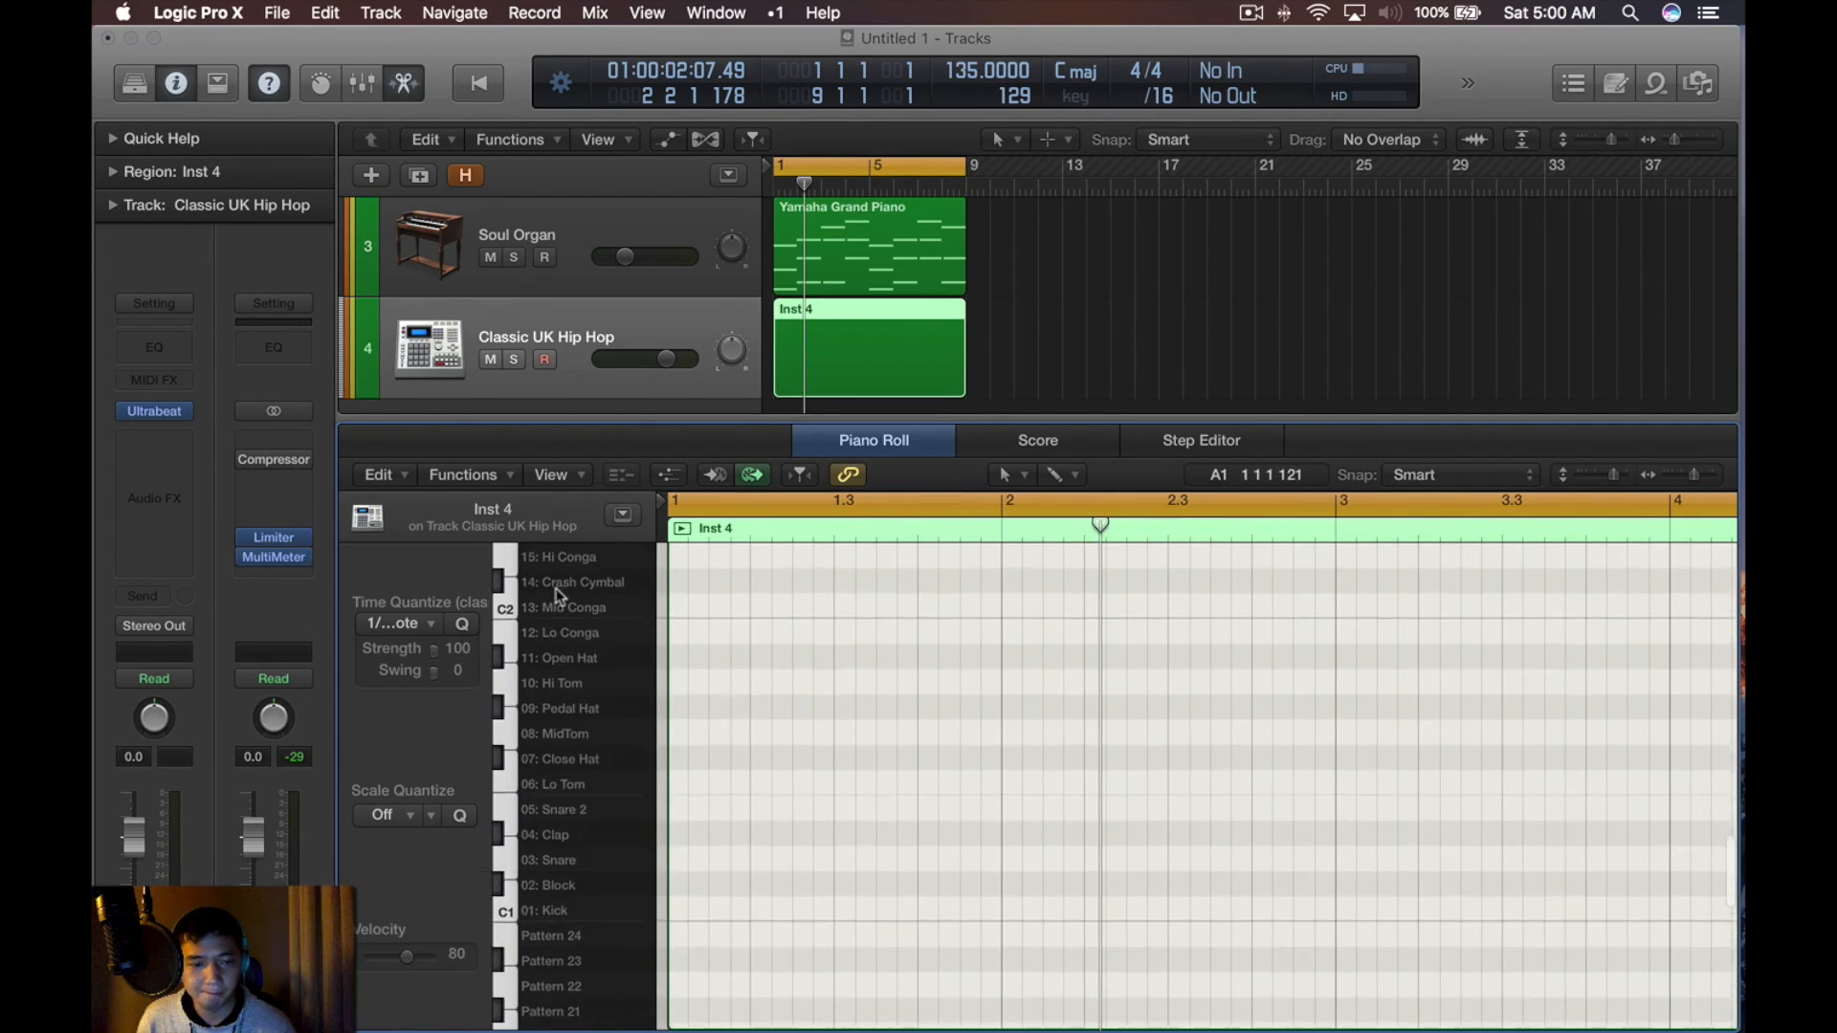
{"action": "scroll", "coordinate": [674, 791], "scroll_direction": "down", "scroll_amount": 1}
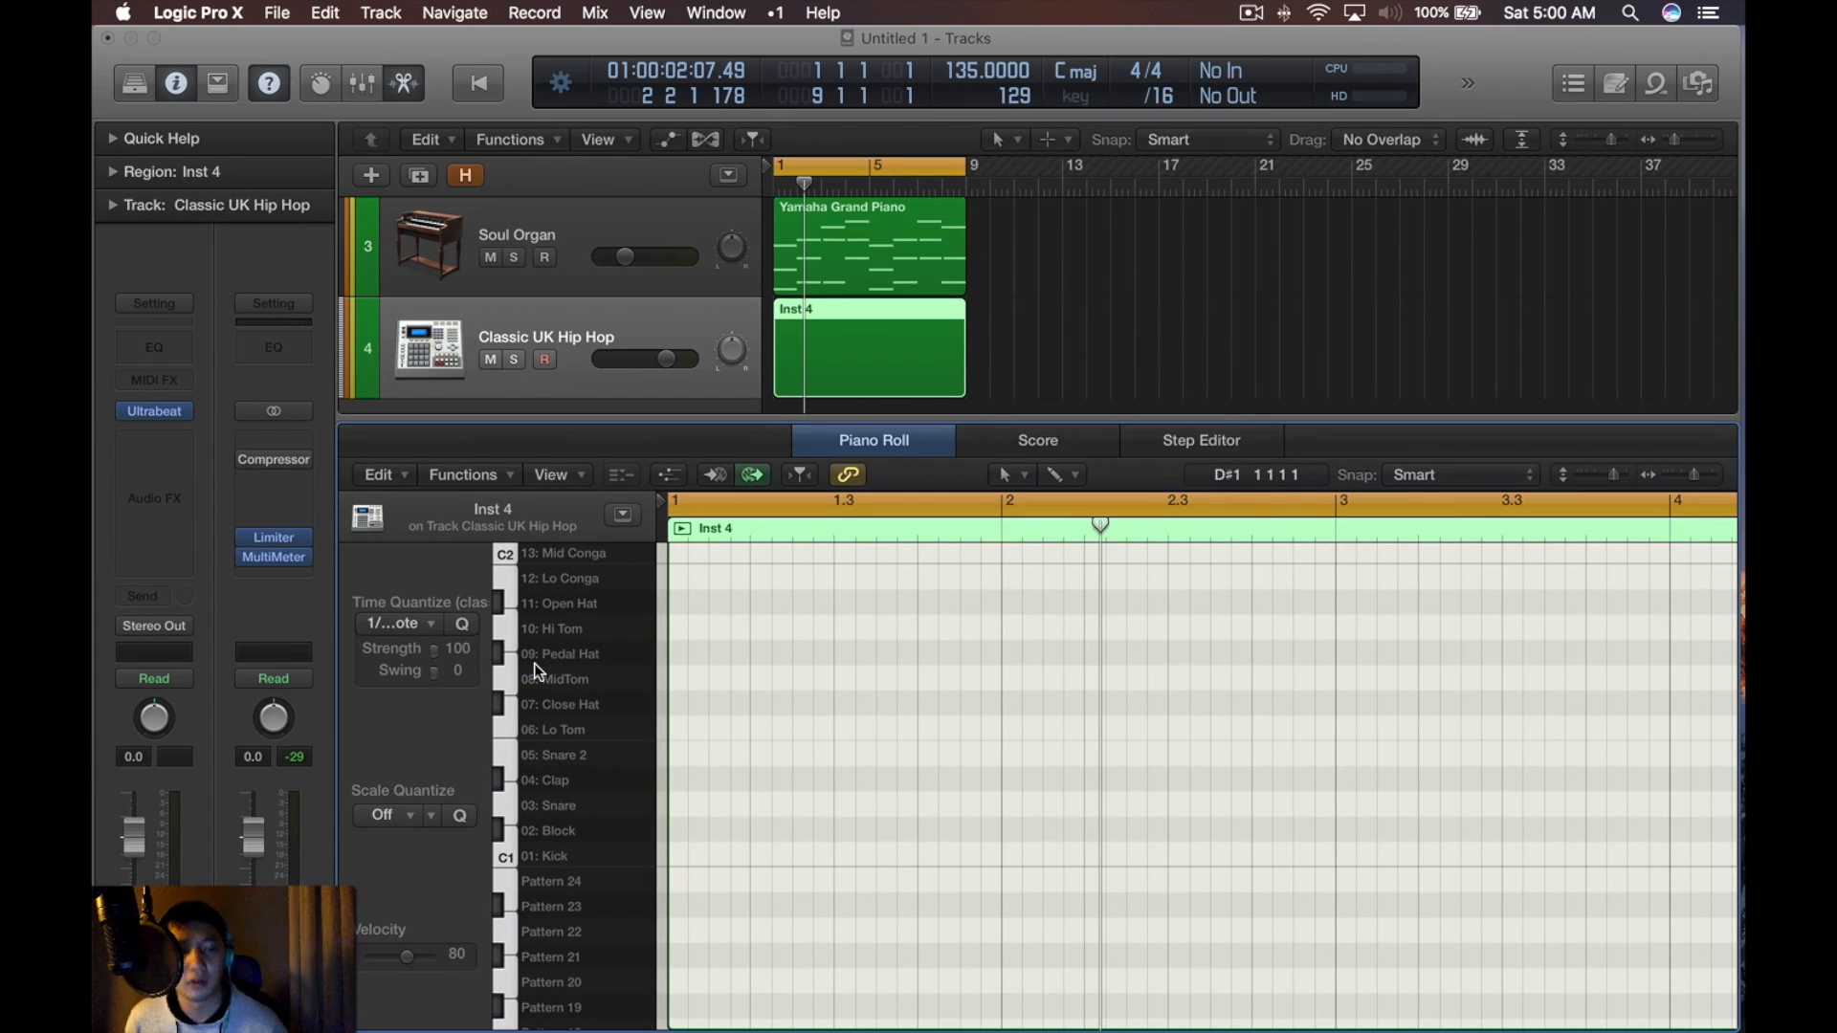
{"action": "scroll", "coordinate": [549, 698], "scroll_direction": "up", "scroll_amount": 1}
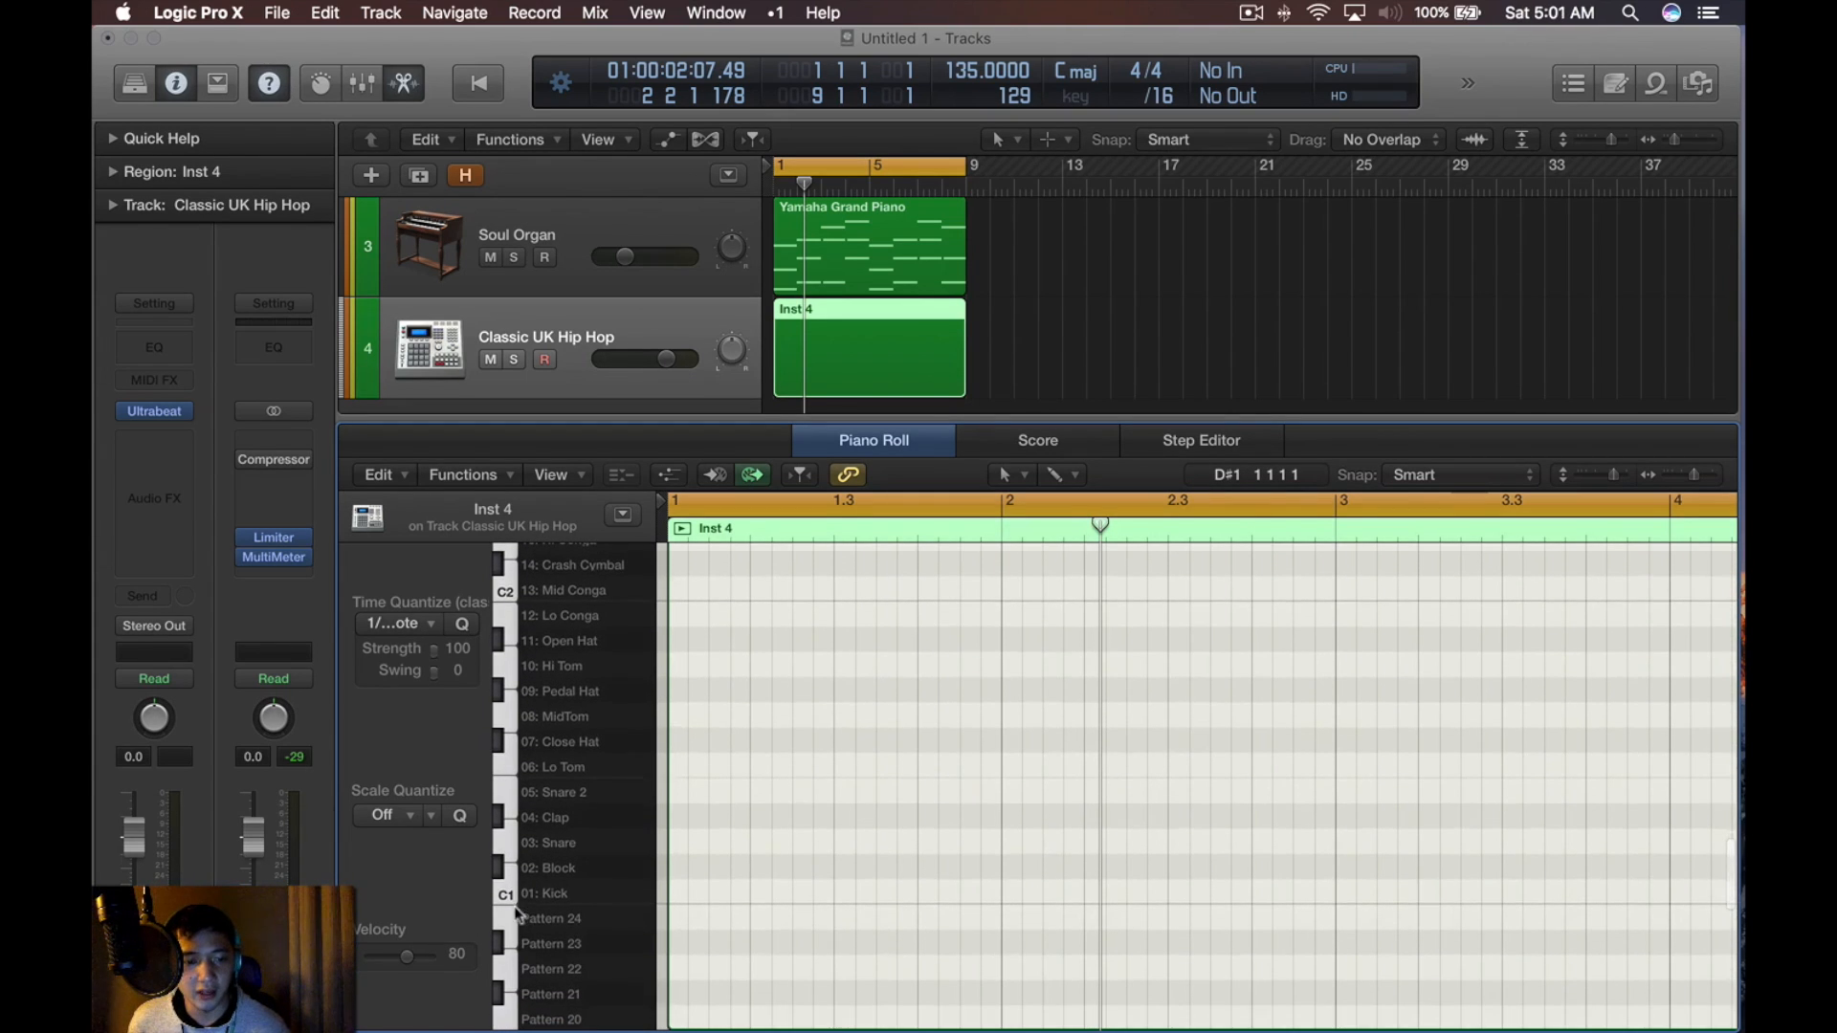
{"action": "scroll", "coordinate": [683, 644], "scroll_direction": "up", "scroll_amount": 5}
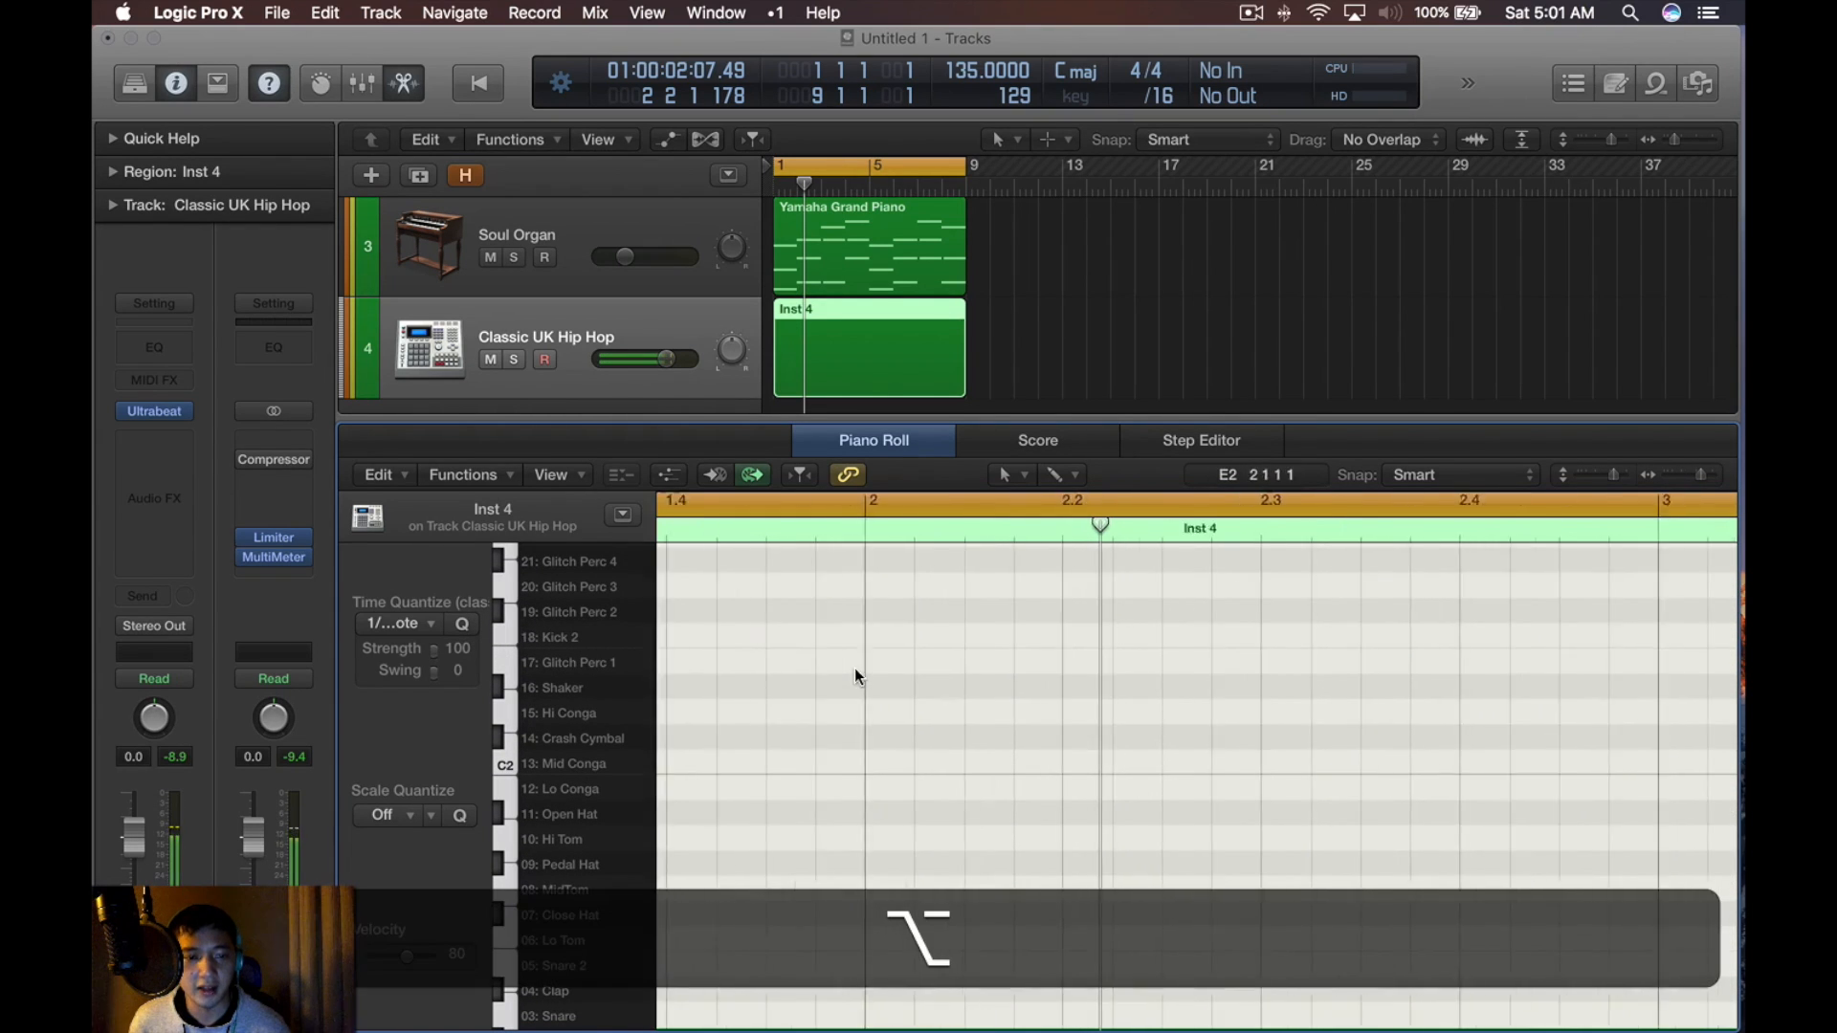
{"action": "scroll", "coordinate": [836, 663], "scroll_direction": "up", "scroll_amount": 3}
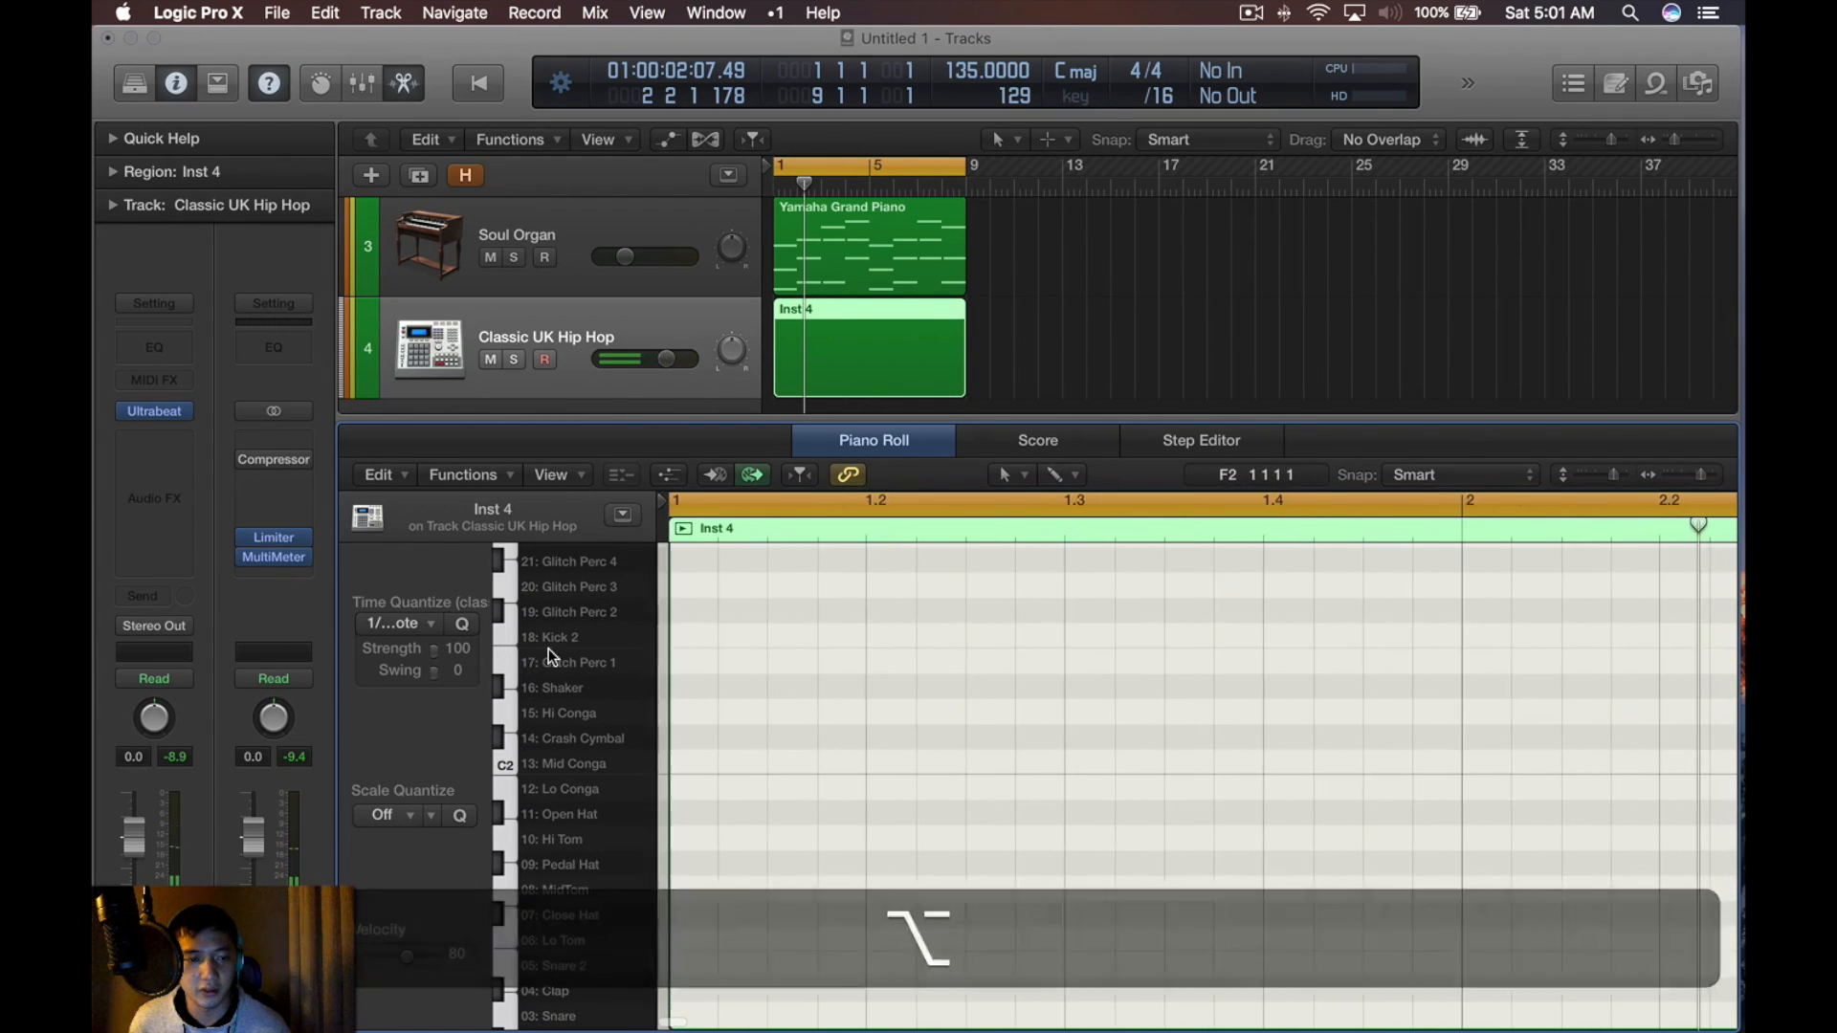
{"action": "left_click", "coordinate": [699, 636], "text": "super"}
{"action": "left_click_drag", "start_coordinate": [1450, 638], "coordinate": [716, 744]}
{"action": "key", "text": "space"}
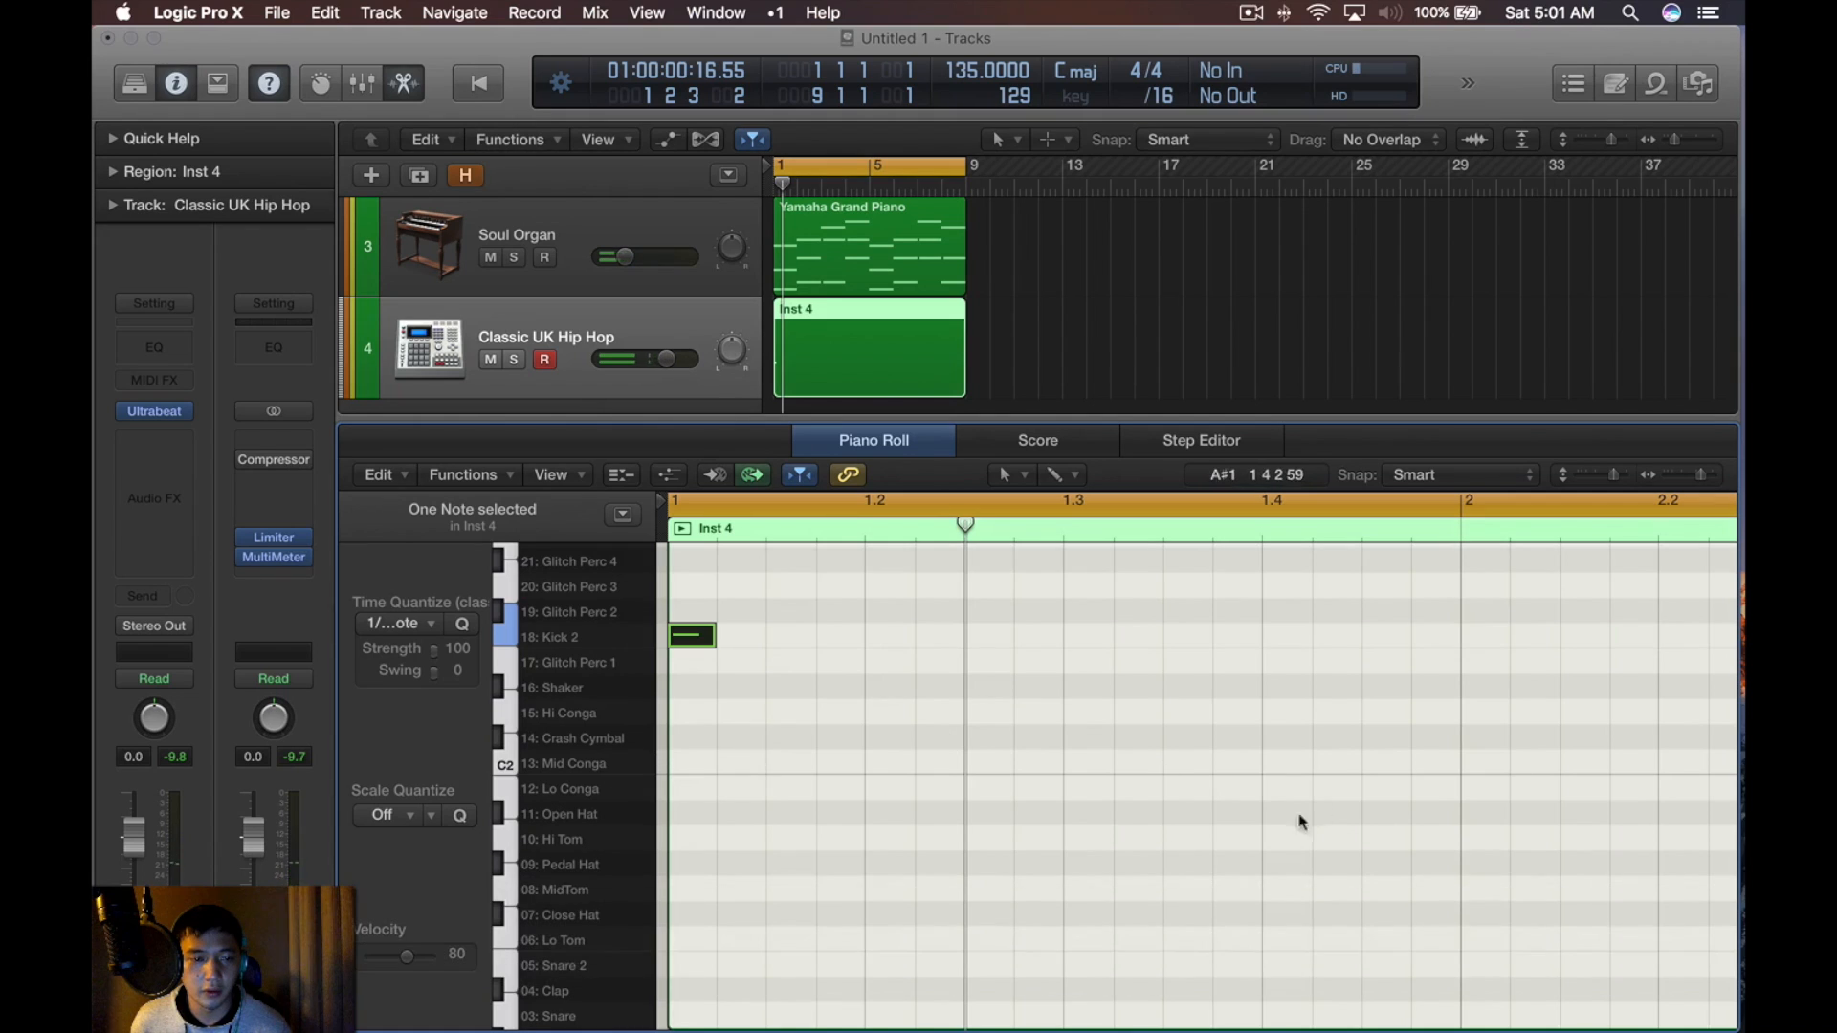
{"action": "scroll", "coordinate": [1134, 851], "scroll_direction": "down", "scroll_amount": 4}
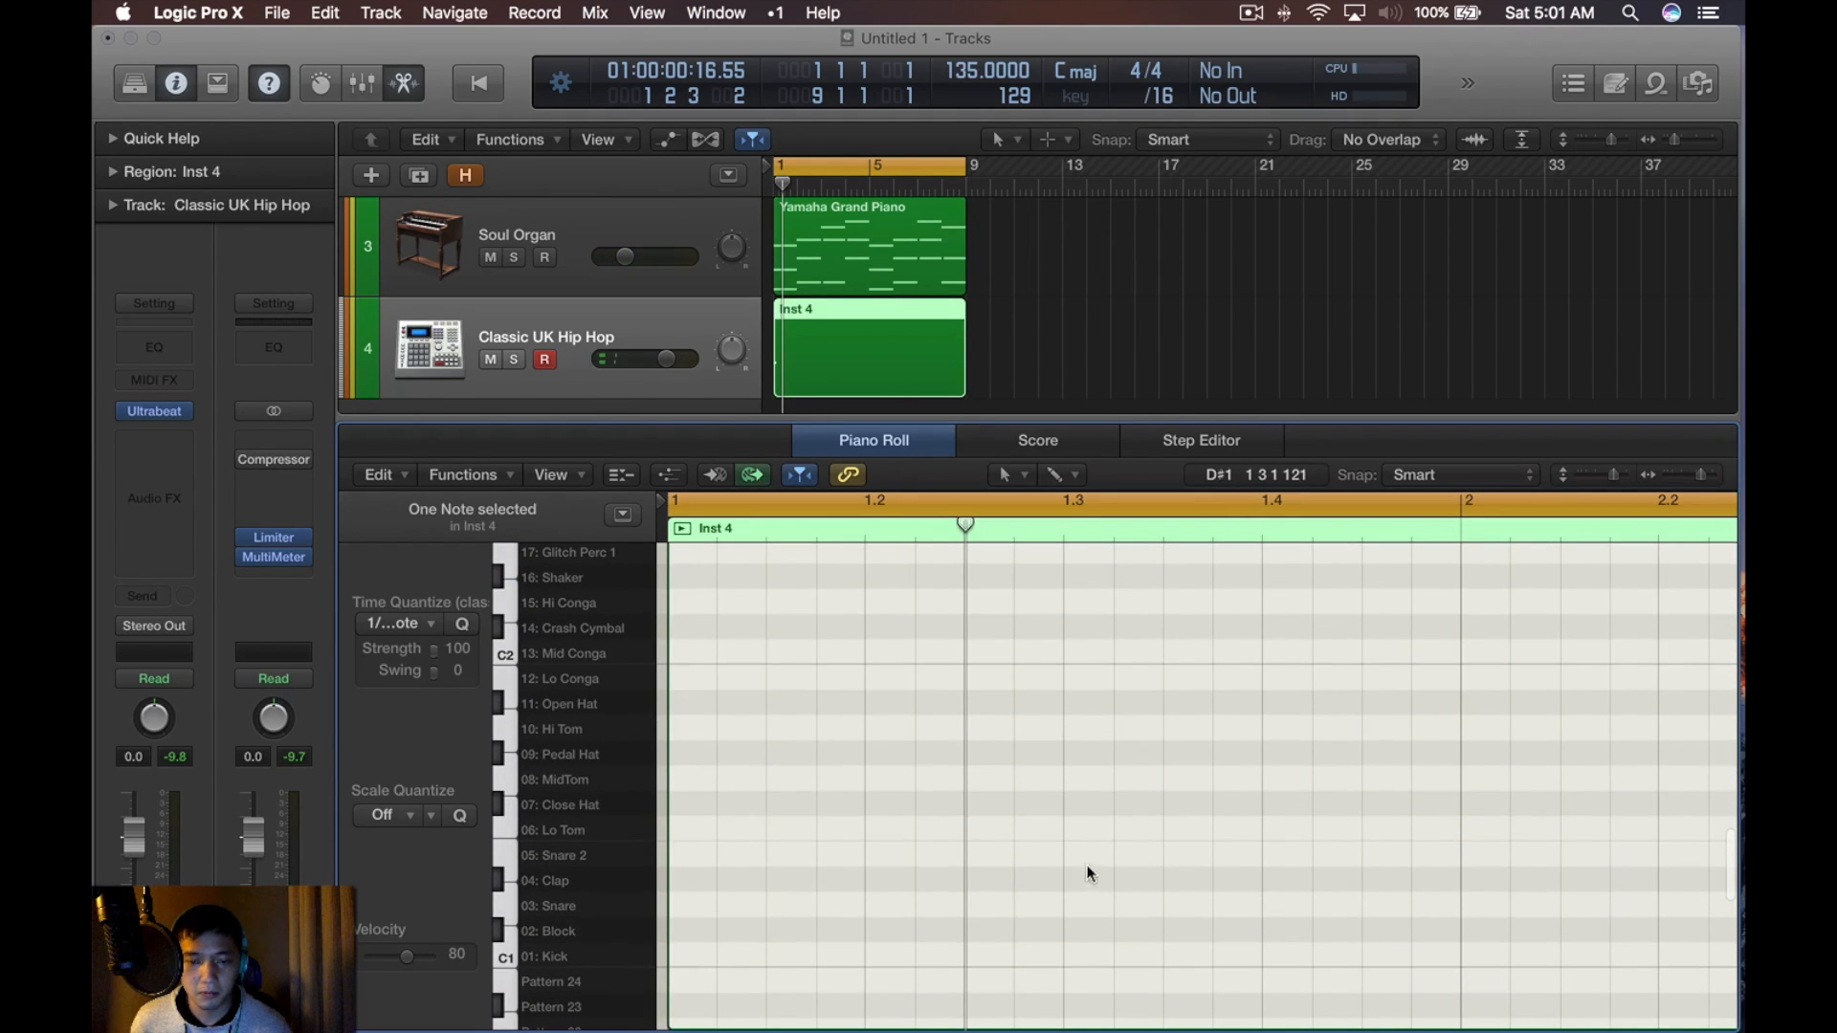
{"action": "left_click", "coordinate": [1089, 855], "text": "super"}
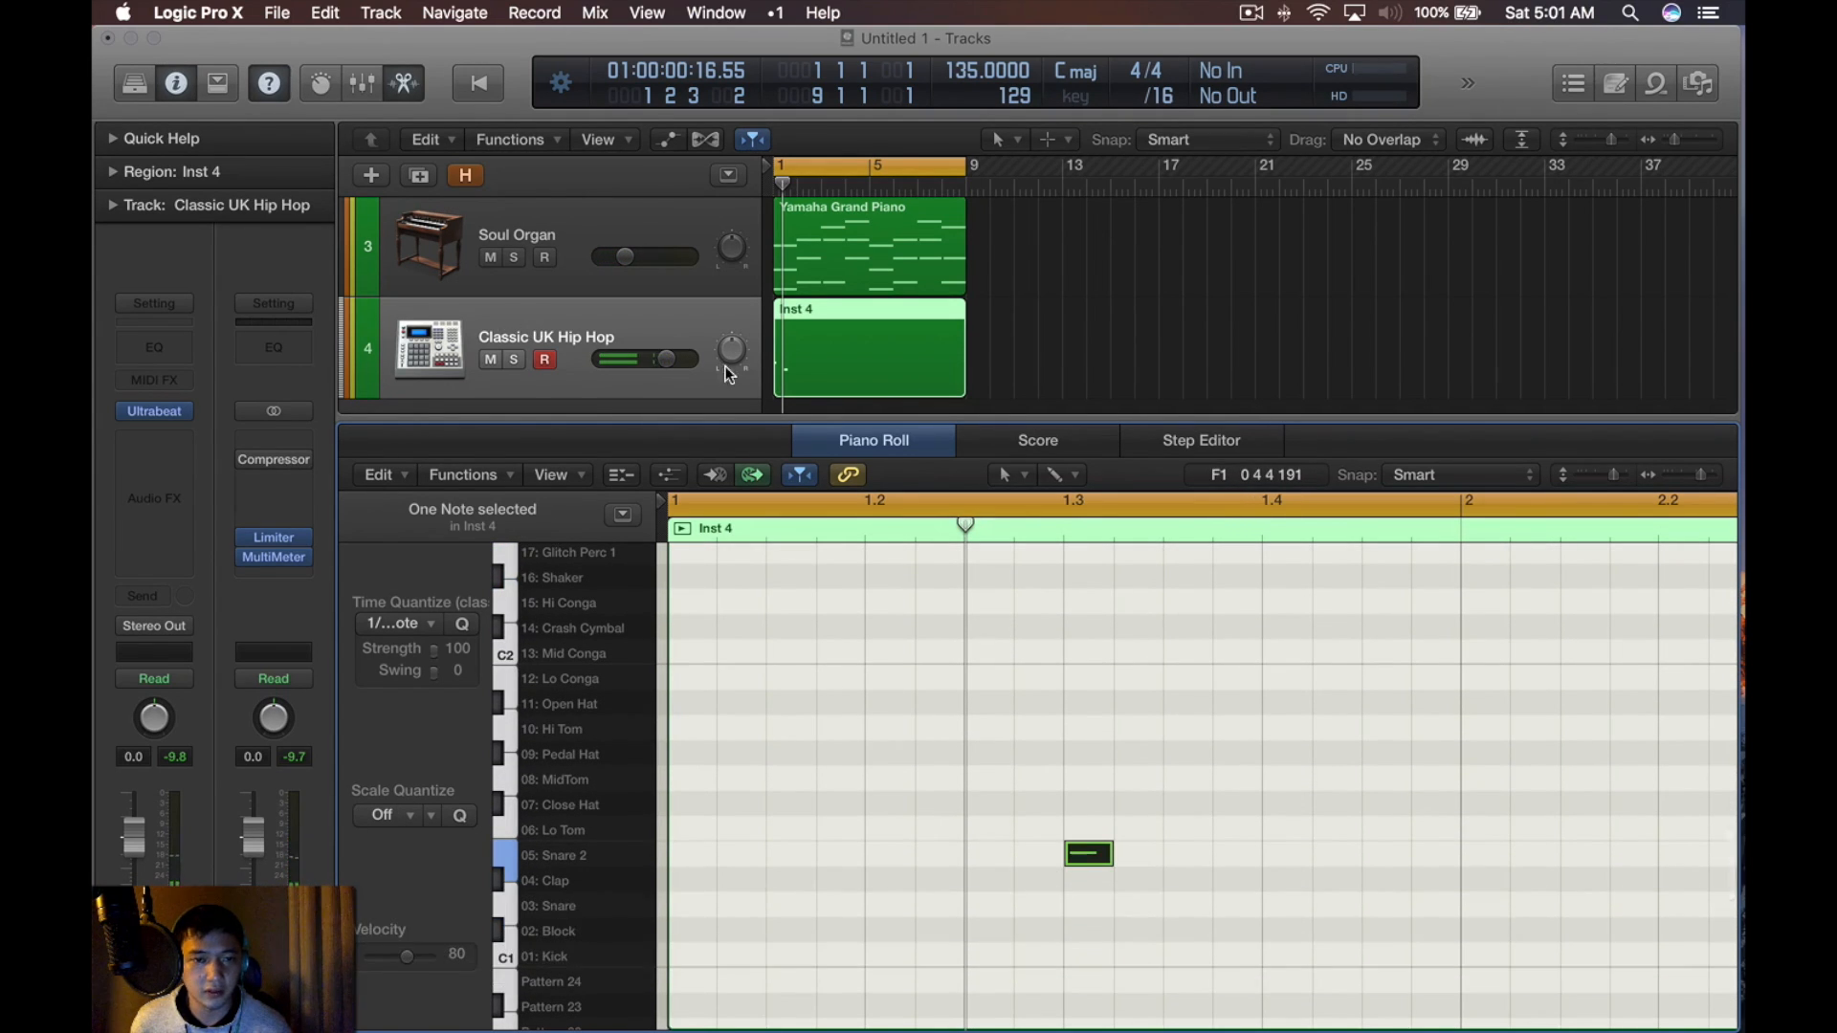
{"action": "key", "text": "BackSpace"}
Add Kick 2 notes at positions 1.3.3 and 1.4.3 while checking the rhythm in playback
{"action": "scroll", "coordinate": [1051, 743], "scroll_direction": "up", "scroll_amount": 8}
{"action": "key", "text": "space"}
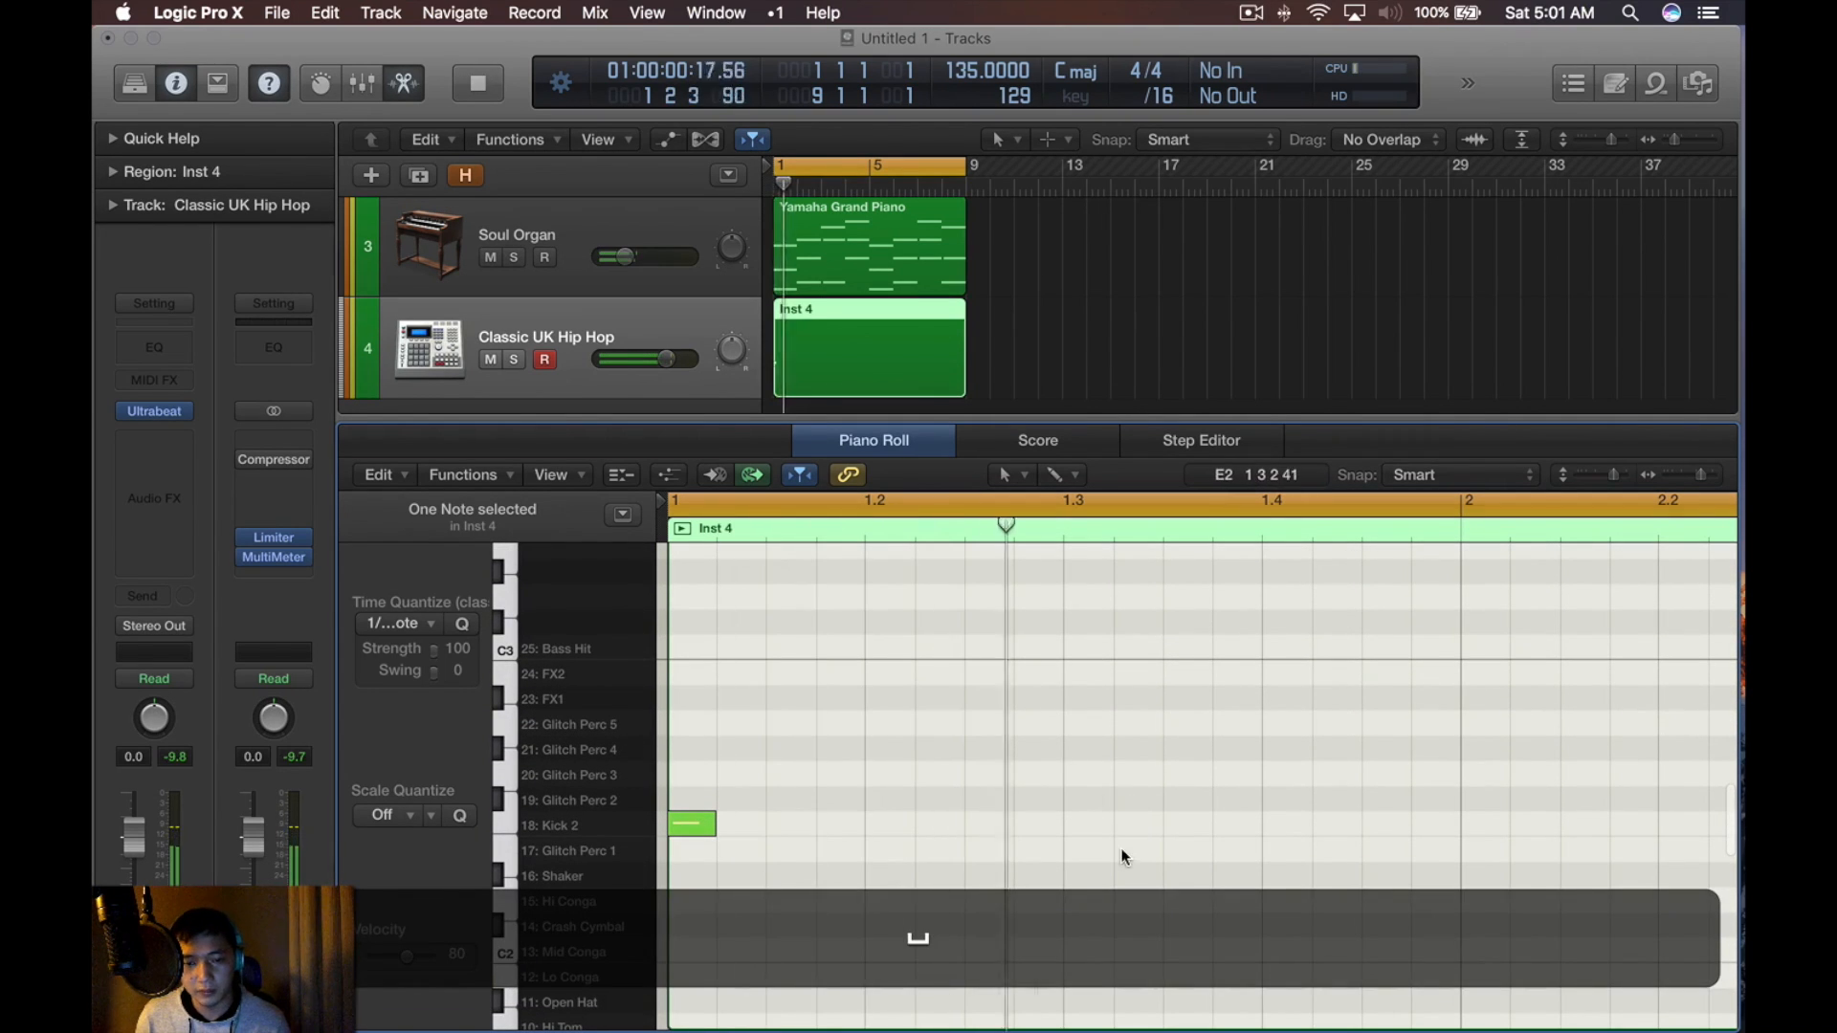
{"action": "key", "text": "super+space"}
{"action": "left_click", "coordinate": [1188, 824], "text": "super"}
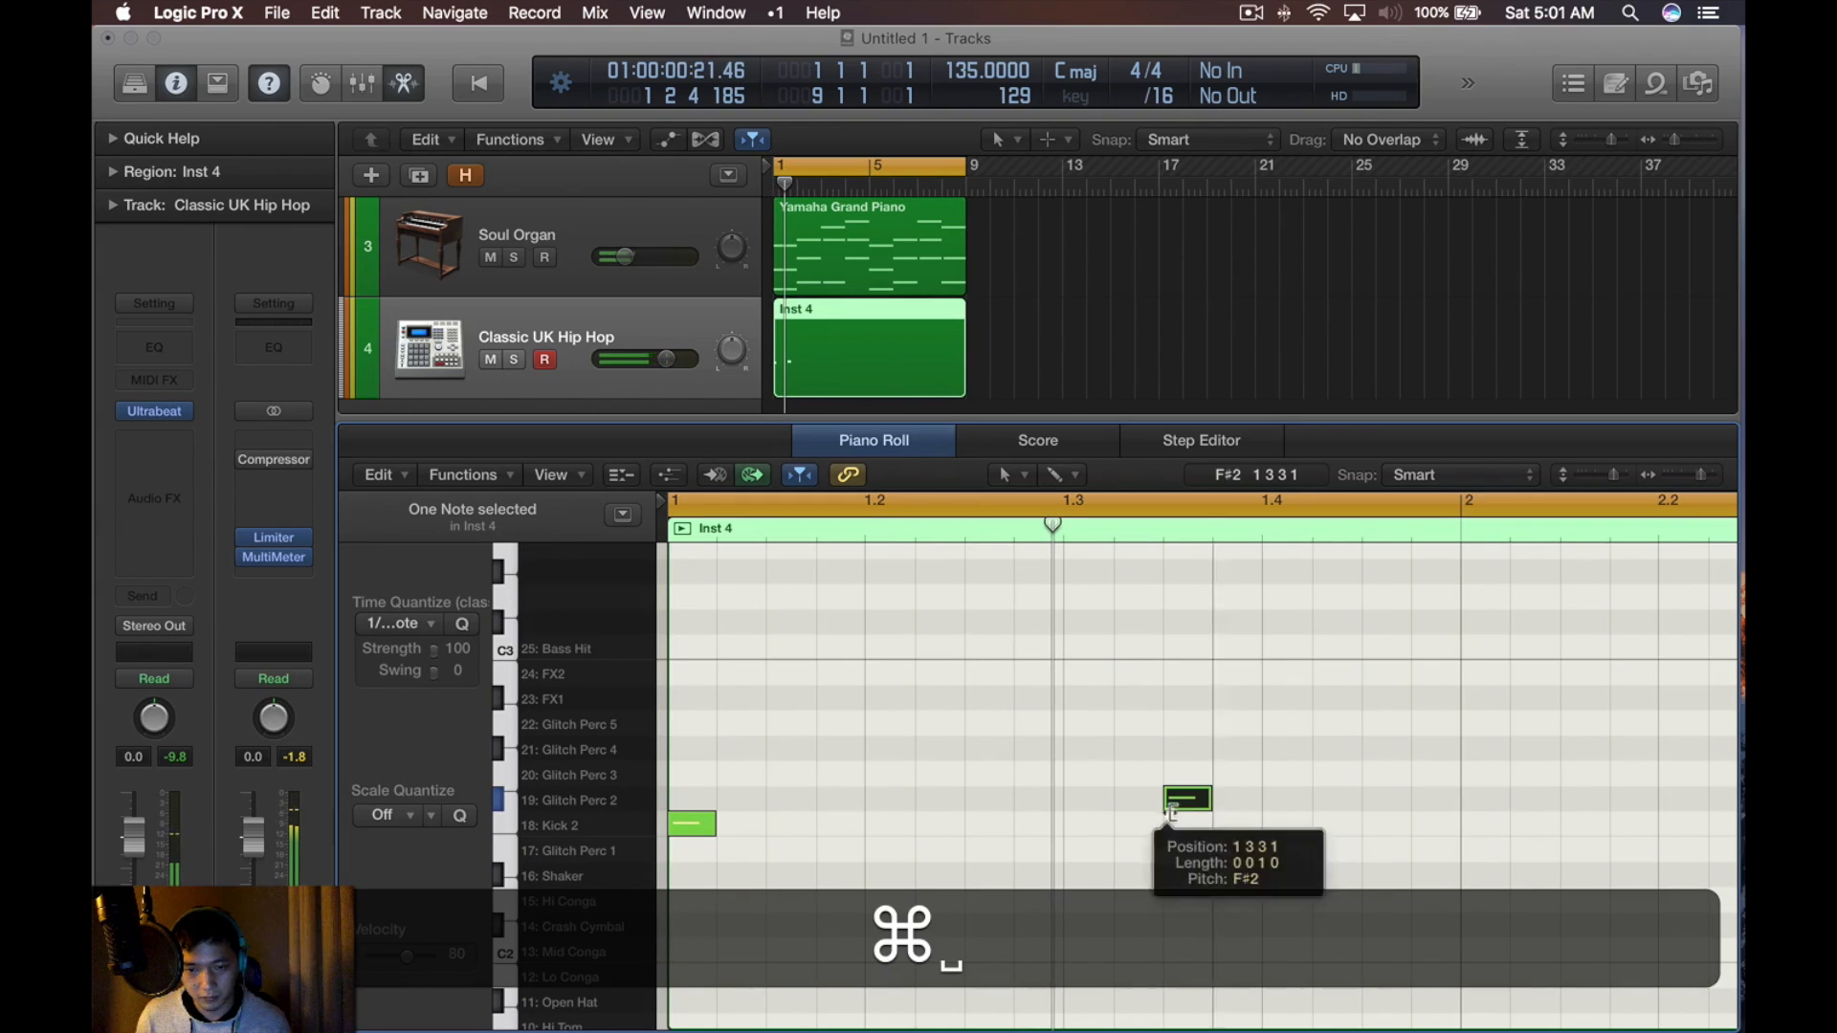
{"action": "key", "text": "space"}
{"action": "scroll", "coordinate": [1129, 779], "scroll_direction": "down", "scroll_amount": 3}
{"action": "left_click", "coordinate": [1050, 803]}
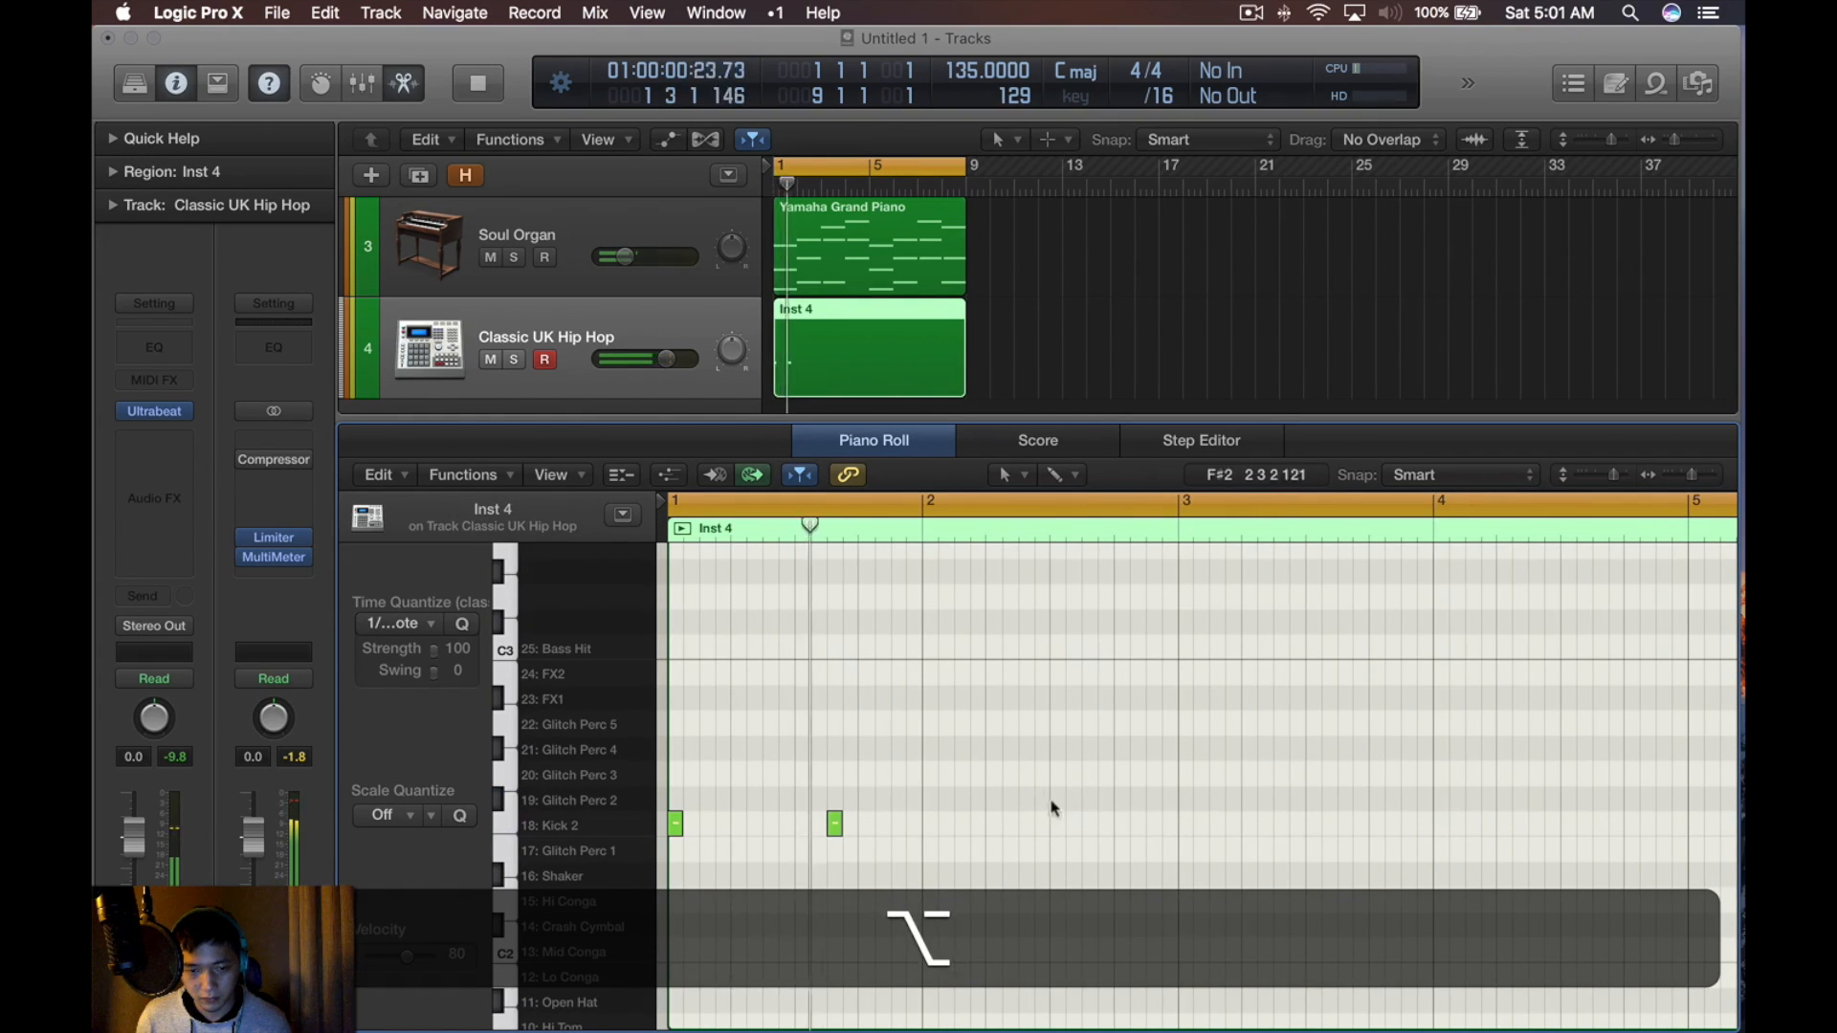
{"action": "left_click", "coordinate": [898, 823], "text": "super"}
Repeat the kick pattern into bar 2 and delete the copied kicks there except the one on the downbeat
{"action": "key", "text": "super+r"}
{"action": "left_click", "coordinate": [930, 823], "text": "super"}
{"action": "left_click", "coordinate": [1089, 824], "text": "super"}
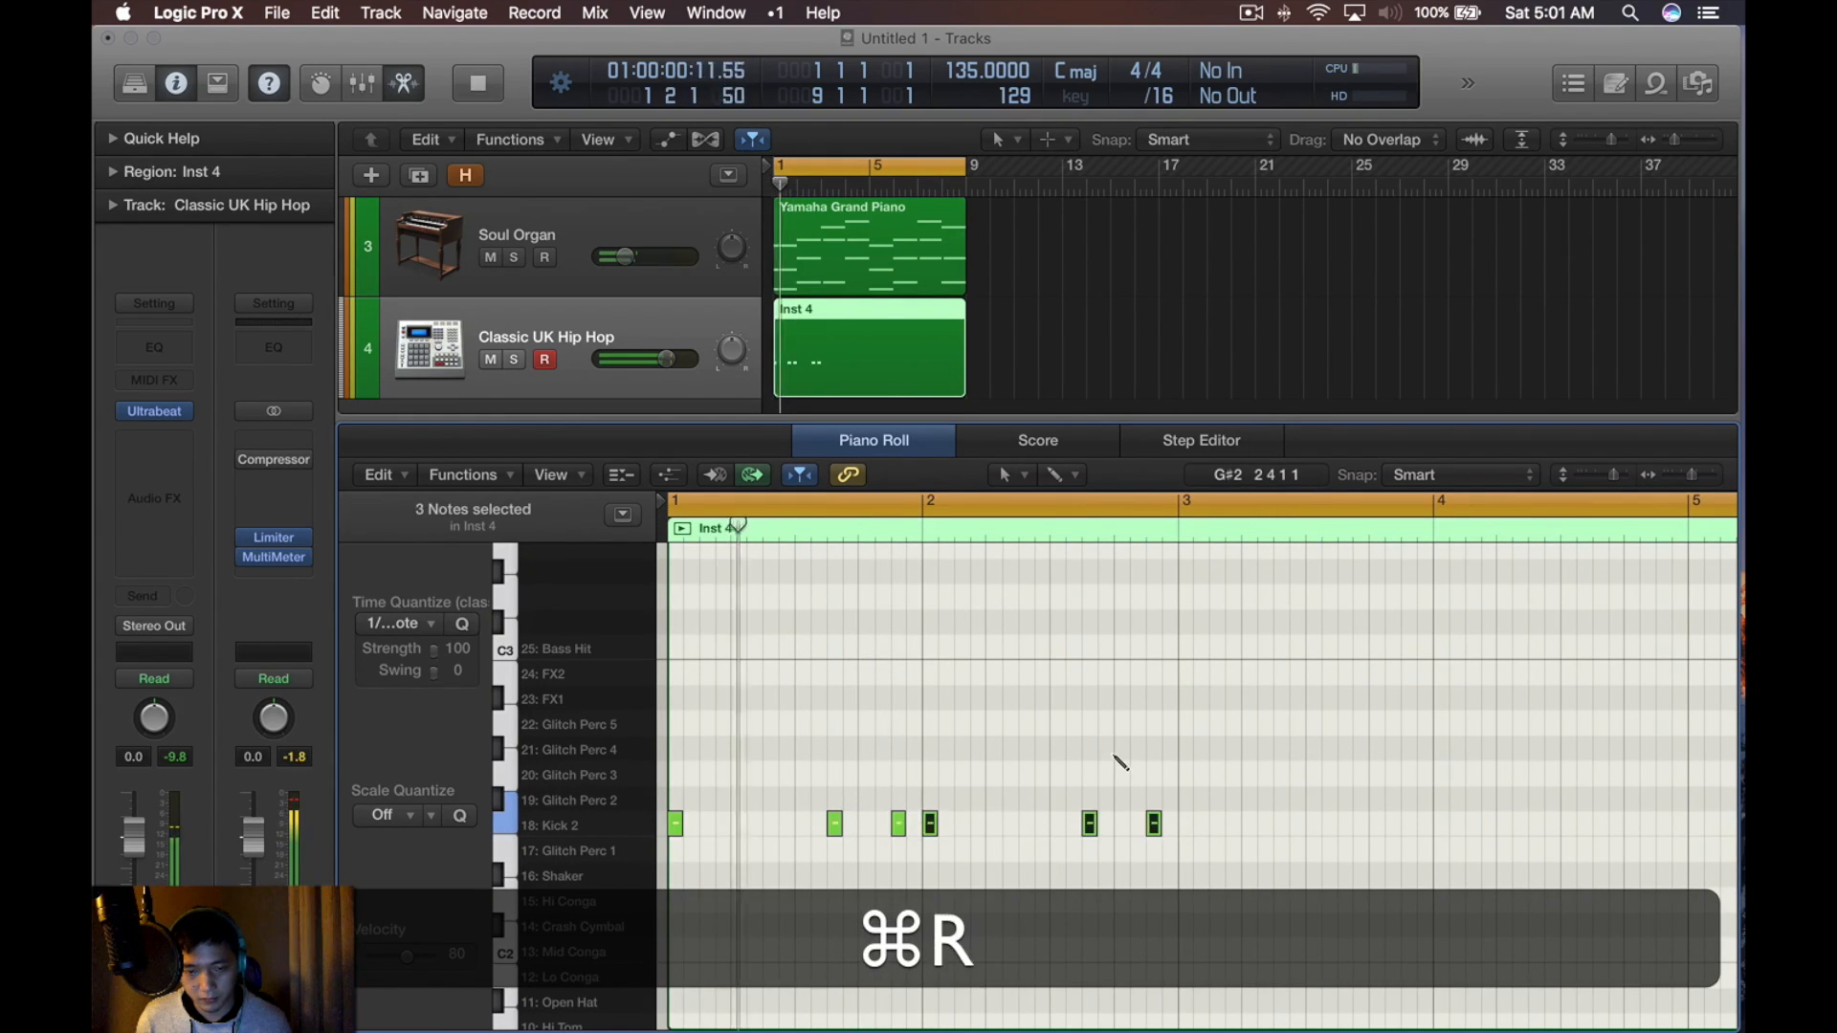
{"action": "left_click", "coordinate": [1154, 823], "text": "super"}
{"action": "key", "text": "space"}
{"action": "left_click_drag", "start_coordinate": [1189, 771], "coordinate": [1088, 859]}
{"action": "key", "text": "BackSpace"}
Repeat the two-bar kick pattern into bars 3 and 4 and play it back
{"action": "key", "text": "super+a"}
{"action": "key", "text": "super+r"}
{"action": "key", "text": "space"}
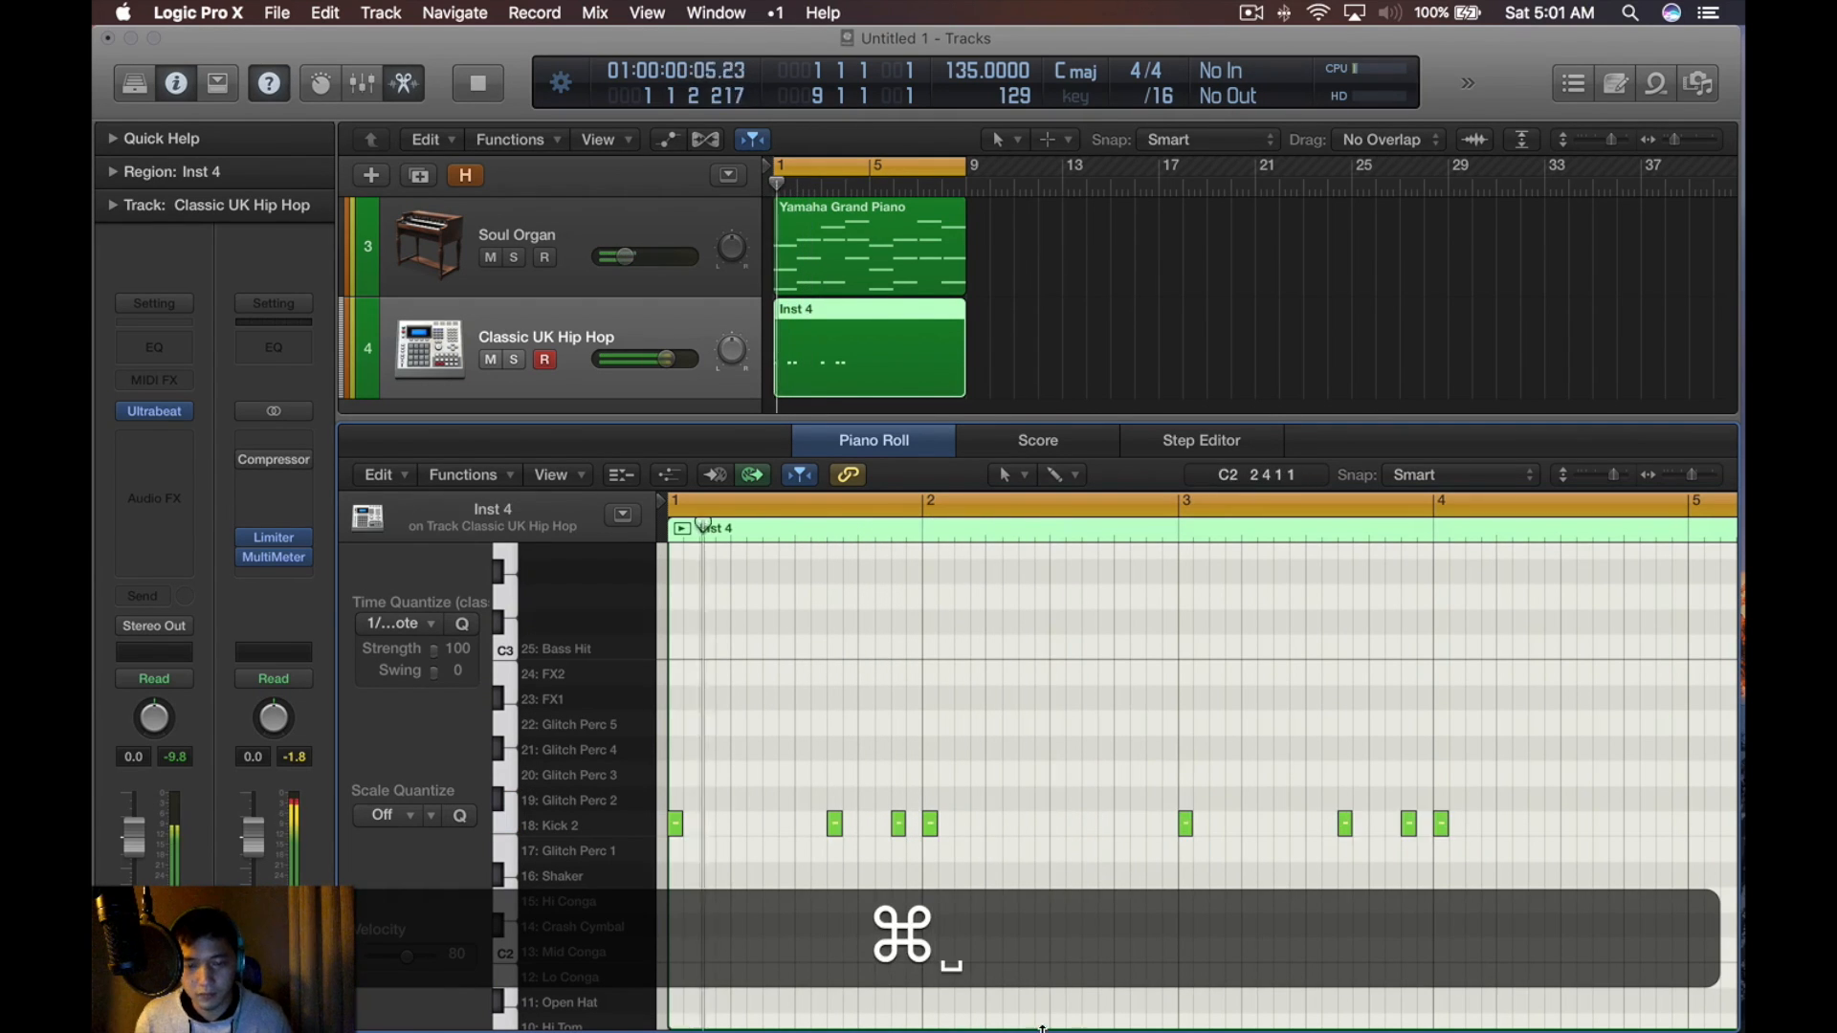
{"action": "scroll", "coordinate": [1037, 743], "scroll_direction": "down", "scroll_amount": 2}
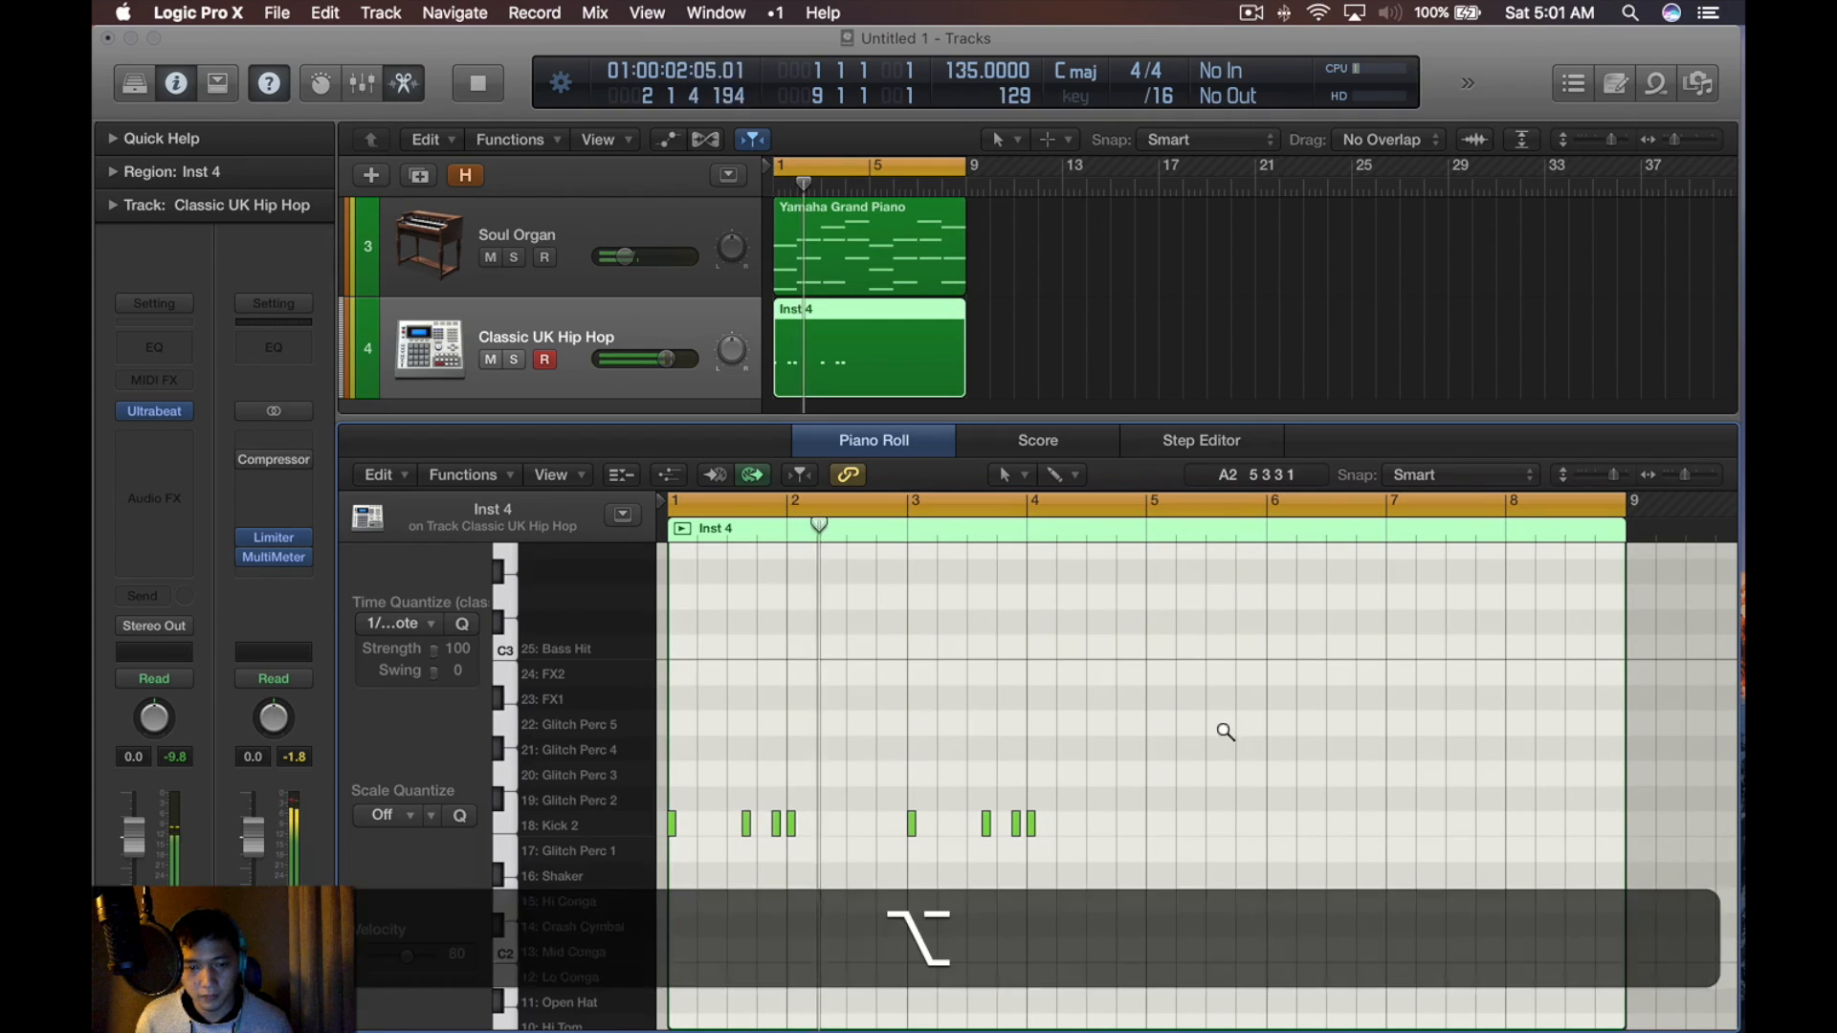
{"action": "scroll", "coordinate": [1225, 731], "scroll_direction": "up", "scroll_amount": 5}
{"action": "scroll", "coordinate": [1221, 725], "scroll_direction": "down", "scroll_amount": 2}
{"action": "scroll", "coordinate": [1221, 725], "scroll_direction": "left", "scroll_amount": 2}
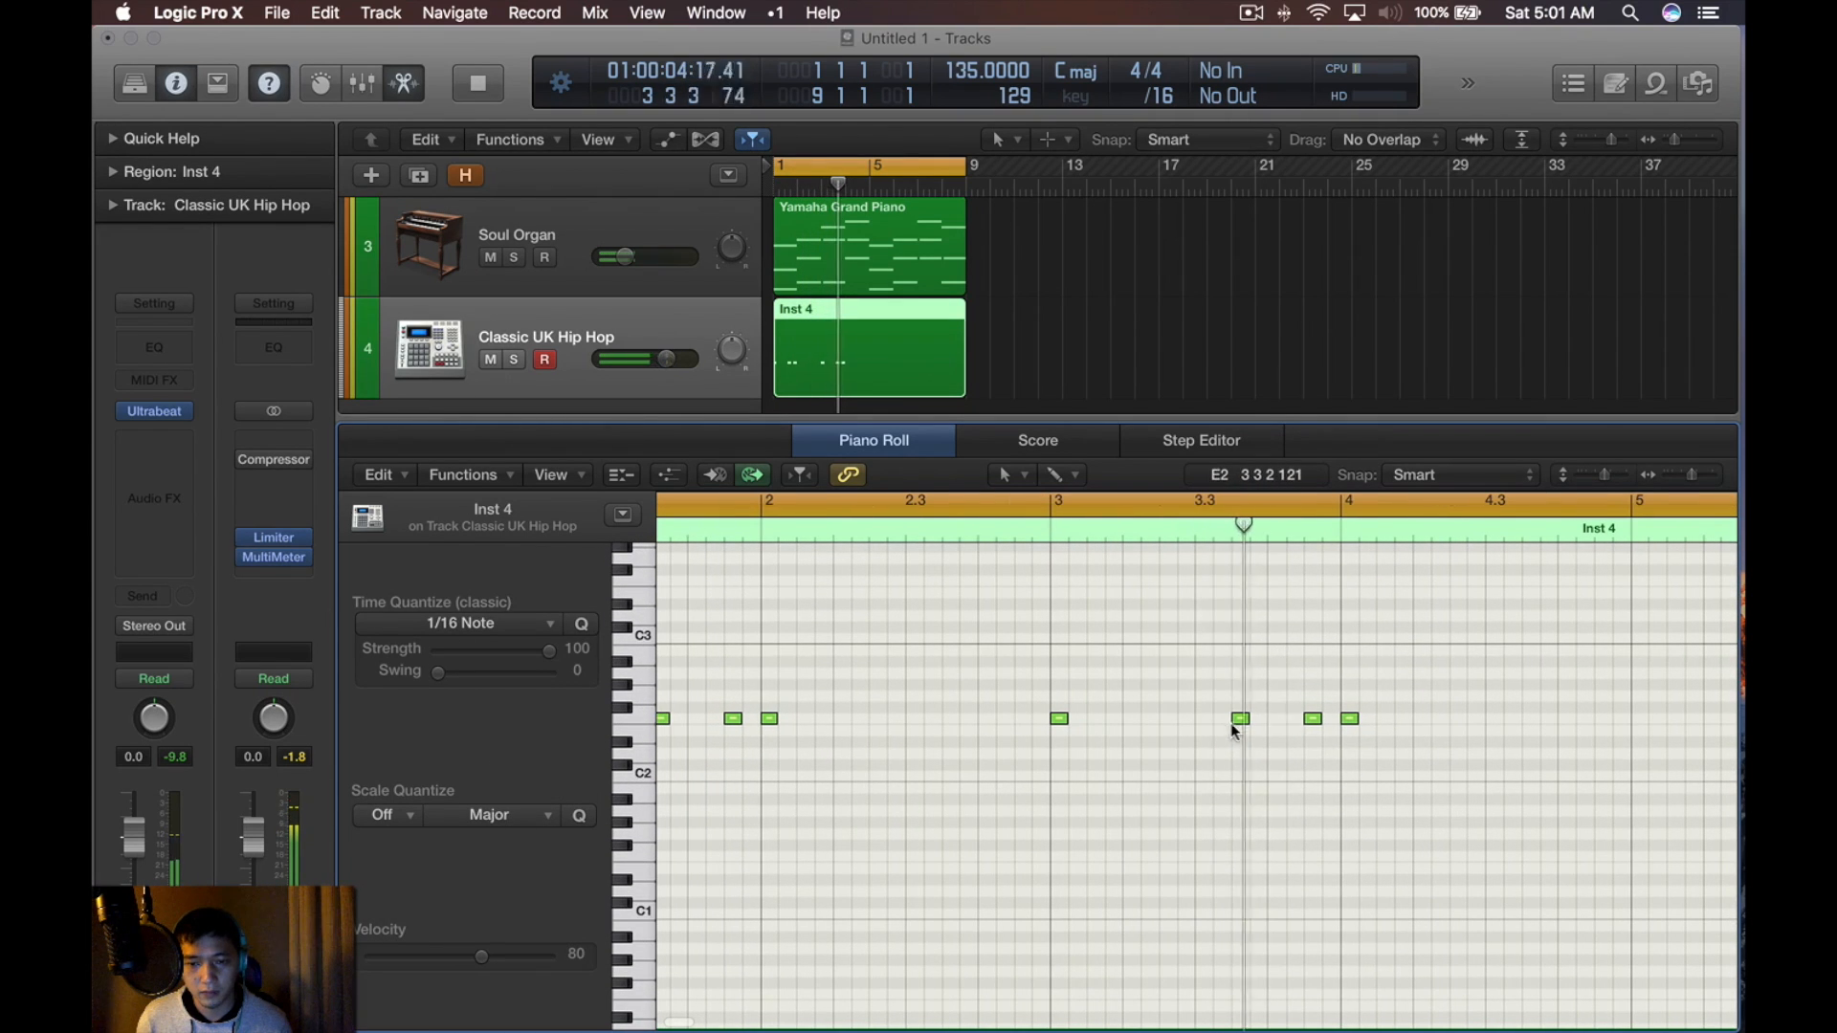
Add Kick 2 notes at 4.3.3 and 4.4.1 and repeat the four-bar pattern through bar 8
{"action": "key", "text": "space"}
{"action": "left_click", "coordinate": [1531, 719], "text": "super"}
{"action": "key", "text": "alt+super+r"}
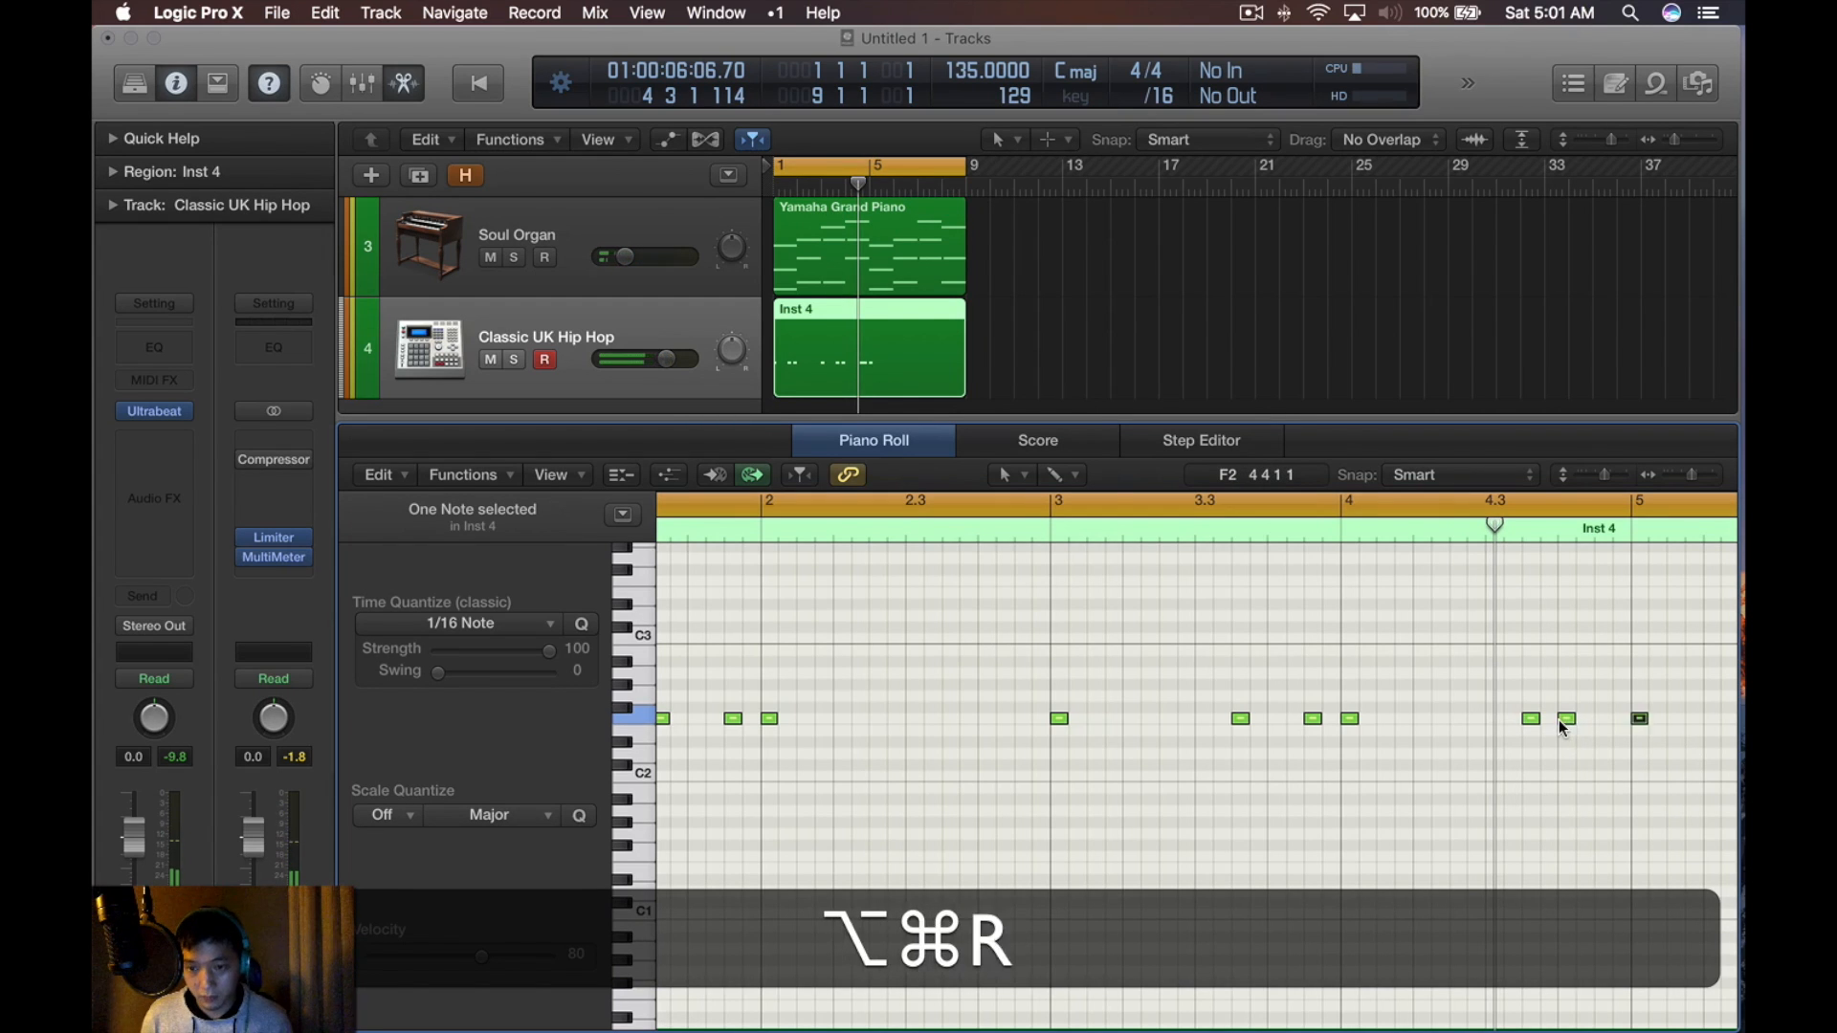
{"action": "key", "text": "alt+super+space"}
{"action": "key", "text": "super+r"}
{"action": "key", "text": "alt+super+r"}
{"action": "key", "text": "x"}
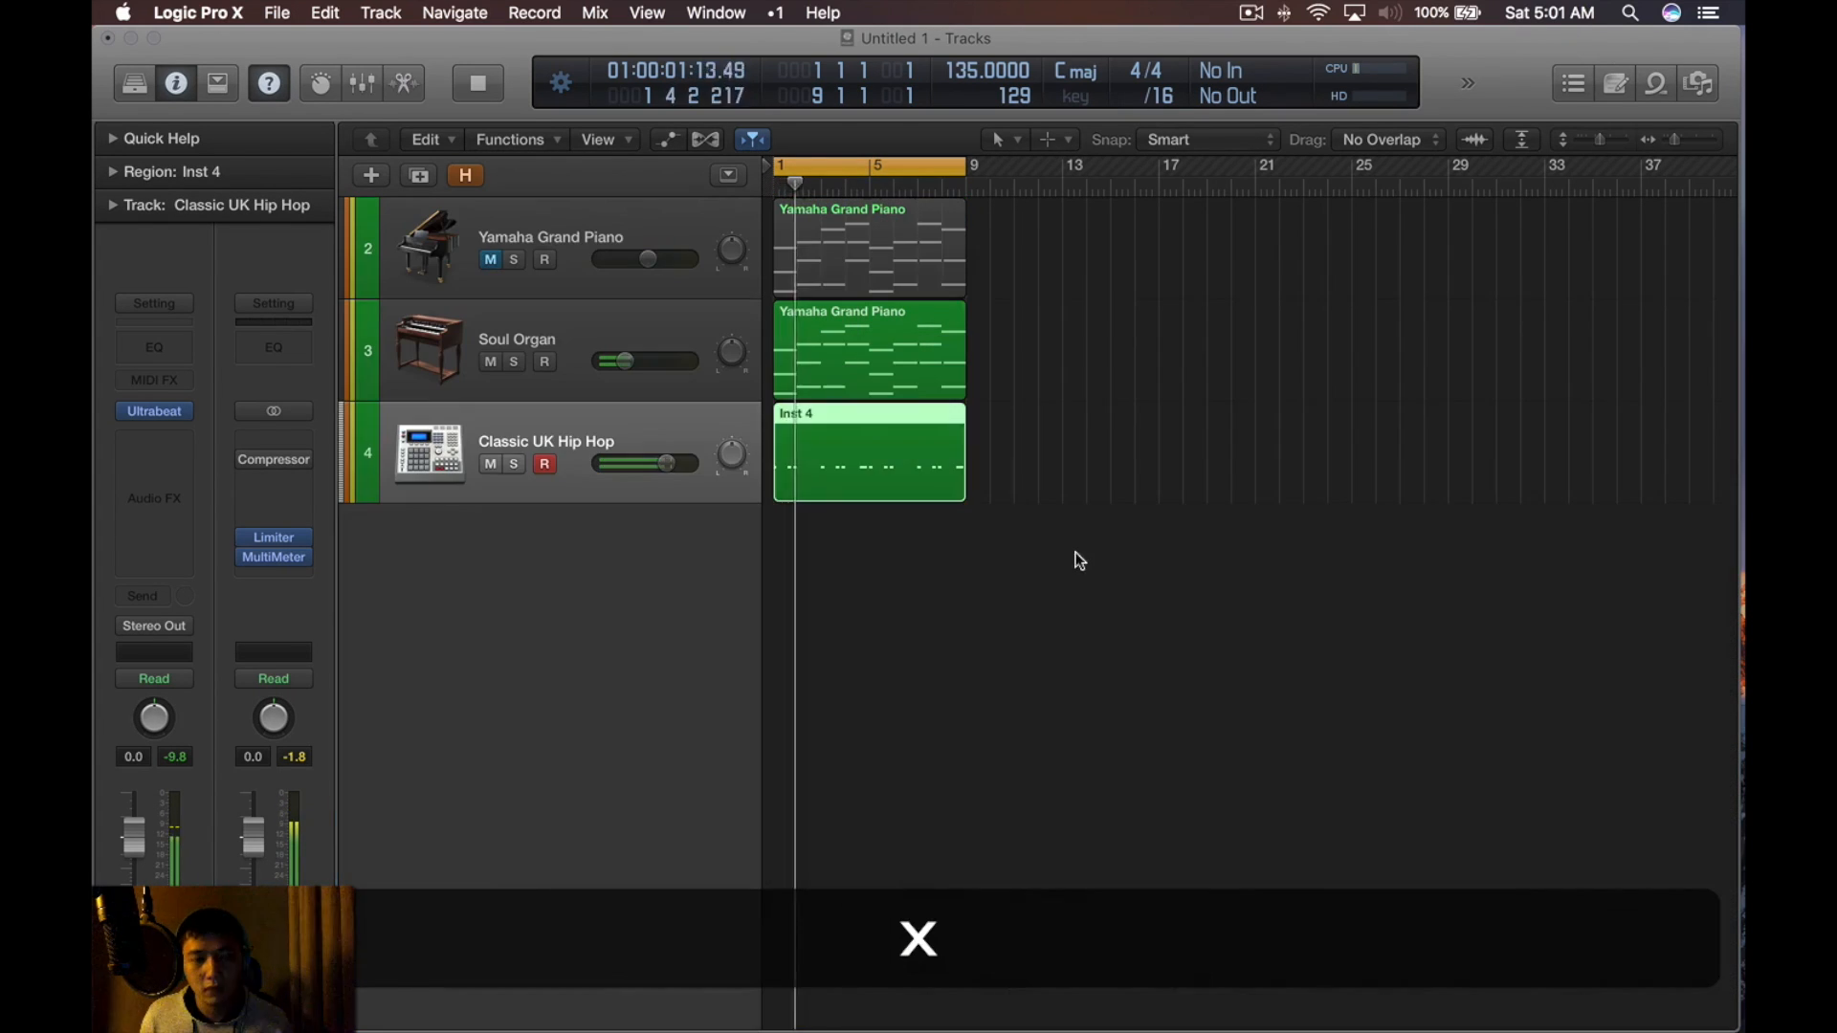
Add a new software instrument track and duplicate the Classic UK Hip Hop track with its Ultrabeat settings
{"action": "double_click", "coordinate": [554, 542]}
{"action": "left_click", "coordinate": [595, 432]}
{"action": "key", "text": "space"}
{"action": "left_click", "coordinate": [1059, 496]}
{"action": "left_click", "coordinate": [559, 415]}
{"action": "key", "text": "super+d"}
{"action": "key", "text": "super+t"}
{"action": "left_click", "coordinate": [933, 623]}
Draw an empty one-bar region at bar 2 on the duplicate Classic UK Hip Hop track and repeat it through bar 7
{"action": "left_click", "coordinate": [804, 550]}
{"action": "key", "text": "t"}
{"action": "key", "text": "super+r"}
{"action": "key", "text": "super+r"}
{"action": "key", "text": "super+r"}
{"action": "key", "text": "super+r"}
{"action": "key", "text": "super+r"}
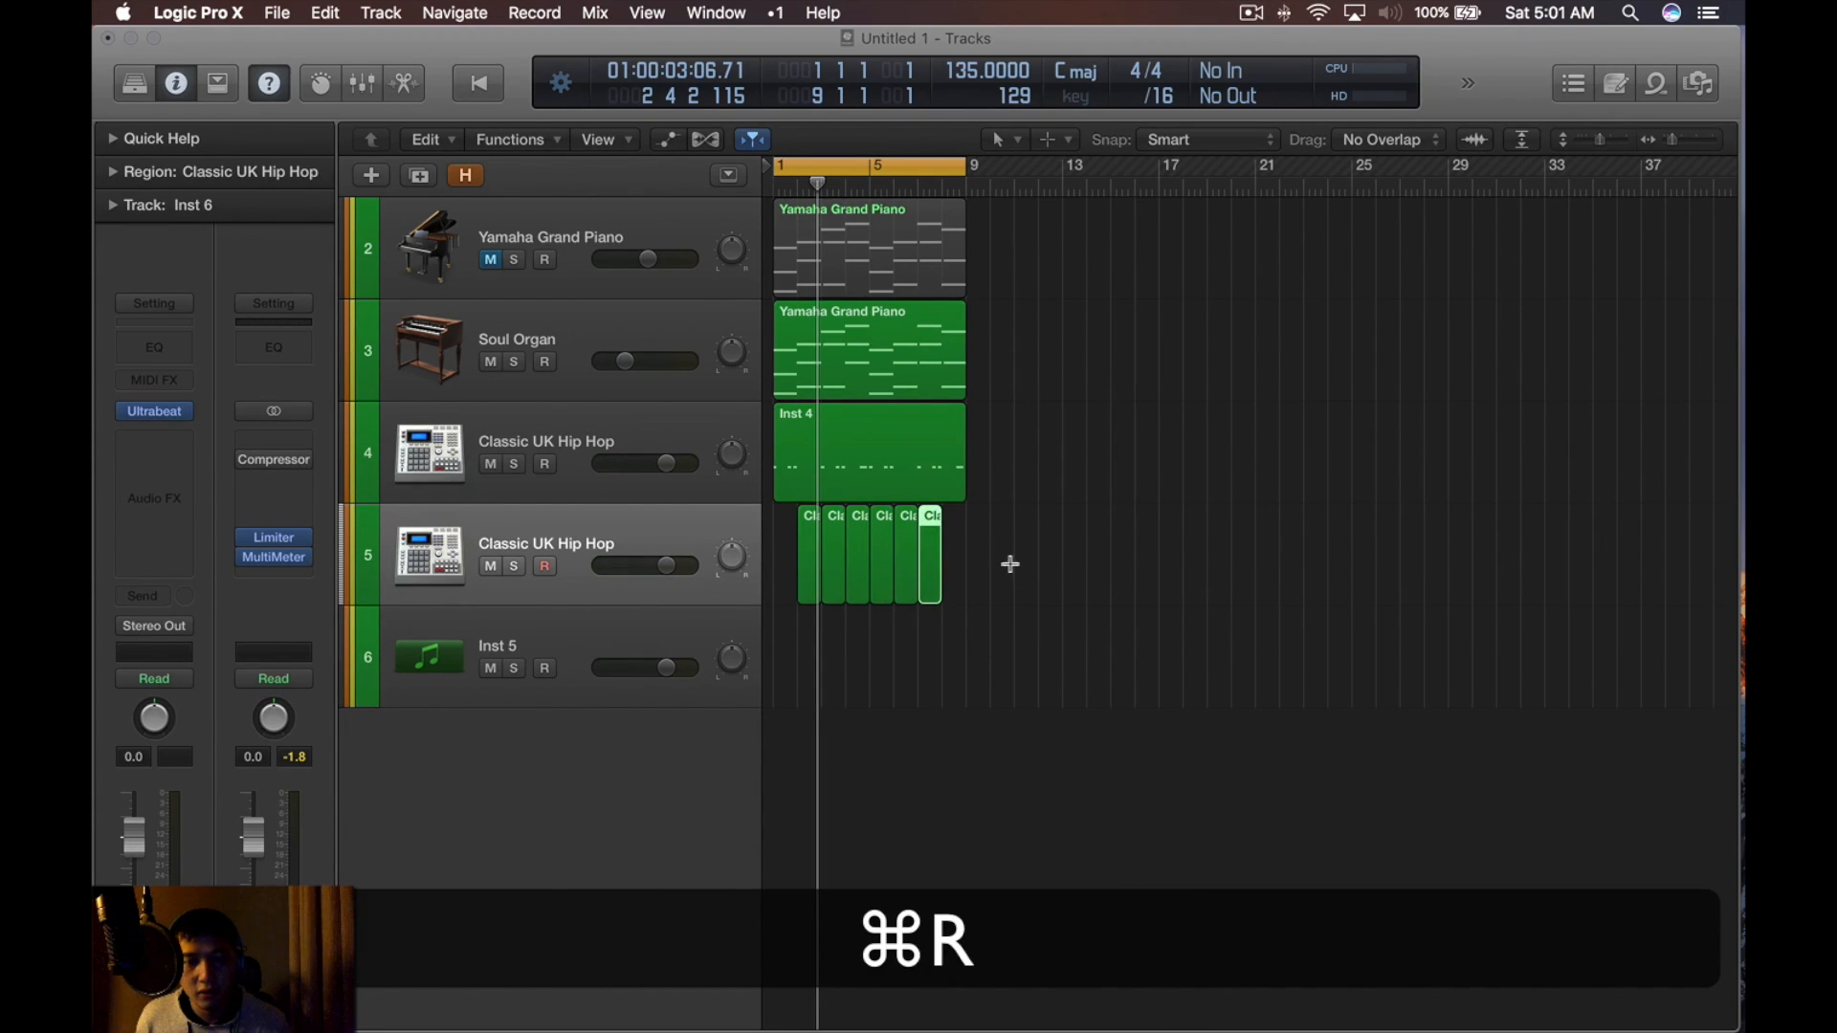
Fill the remaining bars 1 and 8 on the duplicate drum track with empty regions and join all eight into one
{"action": "scroll", "coordinate": [995, 571], "scroll_direction": "up", "scroll_amount": 5}
{"action": "left_click_drag", "start_coordinate": [1088, 547], "coordinate": [857, 554]}
{"action": "scroll", "coordinate": [961, 657], "scroll_direction": "down", "scroll_amount": 5}
{"action": "left_click_drag", "start_coordinate": [1402, 587], "coordinate": [756, 666]}
{"action": "key", "text": "alt+l"}
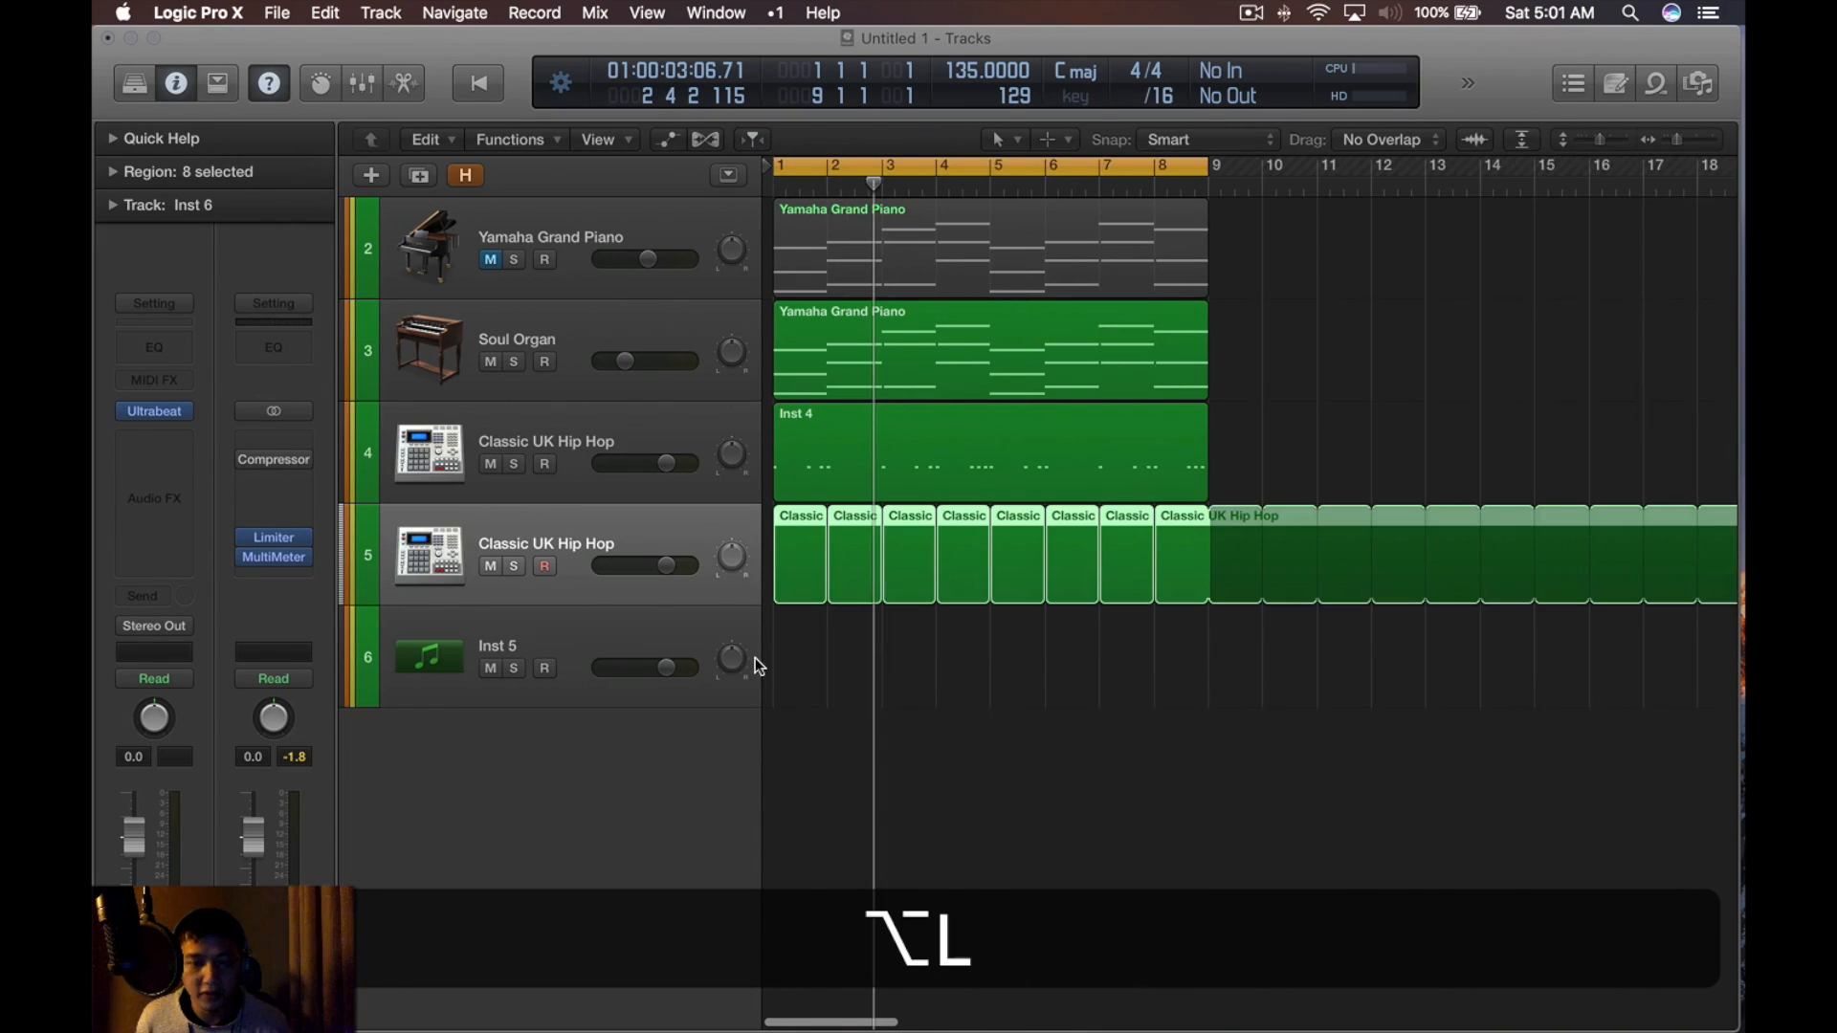
{"action": "key", "text": "super+j"}
{"action": "left_click", "coordinate": [1173, 742]}
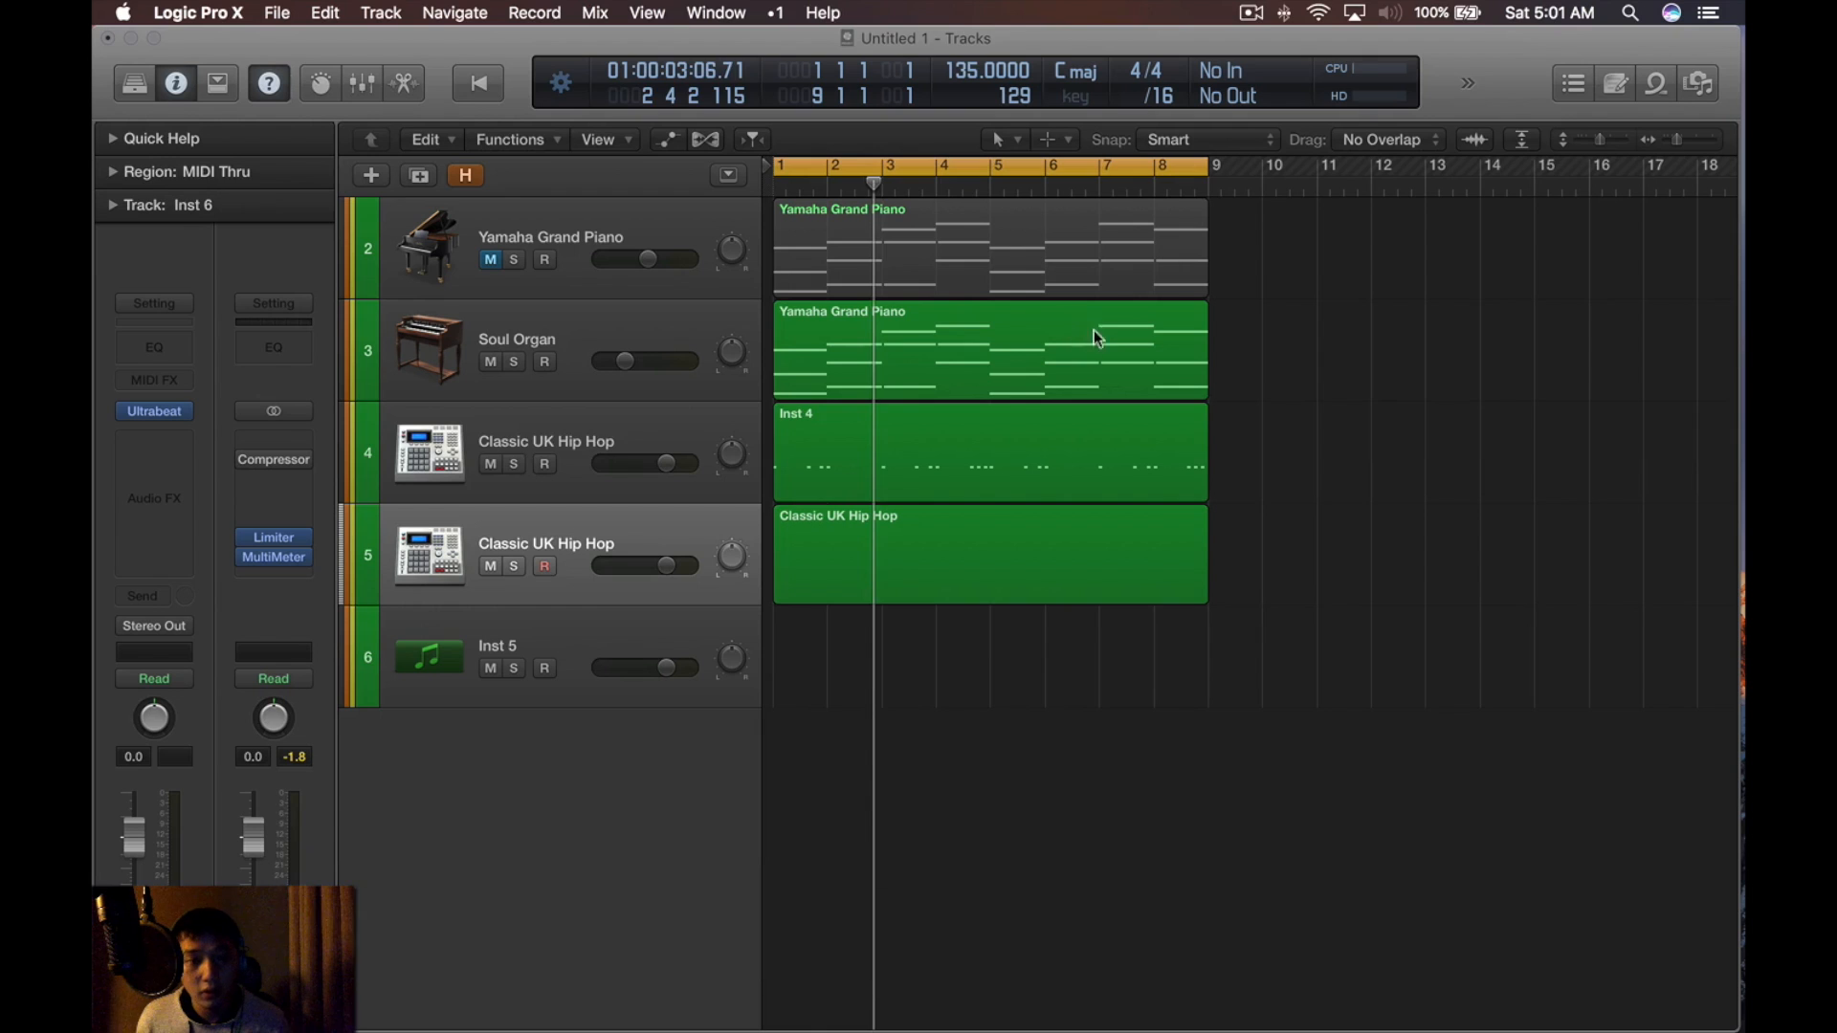
Play the song, toggle the metronome and lower the duplicate Classic UK Hip Hop track's volume to -6.4 dB
{"action": "left_click", "coordinate": [550, 450]}
{"action": "key", "text": "space"}
{"action": "key", "text": "k"}
{"action": "left_click", "coordinate": [1037, 633]}
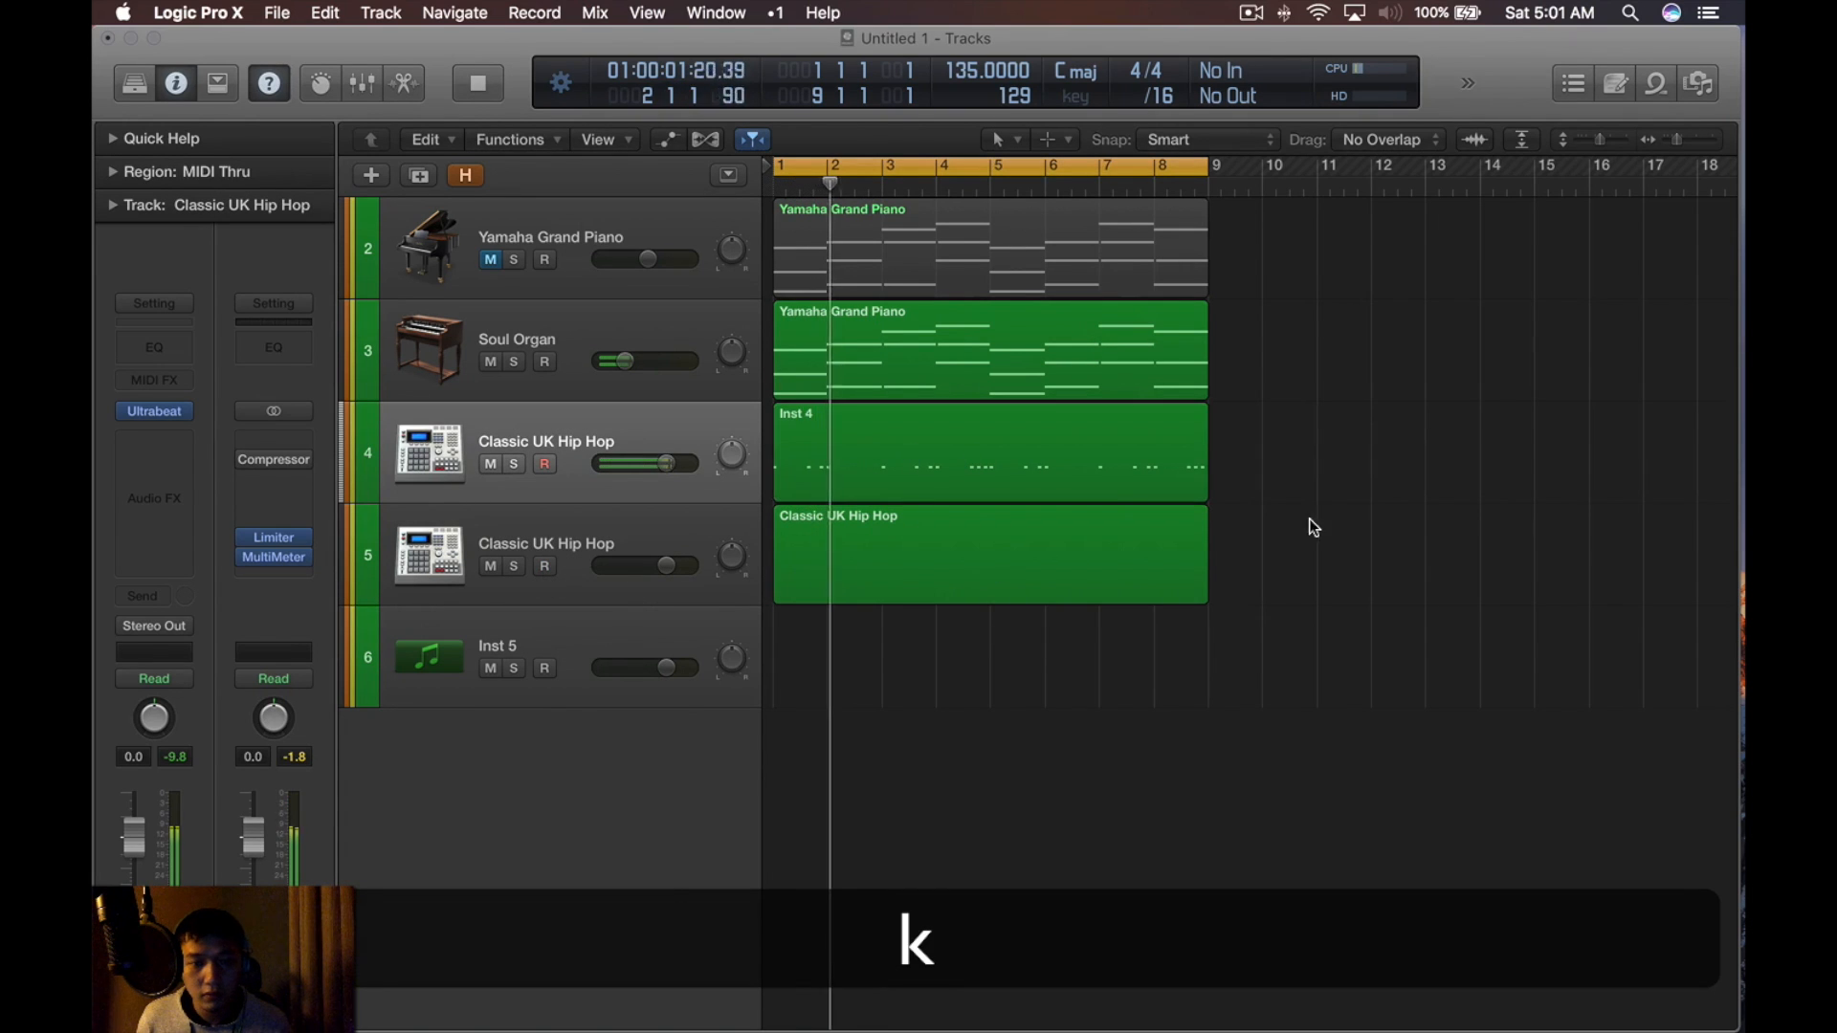
{"action": "left_click_drag", "start_coordinate": [691, 572], "coordinate": [667, 573]}
Open the duplicate drum track's region in the Piano Roll and add a Snare 2 note at the start of bar 1
{"action": "double_click", "coordinate": [861, 555]}
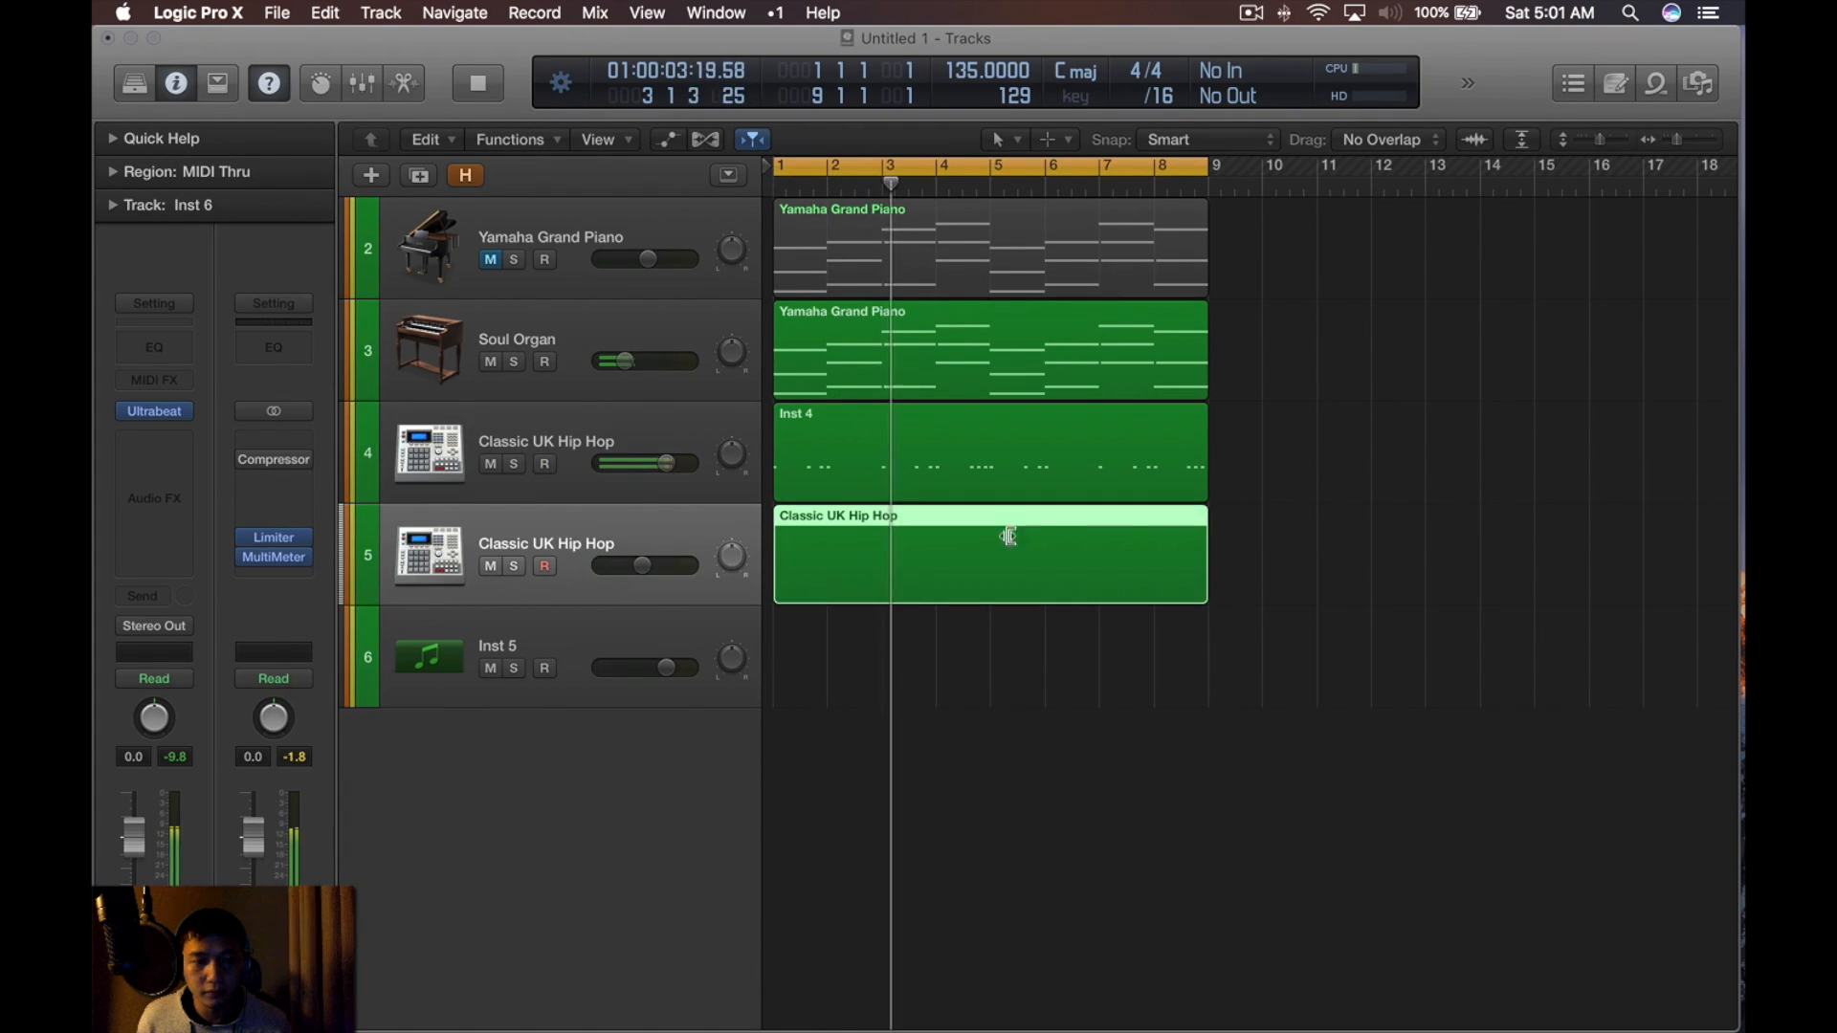
{"action": "scroll", "coordinate": [1007, 668], "scroll_direction": "up", "scroll_amount": 8}
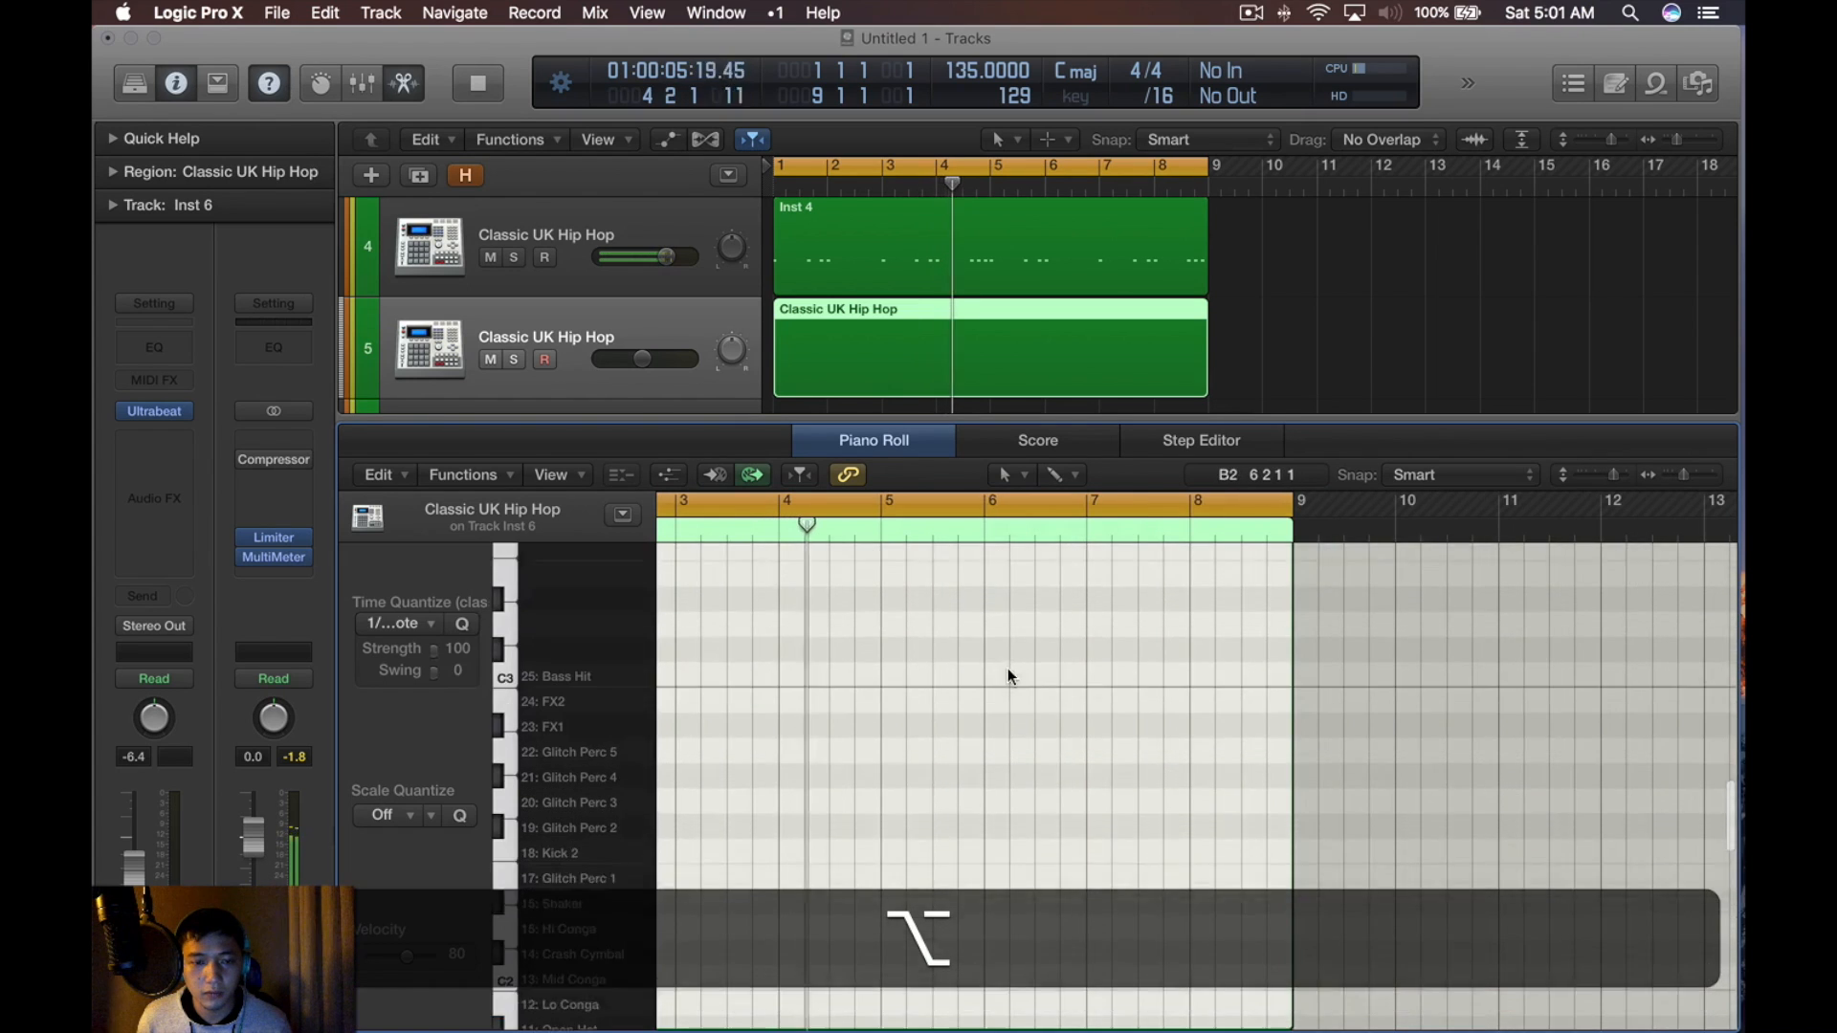
{"action": "scroll", "coordinate": [1007, 668], "scroll_direction": "left", "scroll_amount": 10}
{"action": "scroll", "coordinate": [1007, 668], "scroll_direction": "down", "scroll_amount": 5}
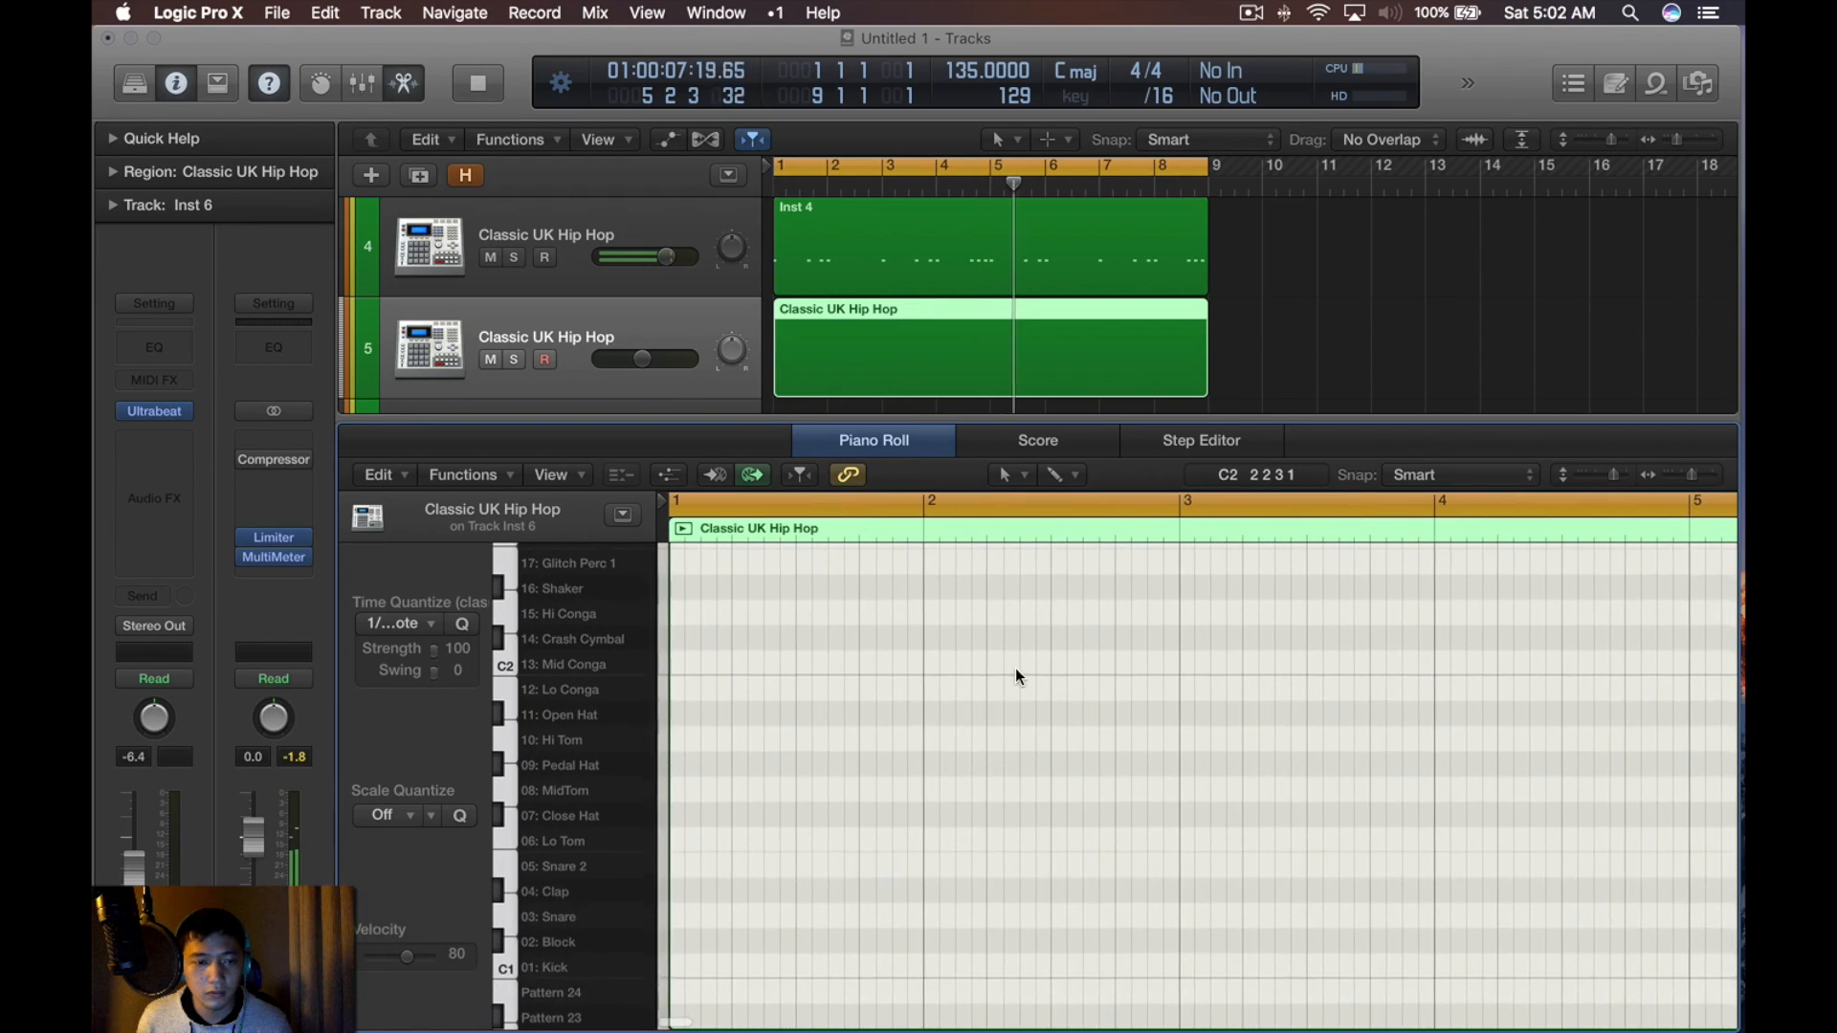
{"action": "key", "text": "space"}
{"action": "scroll", "coordinate": [1014, 667], "scroll_direction": "down", "scroll_amount": 3}
{"action": "scroll", "coordinate": [1014, 667], "scroll_direction": "up", "scroll_amount": 5}
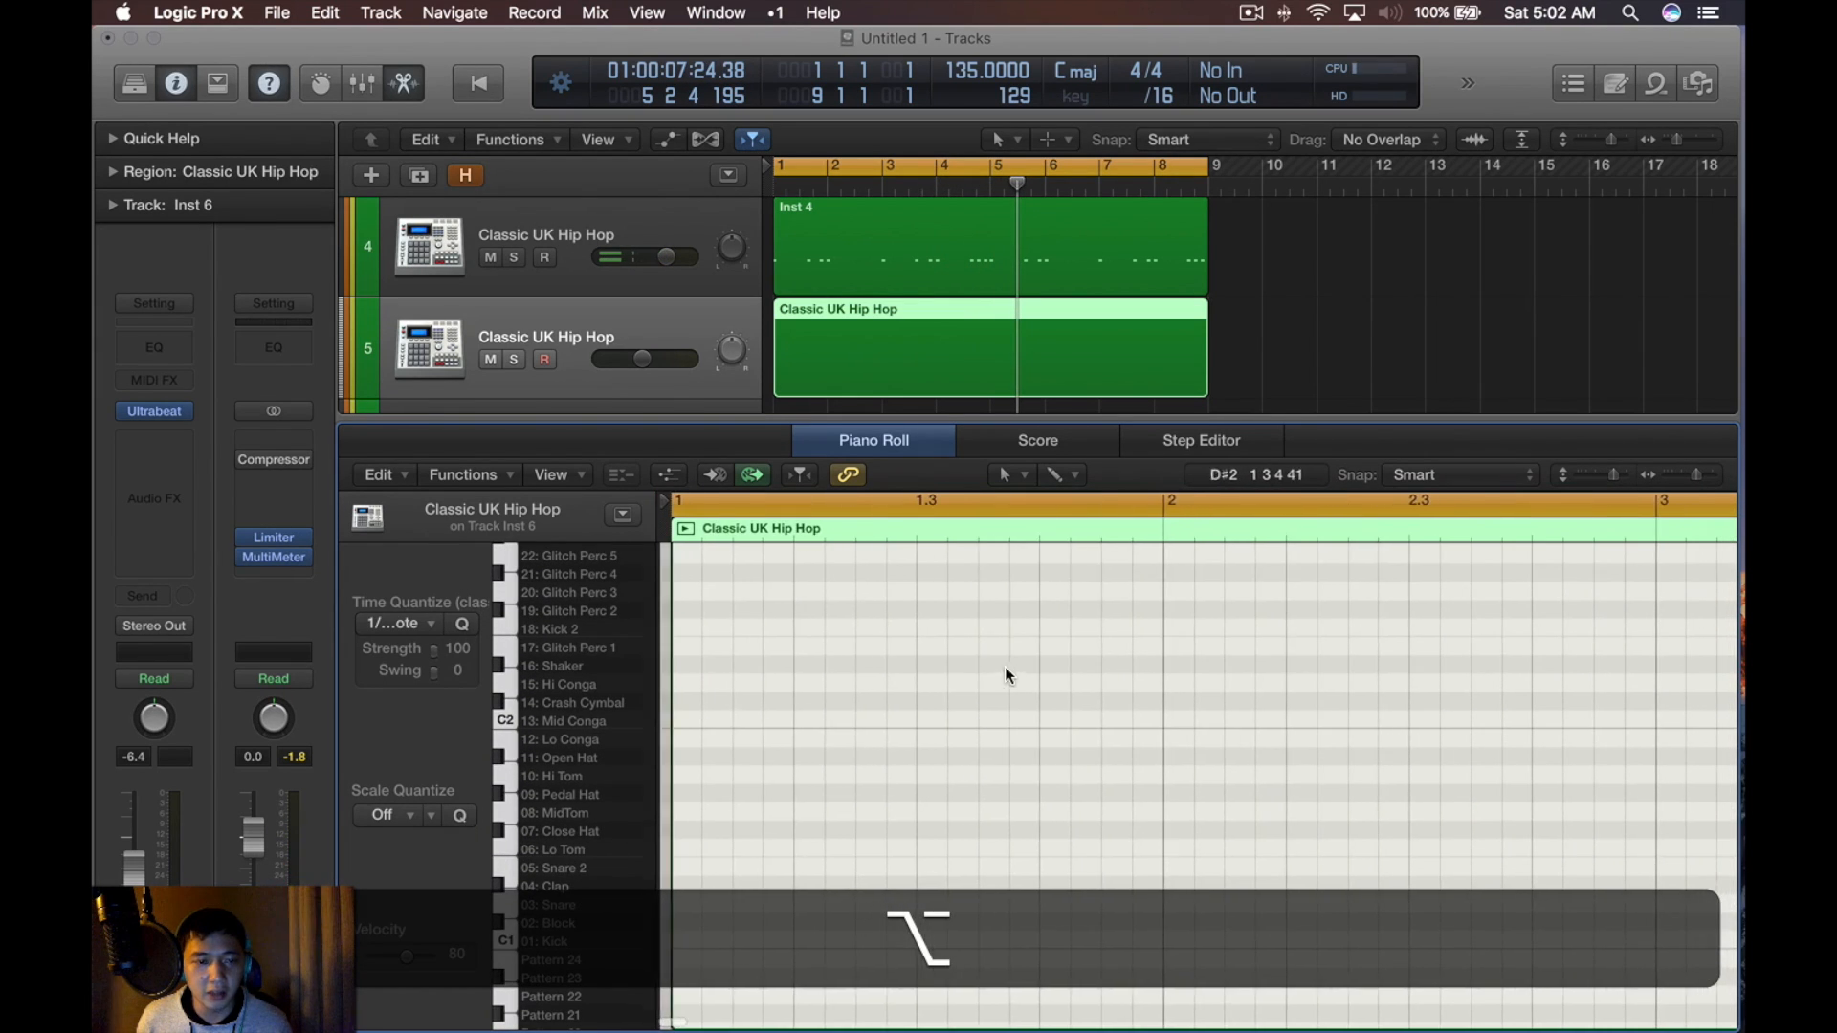
{"action": "scroll", "coordinate": [746, 714], "scroll_direction": "down", "scroll_amount": 2}
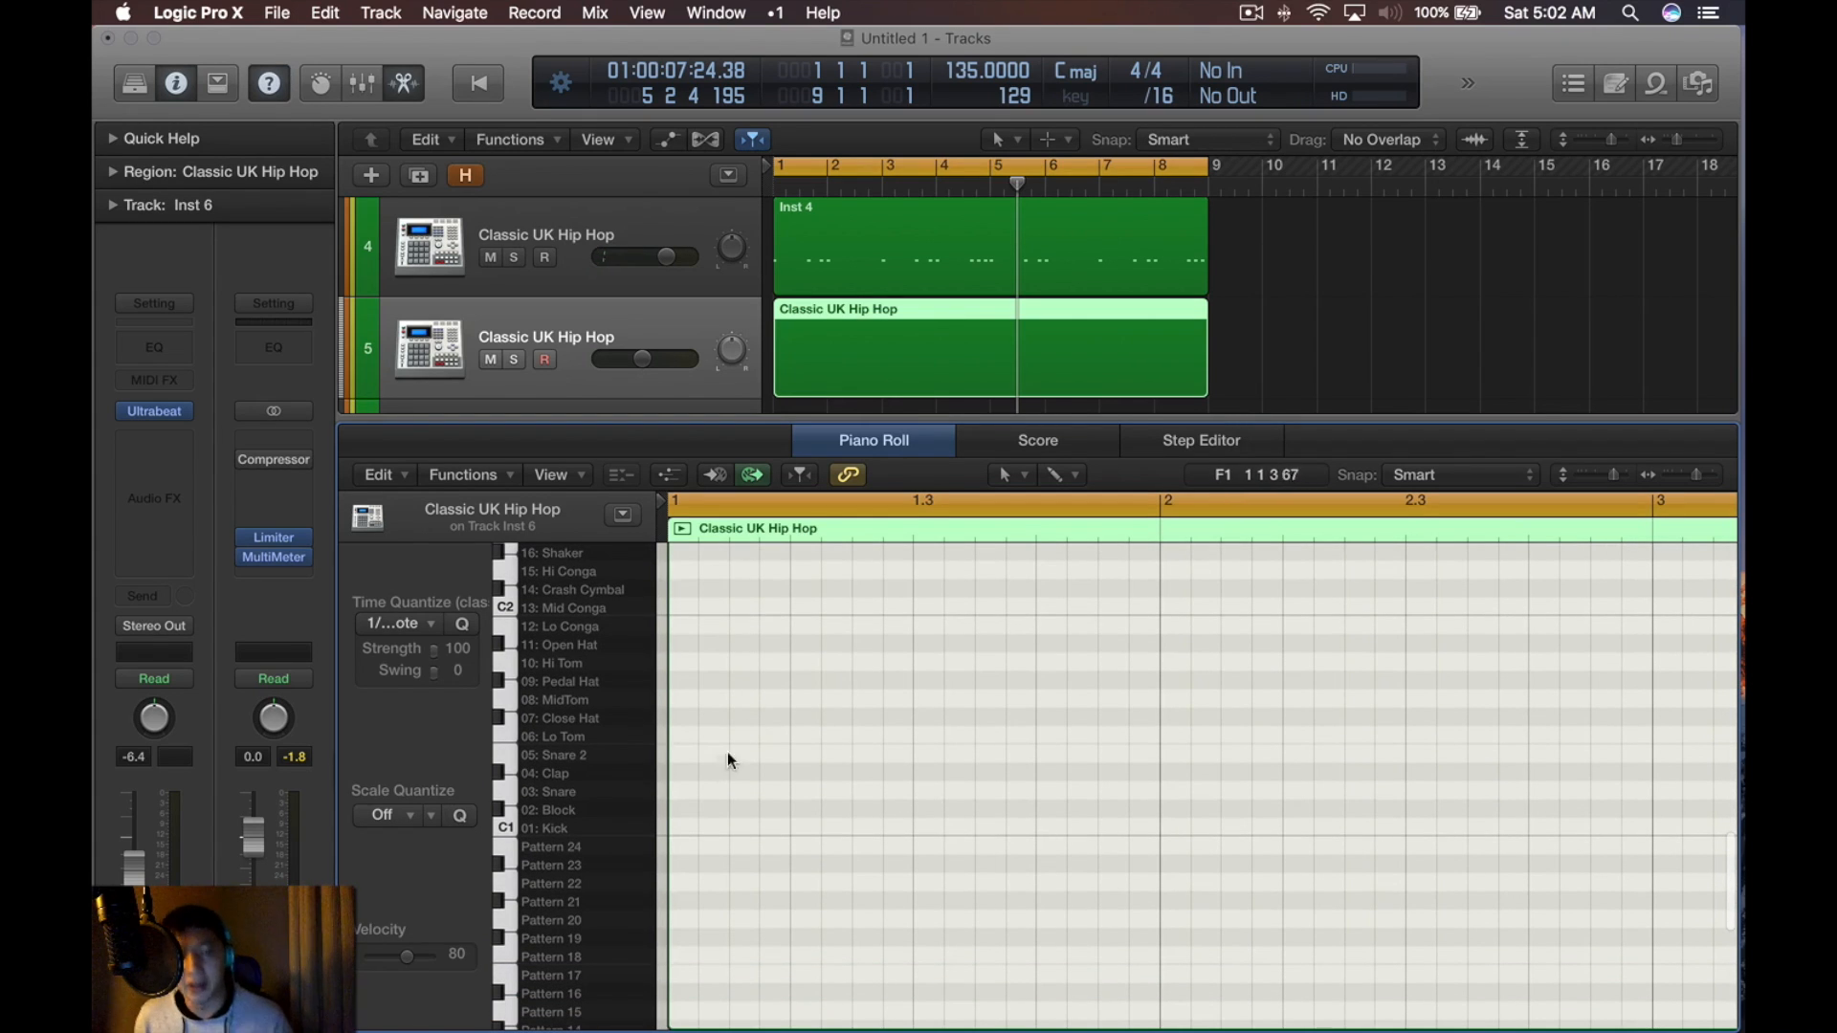
{"action": "left_click", "coordinate": [683, 751], "text": "super"}
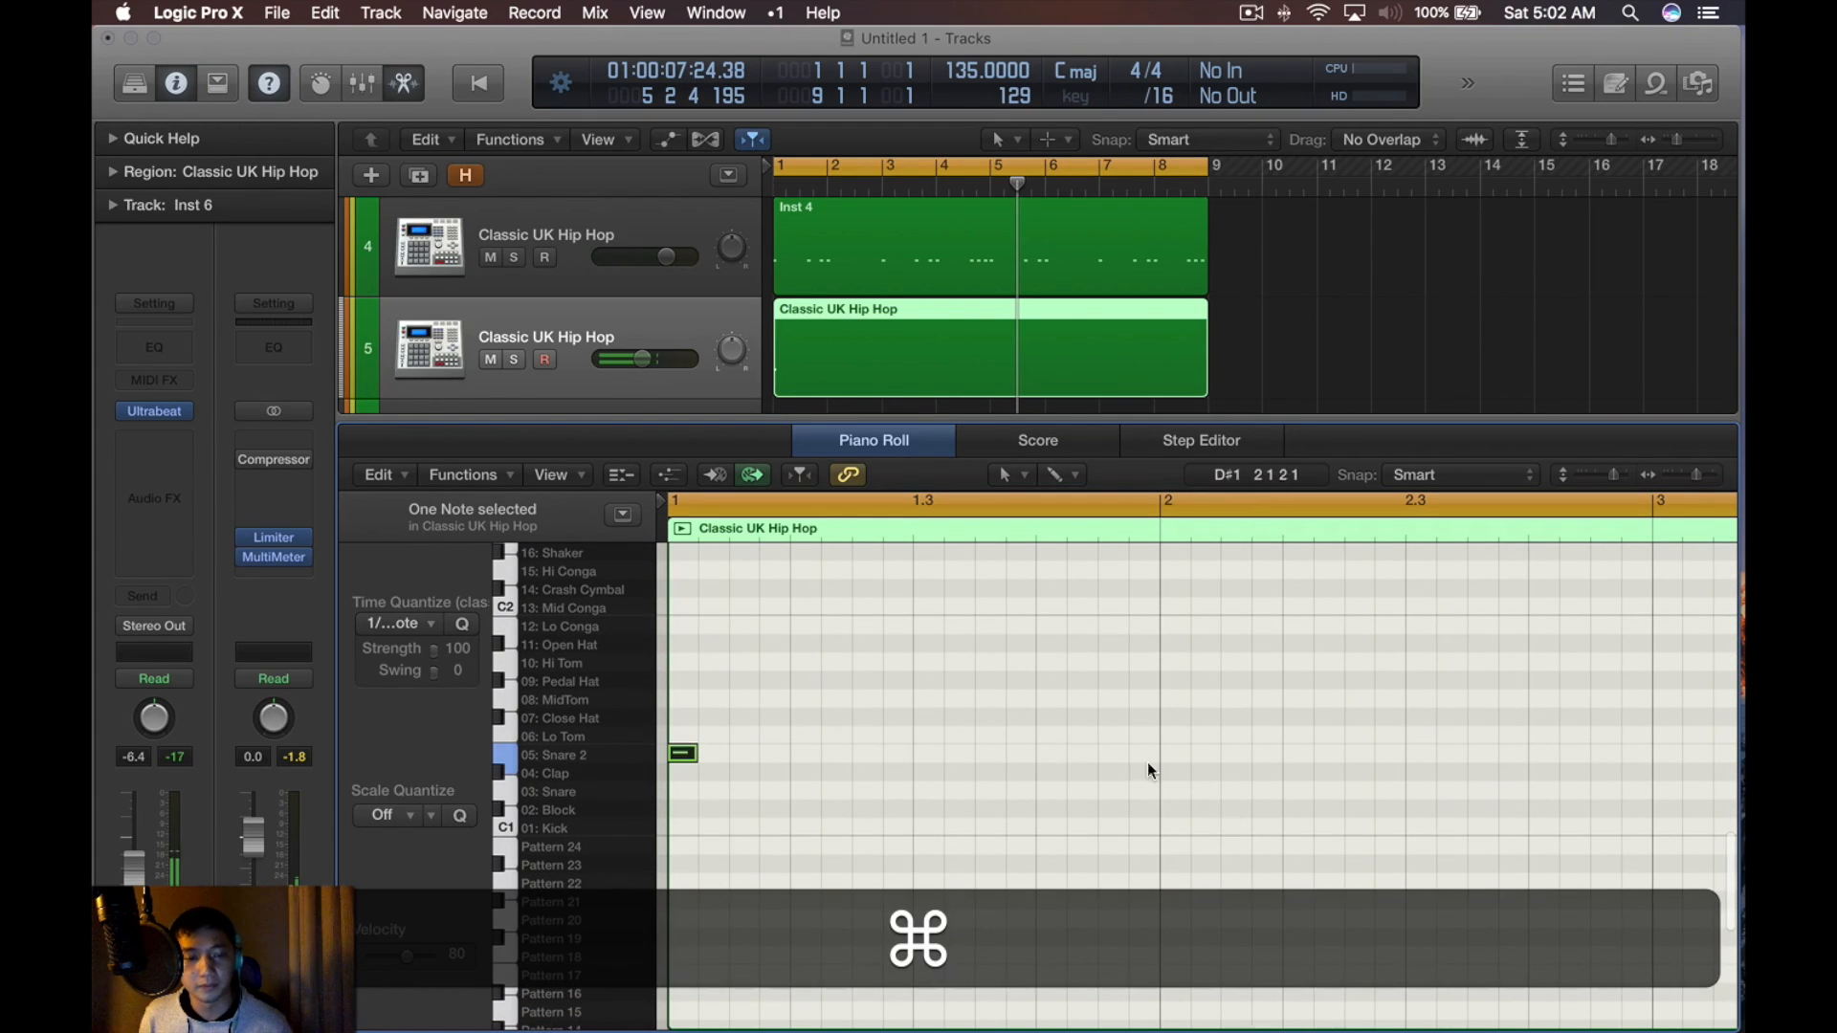
Move the Snare 2 note to beat 3 of bar 1 and place a copy on beat 3 of bar 2
{"action": "key", "text": "alt+Right"}
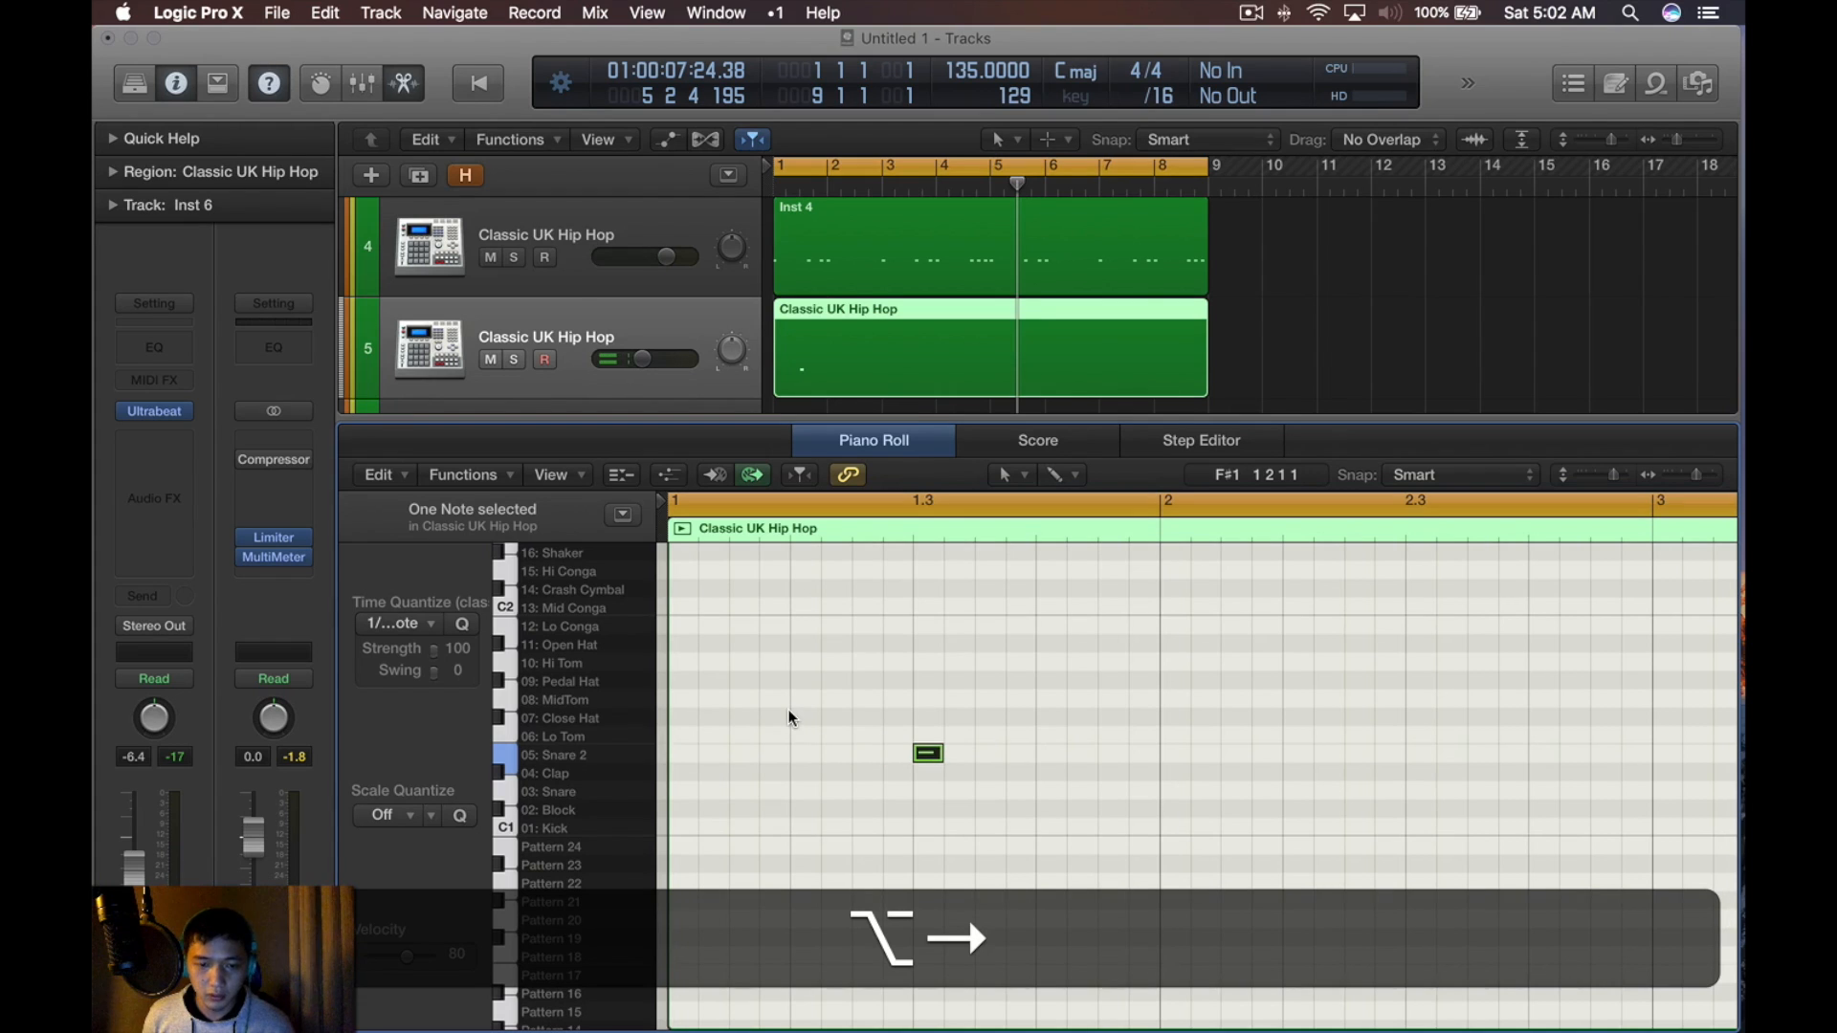
{"action": "key", "text": "alt+Right"}
{"action": "key", "text": "alt+Right"}
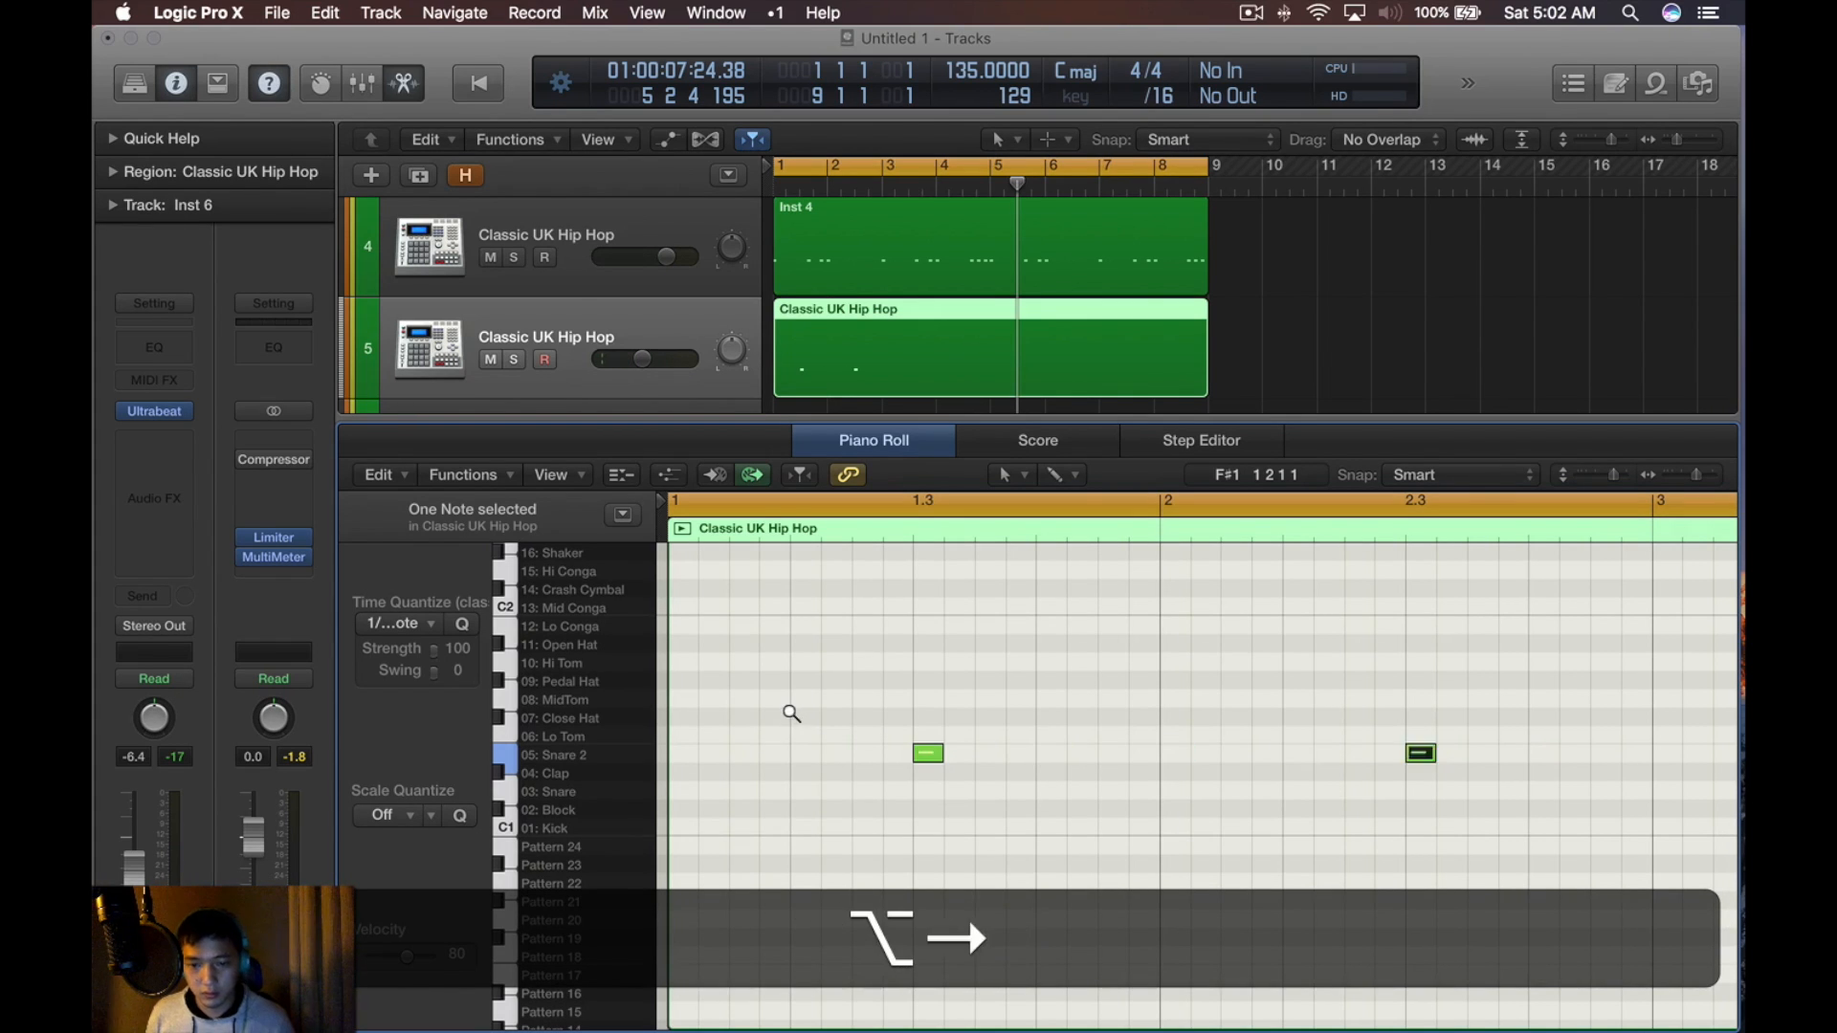
Copy the two Snare 2 notes to beat 3 of bars 3 and 4 and start playback
{"action": "key", "text": "alt+super+a"}
{"action": "key", "text": "super+space"}
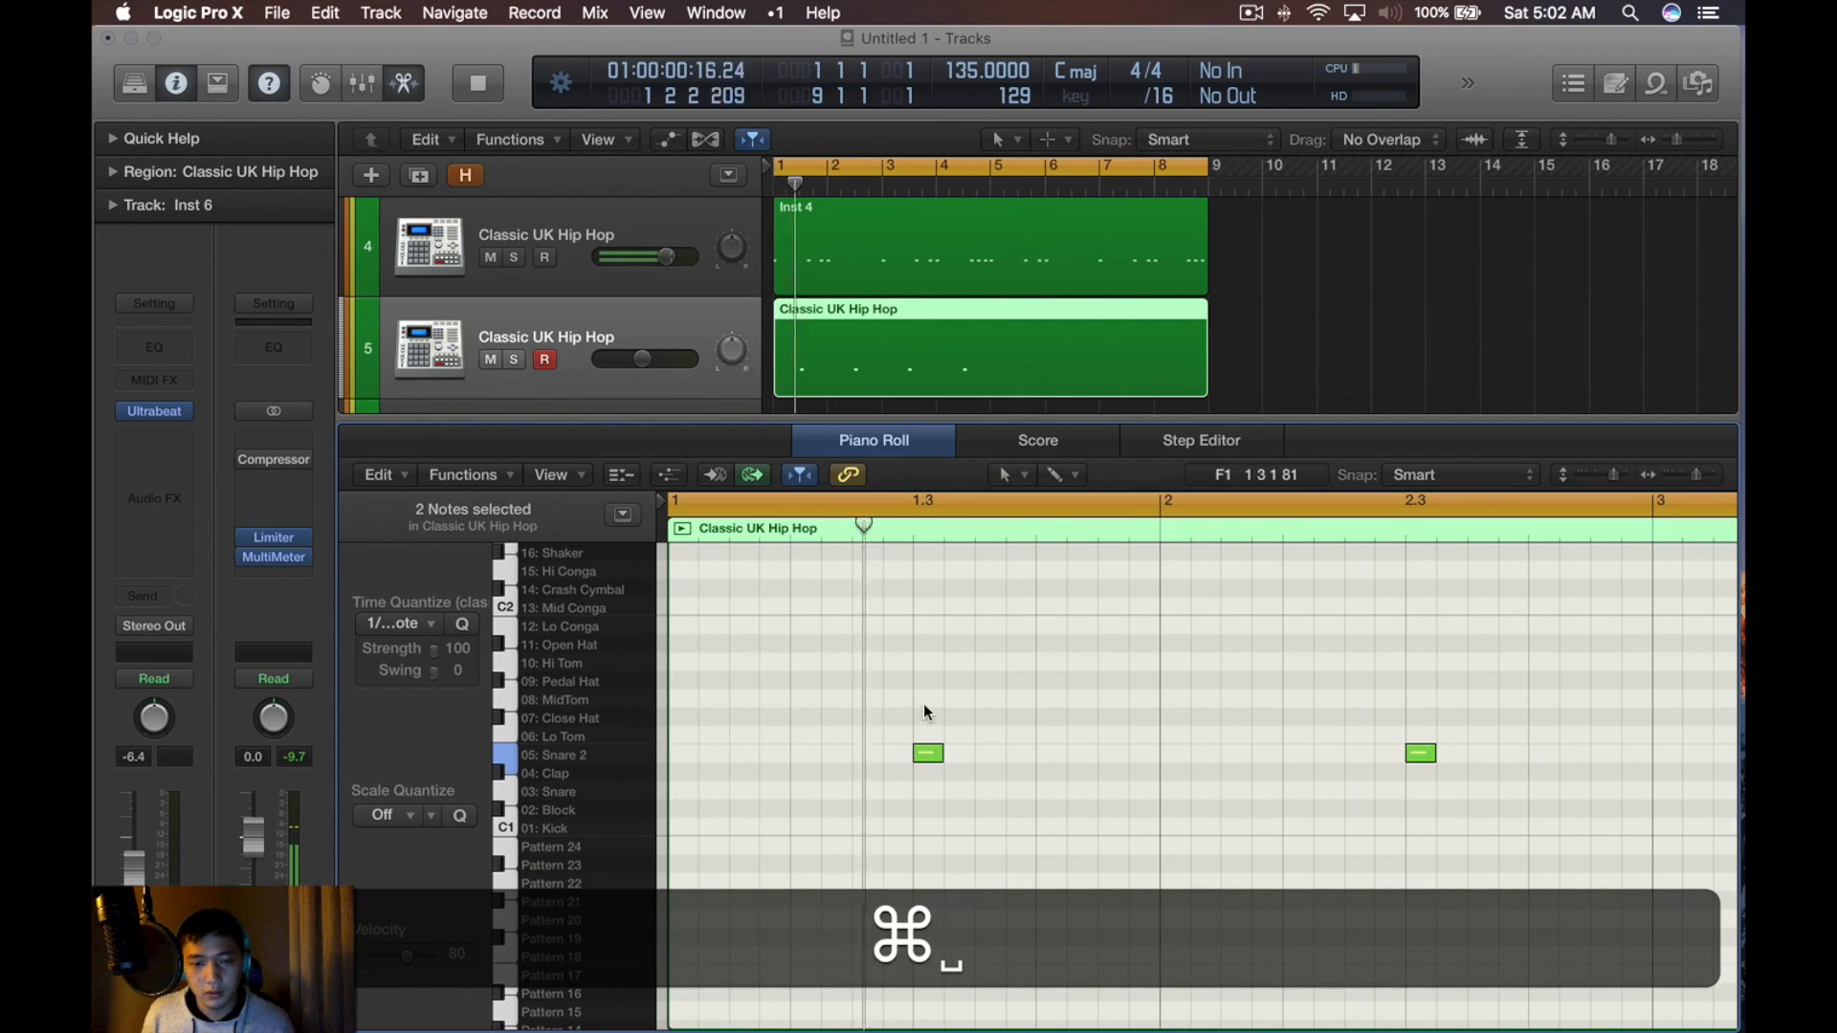
{"action": "key", "text": "x"}
{"action": "key", "text": "x"}
{"action": "left_click", "coordinate": [142, 473]}
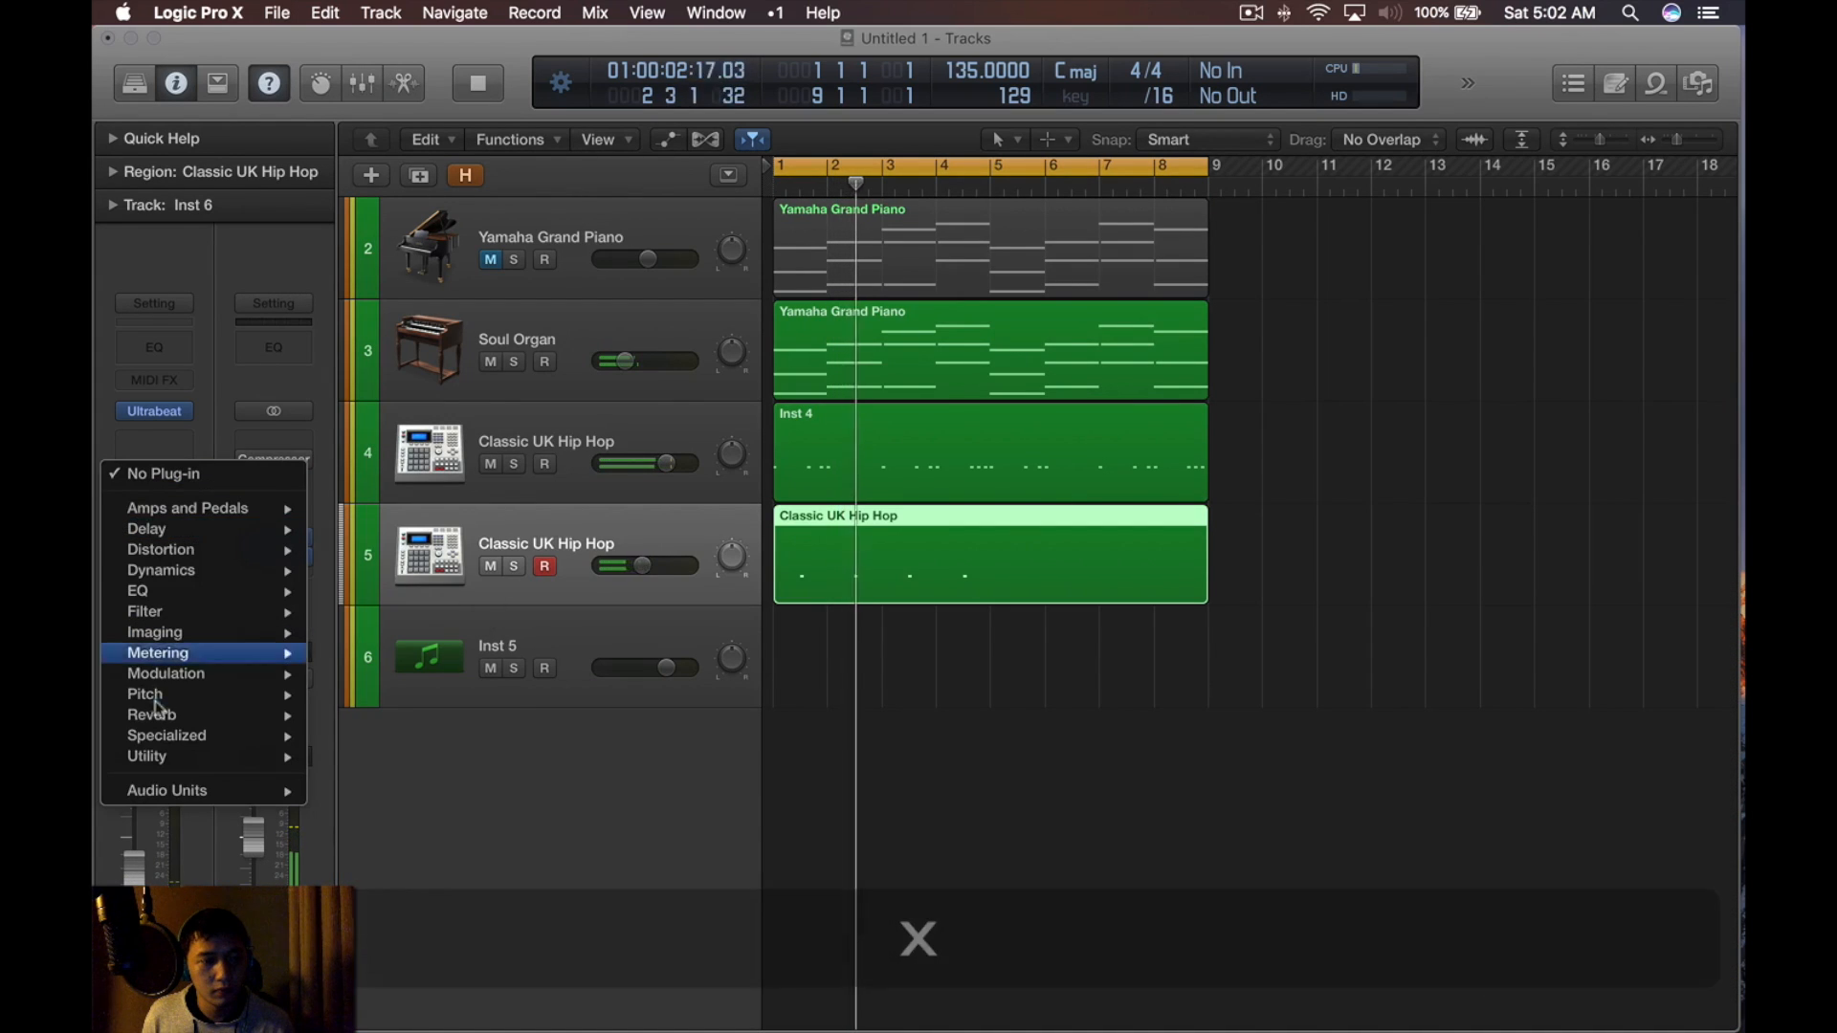
{"action": "left_click", "coordinate": [1128, 737]}
Repeat the Snare 2 notes on beat 3 through bar 8 and add an extra hit near the end of bars 4 and 8
{"action": "double_click", "coordinate": [1060, 564]}
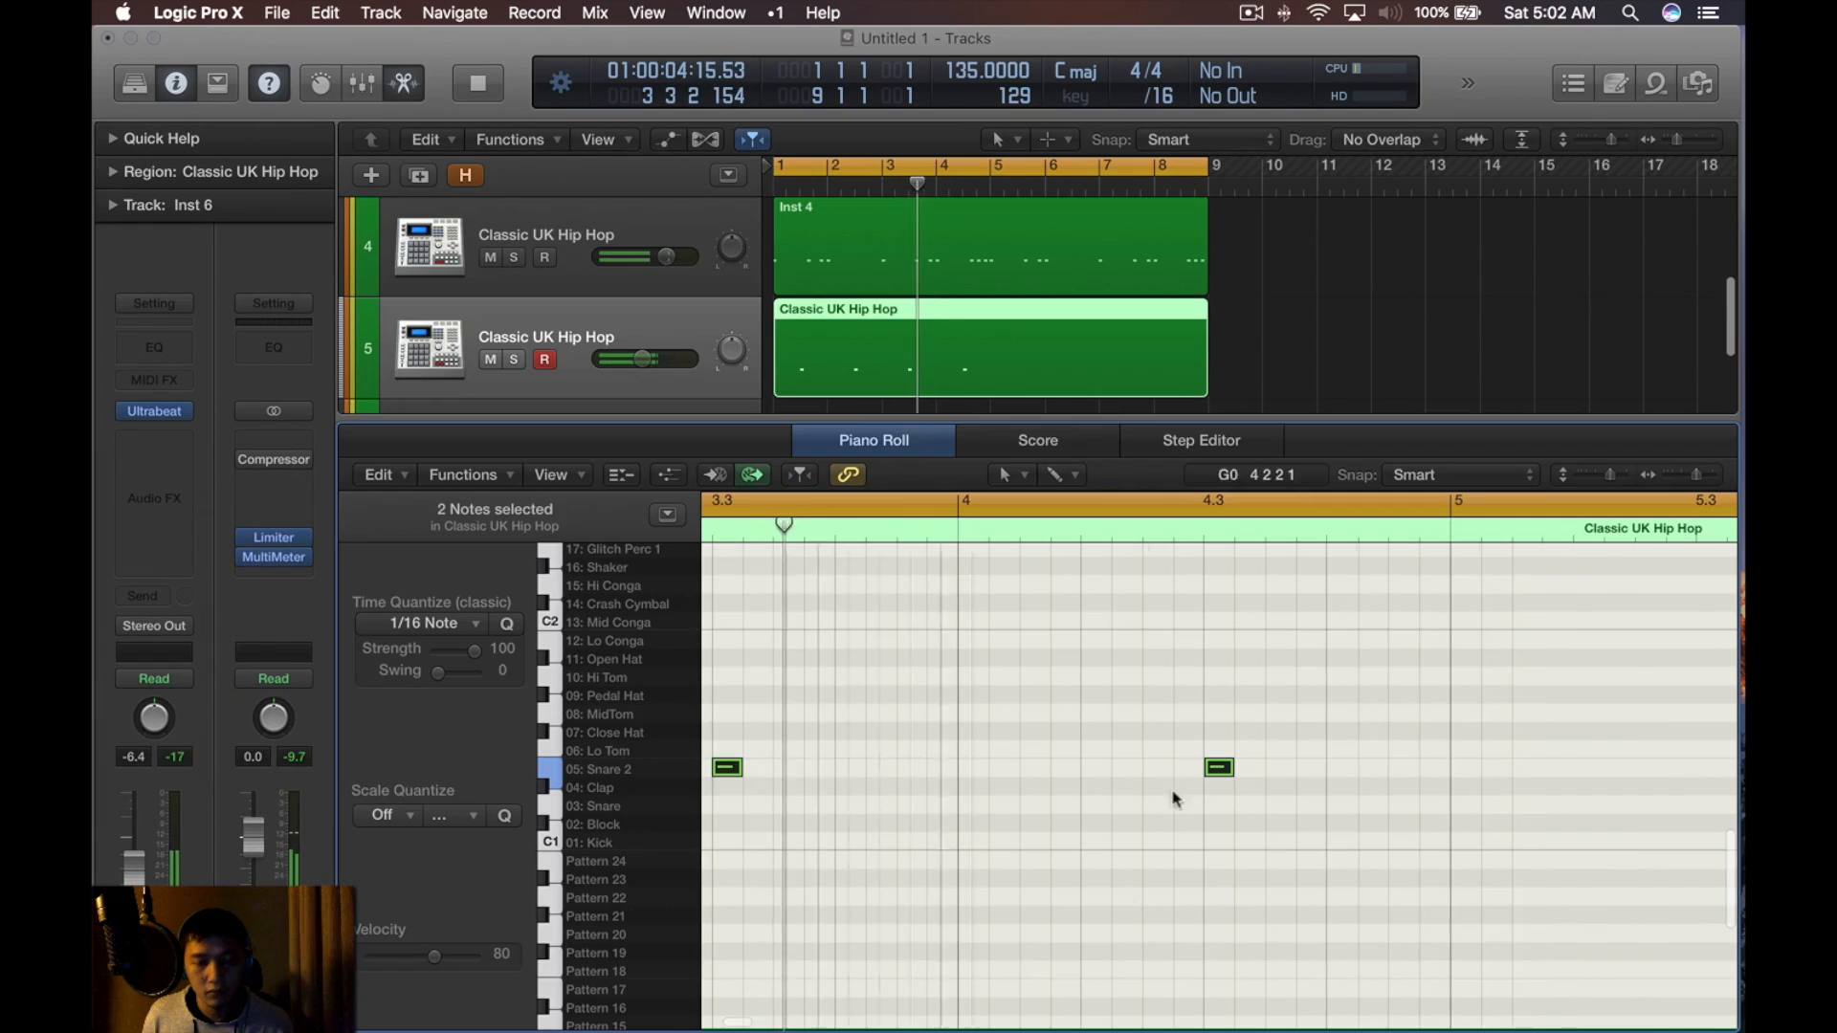
{"action": "key", "text": "super+r"}
{"action": "left_click", "coordinate": [1407, 767], "text": "super"}
{"action": "scroll", "coordinate": [1440, 680], "scroll_direction": "down", "scroll_amount": 10}
{"action": "scroll", "coordinate": [1148, 675], "scroll_direction": "up", "scroll_amount": 10}
{"action": "scroll", "coordinate": [1038, 679], "scroll_direction": "right", "scroll_amount": 10}
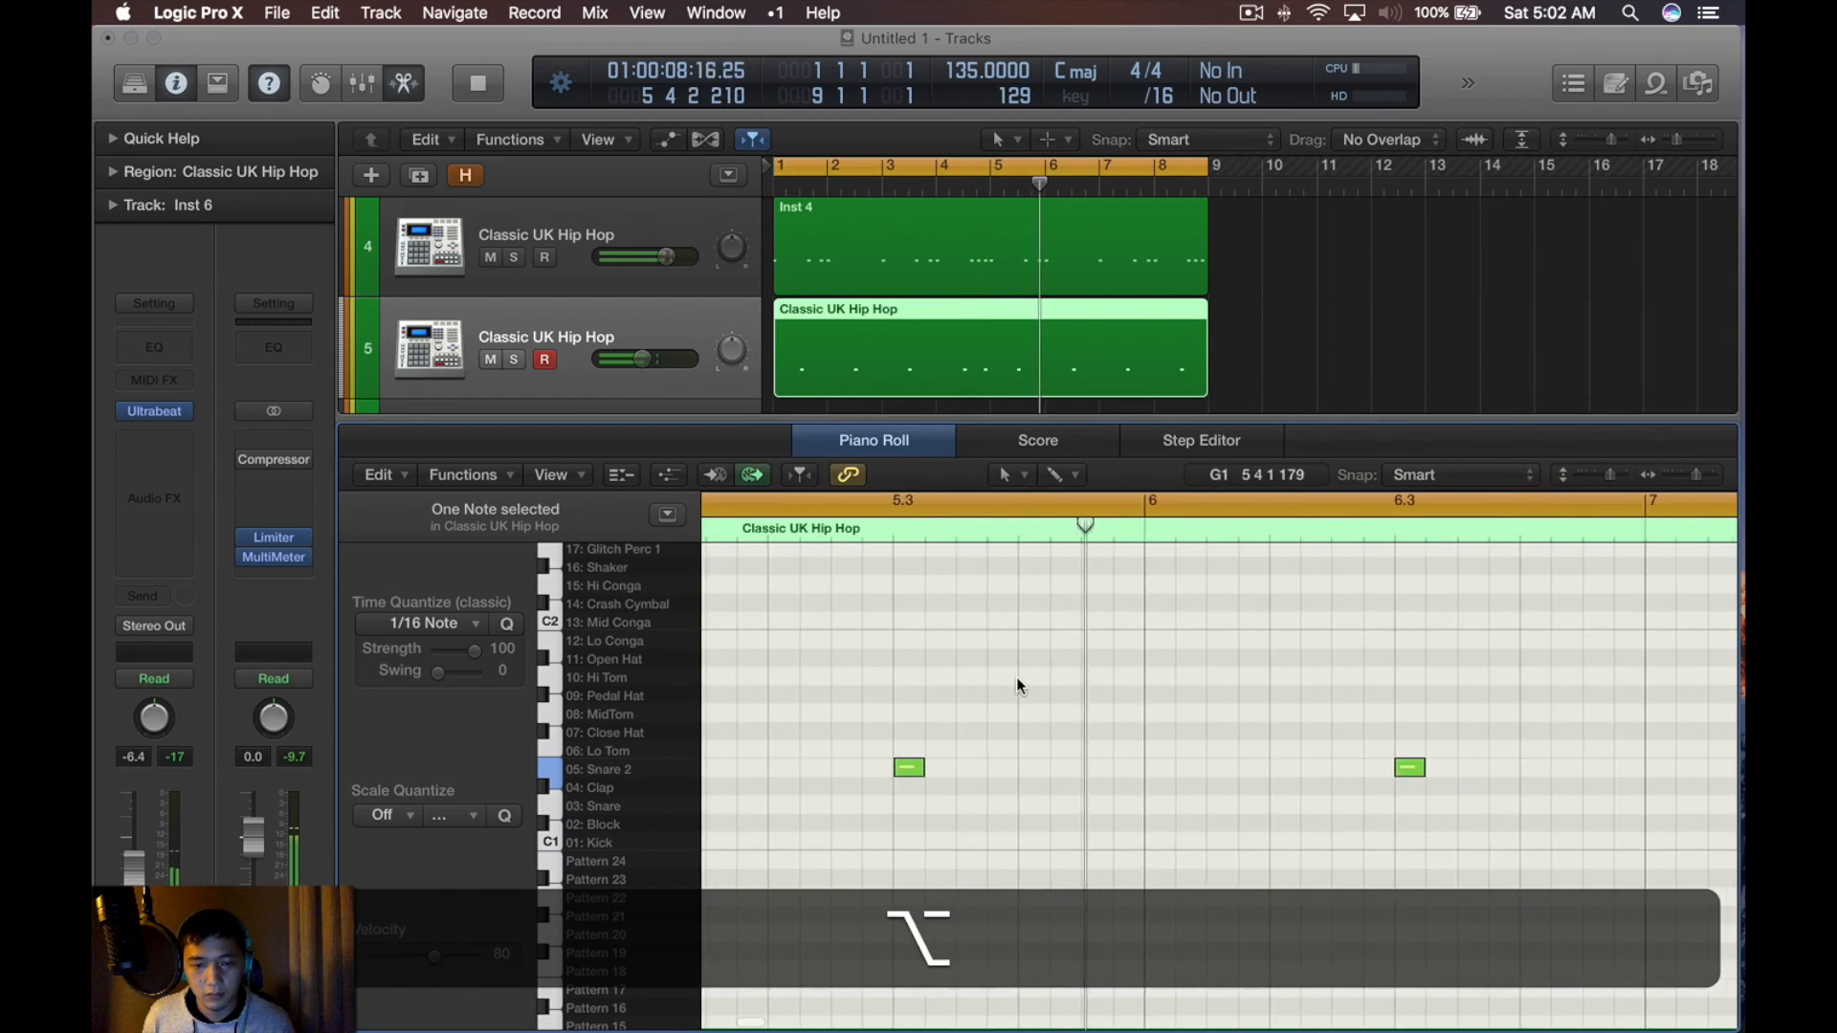
{"action": "left_click", "coordinate": [1311, 766], "text": "super"}
{"action": "left_click", "coordinate": [951, 729]}
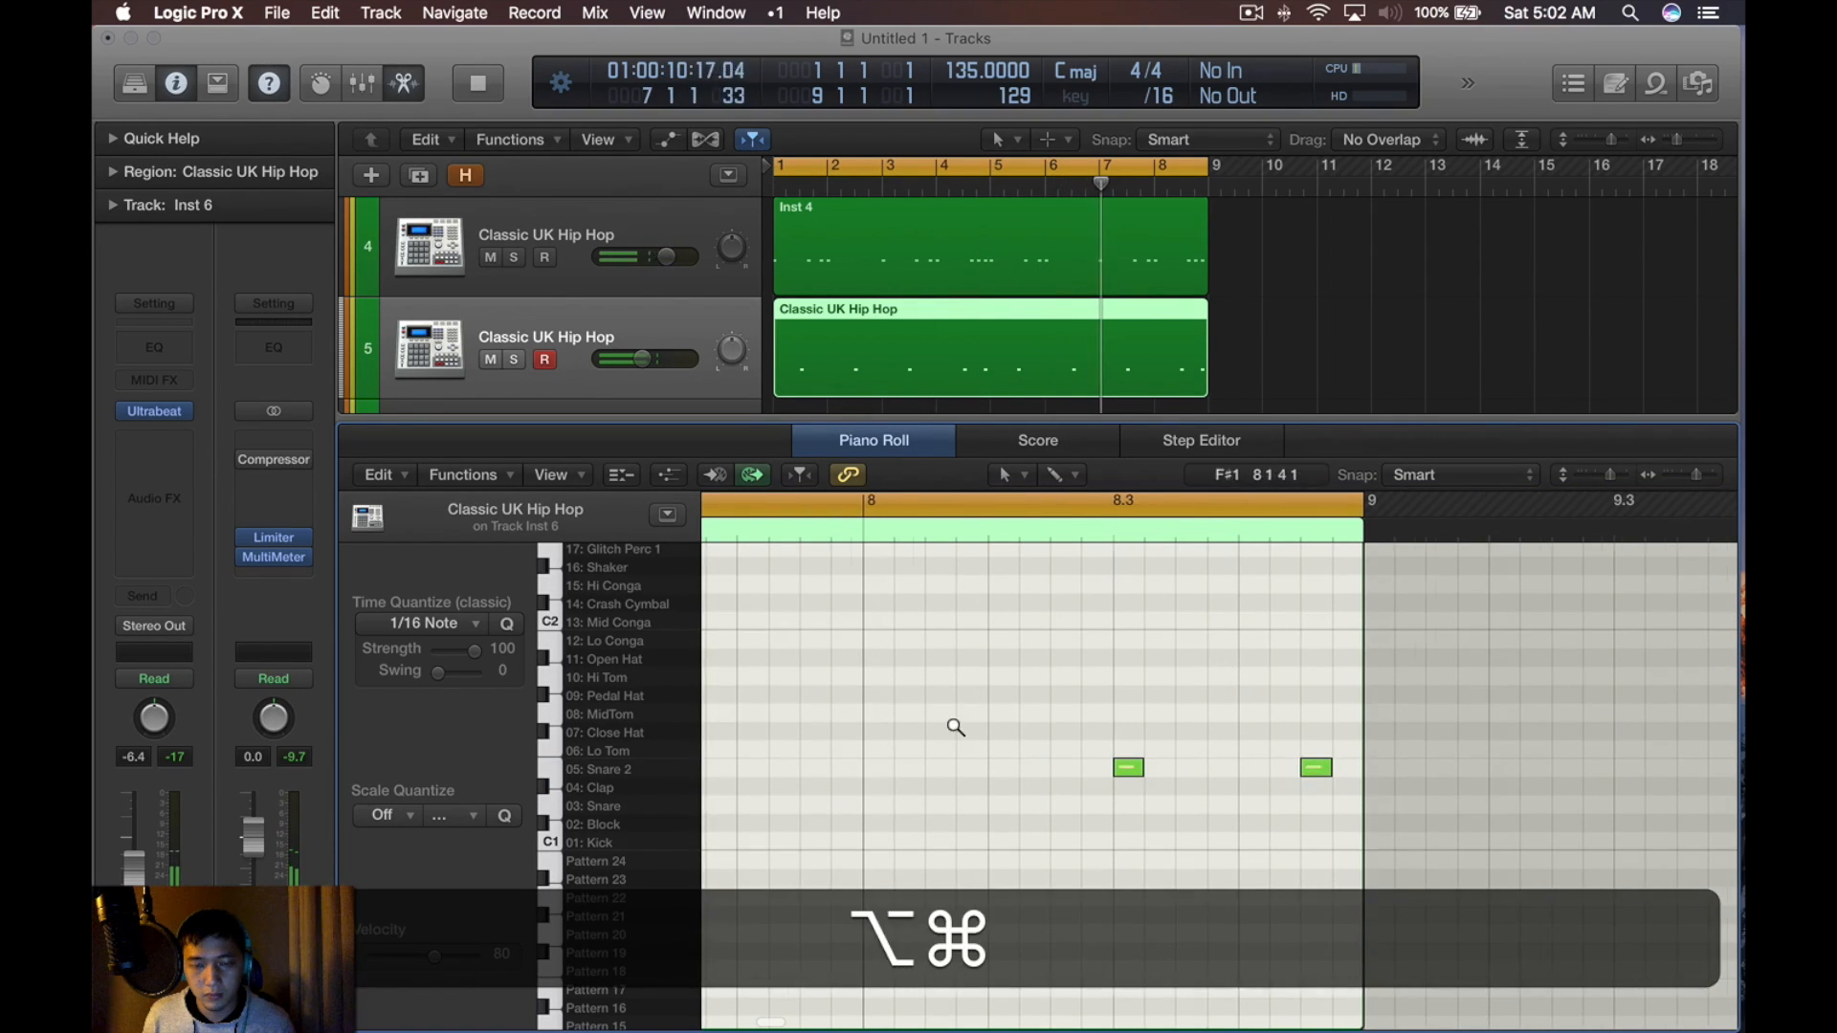
{"action": "key", "text": "alt+super+x"}
{"action": "key", "text": "x"}
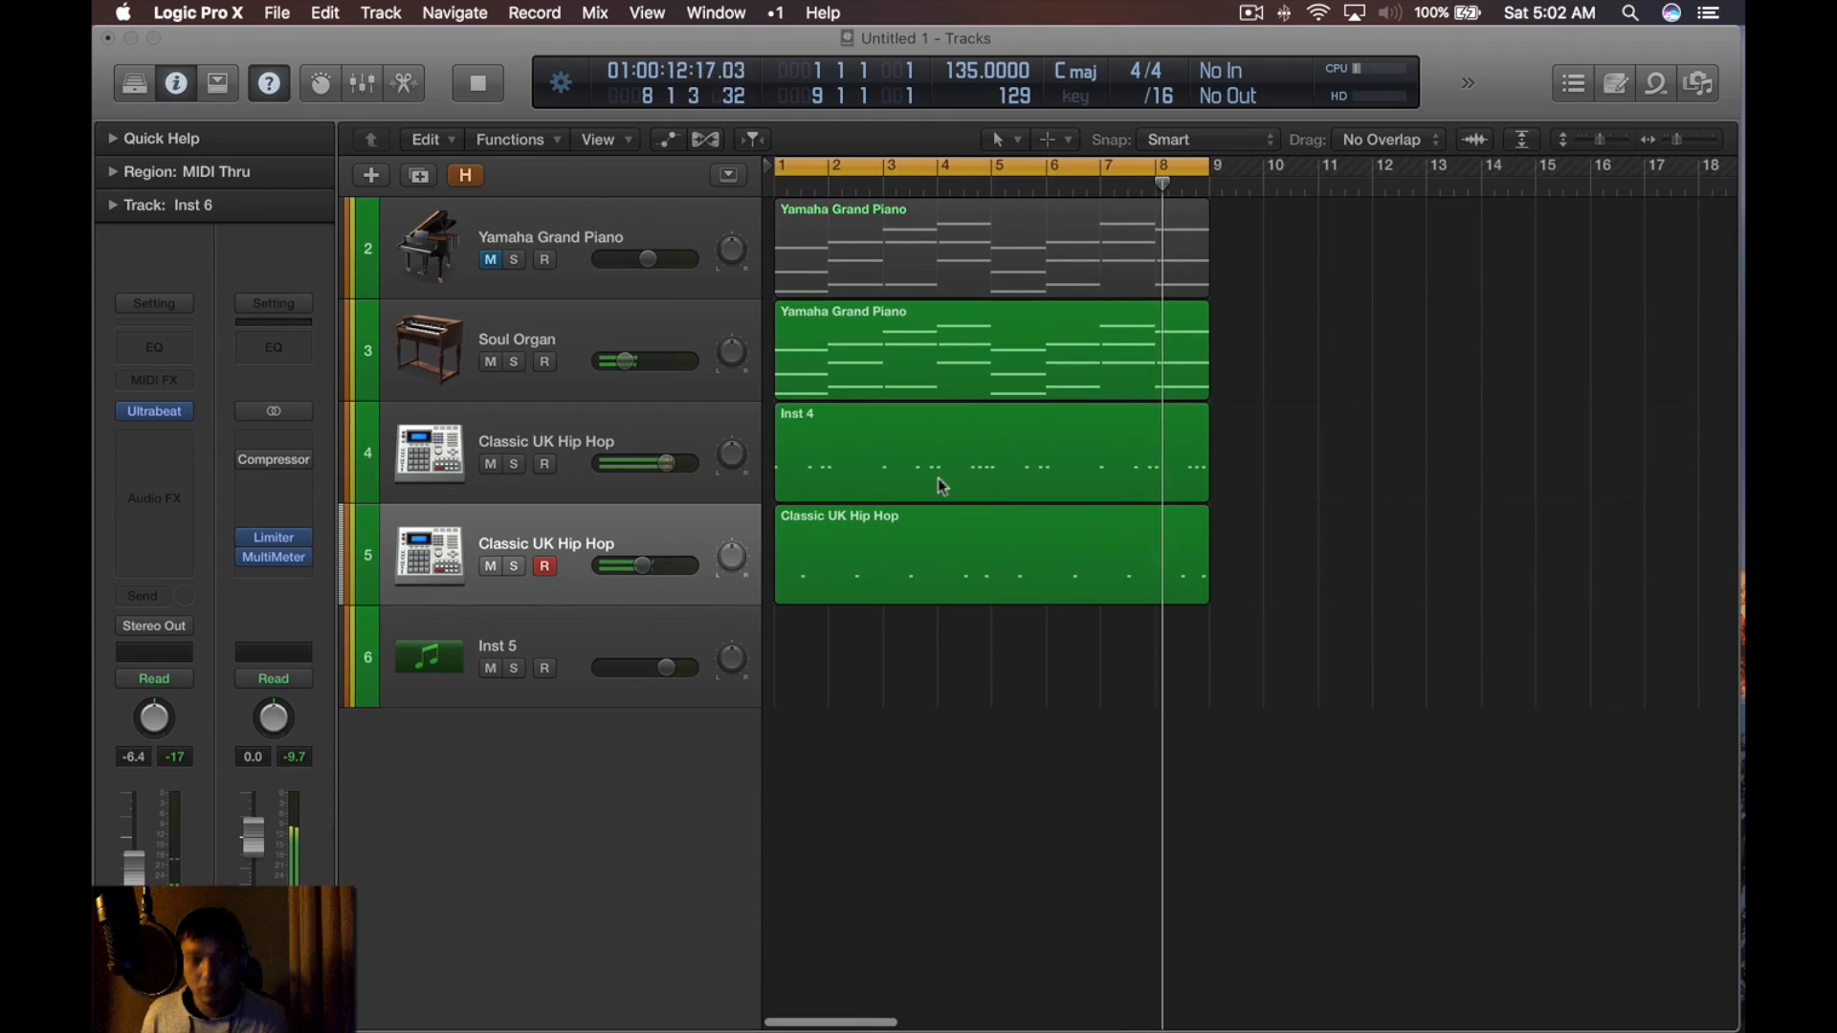
Raise the Soul Organ track's volume slightly and stop playback
{"action": "key", "text": "XF86AudioRaiseVolume"}
{"action": "left_click_drag", "start_coordinate": [623, 361], "coordinate": [634, 361]}
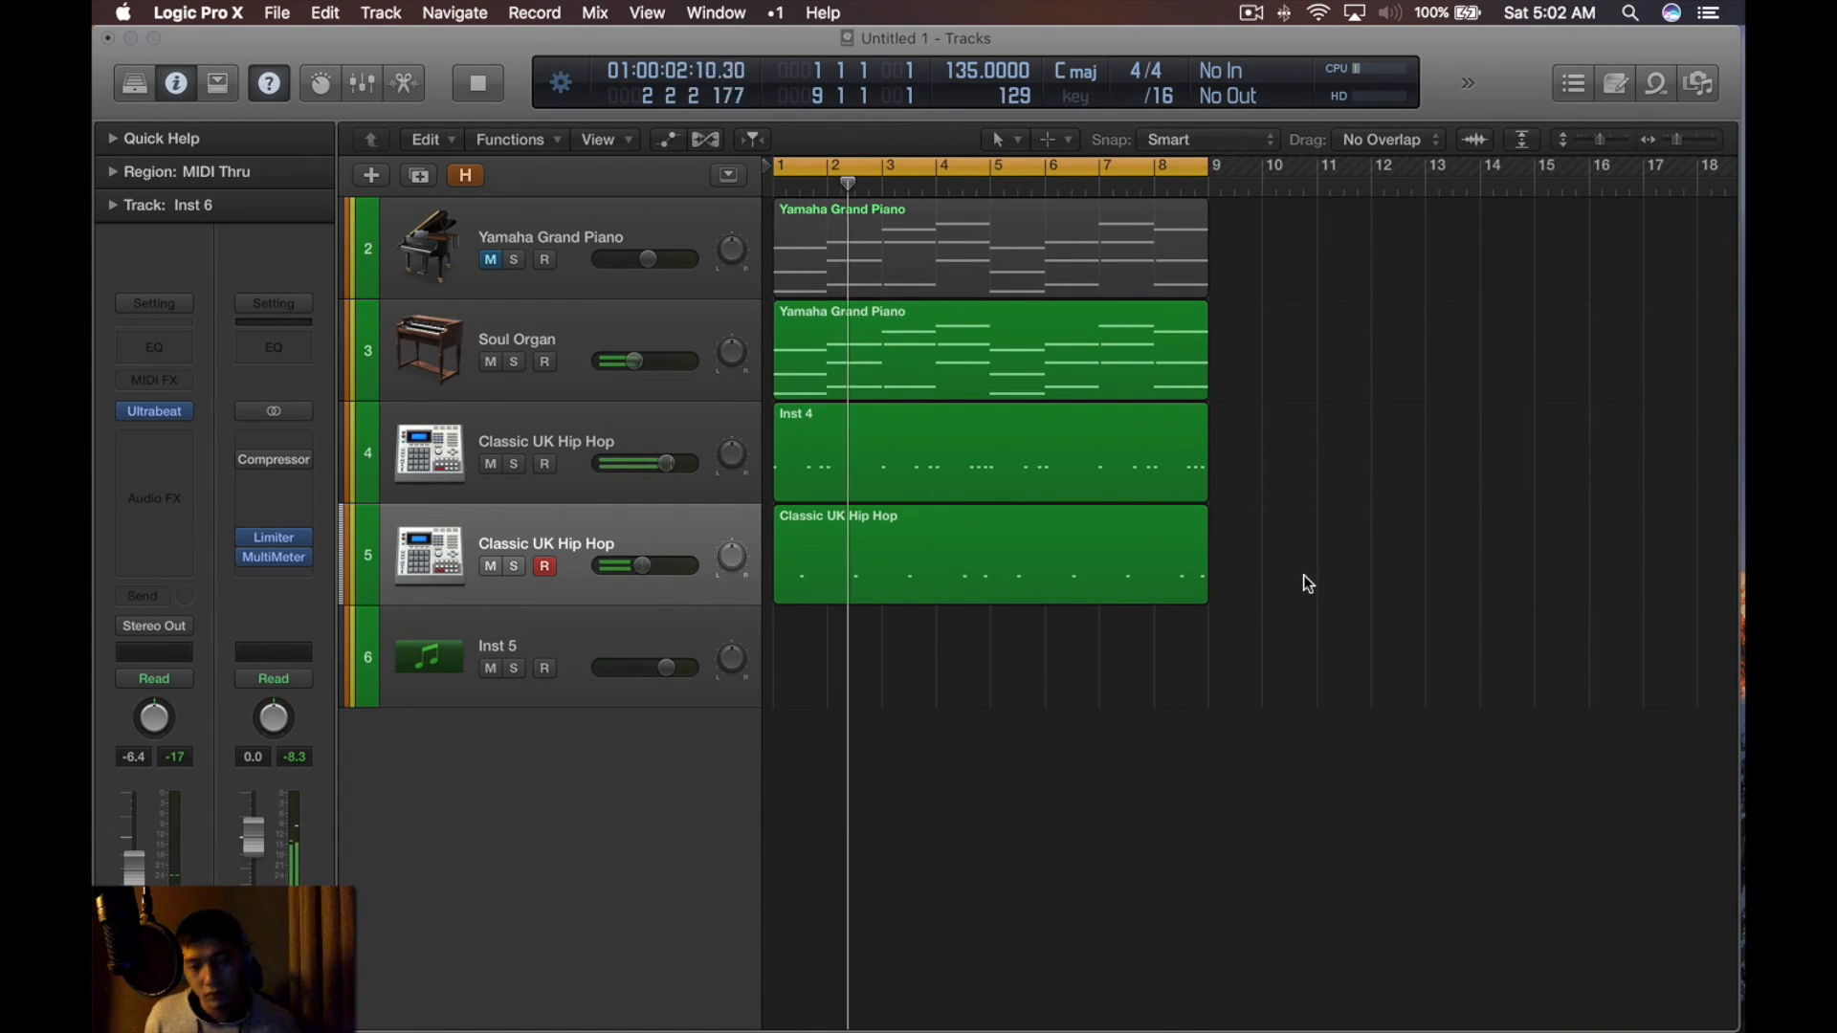
{"action": "key", "text": "space"}
{"action": "left_click", "coordinate": [819, 657]}
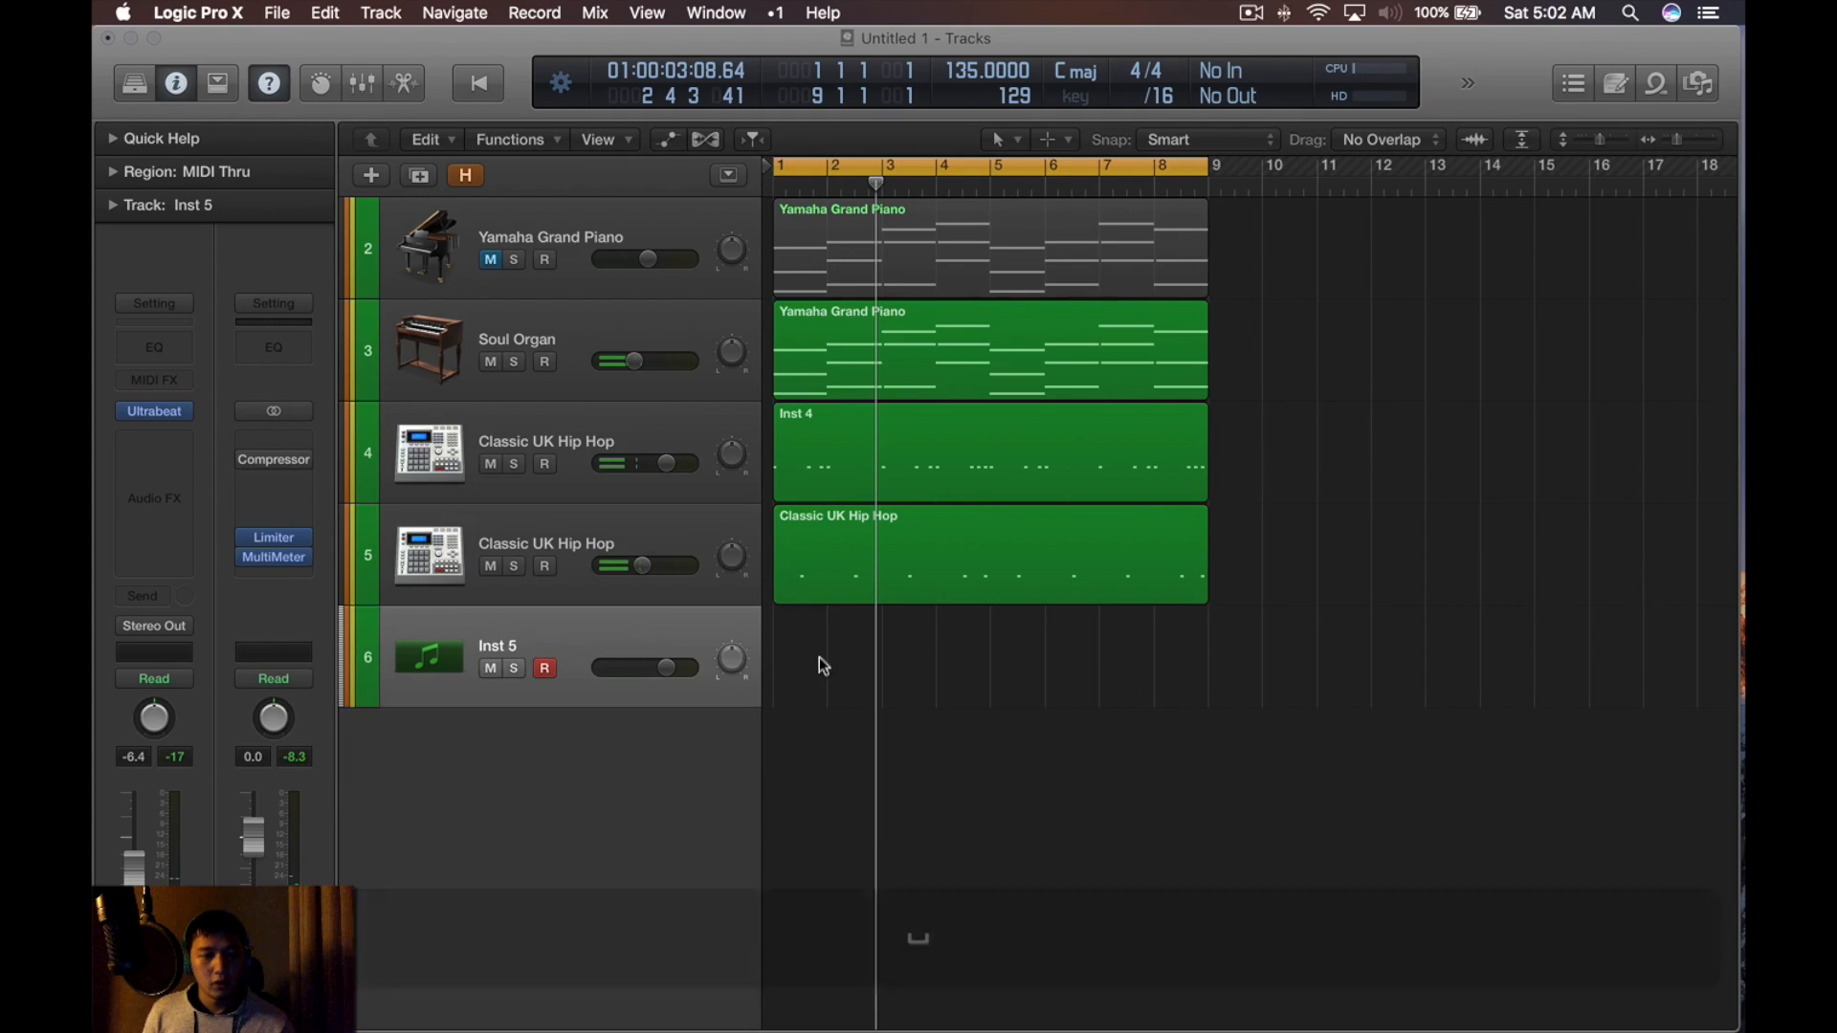
{"action": "left_click_drag", "start_coordinate": [648, 623], "coordinate": [650, 541]}
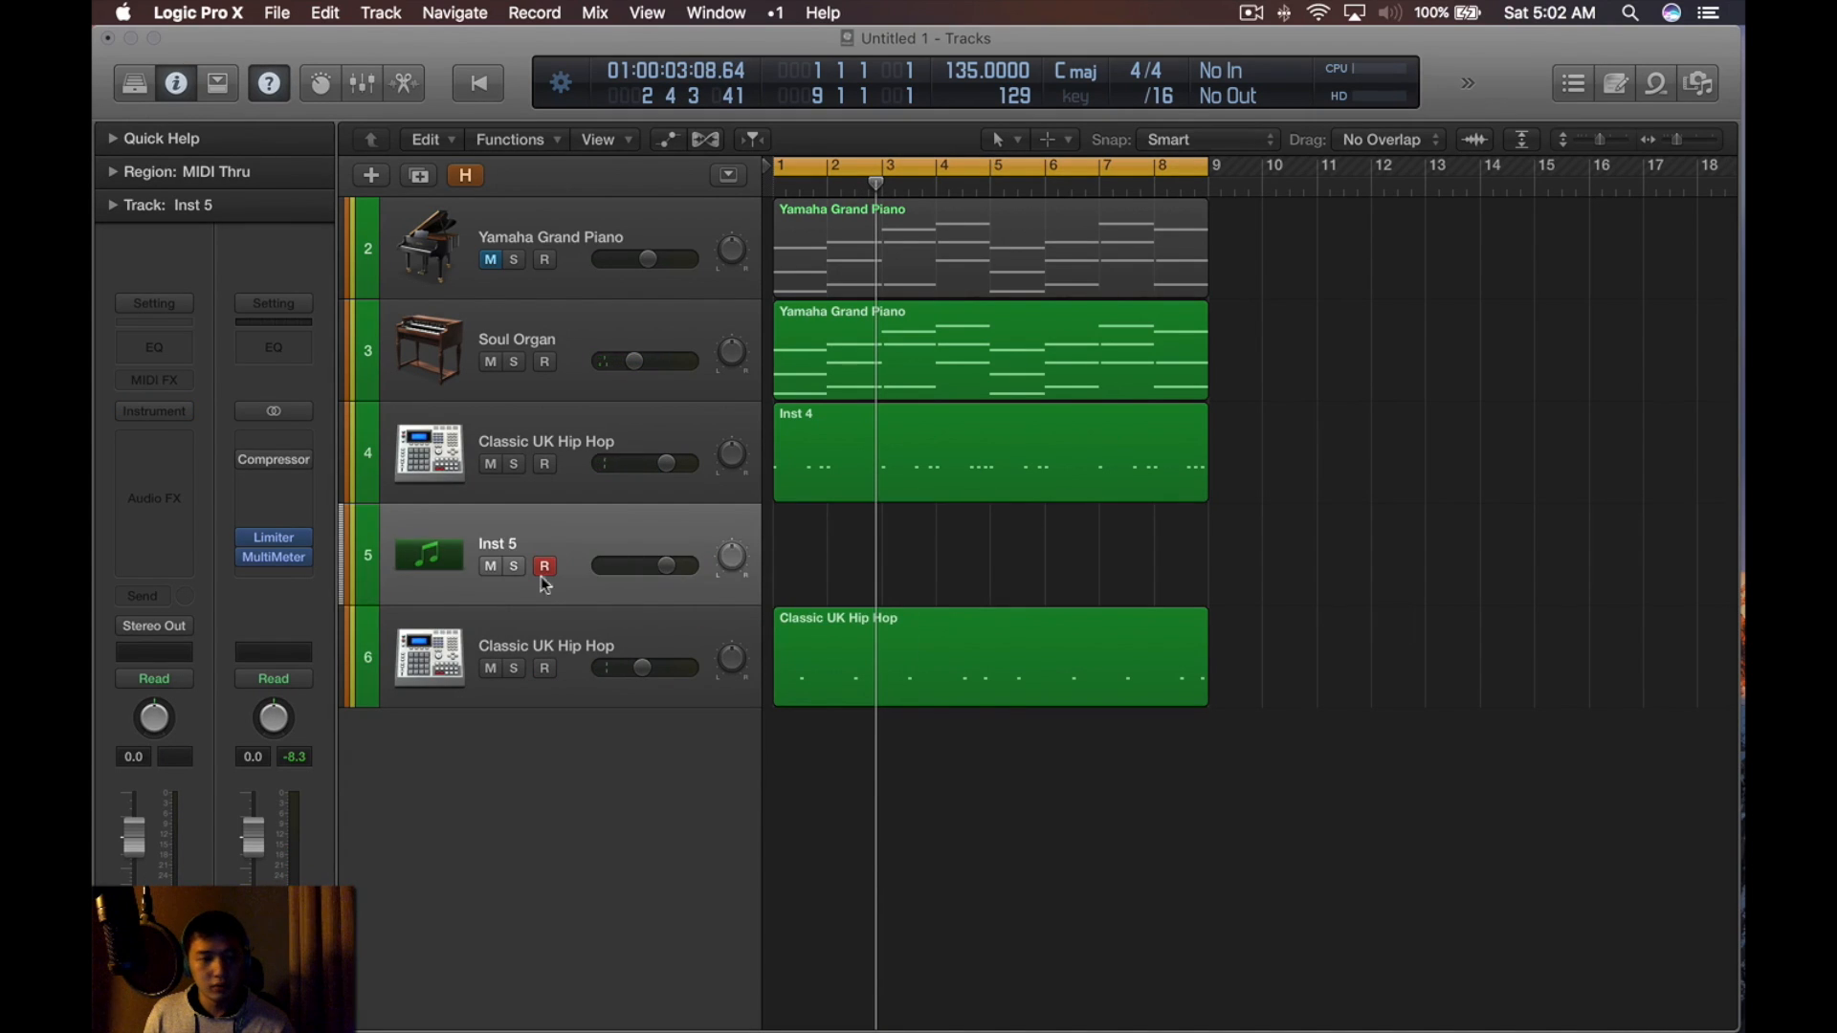
{"action": "left_click_drag", "start_coordinate": [542, 576], "coordinate": [542, 679]}
Rename the first drum track as Classic UK Hip Hop TBL and the second as Inst 6 TBL
{"action": "double_click", "coordinate": [555, 435]}
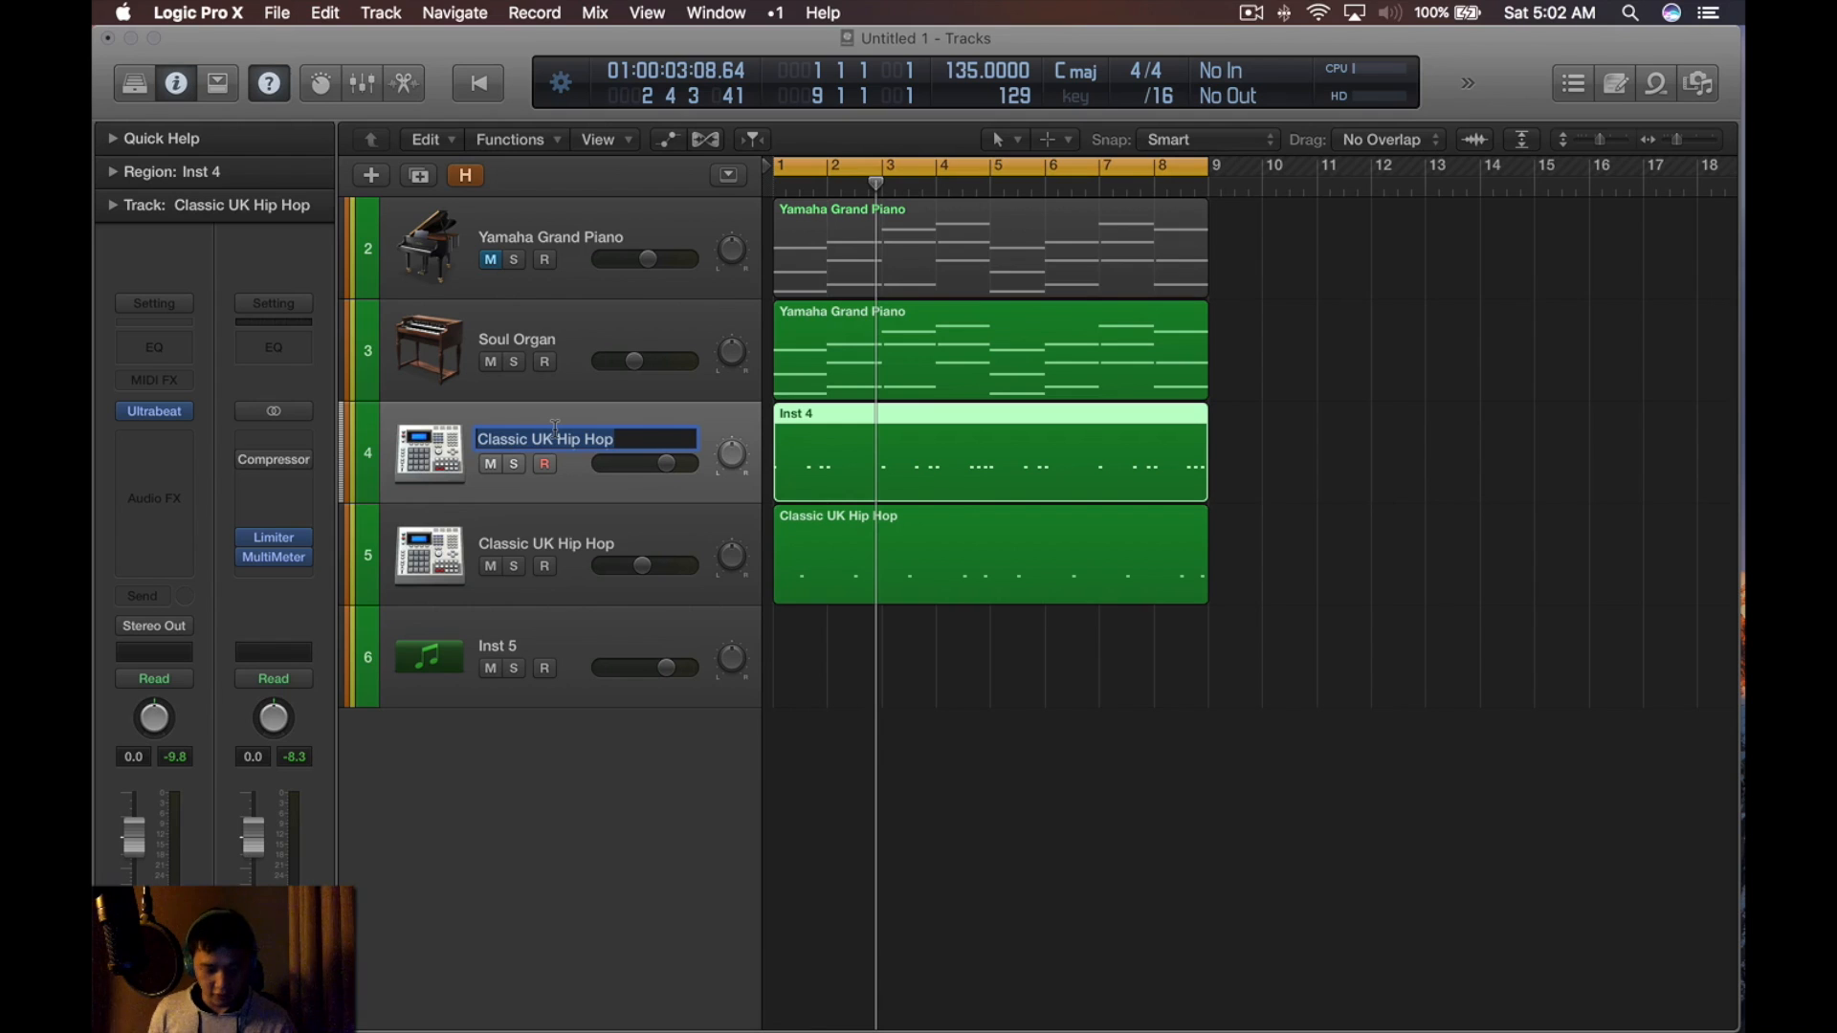
{"action": "key", "text": "Right"}
{"action": "type", "text": "T"}
{"action": "key", "text": "Down"}
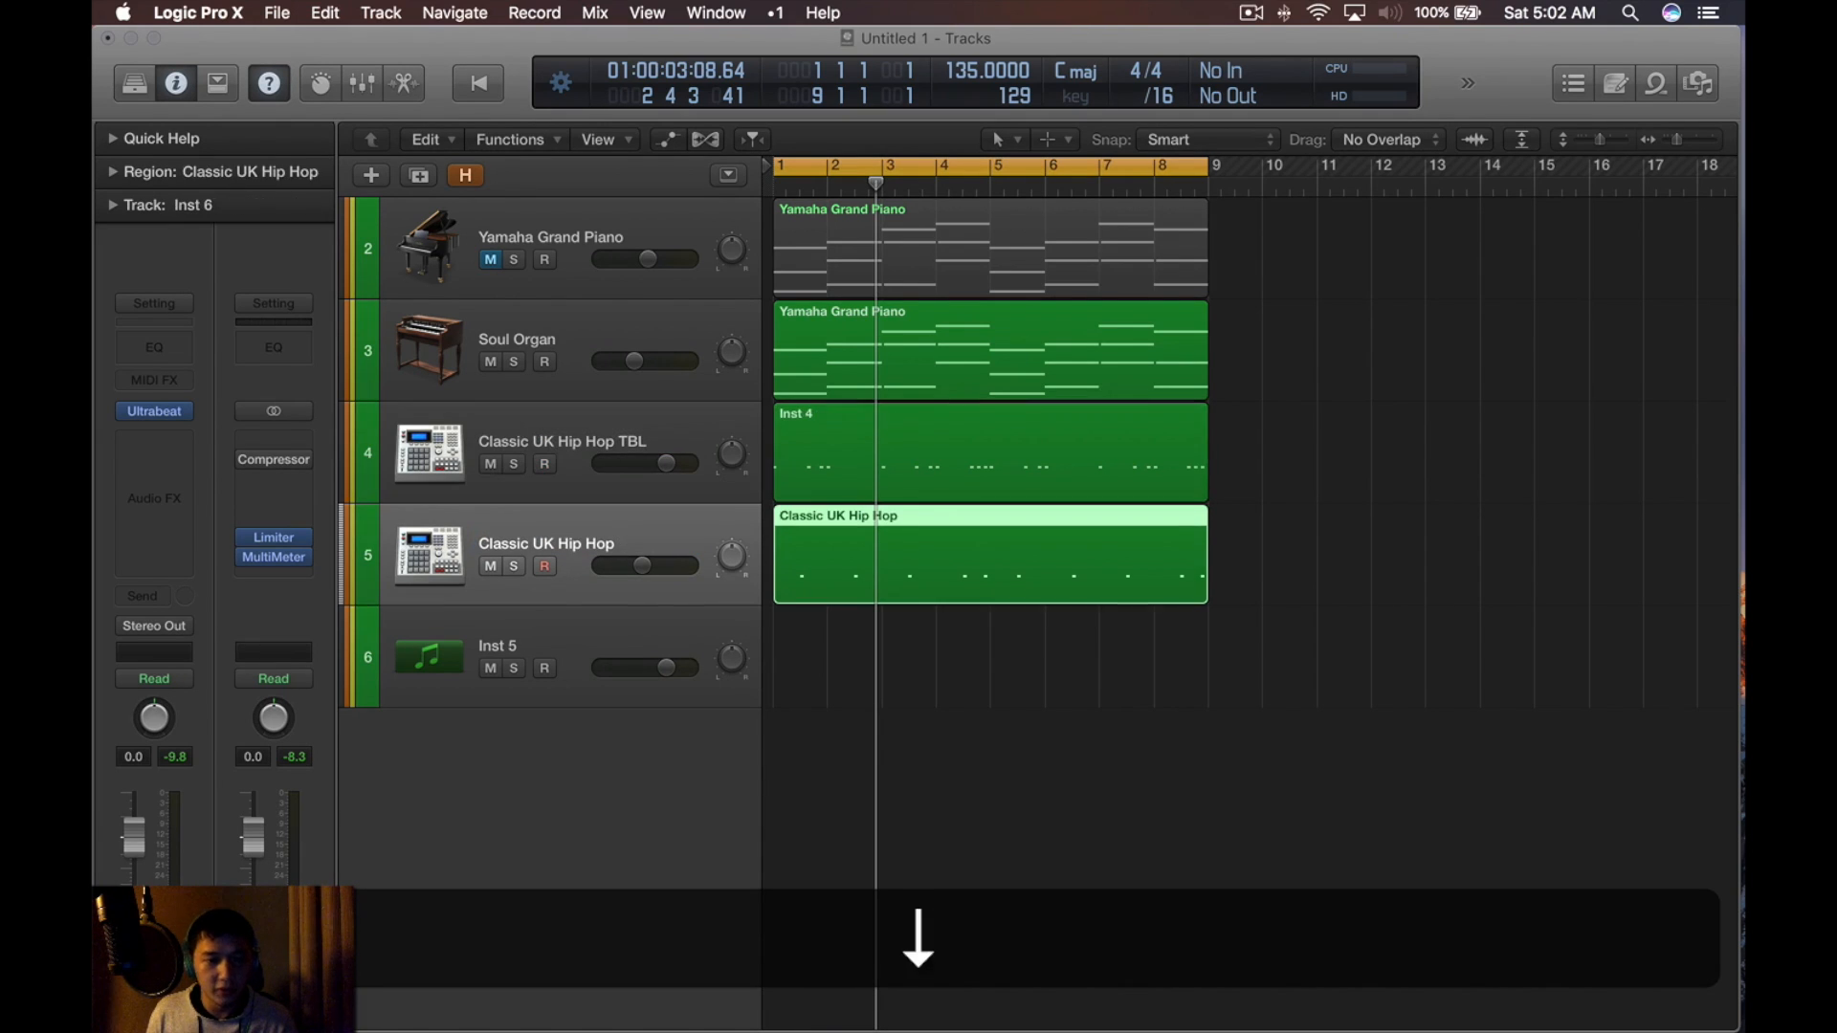
{"action": "key", "text": "shift+Return"}
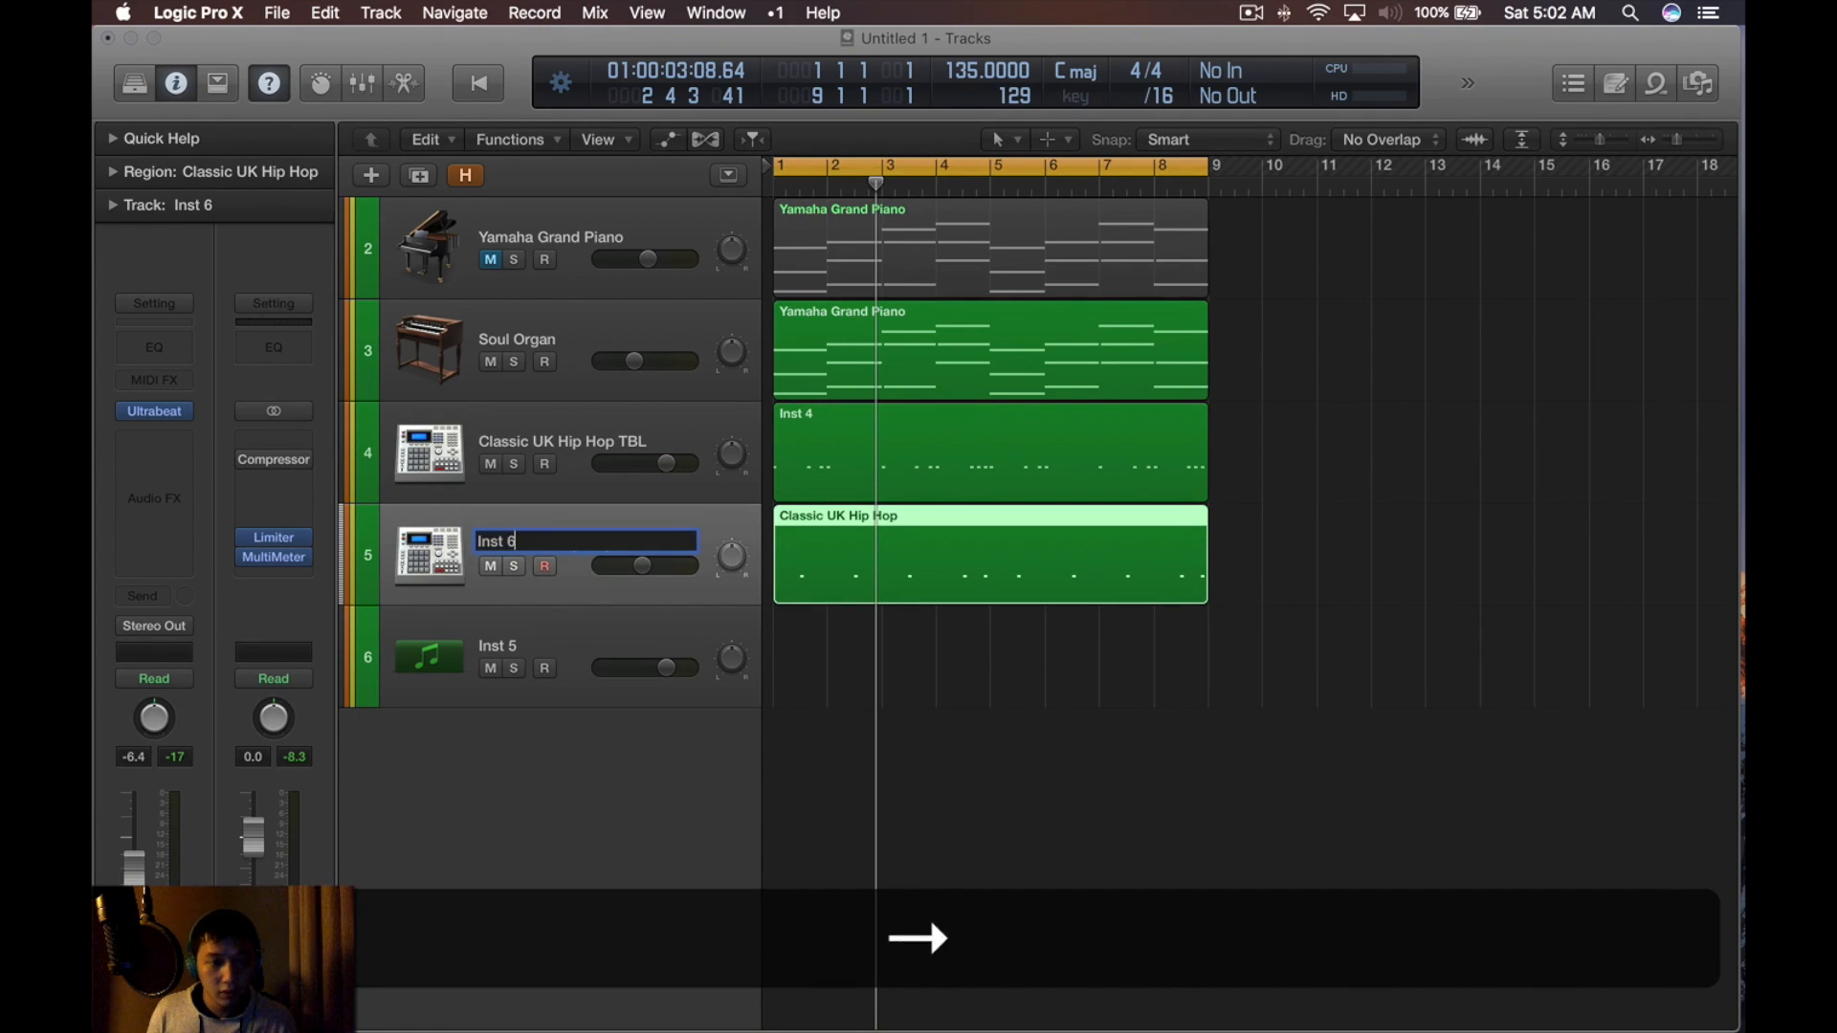
{"action": "key", "text": "shift+Return"}
{"action": "key", "text": "shift+Return"}
{"action": "key", "text": "Right"}
{"action": "type", "text": "TBL"}
{"action": "key", "text": "shift+Return"}
{"action": "left_click", "coordinate": [1025, 726]}
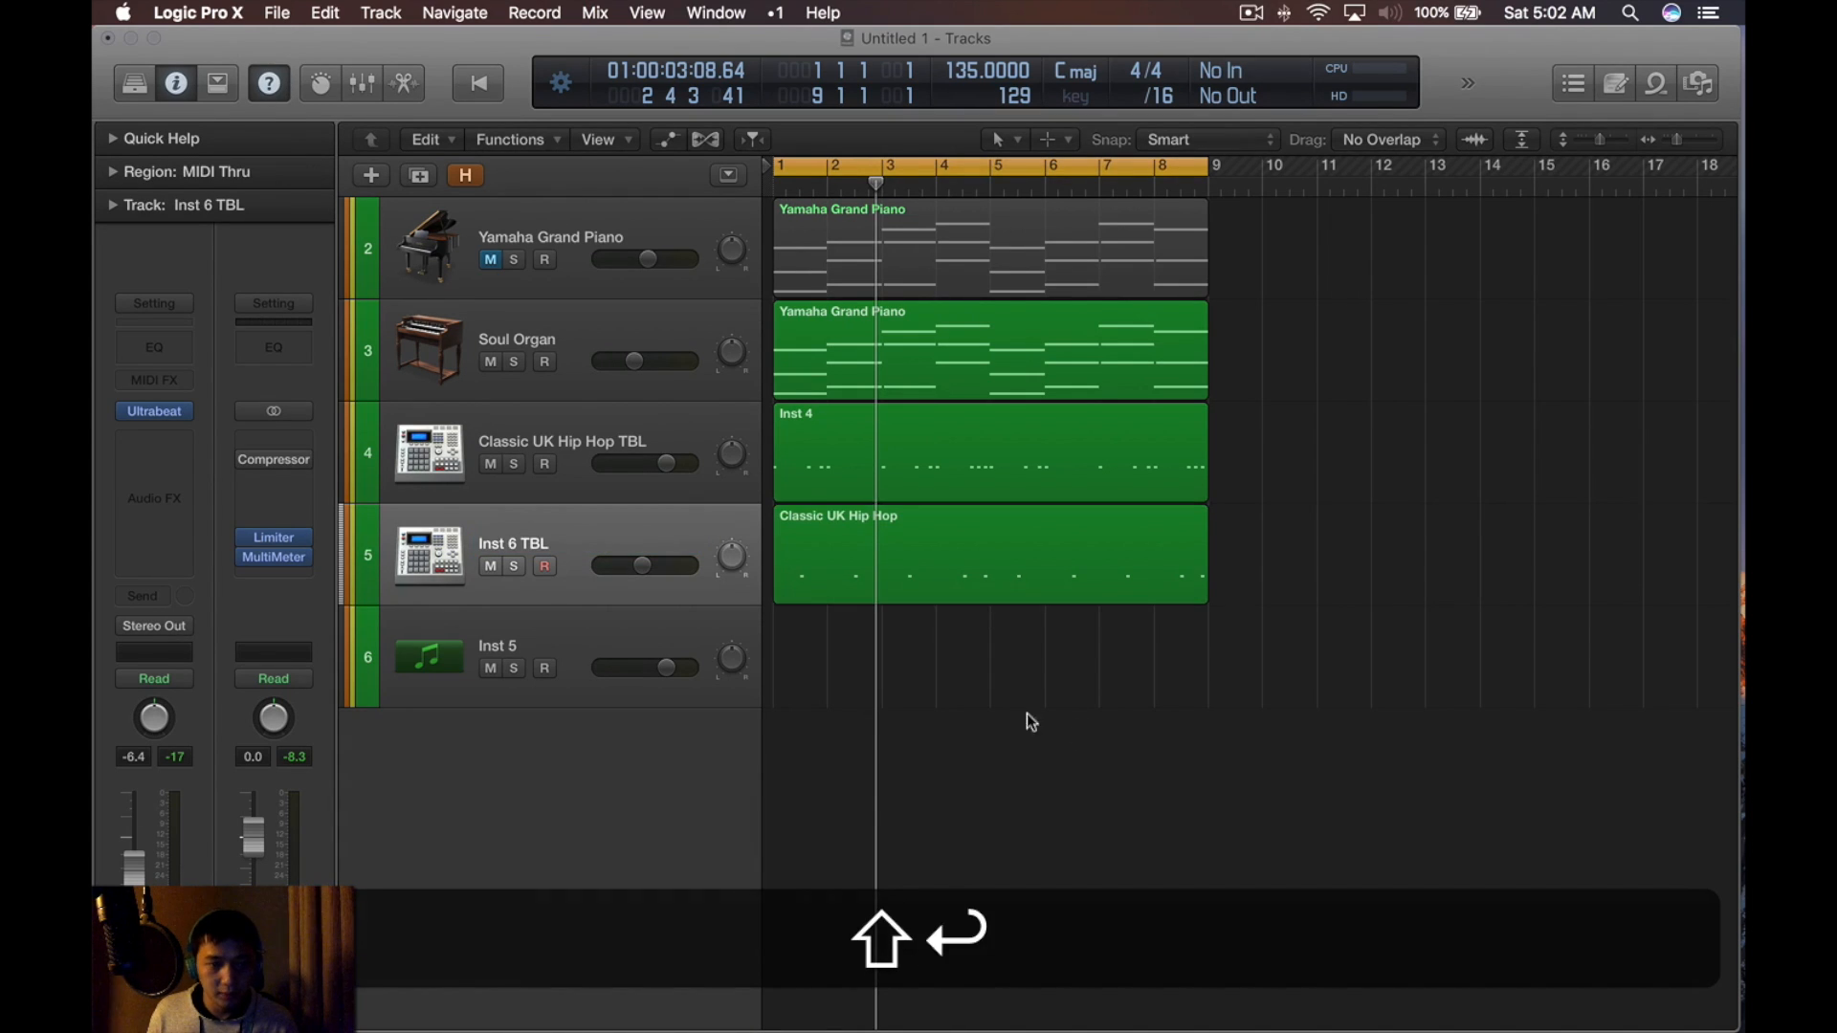
Rename the two Ultrabeat drum tracks as Kick TBL and Snare TBL
{"action": "left_click", "coordinate": [548, 634]}
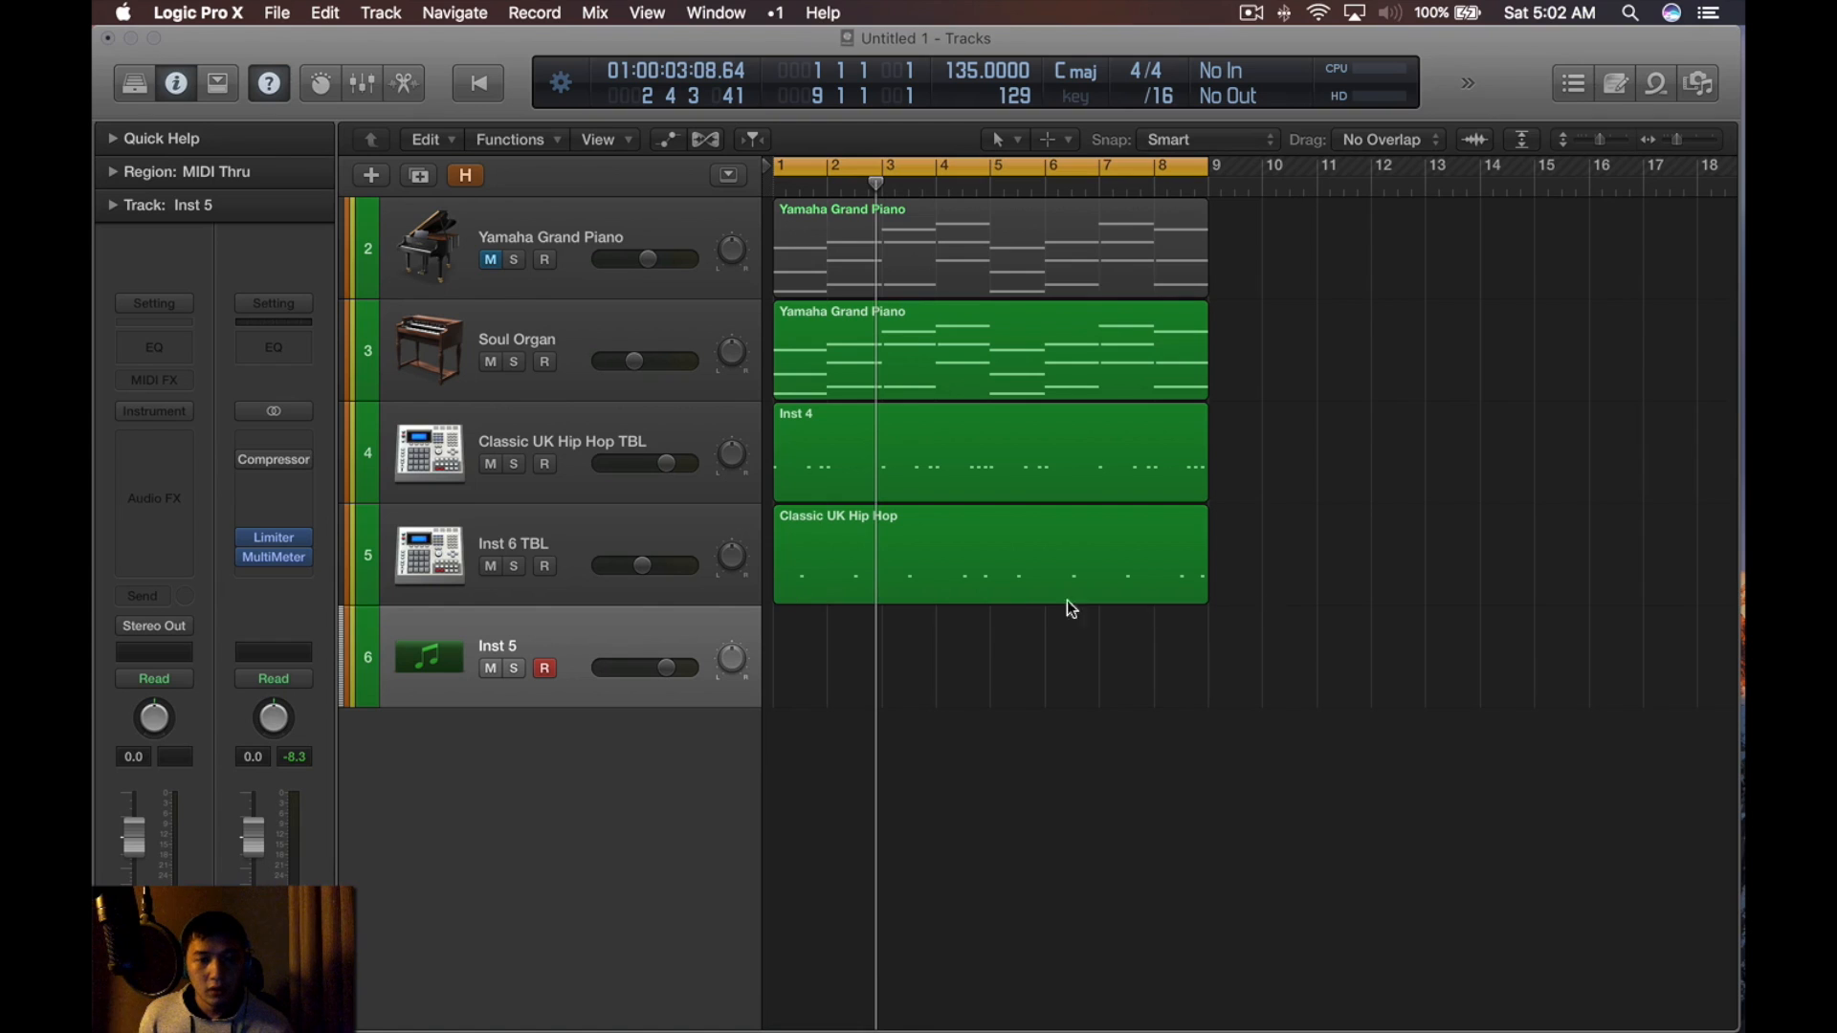
{"action": "double_click", "coordinate": [602, 530]}
{"action": "type", "text": "Snare TBL"}
{"action": "key", "text": "shift+Return"}
{"action": "key", "text": "Up"}
{"action": "key", "text": "shift+Return"}
{"action": "type", "text": "Kick TBL"}
{"action": "key", "text": "shift+Return"}
{"action": "left_click", "coordinate": [965, 797]}
{"action": "left_click", "coordinate": [576, 644]}
{"action": "key", "text": "t"}
{"action": "left_click", "coordinate": [1187, 747]}
{"action": "left_click", "coordinate": [778, 675]}
{"action": "key", "text": "t"}
{"action": "key", "text": "super+t"}
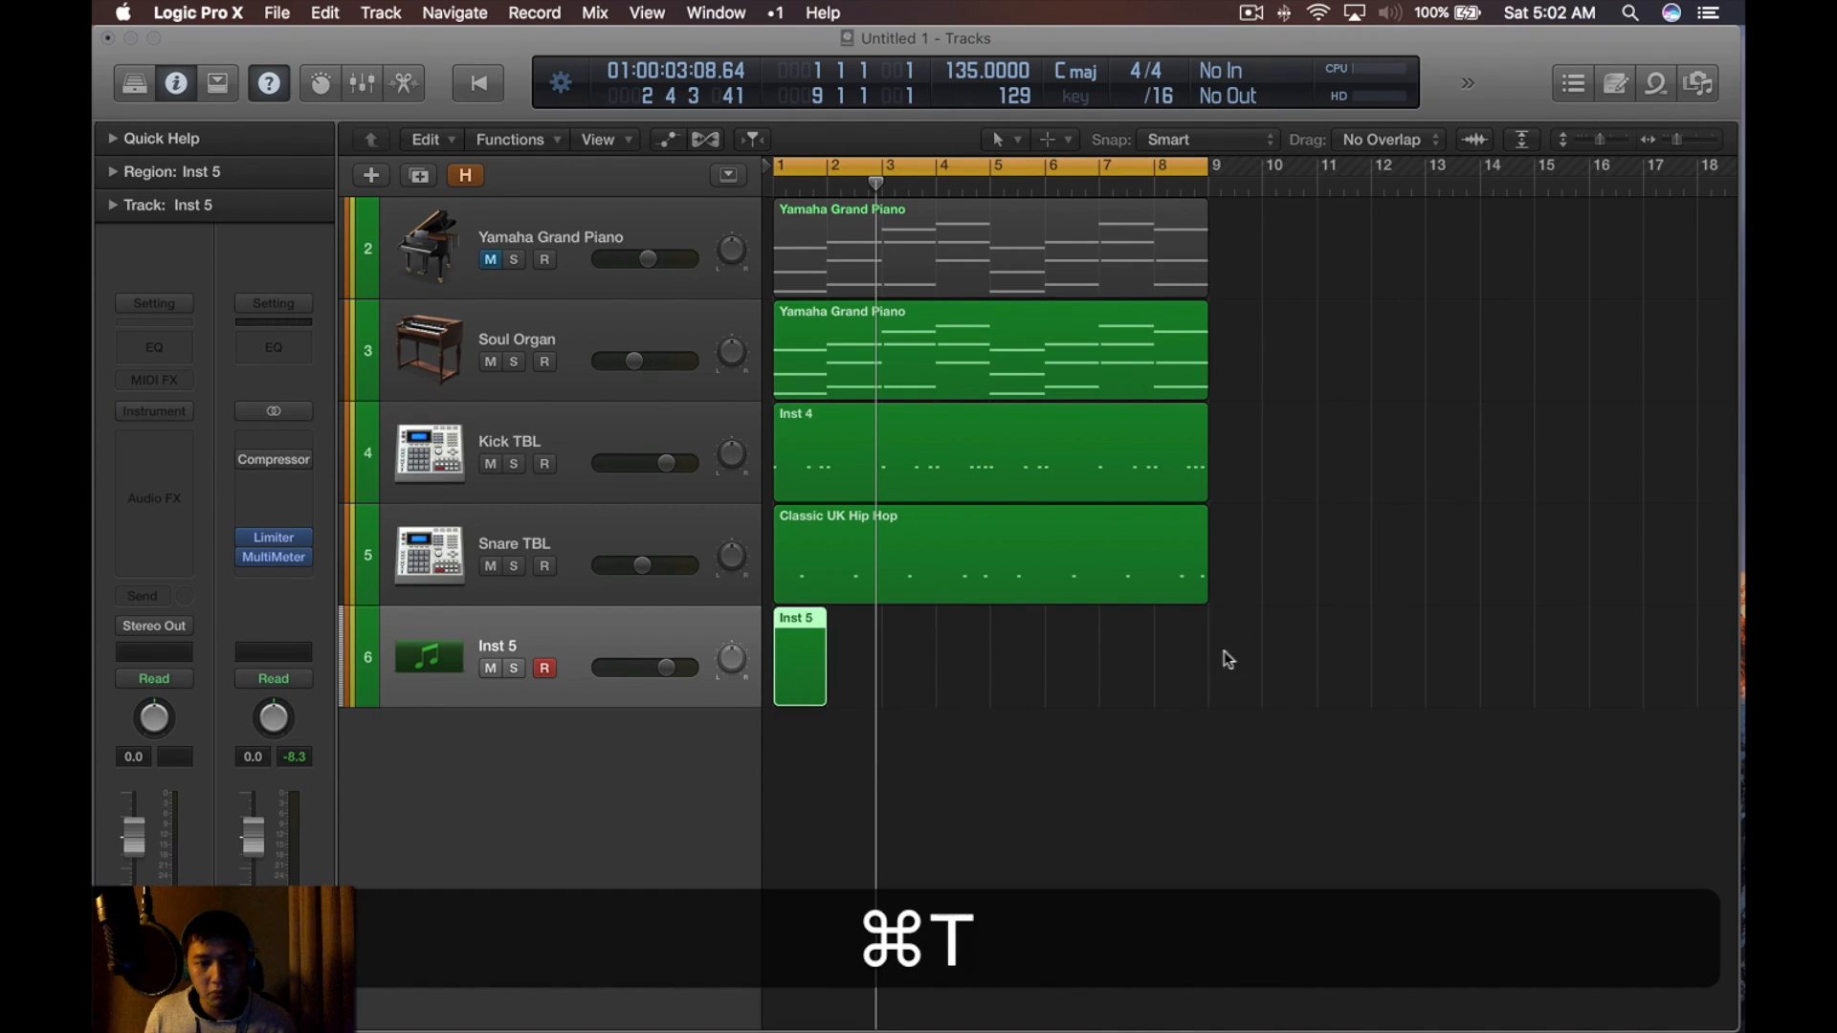
{"action": "key", "text": "BackSpace"}
Copy the Soul Organ track's eight-bar chord region to the start of the Inst 5 track
{"action": "left_click_drag", "start_coordinate": [1053, 388], "coordinate": [1016, 701]}
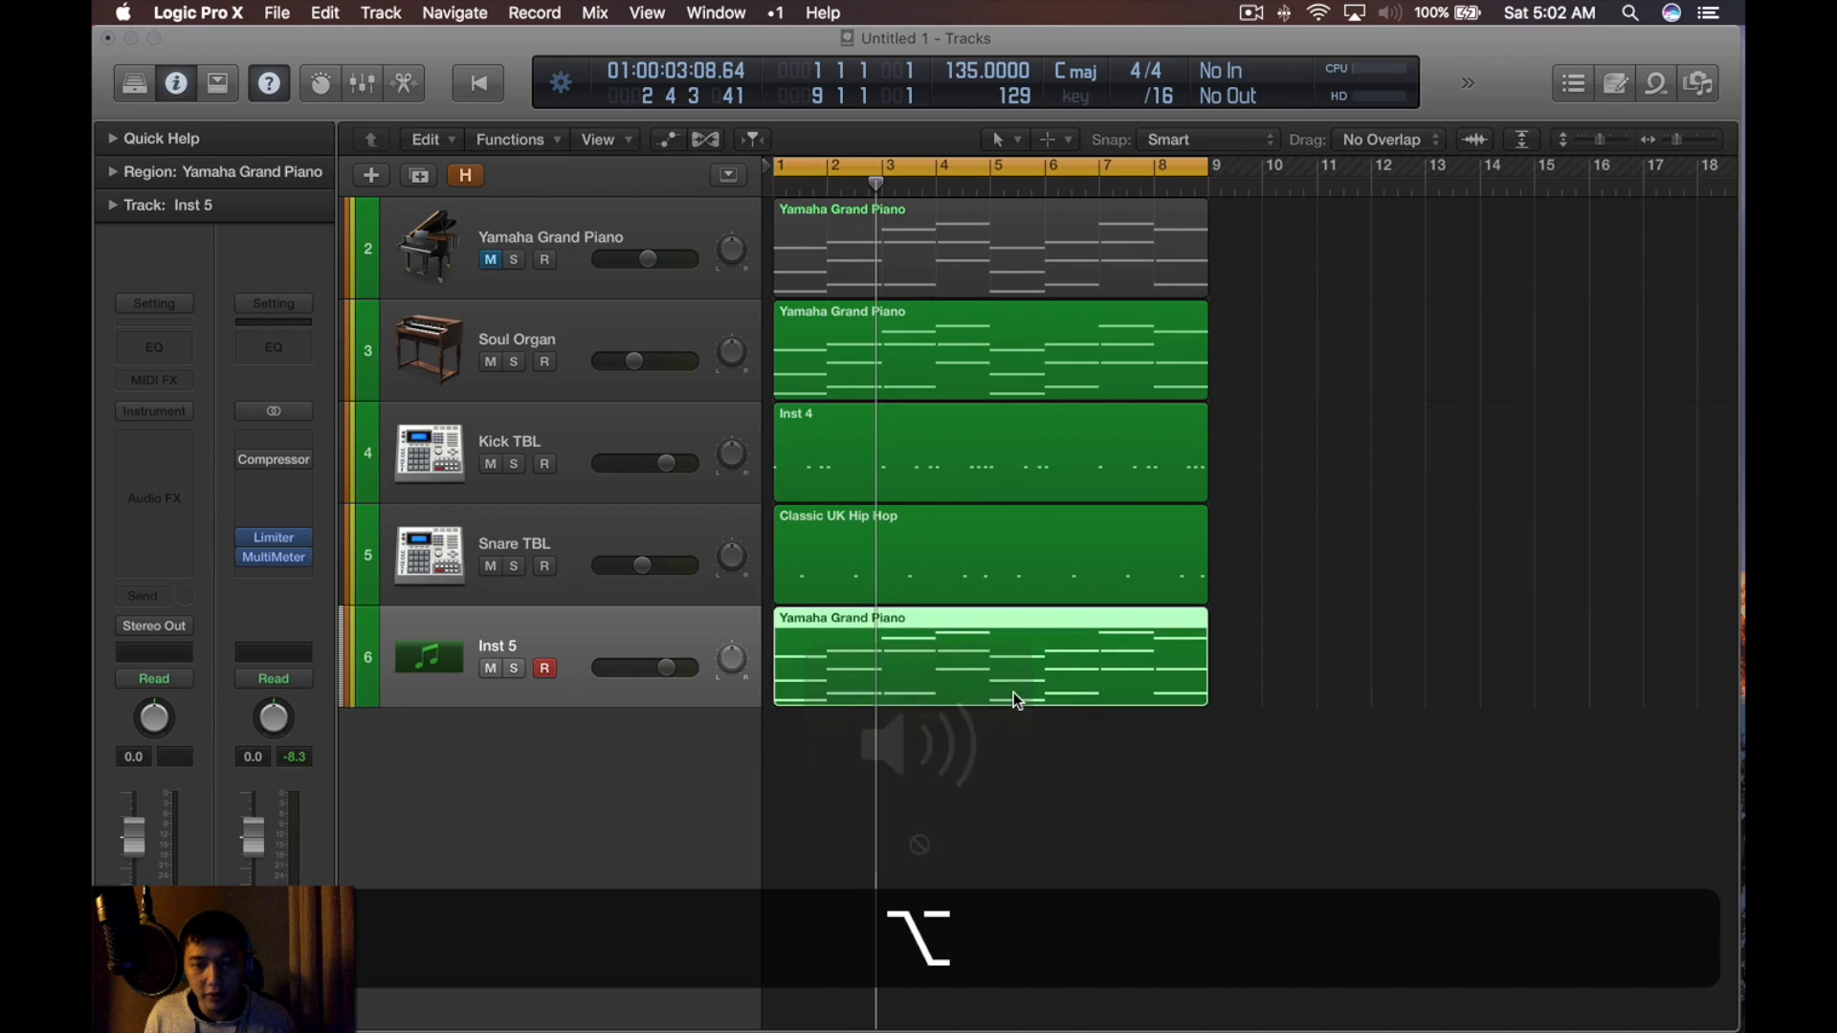
{"action": "key", "text": "p"}
{"action": "key", "text": "shift+Up"}
{"action": "key", "text": "ctrl+m"}
{"action": "key", "text": "super+a"}
{"action": "key", "text": "ctrl+alt+shift+super+a"}
Try the Alchemy synth as the instrument on the Inst 5 track and close its window
{"action": "key", "text": "x"}
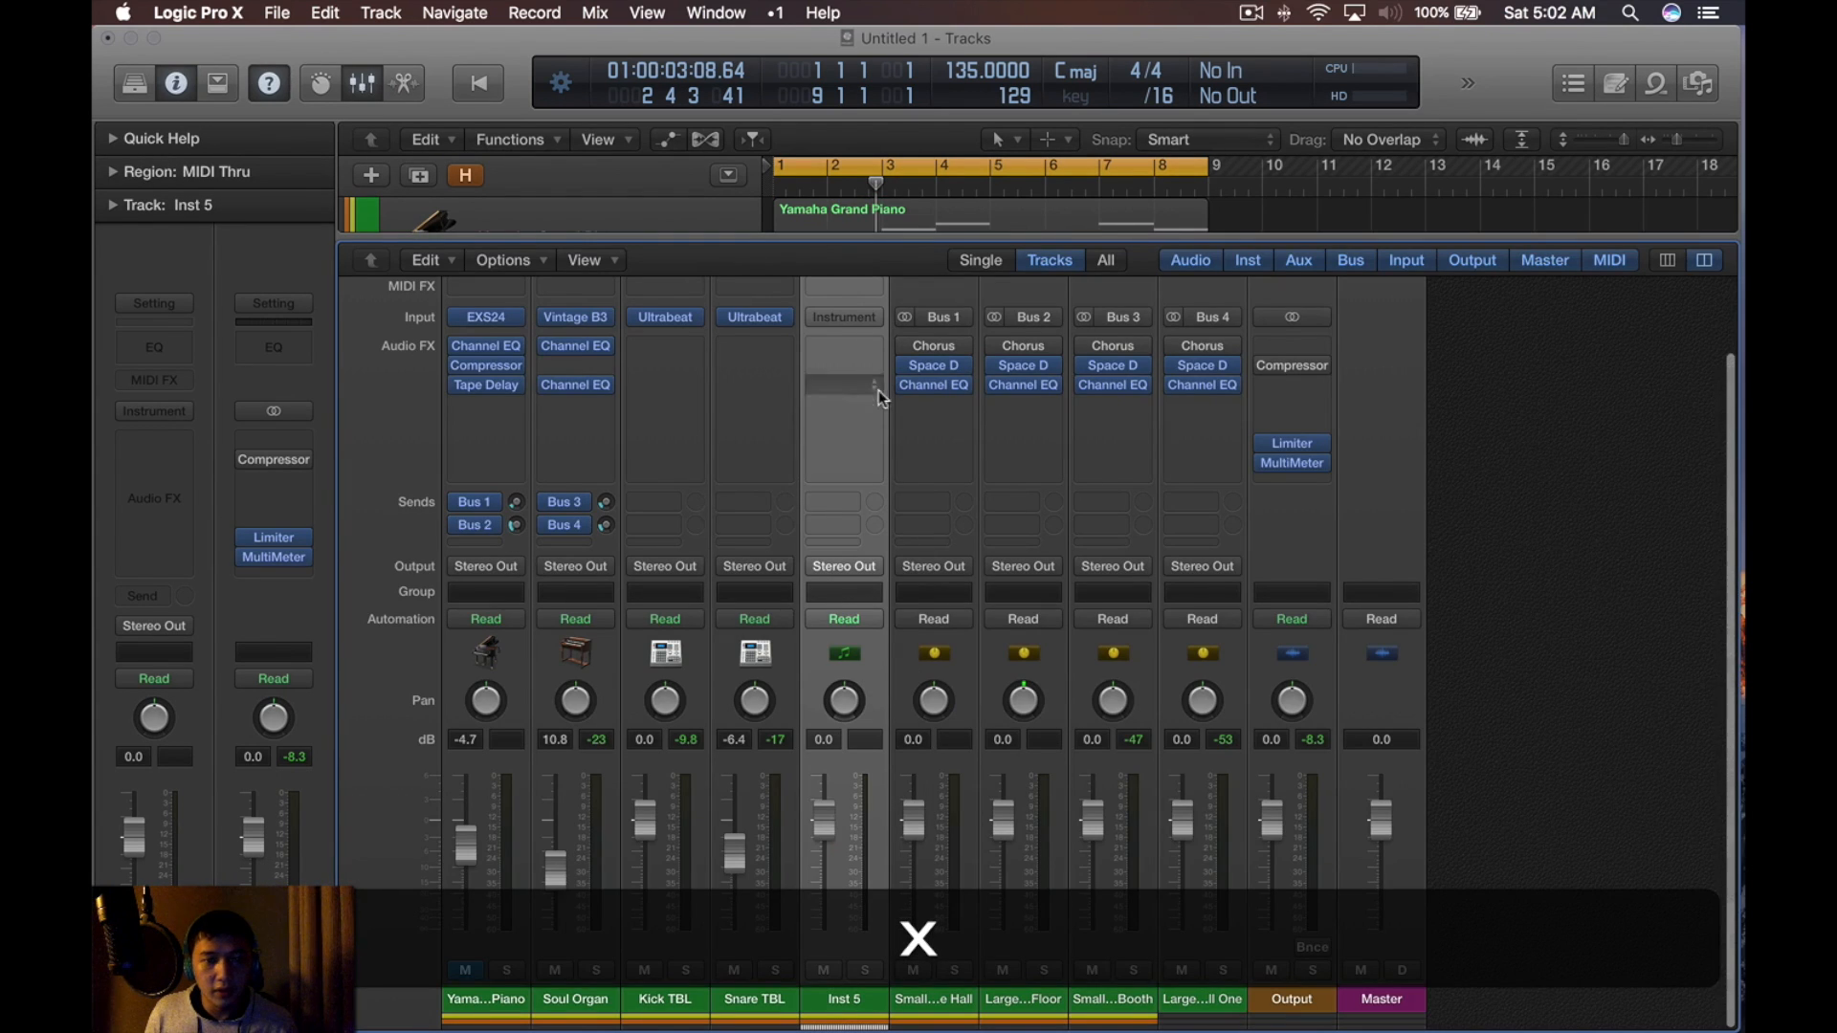
{"action": "left_click", "coordinate": [880, 401]}
{"action": "key", "text": "x"}
{"action": "left_click", "coordinate": [740, 364]}
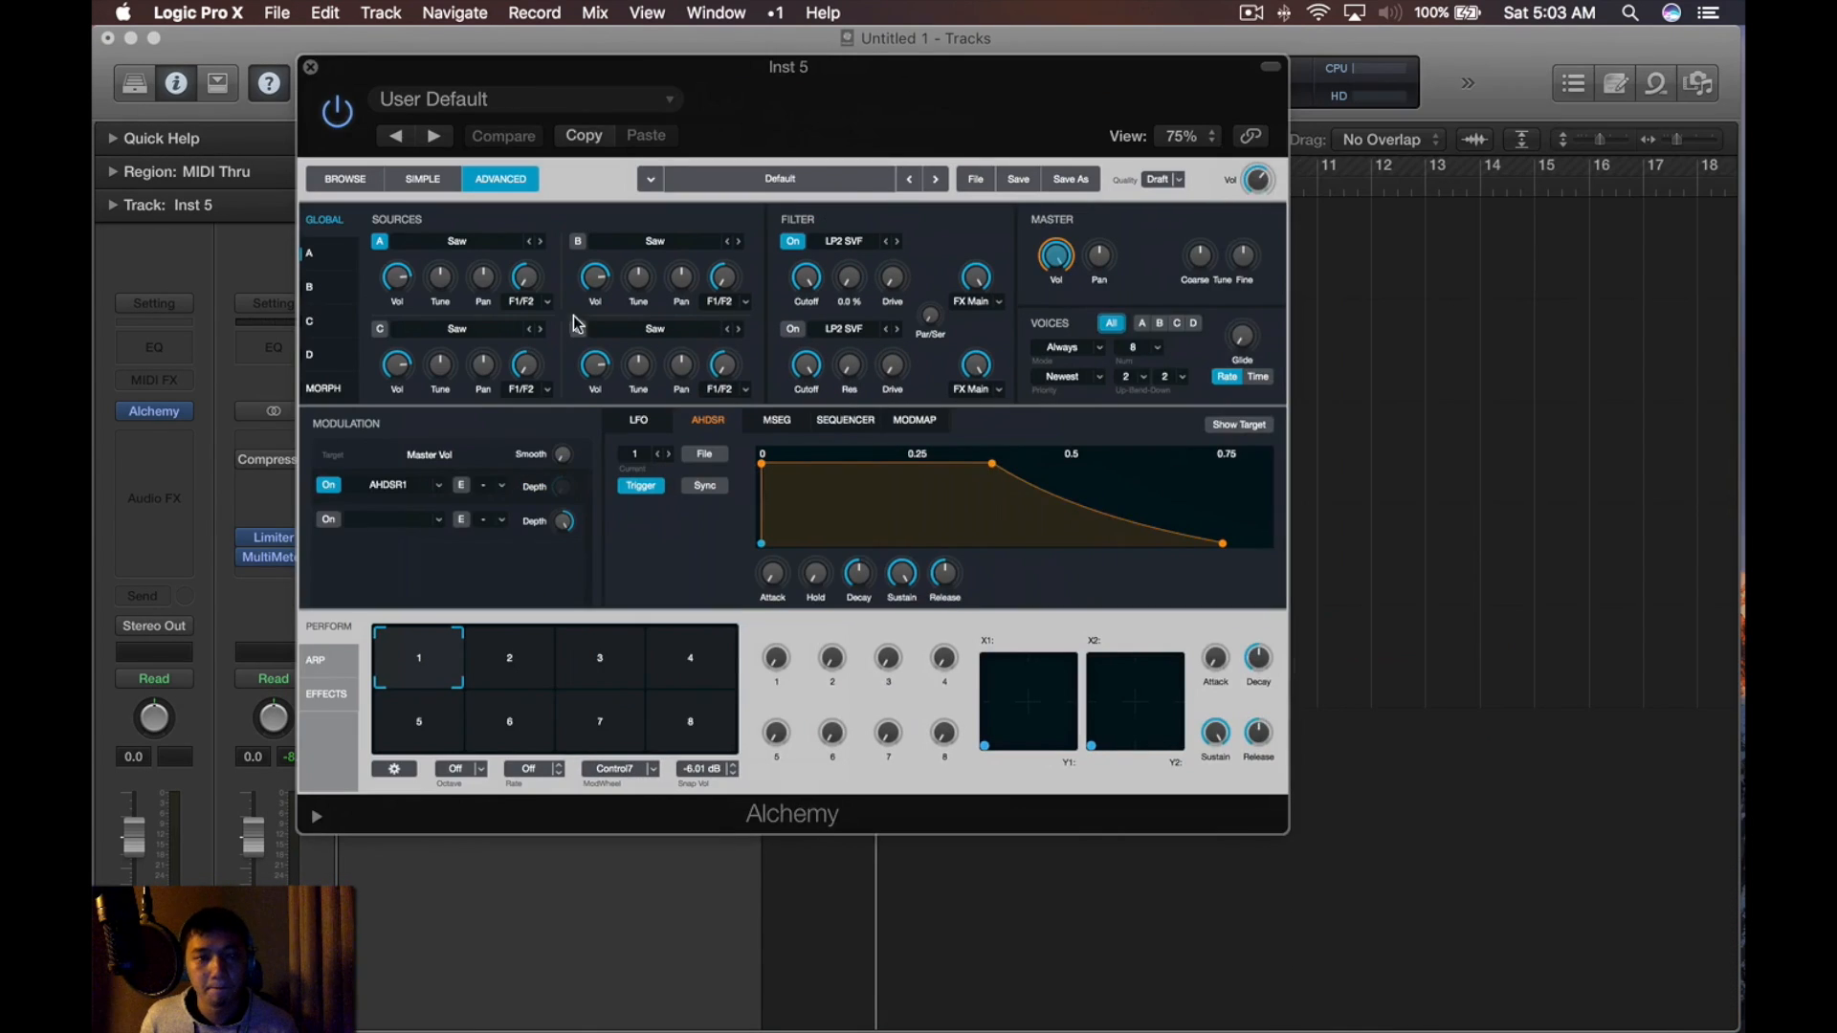
{"action": "key", "text": "super+w"}
Load the ES P (Polyphonic Synth) instrument on the Inst 5 track and lower its volume to about -4.2 dB
{"action": "left_click", "coordinate": [172, 411]}
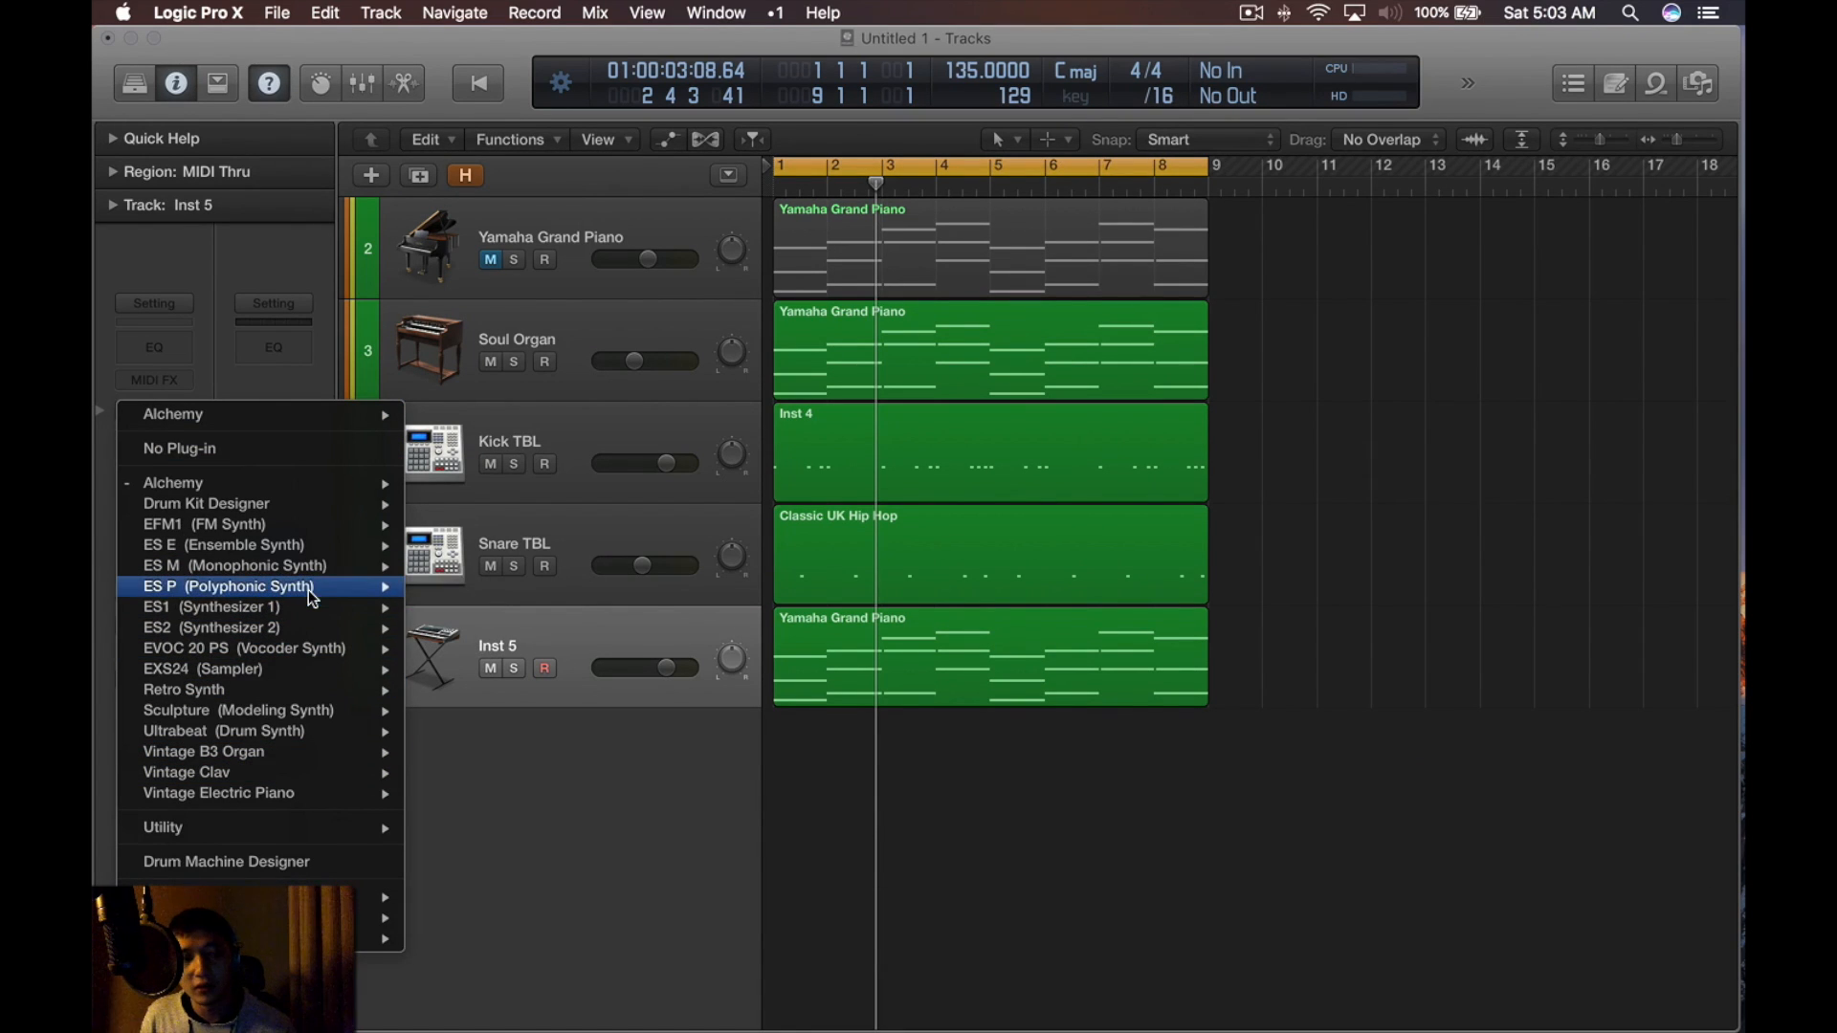
{"action": "left_click", "coordinate": [442, 587]}
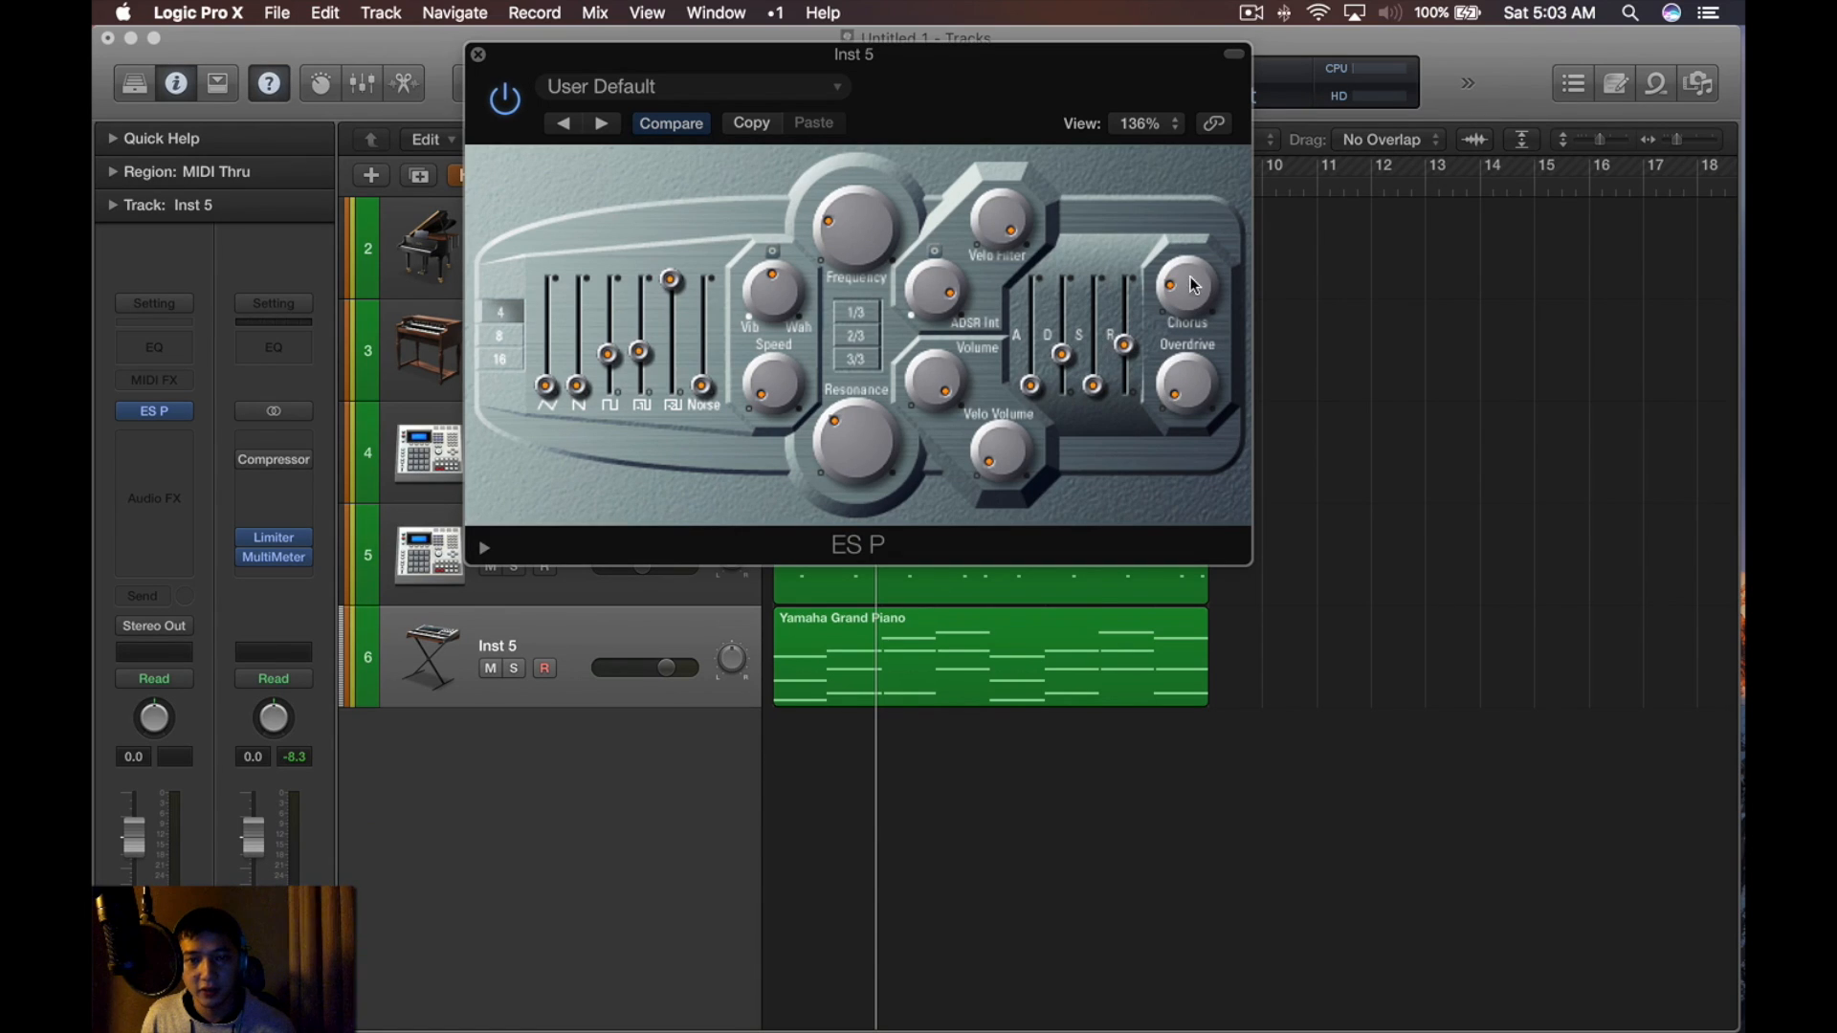
{"action": "left_click_drag", "start_coordinate": [134, 838], "coordinate": [134, 862]}
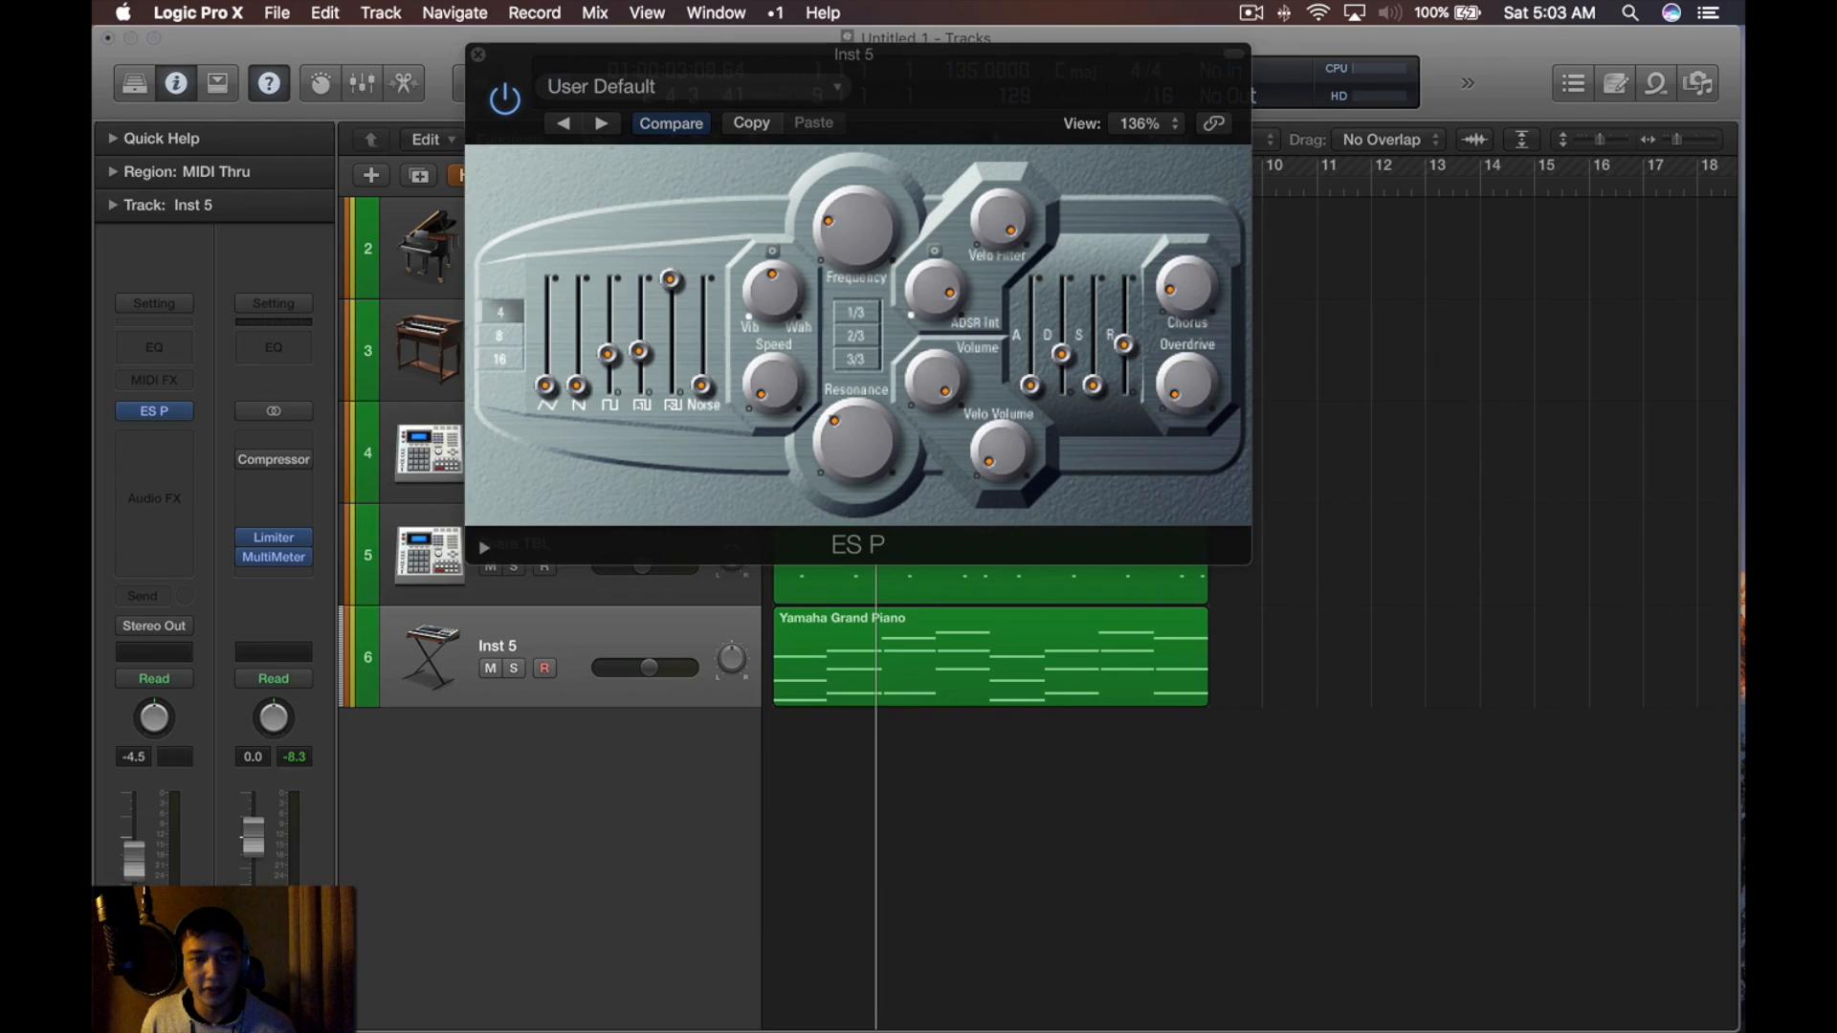
Solo the Inst 5 track, play it and set its volume to -3.5 dB
{"action": "key", "text": "space"}
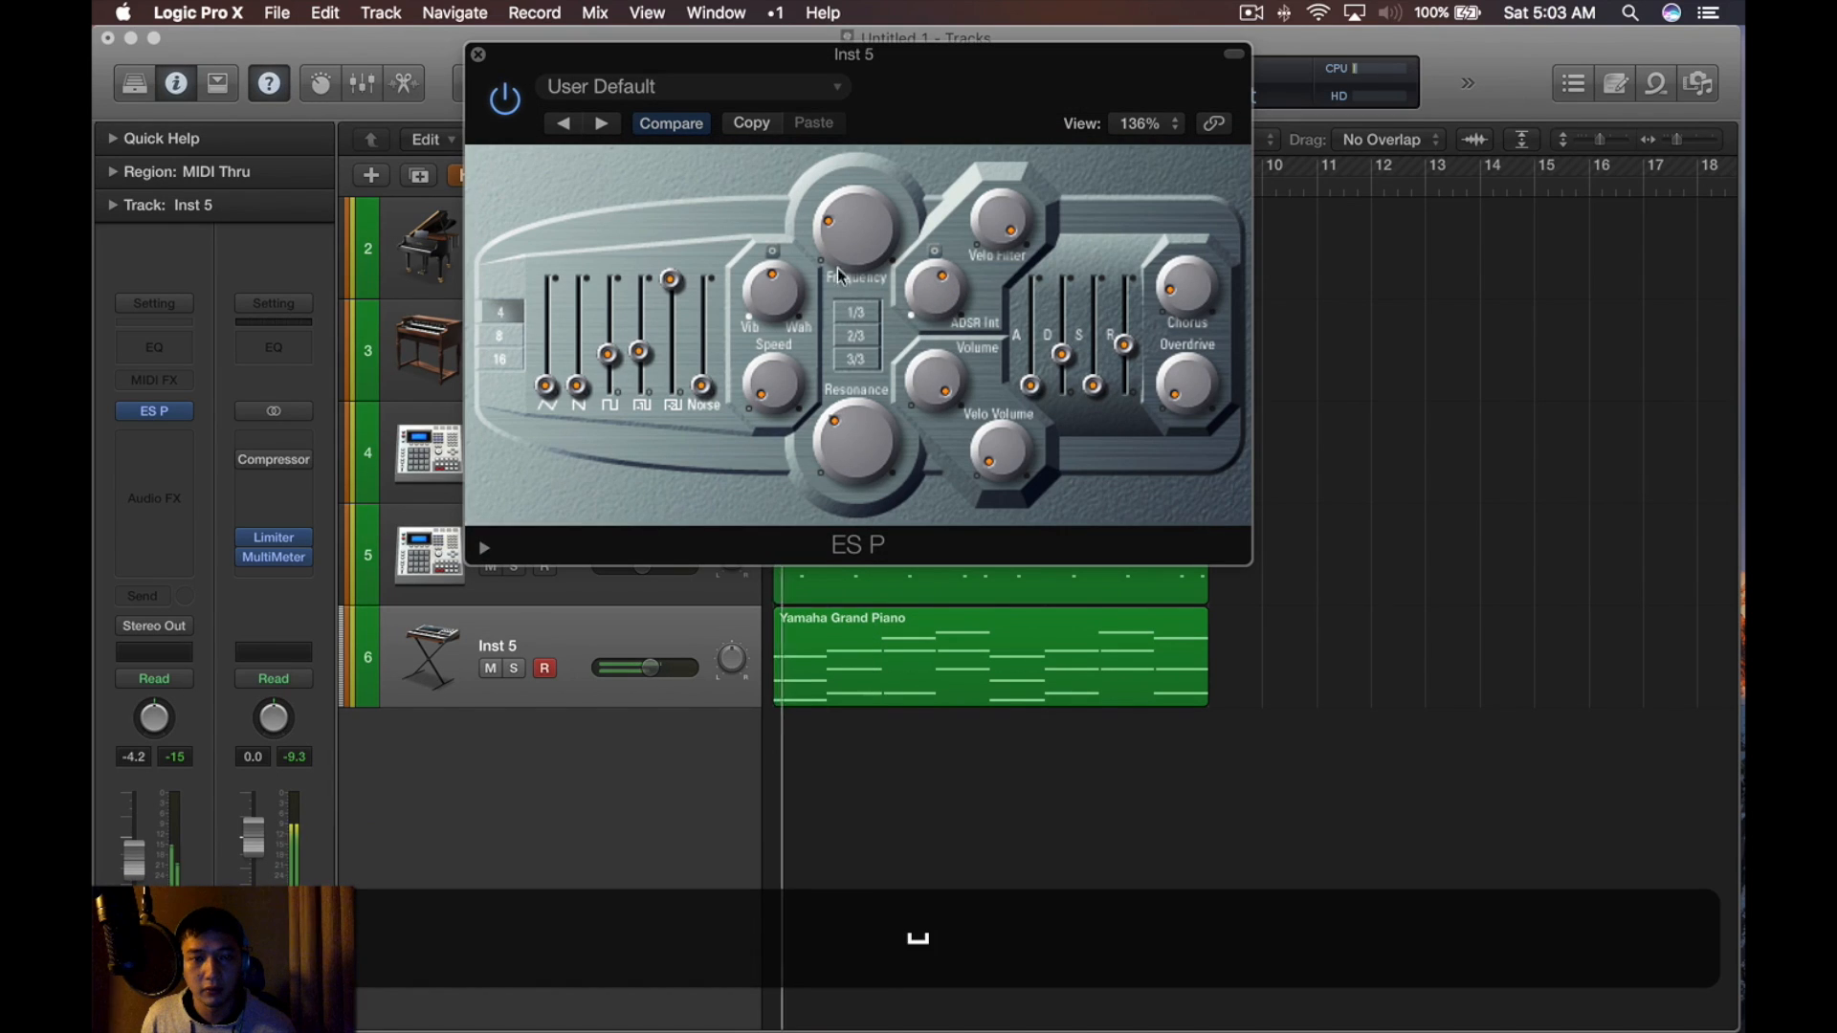
{"action": "key", "text": "s"}
{"action": "key", "text": "space"}
{"action": "left_click_drag", "start_coordinate": [127, 862], "coordinate": [128, 857]}
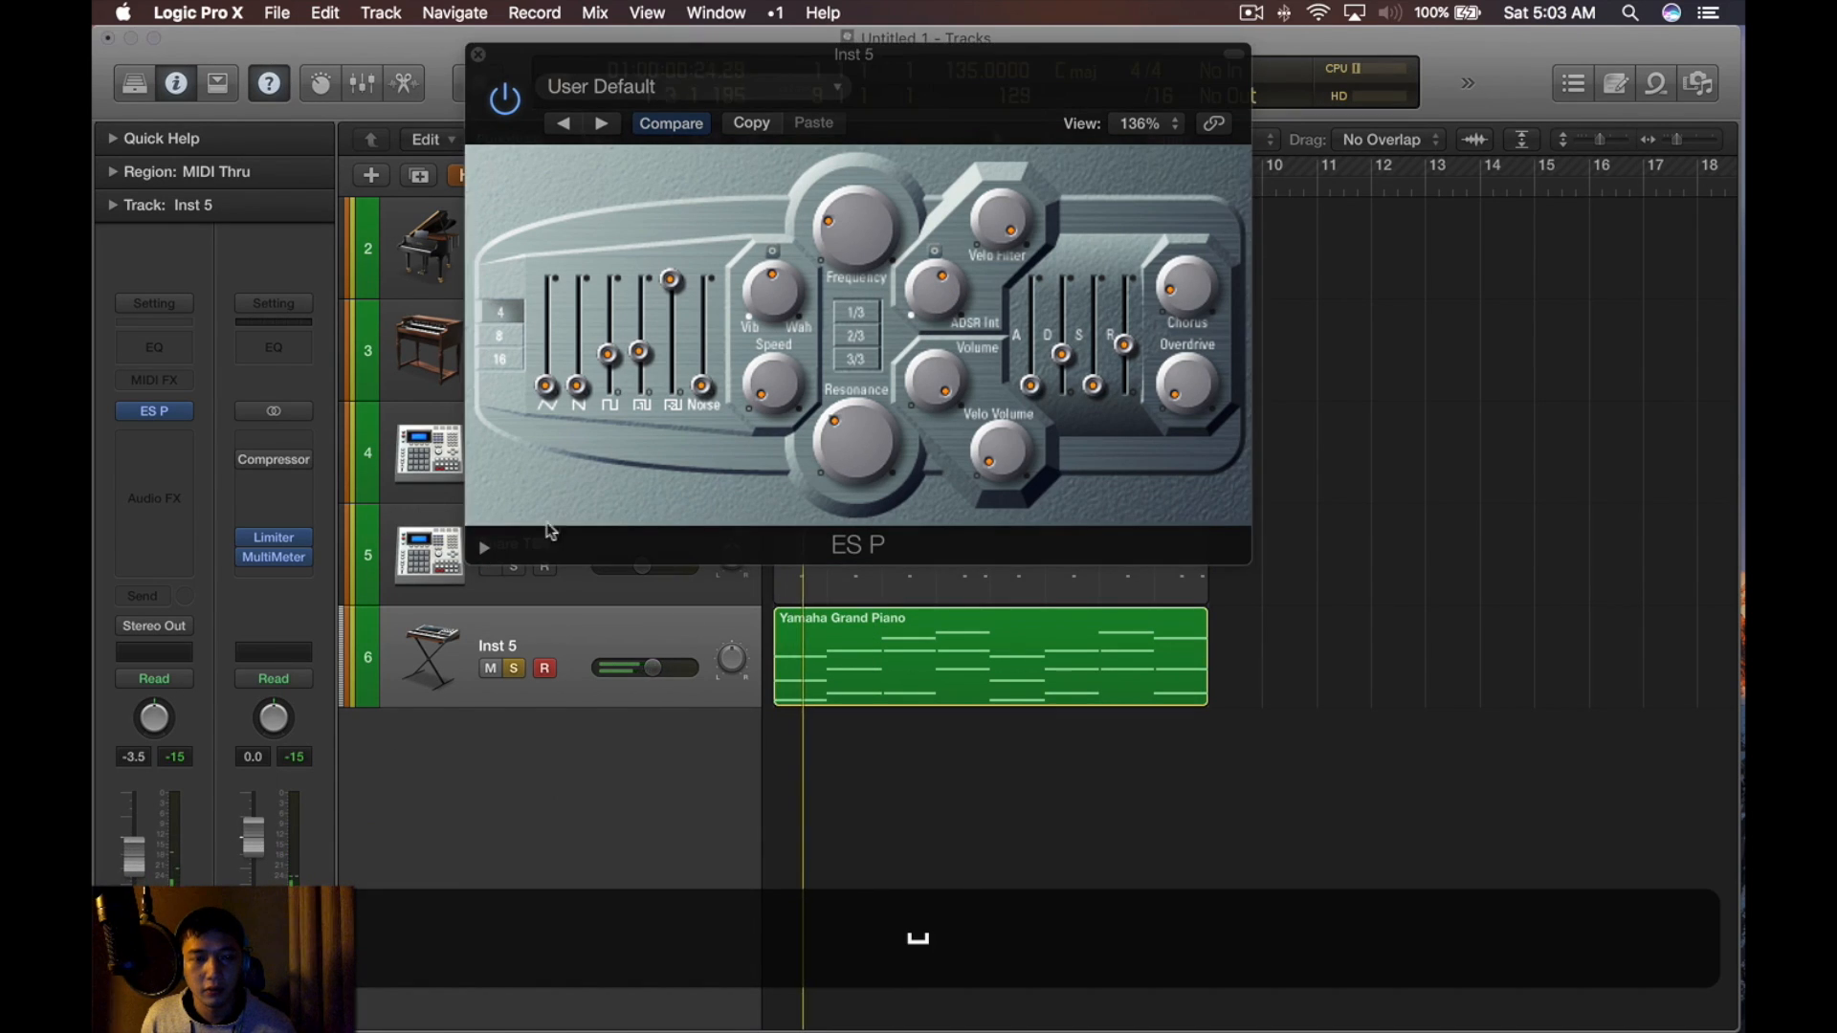
Raise the ES P's filter frequency, sawtooth level, noise level and attack, then close the synth window
{"action": "left_click_drag", "start_coordinate": [859, 242], "coordinate": [882, 219]}
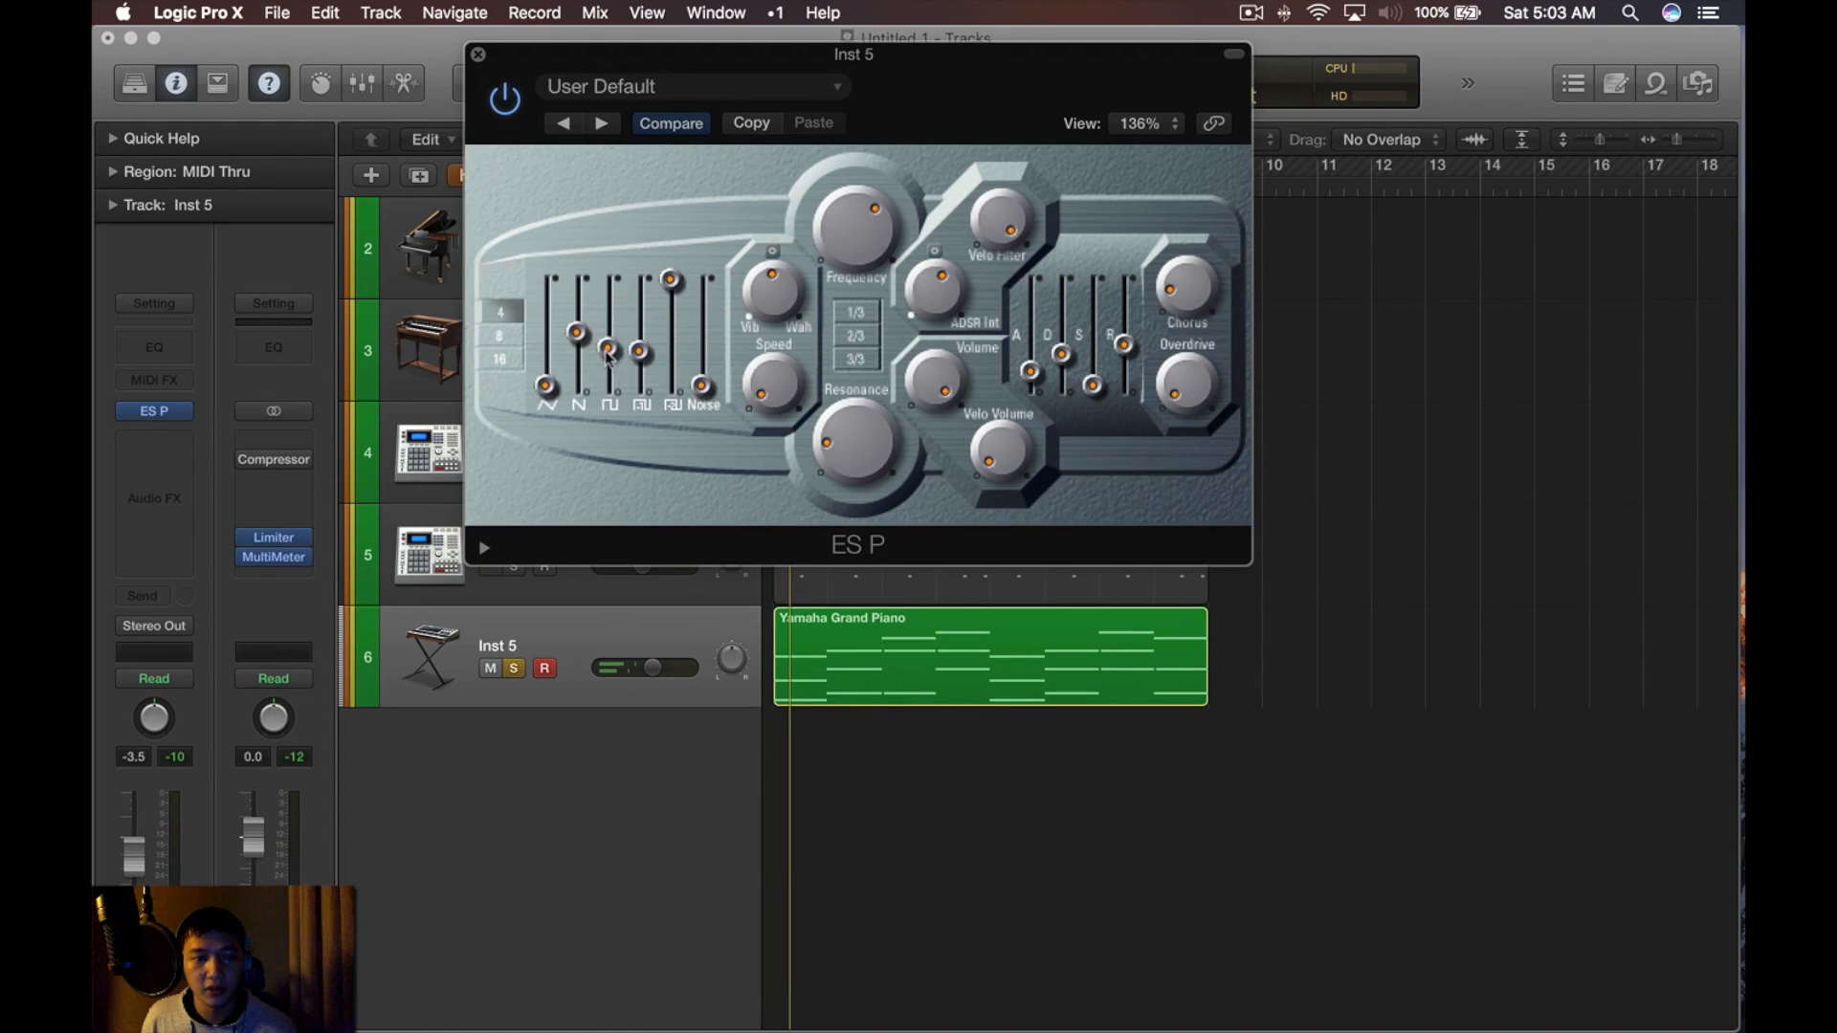
{"action": "key", "text": "space"}
{"action": "left_click_drag", "start_coordinate": [704, 384], "coordinate": [708, 356]}
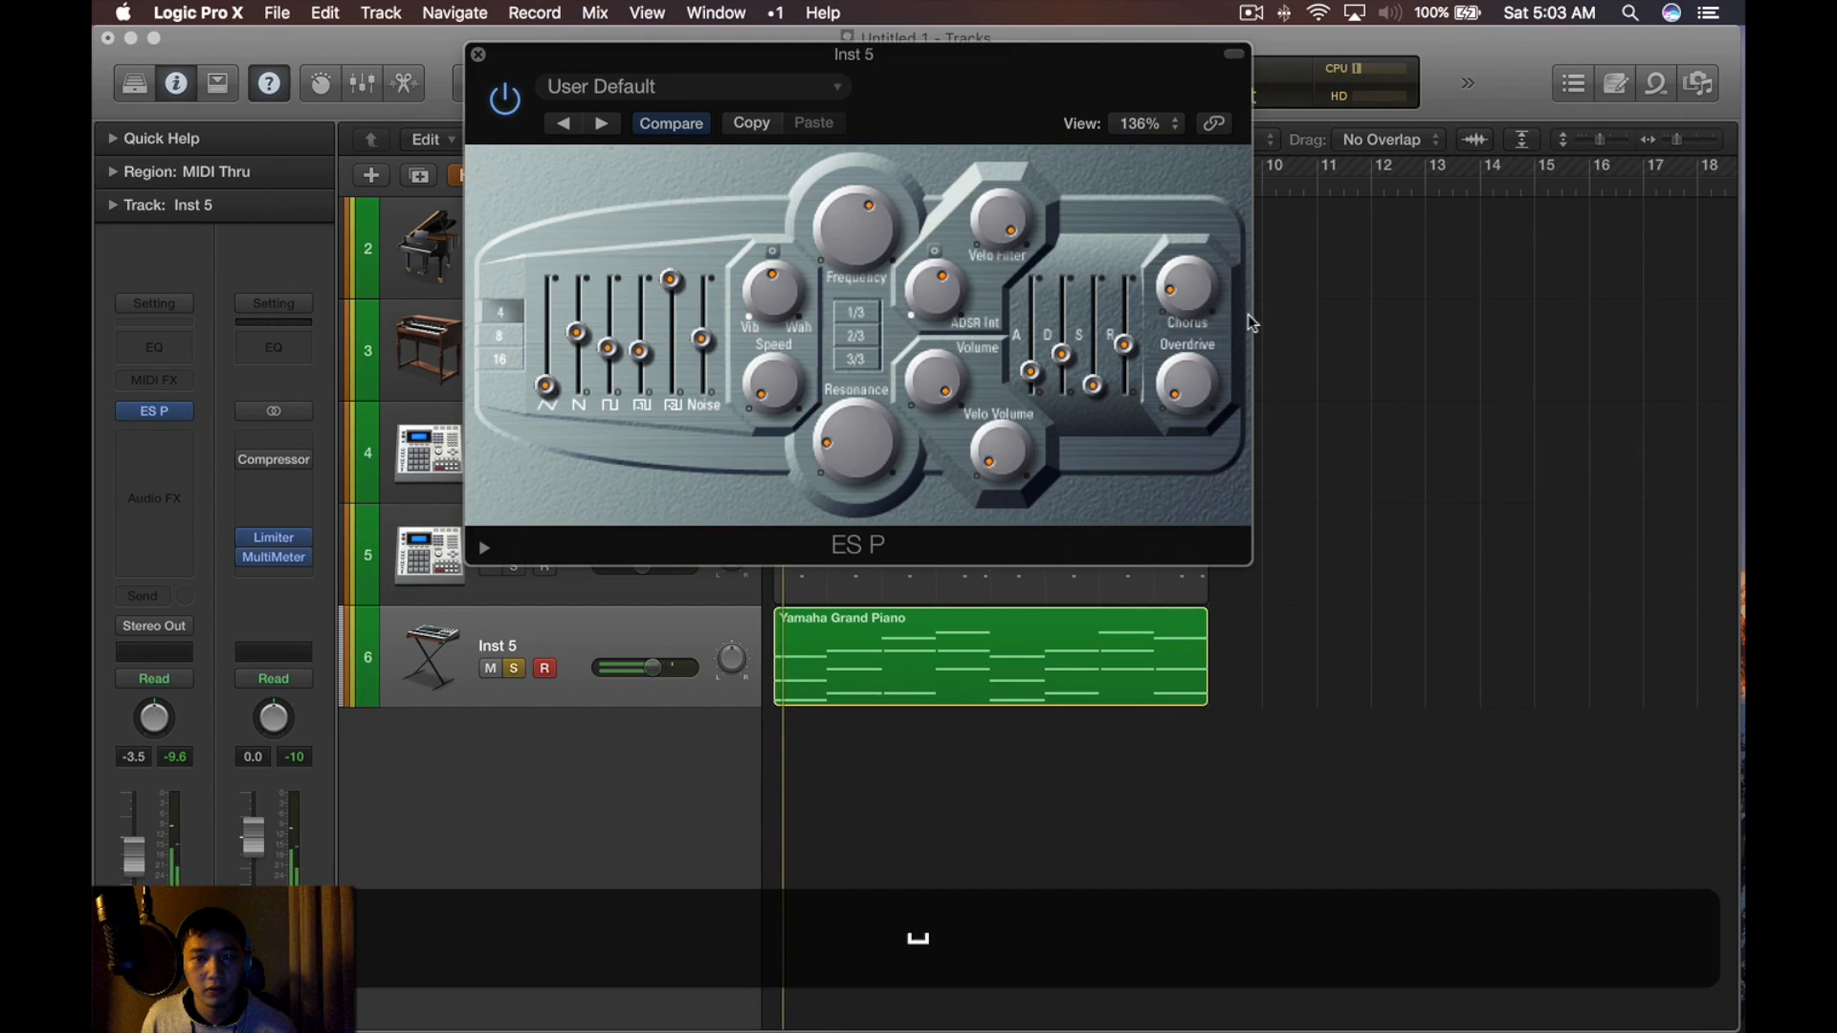
{"action": "key", "text": "super+w"}
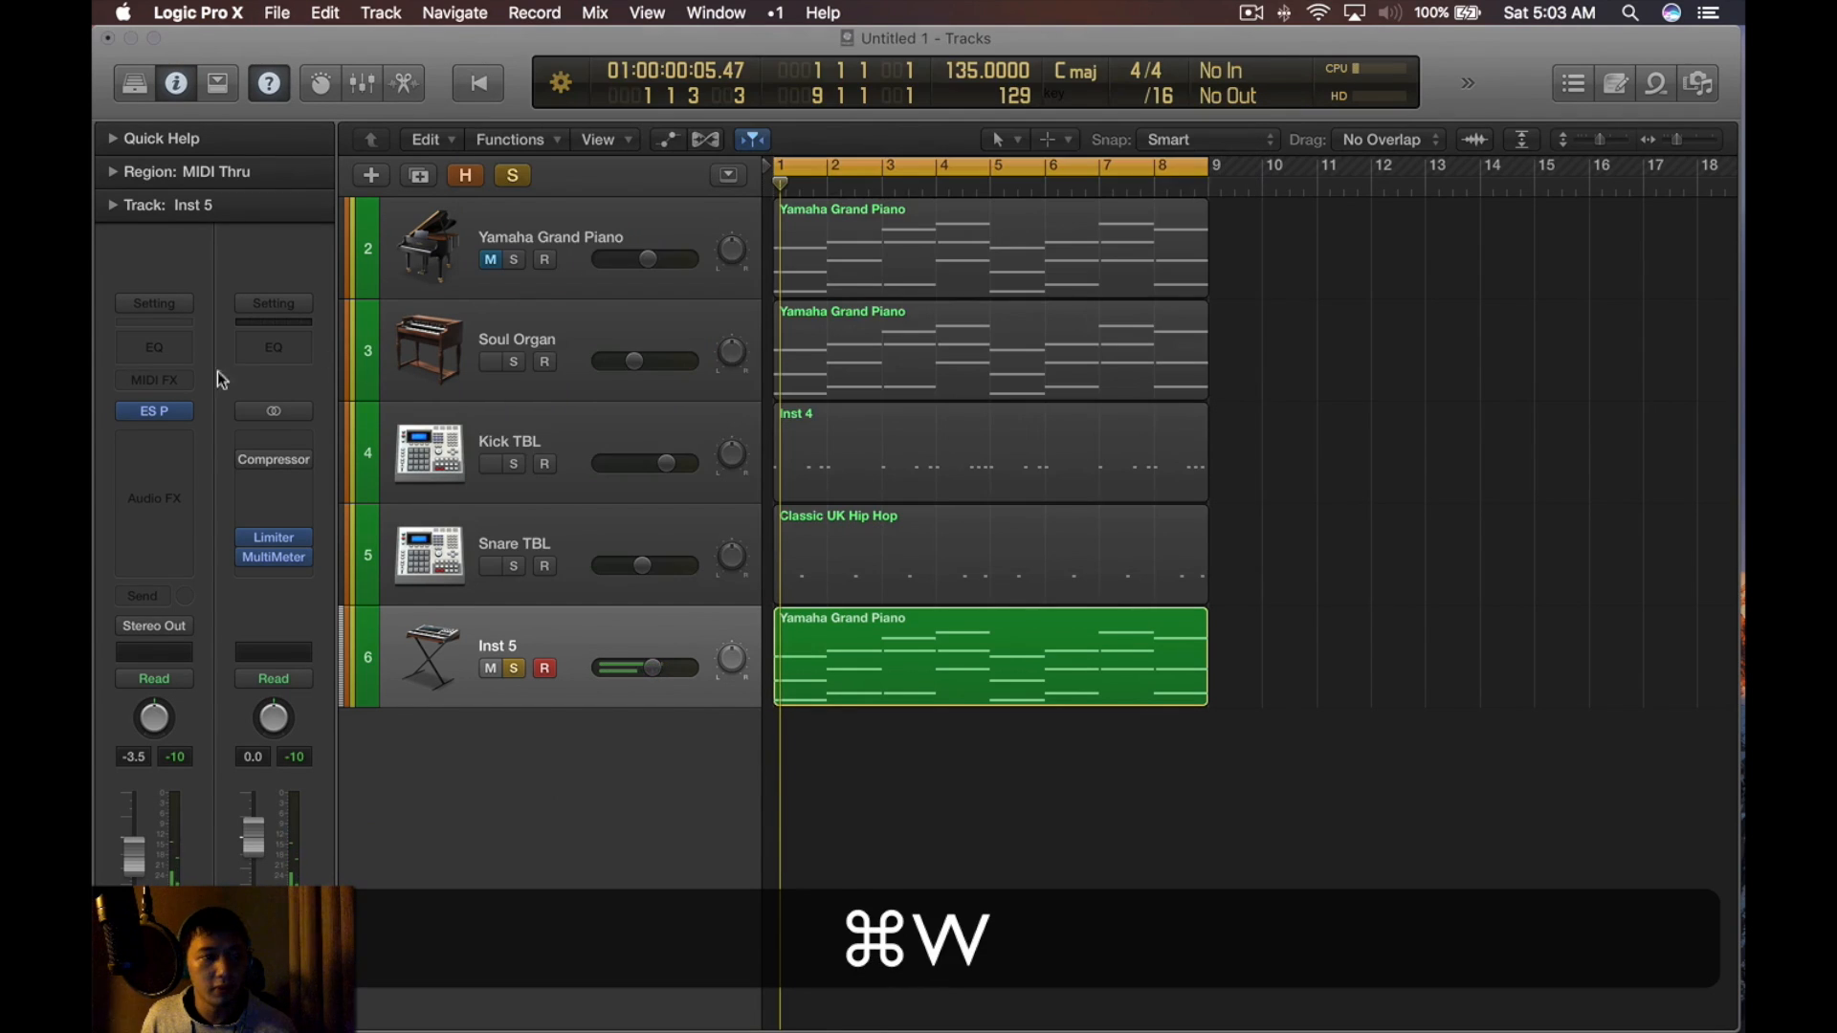
Add an Arpeggiator to the Inst 5 track with the Groovy Cycle 09 preset and play it
{"action": "left_click", "coordinate": [158, 380]}
{"action": "left_click", "coordinate": [872, 37]}
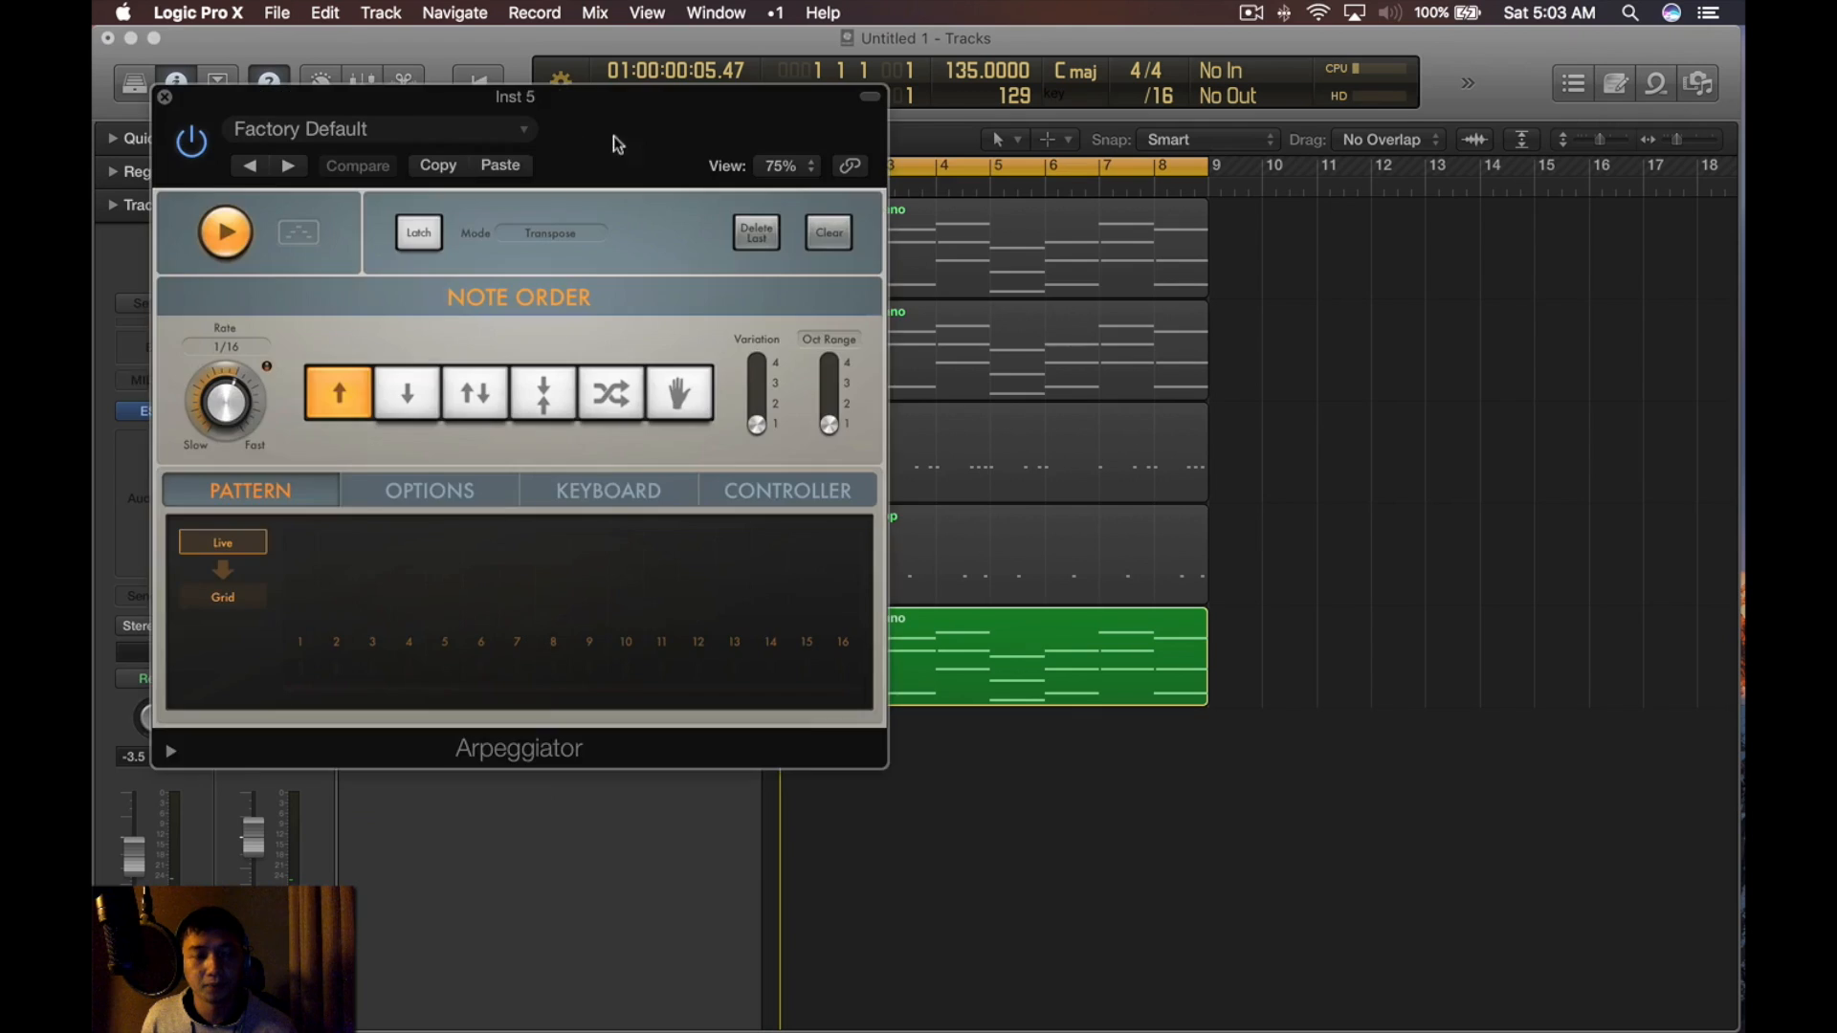
{"action": "left_click_drag", "start_coordinate": [612, 136], "coordinate": [846, 136]}
{"action": "left_click", "coordinate": [677, 140]}
{"action": "scroll", "coordinate": [482, 846], "scroll_direction": "down", "scroll_amount": 6}
{"action": "scroll", "coordinate": [482, 847], "scroll_direction": "down", "scroll_amount": 8}
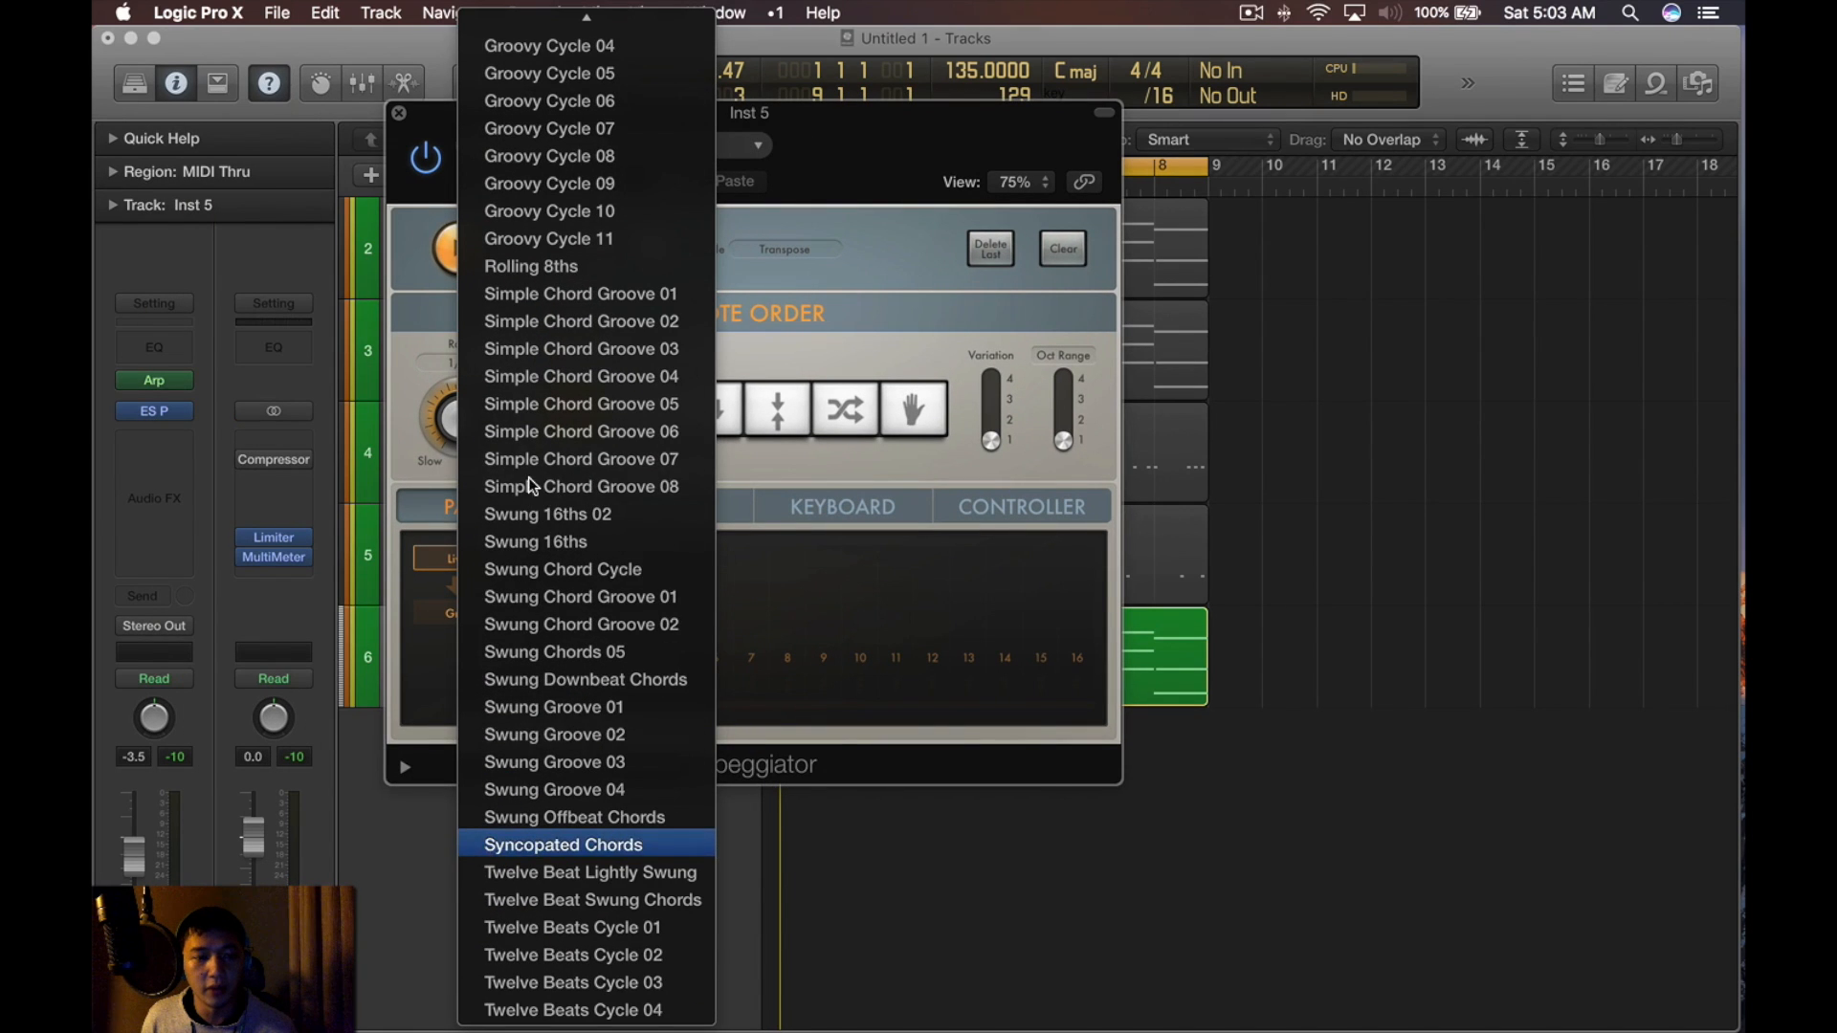
{"action": "left_click", "coordinate": [628, 184]}
{"action": "key", "text": "space"}
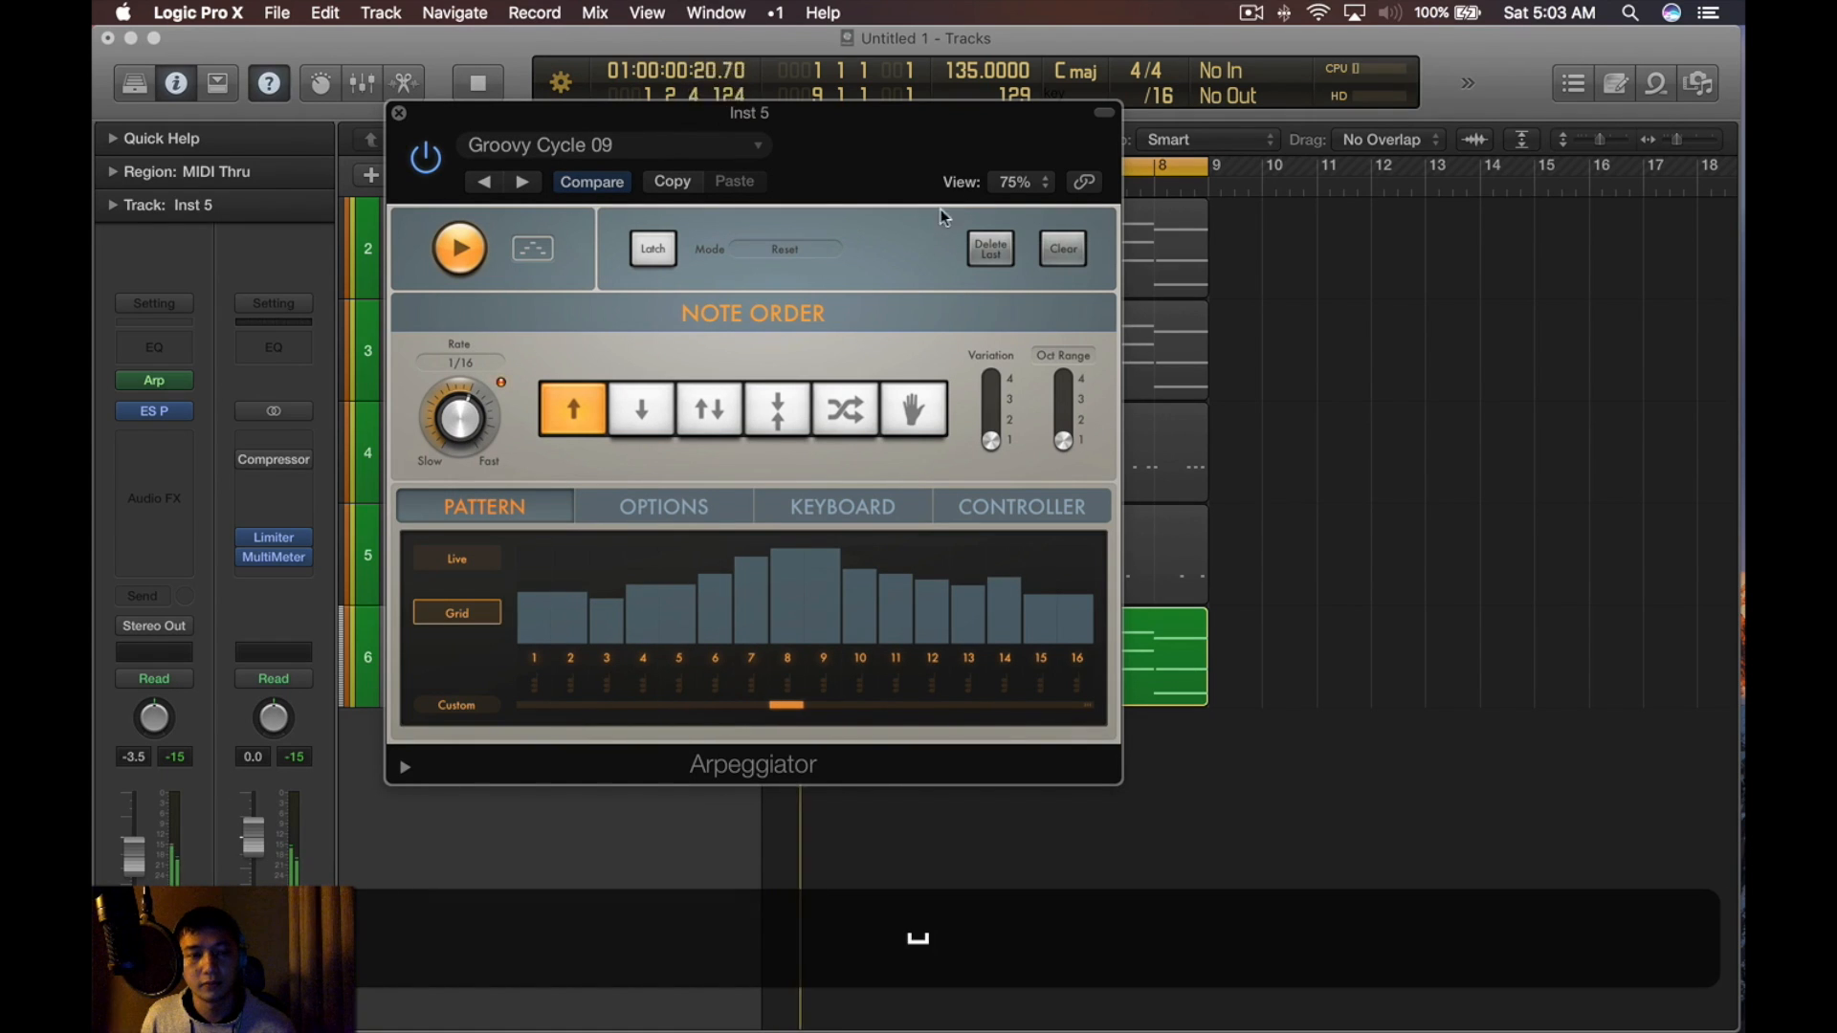
Set the Arpeggiator's note length to 1% and raise the ES P's decay slightly during playback
{"action": "left_click", "coordinate": [664, 507]}
{"action": "left_click_drag", "start_coordinate": [458, 641], "coordinate": [458, 727]}
{"action": "key", "text": "space"}
{"action": "left_click", "coordinate": [155, 412]}
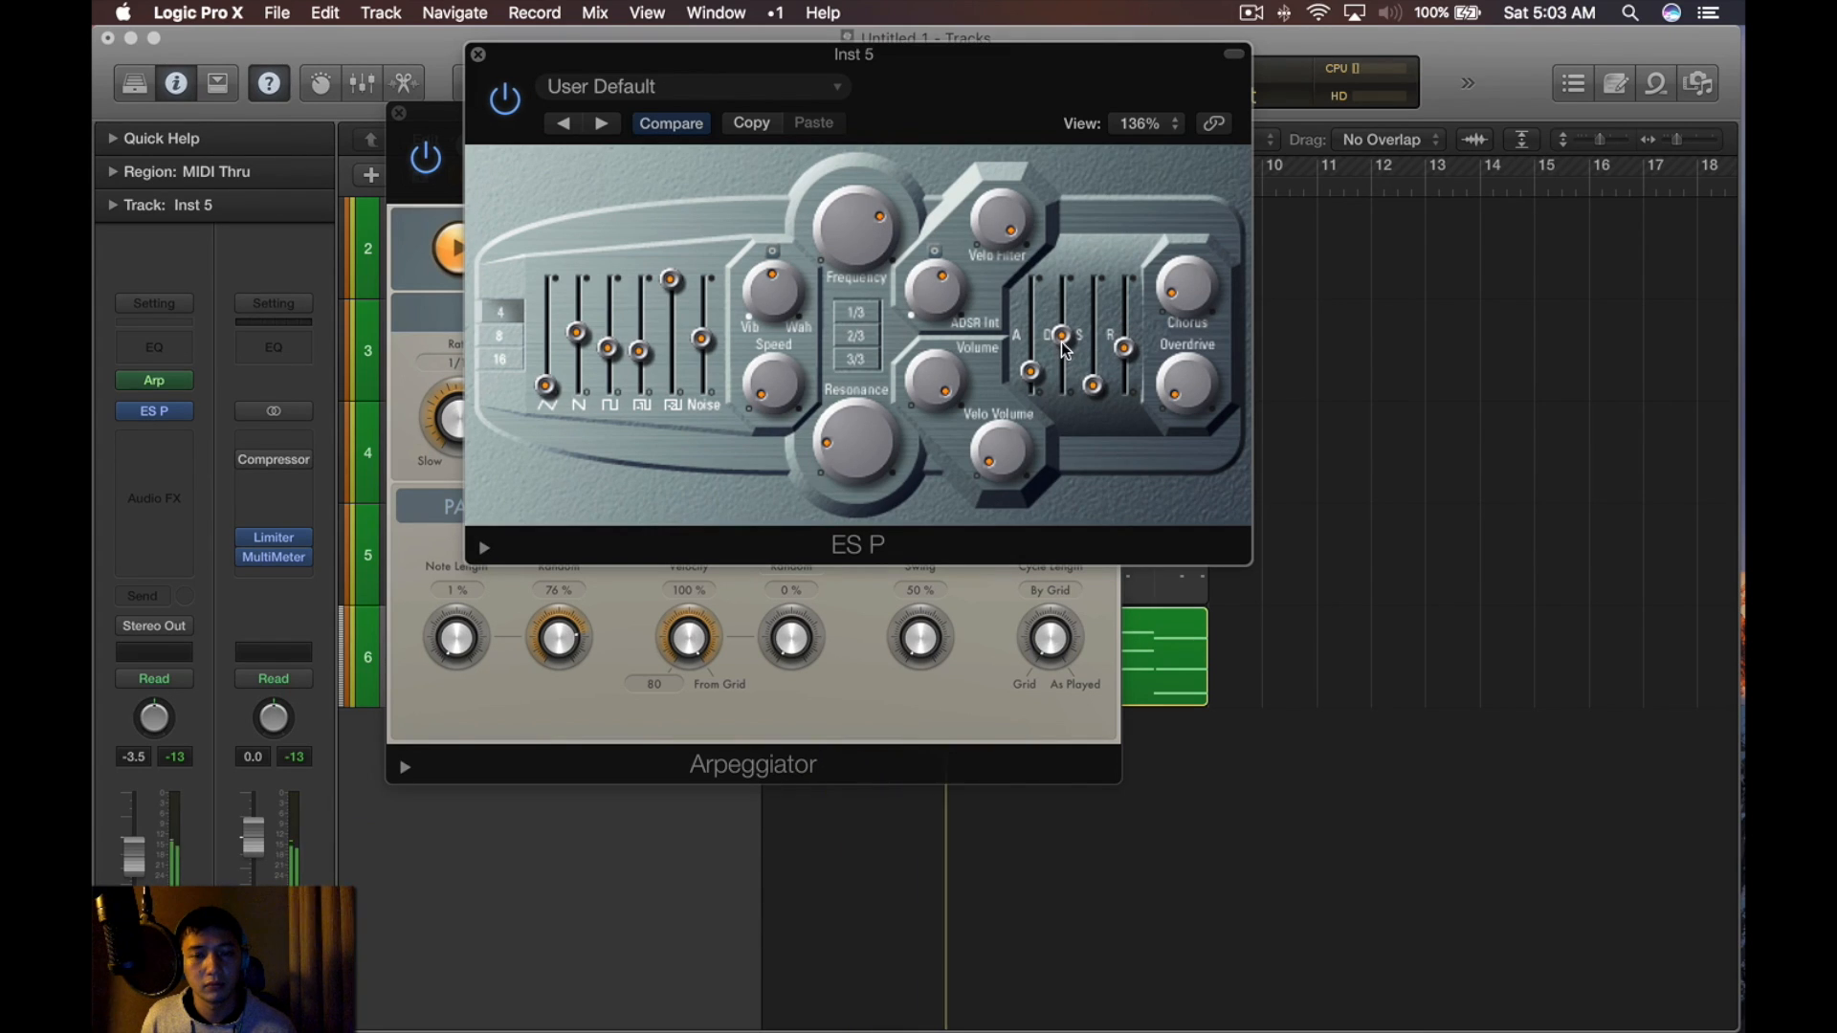
Add a Compressor to the Inst 5 track, switch it to the Studio FET model and raise its ratio during playback
{"action": "left_click", "coordinate": [153, 496]}
{"action": "mouse_move", "coordinate": [222, 590]}
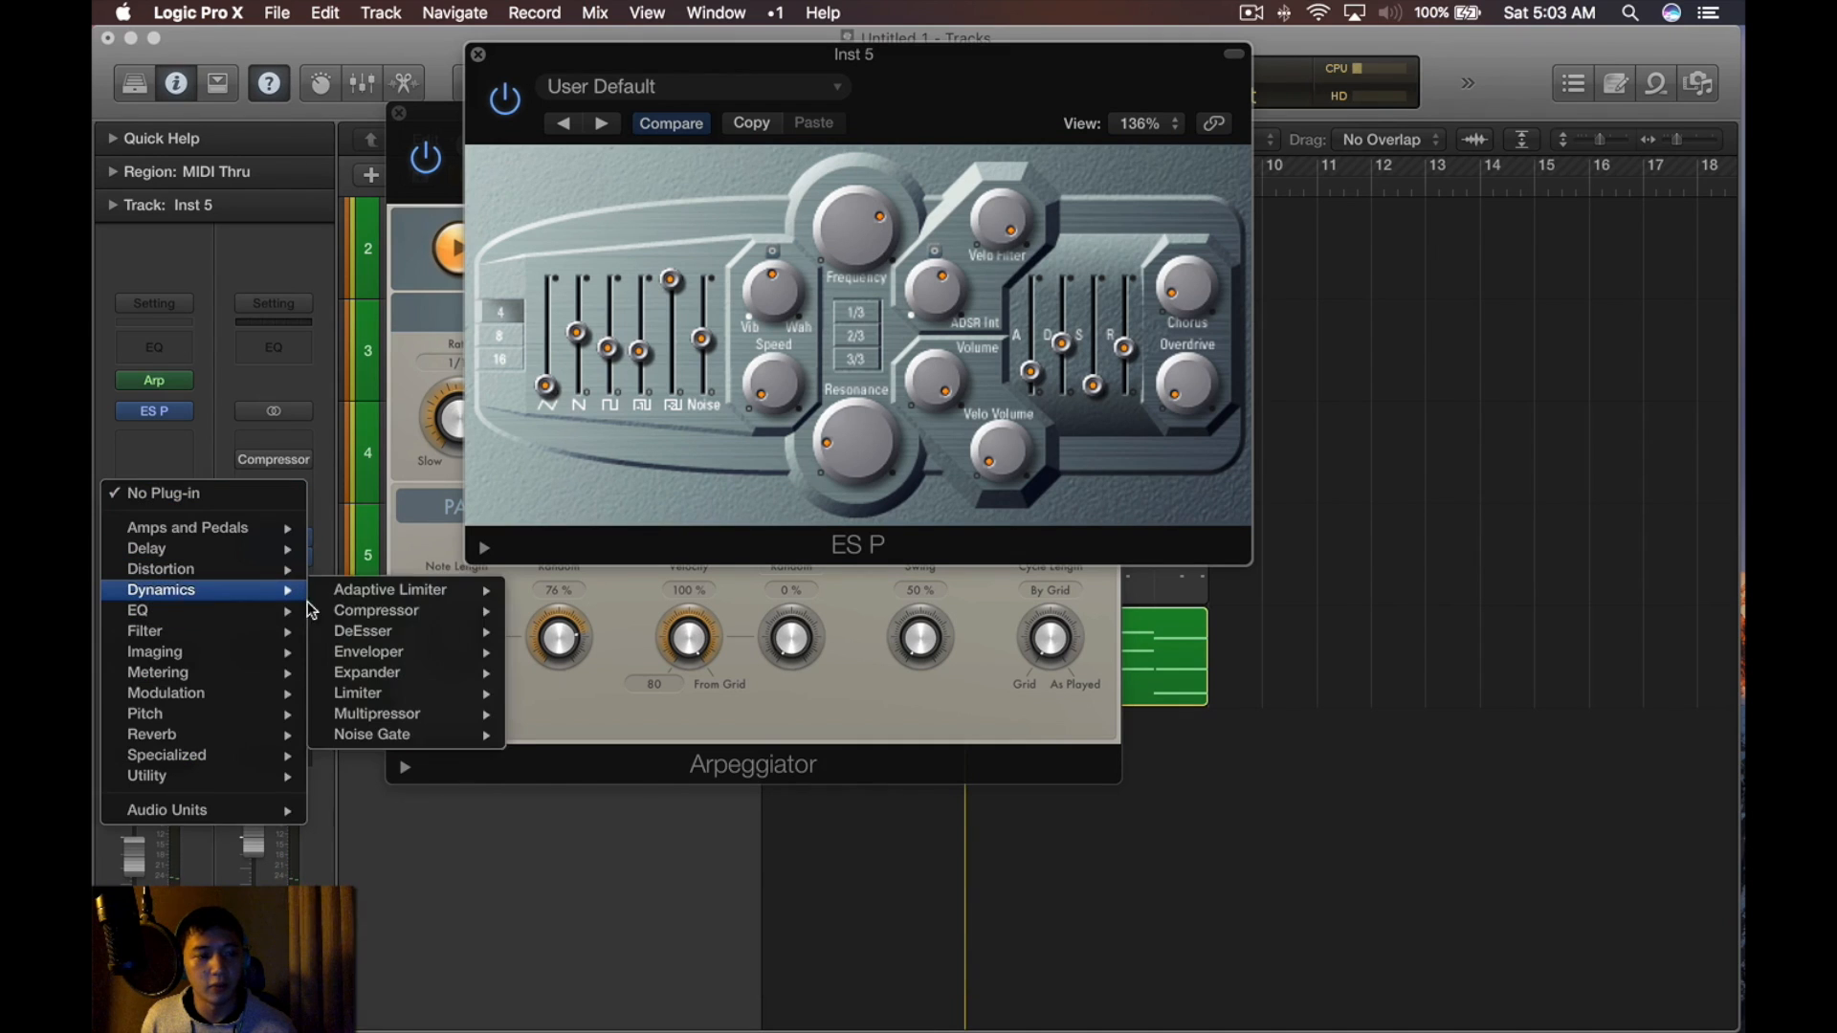
{"action": "left_click", "coordinate": [357, 613]}
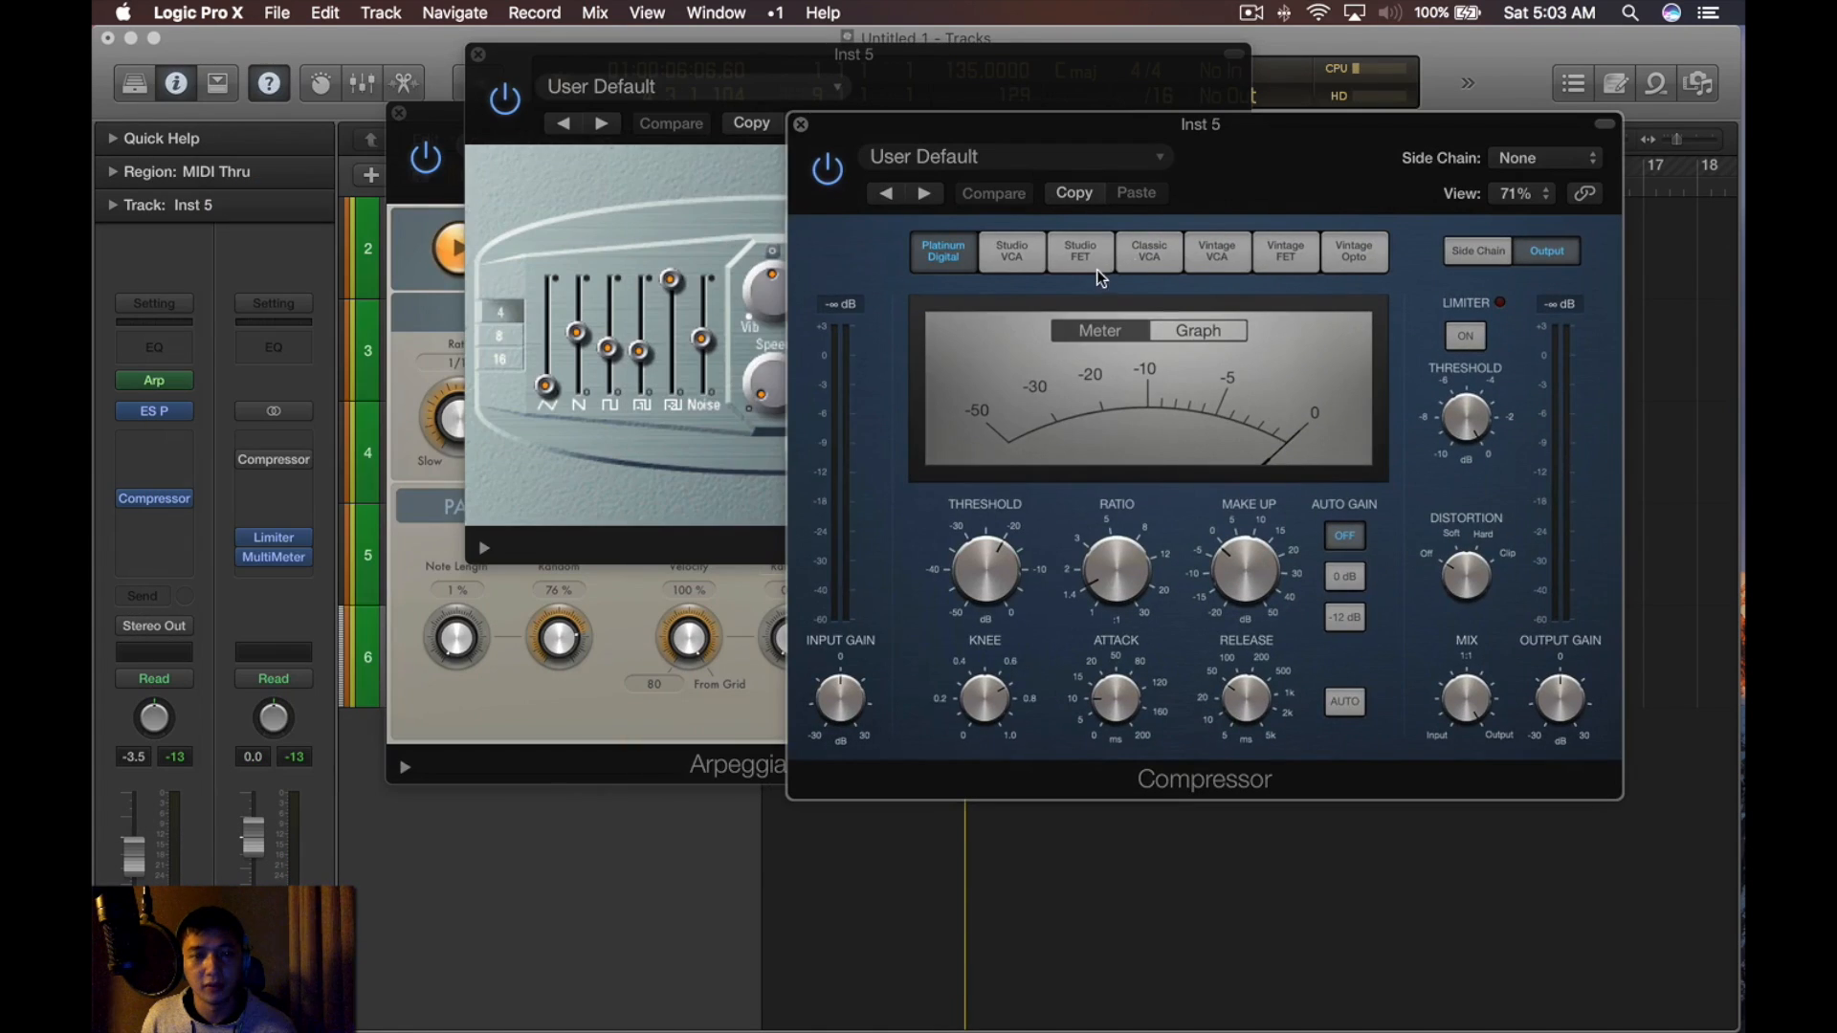
{"action": "left_click_drag", "start_coordinate": [1316, 172], "coordinate": [1043, 149]}
{"action": "left_click", "coordinate": [926, 256]}
{"action": "key", "text": "space"}
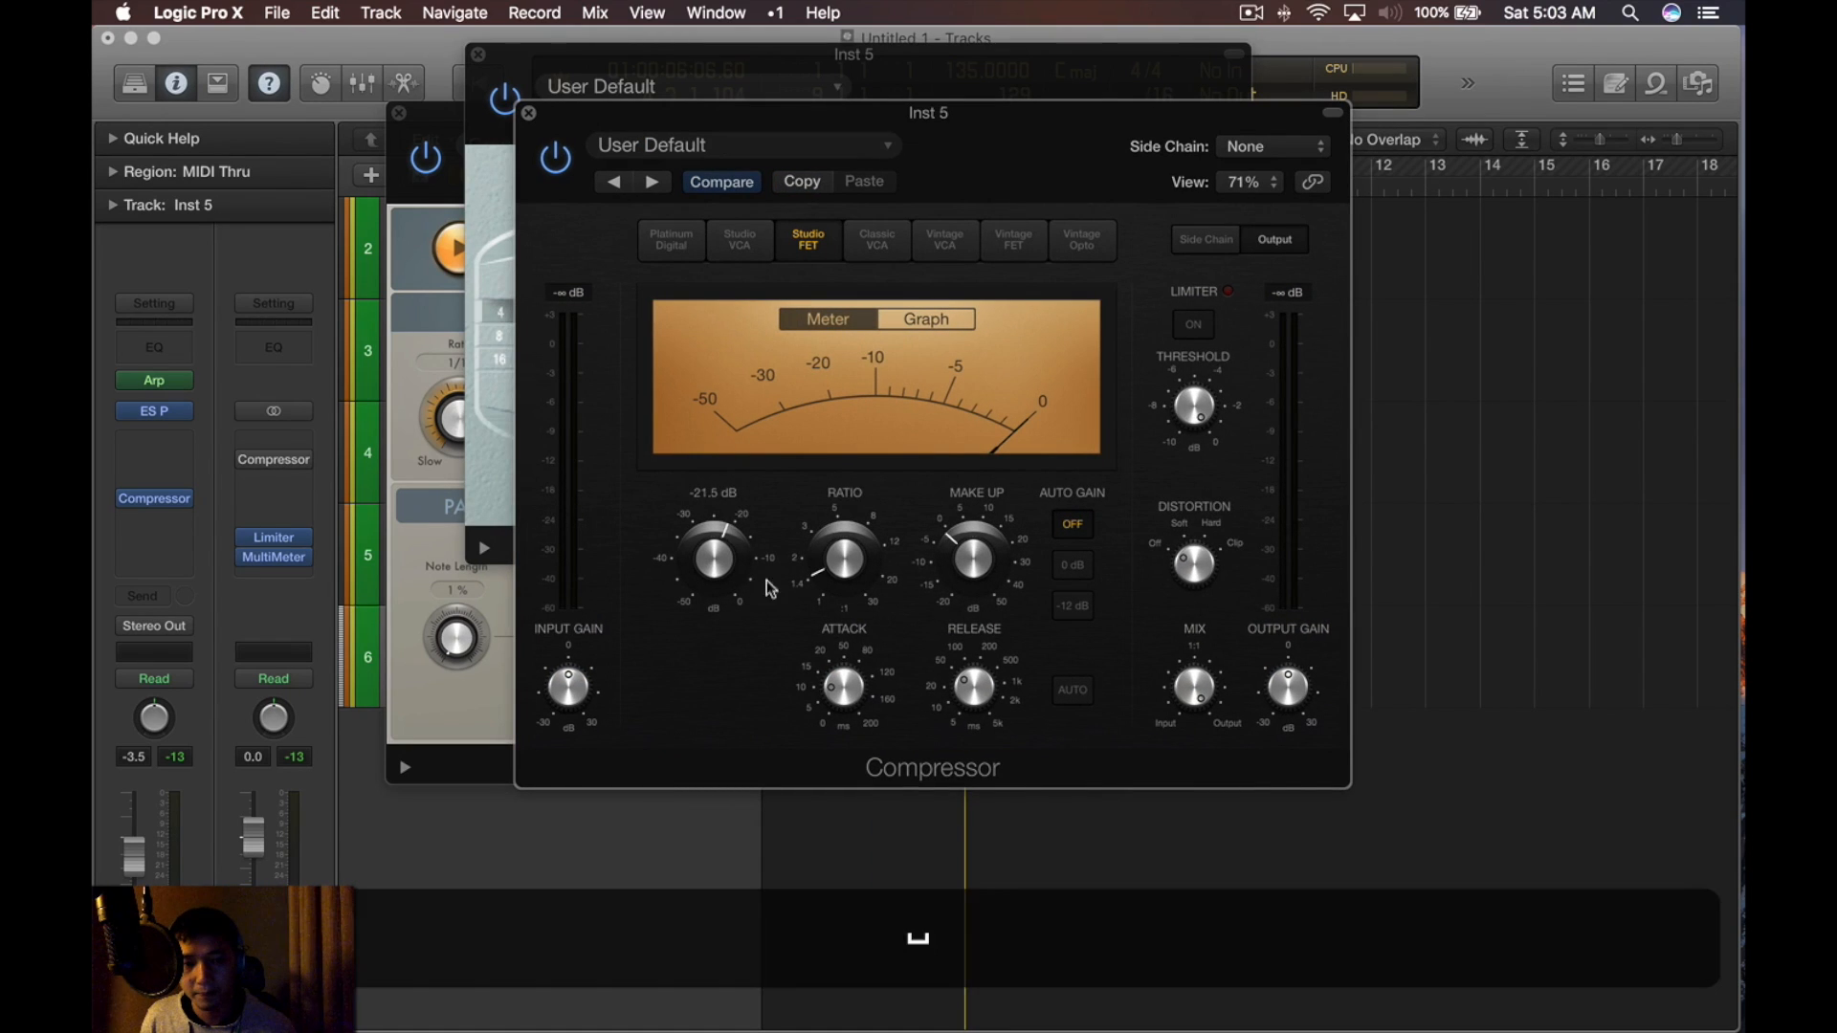
{"action": "mouse_move", "coordinate": [984, 663]}
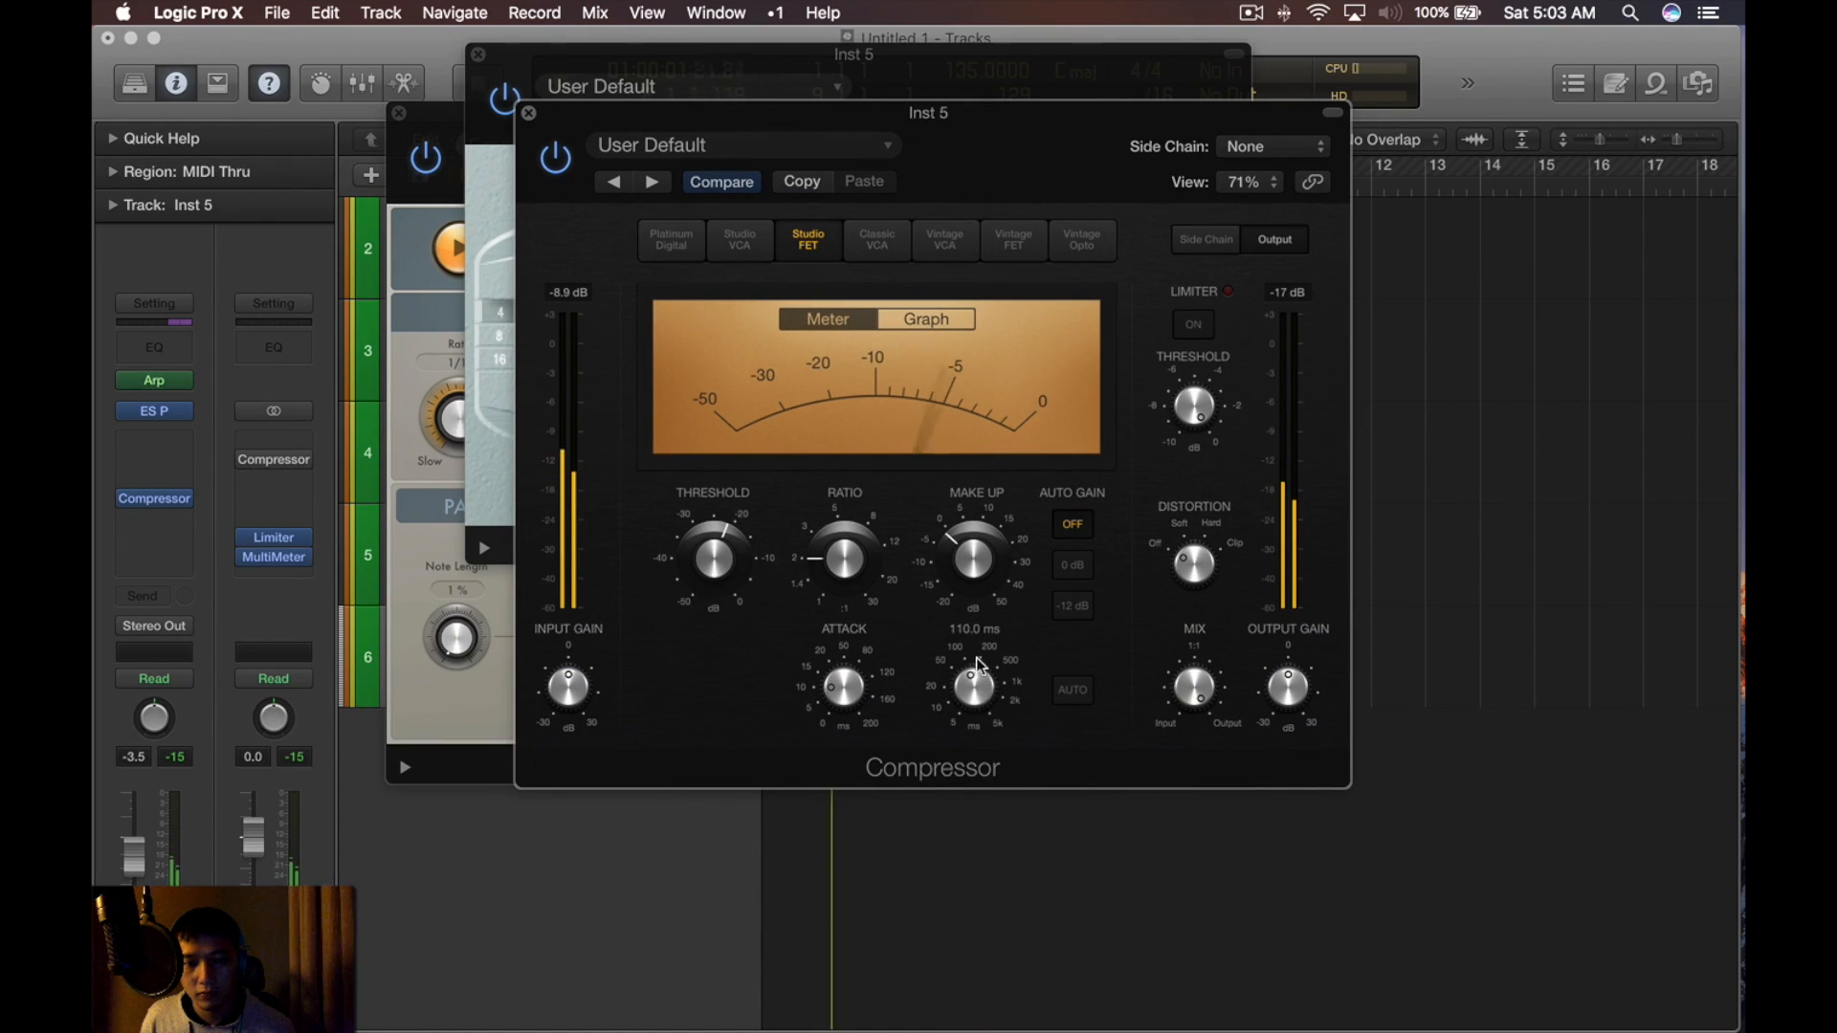
{"action": "key", "text": "cmd+w"}
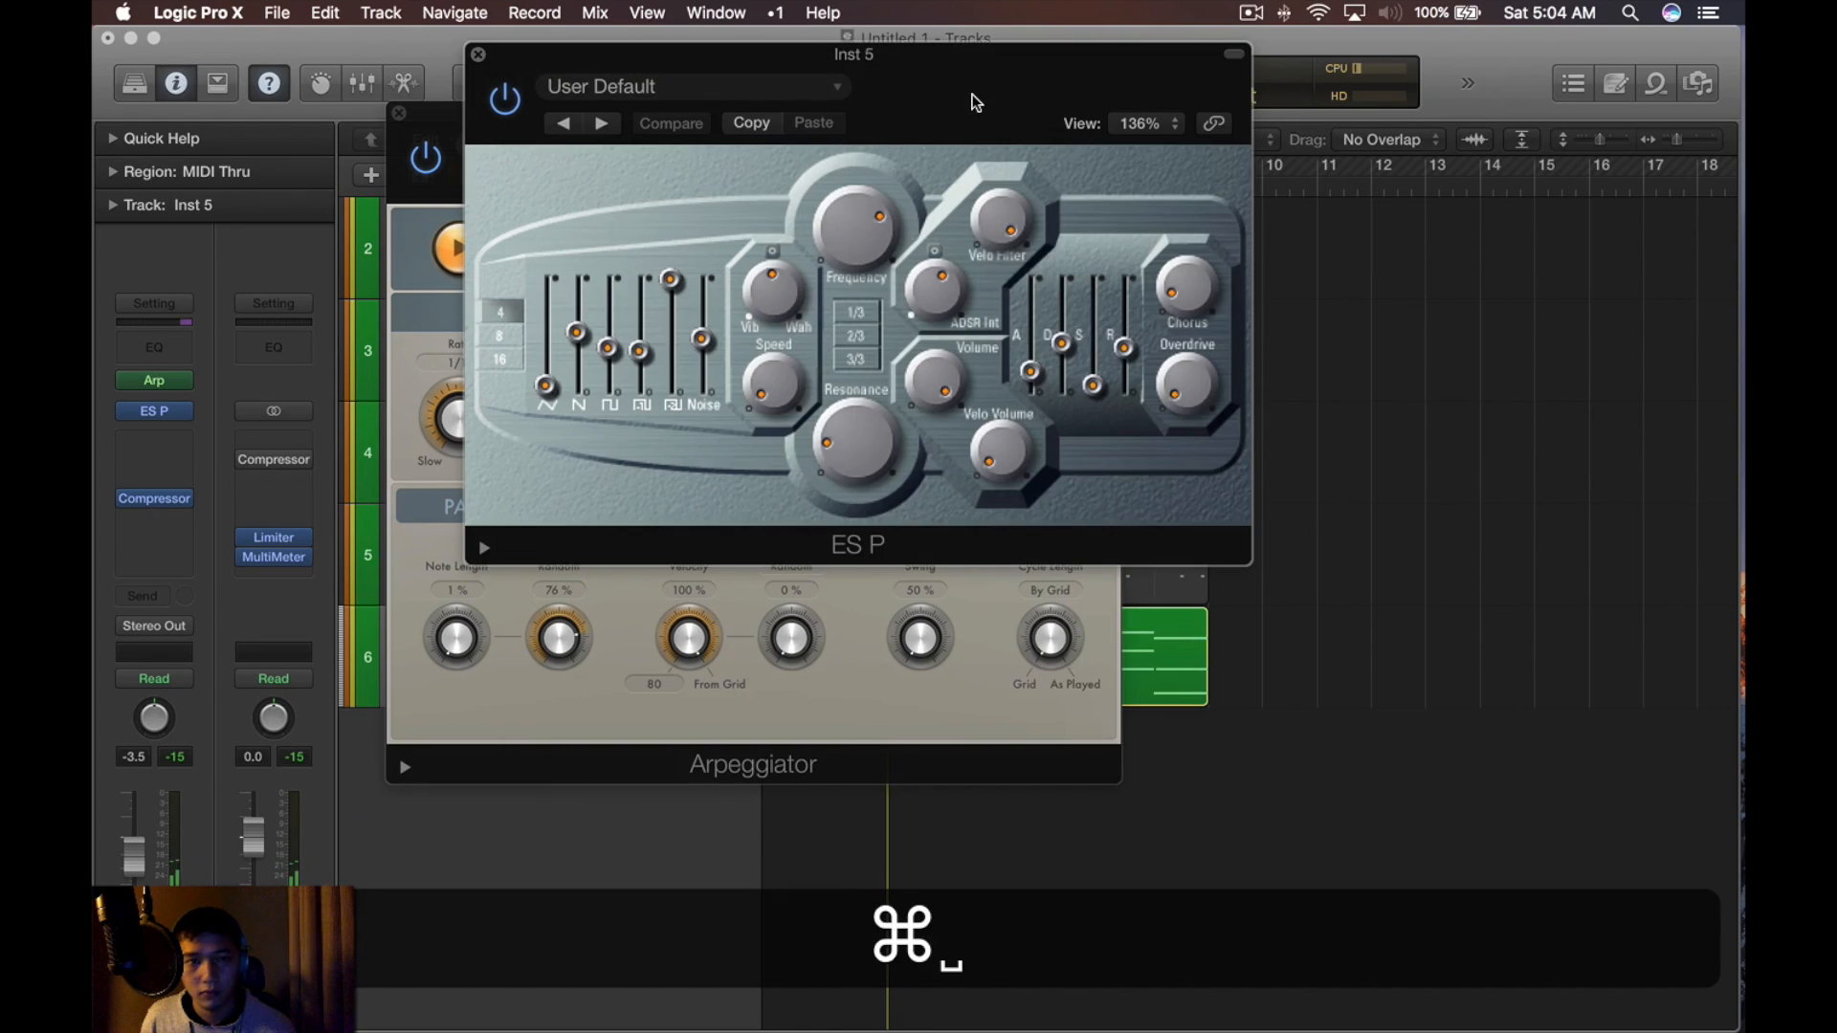
Add a Channel EQ with a low cut to the Inst 5 track and raise the ES P's release slightly
{"action": "key", "text": "space"}
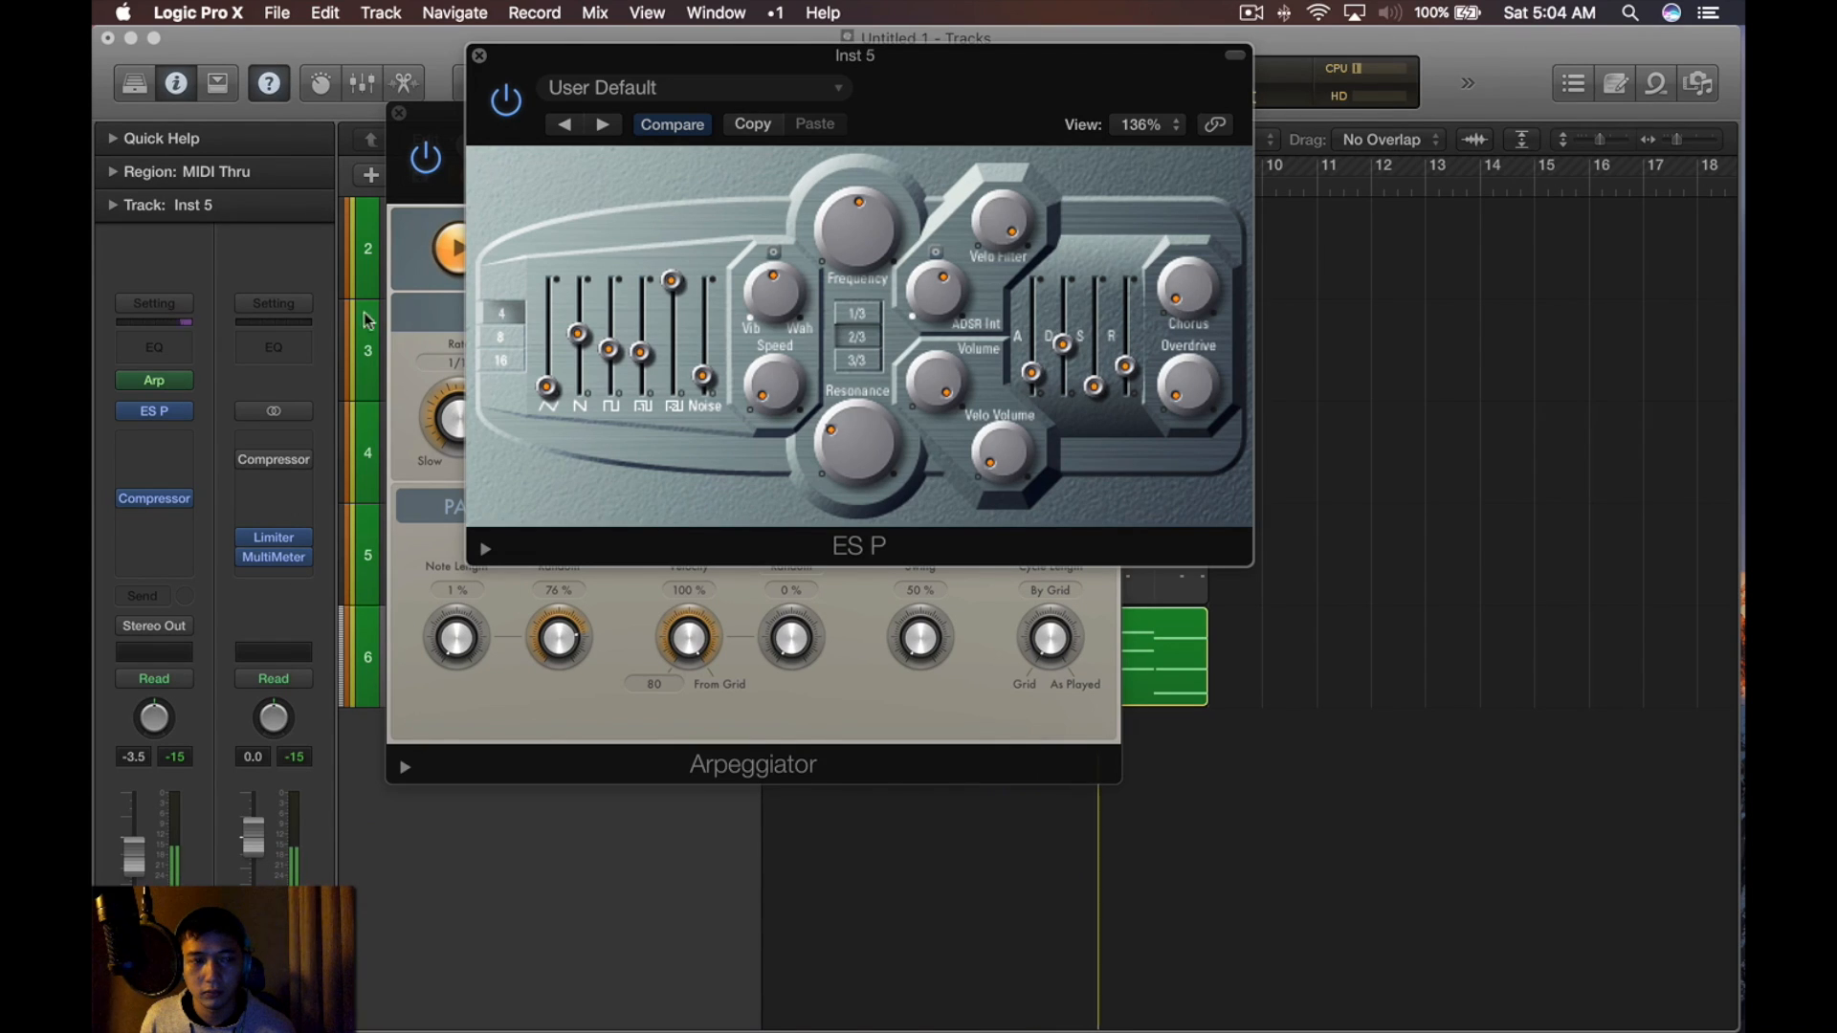
{"action": "key", "text": "space"}
{"action": "left_click", "coordinate": [187, 353]}
{"action": "left_click_drag", "start_coordinate": [208, 410], "coordinate": [566, 366]}
{"action": "key", "text": "space"}
{"action": "key", "text": "super+w"}
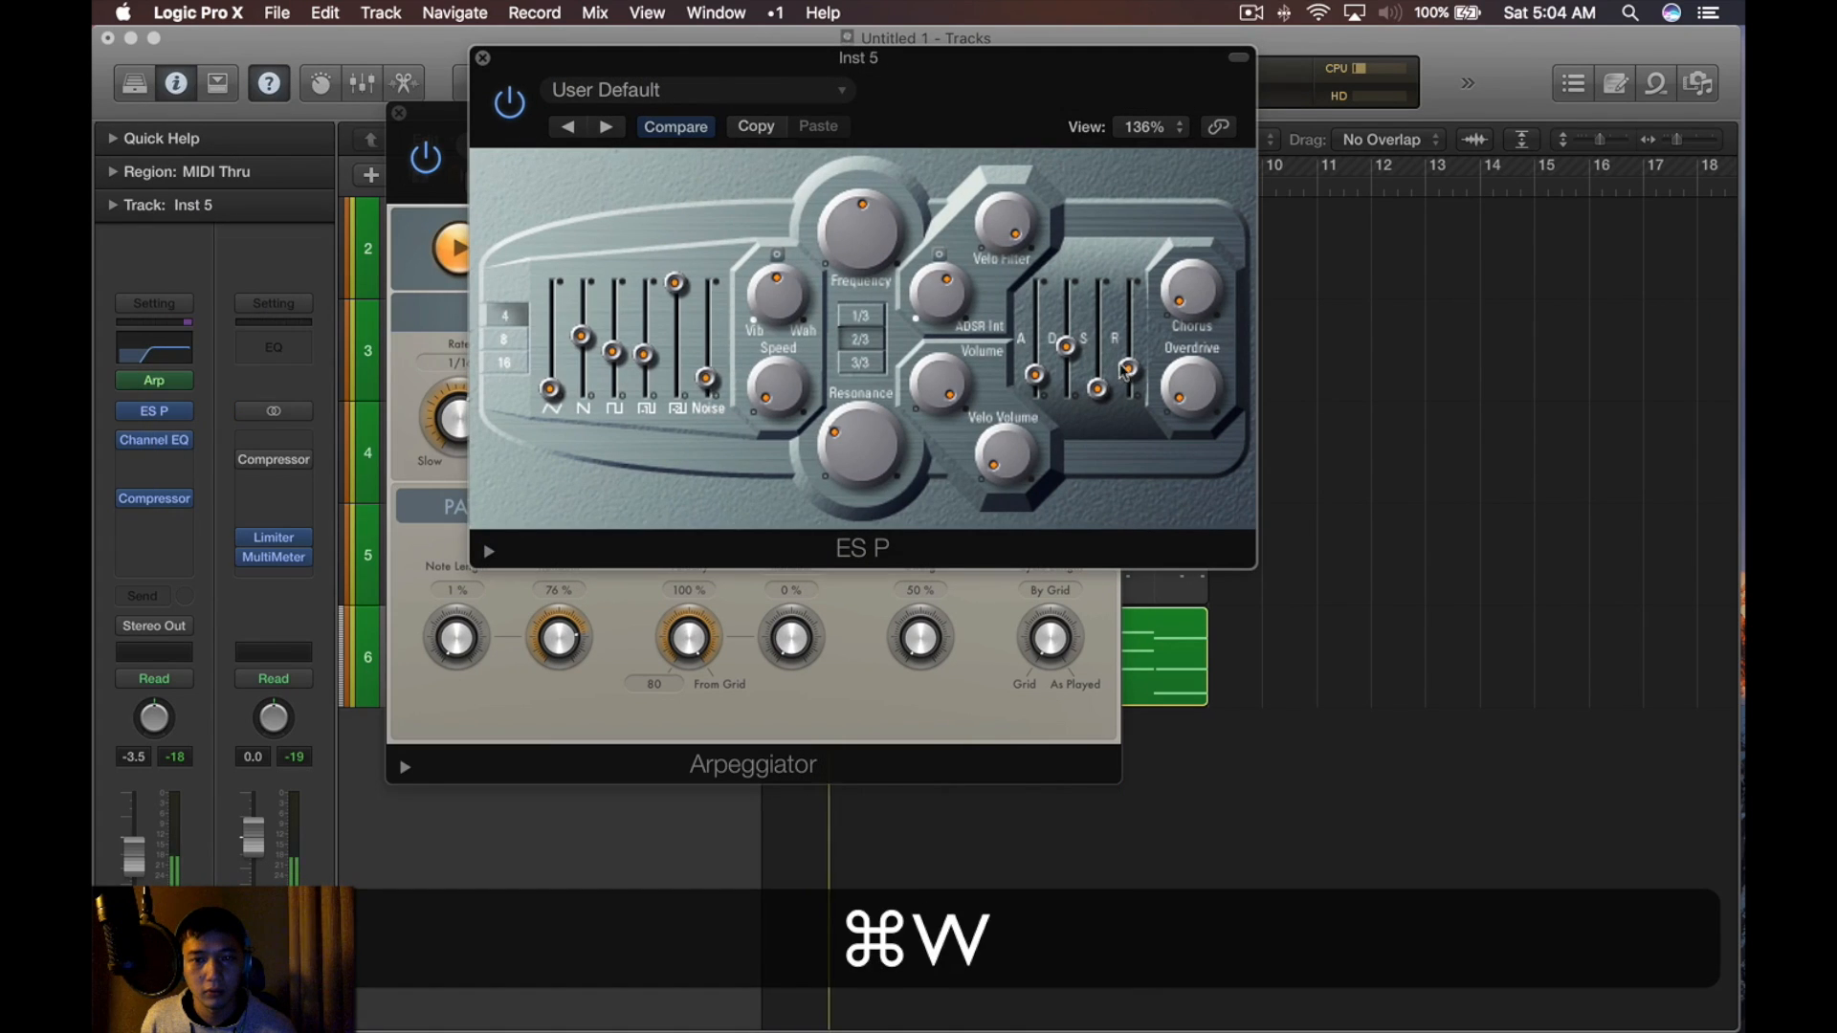
{"action": "left_click_drag", "start_coordinate": [1125, 372], "coordinate": [1094, 362]}
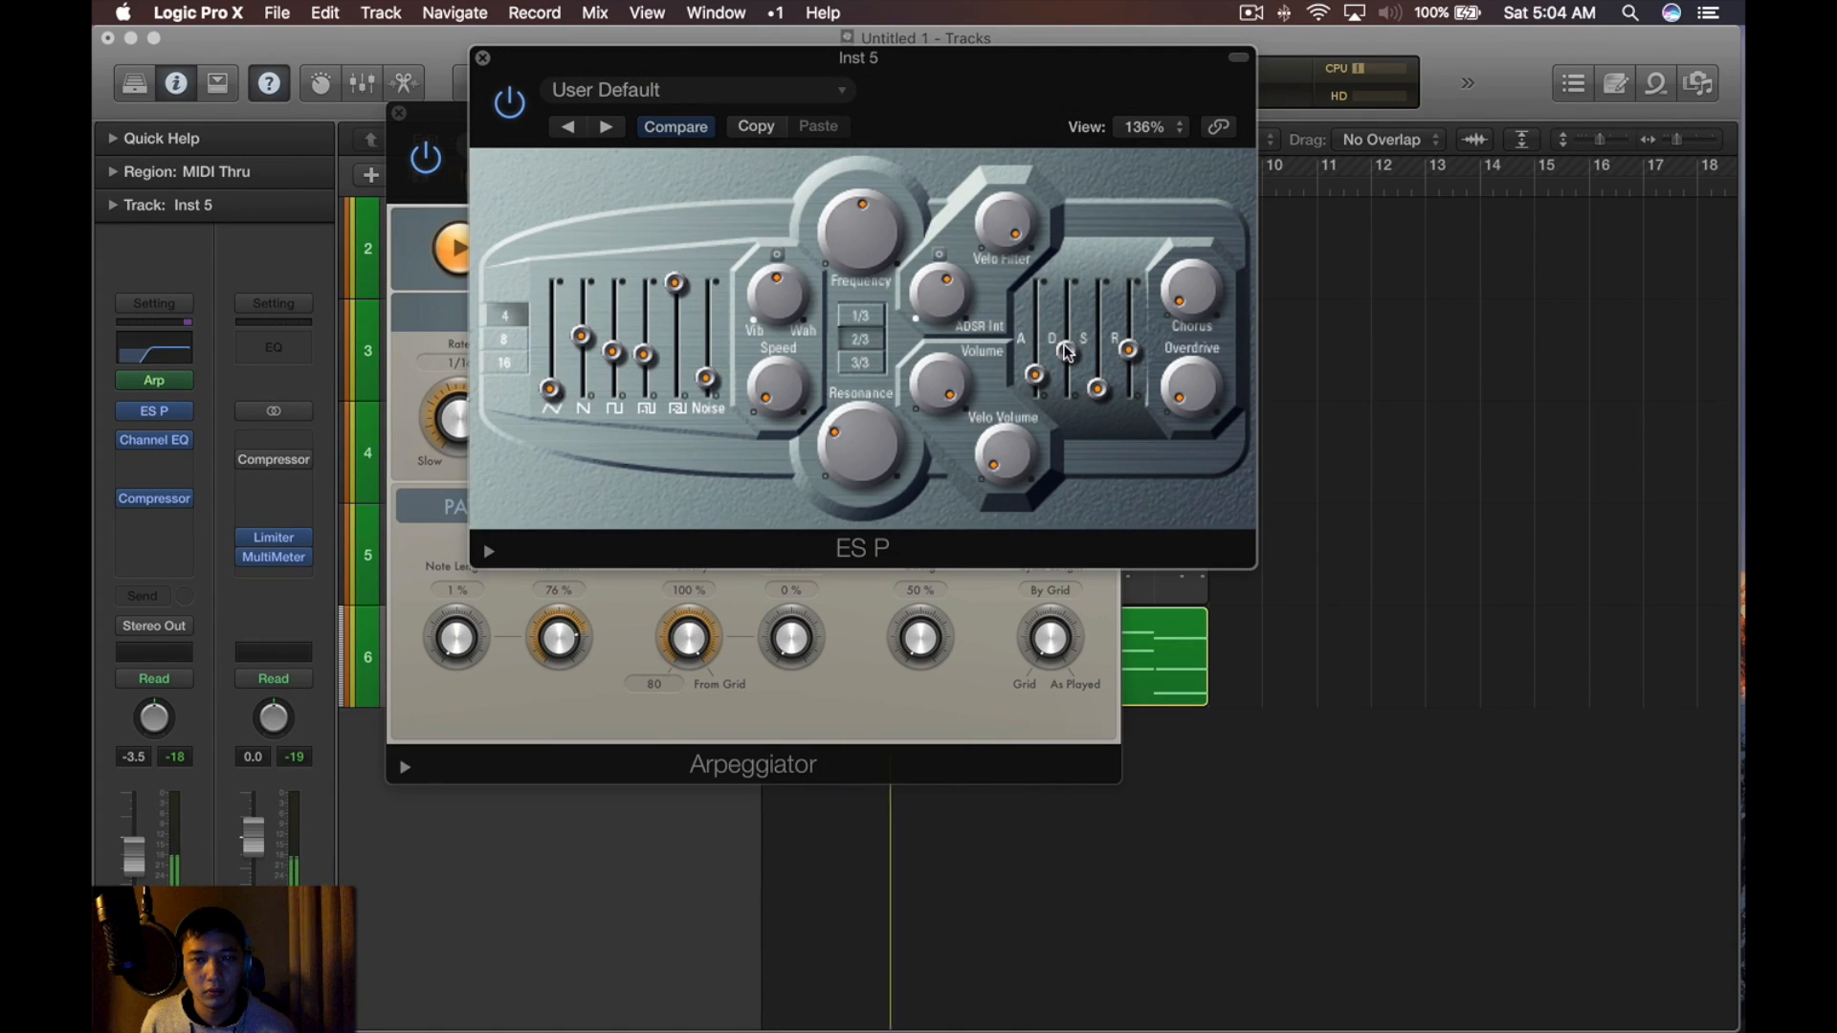
{"action": "key", "text": "super+w"}
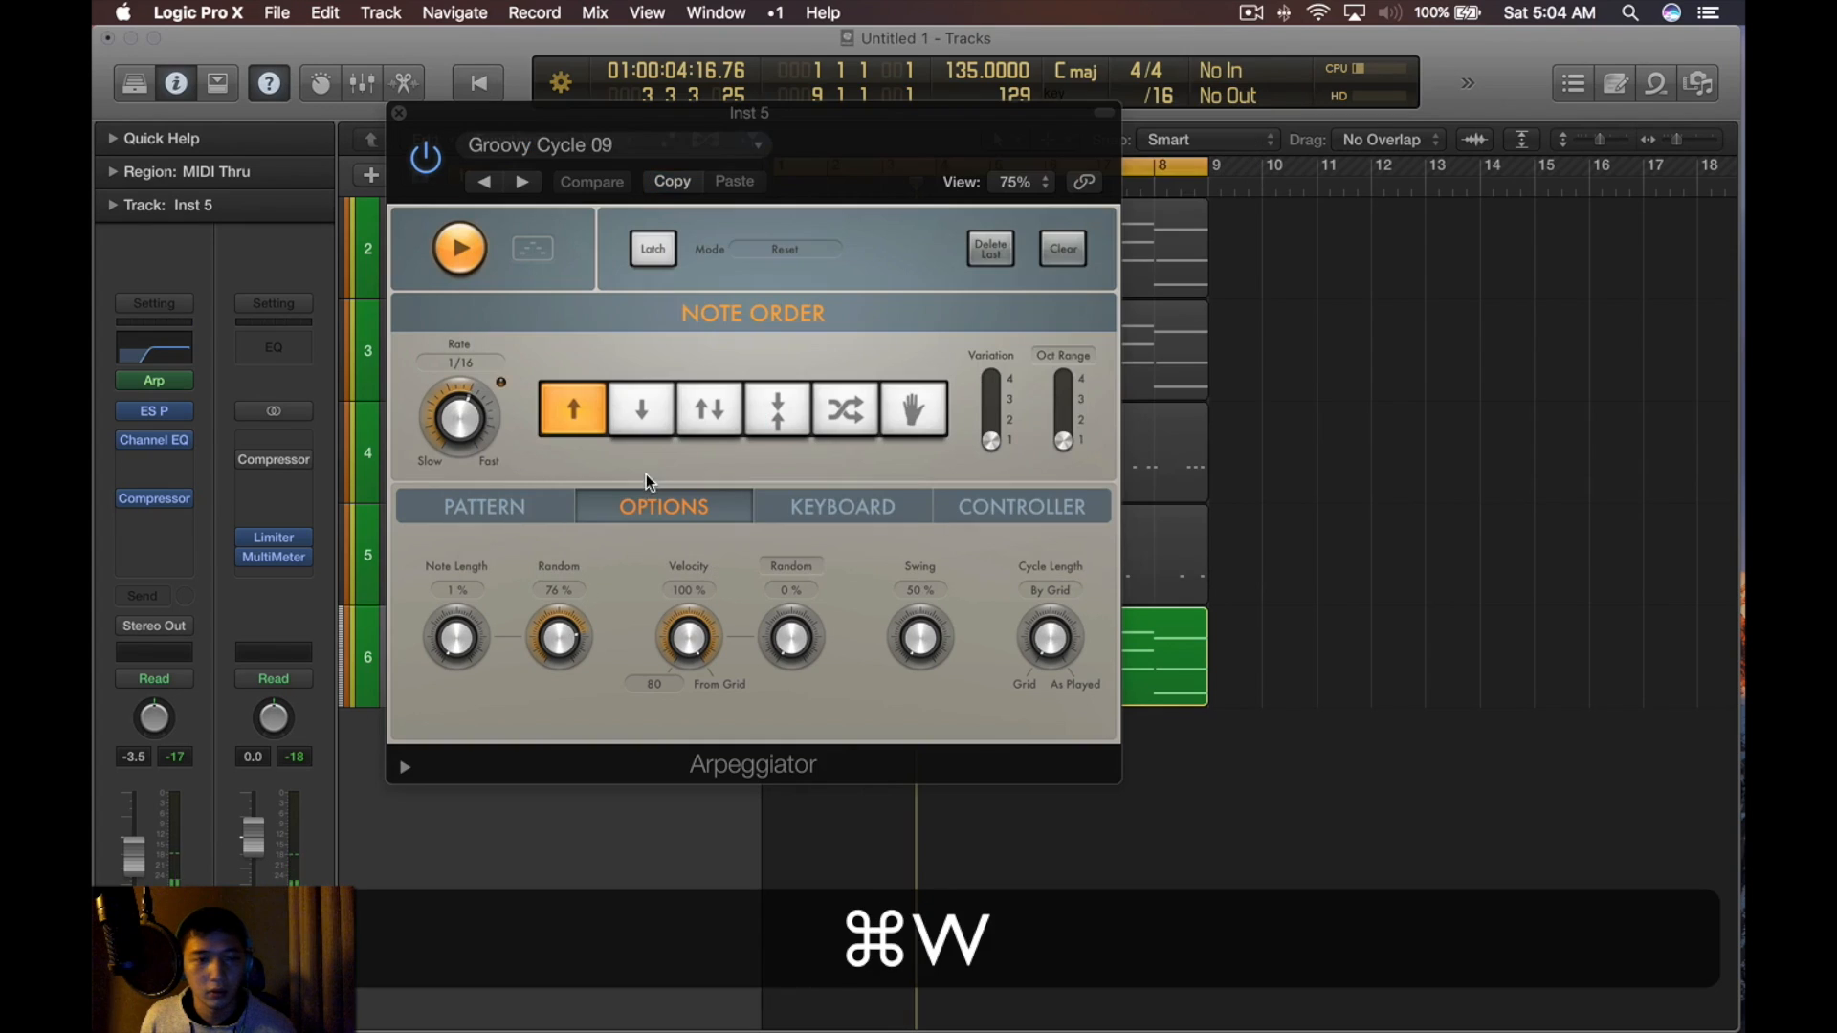
Set the Arpeggiator's rate to 1/8 and its swing to 62% on Inst 5, and play the full arrangement
{"action": "left_click", "coordinate": [532, 507]}
{"action": "left_click", "coordinate": [485, 367]}
{"action": "left_click", "coordinate": [503, 283]}
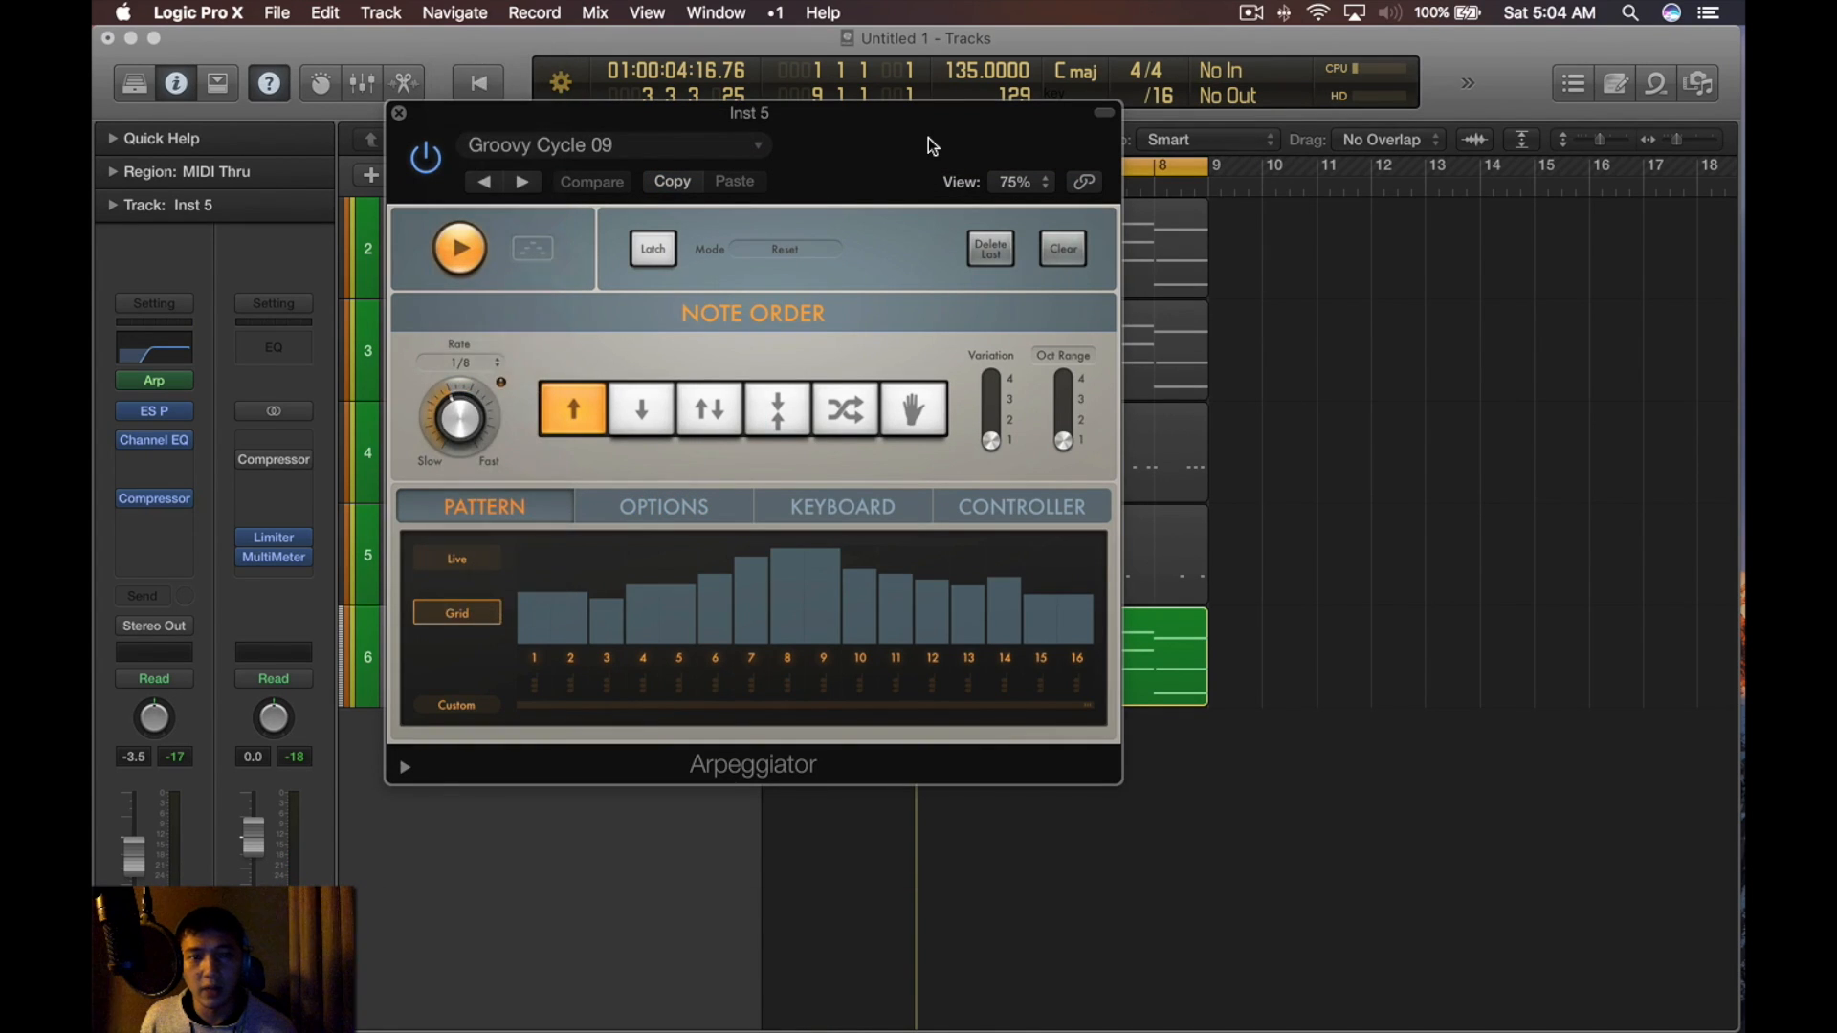
{"action": "key", "text": "space"}
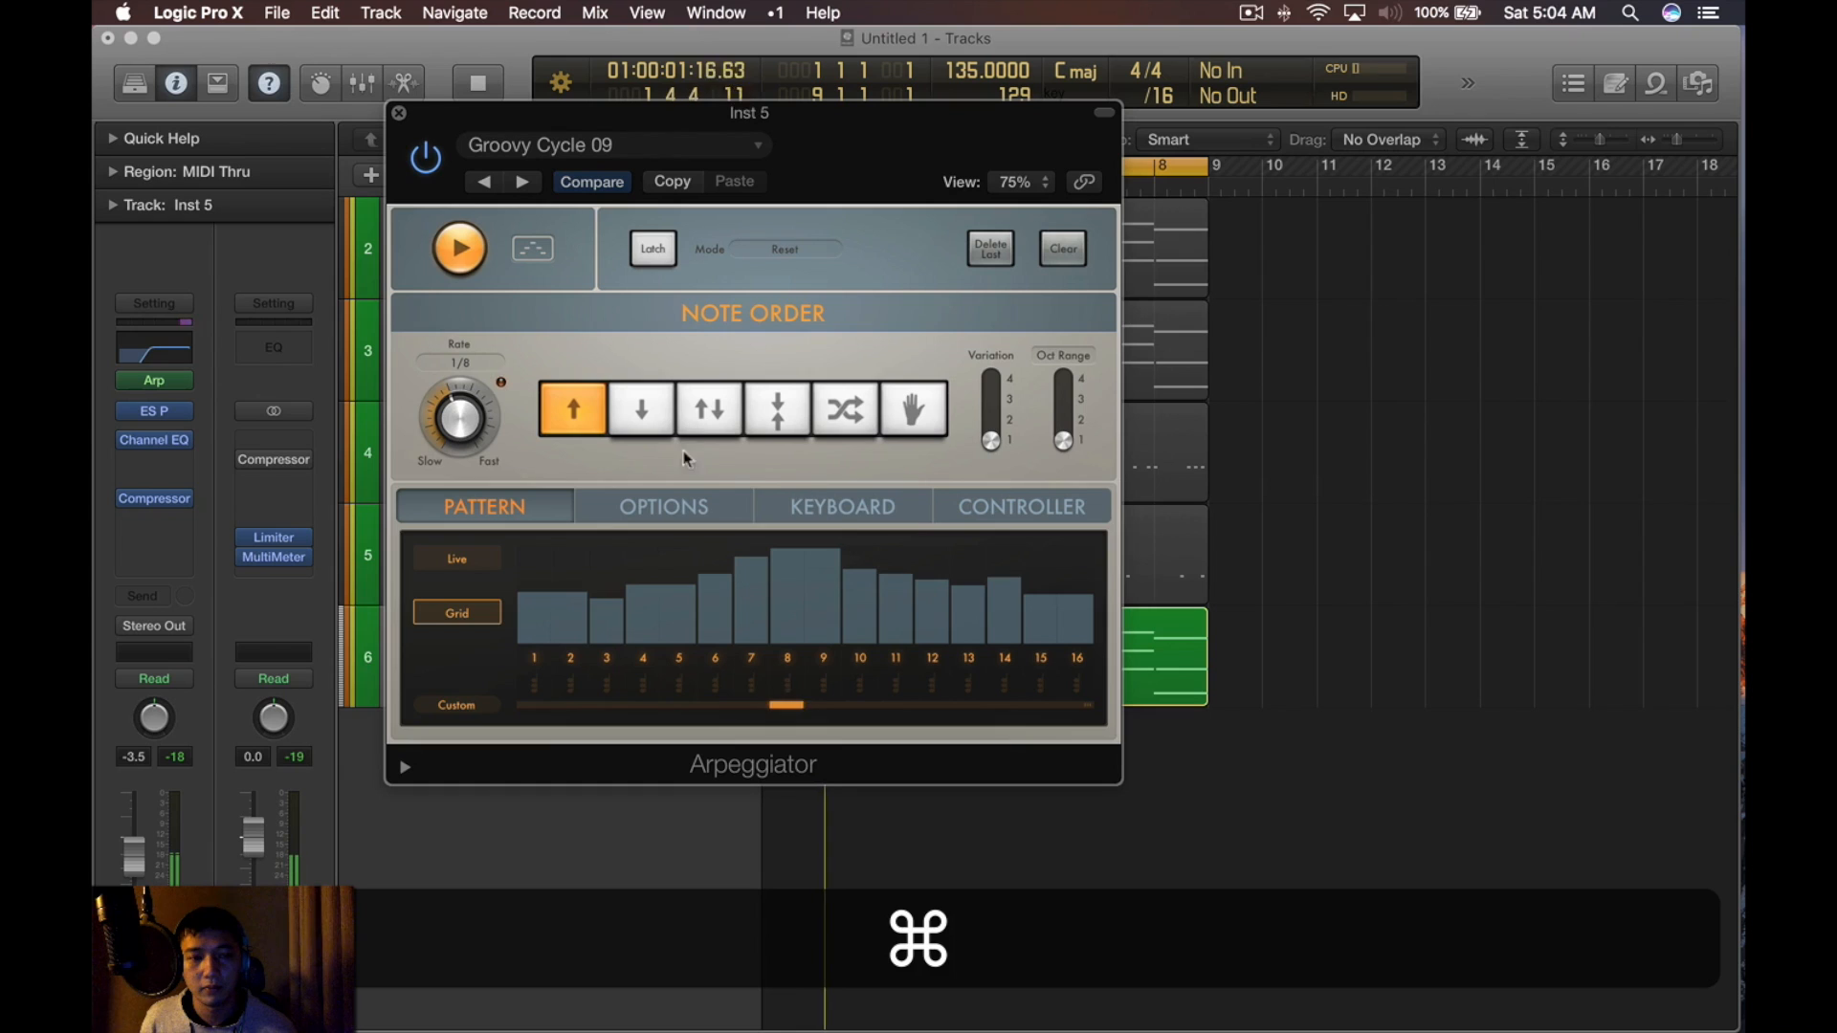
{"action": "left_click", "coordinate": [693, 510]}
{"action": "left_click_drag", "start_coordinate": [907, 629], "coordinate": [905, 599]}
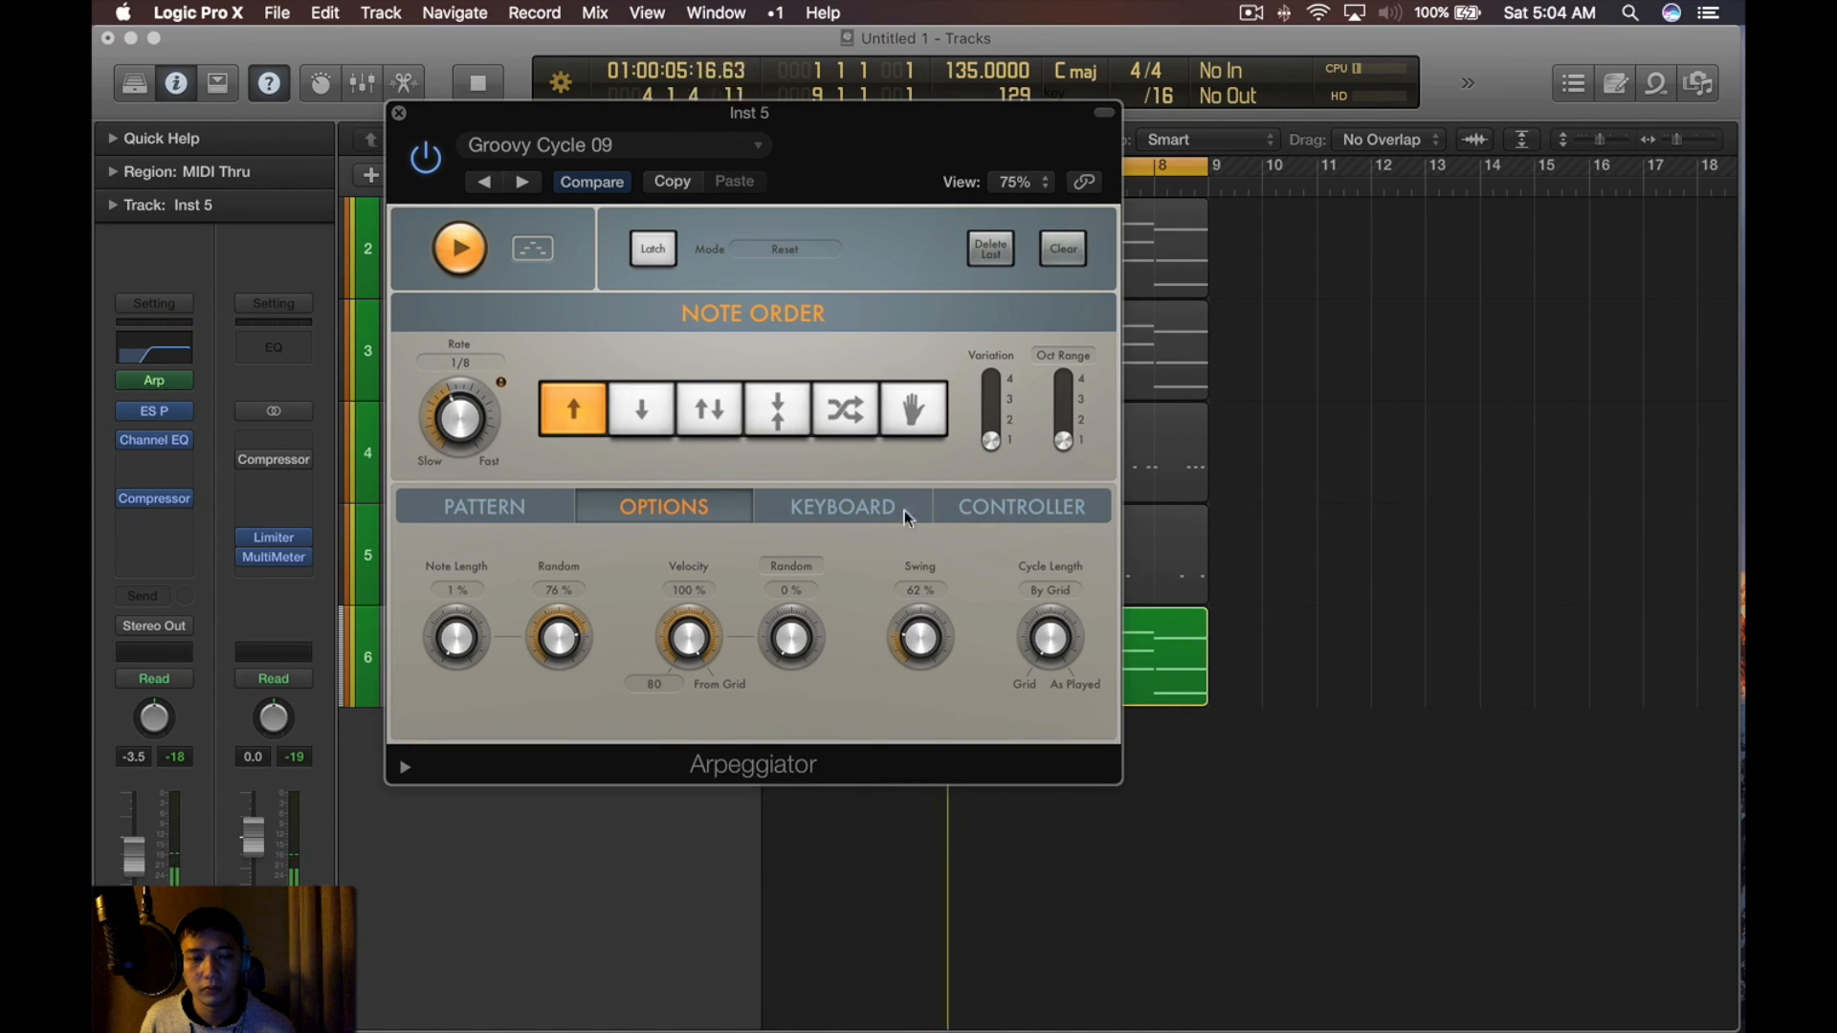
{"action": "key", "text": "cmd+w"}
{"action": "key", "text": "Return"}
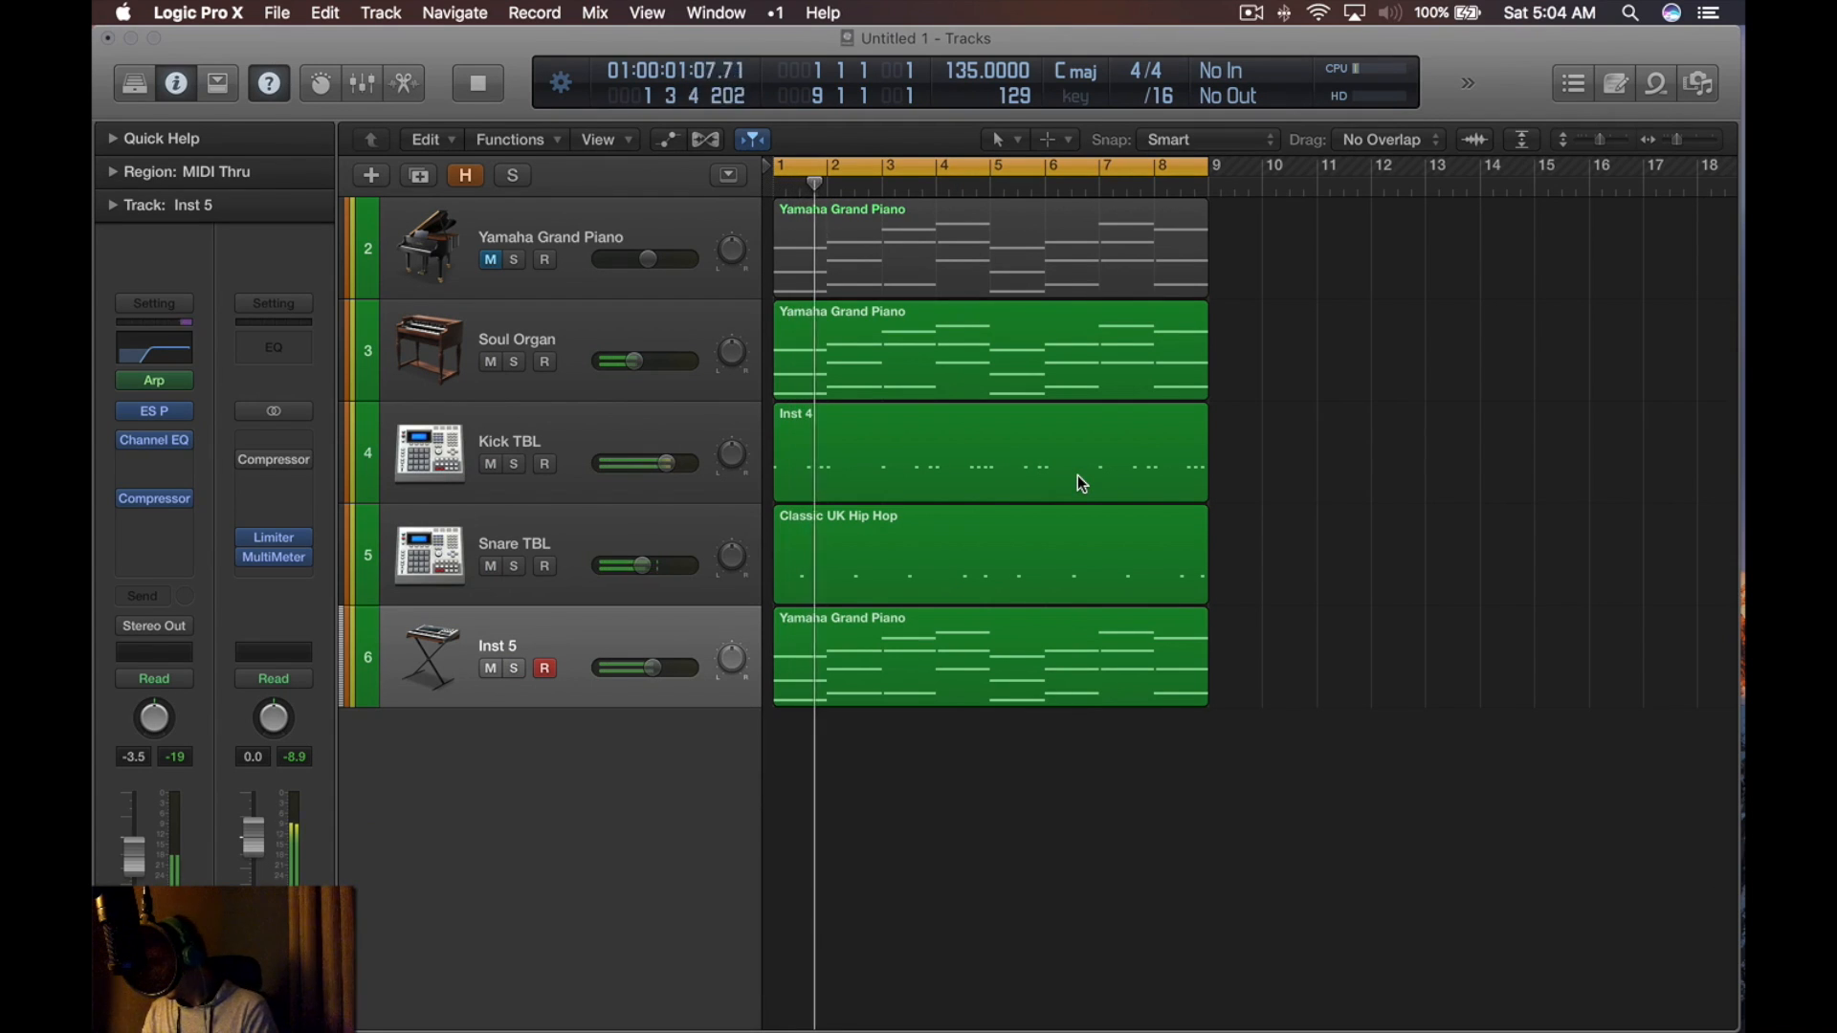
Create a new software instrument track below Inst 5 and copy the Inst 5 region onto it
{"action": "key", "text": "XF86AudioRaiseVolume"}
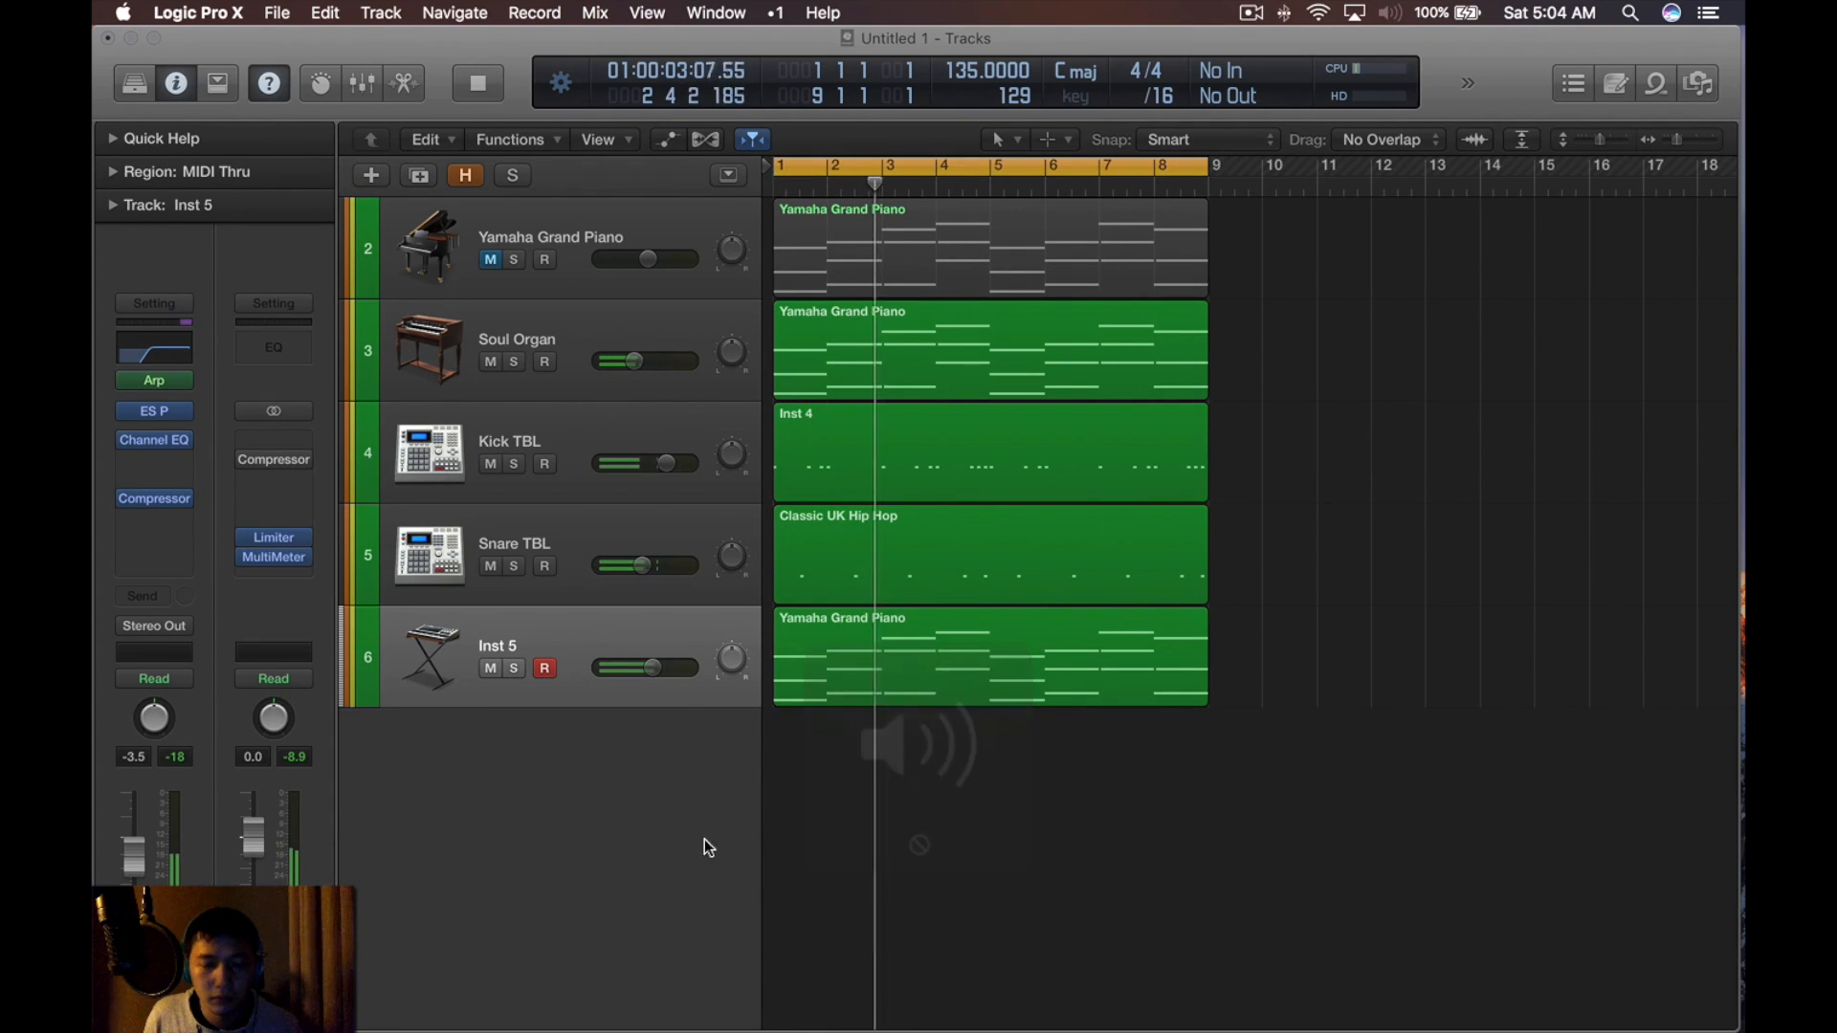
{"action": "double_click", "coordinate": [740, 839]}
{"action": "left_click_drag", "start_coordinate": [947, 650], "coordinate": [947, 752]}
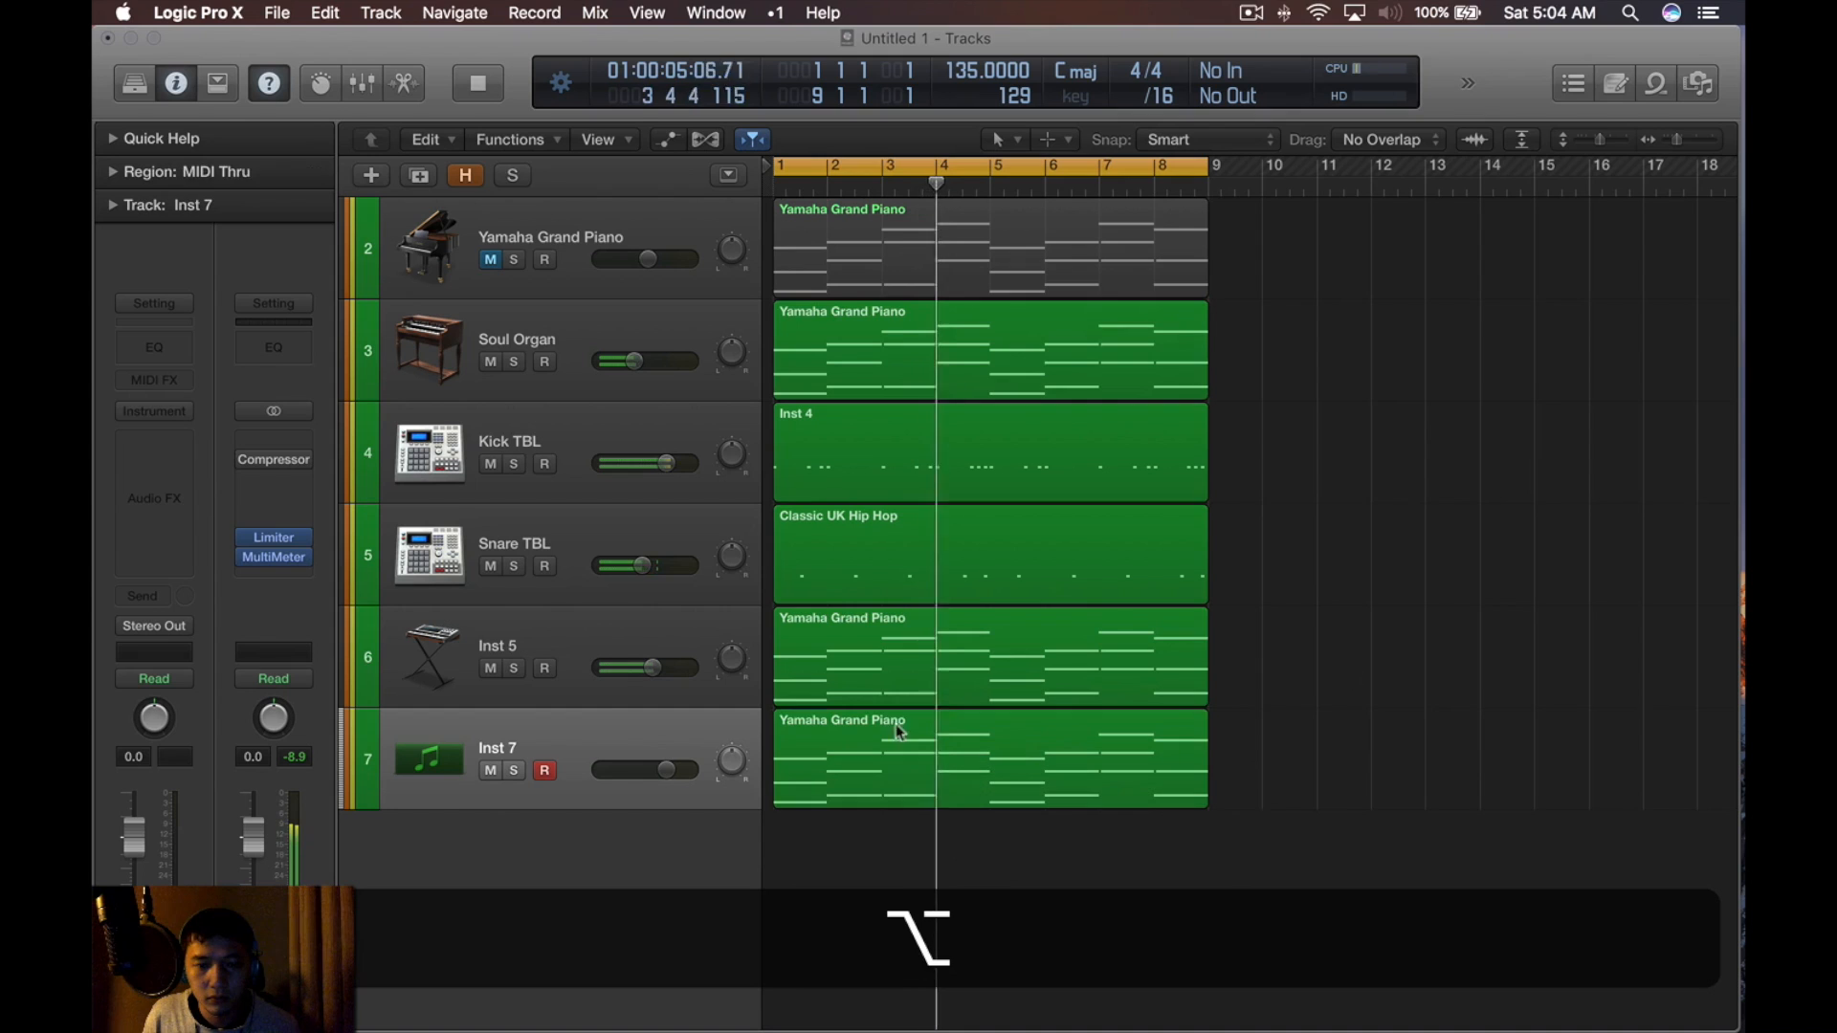
Solo the Inst 5 track and add a stereo Amp Designer after its Compressor
{"action": "left_click", "coordinate": [641, 622]}
{"action": "left_click", "coordinate": [164, 513]}
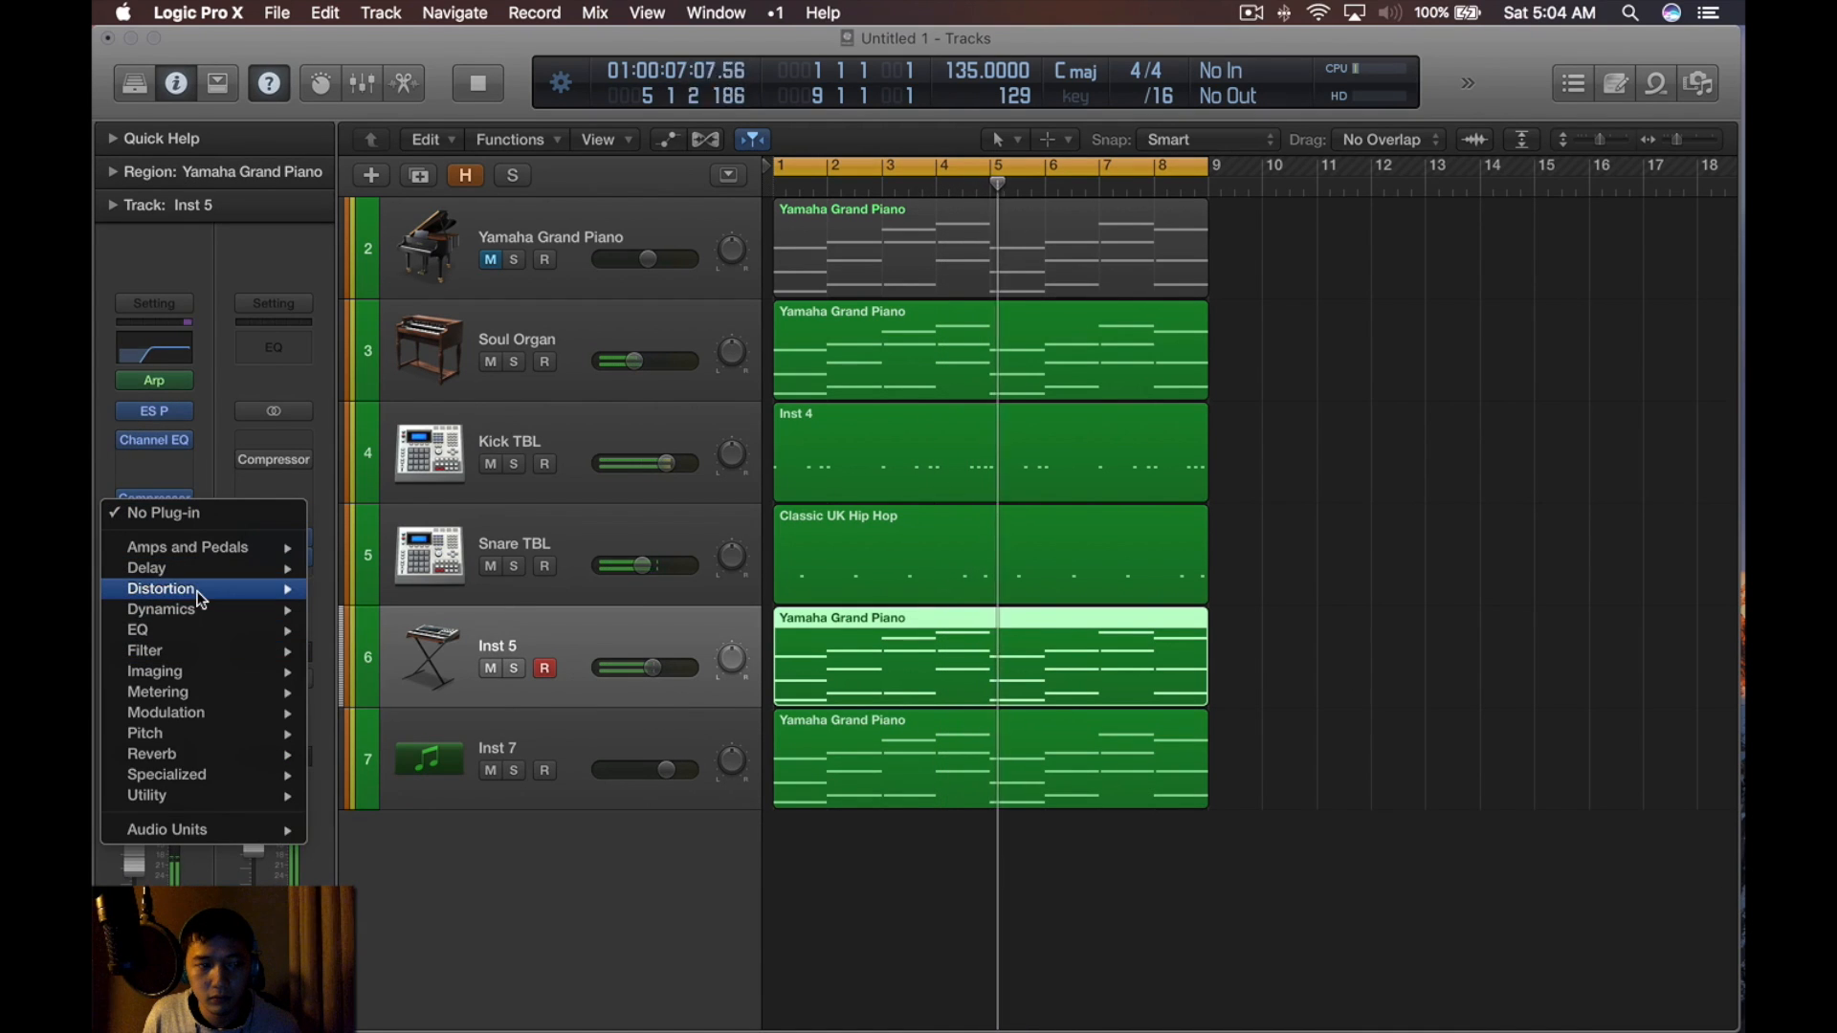
{"action": "left_click", "coordinate": [885, 615]}
{"action": "key", "text": "s"}
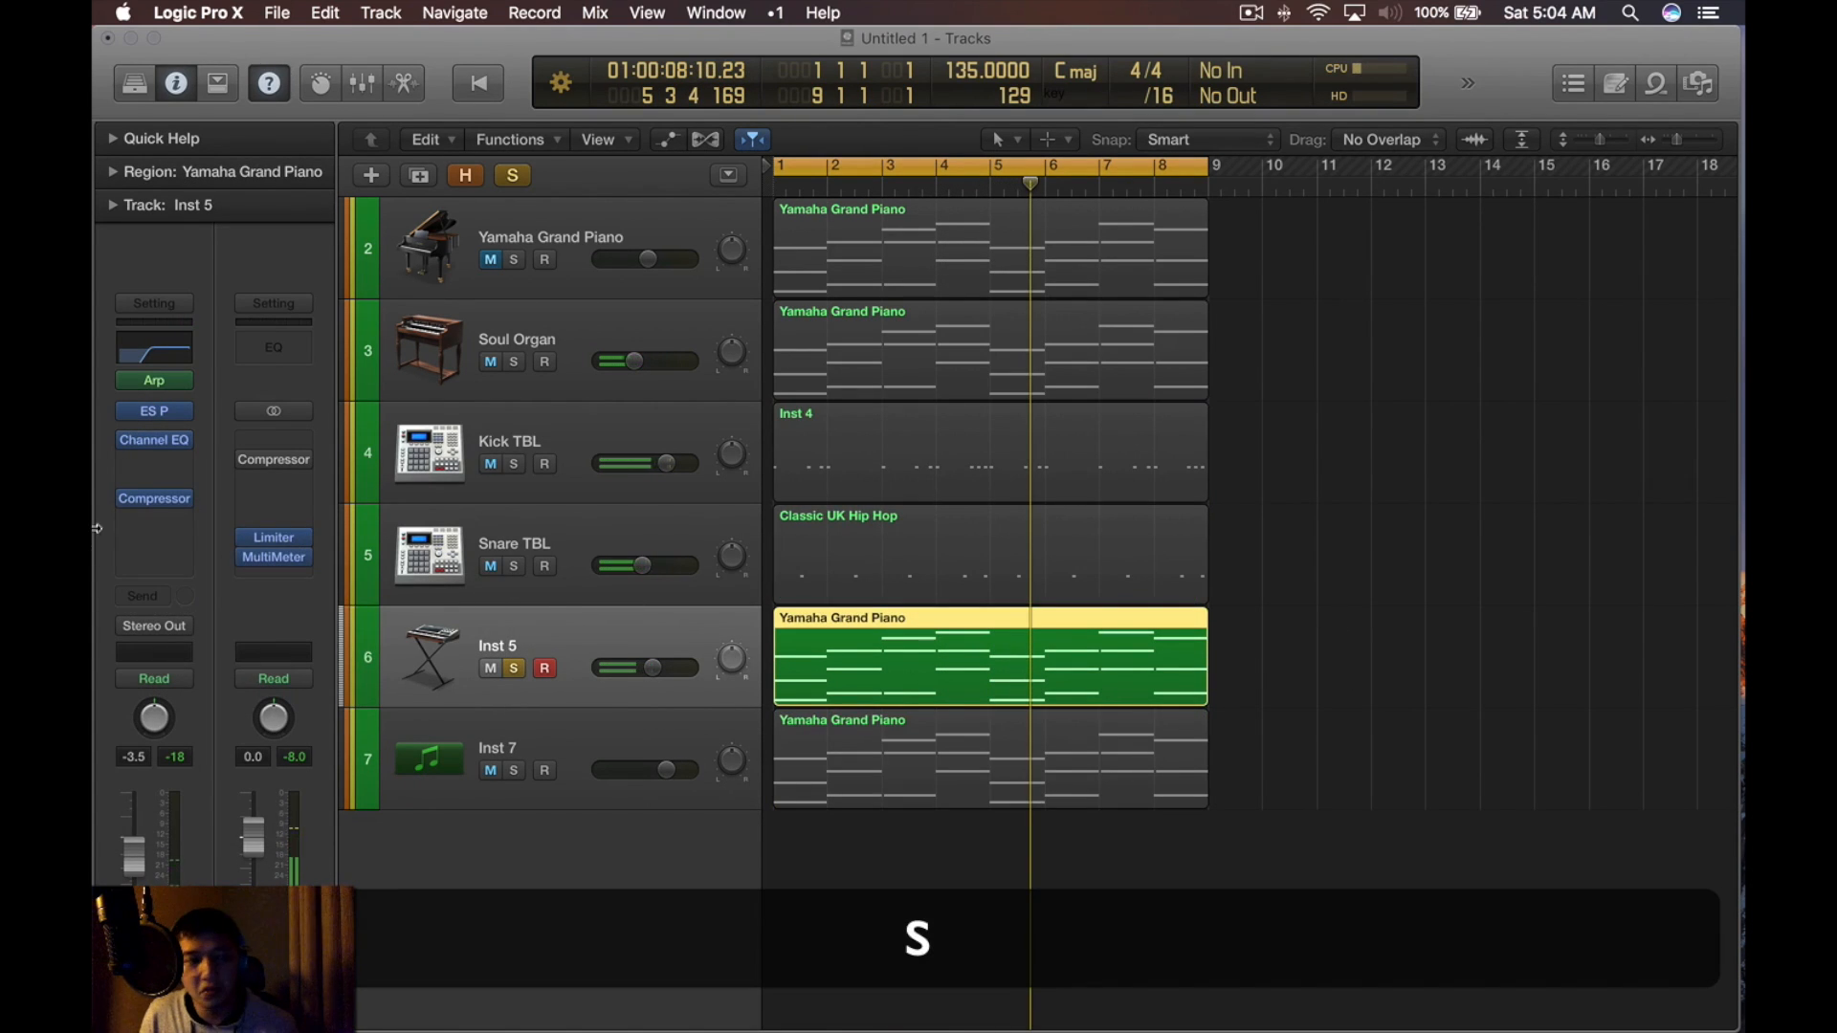
{"action": "left_click", "coordinate": [176, 519]}
{"action": "left_click", "coordinate": [171, 518]}
{"action": "left_click", "coordinate": [170, 518]}
{"action": "mouse_move", "coordinate": [191, 547]}
{"action": "mouse_move", "coordinate": [411, 548]}
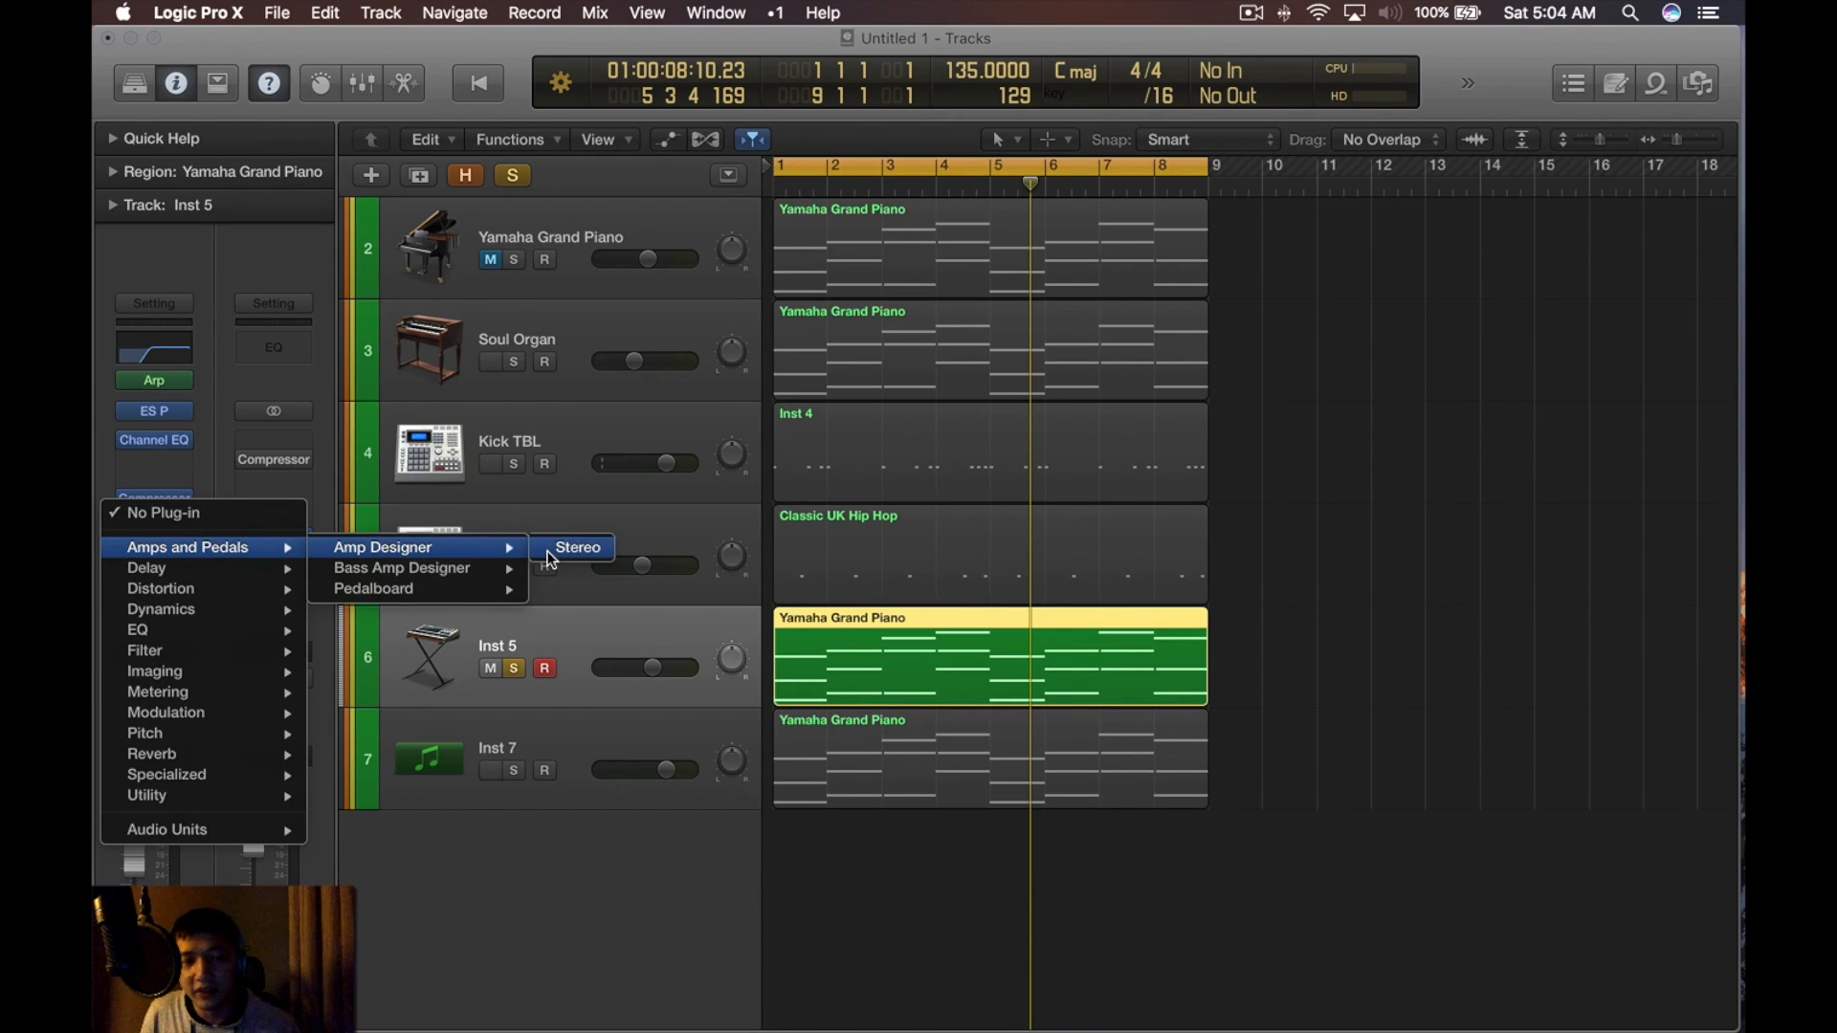
{"action": "left_click", "coordinate": [578, 547]}
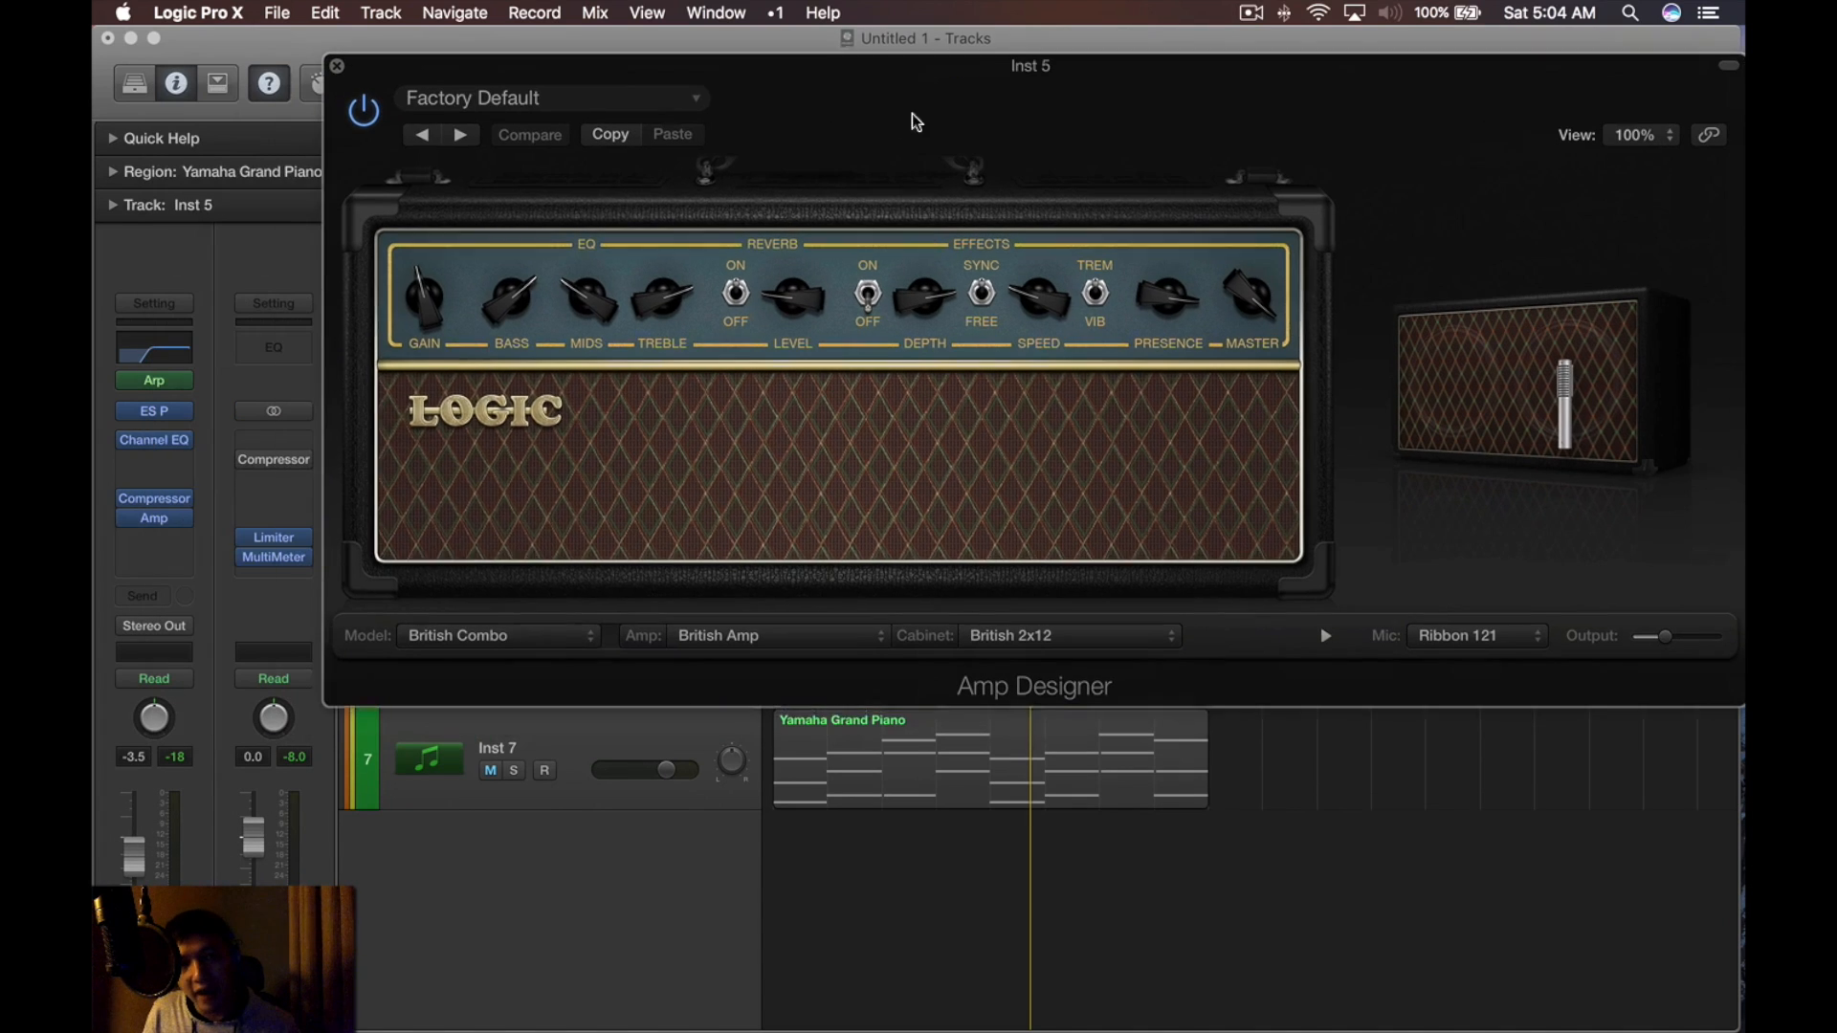
Load the Old Brown clean preset in Amp Designer, close its window and play the soloed track
{"action": "left_click", "coordinate": [536, 98]}
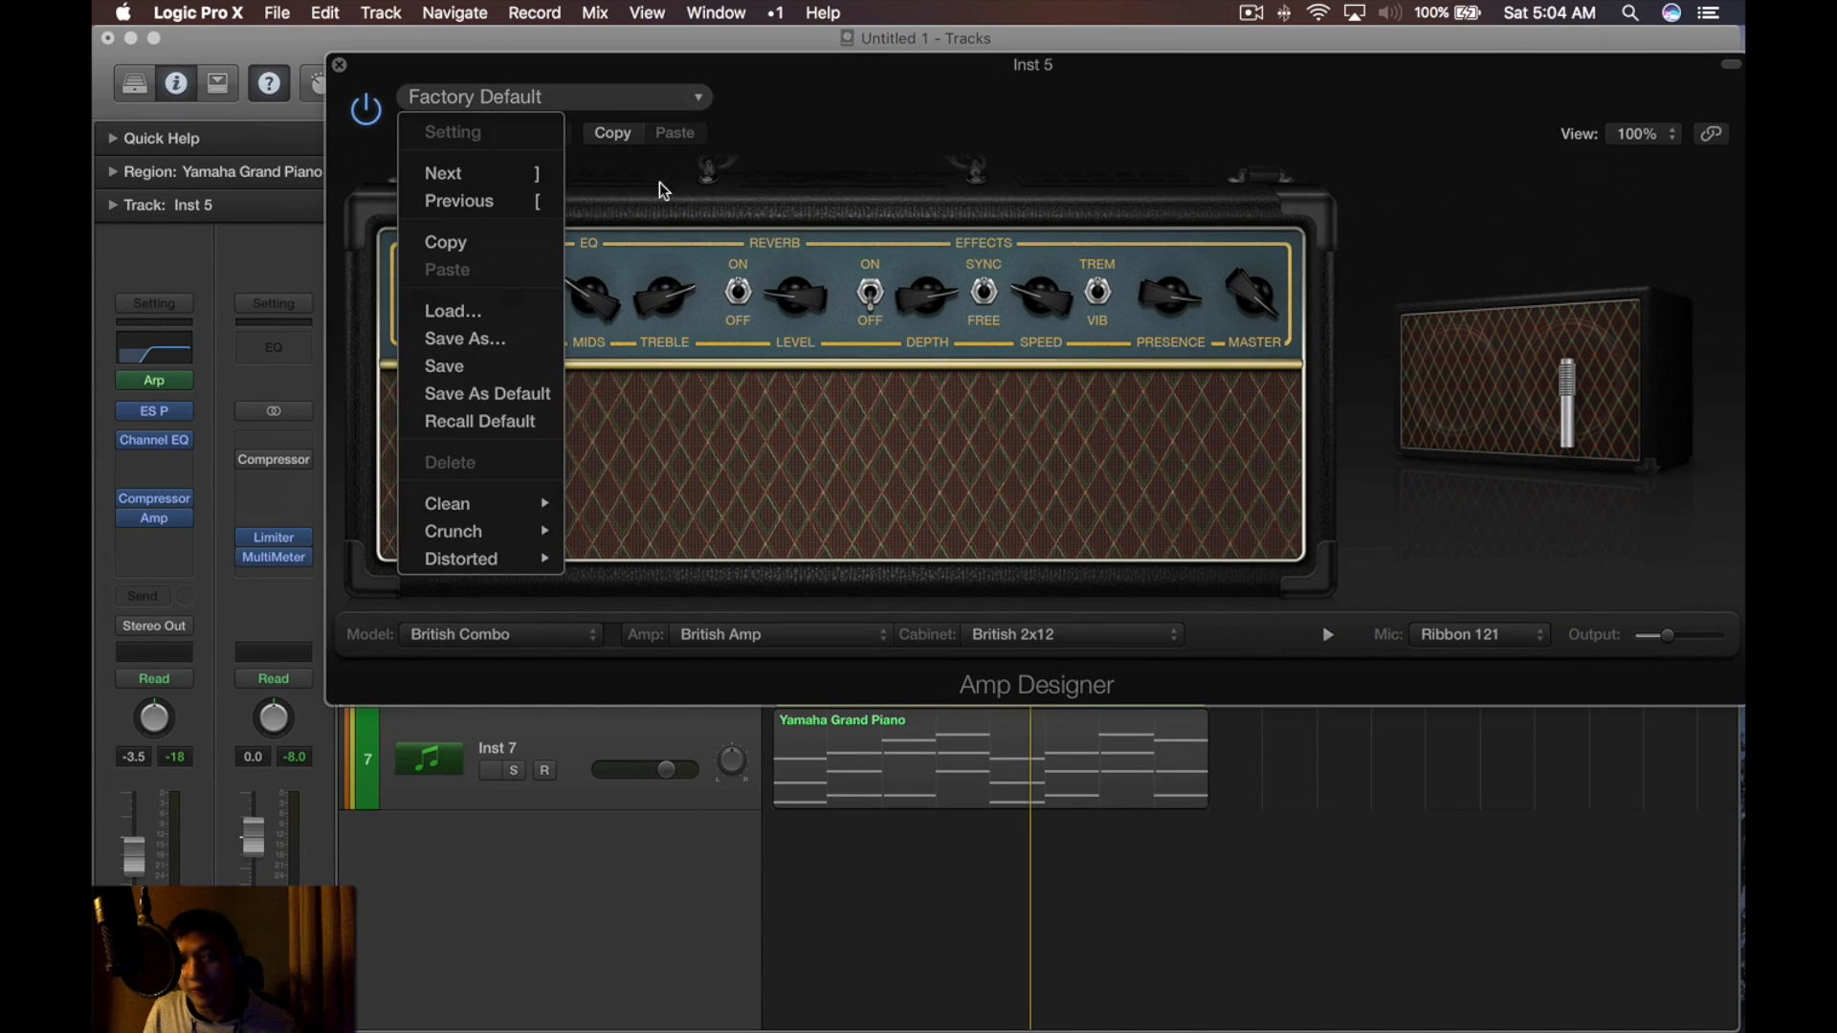
{"action": "mouse_move", "coordinate": [449, 503]}
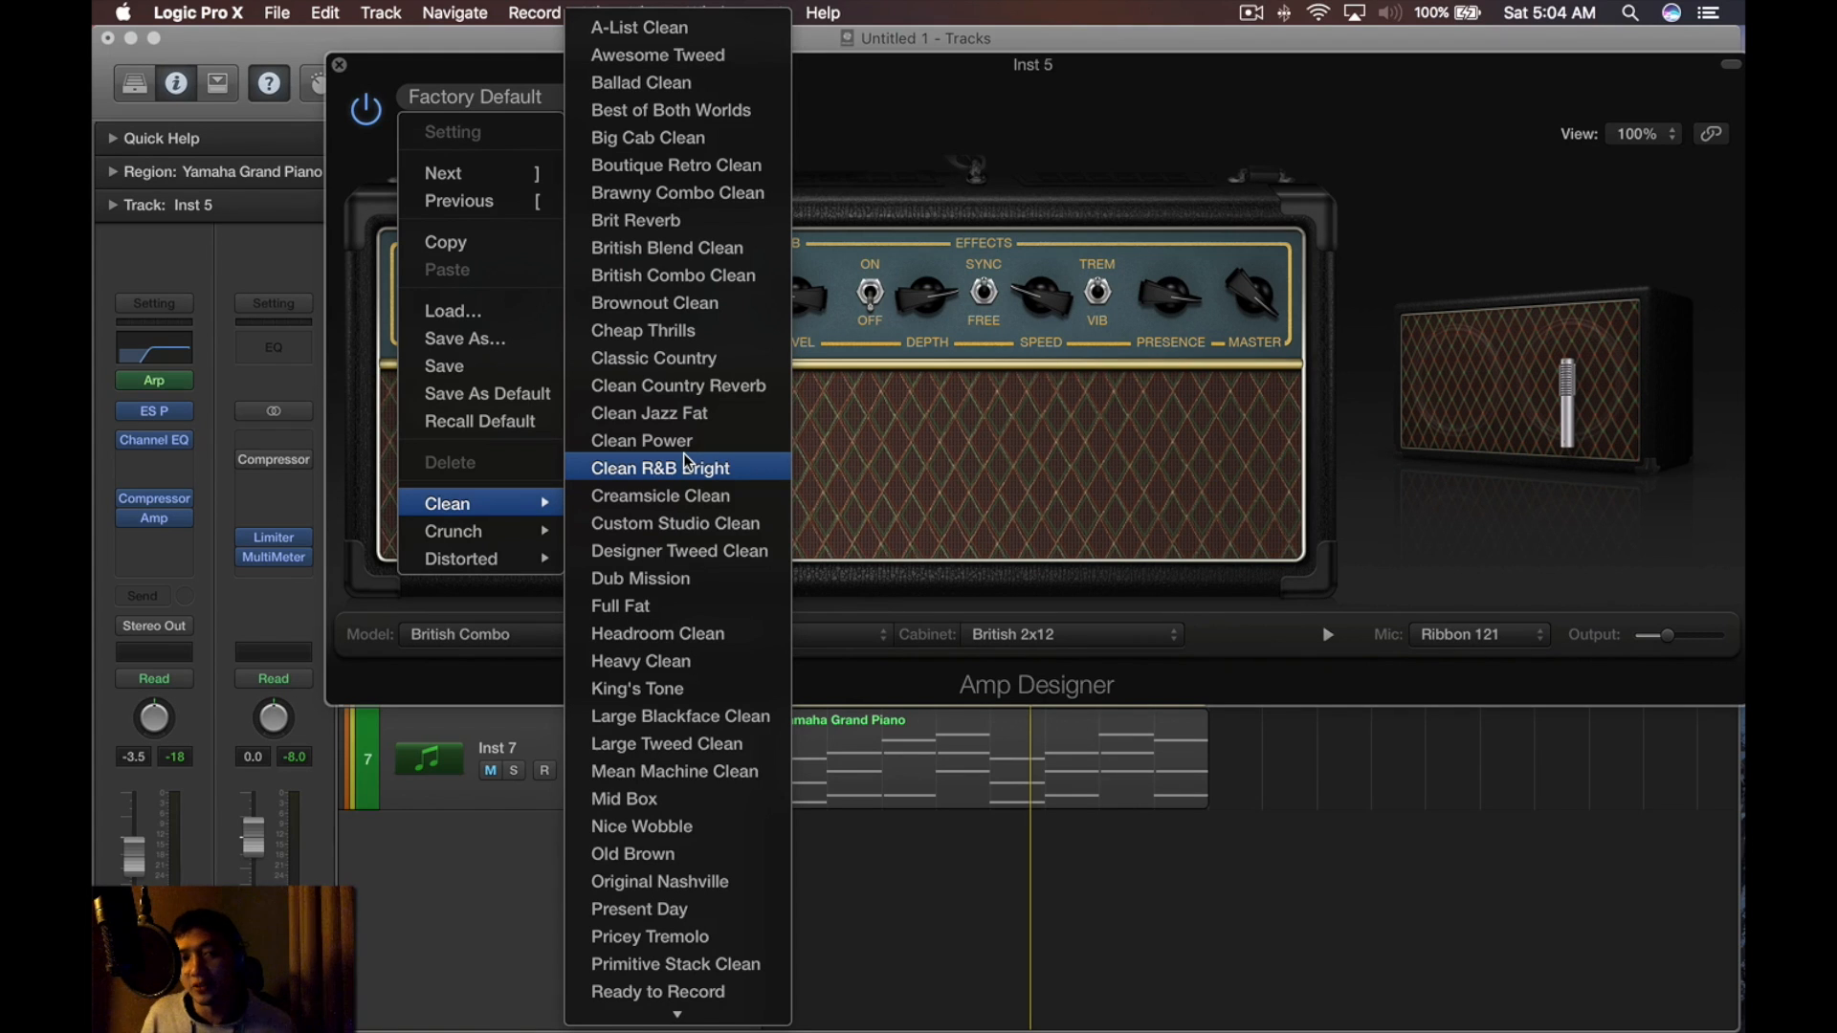
{"action": "scroll", "coordinate": [687, 461], "scroll_direction": "down", "scroll_amount": 4}
{"action": "left_click", "coordinate": [670, 541]}
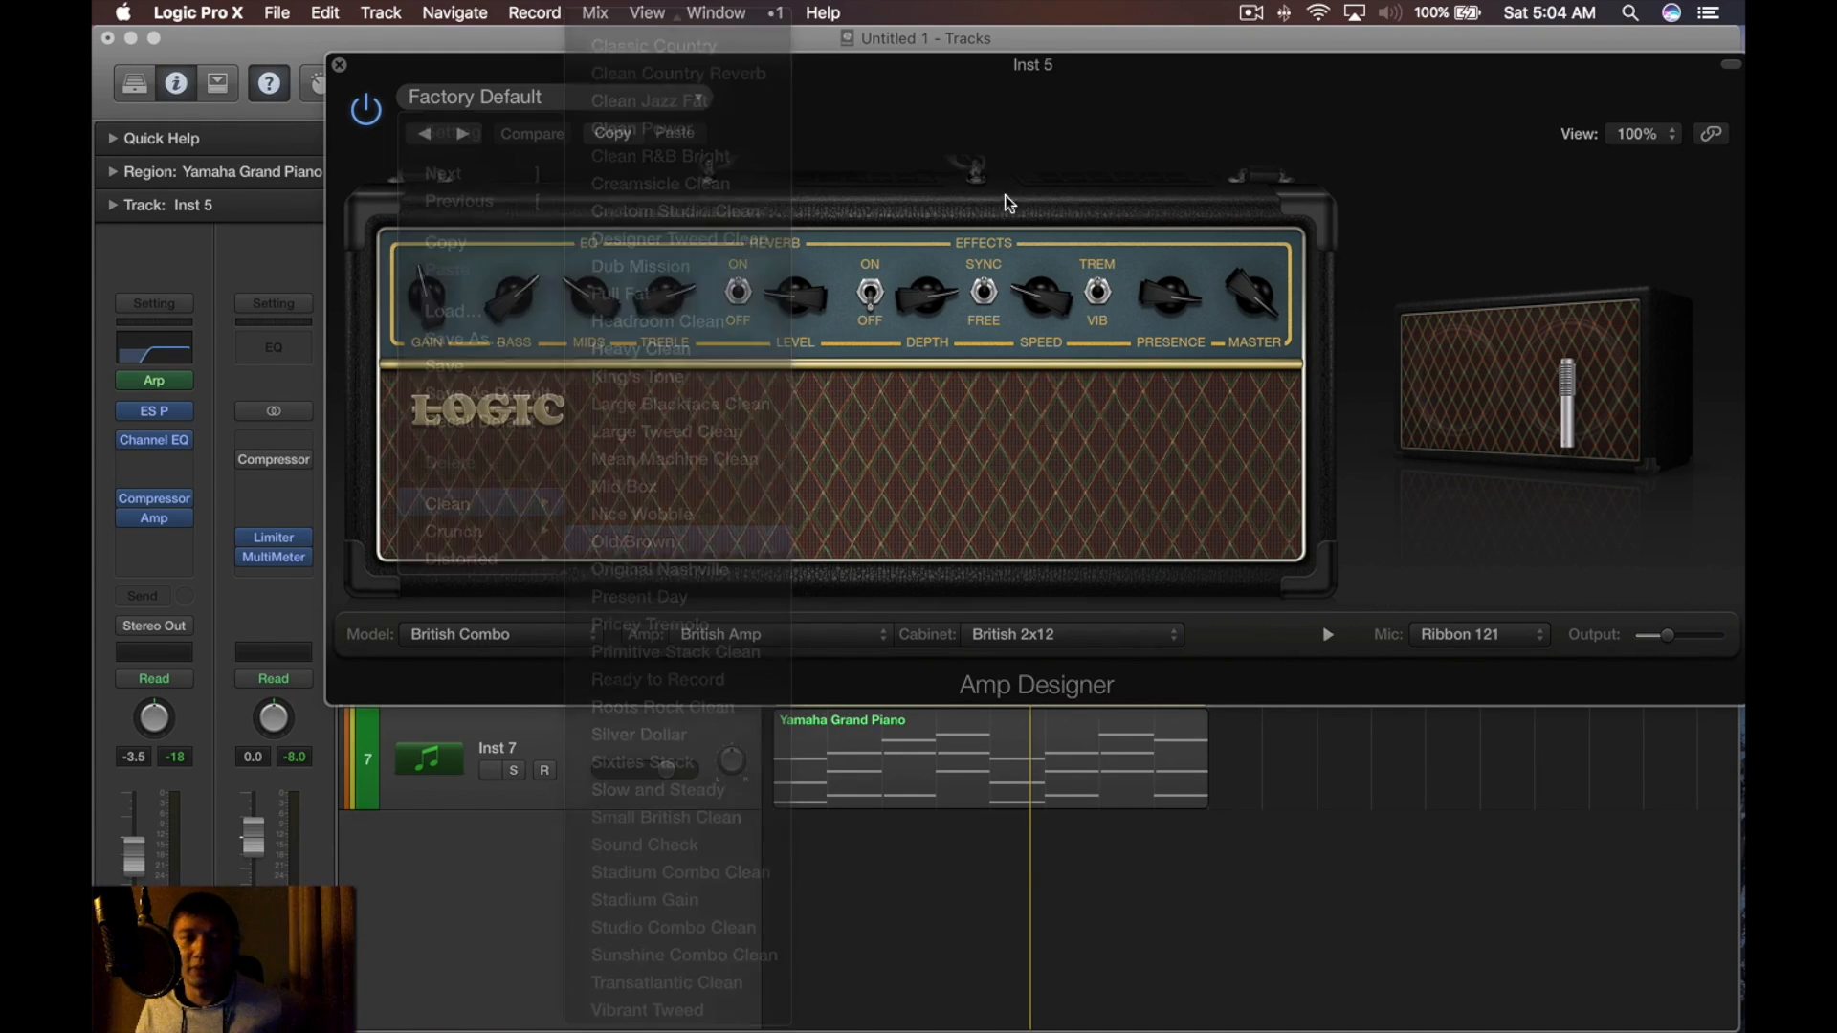
{"action": "left_click_drag", "start_coordinate": [775, 209], "coordinate": [846, 188]}
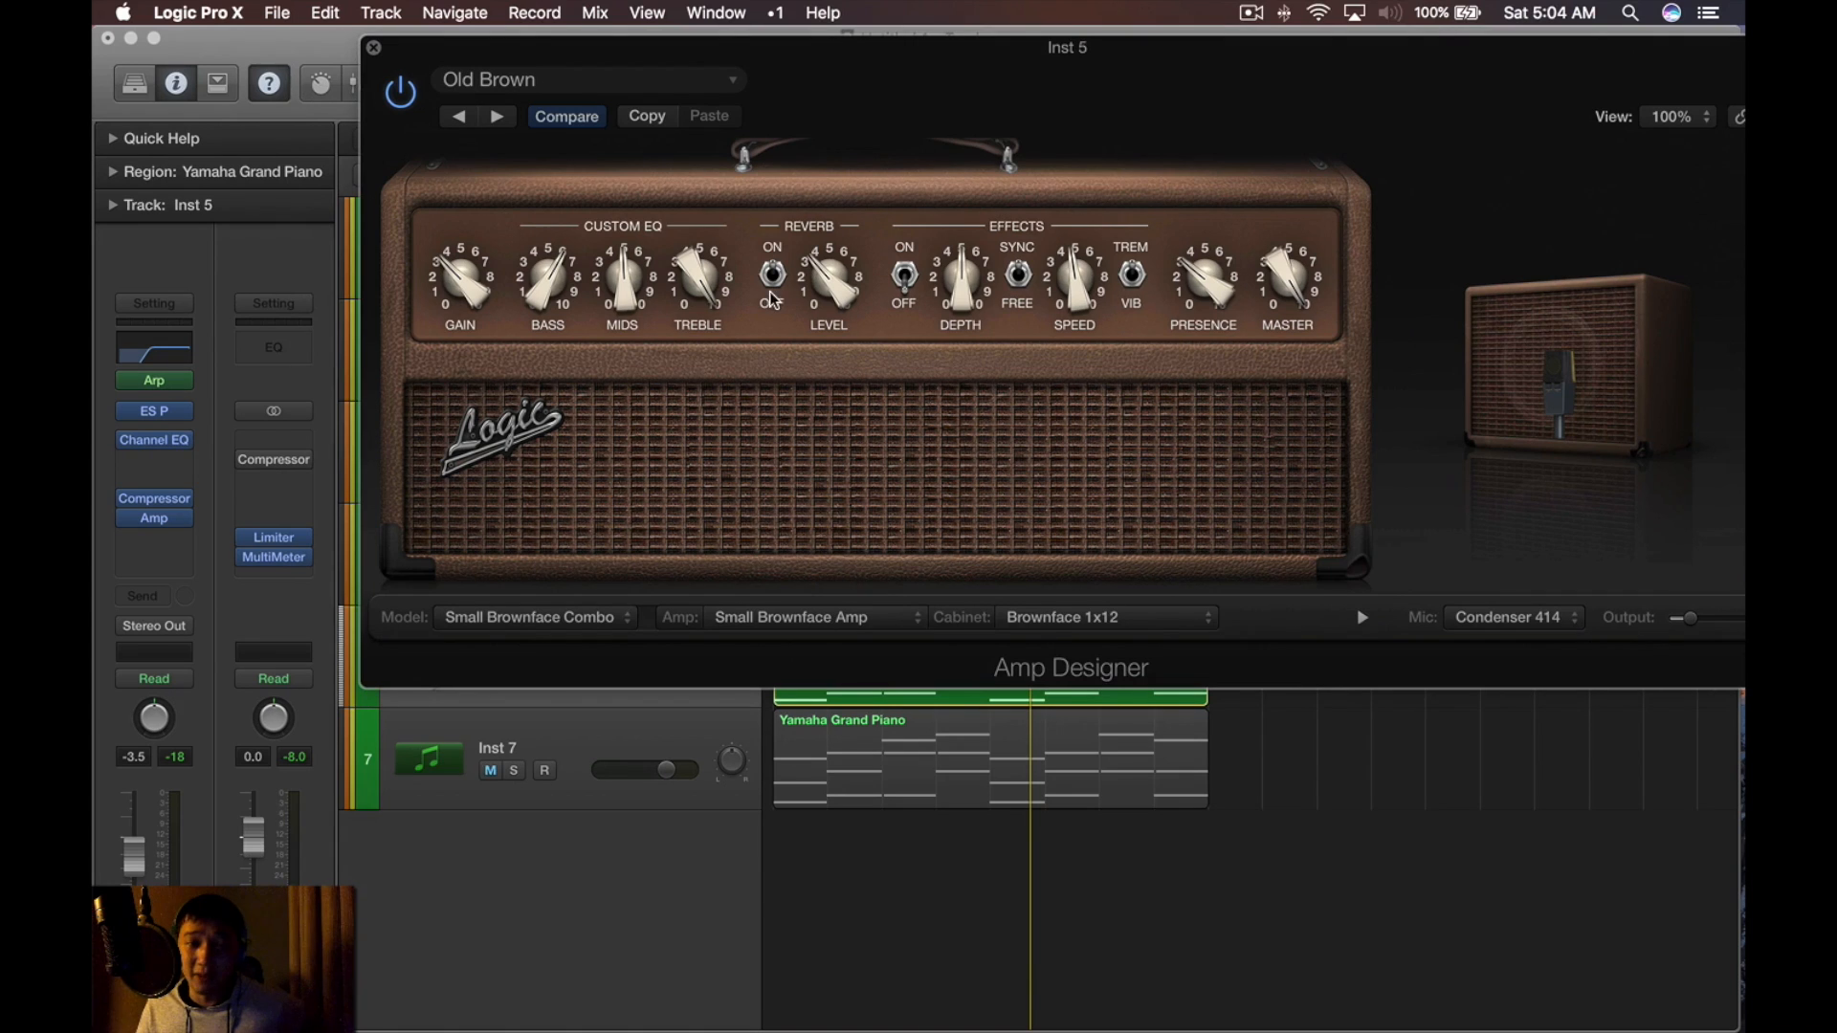
{"action": "left_click_drag", "start_coordinate": [985, 99], "coordinate": [1020, 91]}
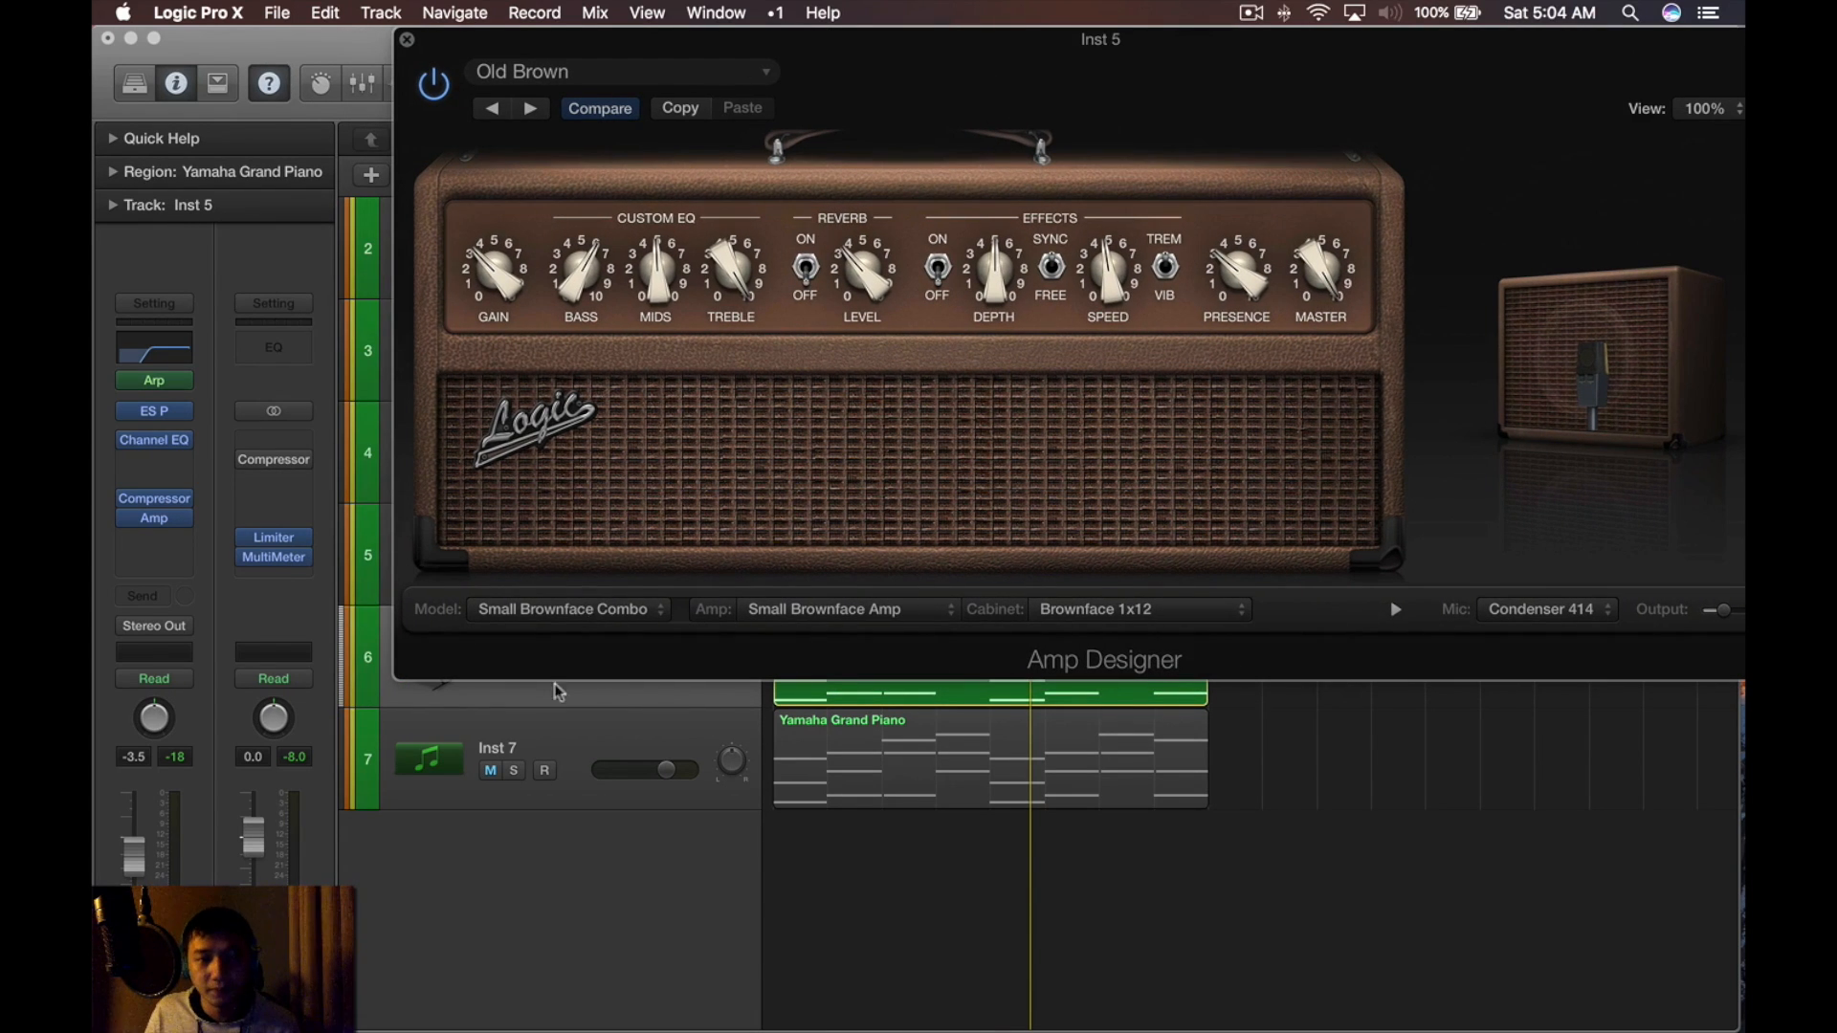
{"action": "key", "text": "super+w"}
{"action": "key", "text": "space"}
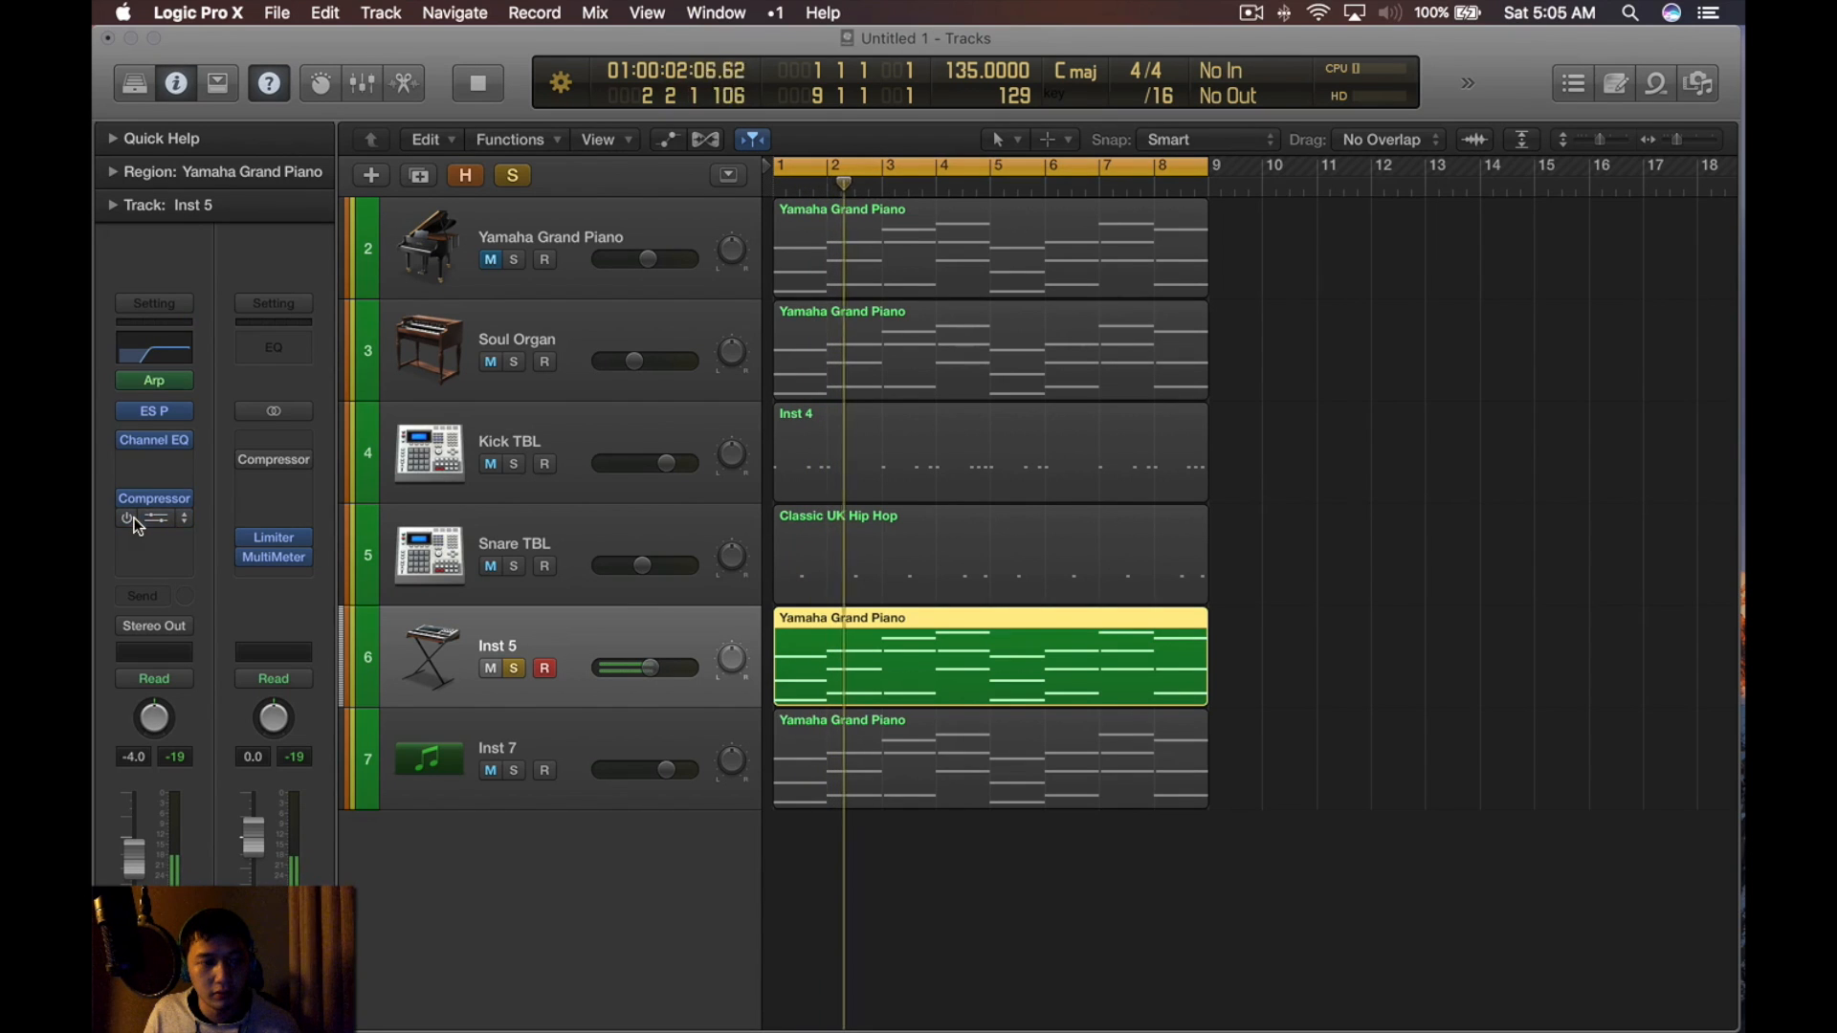
{"action": "key", "text": "space"}
Add Stereo Spread with the Medium HF Spread preset to Inst 5 and lower the track's volume to about -10.6 dB
{"action": "left_click", "coordinate": [192, 537]}
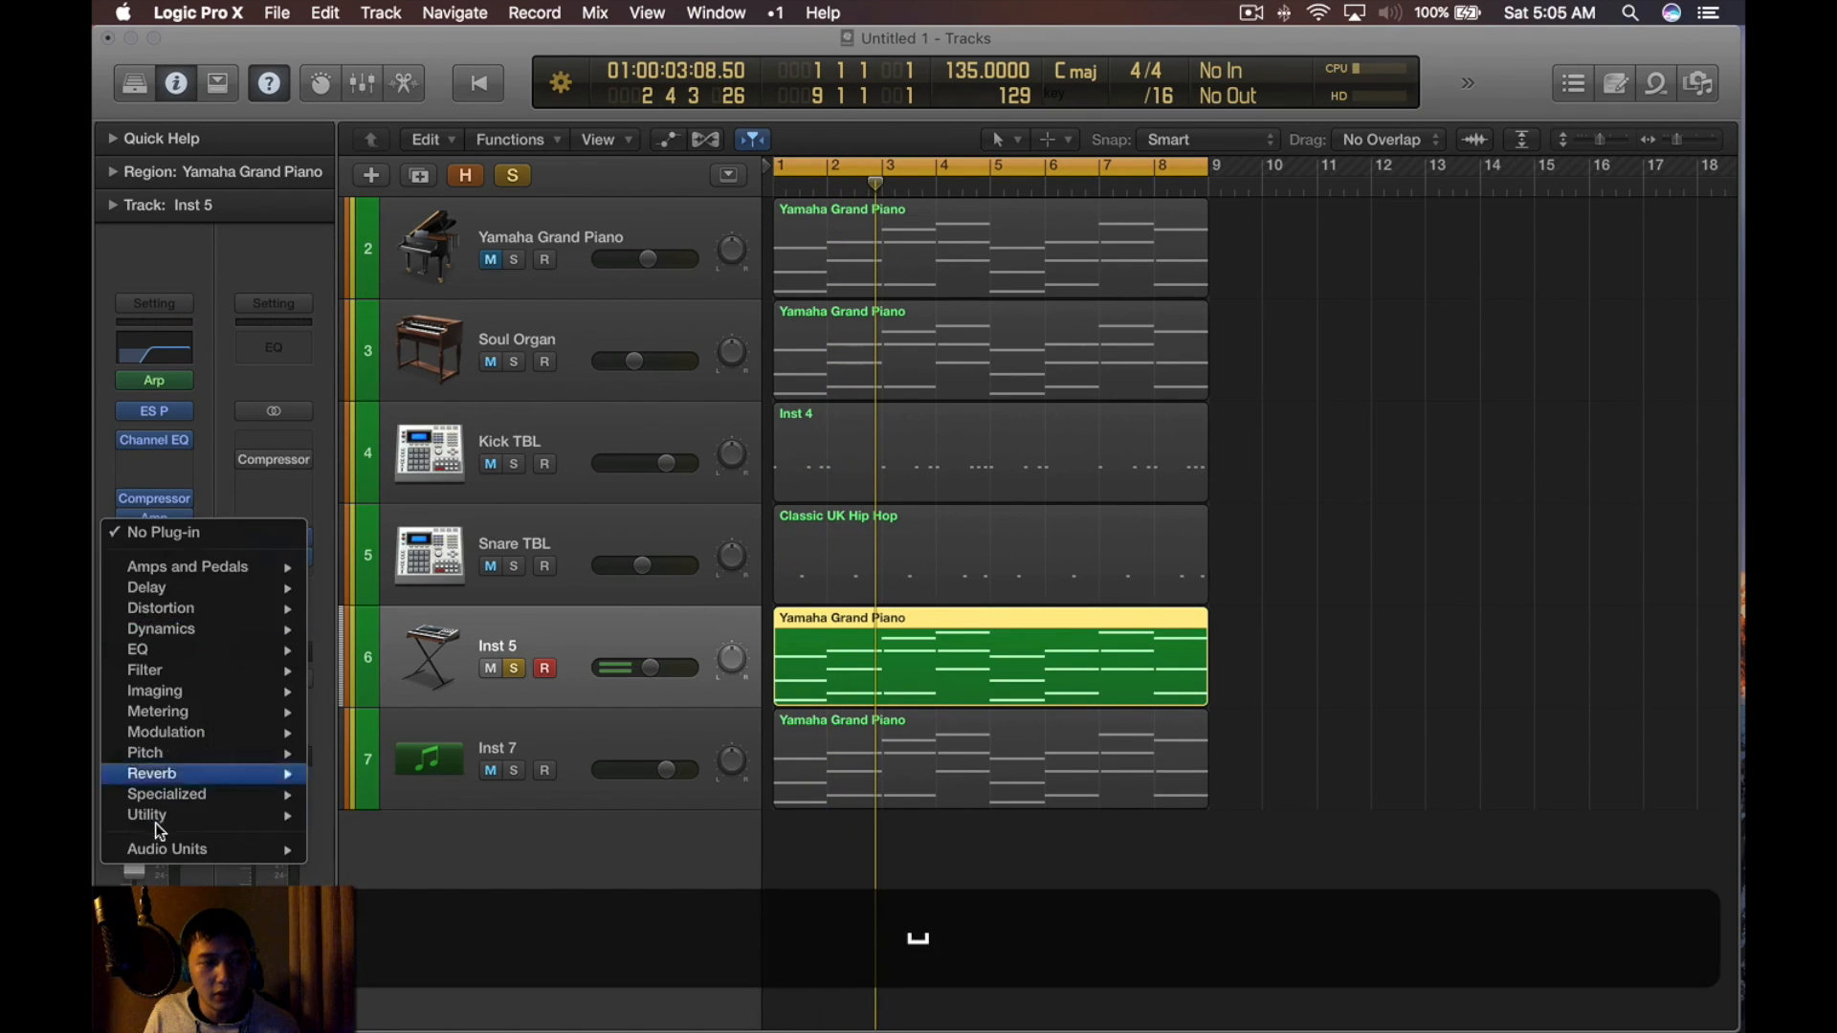
{"action": "mouse_move", "coordinate": [239, 690]}
{"action": "mouse_move", "coordinate": [437, 741]}
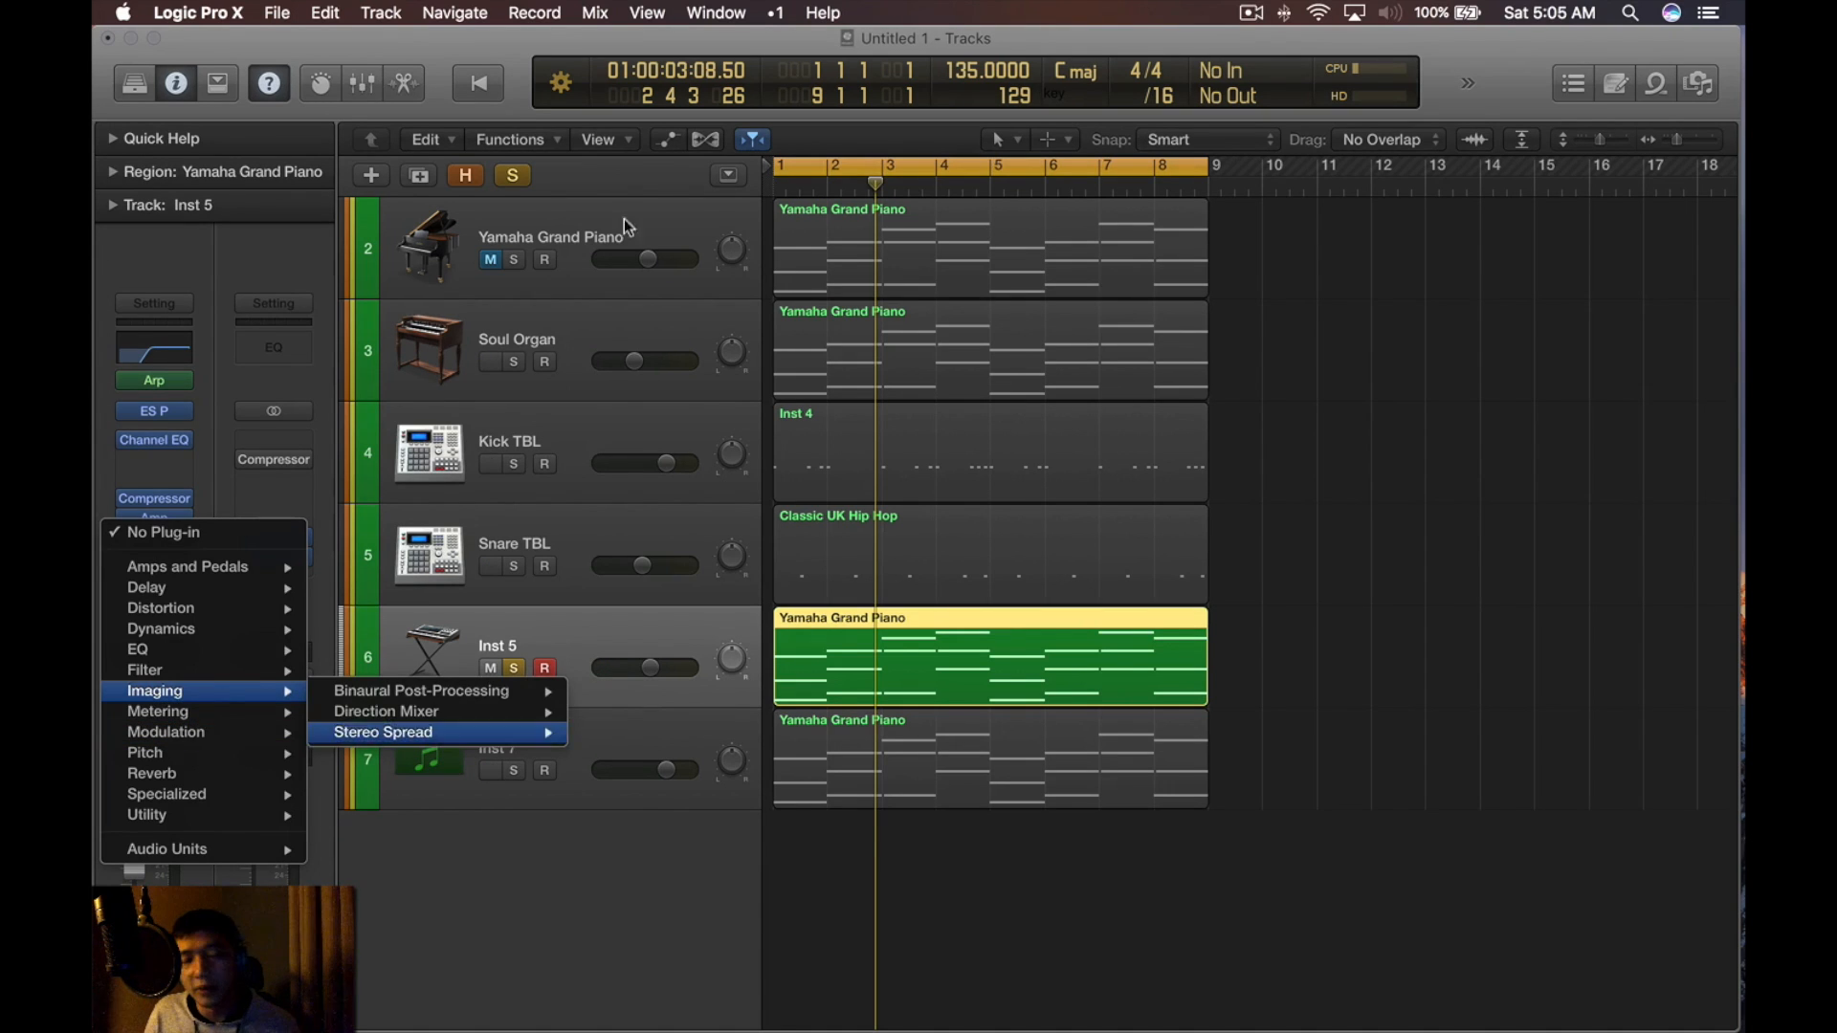
{"action": "left_click", "coordinate": [613, 733]}
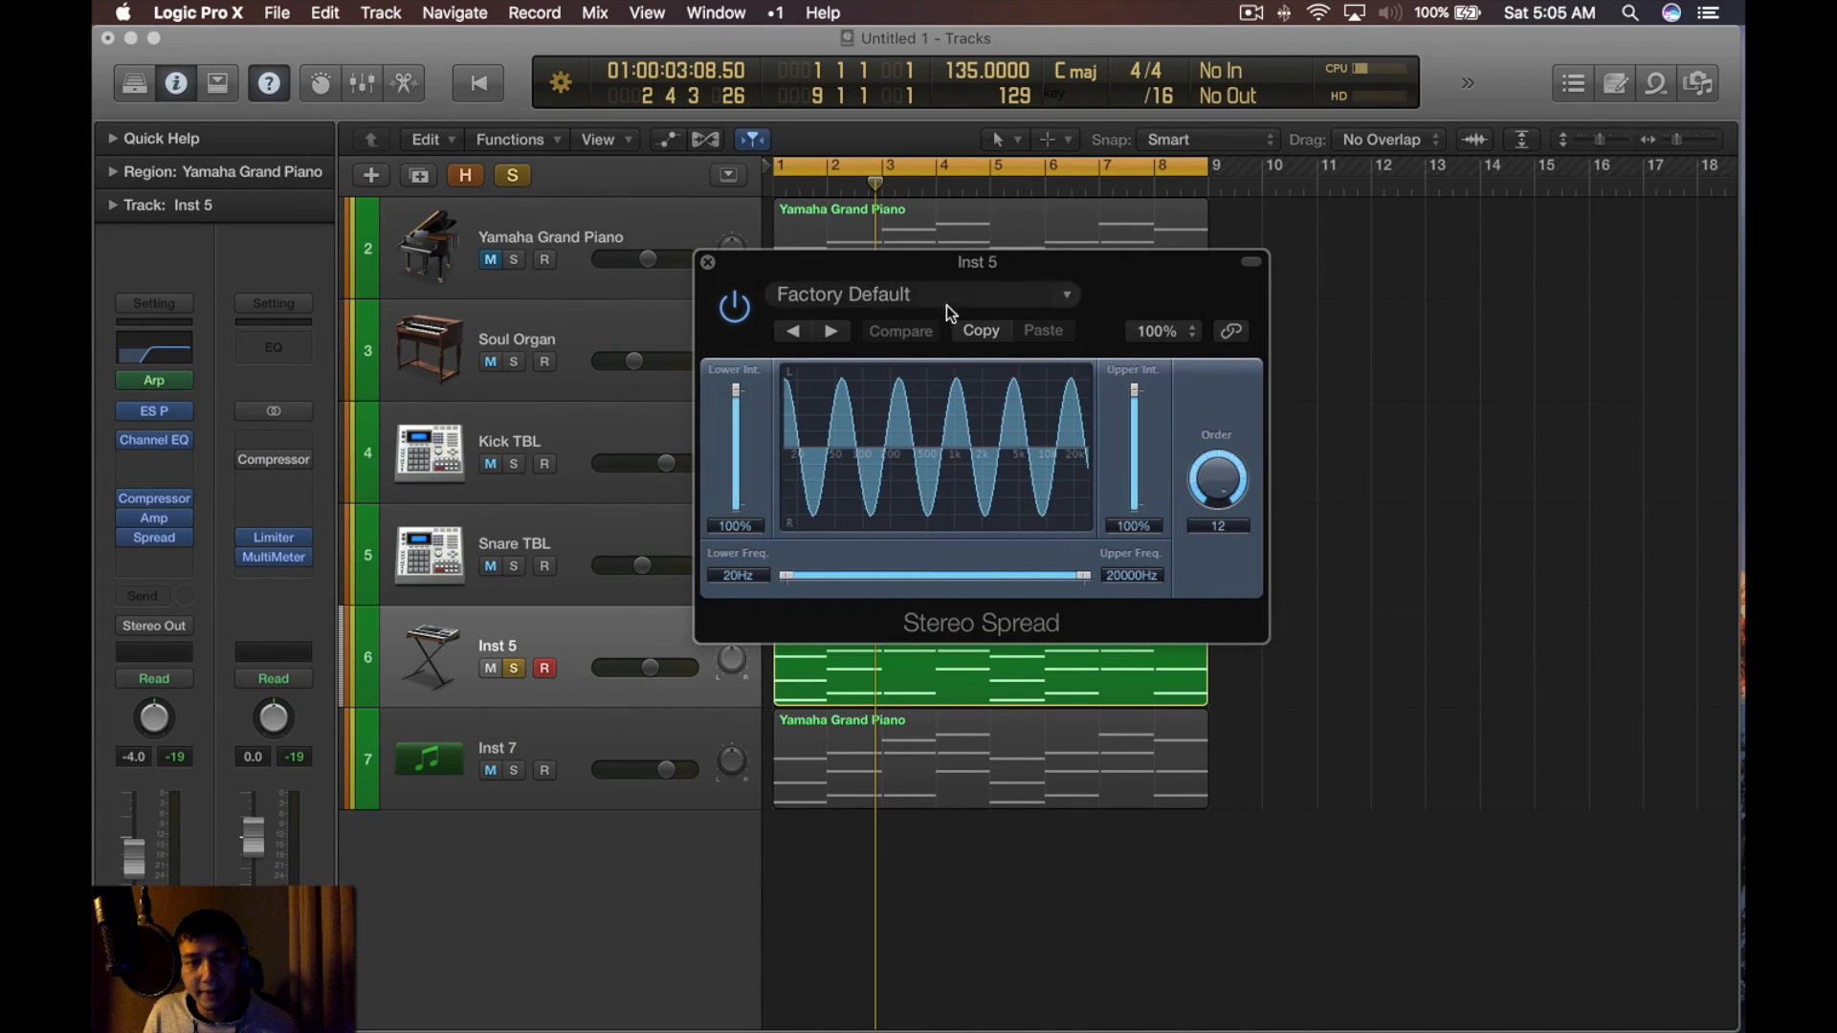
{"action": "left_click", "coordinate": [945, 303]}
{"action": "left_click", "coordinate": [950, 752]}
{"action": "key", "text": "cmd+w"}
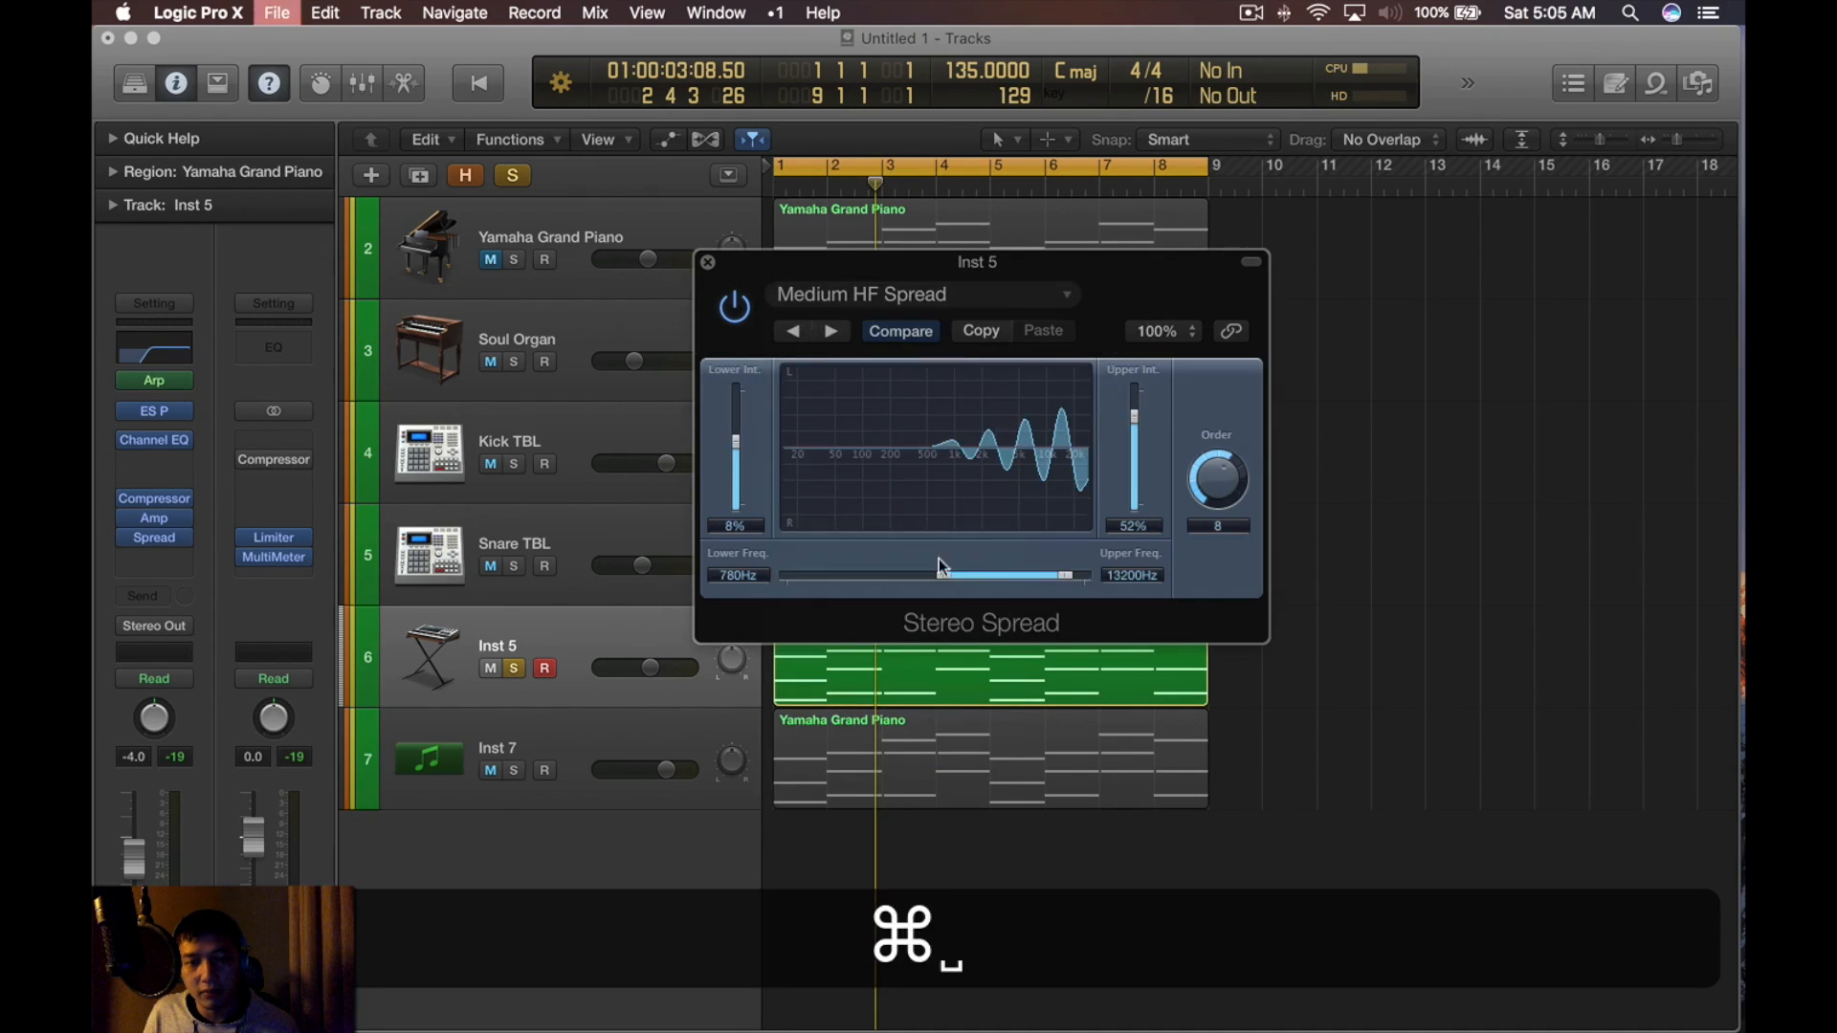
{"action": "key", "text": "space"}
{"action": "left_click_drag", "start_coordinate": [650, 668], "coordinate": [632, 668]}
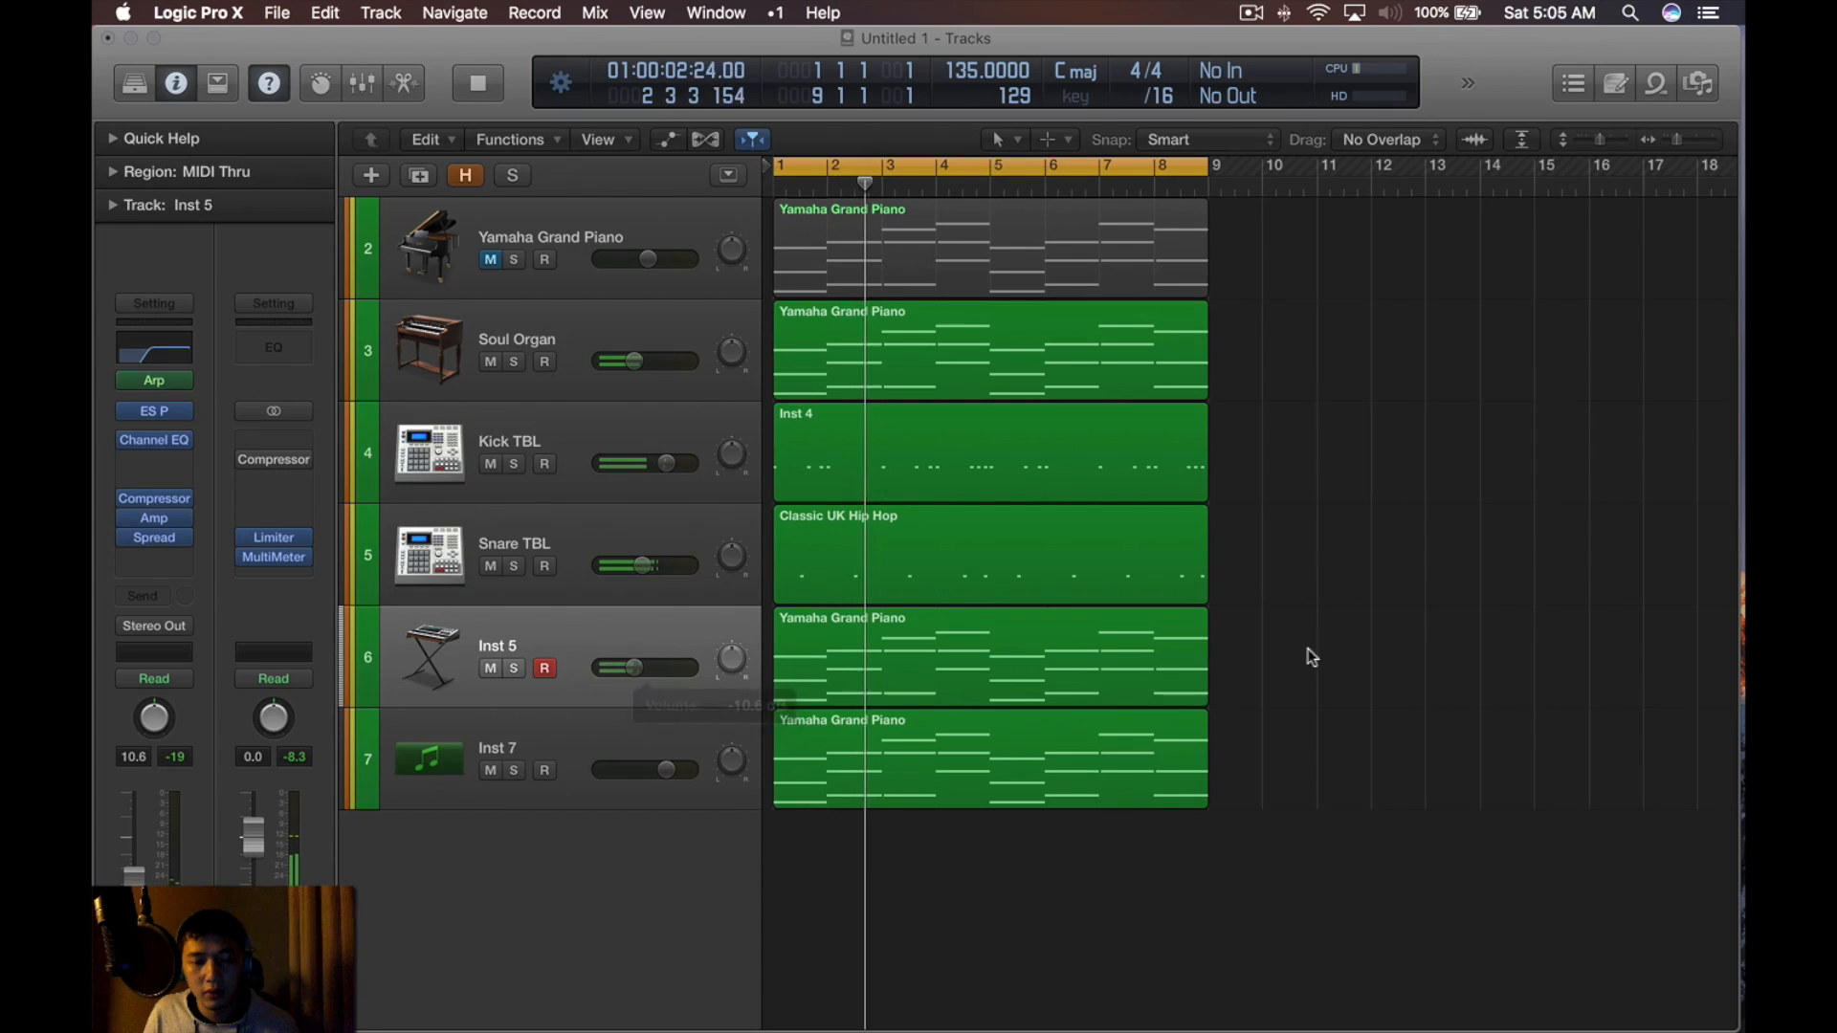
Open the Inst 7 region in the Piano Roll and delete all but the lowest chord note in bars 1 and 2
{"action": "double_click", "coordinate": [995, 784]}
{"action": "key", "text": "space"}
{"action": "scroll", "coordinate": [875, 710], "scroll_direction": "up", "scroll_amount": 3}
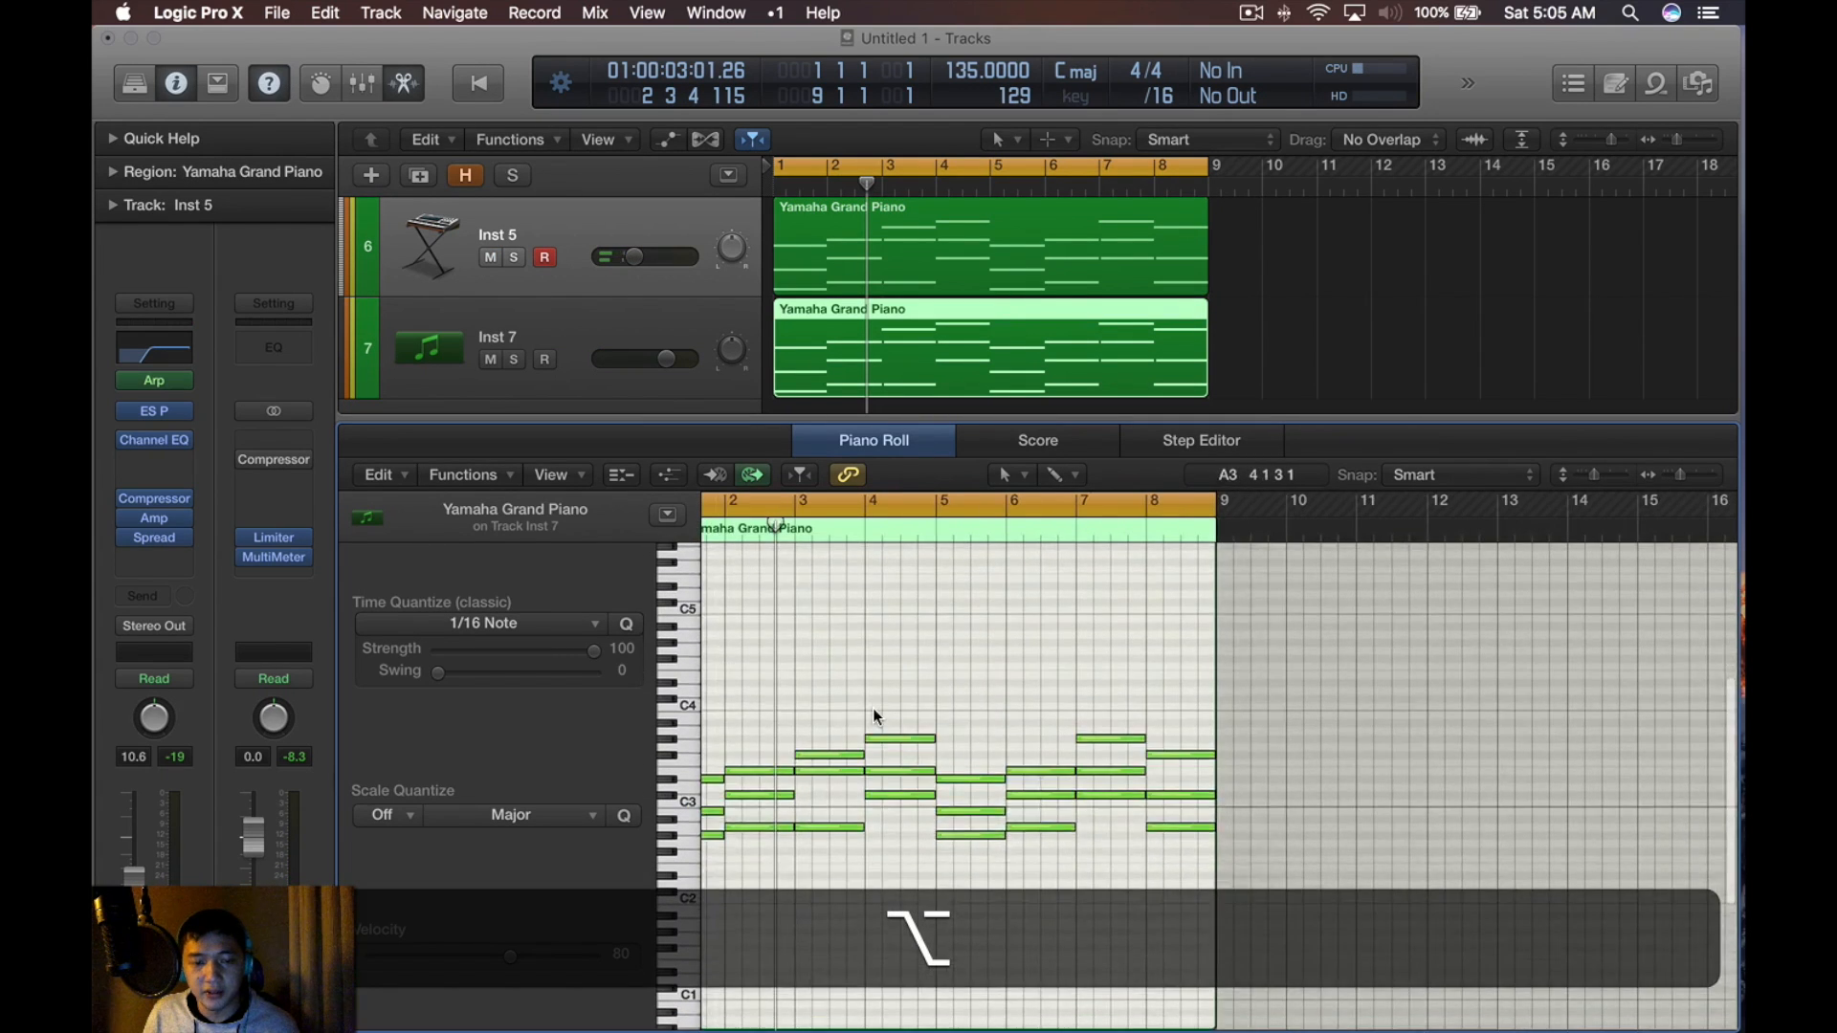
{"action": "scroll", "coordinate": [873, 714], "scroll_direction": "left", "scroll_amount": 3}
{"action": "mouse_move", "coordinate": [791, 788]}
{"action": "left_mouse_down"}
{"action": "mouse_move", "coordinate": [733, 741]}
{"action": "mouse_move", "coordinate": [813, 869]}
{"action": "left_mouse_up"}
{"action": "key", "text": "BackSpace"}
{"action": "left_click_drag", "start_coordinate": [809, 708], "coordinate": [799, 808]}
{"action": "key", "text": "BackSpace"}
{"action": "mouse_move", "coordinate": [895, 729]}
{"action": "left_mouse_down"}
{"action": "mouse_move", "coordinate": [886, 857]}
{"action": "mouse_move", "coordinate": [884, 673]}
{"action": "mouse_move", "coordinate": [877, 801]}
{"action": "left_mouse_up"}
{"action": "key", "text": "BackSpace"}
{"action": "key", "text": "super+z"}
Delete the two lower notes of the bar 3 chord and transpose its top note down an octave
{"action": "left_click", "coordinate": [887, 826]}
{"action": "key", "text": "super+BackSpace"}
{"action": "left_click", "coordinate": [882, 755]}
{"action": "key", "text": "BackSpace"}
{"action": "left_click", "coordinate": [883, 769]}
{"action": "key", "text": "BackSpace"}
{"action": "left_click", "coordinate": [888, 755]}
{"action": "key", "text": "alt+shift+Down"}
Delete the upper notes of the chords in bars 4 to 7, keeping only the lowest note of each
{"action": "left_click_drag", "start_coordinate": [934, 718], "coordinate": [934, 808]}
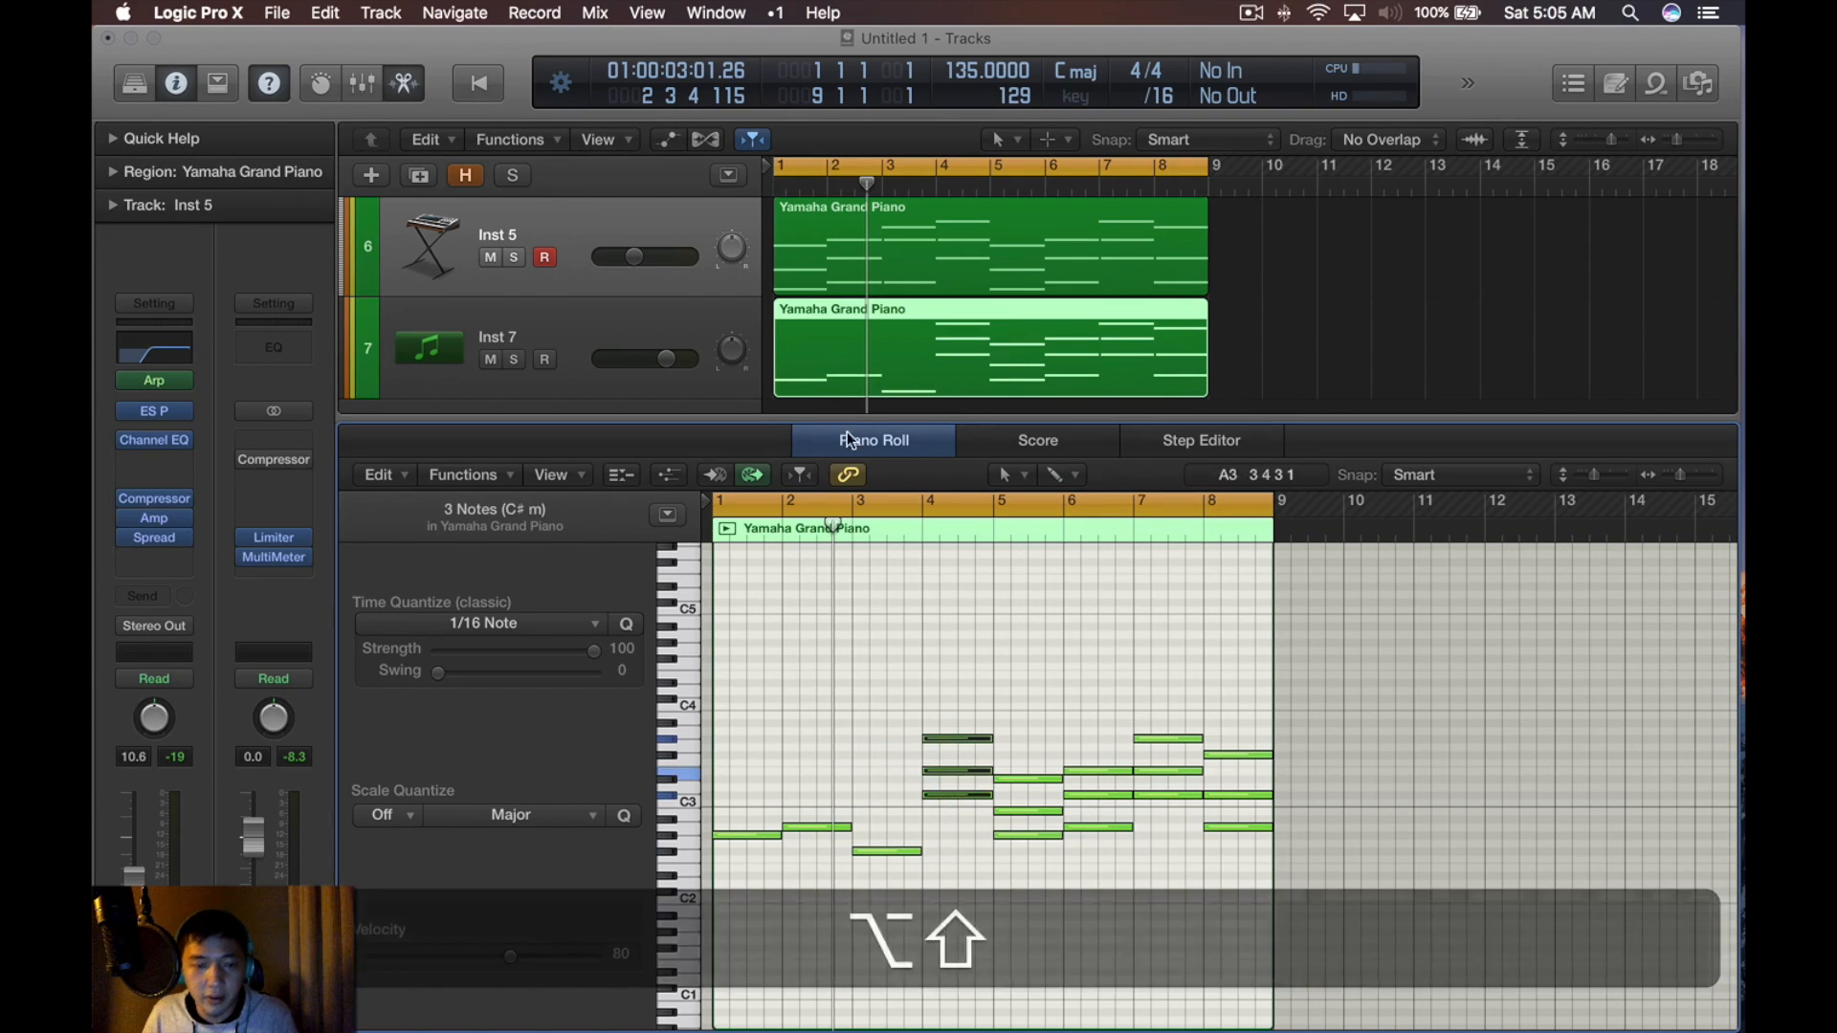
{"action": "left_click_drag", "start_coordinate": [945, 633], "coordinate": [955, 782]}
{"action": "key", "text": "BackSpace"}
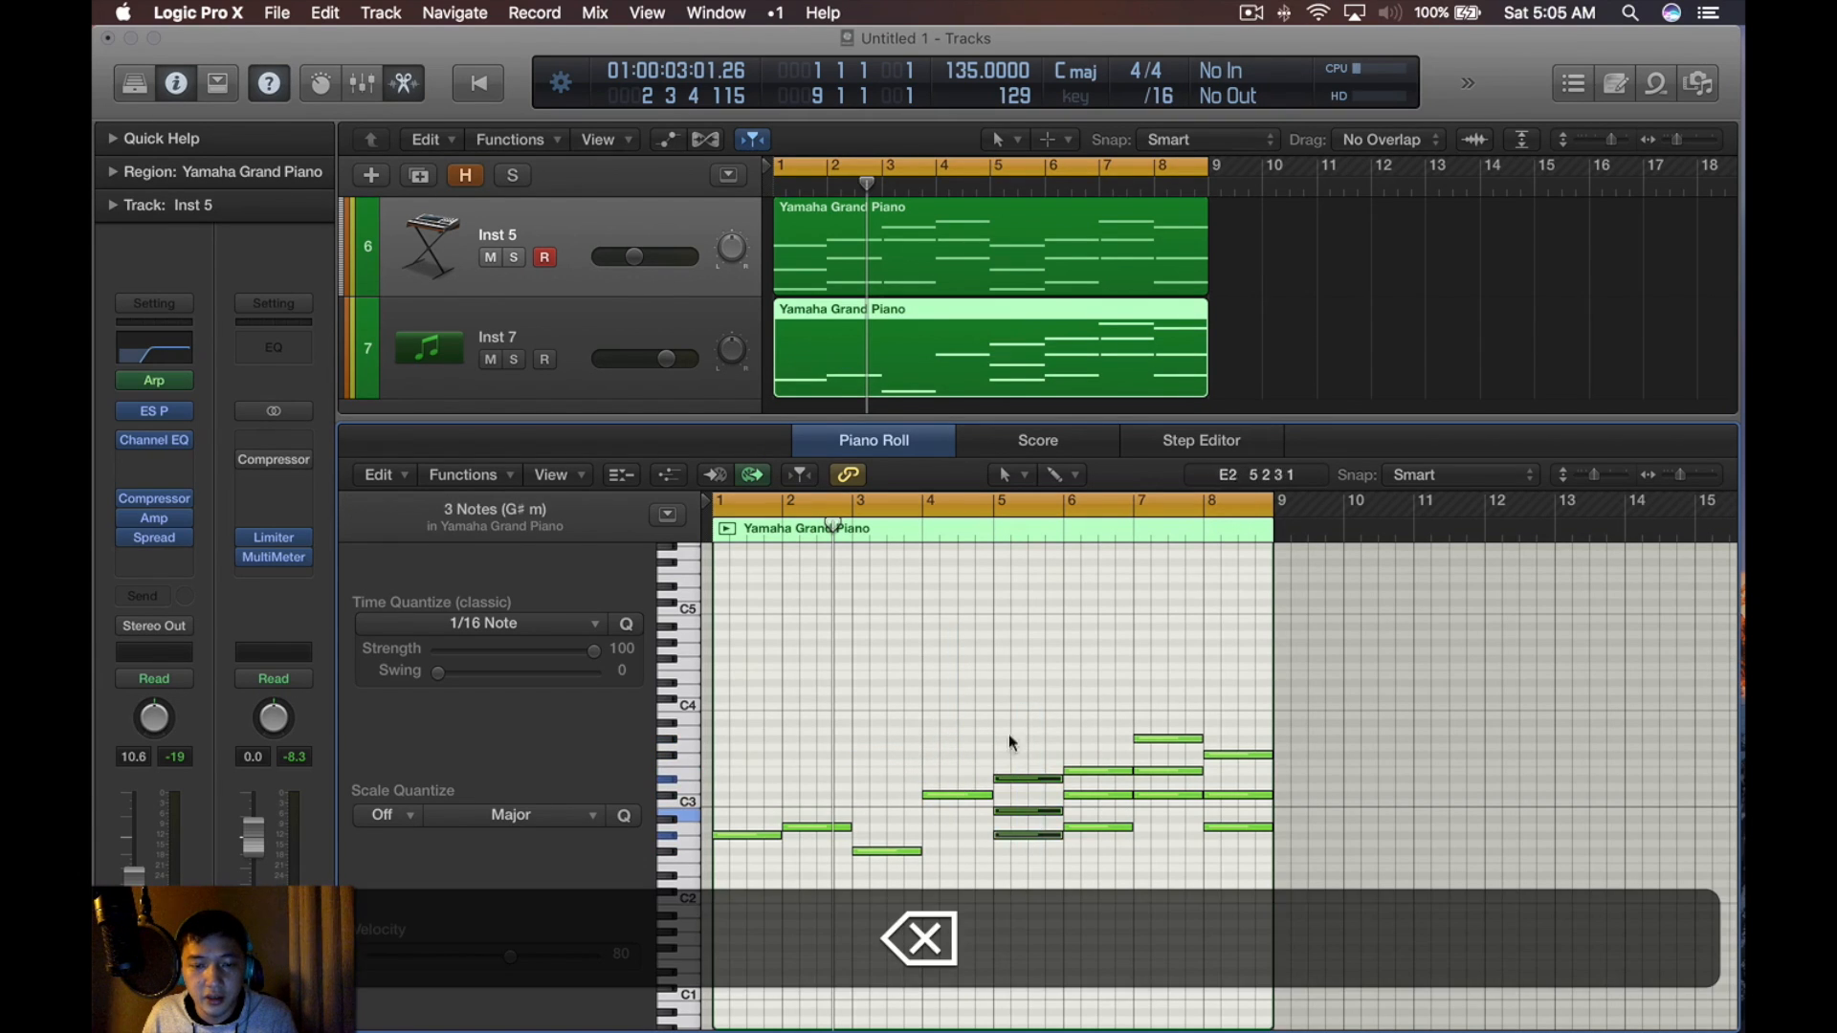
{"action": "key", "text": "BackSpace"}
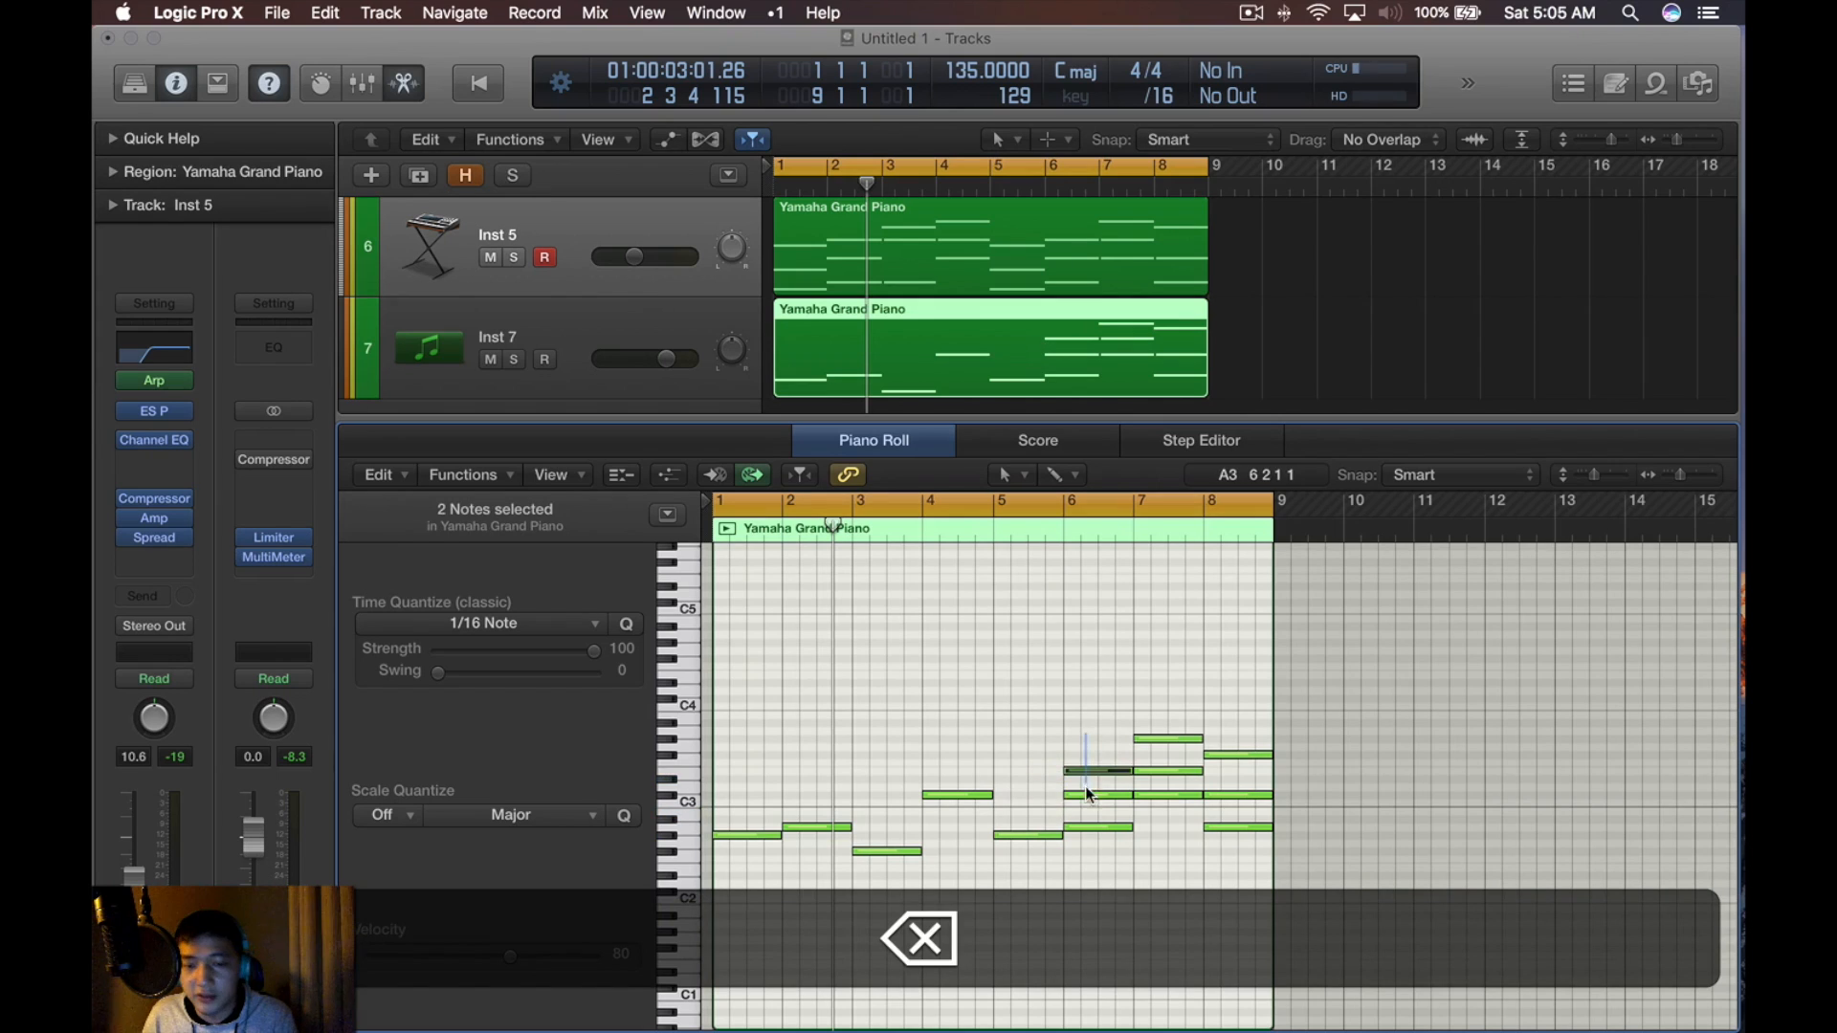
{"action": "left_click", "coordinate": [1130, 744]}
{"action": "left_click_drag", "start_coordinate": [1165, 724], "coordinate": [1157, 779]}
{"action": "key", "text": "BackSpace"}
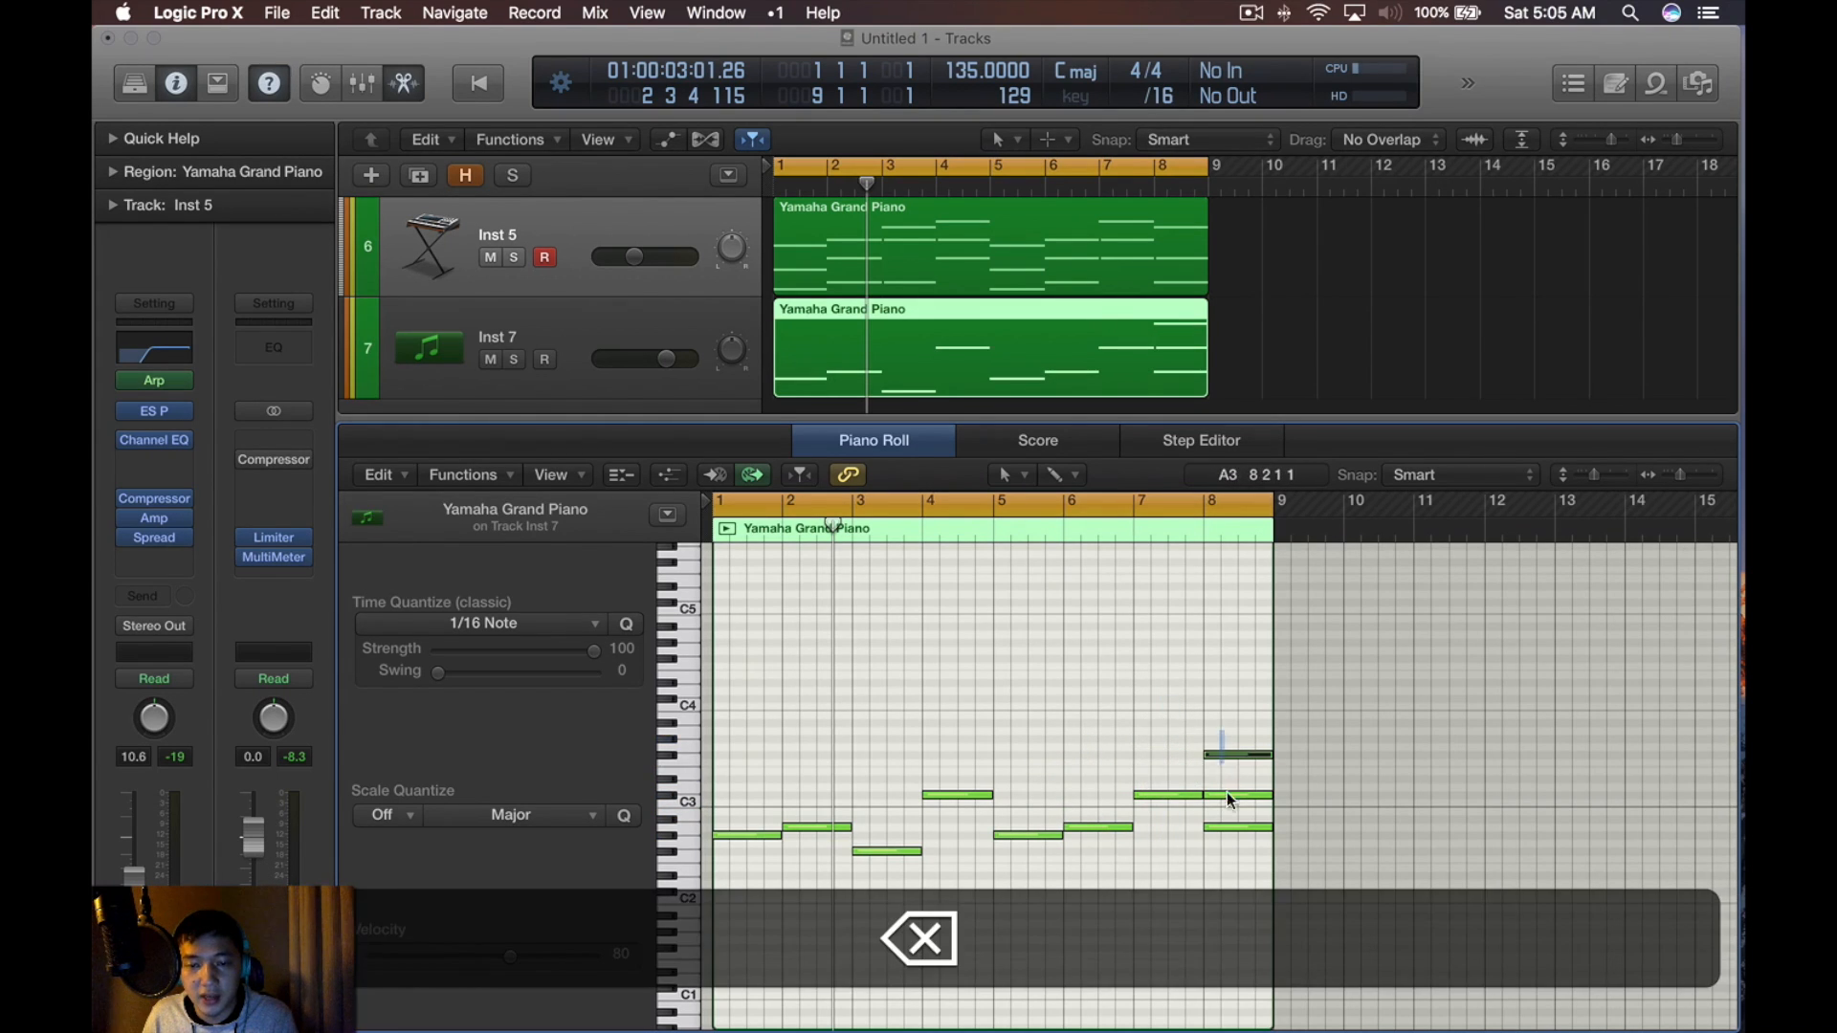
Delete the two lower notes of the bar 8 chord and close the Piano Roll
{"action": "left_click", "coordinate": [1220, 732]}
{"action": "left_click_drag", "start_coordinate": [1237, 819], "coordinate": [1238, 818]}
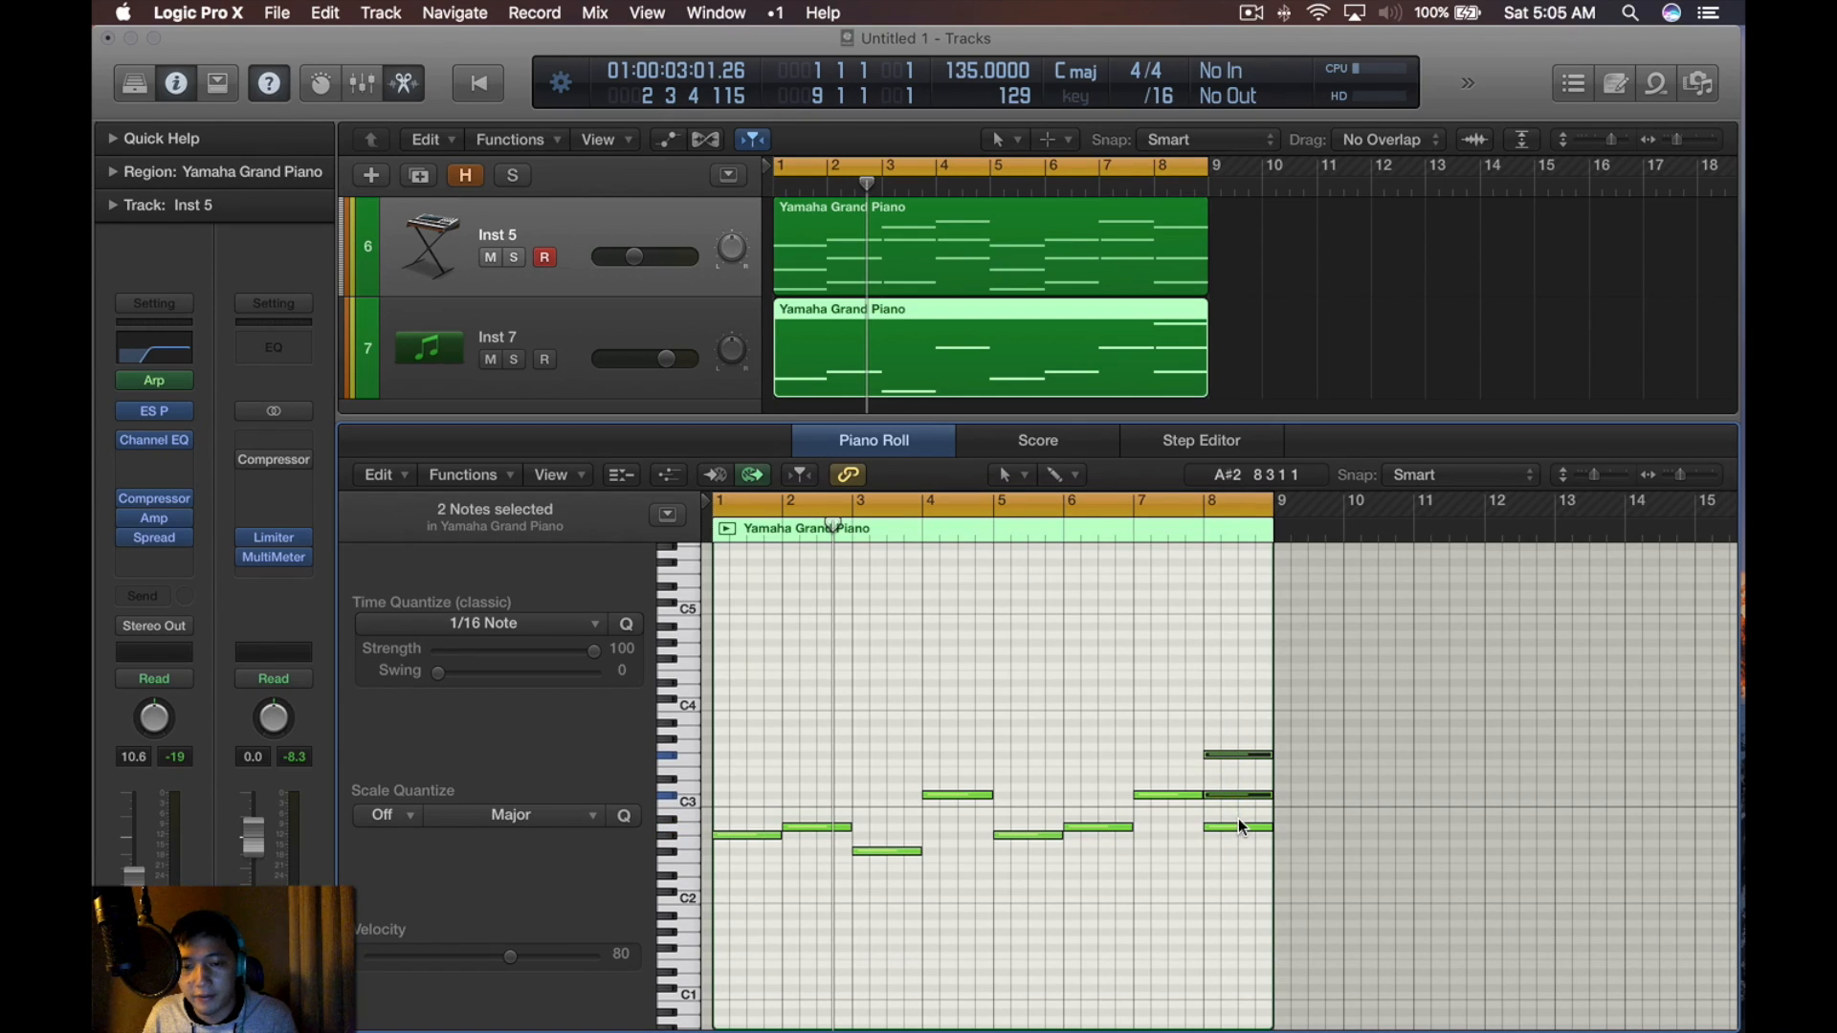
{"action": "key", "text": "BackSpace"}
{"action": "left_click", "coordinate": [1228, 756]}
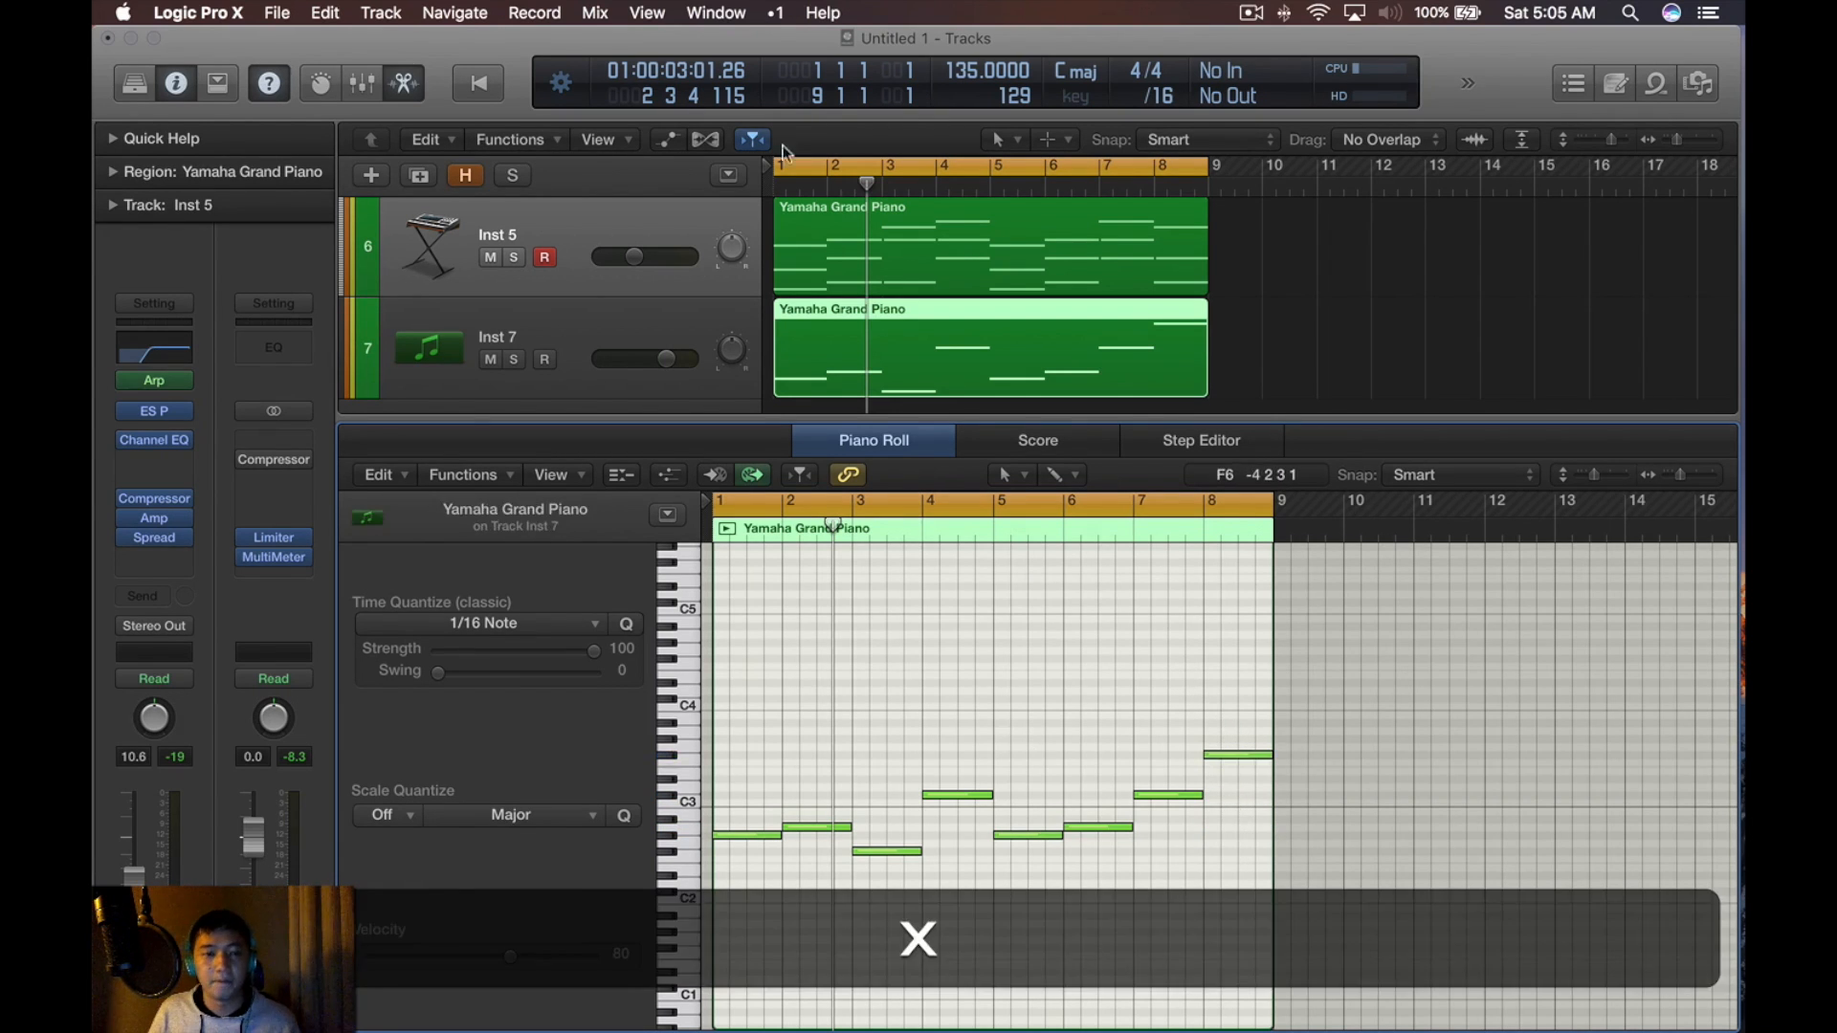
{"action": "key", "text": "e"}
Load a stereo Retro Synth on the Inst 7 track and show the Mixer
{"action": "left_click", "coordinate": [644, 742]}
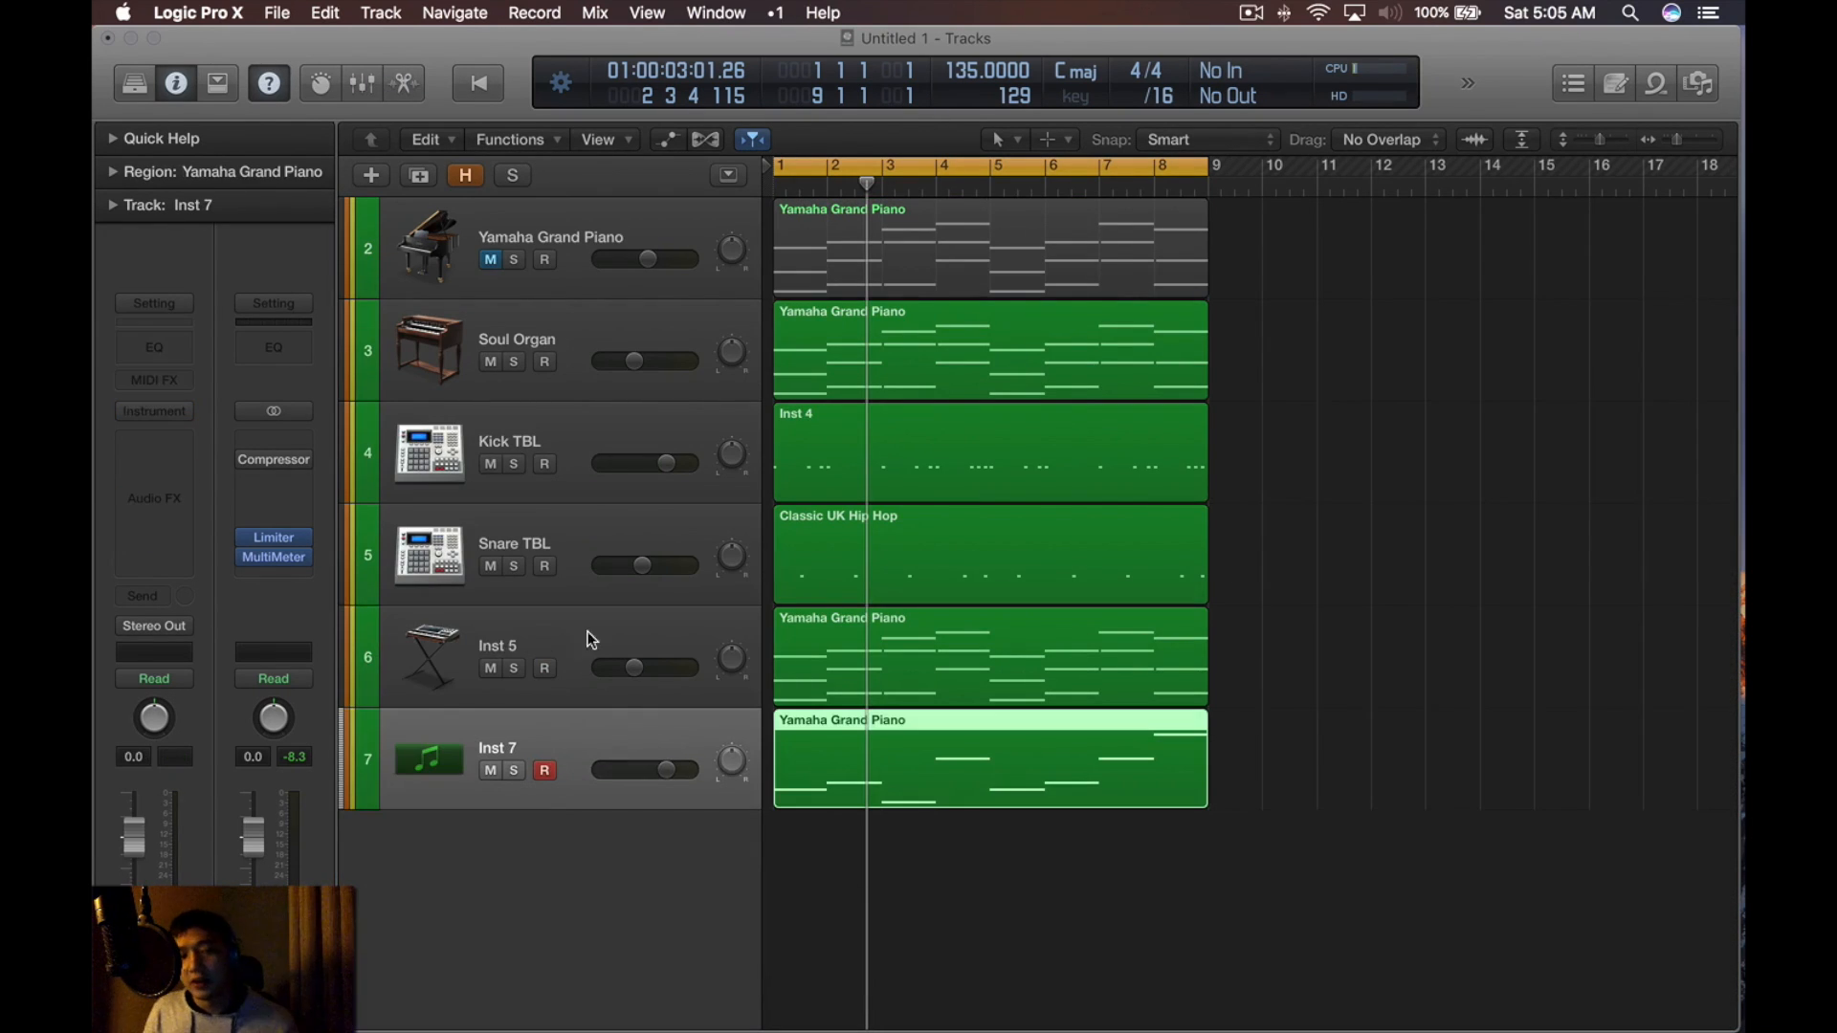
{"action": "left_click", "coordinate": [143, 411]}
{"action": "mouse_move", "coordinate": [299, 656]}
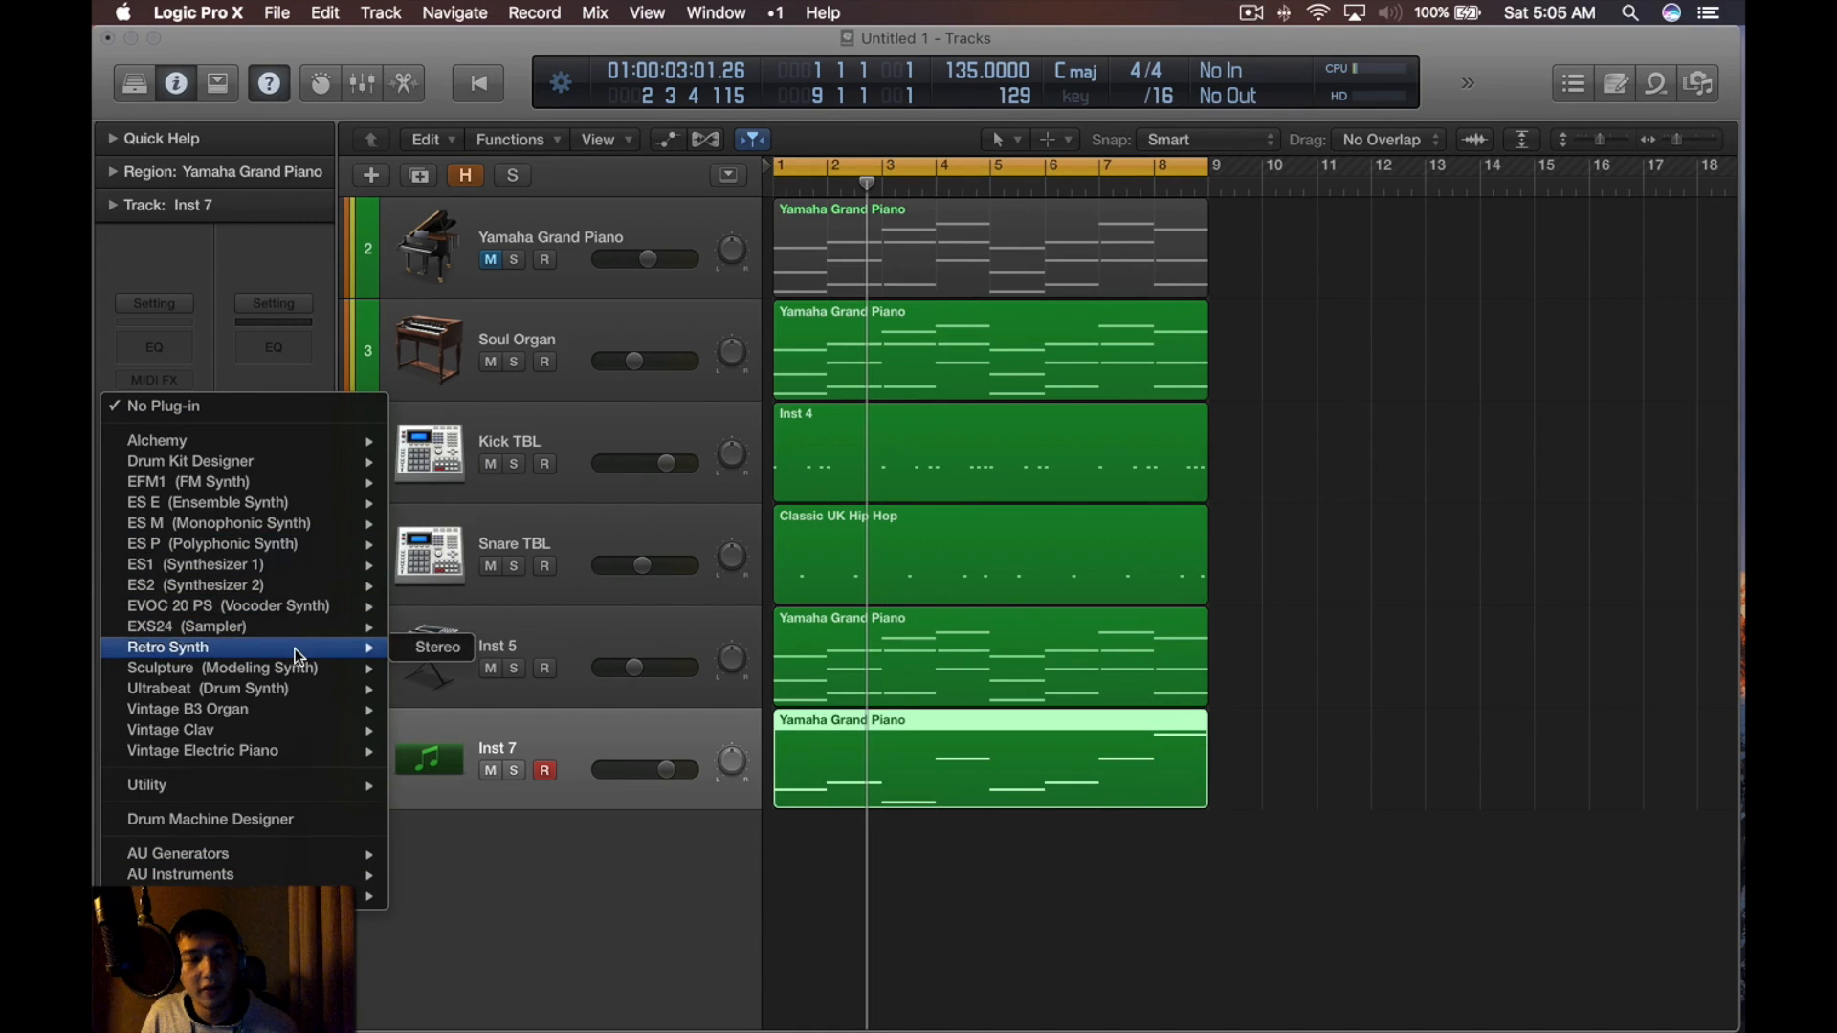
{"action": "left_click", "coordinate": [438, 647]}
{"action": "key", "text": "x"}
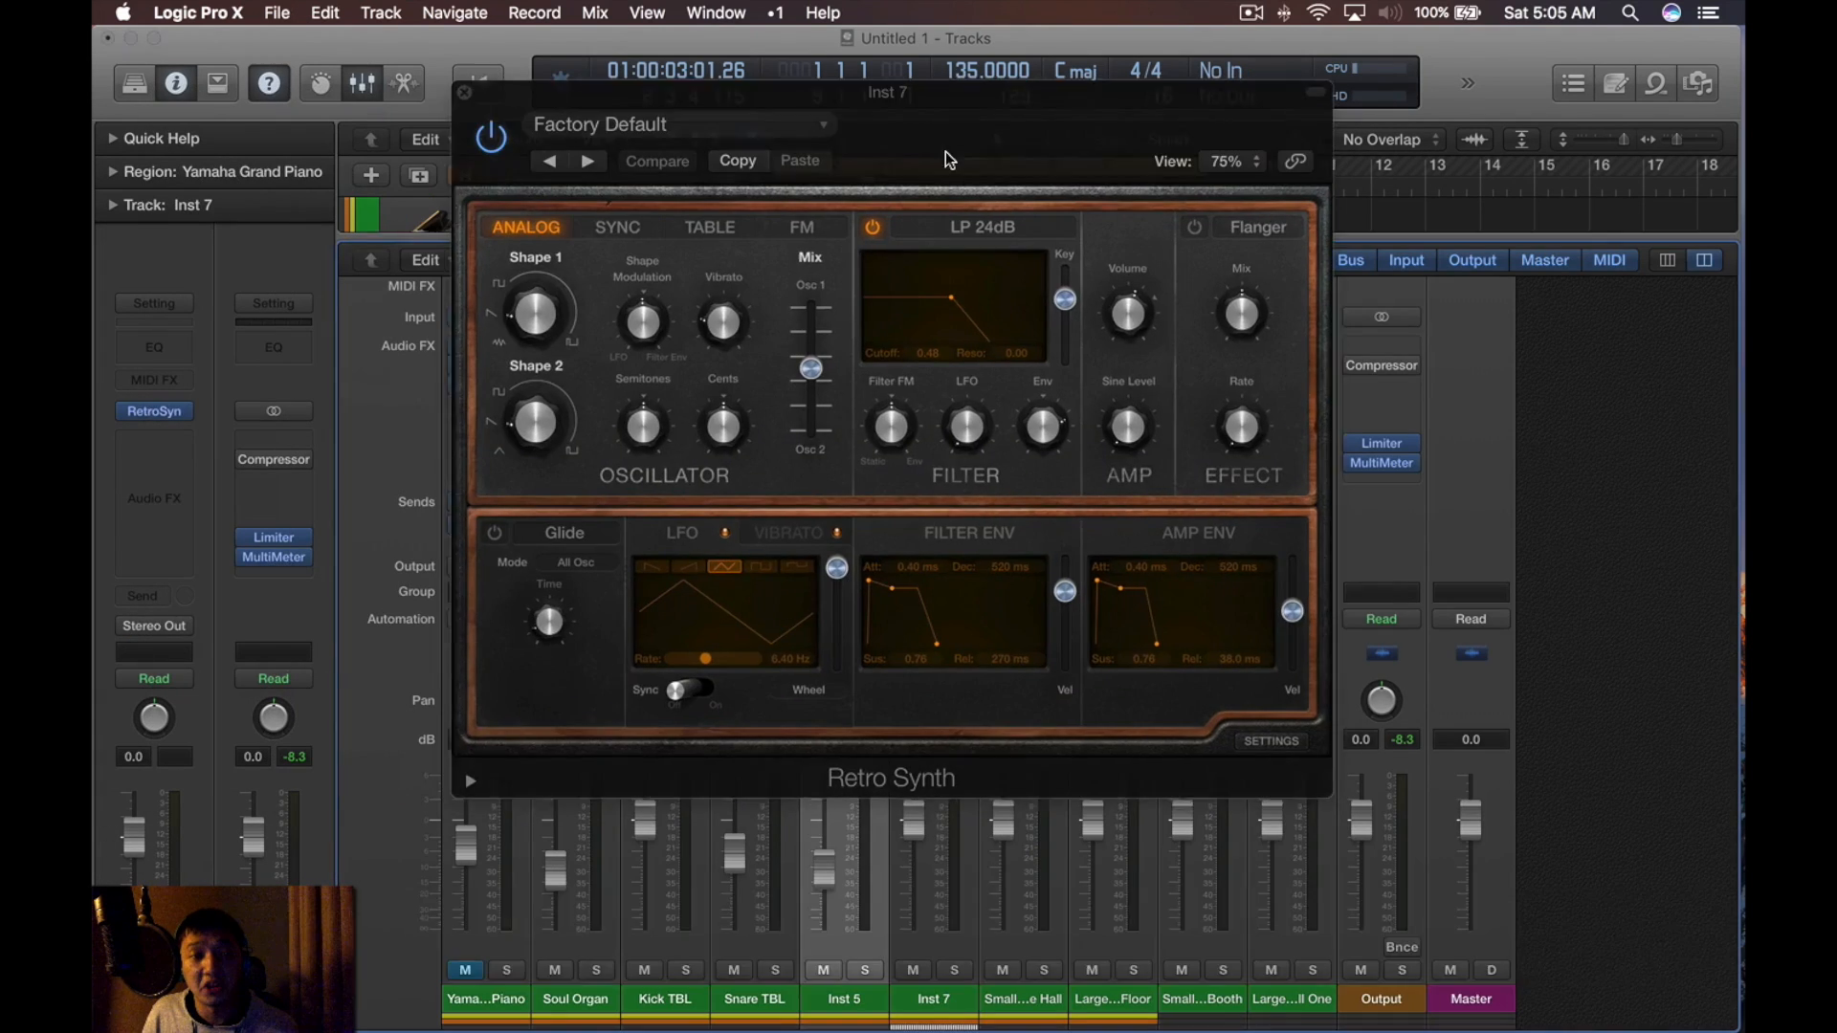
Replace the Retro Synth on the Inst 7 track with ES2 after hiding the Mixer
{"action": "key", "text": "cmd+w"}
{"action": "key", "text": "x"}
{"action": "left_click", "coordinate": [182, 412]}
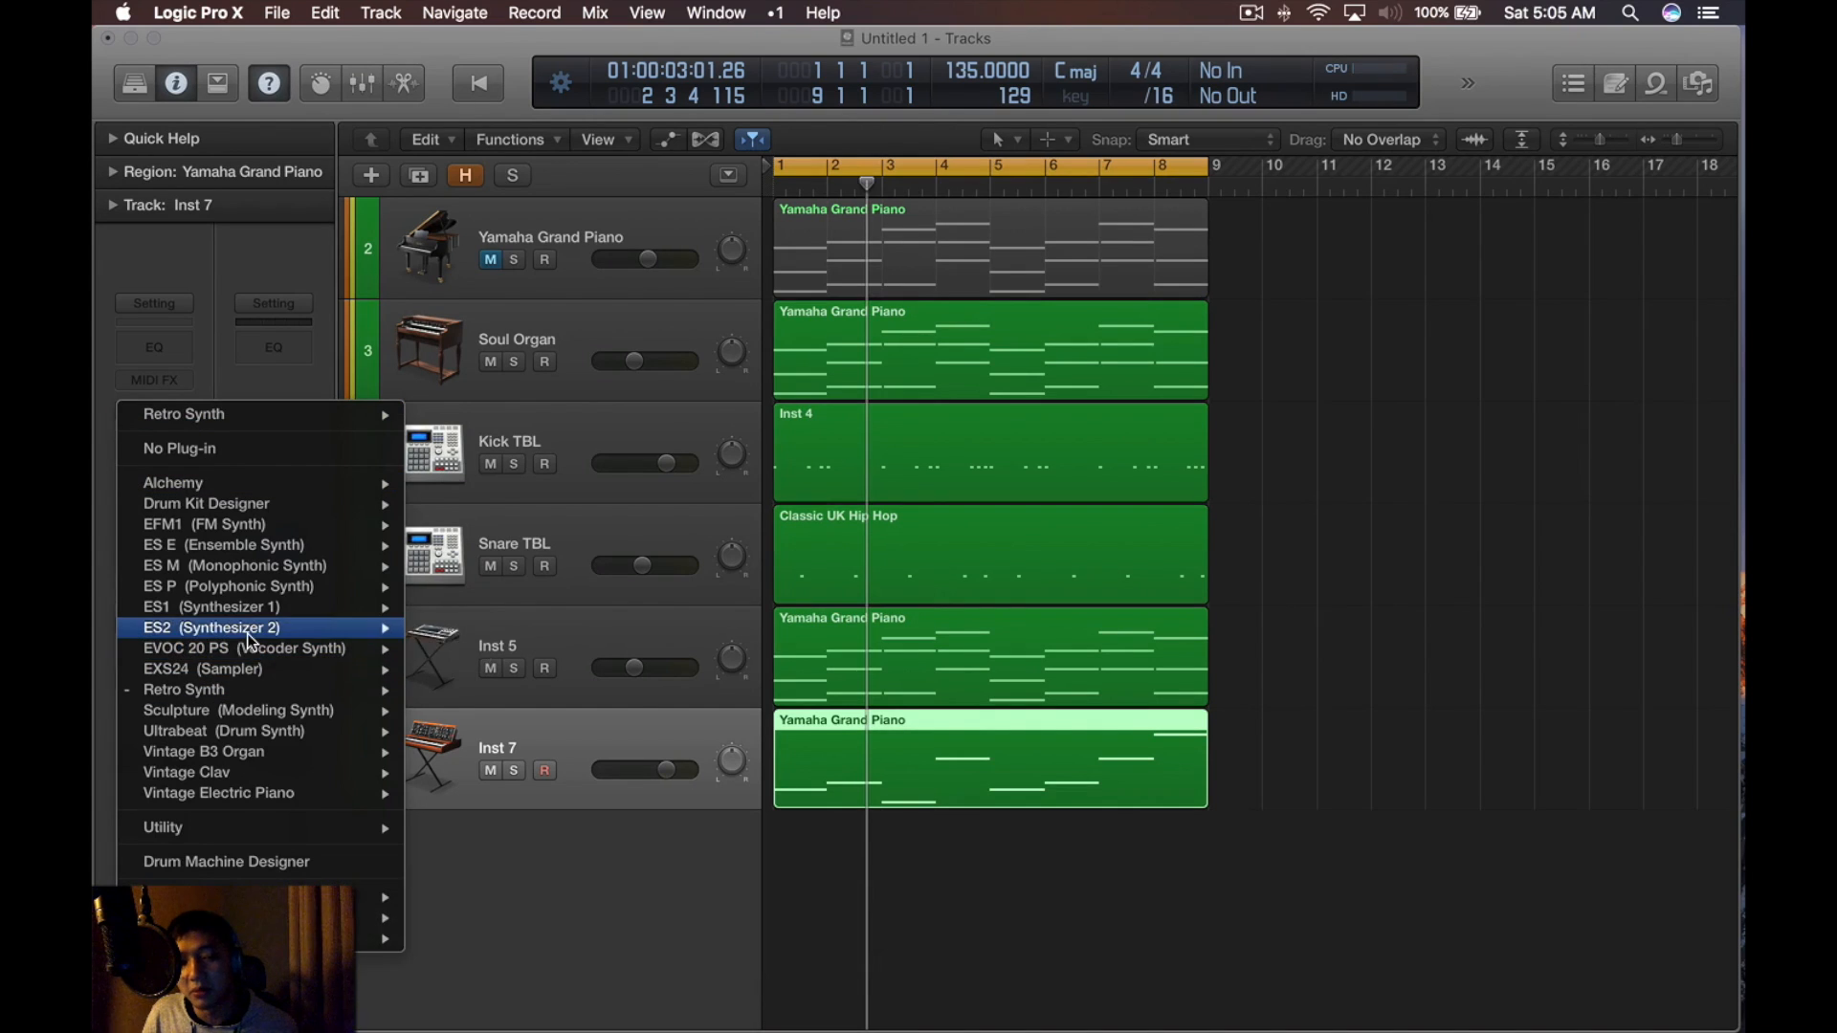
{"action": "left_click", "coordinate": [441, 648]}
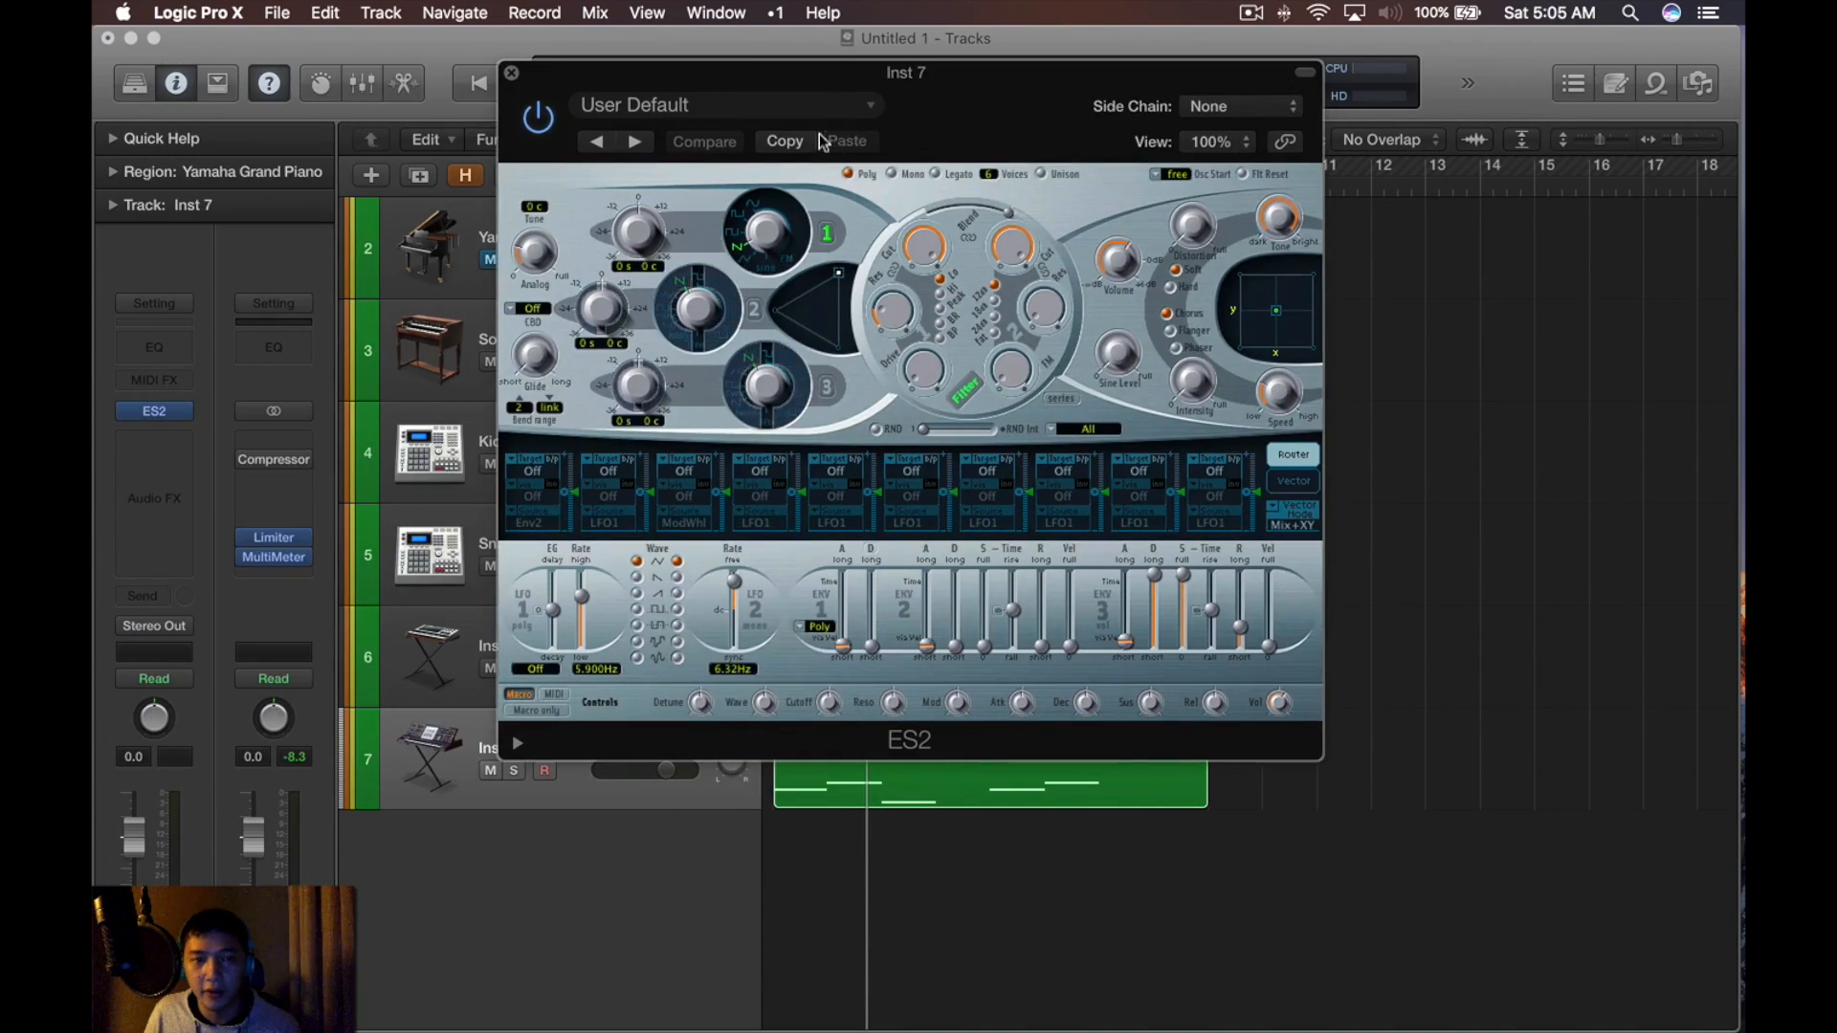
Load the Filter Soul preset from the Synth Bass category in ES2
{"action": "left_click", "coordinate": [727, 104]}
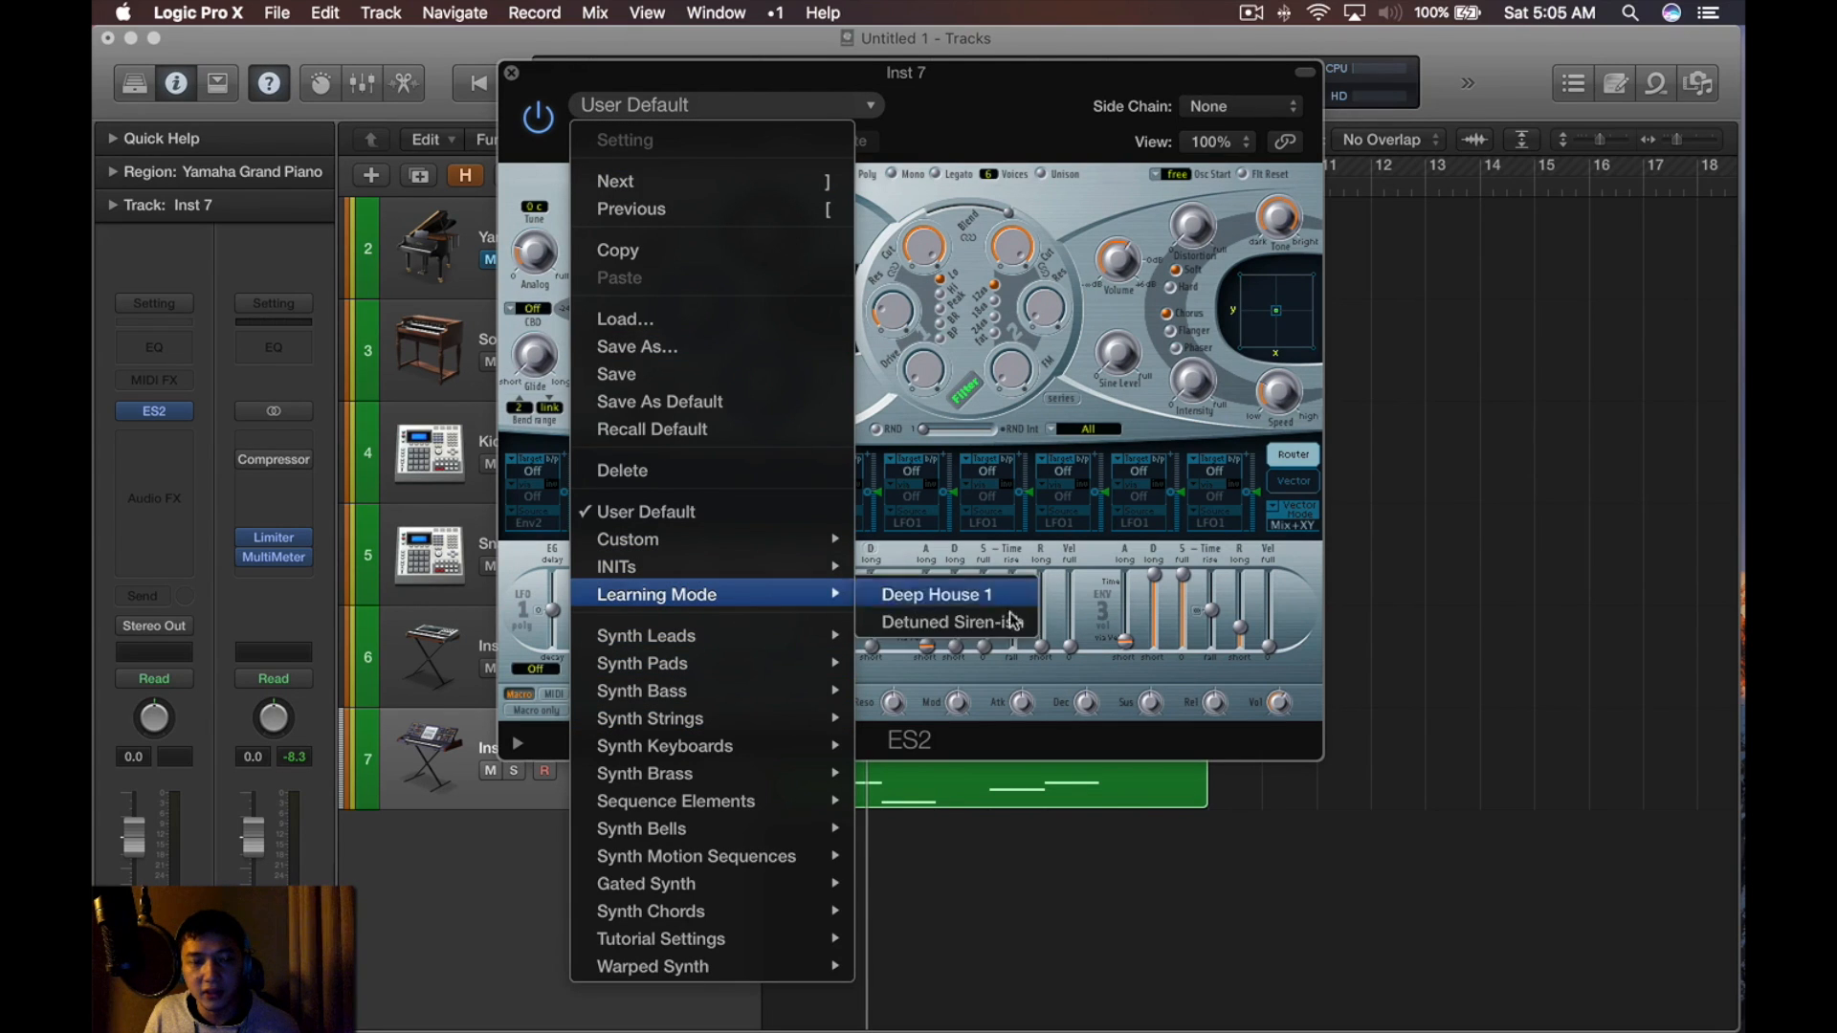
{"action": "mouse_move", "coordinate": [760, 595]}
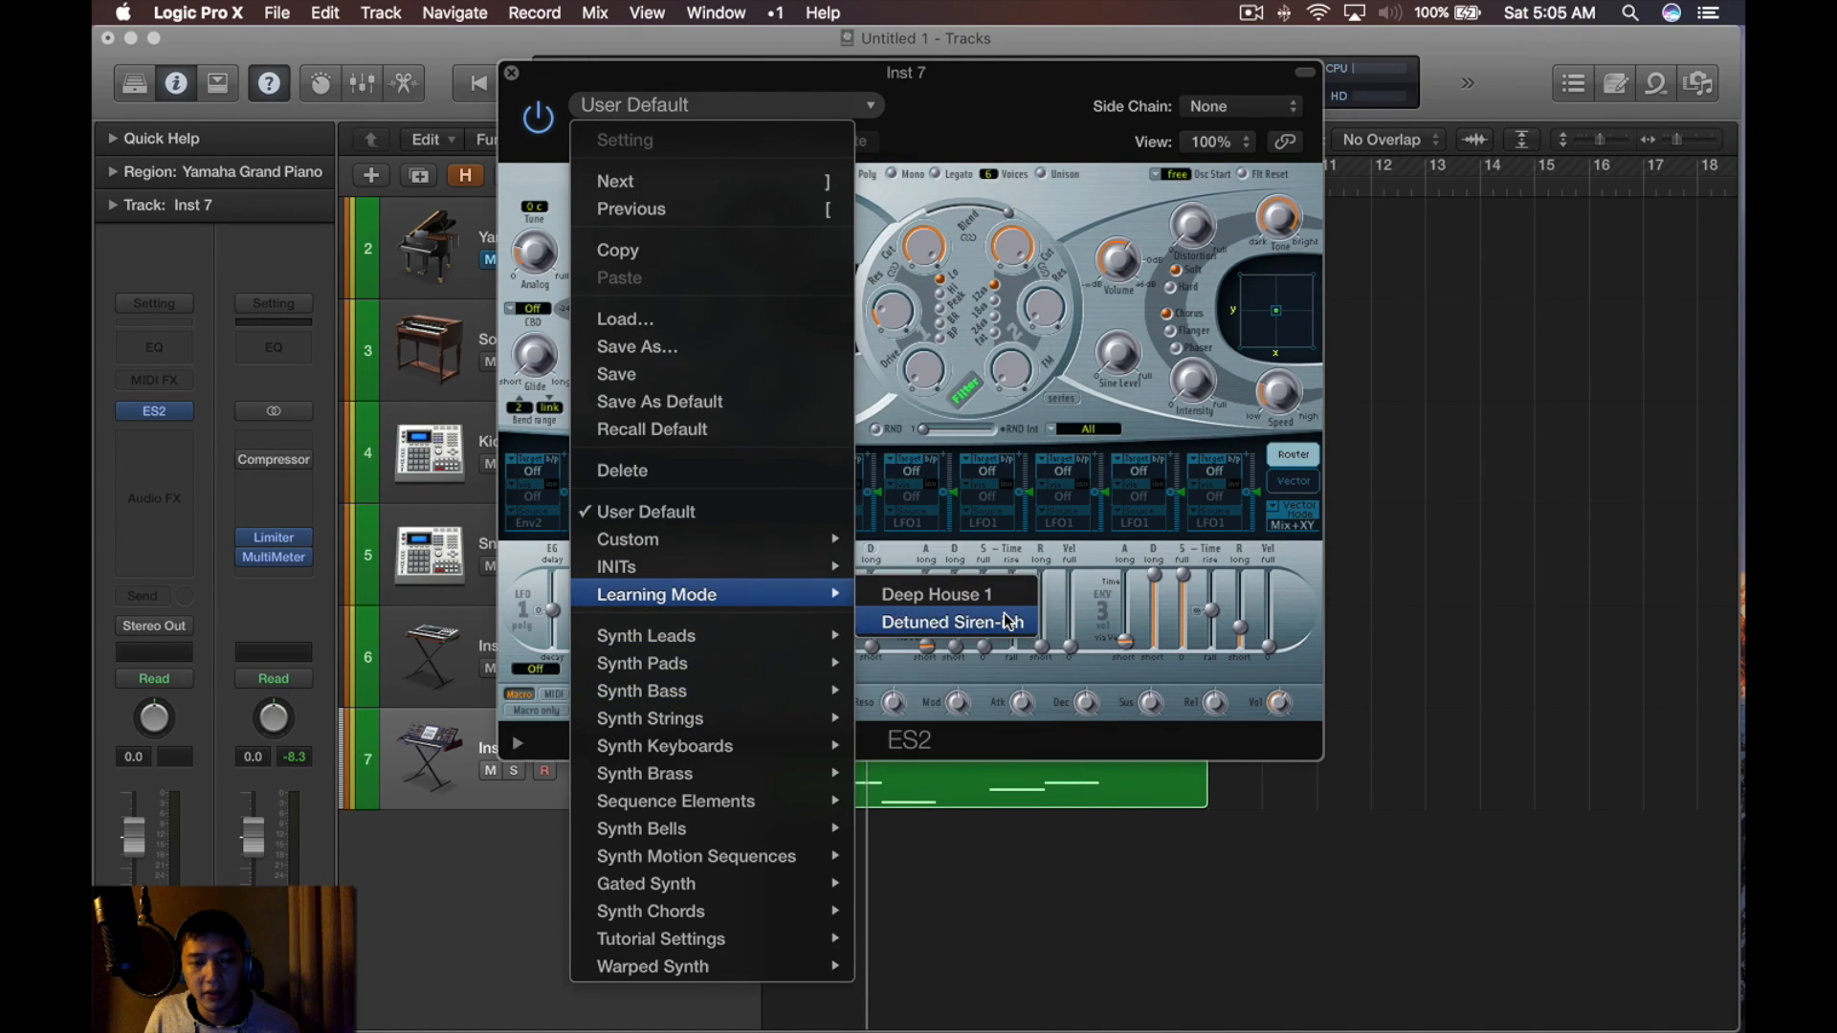
{"action": "mouse_move", "coordinate": [725, 700]}
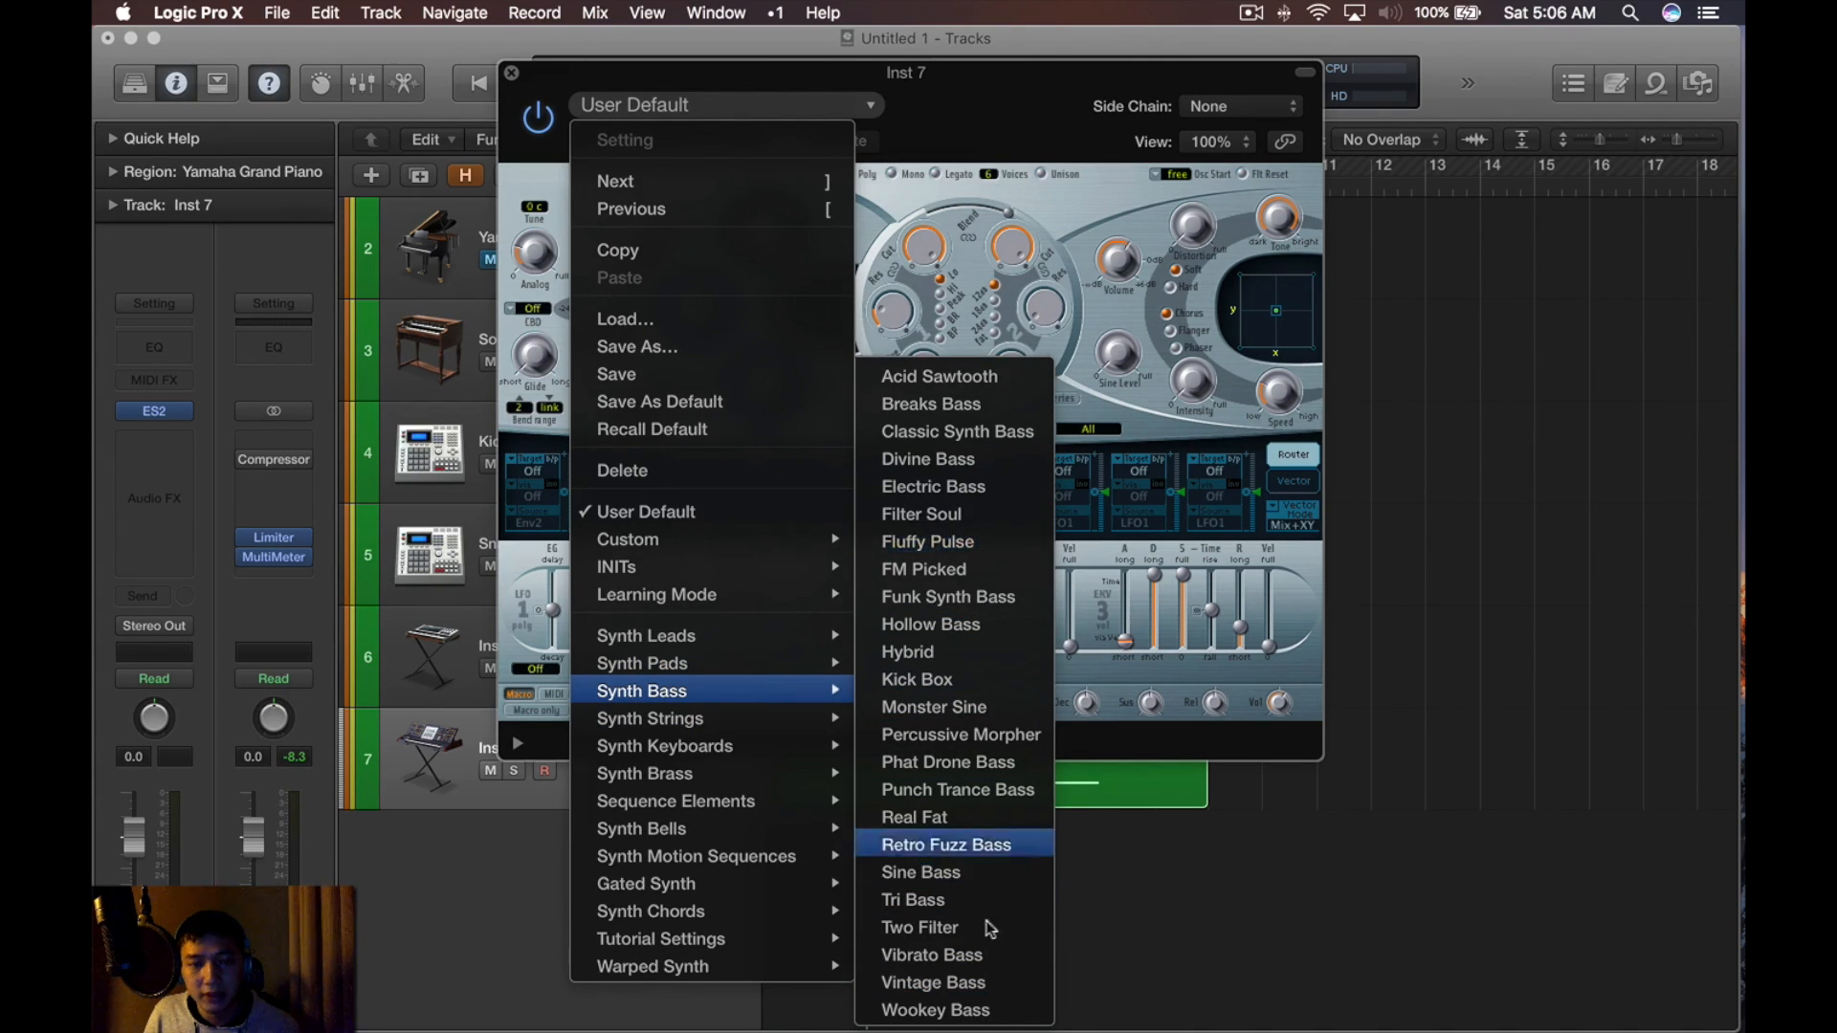
{"action": "left_click", "coordinate": [984, 514]}
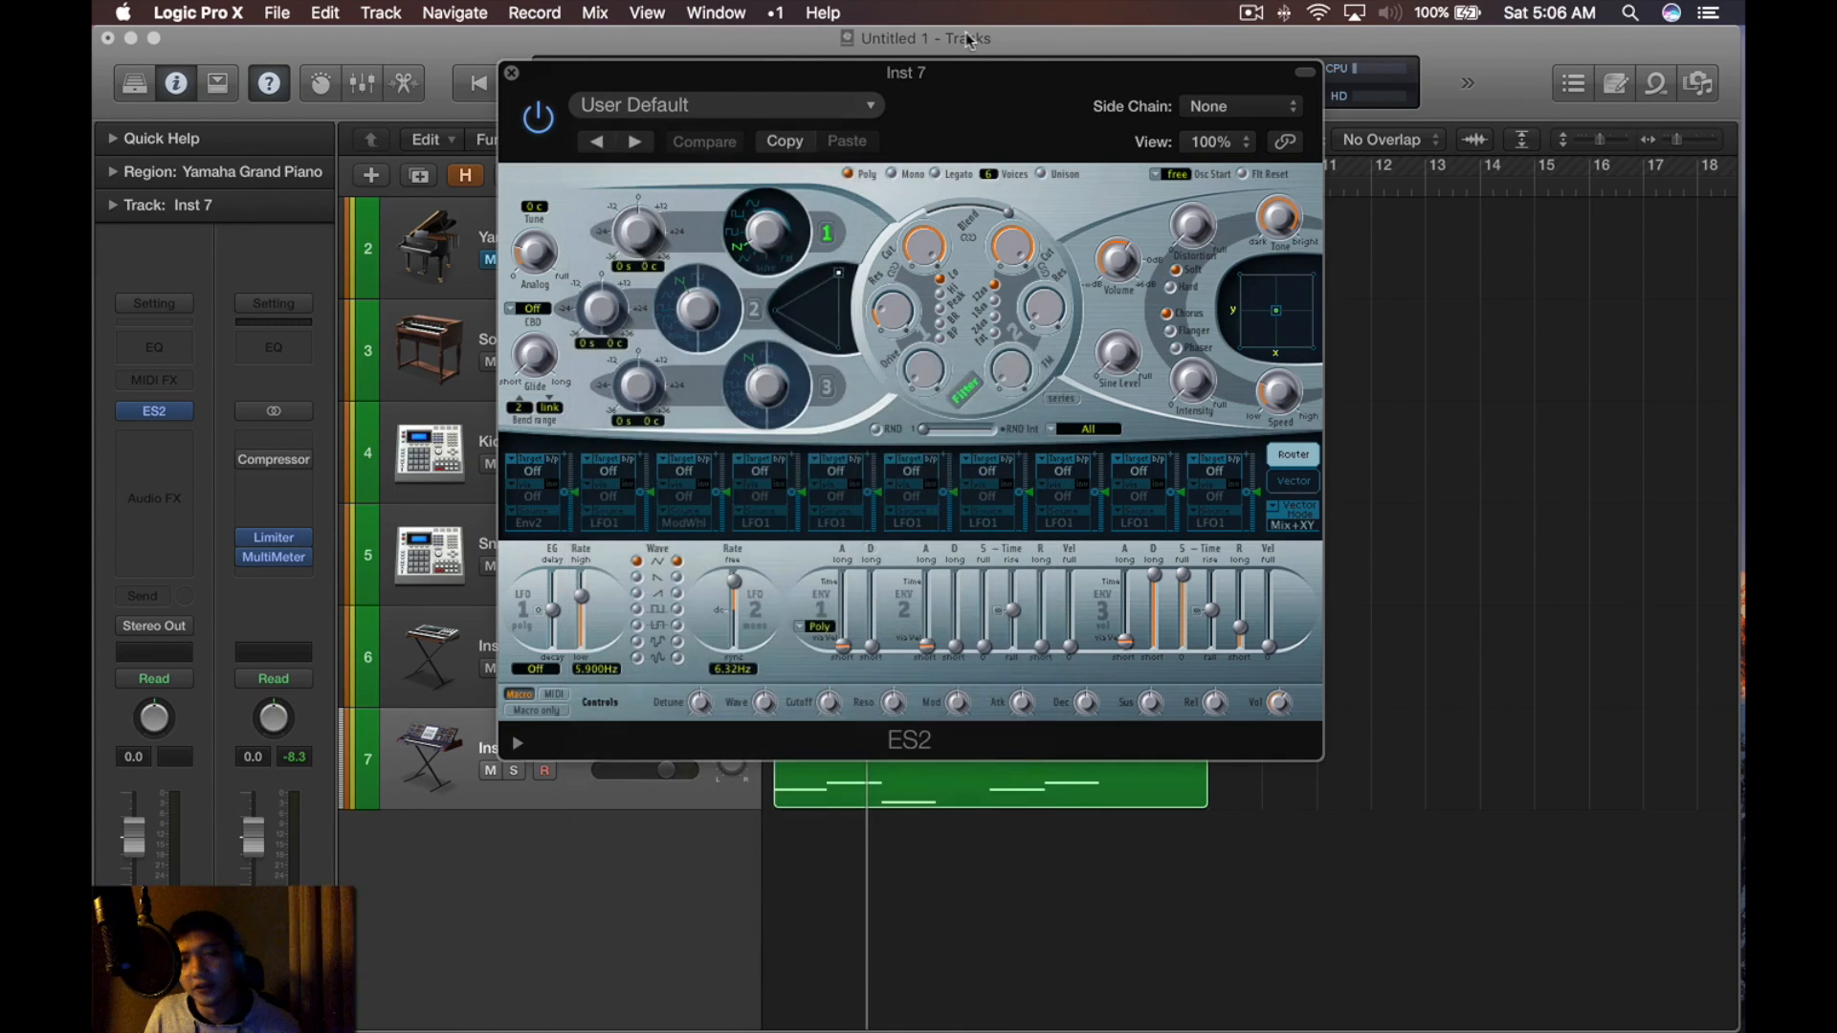
Lower the Filter Soul track's volume to -14.6 dB and play it soloed
{"action": "left_click_drag", "start_coordinate": [1009, 107], "coordinate": [1145, 74]}
{"action": "key", "text": "v"}
{"action": "left_click_drag", "start_coordinate": [136, 848], "coordinate": [135, 885]}
{"action": "key", "text": "s"}
{"action": "key", "text": "space"}
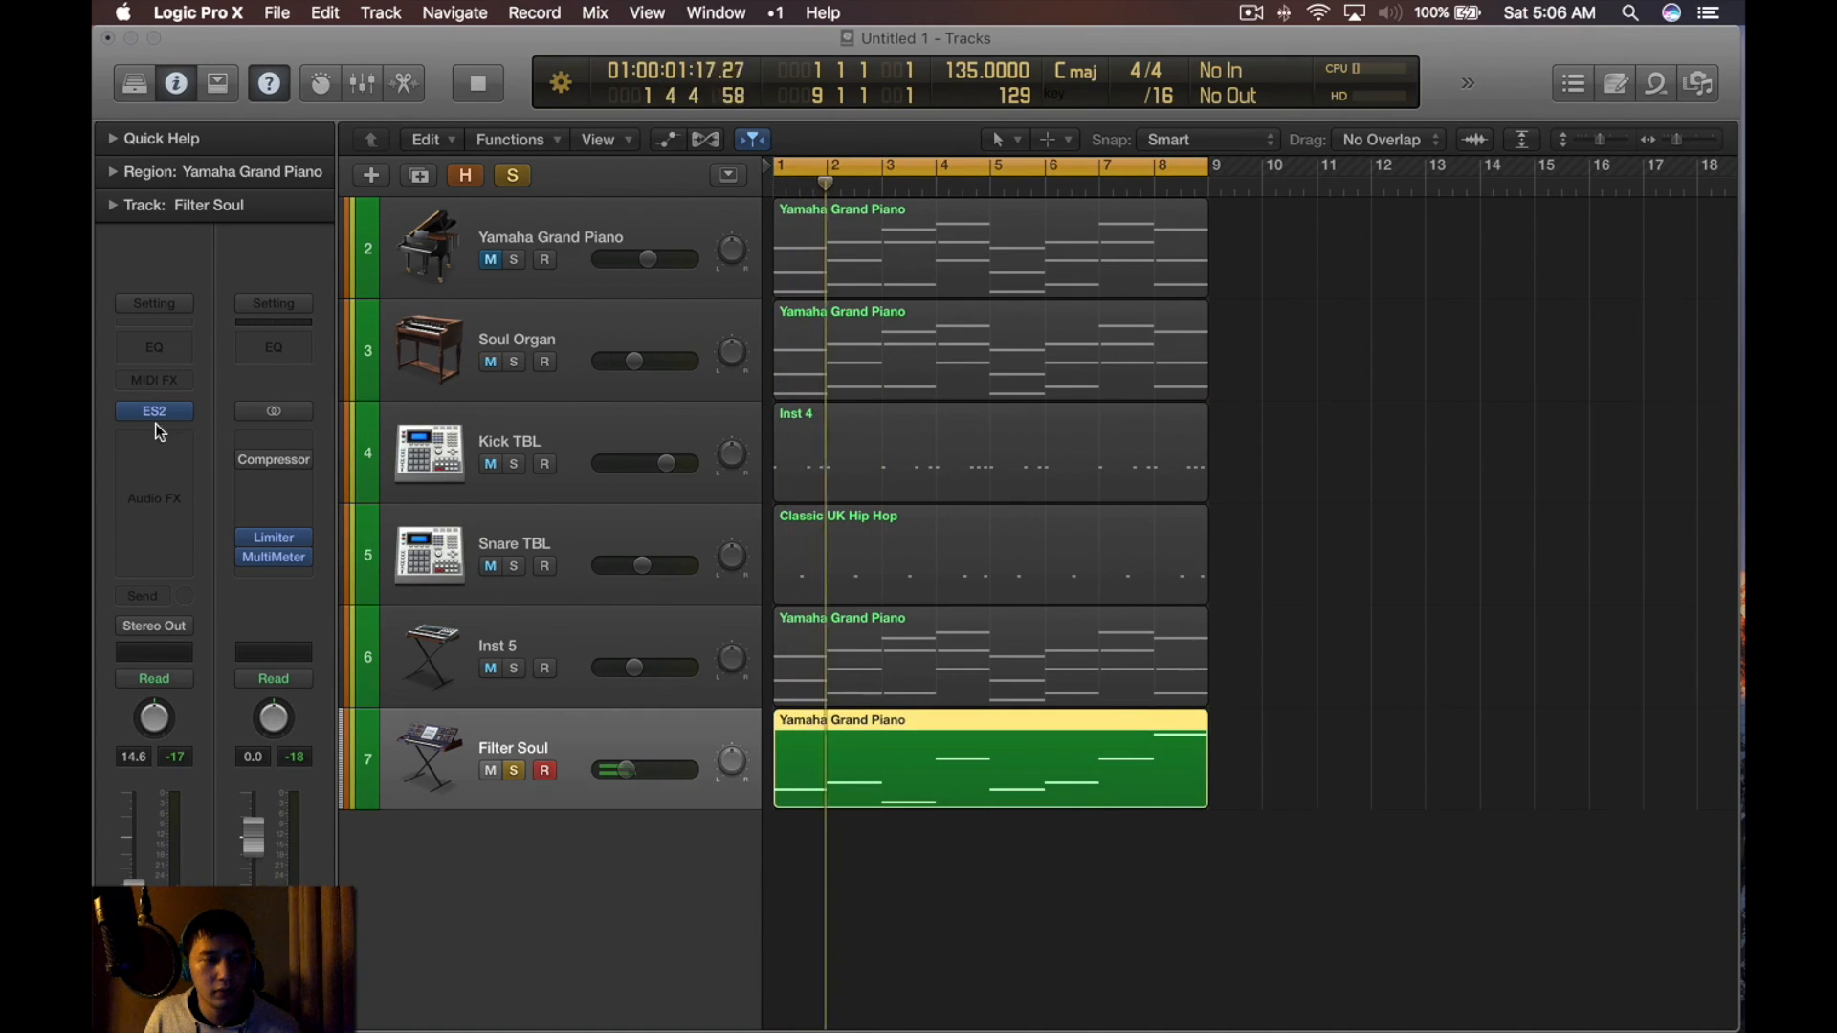
Bypass the Cut 1+2 modulation routing in ES2 and audition the Filter Soul sound from the start
{"action": "key", "text": "v"}
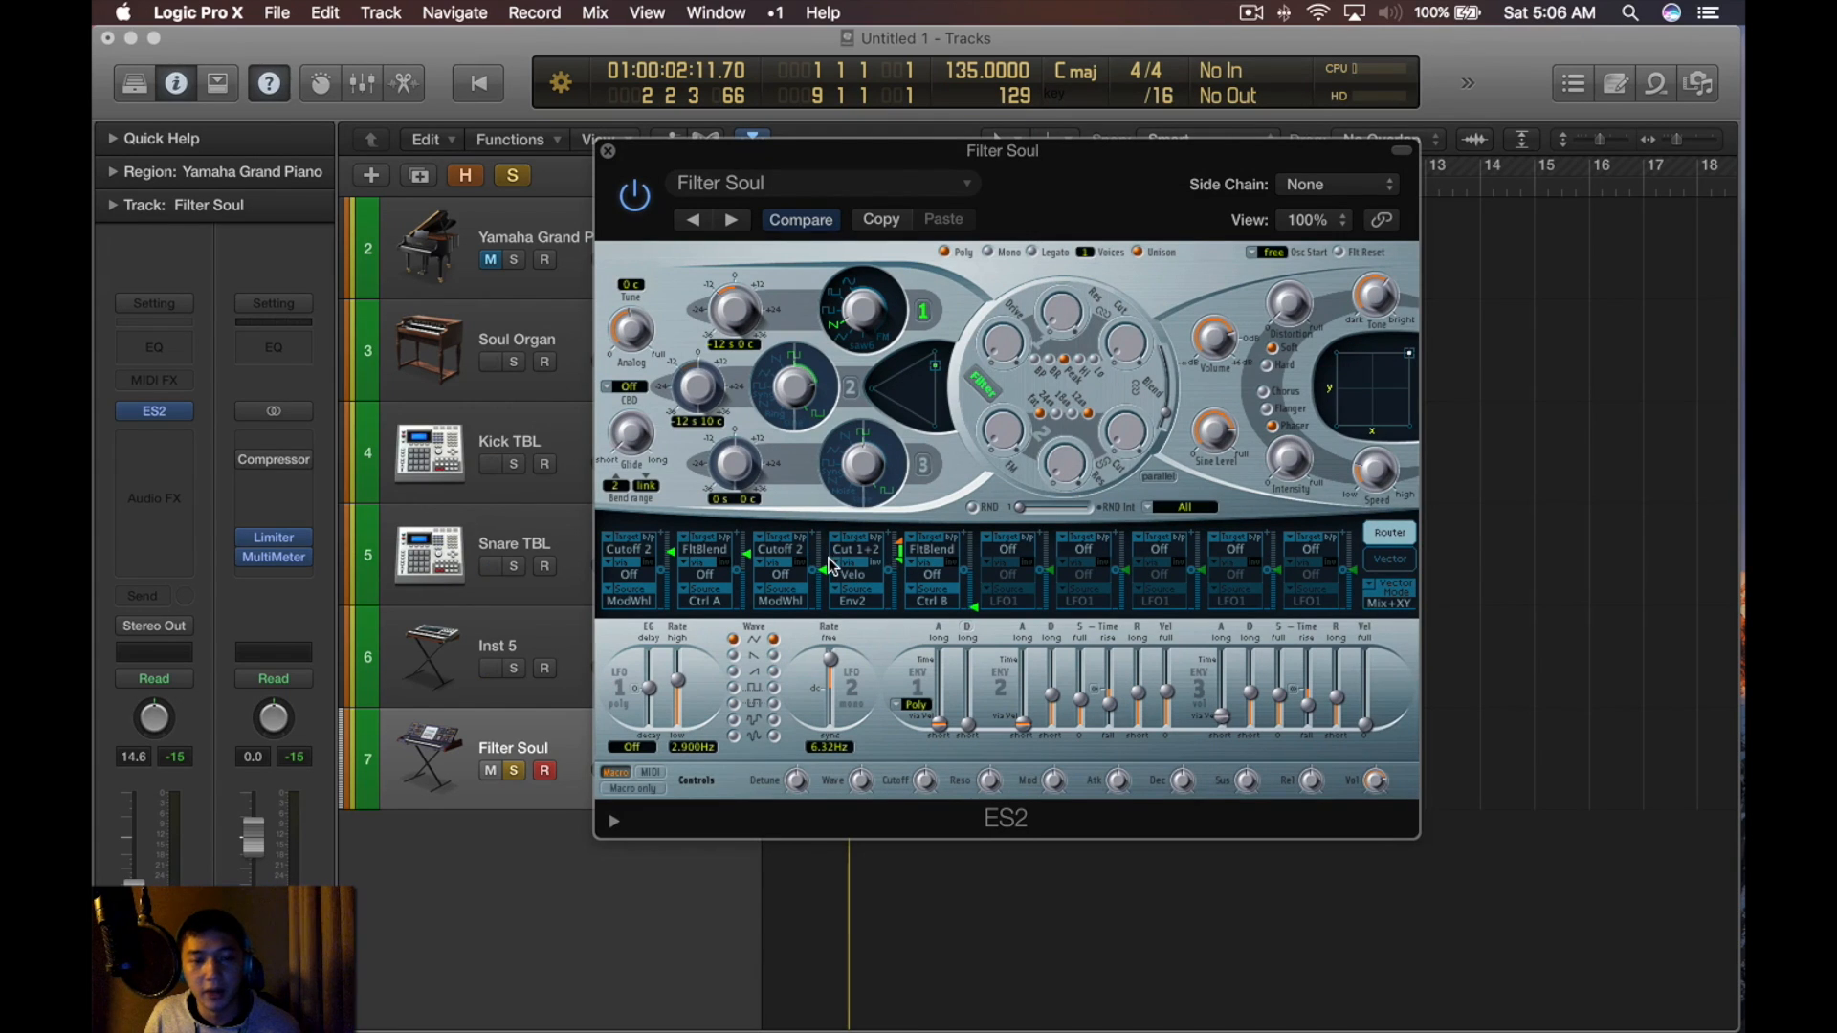
{"action": "key", "text": "Return"}
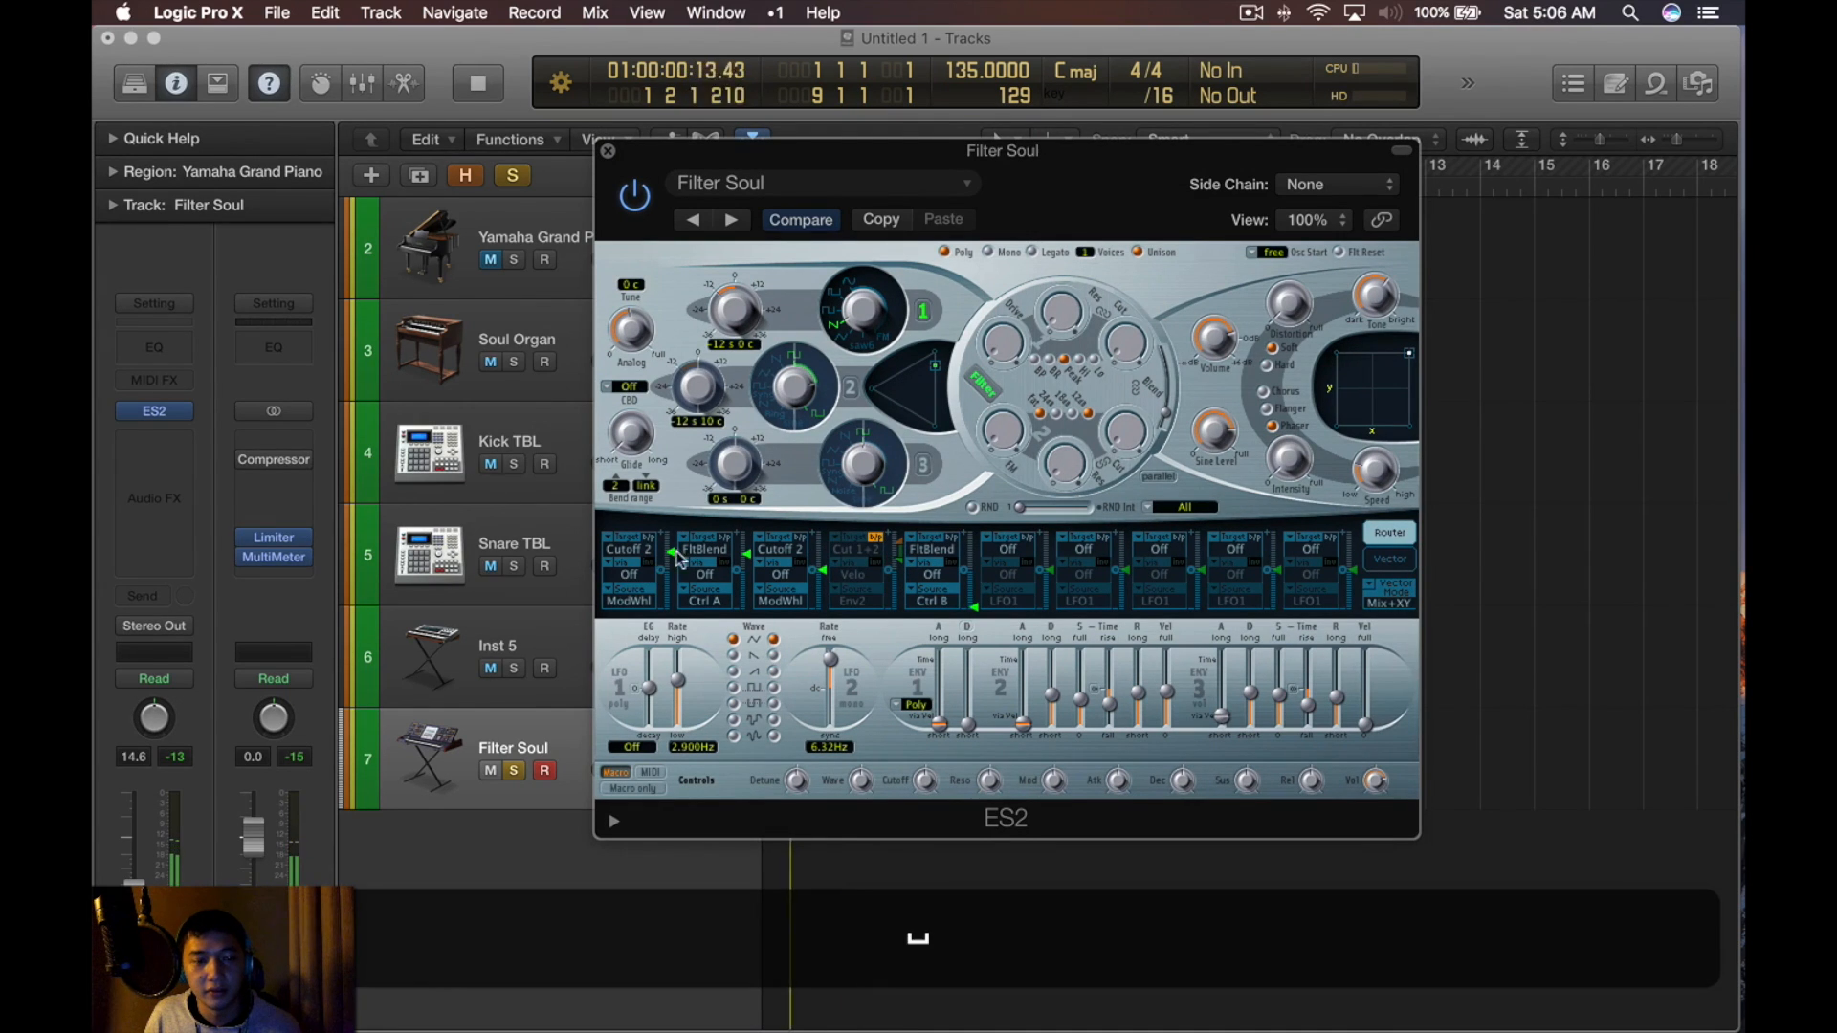
{"action": "mouse_move", "coordinate": [747, 565]}
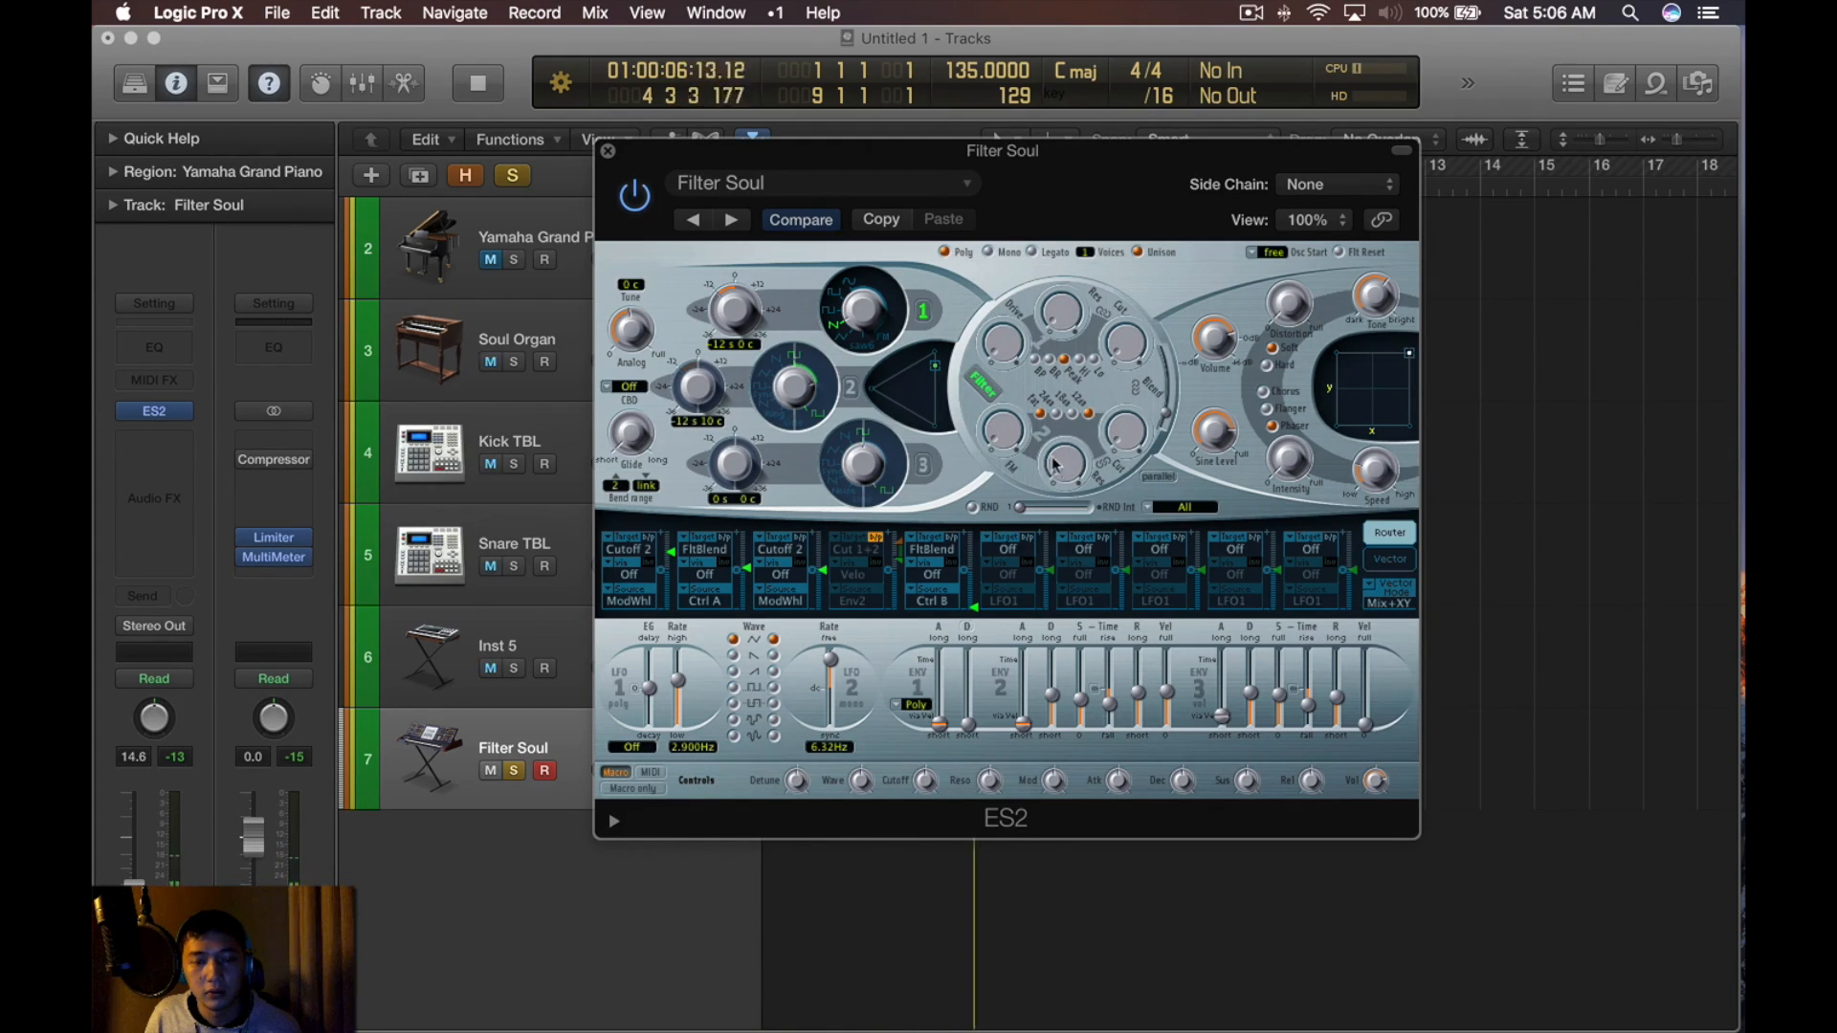
{"action": "key", "text": "space"}
{"action": "left_click", "coordinate": [1390, 555]}
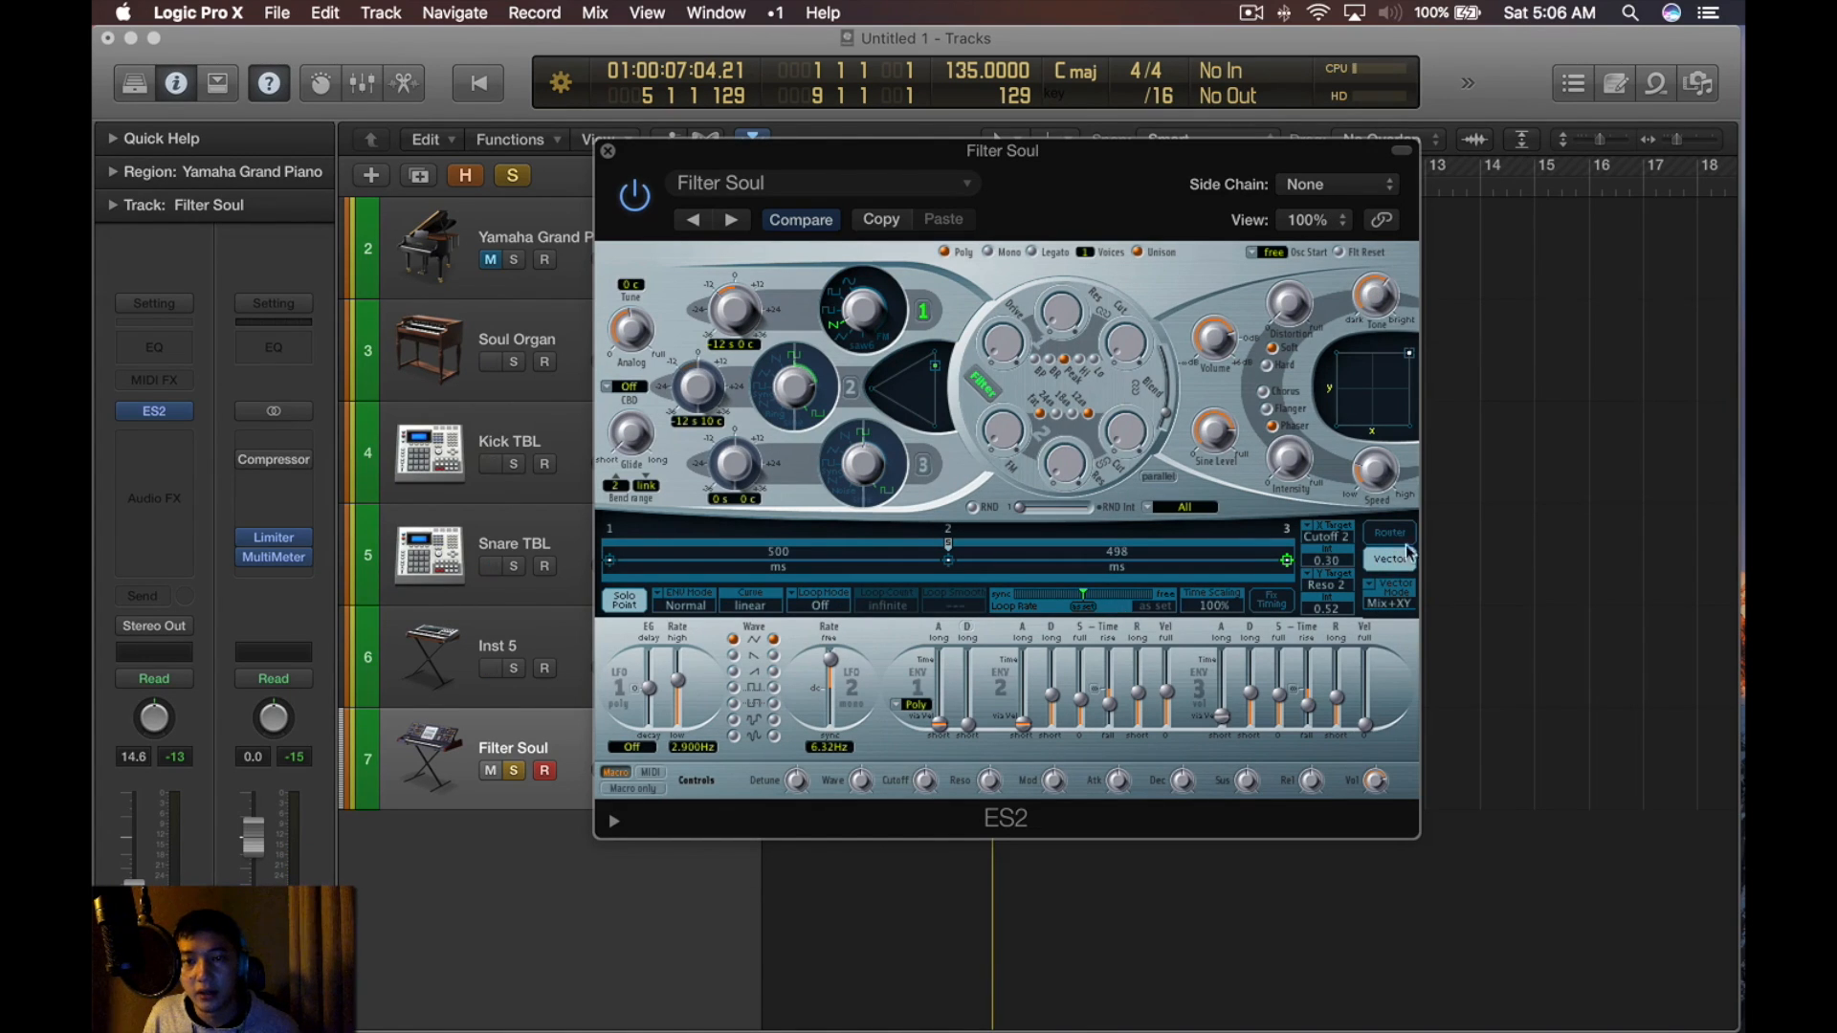
{"action": "left_click", "coordinate": [1392, 534]}
Bypass the remaining active ES2 modulation routings, set the second filter's cutoff to 0.186 and close the plug-in window
{"action": "key", "text": "space"}
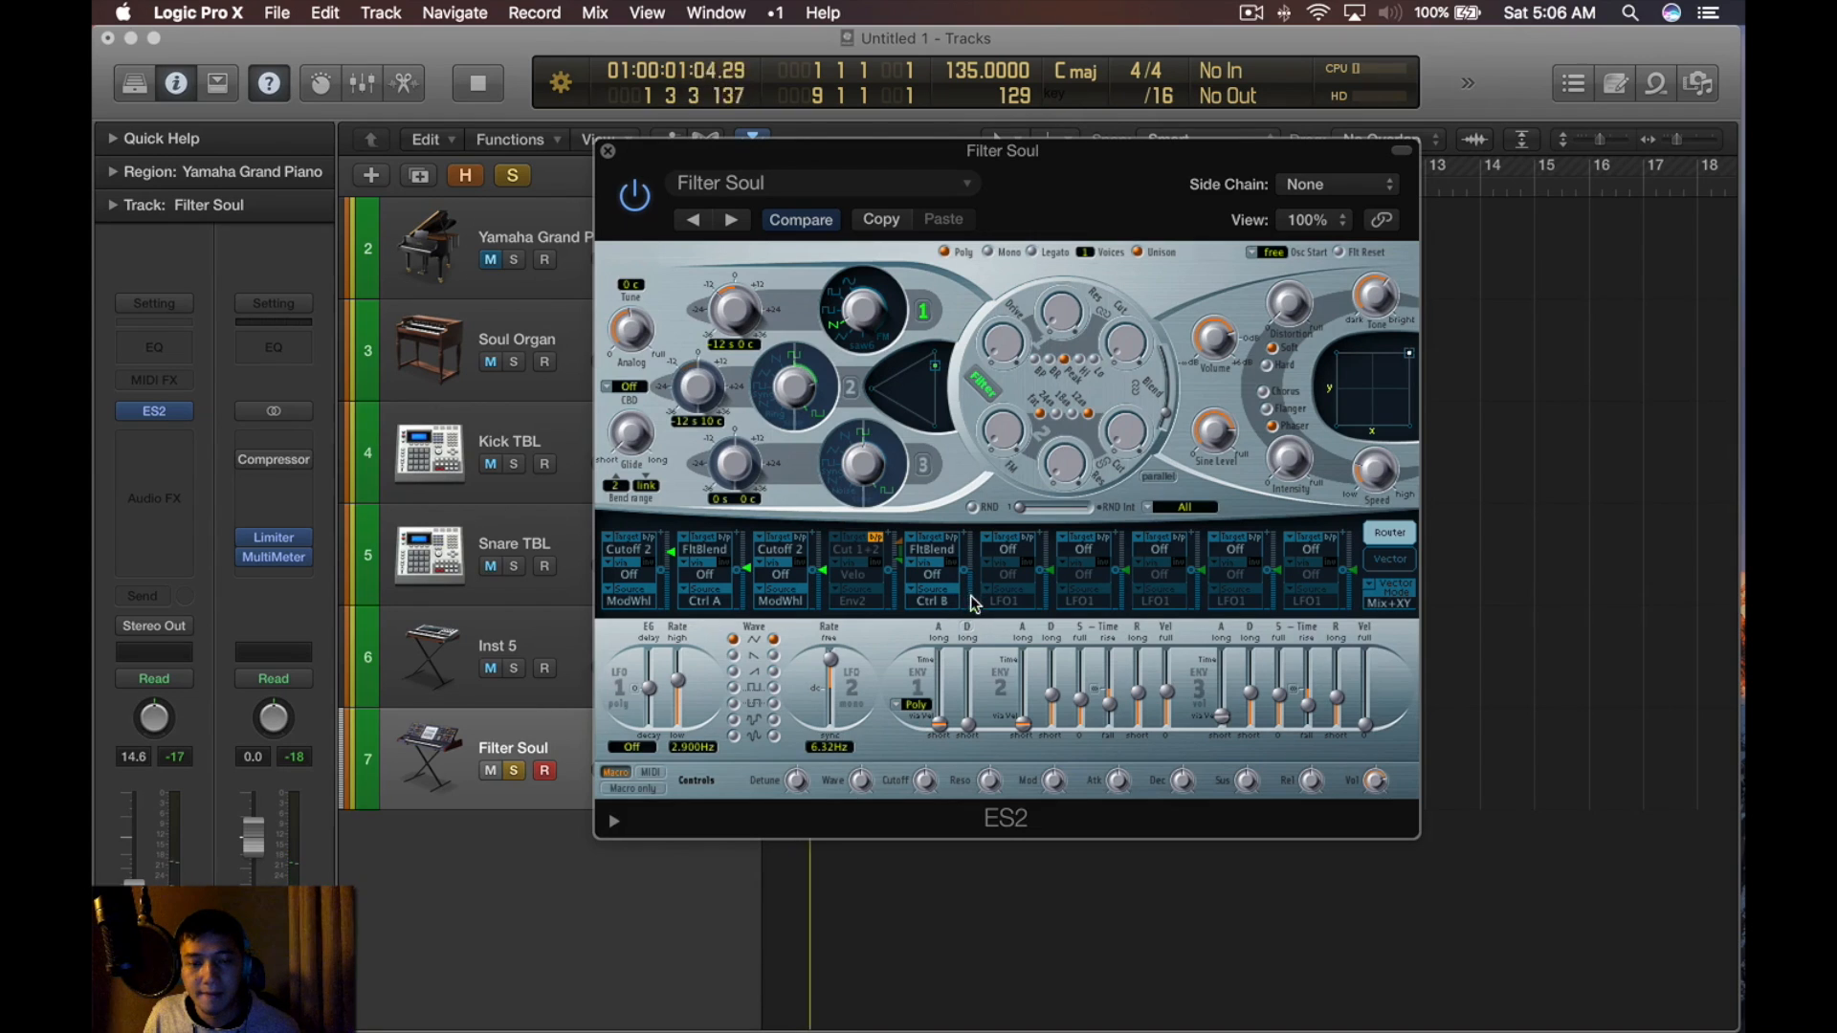
{"action": "key", "text": "space"}
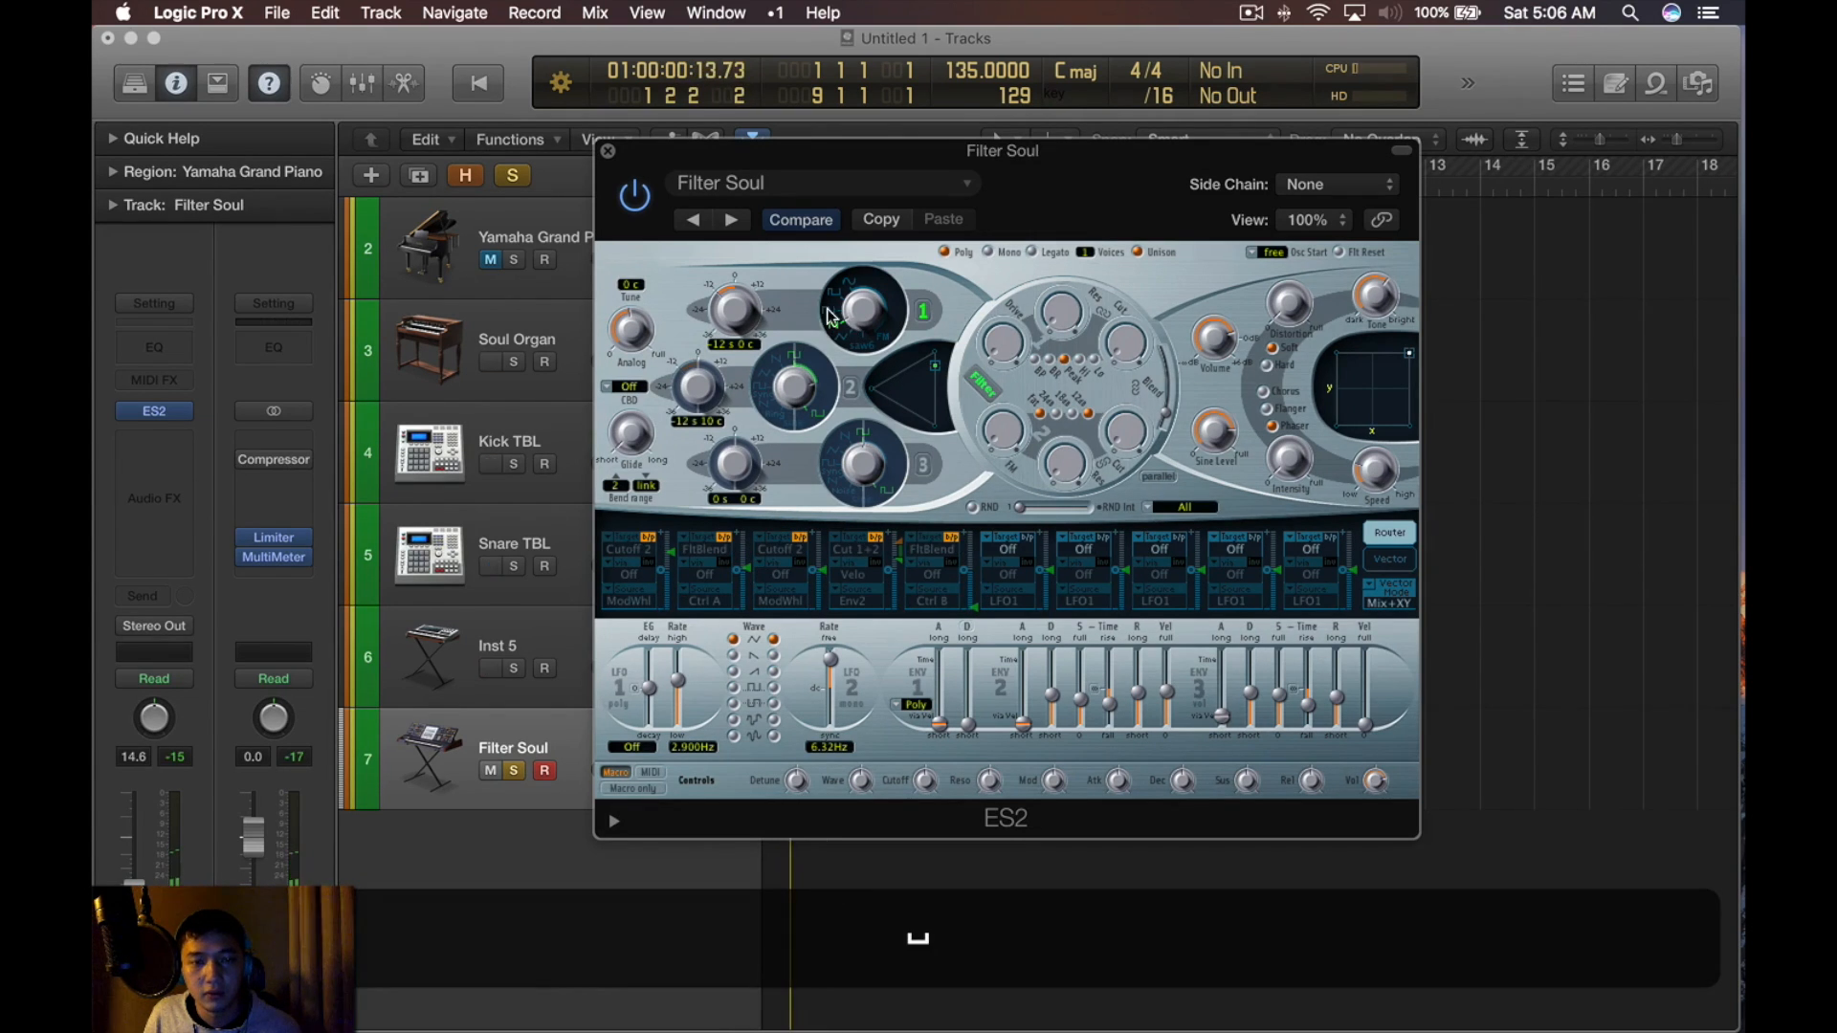
{"action": "key", "text": "space"}
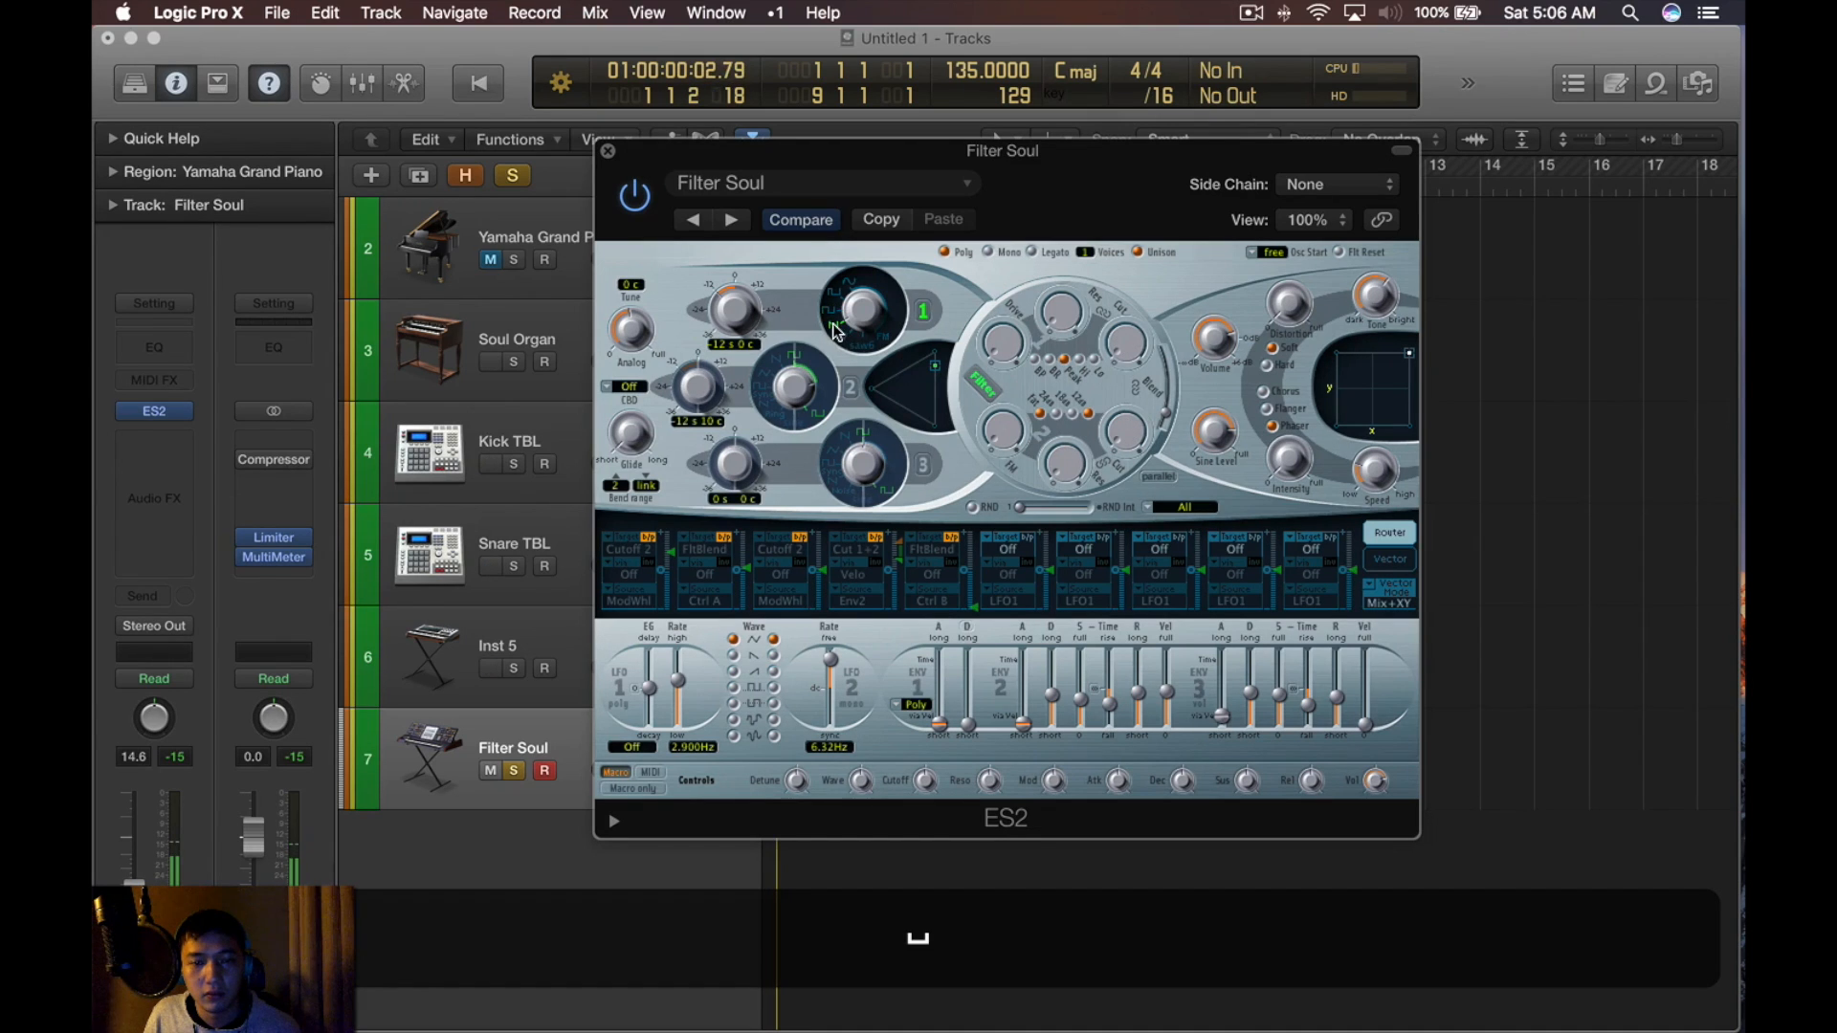
{"action": "left_click", "coordinate": [1308, 706], "text": "alt"}
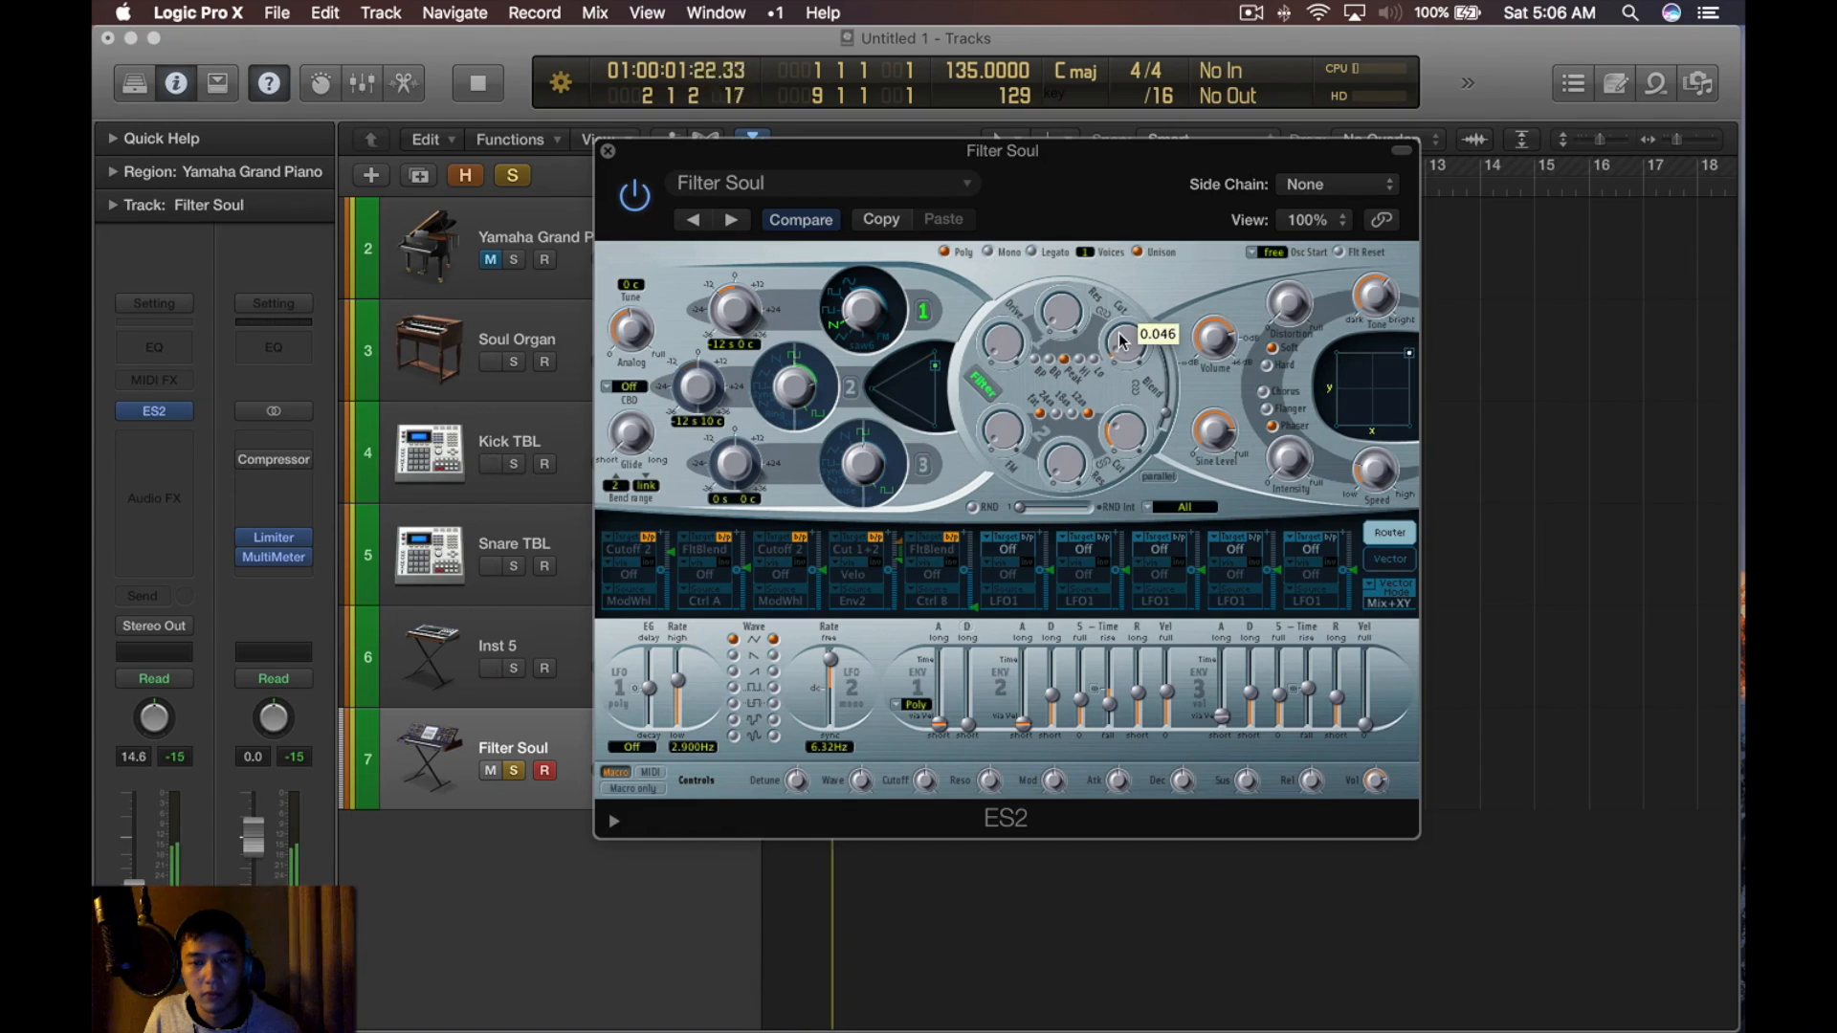
{"action": "mouse_move", "coordinate": [1158, 432]}
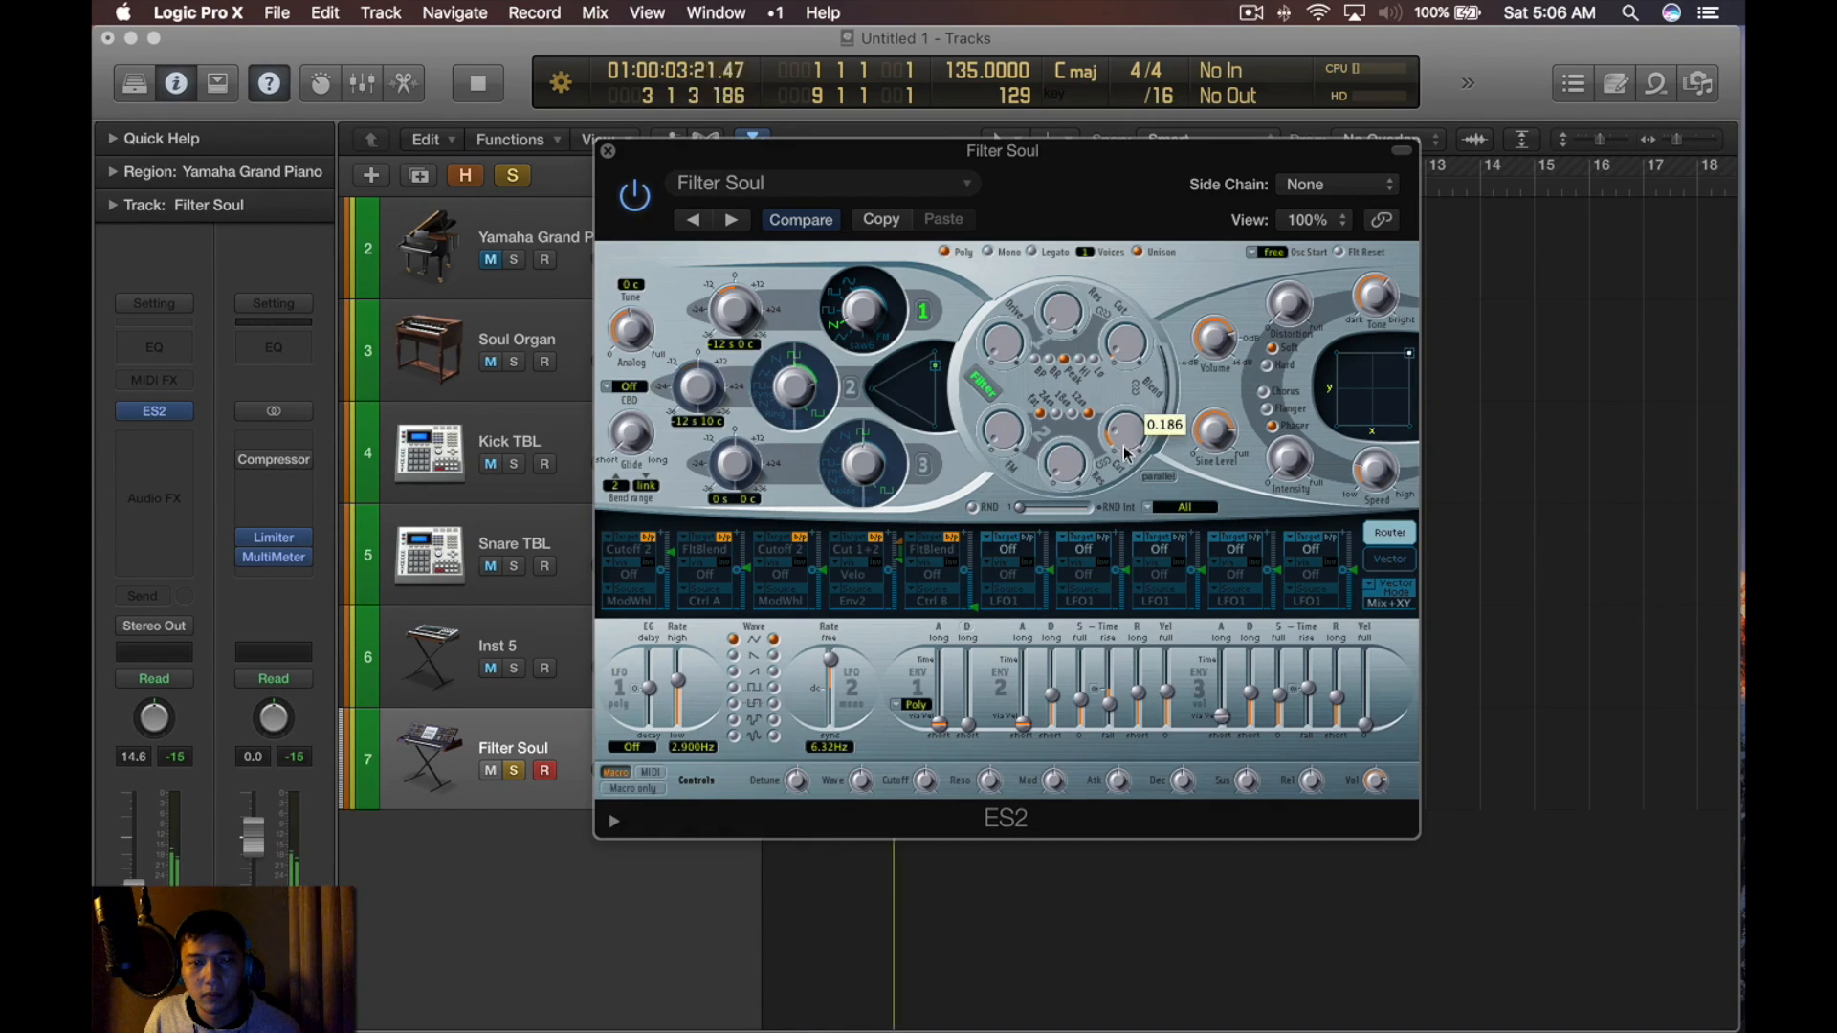
{"action": "key", "text": "super+w"}
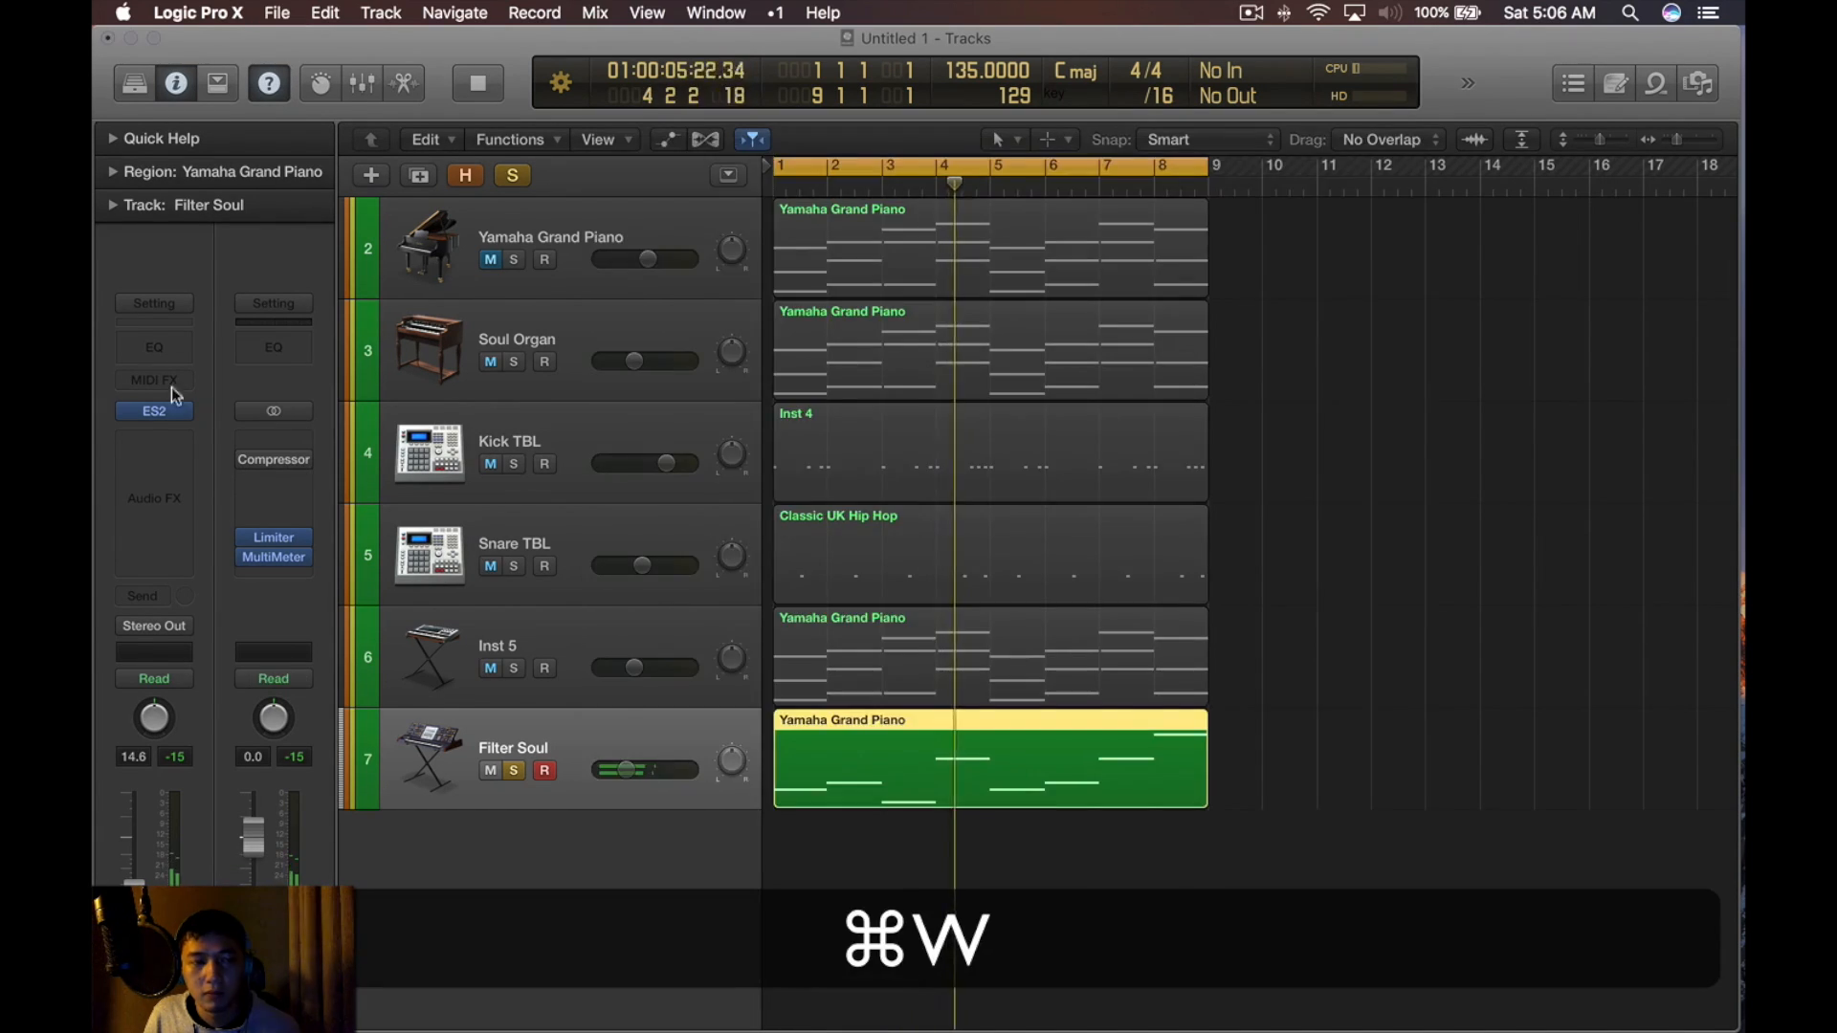
Unsolo the Filter Soul track and play the full mix from the start
{"action": "key", "text": "s"}
{"action": "key", "text": "Return"}
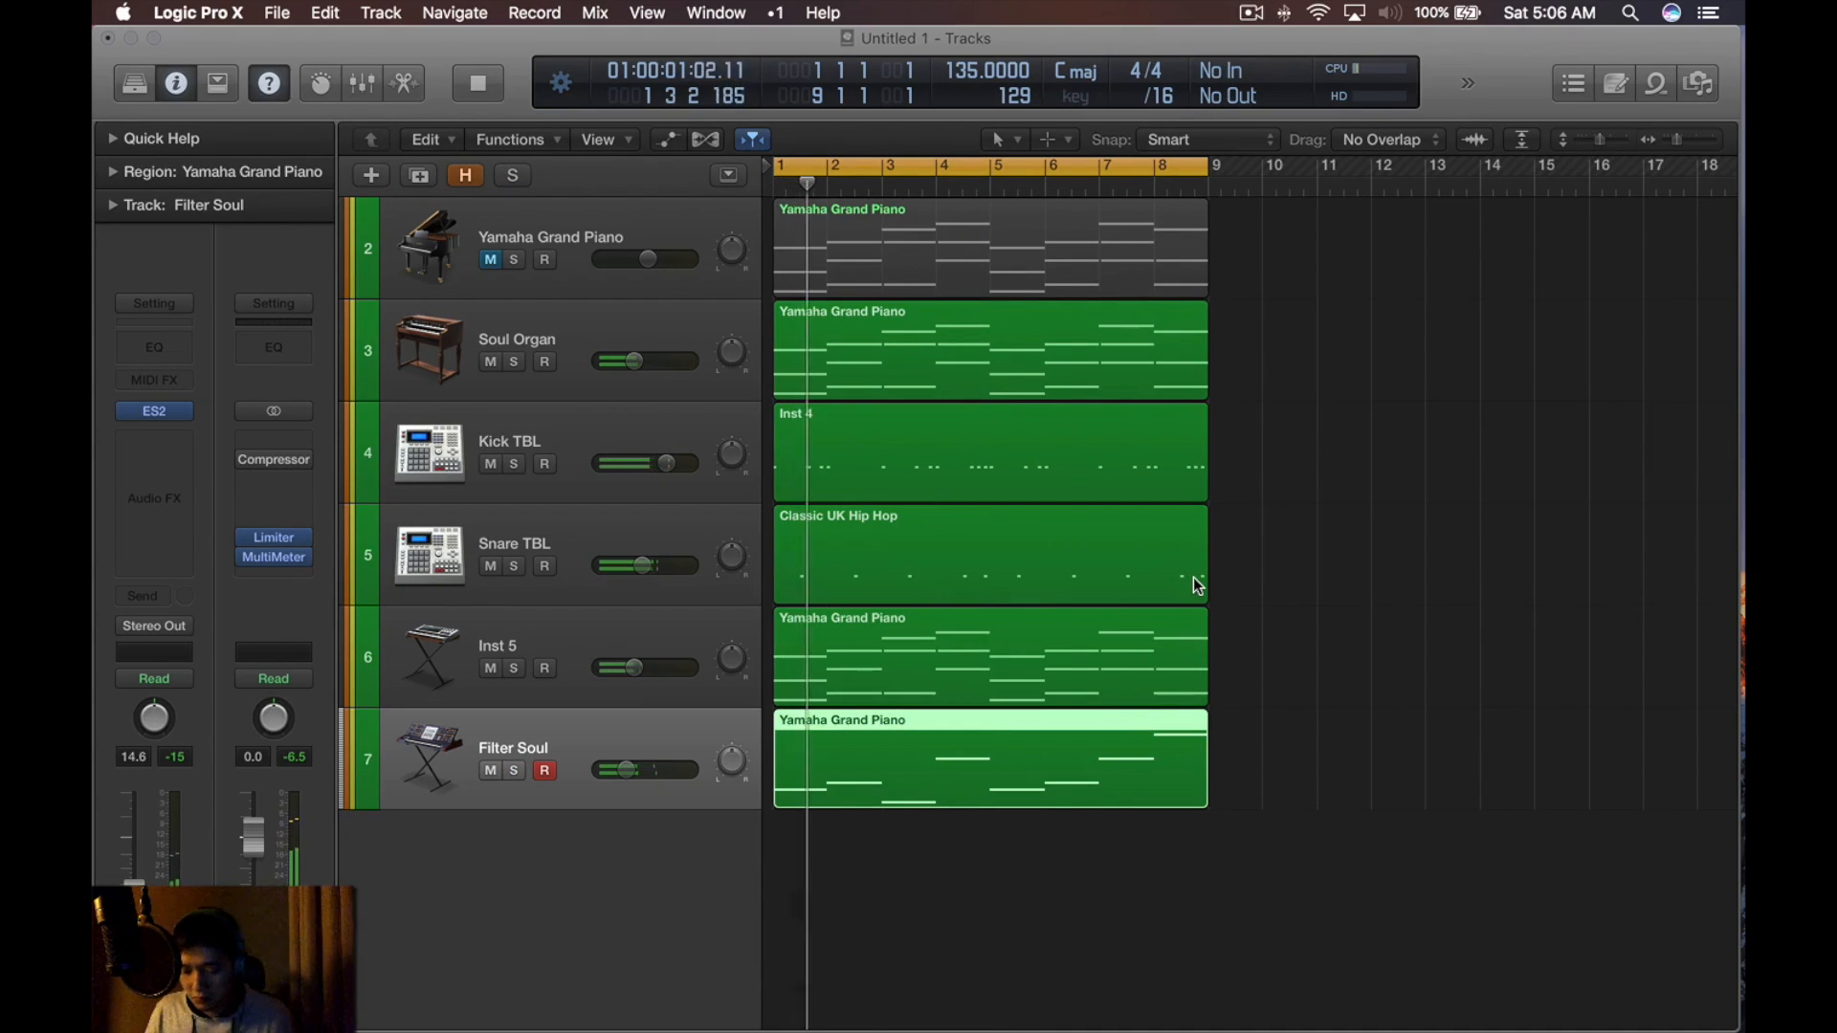
{"action": "key", "text": "XF86AudioRaiseVolume"}
{"action": "key", "text": "space"}
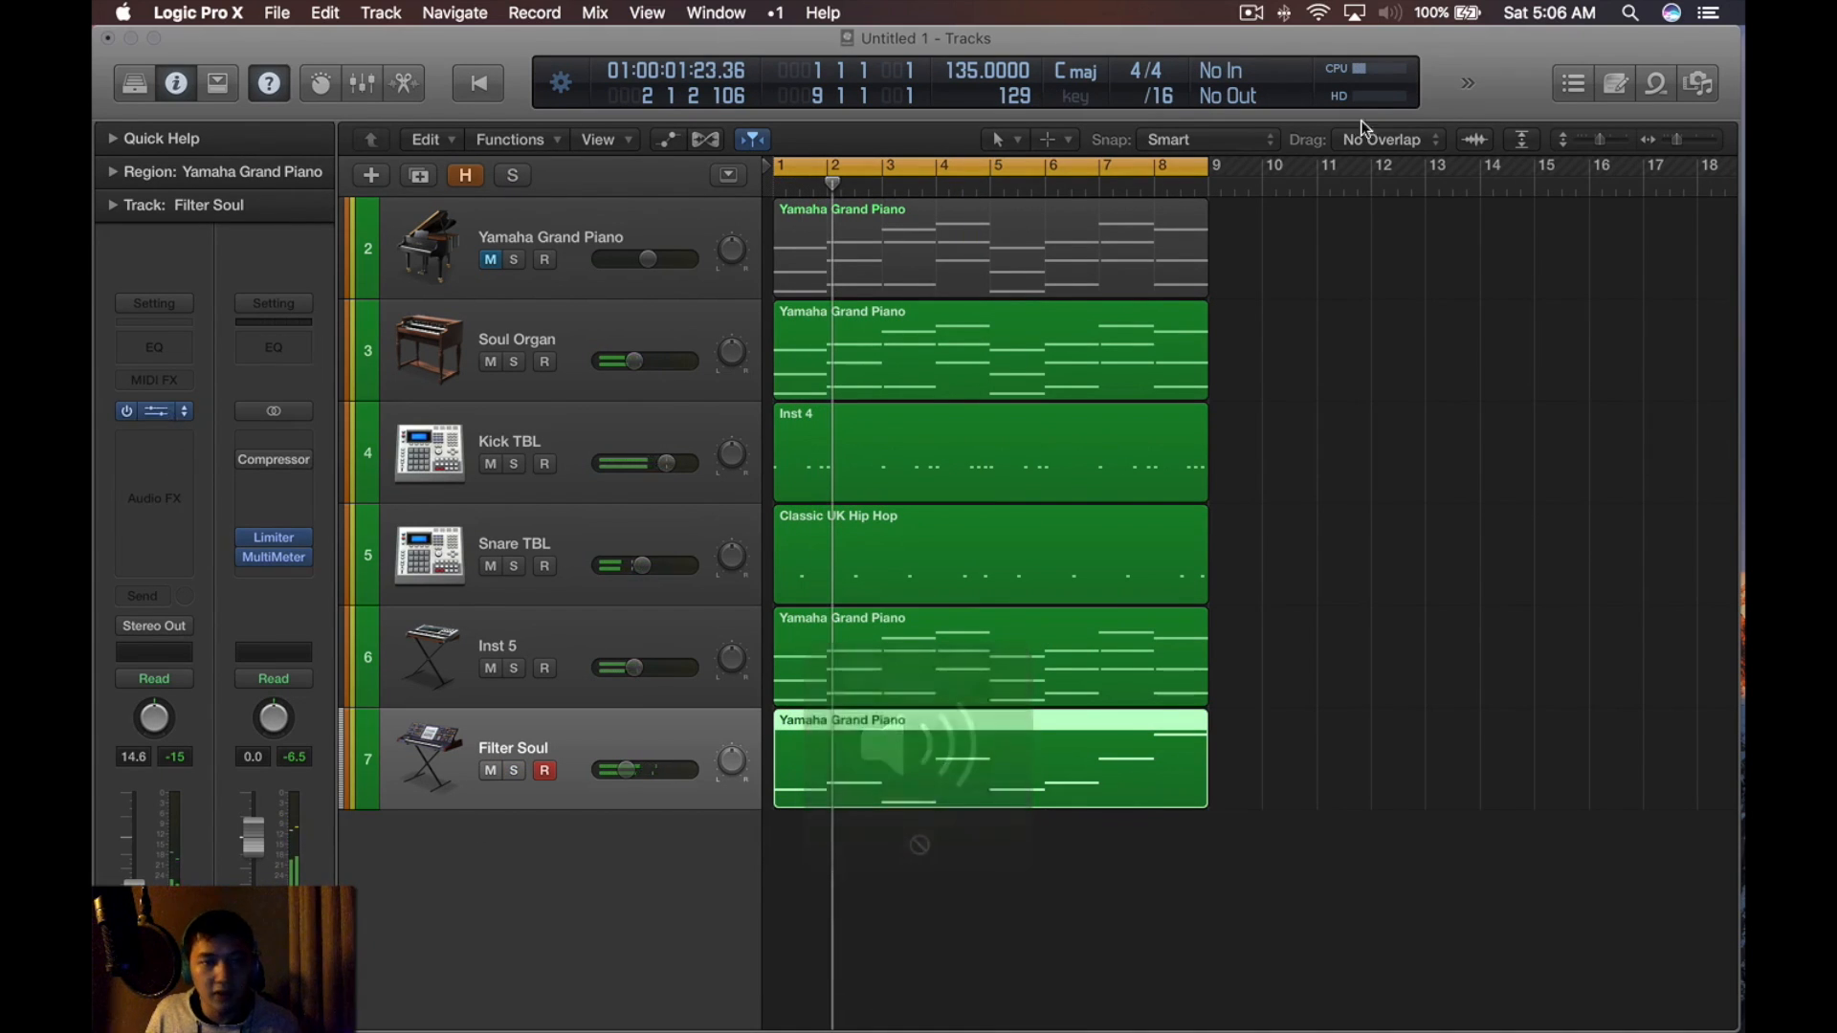
Load the Hollow Bass preset from the Synth Bass category in the ES2 on track 7
{"action": "key", "text": "v"}
{"action": "left_click", "coordinate": [823, 183]}
{"action": "mouse_move", "coordinate": [755, 769]}
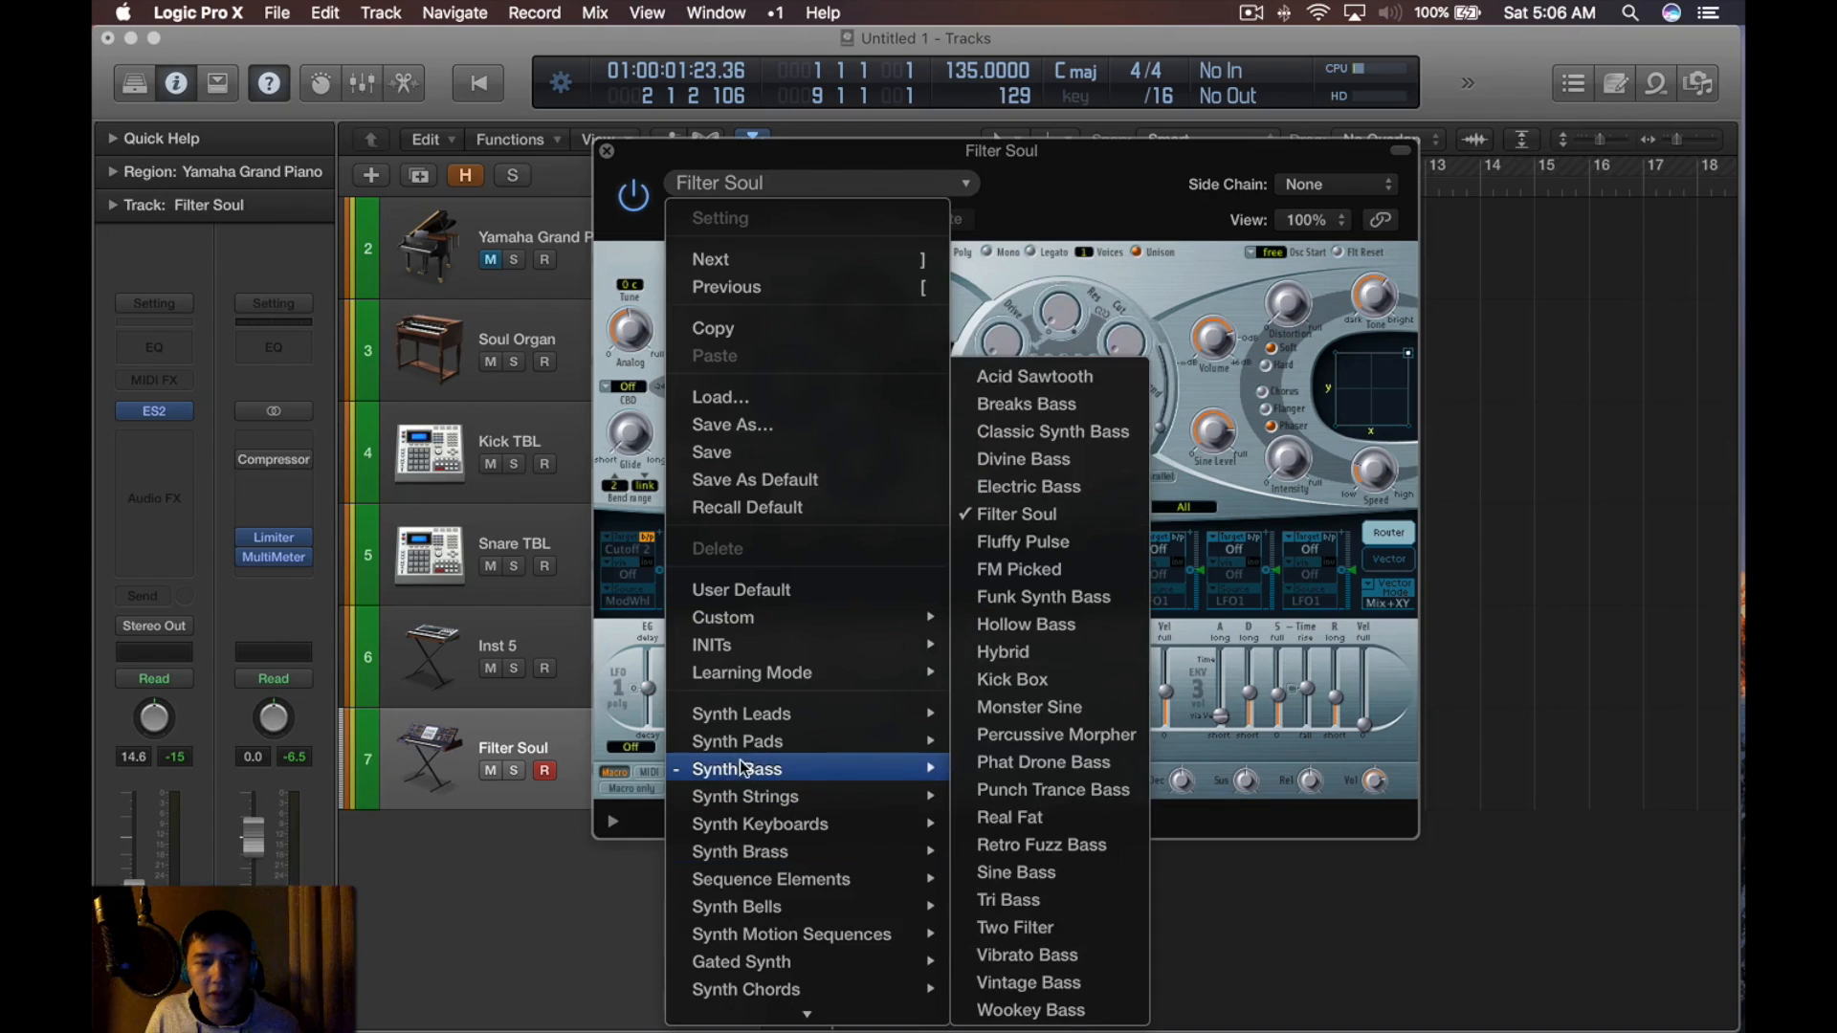
{"action": "left_click", "coordinate": [1079, 643]}
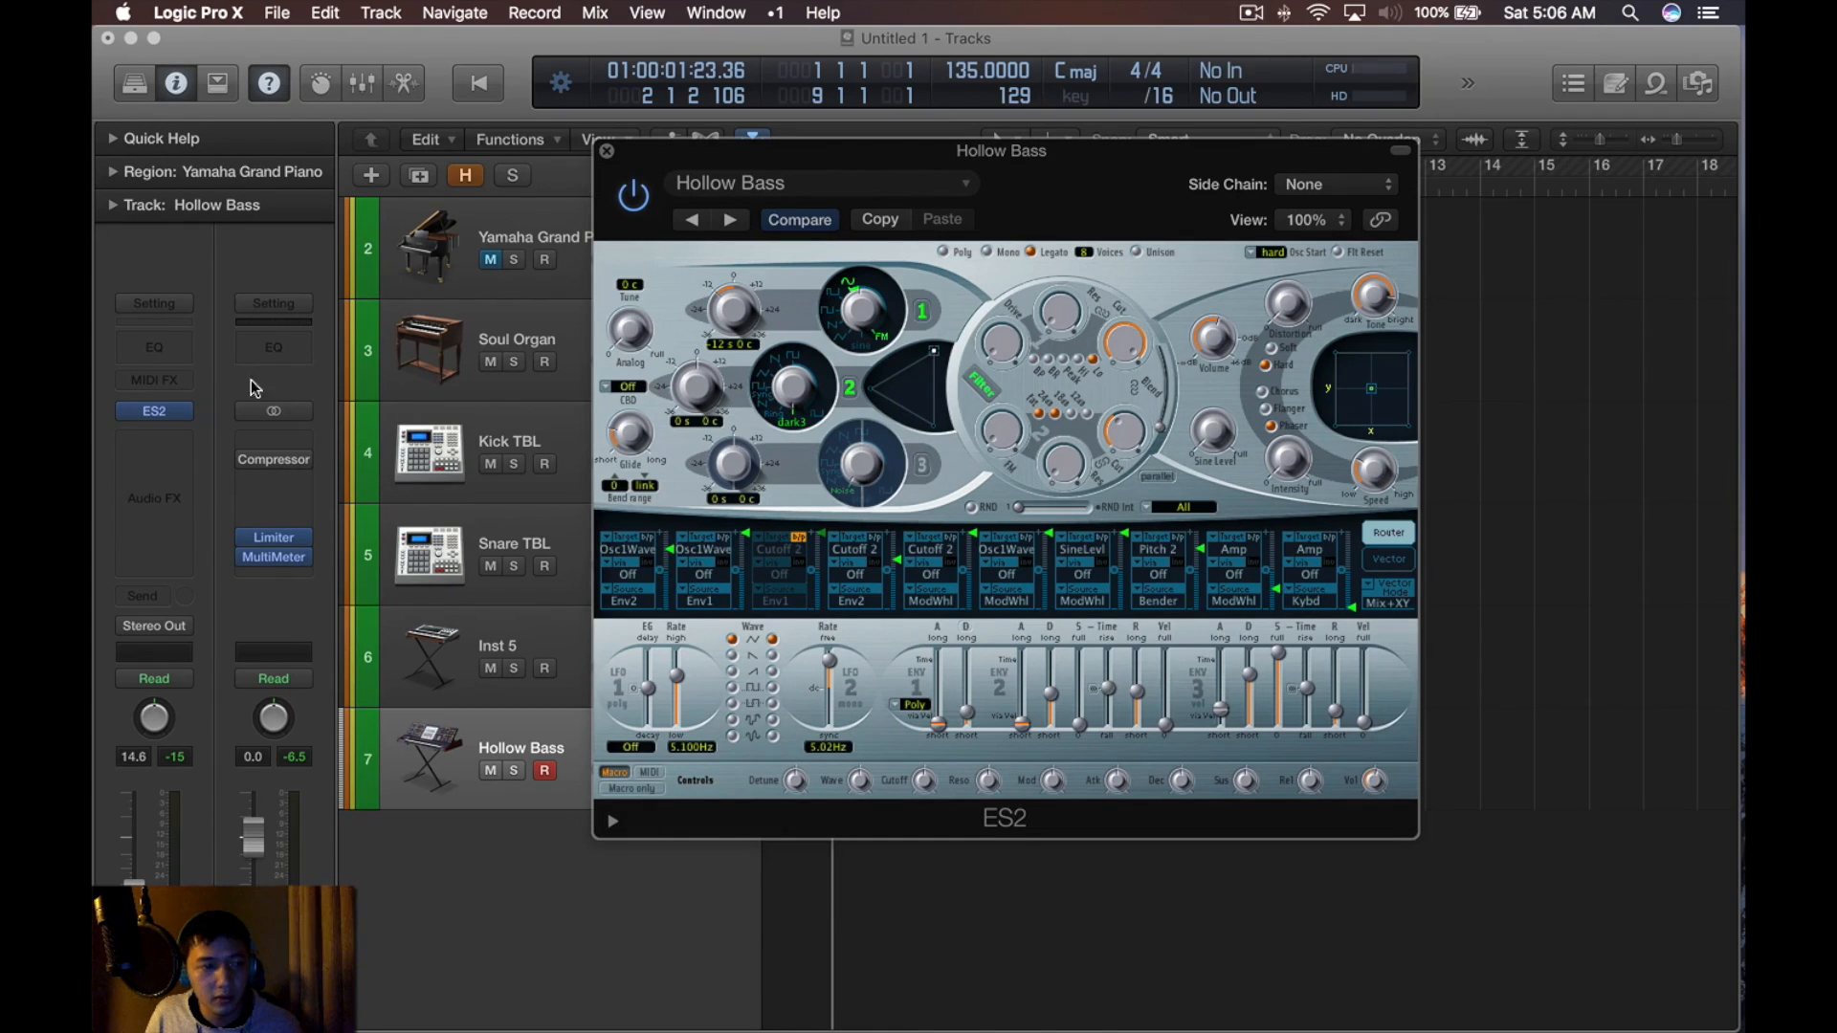
Add a Channel EQ to the Hollow Bass track with a high cut at about 1020 Hz and play the mix
{"action": "left_click", "coordinate": [175, 357]}
{"action": "left_click_drag", "start_coordinate": [910, 393], "coordinate": [625, 381]}
{"action": "key", "text": "v"}
{"action": "key", "text": "space"}
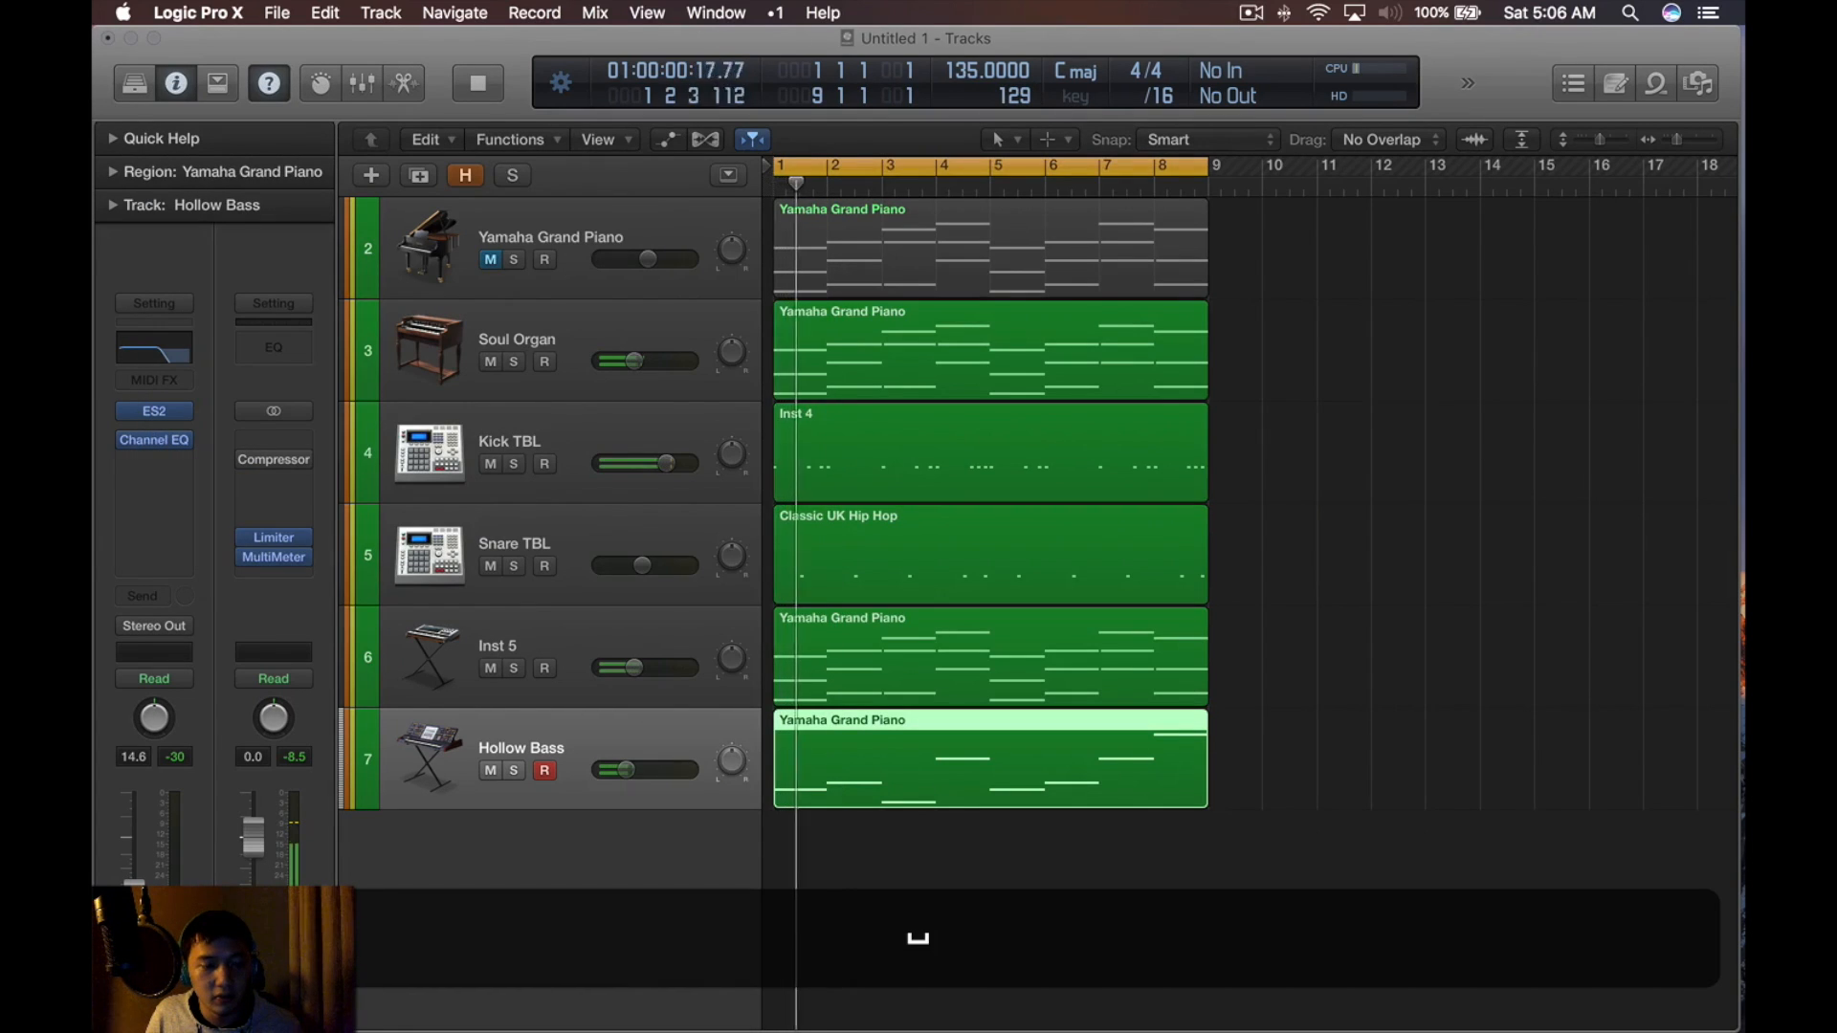
Solo the Hollow Bass track and set its volume to -8.6 dB while auditioning it
{"action": "key", "text": "s"}
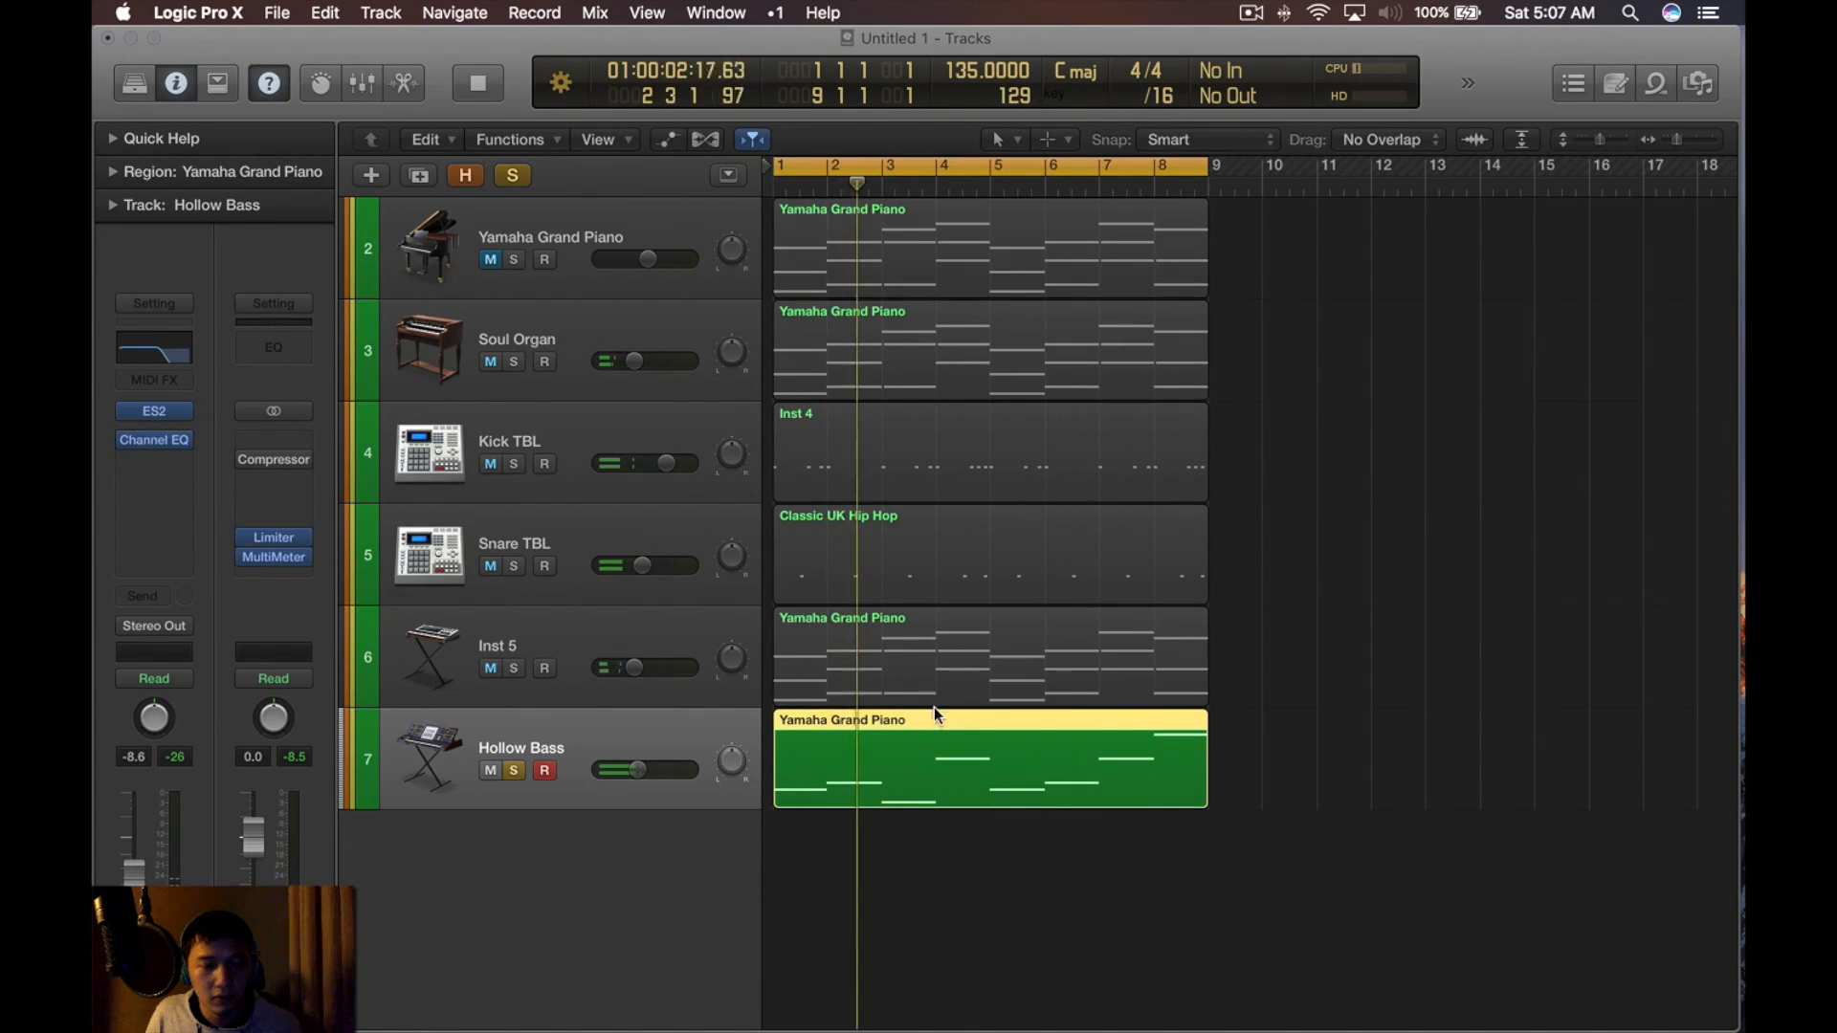
{"action": "key", "text": "space"}
{"action": "key", "text": "space"}
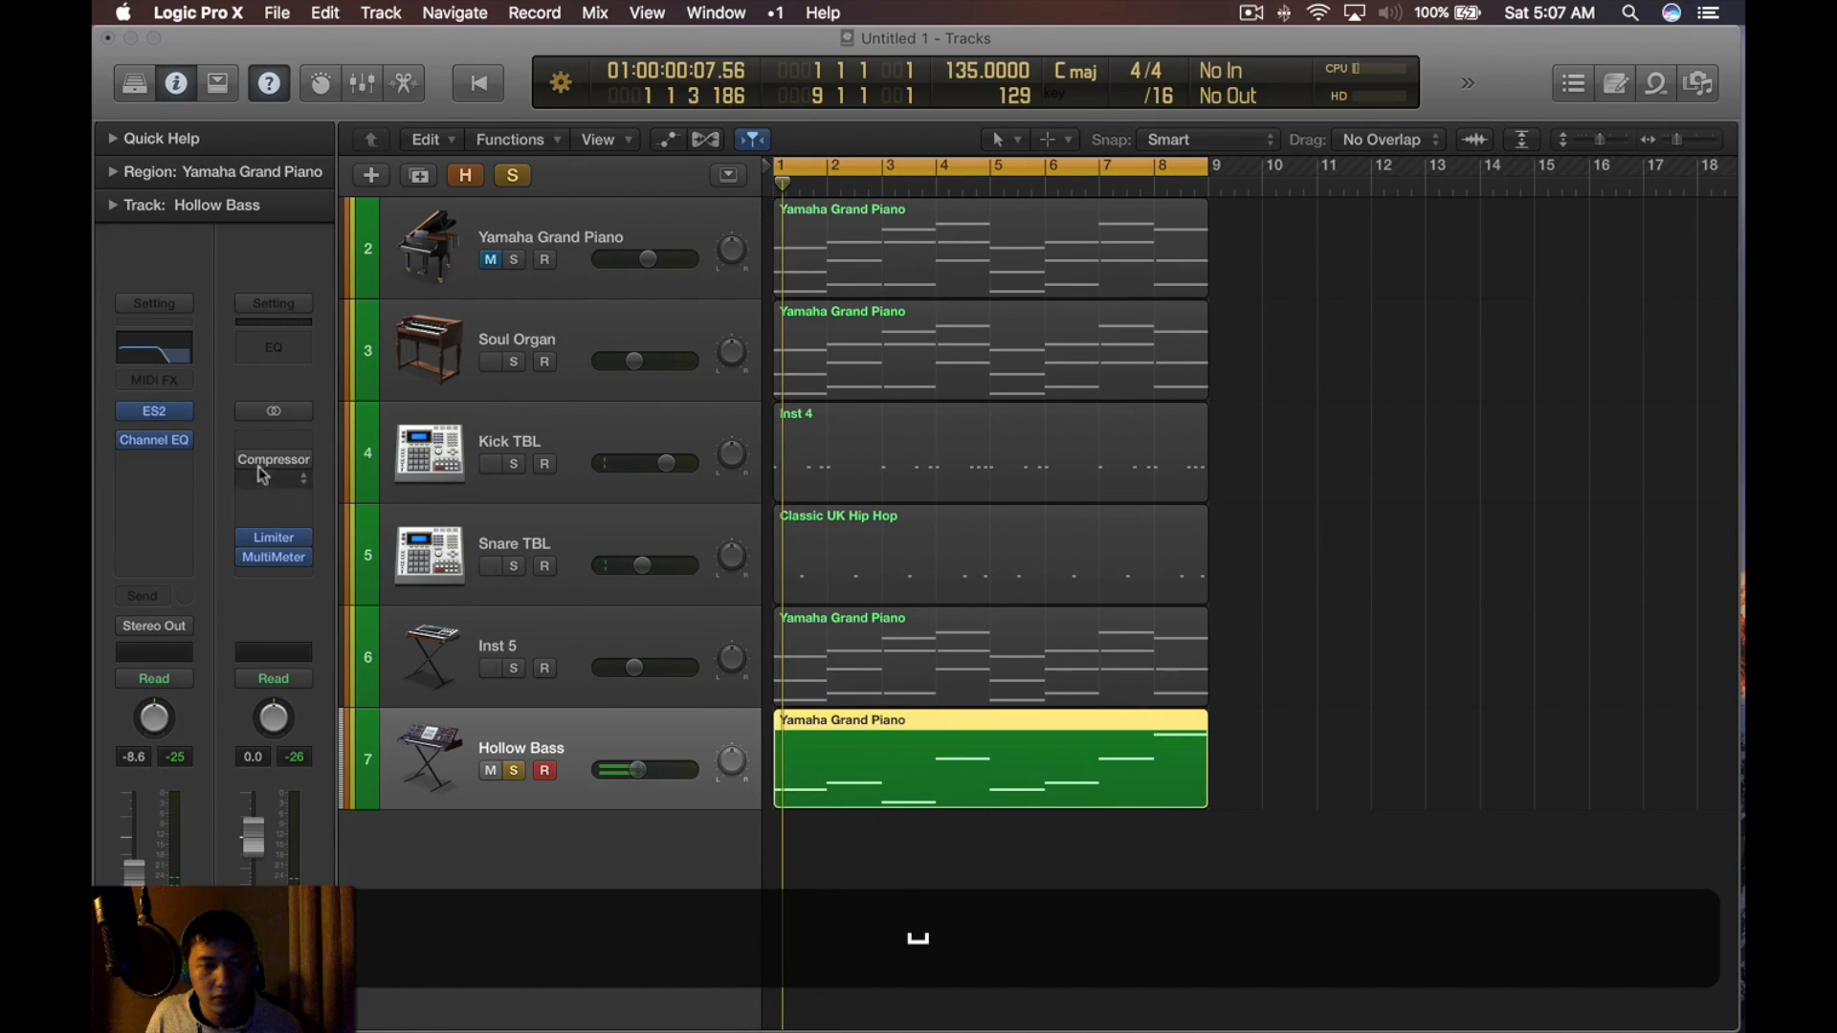
Bypass the second Osc1Wave modulation routing in ES2 and lower the intensity of the first one
{"action": "key", "text": "v"}
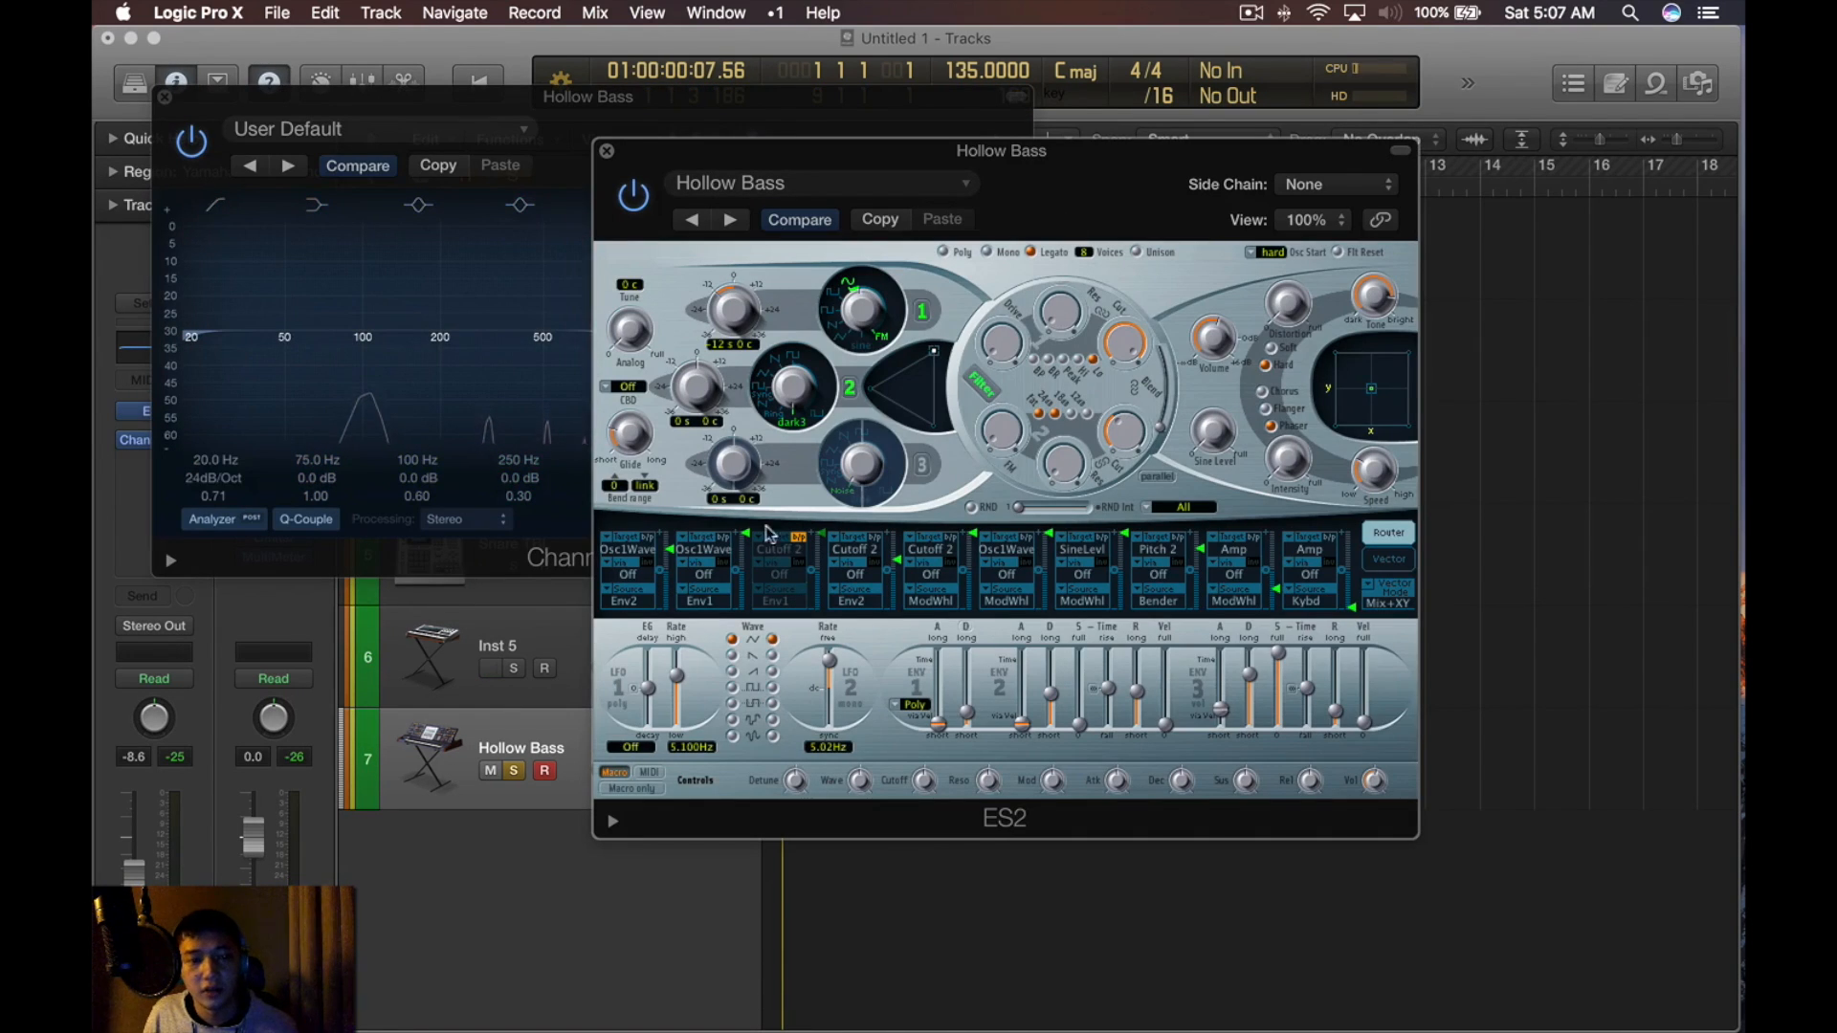
{"action": "left_click", "coordinate": [720, 537]}
{"action": "key", "text": "space"}
{"action": "left_click_drag", "start_coordinate": [669, 553], "coordinate": [669, 574]}
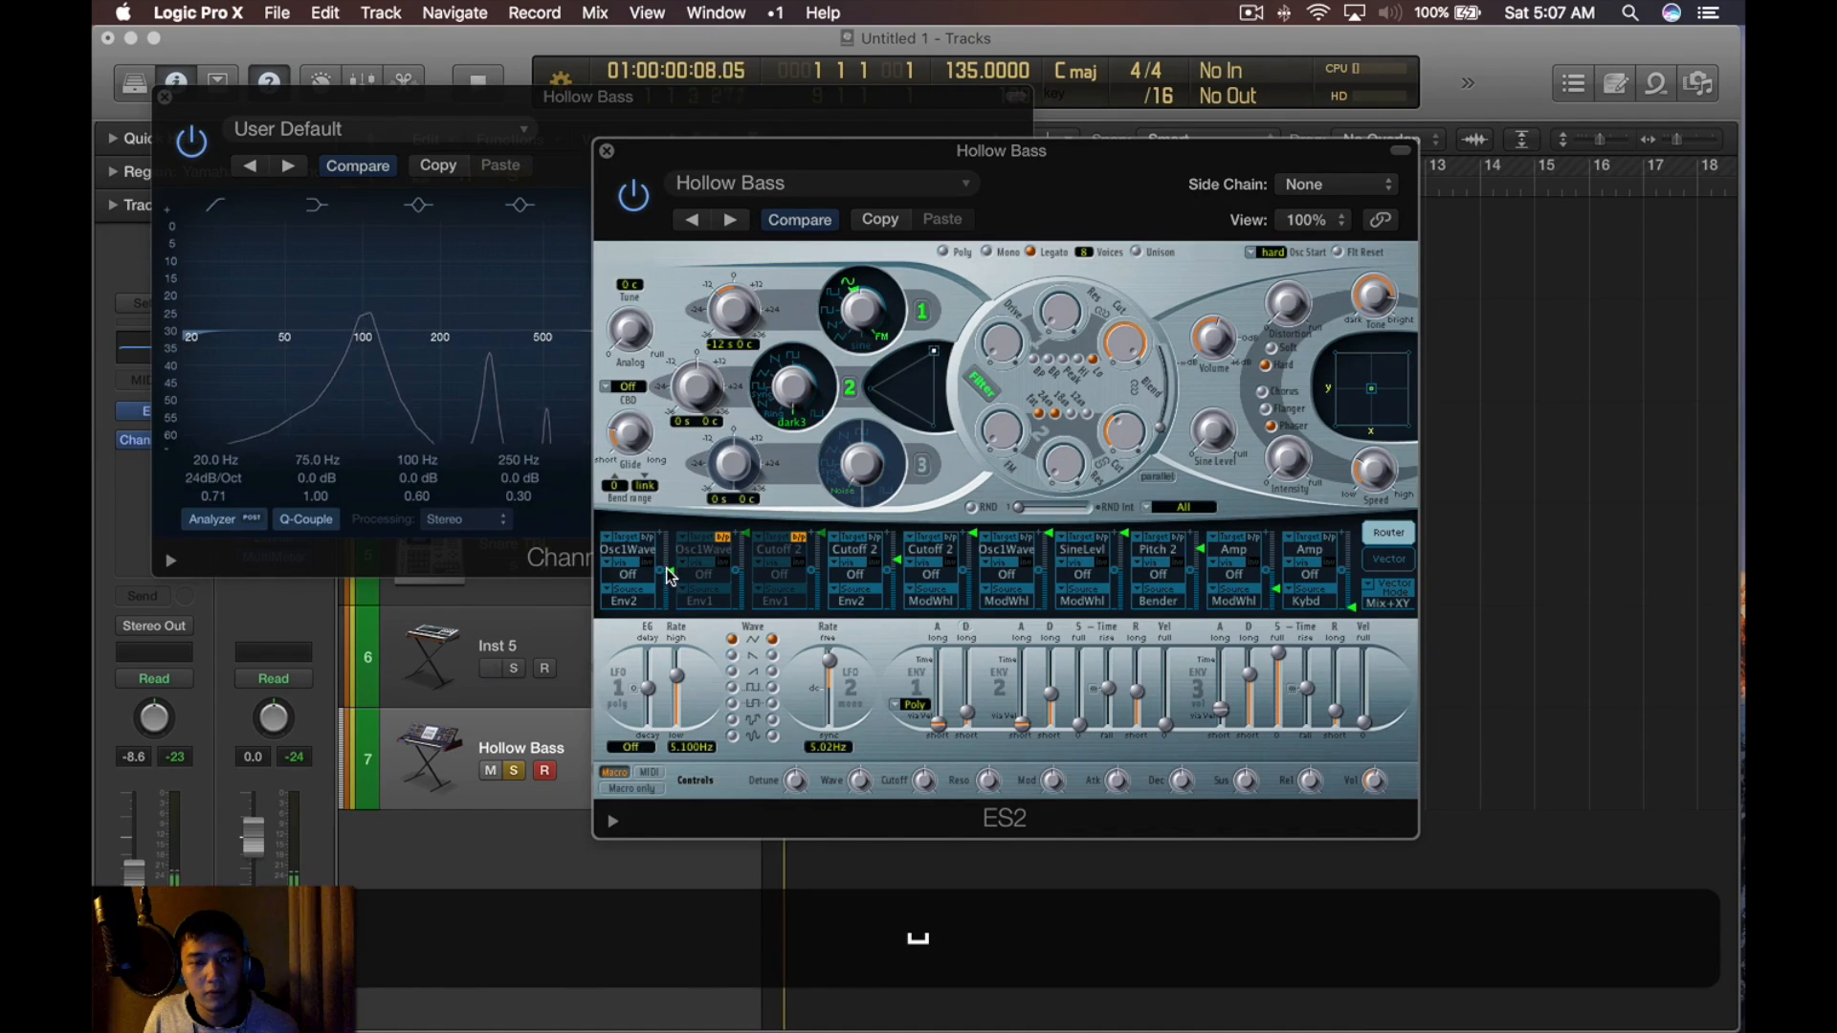
{"action": "key", "text": "space"}
Set the pitch of ES2 oscillator 2 to -12 semitones and close the plug-in windows
{"action": "left_click_drag", "start_coordinate": [681, 378], "coordinate": [675, 367]}
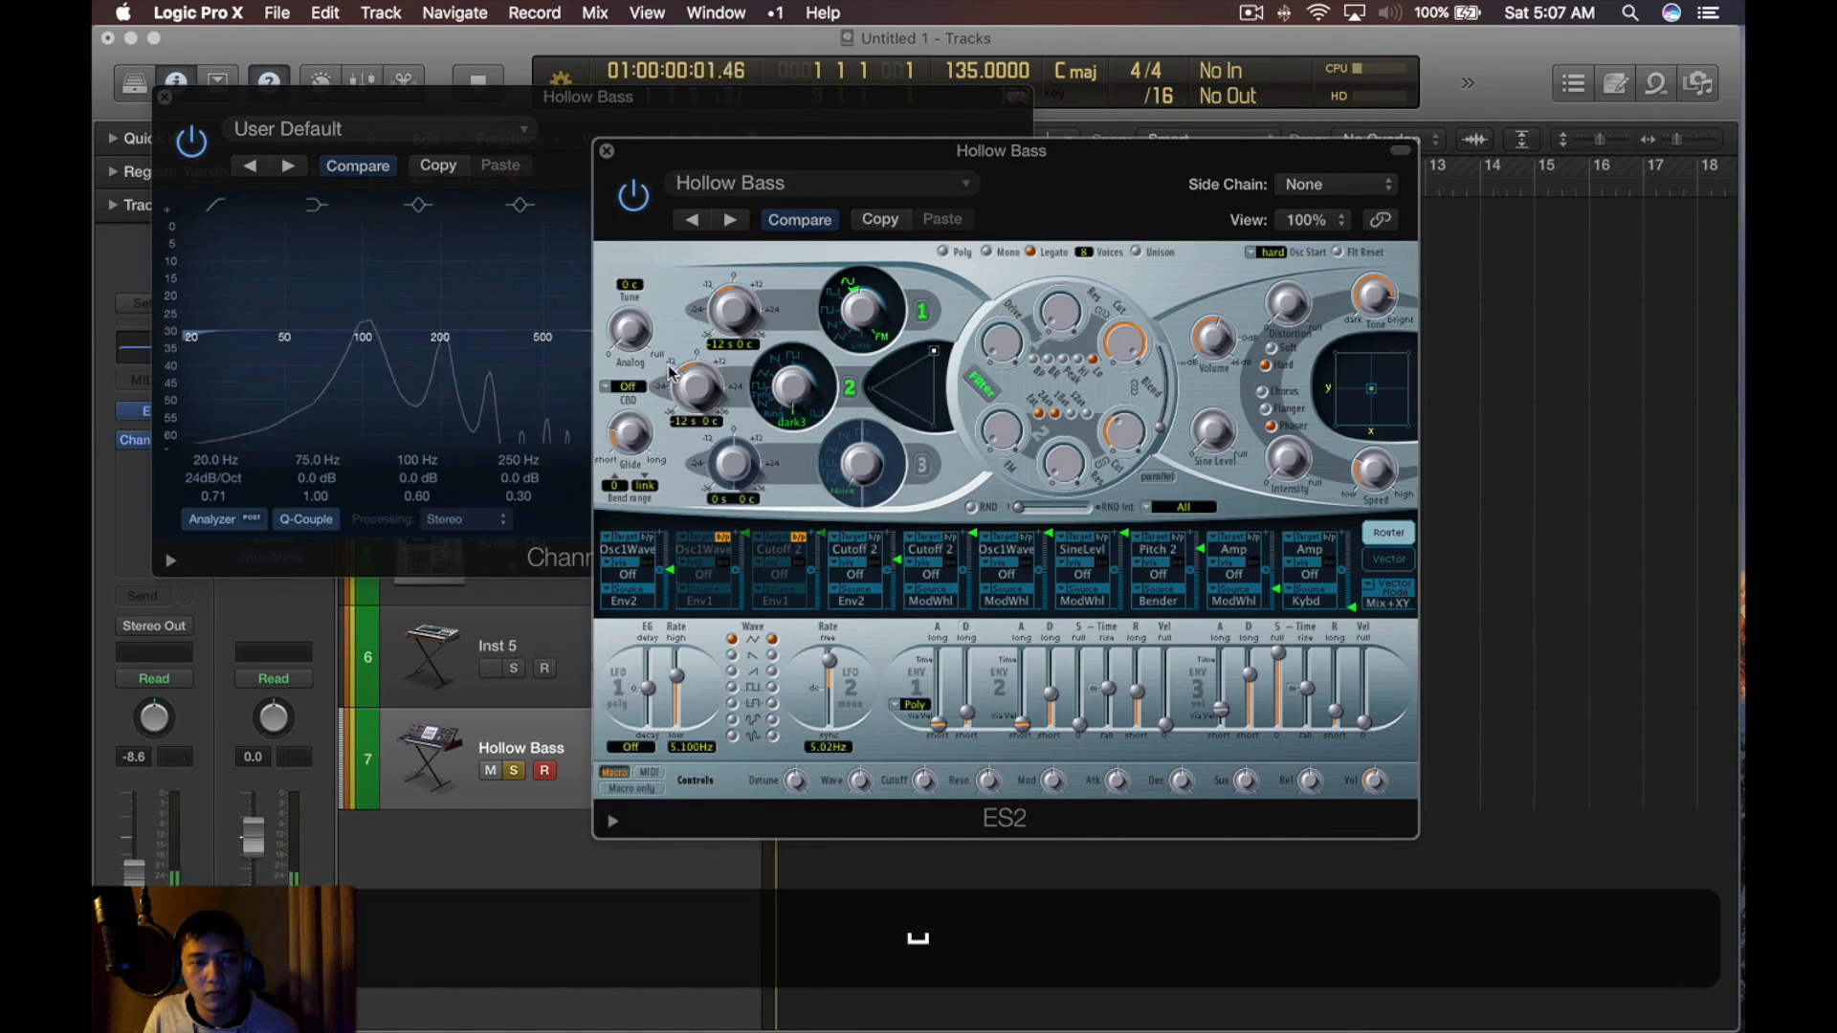
{"action": "left_click", "coordinate": [676, 368], "text": "alt"}
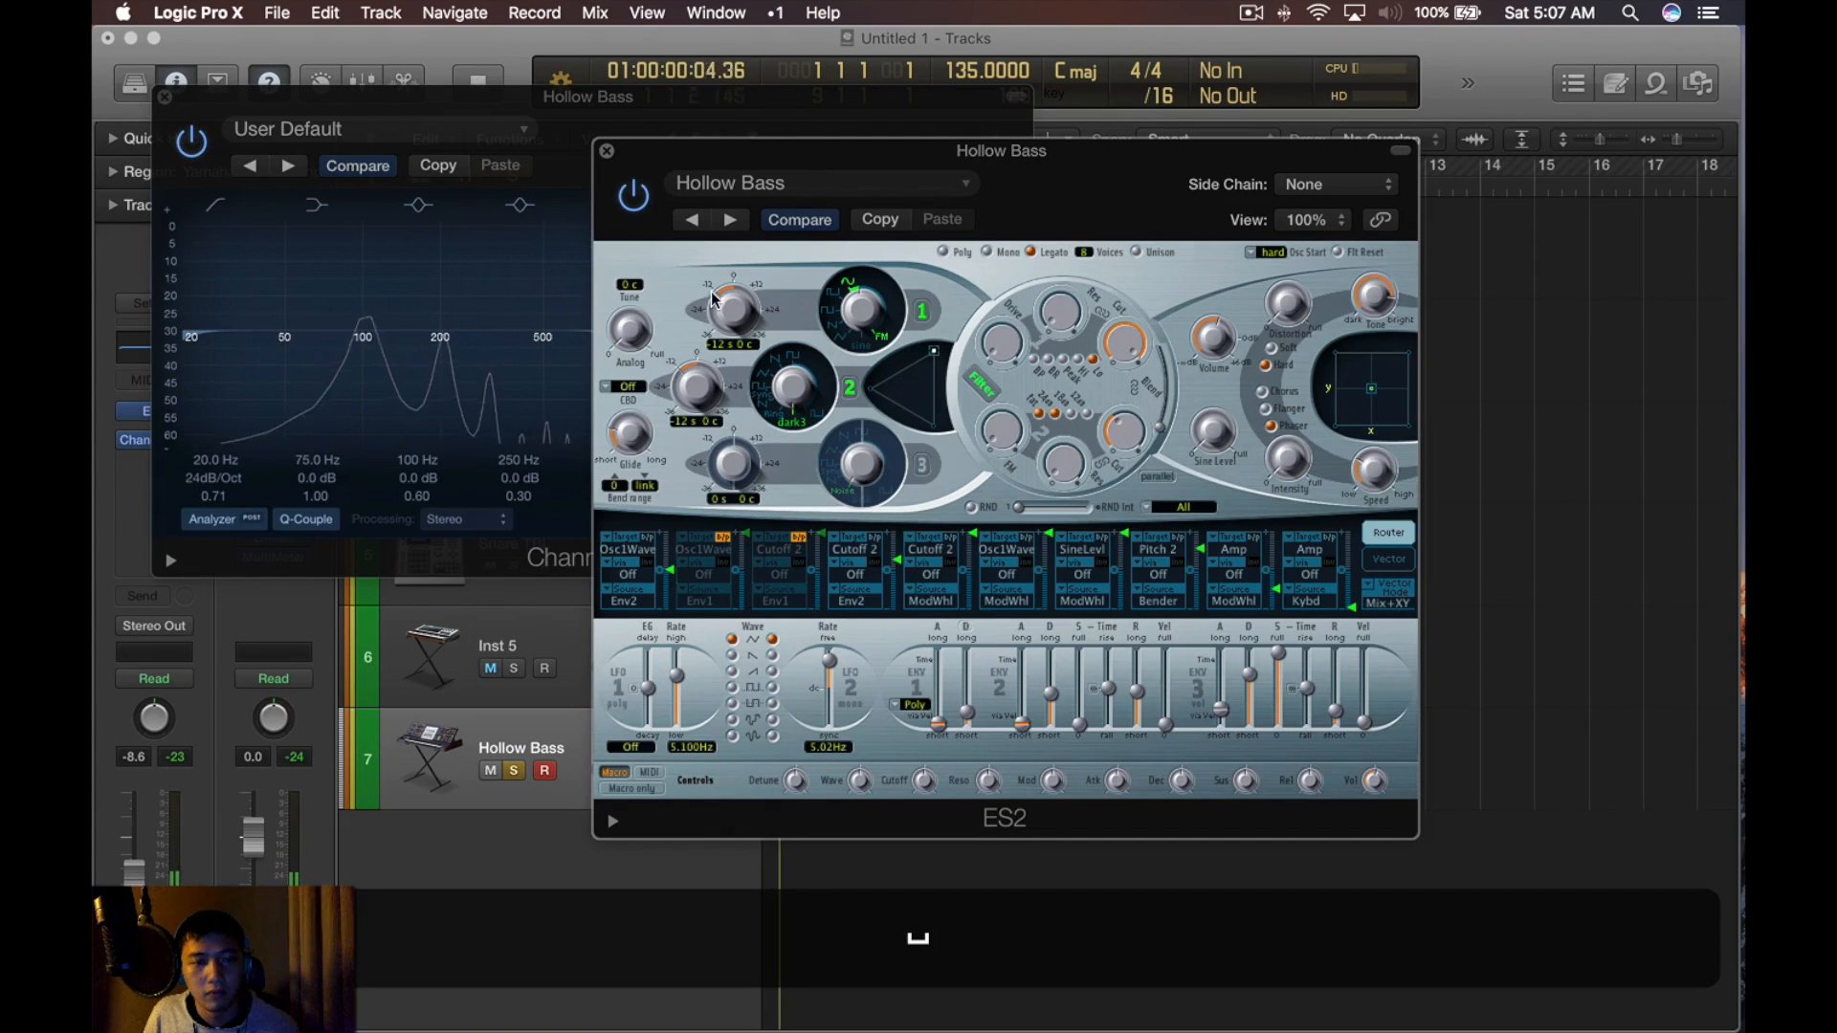
{"action": "key", "text": "super+w"}
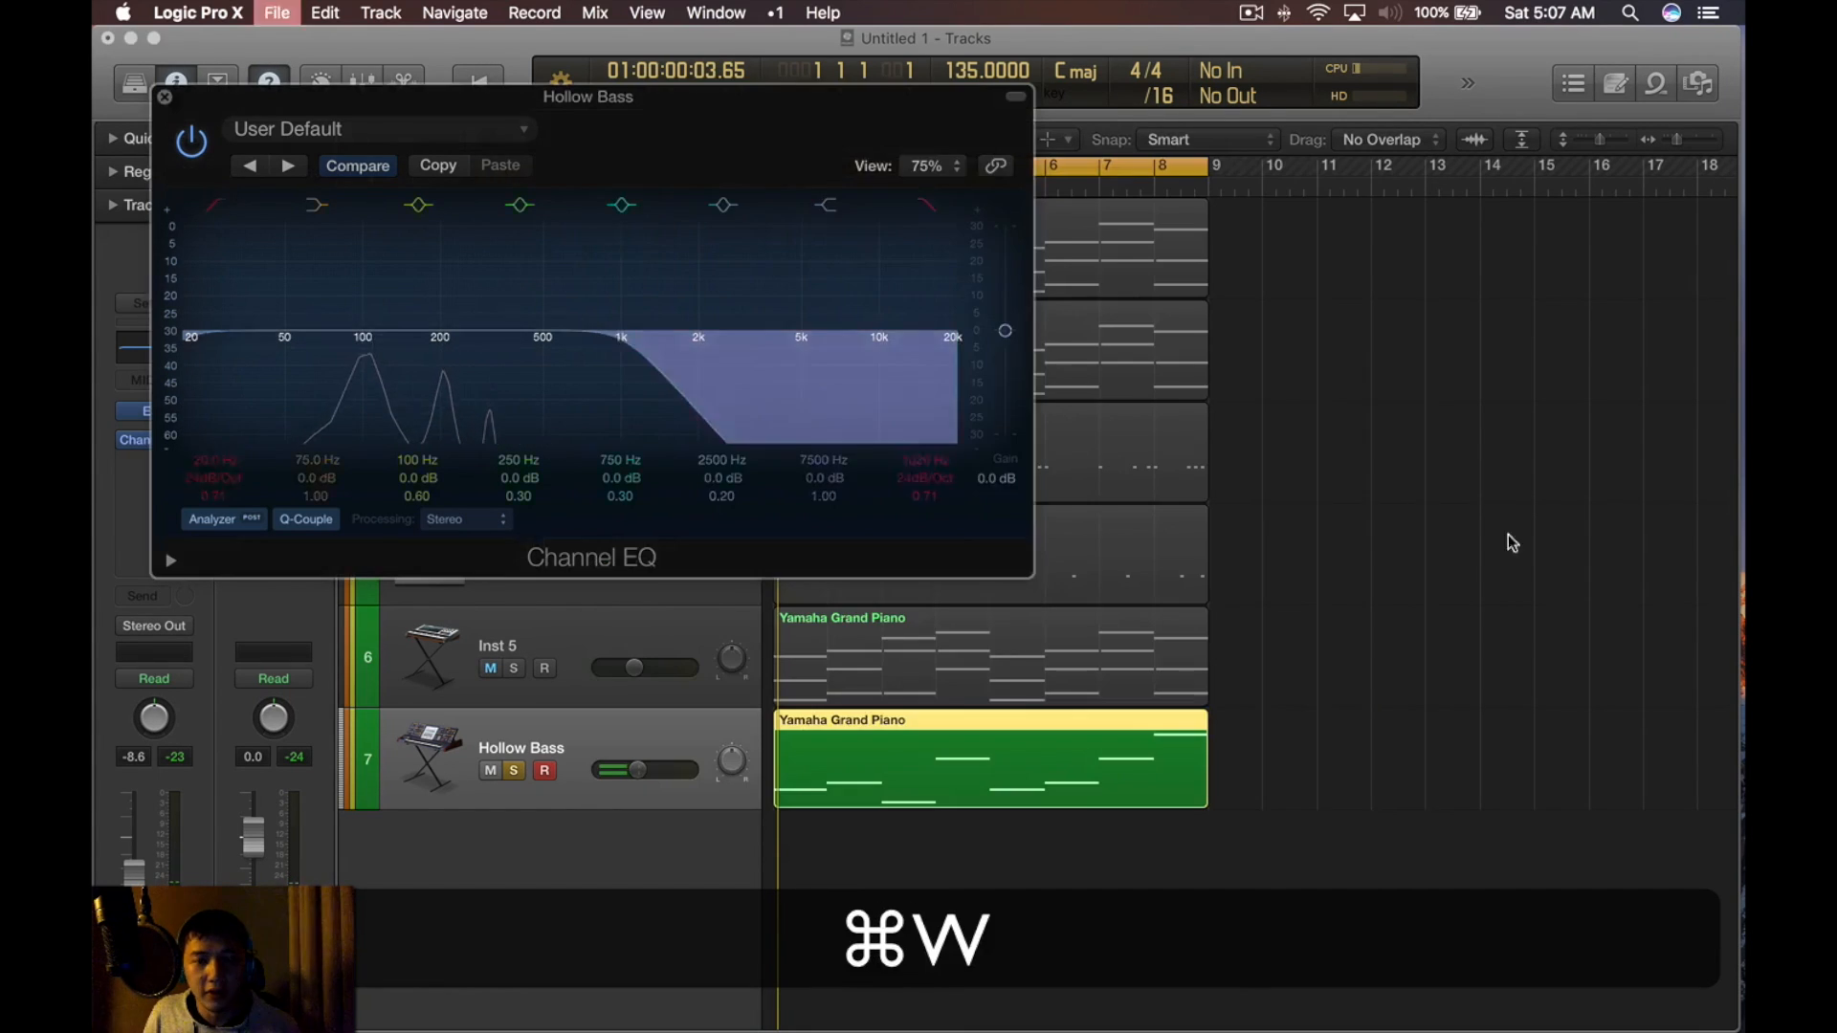
{"action": "key", "text": "super+w"}
Transpose all notes of the Hollow Bass region down an octave and raise the track's volume to -4.2 dB
{"action": "double_click", "coordinate": [1084, 747]}
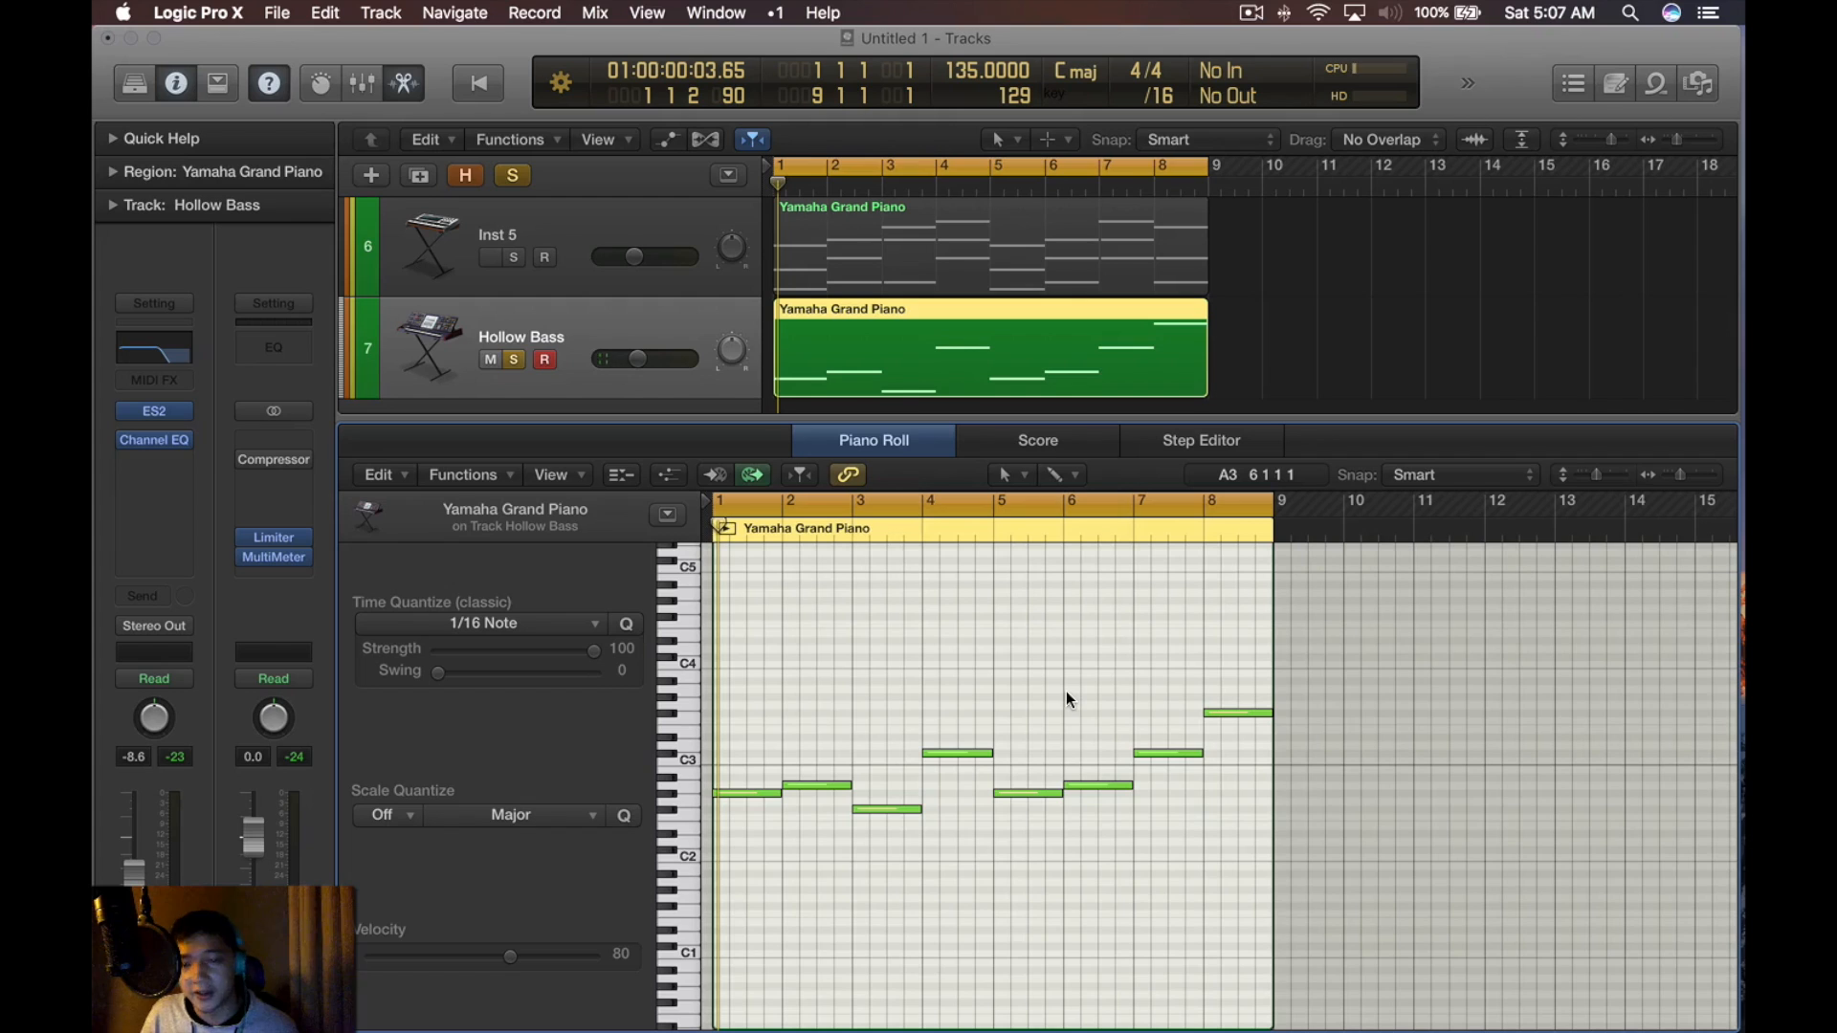
{"action": "key", "text": "super+a"}
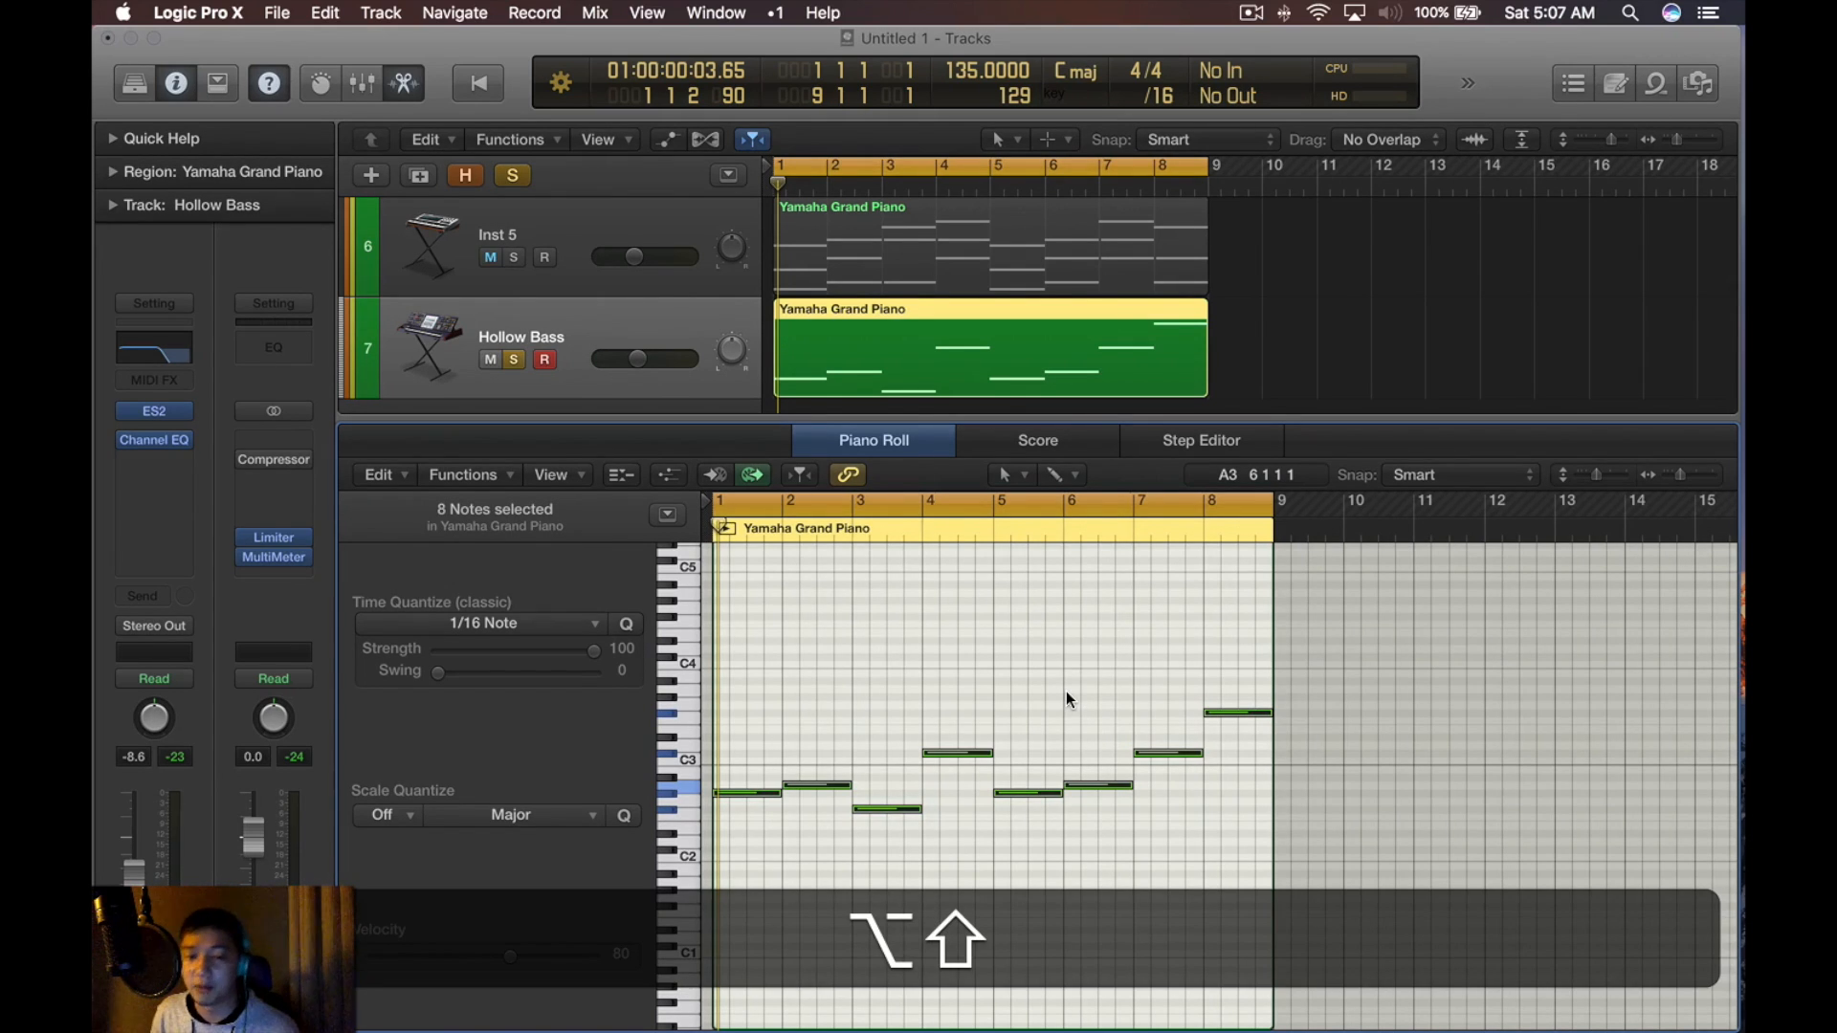
{"action": "key", "text": "alt+shift+Down"}
{"action": "key", "text": "space"}
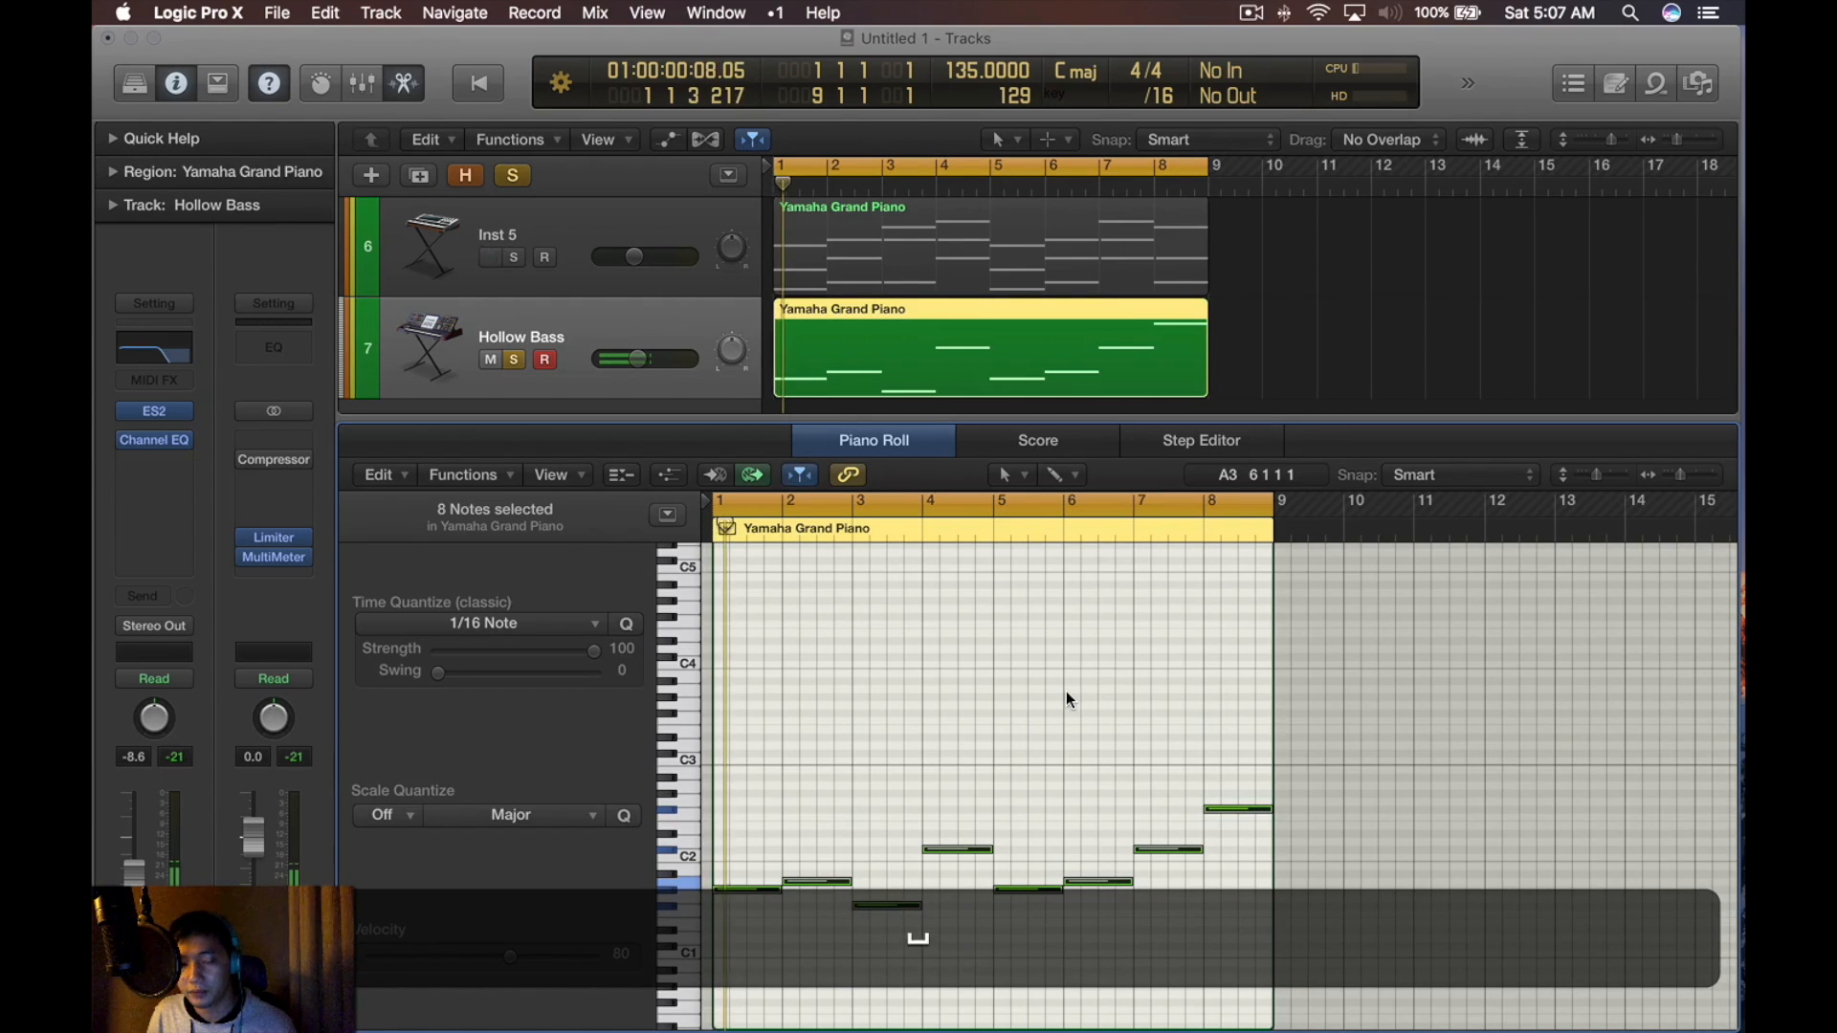
{"action": "key", "text": "x"}
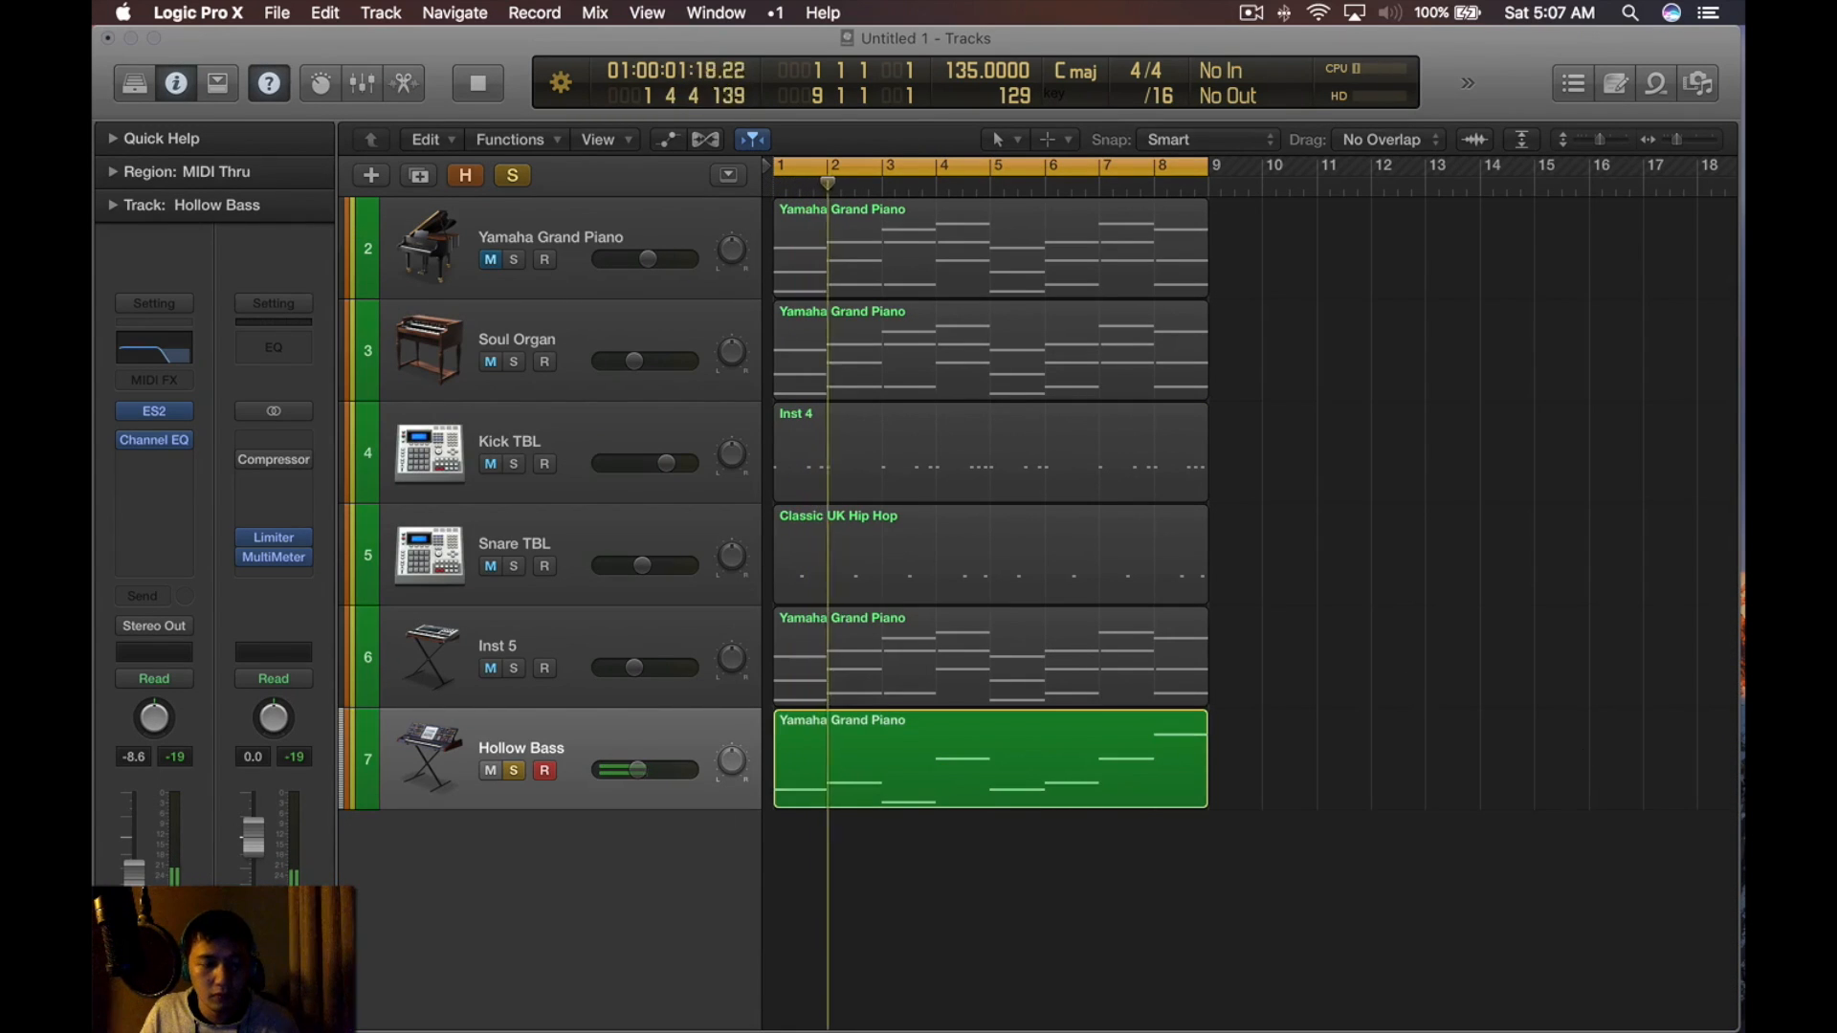
Cut the Hollow Bass by 14 dB at about 172 Hz in its Channel EQ
{"action": "mouse_move", "coordinate": [149, 444]}
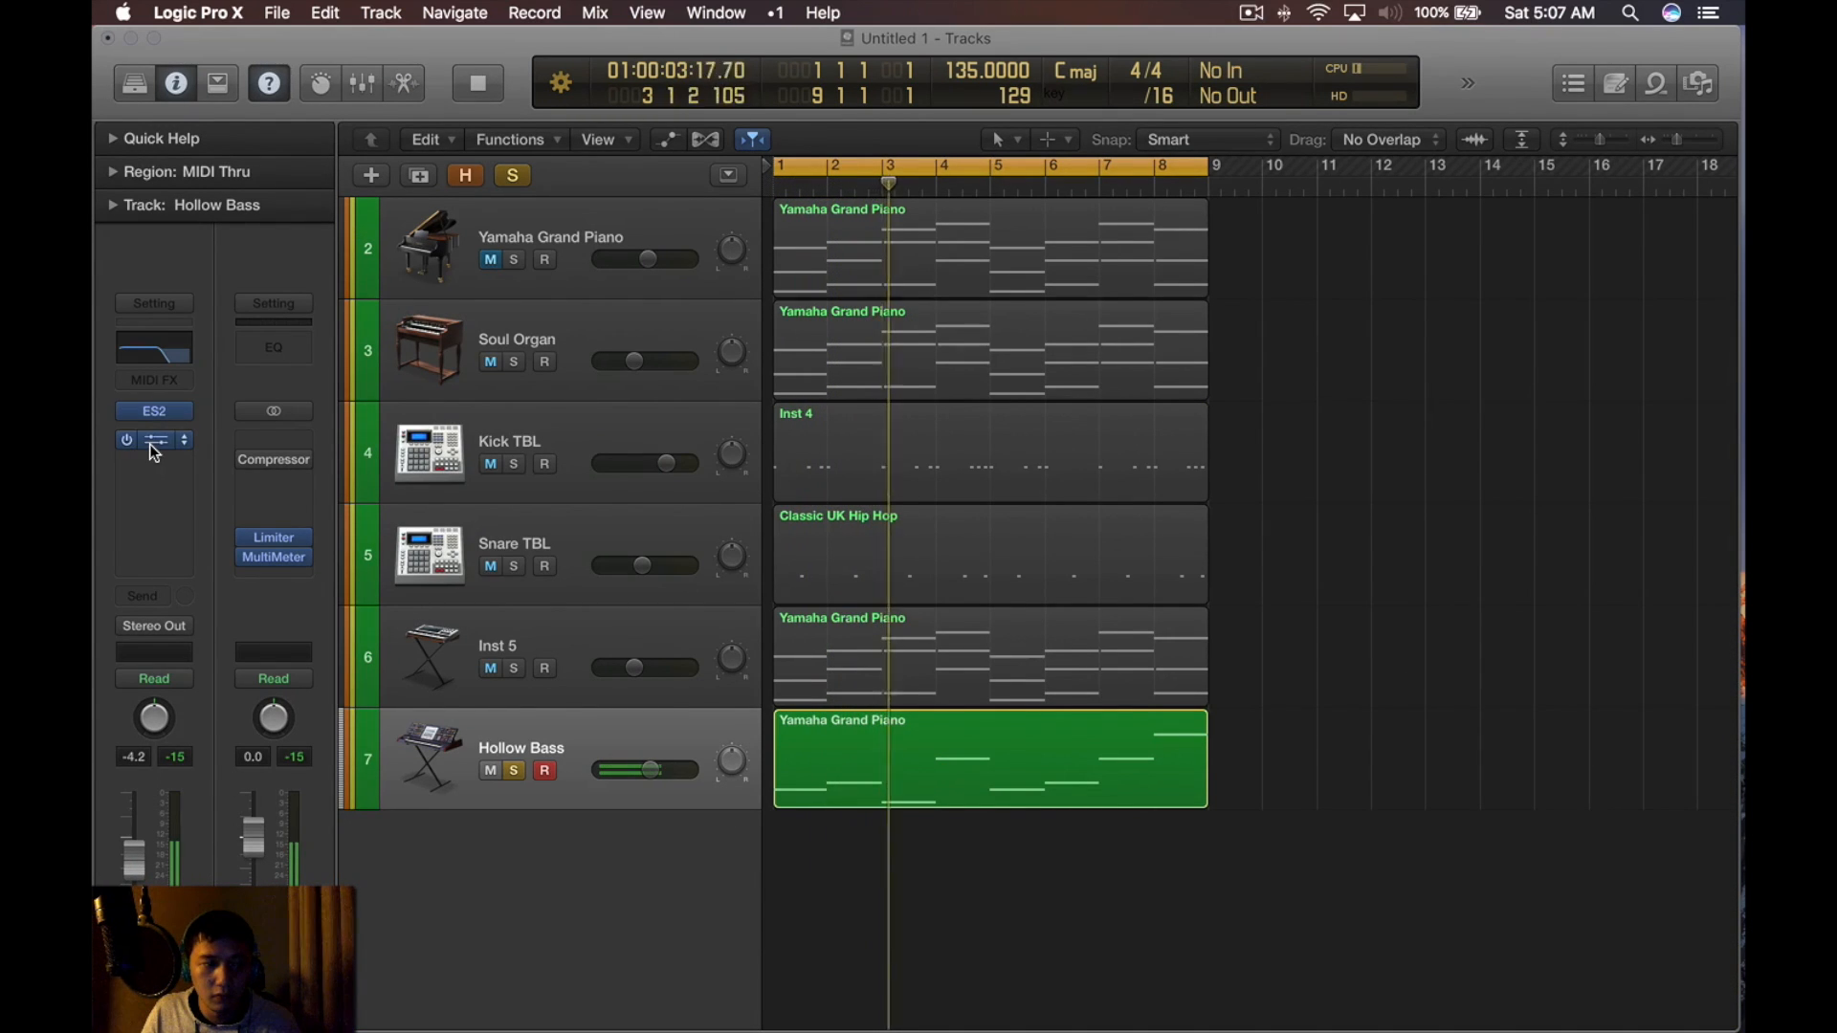
{"action": "left_click", "coordinate": [151, 444]}
{"action": "left_click_drag", "start_coordinate": [512, 443], "coordinate": [377, 456]}
{"action": "key", "text": "space"}
{"action": "left_click_drag", "start_coordinate": [402, 96], "coordinate": [825, 259]}
{"action": "left_click_drag", "start_coordinate": [1029, 344], "coordinate": [1112, 432]}
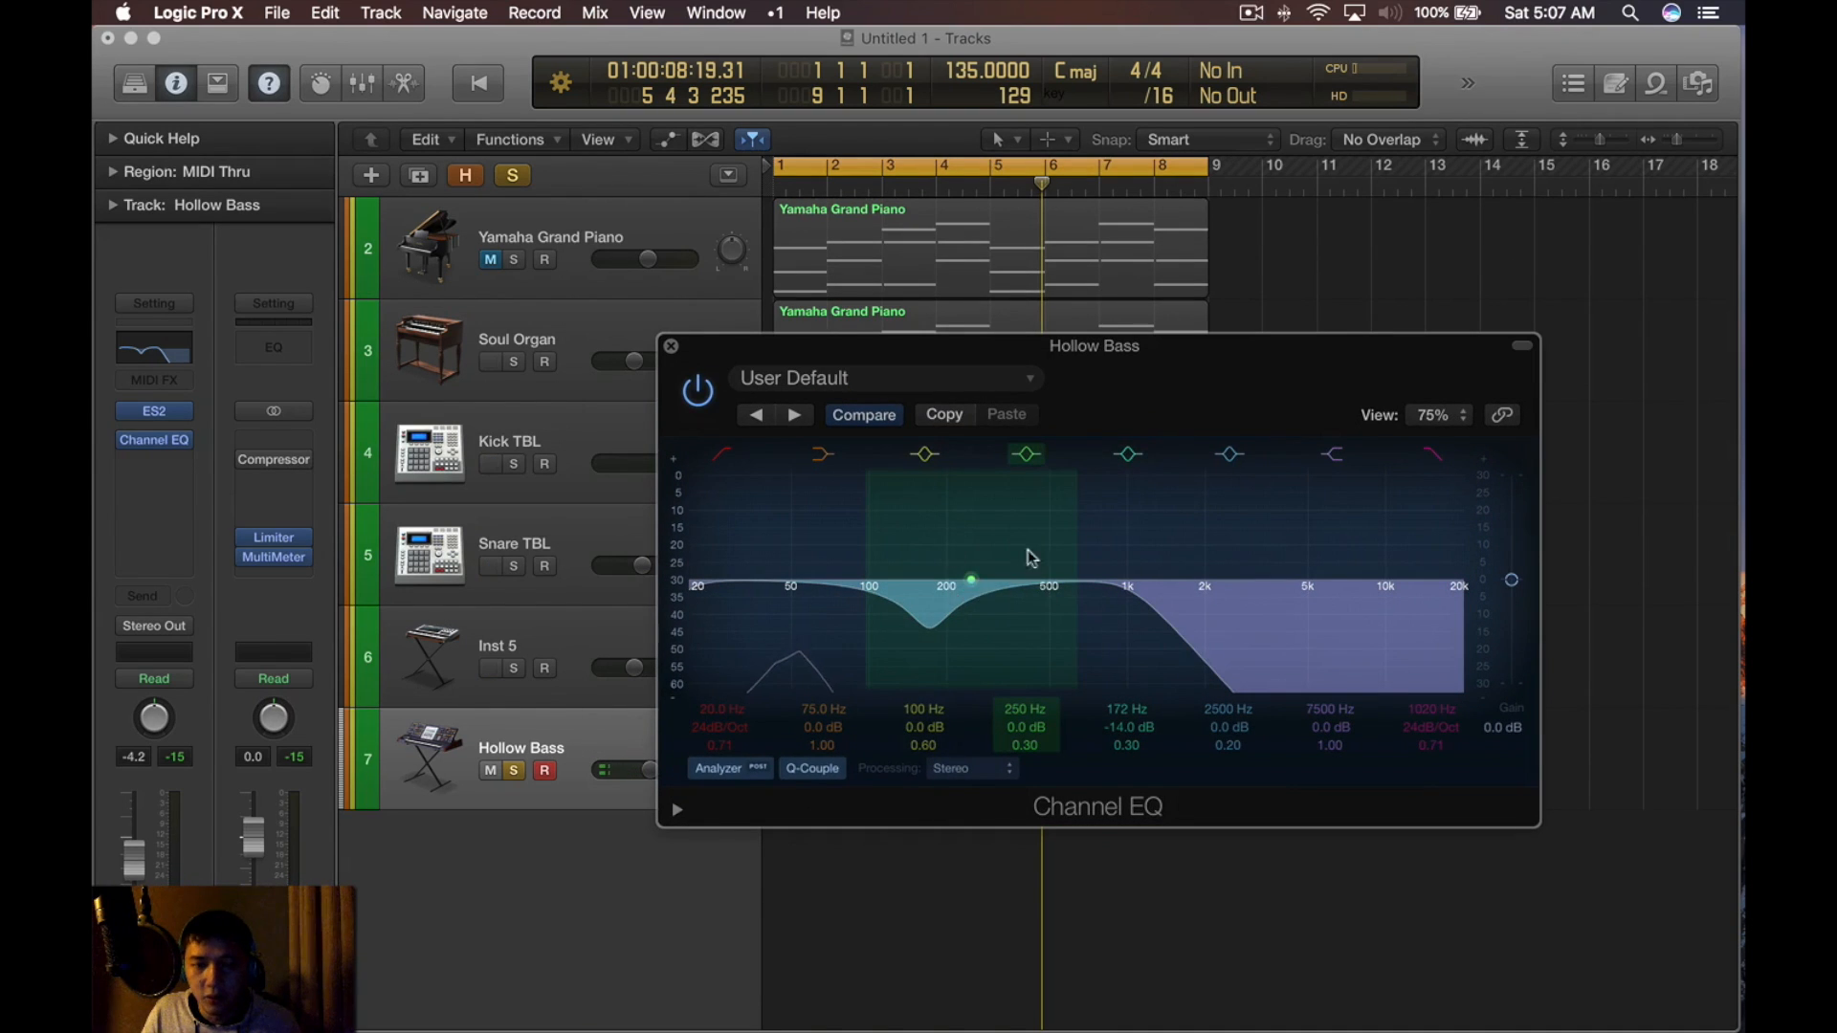
Solo the Kick TBL track, add a Channel EQ to it and play it to view its spectrum beside the Hollow Bass EQ
{"action": "left_click_drag", "start_coordinate": [1033, 346], "coordinate": [1309, 426]}
{"action": "left_click", "coordinate": [564, 415]}
{"action": "key", "text": "s"}
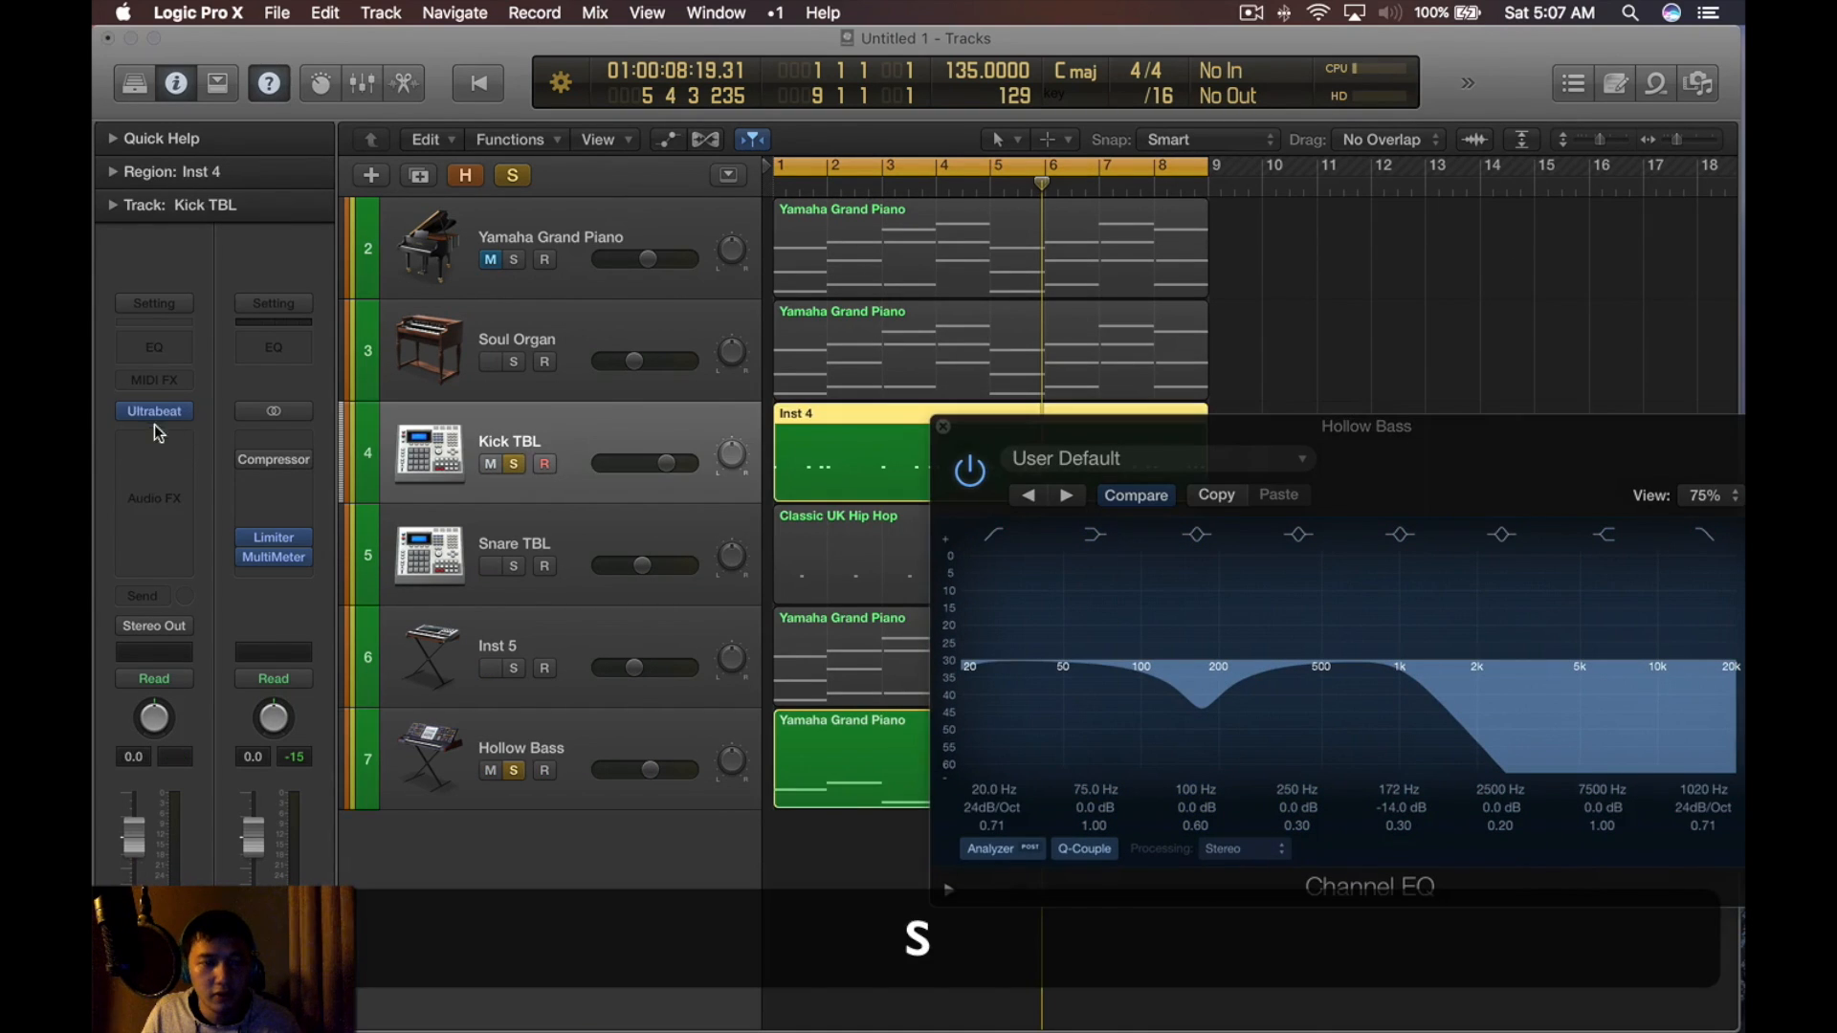
{"action": "left_click", "coordinate": [153, 335]}
{"action": "key", "text": "space"}
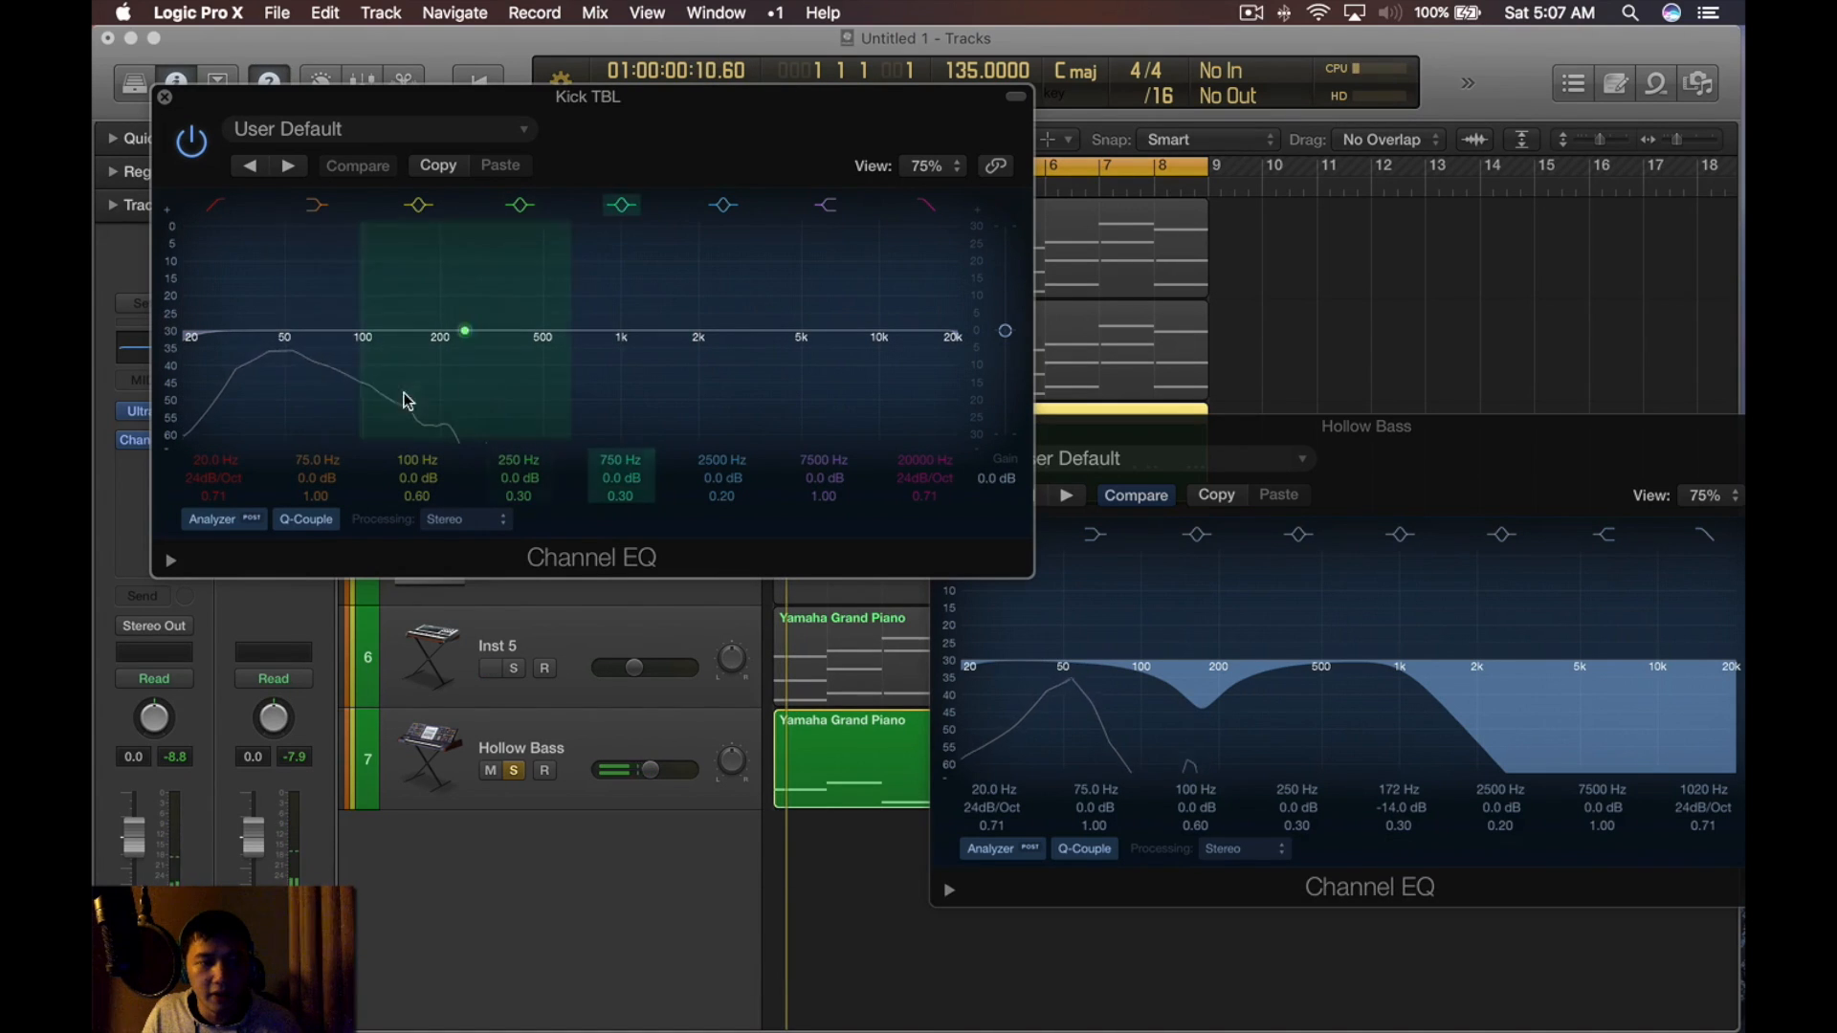
{"action": "key", "text": "super+w"}
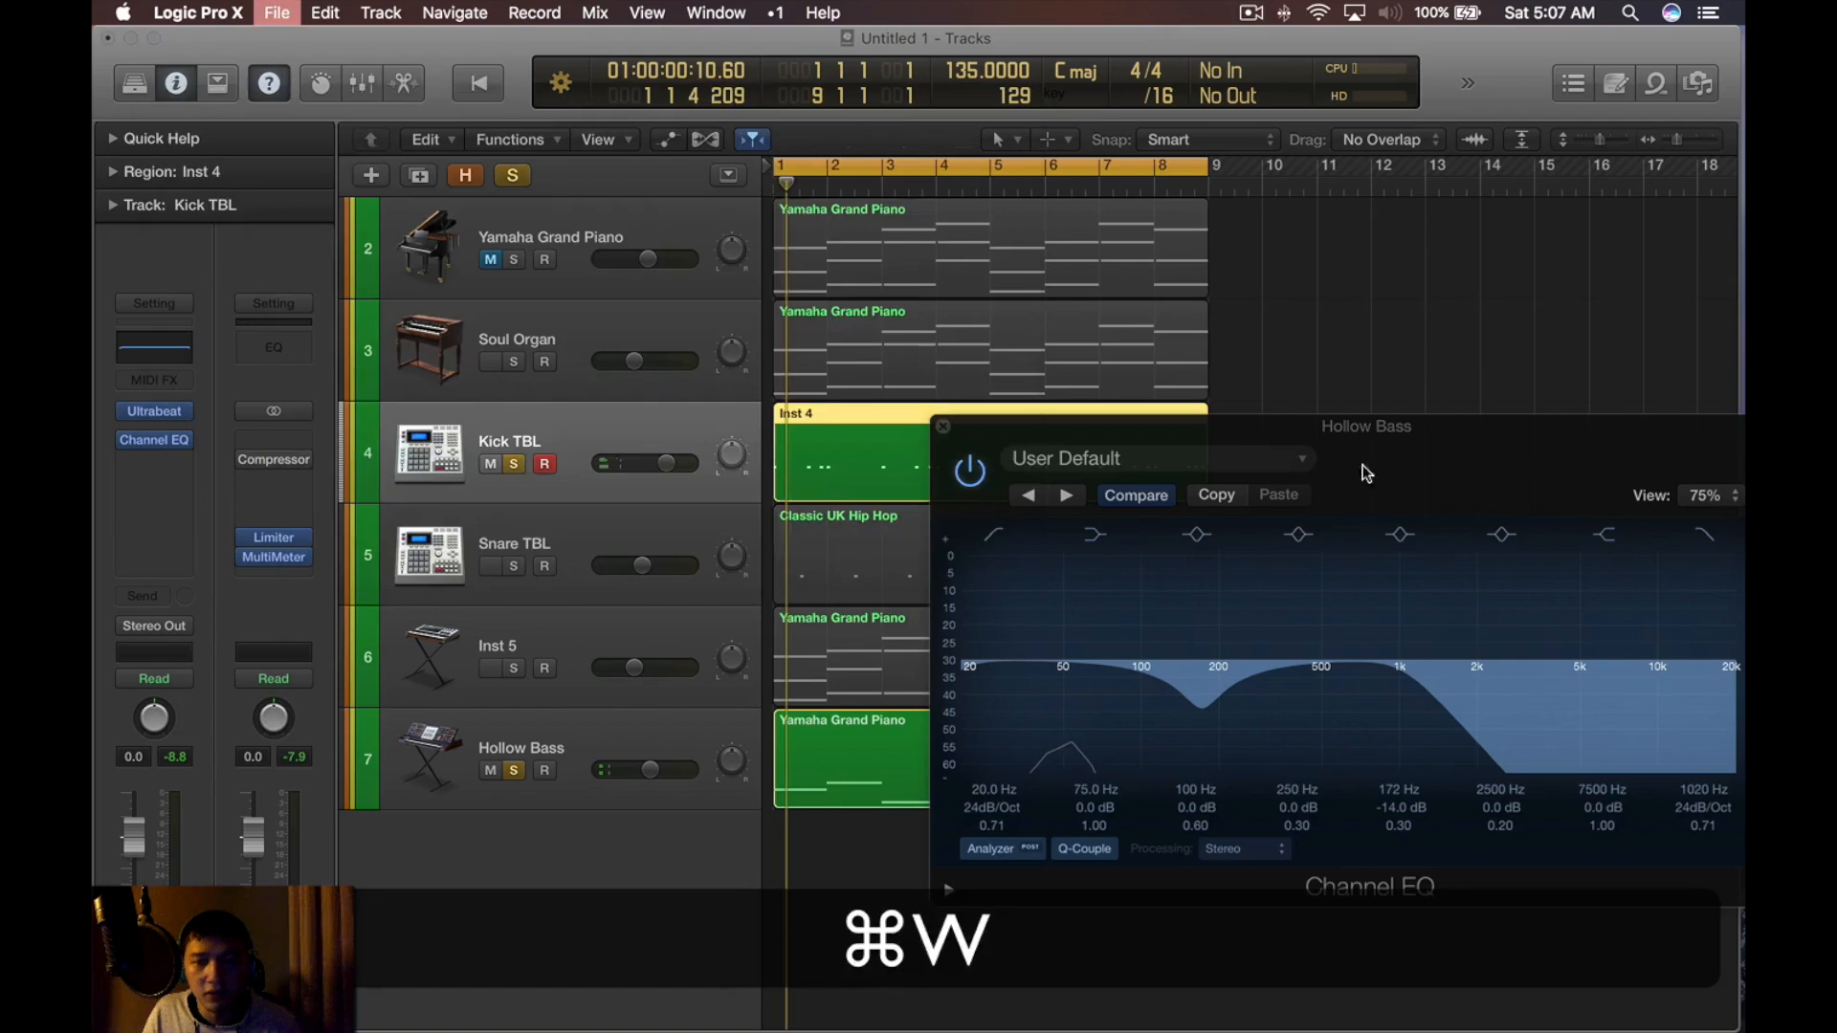
Play the kick with the Hollow Bass EQ analyzer in view, closing the EQ and clearing the track solos when done
{"action": "key", "text": "space"}
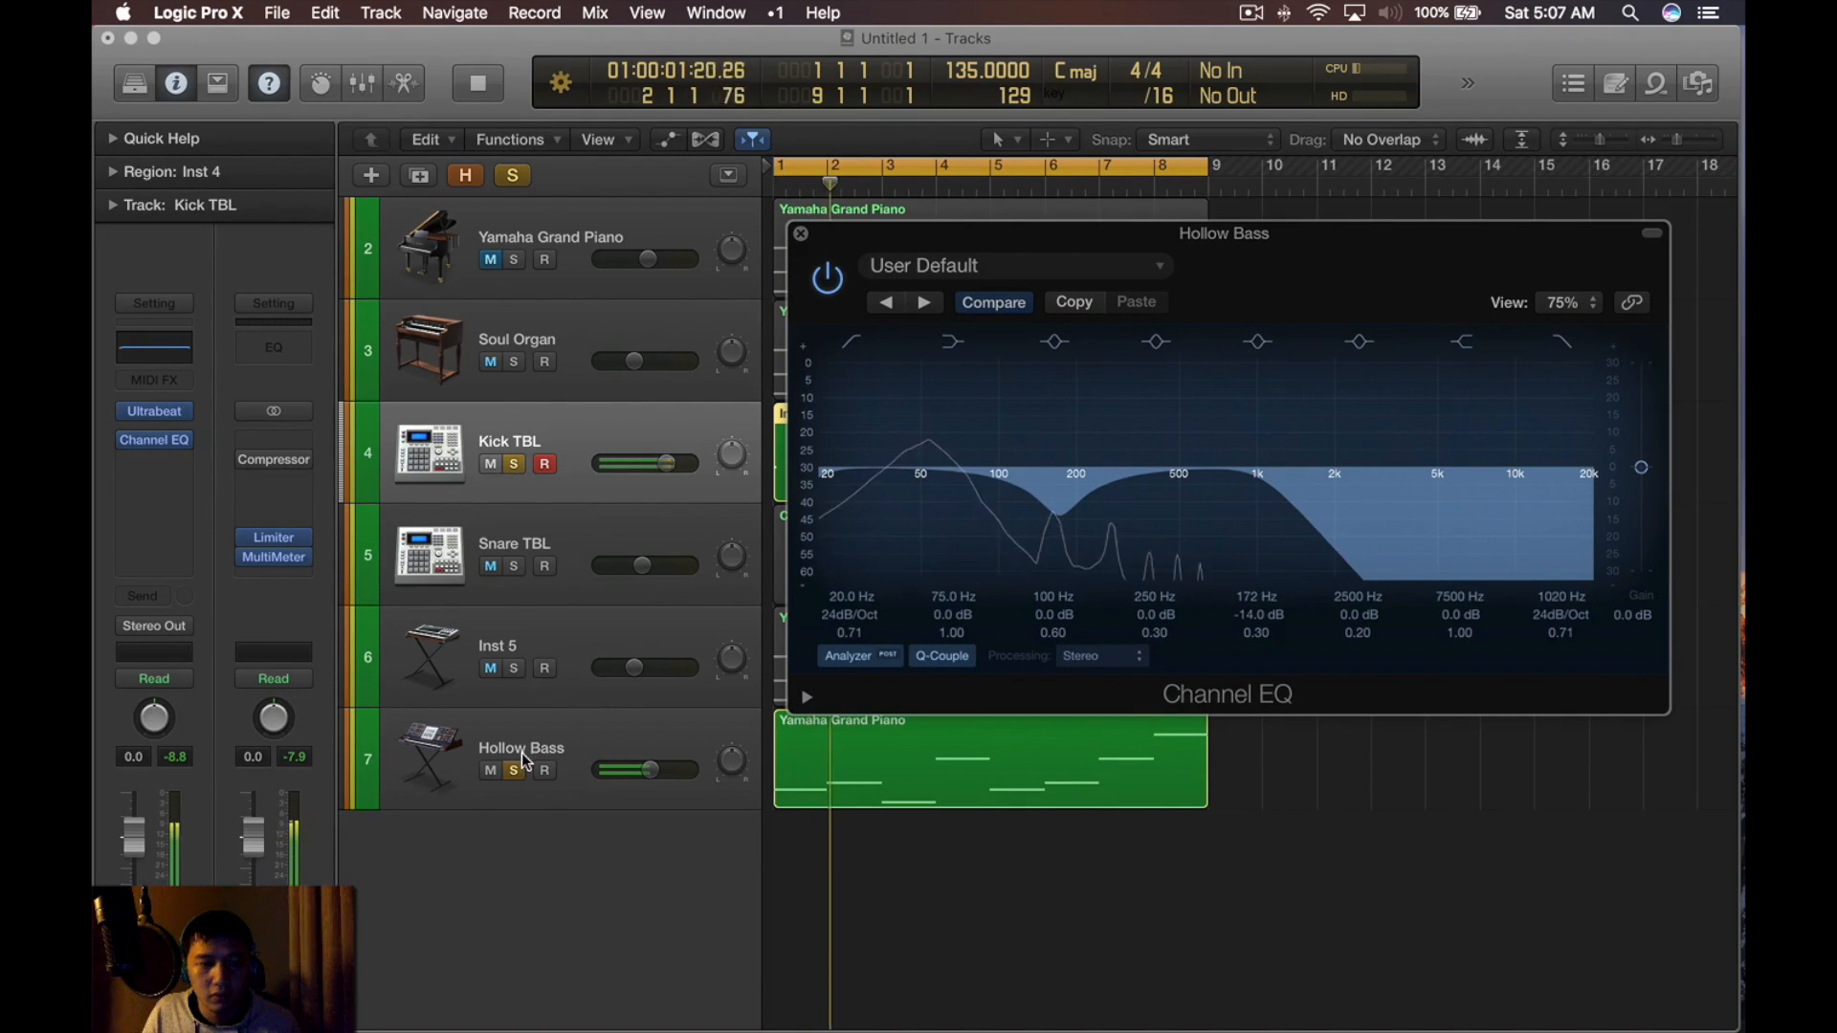
{"action": "key", "text": "space"}
{"action": "key", "text": "super+w"}
{"action": "key", "text": "super+s"}
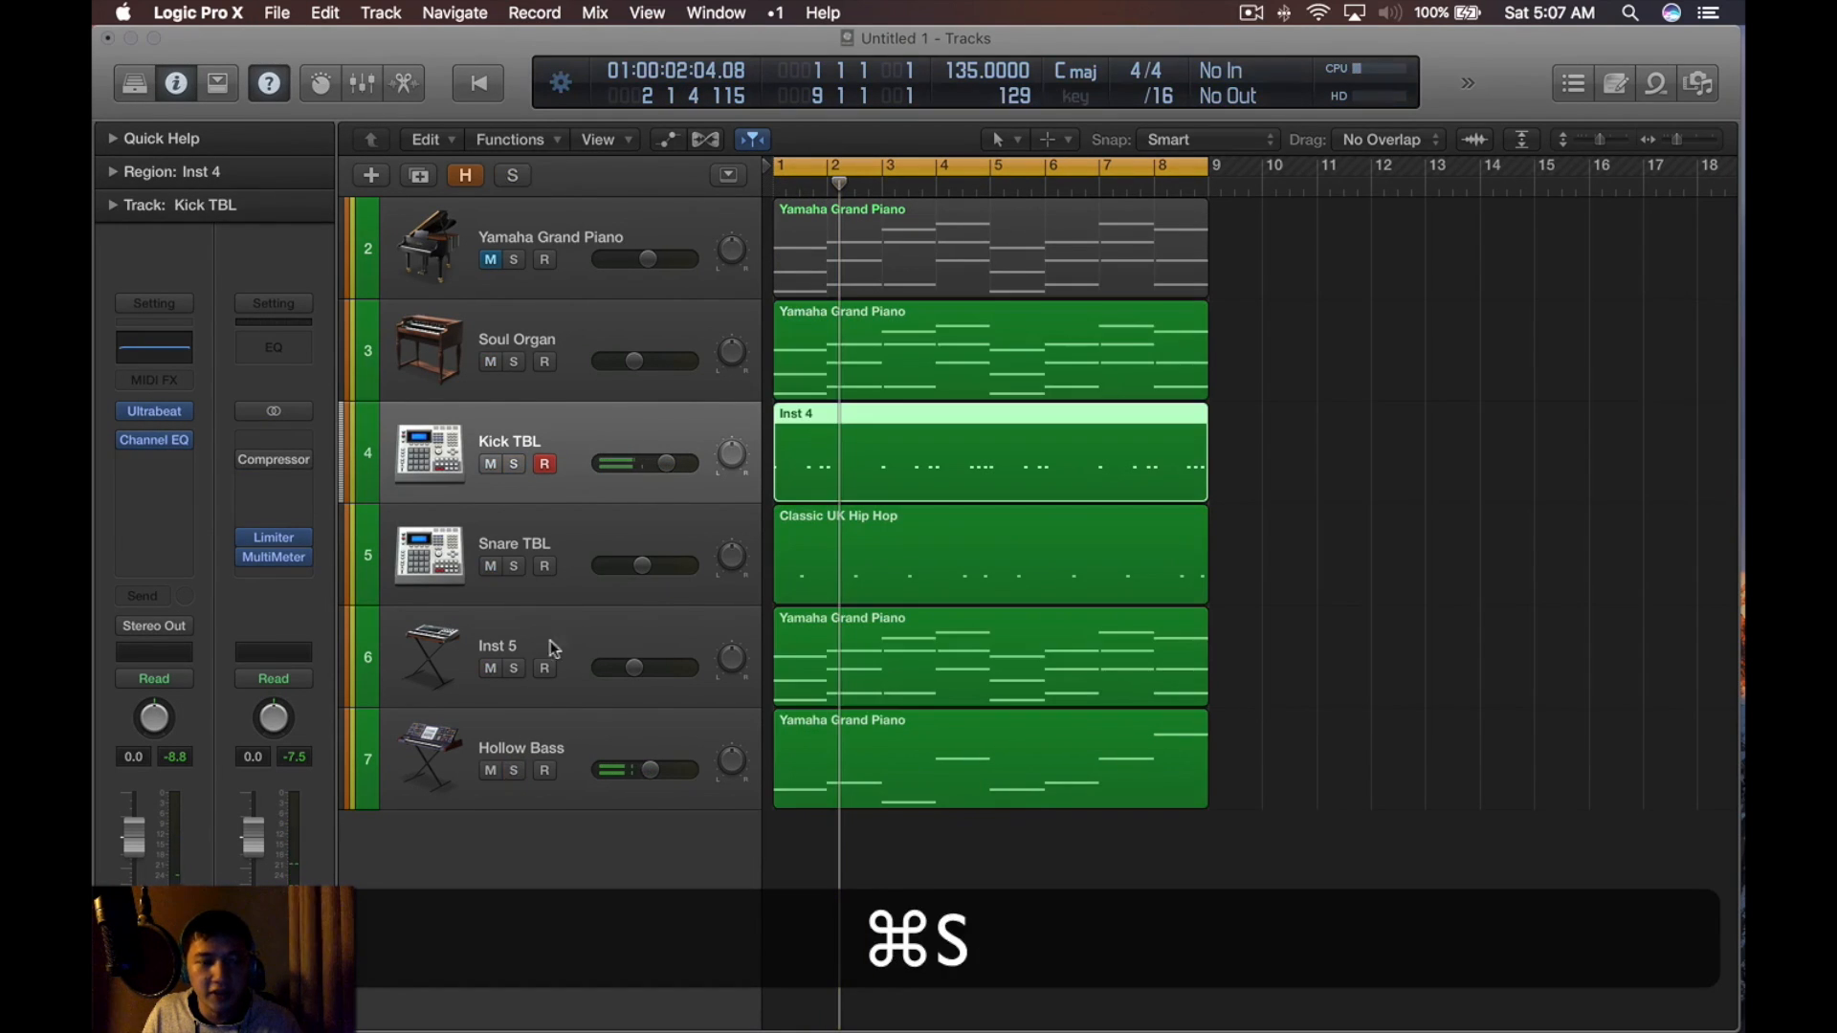
Send Kick TBL to Bus 5 at 0.0 dB and set the Aux 5 channel's output to No Output
{"action": "left_click", "coordinate": [143, 595]}
{"action": "left_click", "coordinate": [96, 504]}
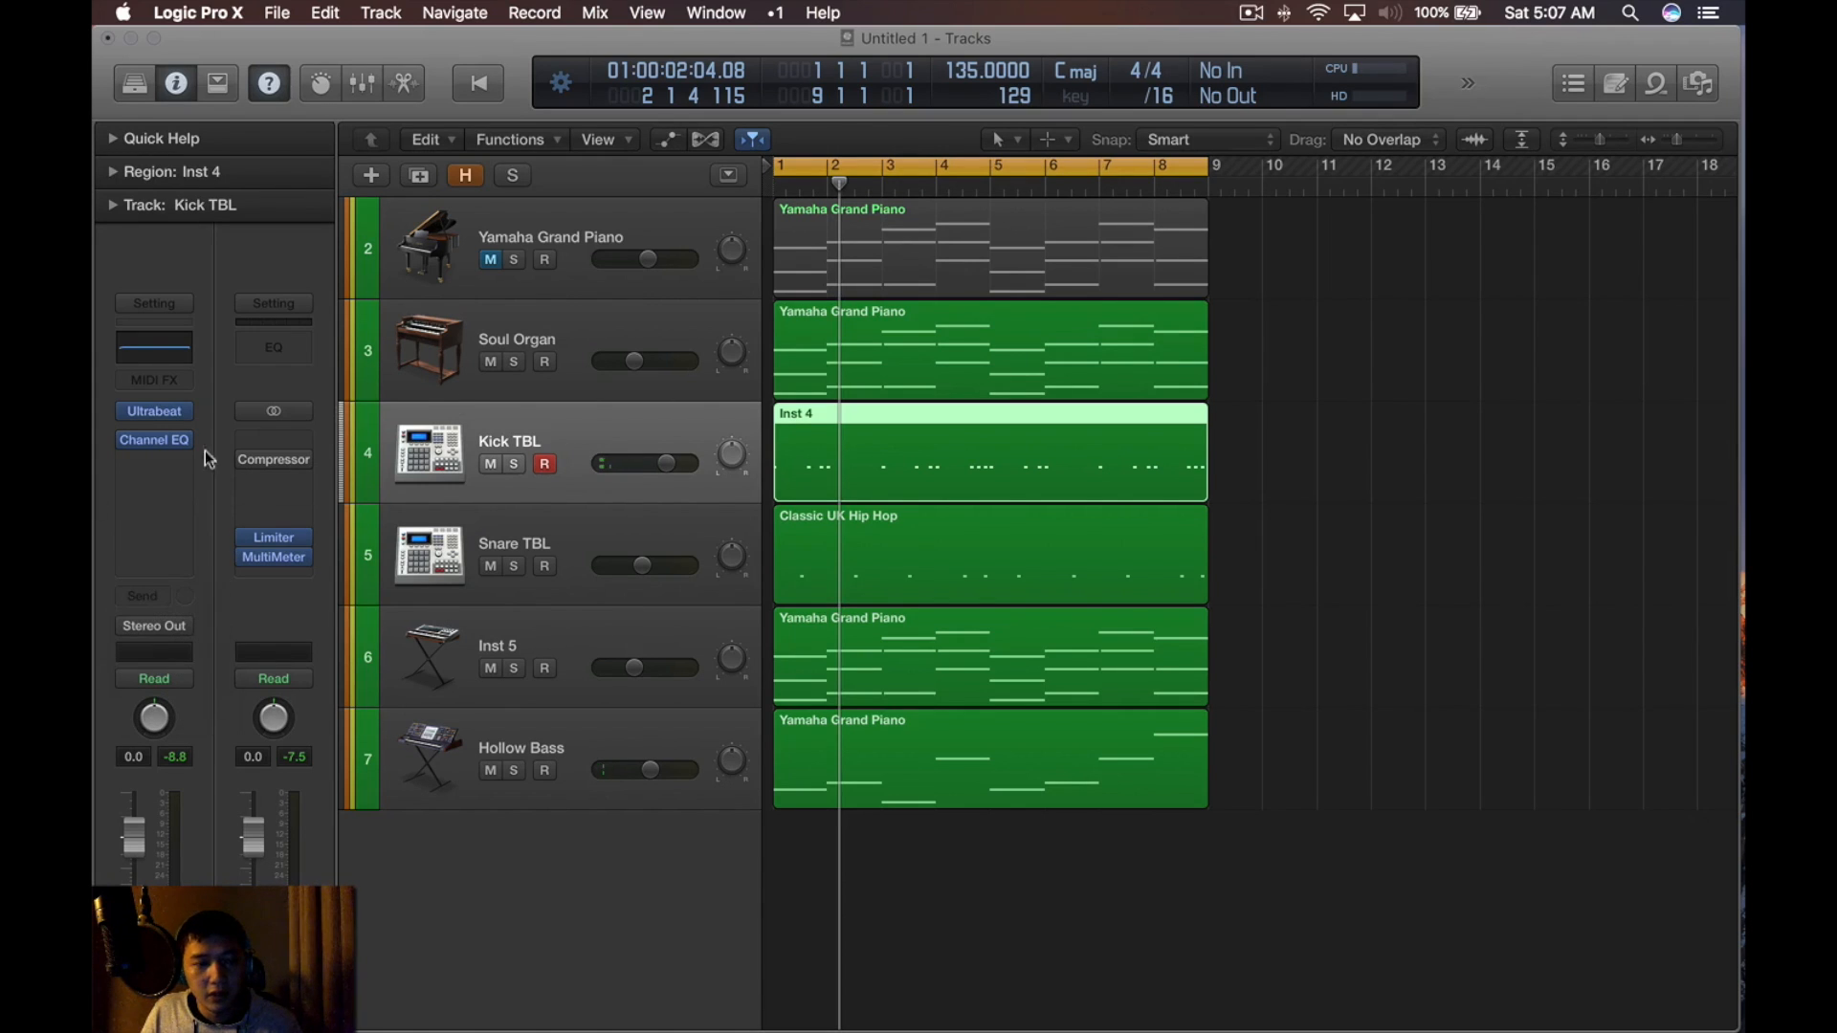
{"action": "left_click", "coordinate": [159, 601]}
{"action": "mouse_move", "coordinate": [184, 712]}
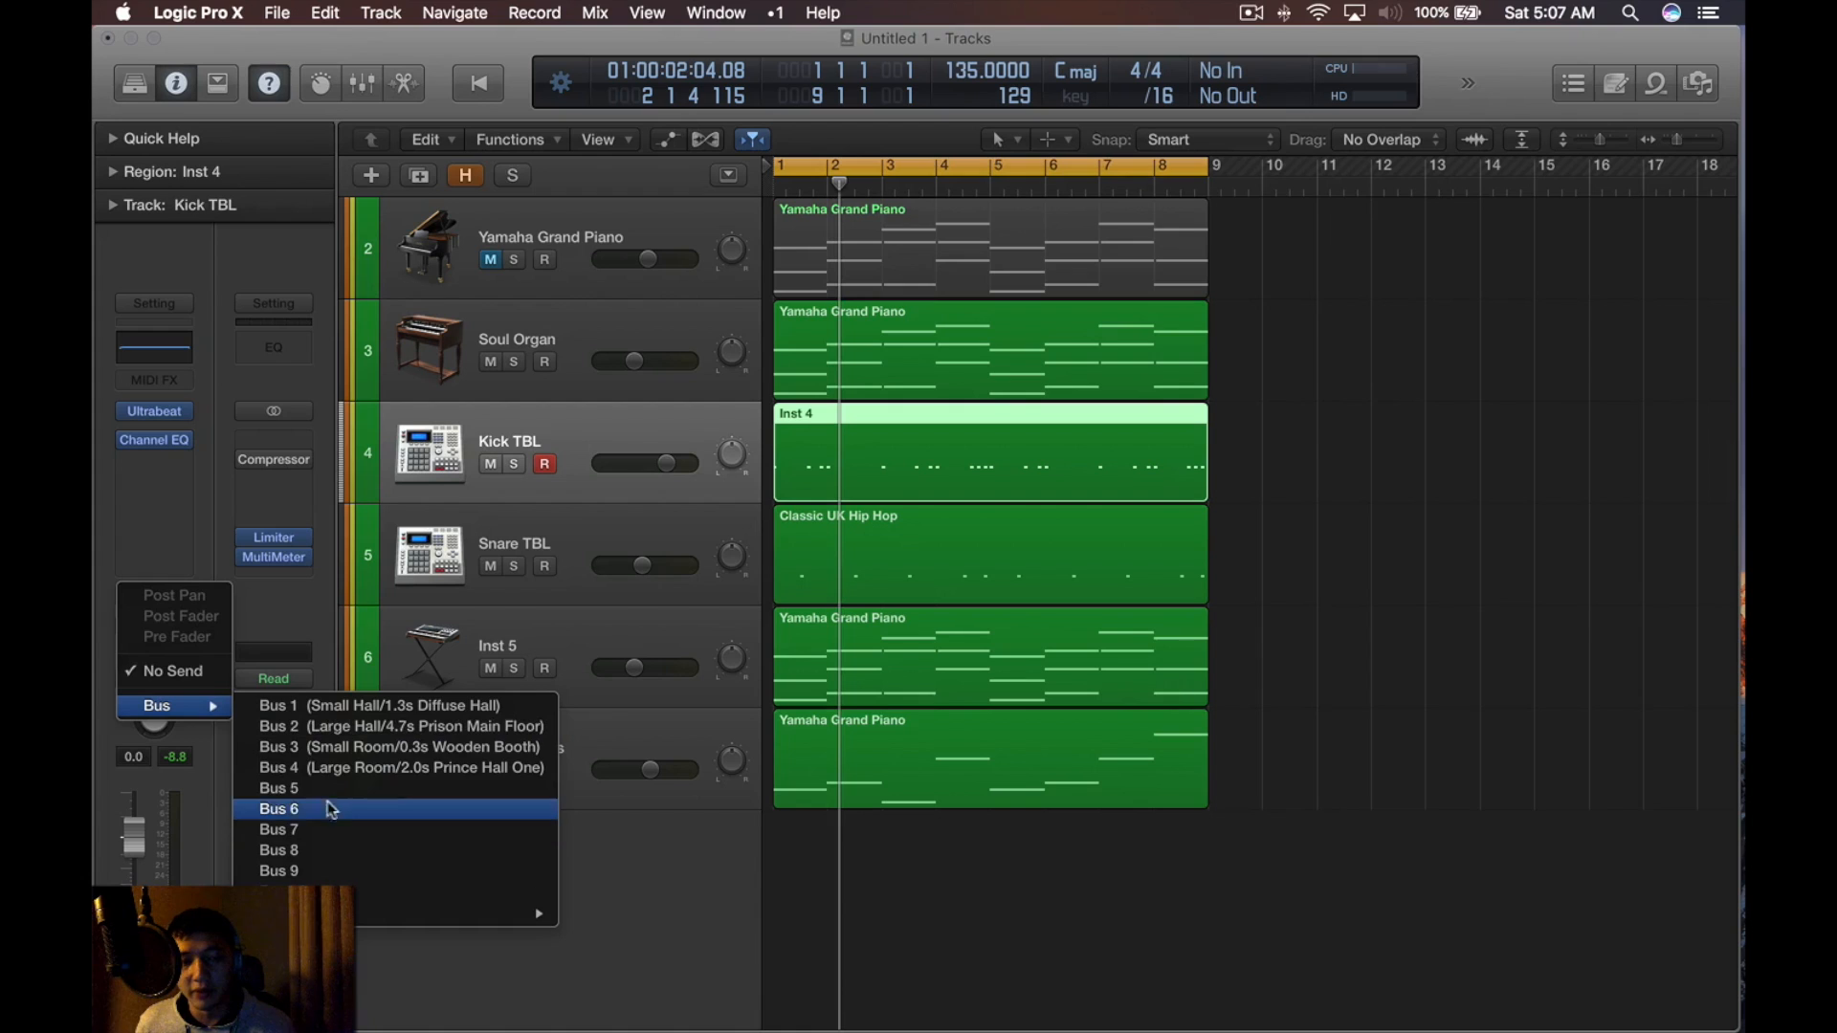
{"action": "left_click", "coordinate": [337, 799]}
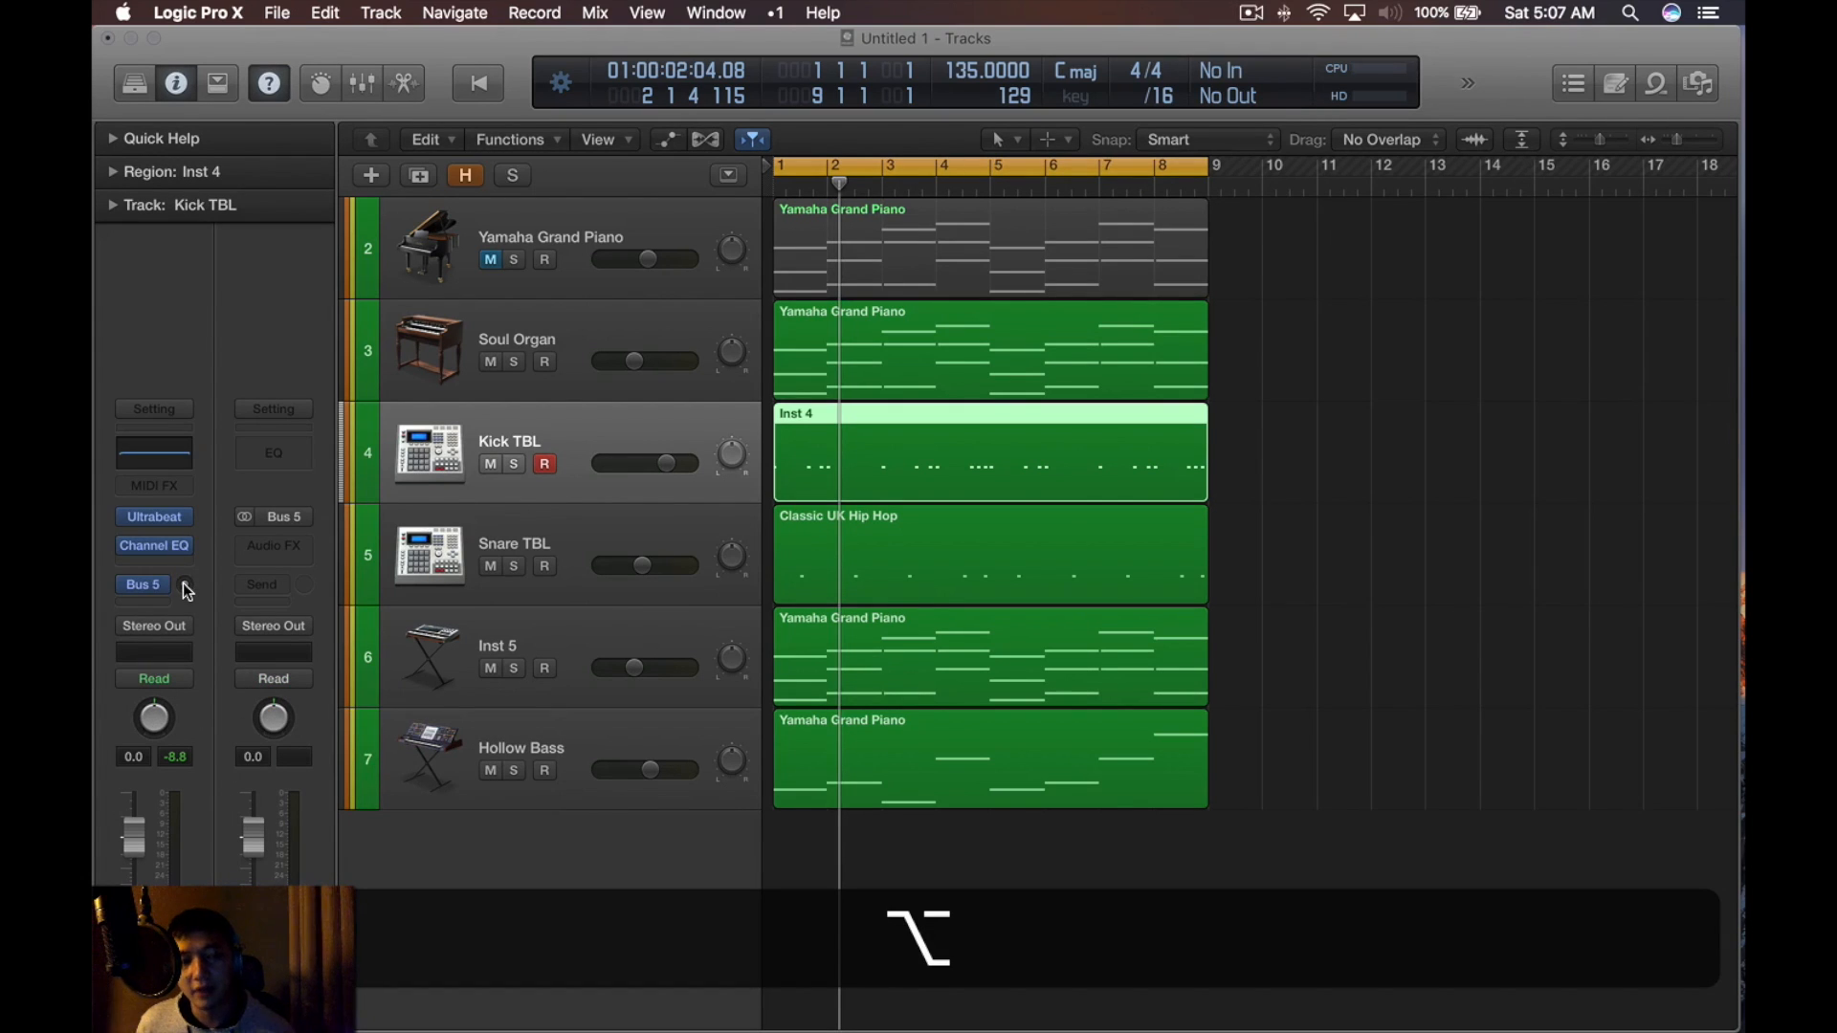
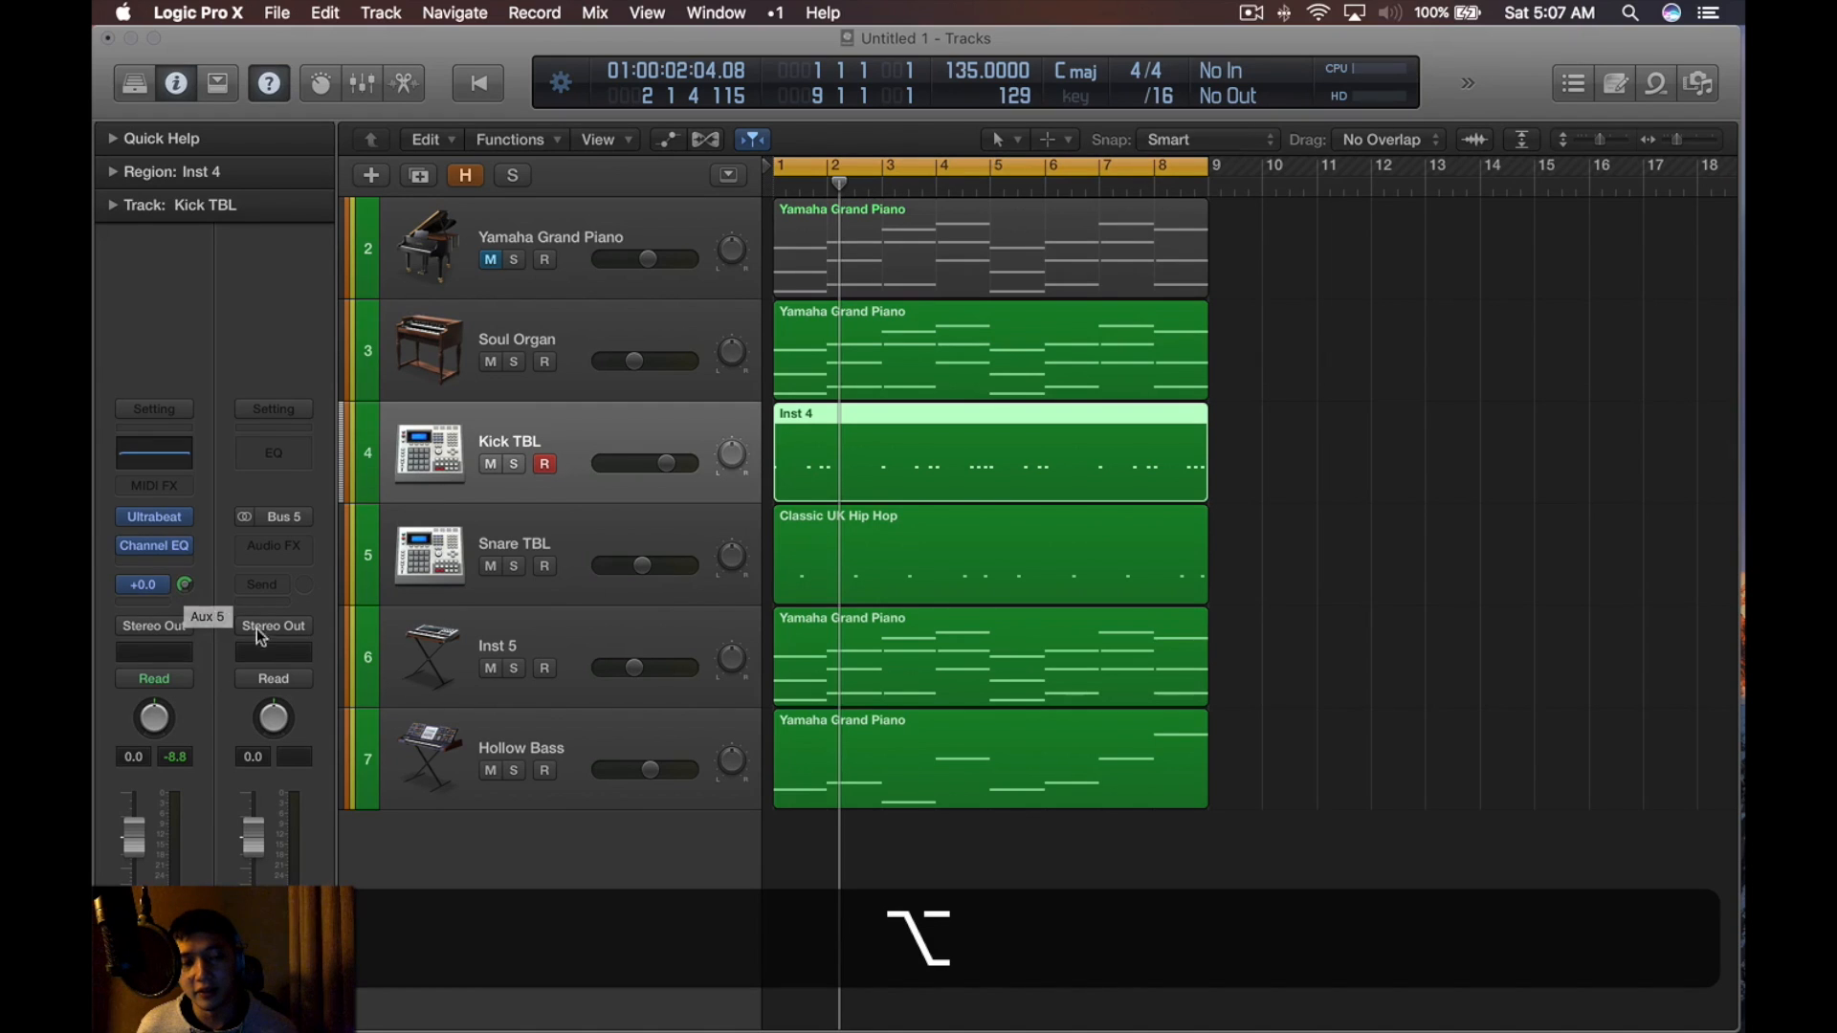
{"action": "left_click", "coordinate": [161, 589]}
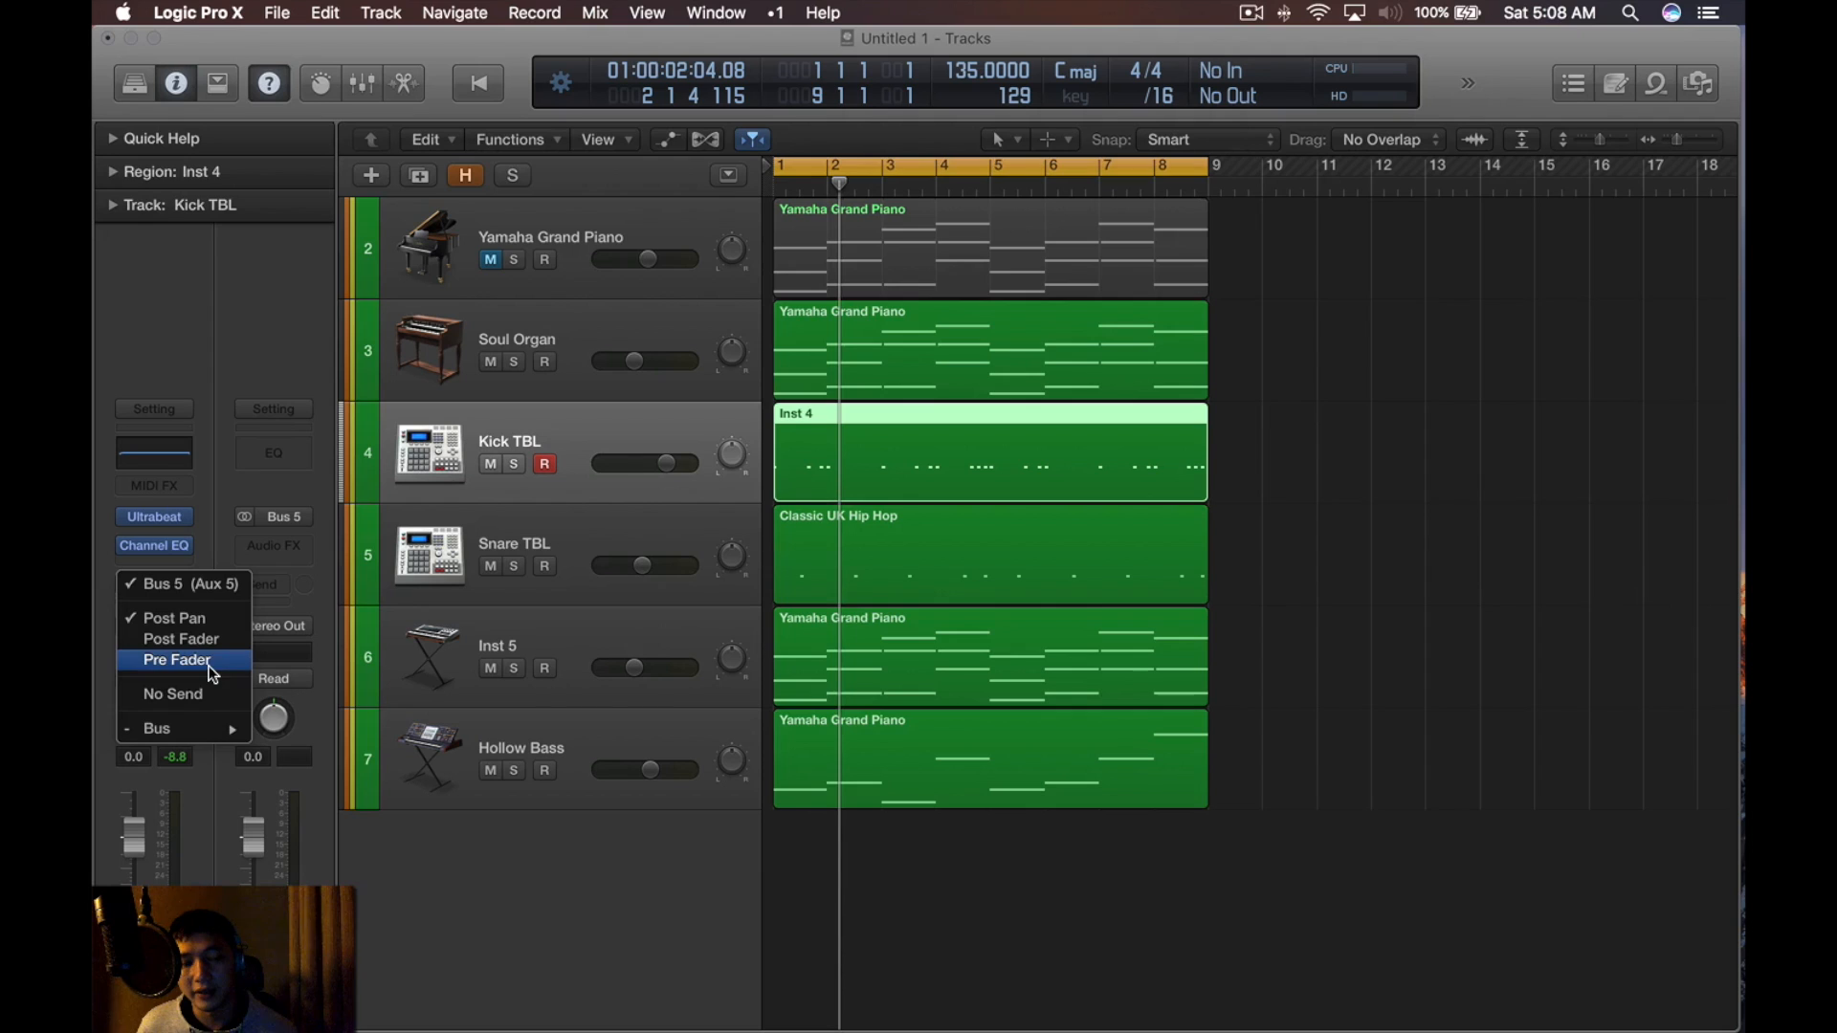
{"action": "left_click", "coordinate": [385, 815]}
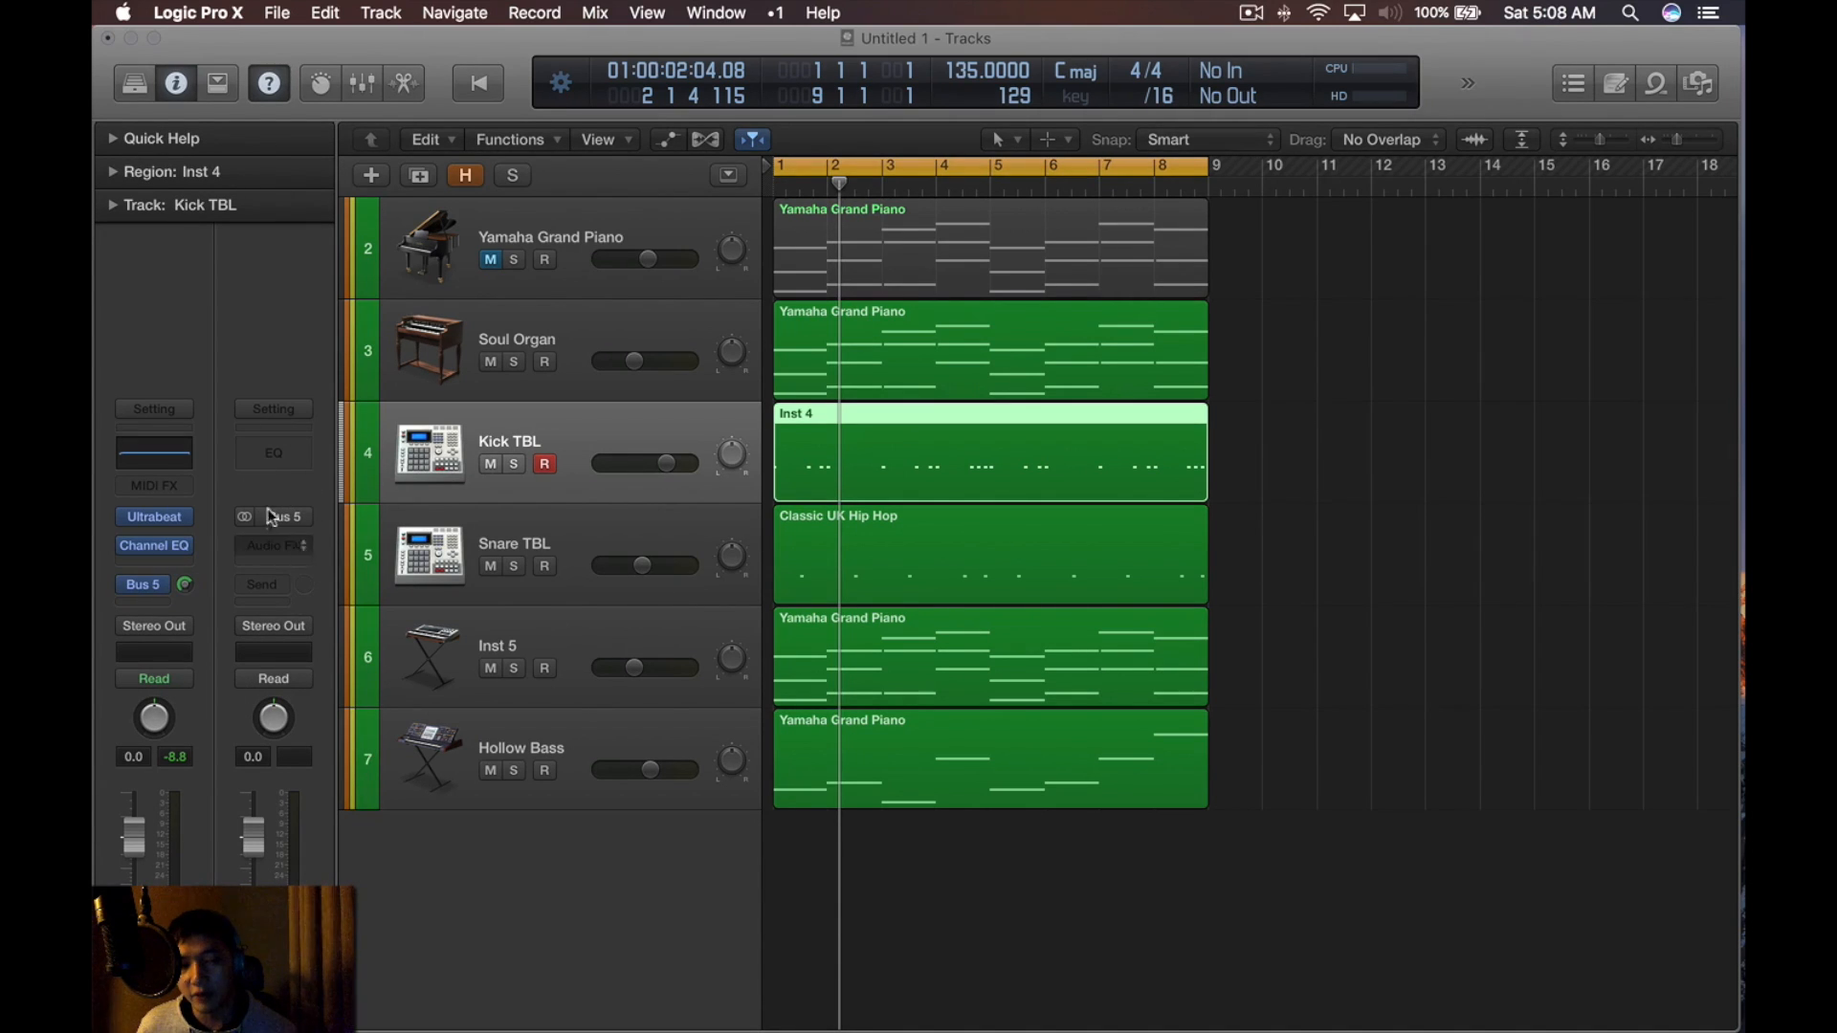
{"action": "left_click", "coordinate": [273, 626]}
{"action": "left_click", "coordinate": [287, 656]}
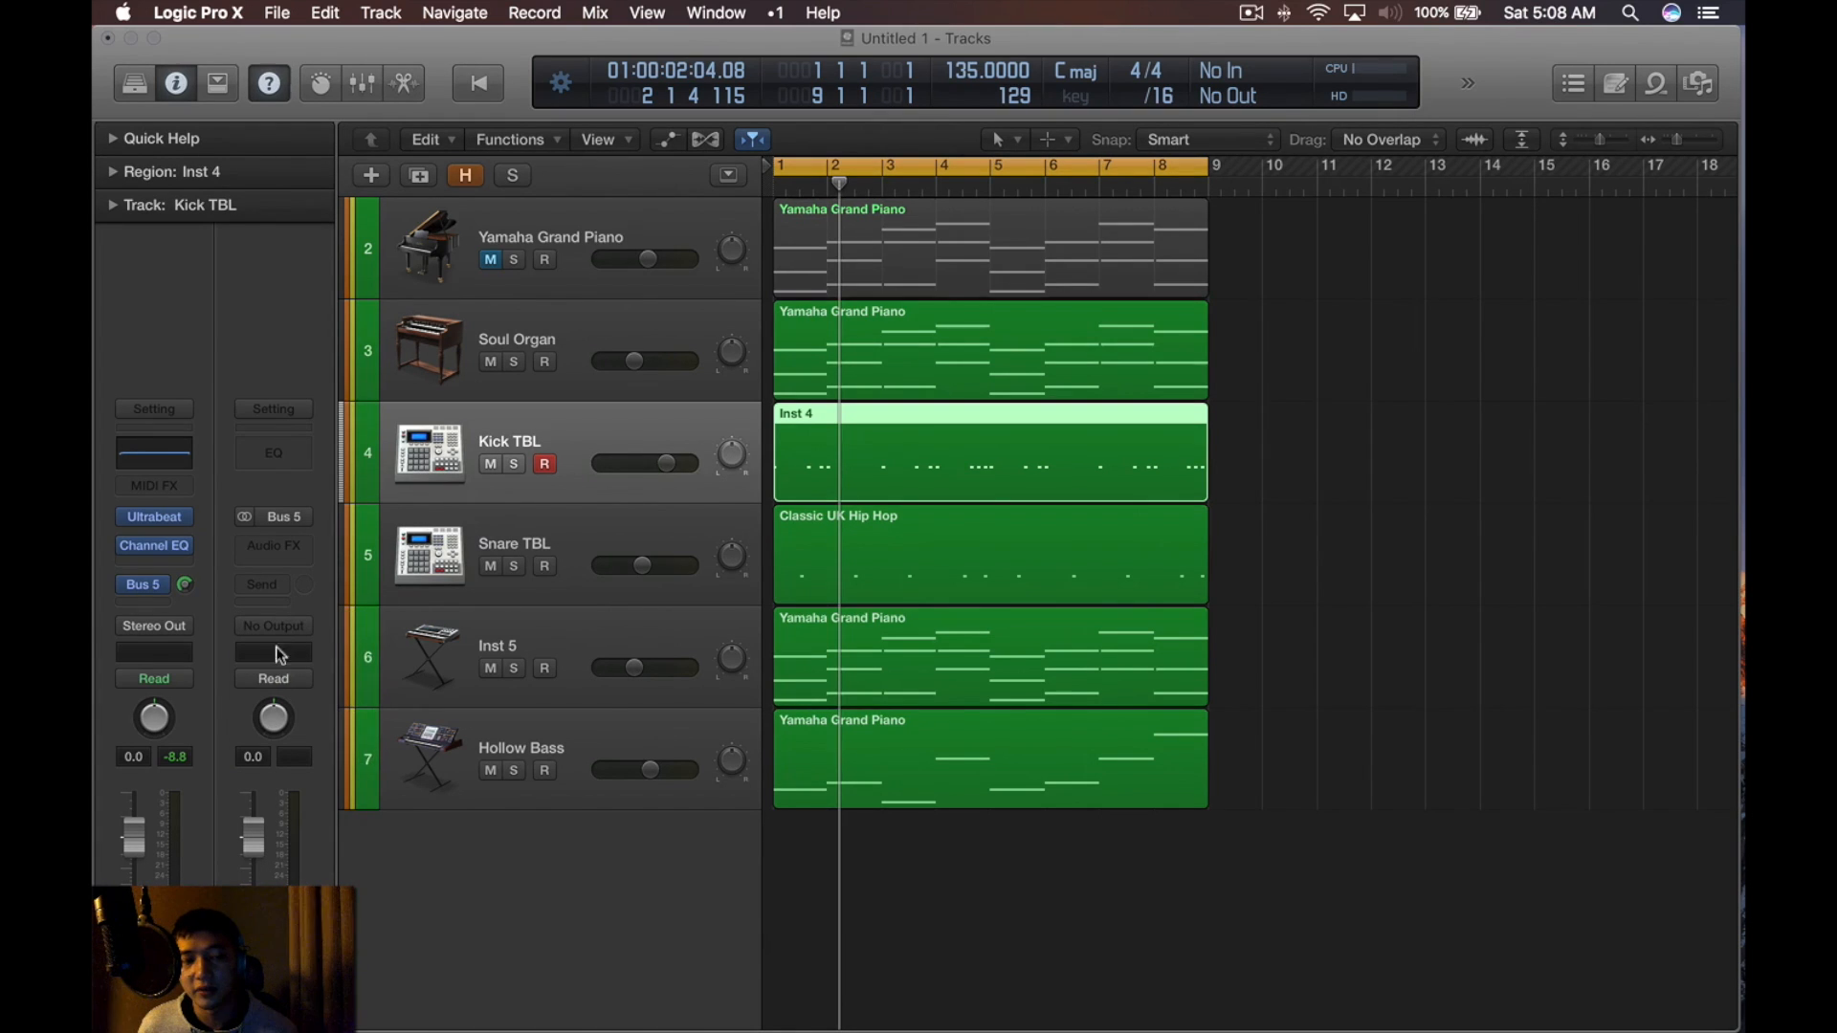
Create an arrangement track for the Aux 5 channel and place it between Yamaha Grand Piano and Soul Organ
{"action": "key", "text": "x"}
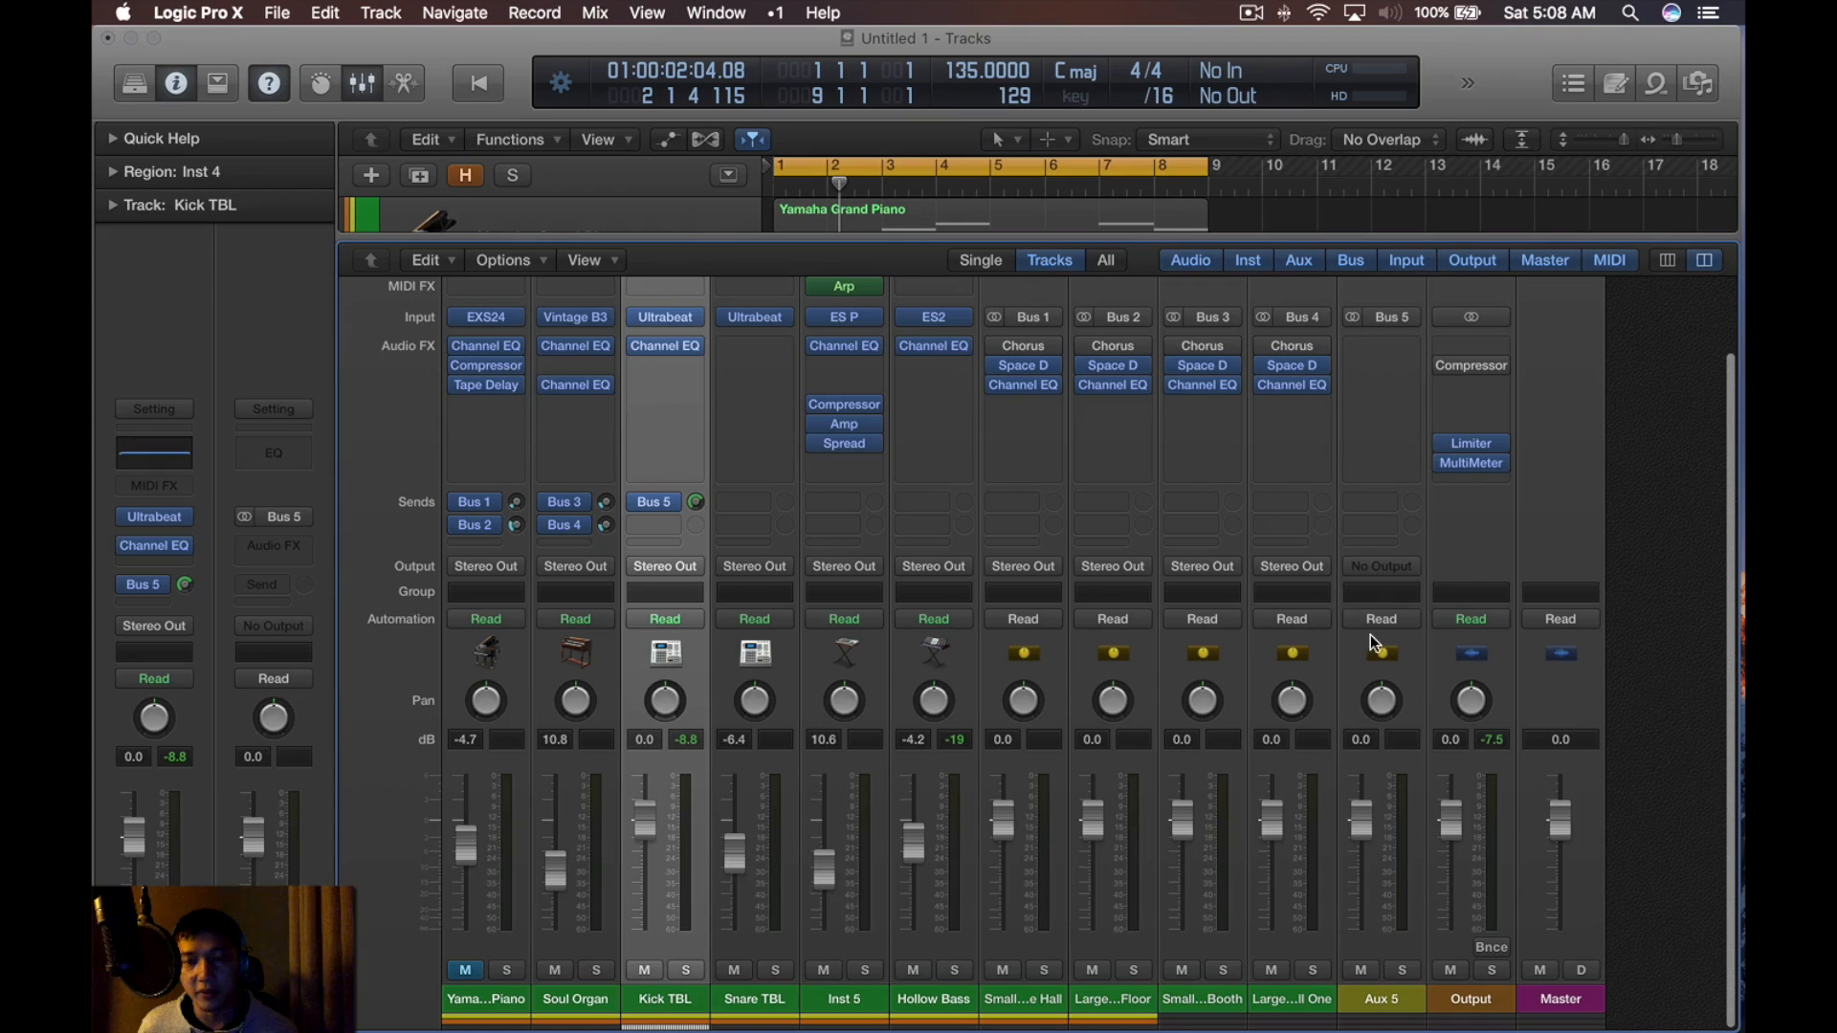
{"action": "left_click", "coordinate": [1375, 643]}
{"action": "key", "text": "ctrl"}
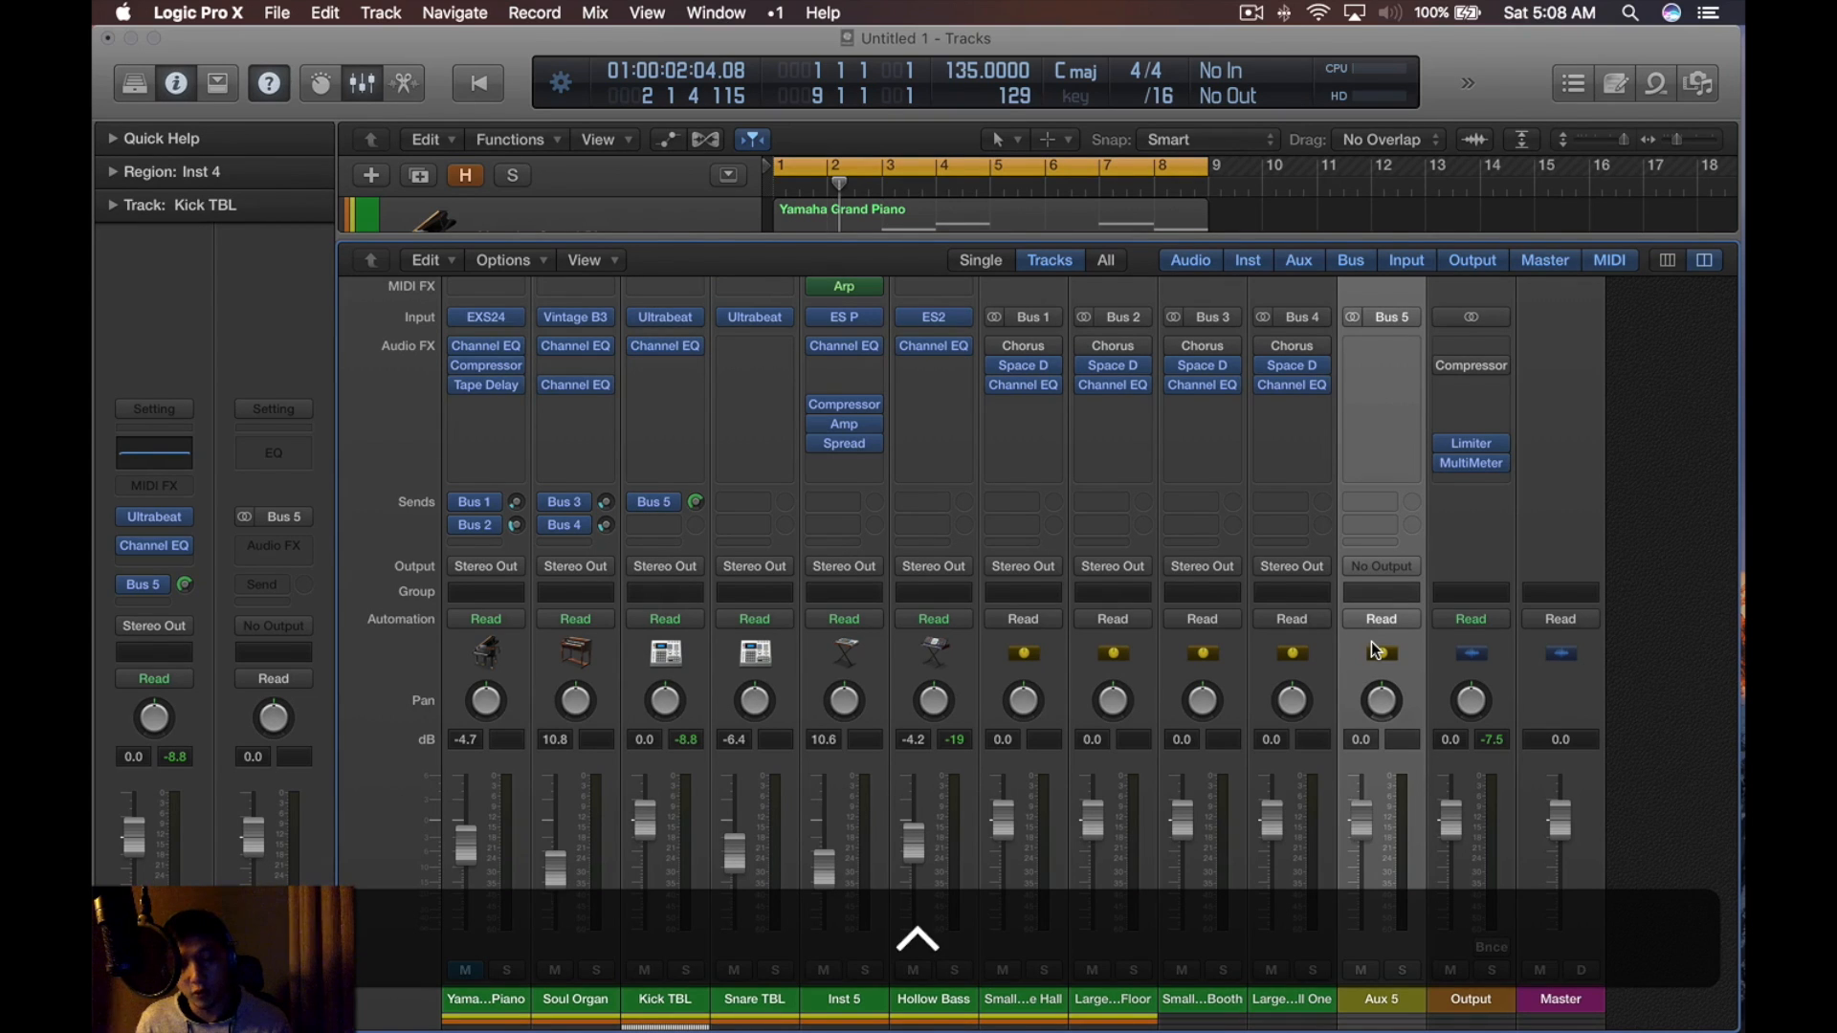
{"action": "key", "text": "ctrl+t"}
{"action": "key", "text": "ctrl+x"}
{"action": "left_click_drag", "start_coordinate": [632, 536], "coordinate": [623, 302]}
{"action": "key", "text": "x"}
{"action": "key", "text": "x"}
Play the song, solo the Aux 5 track to check its signal, and clear the solo
{"action": "key", "text": "space"}
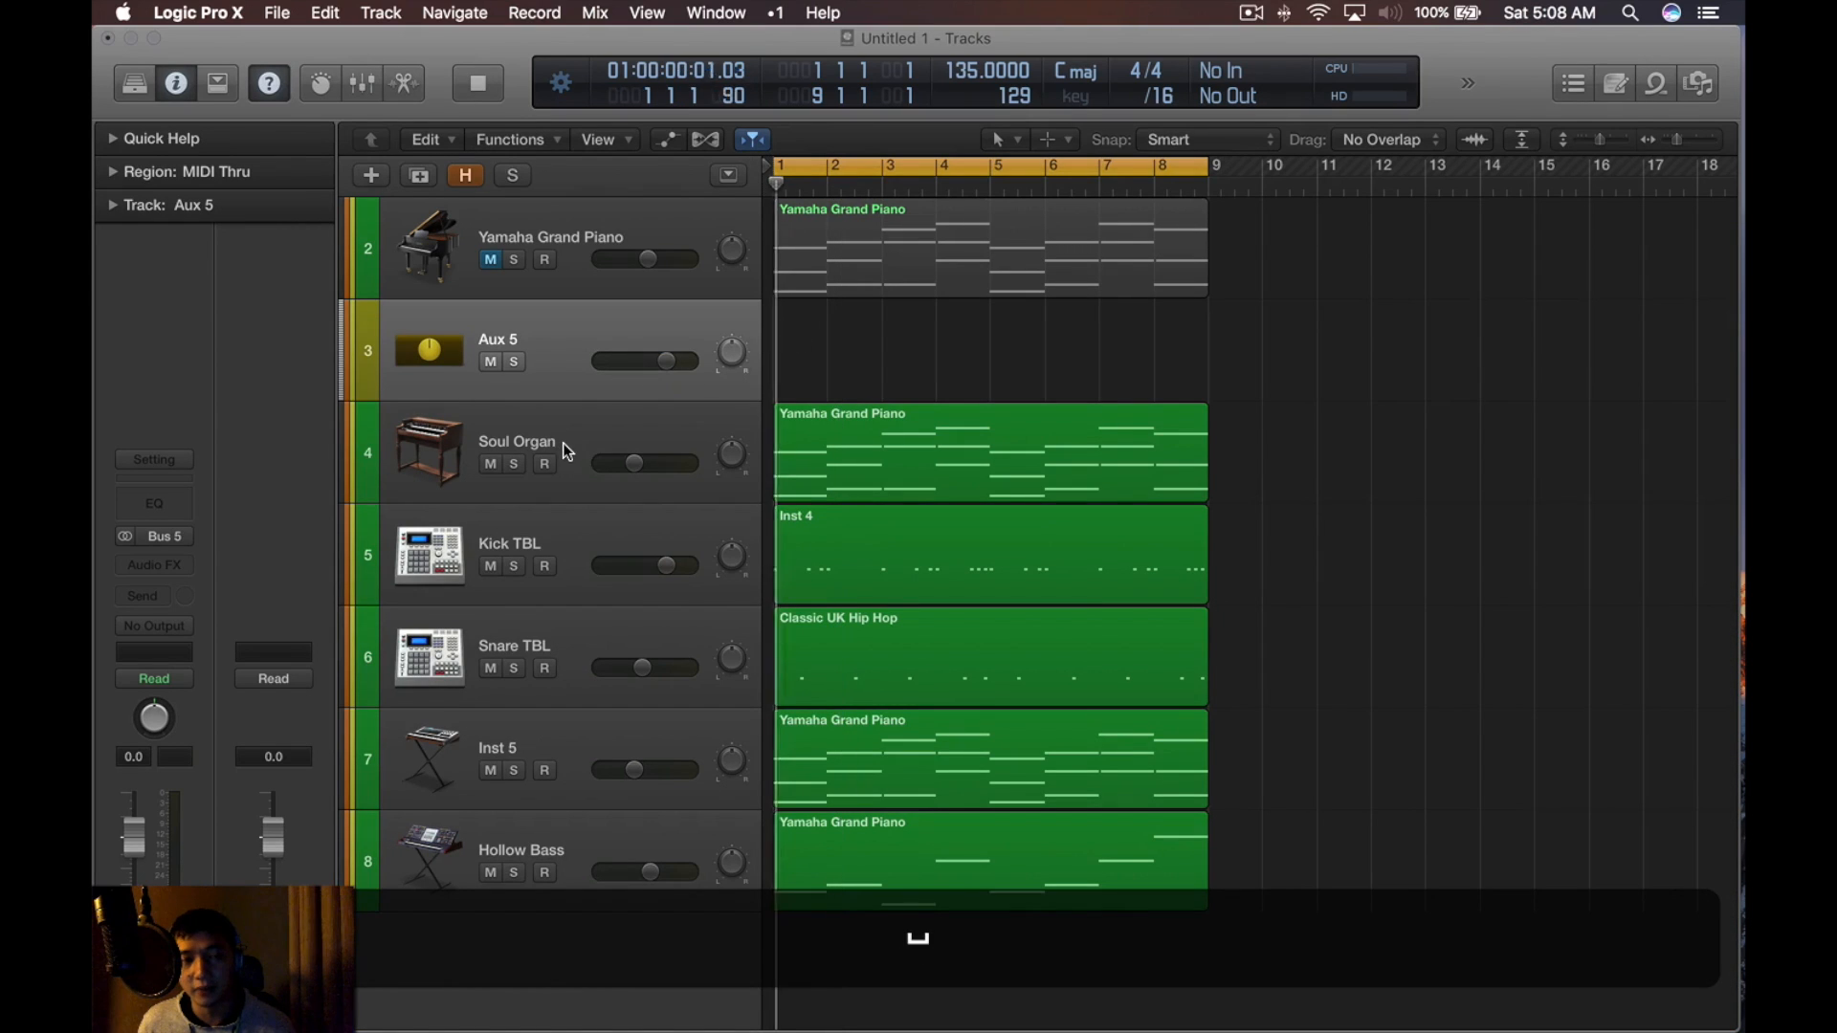
{"action": "key", "text": "space"}
{"action": "left_click", "coordinate": [514, 361]}
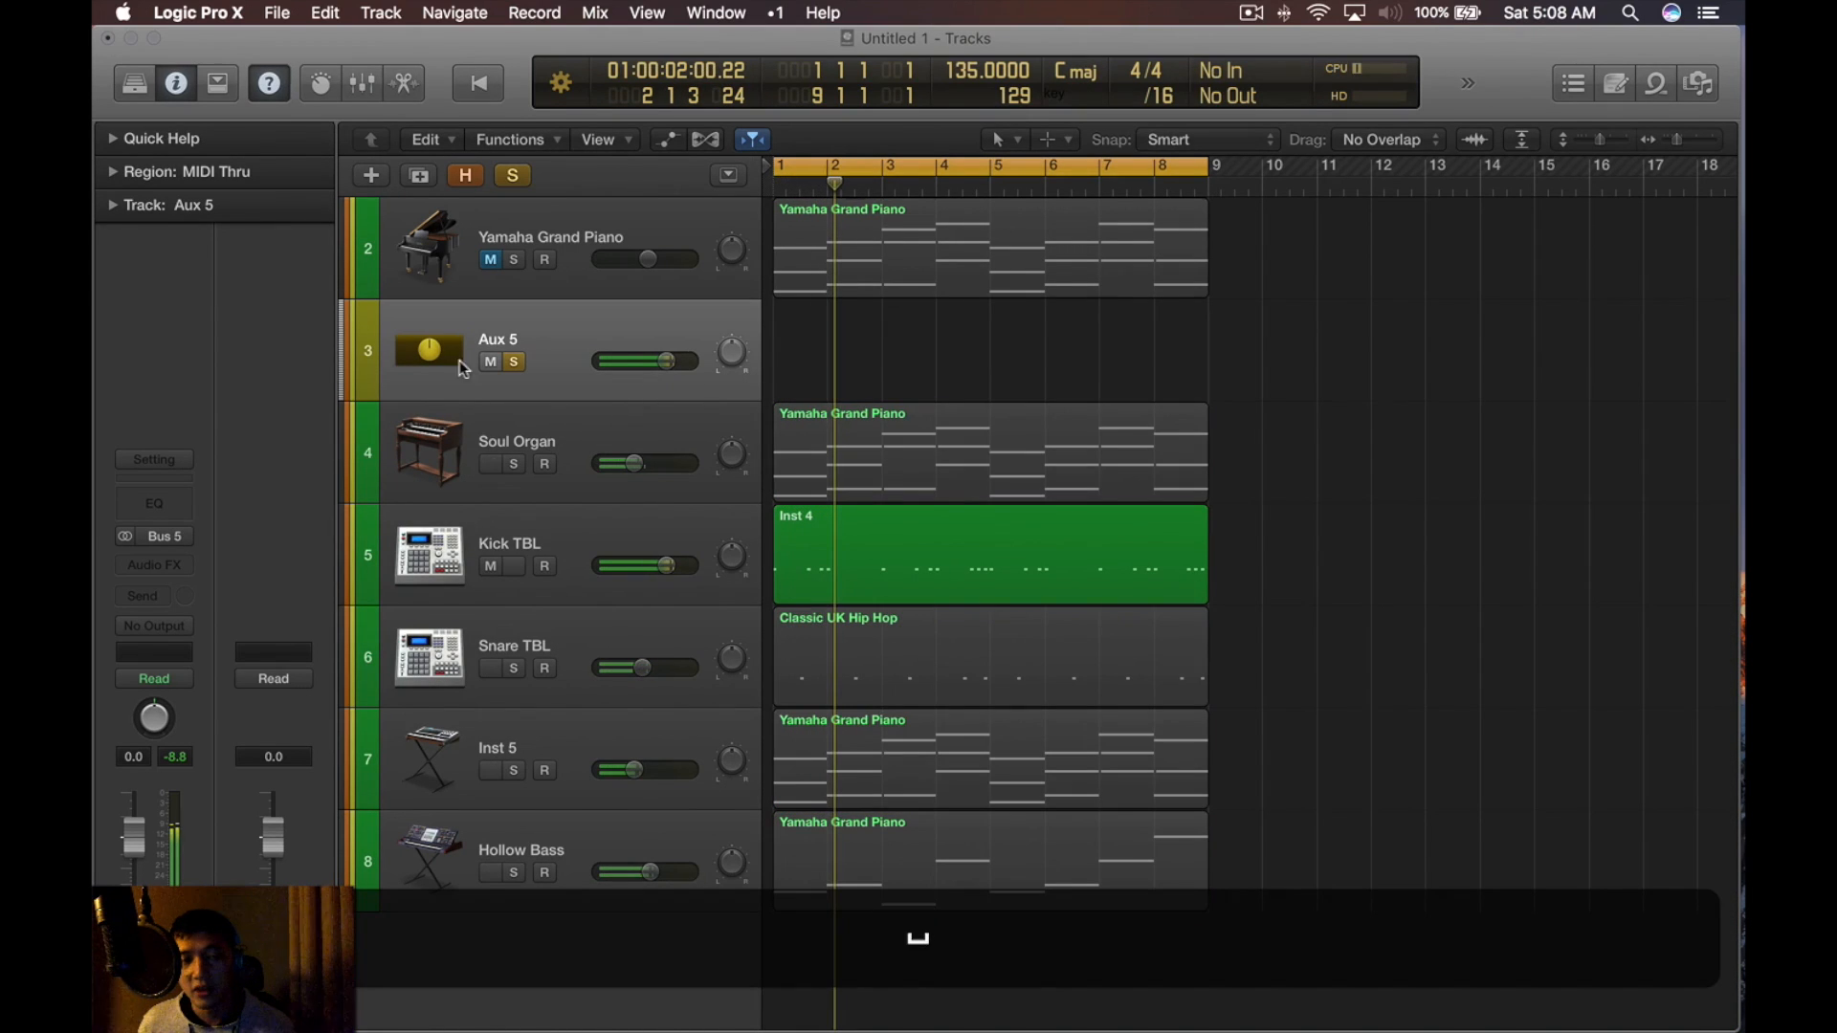
{"action": "key", "text": "s"}
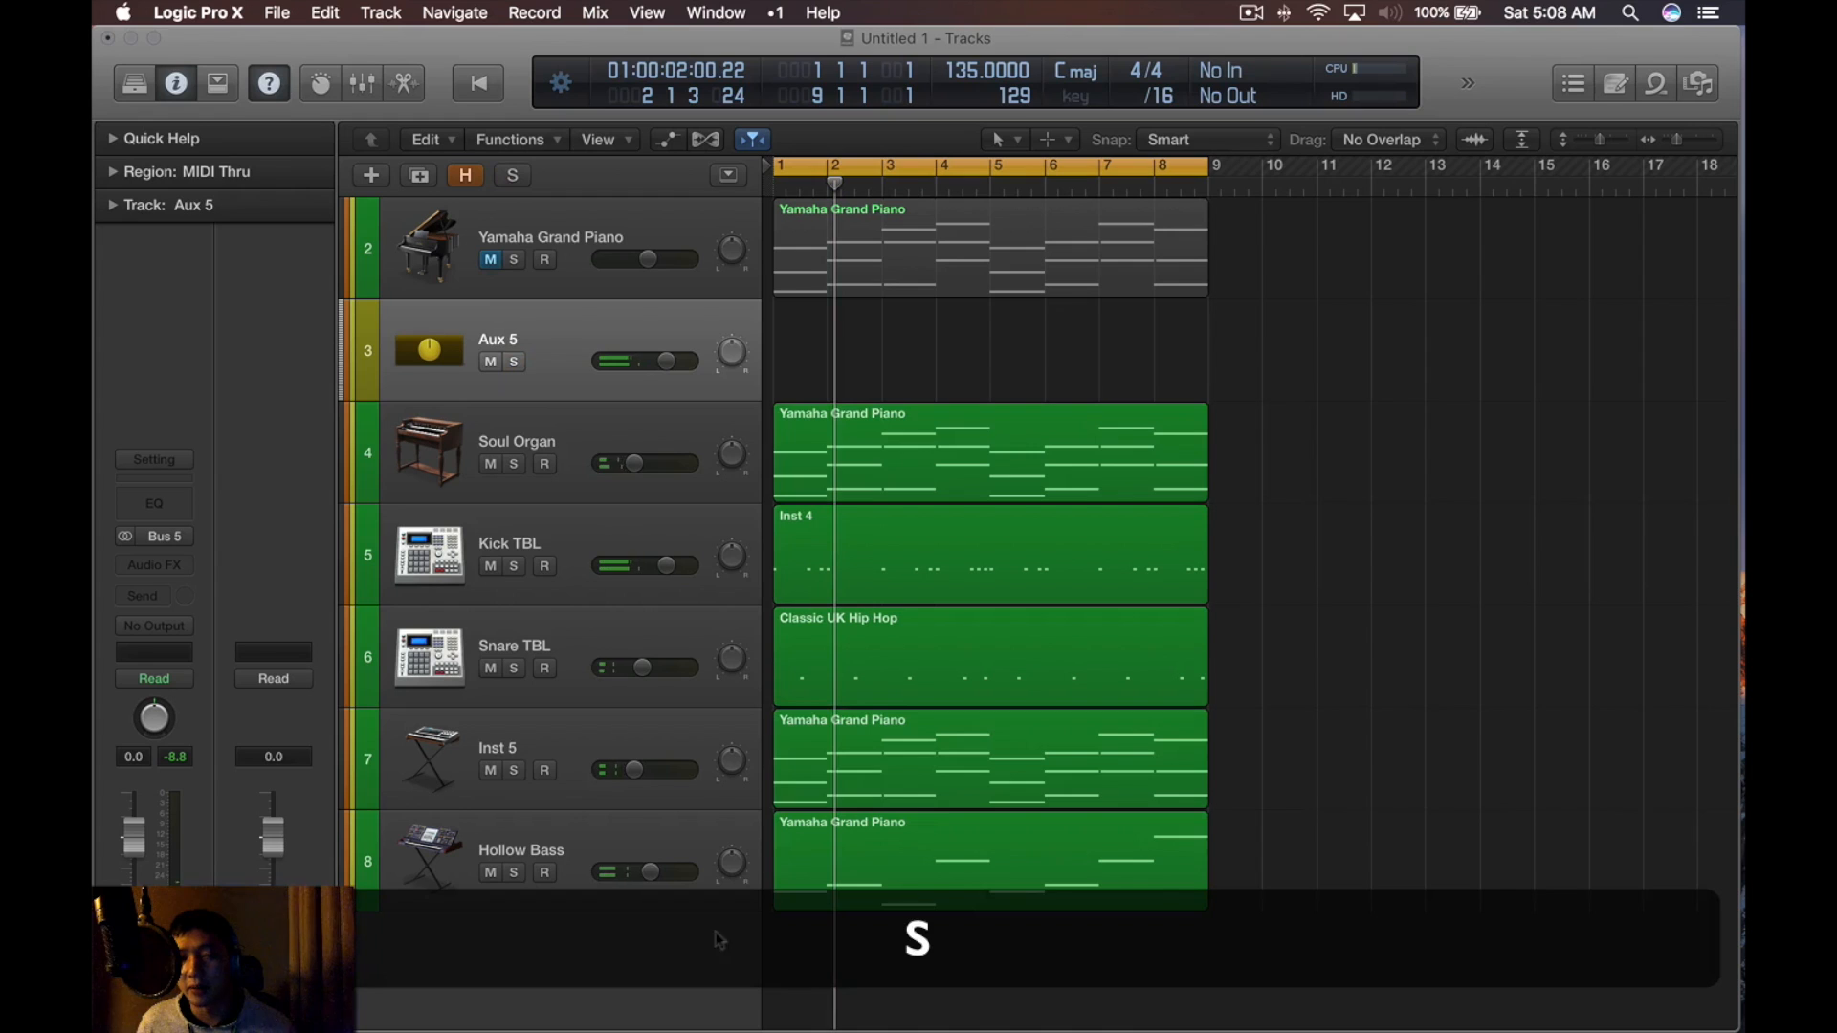
Insert a Compressor after the Channel EQ on the Hollow Bass track
{"action": "left_click", "coordinate": [574, 850]}
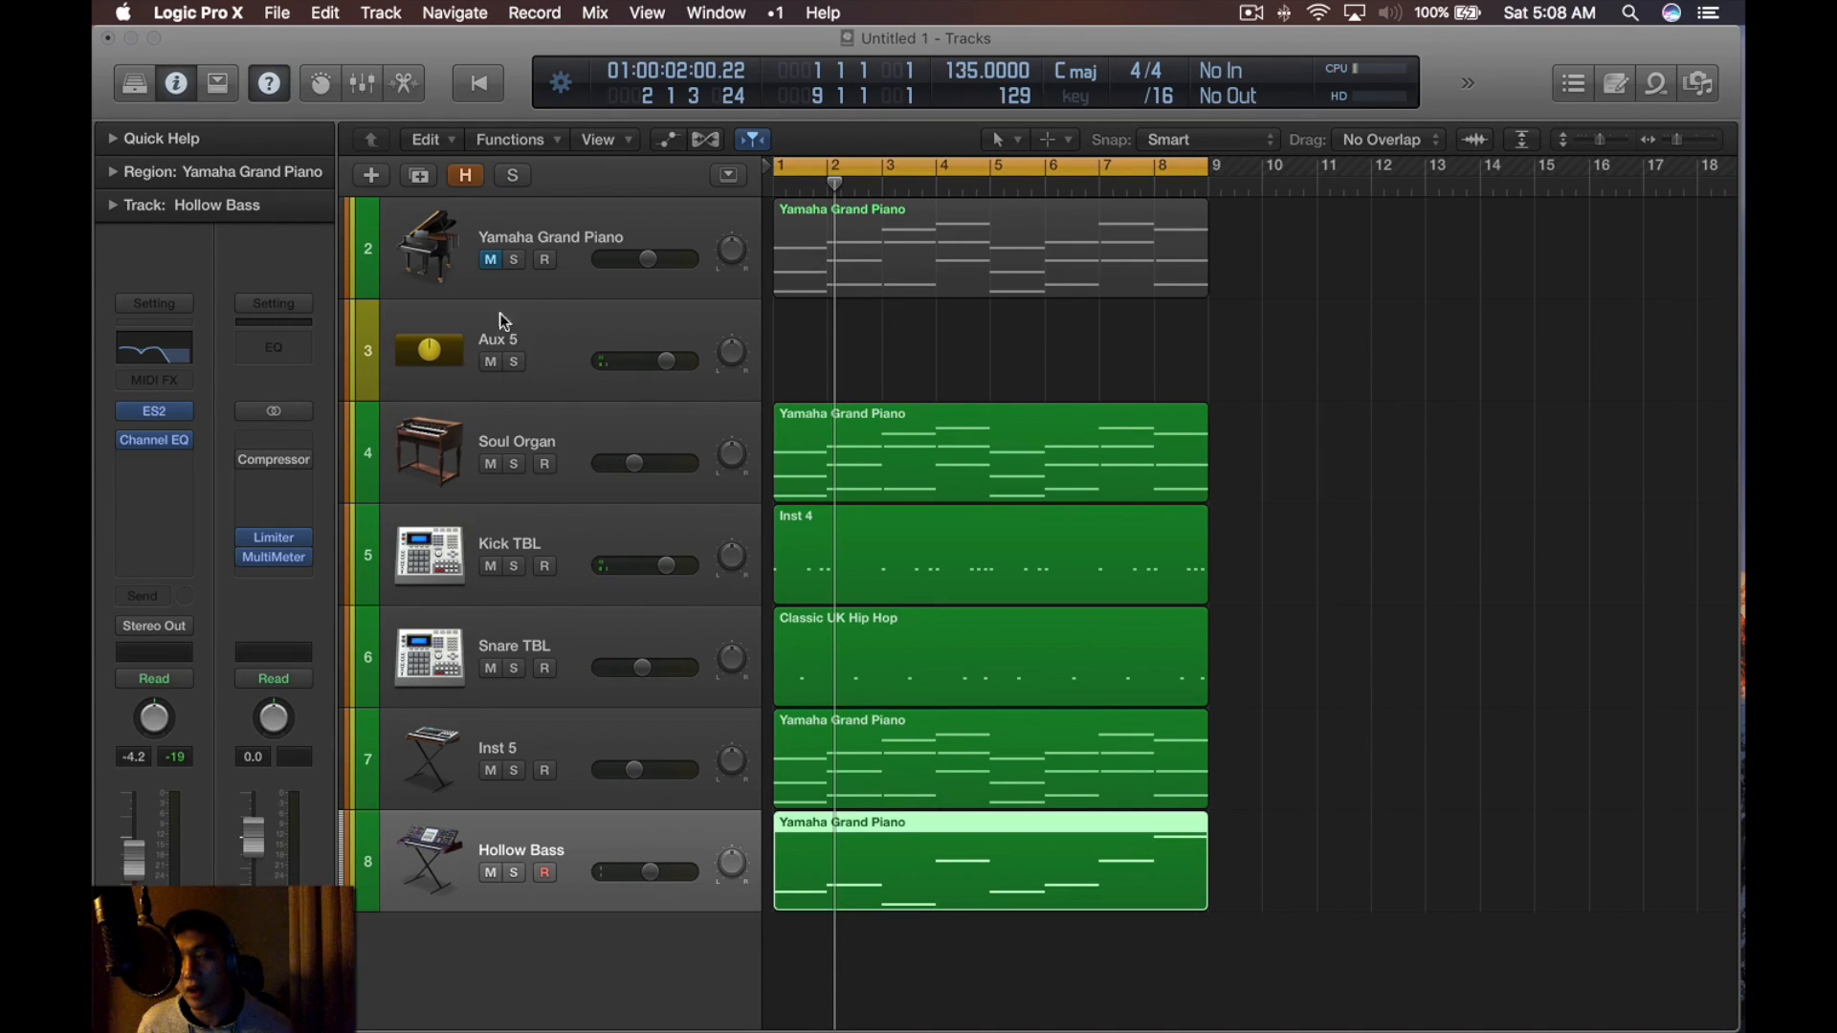
{"action": "left_click", "coordinate": [543, 534]}
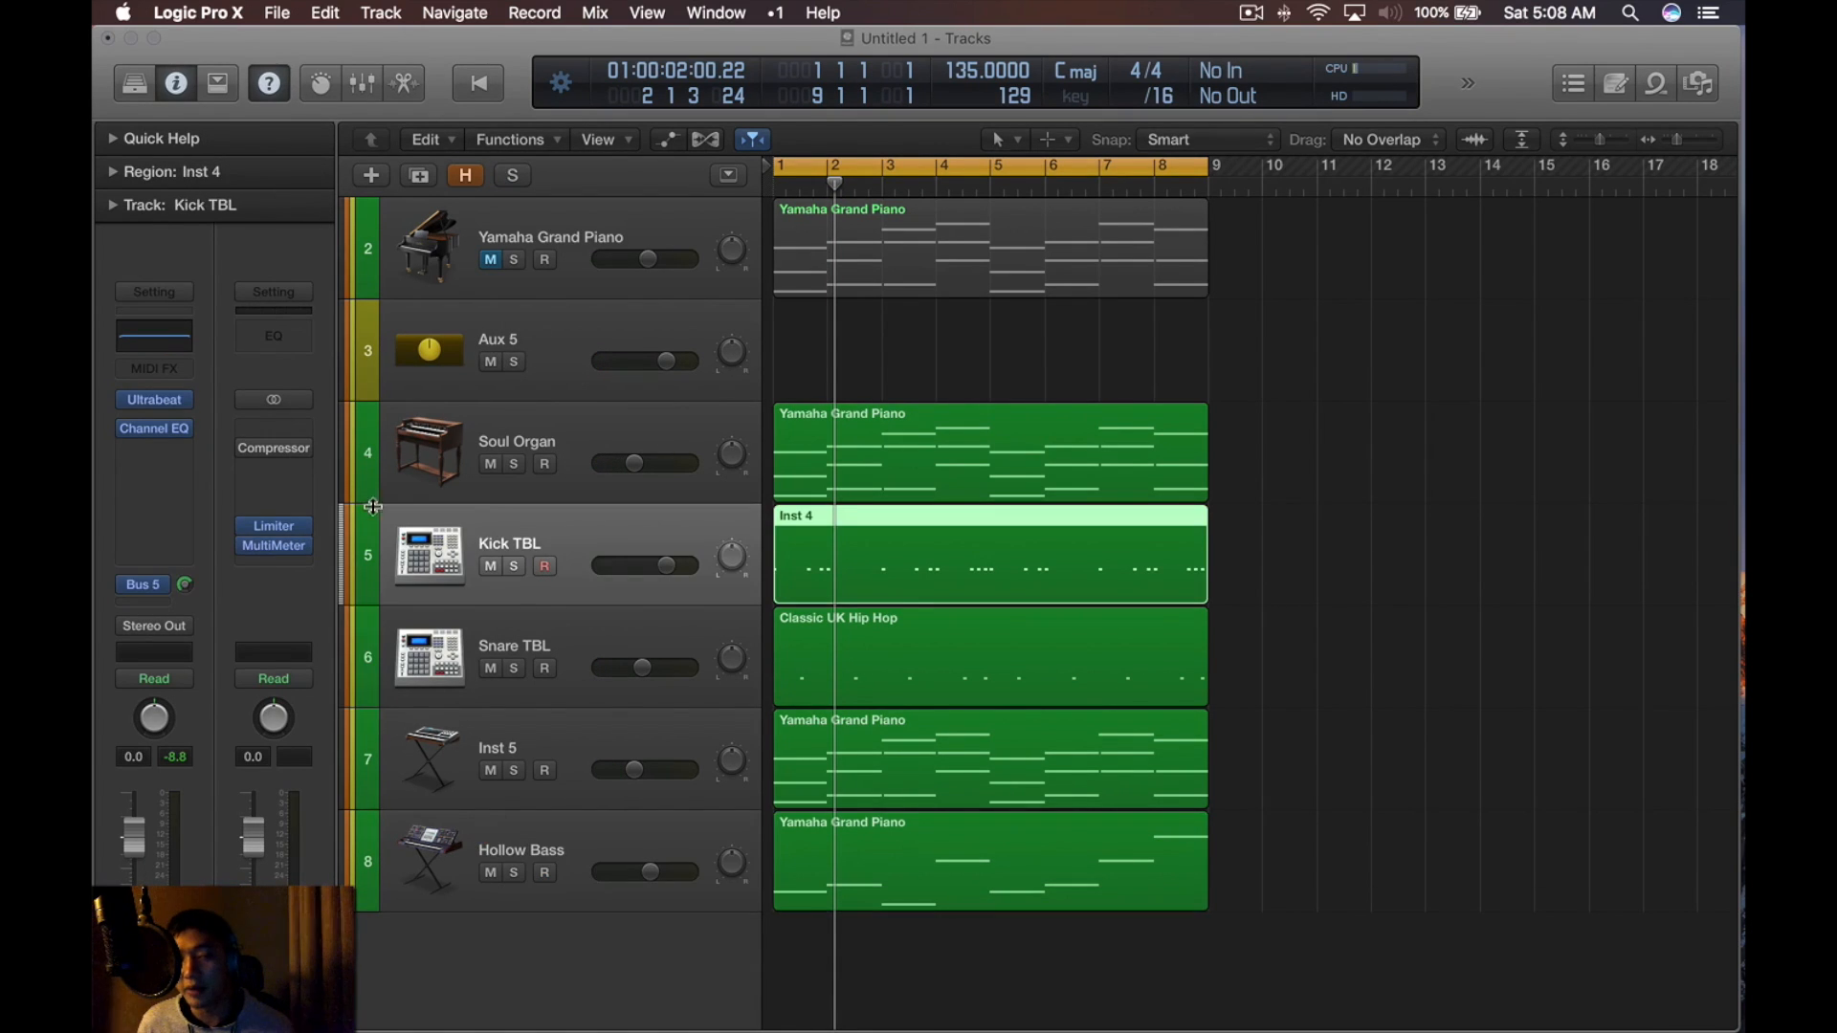
{"action": "left_click", "coordinate": [497, 831]}
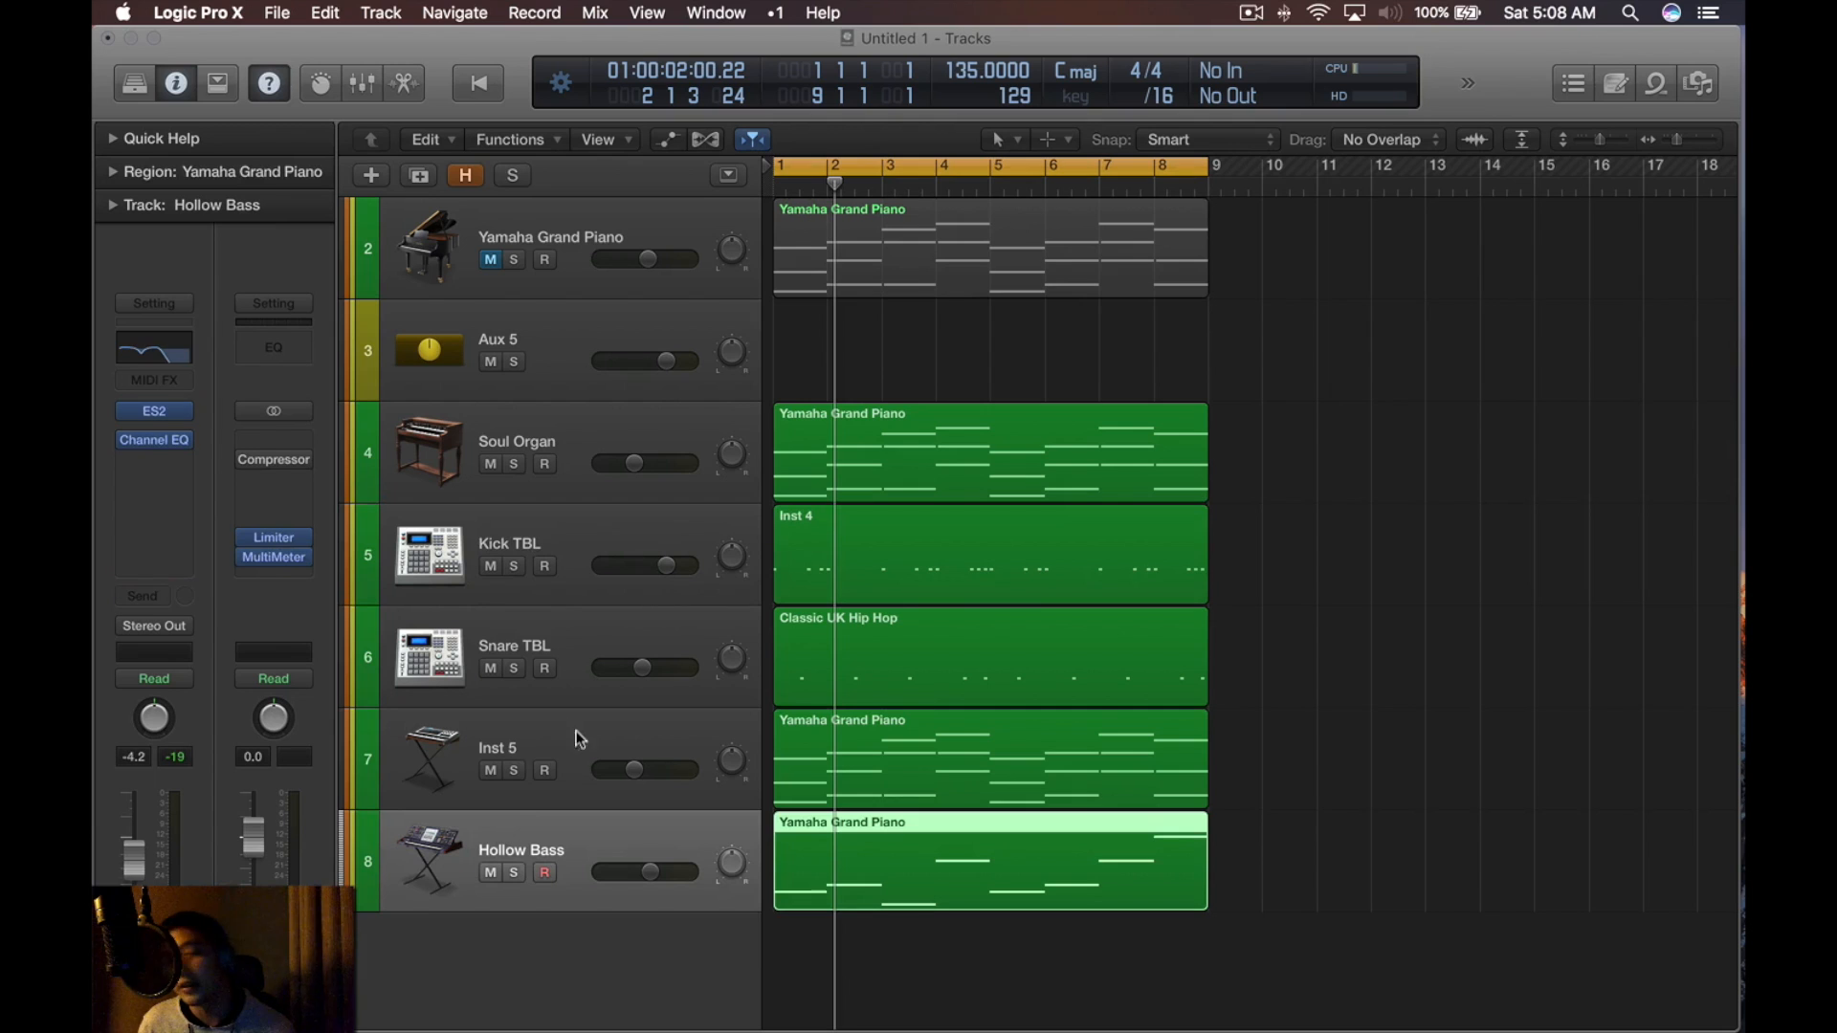
{"action": "left_click", "coordinate": [139, 442]}
{"action": "key", "text": "super+w"}
{"action": "left_click", "coordinate": [176, 463]}
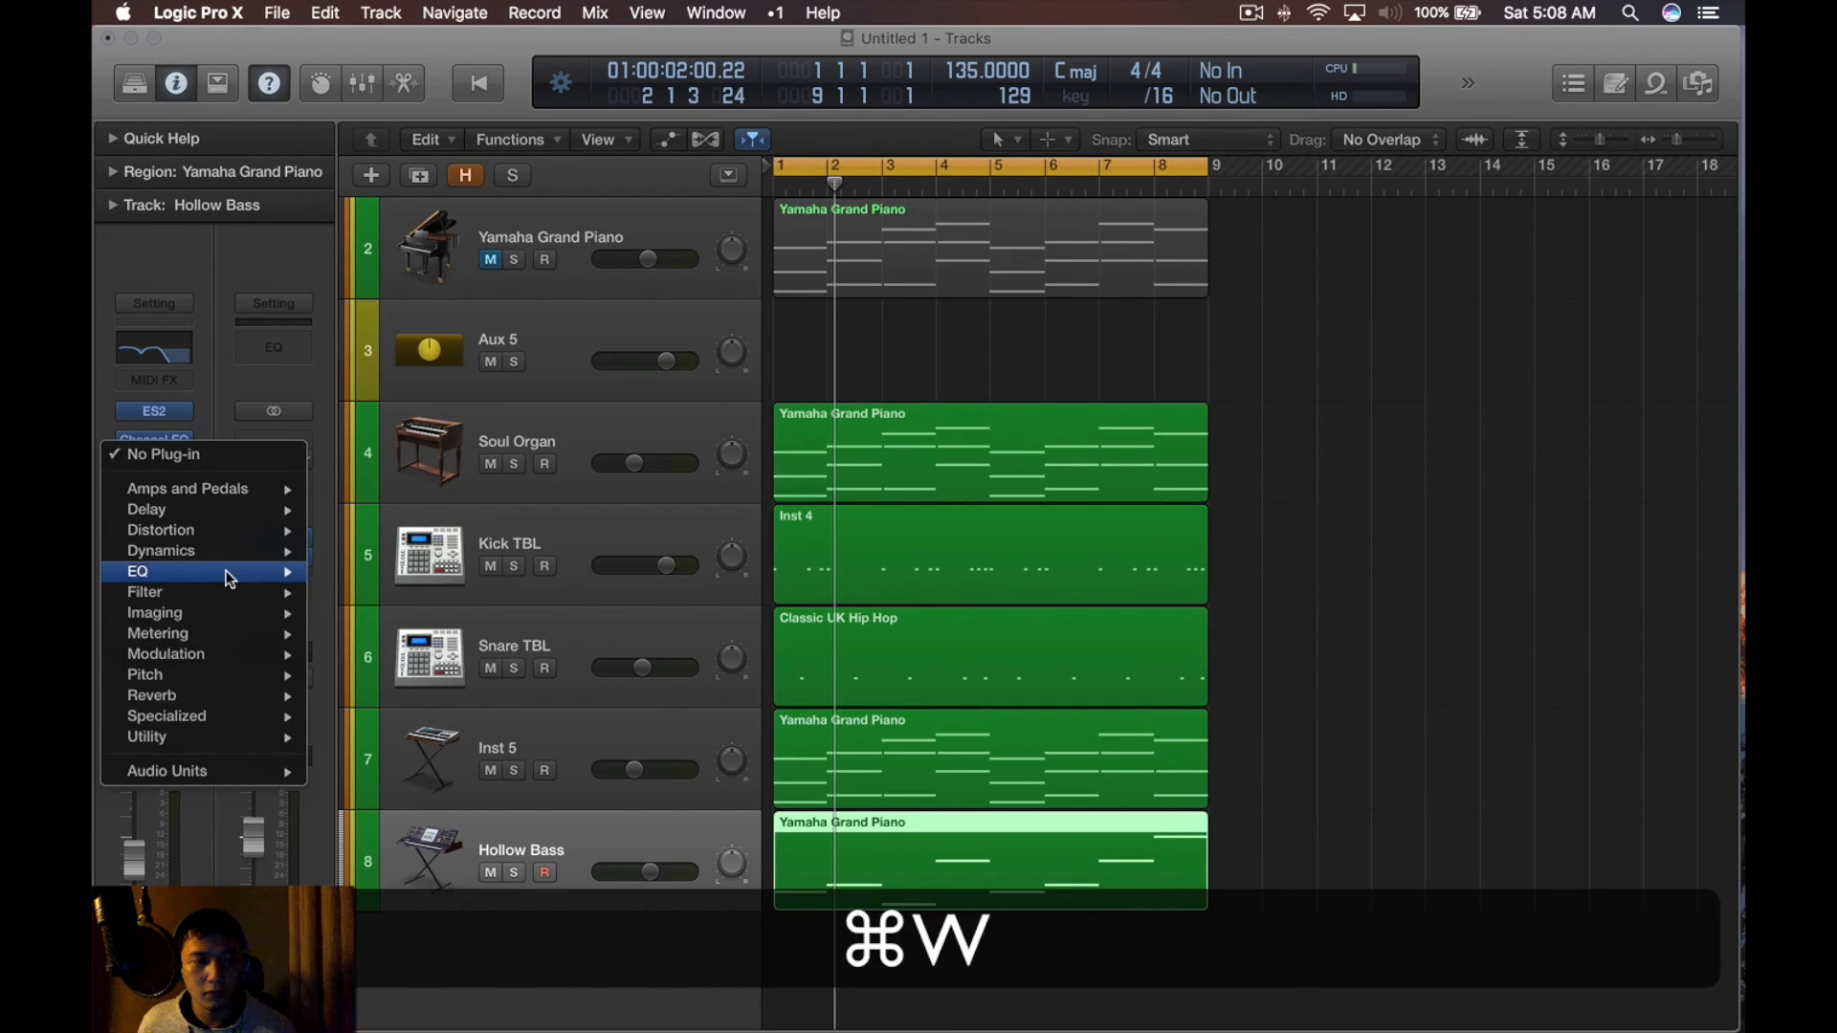
{"action": "mouse_move", "coordinate": [226, 553]}
{"action": "left_click", "coordinate": [545, 572]}
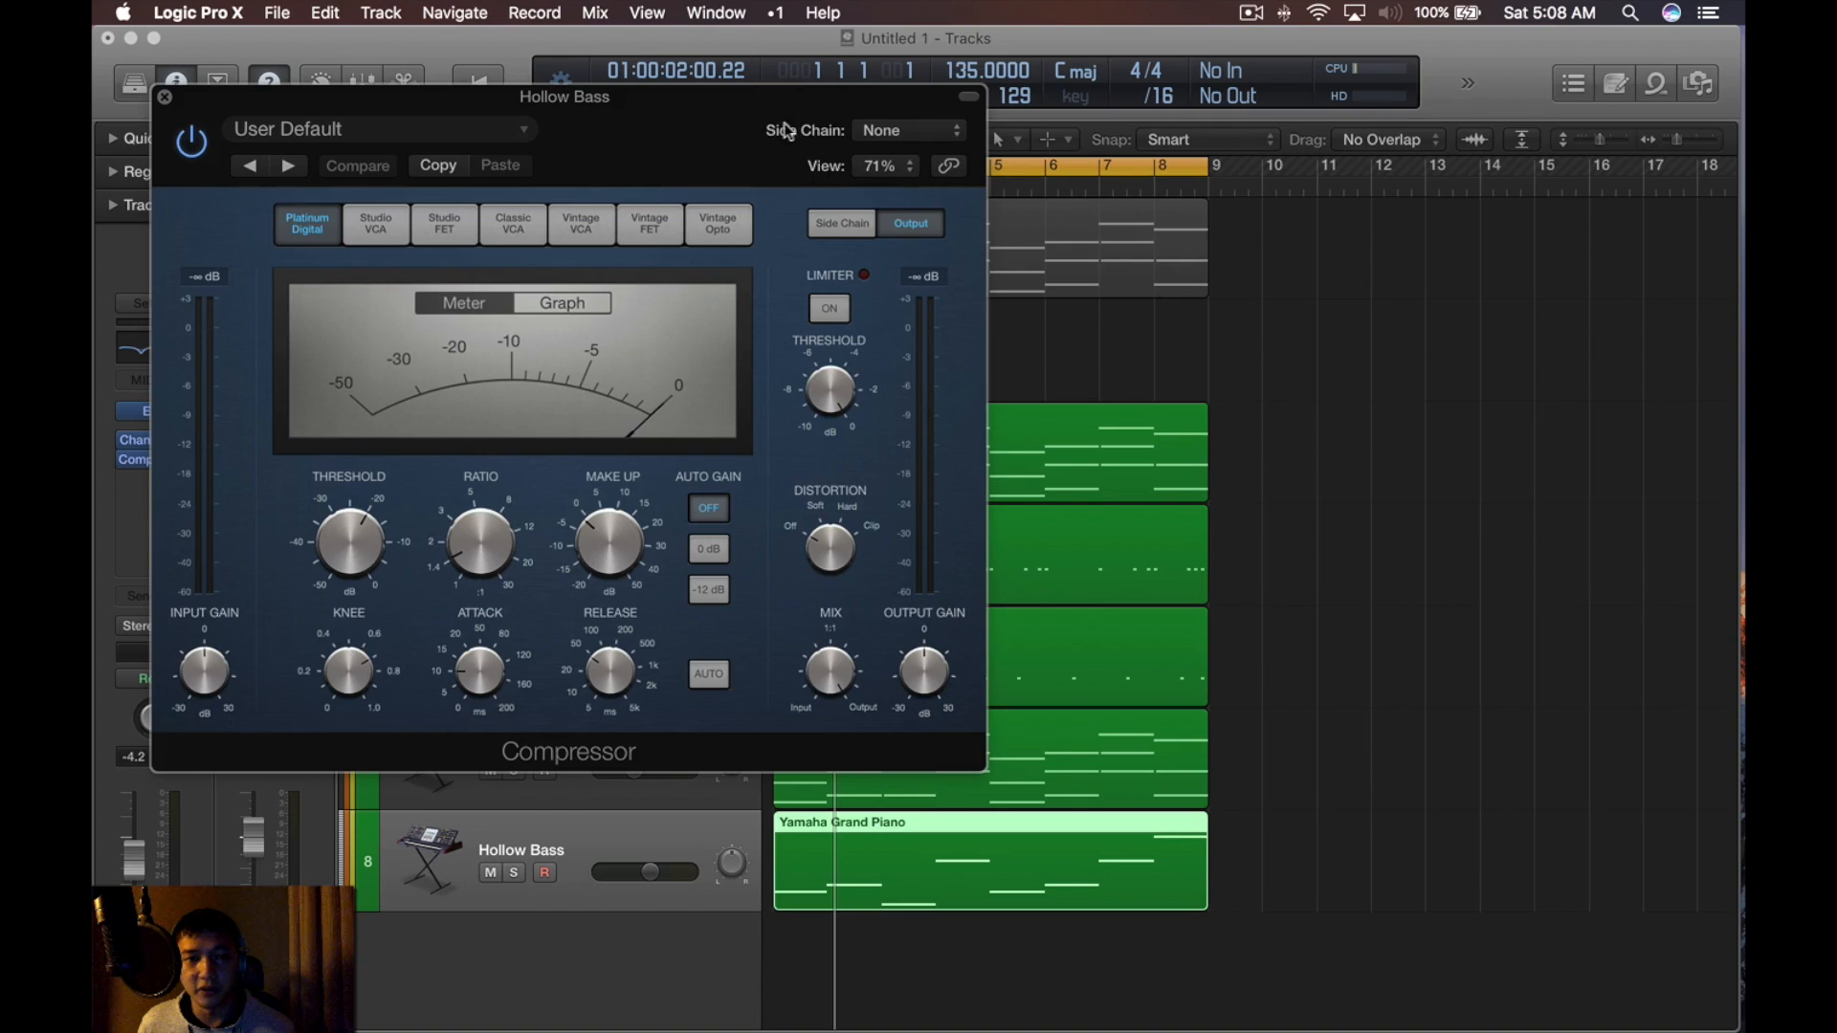
Set the Hollow Bass compressor's side chain source to Bus 5 and show its side chain detection settings
{"action": "left_click", "coordinate": [872, 132]}
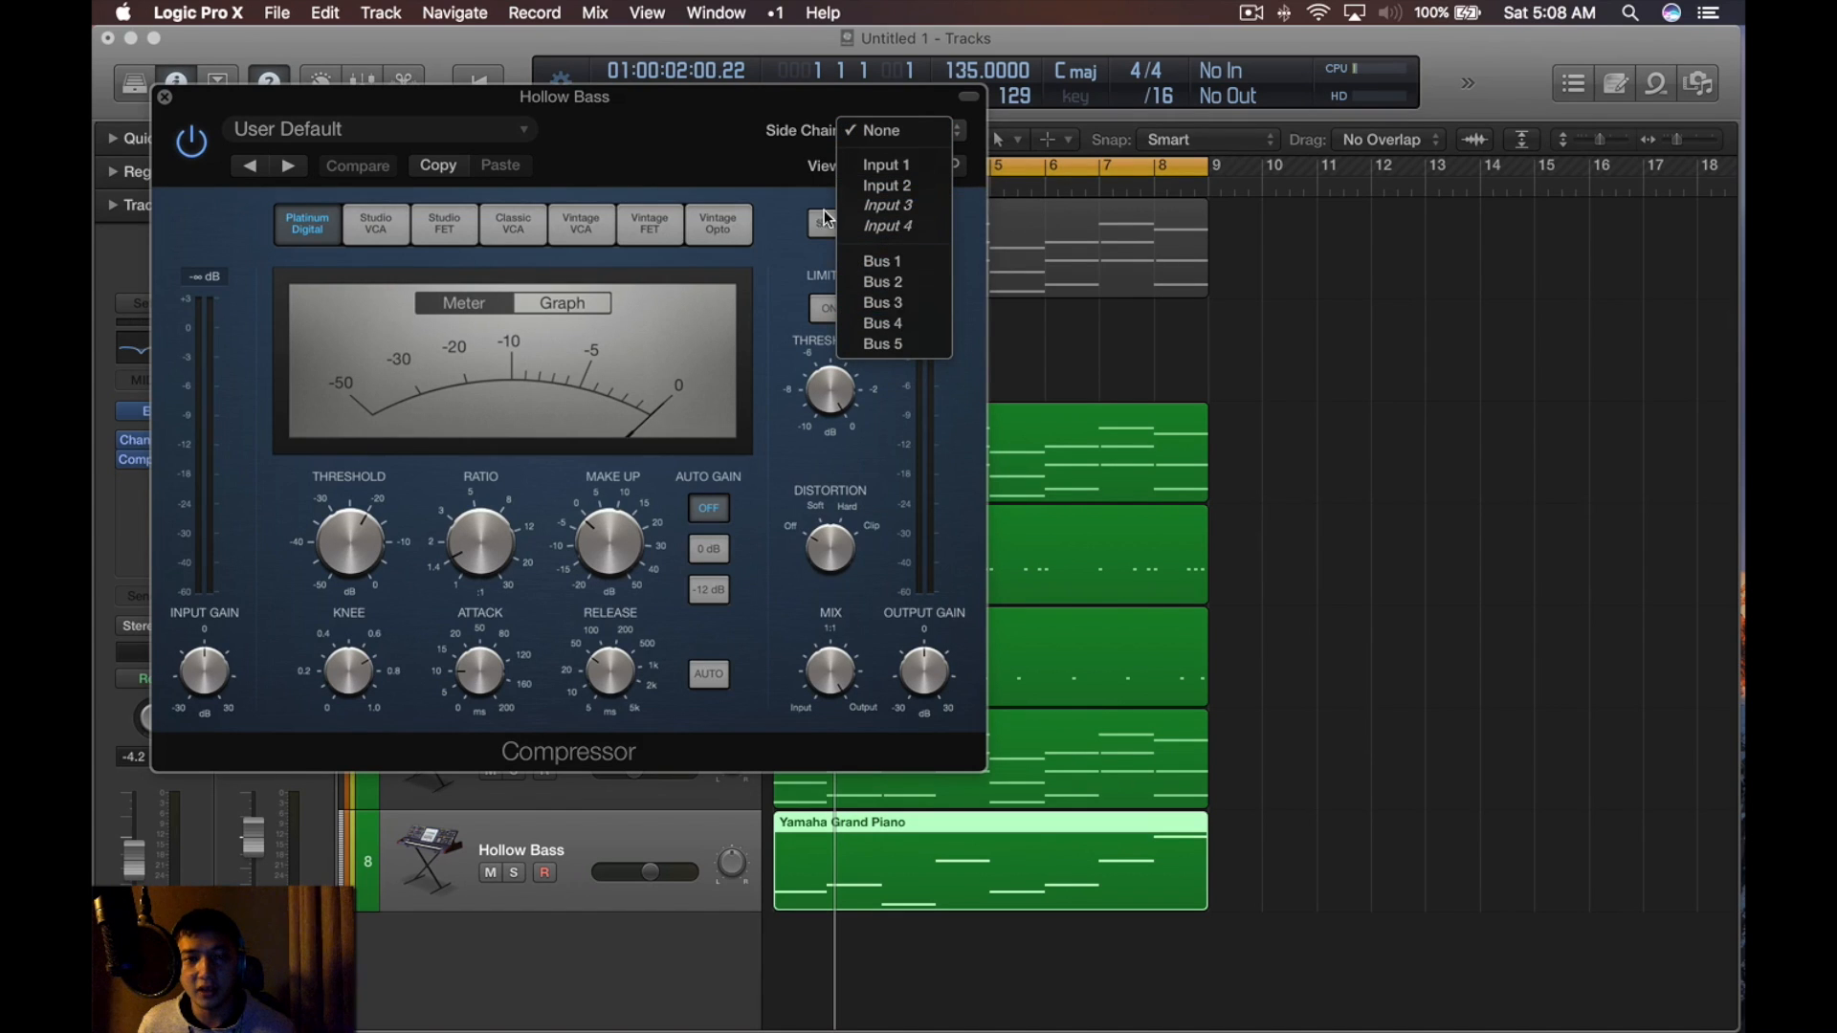
{"action": "left_click", "coordinate": [623, 118]}
{"action": "left_click_drag", "start_coordinate": [623, 118], "coordinate": [719, 779]}
{"action": "left_click_drag", "start_coordinate": [731, 705], "coordinate": [851, 116]}
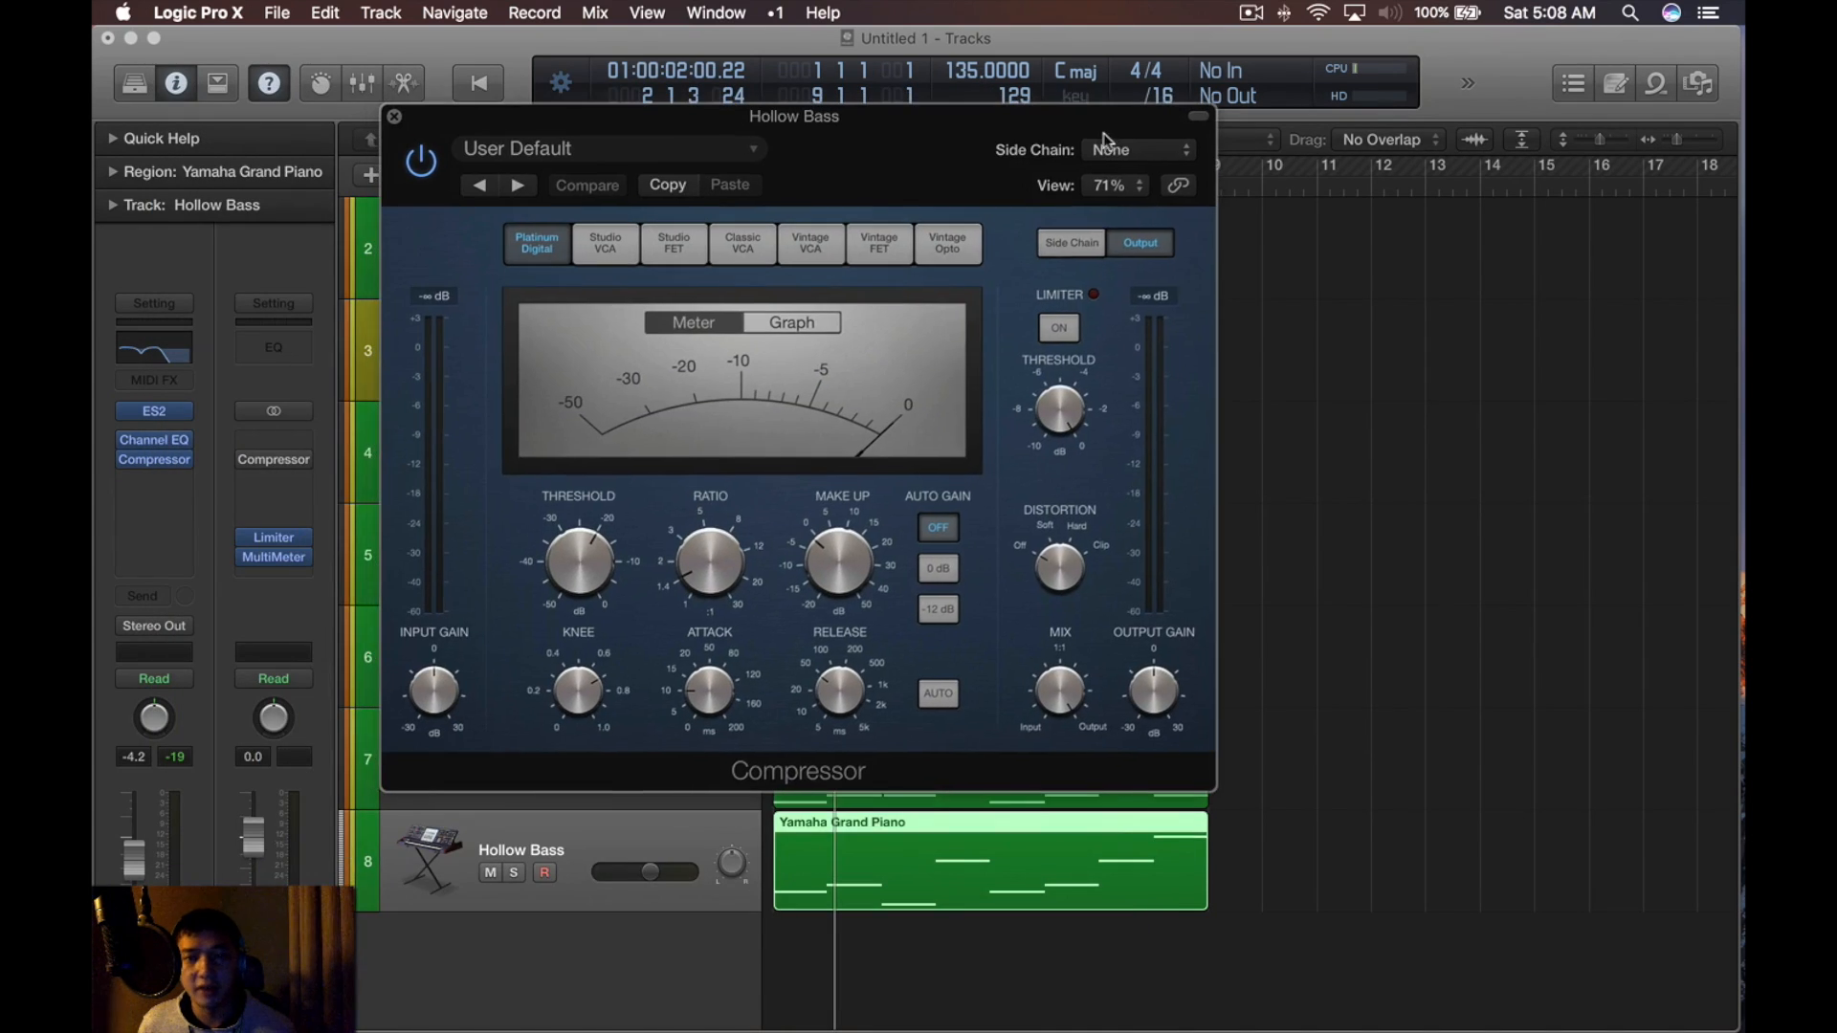
{"action": "left_click", "coordinate": [1114, 151]}
{"action": "left_click", "coordinate": [1110, 363]}
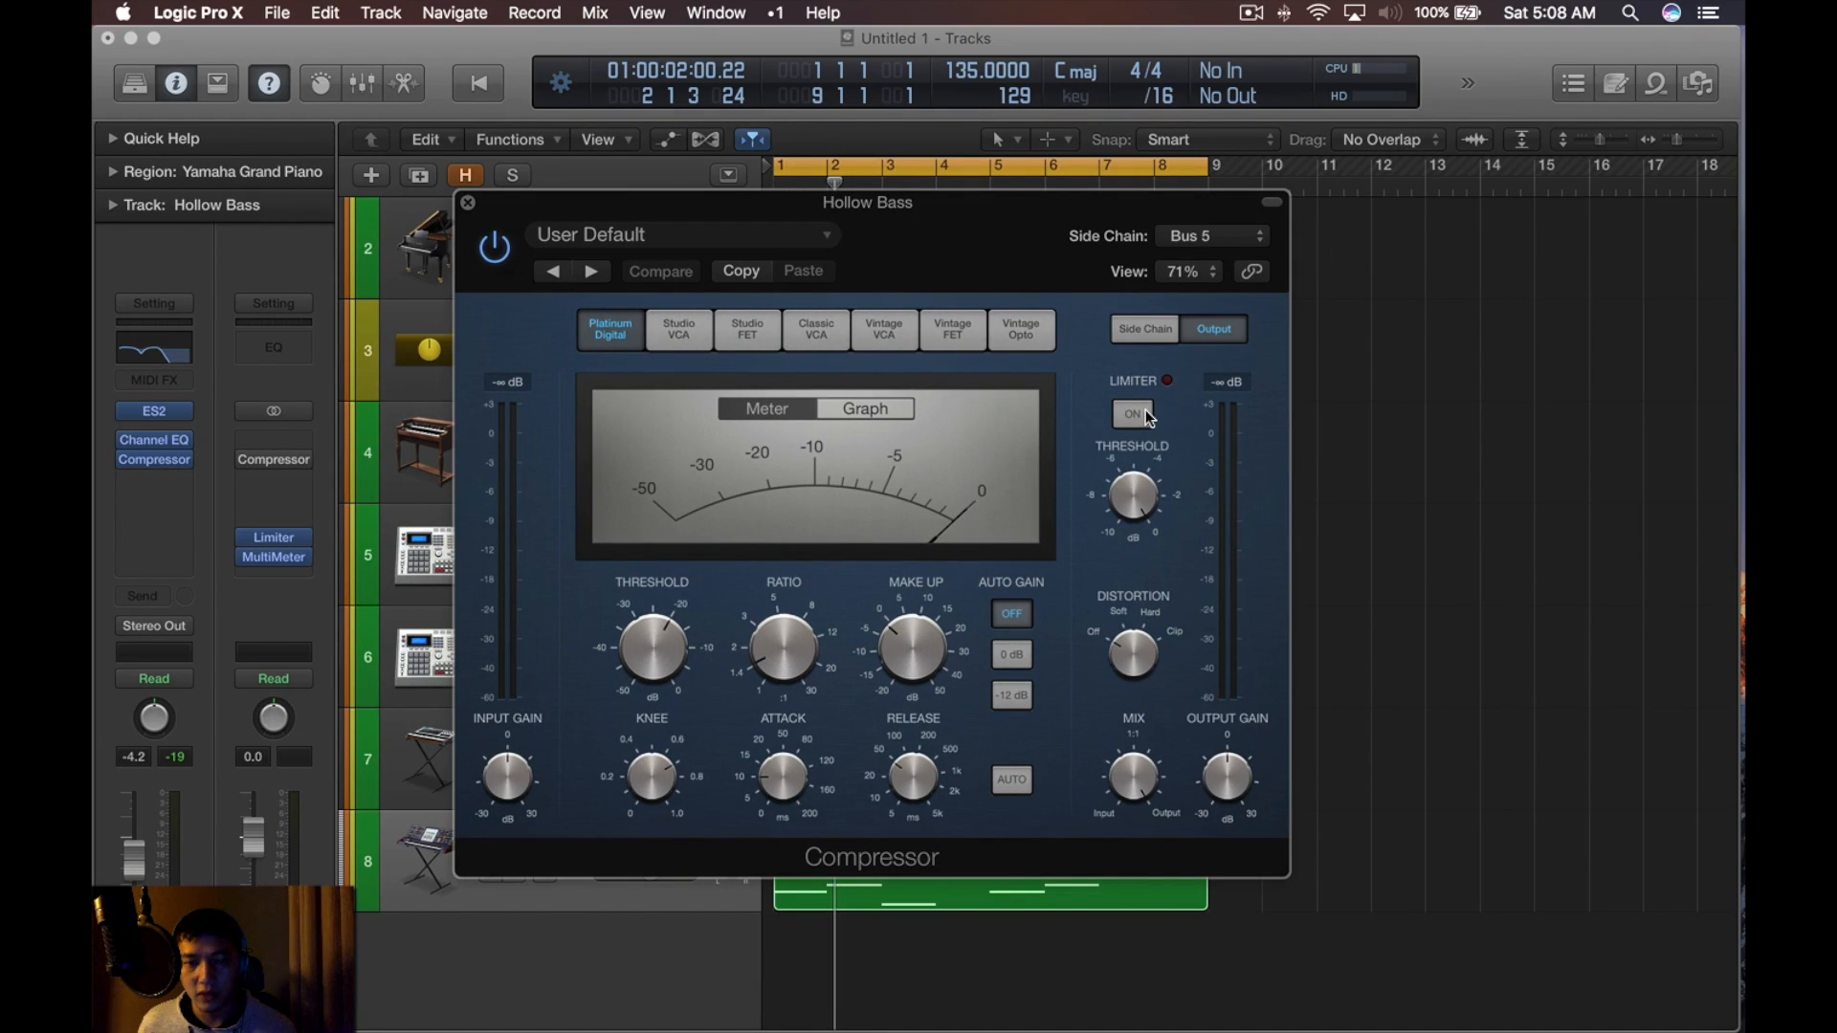
{"action": "left_click", "coordinate": [1146, 335]}
Solo the Hollow Bass, Kick TBL and Aux 5 tracks and start playback with the compressor in view
{"action": "key", "text": "s"}
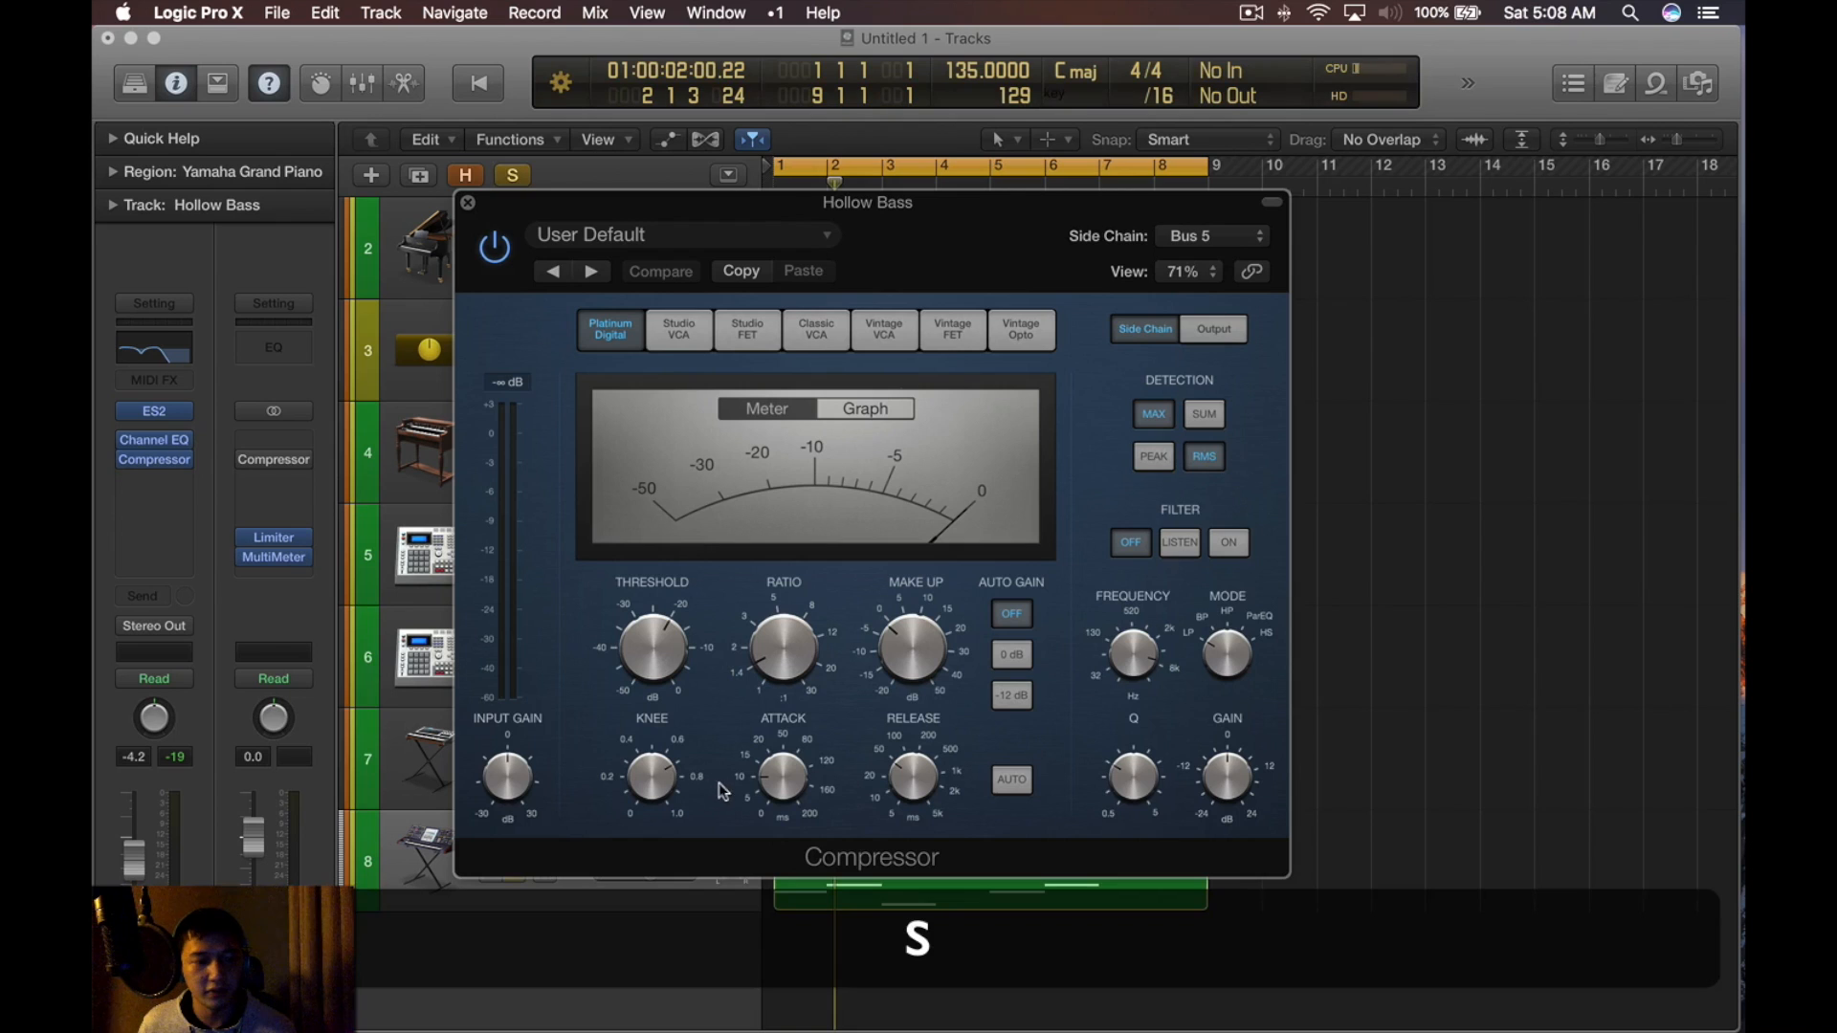
{"action": "left_click_drag", "start_coordinate": [751, 197], "coordinate": [1229, 624]}
{"action": "left_click", "coordinate": [514, 362]}
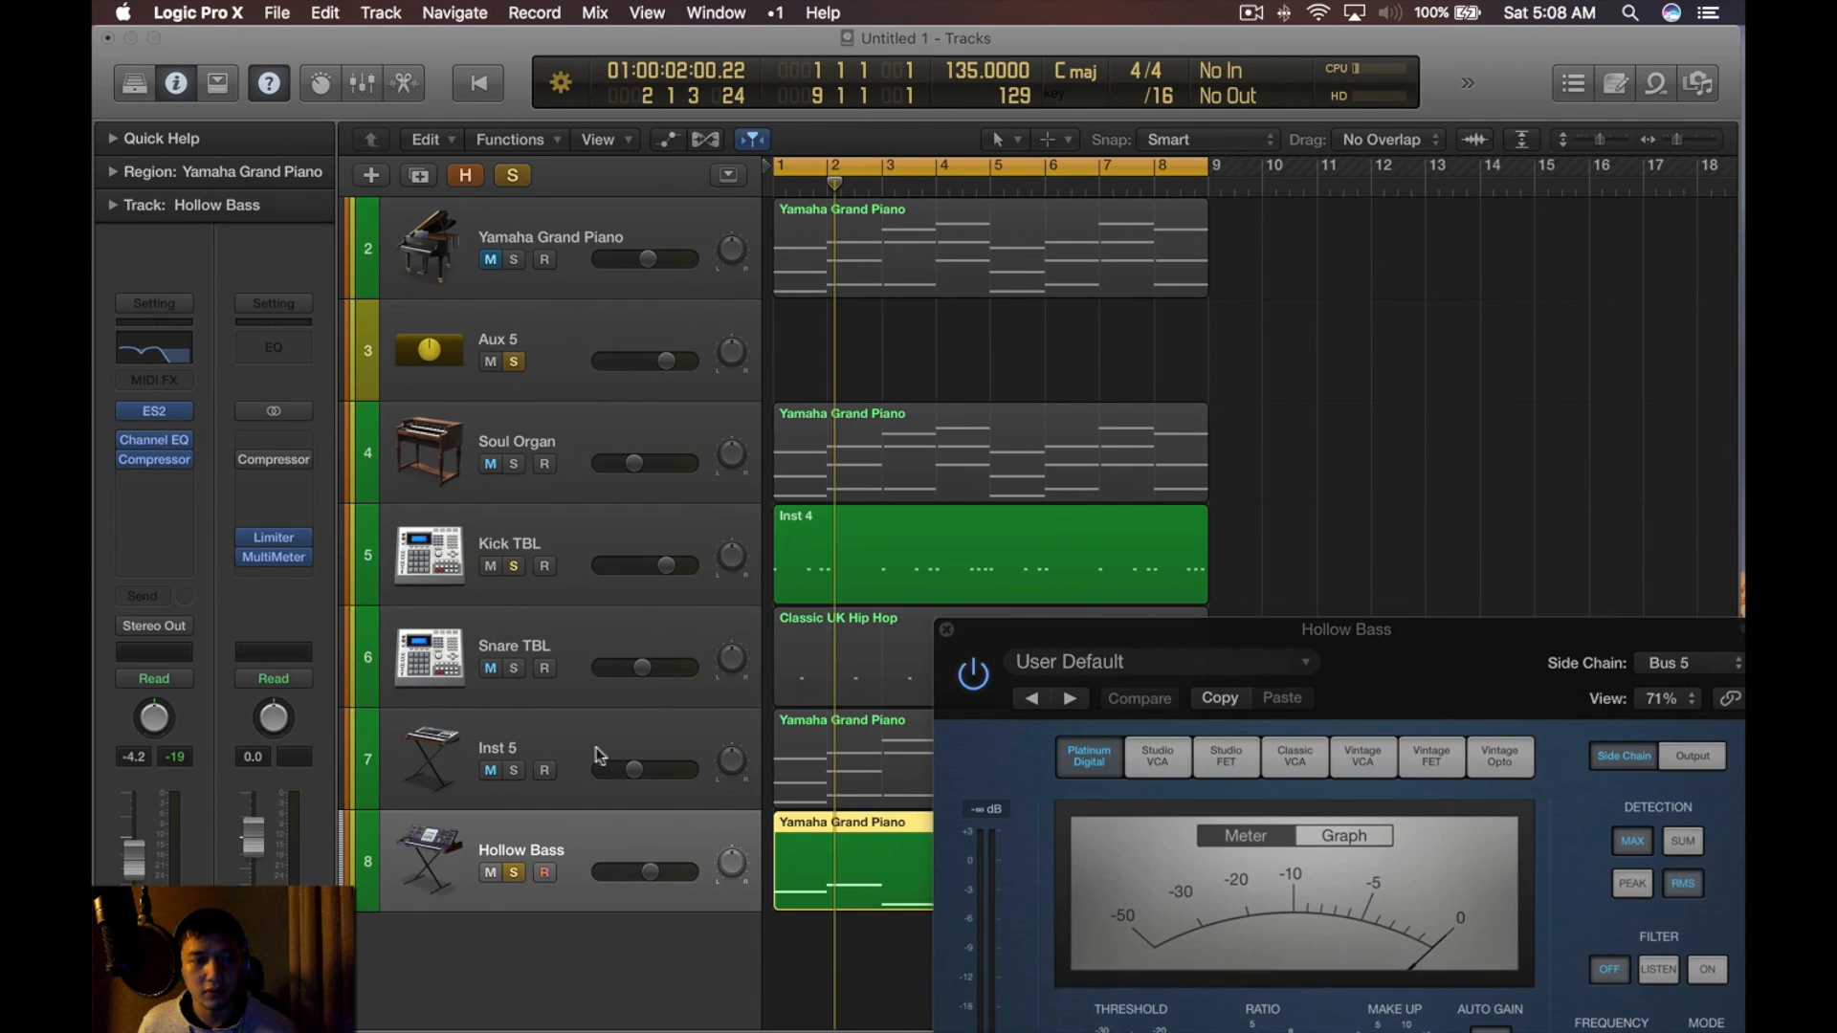
{"action": "key", "text": "space"}
{"action": "left_click_drag", "start_coordinate": [1438, 627], "coordinate": [930, 163]}
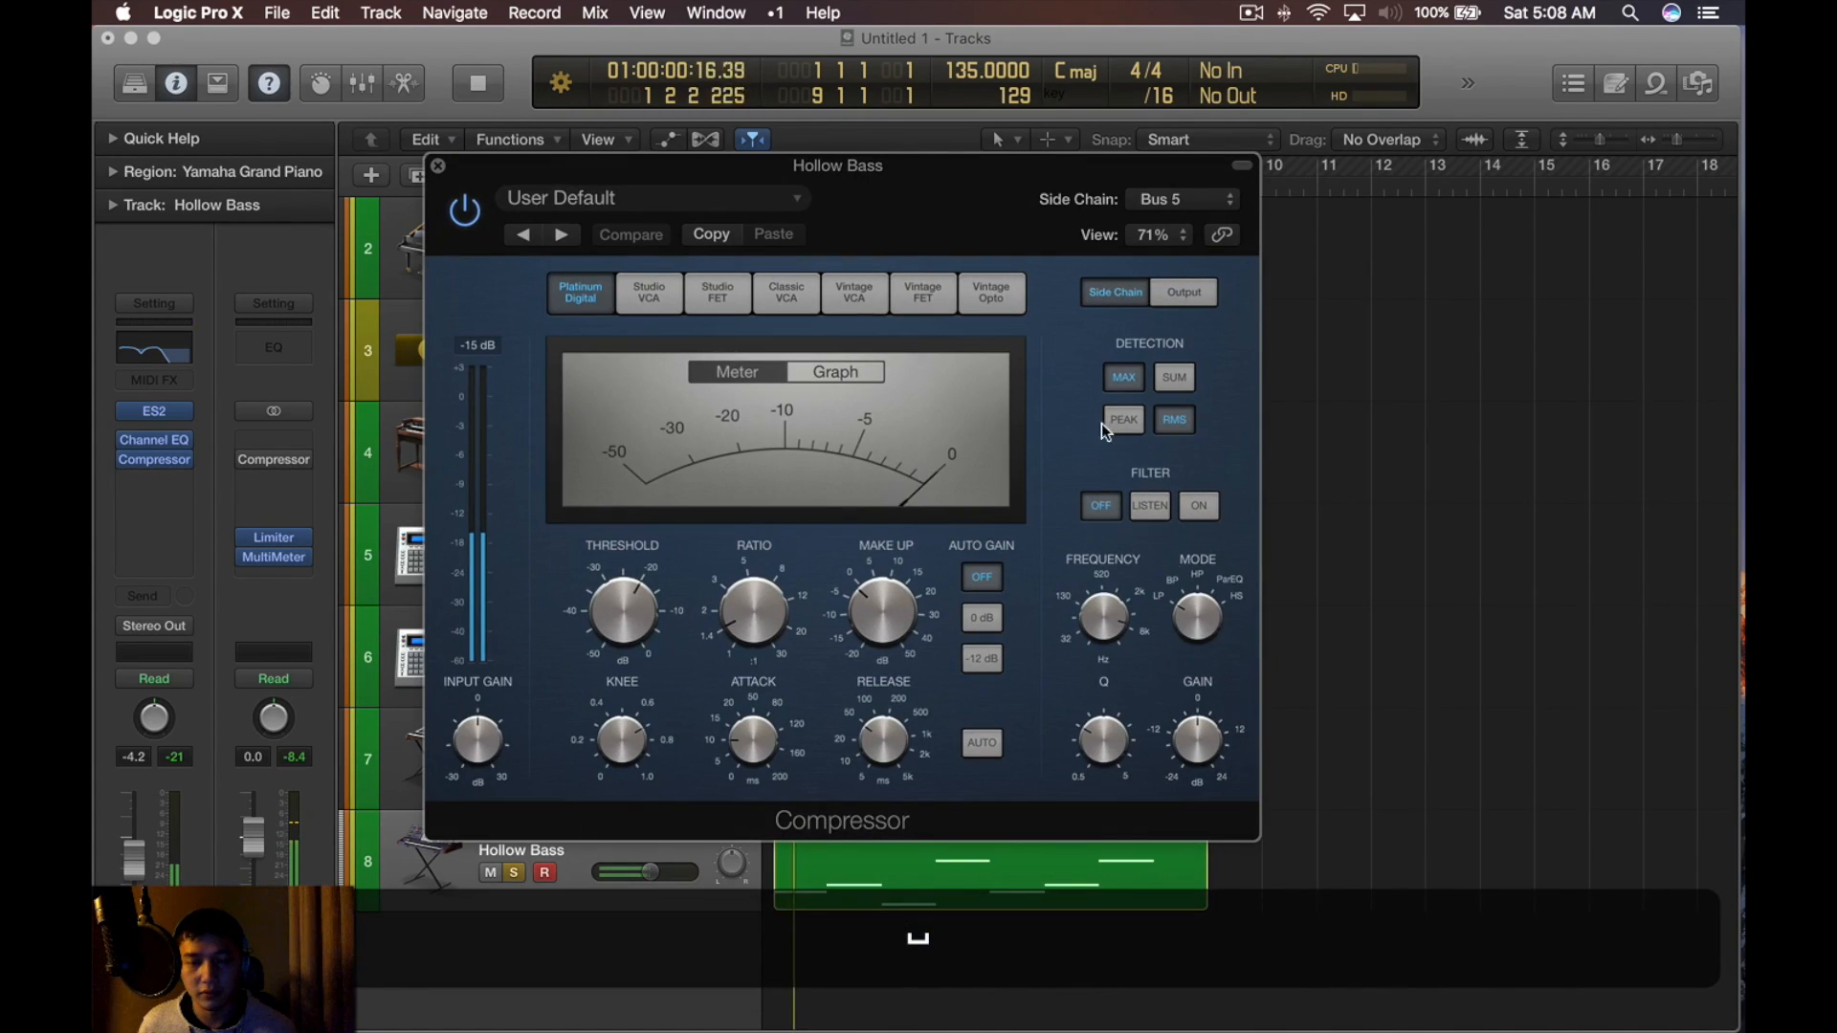
Lower the compressor's threshold, raise its ratio to 23.0:1 and compare the sound with the compressor bypassed
{"action": "left_click_drag", "start_coordinate": [578, 603], "coordinate": [648, 992]}
{"action": "key", "text": "space"}
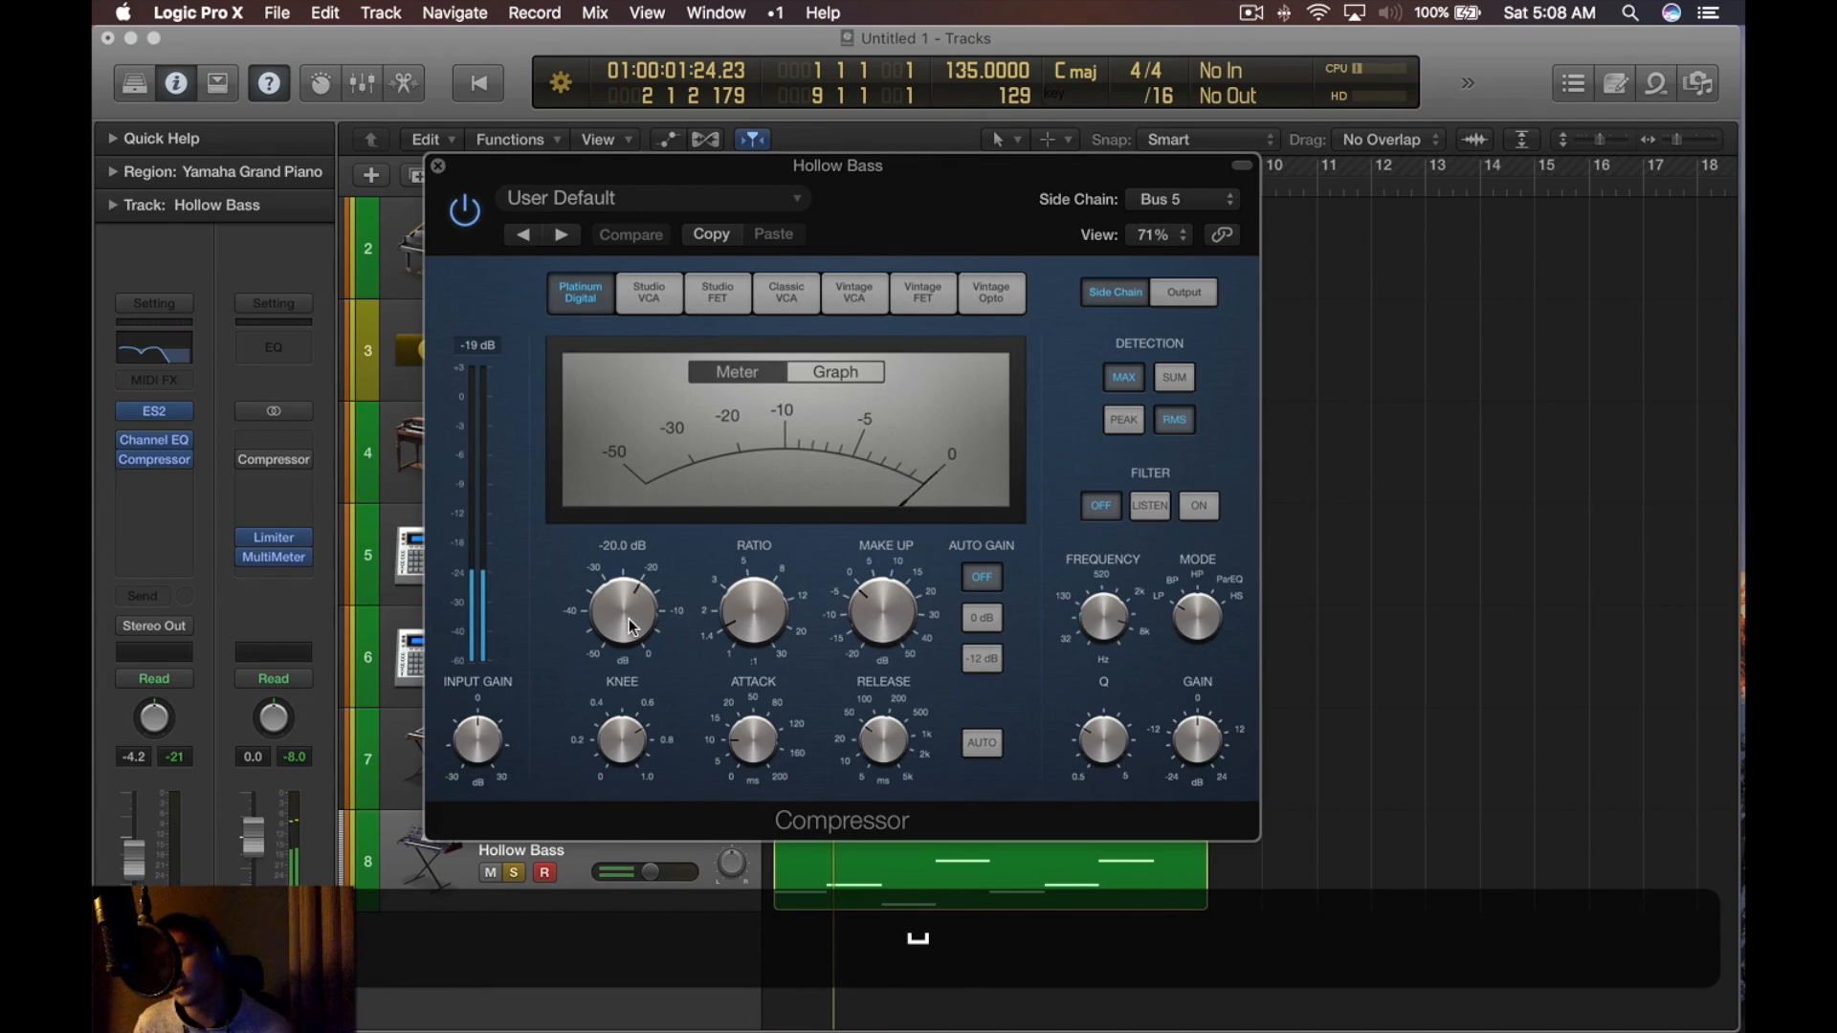
{"action": "key", "text": "space"}
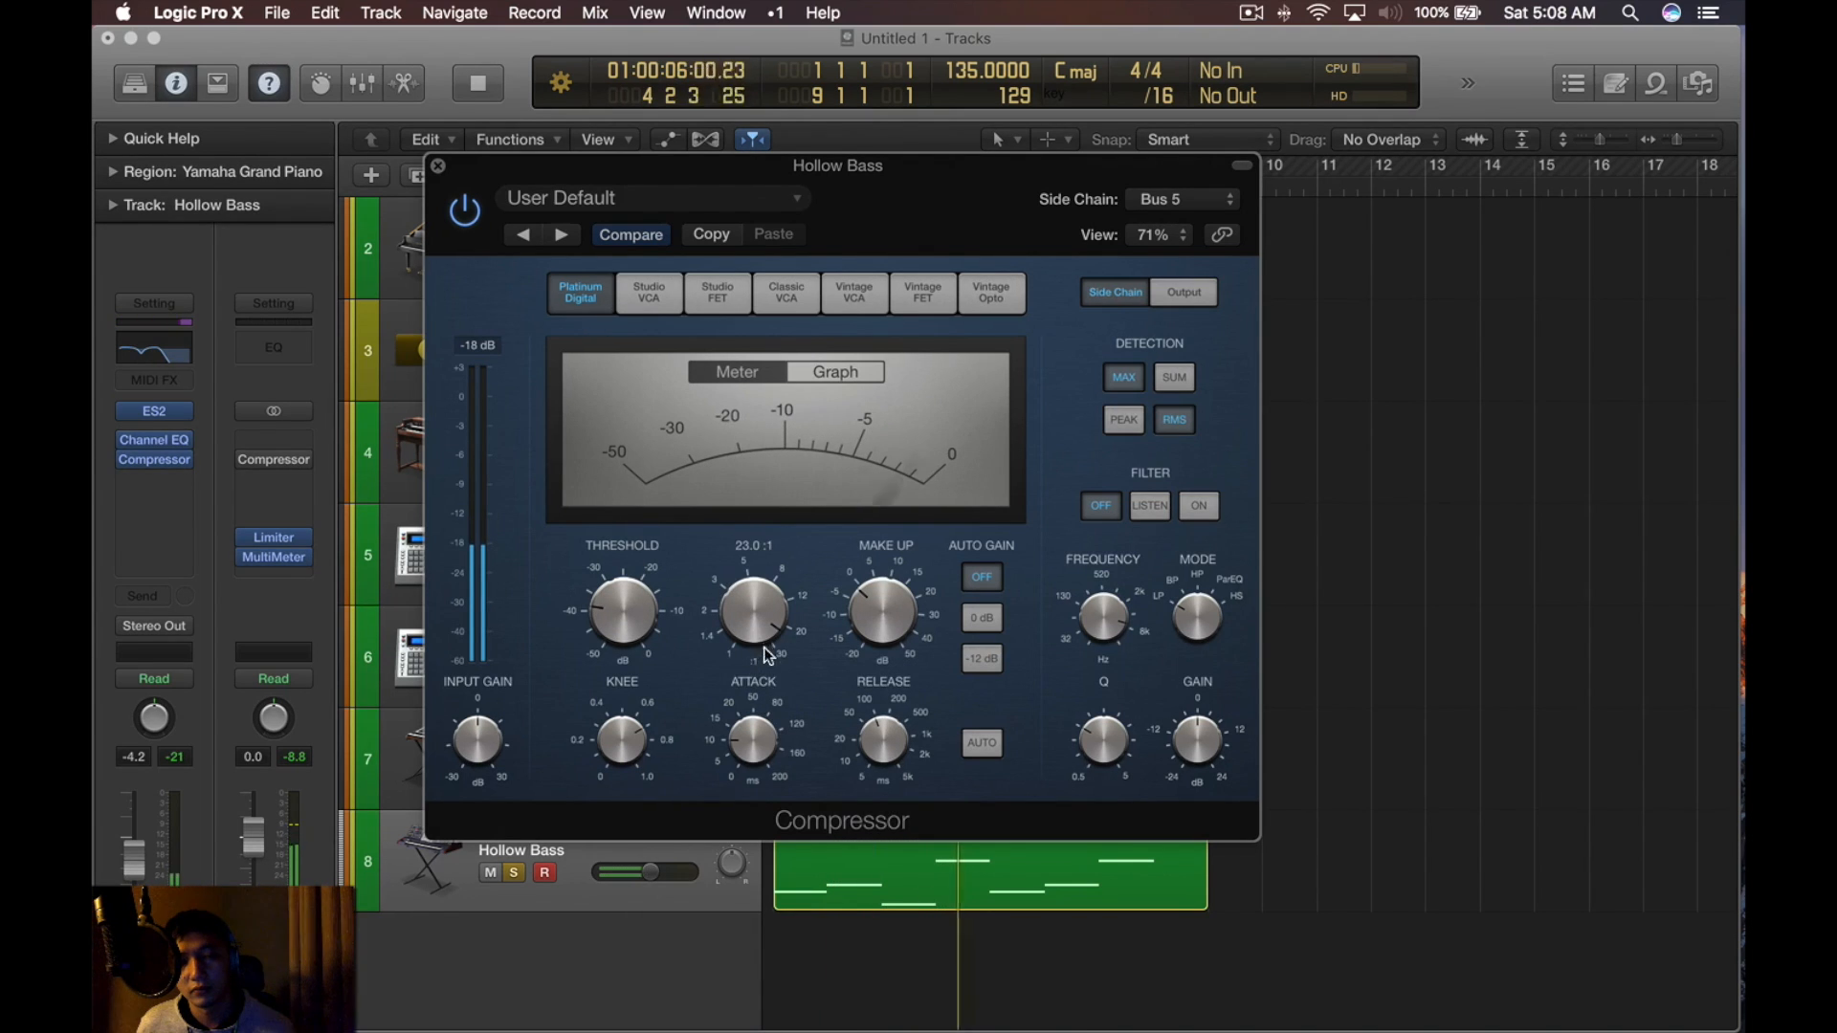
{"action": "key", "text": "space"}
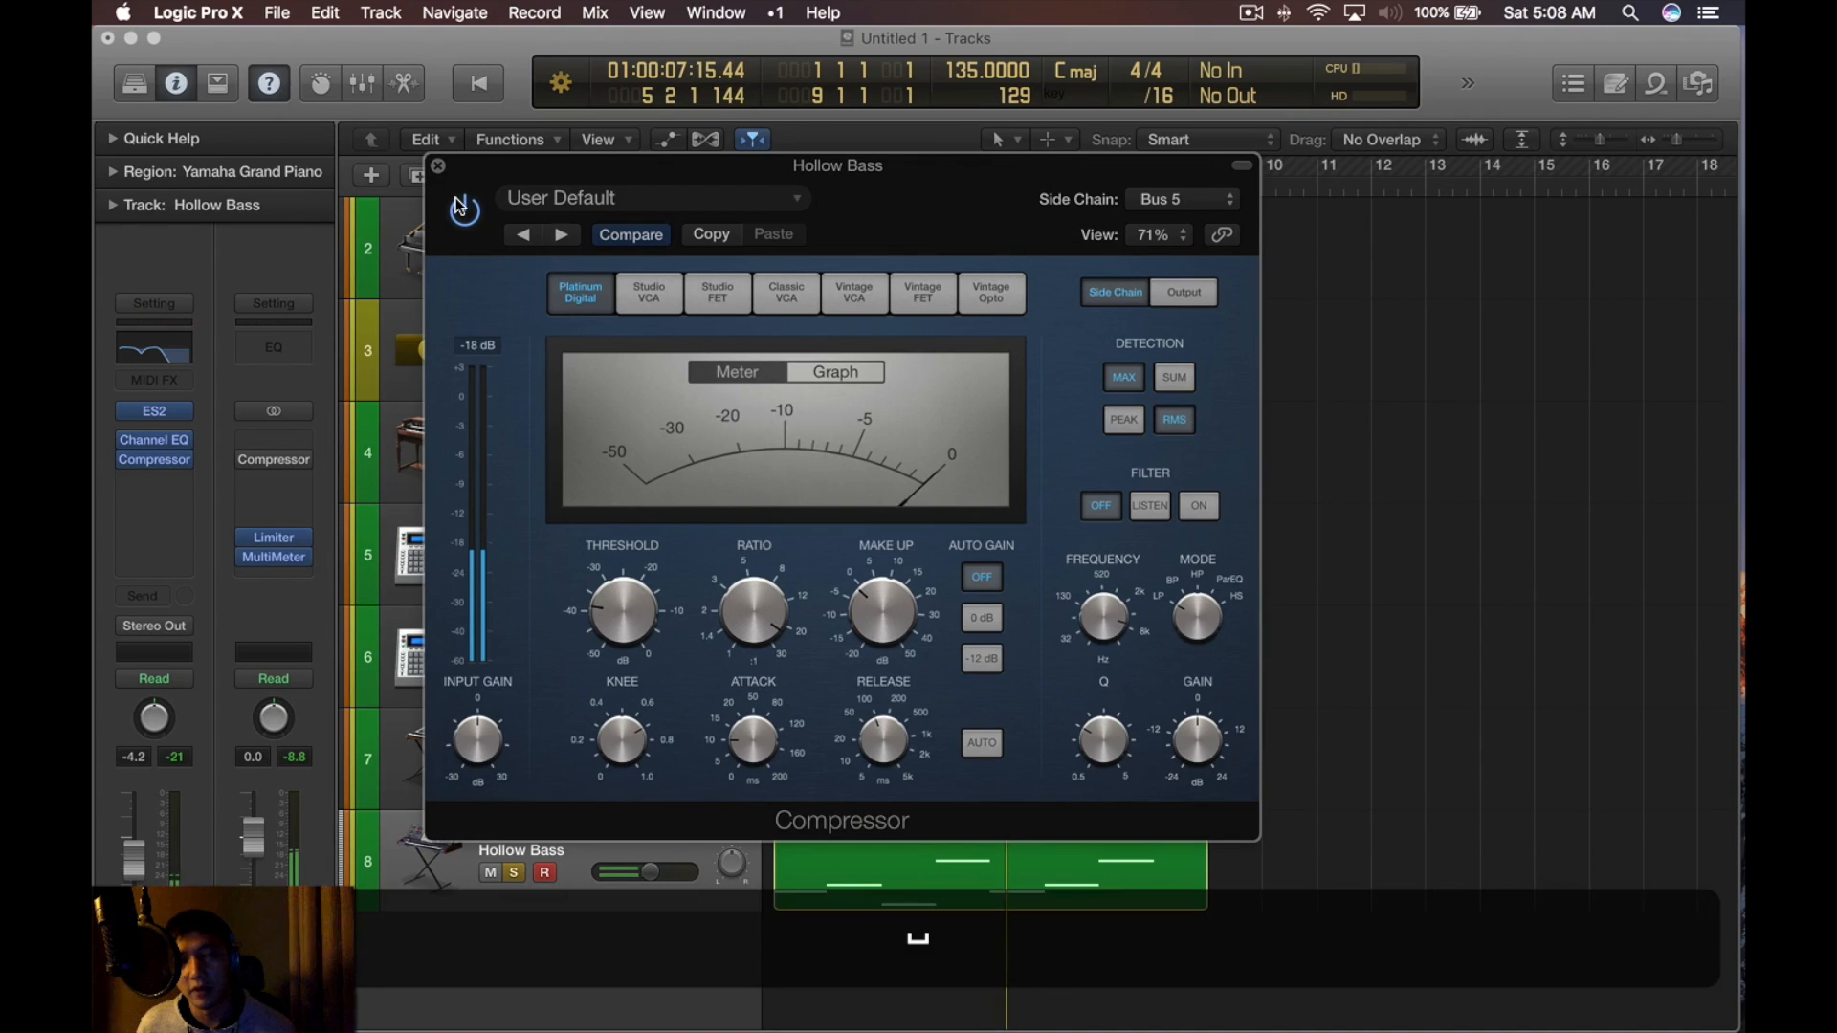
{"action": "key", "text": "space"}
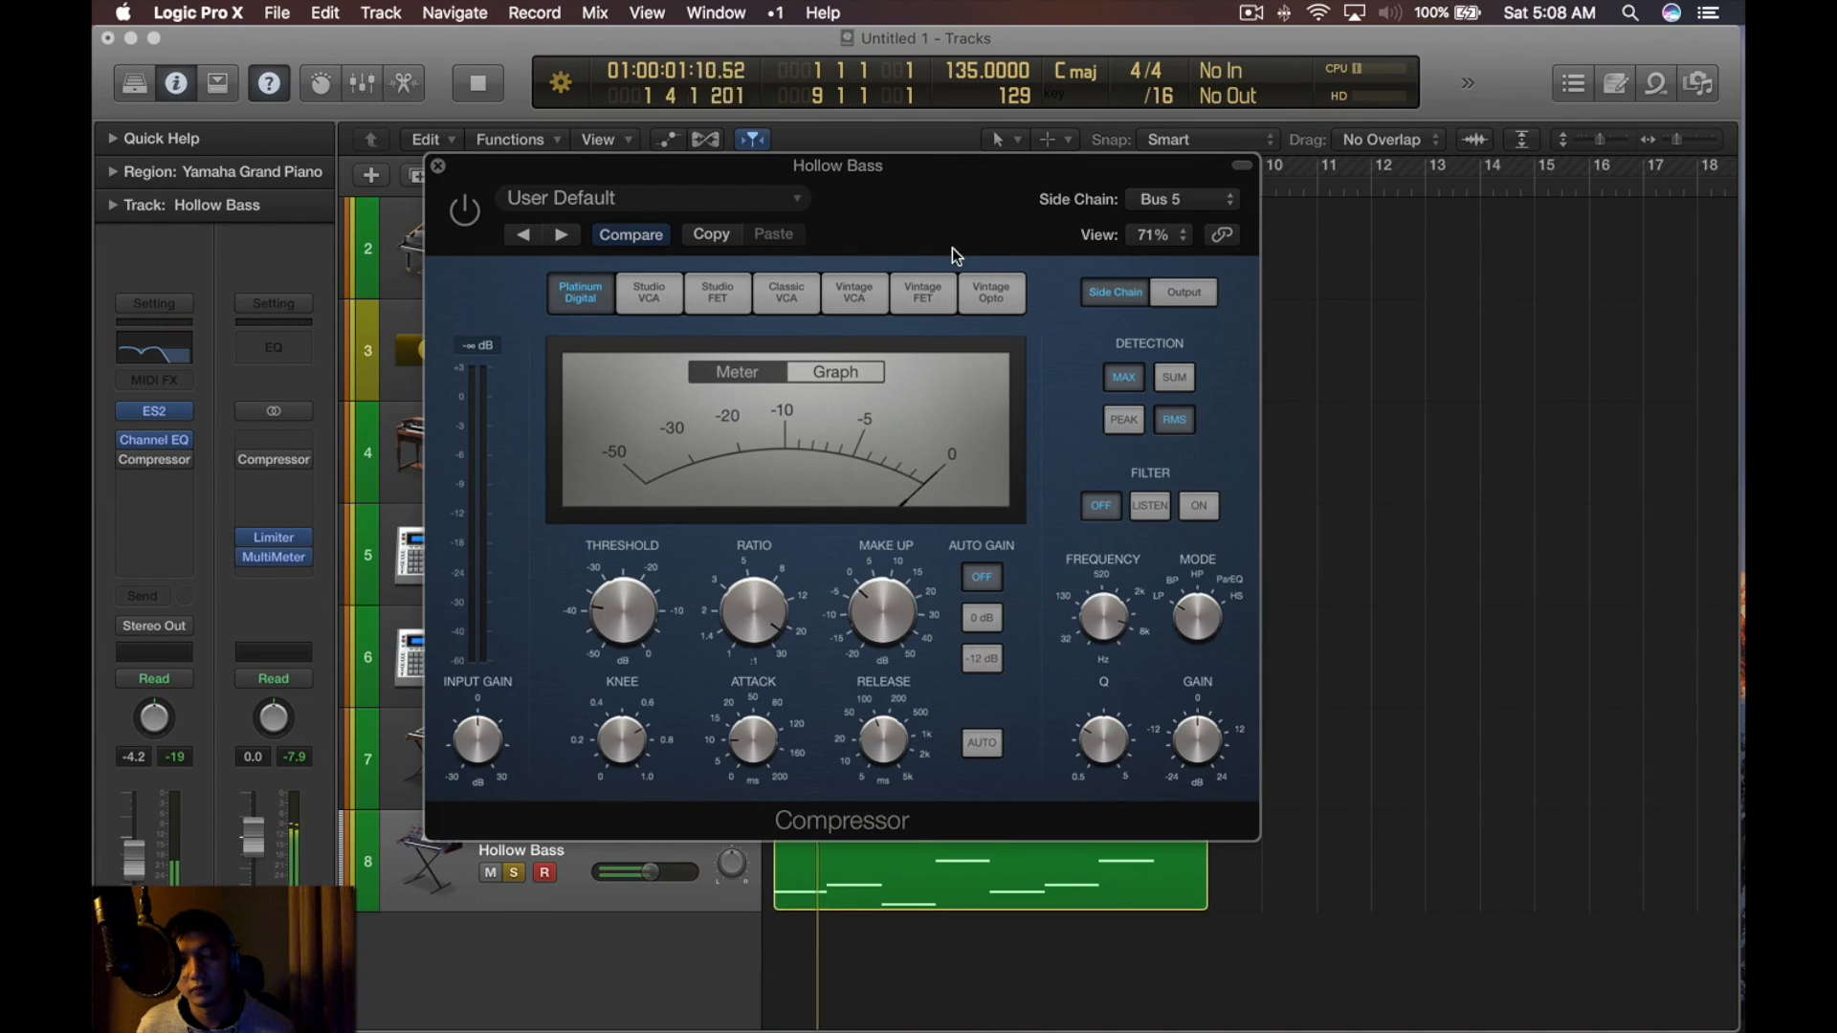
{"action": "key", "text": "space"}
Reset the Hollow Bass compressor's threshold and ratio to their default settings
{"action": "left_click_drag", "start_coordinate": [874, 222], "coordinate": [964, 215]}
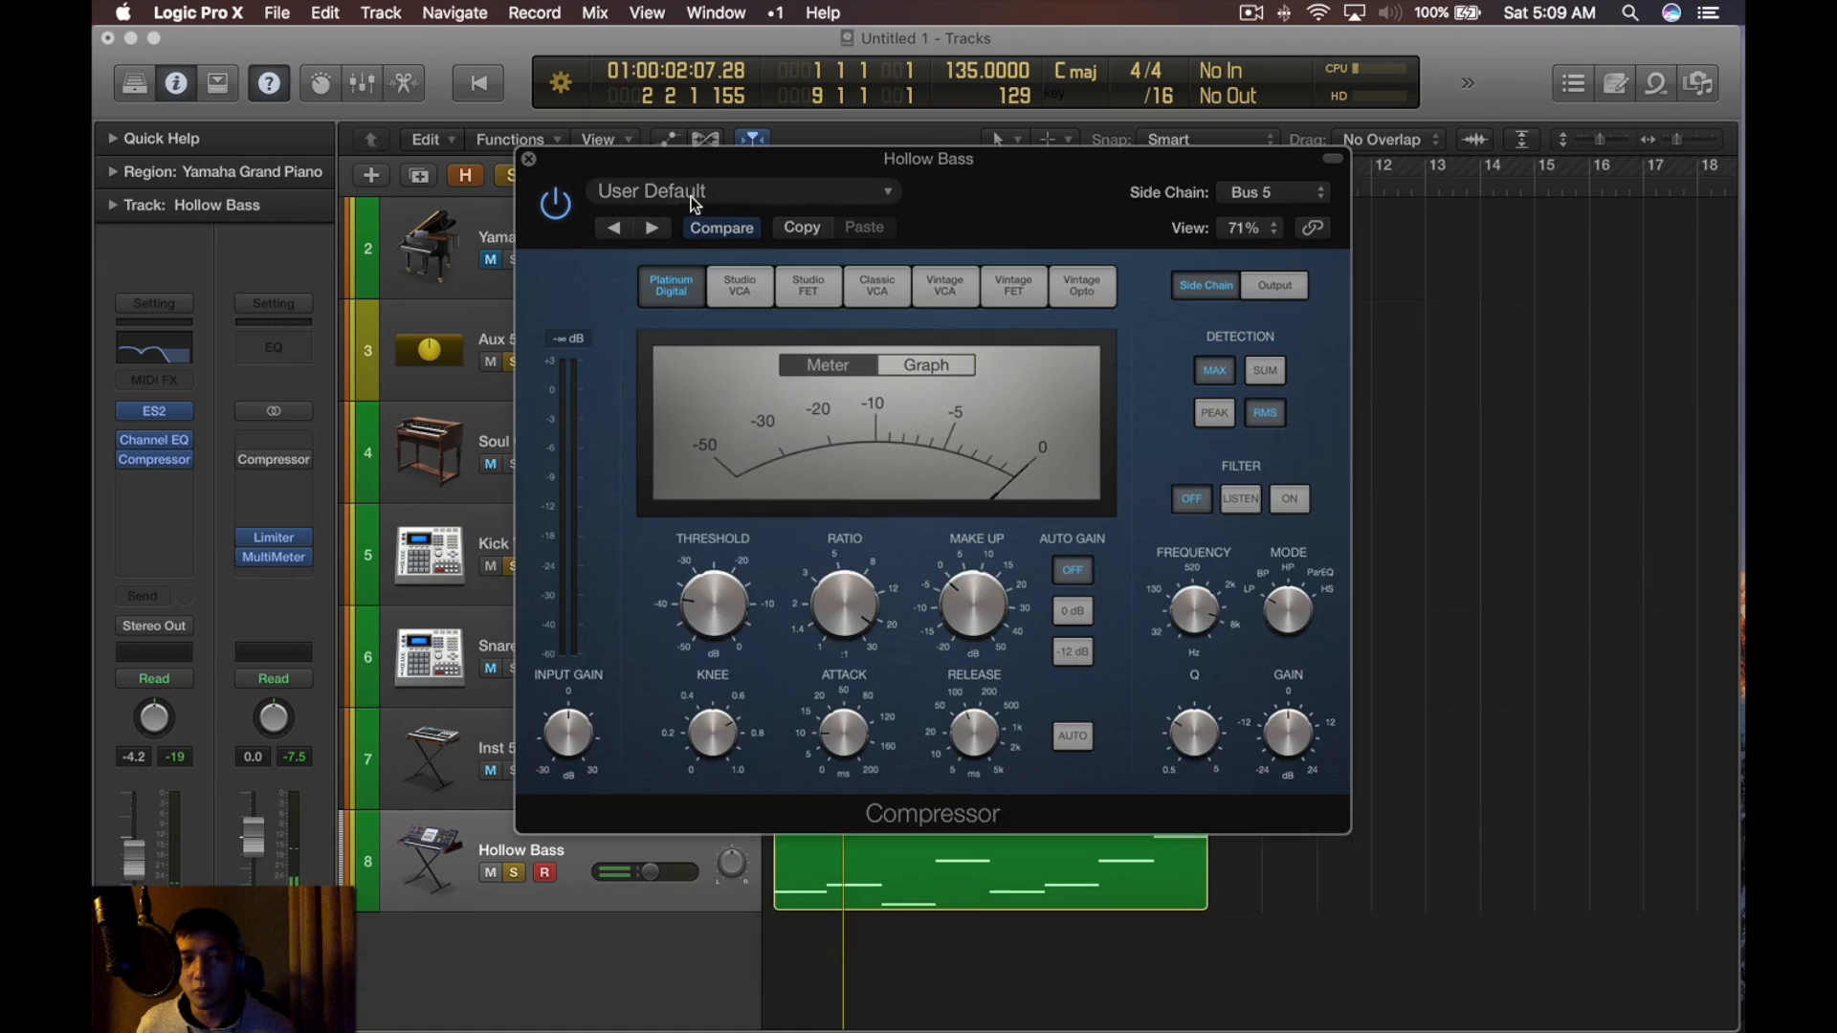
{"action": "left_click", "coordinate": [694, 191]}
{"action": "left_click", "coordinate": [710, 518]}
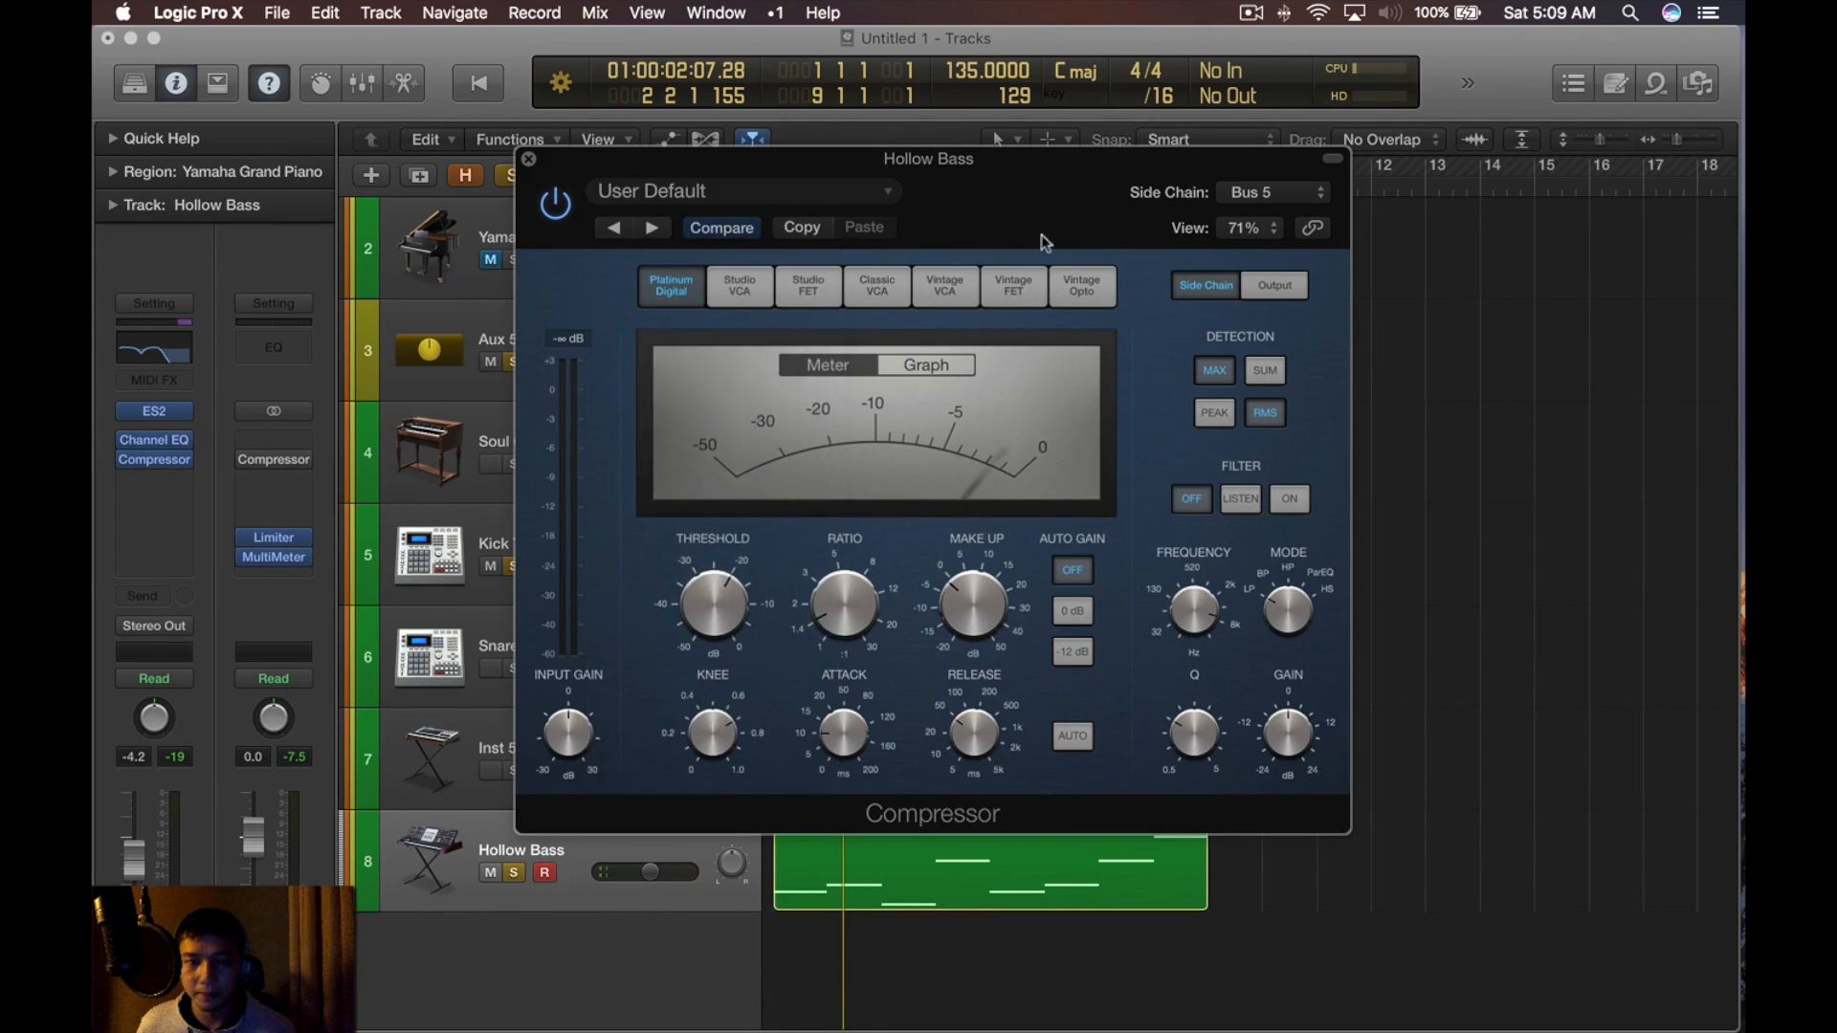
{"action": "left_click_drag", "start_coordinate": [1080, 227], "coordinate": [973, 82]}
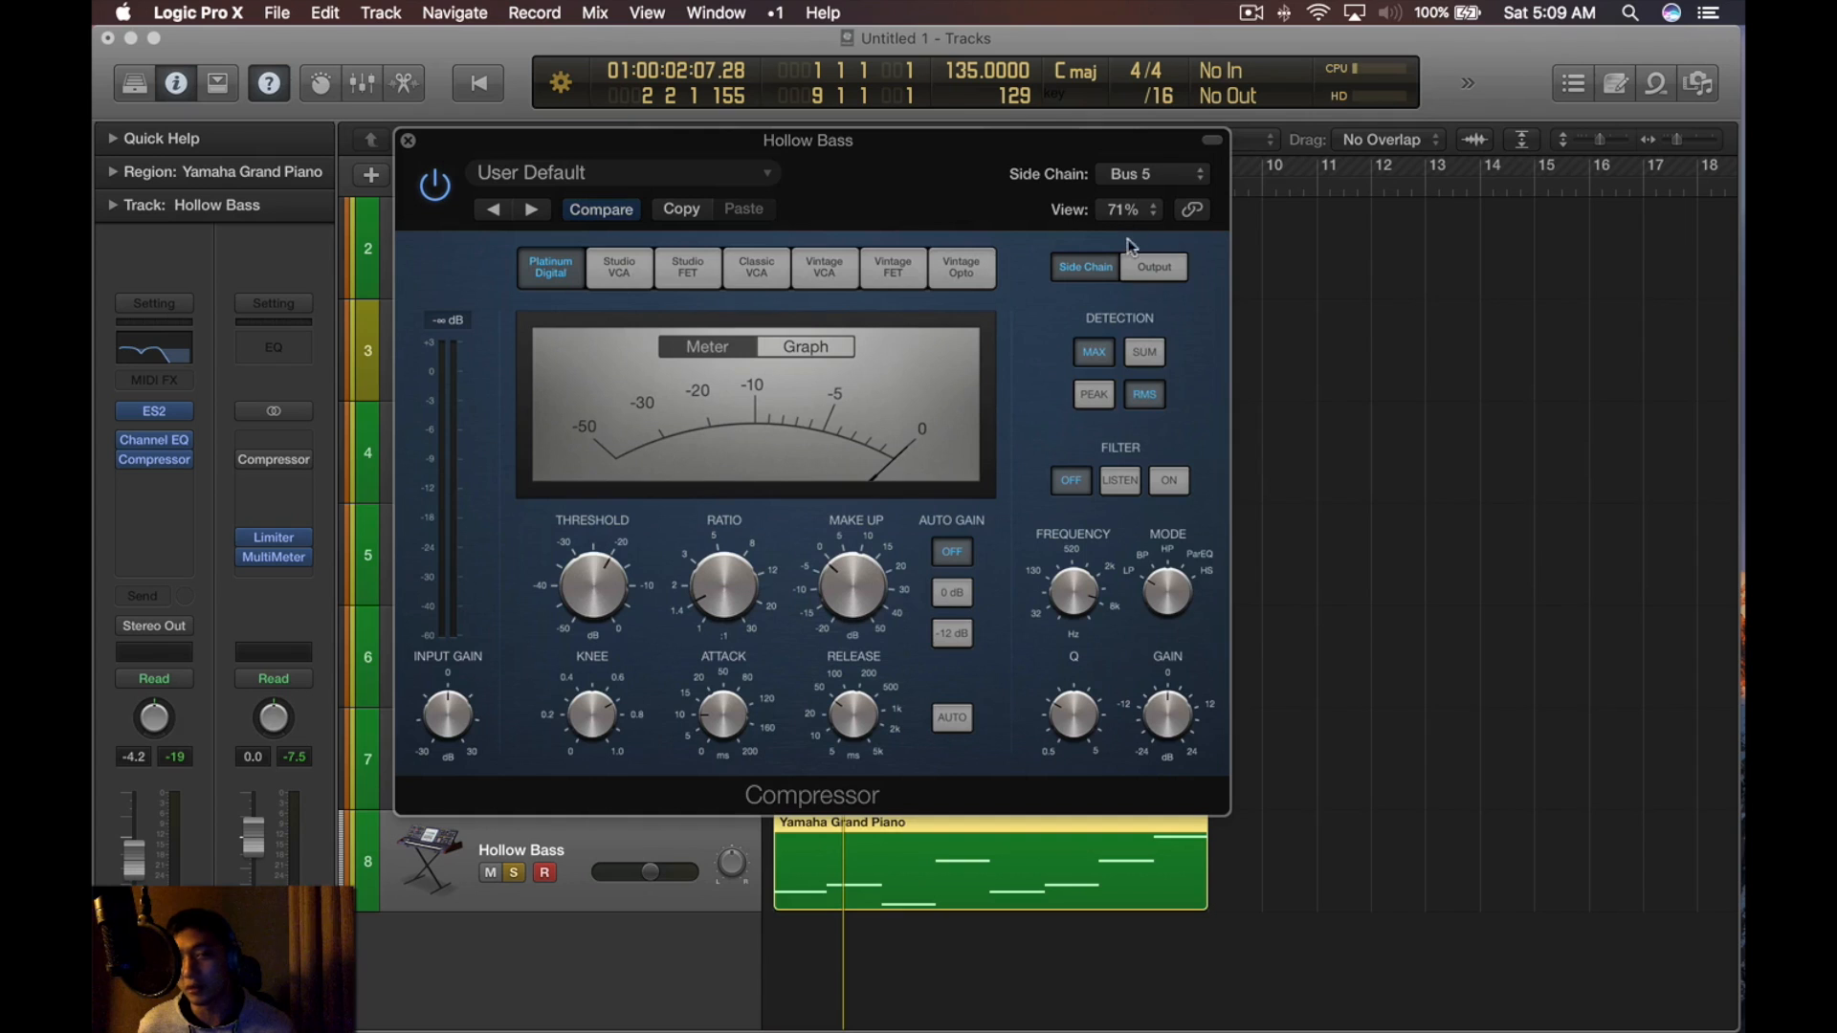
Listen to the compressor's side chain signal during playback while sweeping the filter frequency, and switch the filter back off
{"action": "key", "text": "space"}
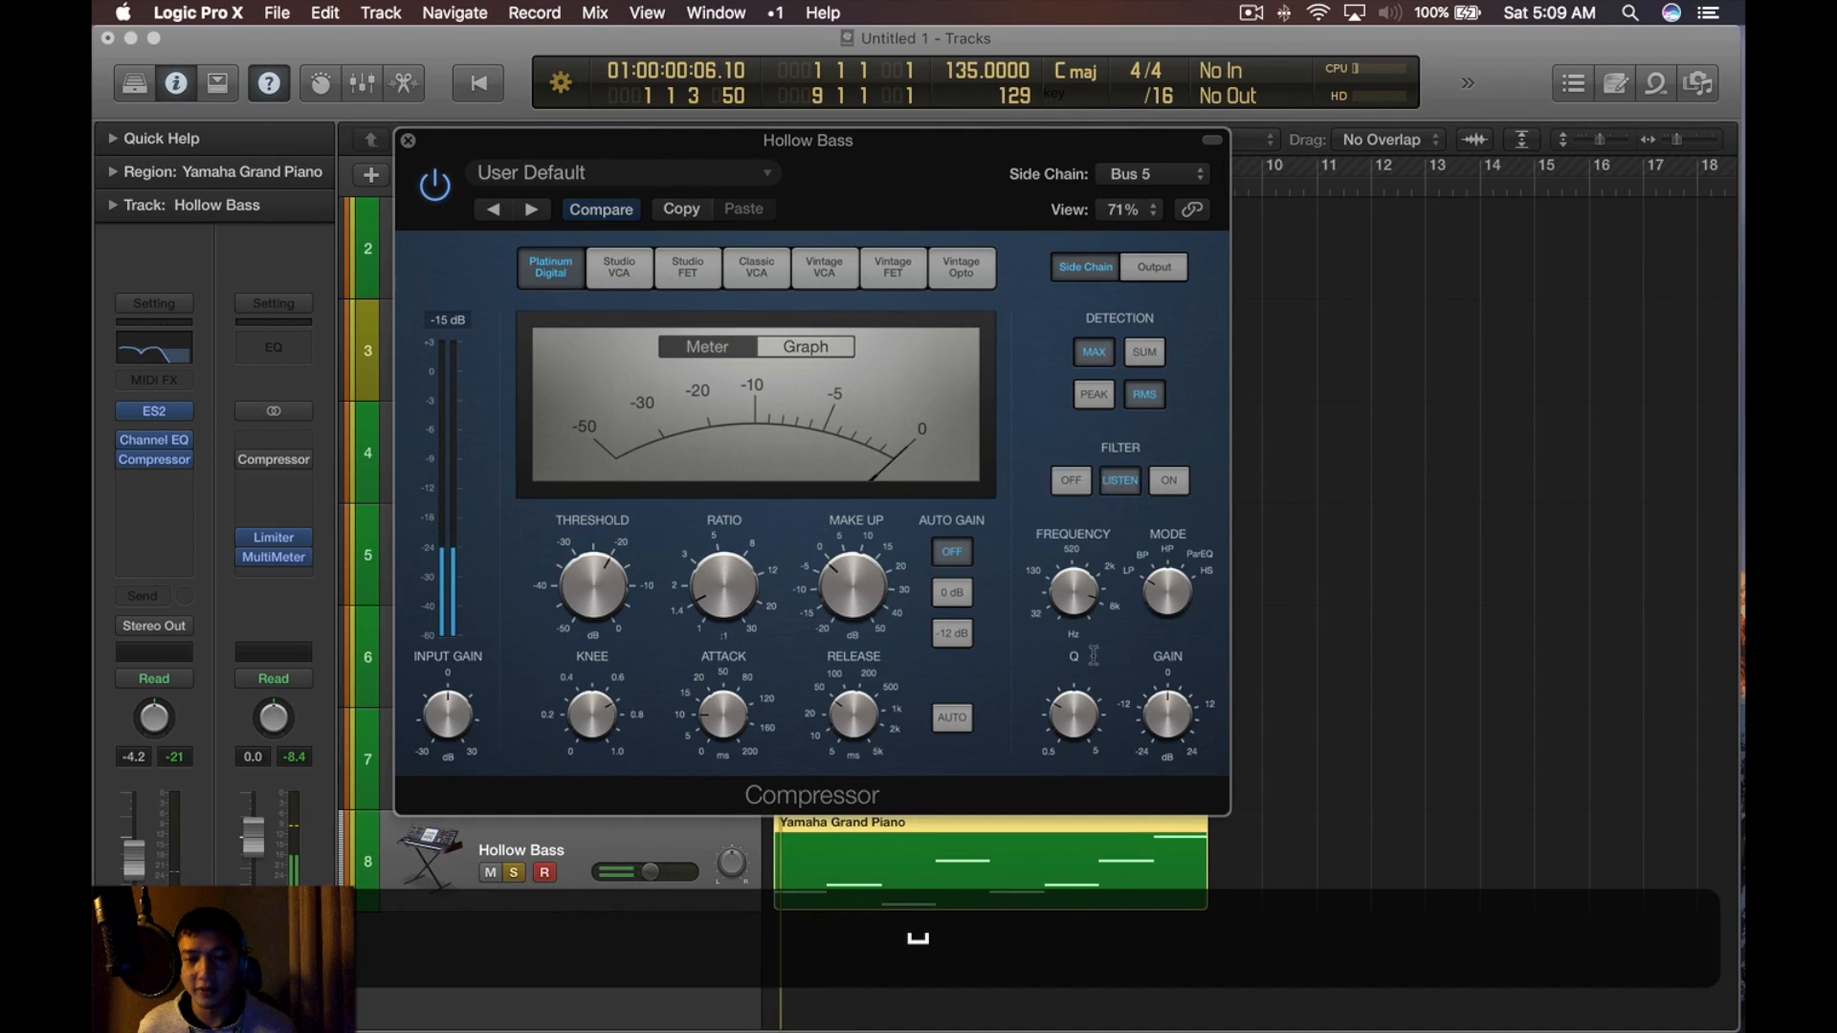
{"action": "key", "text": "space"}
{"action": "mouse_move", "coordinate": [1075, 564]}
{"action": "left_mouse_down"}
{"action": "mouse_move", "coordinate": [1069, 633]}
{"action": "mouse_move", "coordinate": [1076, 589]}
{"action": "left_mouse_up"}
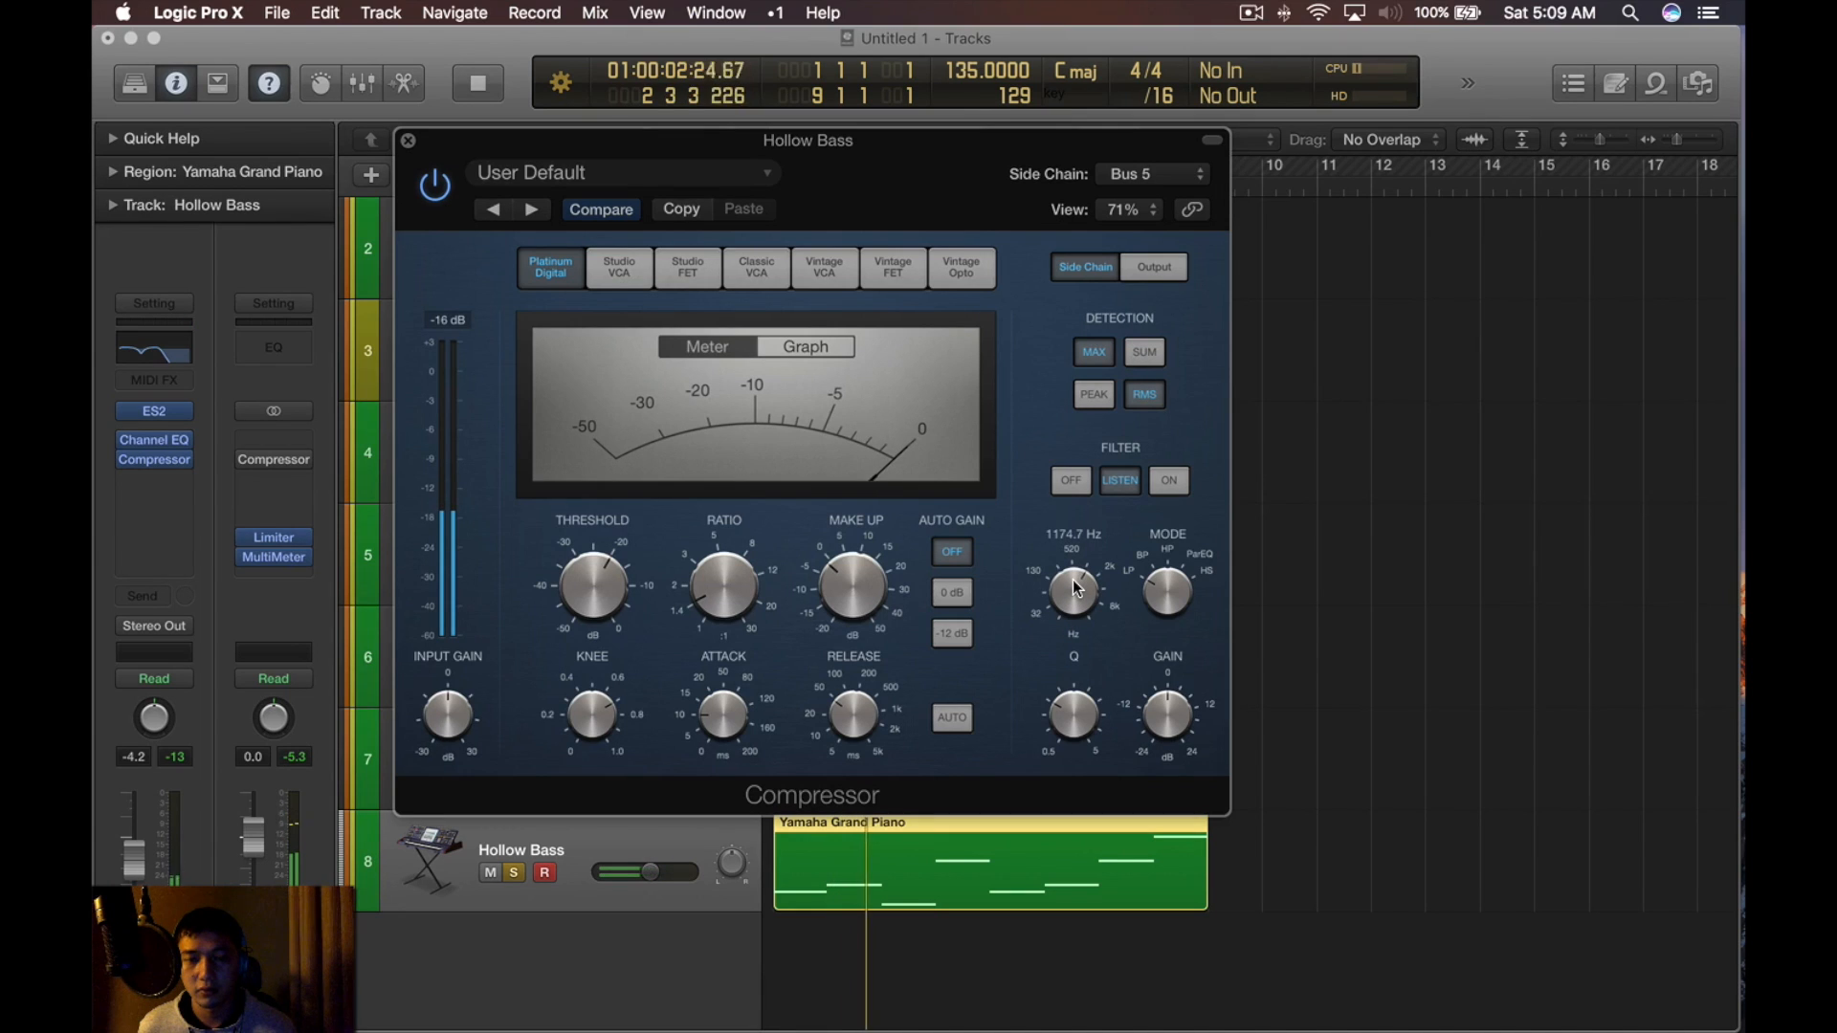
{"action": "key", "text": "space"}
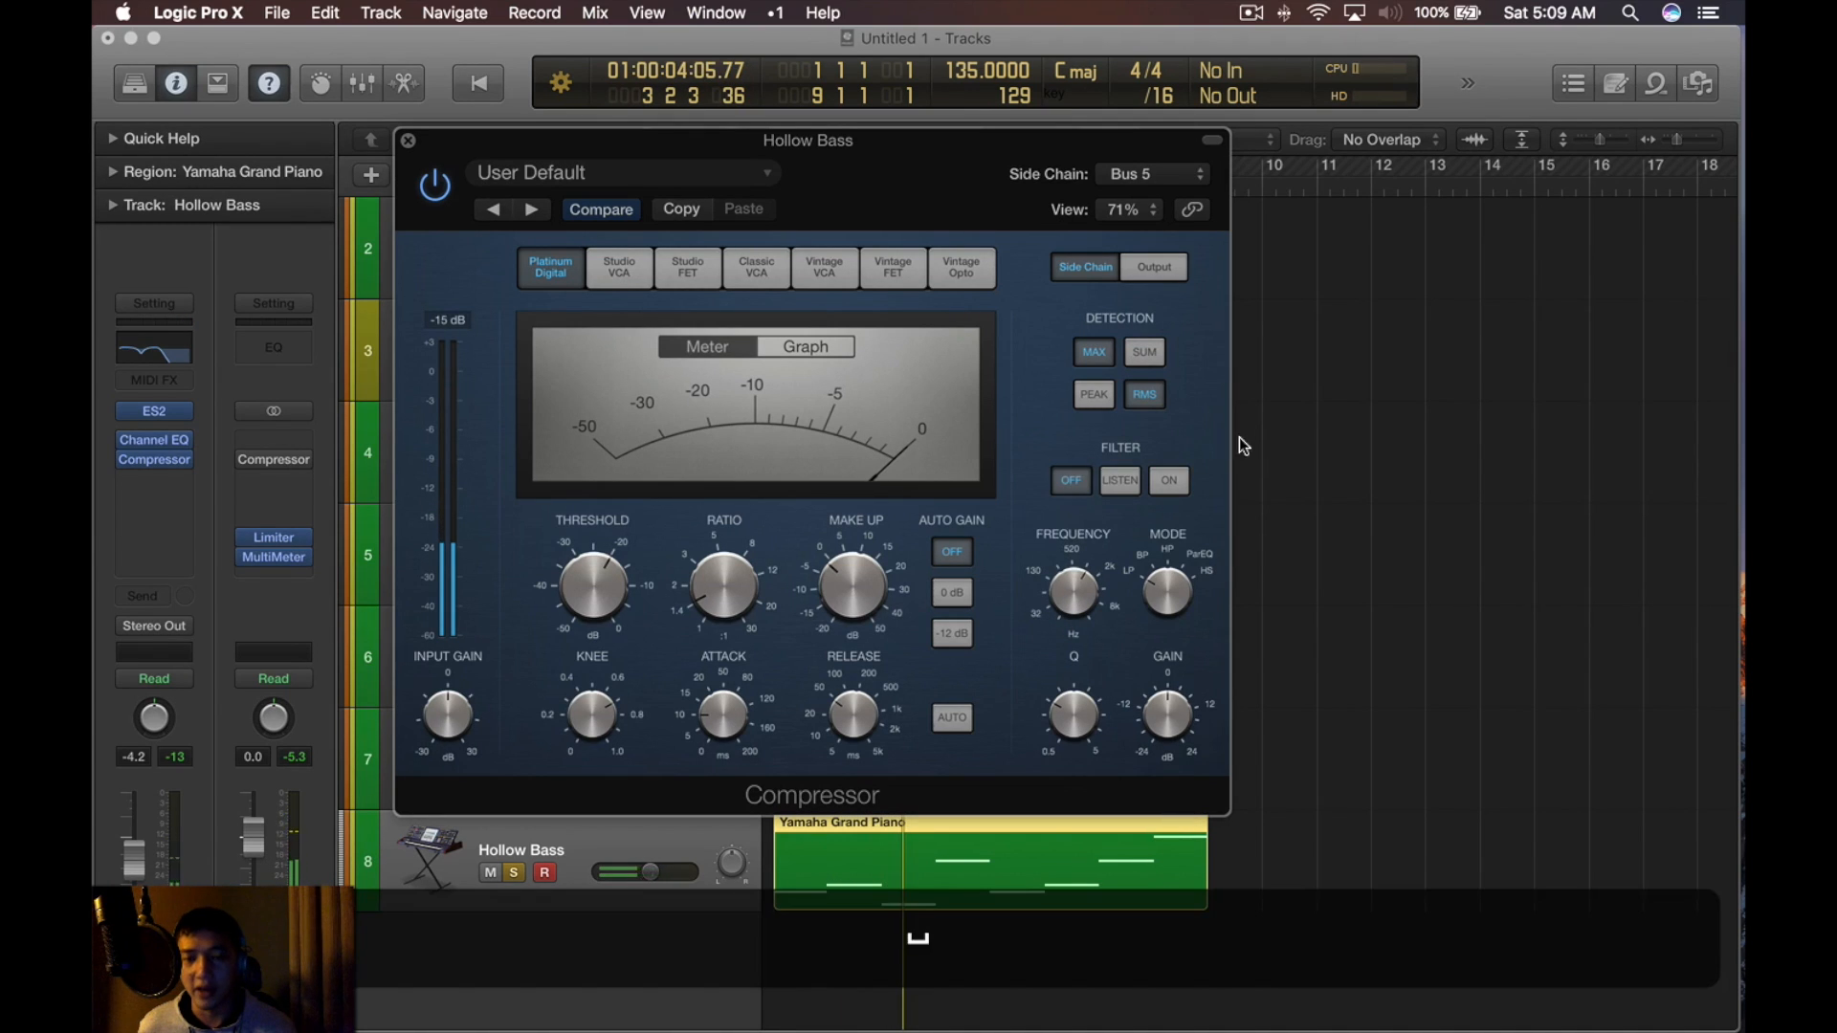
Try other compressor circuit types on the Hollow Bass and lower the Studio VCA's threshold during playback
{"action": "left_click_drag", "start_coordinate": [974, 188], "coordinate": [1188, 198]}
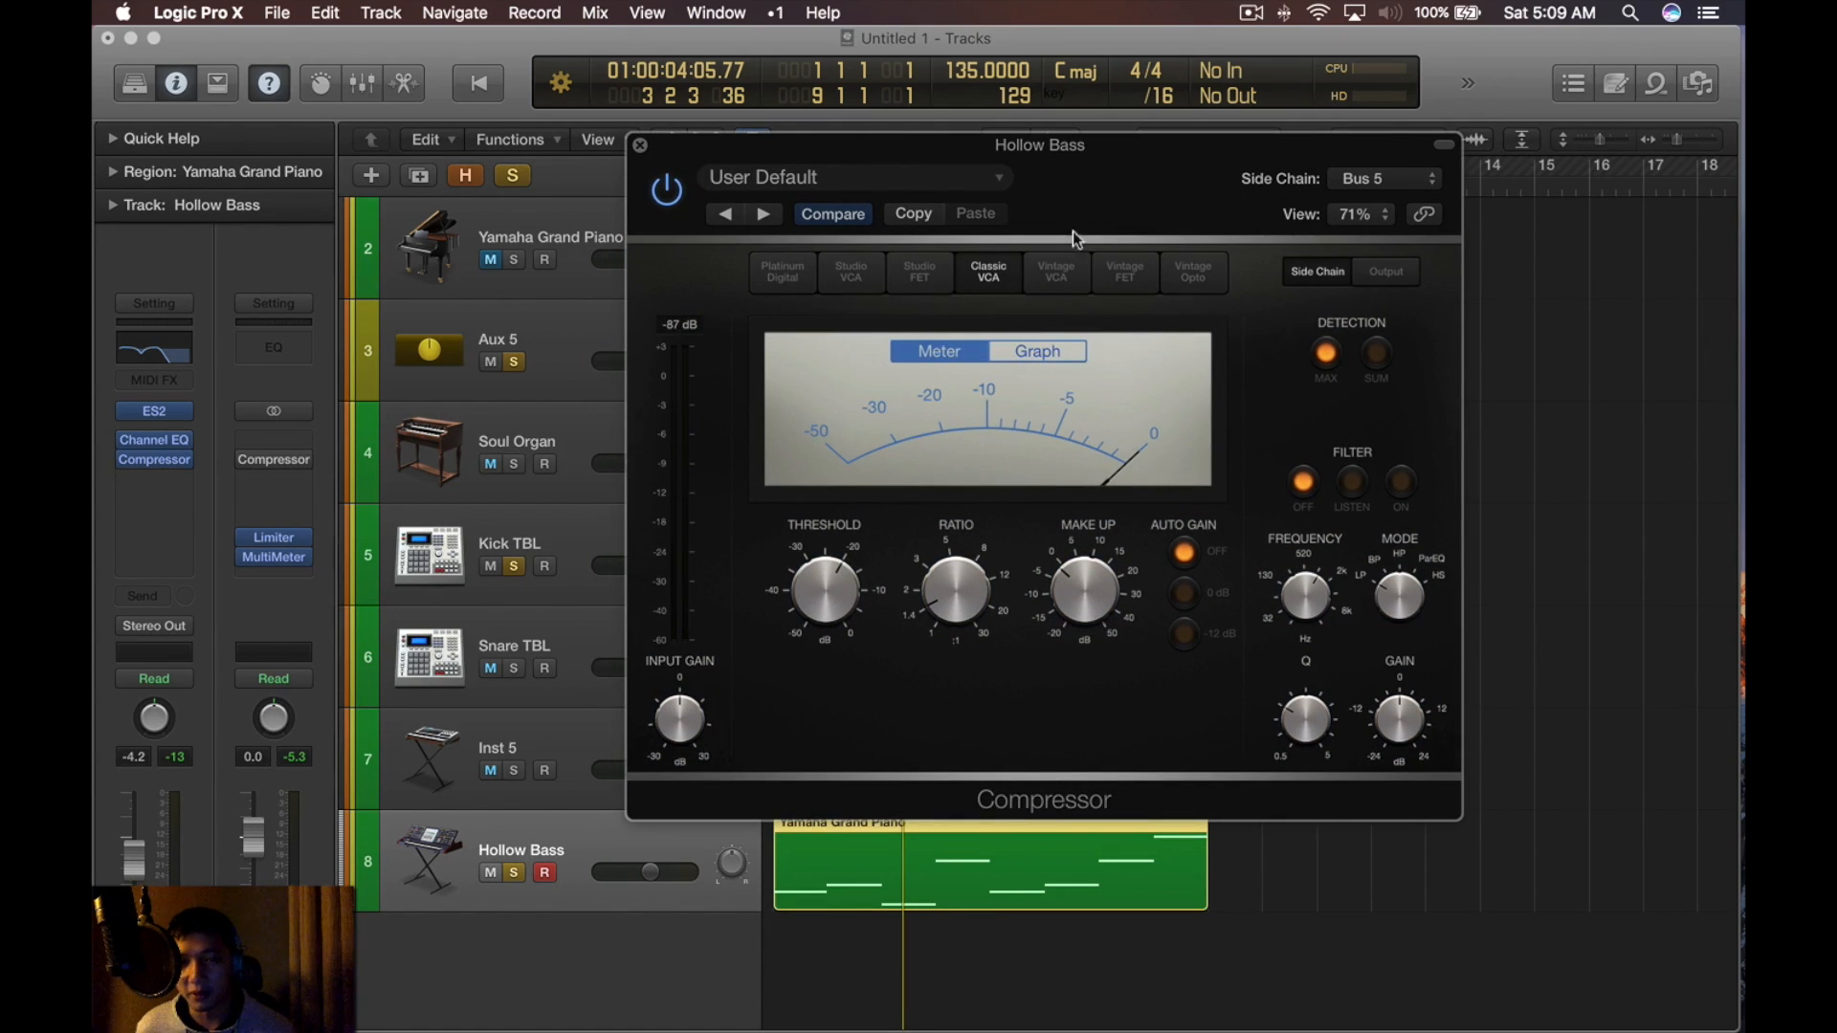
{"action": "left_click", "coordinate": [955, 287]}
{"action": "left_click", "coordinate": [864, 280]}
{"action": "key", "text": "space"}
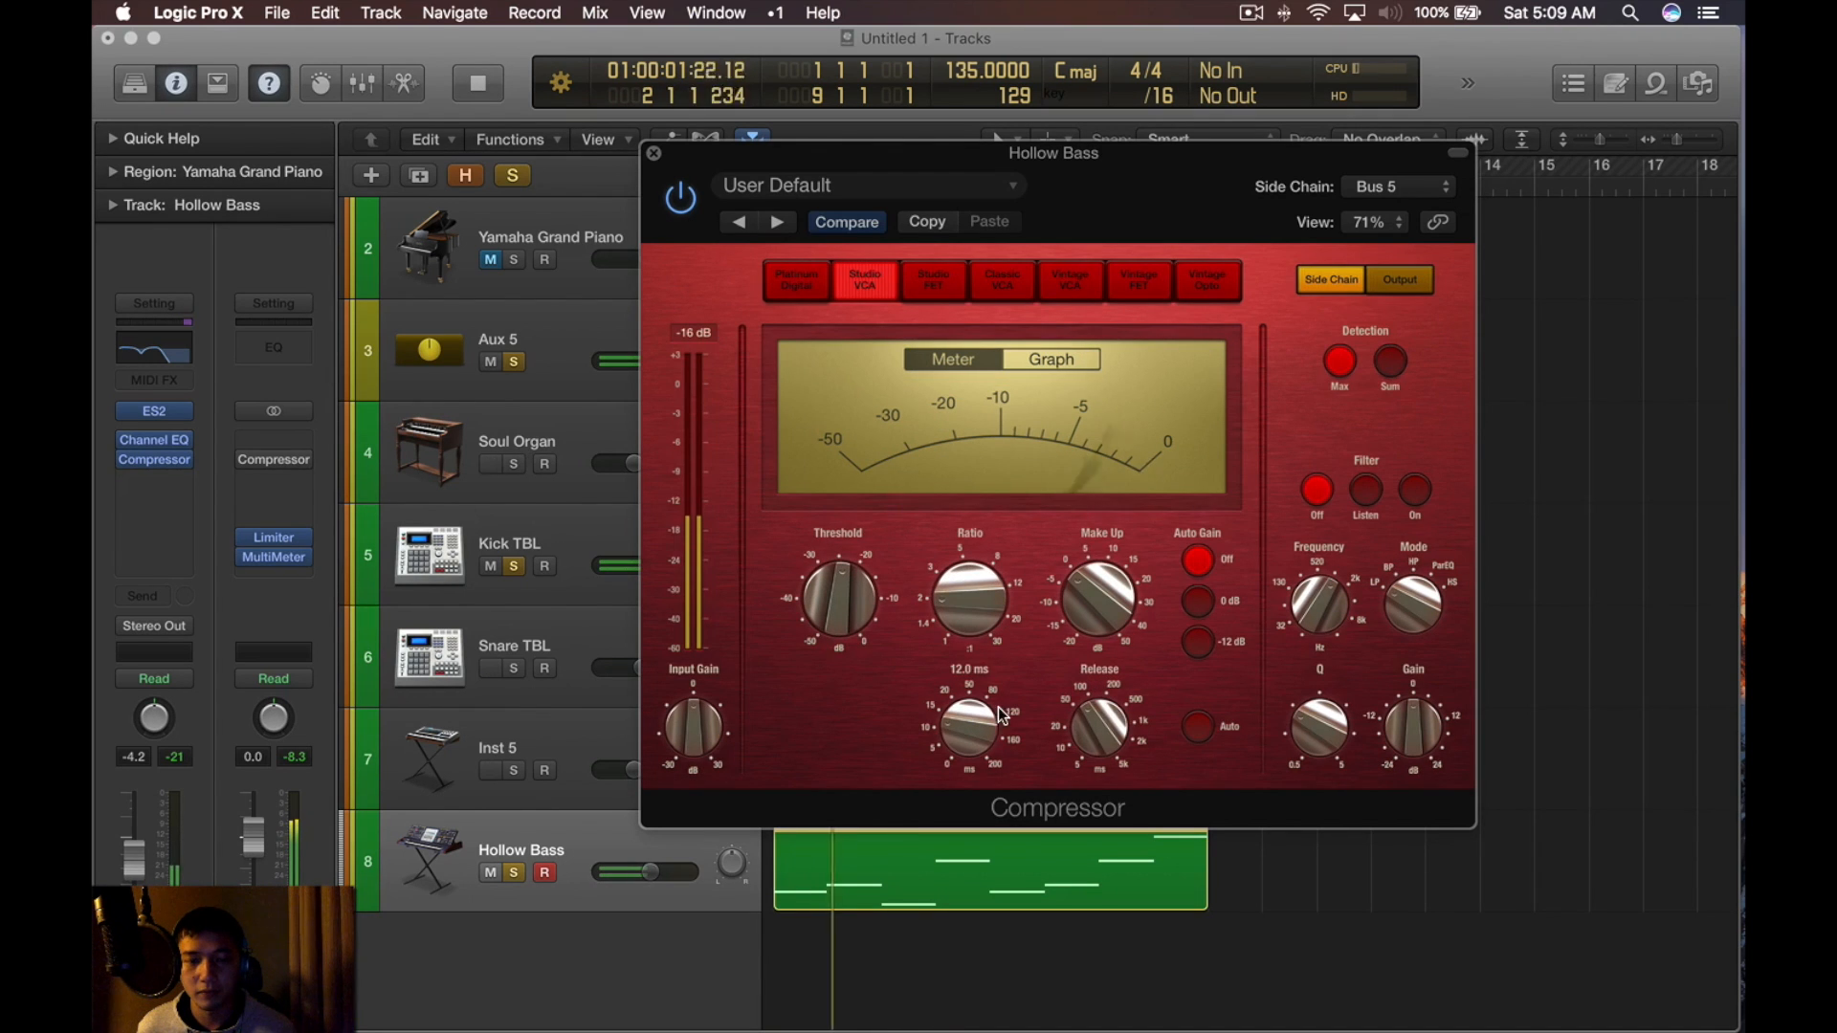
{"action": "left_click_drag", "start_coordinate": [838, 598], "coordinate": [821, 708]}
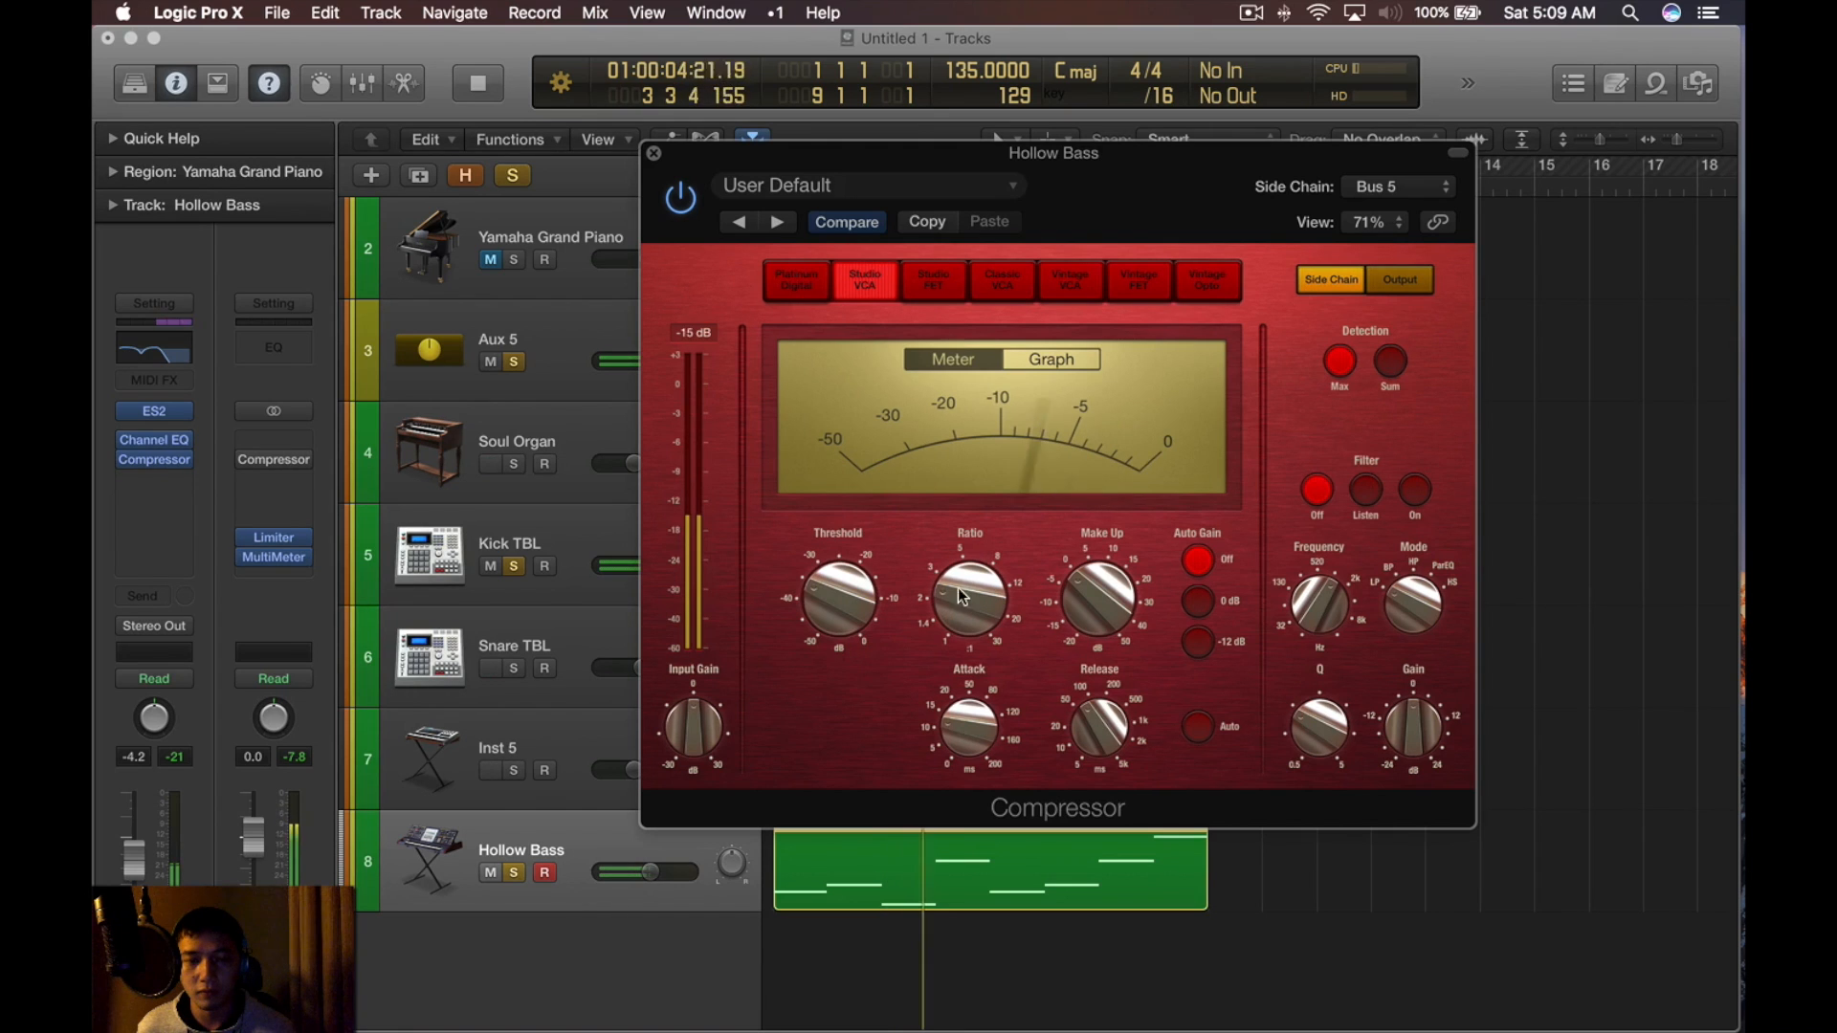
Switch the compressor to Vintage VCA, set the release to 34 ms, lower the threshold and raise the ratio slightly
{"action": "left_click", "coordinate": [1069, 280]}
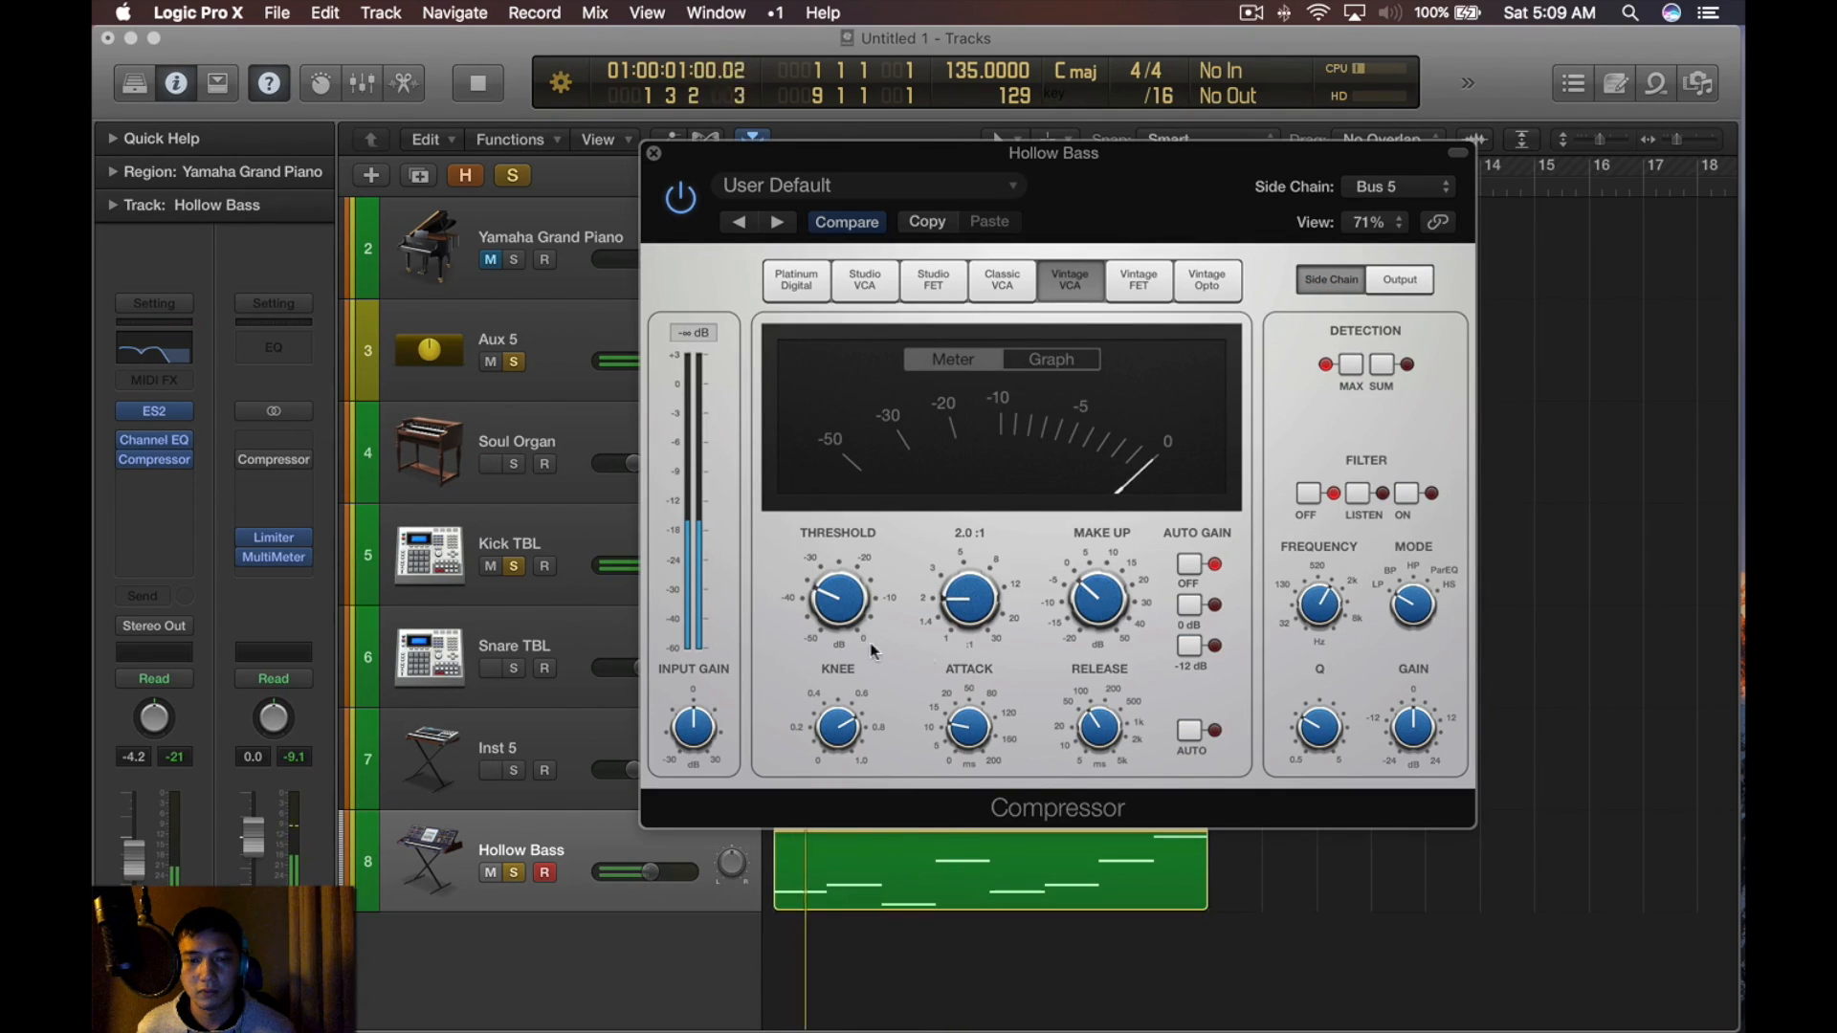
{"action": "mouse_move", "coordinate": [1110, 732]}
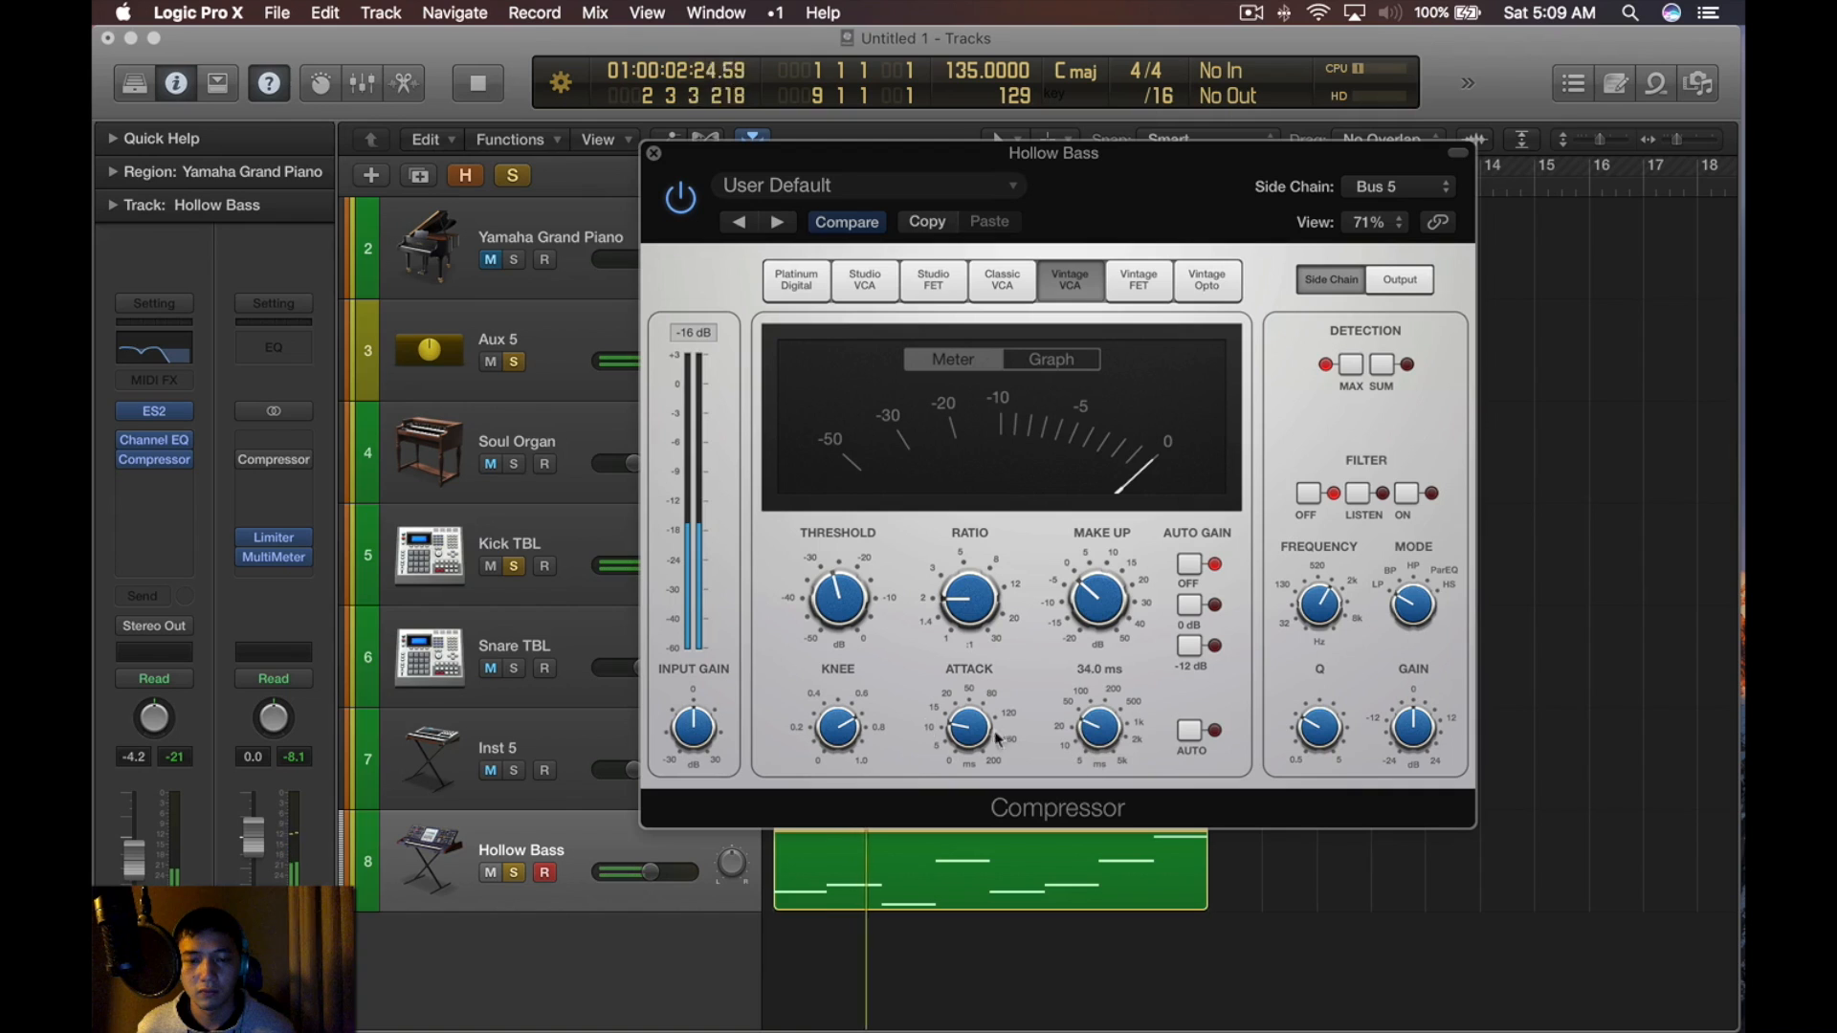
{"action": "left_click_drag", "start_coordinate": [954, 739], "coordinate": [958, 730]}
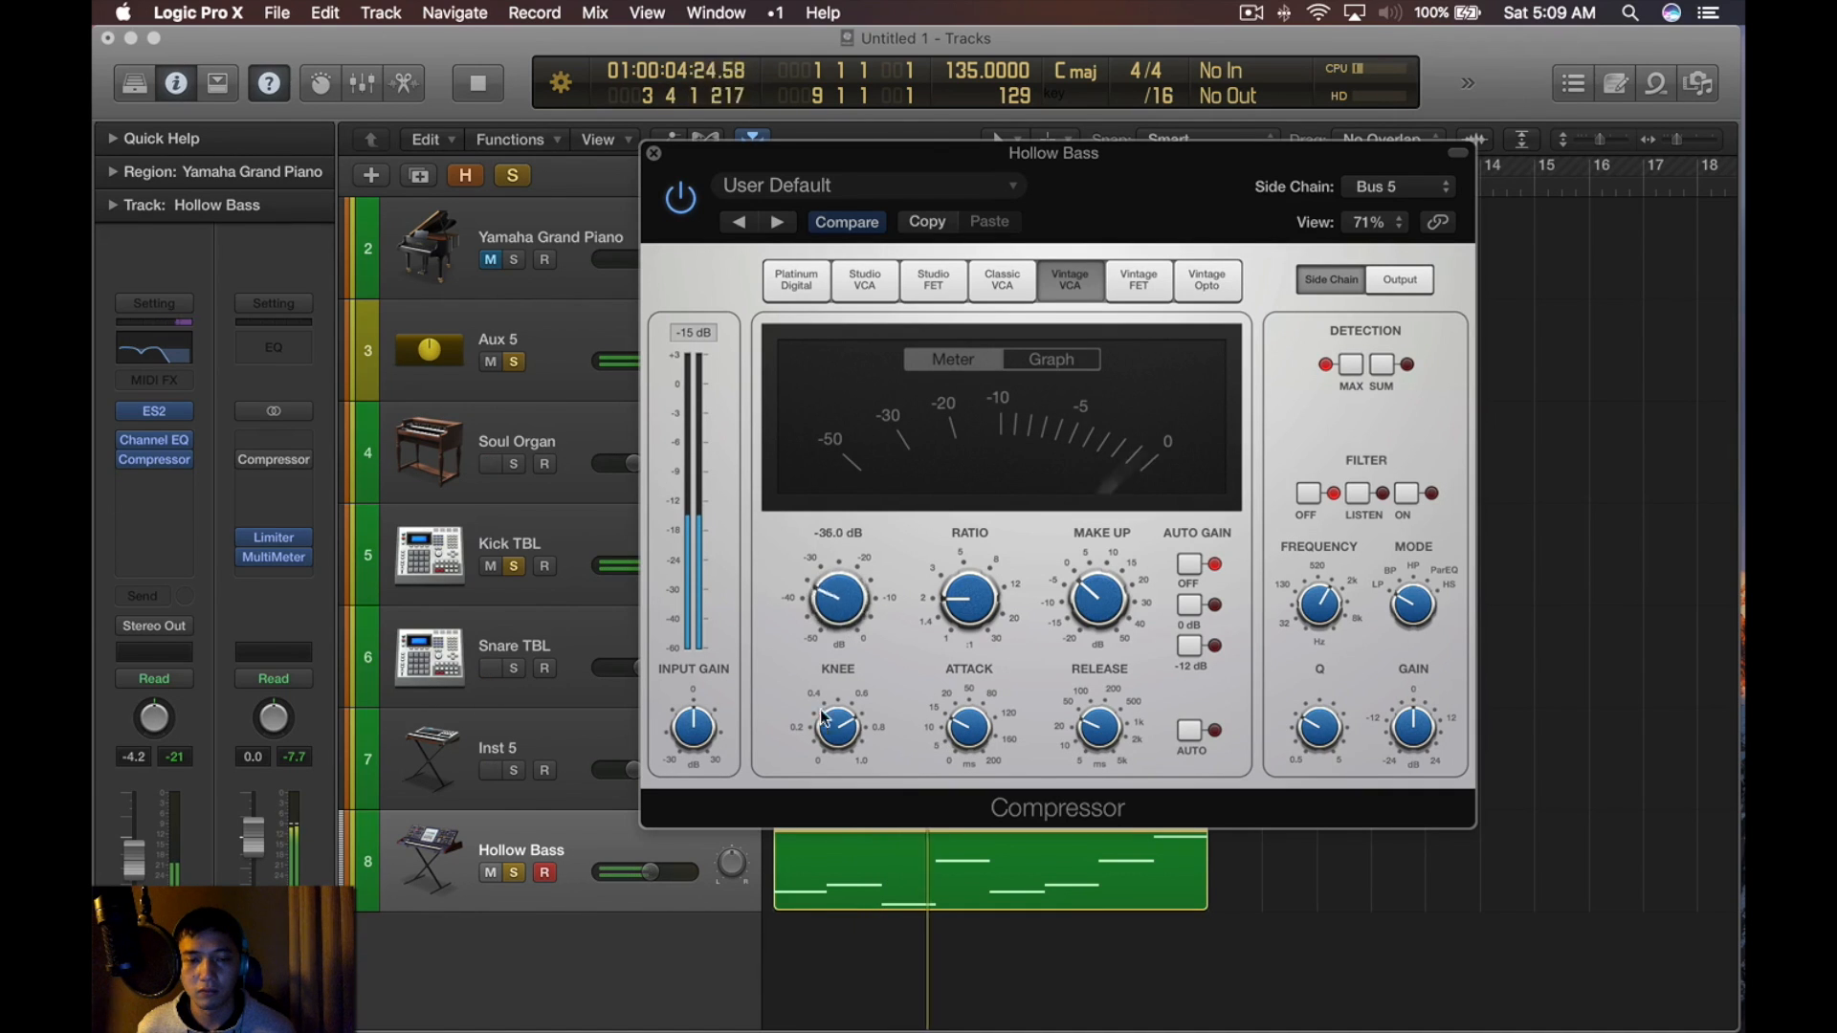
{"action": "left_click_drag", "start_coordinate": [969, 603], "coordinate": [969, 589]}
{"action": "mouse_move", "coordinate": [863, 614]}
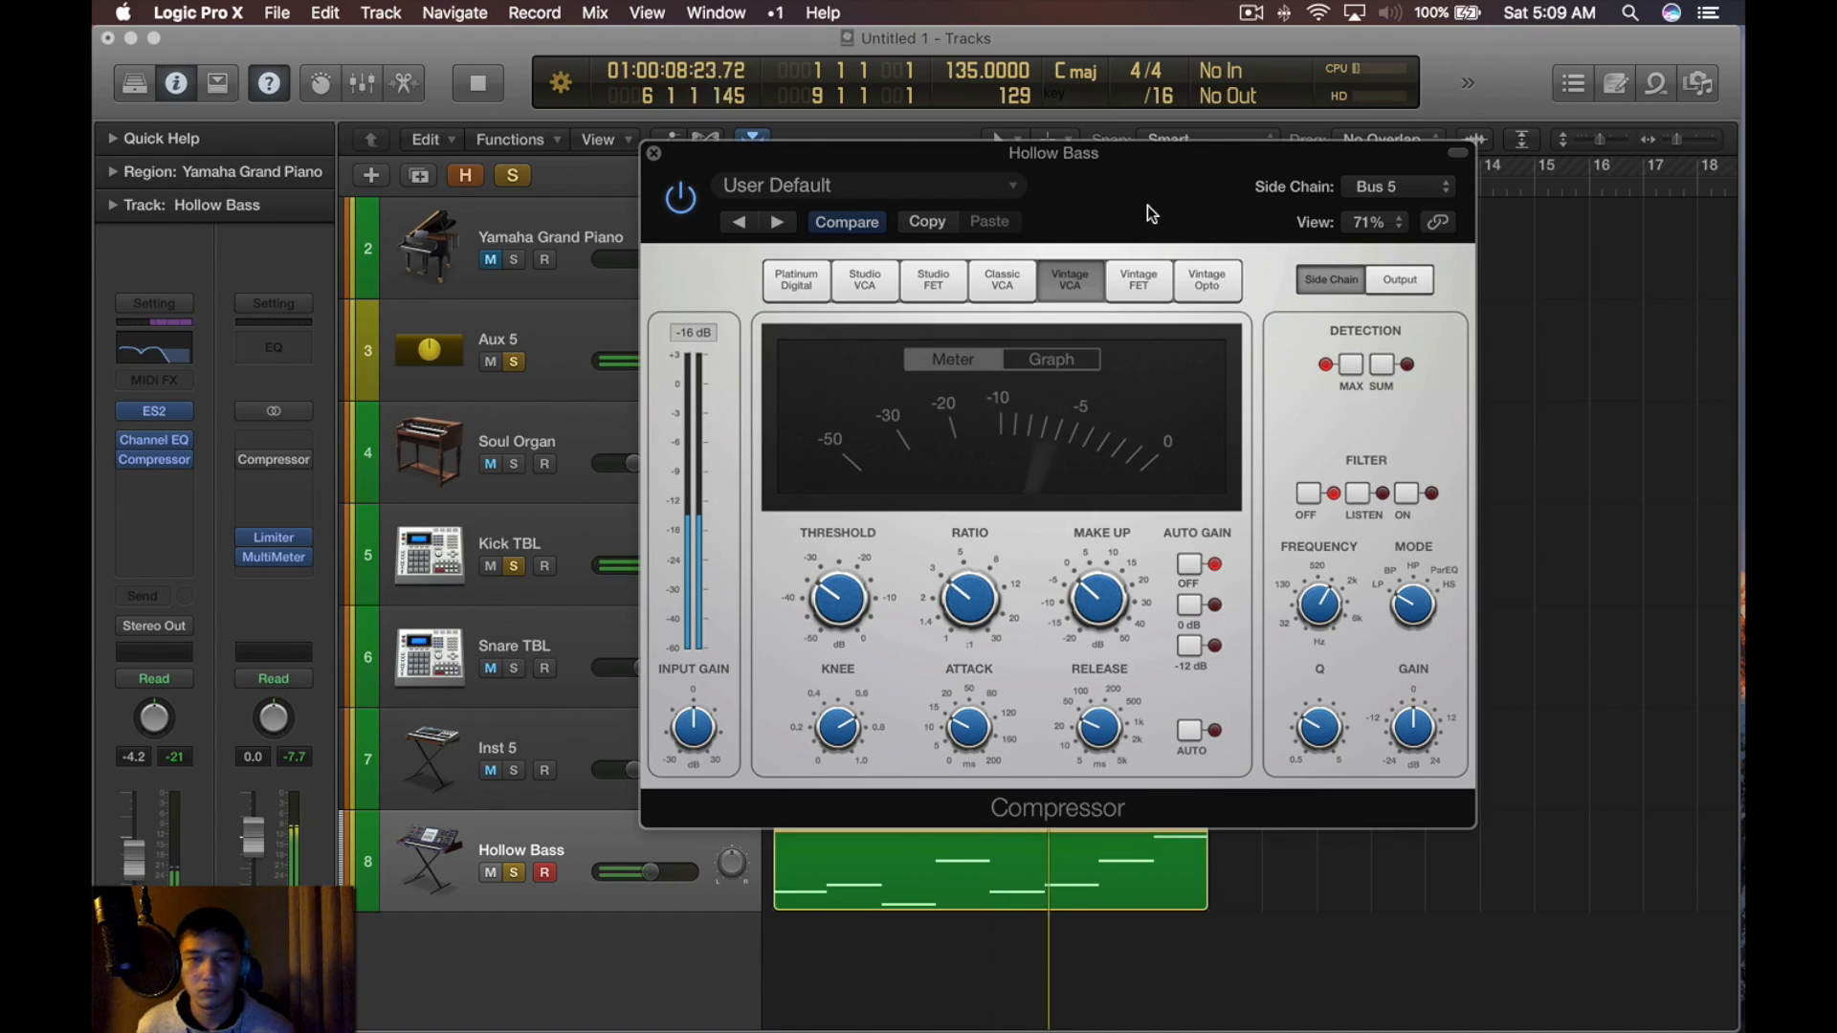
{"action": "key", "text": "space"}
{"action": "key", "text": "super+w"}
Insert an Exciter after the compressor on the Hollow Bass track
{"action": "left_click", "coordinate": [157, 495]}
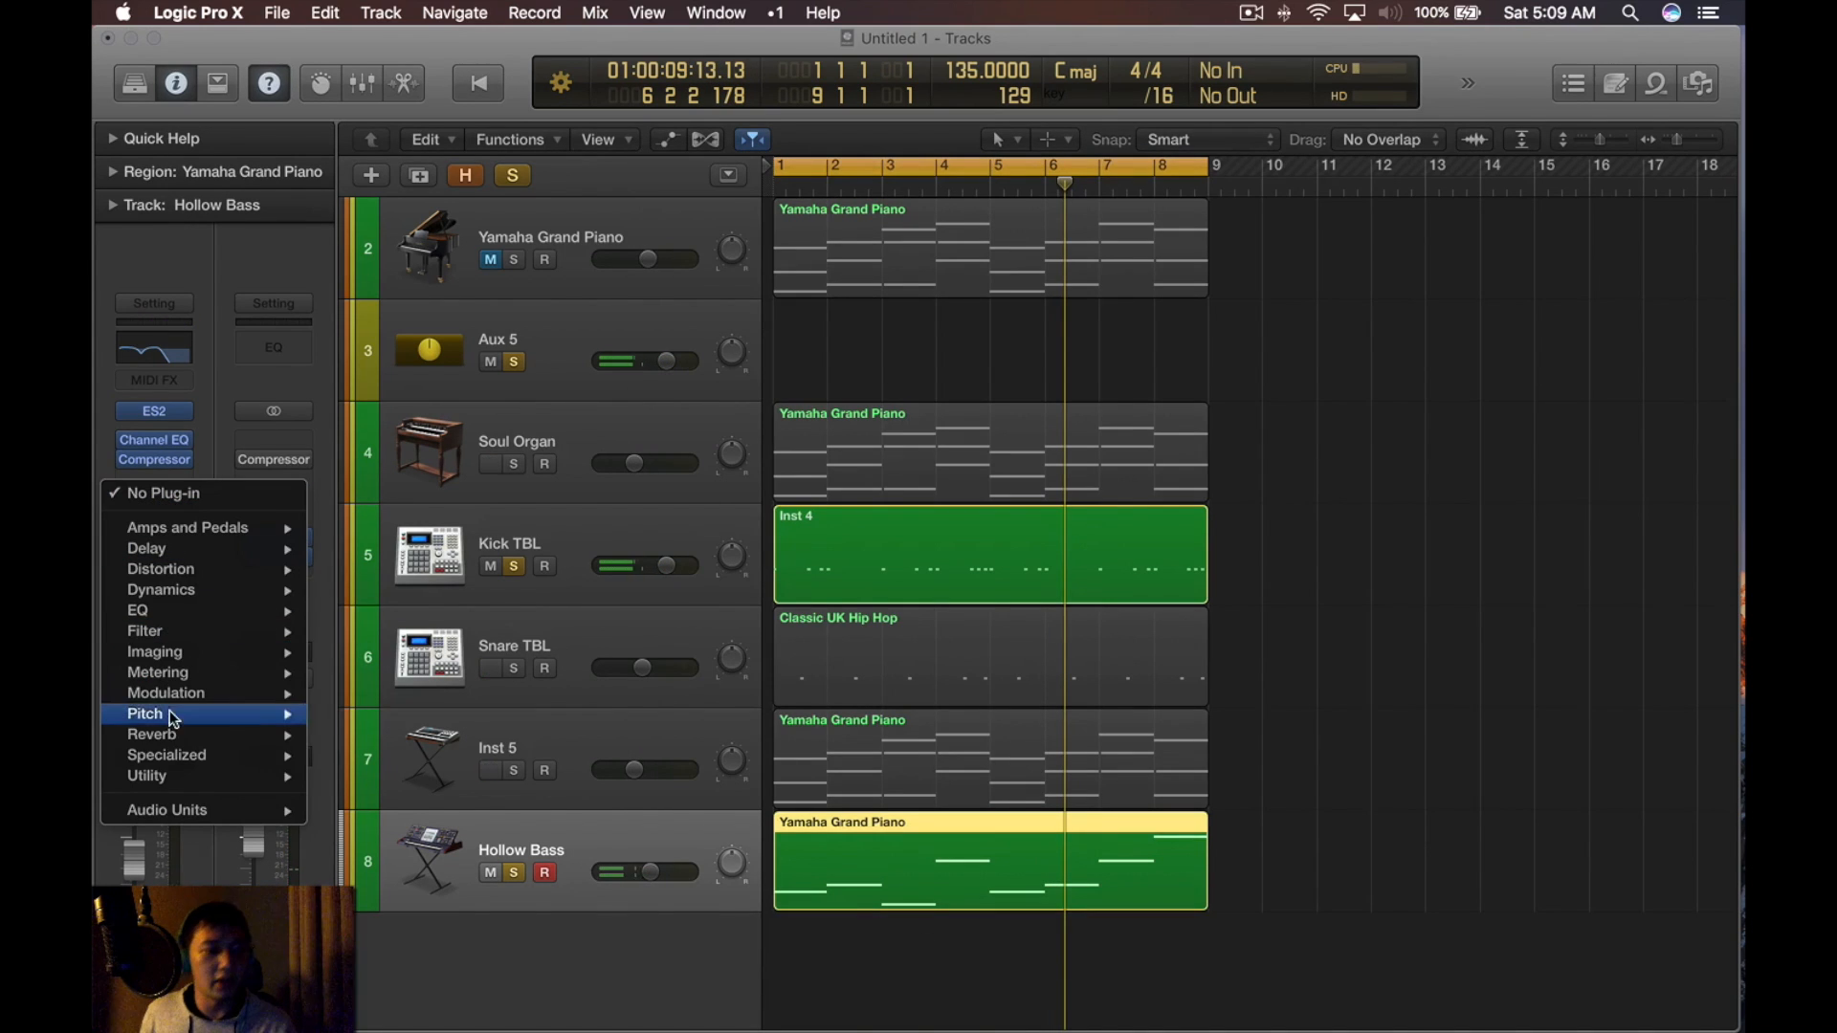
{"action": "mouse_move", "coordinate": [230, 763]}
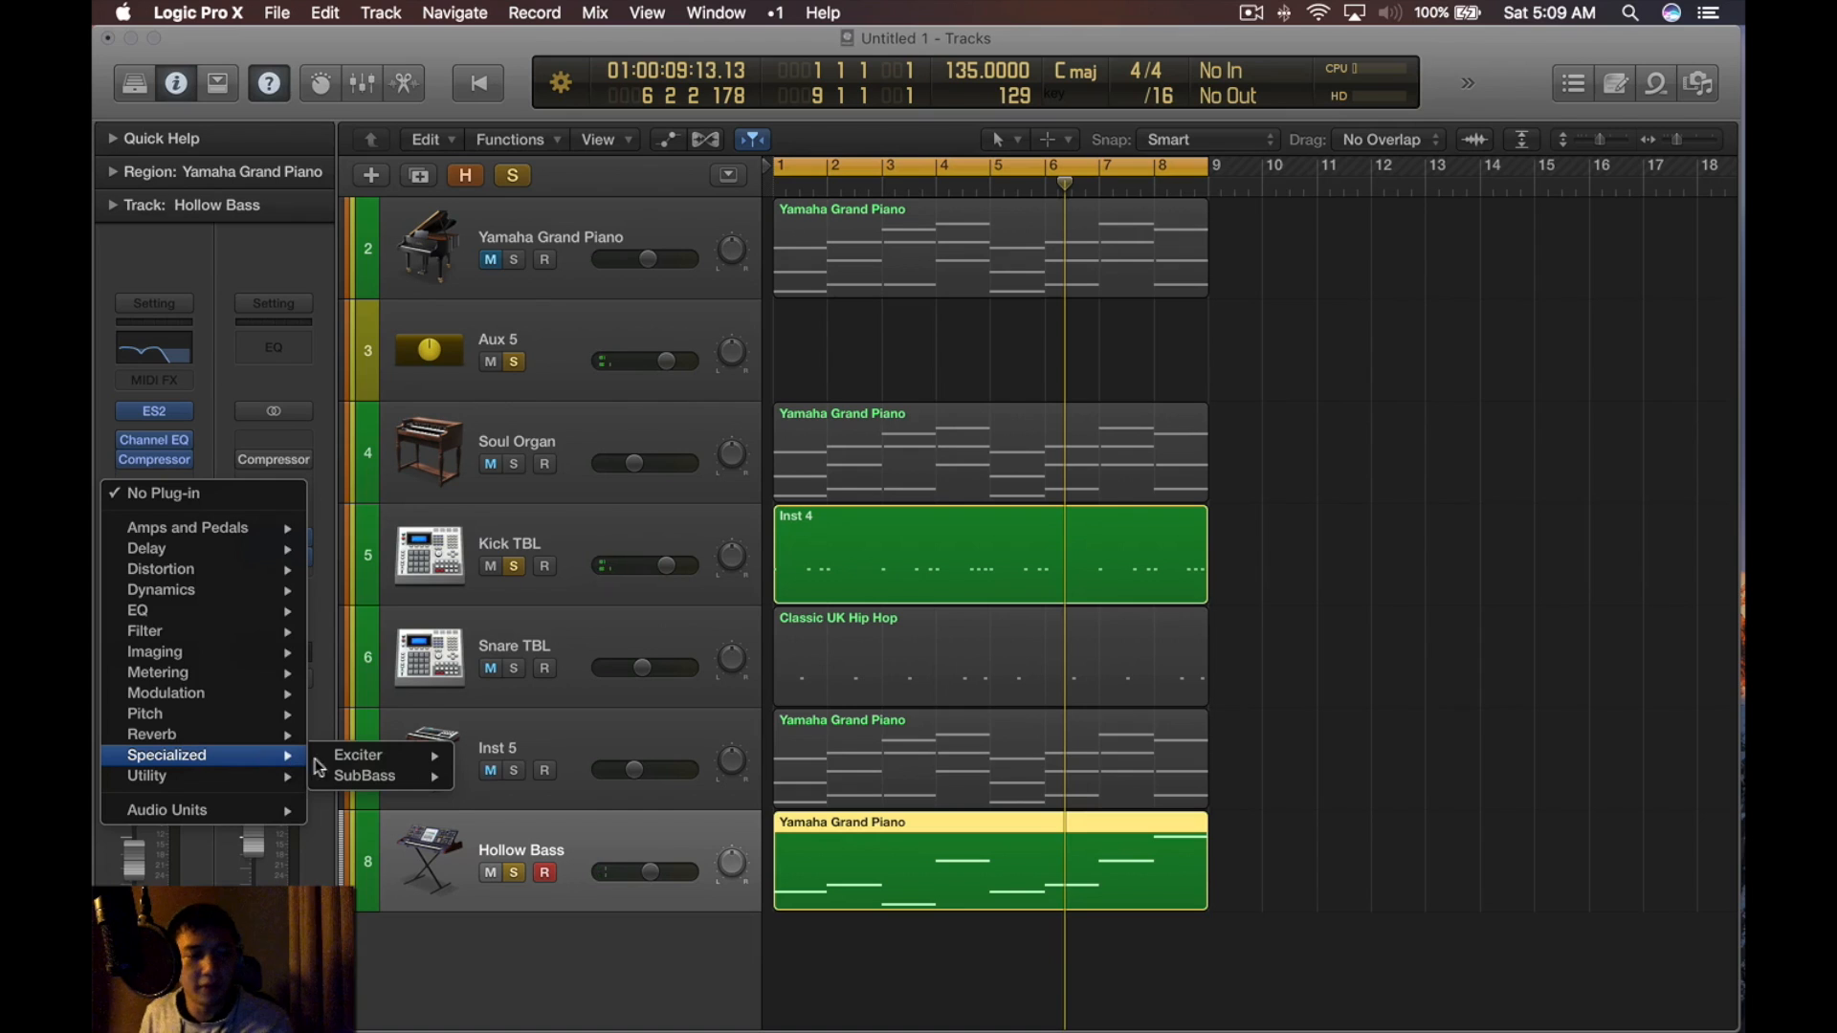
{"action": "left_click", "coordinate": [347, 756]}
{"action": "left_click_drag", "start_coordinate": [512, 96], "coordinate": [1365, 77]}
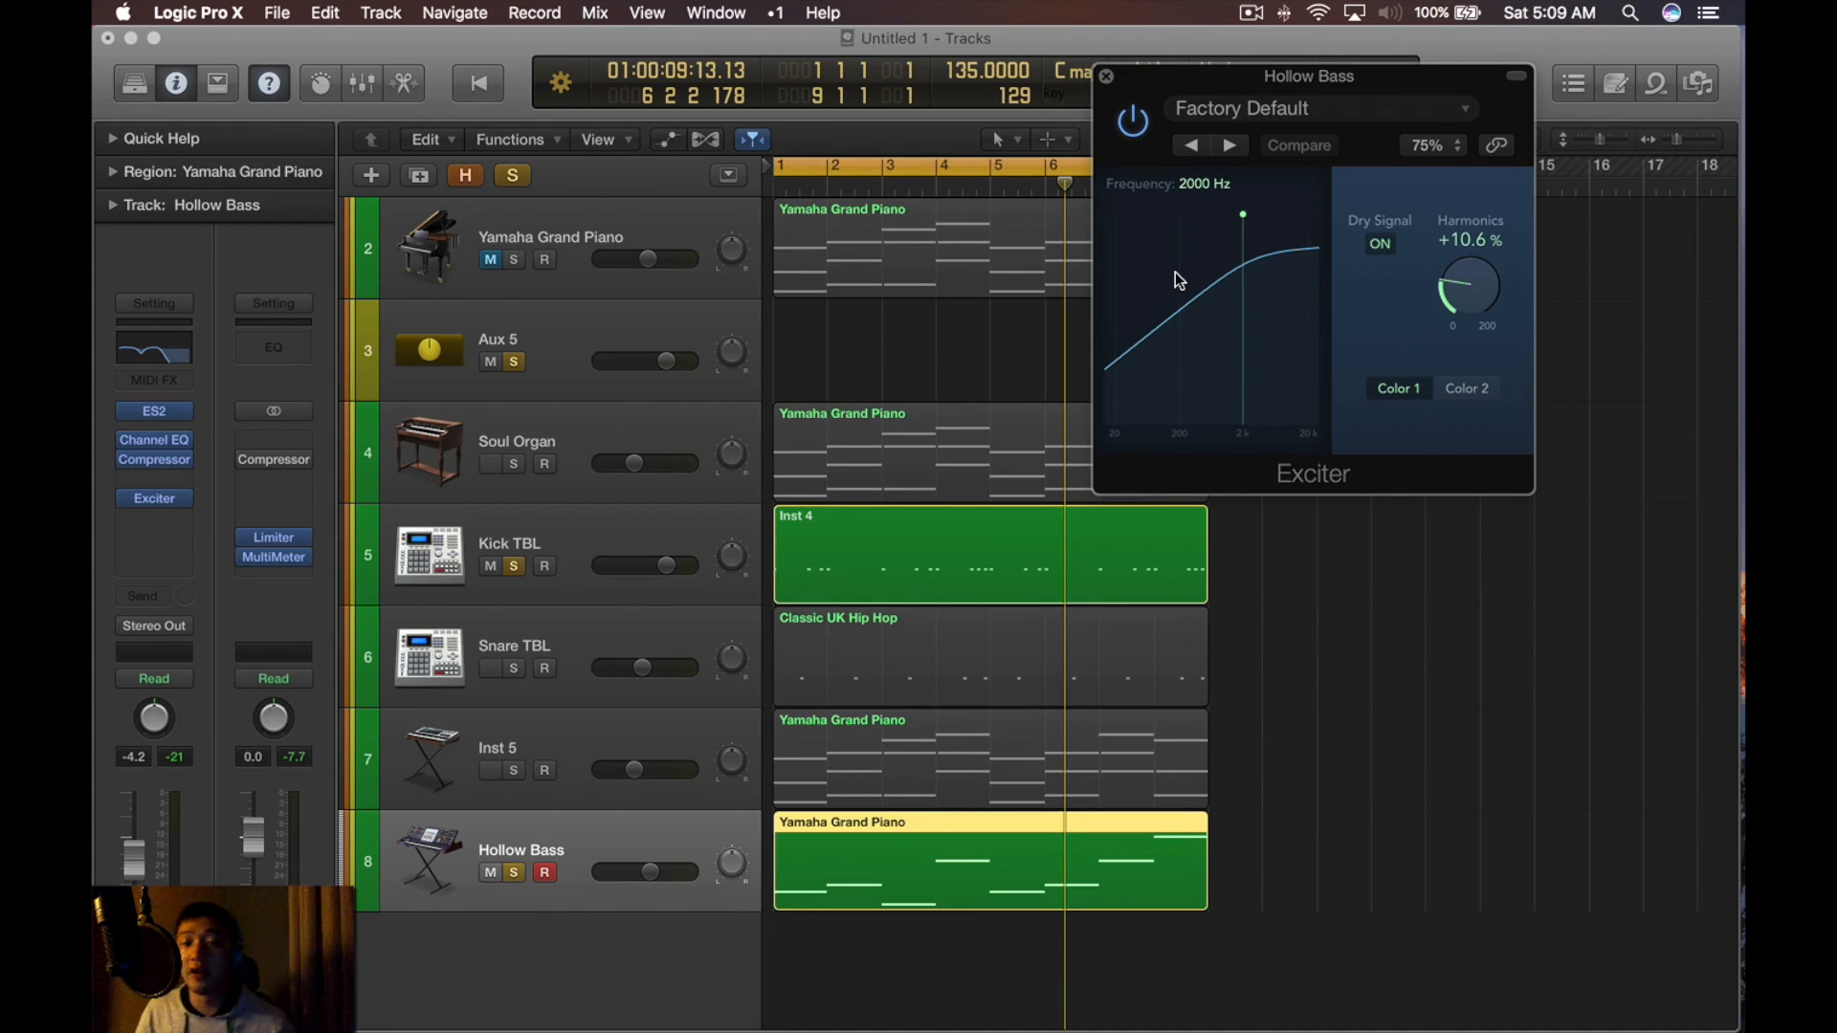
{"action": "left_click_drag", "start_coordinate": [1364, 129], "coordinate": [1274, 83]}
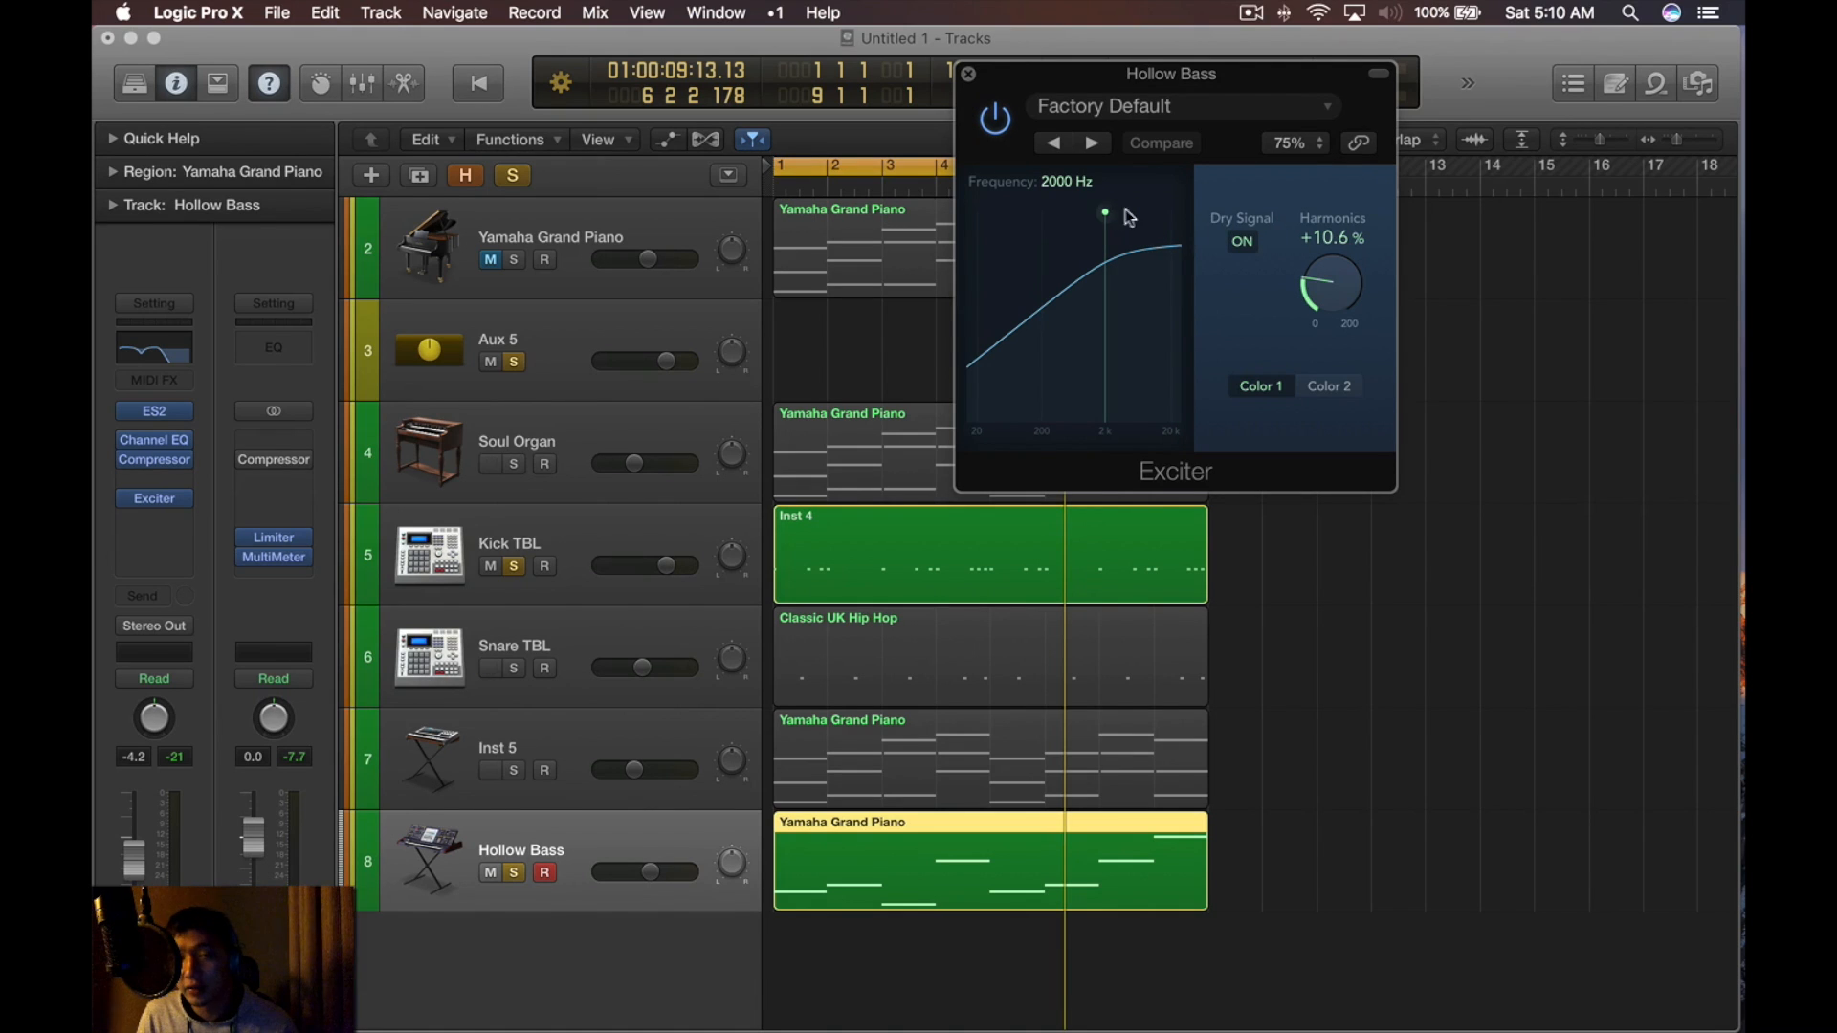
Set the Exciter's frequency to 170 Hz, harmonics to 79.4% and tone to Color 2 during playback
{"action": "mouse_move", "coordinate": [1106, 210]}
{"action": "left_mouse_down"}
{"action": "mouse_move", "coordinate": [1055, 222]}
{"action": "mouse_move", "coordinate": [1081, 219]}
{"action": "left_mouse_up"}
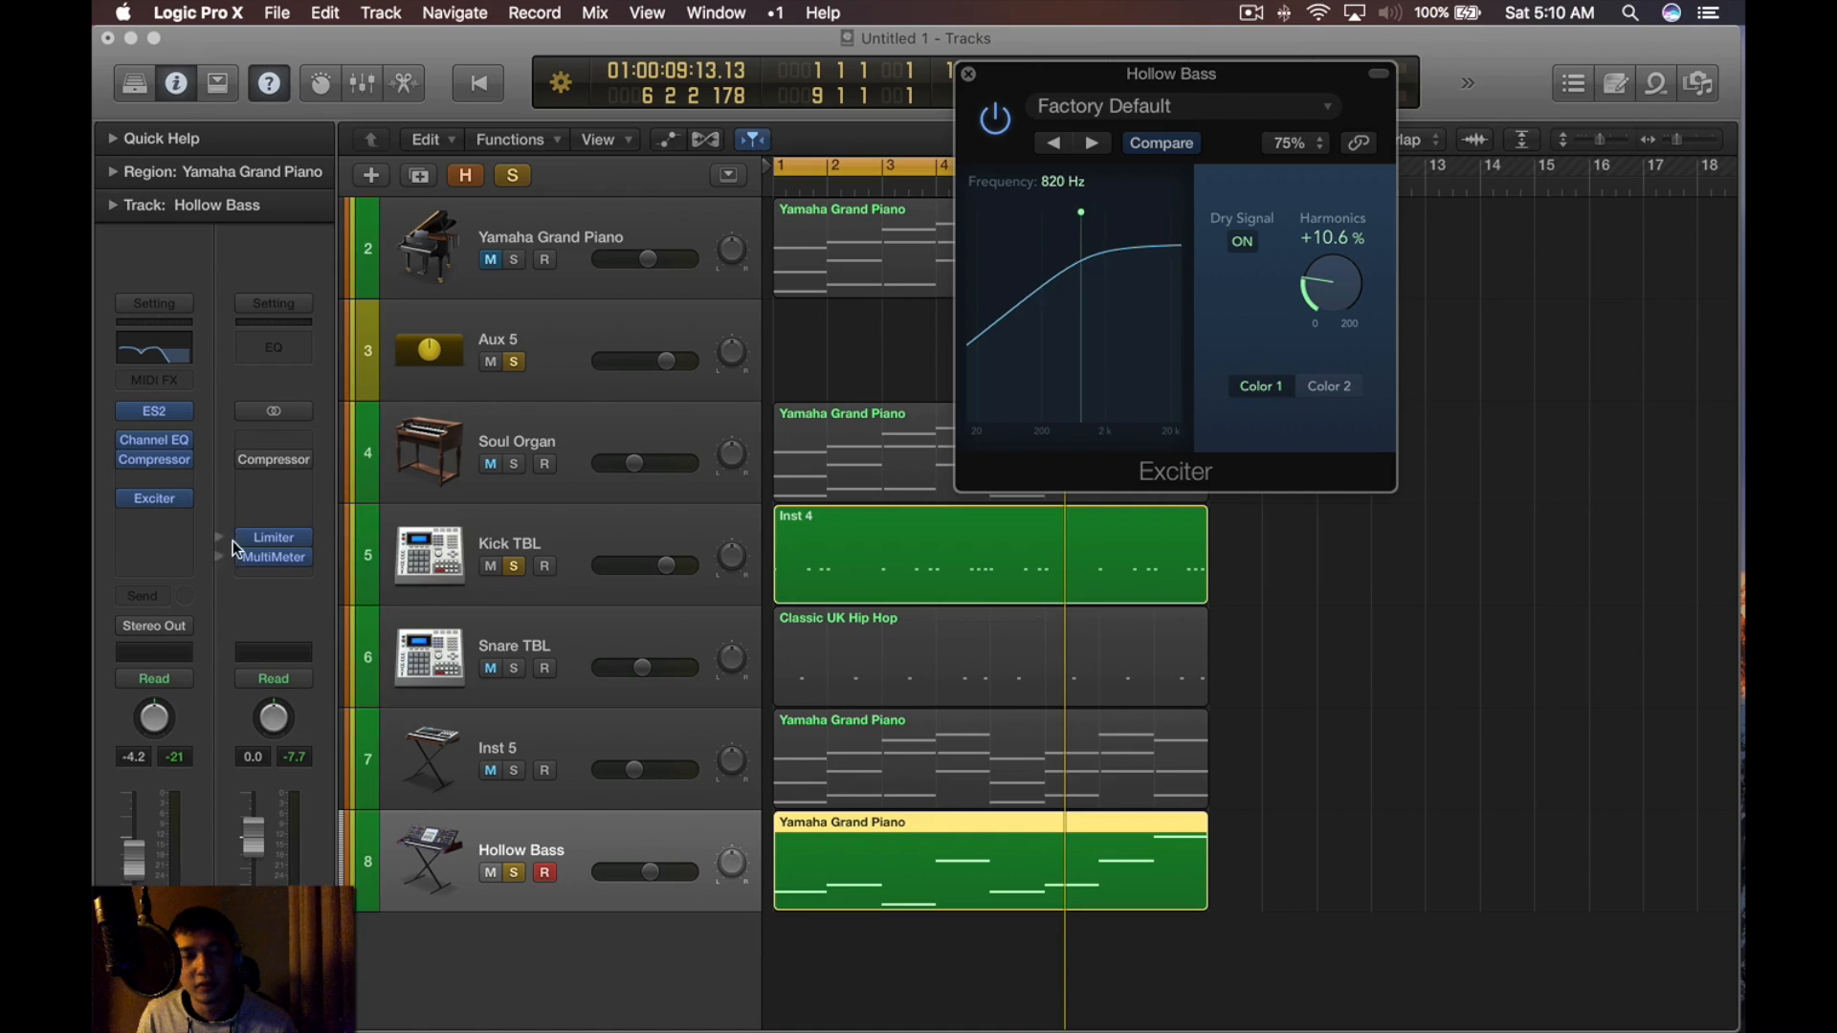
{"action": "key", "text": "Return"}
{"action": "key", "text": "space"}
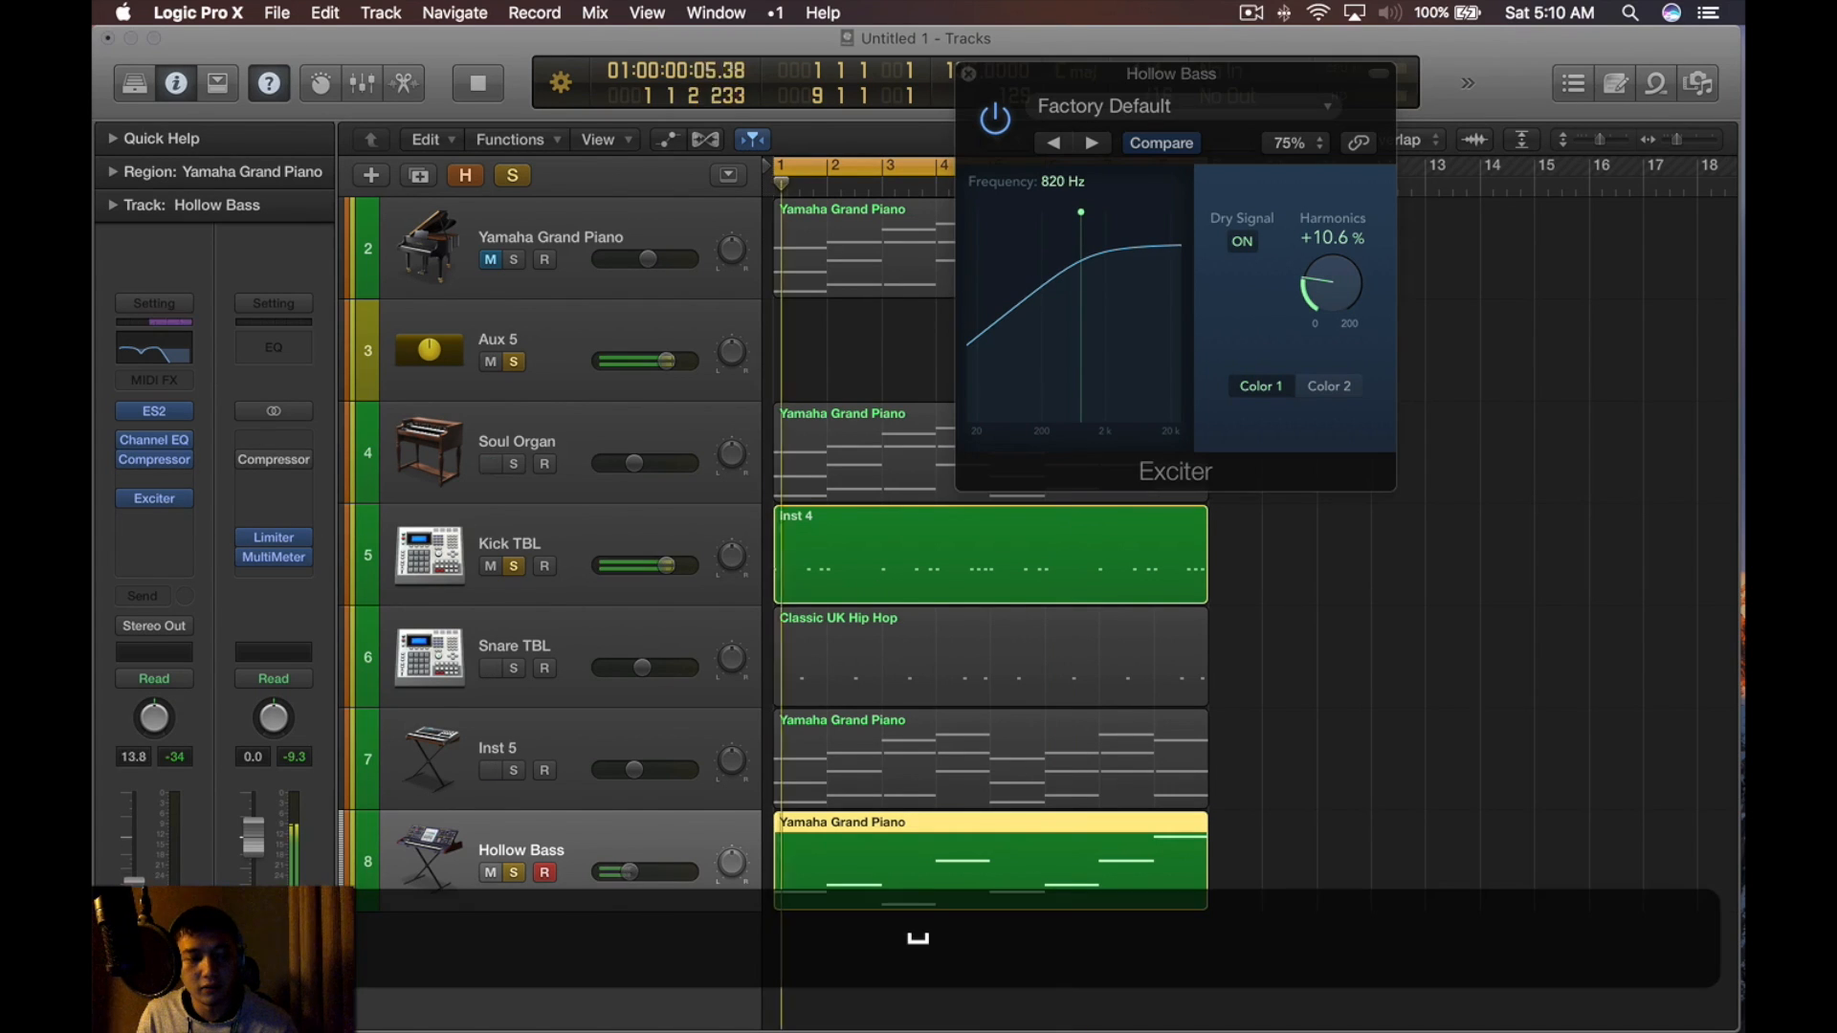
{"action": "left_click_drag", "start_coordinate": [1331, 283], "coordinate": [1294, 103]}
{"action": "left_click", "coordinate": [1329, 386]}
{"action": "mouse_move", "coordinate": [1079, 255]}
{"action": "left_mouse_down"}
{"action": "mouse_move", "coordinate": [1065, 216]}
{"action": "mouse_move", "coordinate": [1027, 214]}
{"action": "left_mouse_up"}
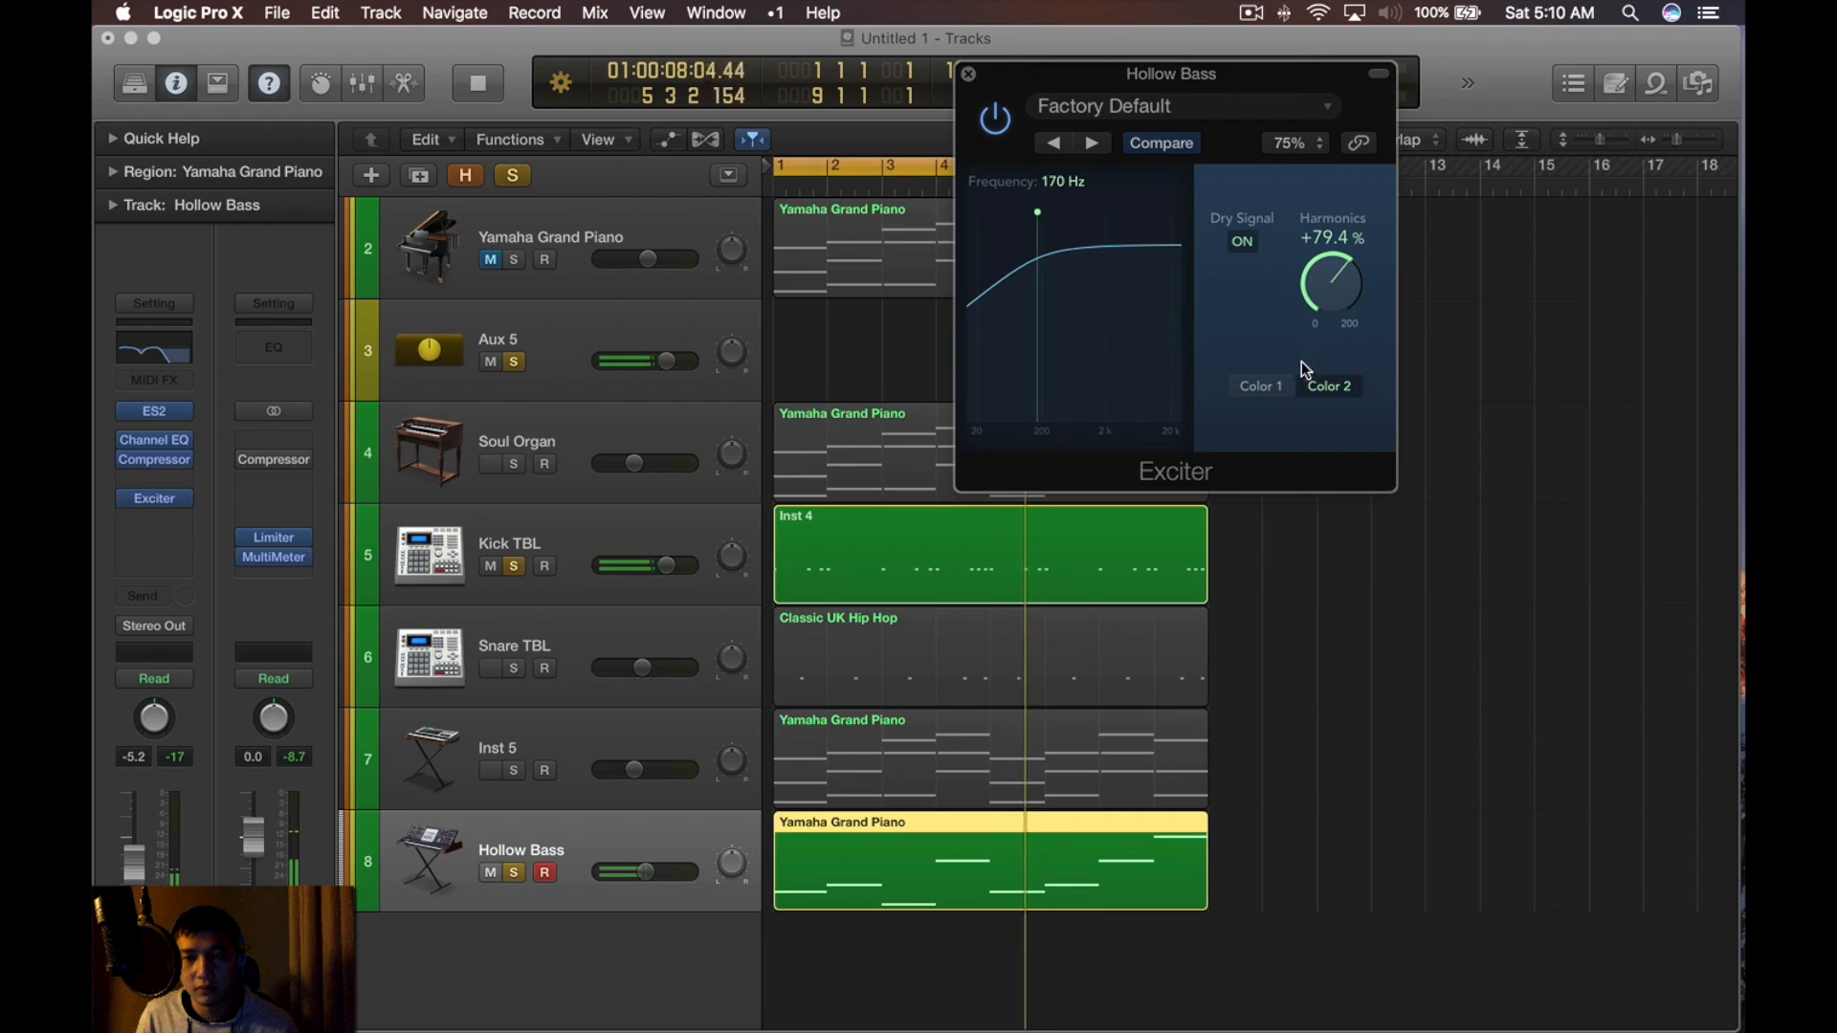
Compare the bass sound with the Exciter bypassed and enabled, and close the plug-in
{"action": "key", "text": "space"}
{"action": "left_click", "coordinate": [995, 119]}
{"action": "key", "text": "space"}
{"action": "key", "text": "space"}
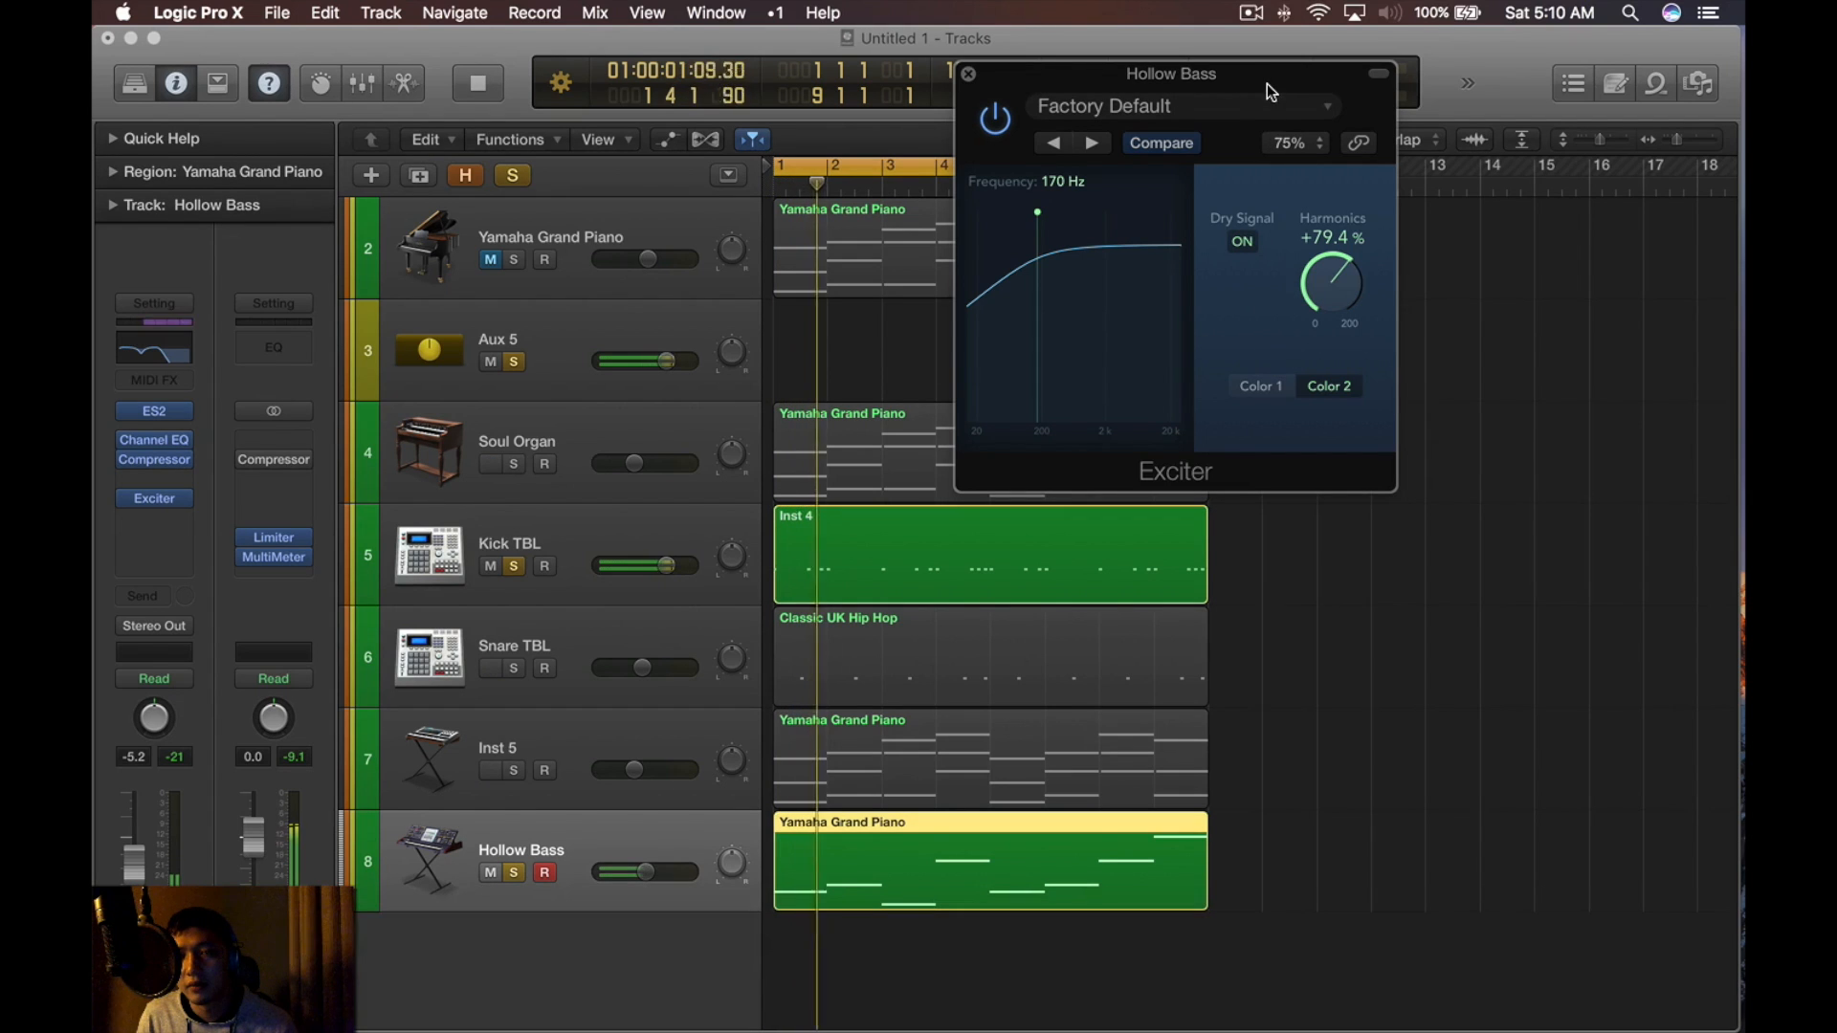
{"action": "key", "text": "space"}
{"action": "key", "text": "cmd+w"}
Add a Bus 6 send to the Hollow Bass and move the Exciter onto the Bus 6 aux channel
{"action": "left_click", "coordinate": [145, 596]}
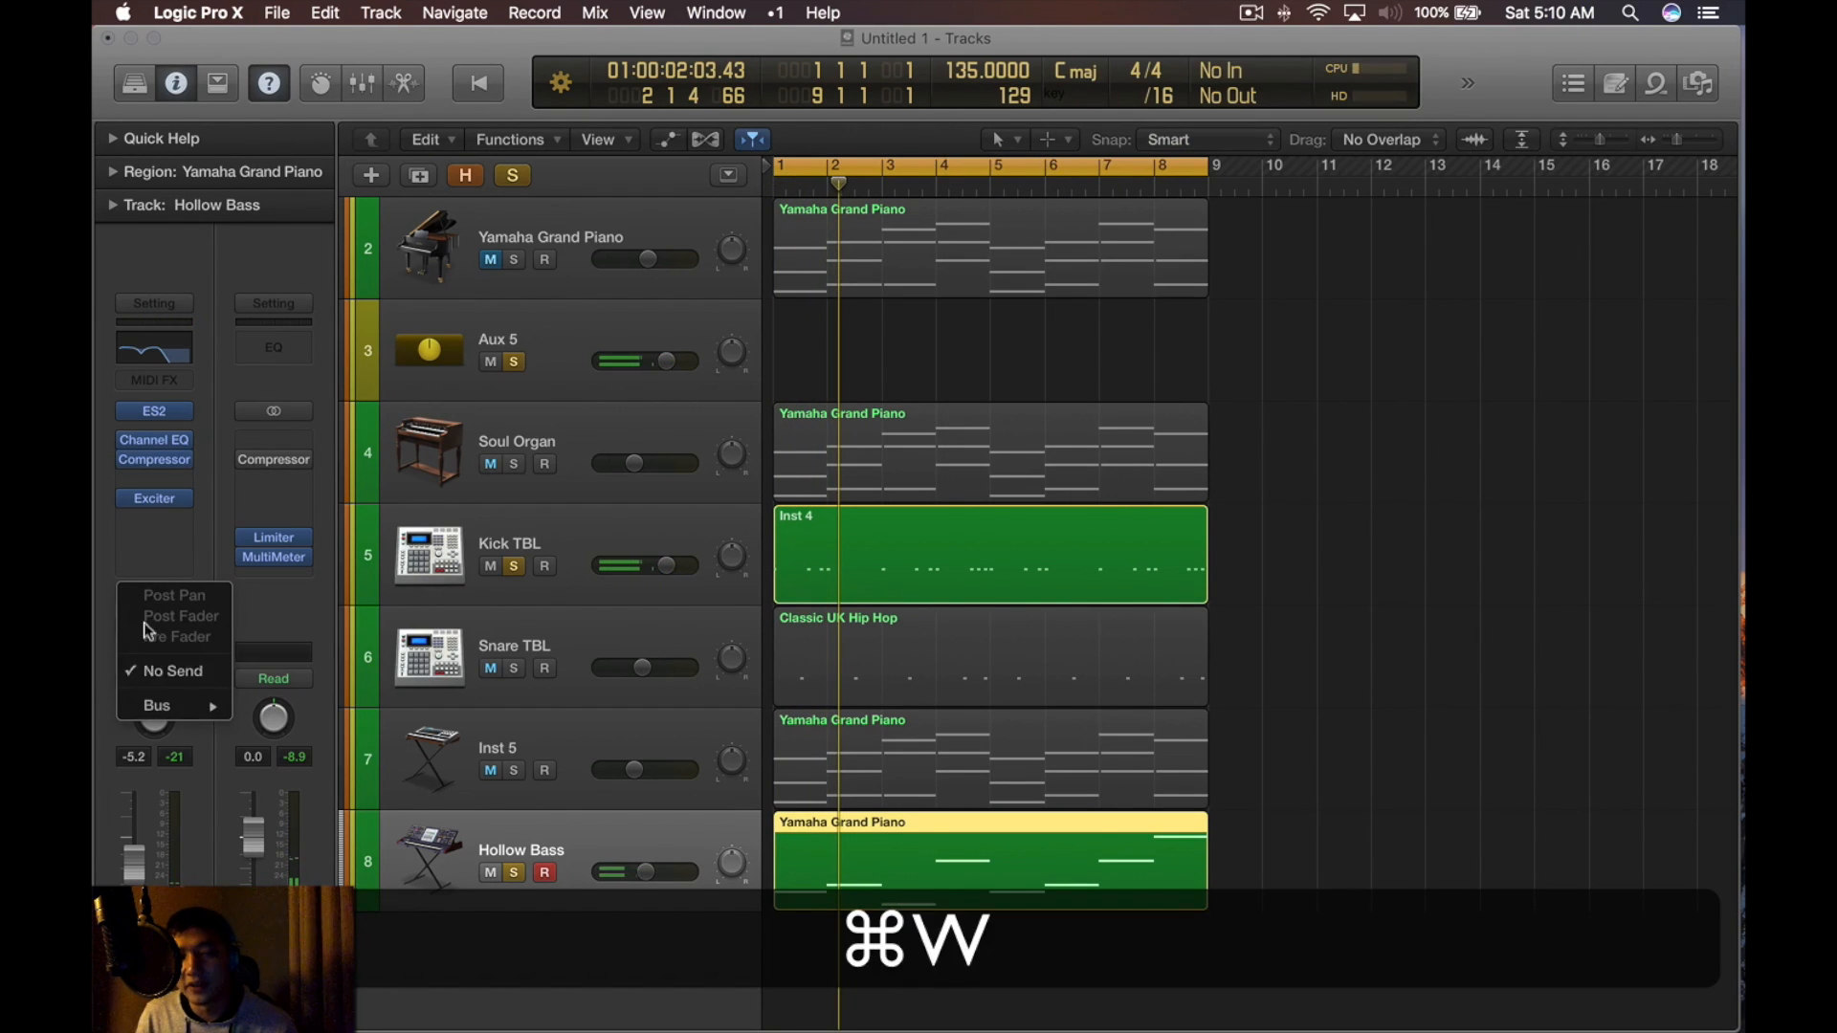
{"action": "mouse_move", "coordinate": [156, 705]}
{"action": "left_click", "coordinate": [342, 808]}
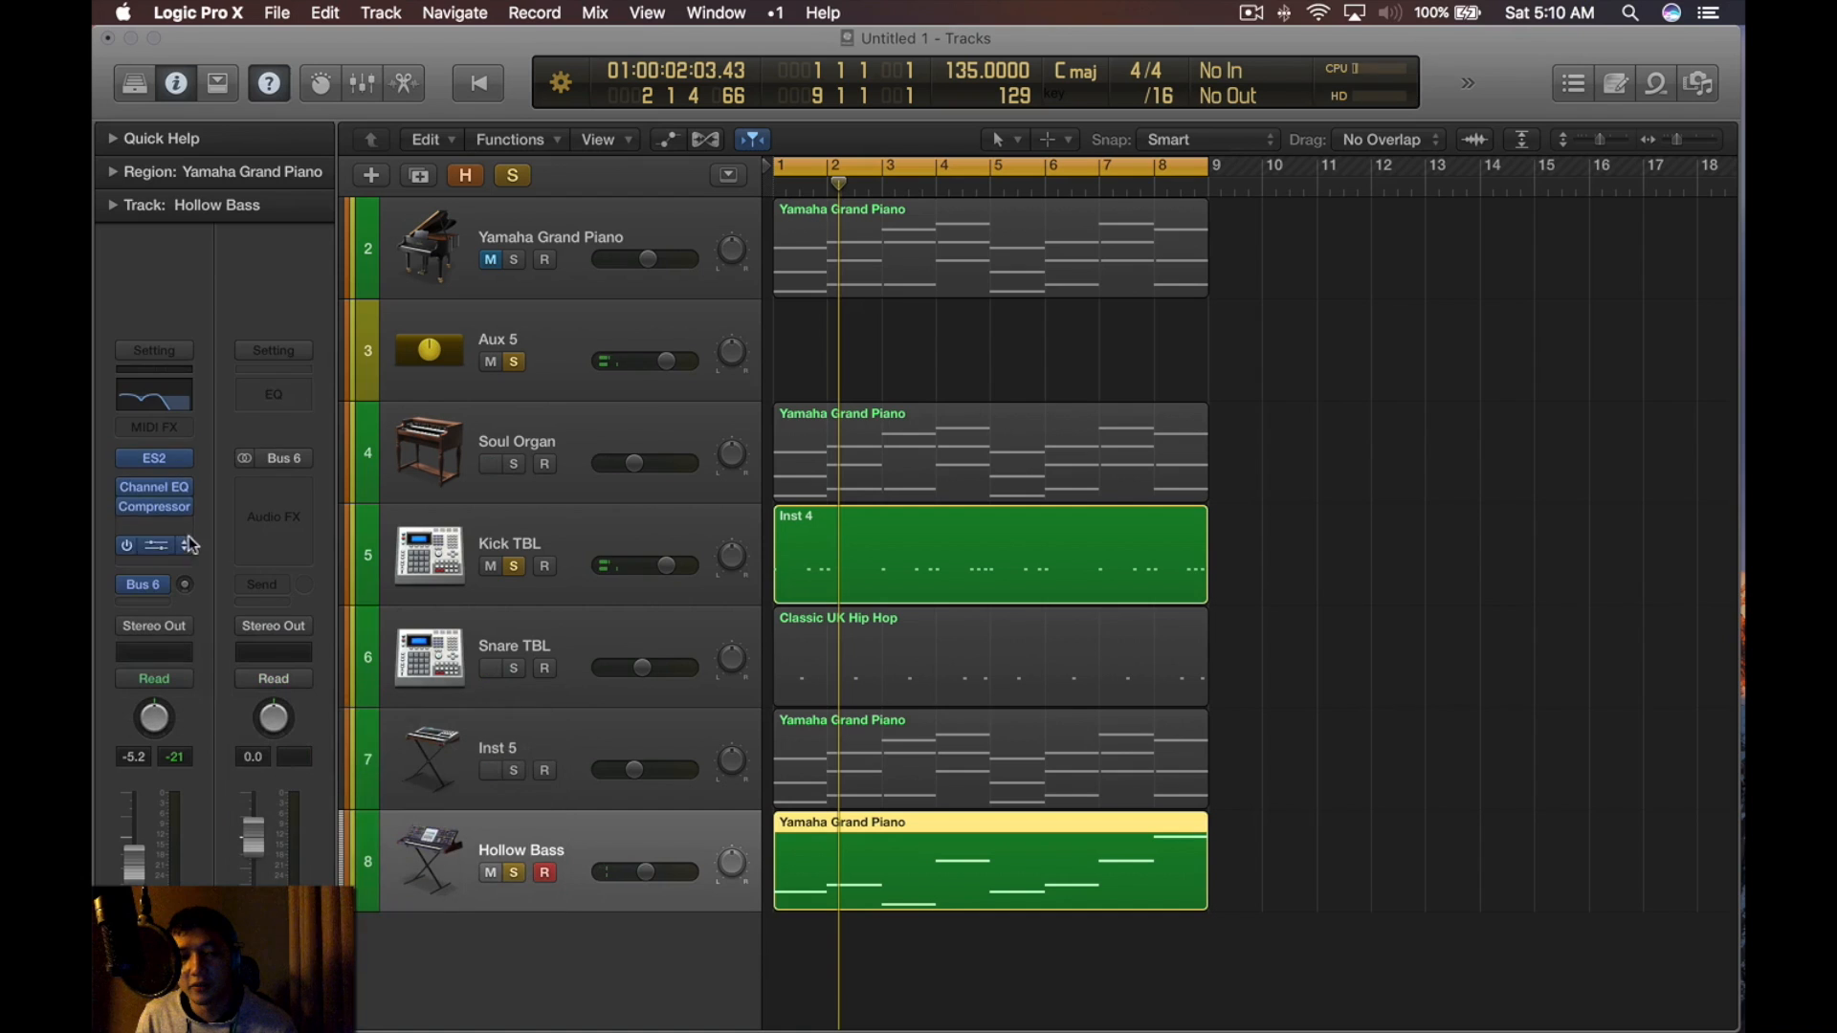
{"action": "left_click_drag", "start_coordinate": [159, 553], "coordinate": [272, 520]}
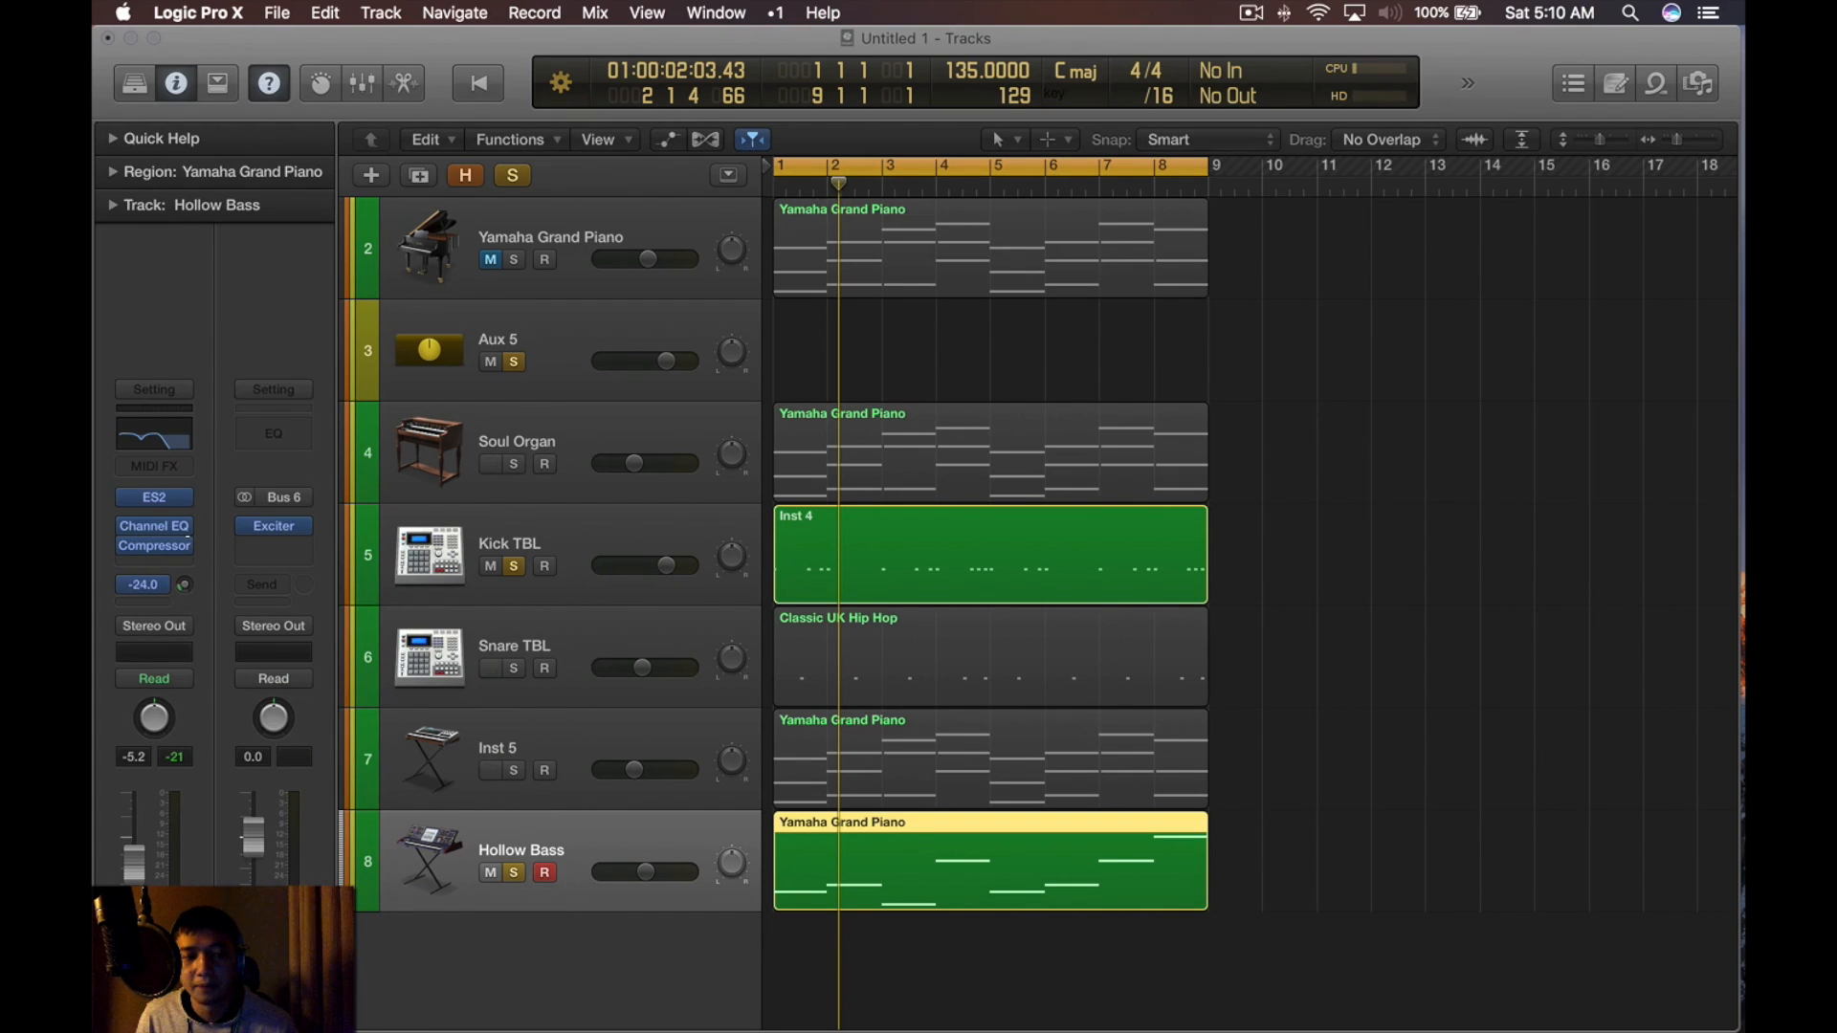
Add a Channel EQ to the Bus 6 aux and raise the Hollow Bass send level to -19.0 dB during playback
{"action": "left_click", "coordinate": [287, 450]}
{"action": "key", "text": "space"}
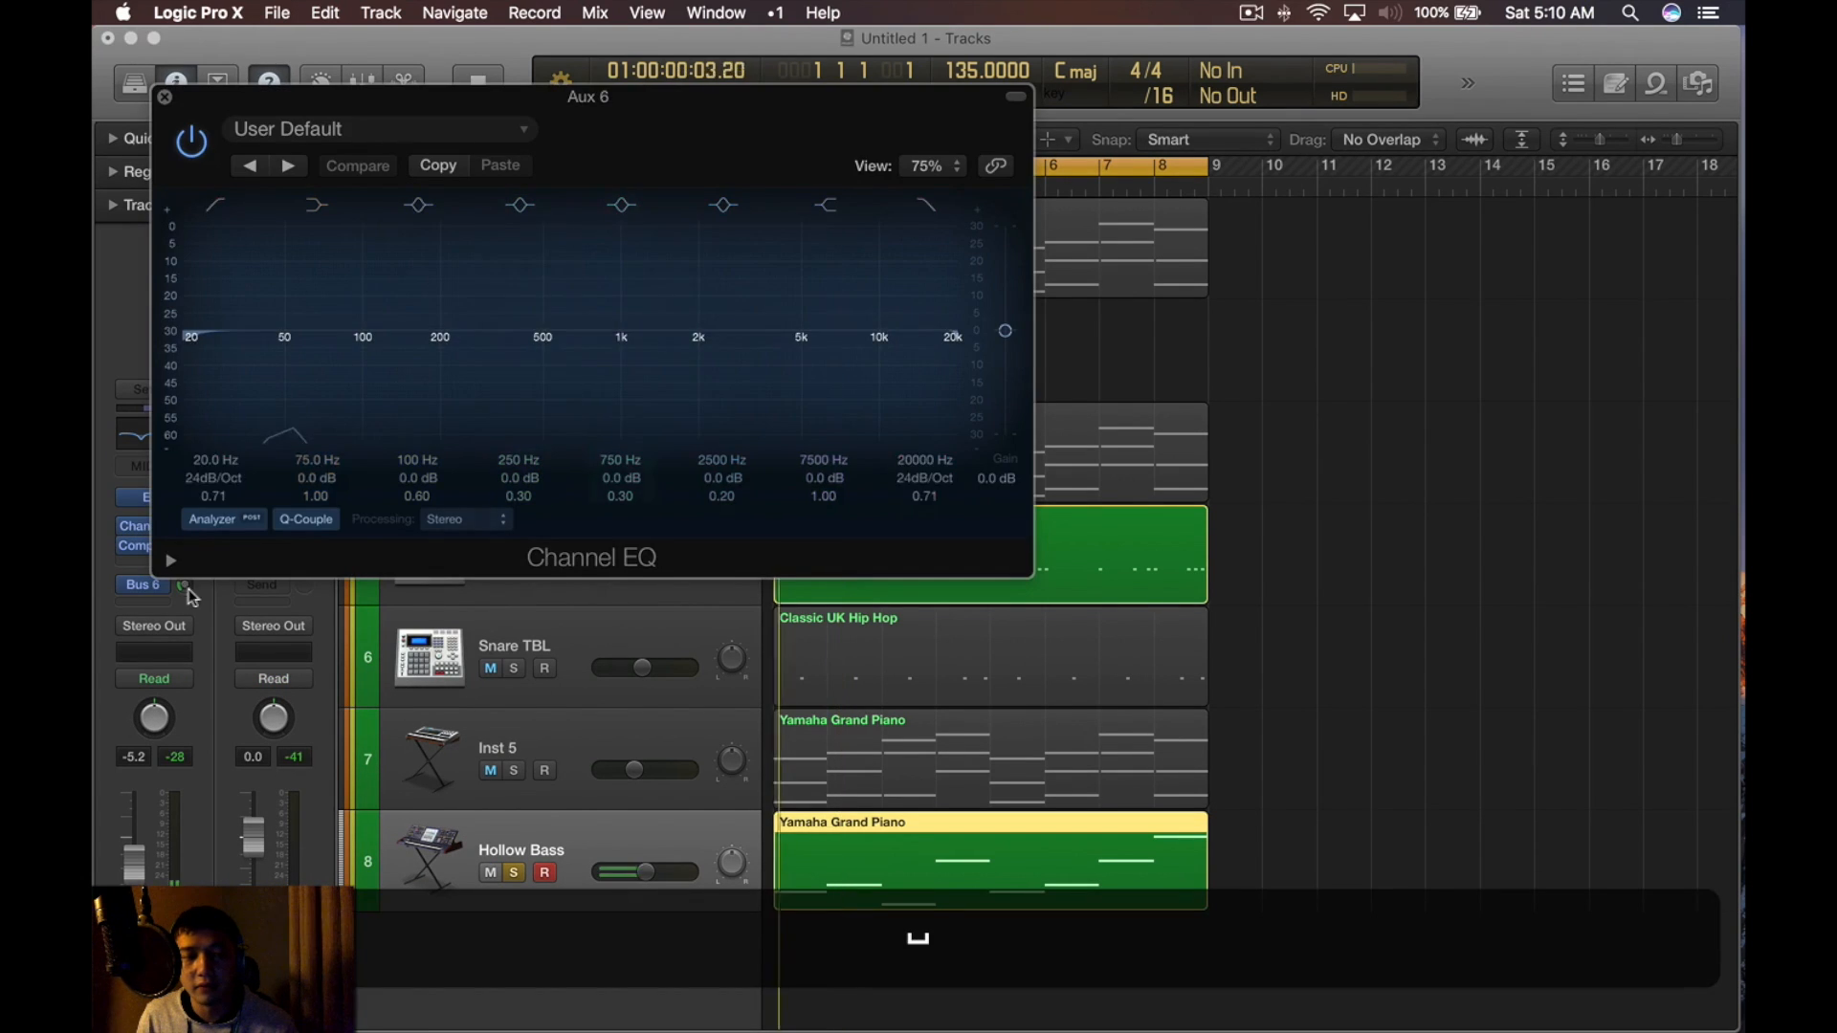
{"action": "key", "text": "super+w"}
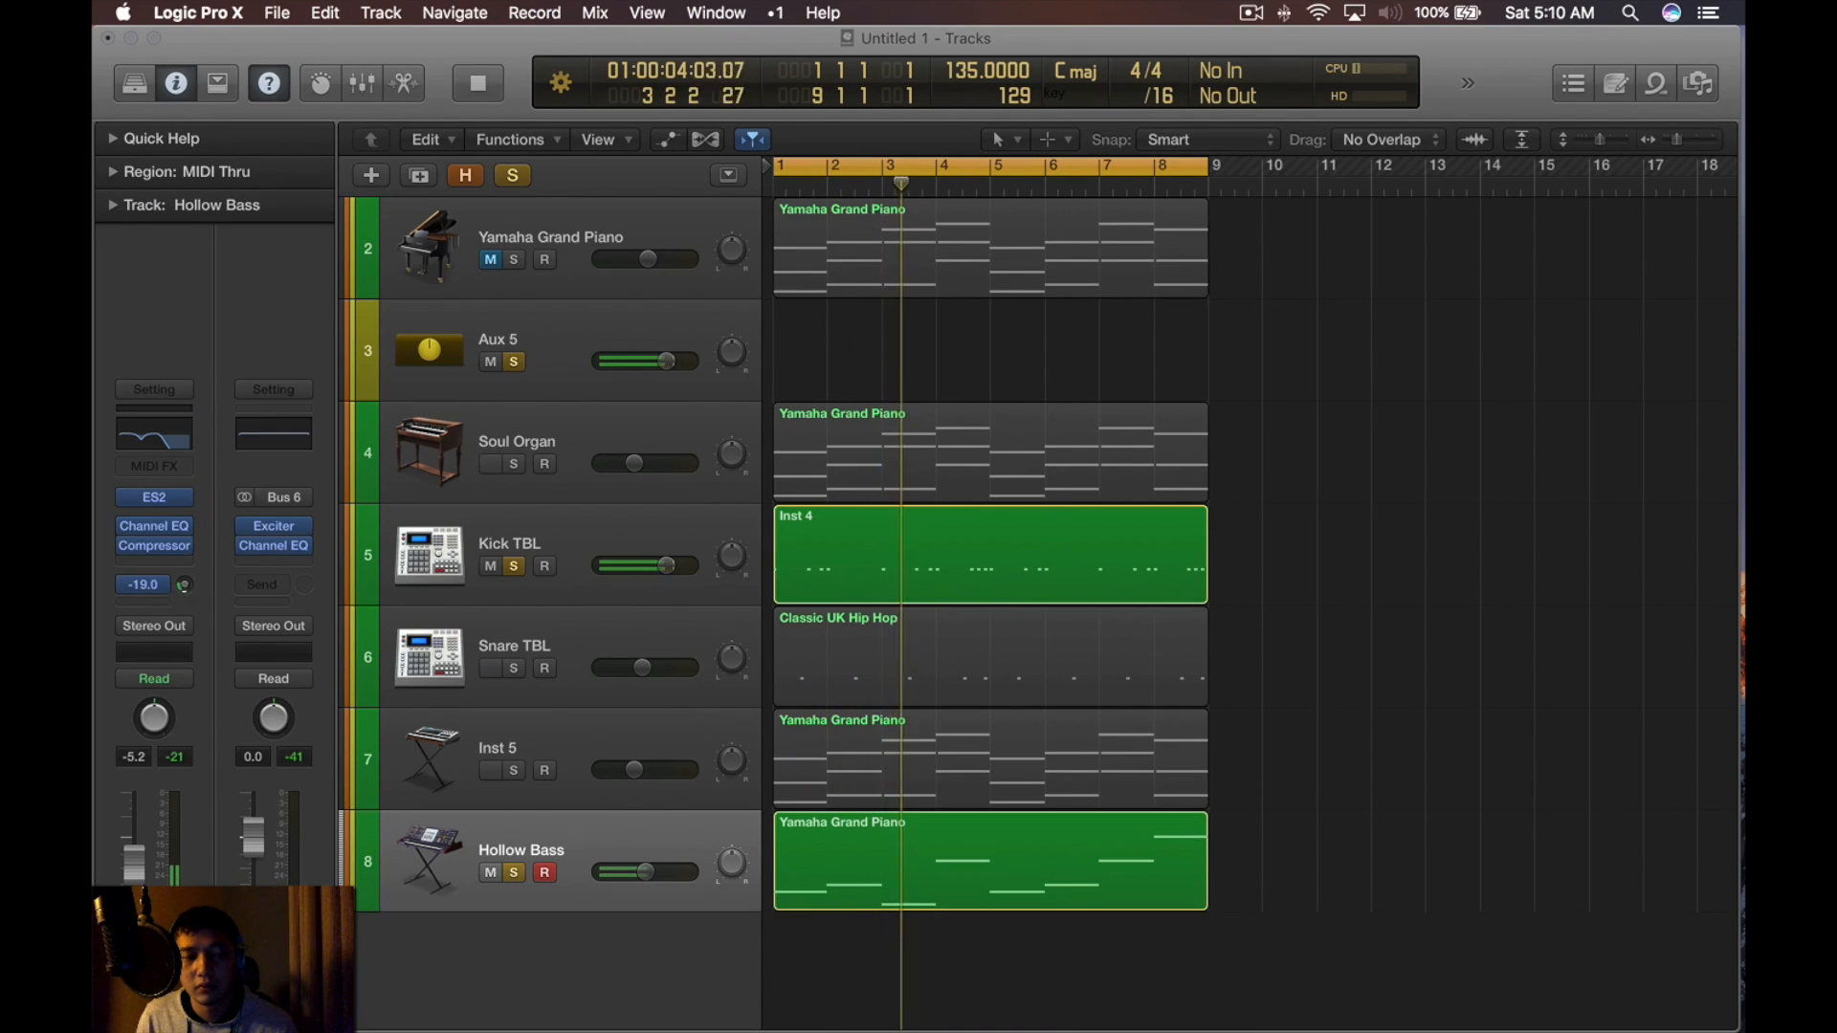
{"action": "key", "text": "space"}
Unsolo the Hollow Bass, Kick TBL and Aux 5 tracks and play the full mix from the start
{"action": "key", "text": "s"}
{"action": "left_click", "coordinate": [513, 565]}
{"action": "left_click", "coordinate": [513, 361]}
{"action": "key", "text": "Return"}
{"action": "key", "text": "space"}
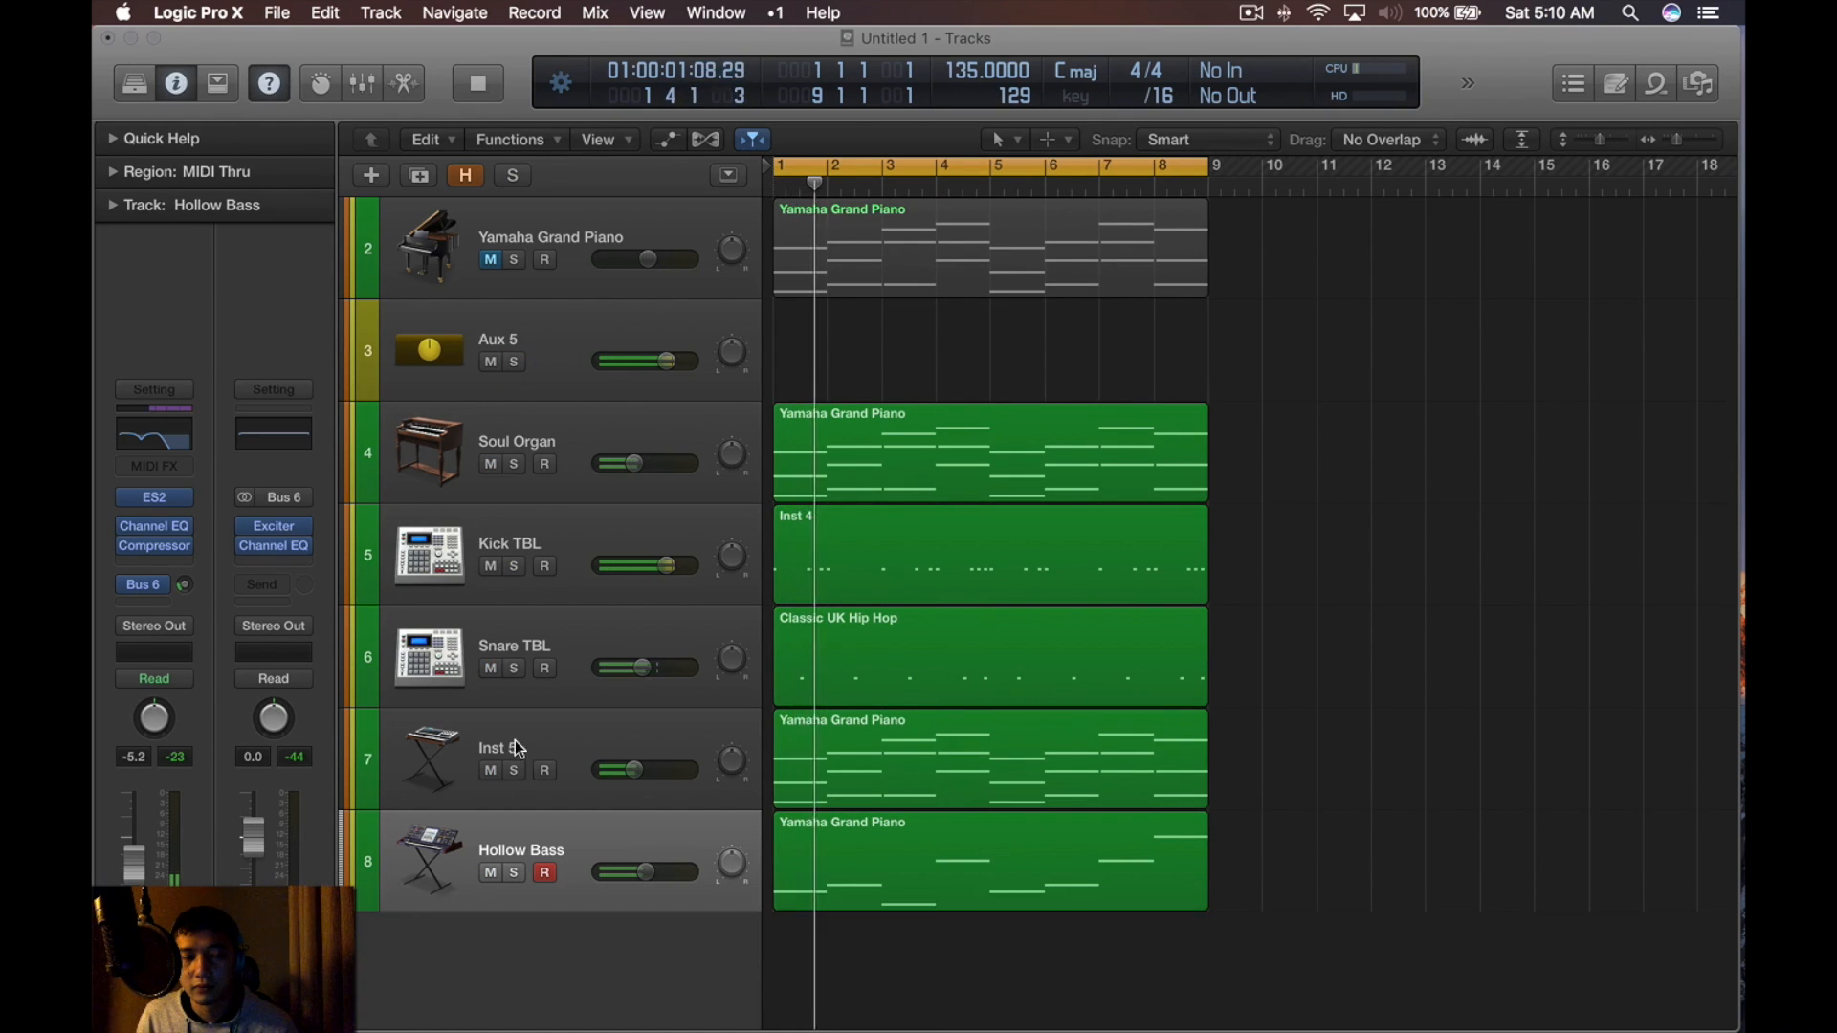
Delete the Inst 5 track and its region with the Soul Organ muted, and unmute the Soul Organ for playback
{"action": "left_click", "coordinate": [474, 800]}
{"action": "left_click", "coordinate": [490, 464]}
{"action": "scroll", "coordinate": [1156, 496], "scroll_direction": "down", "scroll_amount": 3}
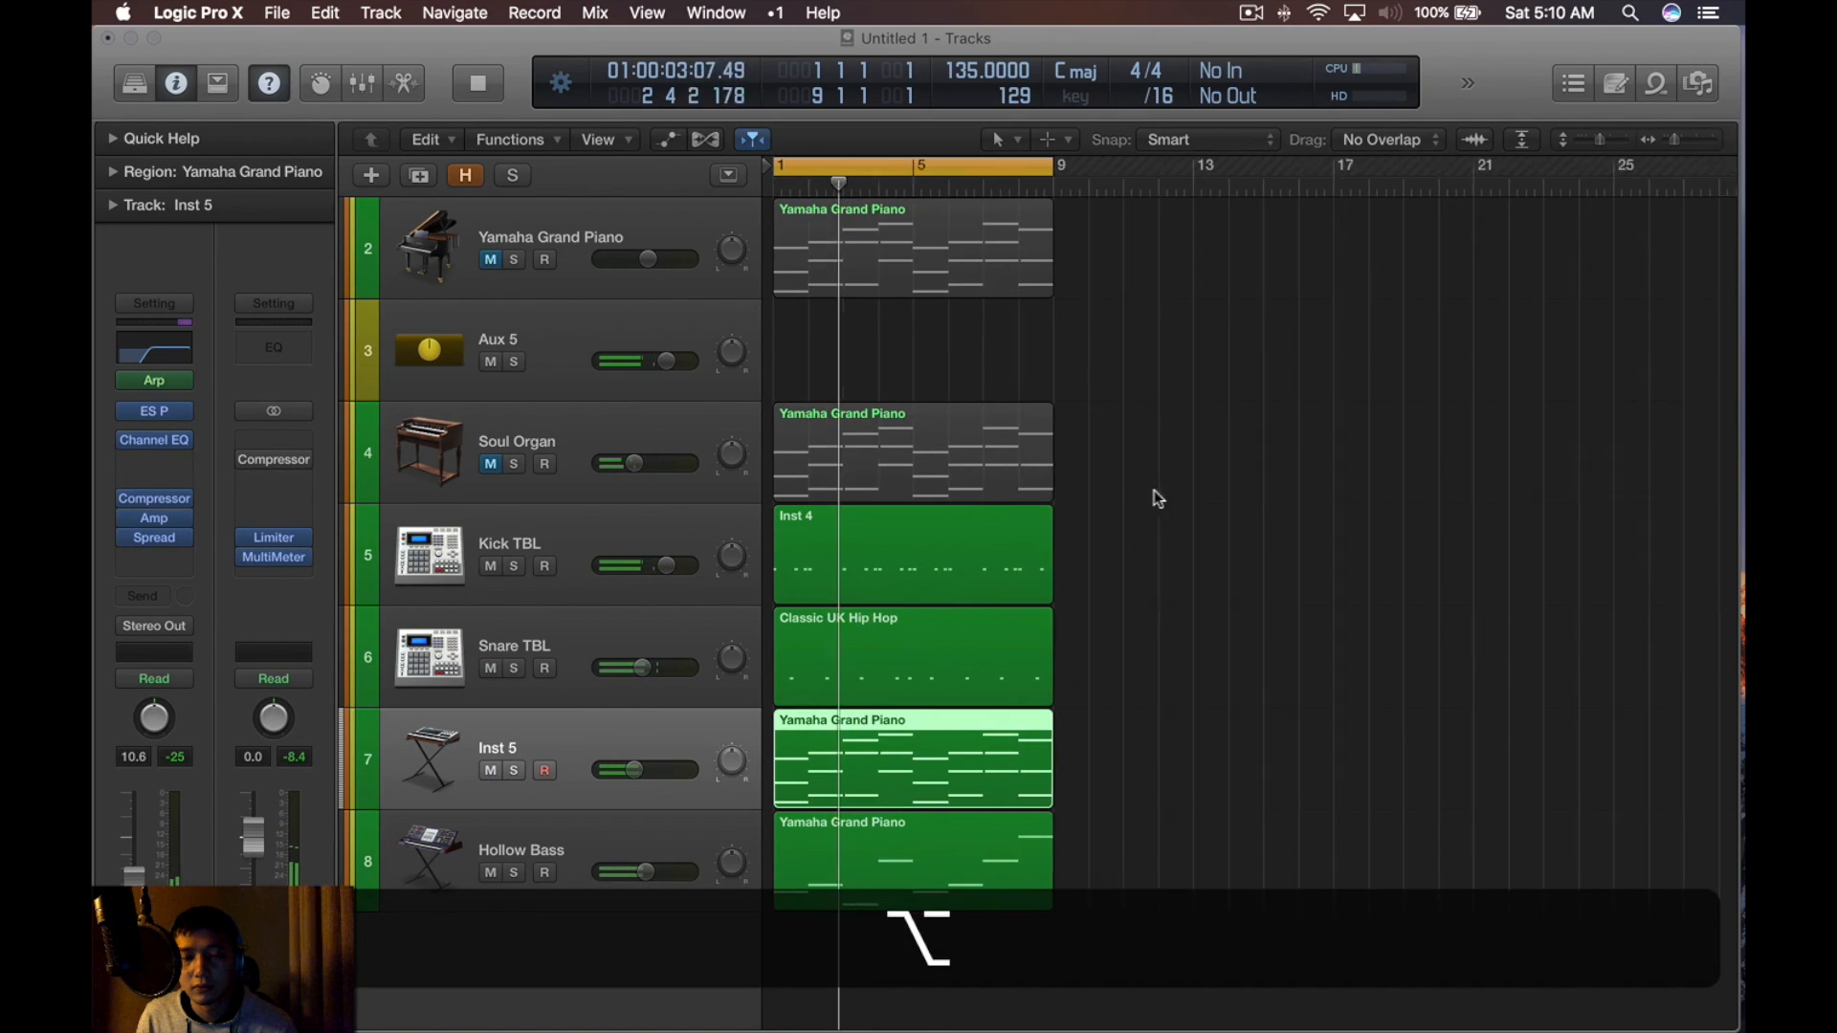
{"action": "left_click", "coordinate": [562, 749]}
{"action": "key", "text": "BackSpace"}
{"action": "key", "text": "BackSpace"}
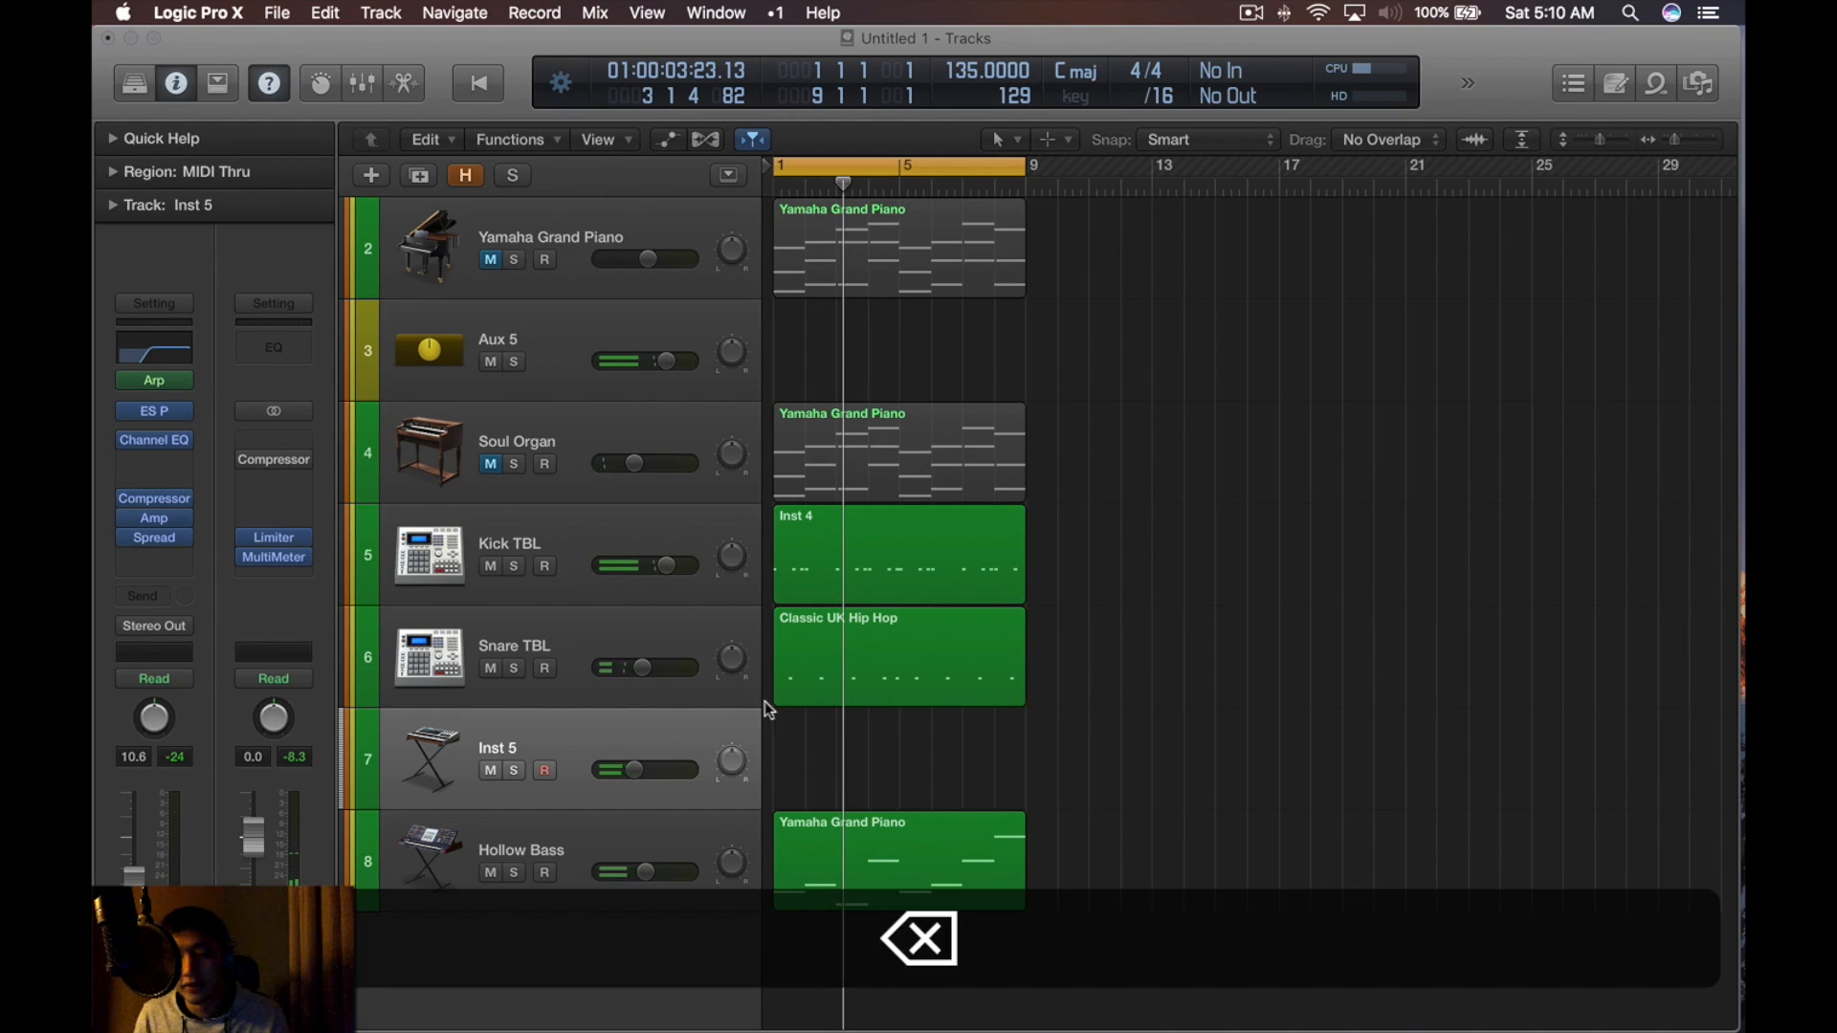
{"action": "left_click", "coordinate": [1221, 669]}
{"action": "left_click", "coordinate": [490, 464]}
{"action": "key", "text": "space"}
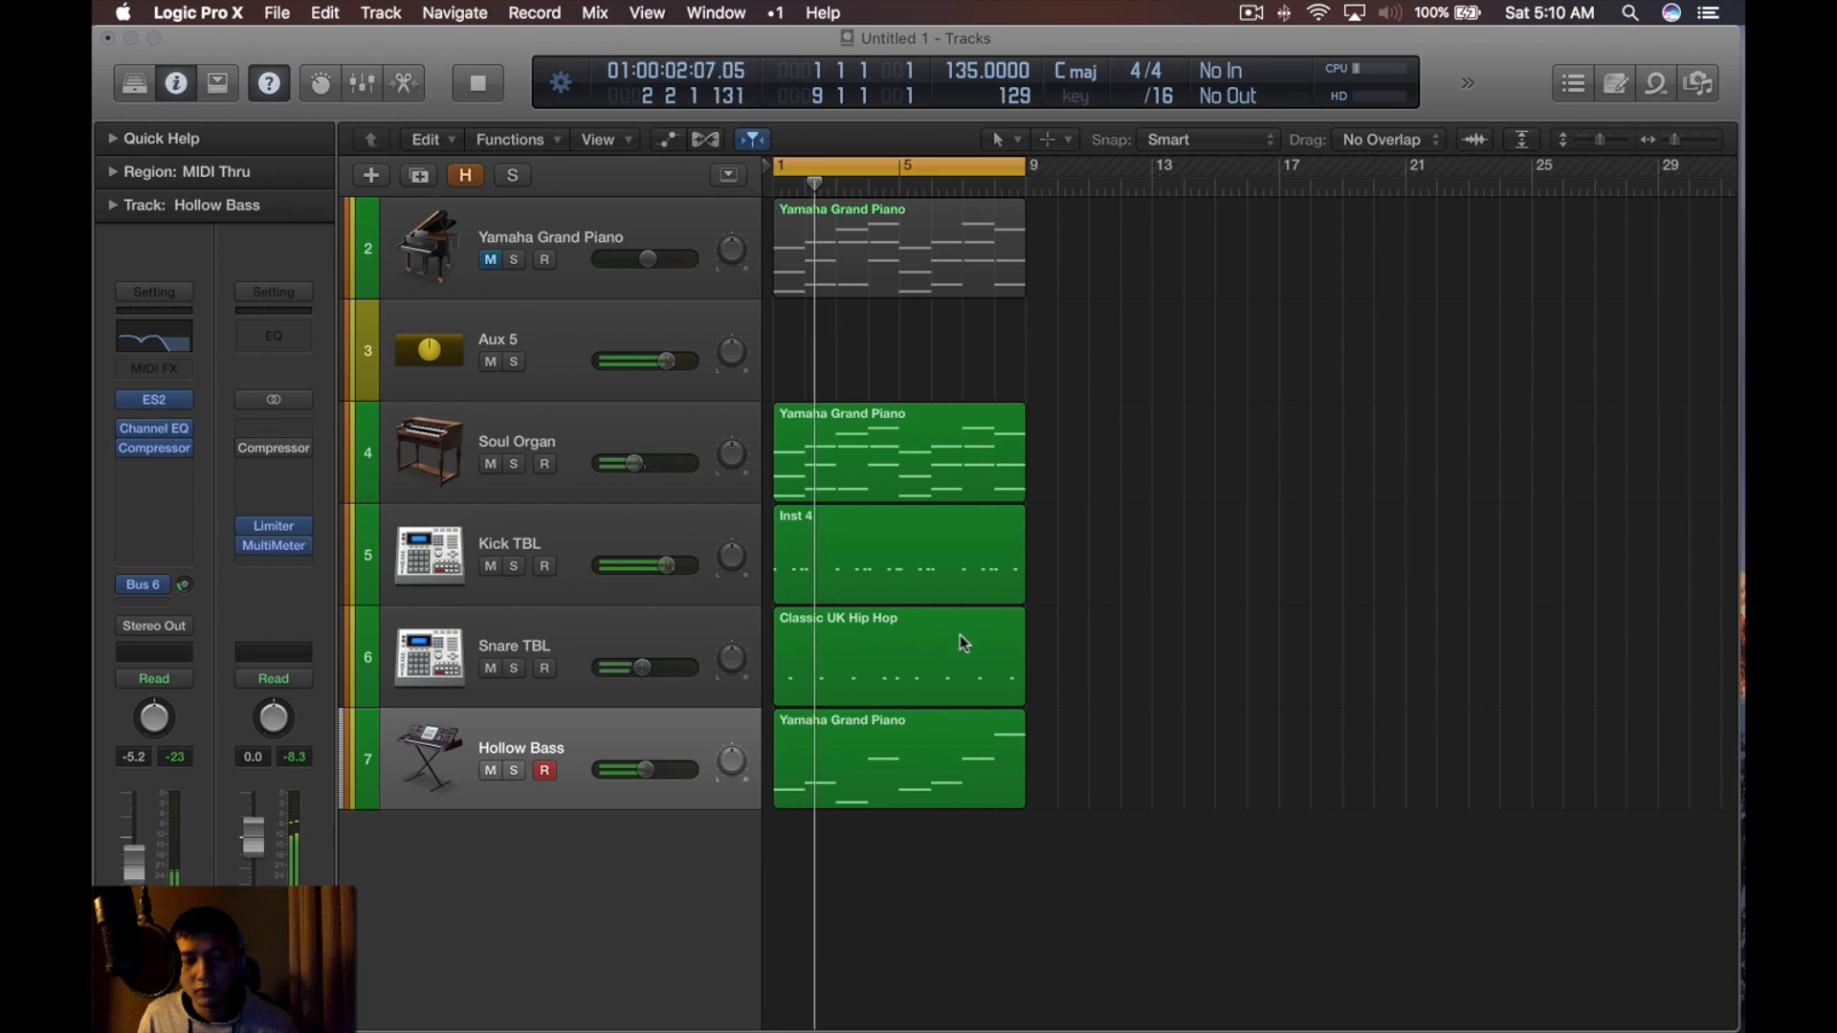
Reduce the track height and hide the Aux 5 and Yamaha Grand Piano tracks
{"action": "scroll", "coordinate": [1100, 406], "scroll_direction": "down", "scroll_amount": 4}
{"action": "scroll", "coordinate": [1100, 405], "scroll_direction": "up", "scroll_amount": 3}
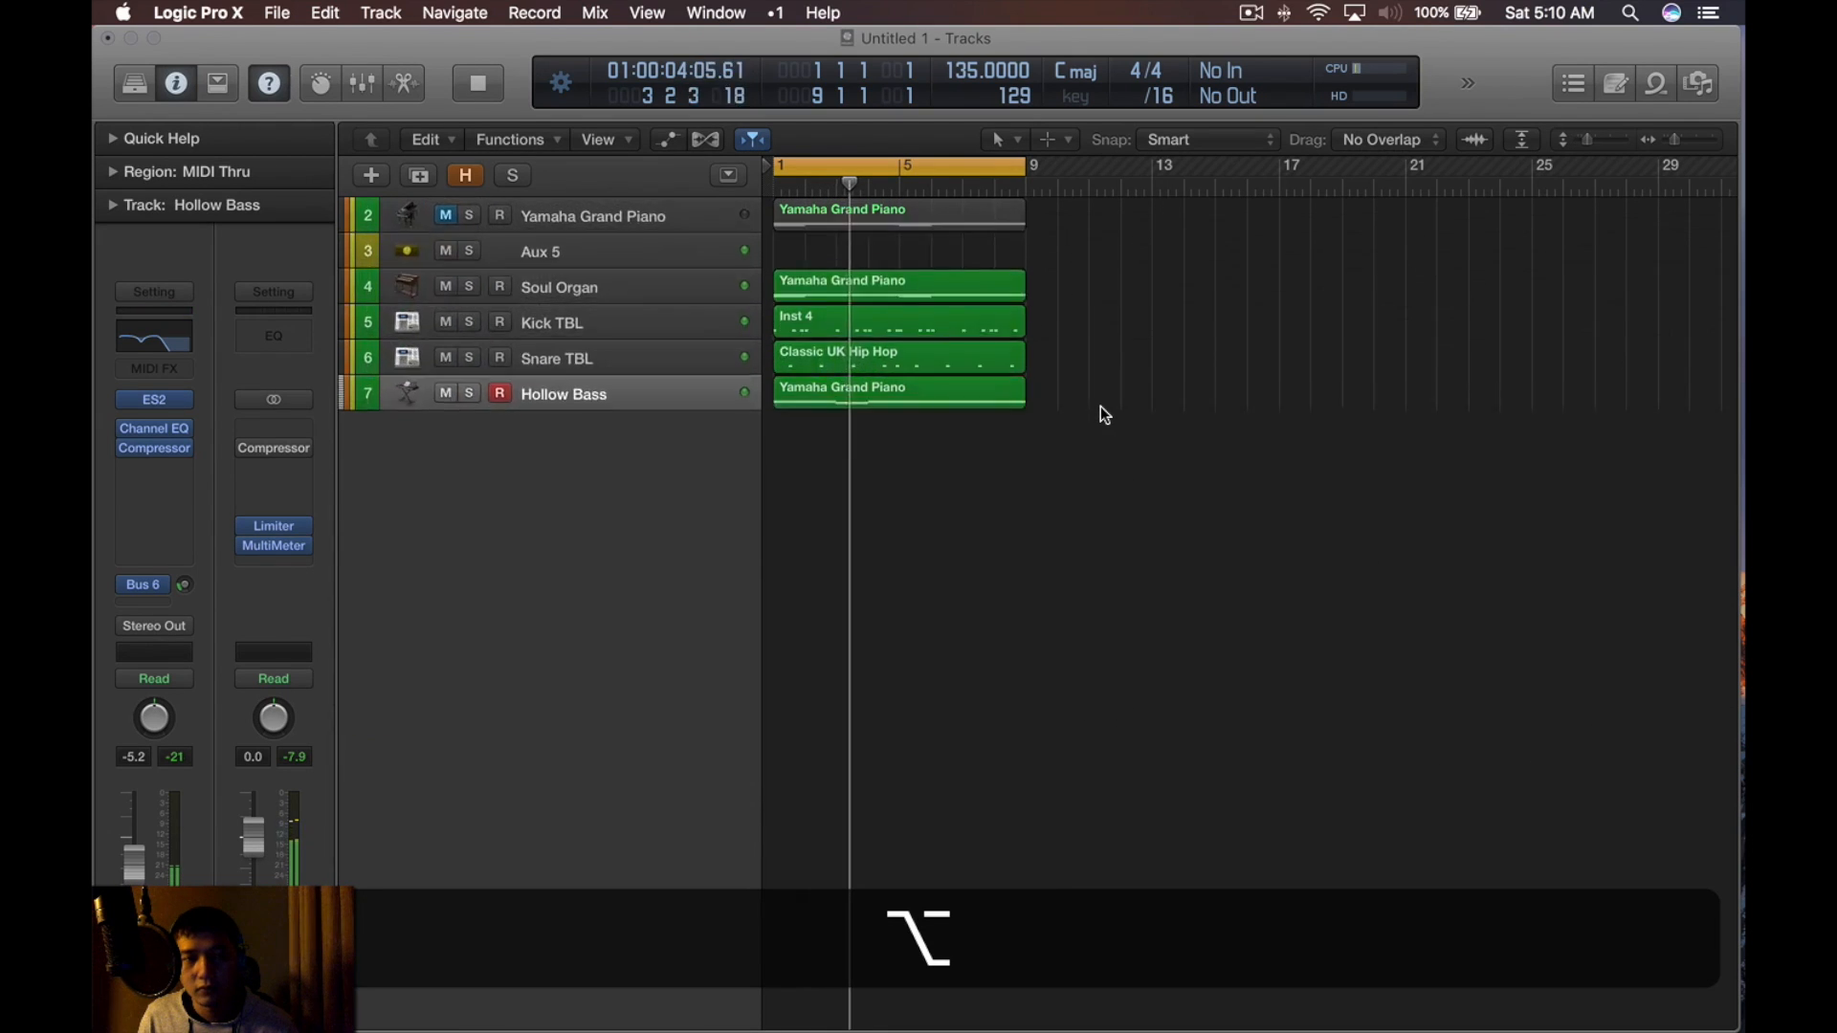
{"action": "left_click", "coordinate": [553, 281]}
{"action": "key", "text": "h"}
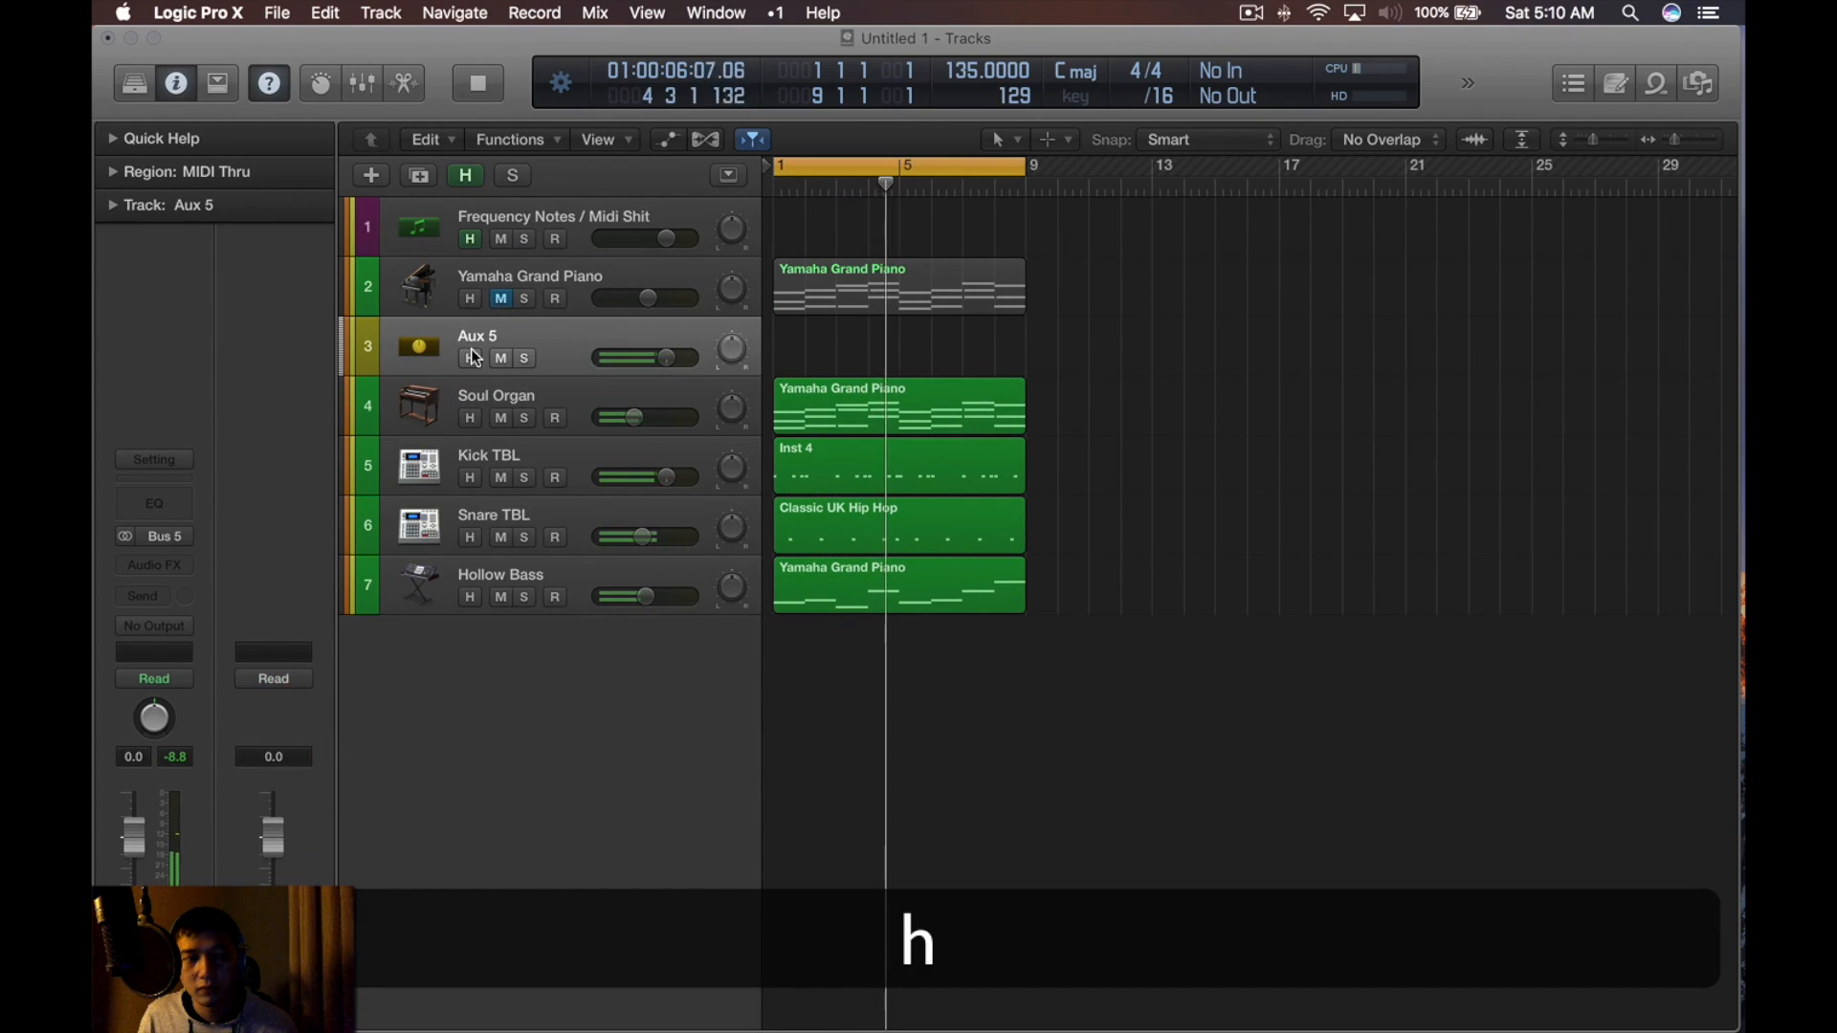
{"action": "left_click", "coordinate": [470, 358]}
{"action": "left_click", "coordinate": [470, 298]}
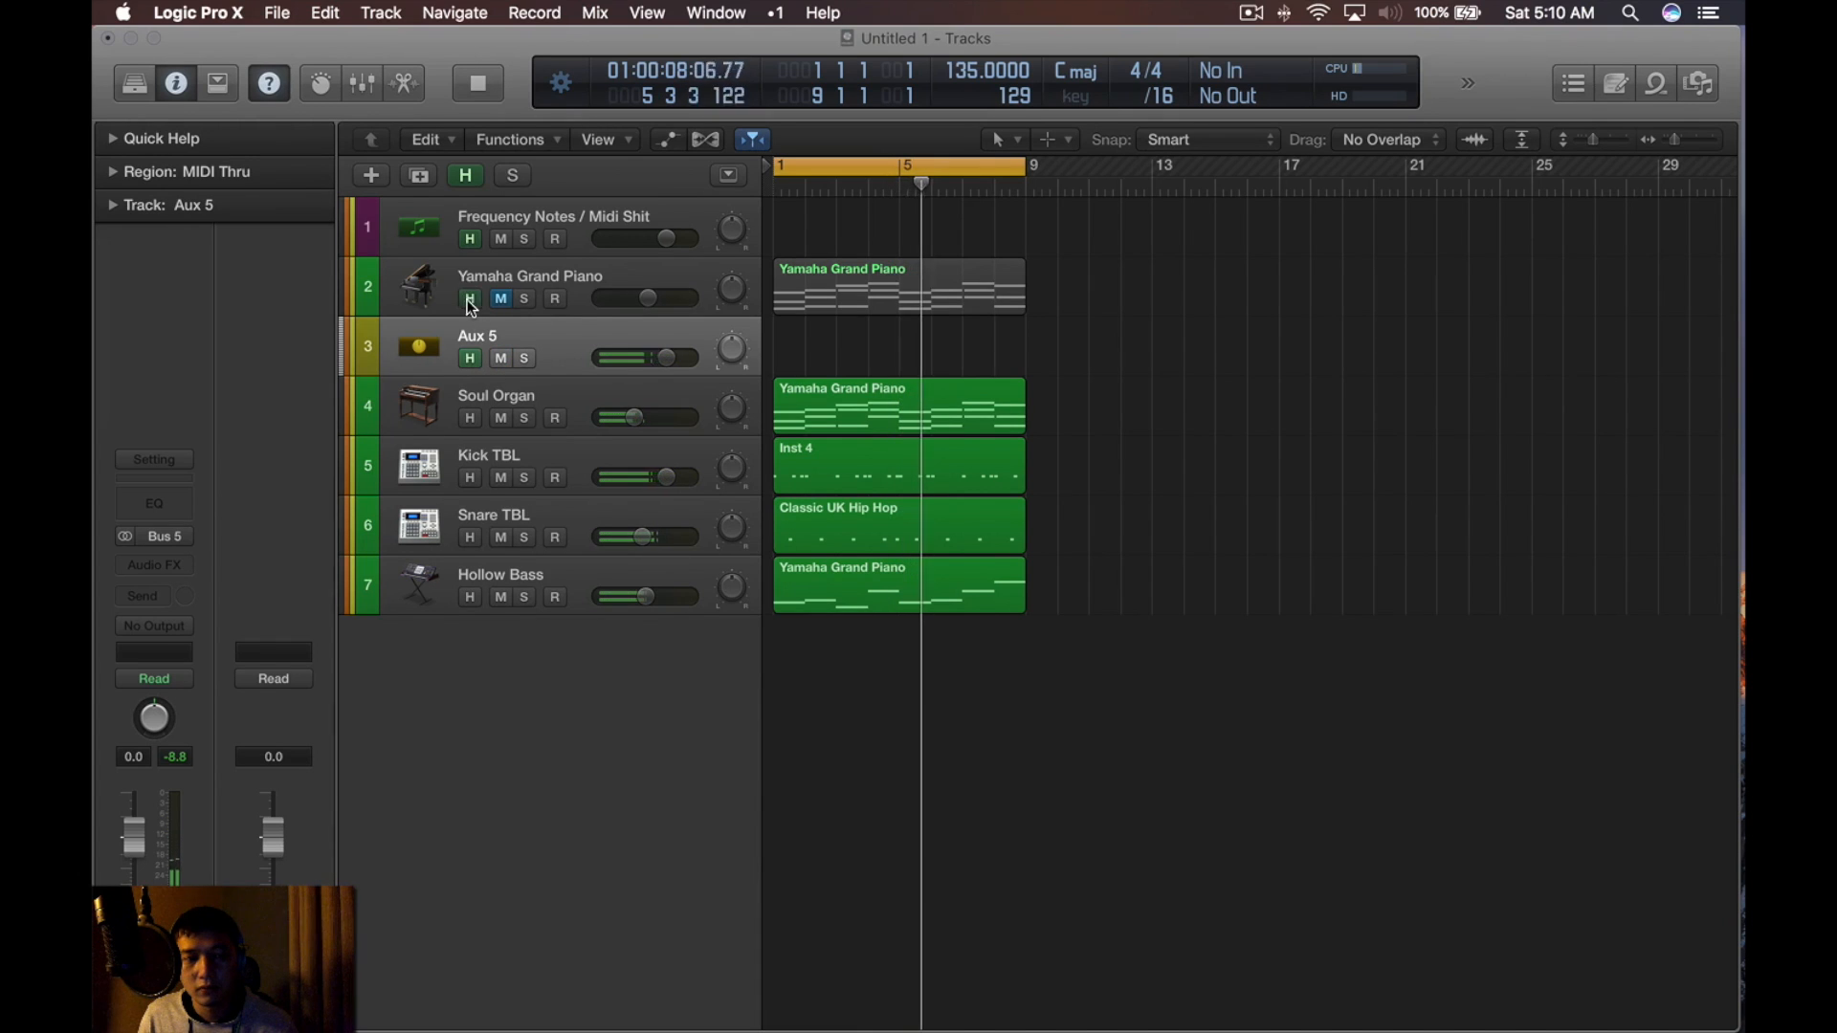
{"action": "key", "text": "h"}
Repeat all regions once and set the cycle range to bars 1 to 17
{"action": "key", "text": "cmd+a"}
{"action": "key", "text": "cmd+r"}
{"action": "key", "text": "space"}
{"action": "left_click_drag", "start_coordinate": [1406, 201], "coordinate": [813, 644]}
{"action": "key", "text": "u"}
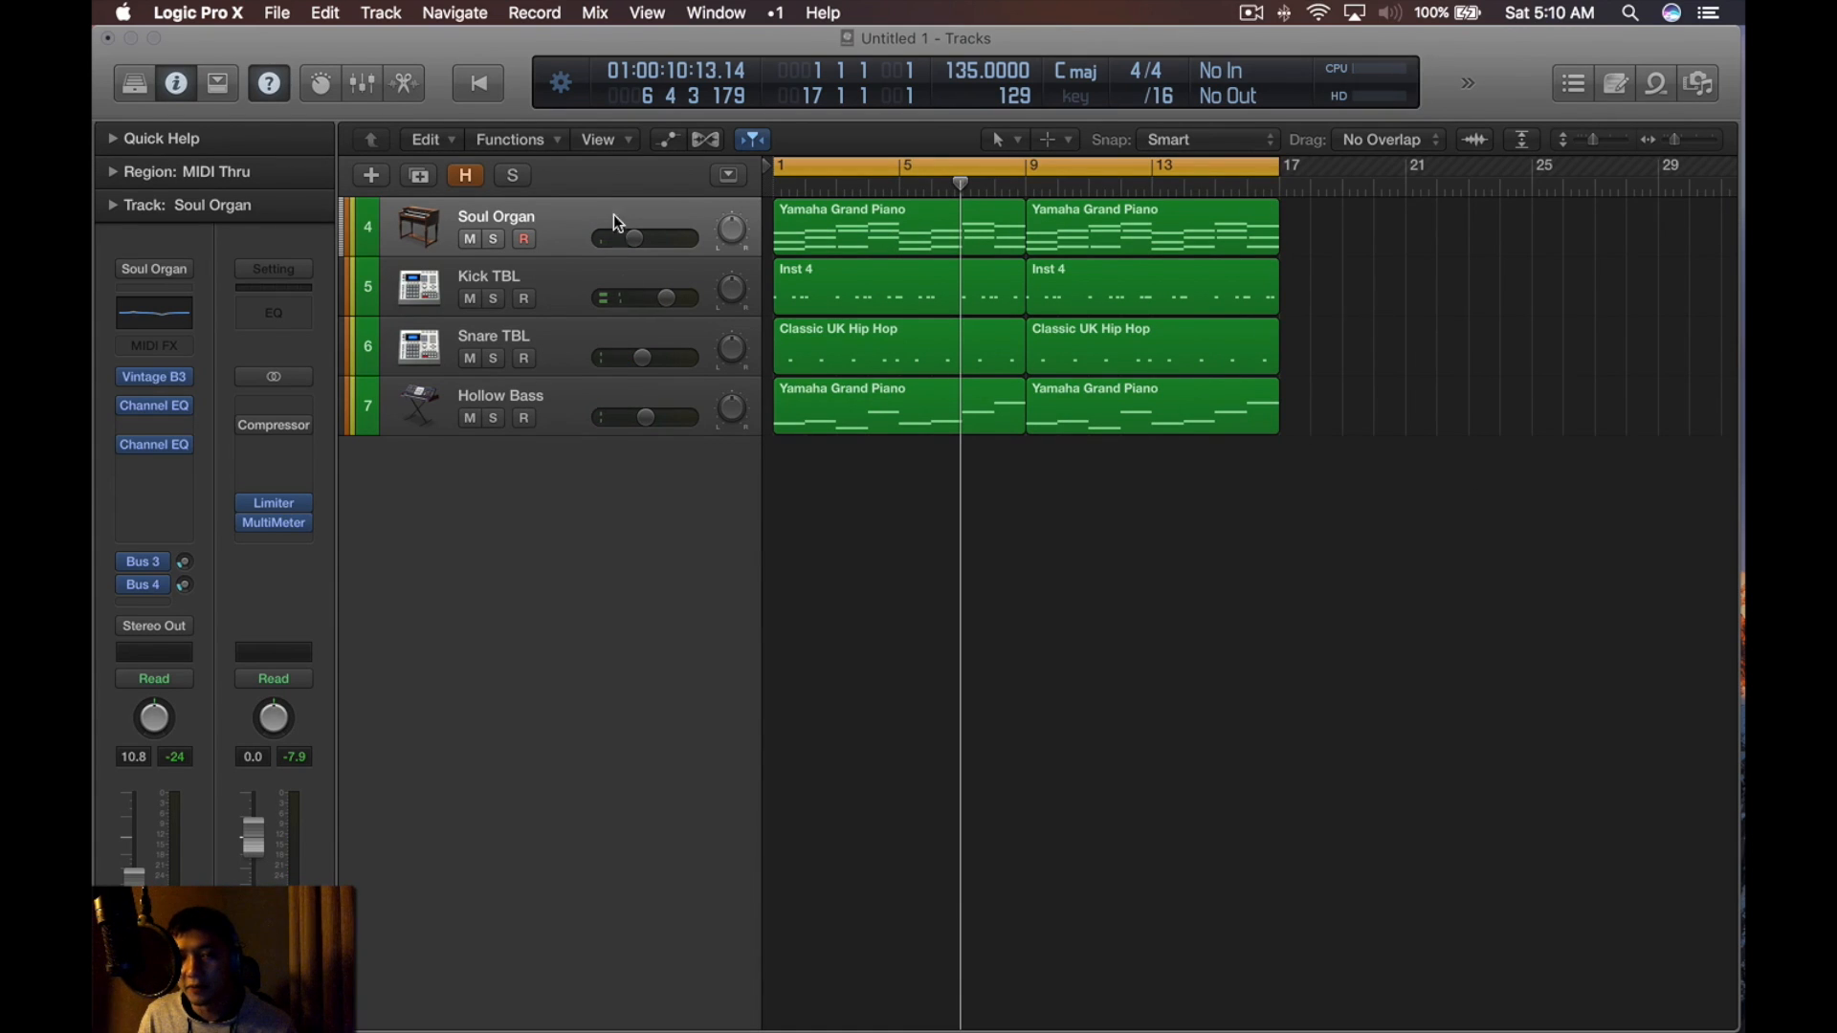
Repeat the Kick TBL, Snare TBL and Hollow Bass regions up to bar 33 without the Soul Organ
{"action": "left_click_drag", "start_coordinate": [1400, 301], "coordinate": [648, 644]}
{"action": "key", "text": "cmd+r"}
{"action": "scroll", "coordinate": [1402, 251], "scroll_direction": "down", "scroll_amount": 4}
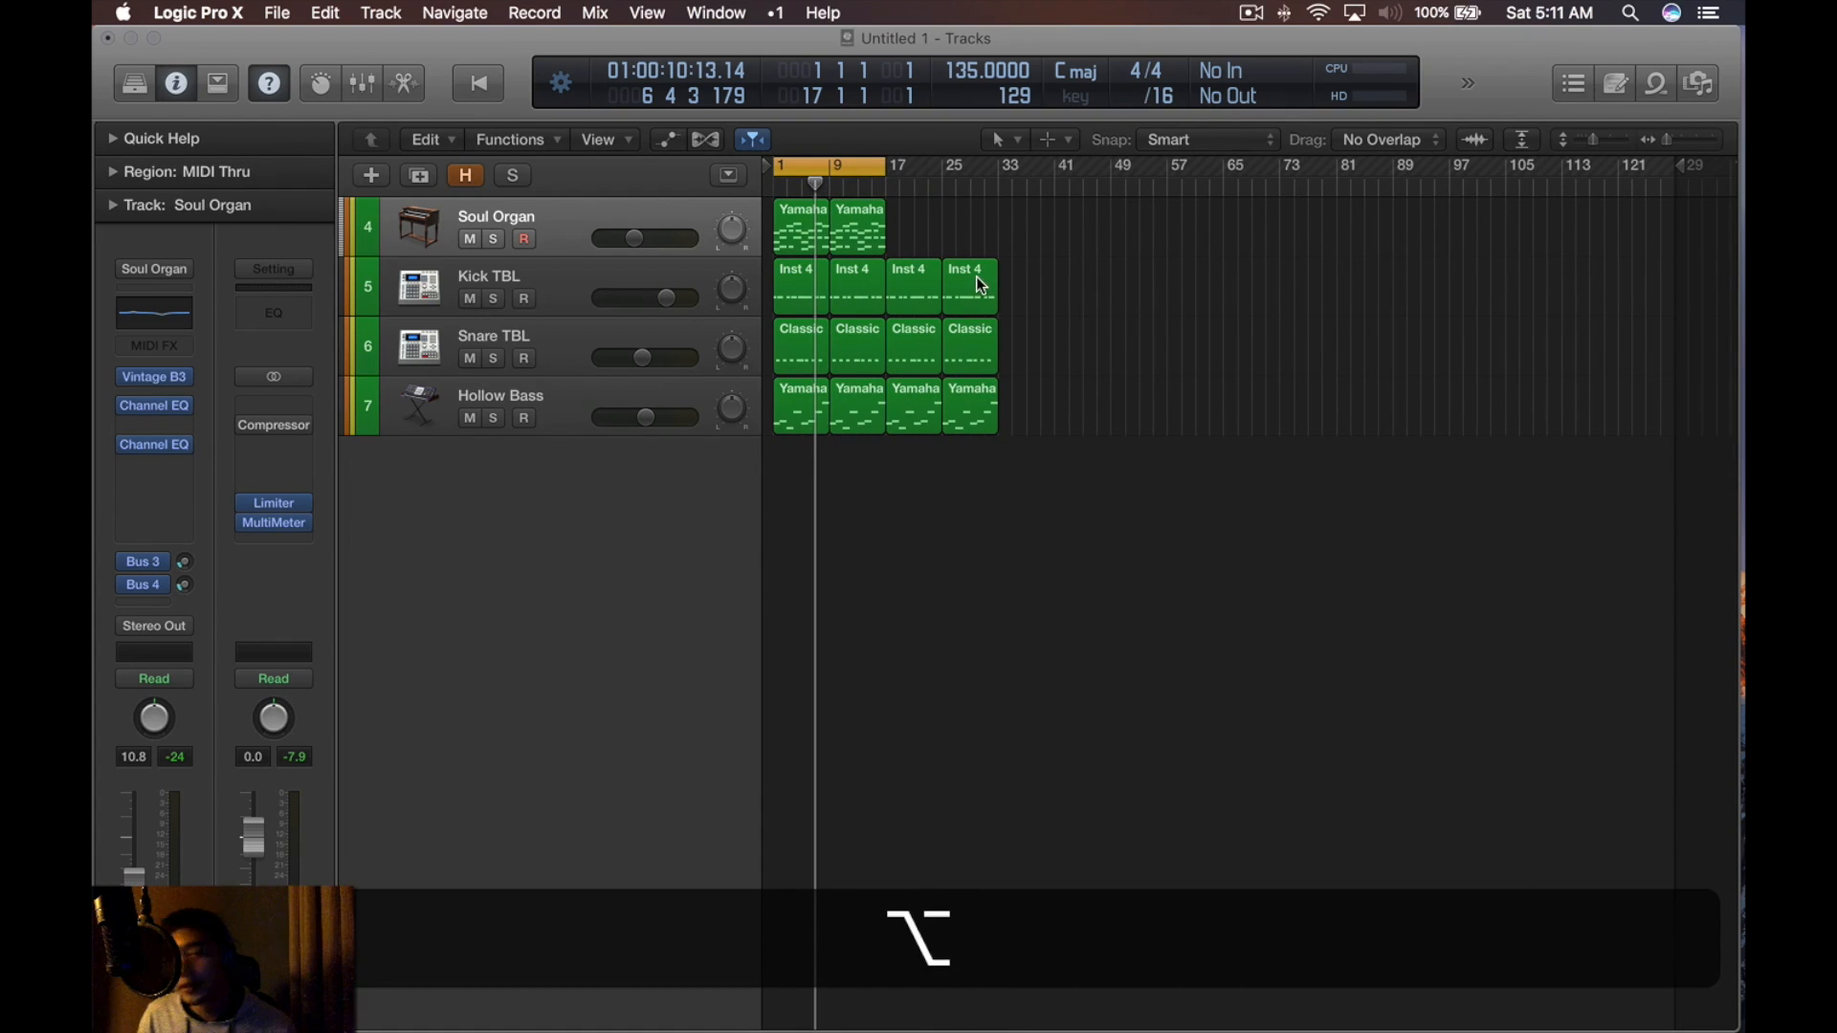
{"action": "scroll", "coordinate": [967, 278], "scroll_direction": "up", "scroll_amount": 5}
Set the cycle range to the six kick, snare and bass regions from bar 17 to 33 and play them
{"action": "left_click_drag", "start_coordinate": [1180, 356], "coordinate": [1364, 617]}
{"action": "key", "text": "super+u"}
{"action": "key", "text": "space"}
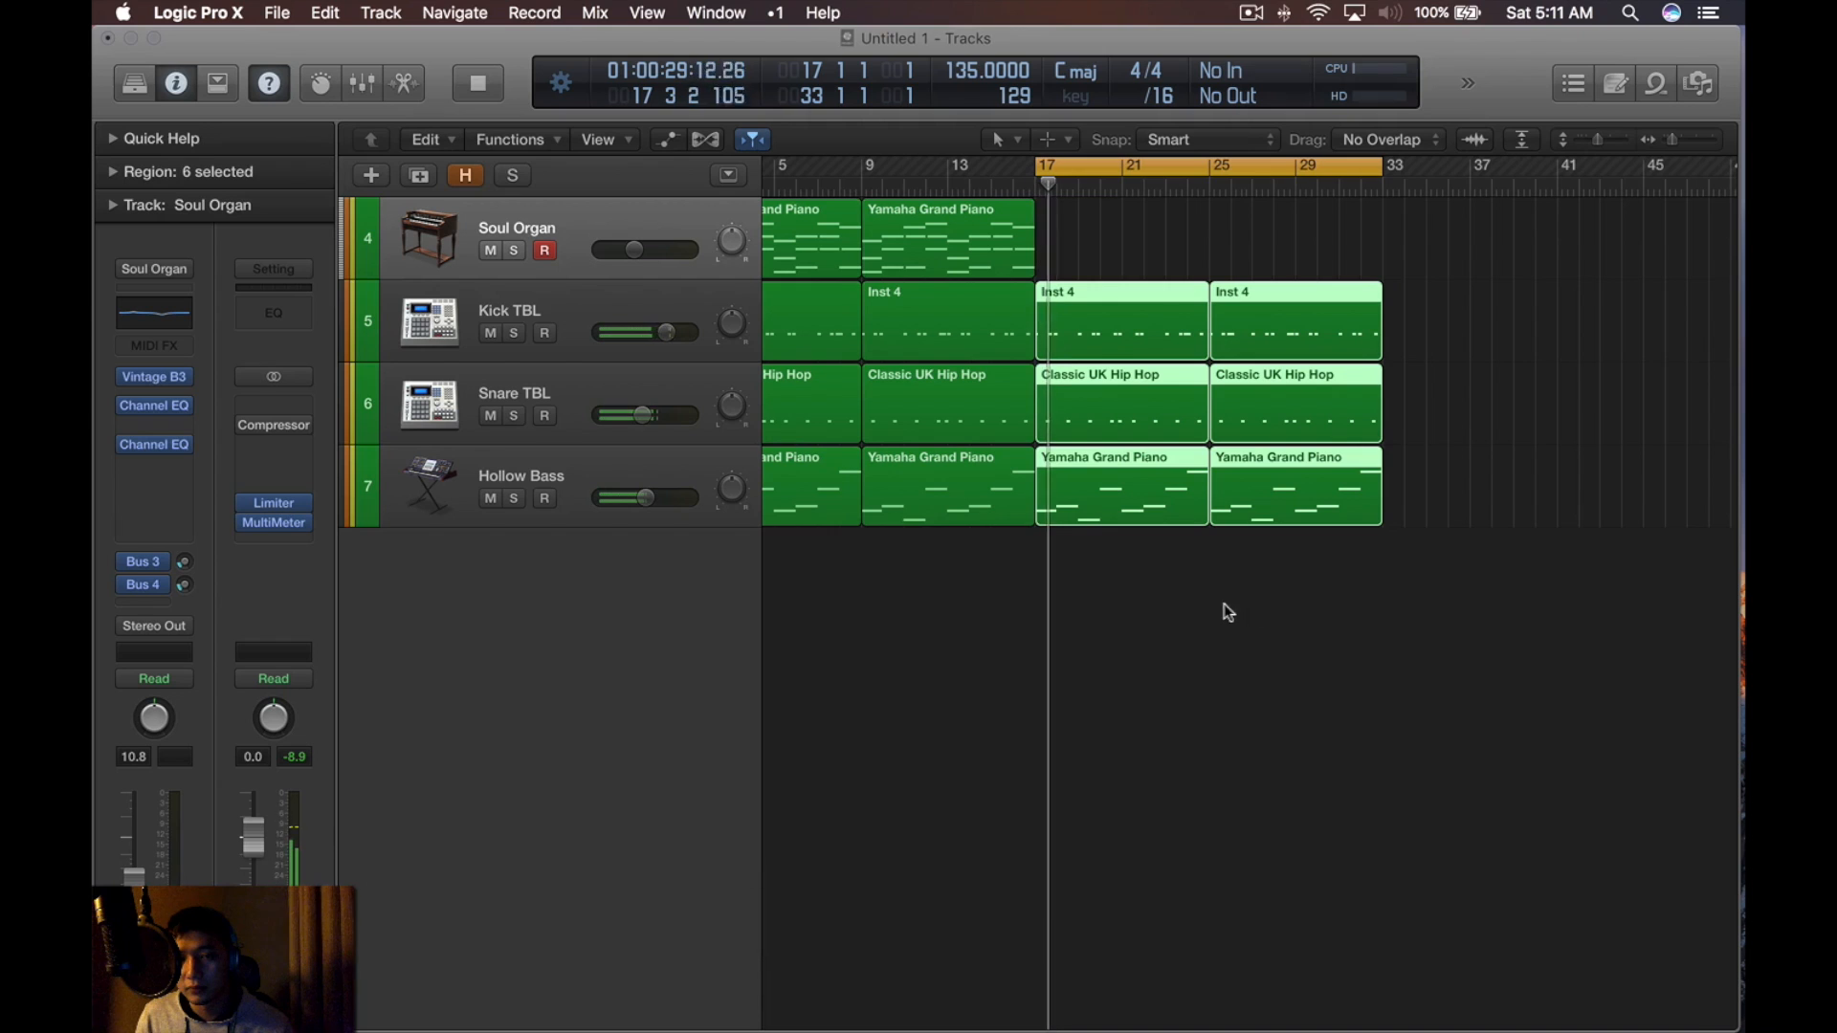
{"action": "scroll", "coordinate": [1066, 577], "scroll_direction": "left", "scroll_amount": 3}
{"action": "key", "text": "space"}
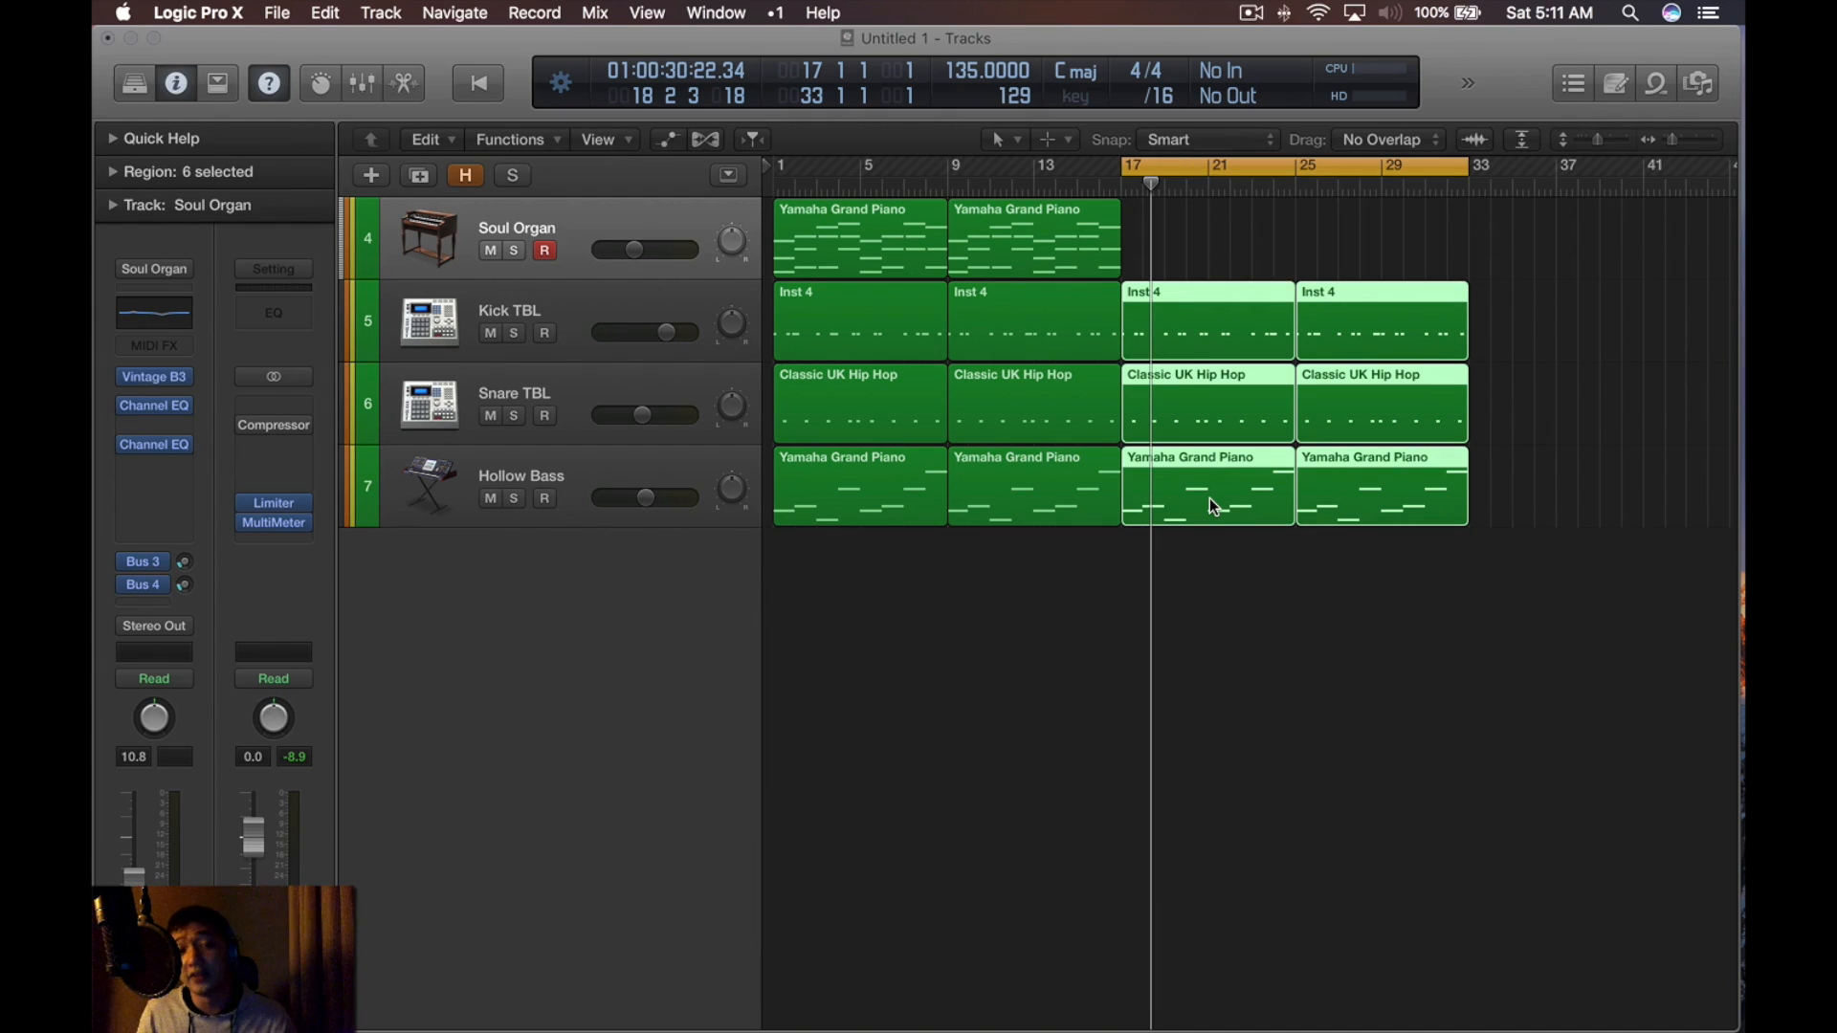
Select all regions in the first 16 bars and hide the inspector
{"action": "left_click", "coordinate": [1118, 557]}
{"action": "key", "text": "i"}
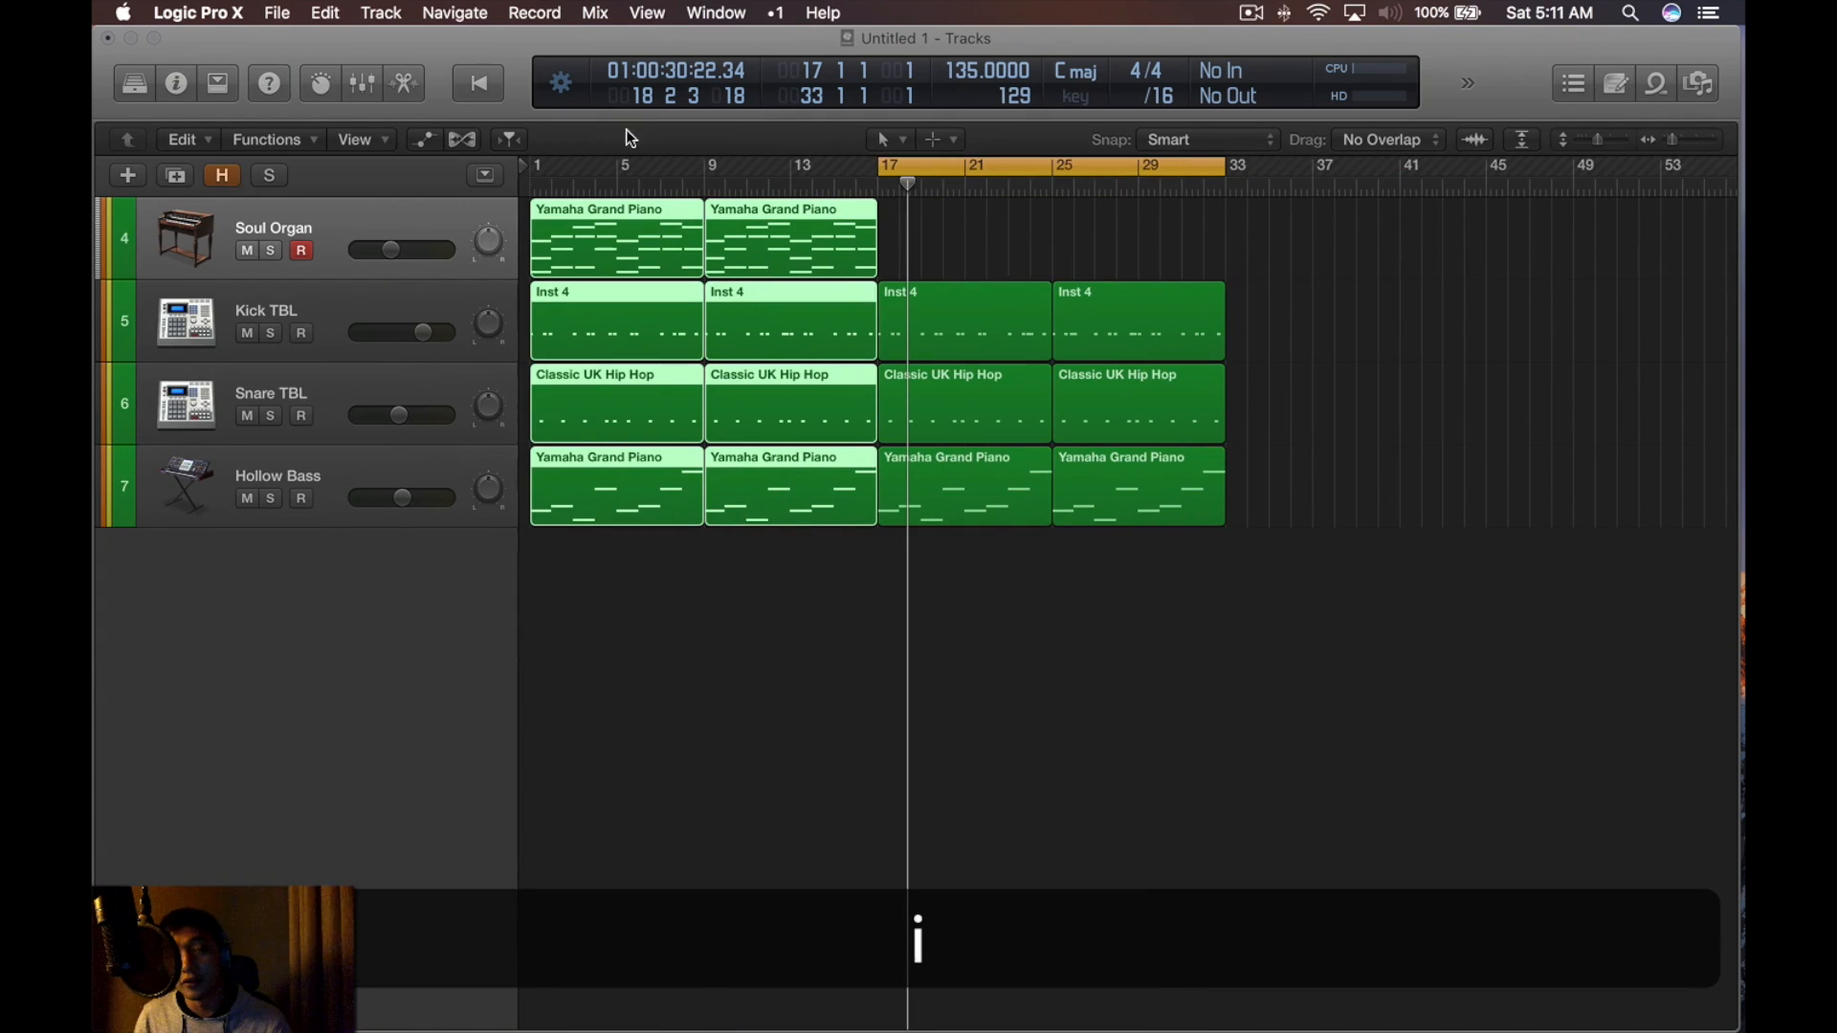
Play the first 16 bars as the cycle range, and play the six kick, snare and bass regions from bar 17 to 33
{"action": "key", "text": "u"}
{"action": "key", "text": "space"}
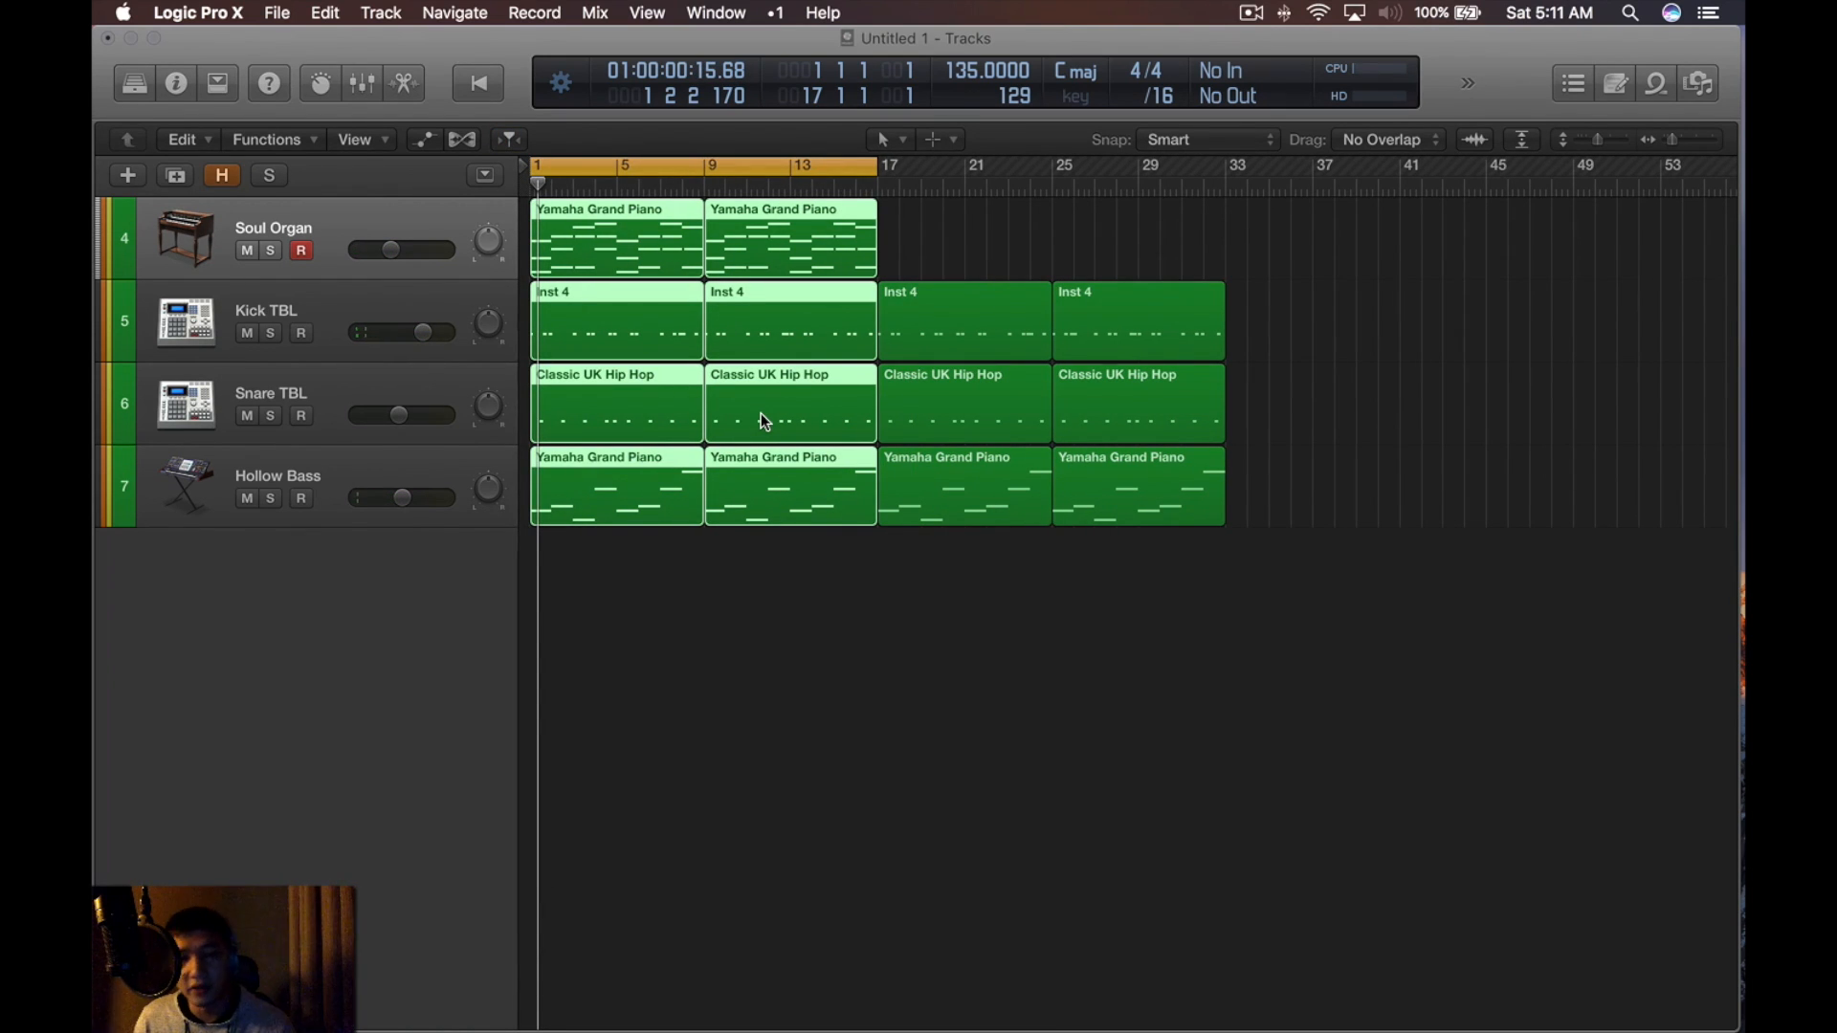
{"action": "left_click_drag", "start_coordinate": [1240, 230], "coordinate": [930, 593]}
{"action": "key", "text": "u"}
{"action": "key", "text": "space"}
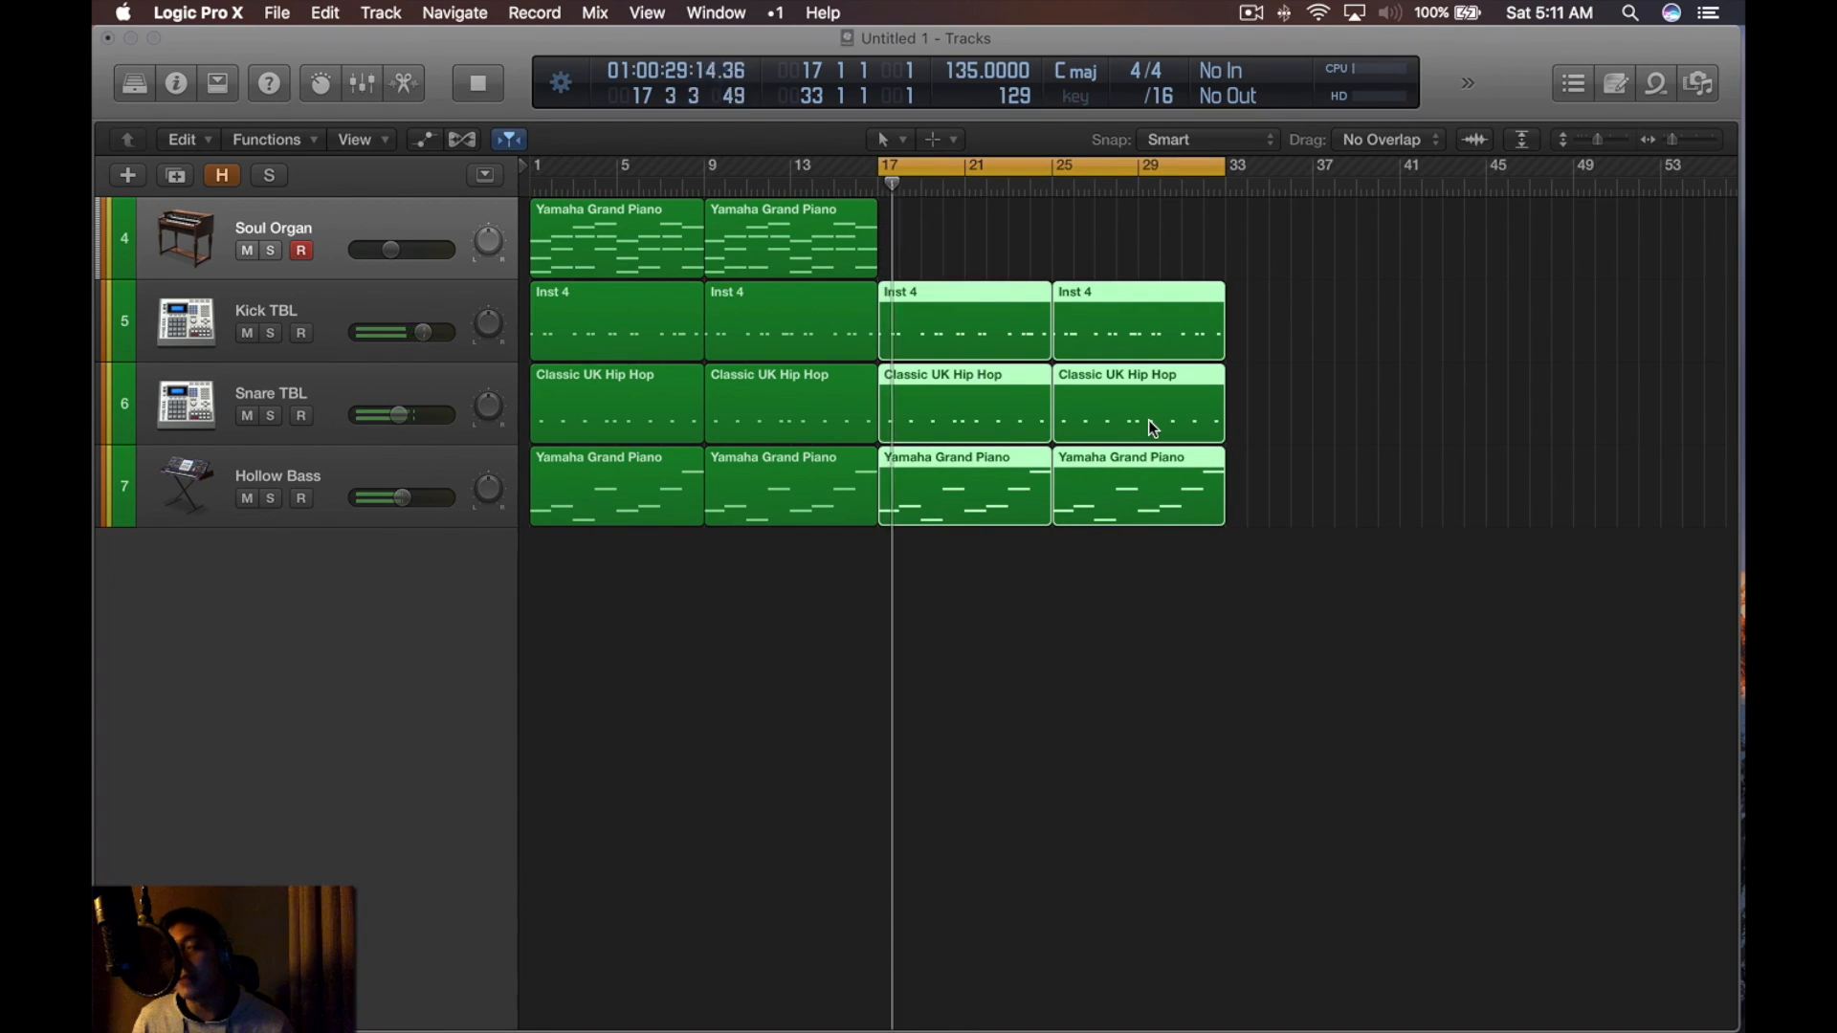
{"action": "key", "text": "space"}
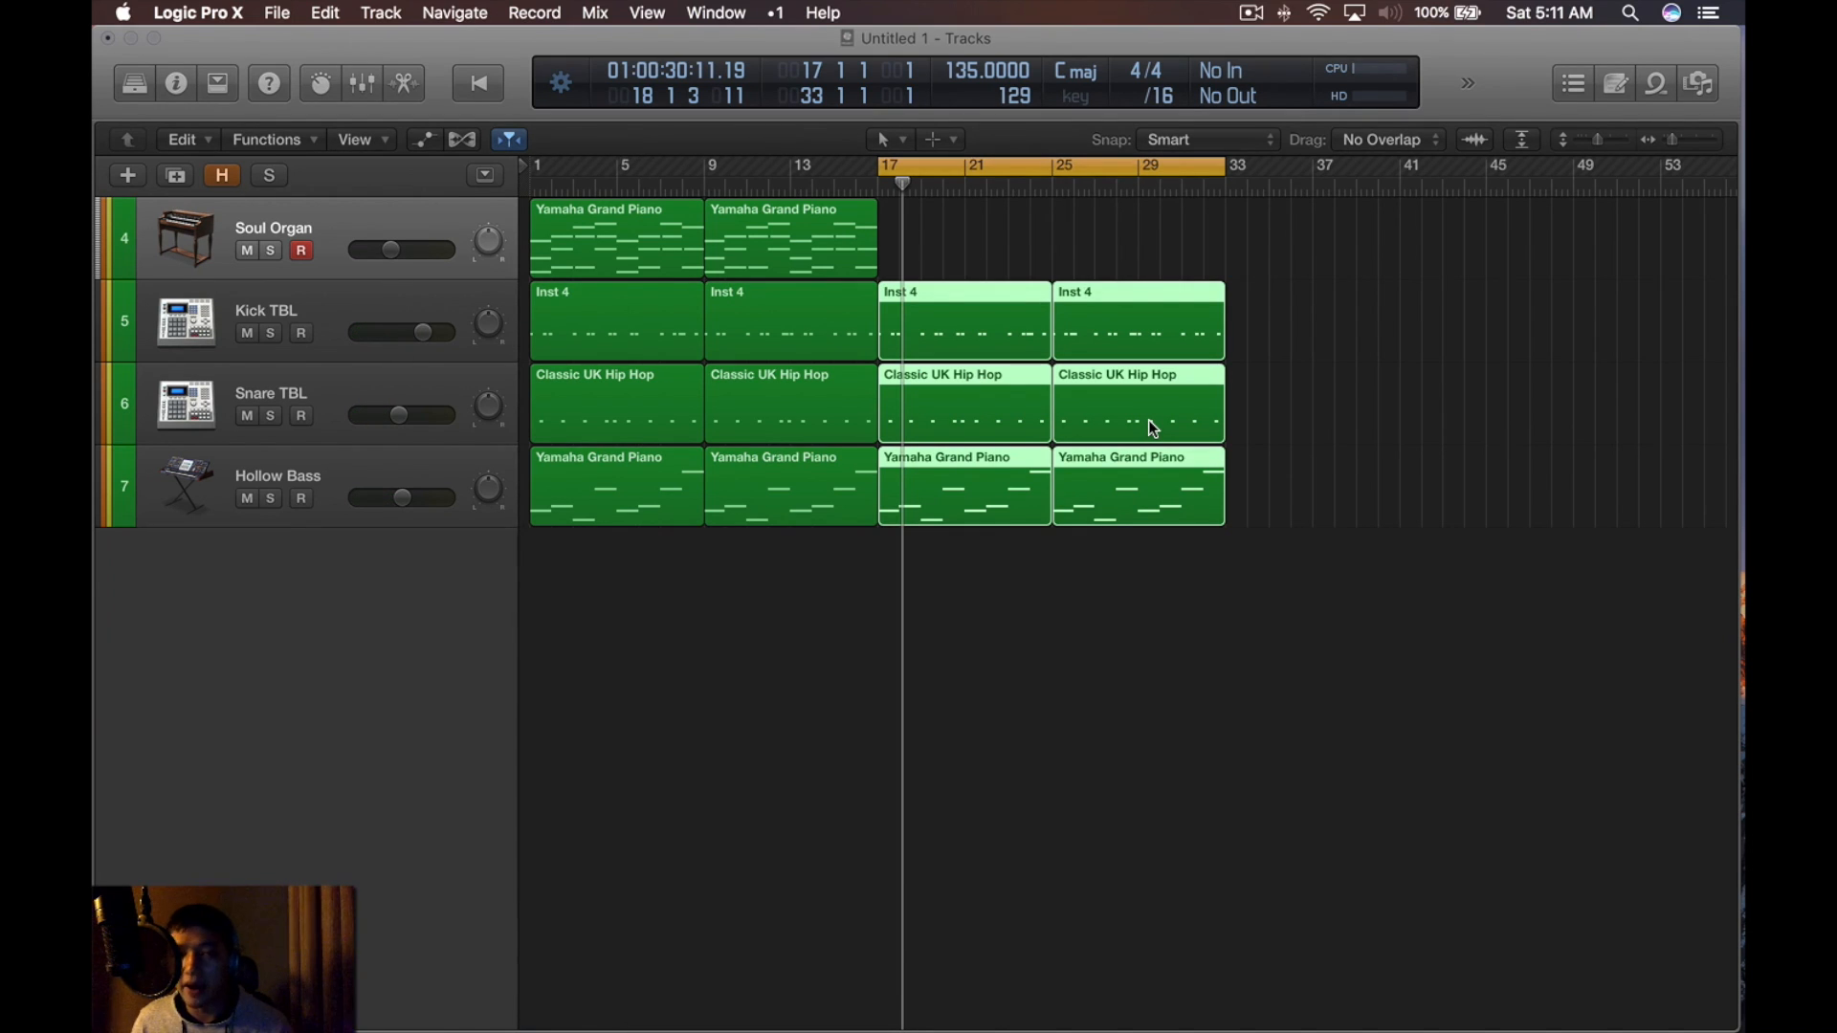
{"action": "scroll", "coordinate": [1236, 494], "scroll_direction": "down", "scroll_amount": 5}
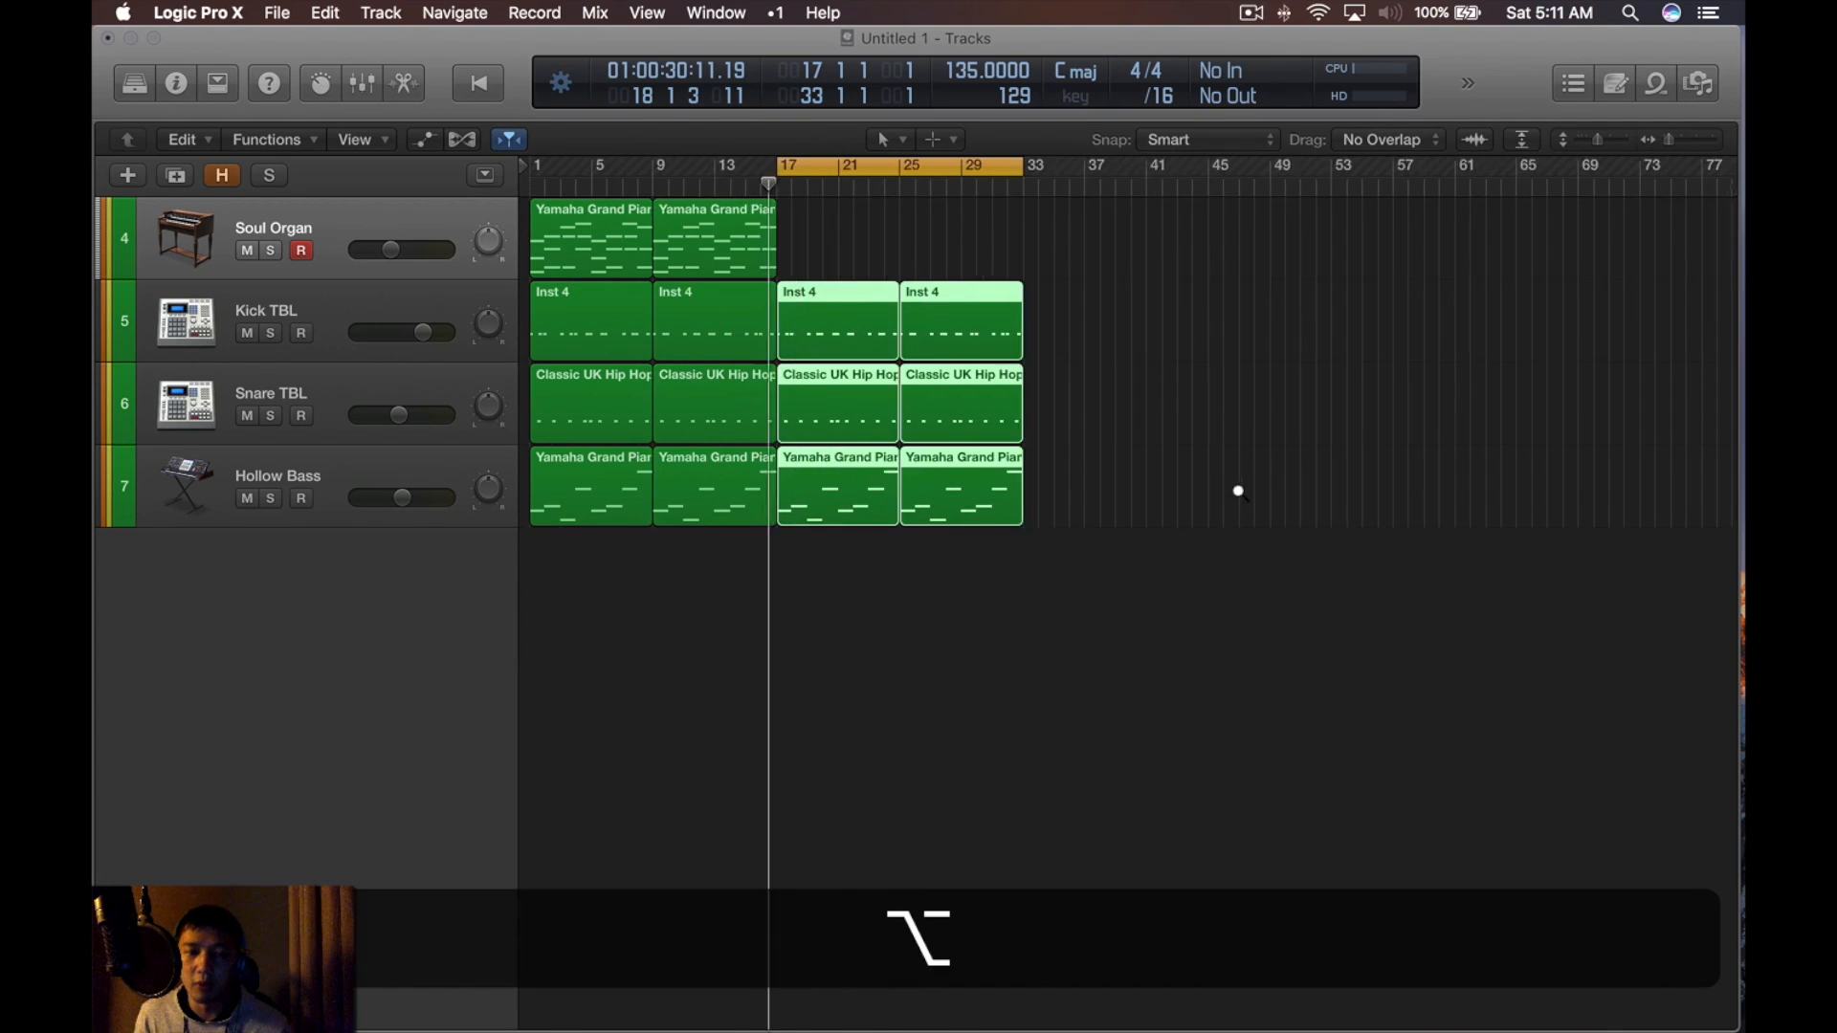
{"action": "scroll", "coordinate": [554, 398], "scroll_direction": "up", "scroll_amount": 8}
{"action": "scroll", "coordinate": [810, 418], "scroll_direction": "down", "scroll_amount": 10}
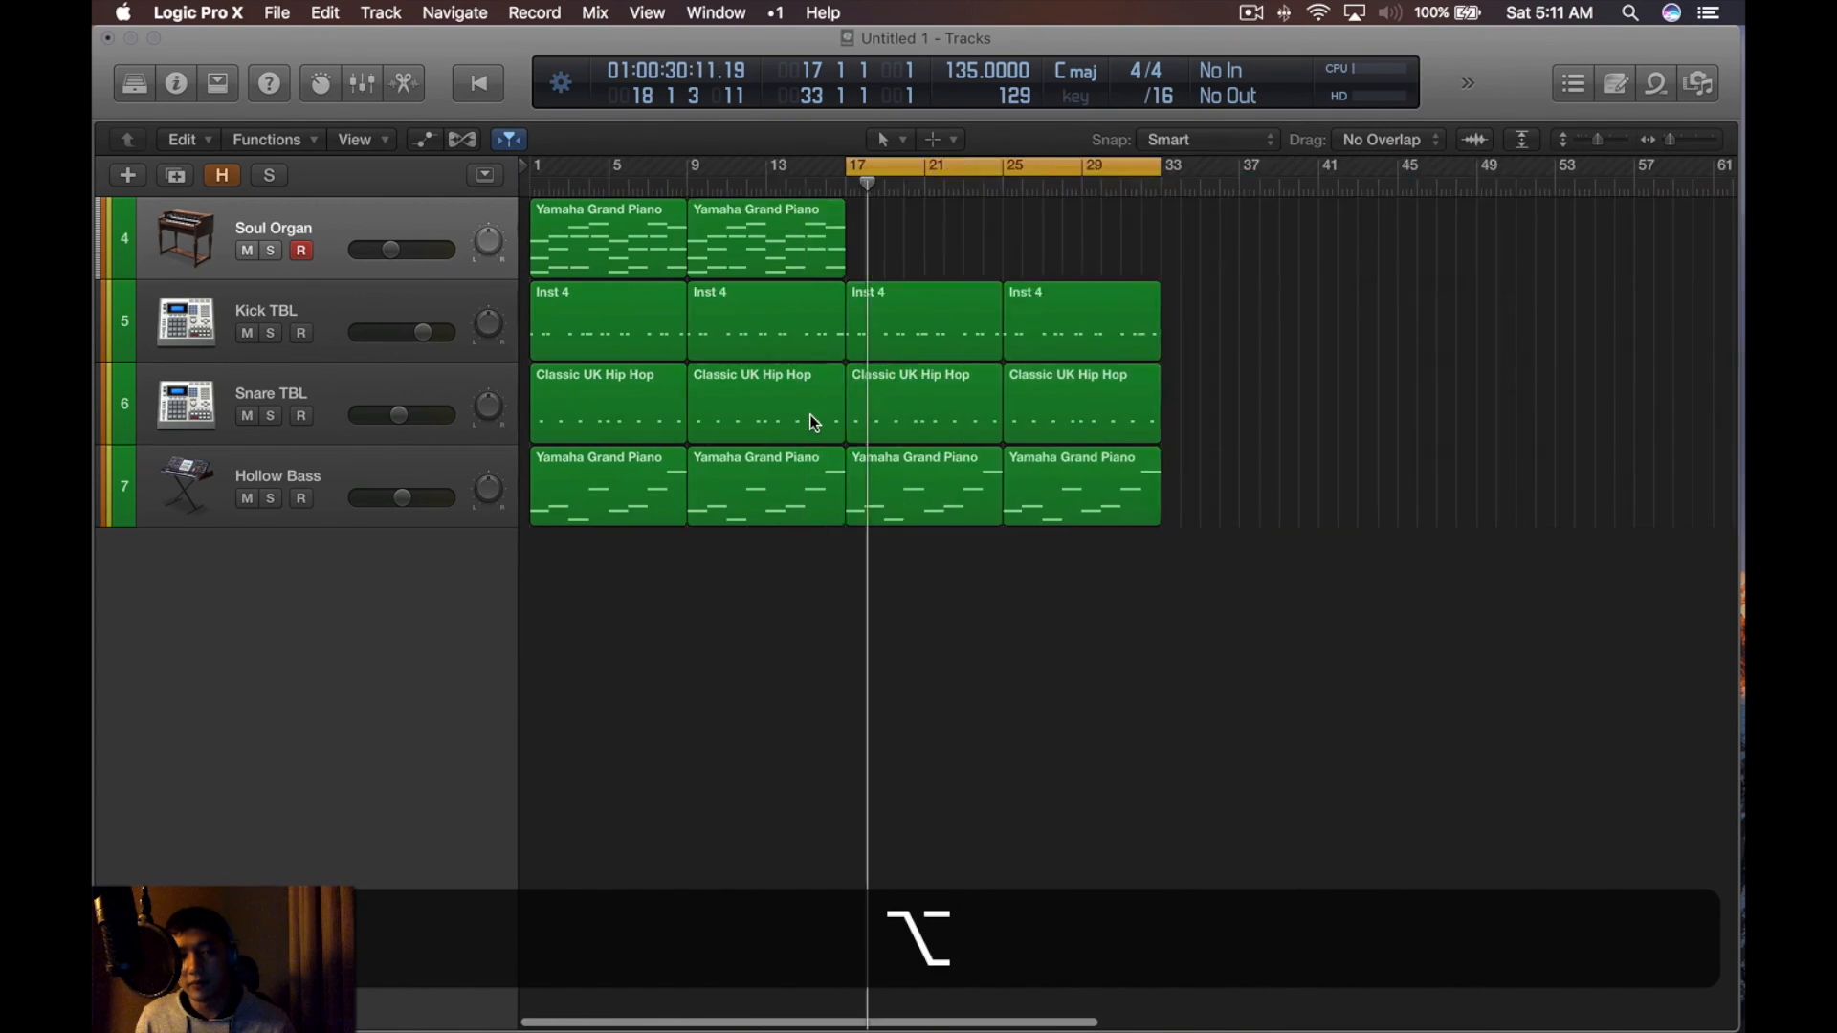
{"action": "scroll", "coordinate": [932, 393], "scroll_direction": "up", "scroll_amount": 3}
{"action": "scroll", "coordinate": [931, 392], "scroll_direction": "left", "scroll_amount": 4}
{"action": "left_click_drag", "start_coordinate": [1017, 238], "coordinate": [1254, 603]}
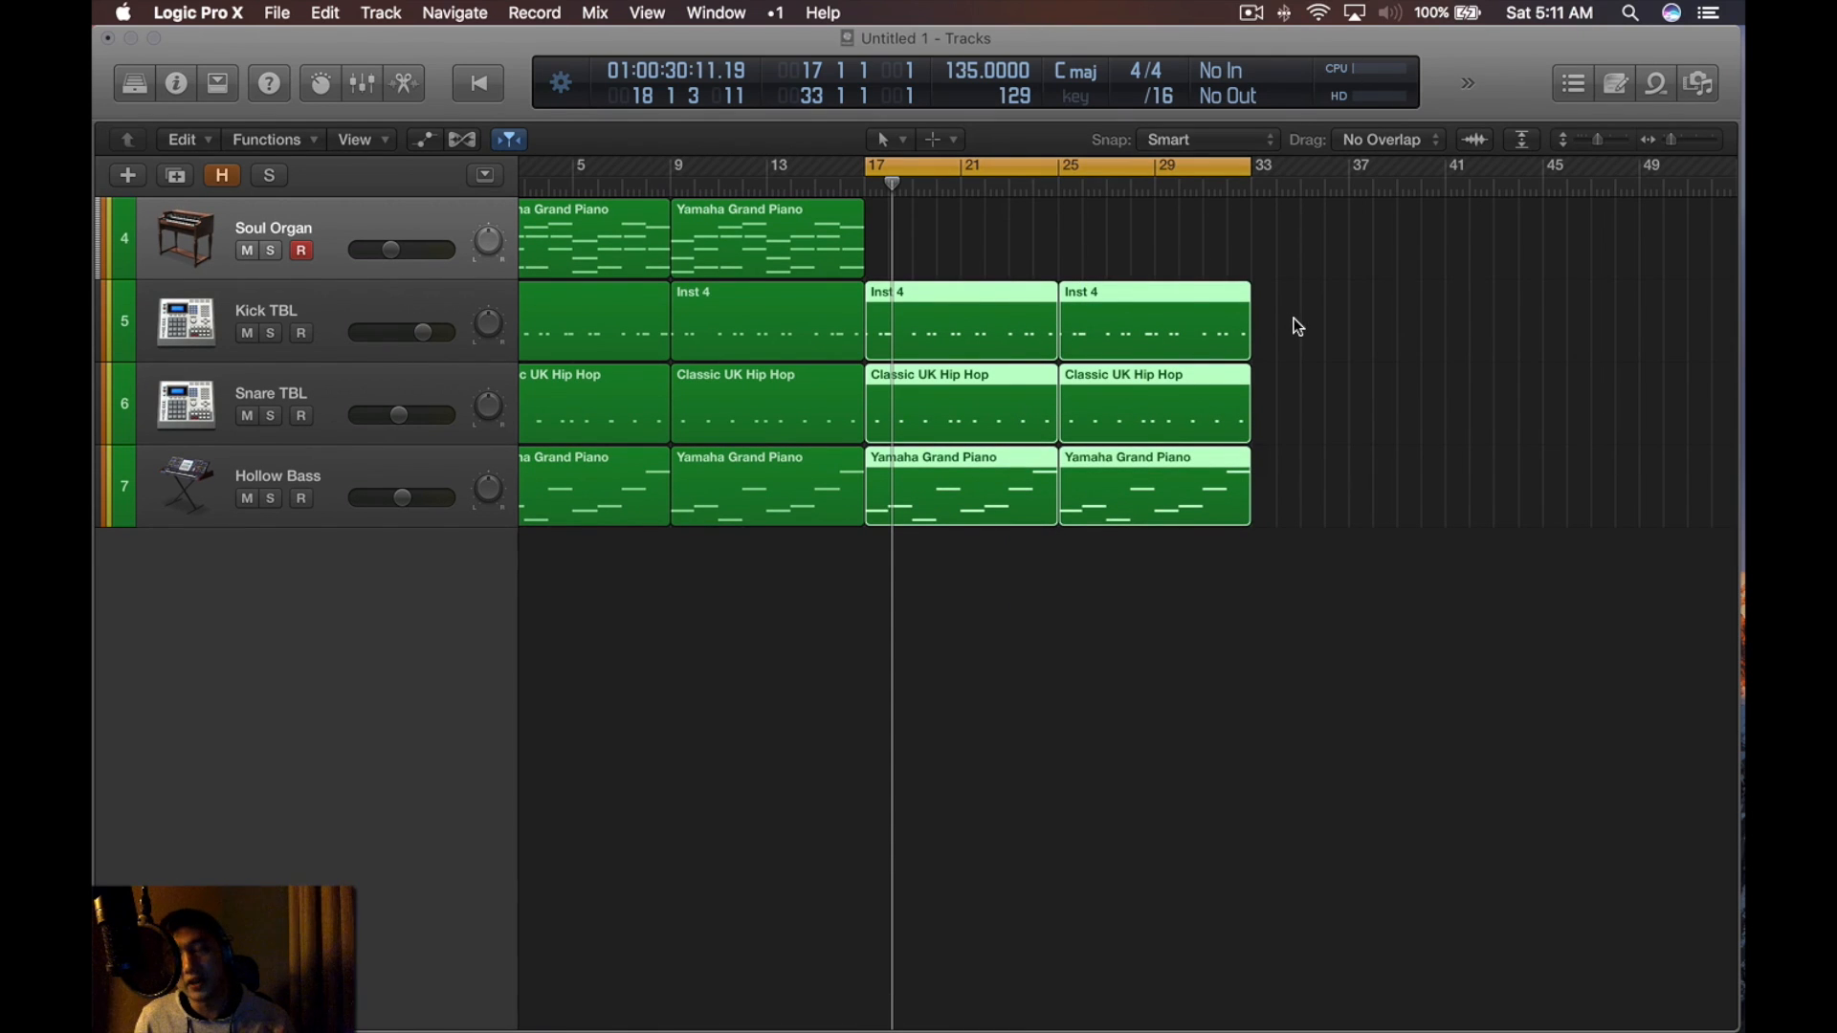
Create a new Drummer track with the Songwriter genre and Output 1 + 2
{"action": "left_click", "coordinate": [132, 174]}
{"action": "left_click", "coordinate": [1243, 299]}
{"action": "left_click", "coordinate": [689, 507]}
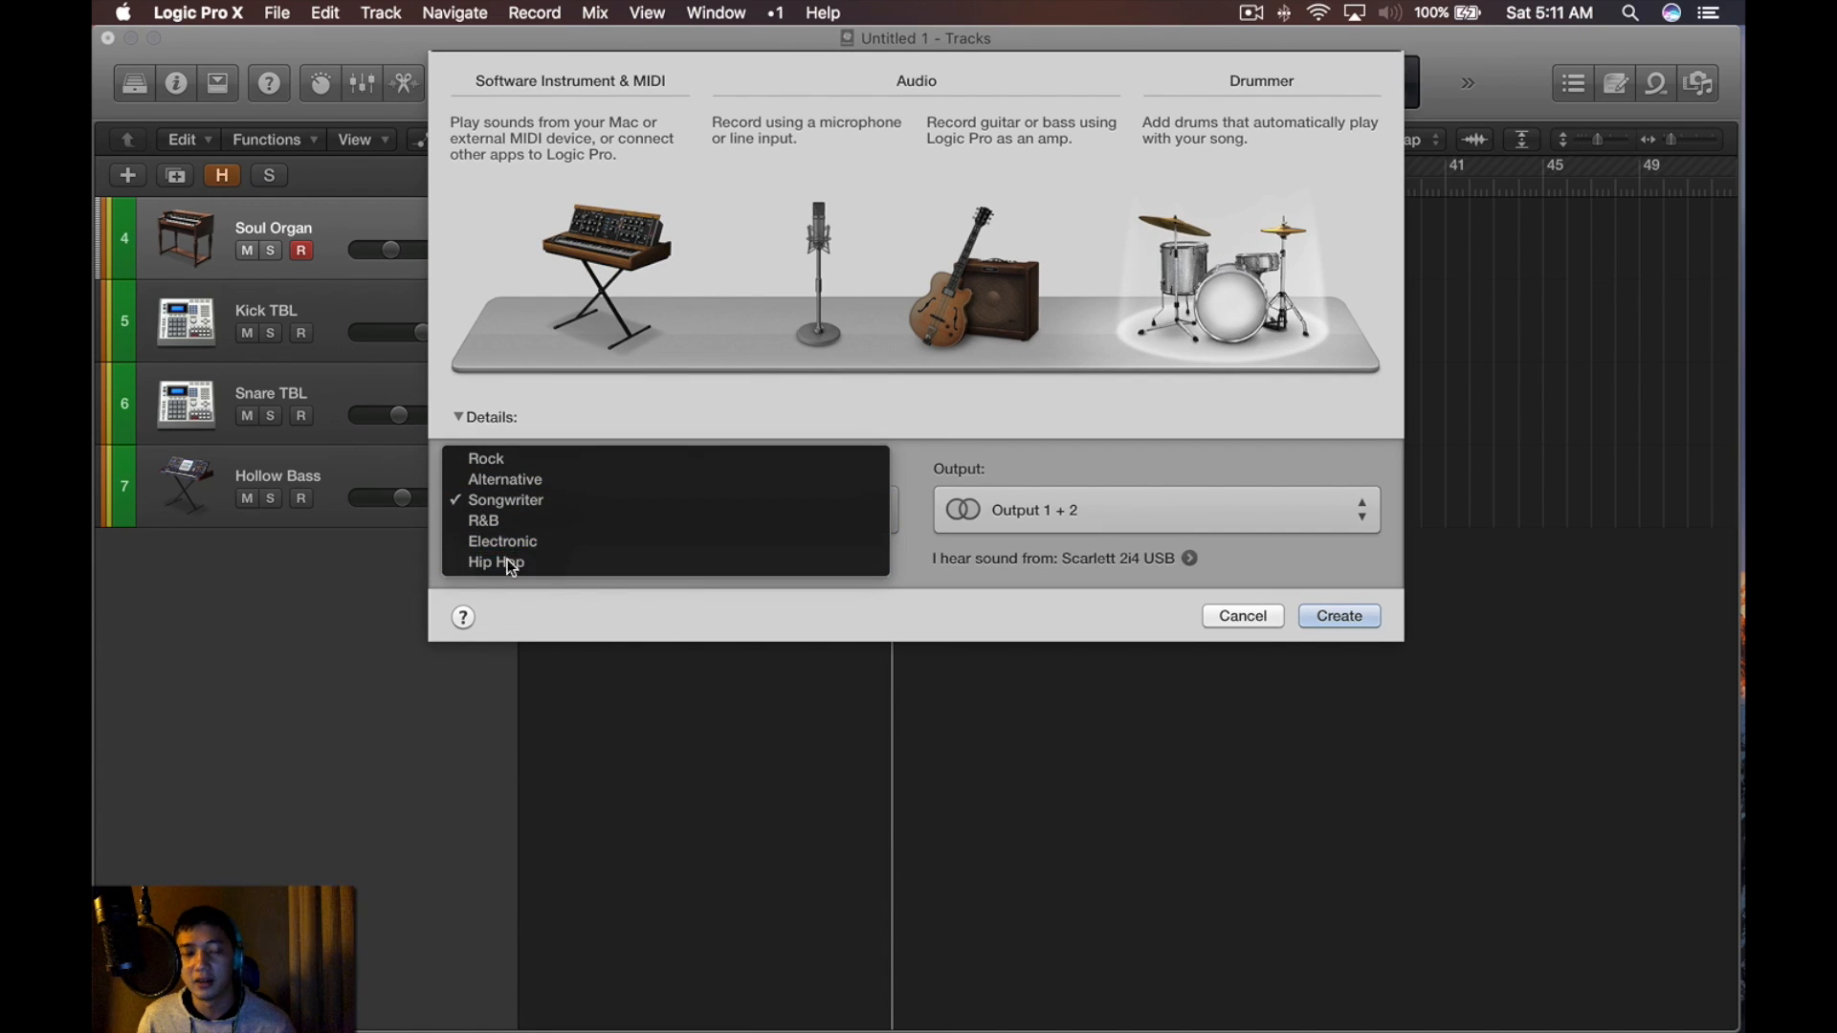
{"action": "left_click", "coordinate": [570, 524]}
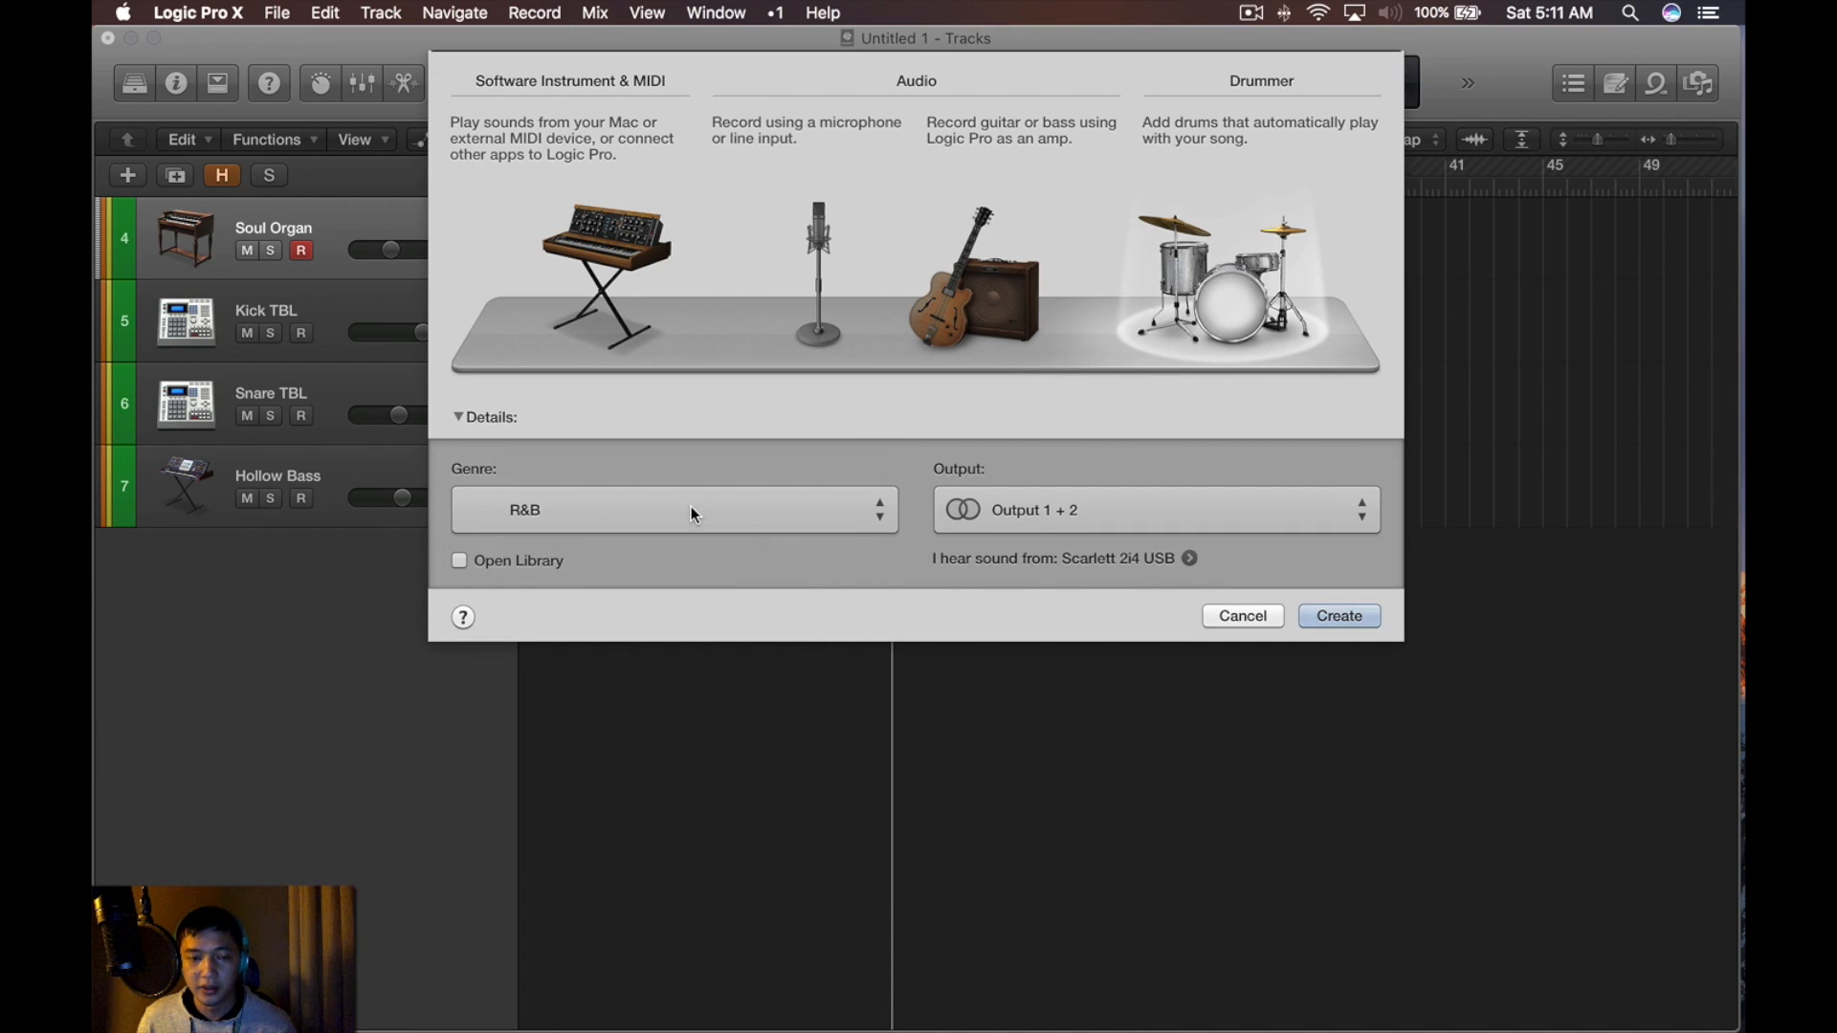
{"action": "left_click", "coordinate": [694, 507]}
{"action": "left_click", "coordinate": [683, 476]}
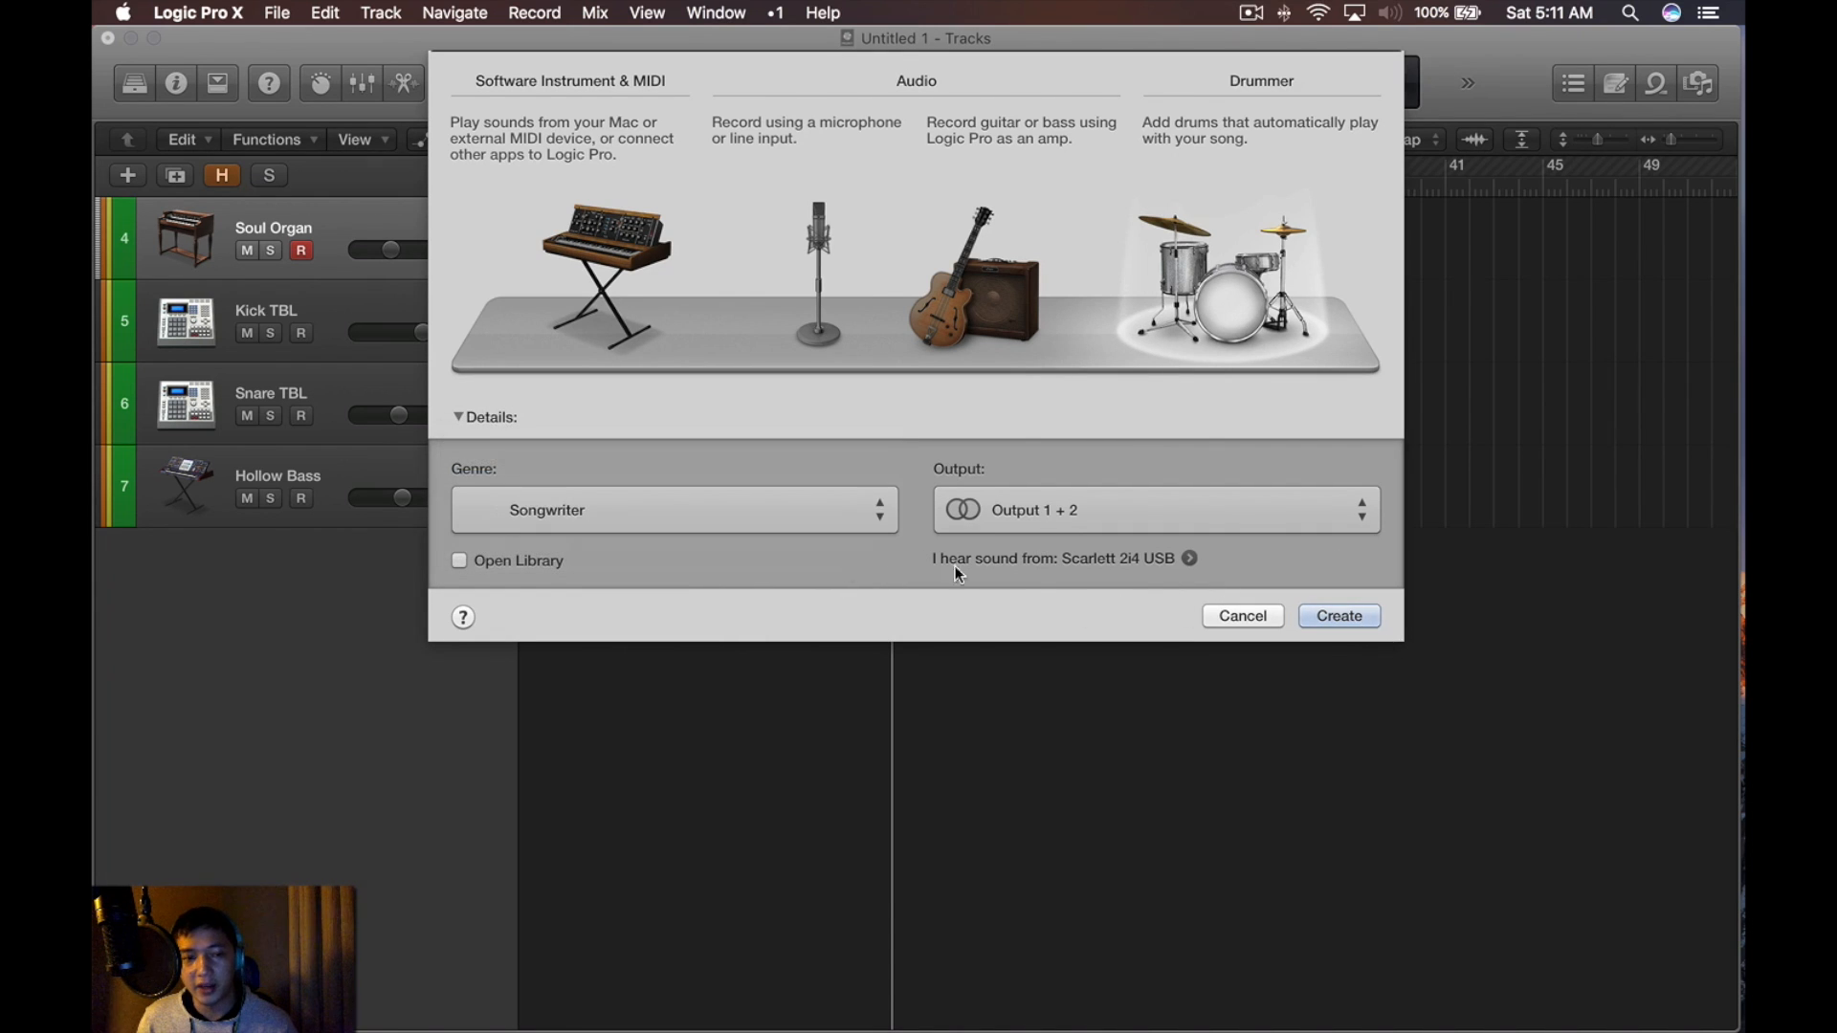
{"action": "left_click", "coordinate": [1337, 623]}
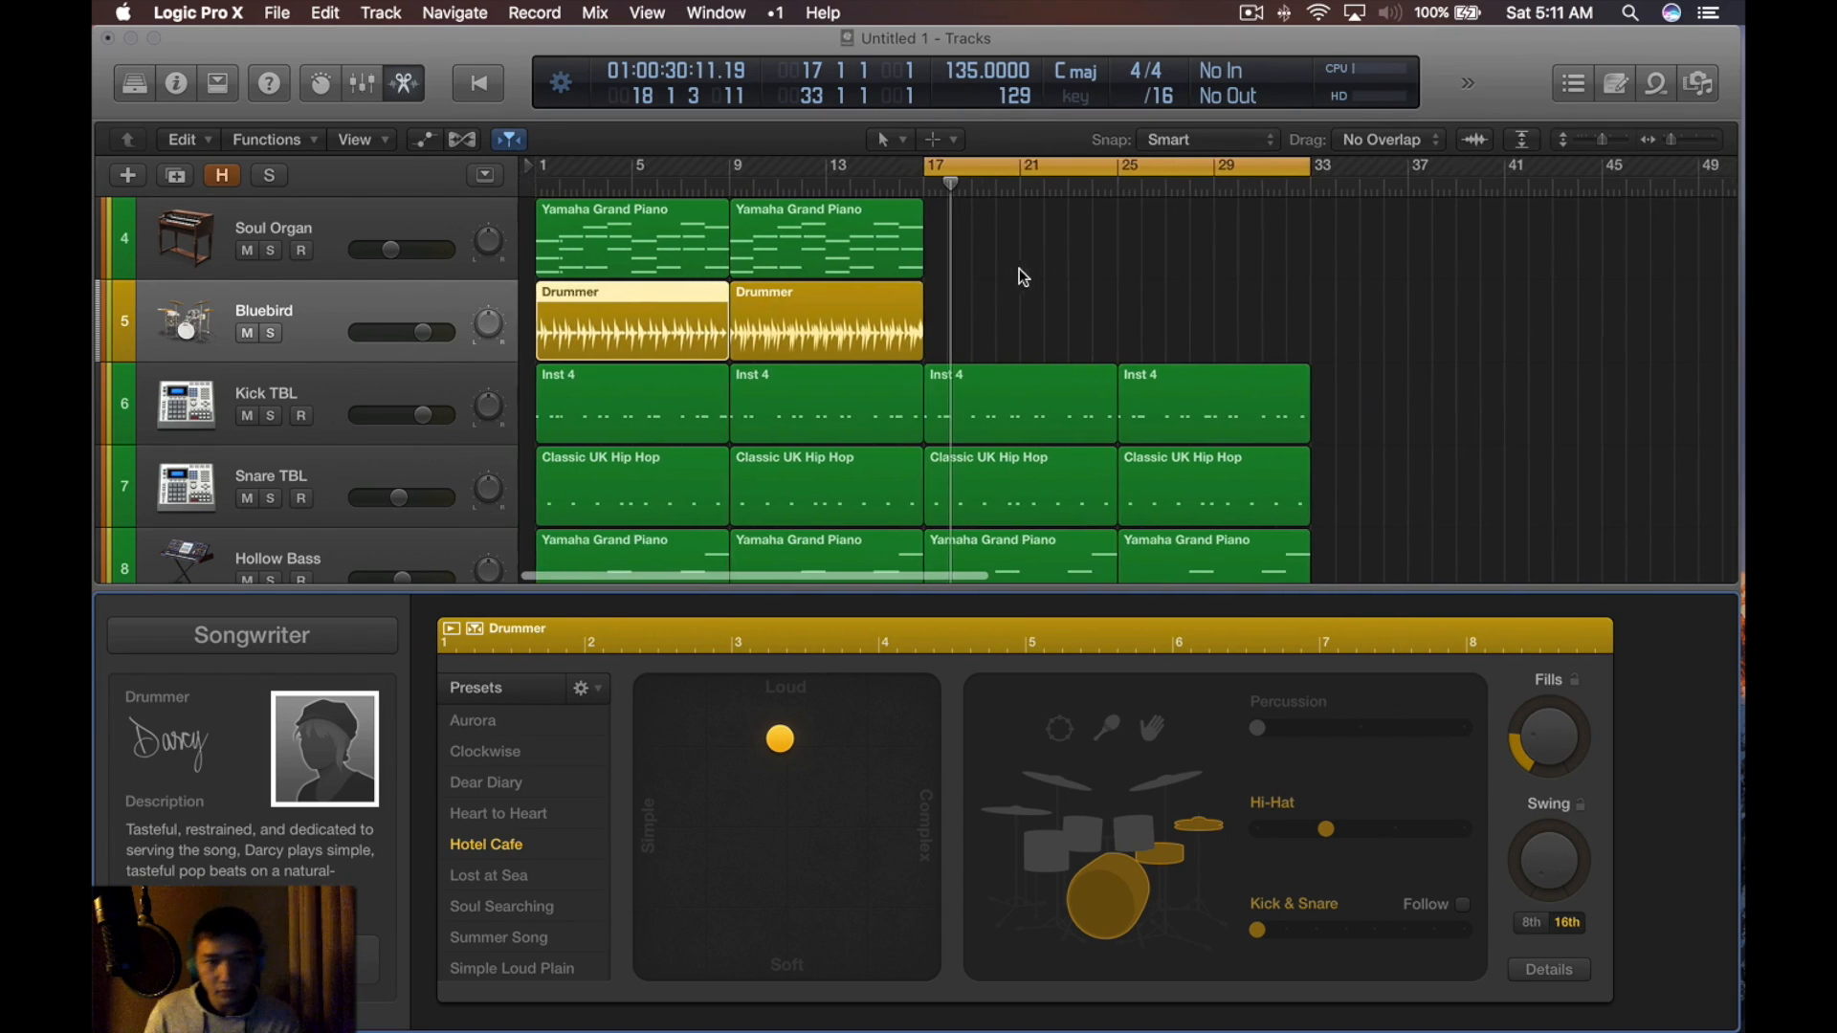
Repeat the two Drummer regions up to bar 33 and erase the original pair in the first 16 bars
{"action": "key", "text": "super+r"}
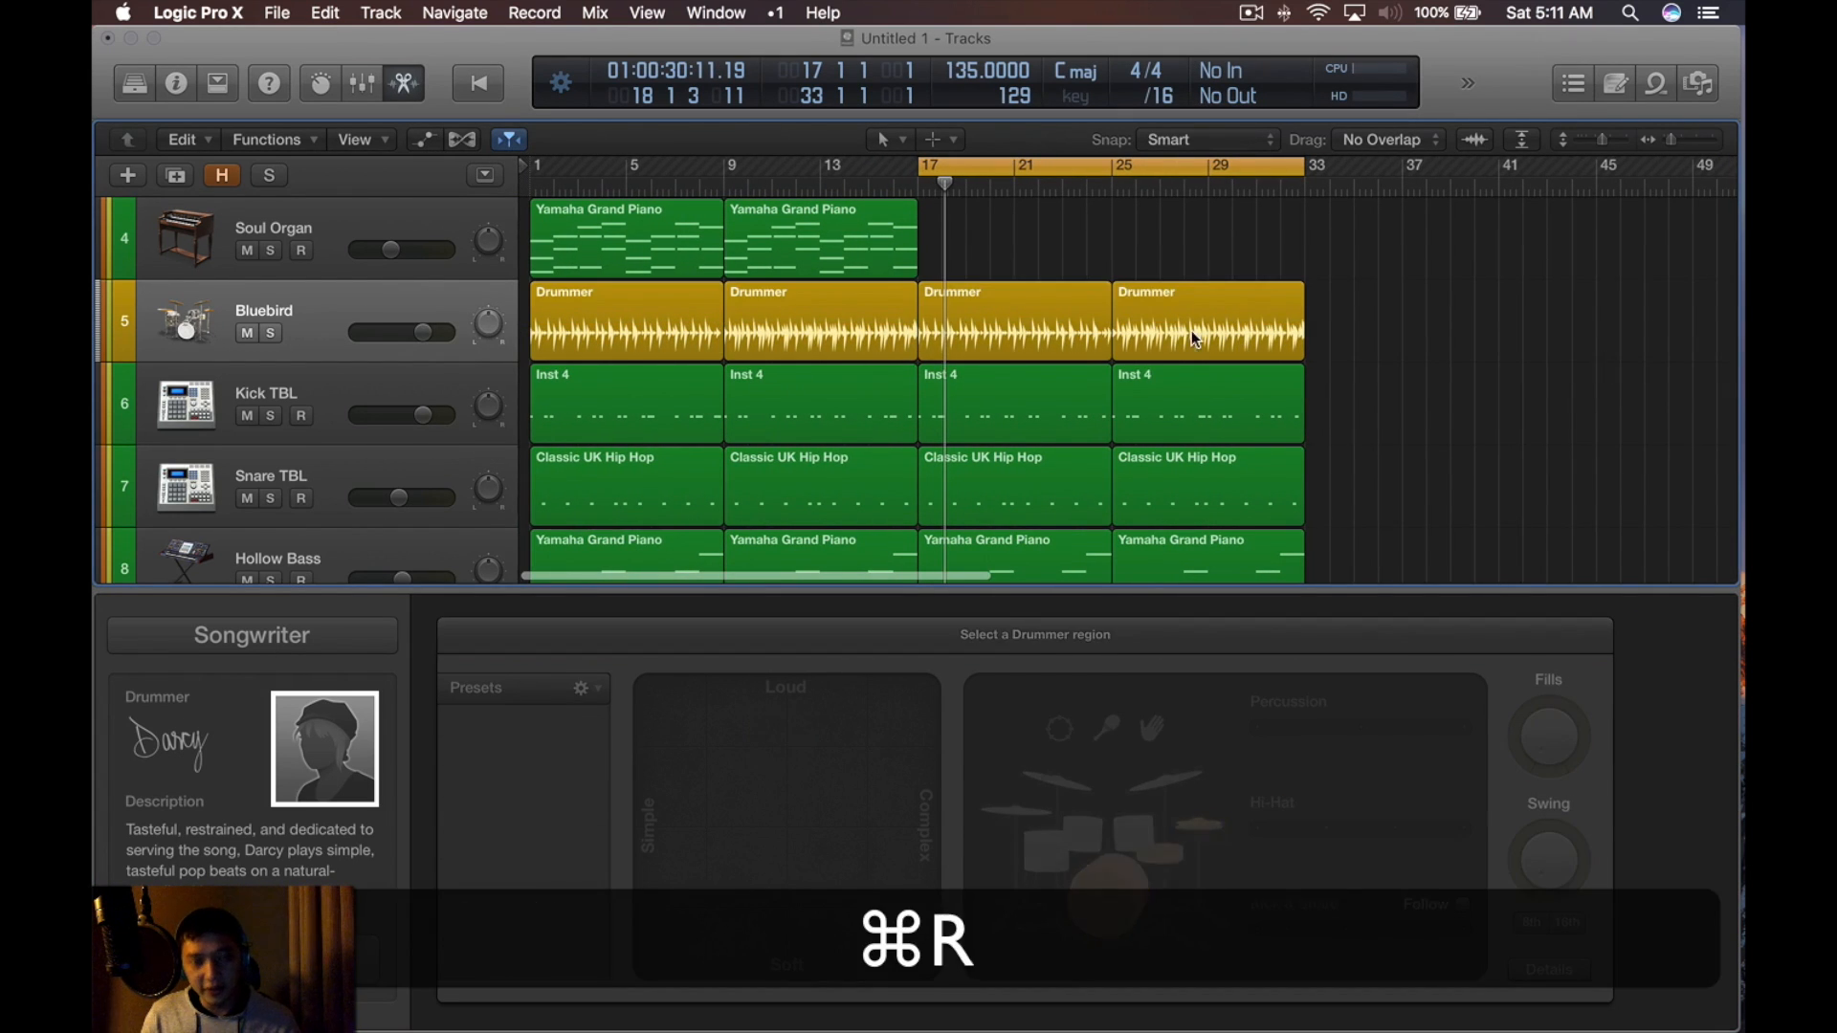
{"action": "key", "text": "t"}
{"action": "key", "text": "e"}
{"action": "left_click", "coordinate": [765, 330]}
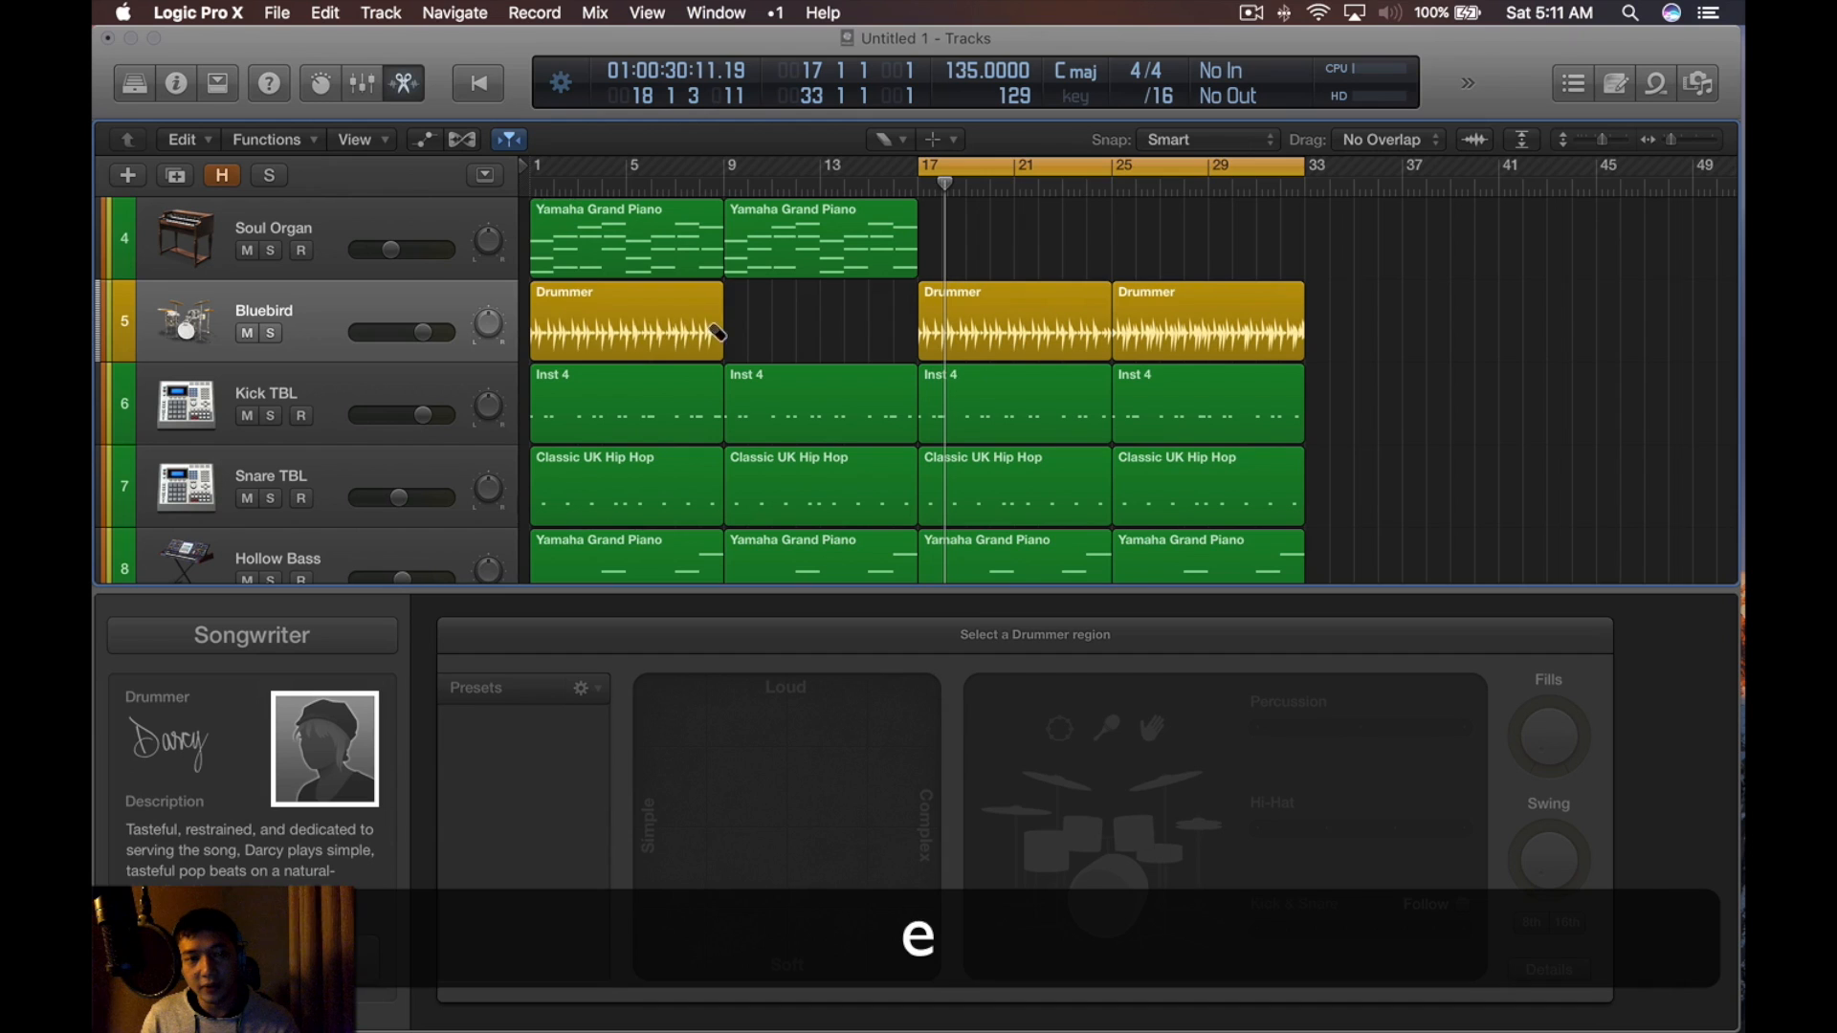
{"action": "left_click", "coordinate": [718, 333]}
{"action": "key", "text": "t"}
{"action": "key", "text": "t"}
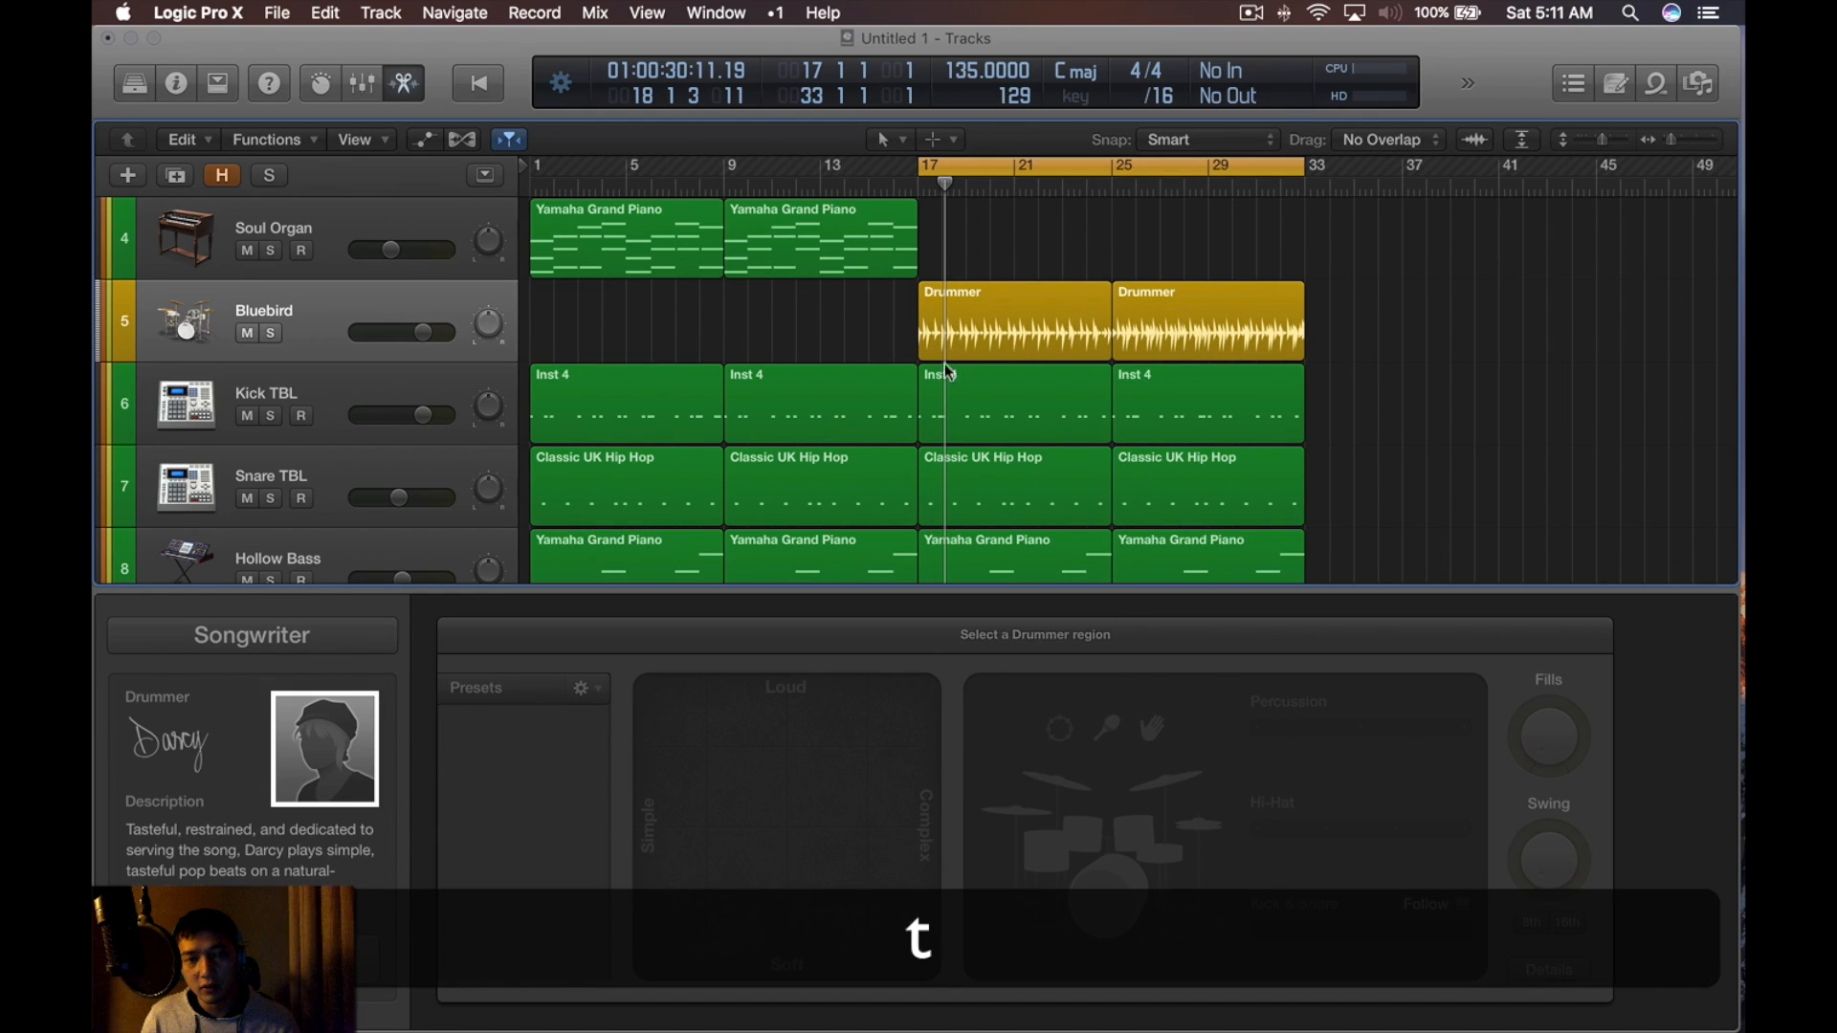
Mute the kick and snare in both Drummer regions from bar 17 to 33 so only the hi-hat plays
{"action": "left_click", "coordinate": [1059, 328]}
{"action": "left_click", "coordinate": [1196, 314], "text": "shift"}
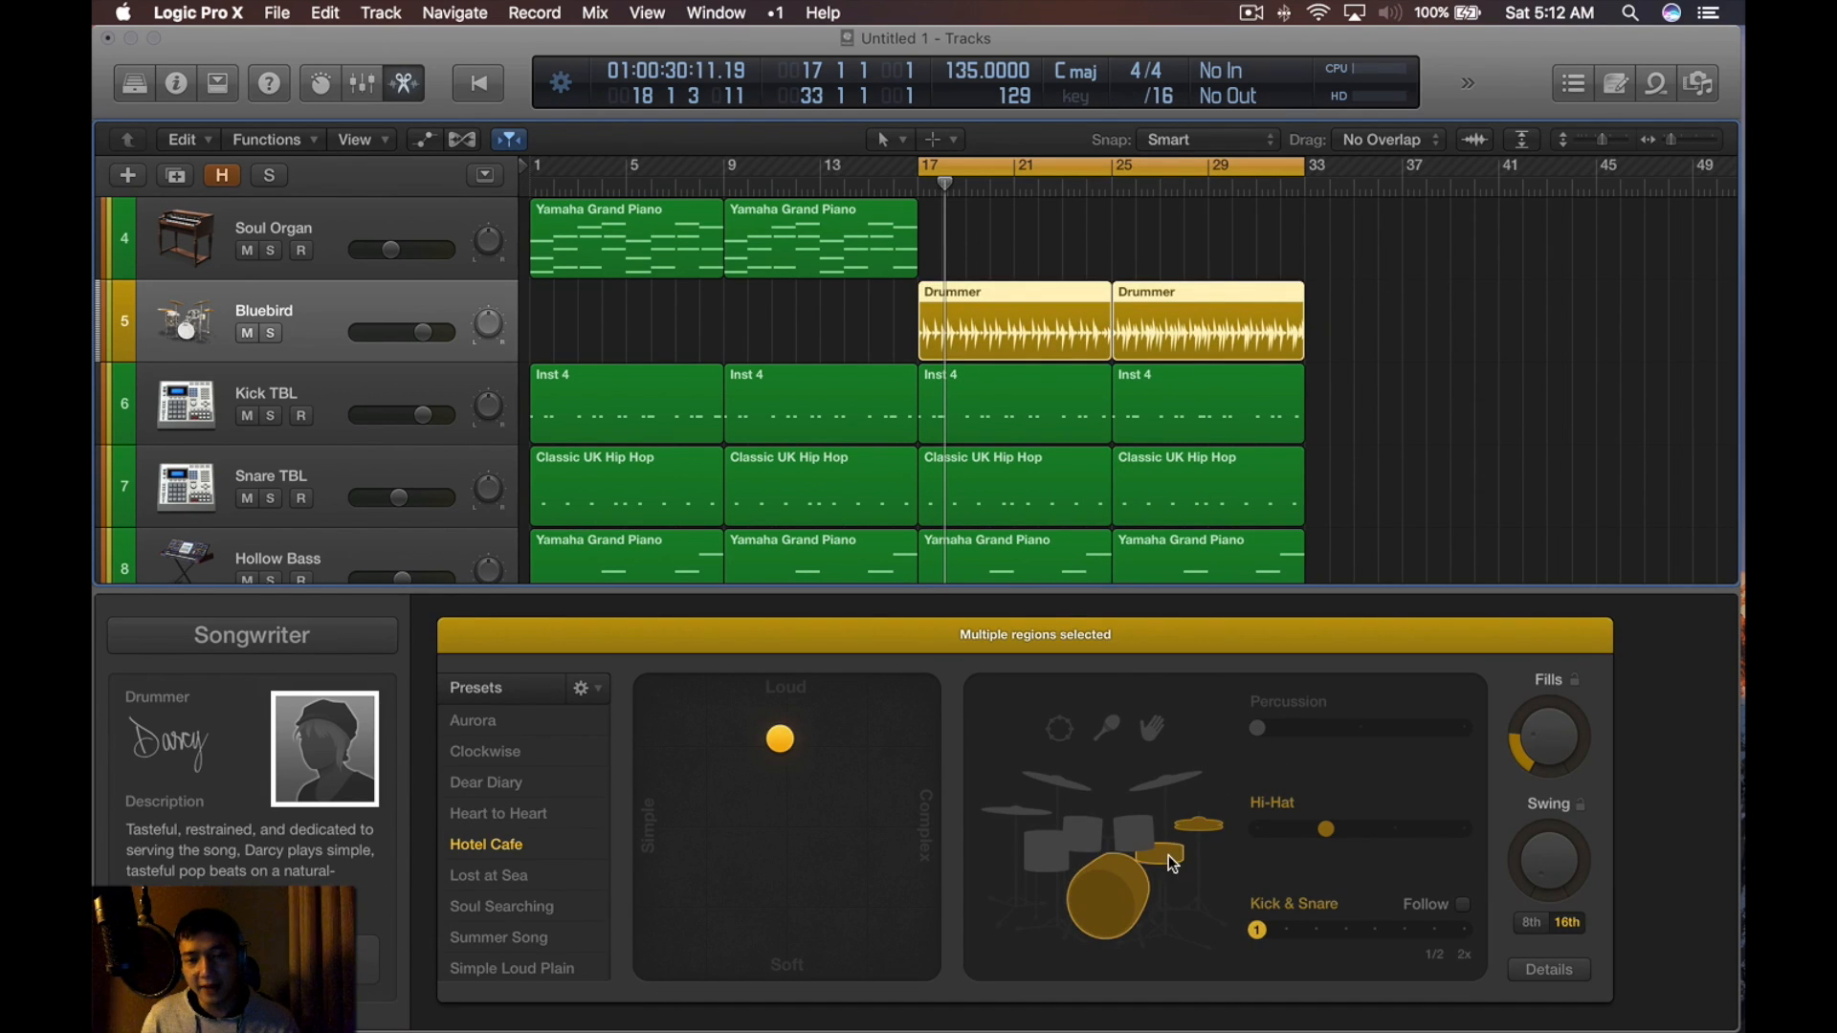
{"action": "left_click", "coordinate": [1373, 513]}
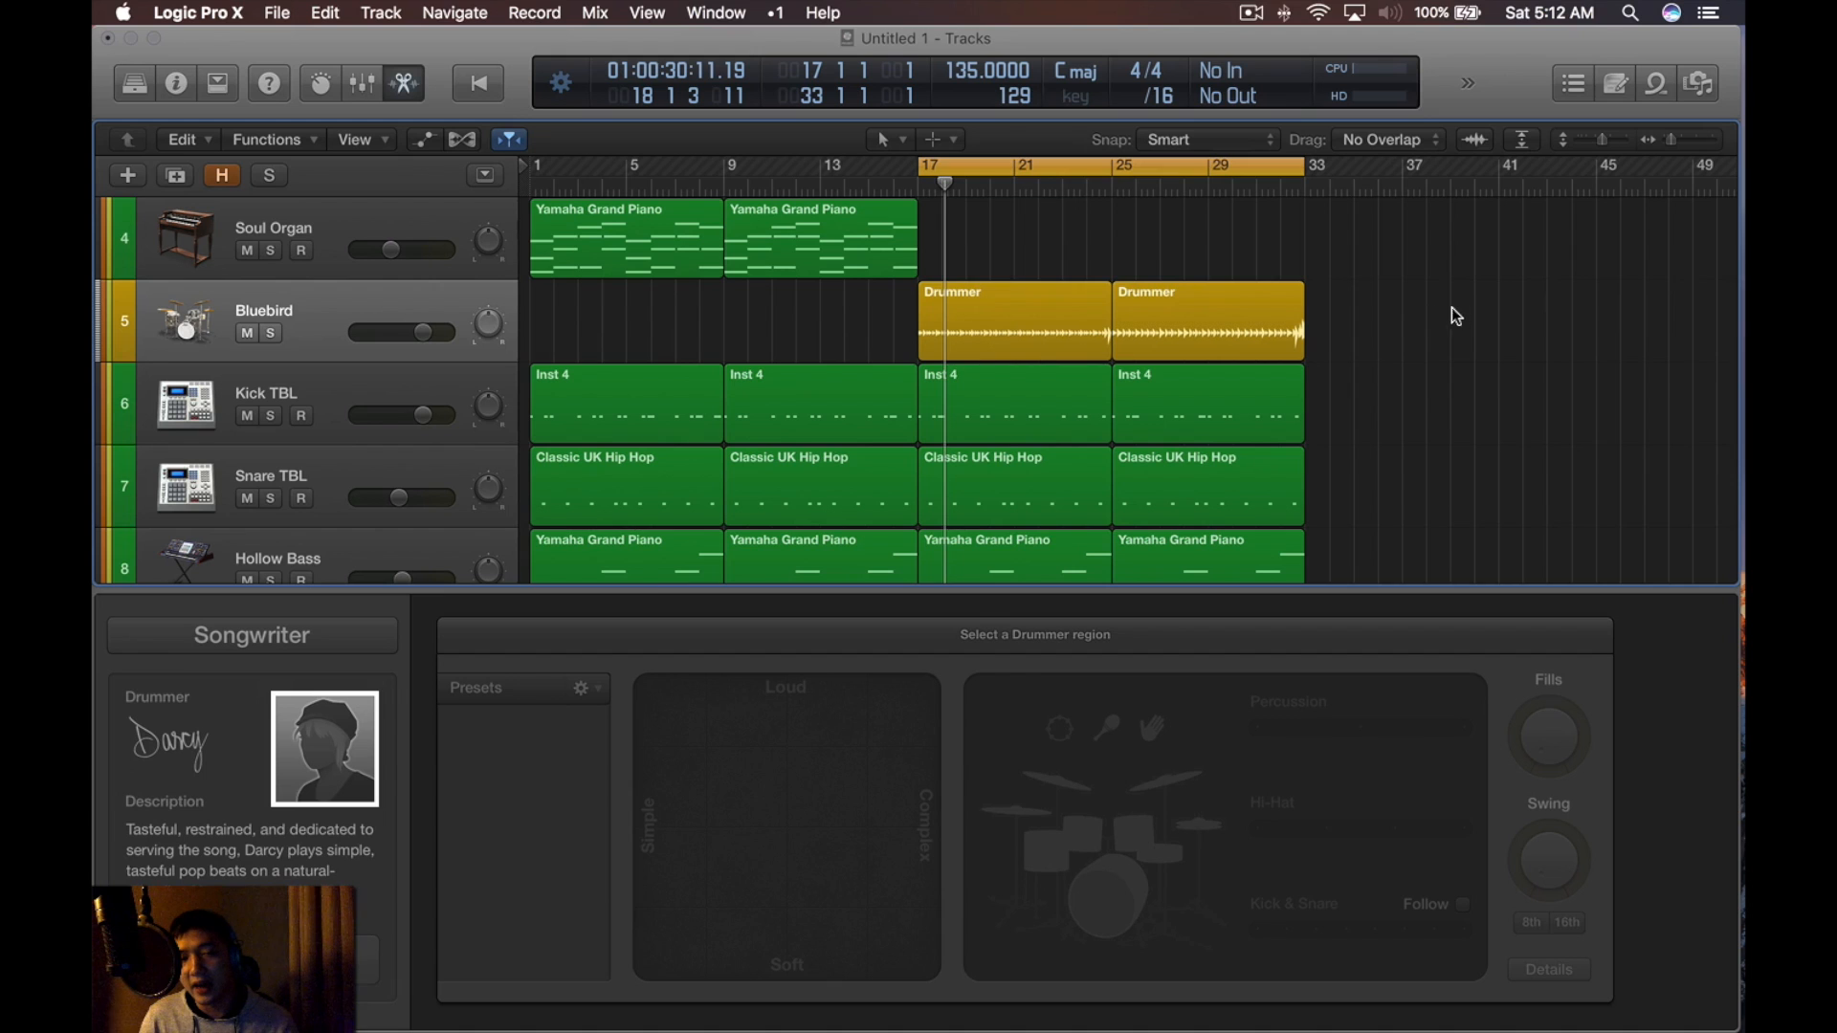
Play the section from bar 17 and lower the Bluebird drummer track's volume to about -1.5 dB
{"action": "key", "text": "space"}
{"action": "left_click_drag", "start_coordinate": [422, 332], "coordinate": [398, 332]}
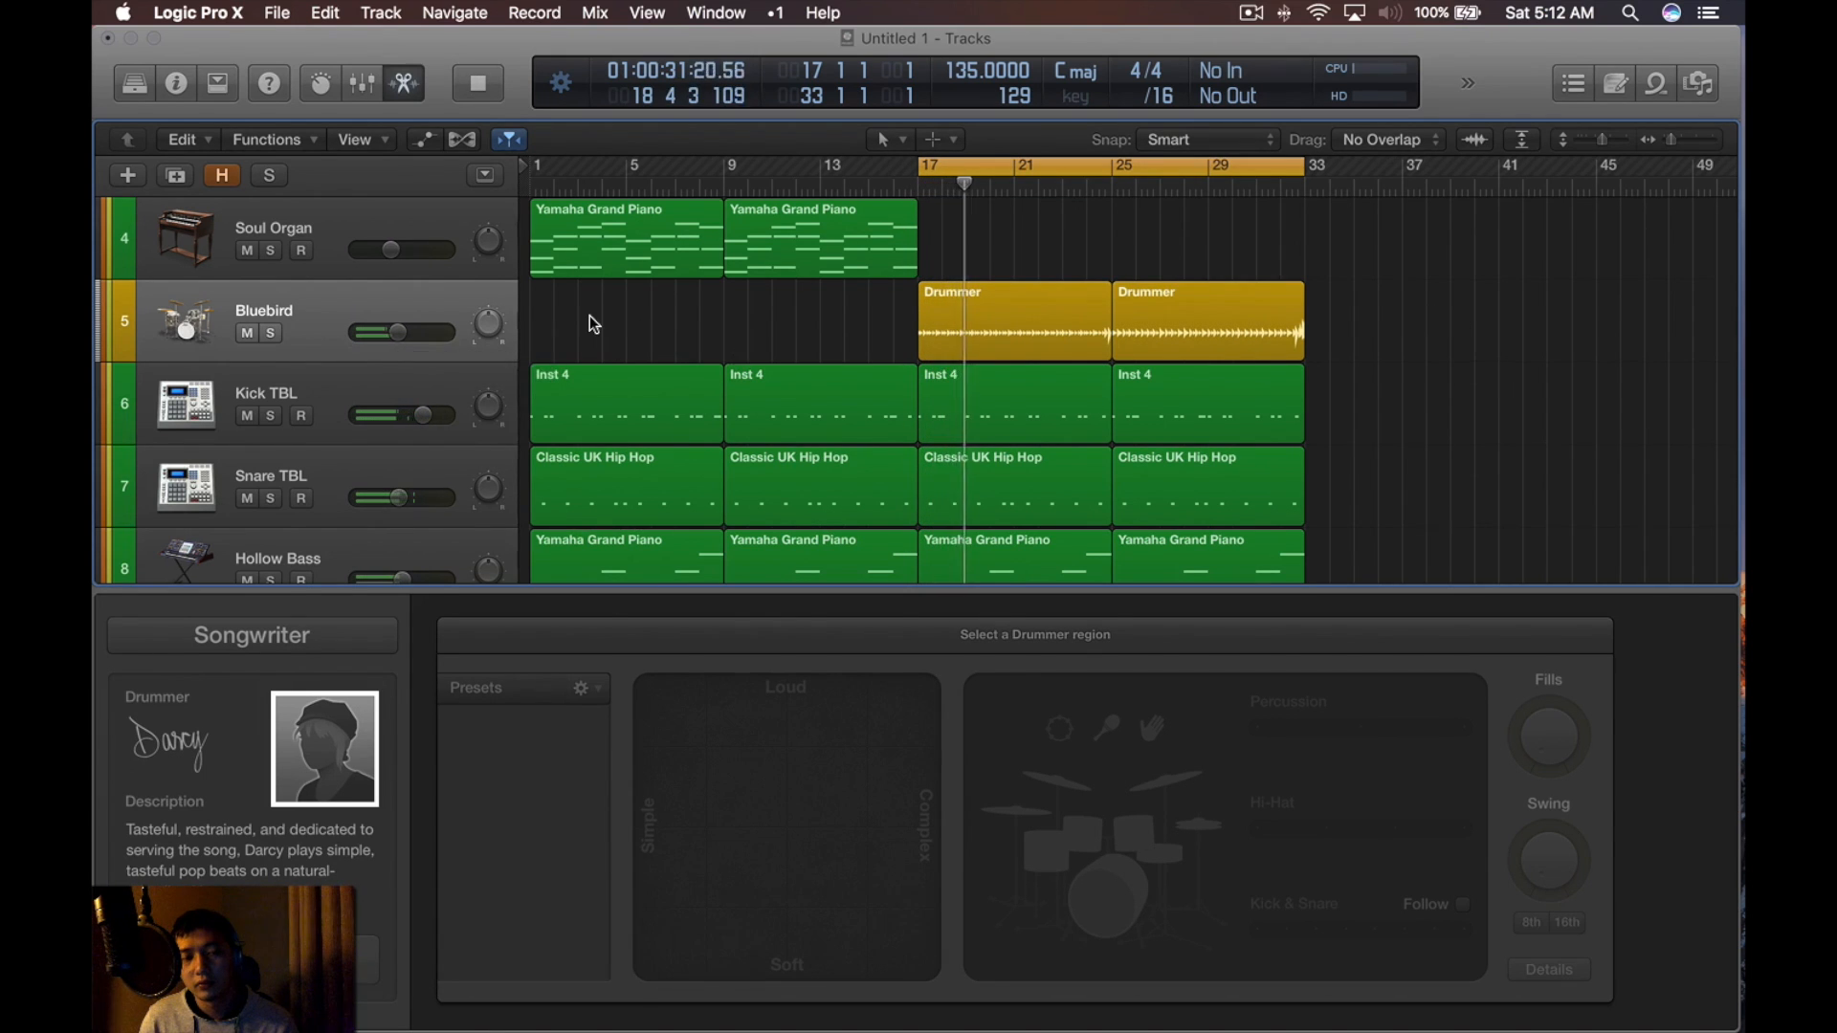
{"action": "key", "text": "x"}
{"action": "key", "text": "x"}
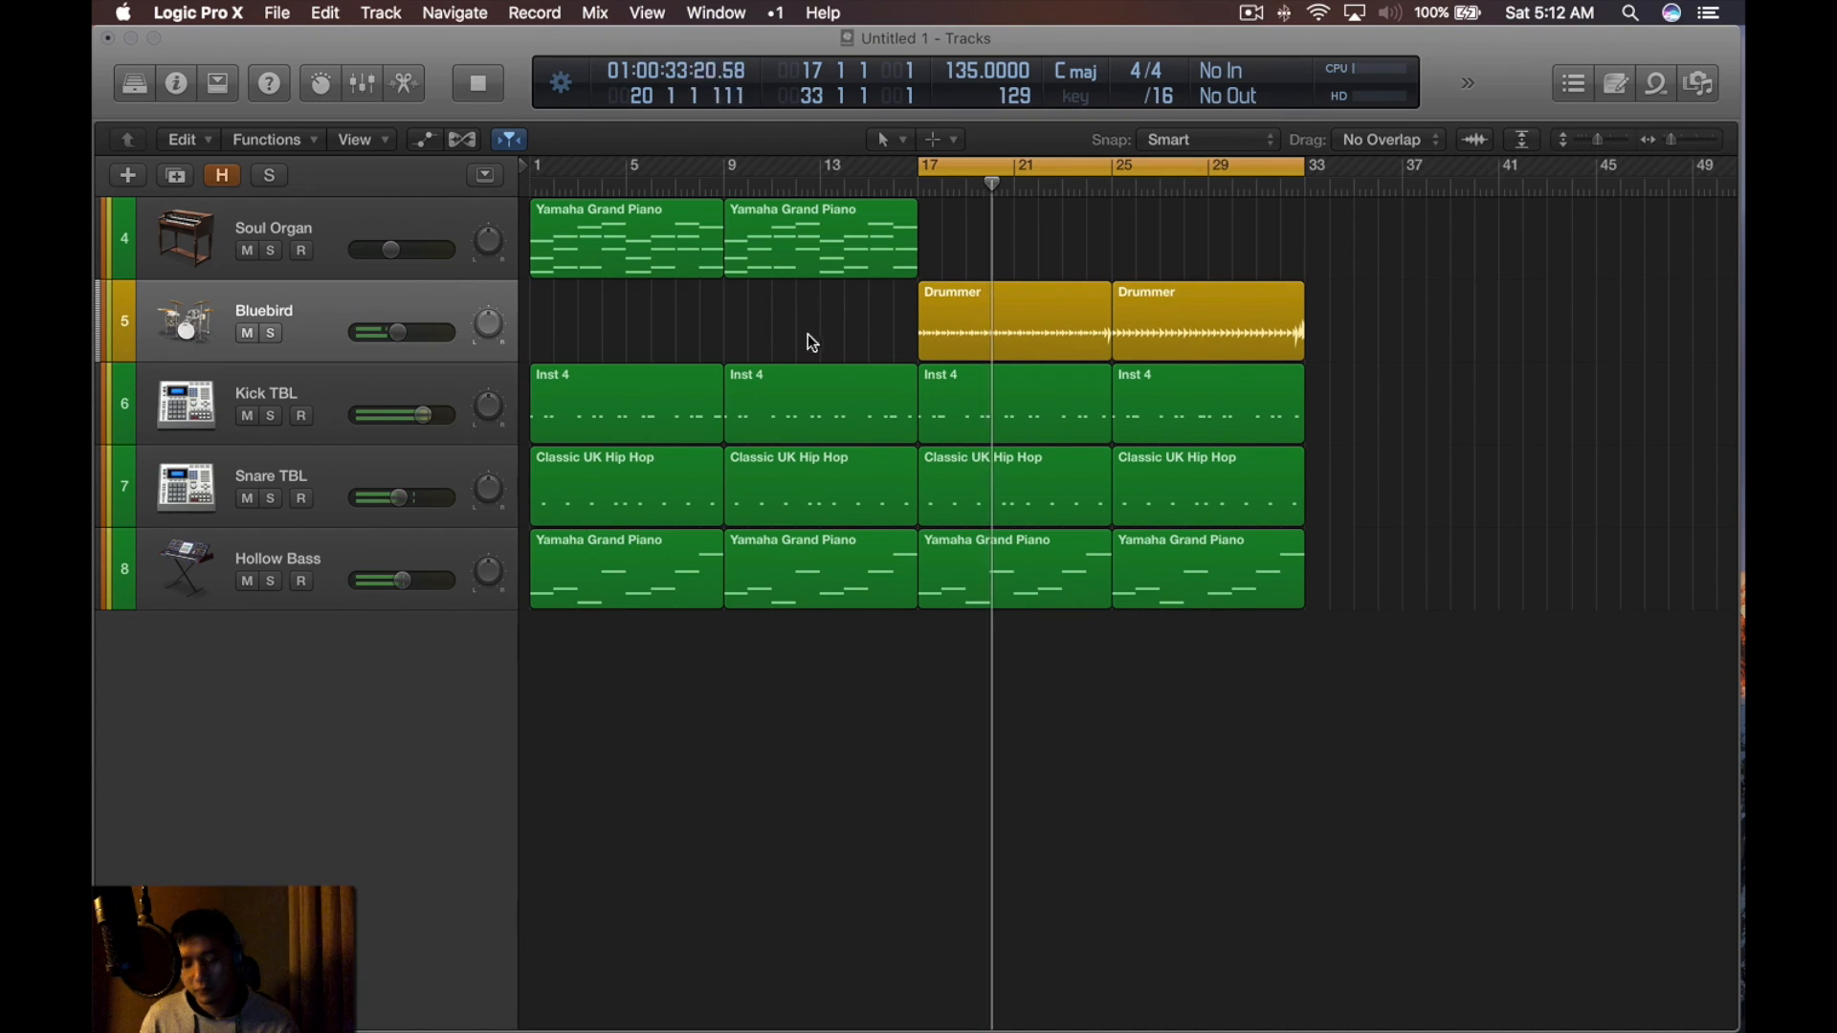
{"action": "key", "text": "XF86AudioRaiseVolume"}
{"action": "scroll", "coordinate": [813, 349], "scroll_direction": "right", "scroll_amount": 1}
{"action": "key", "text": "x"}
{"action": "key", "text": "x"}
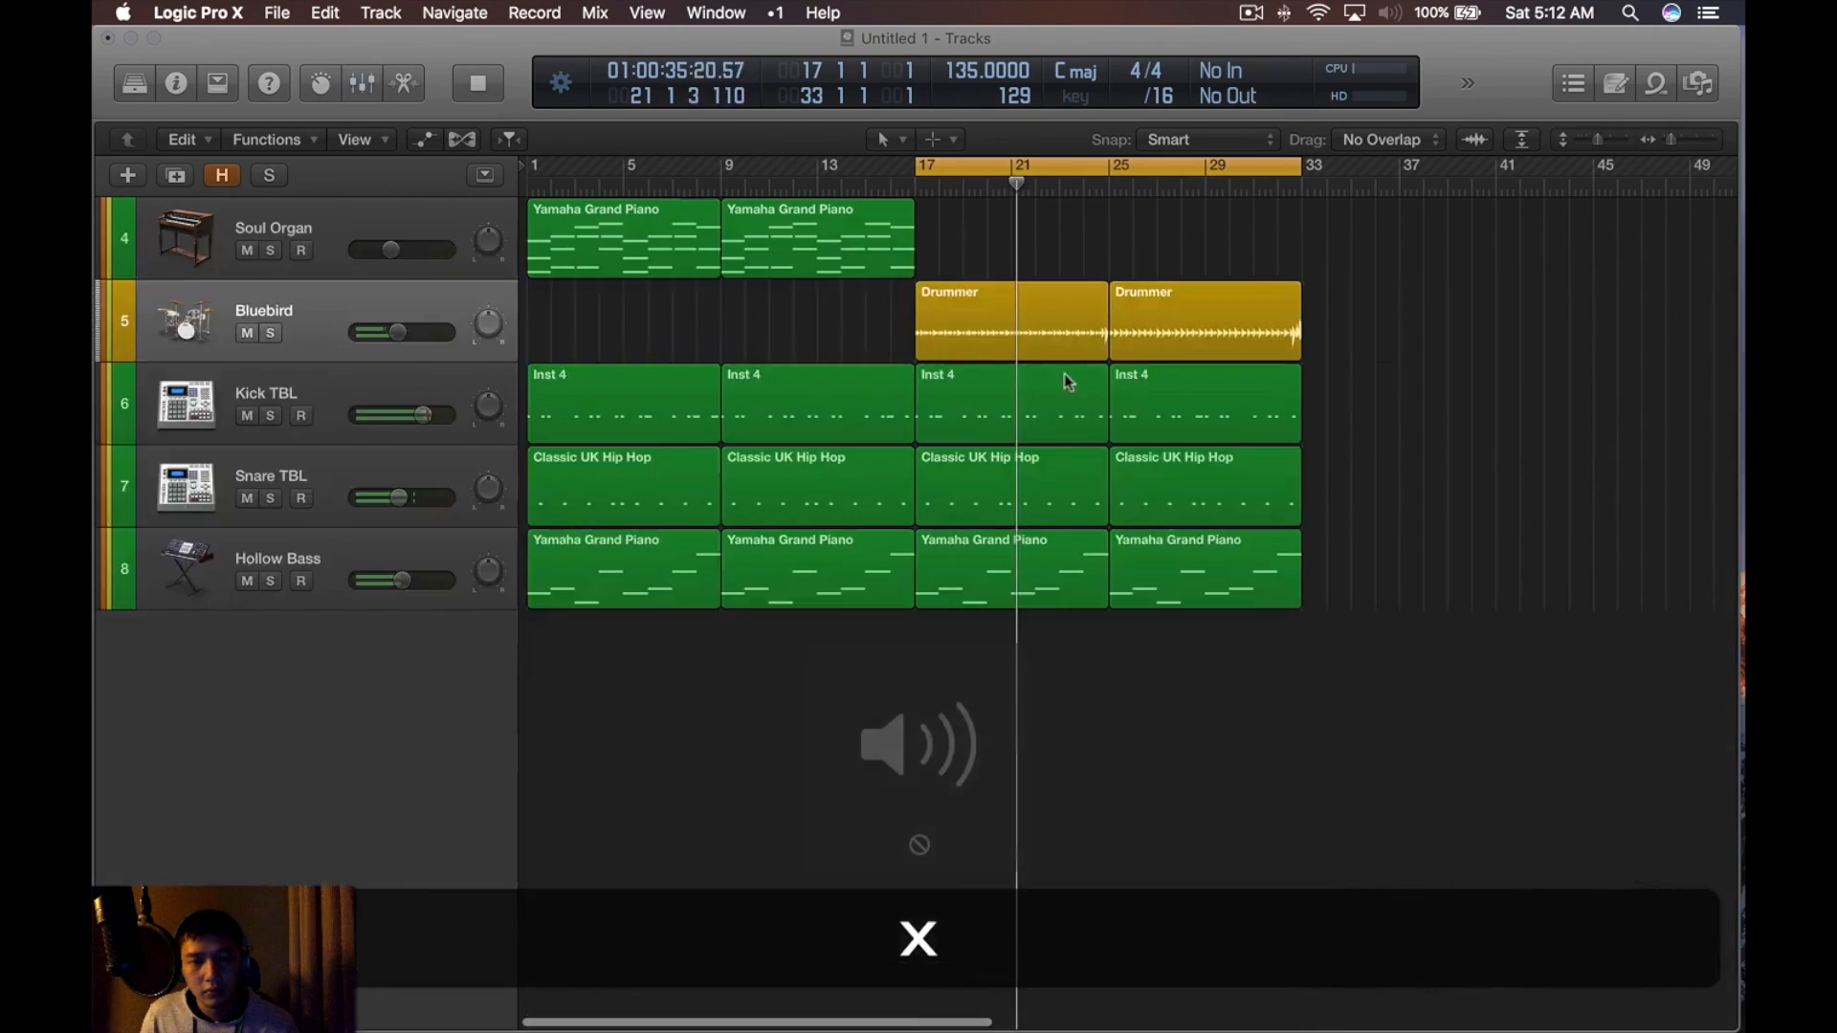
{"action": "key", "text": "space"}
Delete the second Drummer region and loop the first one up to bar 33 in its place
{"action": "left_click_drag", "start_coordinate": [1372, 277], "coordinate": [1203, 349]}
{"action": "key", "text": "BackSpace"}
{"action": "left_click_drag", "start_coordinate": [1108, 305], "coordinate": [1301, 316]}
Switch the drummer to Mason, mute the kick and snare, make the hi-hat pattern more complex, turn Fills fully down and play it
{"action": "double_click", "coordinate": [1010, 325]}
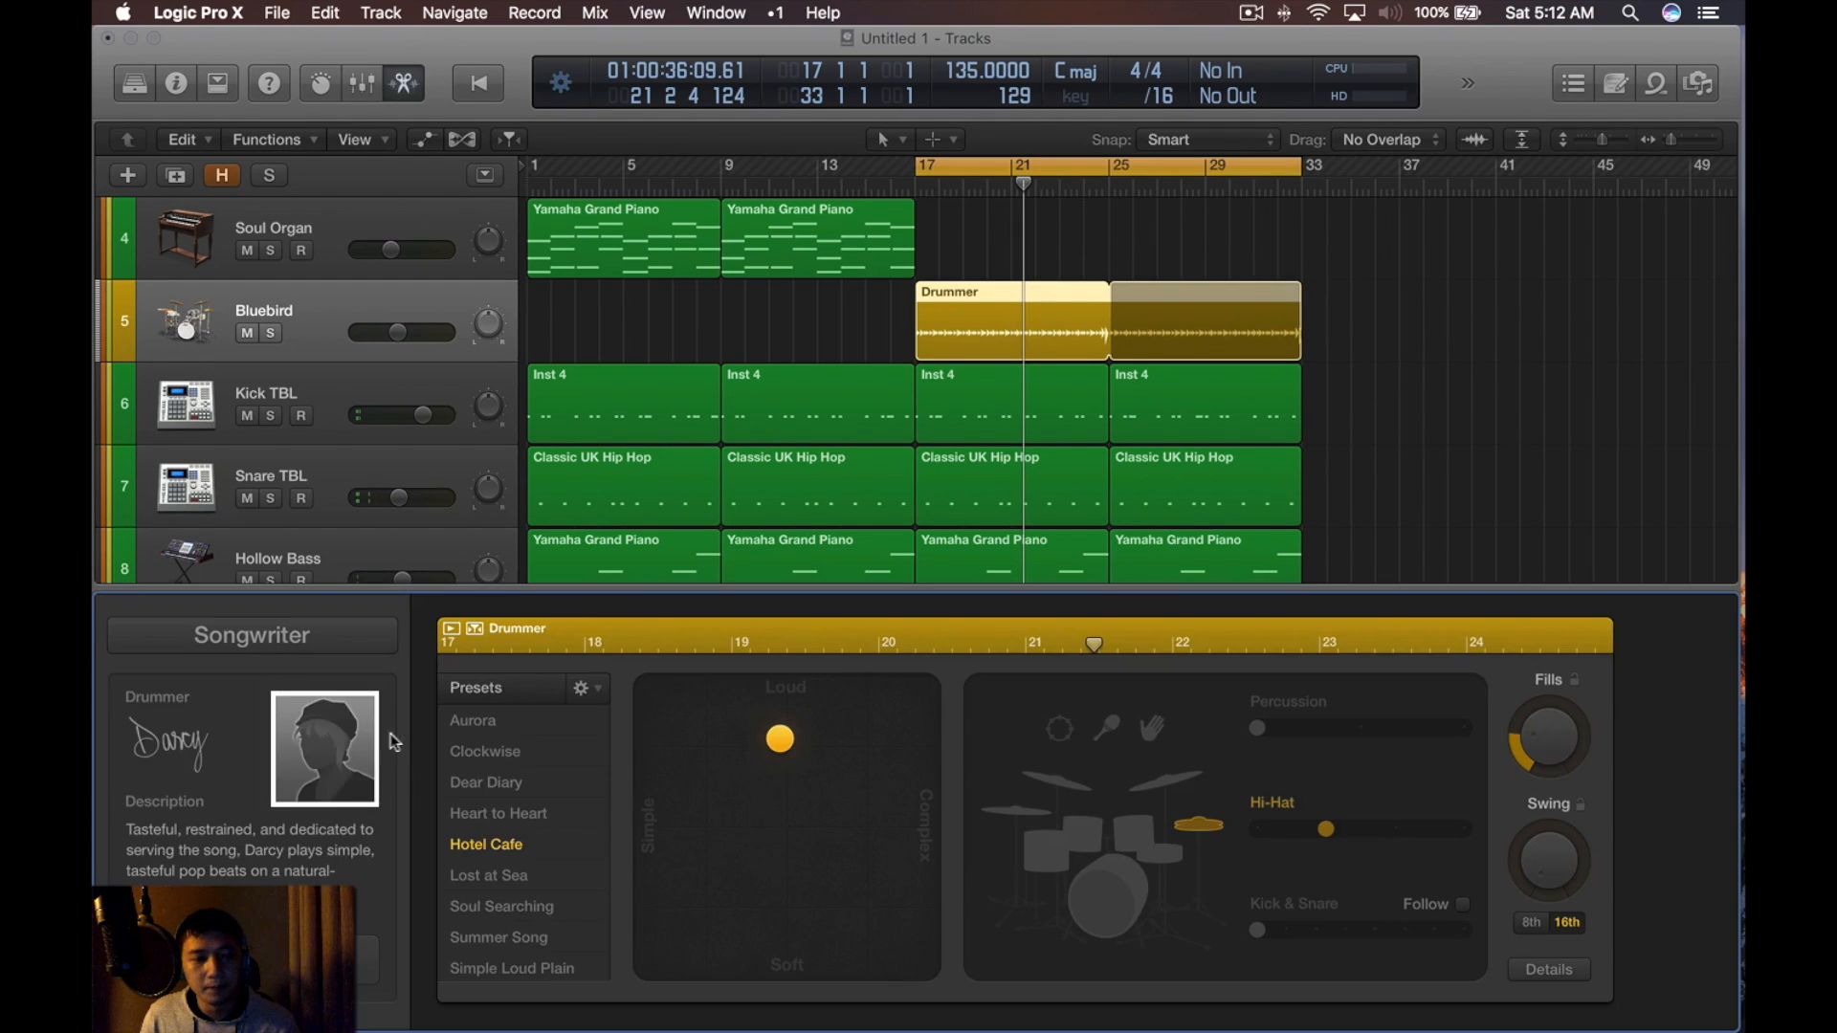
{"action": "left_click", "coordinate": [330, 732]}
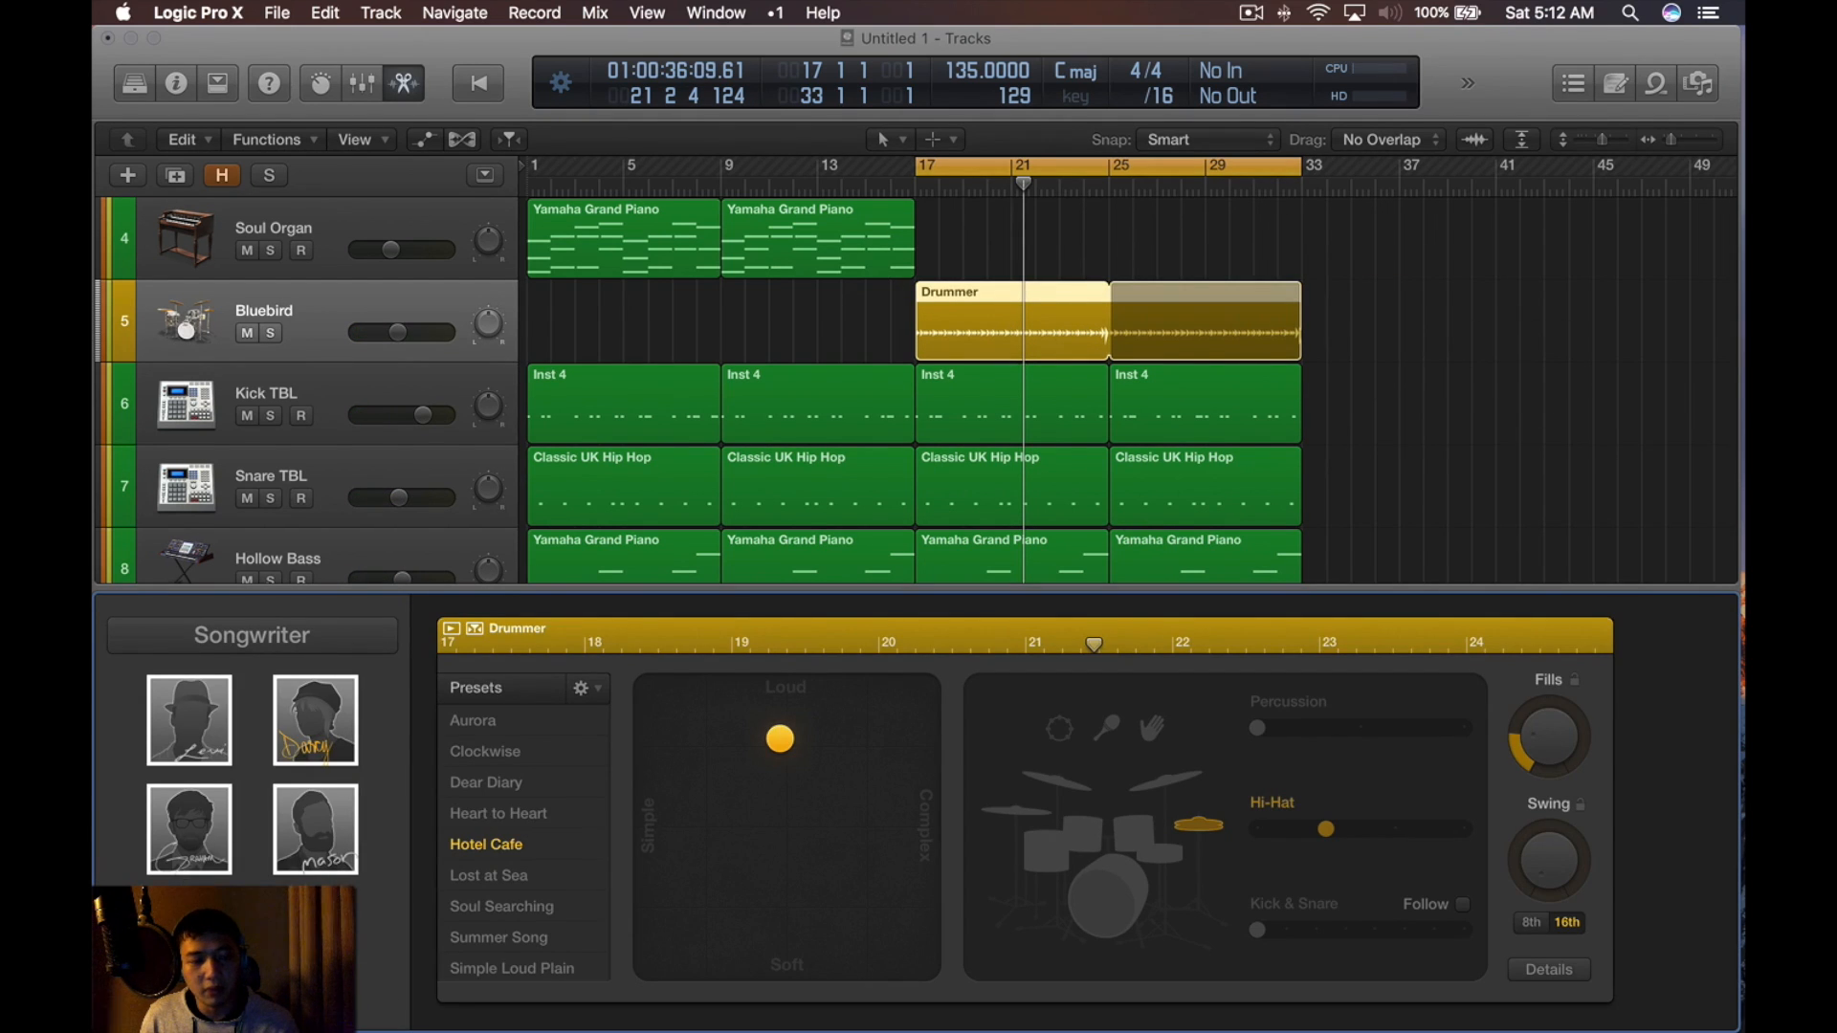
{"action": "left_click", "coordinate": [309, 875]}
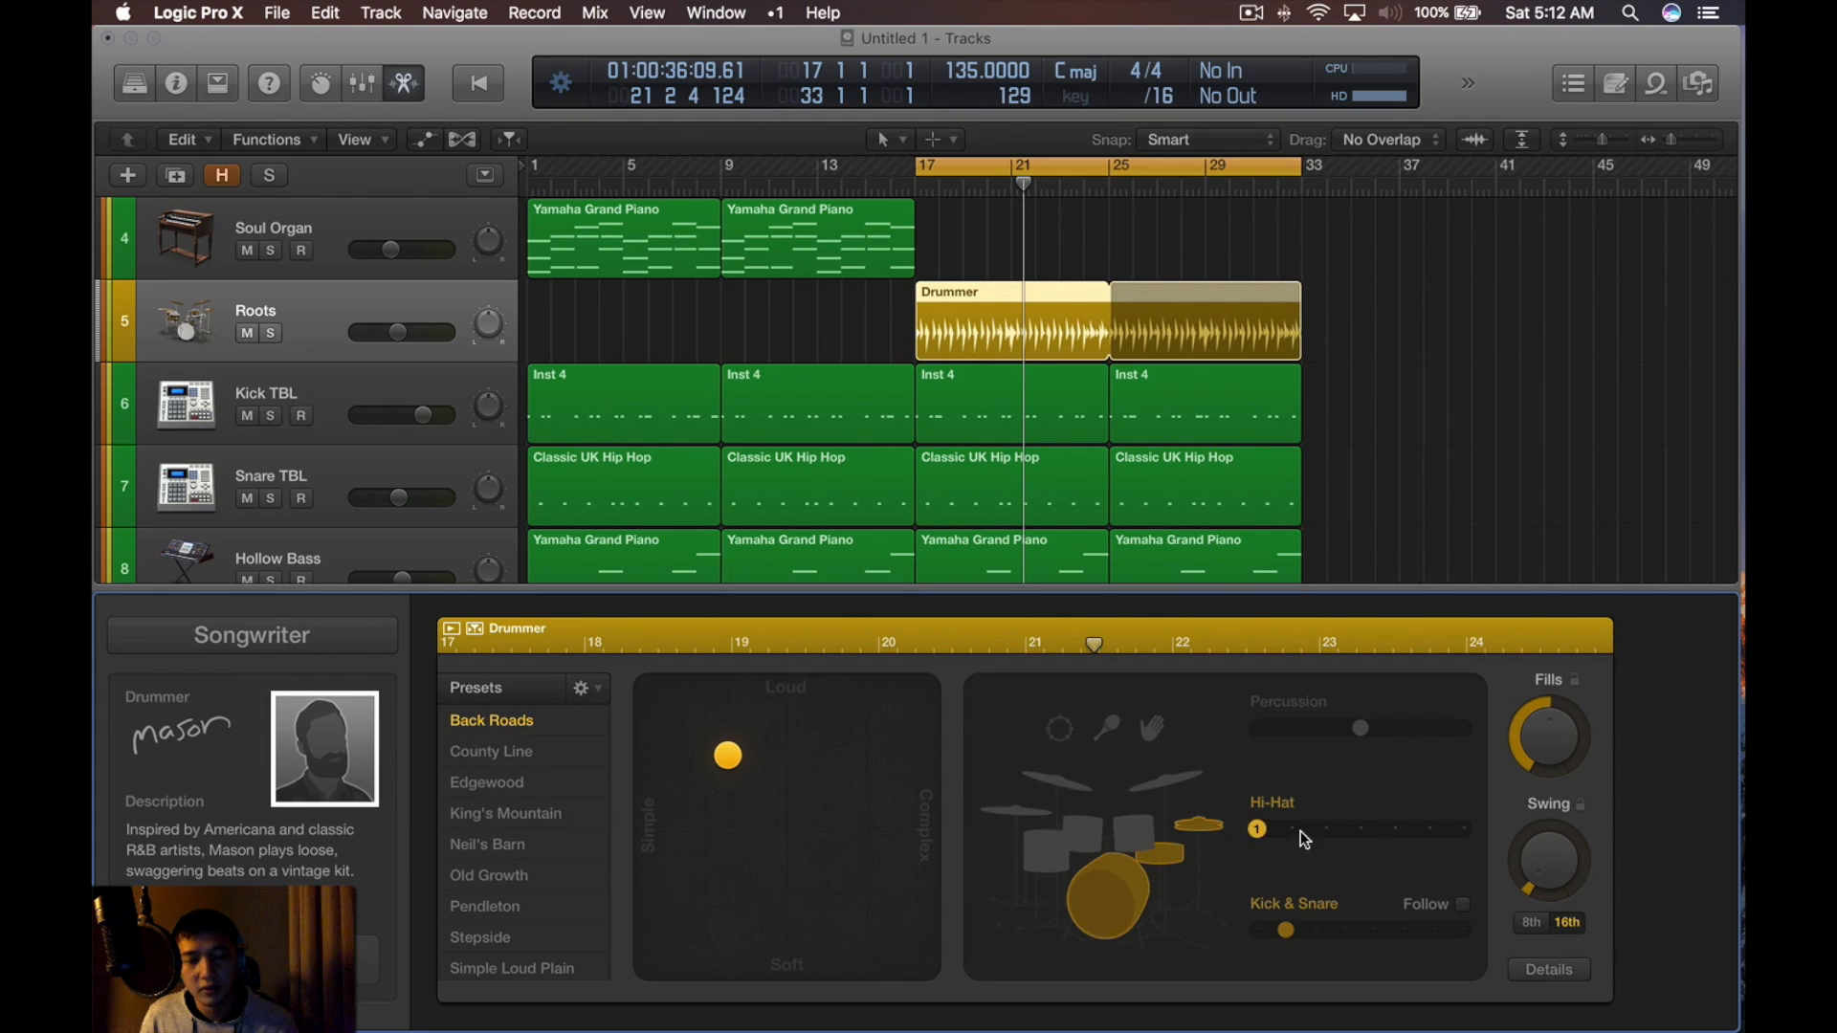
{"action": "left_click", "coordinate": [1160, 851]}
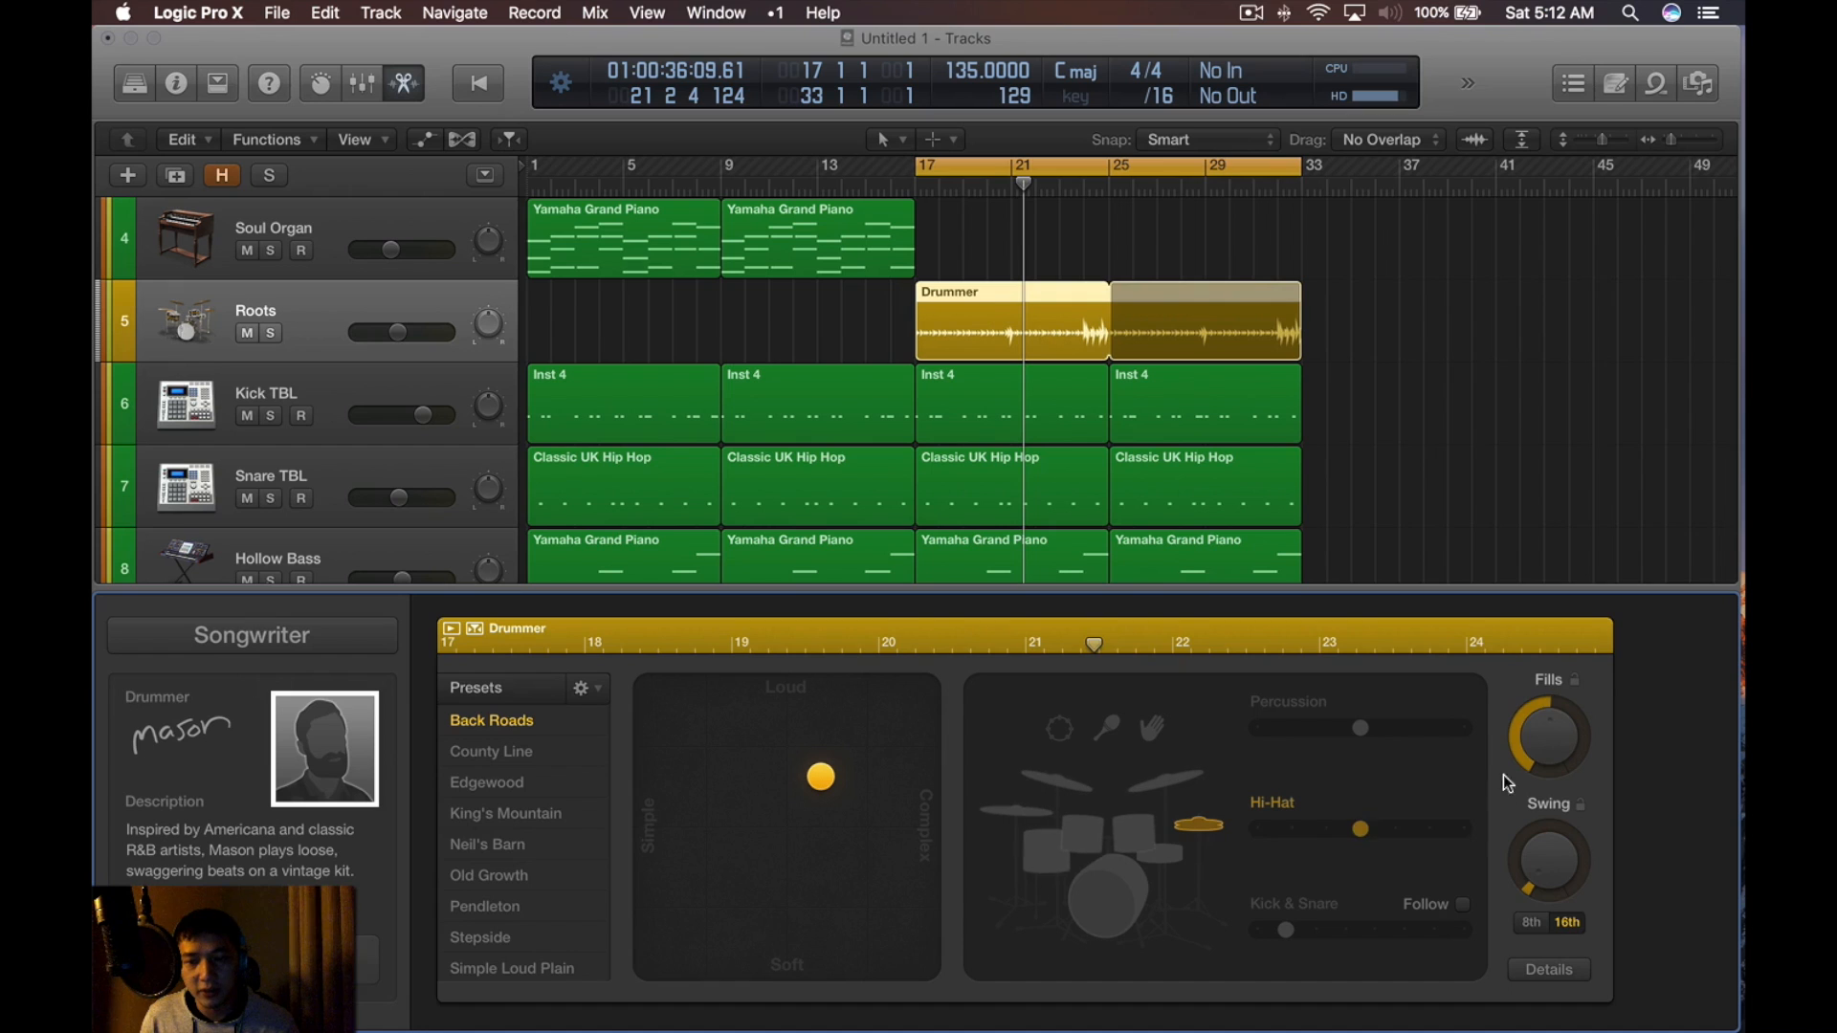
{"action": "key", "text": "space"}
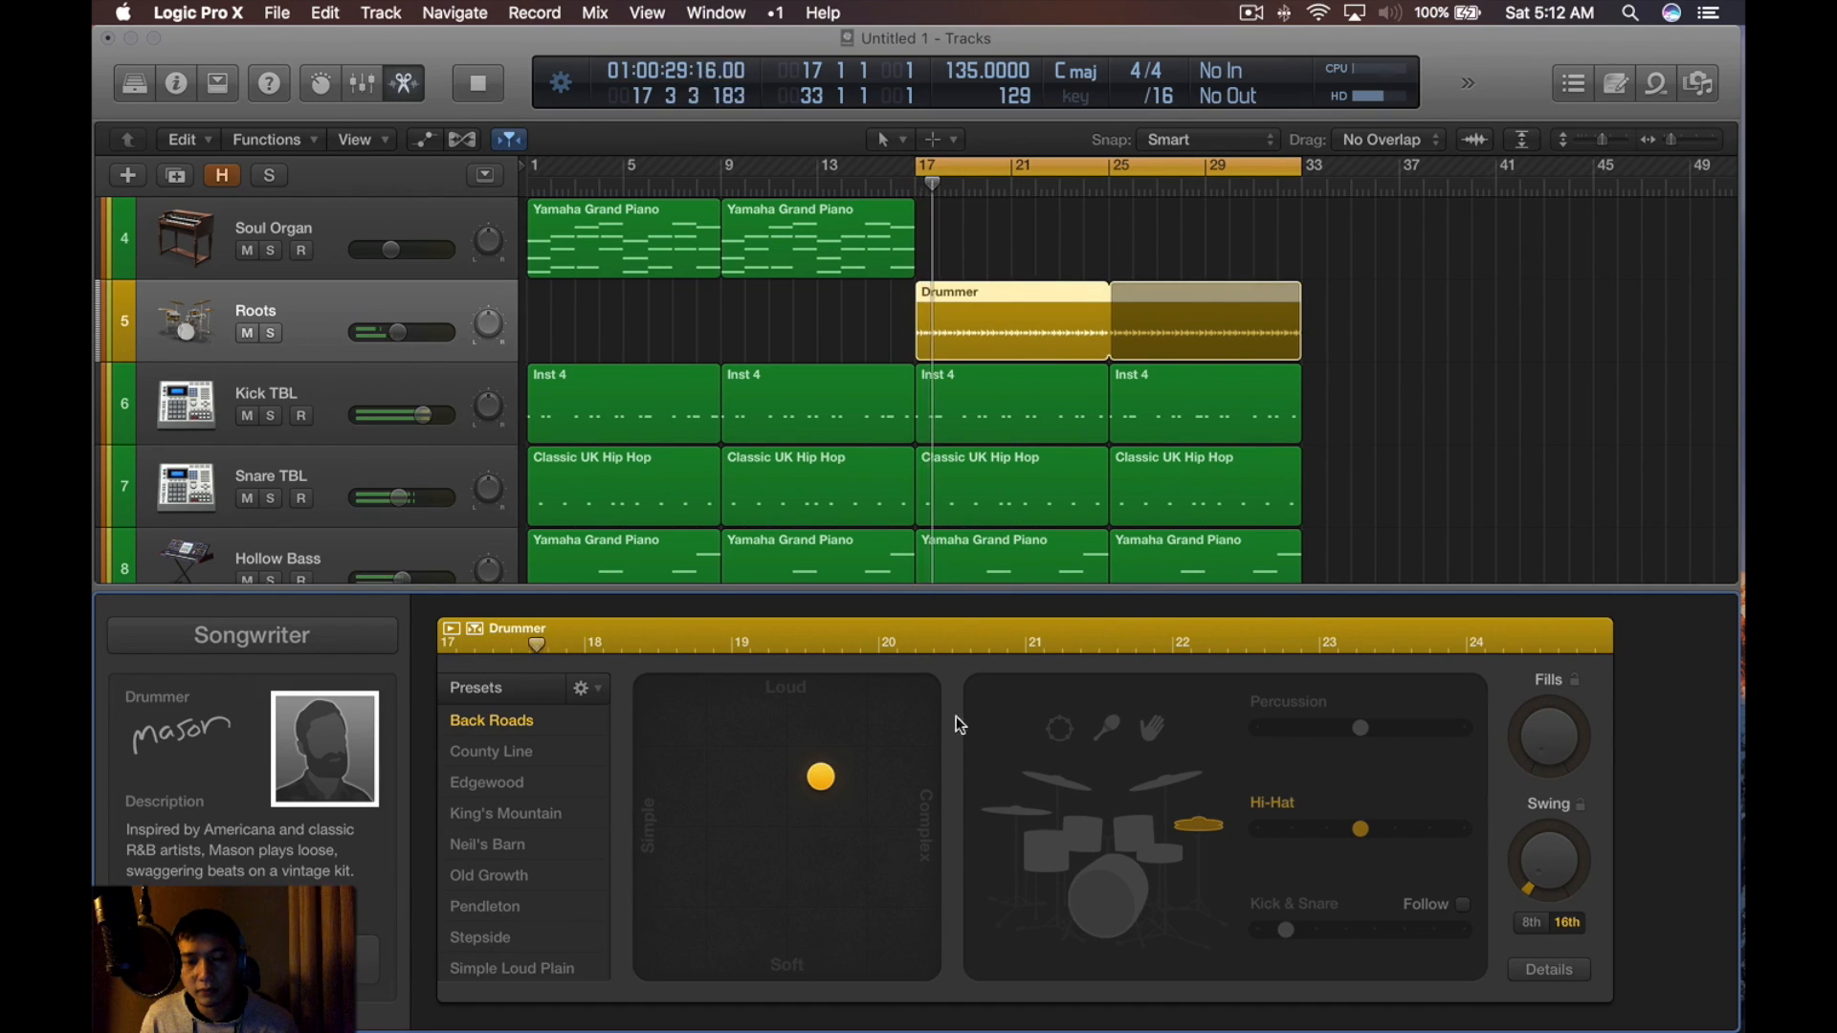
Insert a Compressor after the existing effects on the Roots drummer channel and open its side chain source choices
{"action": "key", "text": "x"}
{"action": "key", "text": "x"}
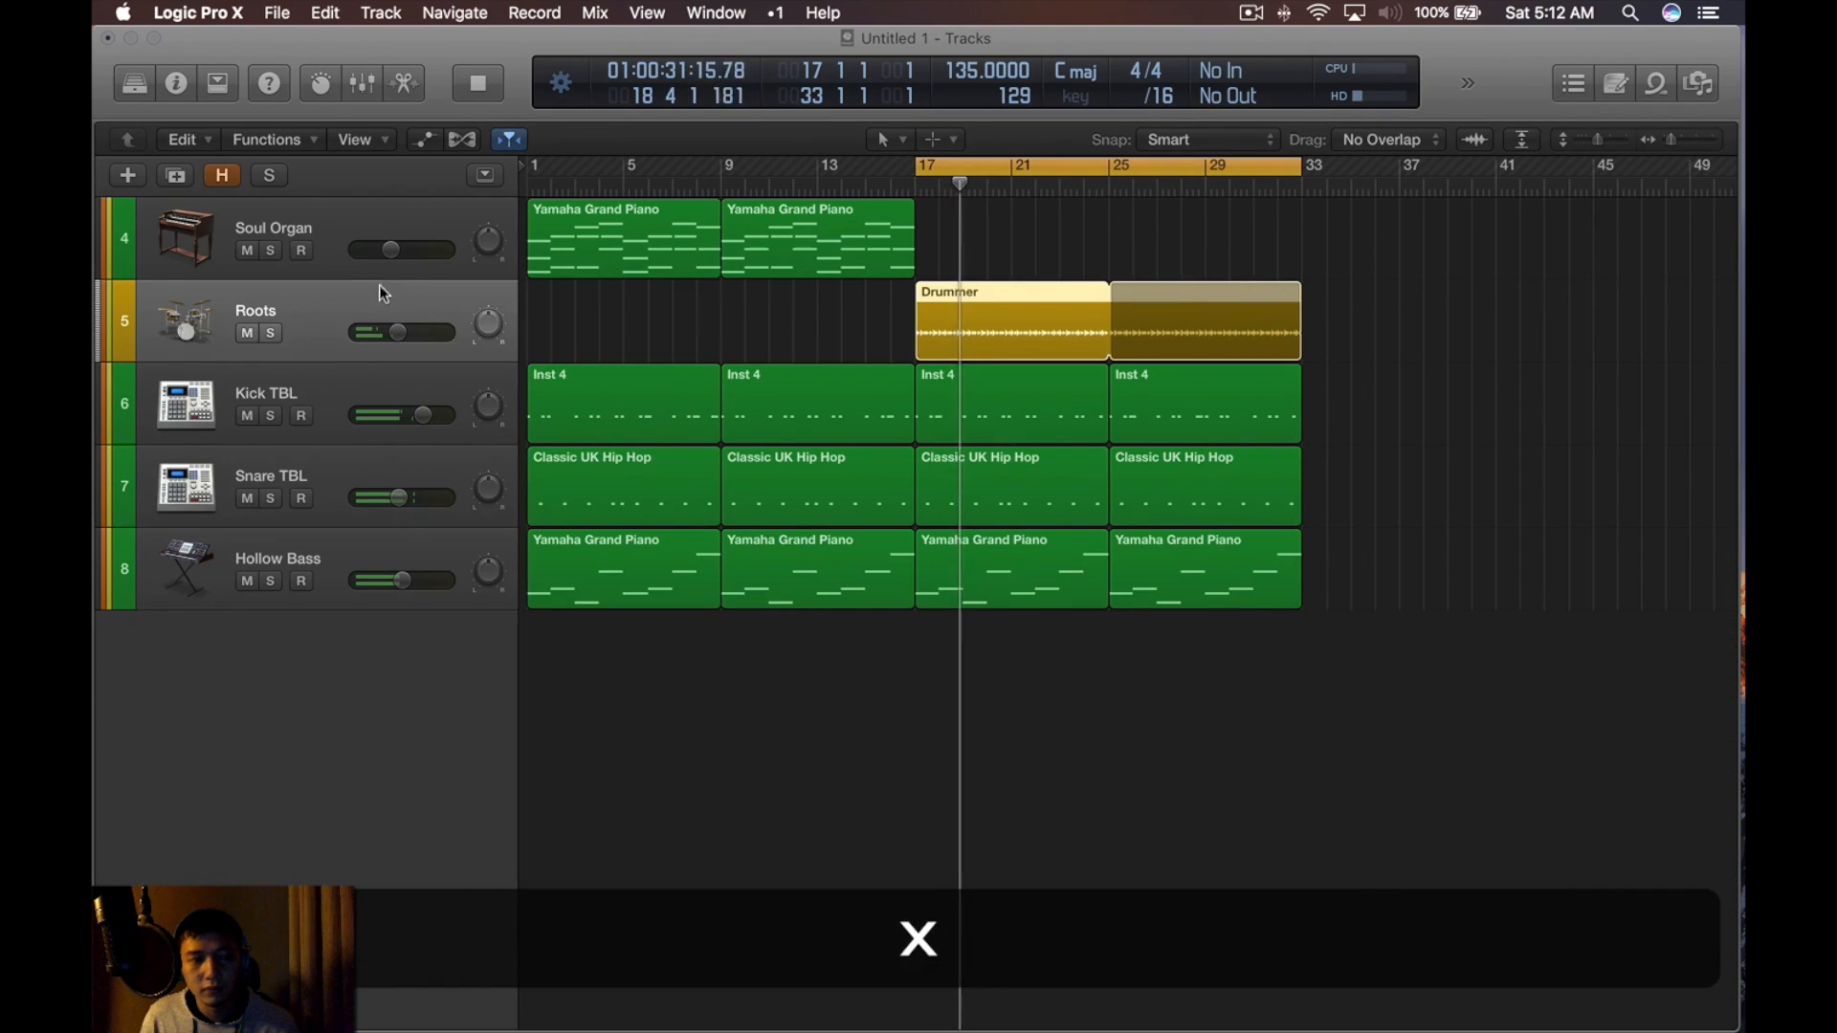
{"action": "mouse_move", "coordinate": [398, 332]}
{"action": "key", "text": "x"}
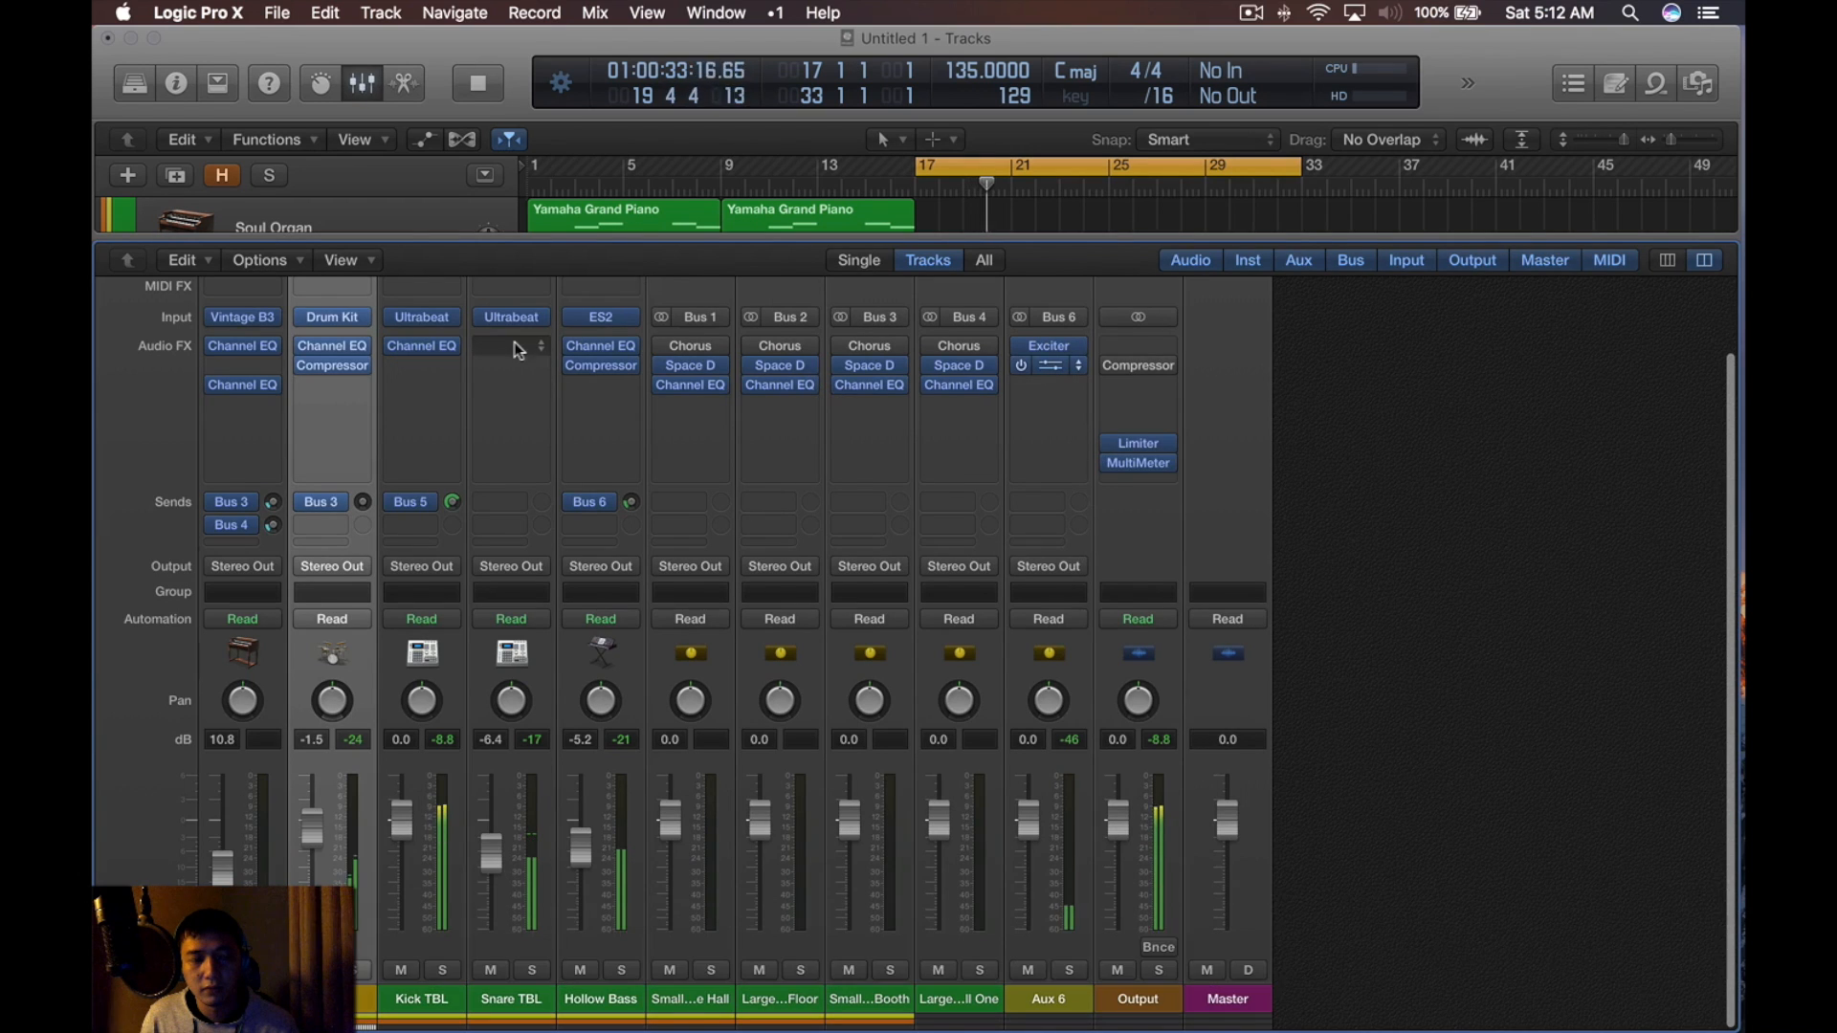
{"action": "key", "text": "x"}
{"action": "key", "text": "alt"}
{"action": "key", "text": "x"}
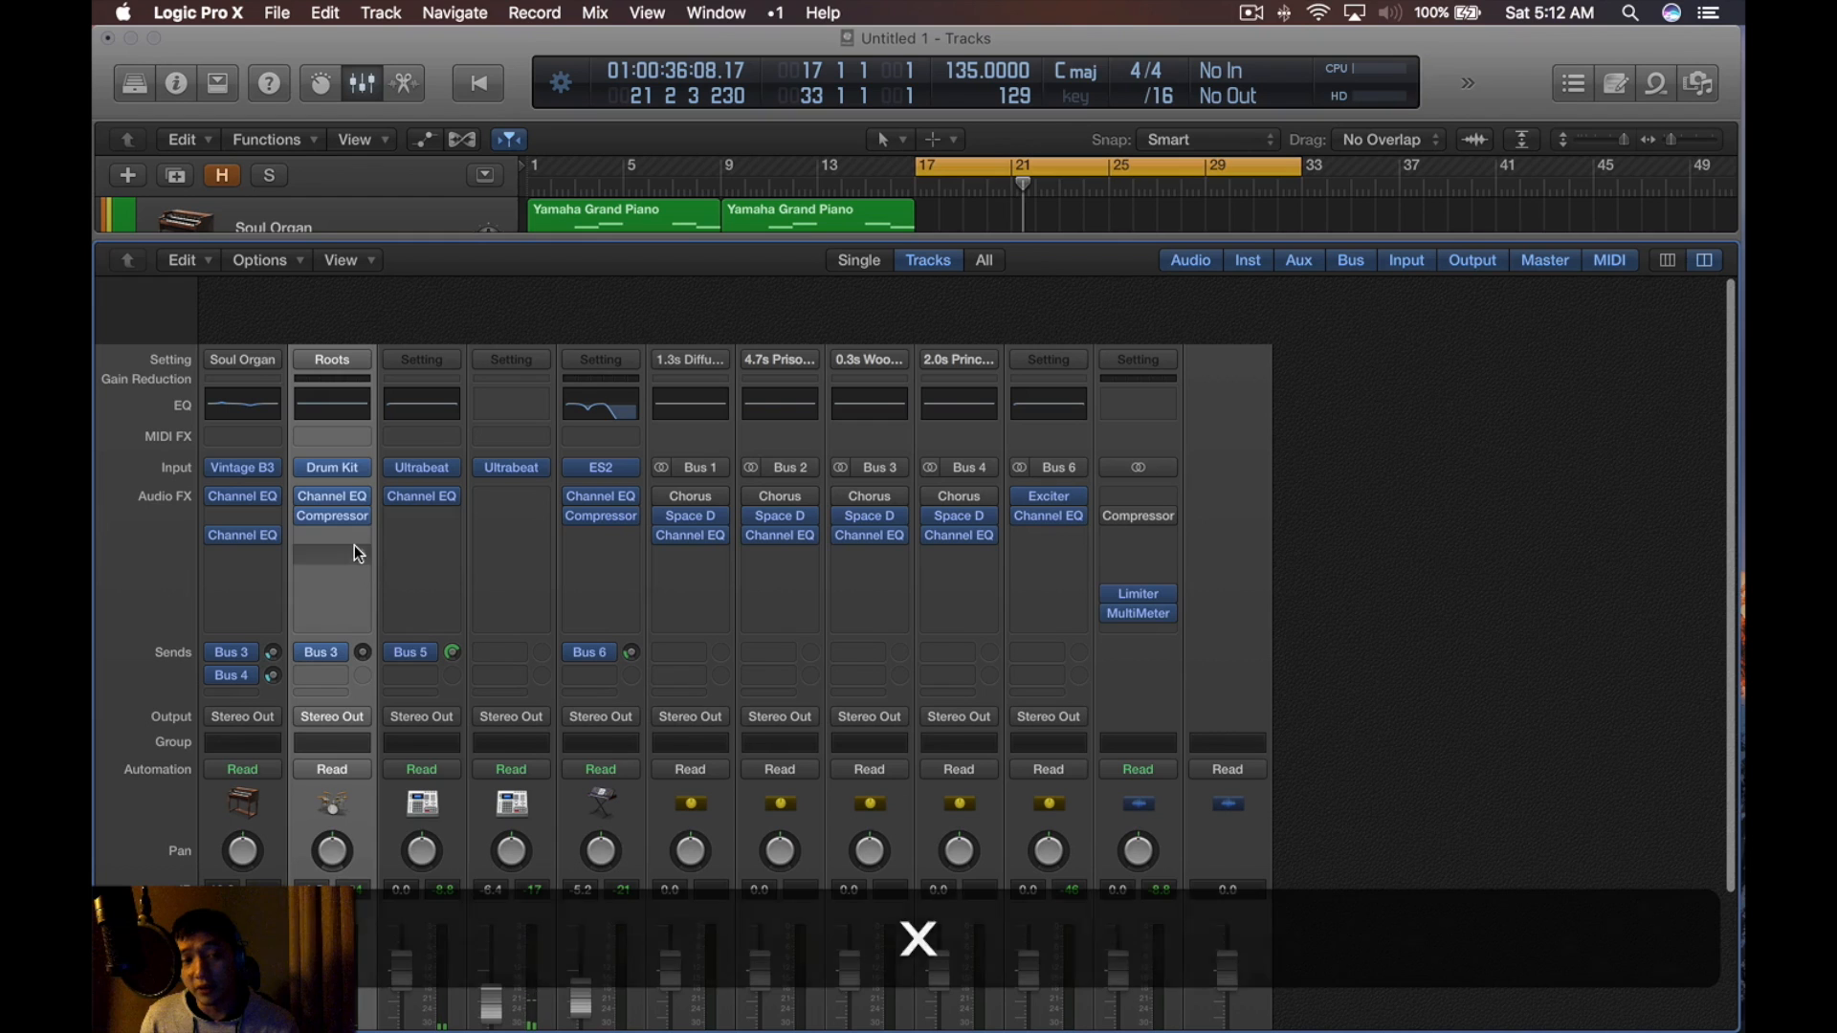
{"action": "left_click", "coordinate": [354, 553]}
{"action": "mouse_move", "coordinate": [373, 626]}
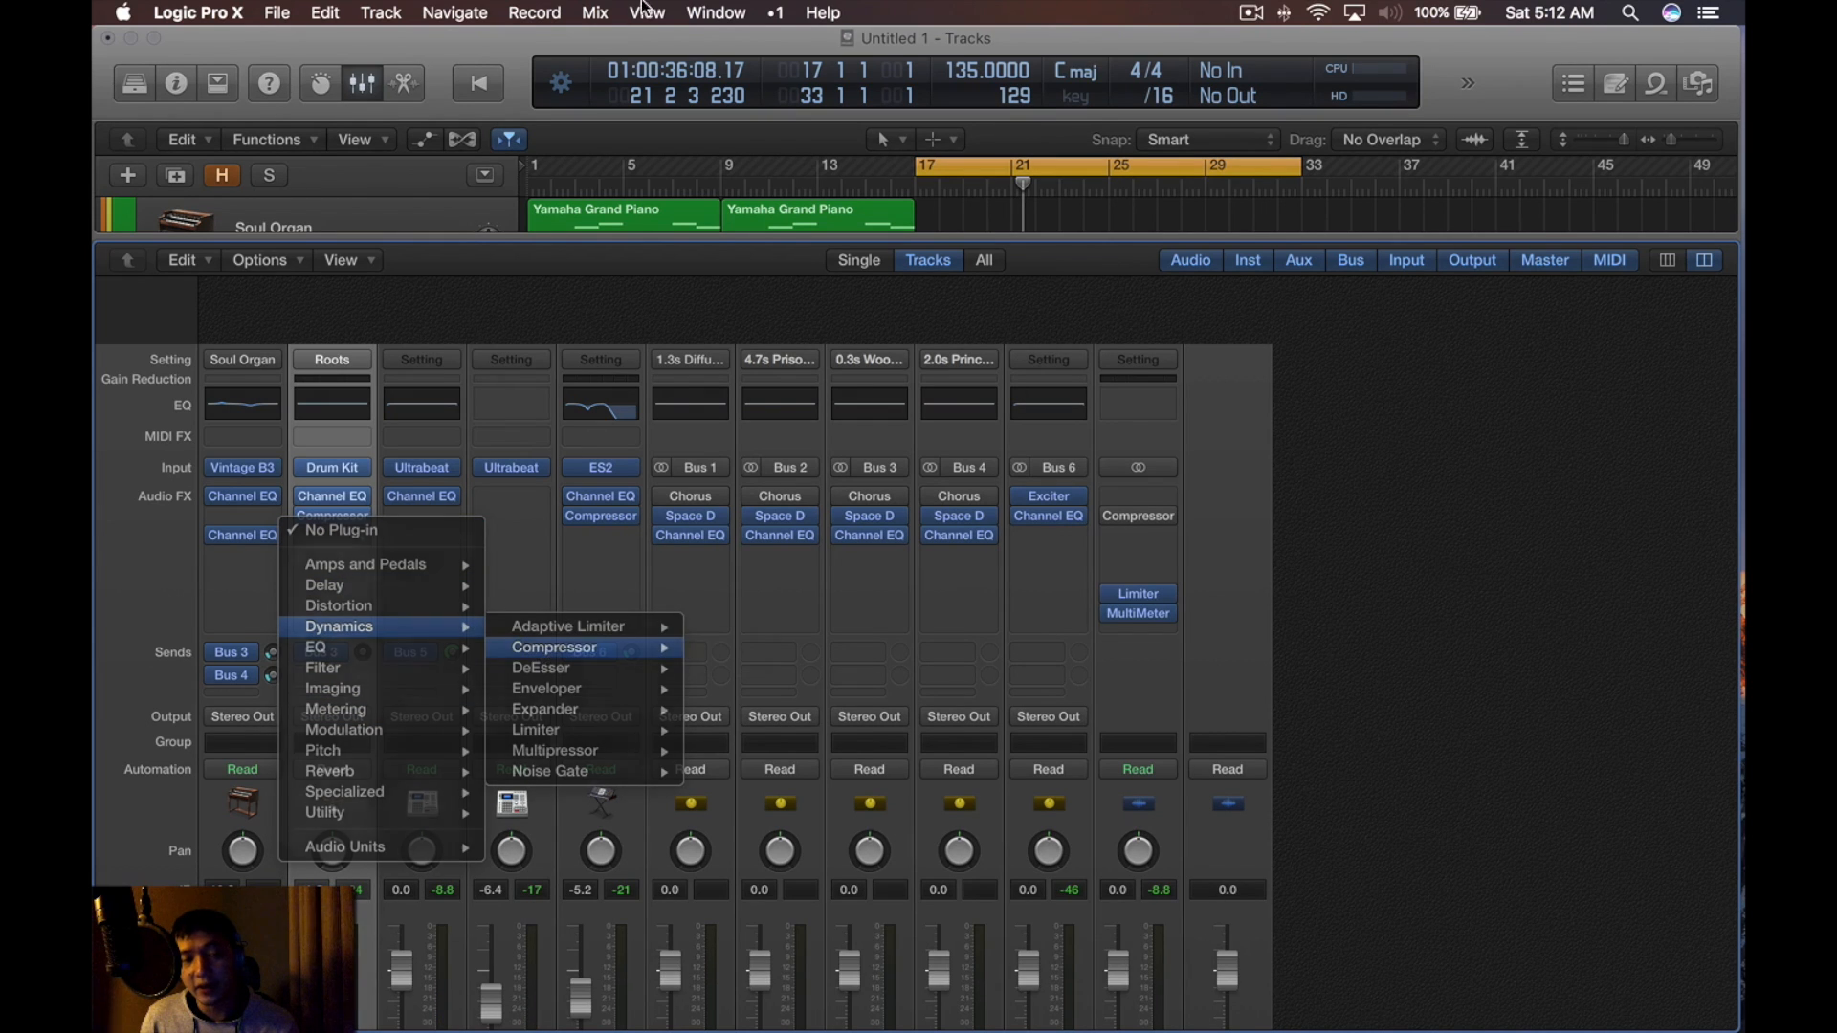
{"action": "left_click", "coordinate": [544, 647]}
{"action": "key", "text": "x"}
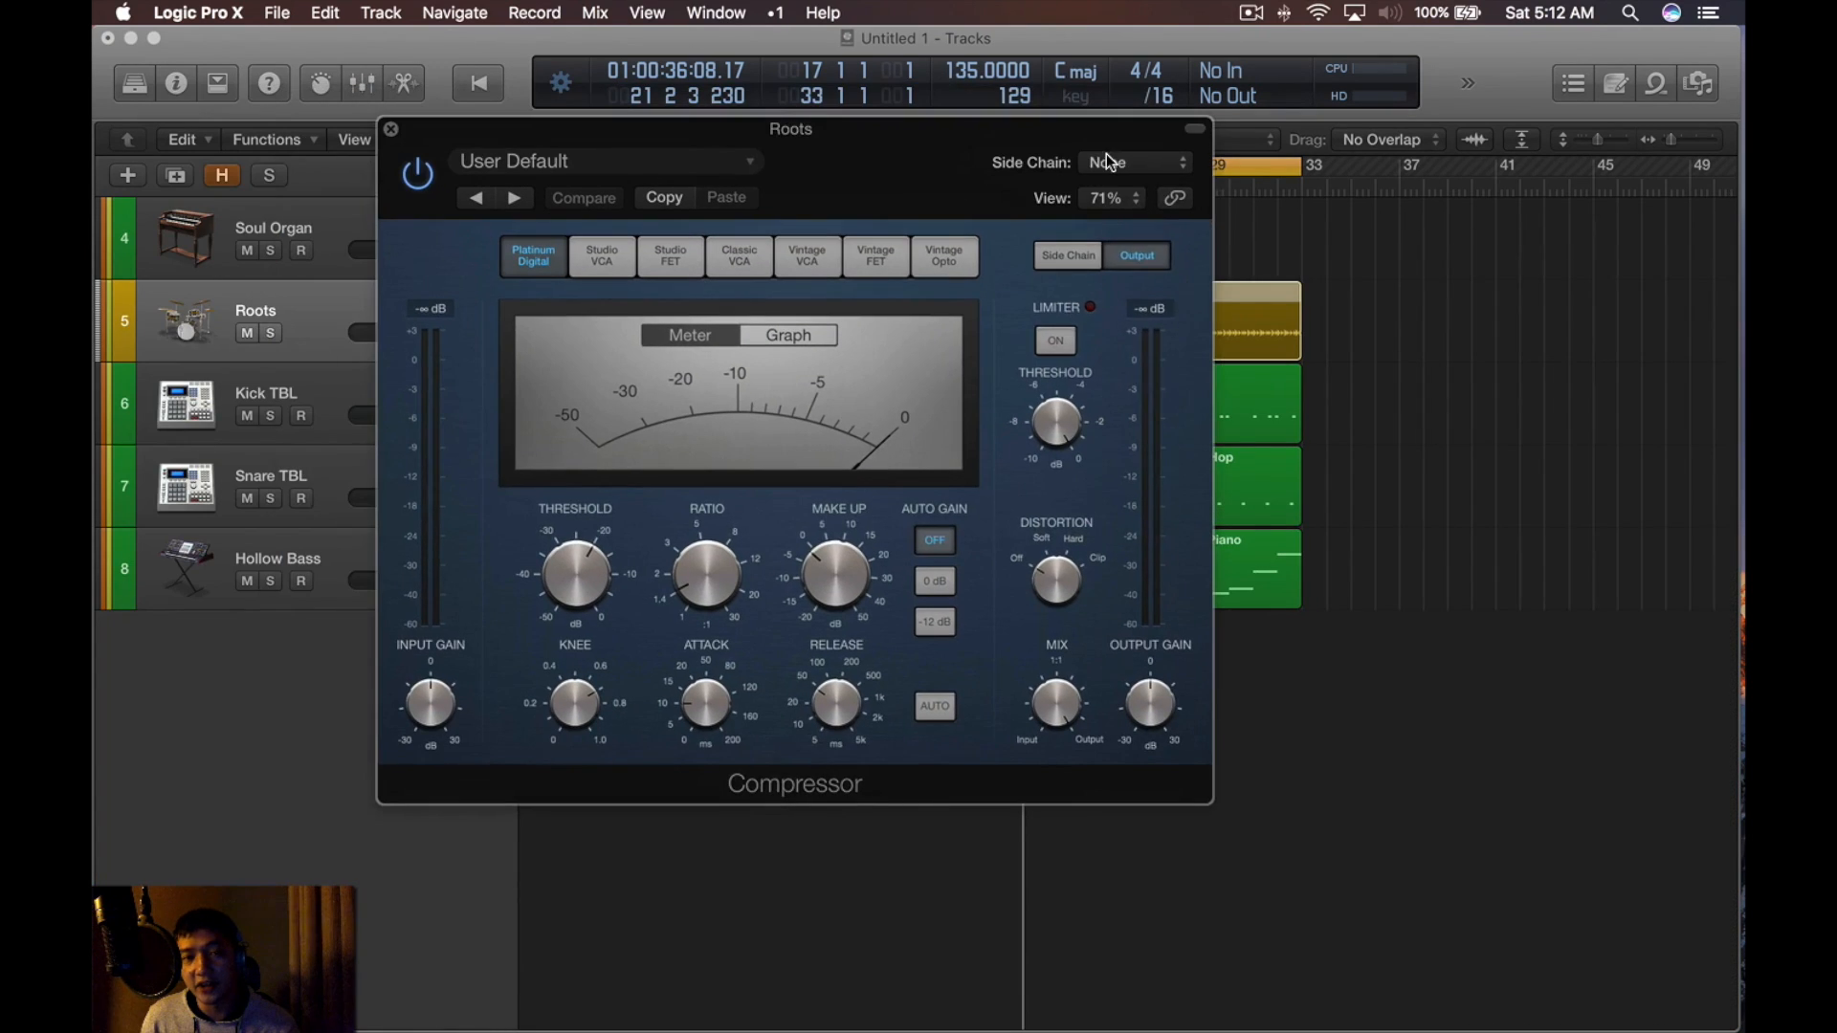
{"action": "left_click", "coordinate": [1124, 162]}
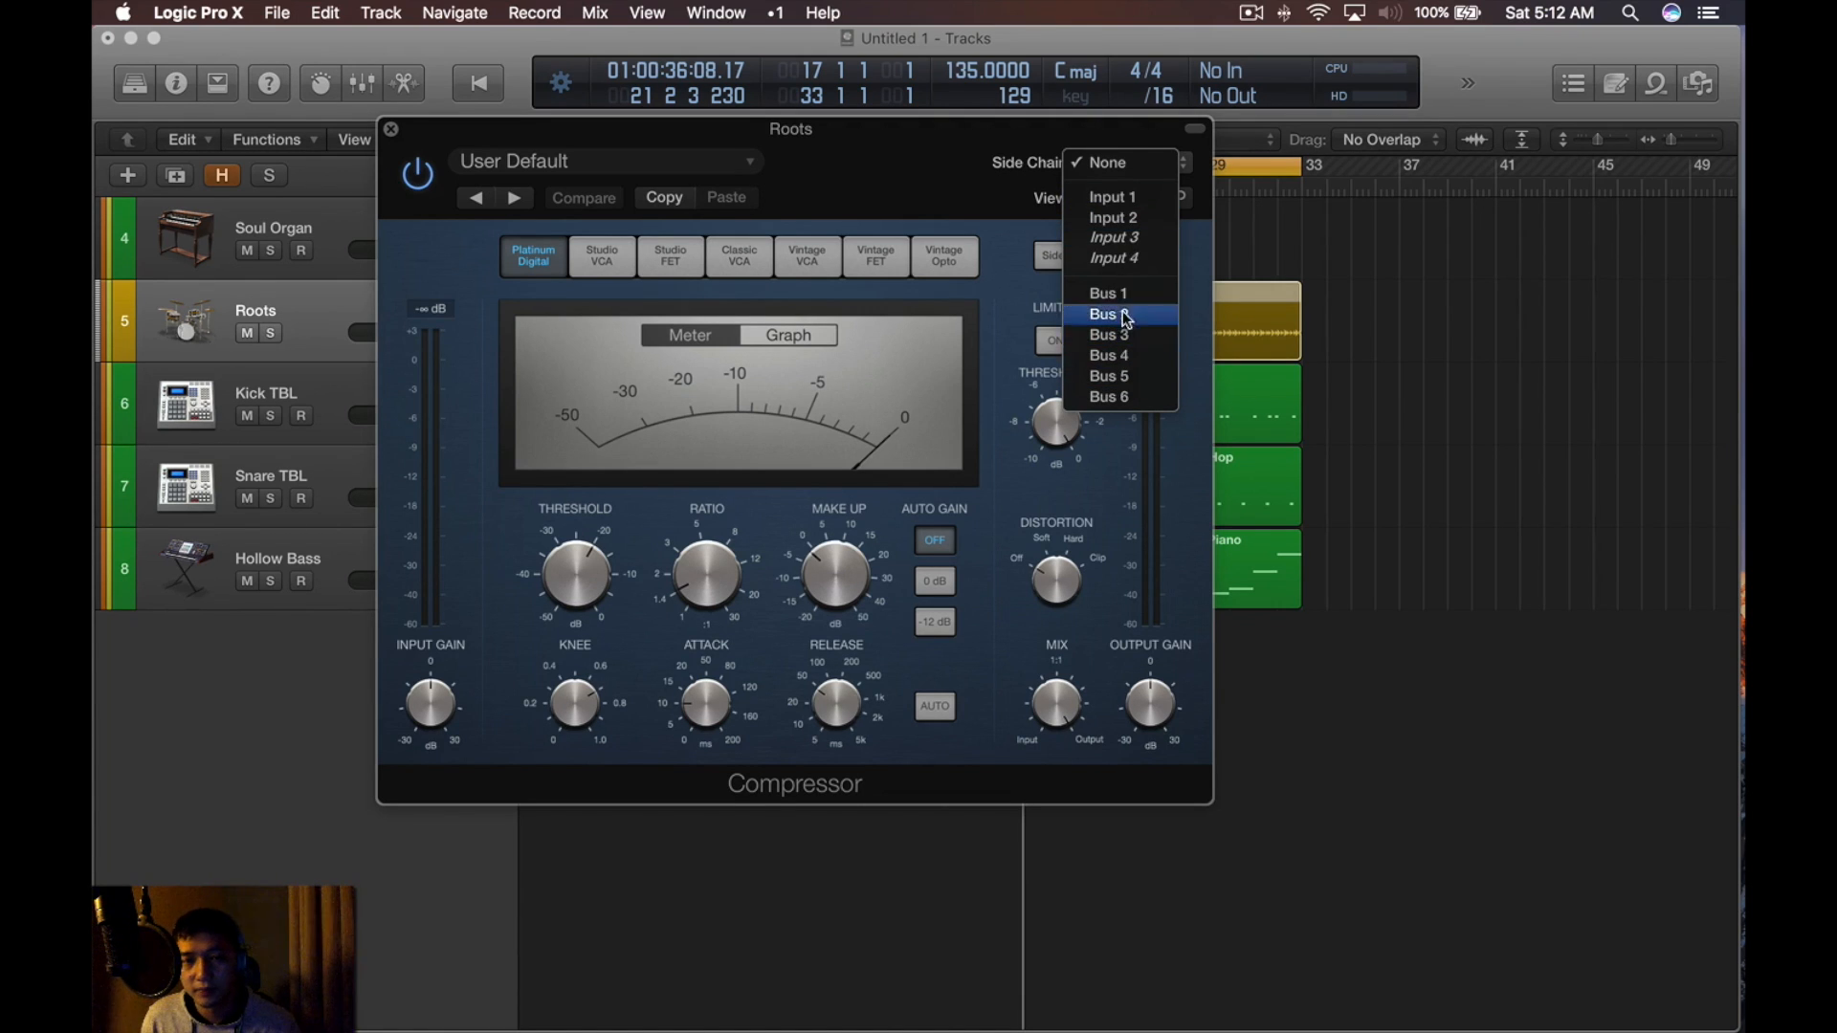
Side-chain the Roots track's compressor to Bus 5 and adjust its threshold and ratio during playback
{"action": "left_click", "coordinate": [1110, 376]}
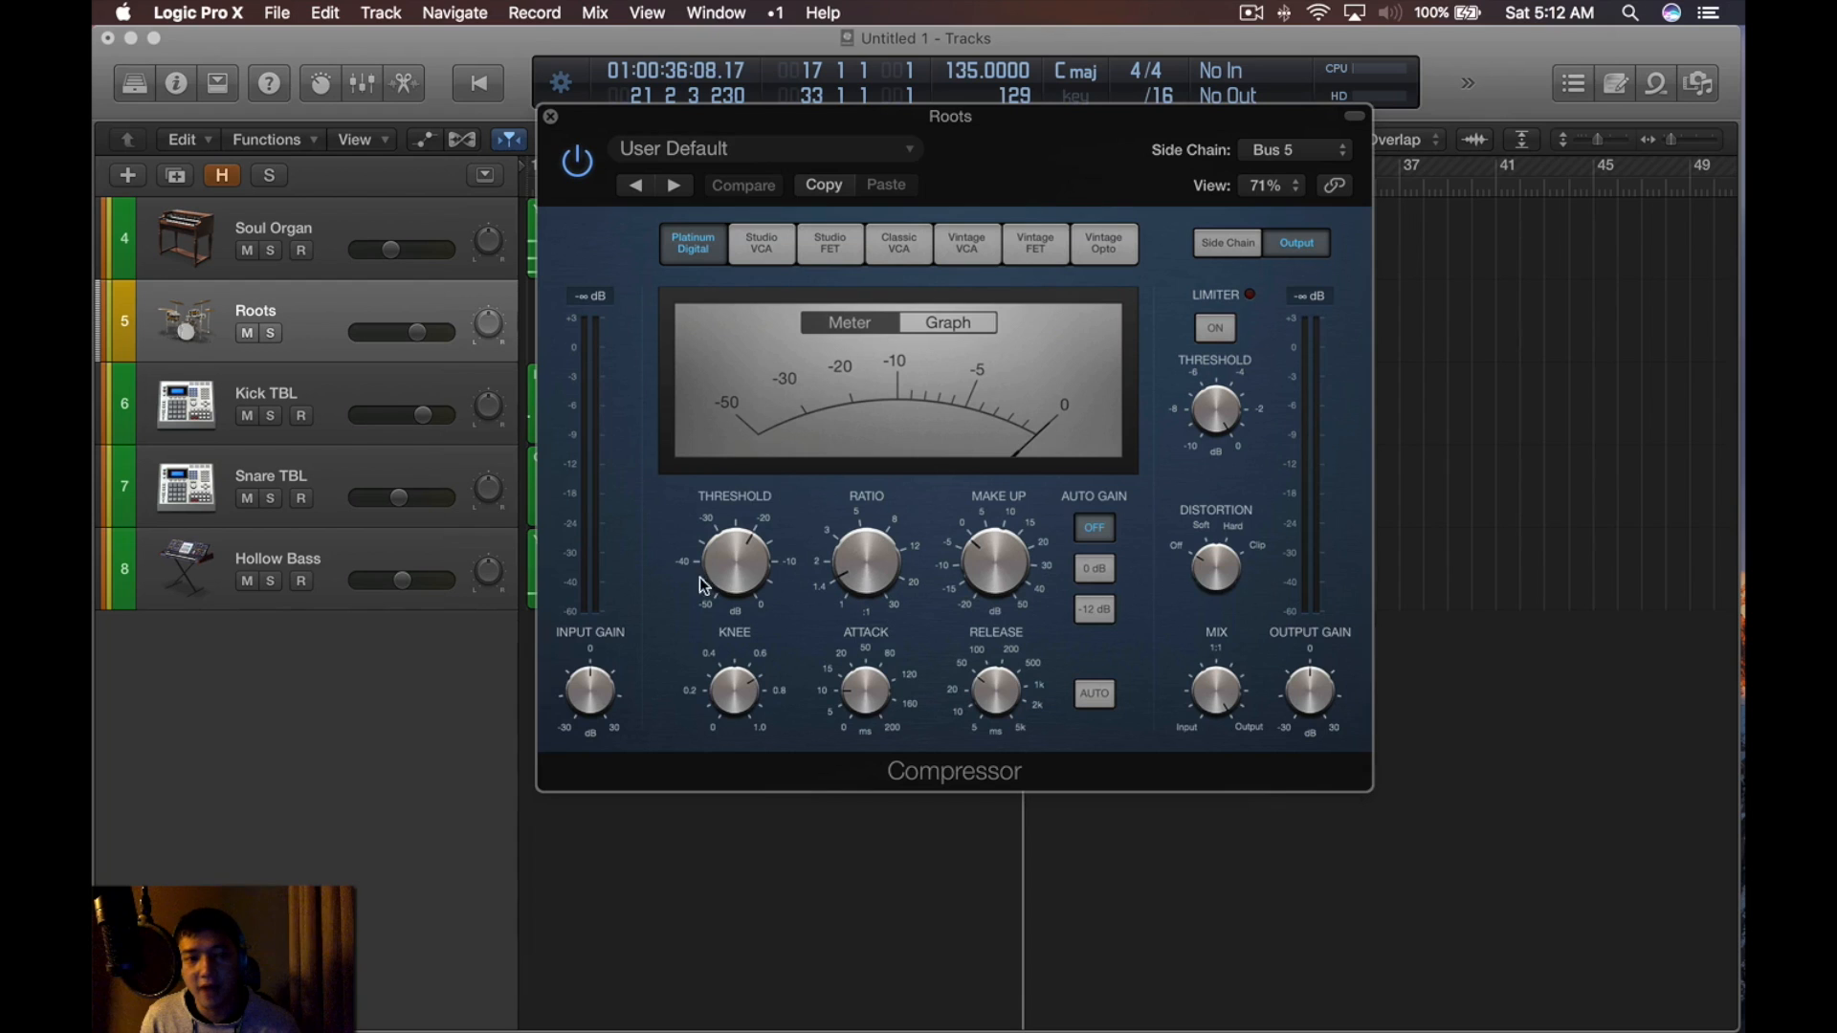
{"action": "key", "text": "space"}
{"action": "left_click_drag", "start_coordinate": [713, 579], "coordinate": [713, 550]}
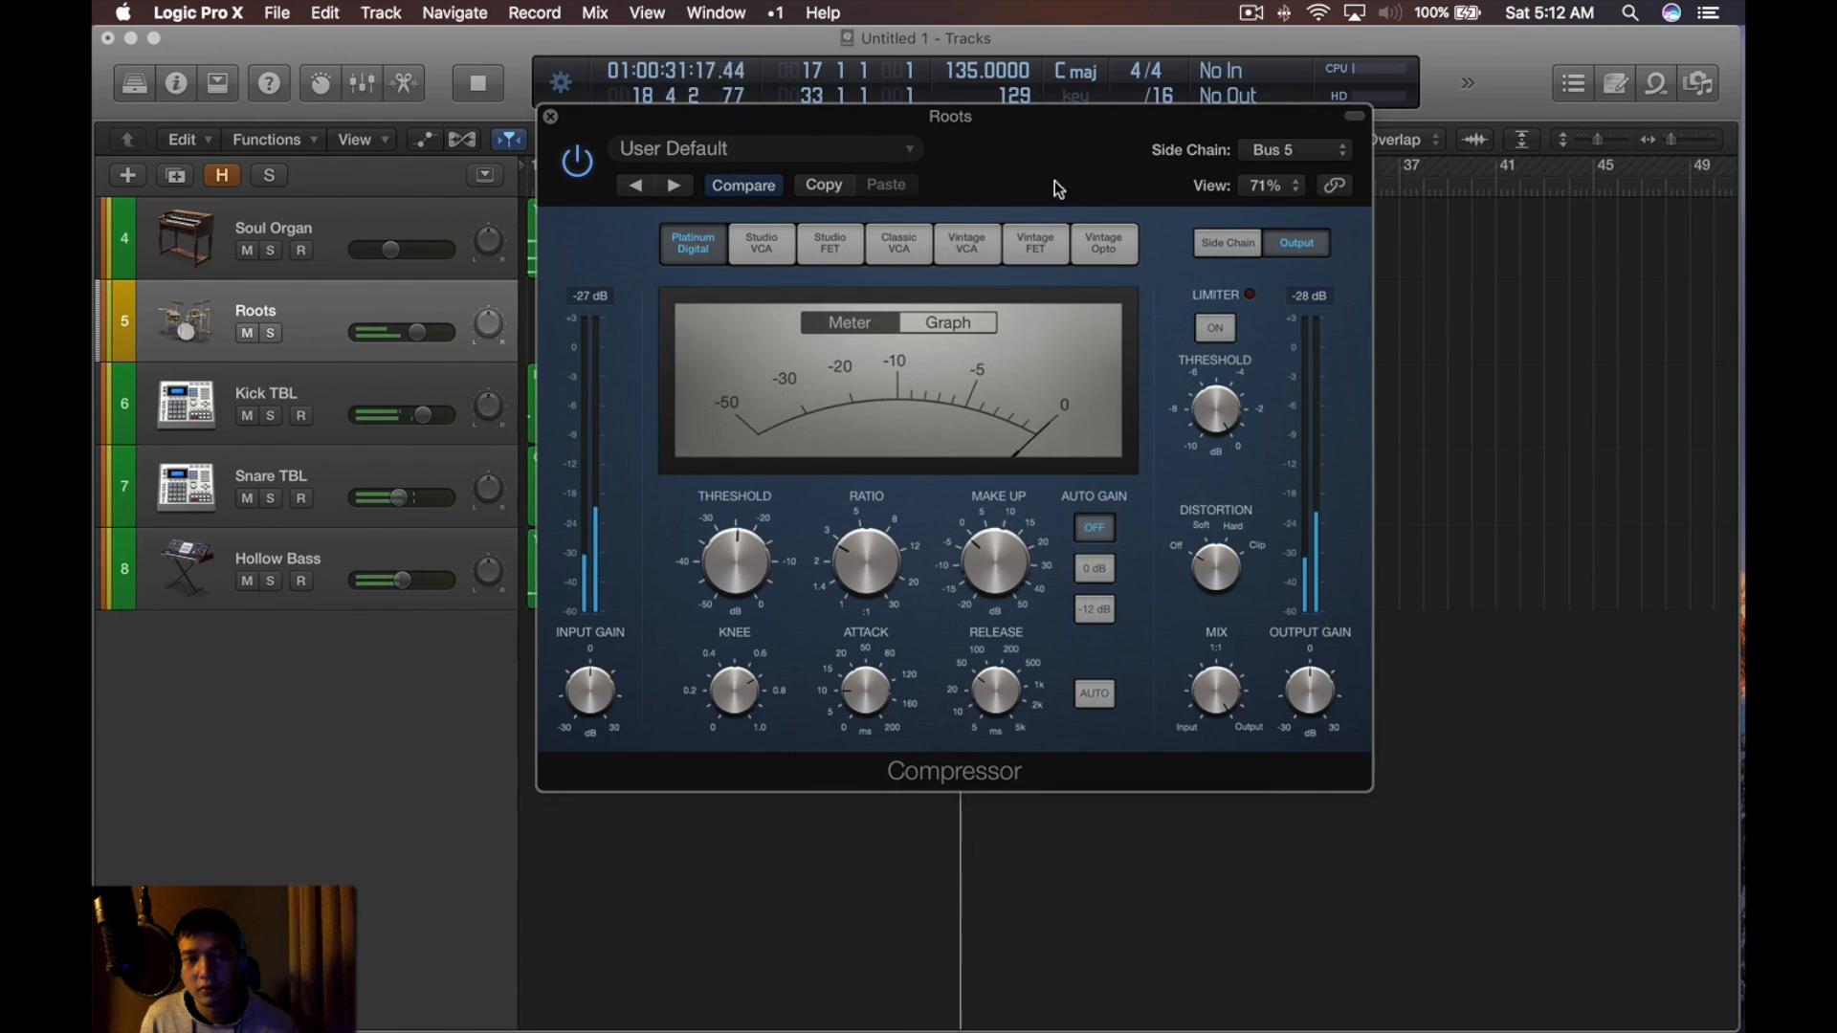
{"action": "key", "text": "super+w"}
Create a new software instrument track below Roots and copy the snare regions at bars 17 to 33 onto it
{"action": "key", "text": "alt+super+s"}
{"action": "left_click_drag", "start_coordinate": [1378, 551], "coordinate": [1094, 555]}
{"action": "left_click_drag", "start_coordinate": [961, 574], "coordinate": [968, 417]}
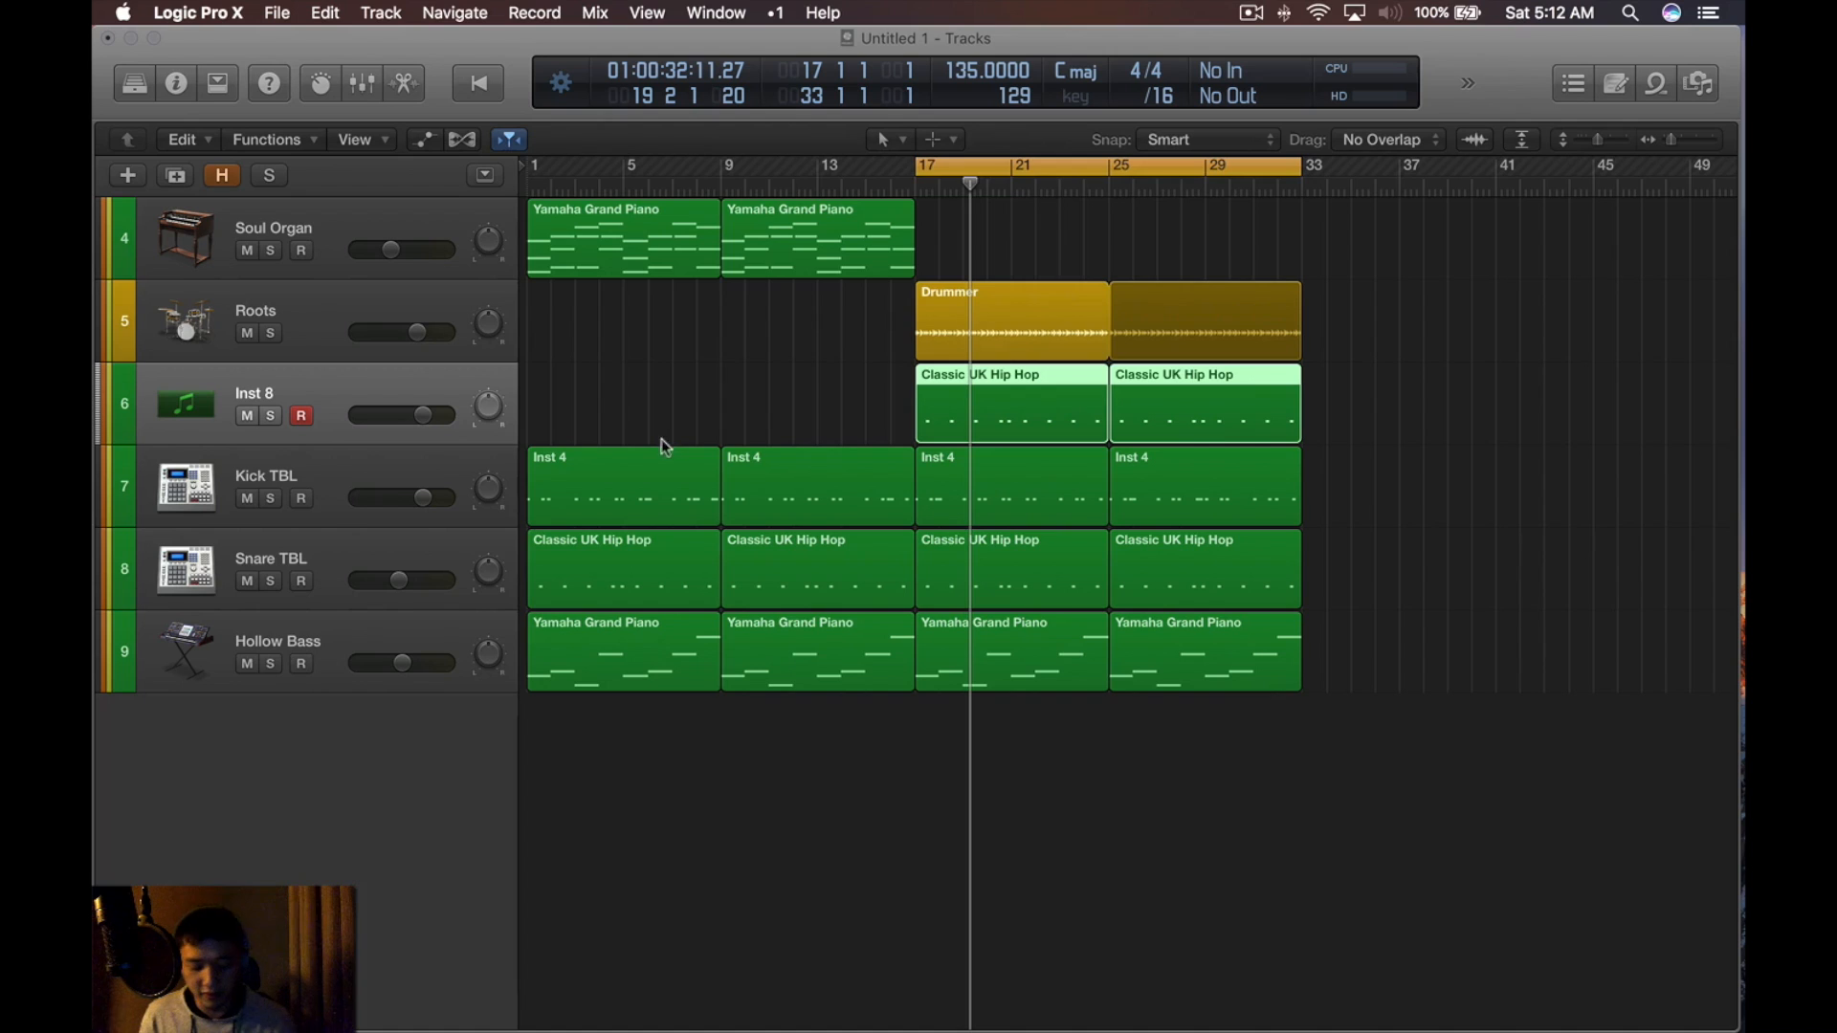
Loop and play the opening section at bars 1 to 17, and return the loop range to bars 17 to 33
{"action": "key", "text": "y"}
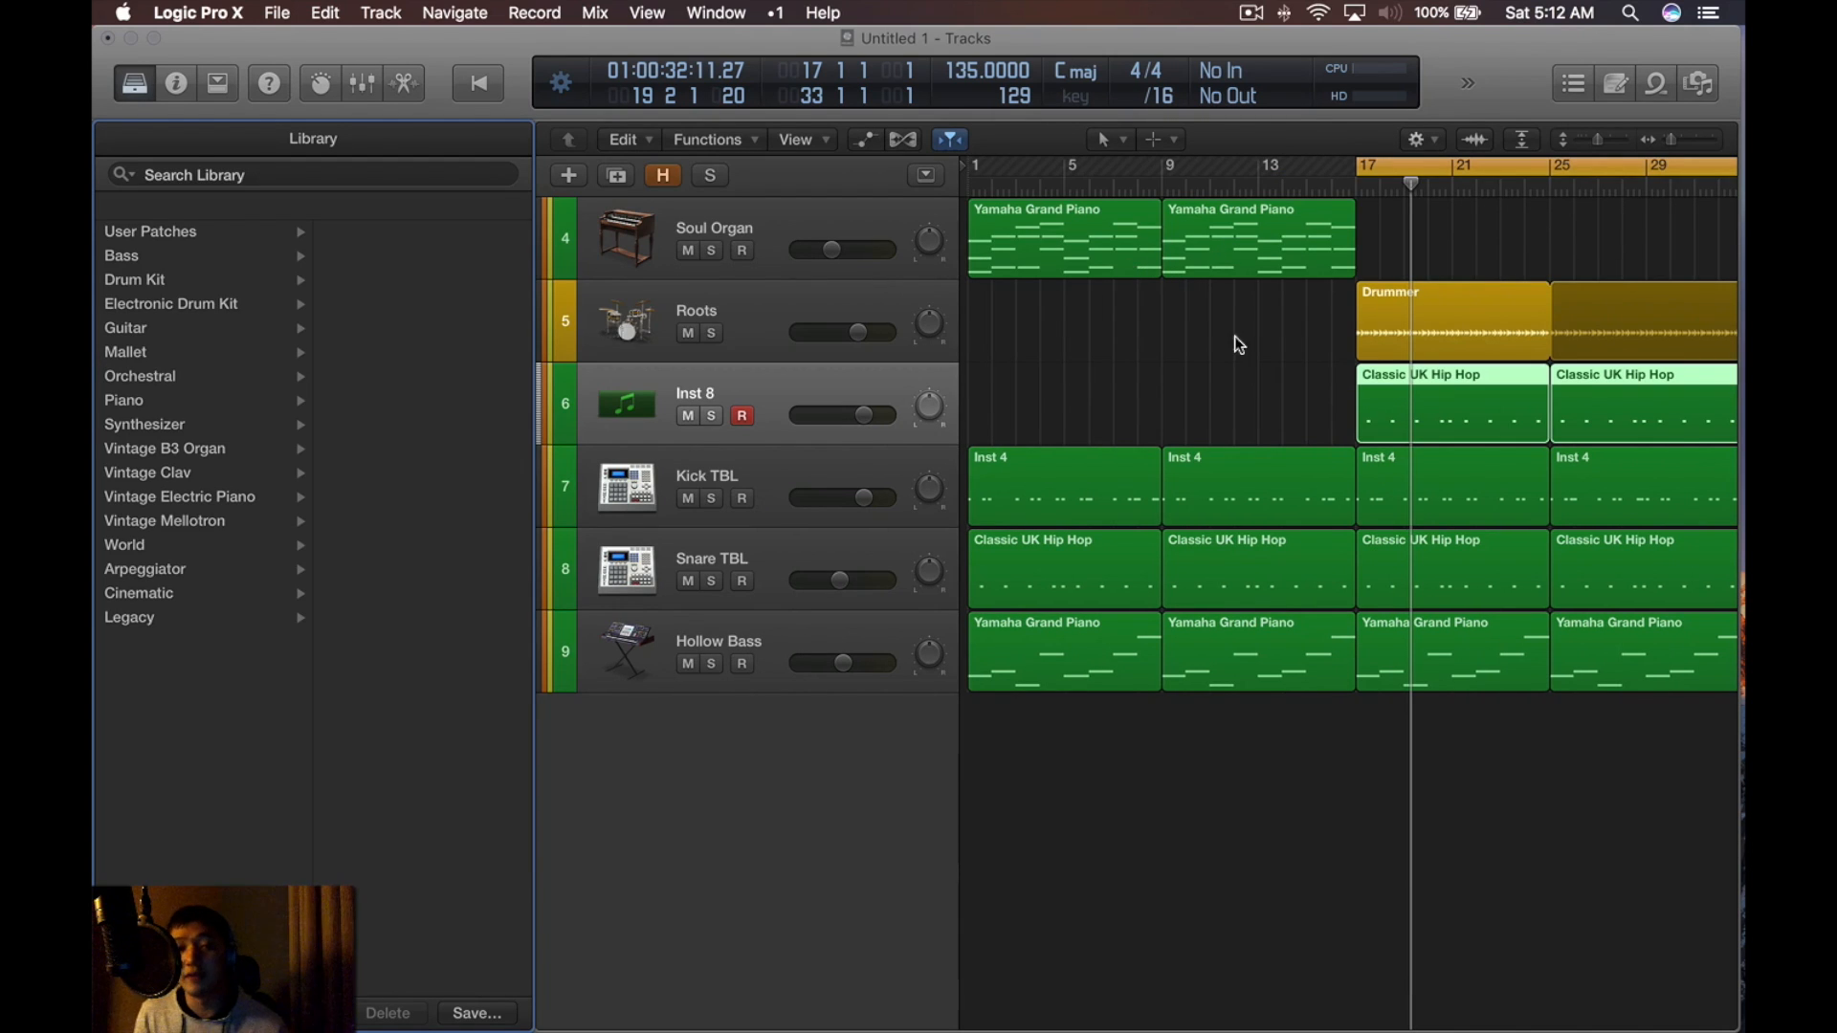
{"action": "left_click_drag", "start_coordinate": [1239, 342], "coordinate": [1109, 275]}
{"action": "key", "text": "u"}
{"action": "key", "text": "space"}
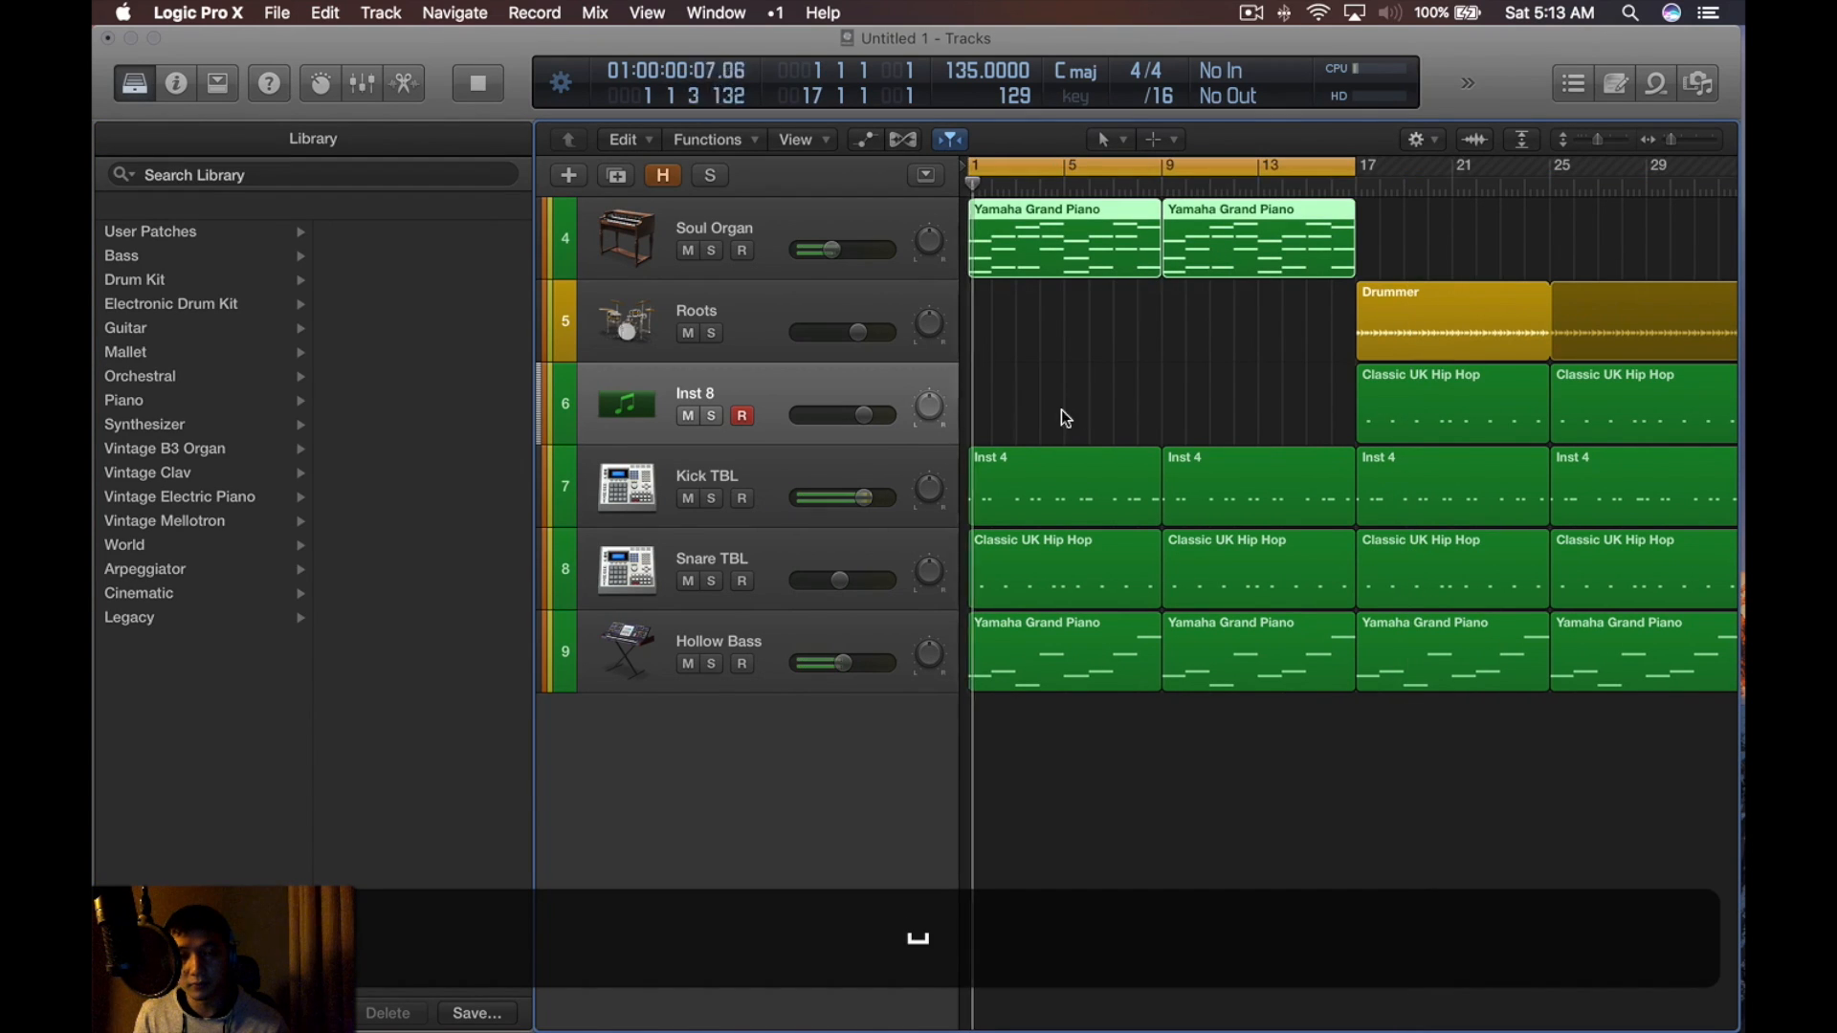
{"action": "left_click", "coordinate": [1173, 398]}
{"action": "key", "text": "space"}
{"action": "key", "text": "u"}
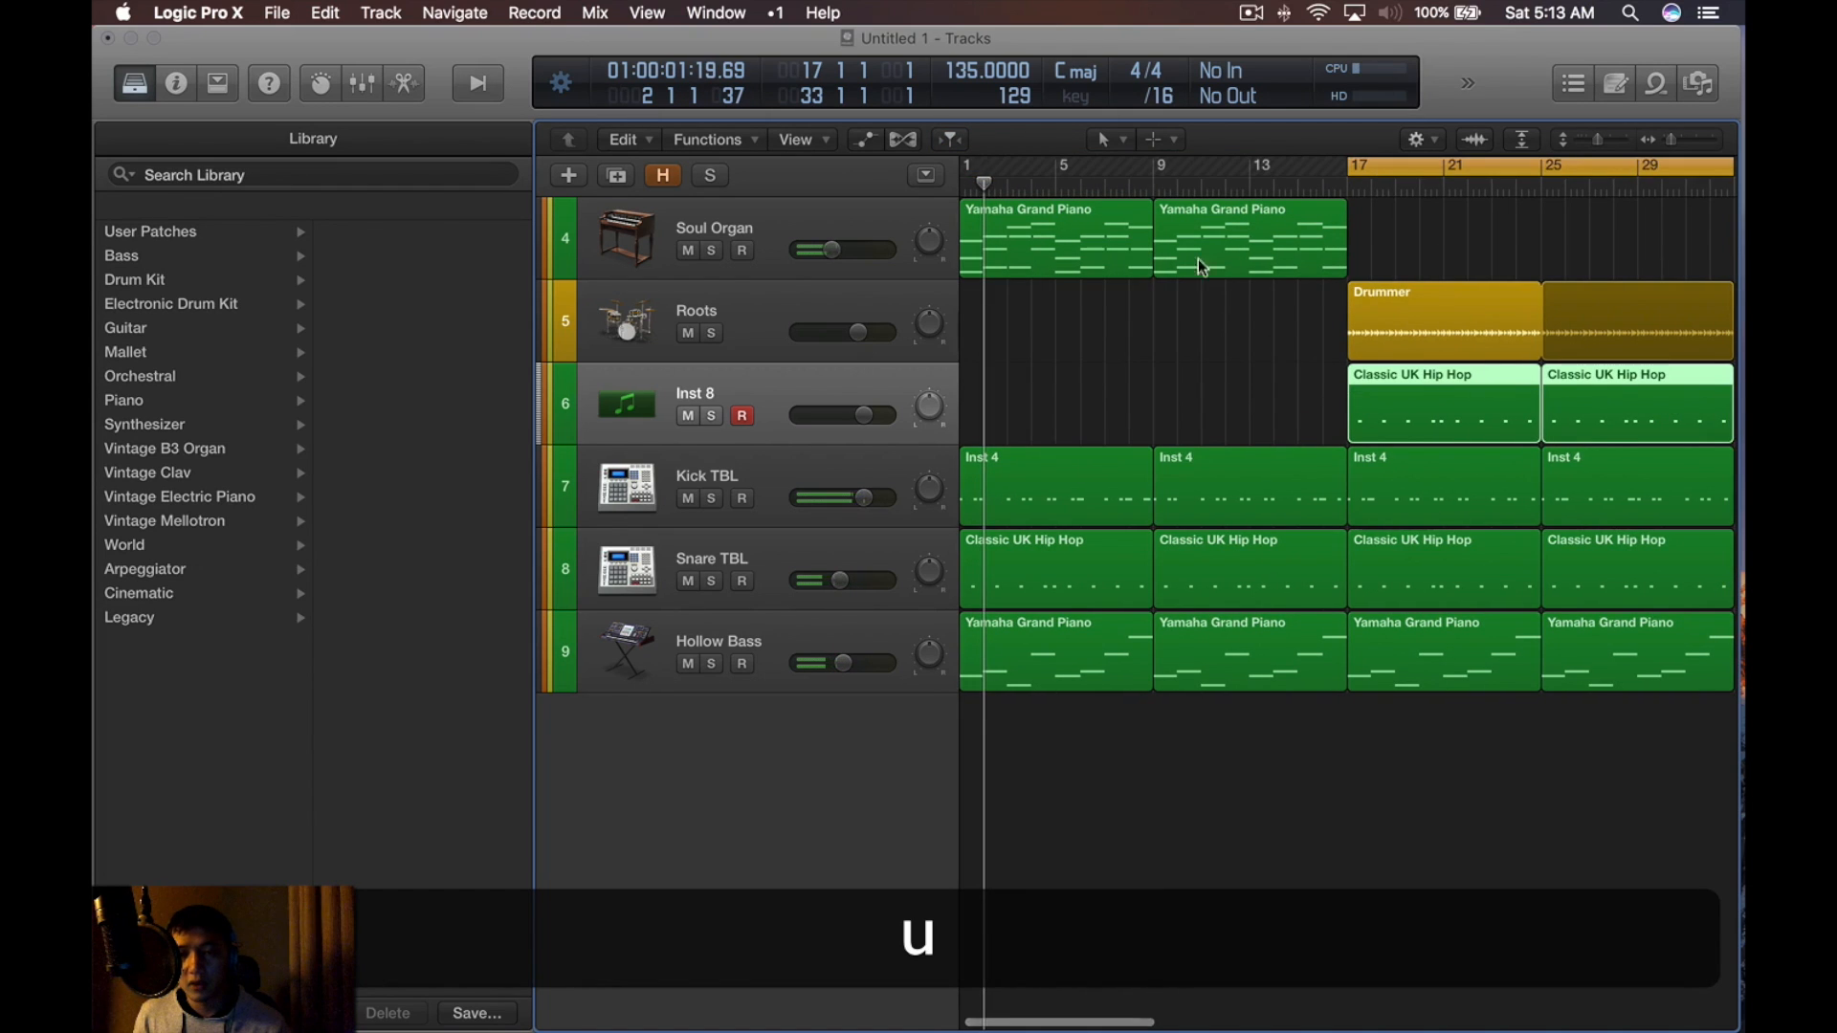
{"action": "scroll", "coordinate": [967, 336], "scroll_direction": "right", "scroll_amount": 8}
{"action": "scroll", "coordinate": [1365, 409], "scroll_direction": "left", "scroll_amount": 3}
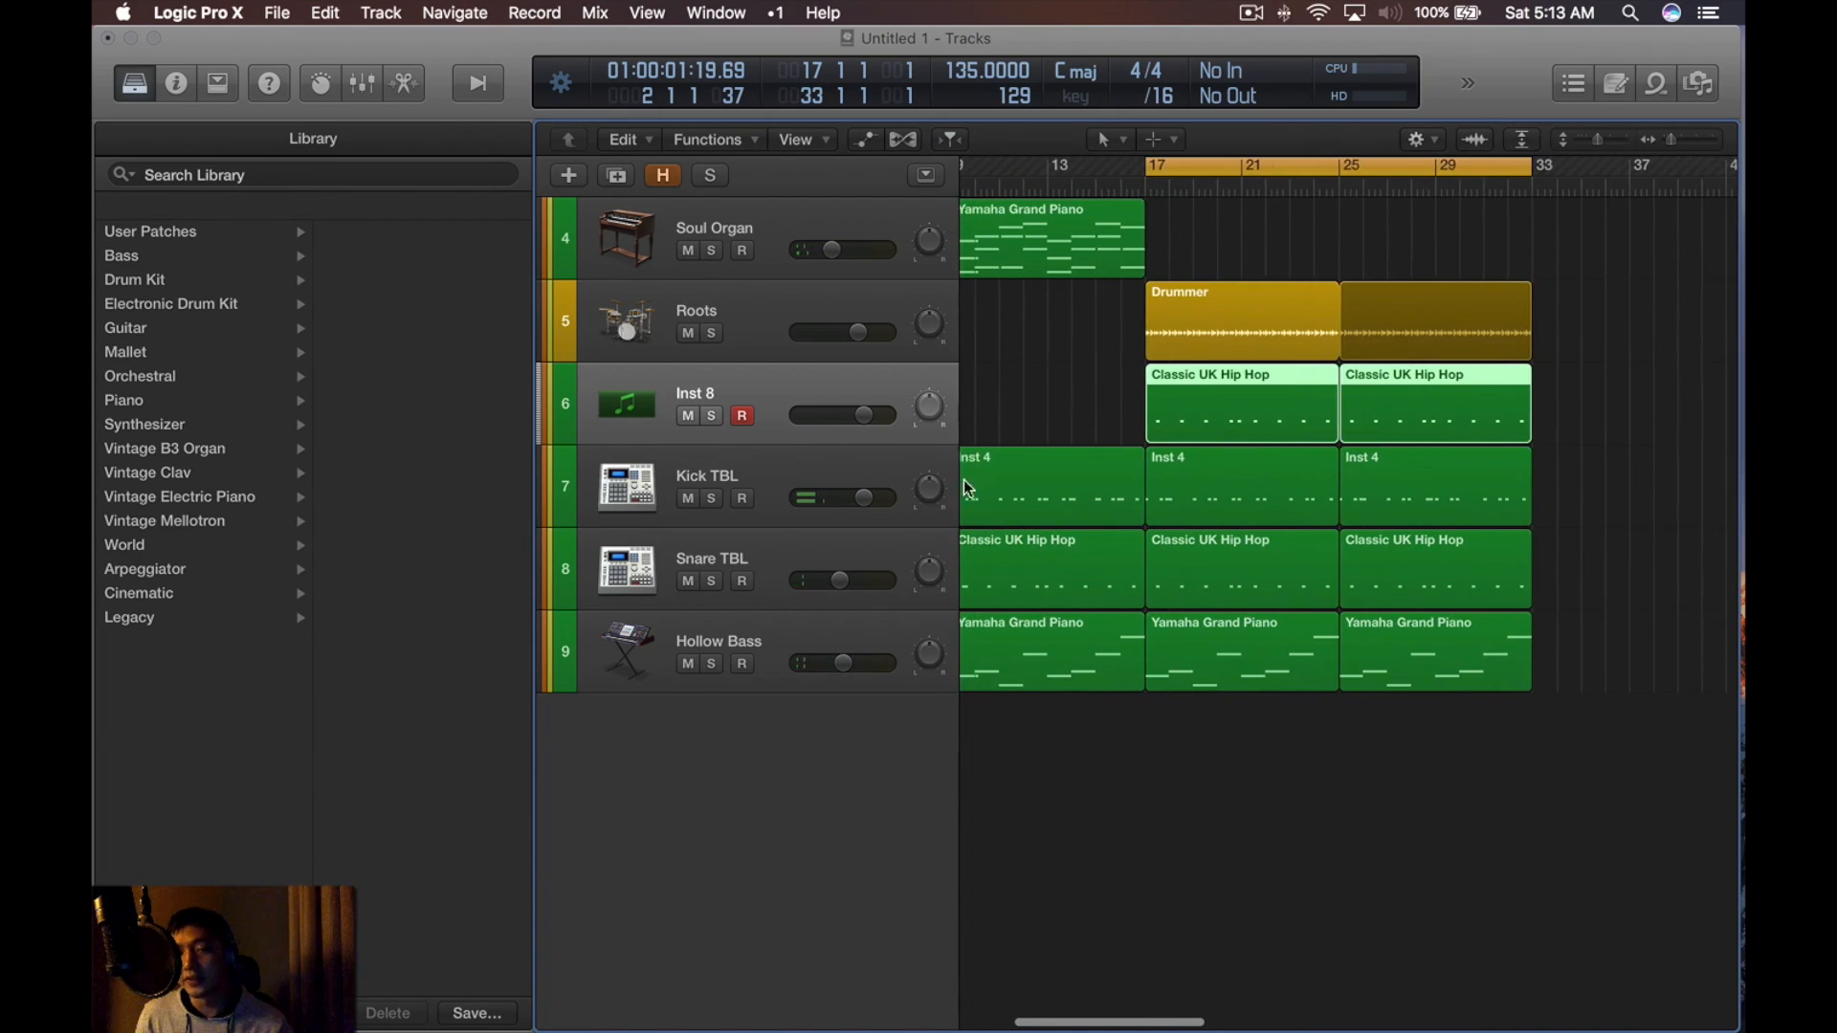
Replace the regions on Inst 8 with fresh copies of the Snare TBL regions at bars 17 to 33
{"action": "key", "text": "Down"}
{"action": "key", "text": "Down"}
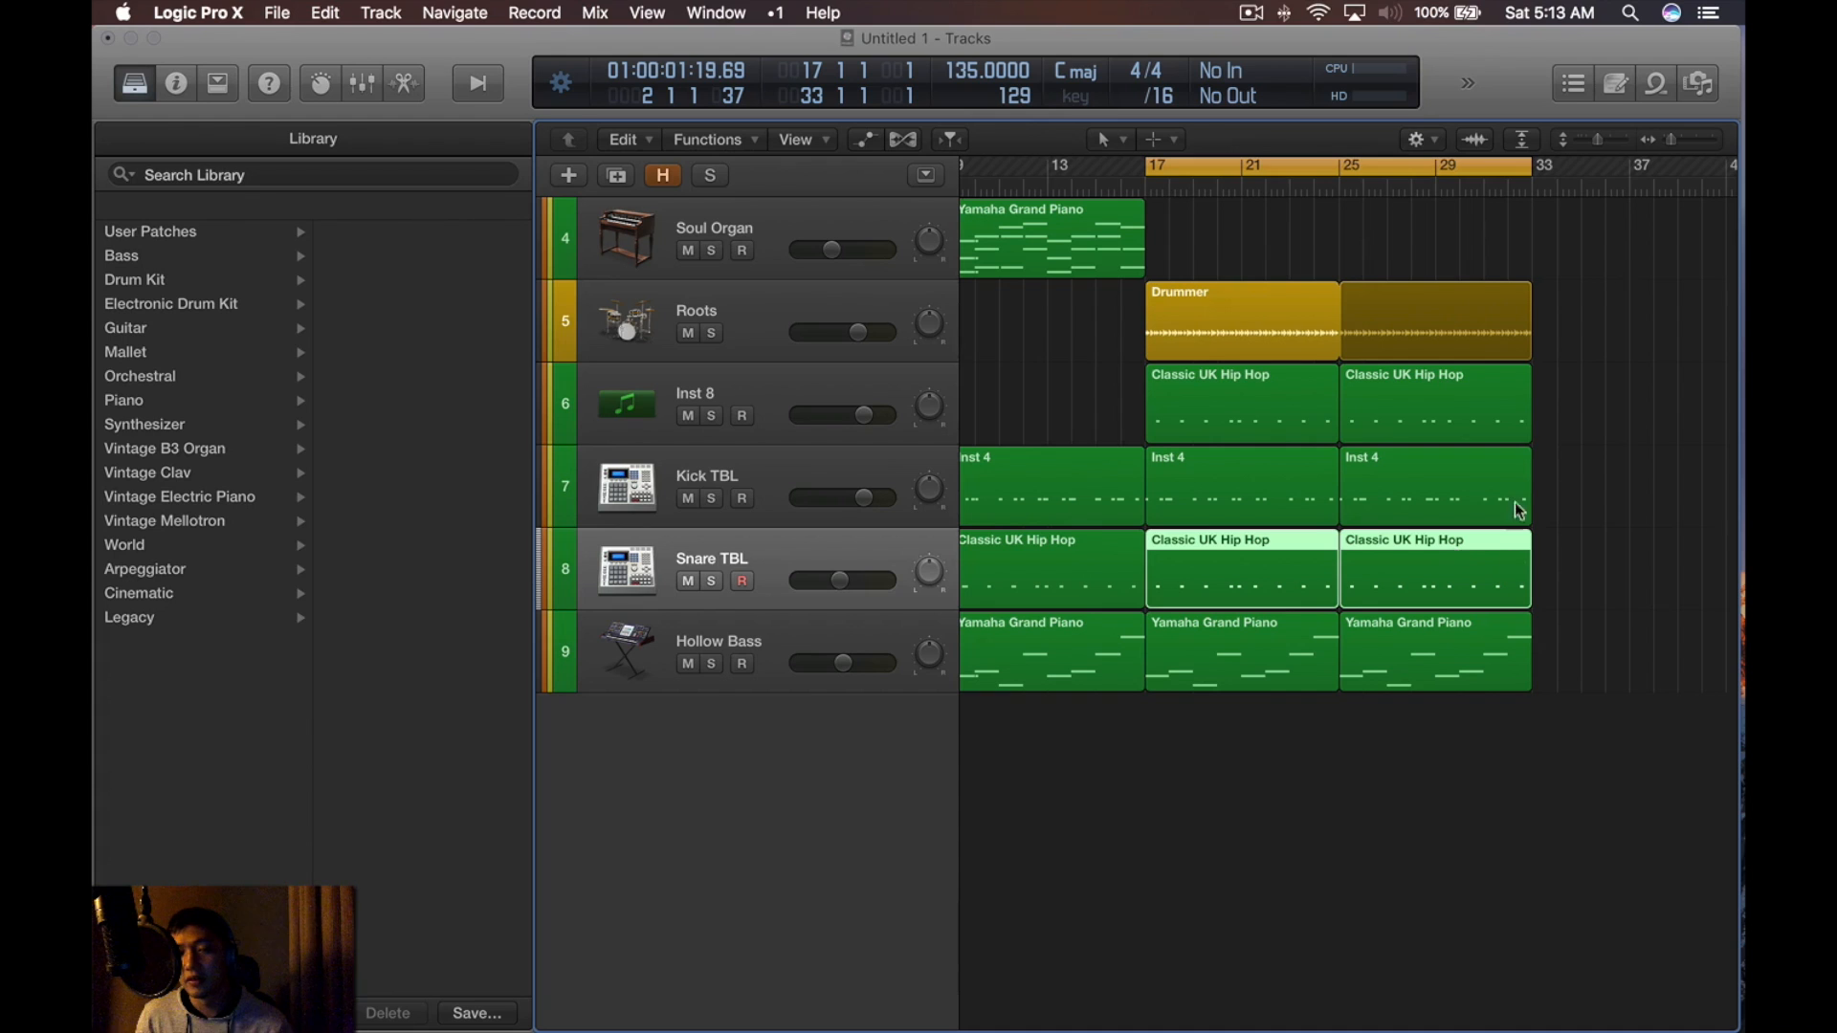
{"action": "left_click", "coordinate": [1418, 406]}
{"action": "key", "text": "Delete"}
{"action": "left_click_drag", "start_coordinate": [1469, 564], "coordinate": [1454, 413]}
{"action": "key", "text": "y"}
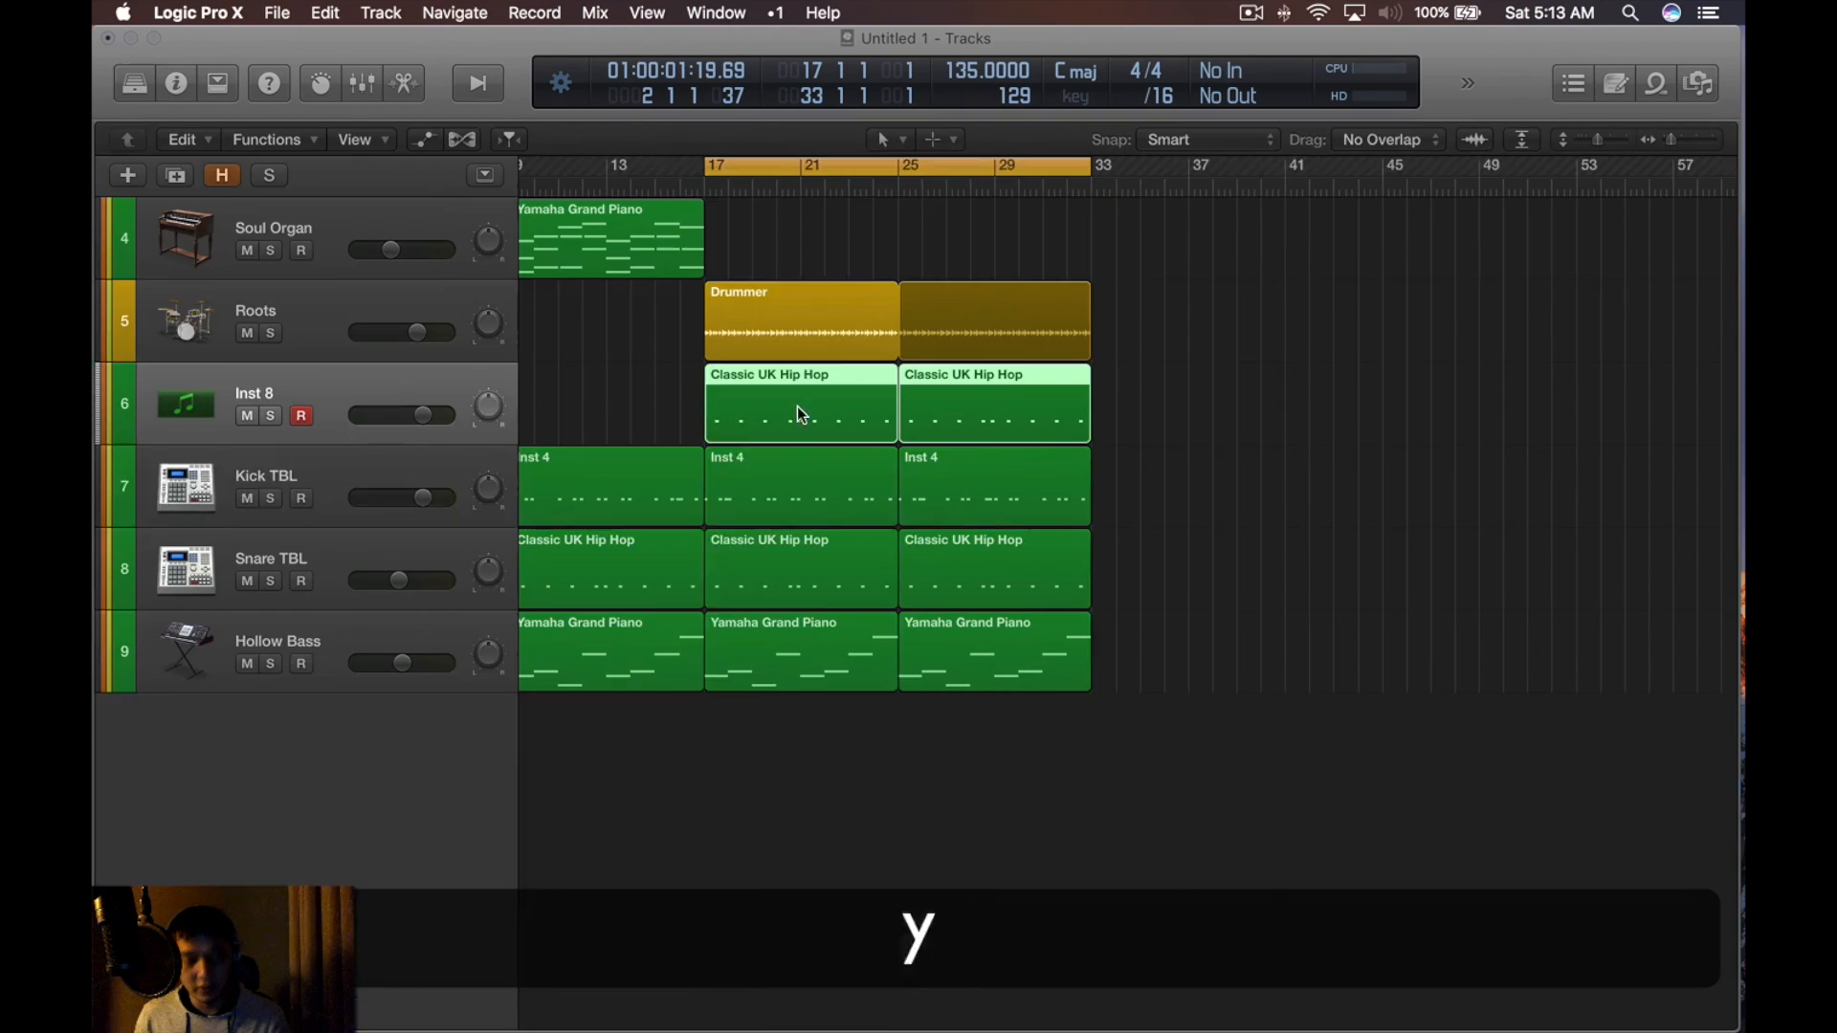
Load the Ultrabeat drum synth as the instrument of the Inst 8 track
{"action": "key", "text": "i"}
{"action": "left_click", "coordinate": [155, 402]}
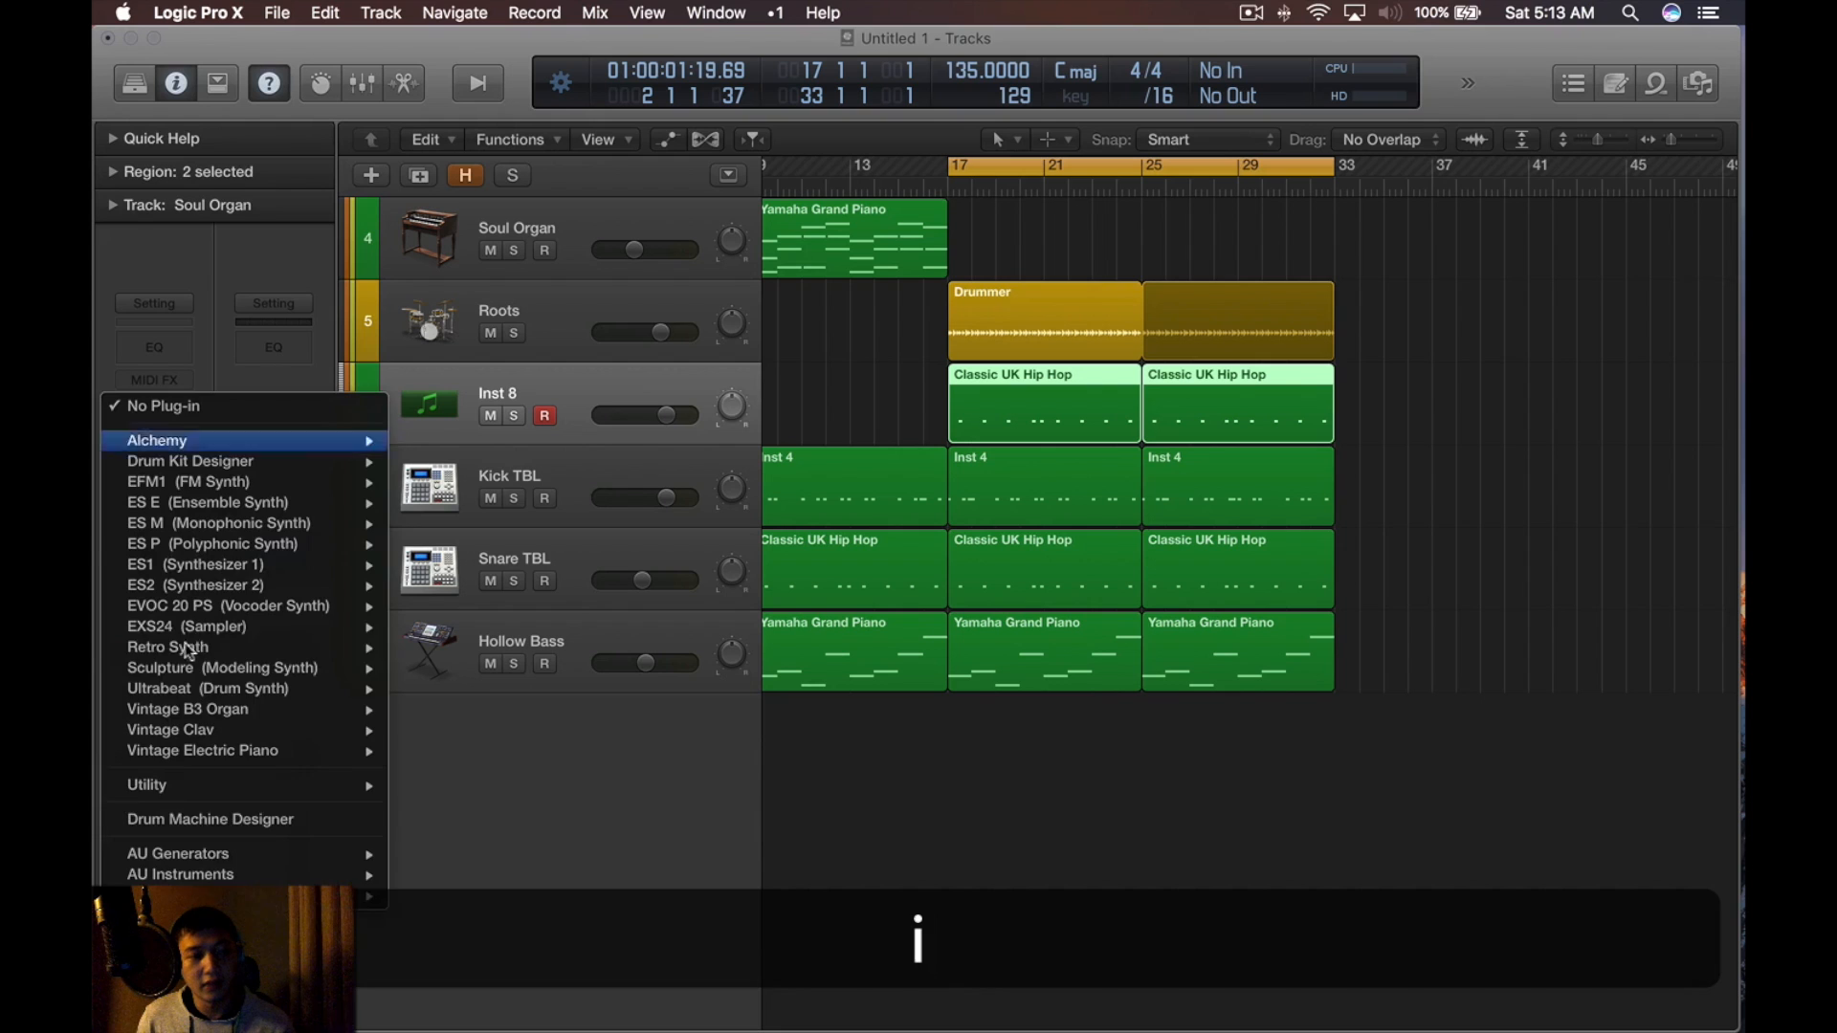
{"action": "left_click", "coordinate": [251, 685]}
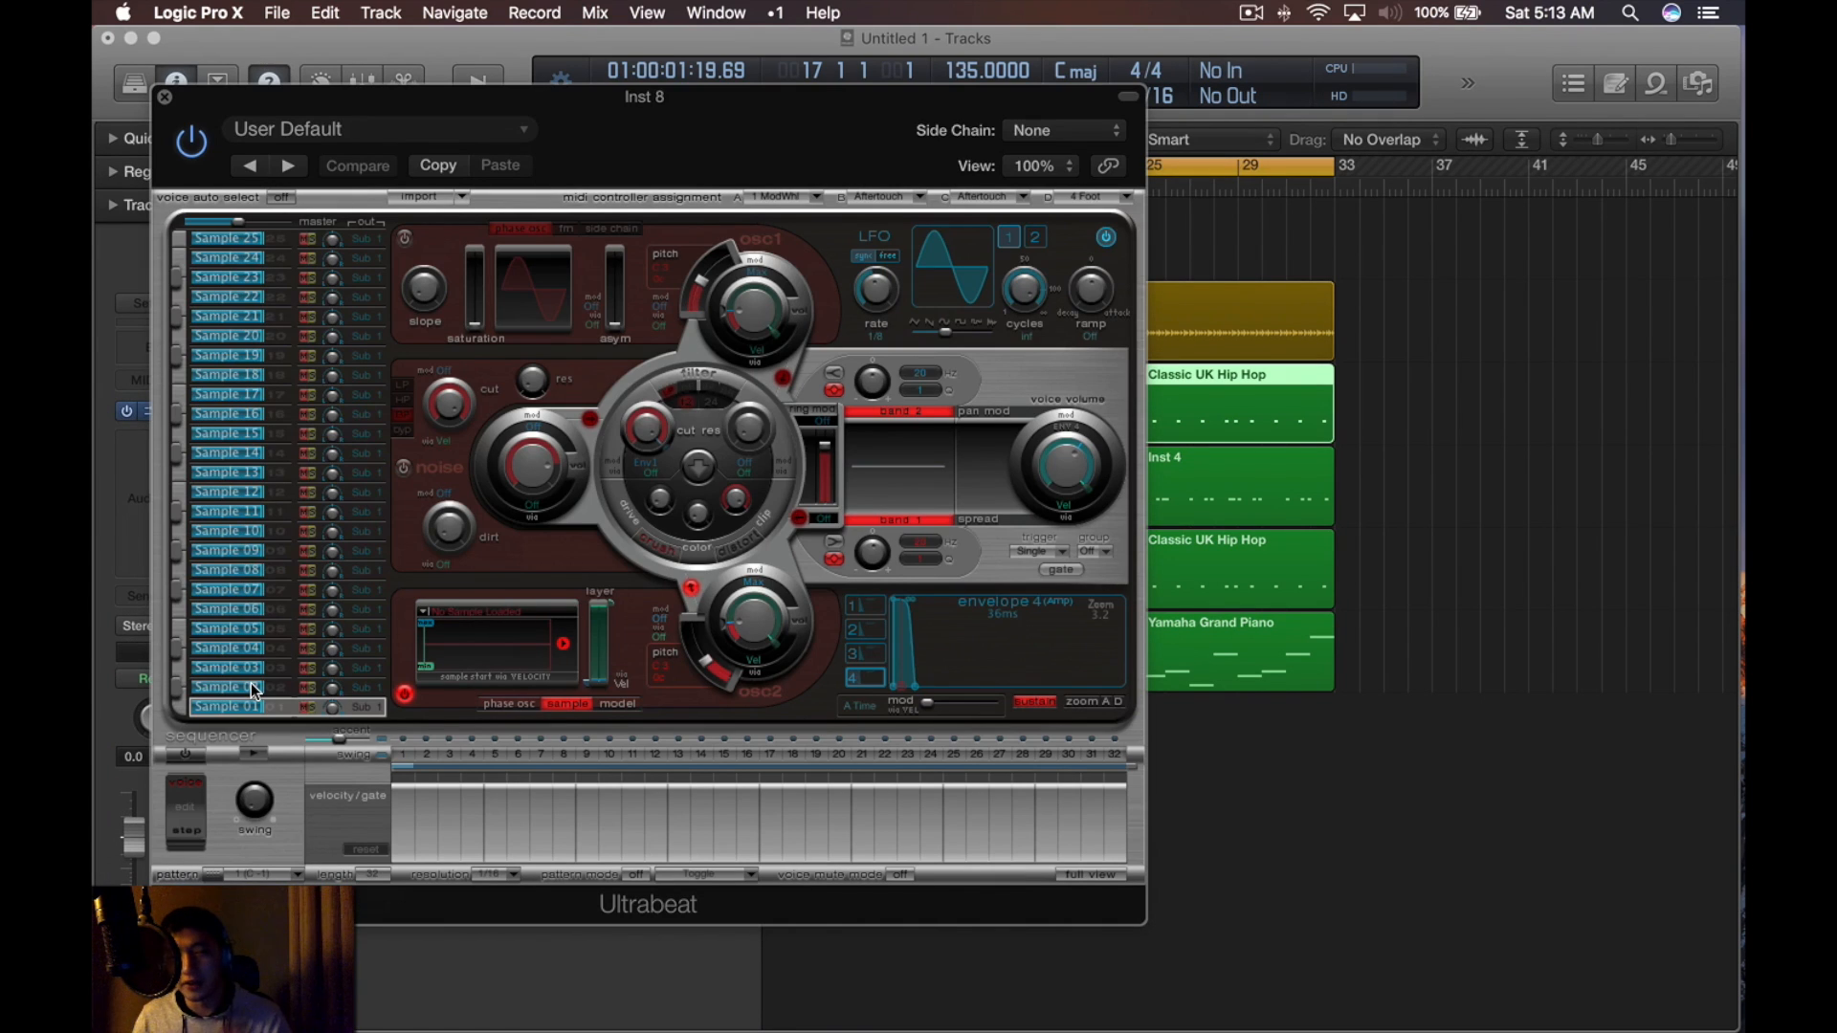
{"action": "left_click_drag", "start_coordinate": [751, 134], "coordinate": [1139, 101]}
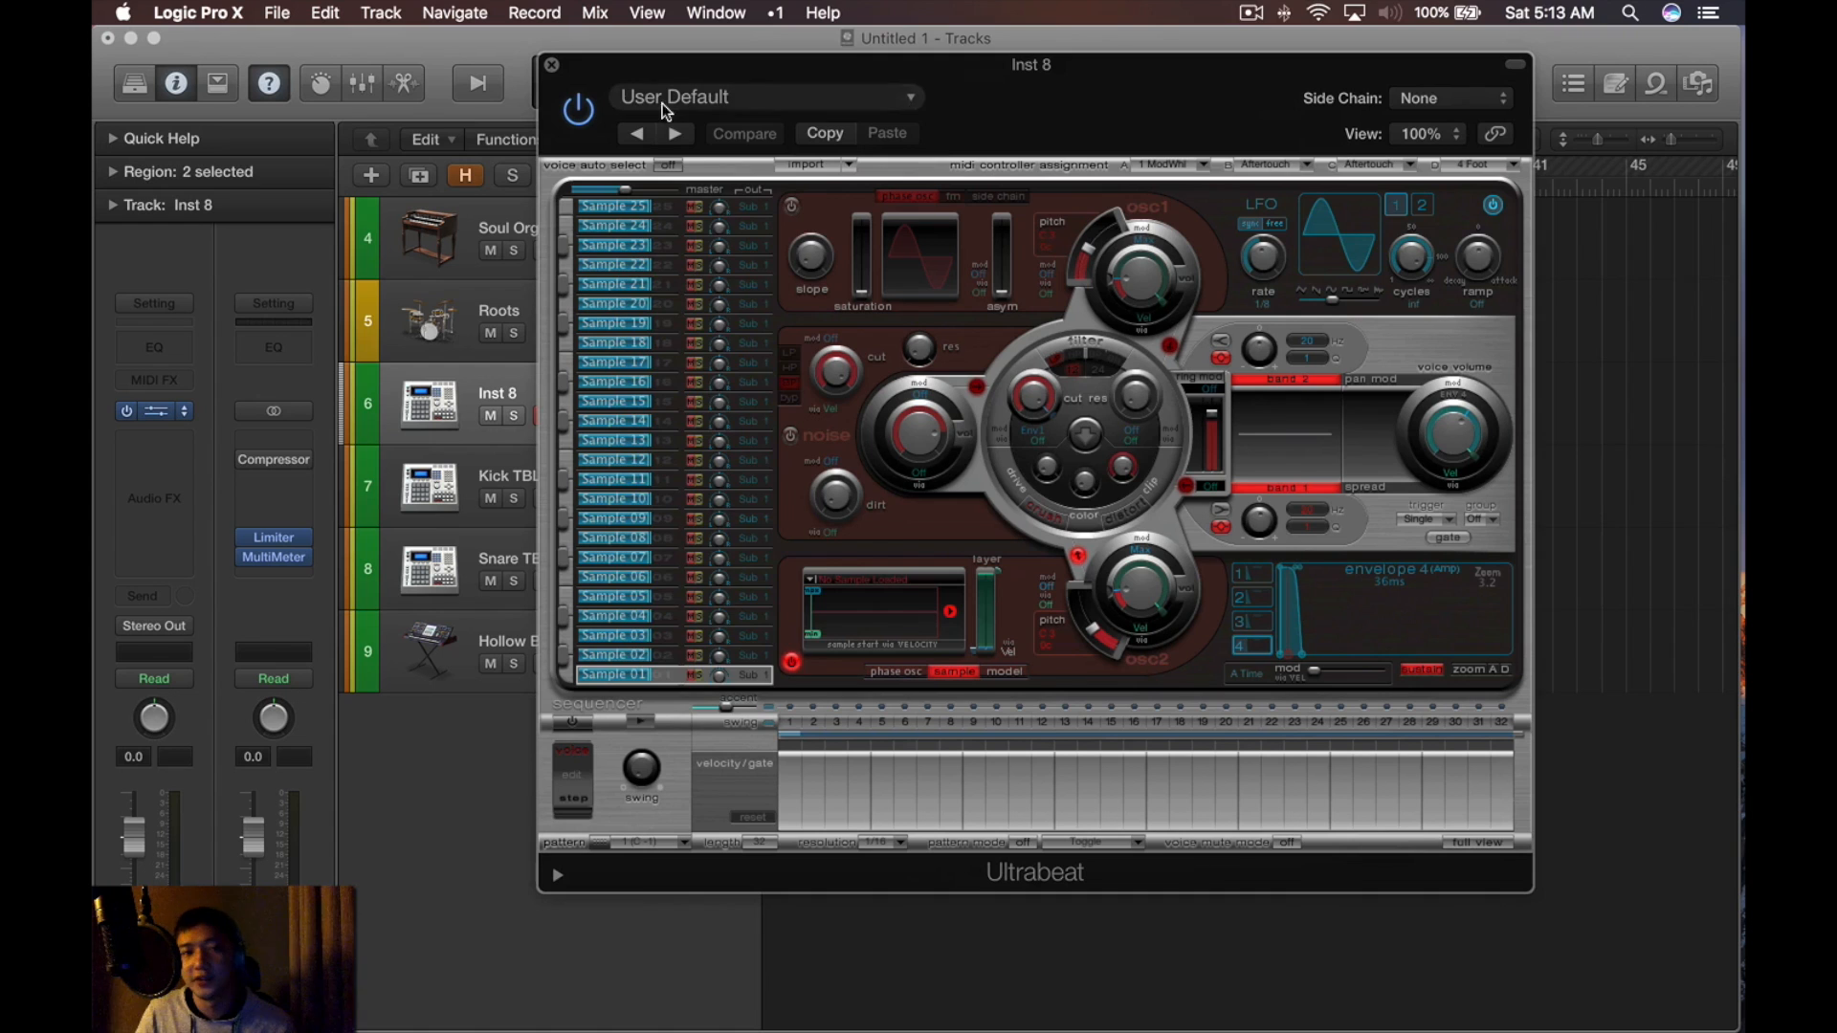
Load the Indie Disco drum kit preset in Ultrabeat and close the plug-in window
{"action": "left_click", "coordinate": [675, 97]}
{"action": "mouse_move", "coordinate": [805, 600]}
{"action": "scroll", "coordinate": [956, 794], "scroll_direction": "down", "scroll_amount": 5}
{"action": "scroll", "coordinate": [966, 800], "scroll_direction": "down", "scroll_amount": 8}
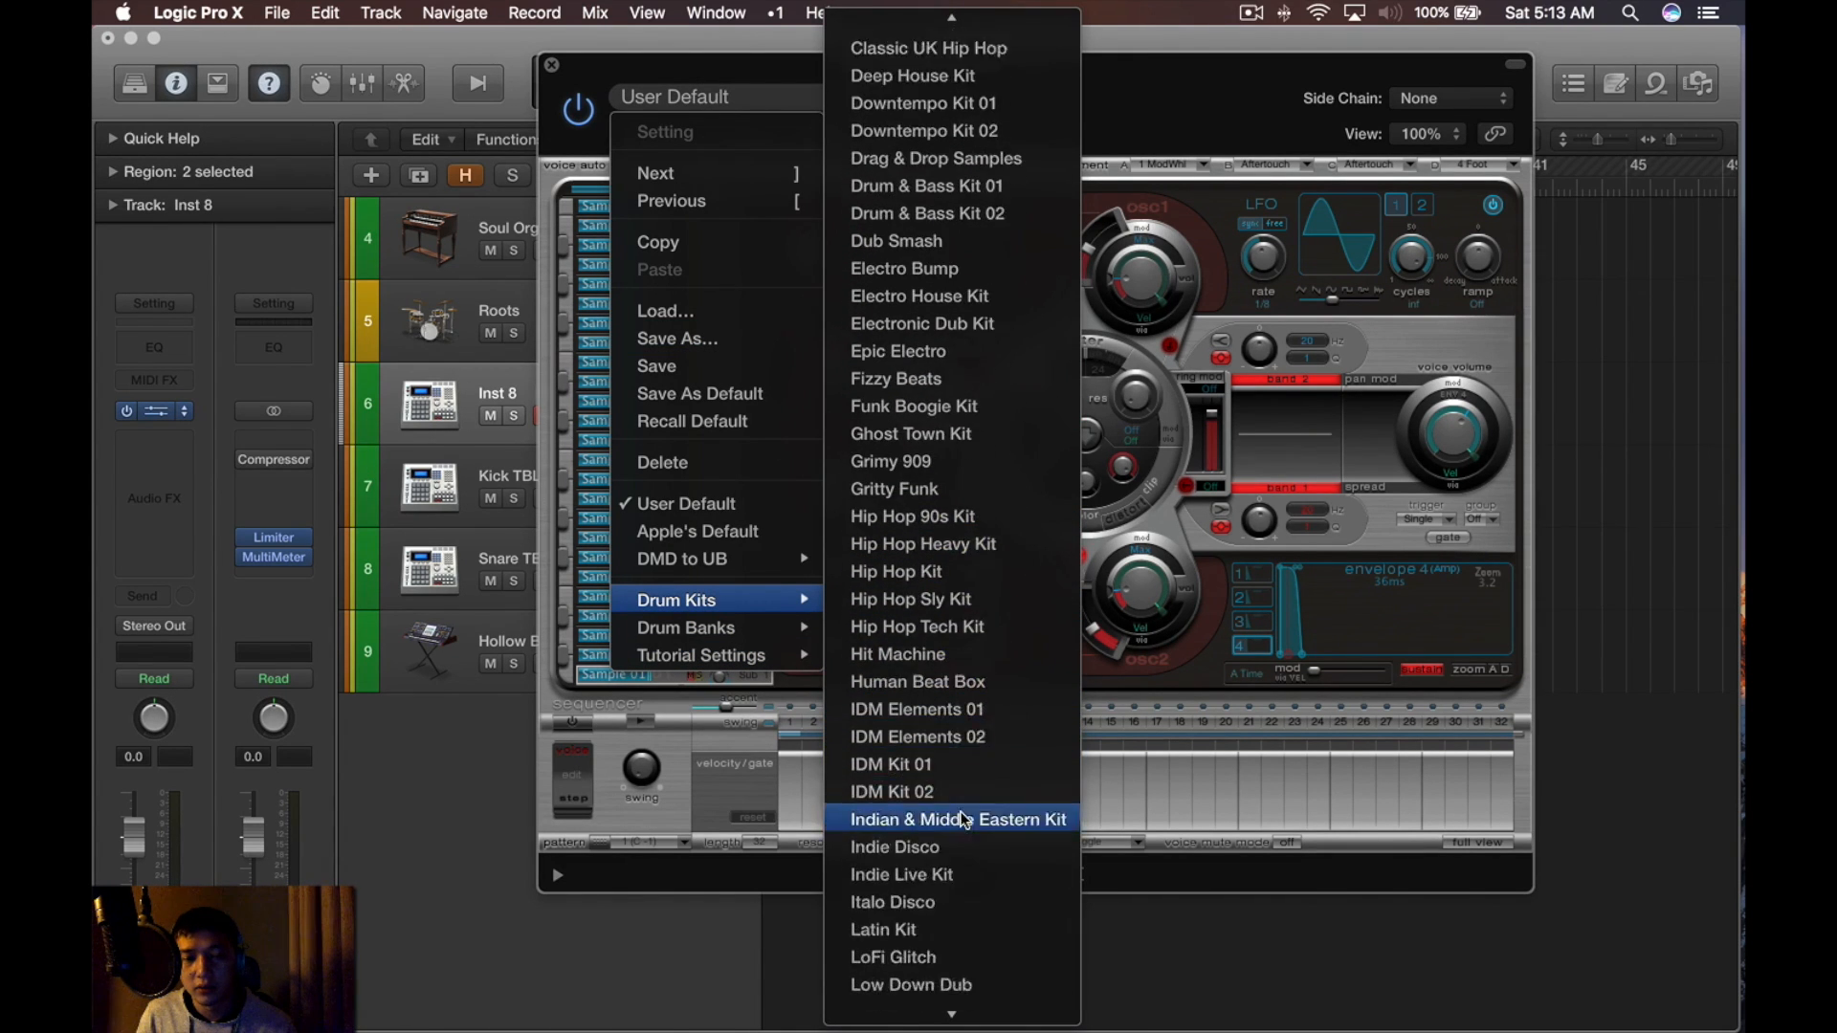
{"action": "left_click", "coordinate": [980, 650]}
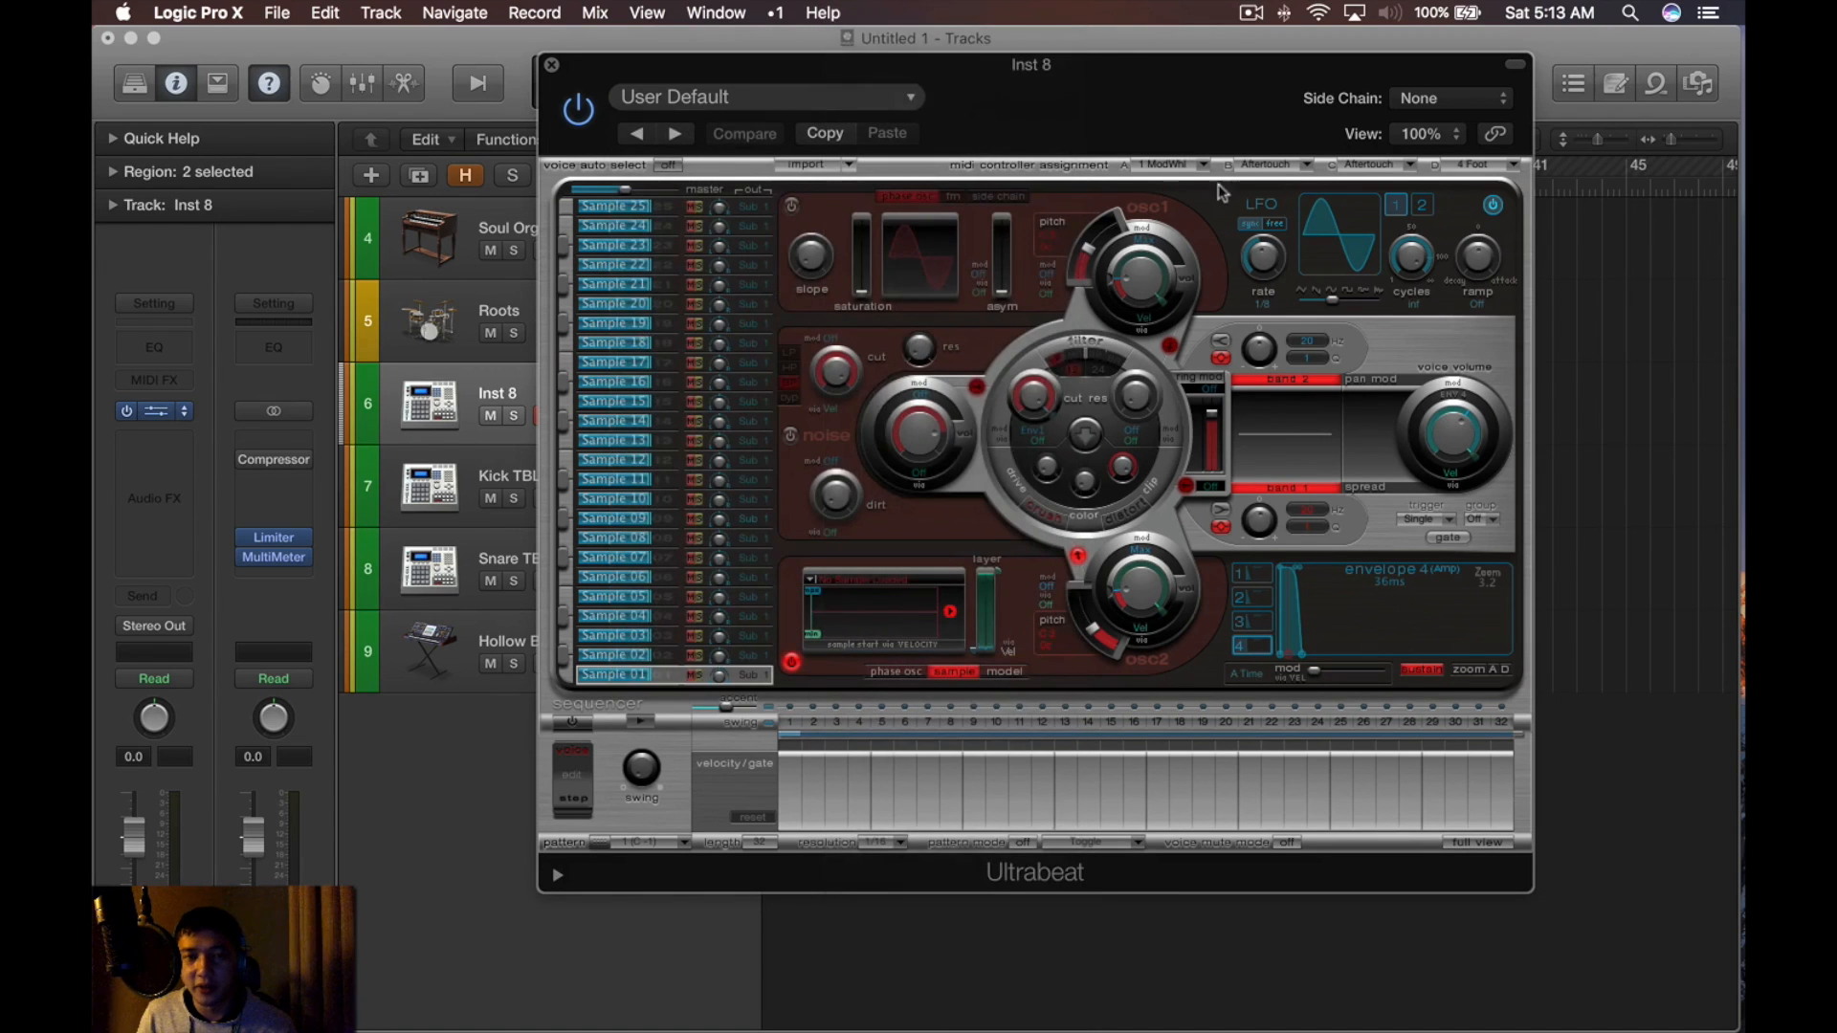
{"action": "key", "text": "super+w"}
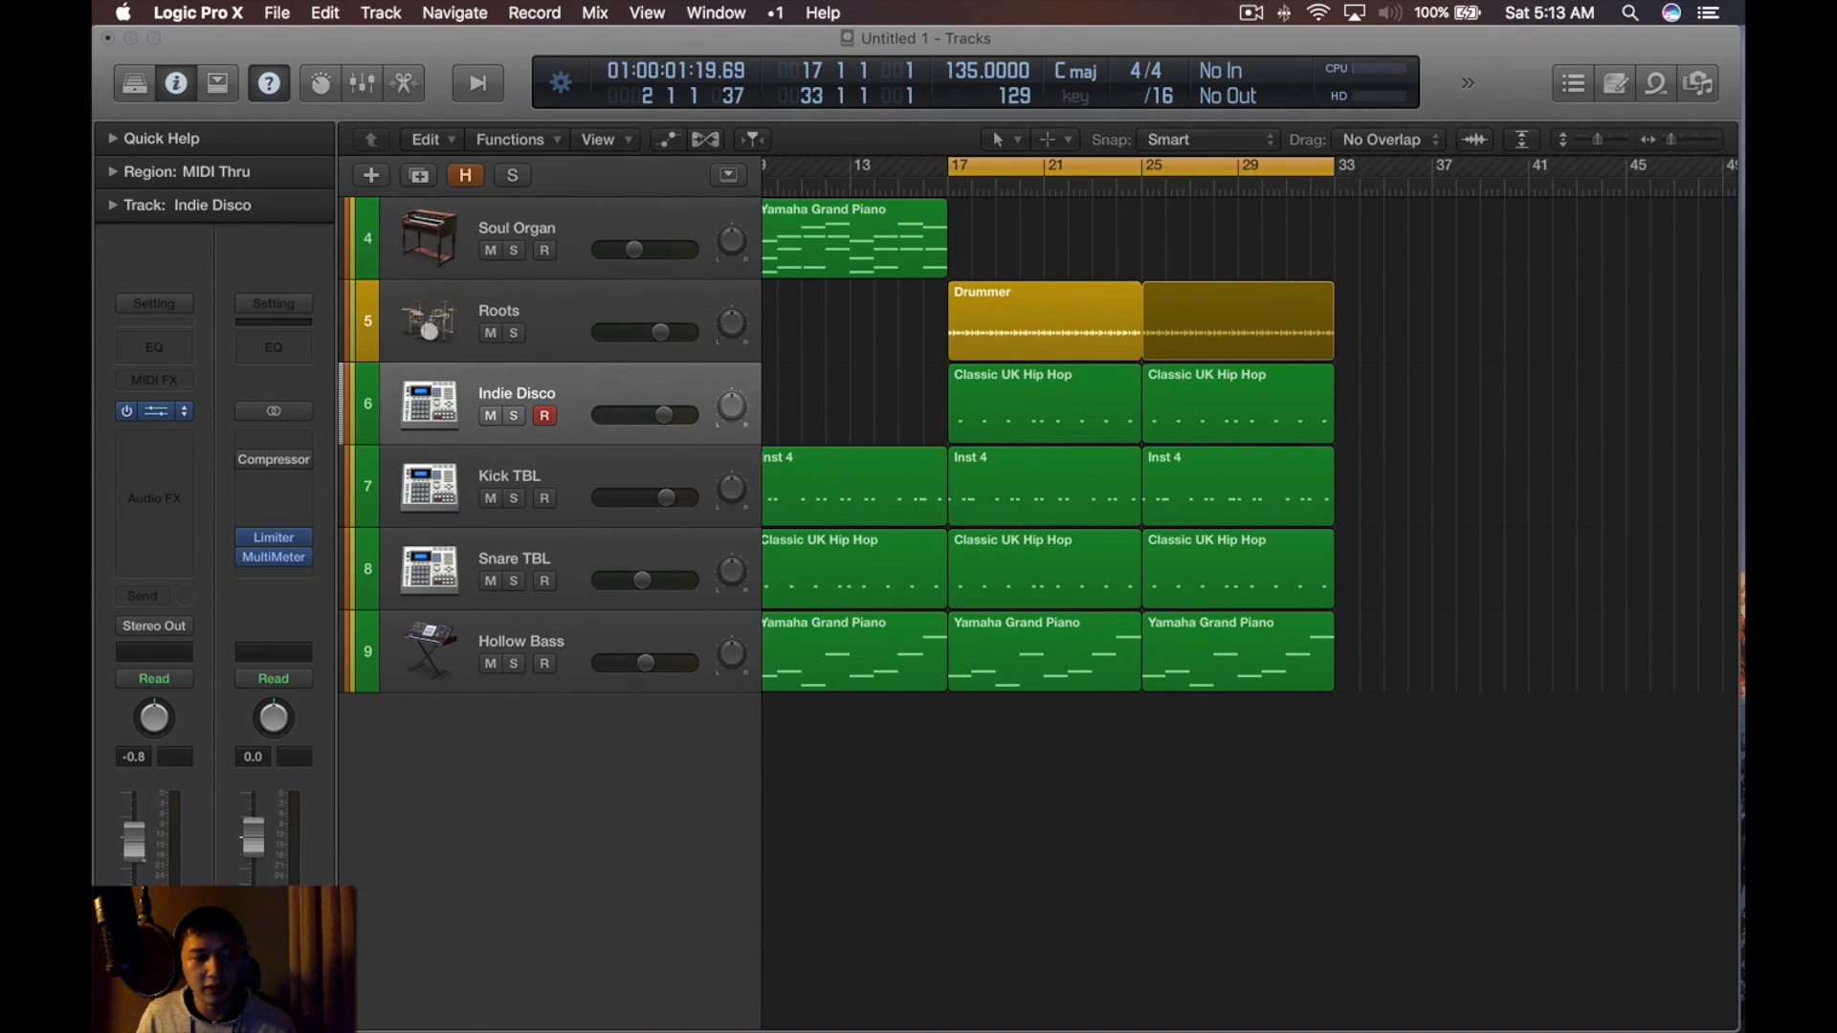
Delete the Indie Disco track's regions and copy the Snare TBL regions at bars 17 to 33 onto it
{"action": "left_click_drag", "start_coordinate": [1389, 430], "coordinate": [1020, 440]}
{"action": "key", "text": "u"}
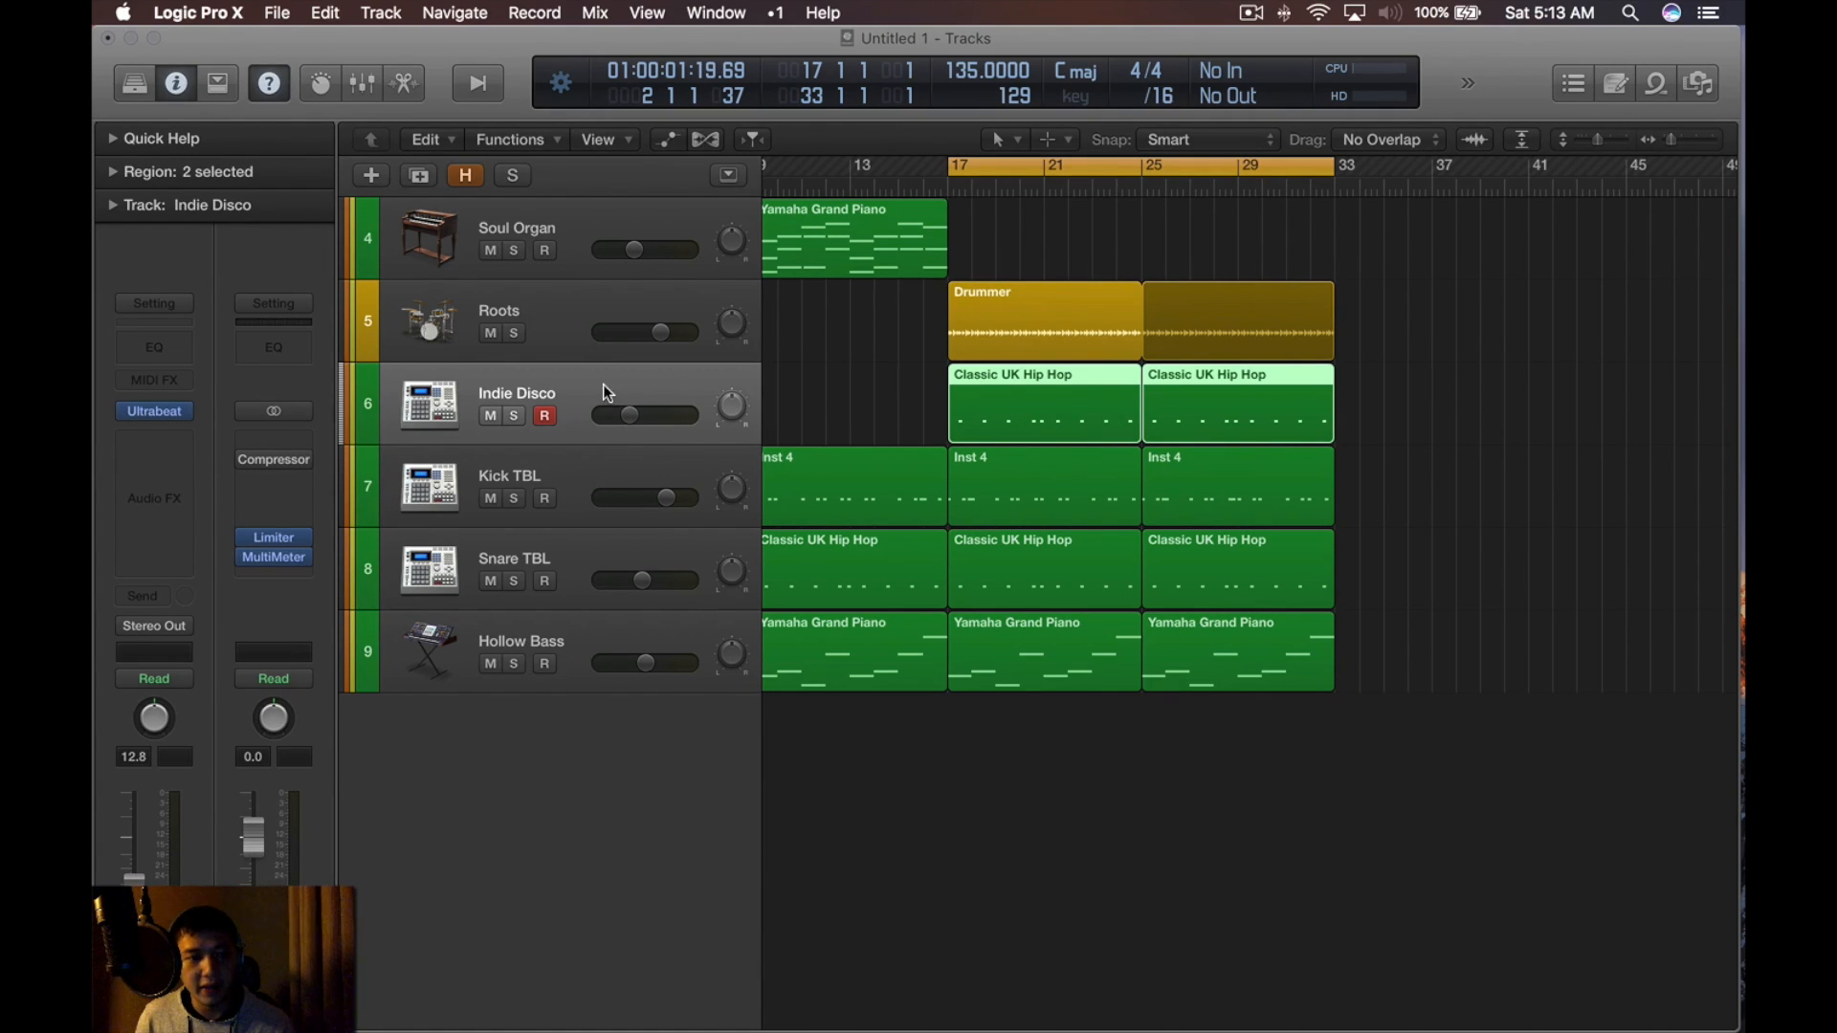
{"action": "key", "text": "BackSpace"}
{"action": "left_click", "coordinate": [459, 595]}
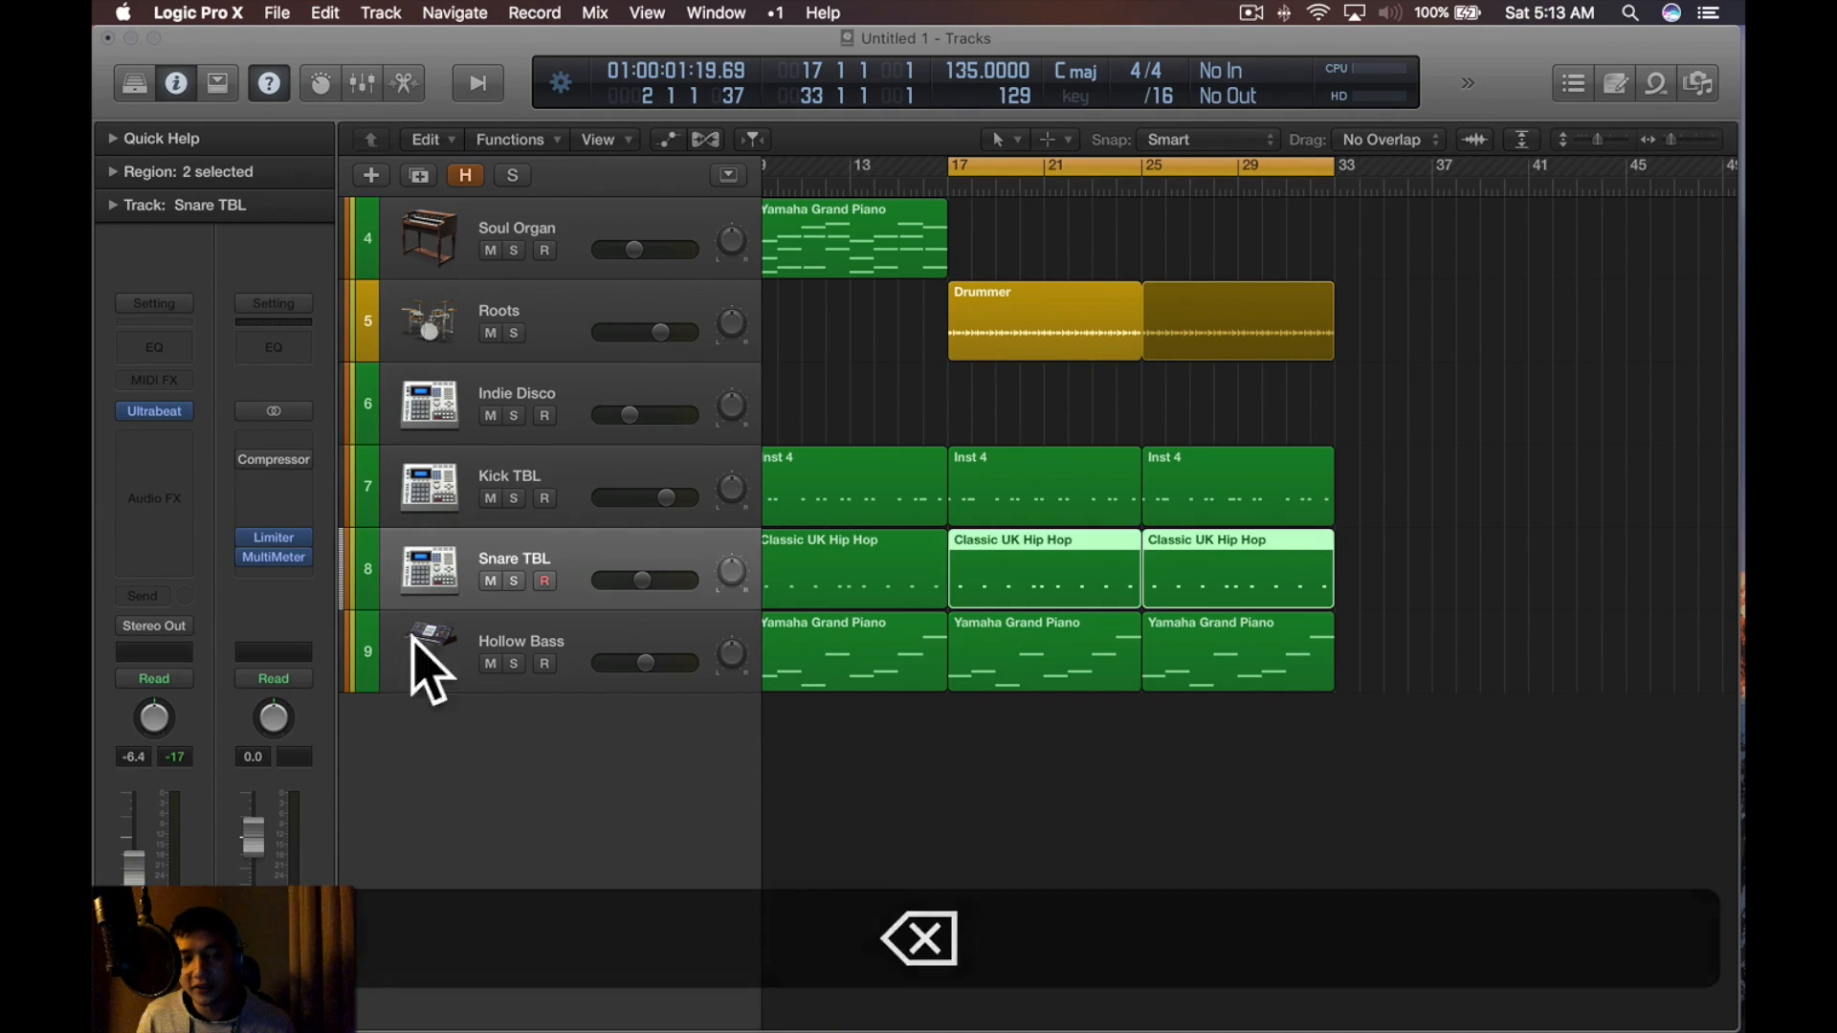
{"action": "left_click_drag", "start_coordinate": [1480, 555], "coordinate": [1060, 578]}
{"action": "left_click_drag", "start_coordinate": [1062, 572], "coordinate": [1073, 399]}
{"action": "left_click", "coordinate": [1410, 392]}
Play the Indie Disco track soloed and set its volume to -6.4 dB
{"action": "left_click", "coordinate": [660, 407]}
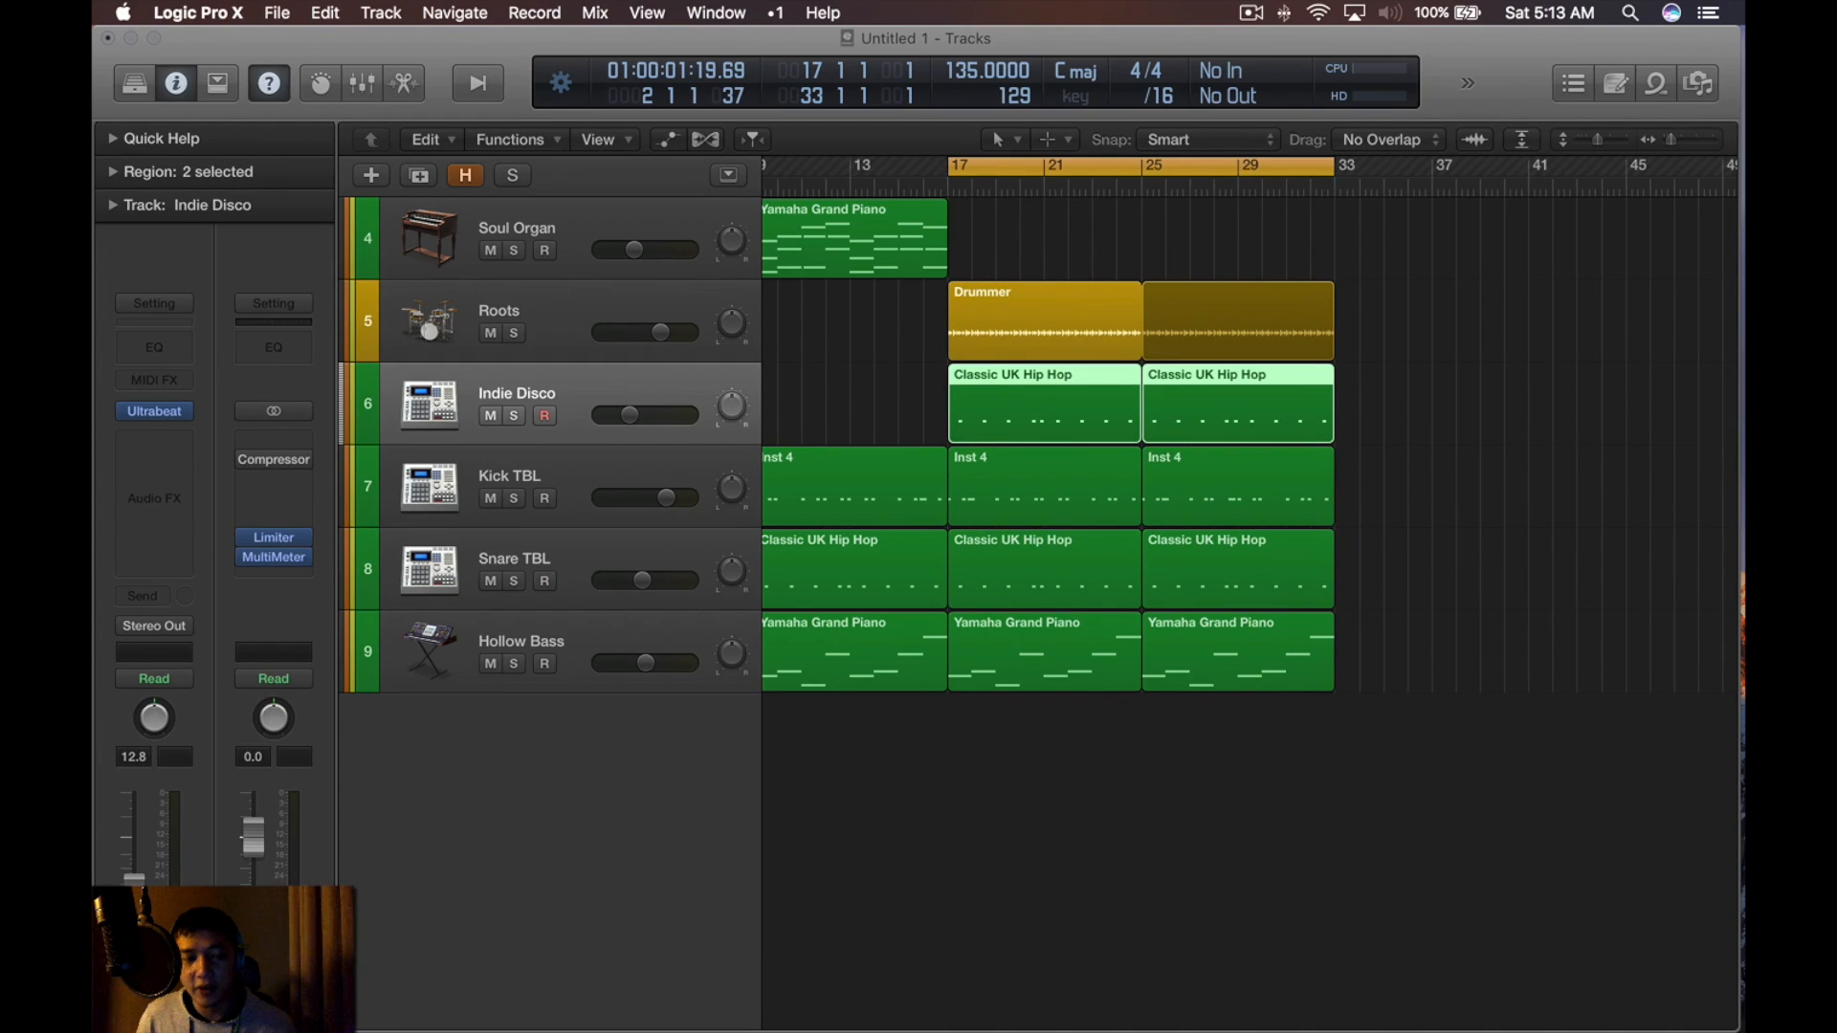
{"action": "key", "text": "s"}
{"action": "key", "text": "space"}
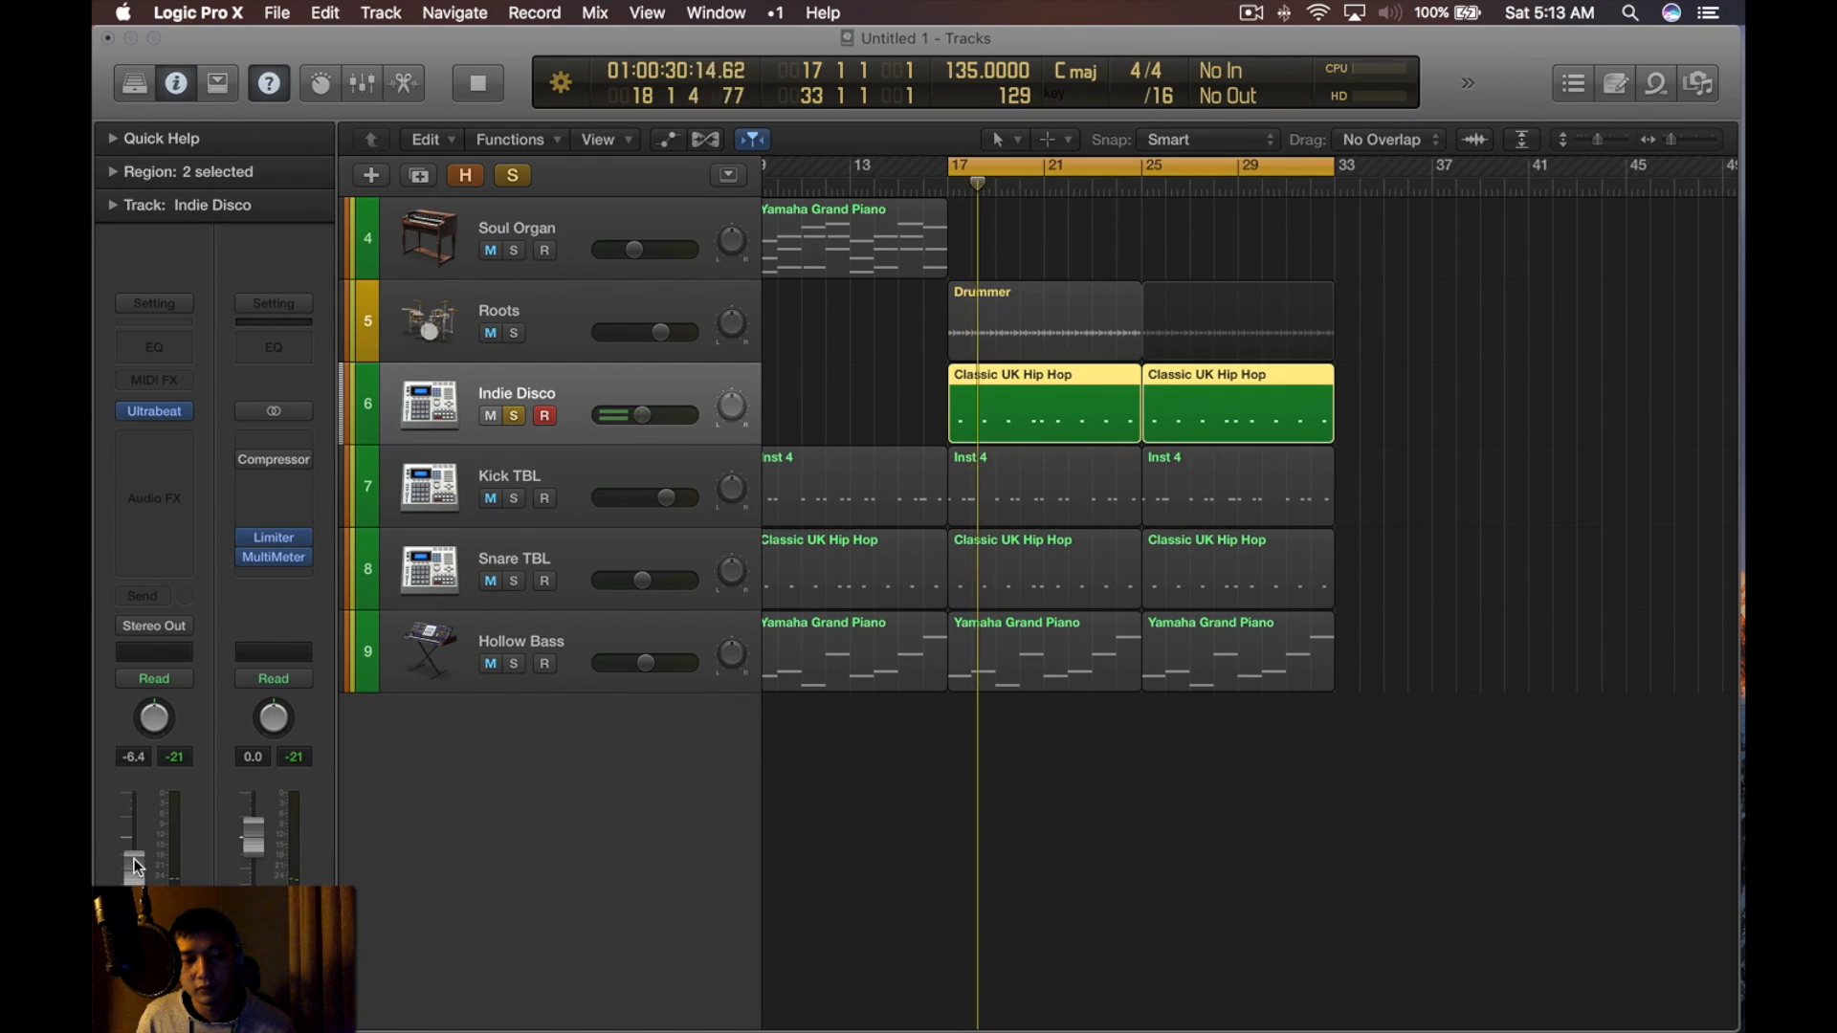
{"action": "key", "text": "space"}
{"action": "left_click", "coordinate": [154, 450]}
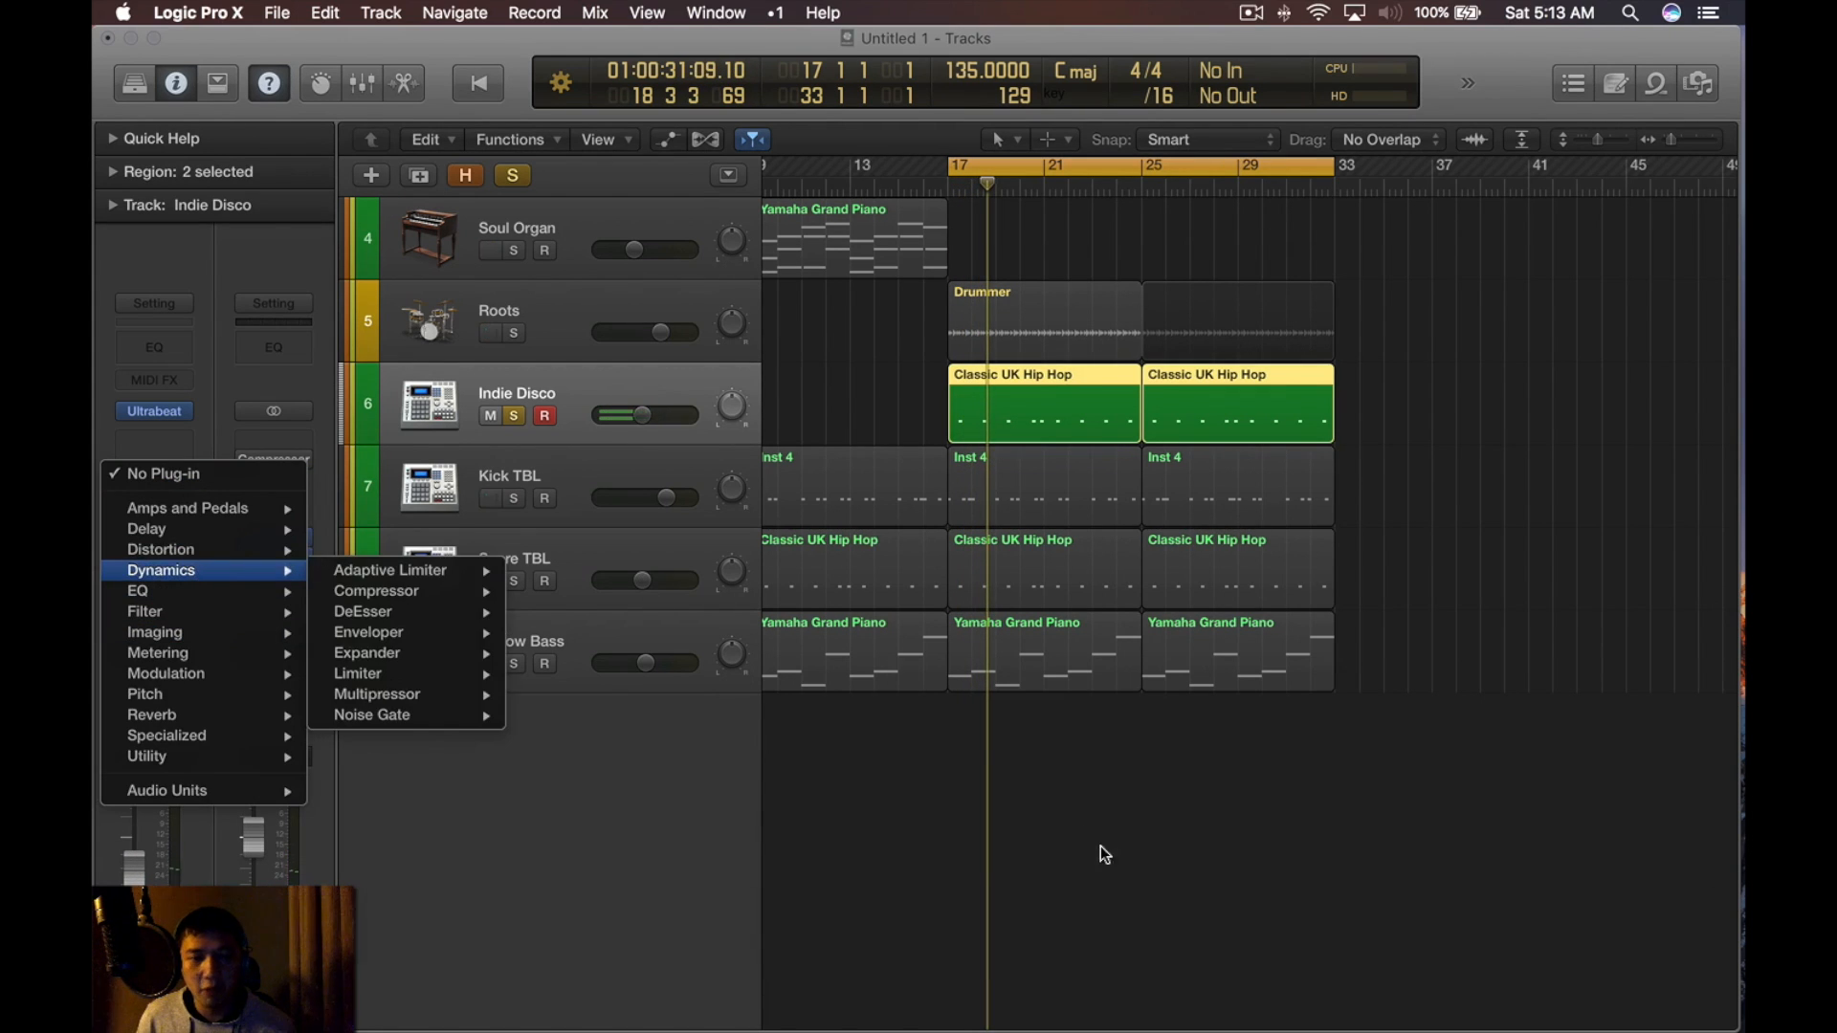
{"action": "left_click", "coordinate": [1101, 846]}
Unsolo the Indie Disco track and set its volume to -9.2 dB while the full mix plays
{"action": "key", "text": "s"}
{"action": "key", "text": "space"}
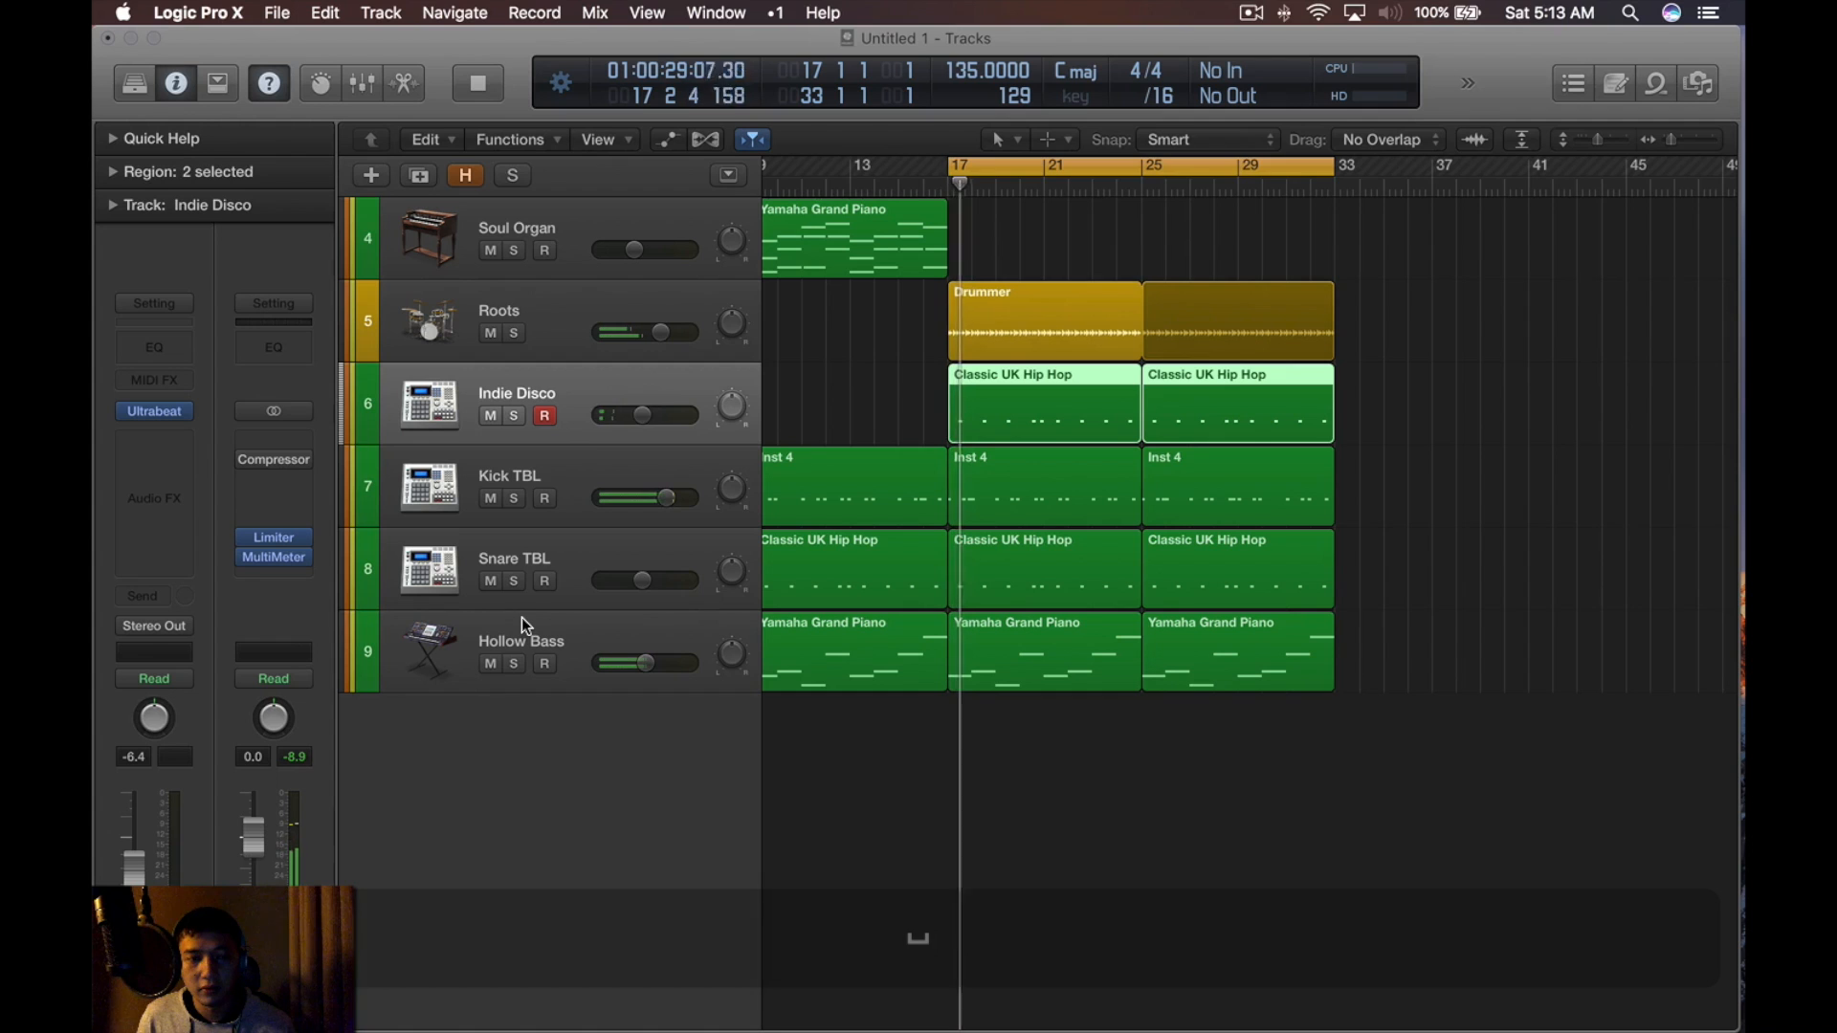
{"action": "key", "text": "space"}
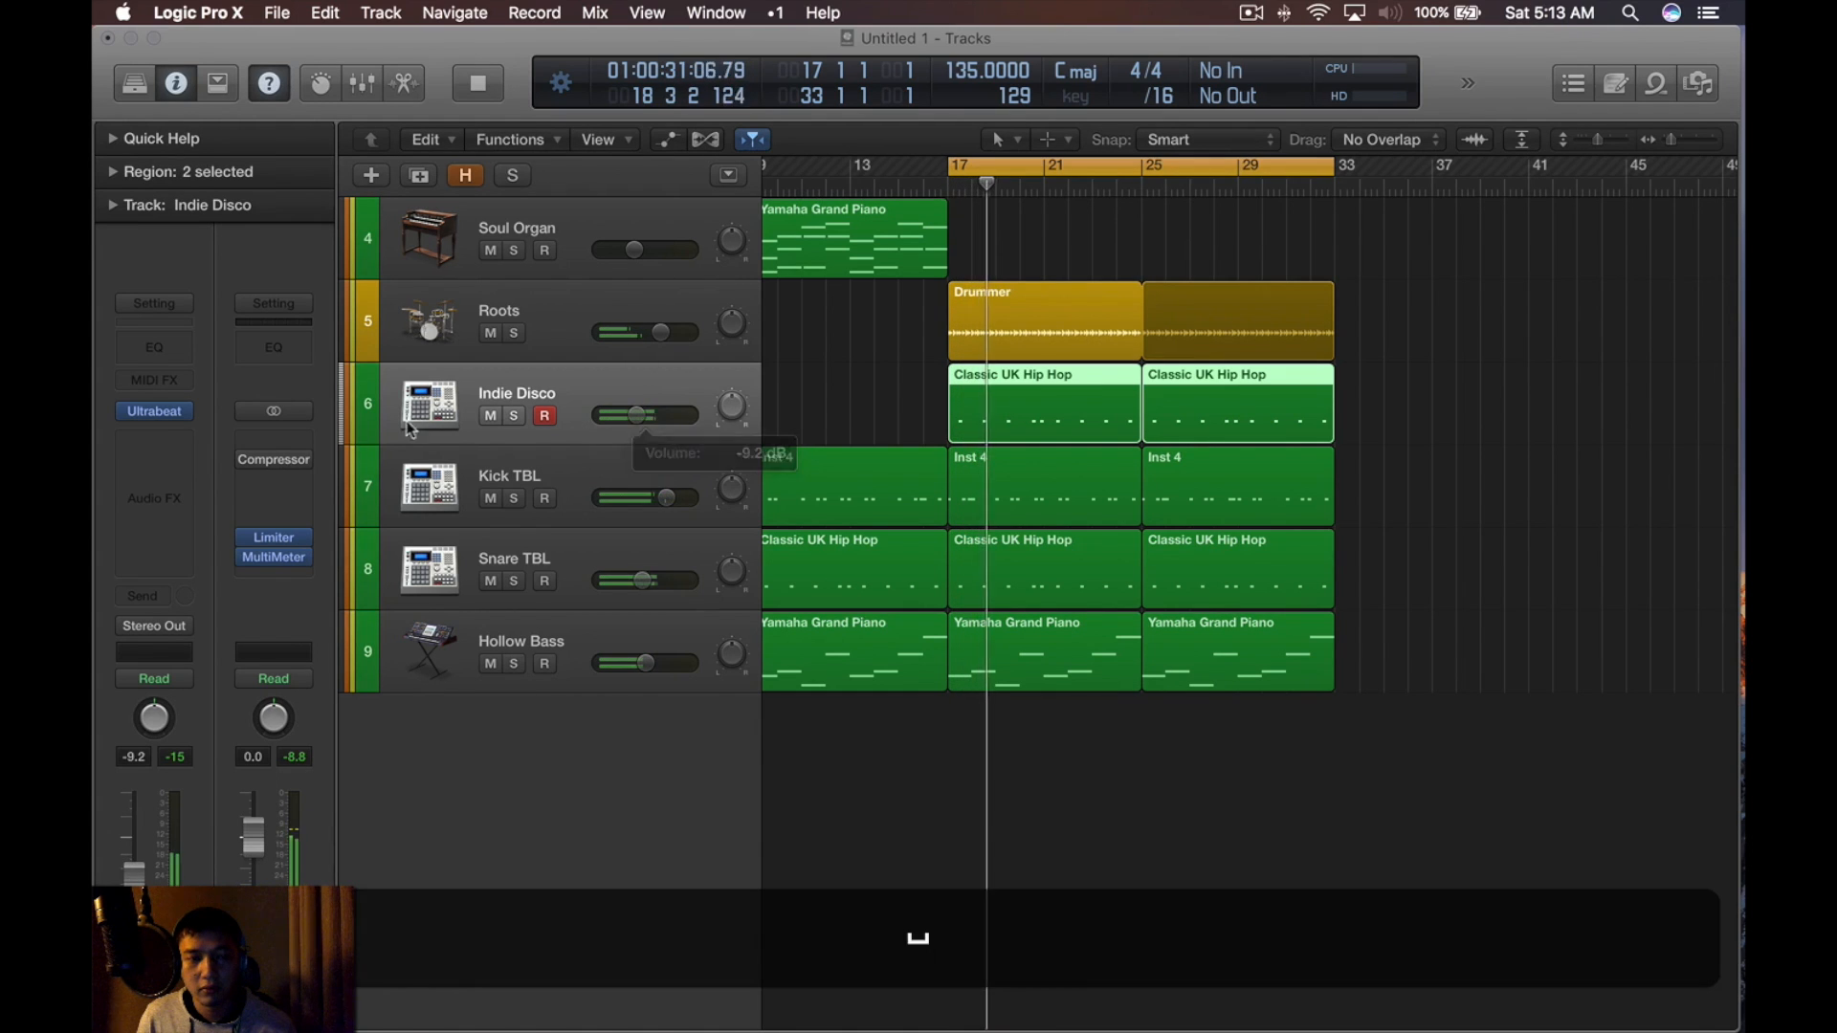
Solo the Indie Disco track, listen to it briefly and open its Ultrabeat instrument
{"action": "key", "text": "s"}
{"action": "mouse_move", "coordinate": [164, 416]}
{"action": "key", "text": "space"}
{"action": "key", "text": "space"}
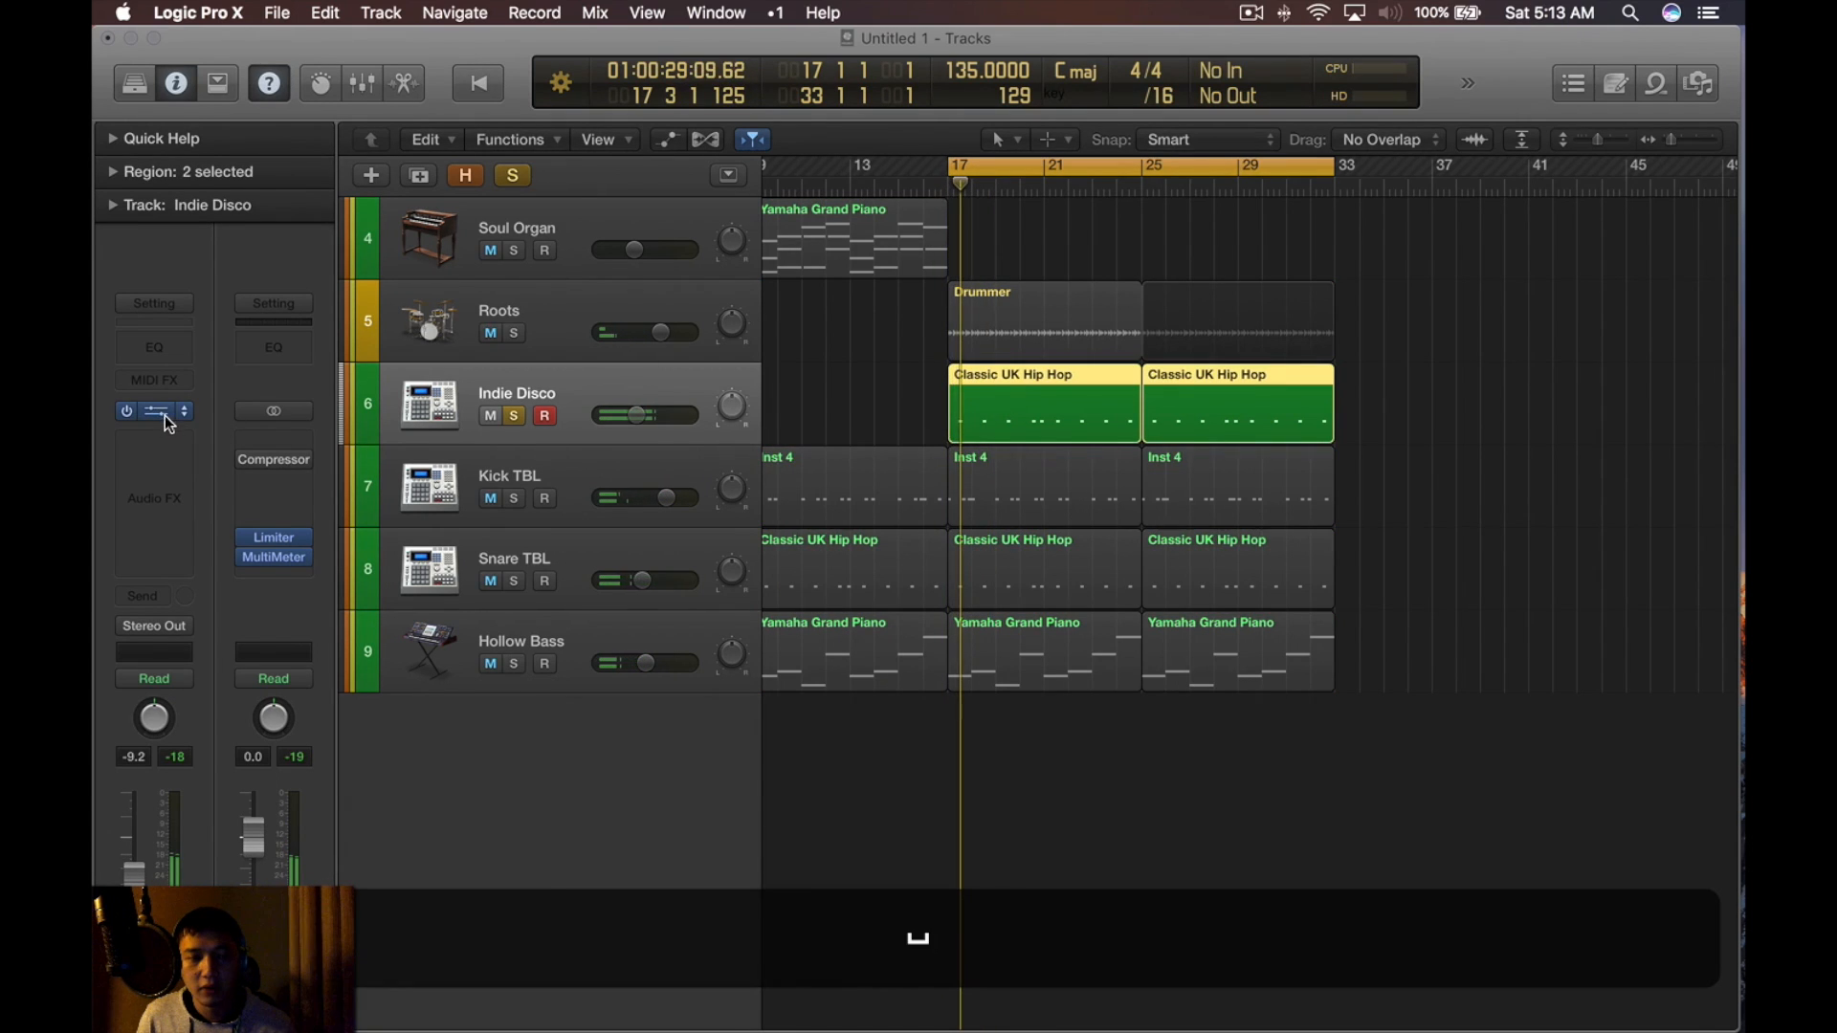
{"action": "left_click", "coordinate": [164, 416]}
{"action": "left_click_drag", "start_coordinate": [1041, 288], "coordinate": [1040, 331]}
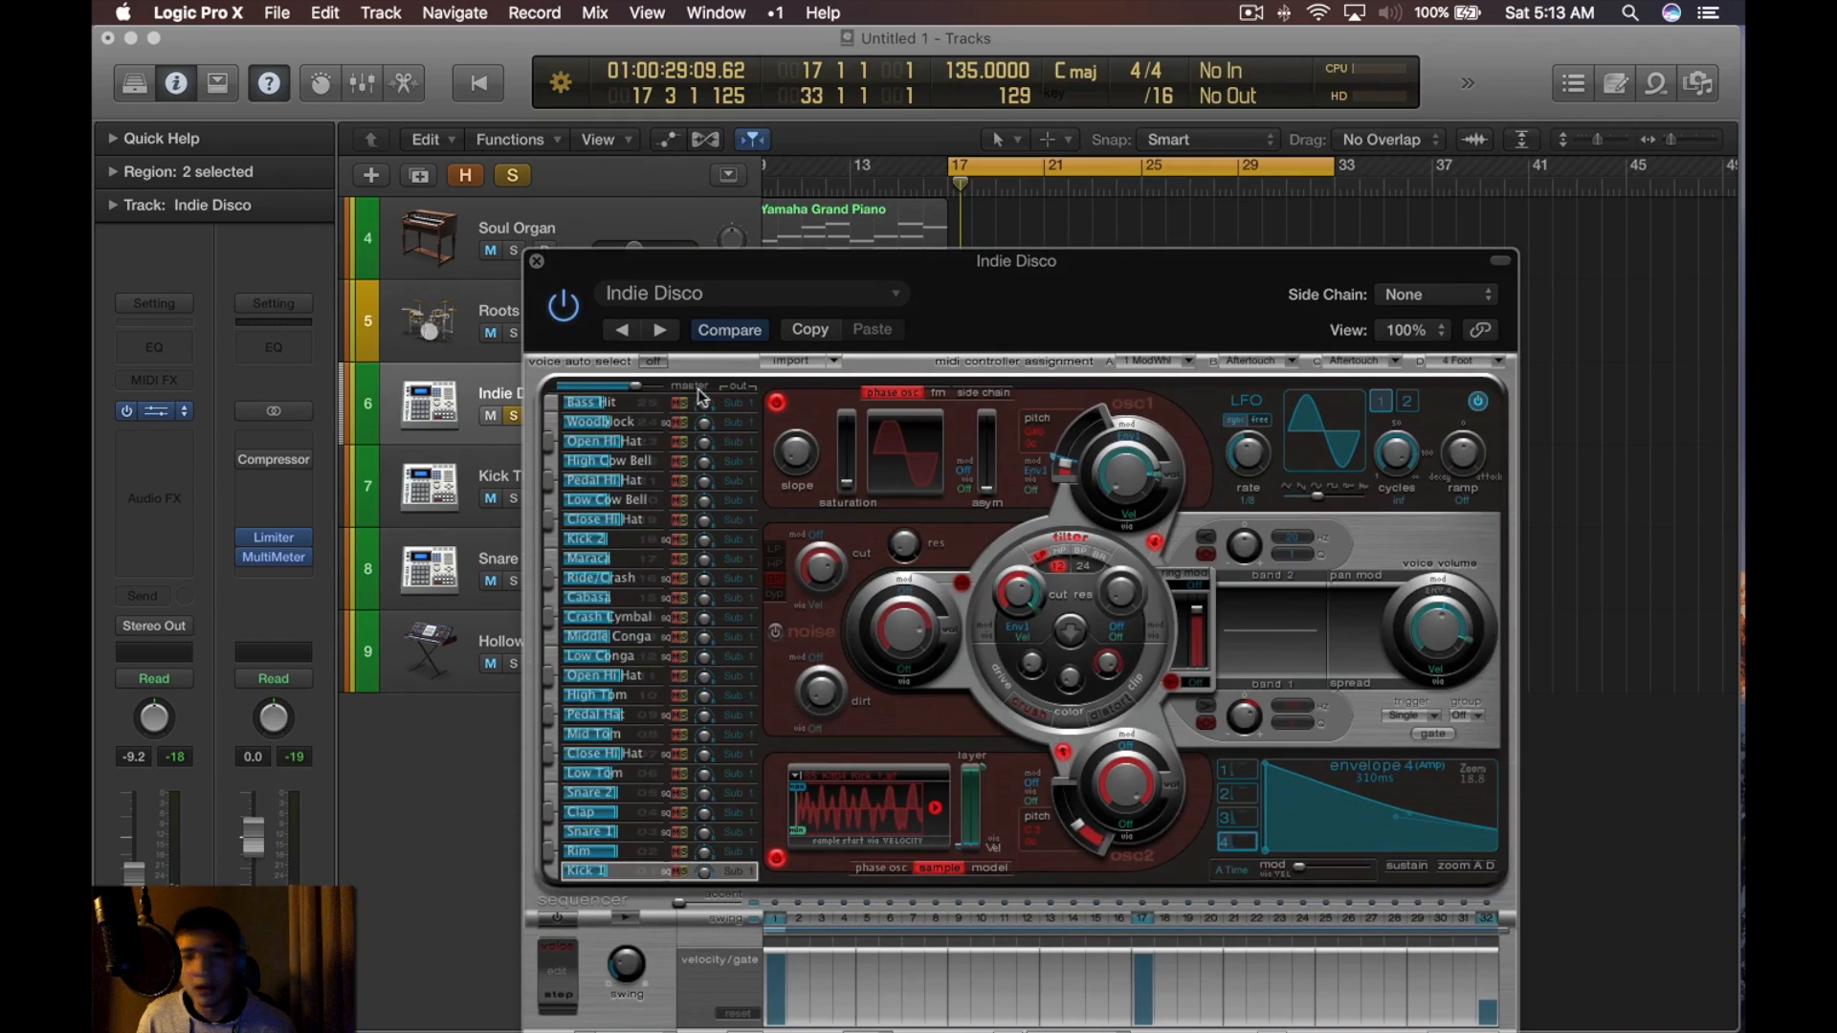
Audition the Ultrabeat kits from Indie Live Kit through Massive Beat and load Major Crush
{"action": "left_click", "coordinate": [664, 337]}
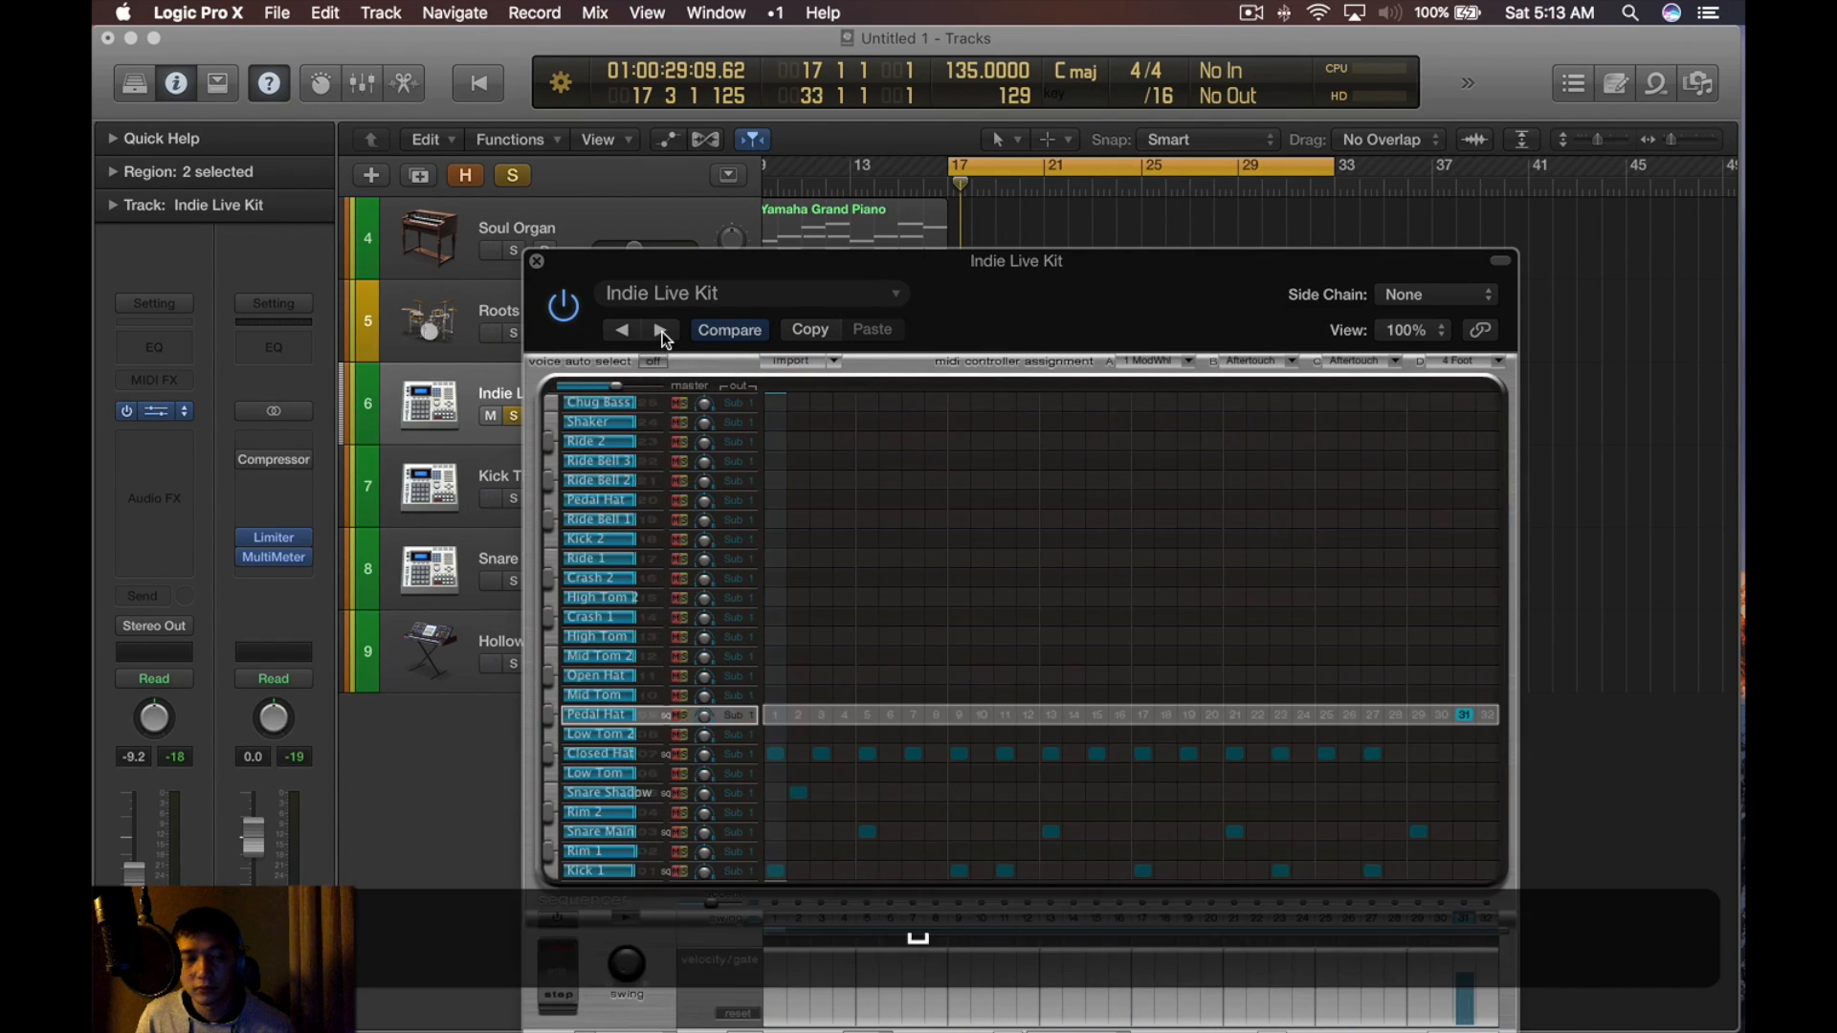
{"action": "left_click", "coordinate": [664, 331]}
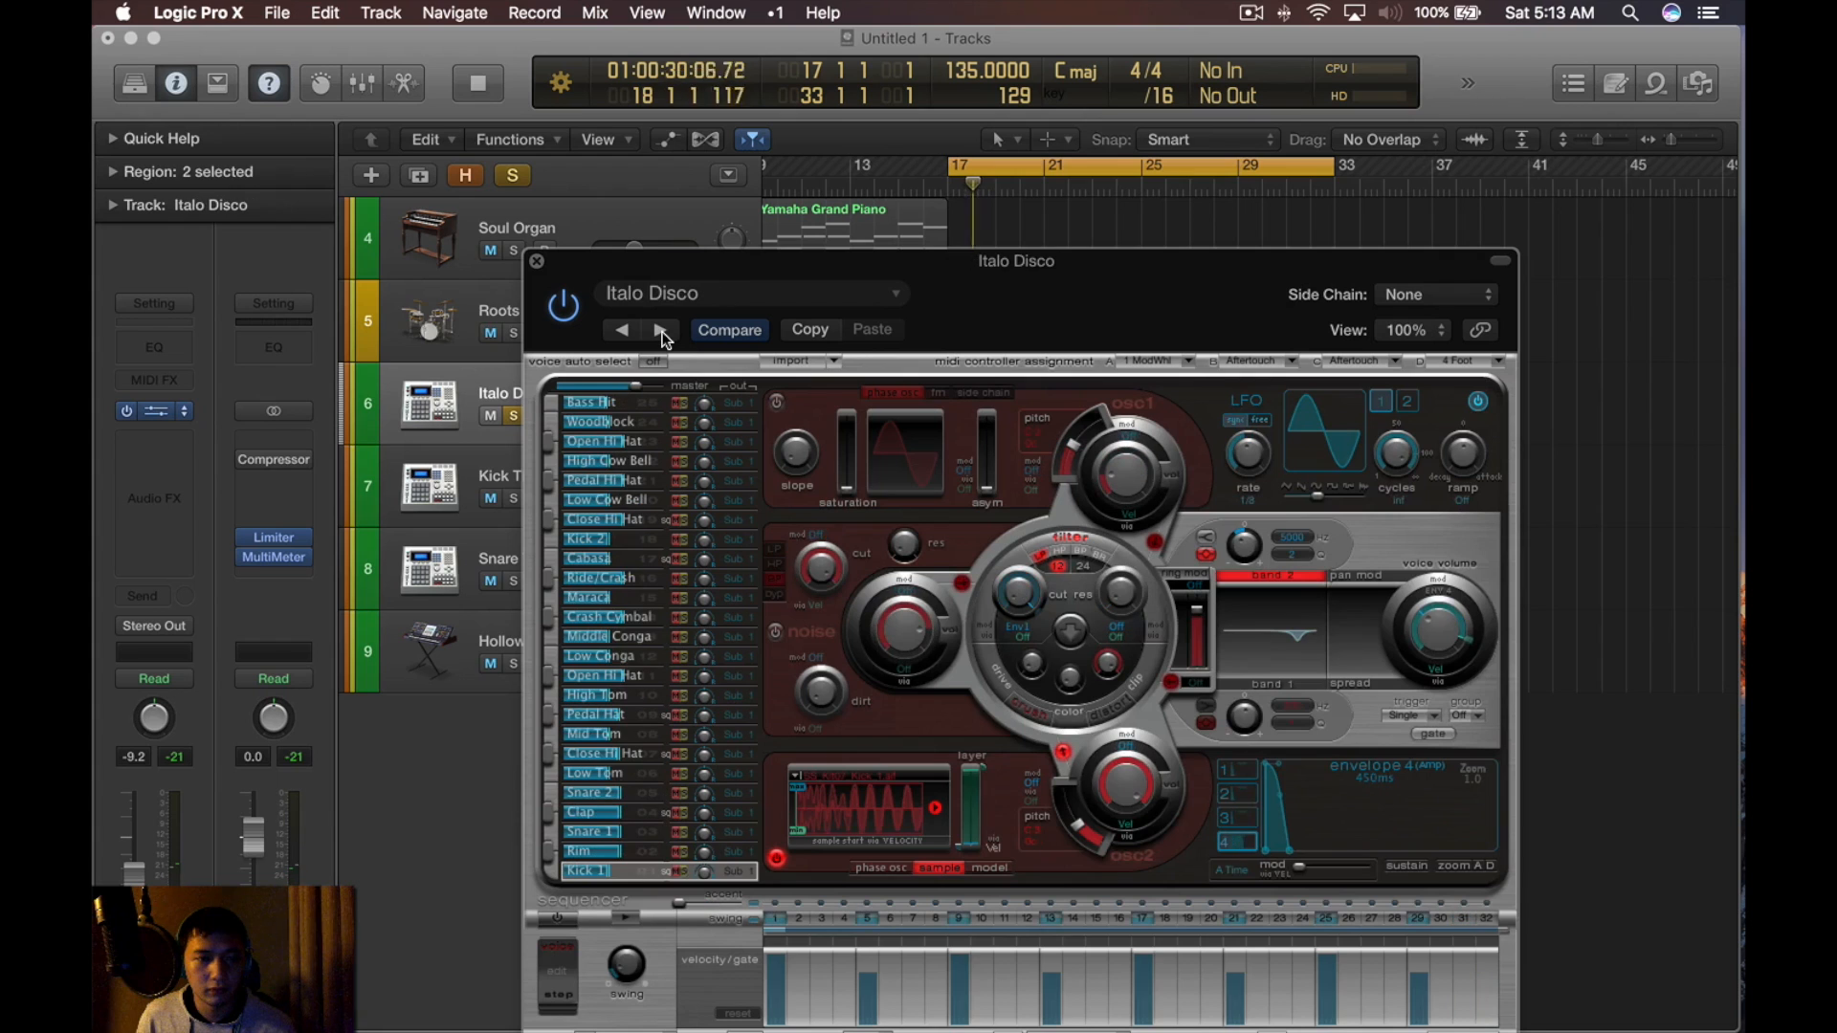
{"action": "left_click_drag", "start_coordinate": [1020, 306], "coordinate": [998, 181]}
{"action": "key", "text": "bracketright"}
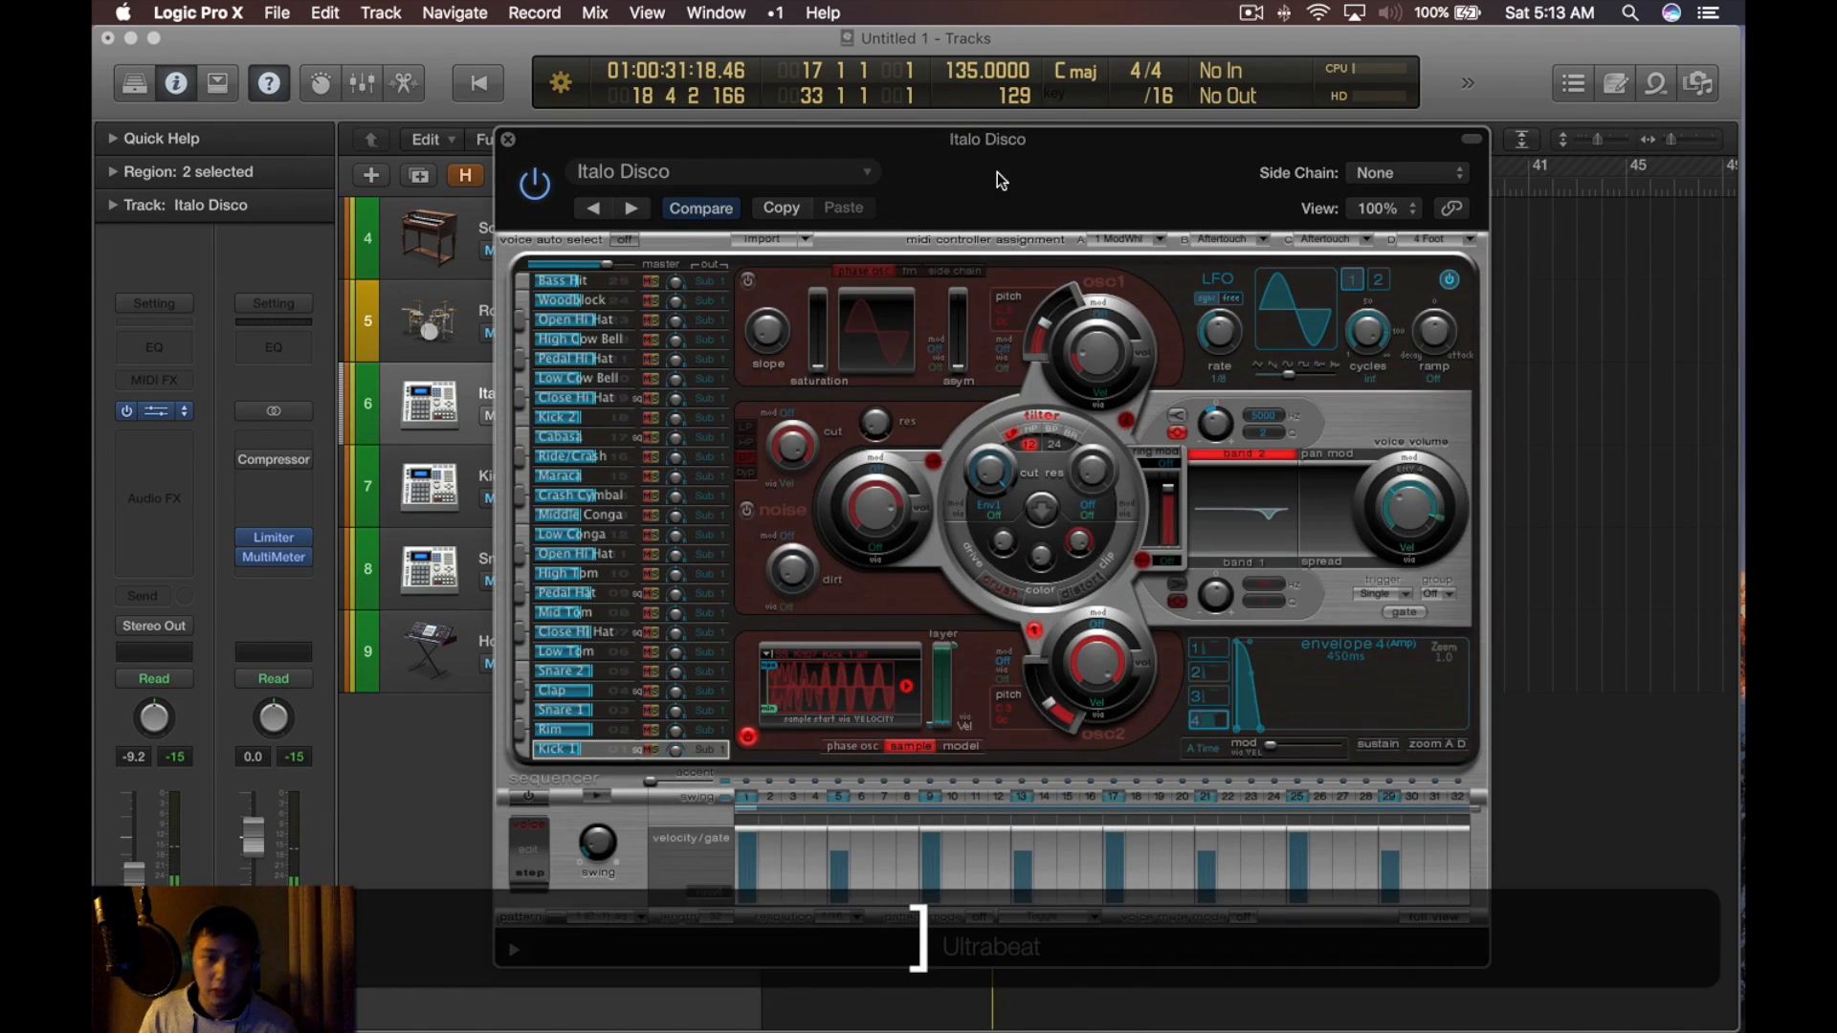
{"action": "key", "text": "bracketright"}
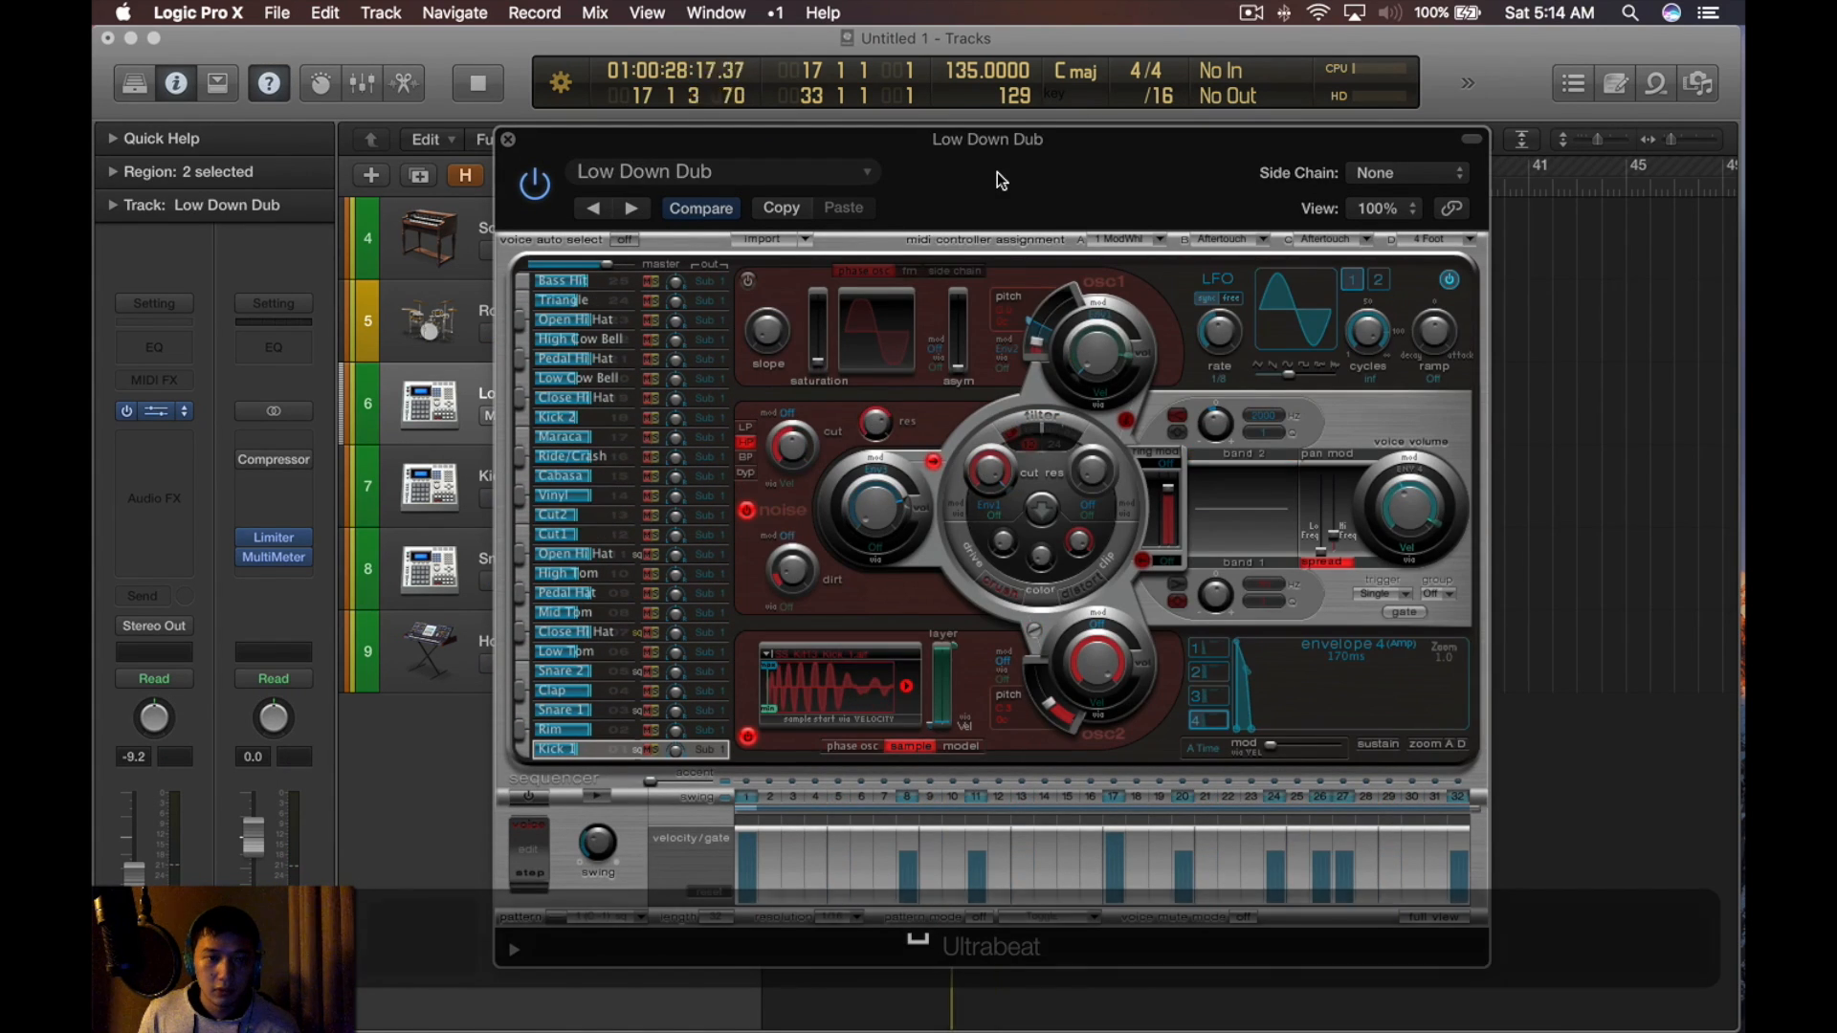
{"action": "key", "text": "bracketright"}
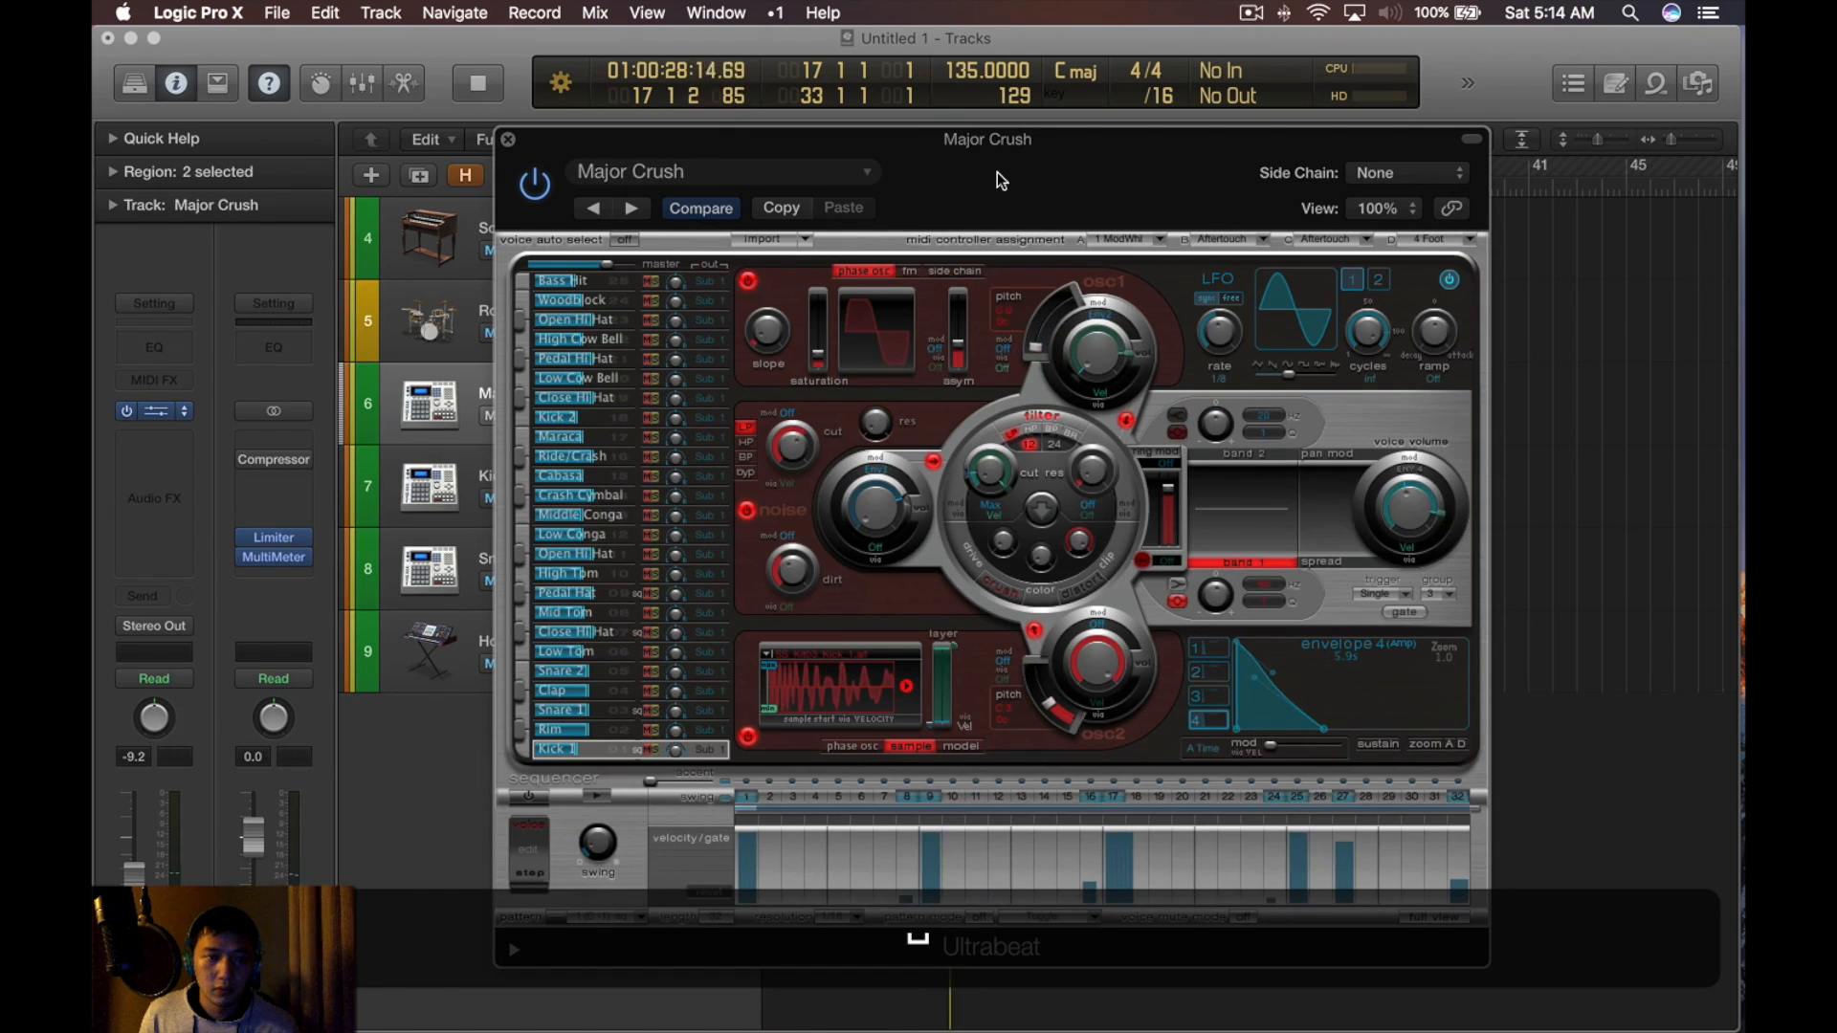
{"action": "key", "text": "bracketright"}
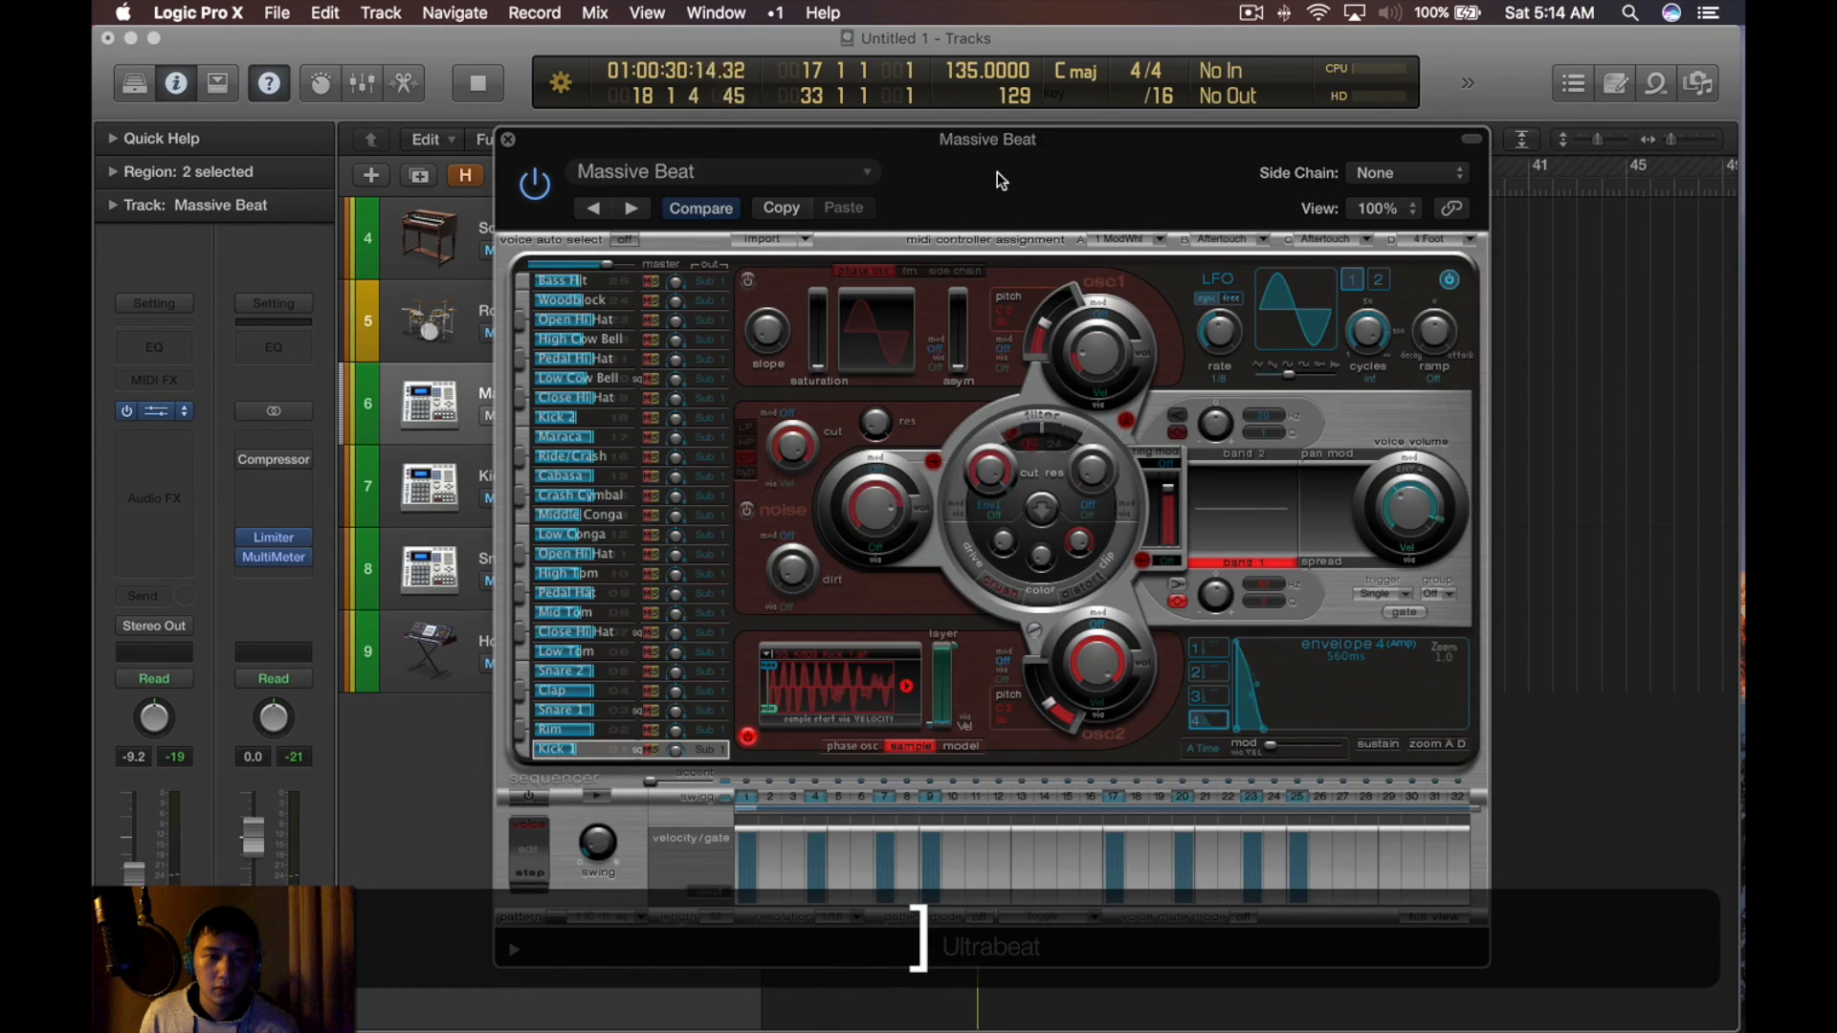
{"action": "key", "text": "bracketleft"}
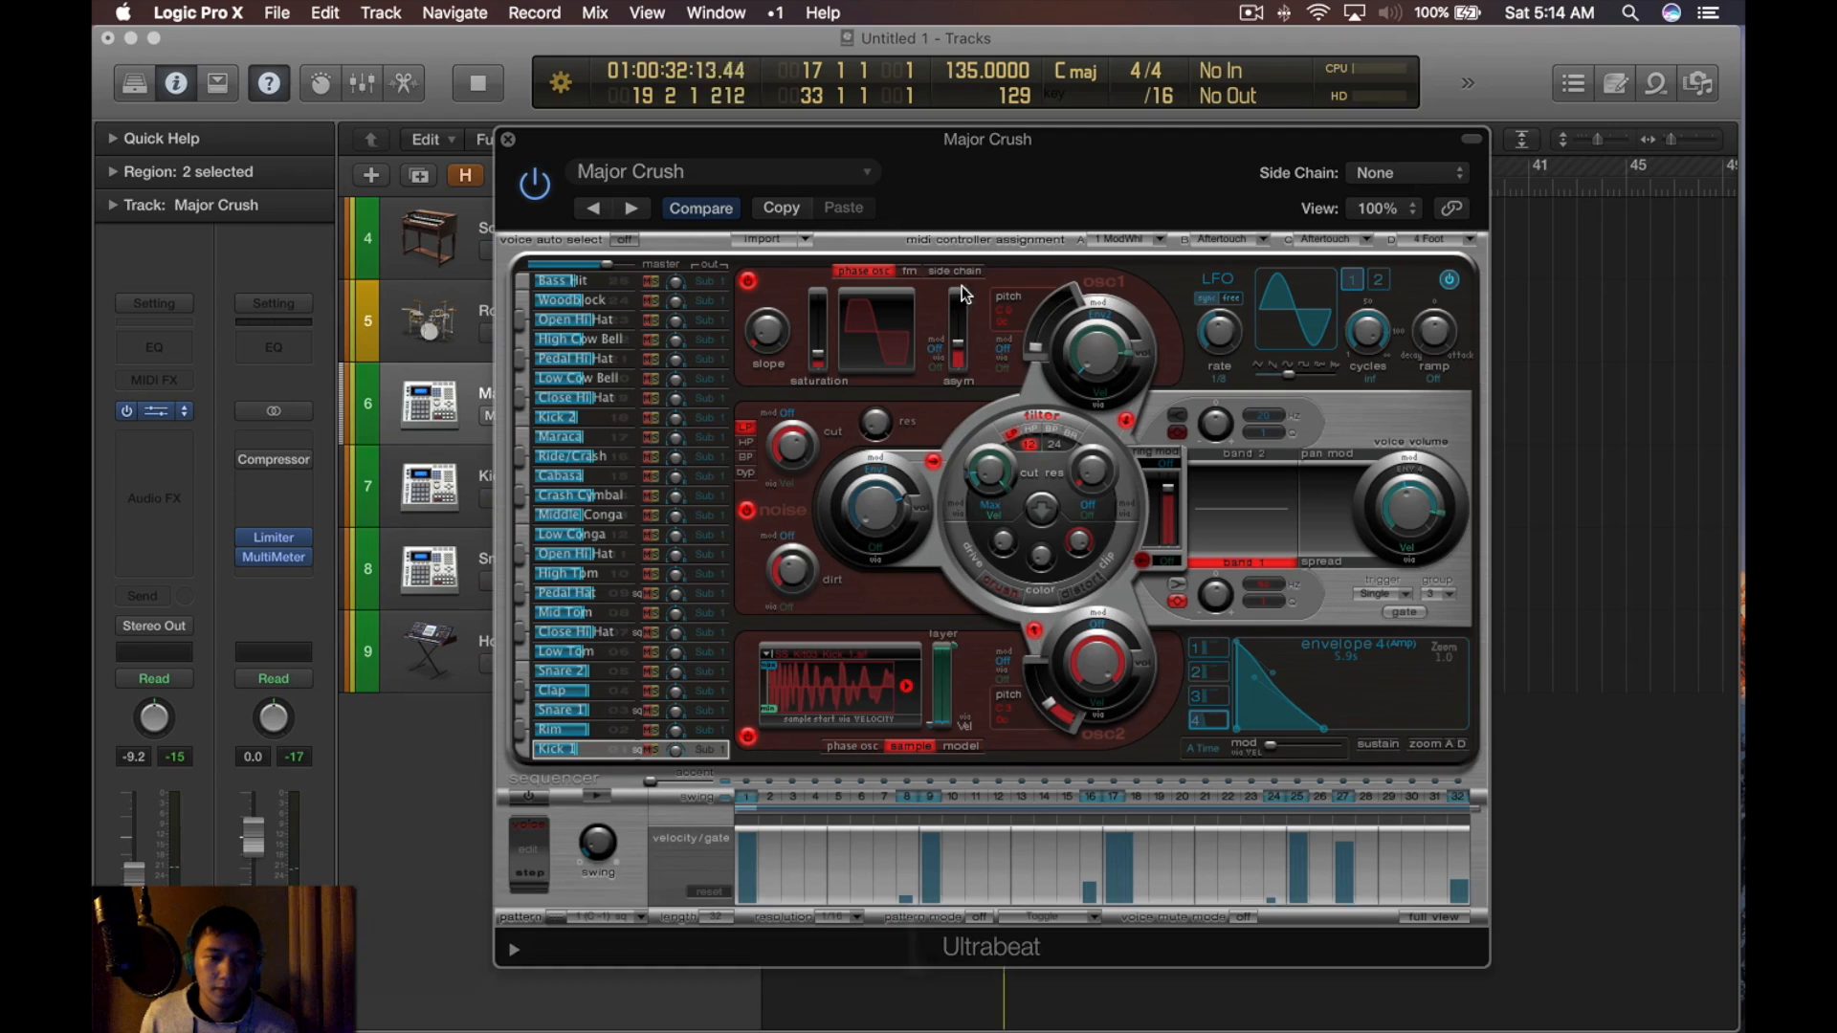
Select the Snare 2 sound in Ultrabeat and set the Major Crush track's volume to -5.0 dB against the unsoloed mix
{"action": "key", "text": "space"}
{"action": "left_click", "coordinate": [615, 678]}
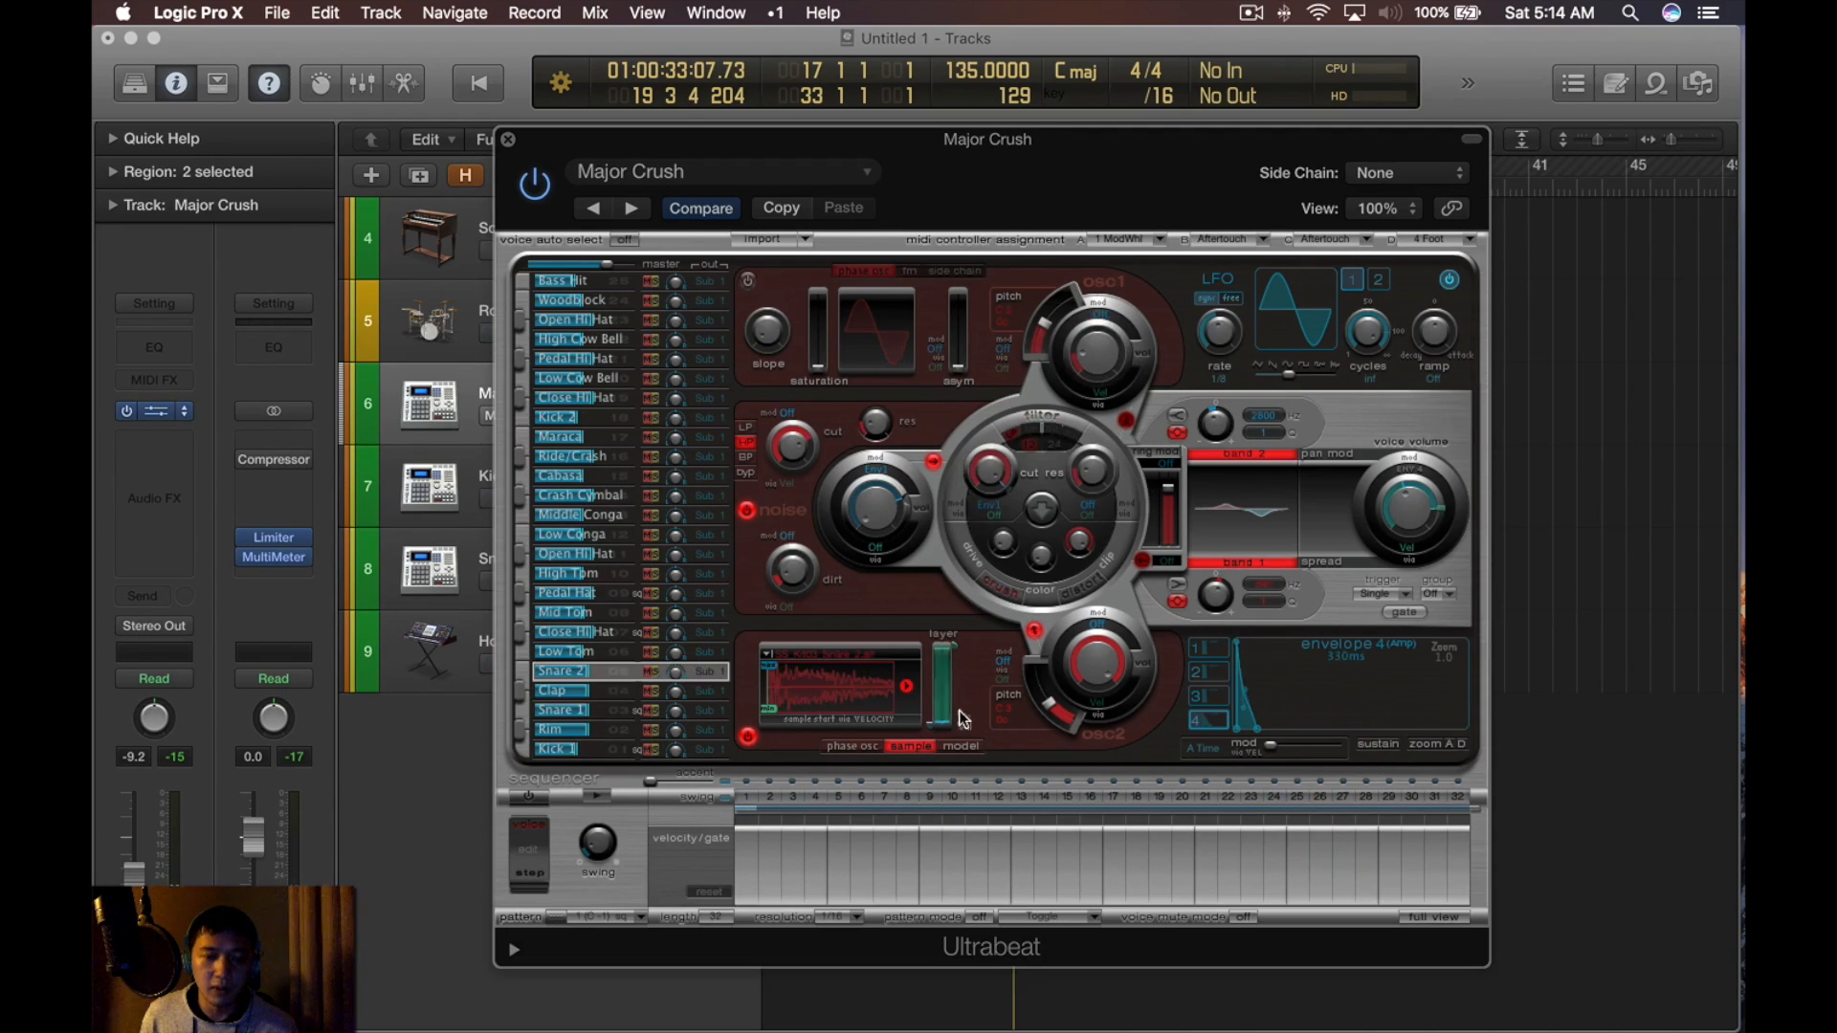
{"action": "key", "text": "space"}
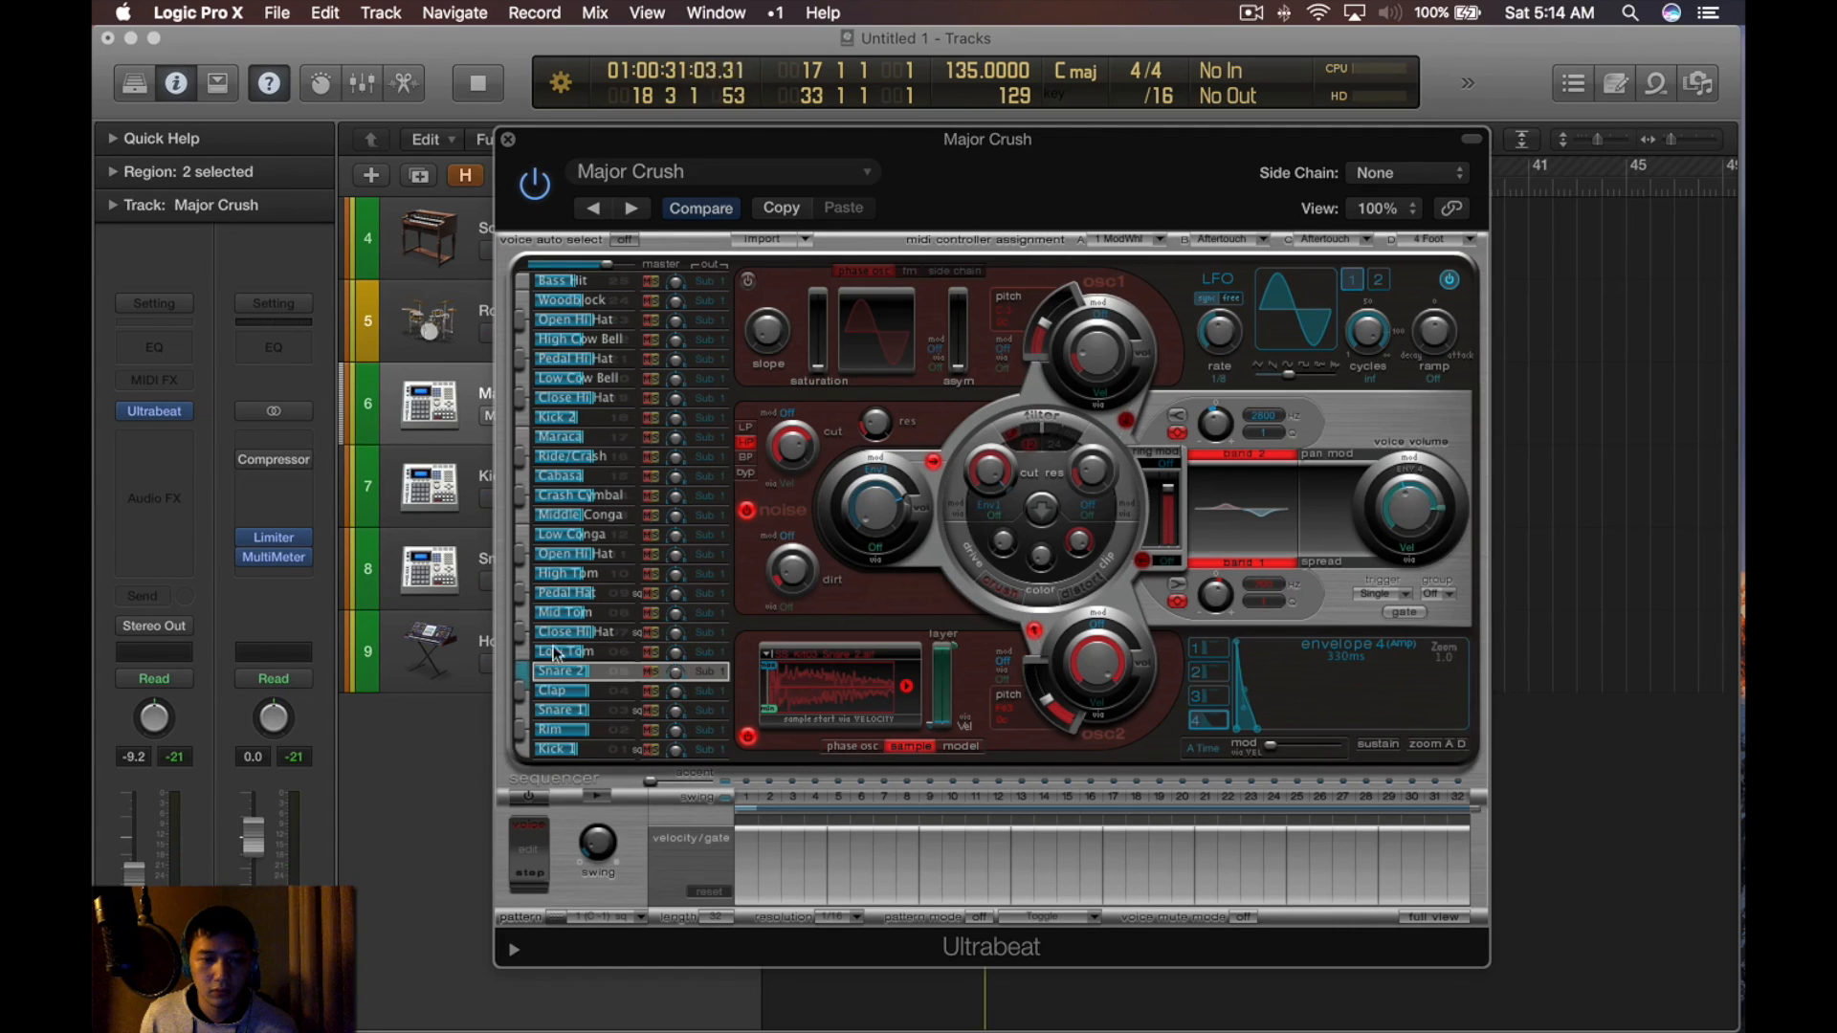
{"action": "left_click", "coordinate": [138, 878]}
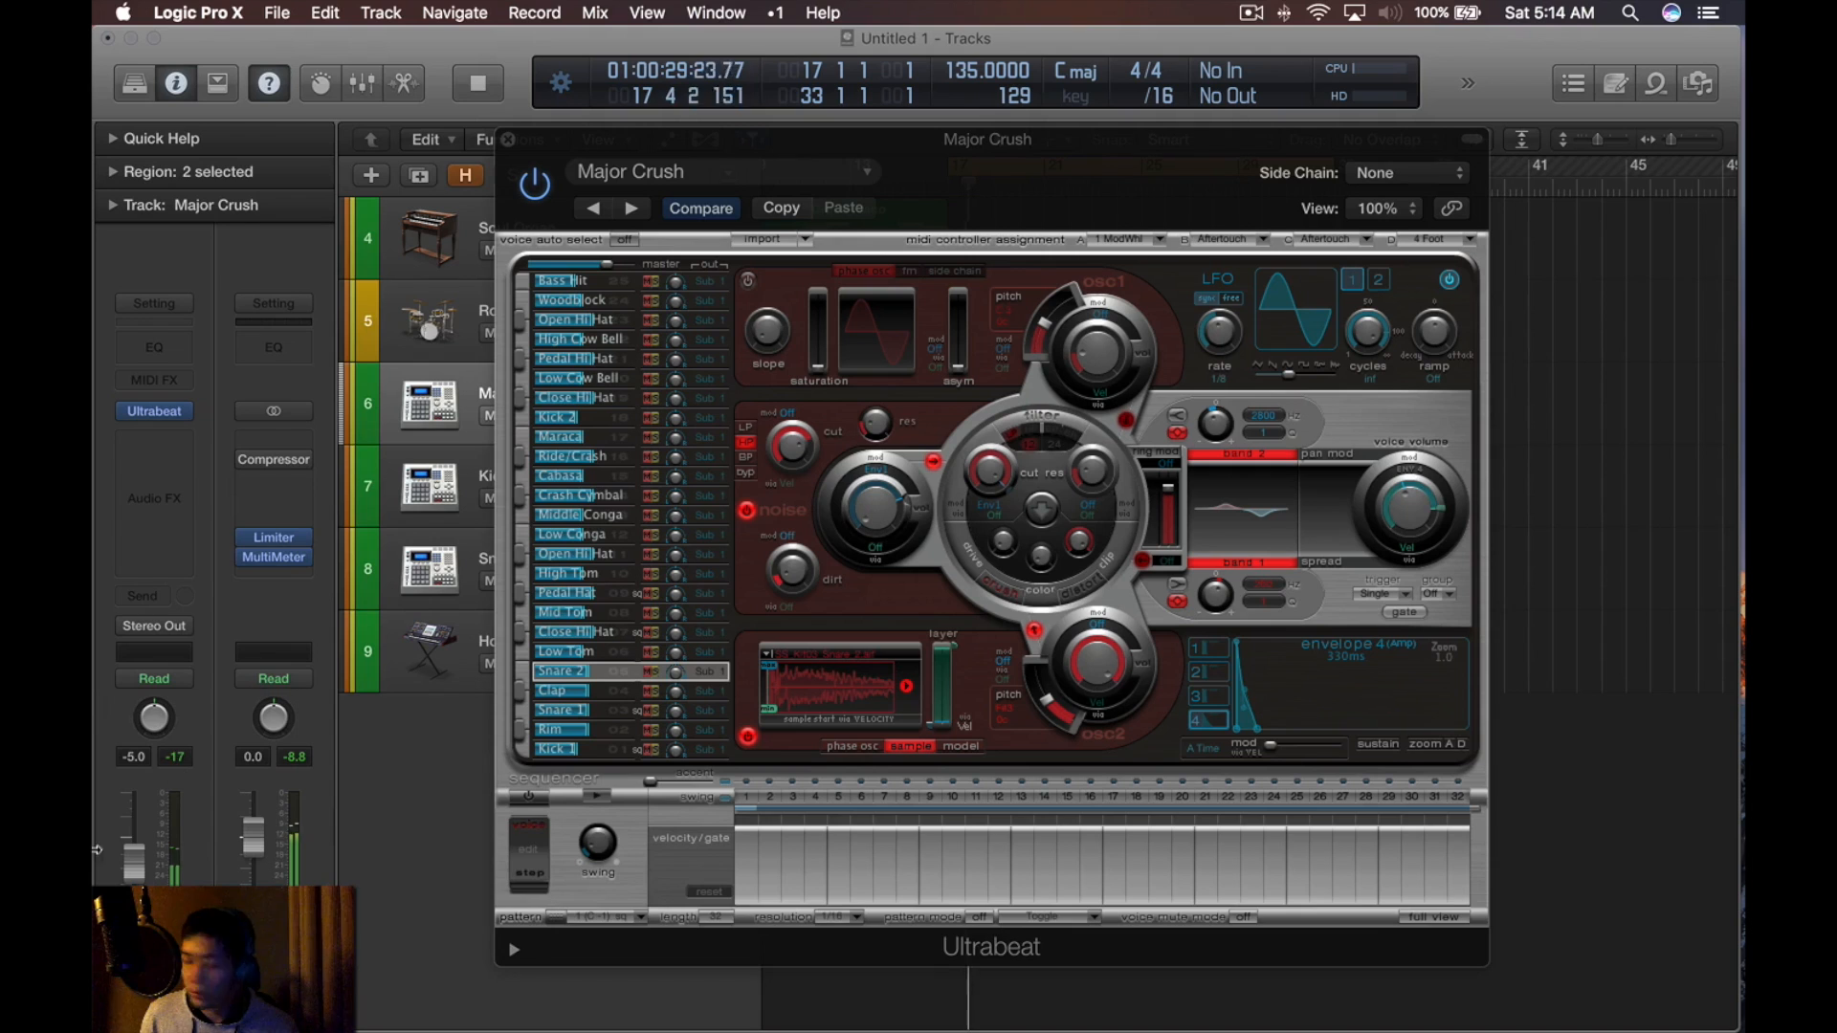
{"action": "key", "text": "space"}
Insert a stereo Ensemble modulation effect on the Major Crush track and play it in the full mix
{"action": "left_click", "coordinate": [154, 495]}
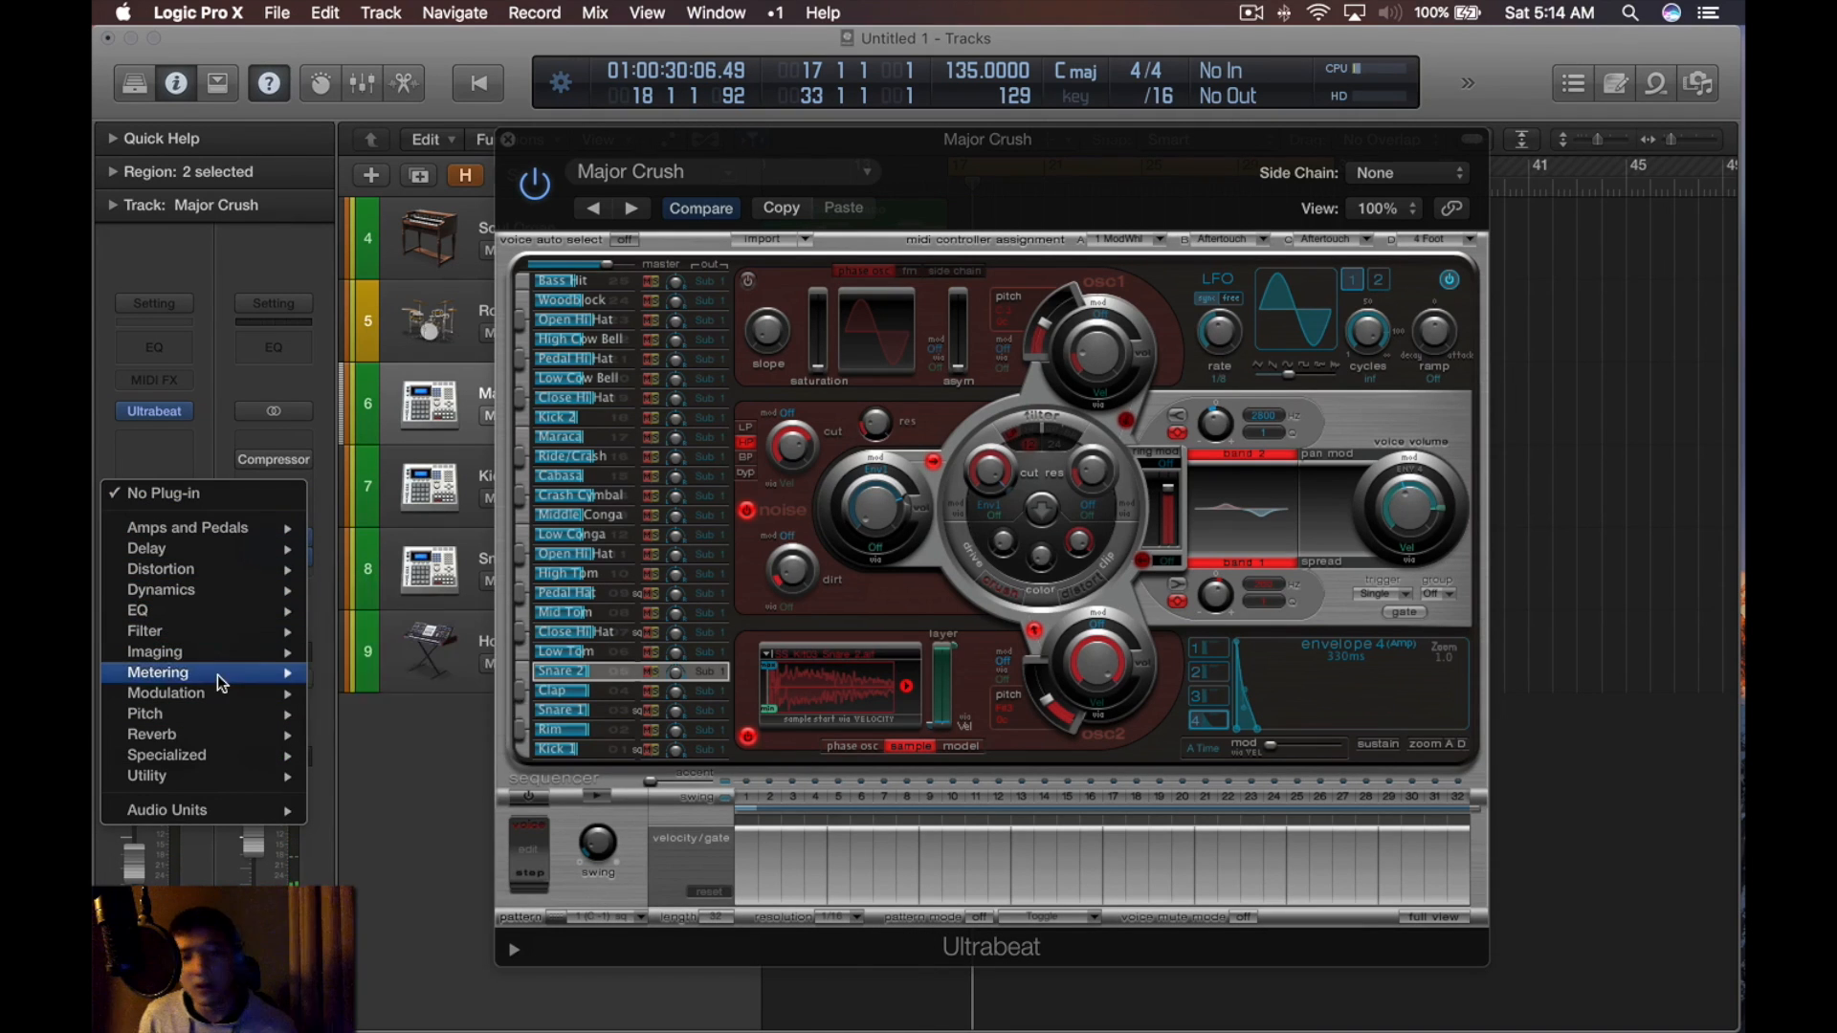
{"action": "mouse_move", "coordinate": [216, 695]}
{"action": "mouse_move", "coordinate": [446, 697]}
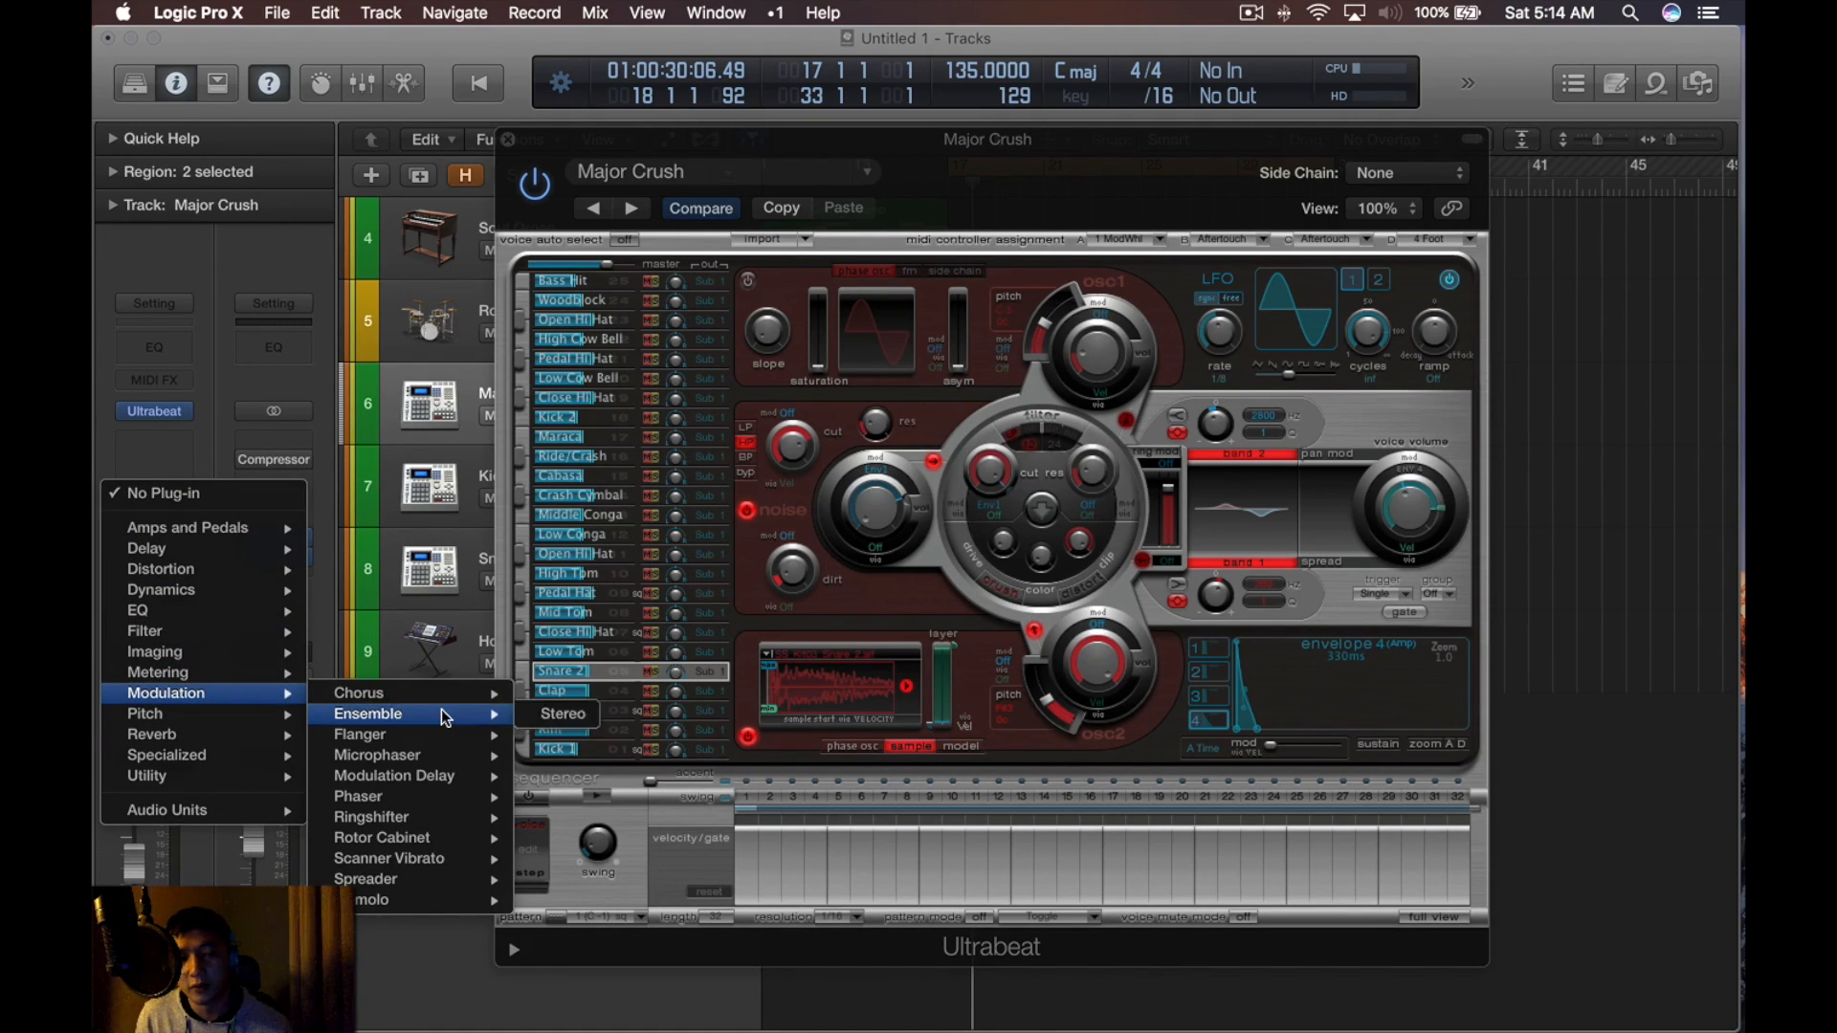
{"action": "left_click", "coordinate": [563, 713]}
{"action": "left_click", "coordinate": [792, 145]}
{"action": "left_click", "coordinate": [783, 666]}
{"action": "key", "text": "space"}
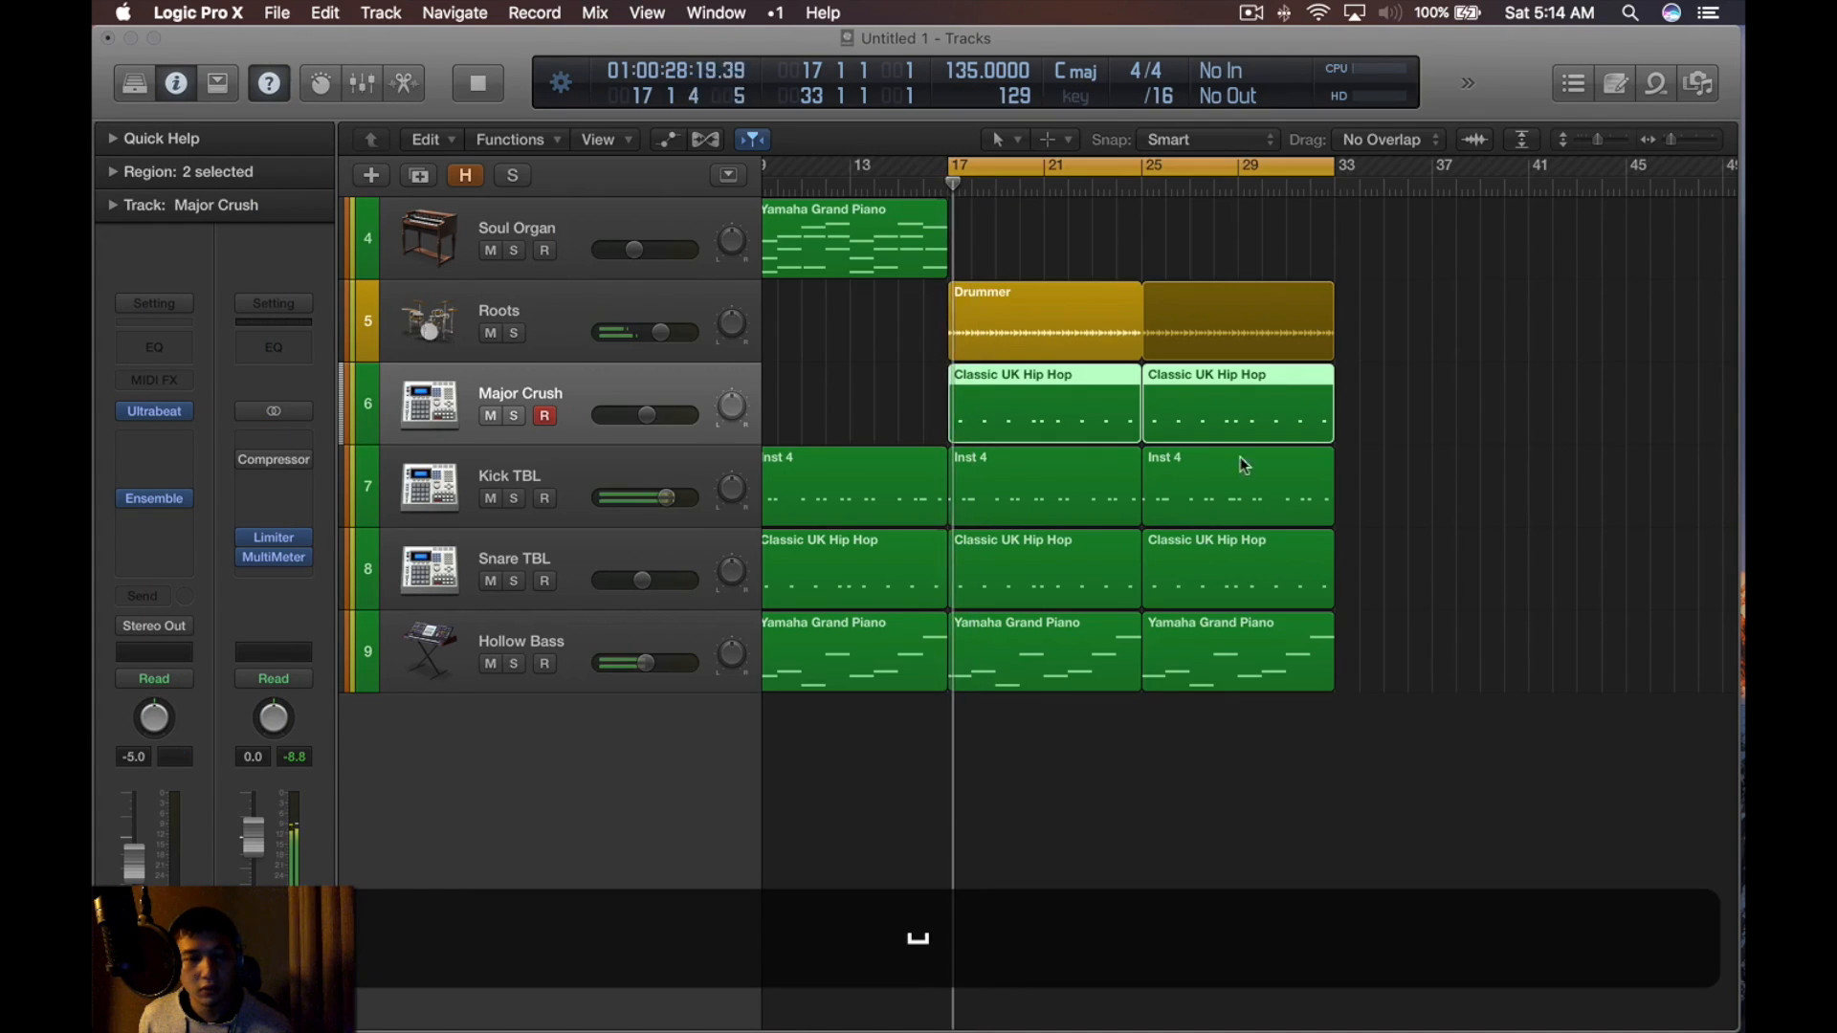
Solo the Major Crush track and set its Ensemble to Symphonic 5 Voice with 200% stereo spread and 25% output mix
{"action": "key", "text": "s"}
{"action": "left_click", "coordinate": [164, 492]}
{"action": "key", "text": "Escape"}
{"action": "left_click", "coordinate": [158, 500]}
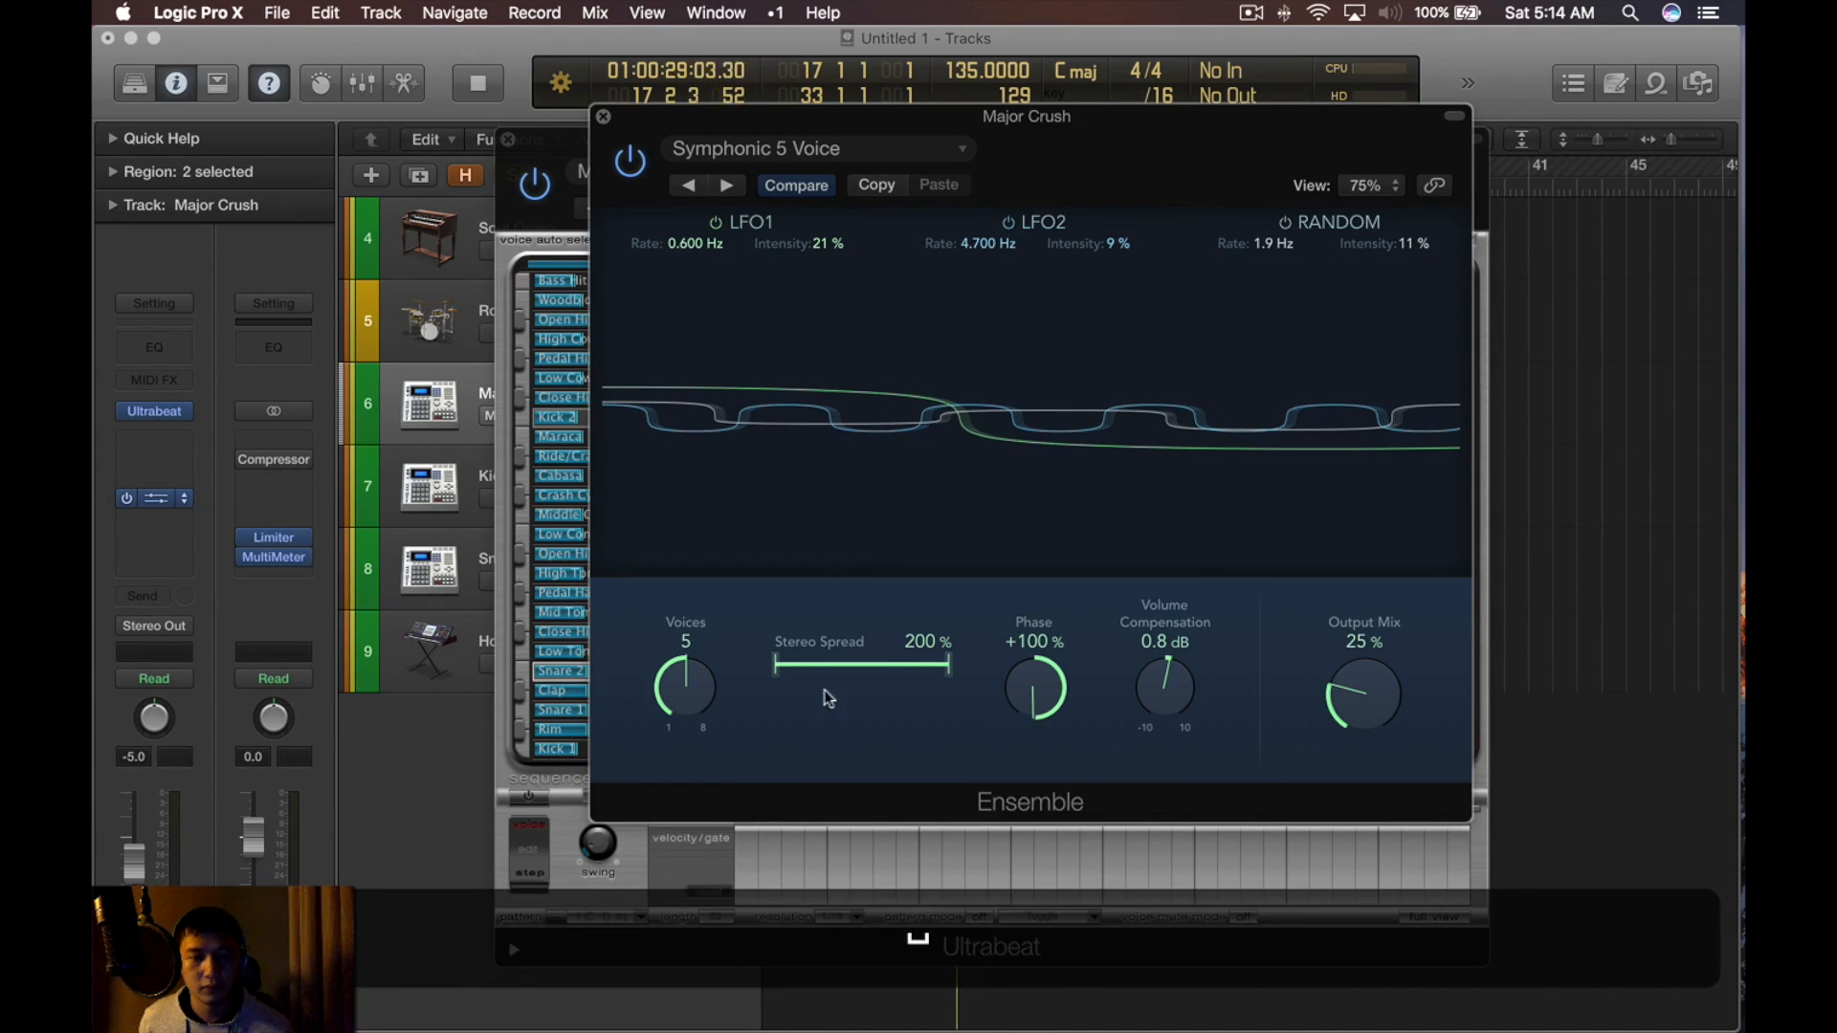
{"action": "left_click_drag", "start_coordinate": [856, 665], "coordinate": [868, 719]}
{"action": "key", "text": "super+w"}
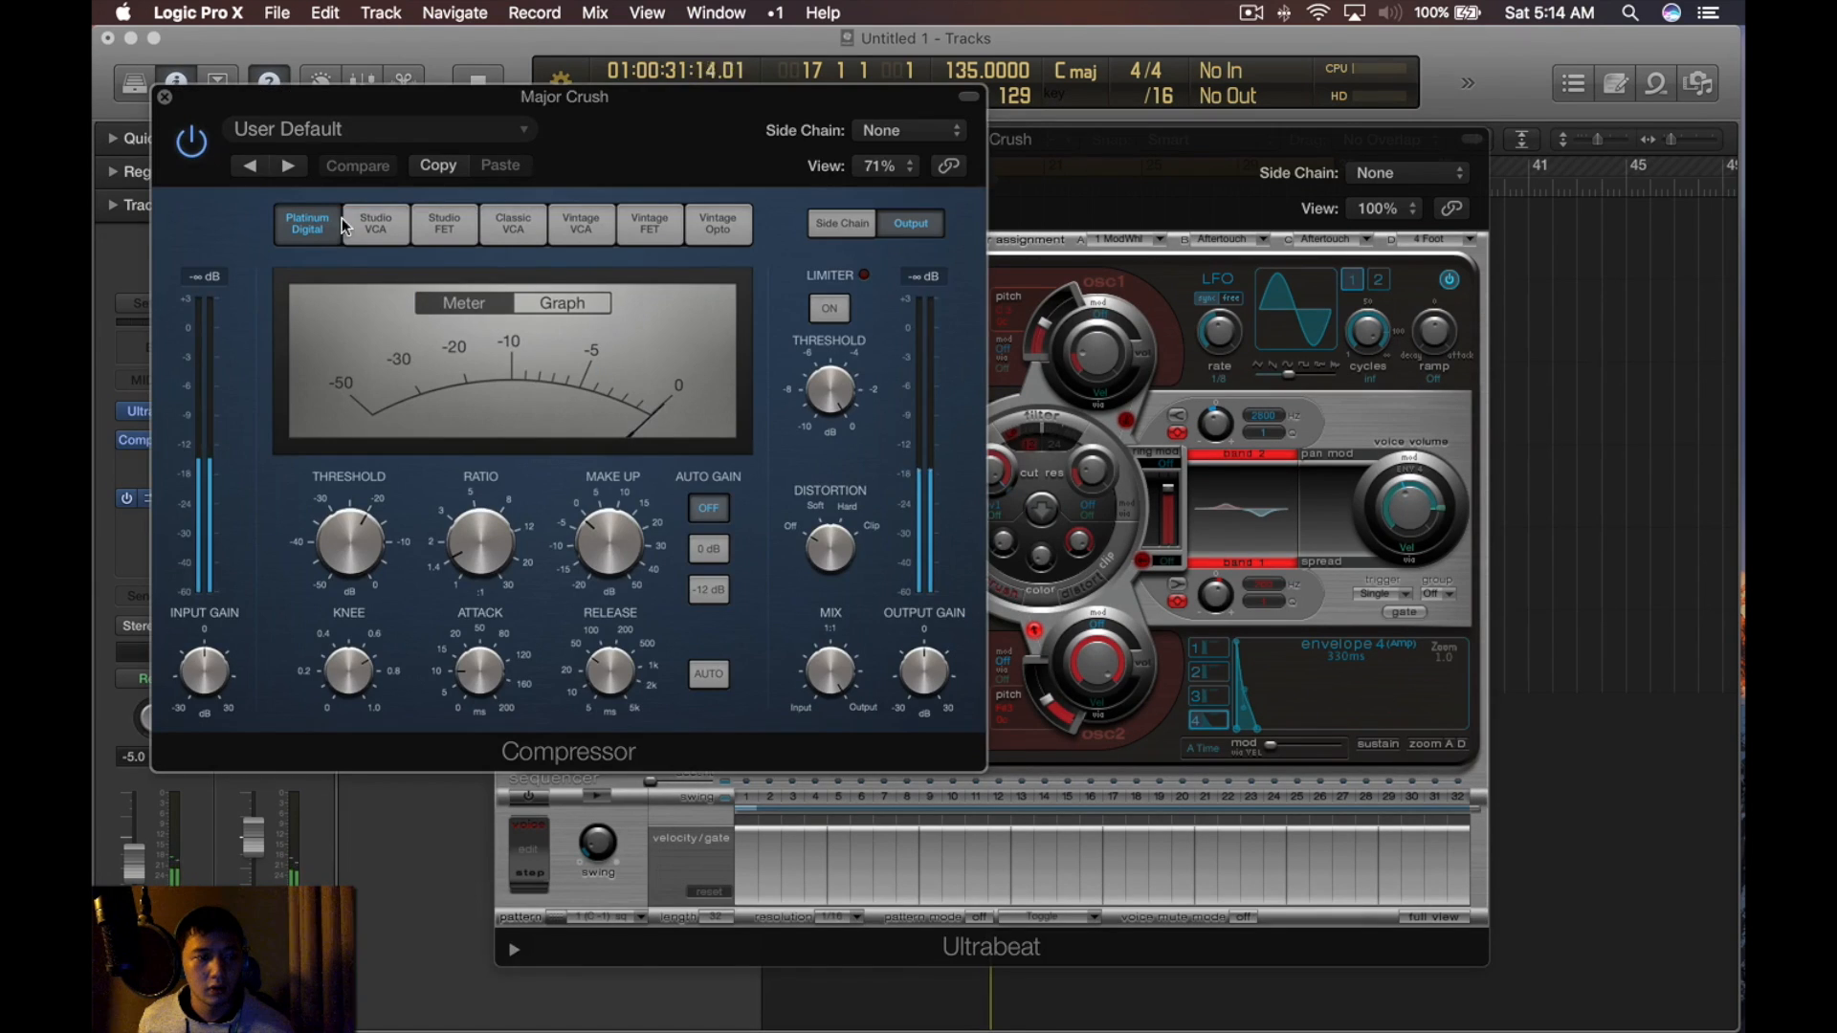
Add a Compressor with the Vintage FET model to the Major Crush track and place it after the Ensemble
{"action": "left_click_drag", "start_coordinate": [765, 48], "coordinate": [1271, 131]}
{"action": "left_click", "coordinate": [1078, 257]}
{"action": "left_click", "coordinate": [1153, 258]}
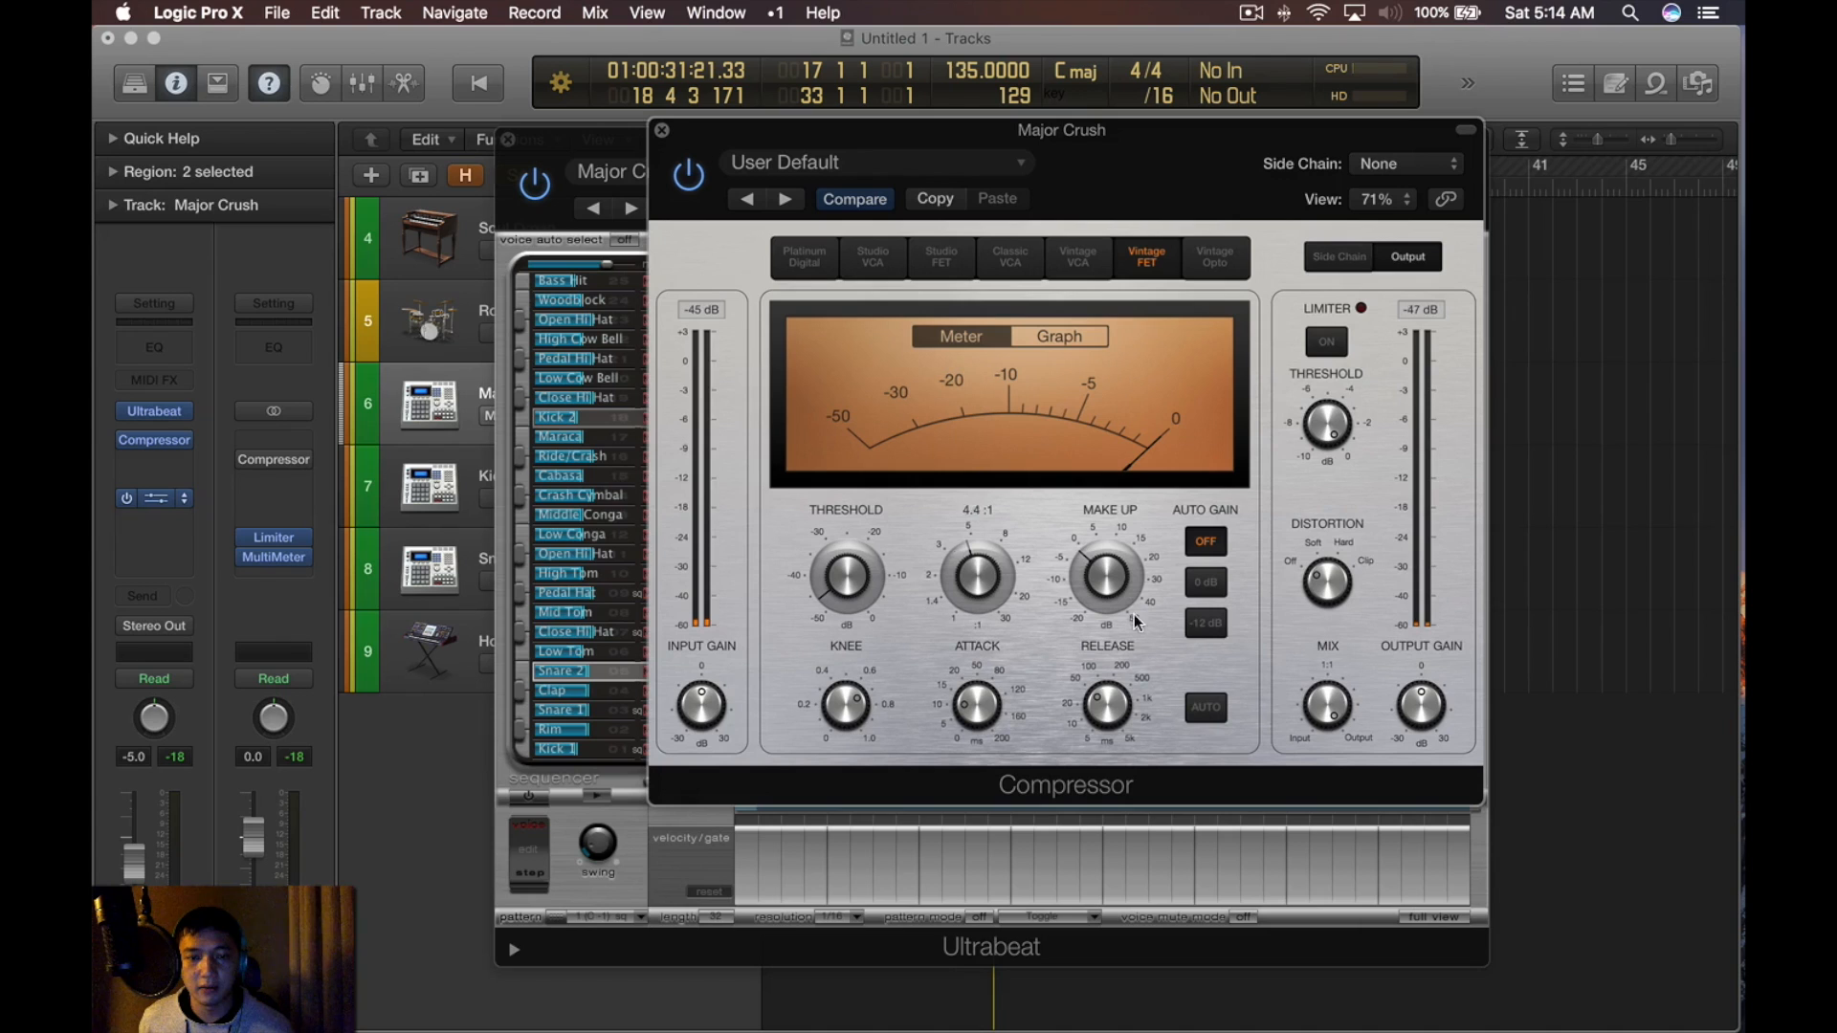
{"action": "key", "text": "space"}
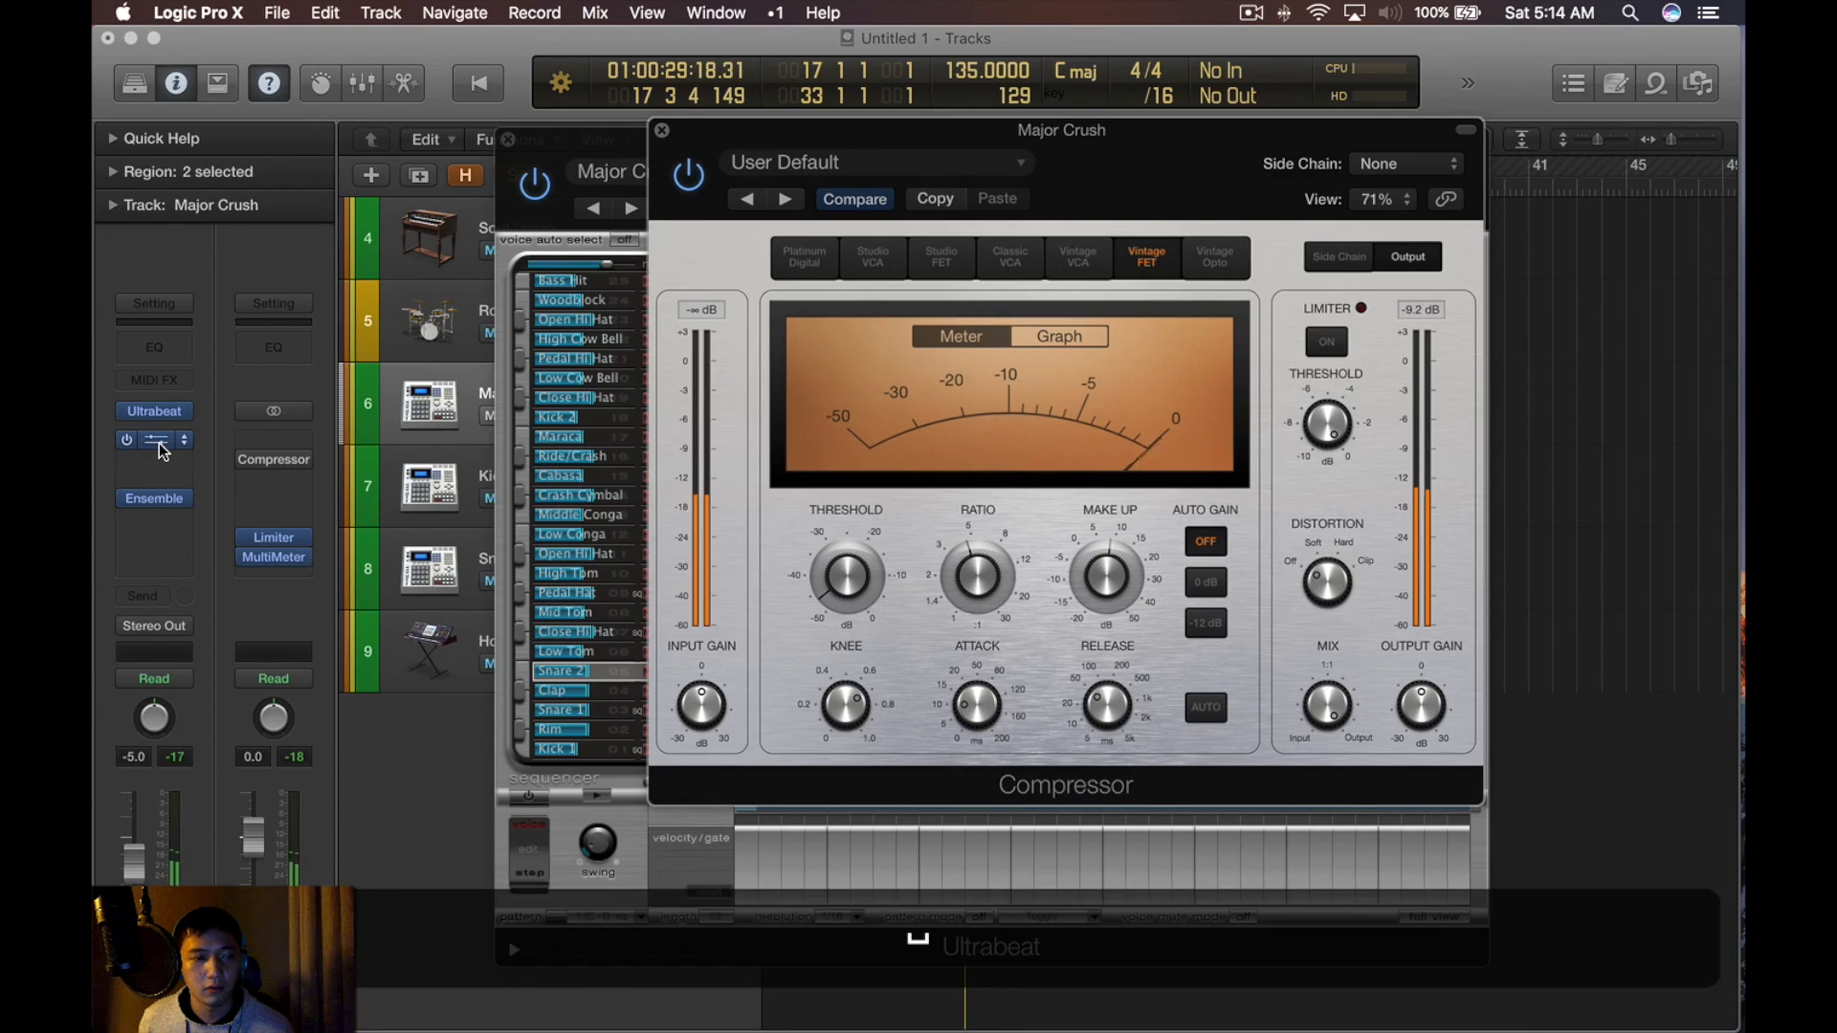
{"action": "left_click_drag", "start_coordinate": [163, 452], "coordinate": [155, 528]}
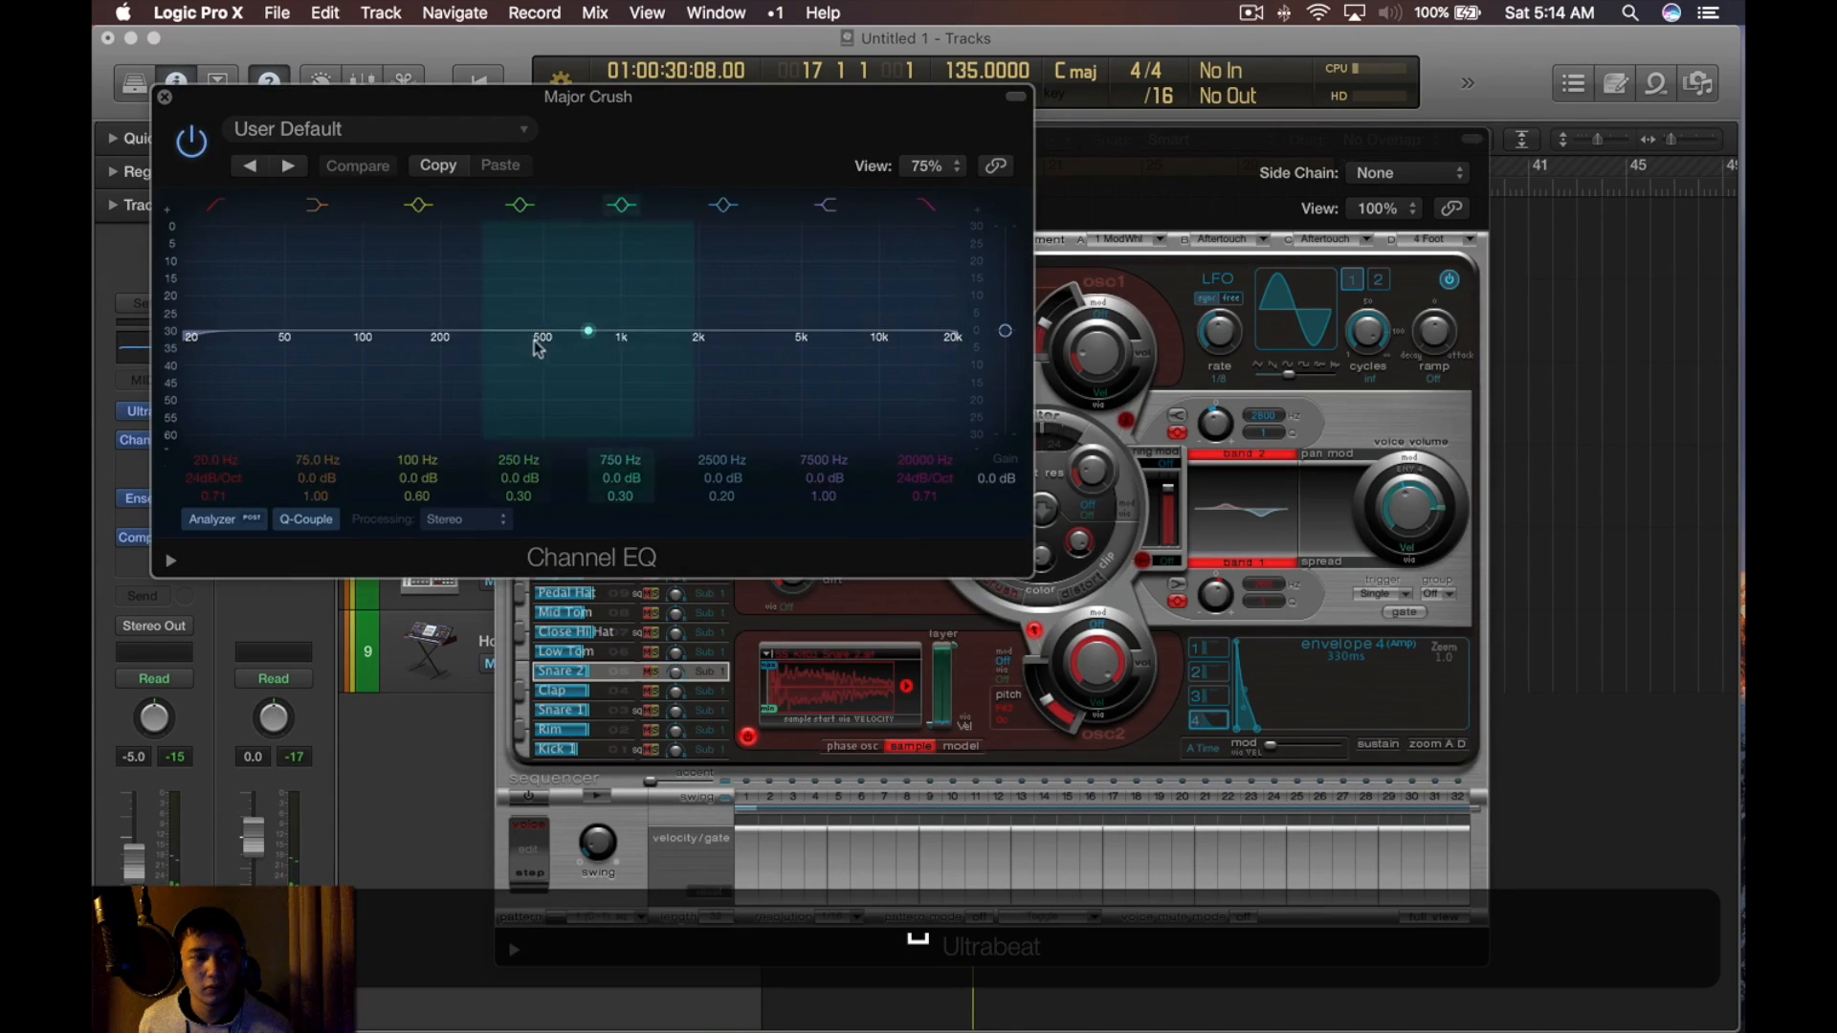
Shape Major Crush in a Channel EQ: 70 Hz low cut, -24 dB at 210 Hz, +8.5 dB at 2650 Hz and 4000 Hz high cut
{"action": "left_click_drag", "start_coordinate": [612, 337], "coordinate": [409, 421]}
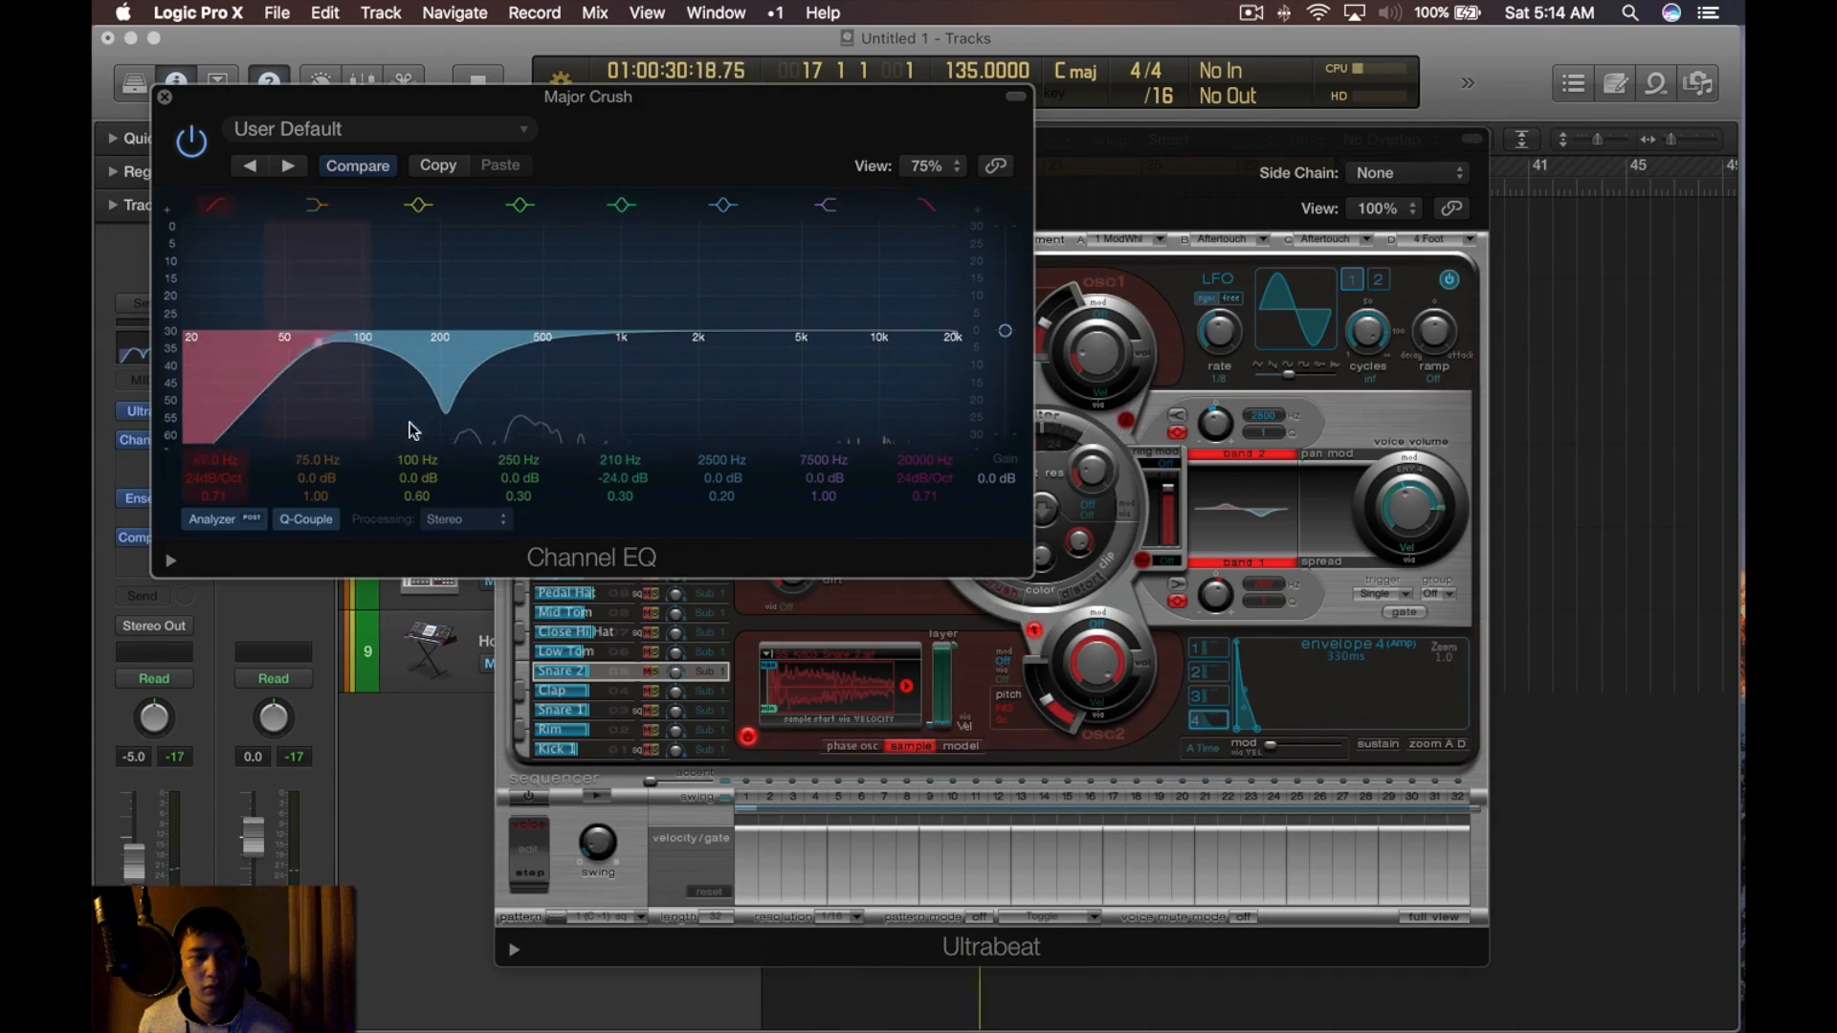
{"action": "left_click_drag", "start_coordinate": [944, 405], "coordinate": [697, 329]}
{"action": "key", "text": "space"}
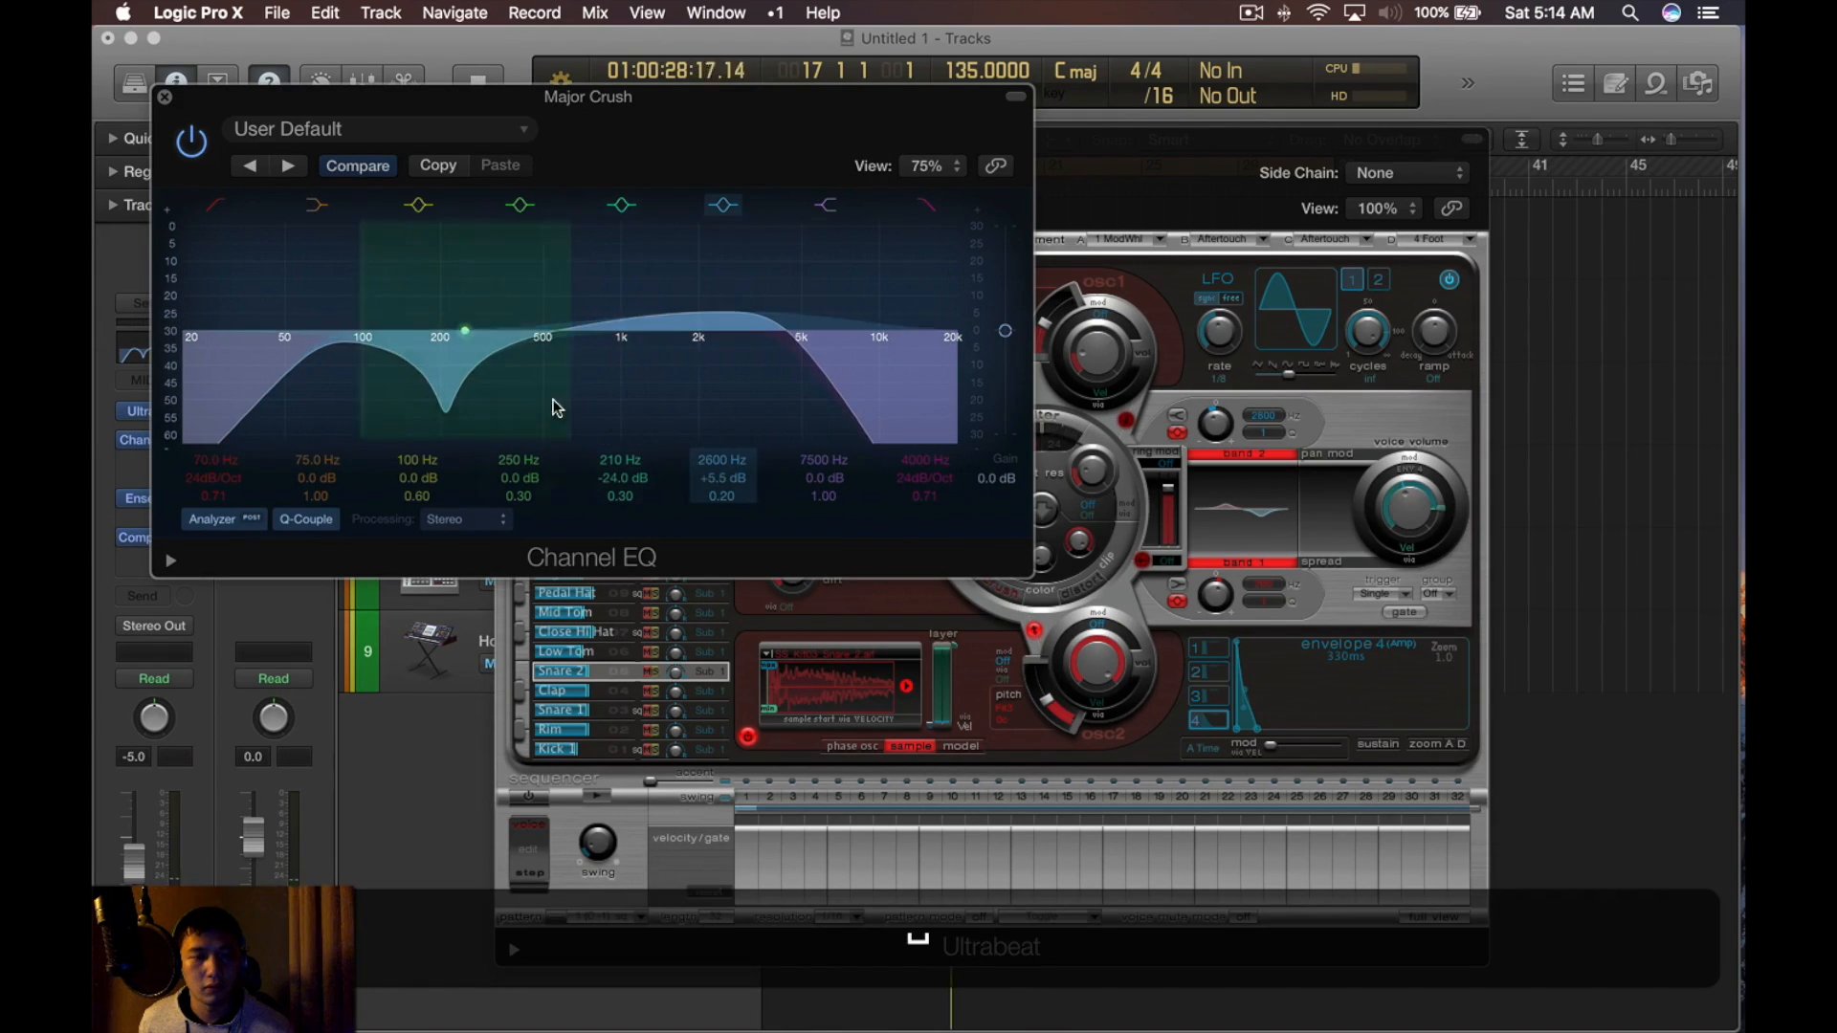
{"action": "key", "text": "super+w"}
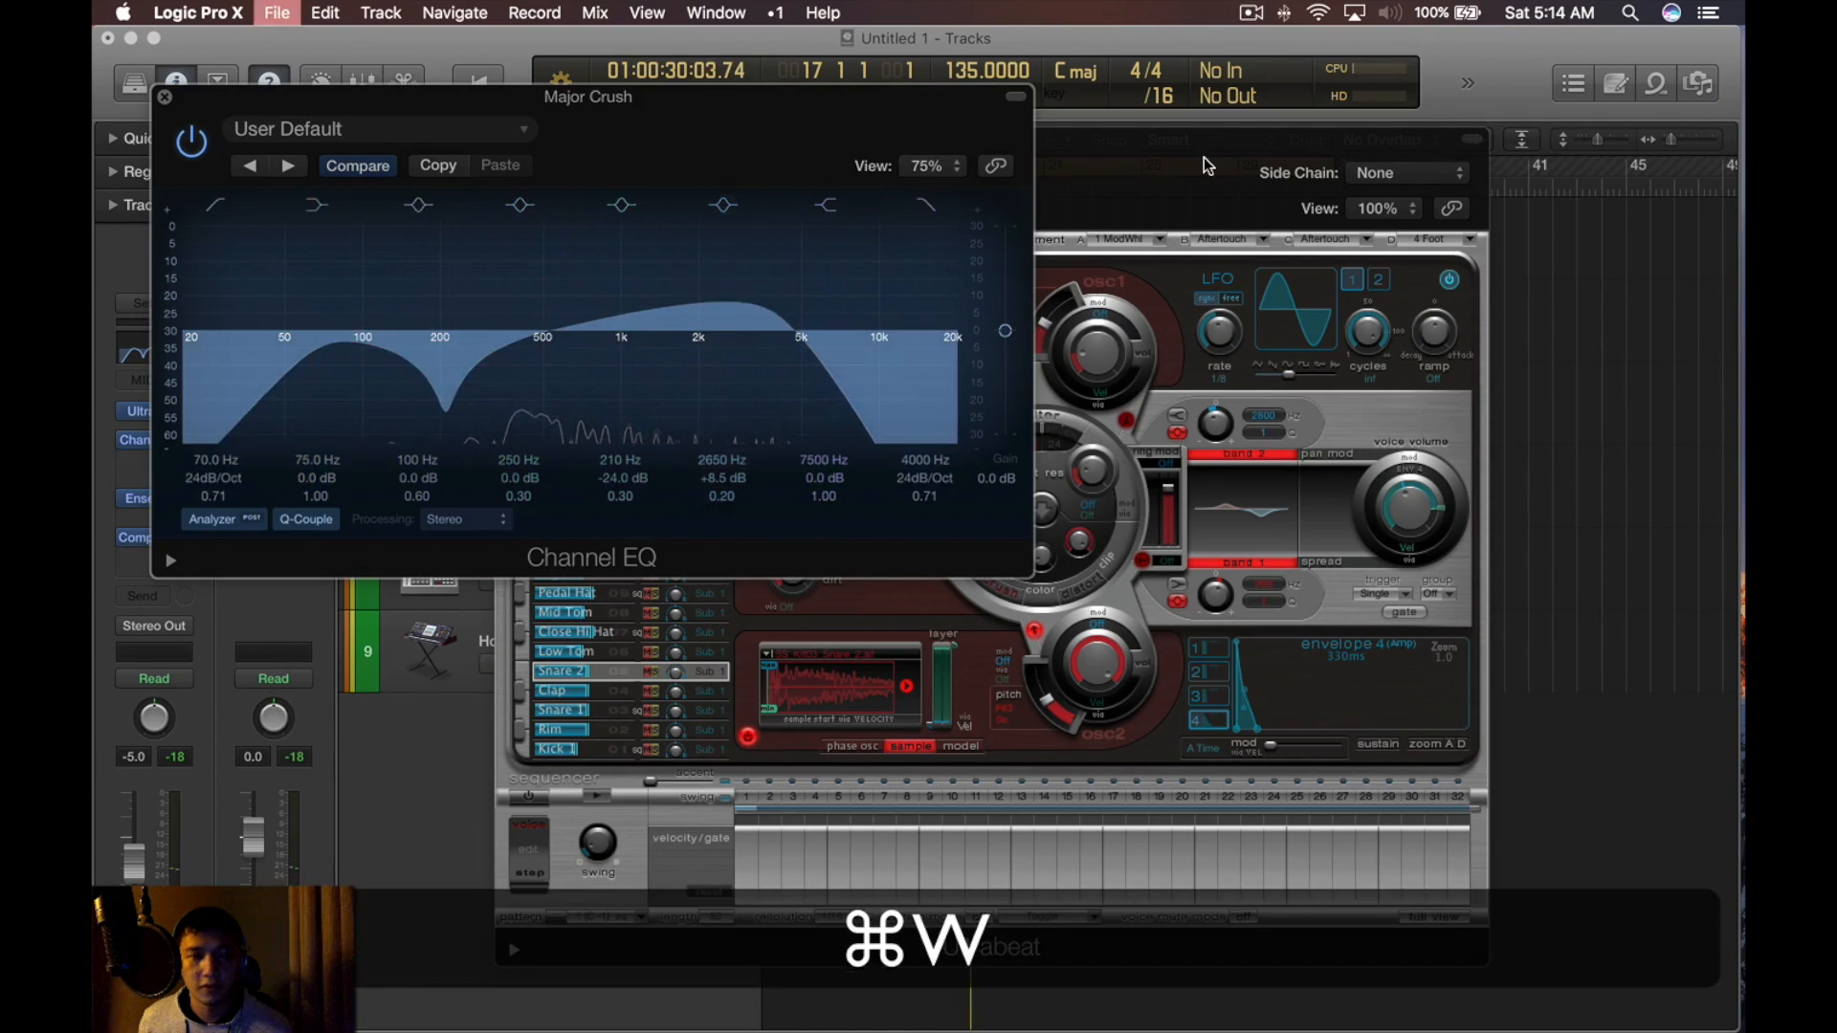
{"action": "key", "text": "super+w"}
{"action": "key", "text": "space"}
{"action": "key", "text": "space"}
Lower the ratio of the Major Crush Compressor and set its threshold to -28.5 dB and make-up gain to 0.5 dB
{"action": "left_click", "coordinate": [166, 549]}
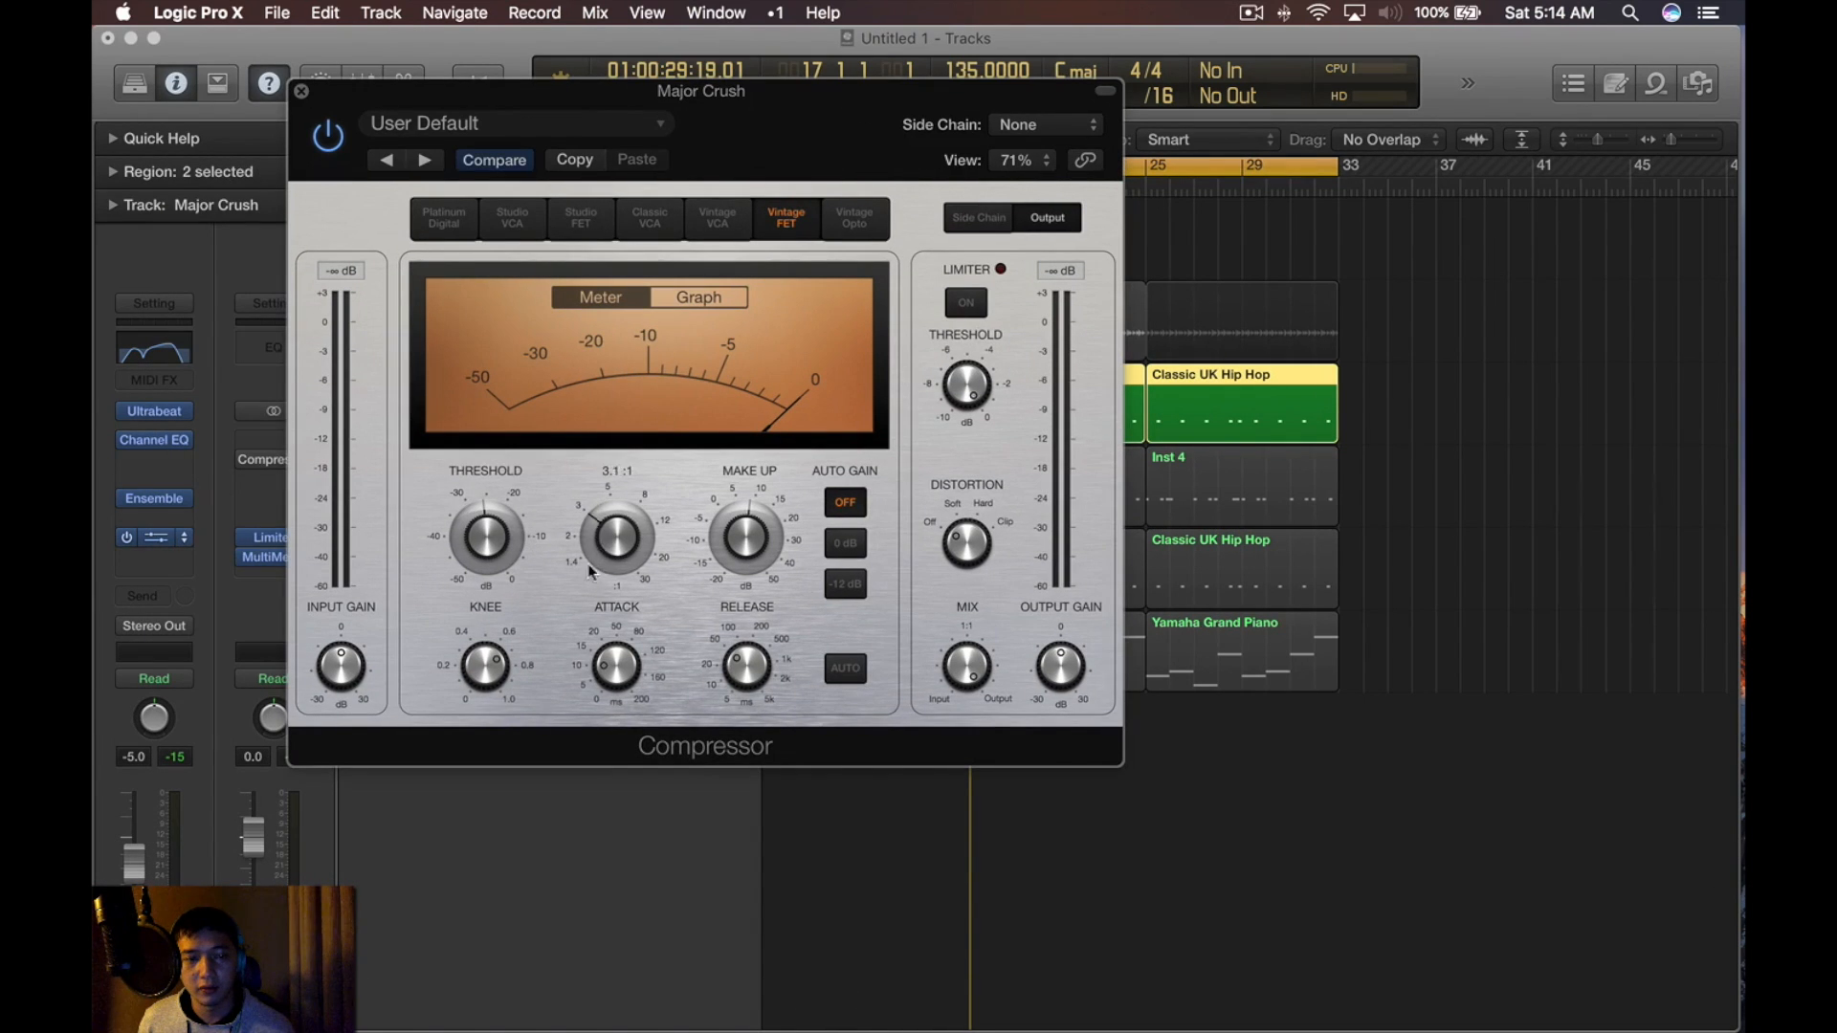
{"action": "left_click_drag", "start_coordinate": [608, 553], "coordinate": [609, 560]}
{"action": "key", "text": "space"}
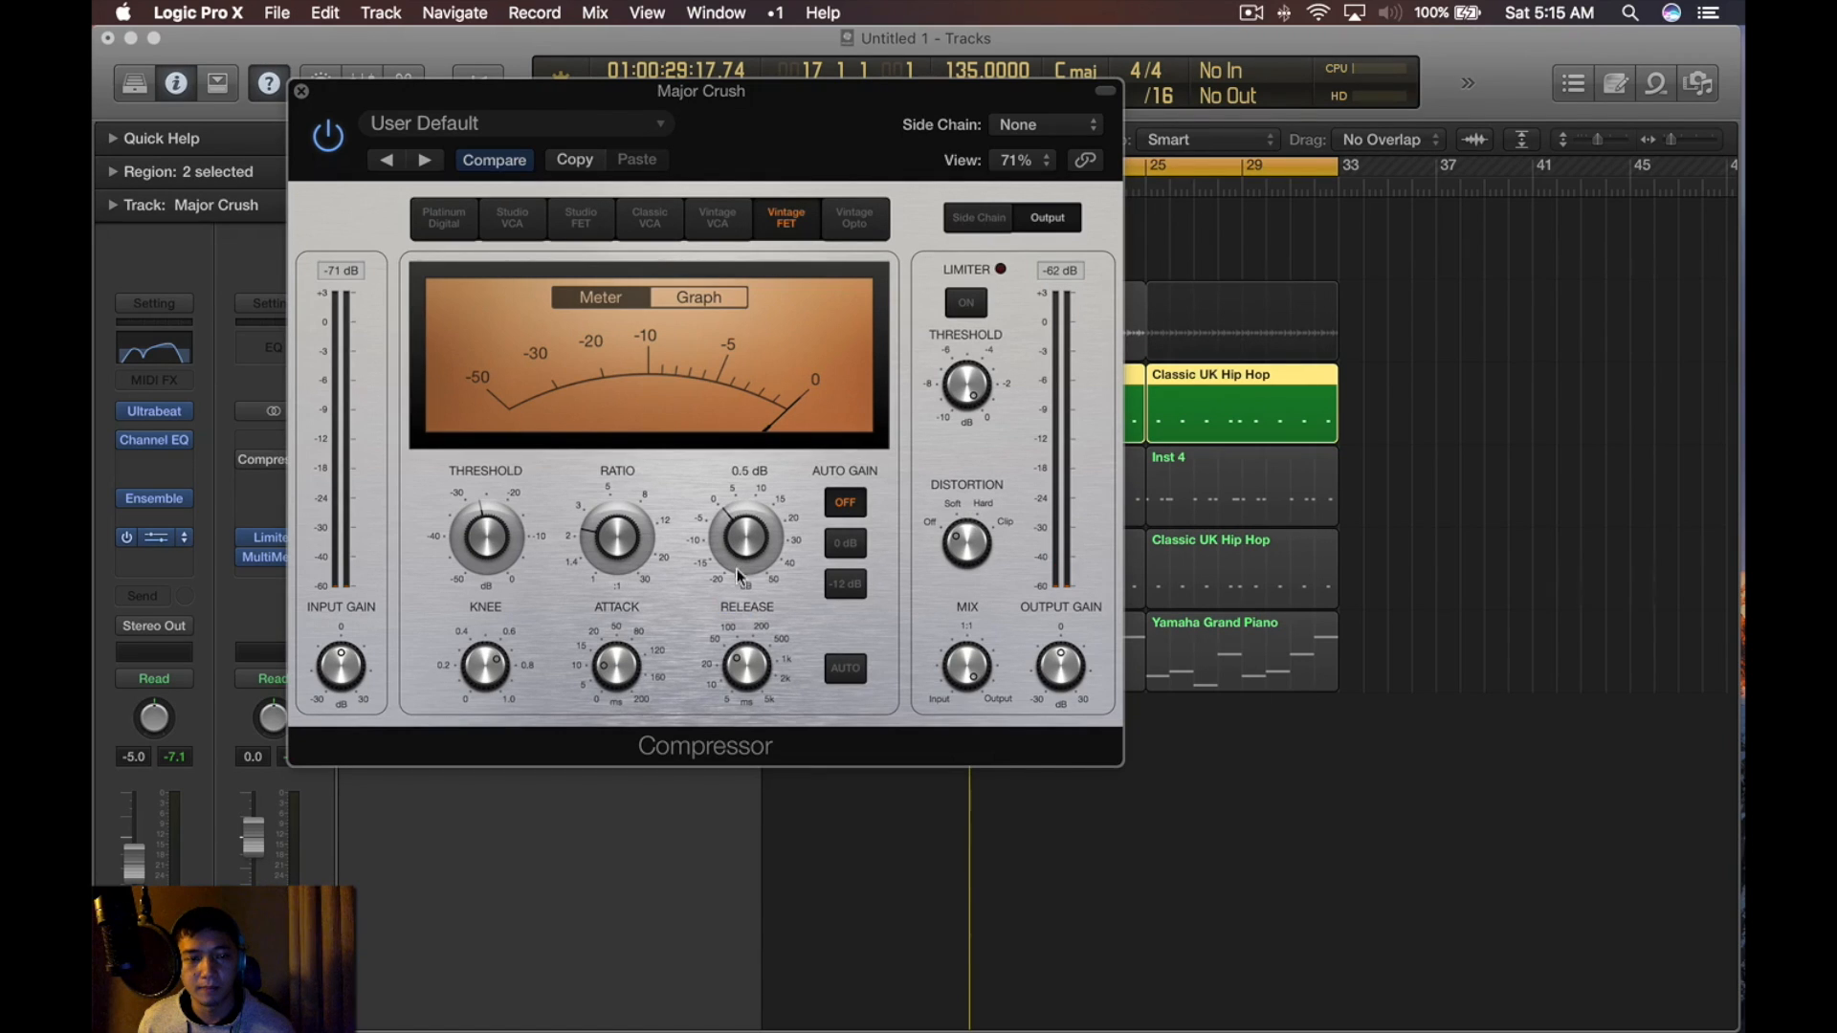
{"action": "key", "text": "space"}
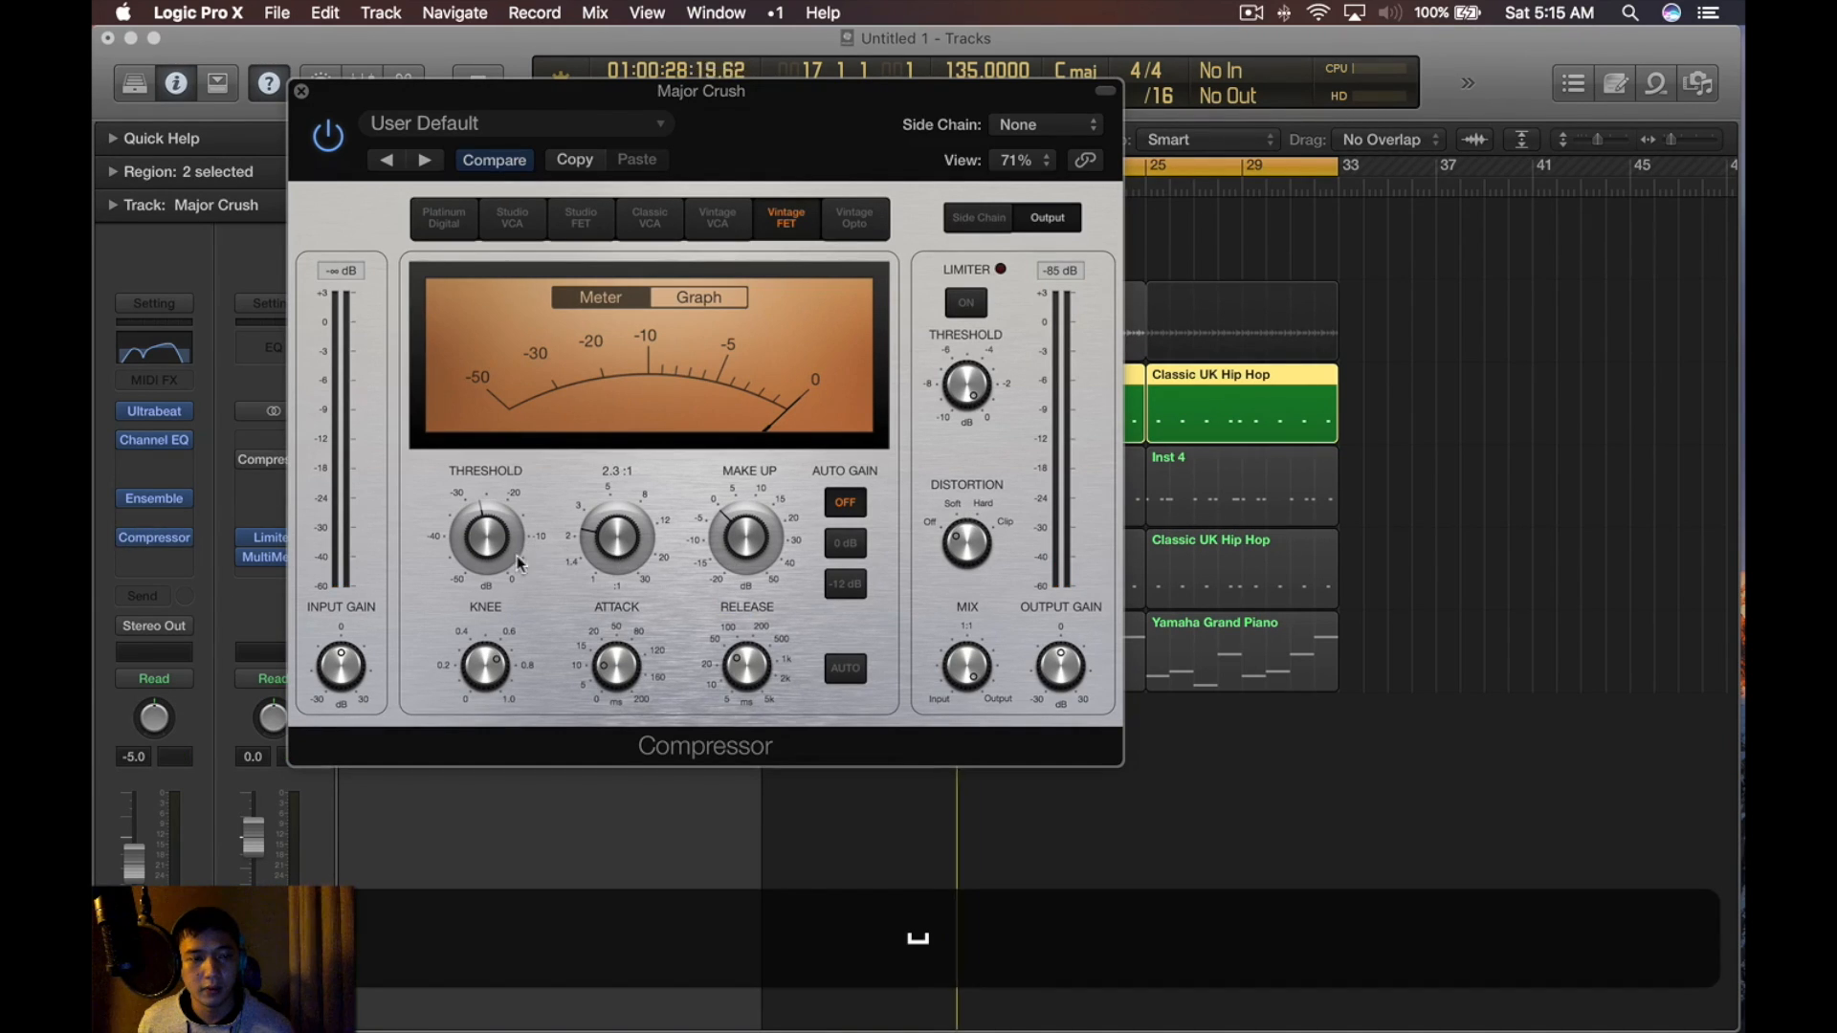
{"action": "left_click_drag", "start_coordinate": [505, 536], "coordinate": [505, 528]}
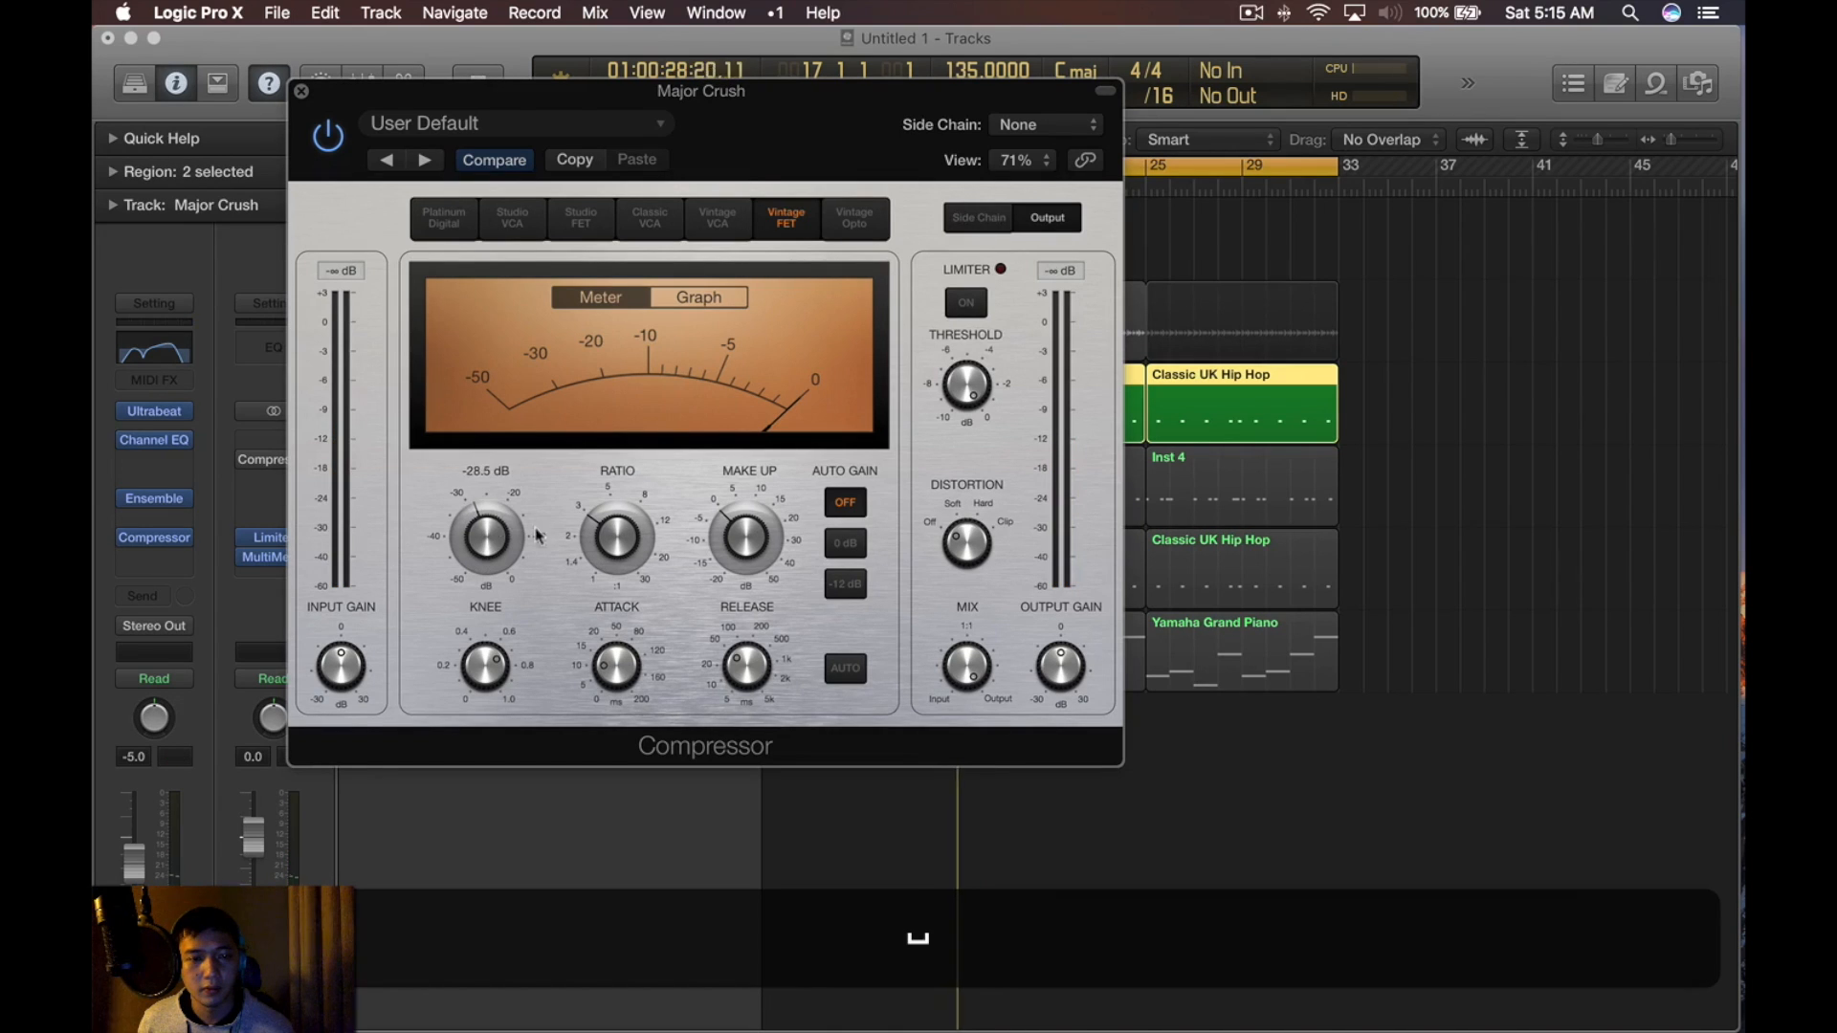
{"action": "key", "text": "space"}
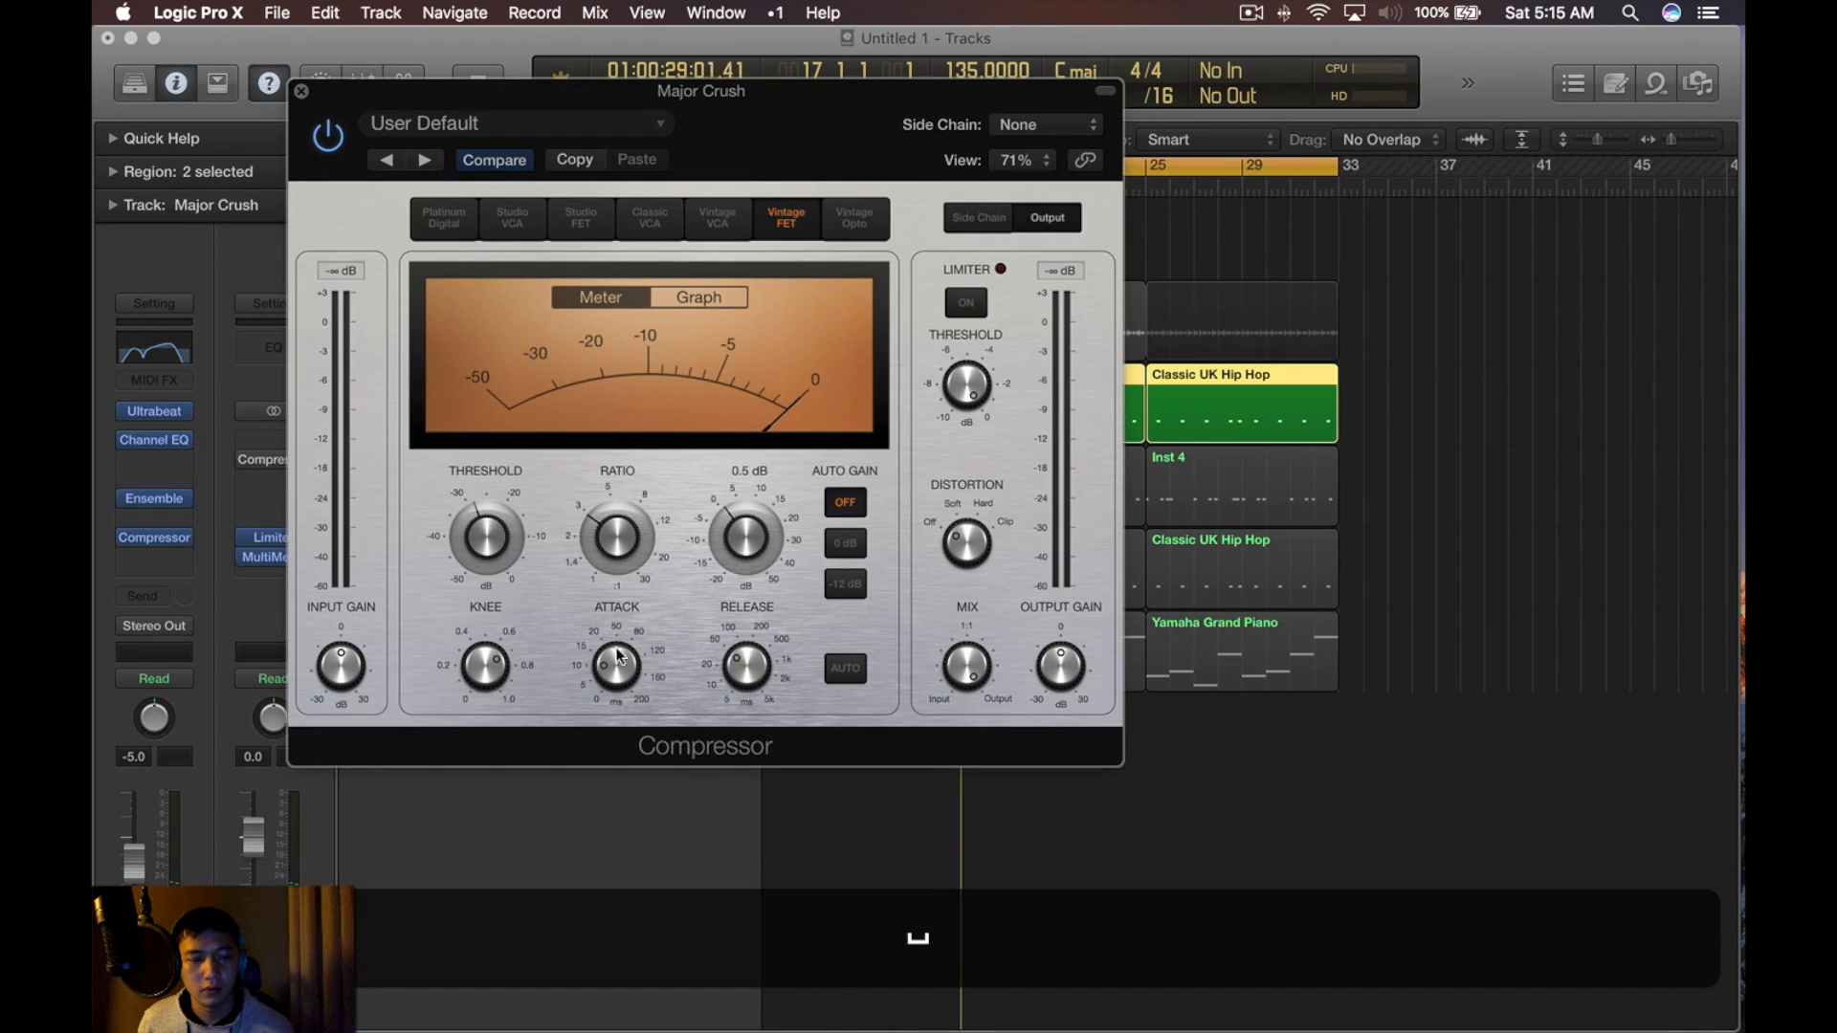
{"action": "key", "text": "space"}
{"action": "key", "text": "super+w"}
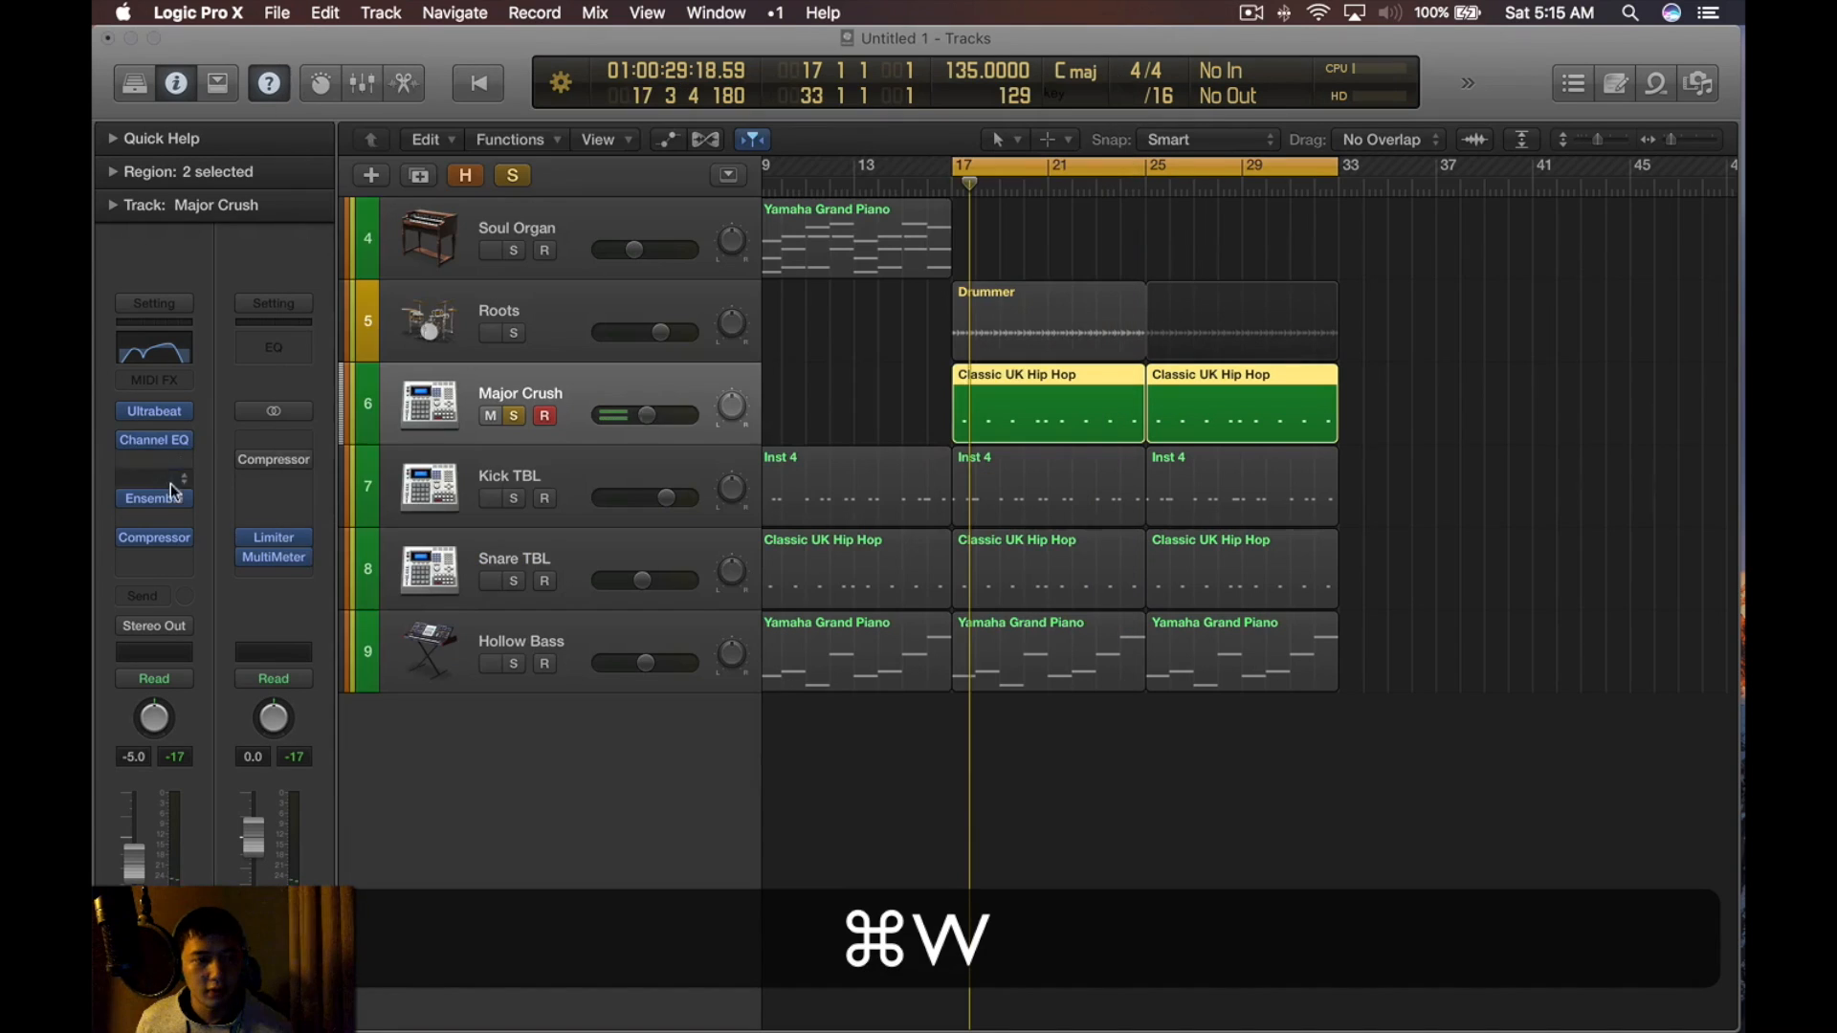
Insert a stereo Sample Delay after the Compressor on Major Crush and delay its right channel by 106 samples
{"action": "left_click", "coordinate": [173, 488]}
{"action": "left_click", "coordinate": [166, 546]}
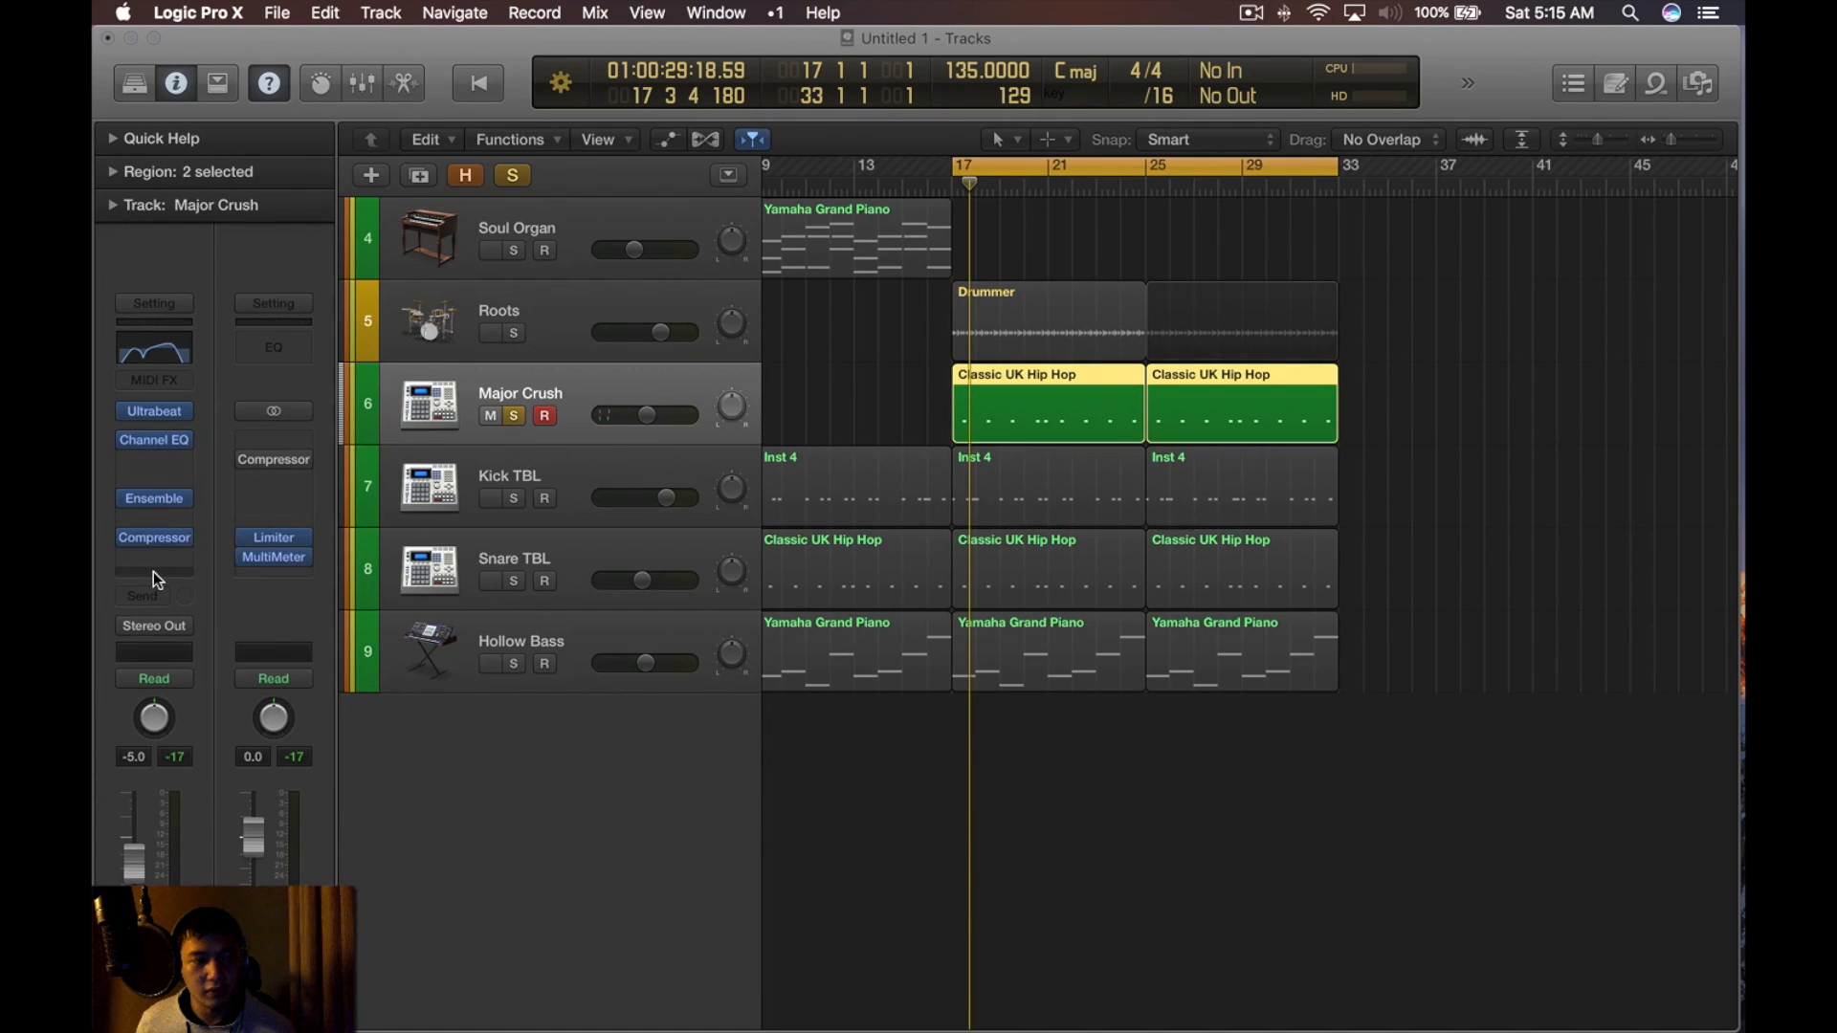
{"action": "left_click", "coordinate": [153, 571]}
{"action": "mouse_move", "coordinate": [191, 608]}
{"action": "mouse_move", "coordinate": [400, 652]}
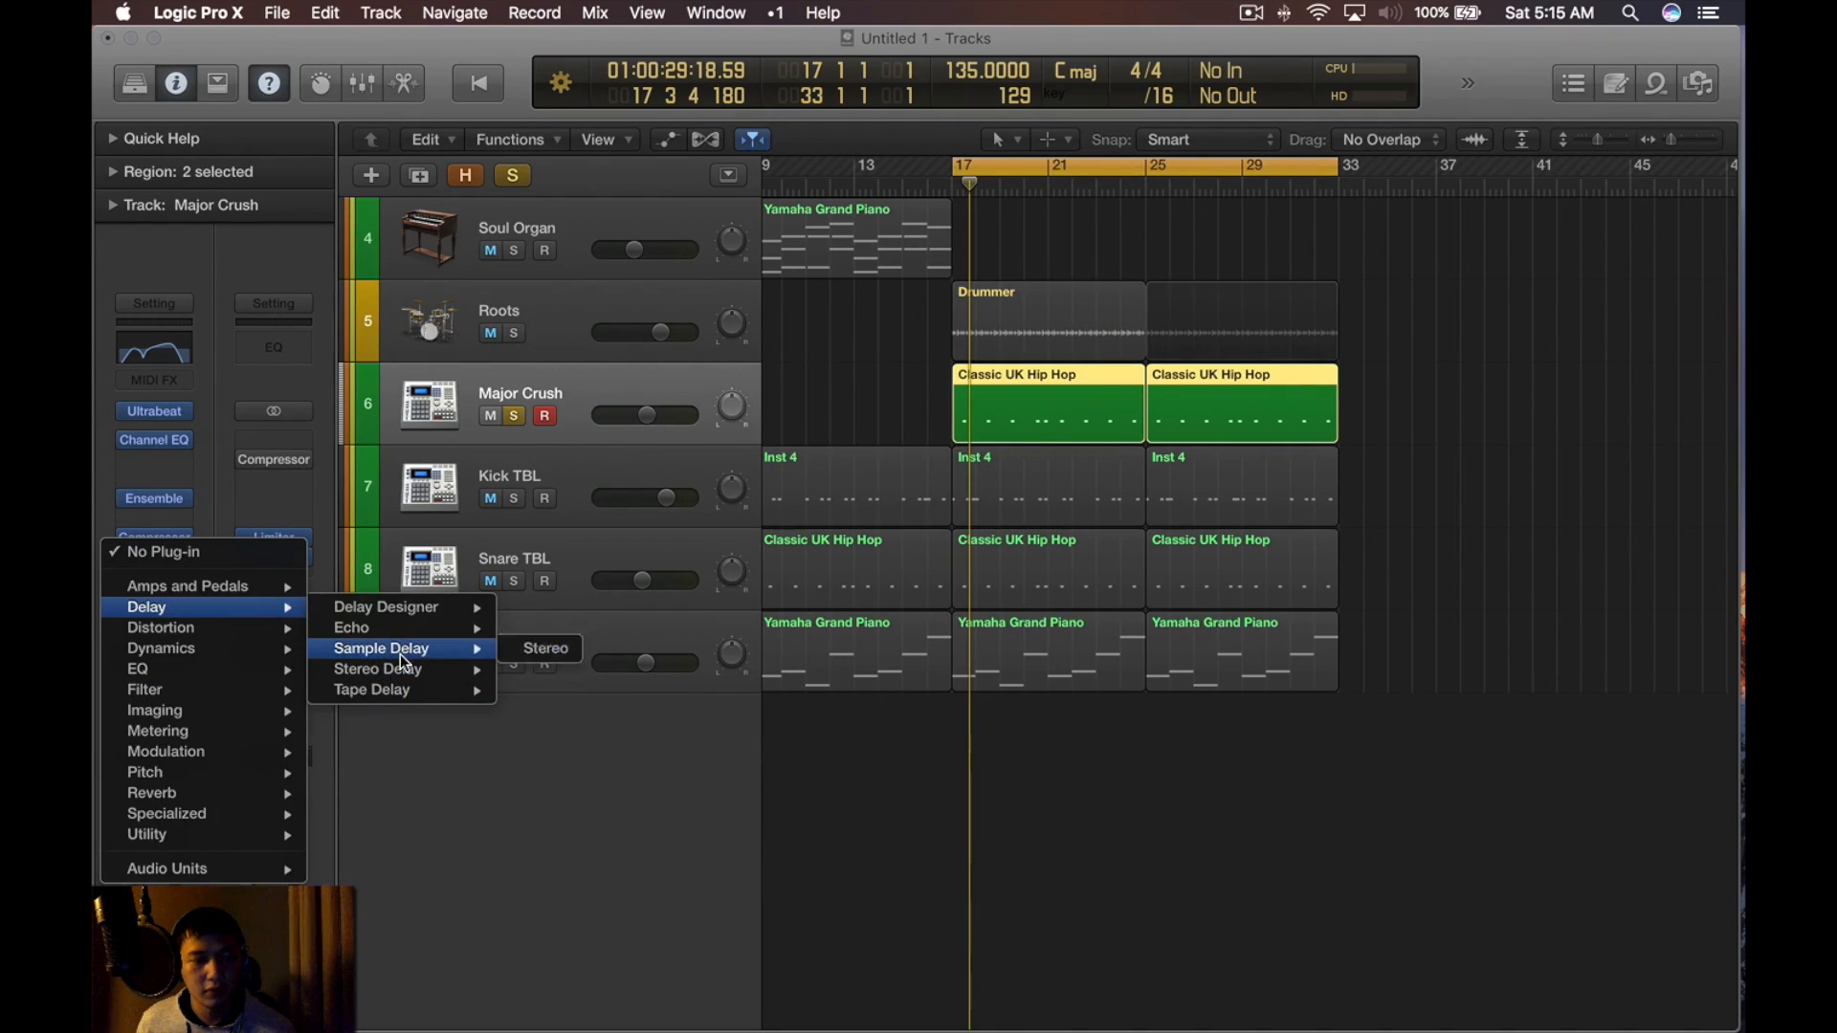
{"action": "left_click", "coordinate": [546, 648]}
{"action": "left_click_drag", "start_coordinate": [523, 91], "coordinate": [1301, 175]}
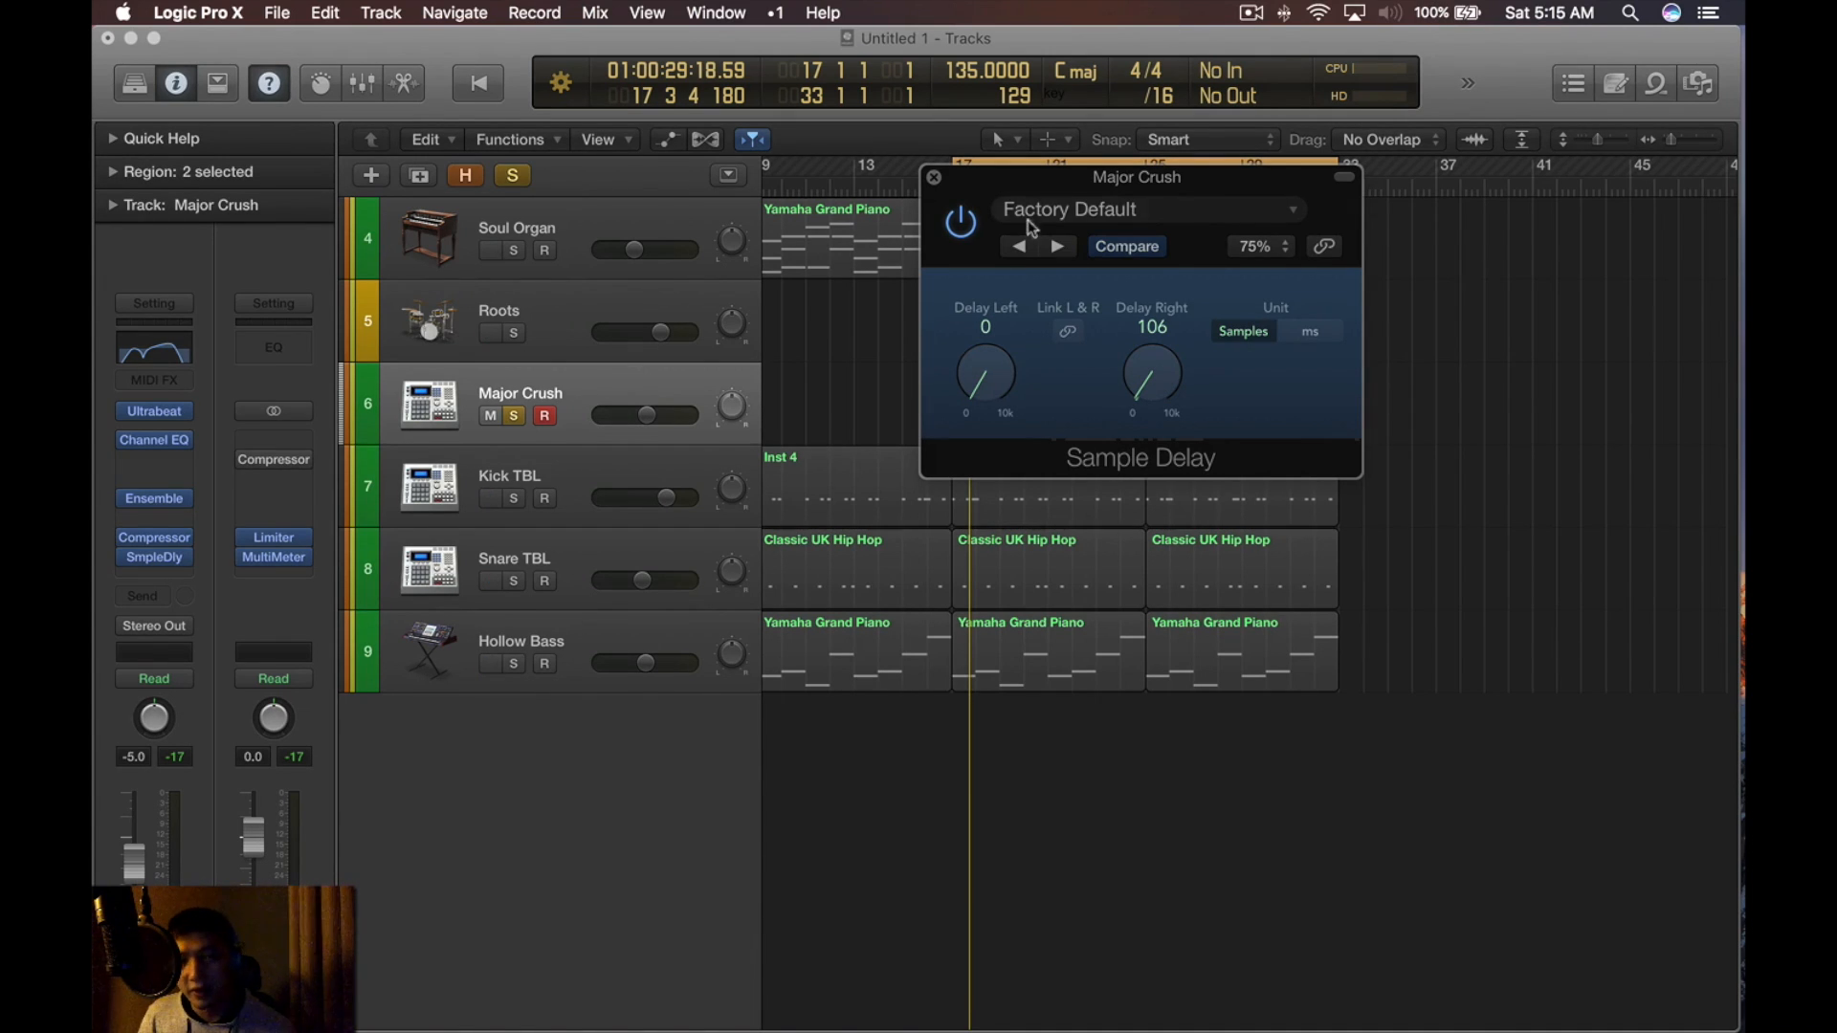
{"action": "left_click_drag", "start_coordinate": [996, 182], "coordinate": [1087, 184]}
{"action": "left_click", "coordinate": [1075, 176]}
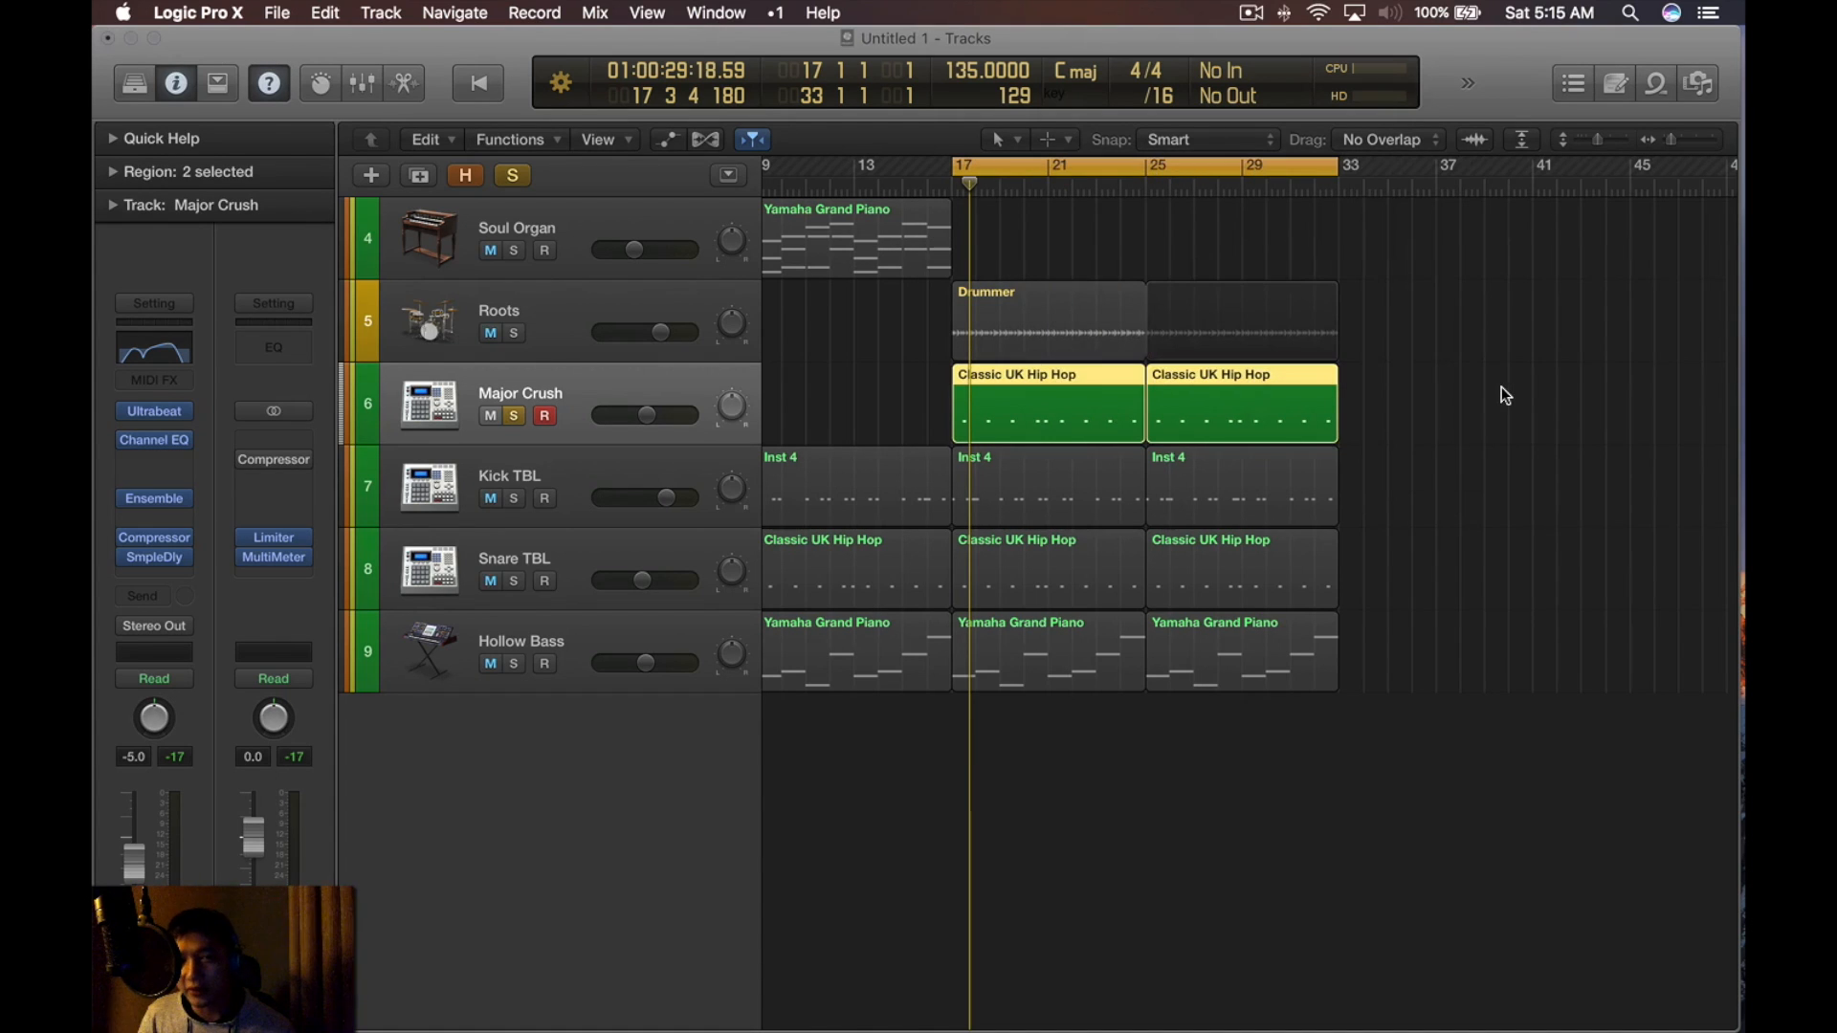
Unsolo the Major Crush track to hear it in the full mix, and solo it again
{"action": "left_click", "coordinate": [861, 433]}
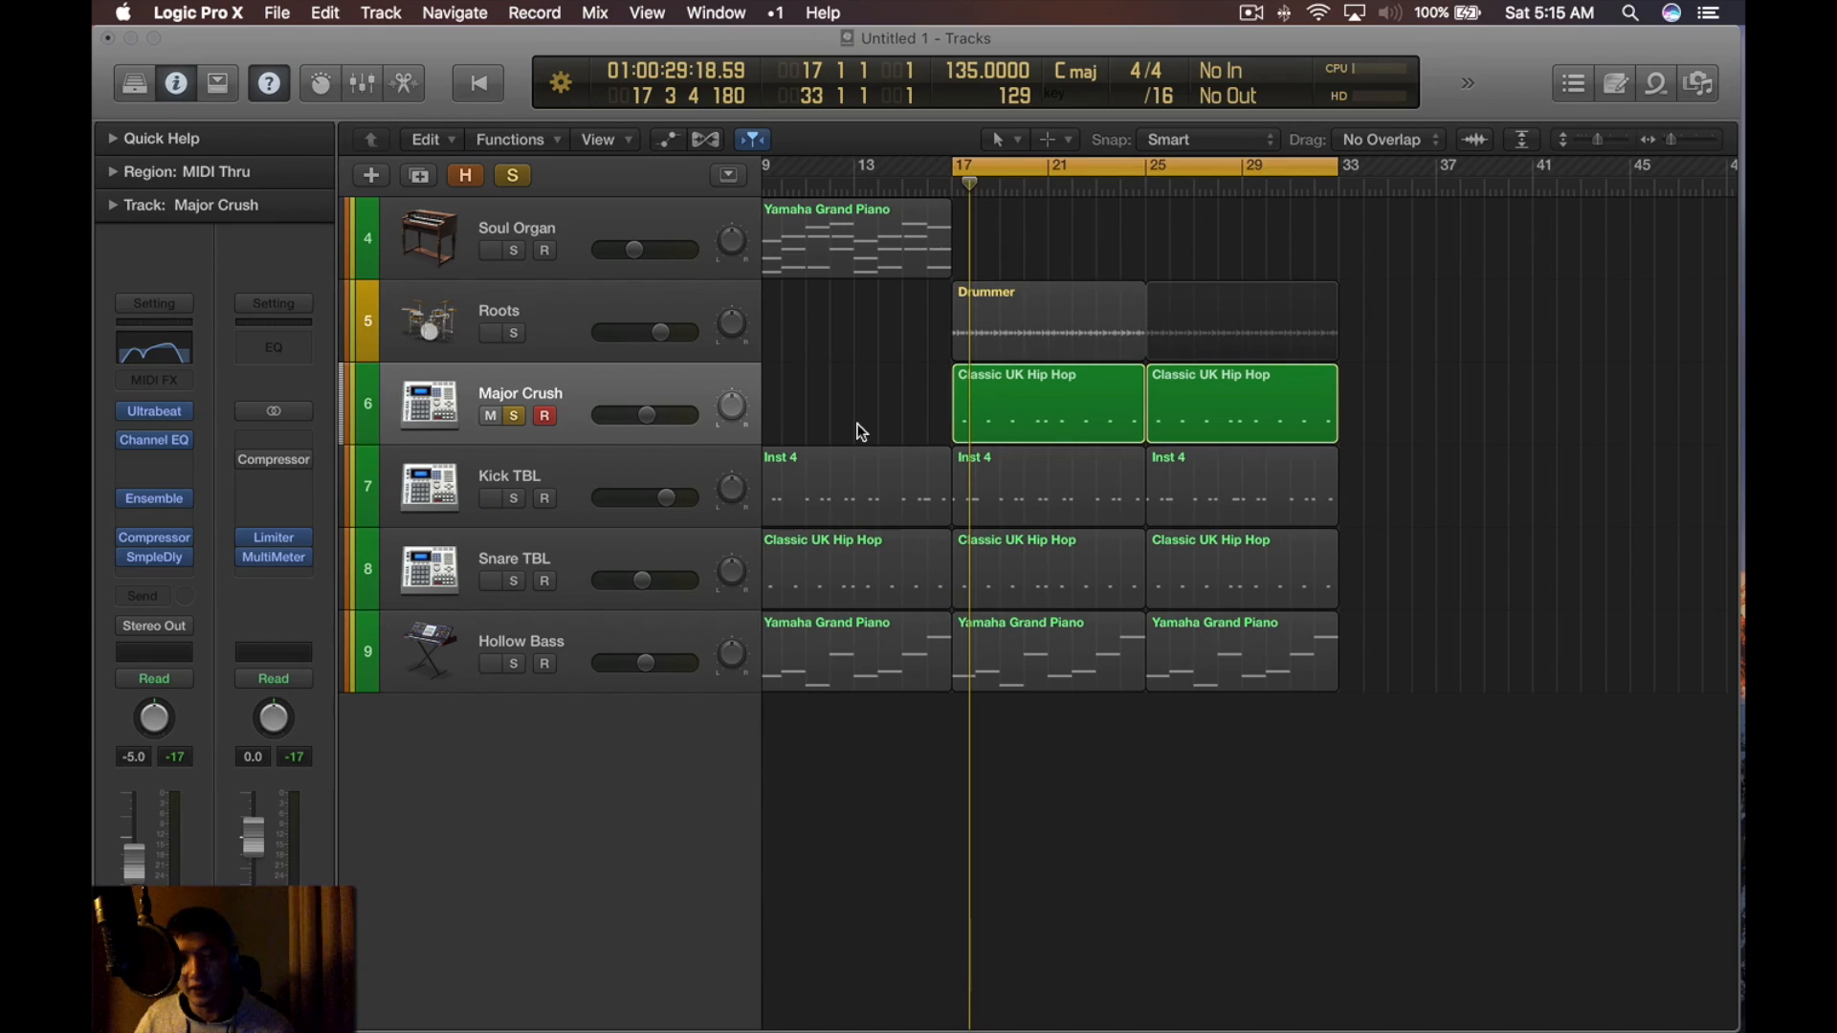
{"action": "key", "text": "s"}
{"action": "key", "text": "space"}
{"action": "scroll", "coordinate": [957, 431], "scroll_direction": "down", "scroll_amount": 3}
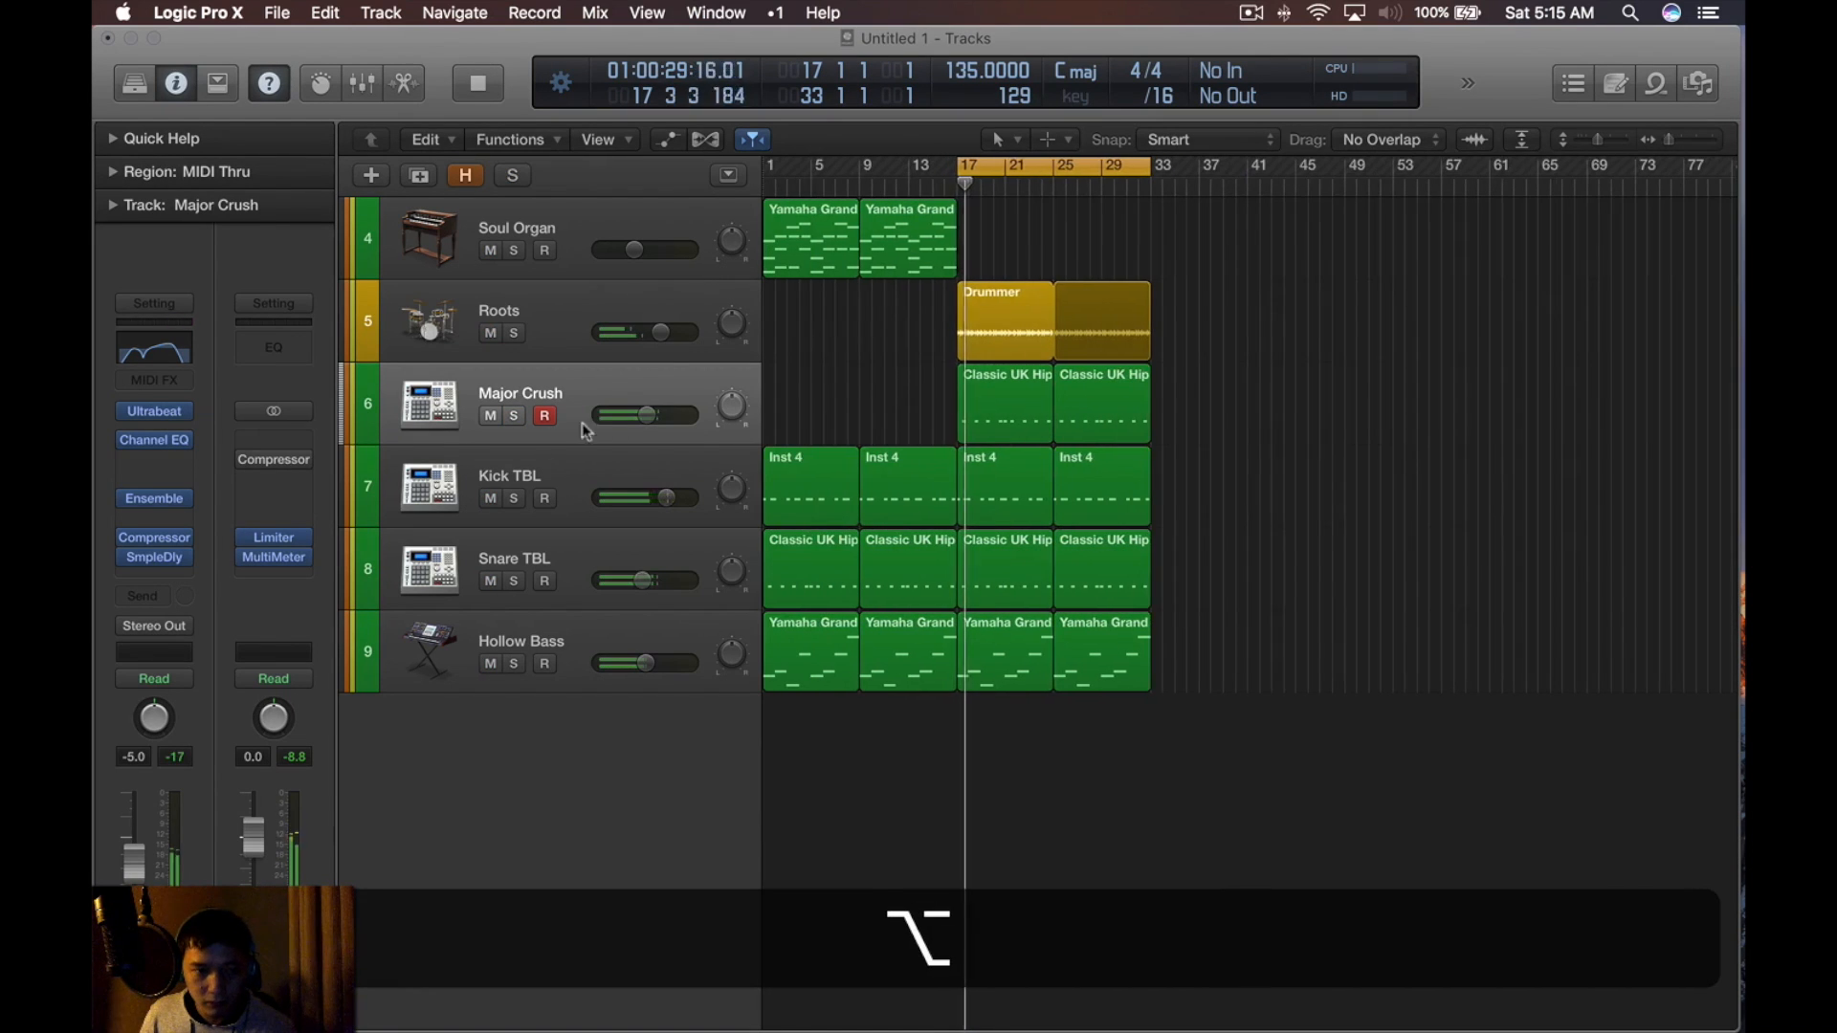
{"action": "key", "text": "space"}
{"action": "key", "text": "s"}
Insert a stereo Space Designer reverb after the Sample Delay on the Major Crush track
{"action": "left_click", "coordinate": [165, 572]}
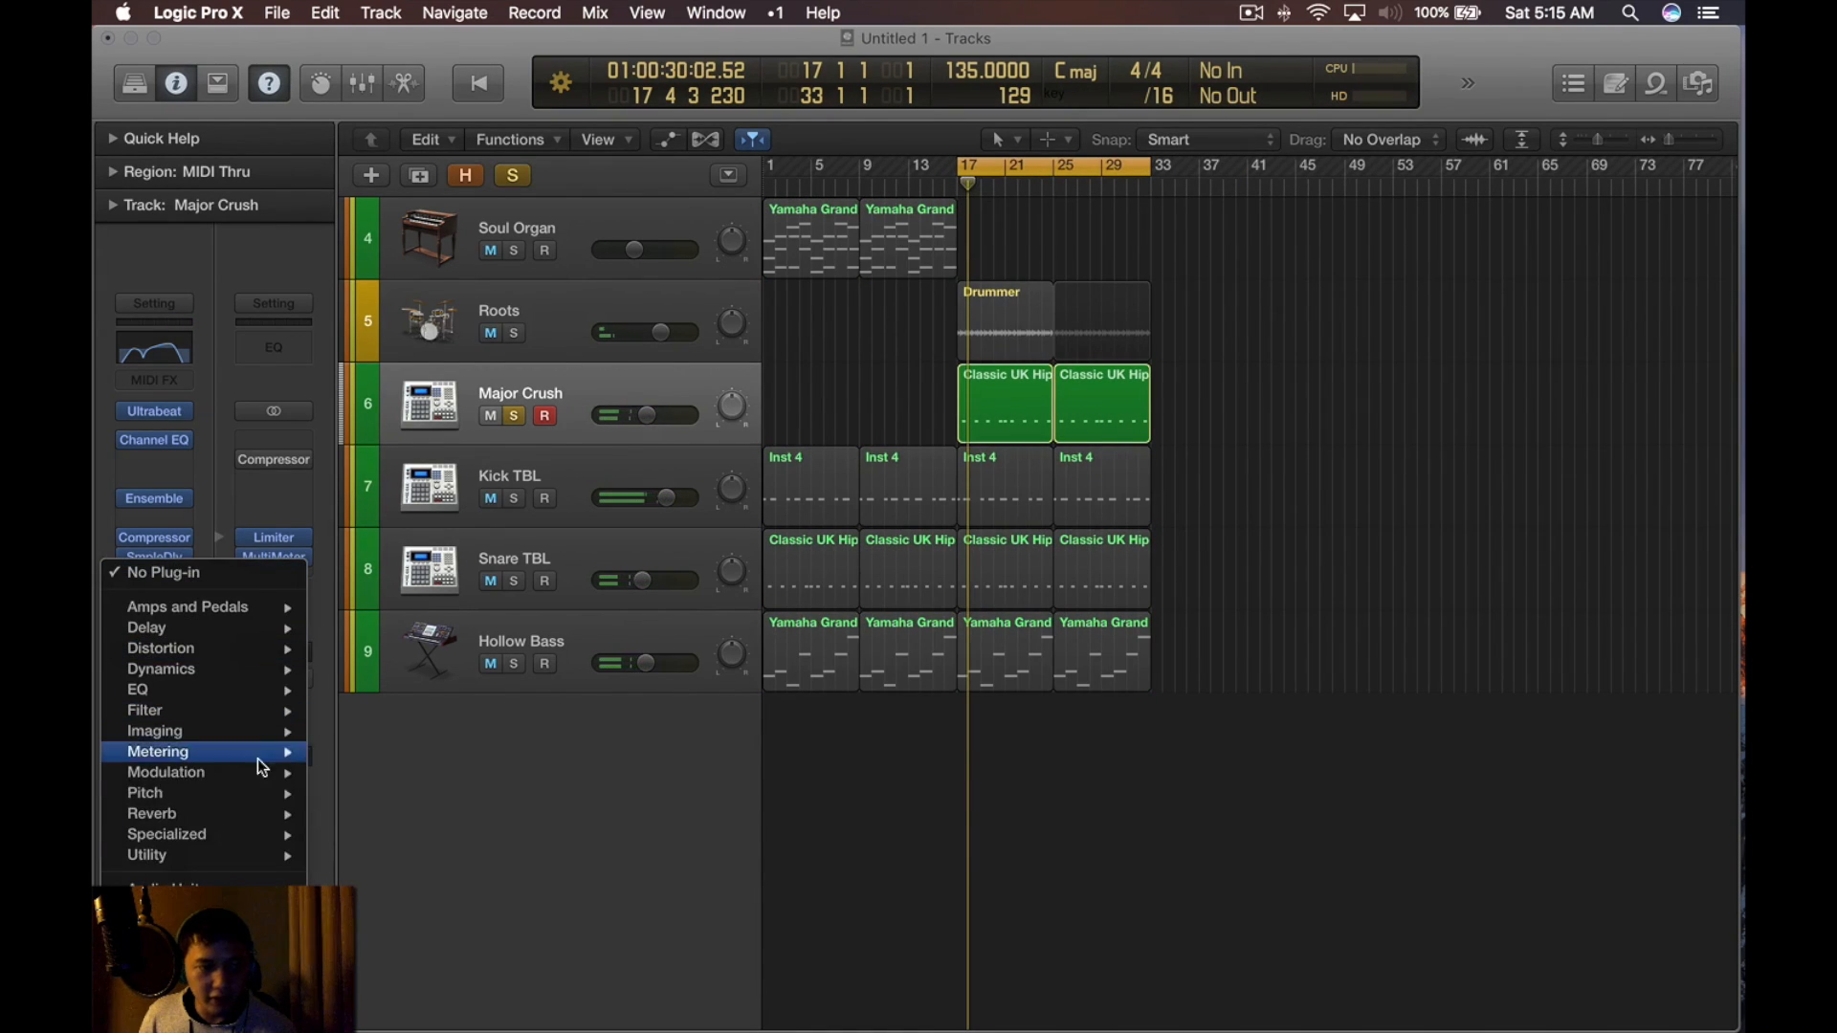
{"action": "mouse_move", "coordinate": [226, 814]}
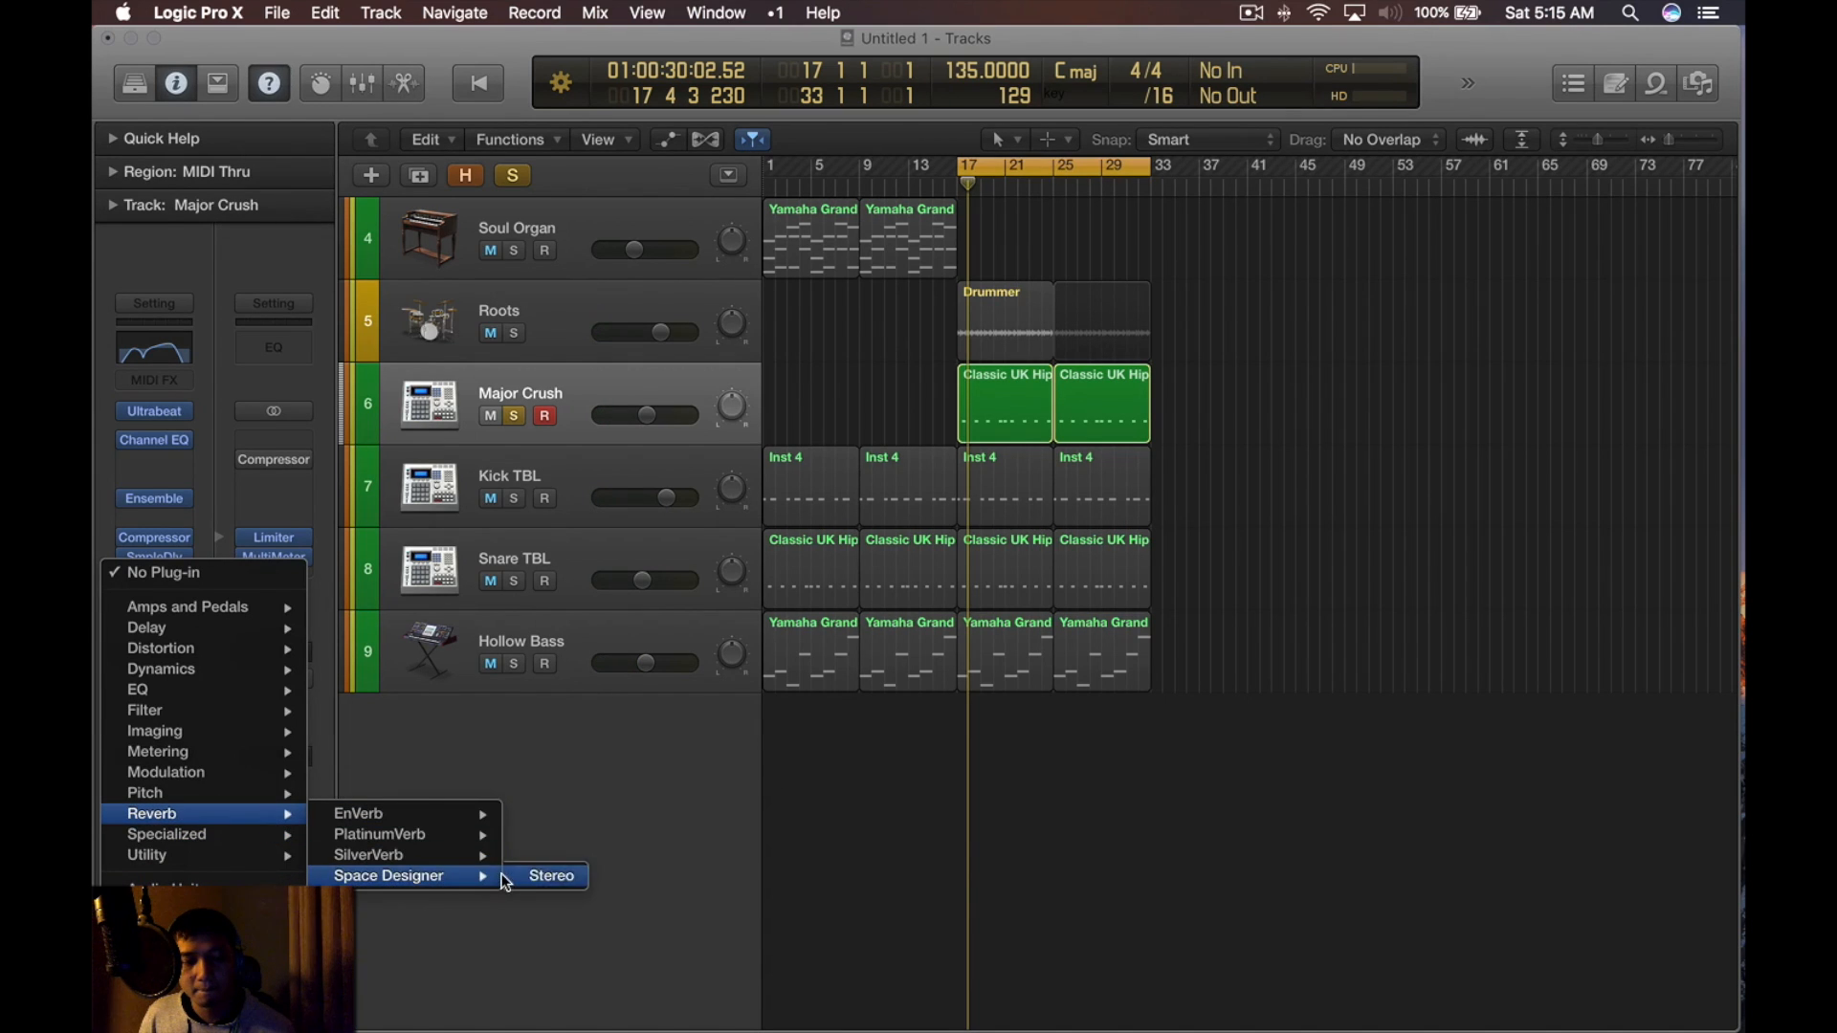
{"action": "left_click", "coordinate": [555, 875]}
{"action": "left_click_drag", "start_coordinate": [479, 125], "coordinate": [1004, 85]}
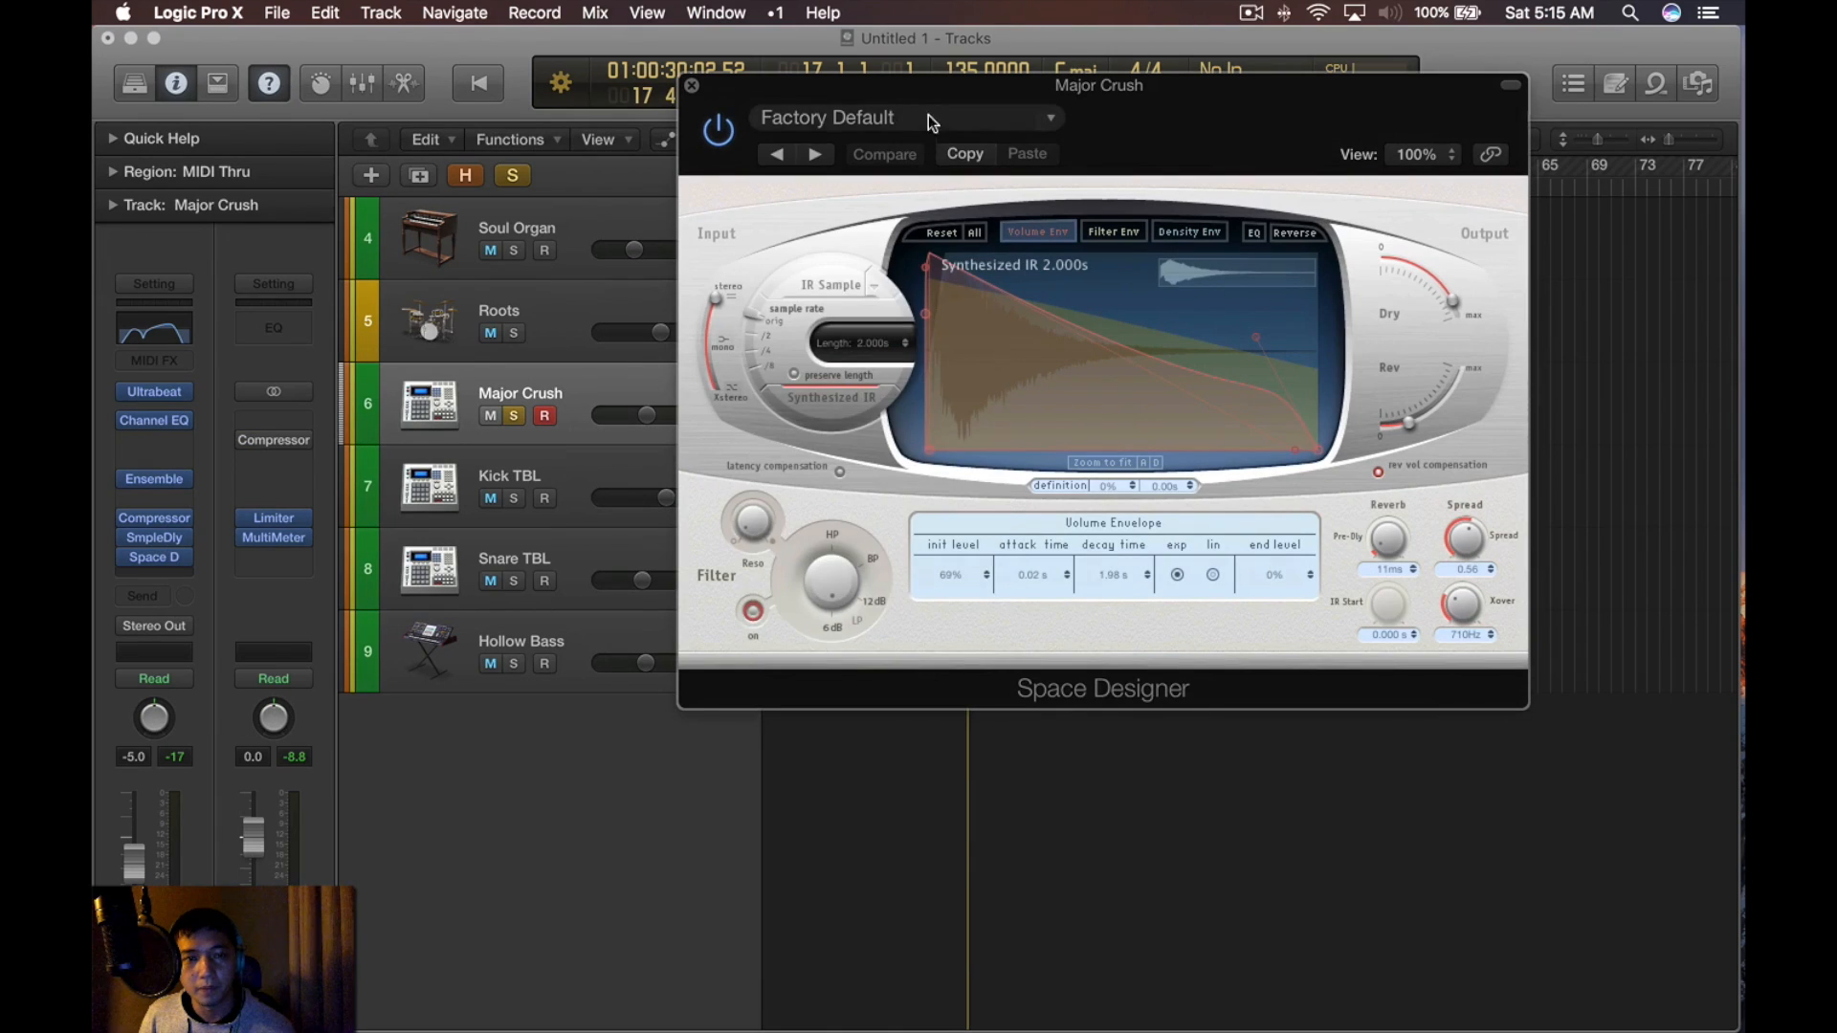
Load the 03.1s Reflective Hall preset in Space Designer and cut its low shelf by 24 dB at 170 Hz
{"action": "left_click", "coordinate": [904, 117]}
{"action": "mouse_move", "coordinate": [865, 557]}
{"action": "mouse_move", "coordinate": [957, 524]}
{"action": "mouse_move", "coordinate": [1110, 552]}
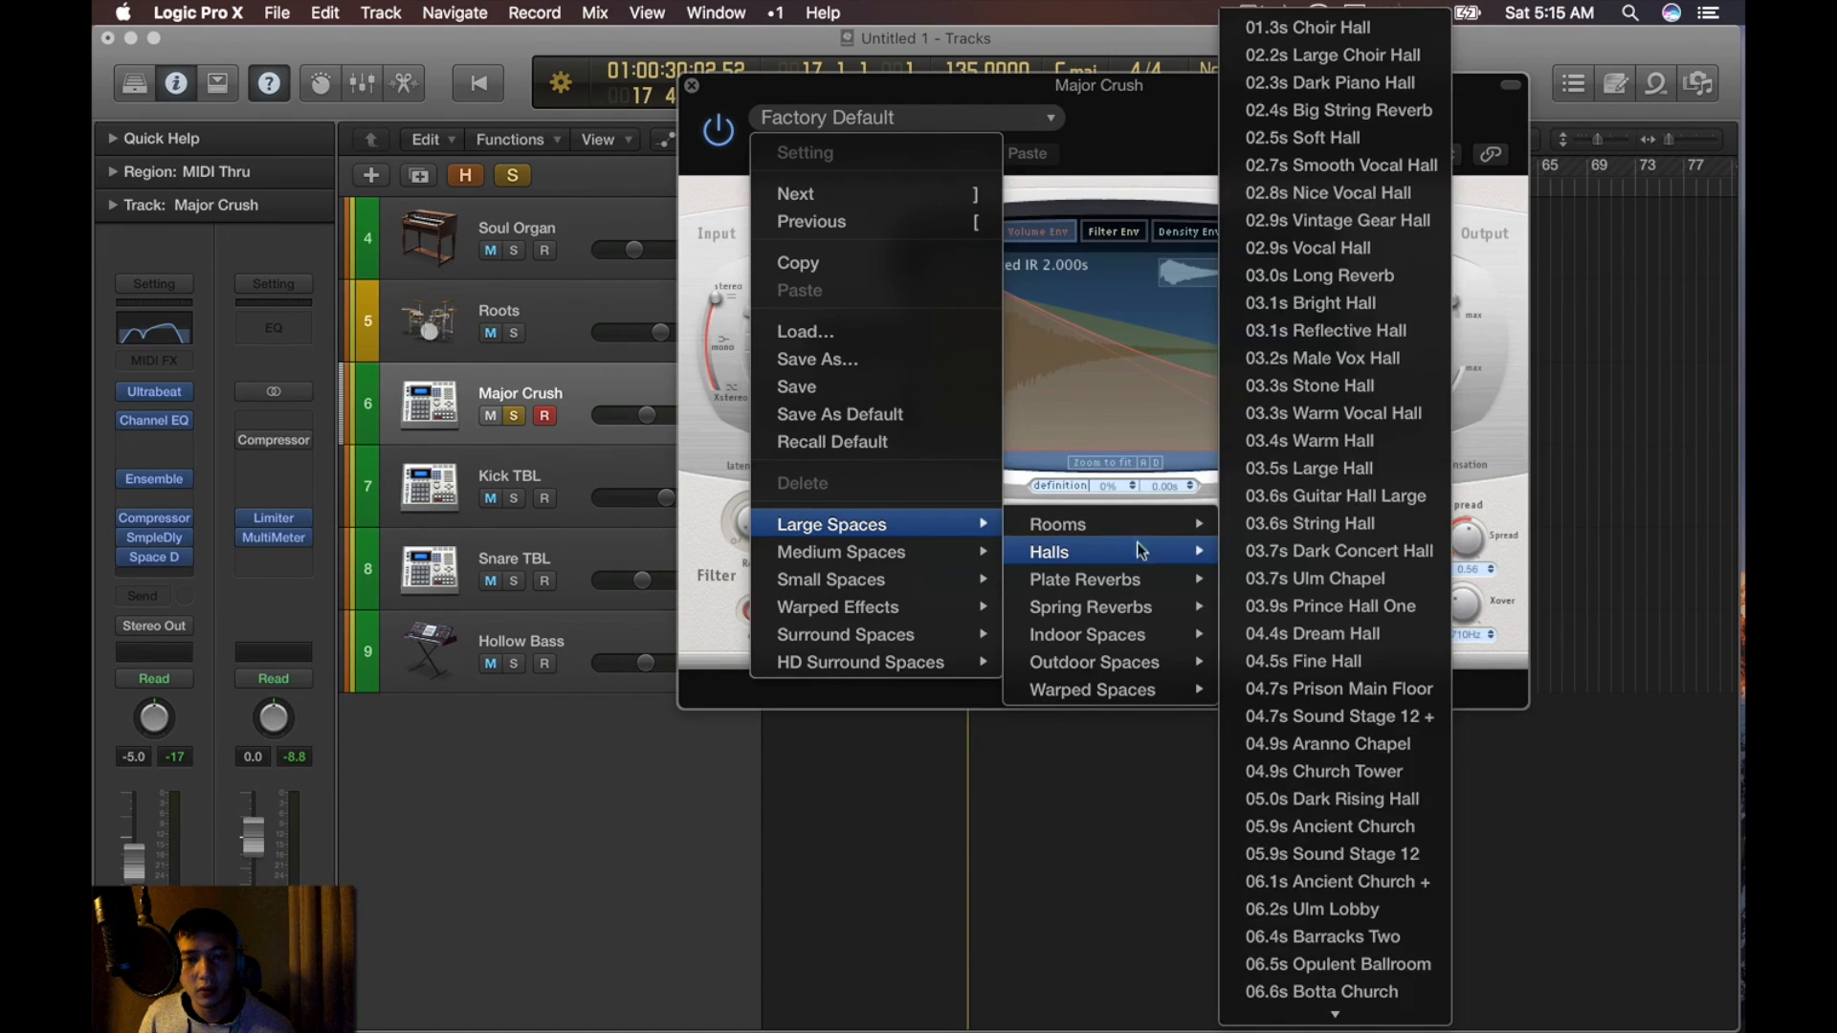
{"action": "left_click", "coordinate": [1322, 330]}
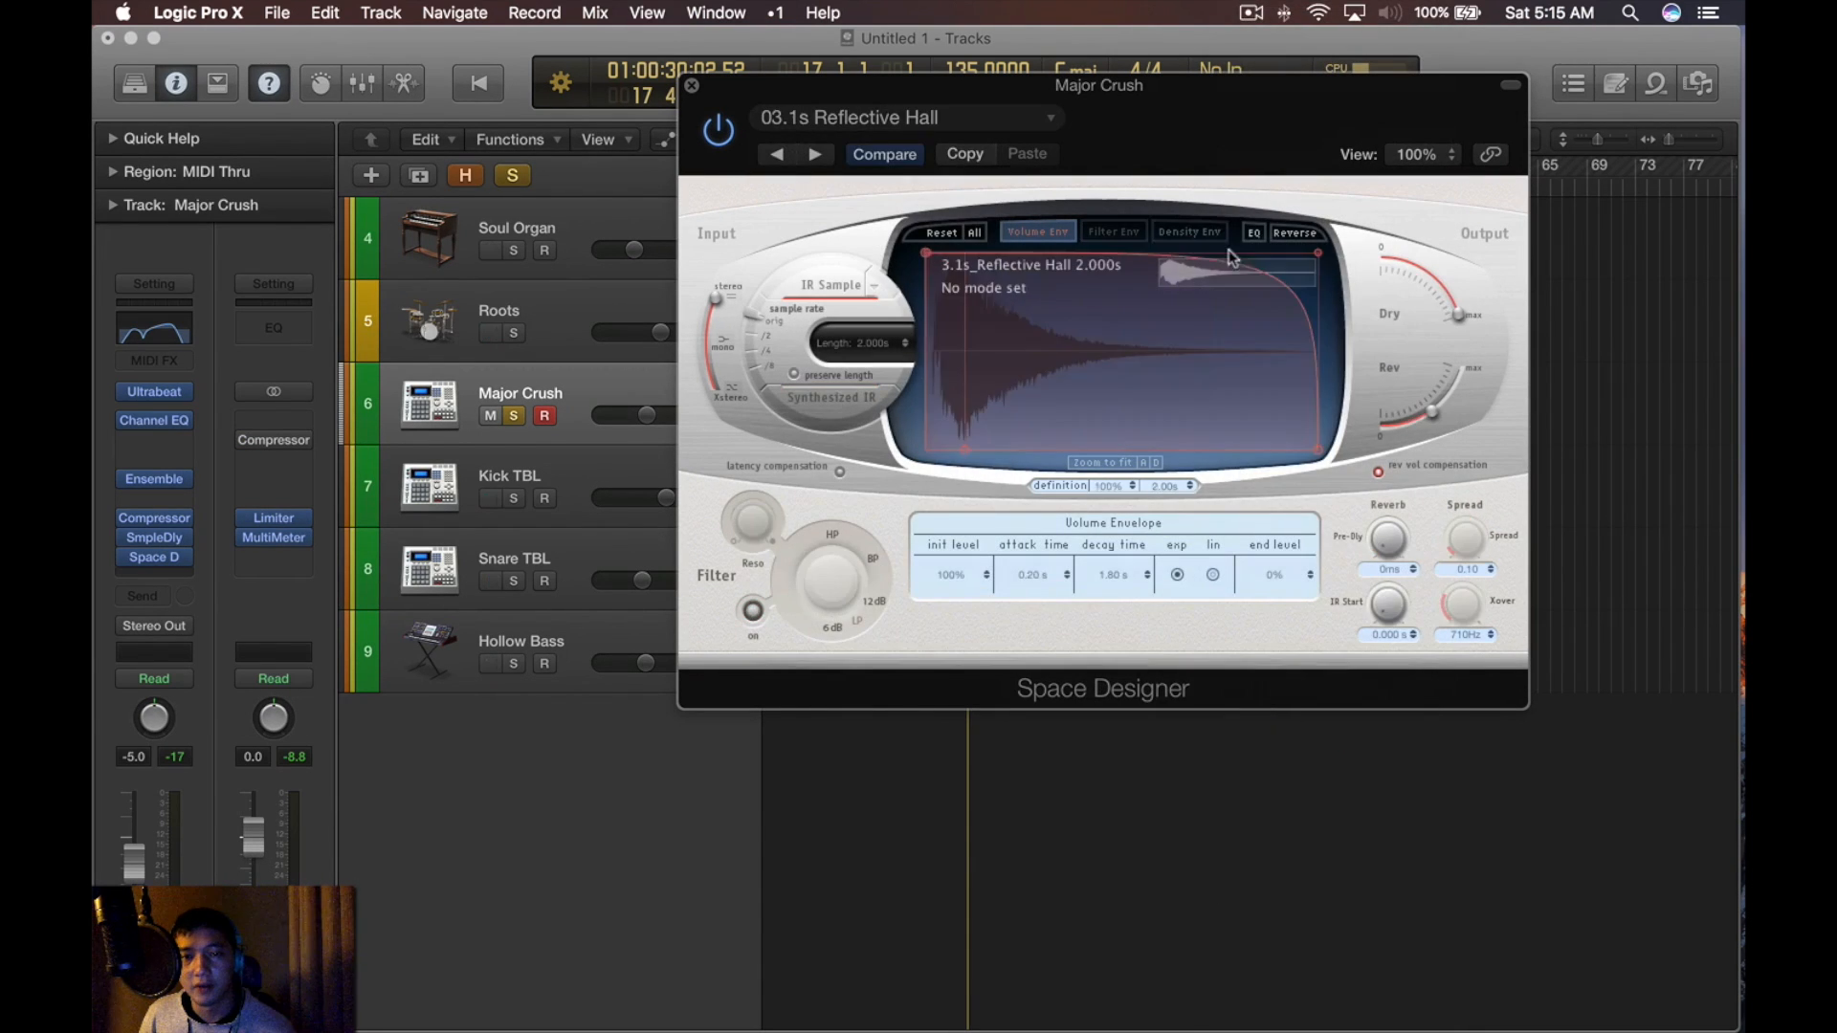
{"action": "left_click", "coordinate": [1251, 233]}
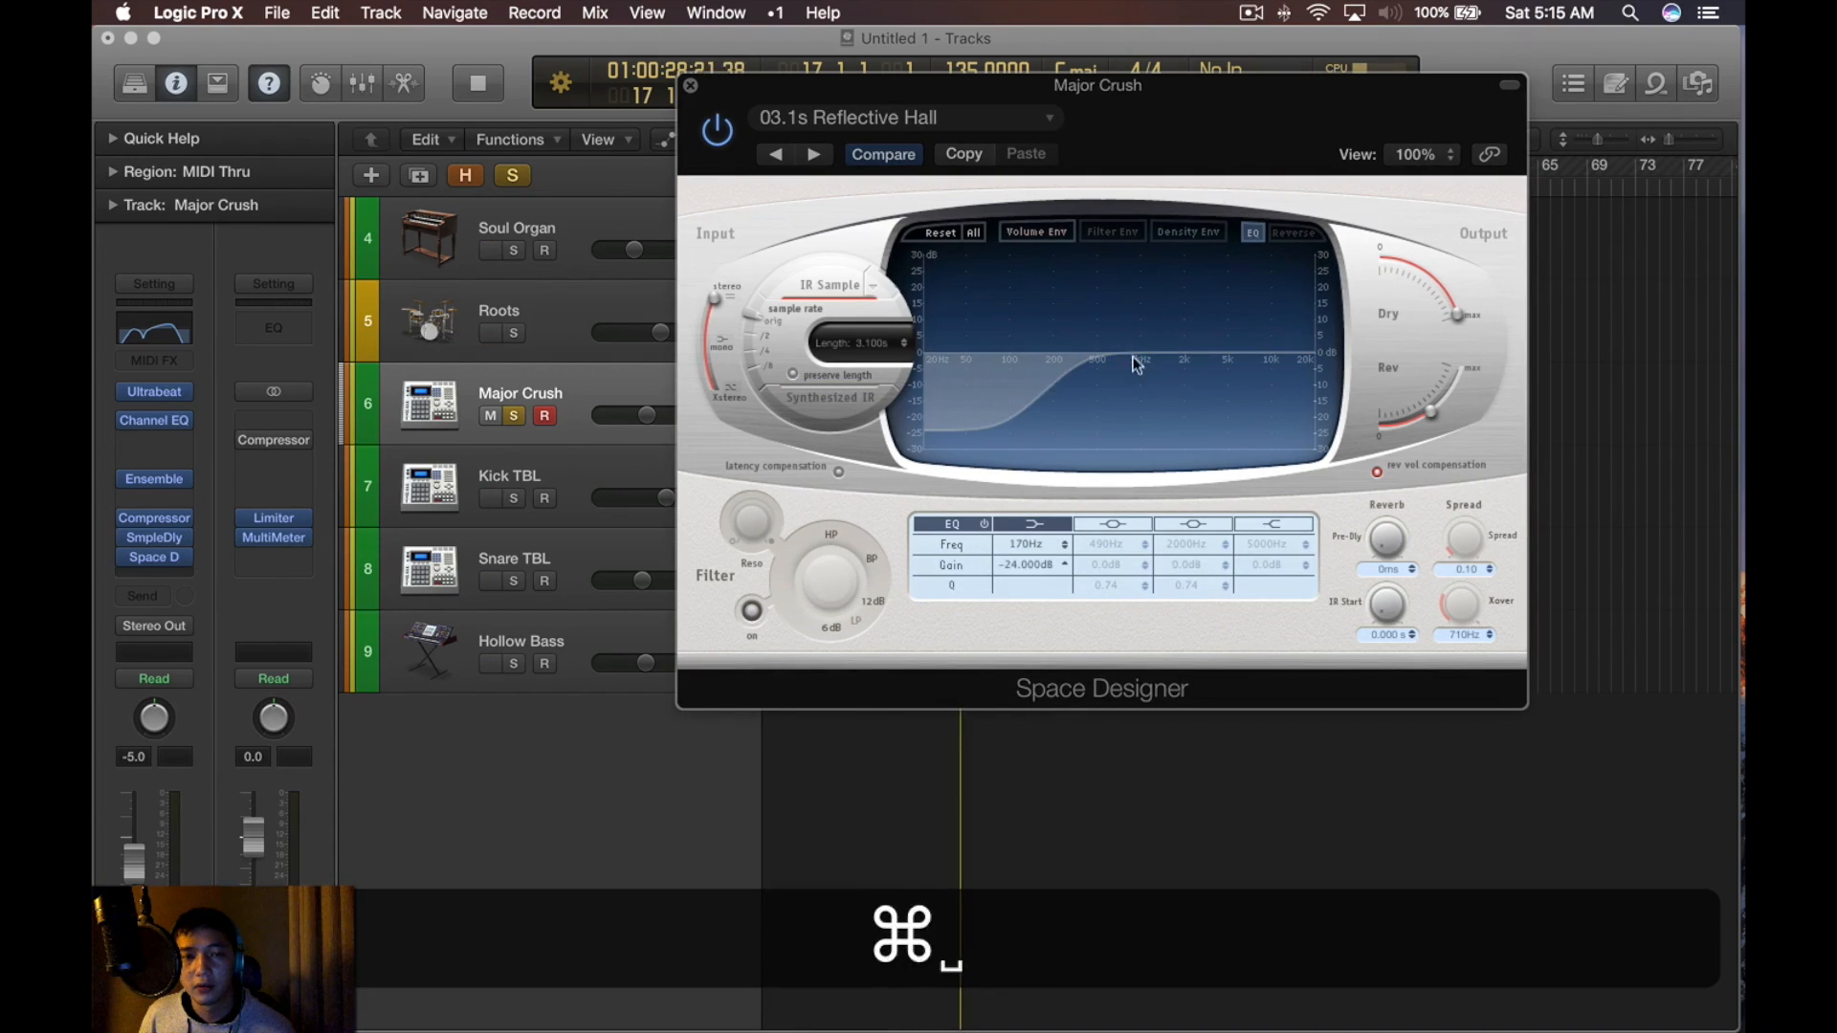
{"action": "key", "text": "super+w"}
Lower the Major Crush track's volume to -10.0 dB while listening to the full mix
{"action": "key", "text": "space"}
{"action": "scroll", "coordinate": [1179, 466], "scroll_direction": "down", "scroll_amount": 2, "text": "alt"}
{"action": "left_click_drag", "start_coordinate": [647, 415], "coordinate": [601, 430]}
{"action": "key", "text": "space"}
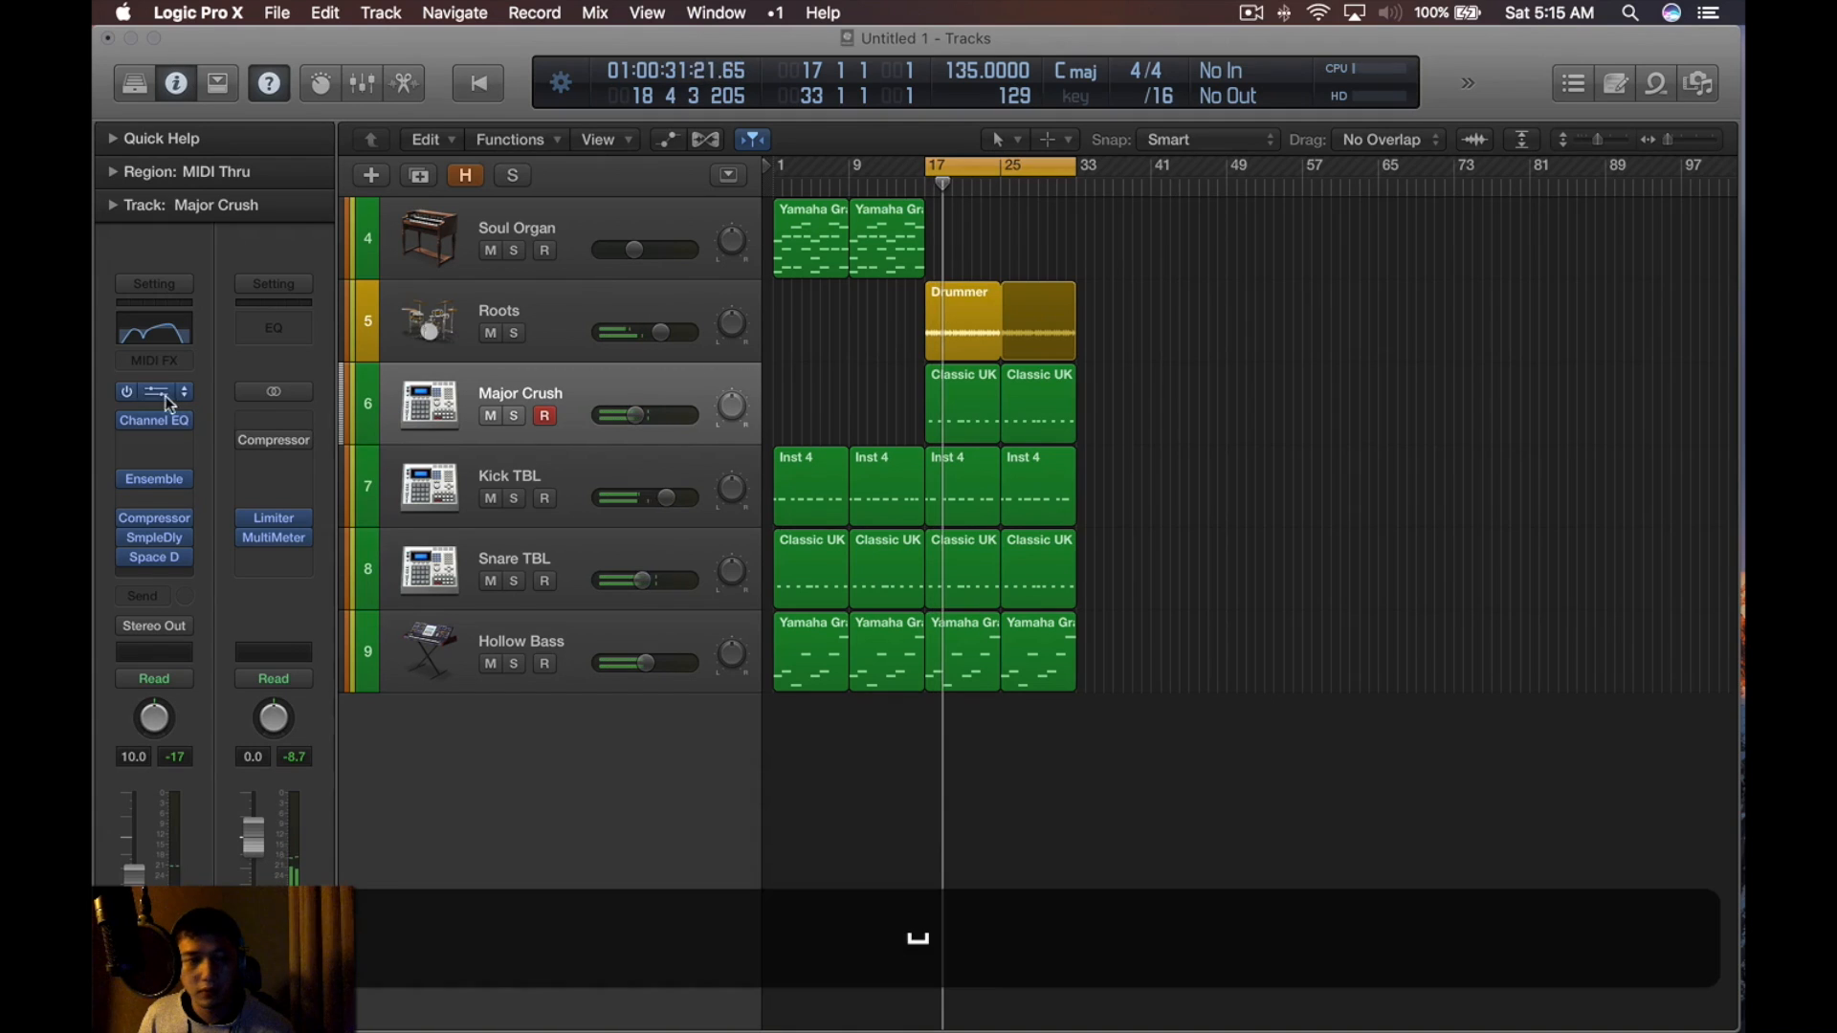
Shorten the Space Designer reverb length on Major Crush to about 2.3 s and check it in the full mix
{"action": "left_click_drag", "start_coordinate": [1310, 86], "coordinate": [1243, 167]}
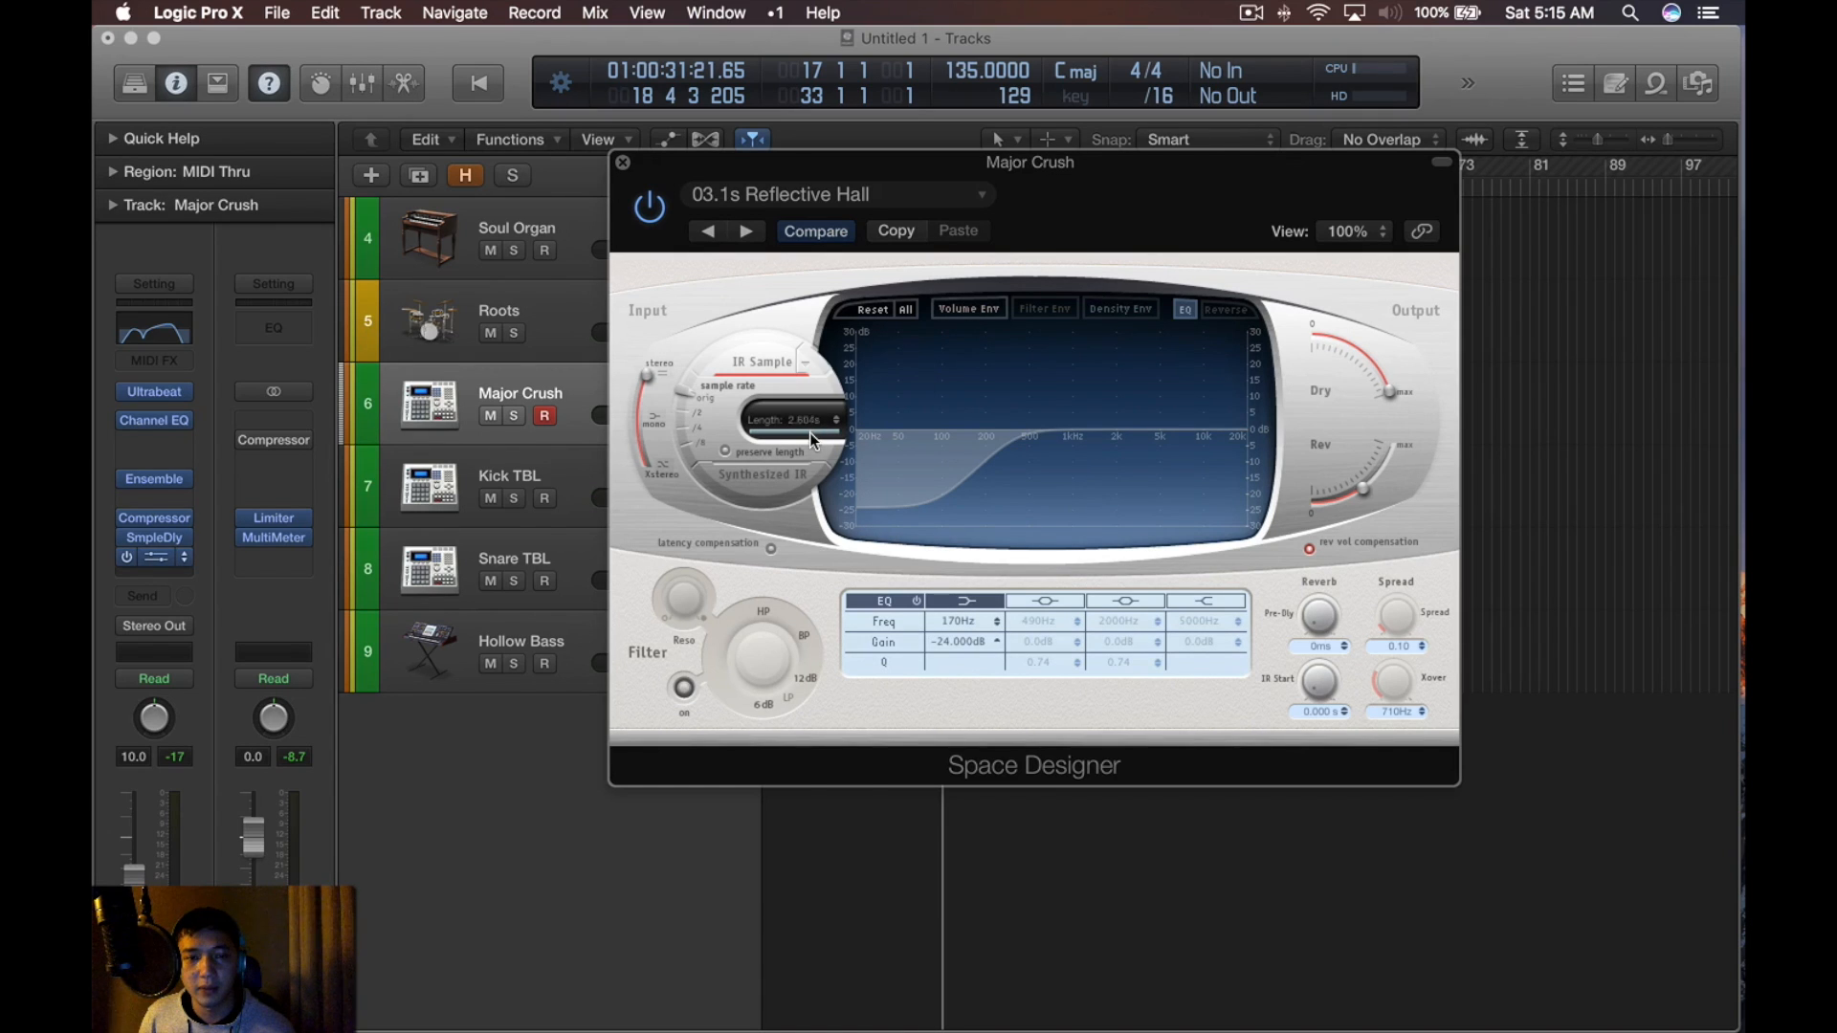
{"action": "key", "text": "space"}
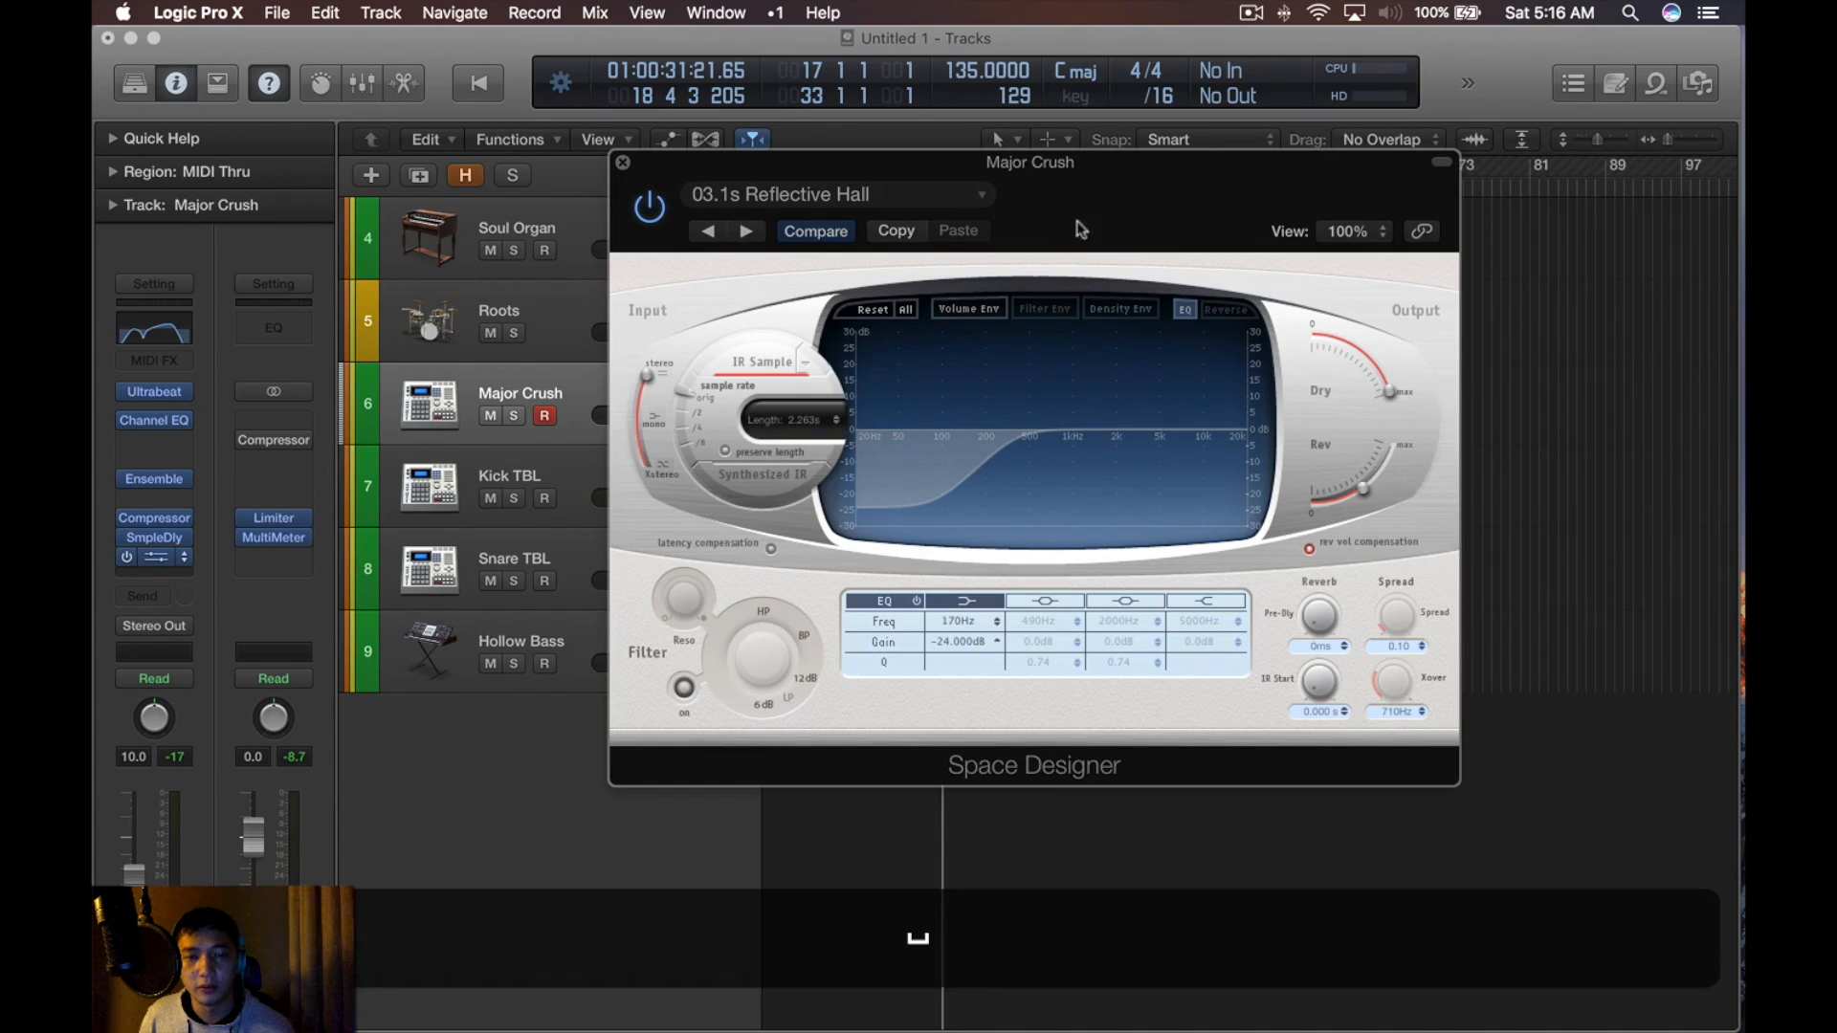
{"action": "key", "text": "super+w"}
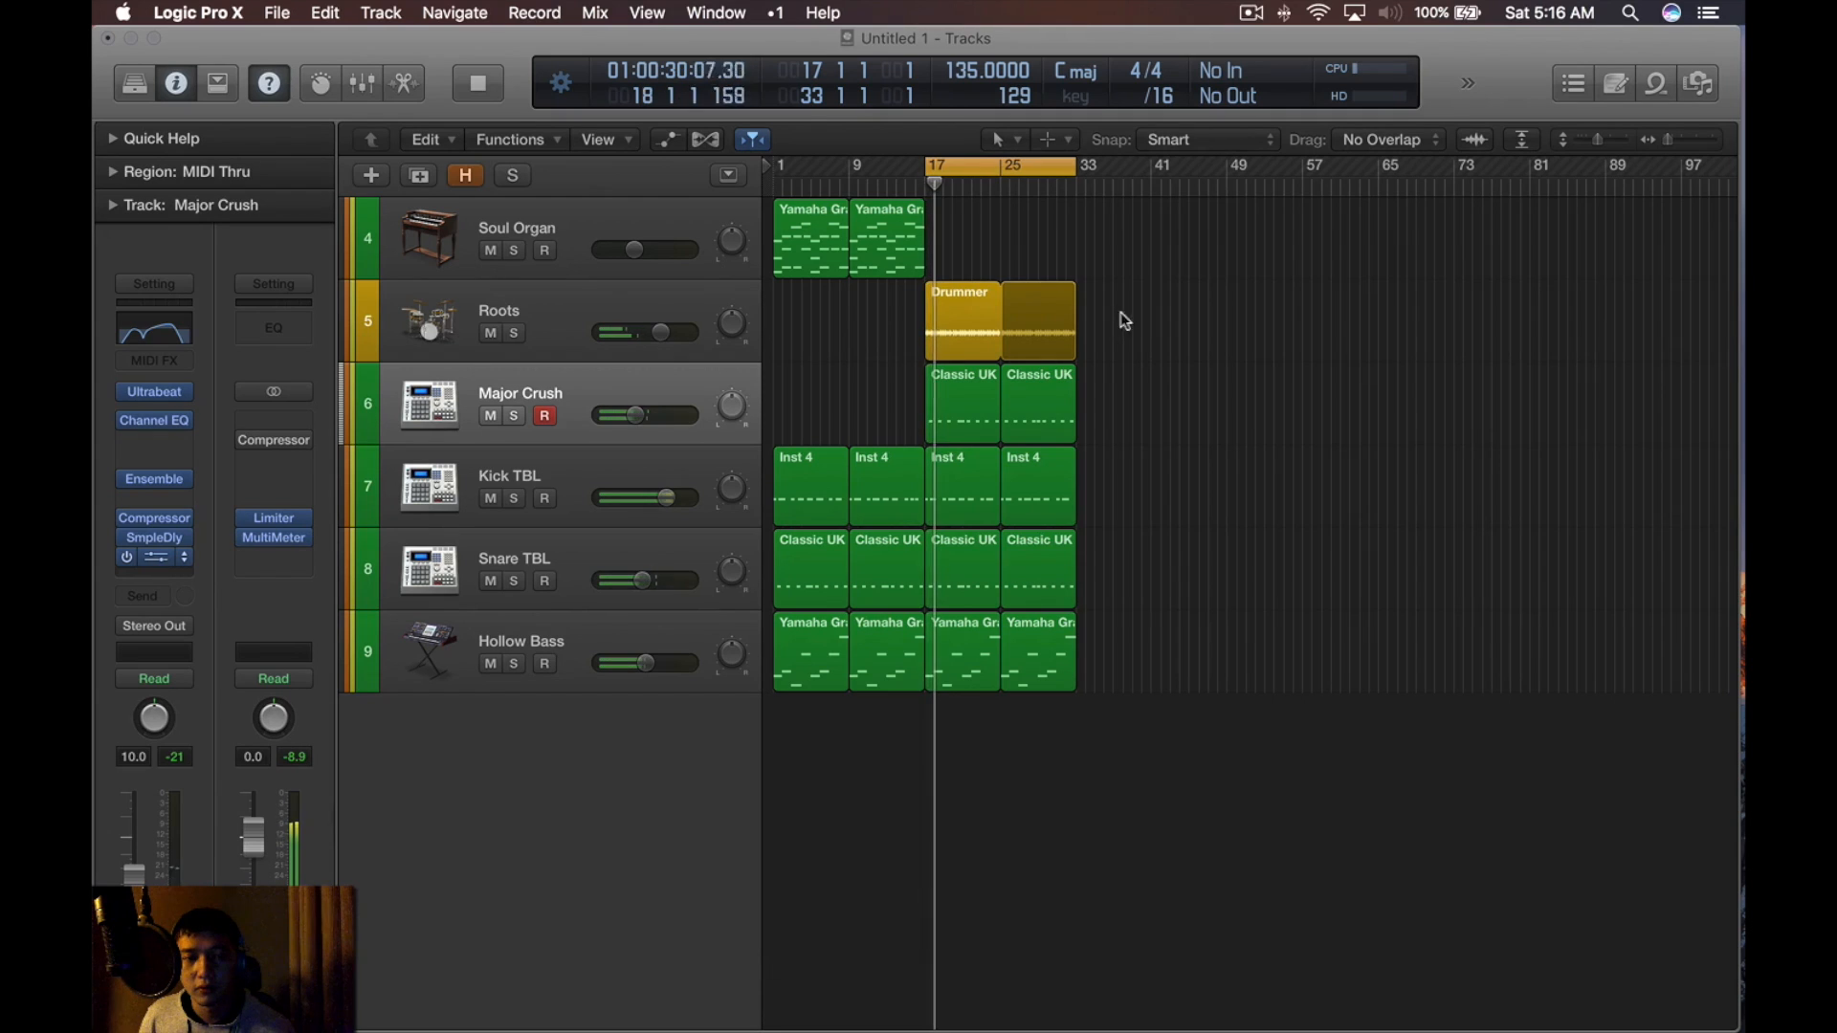
{"action": "left_click", "coordinate": [390, 435]}
{"action": "key", "text": "space"}
{"action": "key", "text": "b"}
{"action": "key", "text": "x"}
{"action": "key", "text": "x"}
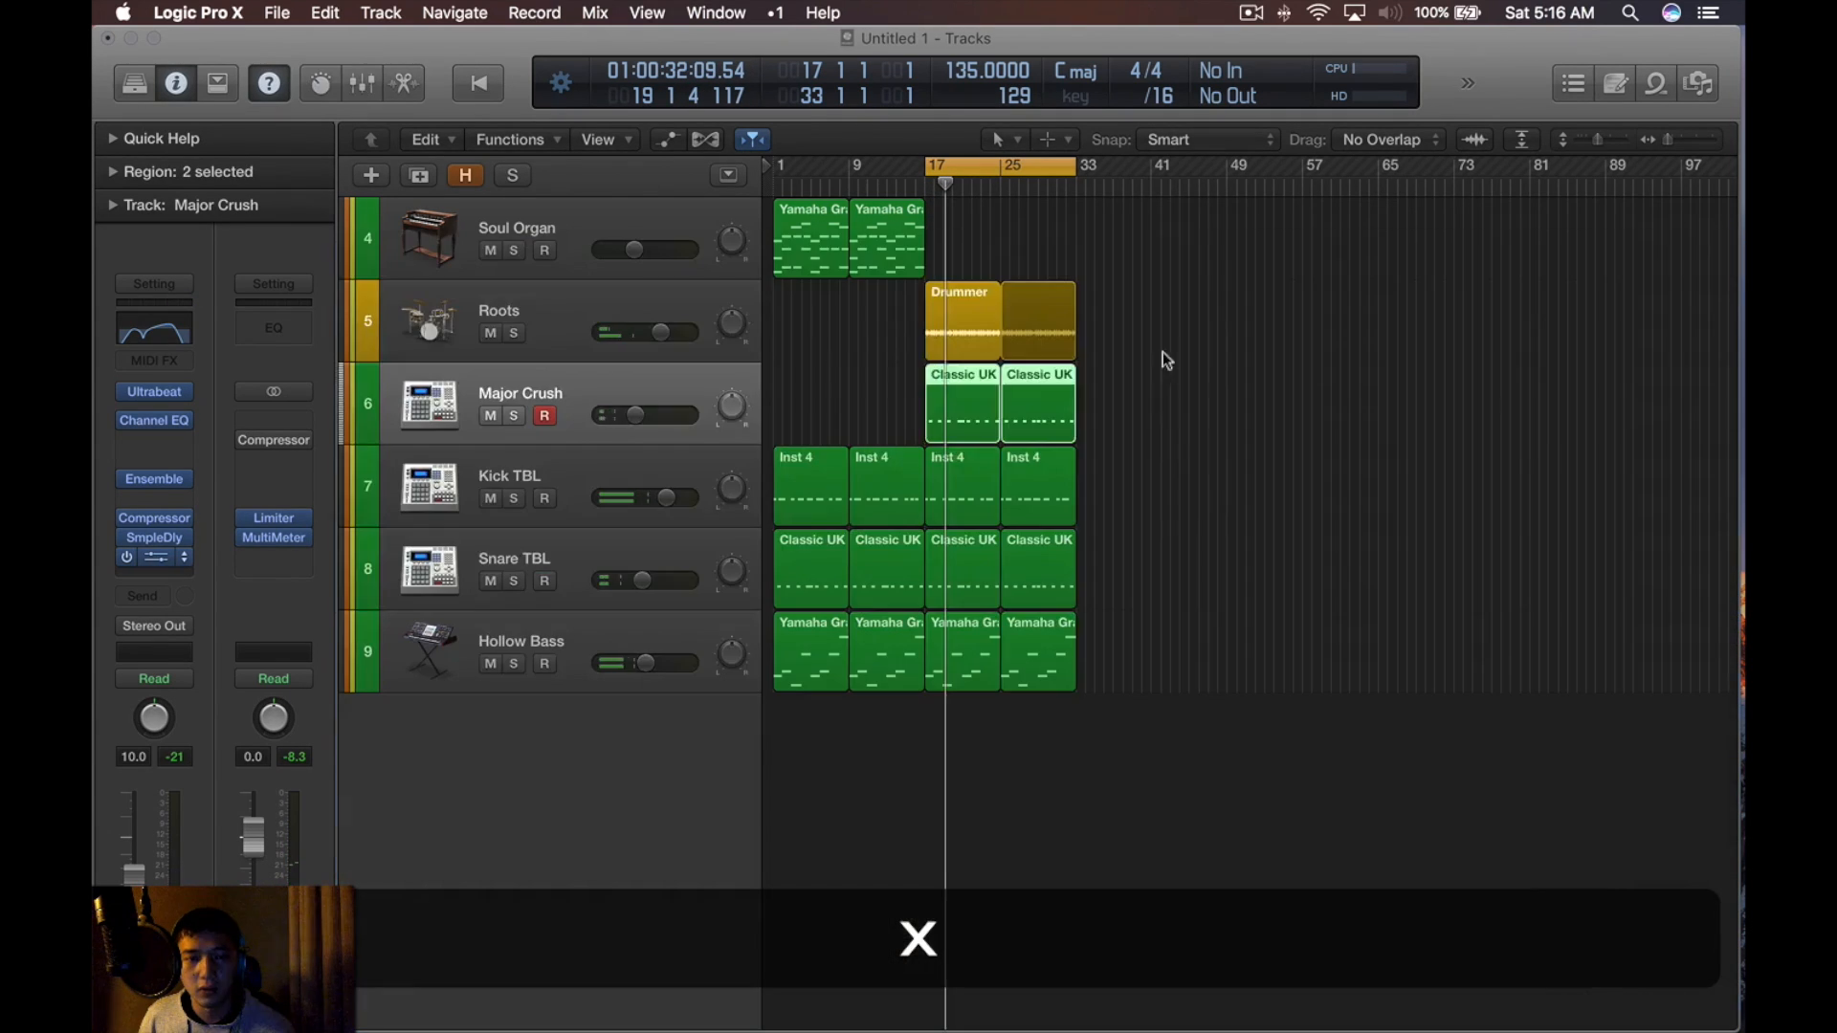
{"action": "left_click_drag", "start_coordinate": [1198, 251], "coordinate": [985, 734]}
{"action": "left_click", "coordinate": [1218, 538]}
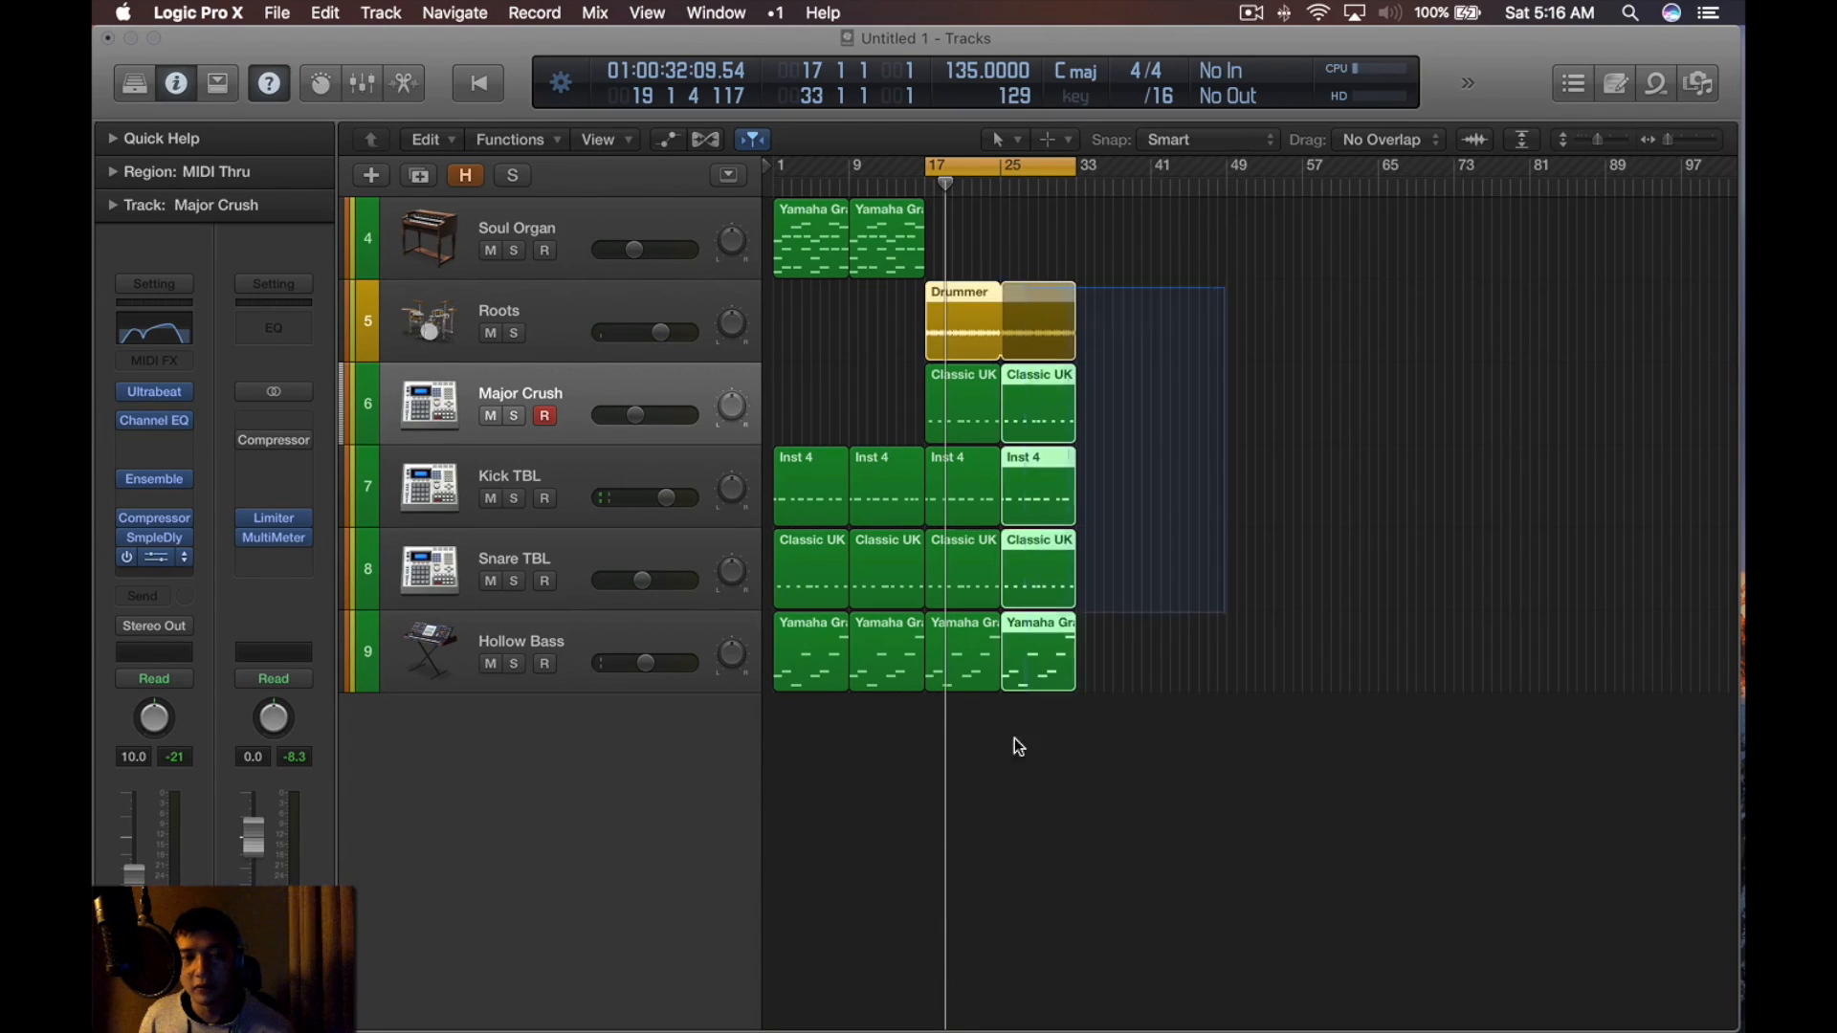
Turn off the cycle range and move all regions of the arrangement 16 bars later so it starts at bar 17
{"action": "left_click_drag", "start_coordinate": [843, 804], "coordinate": [677, 234]}
{"action": "left_click_drag", "start_coordinate": [883, 816], "coordinate": [670, 208]}
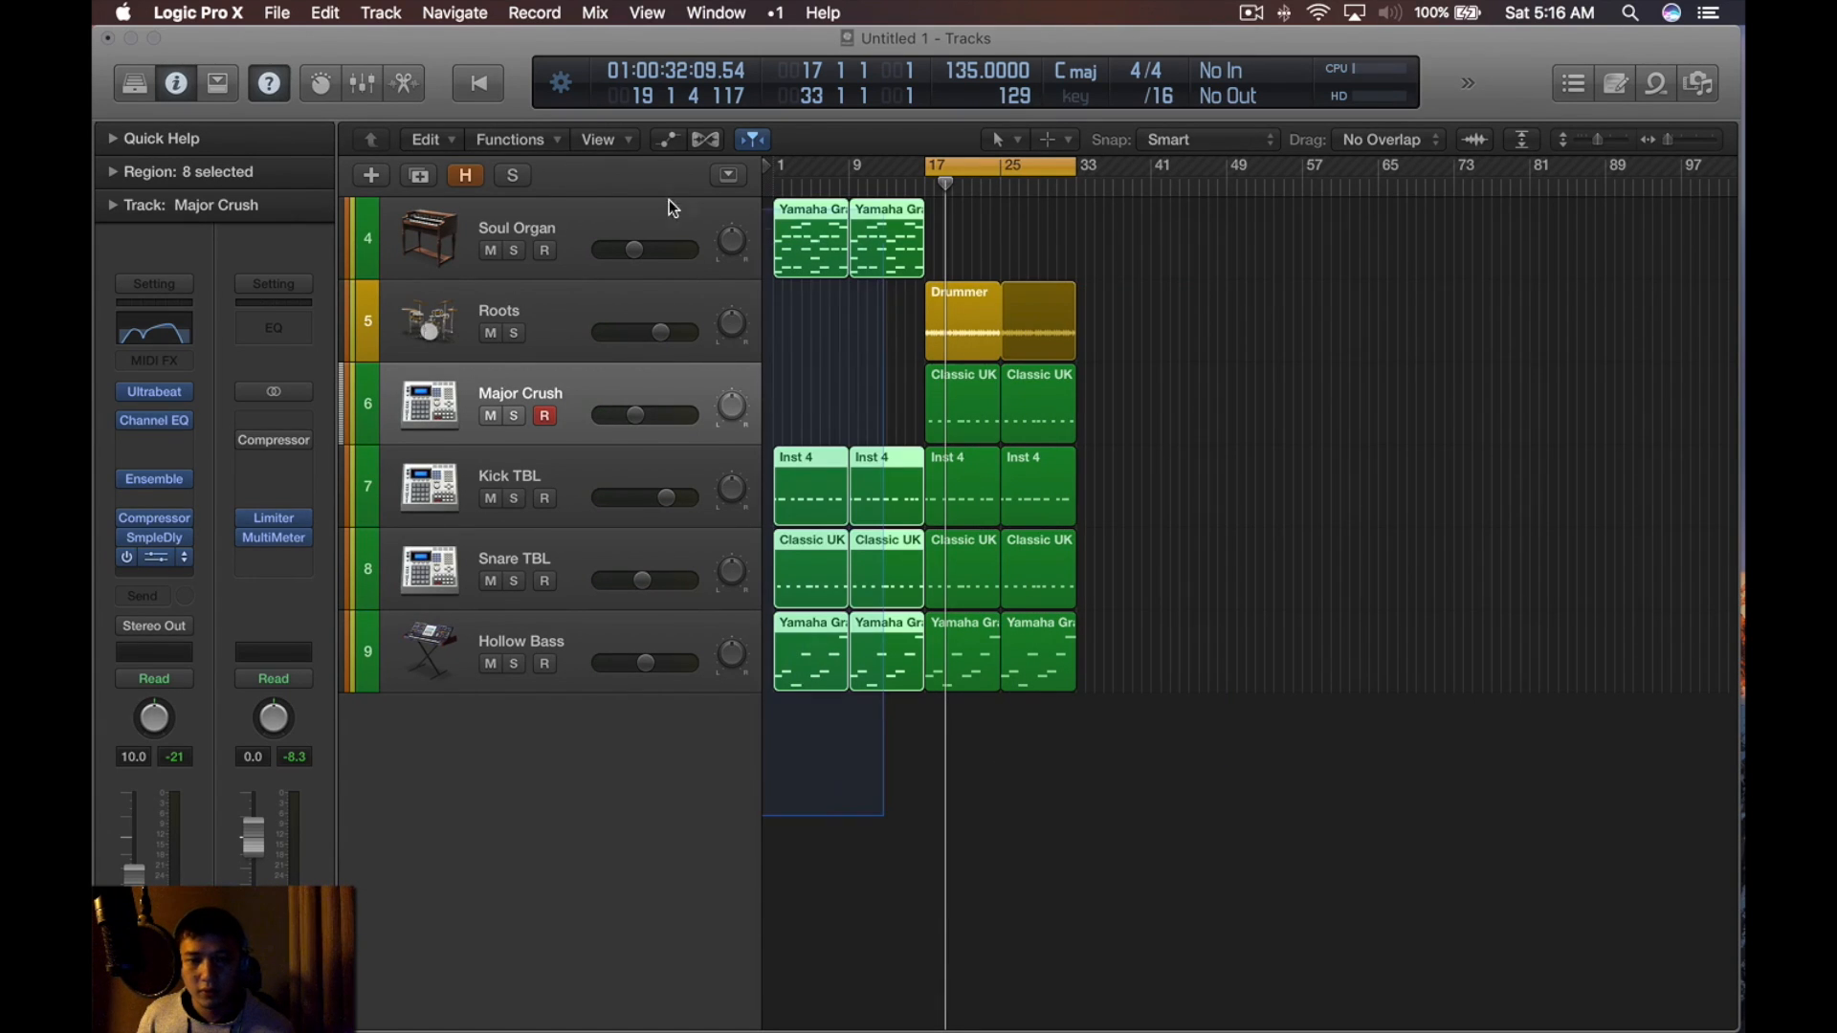
{"action": "key", "text": "alt"}
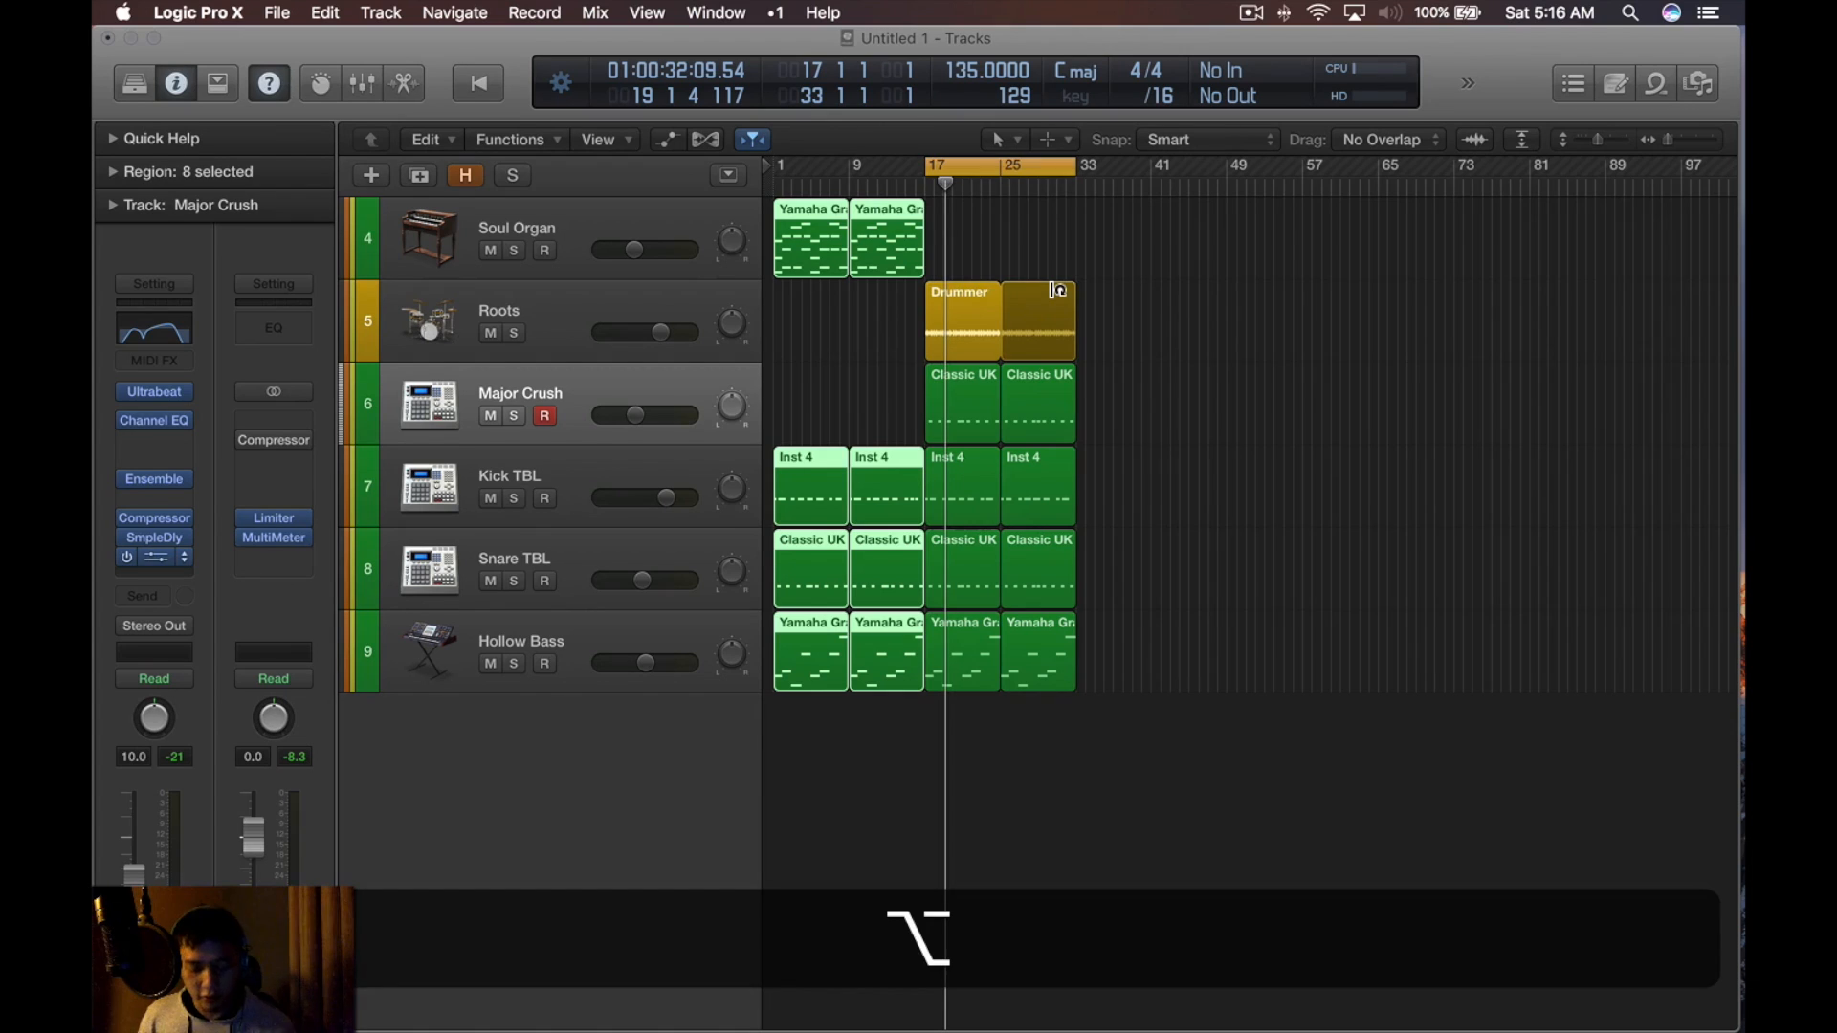
{"action": "key", "text": "super+a"}
{"action": "key", "text": "c"}
{"action": "left_click_drag", "start_coordinate": [802, 254], "coordinate": [952, 259]}
Copy a Soul Organ region and a Snare TBL region to the start of the song as an intro
{"action": "left_click_drag", "start_coordinate": [1178, 245], "coordinate": [790, 250]}
{"action": "left_click_drag", "start_coordinate": [1054, 508], "coordinate": [1054, 509]}
{"action": "left_click_drag", "start_coordinate": [895, 555], "coordinate": [1043, 601]}
{"action": "key", "text": "alt"}
{"action": "left_click_drag", "start_coordinate": [889, 574], "coordinate": [779, 579]}
Clear the regions between bars 9 and 17 and move everything after them eight bars earlier, against the intro
{"action": "left_click_drag", "start_coordinate": [865, 658], "coordinate": [855, 232]}
{"action": "key", "text": "BackSpace"}
{"action": "left_click_drag", "start_coordinate": [1268, 244], "coordinate": [924, 691]}
{"action": "left_click_drag", "start_coordinate": [959, 574], "coordinate": [882, 572]}
Play the whole arrangement from bar 1 and examine how the intro leads into the later sections
{"action": "key", "text": "super+a"}
{"action": "key", "text": "space"}
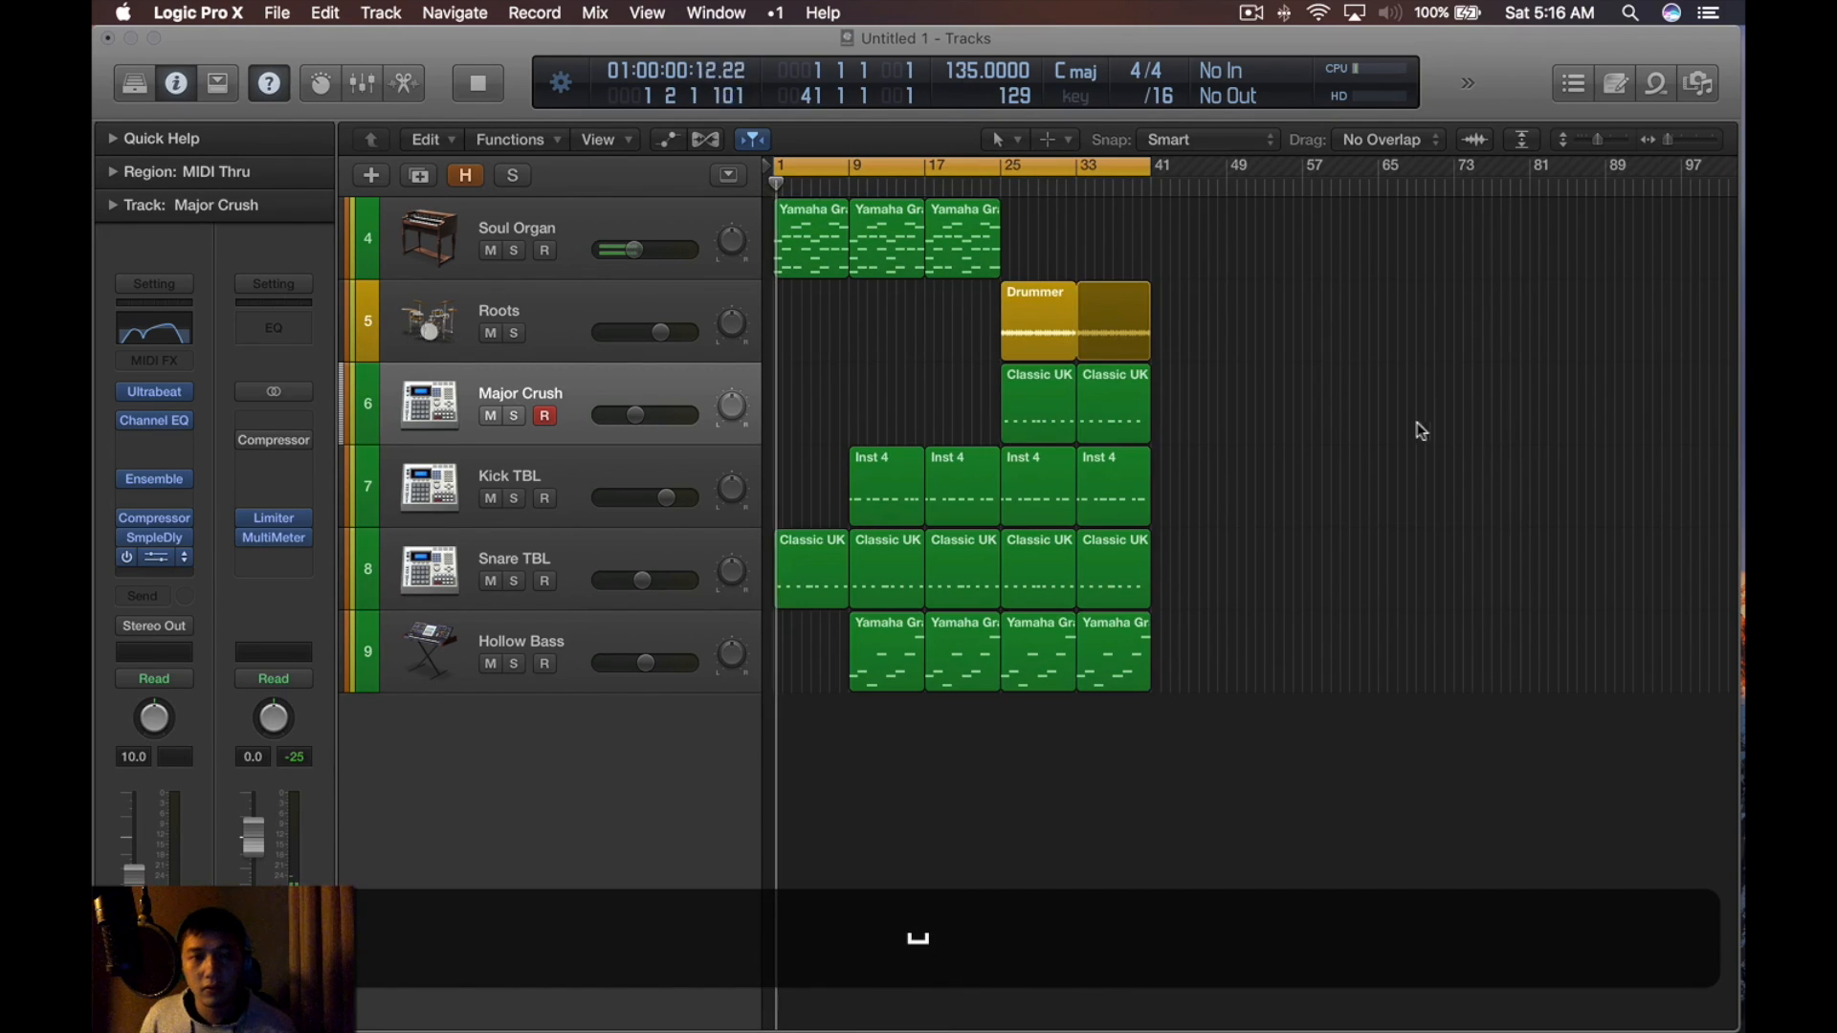
{"action": "scroll", "coordinate": [1359, 398], "scroll_direction": "up", "scroll_amount": 8}
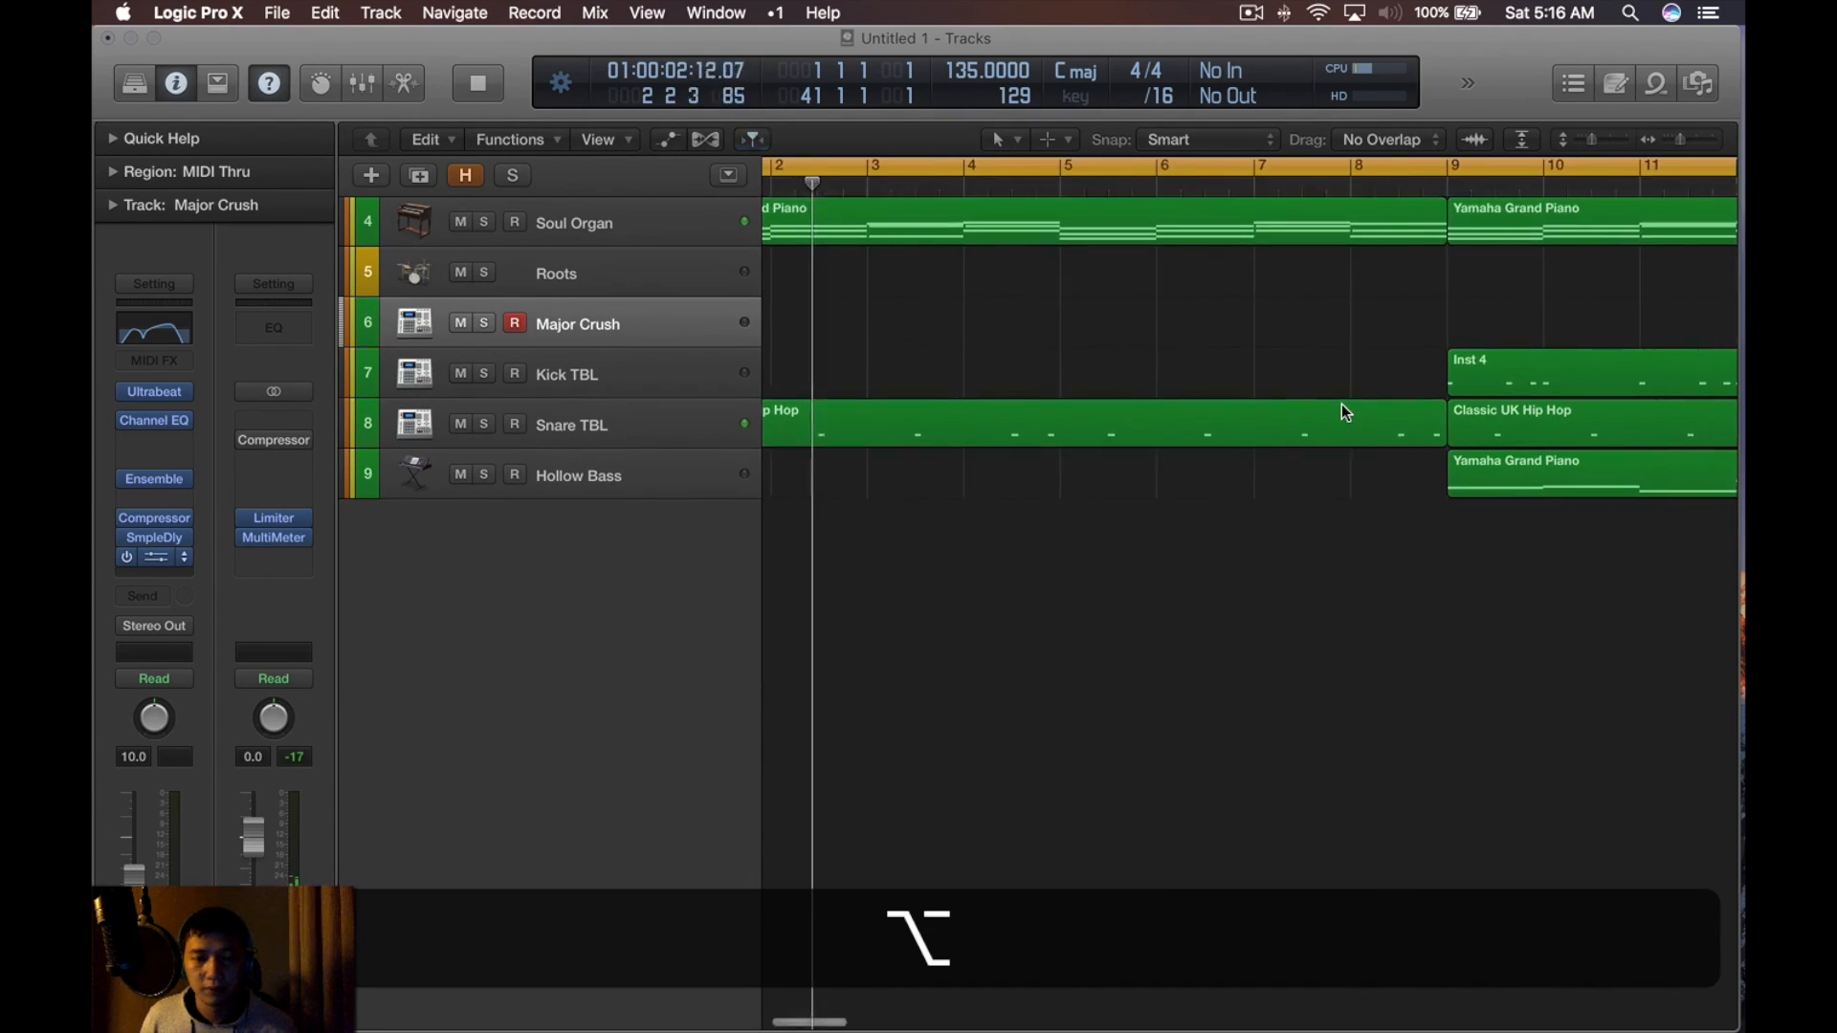
{"action": "scroll", "coordinate": [1341, 404], "scroll_direction": "left", "scroll_amount": 1}
{"action": "scroll", "coordinate": [1052, 362], "scroll_direction": "down", "scroll_amount": 5}
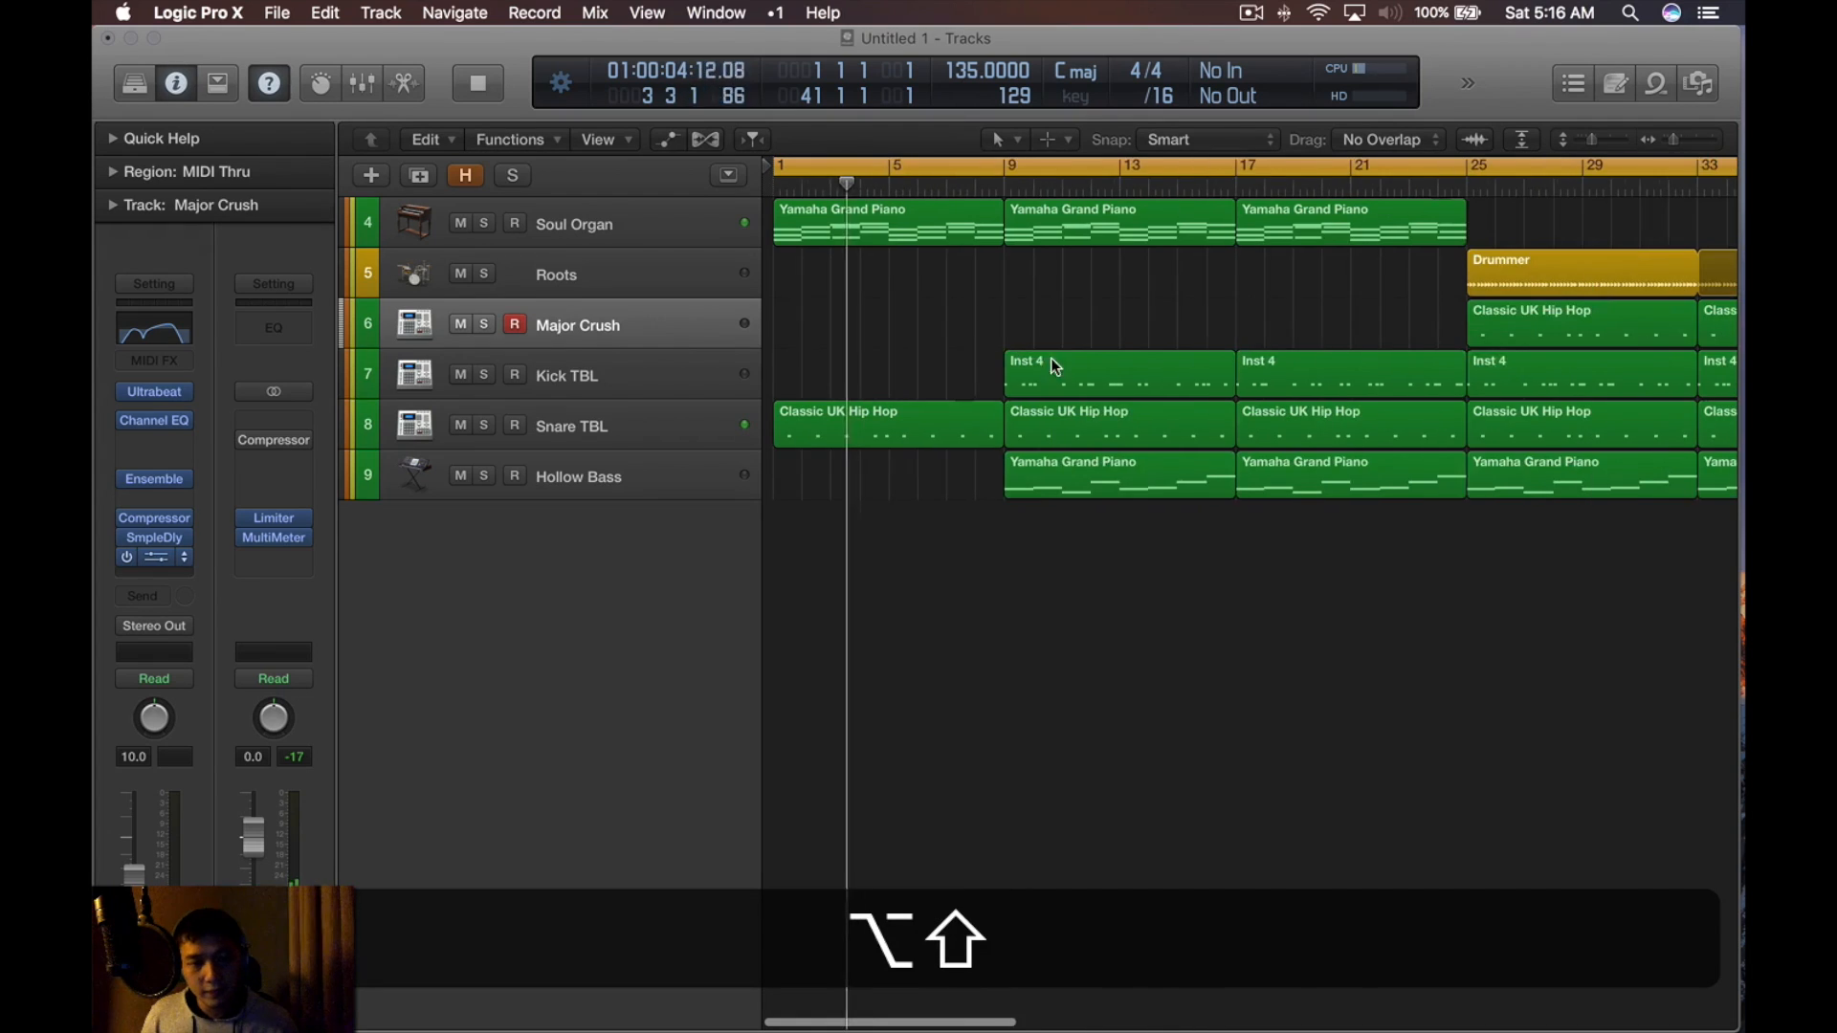
{"action": "scroll", "coordinate": [1033, 297], "scroll_direction": "down", "scroll_amount": 8}
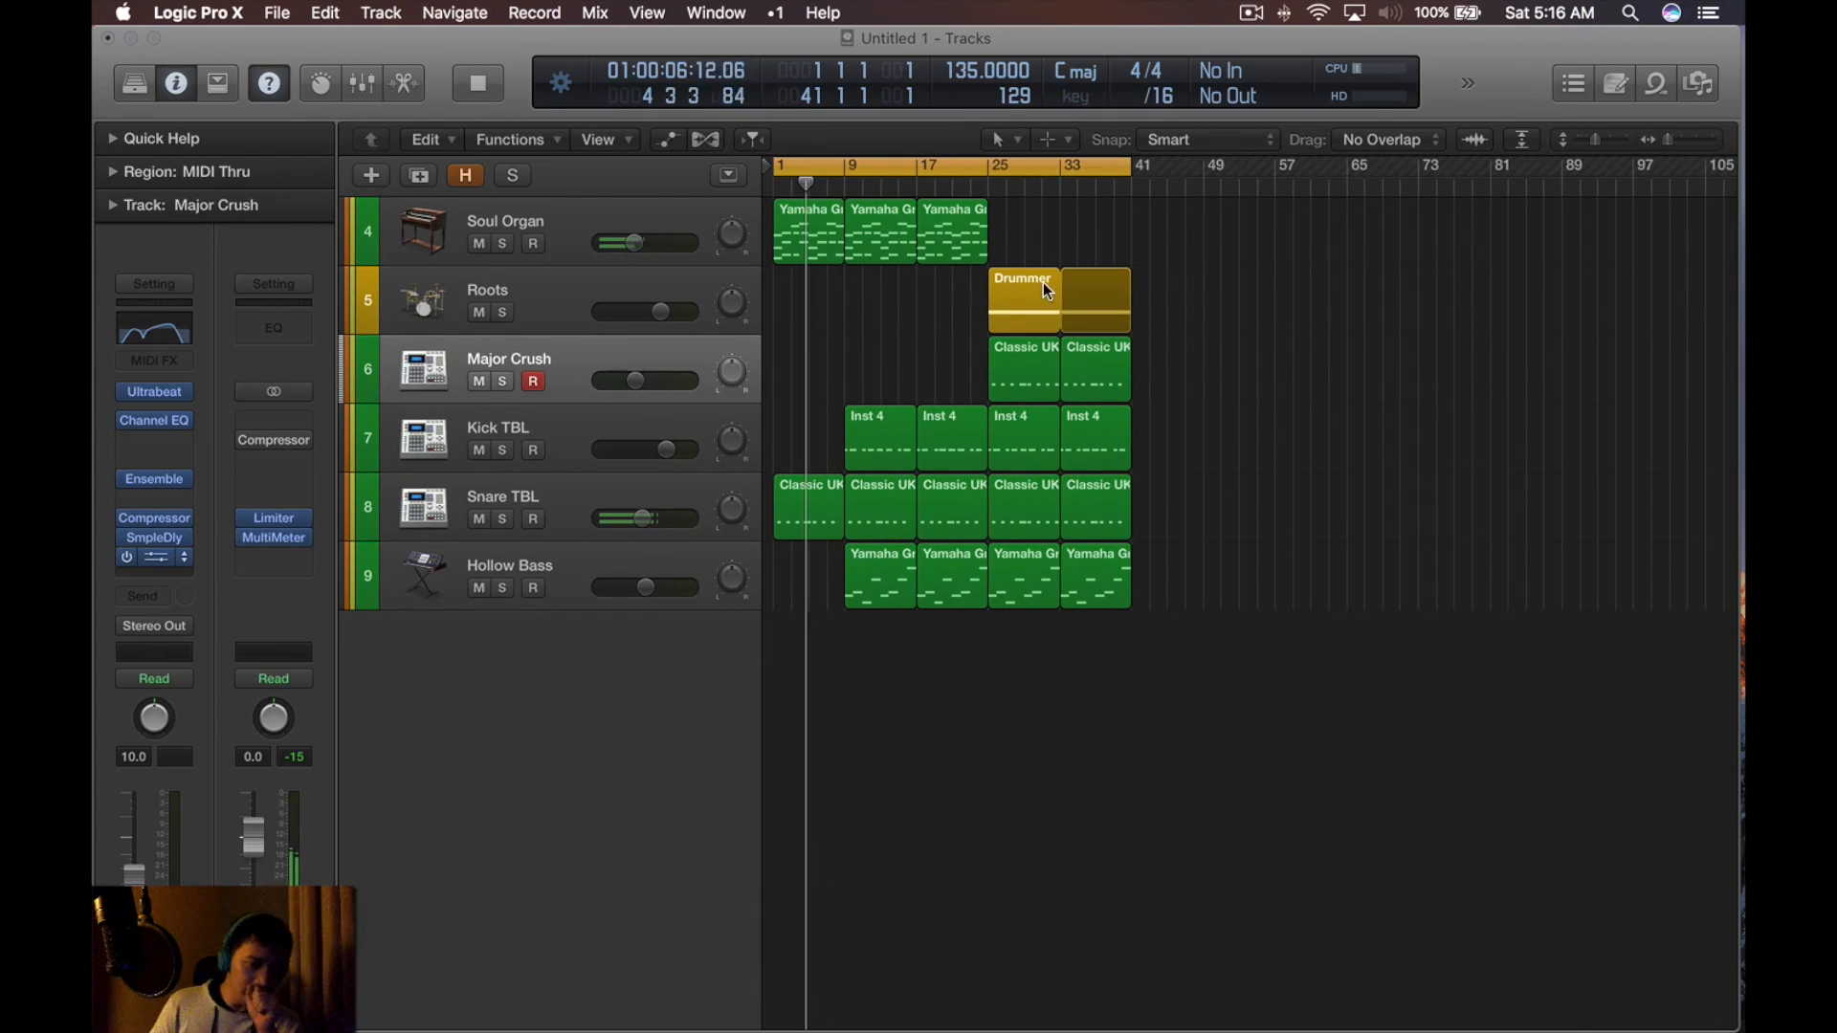
{"action": "scroll", "coordinate": [1368, 287], "scroll_direction": "down", "scroll_amount": 3}
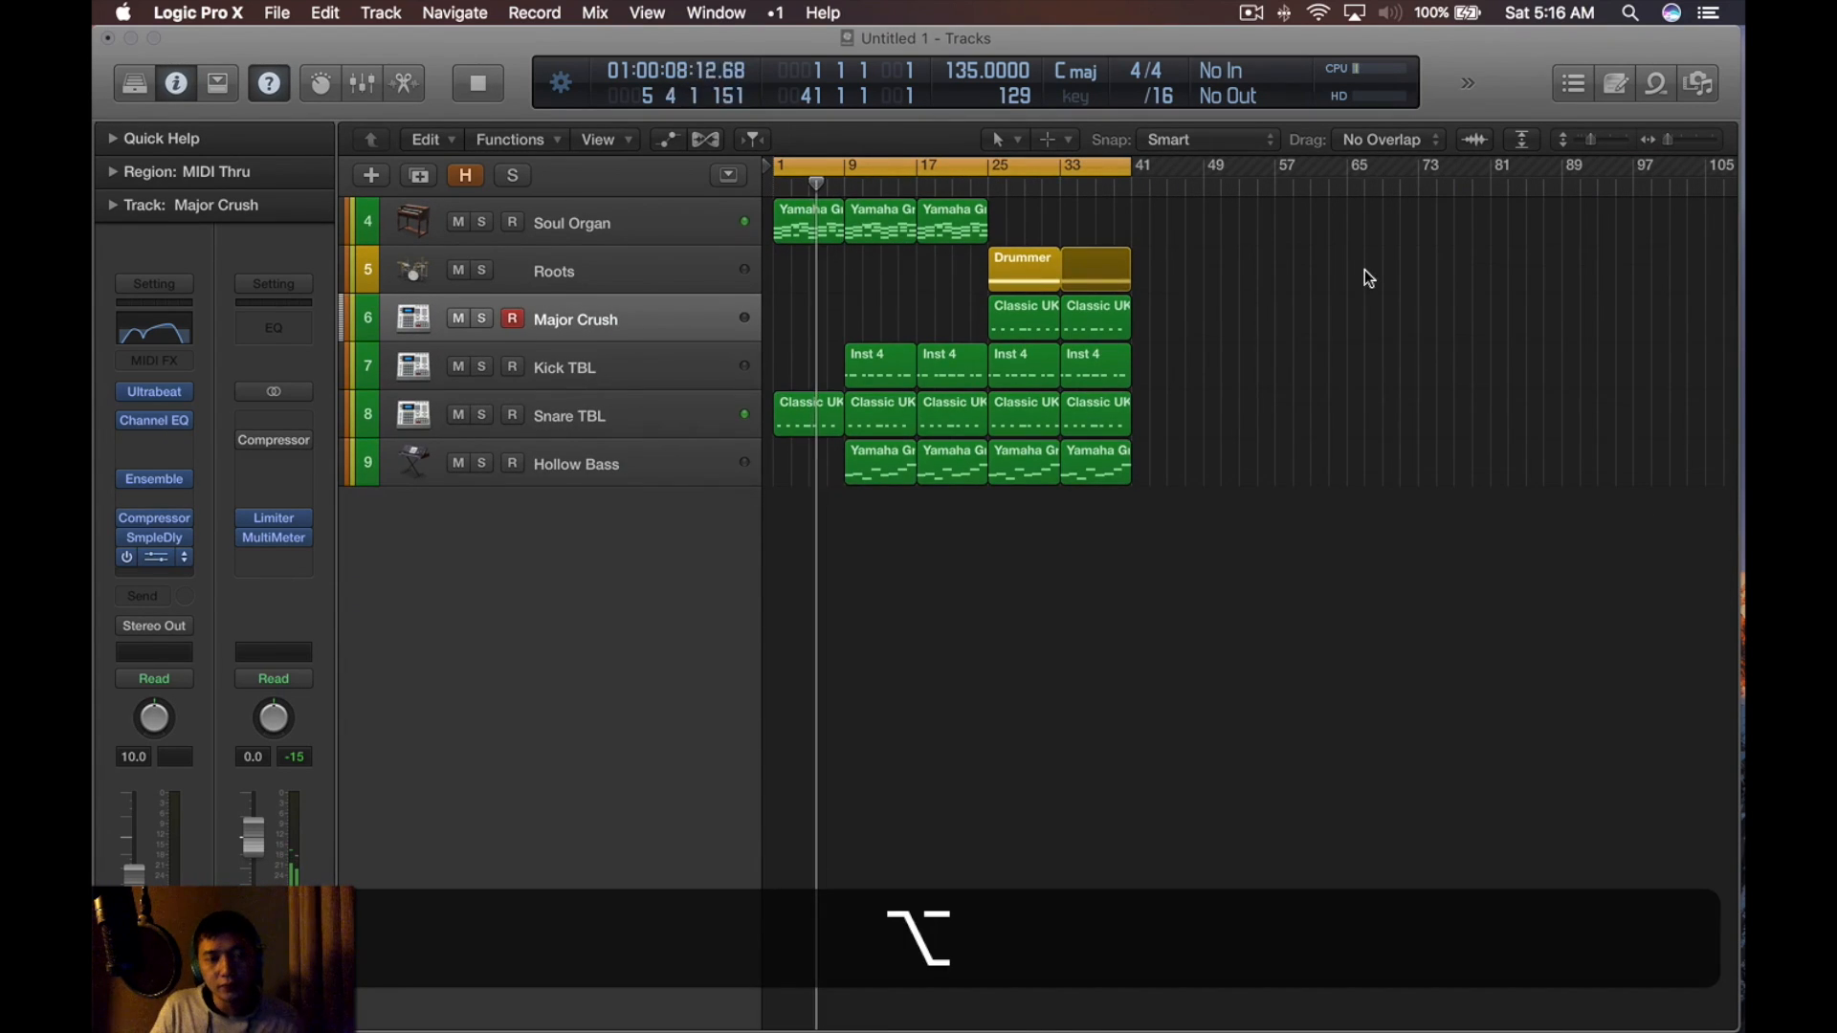
{"action": "scroll", "coordinate": [1364, 270], "scroll_direction": "up", "scroll_amount": 6}
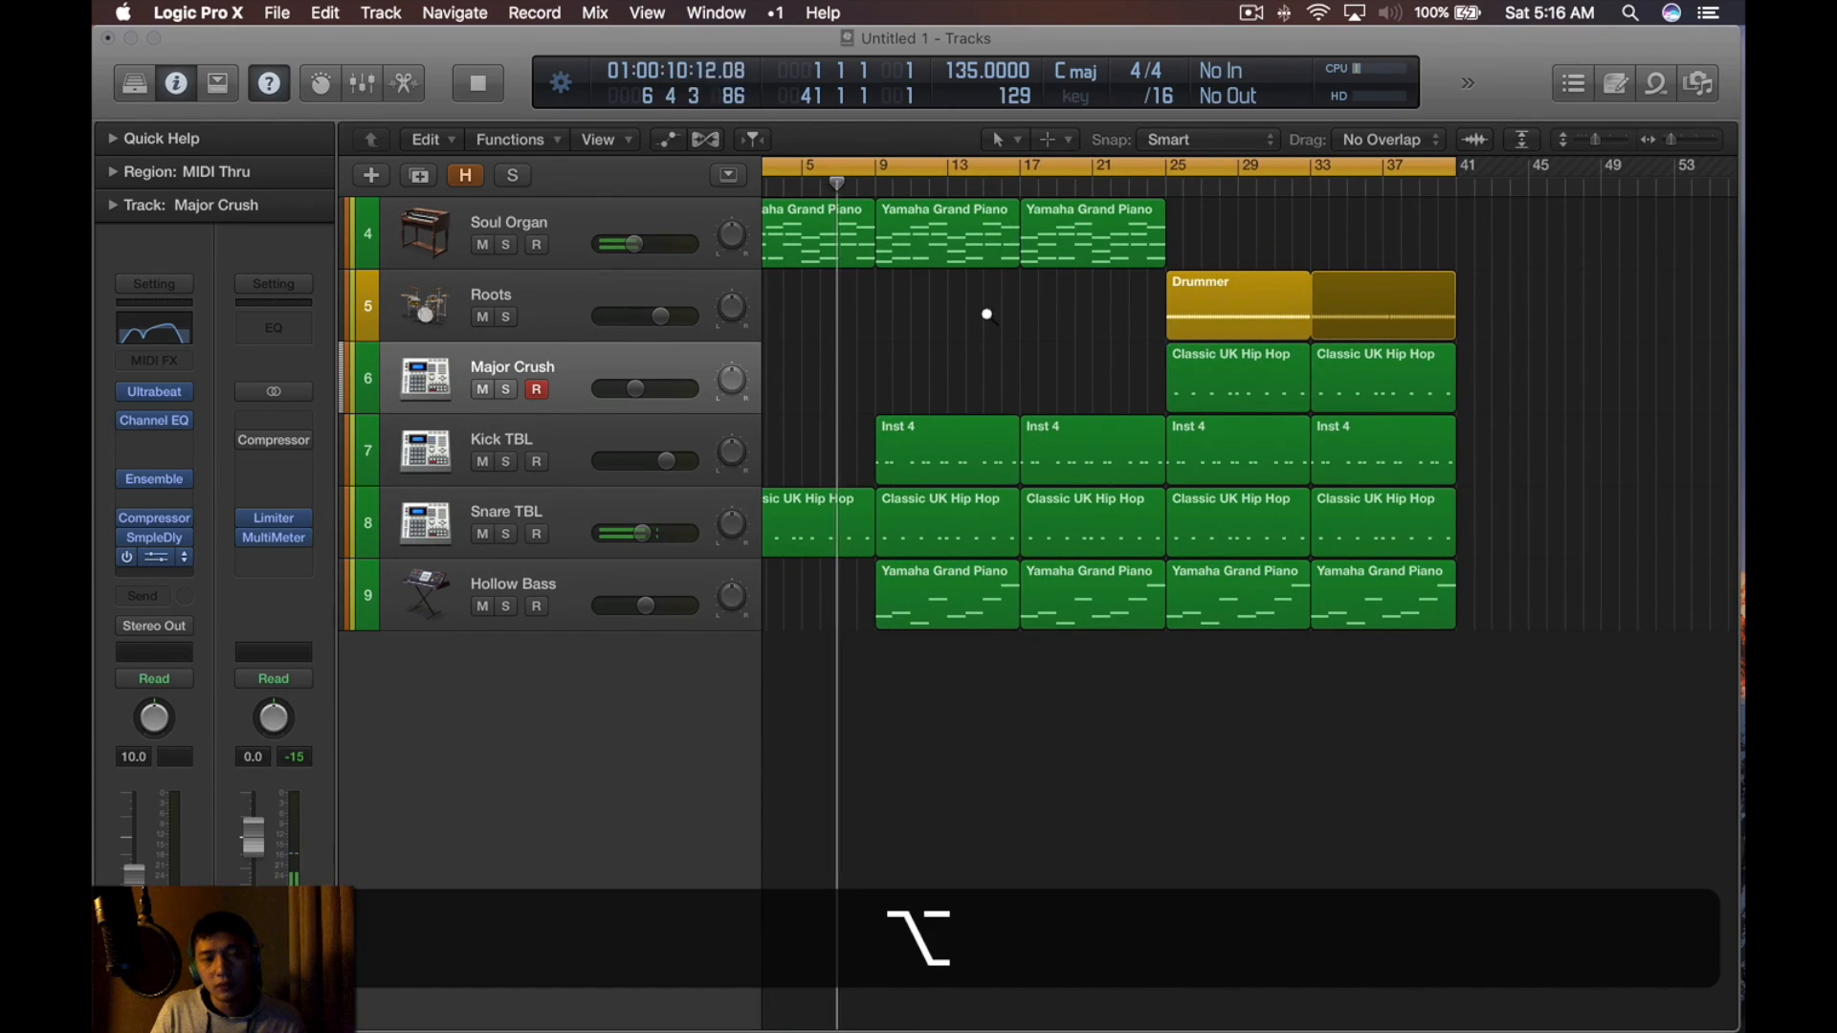
{"action": "scroll", "coordinate": [985, 312], "scroll_direction": "down", "scroll_amount": 3}
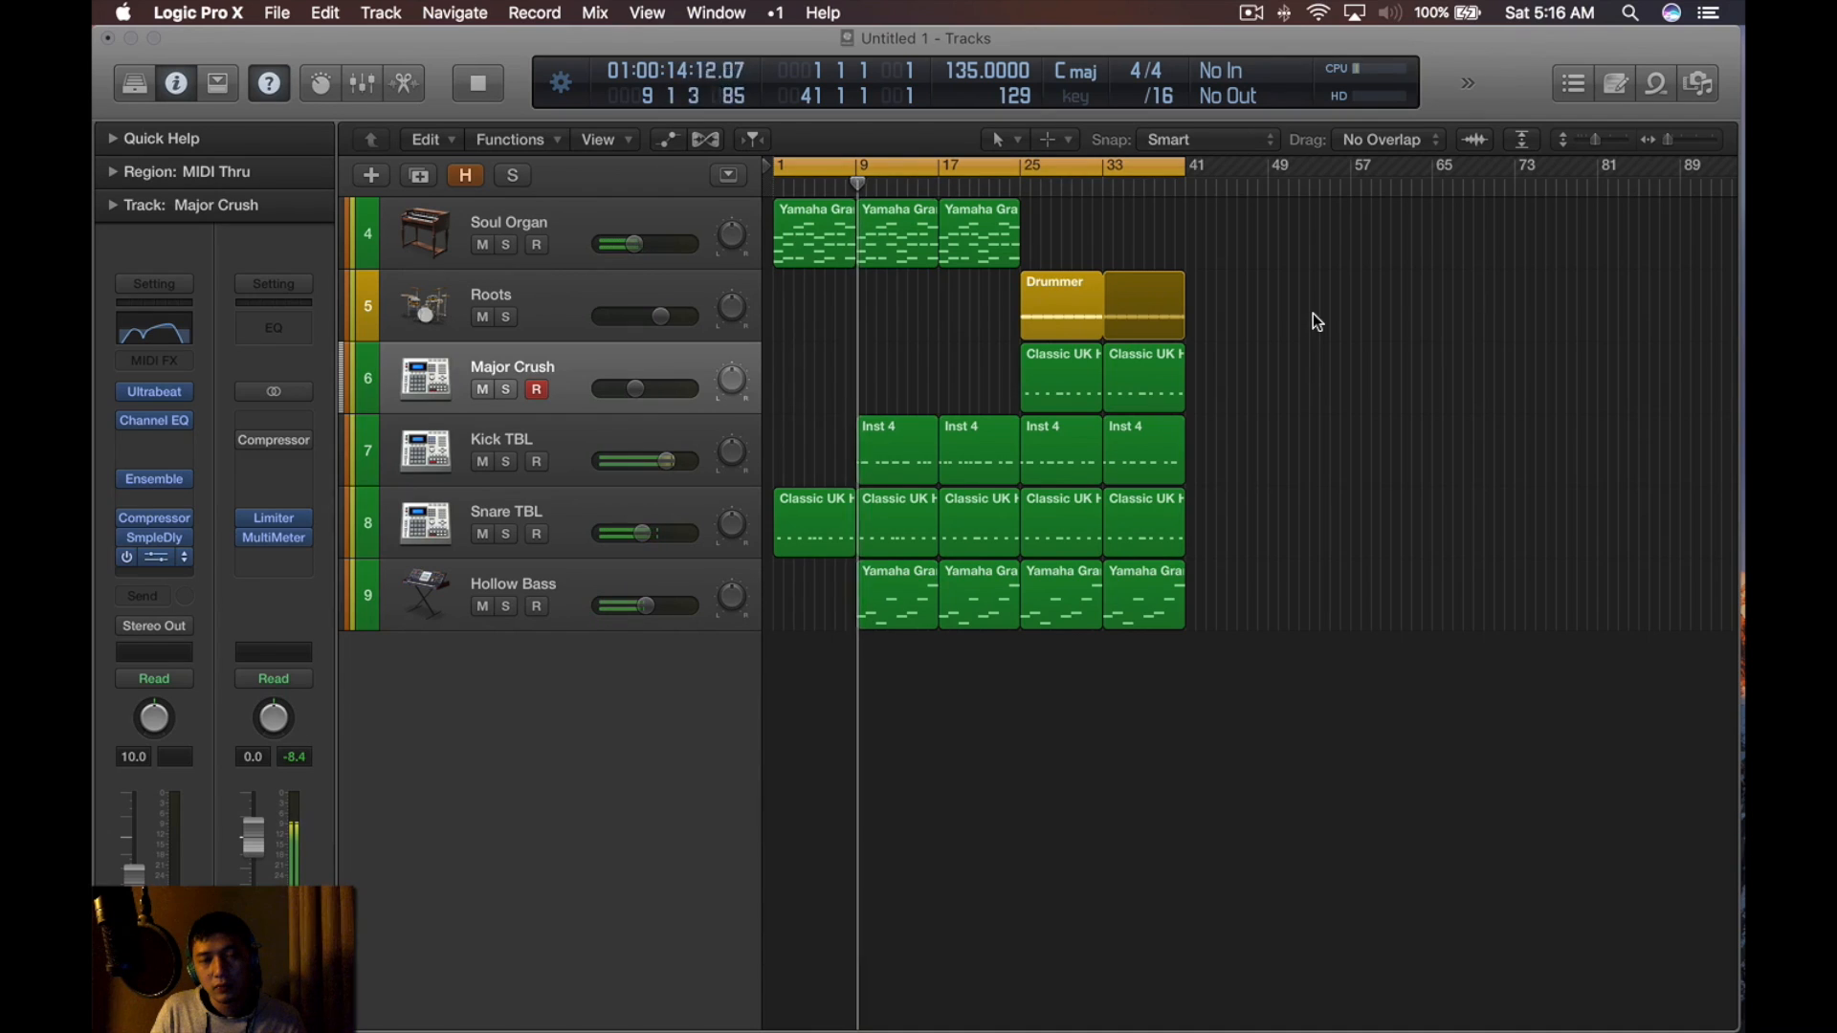
{"action": "scroll", "coordinate": [666, 555], "scroll_direction": "down", "scroll_amount": 3}
{"action": "scroll", "coordinate": [1098, 566], "scroll_direction": "up", "scroll_amount": 3}
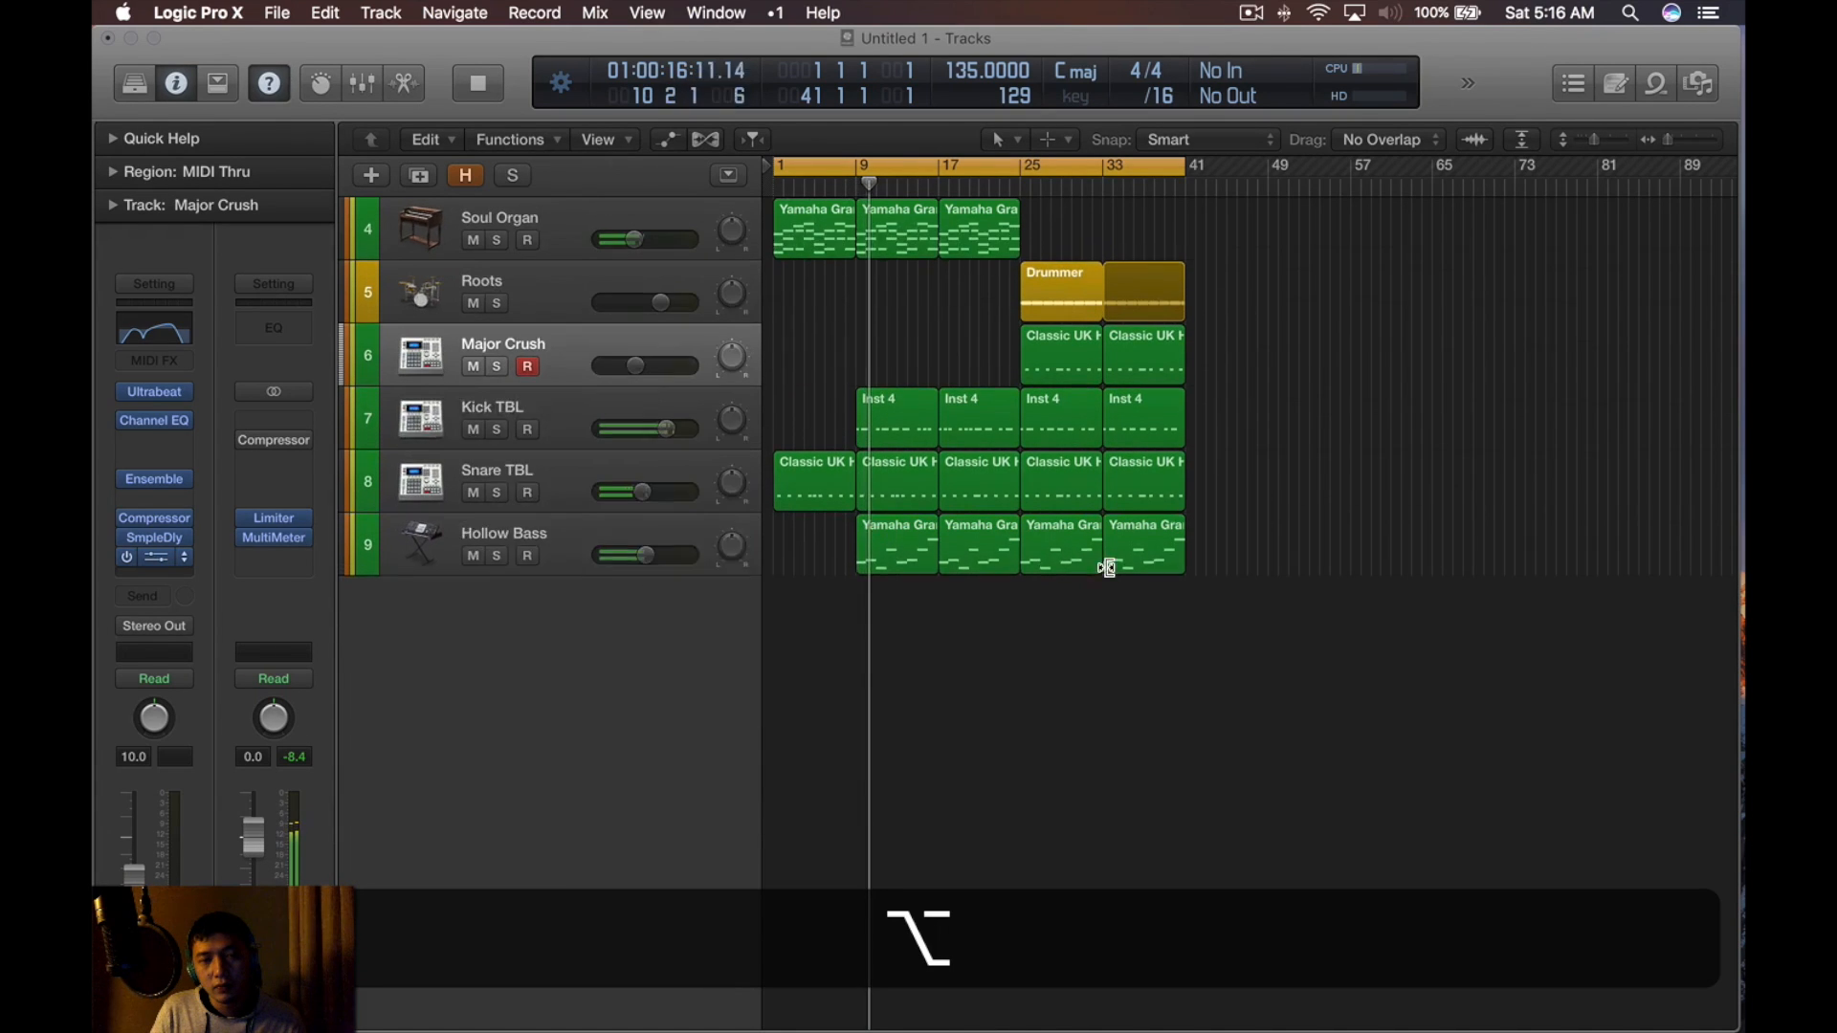
Delete all regions in bars 17 to 25 and move the Drummer section to start at bar 17
{"action": "left_click_drag", "start_coordinate": [993, 664], "coordinate": [979, 222]}
{"action": "key", "text": "BackSpace"}
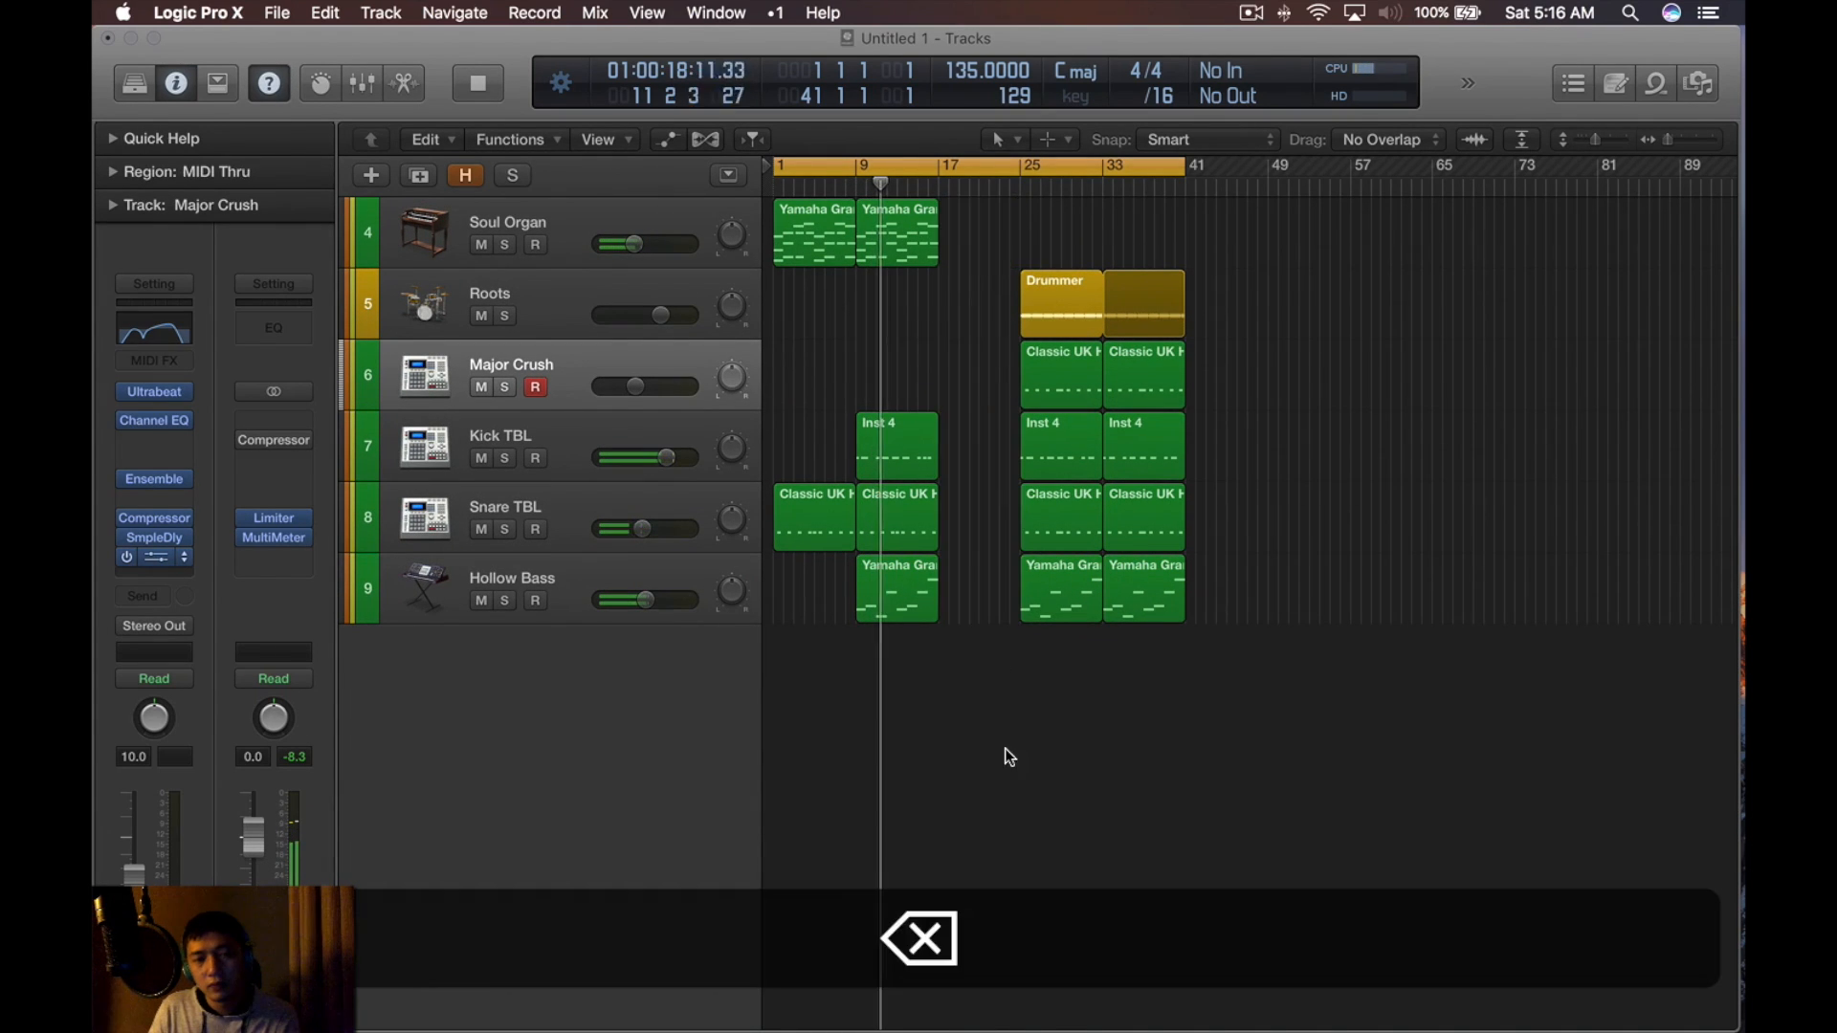
{"action": "left_click_drag", "start_coordinate": [1295, 287], "coordinate": [1019, 622]}
{"action": "left_click_drag", "start_coordinate": [1054, 330], "coordinate": [968, 329]}
Copy the regions of bars 9 to 17 to bar 33 and repeat them once up to bar 49
{"action": "left_click_drag", "start_coordinate": [864, 660], "coordinate": [1163, 273]}
{"action": "left_click_drag", "start_coordinate": [1296, 275], "coordinate": [1164, 747], "text": "alt"}
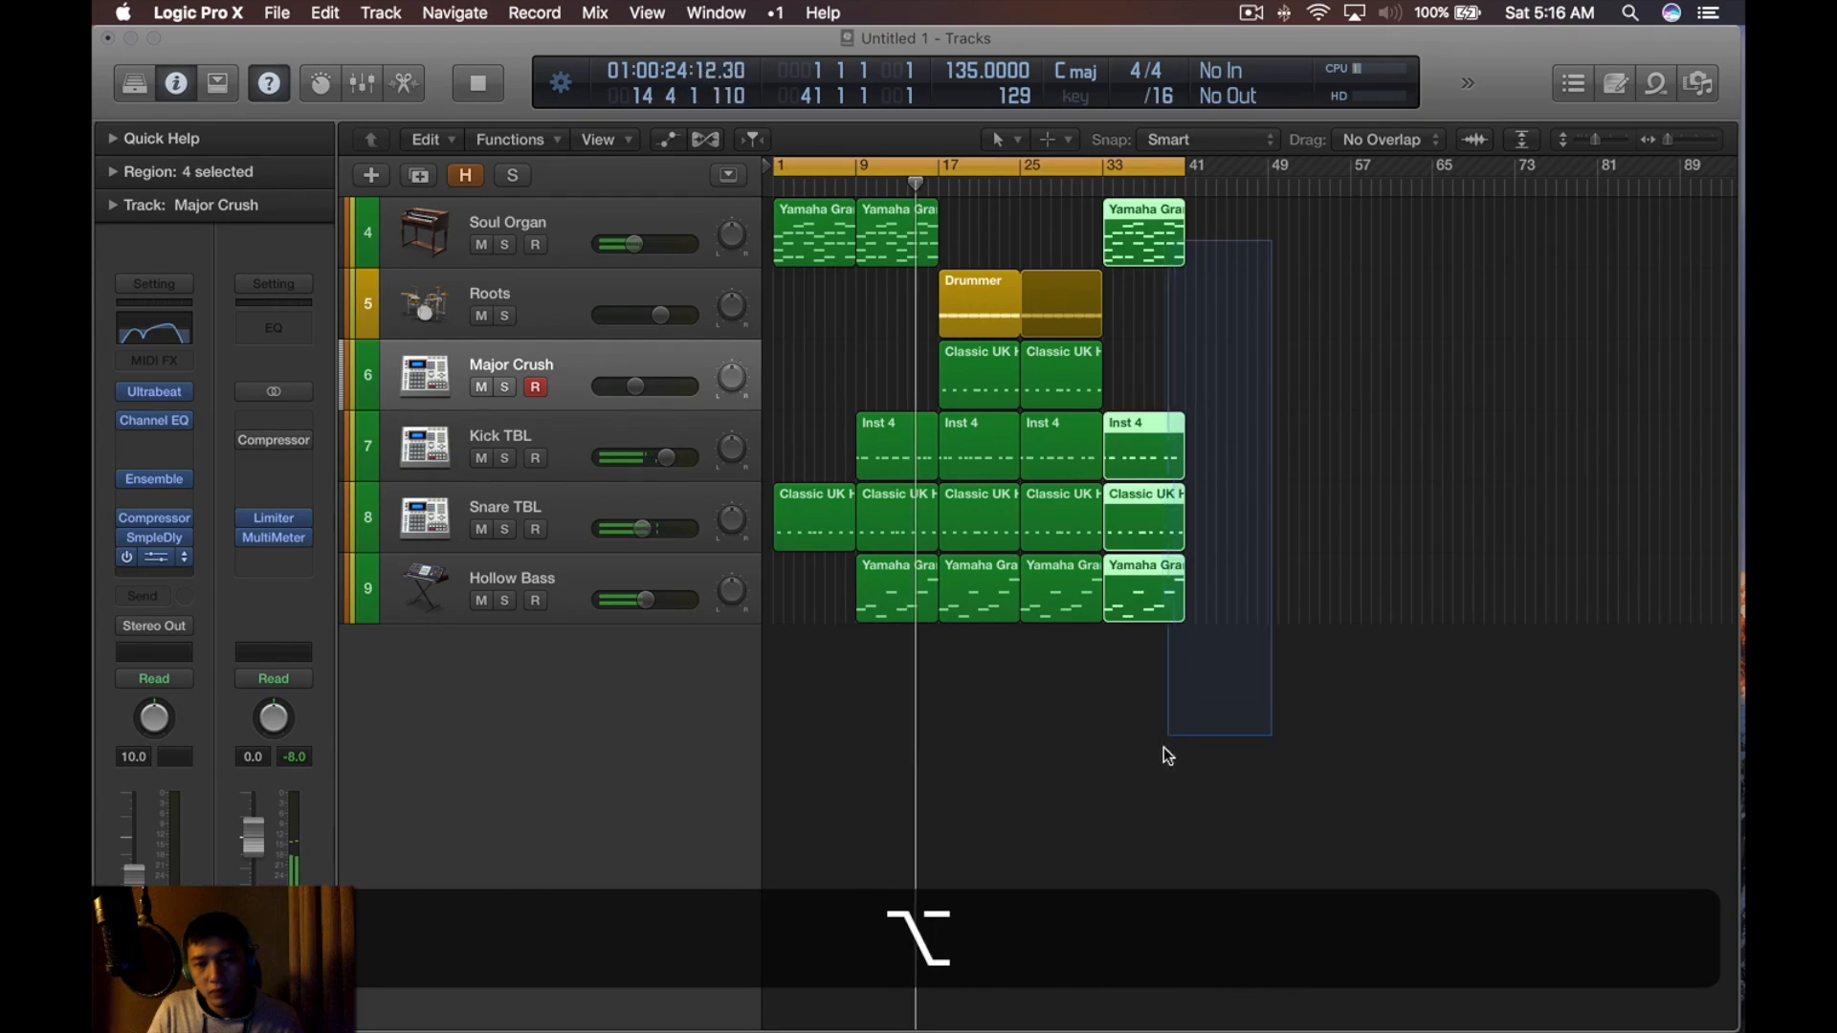
{"action": "key", "text": "alt+super+r"}
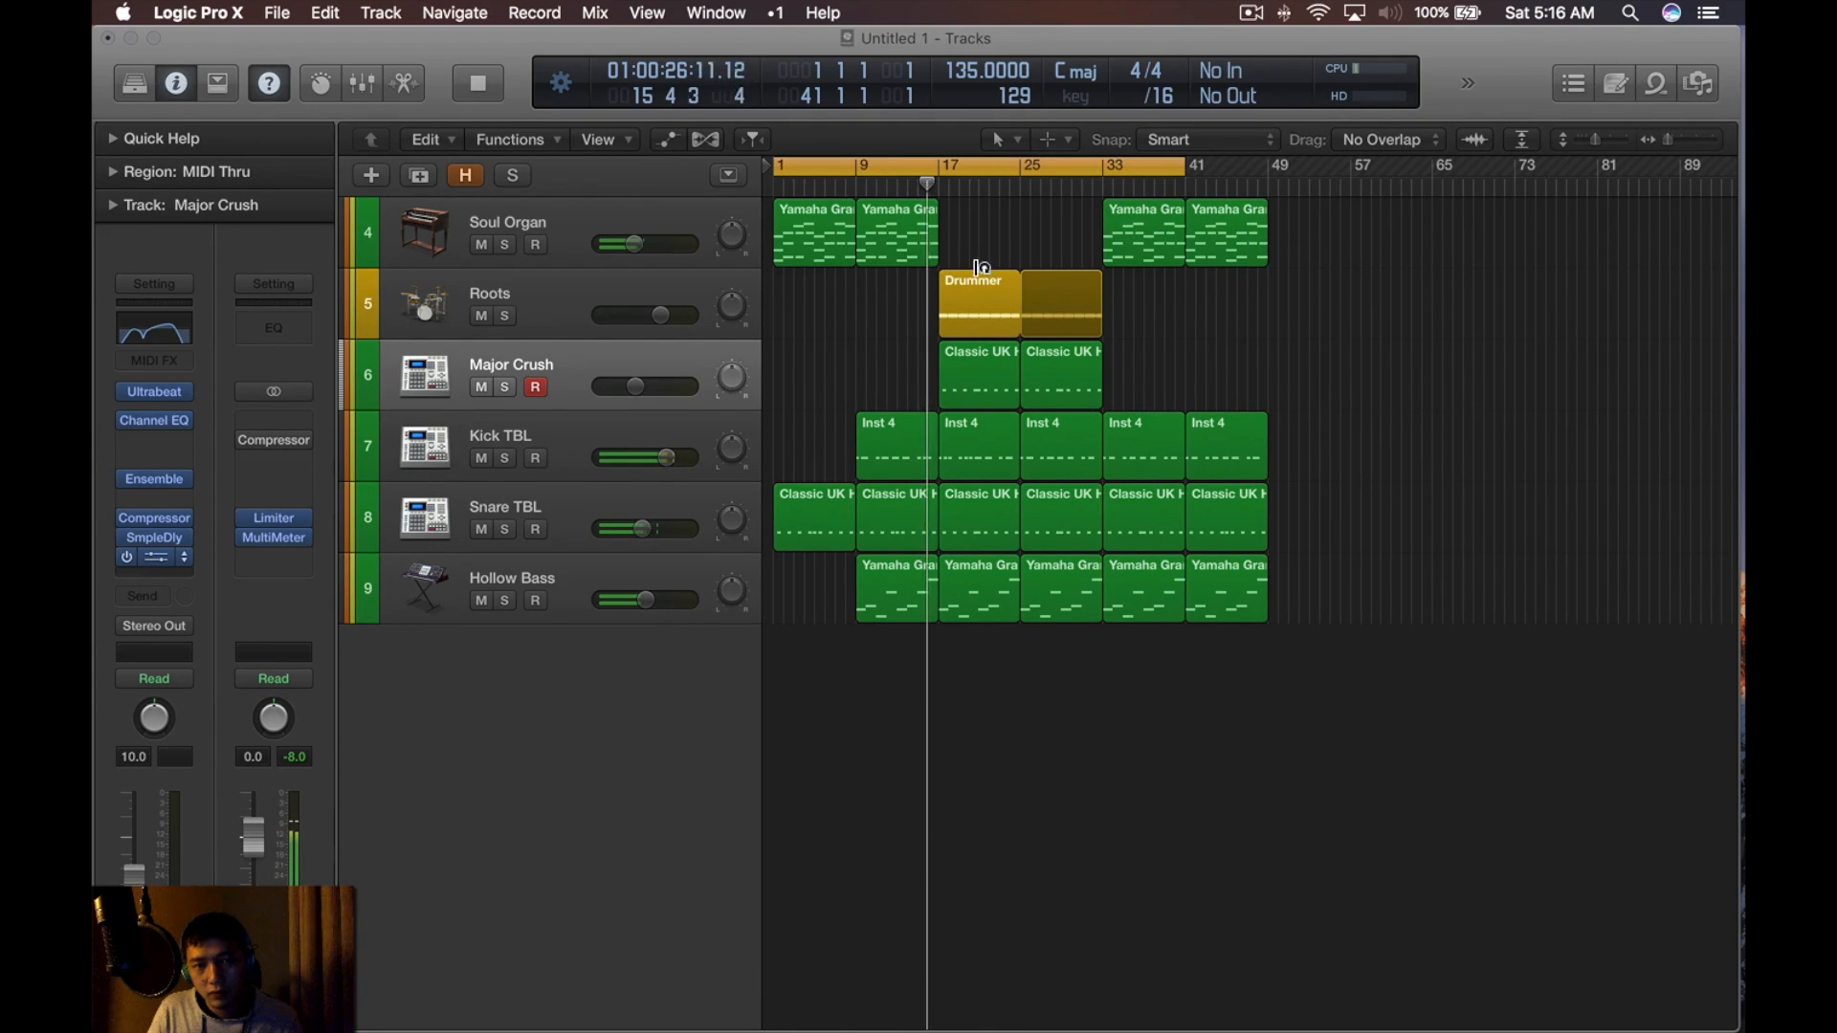
Replace the bar 16 chord in the Soul Organ region at bar 9 with a repeat of the bar 15 chord
{"action": "key", "text": "space"}
{"action": "left_click", "coordinate": [913, 238]}
{"action": "key", "text": "c"}
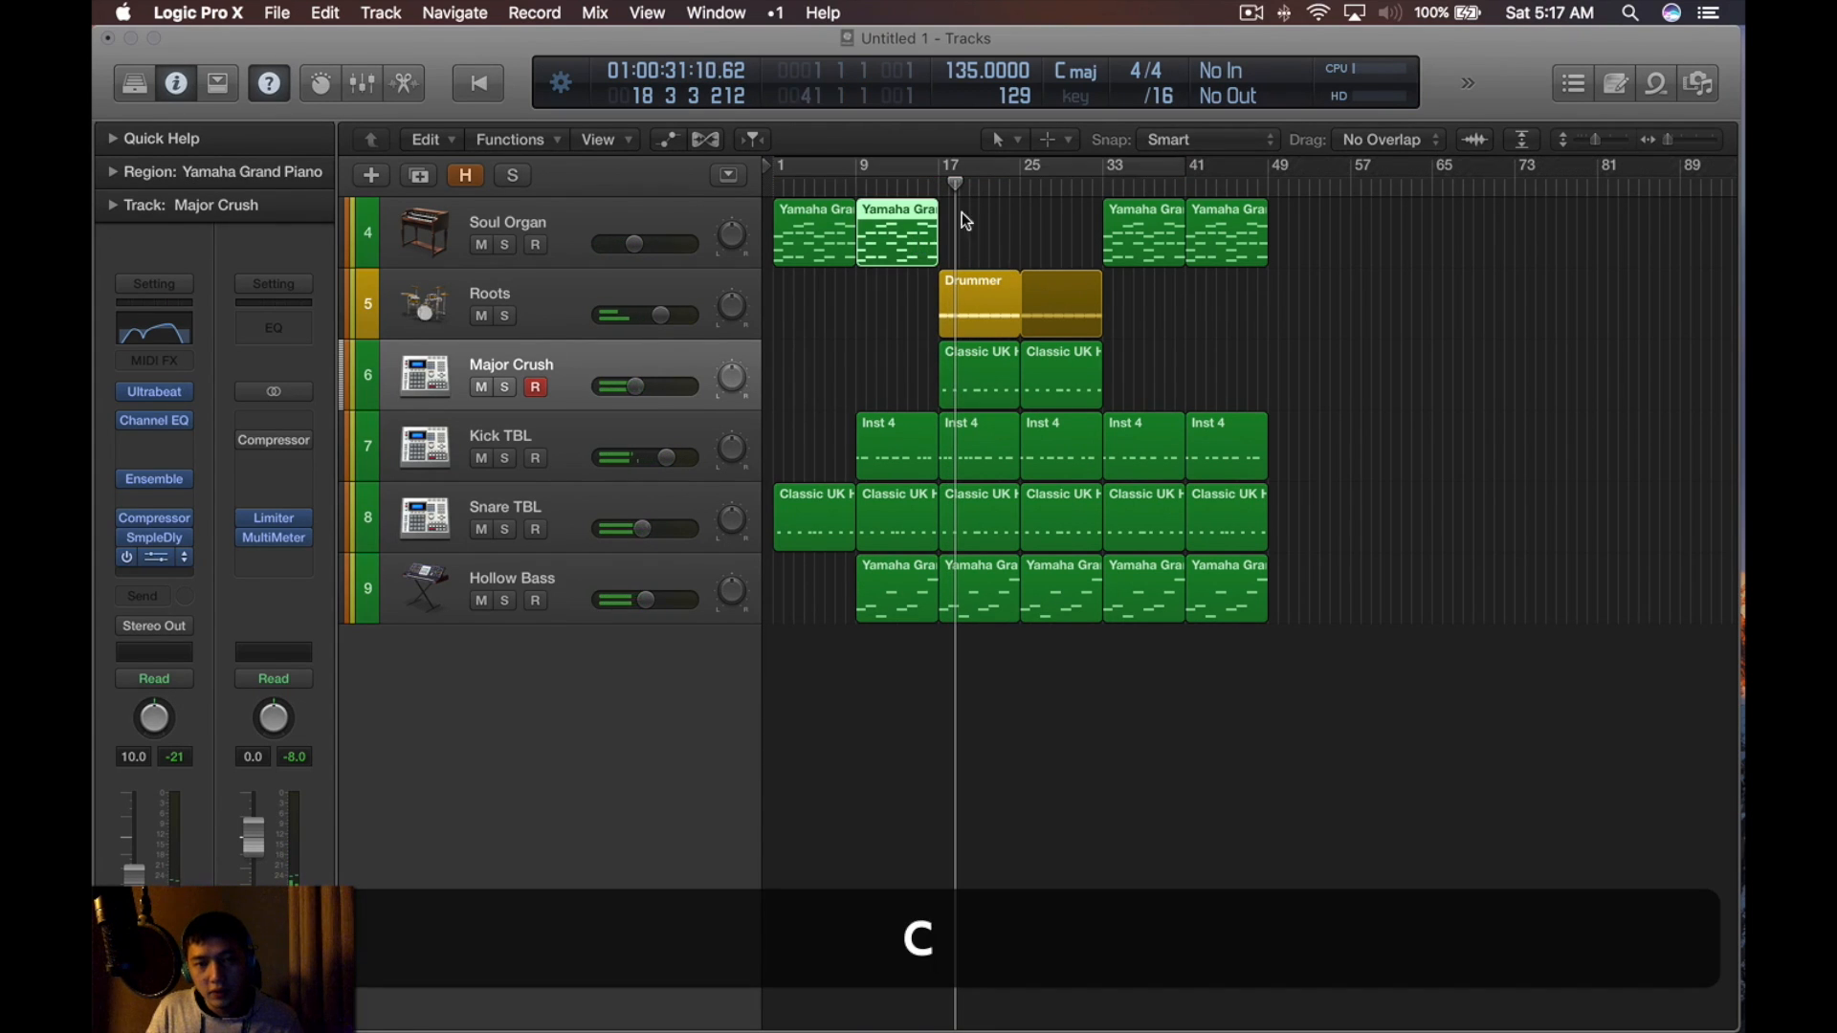
{"action": "double_click", "coordinate": [906, 236]}
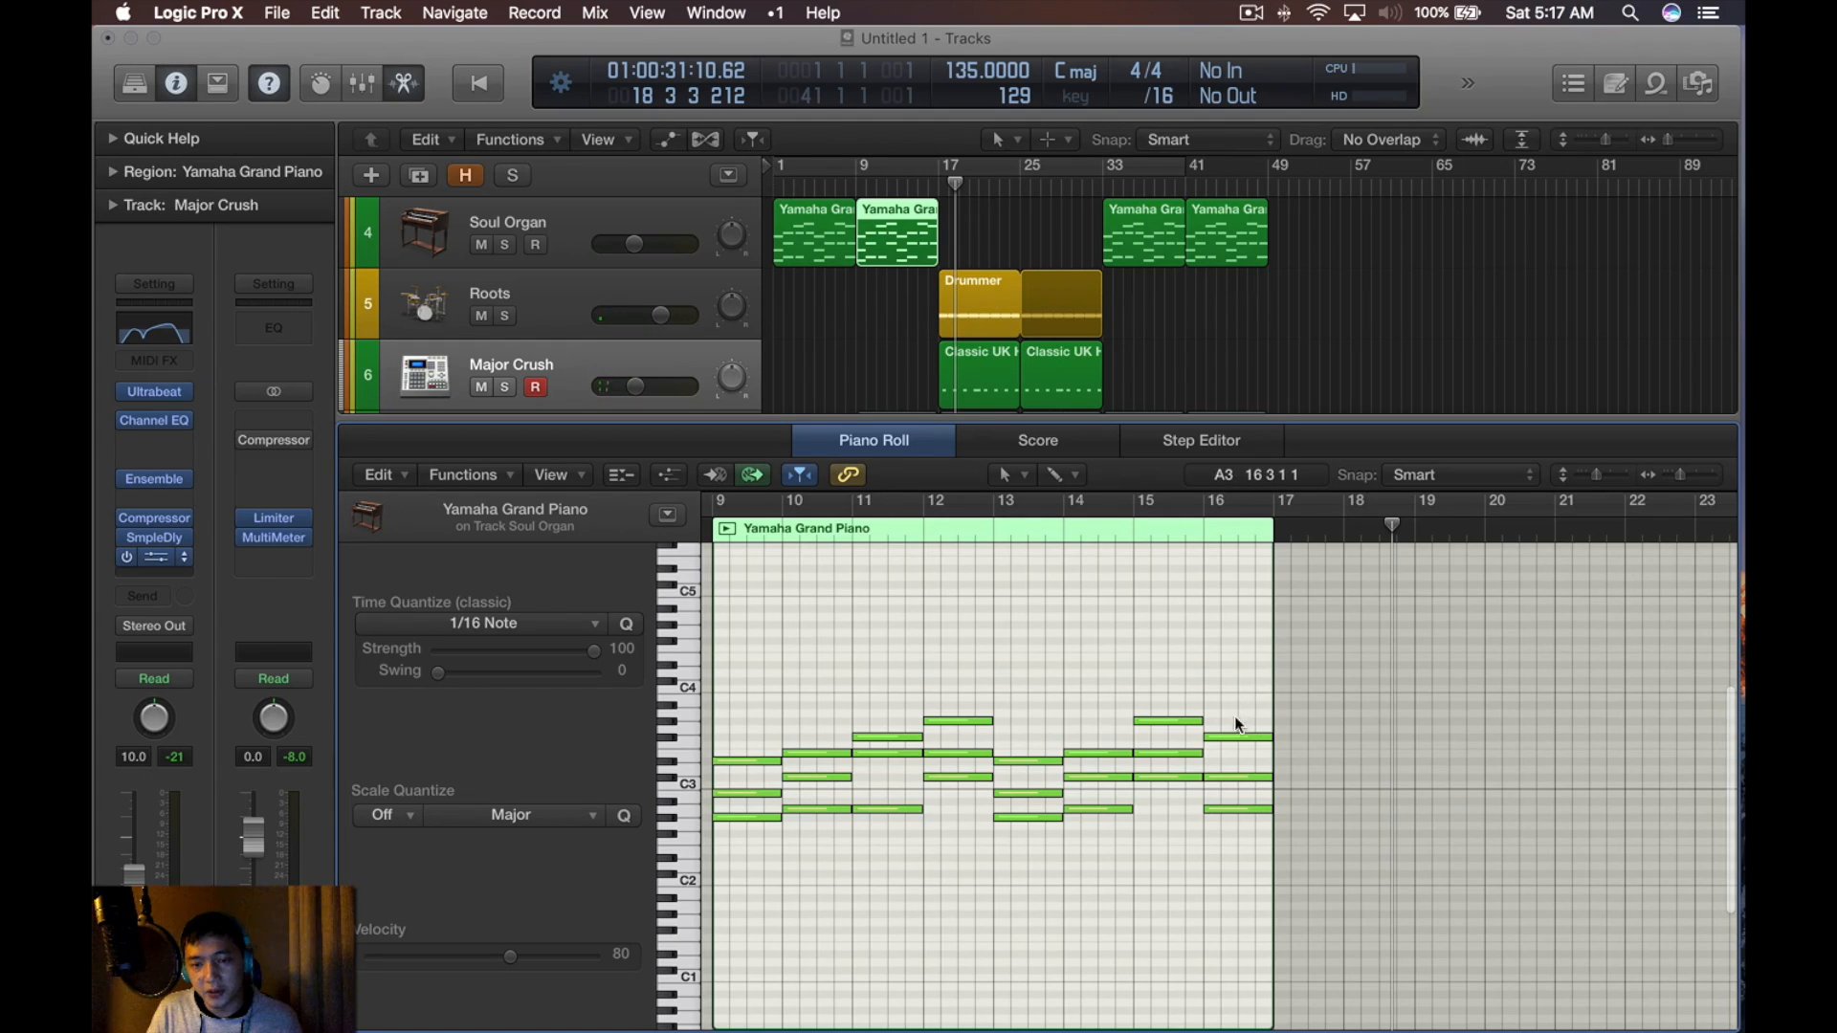
{"action": "left_click_drag", "start_coordinate": [1243, 683], "coordinate": [1180, 821]}
{"action": "key", "text": "BackSpace"}
{"action": "key", "text": "ctrl+r"}
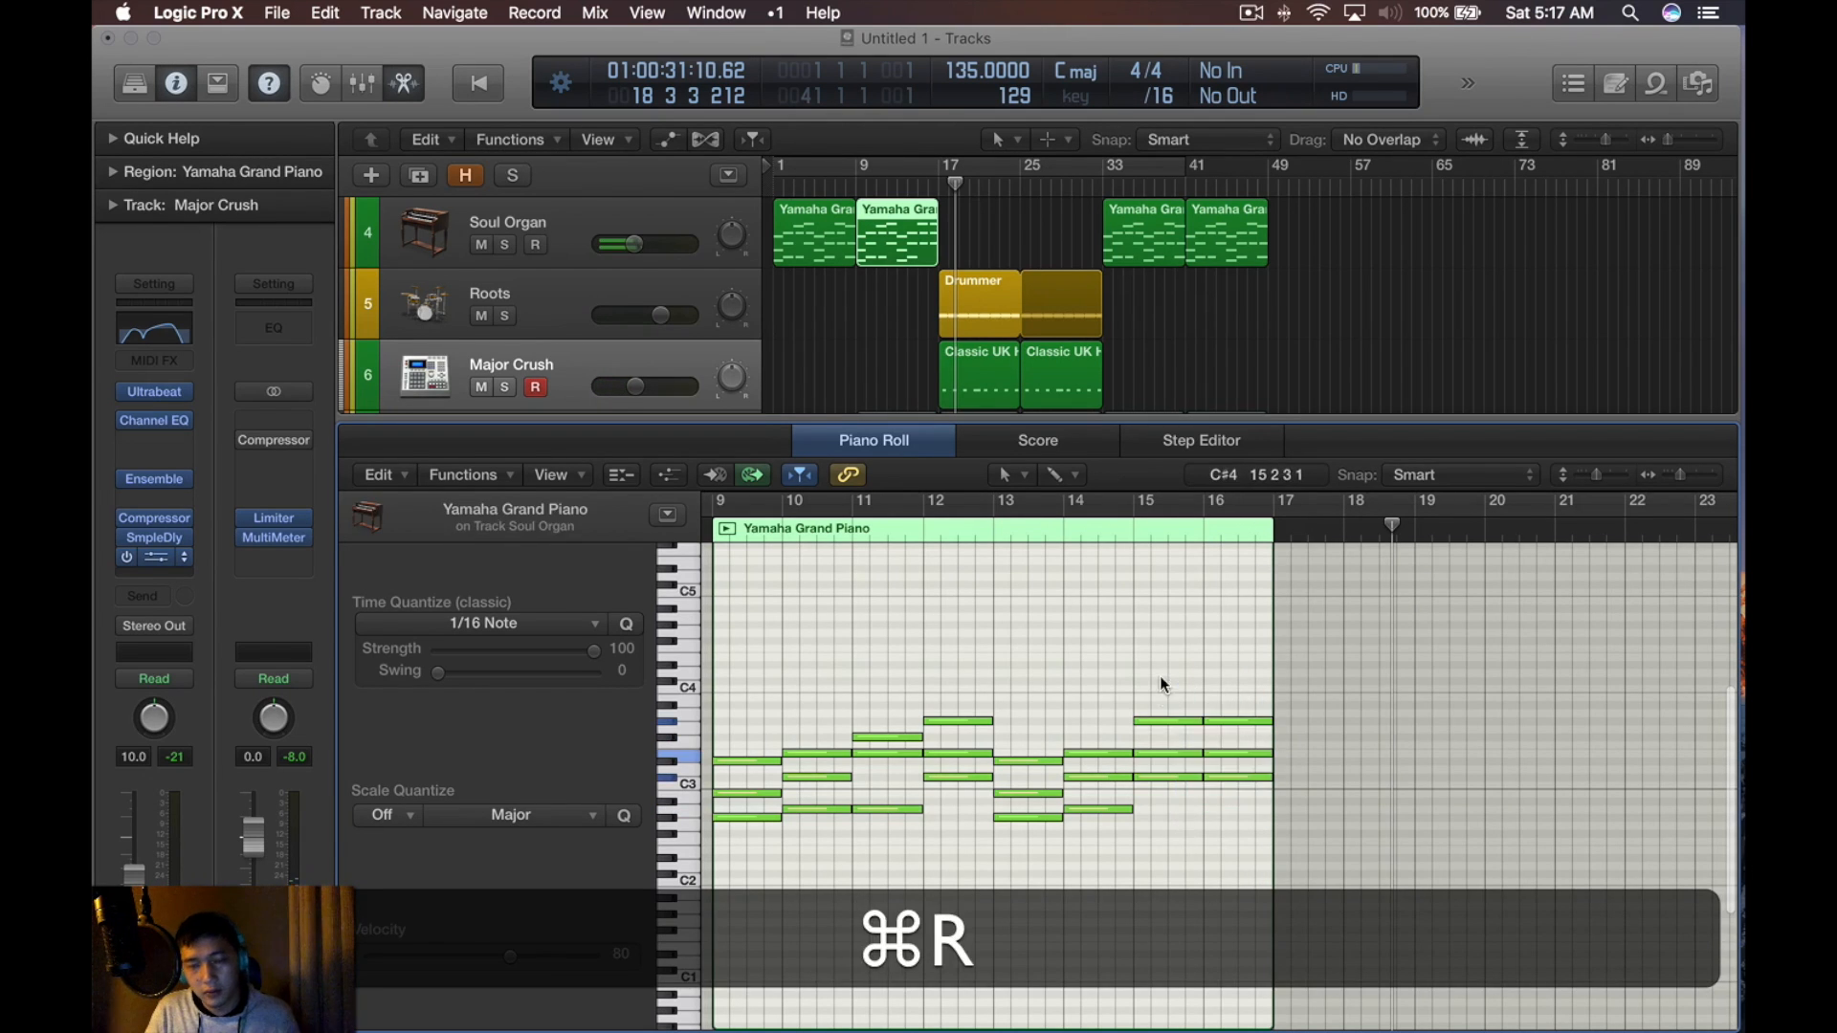
Raise the bar 16 note in the Hollow Bass region at bar 9 above the preceding note
{"action": "key", "text": "x"}
{"action": "double_click", "coordinate": [928, 582]}
{"action": "left_click_drag", "start_coordinate": [1215, 752], "coordinate": [1228, 702]}
{"action": "scroll", "coordinate": [919, 306], "scroll_direction": "up", "scroll_amount": 5}
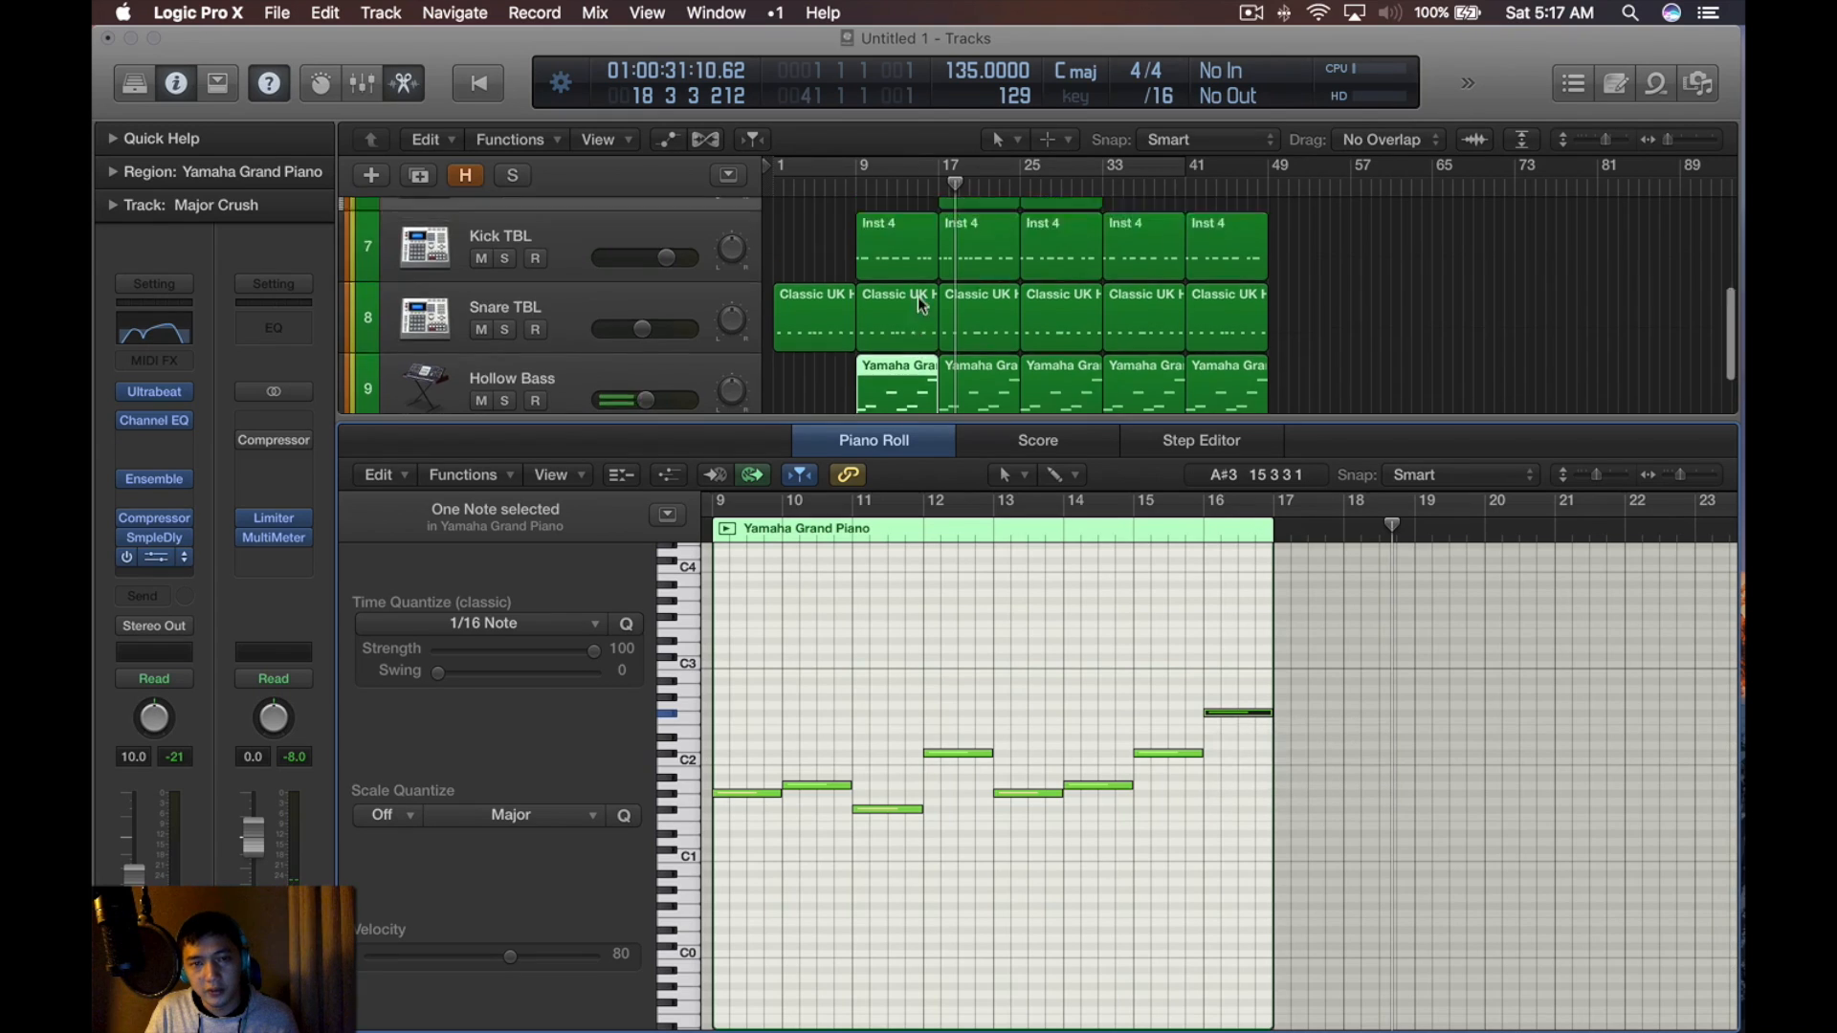
Play the transition from about bar 14 into the Drummer section at bar 17
{"action": "left_click", "coordinate": [915, 184]}
{"action": "key", "text": "space"}
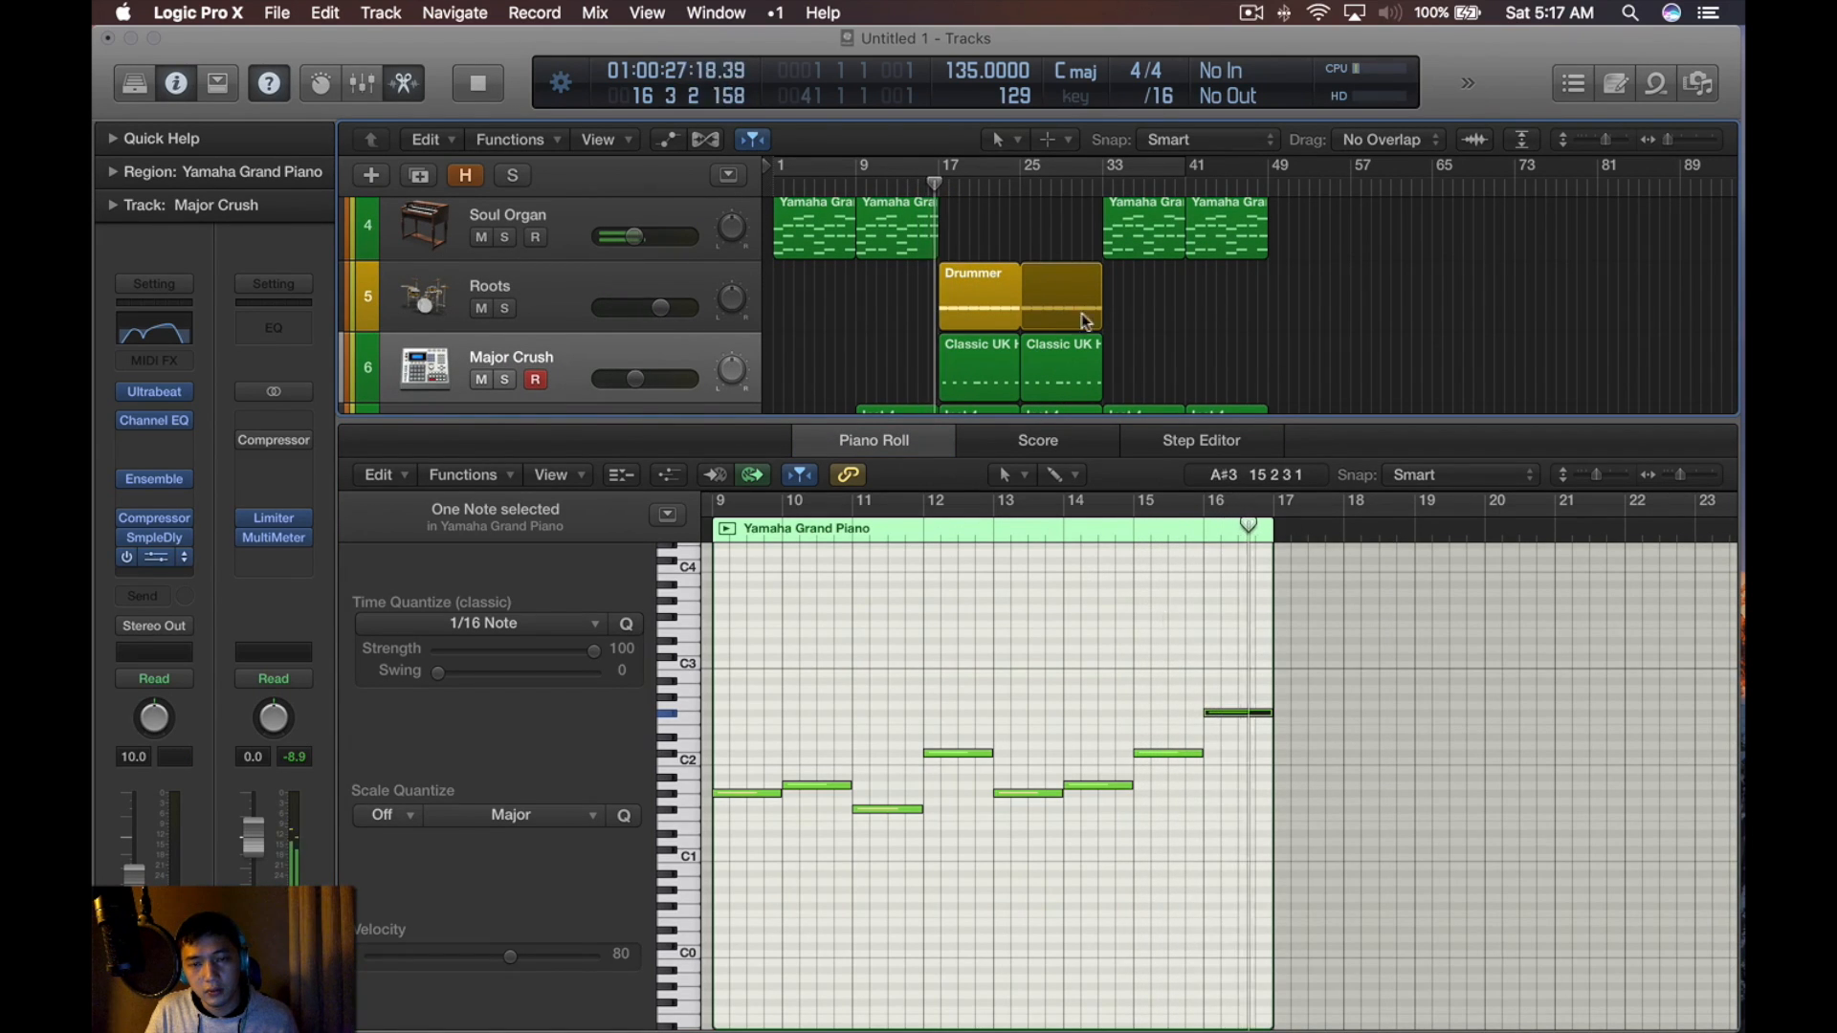
{"action": "key", "text": "x"}
{"action": "left_click", "coordinate": [1303, 406]}
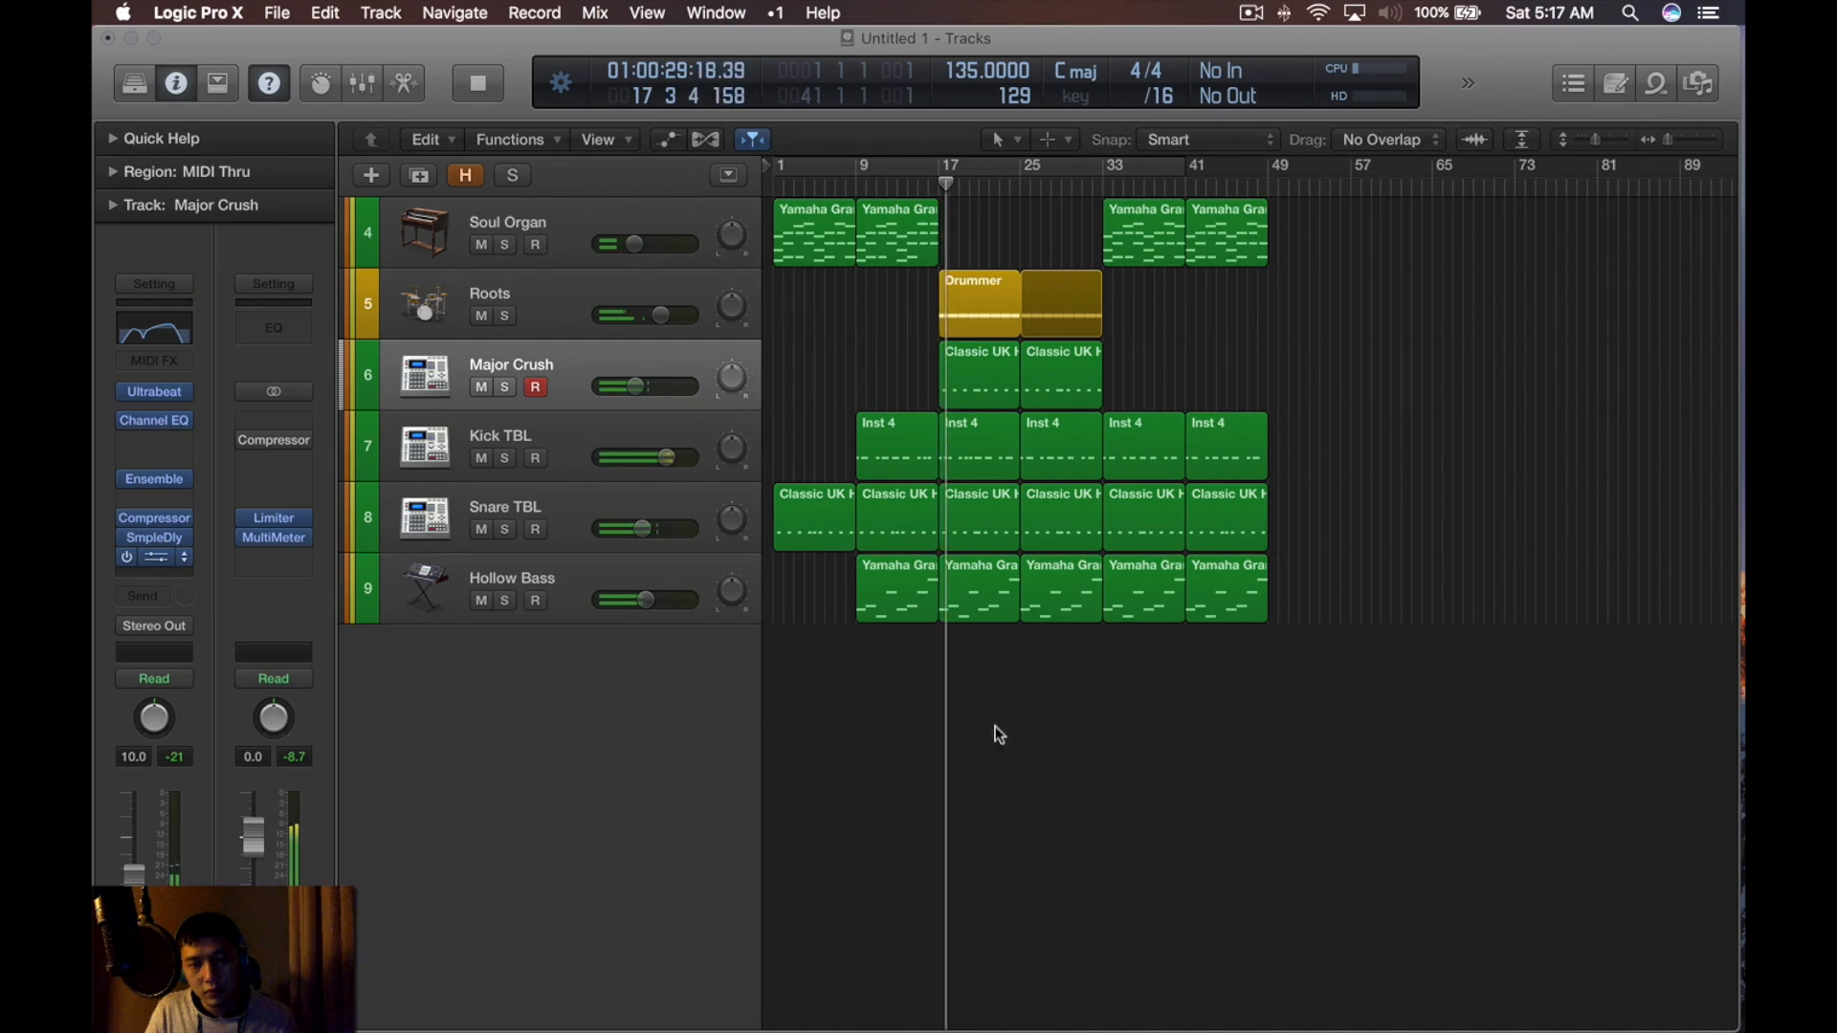
{"action": "key", "text": "space"}
Review the notes of the Soul Organ and Hollow Bass regions at bar 9 in the Piano Roll
{"action": "double_click", "coordinate": [877, 243]}
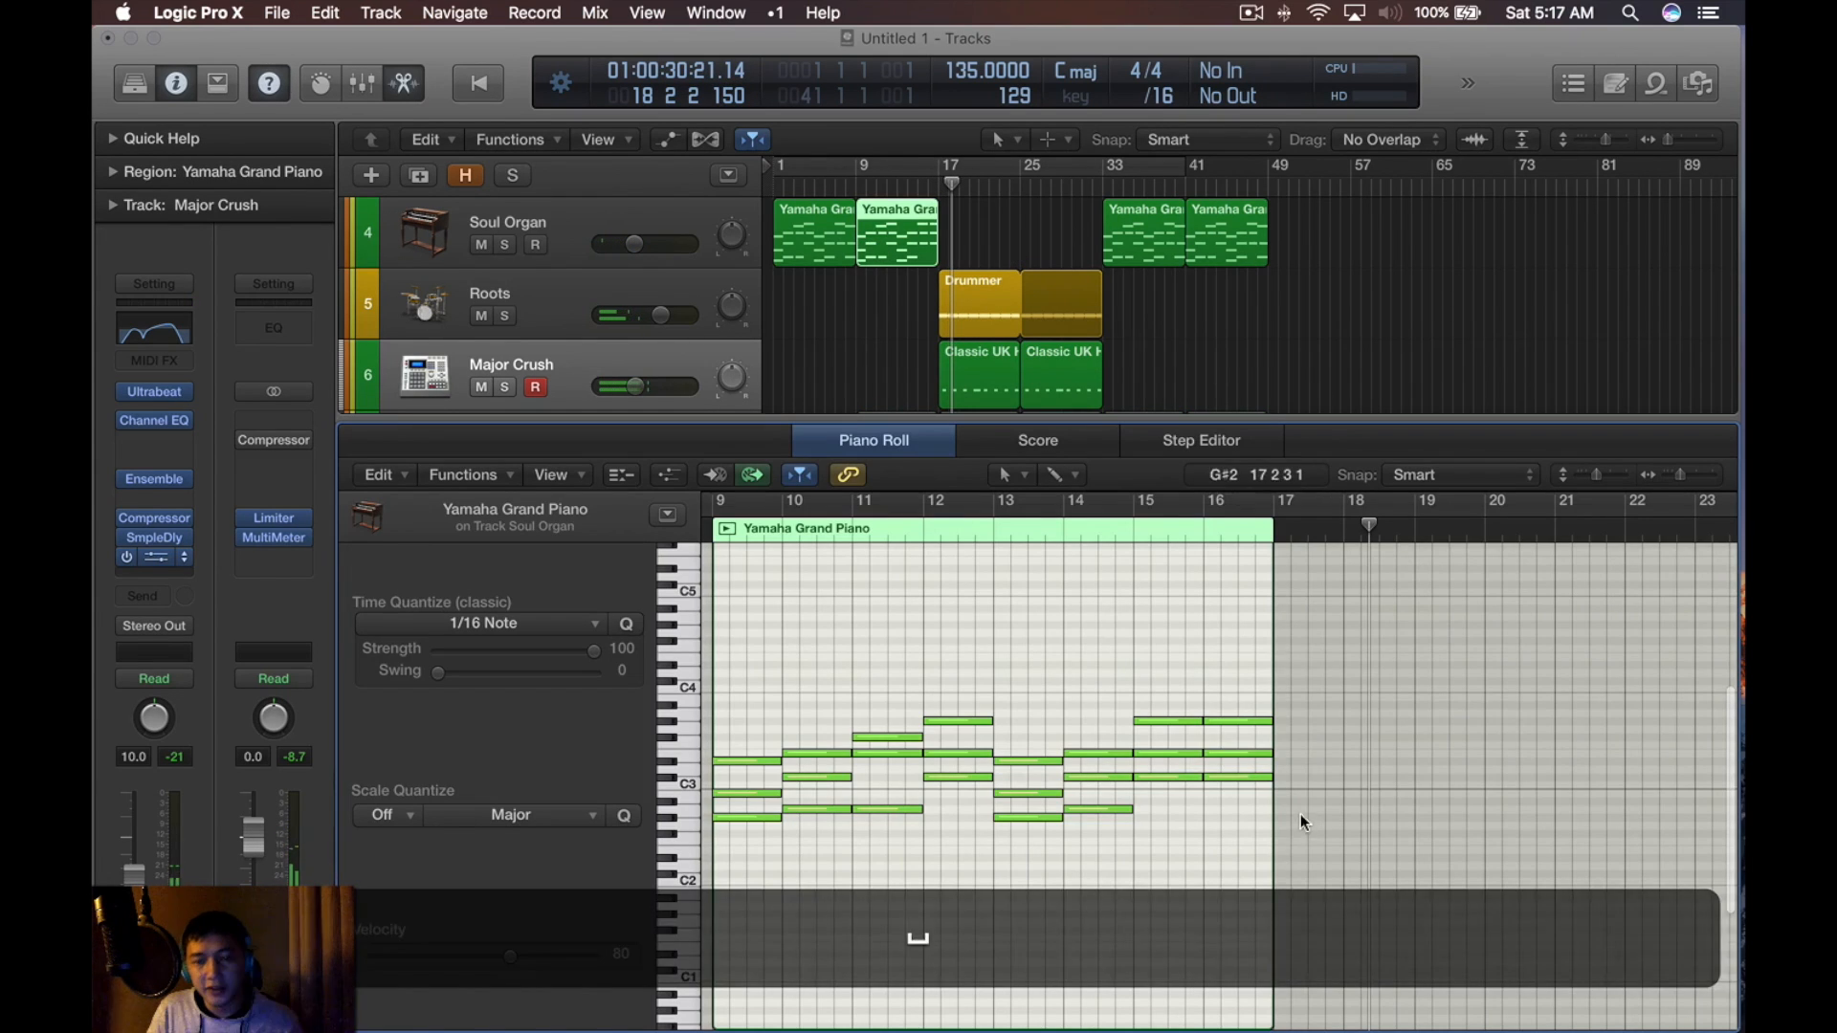
{"action": "key", "text": "x"}
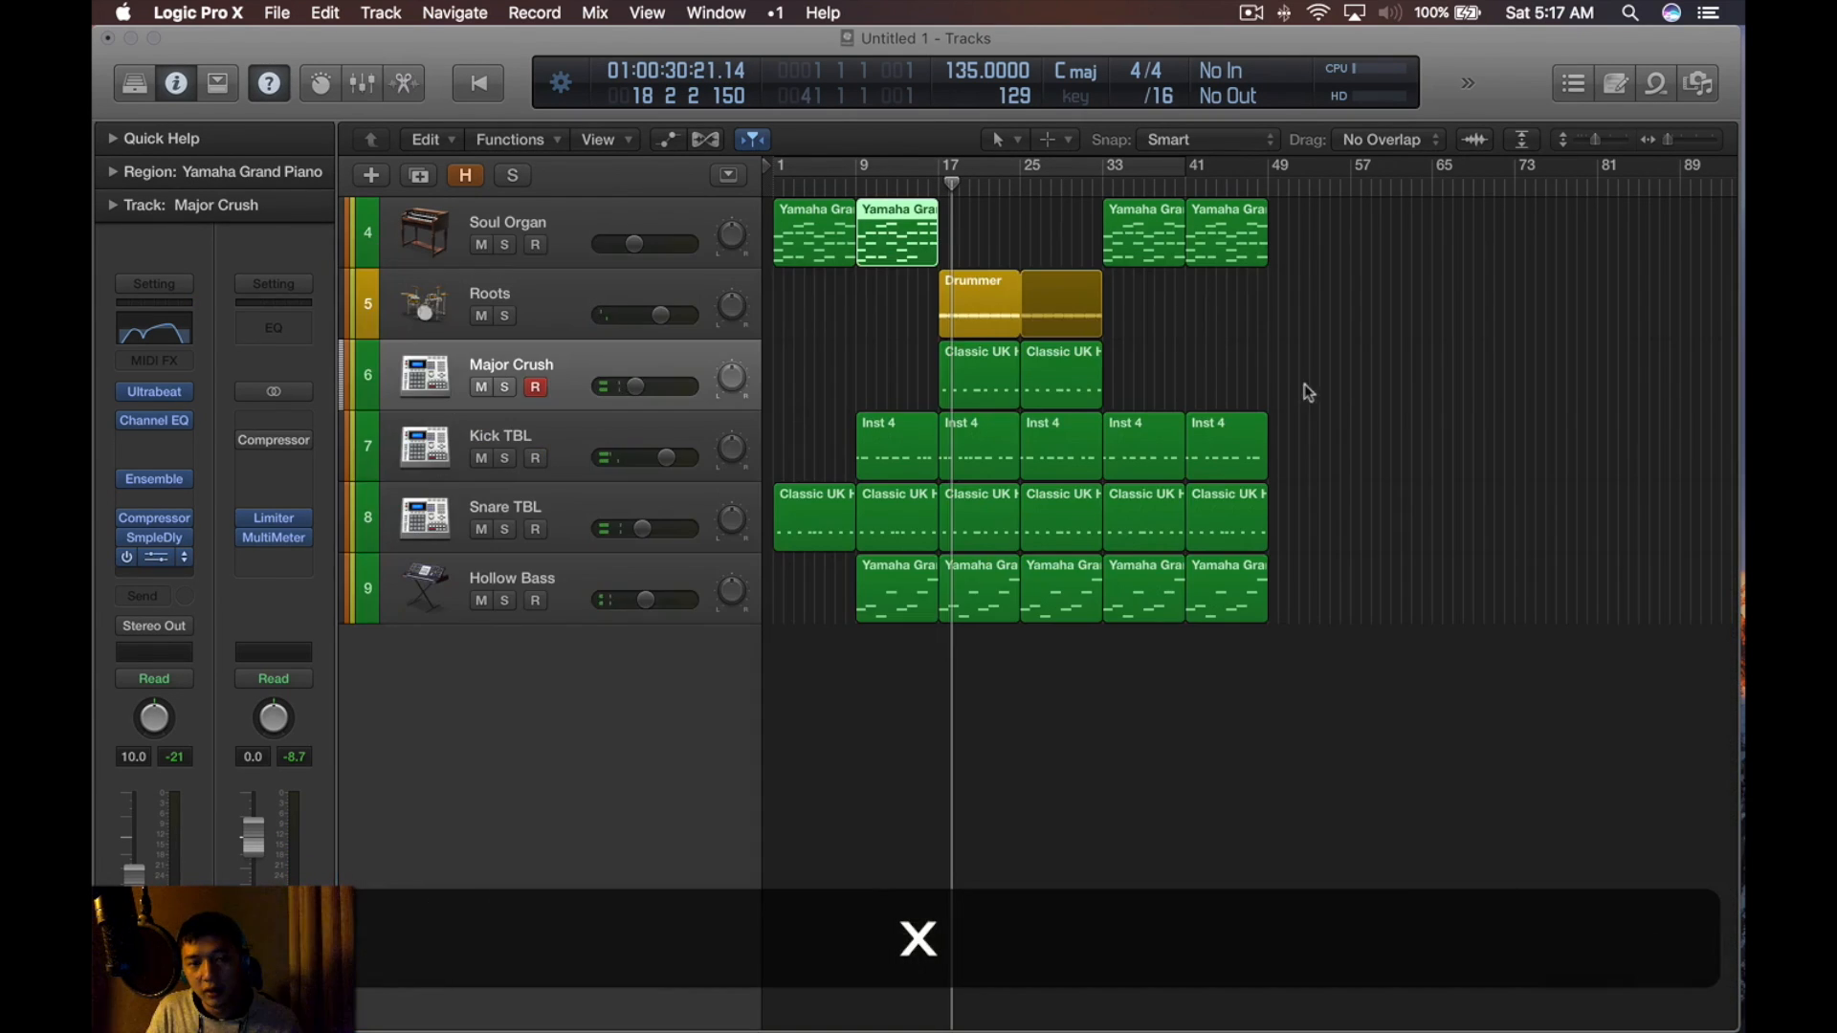
{"action": "double_click", "coordinate": [892, 587]}
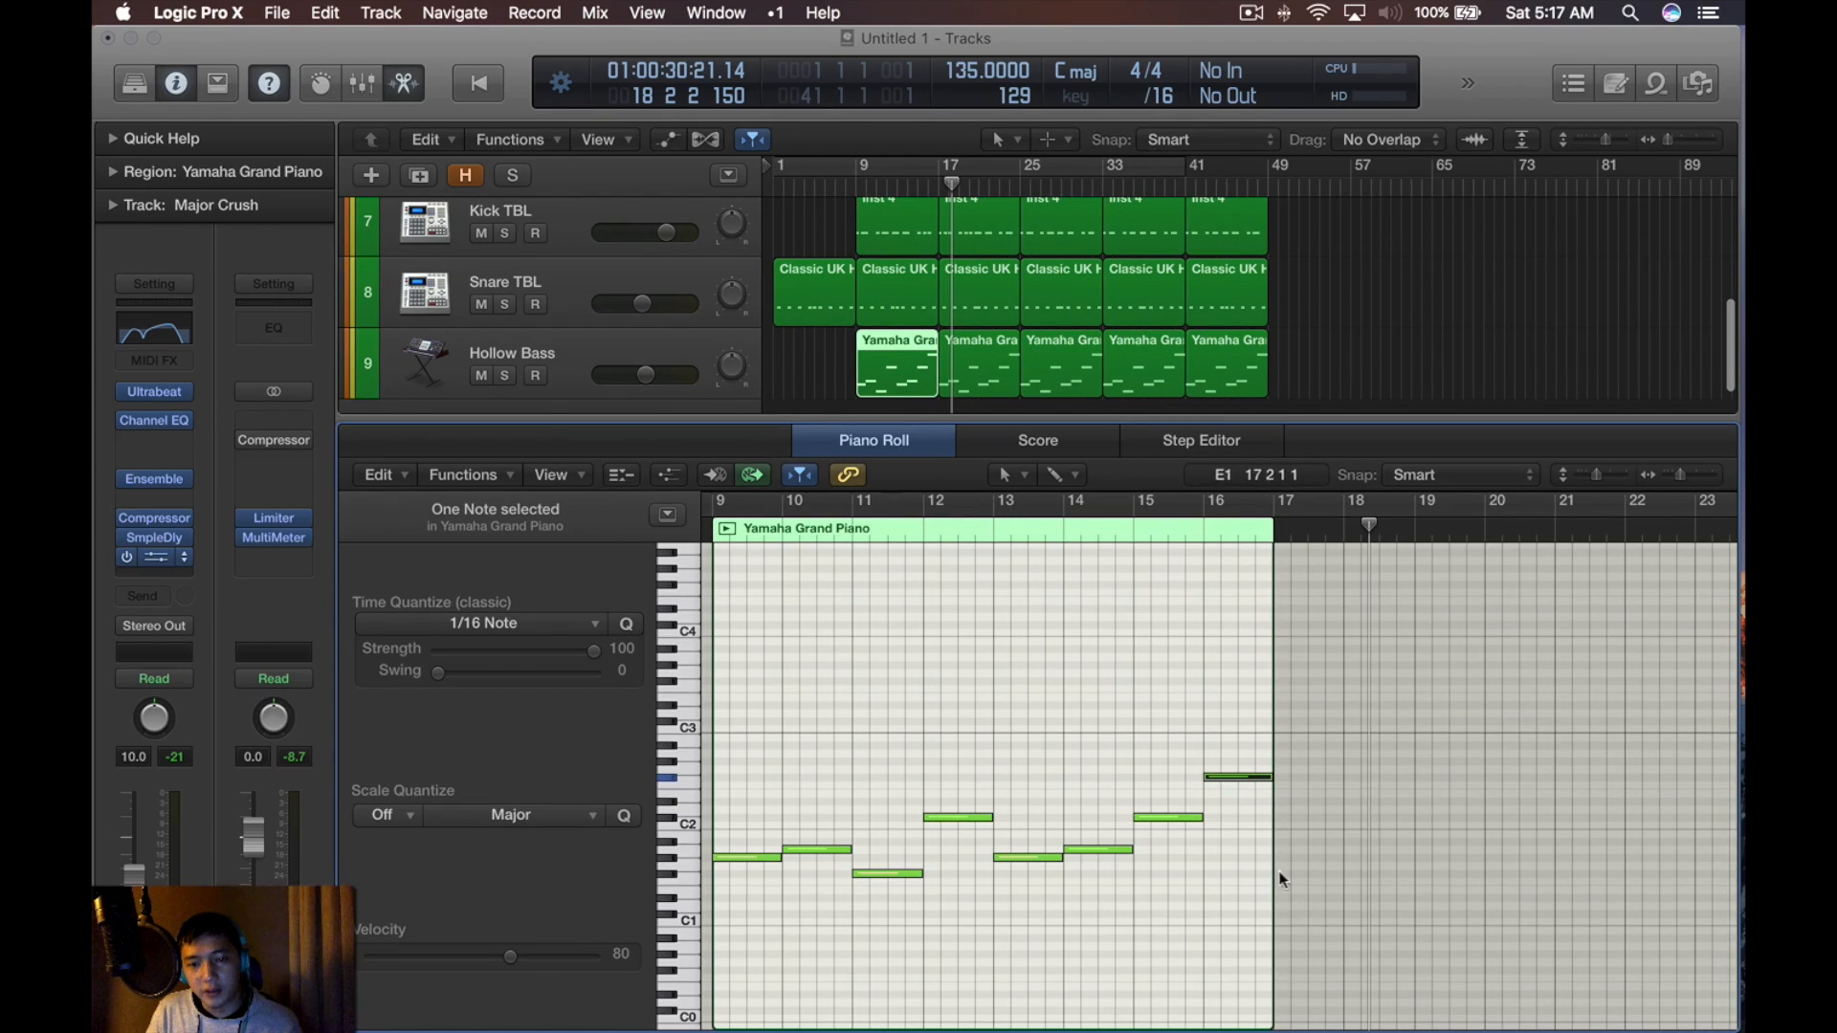
{"action": "key", "text": "x"}
{"action": "key", "text": "x"}
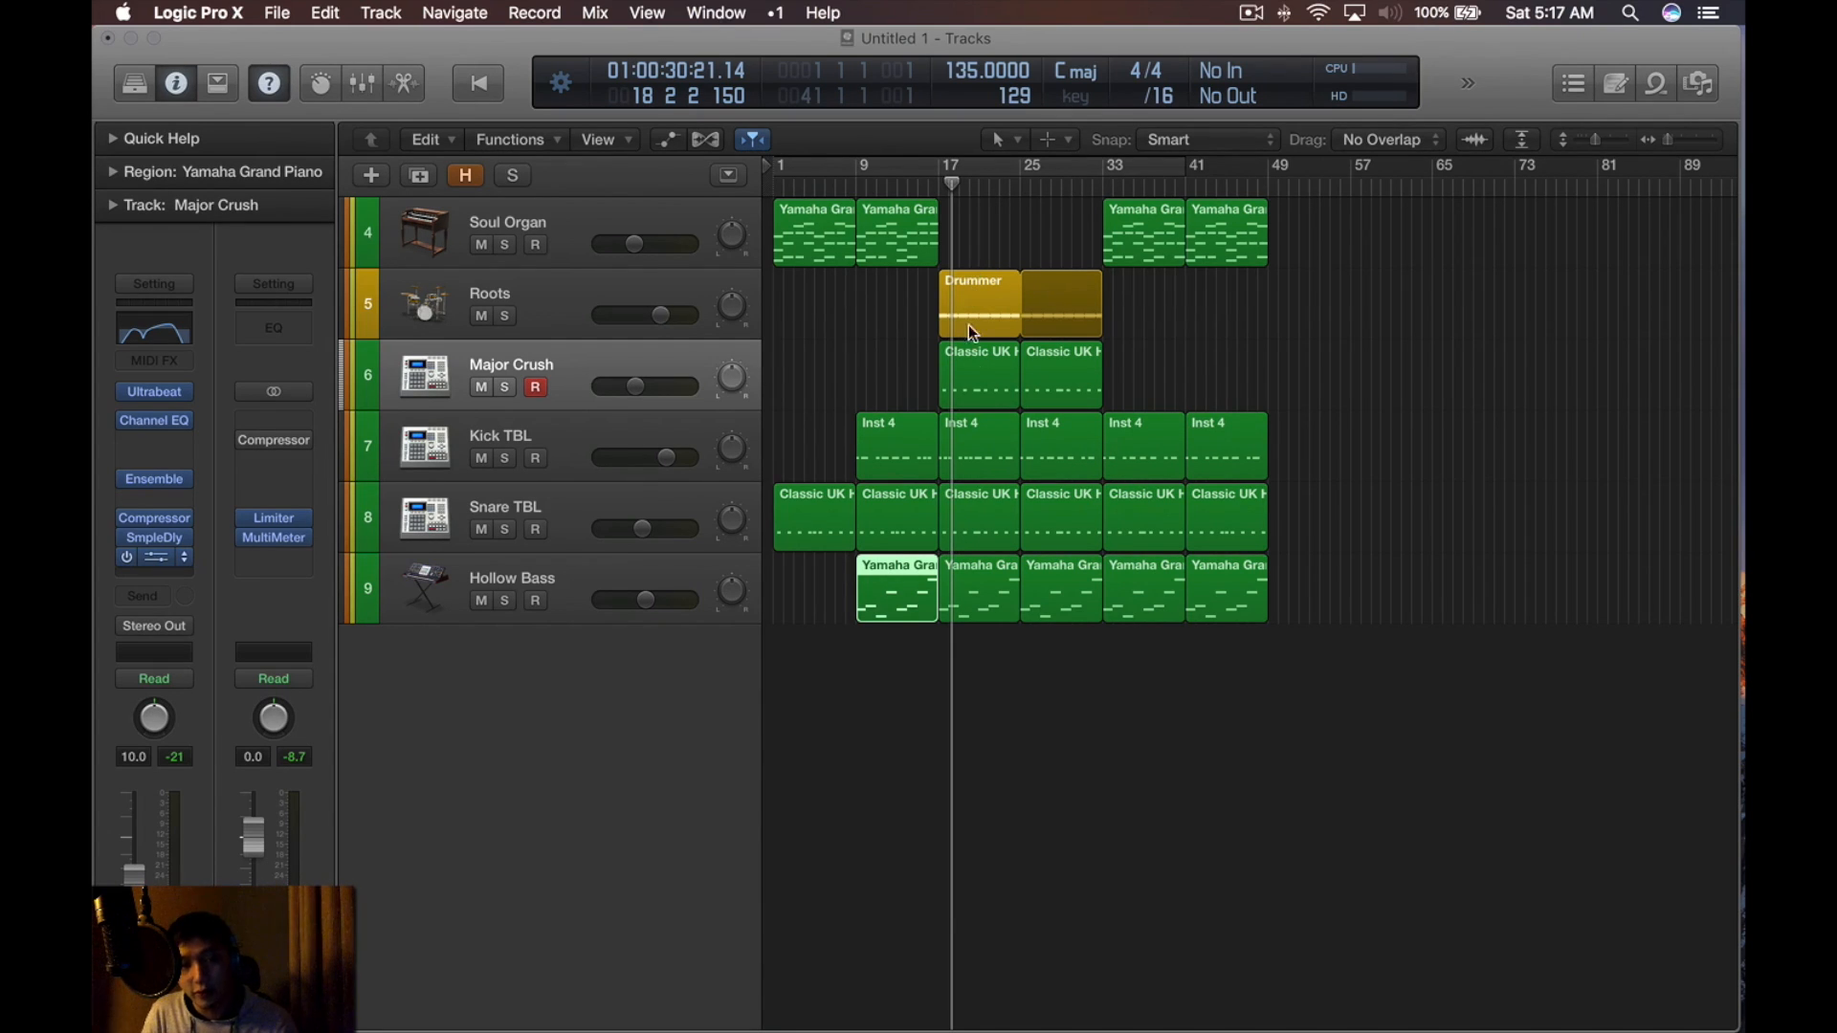
Play the arrangement from bar 9 with cycling off and raise the Soul Organ track's volume slightly
{"action": "key", "text": "u"}
{"action": "key", "text": "space"}
{"action": "key", "text": "c"}
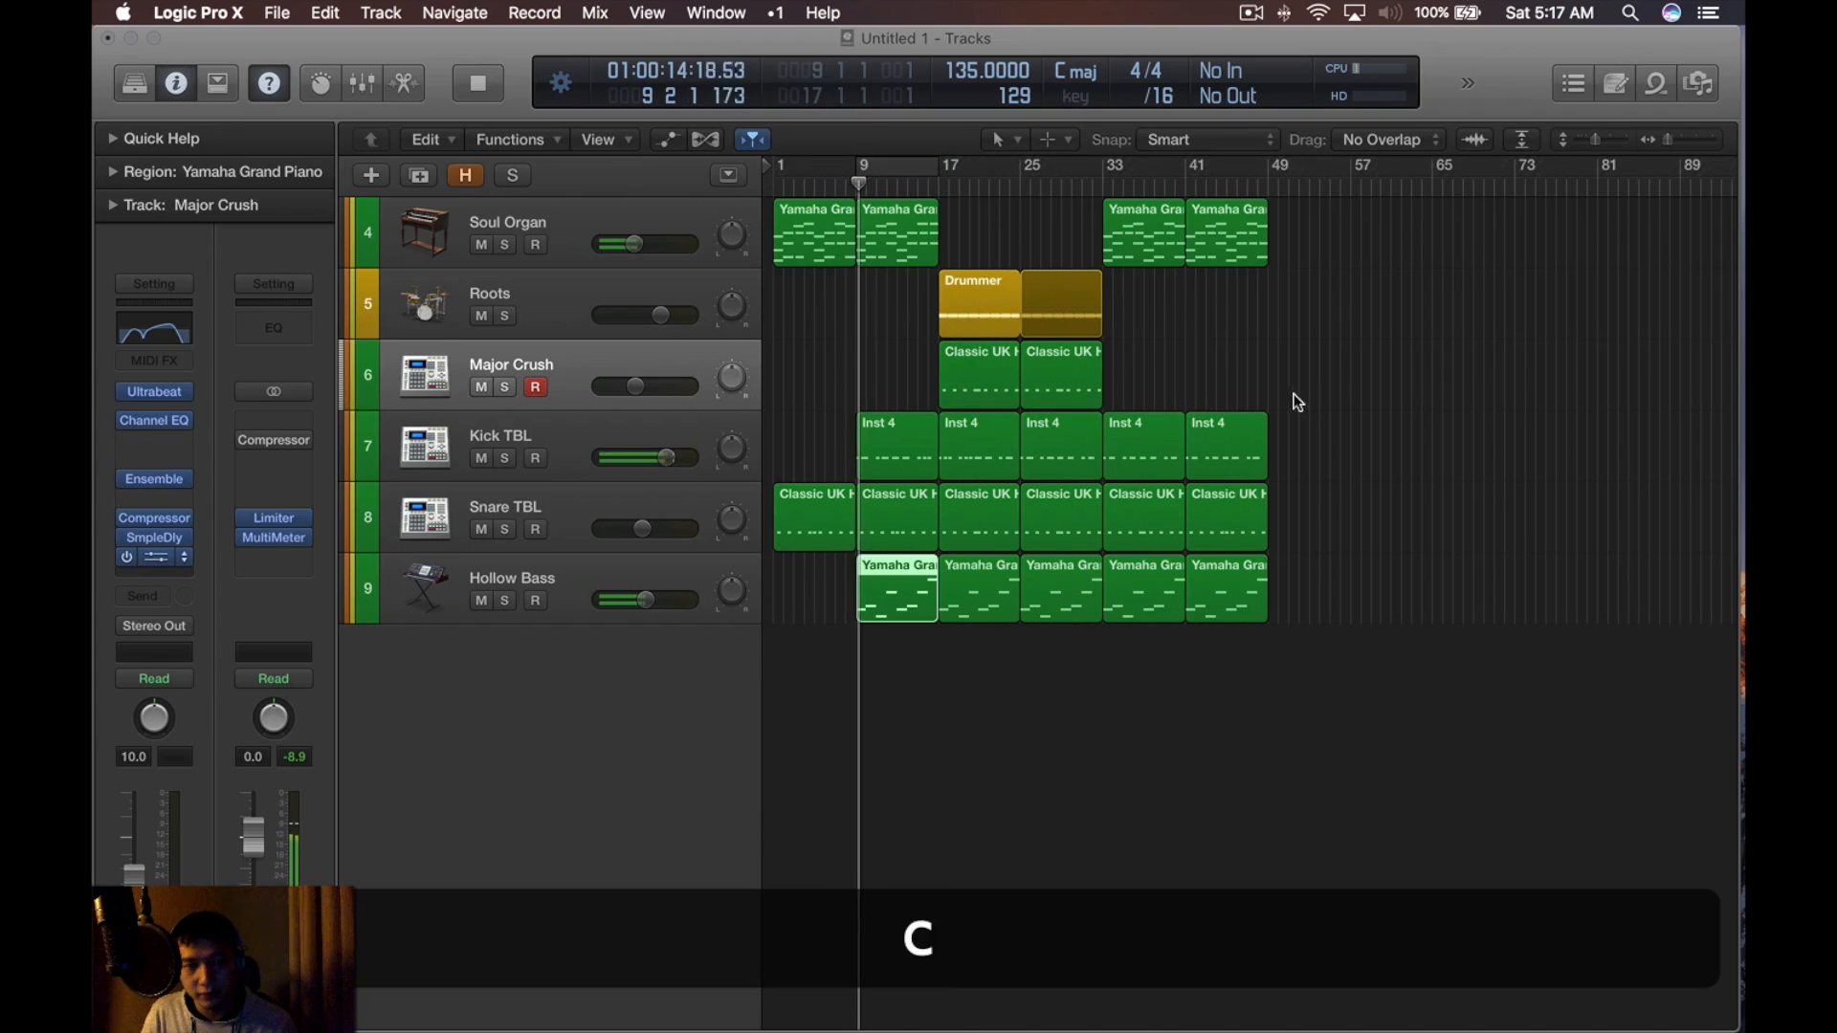
{"action": "scroll", "coordinate": [1173, 455], "scroll_direction": "up", "scroll_amount": 5}
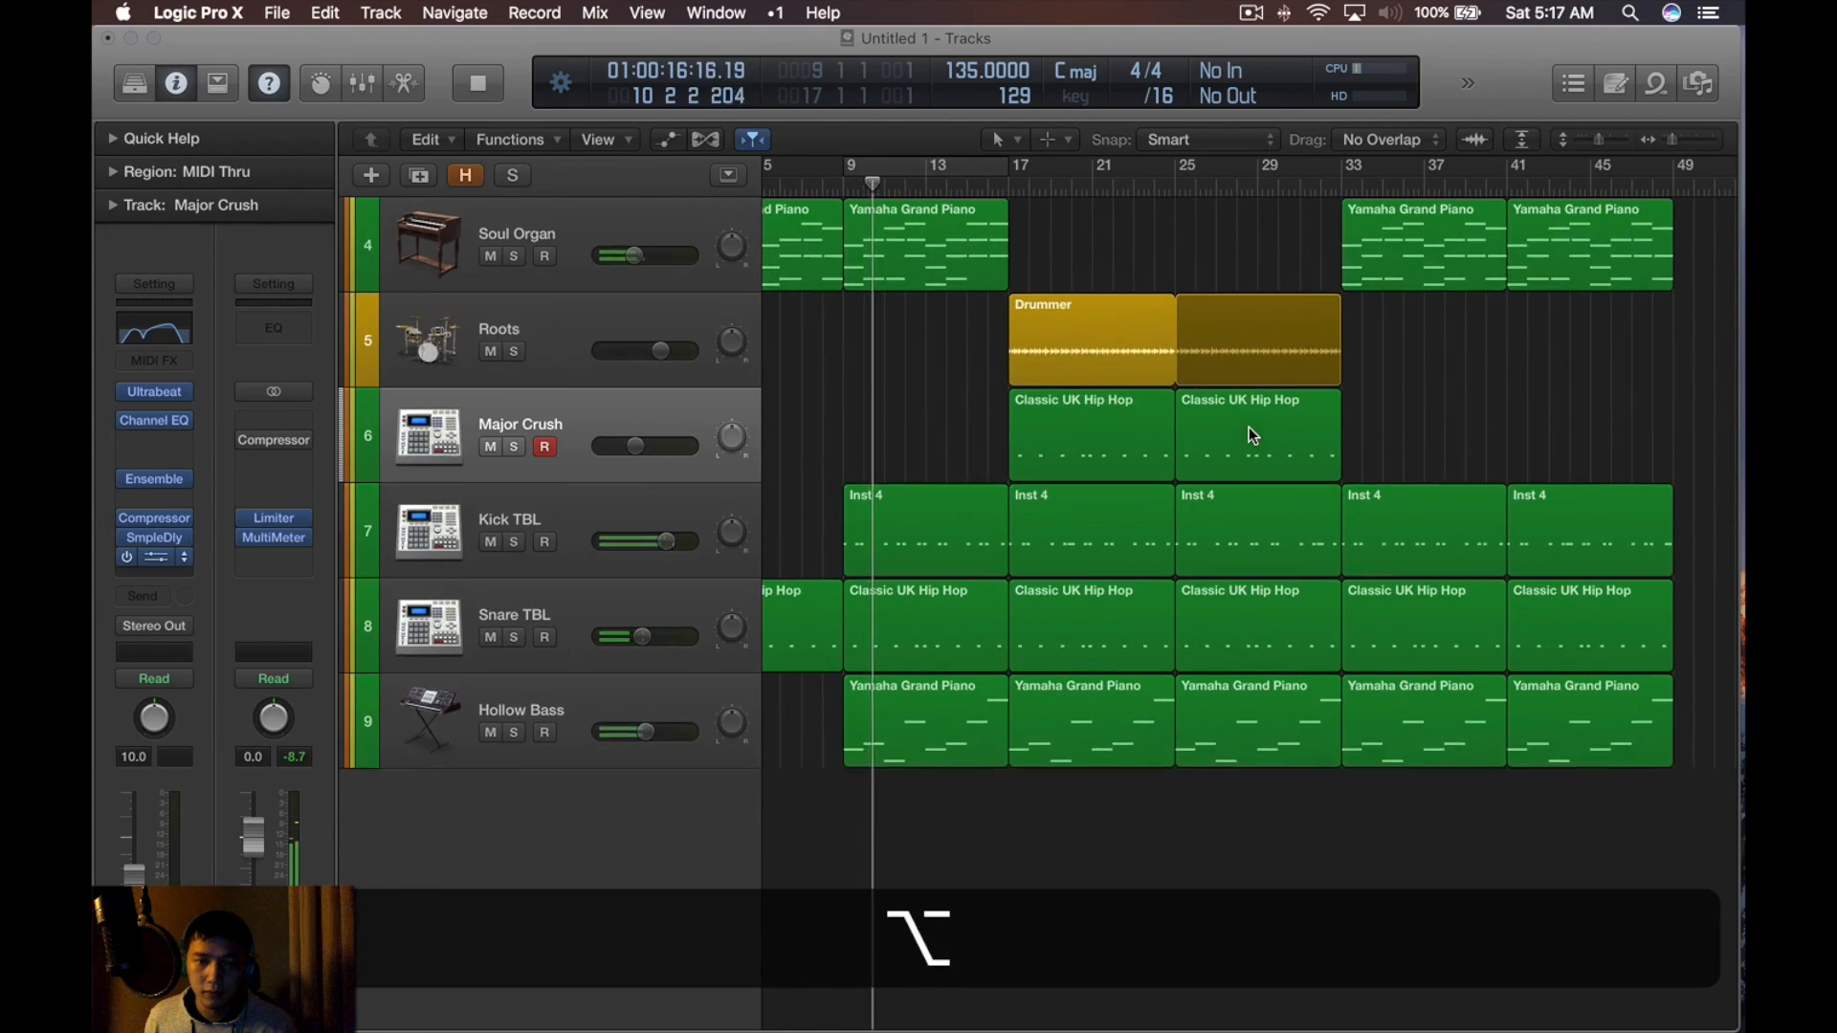
{"action": "scroll", "coordinate": [1248, 426], "scroll_direction": "down", "scroll_amount": 5}
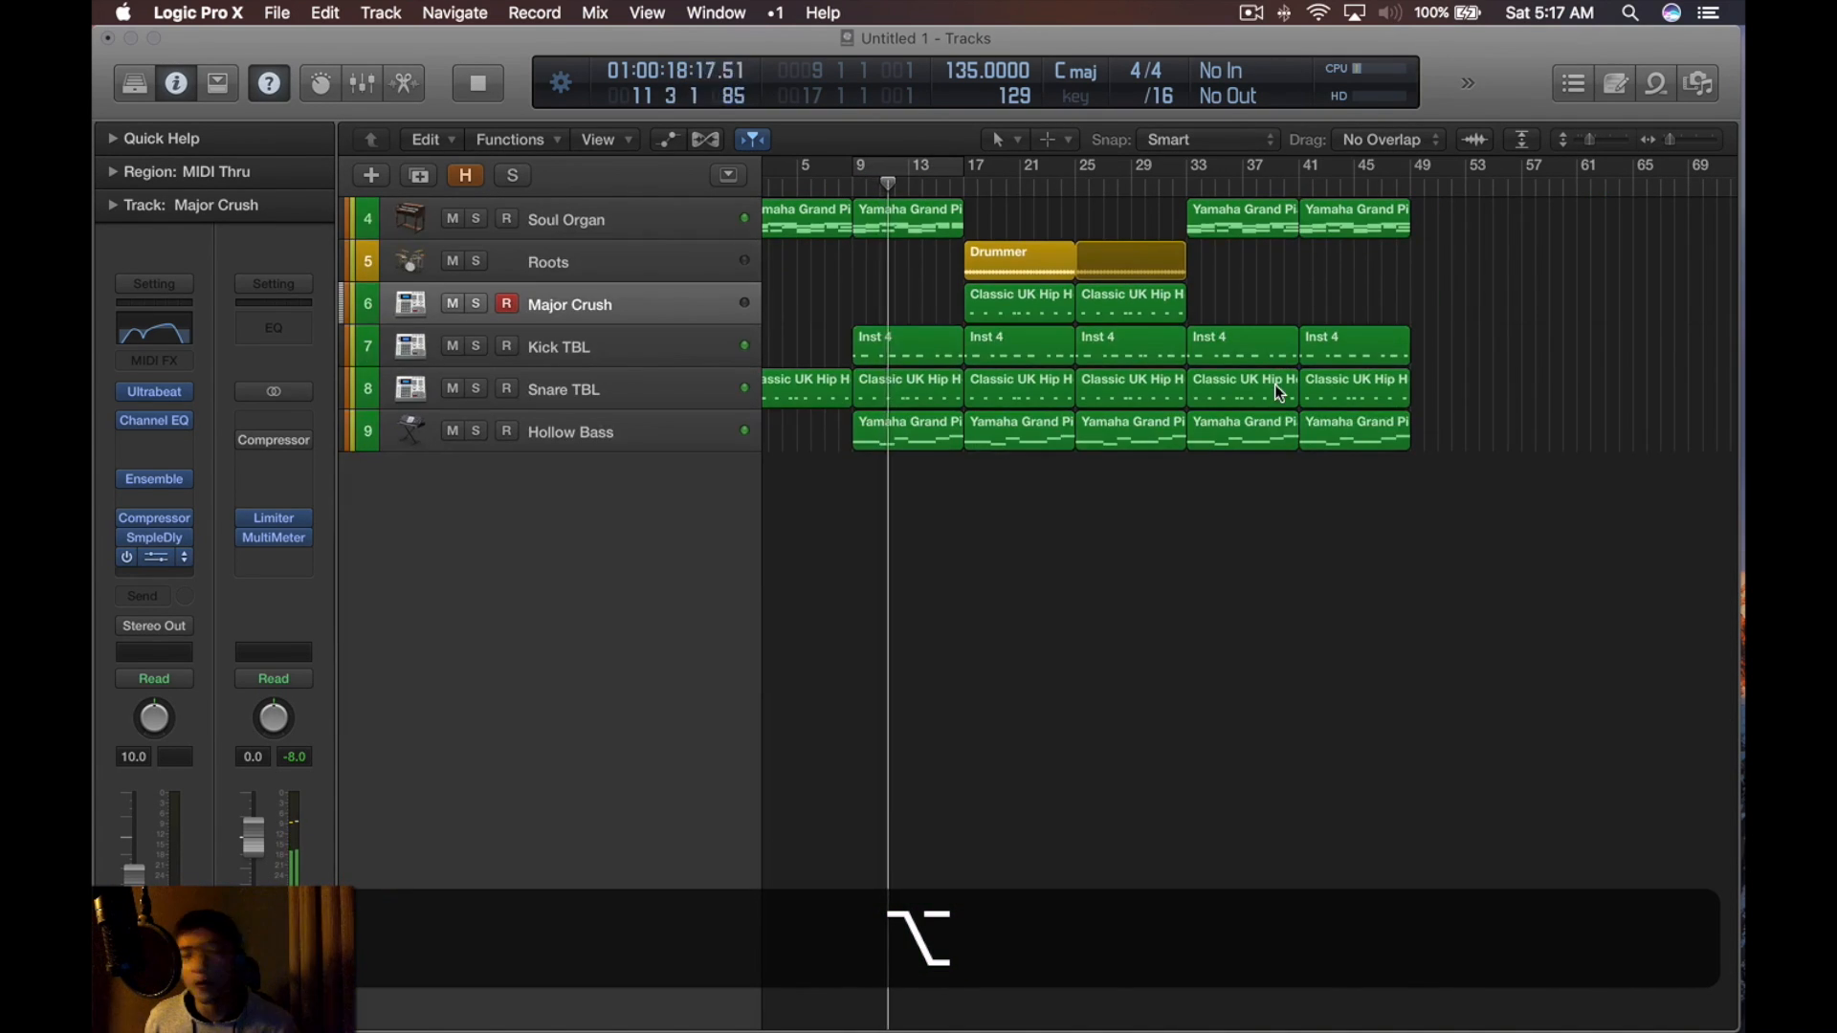
{"action": "scroll", "coordinate": [1258, 386], "scroll_direction": "up", "scroll_amount": 2}
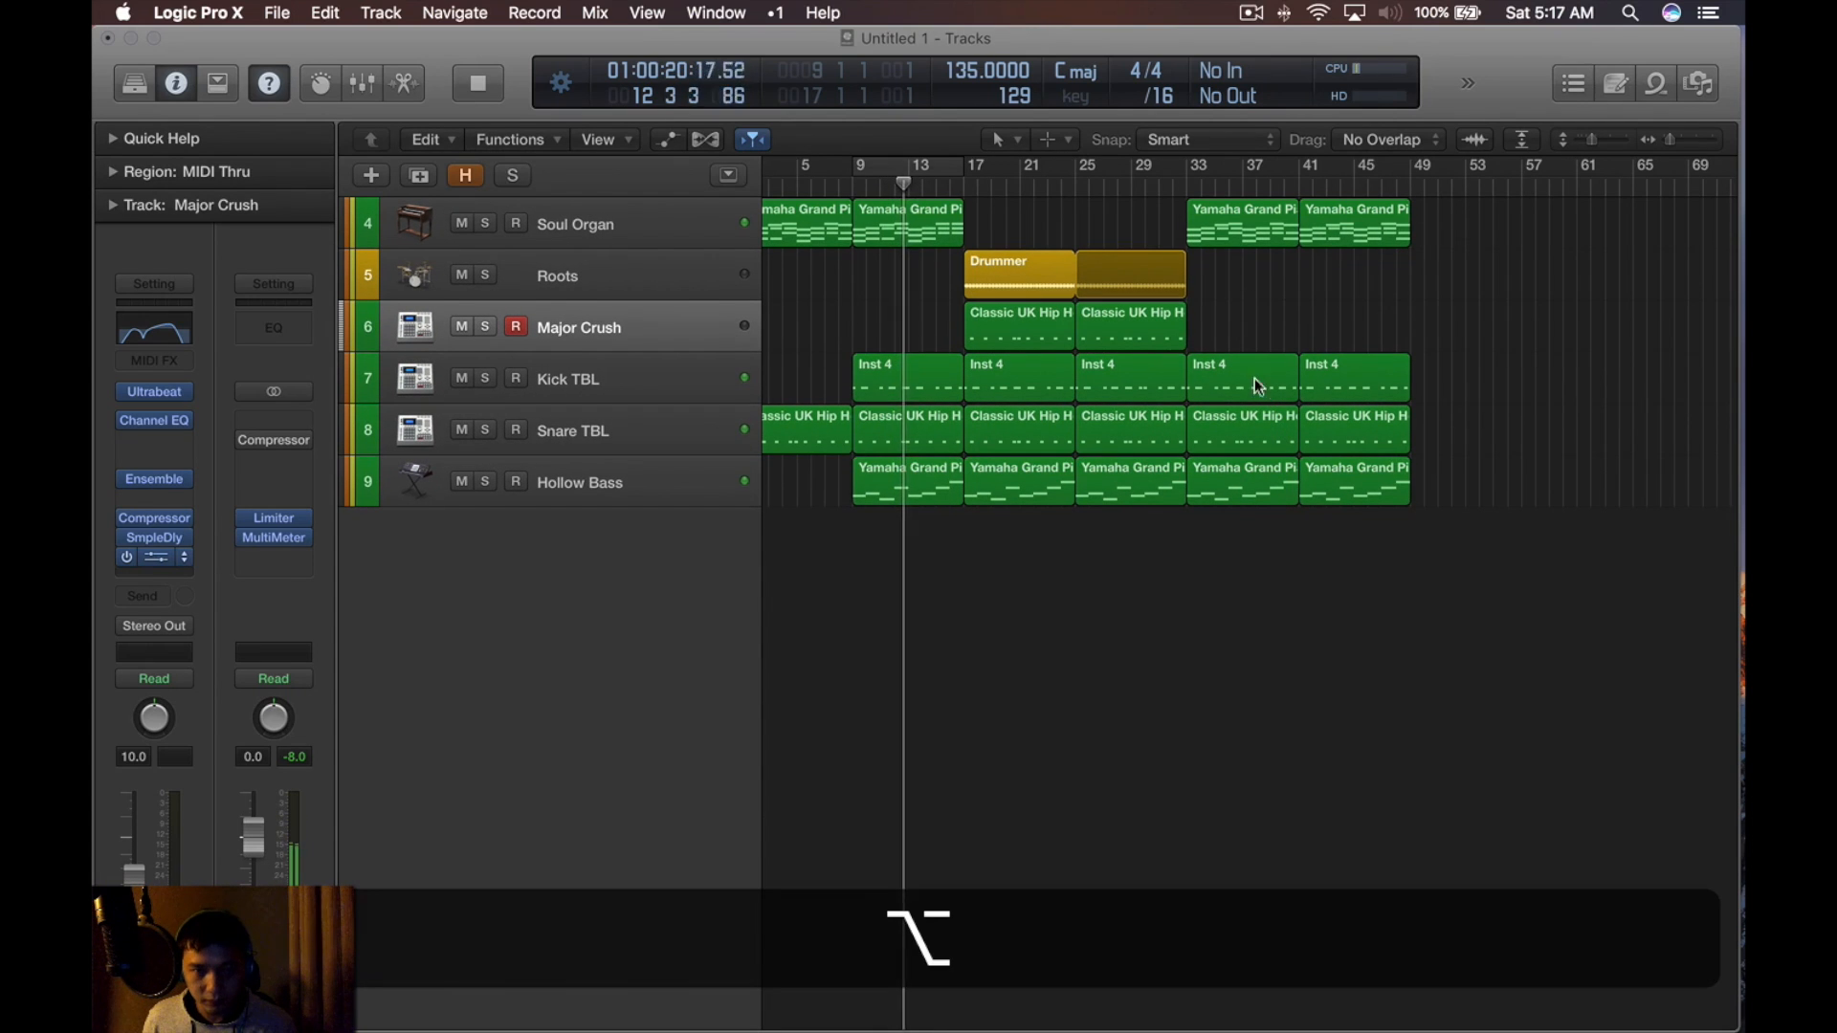
{"action": "scroll", "coordinate": [968, 267], "scroll_direction": "left", "scroll_amount": 3}
{"action": "scroll", "coordinate": [968, 267], "scroll_direction": "up", "scroll_amount": 3}
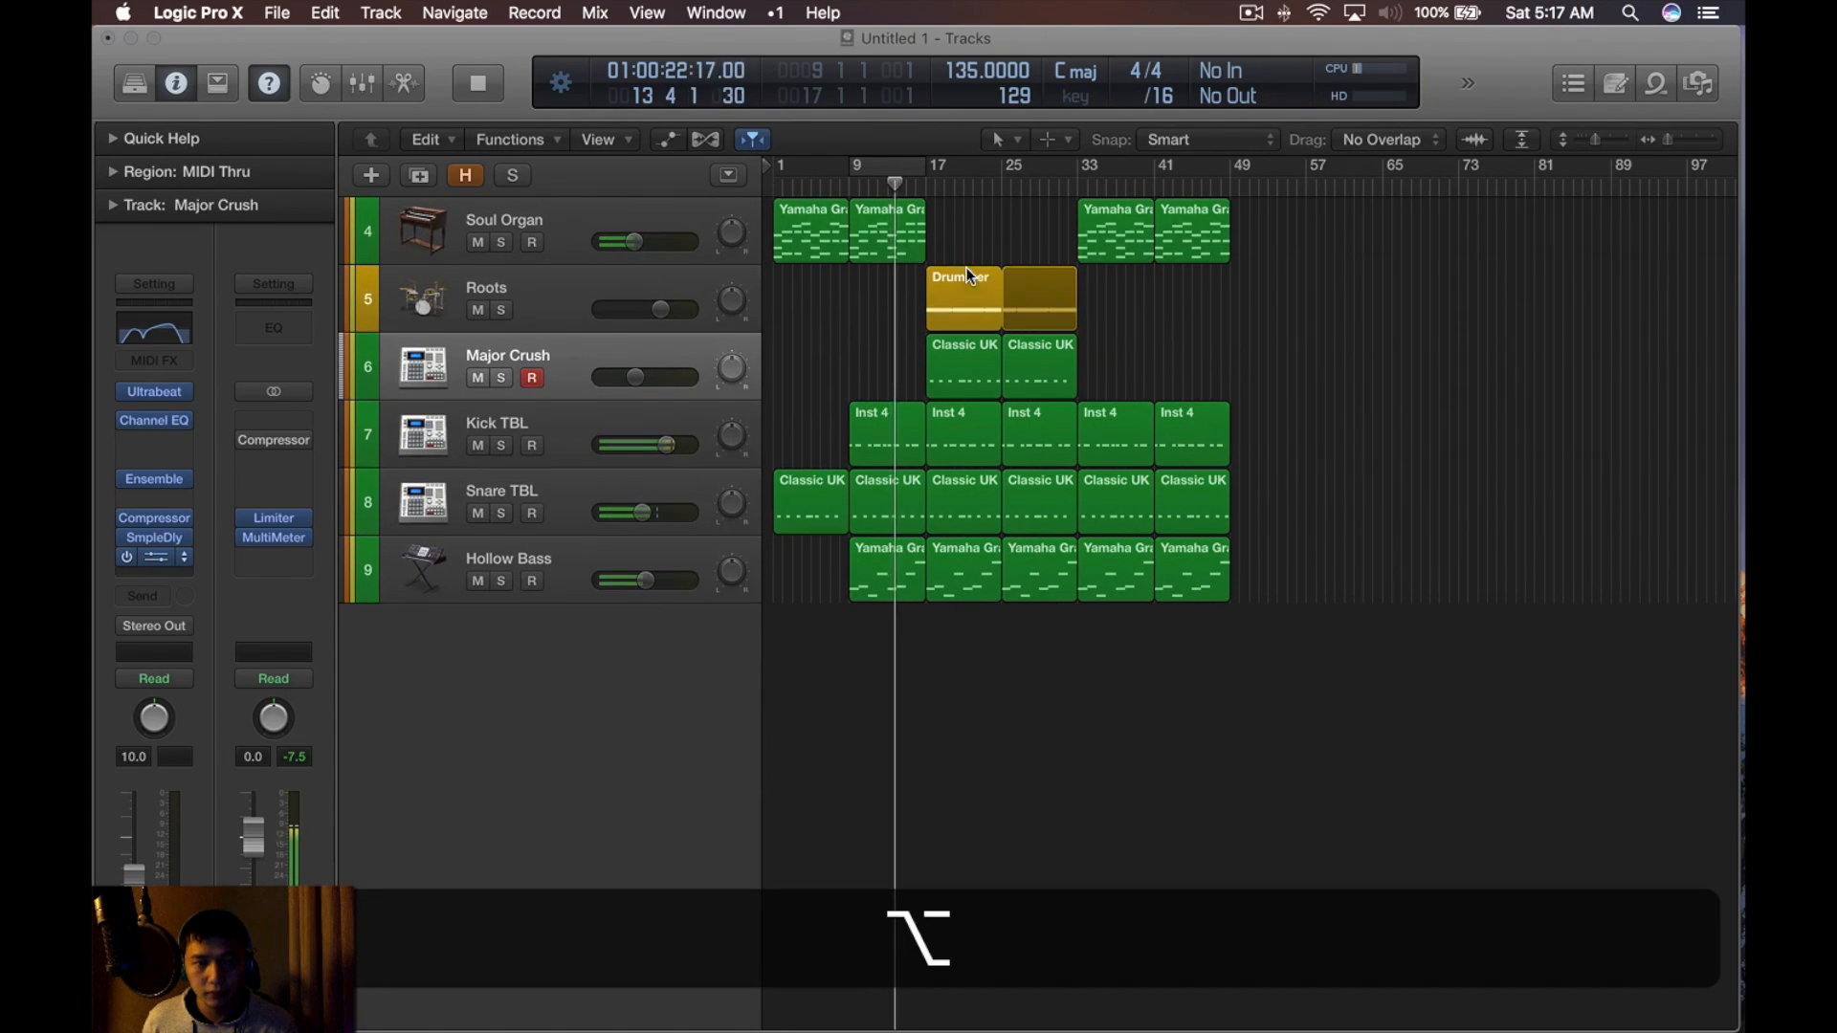
{"action": "left_click_drag", "start_coordinate": [636, 242], "coordinate": [662, 245]}
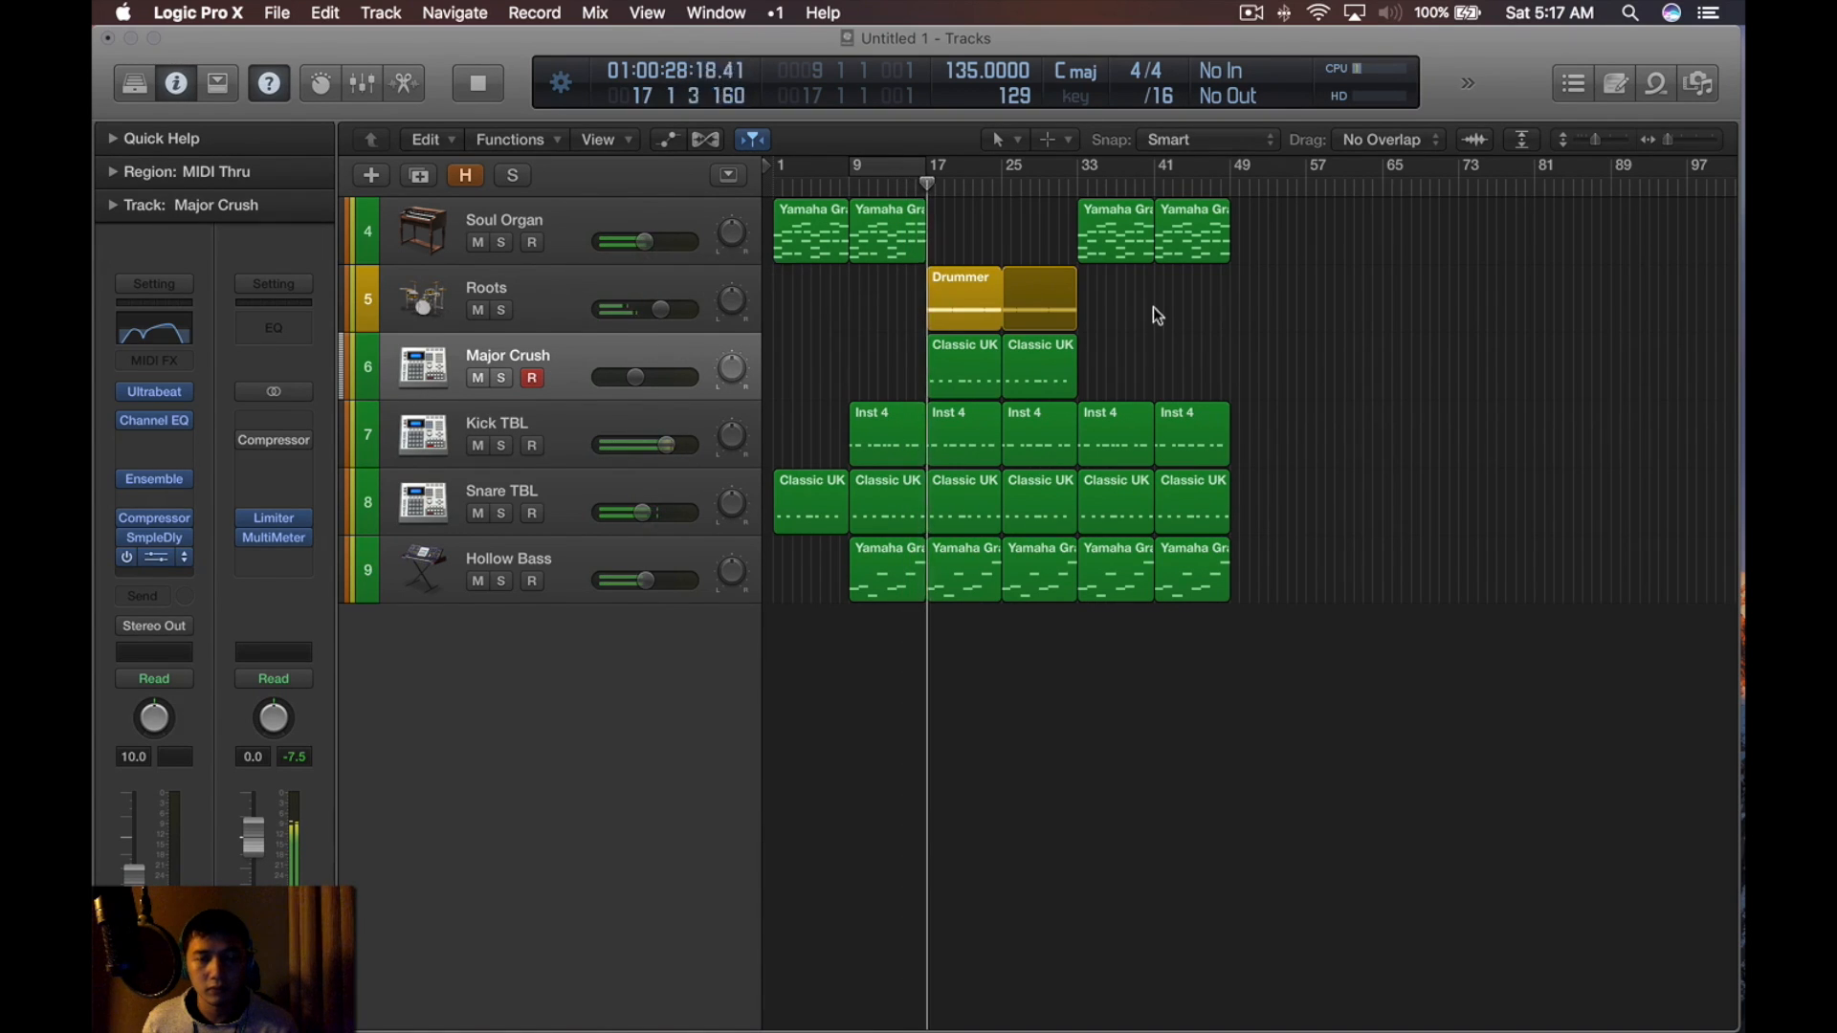
Delete the Soul Organ region at bar 41
{"action": "scroll", "coordinate": [1151, 309], "scroll_direction": "left", "scroll_amount": 2}
{"action": "left_click", "coordinate": [1085, 239]}
{"action": "key", "text": "BackSpace"}
Recolor the Soul Organ region at bar 9 teal green and copy it to bar 41
{"action": "left_click", "coordinate": [855, 245]}
{"action": "key", "text": "alt+c"}
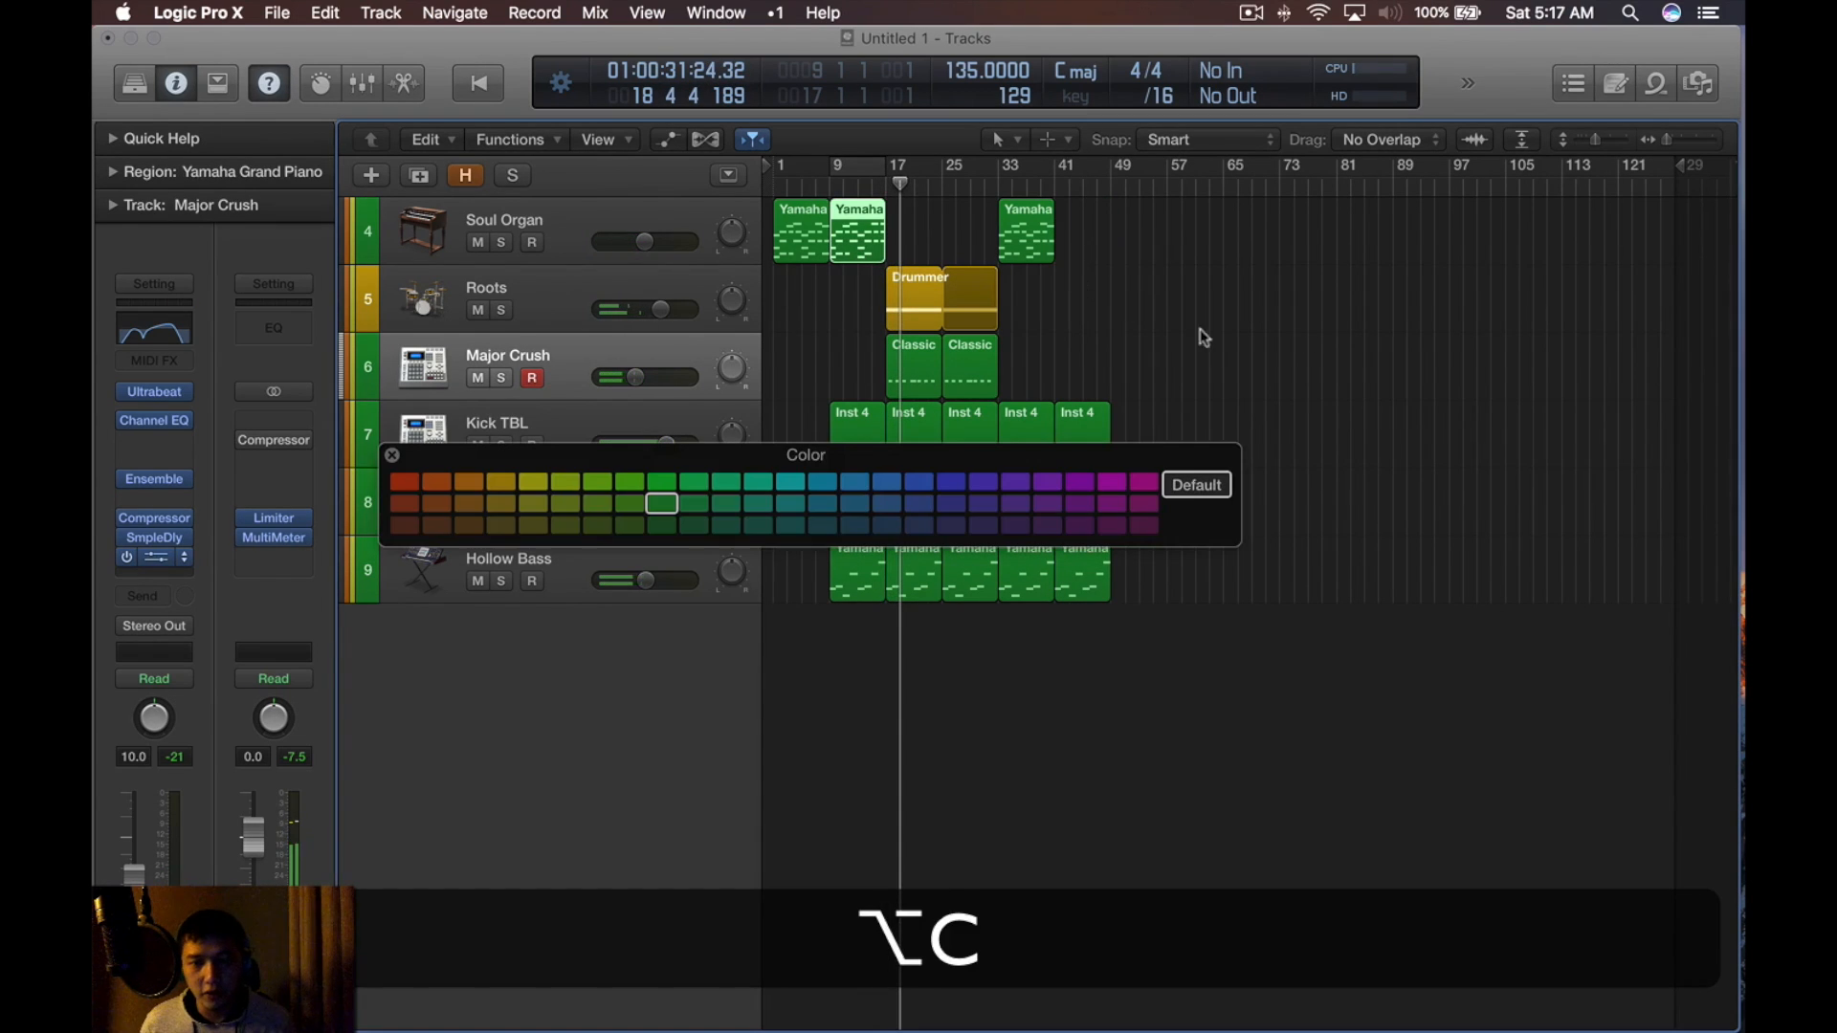
{"action": "key", "text": "alt+c"}
{"action": "left_click_drag", "start_coordinate": [866, 241], "coordinate": [1102, 257]}
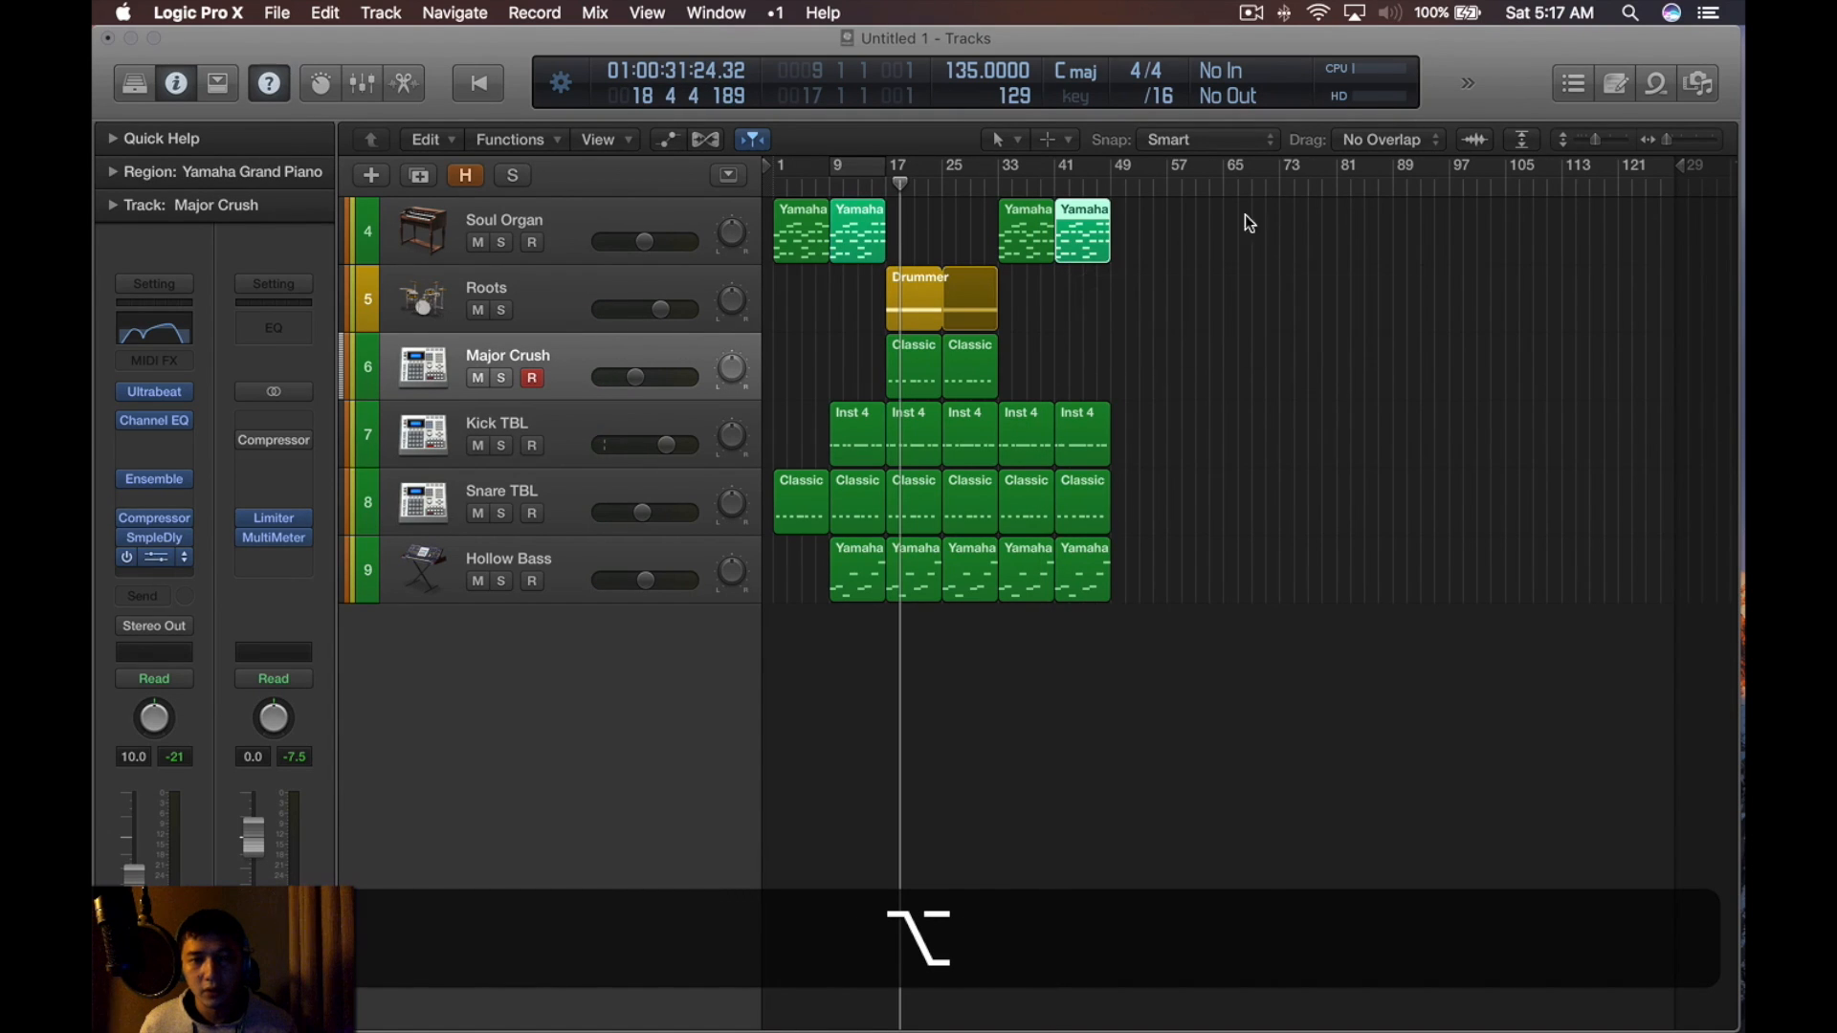
Return the playhead to bar 1 and examine the regions of bars 1 to 17 within the full arrangement
{"action": "key", "text": "Return"}
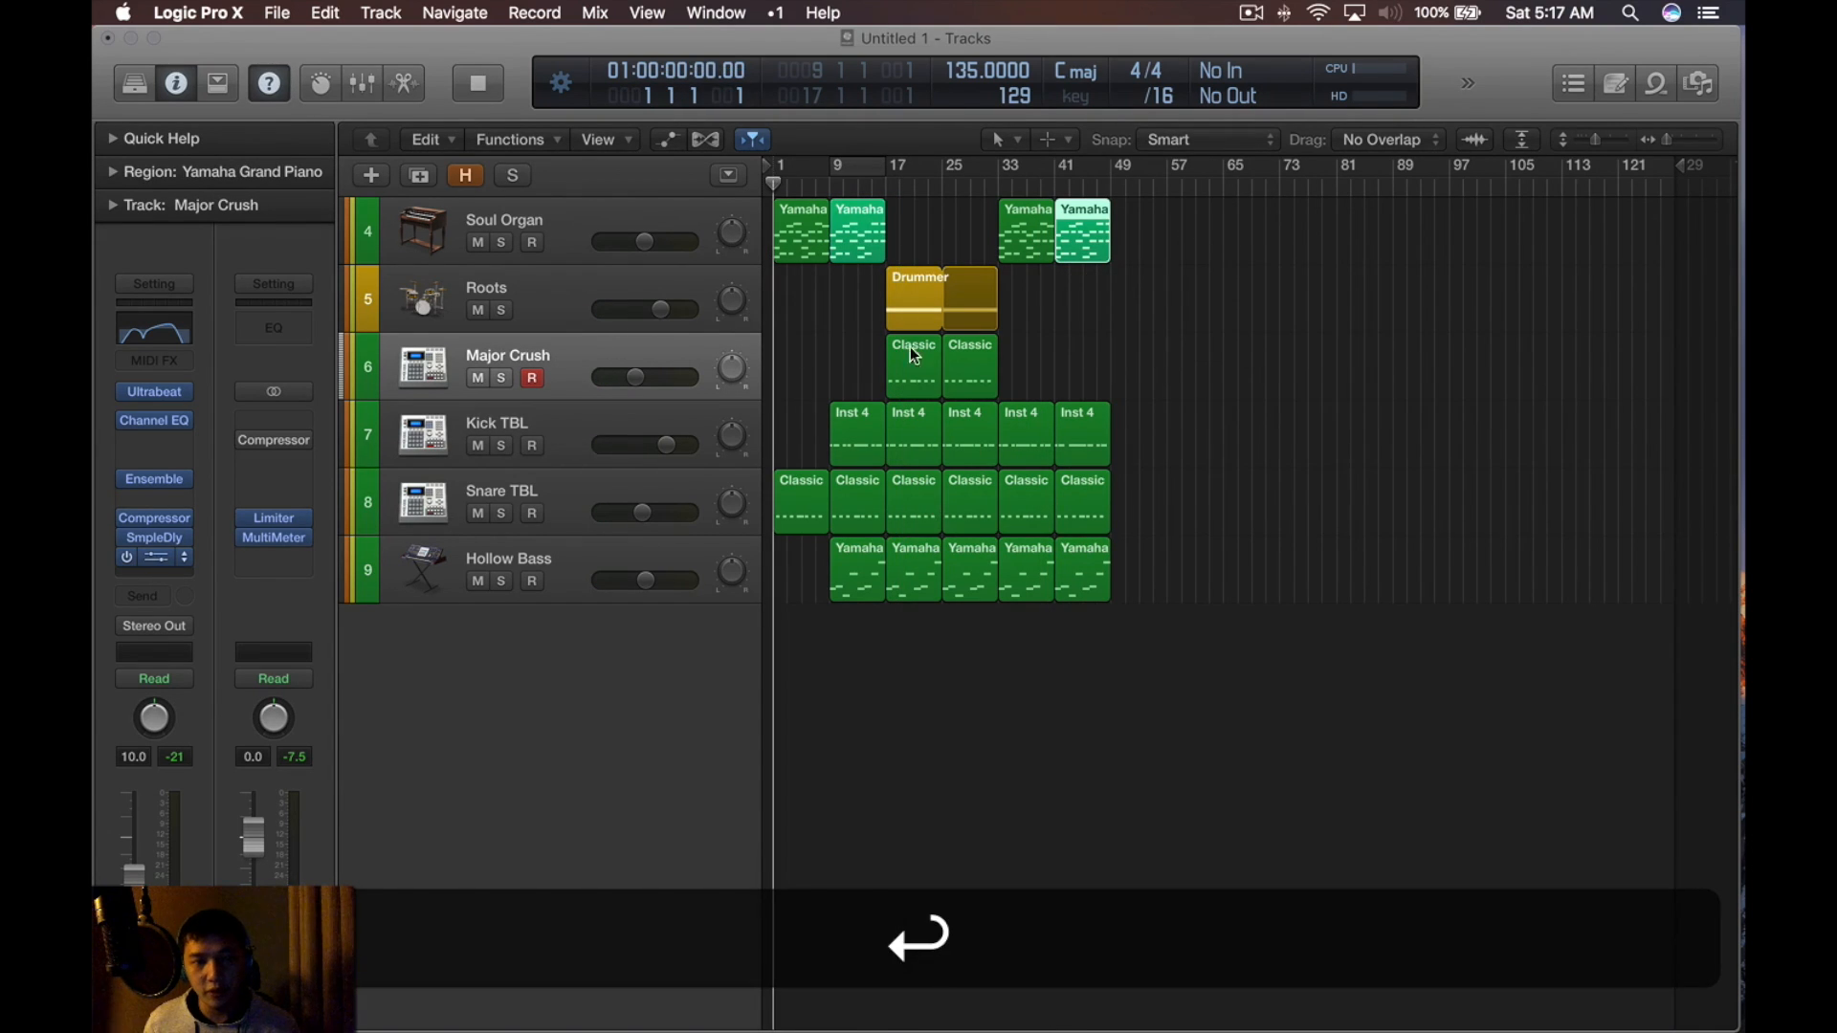
{"action": "left_click_drag", "start_coordinate": [863, 639], "coordinate": [854, 262]}
{"action": "scroll", "coordinate": [1165, 312], "scroll_direction": "up", "scroll_amount": 10, "text": "alt"}
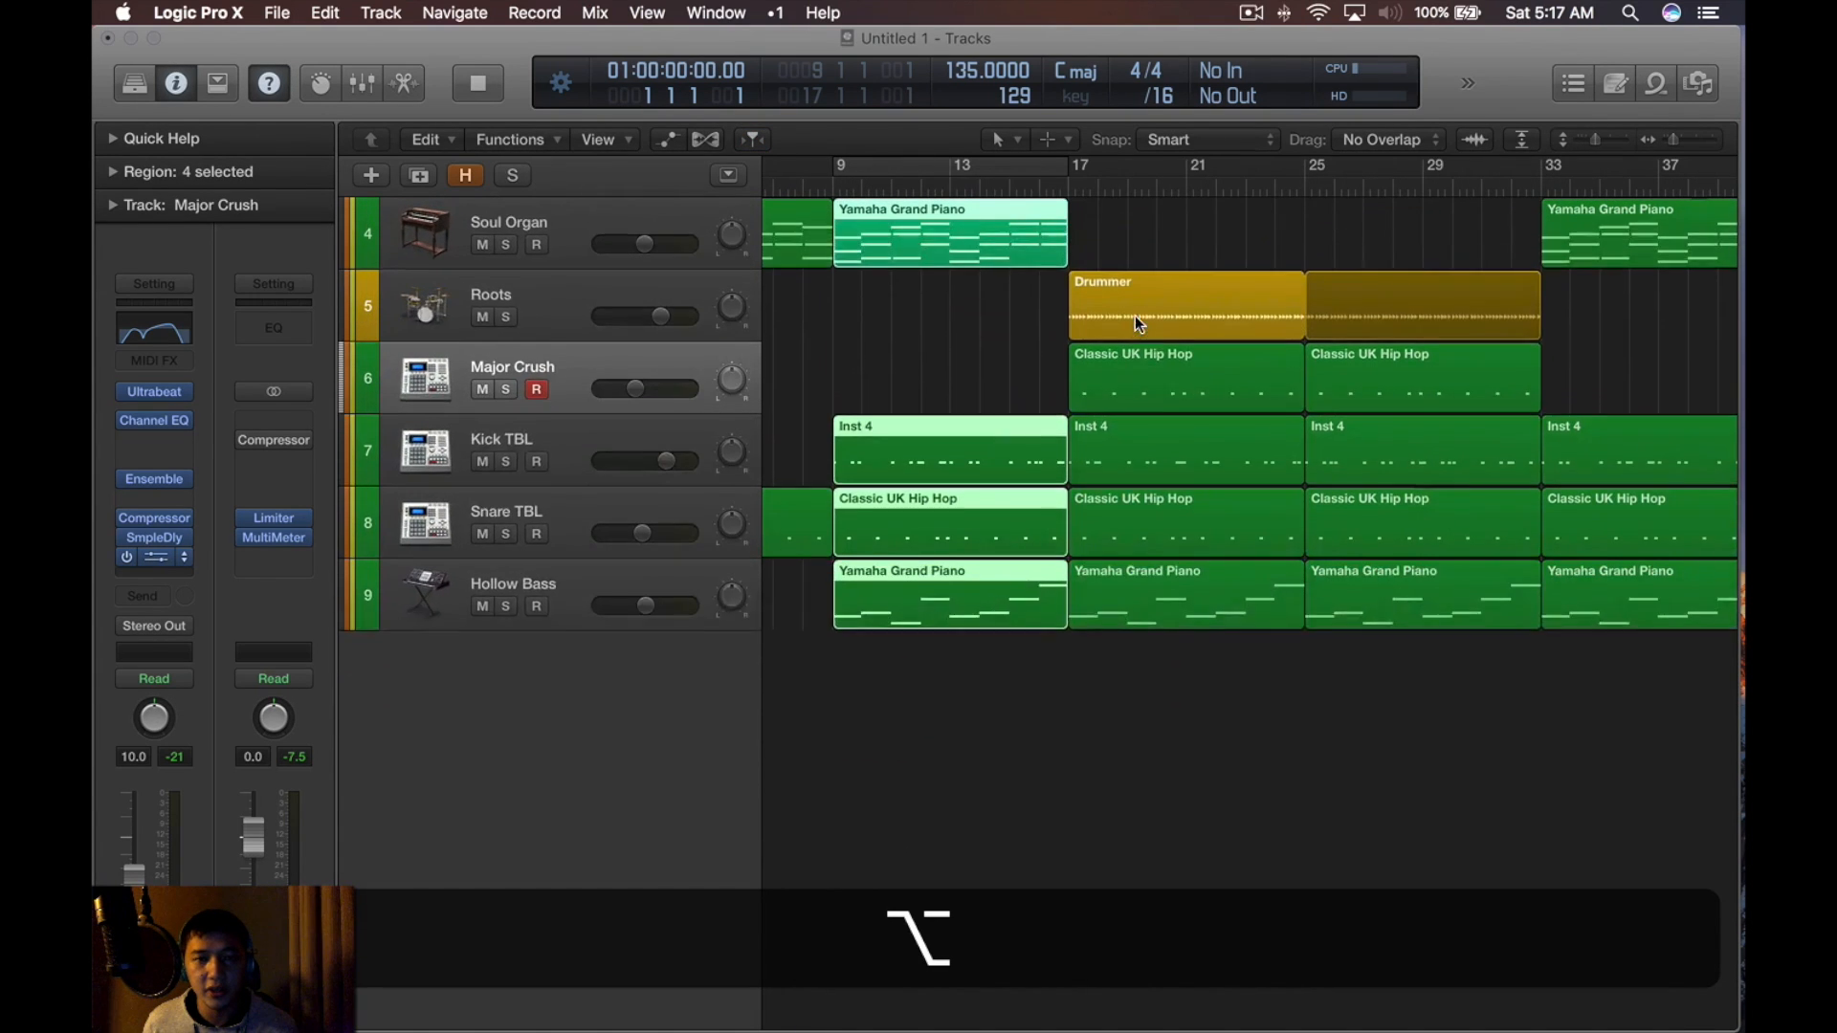
{"action": "scroll", "coordinate": [1134, 314], "scroll_direction": "down", "scroll_amount": 8, "text": "alt"}
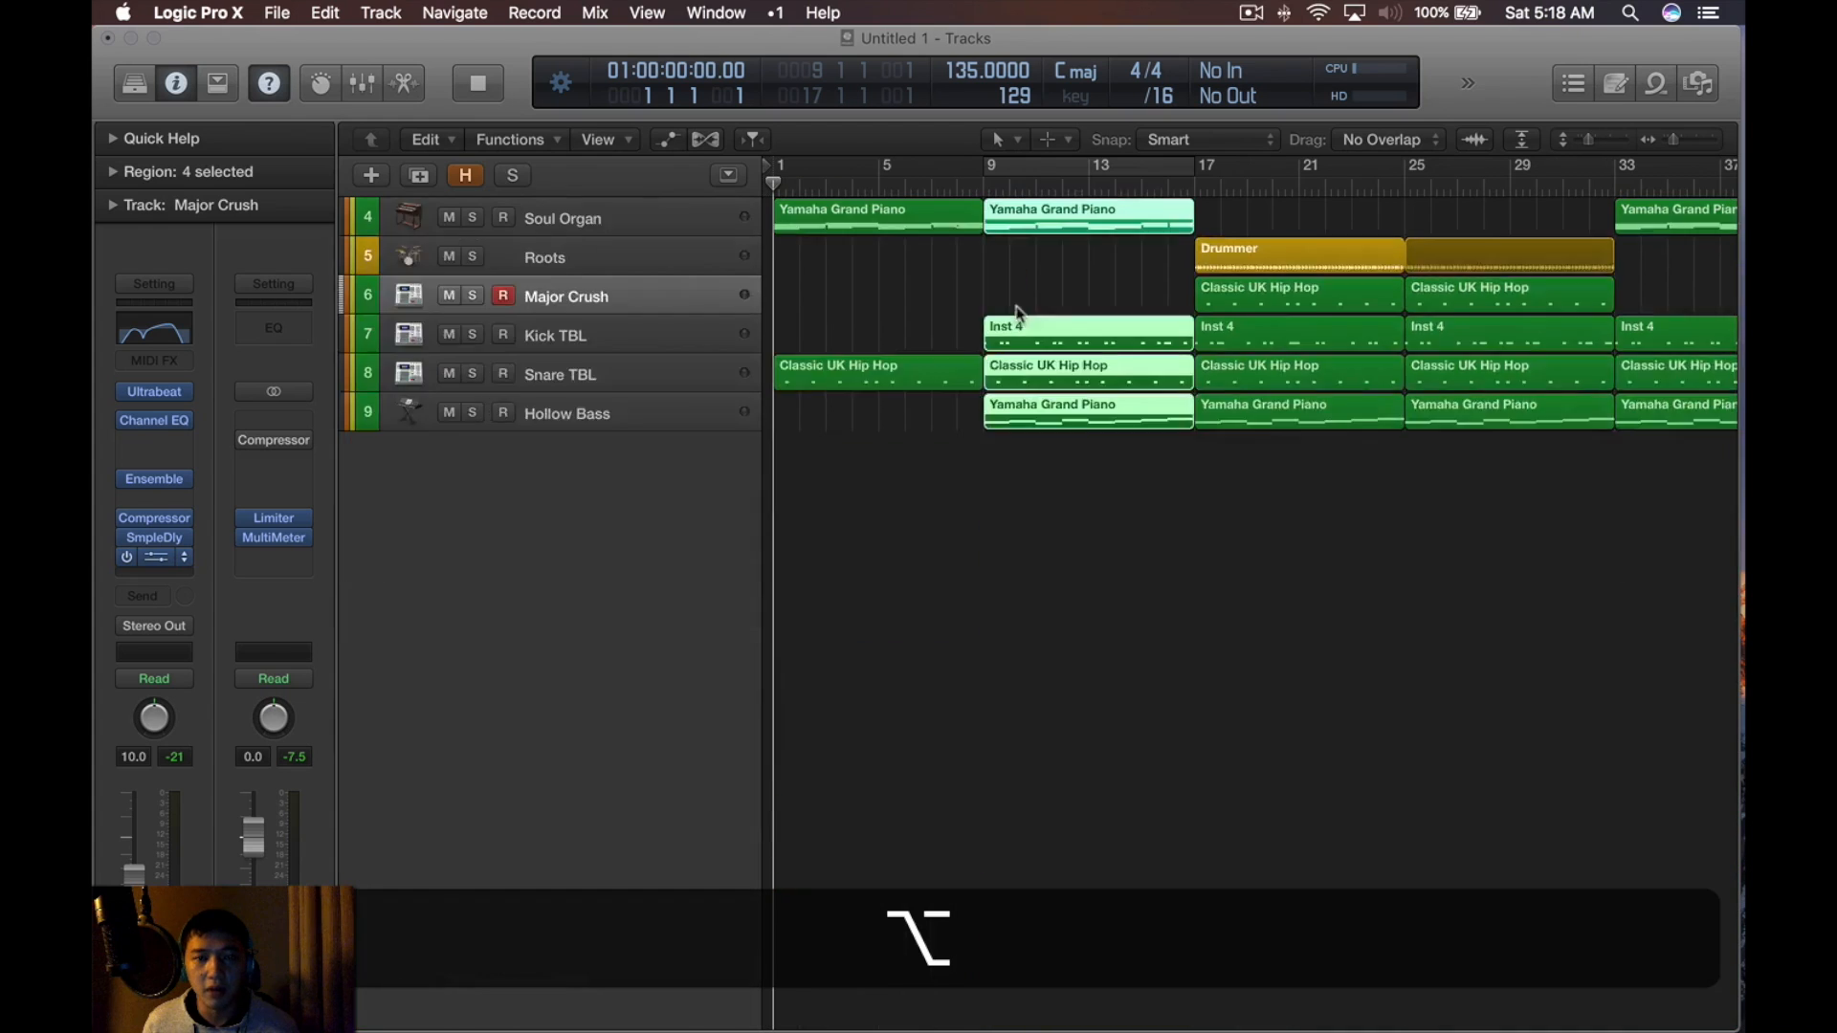
{"action": "scroll", "coordinate": [1017, 313], "scroll_direction": "down", "scroll_amount": 1}
{"action": "left_click_drag", "start_coordinate": [1195, 617], "coordinate": [914, 206]}
{"action": "scroll", "coordinate": [1014, 447], "scroll_direction": "down", "scroll_amount": 2}
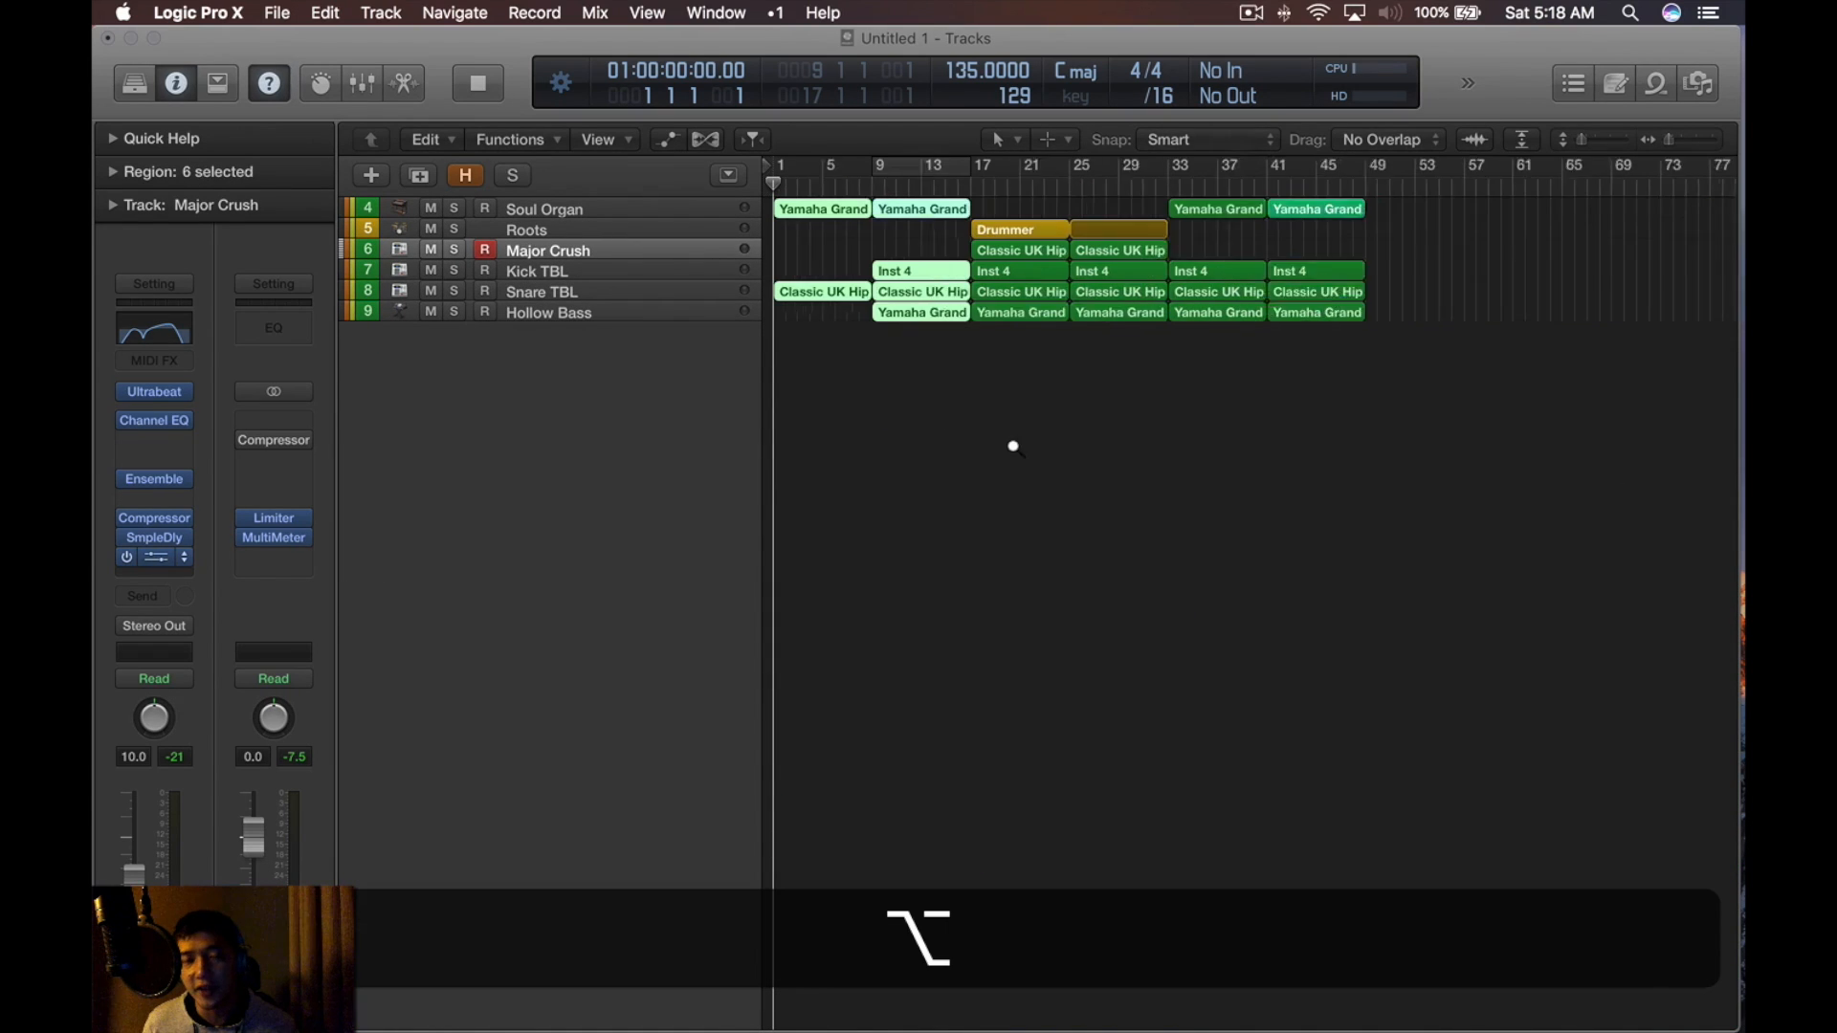
Copy all regions of the drum section at bars 17 to 33 to bar 49
{"action": "scroll", "coordinate": [1014, 447], "scroll_direction": "down", "scroll_amount": 1, "text": "alt"}
{"action": "left_click_drag", "start_coordinate": [1087, 414], "coordinate": [932, 206]}
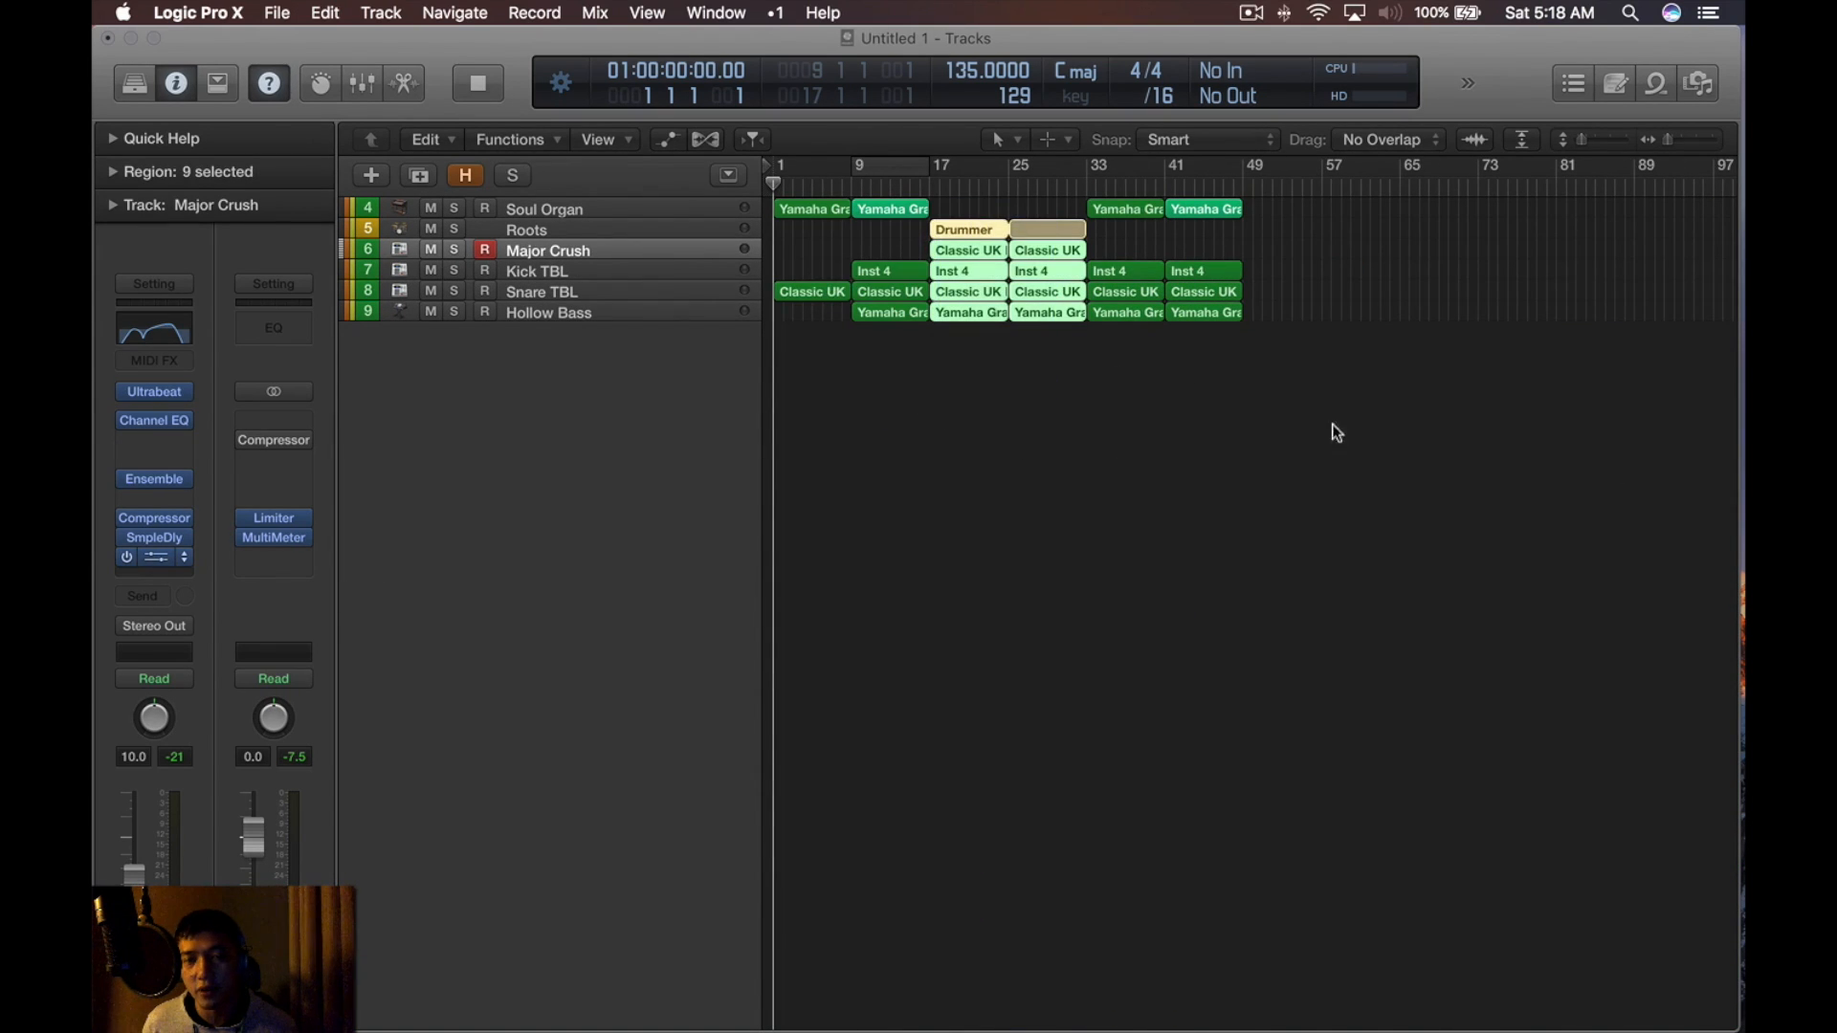
{"action": "scroll", "coordinate": [1253, 362], "scroll_direction": "up", "scroll_amount": 2, "text": "alt"}
{"action": "scroll", "coordinate": [1290, 472], "scroll_direction": "up", "scroll_amount": 2, "text": "alt"}
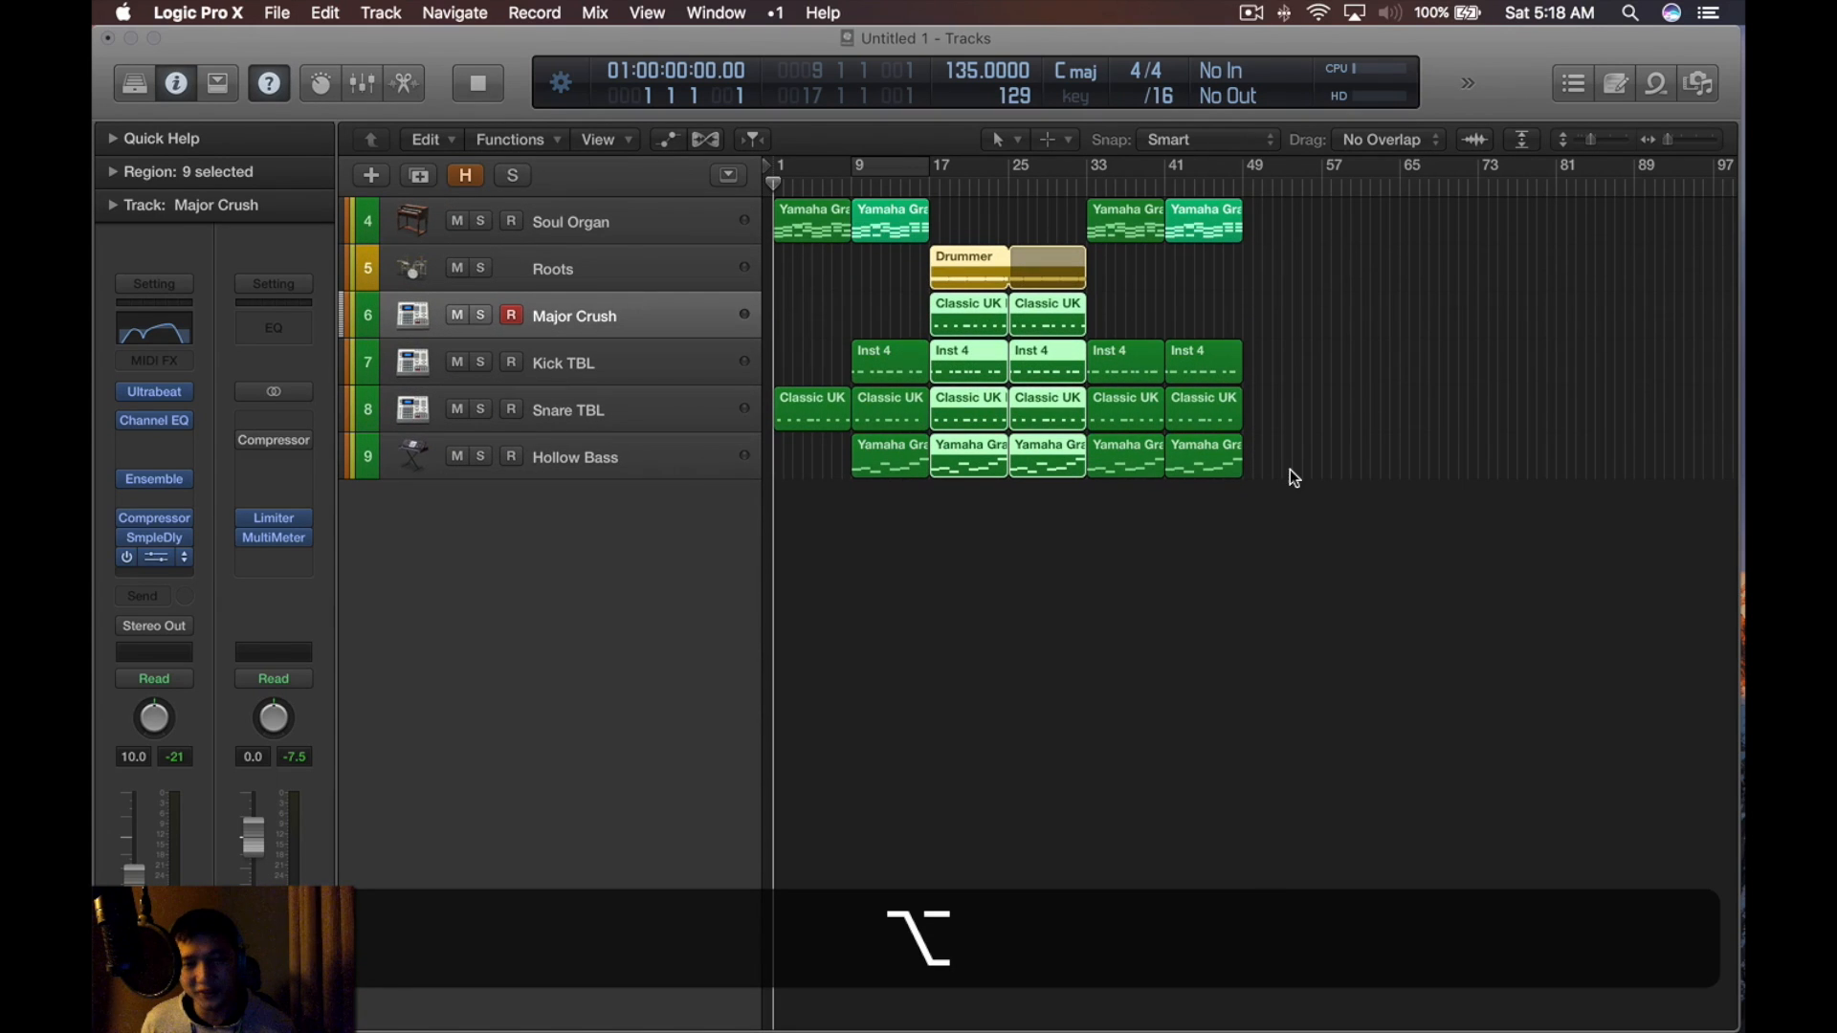
{"action": "left_click_drag", "start_coordinate": [1331, 581], "coordinate": [1151, 208]}
{"action": "left_click", "coordinate": [1066, 564]}
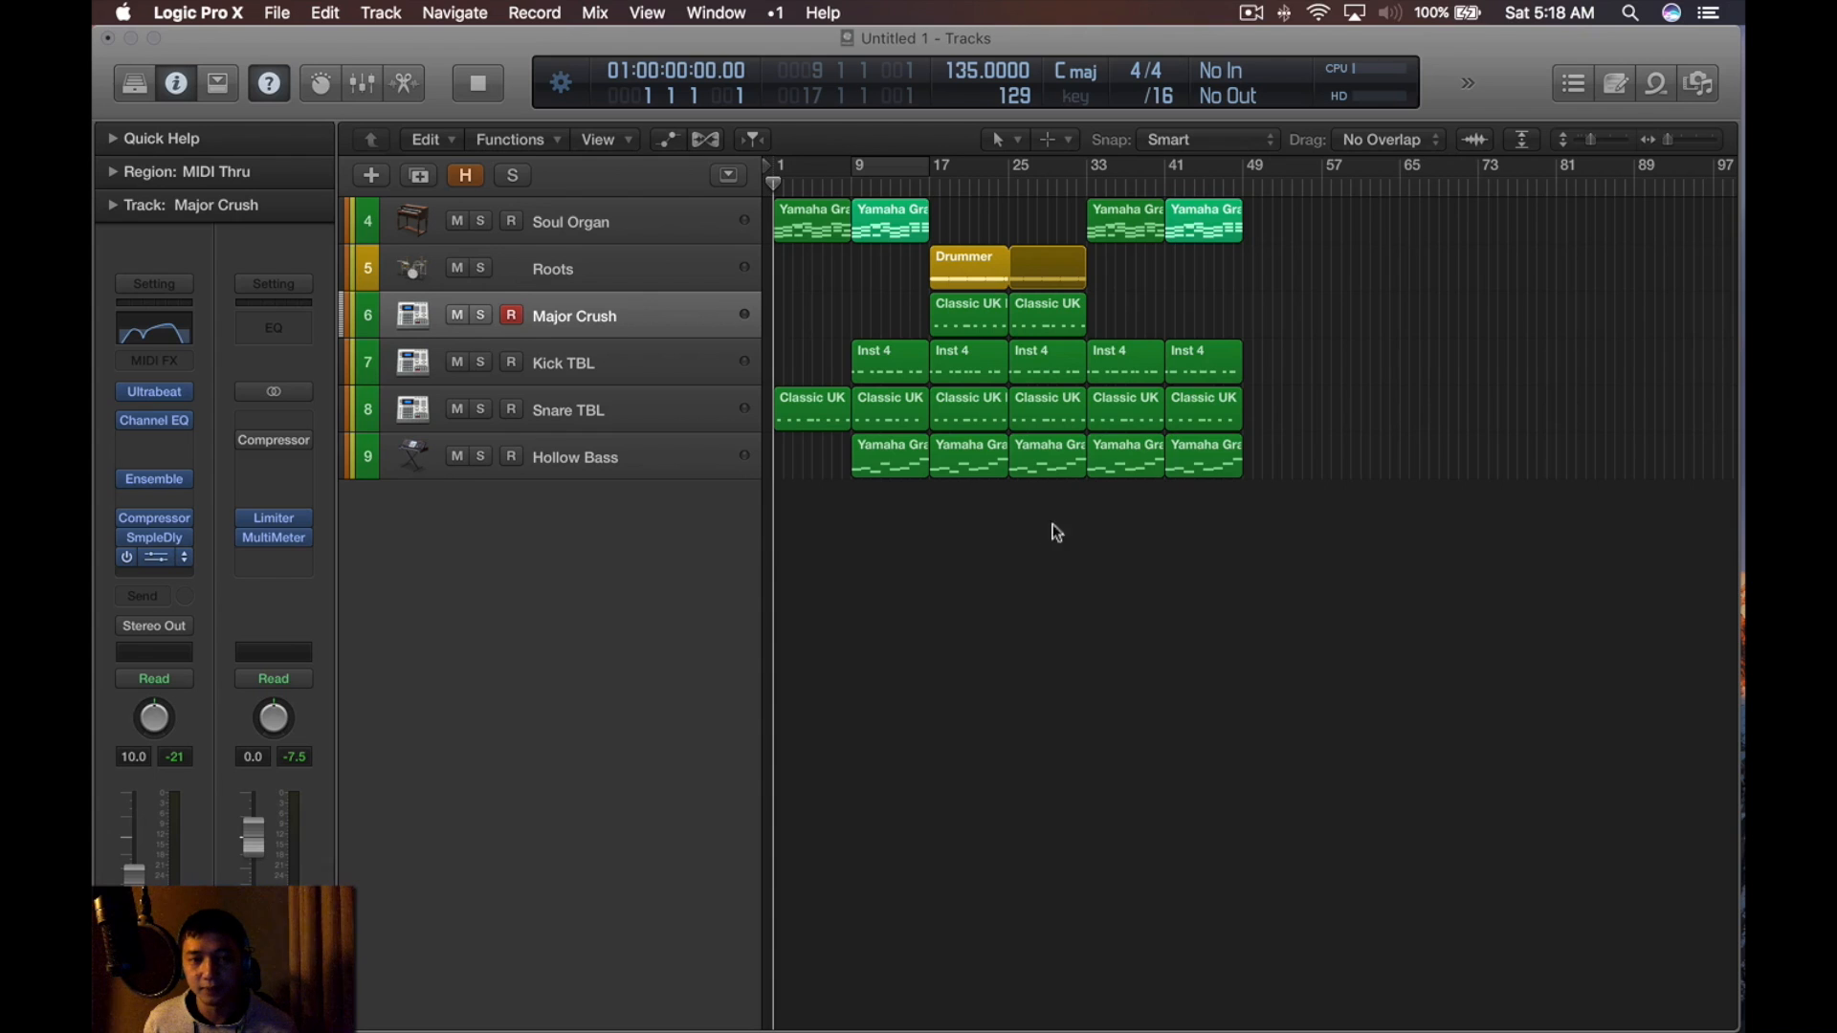
{"action": "left_click_drag", "start_coordinate": [1086, 517], "coordinate": [1272, 282]}
{"action": "left_click", "coordinate": [1196, 606]}
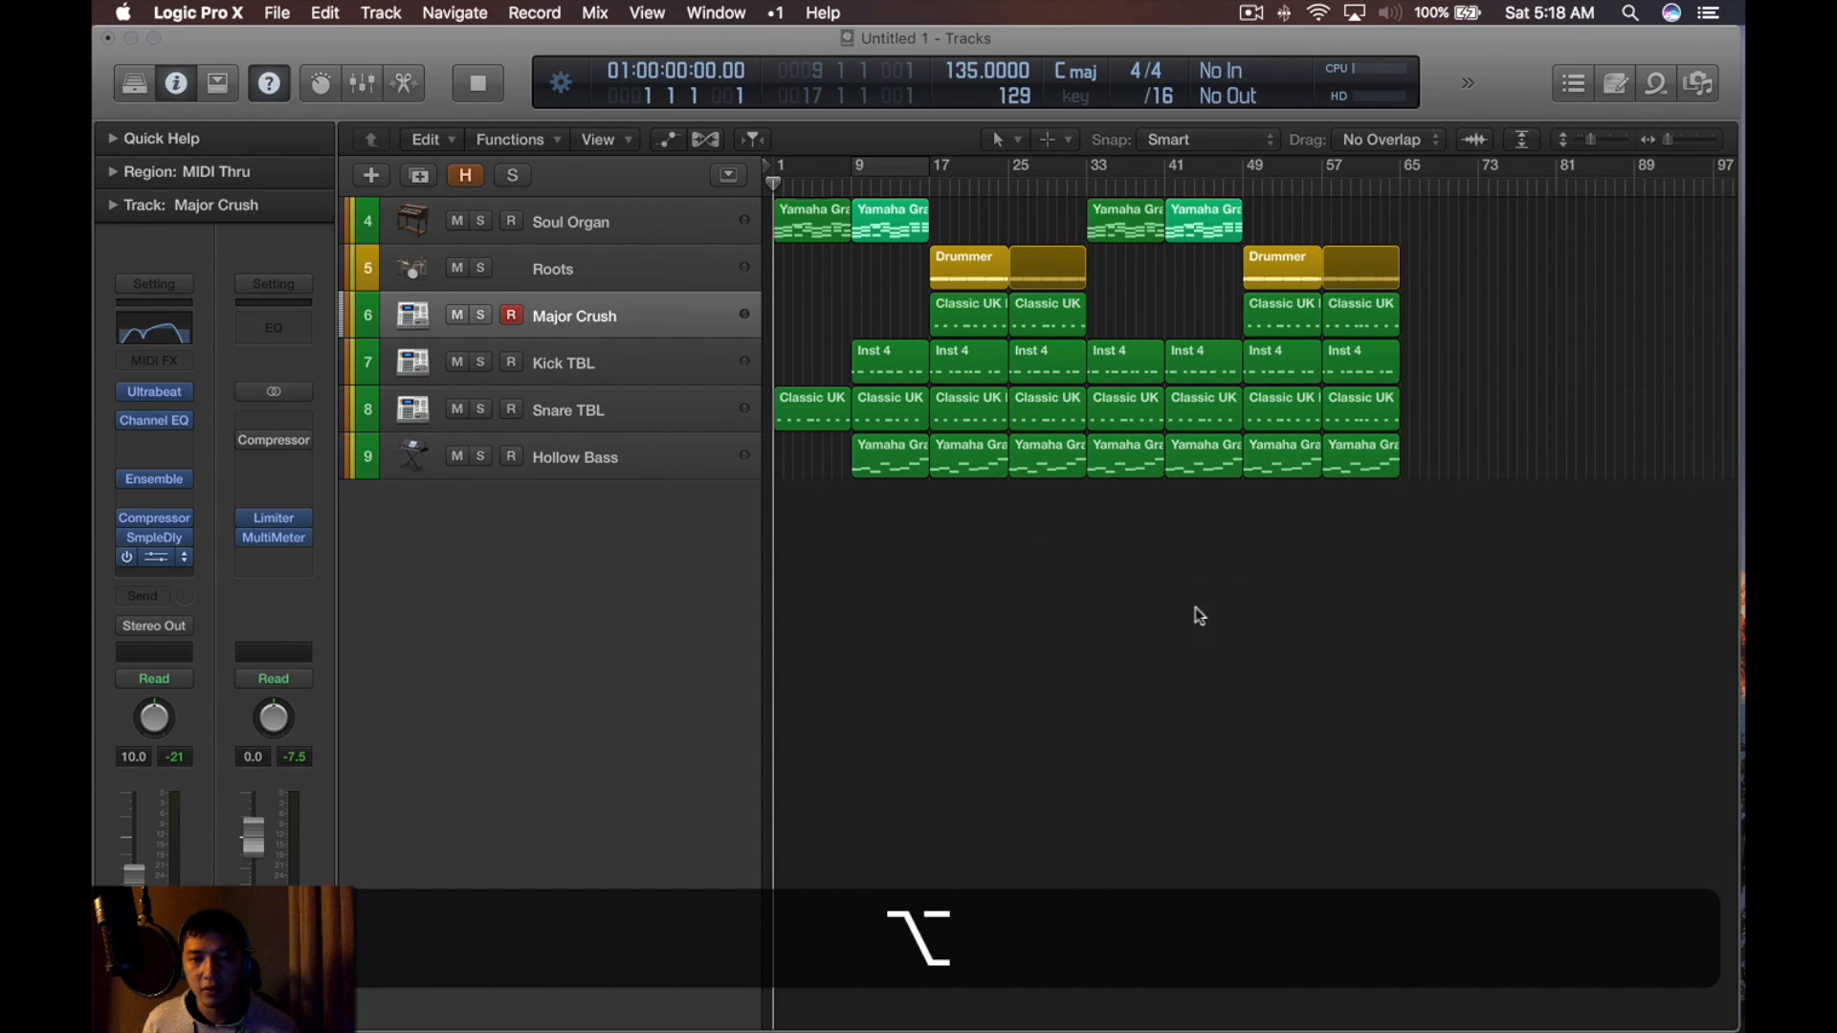
Copy all regions of bars 33 to 49, including the Soul Organ ones, to bar 65
{"action": "left_click", "coordinate": [1208, 536], "text": "ctrl+alt"}
{"action": "left_click", "coordinate": [1263, 688], "text": "ctrl+alt"}
{"action": "left_click_drag", "start_coordinate": [1278, 598], "coordinate": [1170, 286]}
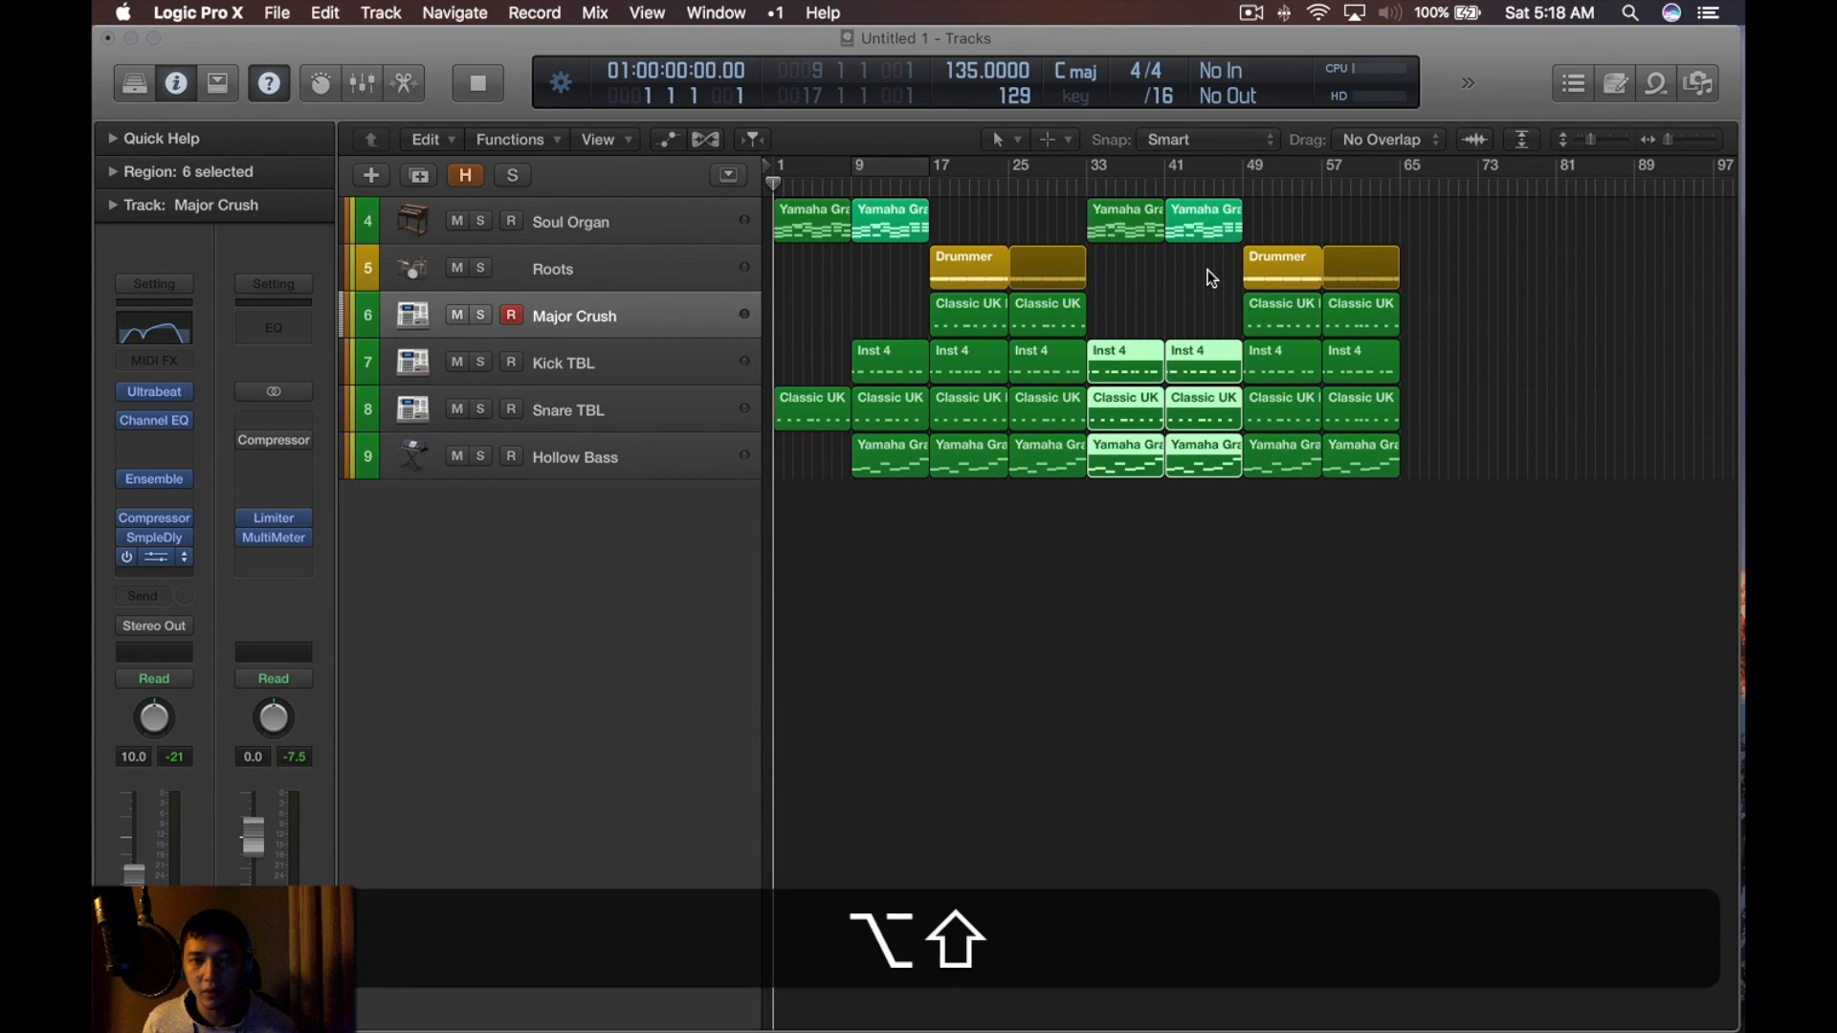
{"action": "left_click_drag", "start_coordinate": [1284, 228], "coordinate": [1418, 221]}
Set the cycle range to the whole arrangement, bars 1 to 81, and deselect all regions
{"action": "key", "text": "super+a"}
{"action": "key", "text": "super+u"}
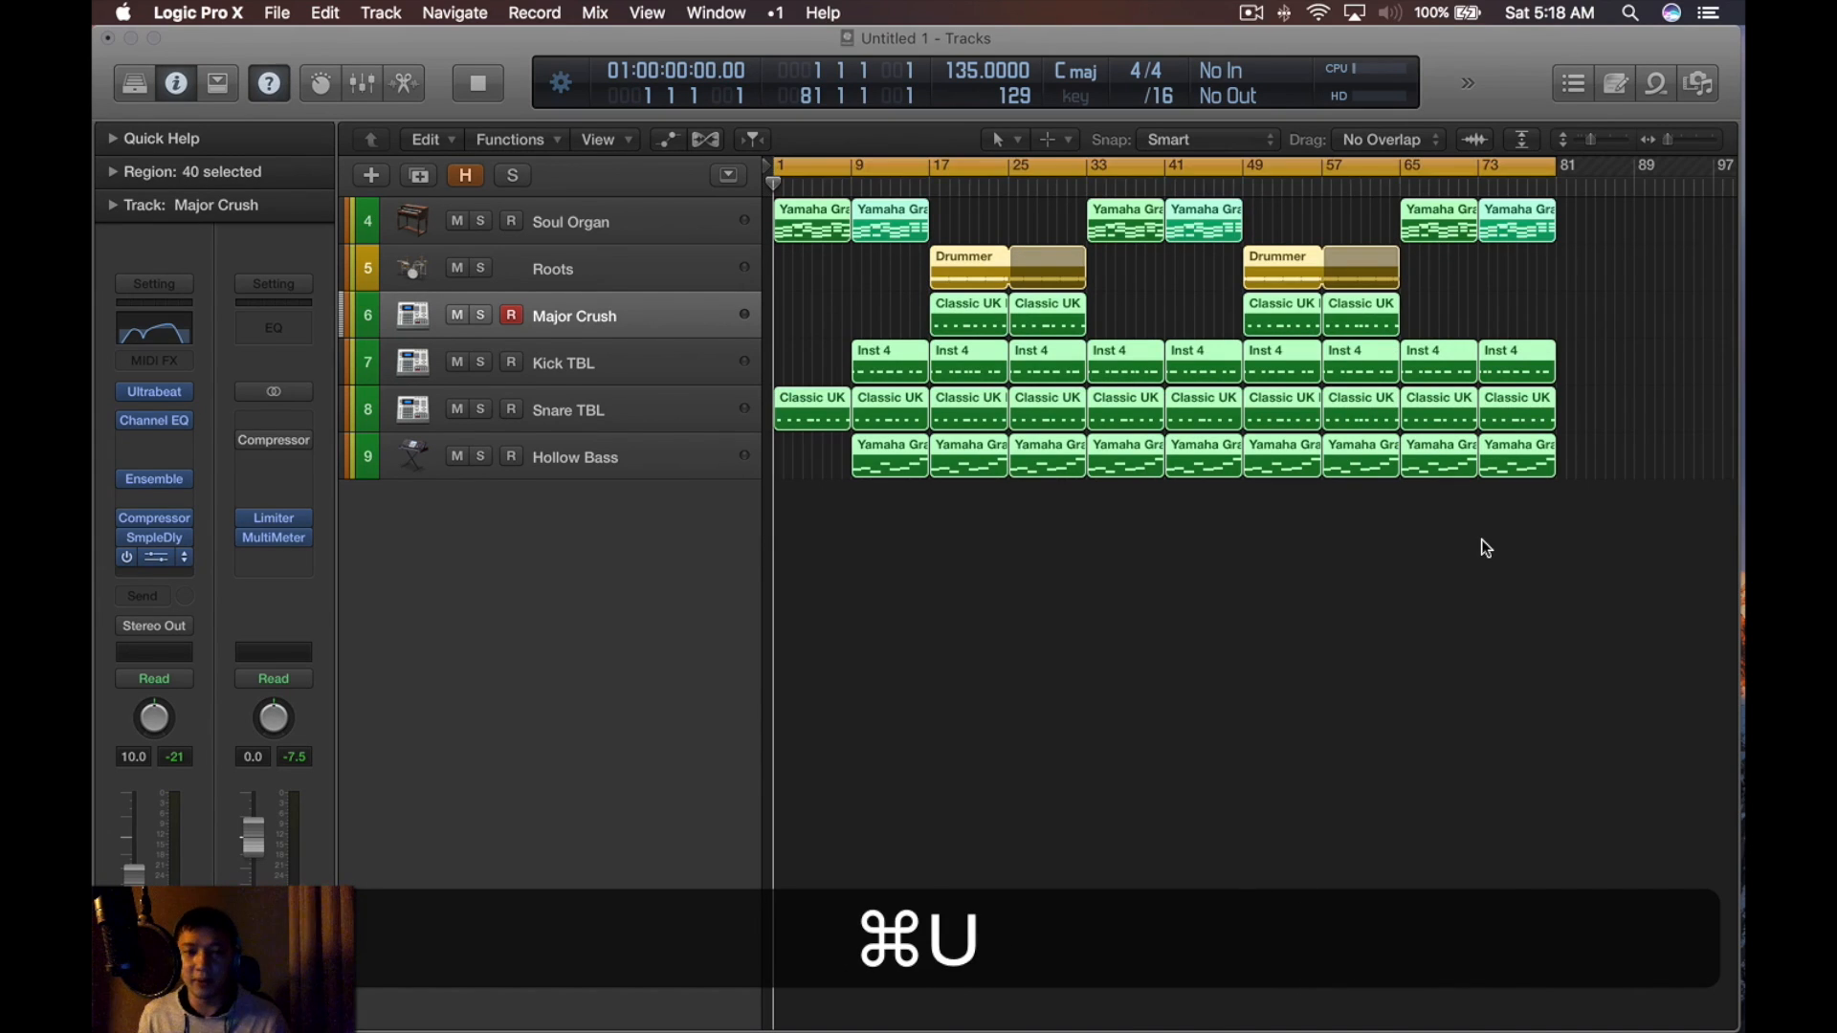
{"action": "scroll", "coordinate": [1481, 540], "scroll_direction": "down", "scroll_amount": 3, "text": "alt"}
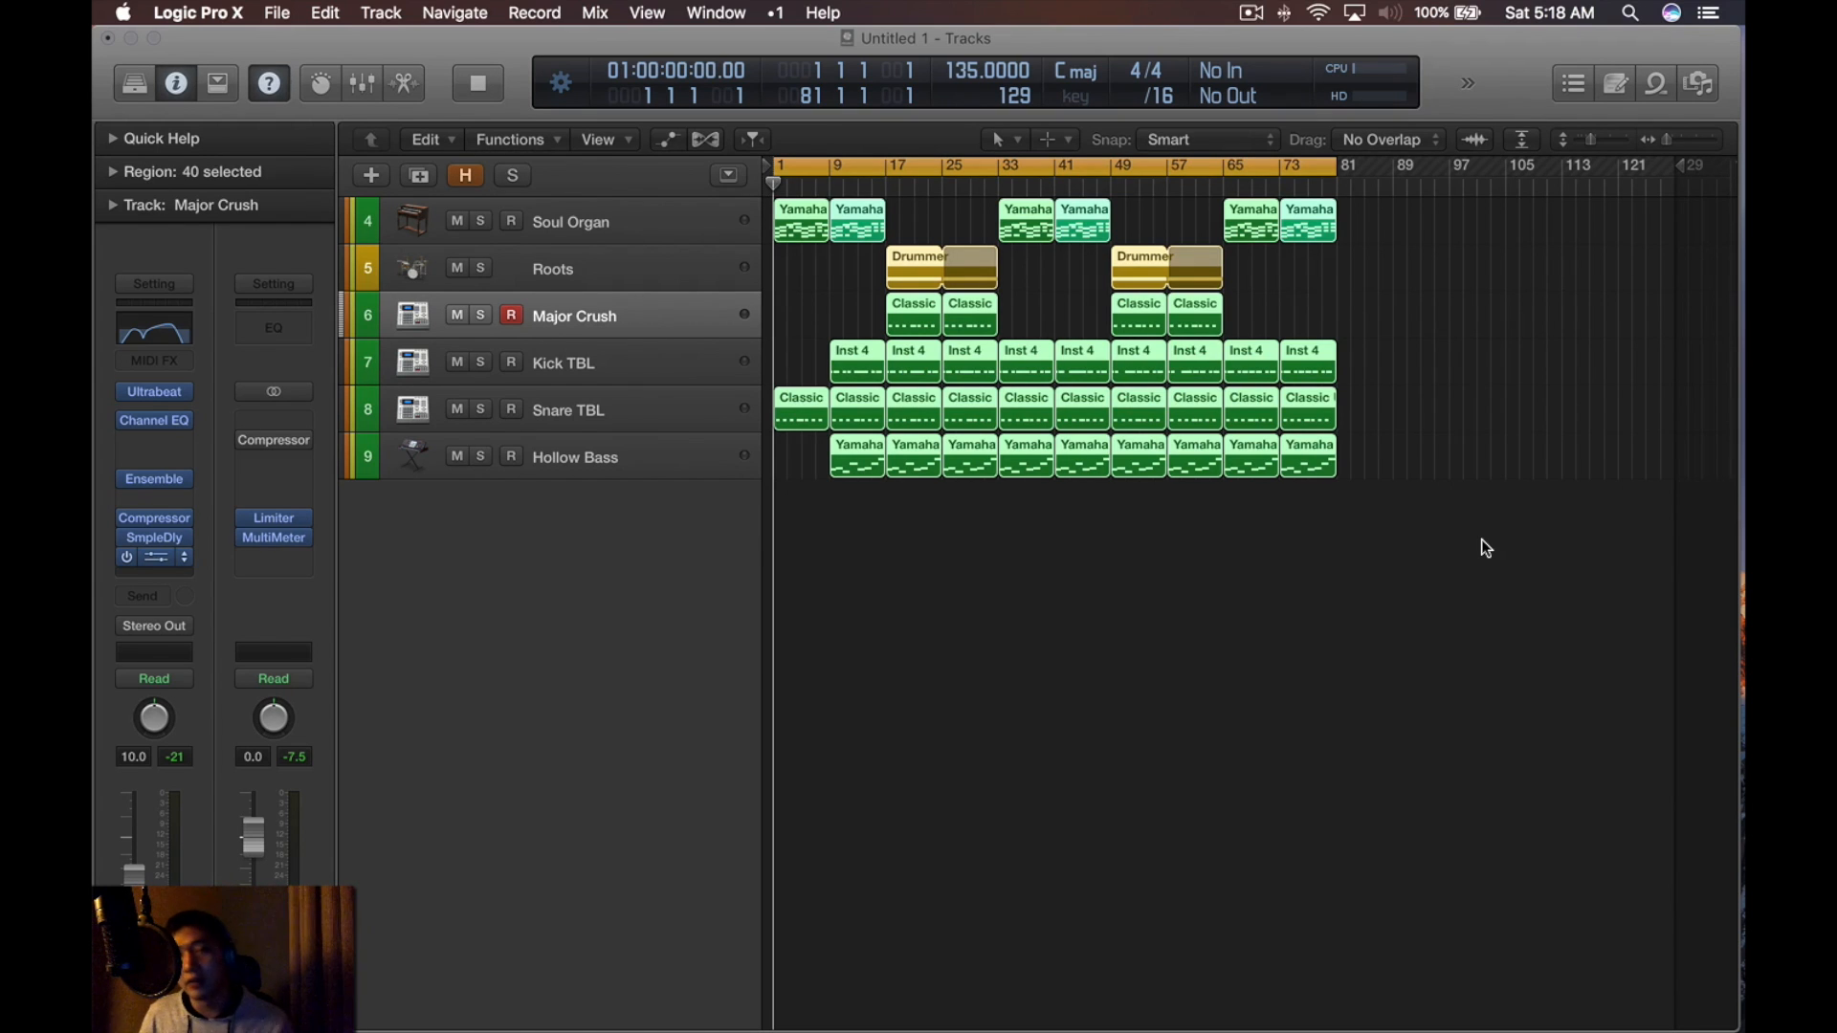
{"action": "scroll", "coordinate": [1481, 540], "scroll_direction": "up", "scroll_amount": 4, "text": "alt"}
{"action": "scroll", "coordinate": [1481, 539], "scroll_direction": "up", "scroll_amount": 3, "text": "alt"}
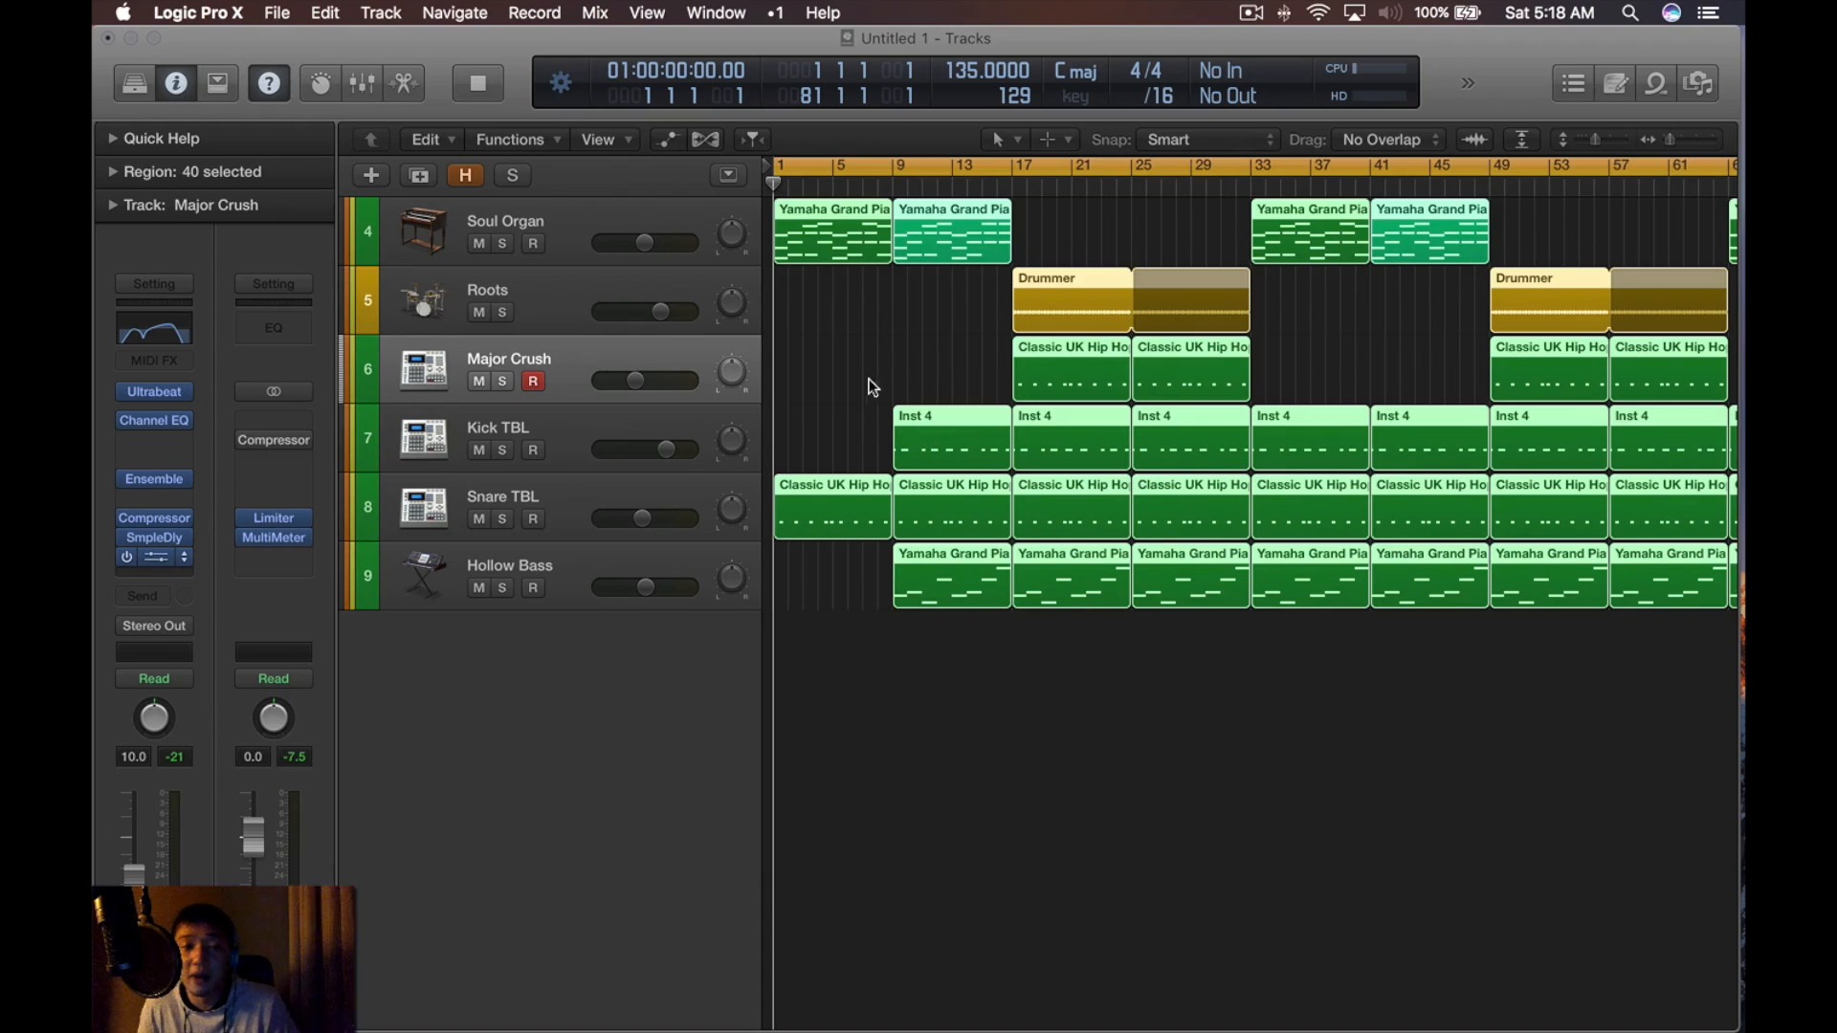
{"action": "scroll", "coordinate": [867, 393], "scroll_direction": "down", "scroll_amount": 3, "text": "alt"}
{"action": "left_click", "coordinate": [1540, 312]}
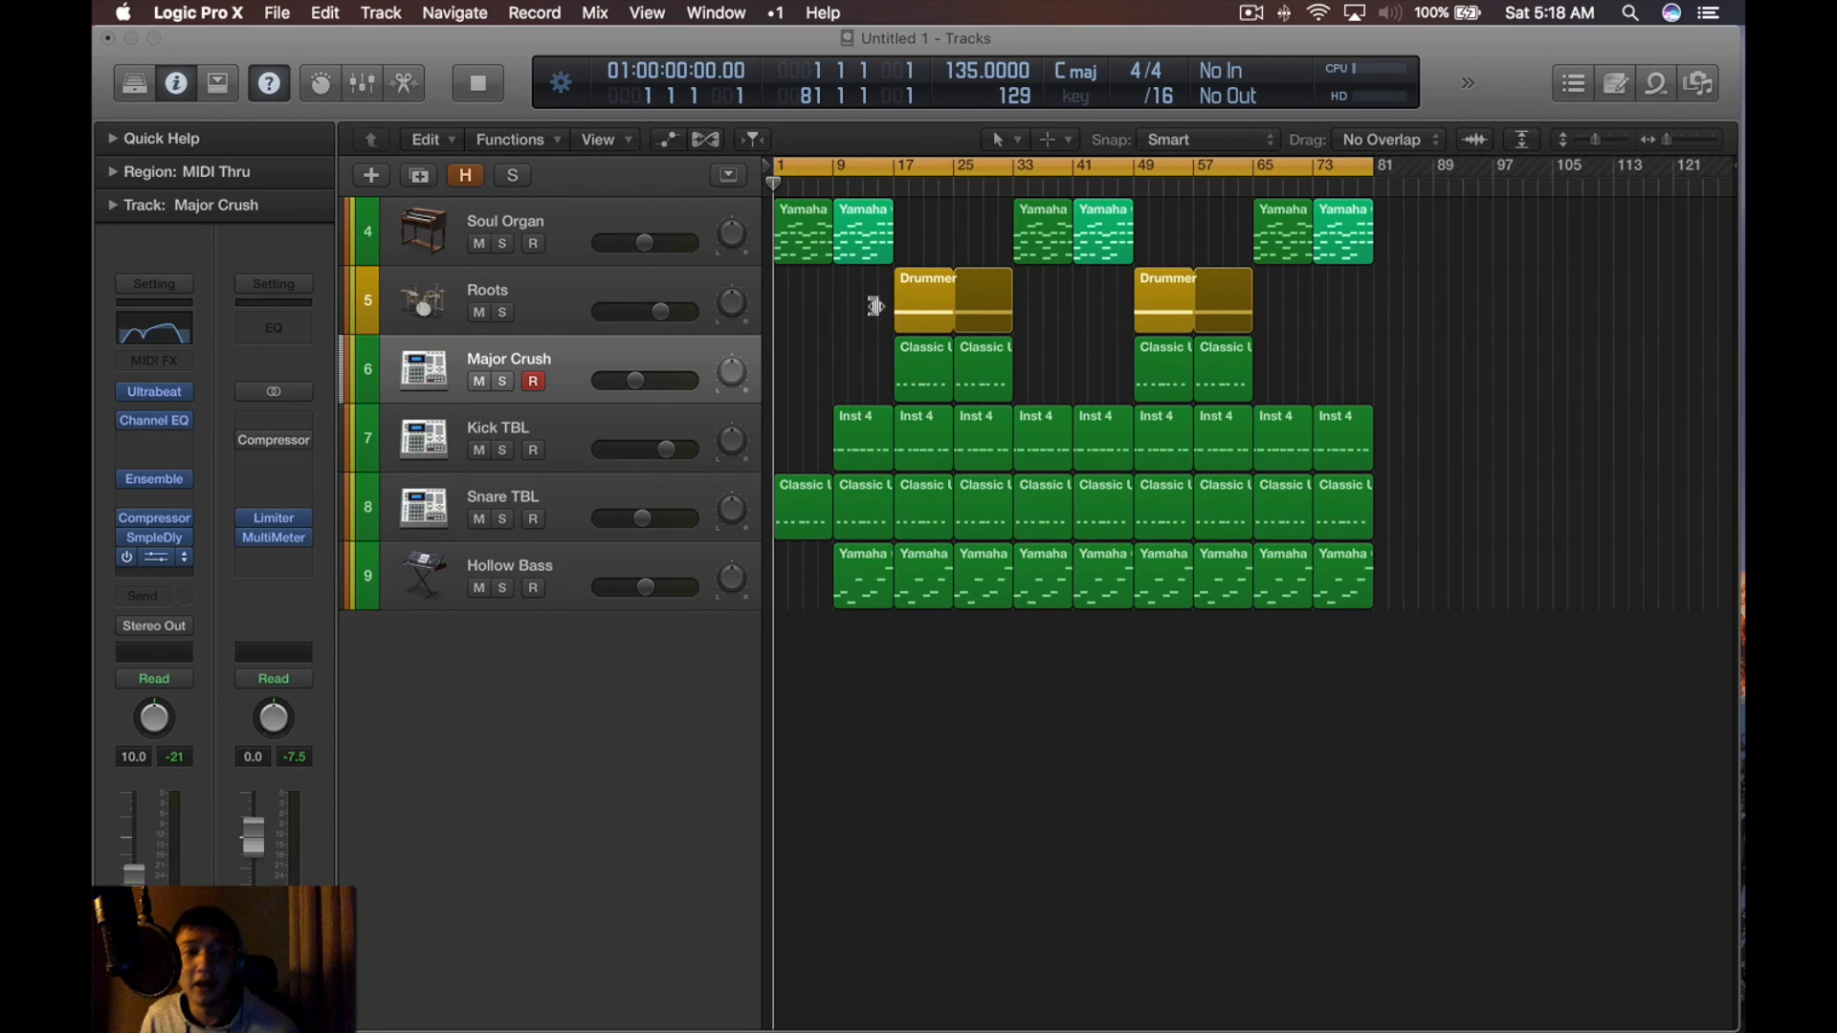
Add a new software instrument track and place it directly below Soul Organ
{"action": "key", "text": "ctrl+alt+super+s"}
{"action": "left_click_drag", "start_coordinate": [574, 438], "coordinate": [586, 304]}
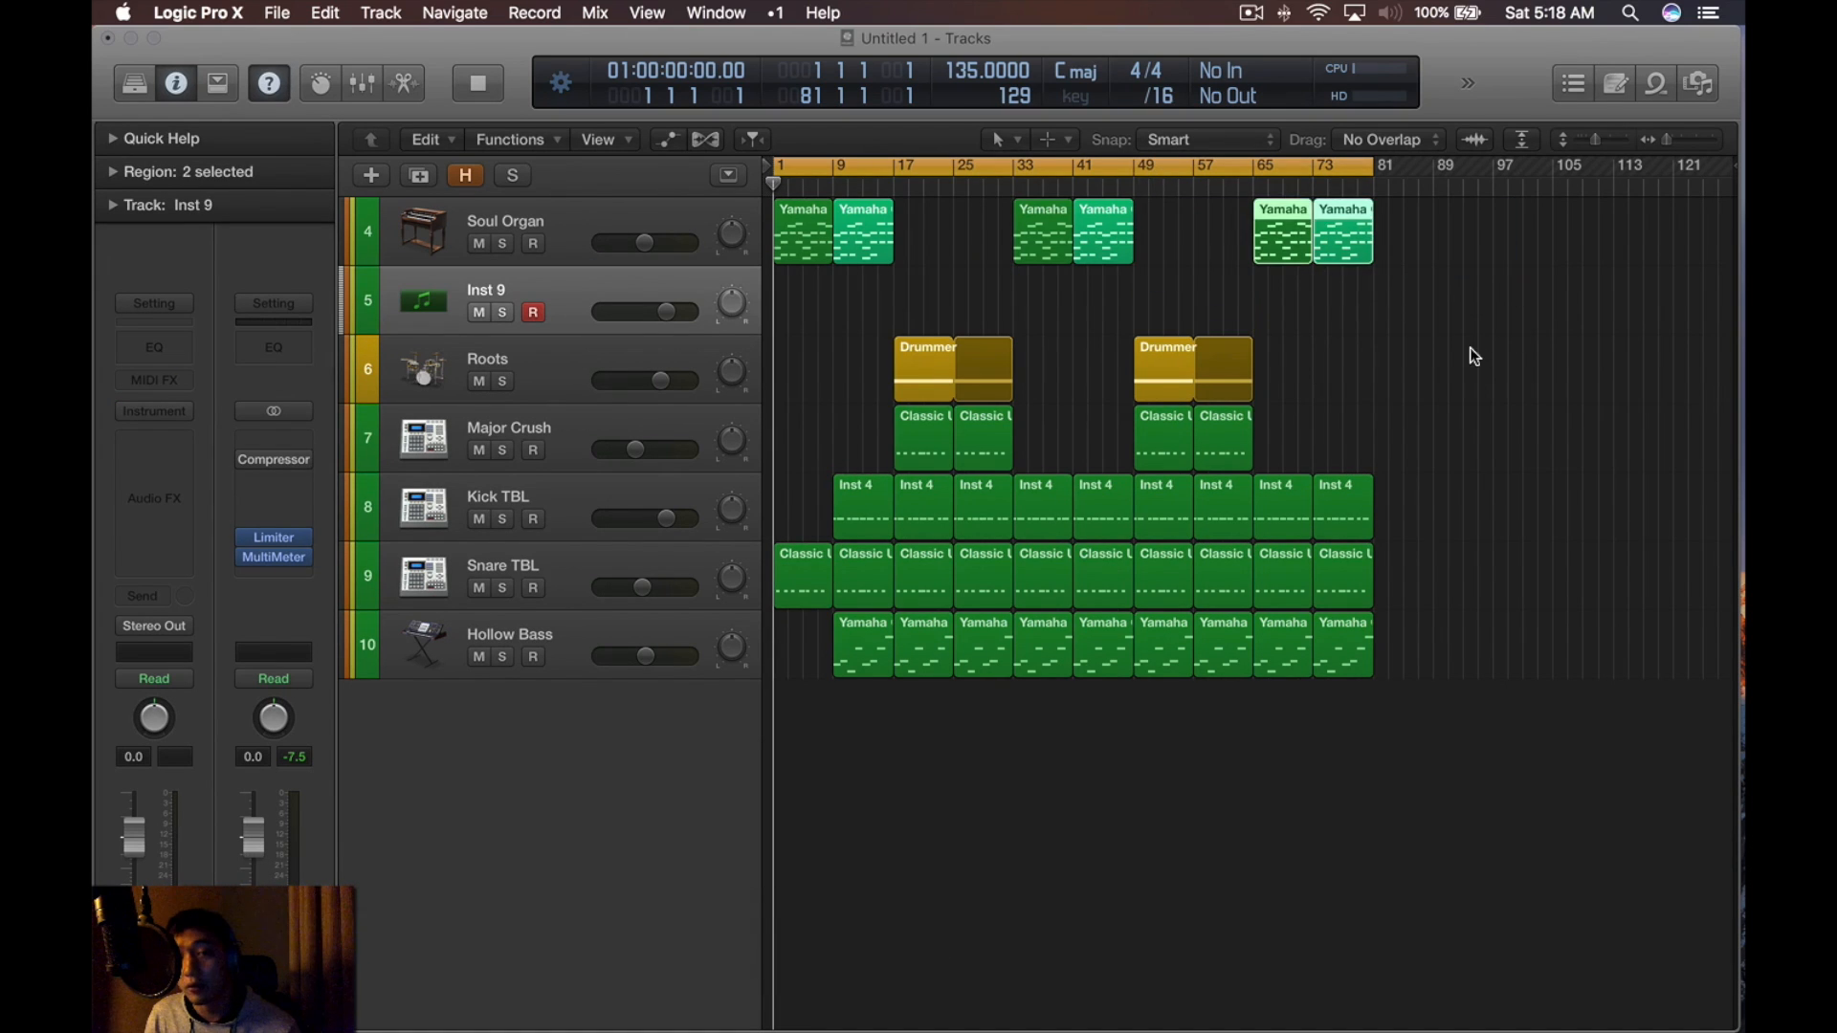
{"action": "scroll", "coordinate": [1435, 326], "scroll_direction": "up", "scroll_amount": 3}
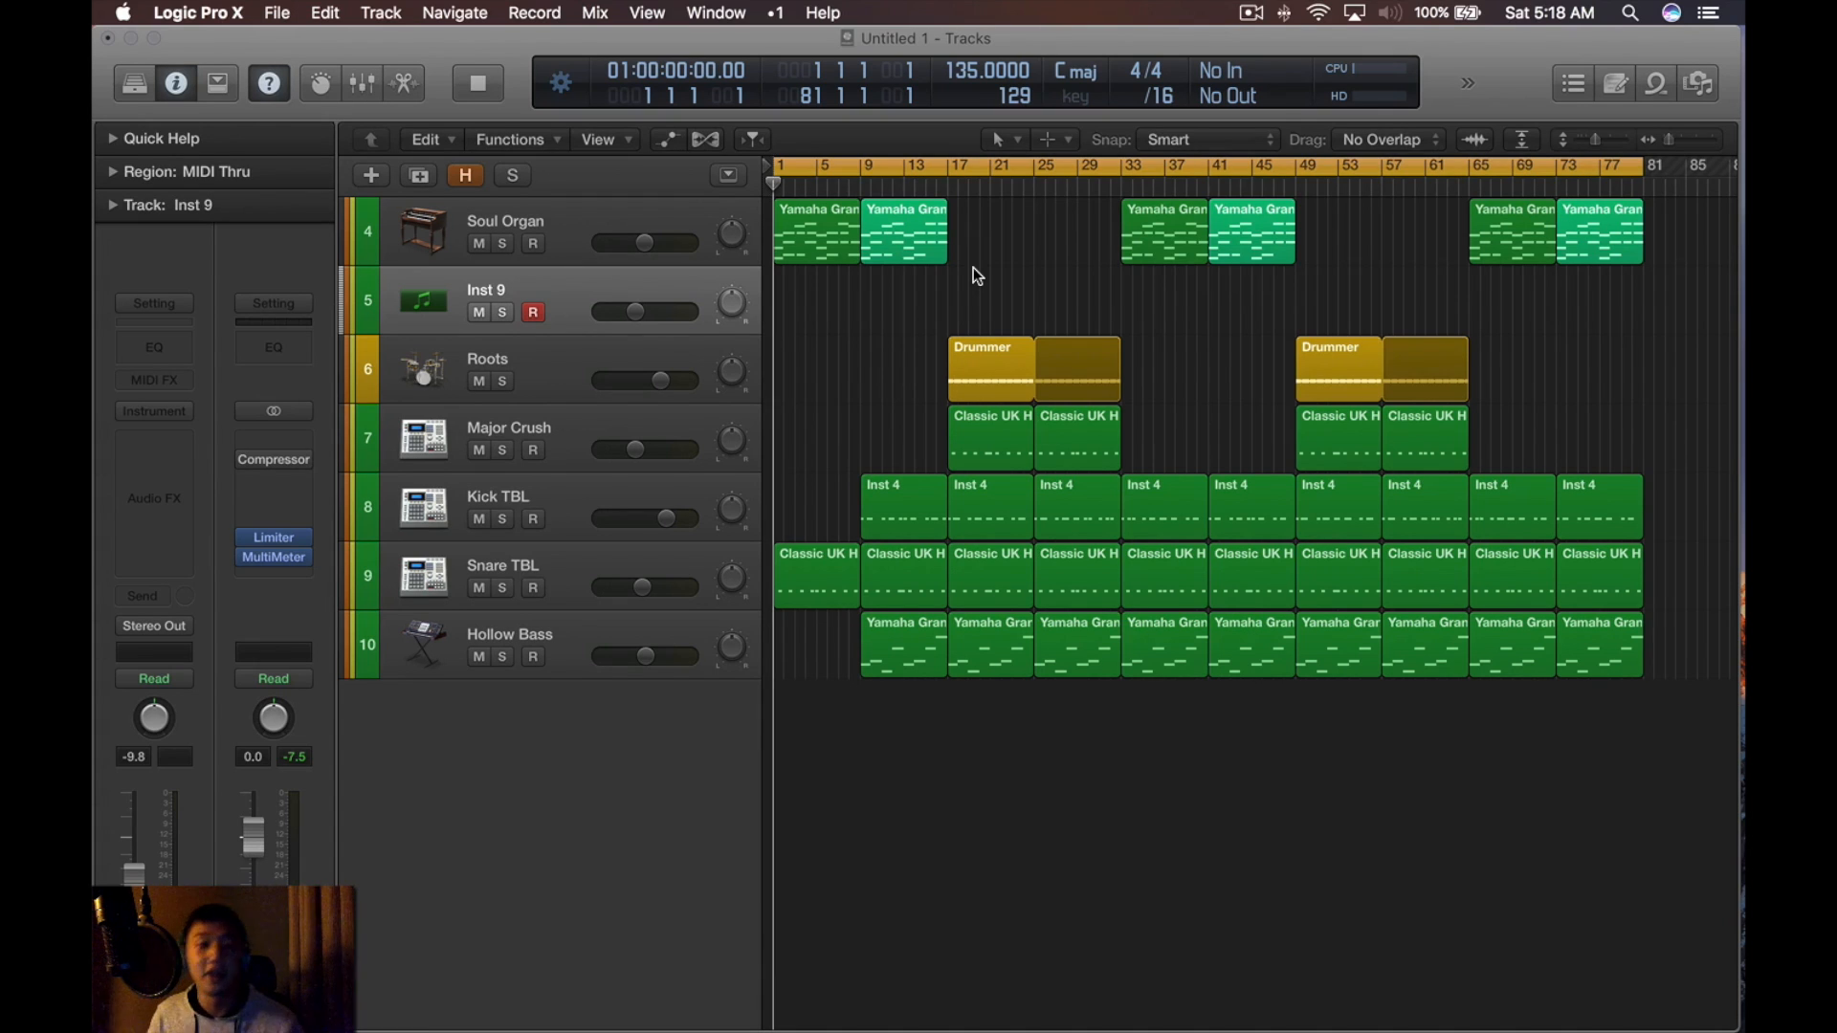
Play the arrangement from bar 1 and add a second software instrument track below Inst 9
{"action": "key", "text": "space"}
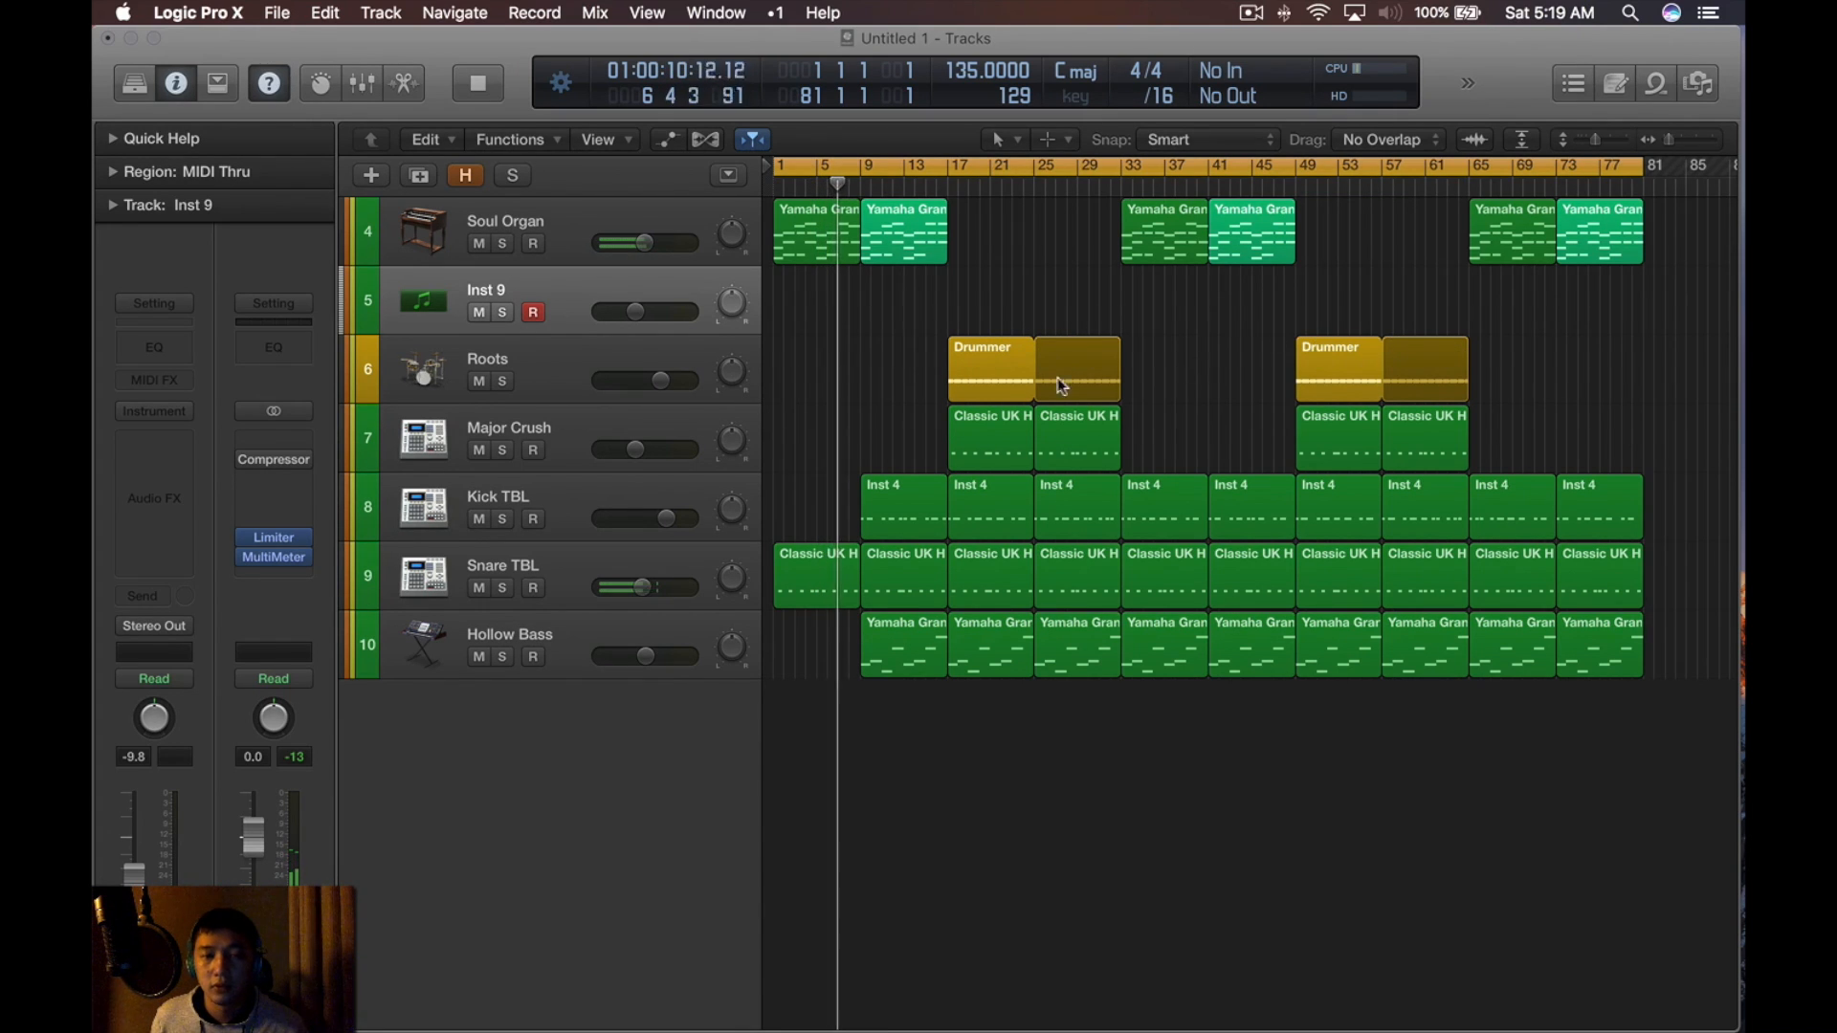
{"action": "key", "text": "alt"}
{"action": "key", "text": "alt+super+s"}
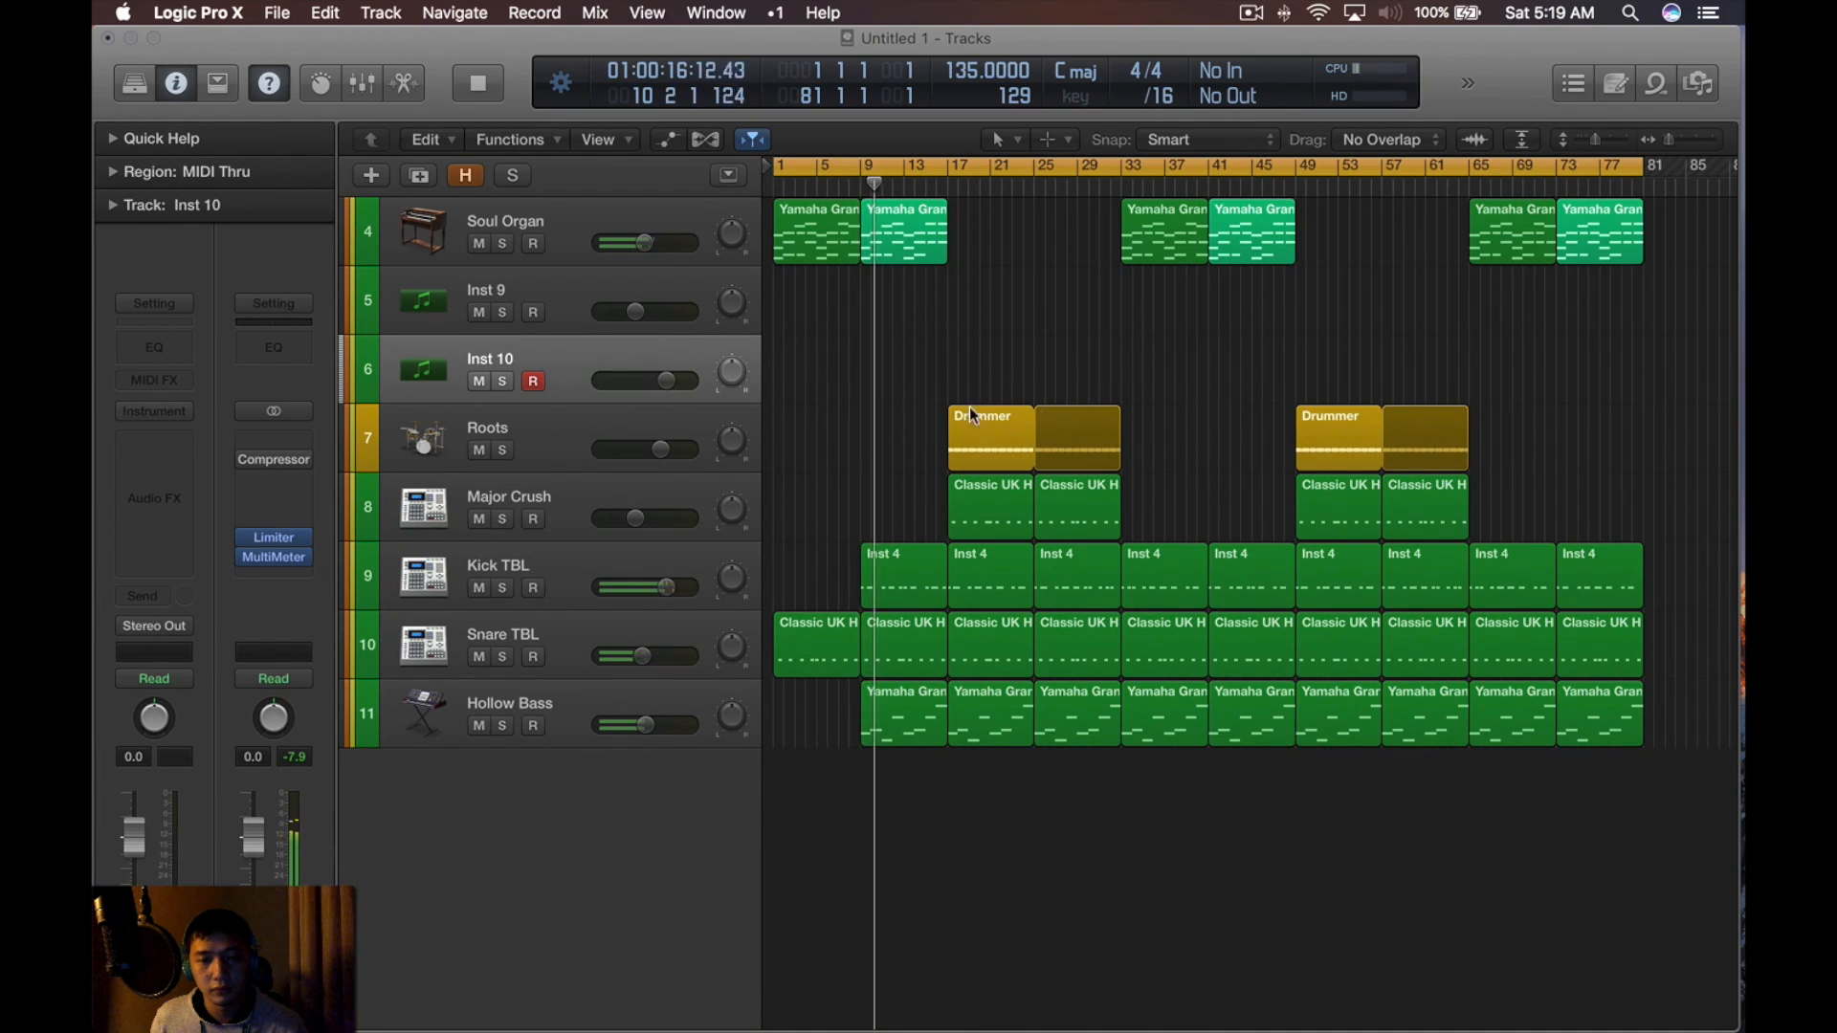
{"action": "key", "text": "alt"}
Turn the Hi-Hat setting closer to Closed for the Drummer regions at bars 17 and 49
{"action": "double_click", "coordinate": [962, 466]}
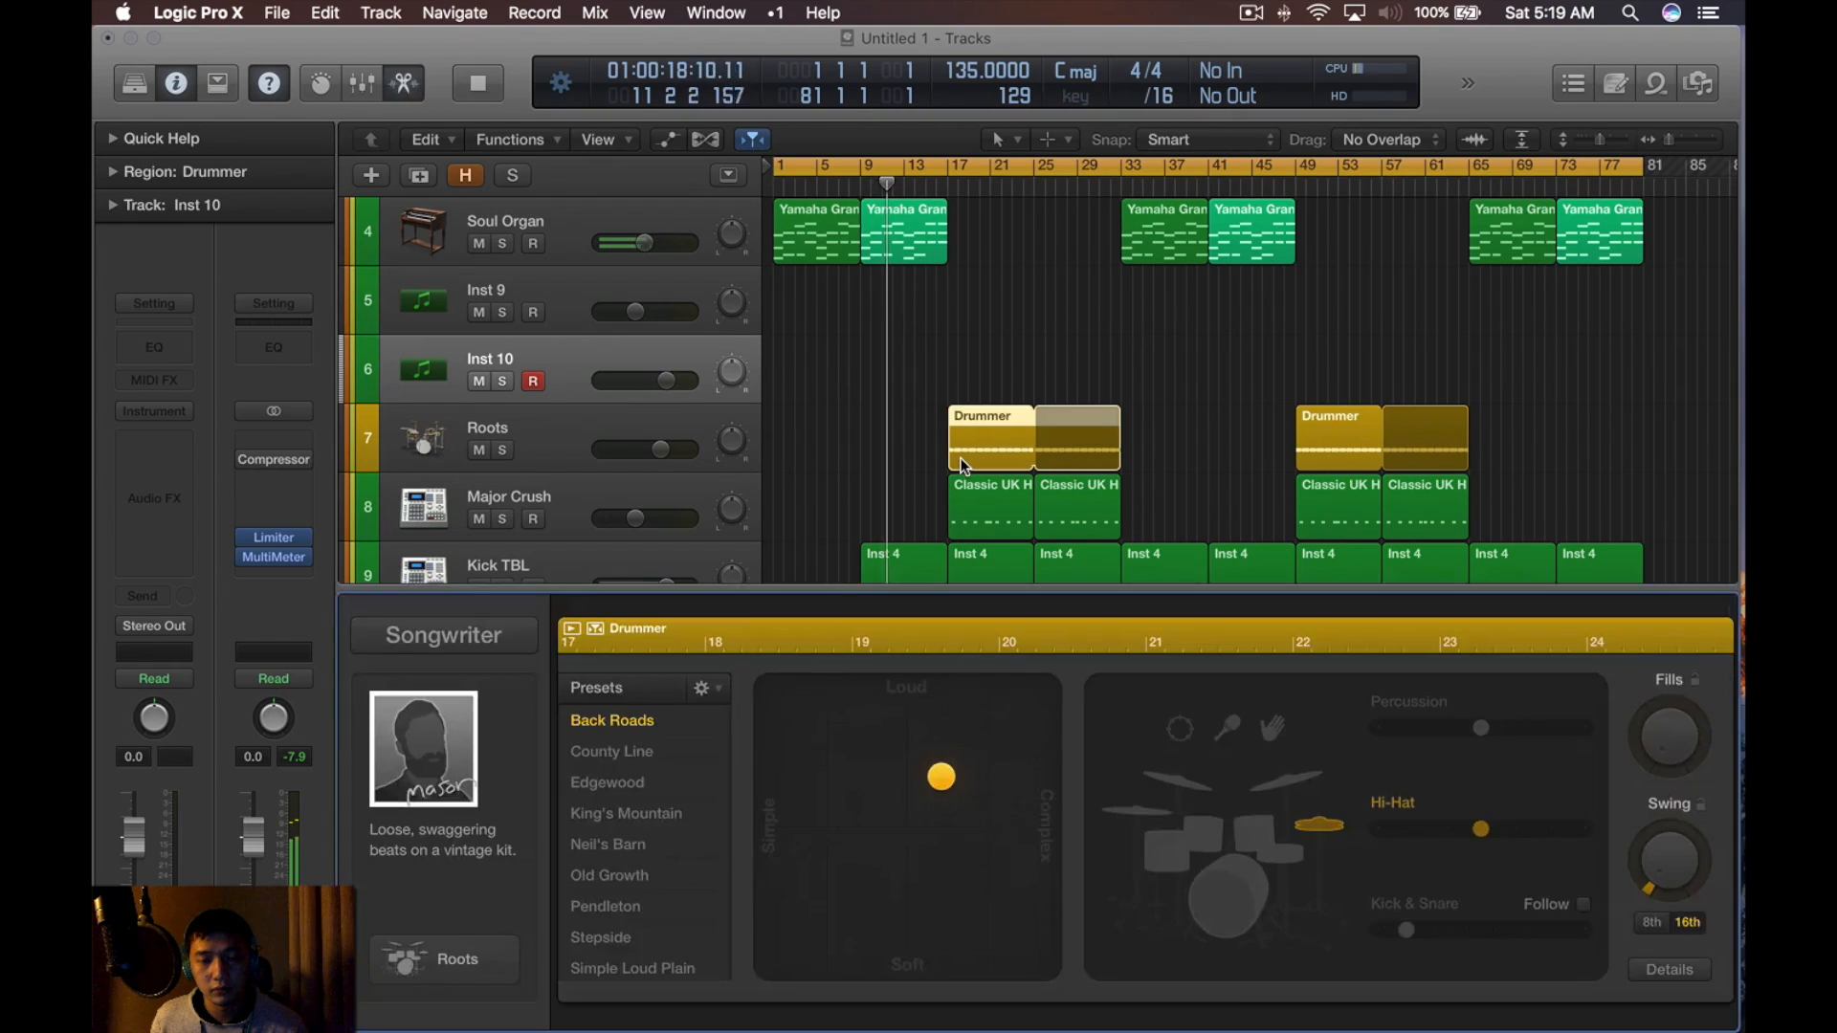
{"action": "left_click", "coordinate": [1670, 969]}
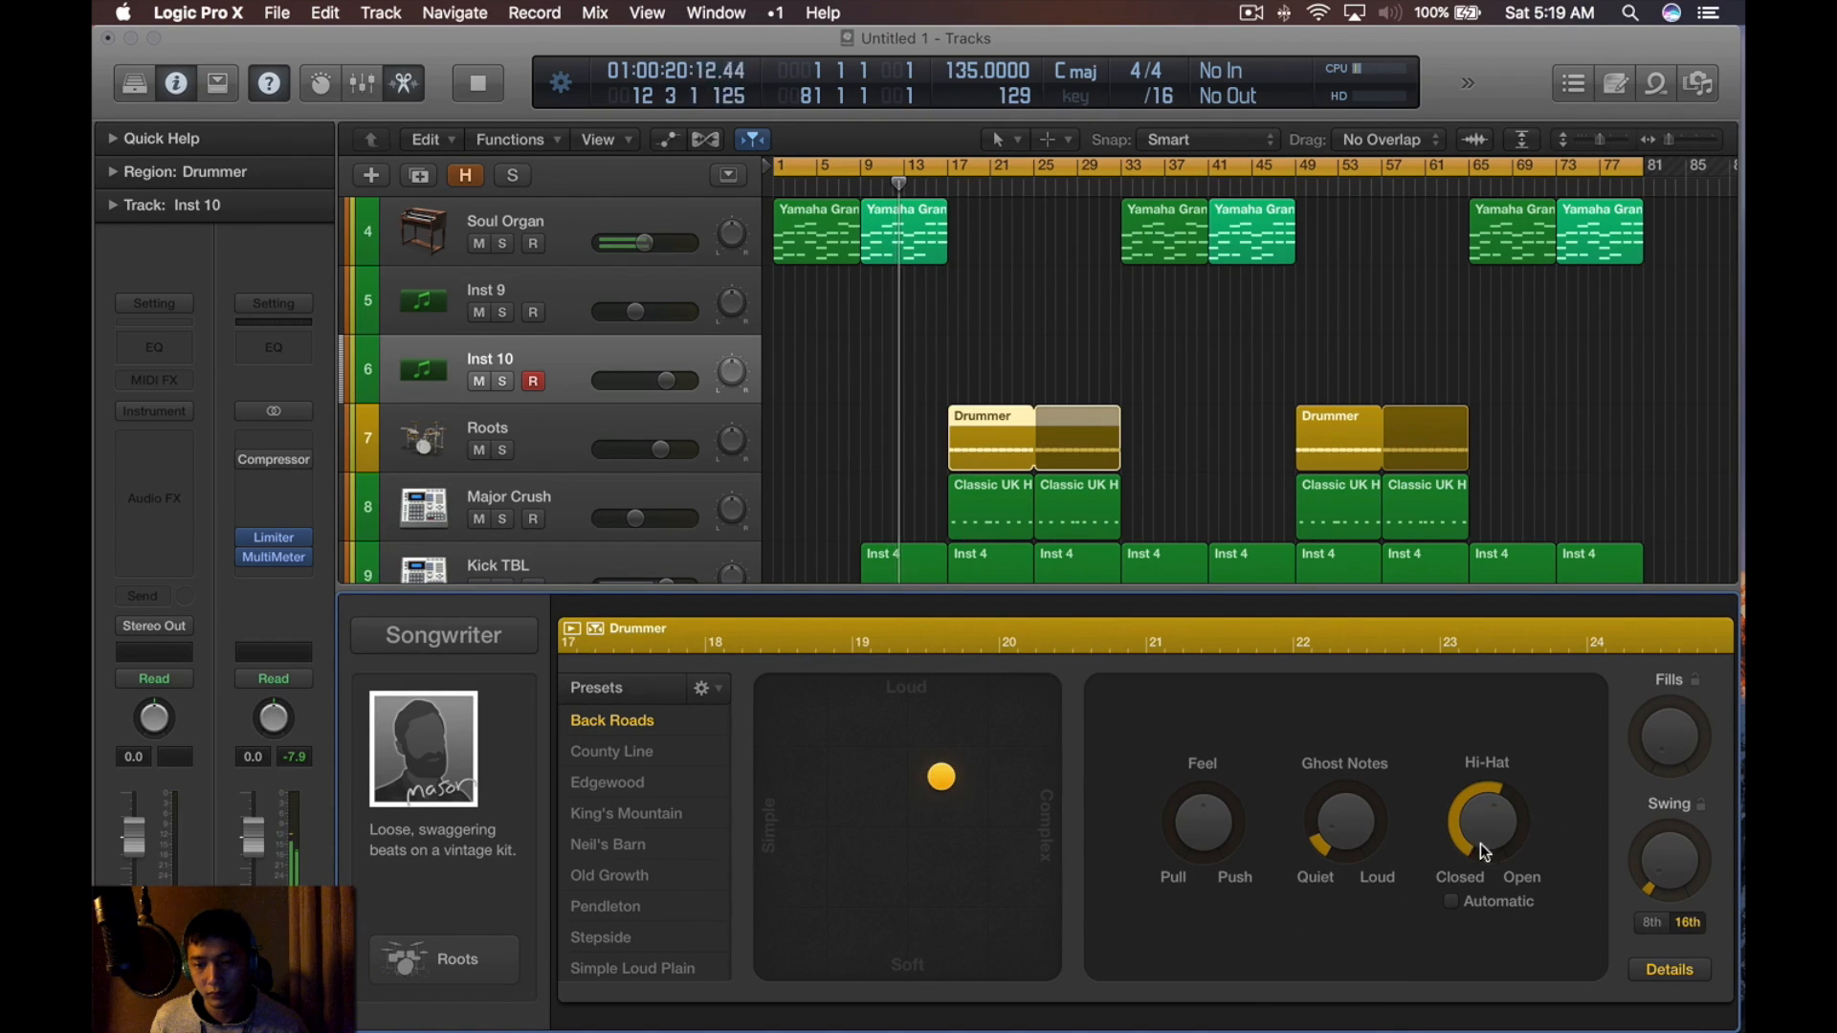
{"action": "left_click_drag", "start_coordinate": [1468, 863], "coordinate": [1463, 911]}
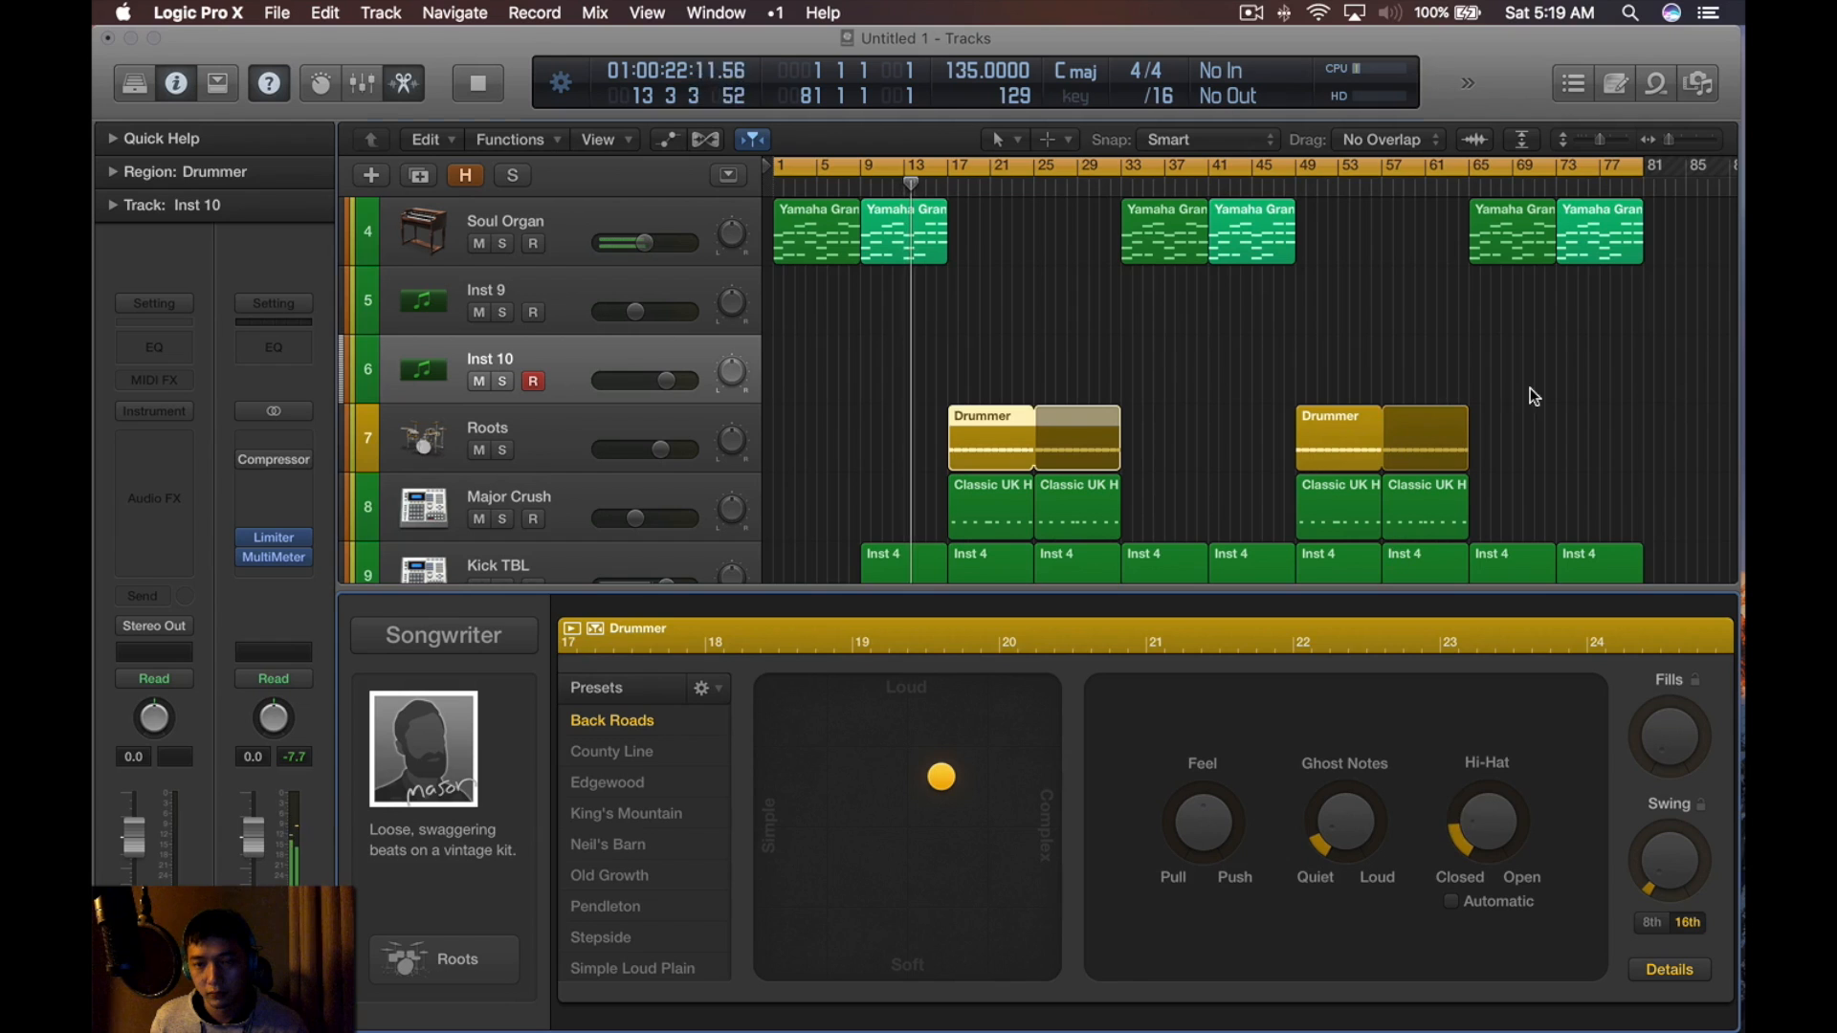
{"action": "left_click", "coordinate": [1357, 430]}
{"action": "left_click_drag", "start_coordinate": [1474, 830], "coordinate": [1472, 888]}
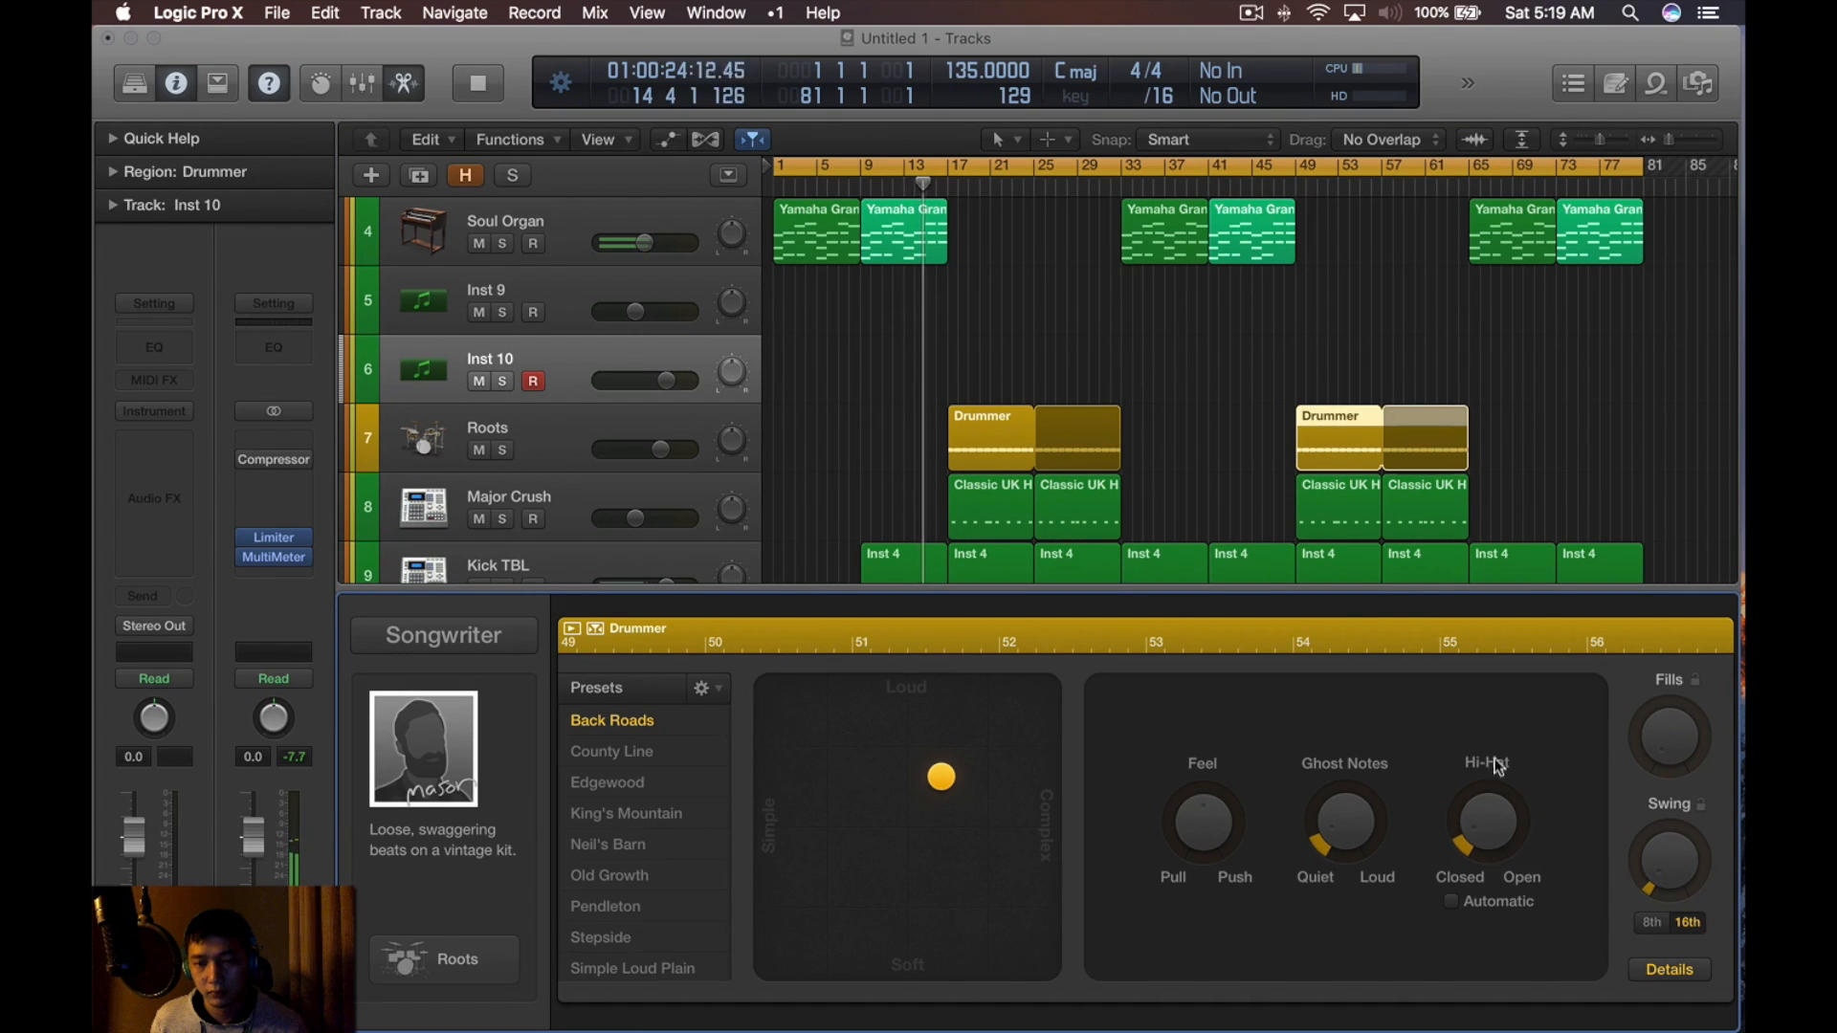
{"action": "left_click", "coordinate": [1455, 484]}
Listen to the opening of the drum section from bar 17 and stop playback at bar 21
{"action": "key", "text": "x"}
{"action": "key", "text": "x"}
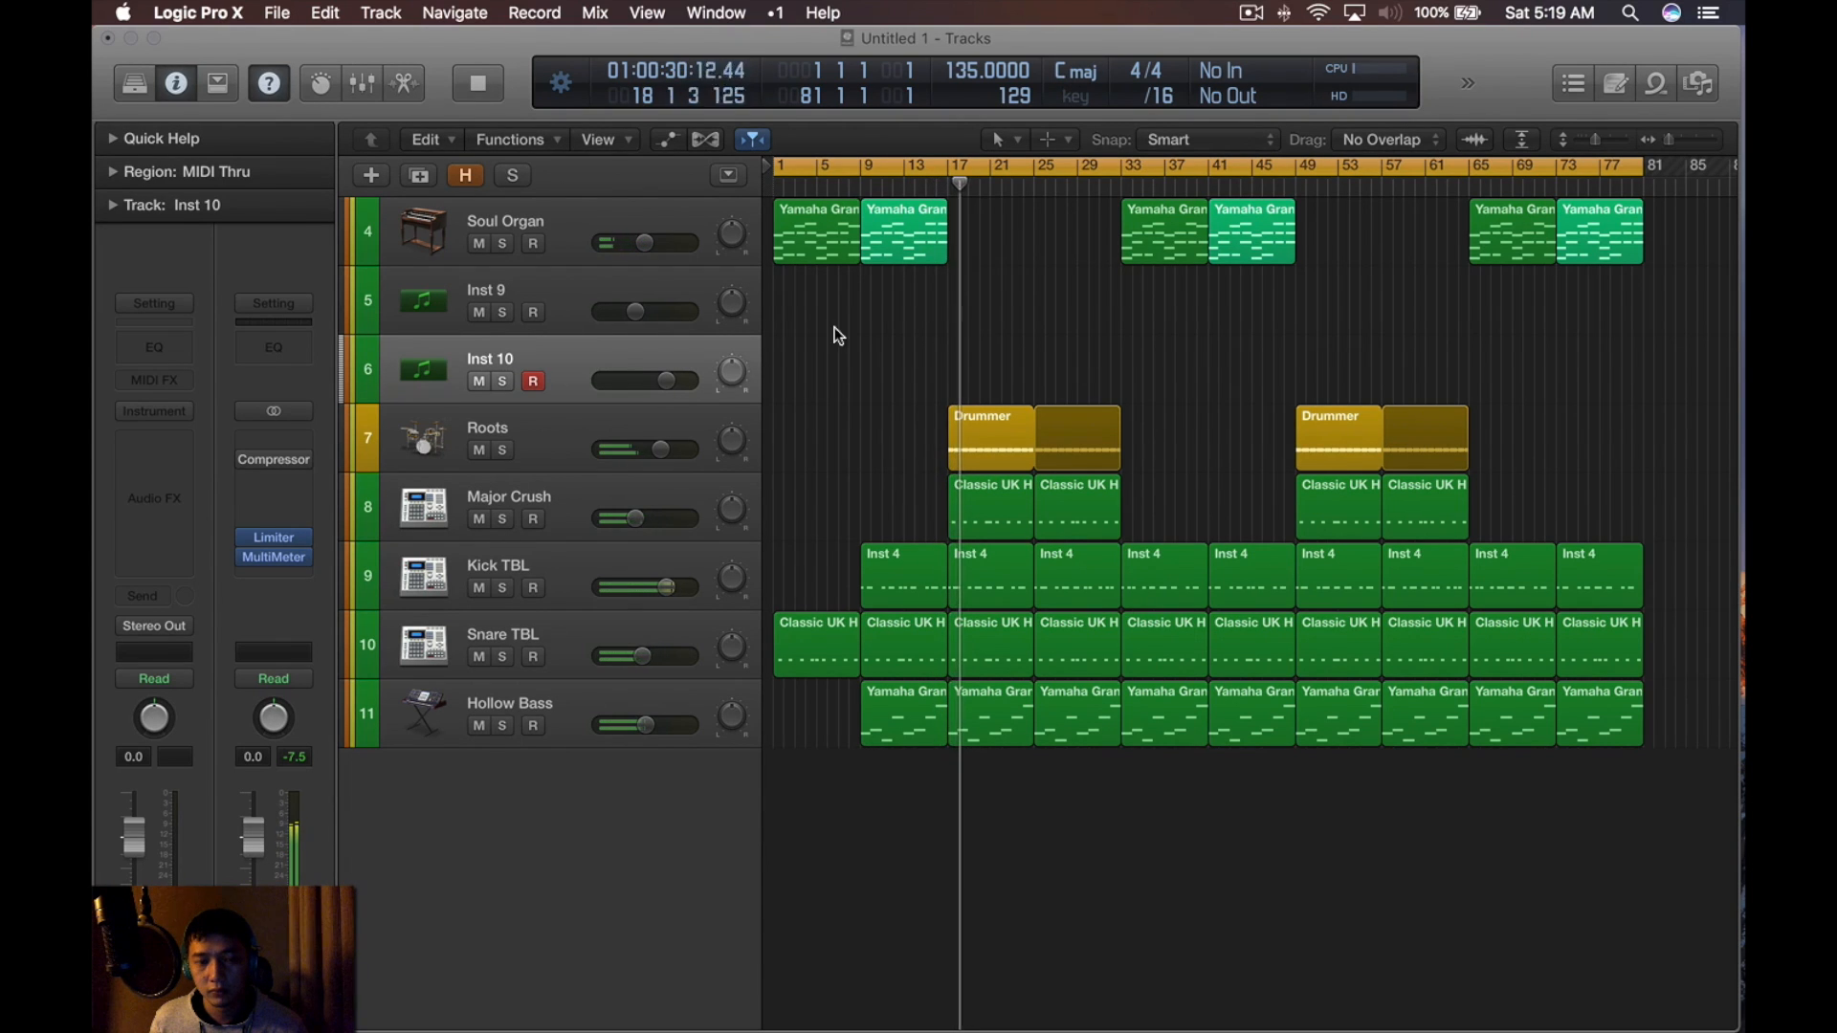
{"action": "key", "text": "x"}
{"action": "key", "text": "x"}
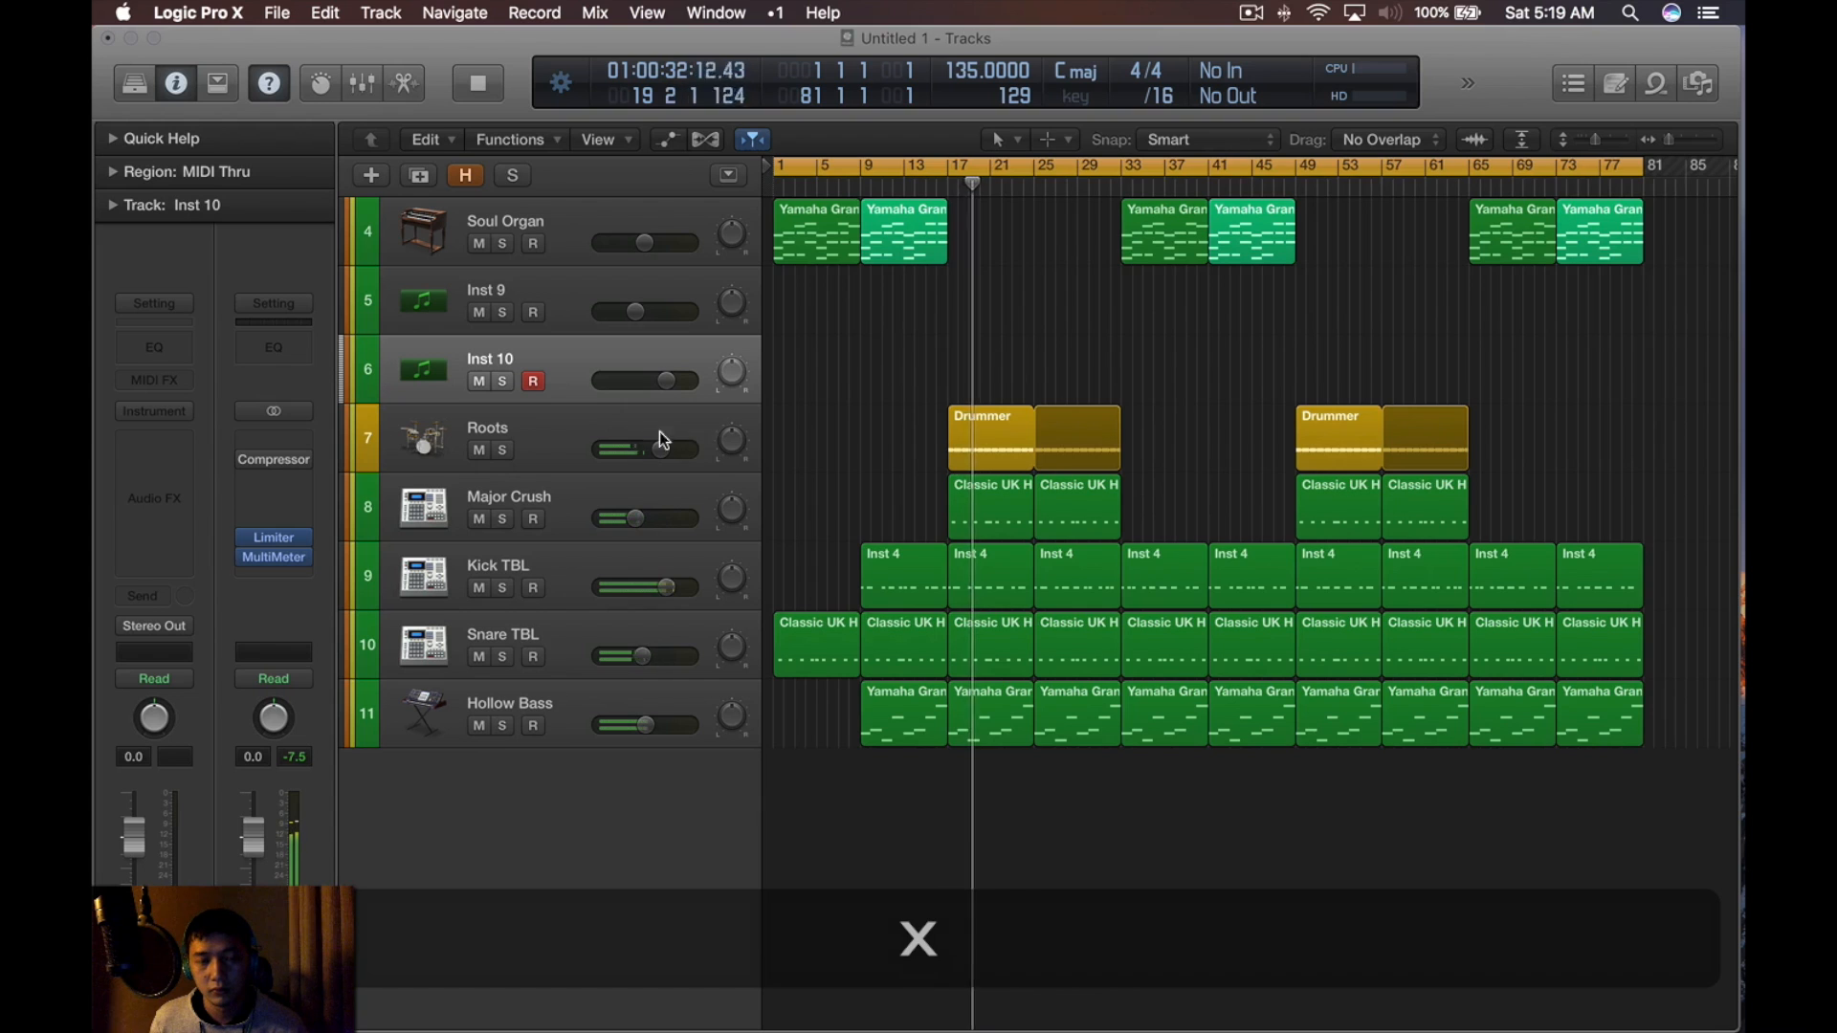
{"action": "scroll", "coordinate": [846, 389], "scroll_direction": "down", "scroll_amount": 3, "text": "alt"}
{"action": "scroll", "coordinate": [991, 324], "scroll_direction": "down", "scroll_amount": 3, "text": "alt"}
{"action": "scroll", "coordinate": [992, 325], "scroll_direction": "up", "scroll_amount": 5, "text": "alt"}
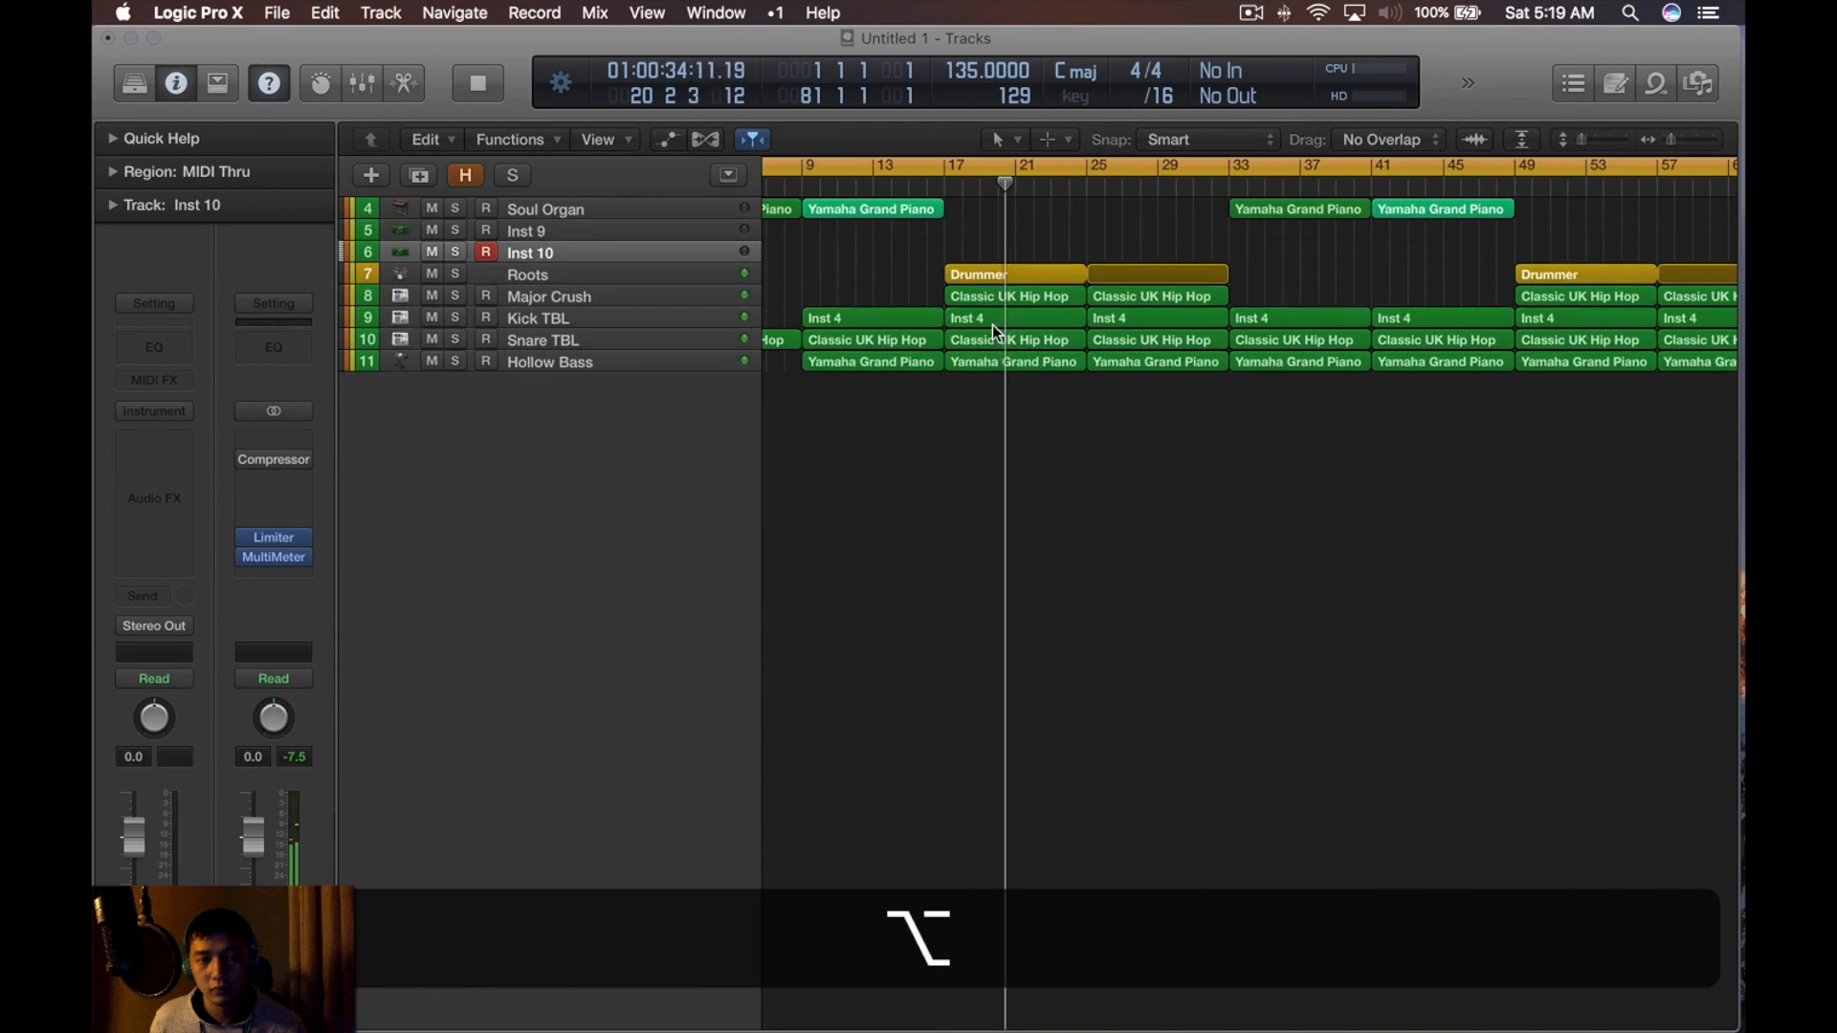
{"action": "key", "text": "space"}
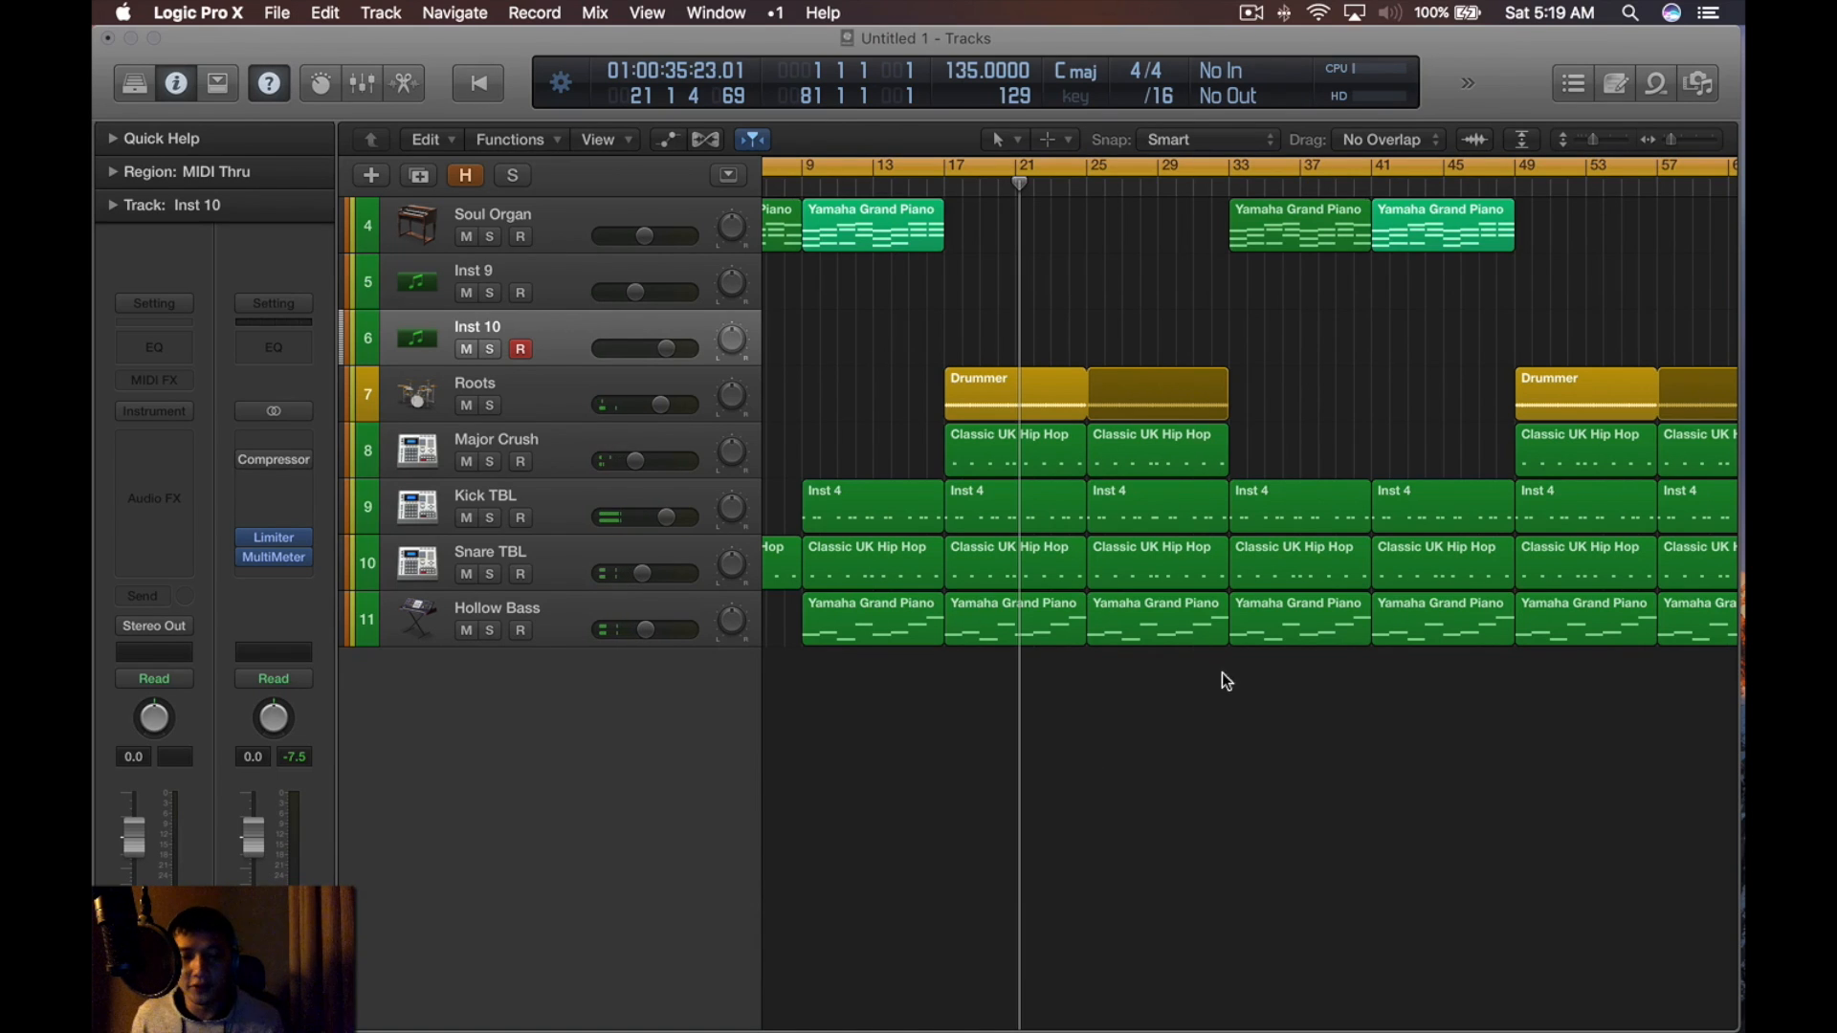
{"action": "left_click_drag", "start_coordinate": [1042, 648], "coordinate": [1037, 628]}
{"action": "left_click_drag", "start_coordinate": [1199, 752], "coordinate": [1053, 626]}
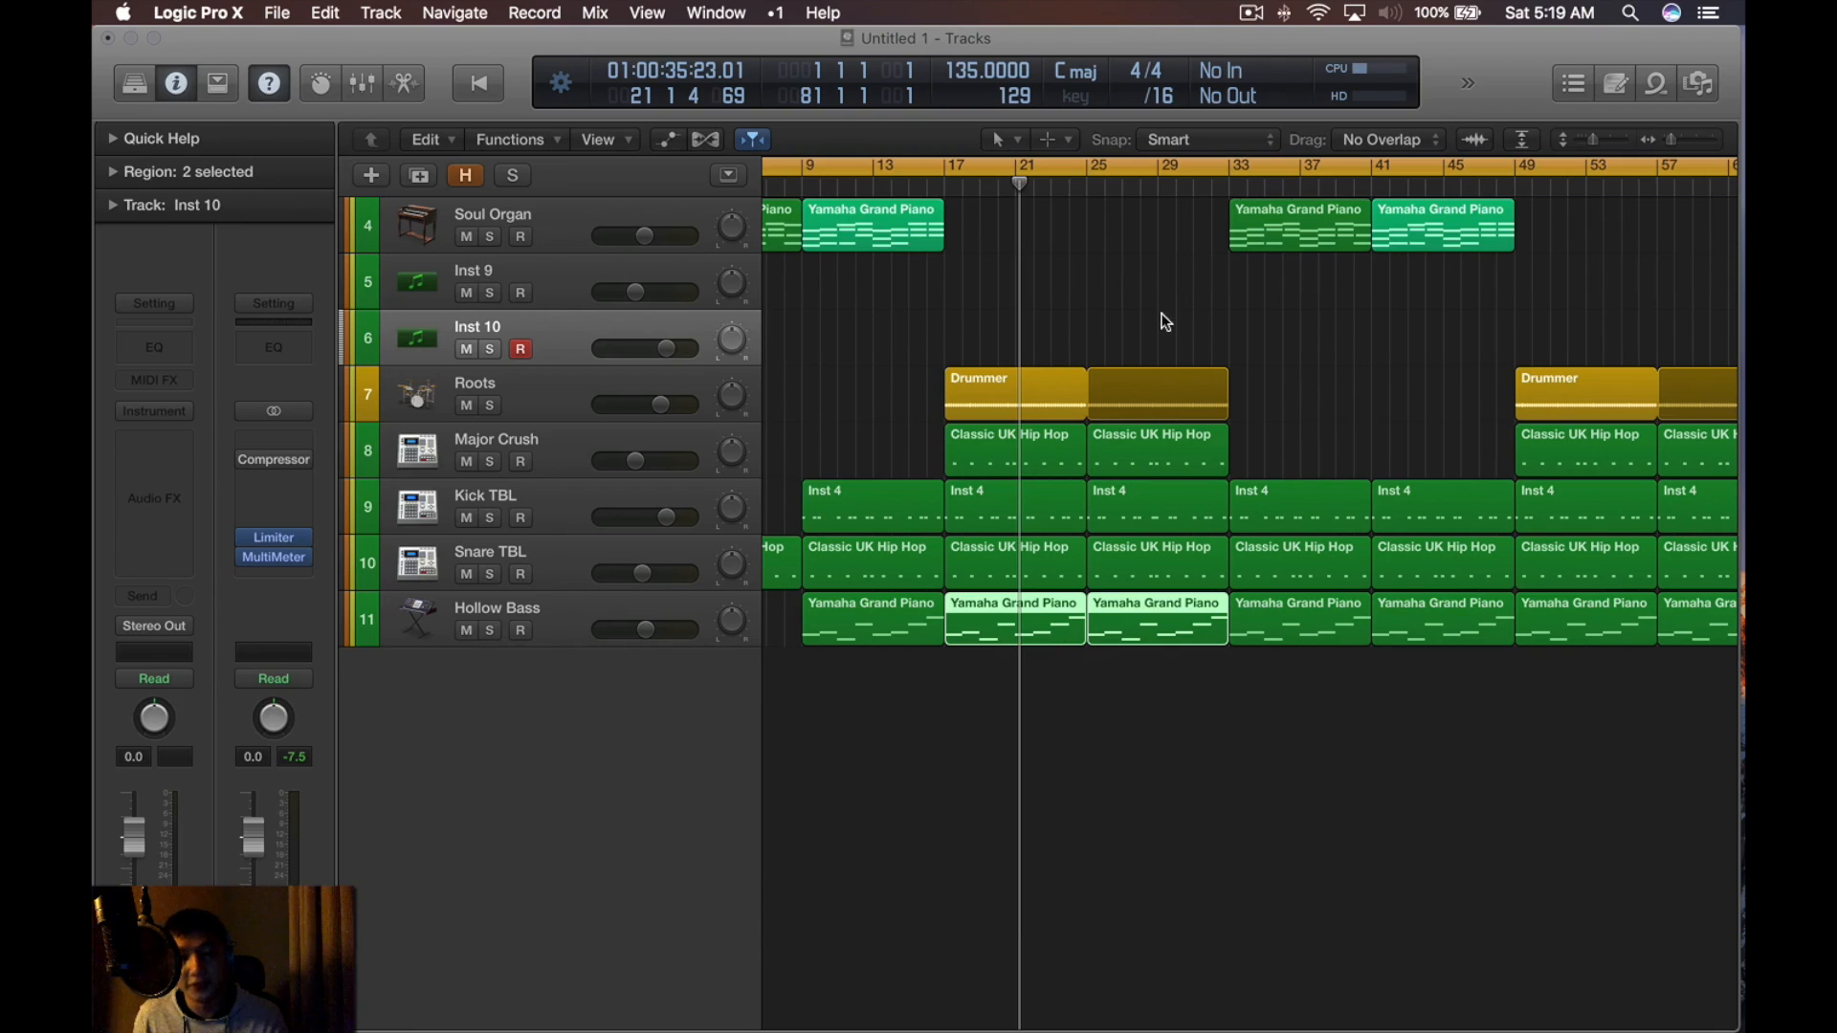
{"action": "key", "text": "t"}
{"action": "left_click", "coordinate": [1277, 402]}
{"action": "left_click", "coordinate": [957, 324]}
{"action": "key", "text": "t"}
{"action": "key", "text": "t"}
{"action": "left_click_drag", "start_coordinate": [955, 354], "coordinate": [1229, 354]}
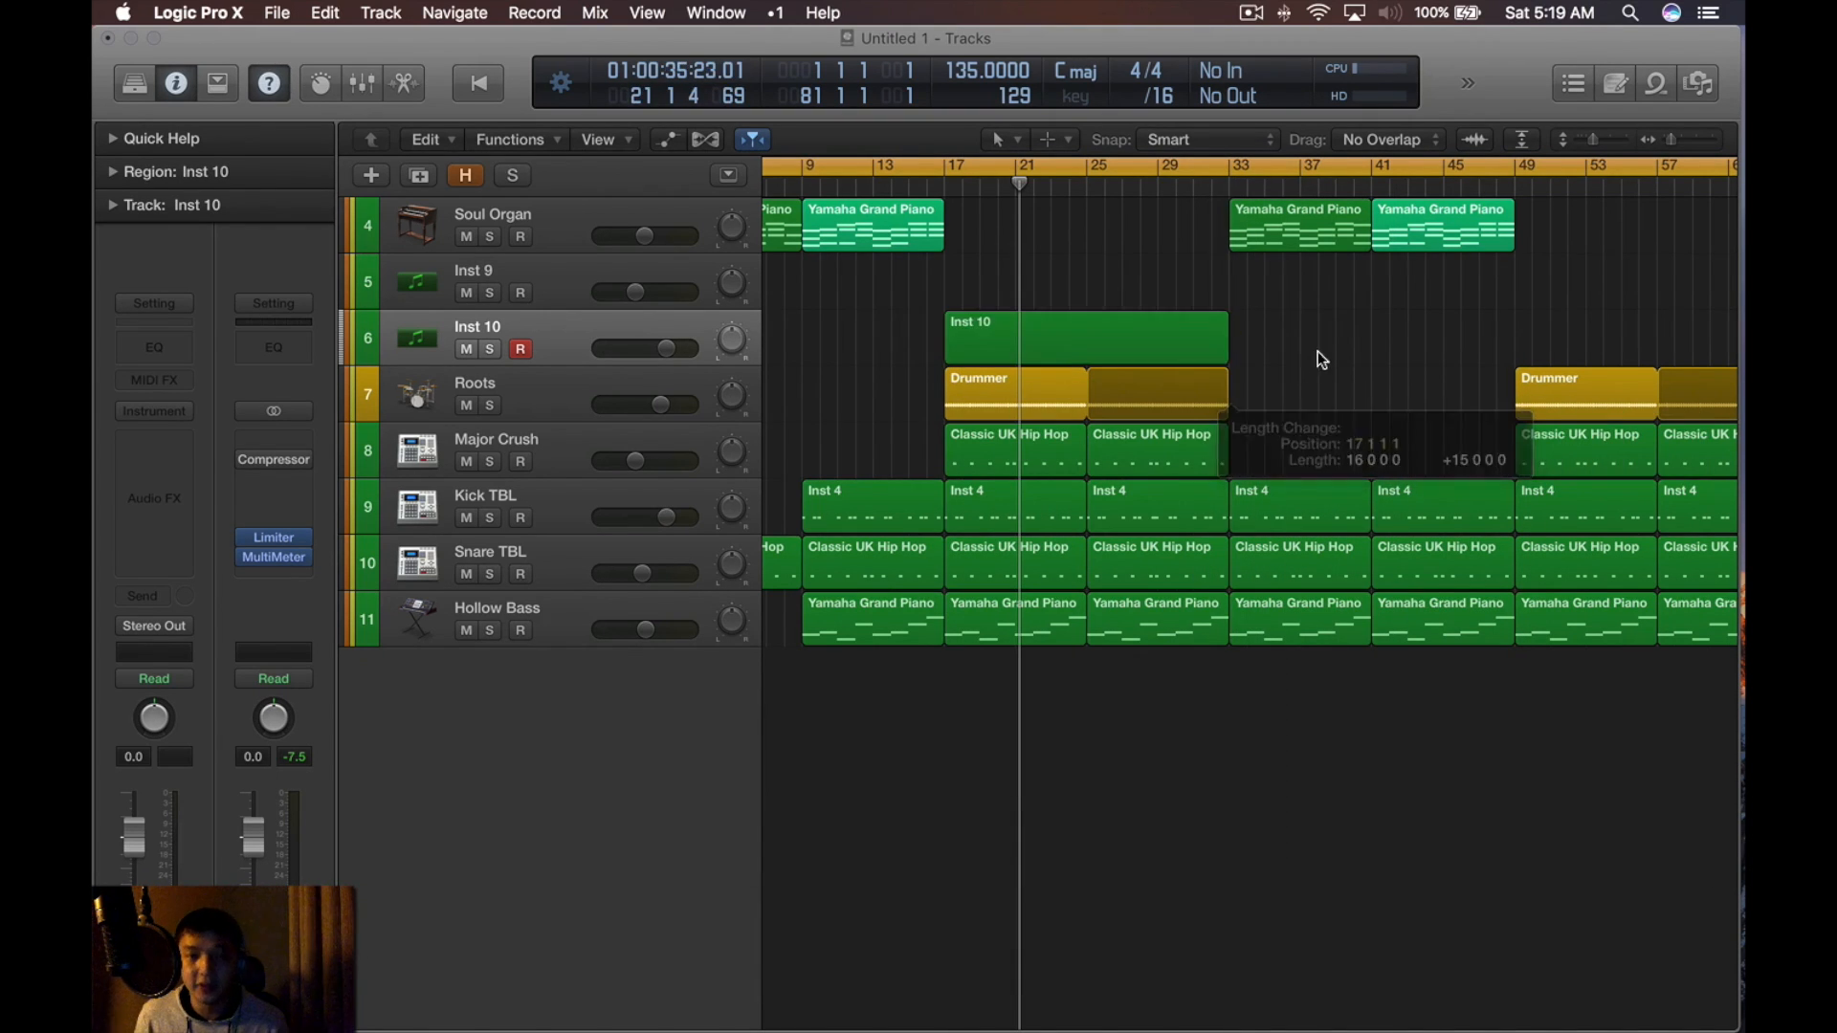
Copy the two Hollow Bass regions of bars 17 to 33 to the Inst 10 track
{"action": "left_click_drag", "start_coordinate": [1119, 716], "coordinate": [988, 335]}
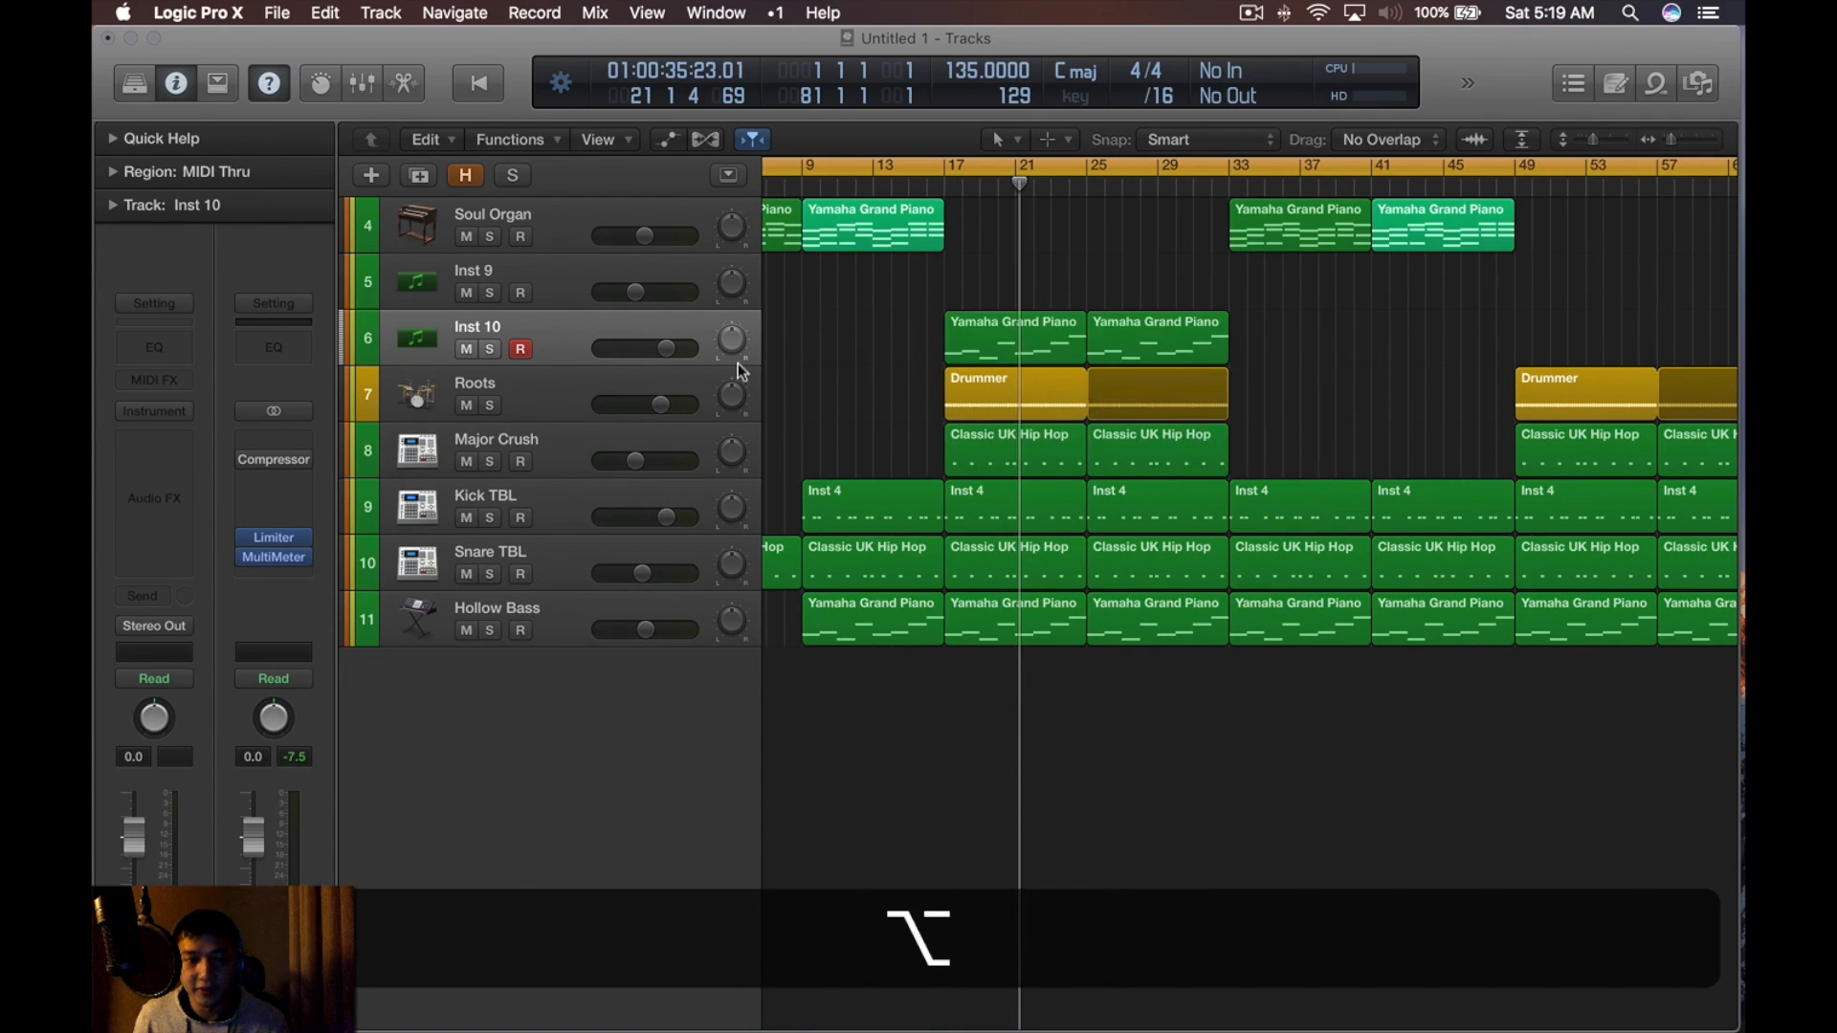
Load Retro Synth as the instrument on Inst 10 and close its window
{"action": "key", "text": "alt+x"}
{"action": "left_click", "coordinate": [669, 380]}
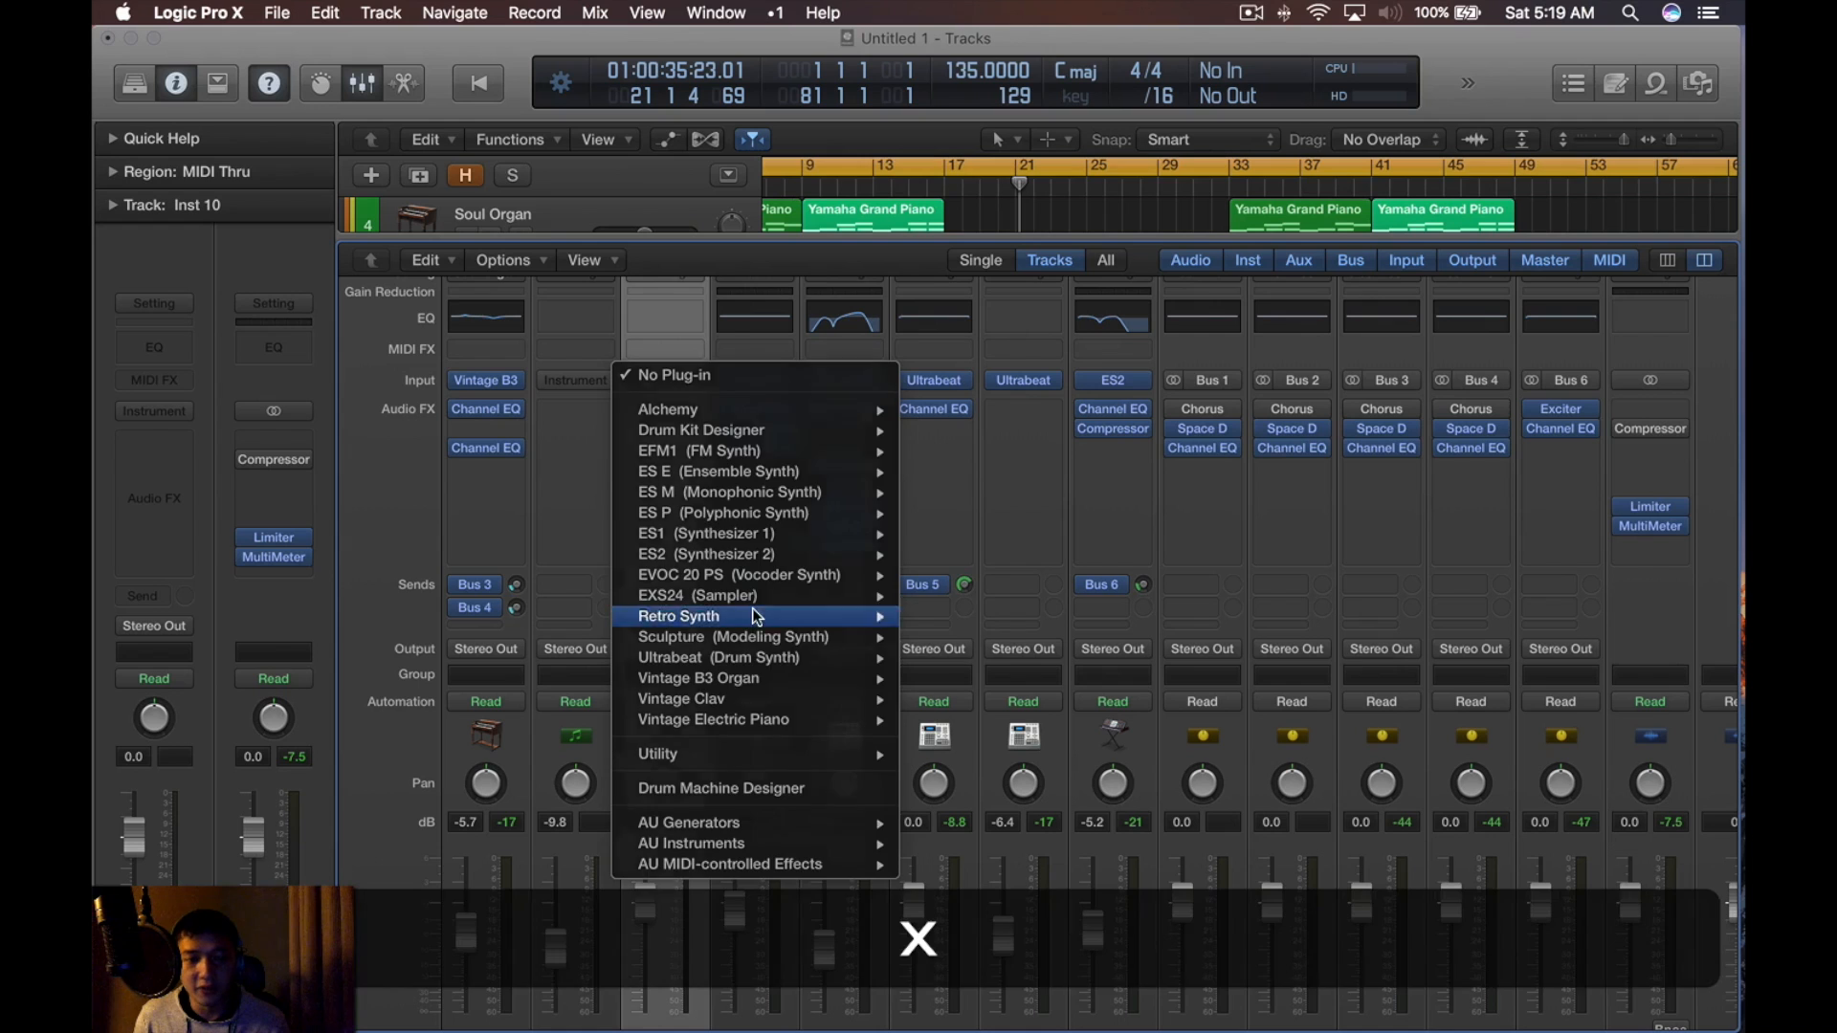
{"action": "left_click", "coordinate": [752, 614]}
{"action": "key", "text": "alt+x"}
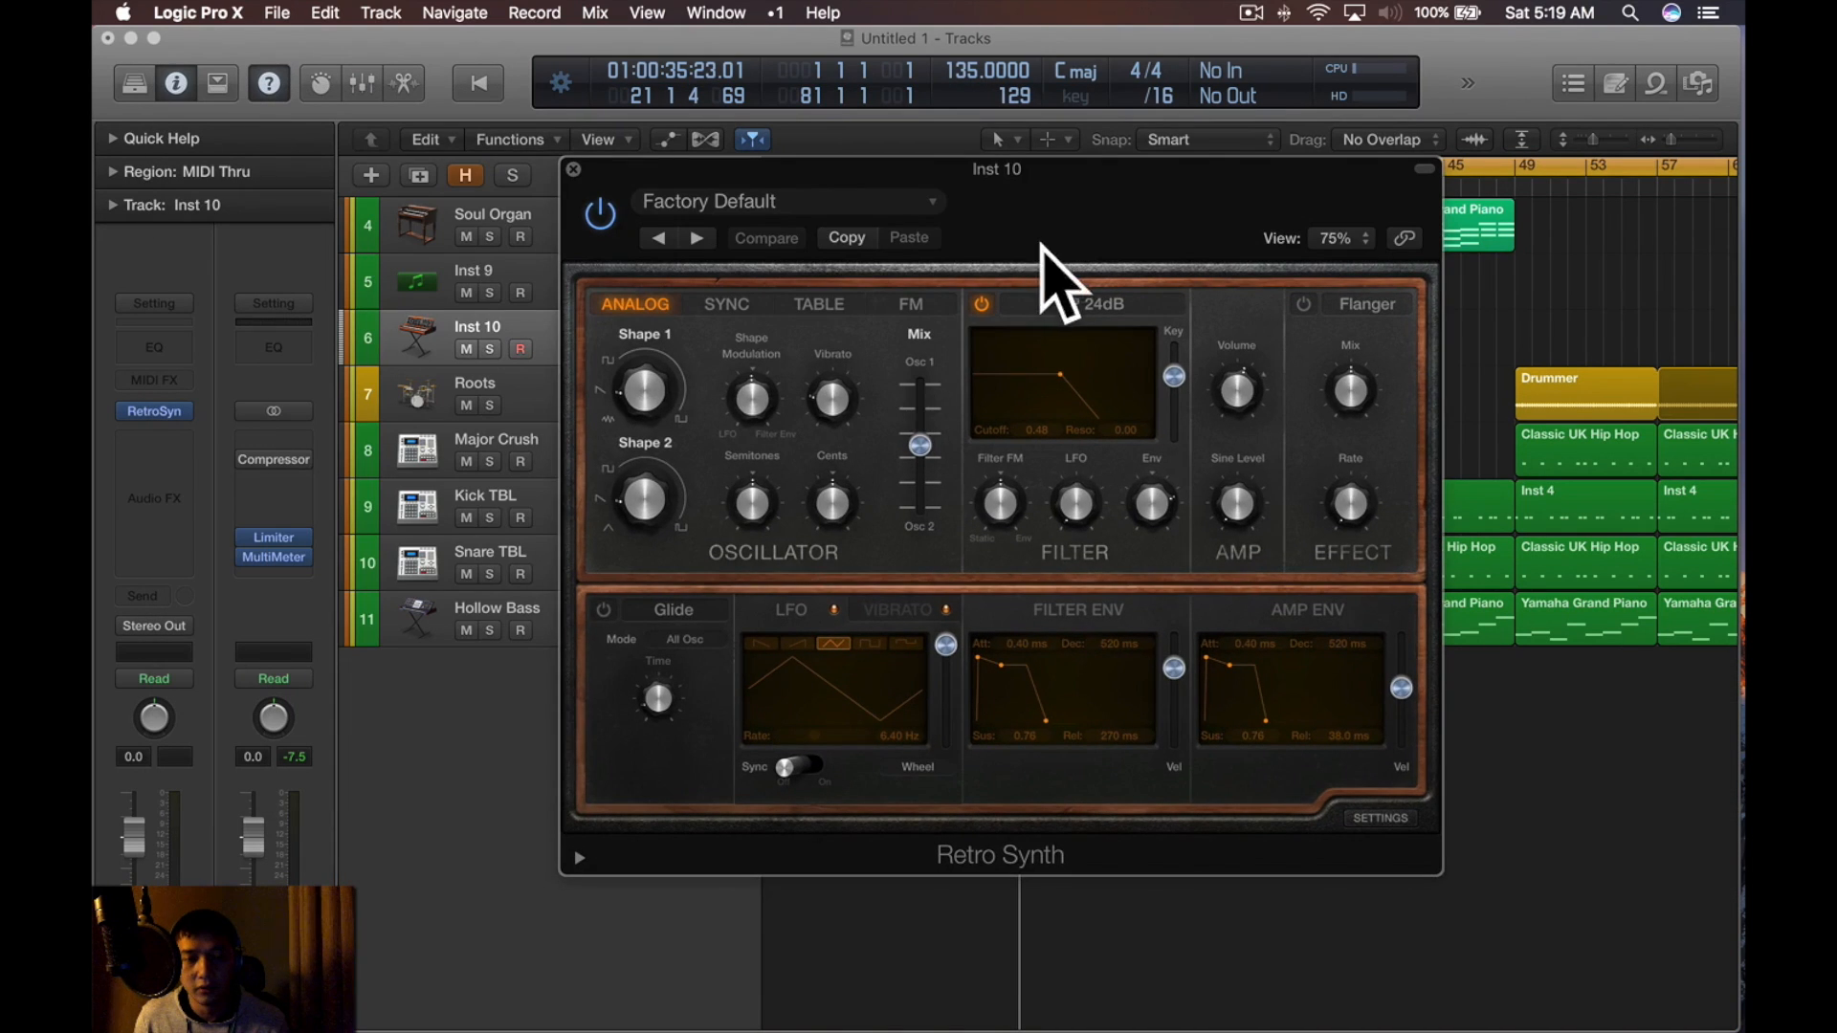
{"action": "key", "text": "super+w"}
Replace the instrument on Inst 10 with ES2 and open its editor over the arrangement
{"action": "left_click", "coordinate": [148, 411]}
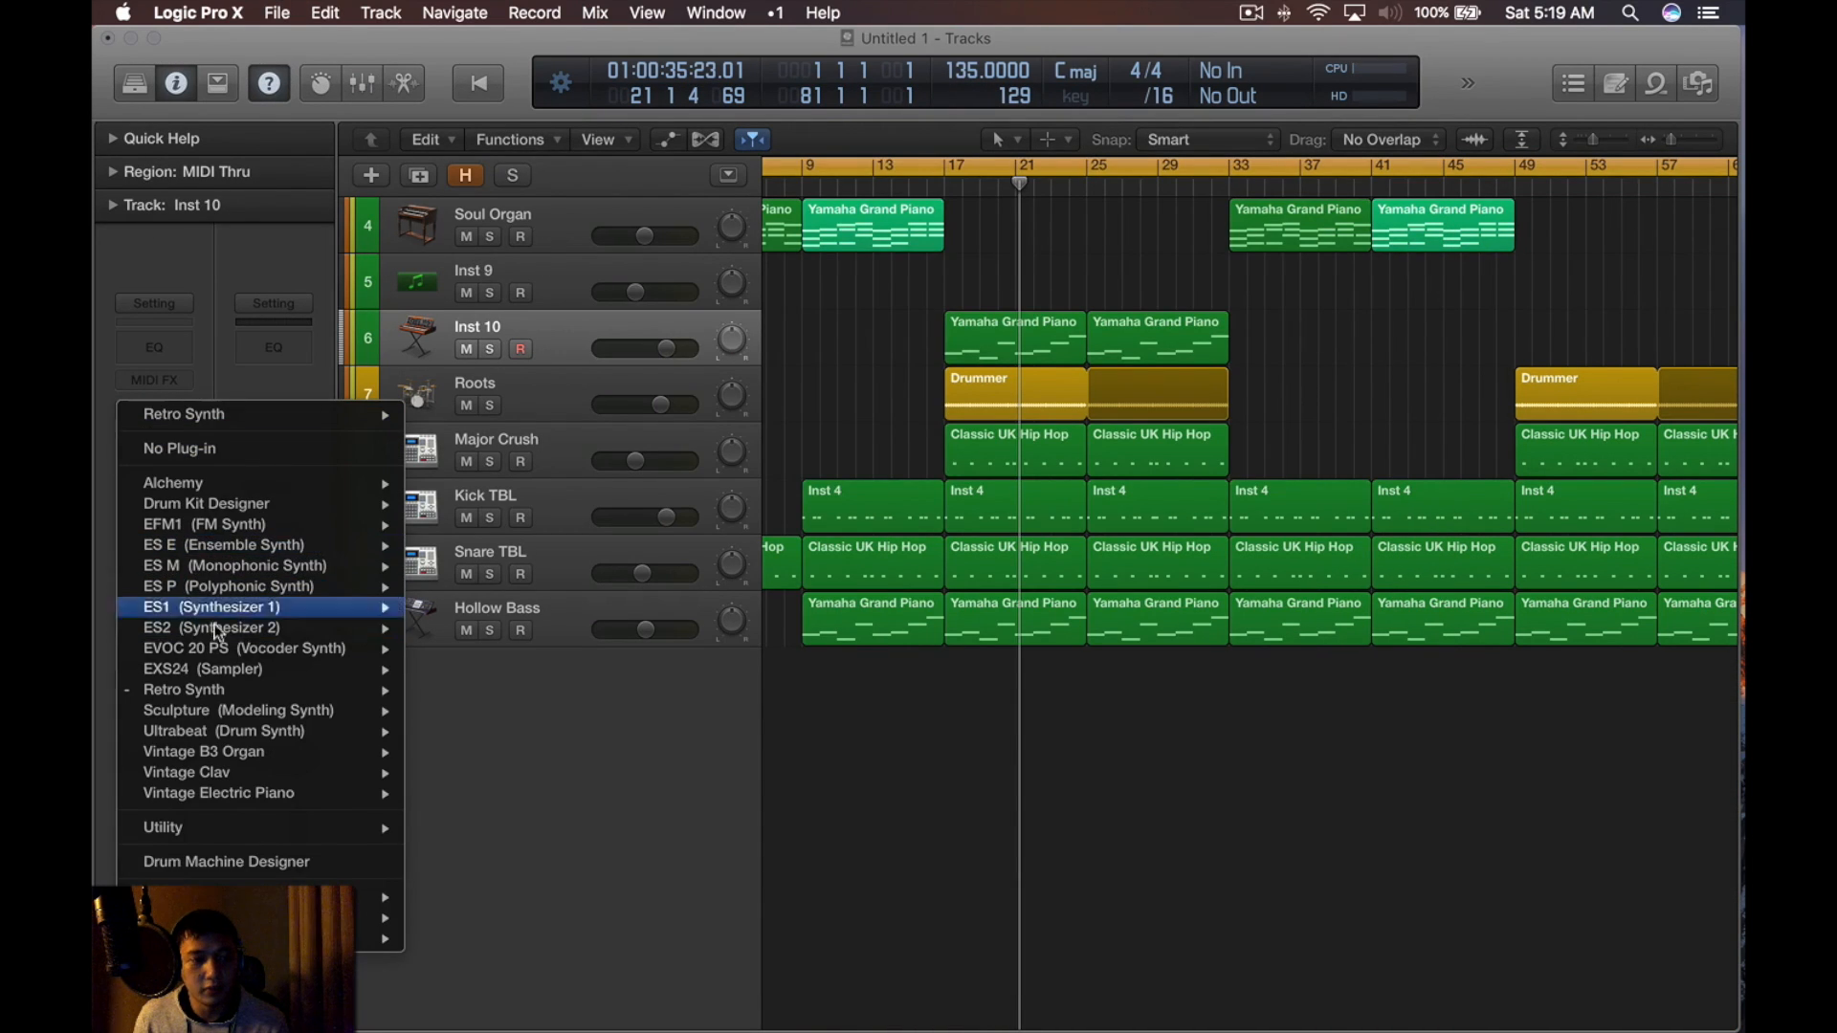
{"action": "left_click", "coordinate": [449, 624]}
{"action": "key", "text": "v"}
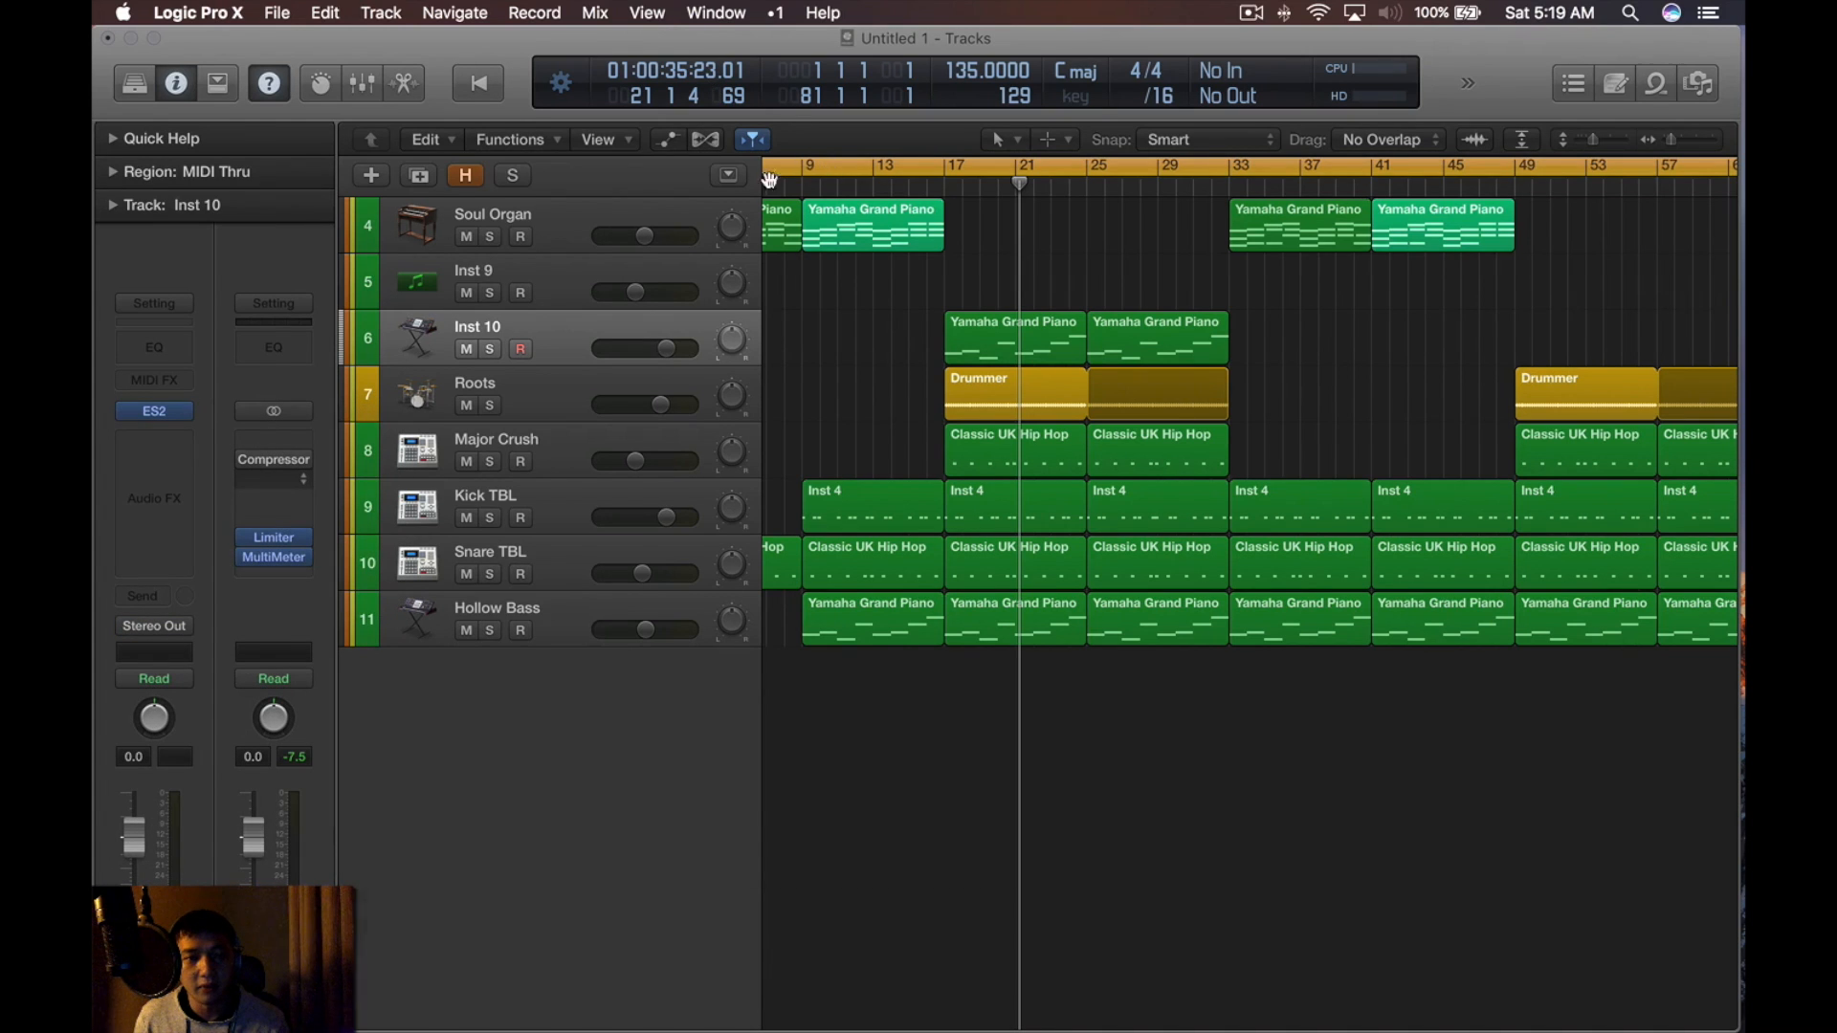
{"action": "left_click", "coordinate": [154, 410]}
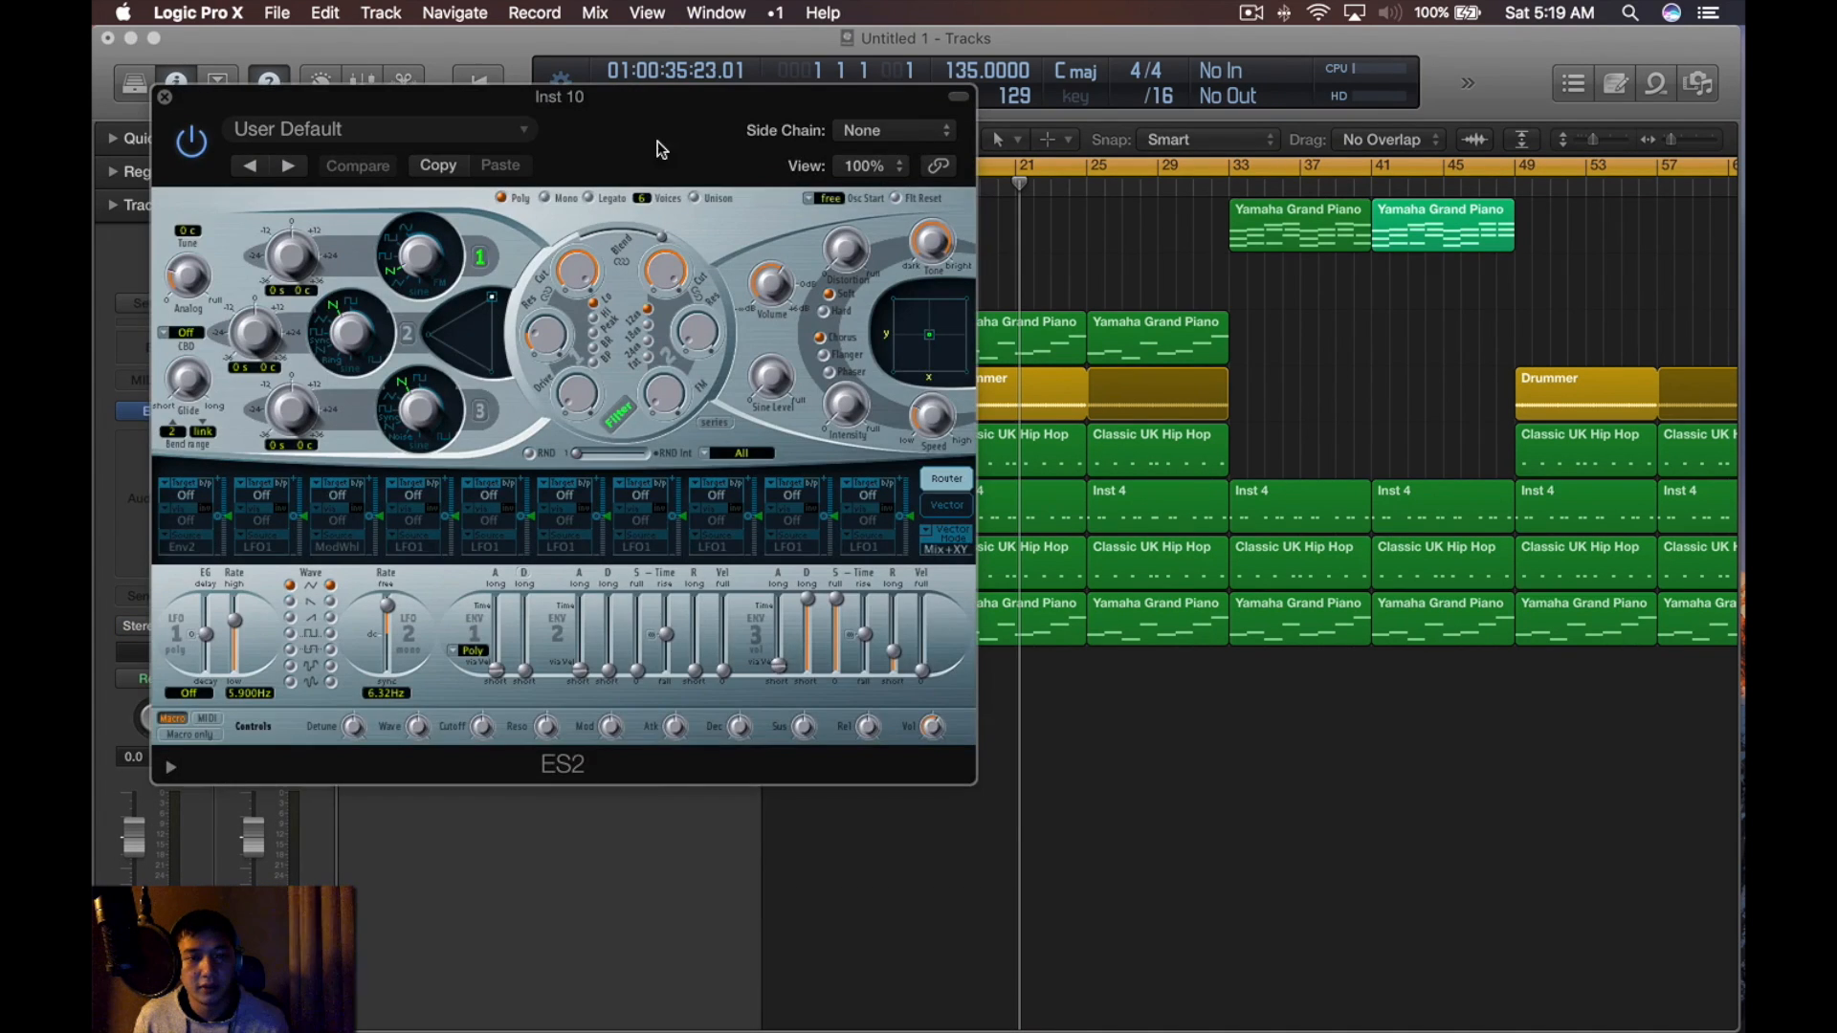
{"action": "left_click_drag", "start_coordinate": [668, 140], "coordinate": [943, 147]}
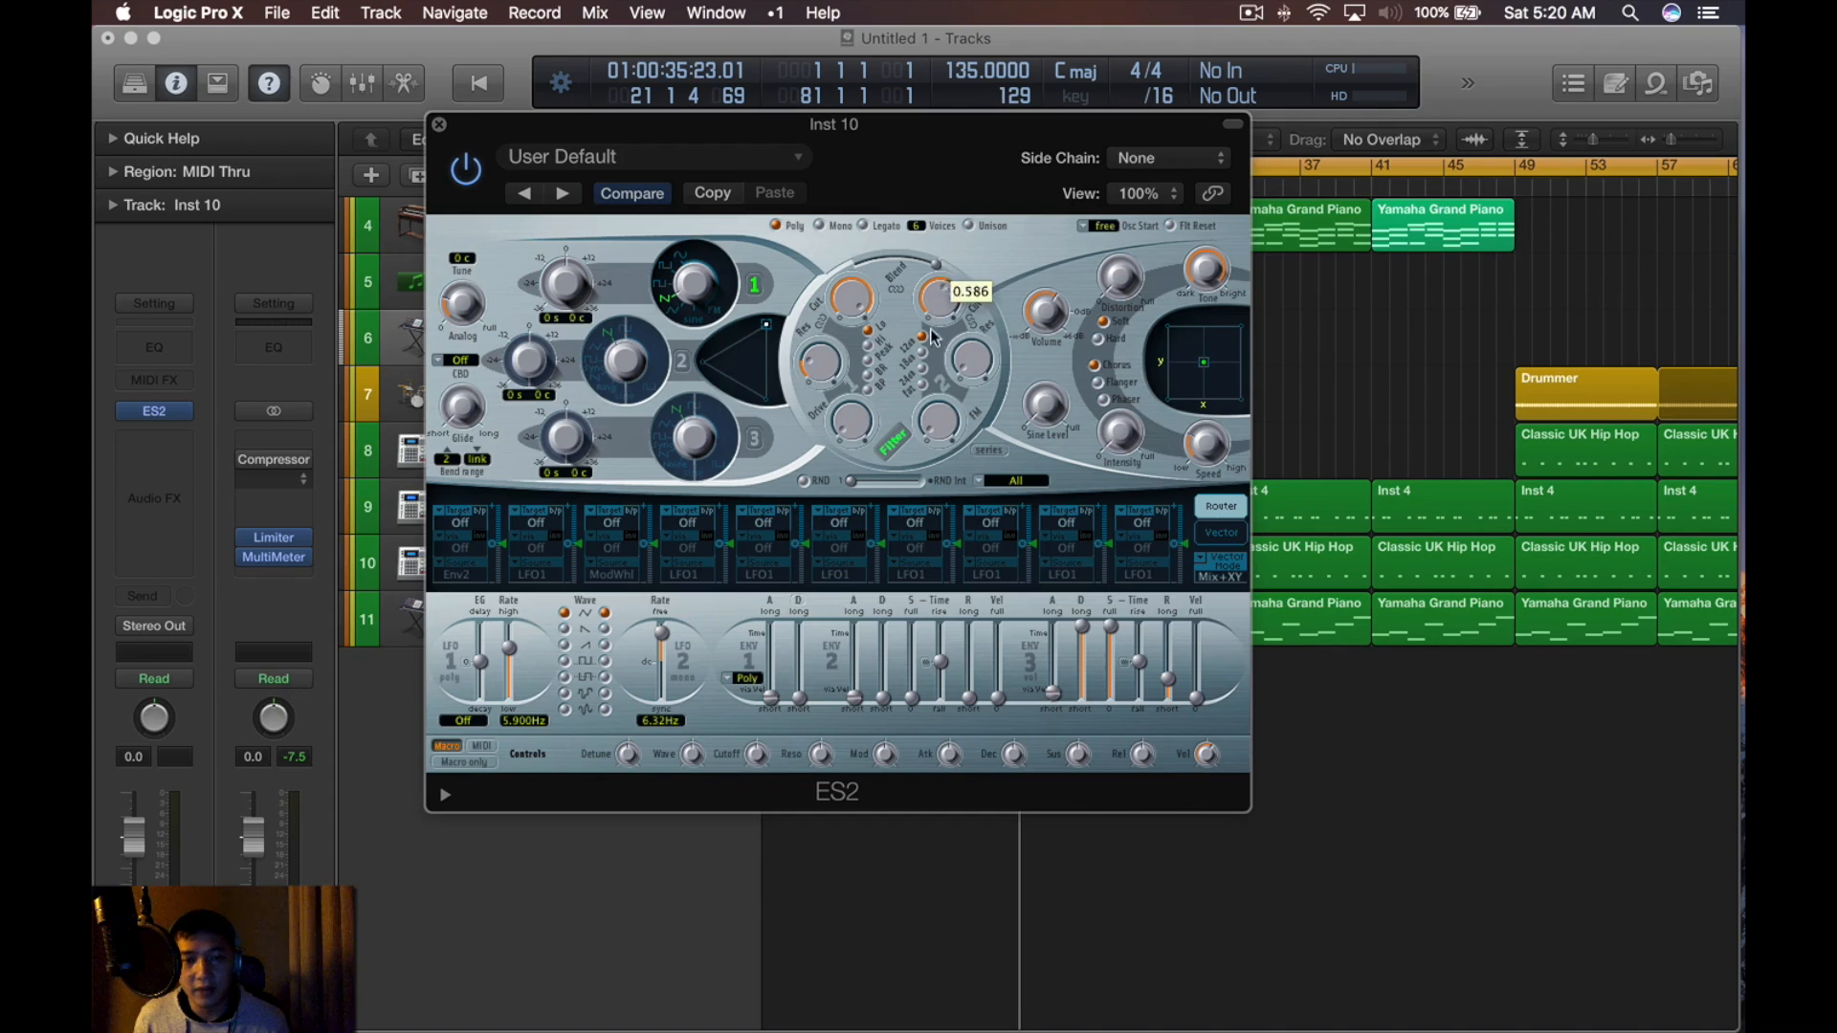
{"action": "left_click_drag", "start_coordinate": [885, 185], "coordinate": [1065, 361]}
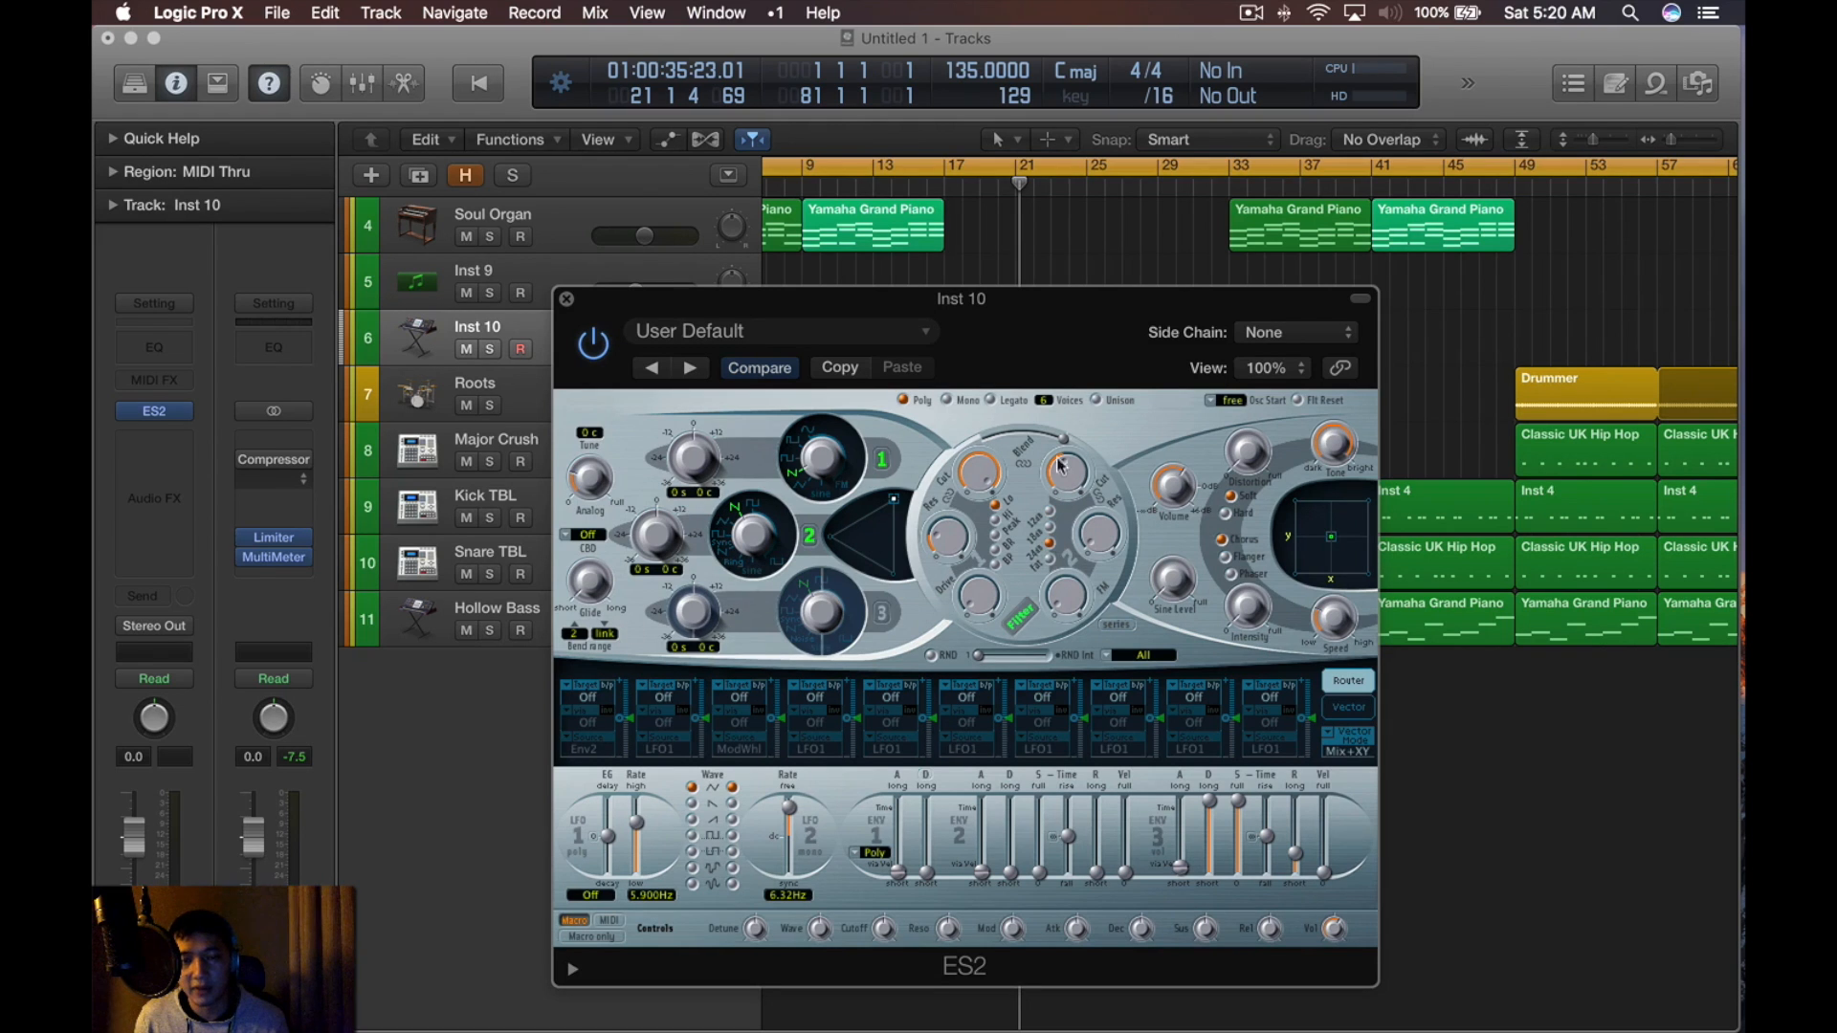
Move the Hollow Bass track directly below Inst 10 and reselect Inst 10 with its ES2 editor in view
{"action": "left_click_drag", "start_coordinate": [1099, 352], "coordinate": [1497, 733]}
{"action": "left_click_drag", "start_coordinate": [552, 610], "coordinate": [536, 369]}
{"action": "left_click", "coordinate": [418, 332]}
{"action": "left_click_drag", "start_coordinate": [1418, 728], "coordinate": [1047, 268]}
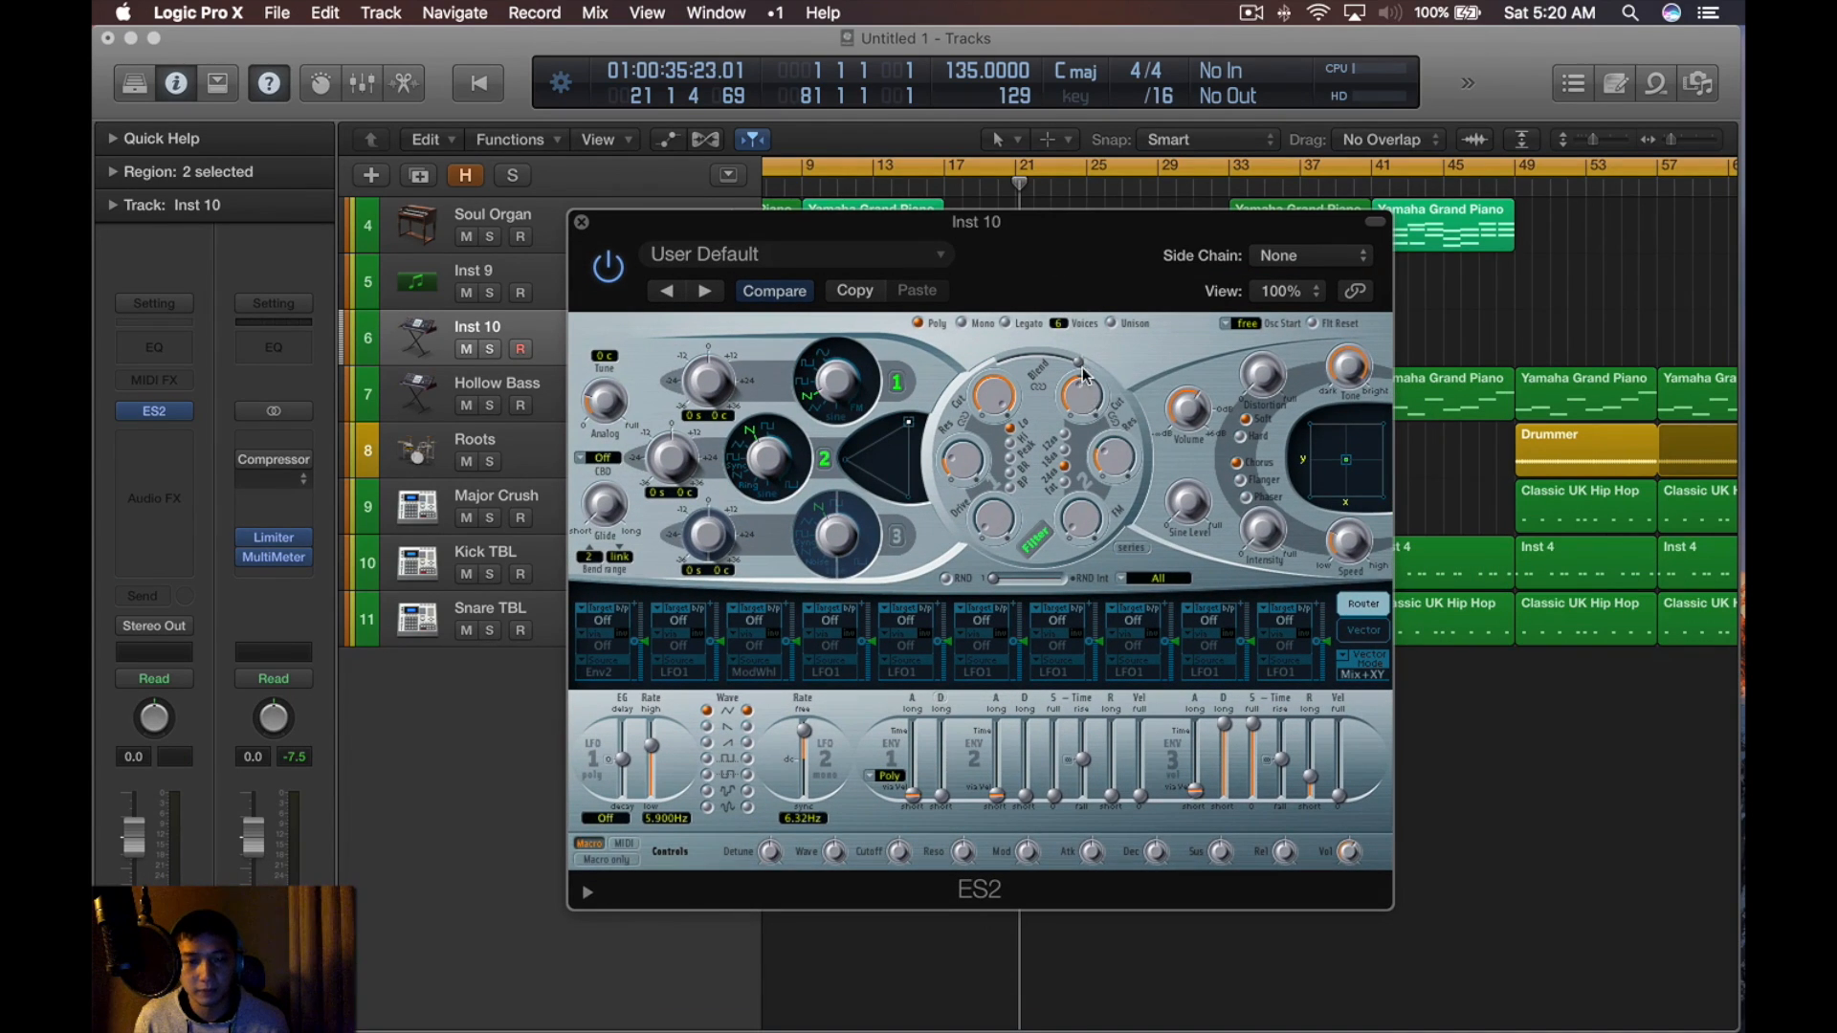
Solo Inst 10, start playback, hide the ES2 editor and set the cycle range to its regions at bars 17 to 33
{"action": "key", "text": "s"}
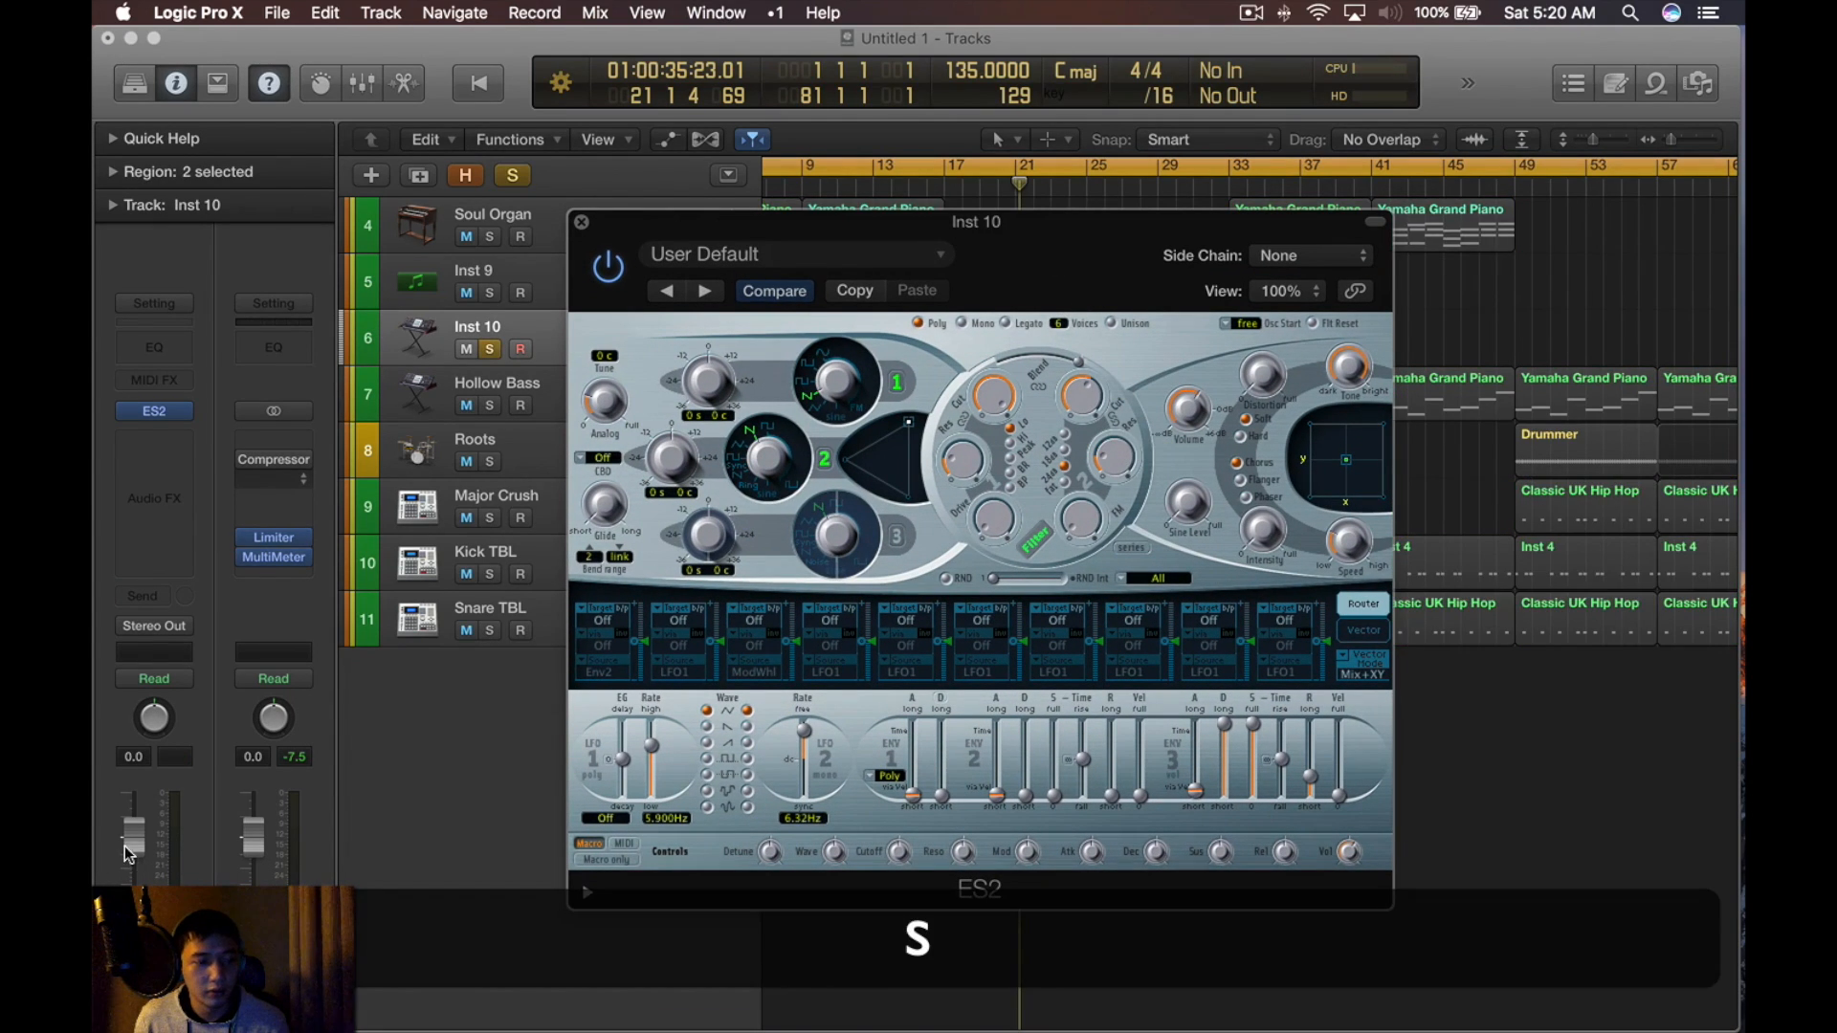
{"action": "key", "text": "space"}
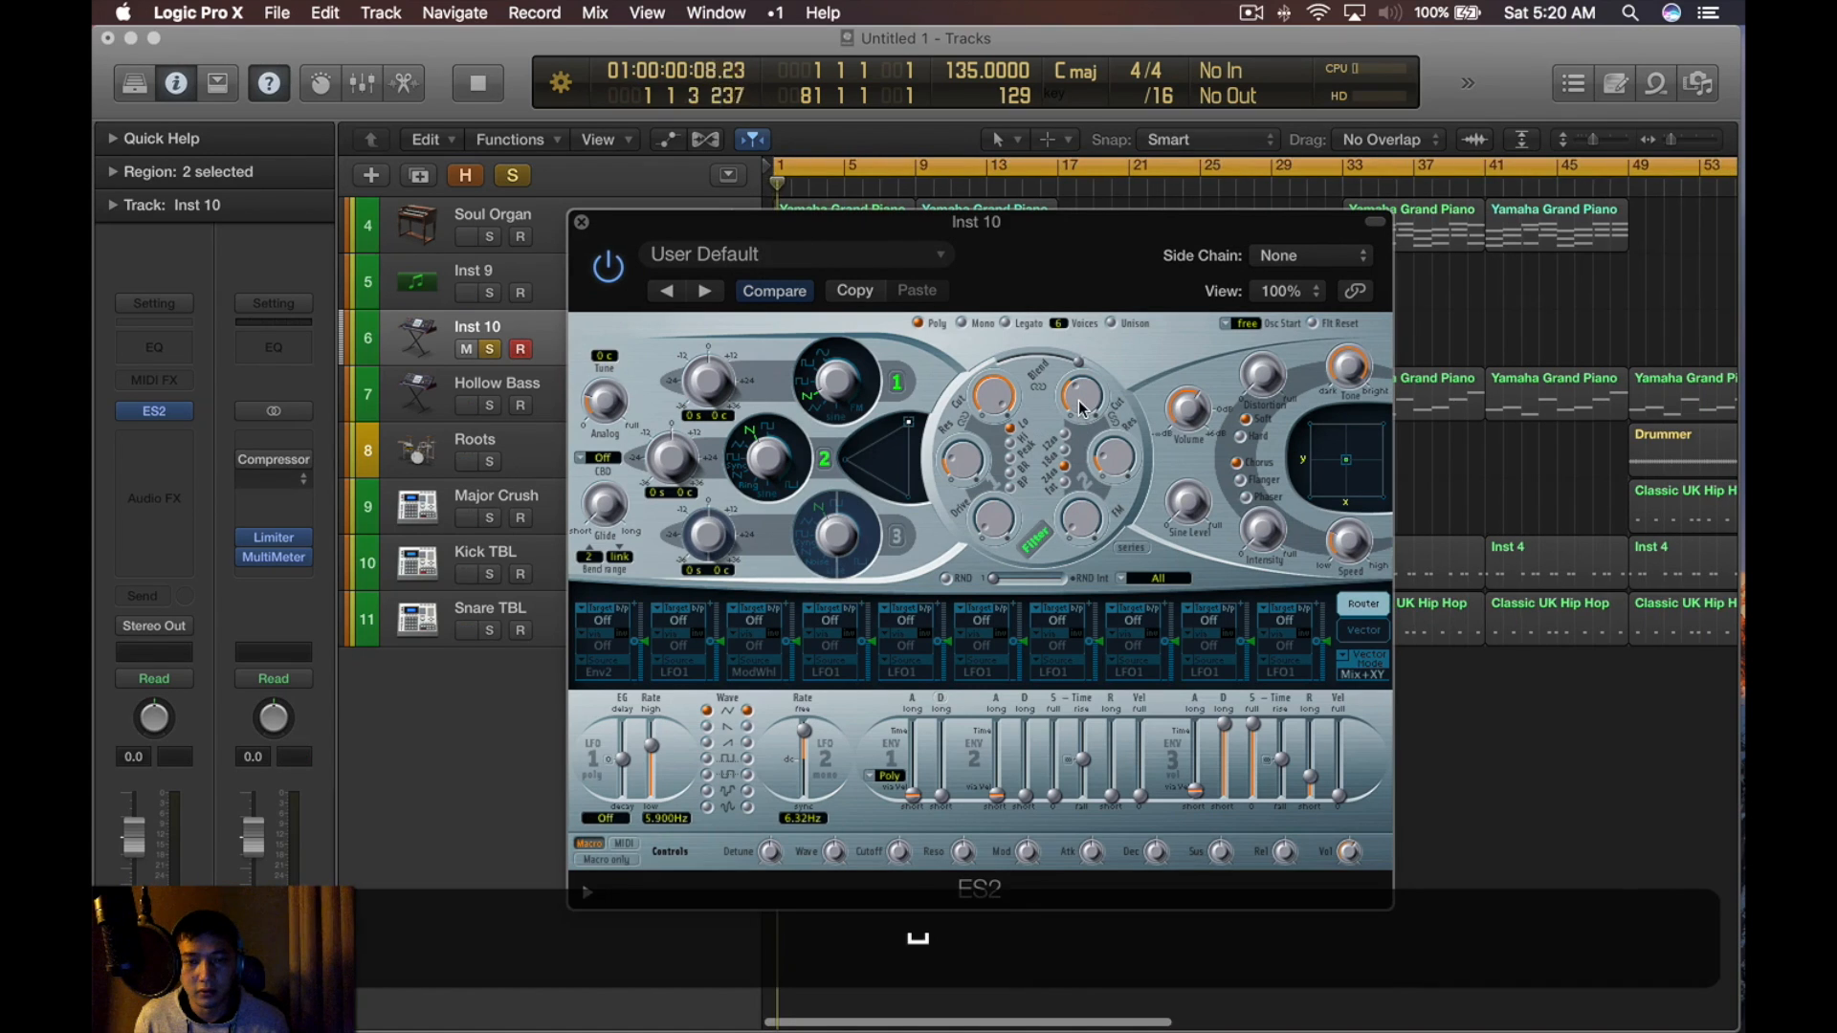
{"action": "key", "text": "v"}
{"action": "key", "text": "u"}
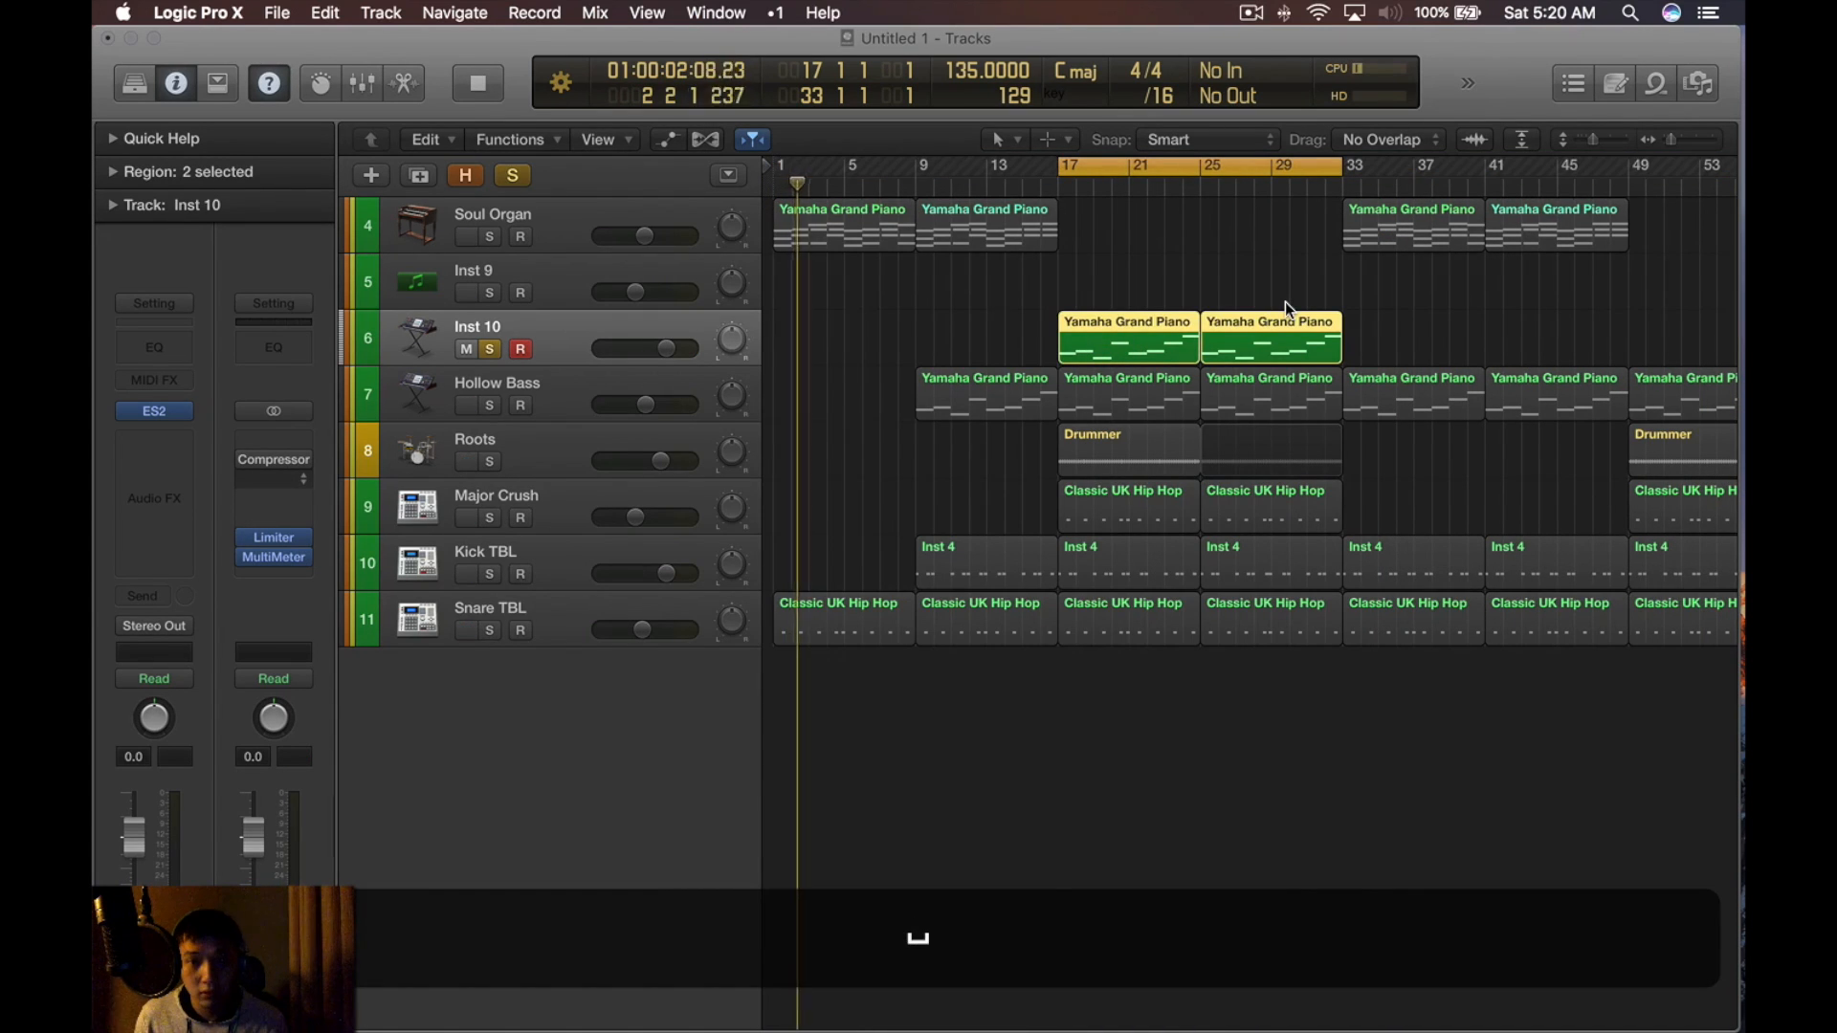
Add a Channel EQ to Inst 10 with a low cut at about 300 Hz, and close the EQ and ES2 windows
{"action": "left_click", "coordinate": [150, 411]}
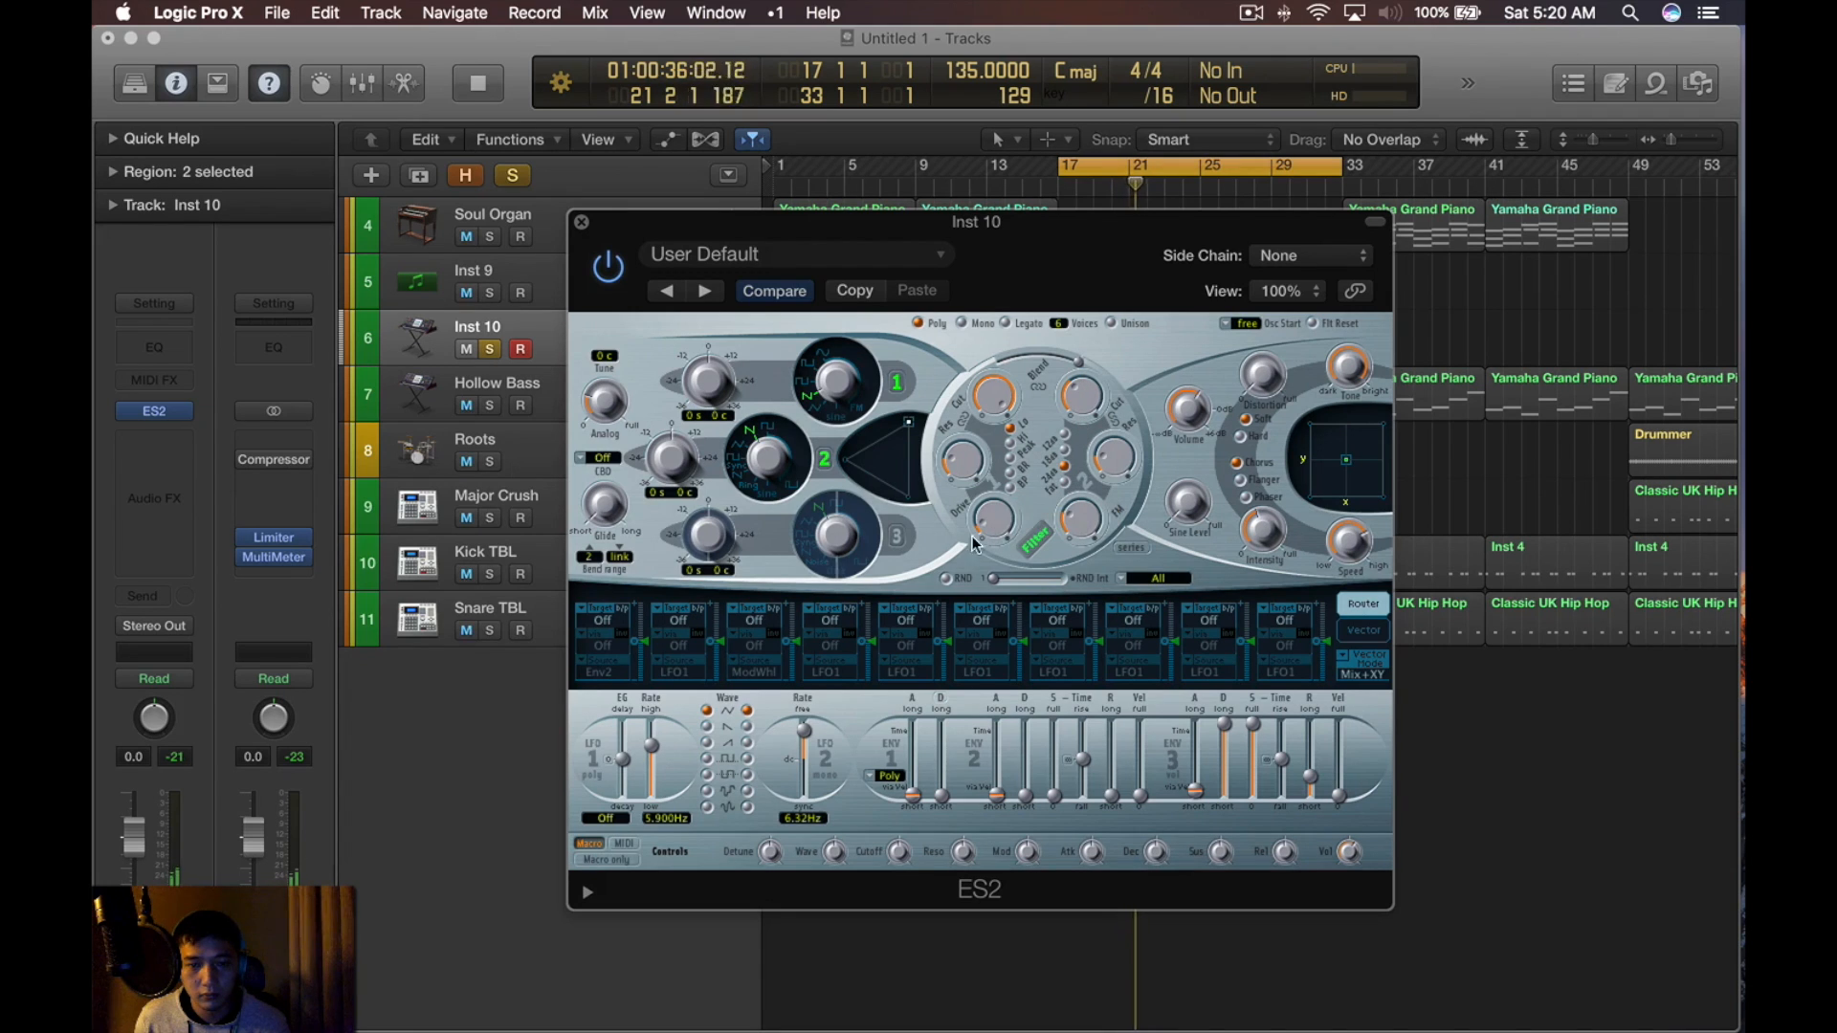
{"action": "key", "text": "super+Tab"}
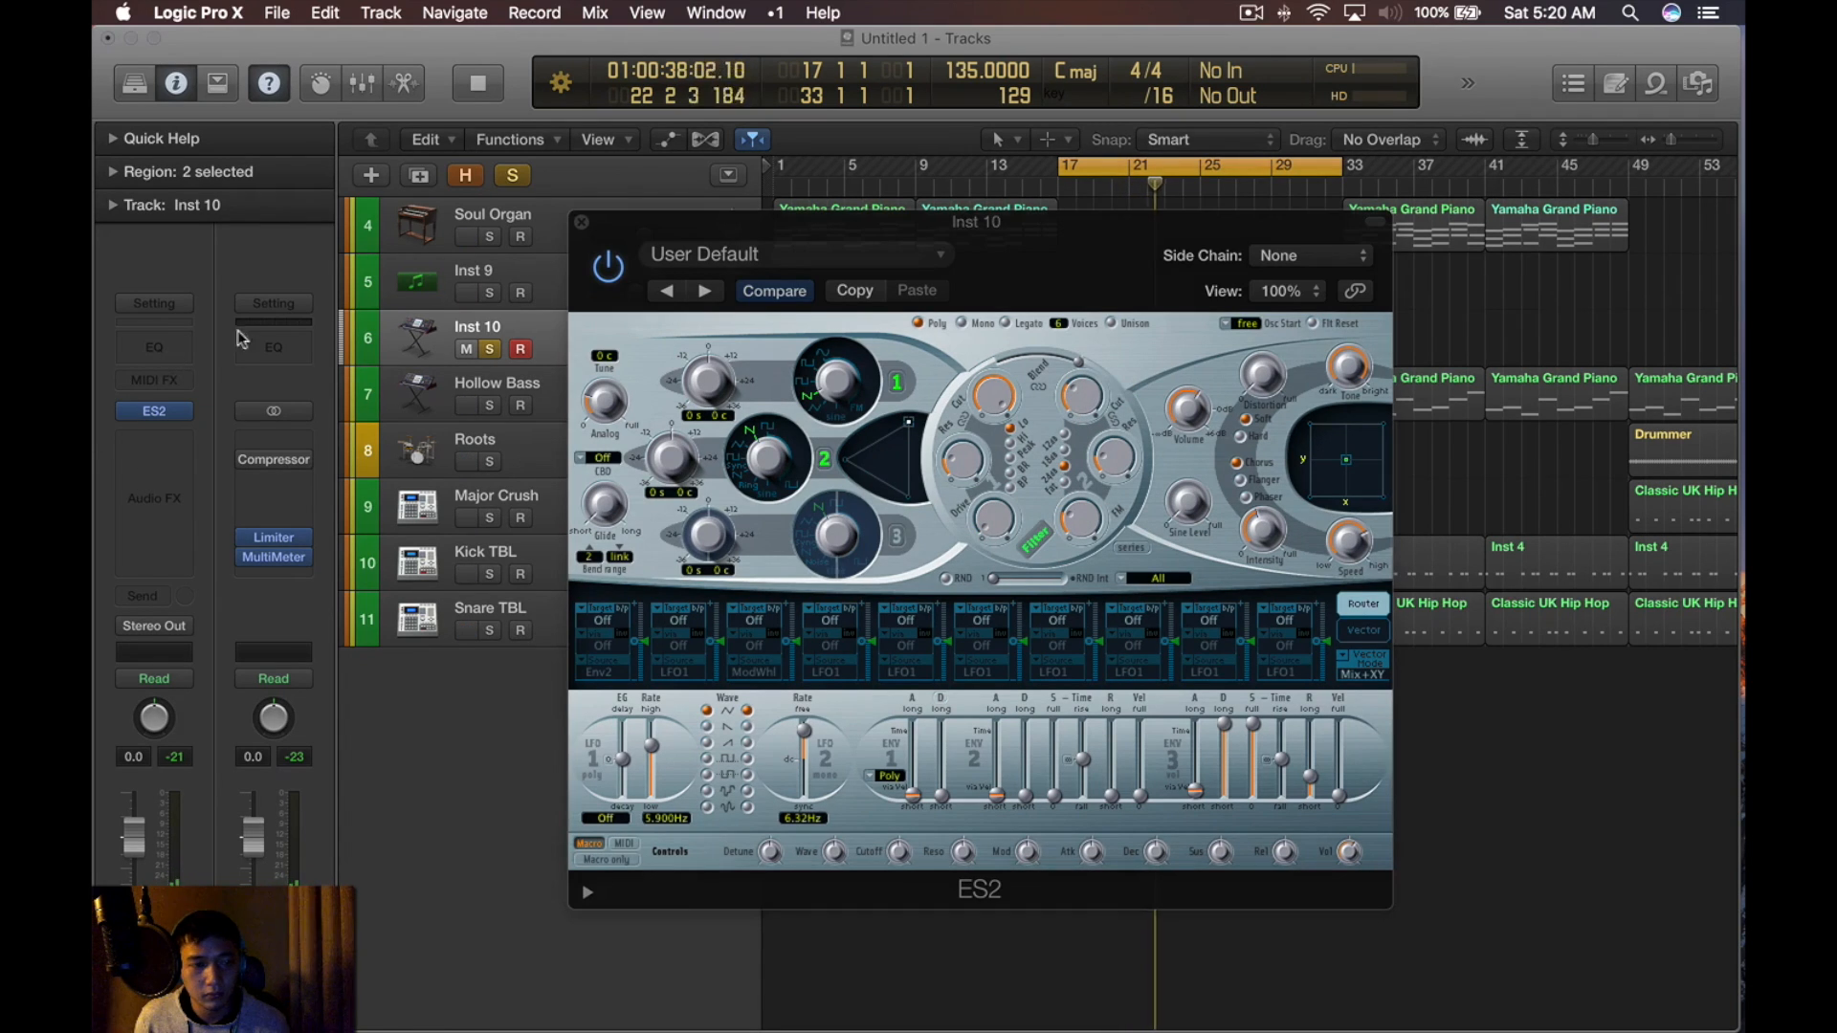
{"action": "left_click", "coordinate": [144, 348]}
{"action": "left_click_drag", "start_coordinate": [233, 373], "coordinate": [502, 401]}
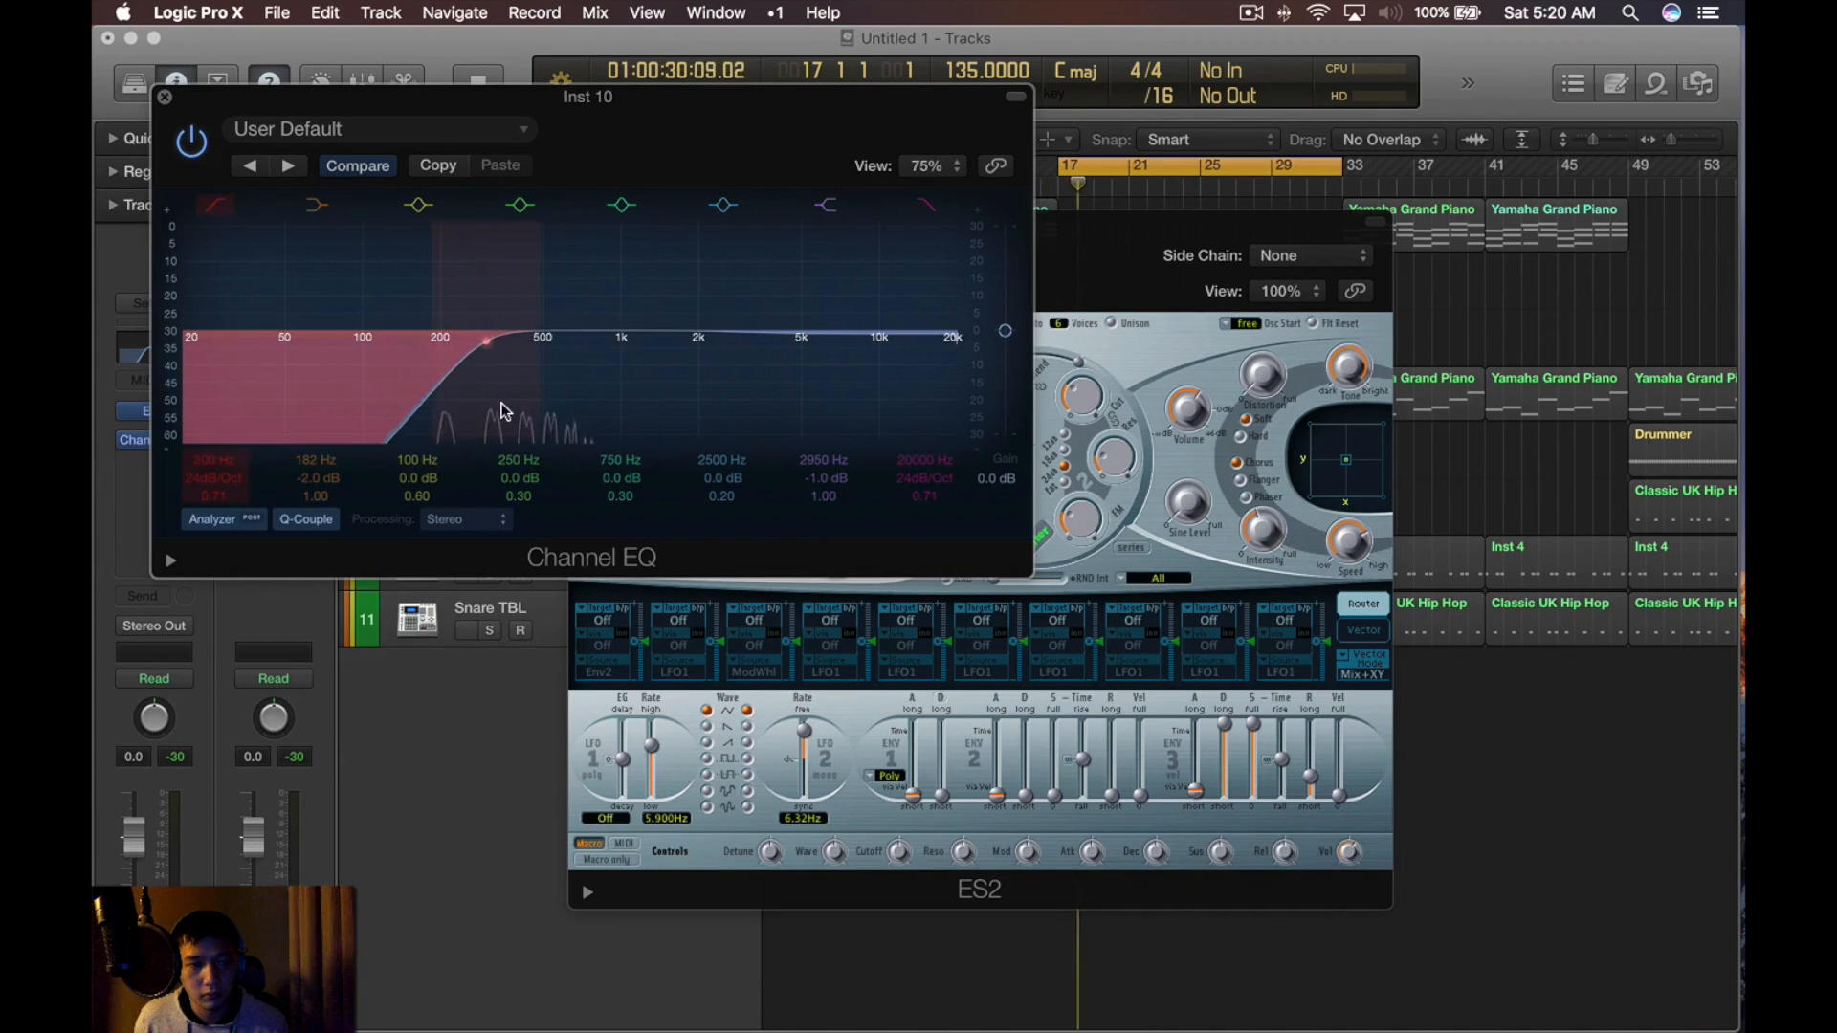
{"action": "left_click_drag", "start_coordinate": [654, 362], "coordinate": [657, 352]}
{"action": "key", "text": "space"}
{"action": "key", "text": "super+w"}
{"action": "key", "text": "super+w"}
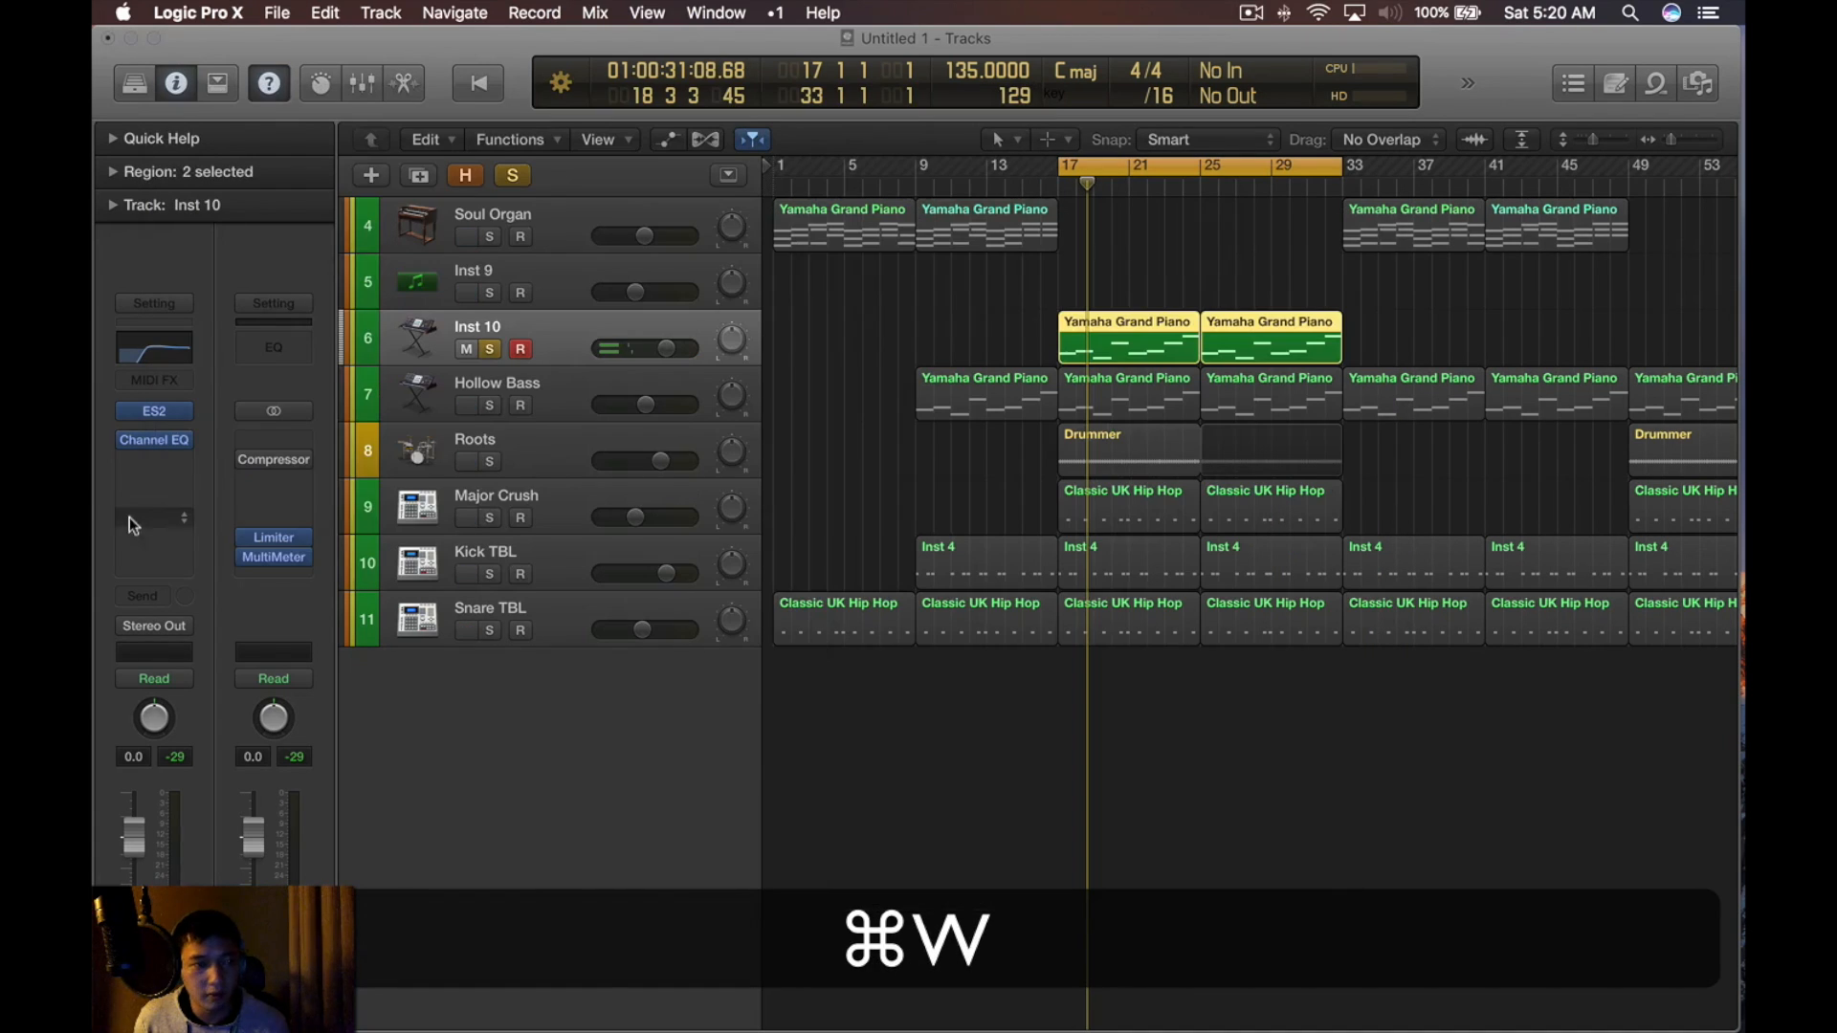
Copy the Compressor from the Hollow Bass channel to the slot below the Channel EQ on Inst 10 and close the mixer
{"action": "left_click", "coordinate": [149, 465]}
{"action": "mouse_move", "coordinate": [216, 790]}
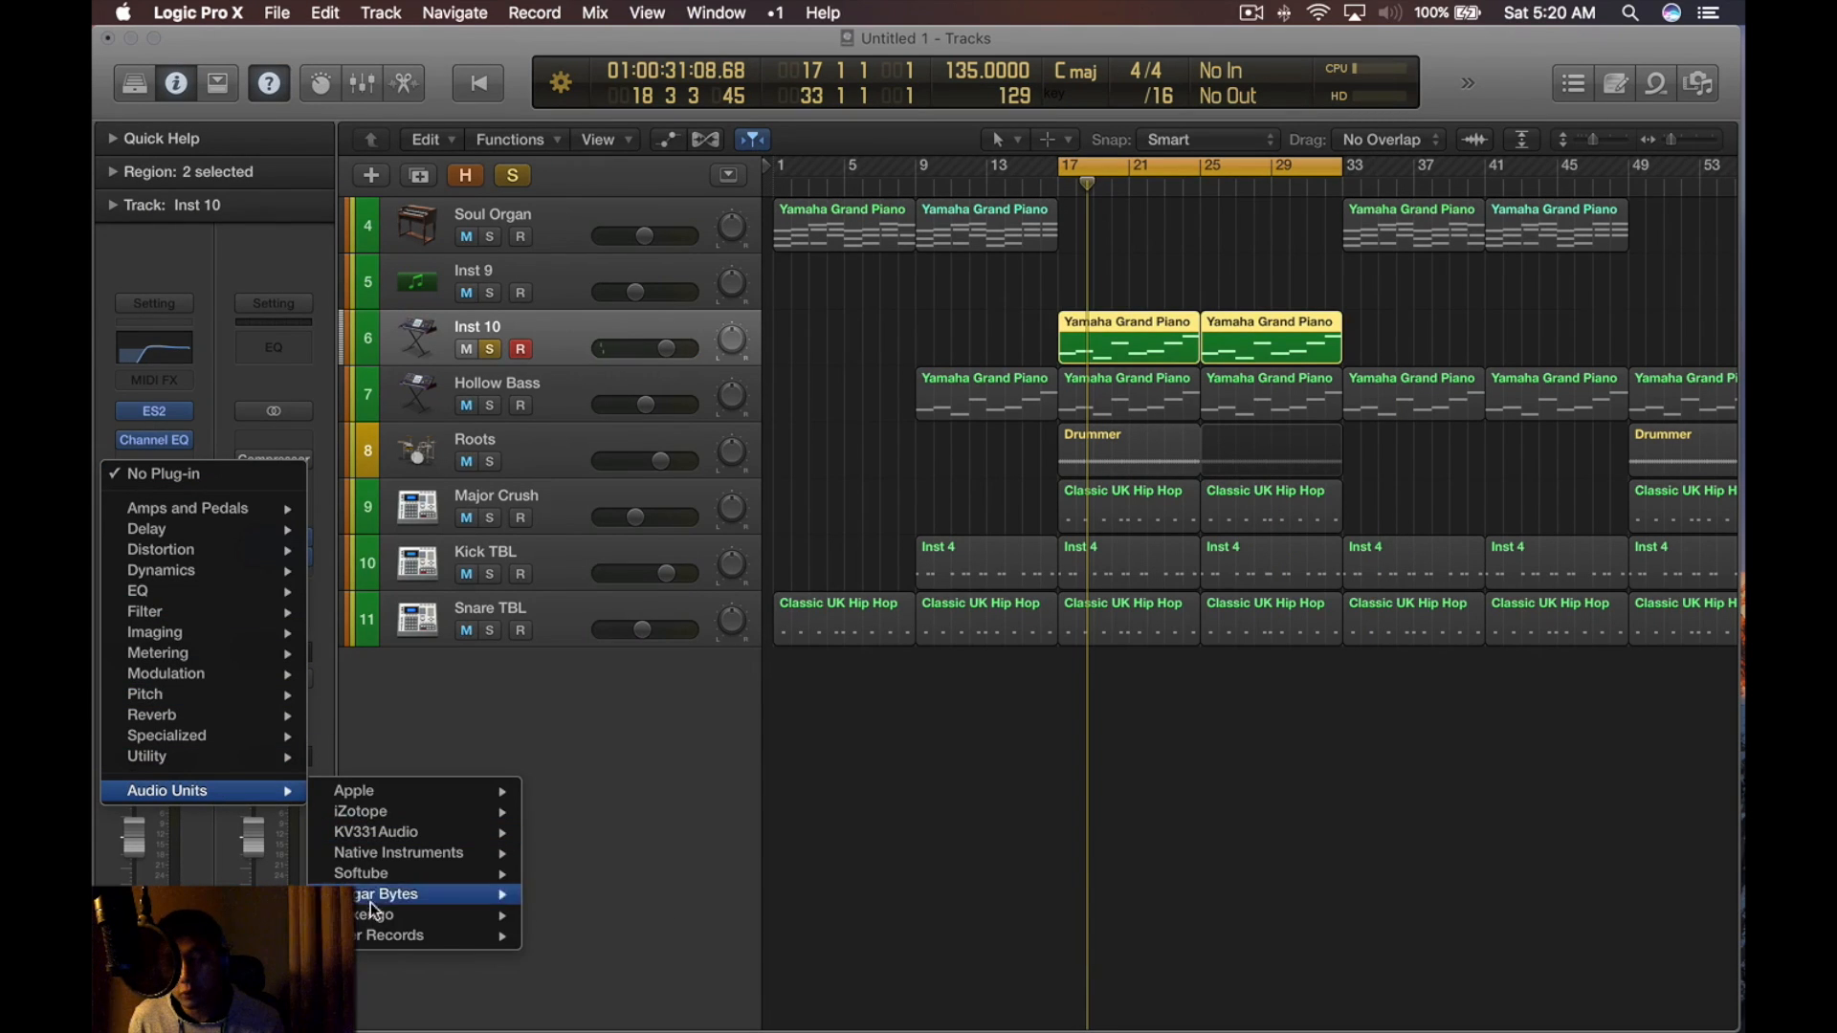
{"action": "left_click", "coordinate": [829, 722]}
{"action": "key", "text": "x"}
{"action": "key", "text": "alt"}
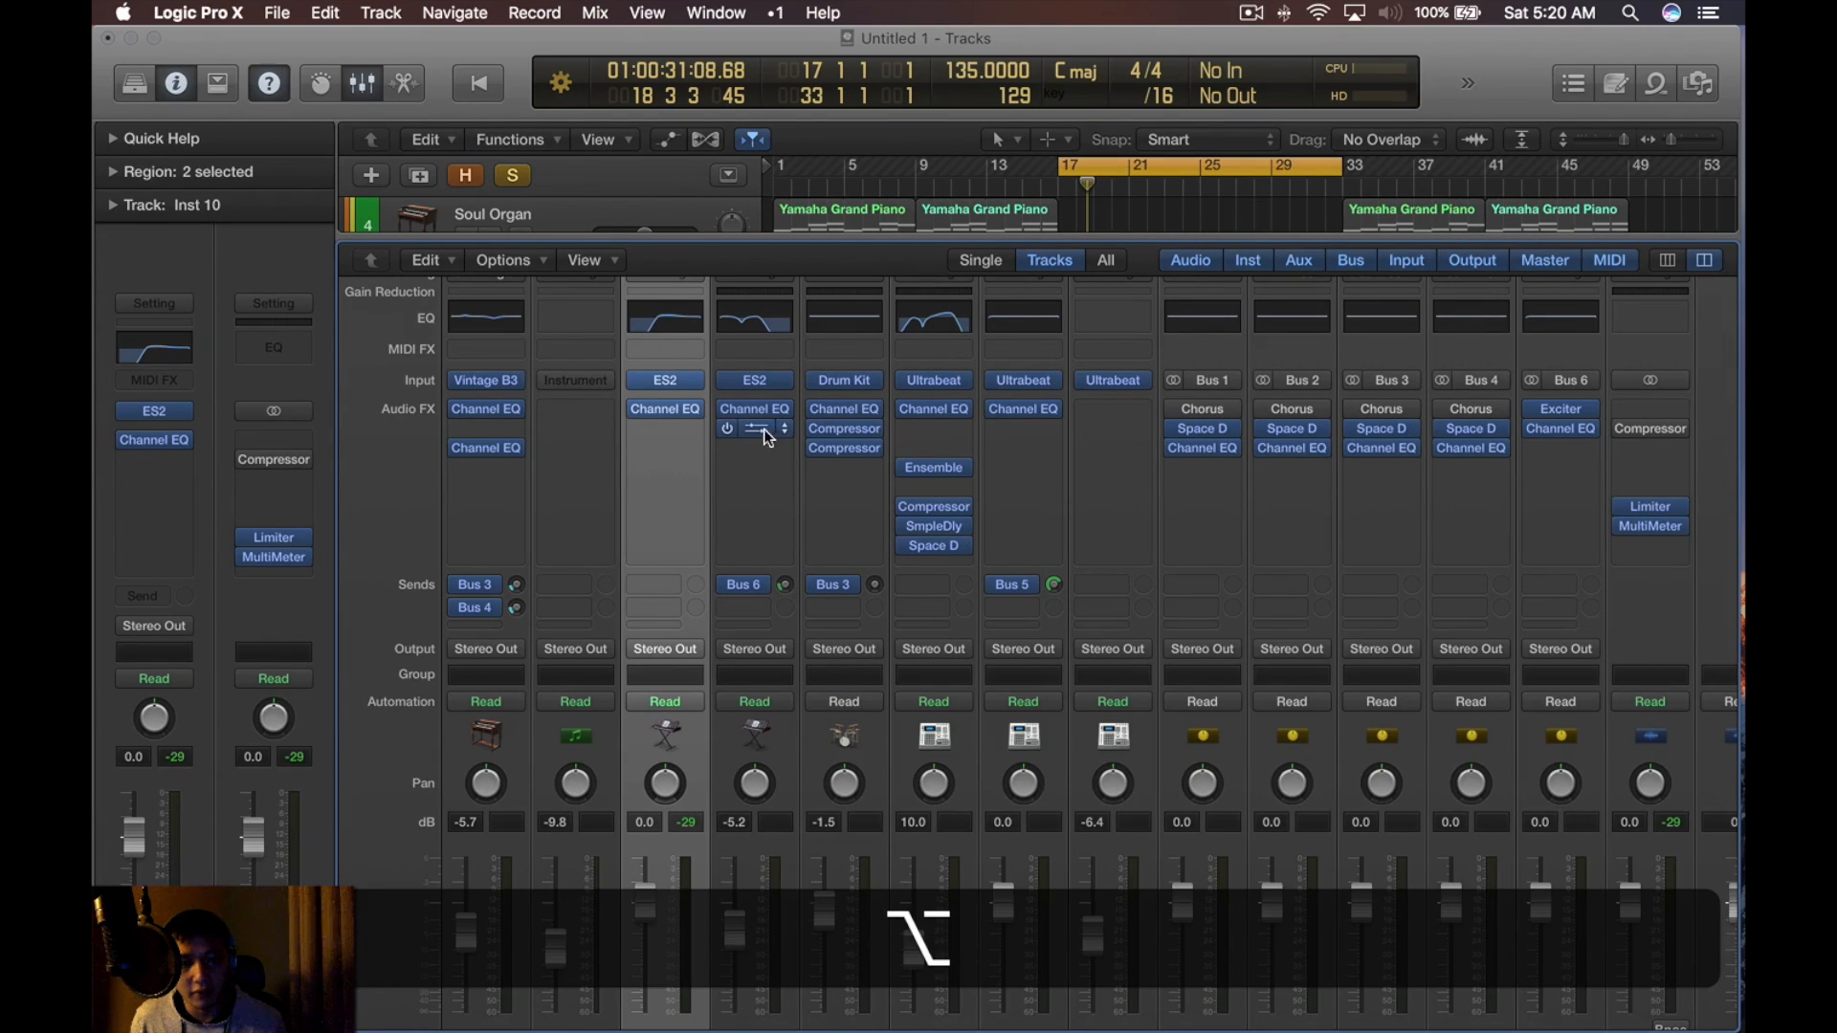
{"action": "left_click_drag", "start_coordinate": [677, 428], "coordinate": [674, 431]}
{"action": "key", "text": "alt+x"}
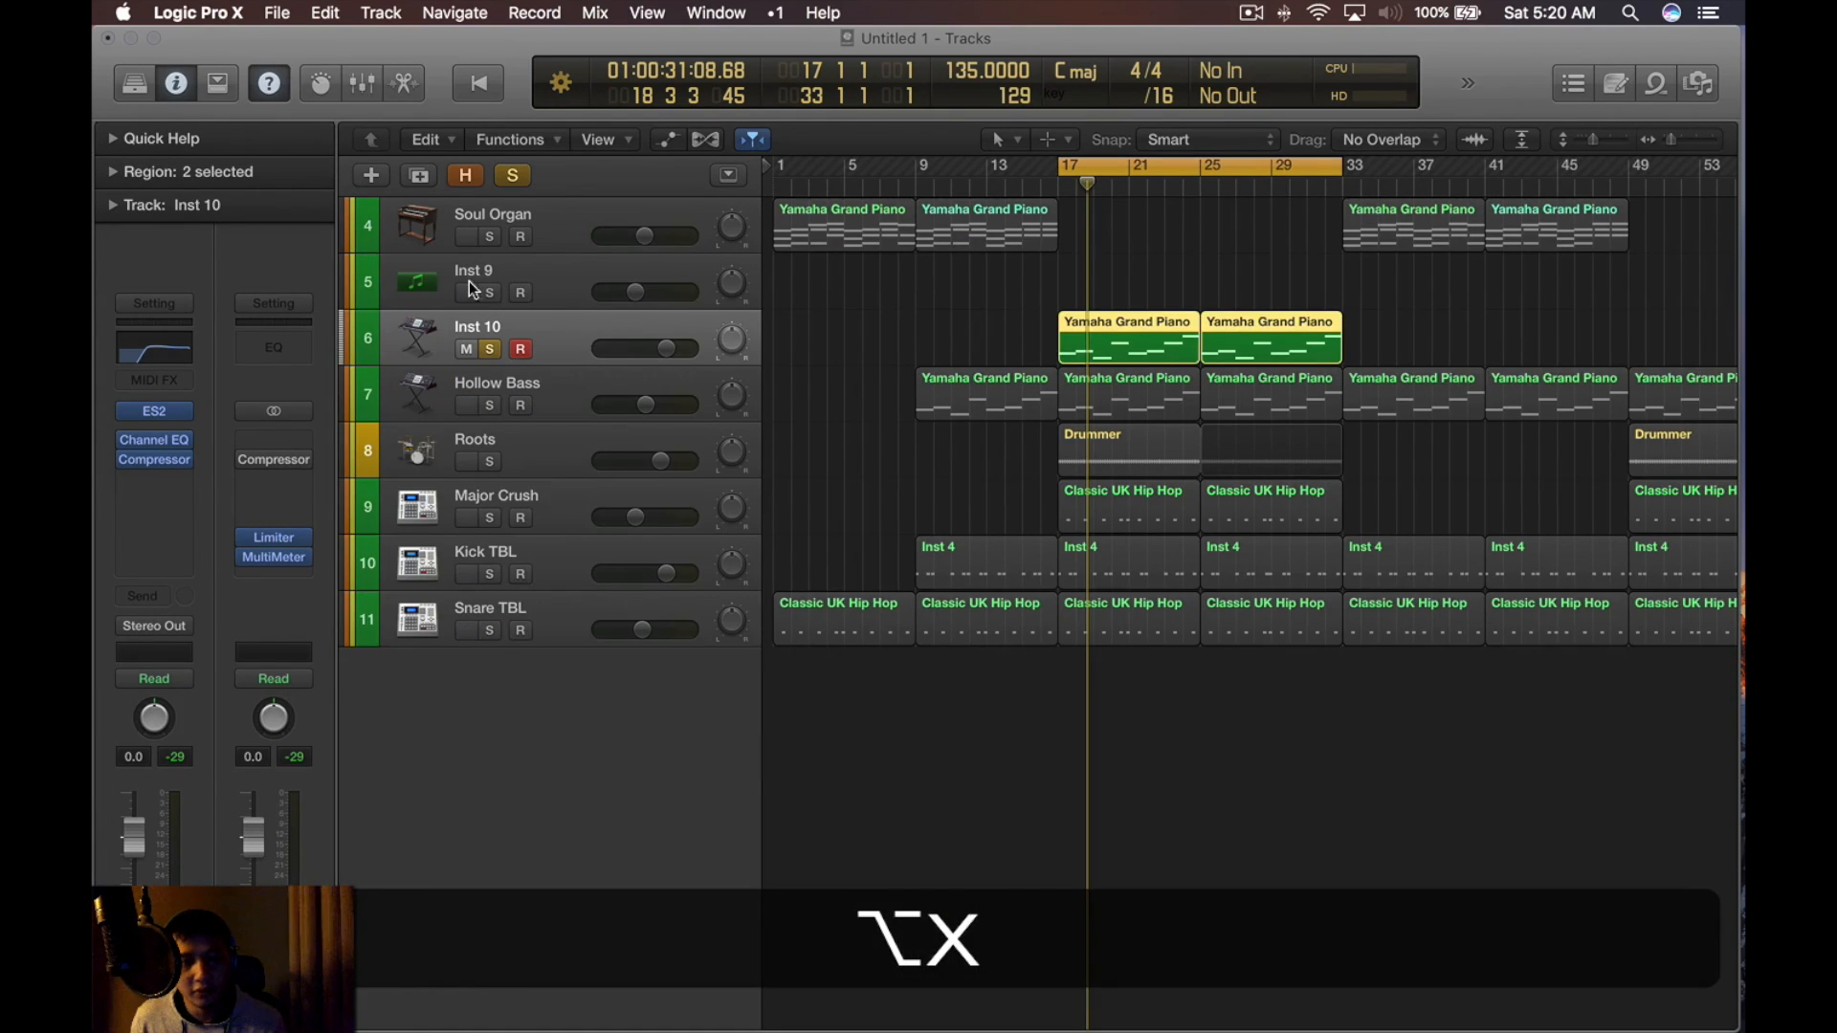
Reveal the hidden tracks, try hiding the Soul Organ track, and restore it to the visible track list
{"action": "key", "text": "h"}
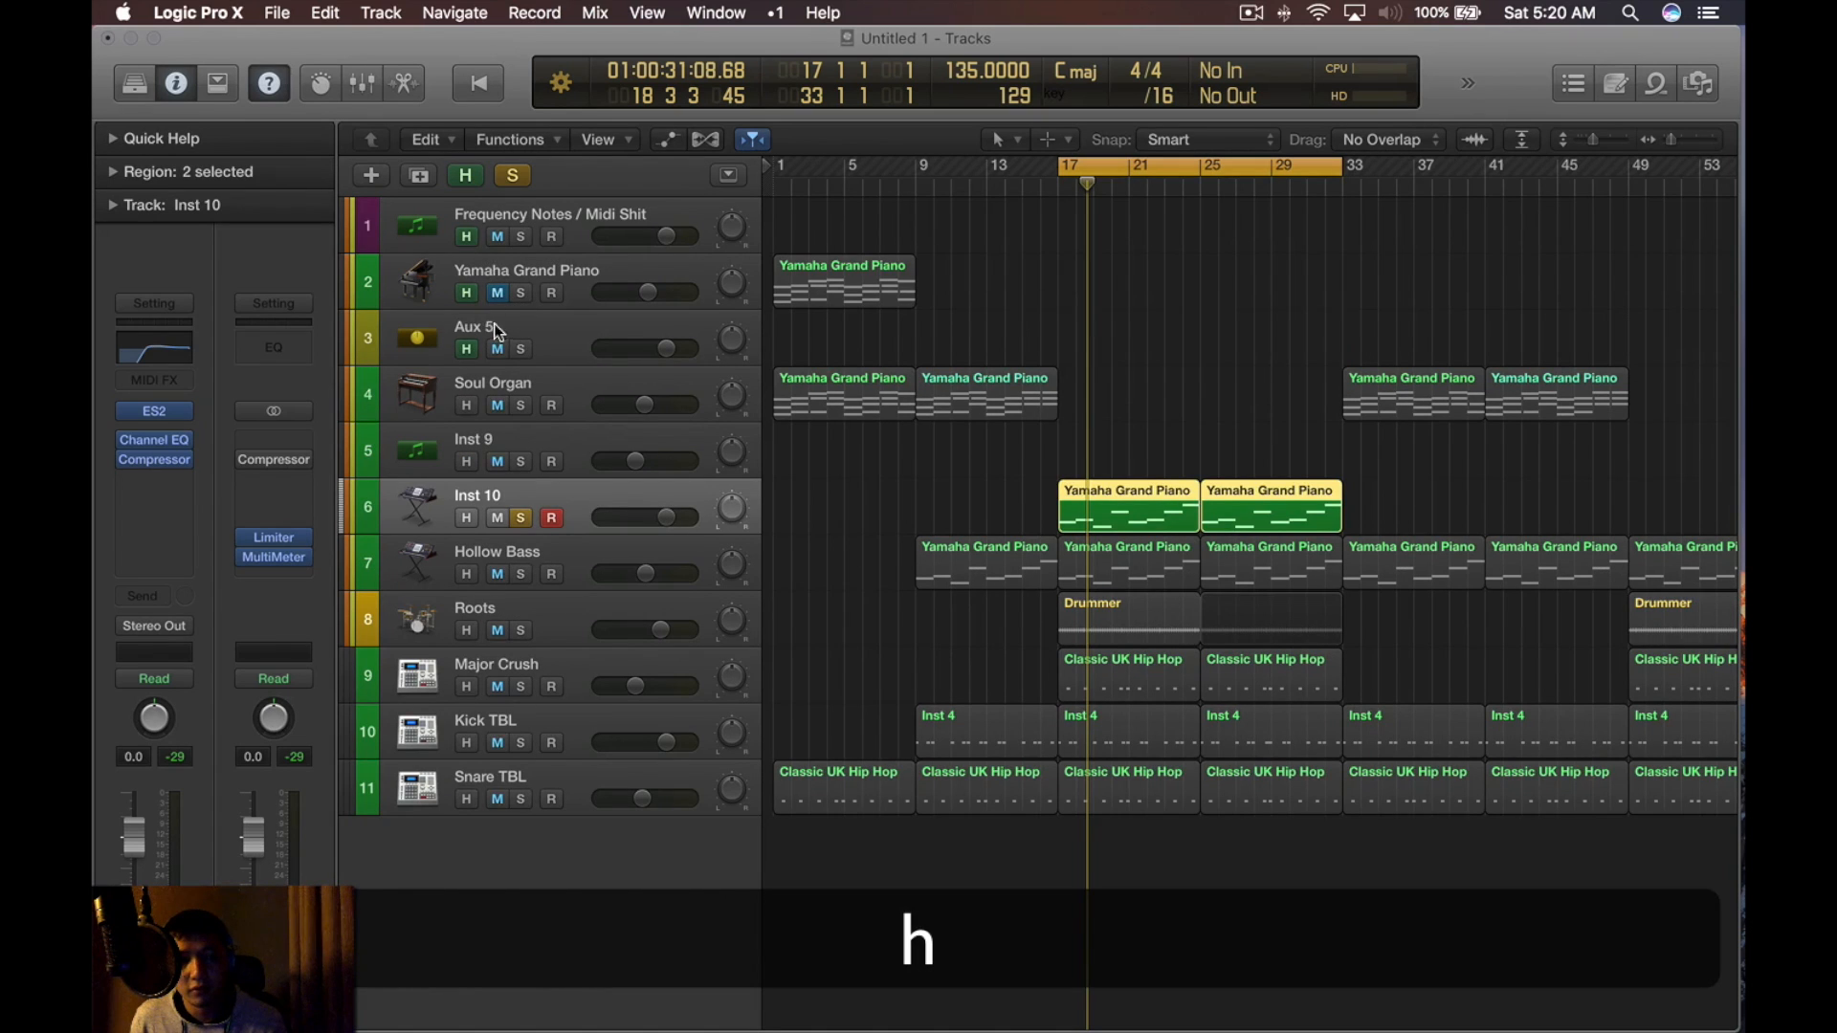
{"action": "left_click", "coordinate": [498, 332]}
{"action": "left_click", "coordinate": [560, 411]}
{"action": "key", "text": "h"}
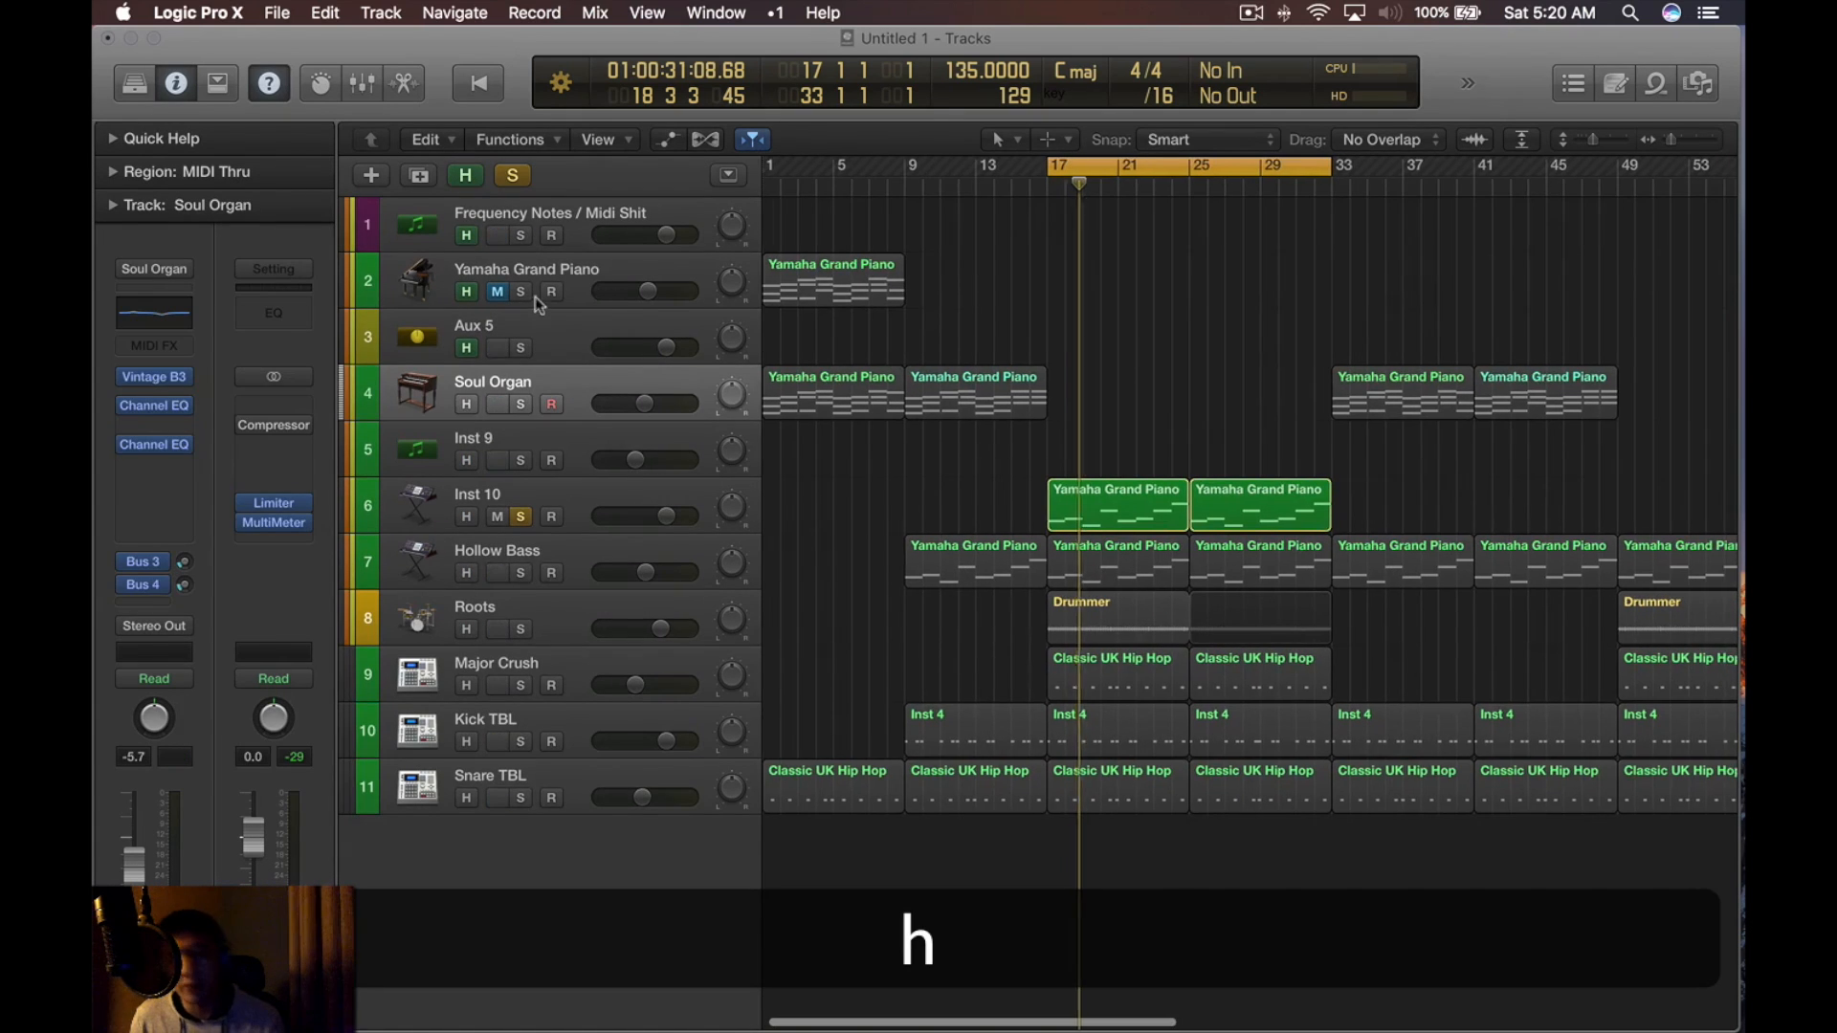
{"action": "key", "text": "h"}
{"action": "key", "text": "h"}
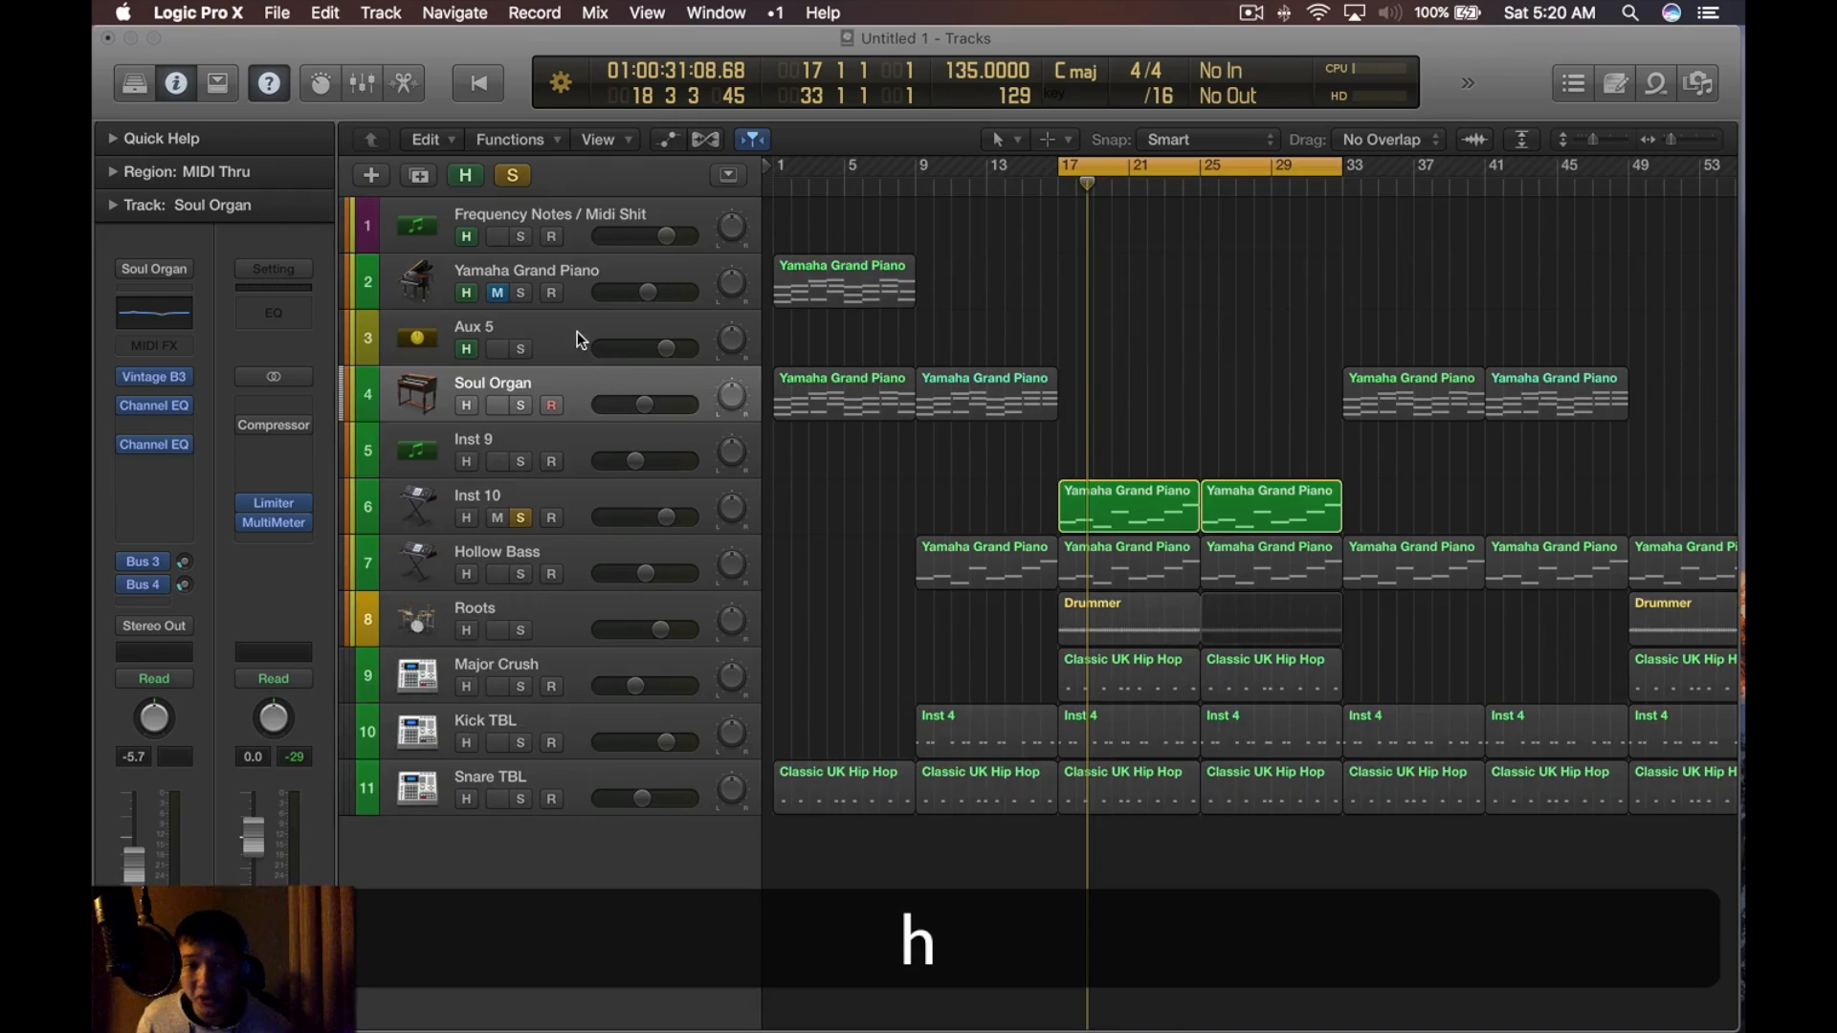
{"action": "key", "text": "Up"}
{"action": "key", "text": "Up"}
{"action": "key", "text": "Up"}
{"action": "left_click", "coordinate": [572, 388]}
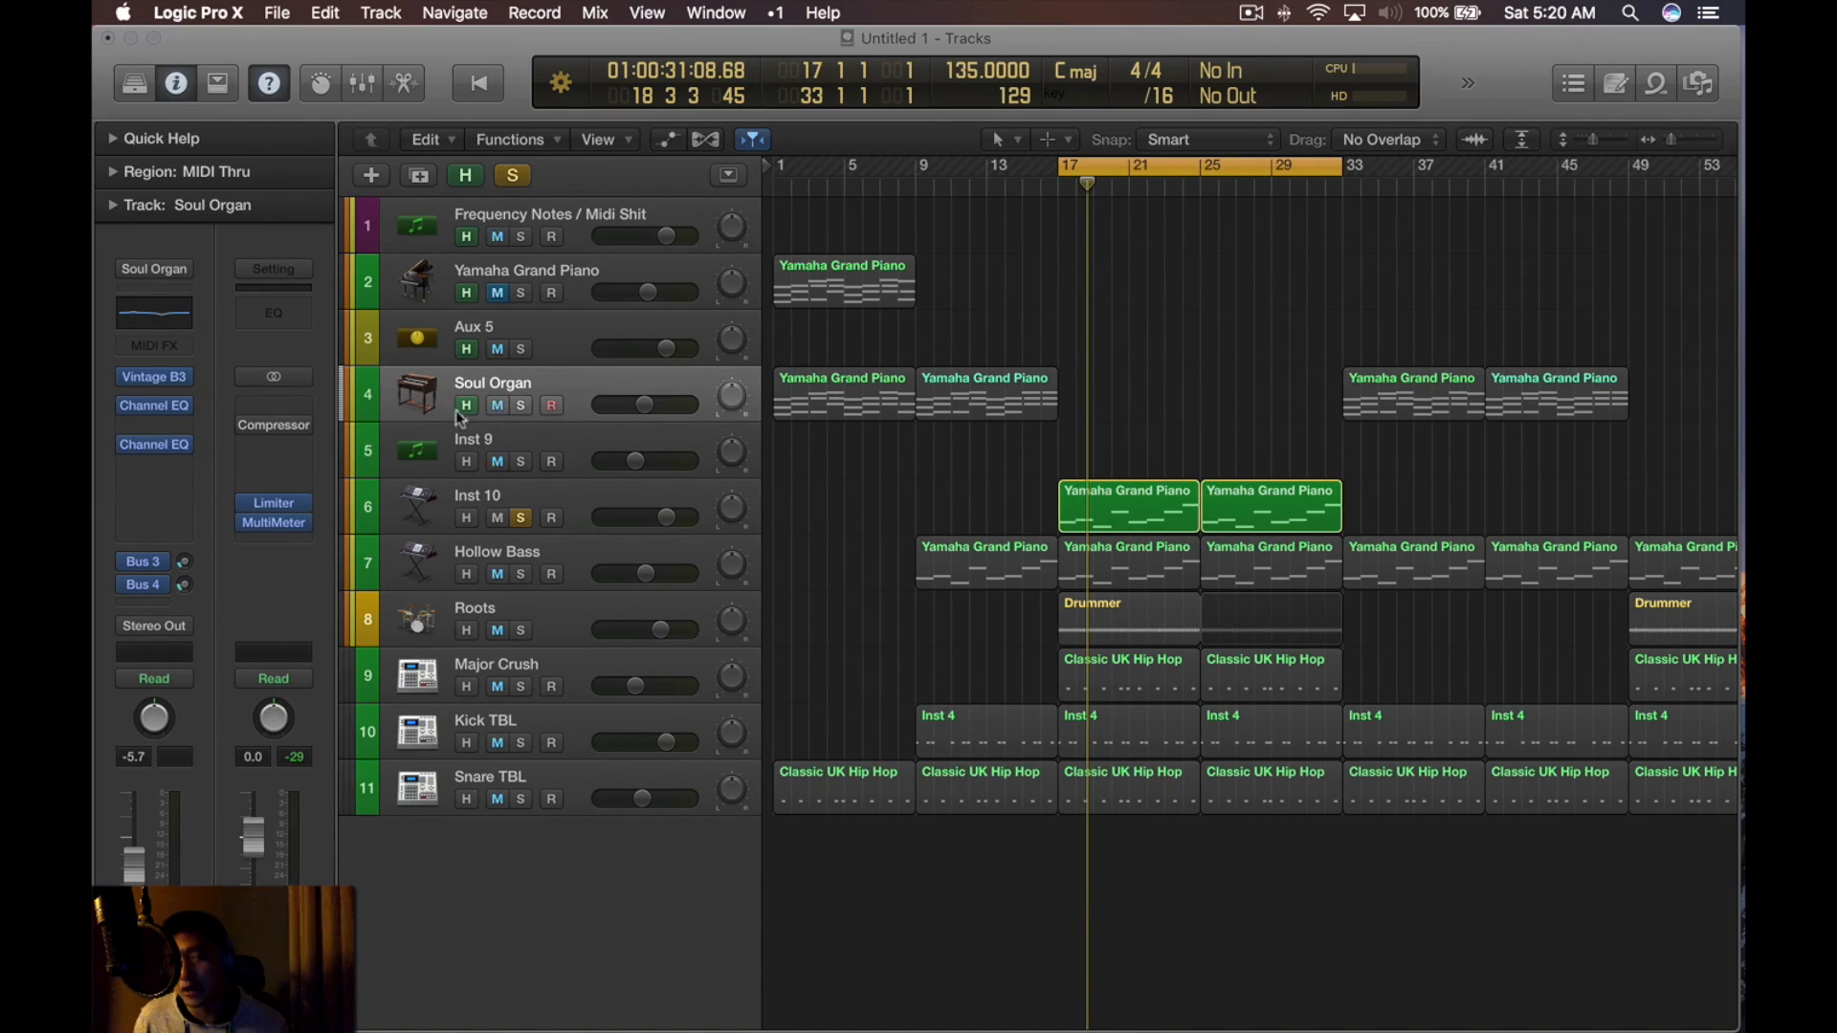
{"action": "key", "text": "h"}
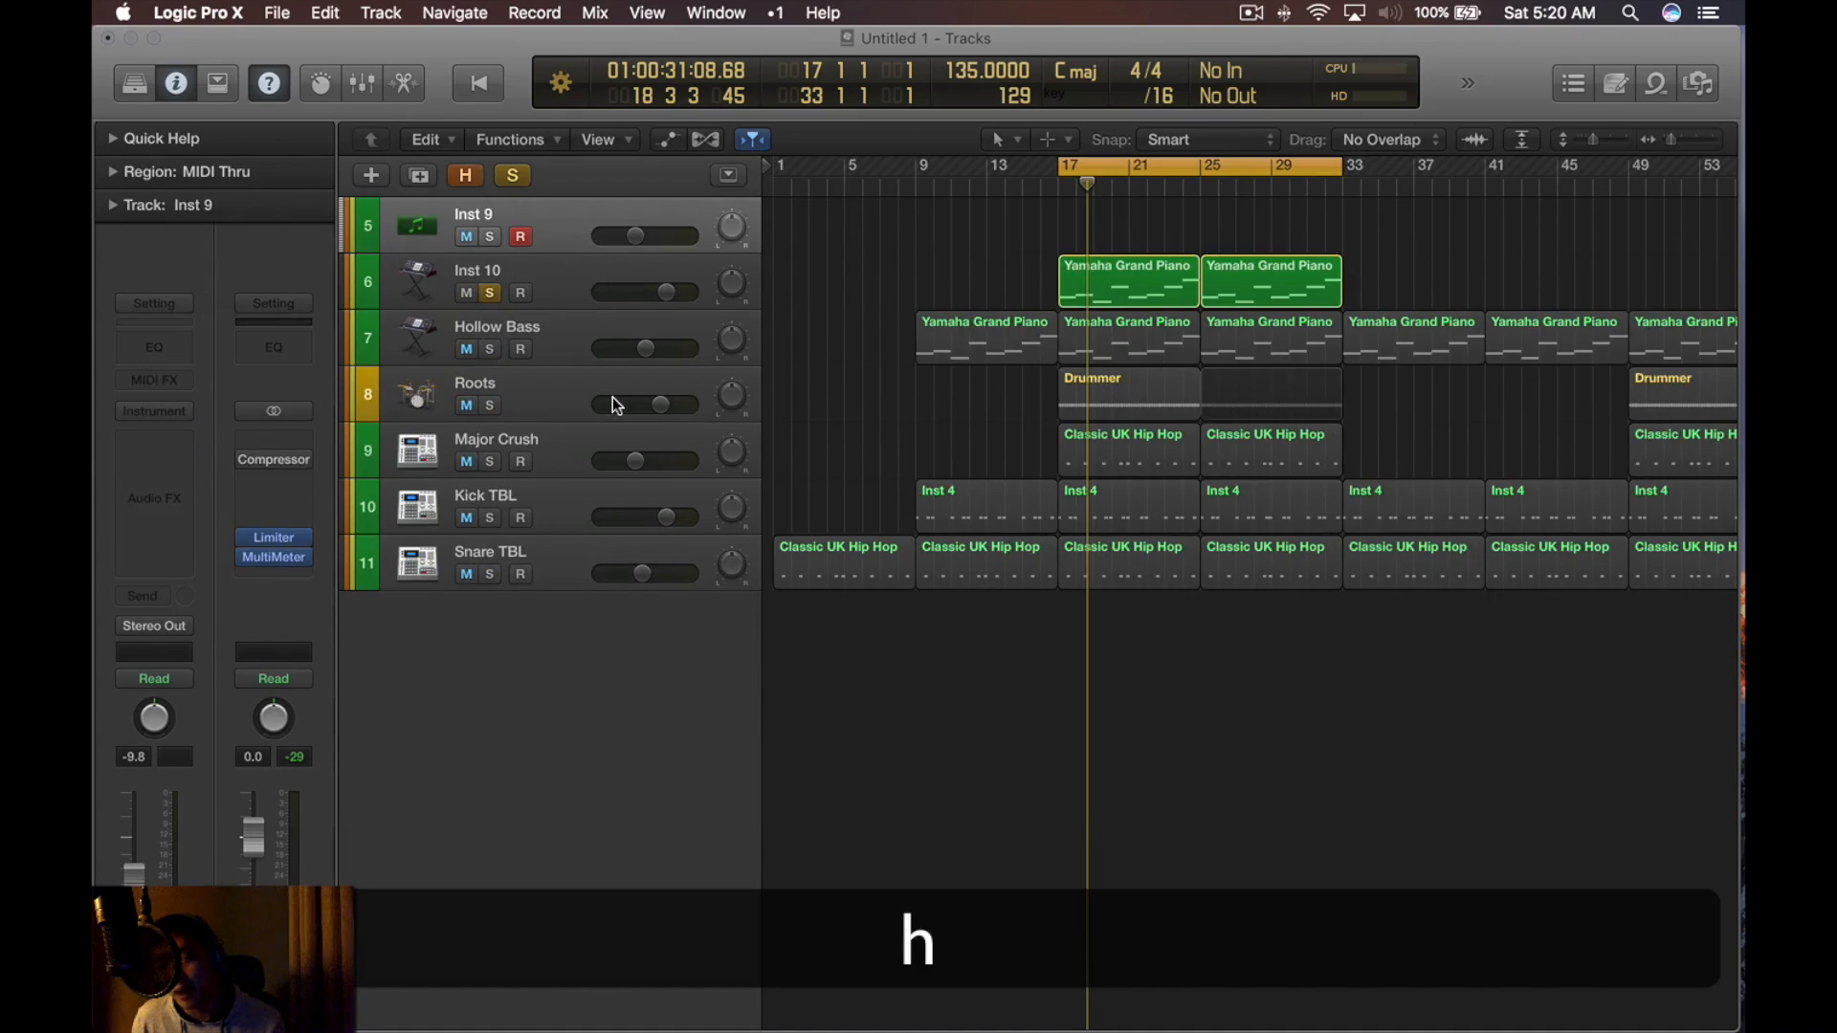
{"action": "key", "text": "h"}
{"action": "key", "text": "h"}
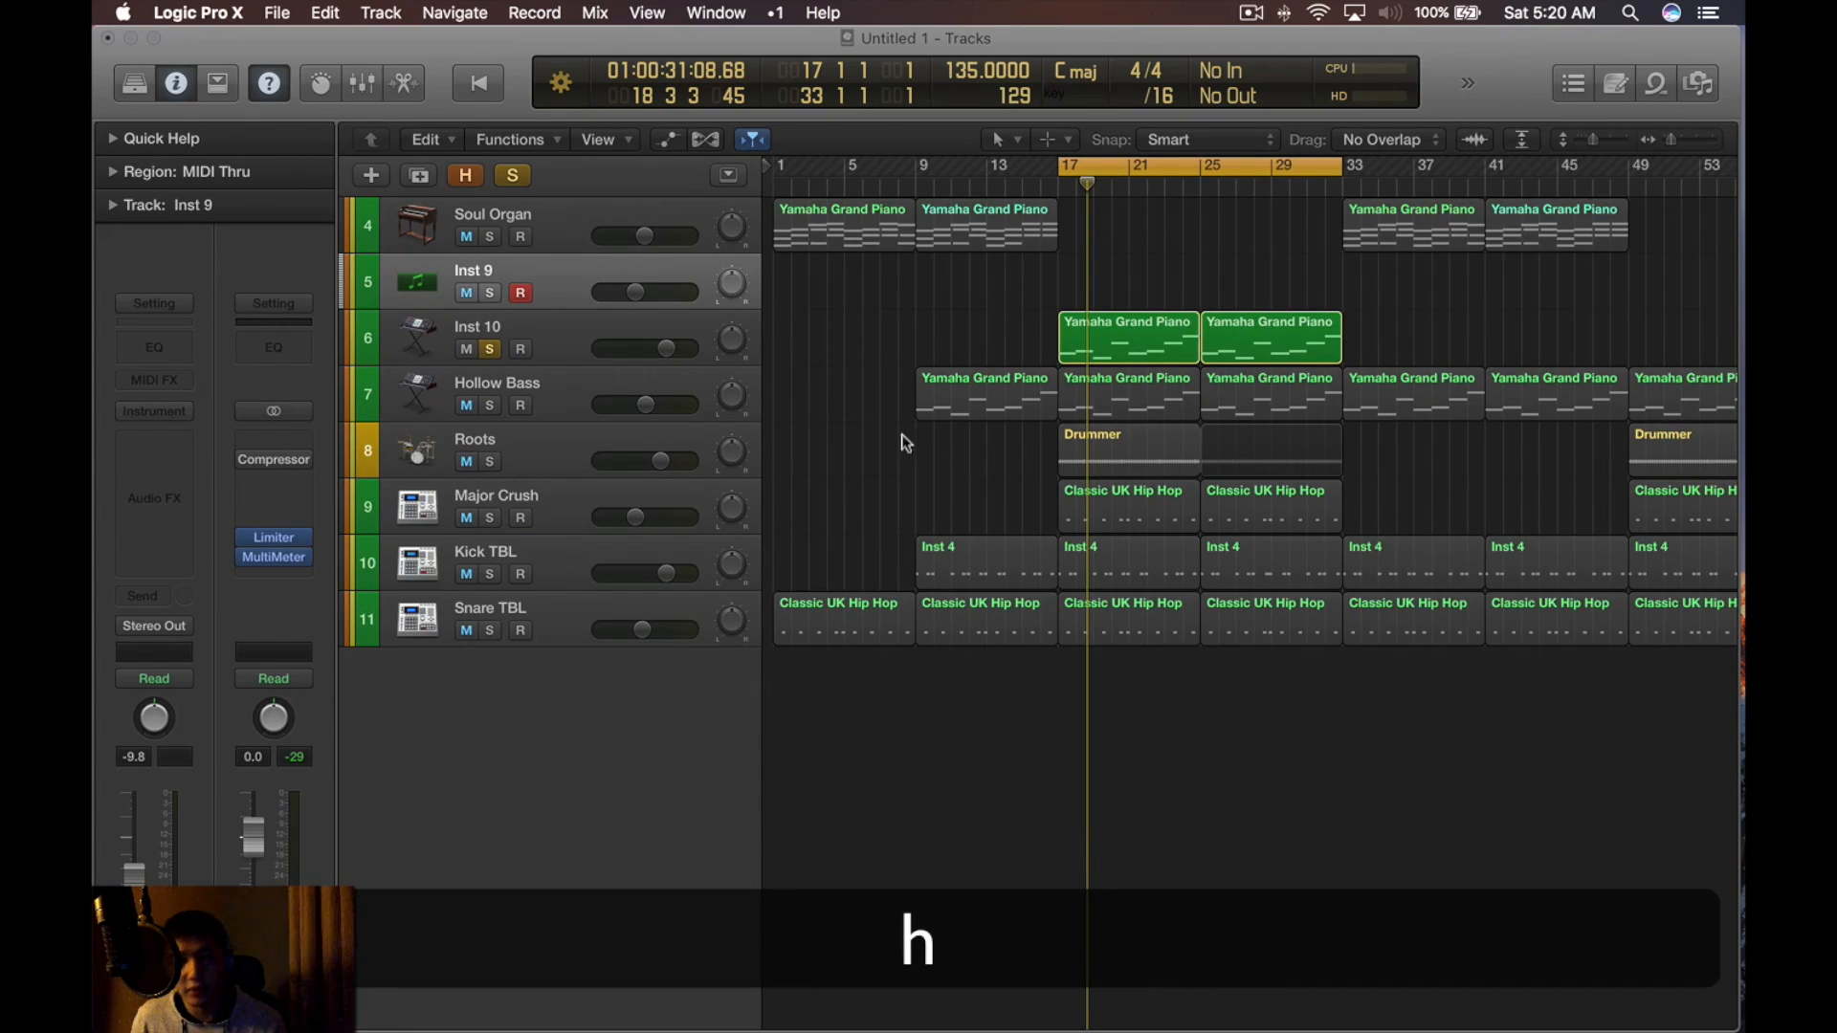
Set Inst 10's volume to -8.4 dB while playing it with Hollow Bass soloed, and leave only Inst 10 soloed
{"action": "key", "text": "space"}
{"action": "left_click", "coordinate": [490, 406]}
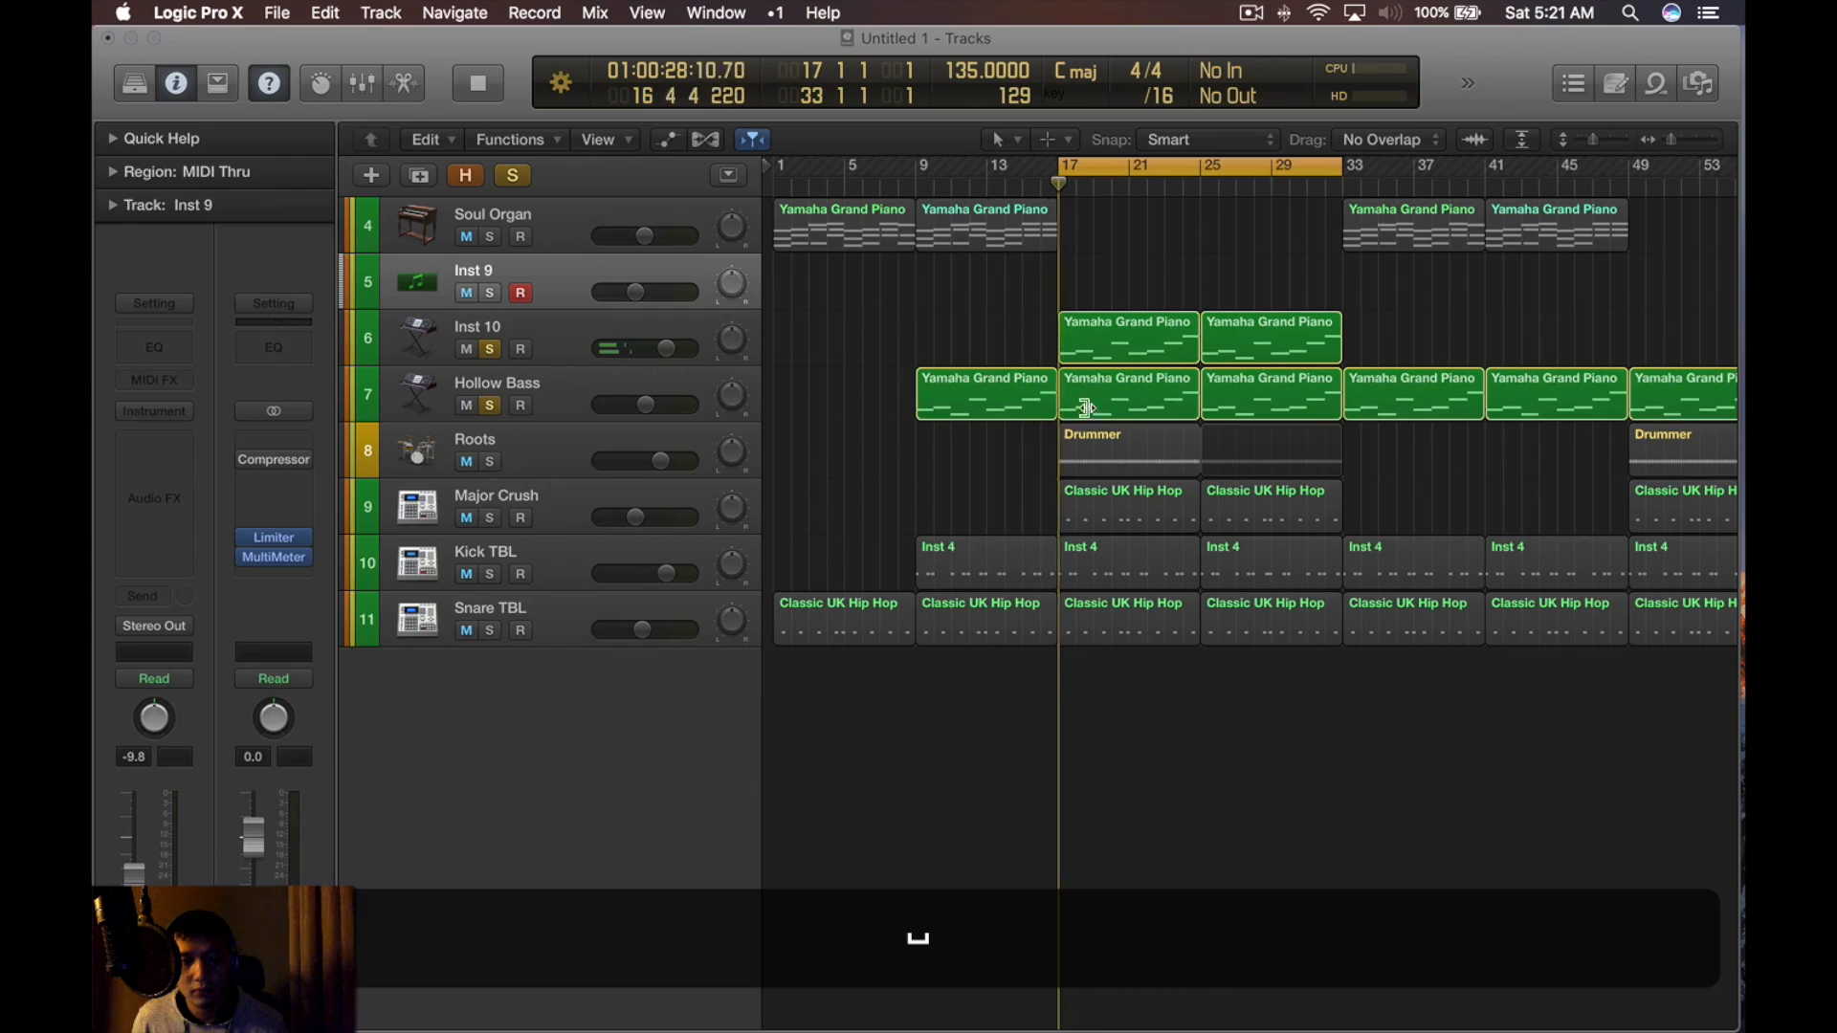
{"action": "left_click_drag", "start_coordinate": [666, 348], "coordinate": [639, 348]}
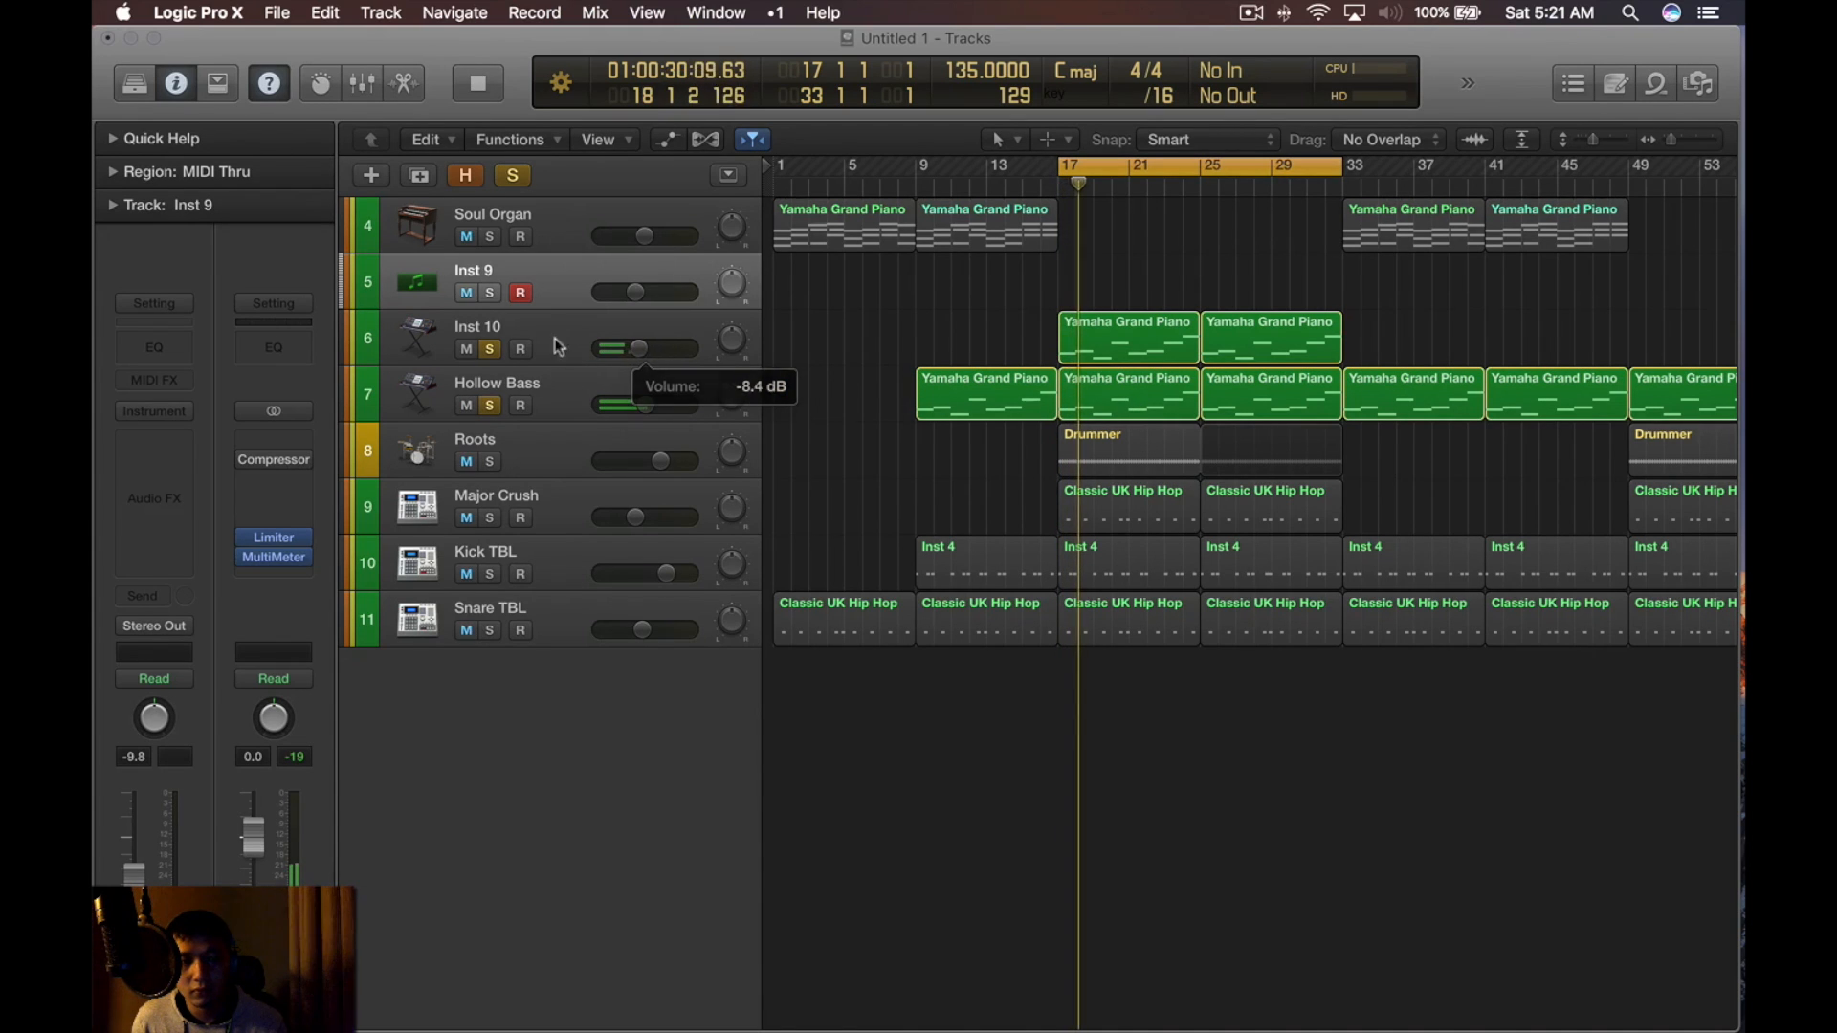
{"action": "key", "text": "space"}
{"action": "left_click", "coordinate": [550, 341]}
{"action": "key", "text": "s"}
{"action": "key", "text": "s"}
{"action": "left_click", "coordinate": [490, 407]}
{"action": "key", "text": "space"}
Add a Distortion effect to Inst 10 with 2.5 dB drive, -5.5 dB output and a 1200 Hz tone
{"action": "left_click", "coordinate": [154, 480]}
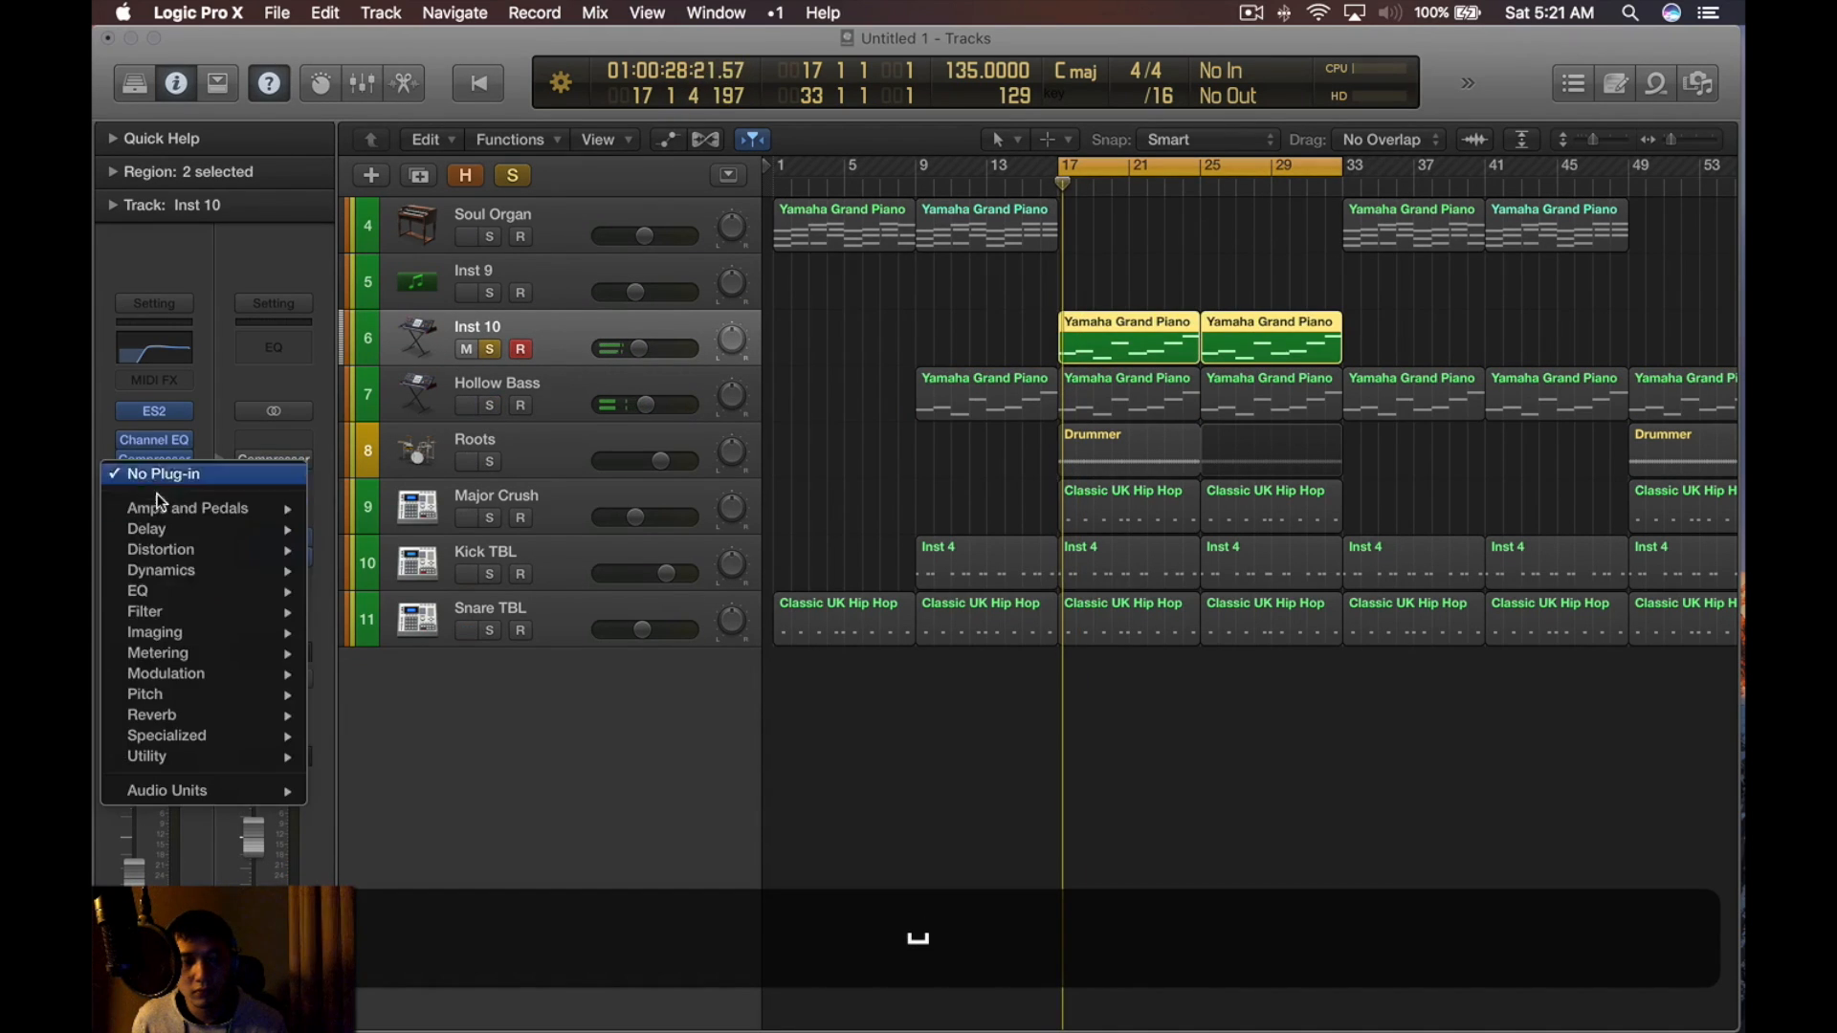
{"action": "mouse_move", "coordinate": [204, 551]}
{"action": "left_click", "coordinate": [367, 591]}
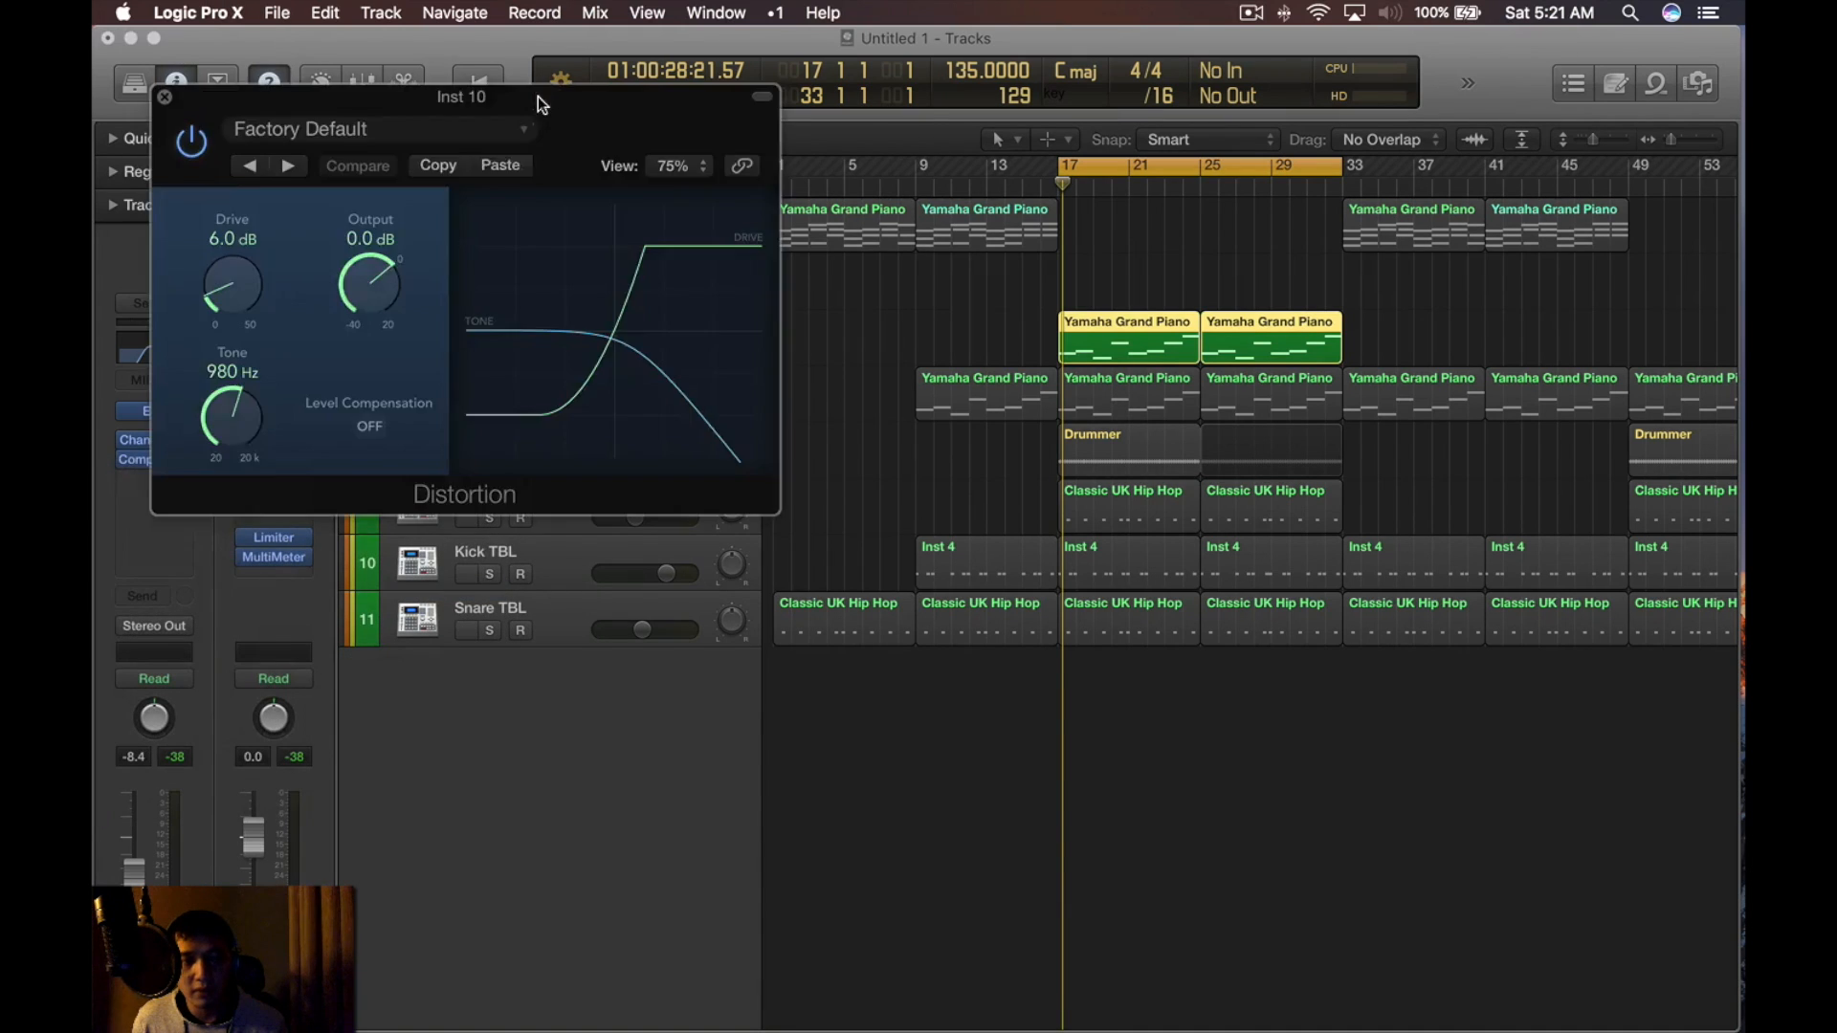
{"action": "left_click_drag", "start_coordinate": [538, 96], "coordinate": [1013, 169]}
{"action": "left_click_drag", "start_coordinate": [696, 474], "coordinate": [703, 514]}
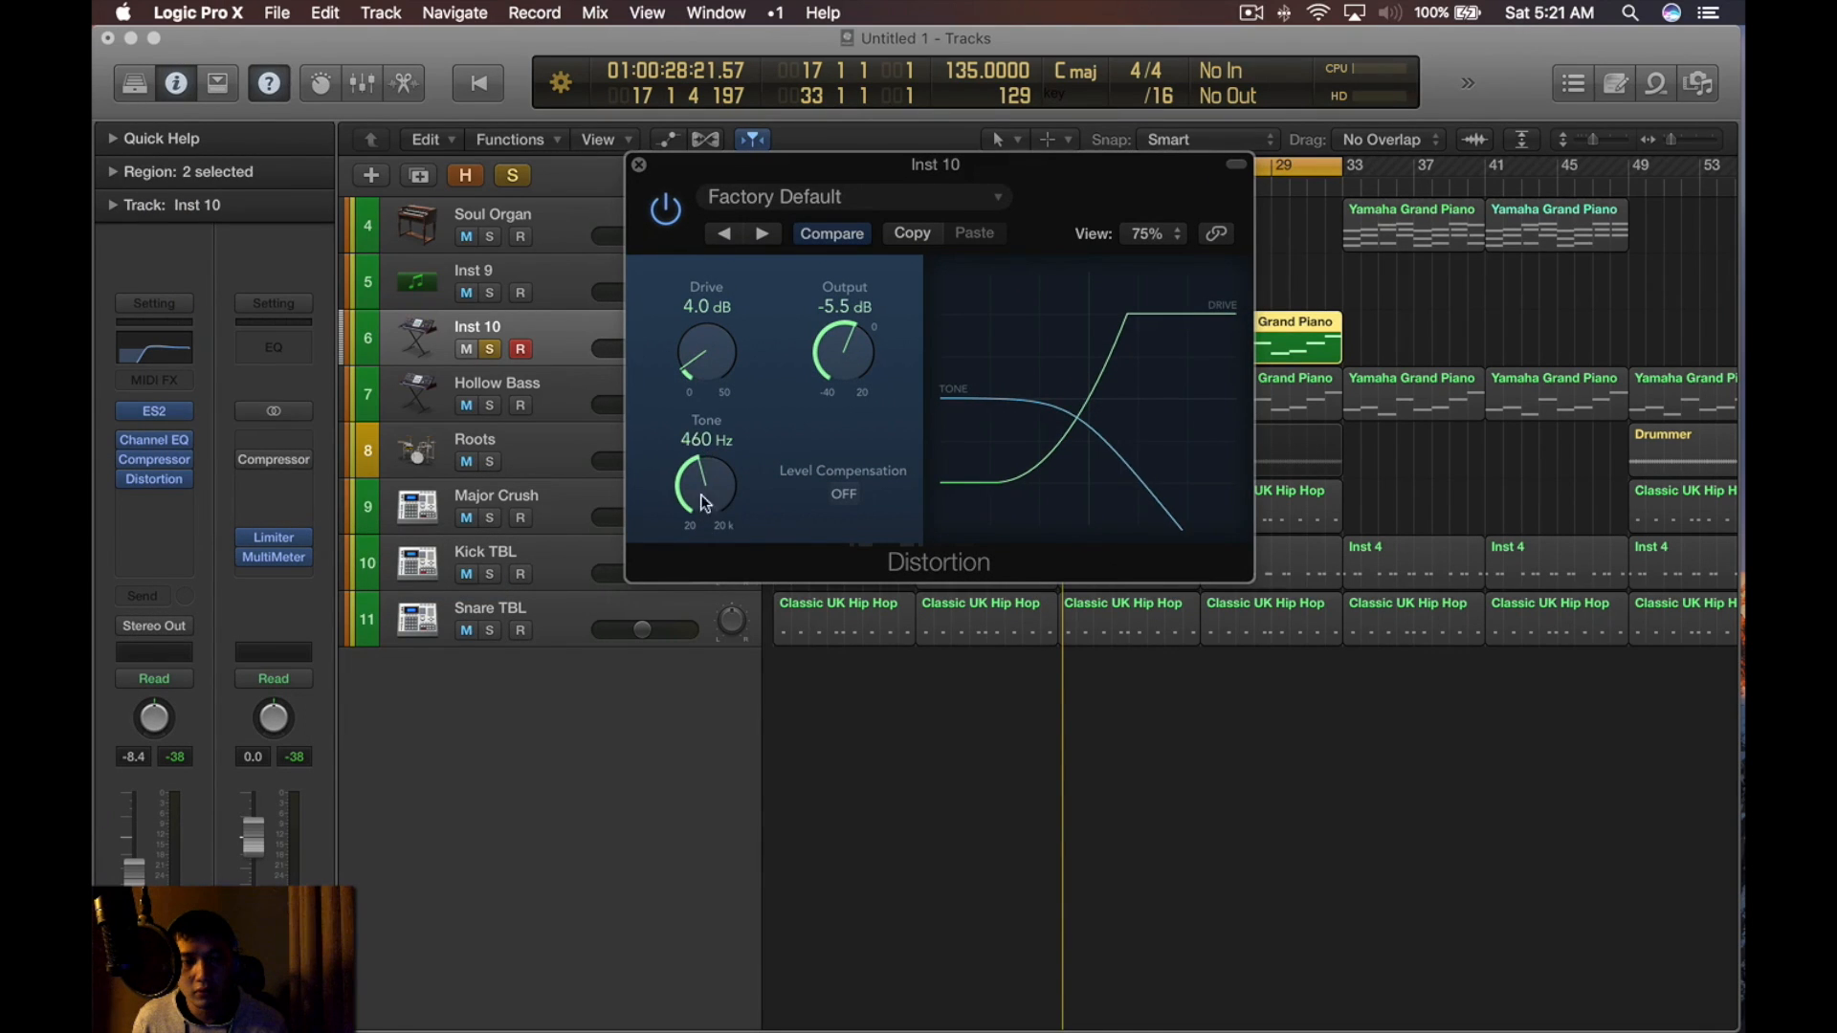
{"action": "left_click_drag", "start_coordinate": [702, 364], "coordinate": [702, 383]}
{"action": "key", "text": "space"}
{"action": "left_click_drag", "start_coordinate": [706, 483], "coordinate": [708, 464]}
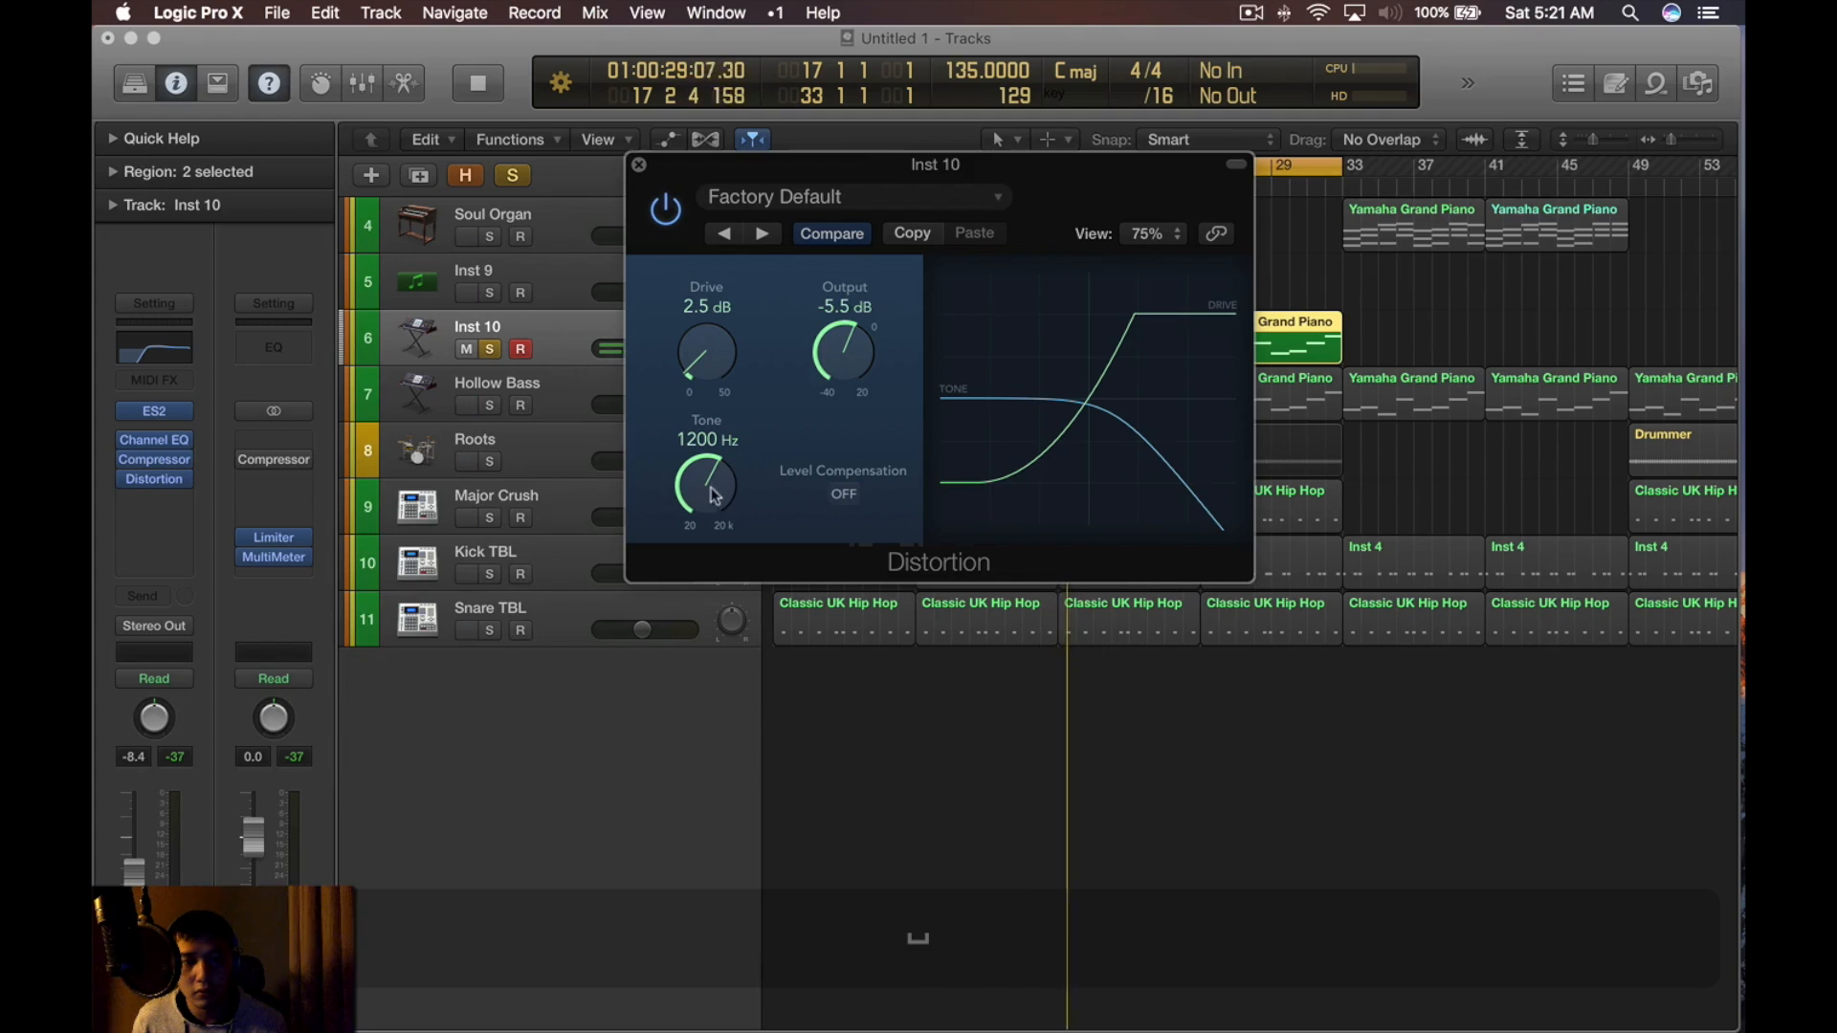
Fine-tune the Distortion's output and drive by ear during playback and close its window
{"action": "left_click_drag", "start_coordinate": [859, 318], "coordinate": [859, 314]}
{"action": "mouse_move", "coordinate": [688, 351]}
{"action": "left_mouse_down"}
{"action": "mouse_move", "coordinate": [694, 296]}
{"action": "mouse_move", "coordinate": [695, 351]}
{"action": "left_mouse_up"}
{"action": "left_click_drag", "start_coordinate": [1087, 205], "coordinate": [1085, 203]}
{"action": "key", "text": "super+w"}
{"action": "left_click", "coordinate": [172, 499]}
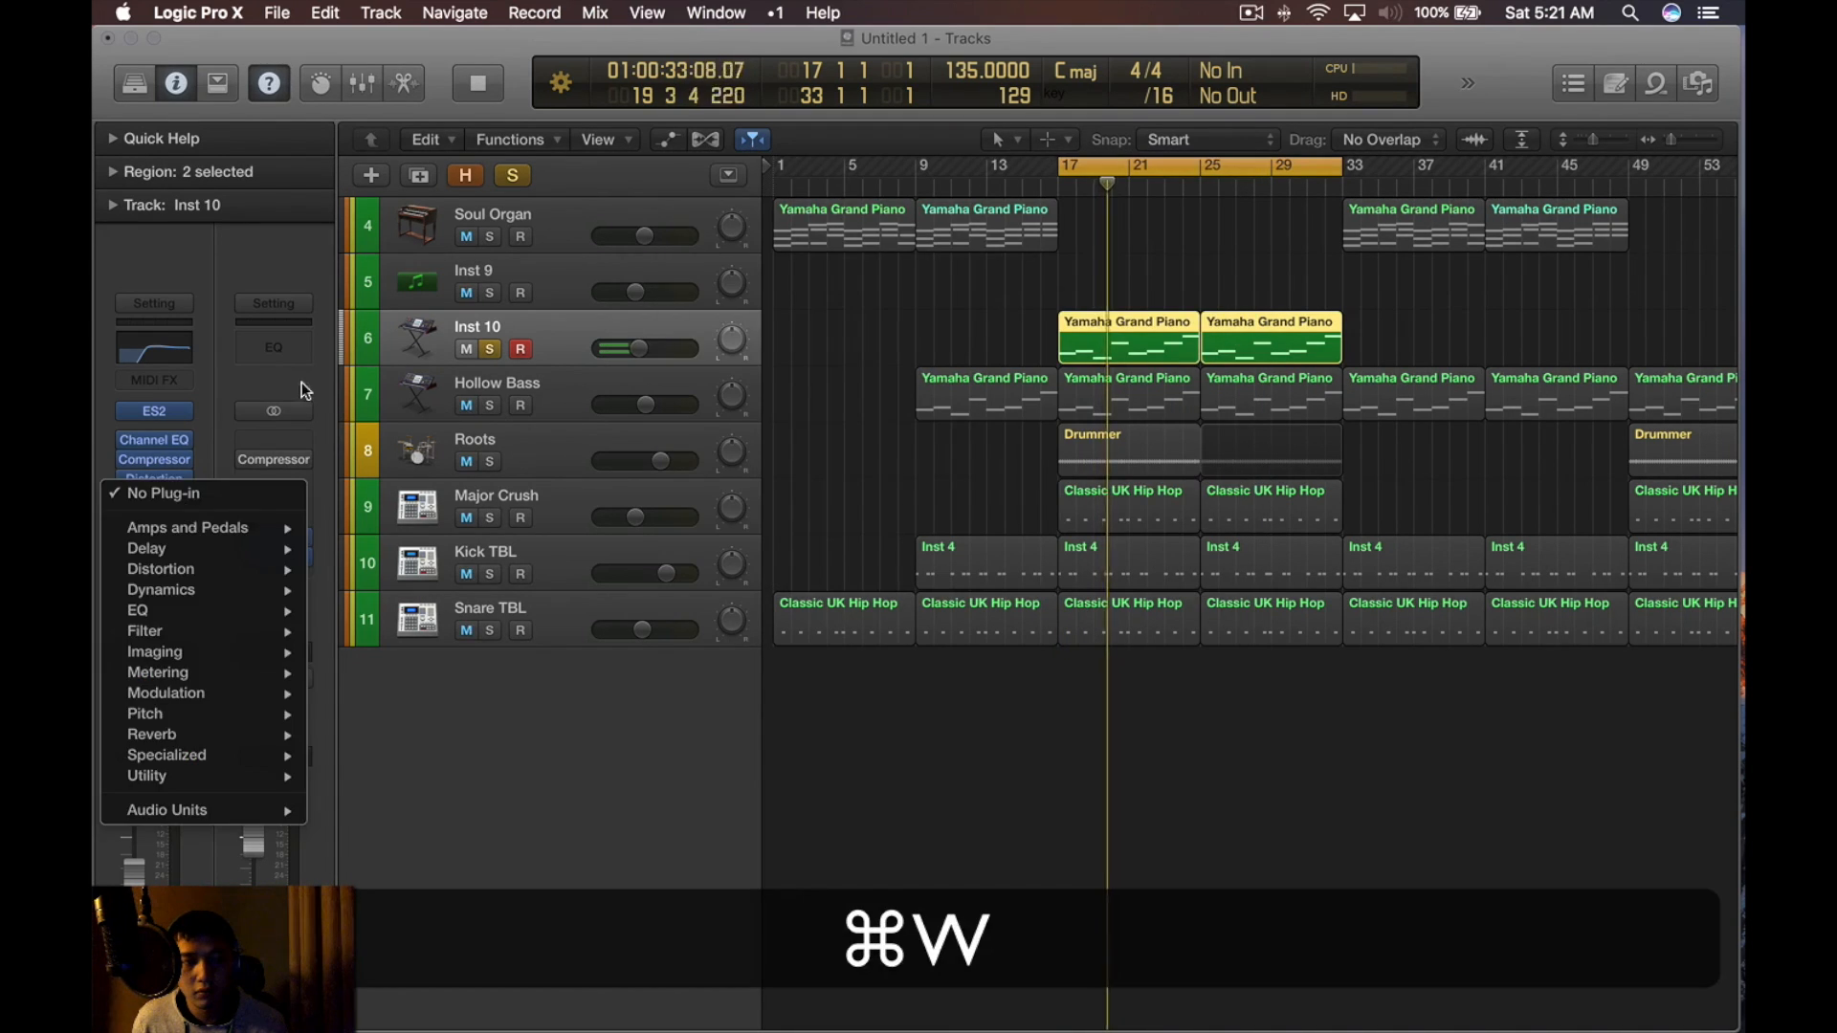
{"action": "key", "text": "Escape"}
In Inst 10's ES2, detune oscillator 1 by -8 cents, lower oscillator 2 by 12 semitones and blend the two oscillators
{"action": "left_click", "coordinate": [161, 410]}
{"action": "key", "text": "space"}
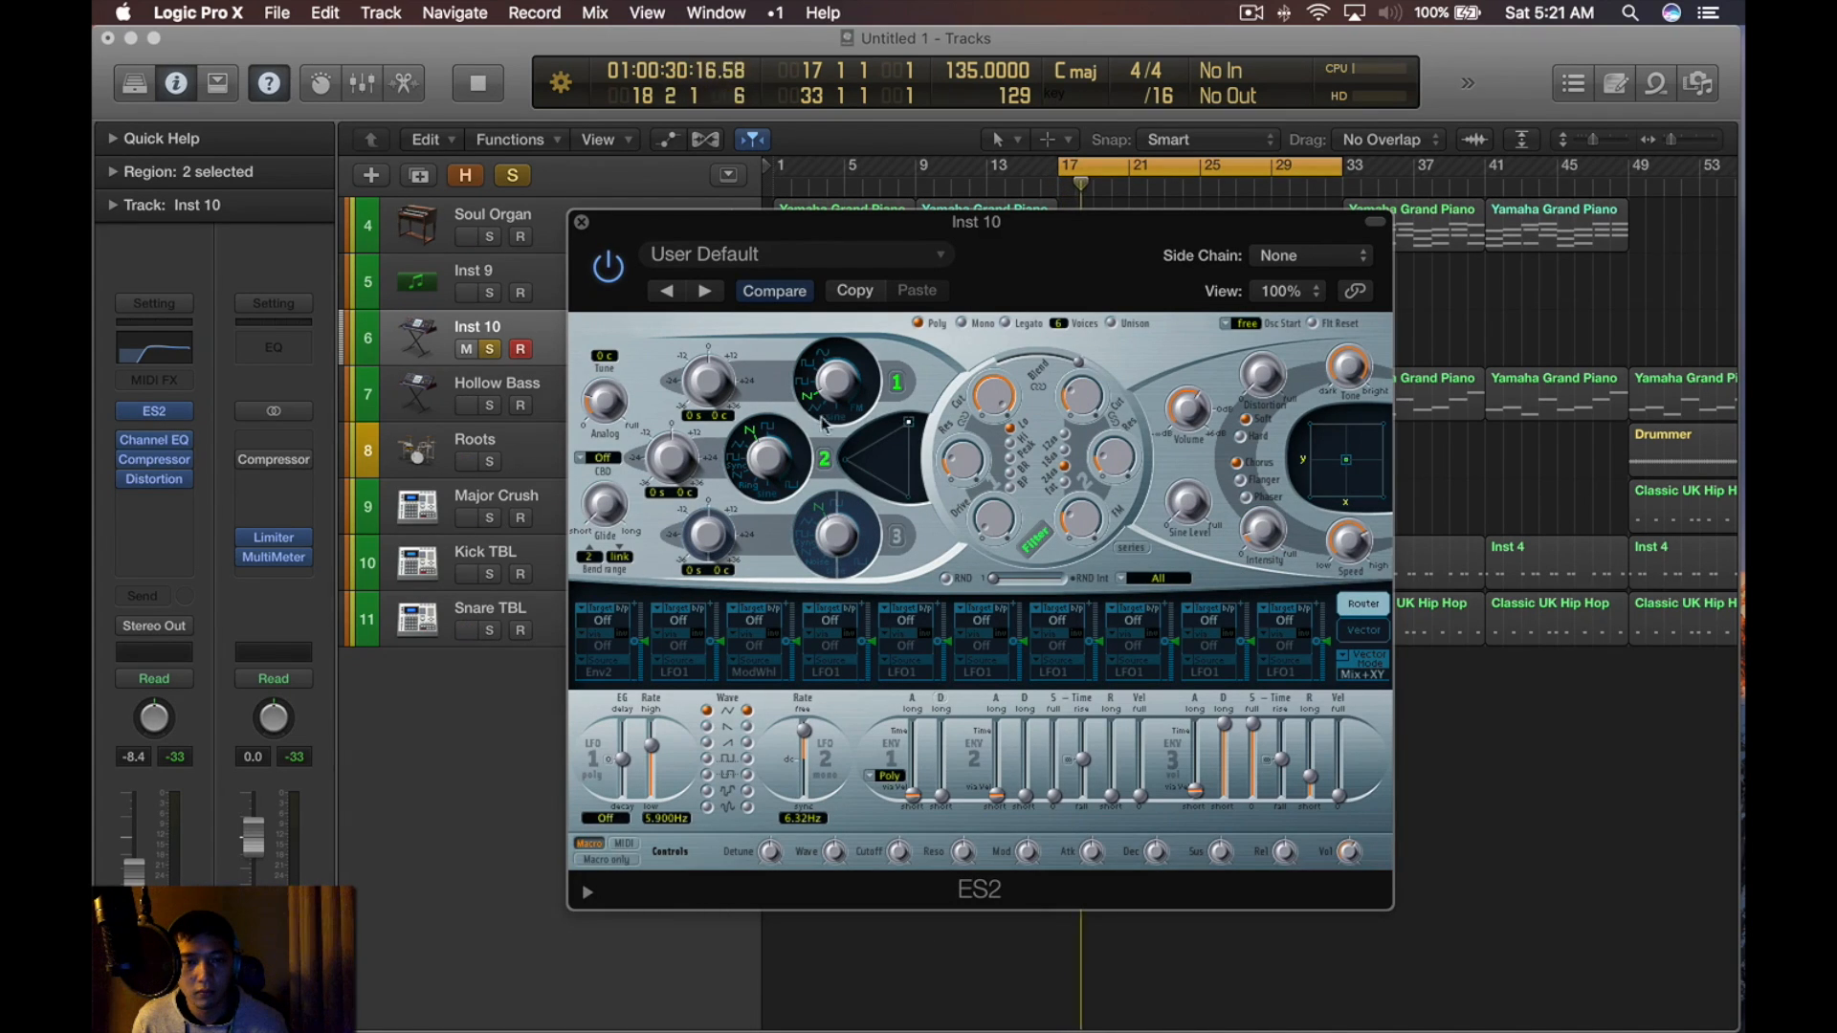
{"action": "key", "text": "space"}
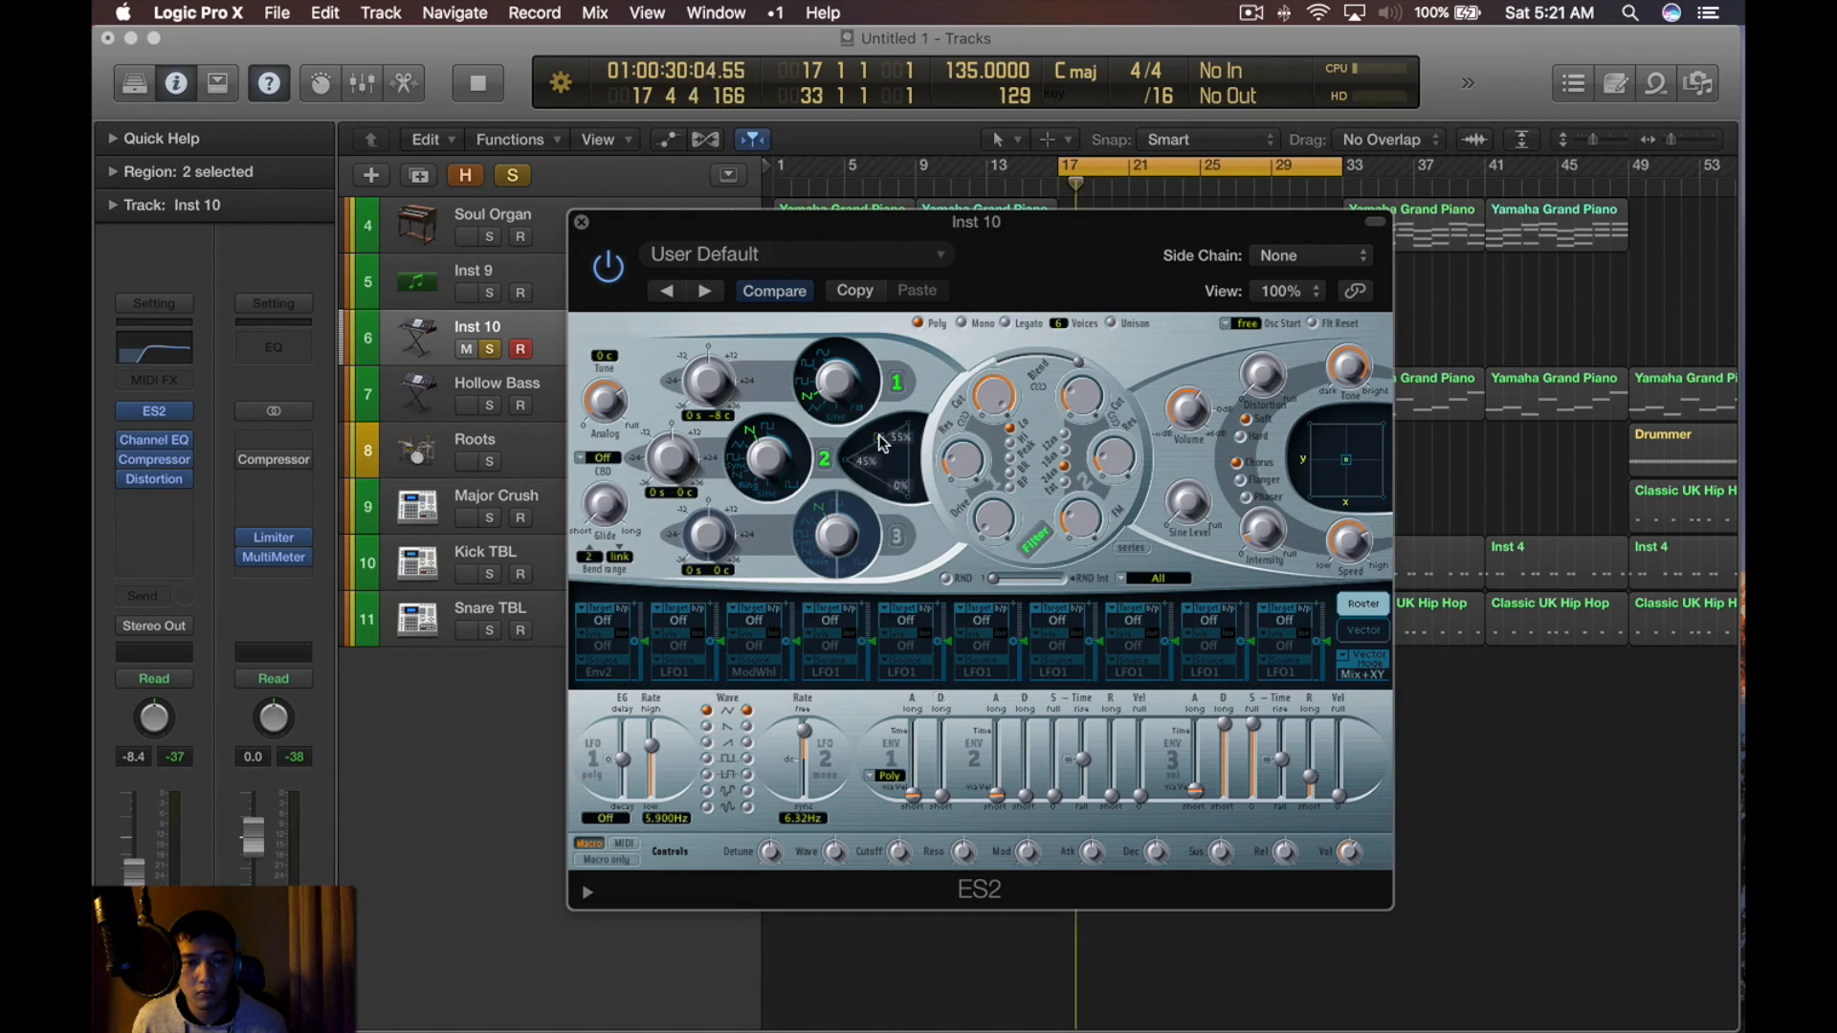
{"action": "key", "text": "space"}
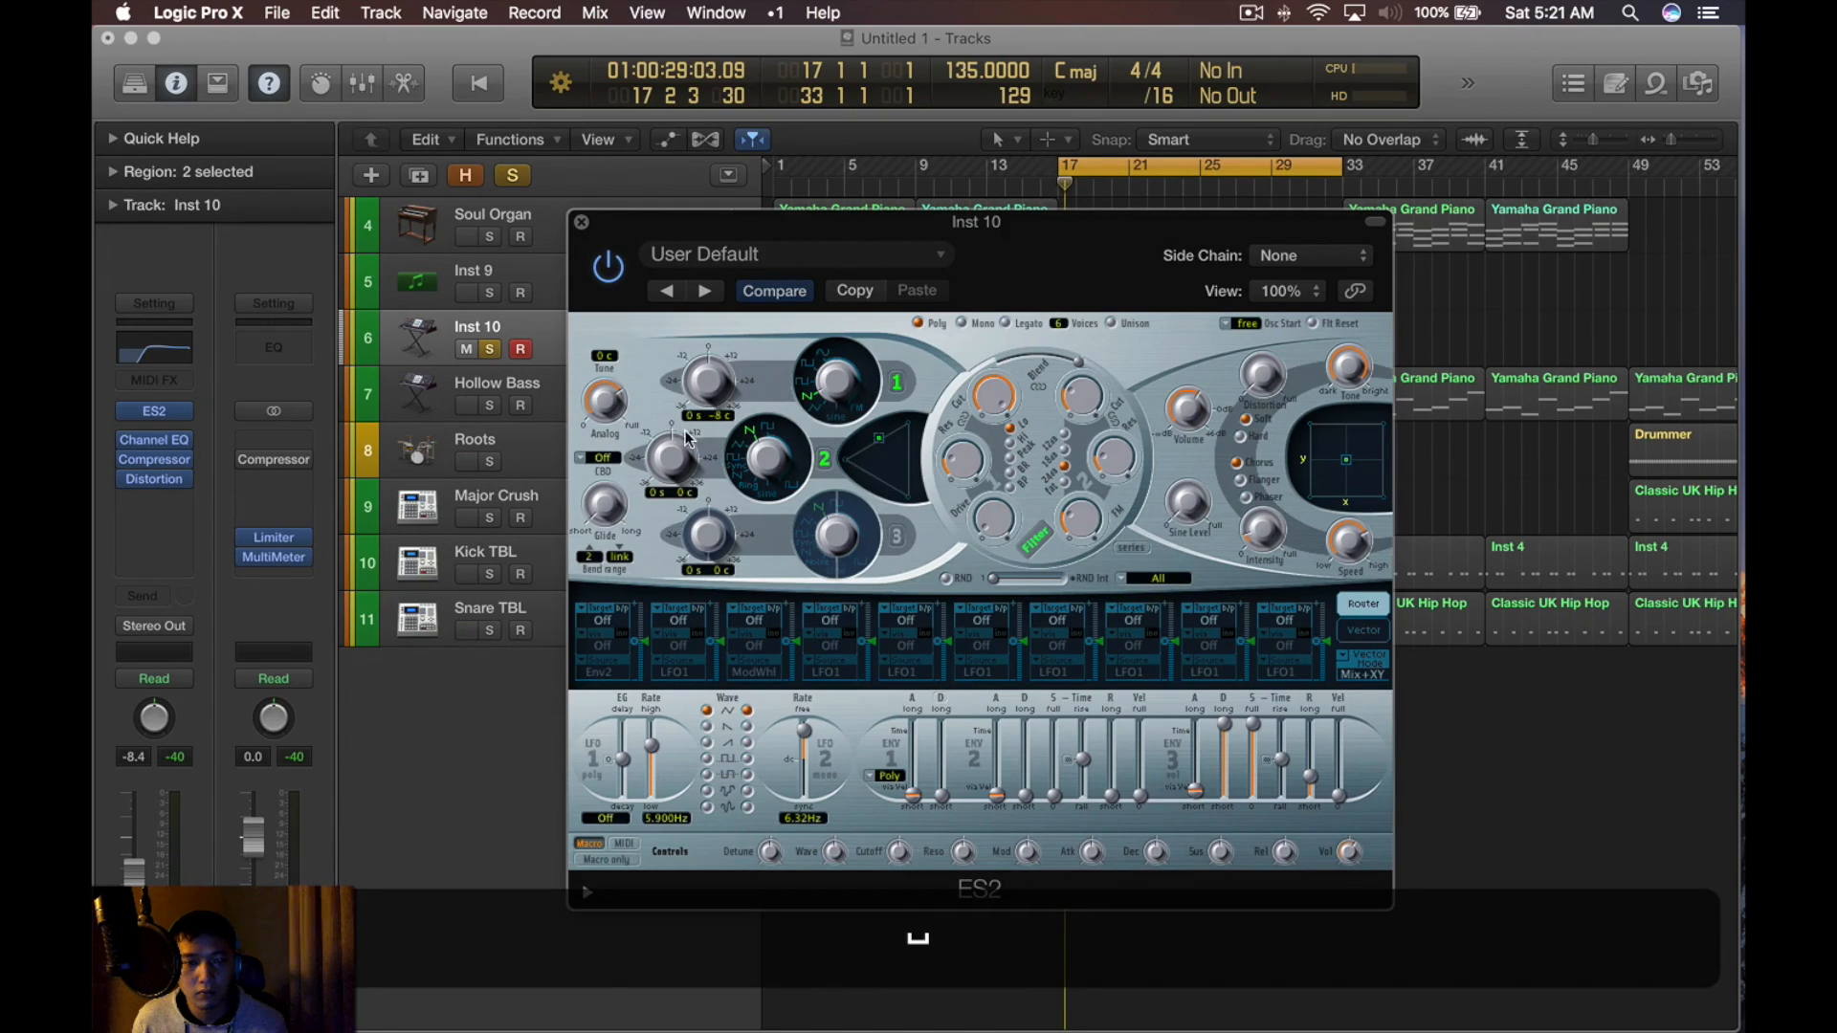
{"action": "key", "text": "space"}
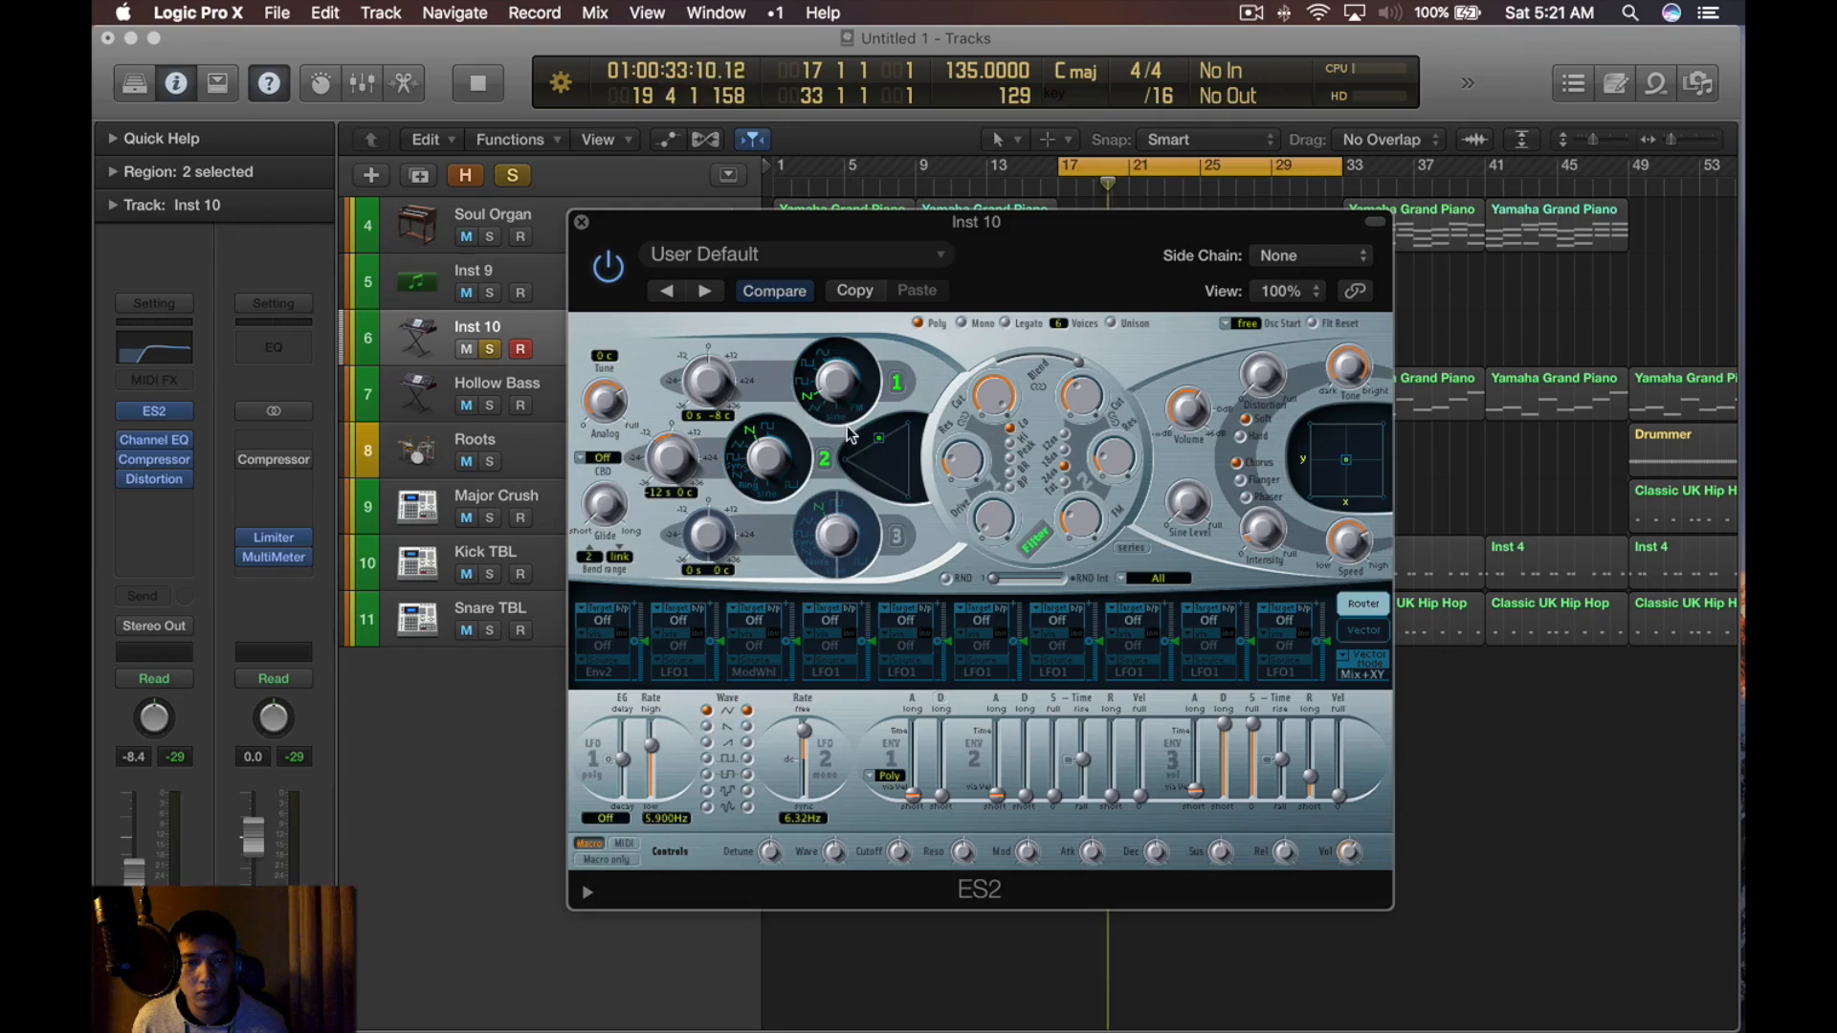
{"action": "key", "text": "space"}
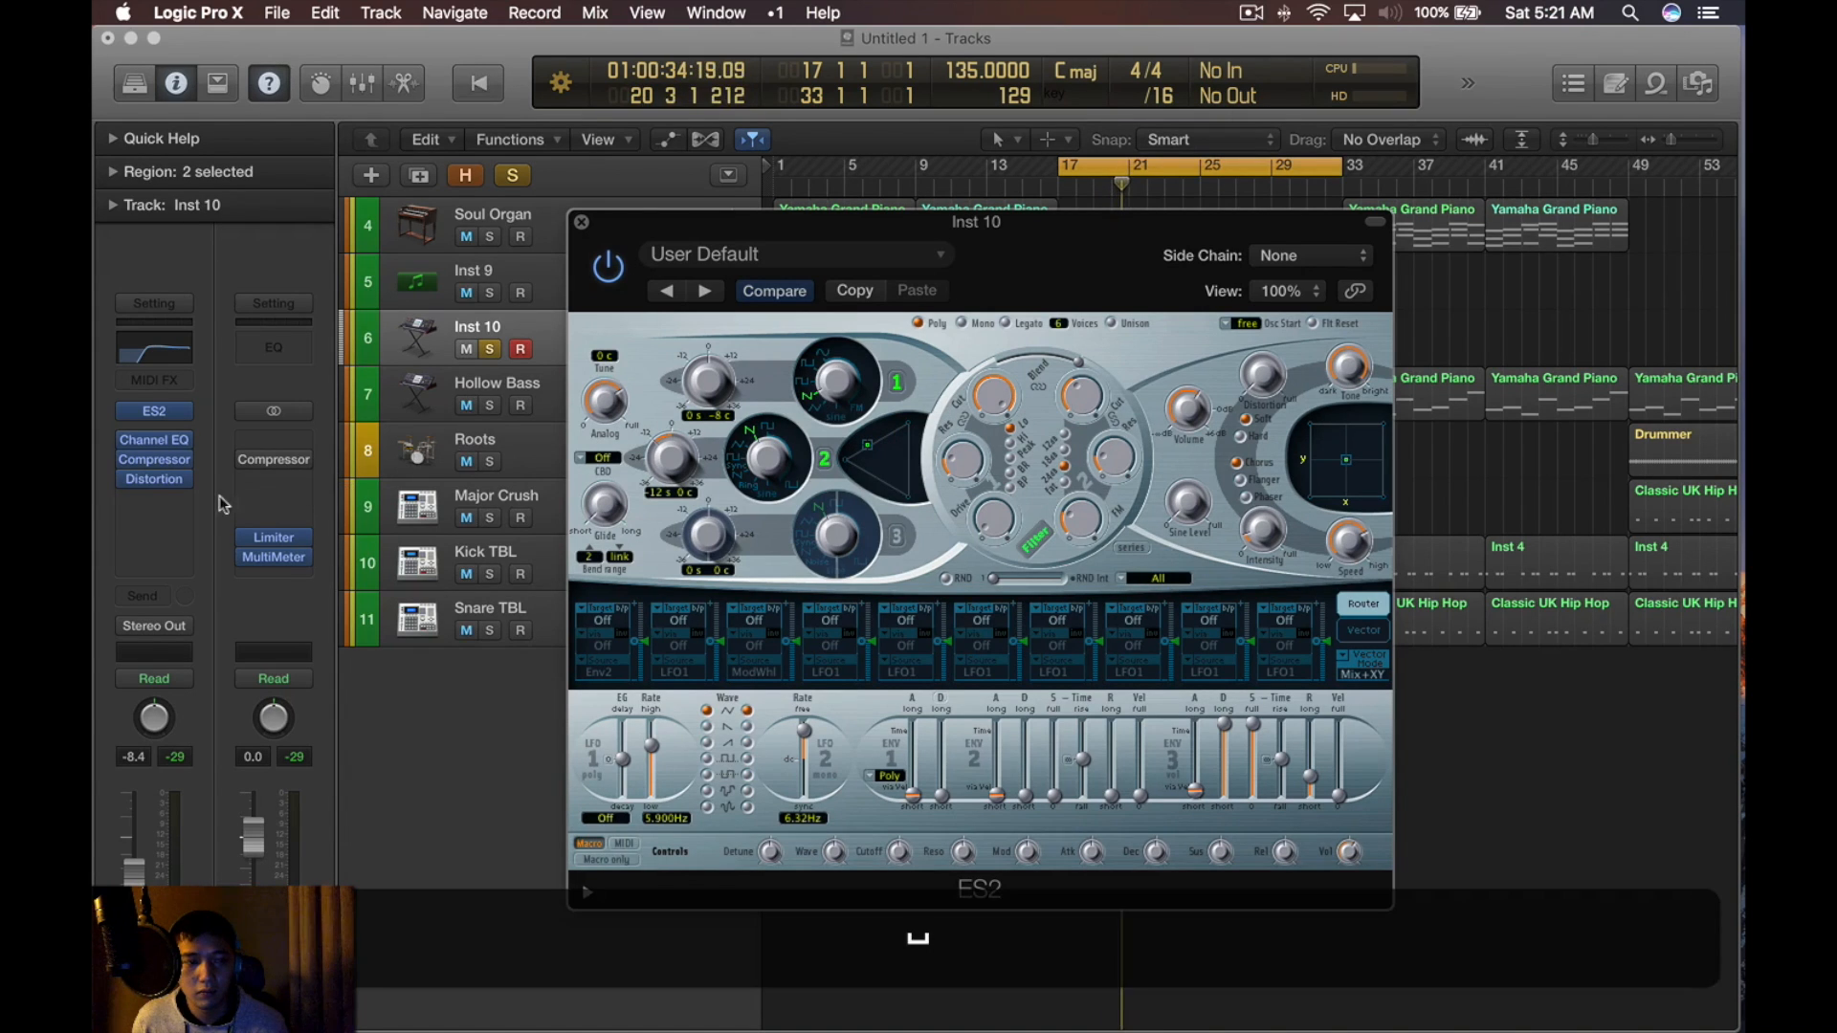
Add a second Channel EQ after the Distortion with a high cut at about 640 Hz, and close both plug-in windows
{"action": "left_click", "coordinate": [162, 507]}
{"action": "left_click", "coordinate": [1033, 493]}
{"action": "left_click_drag", "start_coordinate": [905, 432], "coordinate": [503, 442]}
{"action": "key", "text": "space"}
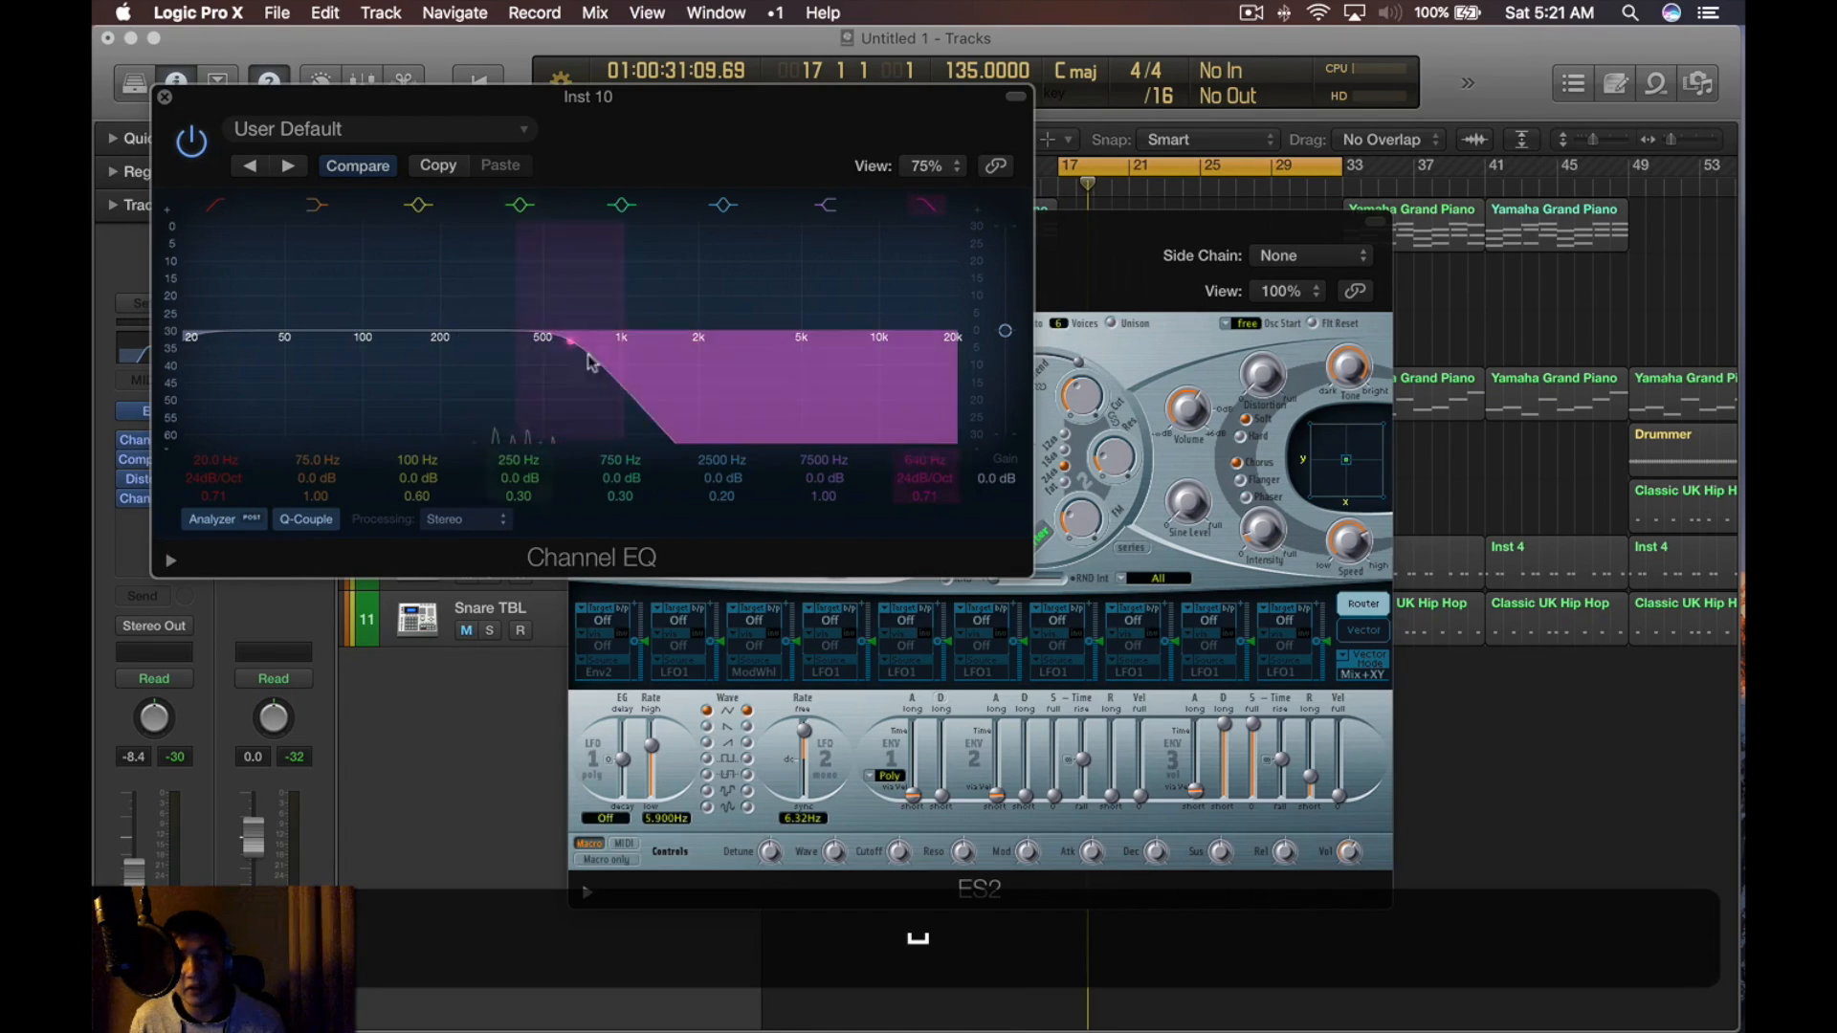
{"action": "key", "text": "super+w"}
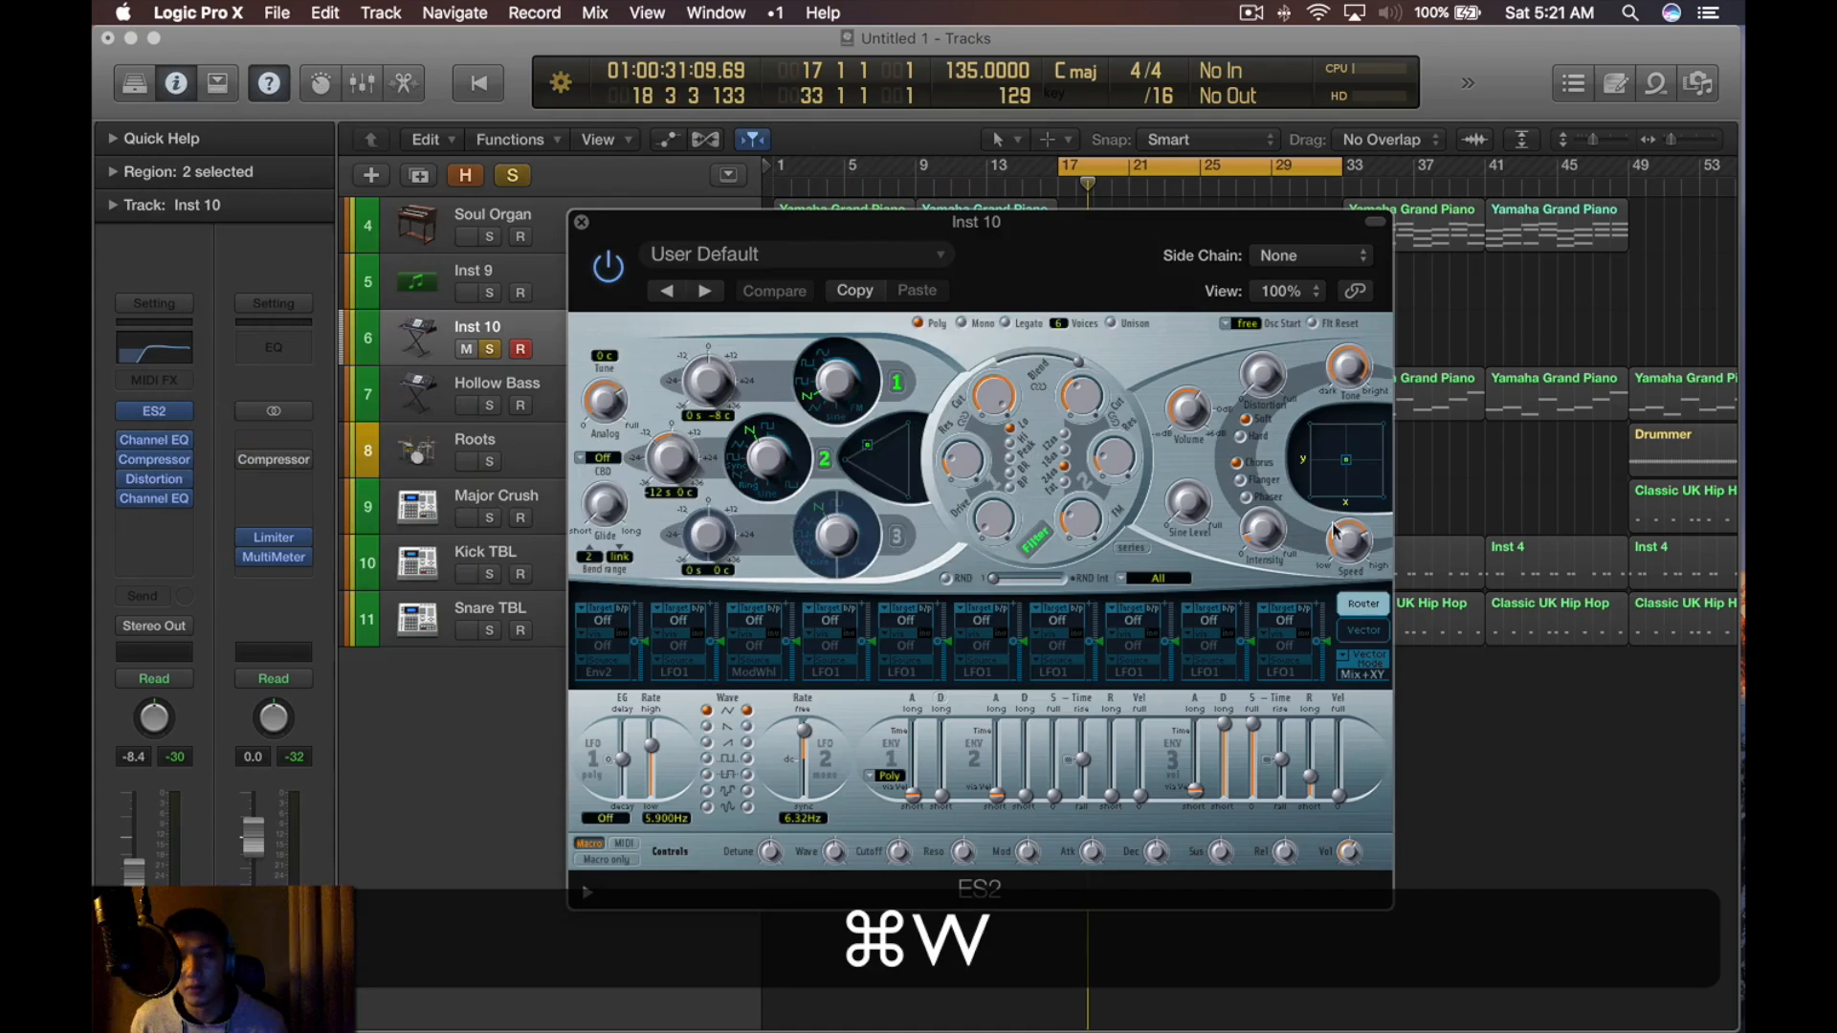
{"action": "key", "text": "super+w"}
Unsolo Inst 10, set its volume to -10.2 dB while the full mix plays, and select the Inst 9 track
{"action": "key", "text": "s"}
{"action": "key", "text": "space"}
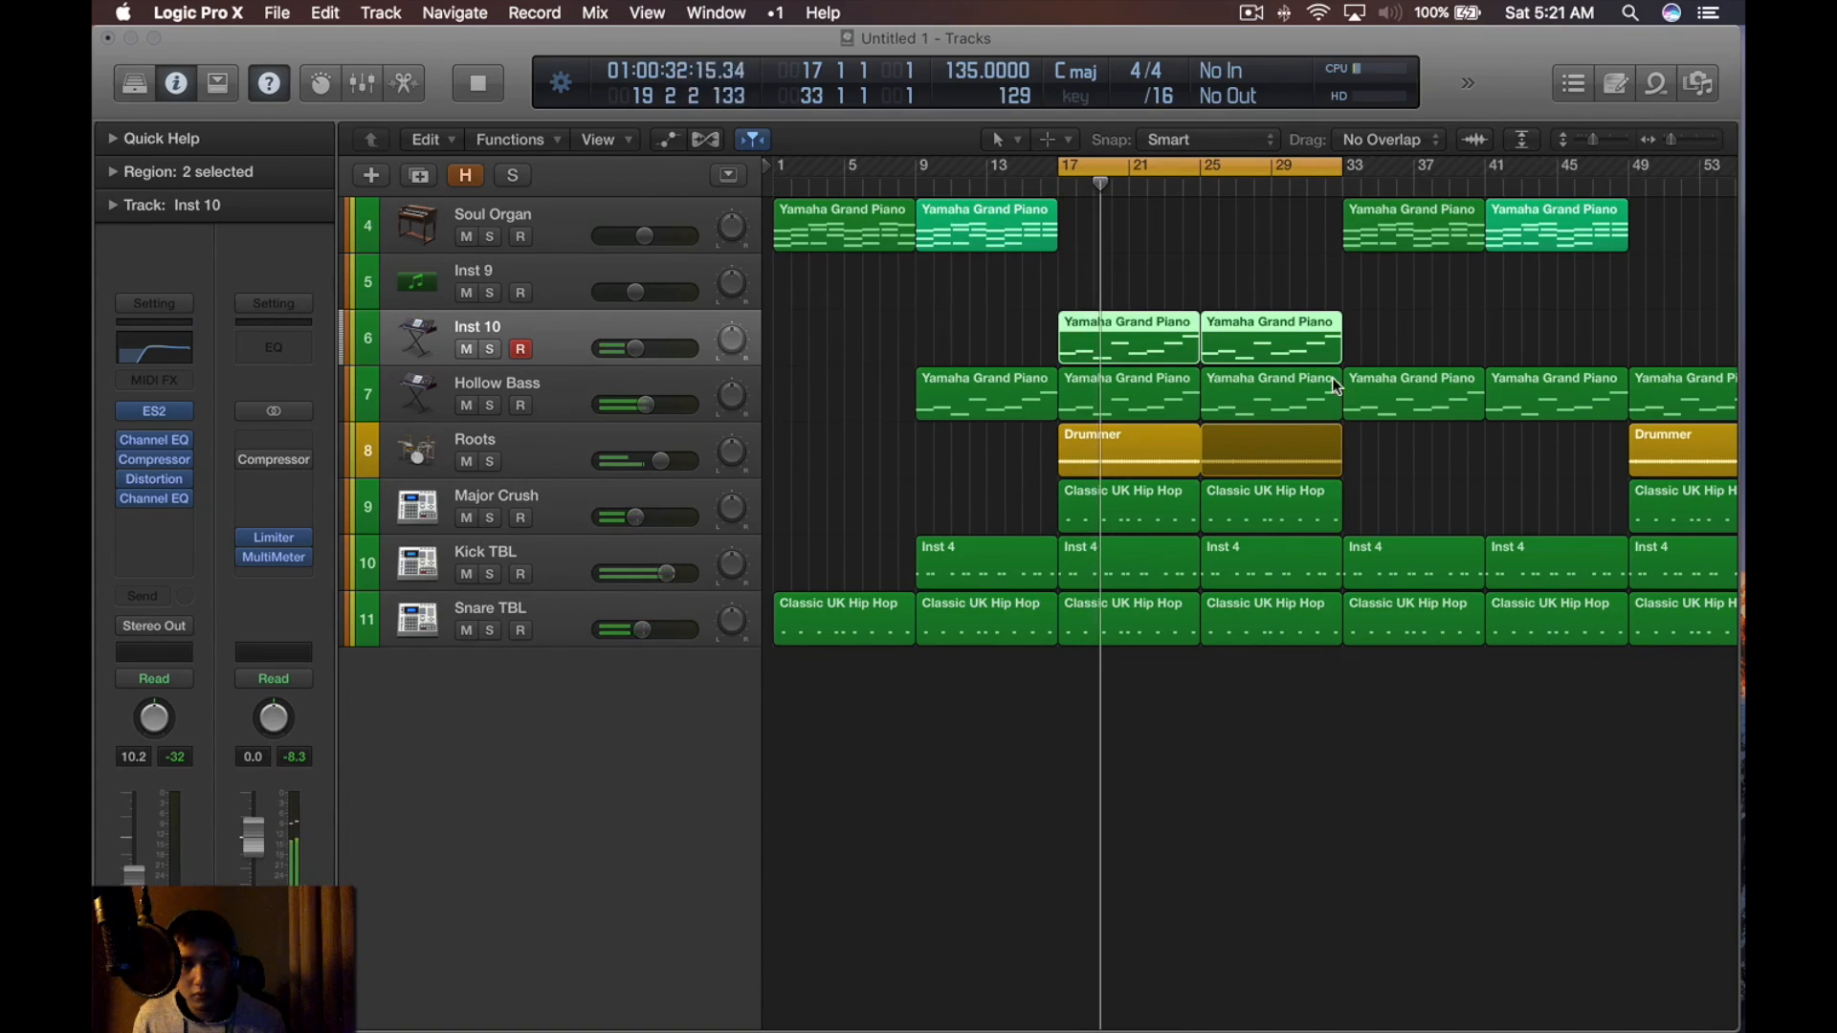
{"action": "scroll", "coordinate": [986, 383], "scroll_direction": "down", "scroll_amount": 3}
{"action": "left_click", "coordinate": [872, 301]}
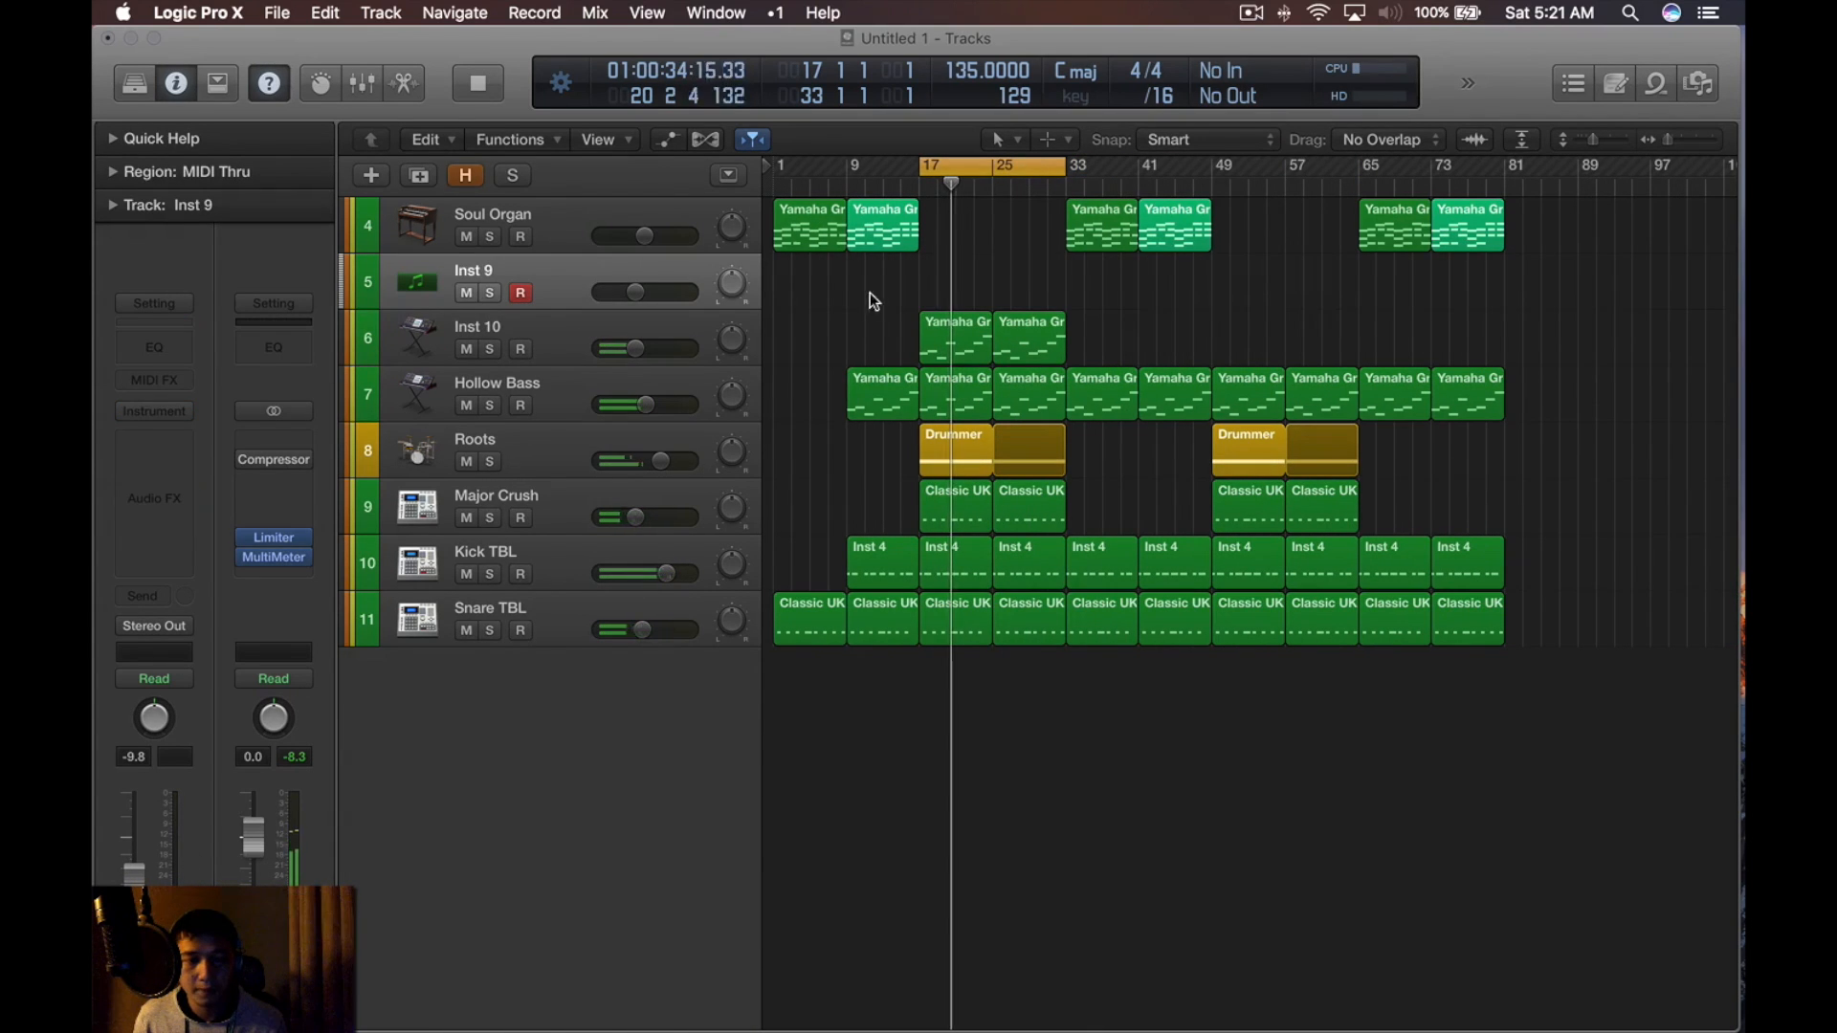
{"action": "key", "text": "x"}
{"action": "key", "text": "x"}
{"action": "key", "text": "t"}
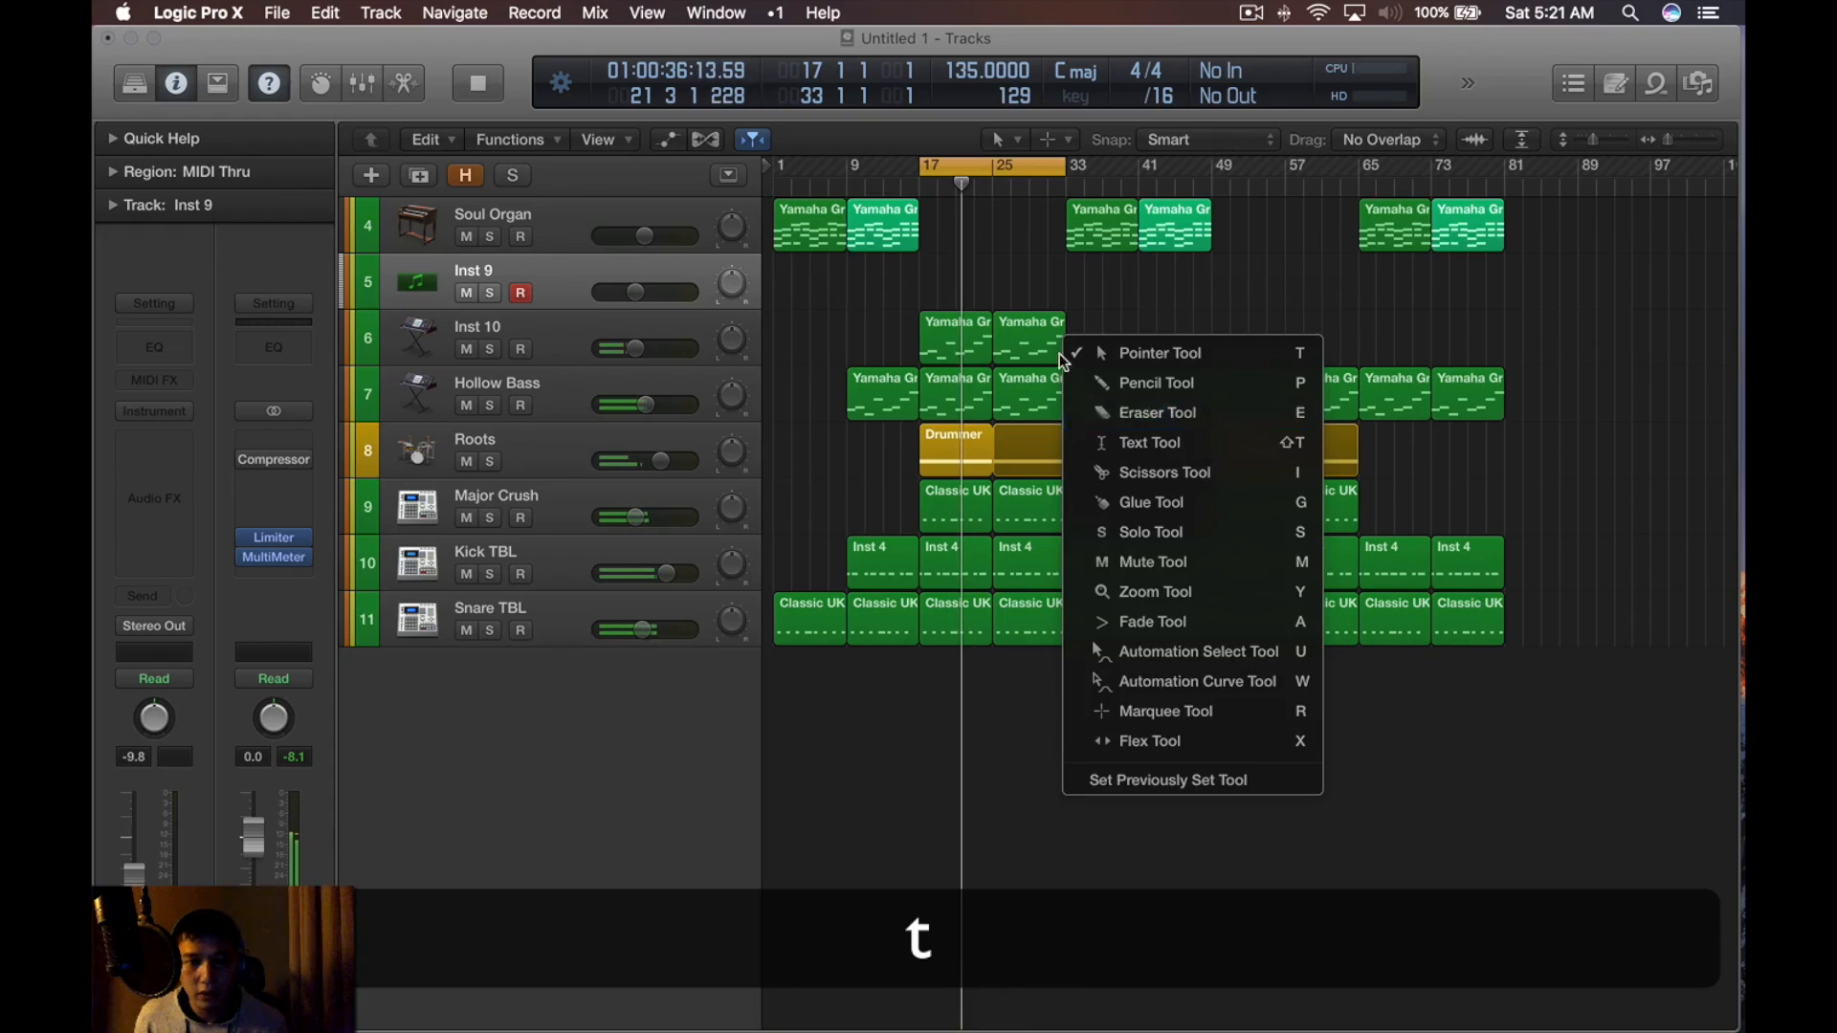
{"action": "key", "text": "y"}
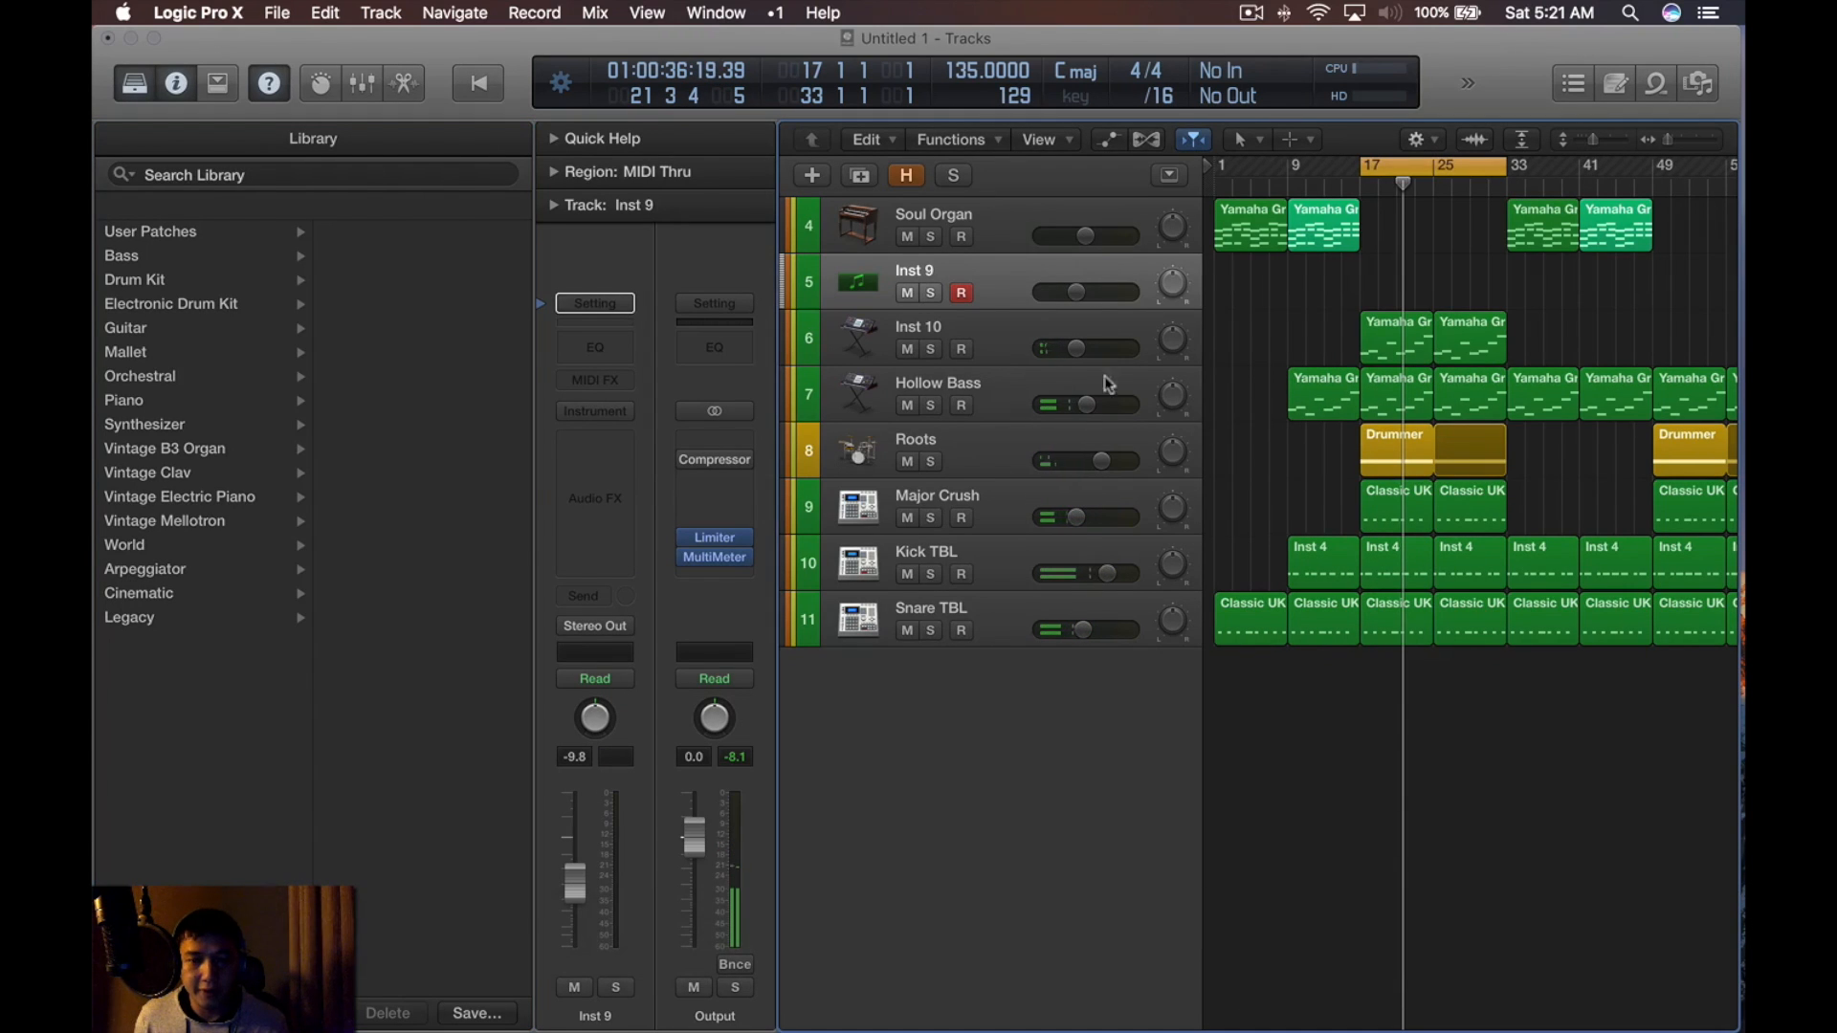
Select the Major Crush track and hide the Library and Inspector to widen the arrangement
{"action": "left_click", "coordinate": [1016, 342]}
{"action": "left_click", "coordinate": [995, 504]}
{"action": "scroll", "coordinate": [1430, 466], "scroll_direction": "up", "scroll_amount": 5}
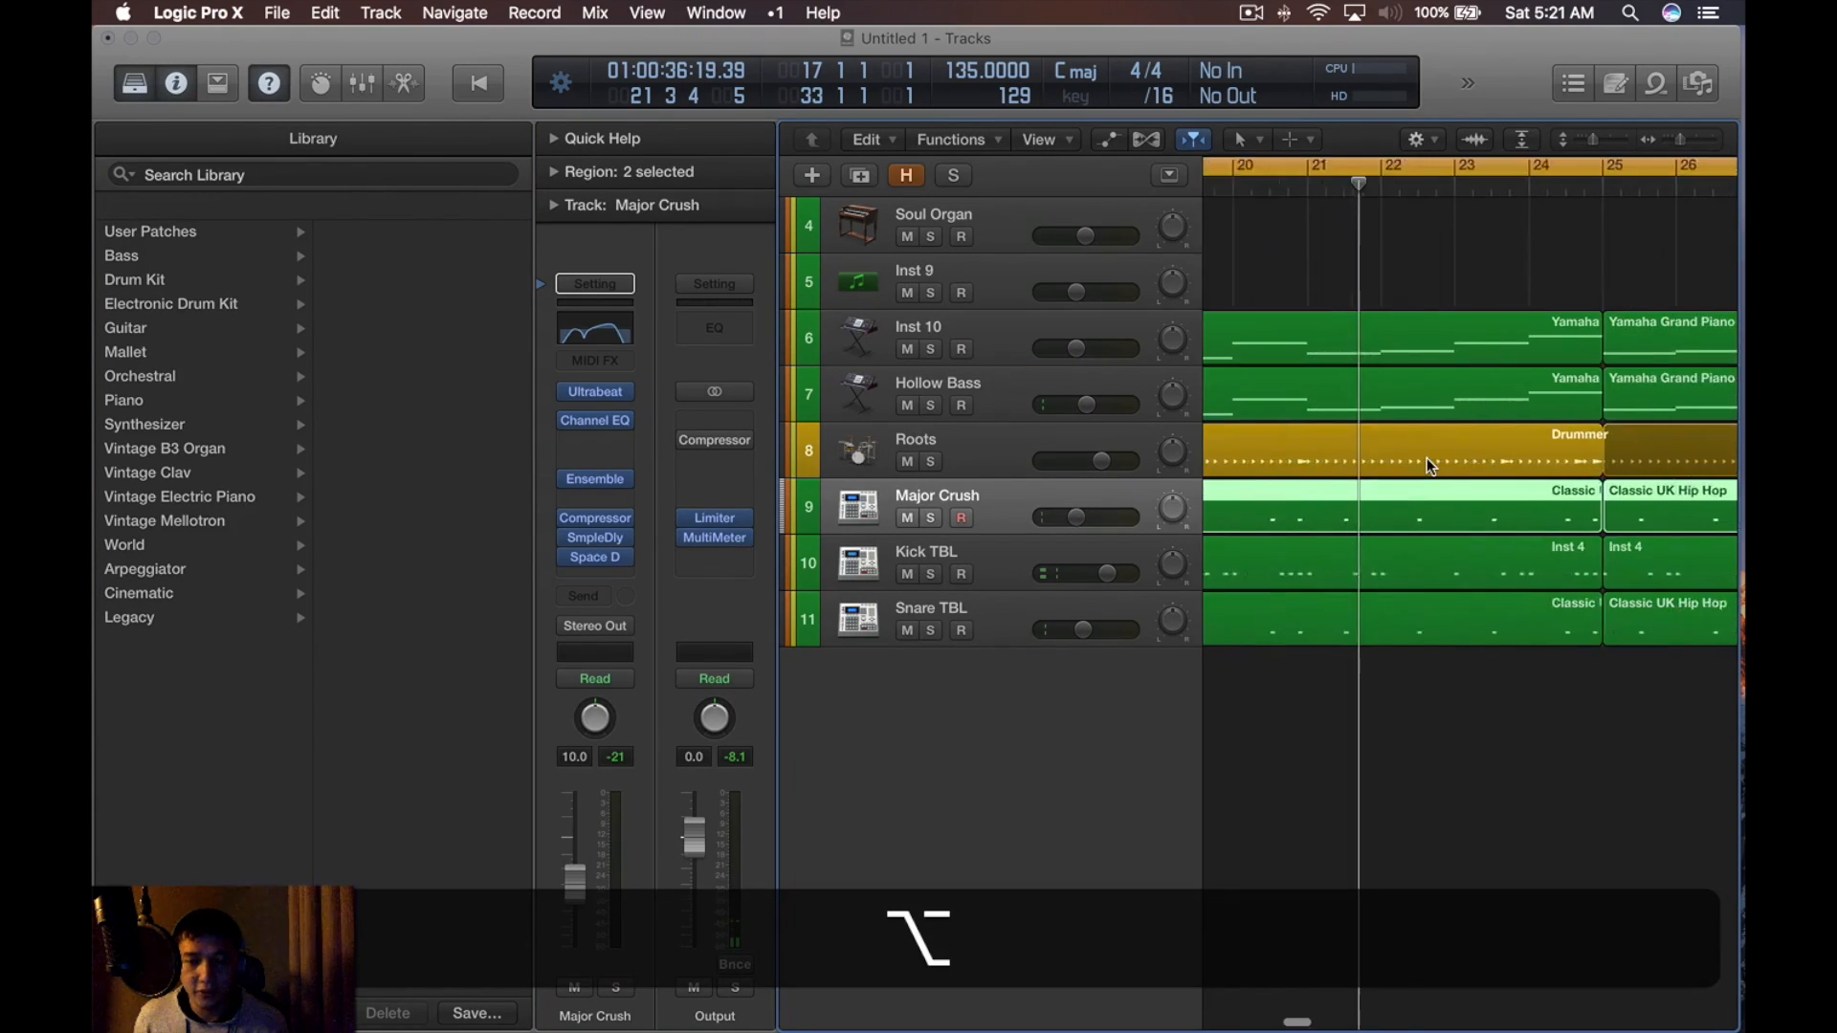
{"action": "key", "text": "y"}
{"action": "scroll", "coordinate": [1122, 479], "scroll_direction": "down", "scroll_amount": 4}
{"action": "scroll", "coordinate": [1105, 478], "scroll_direction": "up", "scroll_amount": 3}
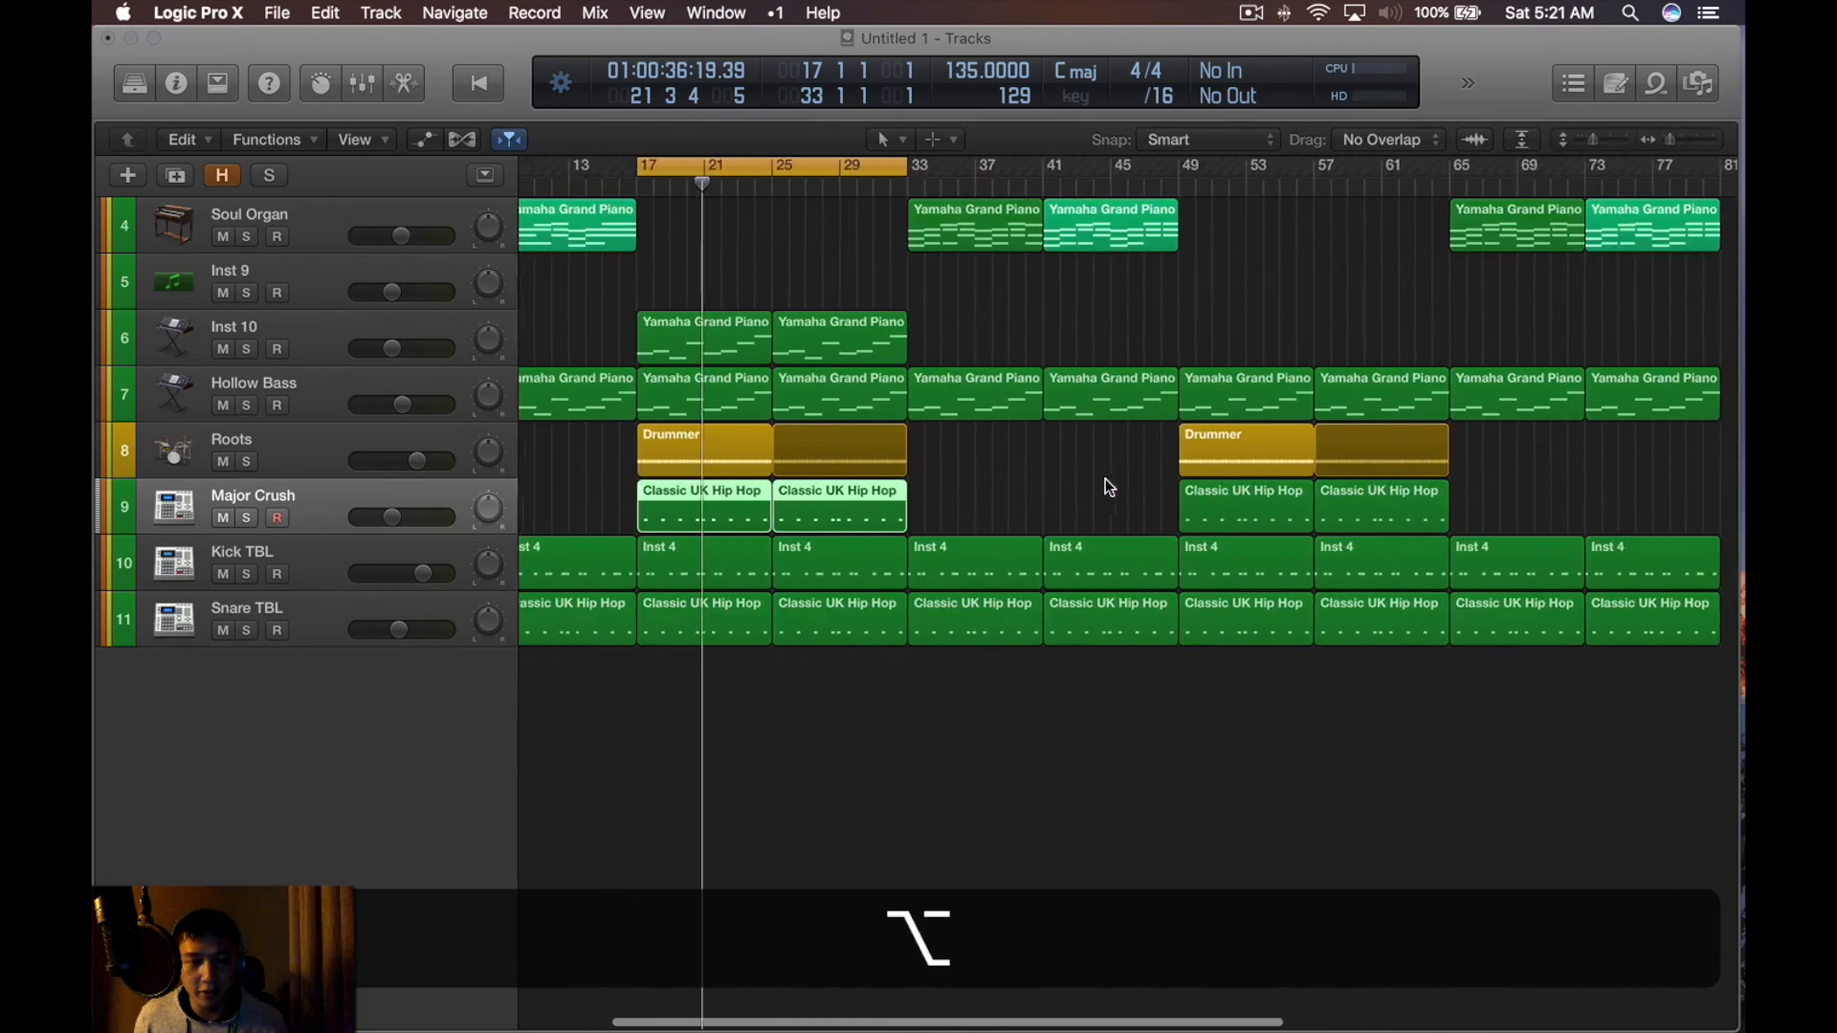
Mute bar 17 and bar 19 of the first Major Crush region
{"action": "scroll", "coordinate": [1106, 478], "scroll_direction": "up", "scroll_amount": 2}
{"action": "left_click", "coordinate": [1056, 512], "text": "super"}
{"action": "left_click_drag", "start_coordinate": [1056, 513], "coordinate": [1020, 516]}
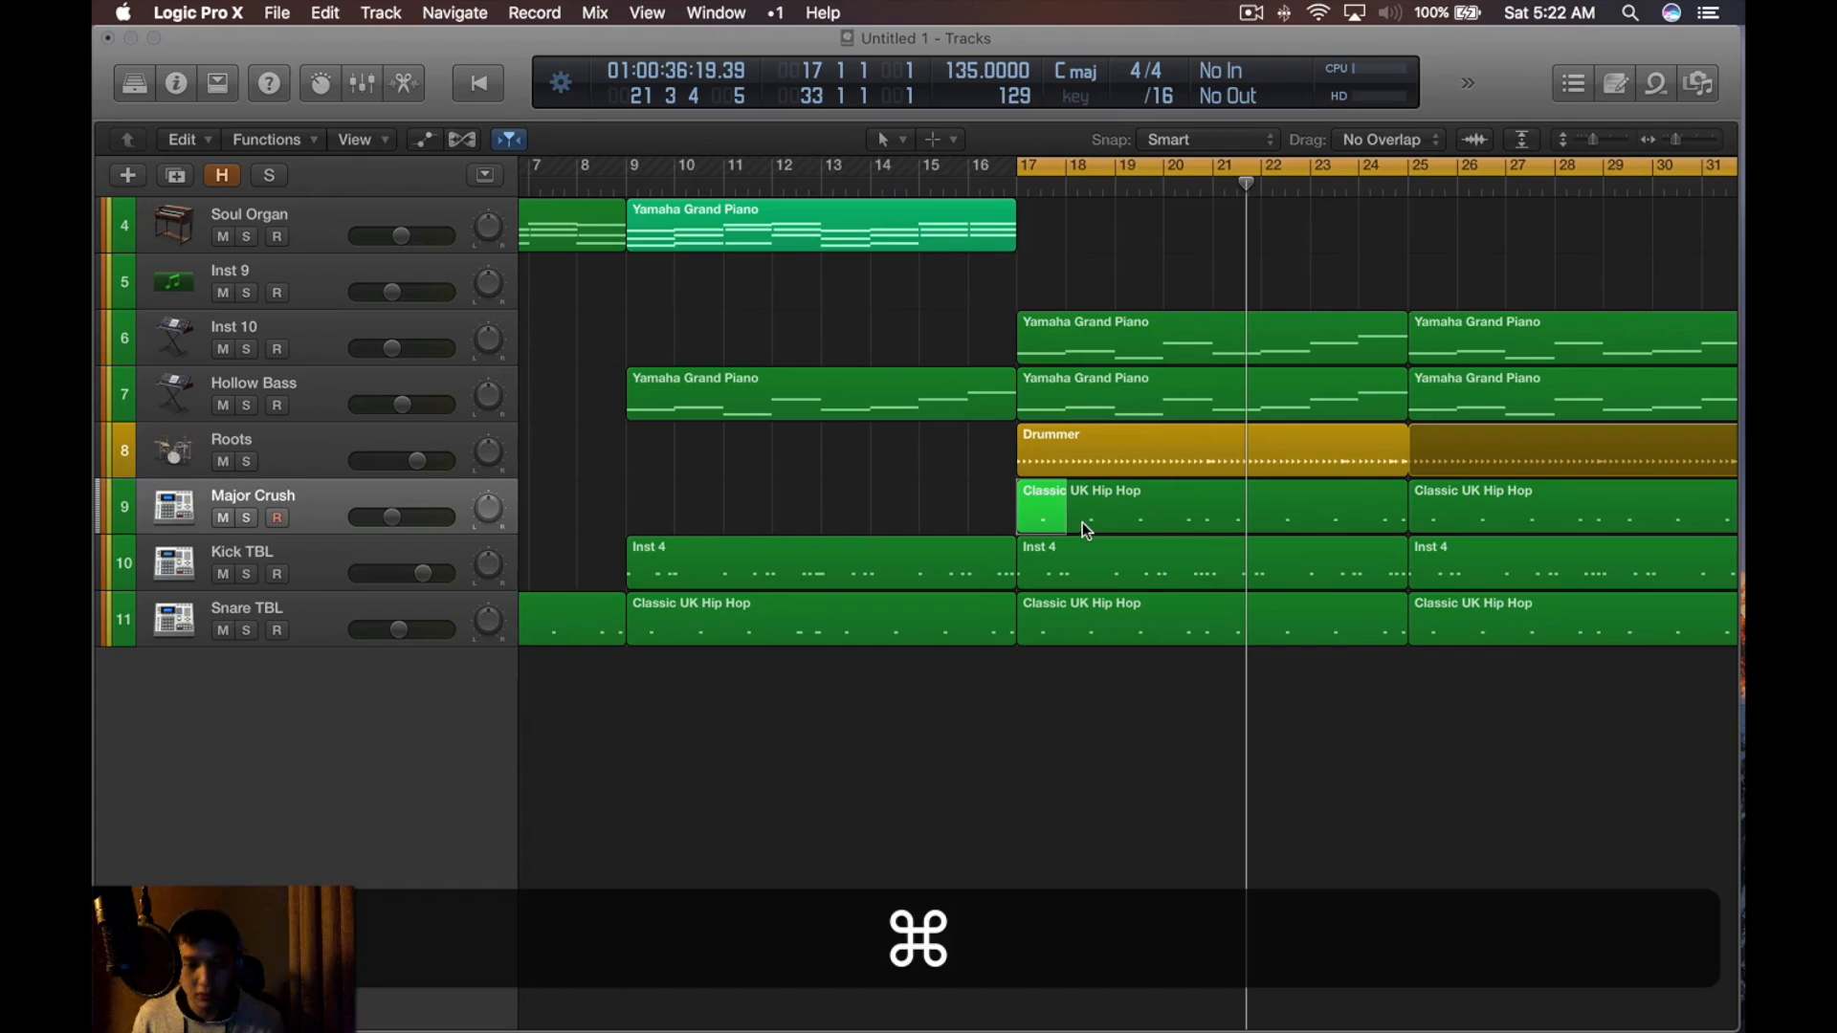
{"action": "key", "text": "ctrl+m"}
{"action": "left_click_drag", "start_coordinate": [1162, 517], "coordinate": [1110, 521]}
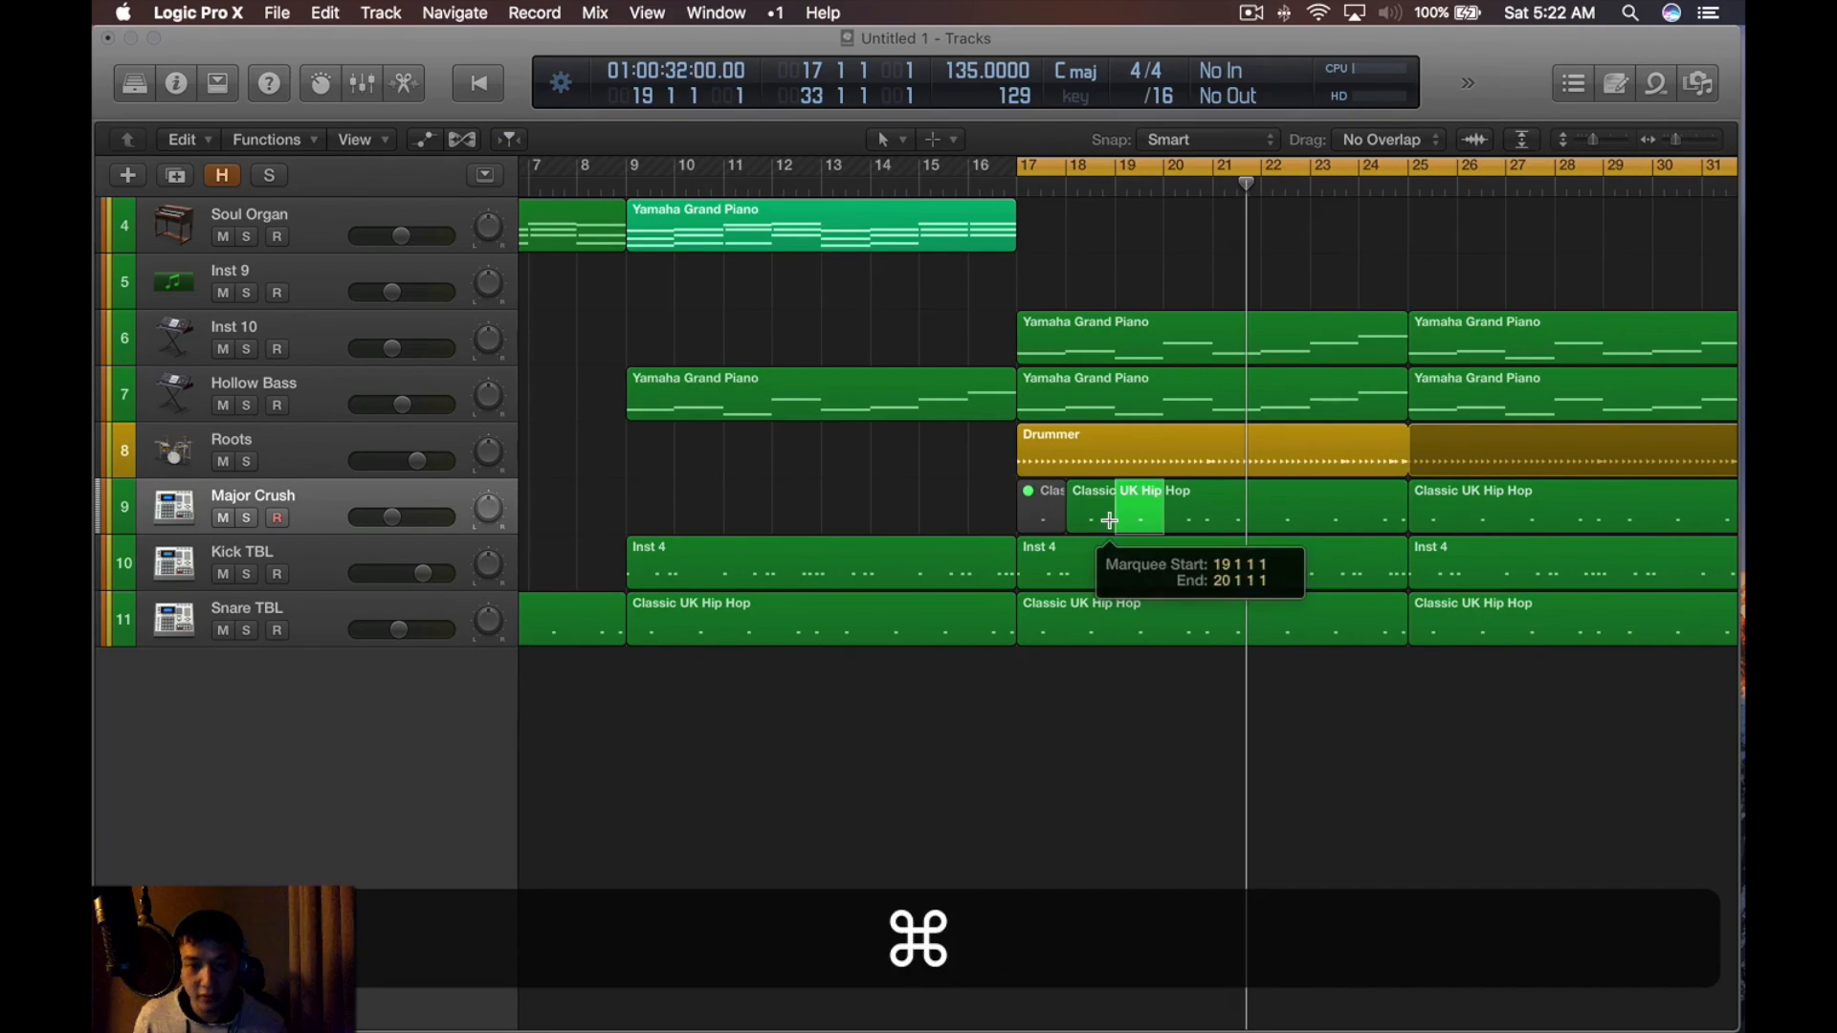
{"action": "key", "text": "ctrl+m"}
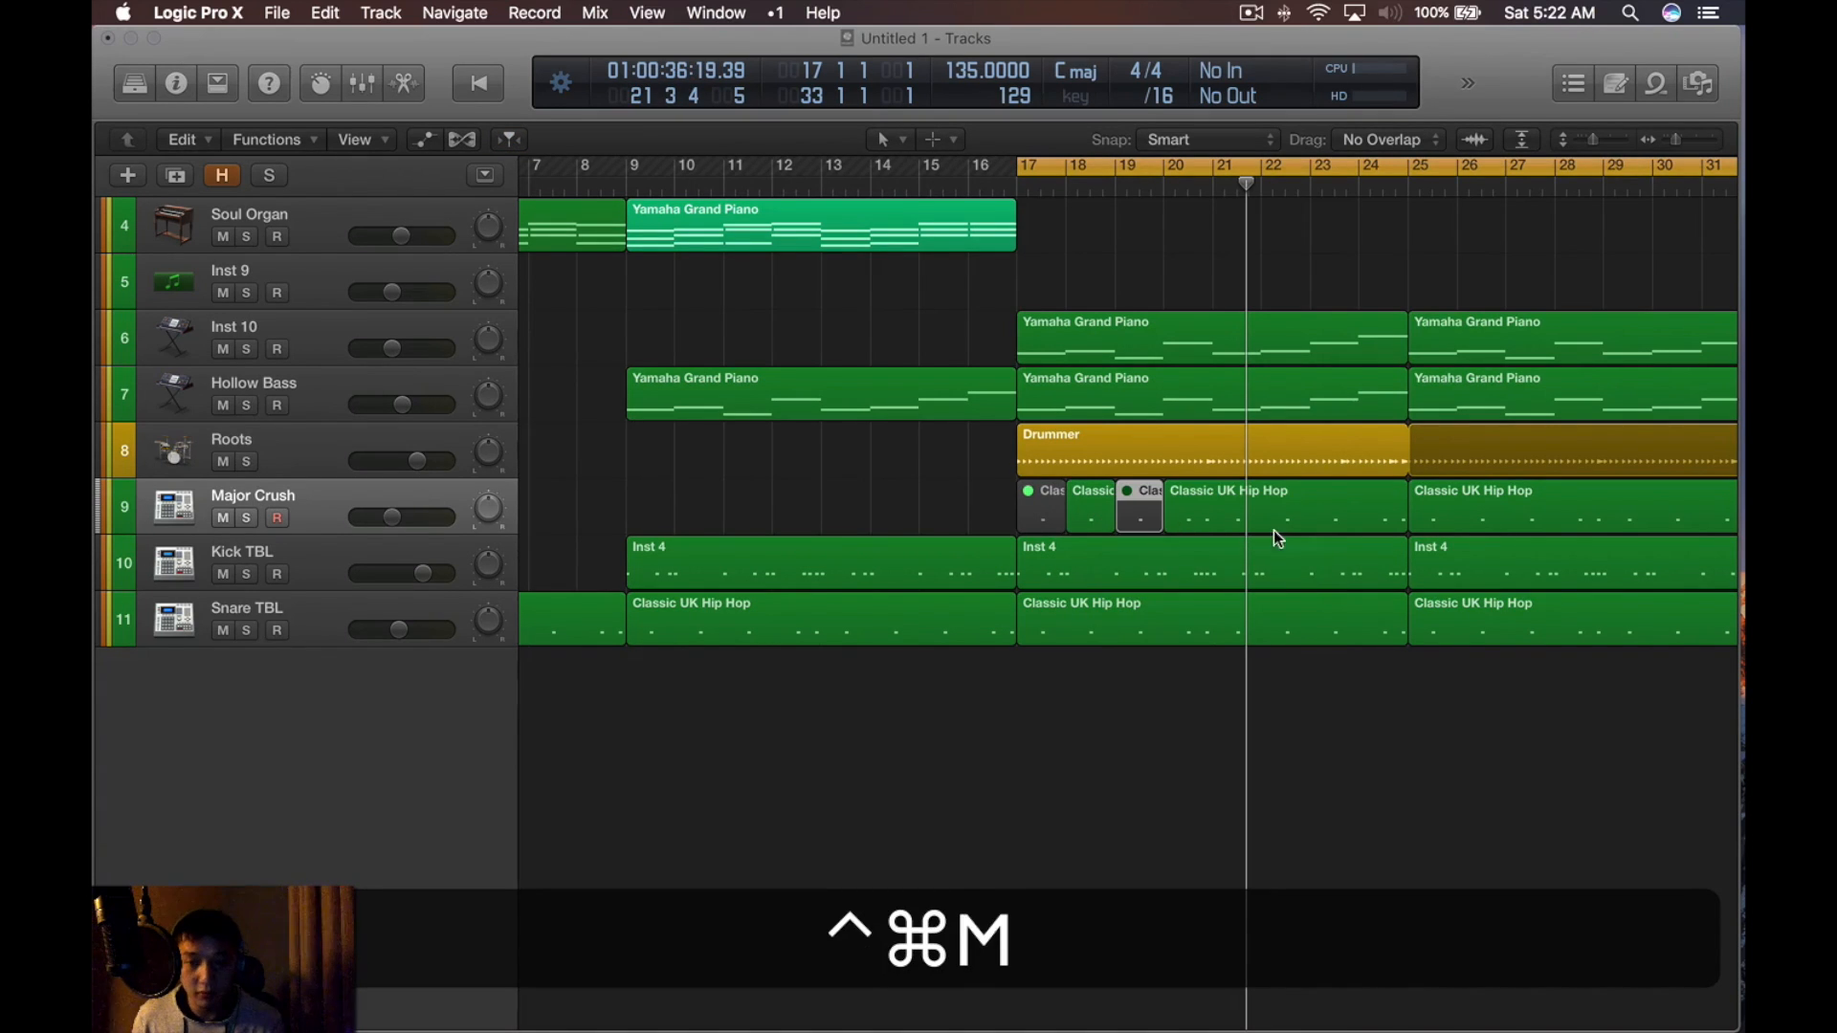
Mute the Major Crush section from 20 4 1 1 to 21 2 1 1 and delete all muted regions
{"action": "left_click", "coordinate": [1217, 524]}
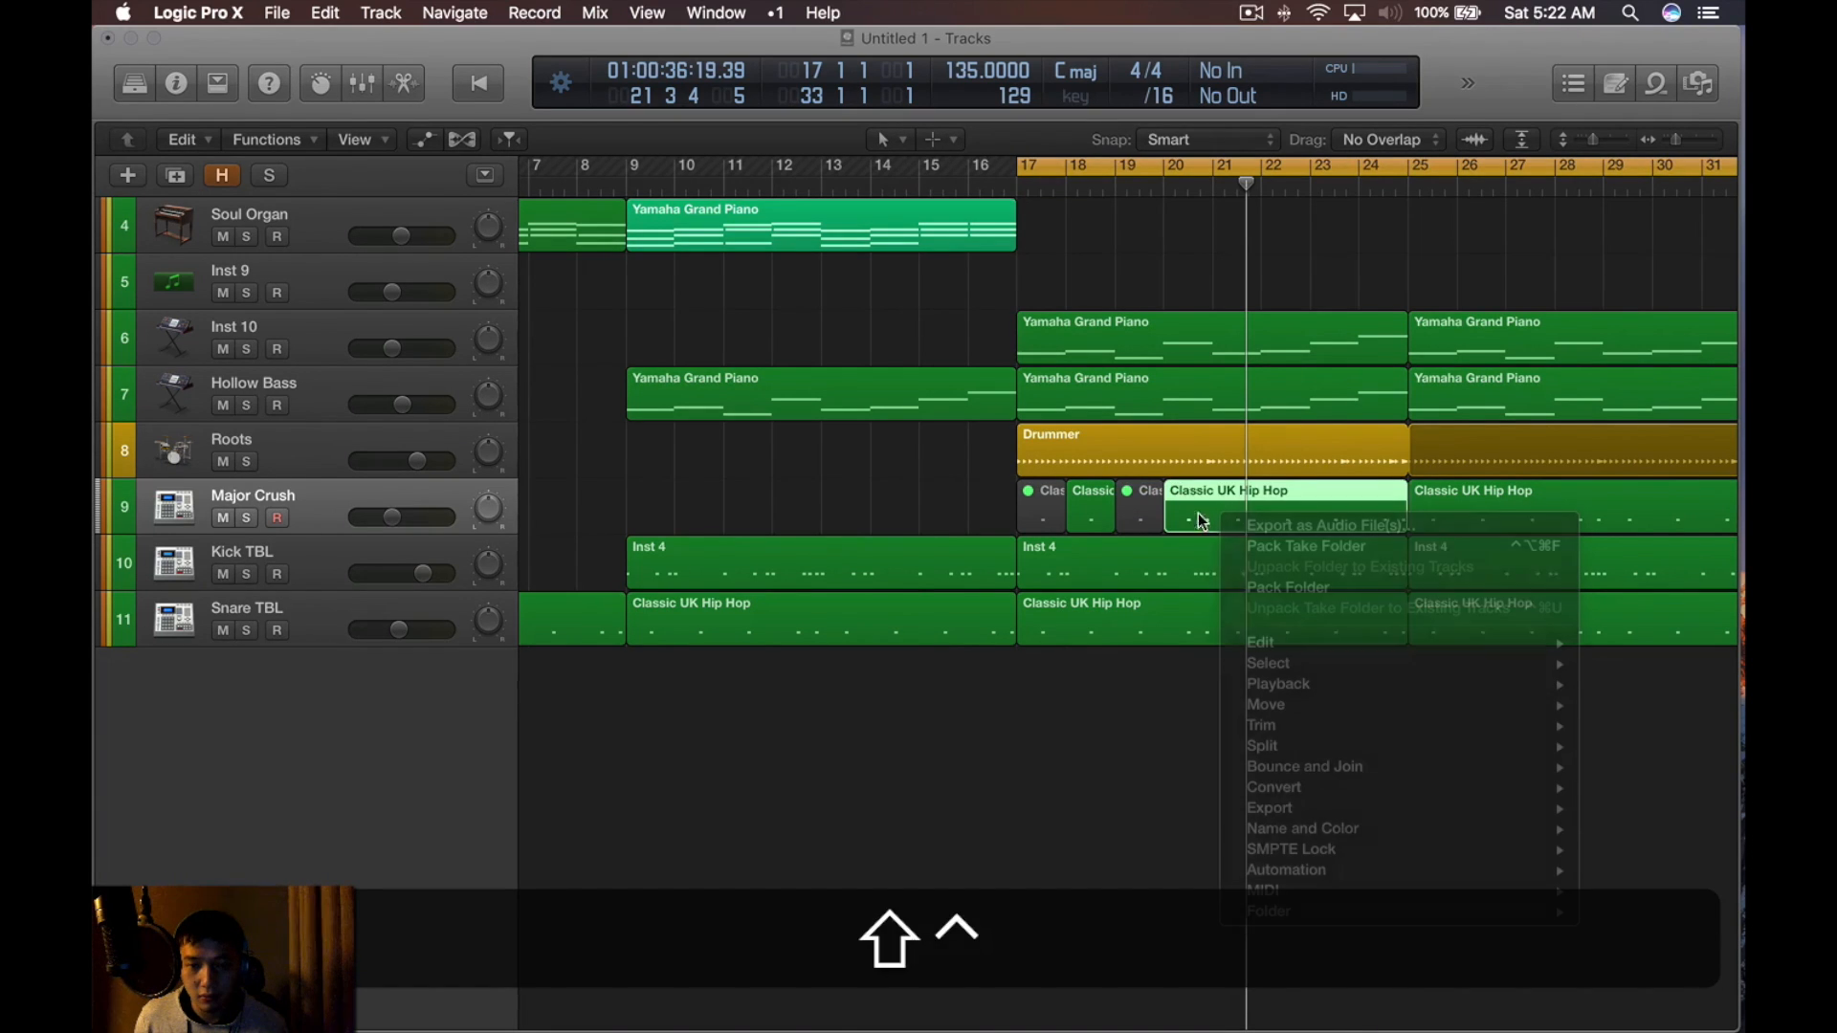
{"action": "left_click_drag", "start_coordinate": [1221, 522], "coordinate": [1205, 527]}
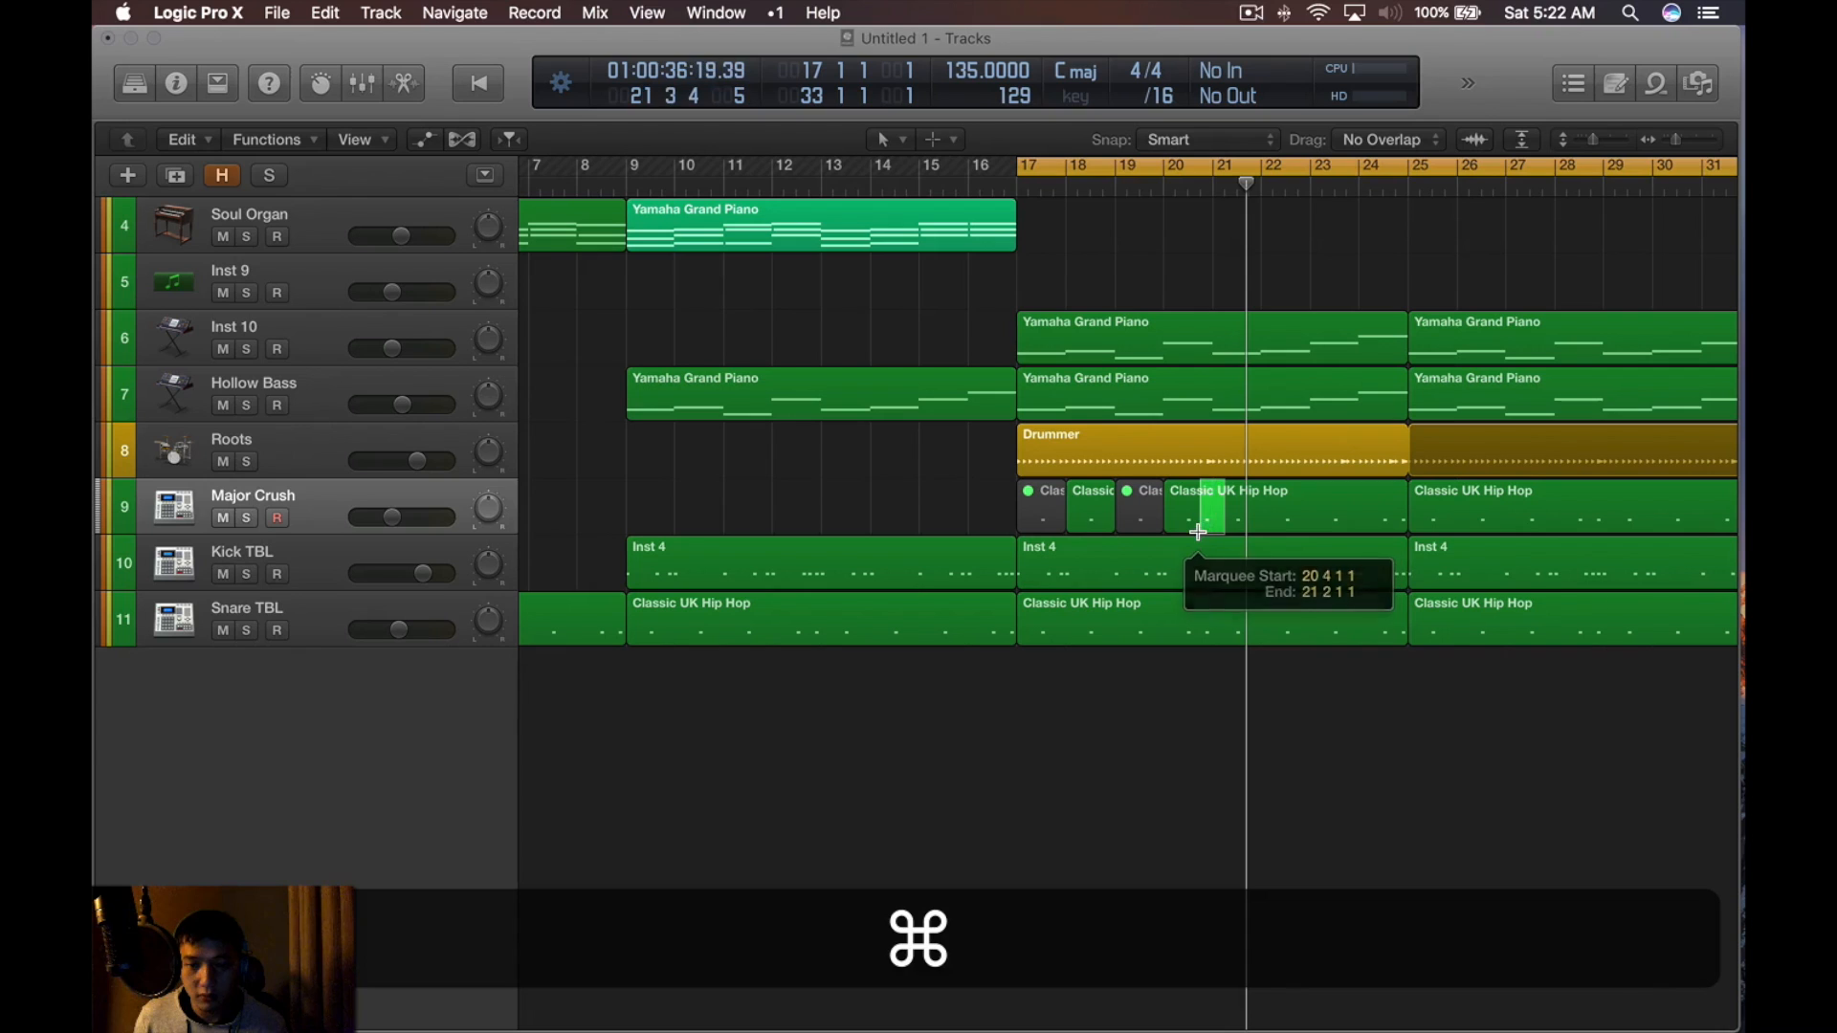
{"action": "key", "text": "ctrl+super+m"}
{"action": "left_click", "coordinate": [1211, 524]}
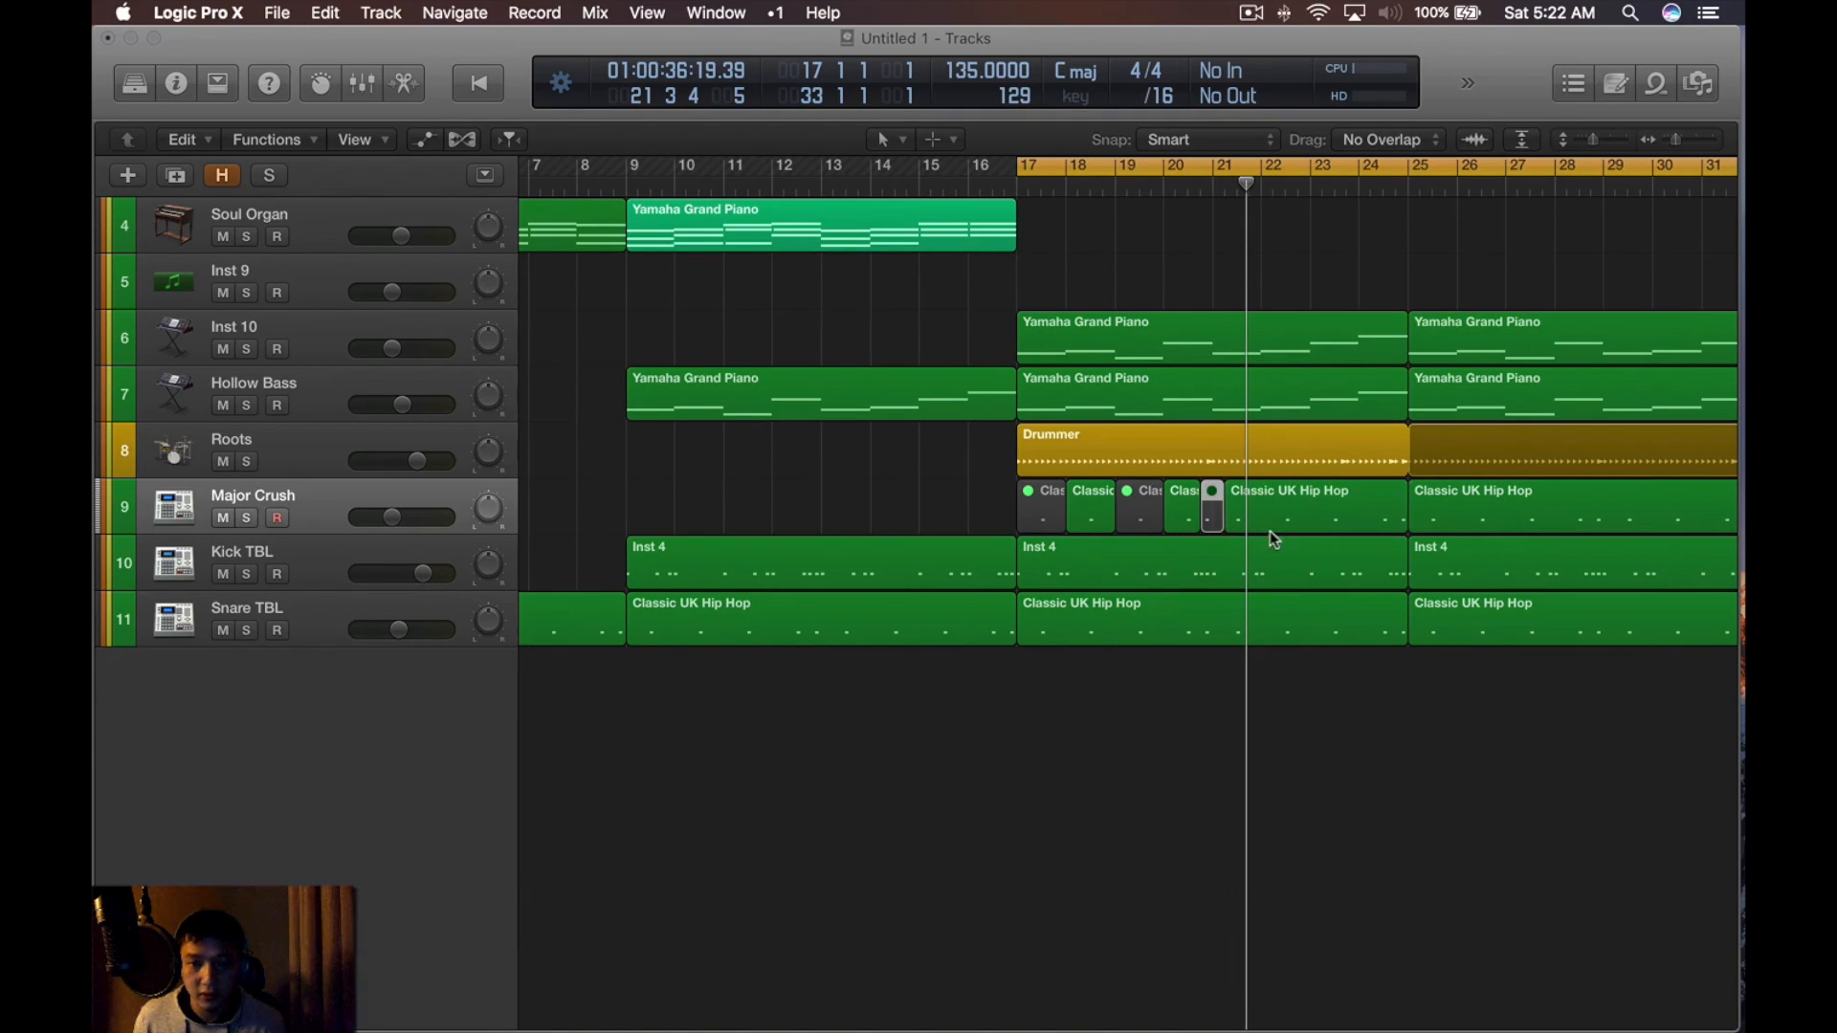
{"action": "scroll", "coordinate": [1289, 507], "scroll_direction": "up", "scroll_amount": 5}
{"action": "left_click_drag", "start_coordinate": [1293, 525], "coordinate": [1224, 523]}
{"action": "key", "text": "shift+m"}
{"action": "key", "text": "shift+BackSpace"}
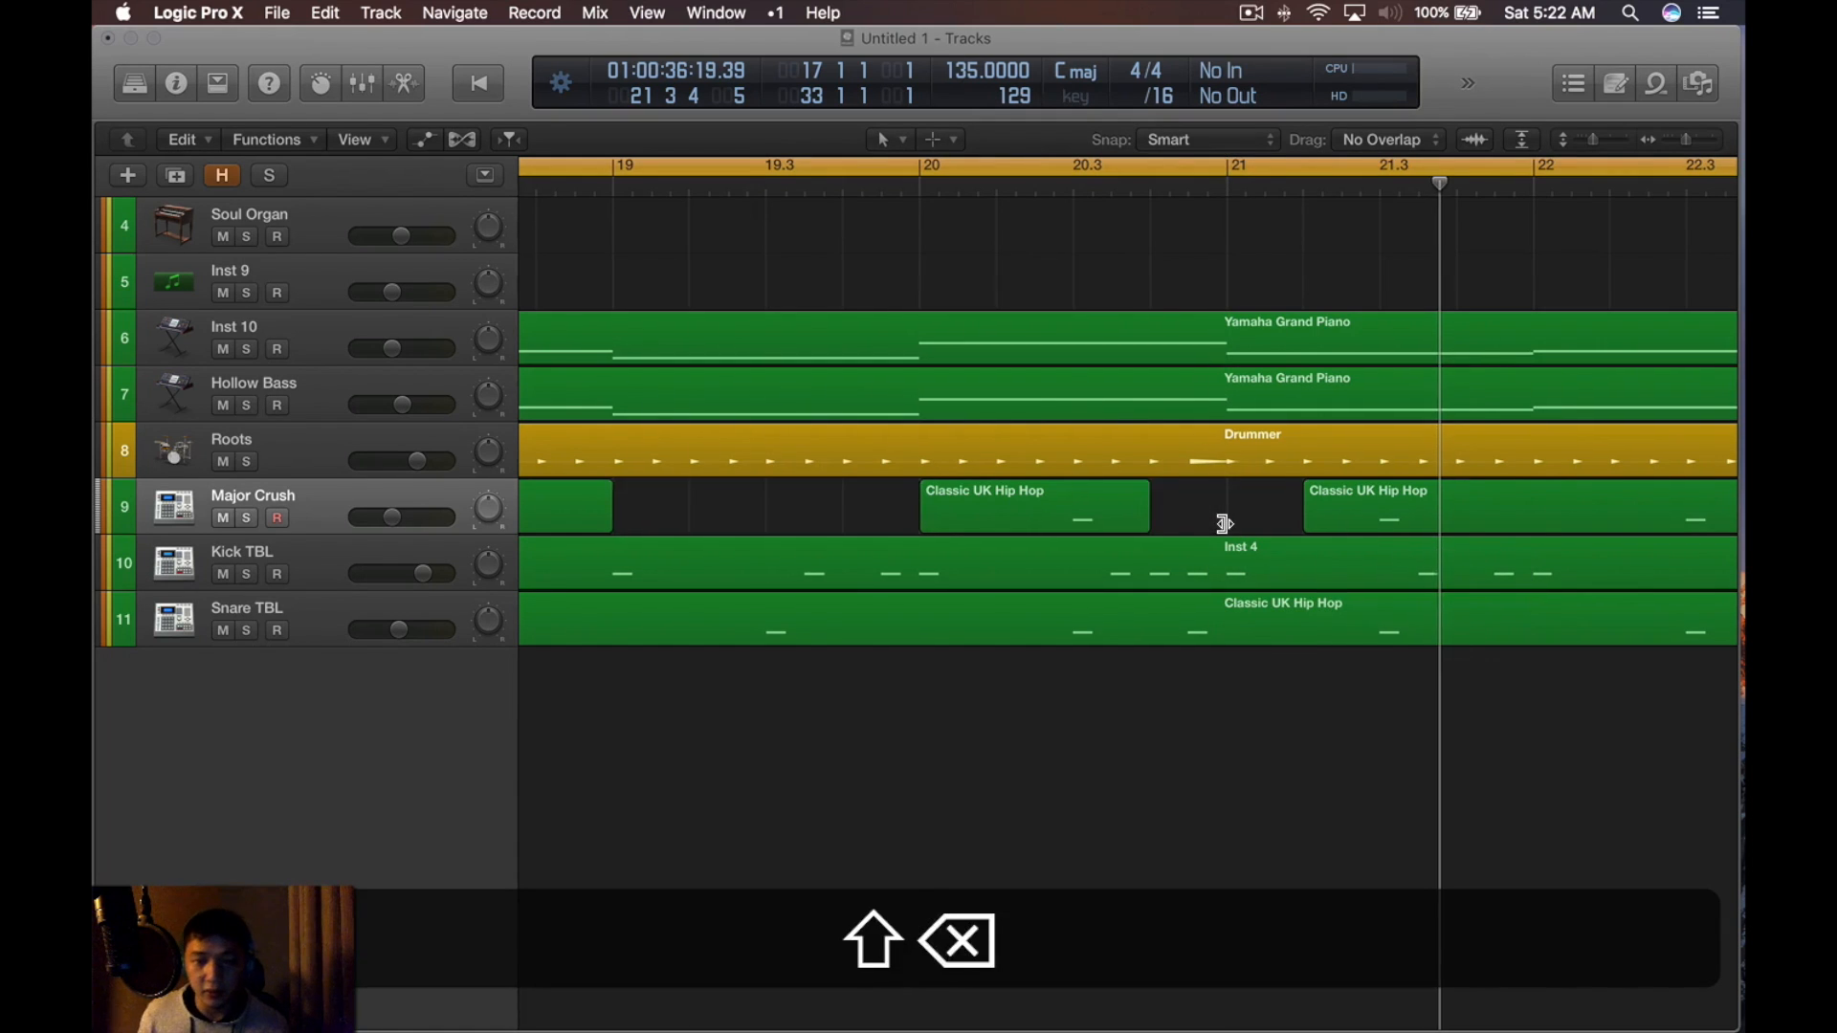
Join the Major Crush pieces before bar 21 and extend the joined region to span bars 17 to 21
{"action": "scroll", "coordinate": [1224, 522], "scroll_direction": "down", "scroll_amount": 5, "text": "alt"}
{"action": "key", "text": "j"}
{"action": "left_click_drag", "start_coordinate": [1438, 501], "coordinate": [1021, 522]}
{"action": "left_click_drag", "start_coordinate": [1443, 523], "coordinate": [1446, 523]}
Play the section from bar 17 and delete the leftover Major Crush region between bars 21 and 25
{"action": "key", "text": "space"}
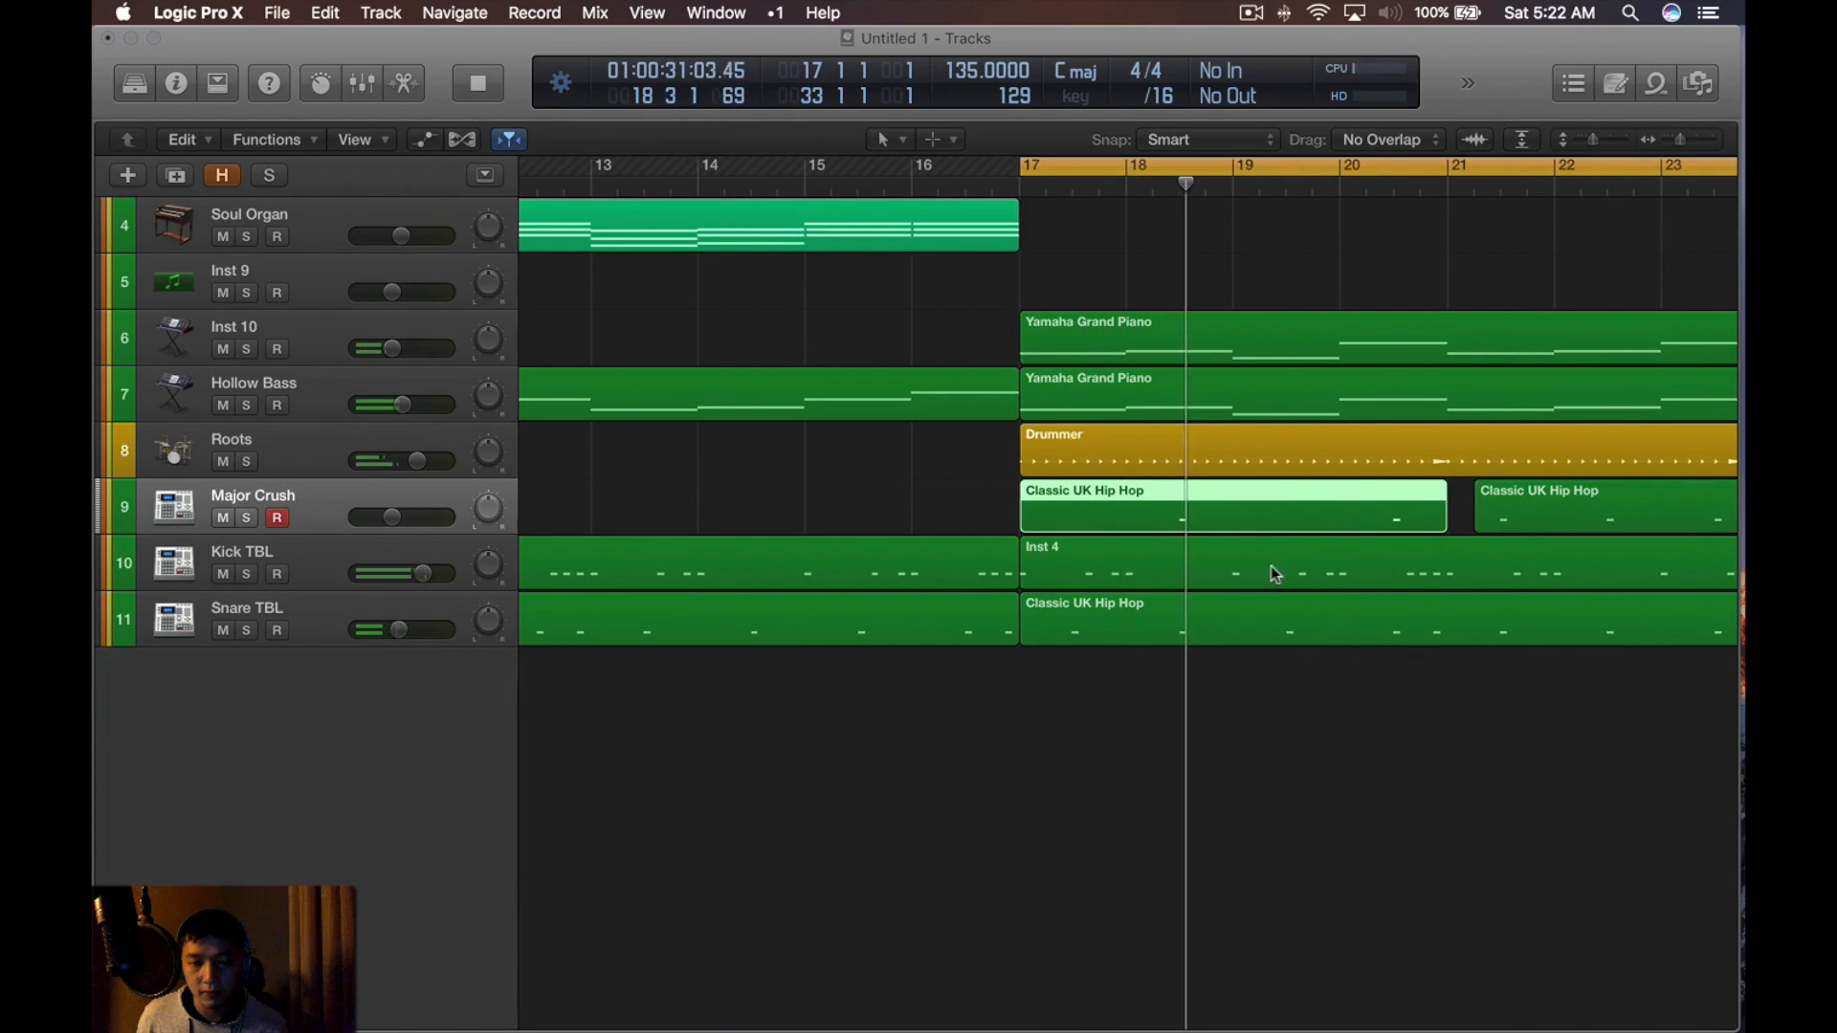
{"action": "key", "text": "alt"}
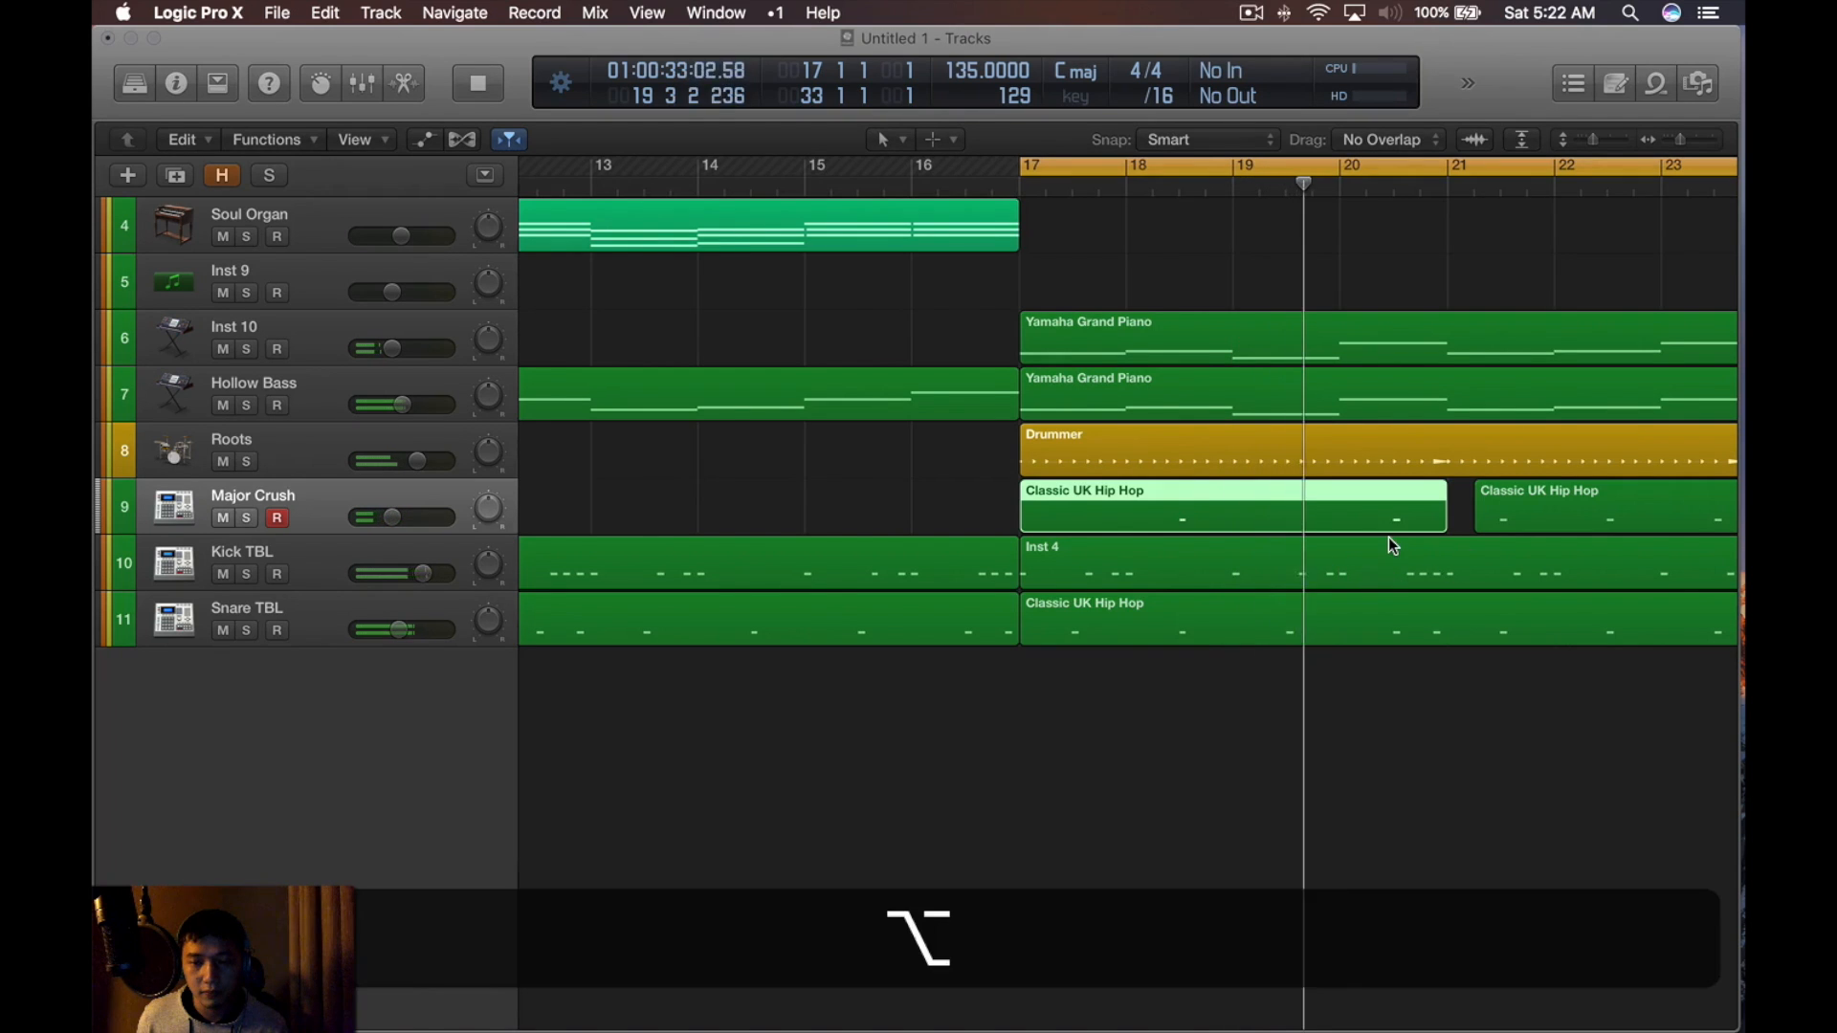
{"action": "scroll", "coordinate": [1387, 537], "scroll_direction": "down", "scroll_amount": 5}
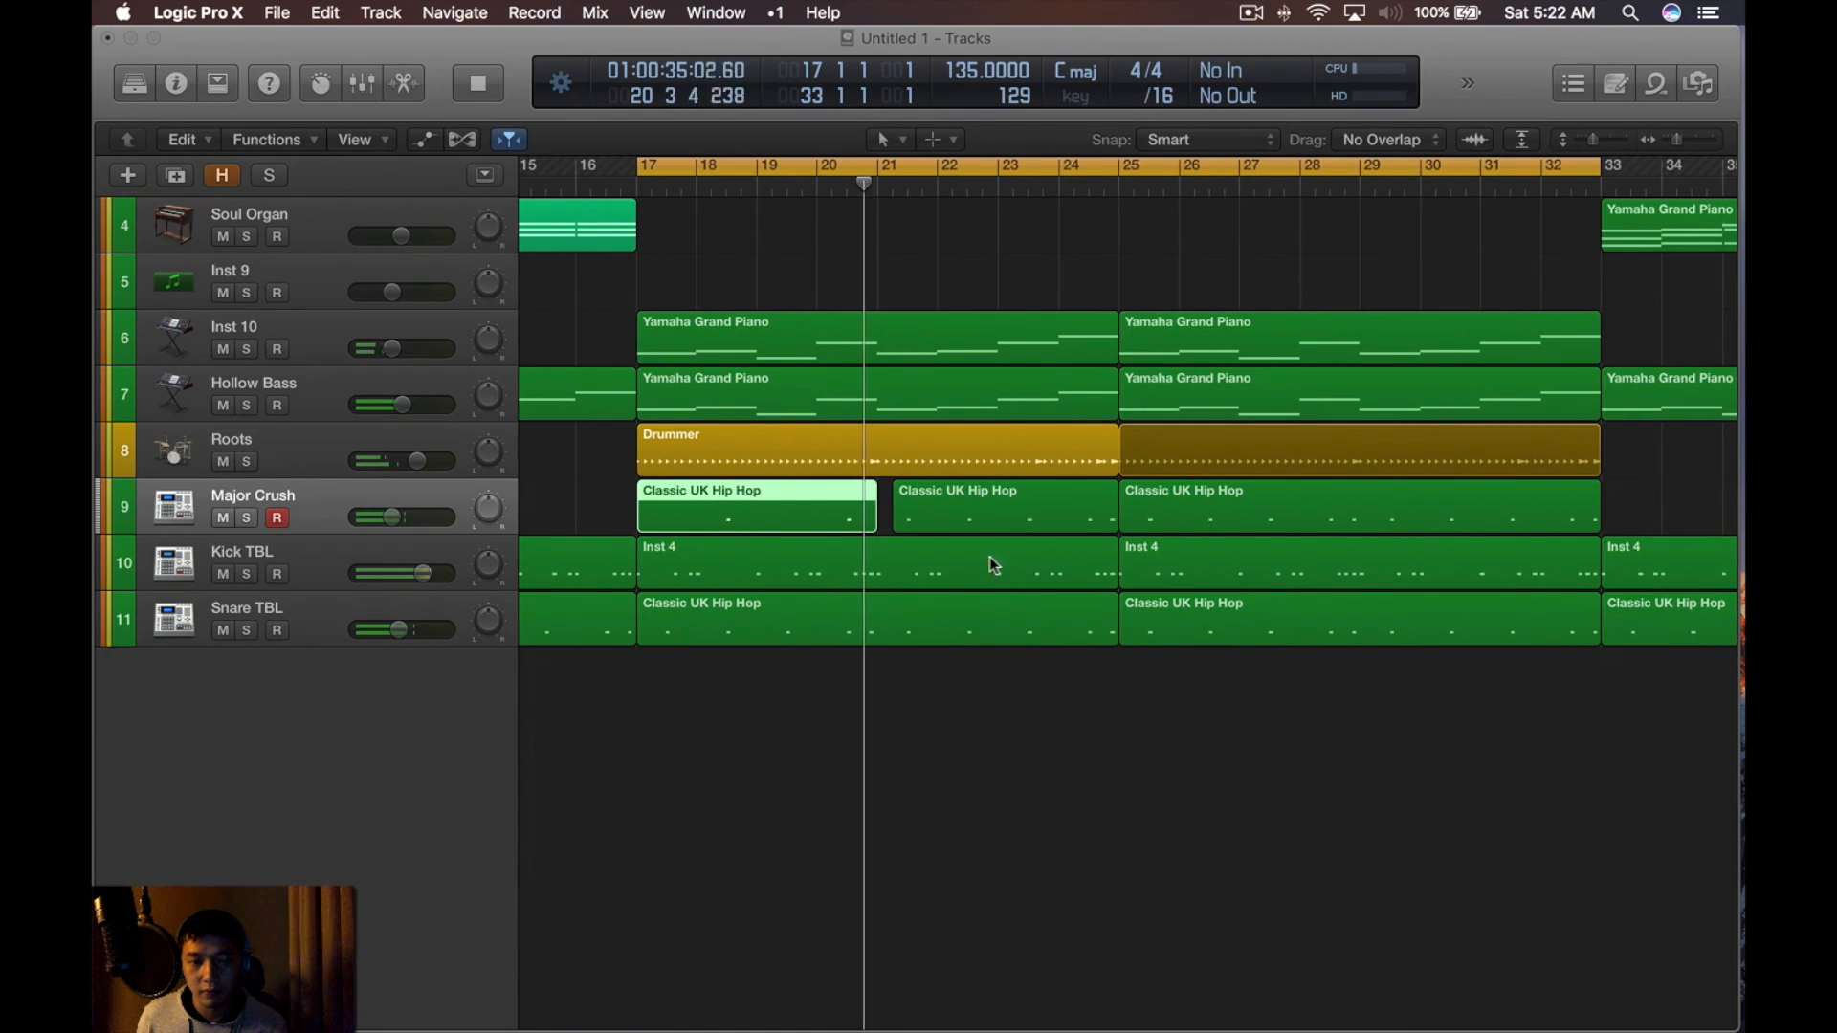
{"action": "left_click", "coordinate": [947, 529]}
{"action": "key", "text": "BackSpace"}
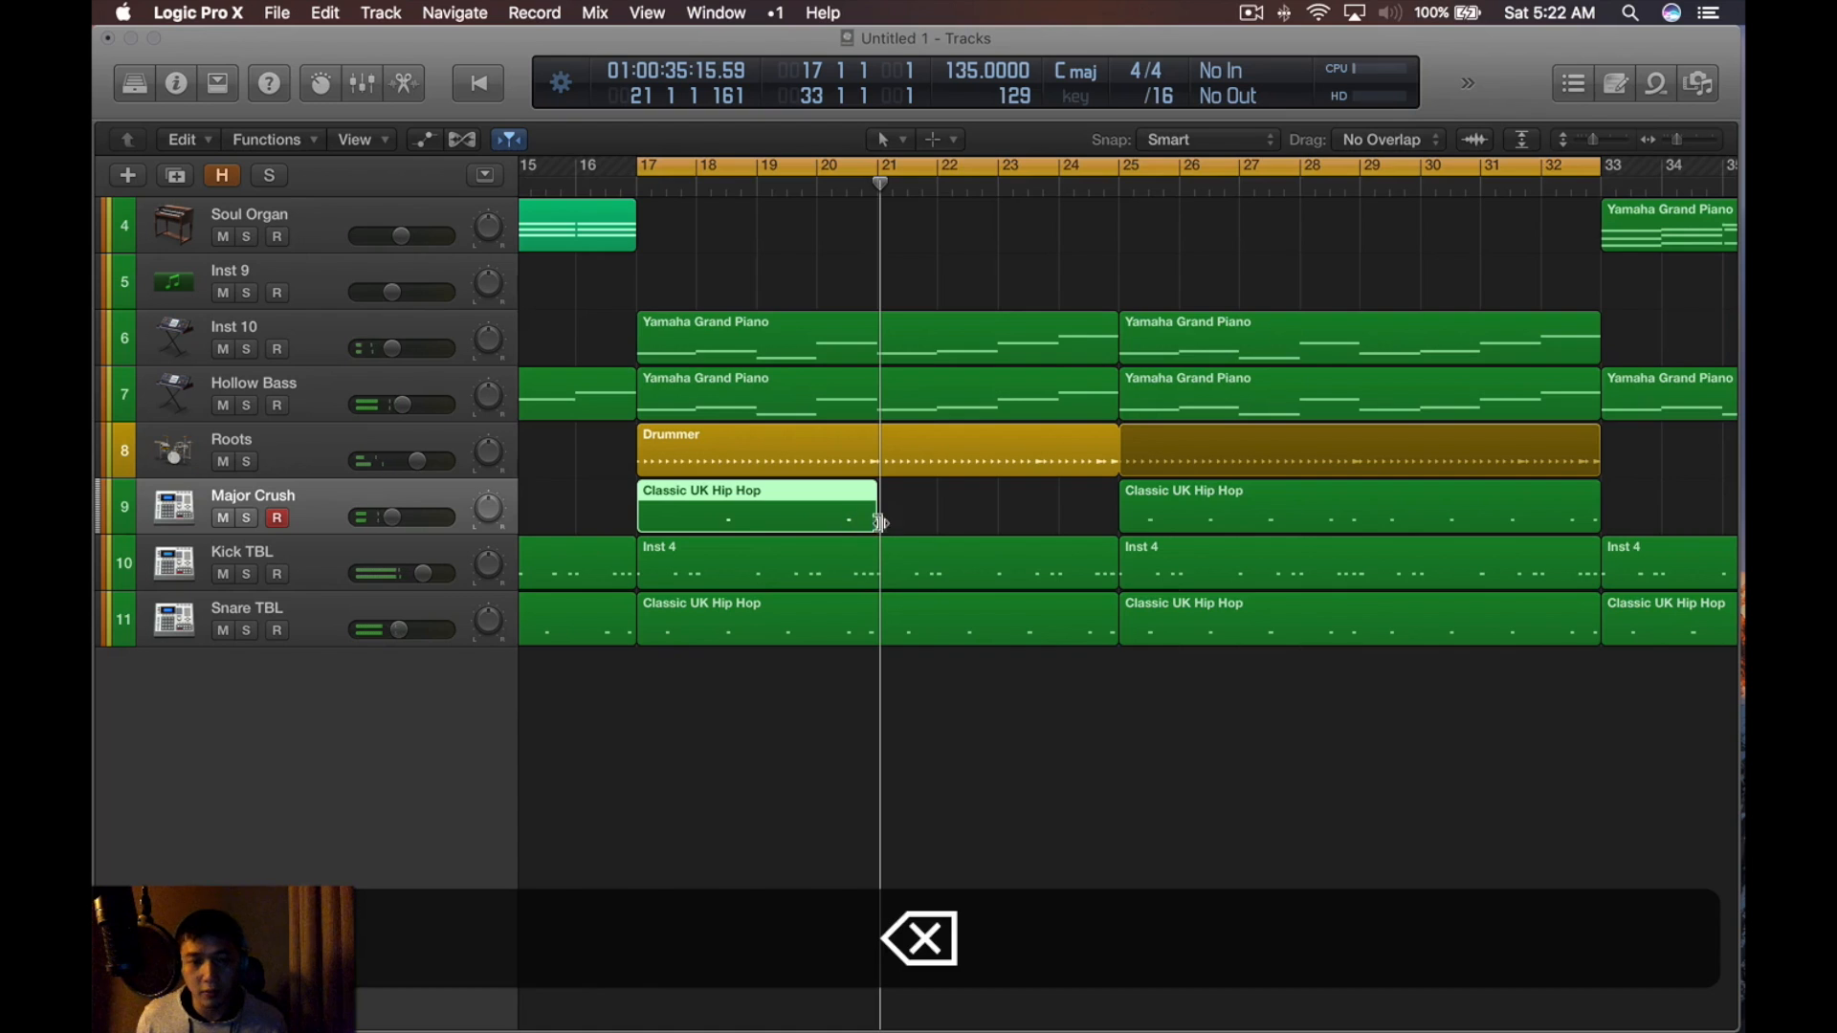
Replace the Major Crush region at bar 25 with repeats of the four-bar region up to bar 33, and briefly play it back
{"action": "key", "text": "alt"}
{"action": "scroll", "coordinate": [880, 522], "scroll_direction": "up", "scroll_amount": 4}
{"action": "scroll", "coordinate": [1137, 509], "scroll_direction": "down", "scroll_amount": 3}
{"action": "scroll", "coordinate": [1180, 525], "scroll_direction": "up", "scroll_amount": 5}
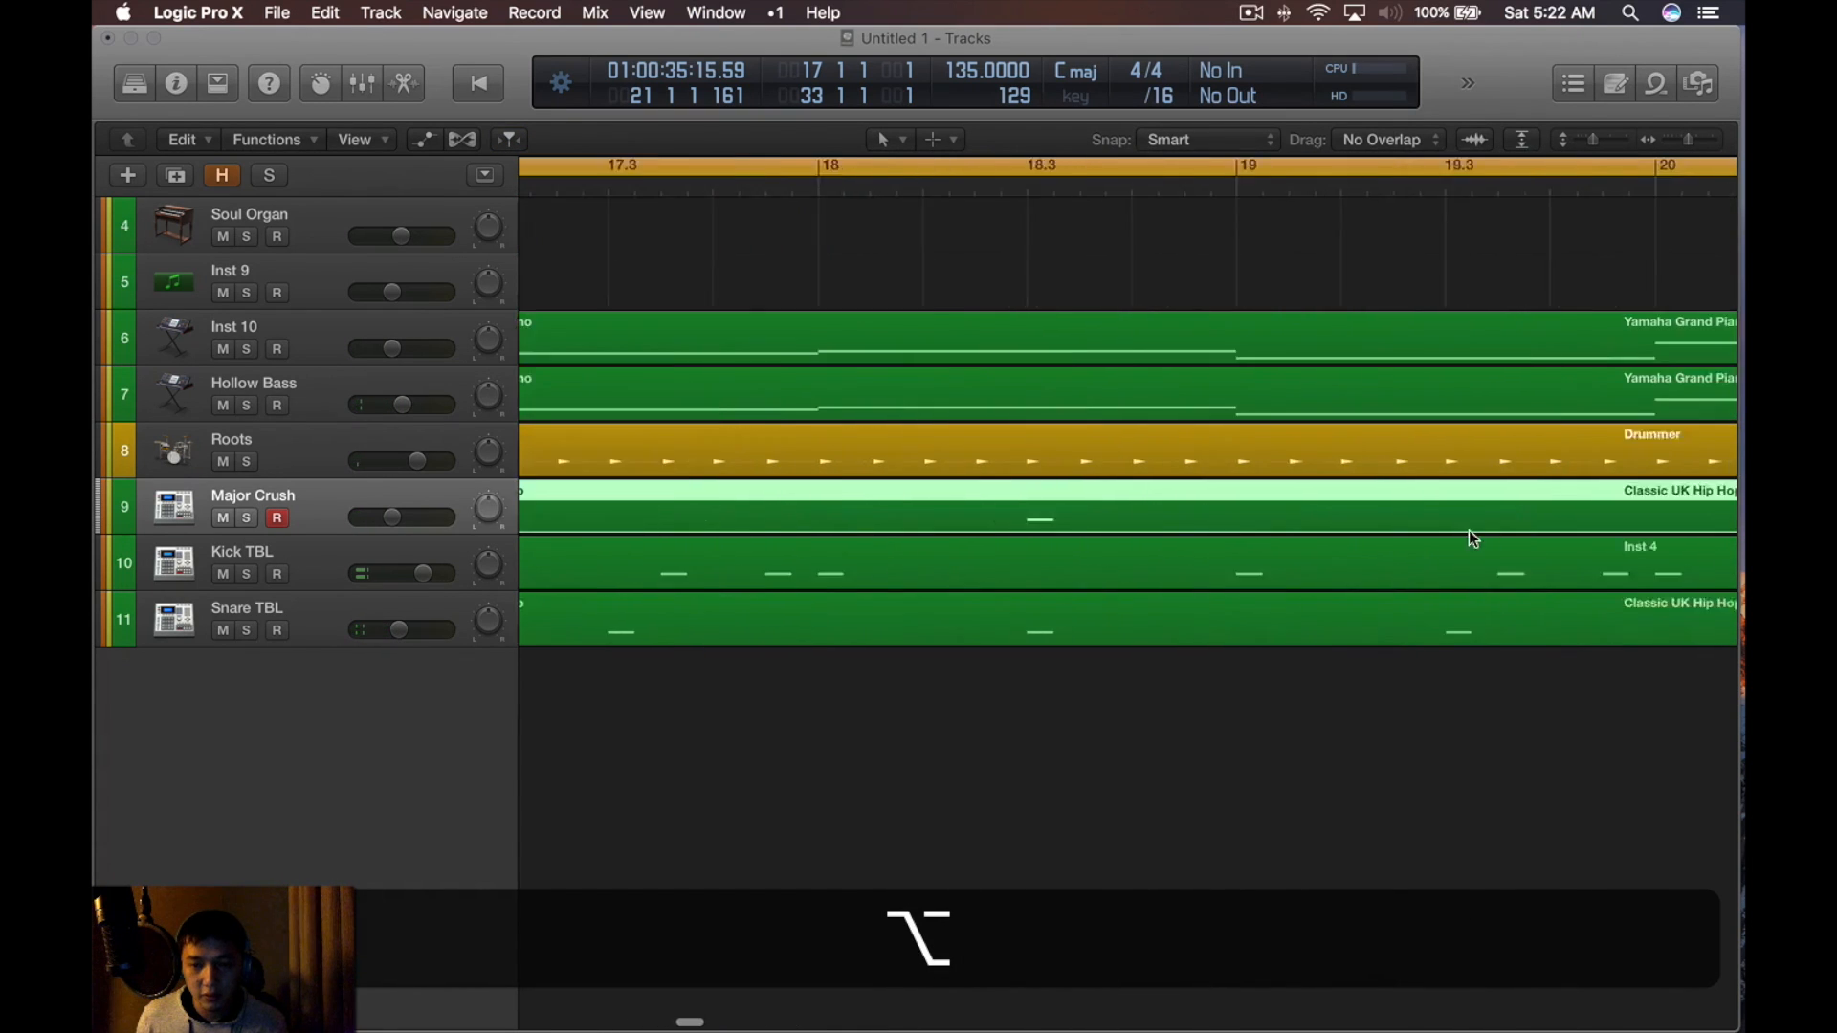
{"action": "scroll", "coordinate": [1473, 539], "scroll_direction": "right", "scroll_amount": 6}
{"action": "mouse_move", "coordinate": [1275, 520]}
{"action": "left_mouse_down"}
{"action": "mouse_move", "coordinate": [1425, 524]}
{"action": "mouse_move", "coordinate": [1284, 509]}
{"action": "left_mouse_up"}
{"action": "scroll", "coordinate": [1284, 509], "scroll_direction": "down", "scroll_amount": 3}
{"action": "key", "text": "alt+super+r"}
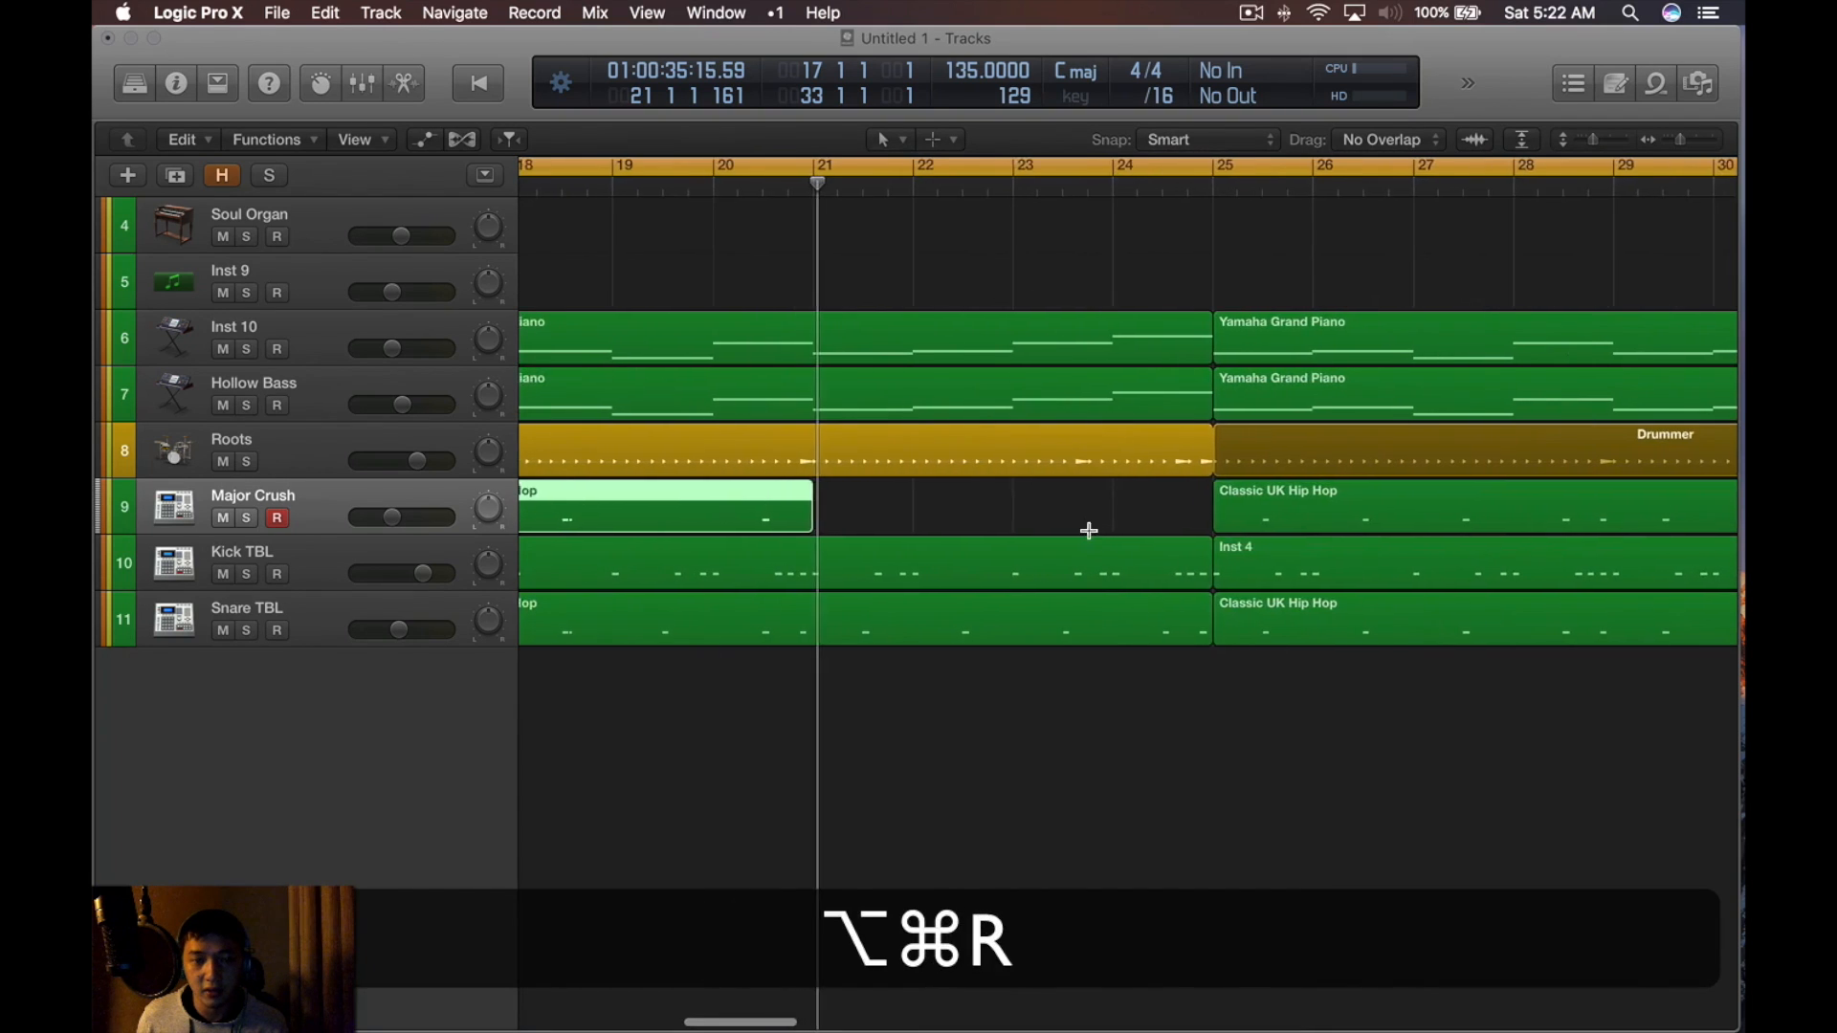
{"action": "scroll", "coordinate": [1070, 698], "scroll_direction": "down", "scroll_amount": 5}
{"action": "left_click", "coordinate": [1301, 513]}
{"action": "key", "text": "BackSpace"}
{"action": "key", "text": "super+r"}
{"action": "left_click", "coordinate": [992, 703]}
{"action": "key", "text": "space"}
{"action": "scroll", "coordinate": [993, 703], "scroll_direction": "down", "scroll_amount": 3}
{"action": "key", "text": "space"}
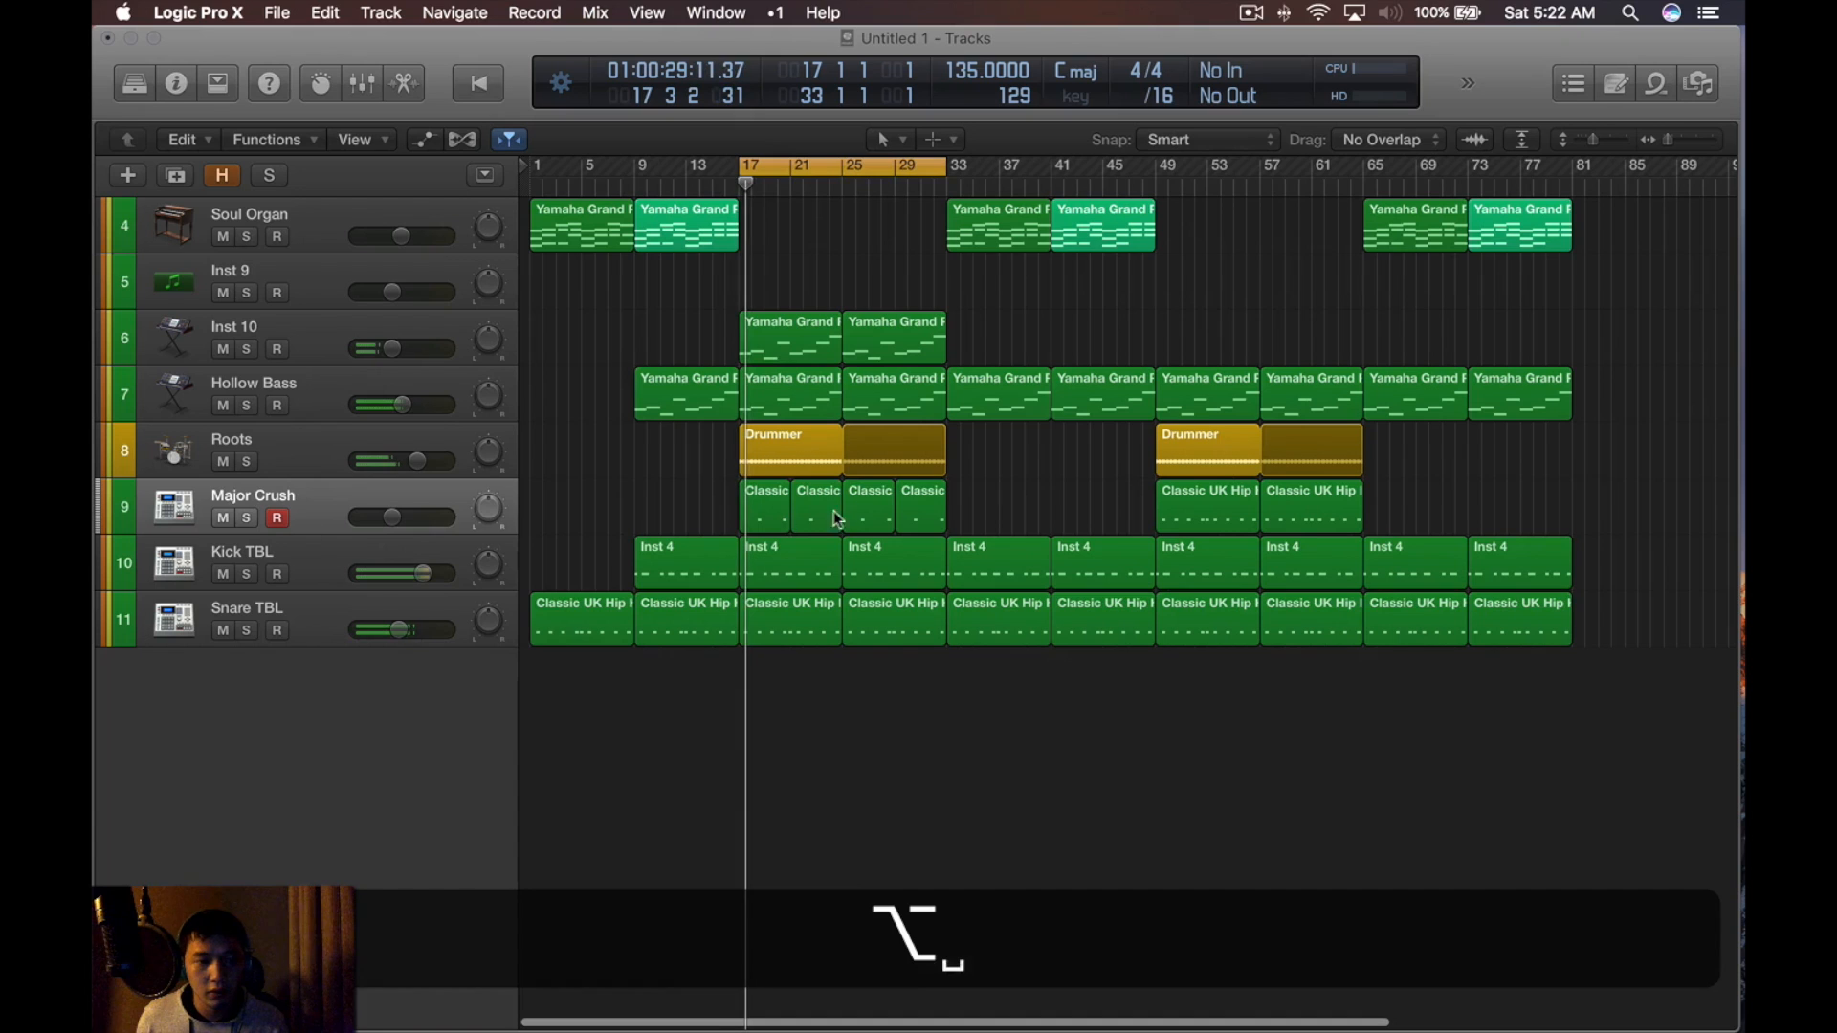
Rename the Major Crush track as Major Crush Snare
{"action": "double_click", "coordinate": [327, 502]}
{"action": "key", "text": "Right"}
{"action": "type", "text": "Snare"}
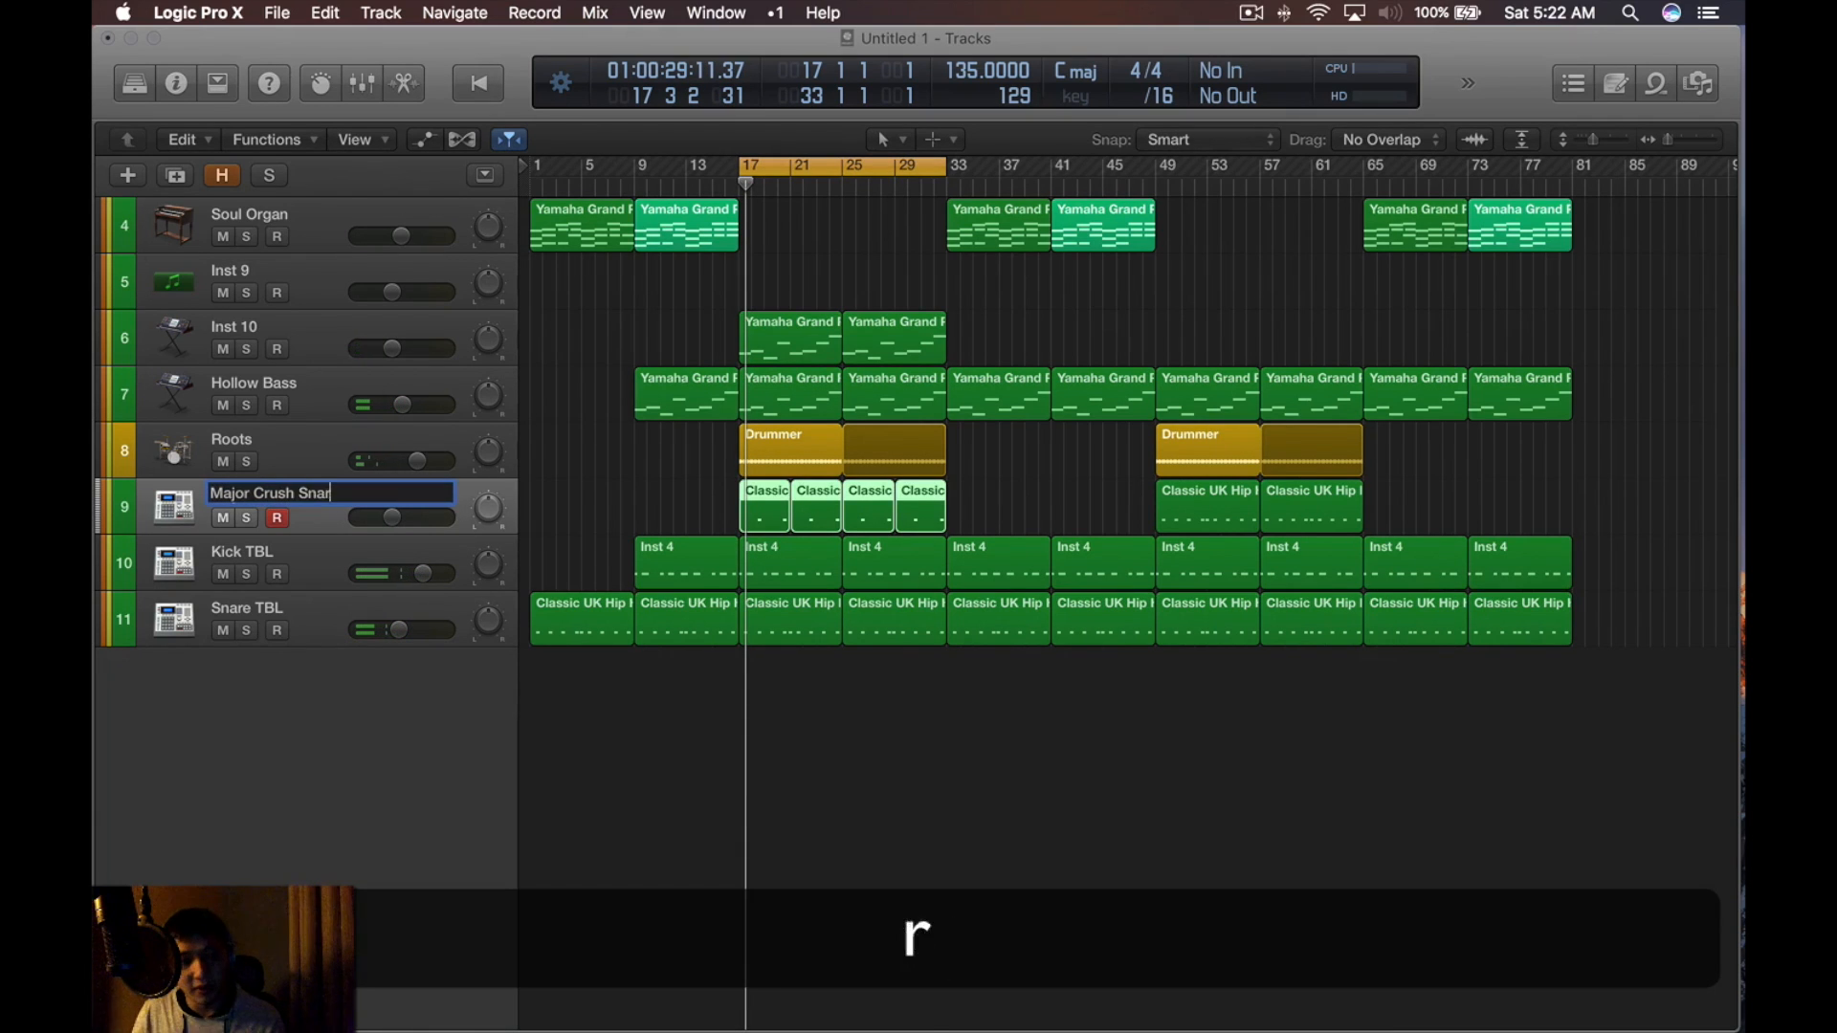
{"action": "key", "text": "Return"}
{"action": "key", "text": "super+a"}
{"action": "key", "text": "alt+shift+super+n"}
{"action": "key", "text": "super+z"}
{"action": "left_click", "coordinate": [1041, 490]}
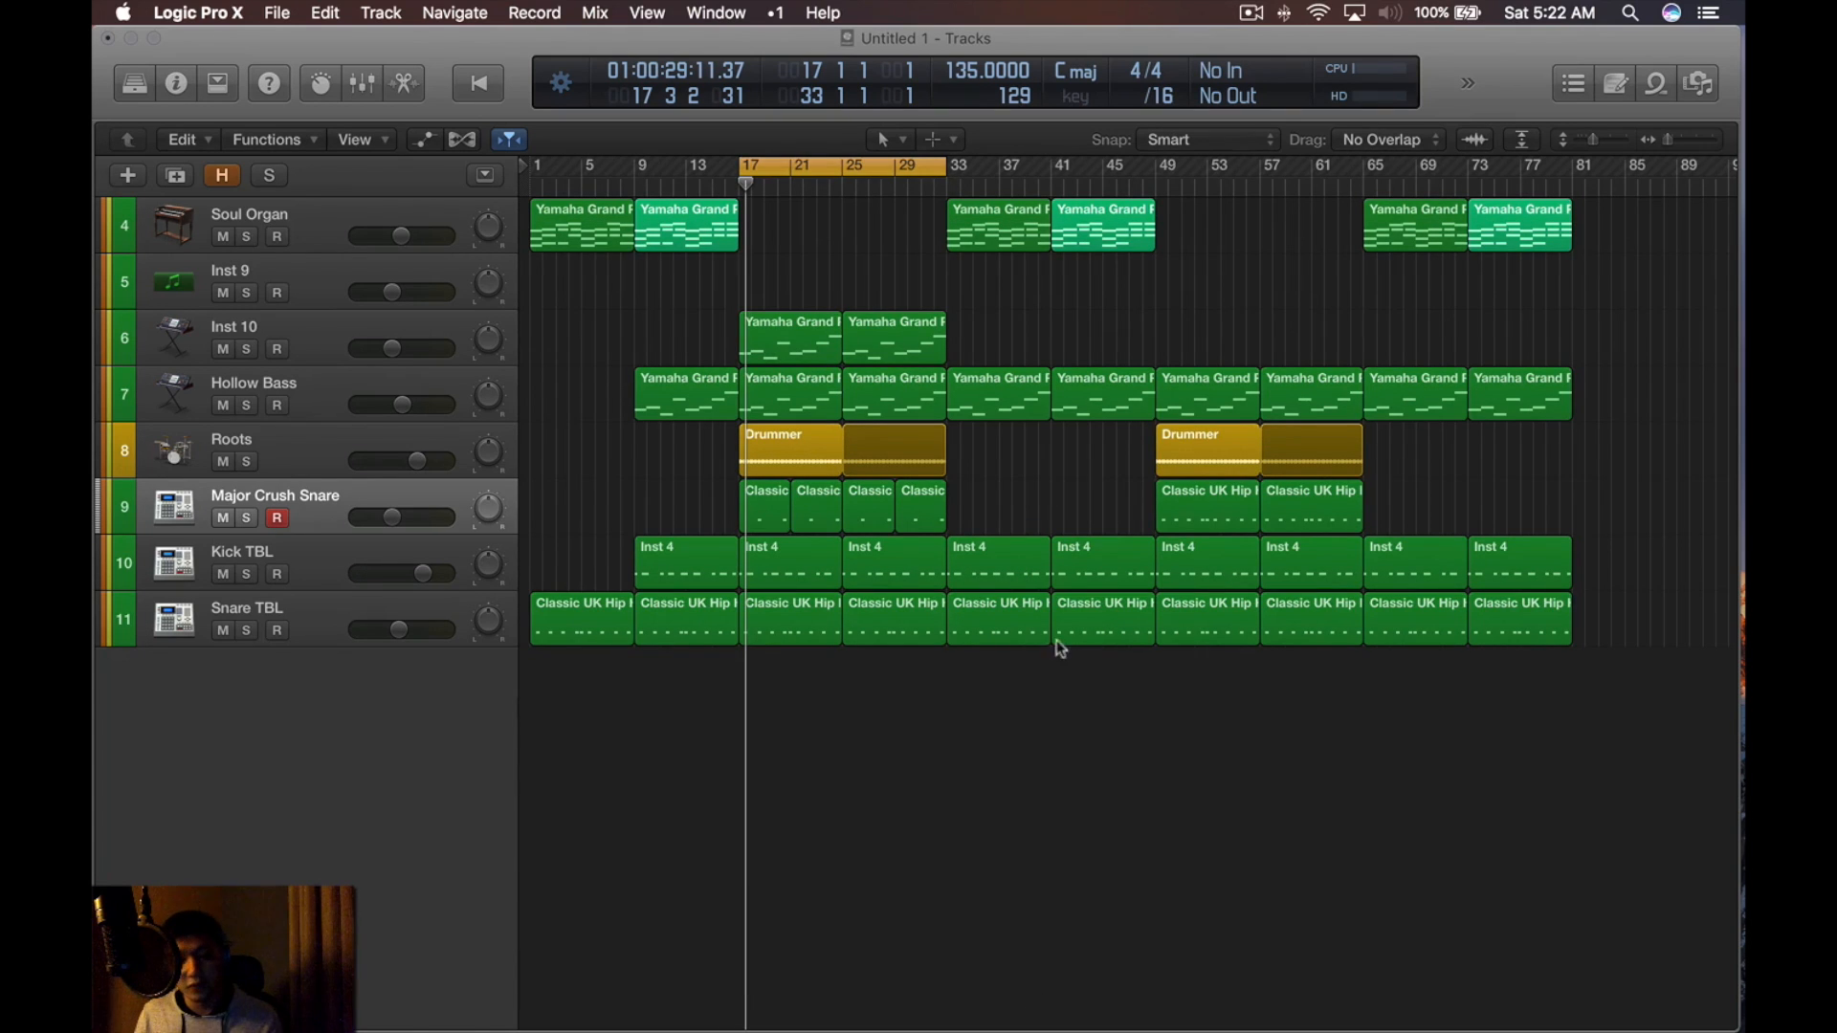
Turn off cycle mode and name all regions in the arrangement after their tracks
{"action": "key", "text": "c"}
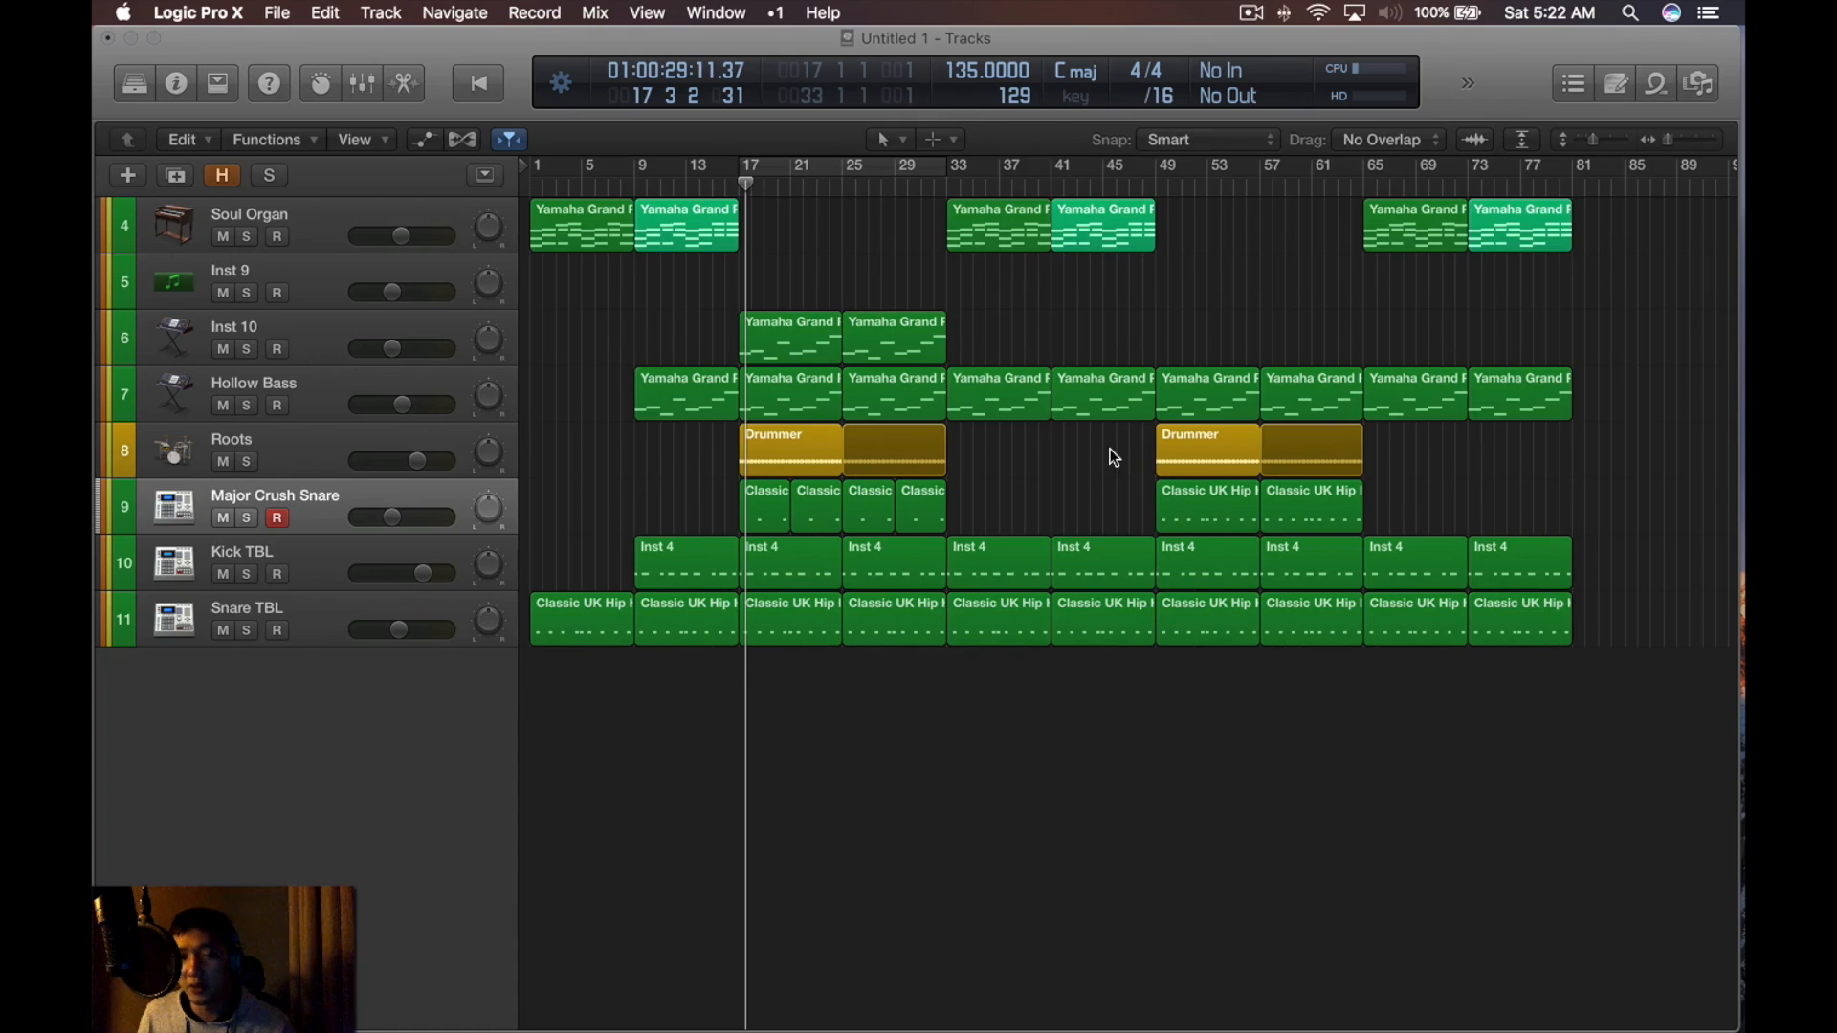
{"action": "key", "text": "super"}
{"action": "key", "text": "super+a"}
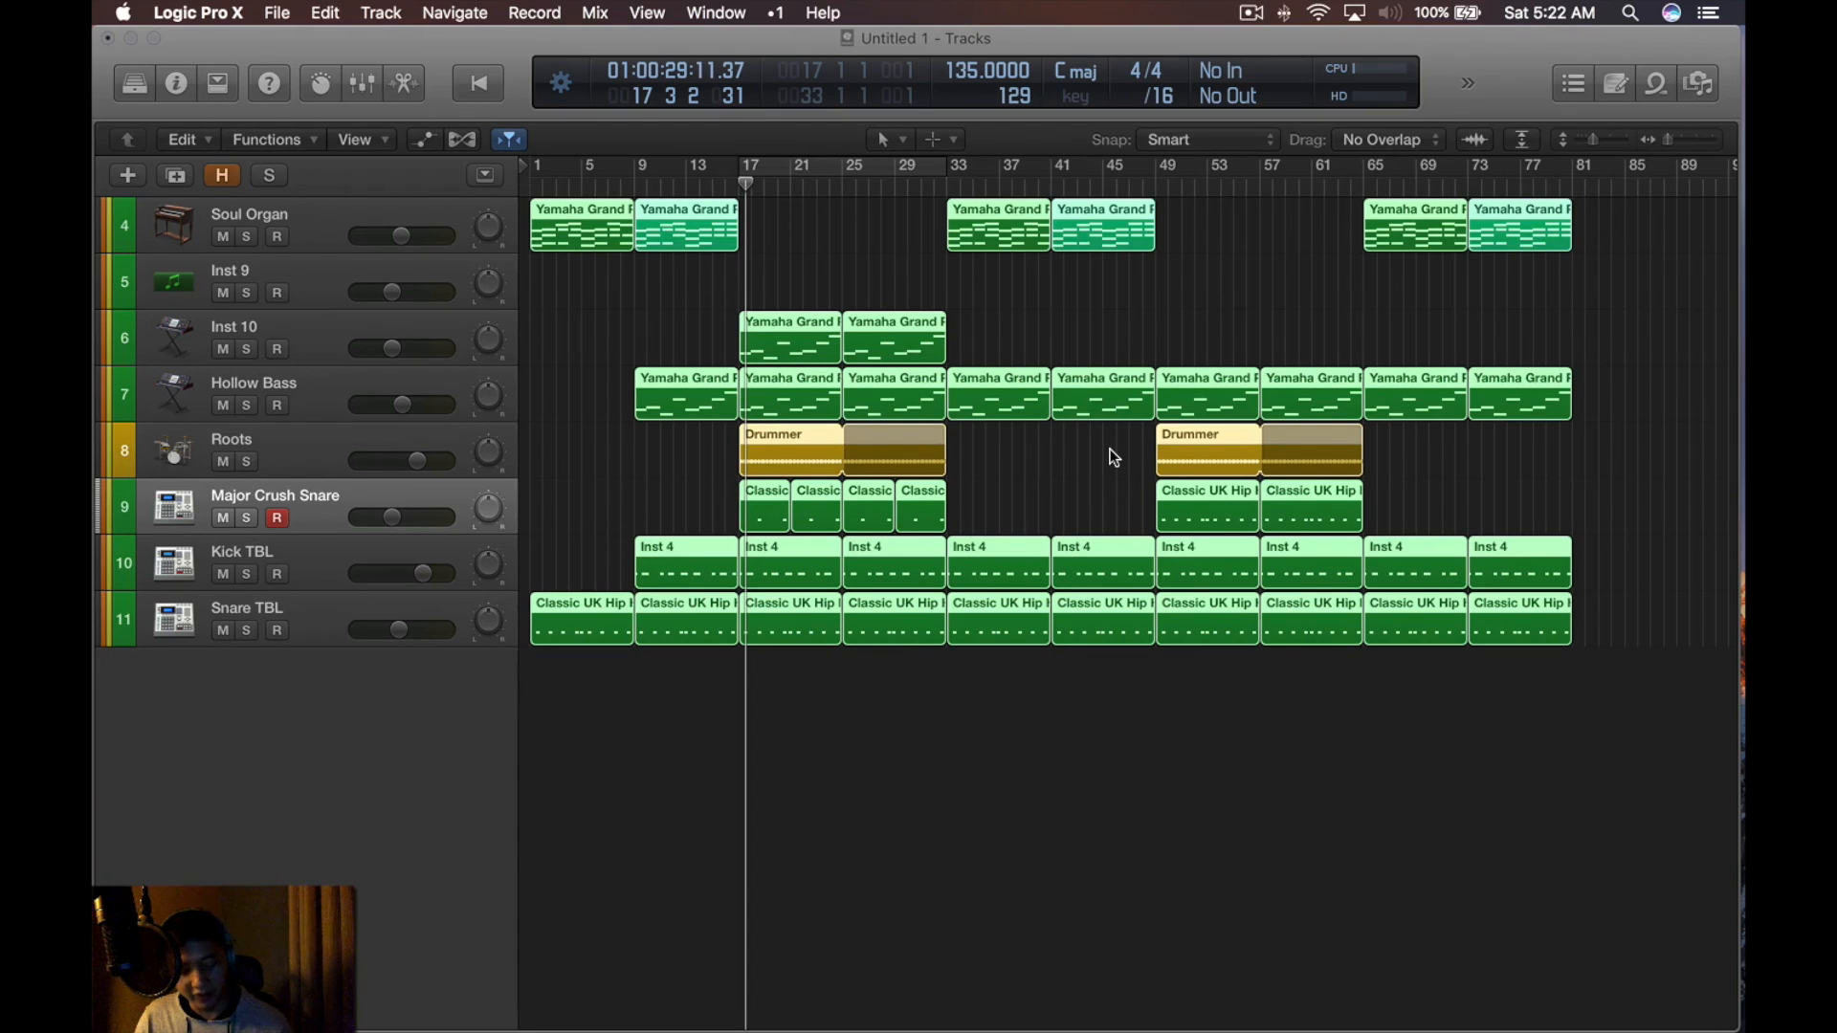
{"action": "key", "text": "shift"}
{"action": "key", "text": "alt+shift+n"}
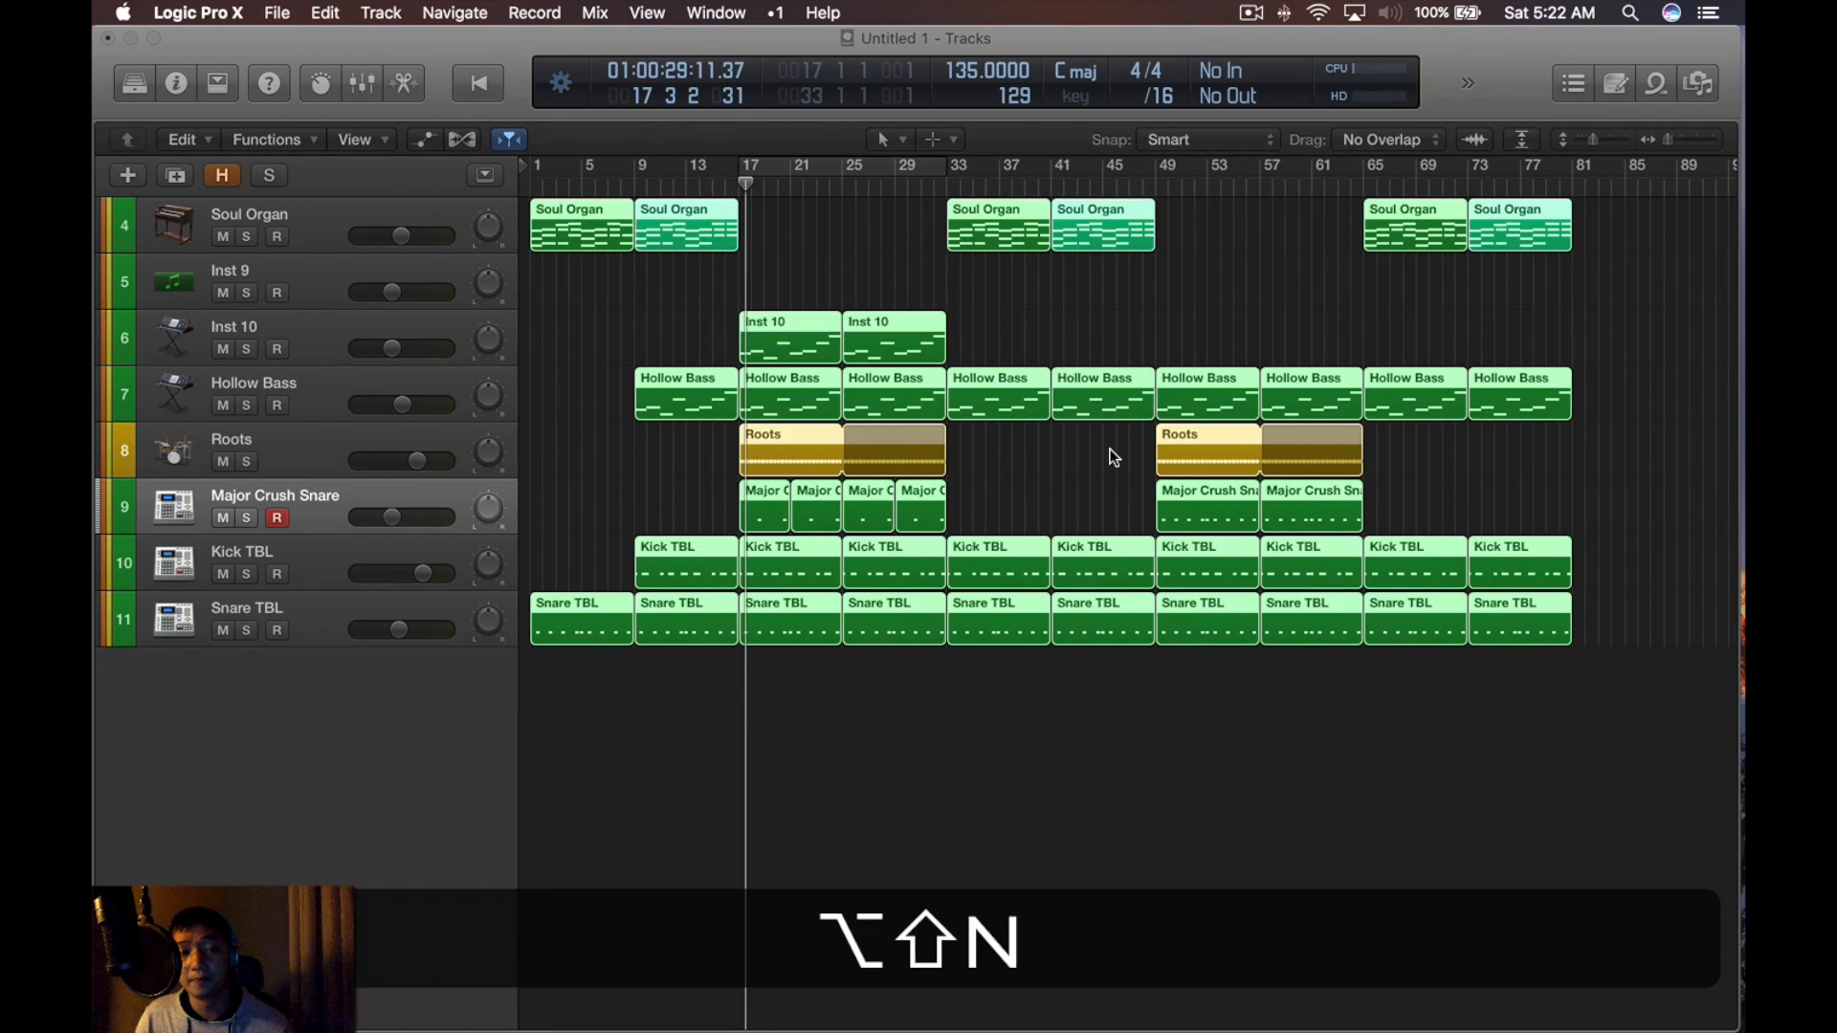
Rename the Inst 10 track as Mid Gritty Bass
{"action": "left_click", "coordinate": [336, 246]}
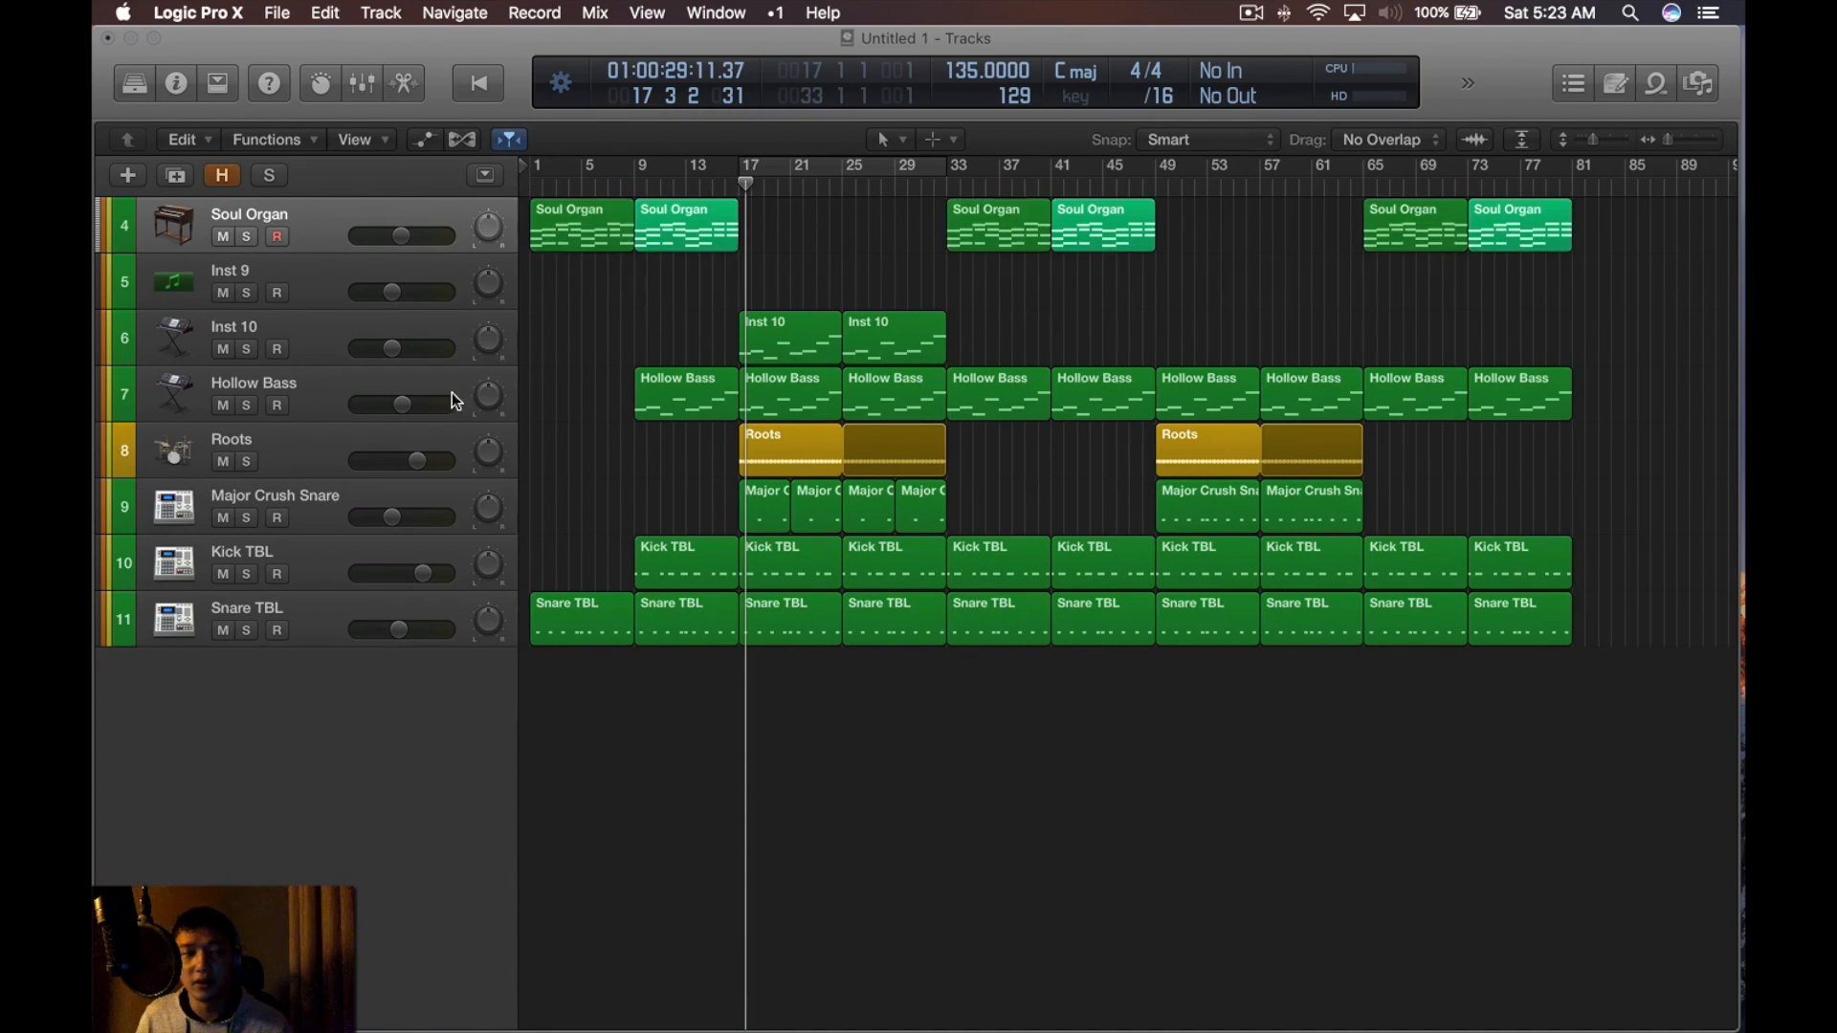
{"action": "double_click", "coordinate": [291, 381]}
{"action": "double_click", "coordinate": [319, 327]}
{"action": "type", "text": "M"}
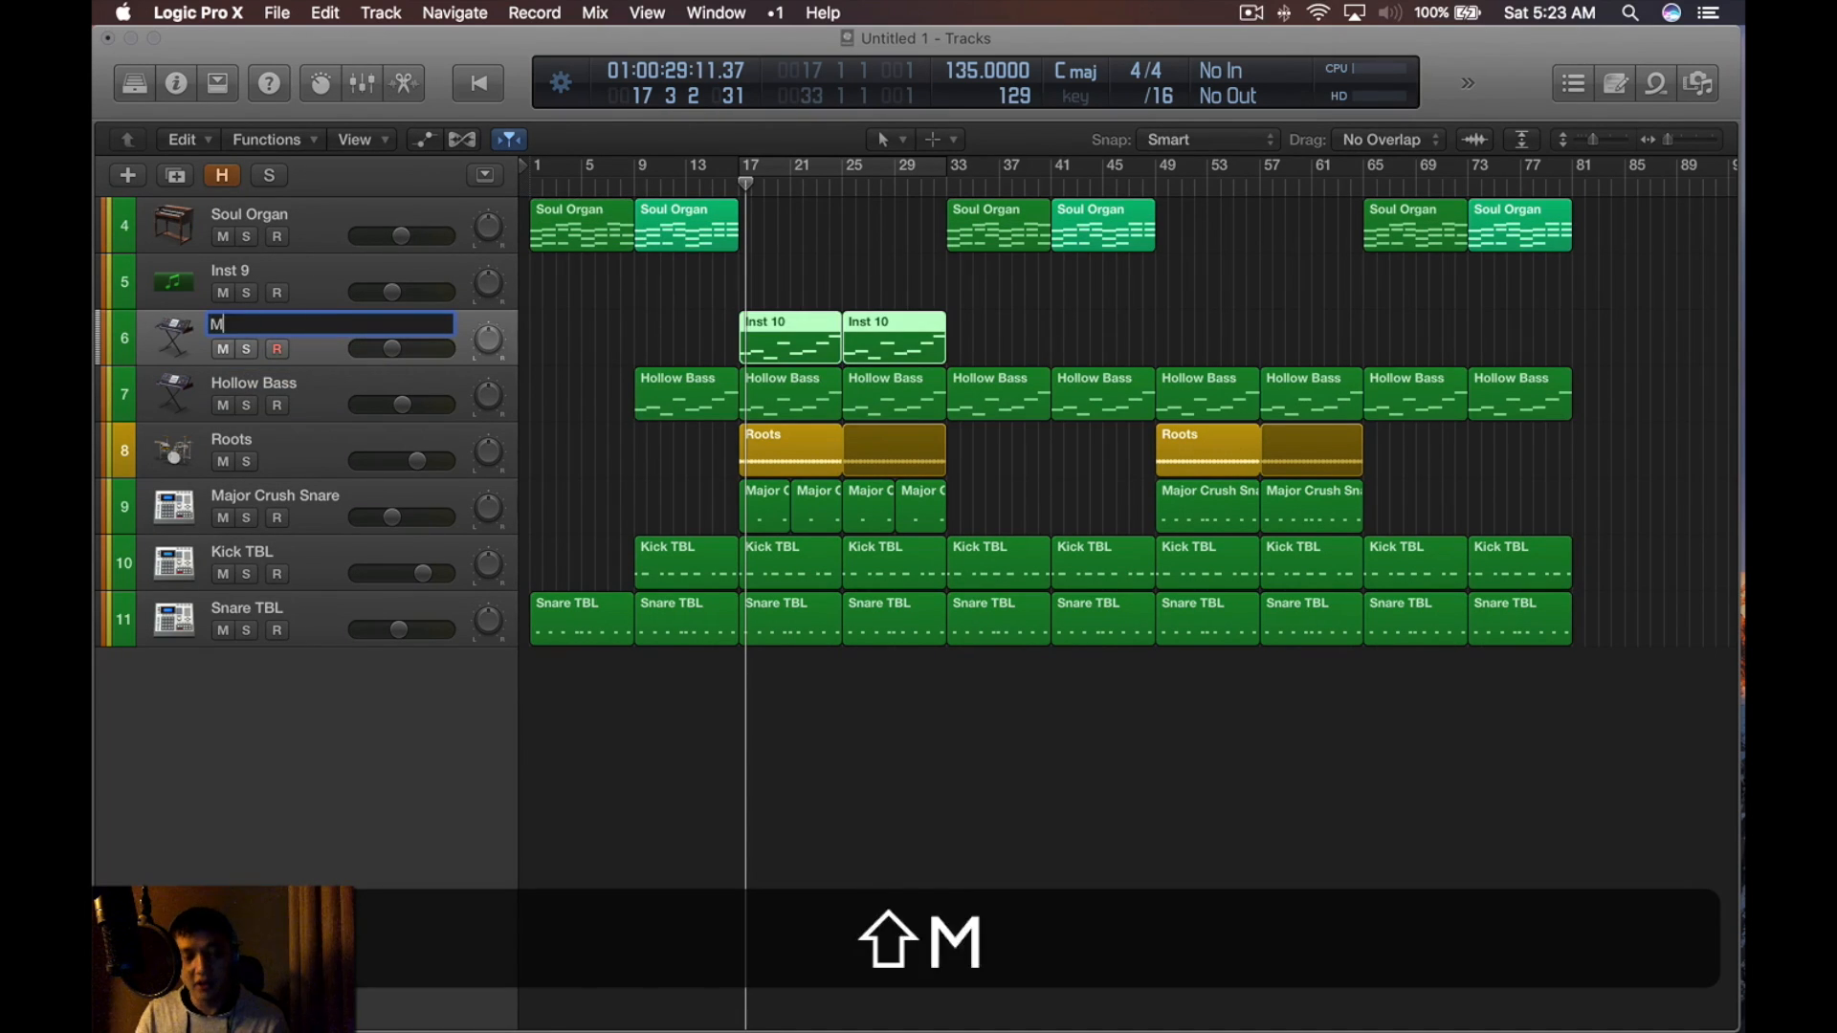
{"action": "type", "text": "id Gritty bass"}
{"action": "key", "text": "BackSpace"}
{"action": "key", "text": "BackSpace"}
{"action": "key", "text": "BackSpace"}
{"action": "key", "text": "BackSpace"}
{"action": "type", "text": "Bass"}
{"action": "key", "text": "Return"}
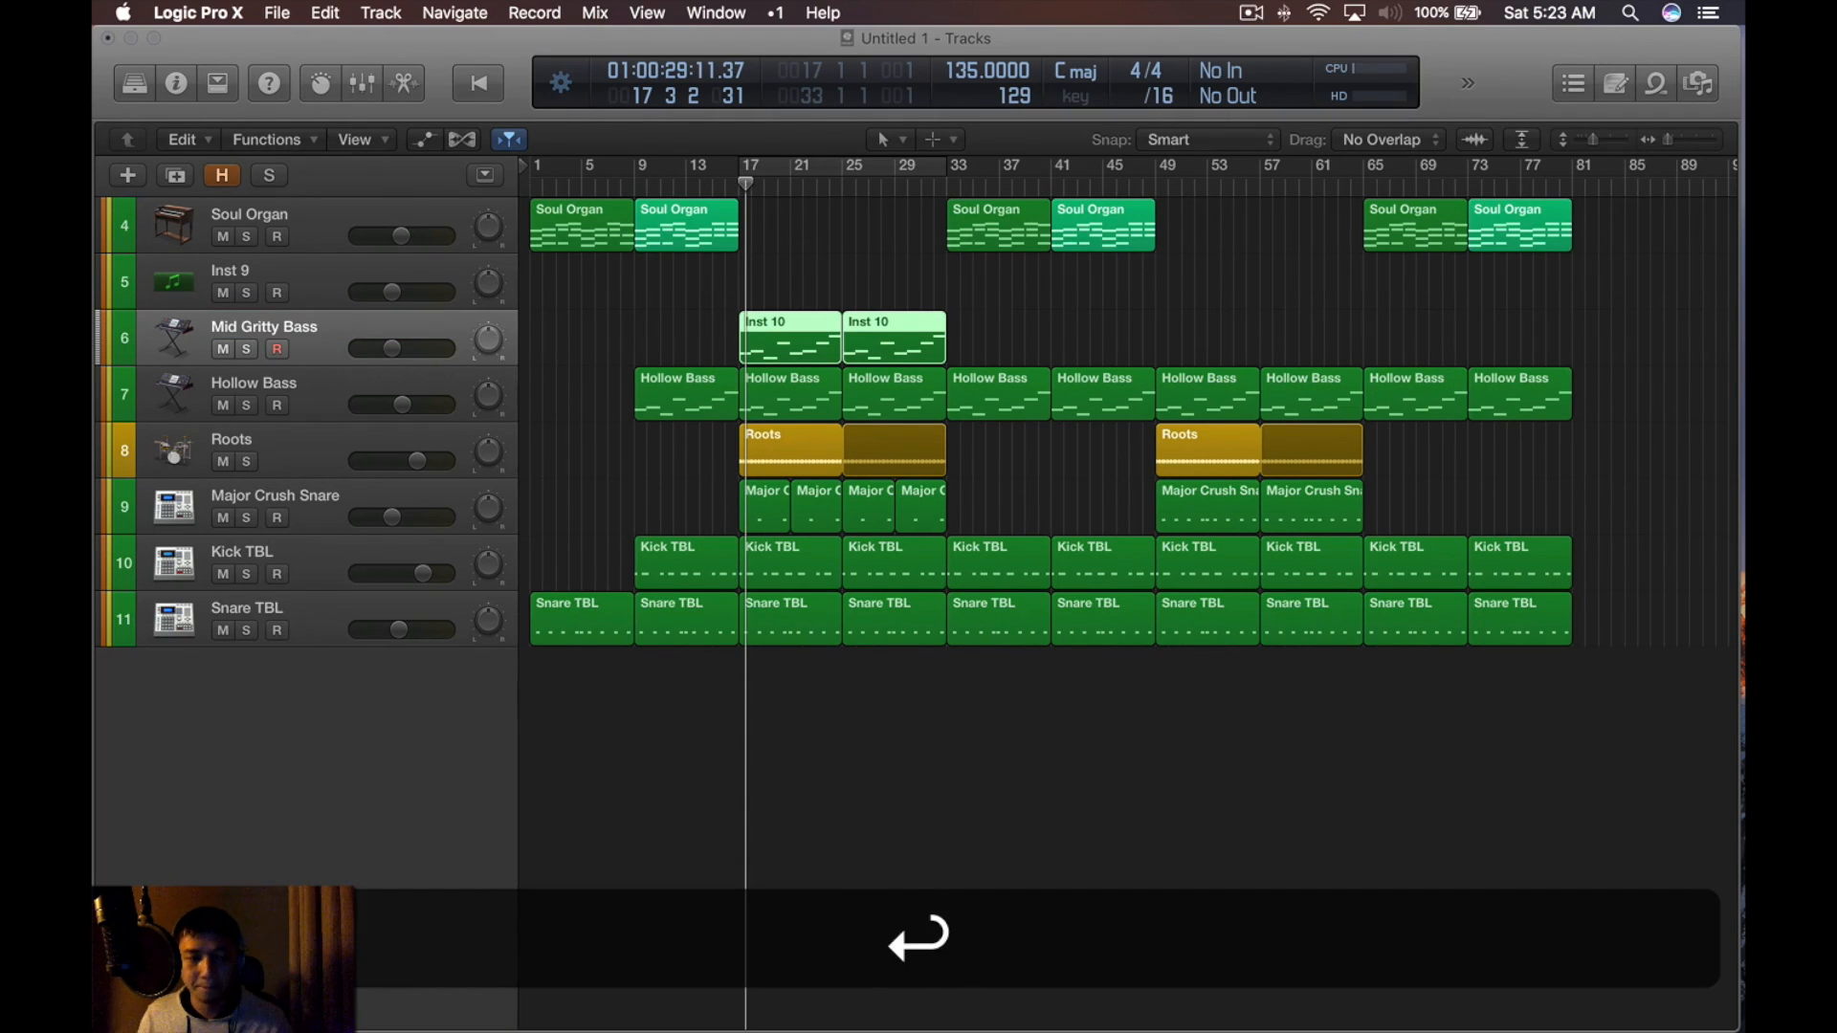
Name all regions after their tracks again so the Mid Gritty Bass regions take the new track name
{"action": "key", "text": "super+a"}
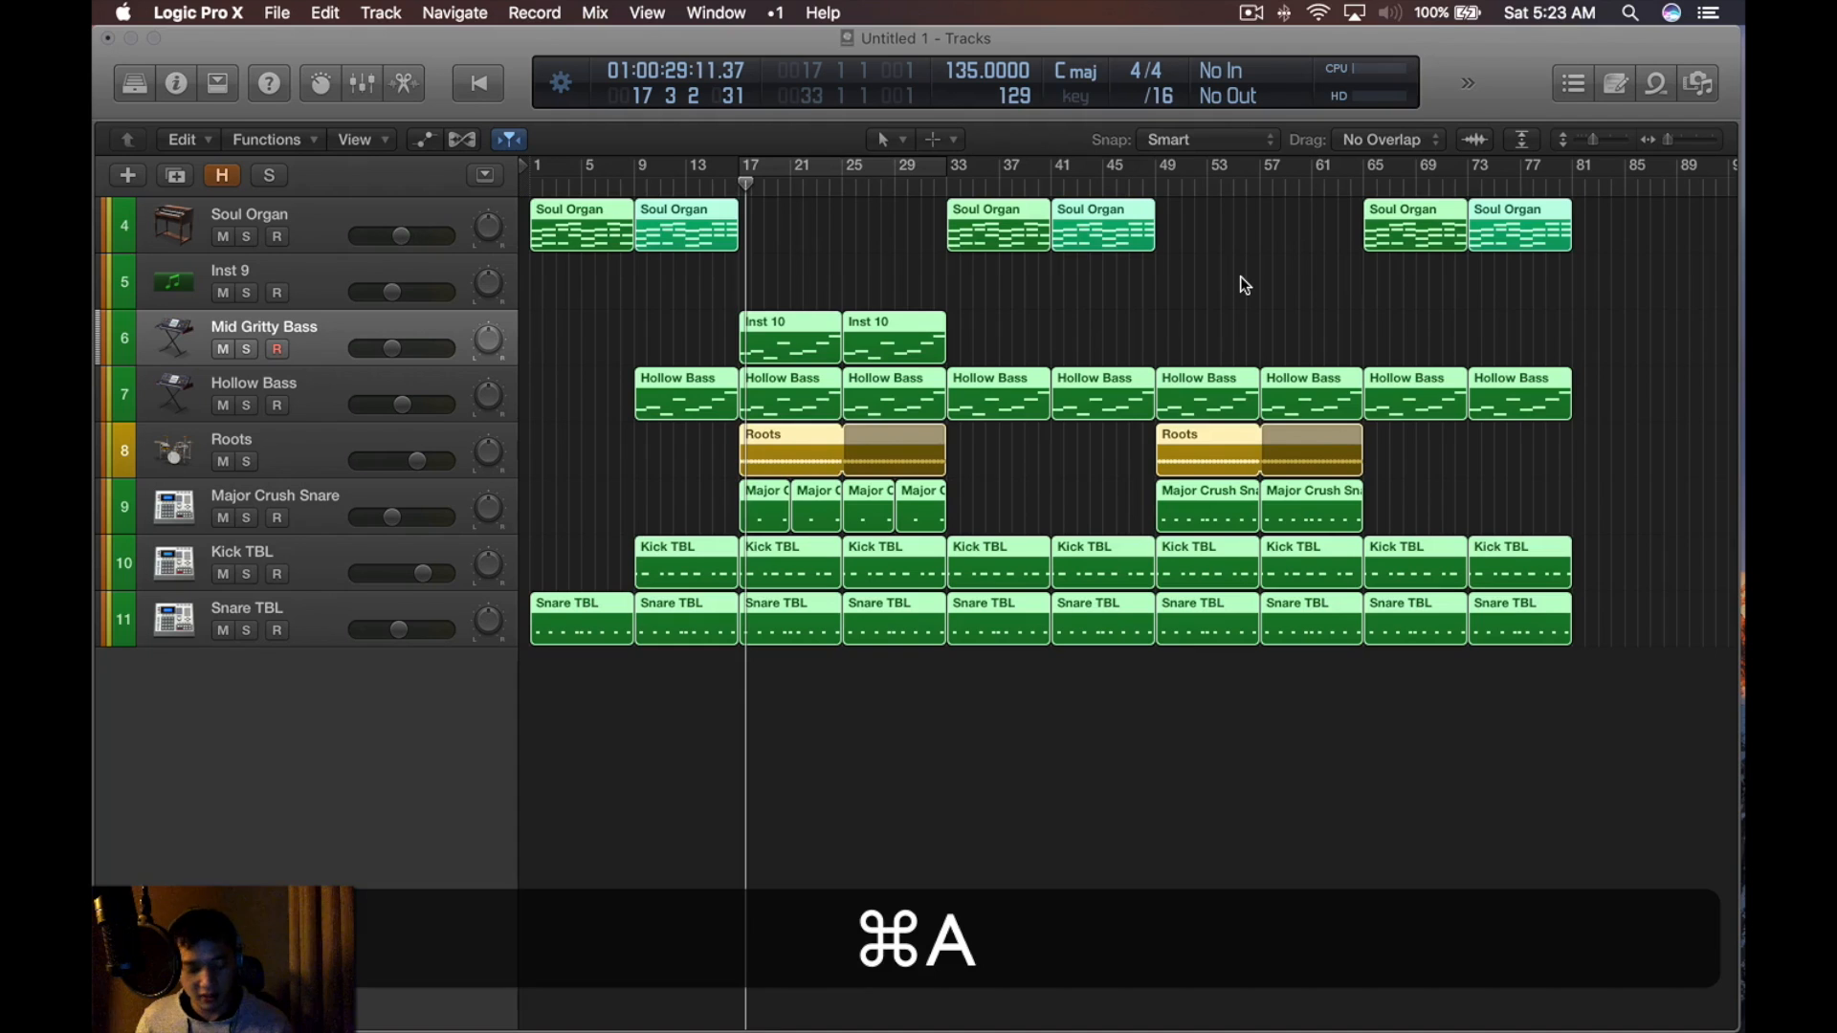
{"action": "key", "text": "shift"}
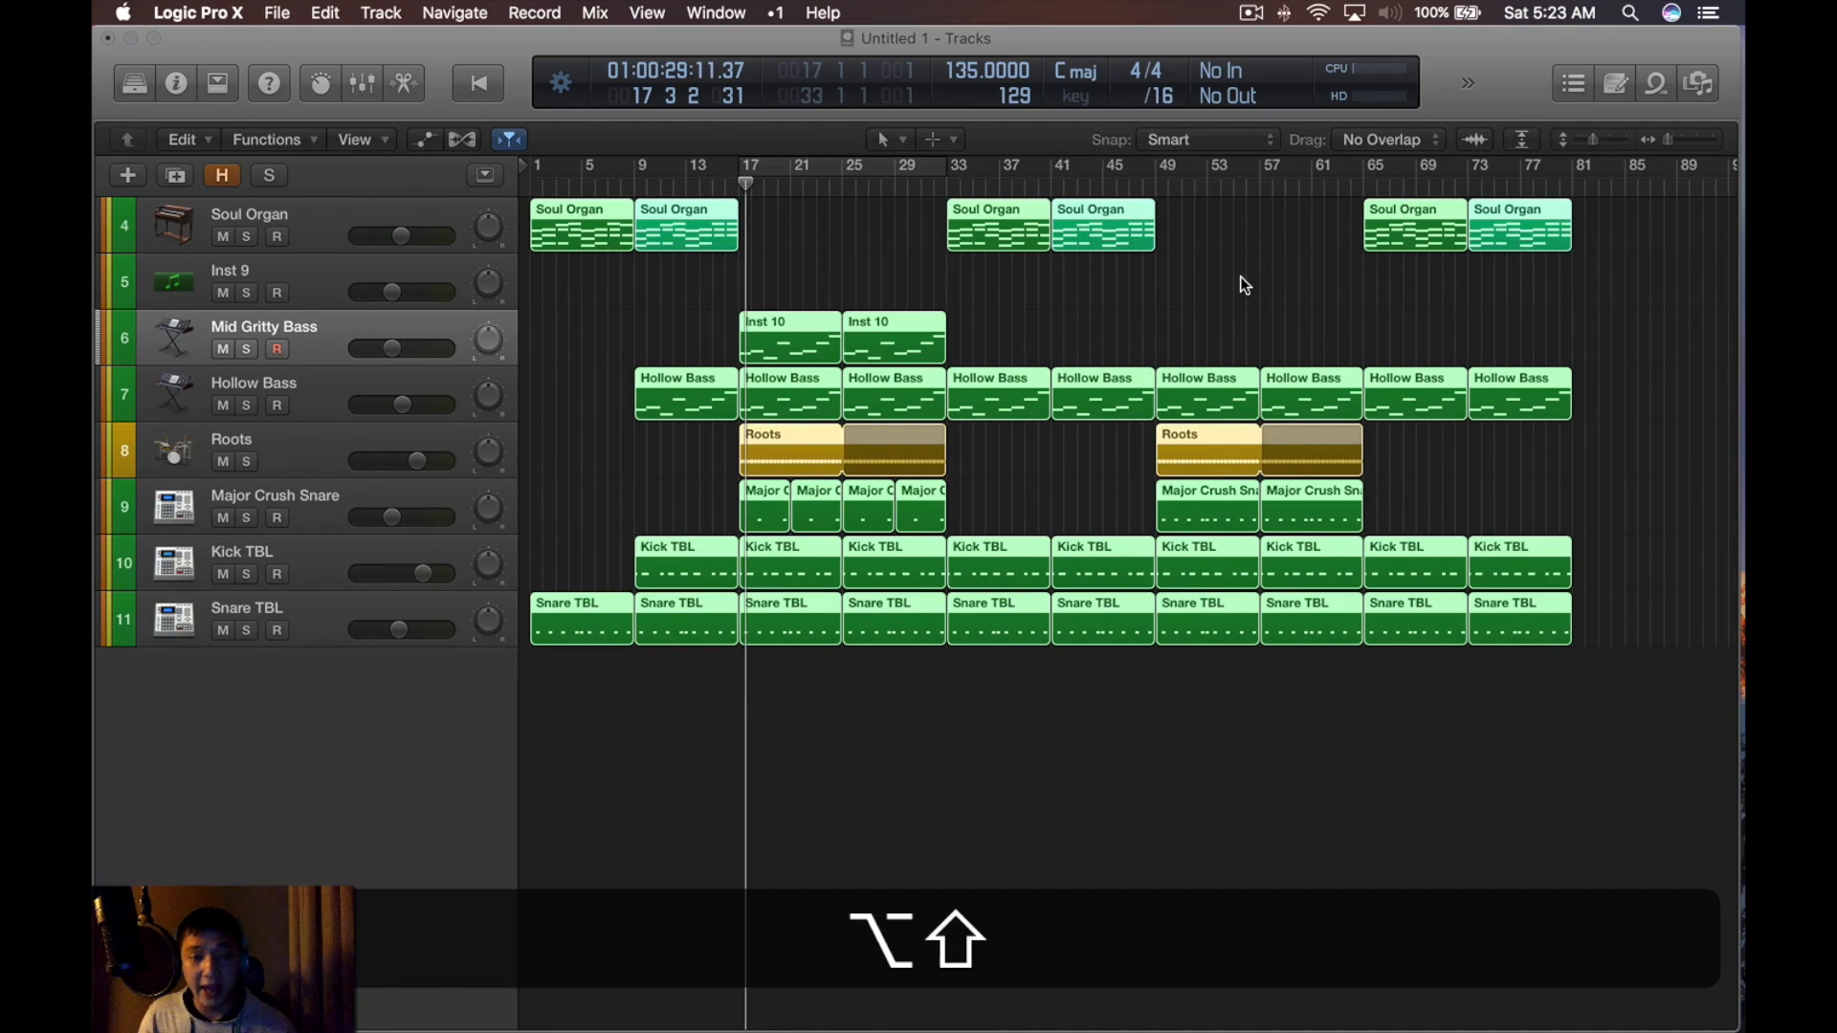
{"action": "key", "text": "alt+shift+n"}
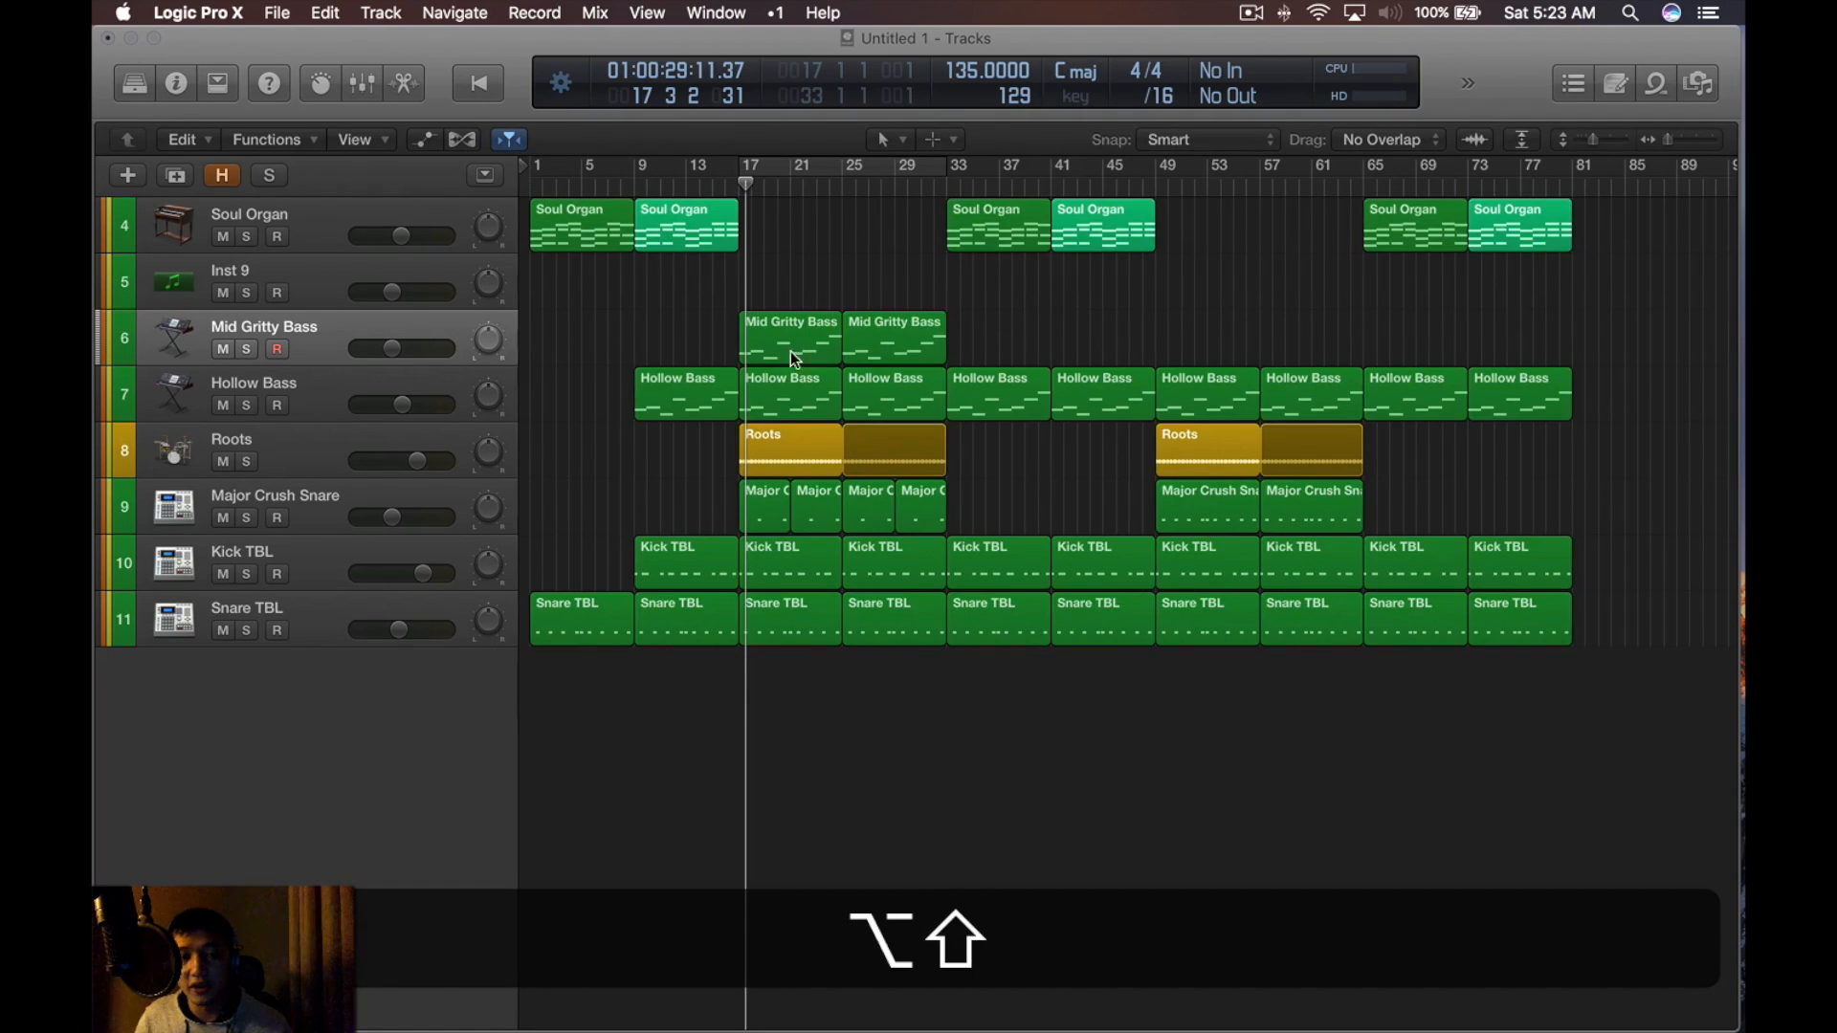
Set the cycle range around all regions, bars 1 to 81, and play the song from the start
{"action": "key", "text": "super+space"}
{"action": "key", "text": "super+a"}
{"action": "key", "text": "super+u"}
{"action": "key", "text": "space"}
{"action": "key", "text": "space"}
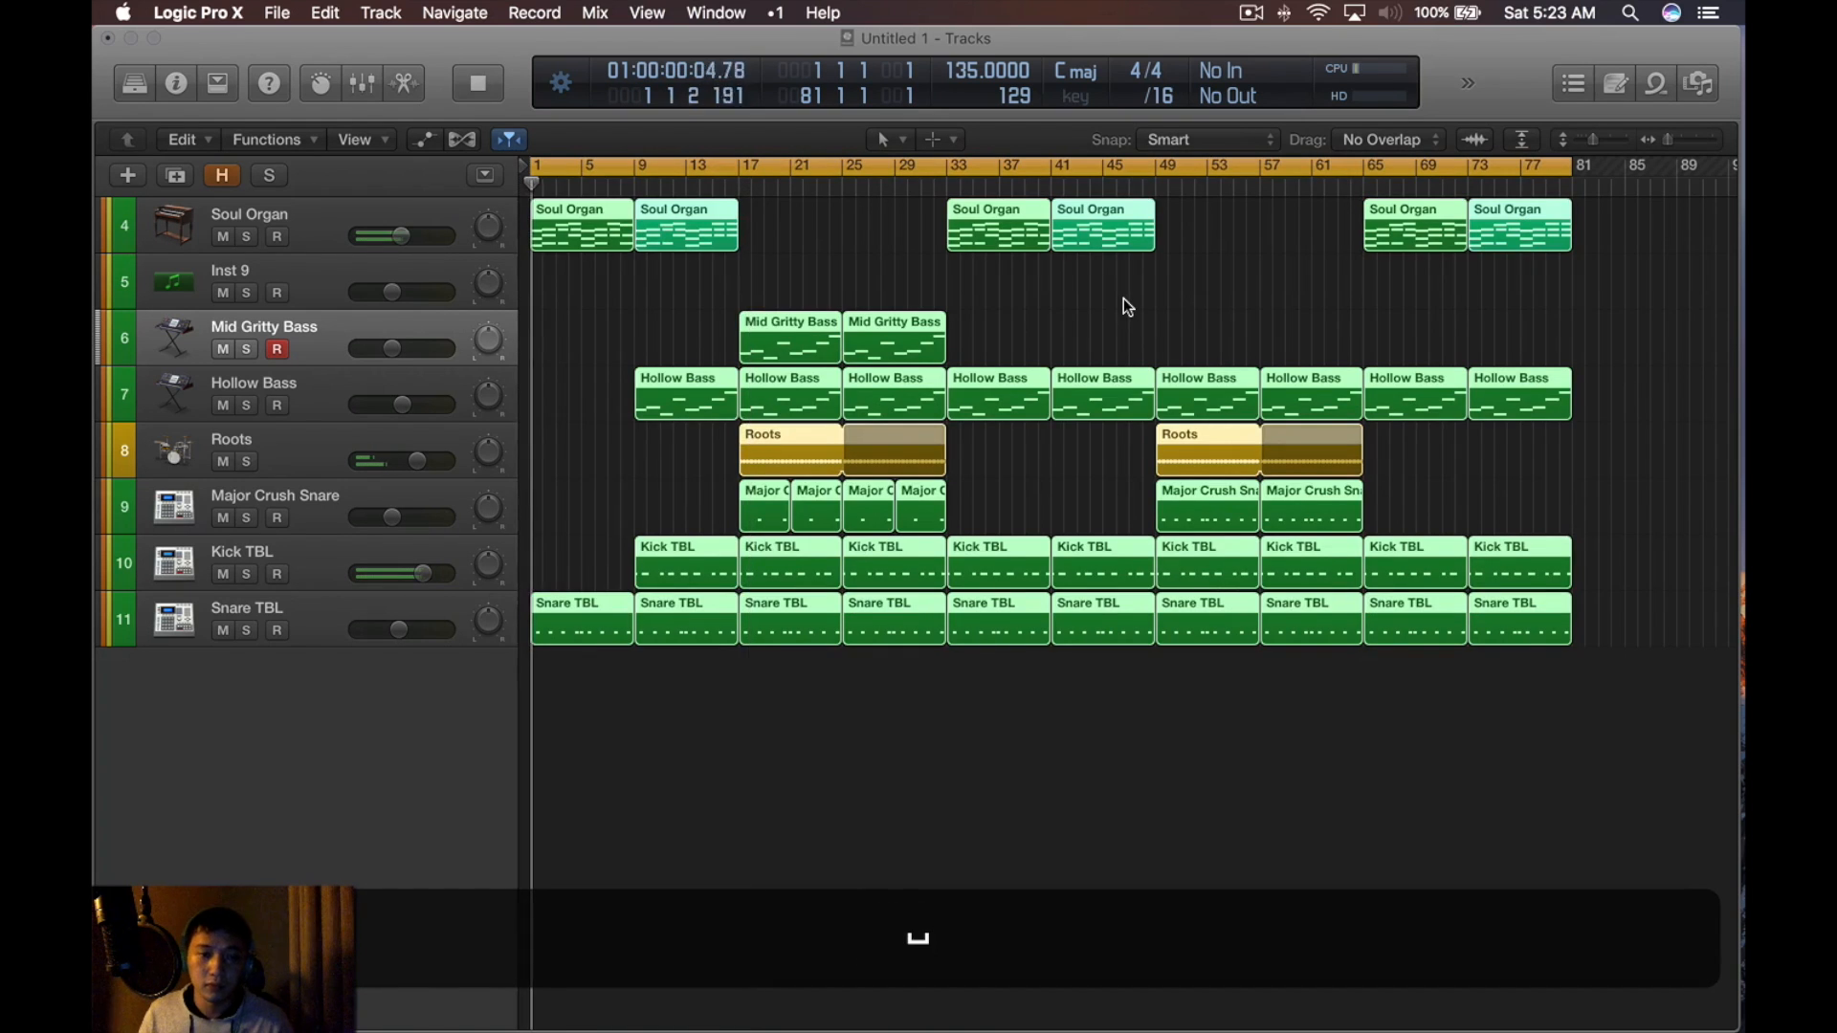
Select the Inst 9 track, show the Library and stop playback
{"action": "left_click", "coordinate": [1123, 298]}
{"action": "scroll", "coordinate": [1114, 324], "scroll_direction": "left", "scroll_amount": 3}
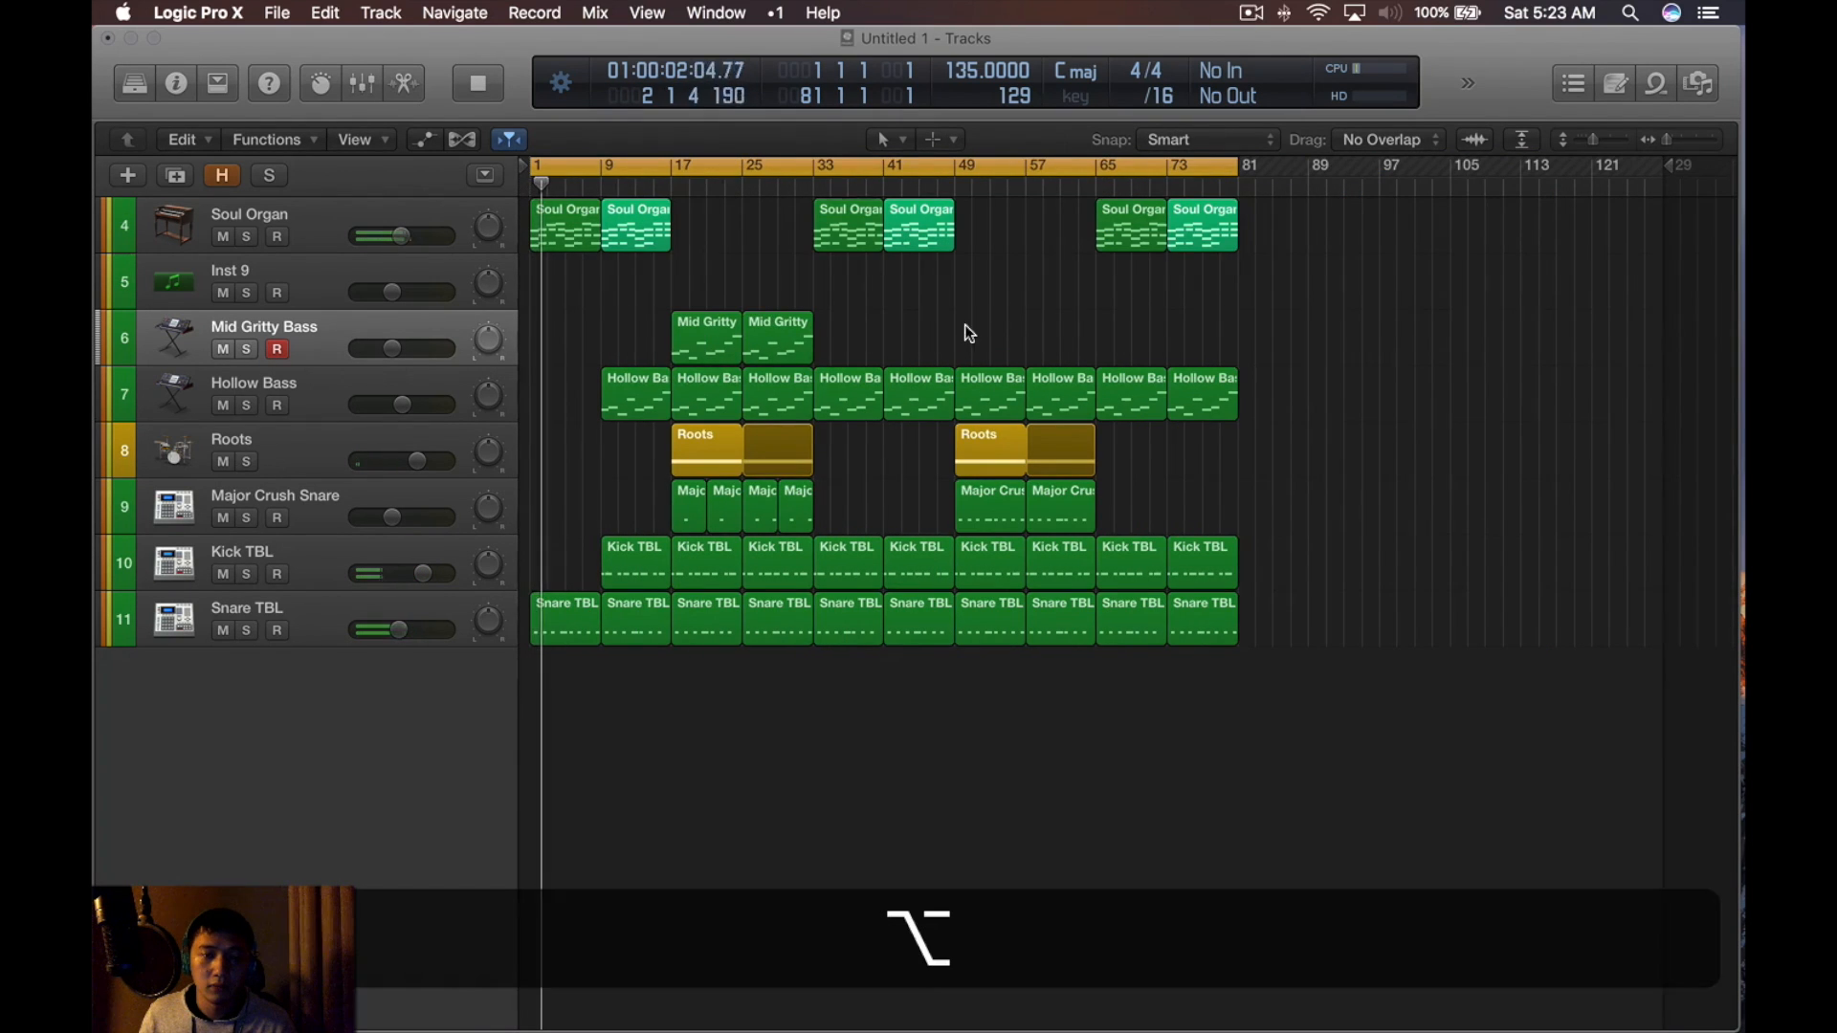
{"action": "scroll", "coordinate": [964, 324], "scroll_direction": "up", "scroll_amount": 3}
{"action": "left_click", "coordinate": [331, 272]}
{"action": "key", "text": "u"}
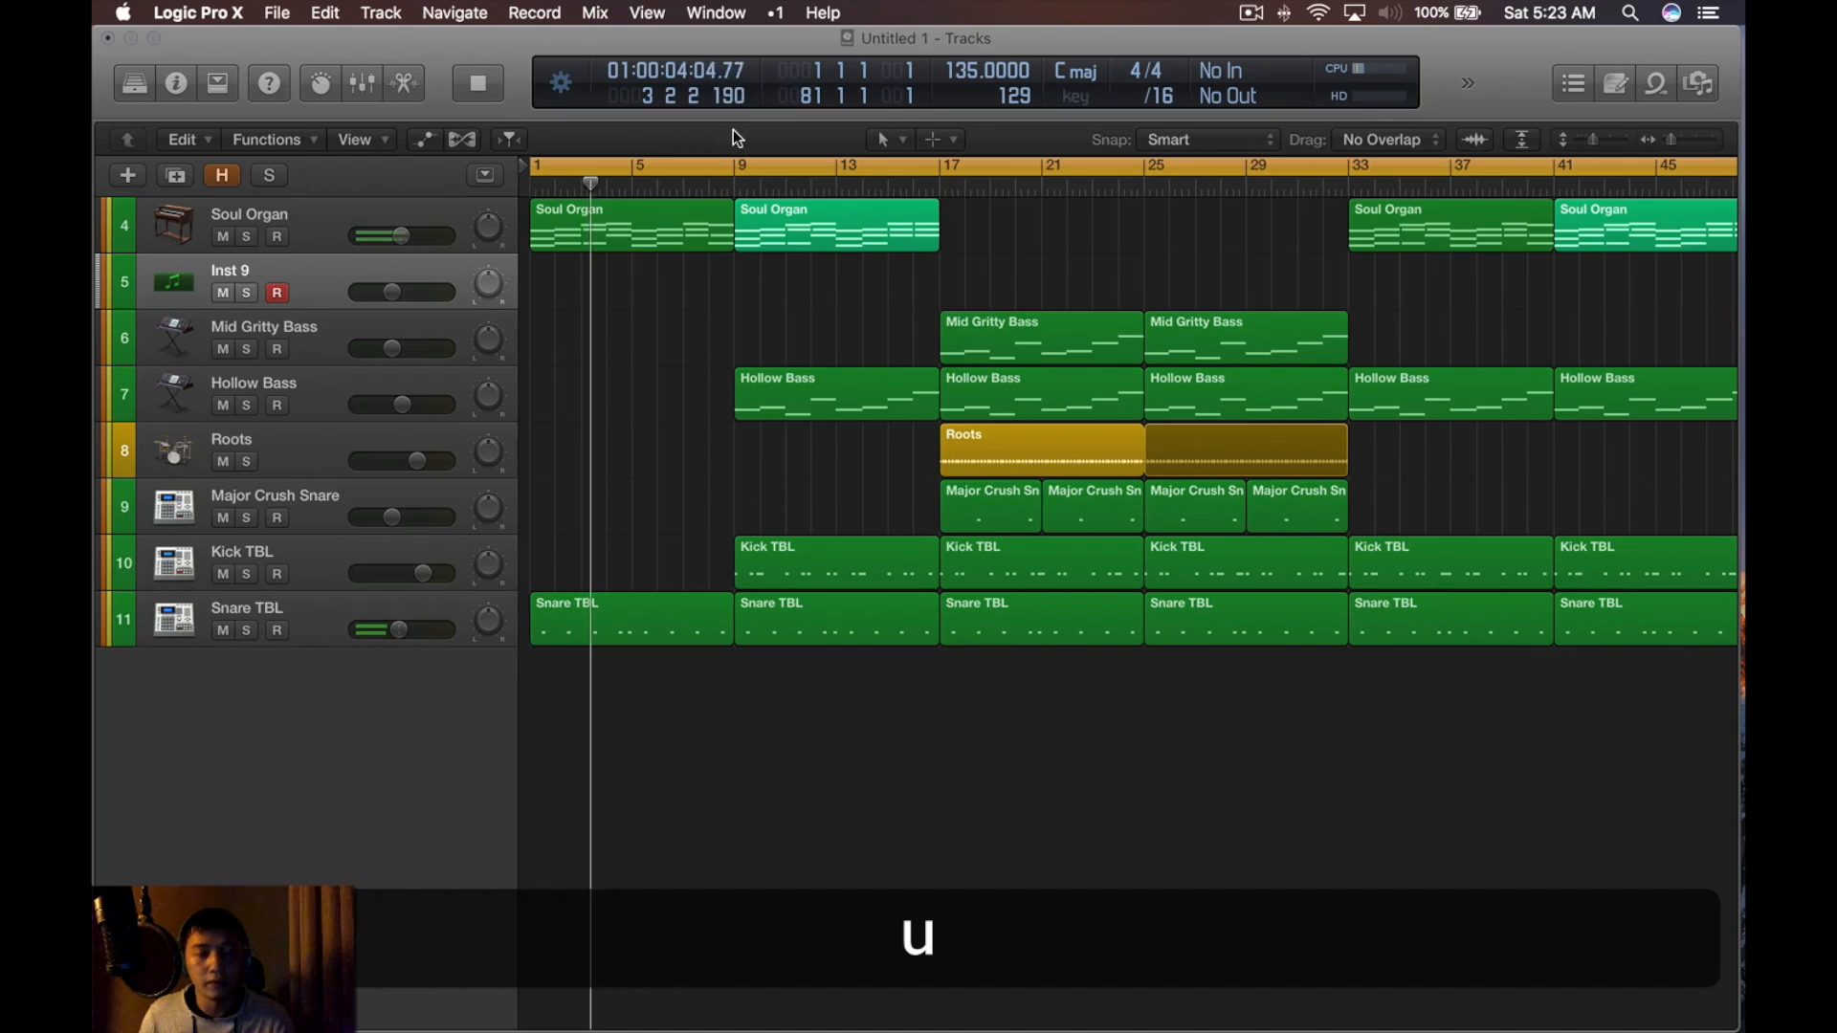
{"action": "key", "text": "y"}
{"action": "key", "text": "space"}
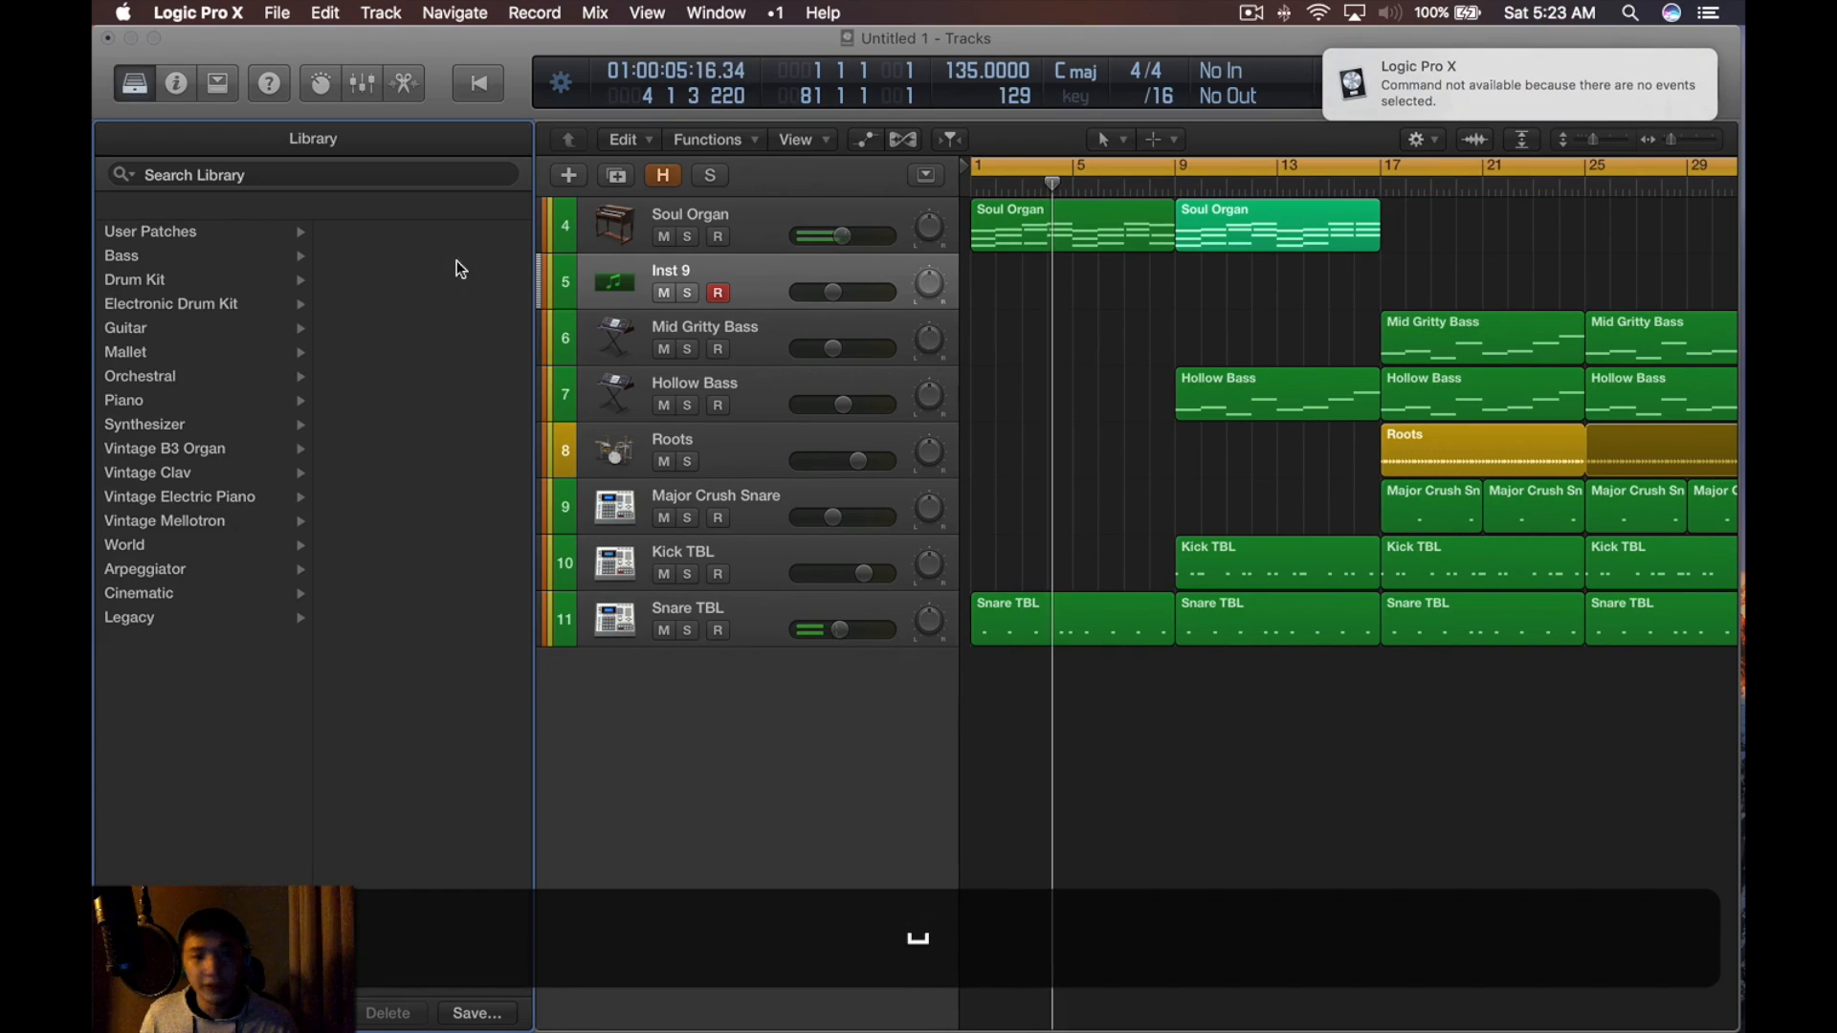
Browse the Library's Guitar, Cinematic and Arpeggiator categories for an Inst 9 sound, and close the Library
{"action": "scroll", "coordinate": [1082, 291], "scroll_direction": "down", "scroll_amount": 3}
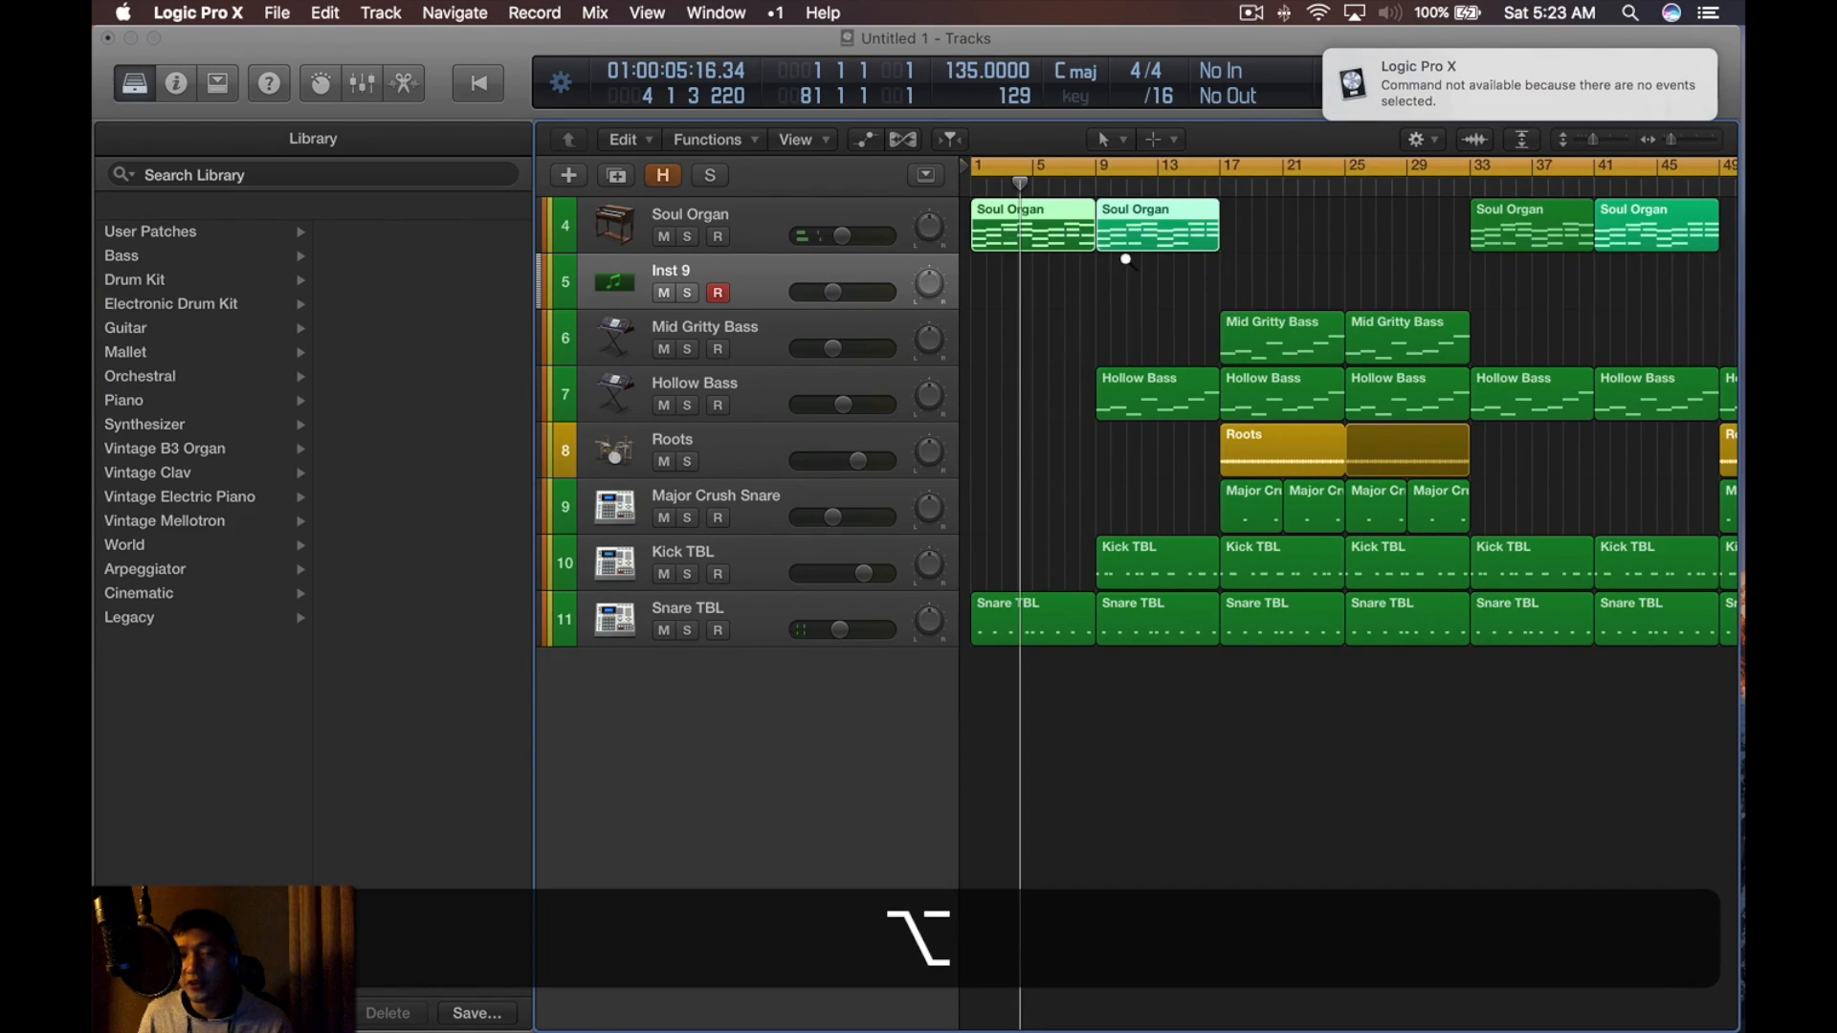
{"action": "scroll", "coordinate": [1129, 266], "scroll_direction": "down", "scroll_amount": 3}
{"action": "left_click", "coordinate": [113, 281]}
{"action": "left_click", "coordinate": [220, 327]}
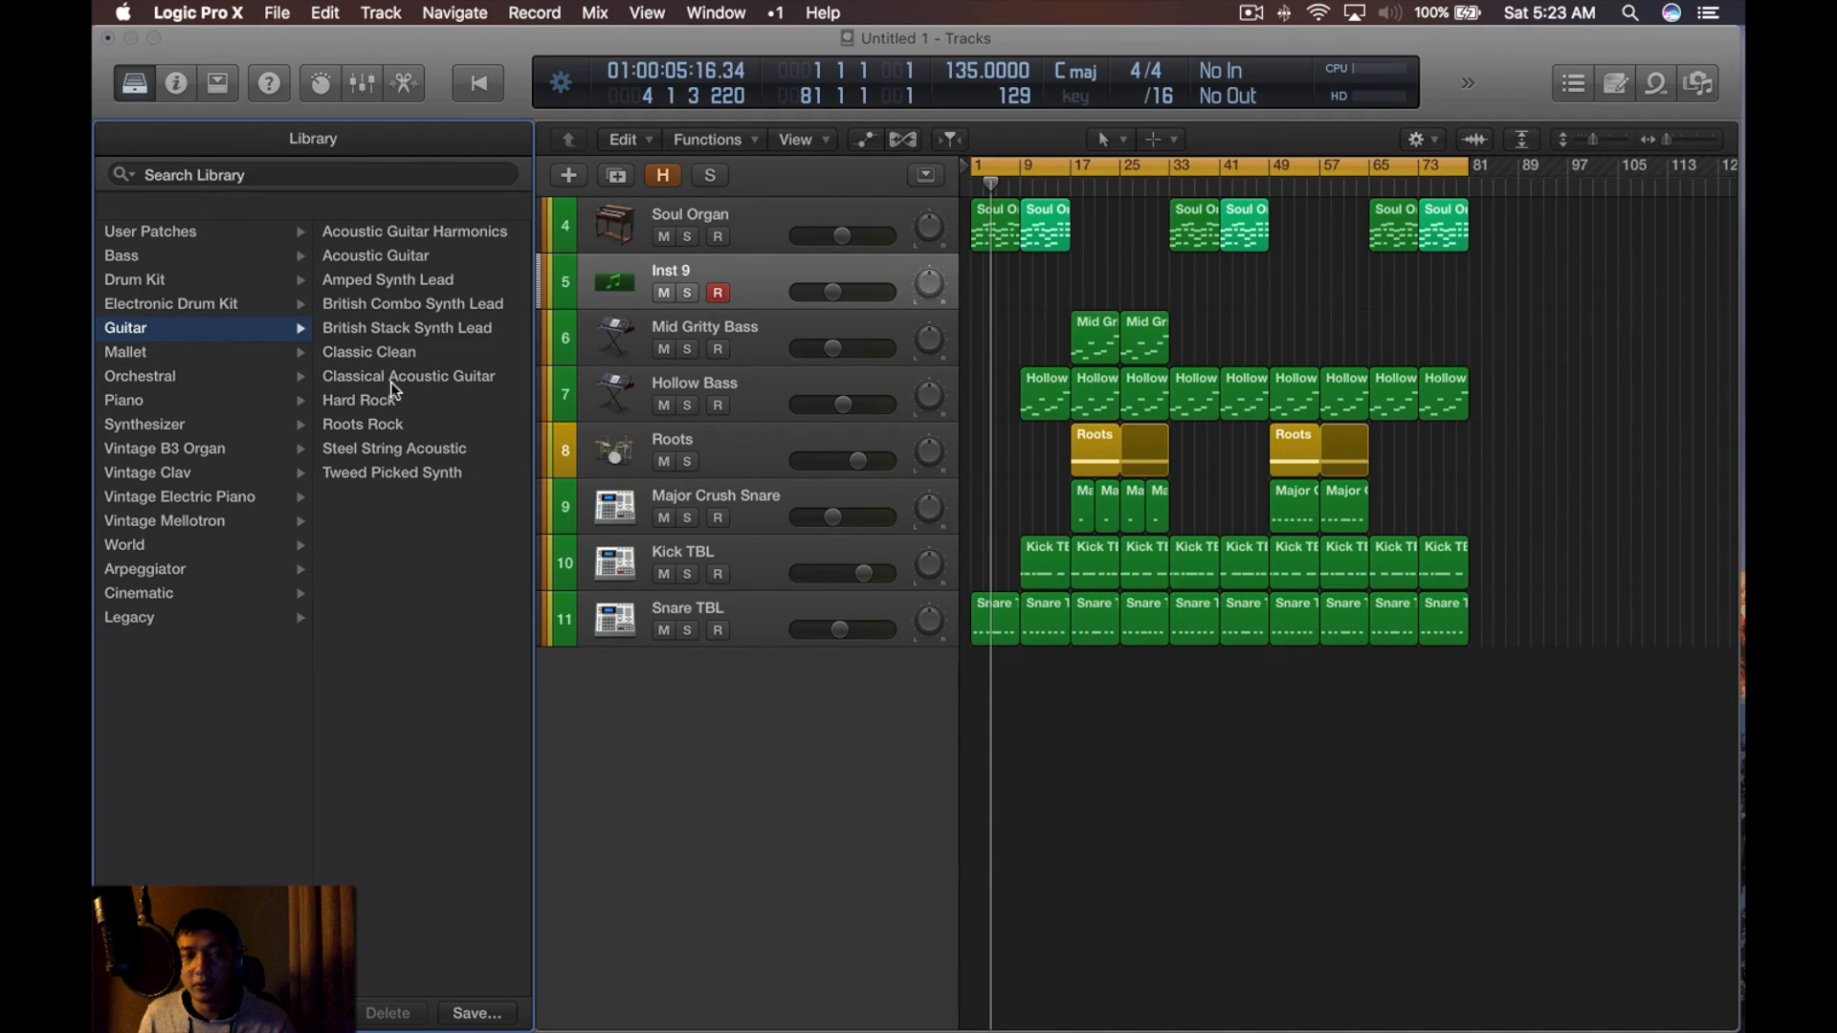
{"action": "left_click", "coordinate": [268, 593]}
{"action": "left_click", "coordinate": [256, 570]}
{"action": "key", "text": "y"}
Load the Alchemy instrument on Inst 9 and filter its presets to the Guitars category
{"action": "key", "text": "i"}
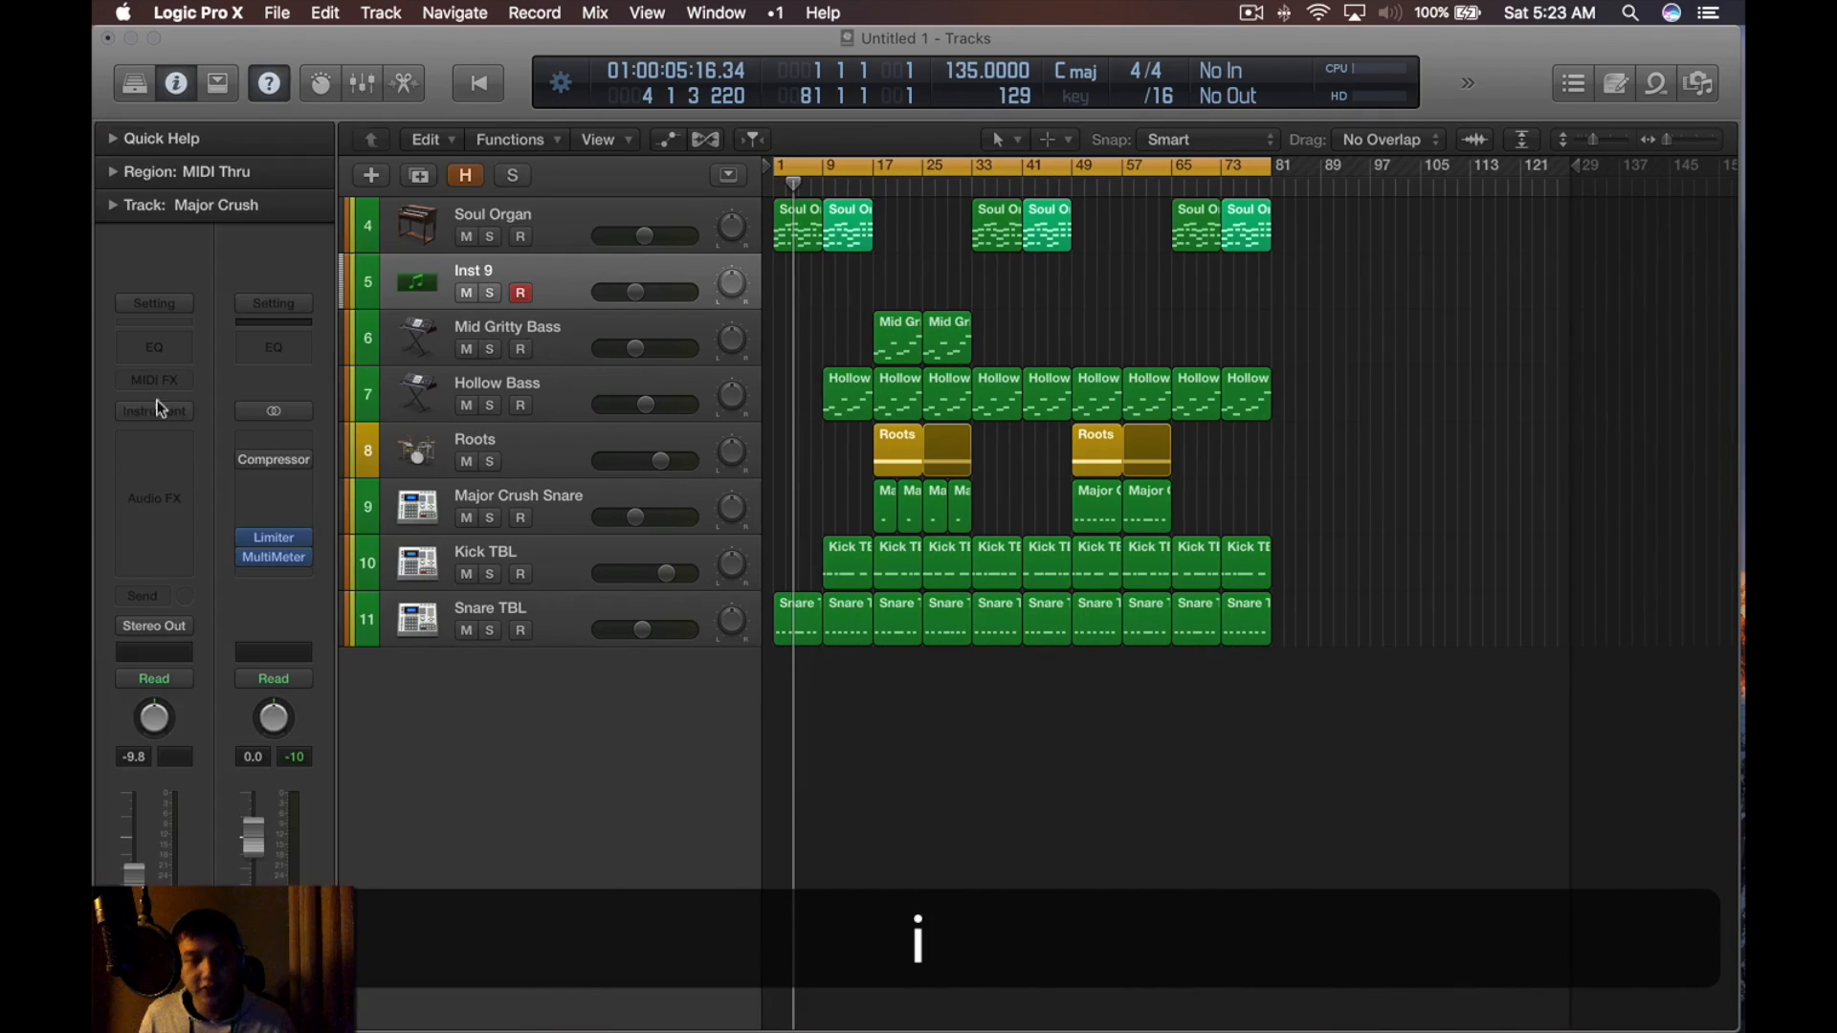
{"action": "left_click", "coordinate": [133, 409]}
{"action": "key", "text": "Escape"}
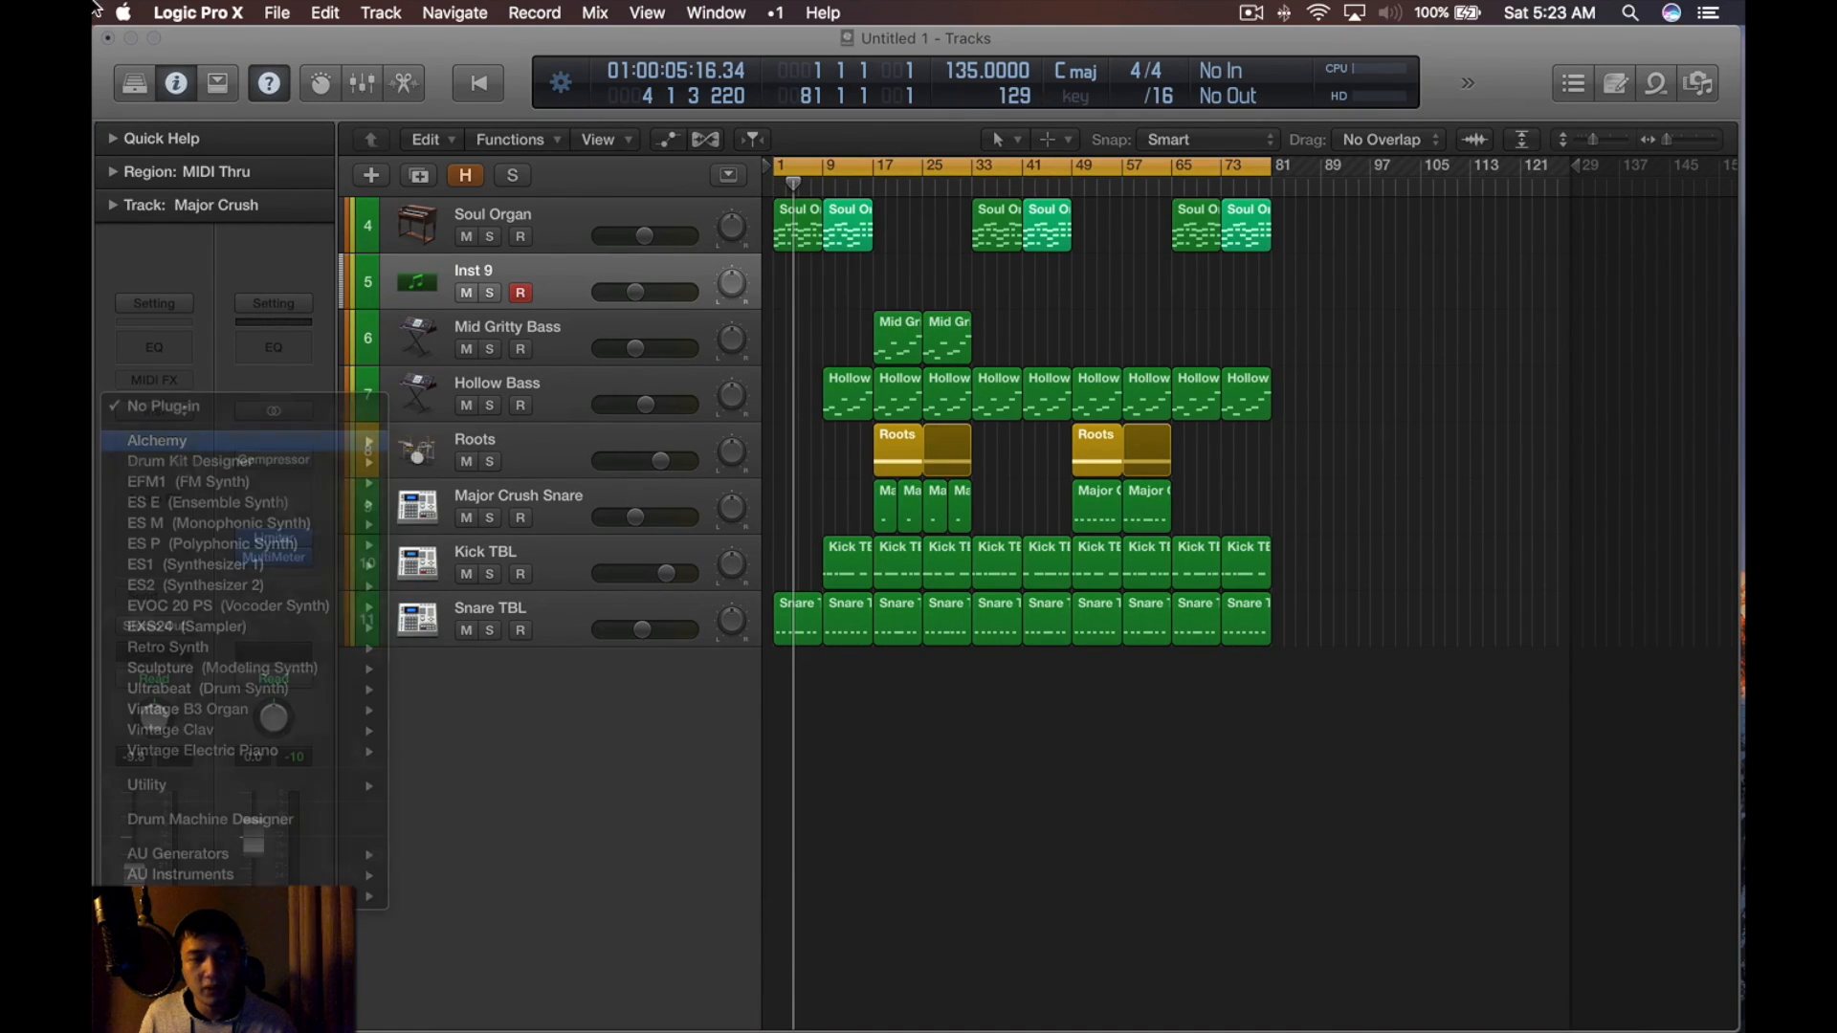
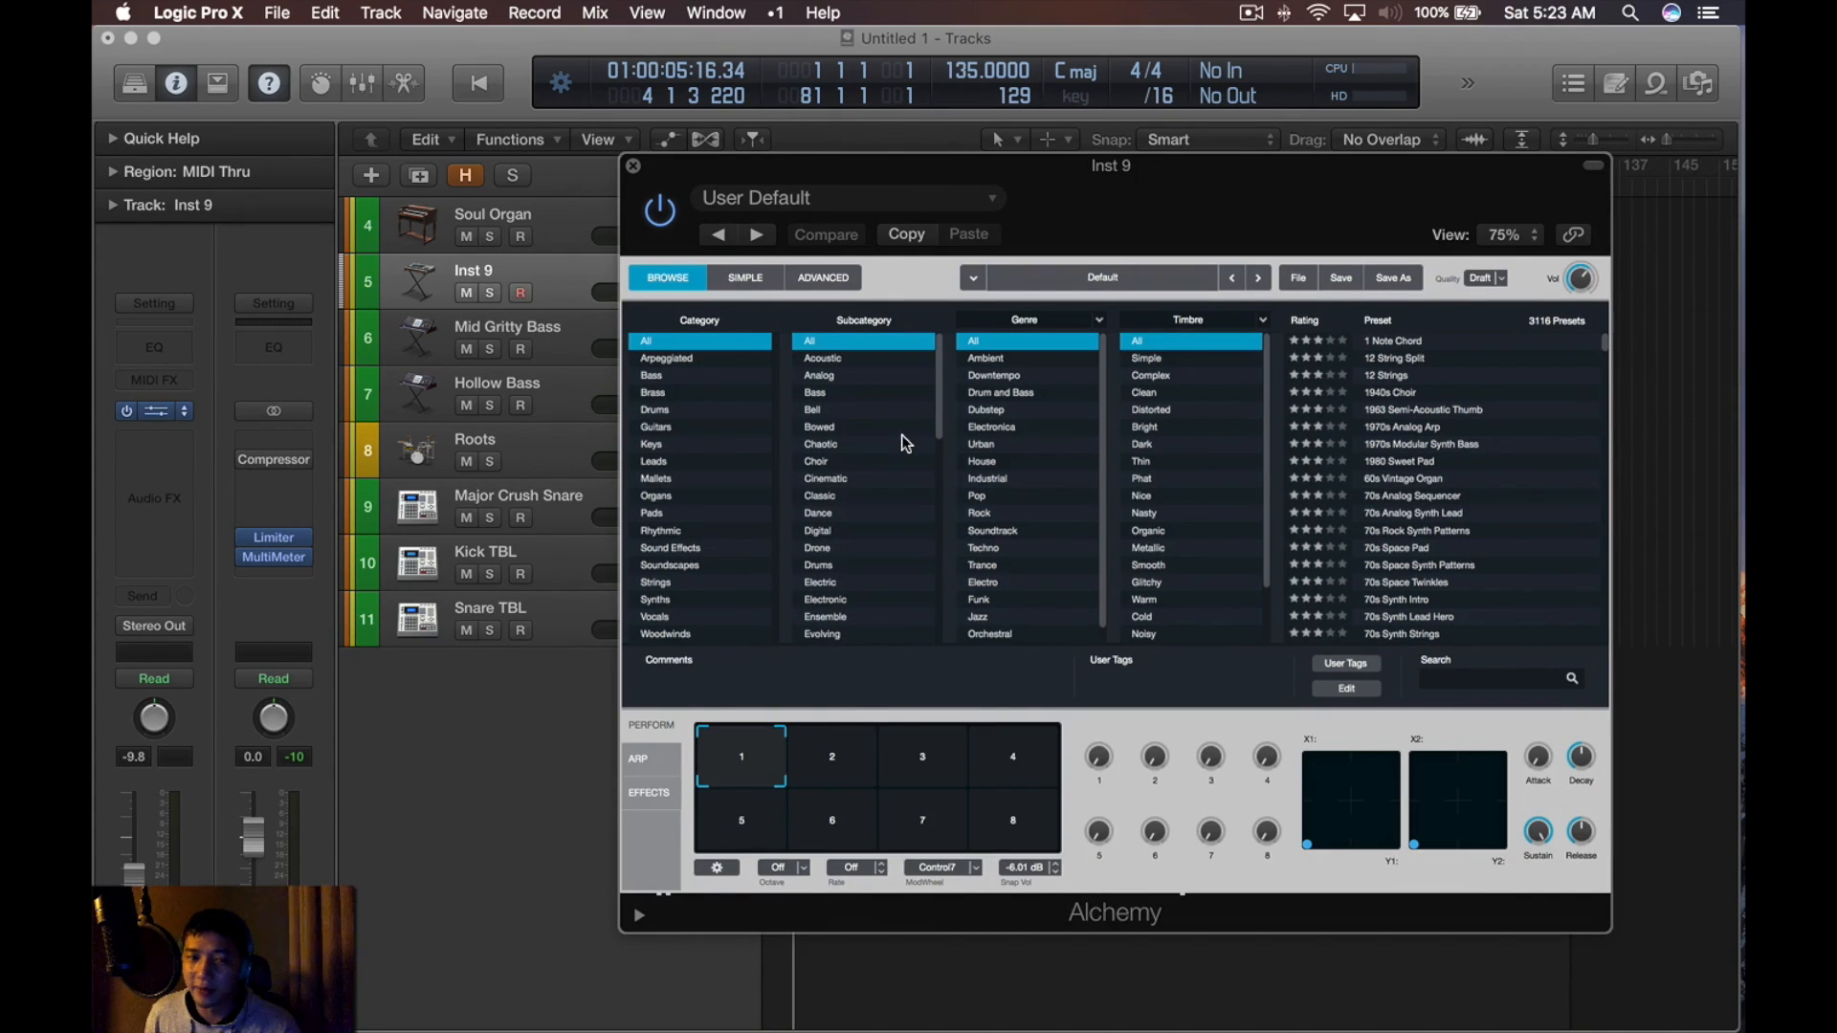
{"action": "left_click", "coordinate": [717, 428]}
{"action": "left_click_drag", "start_coordinate": [1147, 233], "coordinate": [960, 213]}
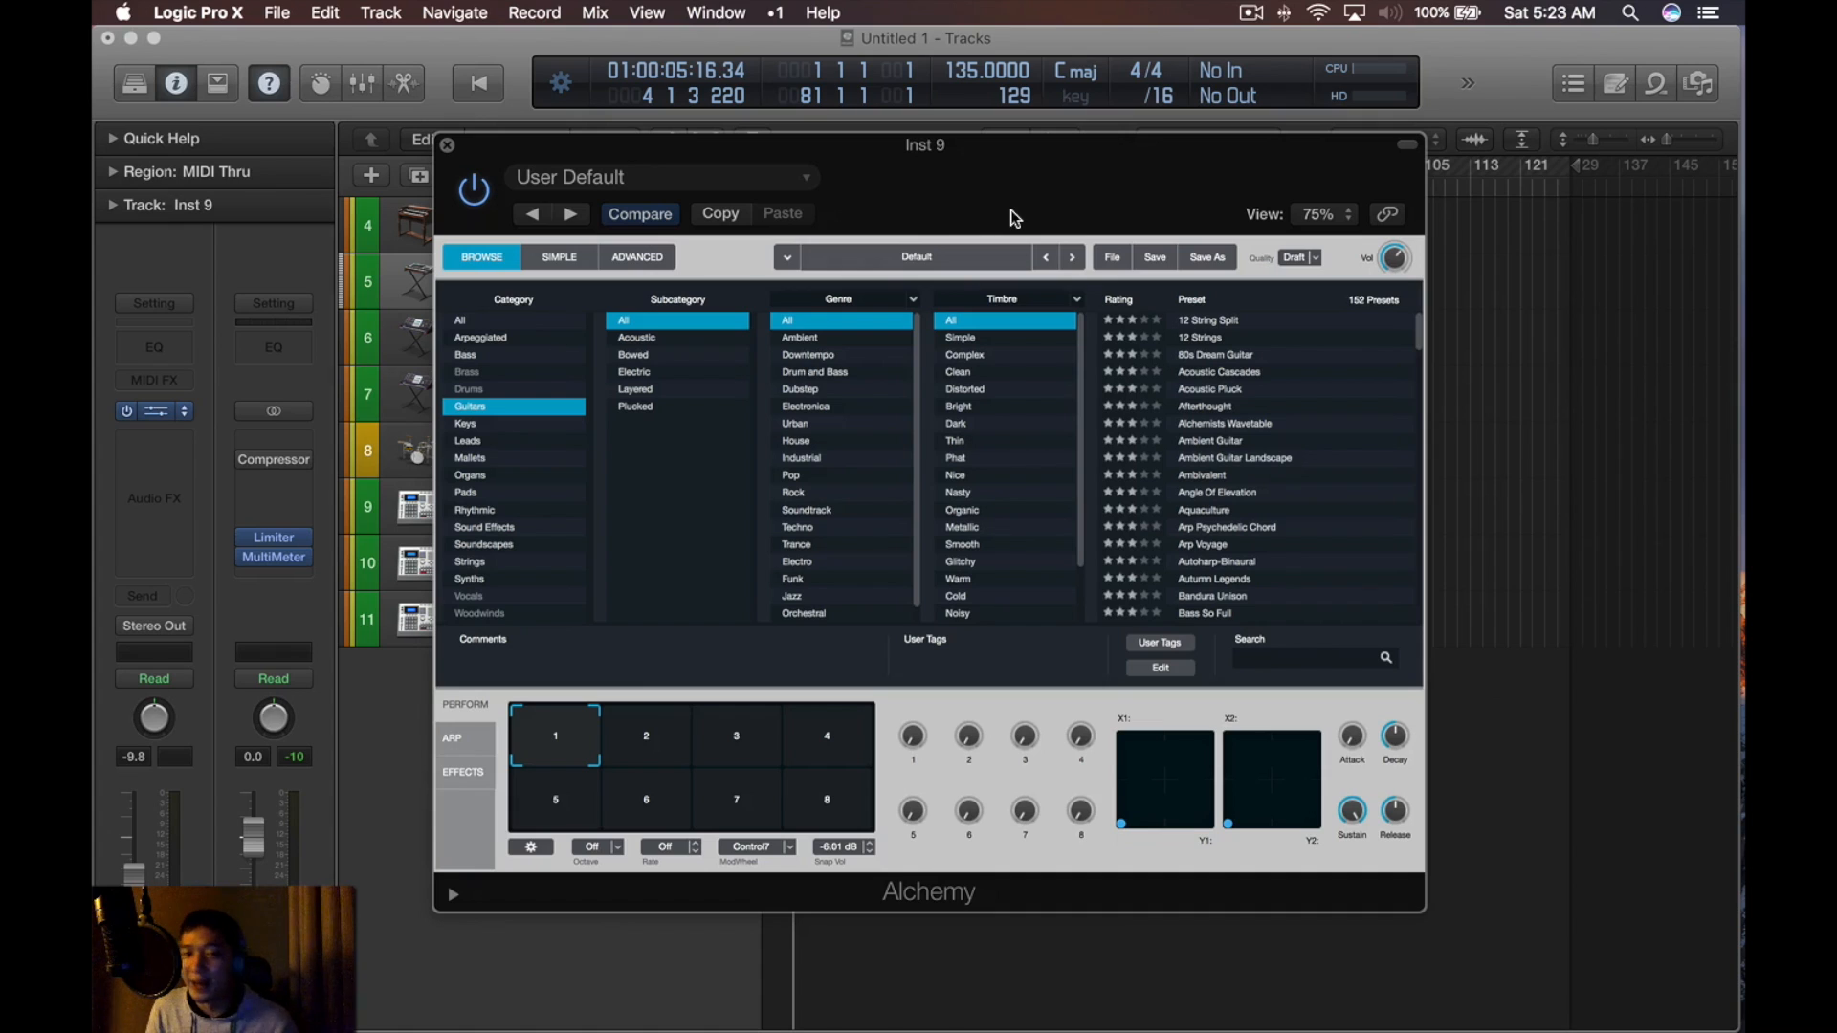
Narrow the Alchemy guitar presets to the Electric subcategory, load Autumn Legends and hide the plug-in window
{"action": "left_click_drag", "start_coordinate": [979, 221], "coordinate": [939, 215]}
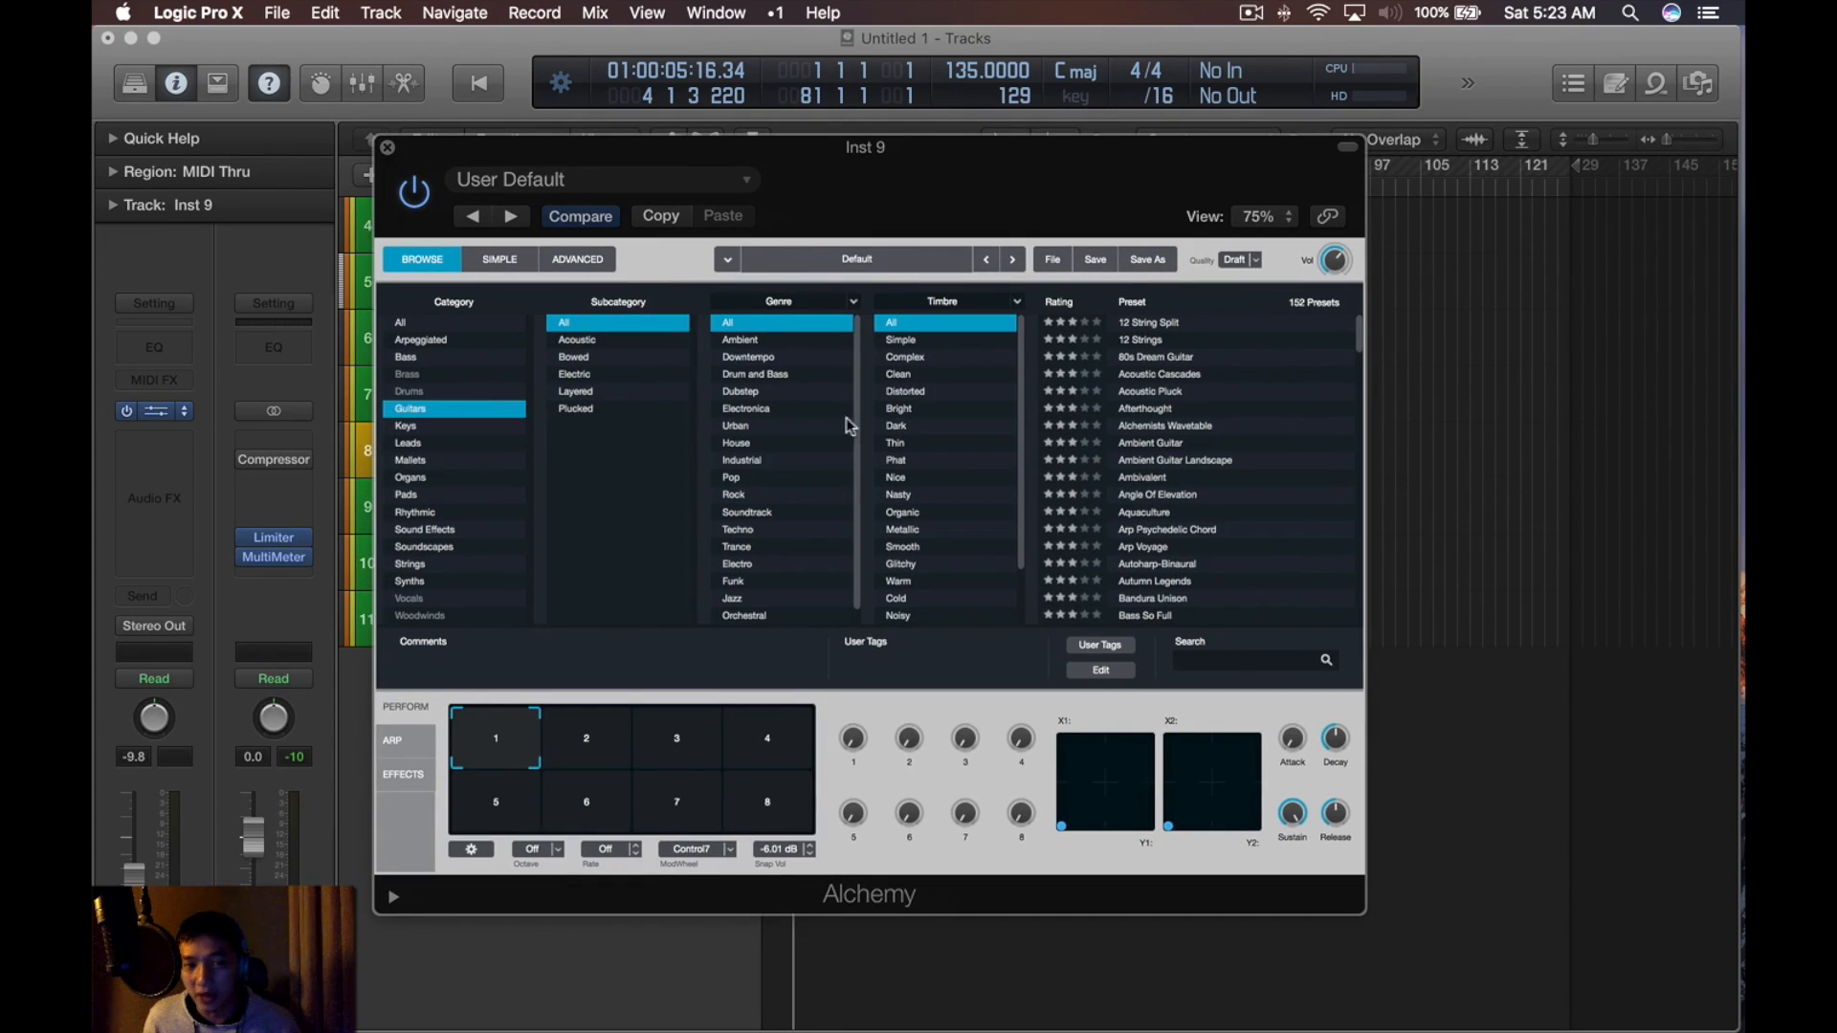
{"action": "left_click", "coordinate": [612, 373]}
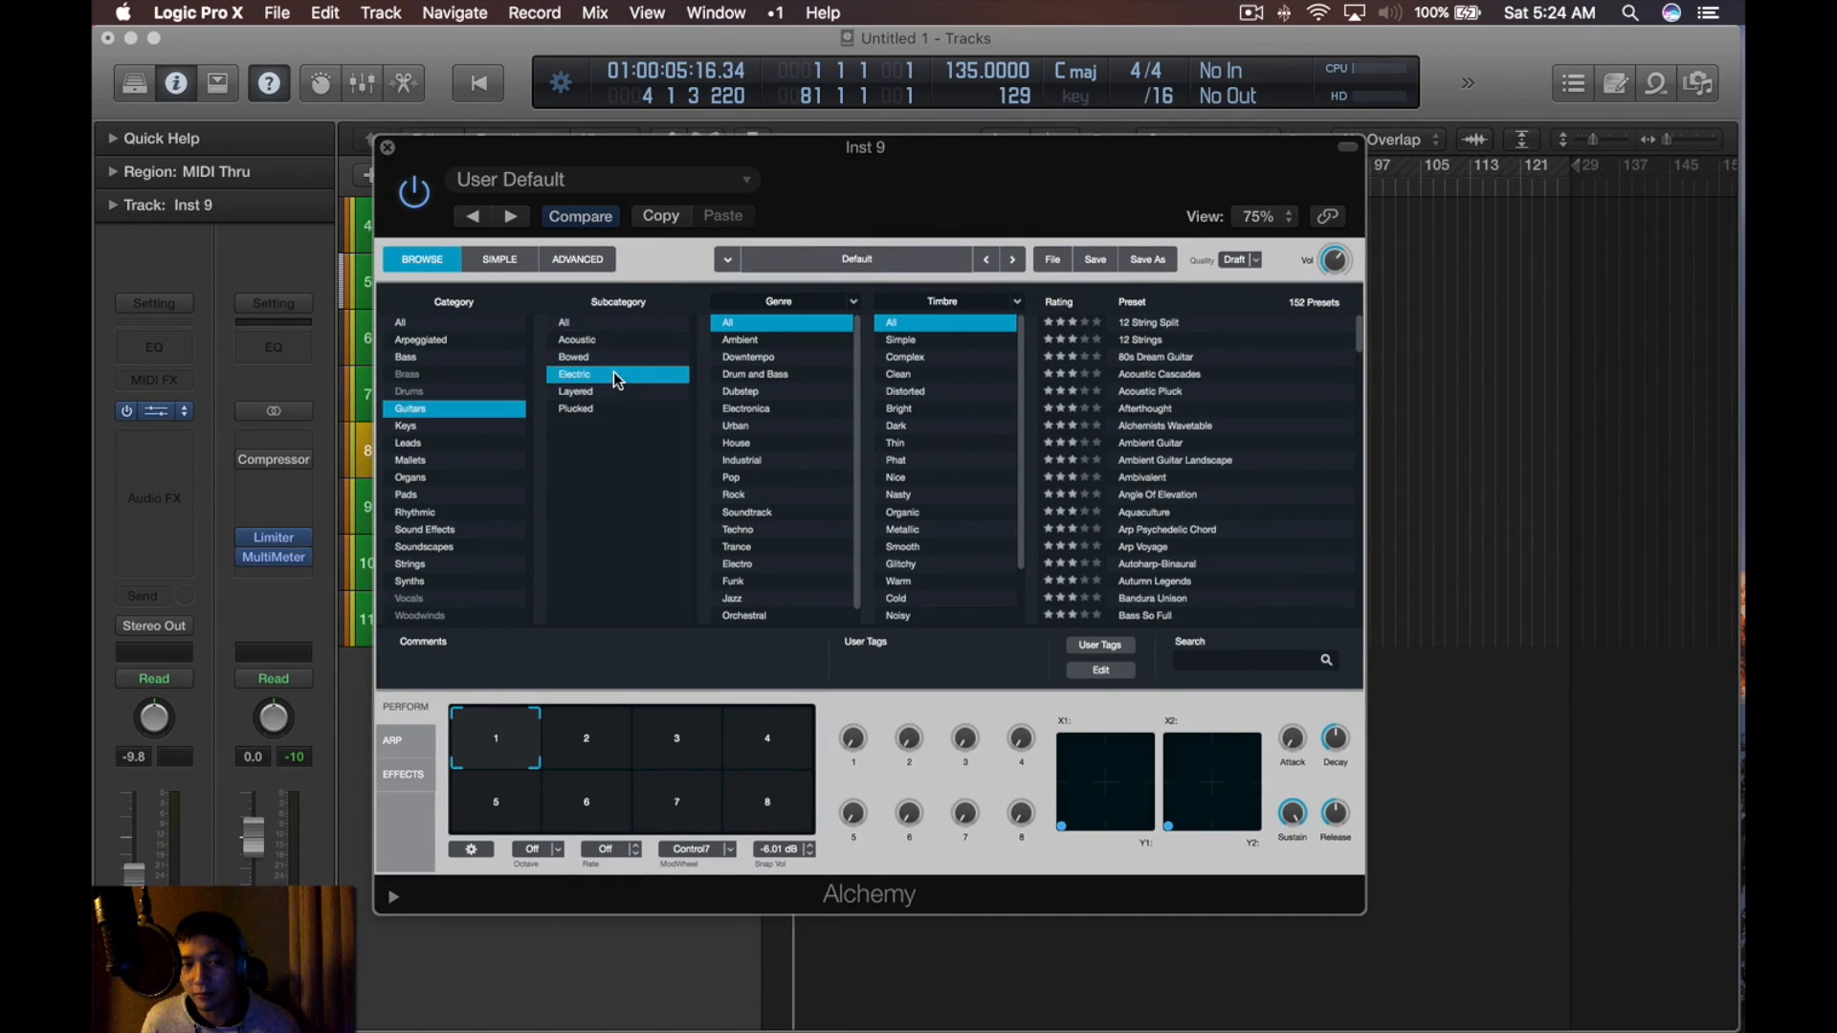
{"action": "left_click_drag", "start_coordinate": [741, 218], "coordinate": [855, 195]}
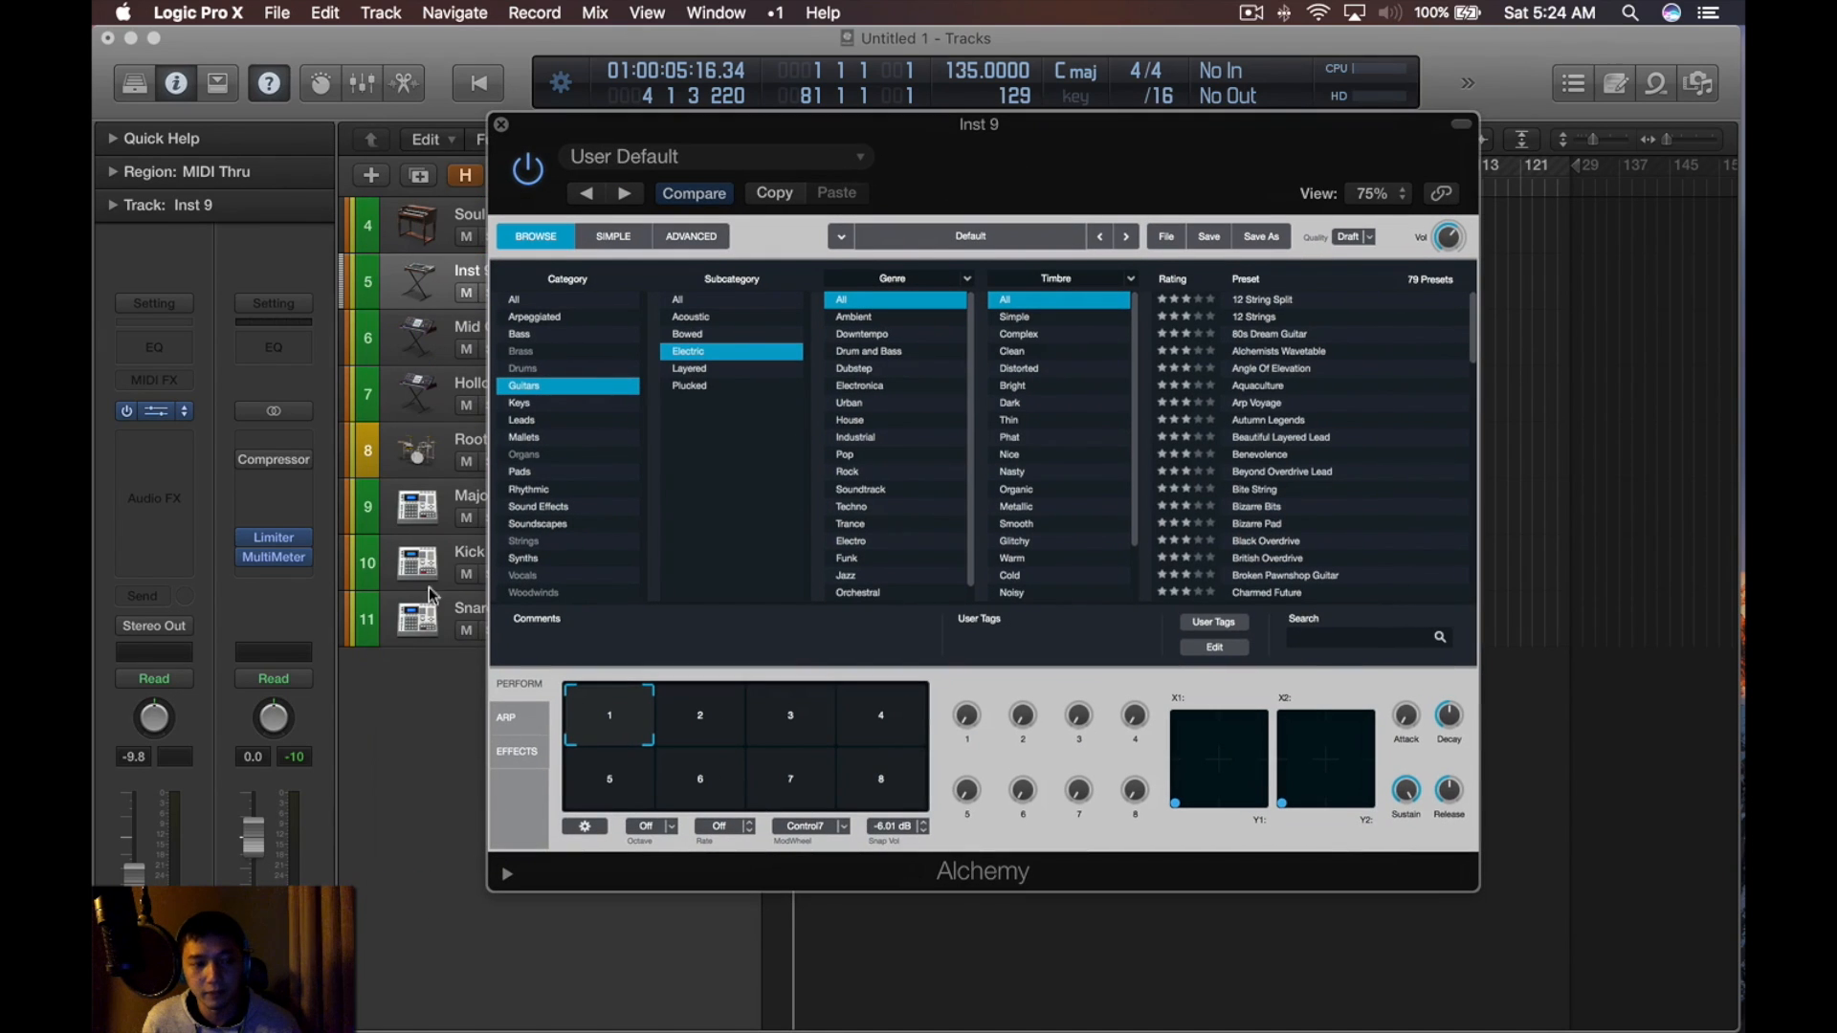
{"action": "left_click", "coordinate": [1308, 427]}
{"action": "key", "text": "v"}
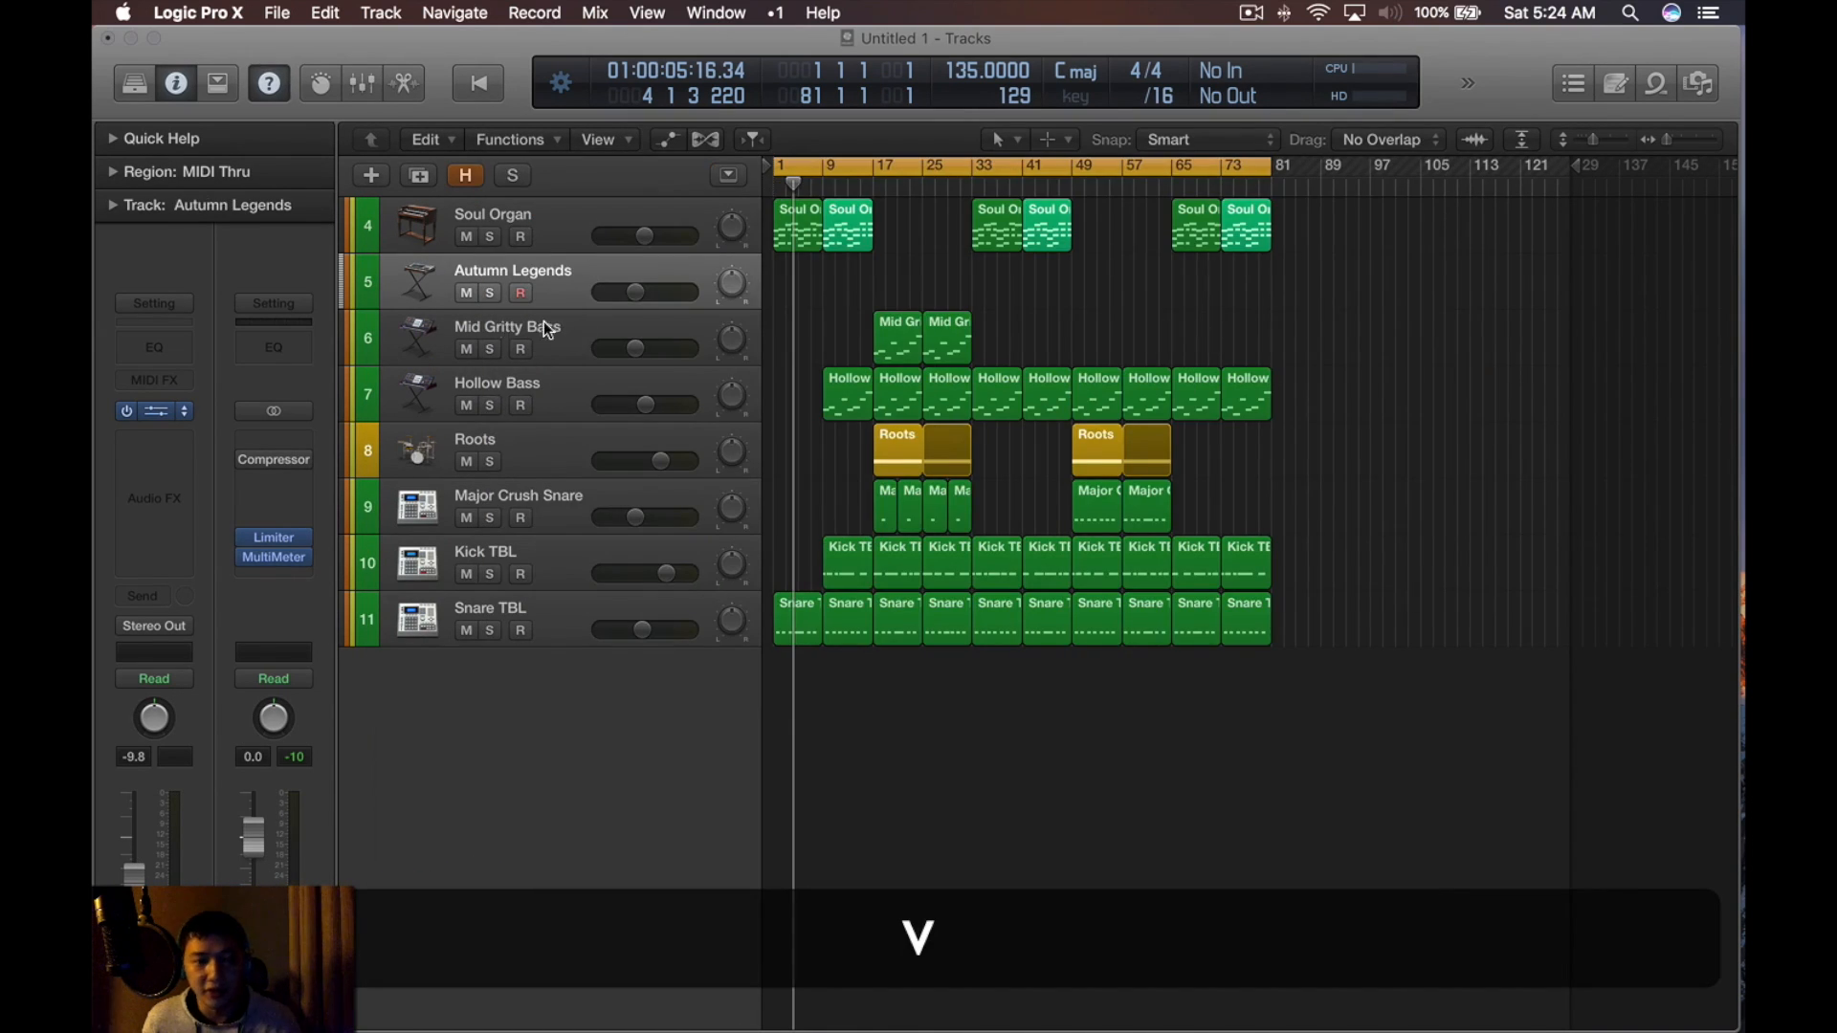
Show Musical Typing, raise its octave to C4 and try out melody notes on the Autumn Legends track
{"action": "key", "text": "super+k"}
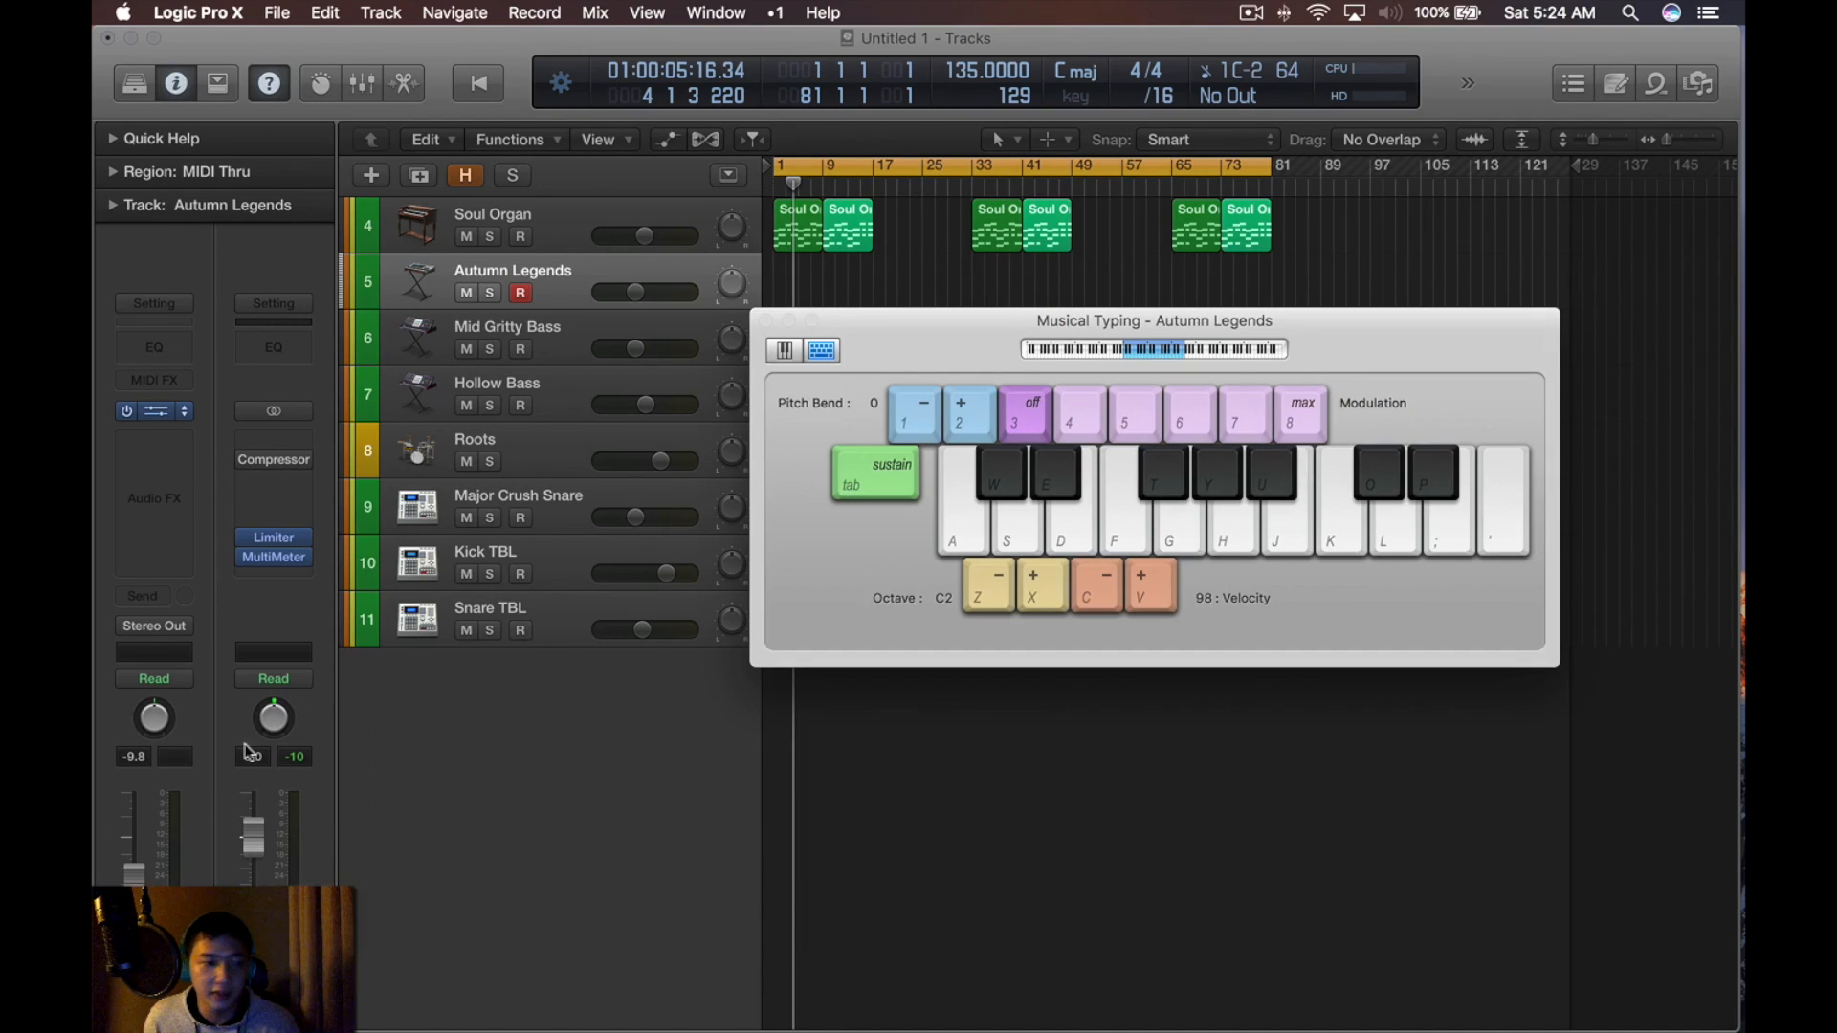
{"action": "key", "text": "t"}
{"action": "key", "text": "x"}
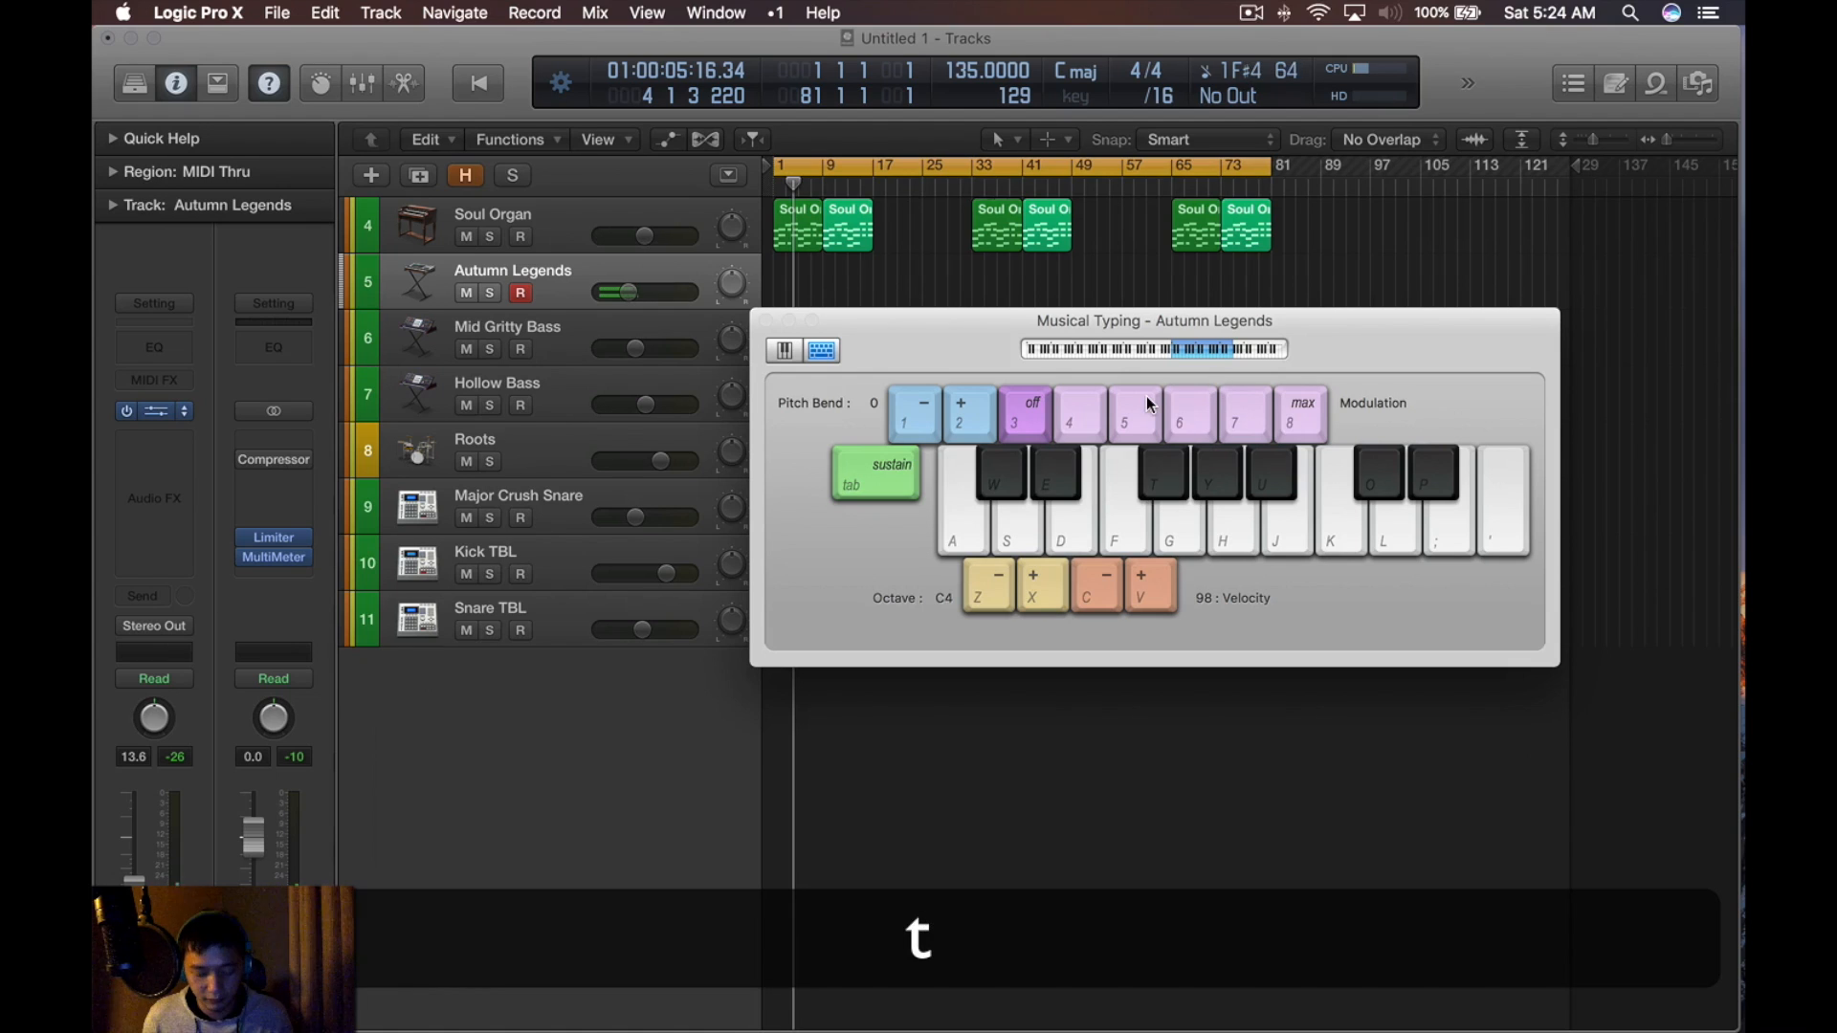
{"action": "key", "text": "y"}
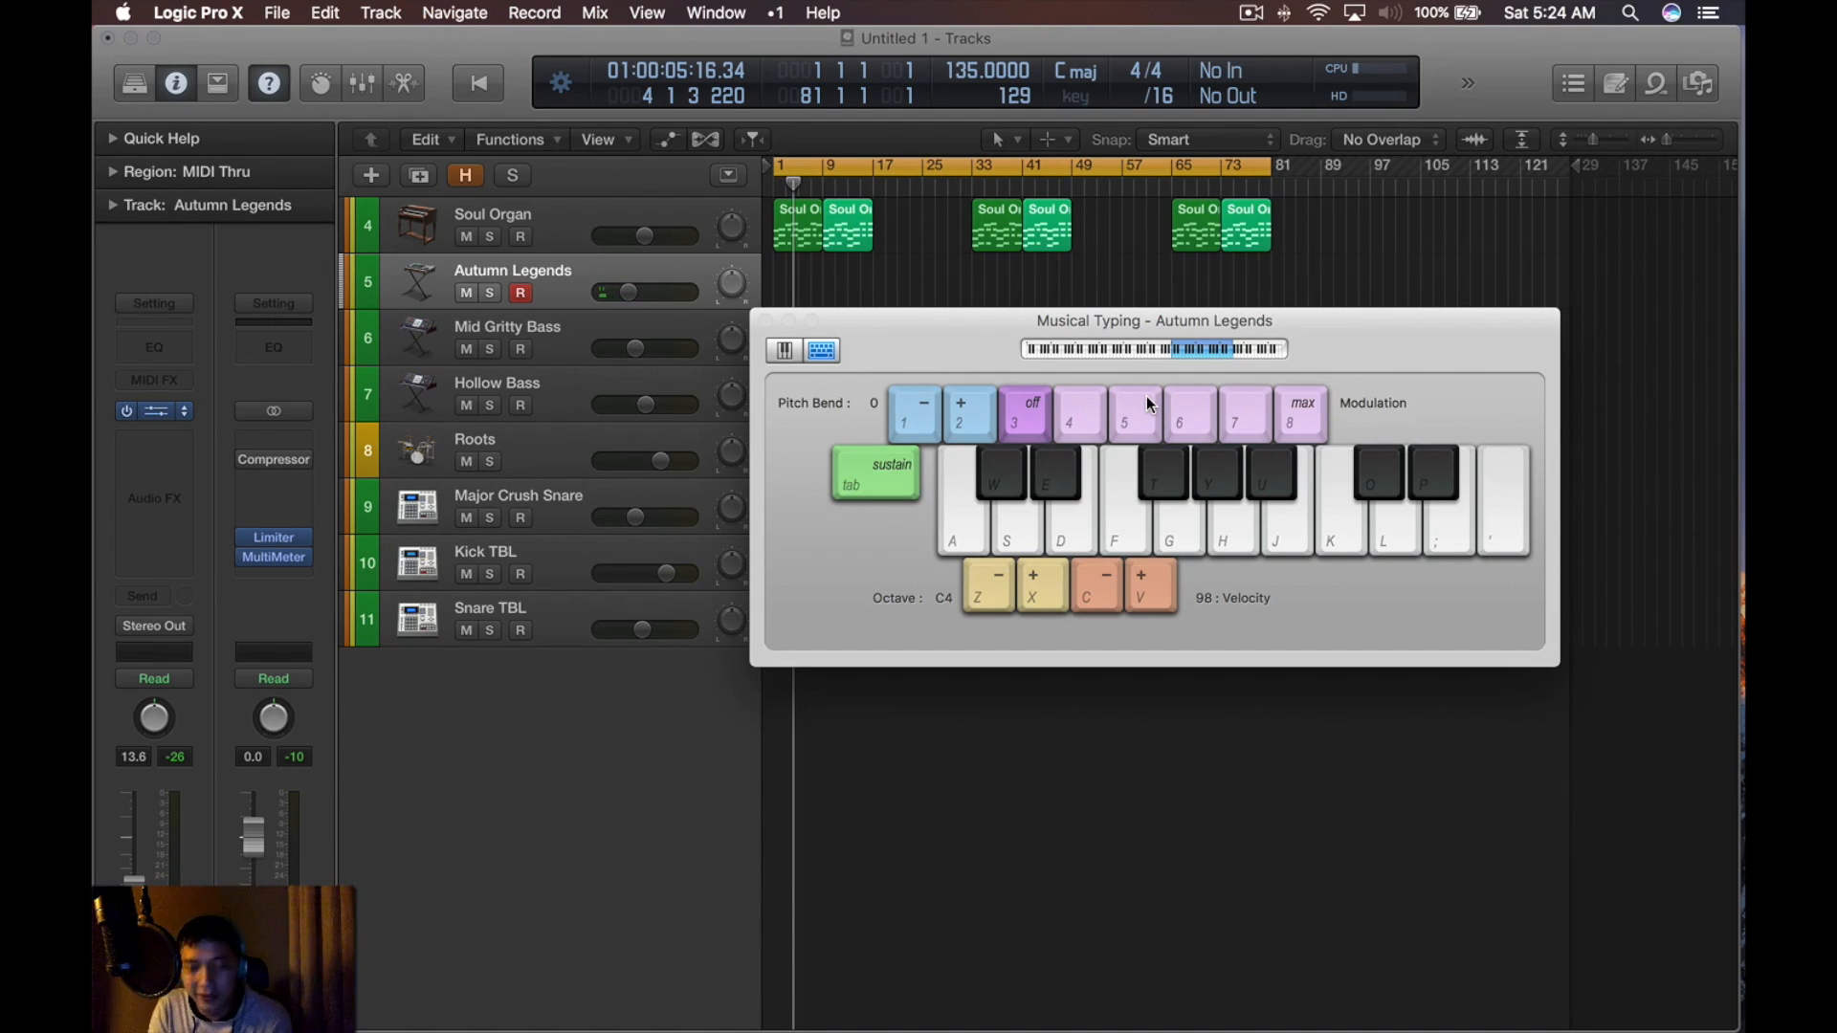
{"action": "key", "text": "y"}
{"action": "key", "text": "y"}
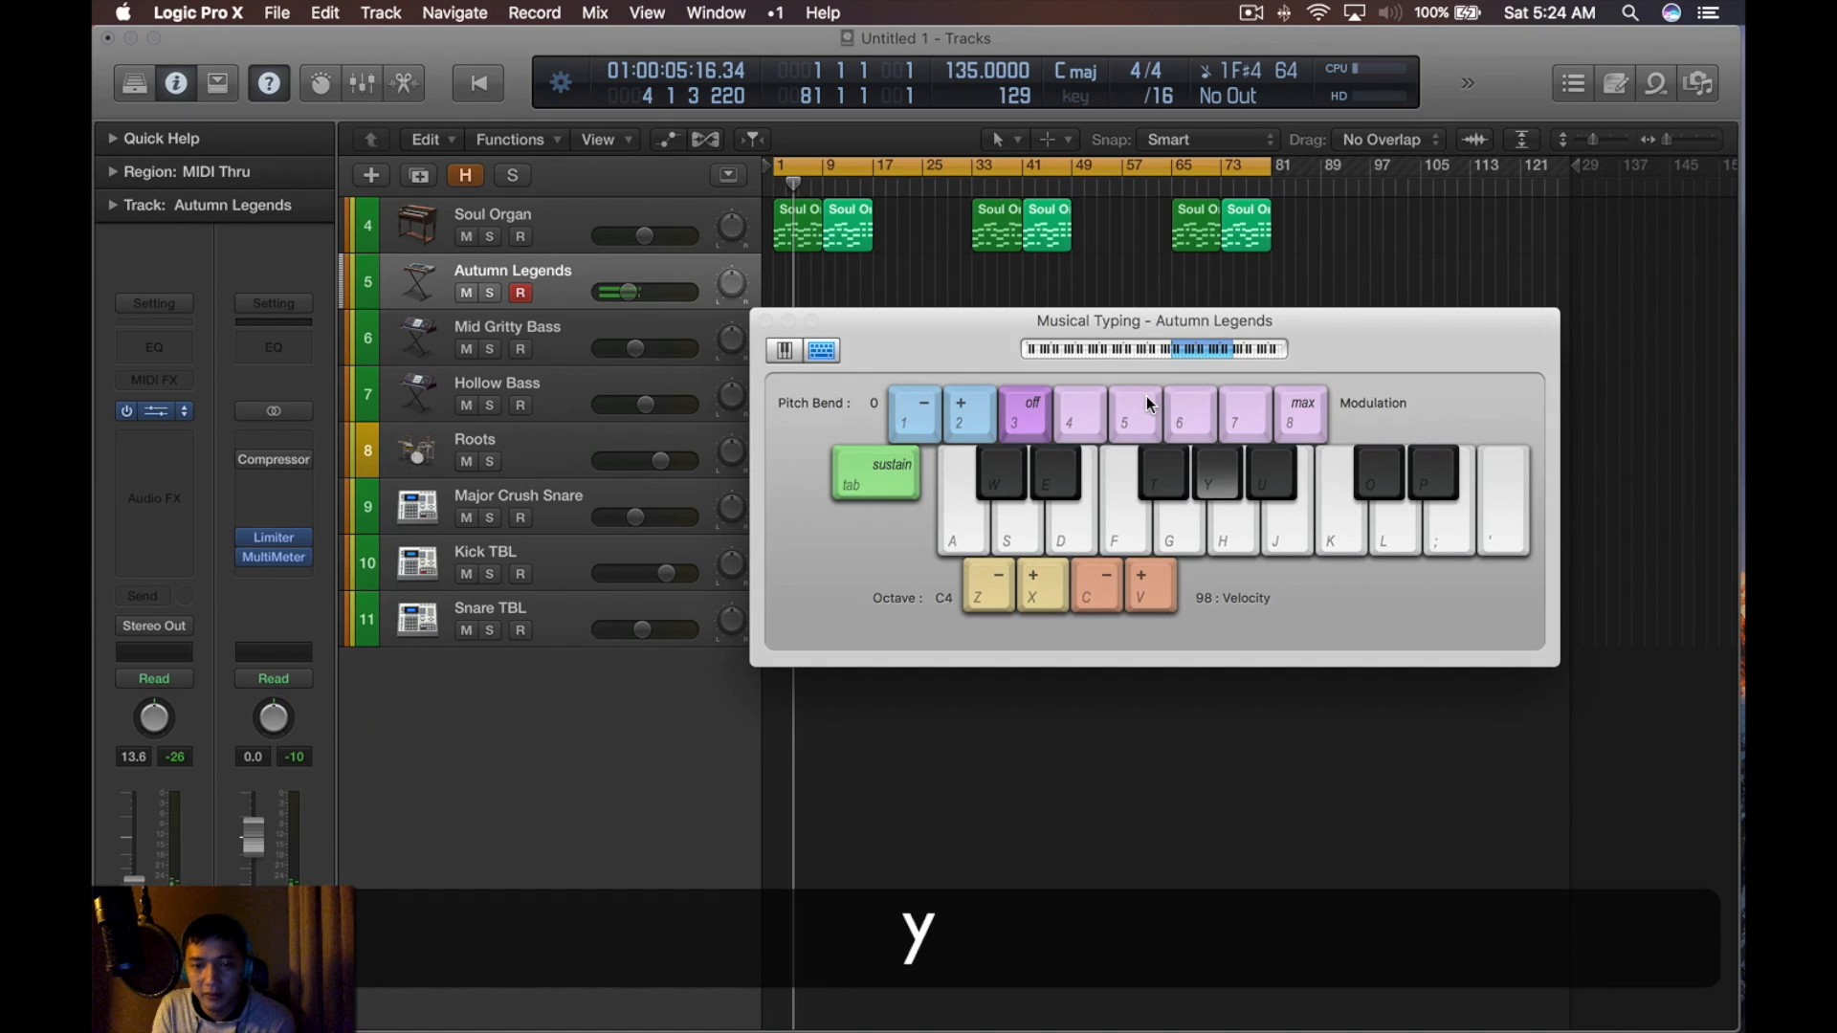
{"action": "key", "text": "d"}
{"action": "key", "text": "w"}
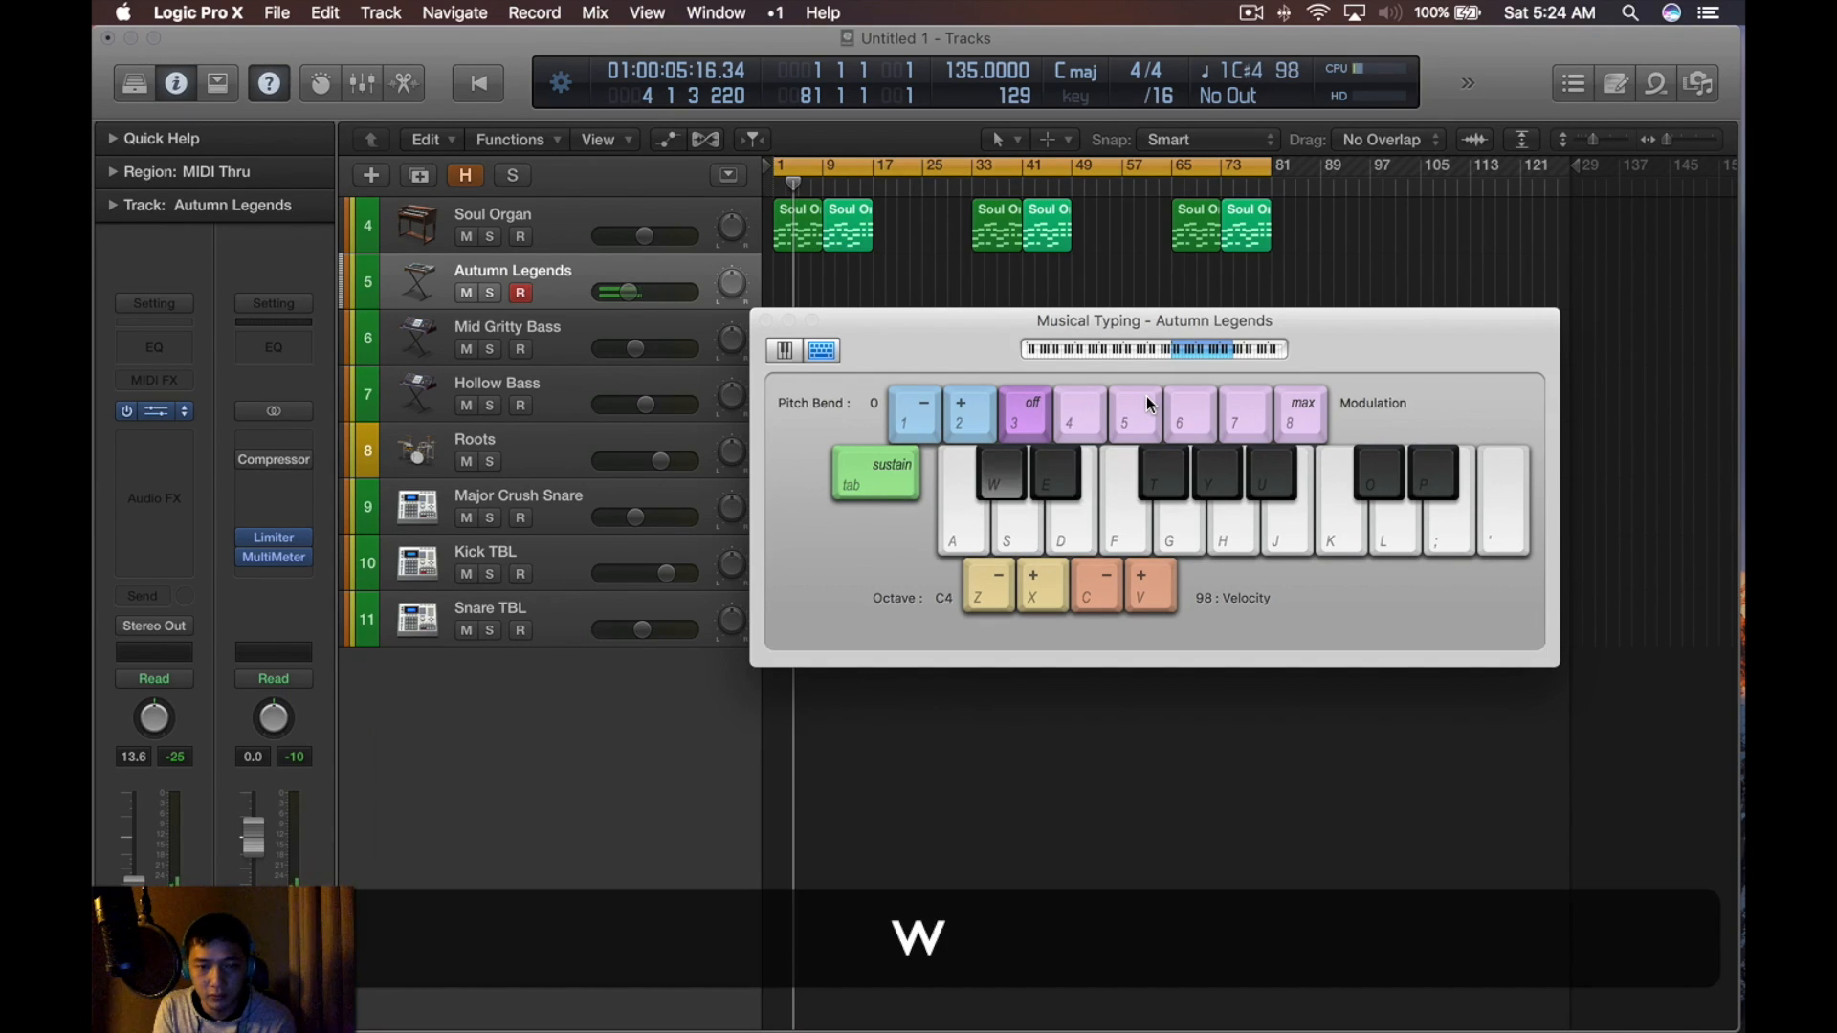
{"action": "key", "text": "u"}
{"action": "key", "text": "w"}
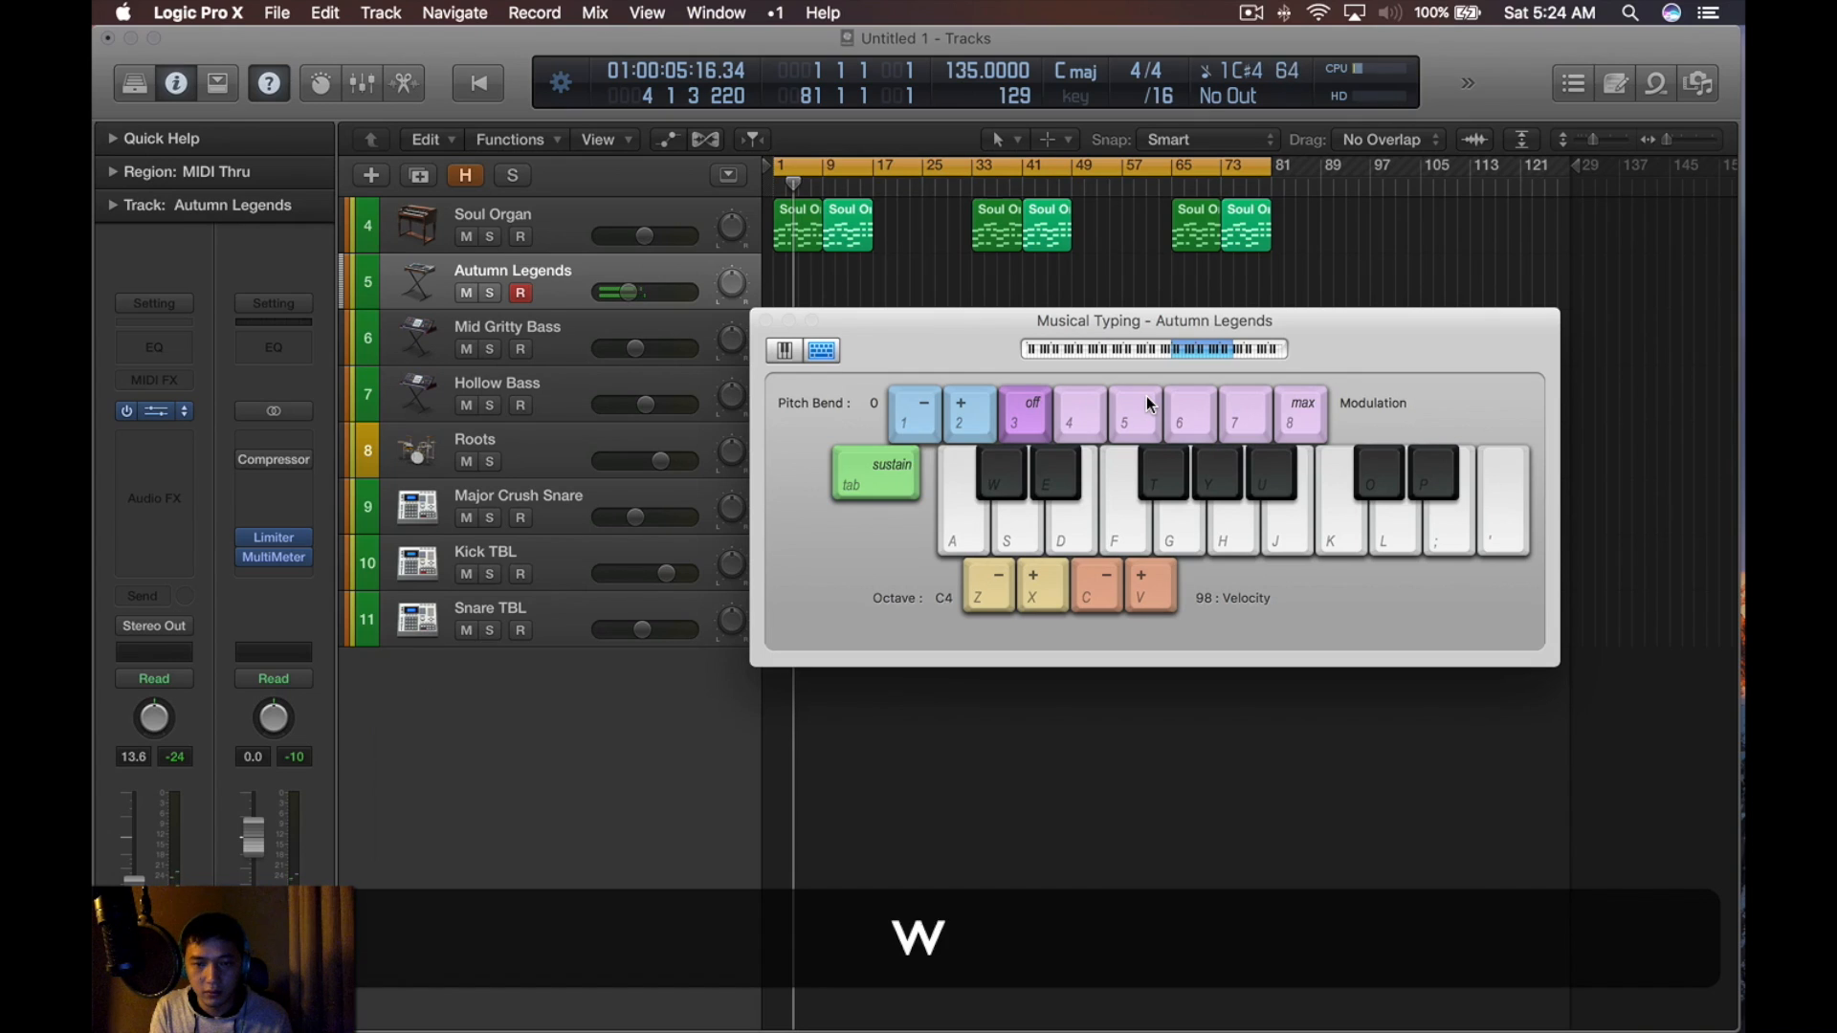
{"action": "key", "text": "u"}
{"action": "key", "text": "t"}
{"action": "key", "text": "d"}
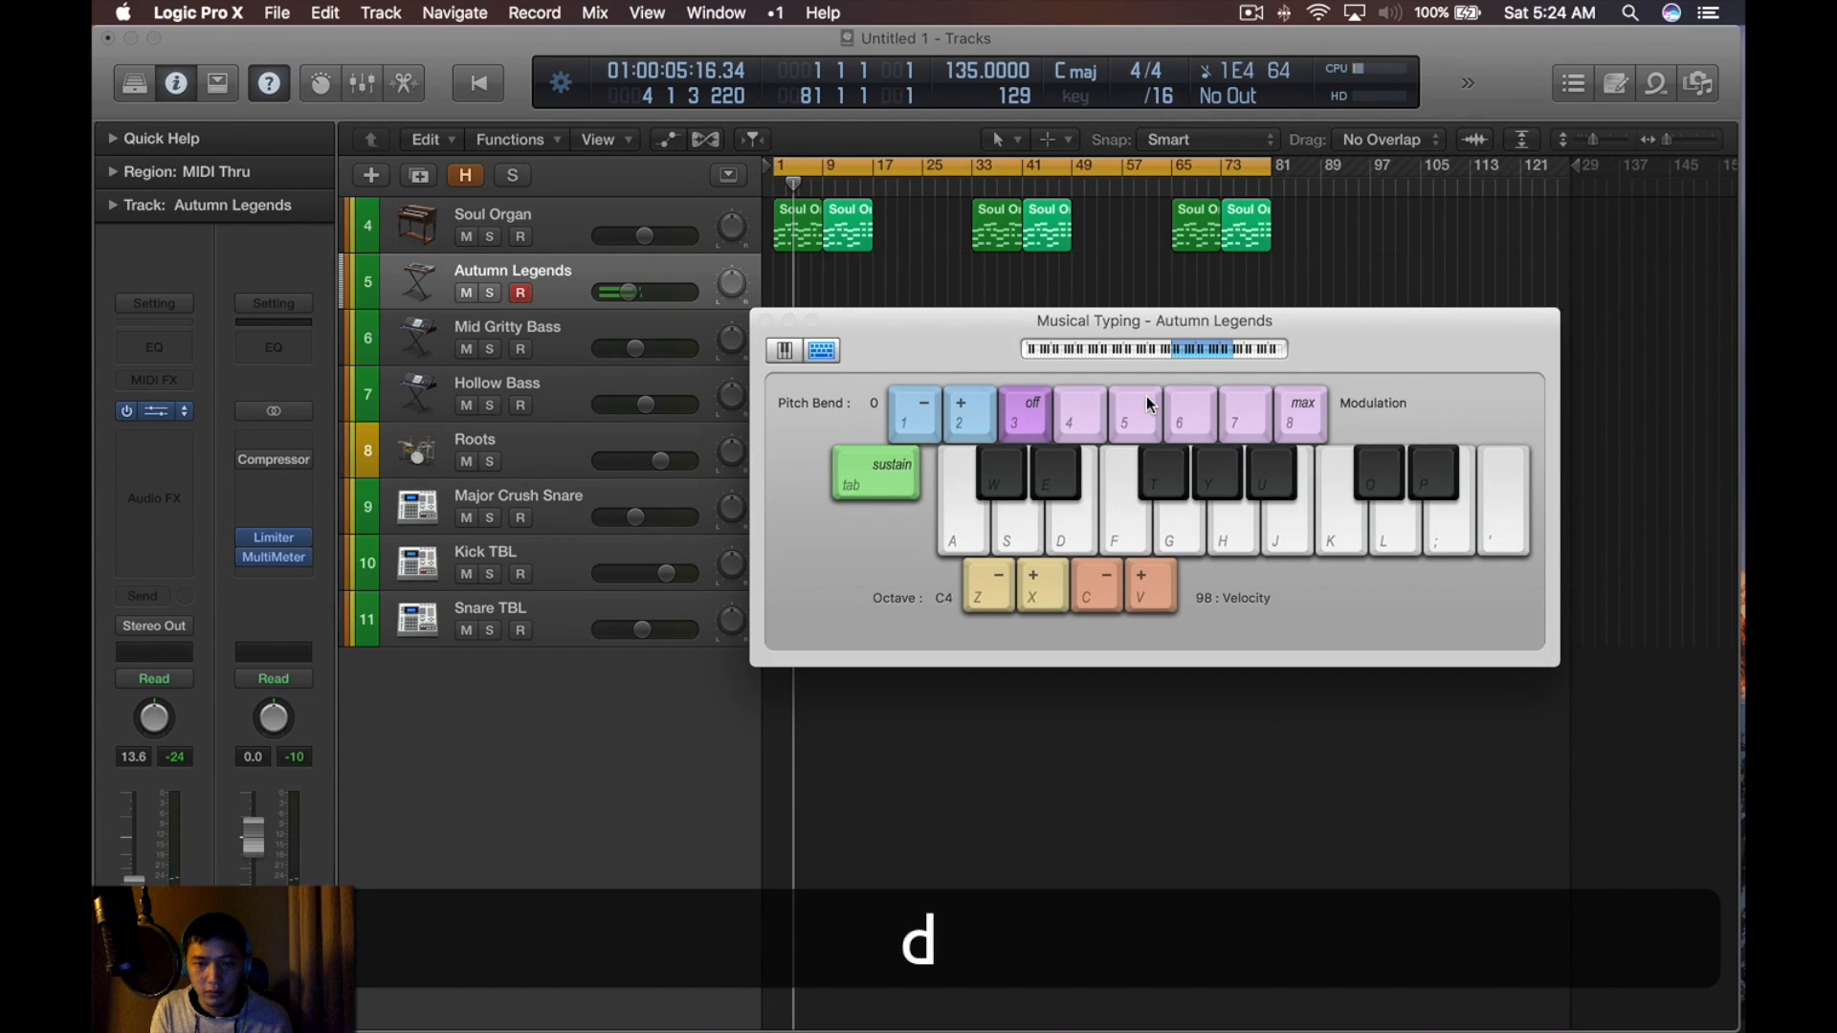
{"action": "key", "text": "y"}
{"action": "key", "text": "h"}
{"action": "key", "text": "w"}
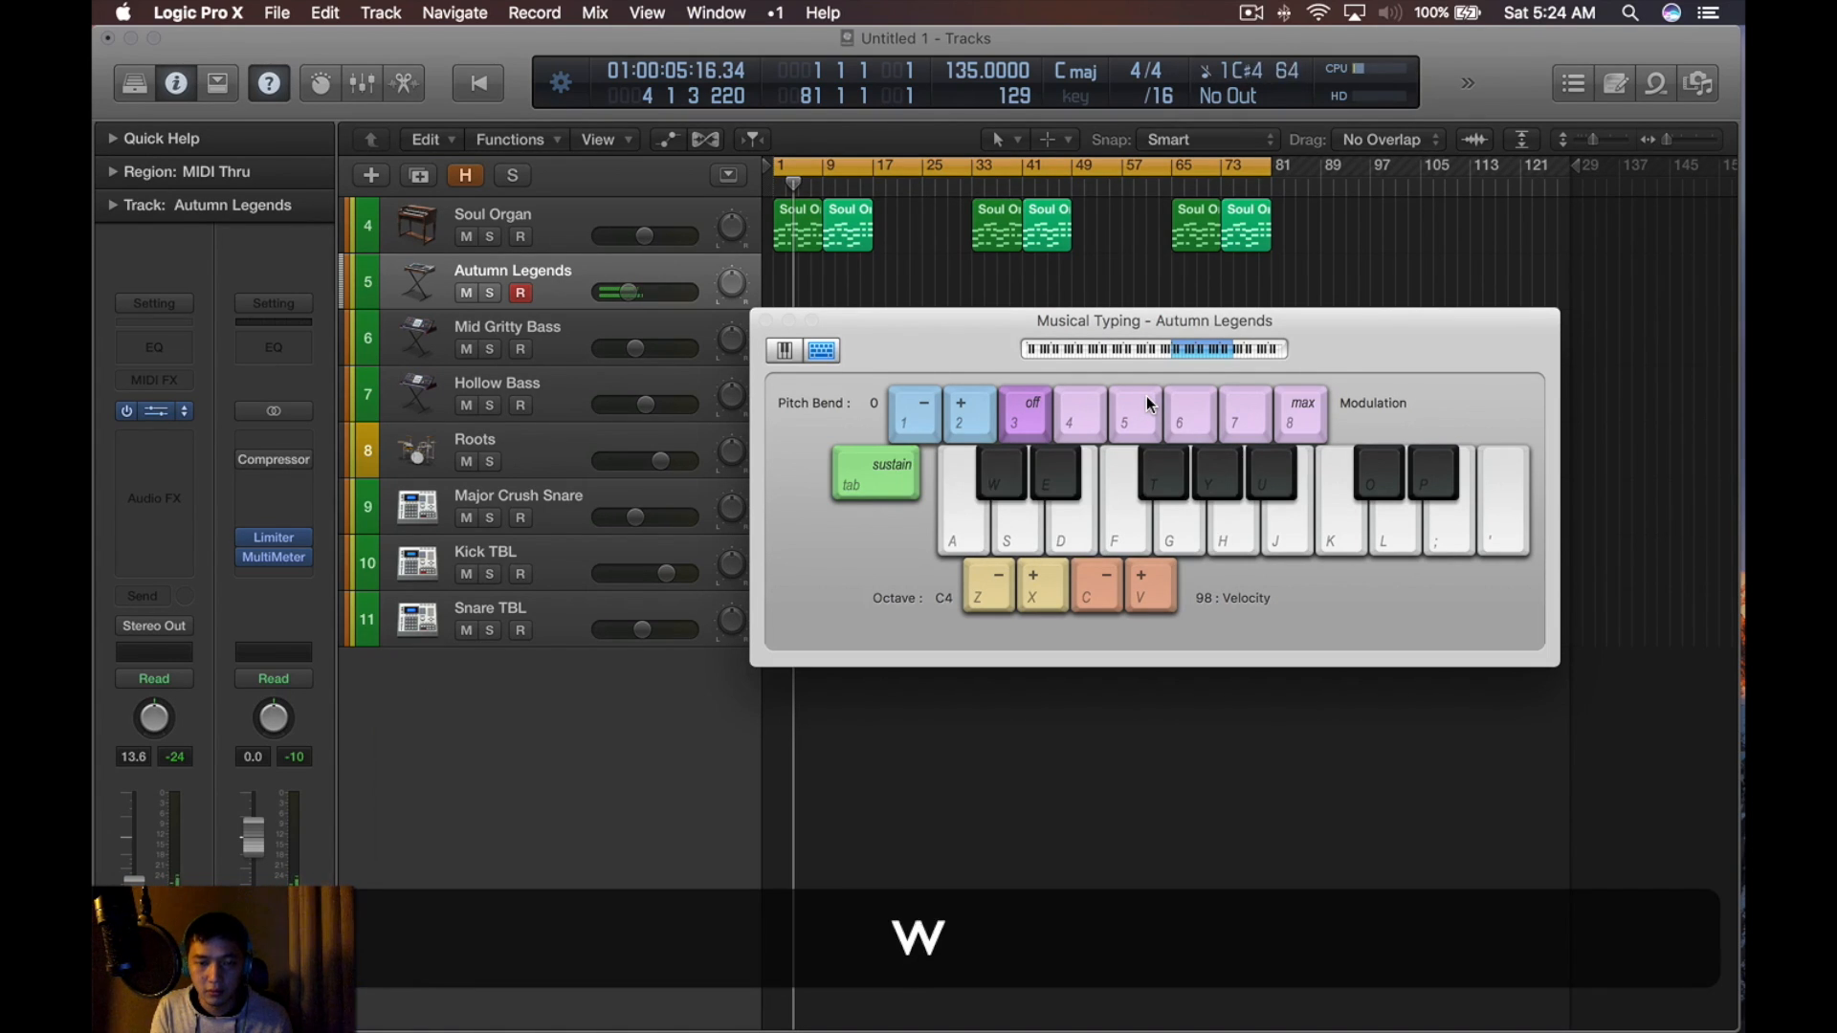
Play the song from the start, rehearse the melody one octave higher at C5, and move Musical Typing clear of the opening regions
{"action": "key", "text": "Return"}
{"action": "key", "text": "space"}
{"action": "key", "text": "y"}
{"action": "key", "text": "d"}
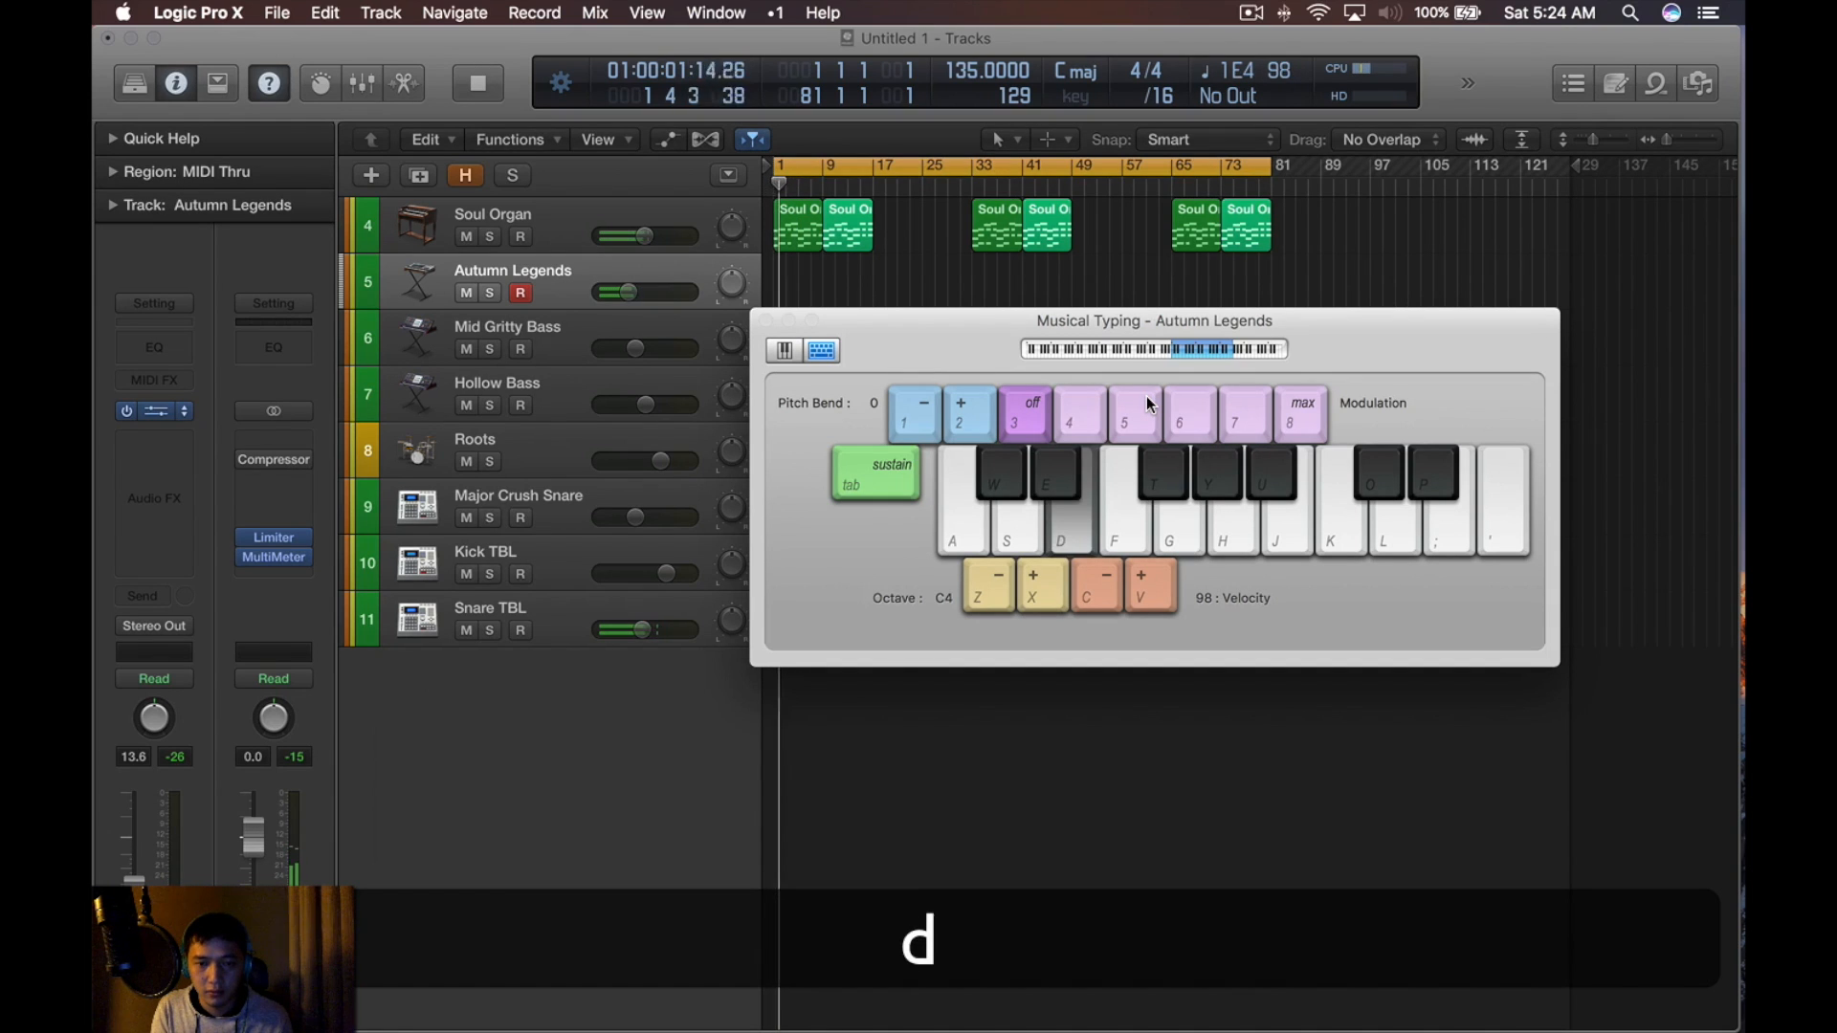
{"action": "key", "text": "w"}
{"action": "key", "text": "x"}
{"action": "key", "text": "t"}
{"action": "key", "text": "y"}
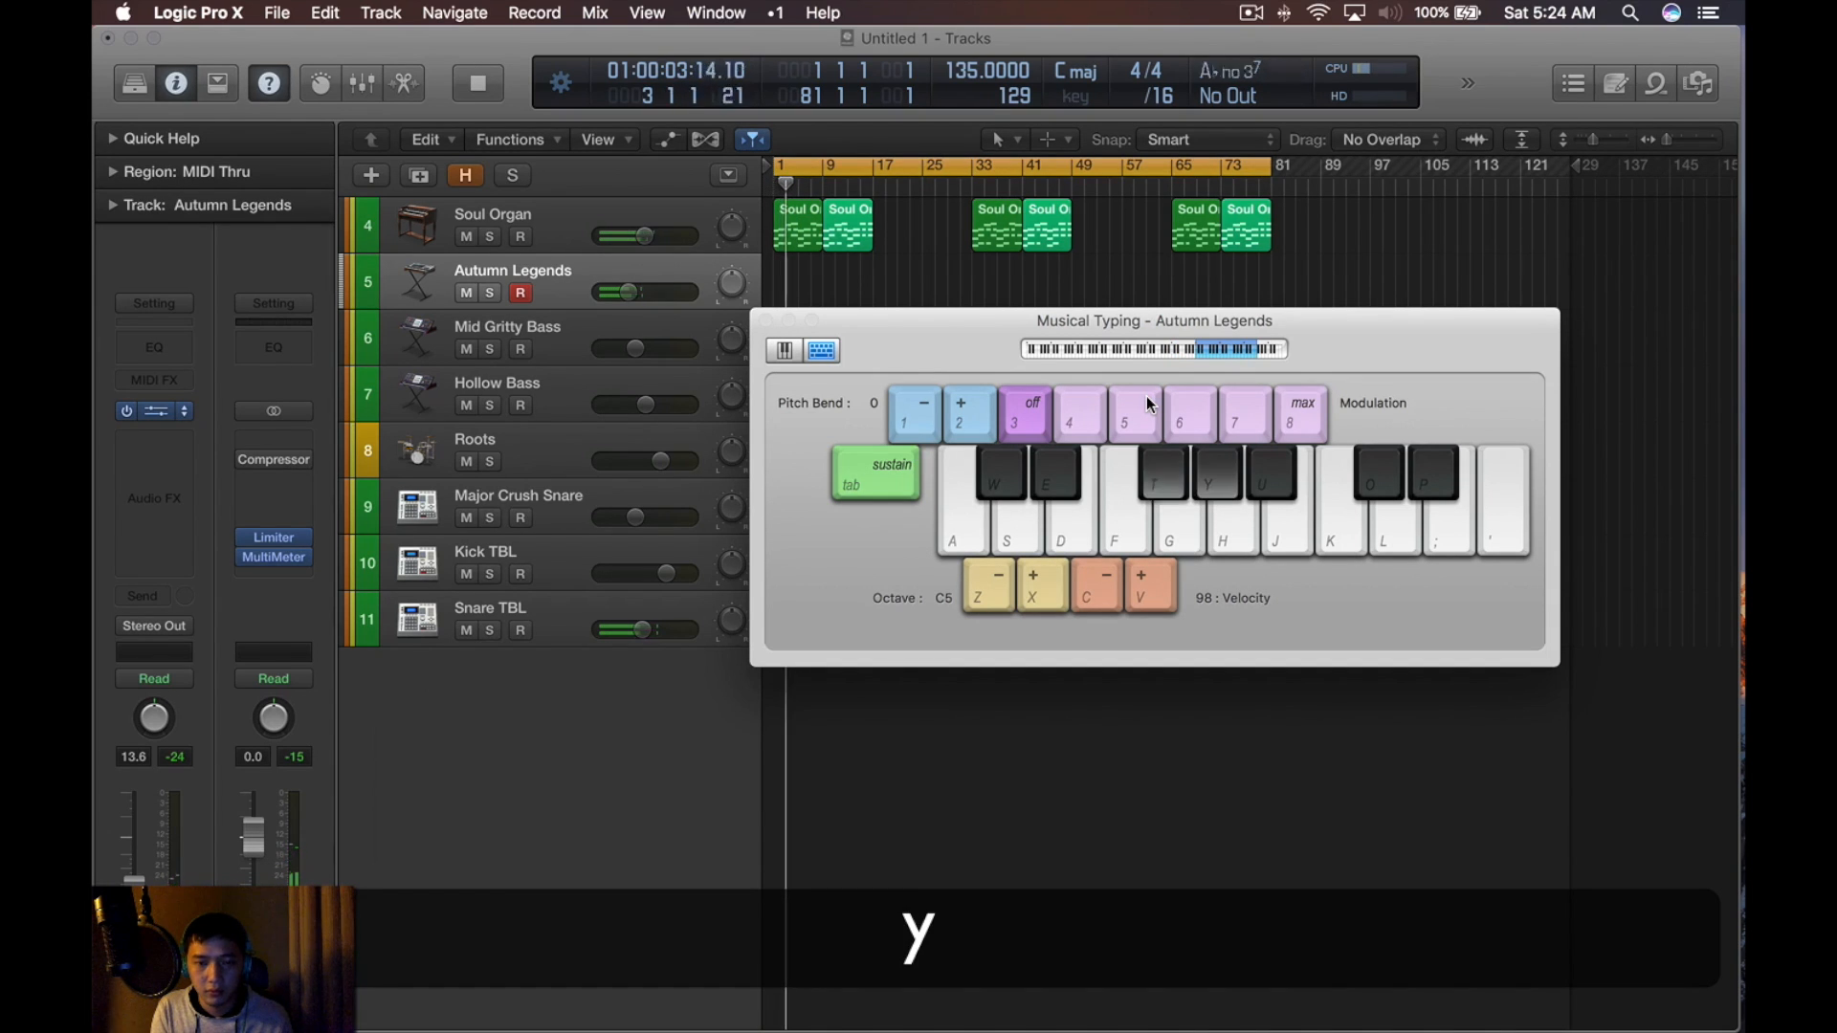
{"action": "key", "text": "y"}
{"action": "key", "text": "d"}
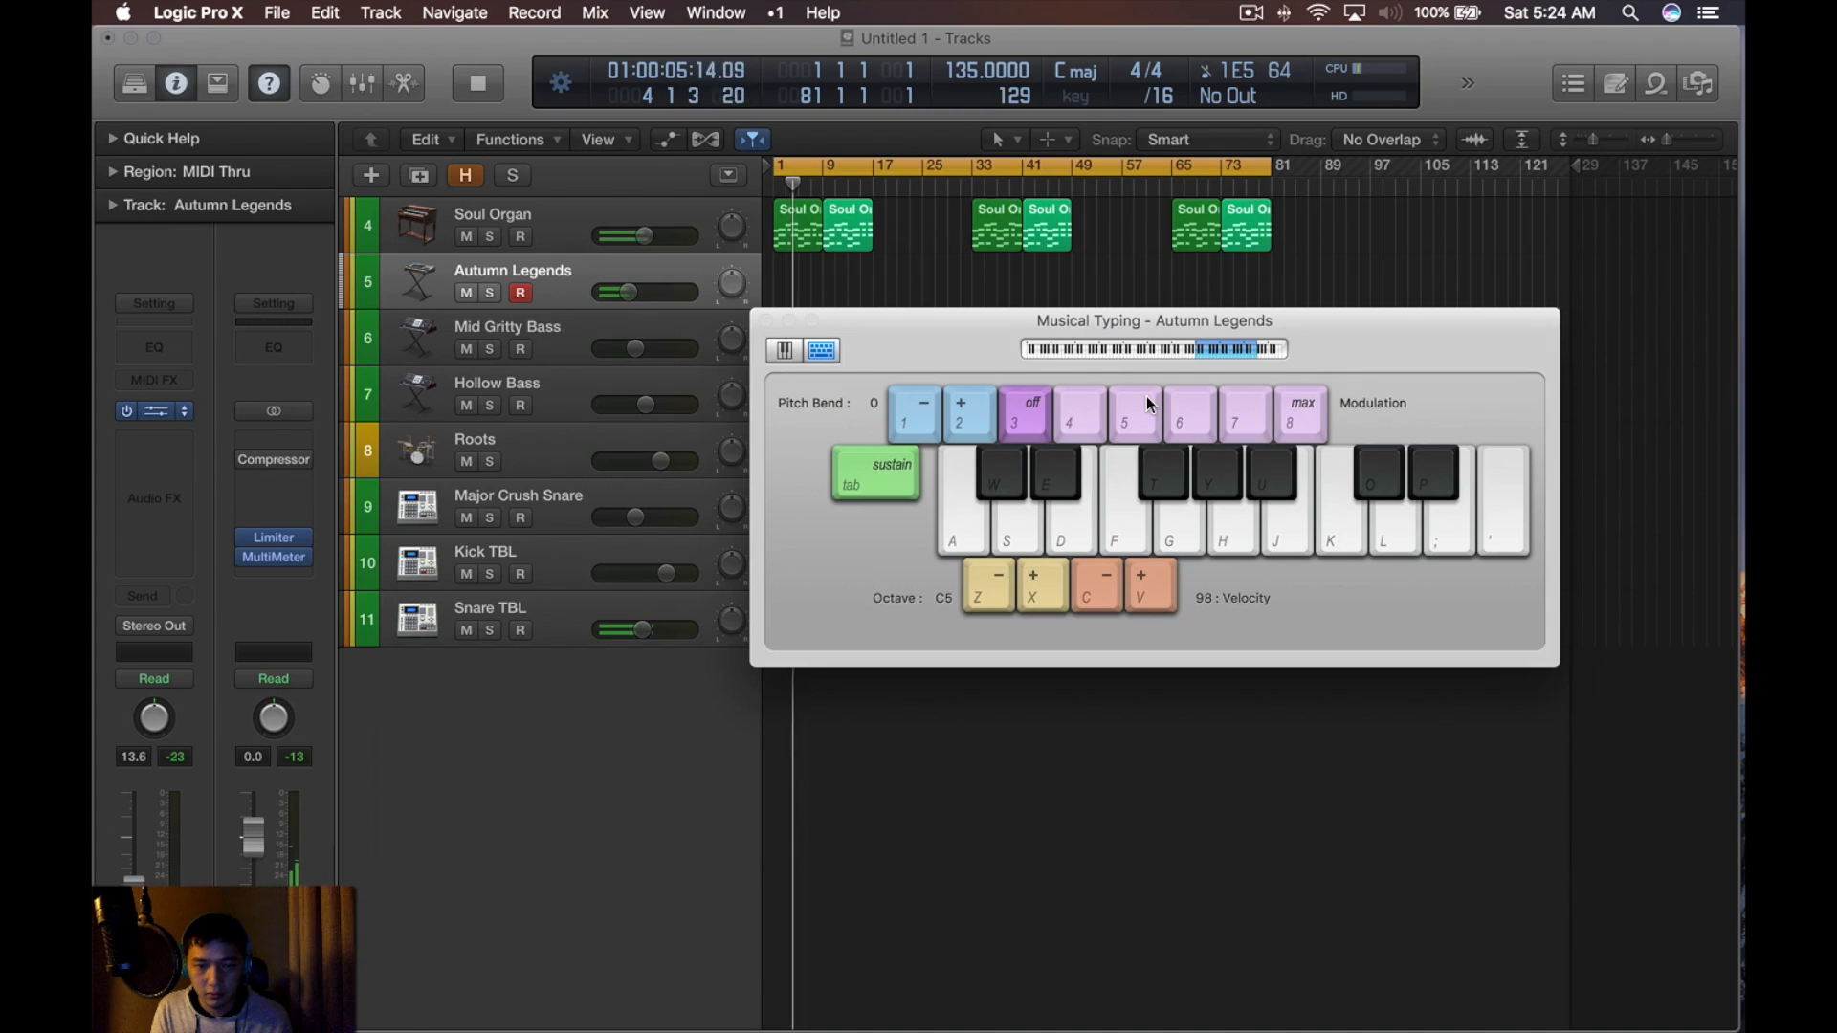
{"action": "key", "text": "d"}
{"action": "key", "text": "t"}
{"action": "key", "text": "w"}
{"action": "key", "text": "y"}
{"action": "key", "text": "u"}
{"action": "key", "text": "space"}
{"action": "left_click_drag", "start_coordinate": [924, 325], "coordinate": [1101, 342]}
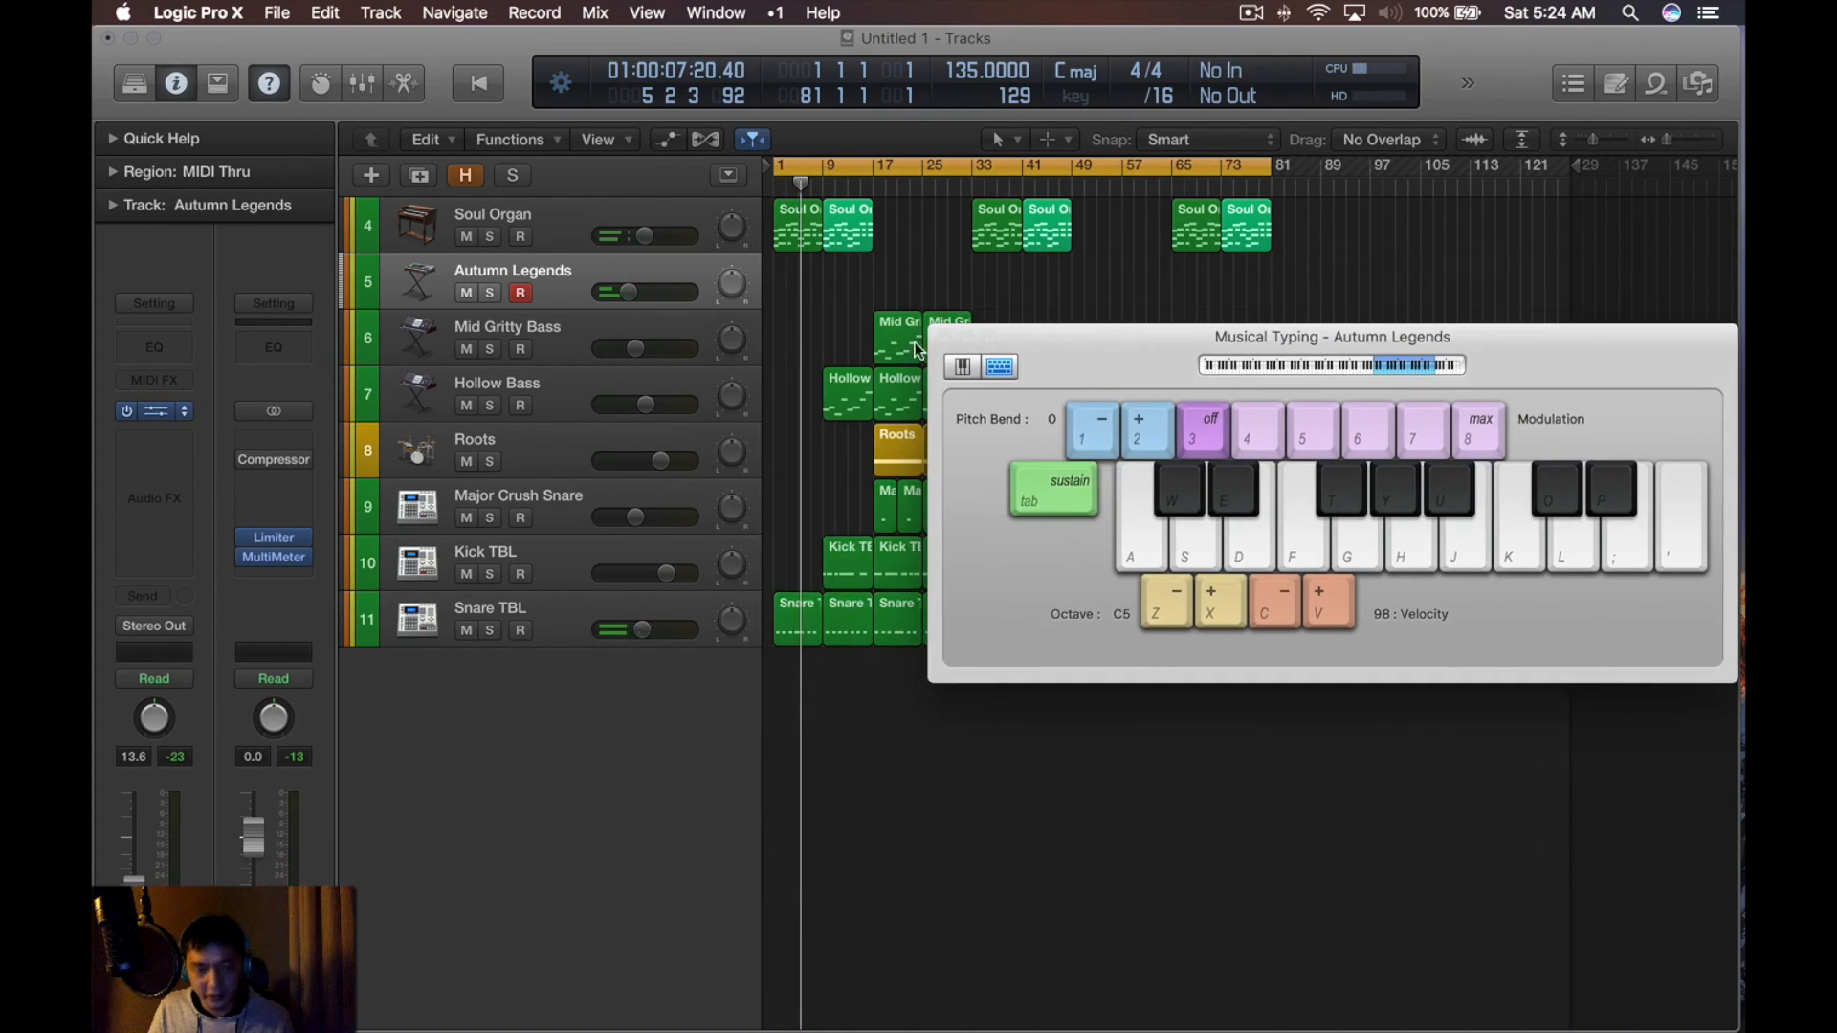
Record a melody on the Autumn Legends track from bar 1 to bar 9 with Musical Typing
{"action": "key", "text": "r"}
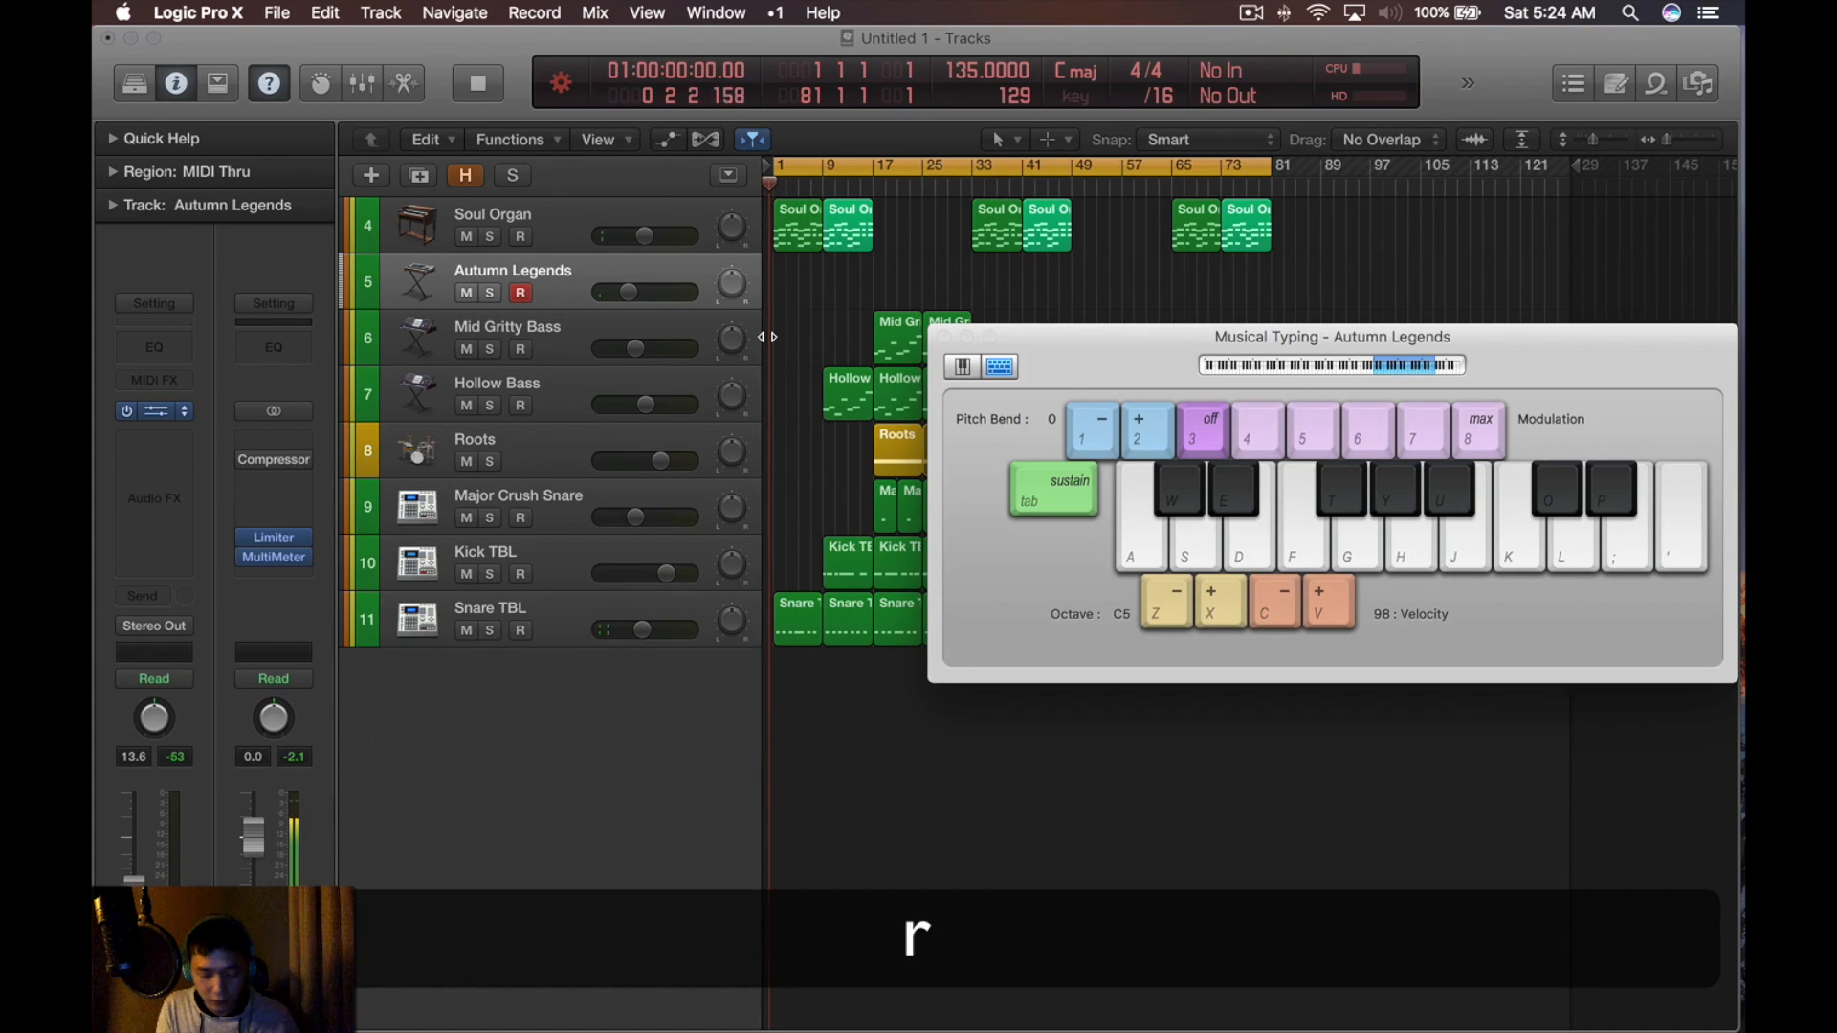
{"action": "key", "text": "y"}
{"action": "key", "text": "d"}
{"action": "key", "text": "w"}
{"action": "key", "text": "d"}
{"action": "key", "text": "w"}
{"action": "key", "text": "d"}
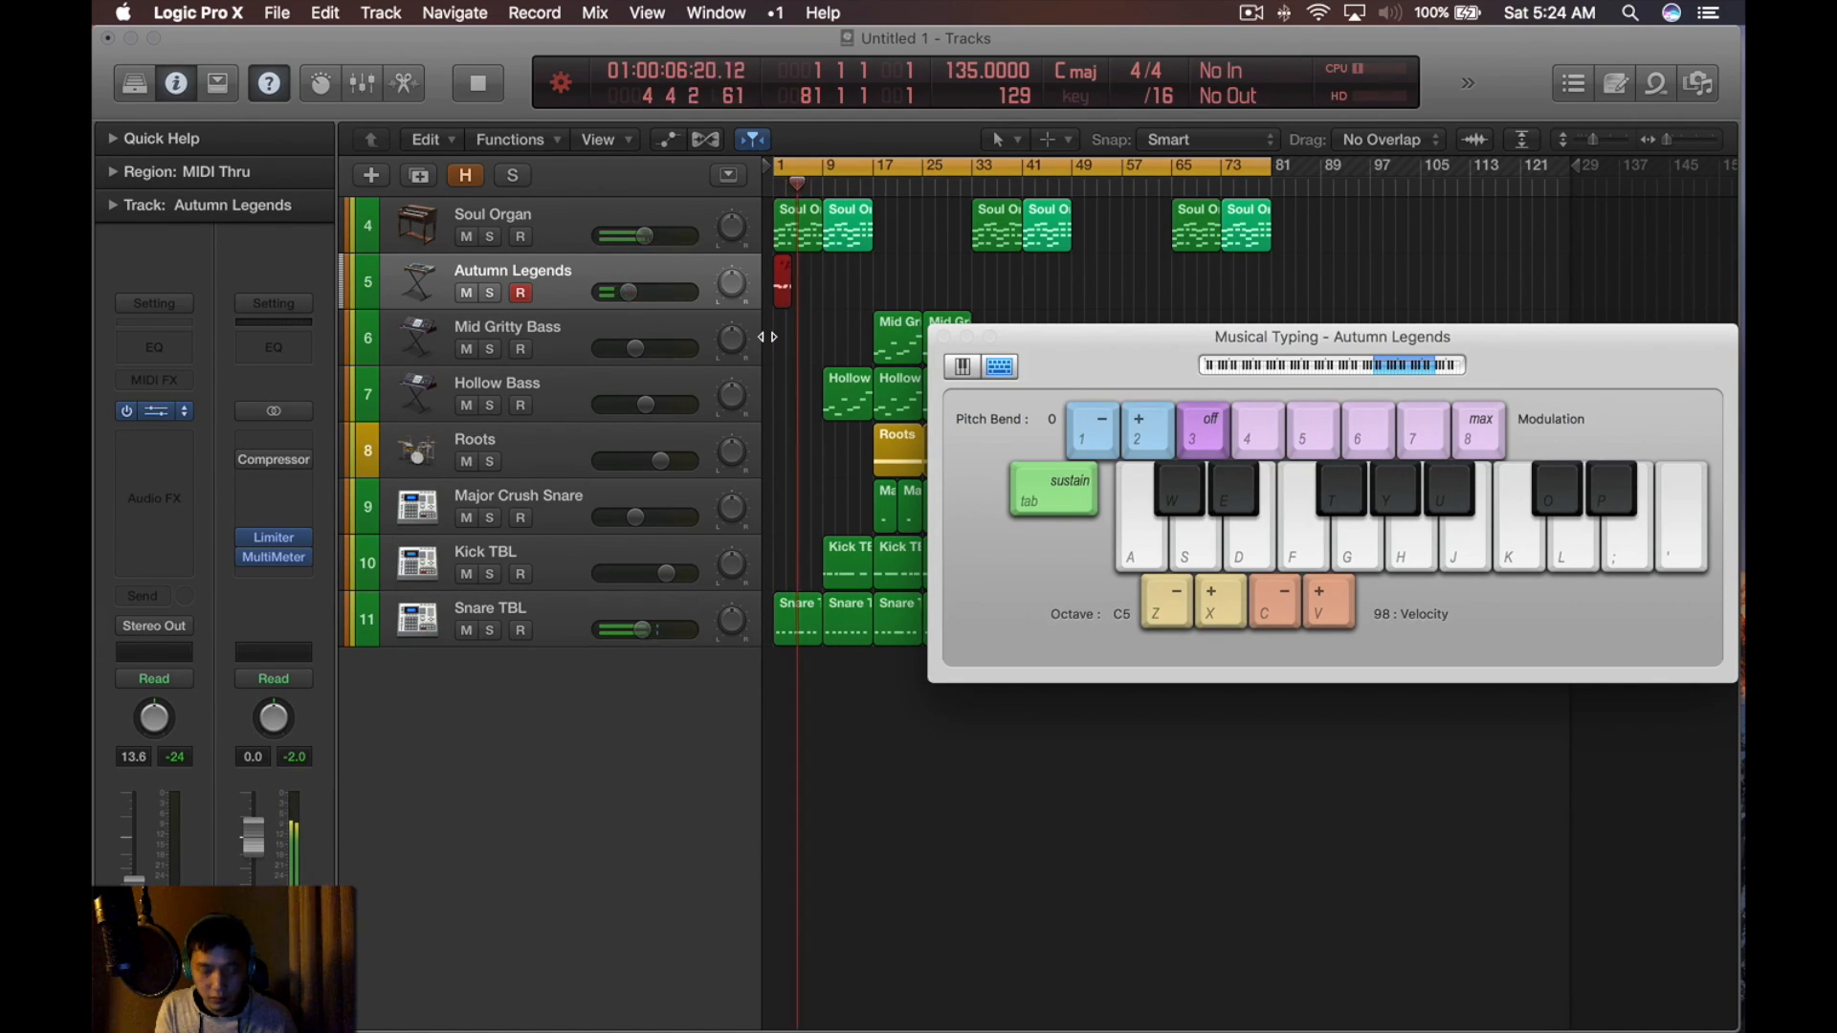
{"action": "key", "text": "y"}
{"action": "key", "text": "d"}
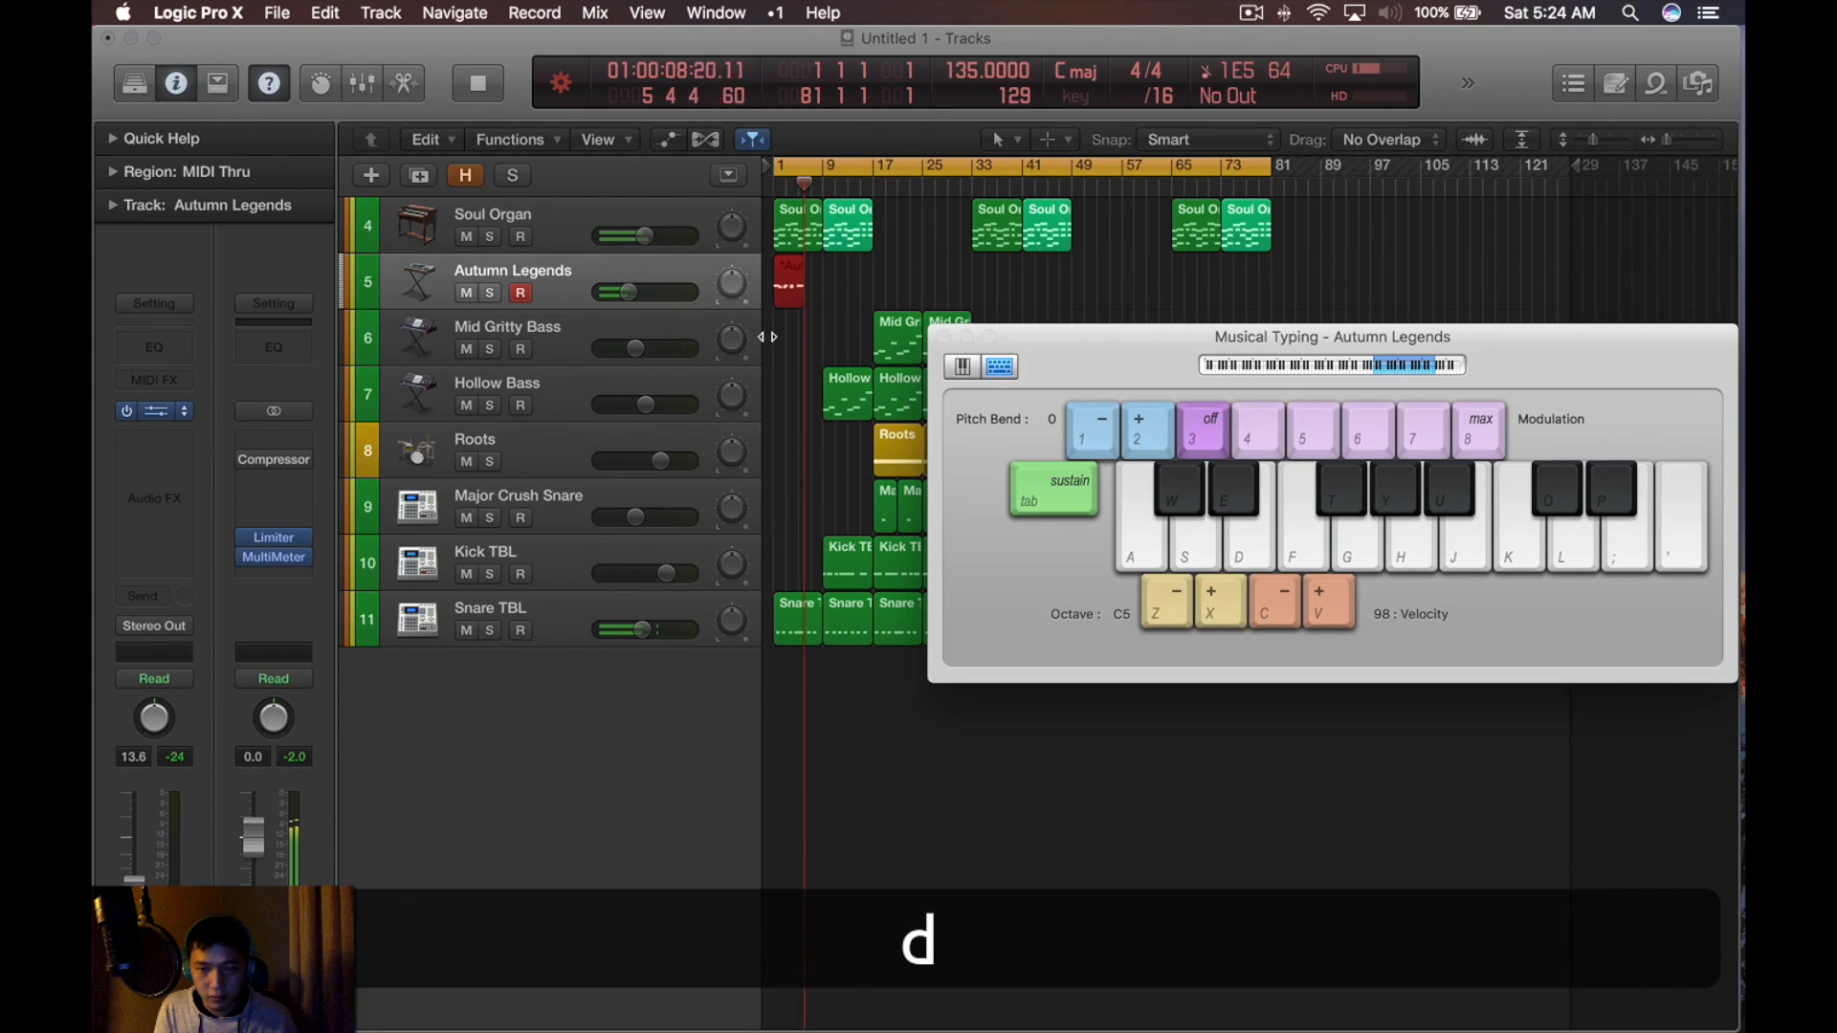
{"action": "key", "text": "w"}
{"action": "key", "text": "o"}
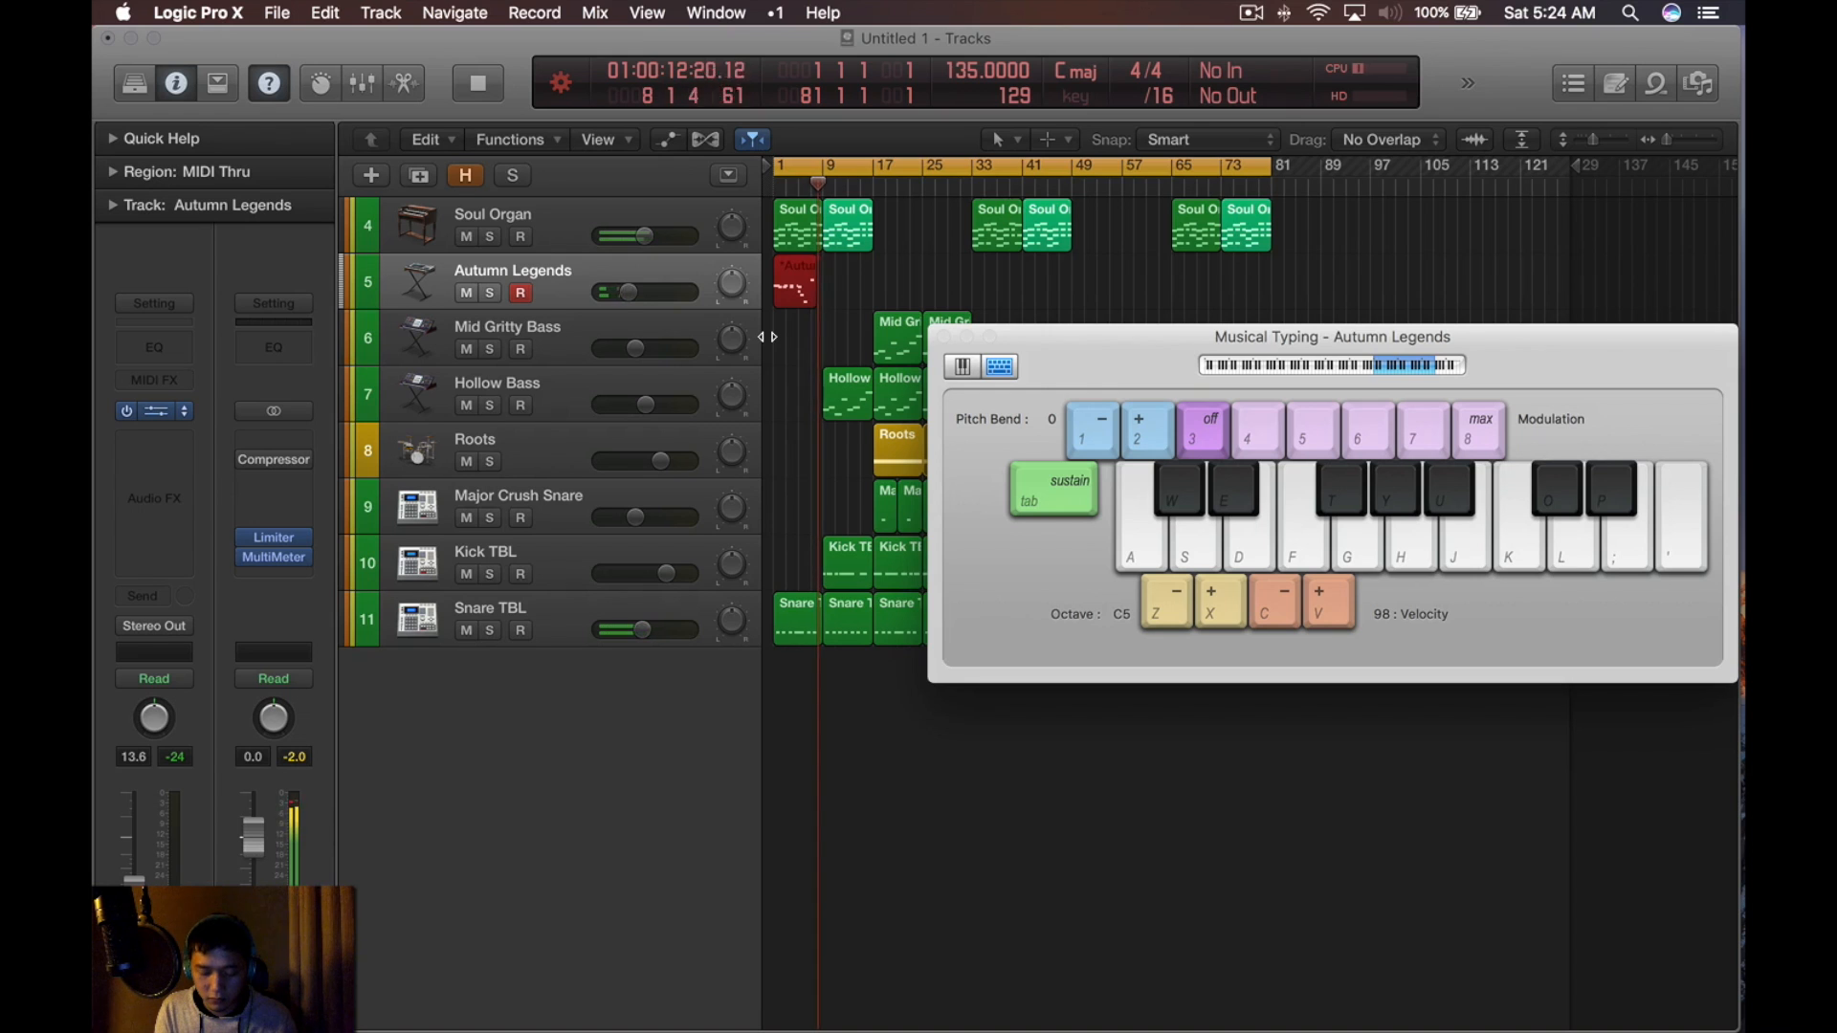
{"action": "key", "text": "h"}
{"action": "key", "text": "space"}
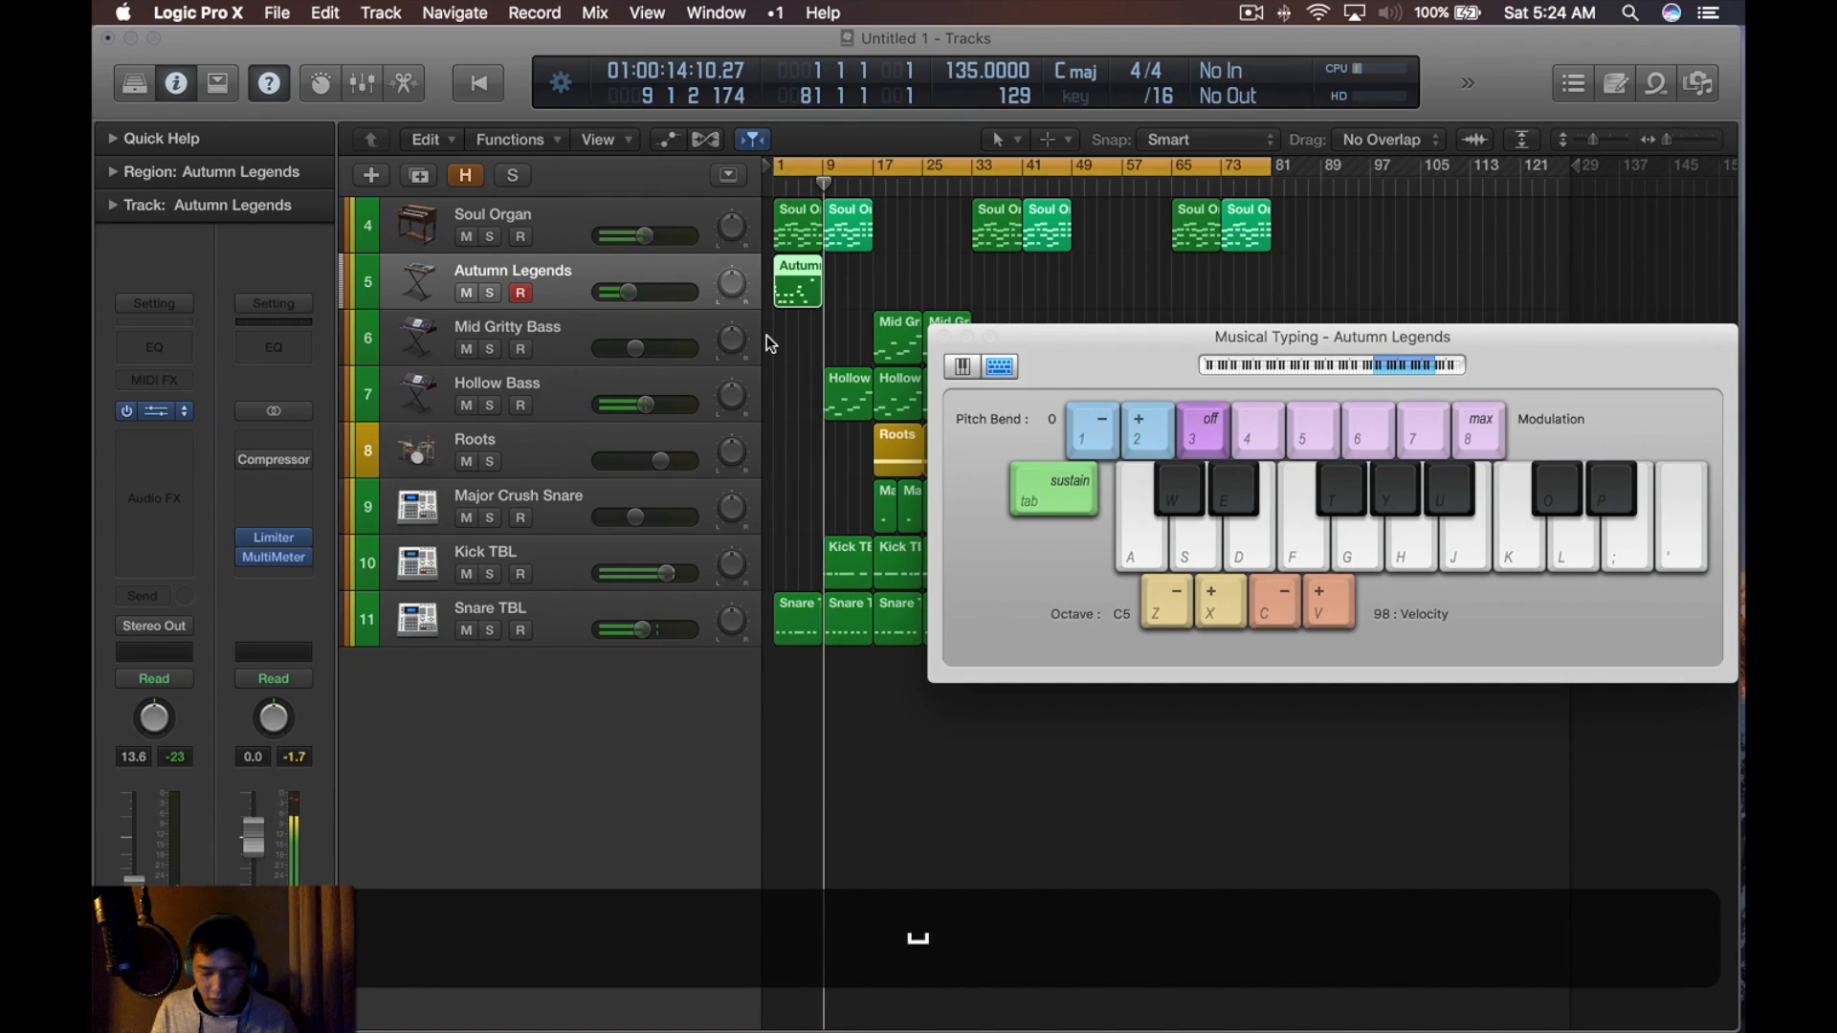
Close Musical Typing and transpose the recorded melody's last note in bar 8 down one semitone in the Piano Roll
{"action": "key", "text": "super+k"}
{"action": "double_click", "coordinate": [807, 283]}
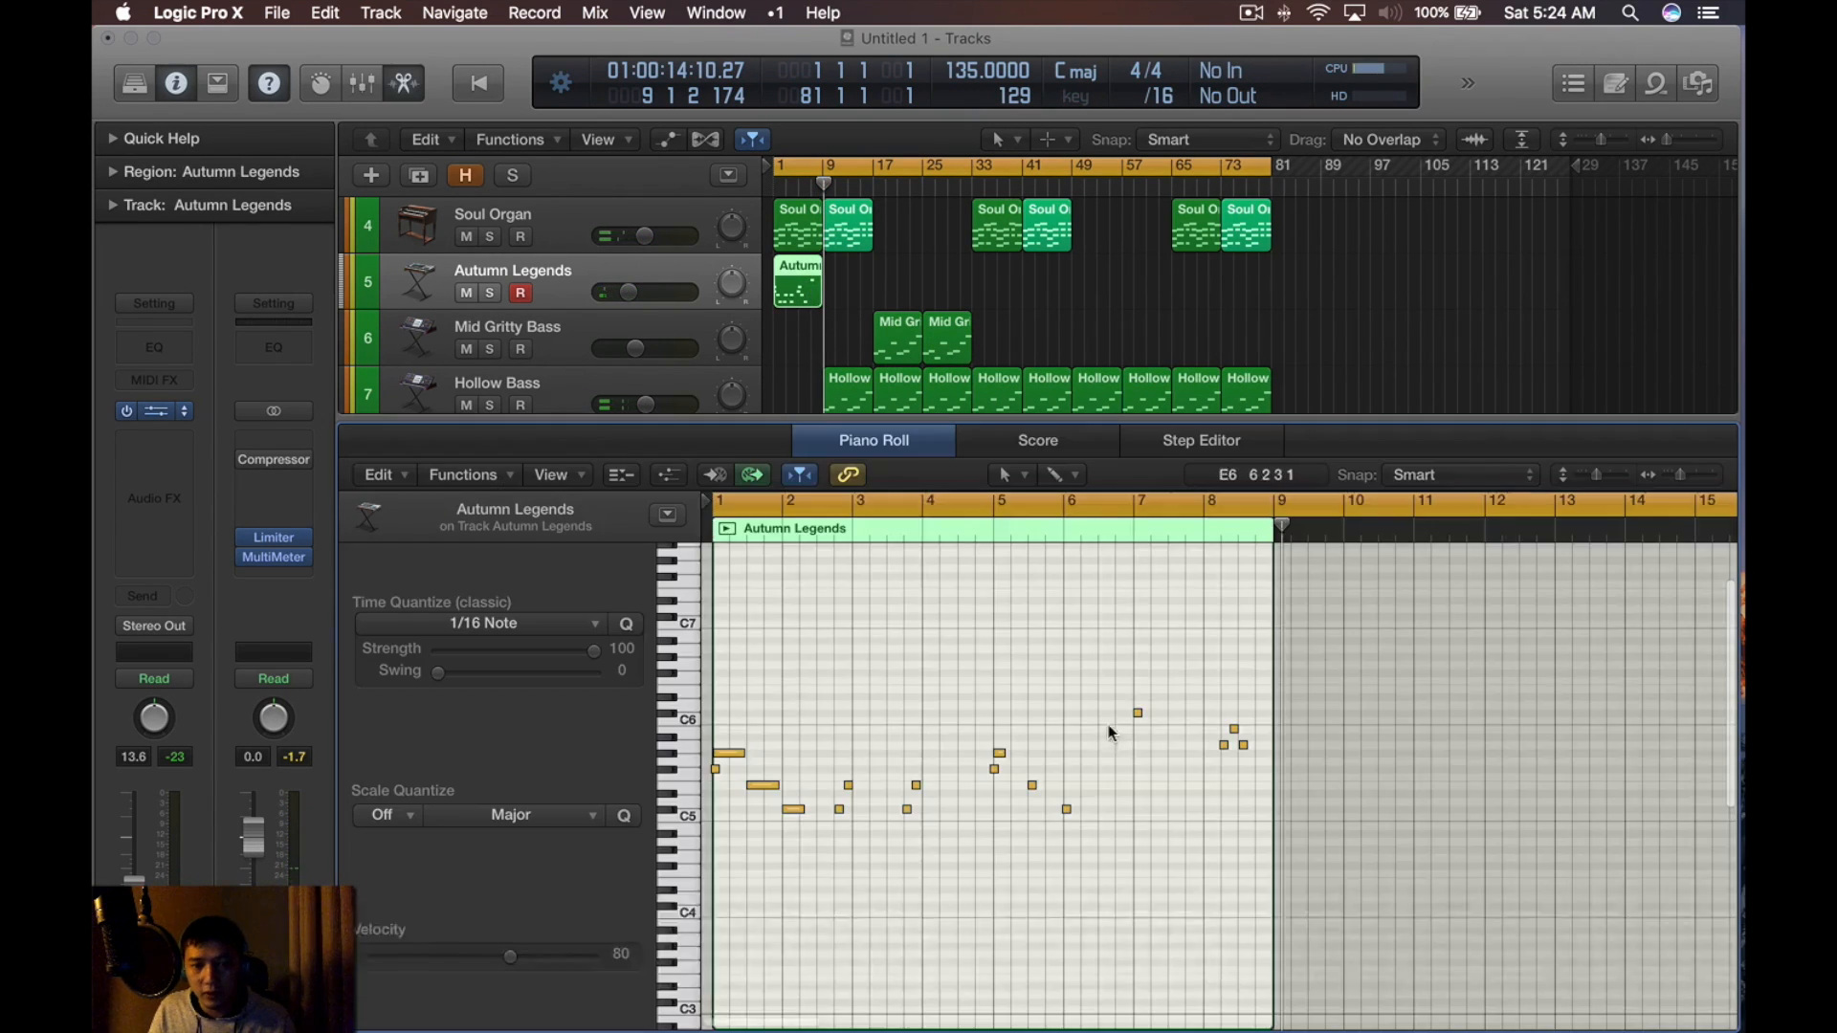
{"action": "scroll", "coordinate": [1133, 674], "scroll_direction": "up", "scroll_amount": 5}
{"action": "scroll", "coordinate": [1148, 677], "scroll_direction": "left", "scroll_amount": 5}
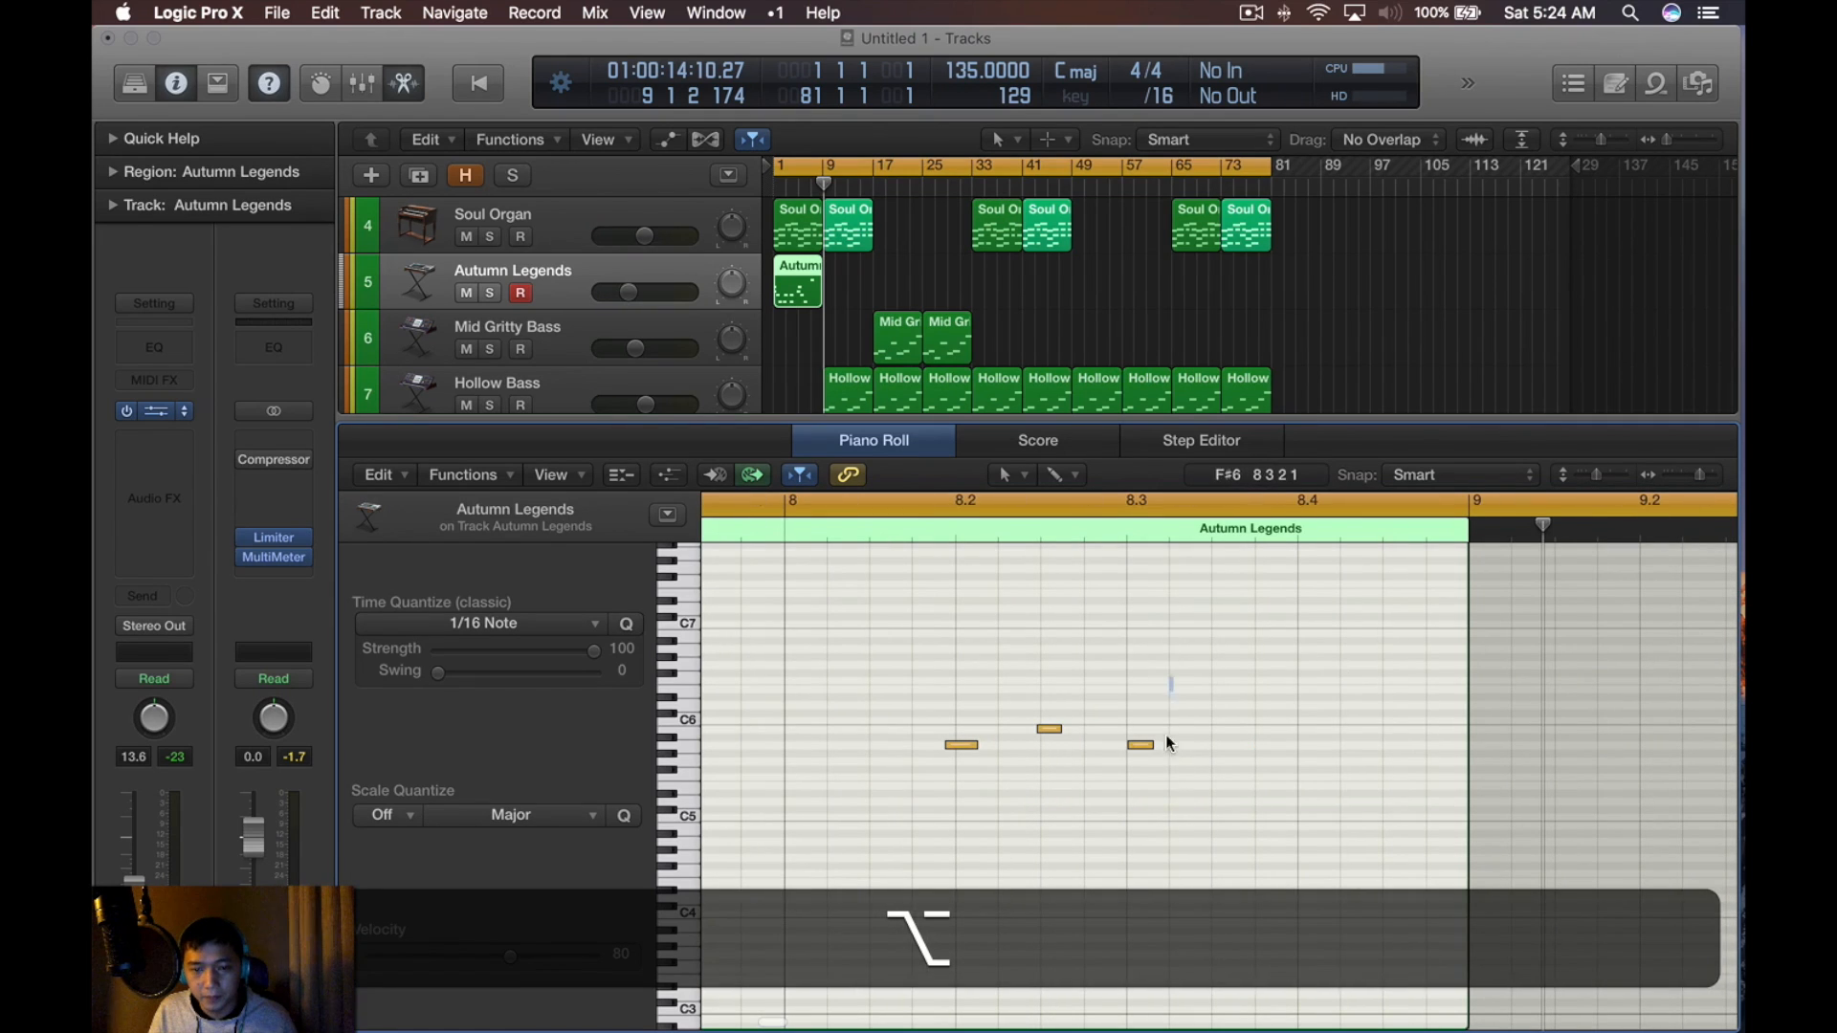
{"action": "left_click", "coordinate": [1141, 745]}
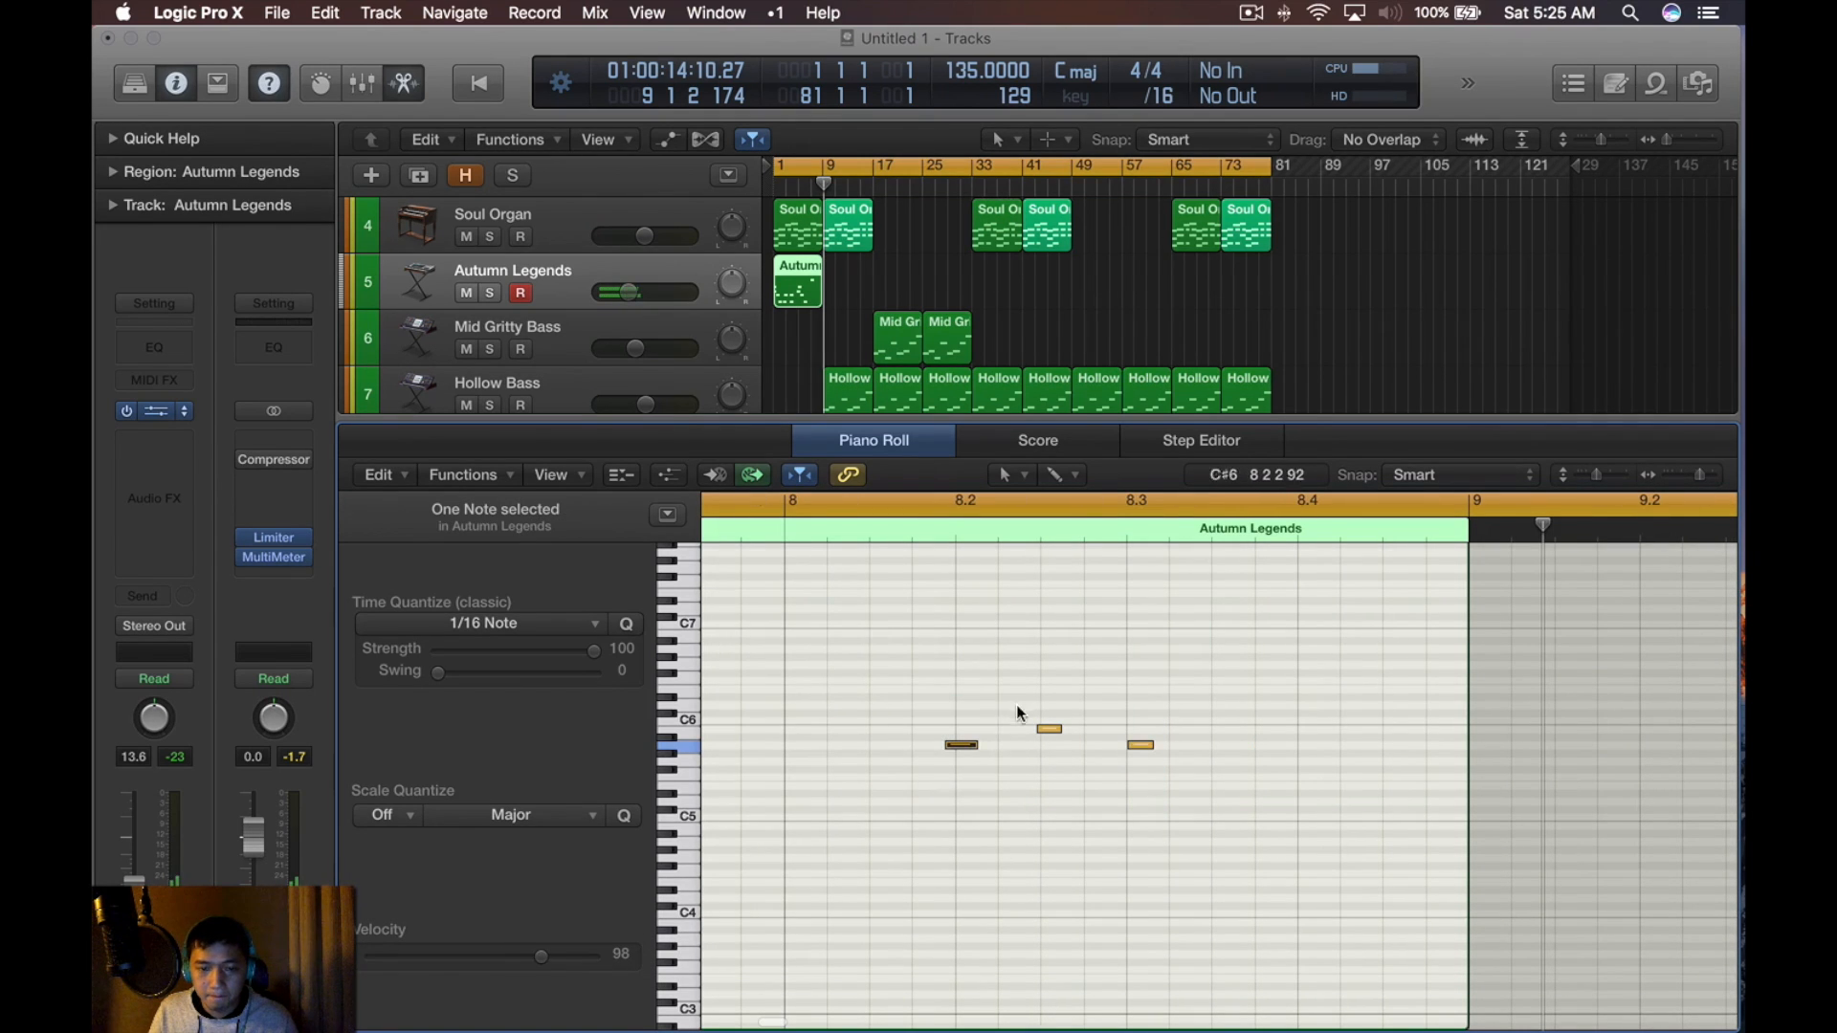
{"action": "key", "text": "space"}
{"action": "key", "text": "space"}
{"action": "left_click", "coordinate": [1141, 745]}
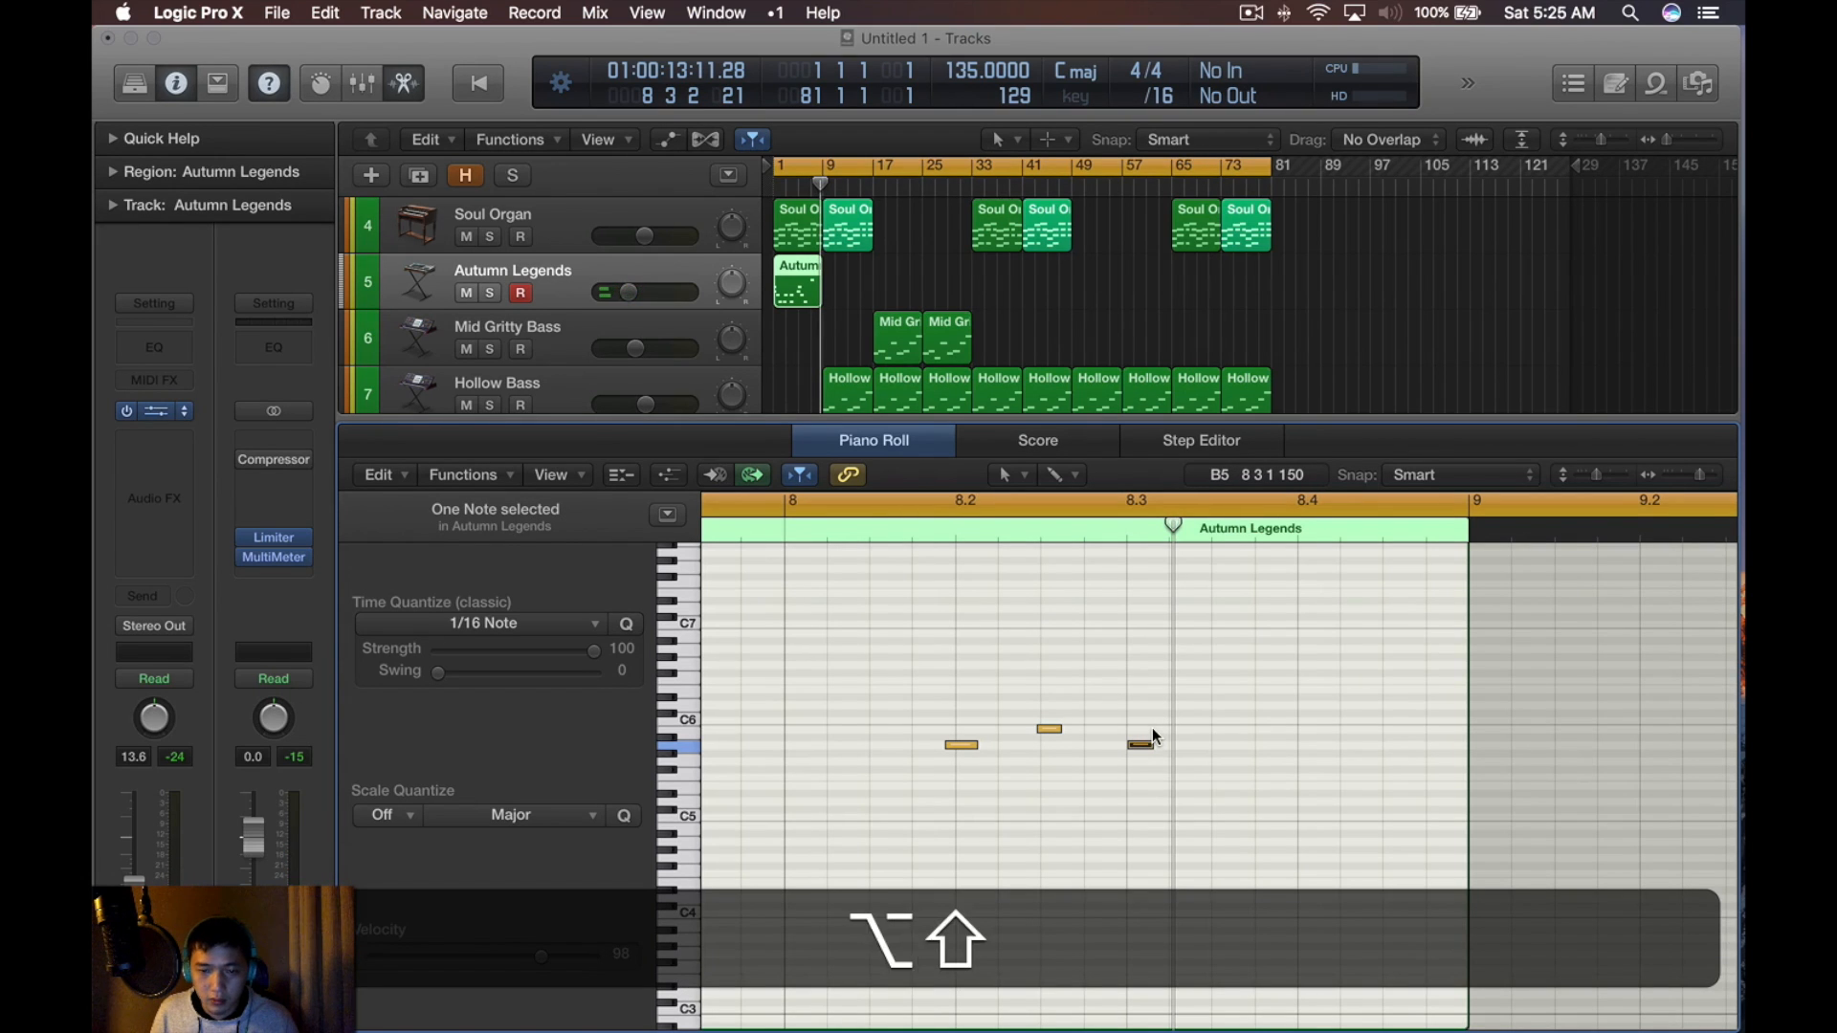
{"action": "key", "text": "alt+shift+Down"}
{"action": "key", "text": "alt+Down"}
{"action": "key", "text": "x"}
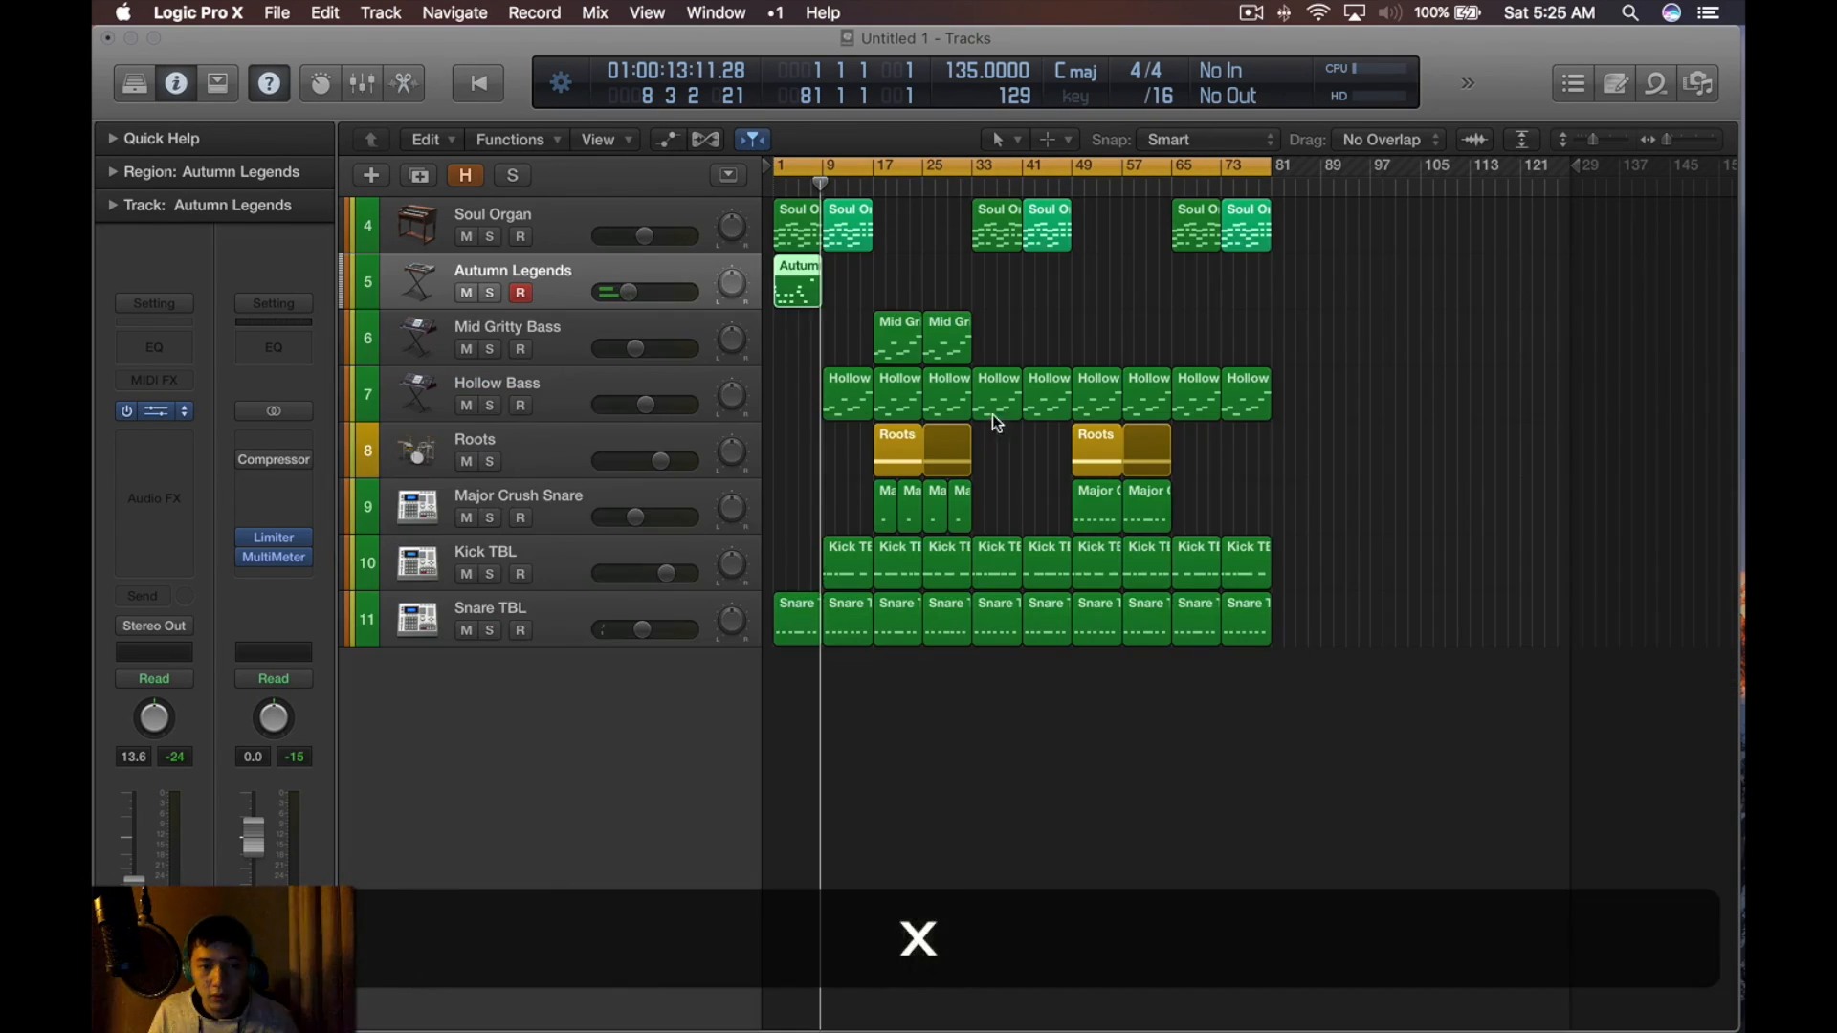
During playback, adjust the Autumn Legends track volume and add a Channel EQ that rolls off the low frequencies
{"action": "key", "text": "super+space"}
{"action": "left_click_drag", "start_coordinate": [629, 292], "coordinate": [639, 292]}
{"action": "left_click", "coordinate": [157, 339]}
{"action": "left_click_drag", "start_coordinate": [246, 410], "coordinate": [742, 411]}
{"action": "key", "text": "super+w"}
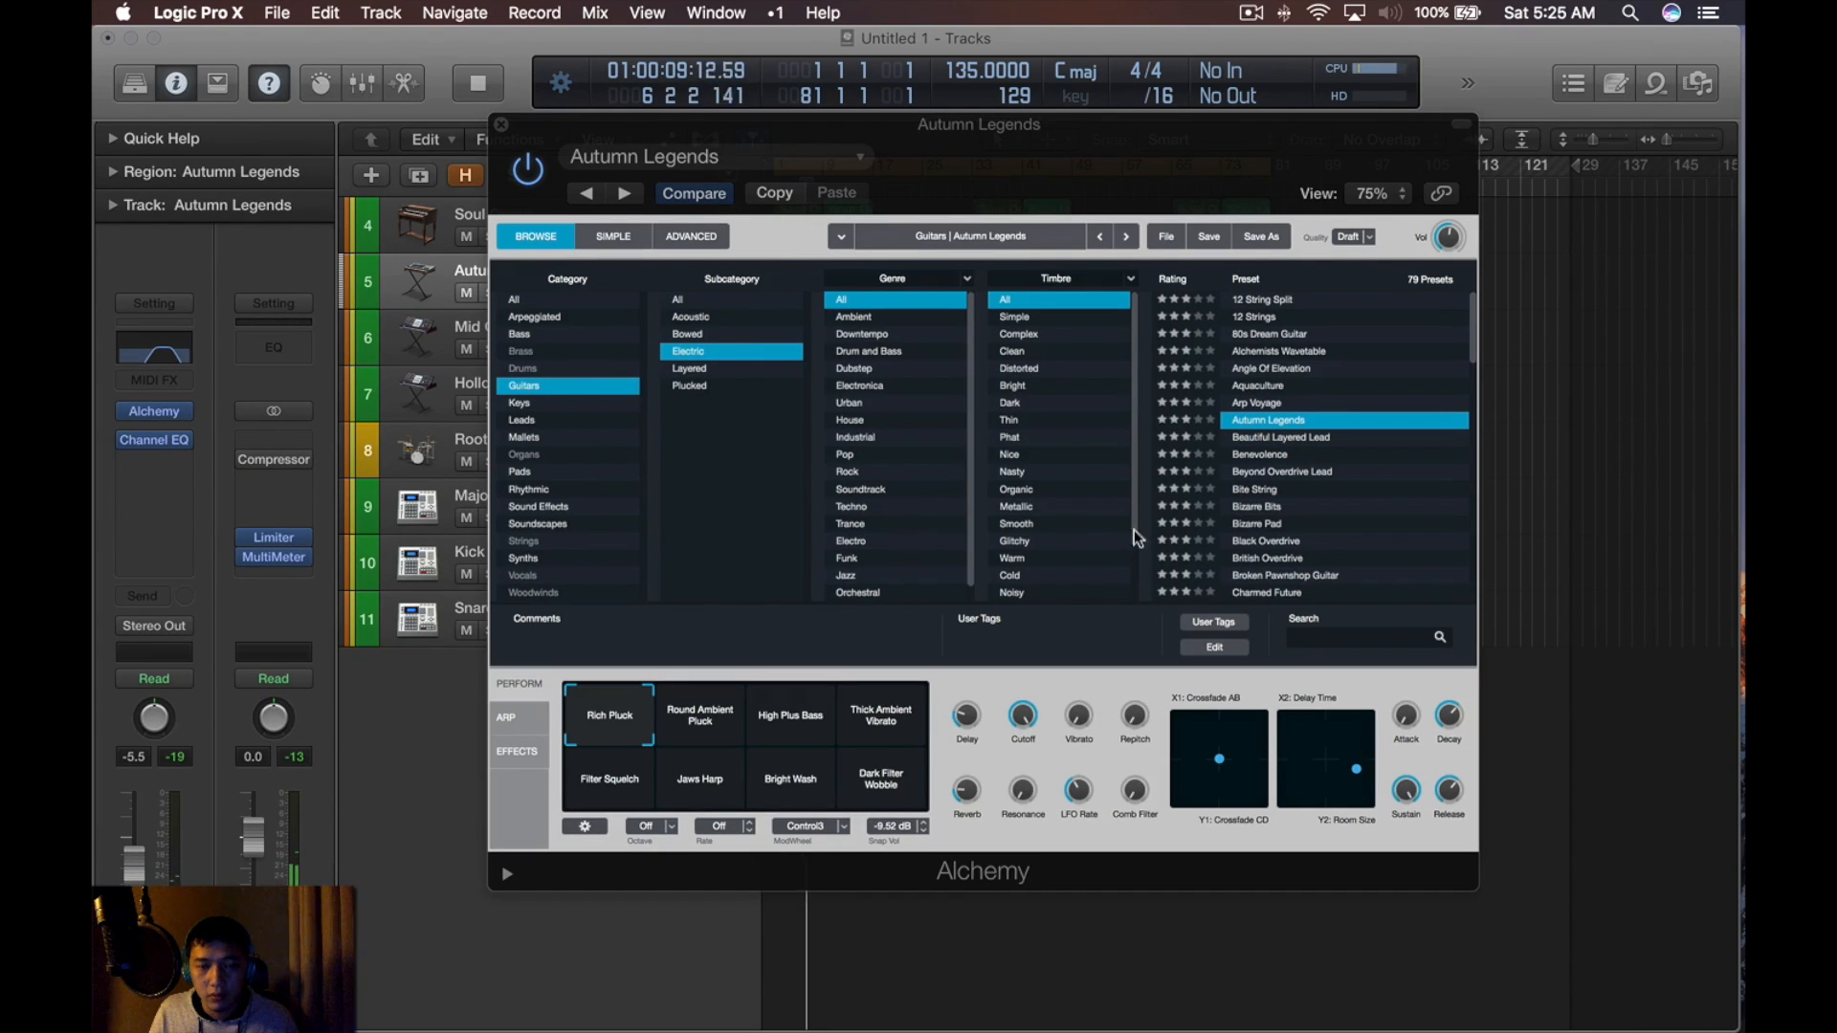
Stop playback and load the Fantasia Frets preset from Alchemy's electric guitars
{"action": "scroll", "coordinate": [1327, 561], "scroll_direction": "down", "scroll_amount": 10}
{"action": "key", "text": "space"}
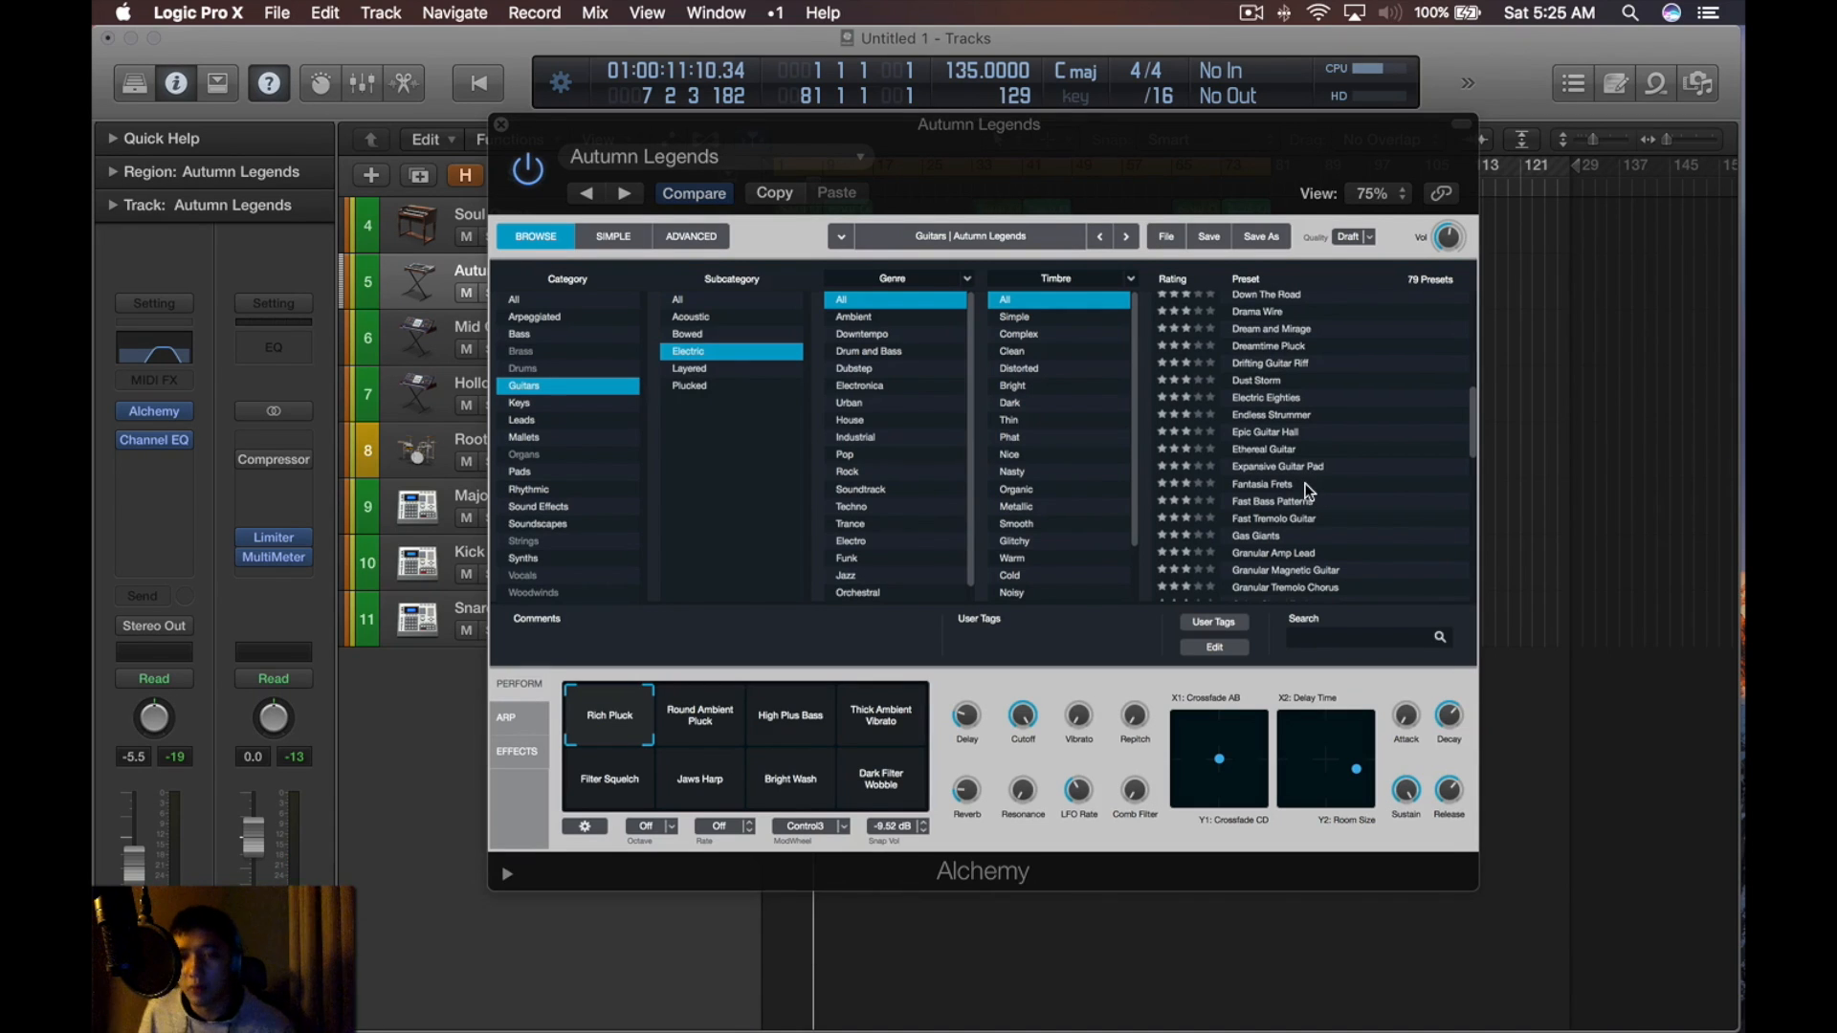
{"action": "left_click", "coordinate": [1305, 485]}
Bypass the track's Channel EQ, then lower its volume and pan it to -24 while auditioning the song, and close Alchemy
{"action": "mouse_move", "coordinate": [158, 447]}
{"action": "left_click_drag", "start_coordinate": [135, 858], "coordinate": [137, 882]}
{"action": "key", "text": "space"}
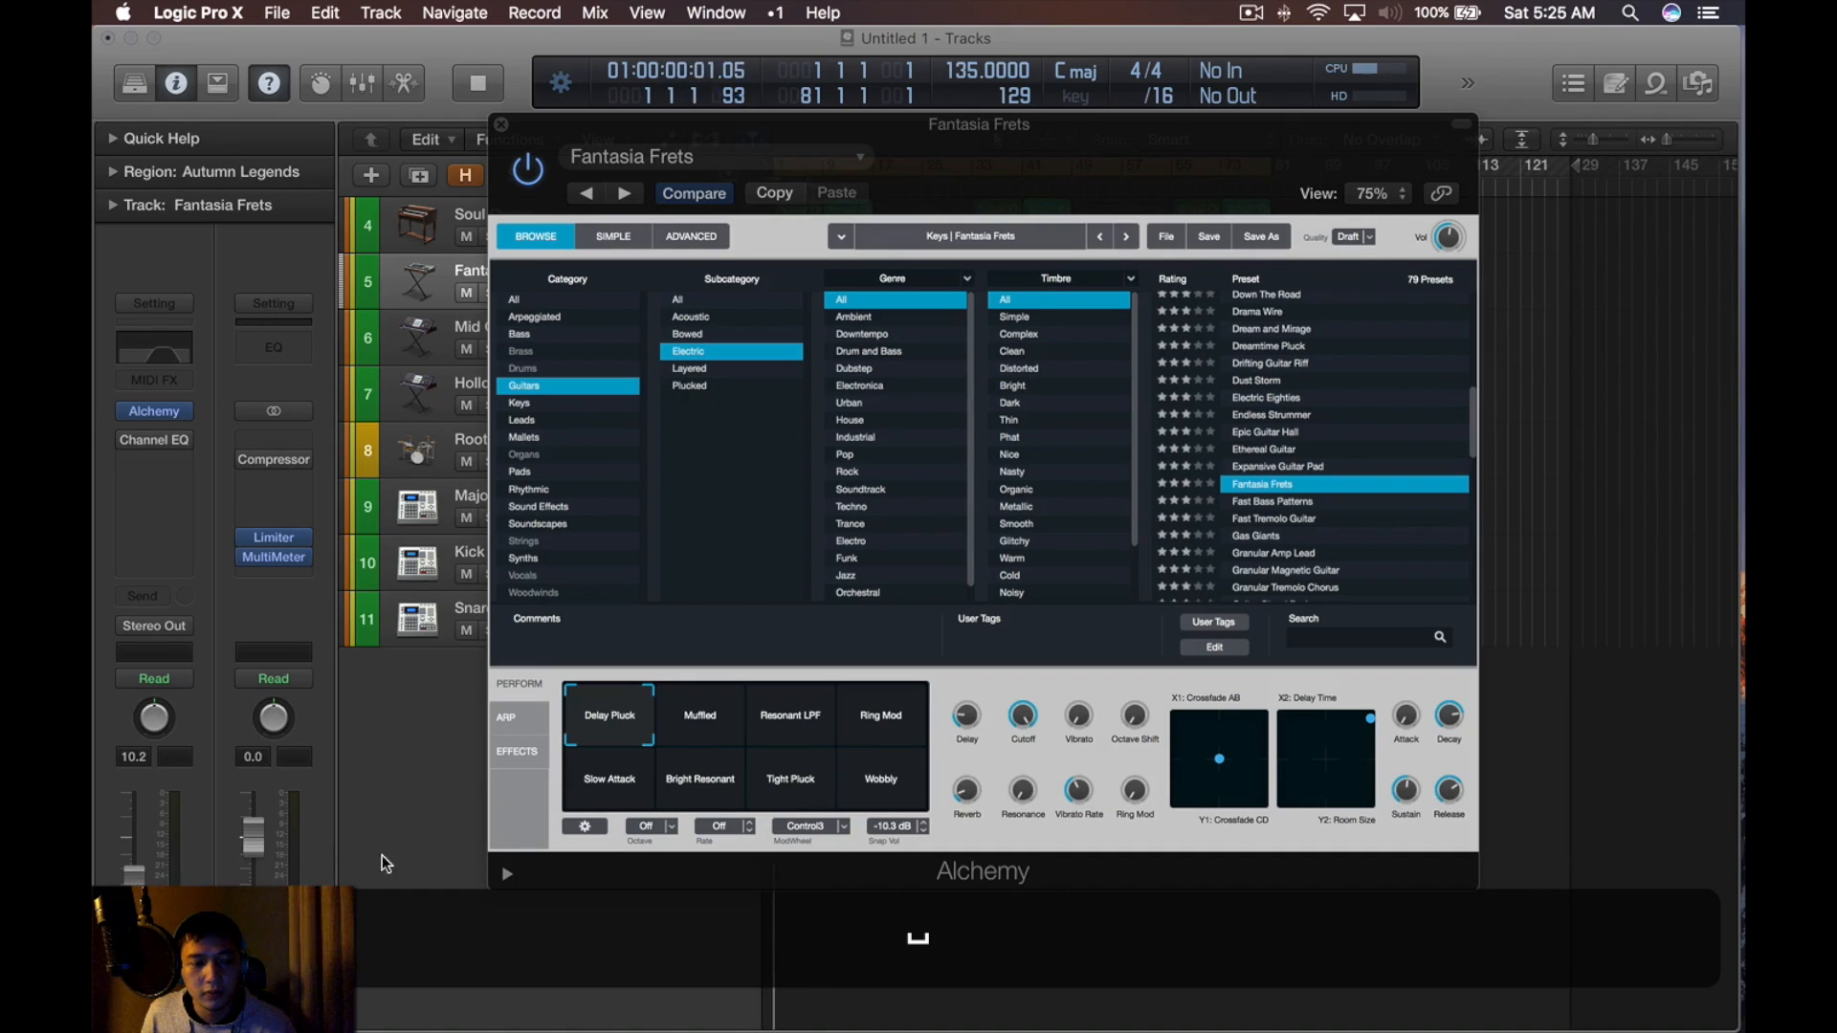
{"action": "mouse_move", "coordinate": [135, 450]}
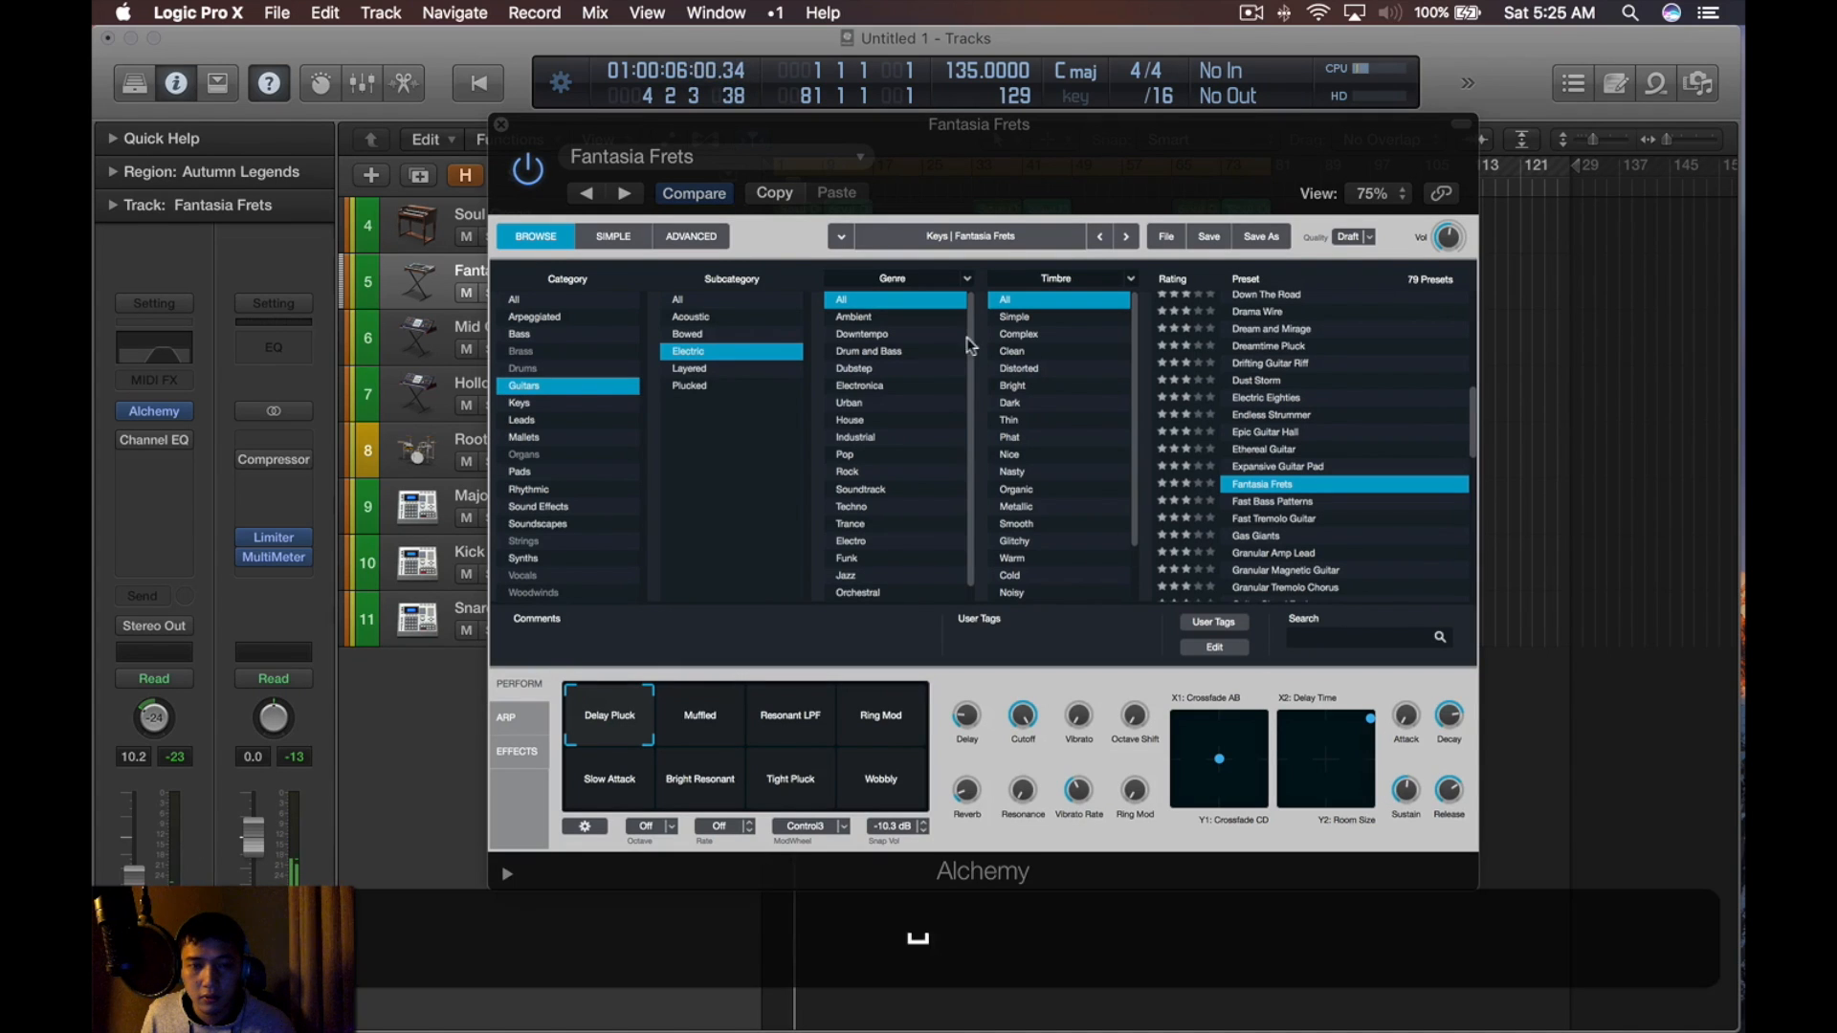
{"action": "key", "text": "super+w"}
Loop the recorded melody region on the Fantasia Frets track to bar 17
{"action": "left_click", "coordinate": [847, 285]}
{"action": "key", "text": "BackSpace"}
{"action": "left_click_drag", "start_coordinate": [818, 271], "coordinate": [872, 273]}
Open the Autumn Legends melody region on the Fantasia Frets track in the Piano Roll and select all its notes
{"action": "double_click", "coordinate": [801, 273]}
{"action": "scroll", "coordinate": [1151, 692], "scroll_direction": "down", "scroll_amount": 10, "text": "alt"}
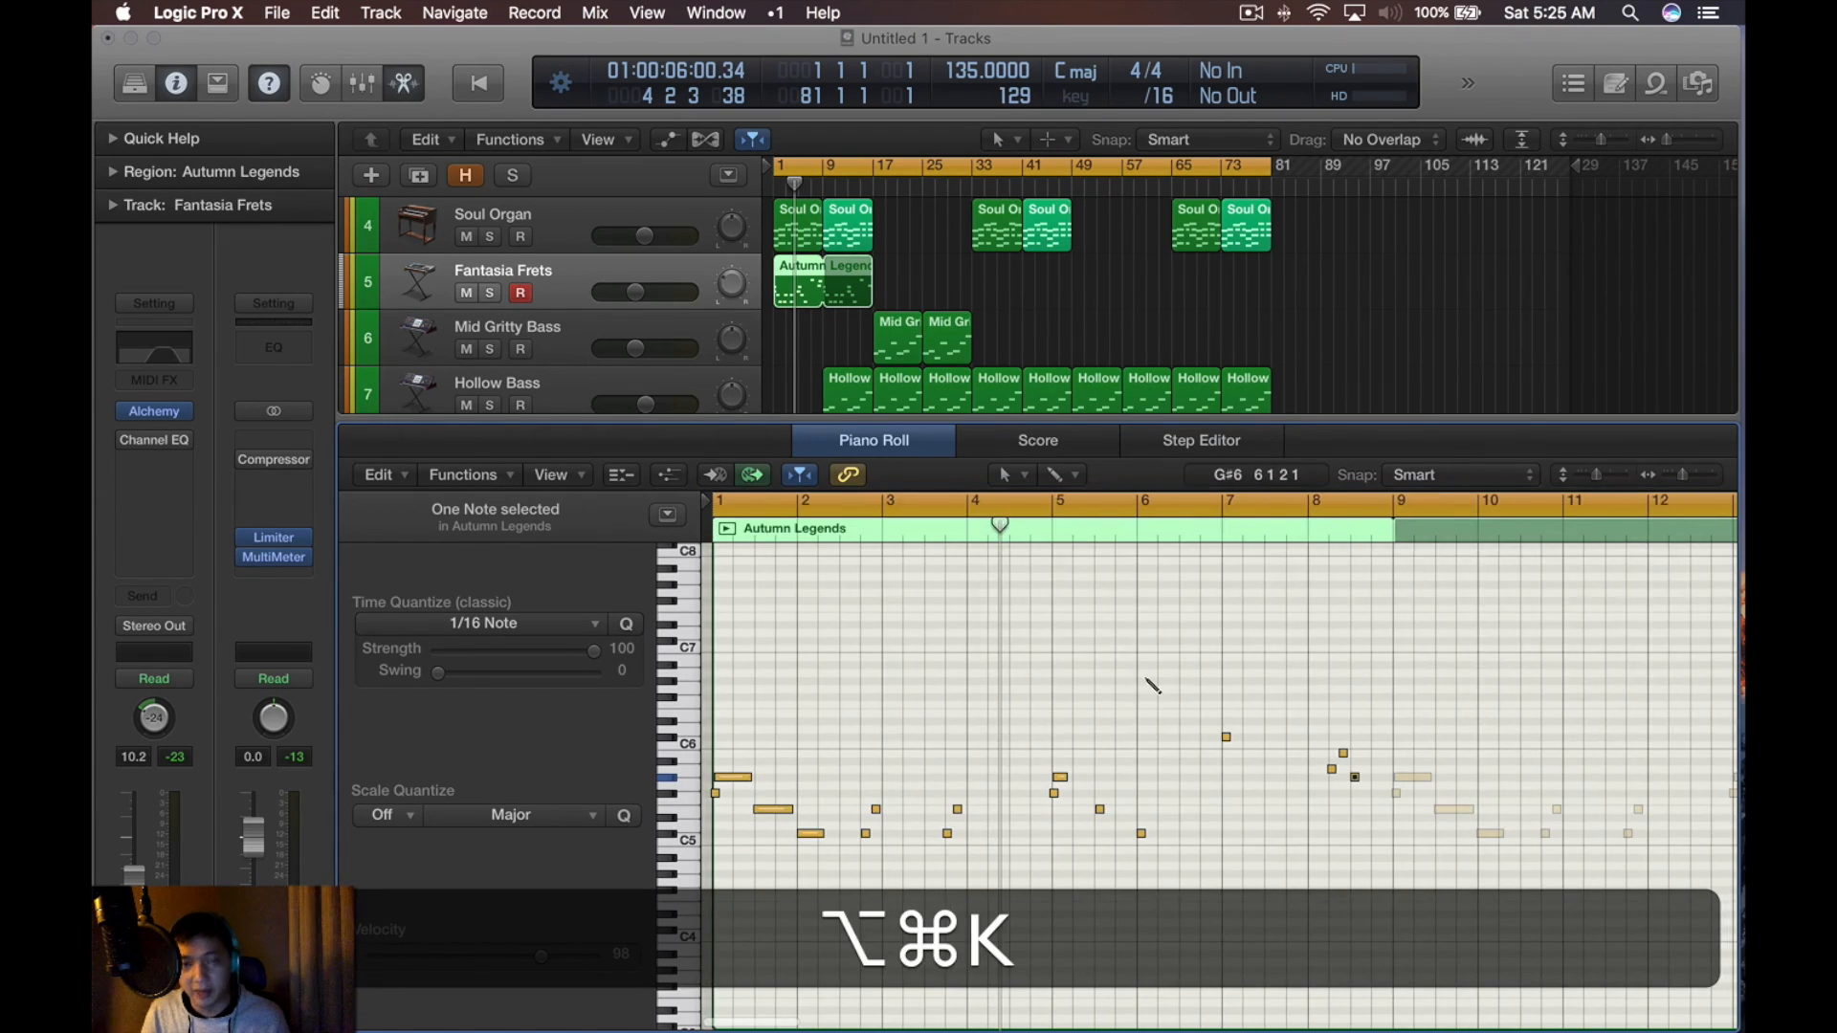
{"action": "key", "text": "super+k"}
{"action": "key", "text": "super+k"}
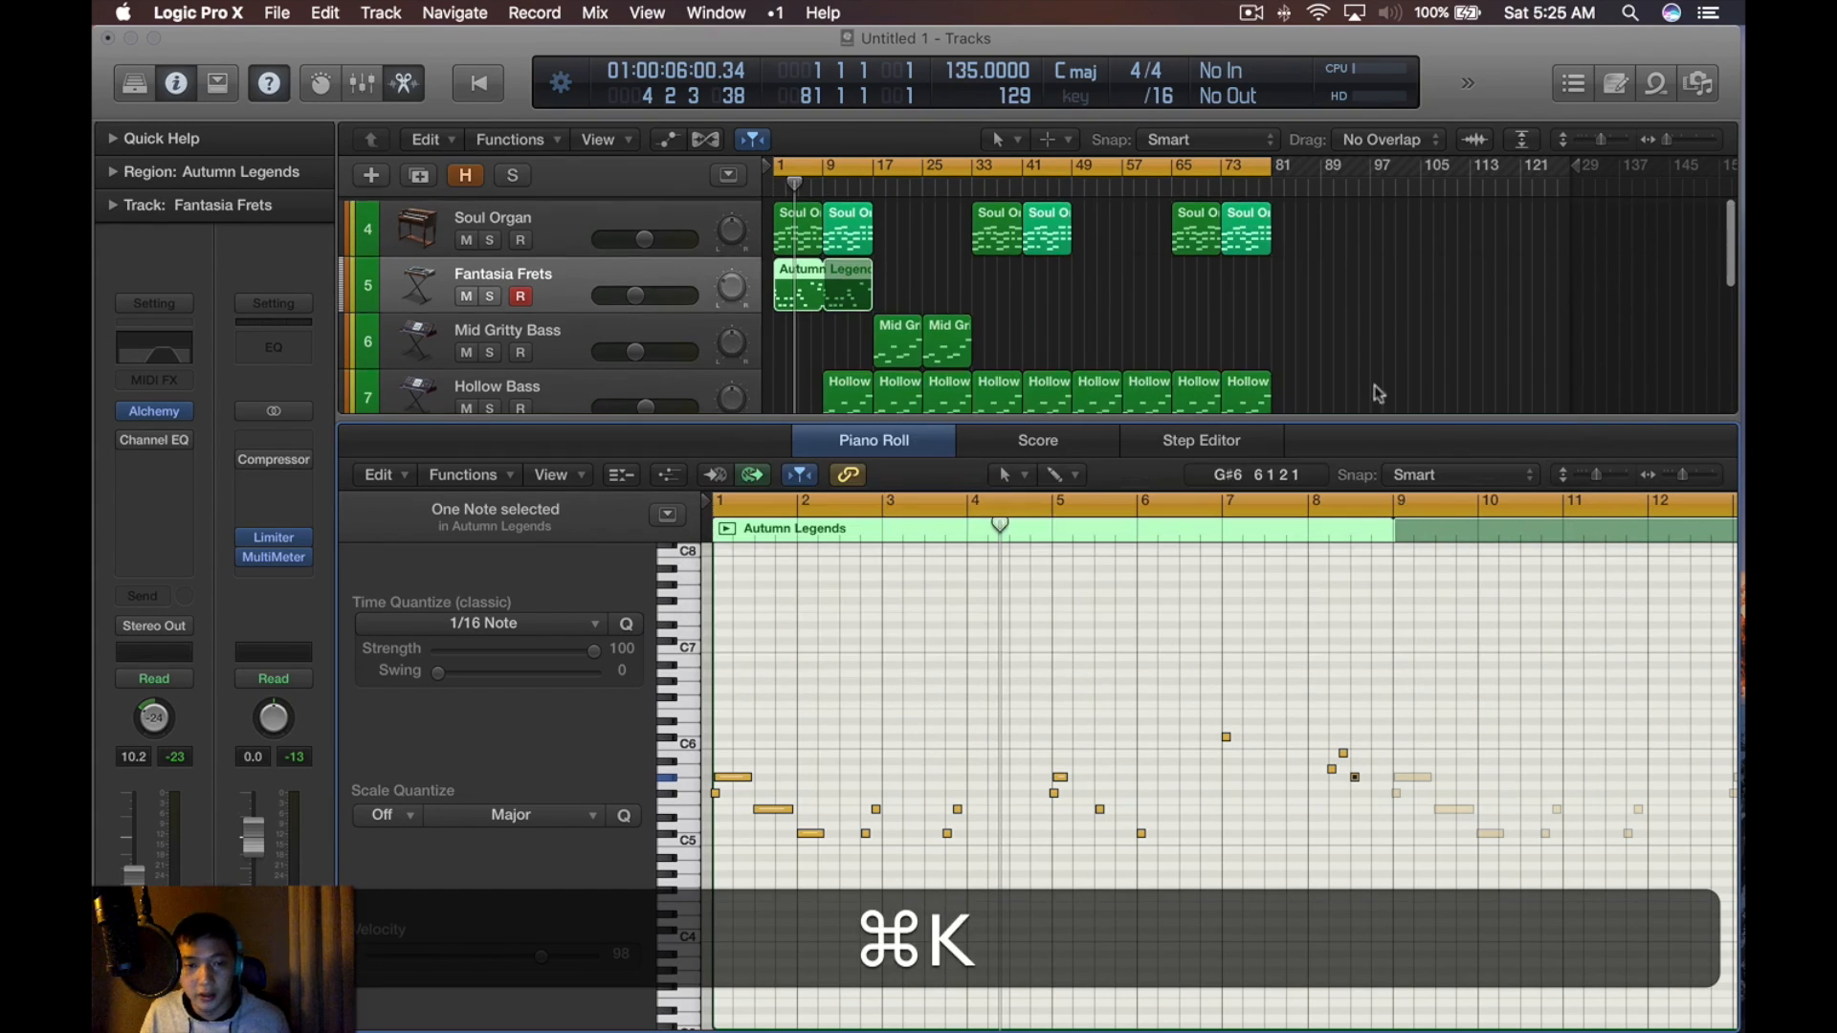
{"action": "scroll", "coordinate": [1043, 664], "scroll_direction": "up", "scroll_amount": 5, "text": "alt"}
{"action": "scroll", "coordinate": [1043, 668], "scroll_direction": "up", "scroll_amount": 5, "text": "alt"}
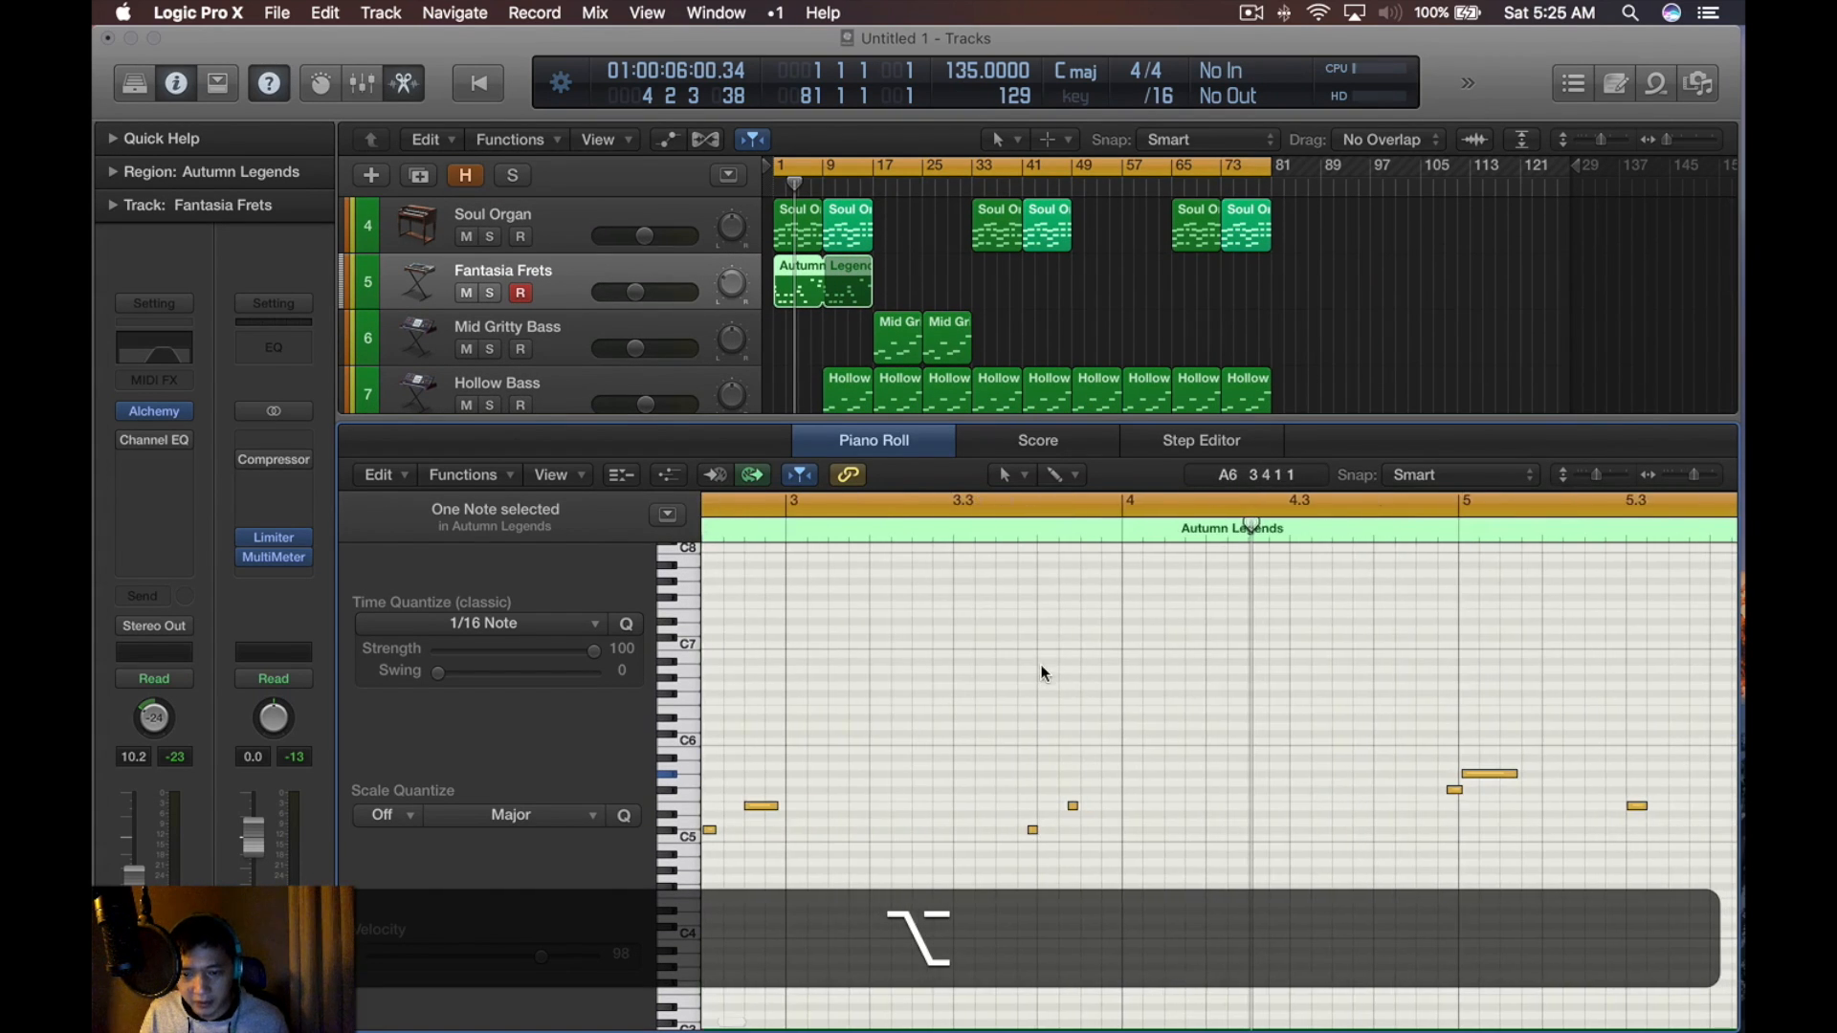
{"action": "key", "text": "super+a"}
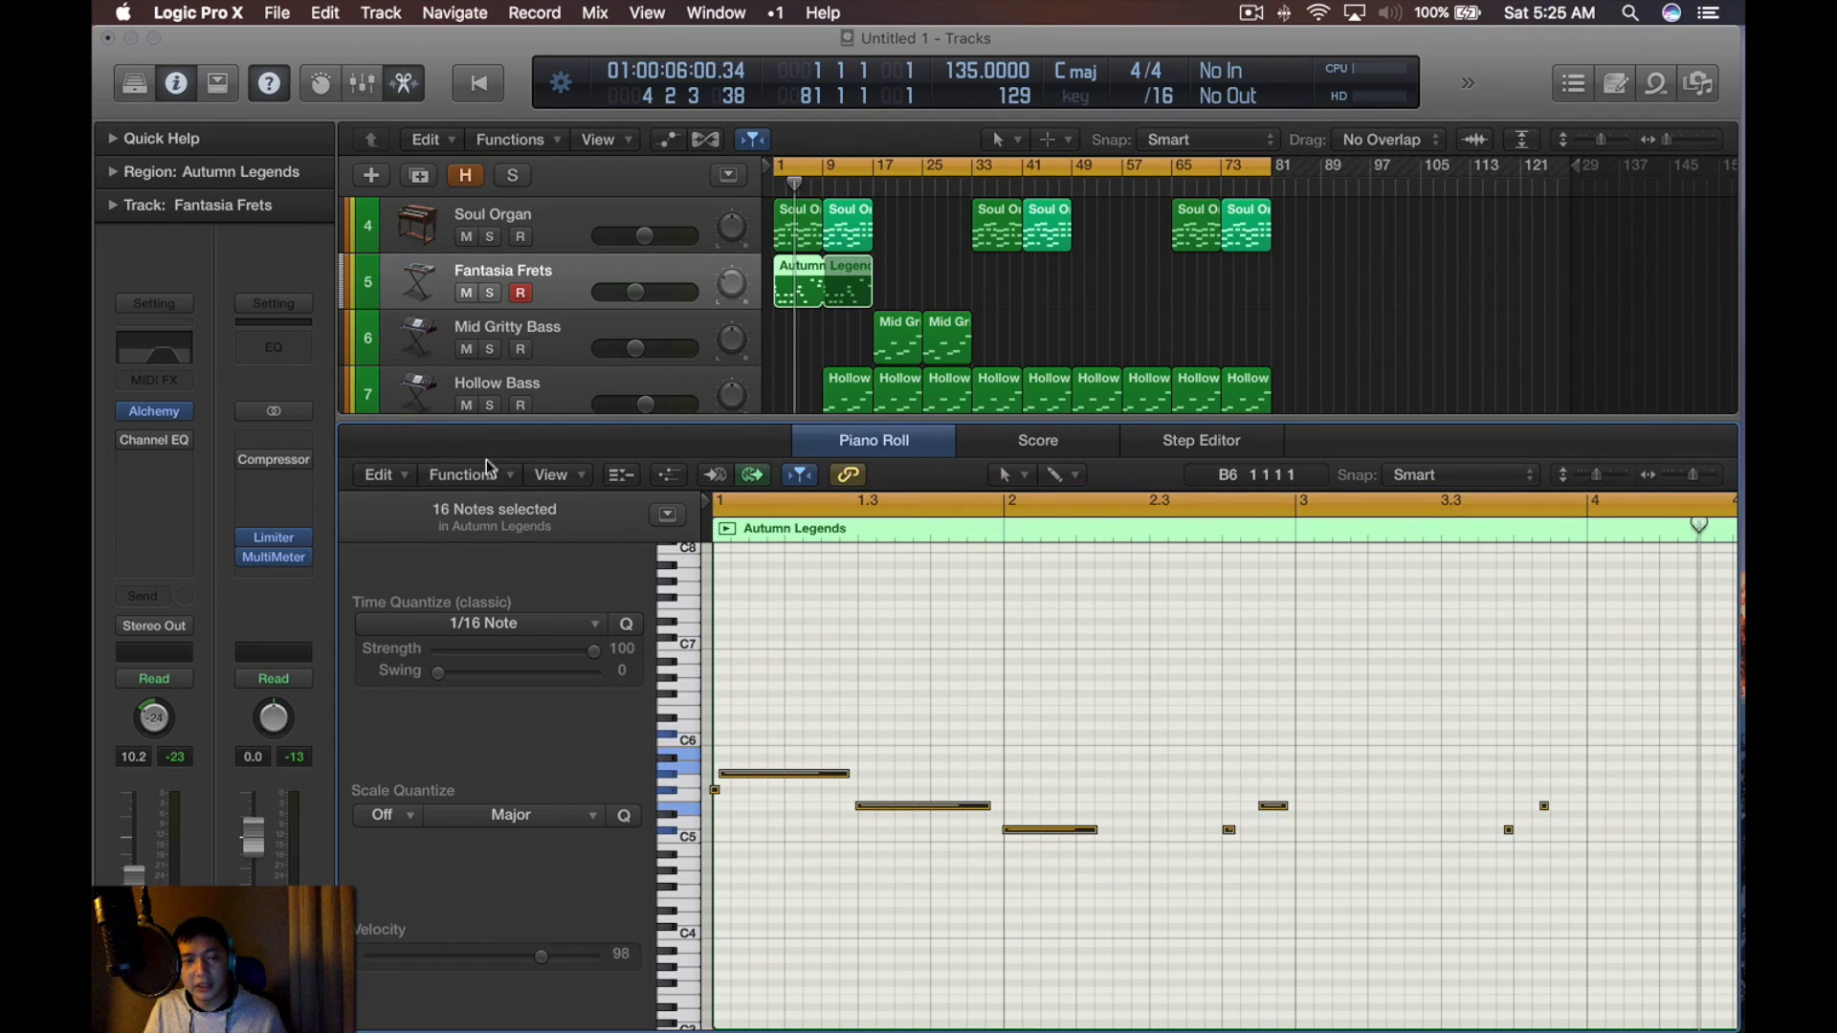
Switch the melody region to Smart Quantize and quantize it to 1/32 Note
{"action": "left_click", "coordinate": [174, 173]}
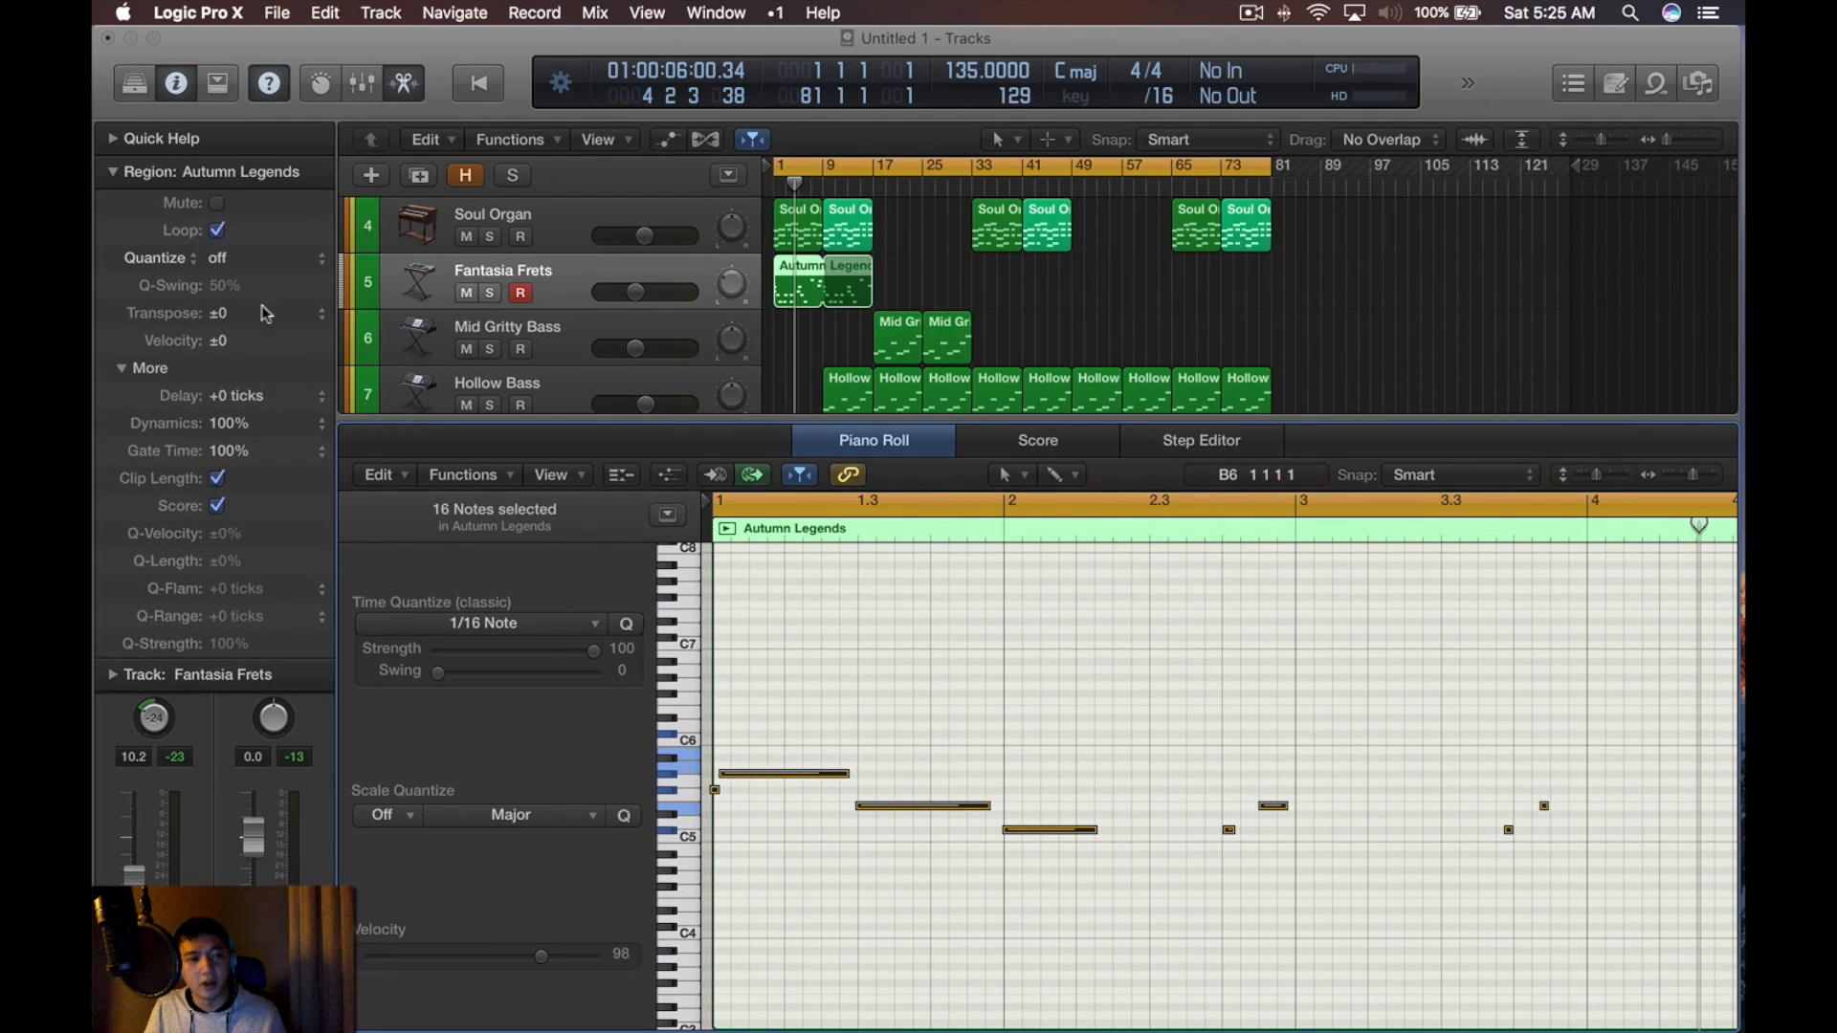
{"action": "left_click", "coordinate": [144, 263]}
{"action": "left_click", "coordinate": [163, 283]}
{"action": "left_click", "coordinate": [287, 259]}
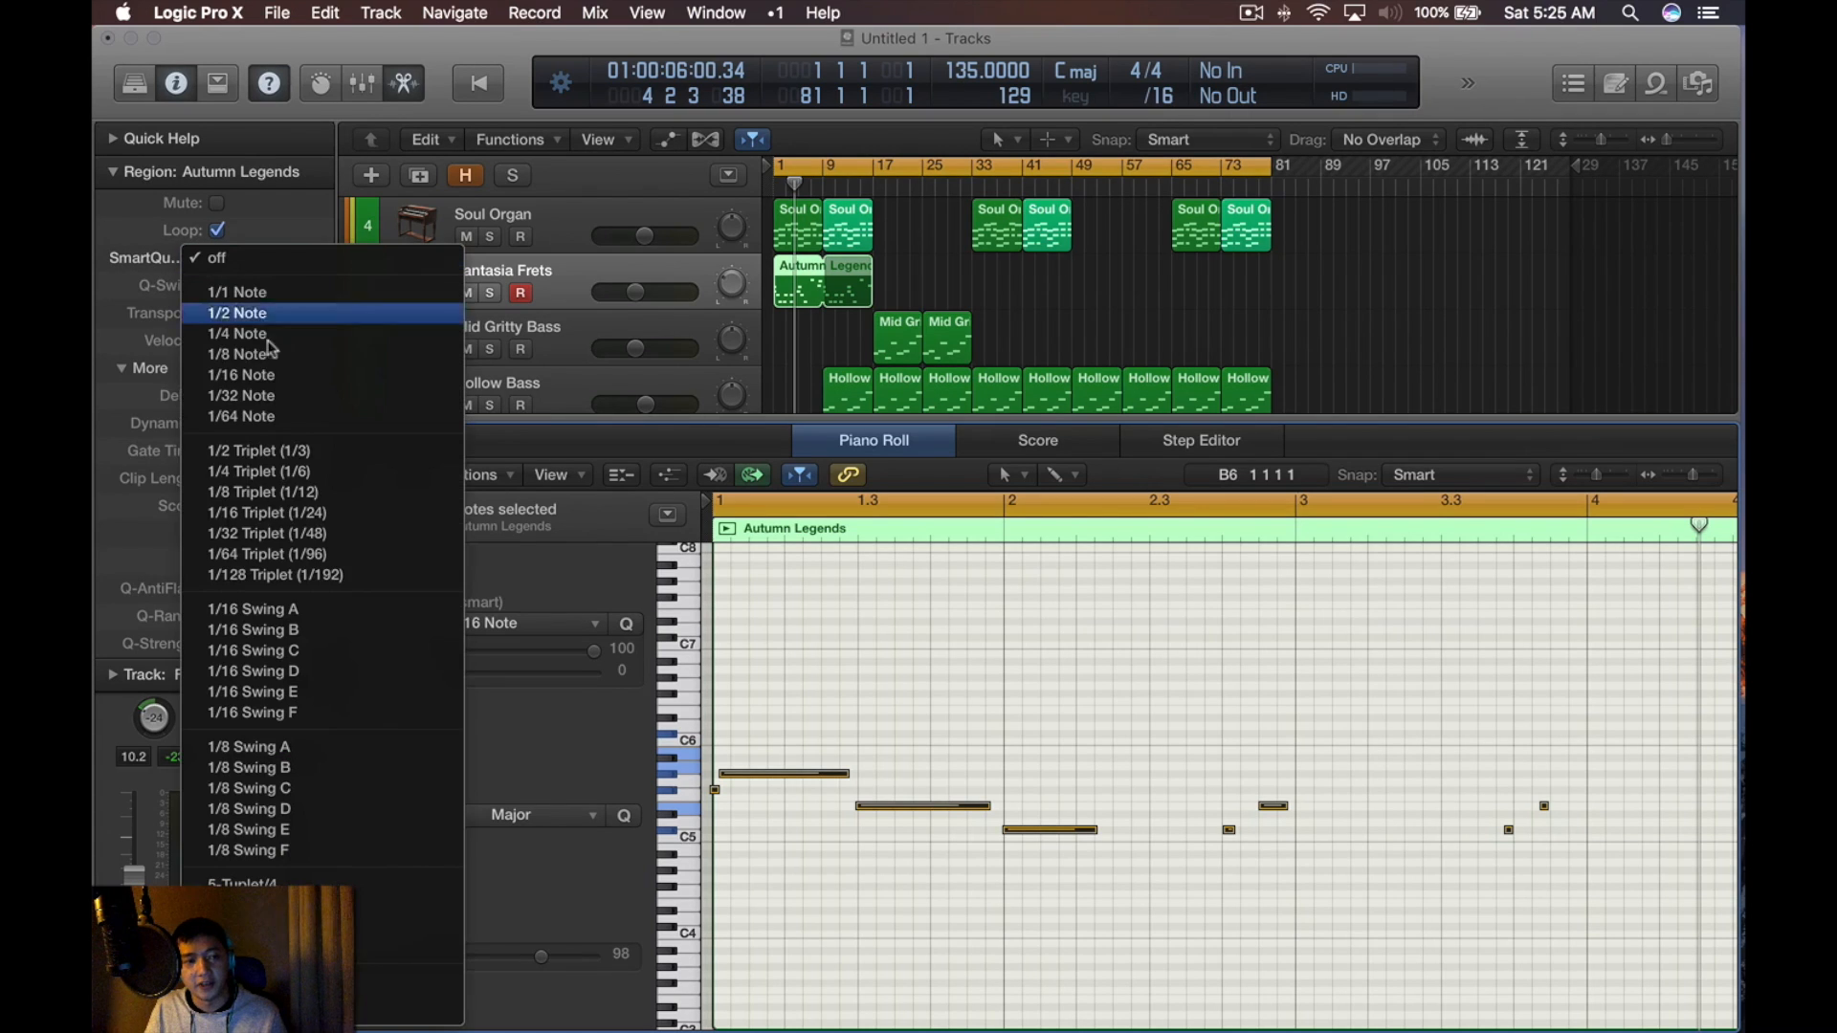
{"action": "left_click", "coordinate": [302, 397]}
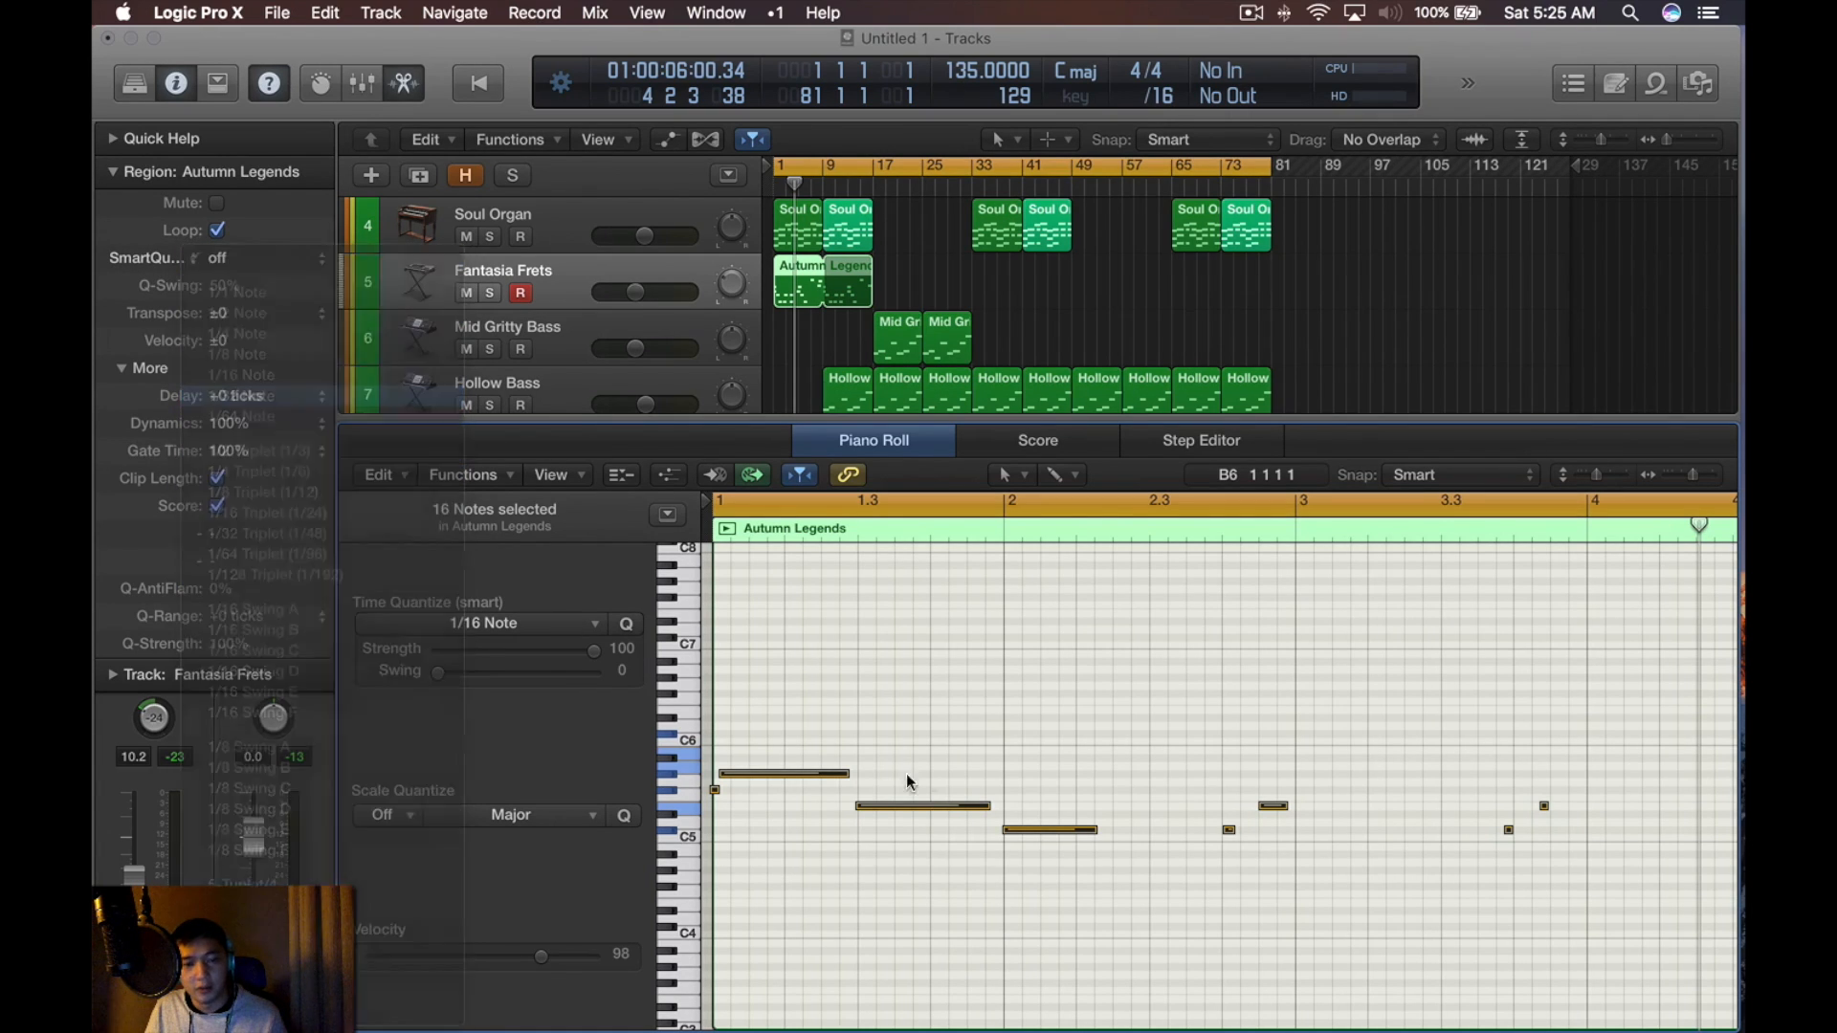
{"action": "key", "text": "q"}
Play back the quantized melody and nudge the lower of the two short notes just before bar 4 one step later
{"action": "key", "text": "space"}
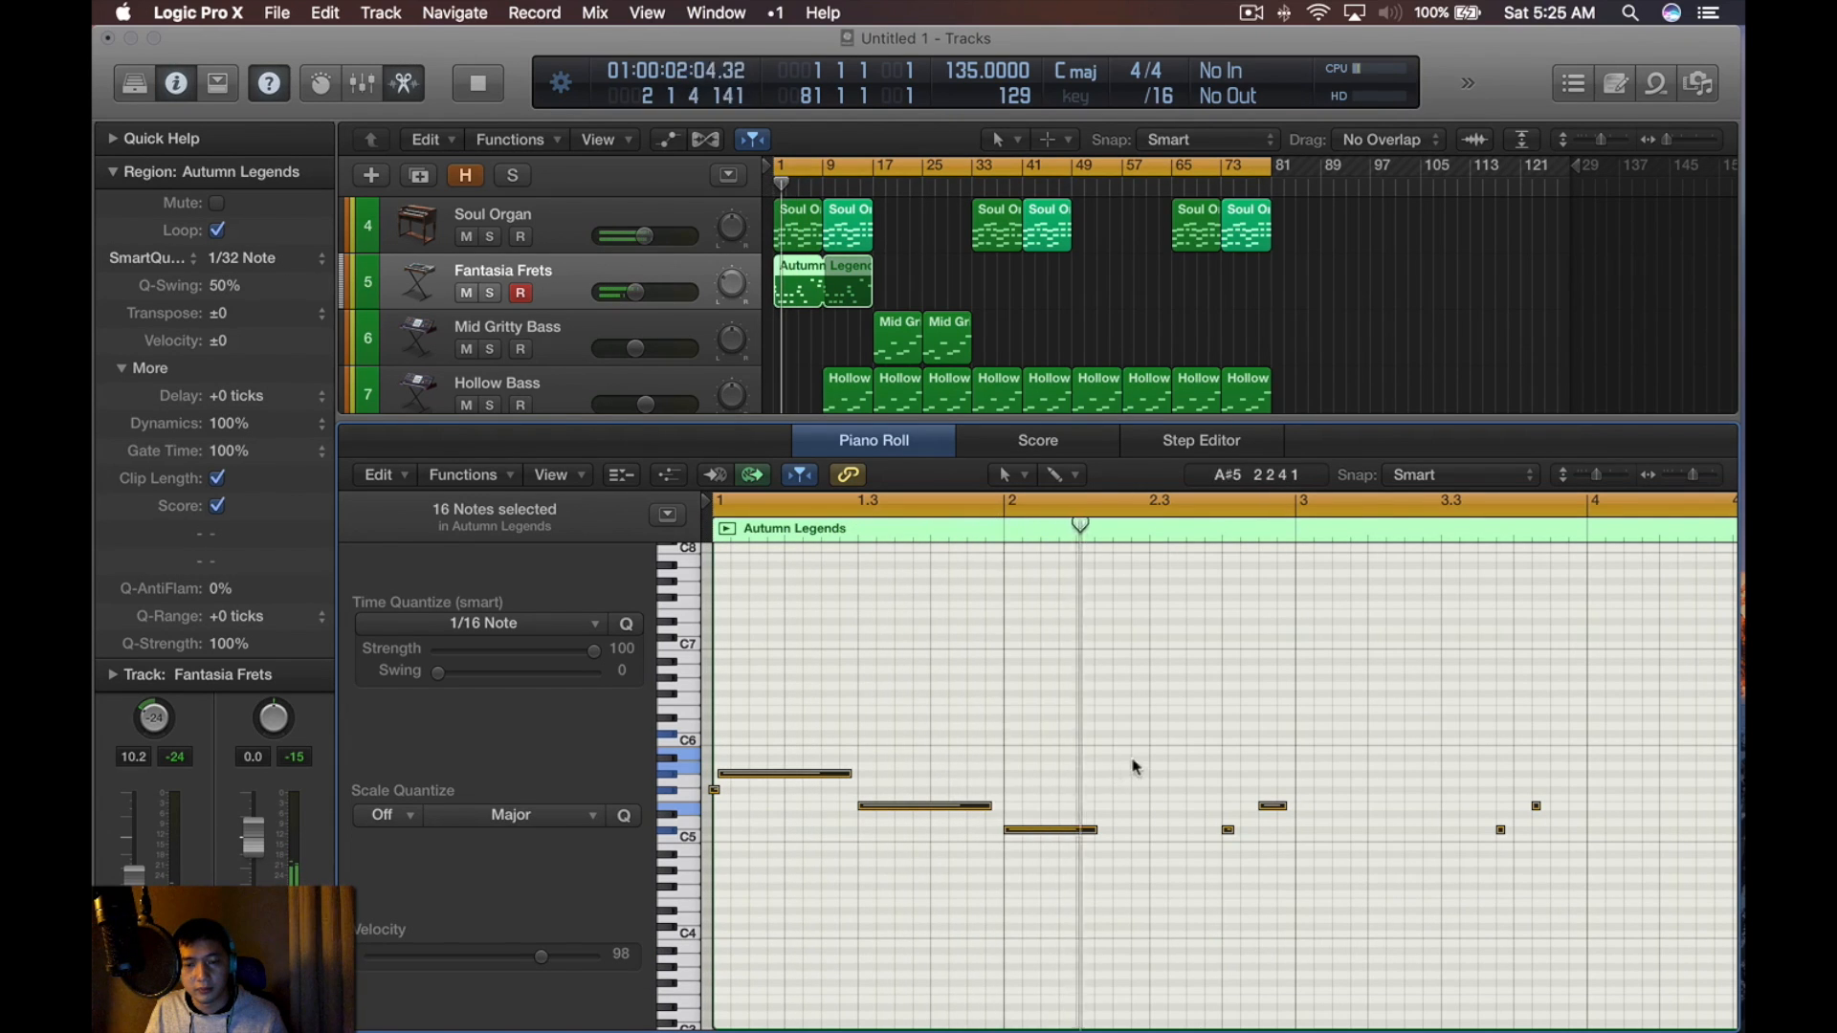
{"action": "scroll", "coordinate": [1141, 749], "scroll_direction": "right", "scroll_amount": 2}
{"action": "scroll", "coordinate": [1141, 749], "scroll_direction": "right", "scroll_amount": 2}
{"action": "scroll", "coordinate": [1175, 743], "scroll_direction": "right", "scroll_amount": 4}
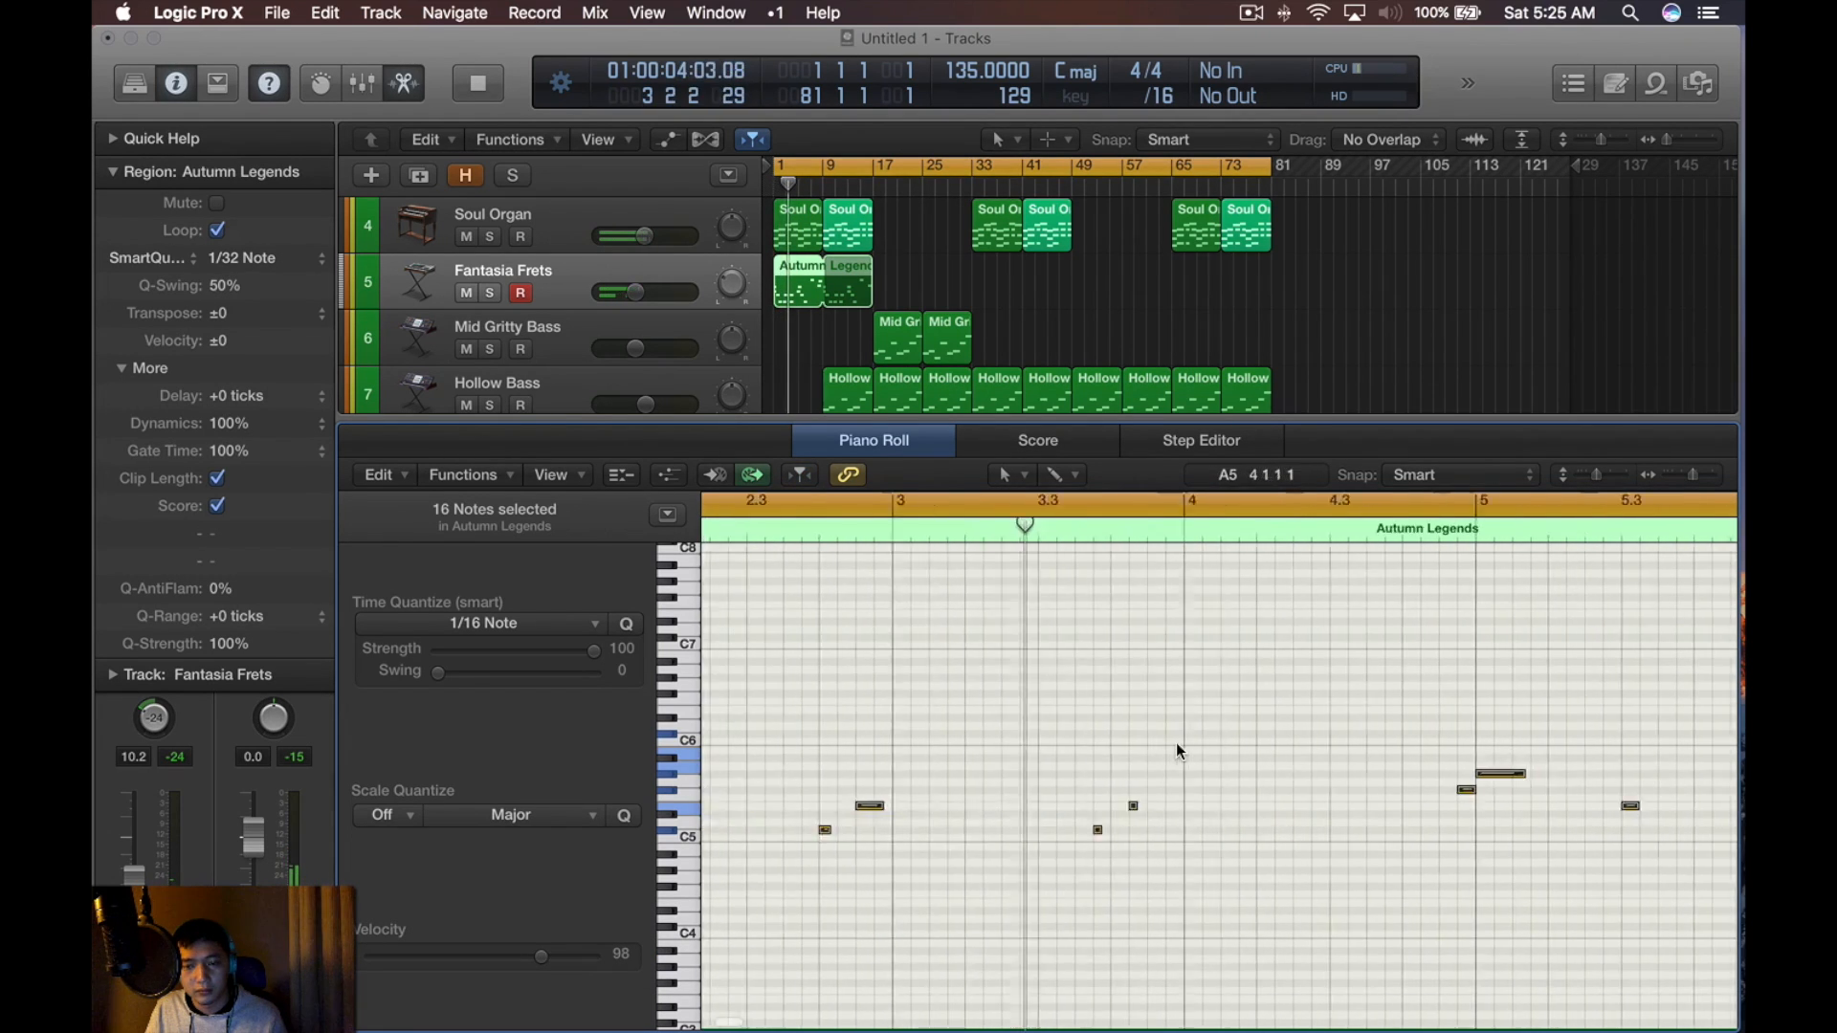
{"action": "scroll", "coordinate": [1175, 743], "scroll_direction": "right", "scroll_amount": 2}
{"action": "key", "text": "space"}
{"action": "left_click", "coordinate": [774, 829]}
{"action": "key", "text": "alt+Right"}
{"action": "key", "text": "ctrl+alt+Left"}
{"action": "key", "text": "ctrl+alt+Right"}
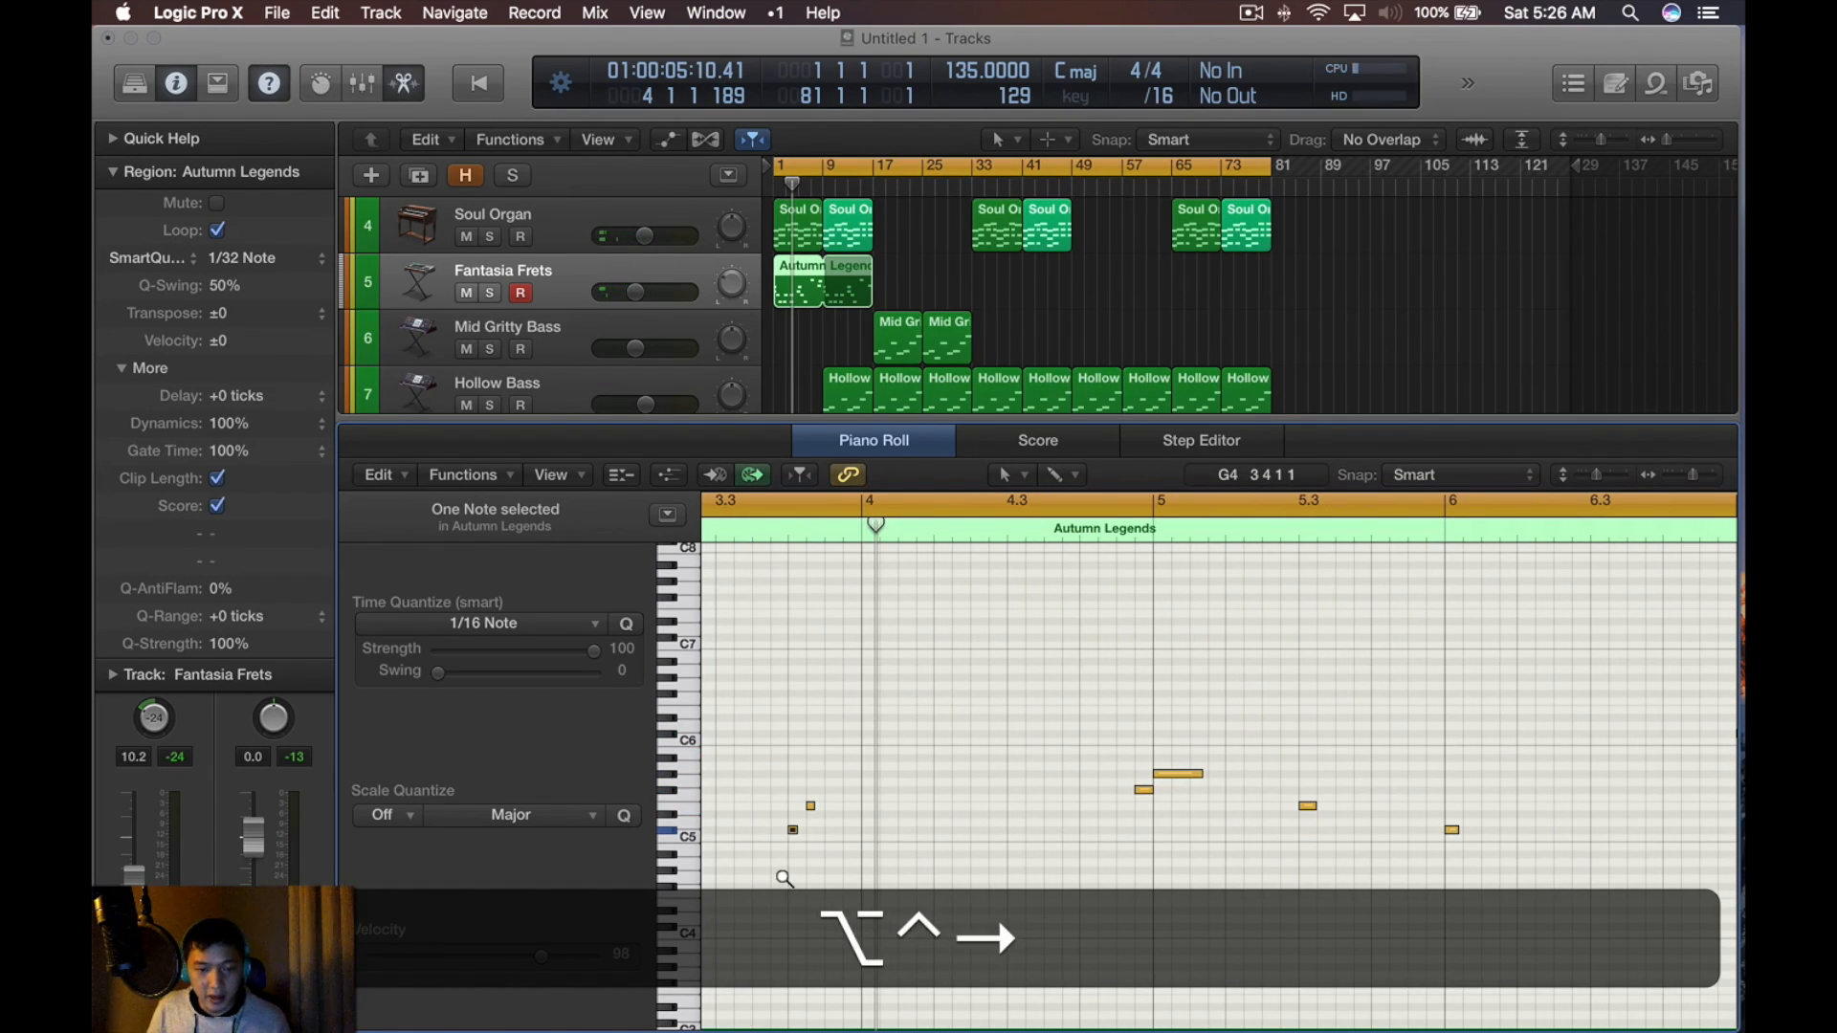
Replay the melody from the start and nudge the last short note before bar 4 one step later
{"action": "key", "text": "alt+space"}
{"action": "scroll", "coordinate": [1036, 706], "scroll_direction": "left", "scroll_amount": 2}
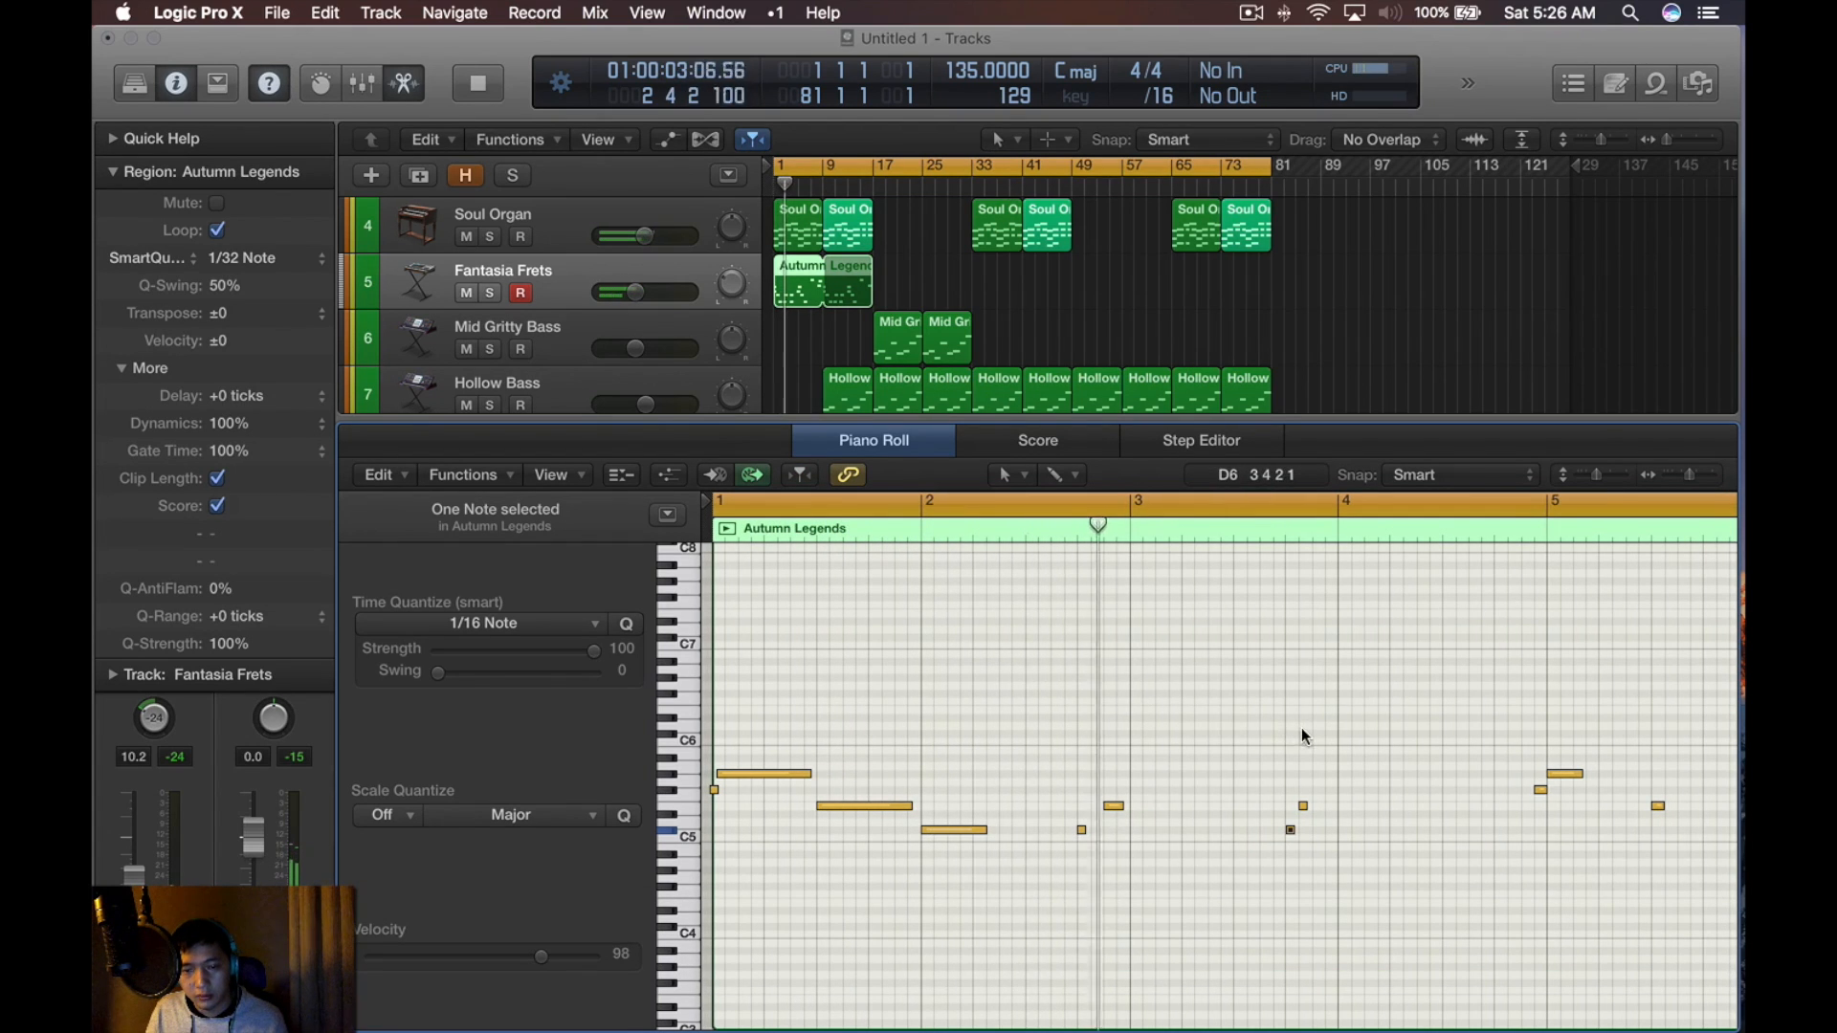
{"action": "key", "text": "Right"}
{"action": "key", "text": "alt+Right"}
{"action": "key", "text": "alt+space"}
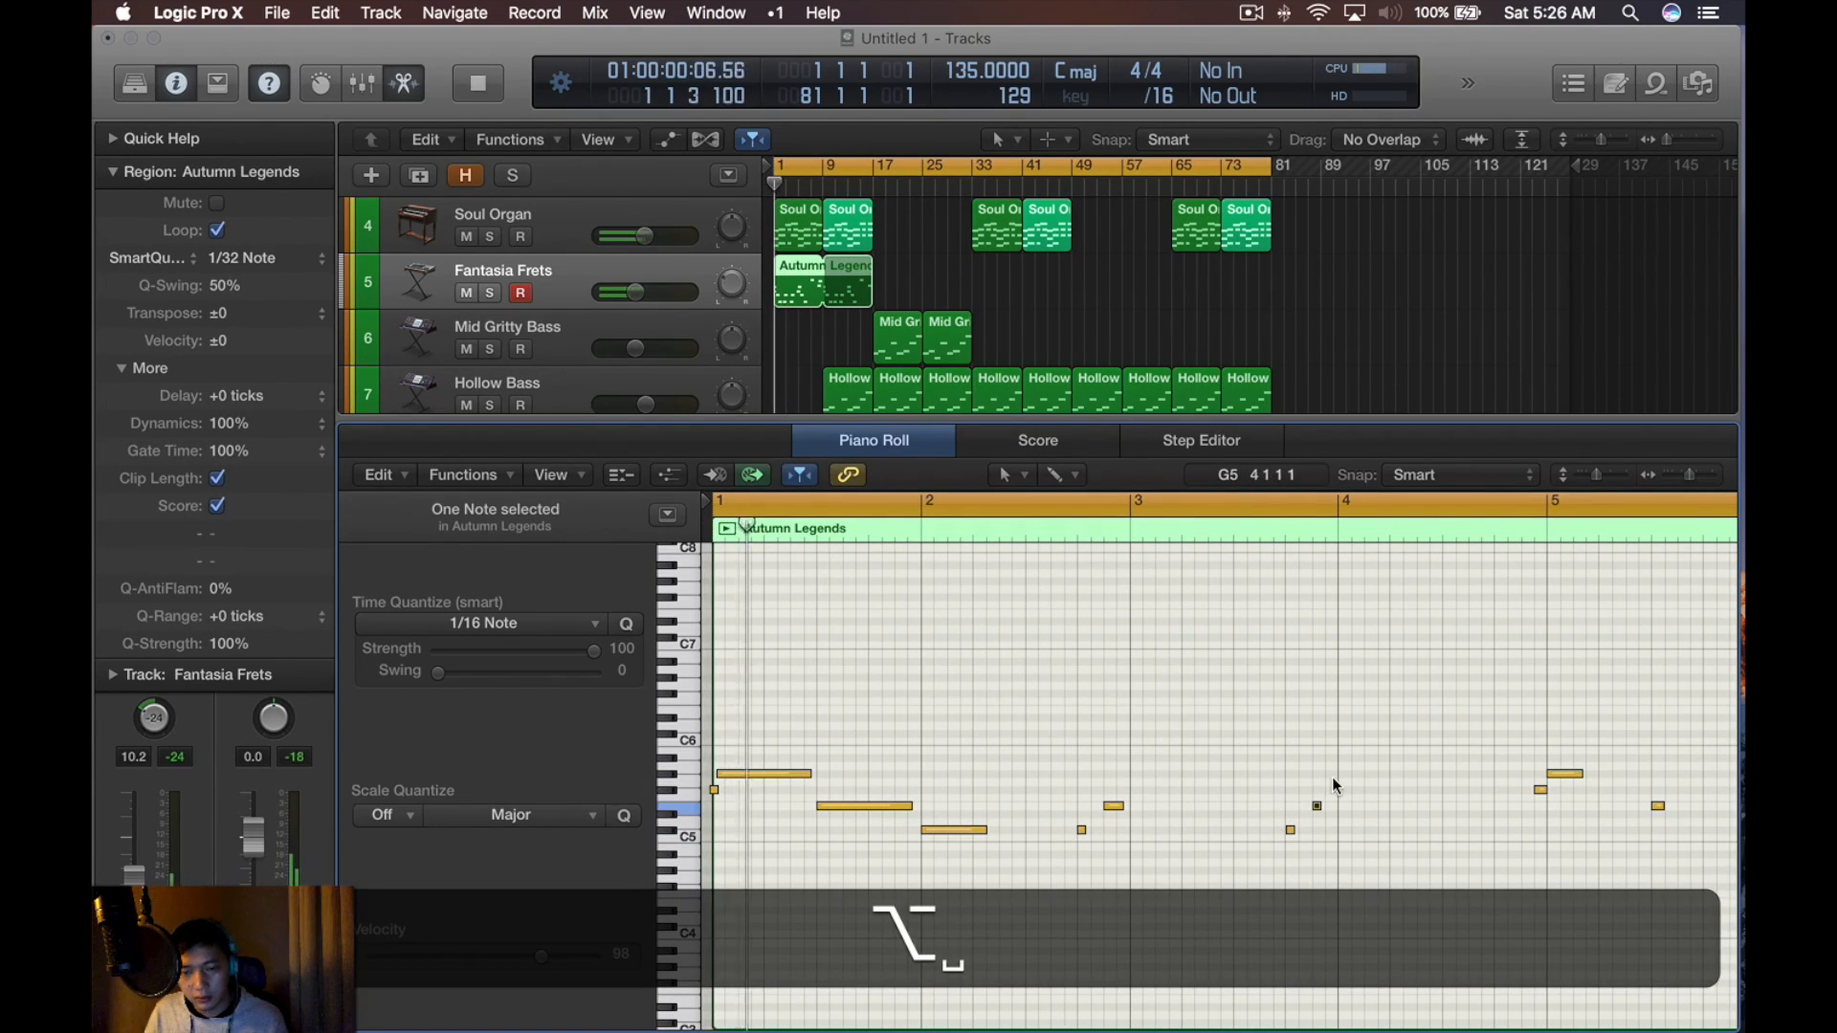
{"action": "scroll", "coordinate": [1297, 784], "scroll_direction": "left", "scroll_amount": 2}
{"action": "left_click", "coordinate": [1197, 754]}
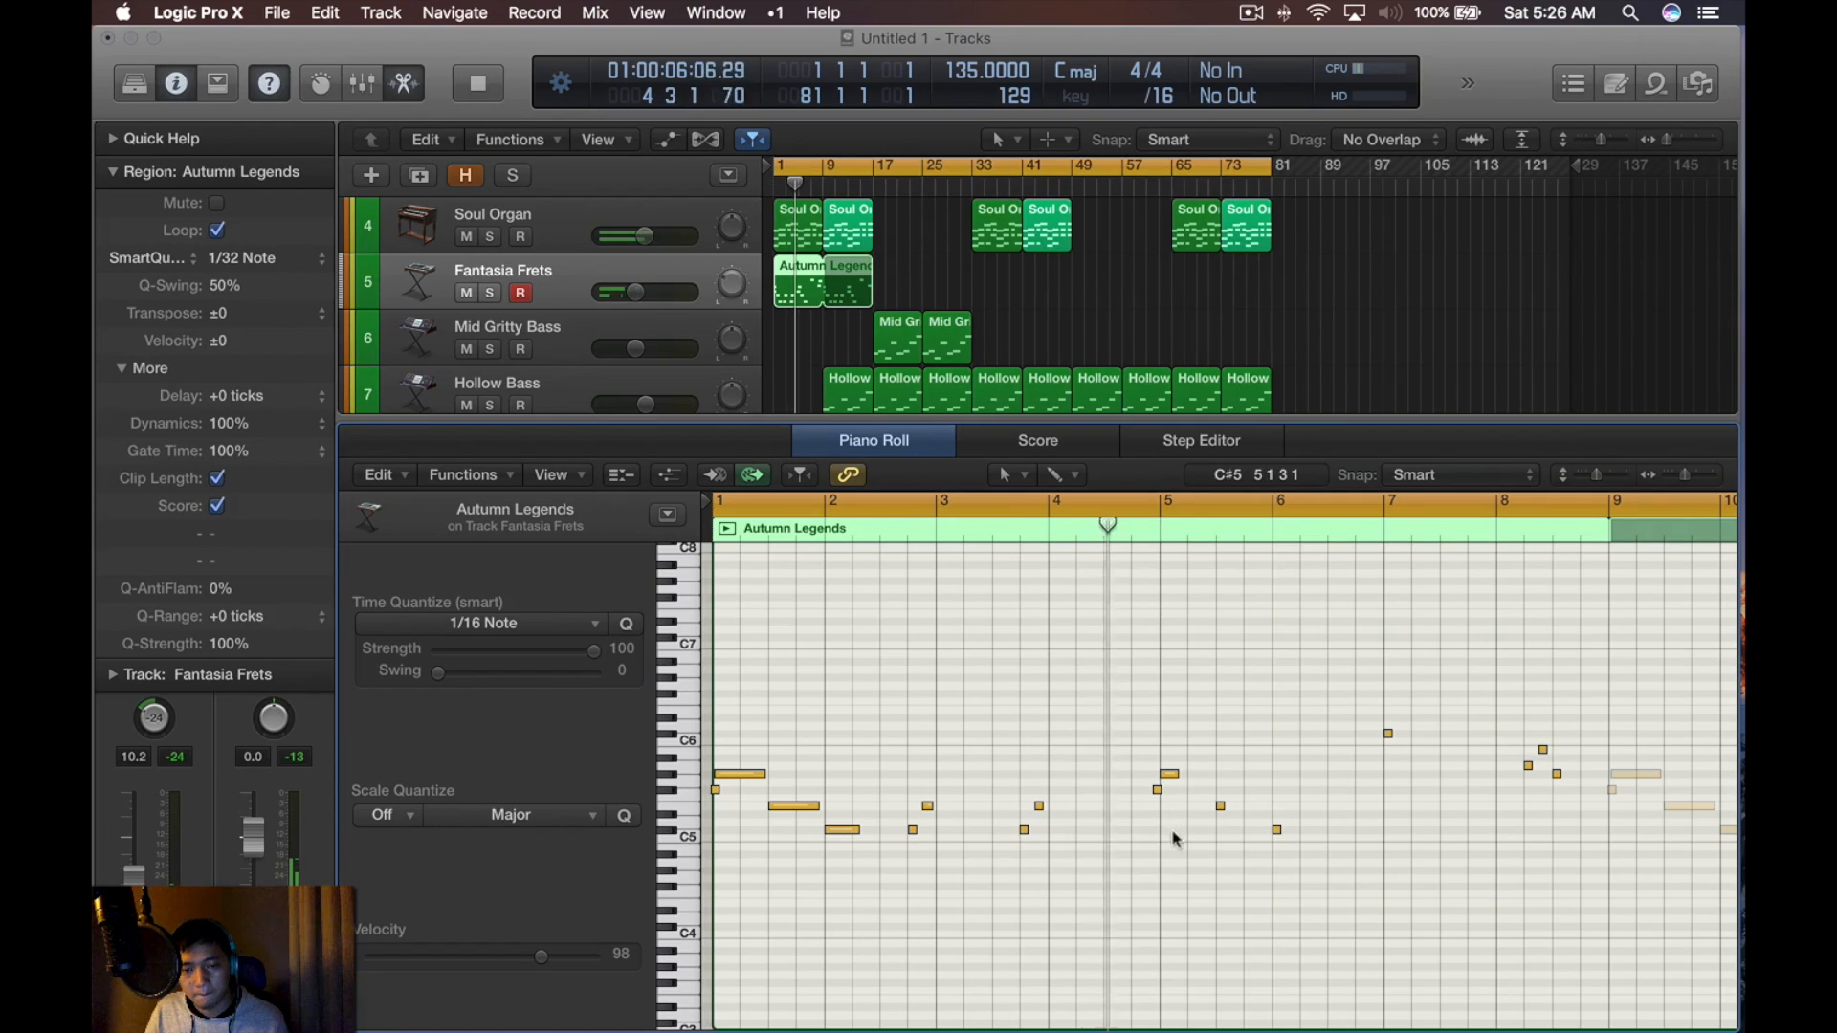
Nudge the two notes around bar 5 one step later and audition the rest of the melody
{"action": "key", "text": "space"}
{"action": "left_click_drag", "start_coordinate": [1182, 748], "coordinate": [1128, 830]}
{"action": "key", "text": "alt+Right"}
{"action": "key", "text": "space"}
{"action": "left_click", "coordinate": [1163, 515]}
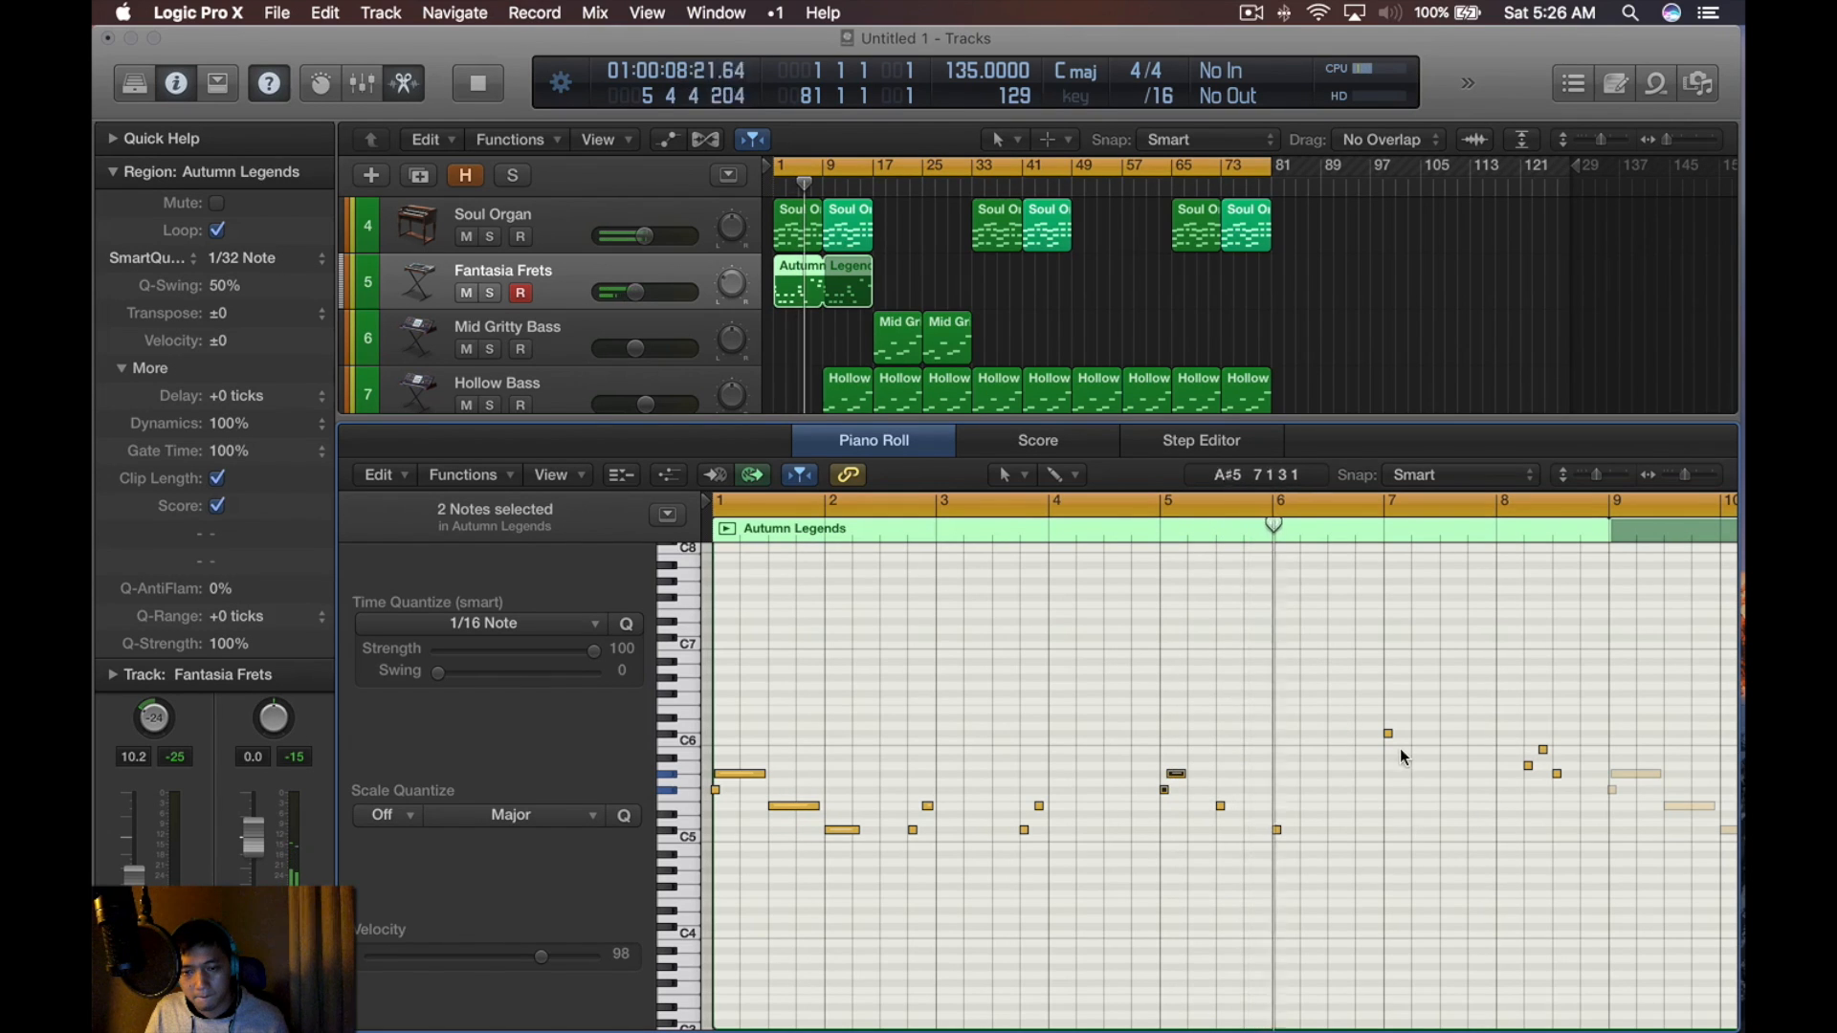
{"action": "scroll", "coordinate": [1399, 748], "scroll_direction": "right", "scroll_amount": 3}
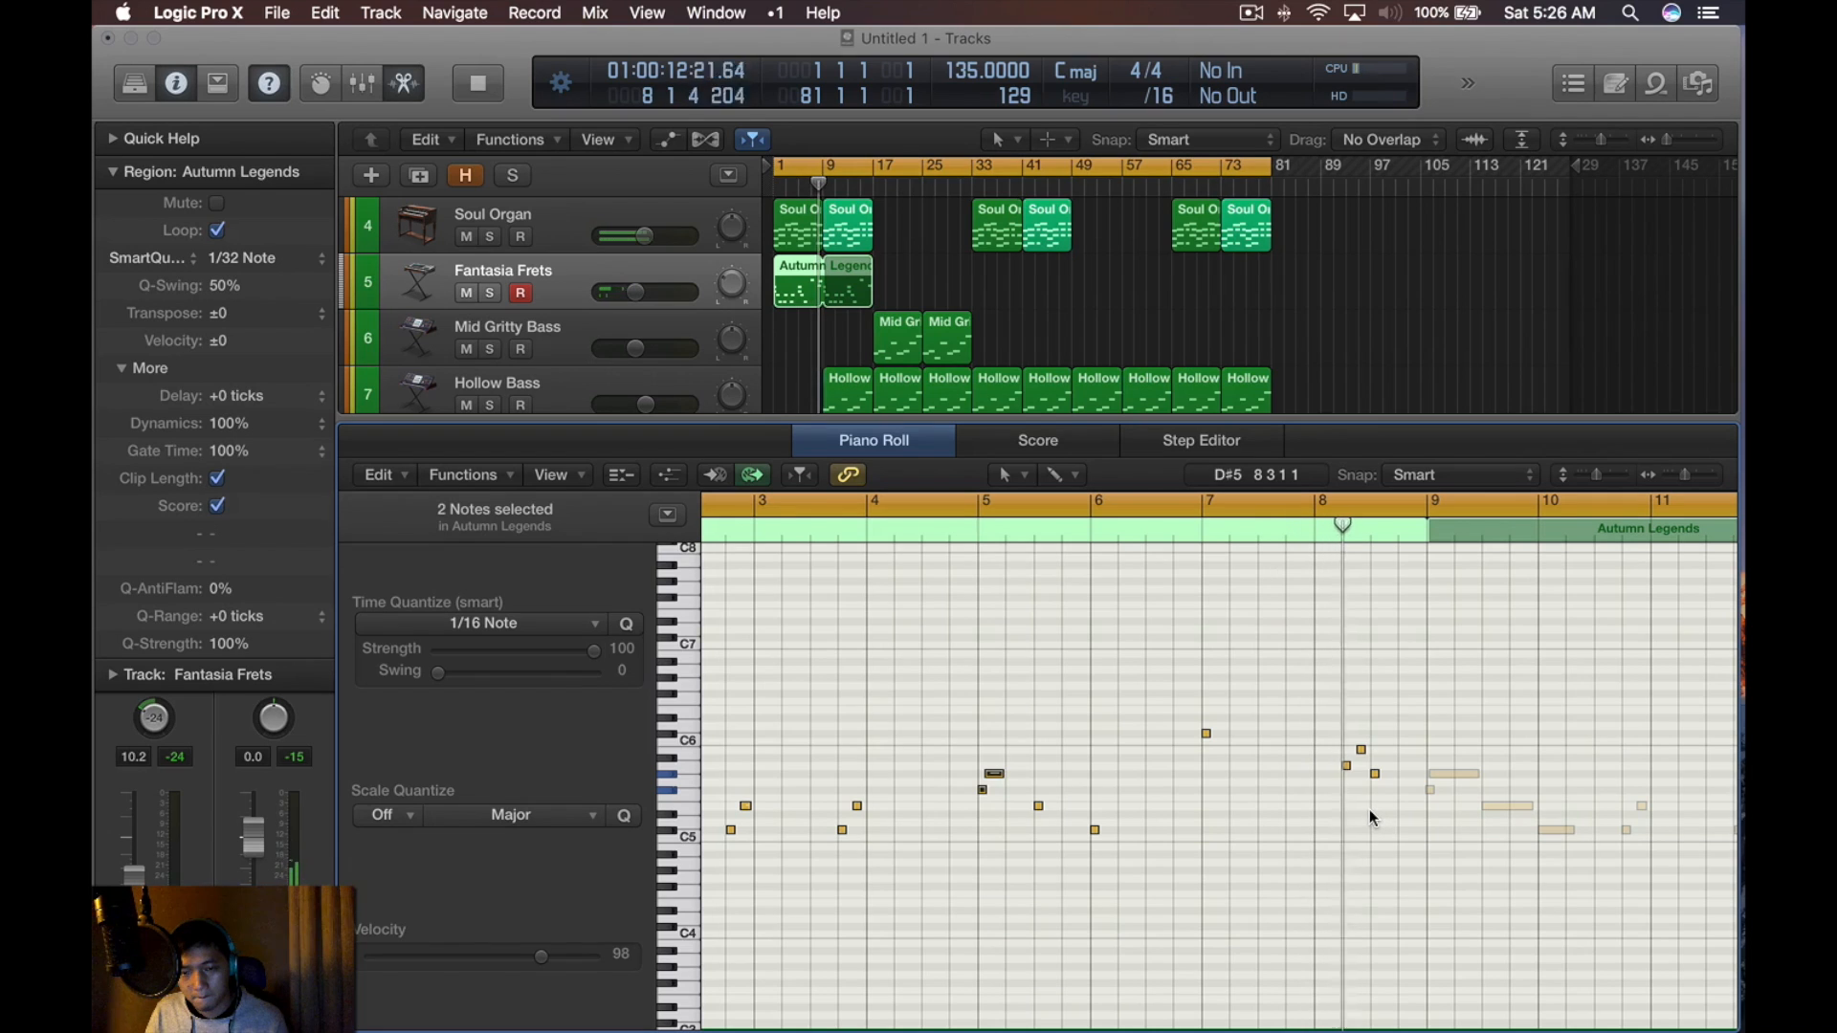
Leave the Piano Roll and create a new software instrument track directly below the Kick TBL track
{"action": "key", "text": "x"}
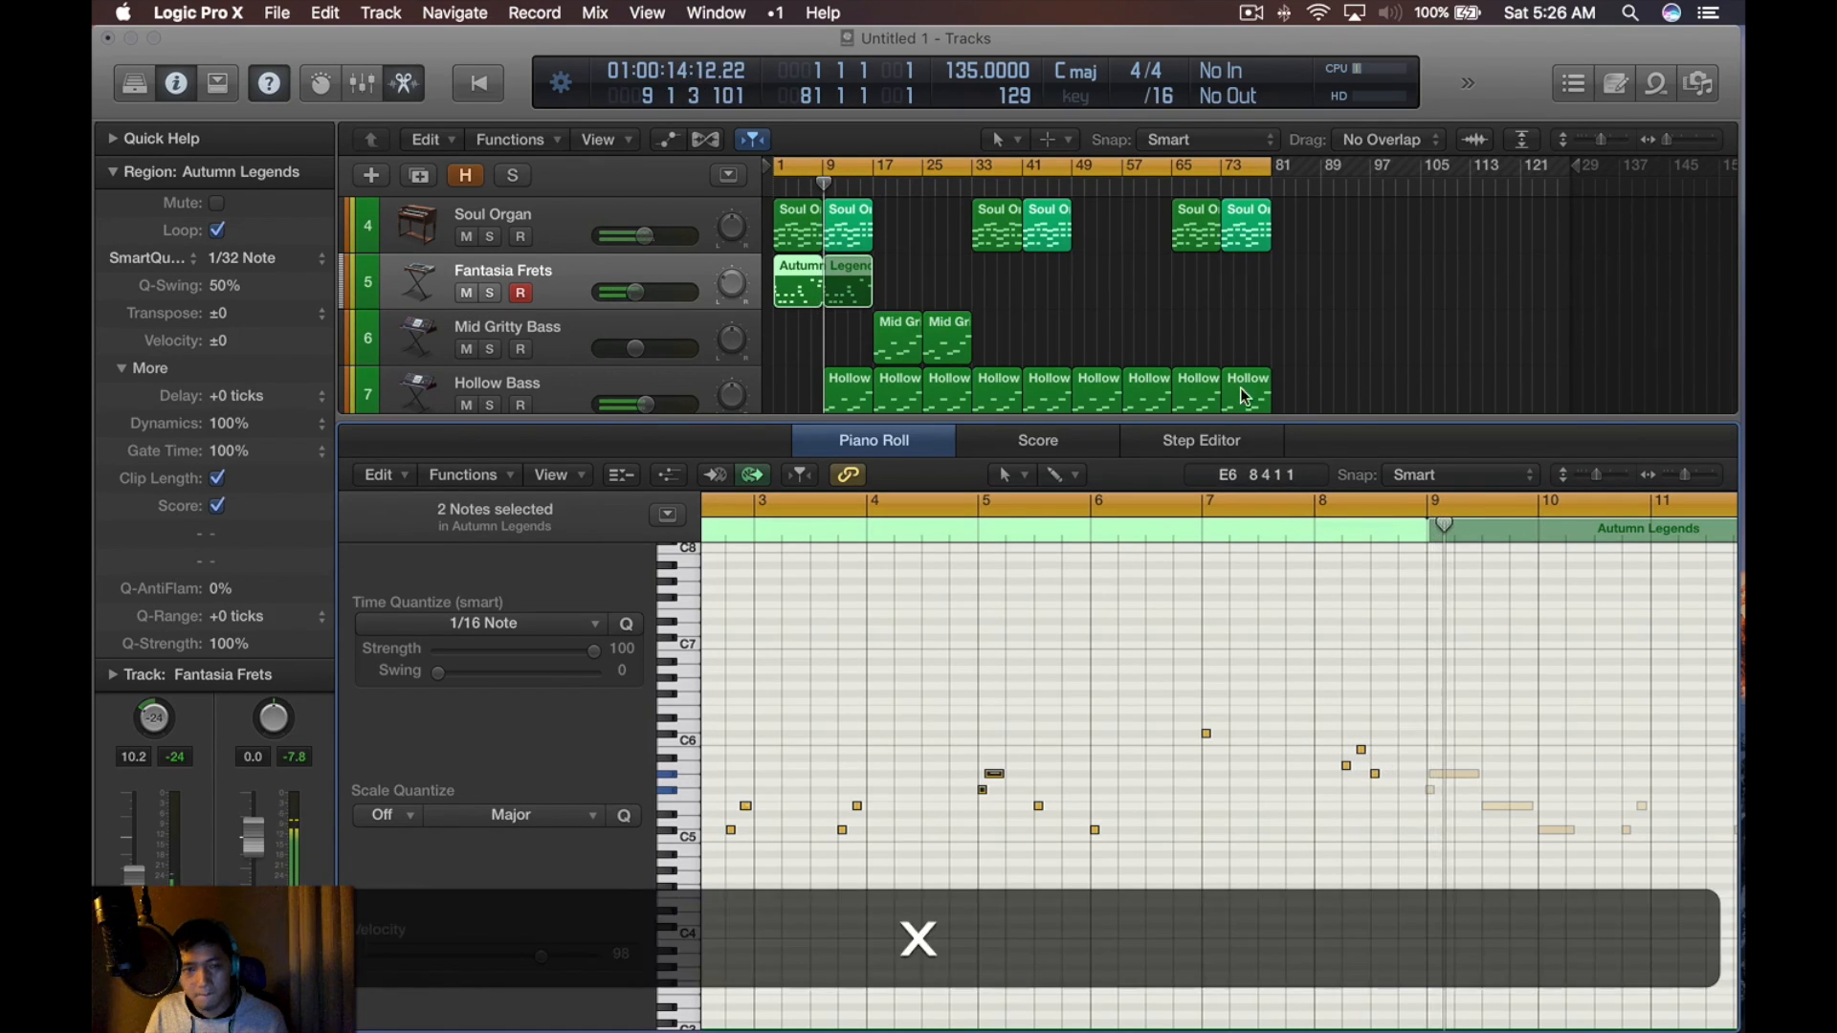
{"action": "left_click", "coordinate": [1056, 356]}
{"action": "left_click", "coordinate": [593, 394]}
{"action": "left_click", "coordinate": [801, 510]}
{"action": "left_click", "coordinate": [624, 550]}
{"action": "key", "text": "alt+super+s"}
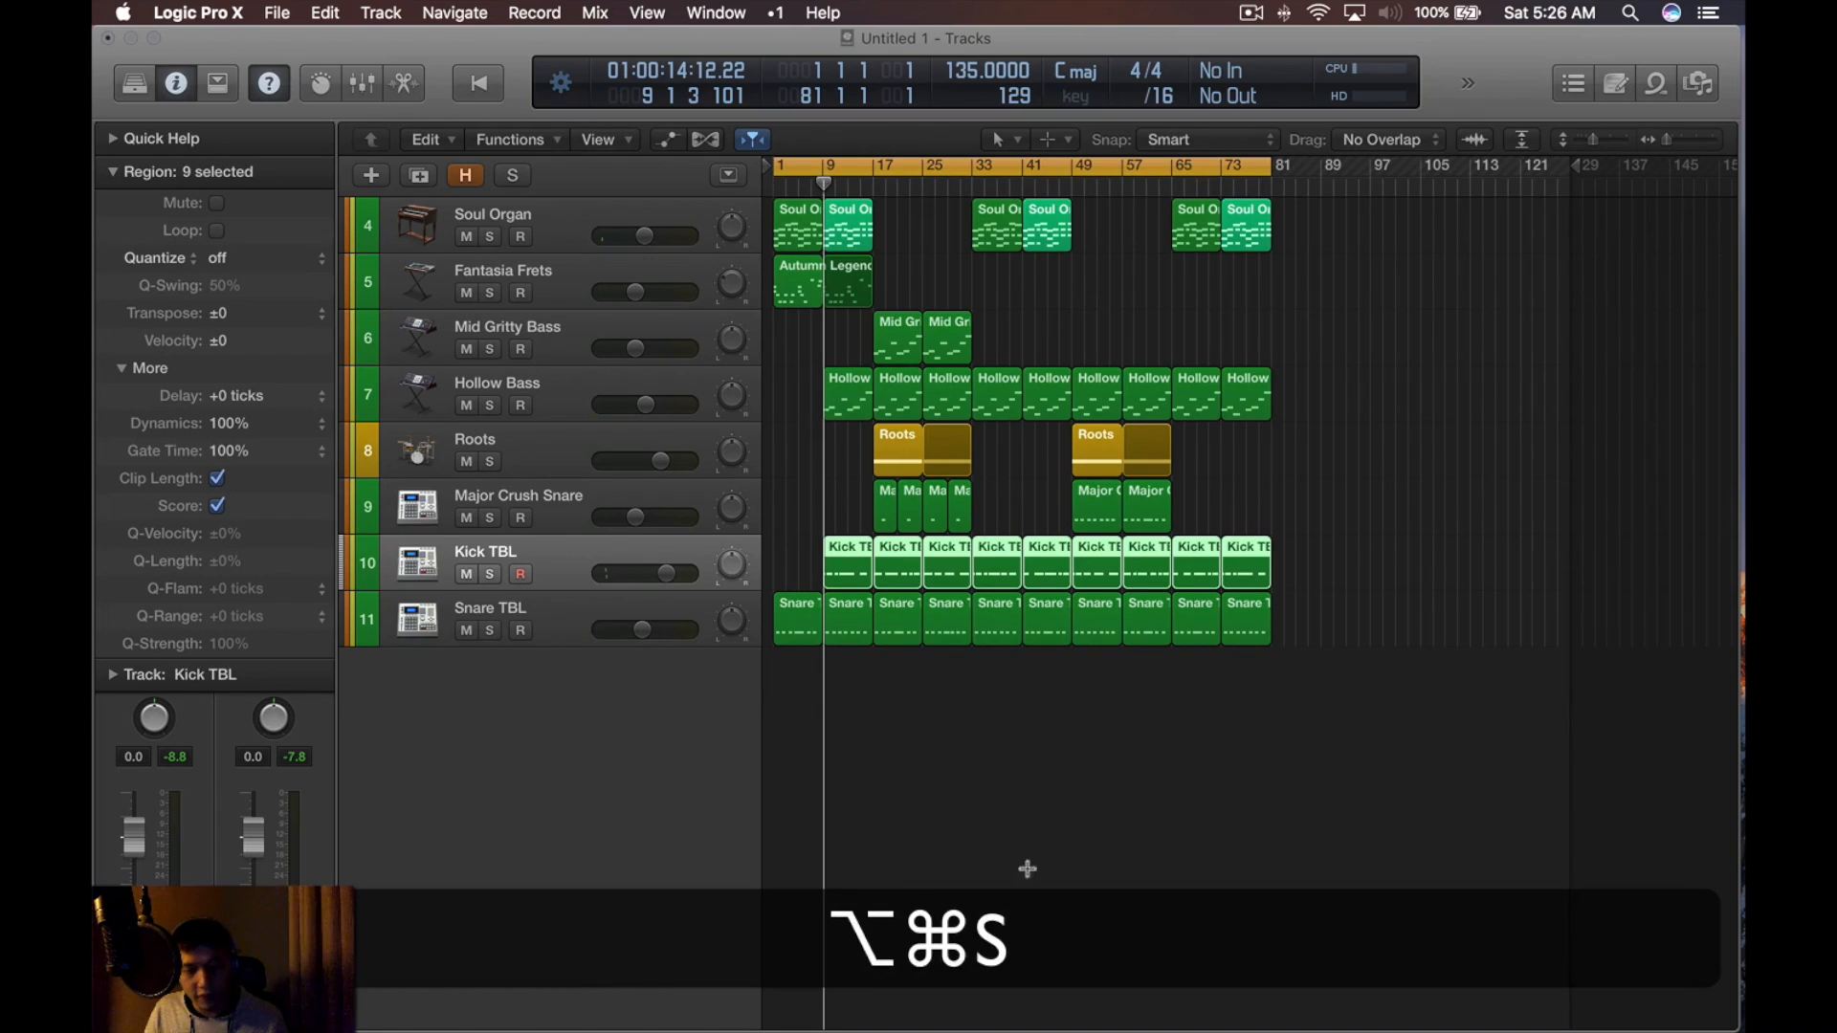
Copy all the Kick TBL regions onto the new instrument track and collapse the region settings
{"action": "left_click_drag", "start_coordinate": [846, 582], "coordinate": [845, 638]}
{"action": "left_click", "coordinate": [1324, 599]}
{"action": "key", "text": "y"}
{"action": "key", "text": "y"}
{"action": "key", "text": "y"}
{"action": "key", "text": "y"}
{"action": "left_click", "coordinate": [141, 172]}
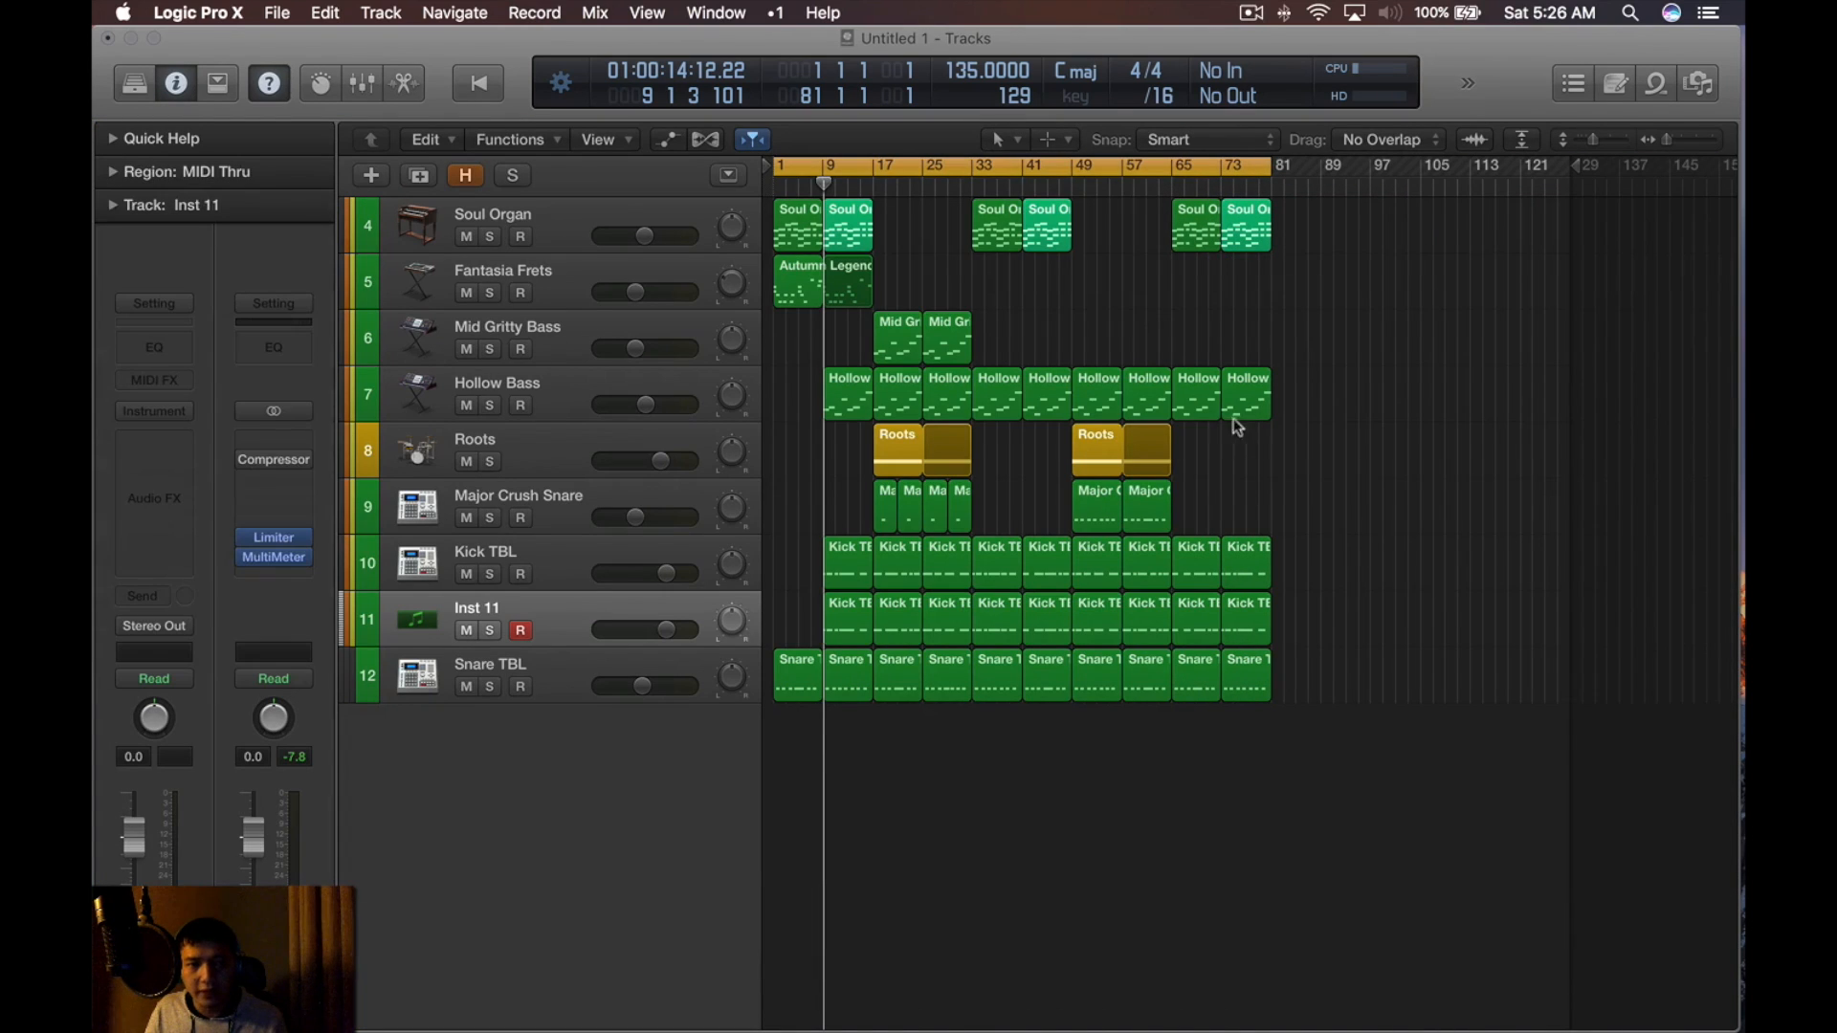
Switch to Safari, open trisamples.com and look over the homepage's forum and free downloads sections
{"action": "left_click", "coordinate": [1706, 234]}
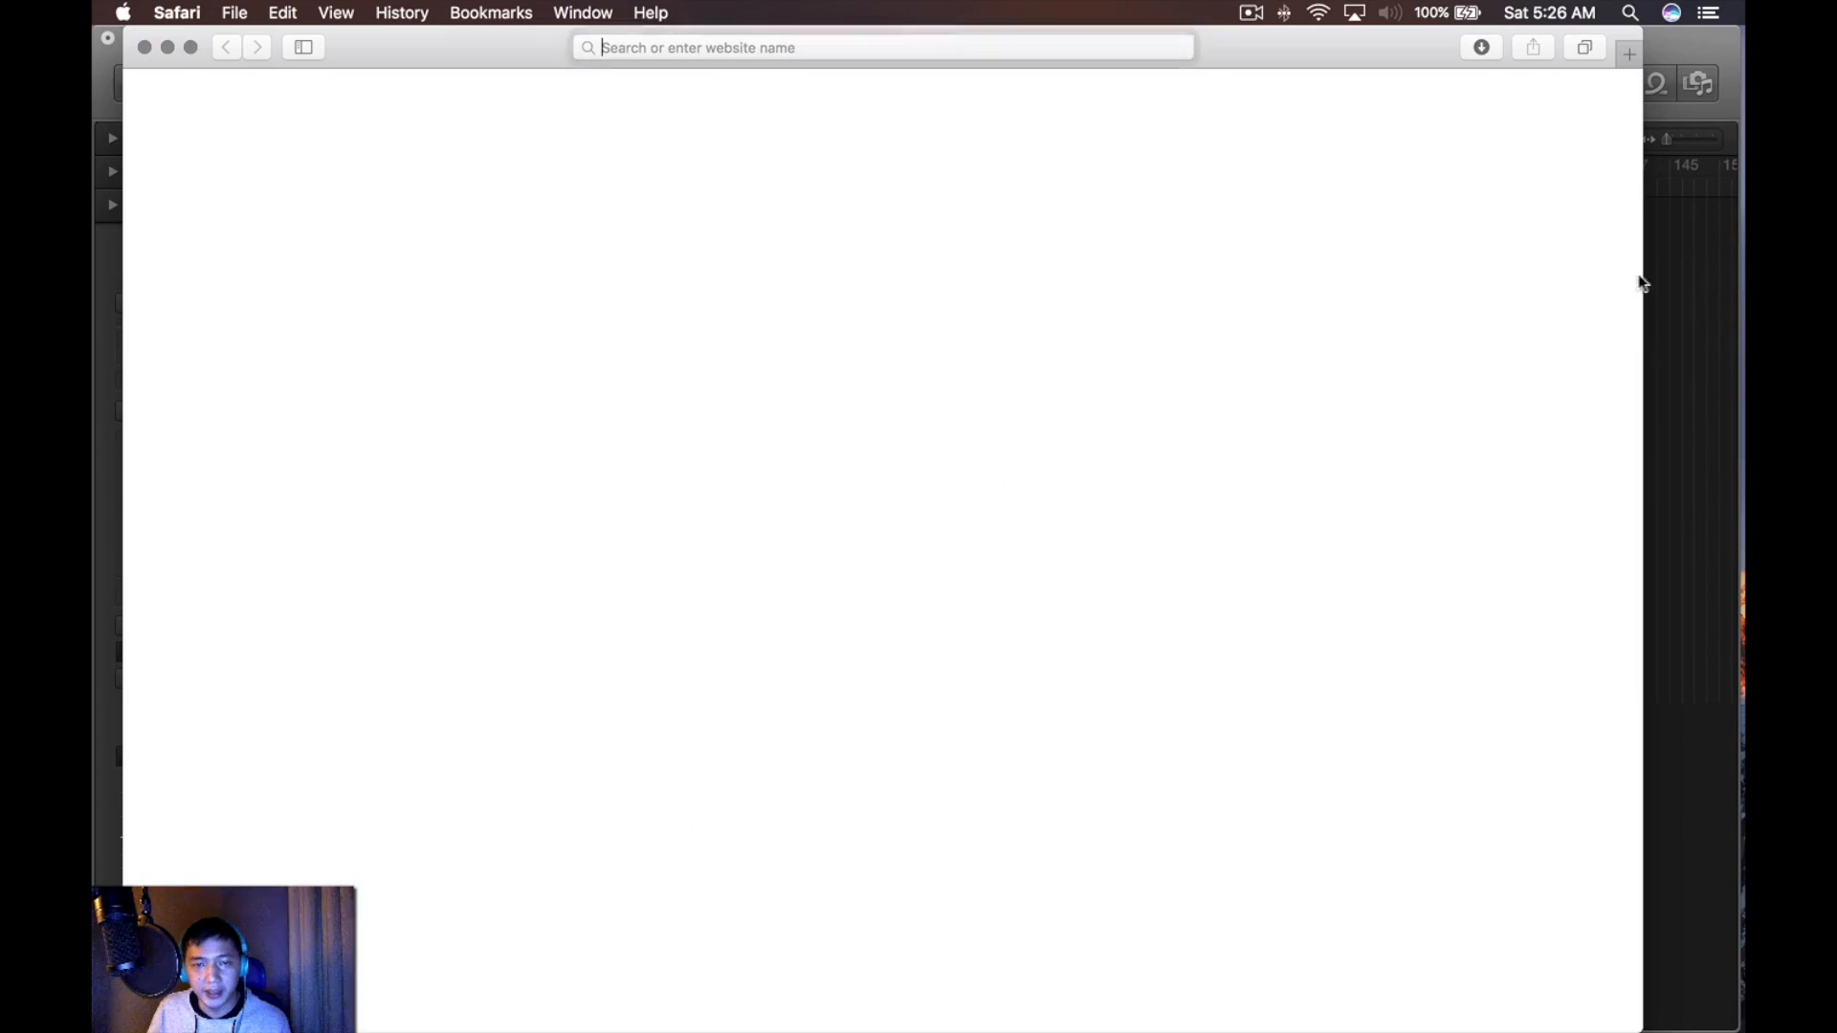
{"action": "type", "text": "trisamp"}
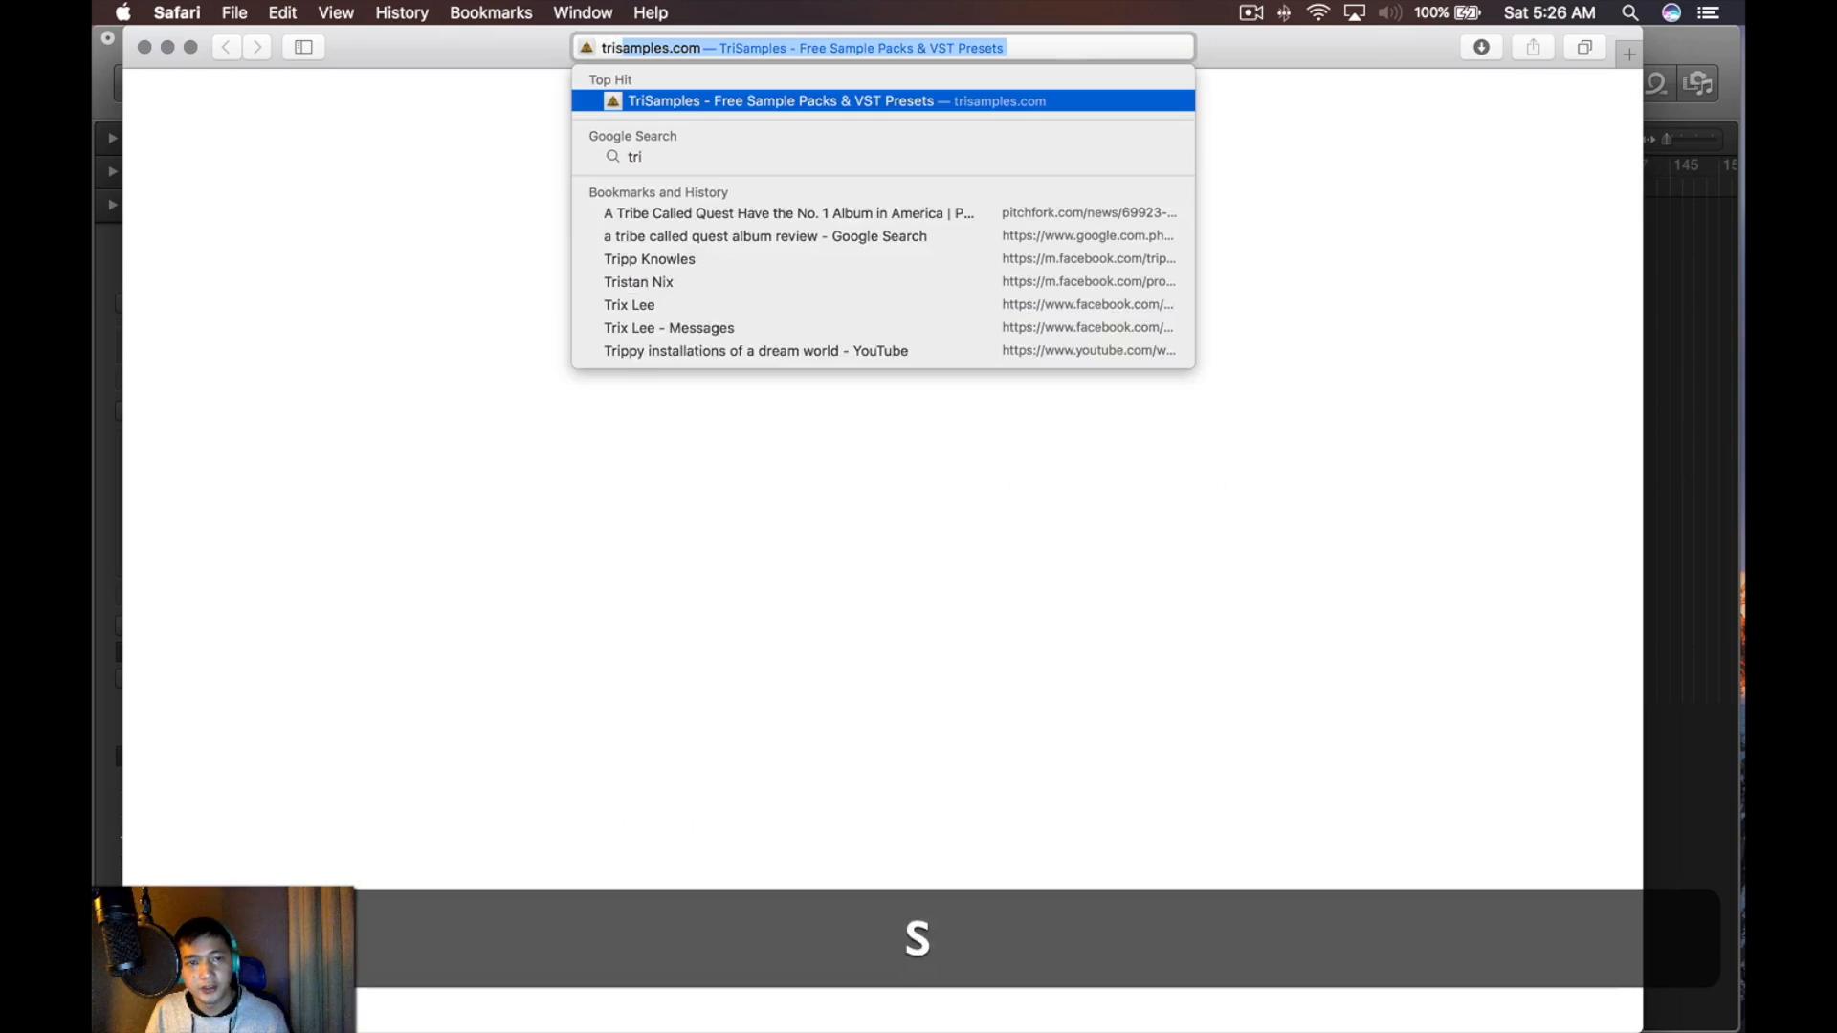
{"action": "type", "text": "les.com"}
{"action": "key", "text": "Return"}
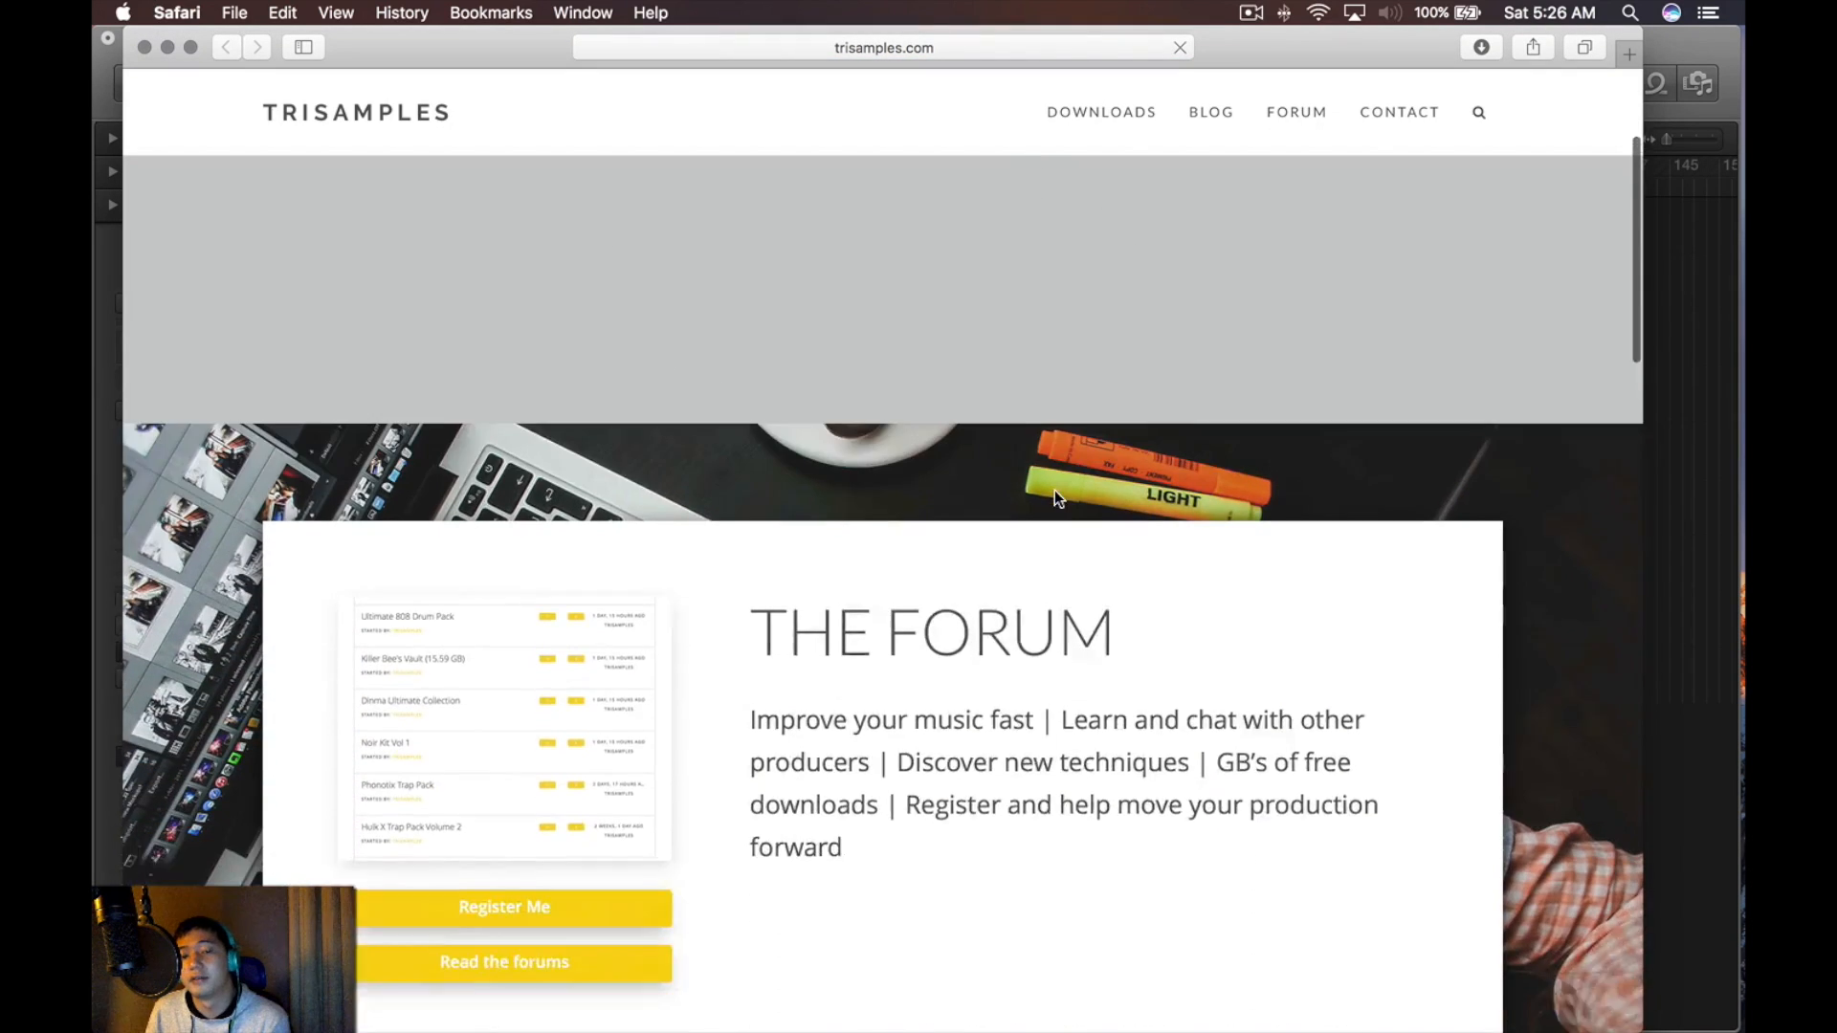
{"action": "scroll", "coordinate": [1055, 491], "scroll_direction": "down", "scroll_amount": 6}
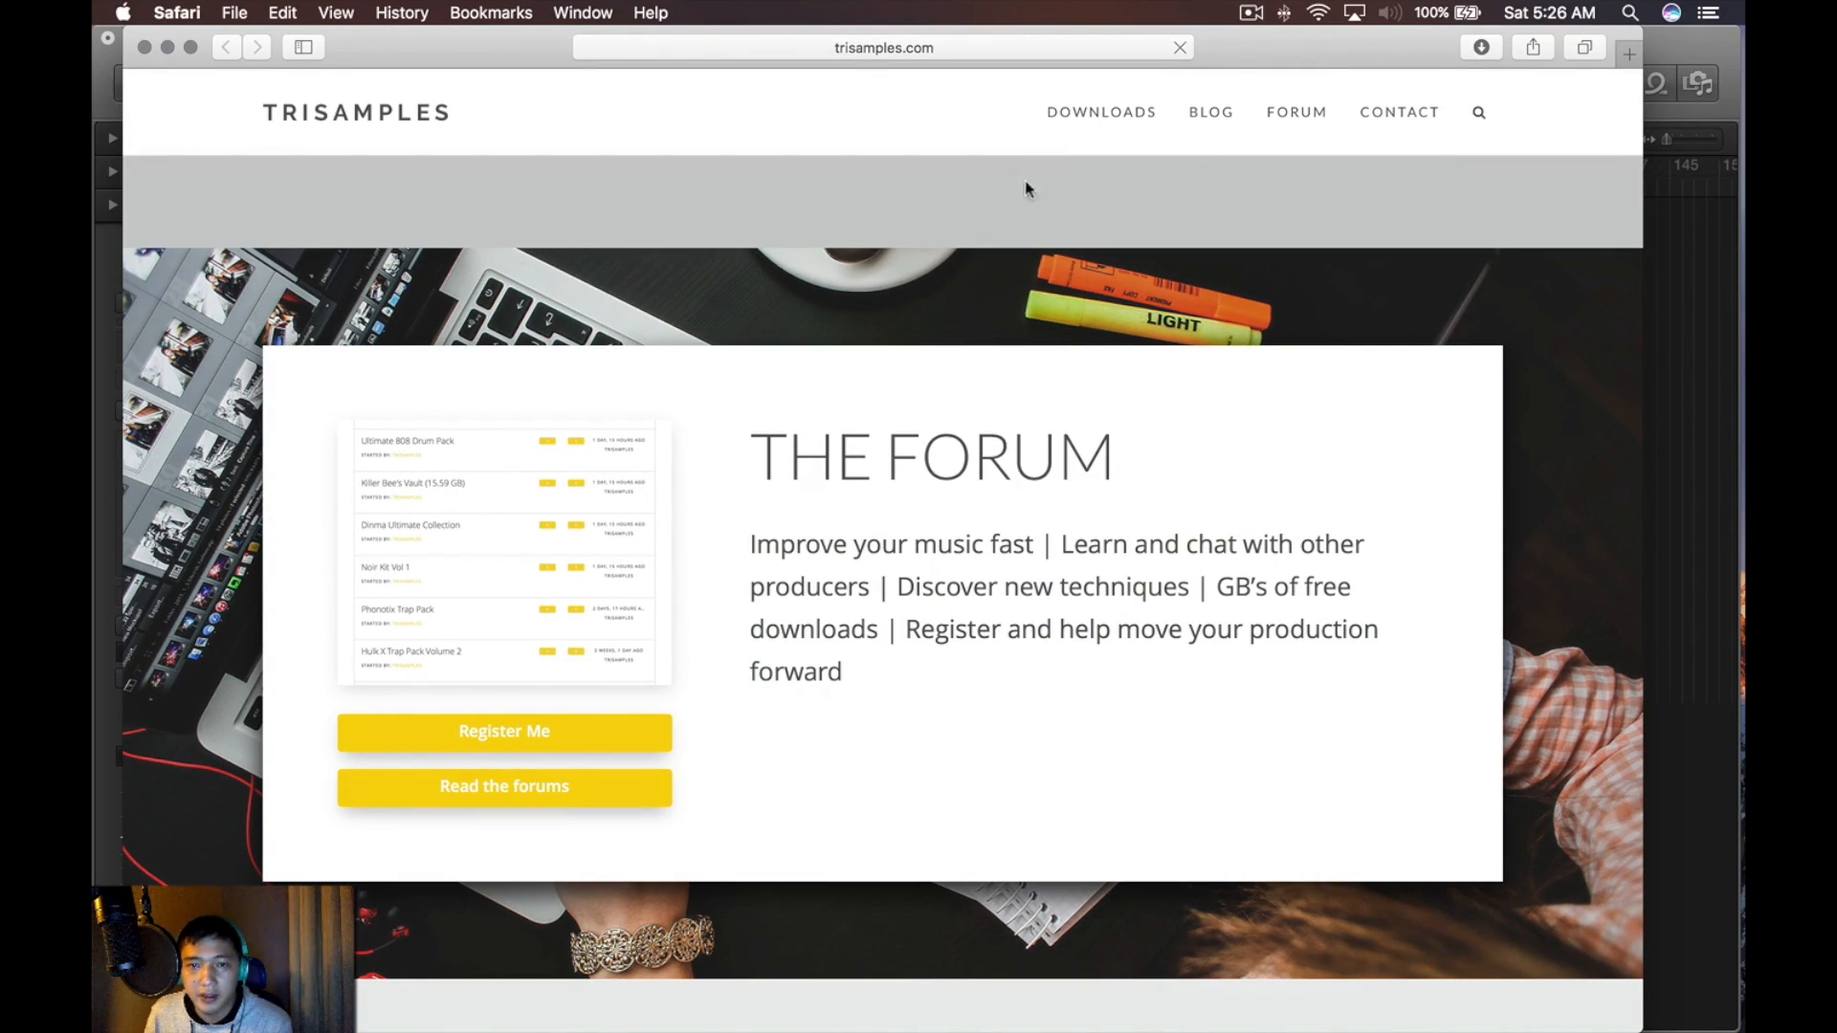
{"action": "scroll", "coordinate": [1138, 163], "scroll_direction": "down", "scroll_amount": 1}
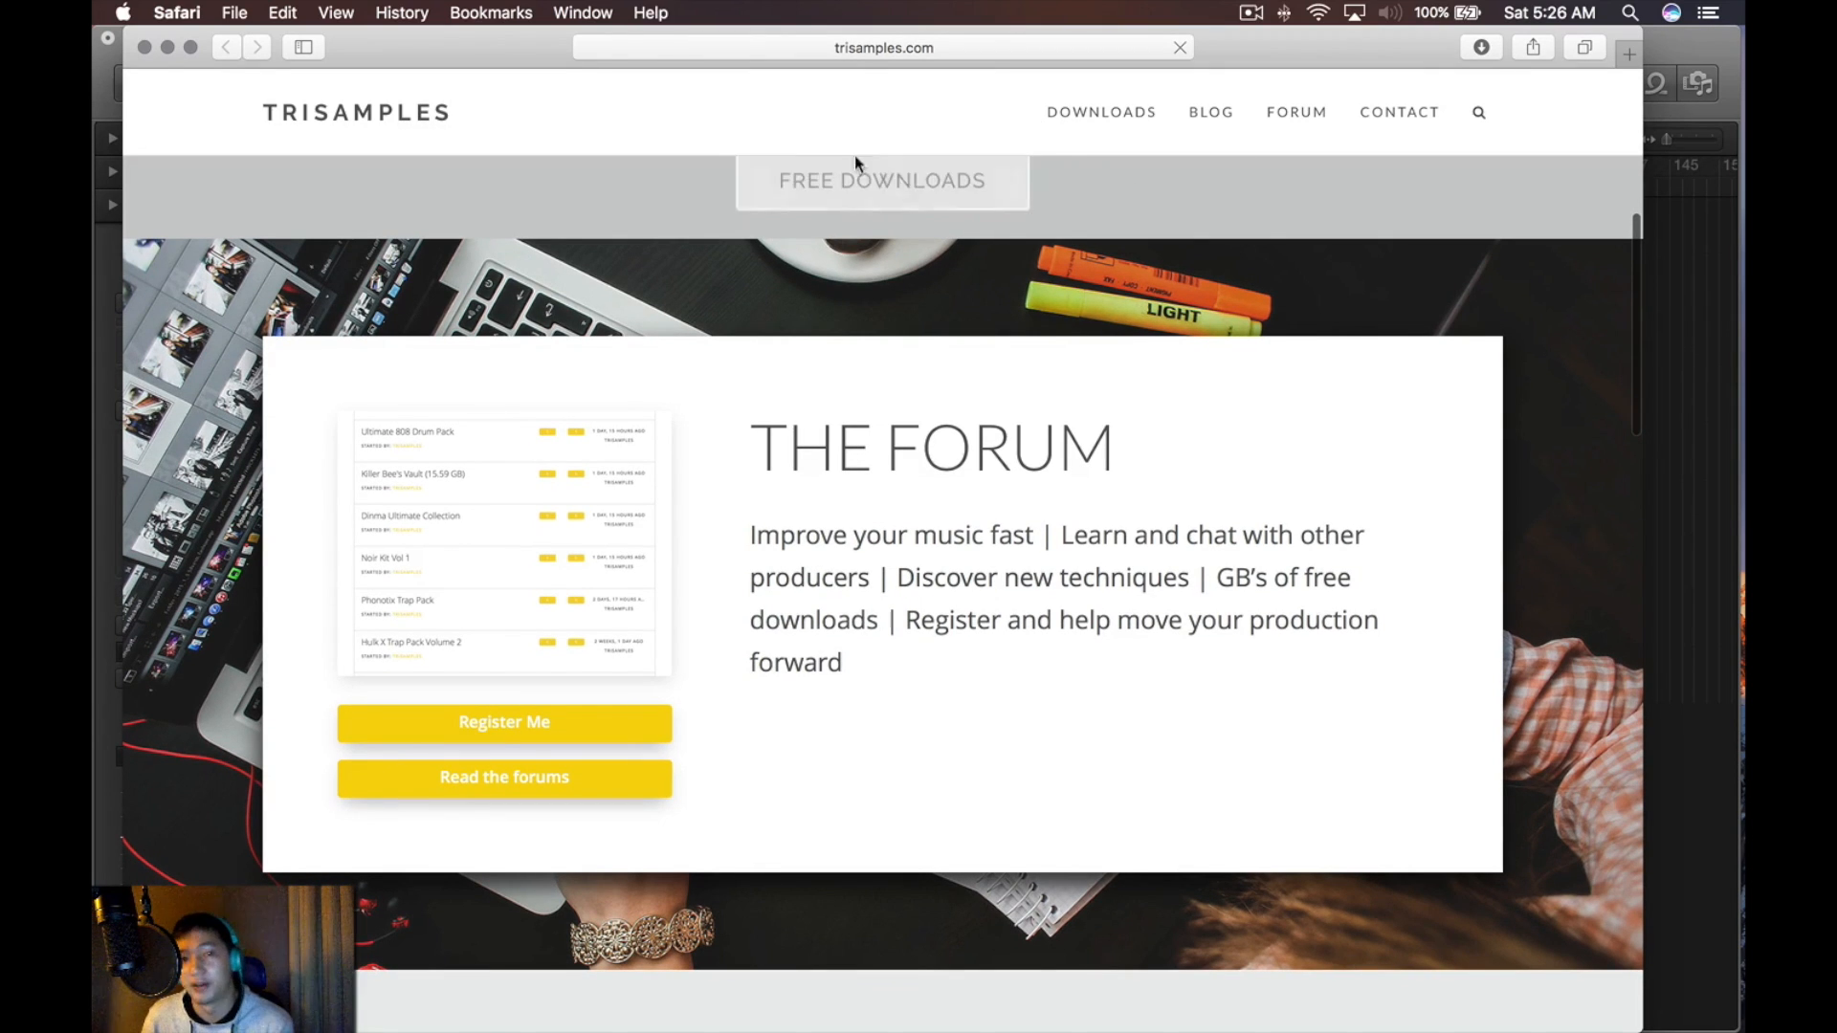
Switch to Finder, browse the Cymbals folder of the TriSamples Pack Vol 2 in *Samples, and return to Logic Pro X
{"action": "key", "text": "ctrl+Right"}
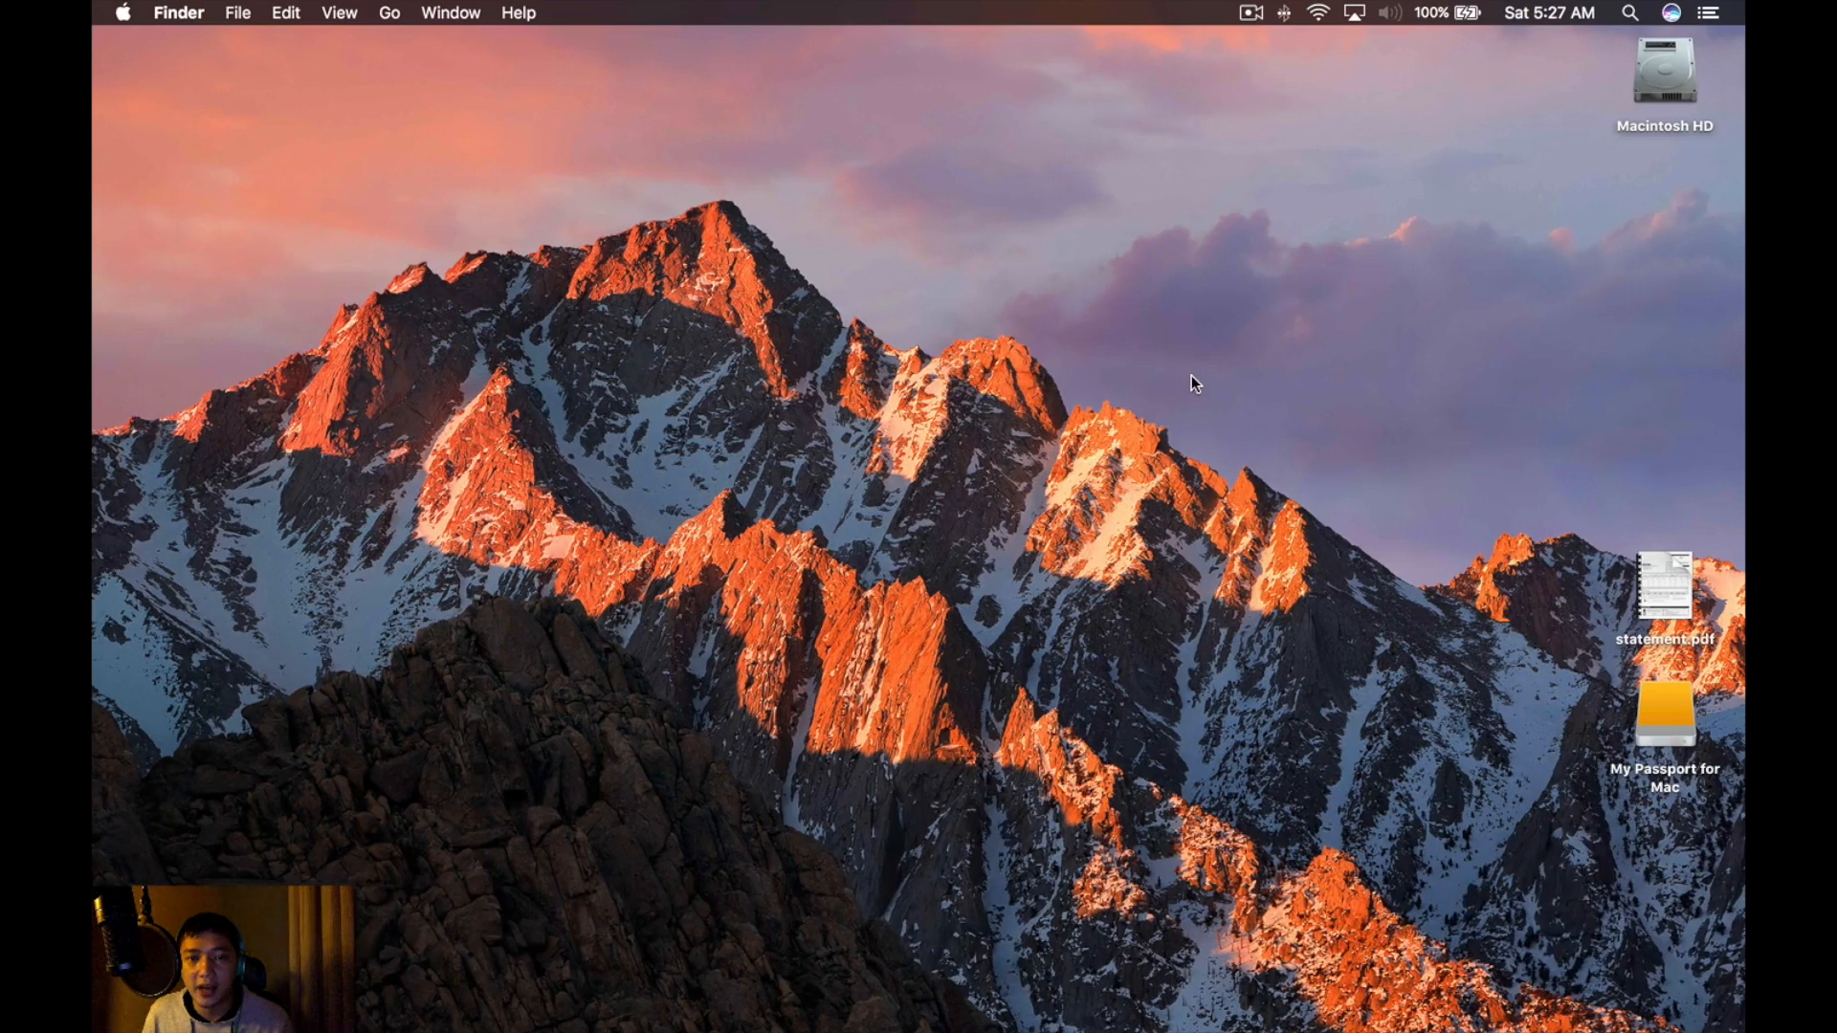
{"action": "key", "text": "super+f"}
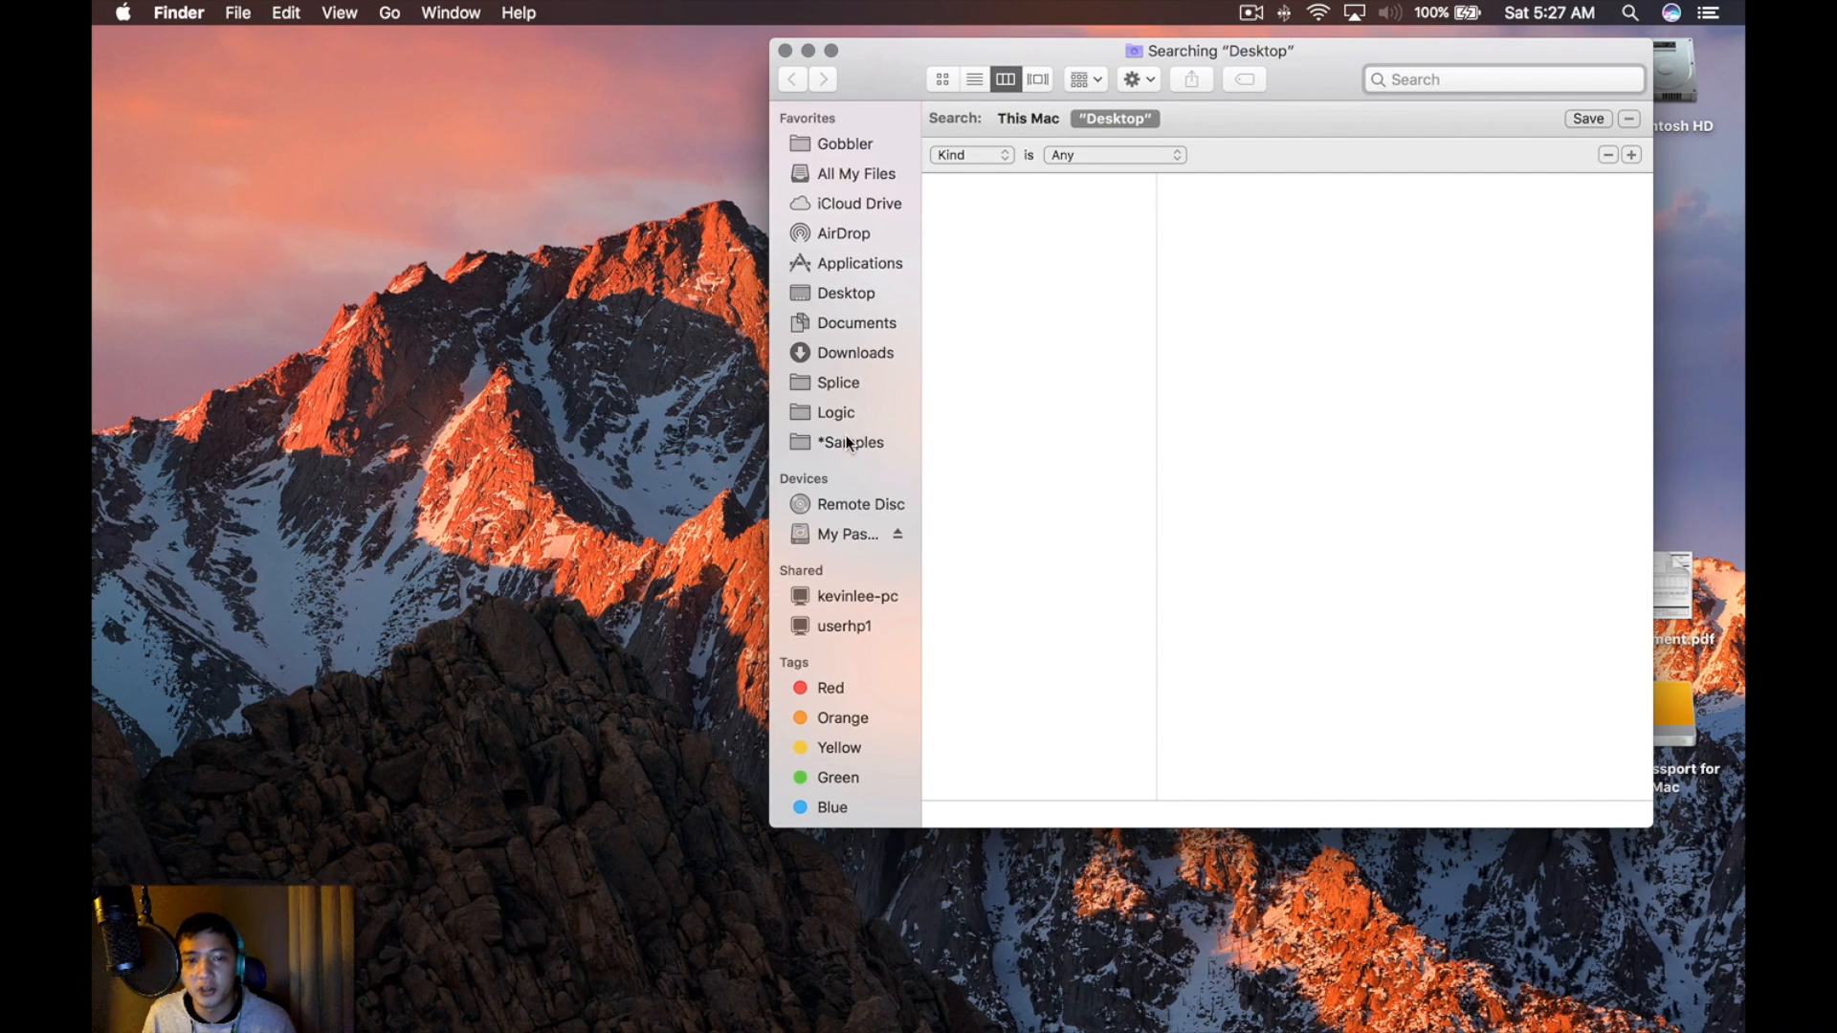
{"action": "left_click", "coordinate": [838, 442]}
{"action": "left_click_drag", "start_coordinate": [1259, 61], "coordinate": [948, 111]}
{"action": "left_click", "coordinate": [894, 237]}
{"action": "left_click", "coordinate": [1005, 169]}
{"action": "left_click", "coordinate": [1081, 187]}
{"action": "scroll", "coordinate": [1151, 426], "scroll_direction": "down", "scroll_amount": 10}
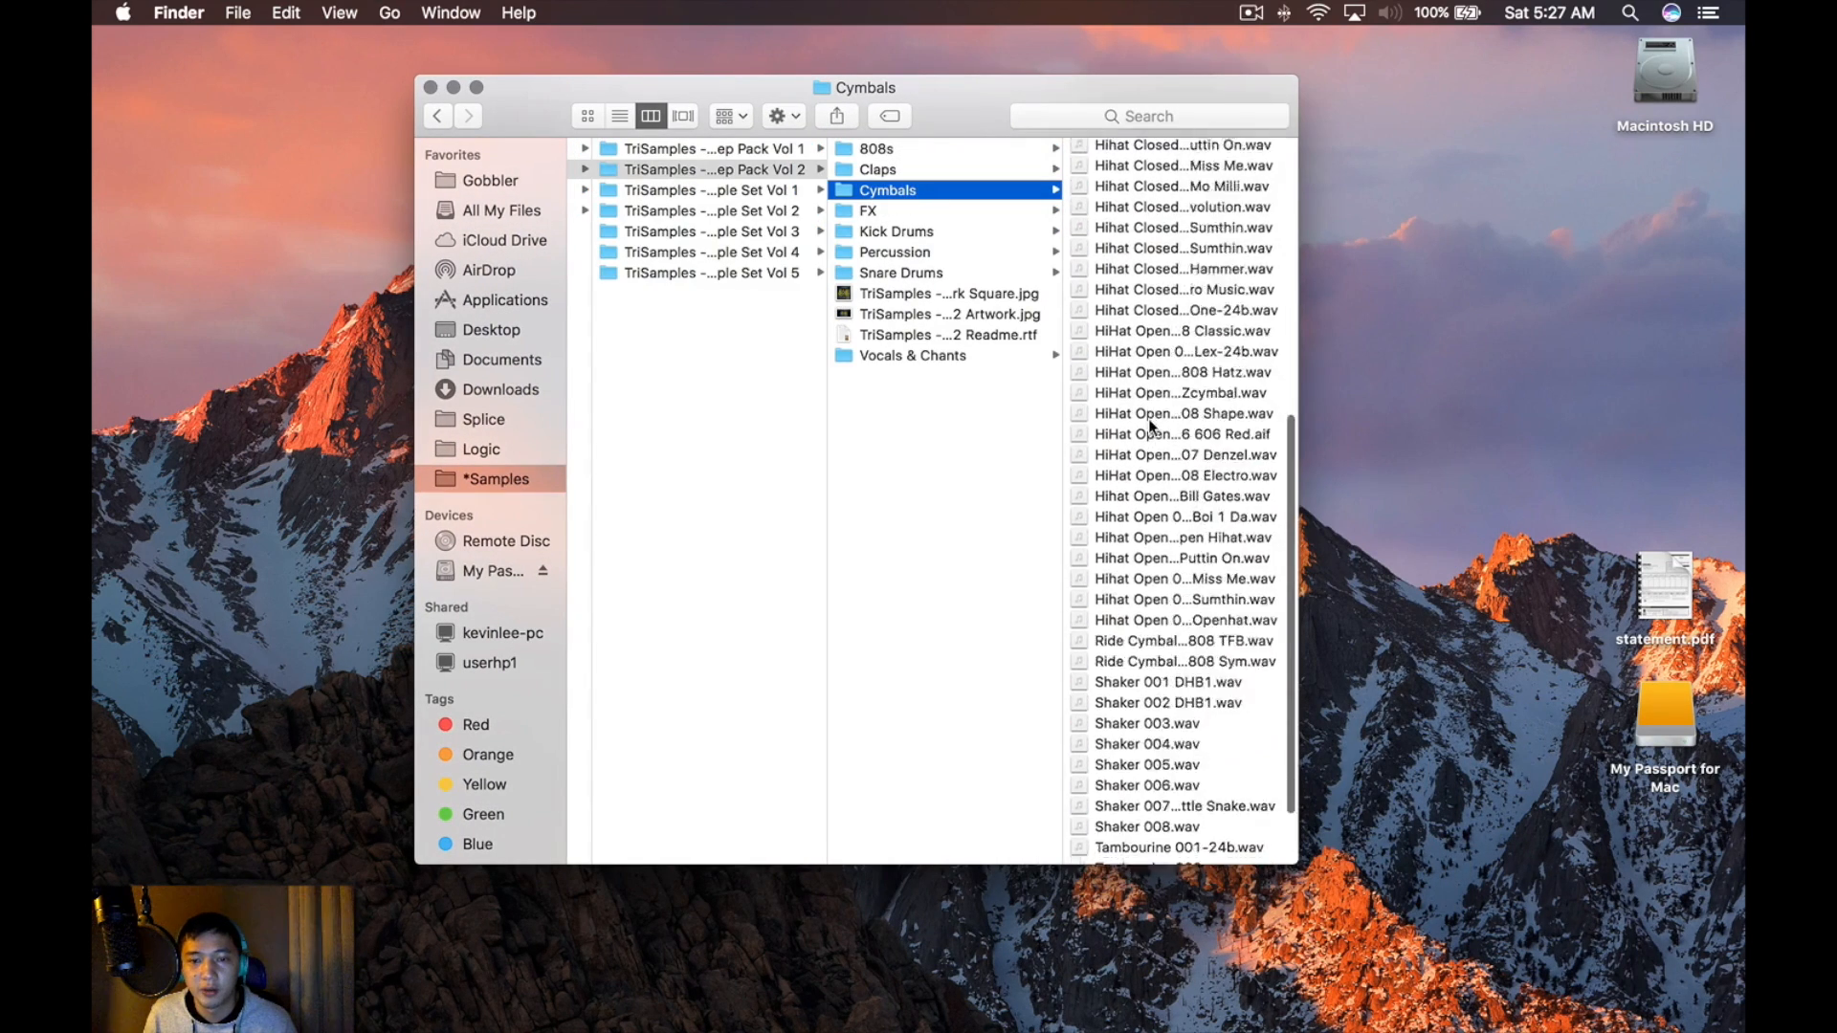
{"action": "scroll", "coordinate": [1148, 418], "scroll_direction": "up", "scroll_amount": 10}
{"action": "key", "text": "cmd+w"}
{"action": "key", "text": "ctrl+Left"}
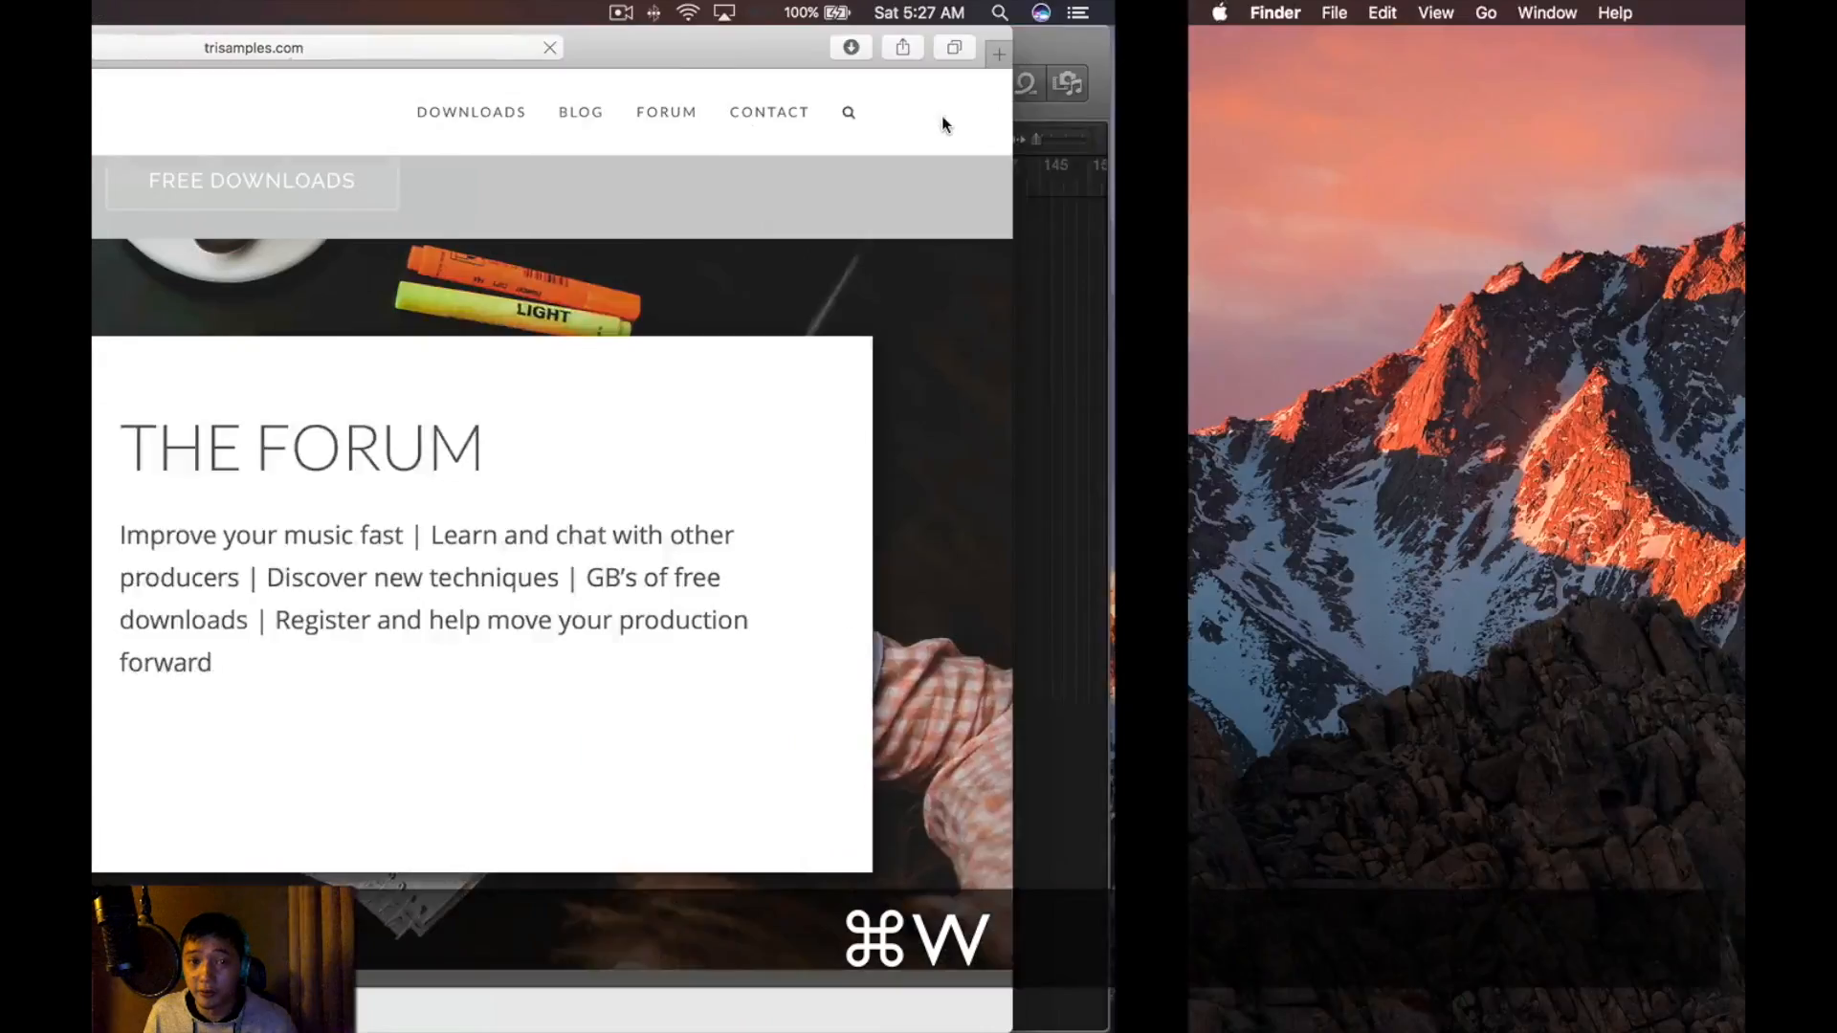
{"action": "left_click", "coordinate": [101, 346]}
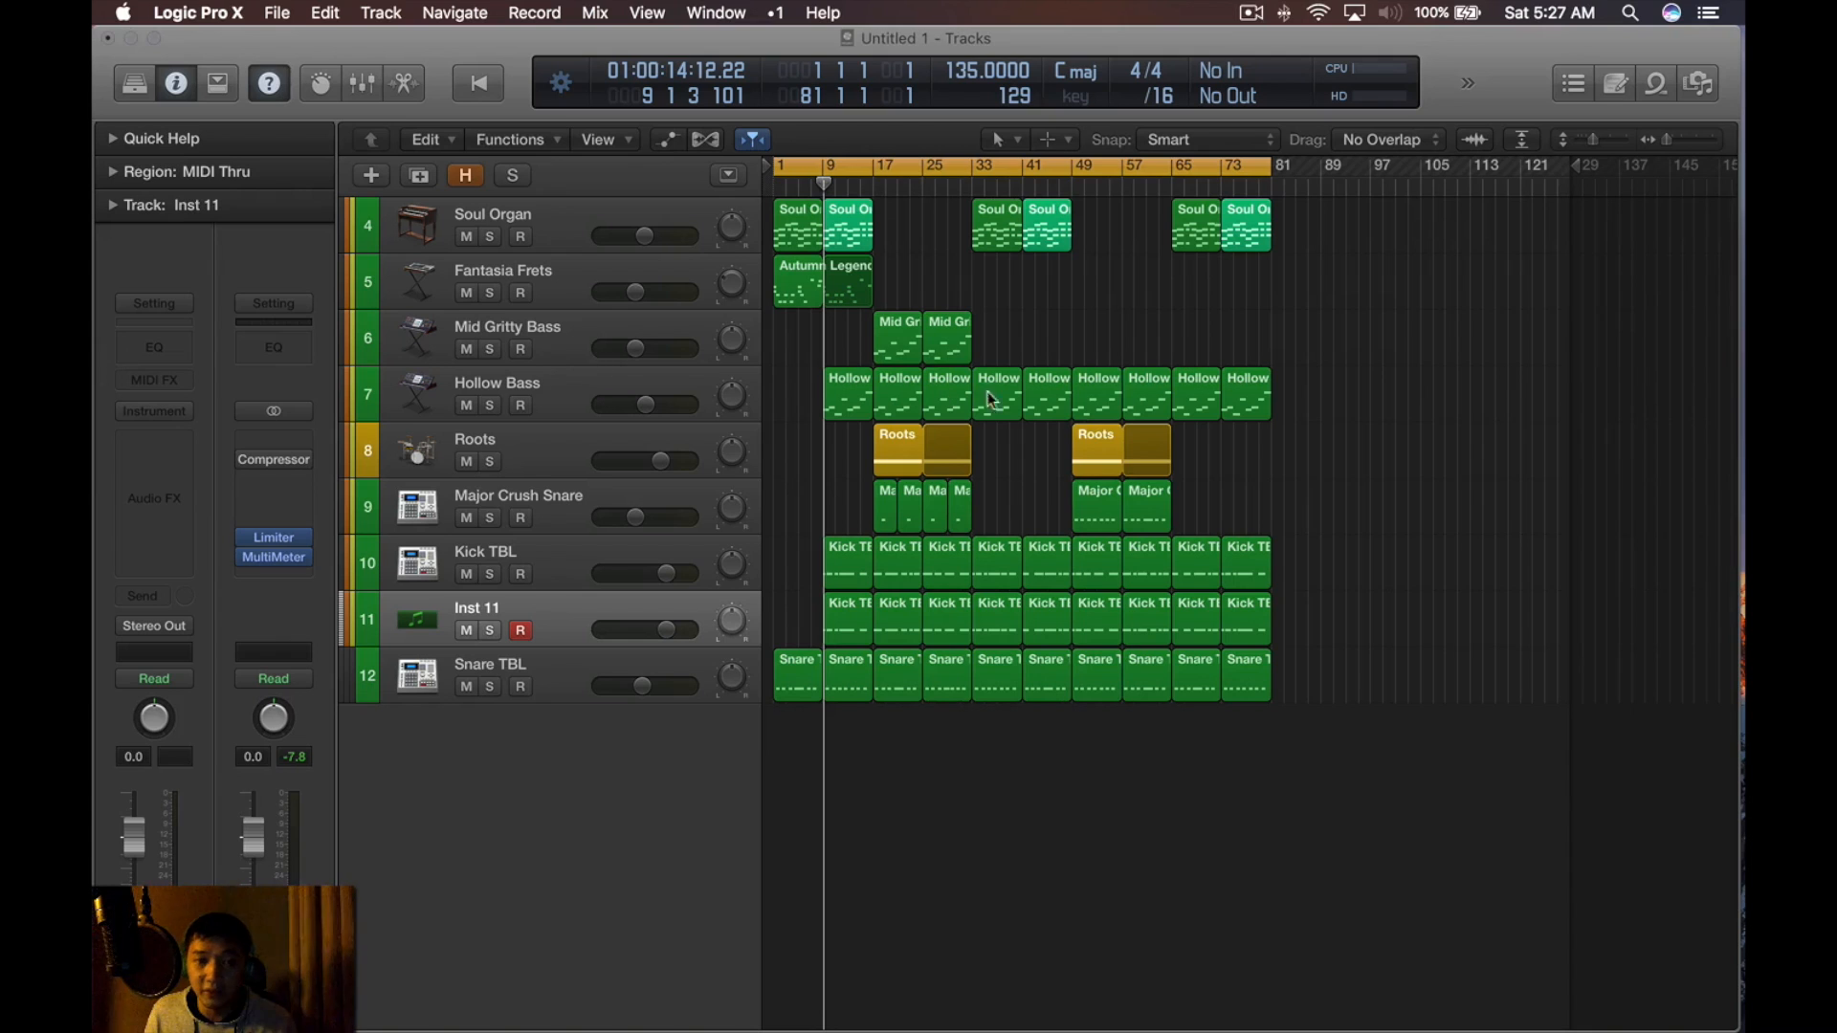
Select all Hollow Bass regions and set the cycle range to bars 9 to 81, then deselect them
{"action": "left_click_drag", "start_coordinate": [1420, 391], "coordinate": [772, 396]}
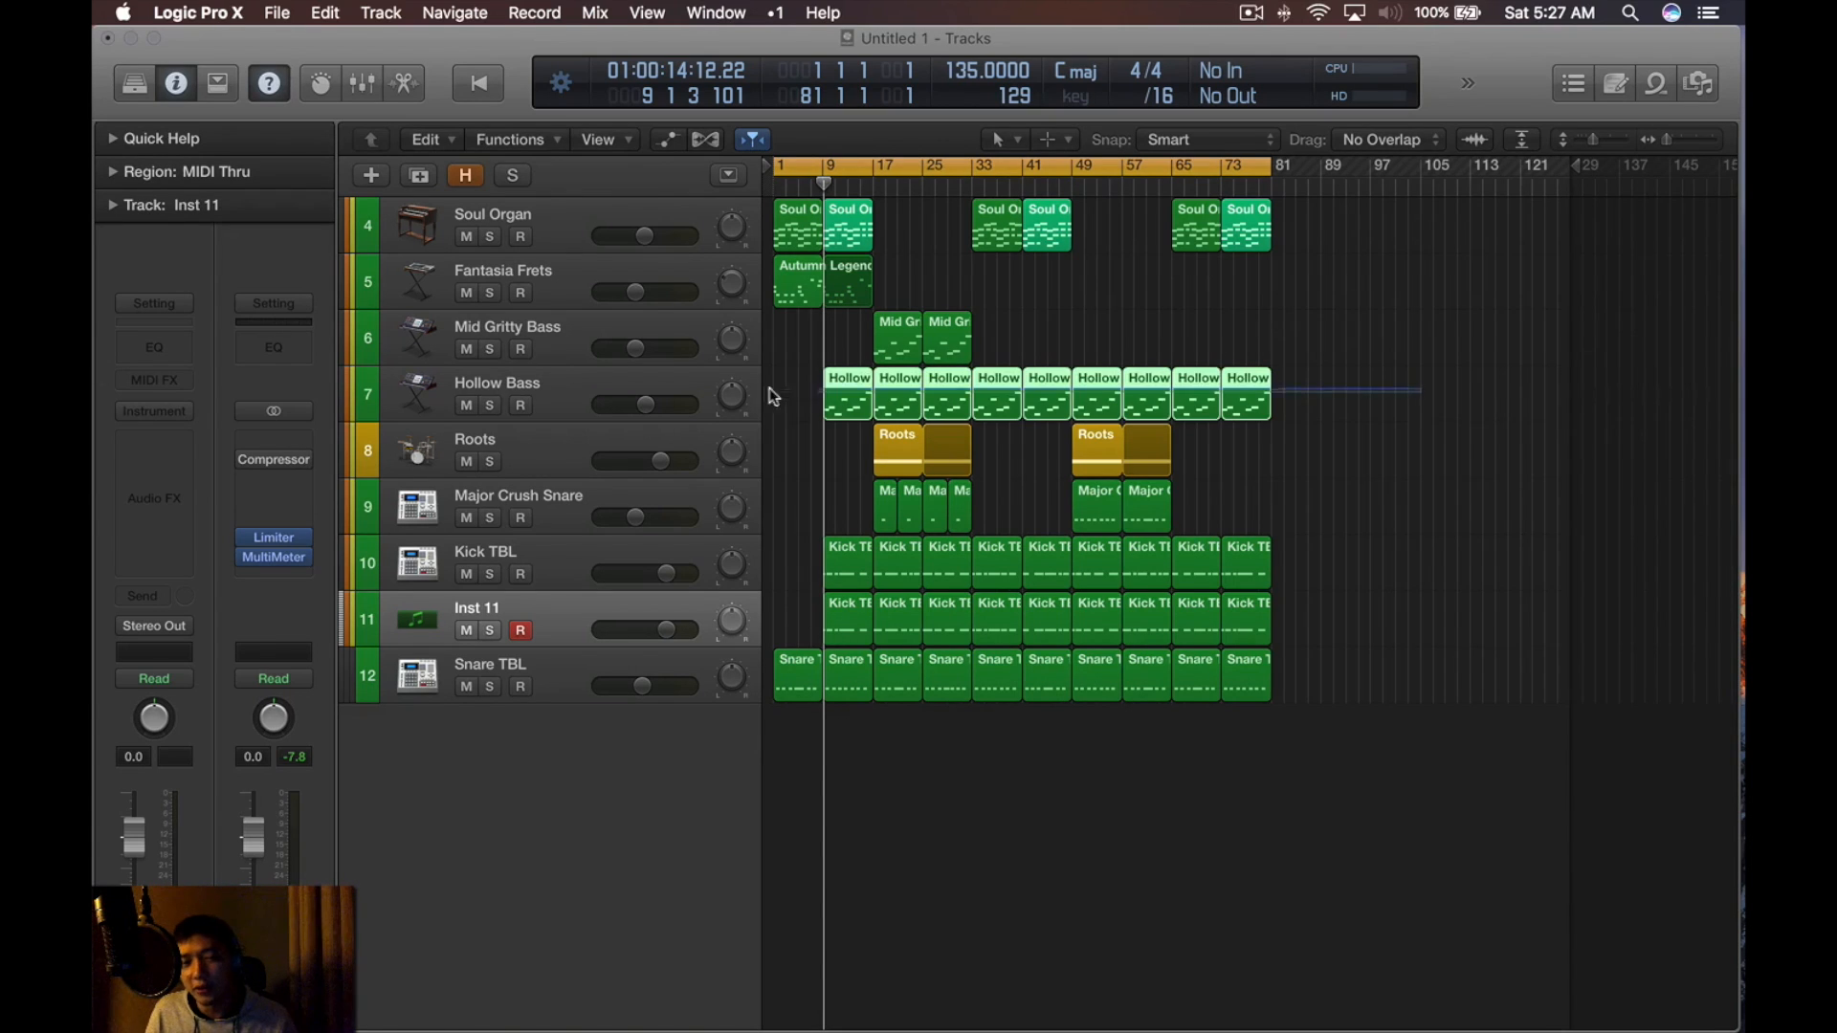
{"action": "left_click", "coordinate": [974, 363]}
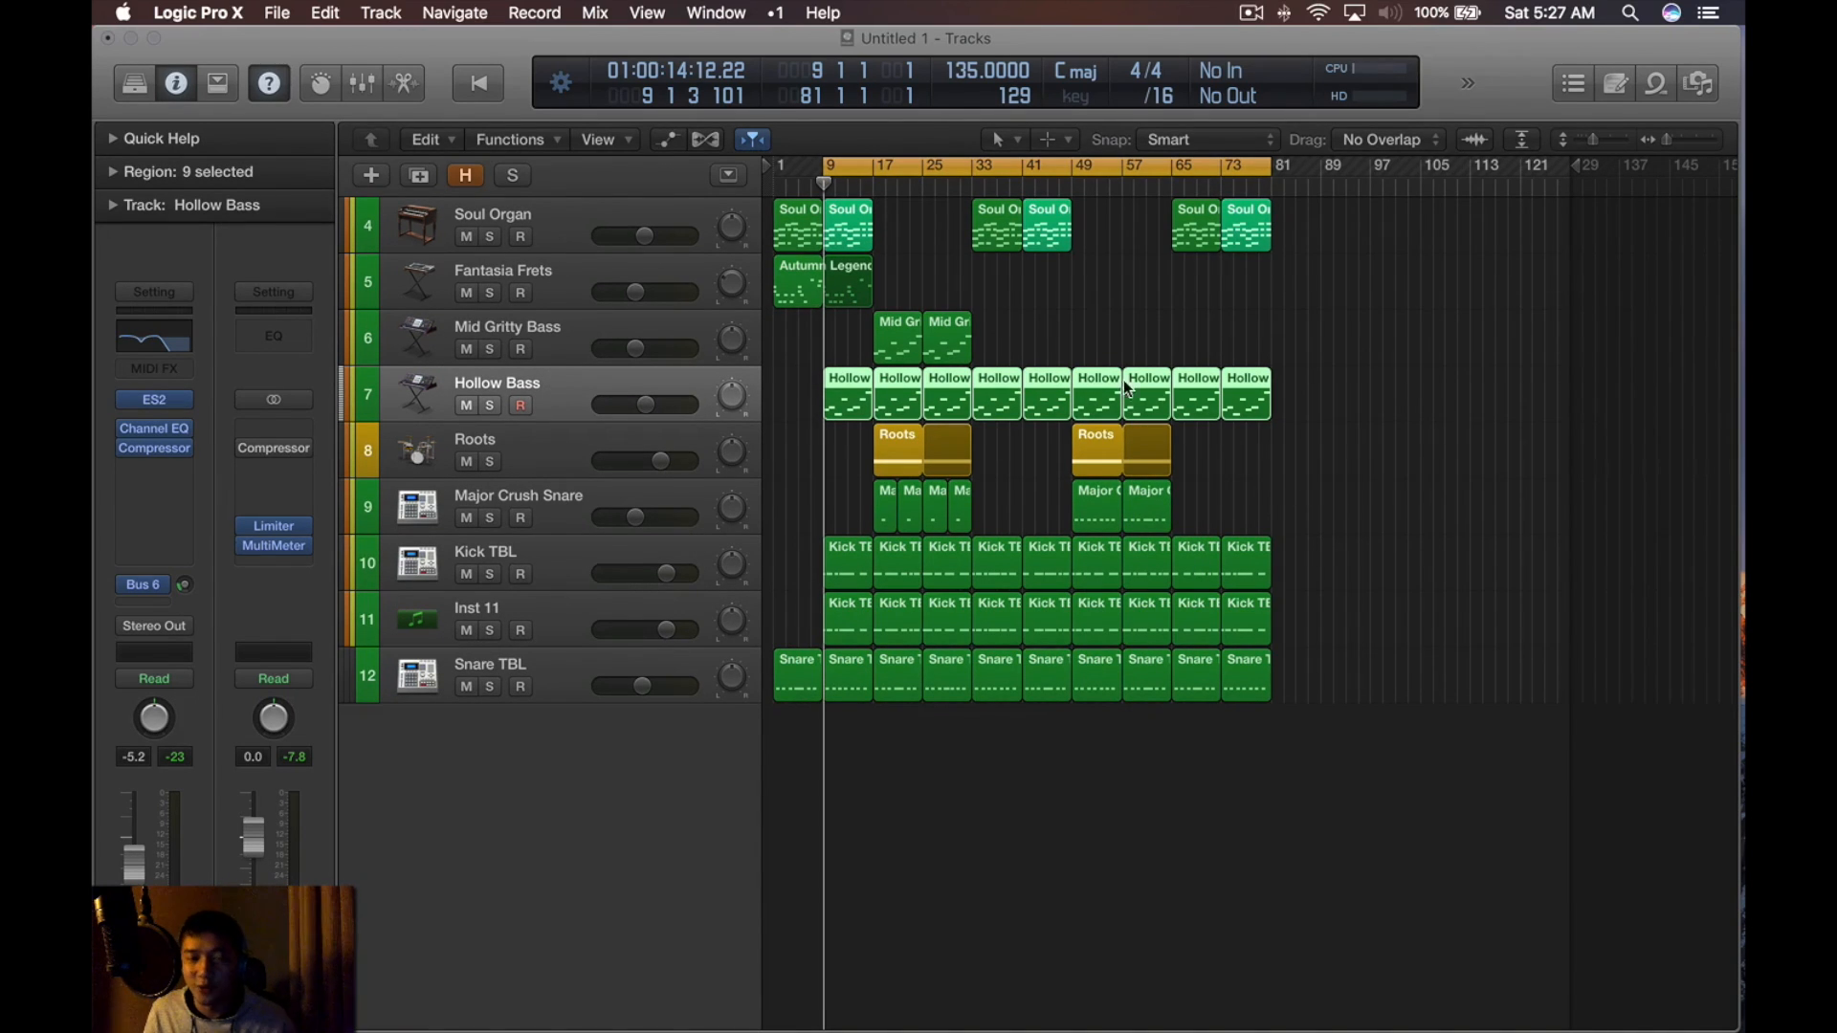
{"action": "scroll", "coordinate": [1128, 358], "scroll_direction": "up", "scroll_amount": 5}
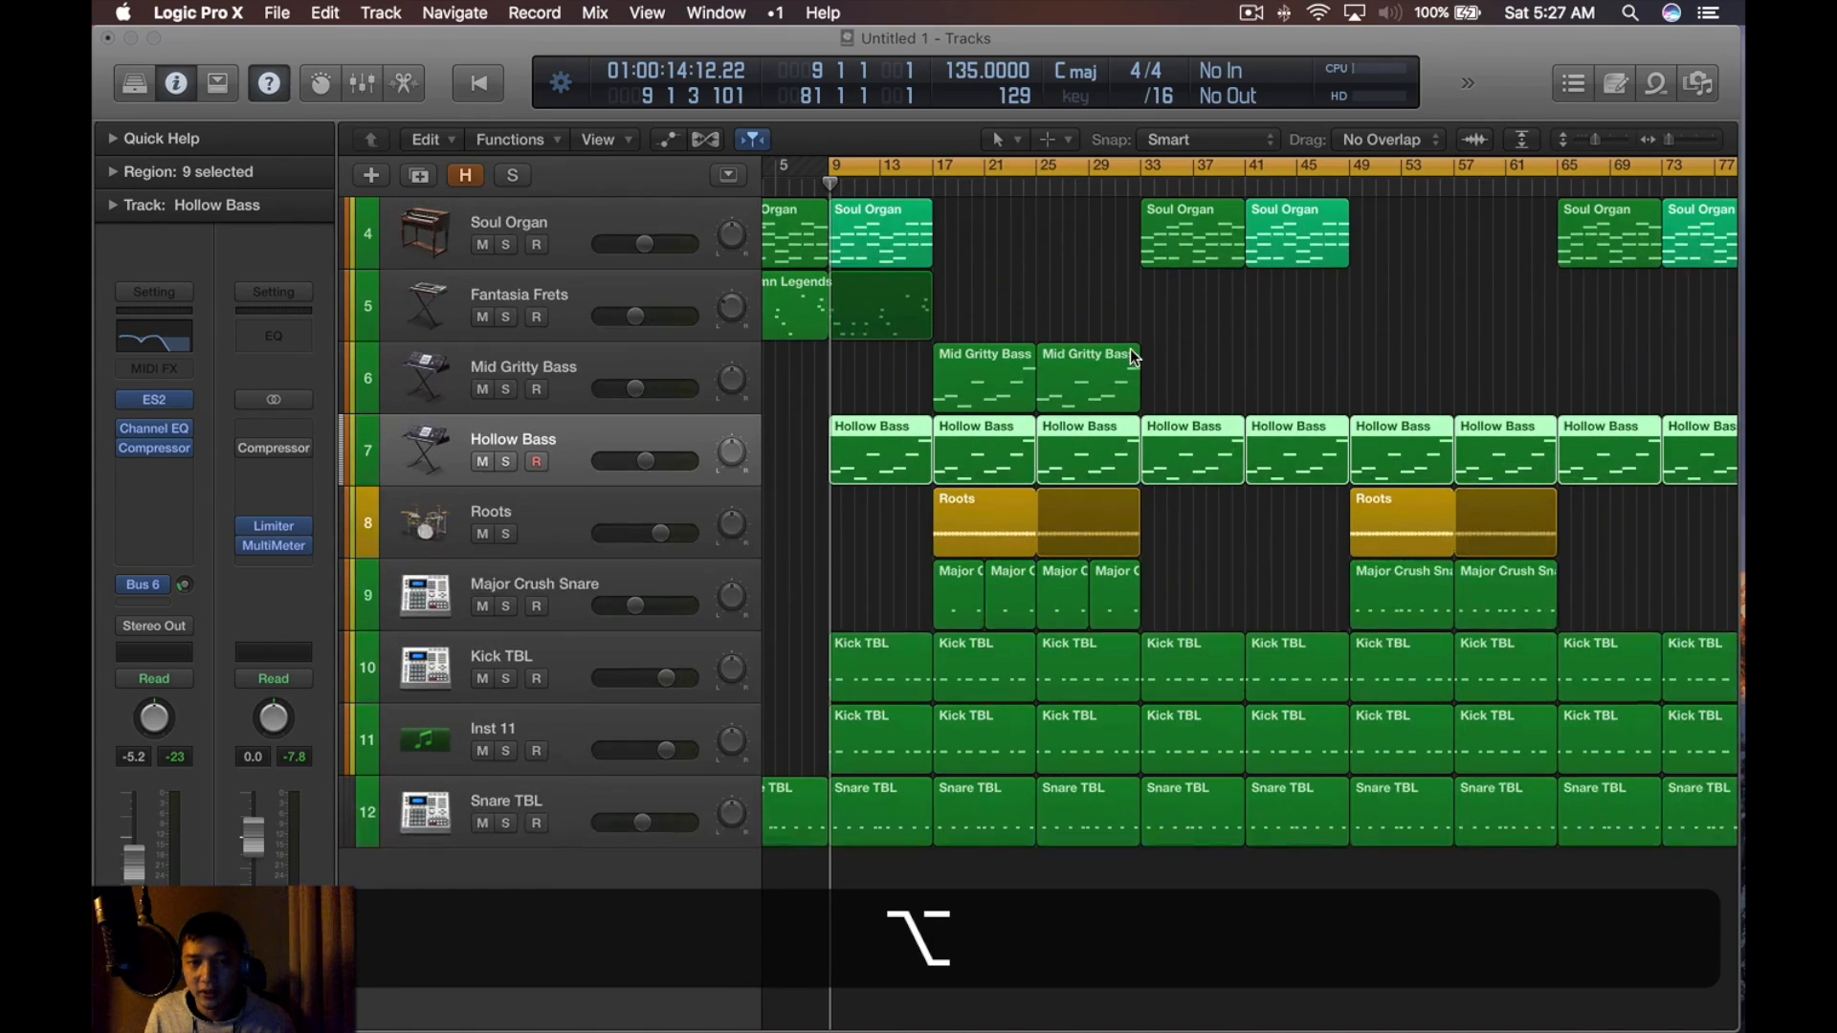
{"action": "scroll", "coordinate": [944, 468], "scroll_direction": "down", "scroll_amount": 5}
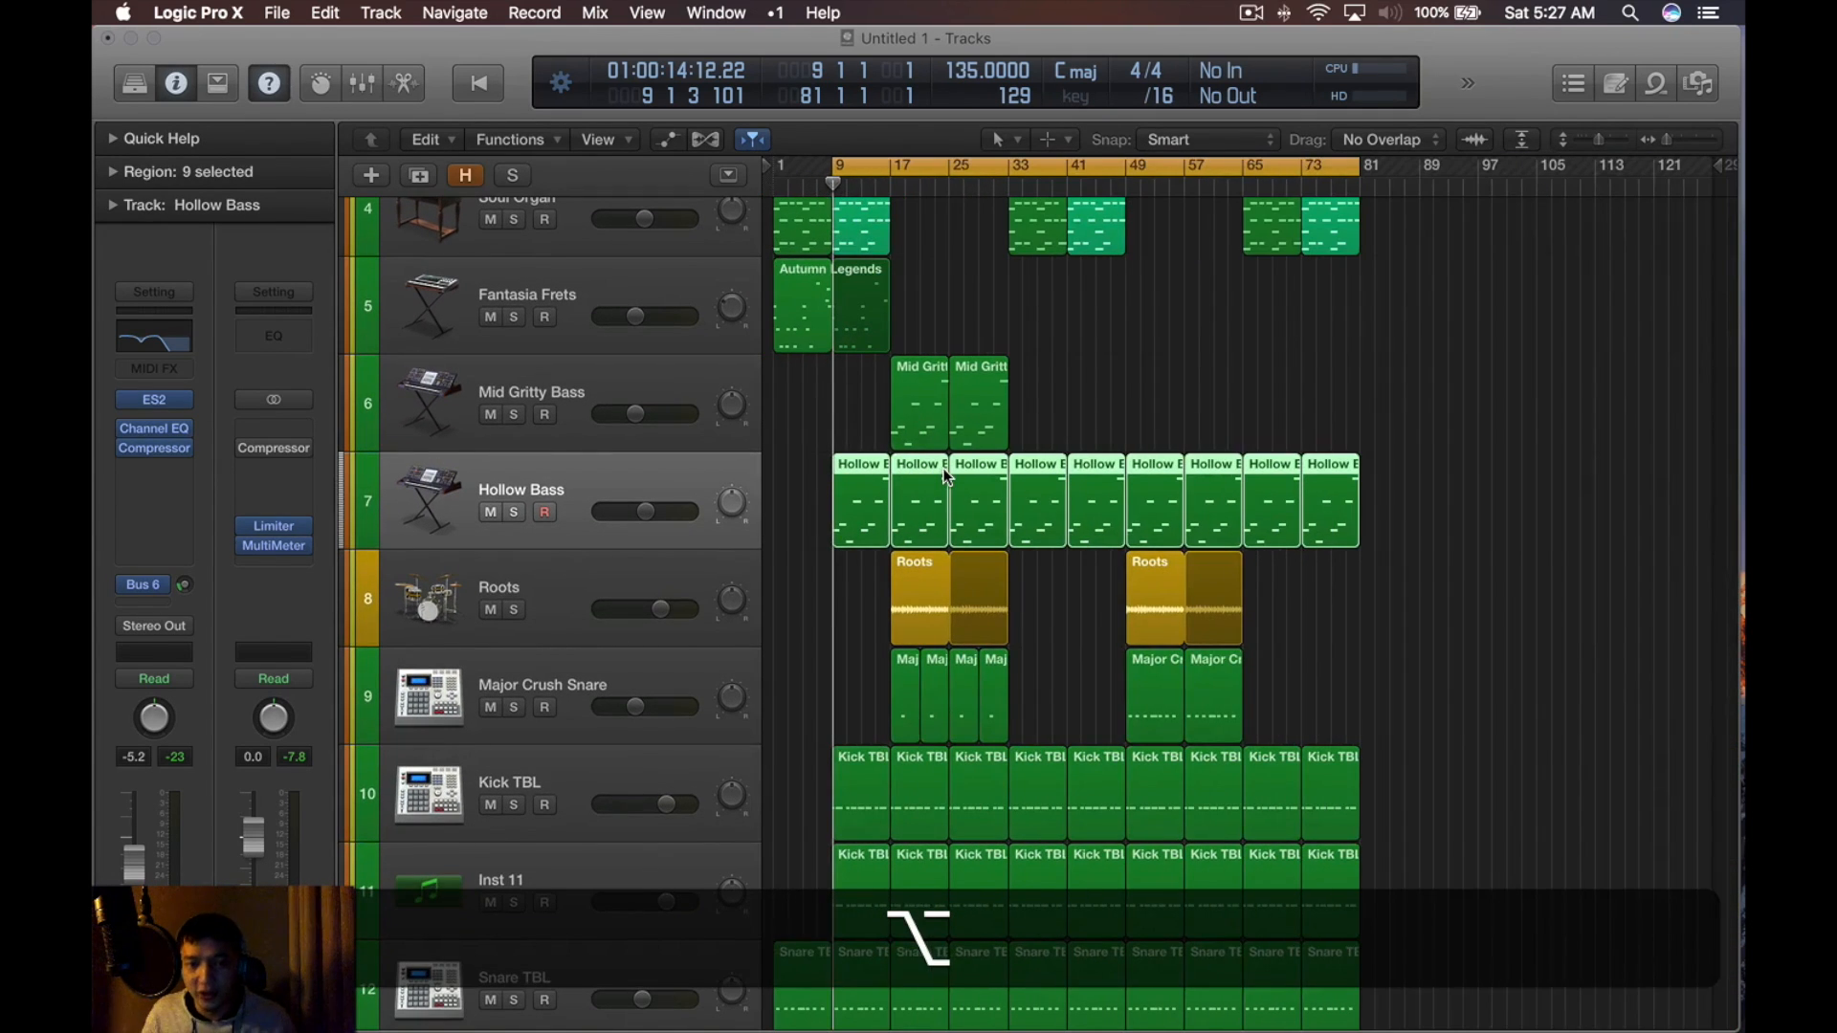
{"action": "left_click", "coordinate": [1158, 417]}
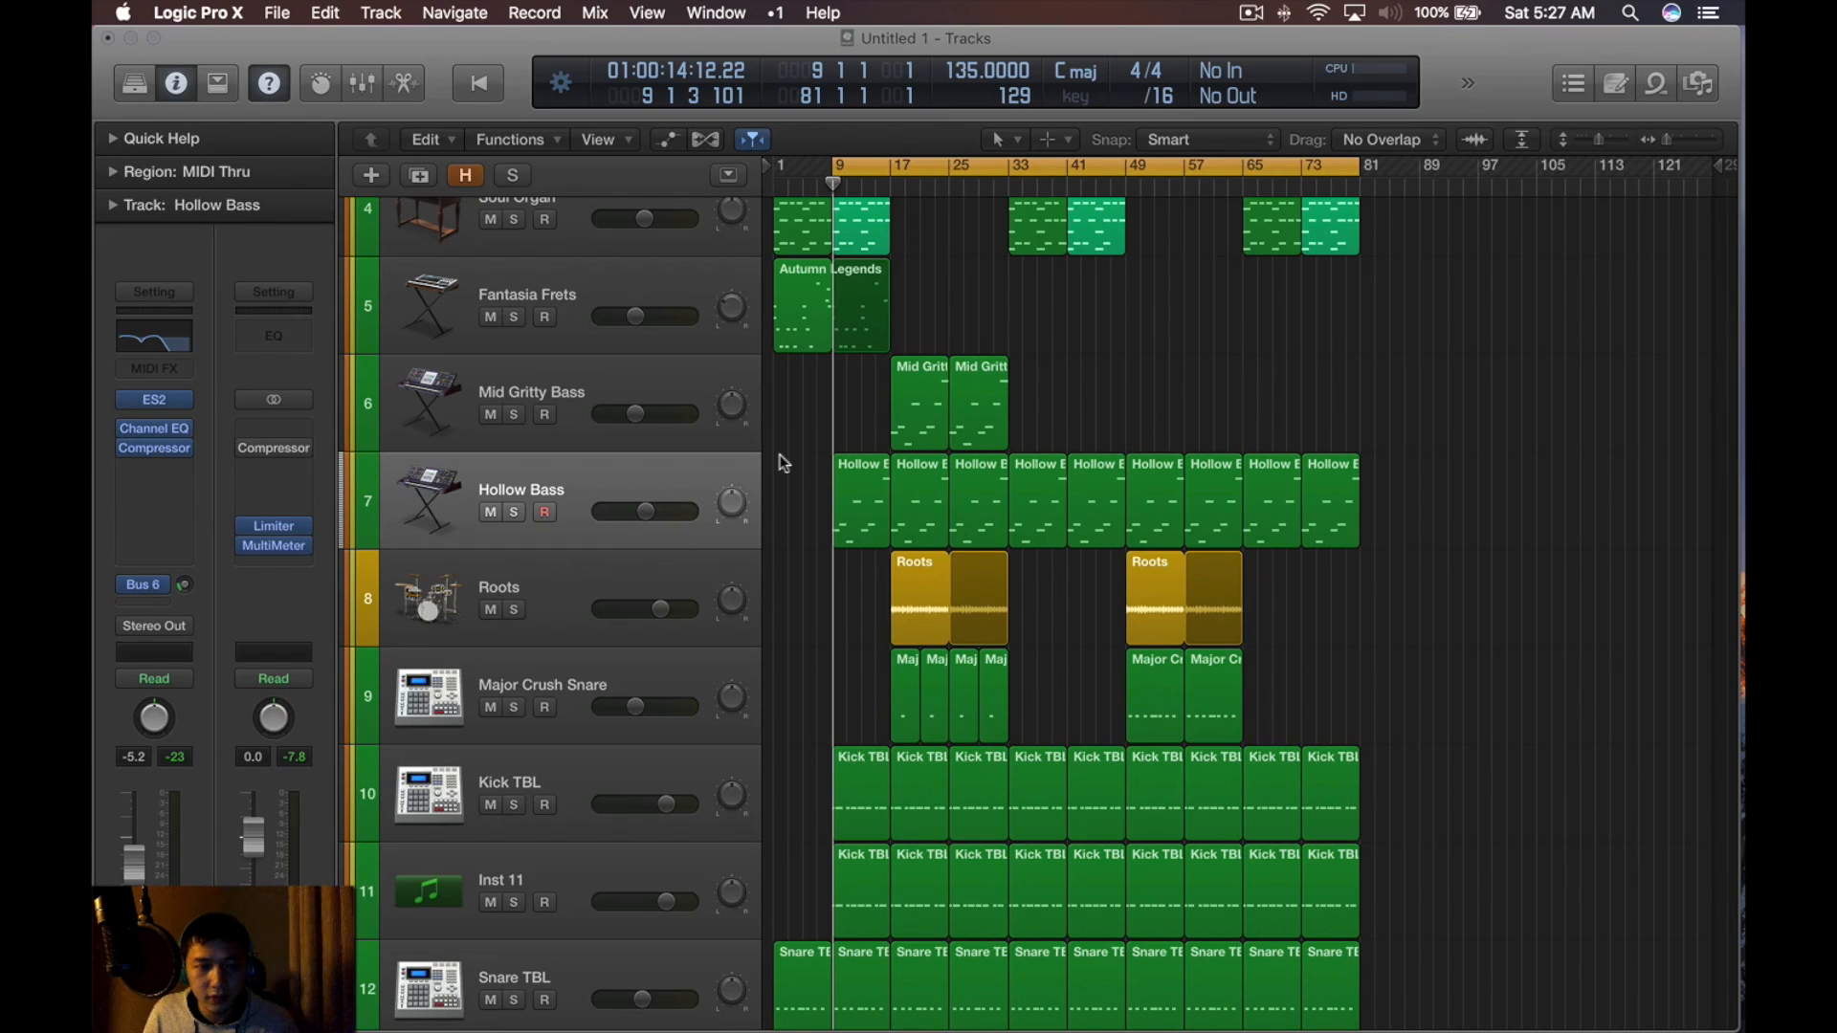
Play the song from bar 9 and copy the Autumn Legends region to bar 17 on the Fantasia Frets track
{"action": "scroll", "coordinate": [1079, 638], "scroll_direction": "down", "scroll_amount": 3}
{"action": "key", "text": "space"}
{"action": "key", "text": "XF86AudioRaiseVolume"}
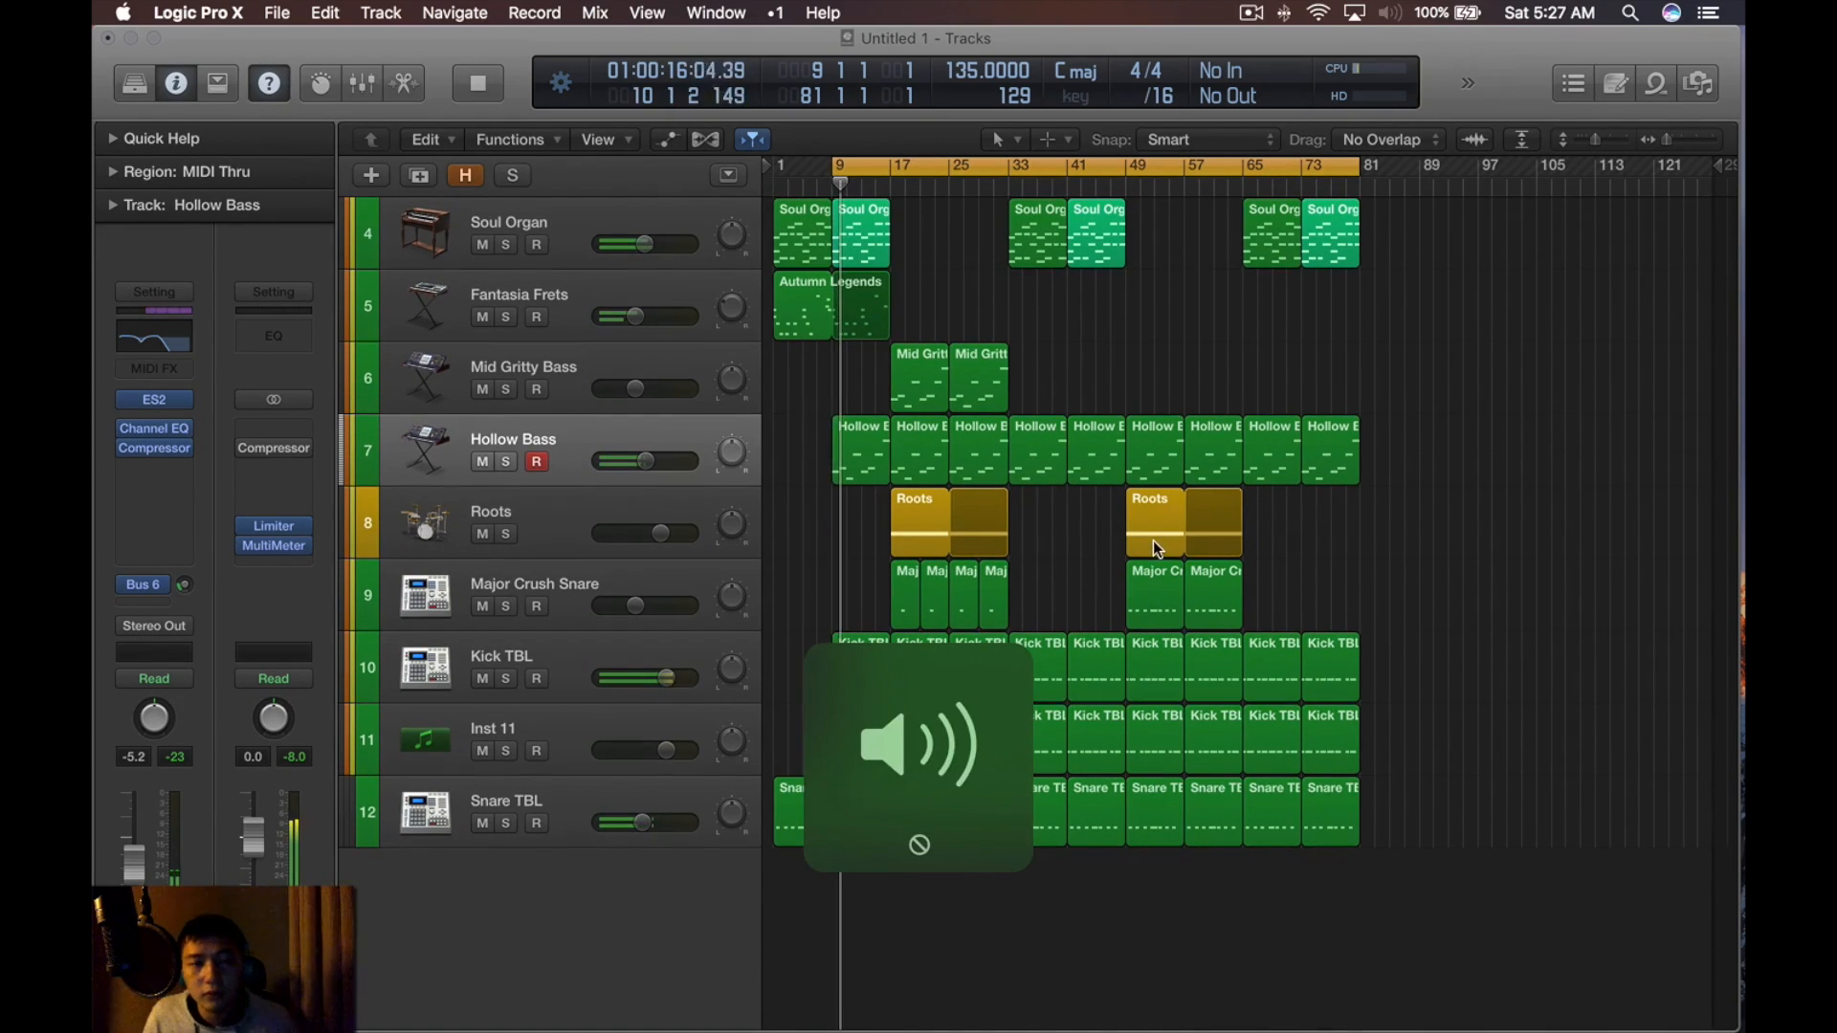
{"action": "scroll", "coordinate": [1275, 355], "scroll_direction": "down", "scroll_amount": 3}
{"action": "scroll", "coordinate": [1275, 355], "scroll_direction": "up", "scroll_amount": 2}
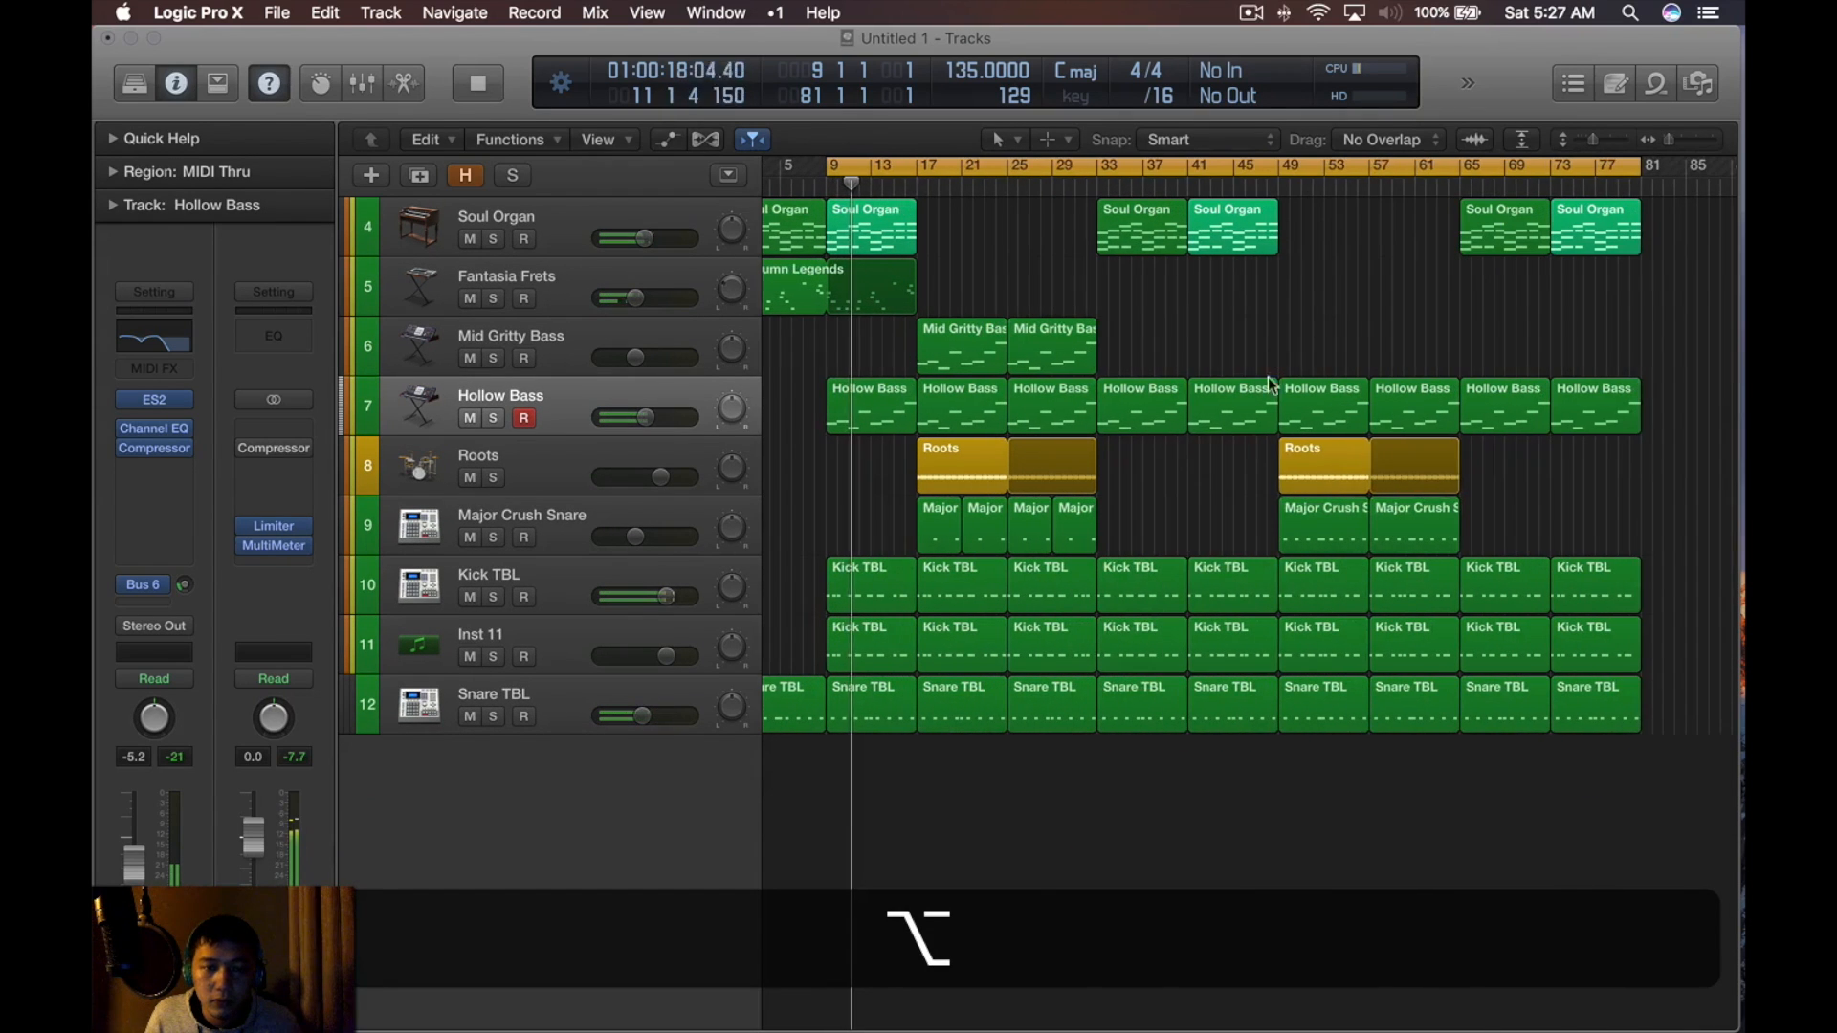
{"action": "scroll", "coordinate": [1008, 290], "scroll_direction": "left", "scroll_amount": 2}
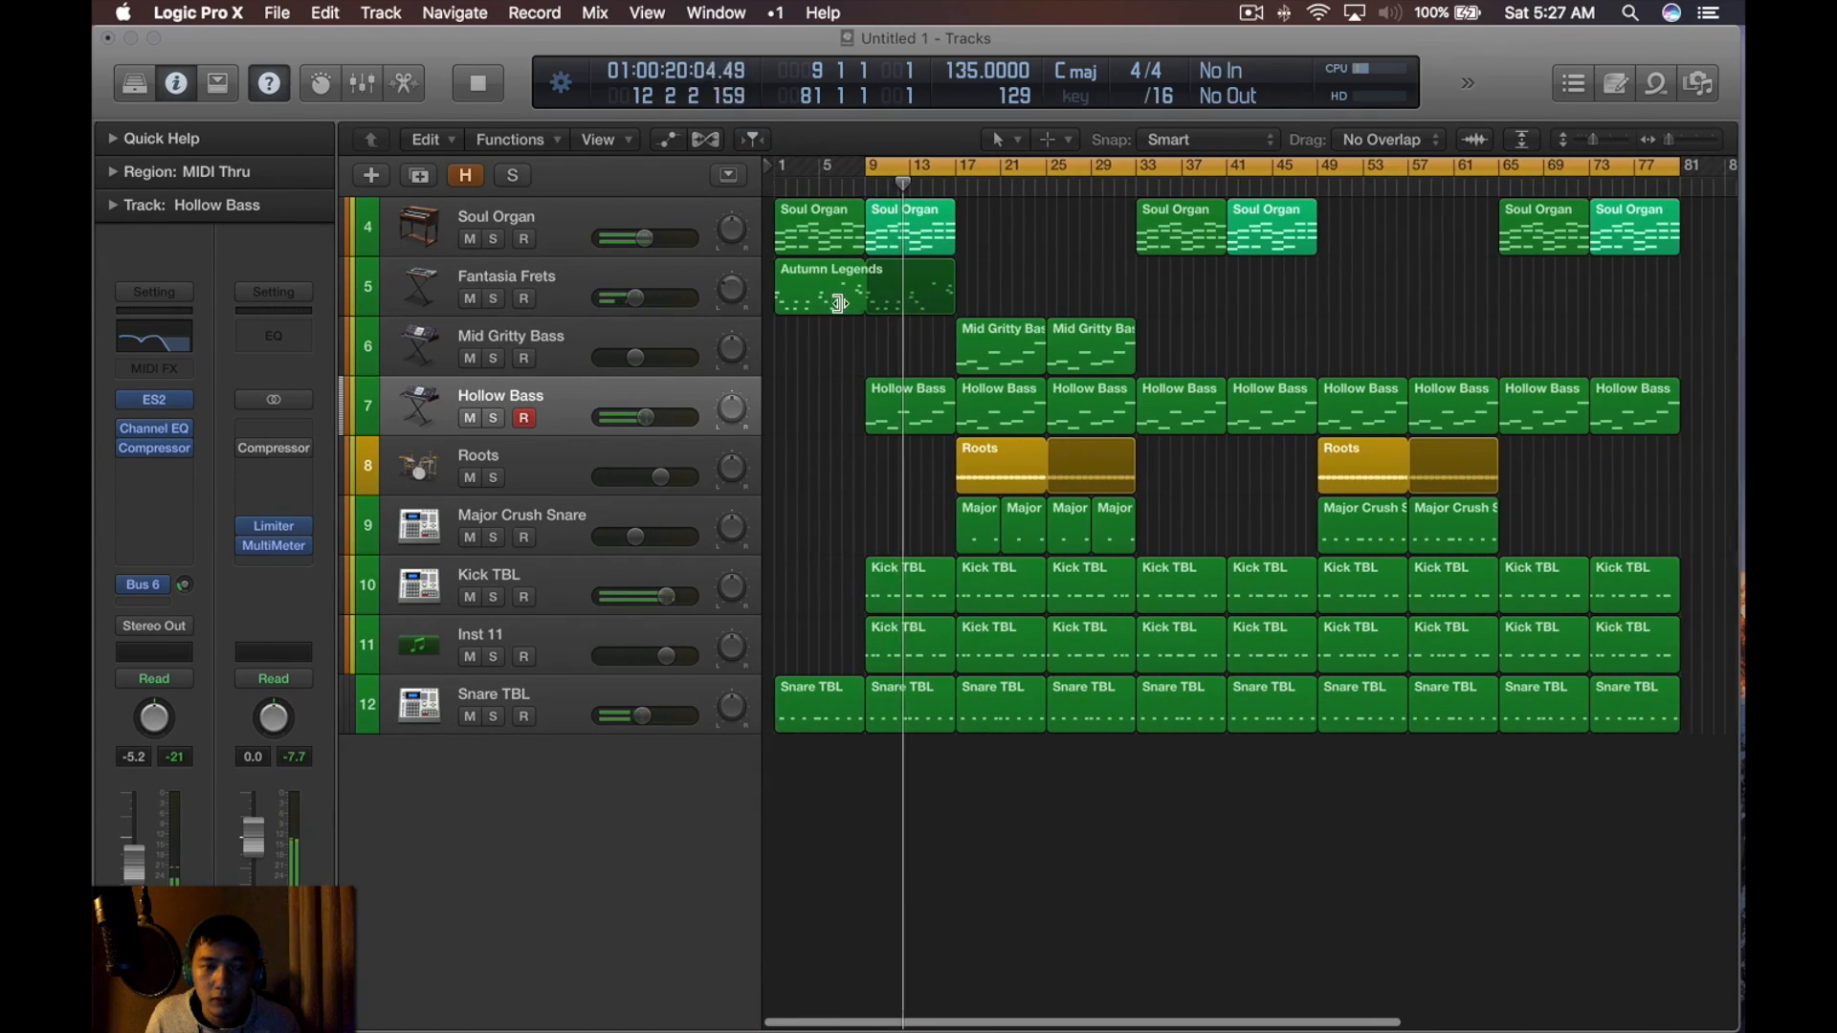
{"action": "left_click_drag", "start_coordinate": [819, 296], "coordinate": [1003, 316]}
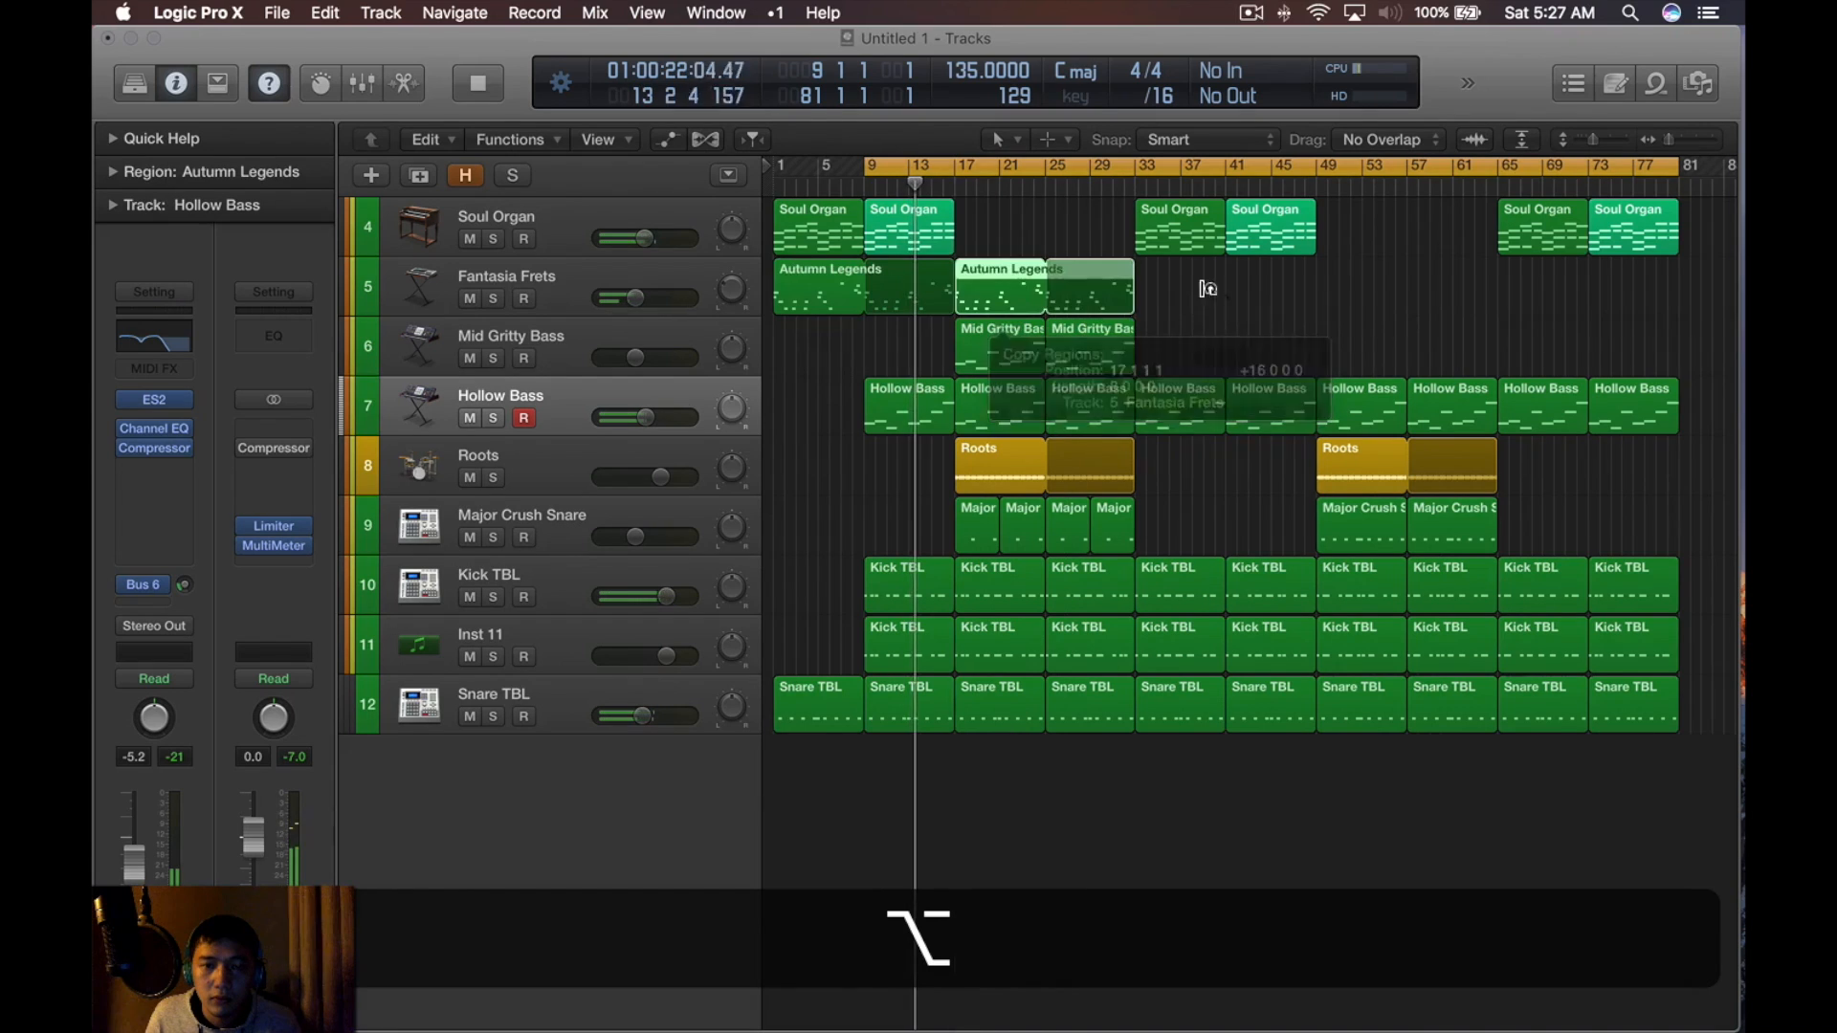
Add a software instrument track below Fantasia Frets, turn cycling off, stop playback and move the copied Autumn Legends region onto it
{"action": "key", "text": "alt+super+s"}
{"action": "left_click_drag", "start_coordinate": [579, 437], "coordinate": [579, 344]}
{"action": "key", "text": "c"}
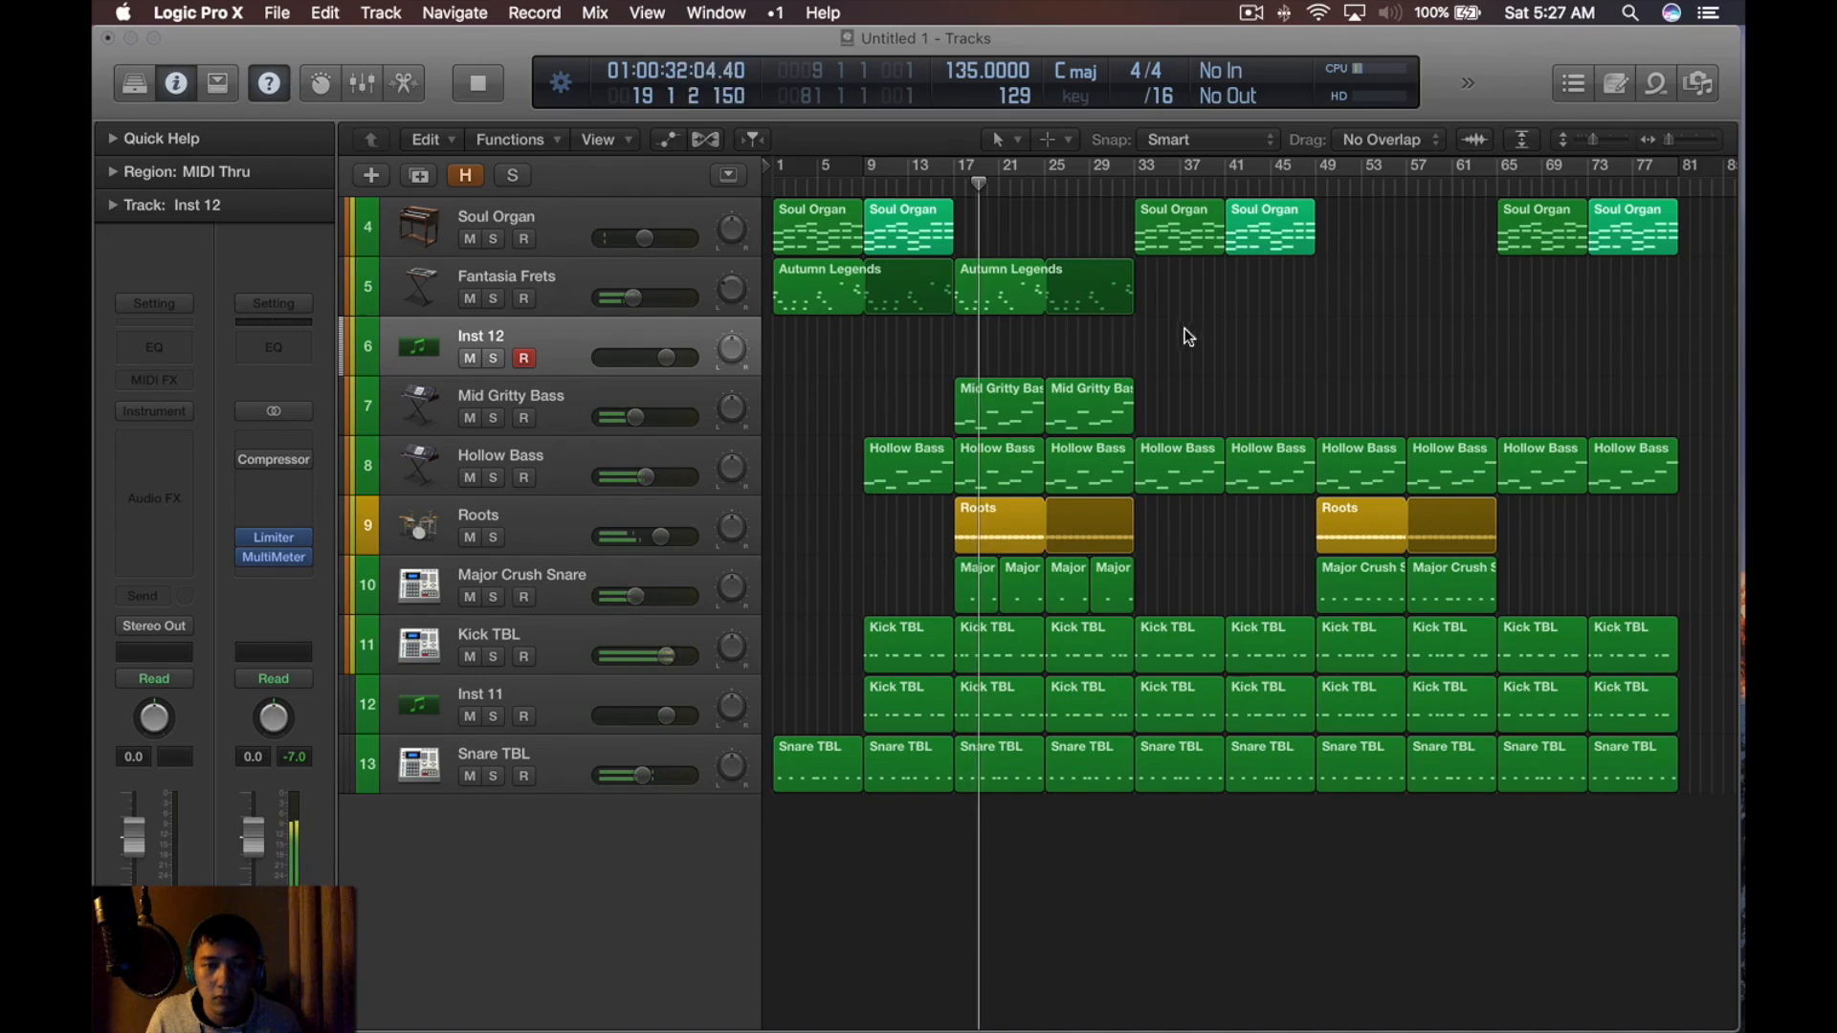
{"action": "key", "text": "space"}
{"action": "left_click", "coordinate": [978, 285]}
{"action": "left_click_drag", "start_coordinate": [979, 285], "coordinate": [992, 337]}
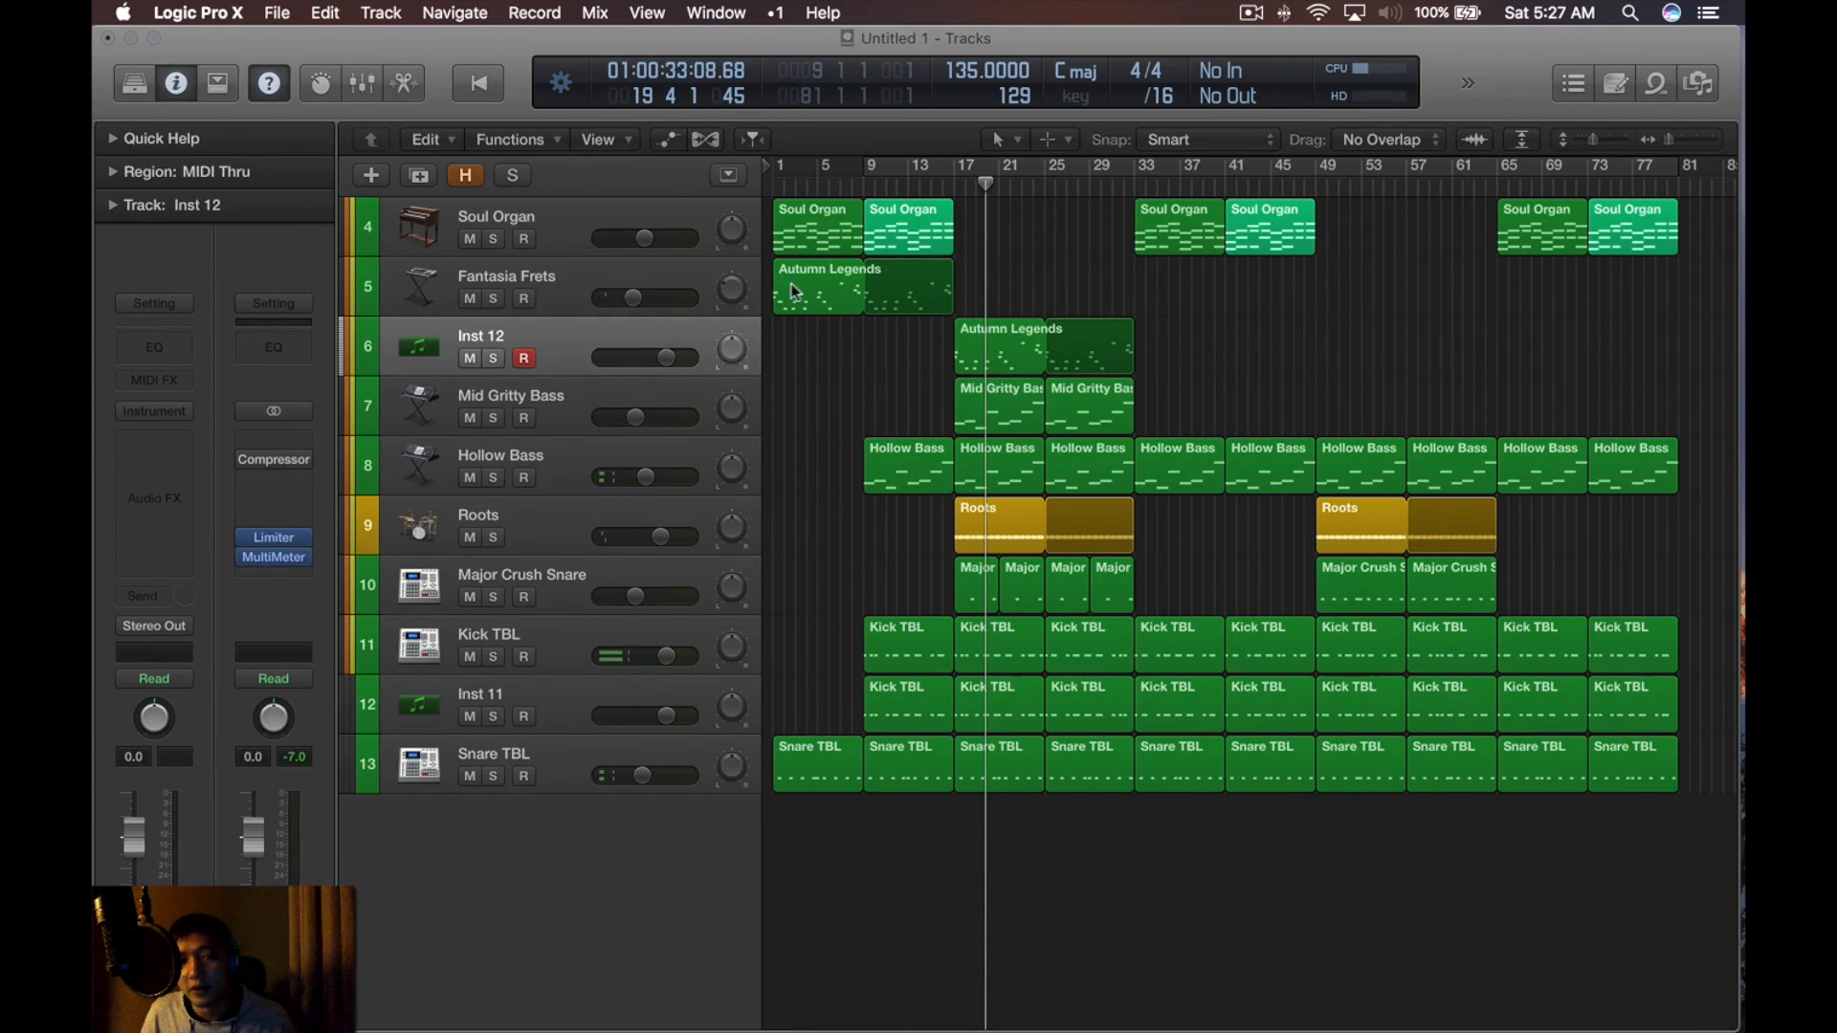
Show the Library, set the cycle range to the first Autumn Legends region at bars 1 to 17 and briefly play it
{"action": "key", "text": "y"}
{"action": "key", "text": "u"}
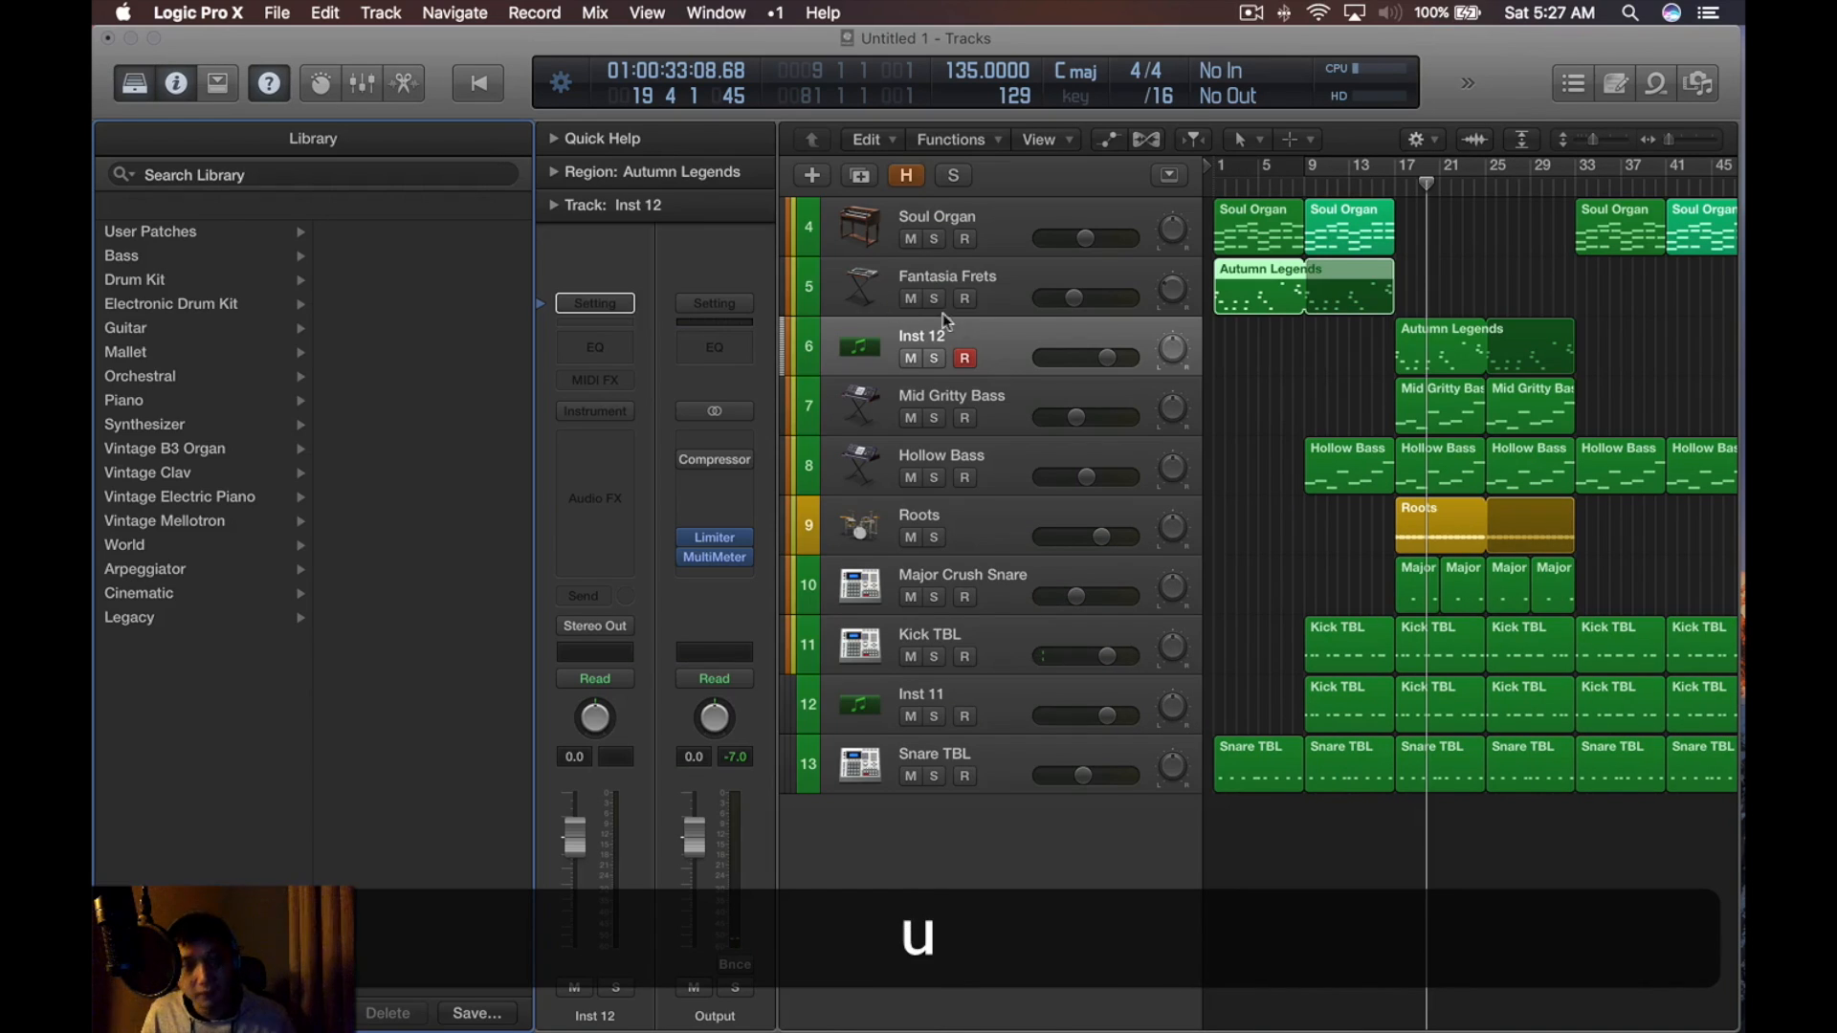
{"action": "key", "text": "space"}
{"action": "left_click", "coordinate": [1294, 350]}
{"action": "key", "text": "u"}
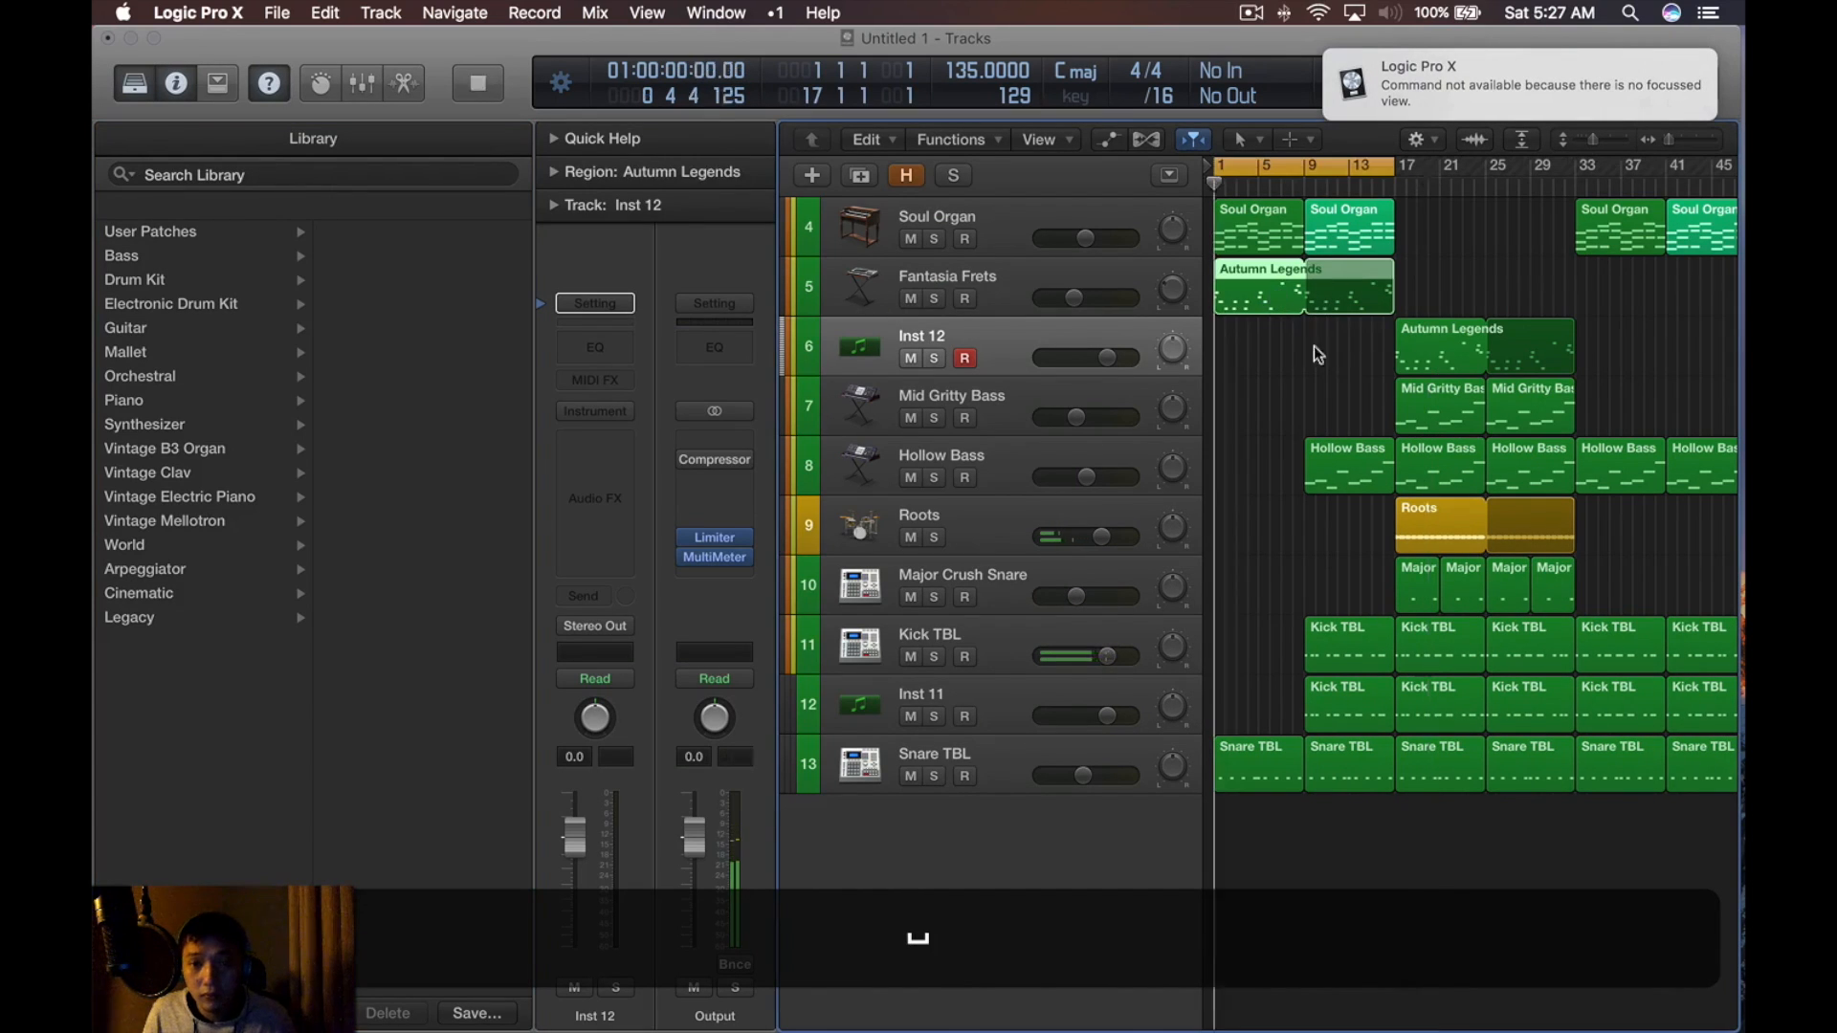
{"action": "left_click", "coordinate": [1304, 320]}
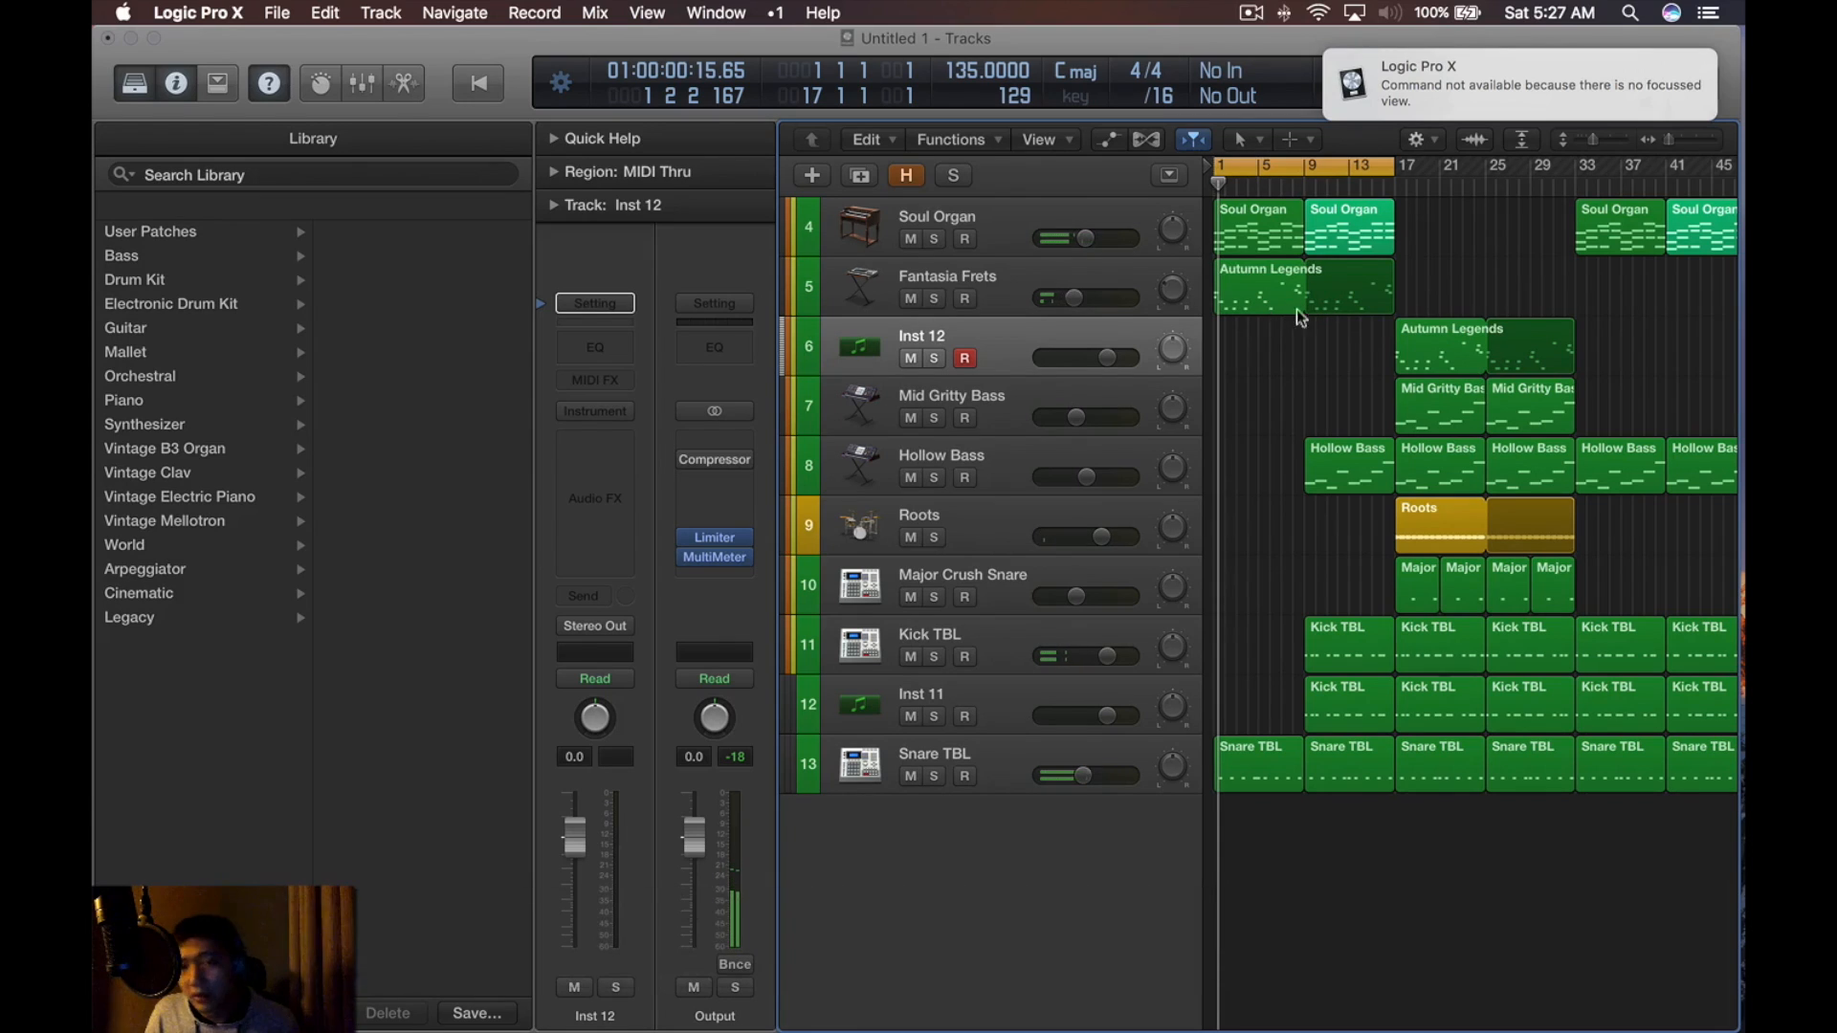
Load Alchemy as the instrument on the Inst 12 track
{"action": "left_click", "coordinate": [1010, 287]}
{"action": "key", "text": "Down"}
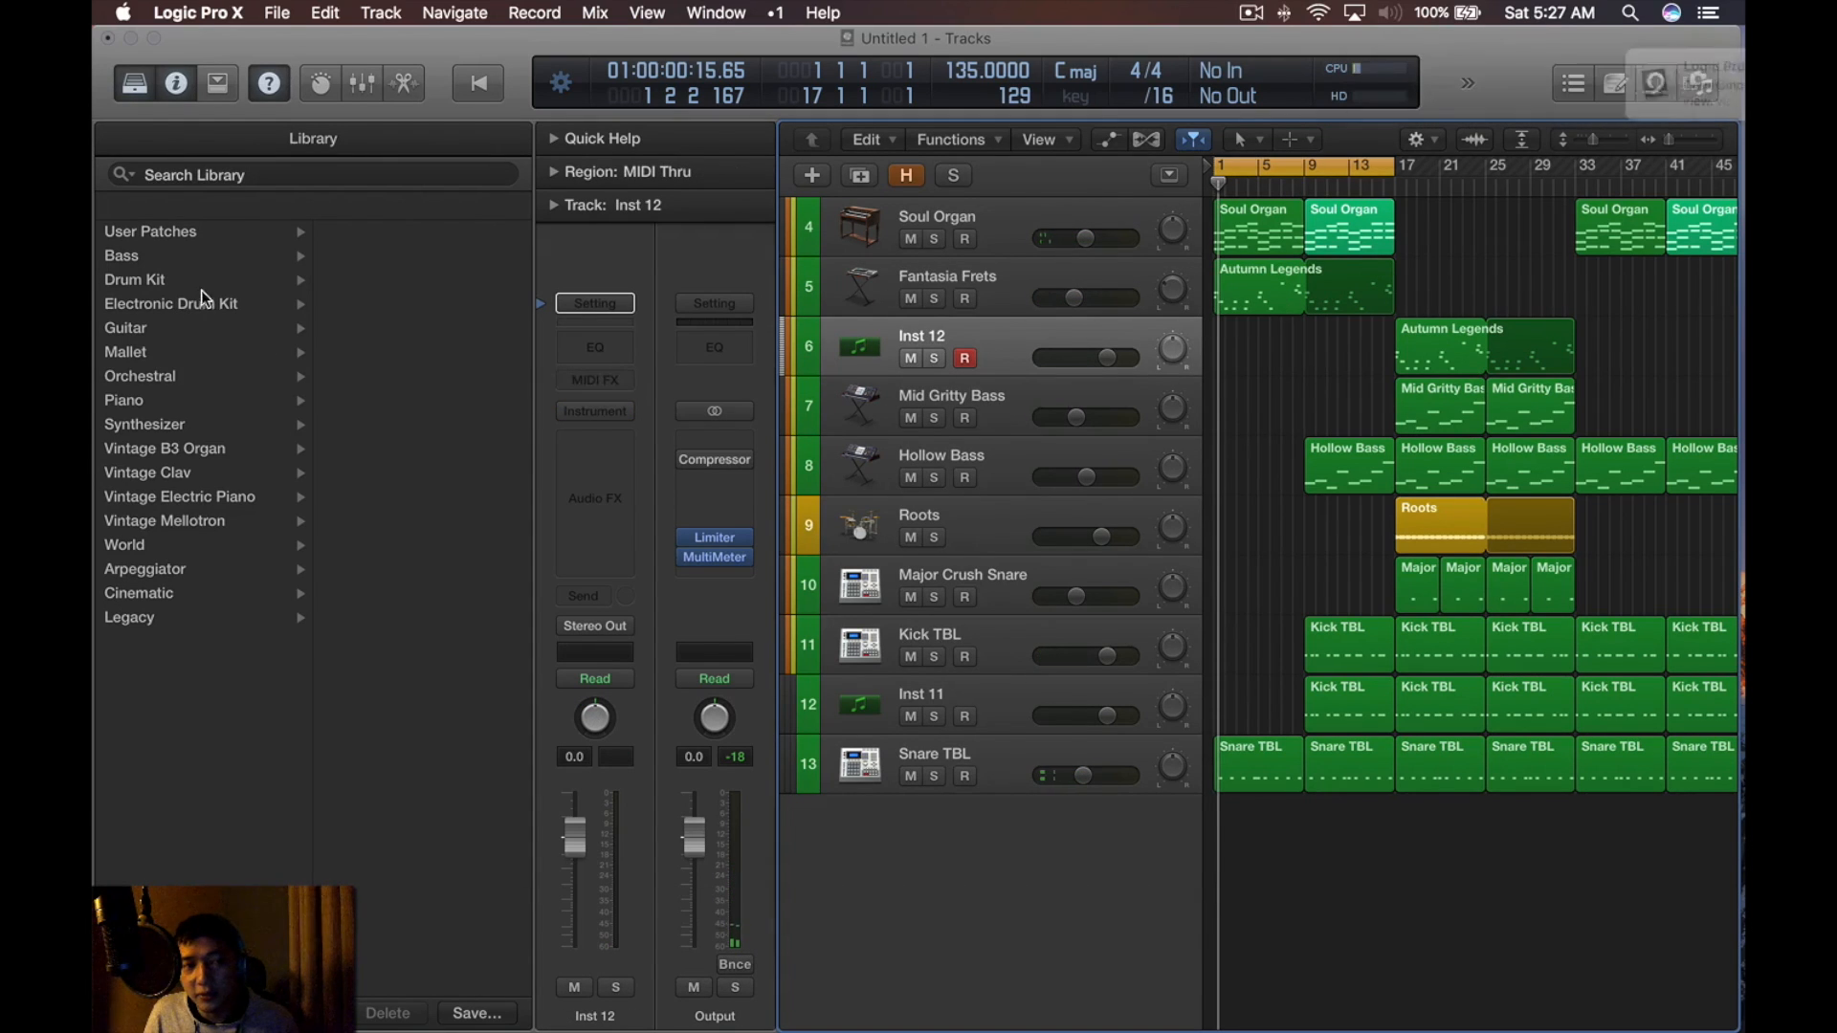
{"action": "left_click", "coordinate": [631, 402]}
{"action": "left_click", "coordinate": [201, 119]}
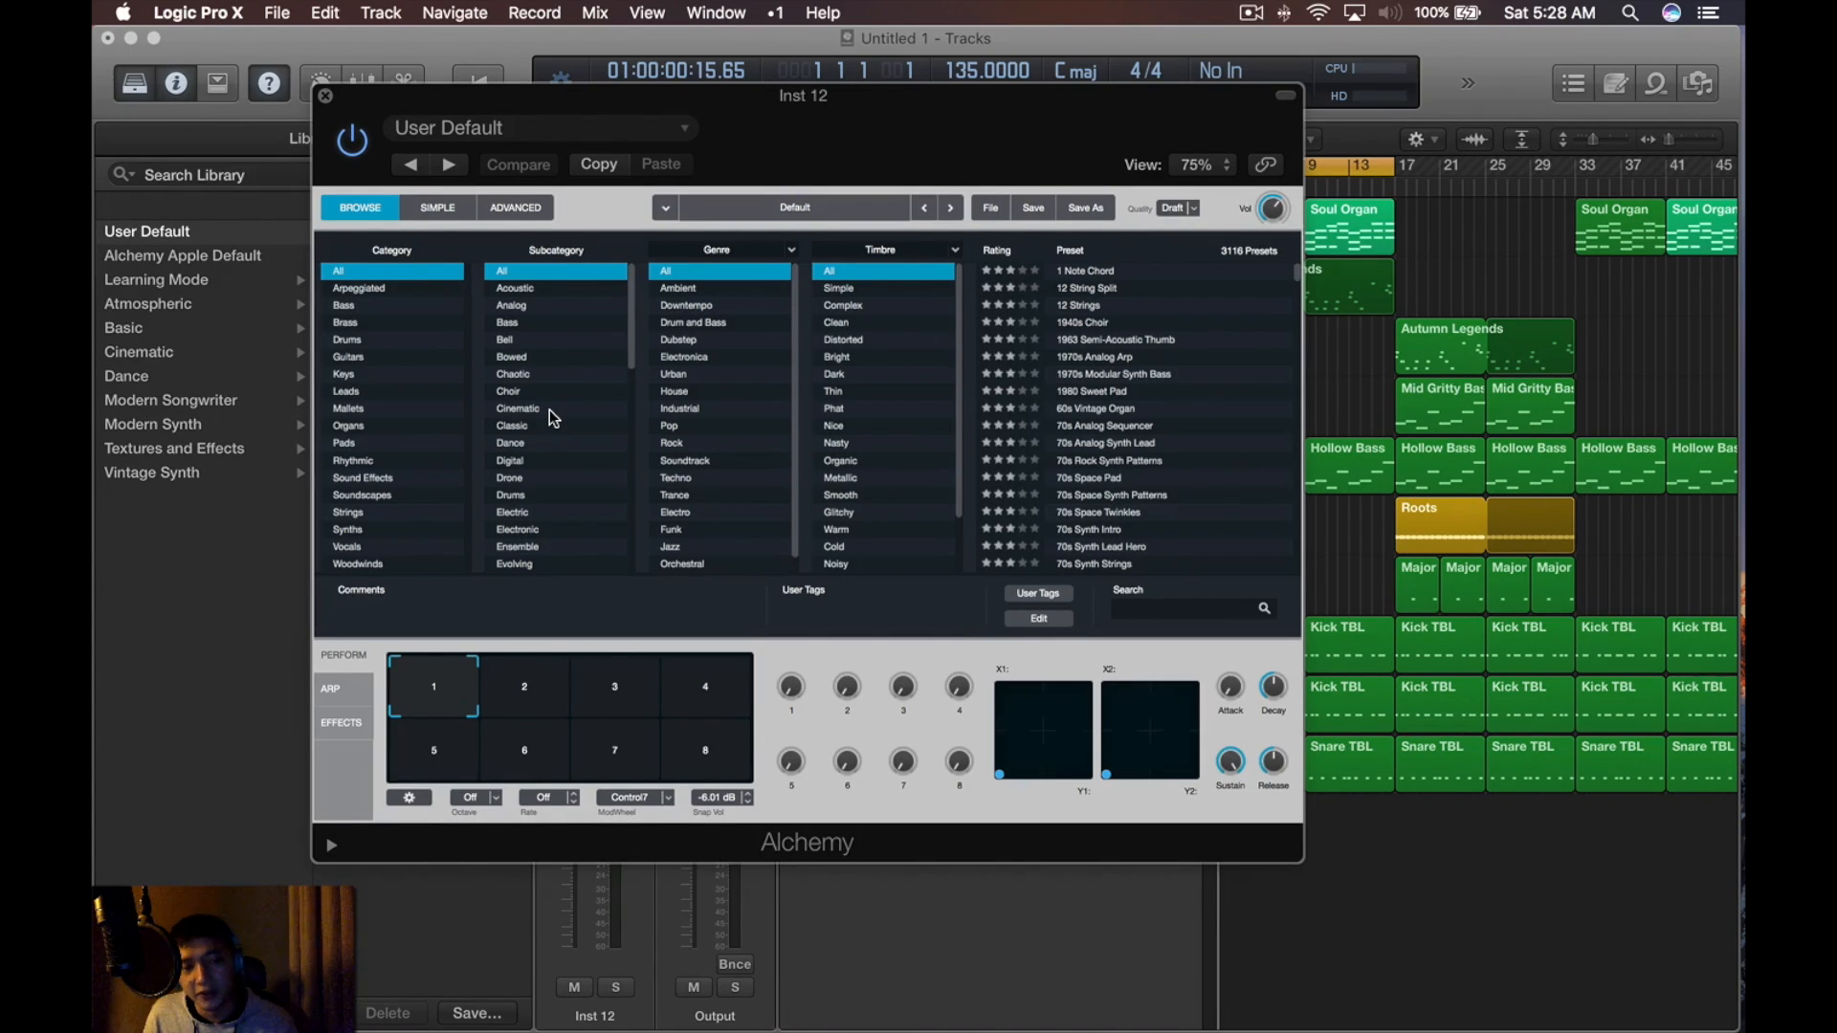
Look over Alchemy's Advanced, Simple and Browse views and examine its list of preset subcategories
{"action": "left_click_drag", "start_coordinate": [861, 164], "coordinate": [995, 220]}
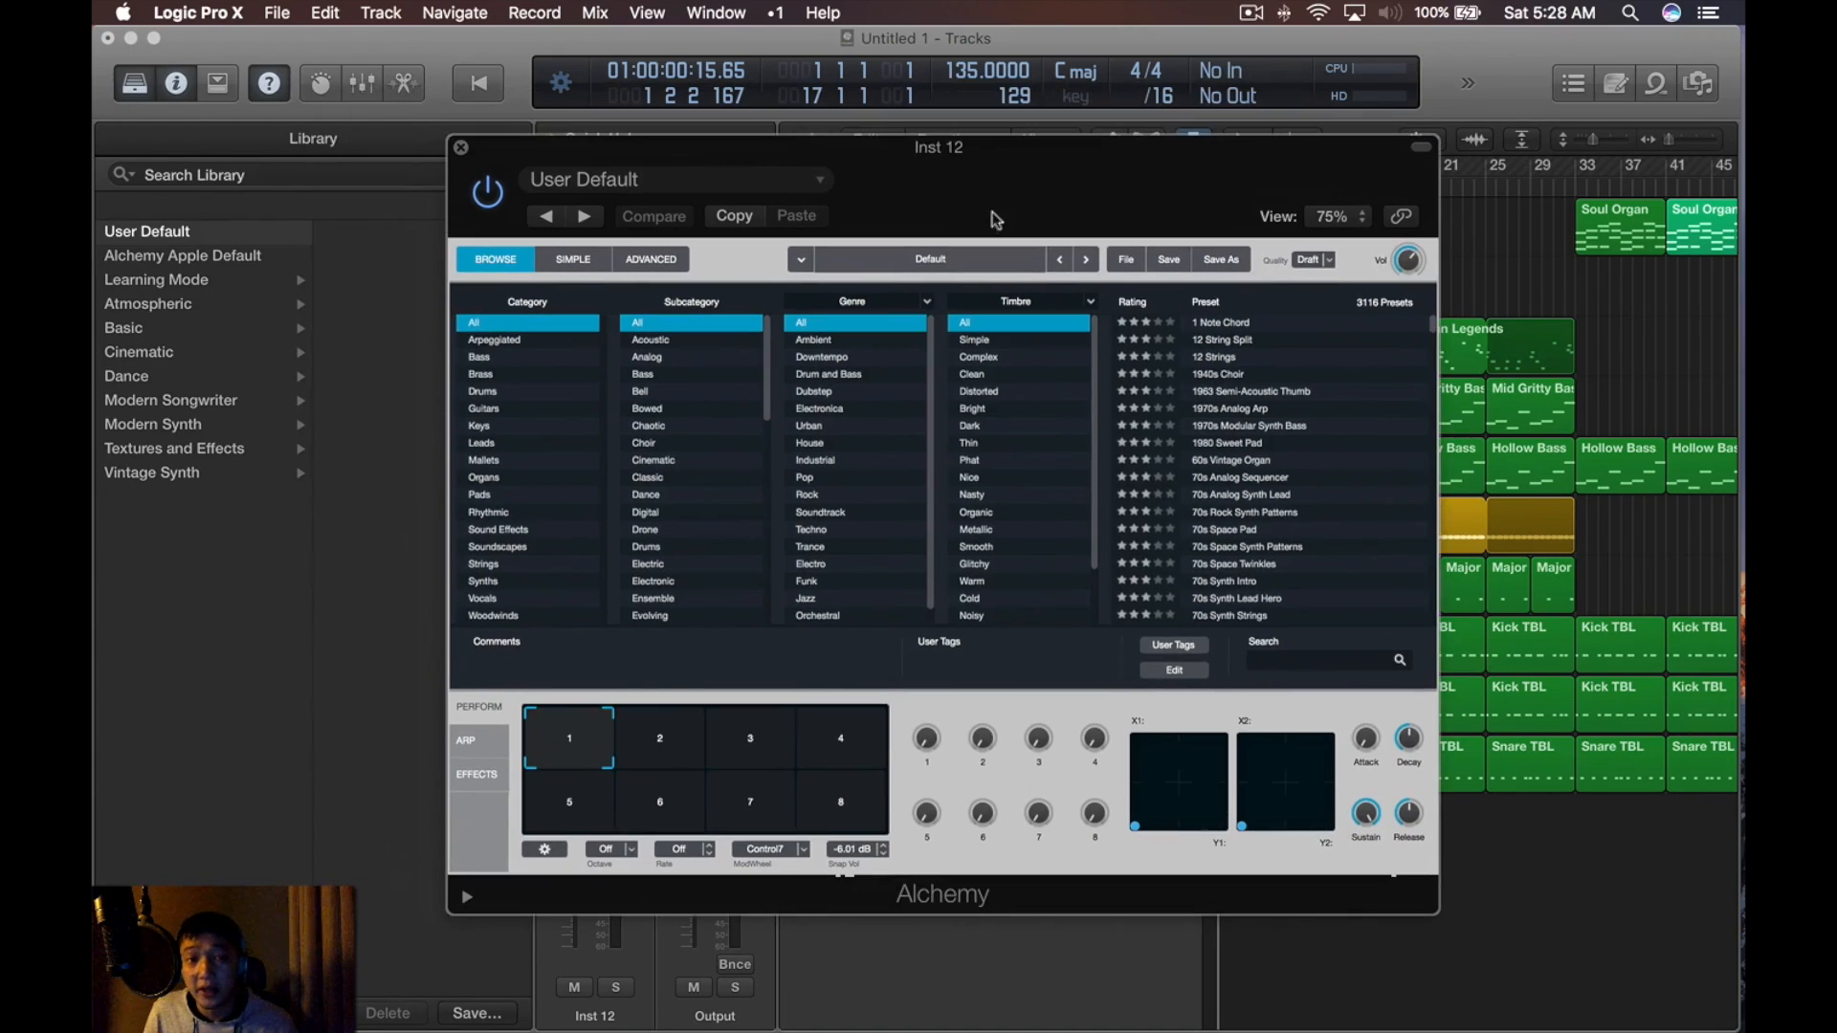
{"action": "left_click", "coordinate": [682, 266]}
{"action": "left_click", "coordinate": [562, 268]}
{"action": "left_click", "coordinate": [488, 265]}
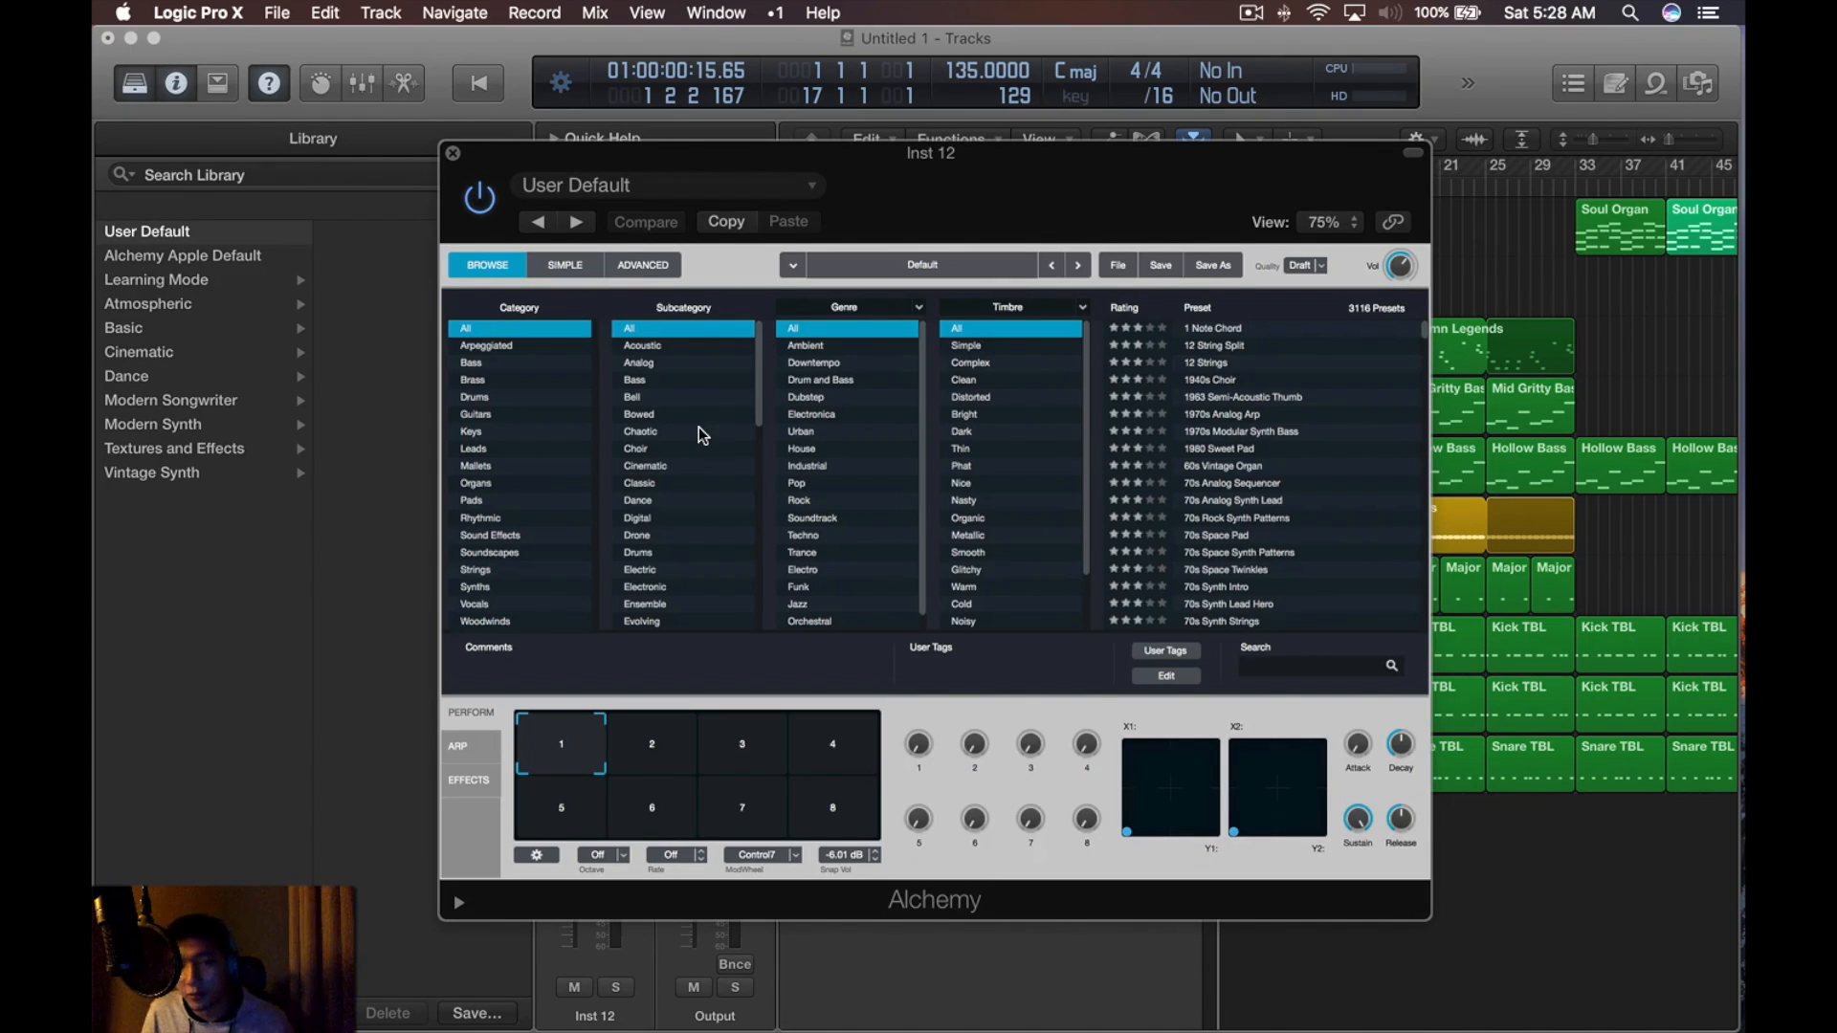
{"action": "scroll", "coordinate": [703, 436], "scroll_direction": "down", "scroll_amount": 3}
{"action": "scroll", "coordinate": [703, 436], "scroll_direction": "up", "scroll_amount": 3}
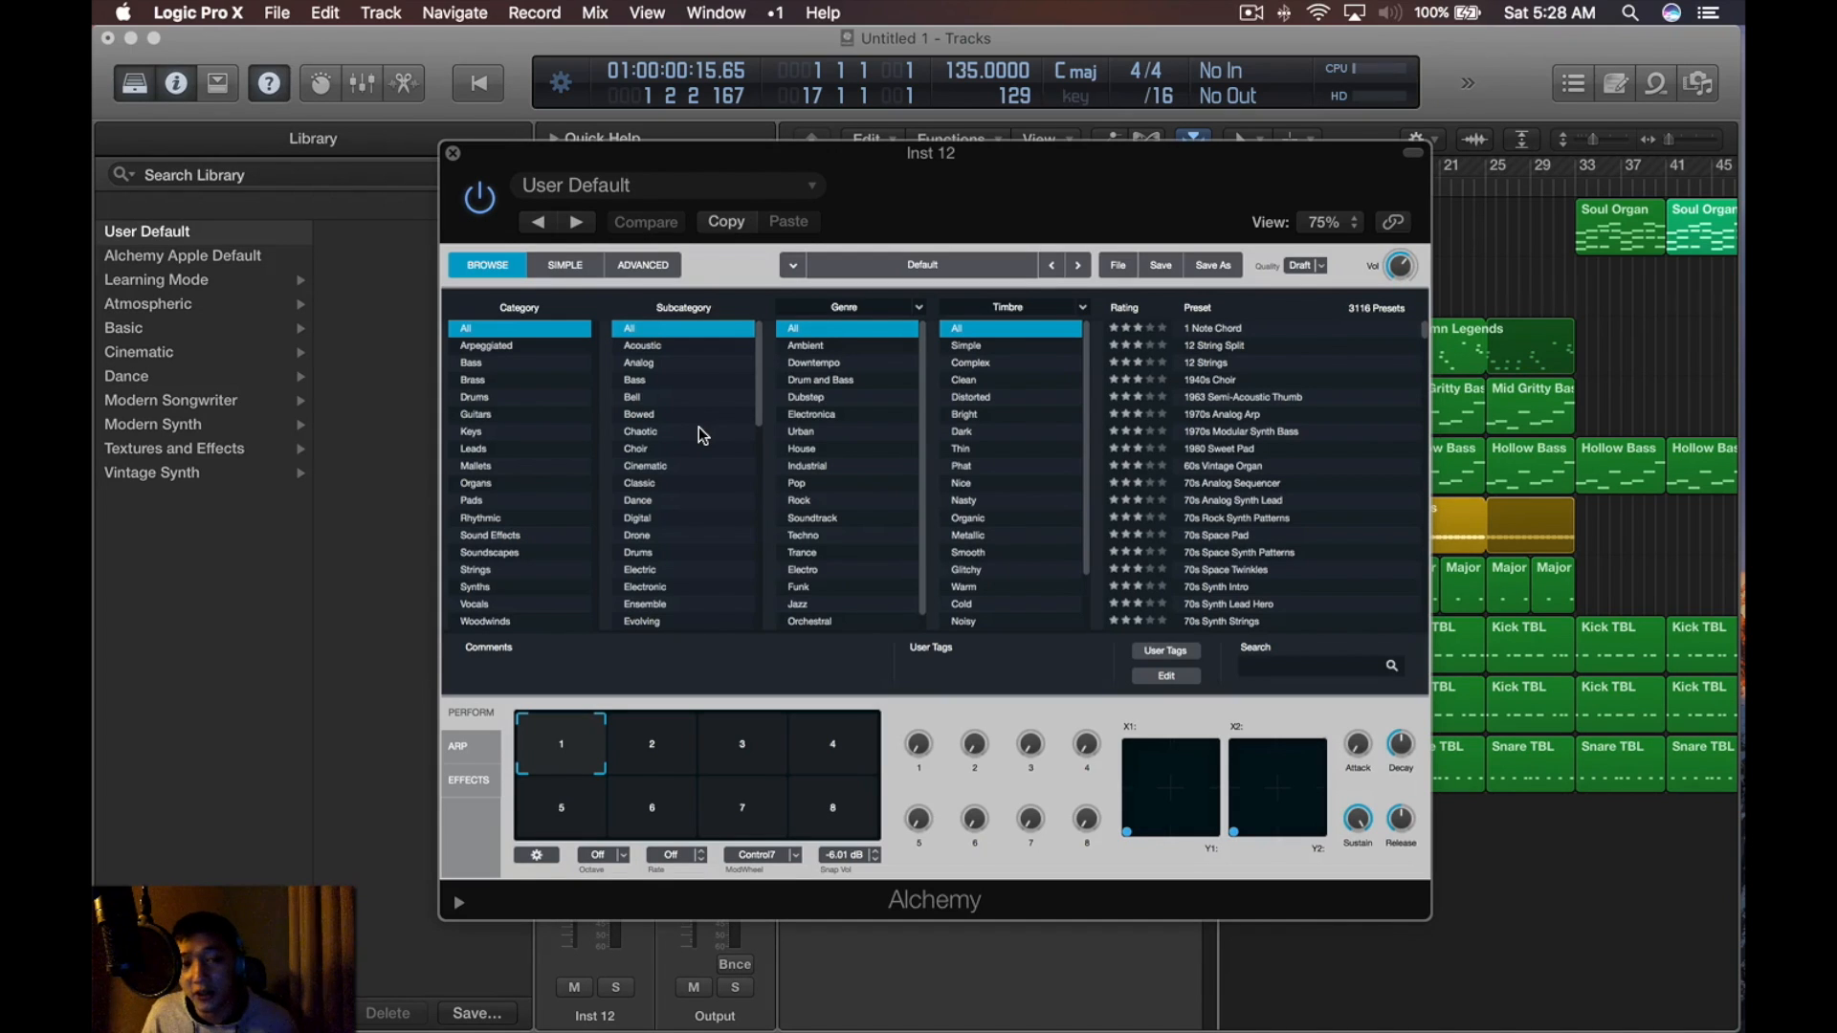
{"action": "left_click_drag", "start_coordinate": [1006, 201], "coordinate": [1020, 224]}
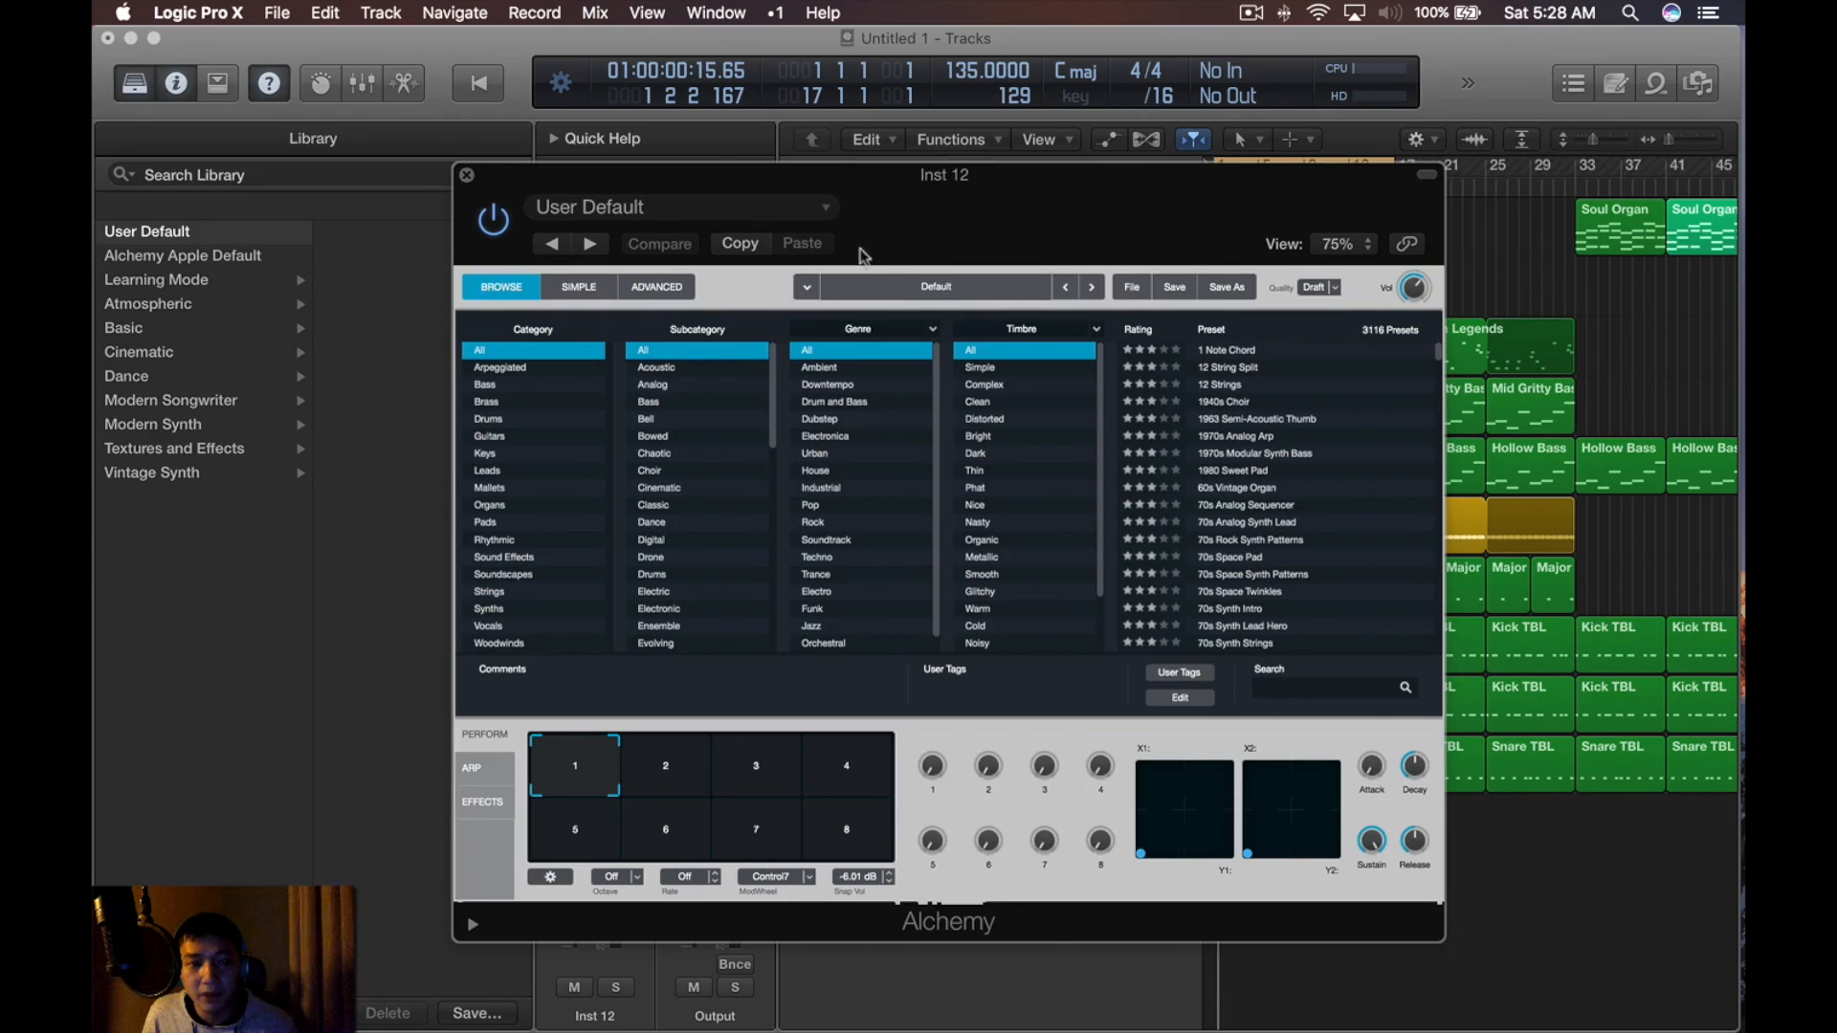
{"action": "left_click_drag", "start_coordinate": [861, 254], "coordinate": [942, 254]}
{"action": "scroll", "coordinate": [781, 580], "scroll_direction": "down", "scroll_amount": 4}
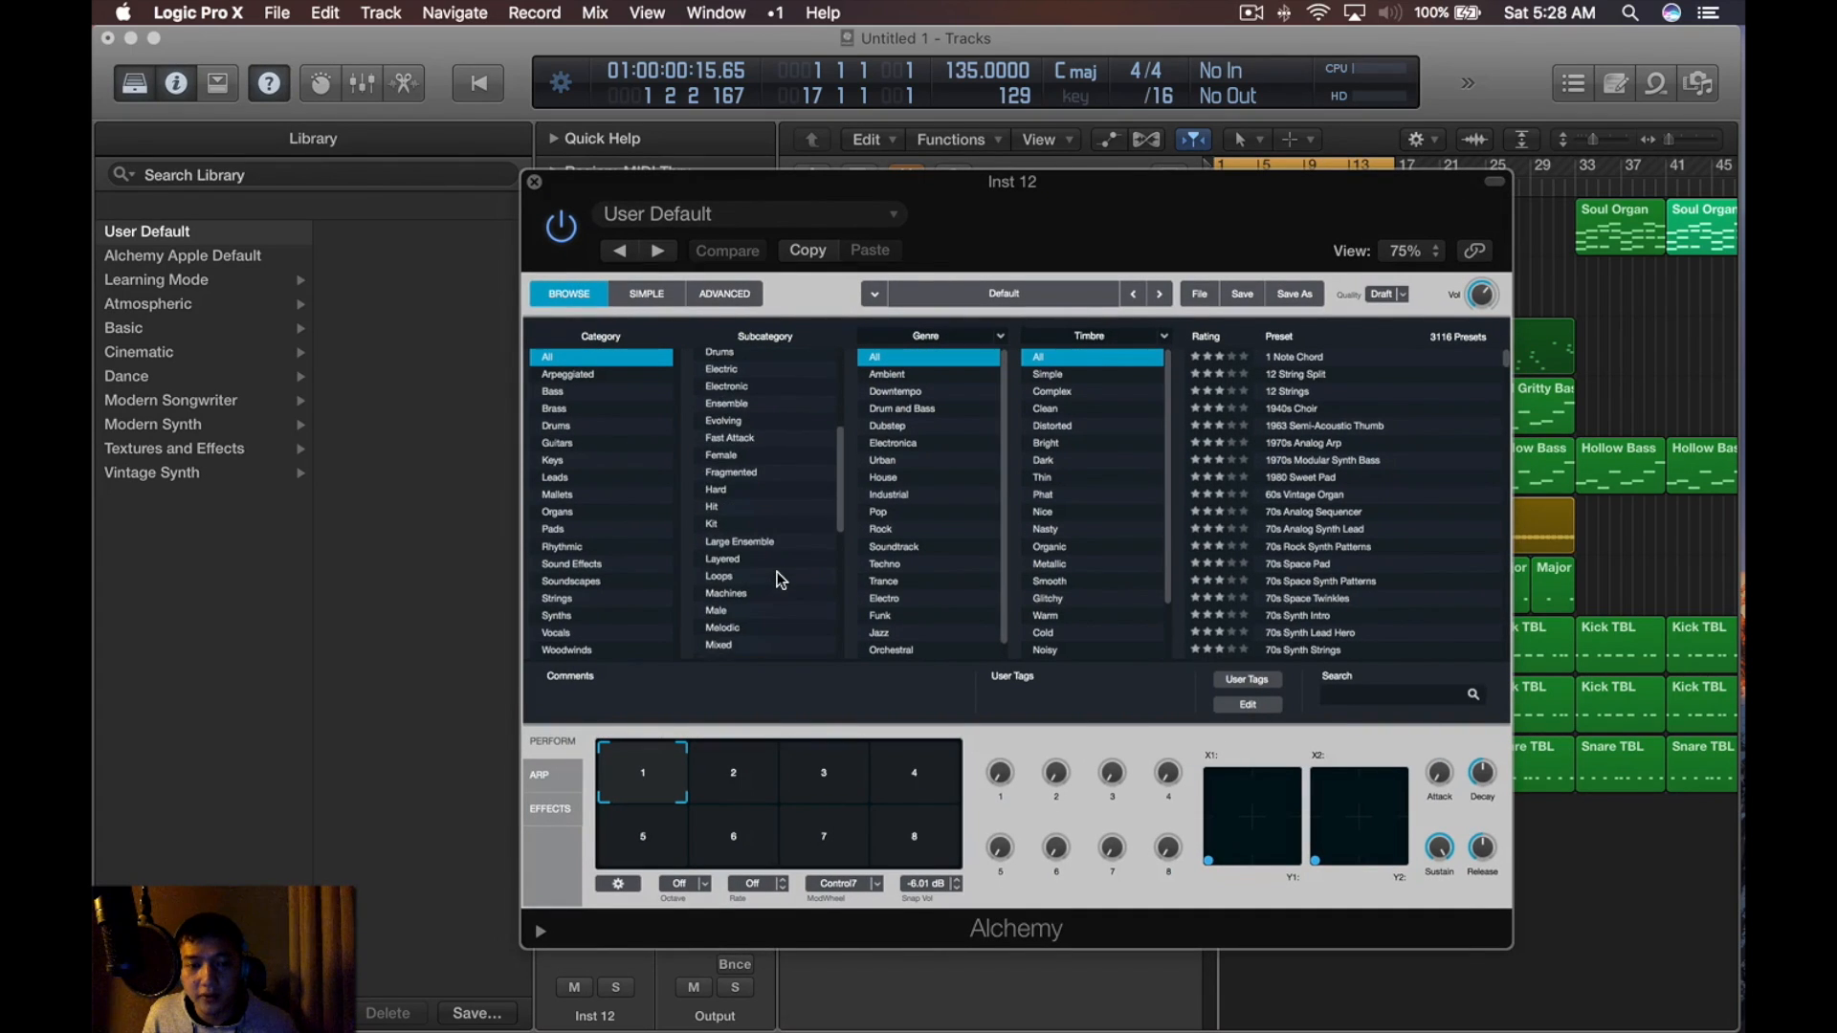
{"action": "scroll", "coordinate": [780, 579], "scroll_direction": "up", "scroll_amount": 4}
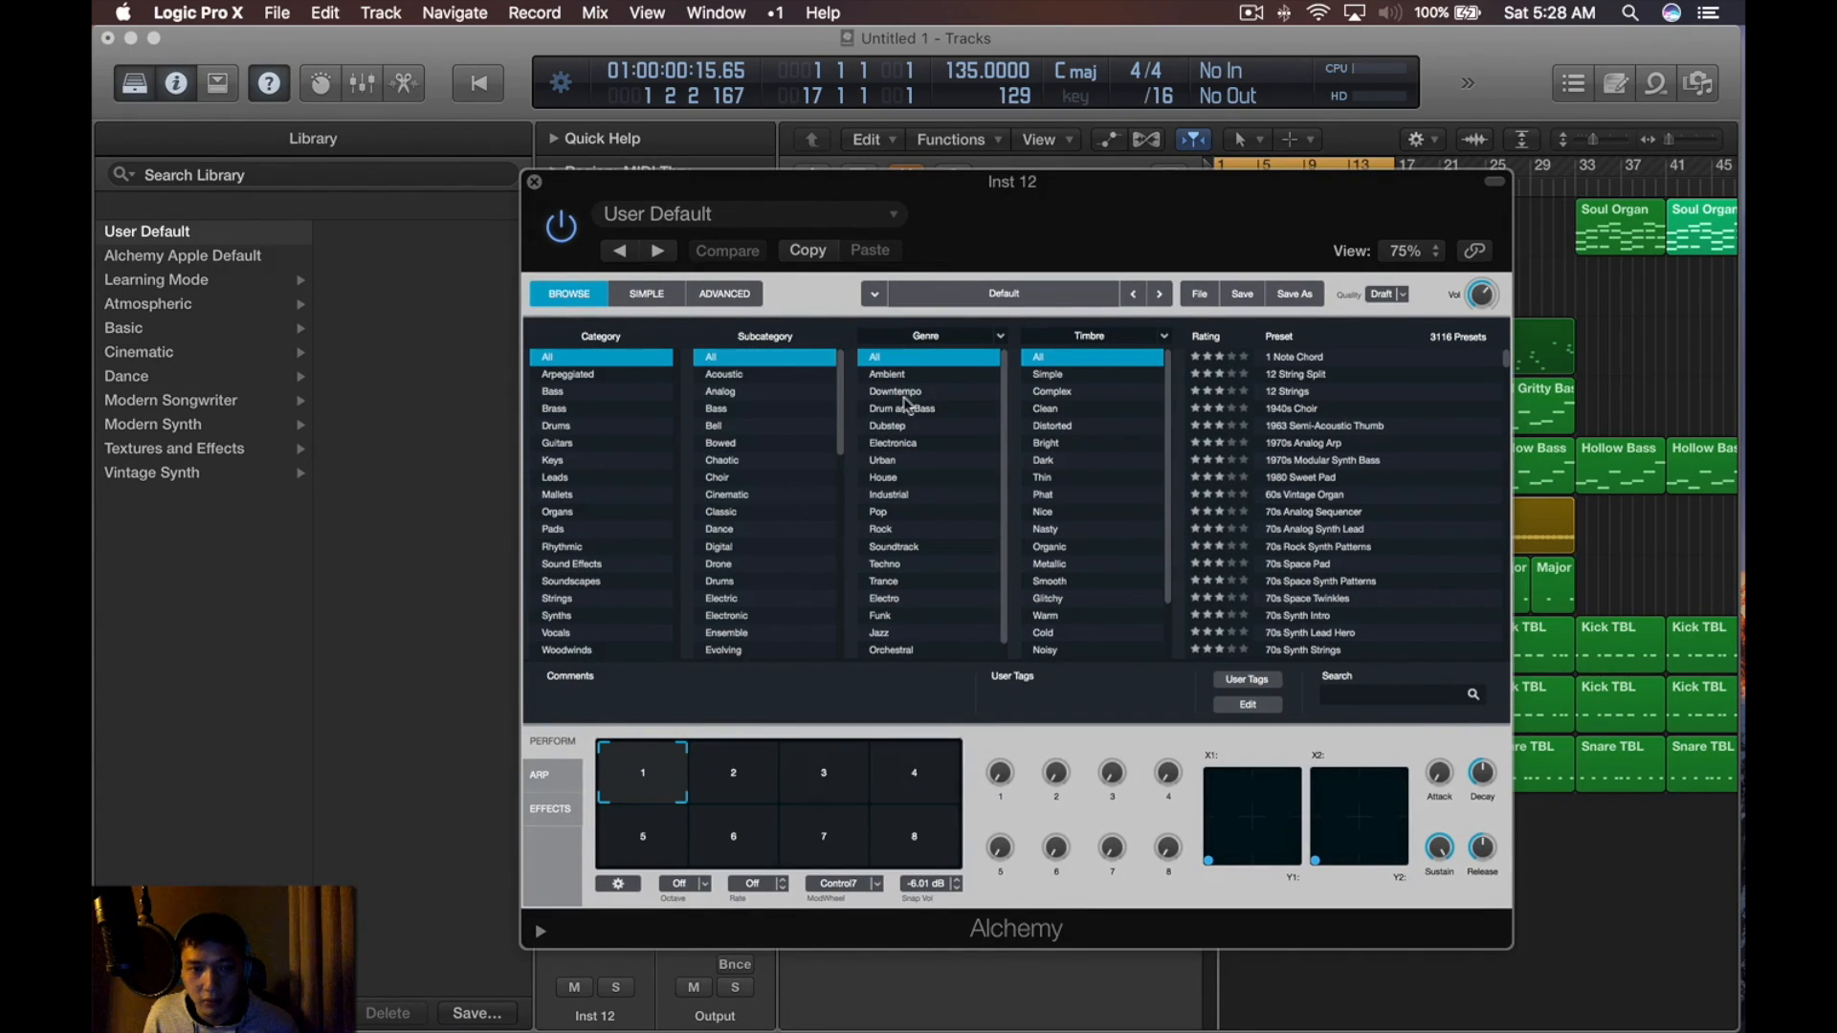
{"action": "left_click_drag", "start_coordinate": [1069, 210], "coordinate": [1119, 182]}
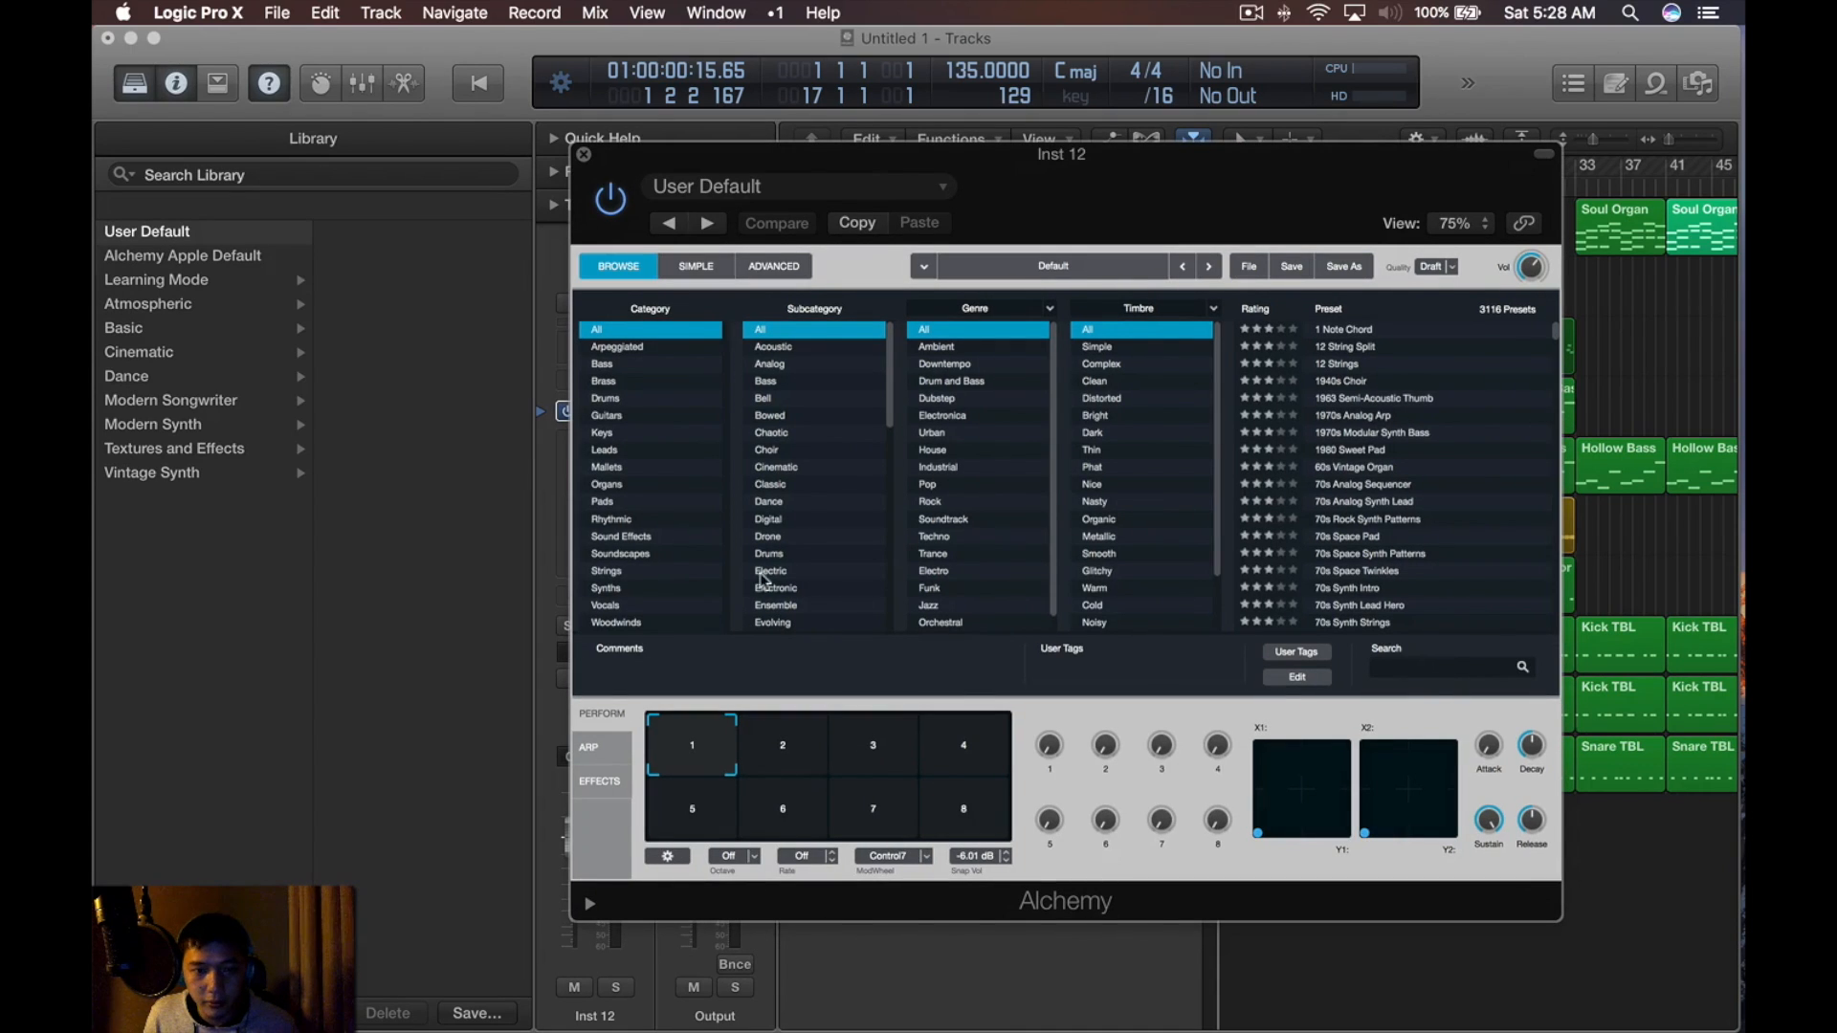
Filter Alchemy's presets by the Leads category and Breathy timbre, load Pizzicato Wet Cave and hide the plug-in window
{"action": "left_click", "coordinate": [629, 572]}
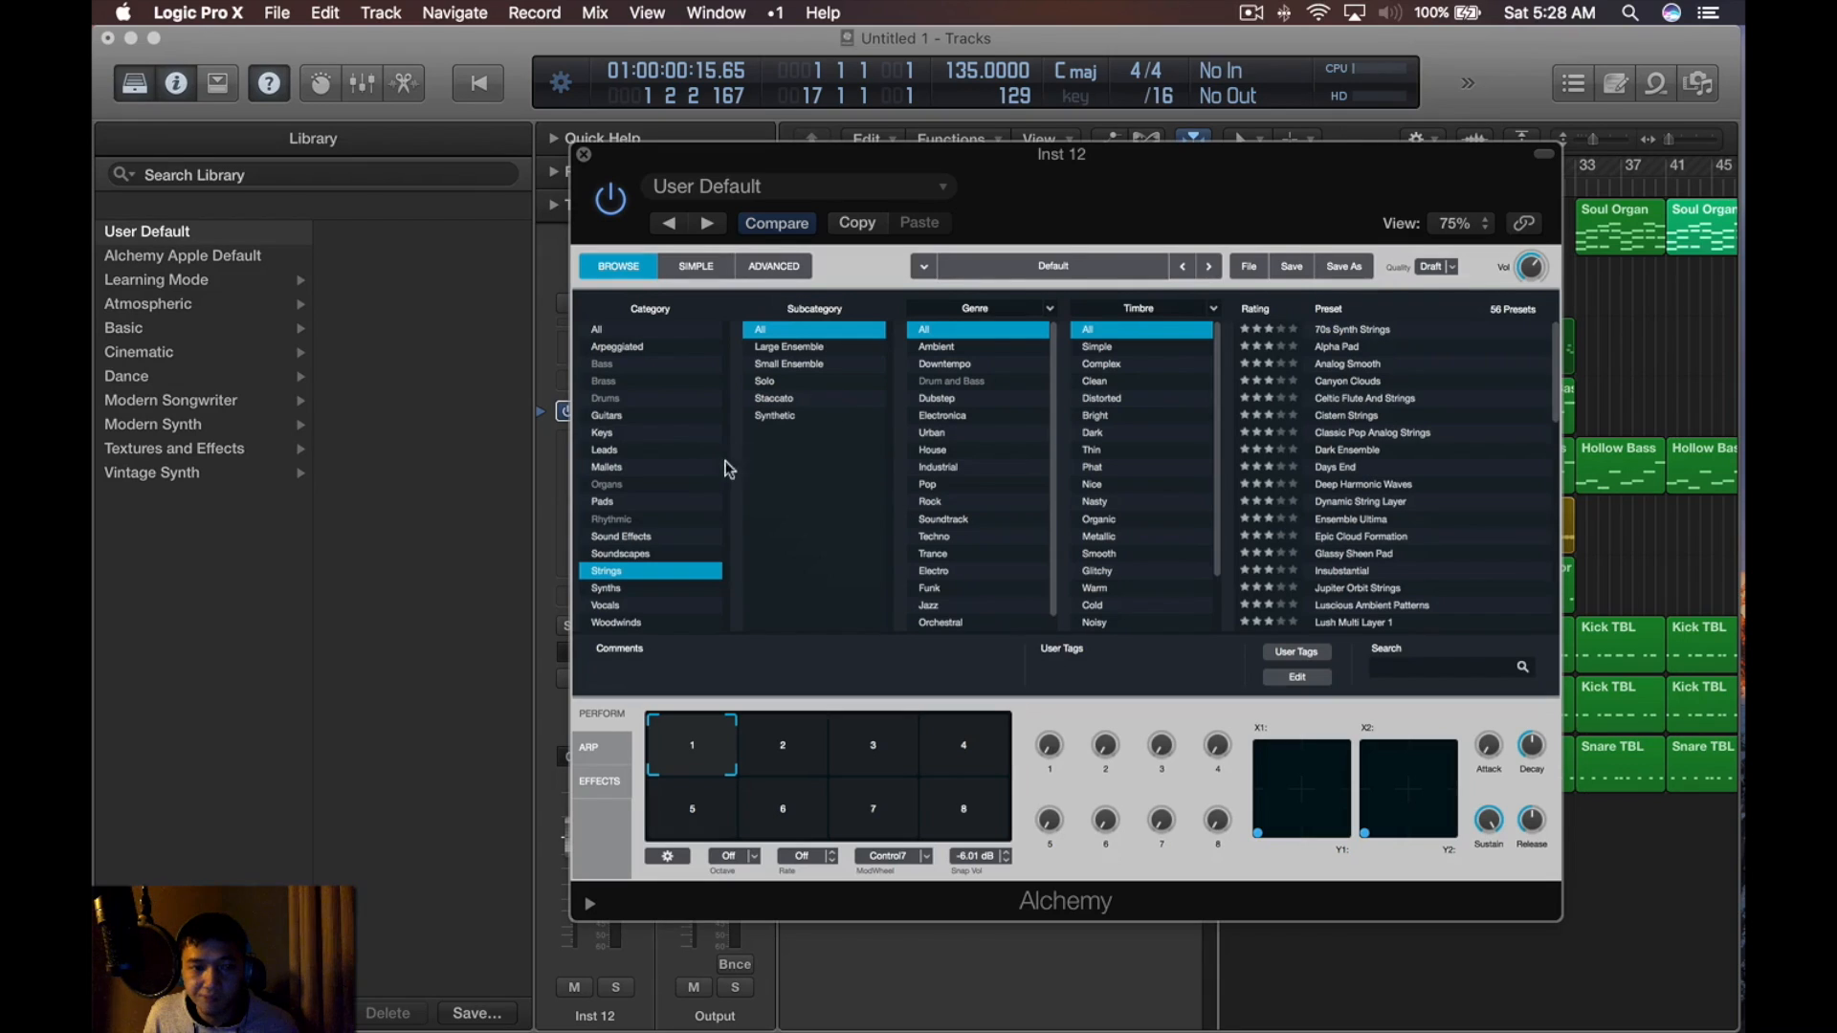
{"action": "left_click", "coordinate": [623, 451]}
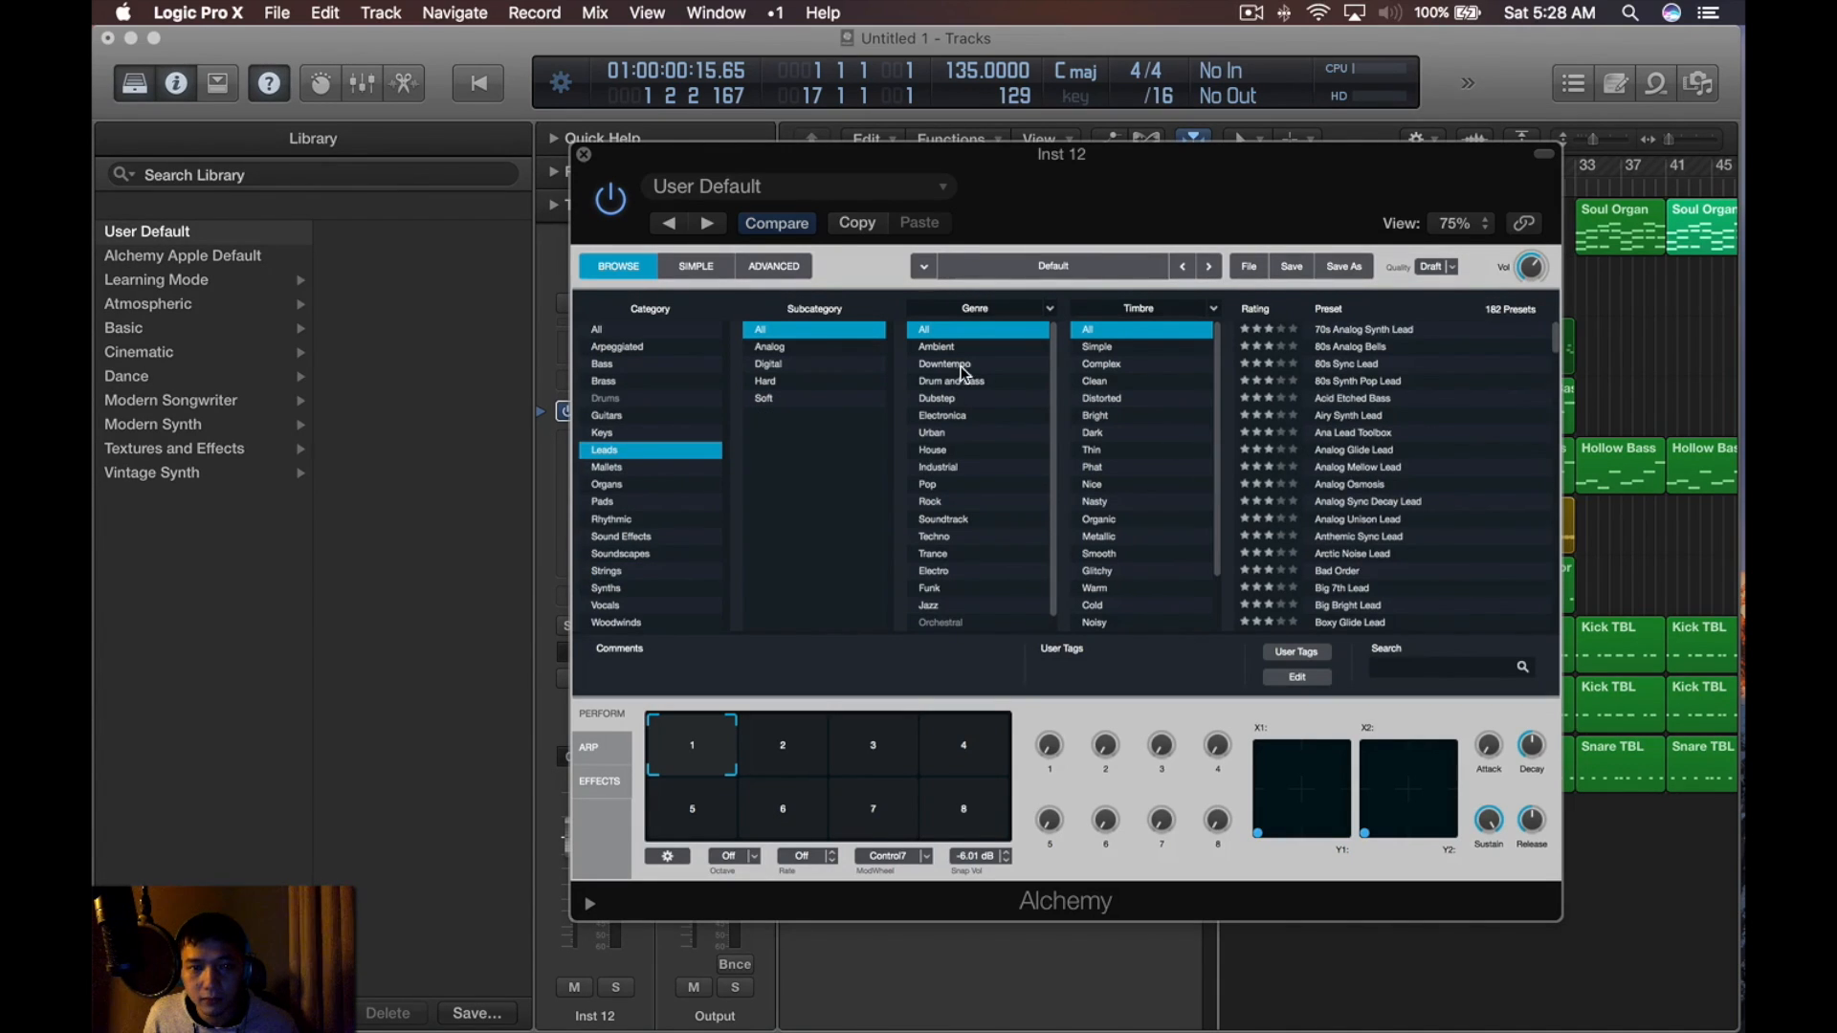
{"action": "scroll", "coordinate": [966, 375], "scroll_direction": "down", "scroll_amount": 1}
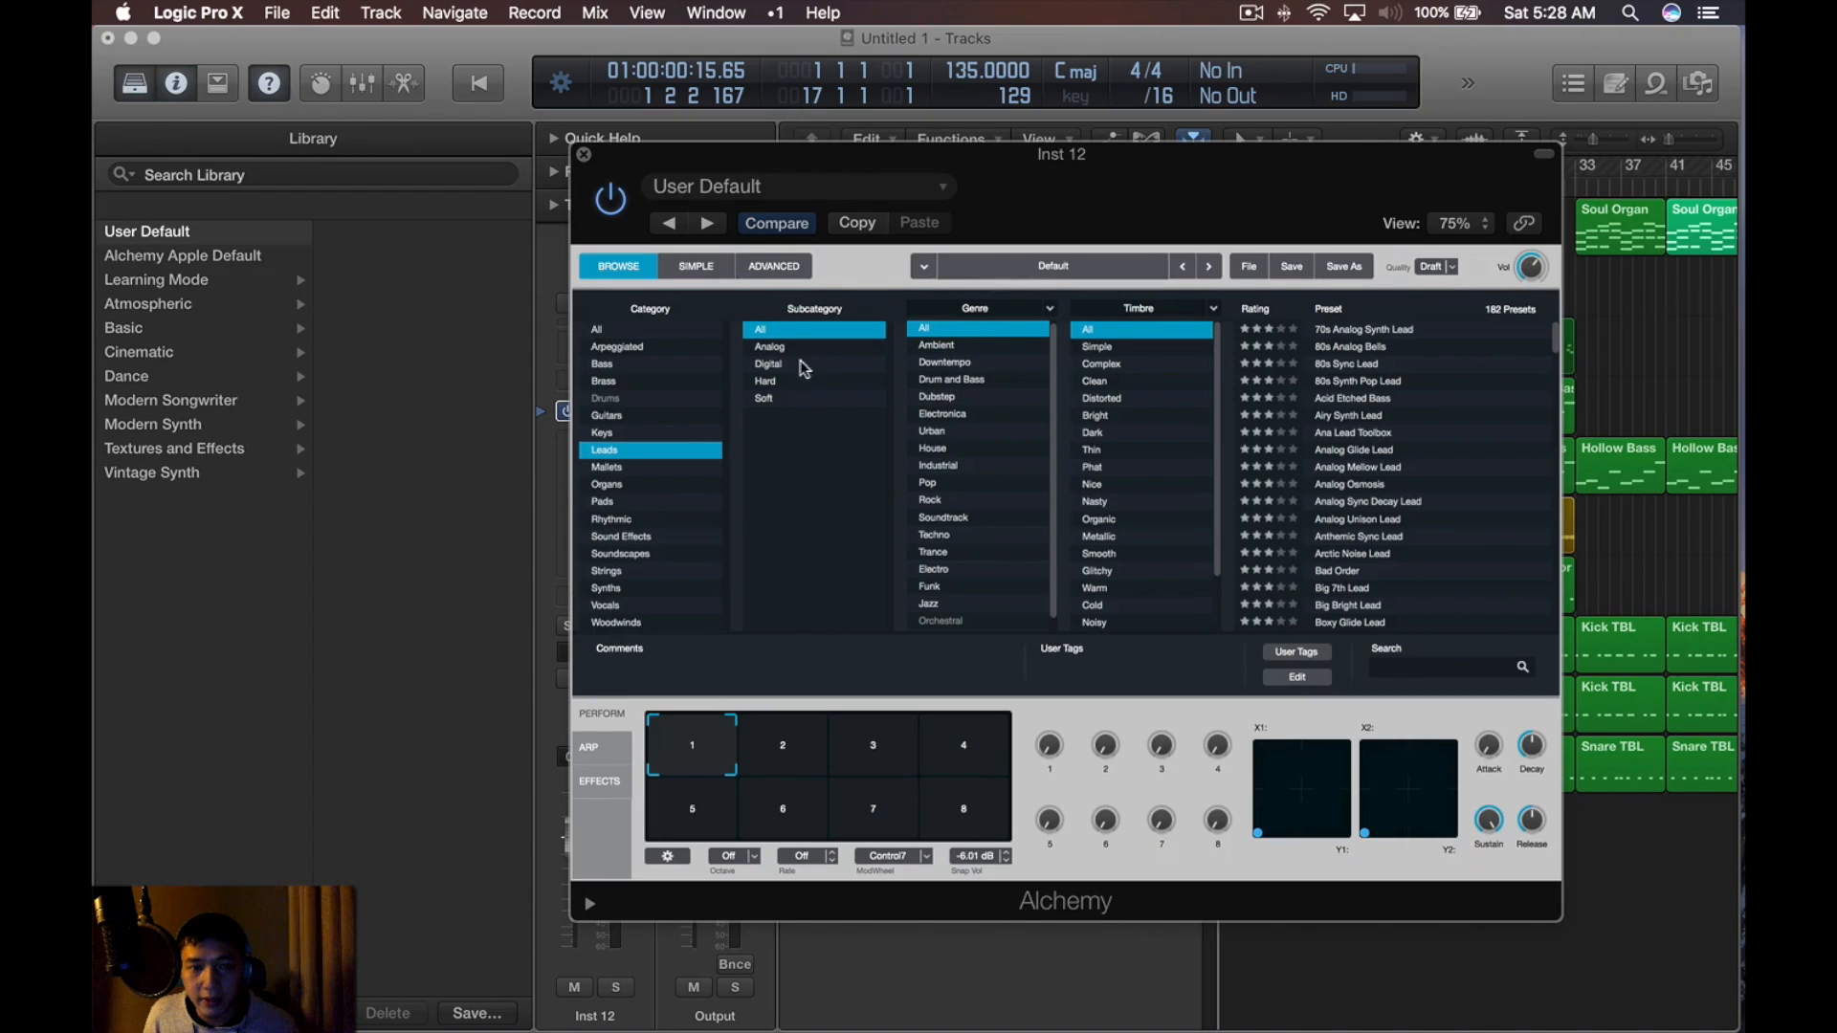
{"action": "scroll", "coordinate": [984, 410], "scroll_direction": "down", "scroll_amount": 1}
{"action": "scroll", "coordinate": [1124, 426], "scroll_direction": "down", "scroll_amount": 3}
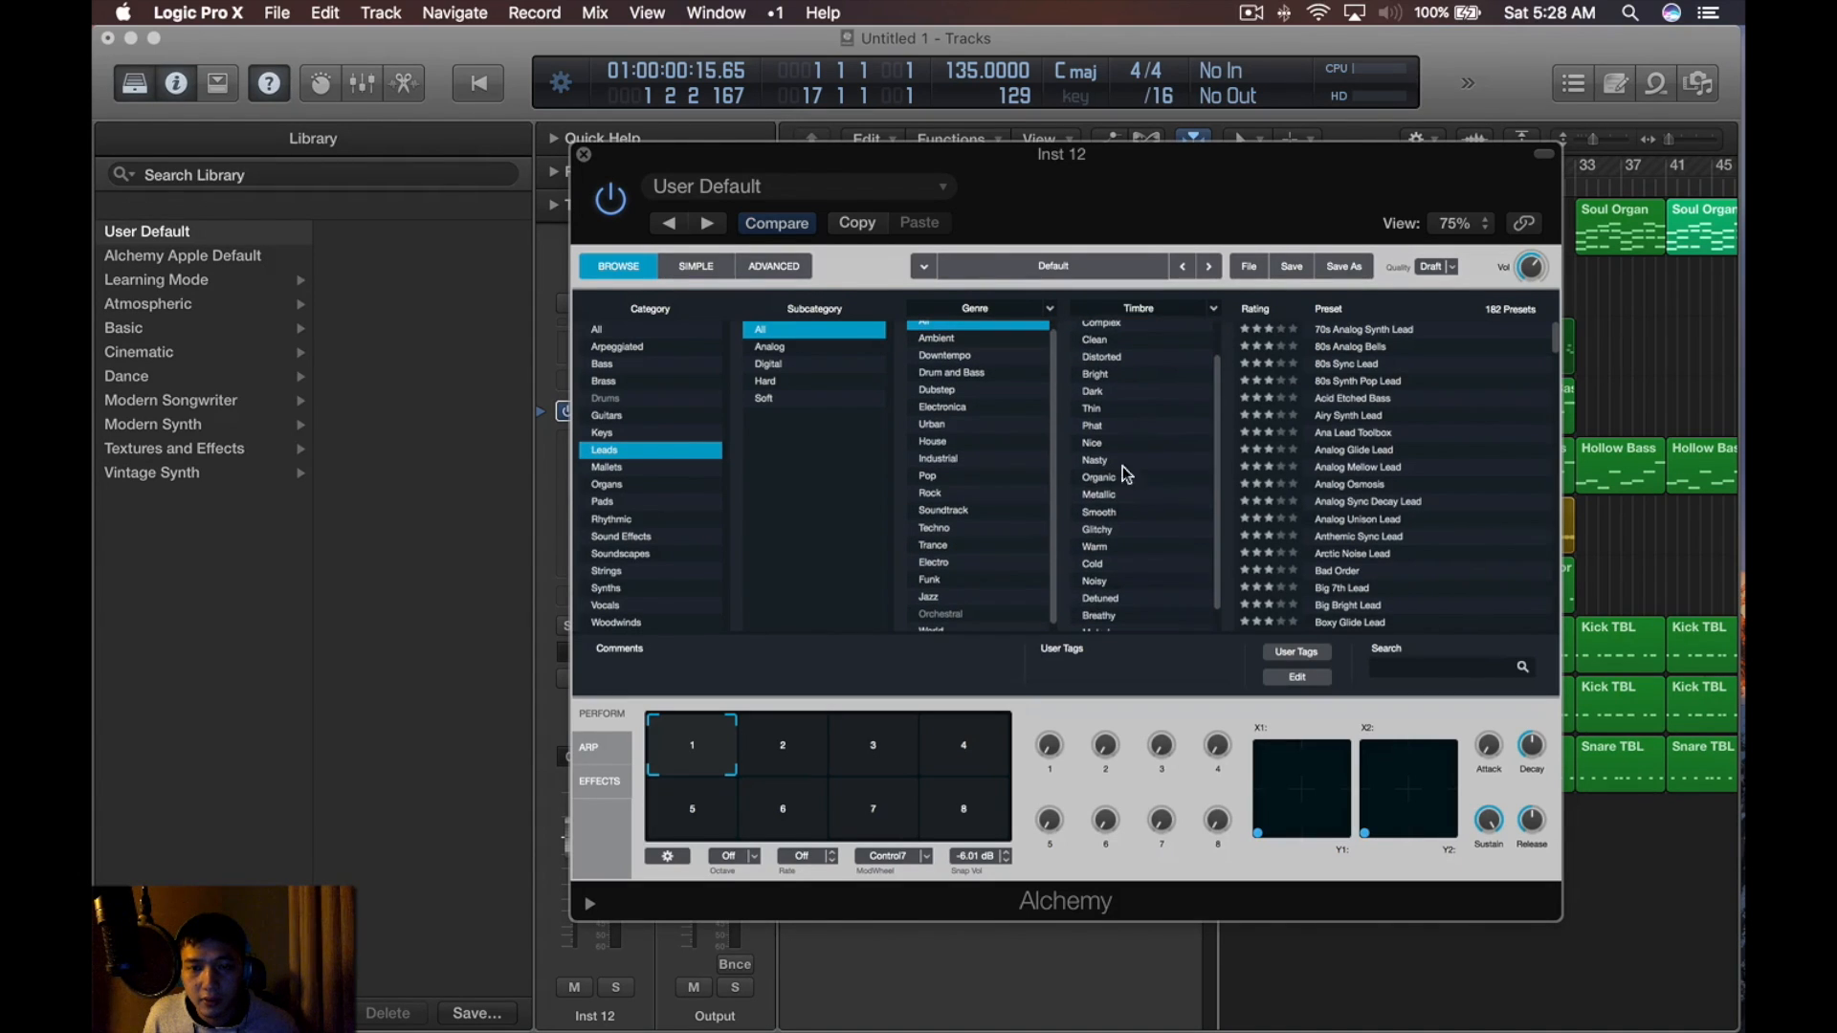
{"action": "left_click", "coordinate": [1148, 617]}
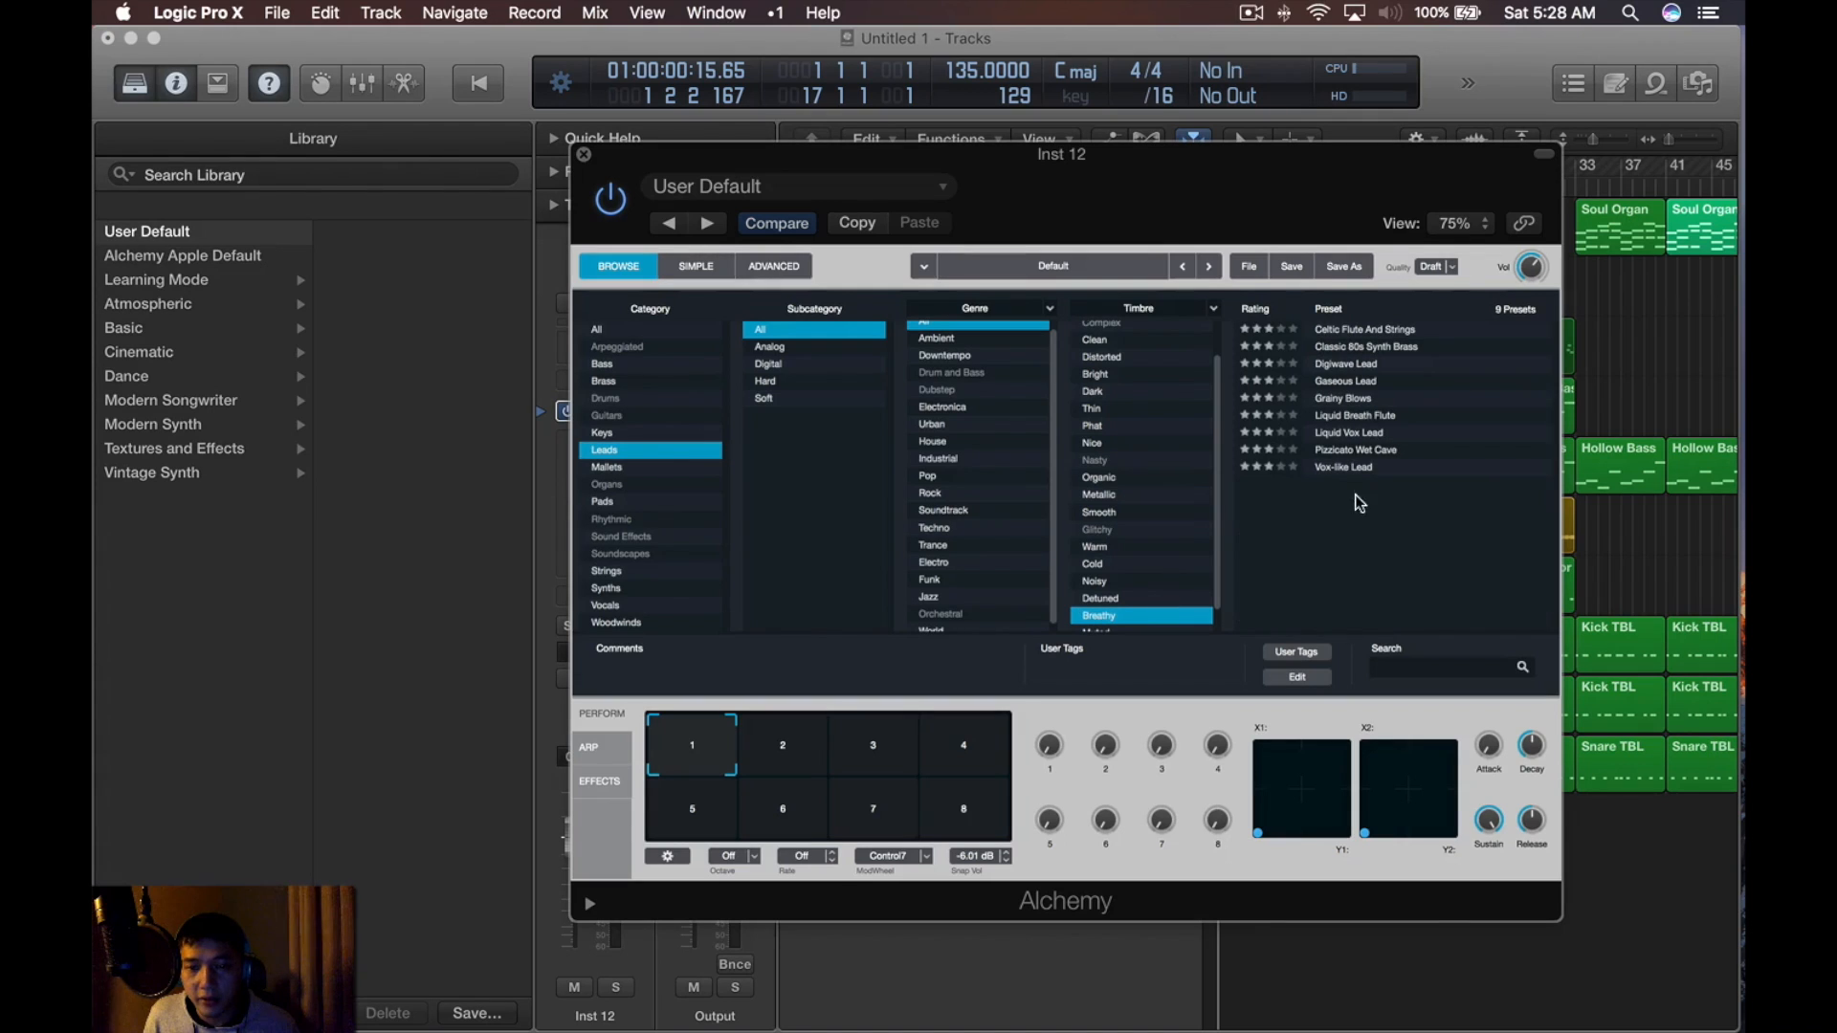
{"action": "left_click", "coordinate": [1358, 450]}
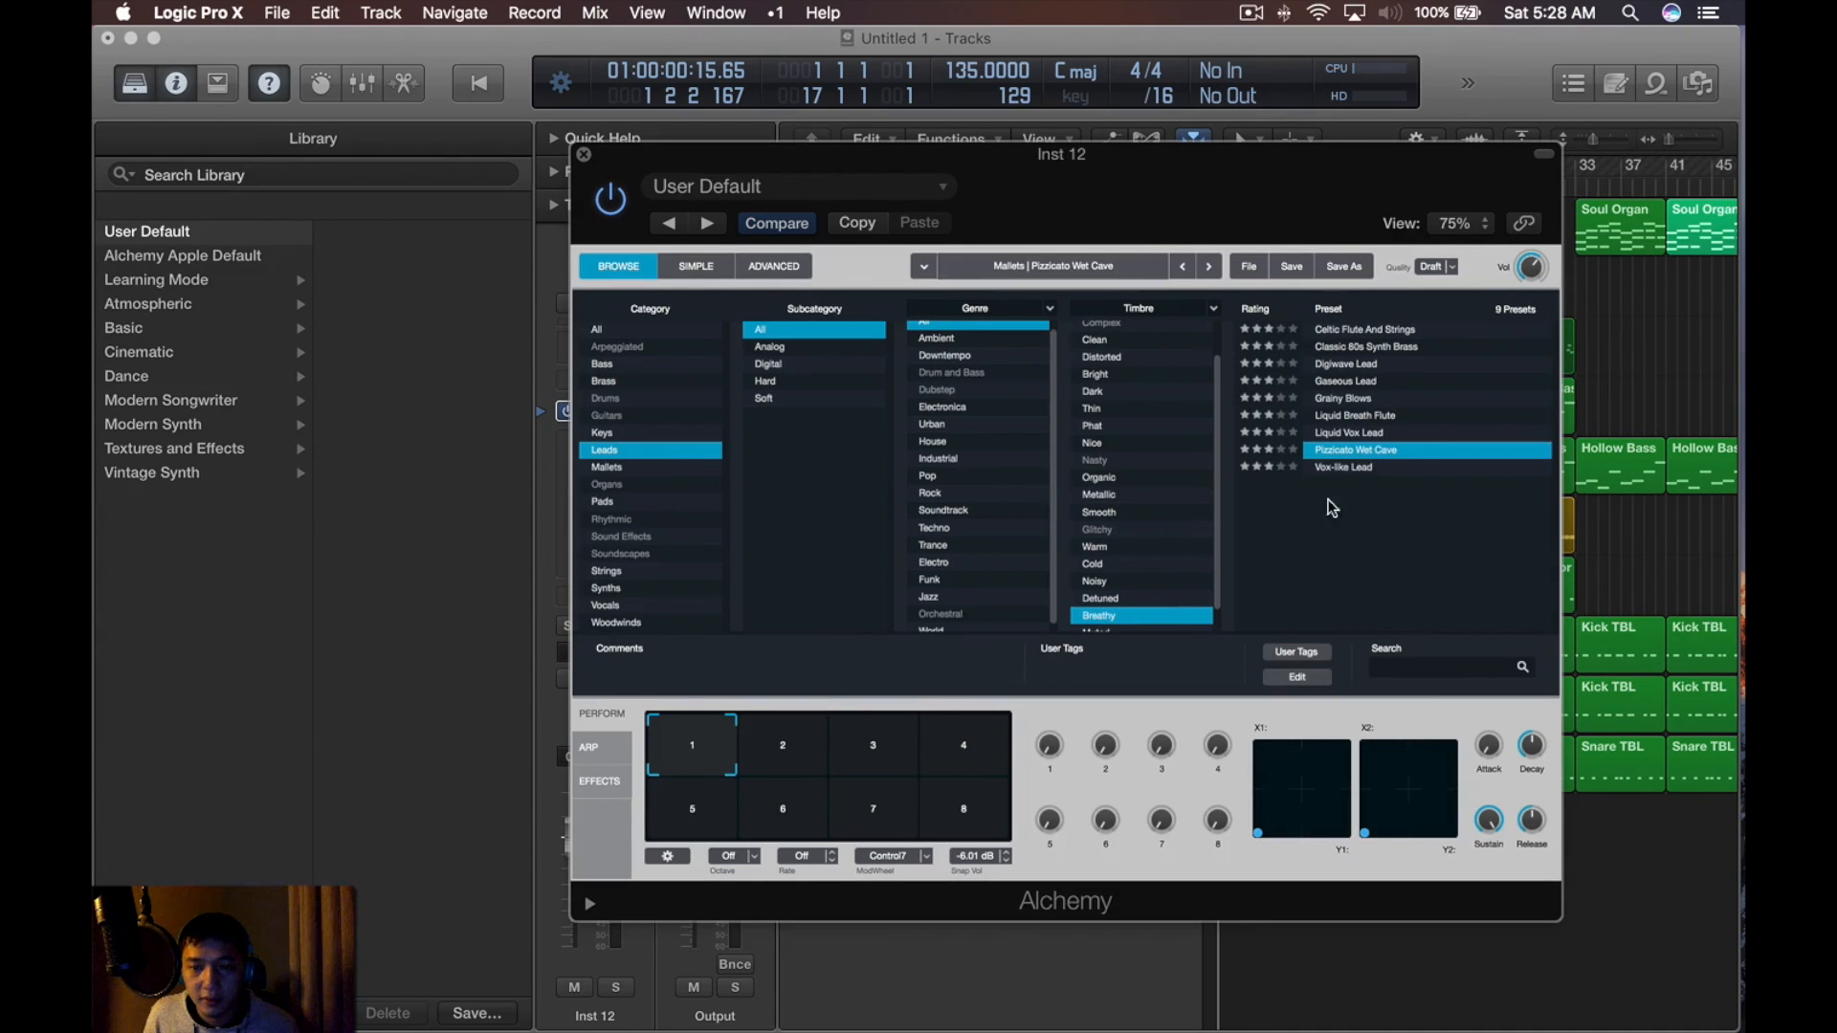
{"action": "key", "text": "v"}
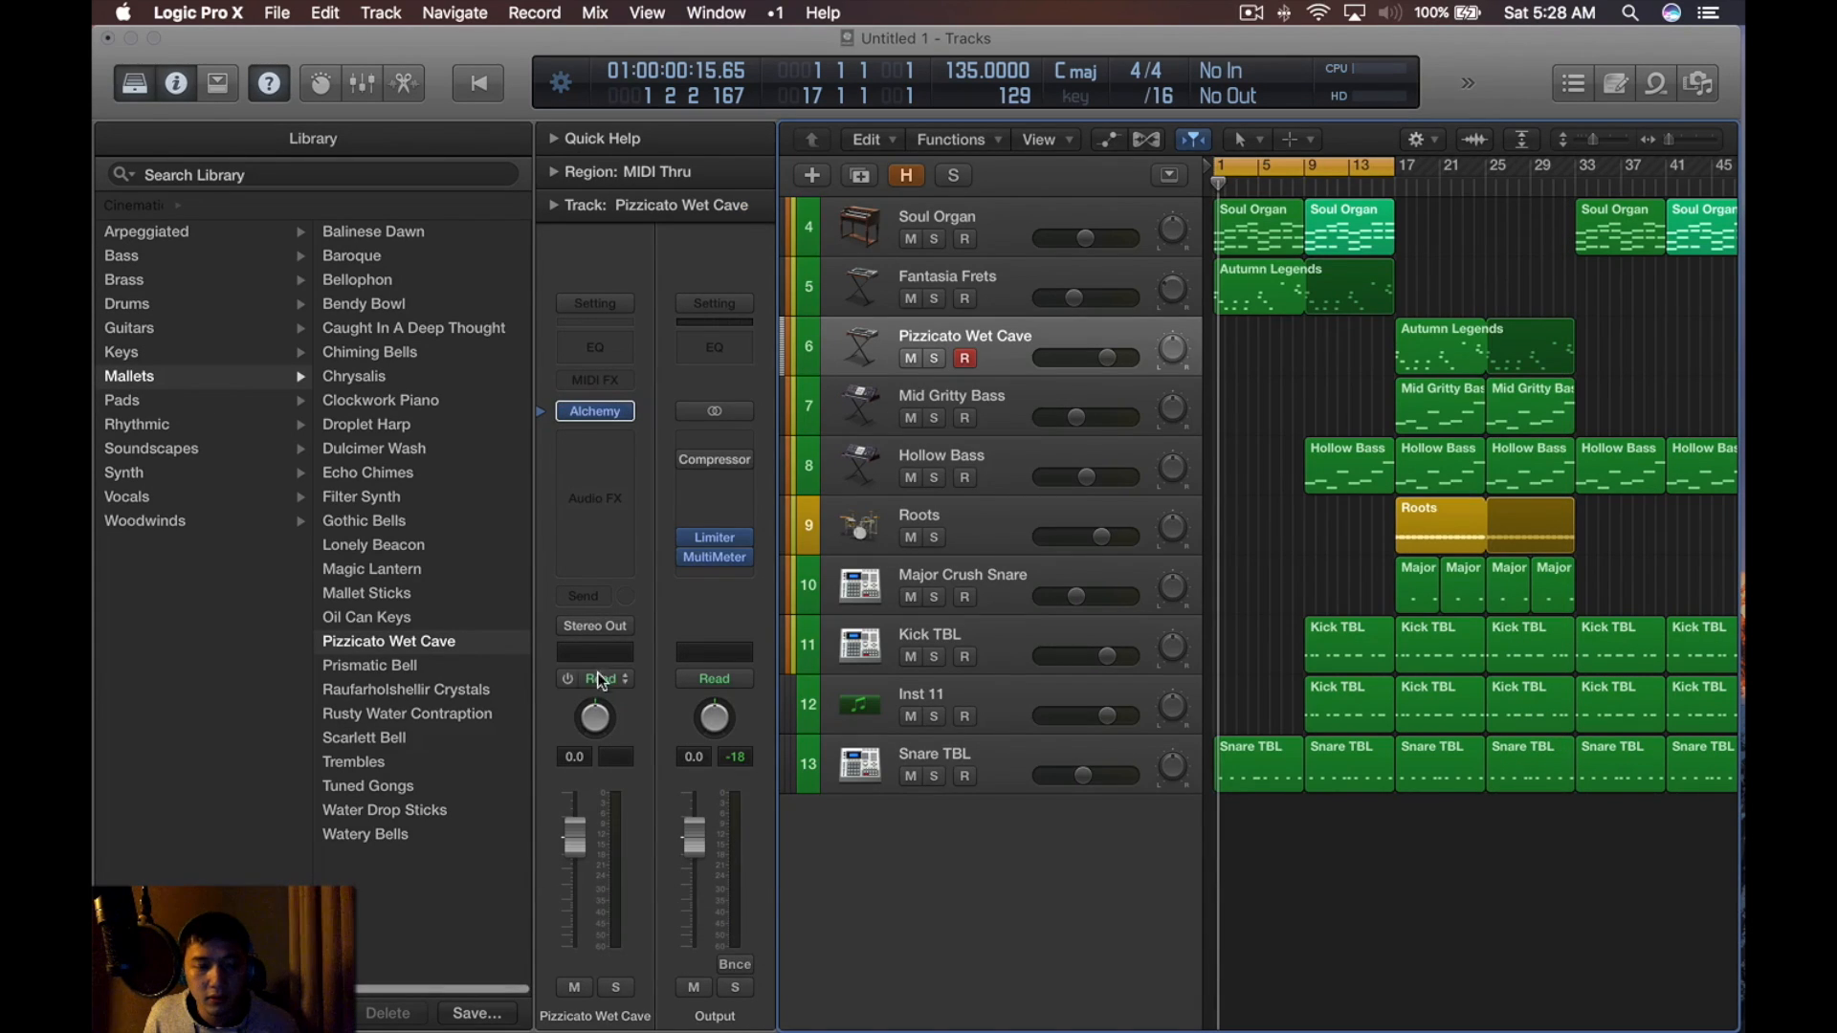
Cycle the Autumn Legends region at bars 17 to 33, play it with Pizzicato Wet Cave soloed and set the track volume to -5.6 dB
{"action": "left_click_drag", "start_coordinate": [1625, 351], "coordinate": [1480, 354]}
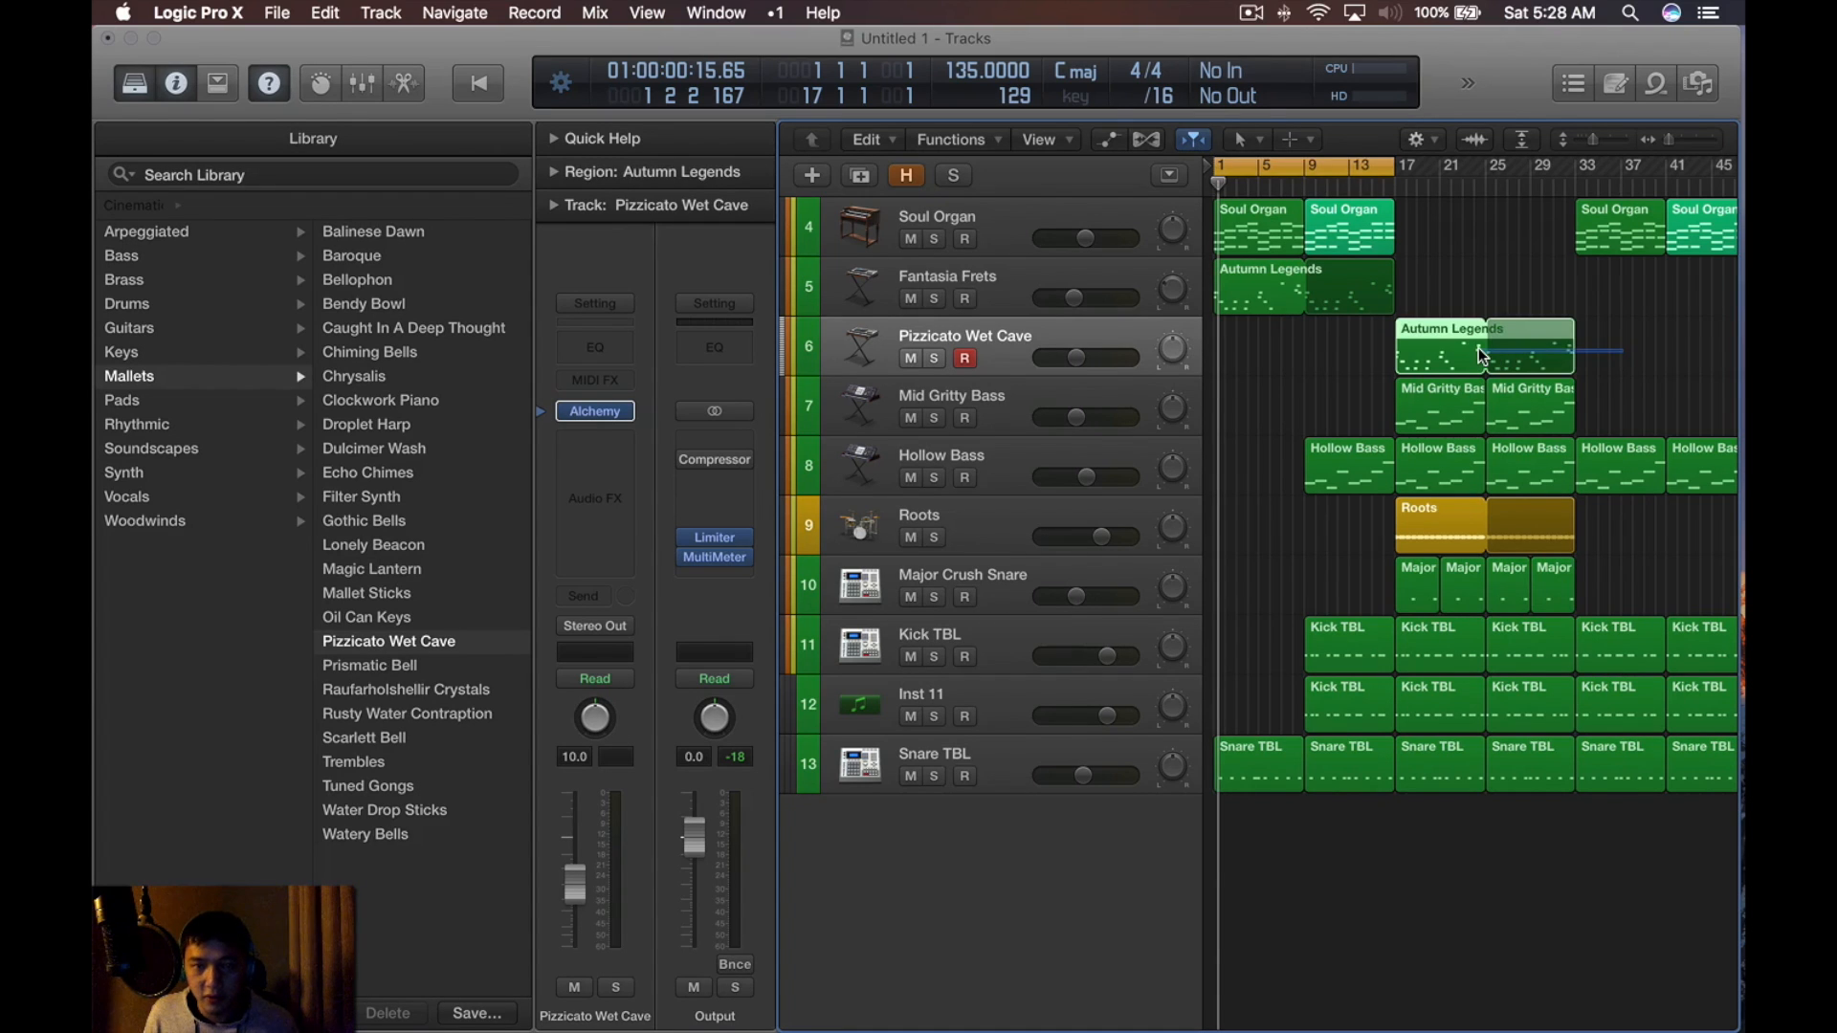
{"action": "key", "text": "u"}
{"action": "key", "text": "s"}
{"action": "key", "text": "space"}
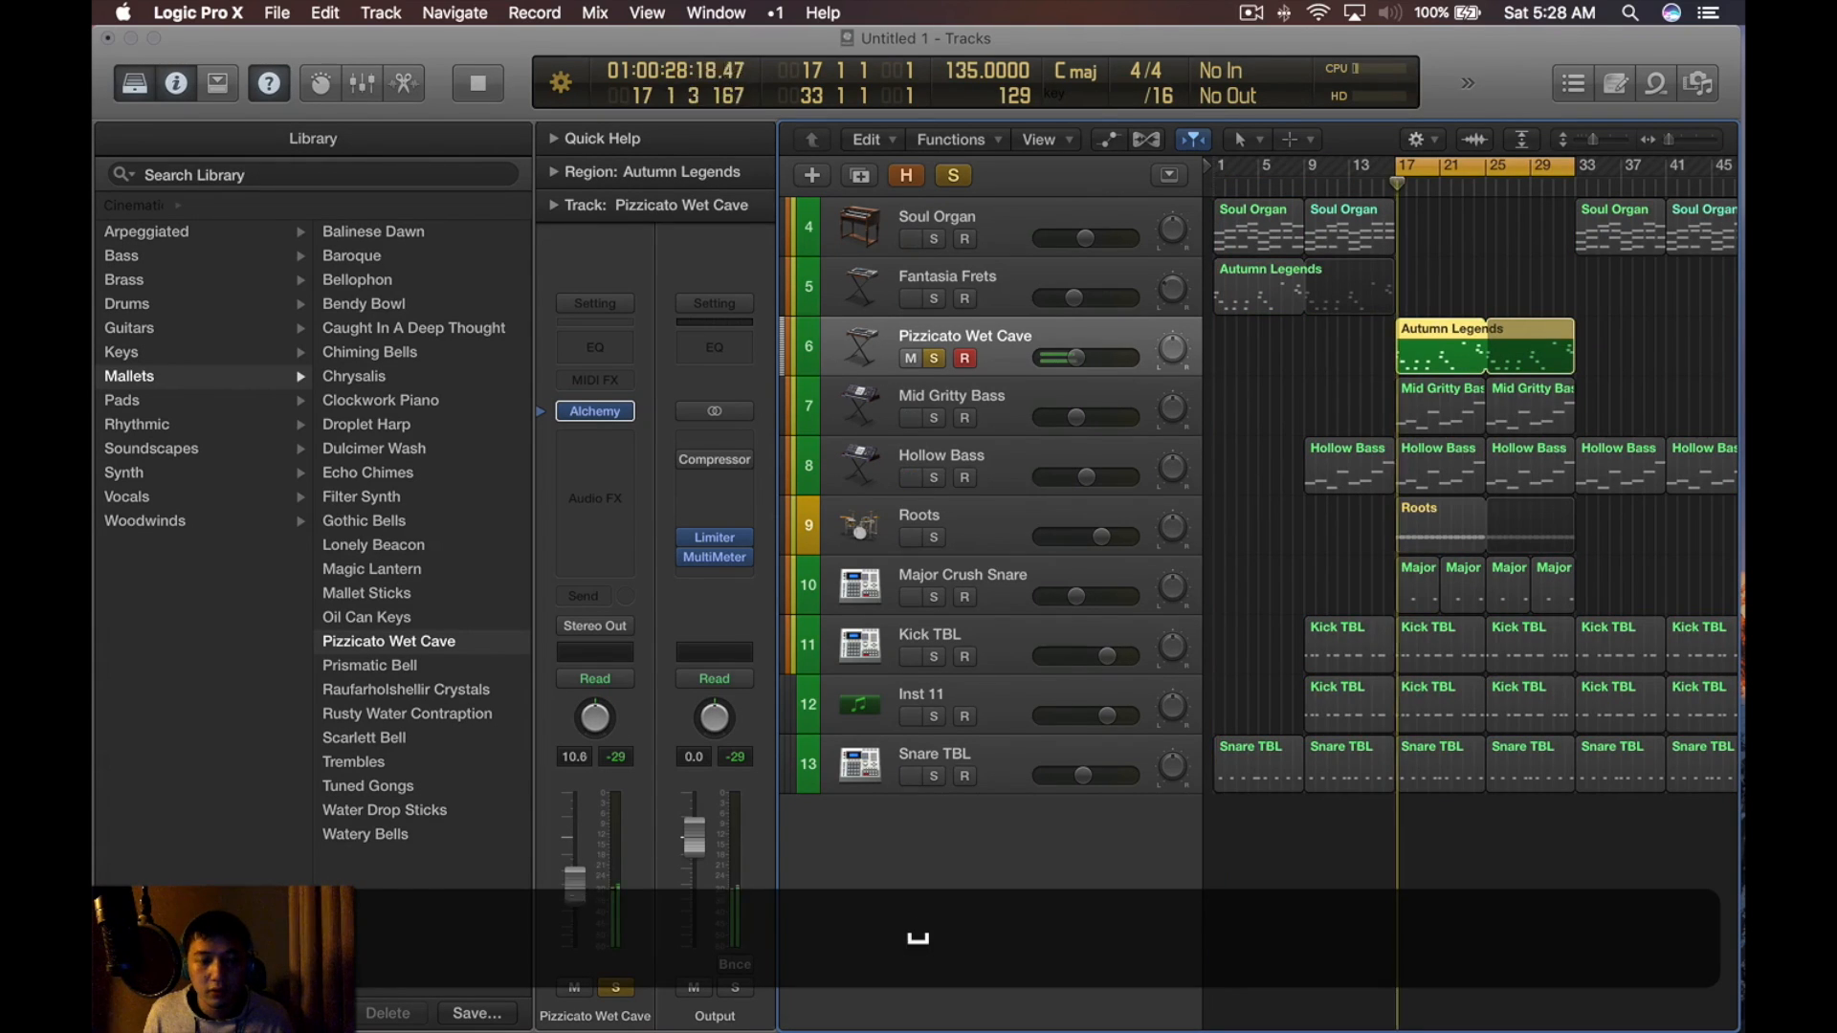
{"action": "left_click_drag", "start_coordinate": [574, 899], "coordinate": [575, 866]}
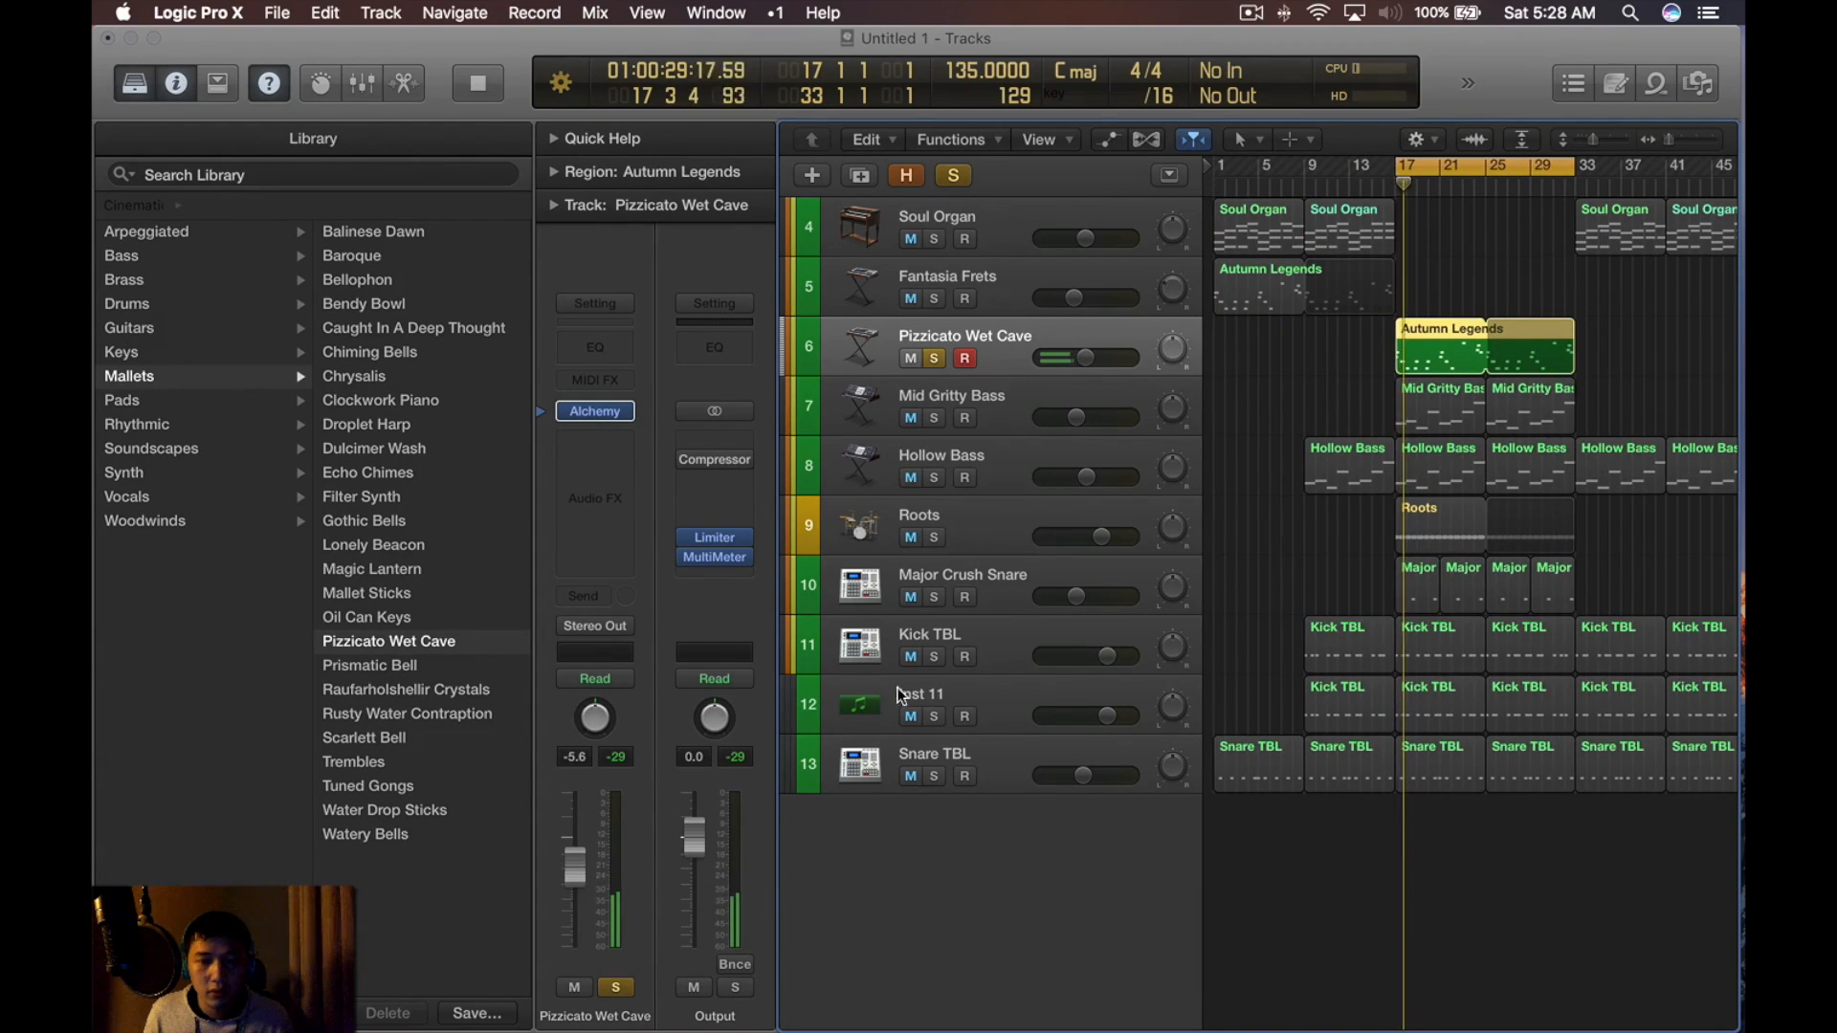
Transpose all notes of the Pizzicato Wet Cave track's Autumn Legends region down one octave in the Piano Roll and play them
{"action": "double_click", "coordinate": [1418, 360]}
{"action": "key", "text": "super+a"}
{"action": "key", "text": "alt+shift+super+a"}
{"action": "key", "text": "alt+shift+super+Down"}
{"action": "key", "text": "alt+shift+Down"}
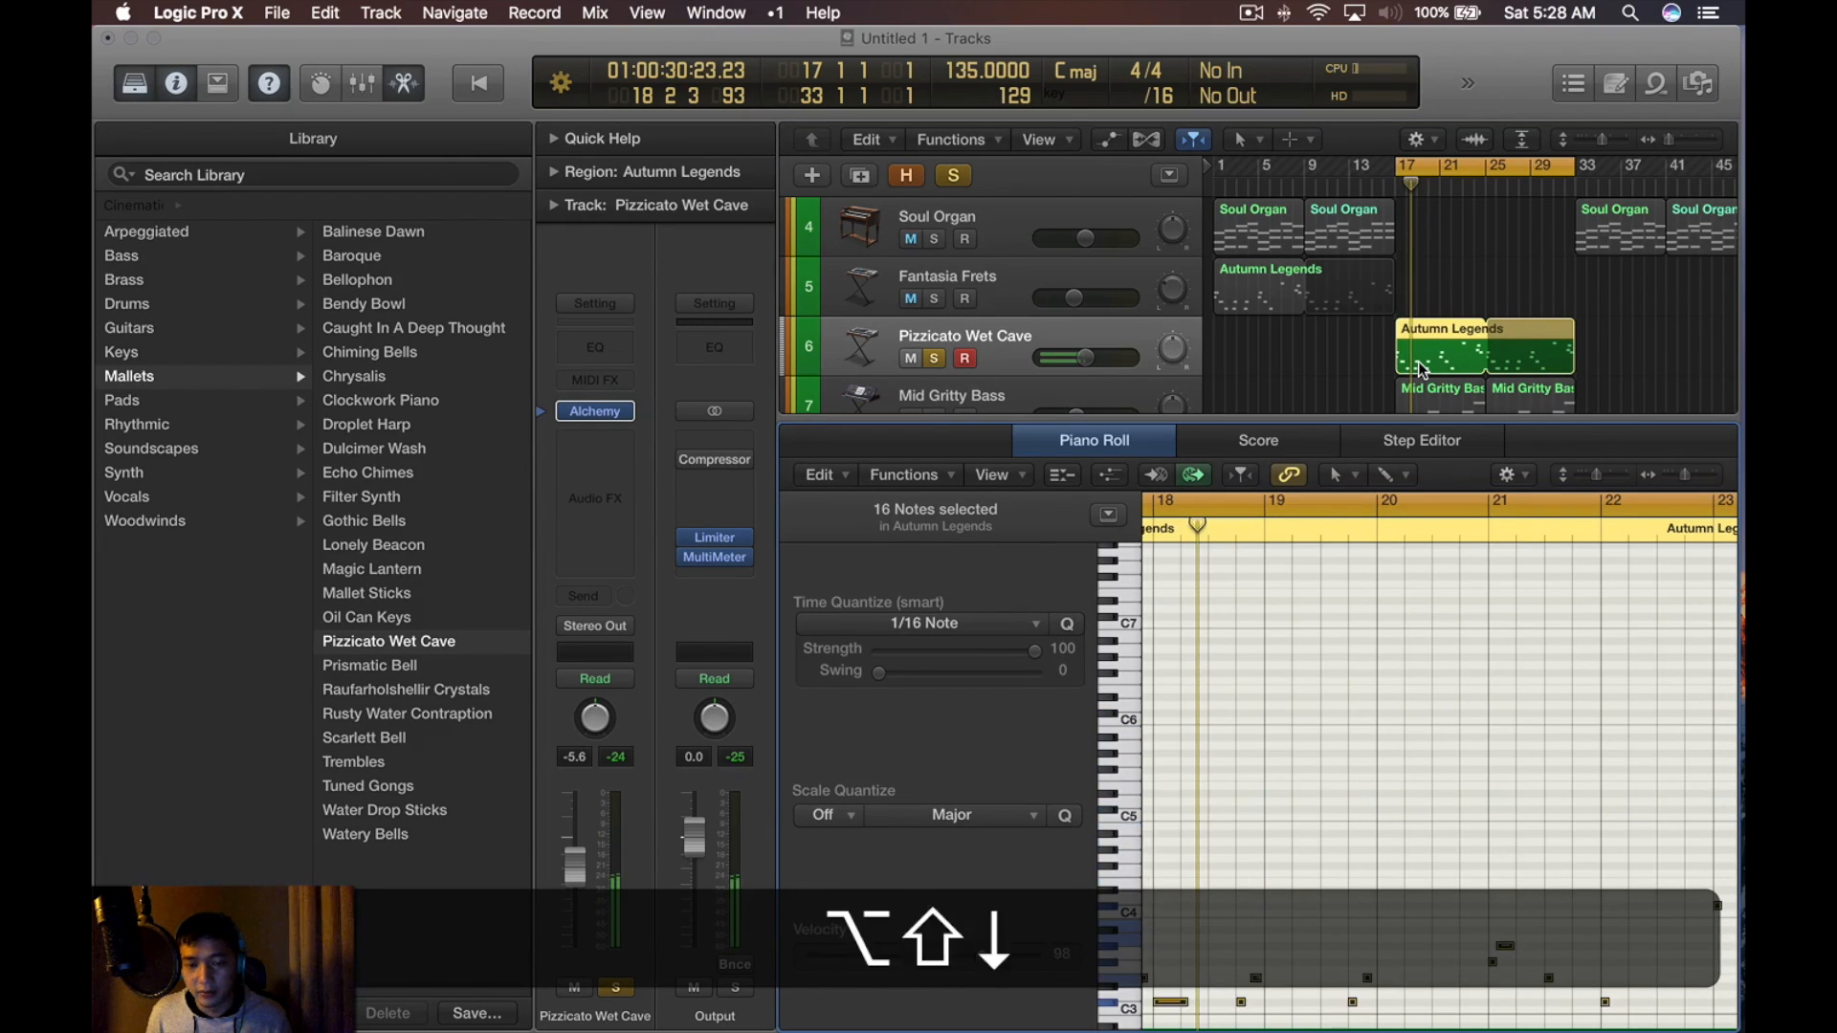
{"action": "key", "text": "space"}
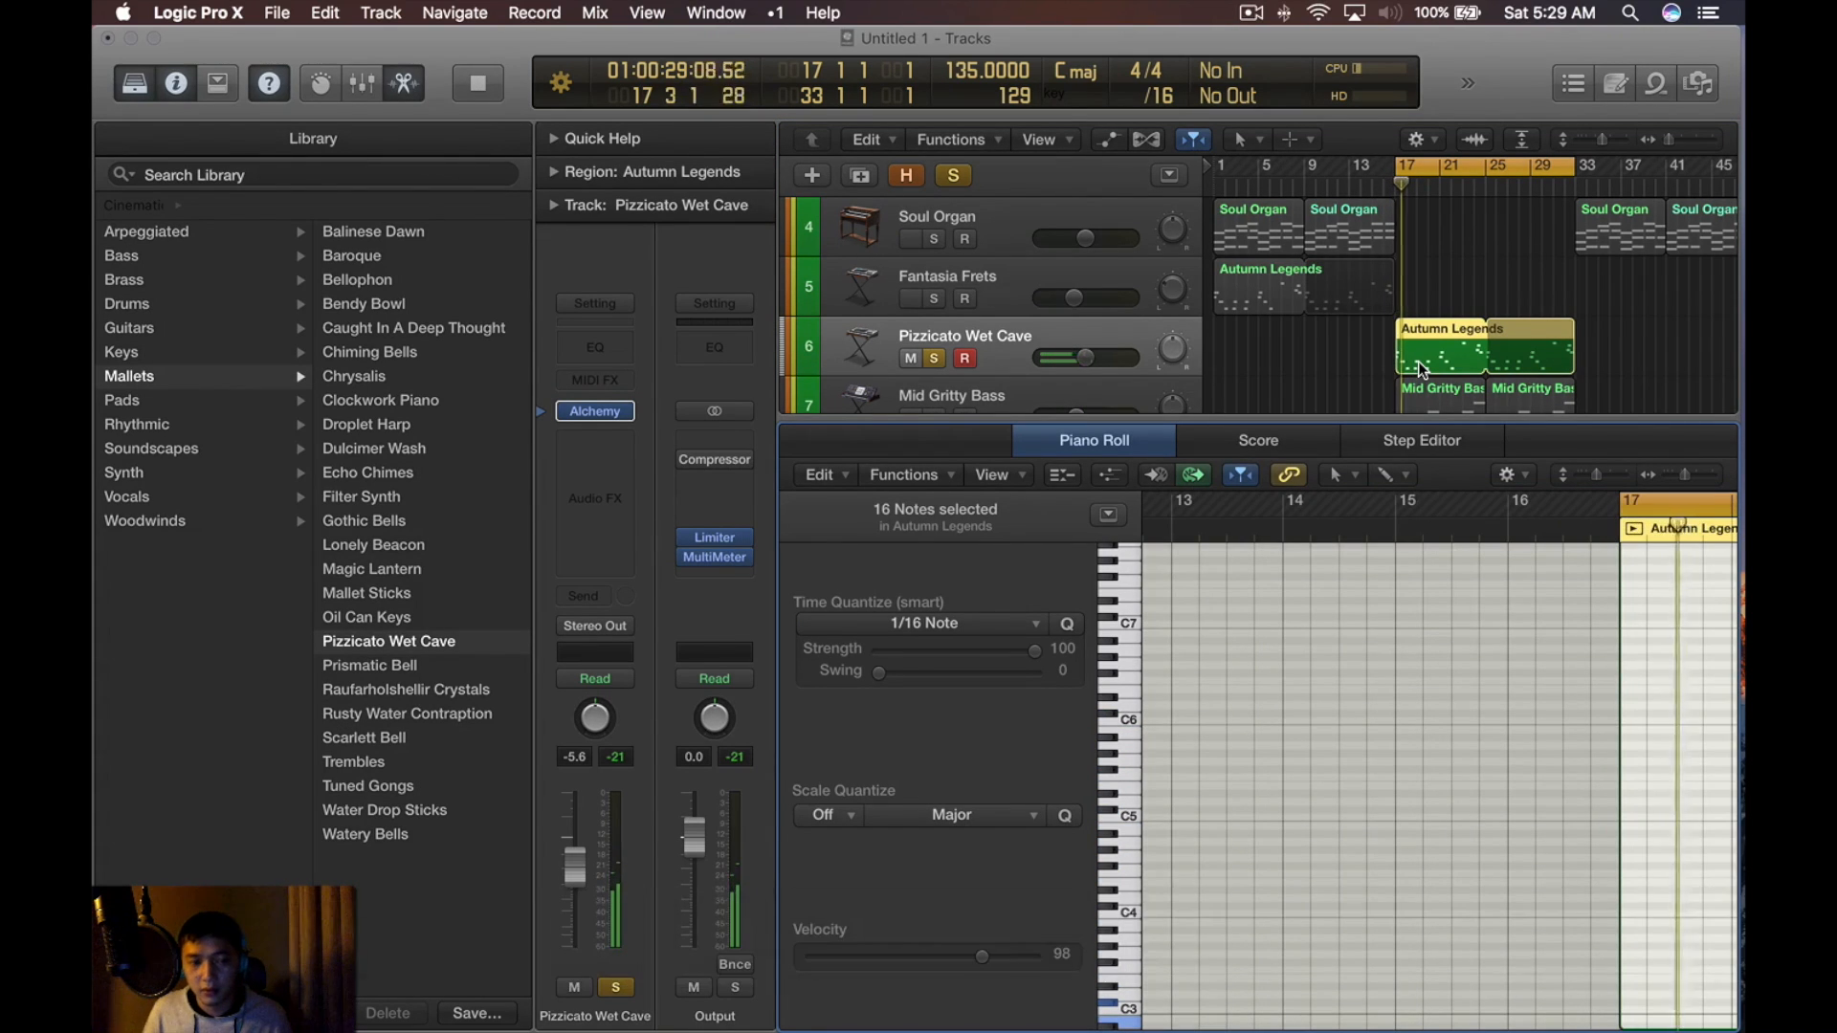
Open the Smart Controls, audition the Woody Pizz, Wet Pizz and Warm Pizz transform pads and choose Pizz
{"action": "key", "text": "b"}
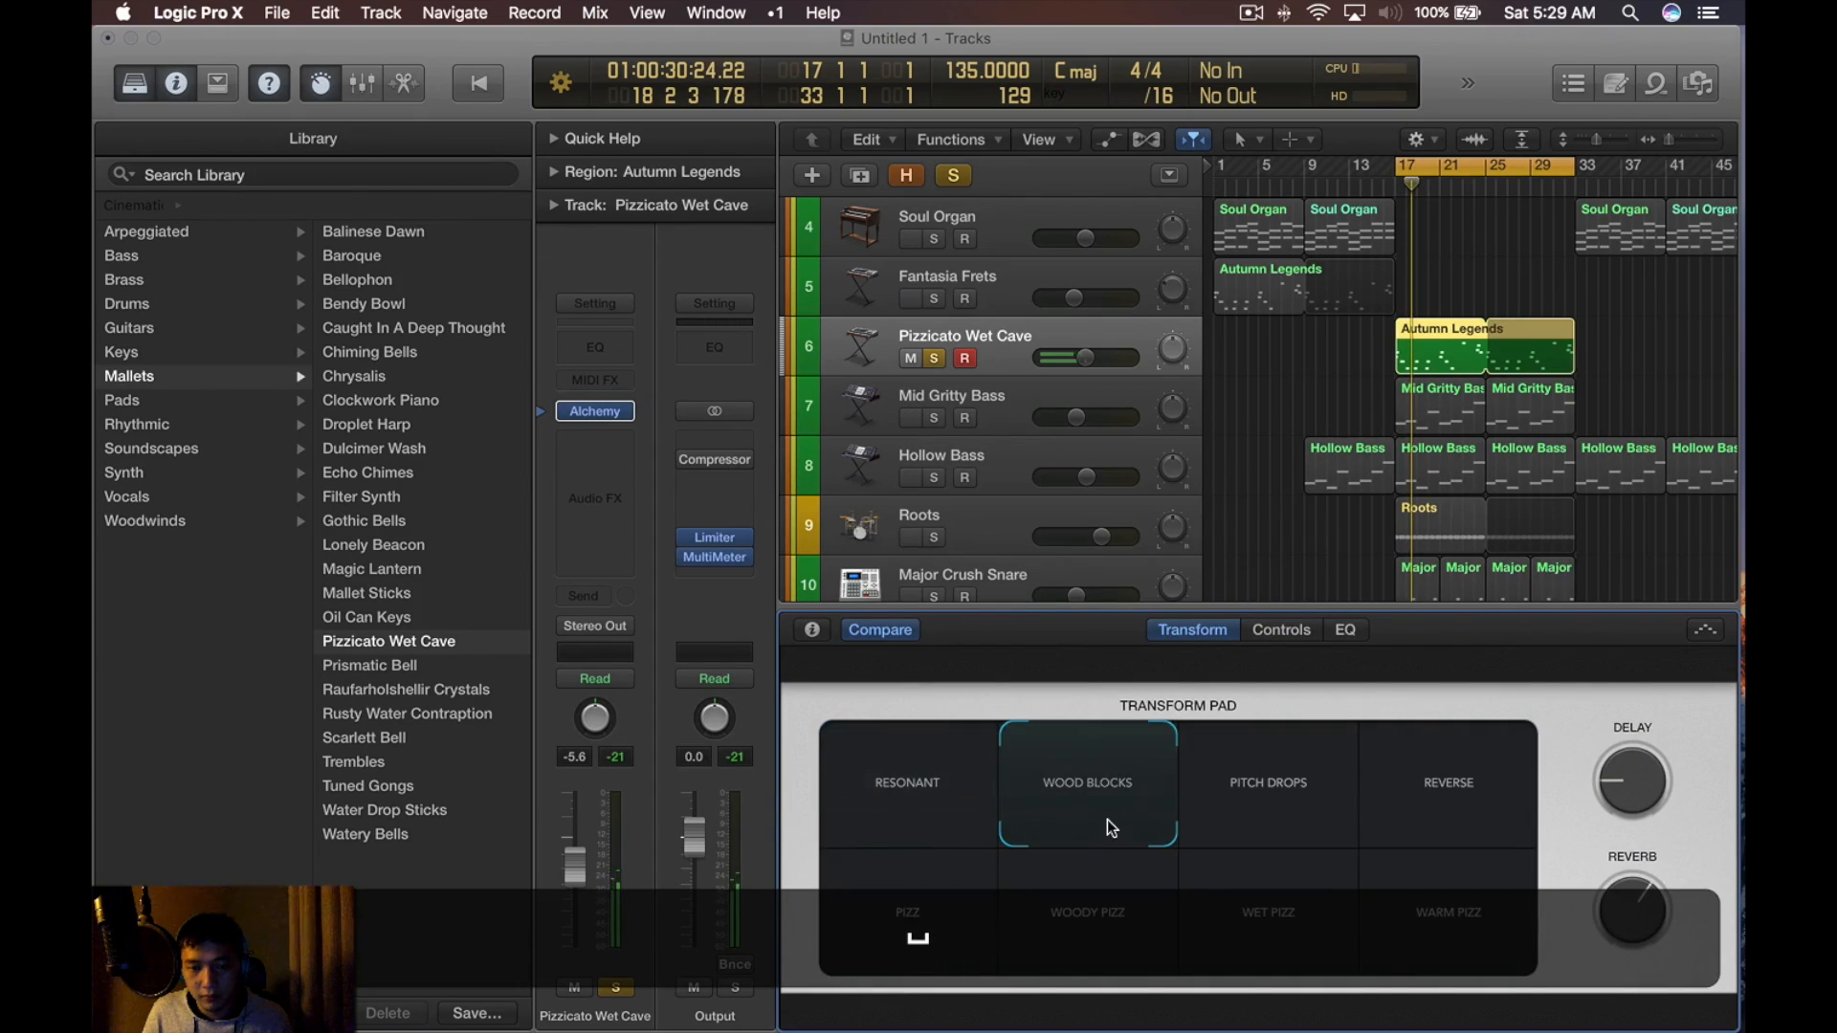
{"action": "left_click", "coordinate": [1127, 918]}
{"action": "key", "text": "space"}
{"action": "left_click", "coordinate": [1286, 899]}
{"action": "key", "text": "space"}
{"action": "left_click", "coordinate": [1441, 935]}
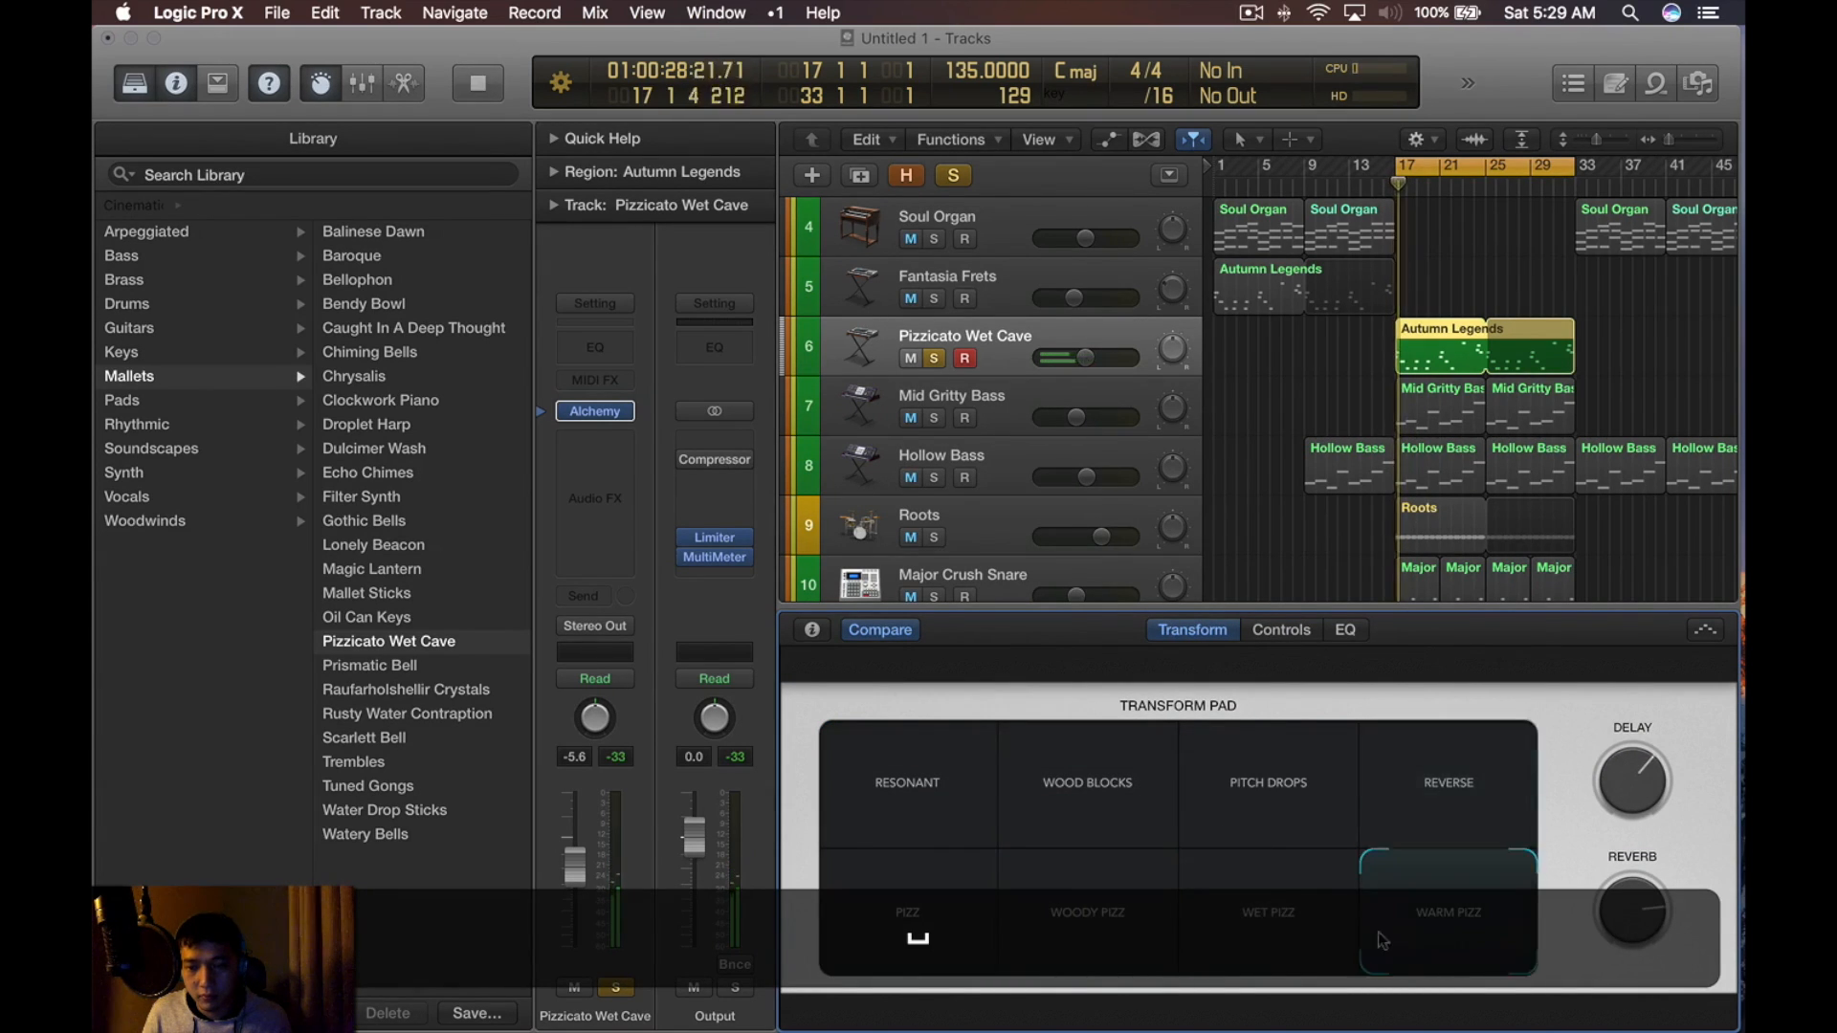
{"action": "left_click", "coordinate": [890, 933]}
{"action": "key", "text": "space"}
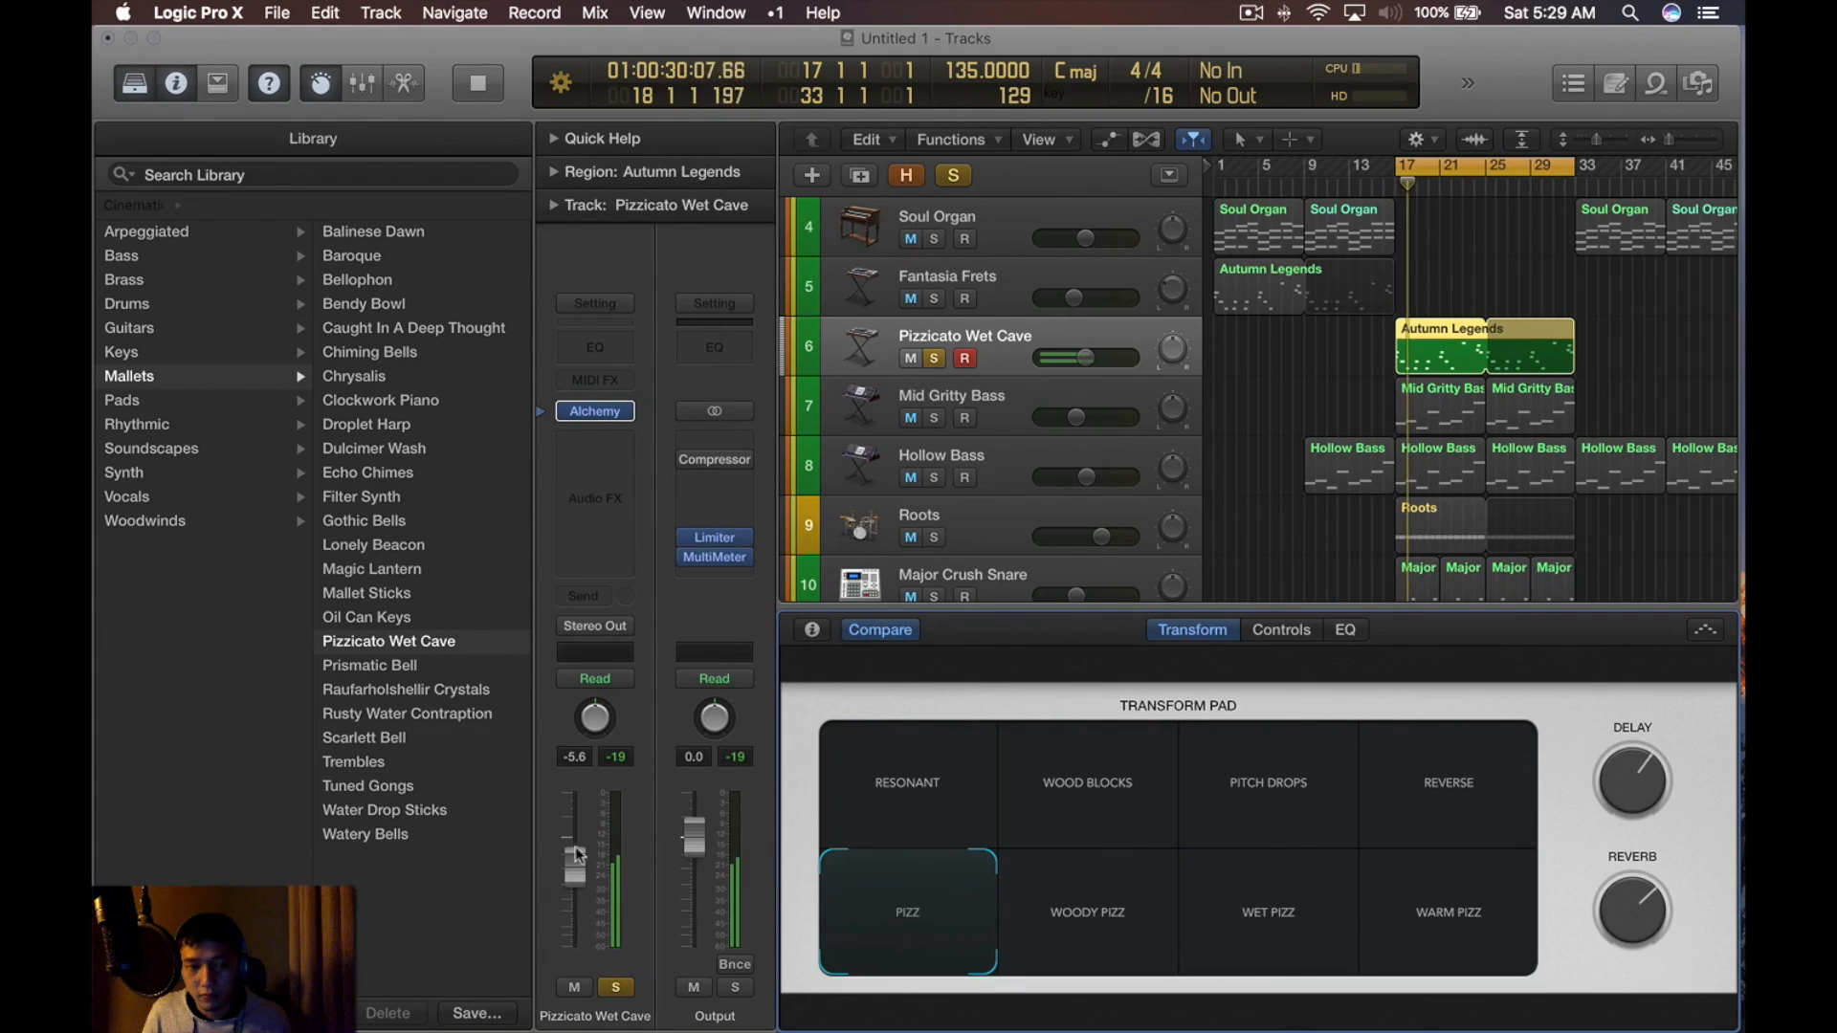
Add a Channel EQ to Pizzicato Wet Cave with a steep low cut, a 2500 Hz high shelf at +12 dB and a 740 Hz cut of -6 dB
{"action": "left_click", "coordinate": [602, 355]}
{"action": "left_click_drag", "start_coordinate": [274, 410], "coordinate": [623, 408]}
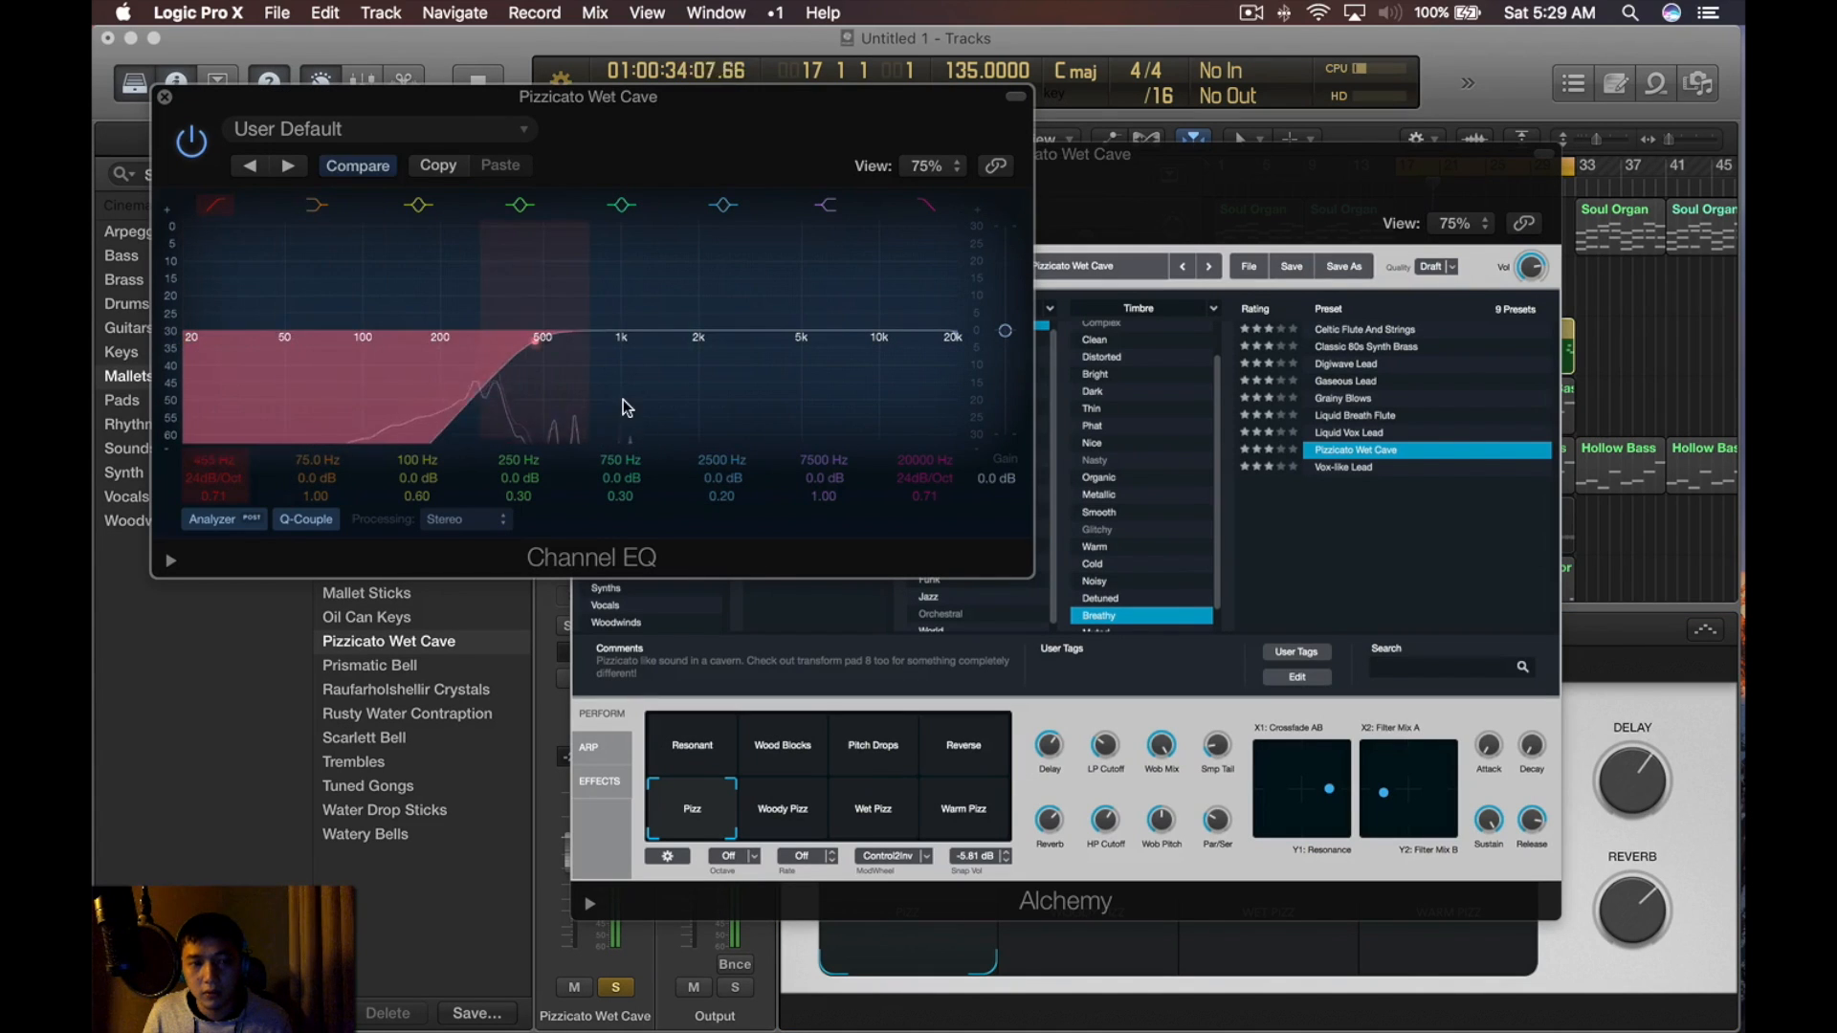
{"action": "left_click_drag", "start_coordinate": [803, 389], "coordinate": [587, 353]}
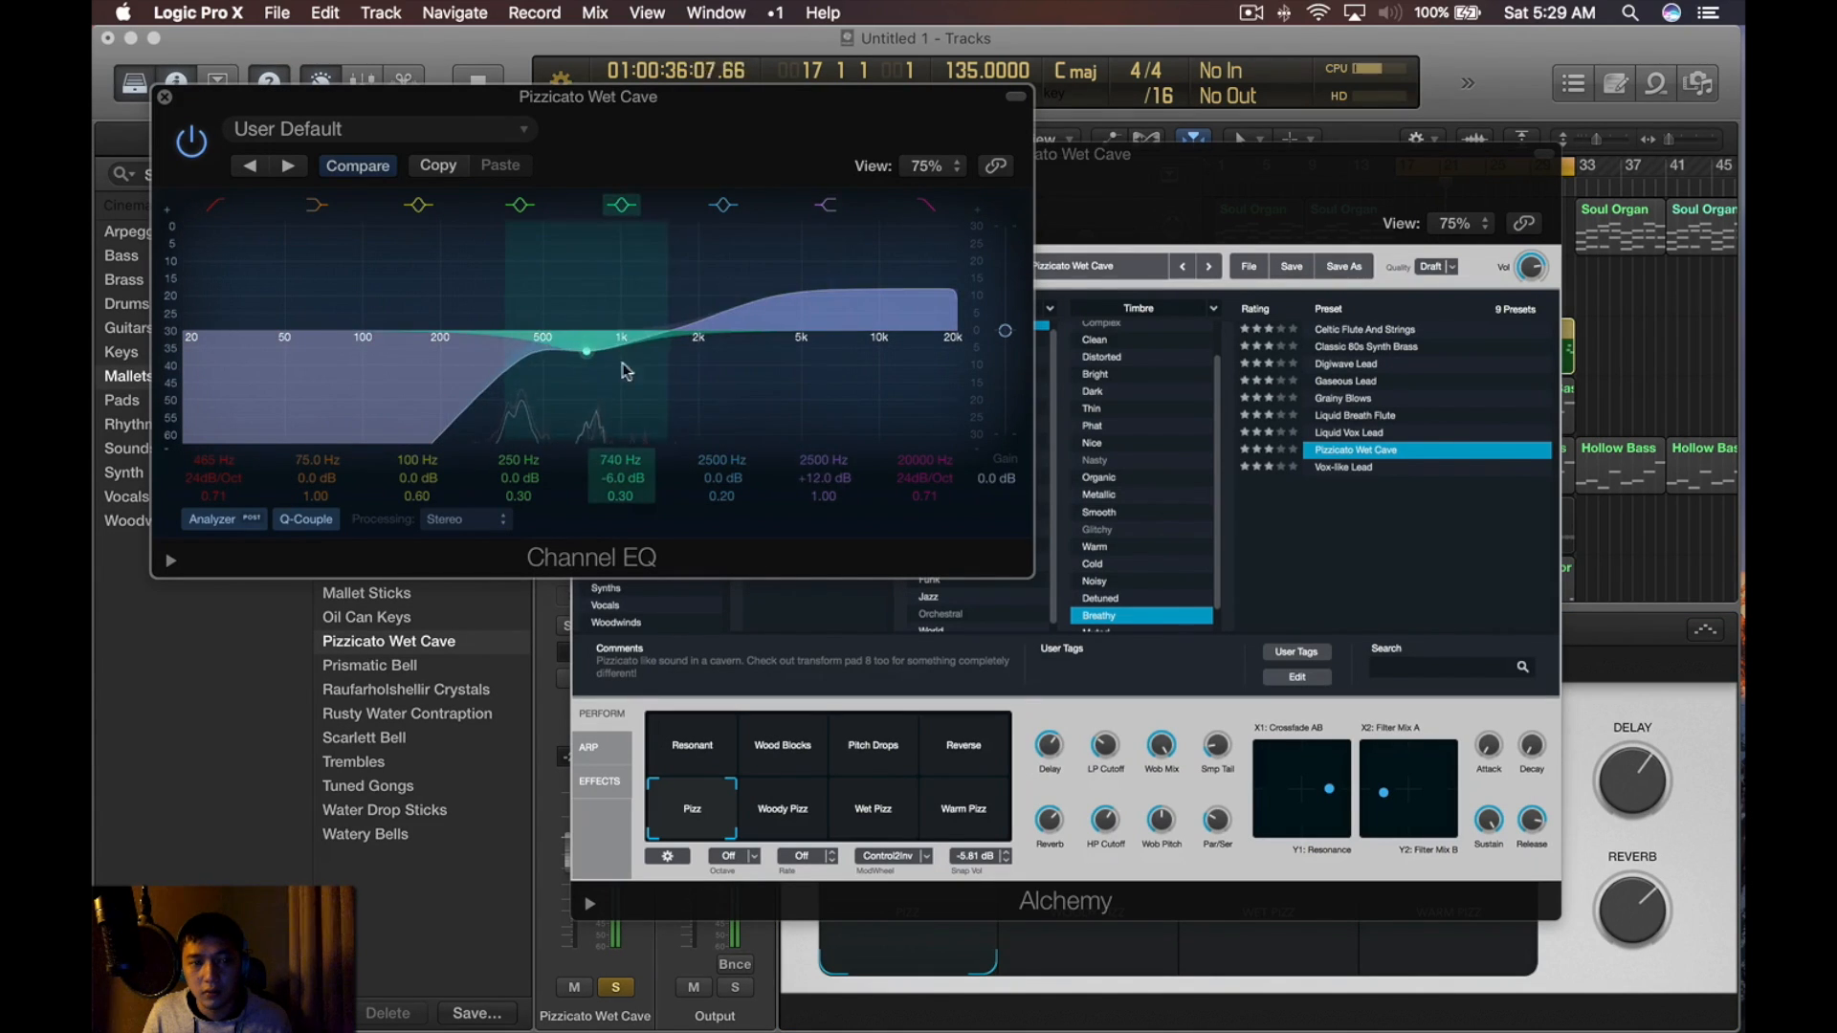
Close the plug-in windows and Smart Controls, play the full mix and raise Pizzicato Wet Cave's volume to 1.2 dB
{"action": "key", "text": "super+w"}
{"action": "key", "text": "super+w"}
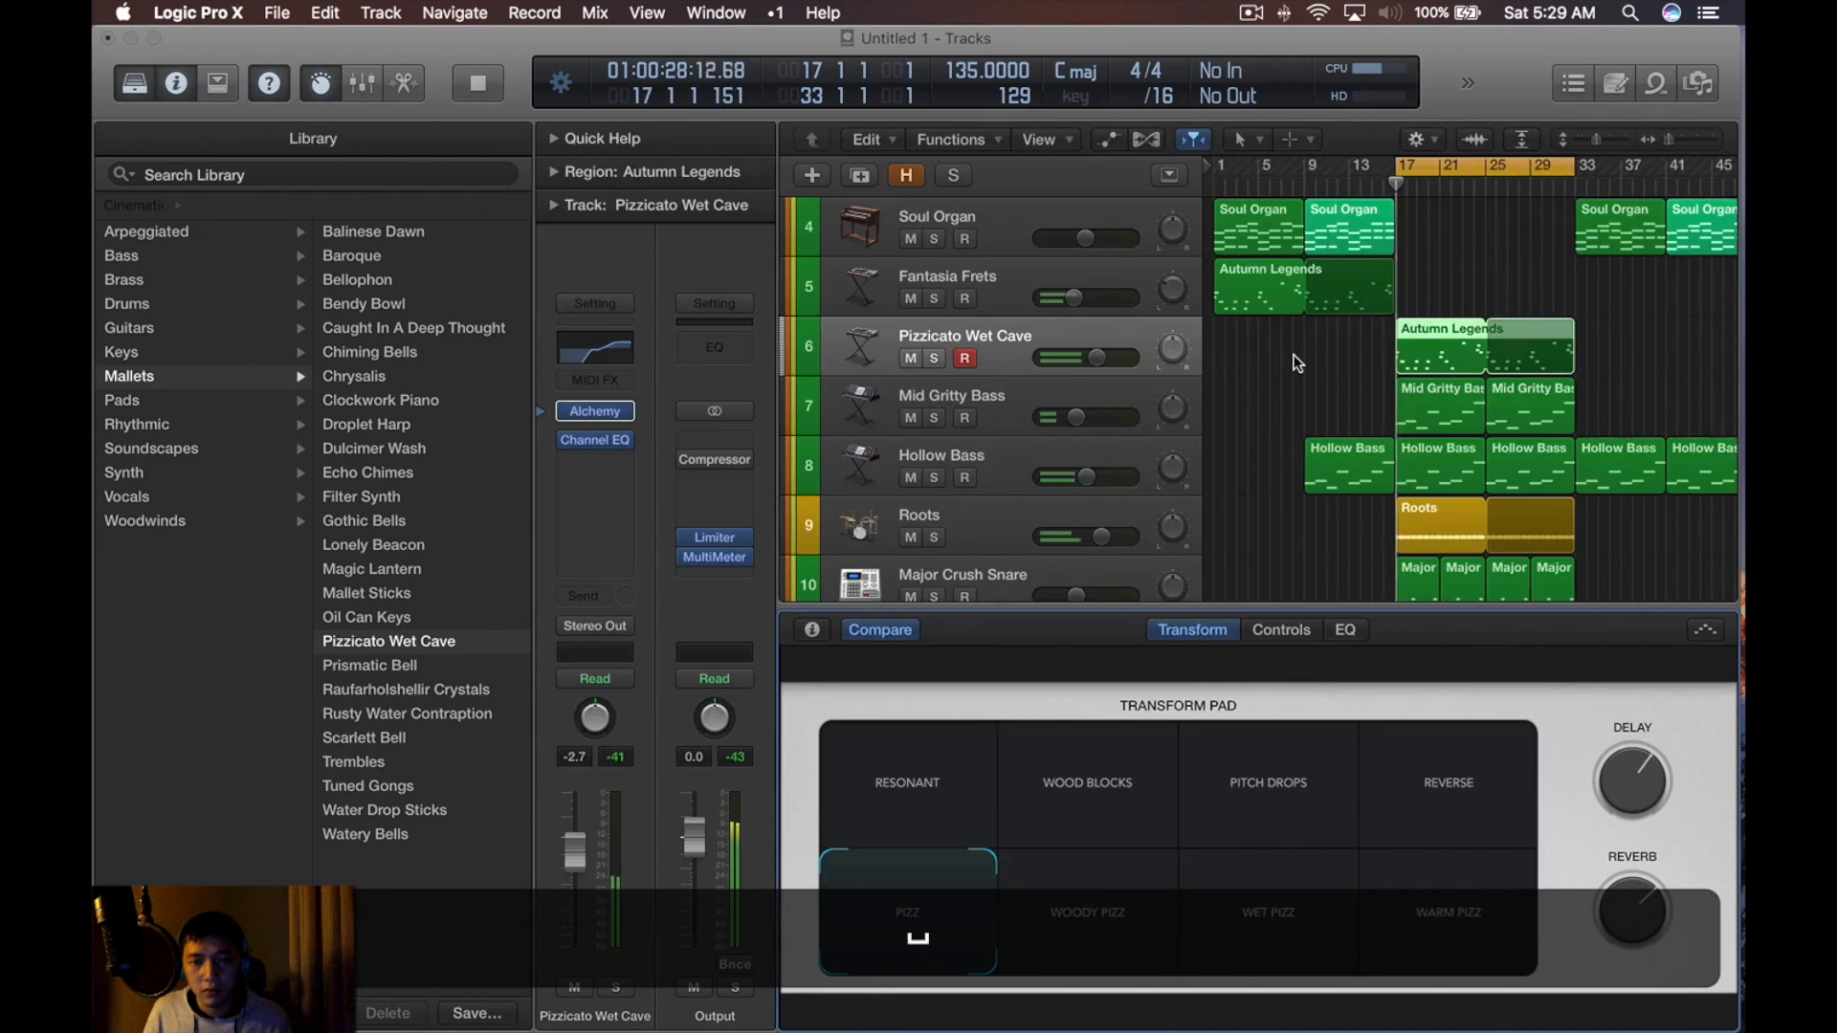
{"action": "key", "text": "x"}
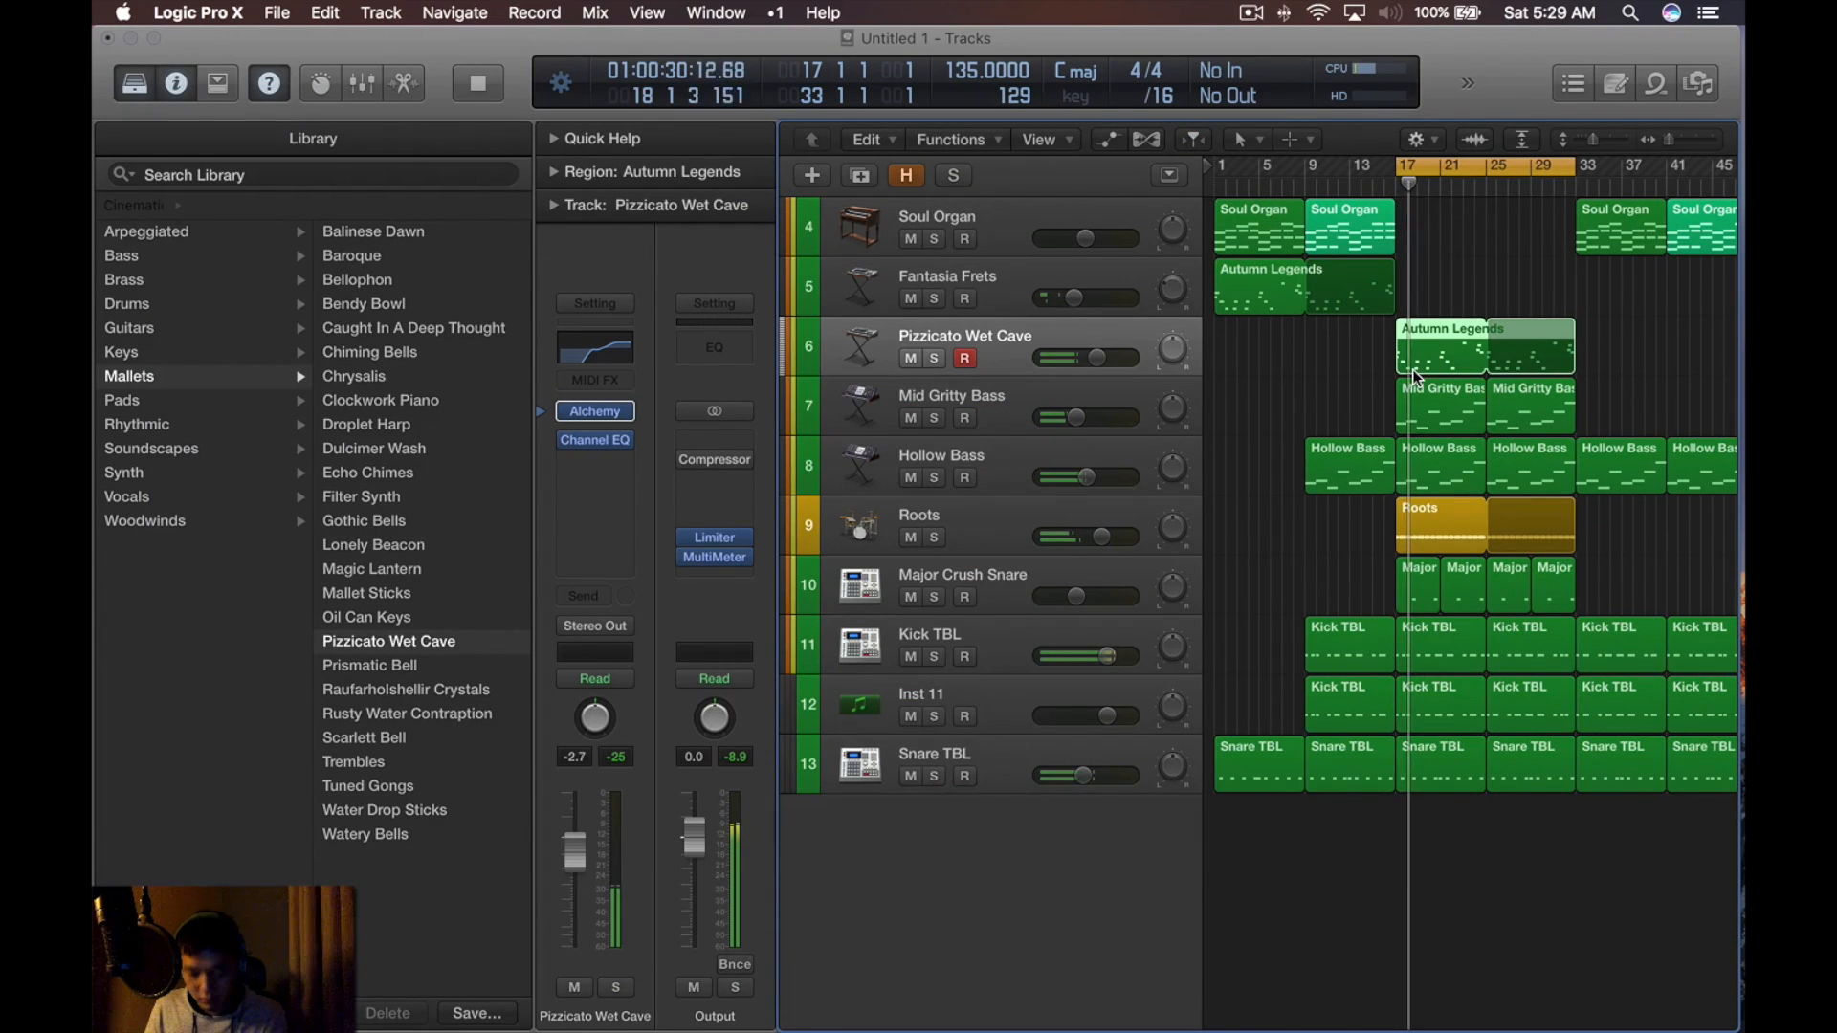
{"action": "key", "text": "XF86AudioLowerVolume"}
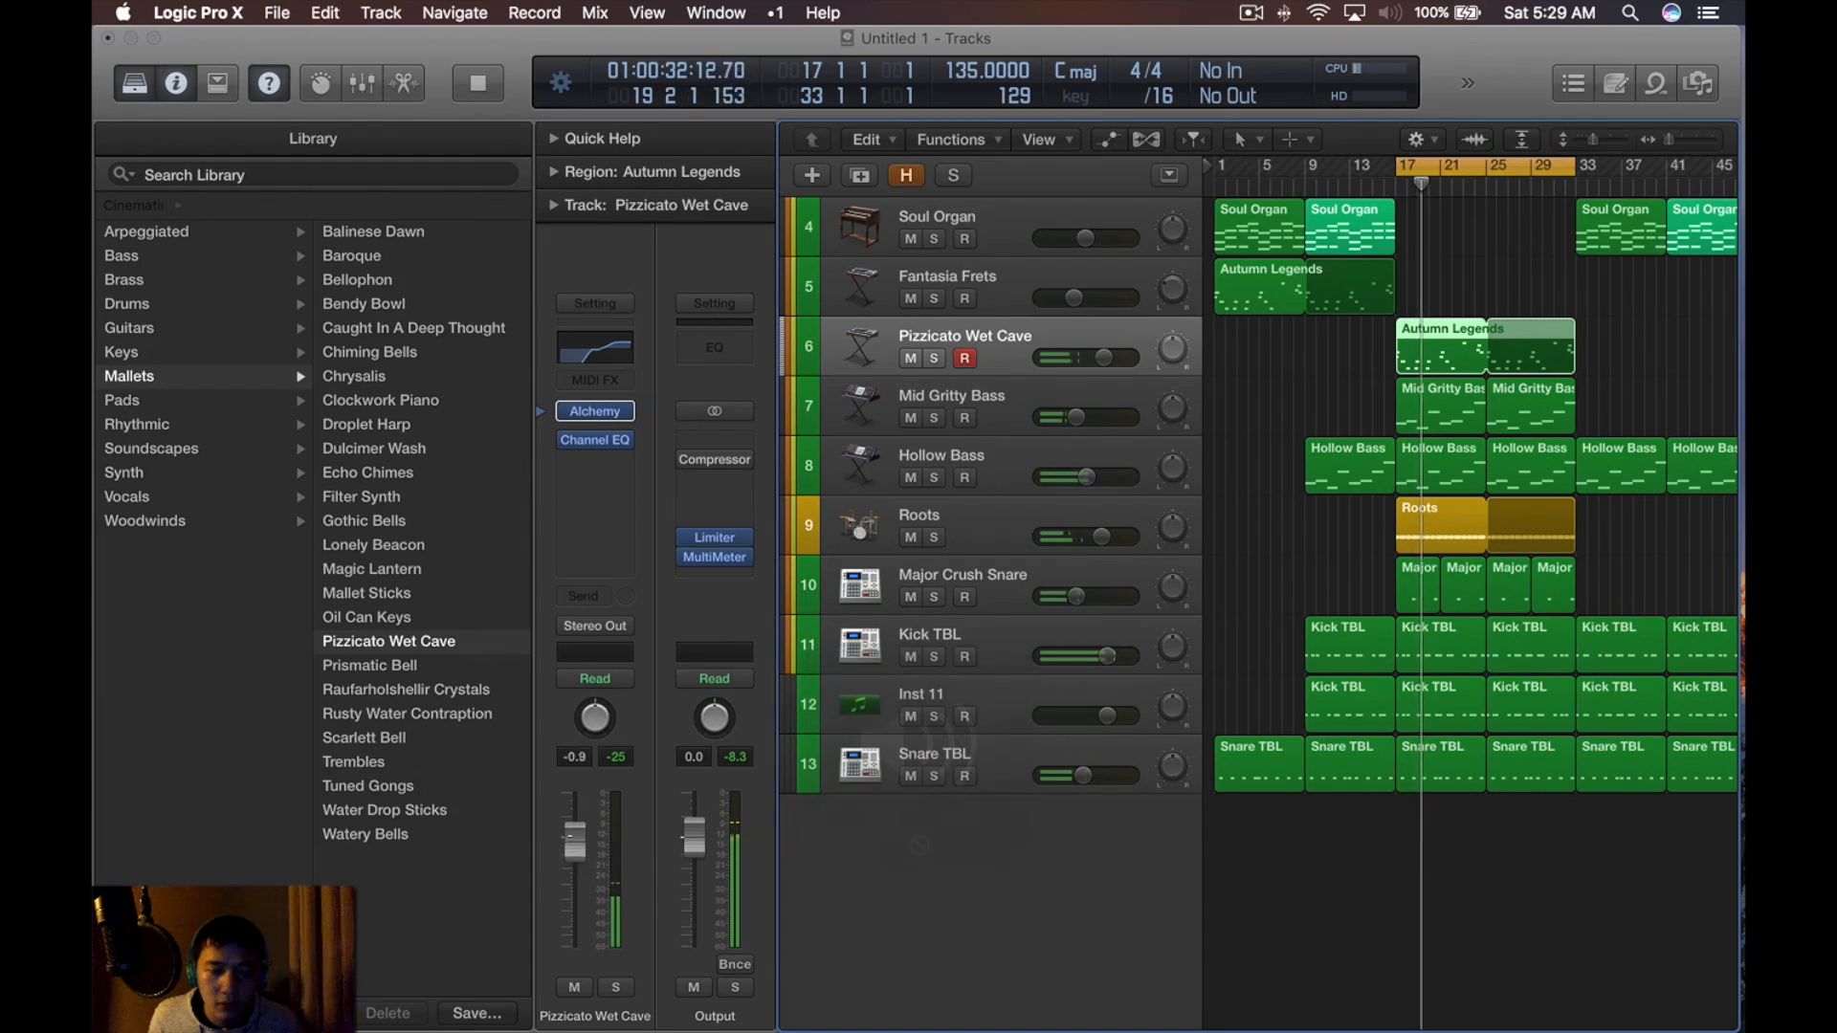
{"action": "left_click_drag", "start_coordinate": [612, 825], "coordinate": [612, 818]}
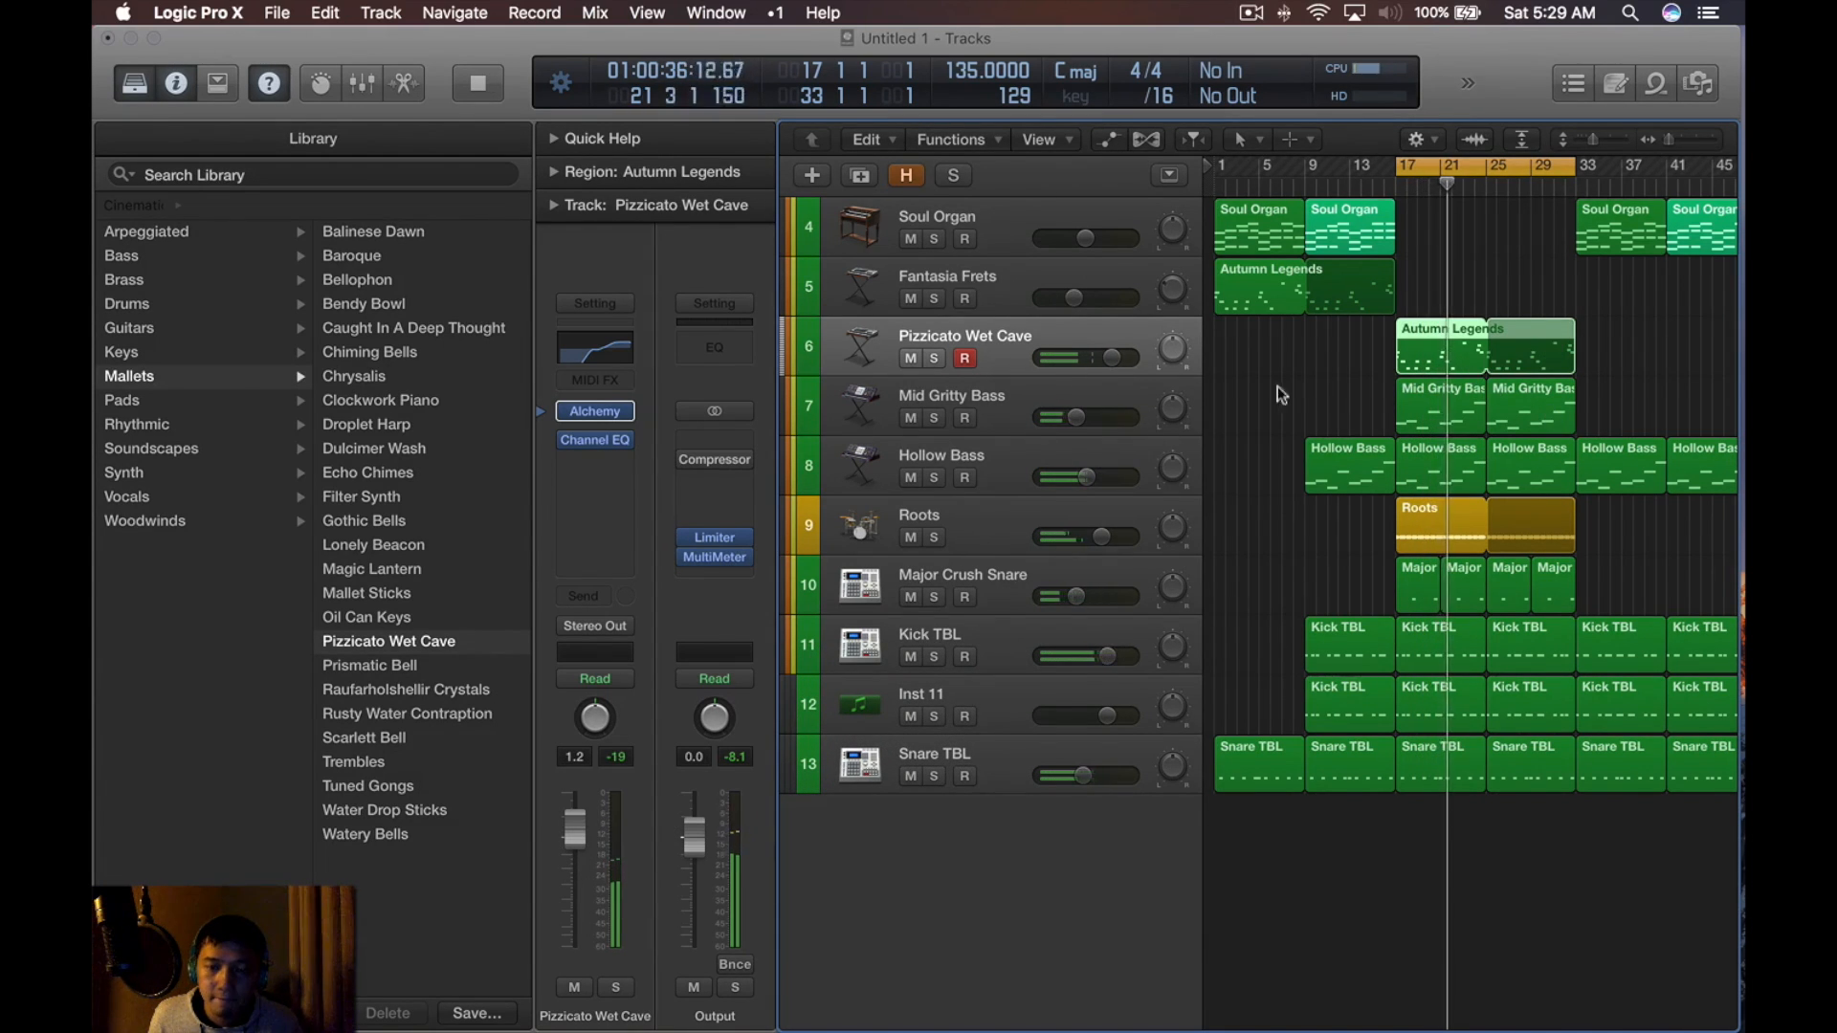
{"action": "key", "text": "space"}
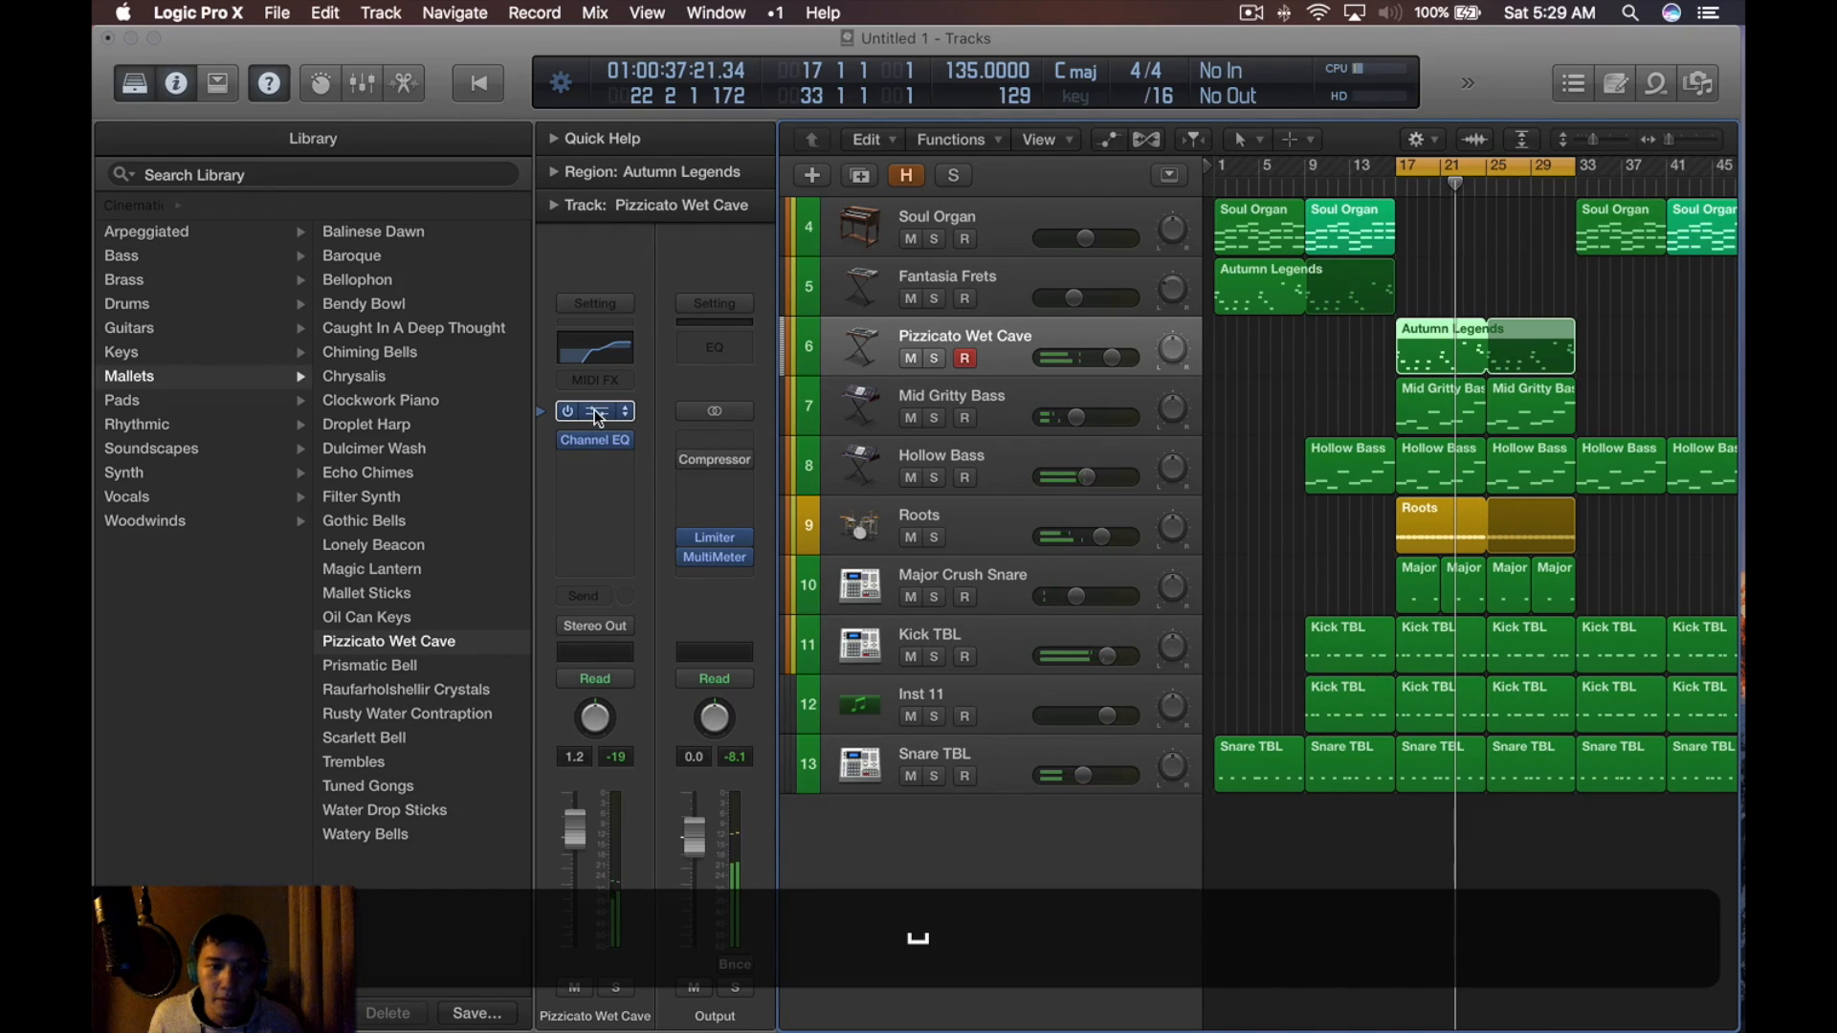
Turn Alchemy's Delay down to about 0 % on Pizzicato Wet Cave and play the track soloed
{"action": "key", "text": "v"}
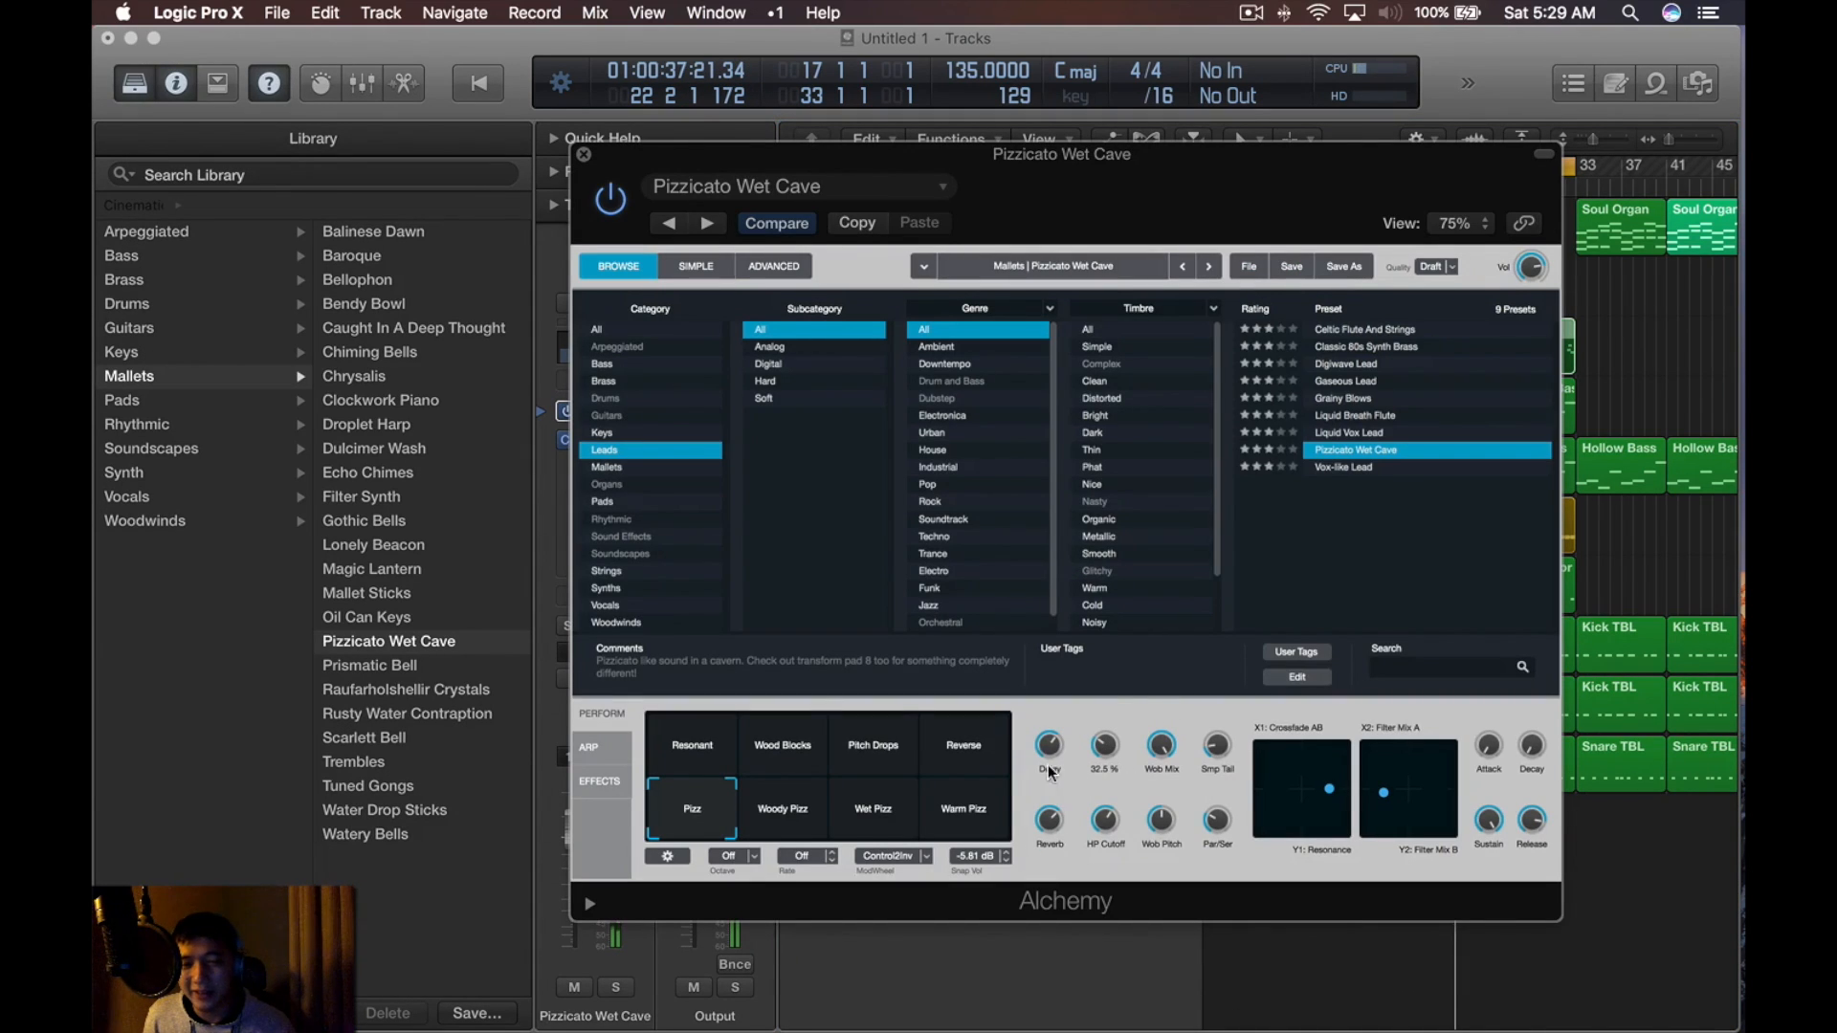
{"action": "left_click_drag", "start_coordinate": [1046, 765], "coordinate": [1029, 820]}
{"action": "key", "text": "space"}
{"action": "key", "text": "s"}
{"action": "key", "text": "space"}
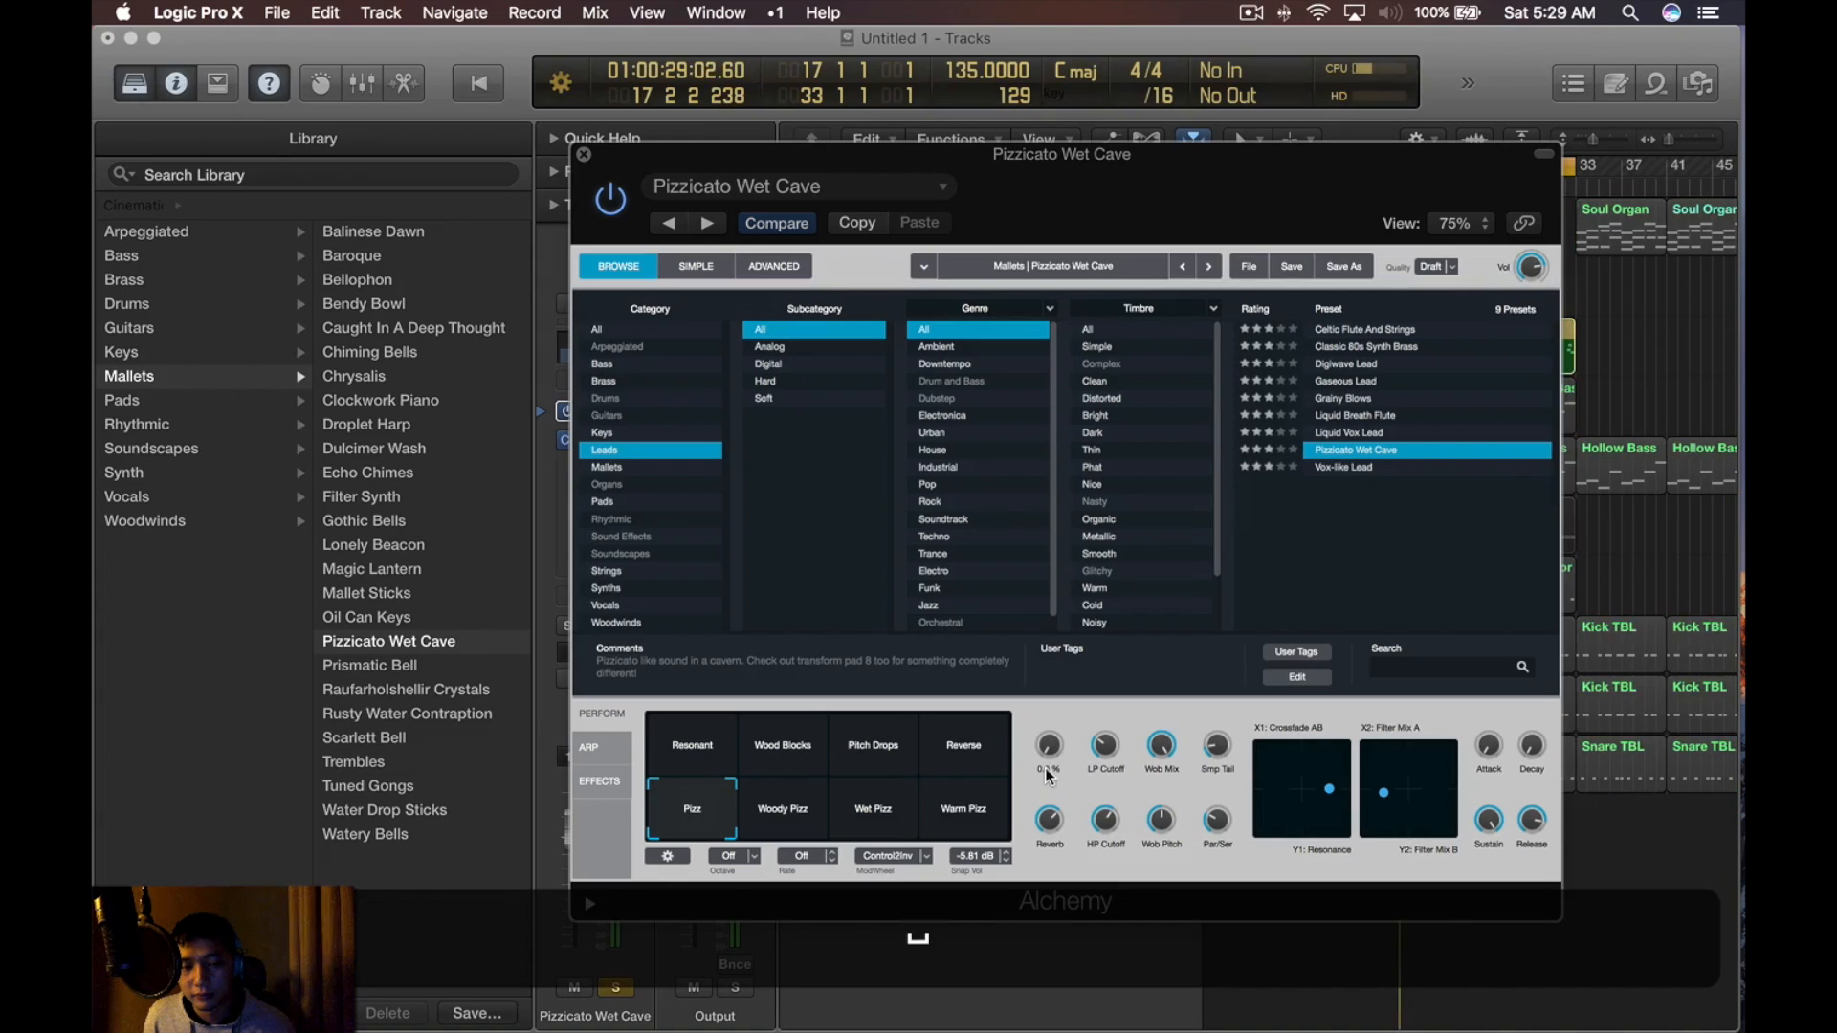
{"action": "key", "text": "super+w"}
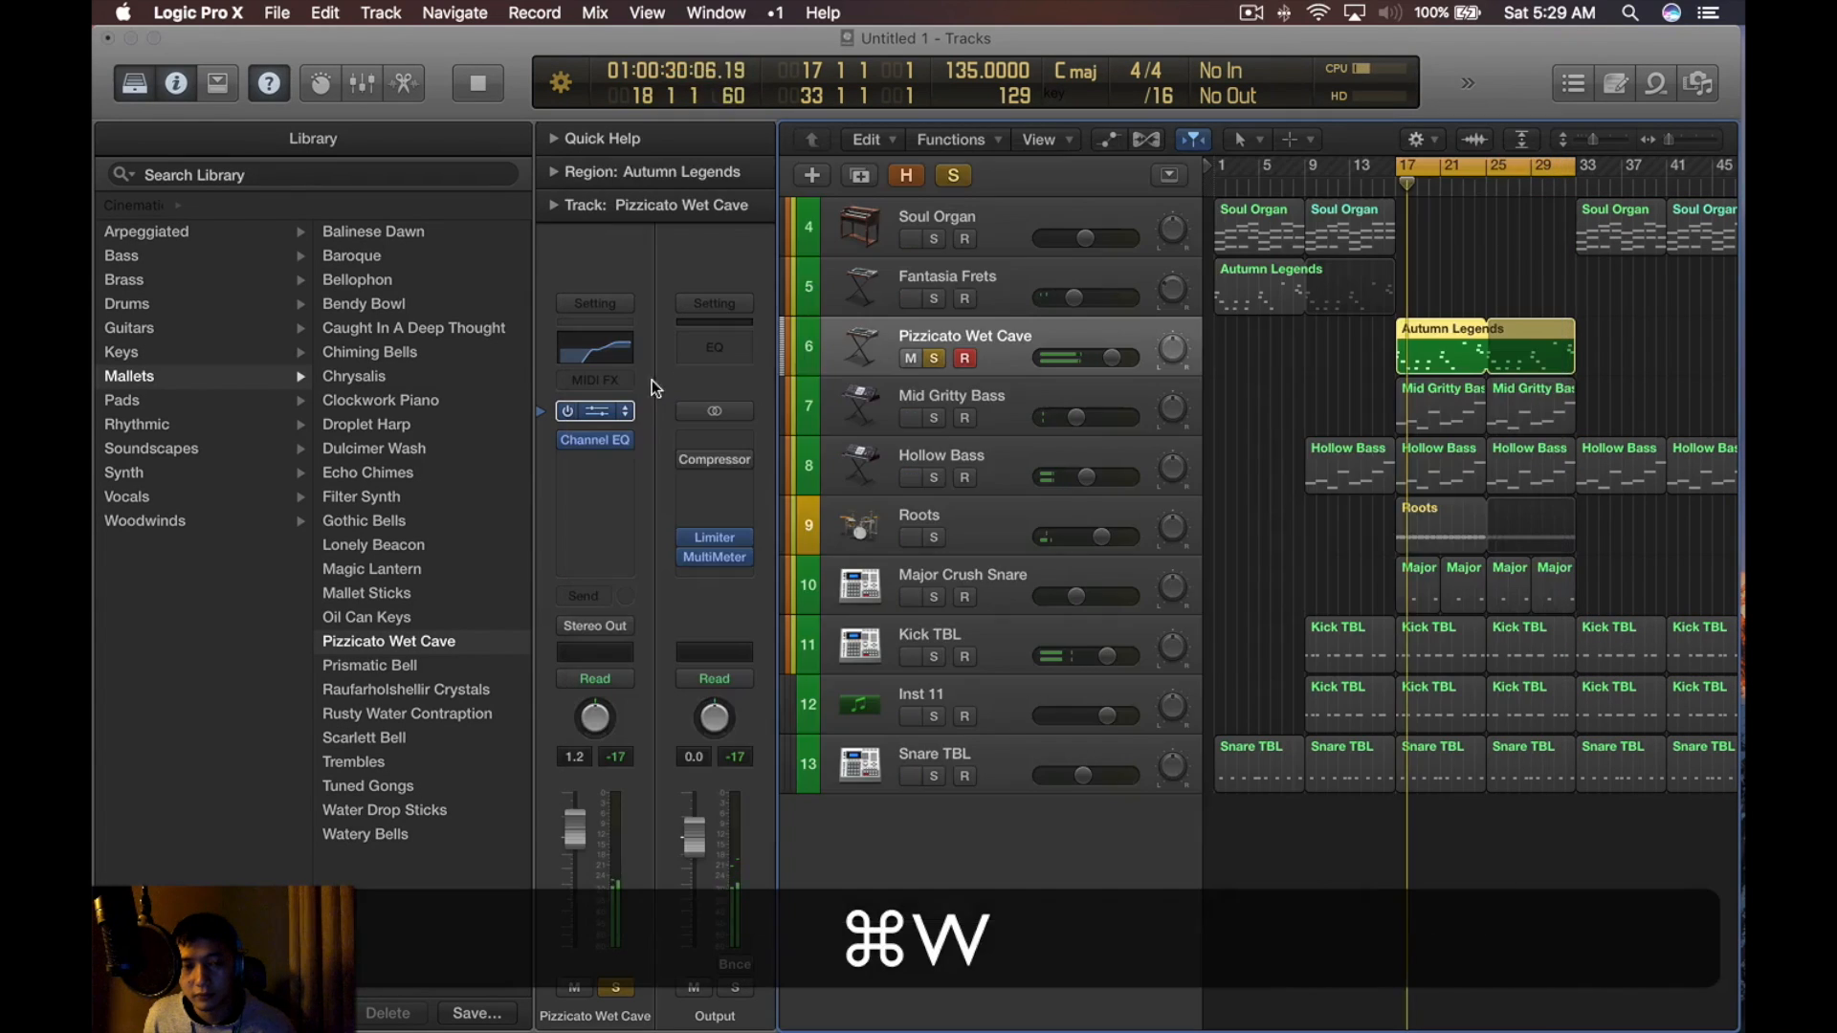
{"action": "key", "text": "space"}
Add a Stereo Delay with left/right notes 1/8 and 1/16, low cuts 240 and 550 Hz, 13 % crossfeeds and output mix 49 % and 43 %
{"action": "left_click", "coordinate": [595, 446]}
{"action": "mouse_move", "coordinate": [679, 493]}
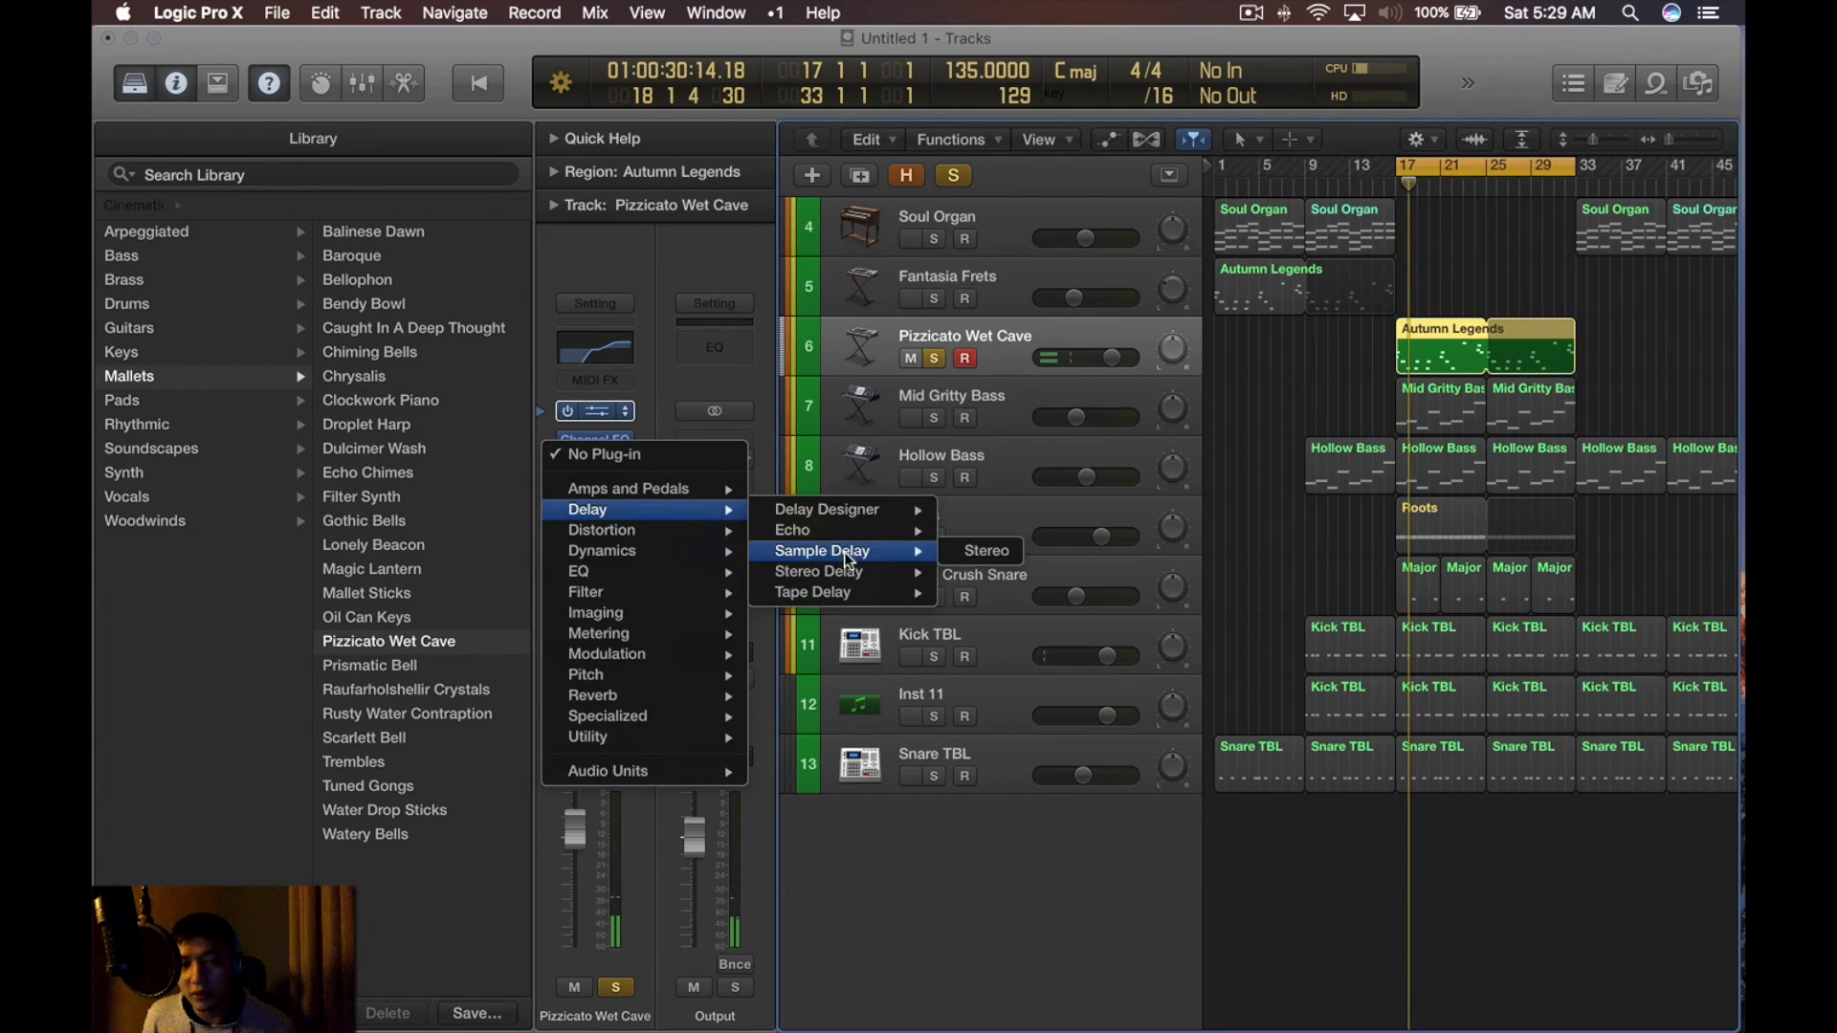
{"action": "left_click", "coordinate": [832, 577]}
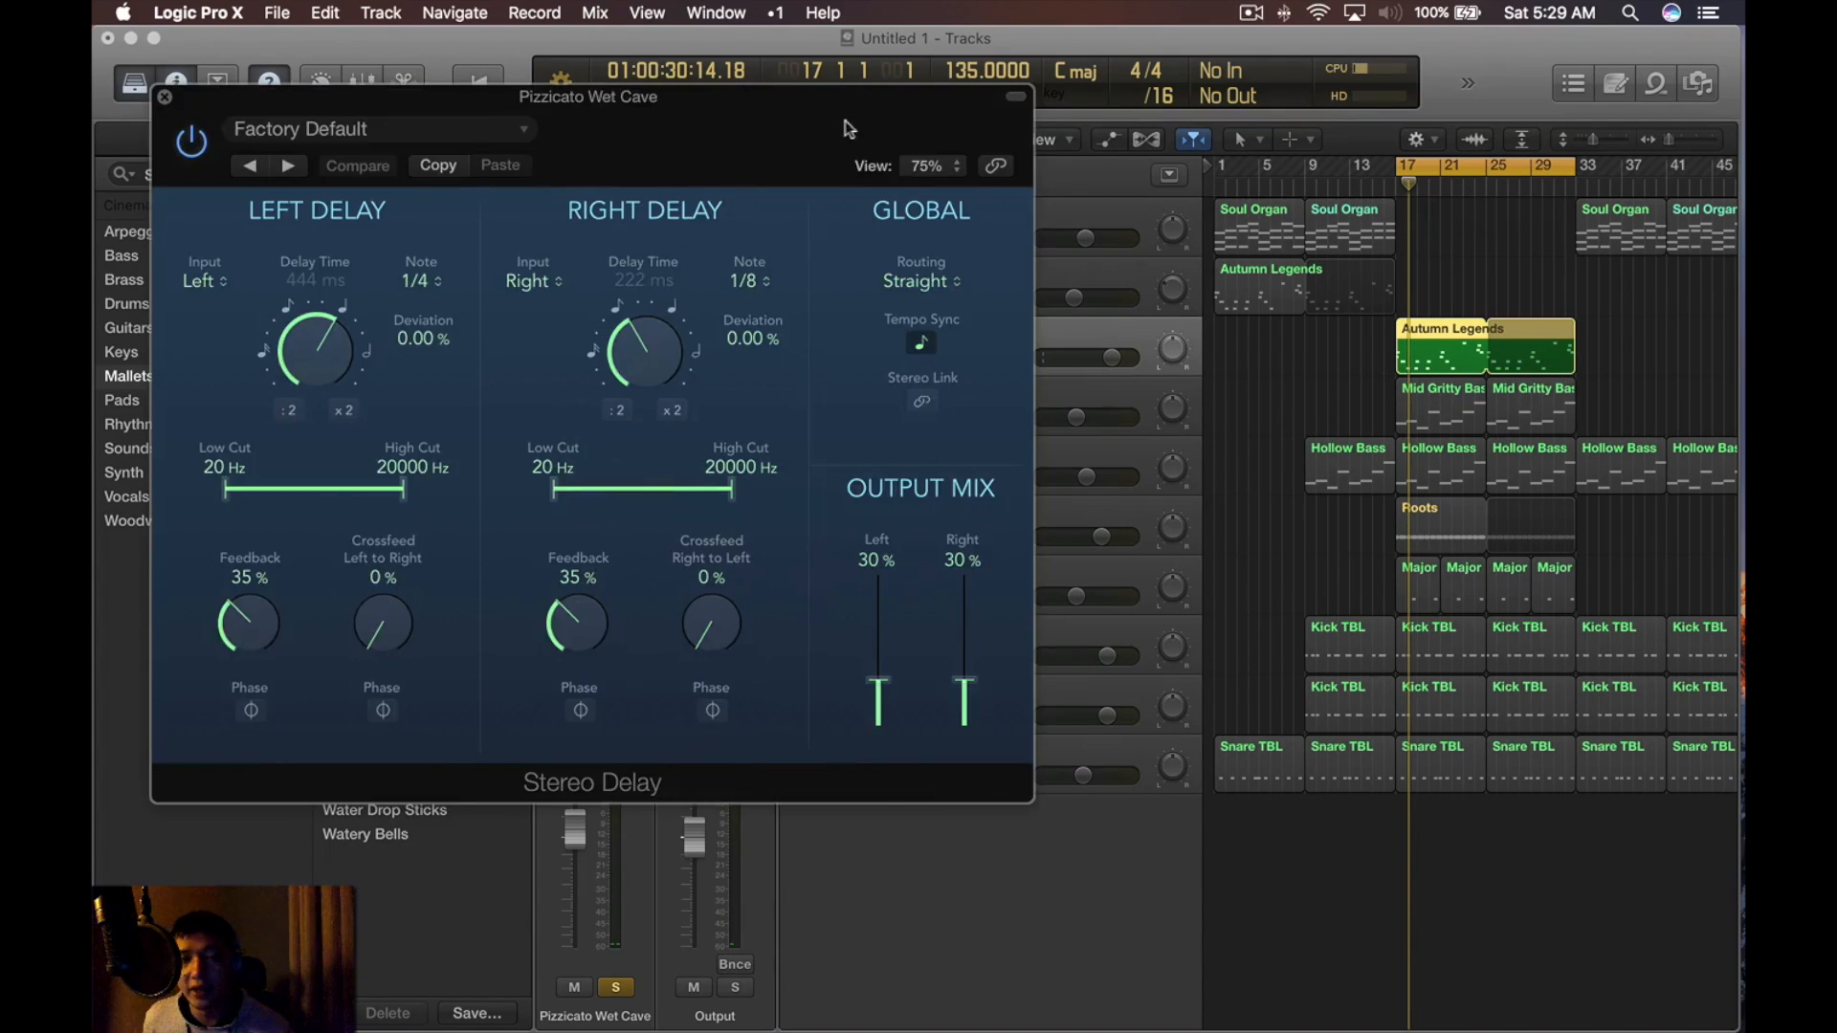
{"action": "left_click", "coordinate": [743, 286]}
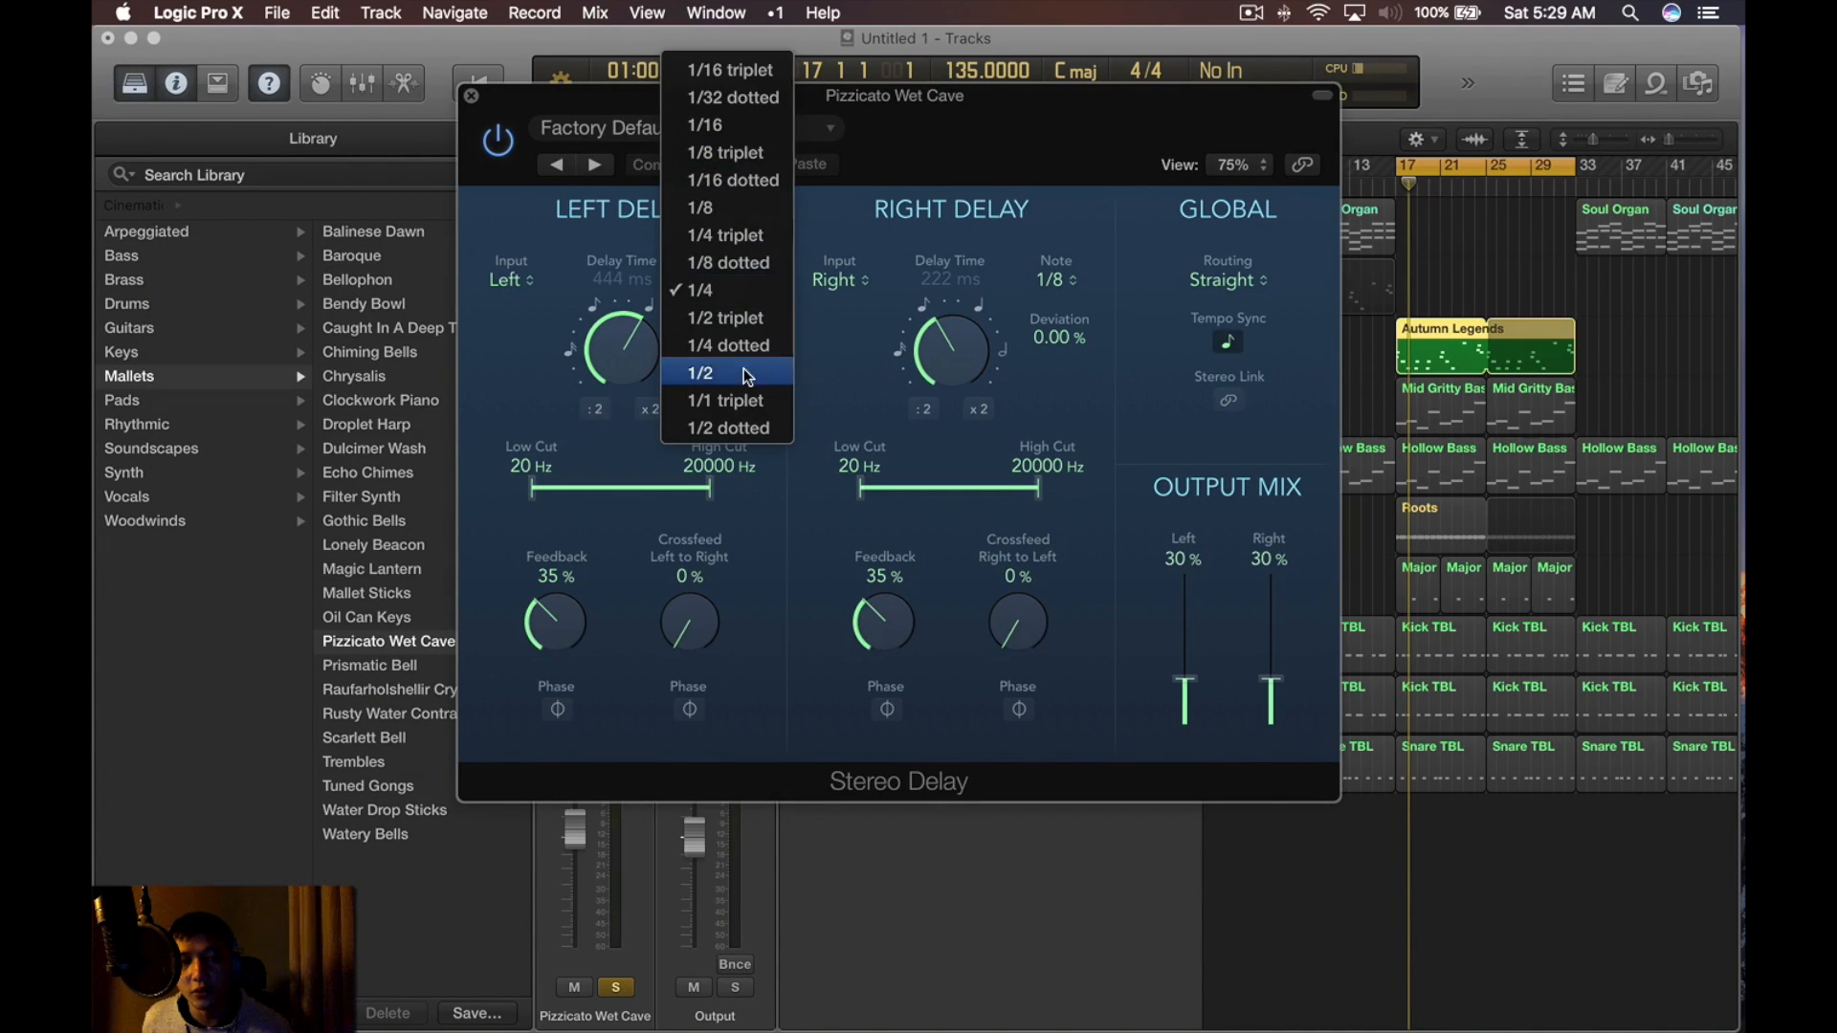
{"action": "left_click", "coordinate": [727, 208]}
{"action": "left_click", "coordinate": [1055, 280]}
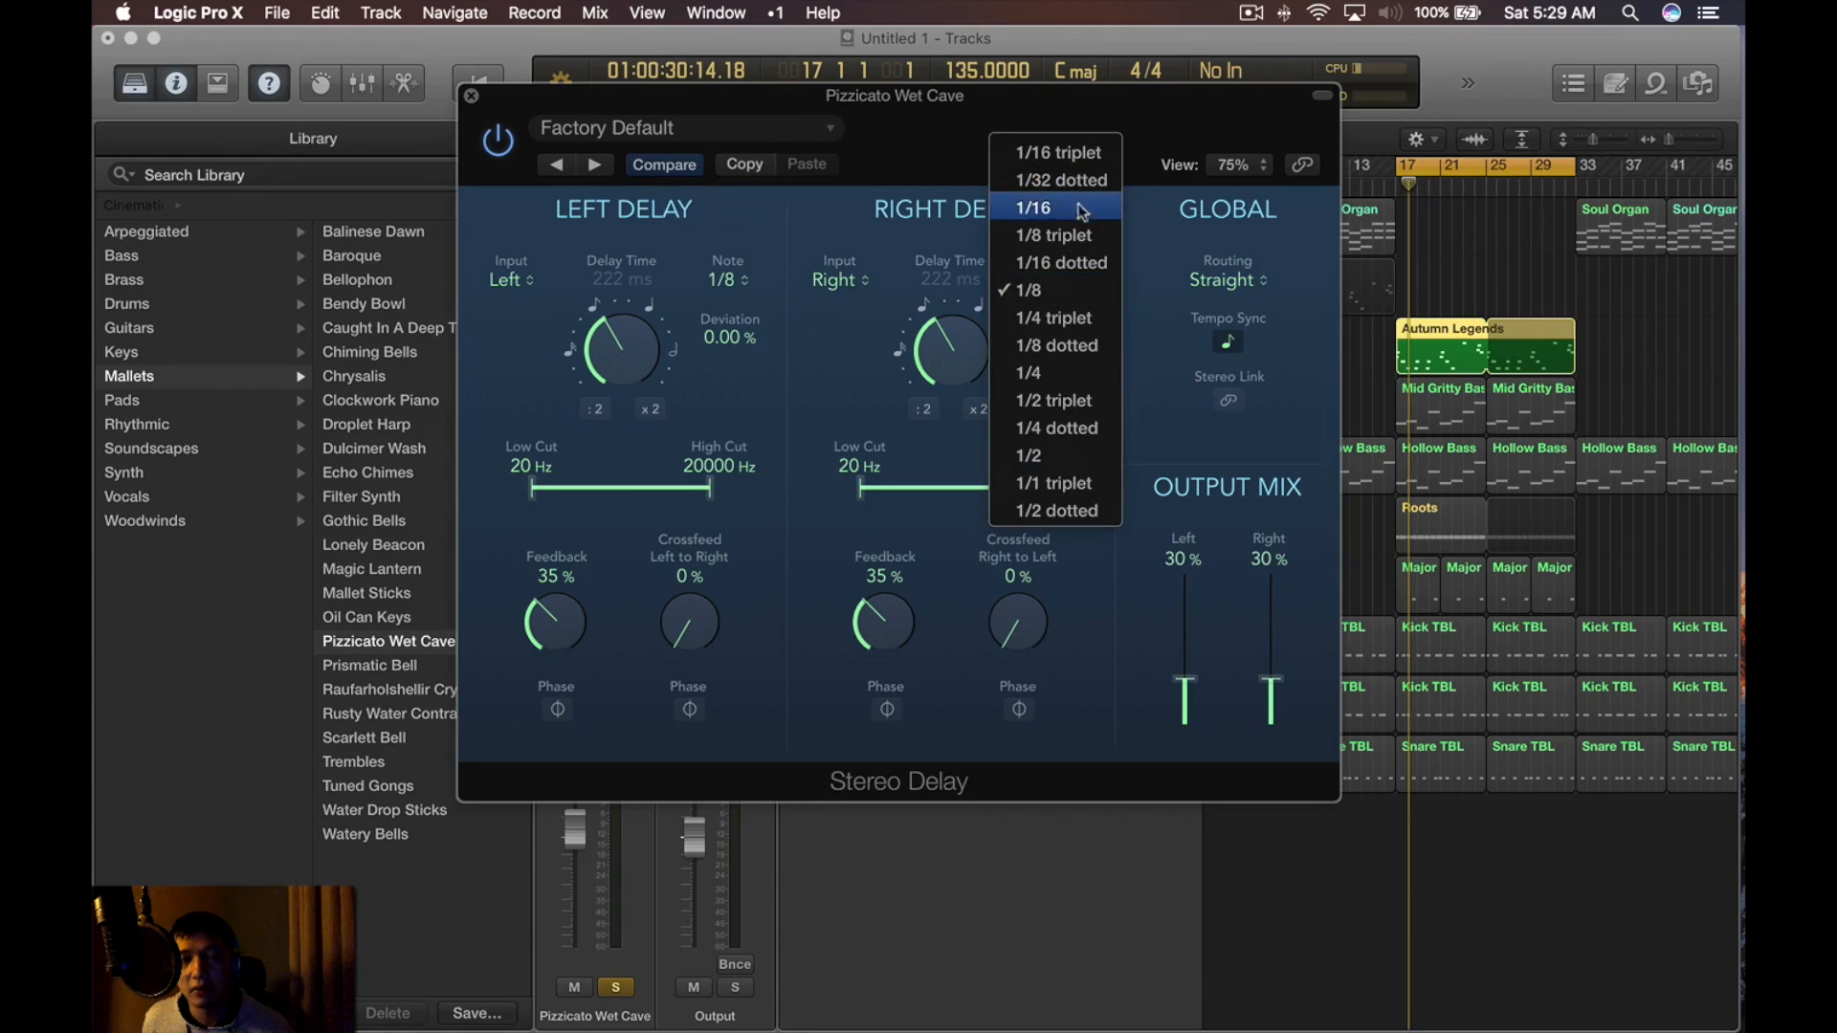
{"action": "left_click", "coordinate": [1047, 251]}
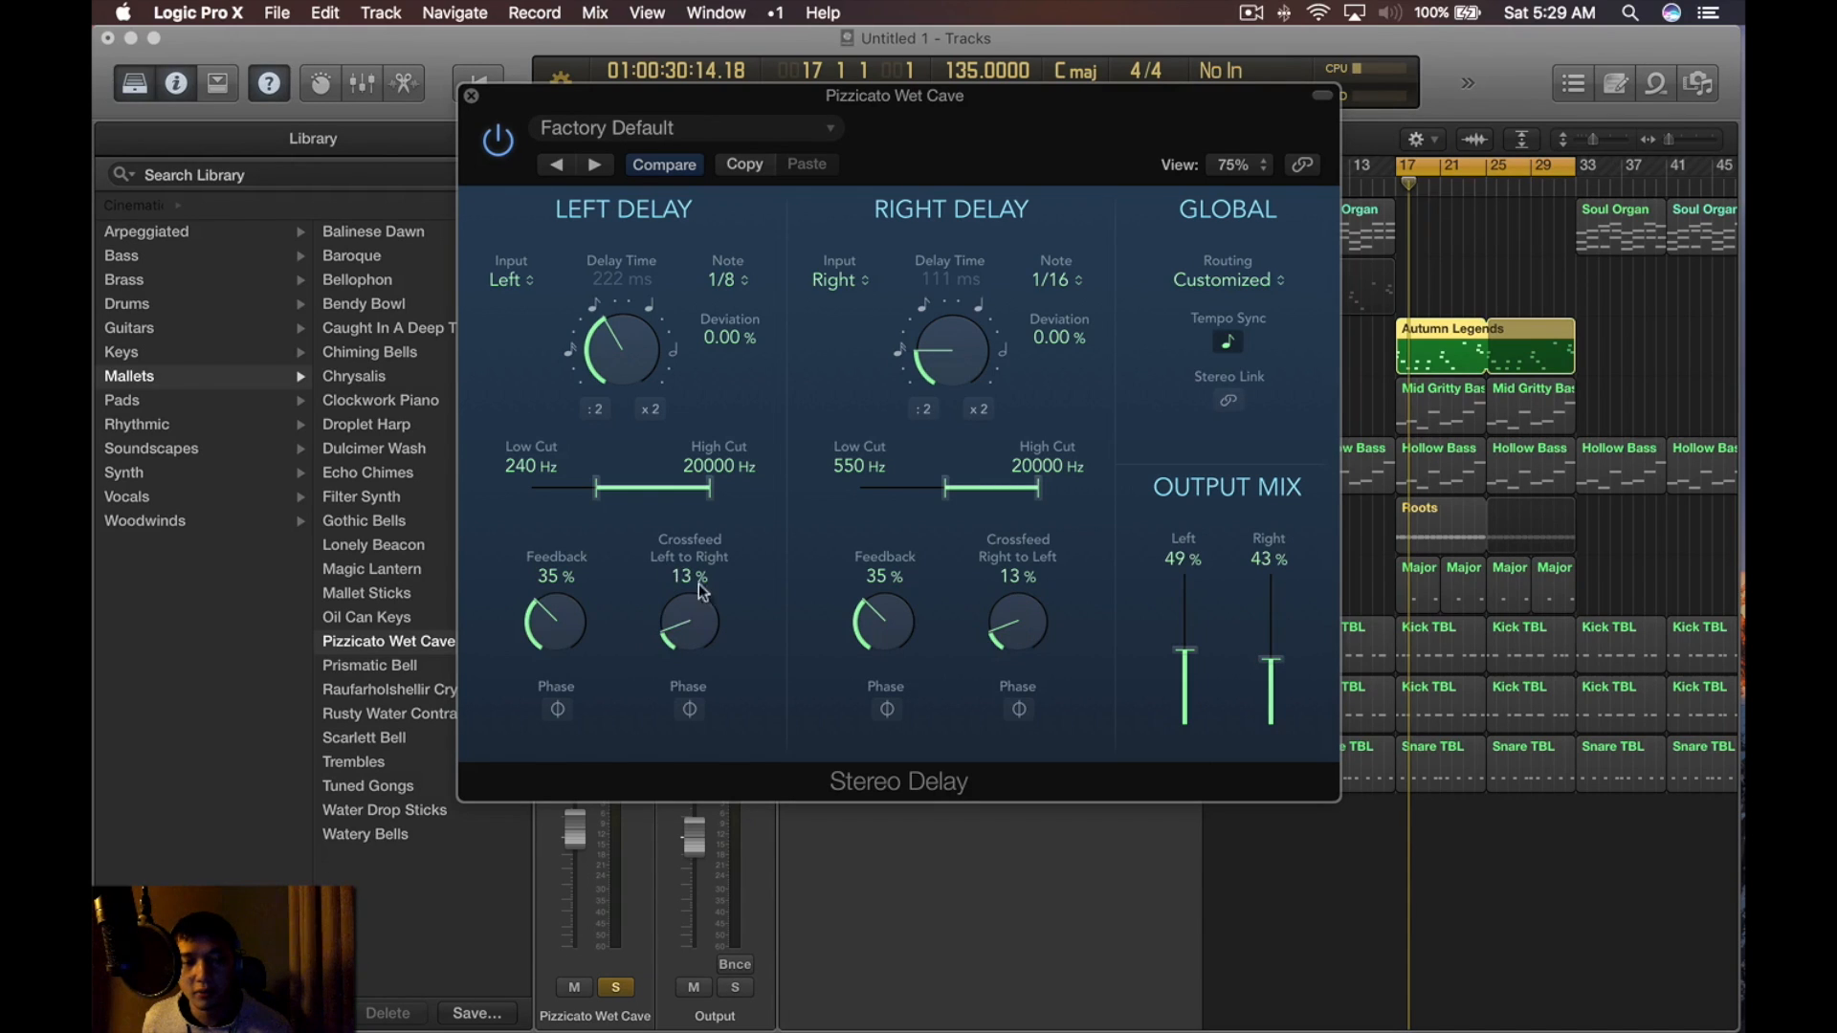
{"action": "key", "text": "super+w"}
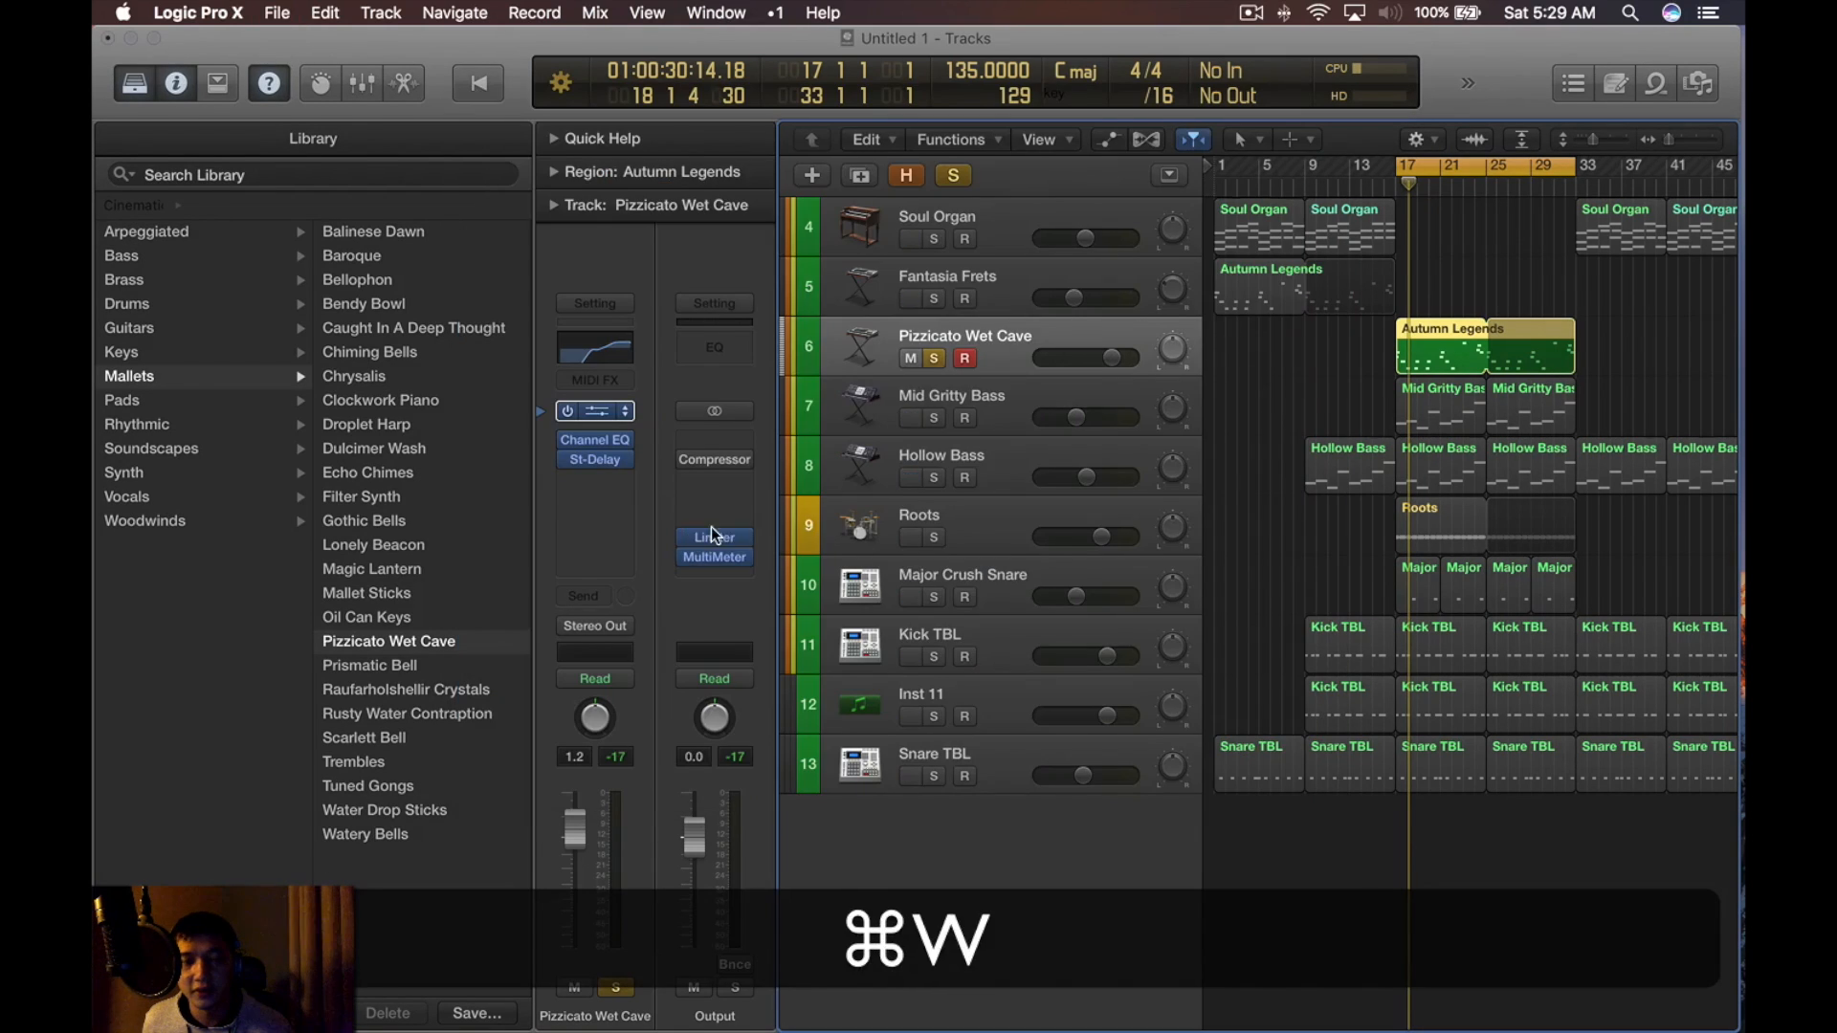
Play the soloed Pizzicato Wet Cave track, add an Amp Designer after the delay and lower the track volume to -3.2 dB
{"action": "key", "text": "space"}
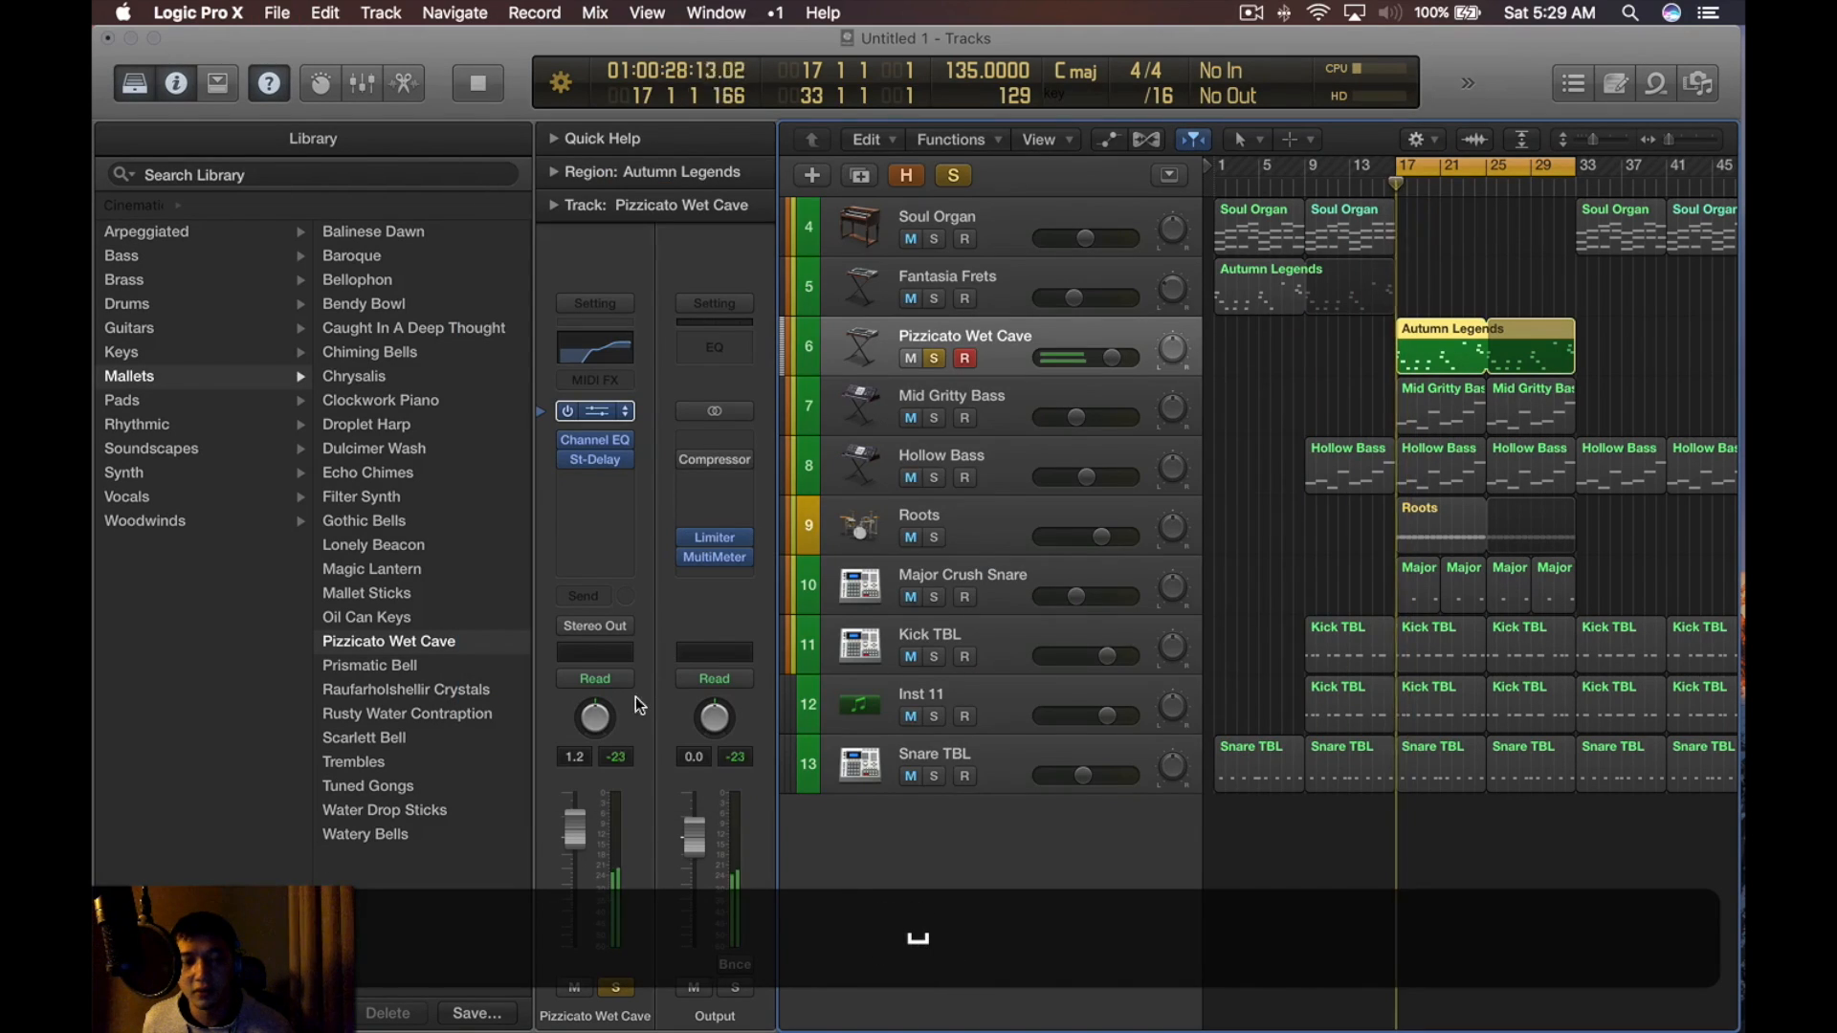
{"action": "left_click", "coordinate": [613, 478]}
{"action": "left_click", "coordinate": [1013, 511]}
{"action": "key", "text": "space"}
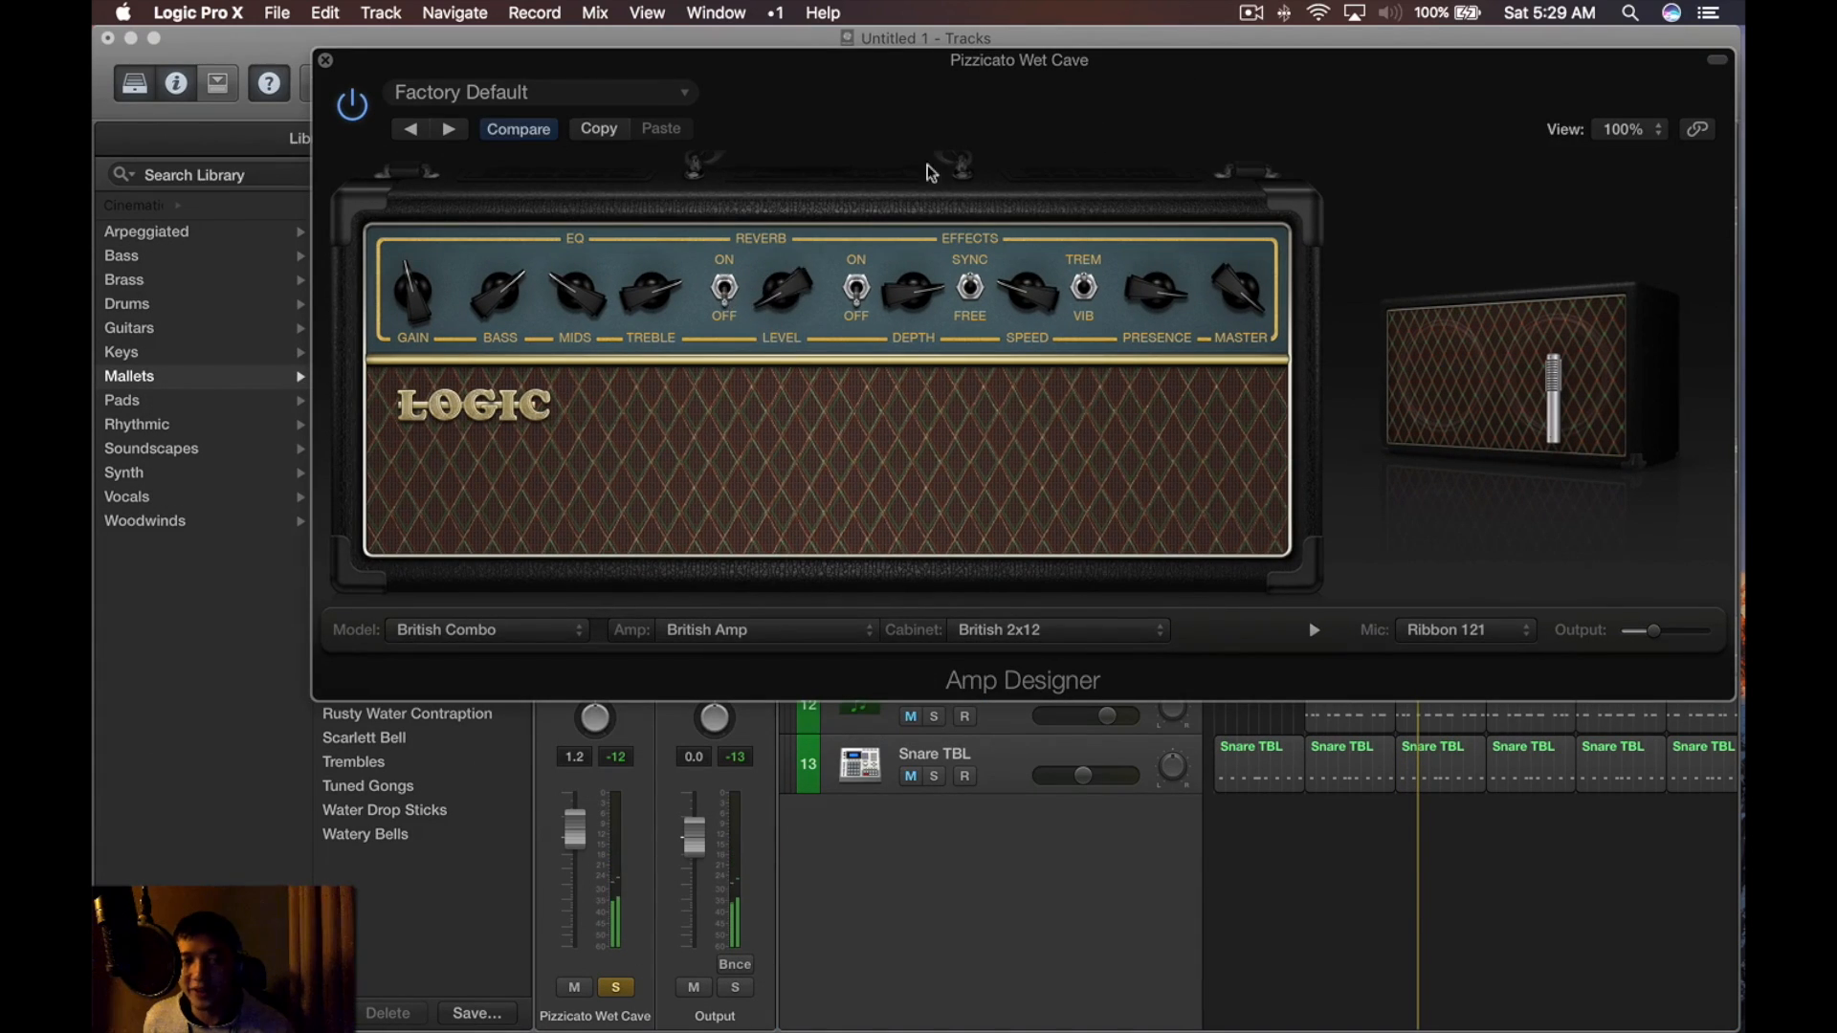
{"action": "left_click_drag", "start_coordinate": [930, 172], "coordinate": [1039, 342]}
{"action": "key", "text": "v"}
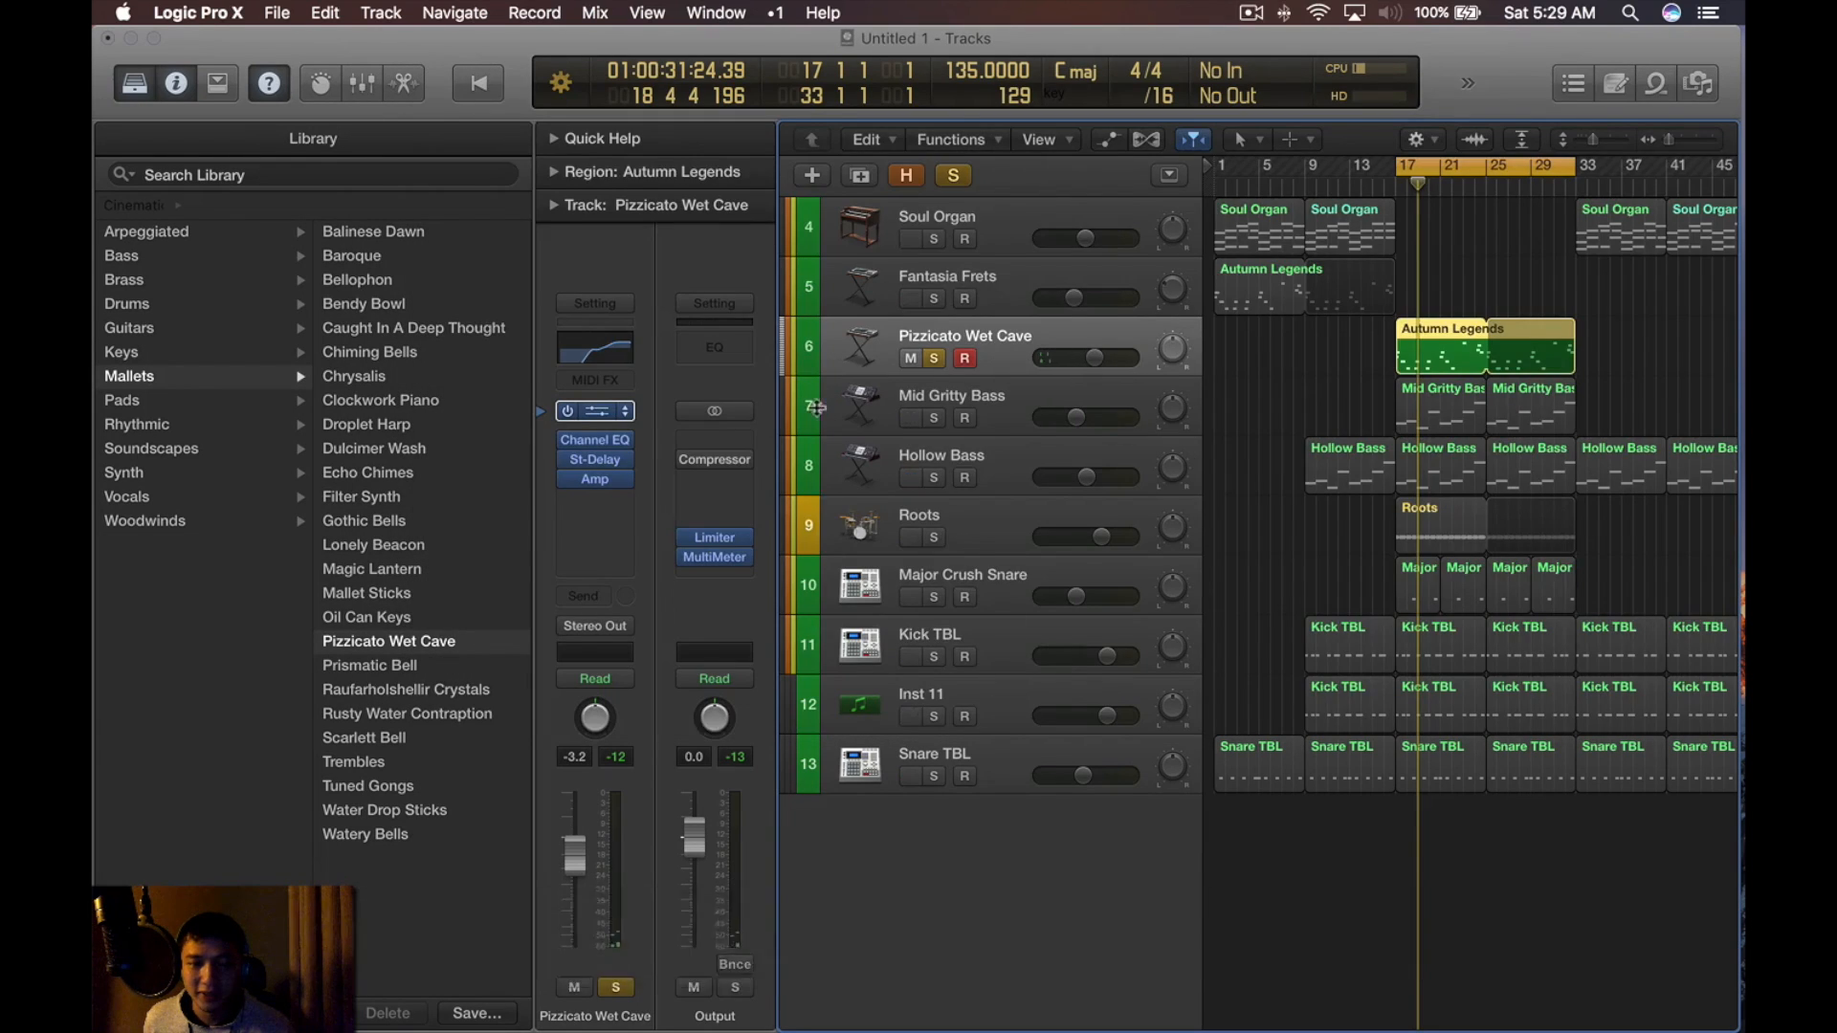
Look through the Amp Designer's Clean presets without choosing one and hide the Library
{"action": "key", "text": "v"}
{"action": "left_click", "coordinate": [771, 178]}
{"action": "mouse_move", "coordinate": [622, 580]}
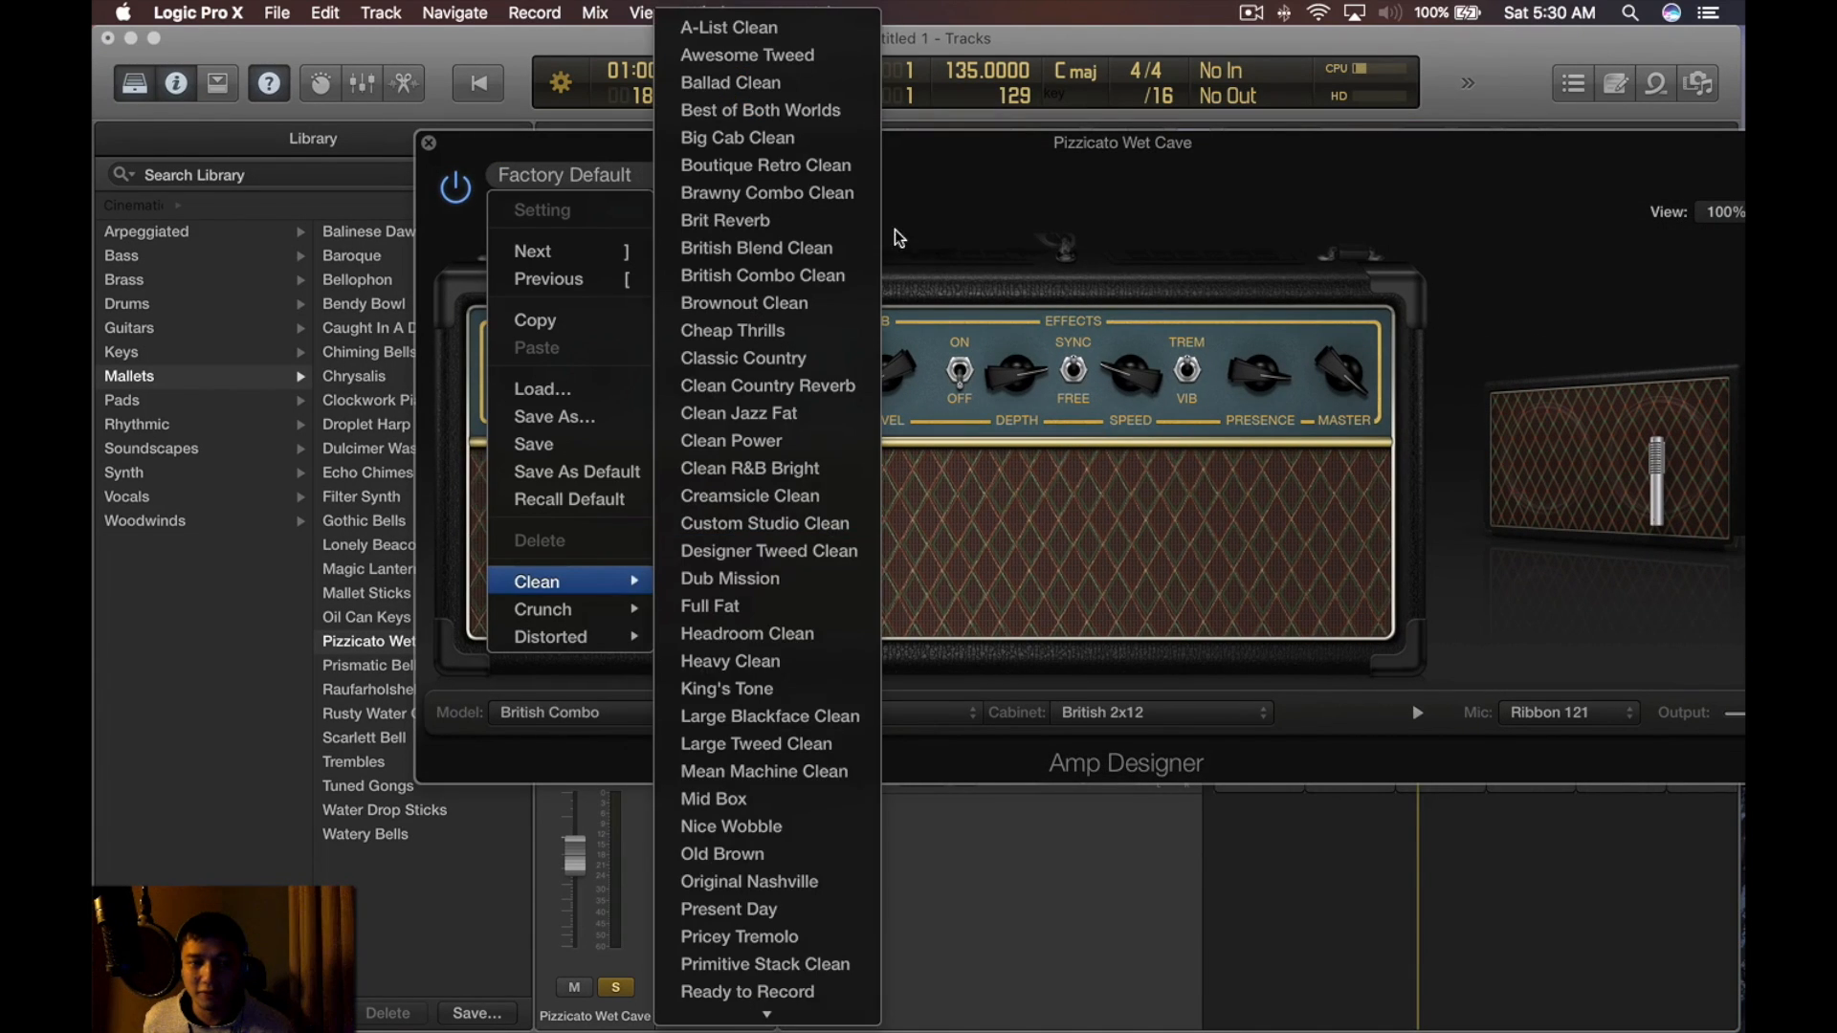
{"action": "left_click", "coordinate": [899, 239]}
{"action": "key", "text": "v"}
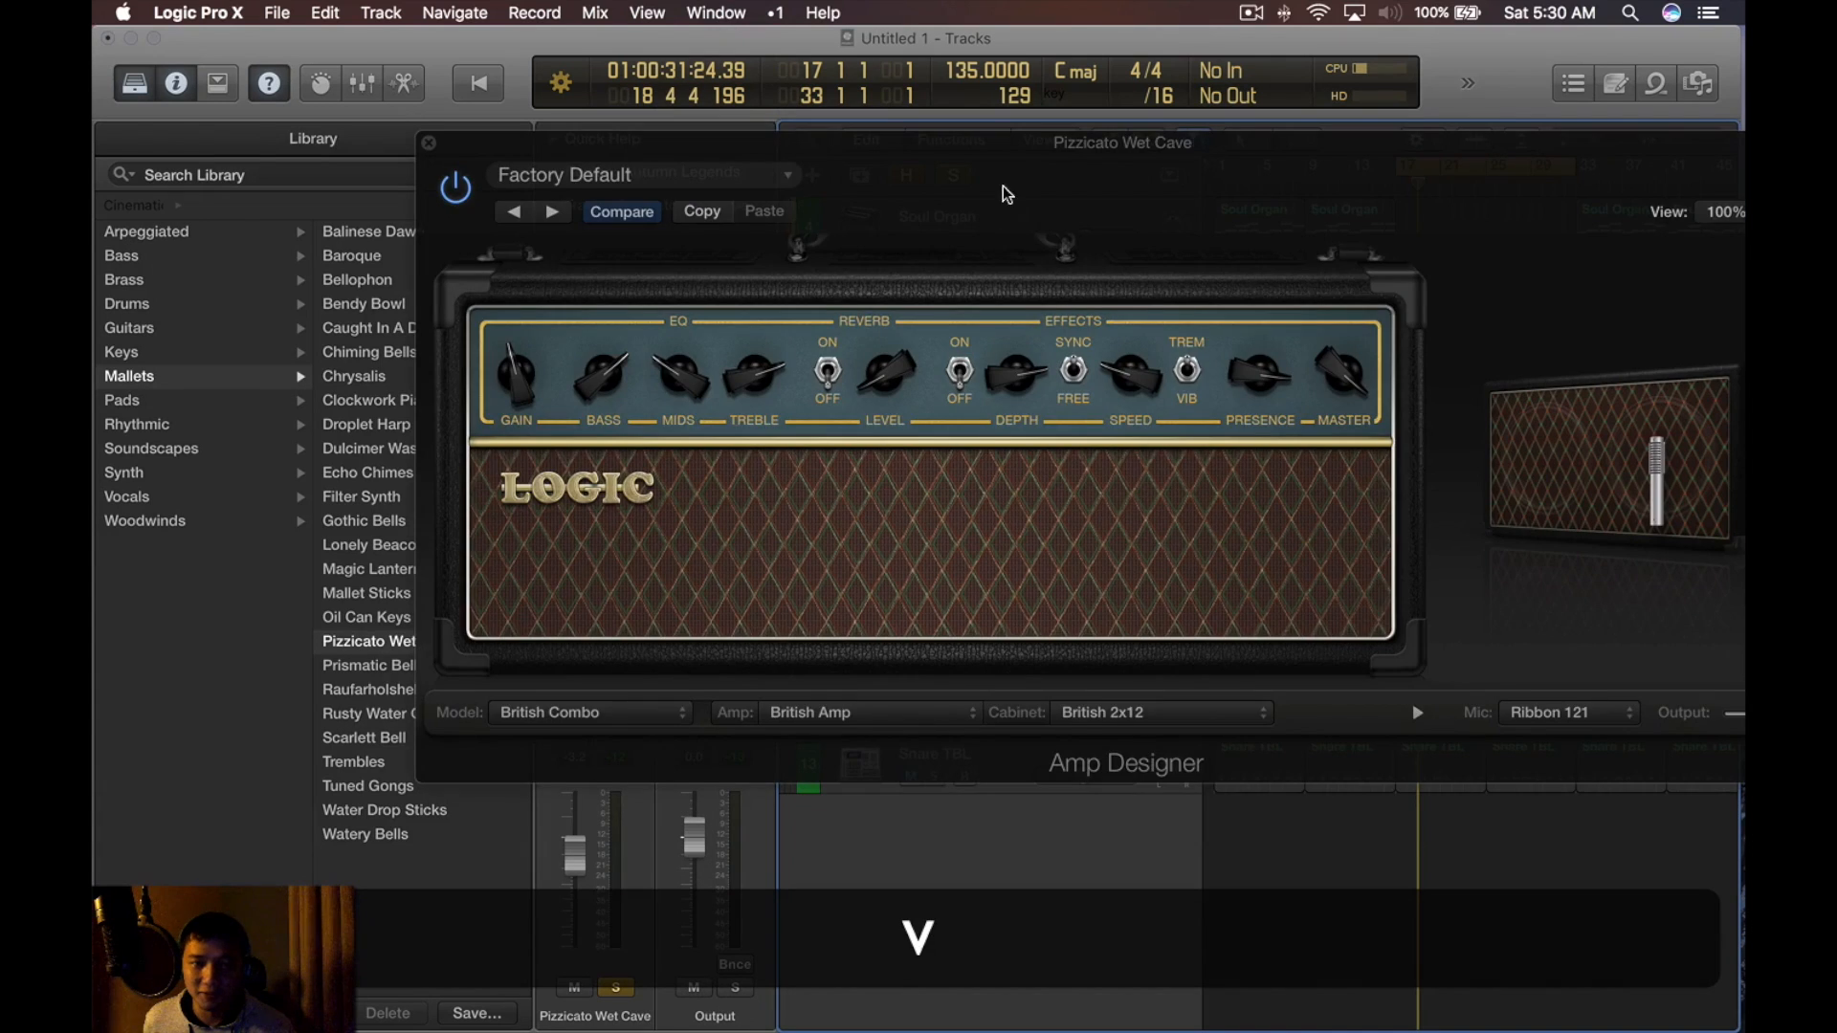
{"action": "key", "text": "y"}
{"action": "key", "text": "v"}
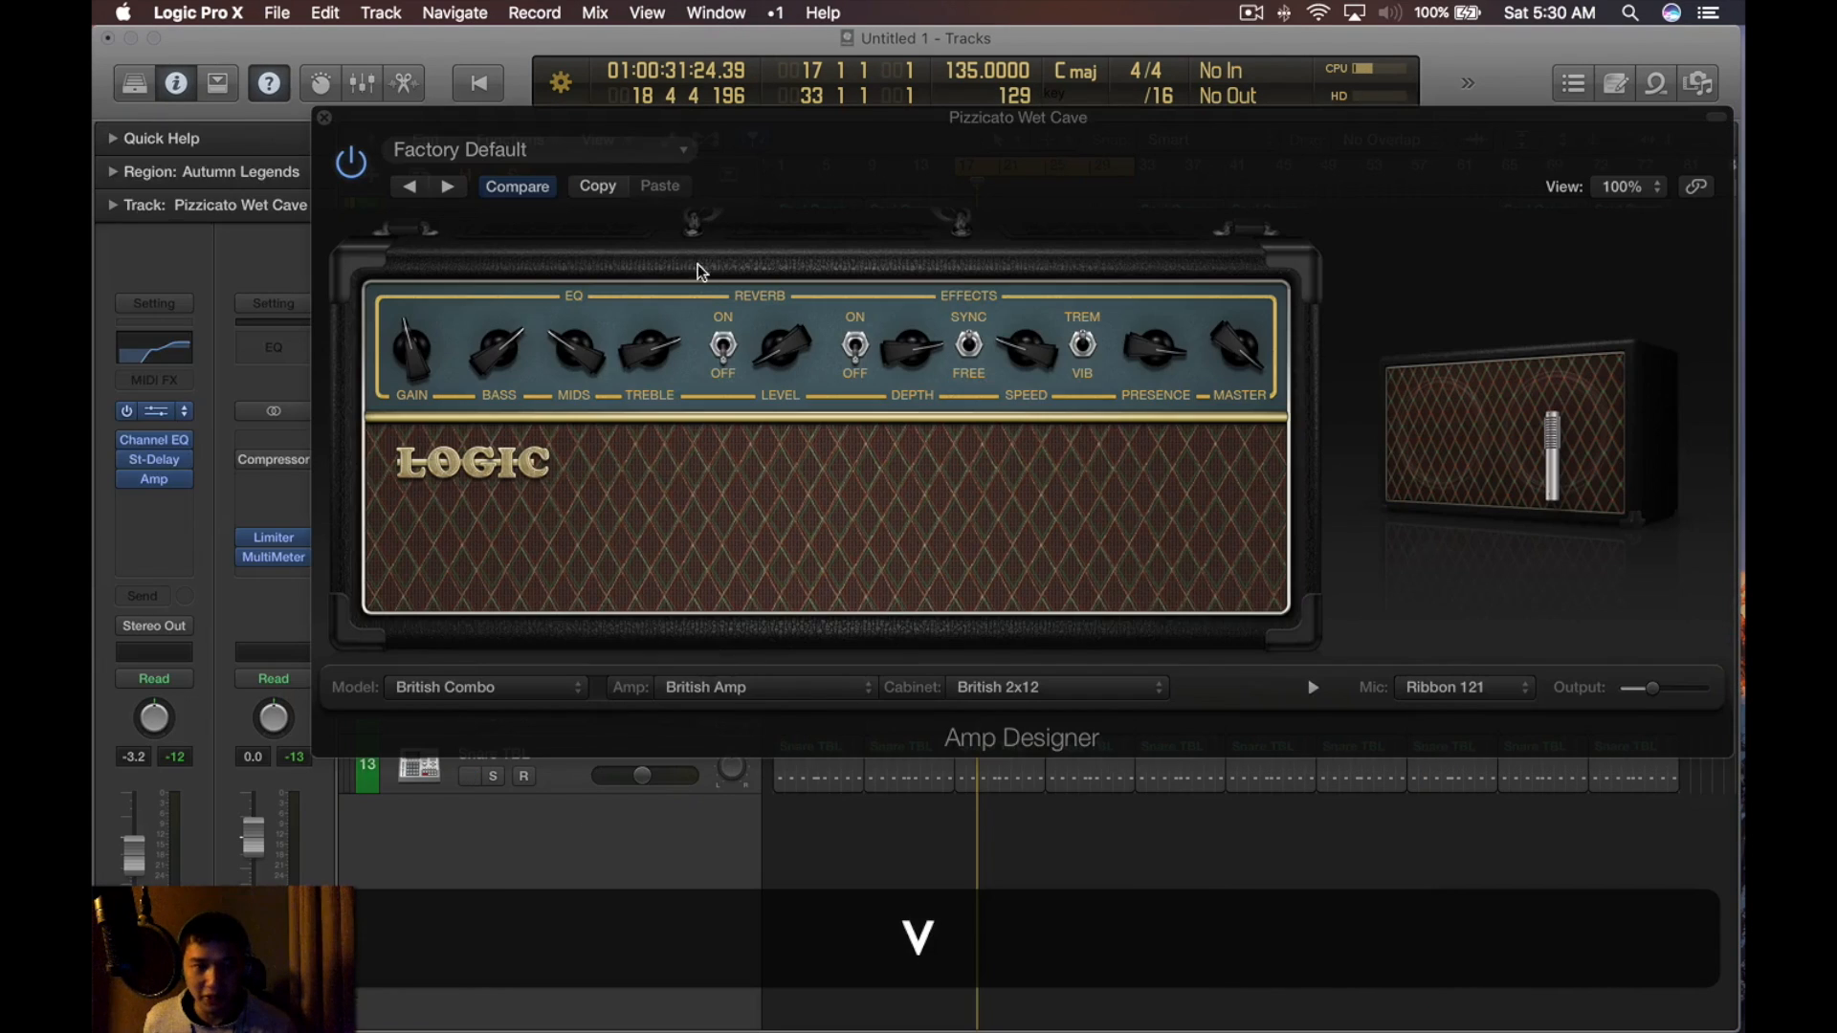
Play the full mix from bar 17 with Pizzicato Wet Cave unsoloed and close the Amp Designer window
{"action": "key", "text": "space"}
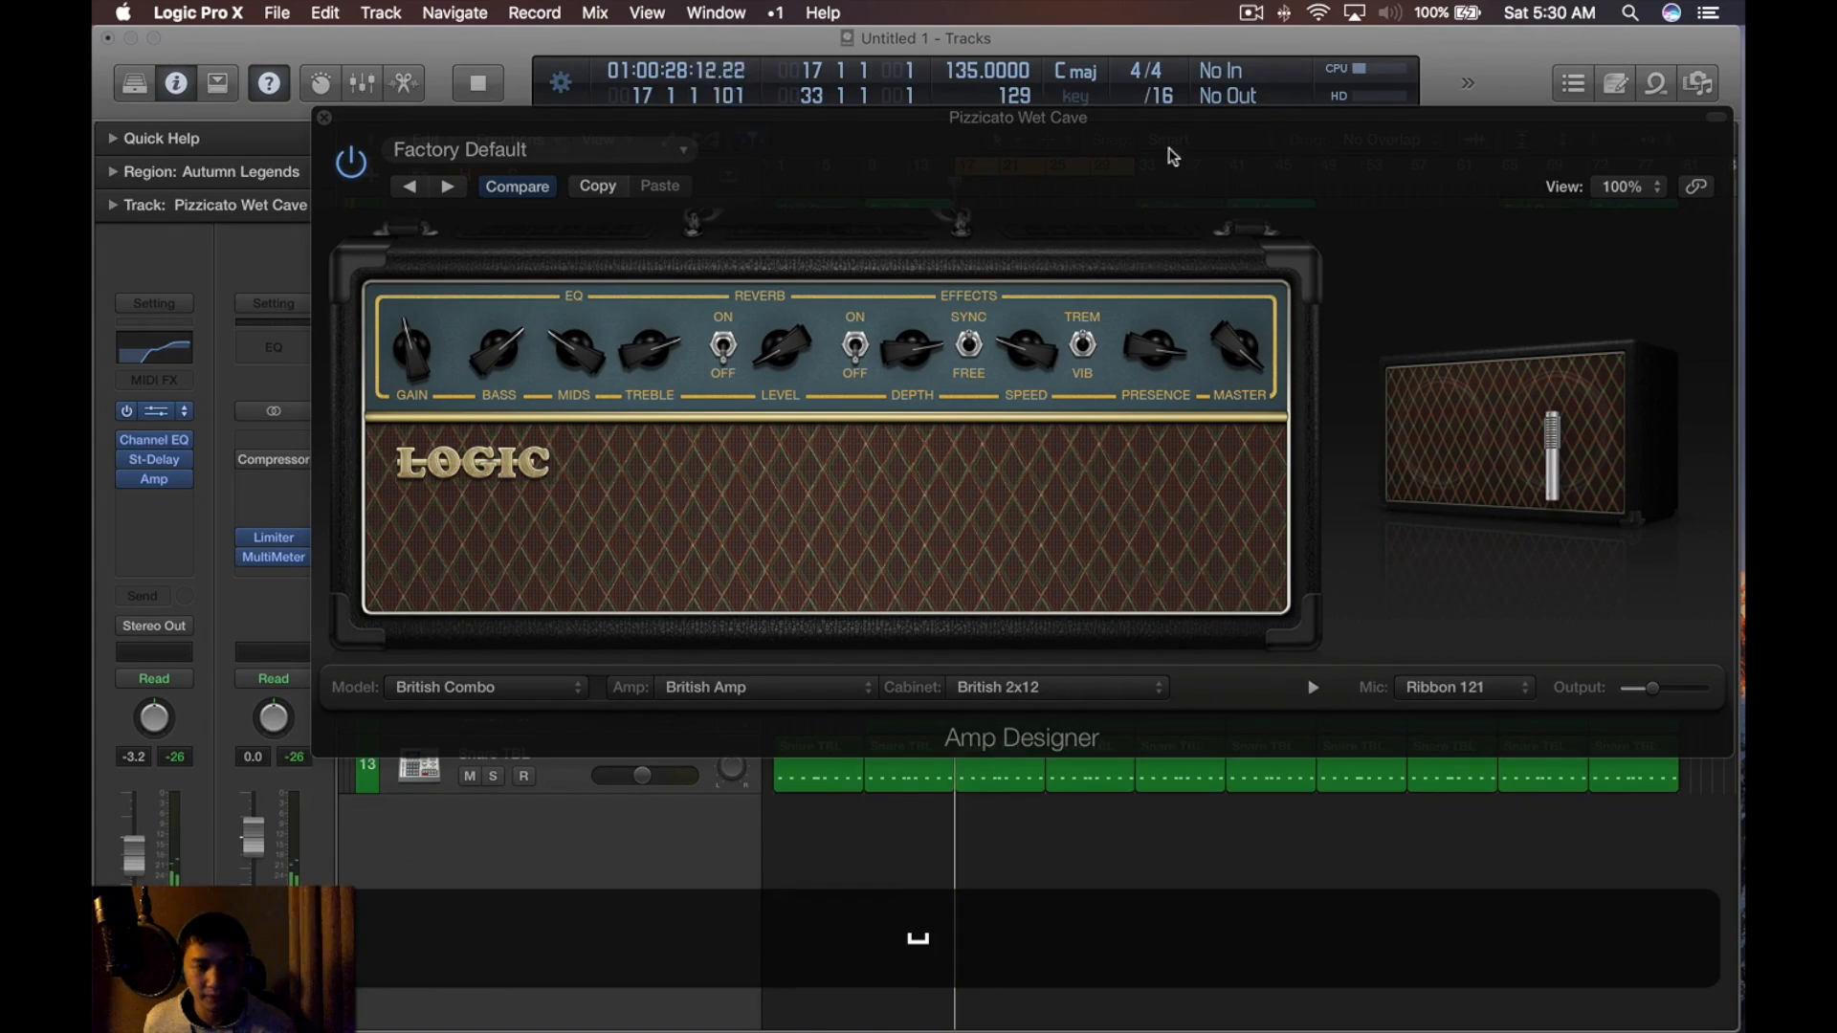
{"action": "key", "text": "super+w"}
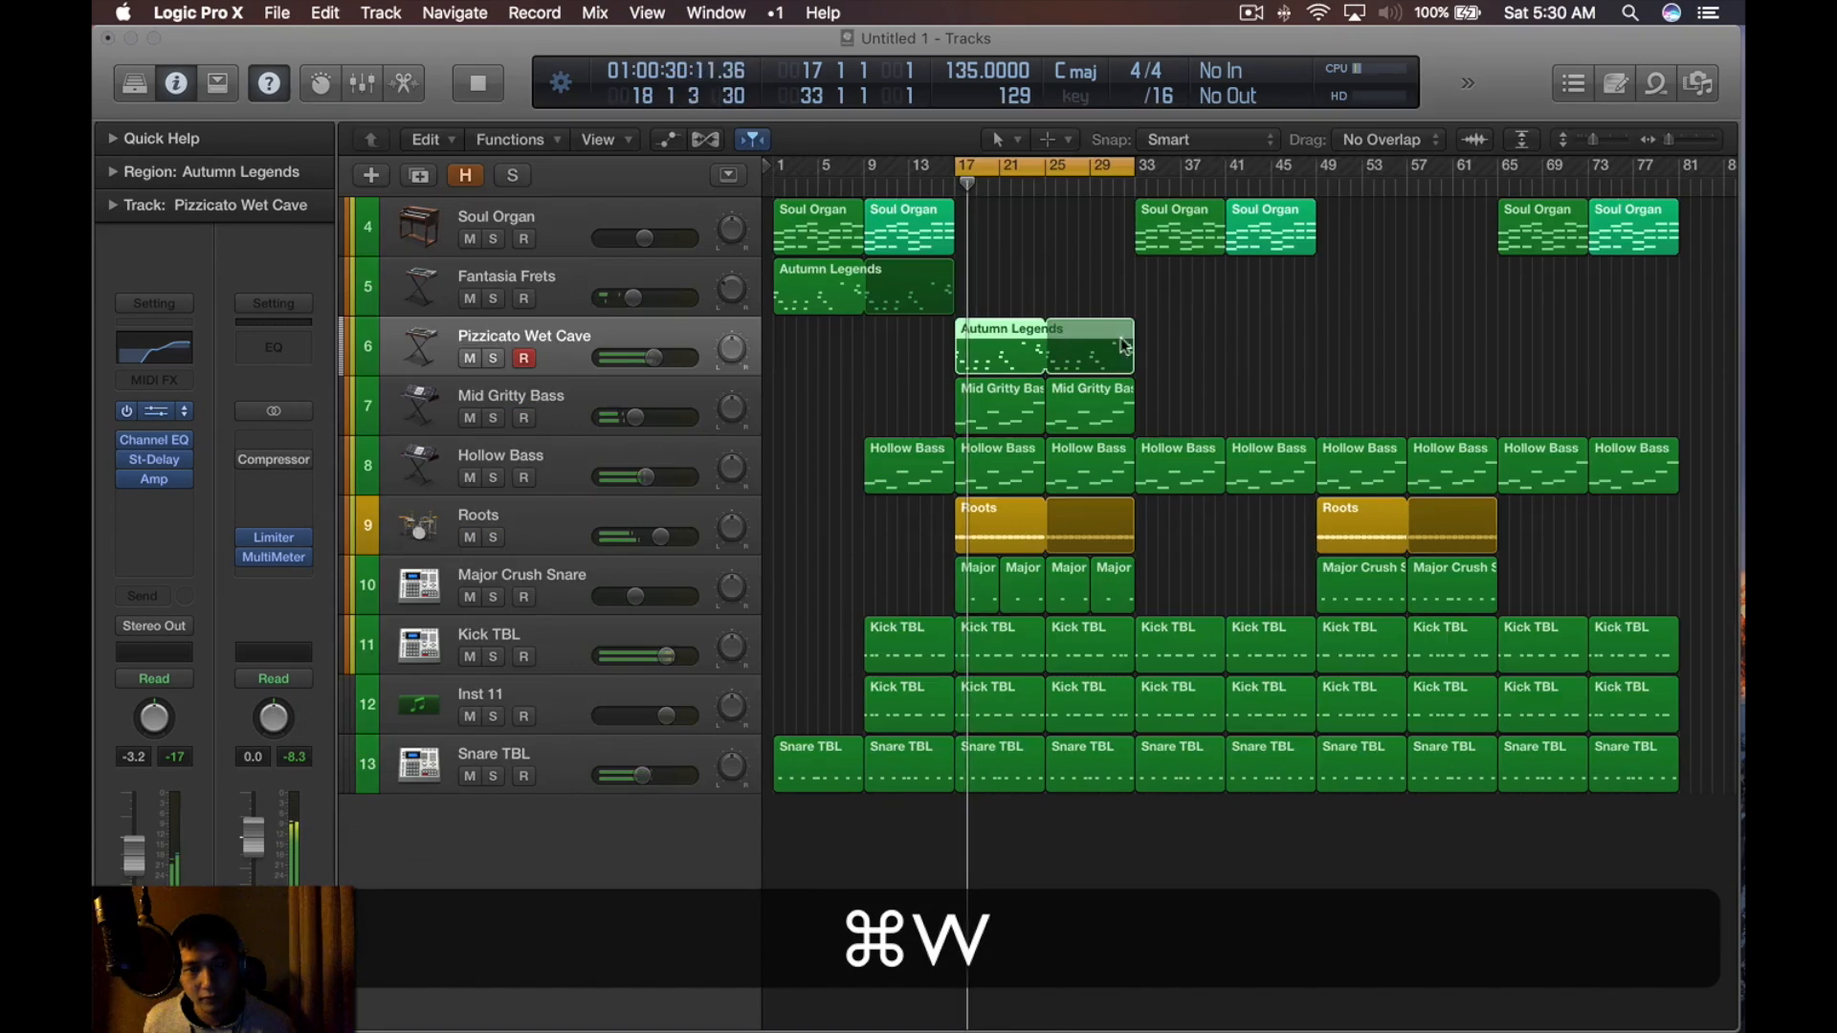
{"action": "scroll", "coordinate": [1261, 341], "scroll_direction": "up", "scroll_amount": 8}
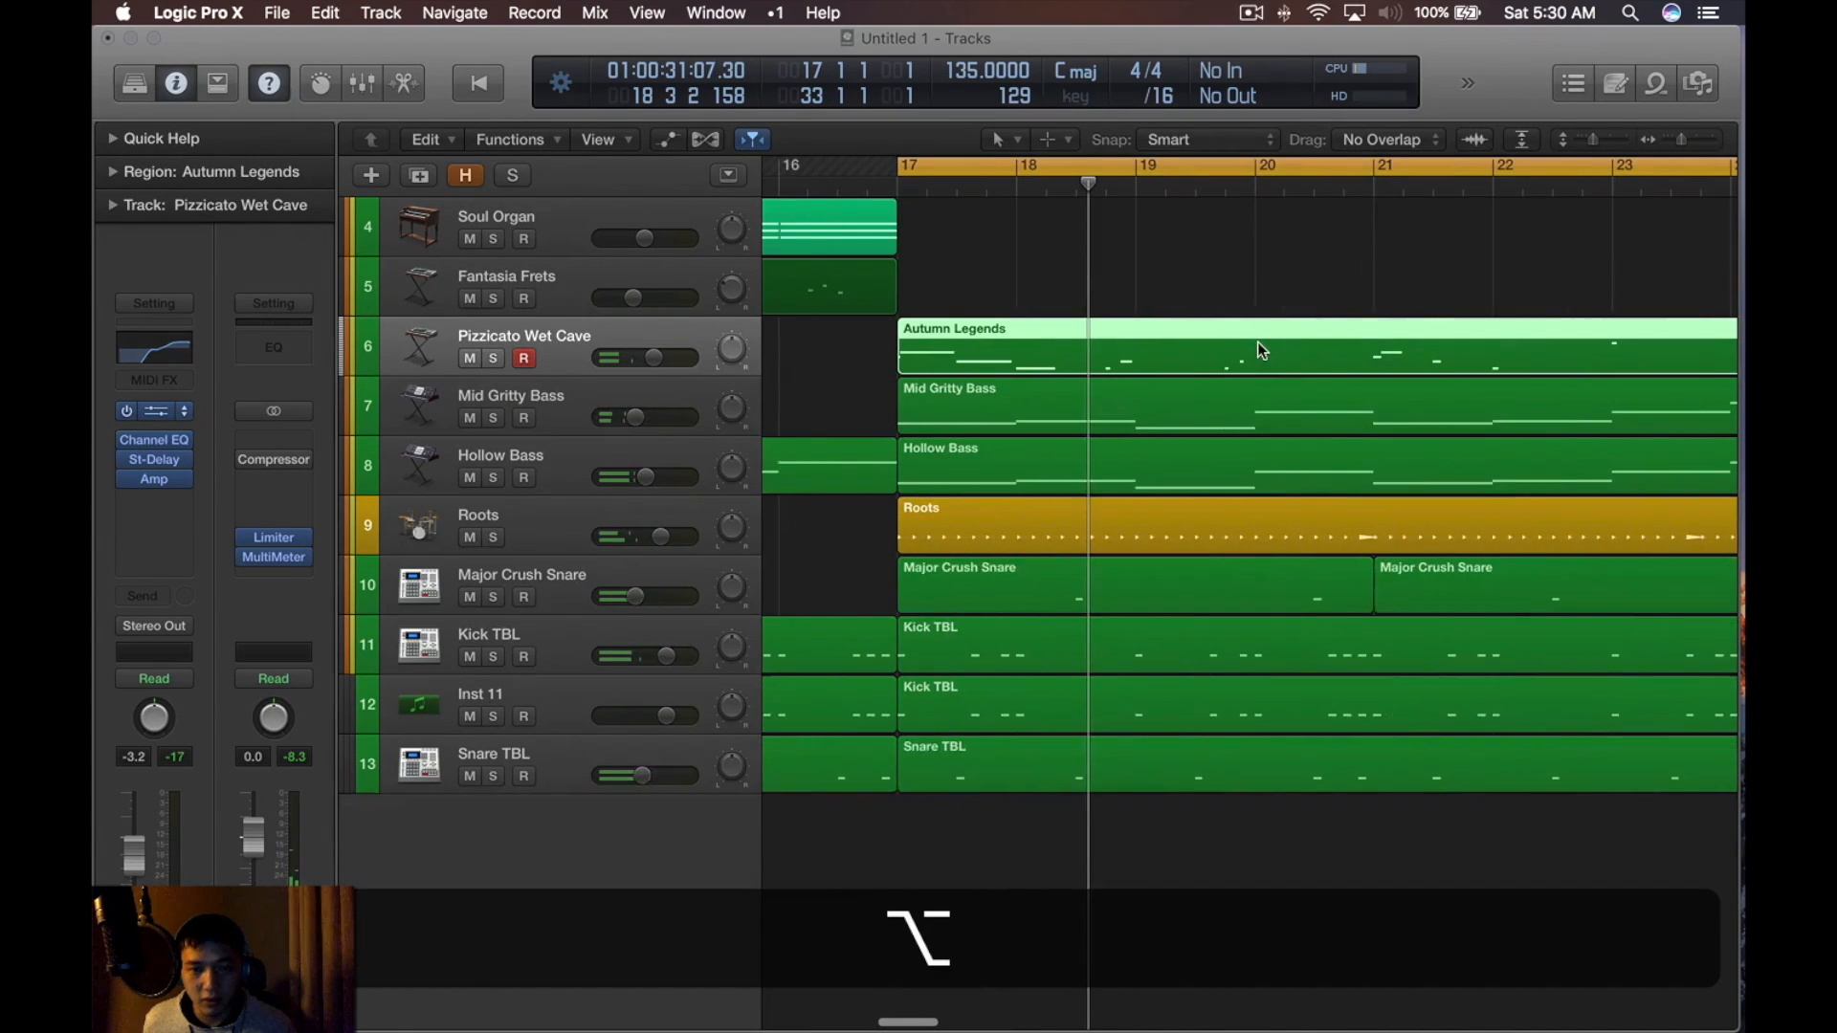
{"action": "key", "text": "space"}
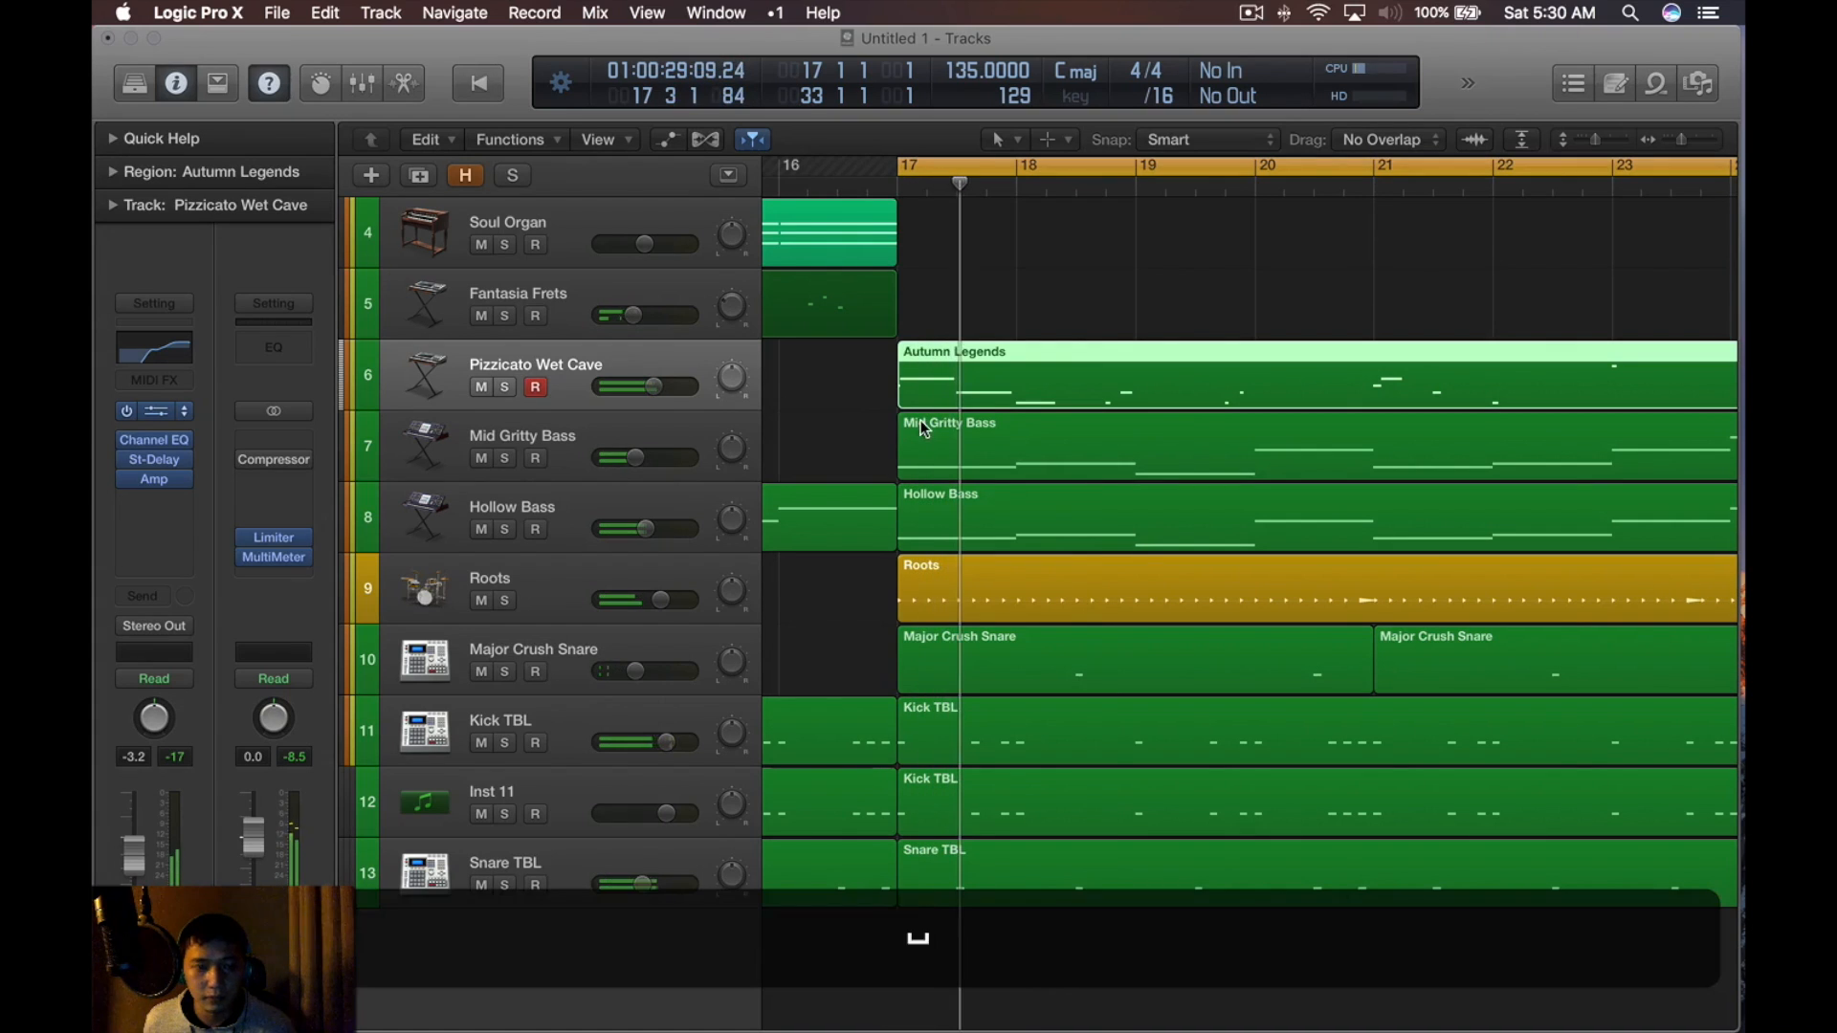
Create a software instrument track below Pizzicato Wet Cave and copy the Autumn Legends region at bar 17 onto it
{"action": "key", "text": "alt+super+s"}
{"action": "left_click_drag", "start_coordinate": [1095, 362], "coordinate": [1095, 433]}
{"action": "key", "text": "alt+y"}
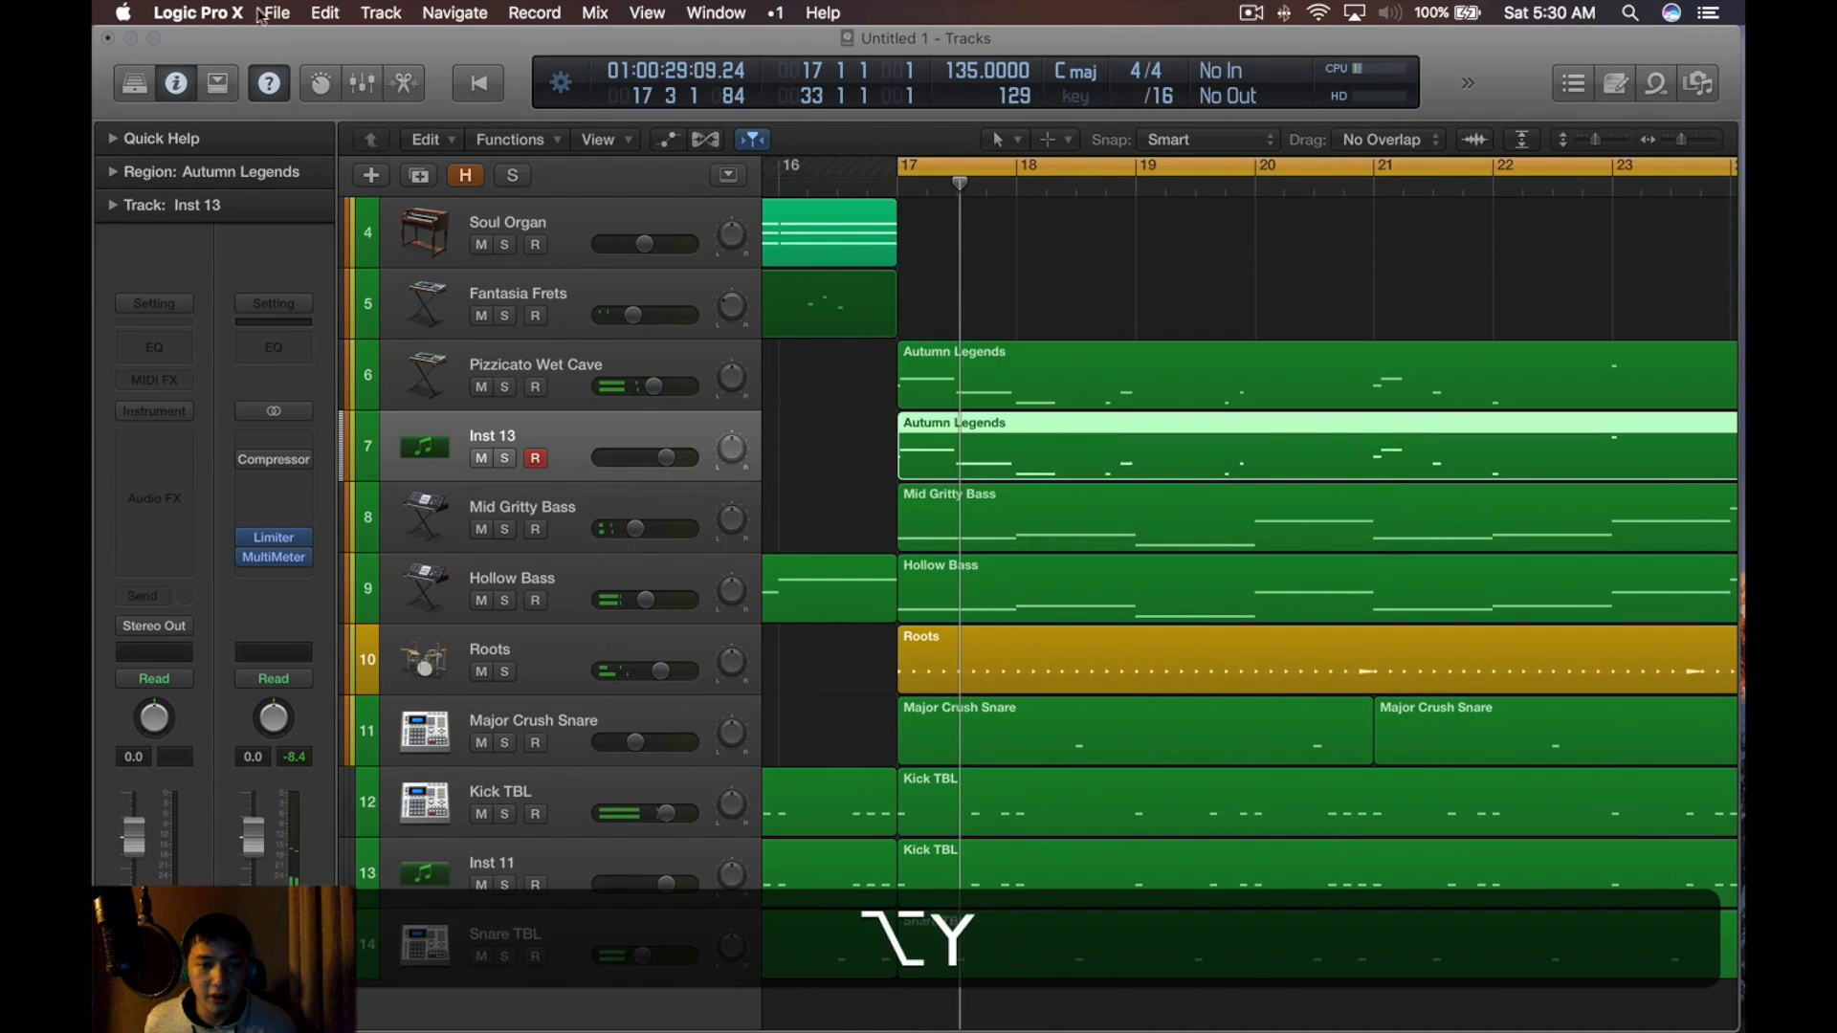
{"action": "left_click", "coordinate": [252, 371]}
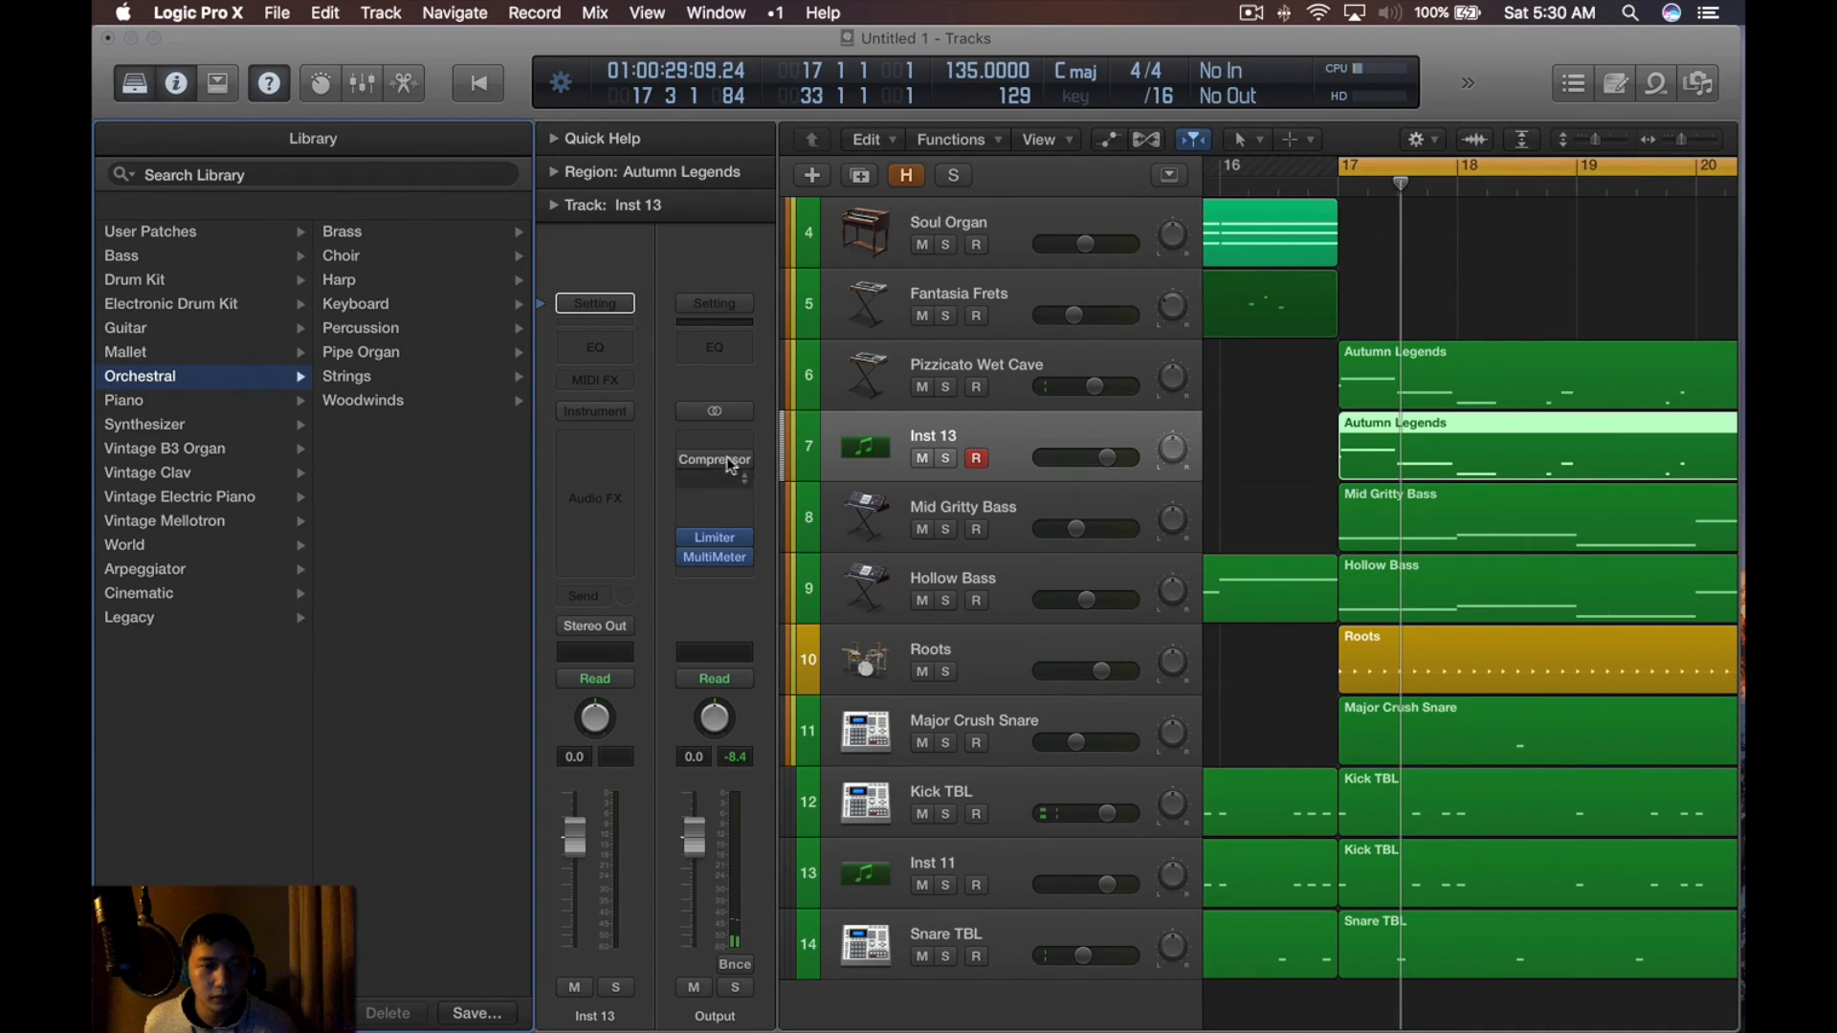
{"action": "left_click", "coordinate": [601, 419]}
{"action": "mouse_move", "coordinate": [701, 586]}
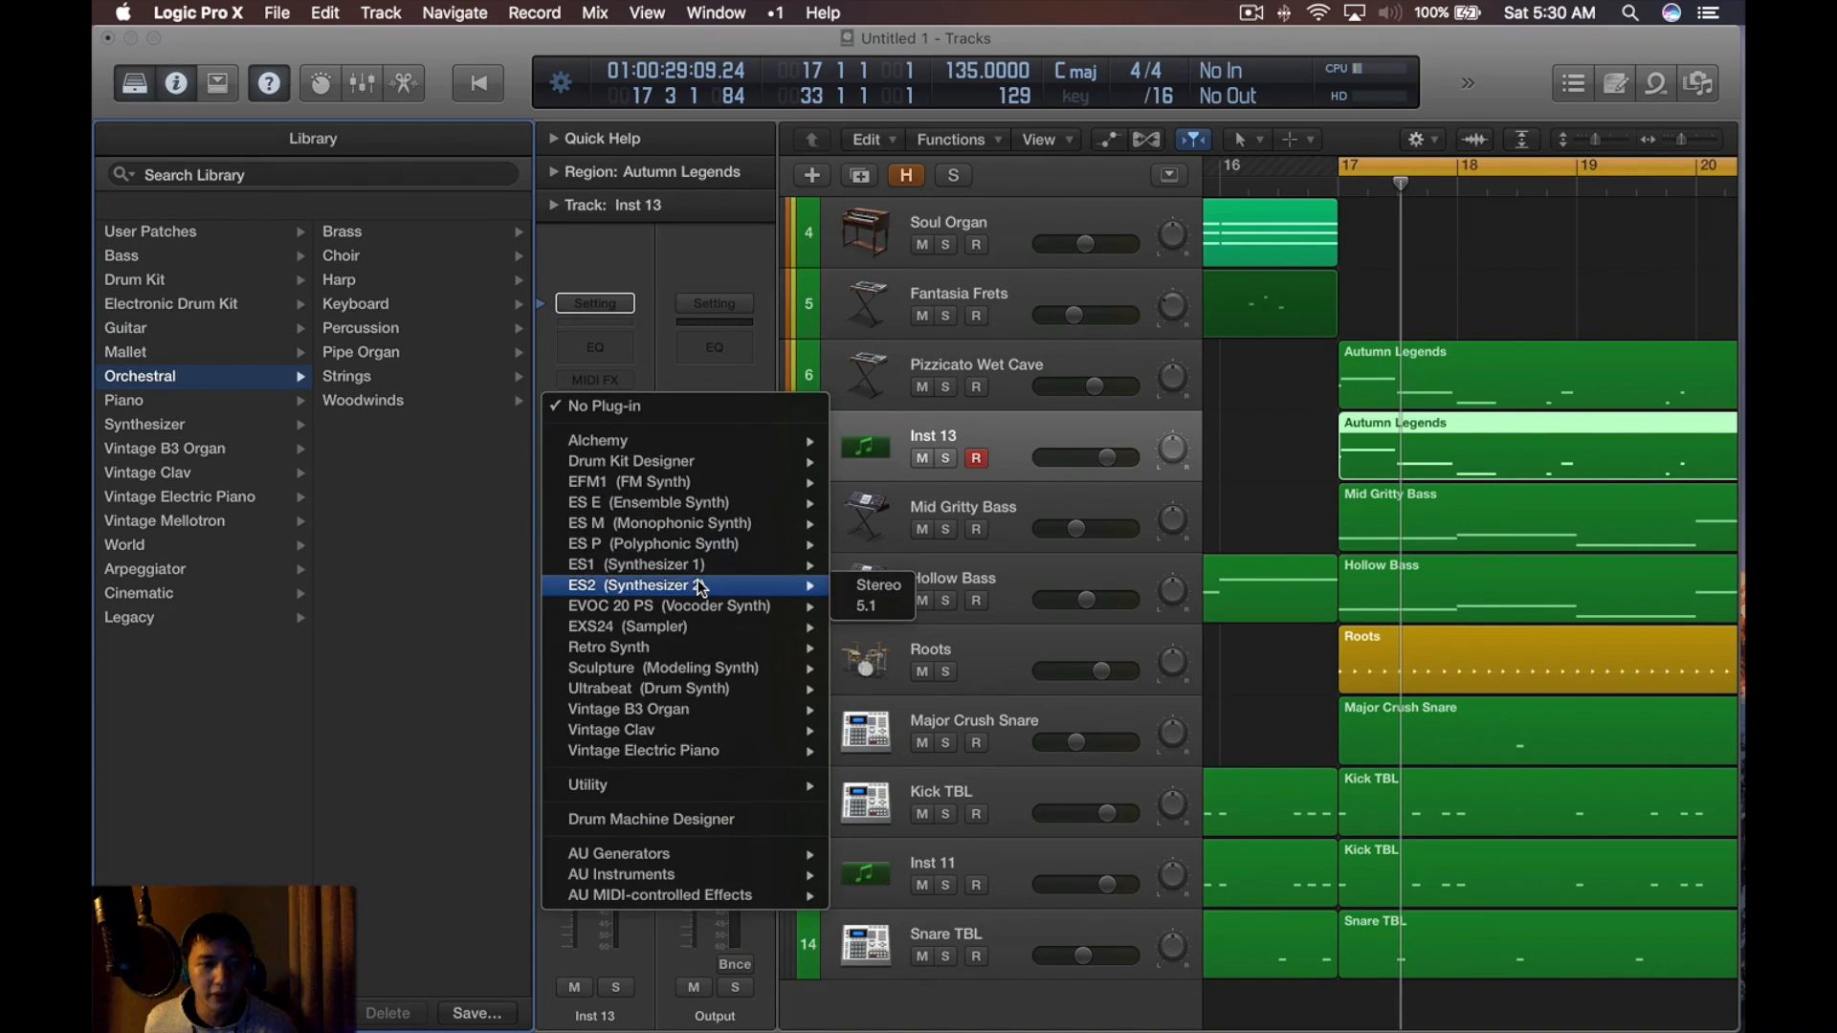
{"action": "mouse_move", "coordinate": [666, 652]}
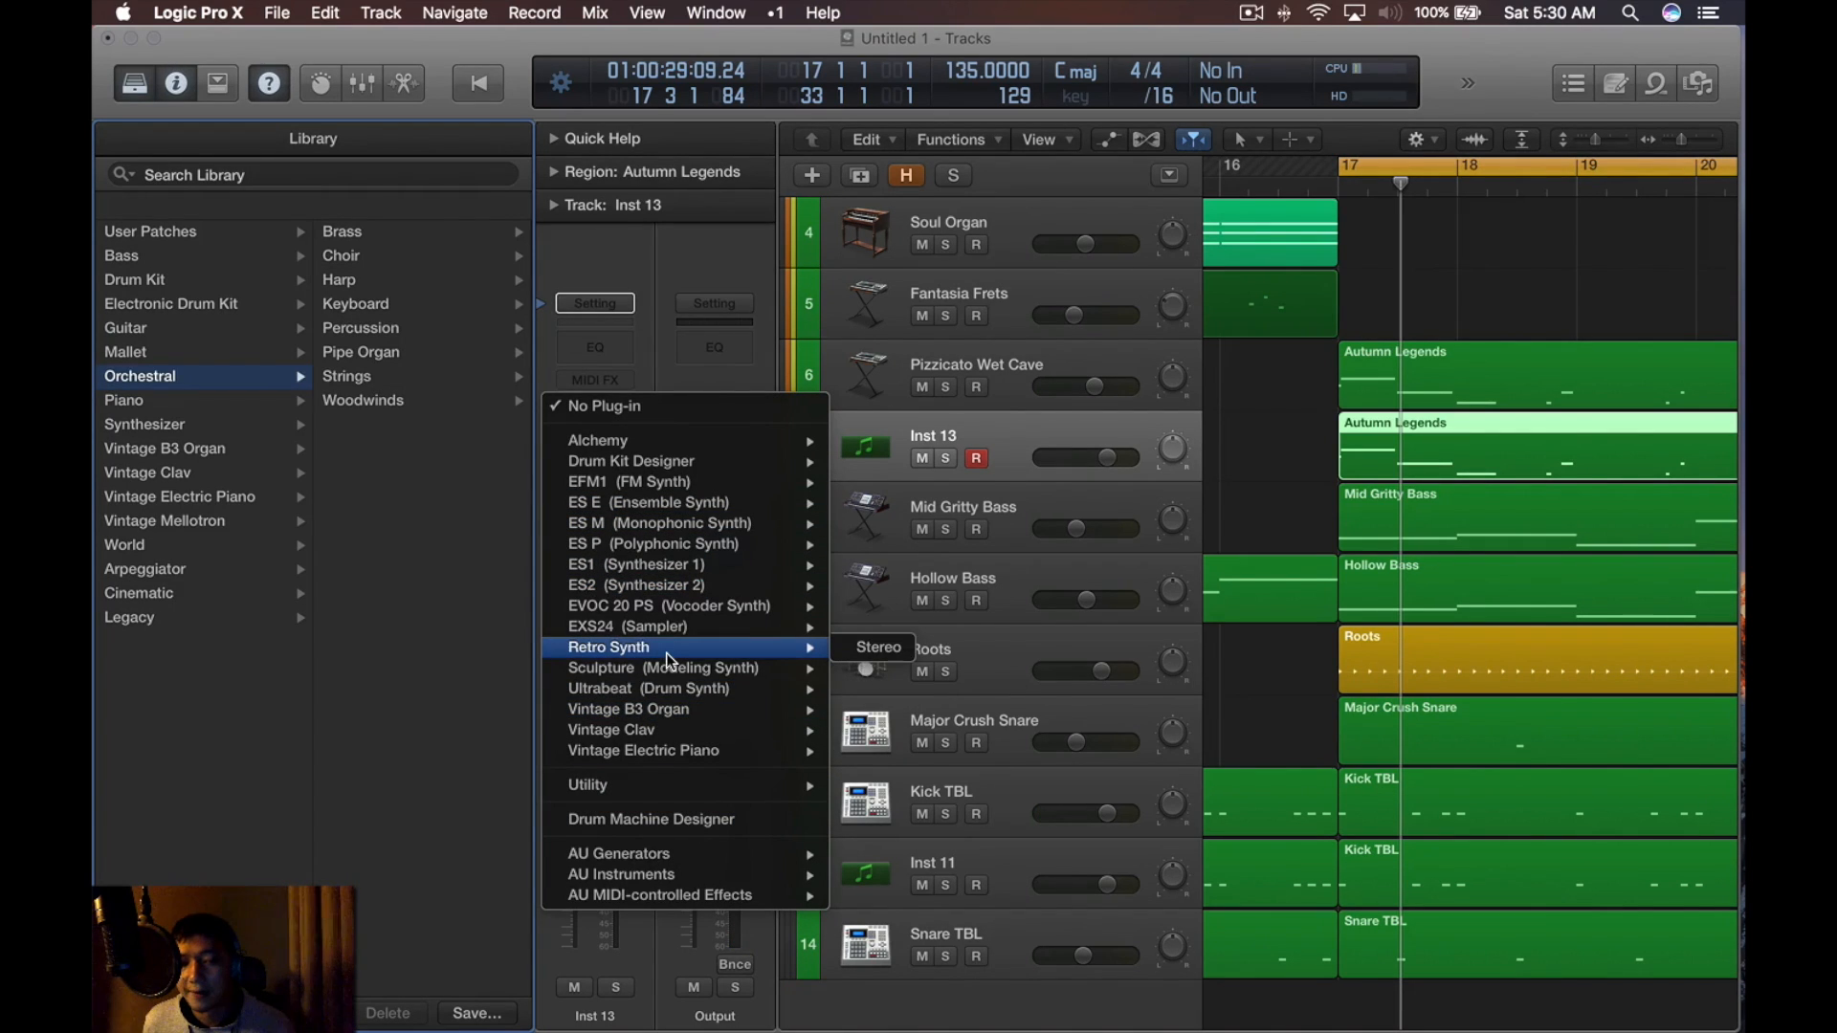
{"action": "left_click", "coordinate": [866, 647]}
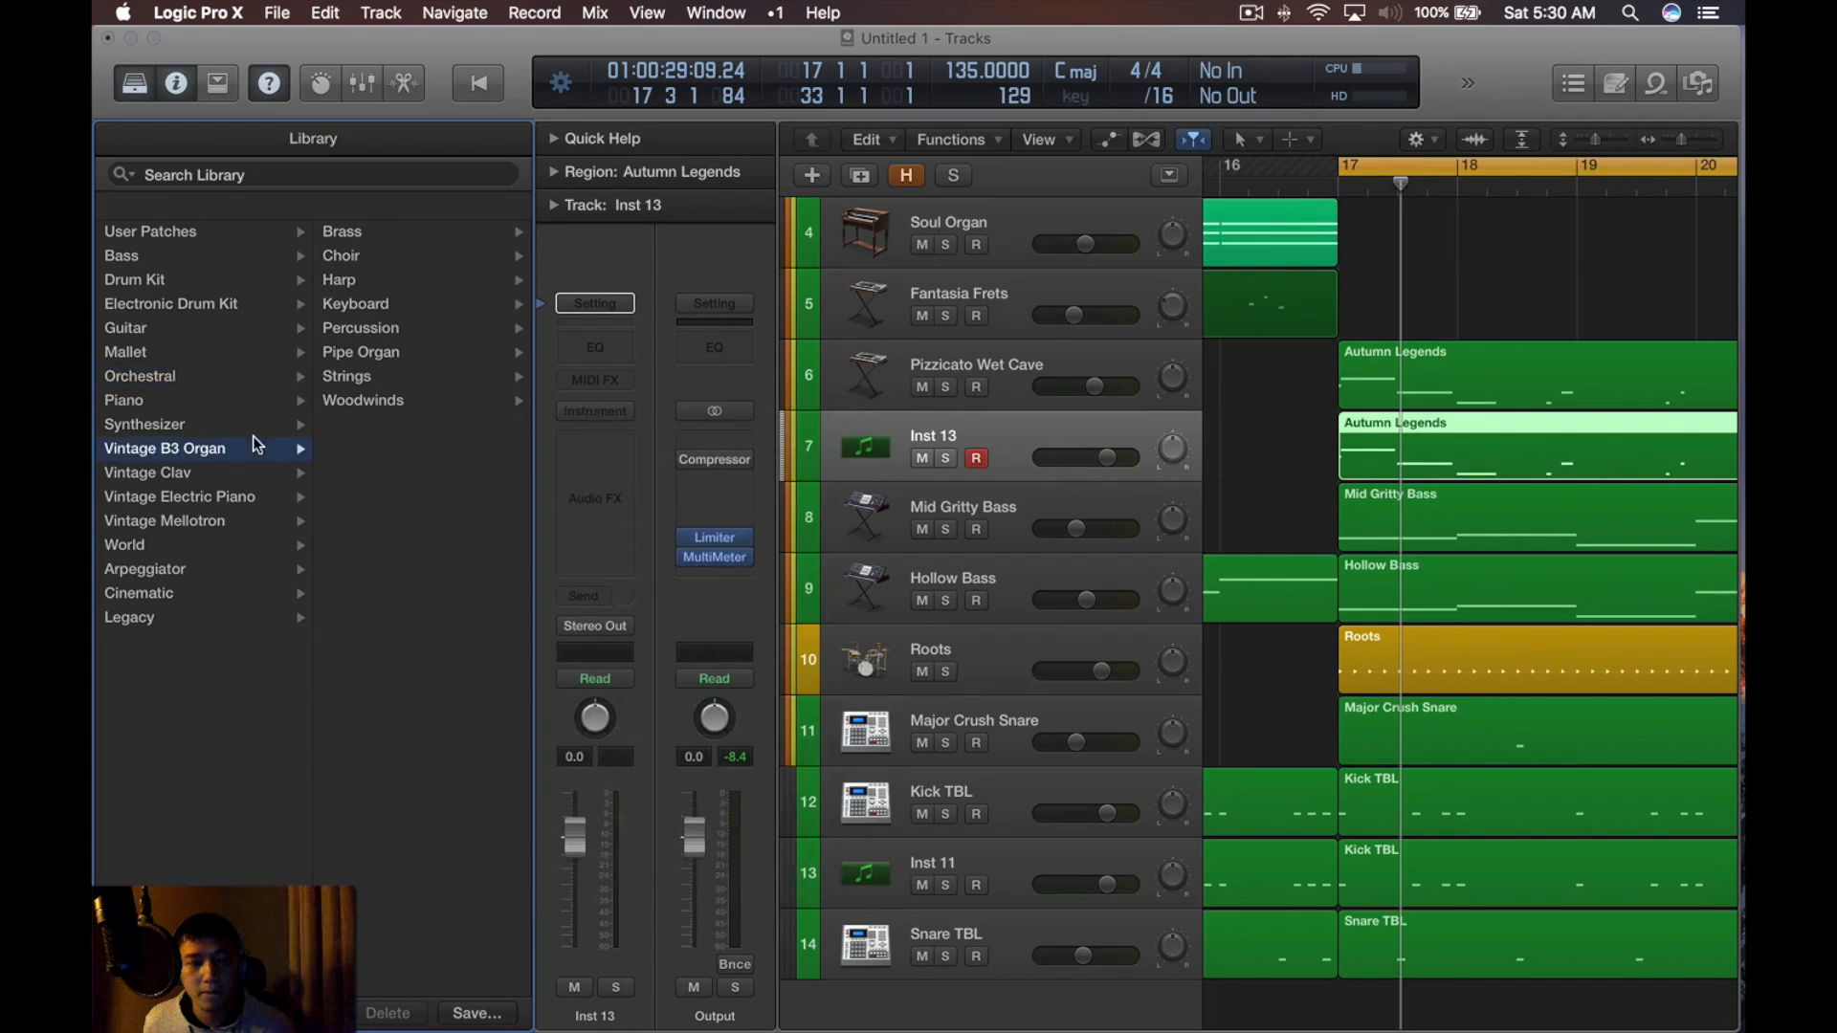
Browse the Library's Synthesizer Lead patches and load Broken Circuit on the new instrument track
{"action": "left_click", "coordinate": [388, 398]}
{"action": "scroll", "coordinate": [457, 881], "scroll_direction": "down", "scroll_amount": 10}
{"action": "scroll", "coordinate": [434, 828], "scroll_direction": "down", "scroll_amount": 3}
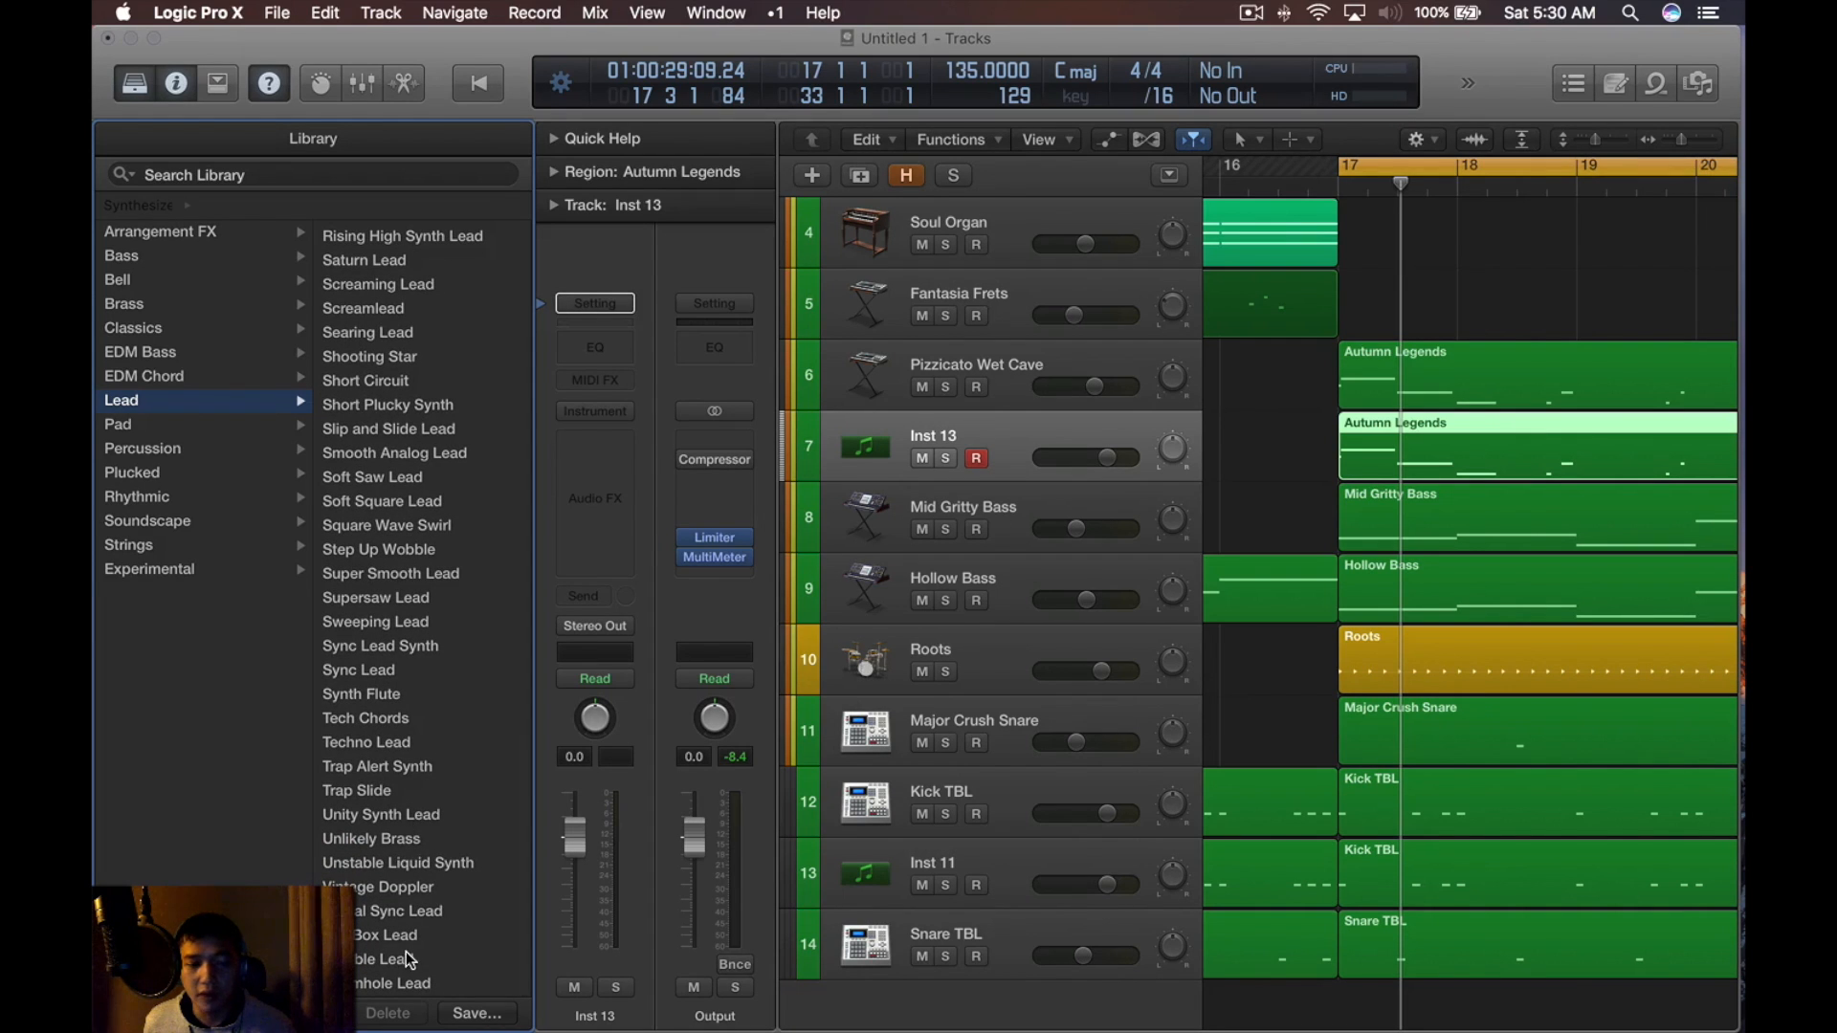
{"action": "scroll", "coordinate": [405, 947], "scroll_direction": "up", "scroll_amount": 15}
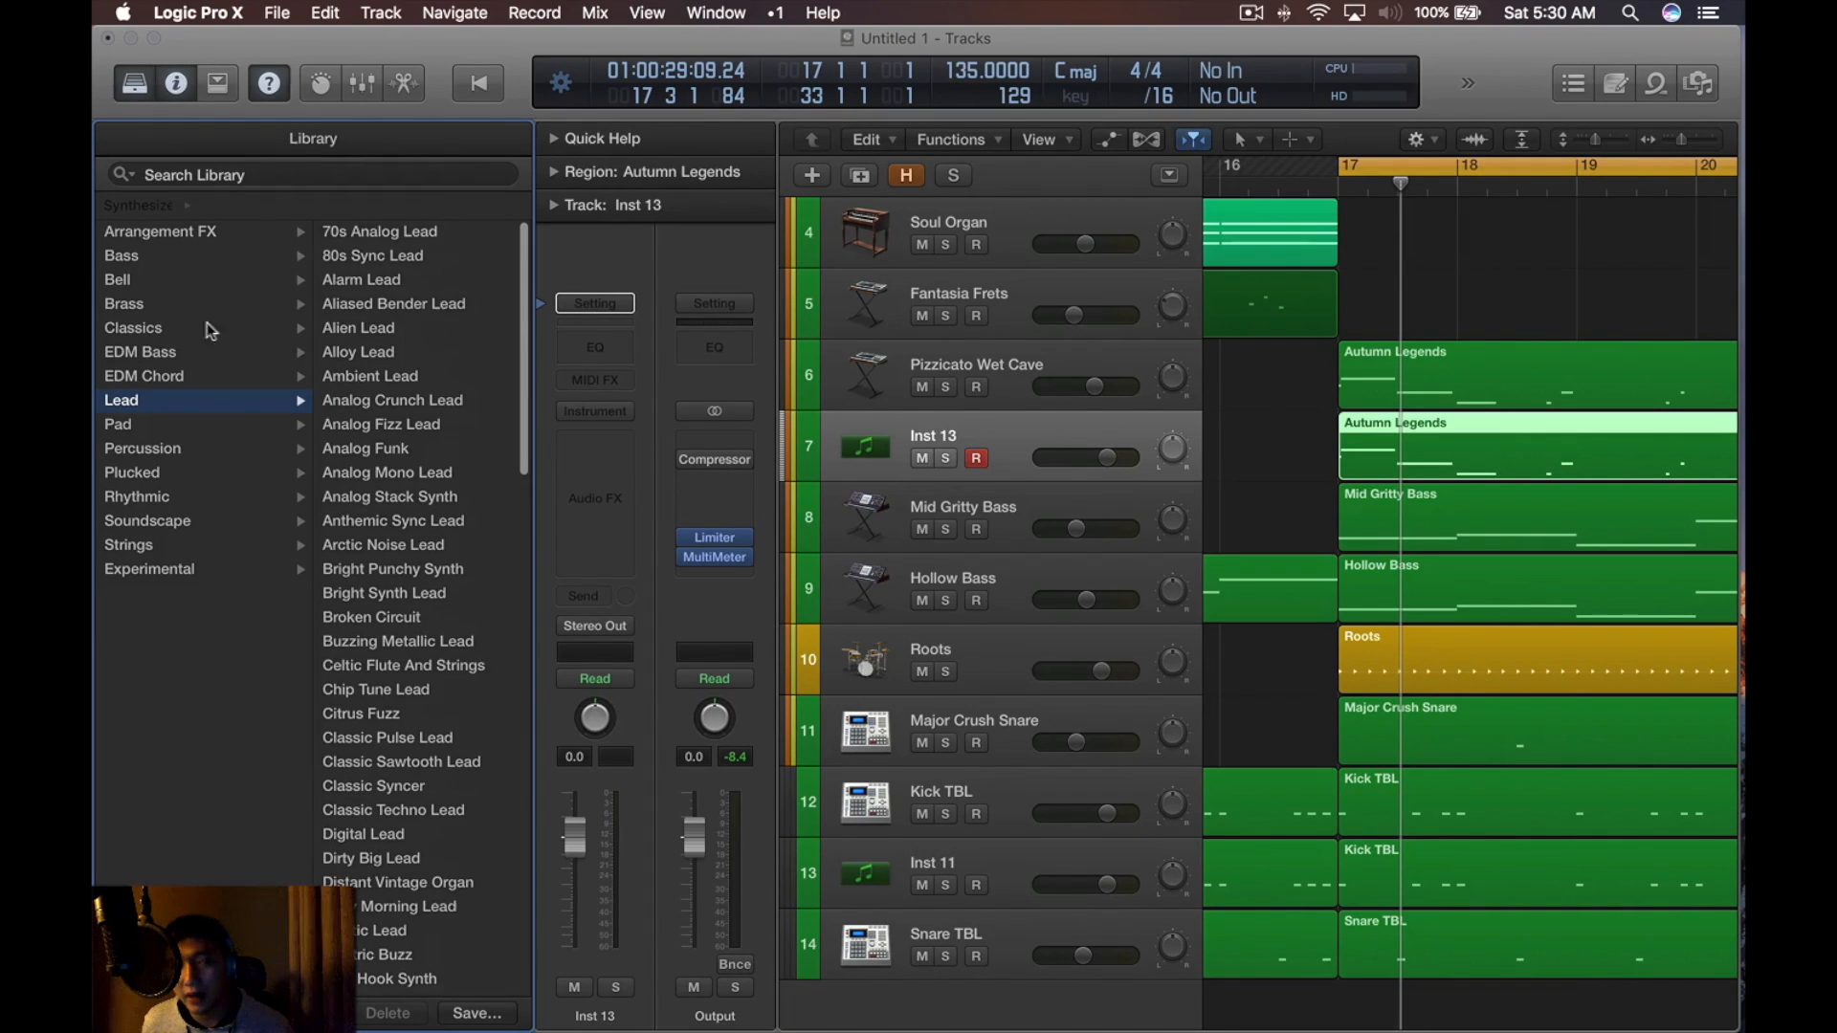
{"action": "left_click", "coordinate": [114, 207]}
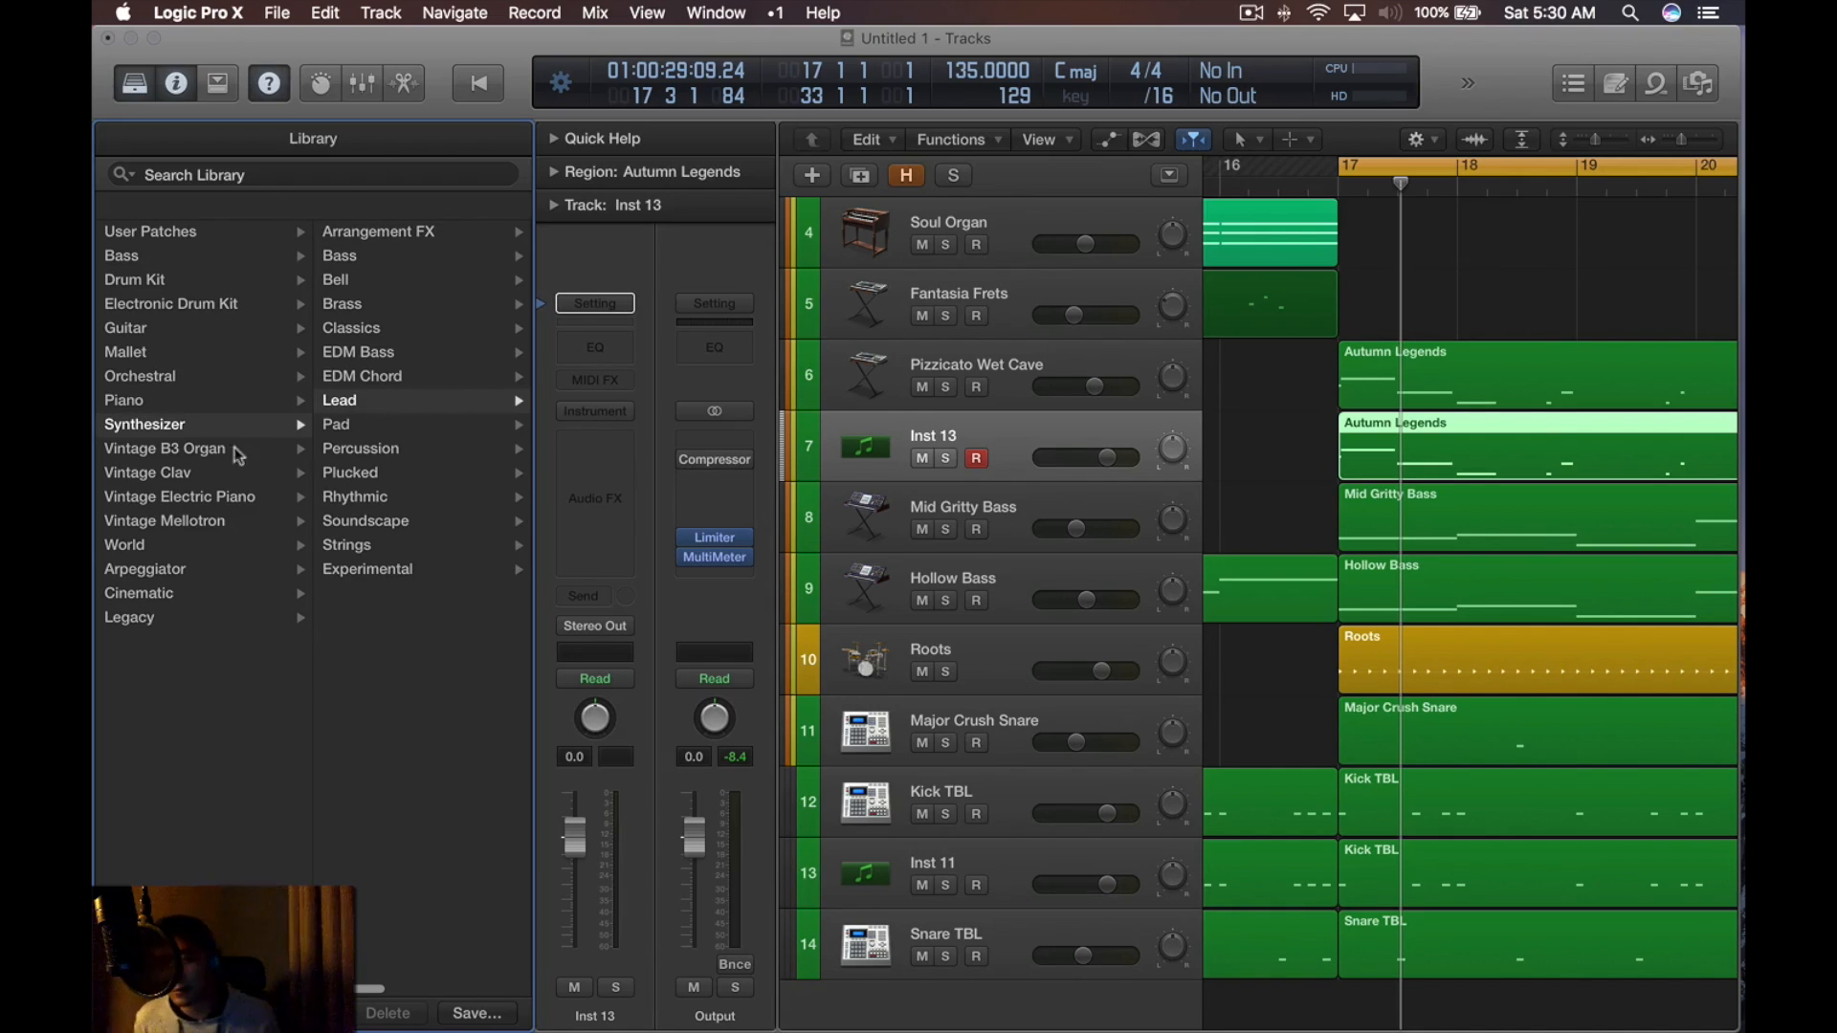
{"action": "left_click", "coordinate": [366, 406]}
{"action": "scroll", "coordinate": [465, 410], "scroll_direction": "up", "scroll_amount": 10}
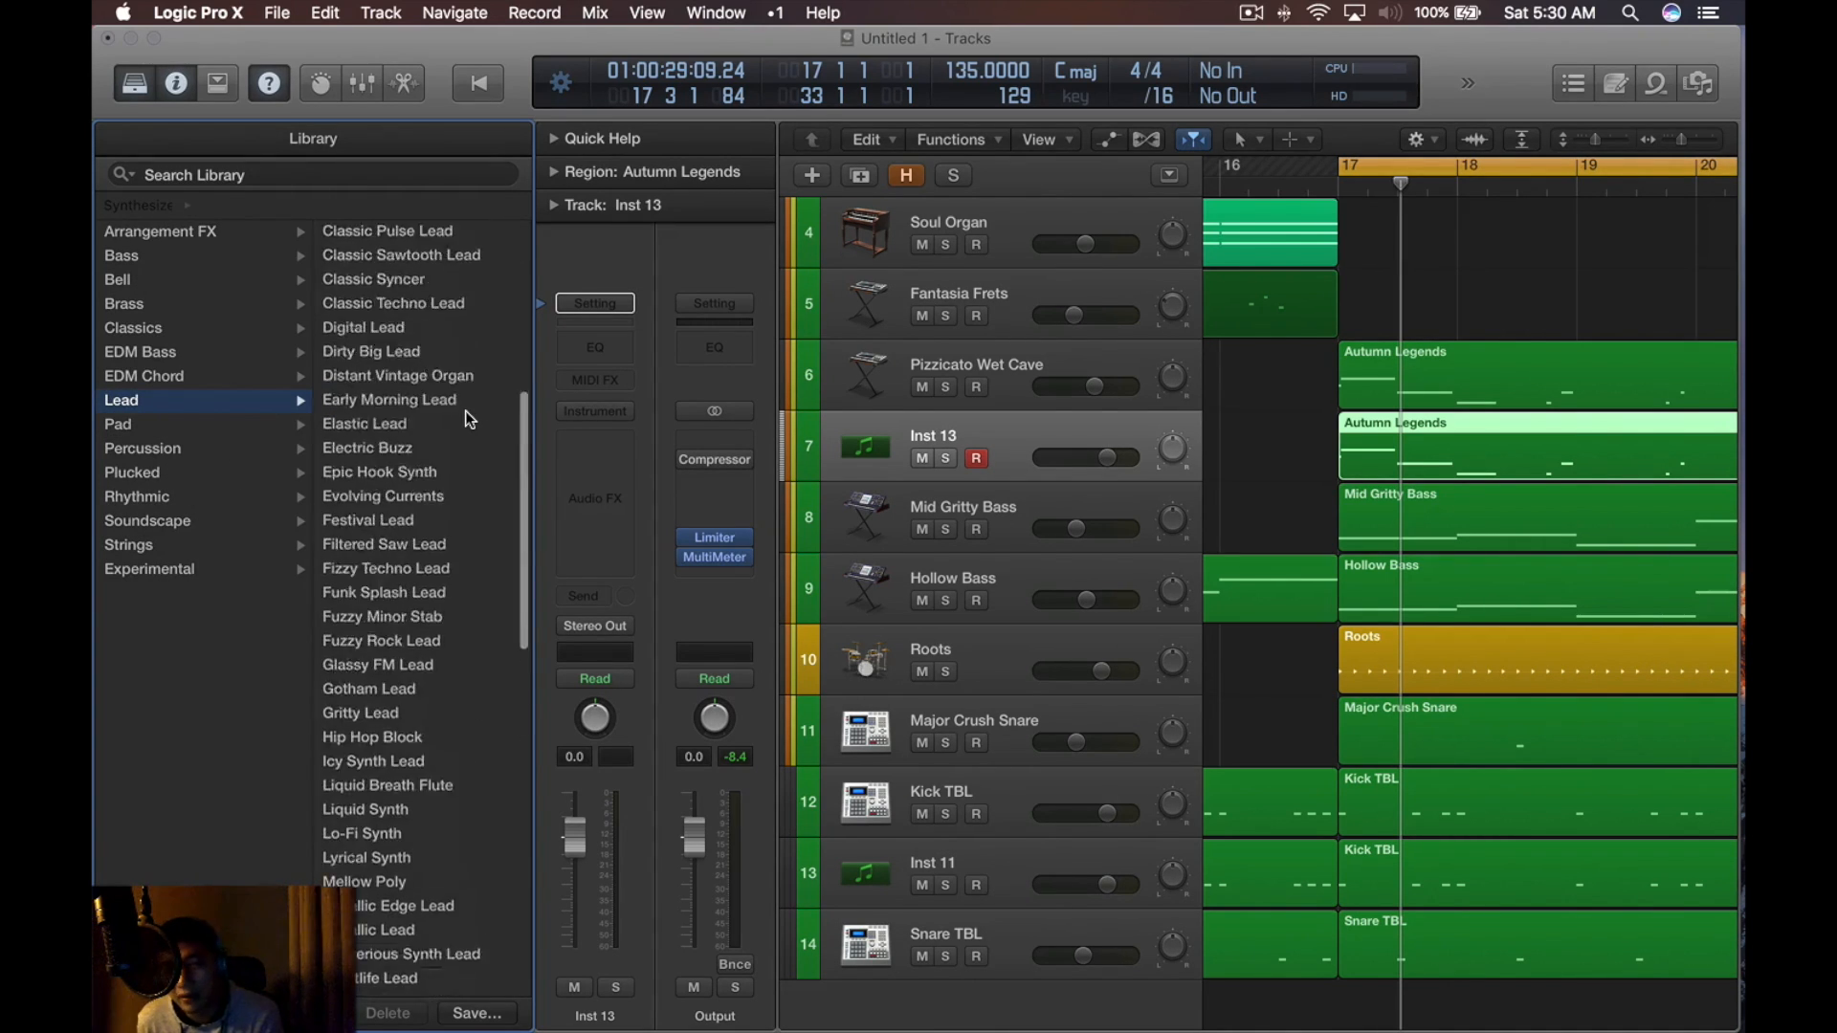
{"action": "scroll", "coordinate": [466, 413], "scroll_direction": "up", "scroll_amount": 2}
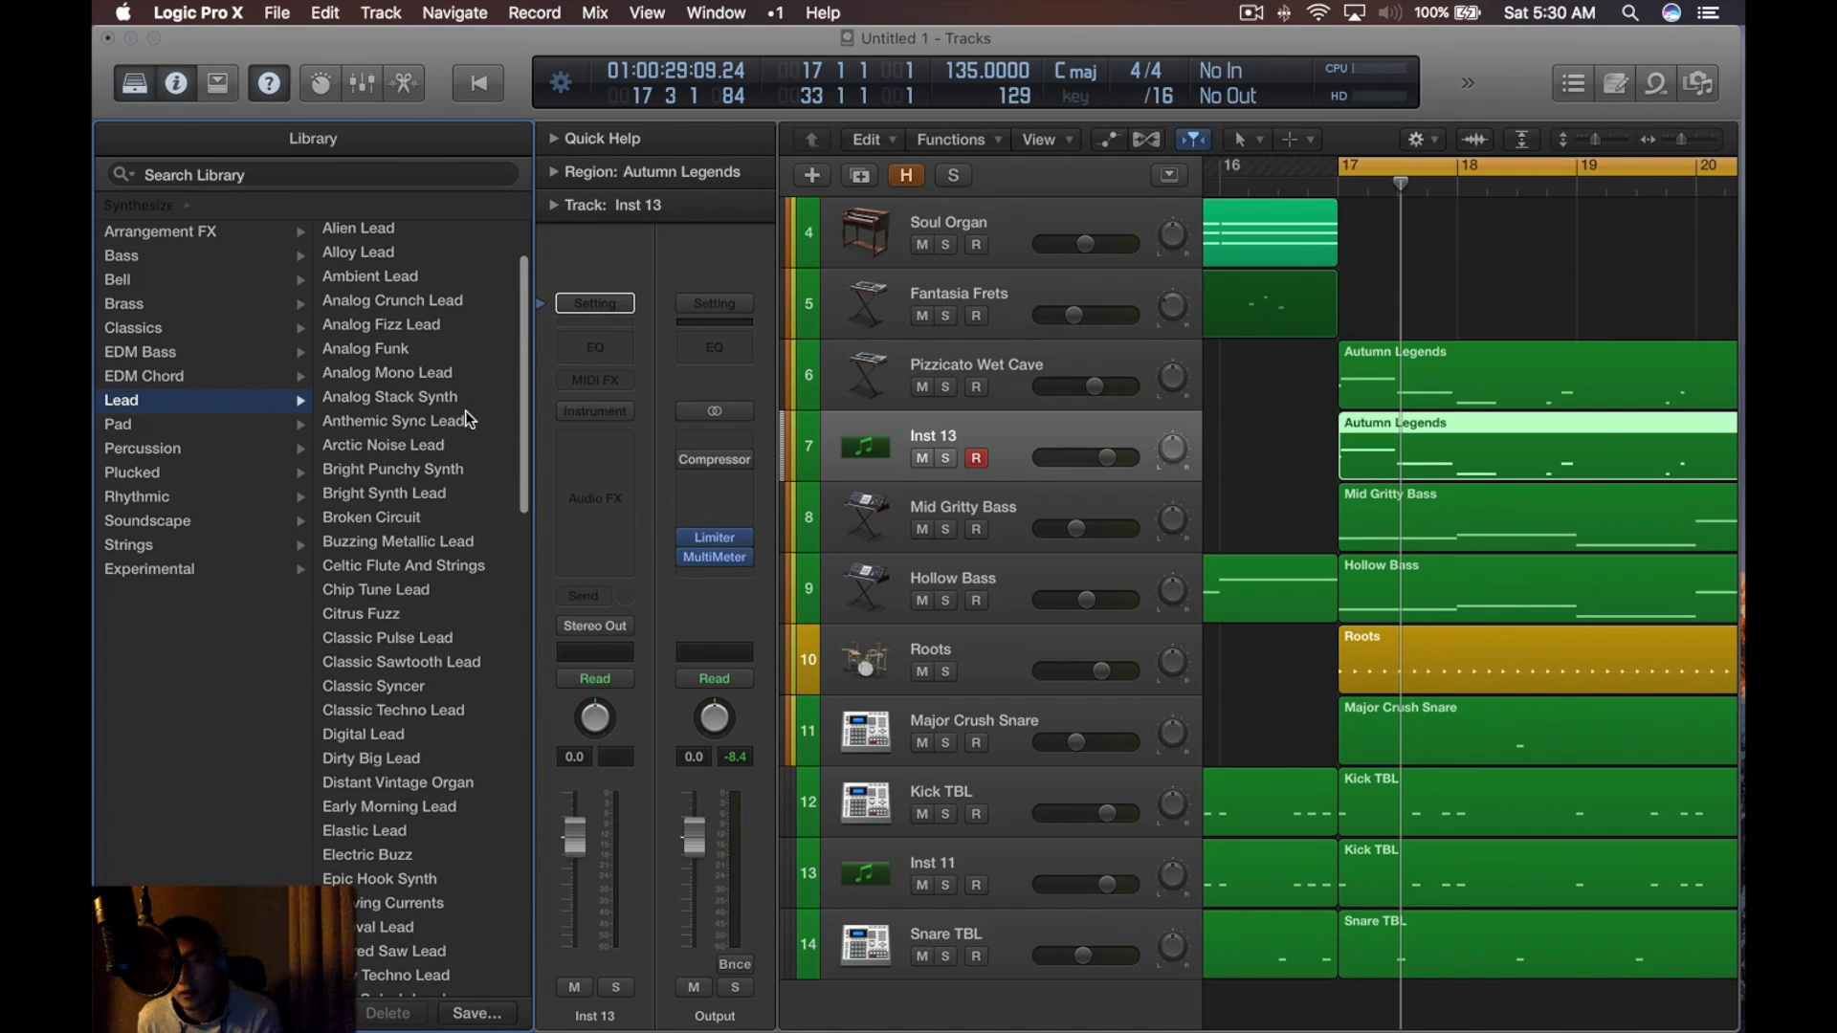
{"action": "left_click", "coordinate": [450, 521]}
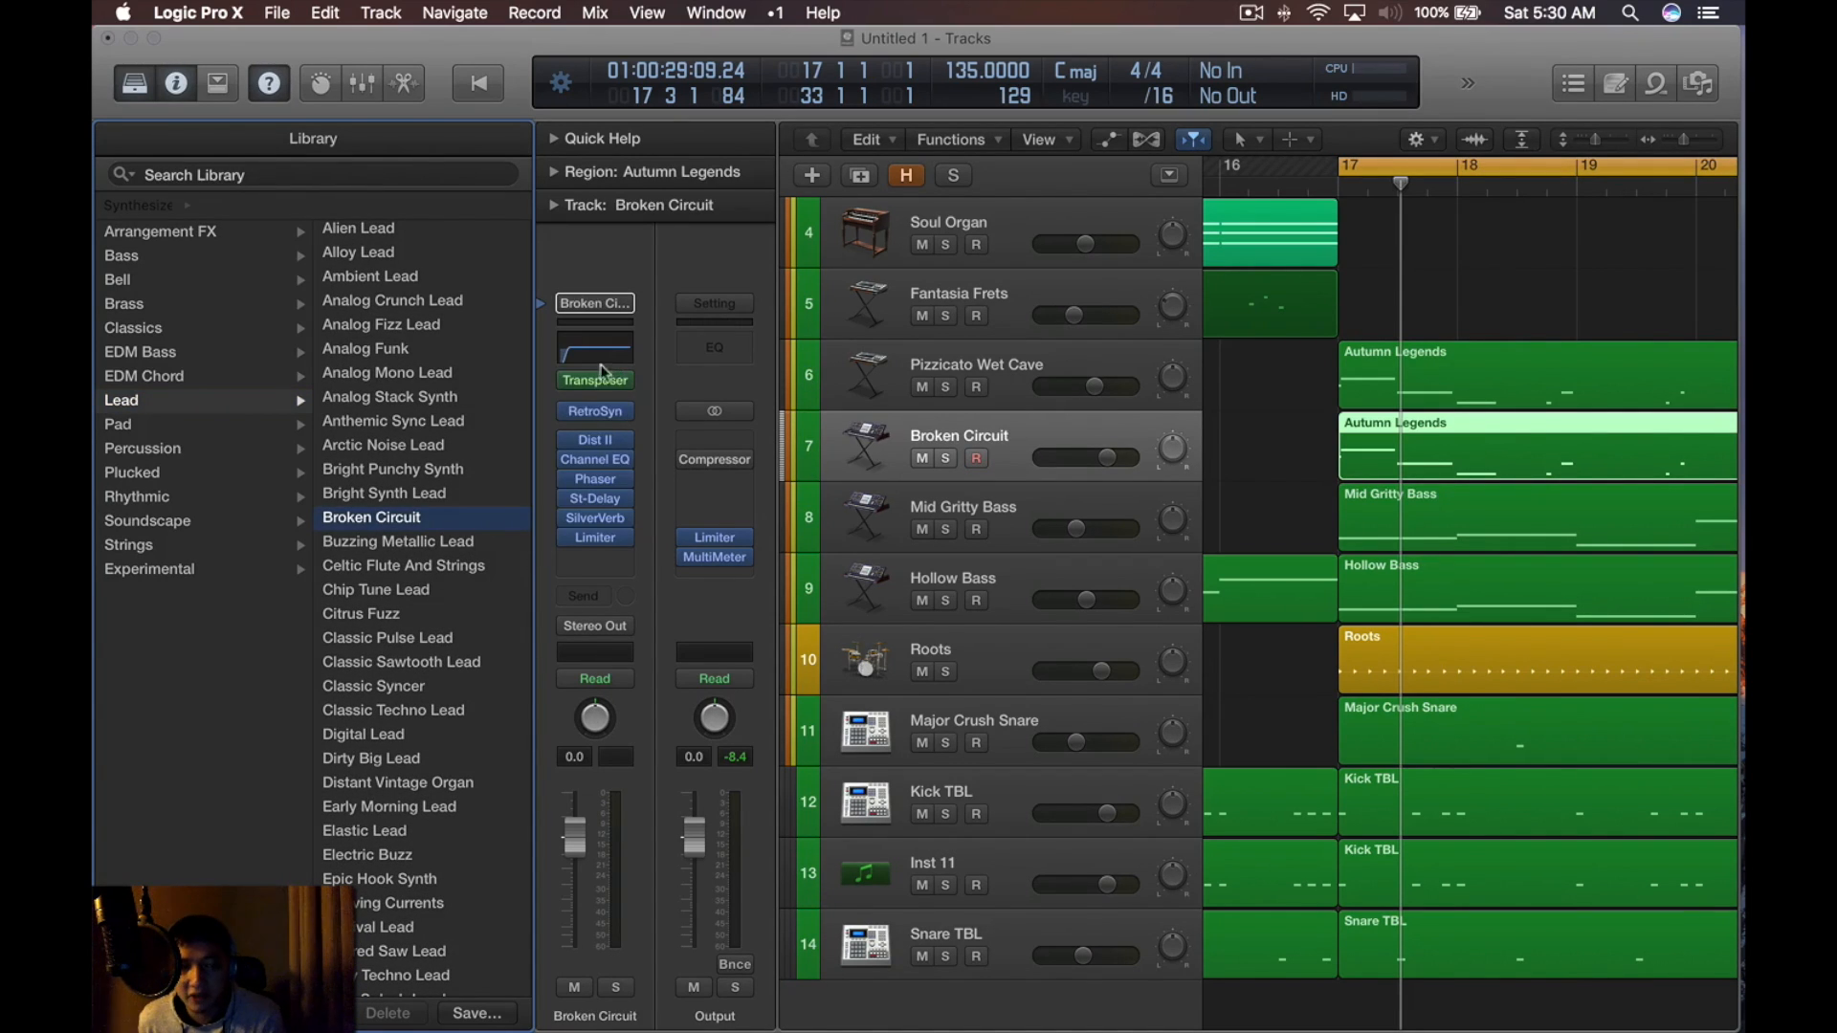
Solo Broken Circuit and transpose all notes of its Autumn Legends region up one octave
{"action": "key", "text": "s"}
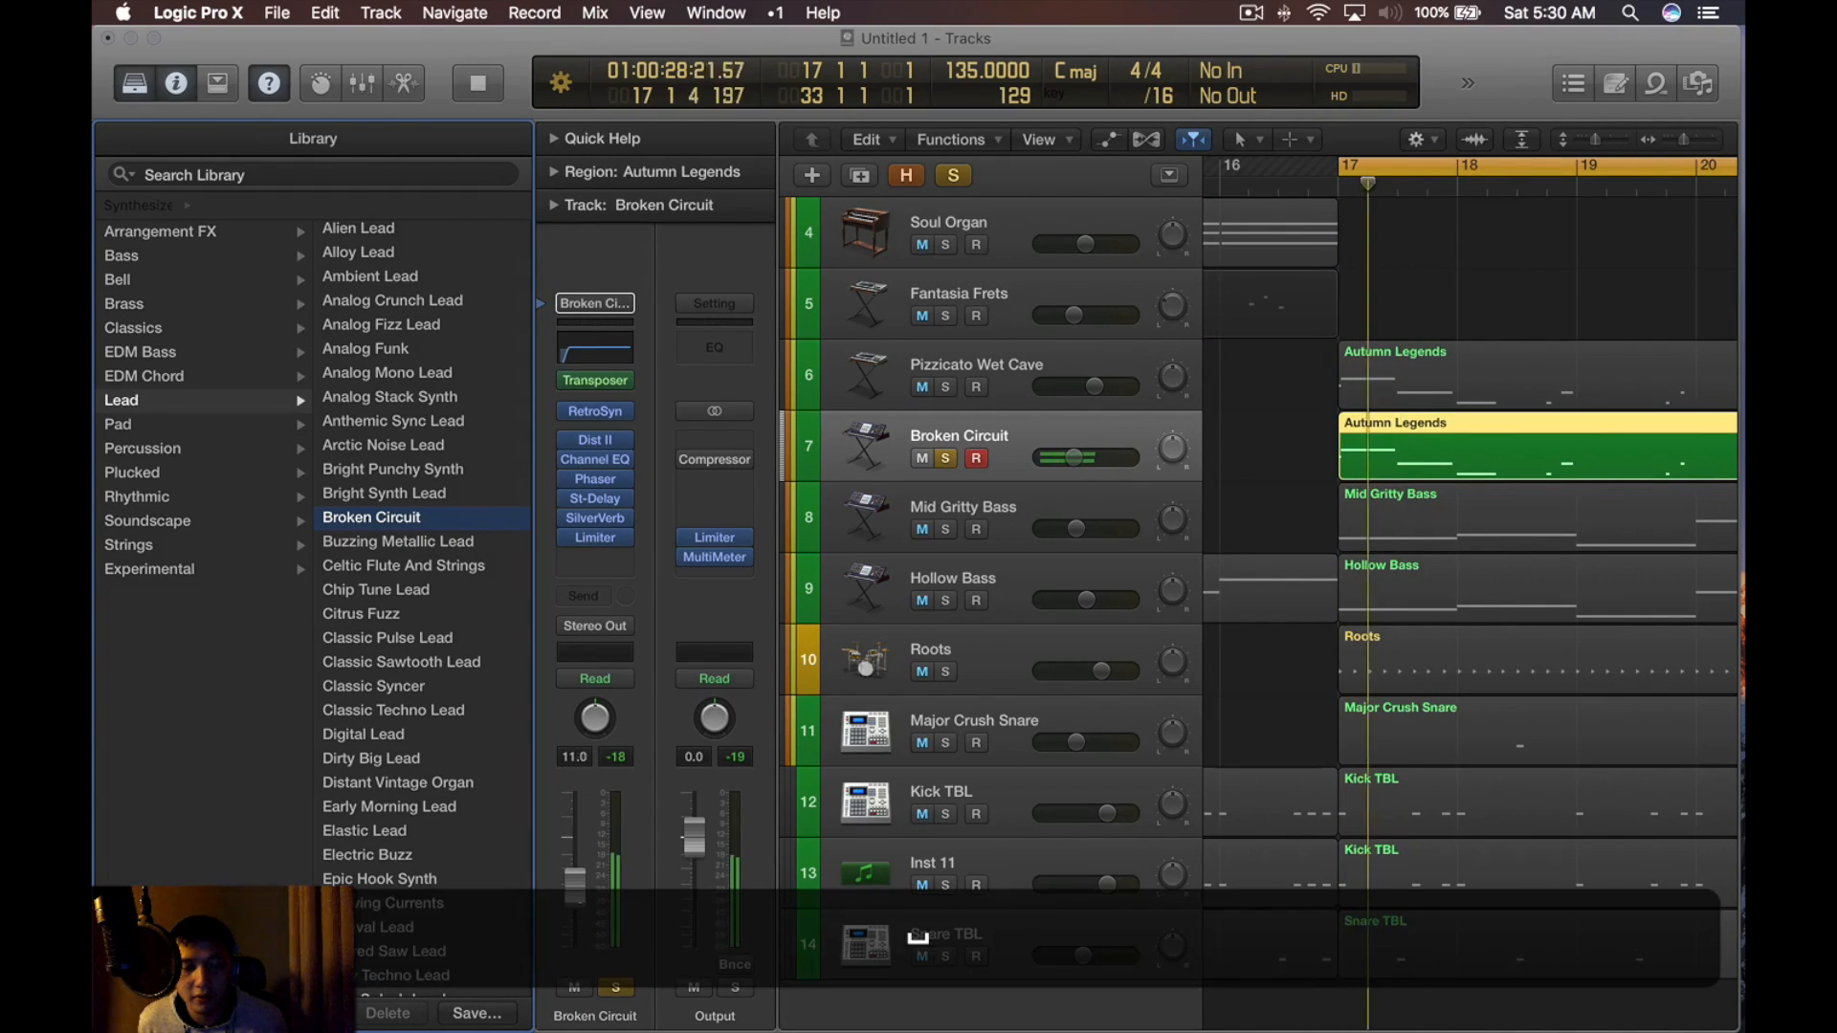
{"action": "left_click", "coordinate": [1455, 490]}
{"action": "double_click", "coordinate": [1456, 464]}
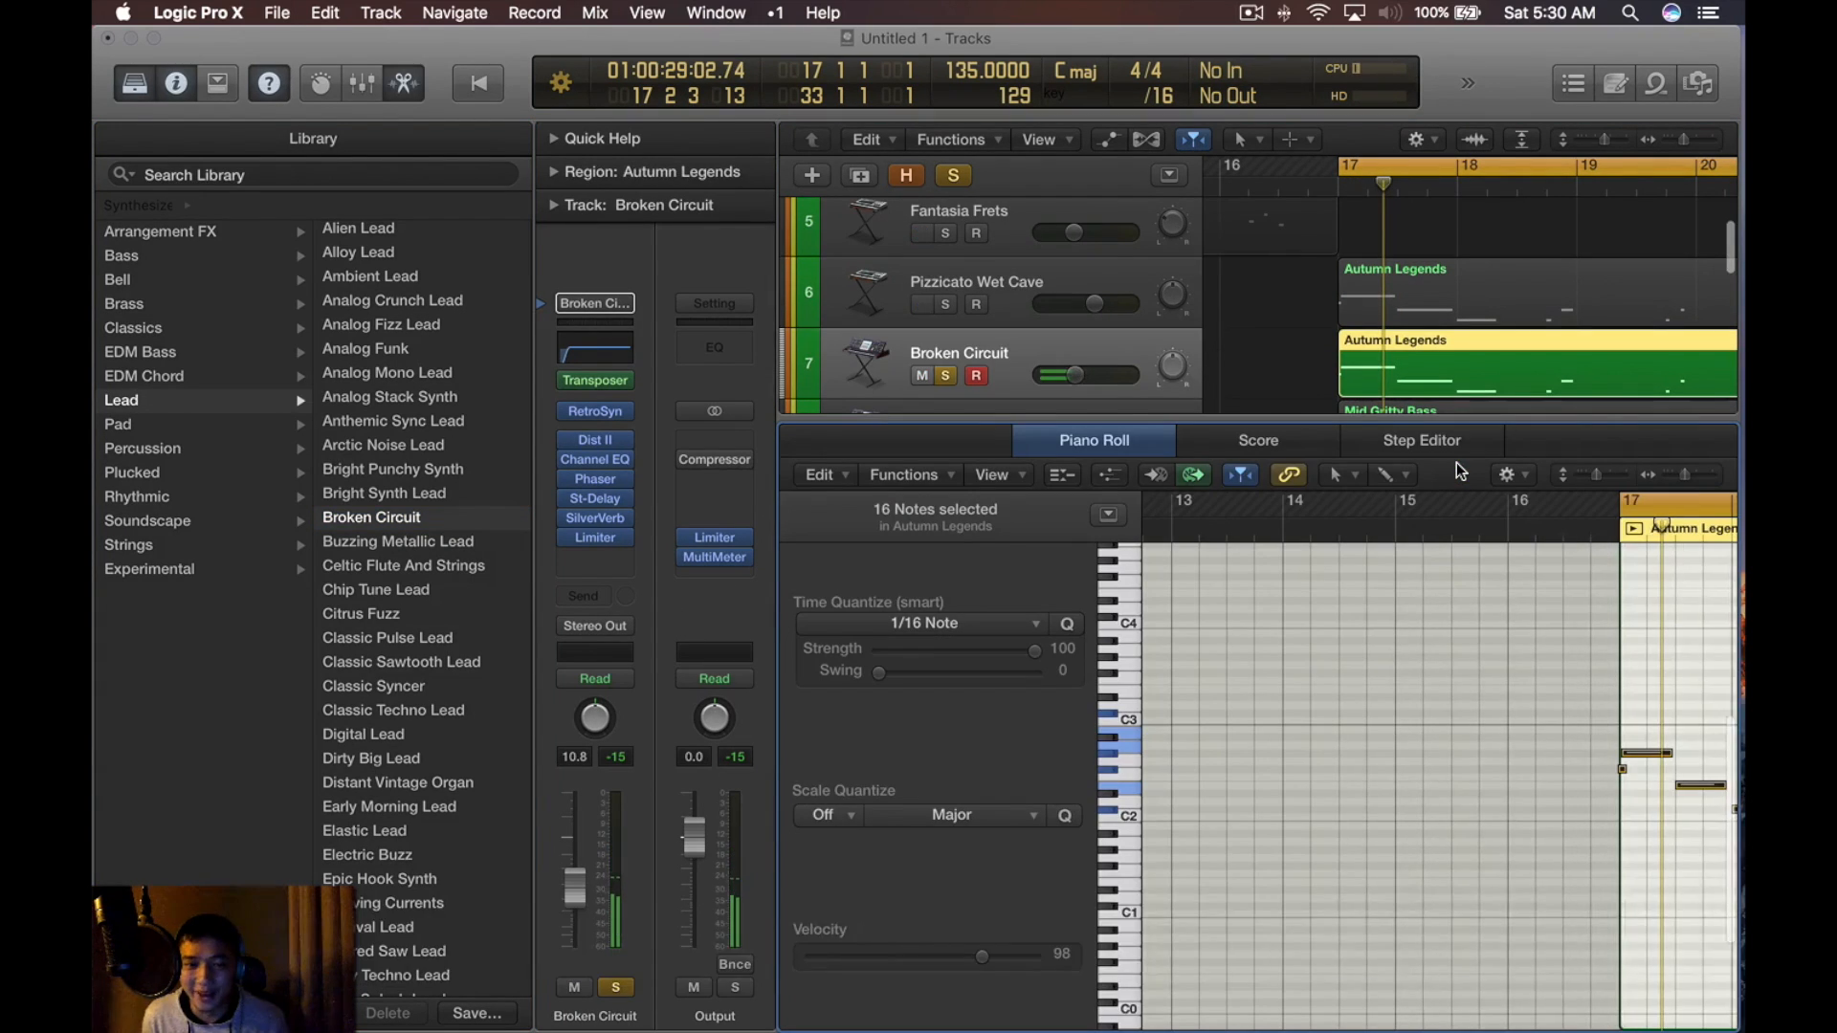
{"action": "key", "text": "alt+shift+super+Up"}
{"action": "key", "text": "alt+shift+Up"}
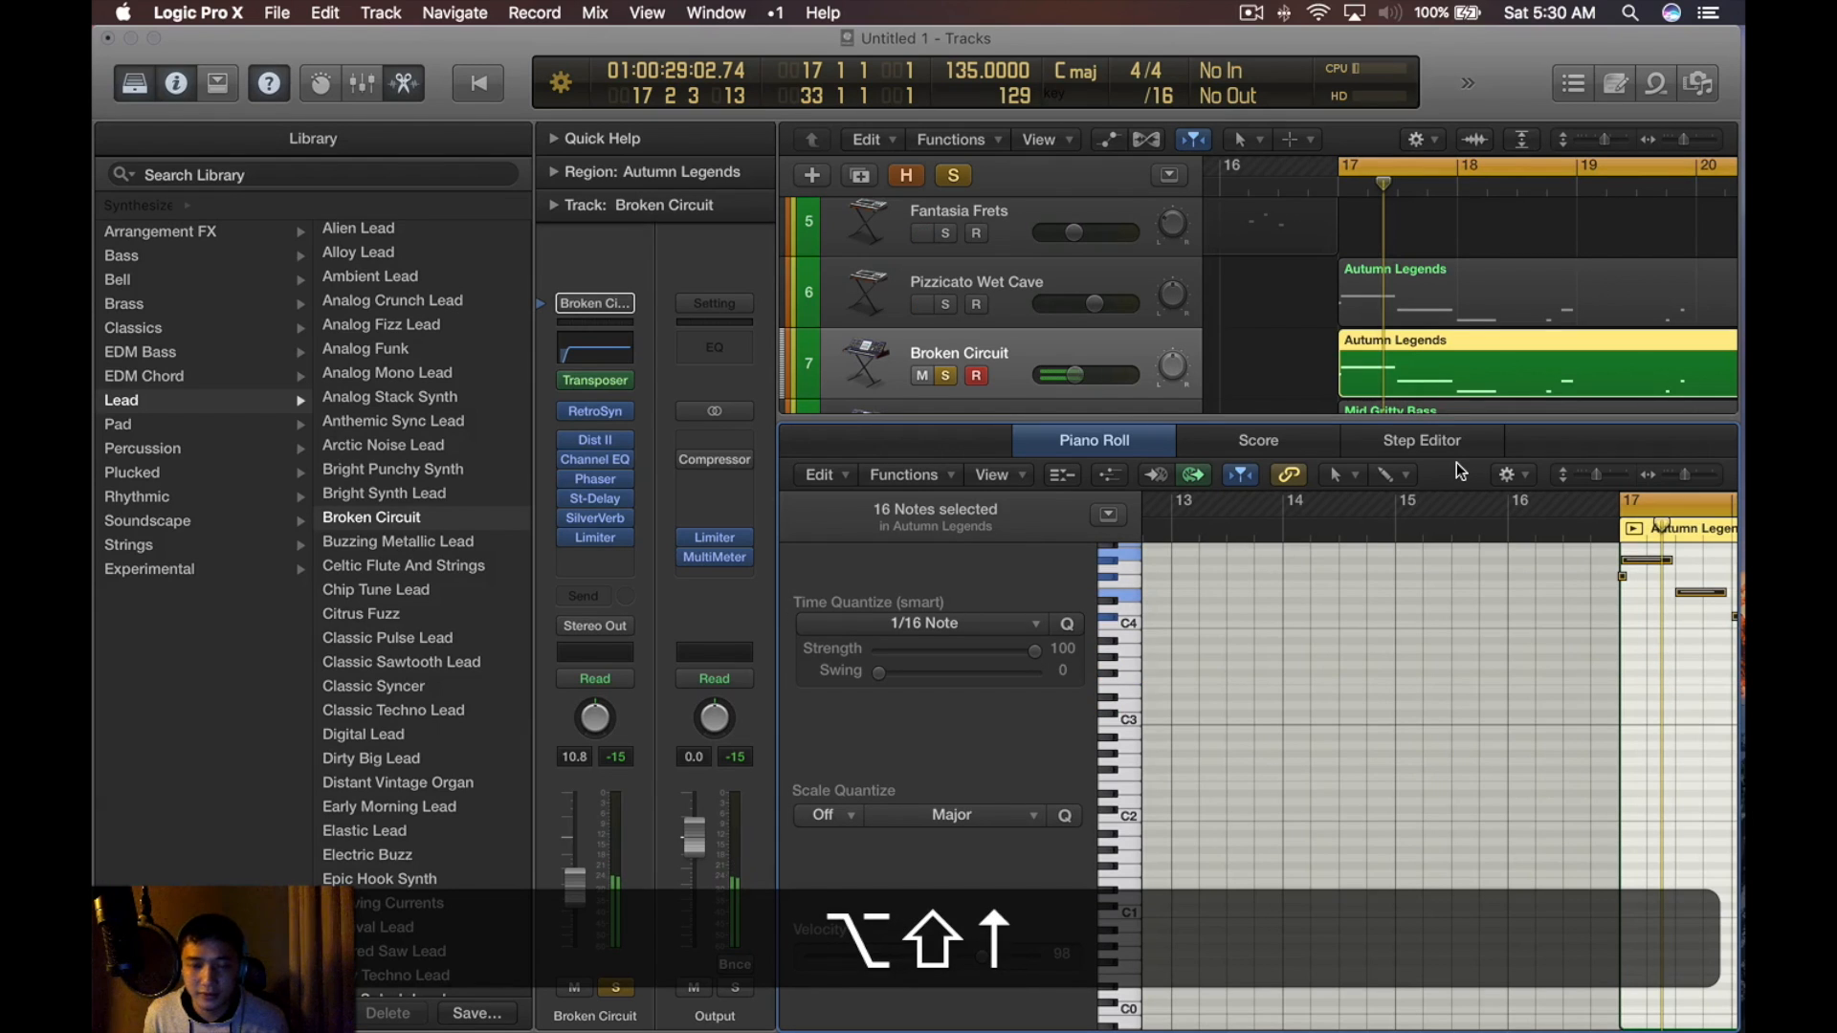
{"action": "key", "text": "alt+shift+Down"}
{"action": "key", "text": "space"}
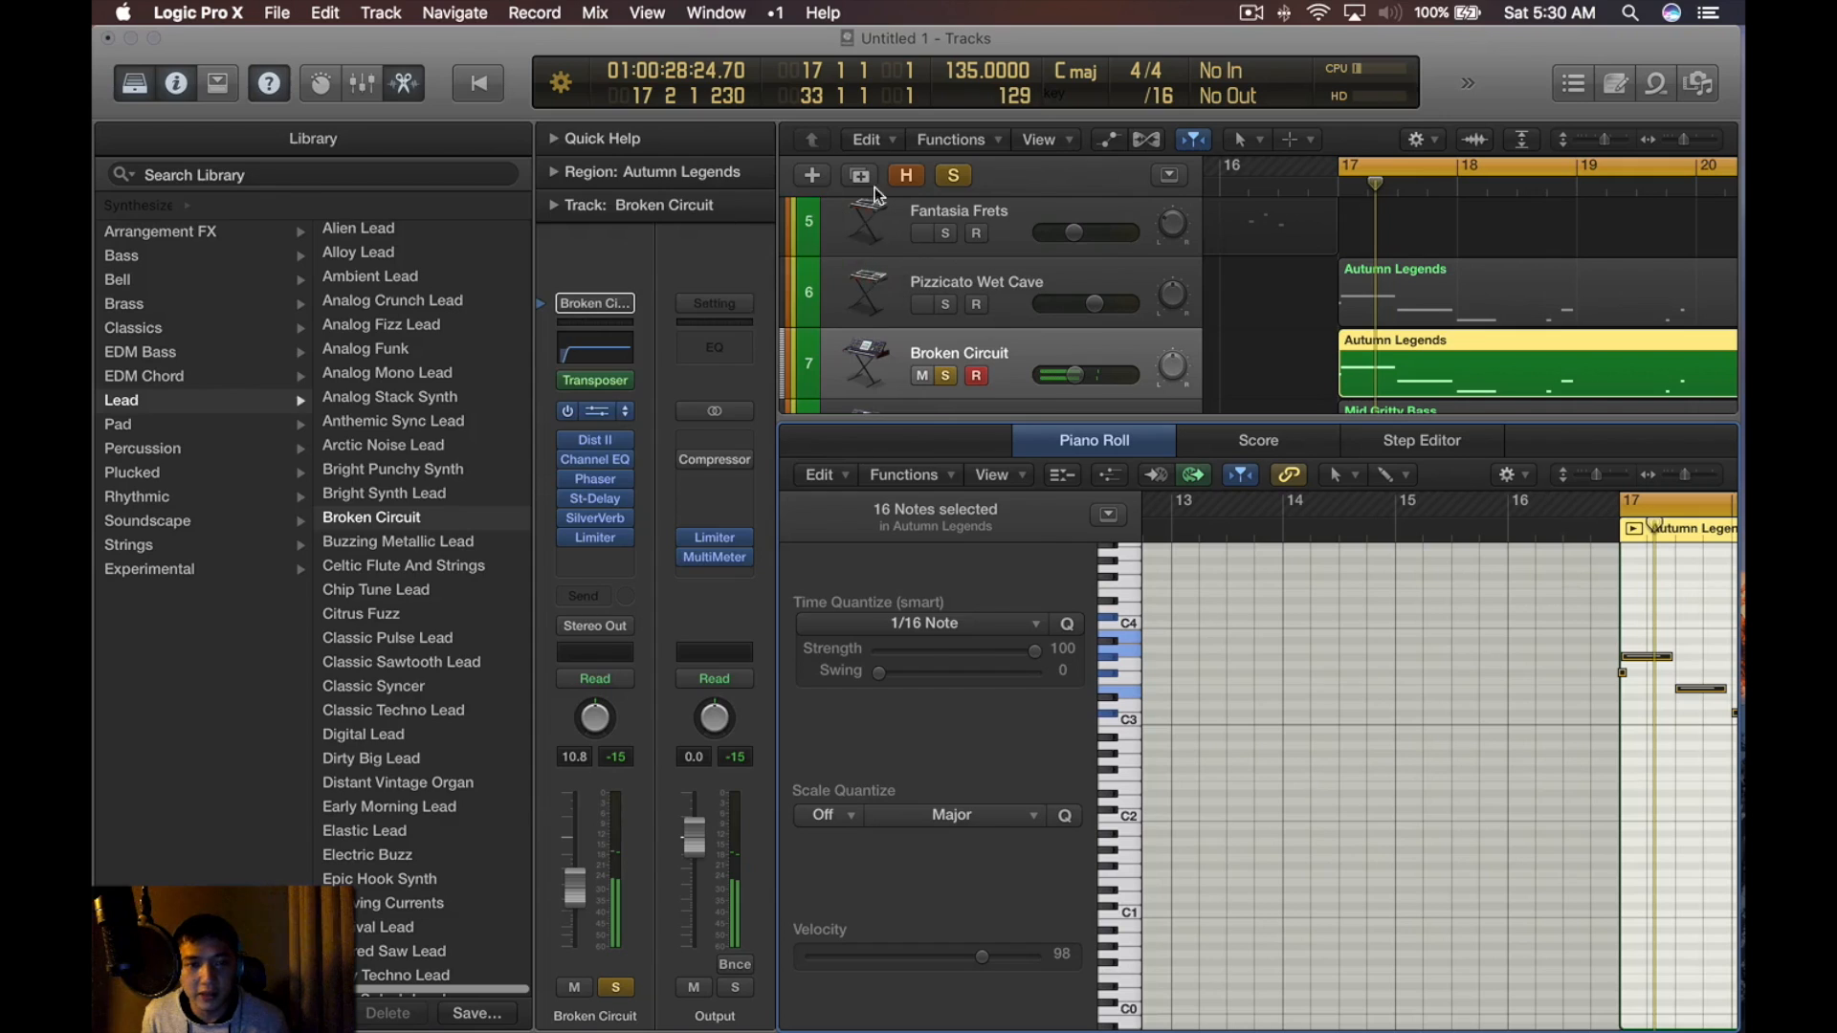
In Broken Circuit's Retro Synth, set the filter envelope's decay to 240 ms and sustain to 0.00, and the filter cutoff to 0.51
{"action": "key", "text": "v"}
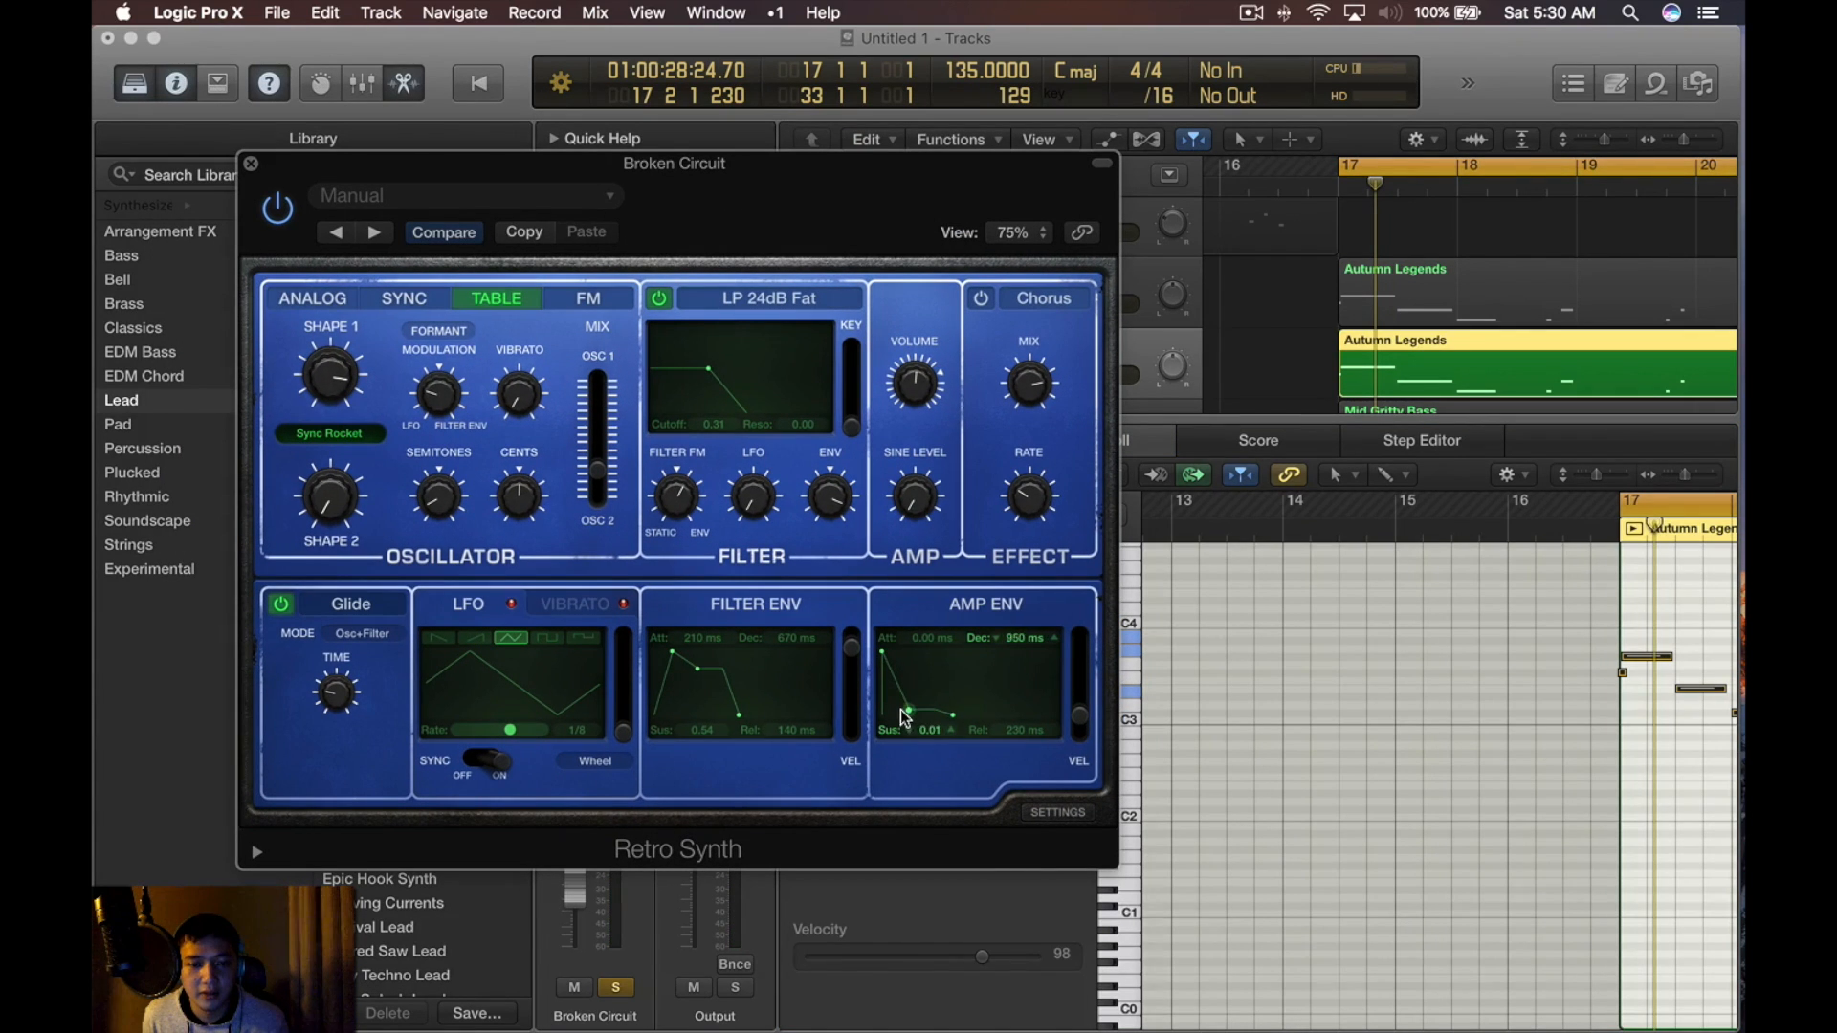
{"action": "left_click_drag", "start_coordinate": [697, 668], "coordinate": [692, 715]}
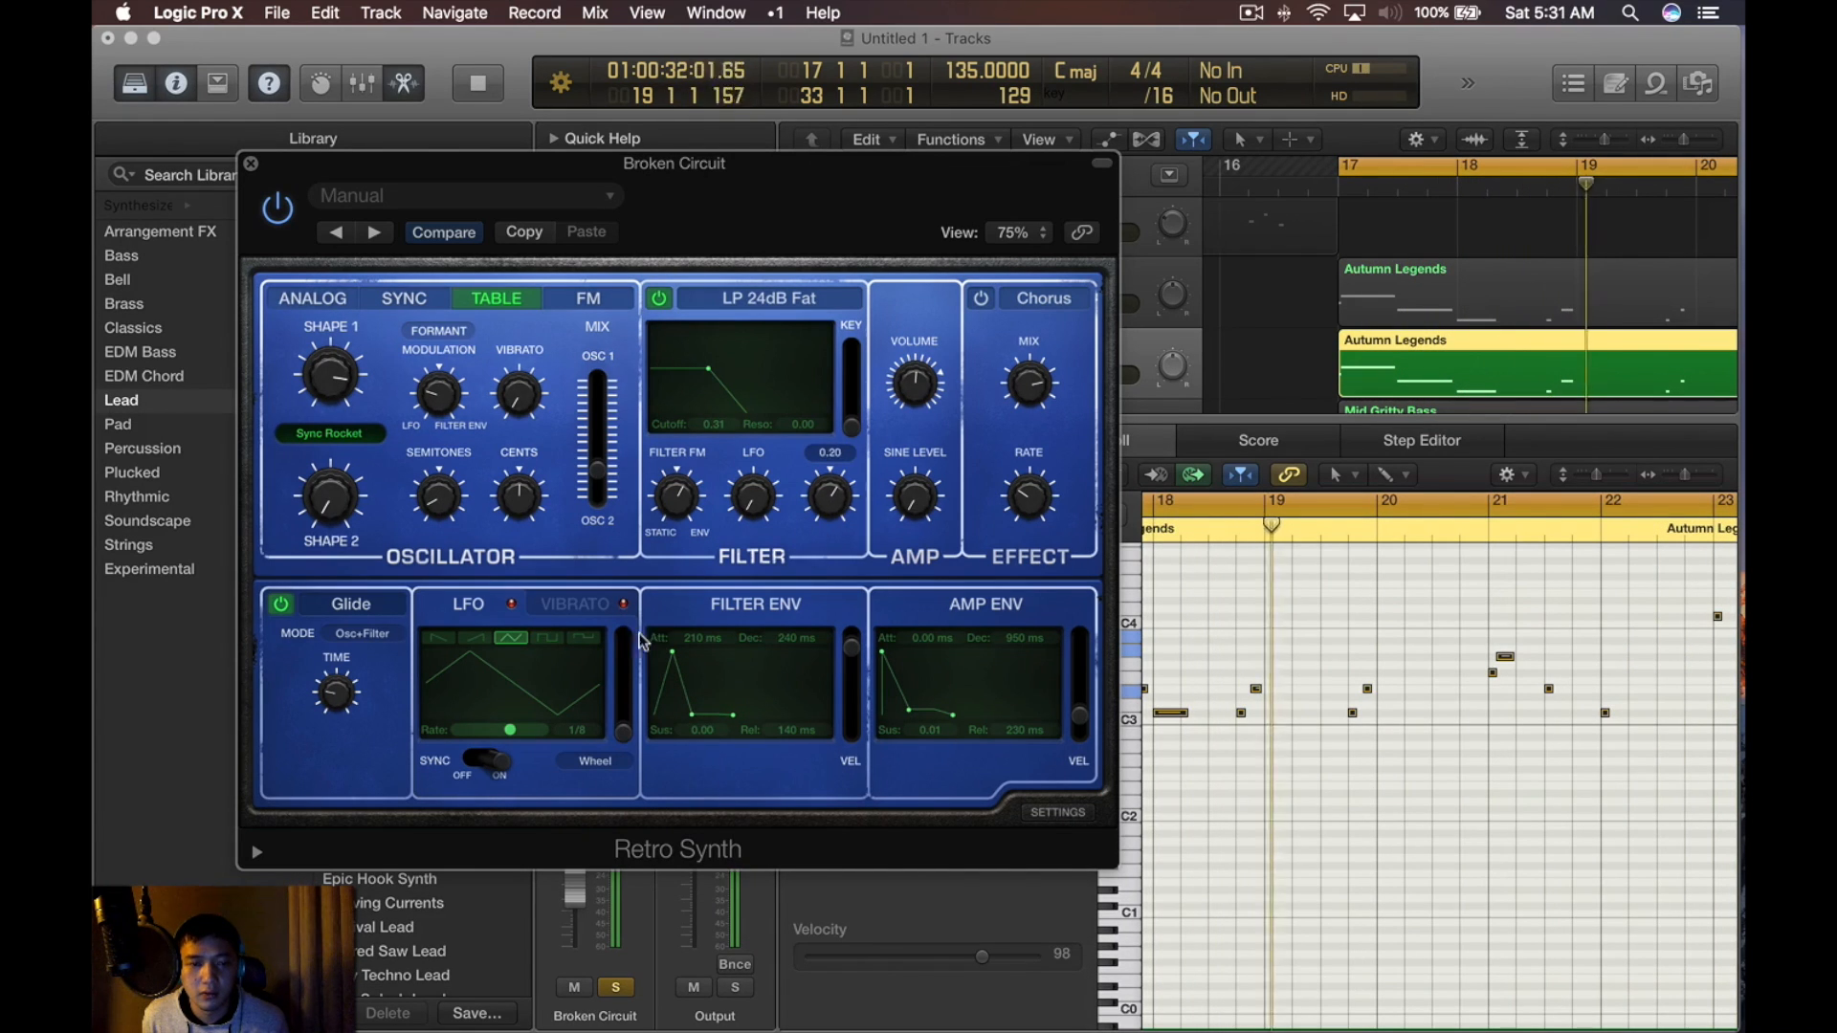
{"action": "left_click_drag", "start_coordinate": [705, 409], "coordinate": [755, 421]}
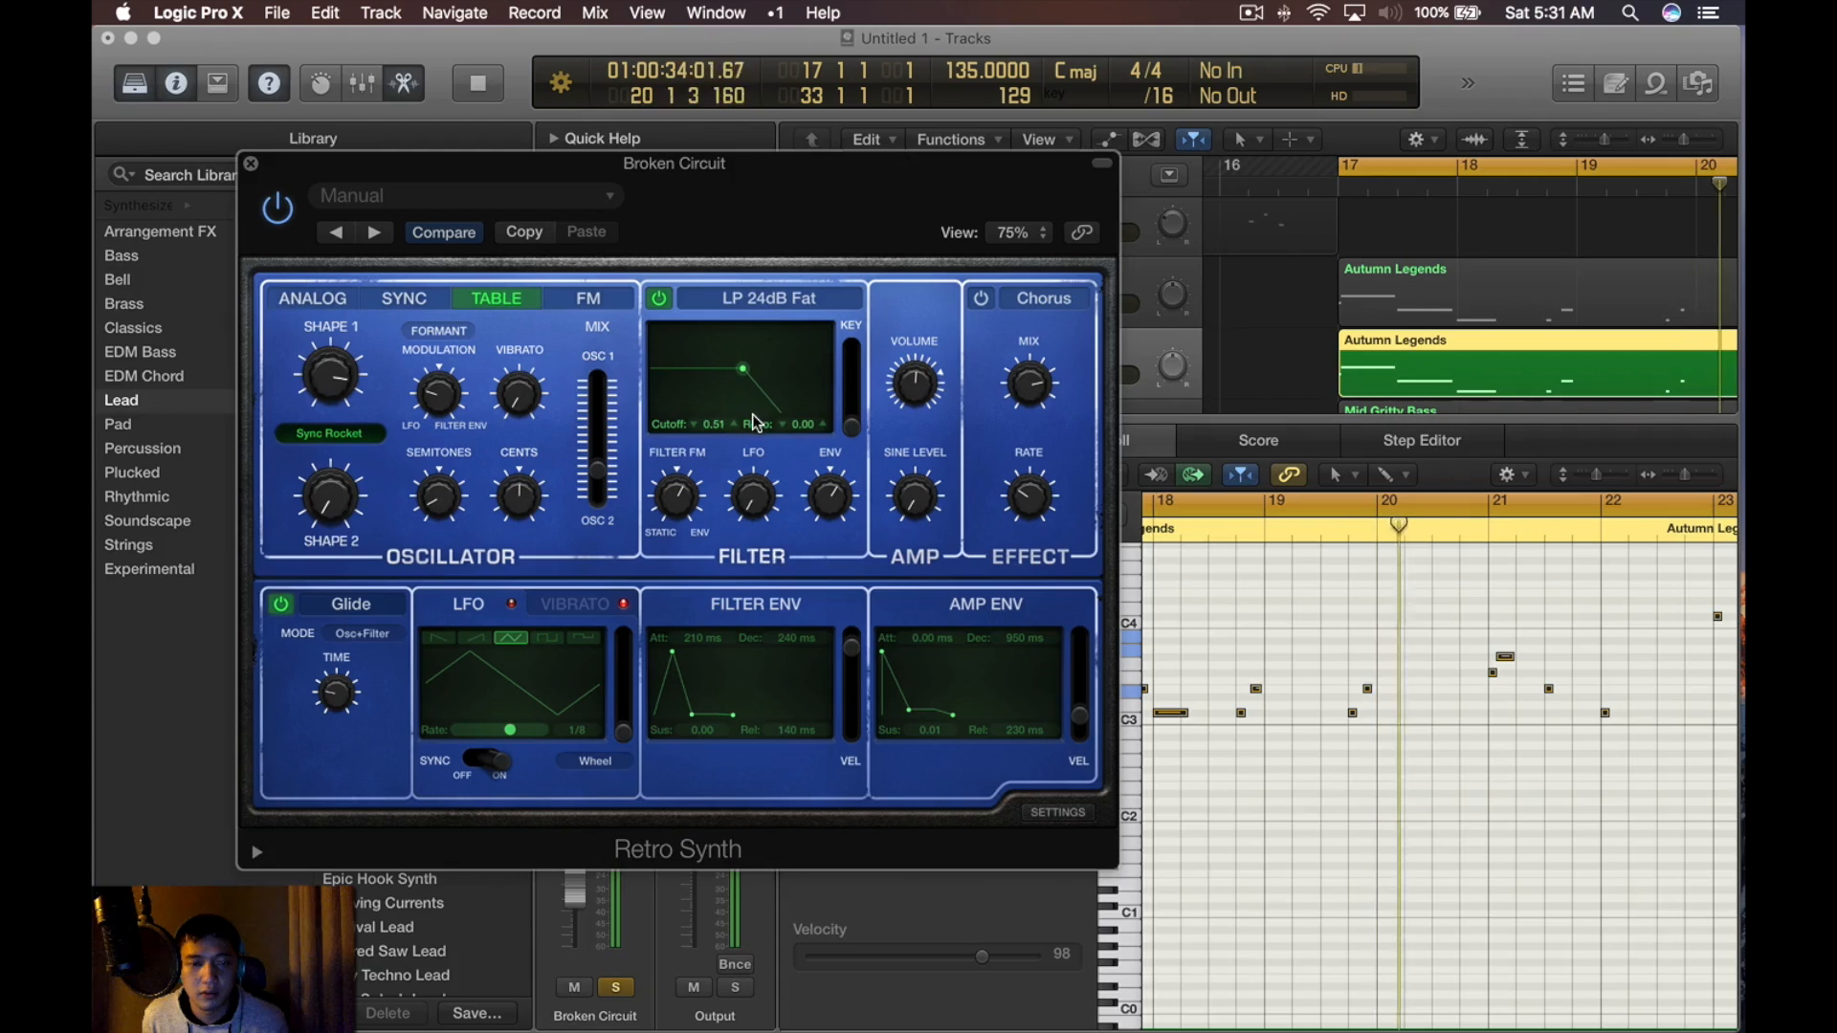
{"action": "key", "text": "super+w"}
Transpose all notes of the Broken Circuit region up another octave and play it from bar 17
{"action": "key", "text": "super+a"}
{"action": "key", "text": "alt+shift+super+Up"}
{"action": "key", "text": "alt+shift+space"}
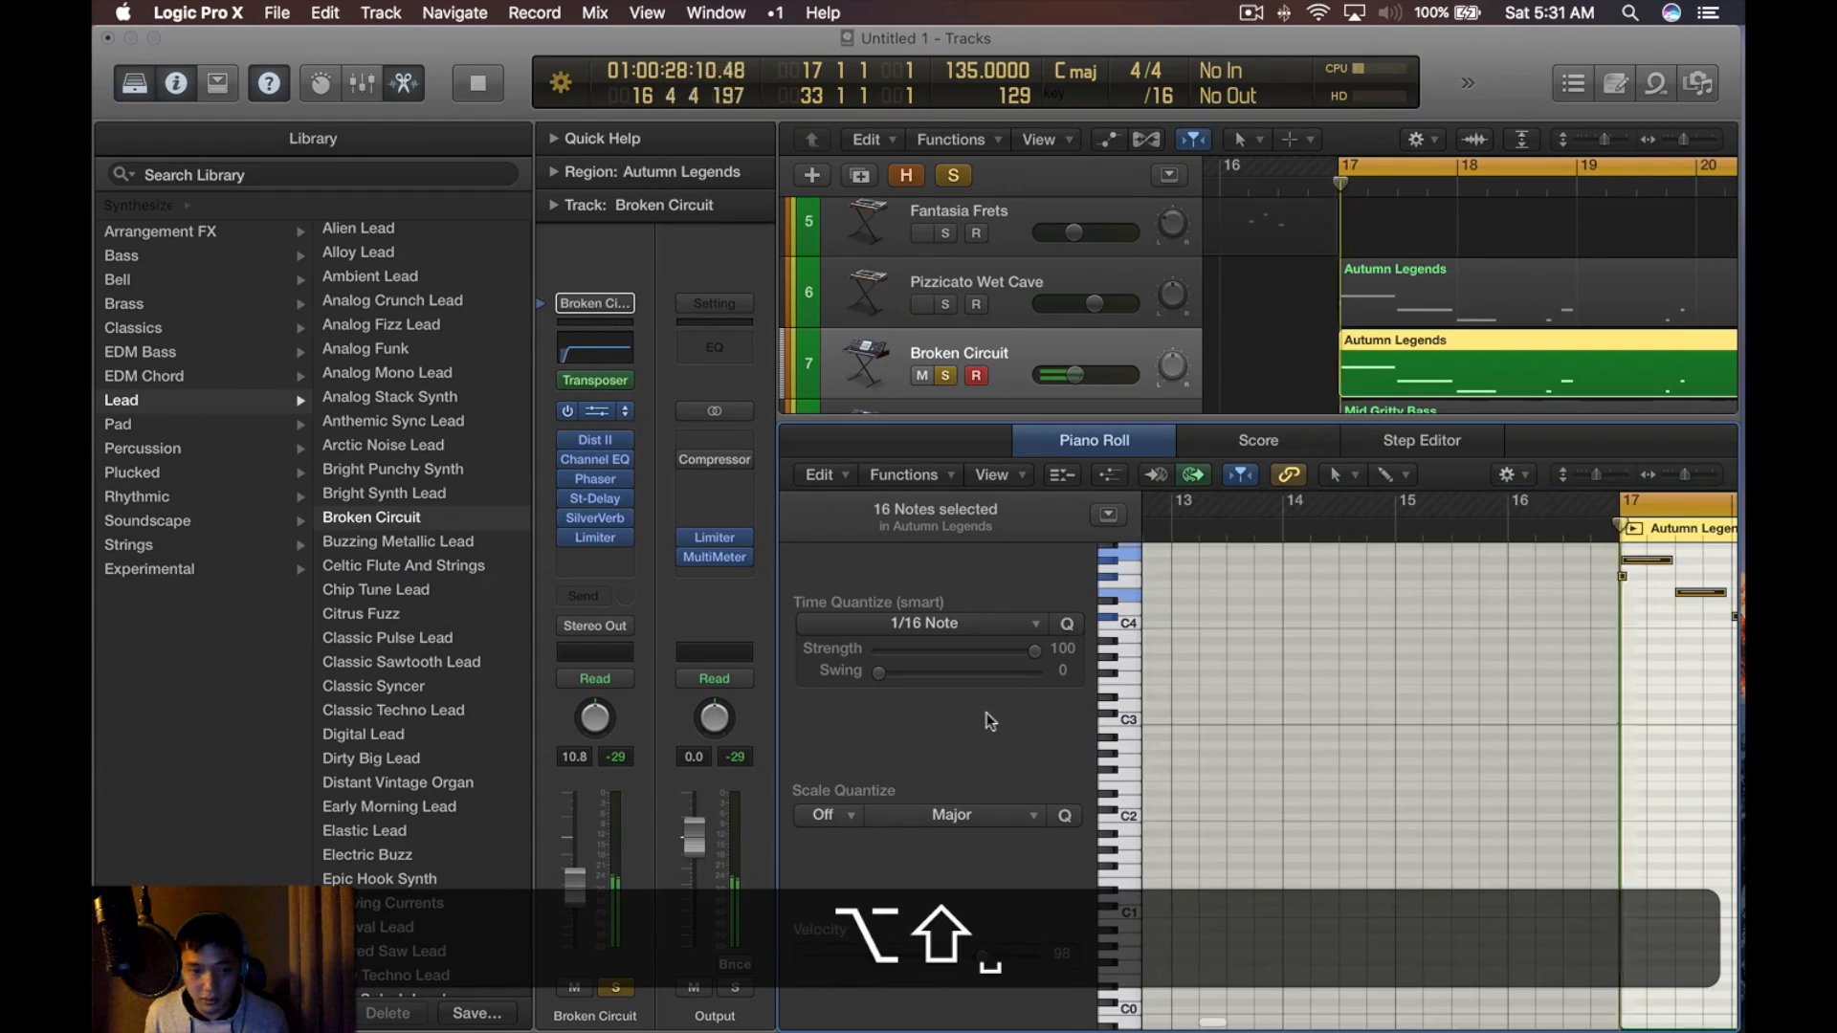
Insert a Multipressor after the Limiter on the Broken Circuit channel
{"action": "left_click", "coordinate": [595, 555]}
{"action": "mouse_move", "coordinate": [612, 649]}
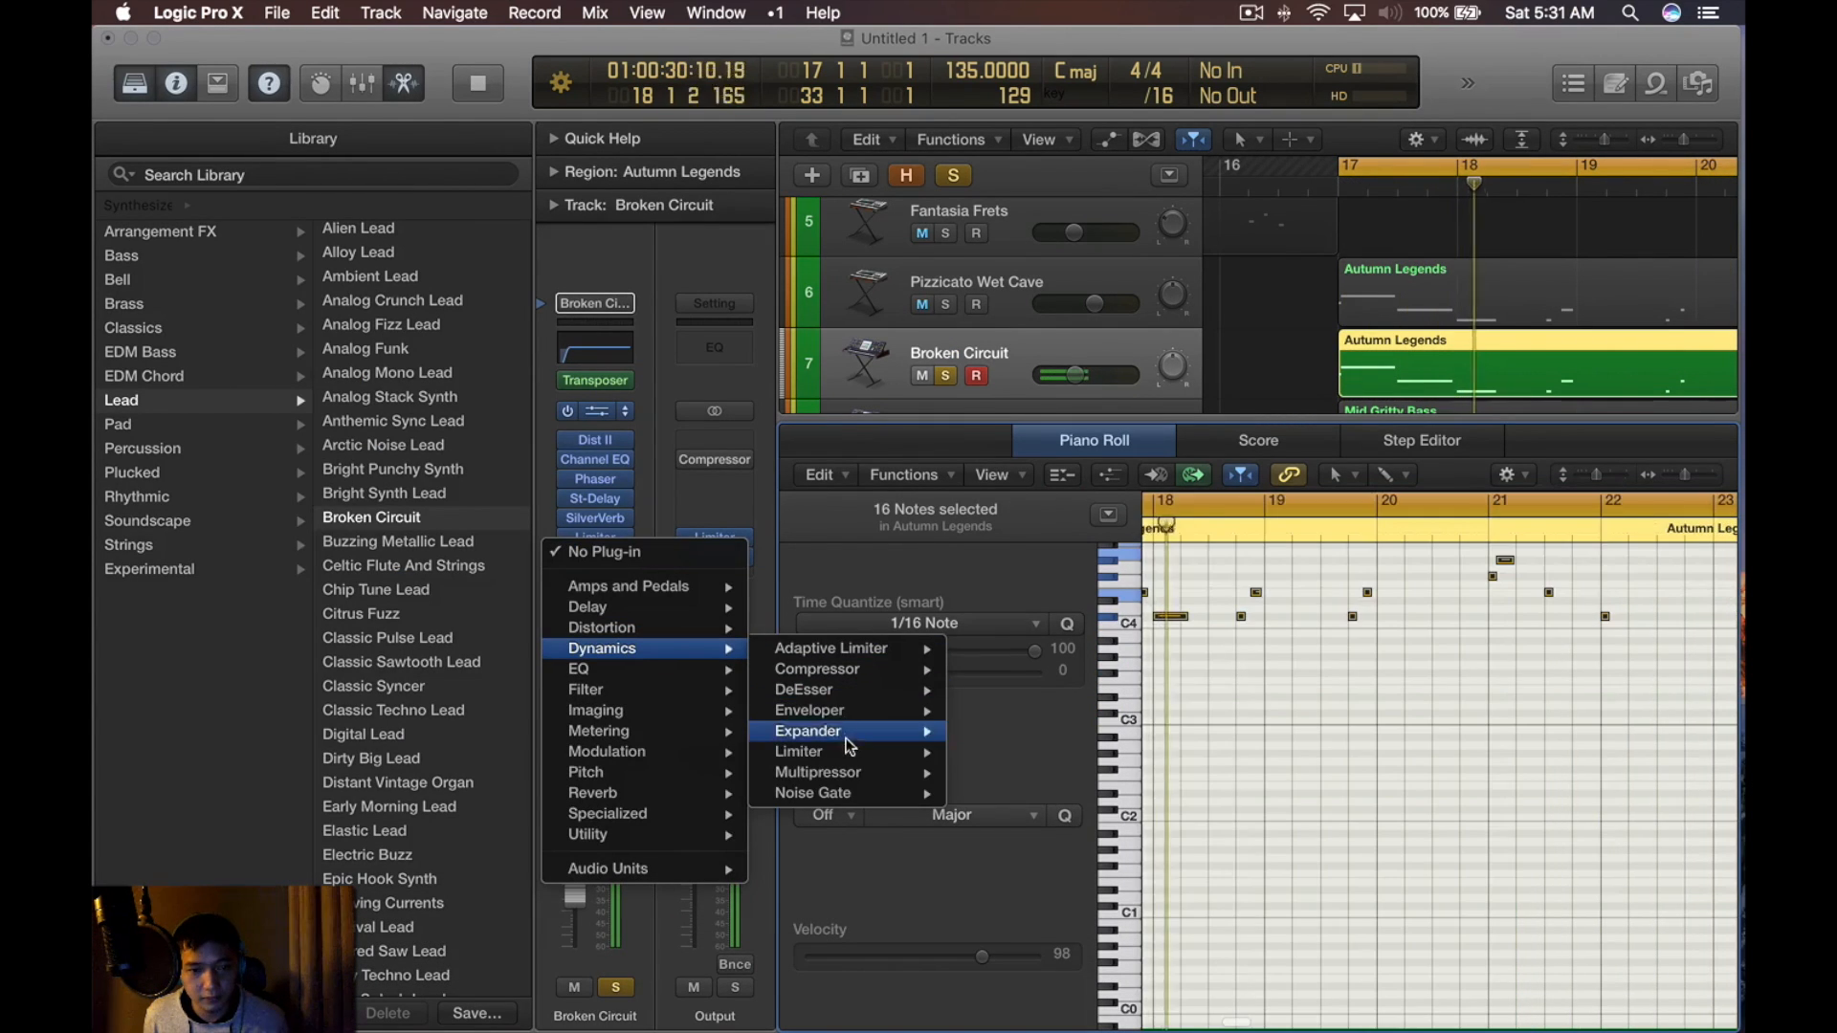
{"action": "left_click", "coordinate": [842, 772]}
{"action": "key", "text": "space"}
{"action": "left_click_drag", "start_coordinate": [804, 163], "coordinate": [1105, 168]}
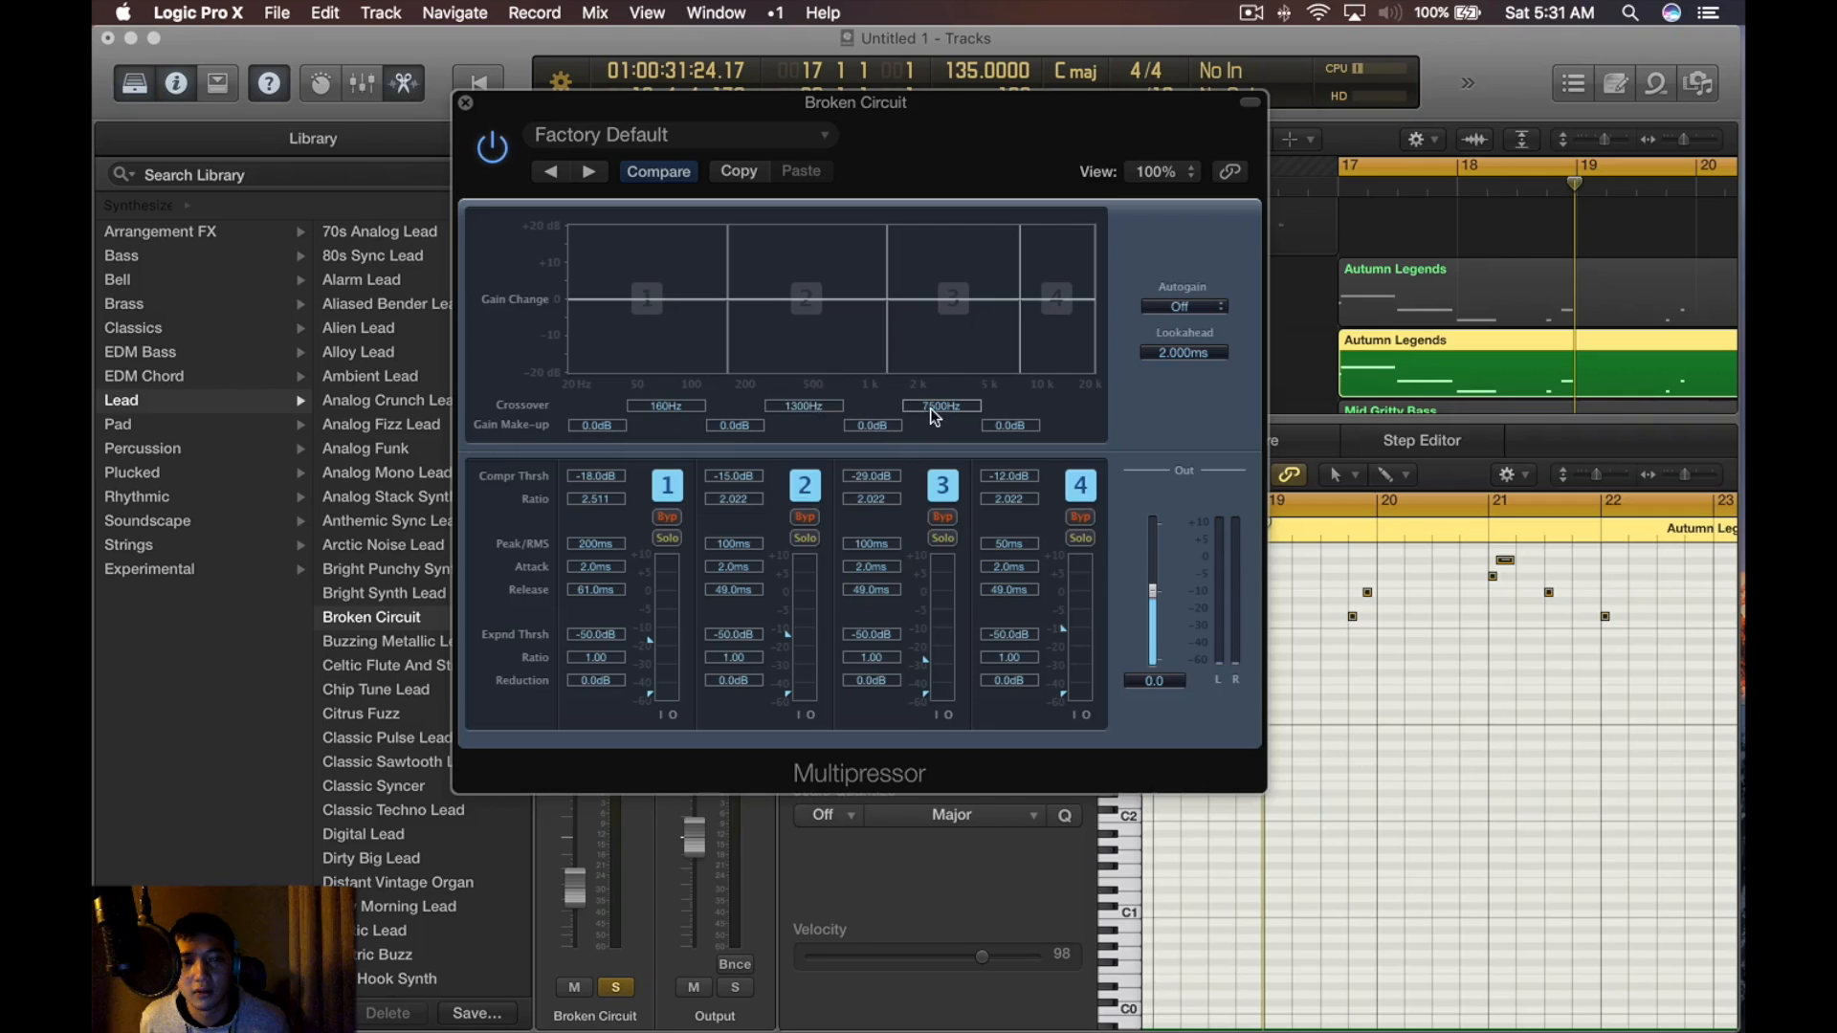
Set the Multipressor's upper crossover to 3500 Hz, band 3 threshold to -48 dB, and make-up gain to -10.5 dB on band 2 and -6 dB on band 4
{"action": "left_click_drag", "start_coordinate": [934, 411], "coordinate": [934, 383]}
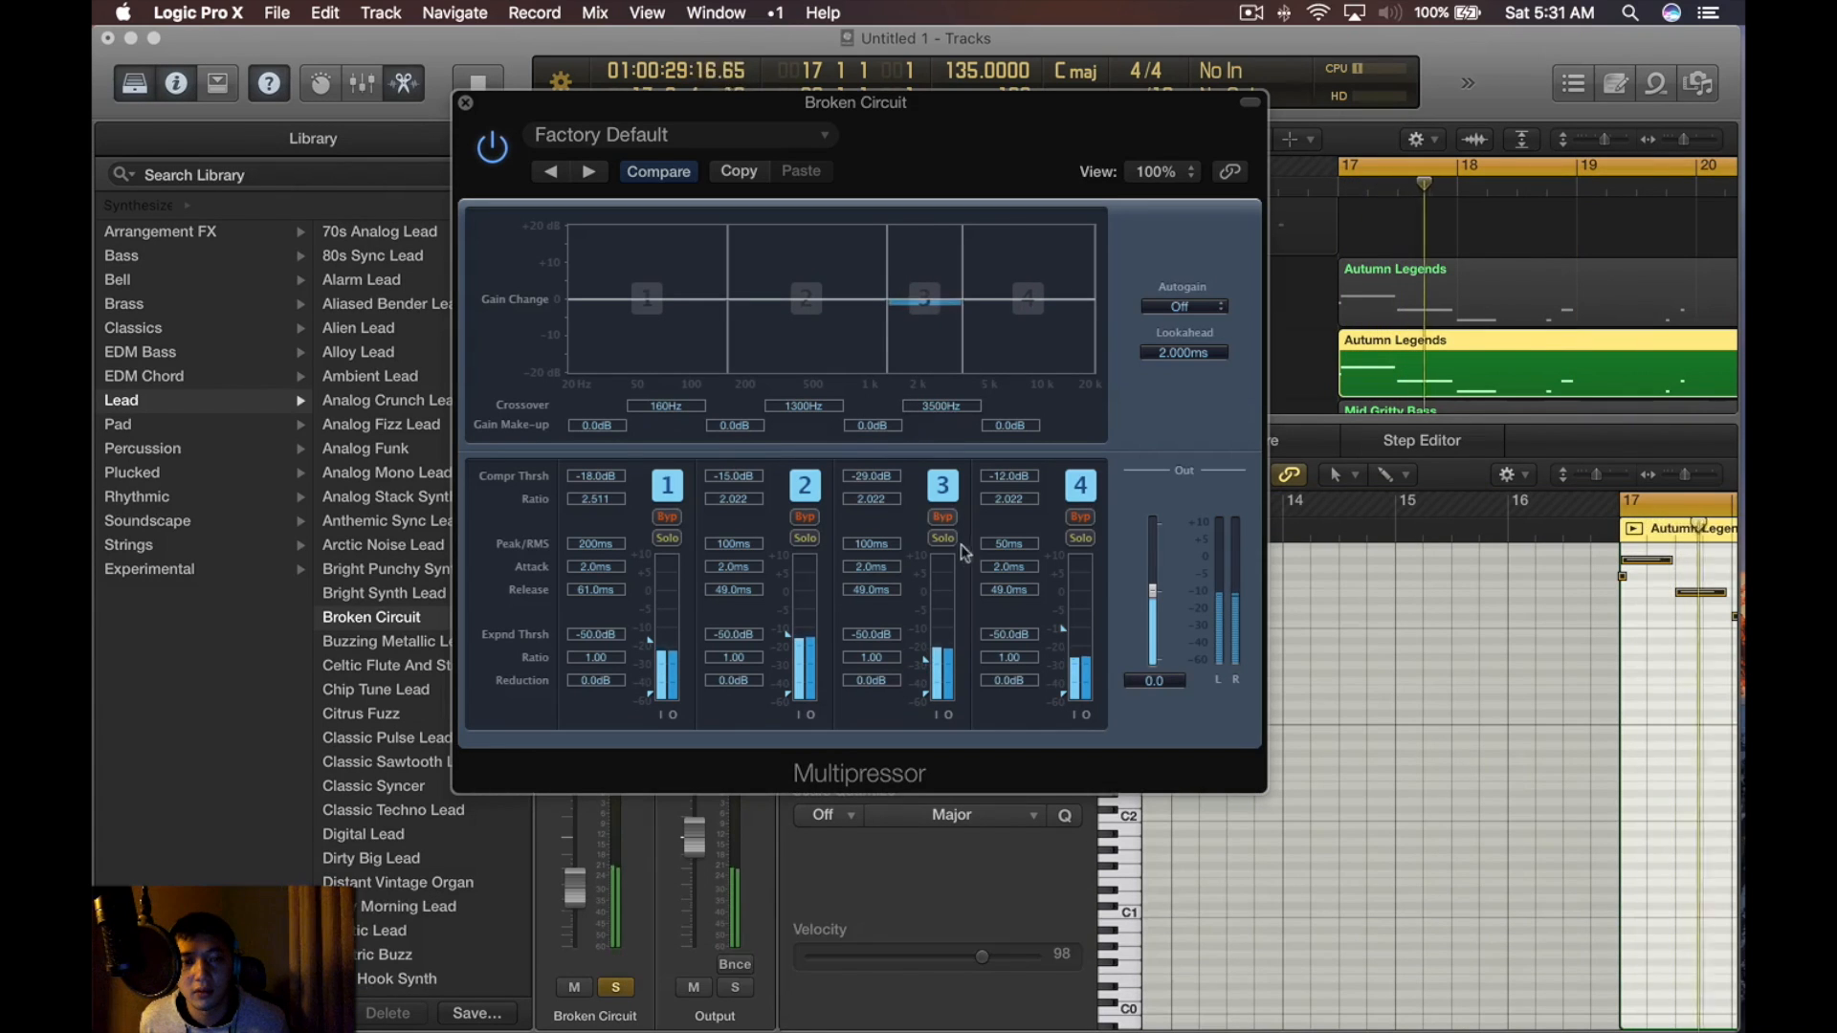
{"action": "left_click_drag", "start_coordinate": [890, 485], "coordinate": [889, 536]}
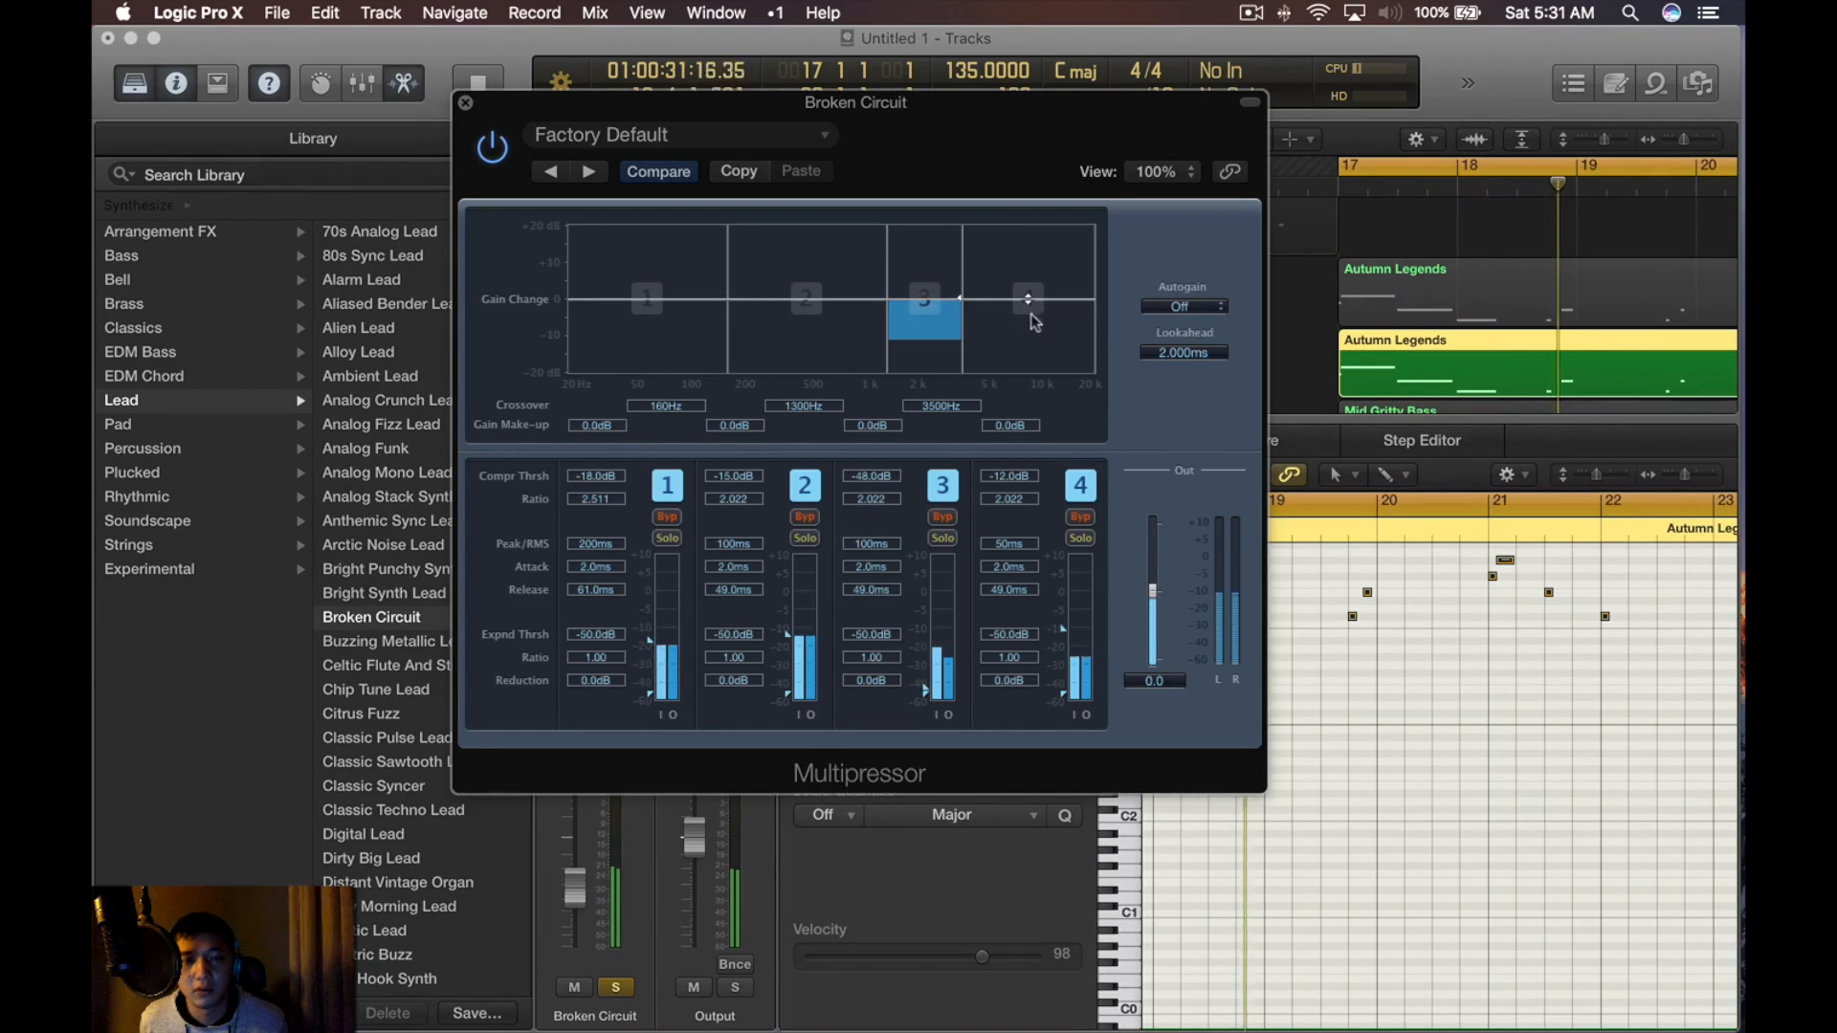
{"action": "left_click_drag", "start_coordinate": [1023, 302], "coordinate": [997, 328]}
{"action": "left_click_drag", "start_coordinate": [805, 300], "coordinate": [850, 373]}
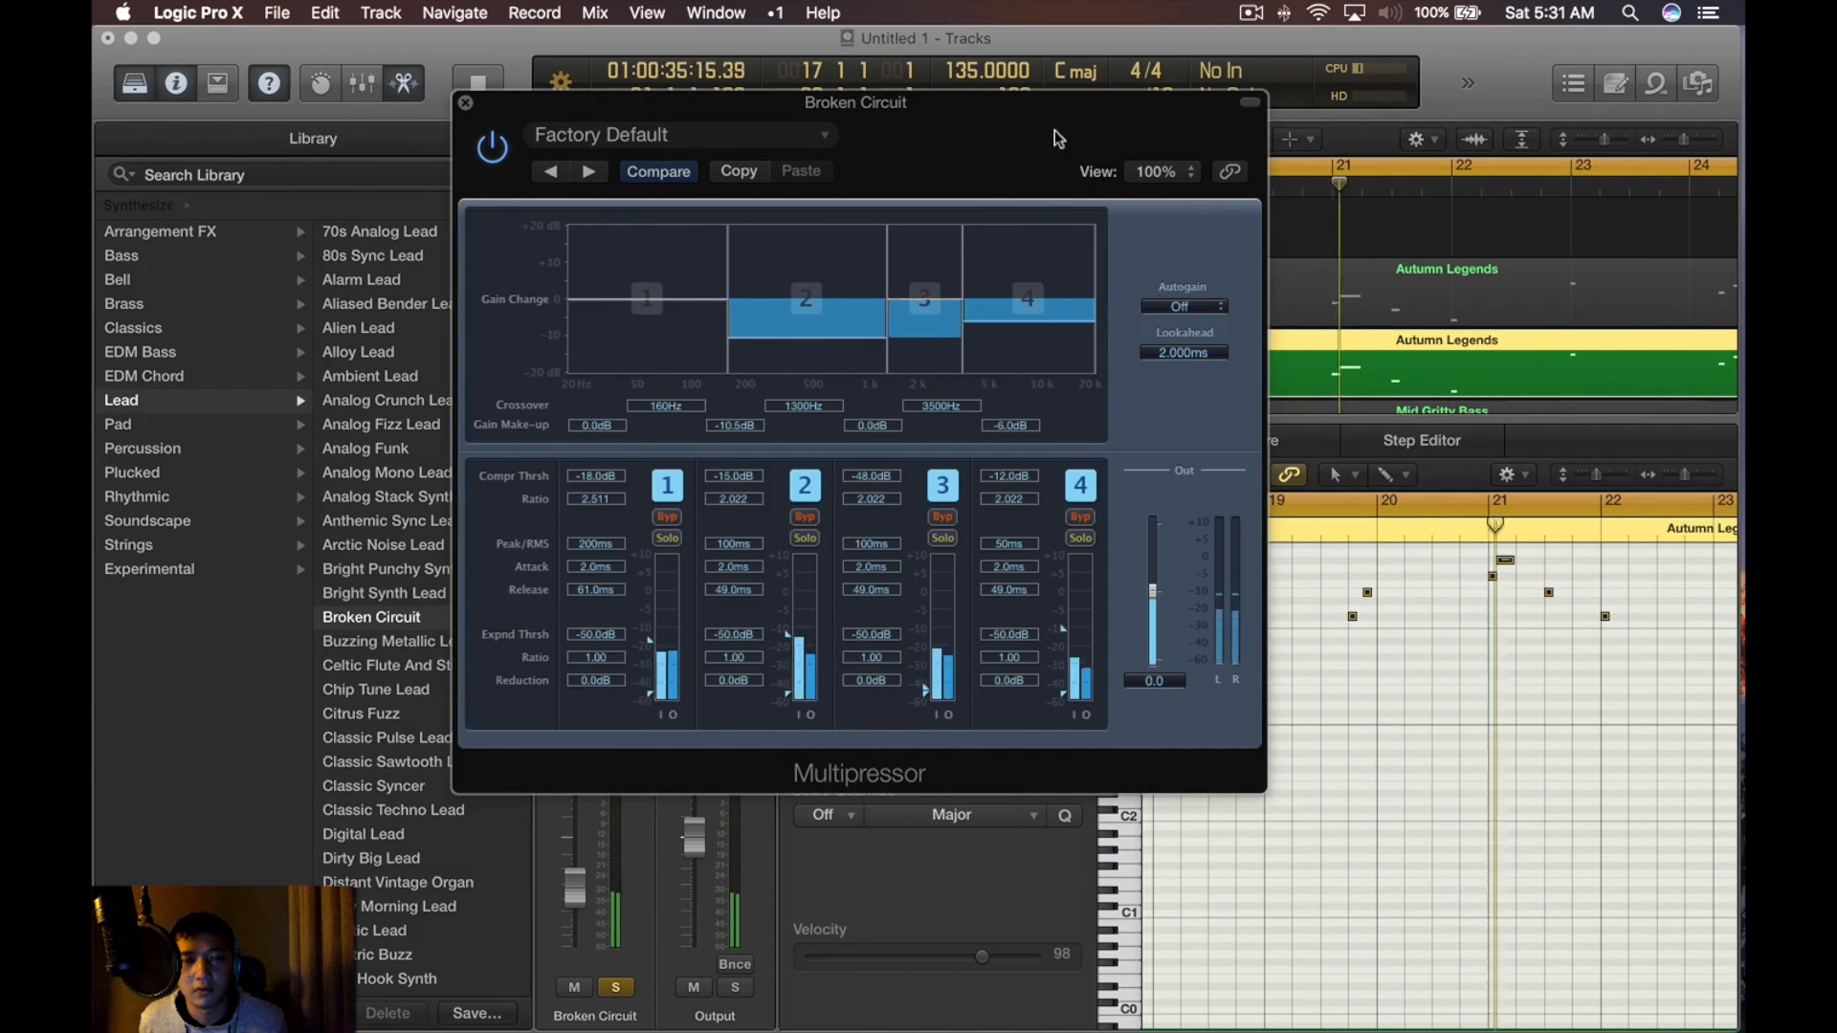
{"action": "left_click_drag", "start_coordinate": [1026, 325], "coordinate": [1068, 317]}
{"action": "key", "text": "super+w"}
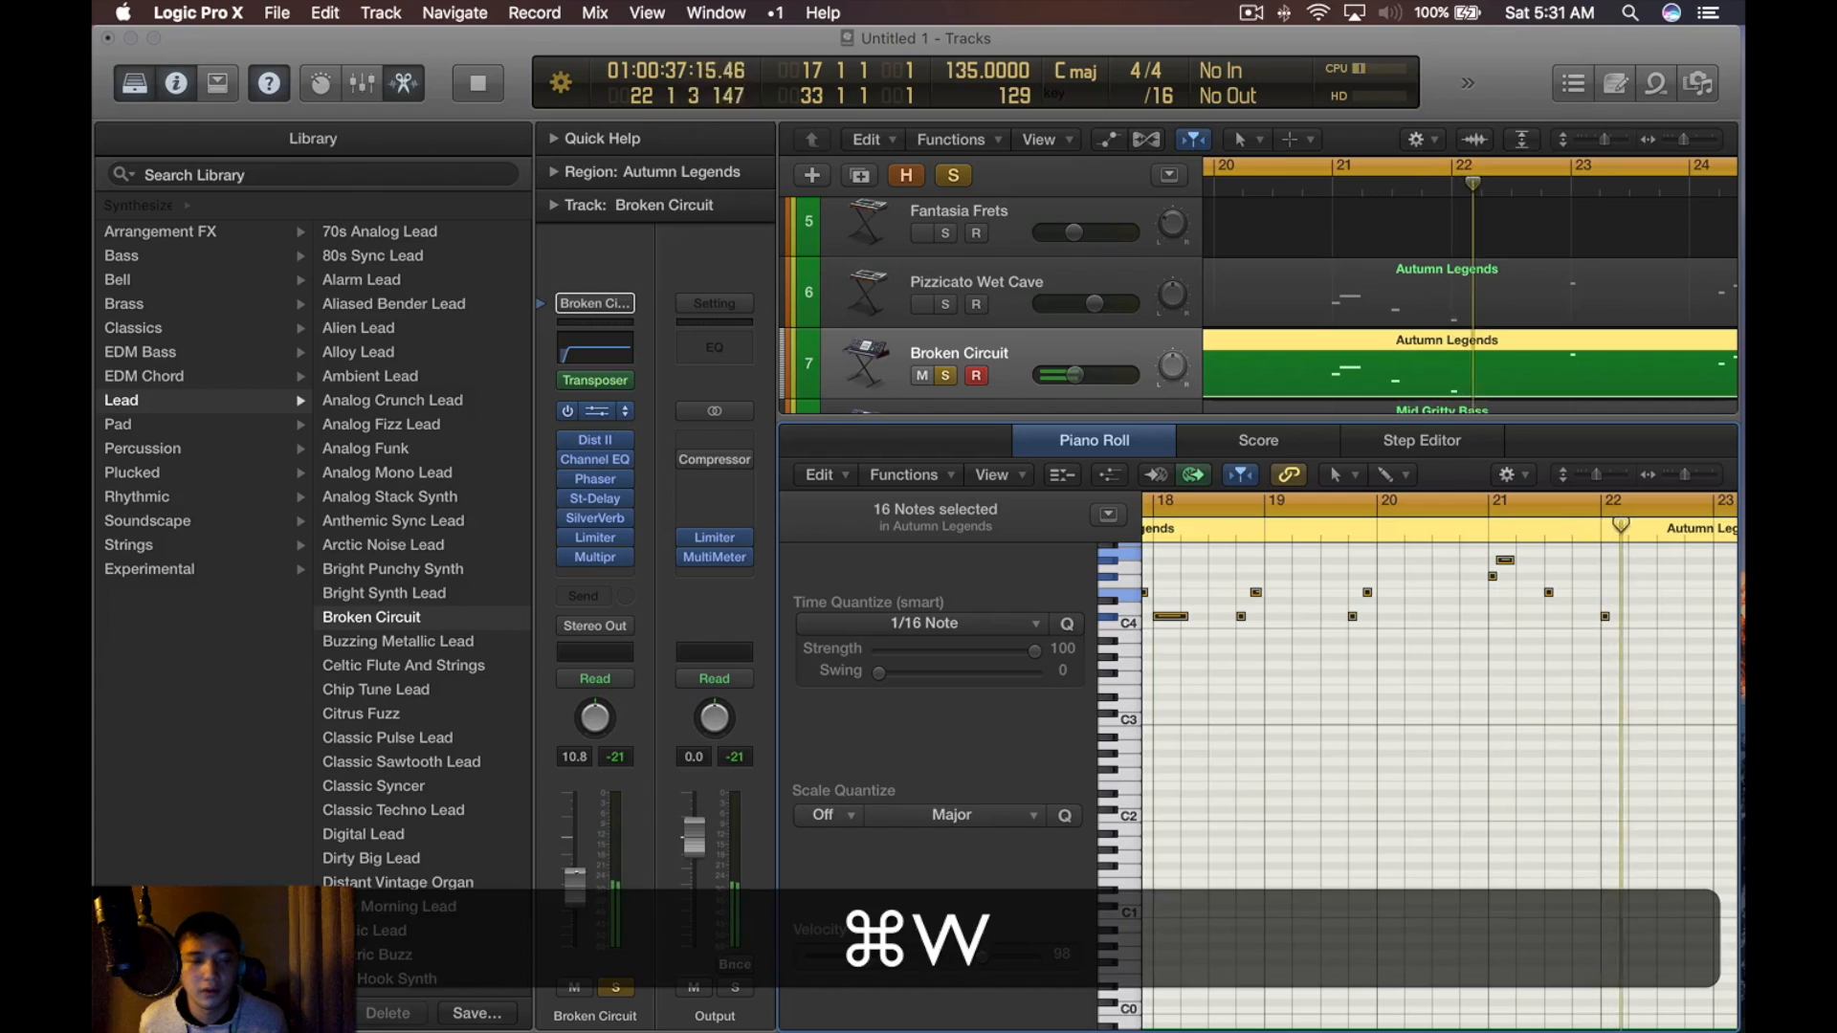
Add a PlatinumVerb with its factory default settings after the Multipressor on Broken Circuit
{"action": "left_click", "coordinate": [595, 576]}
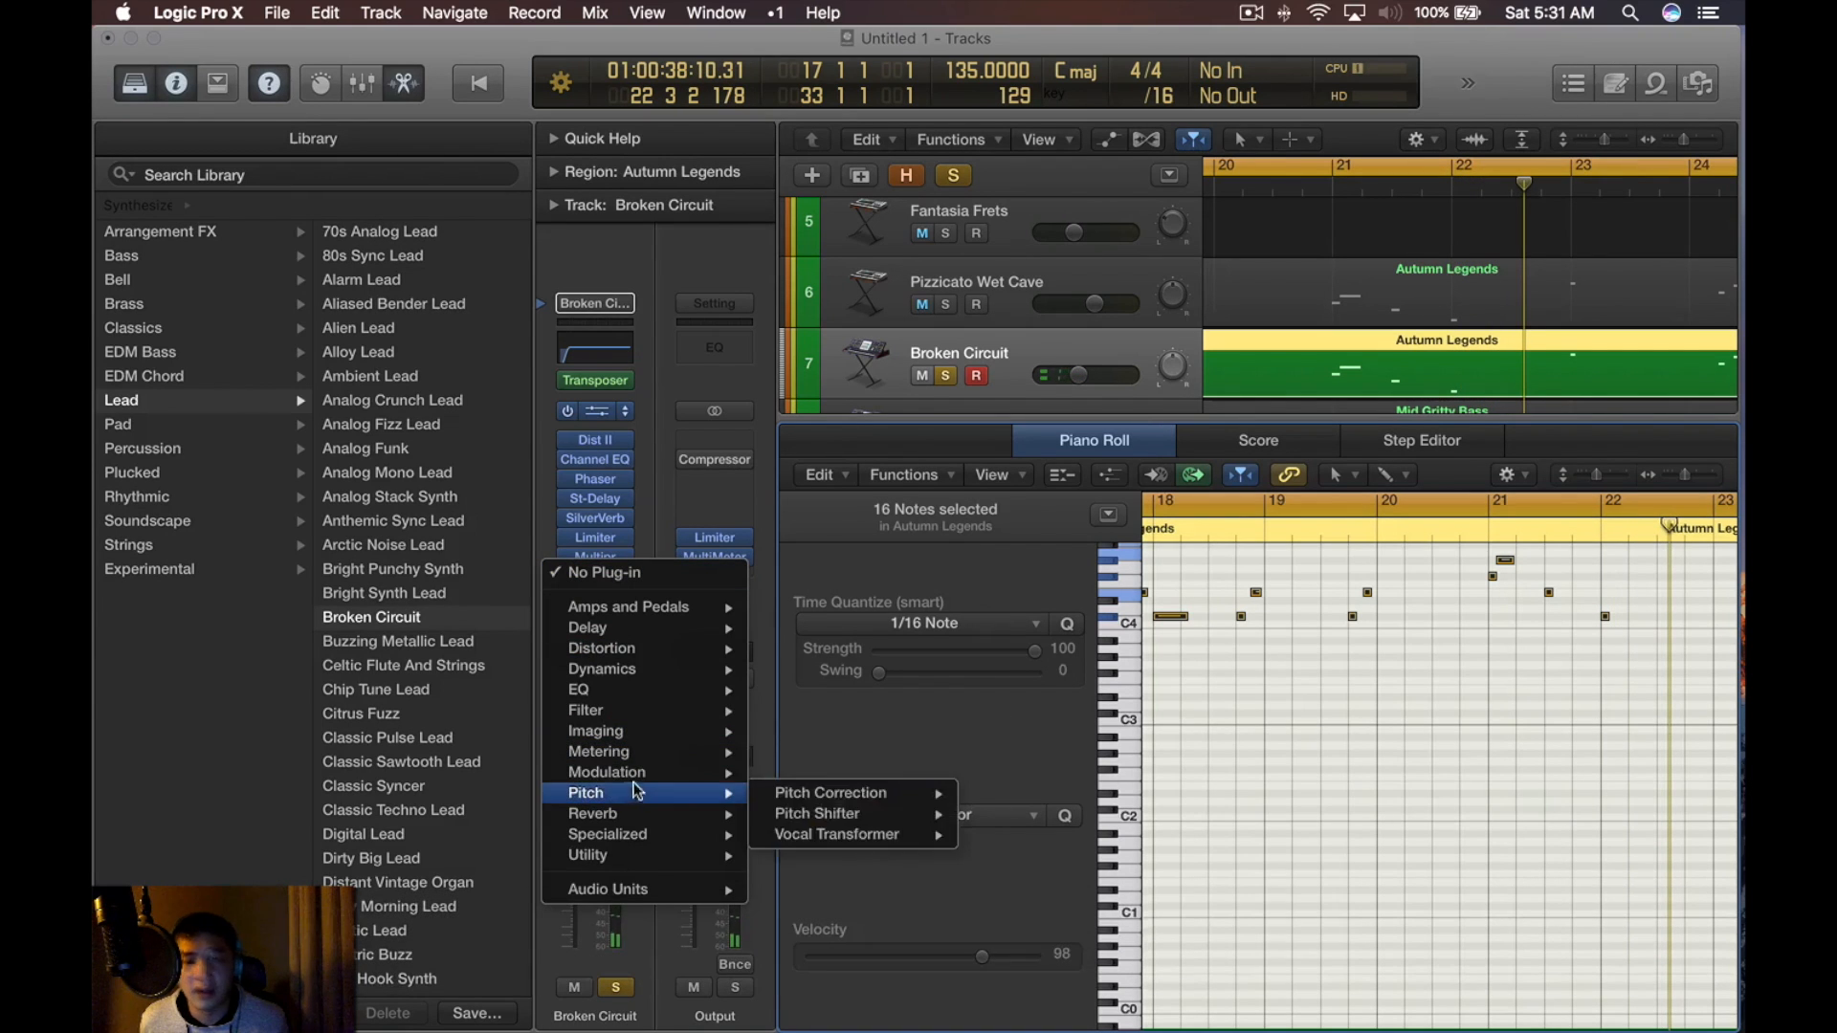
{"action": "mouse_move", "coordinate": [643, 824]}
{"action": "left_click", "coordinate": [835, 836]}
{"action": "key", "text": "space"}
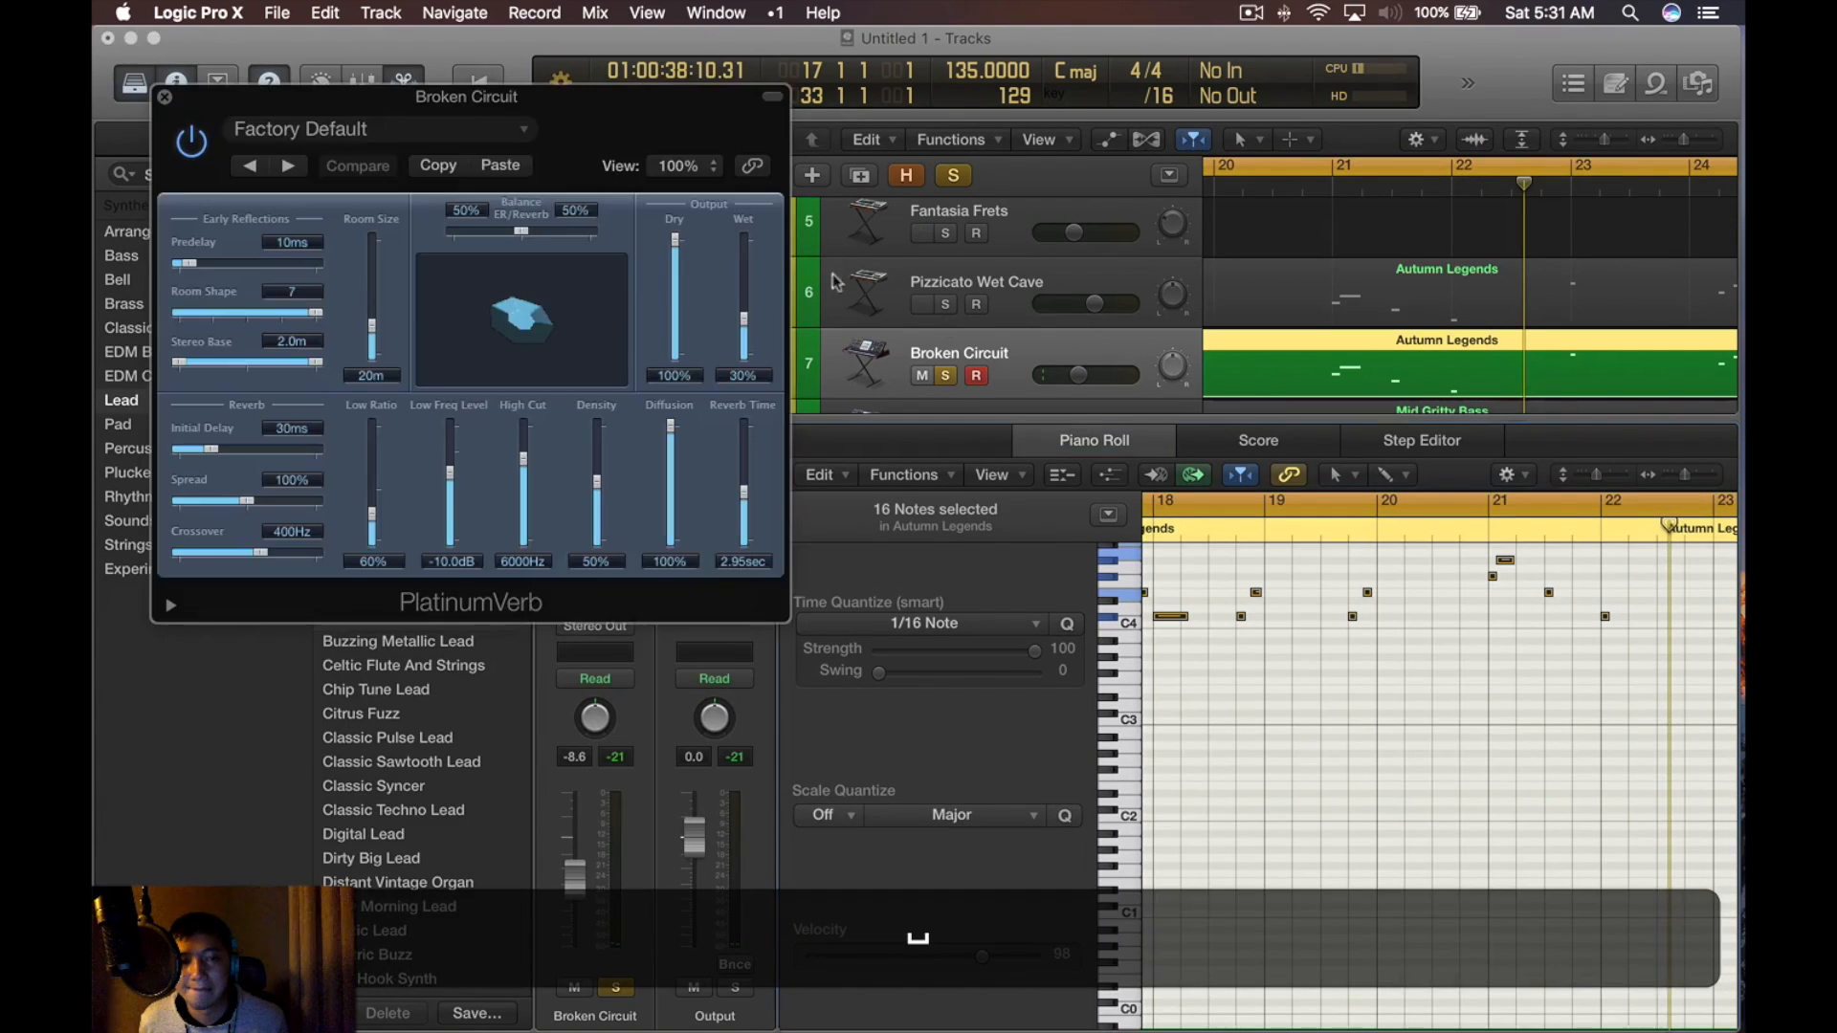
{"action": "key", "text": "super+w"}
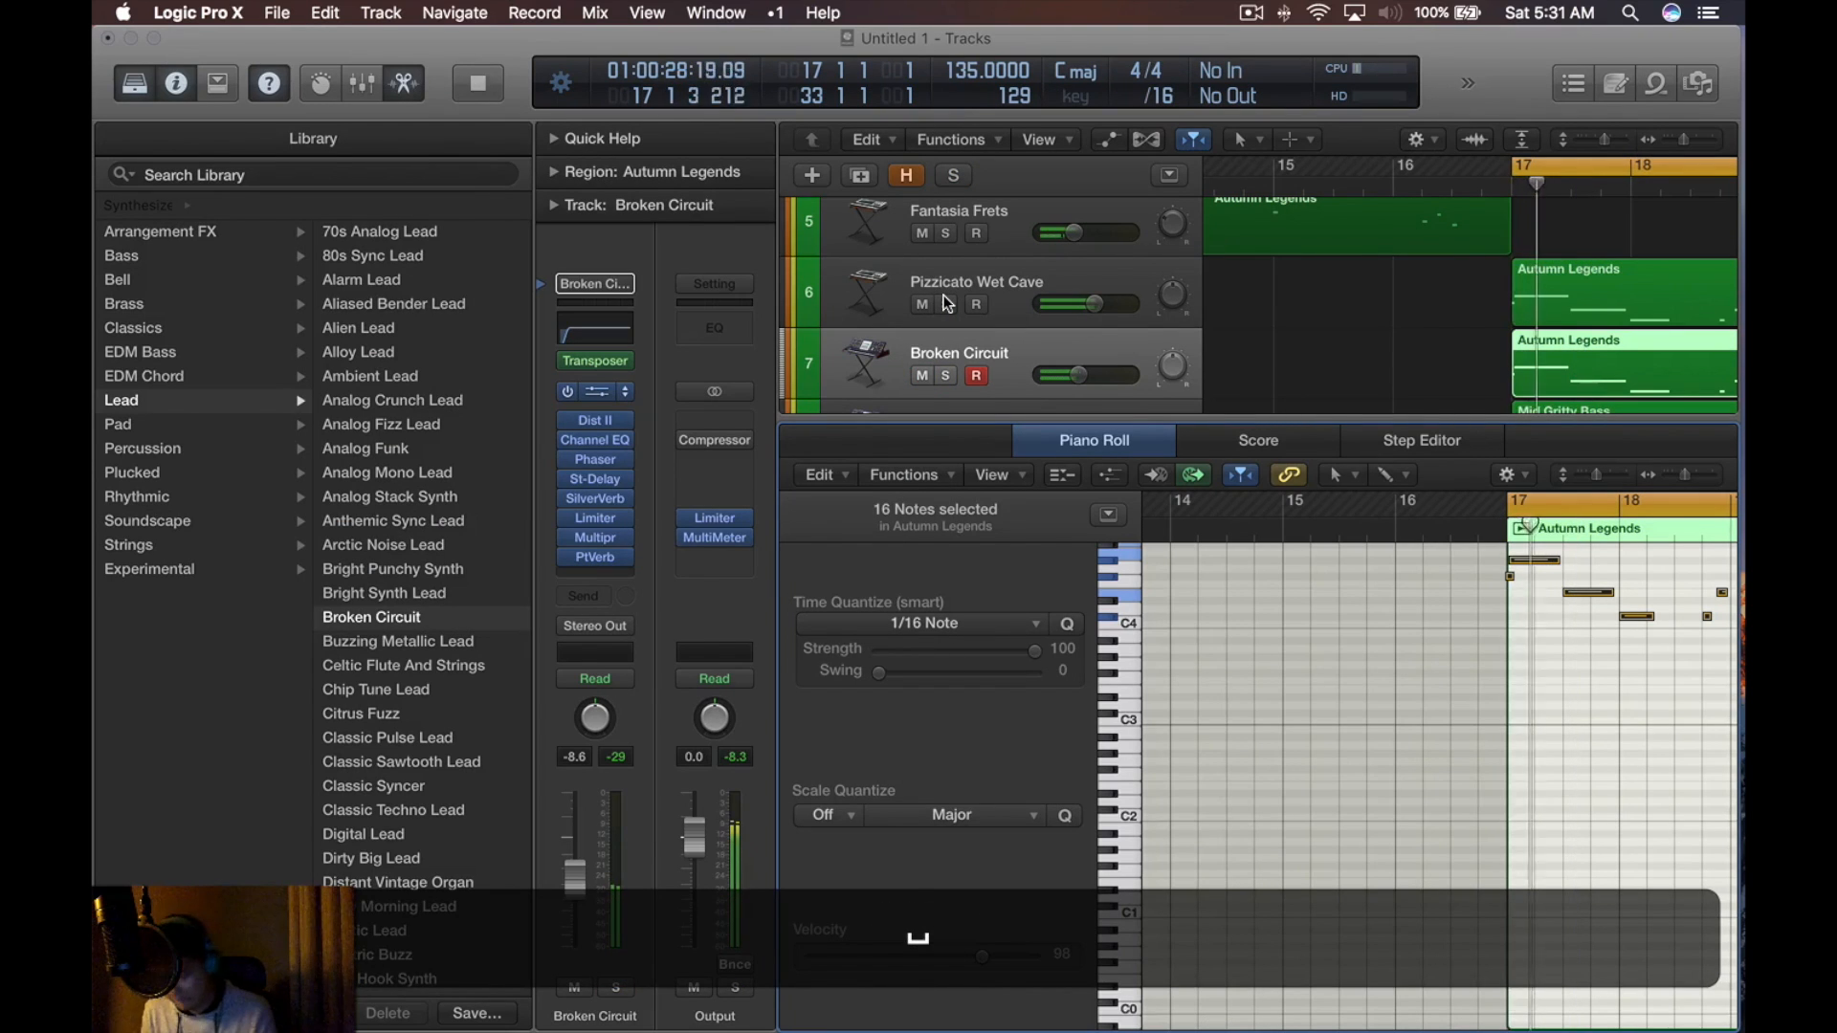
Compare Broken Circuit in the full mix and soloed from bar 17, and hide the Piano Roll and Library
{"action": "key", "text": "XF86AudioRaiseVolume"}
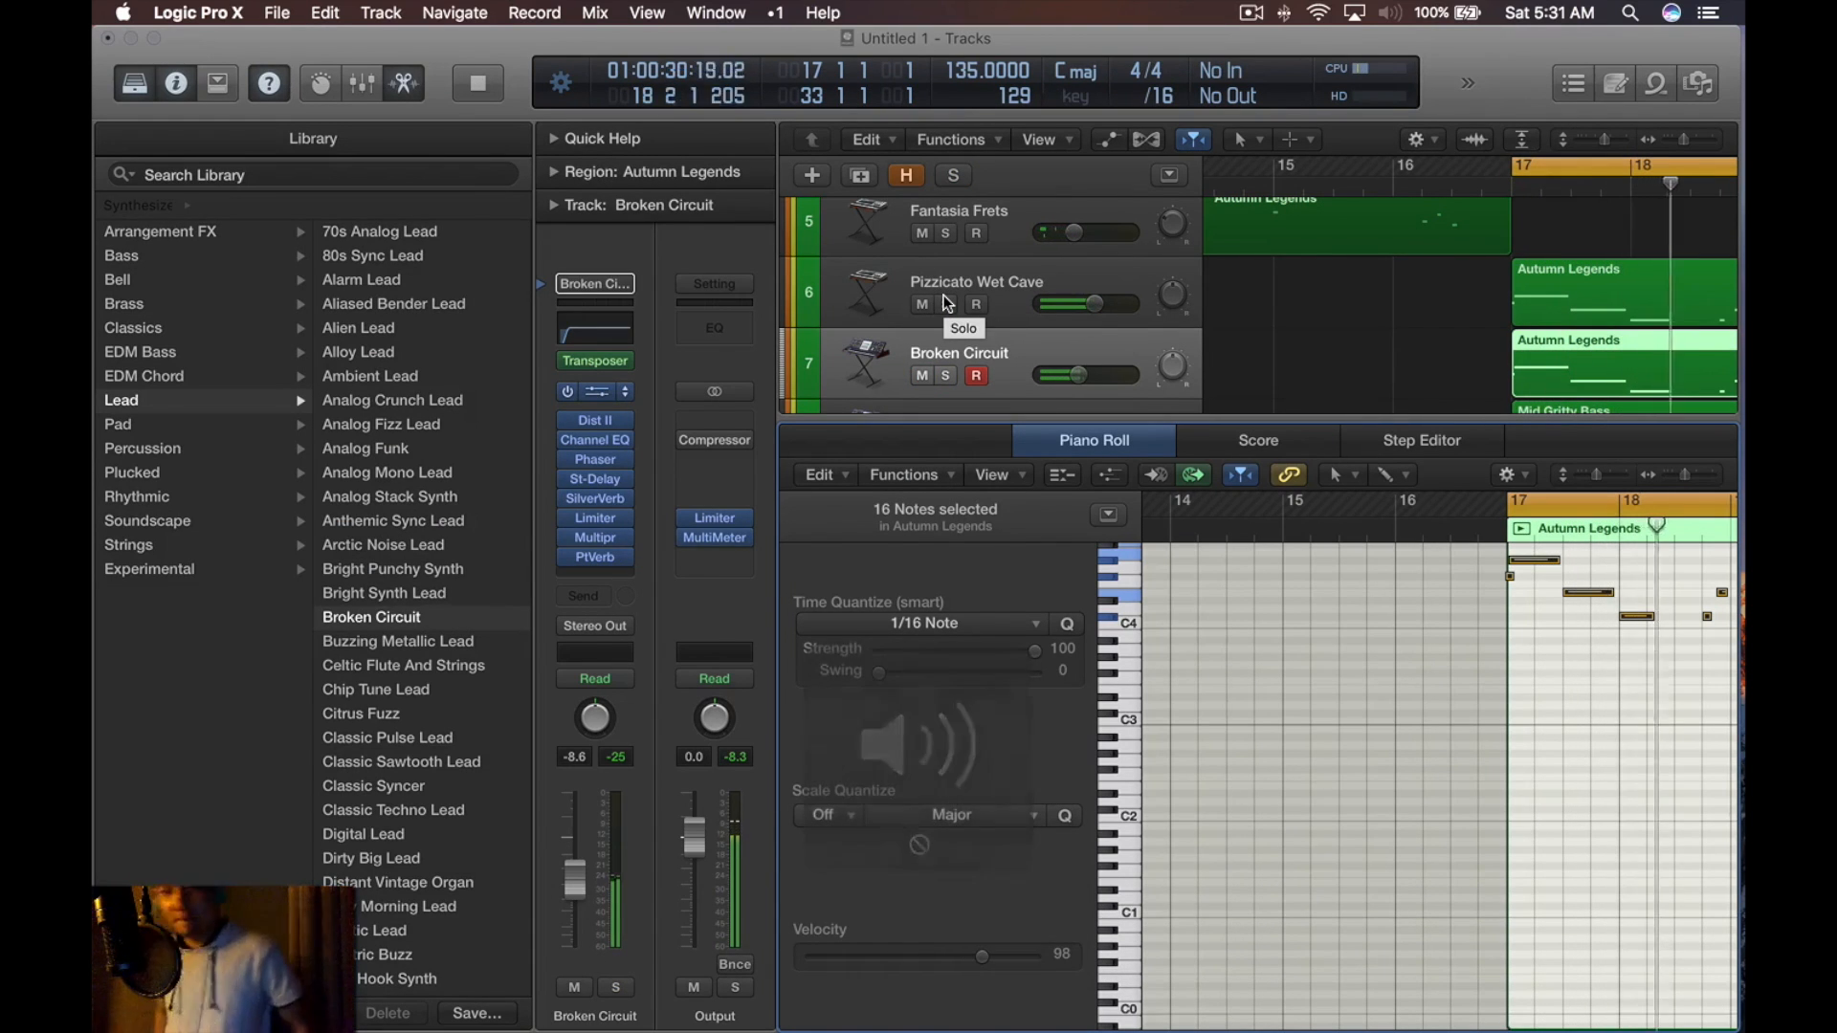
{"action": "left_click", "coordinate": [945, 375]}
{"action": "key", "text": "space"}
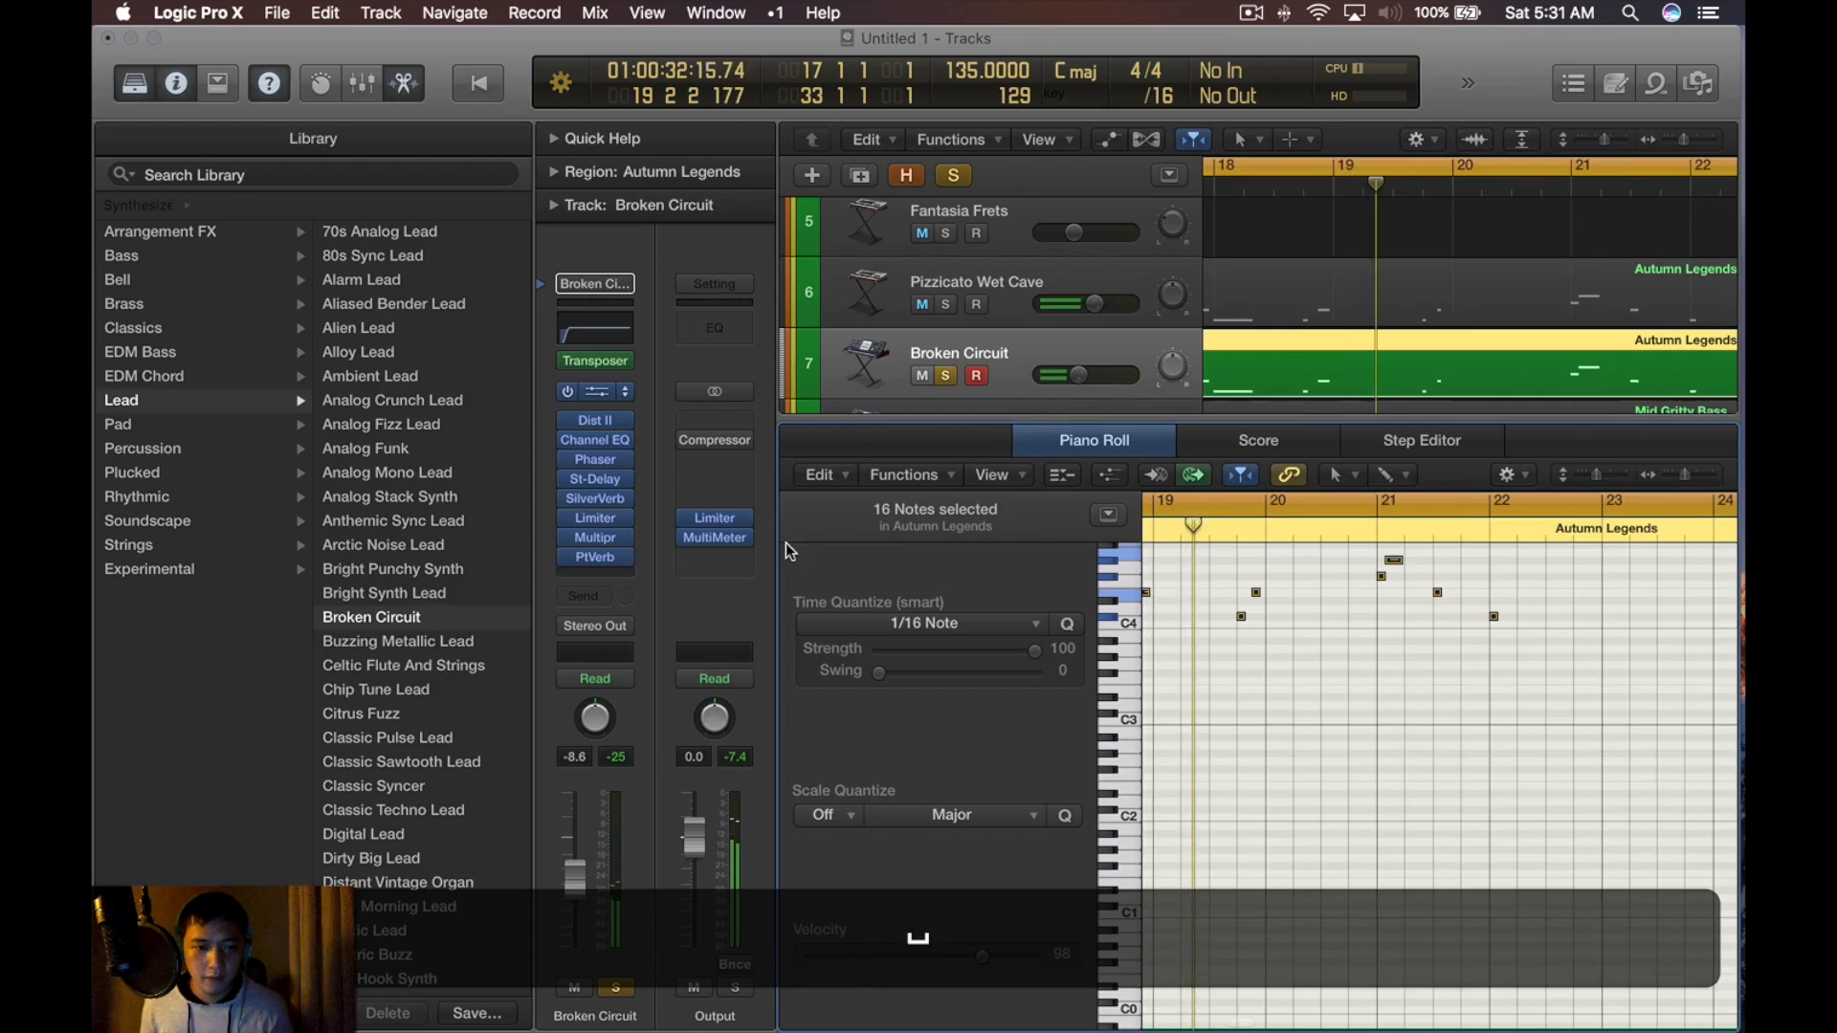
{"action": "key", "text": "s"}
{"action": "key", "text": "x"}
{"action": "key", "text": "alt+x"}
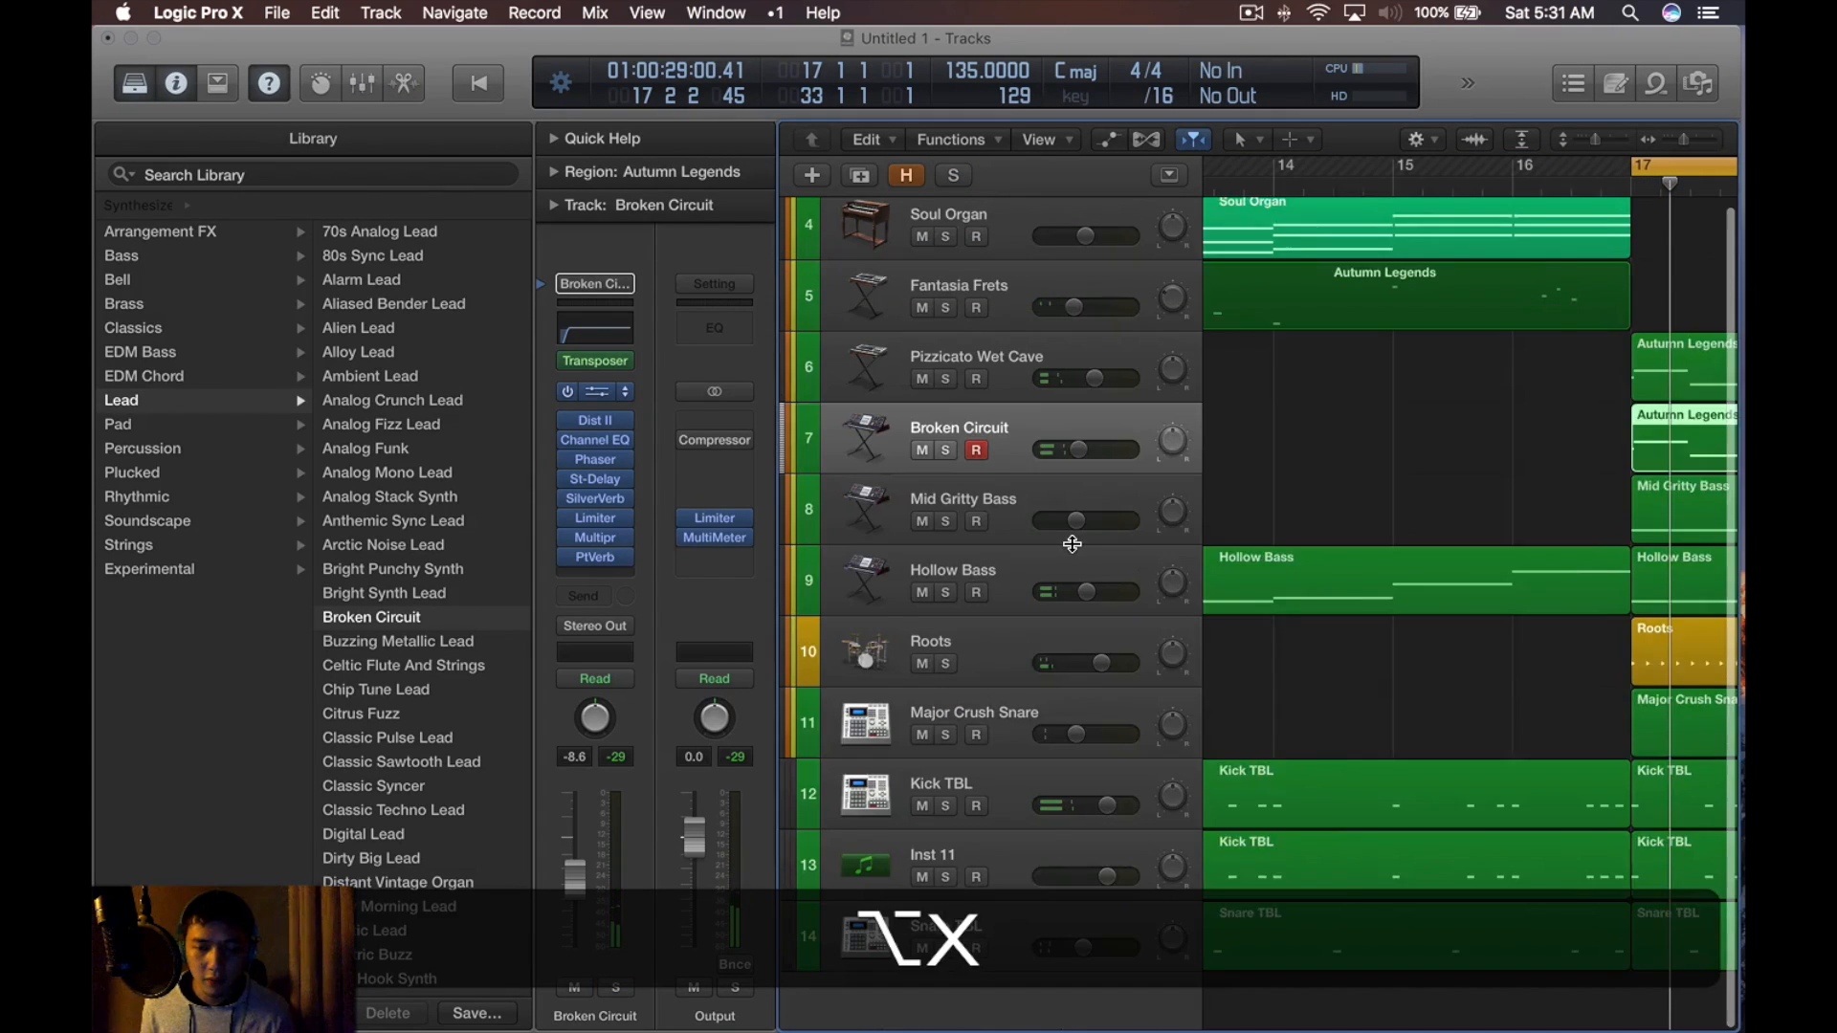
{"action": "key", "text": "y"}
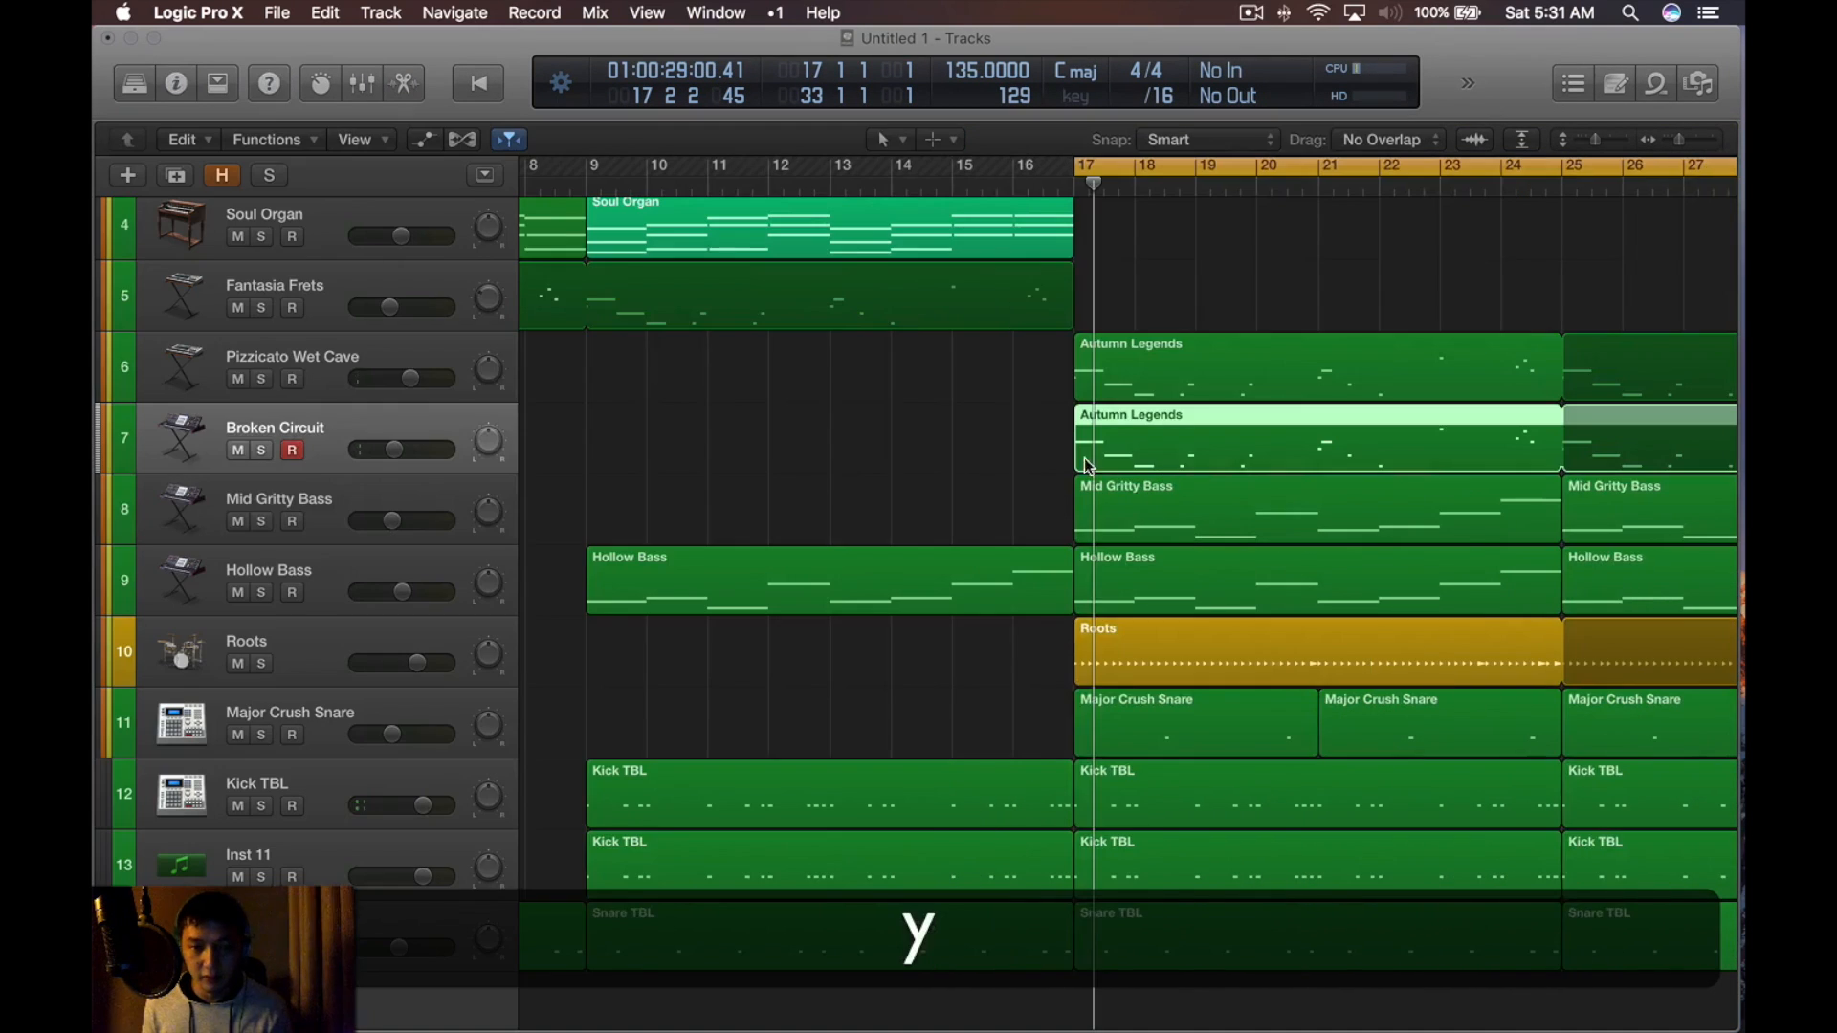
Solo Pizzicato Wet Cave and lower the right output mix of its Stereo Delay to 3%
{"action": "left_click", "coordinate": [349, 356]}
{"action": "key", "text": "z"}
{"action": "key", "text": "x"}
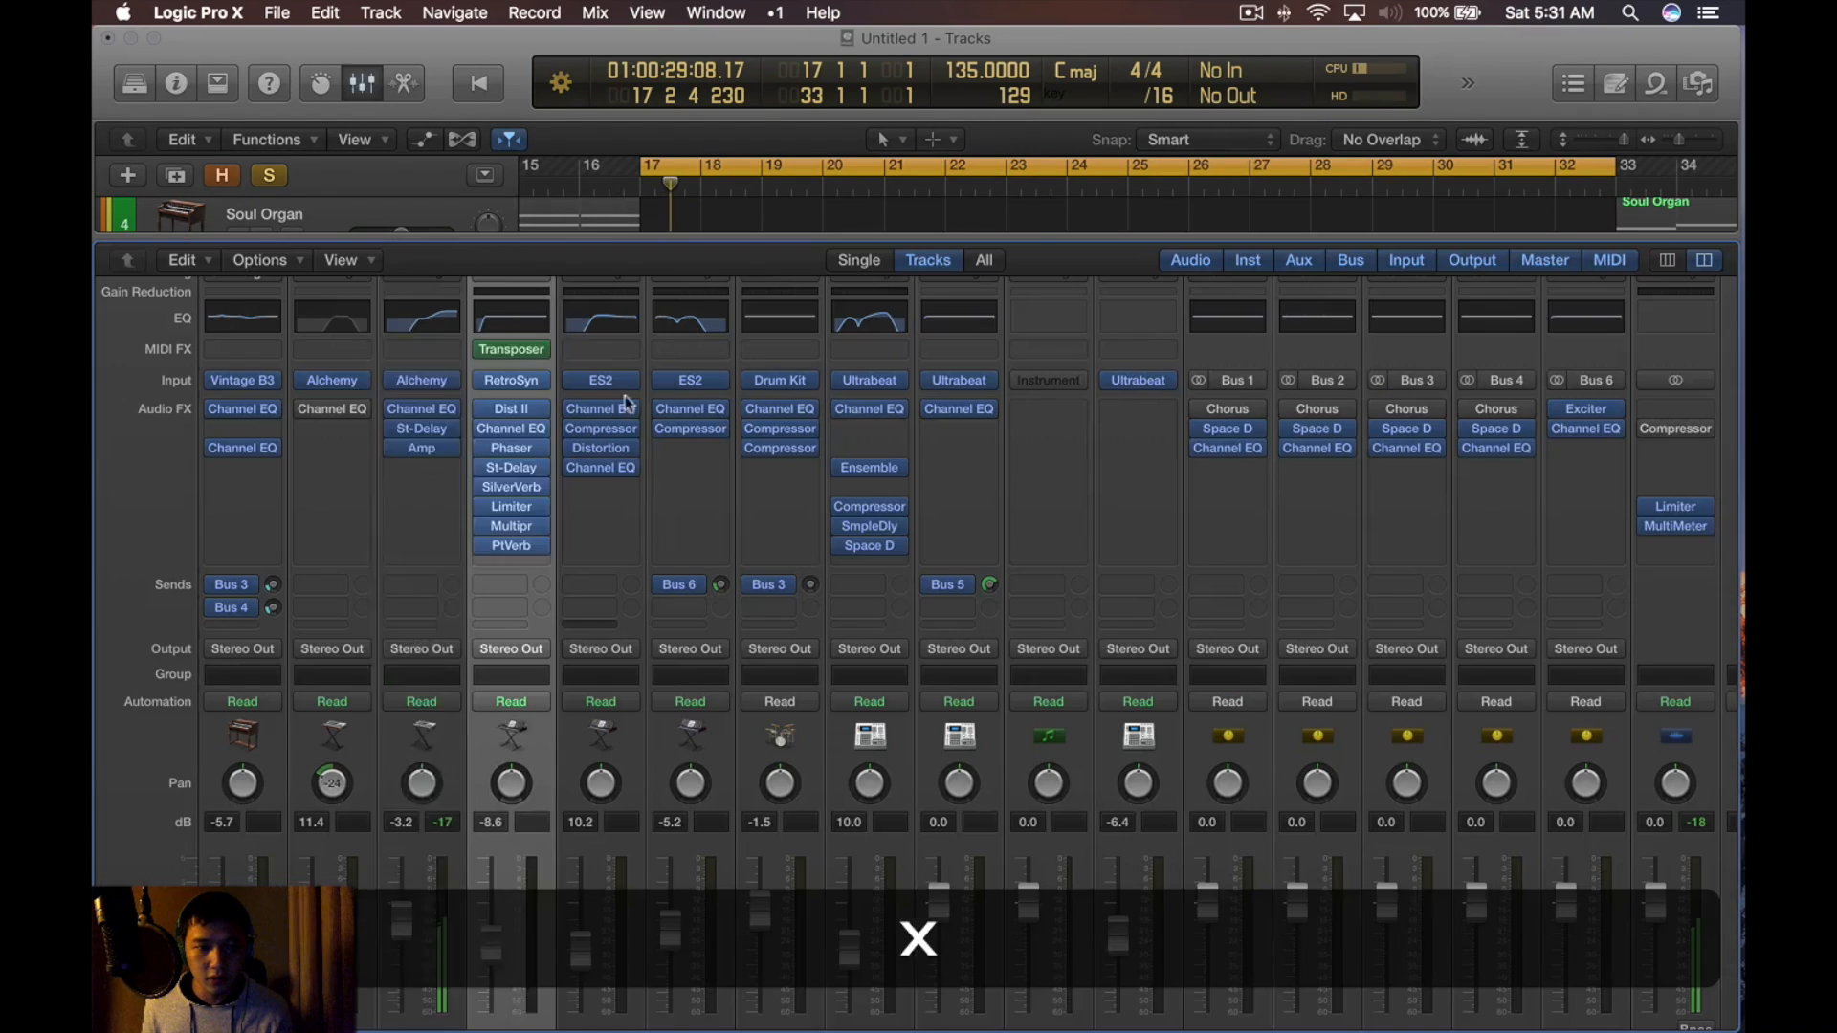
{"action": "left_click", "coordinate": [427, 385]}
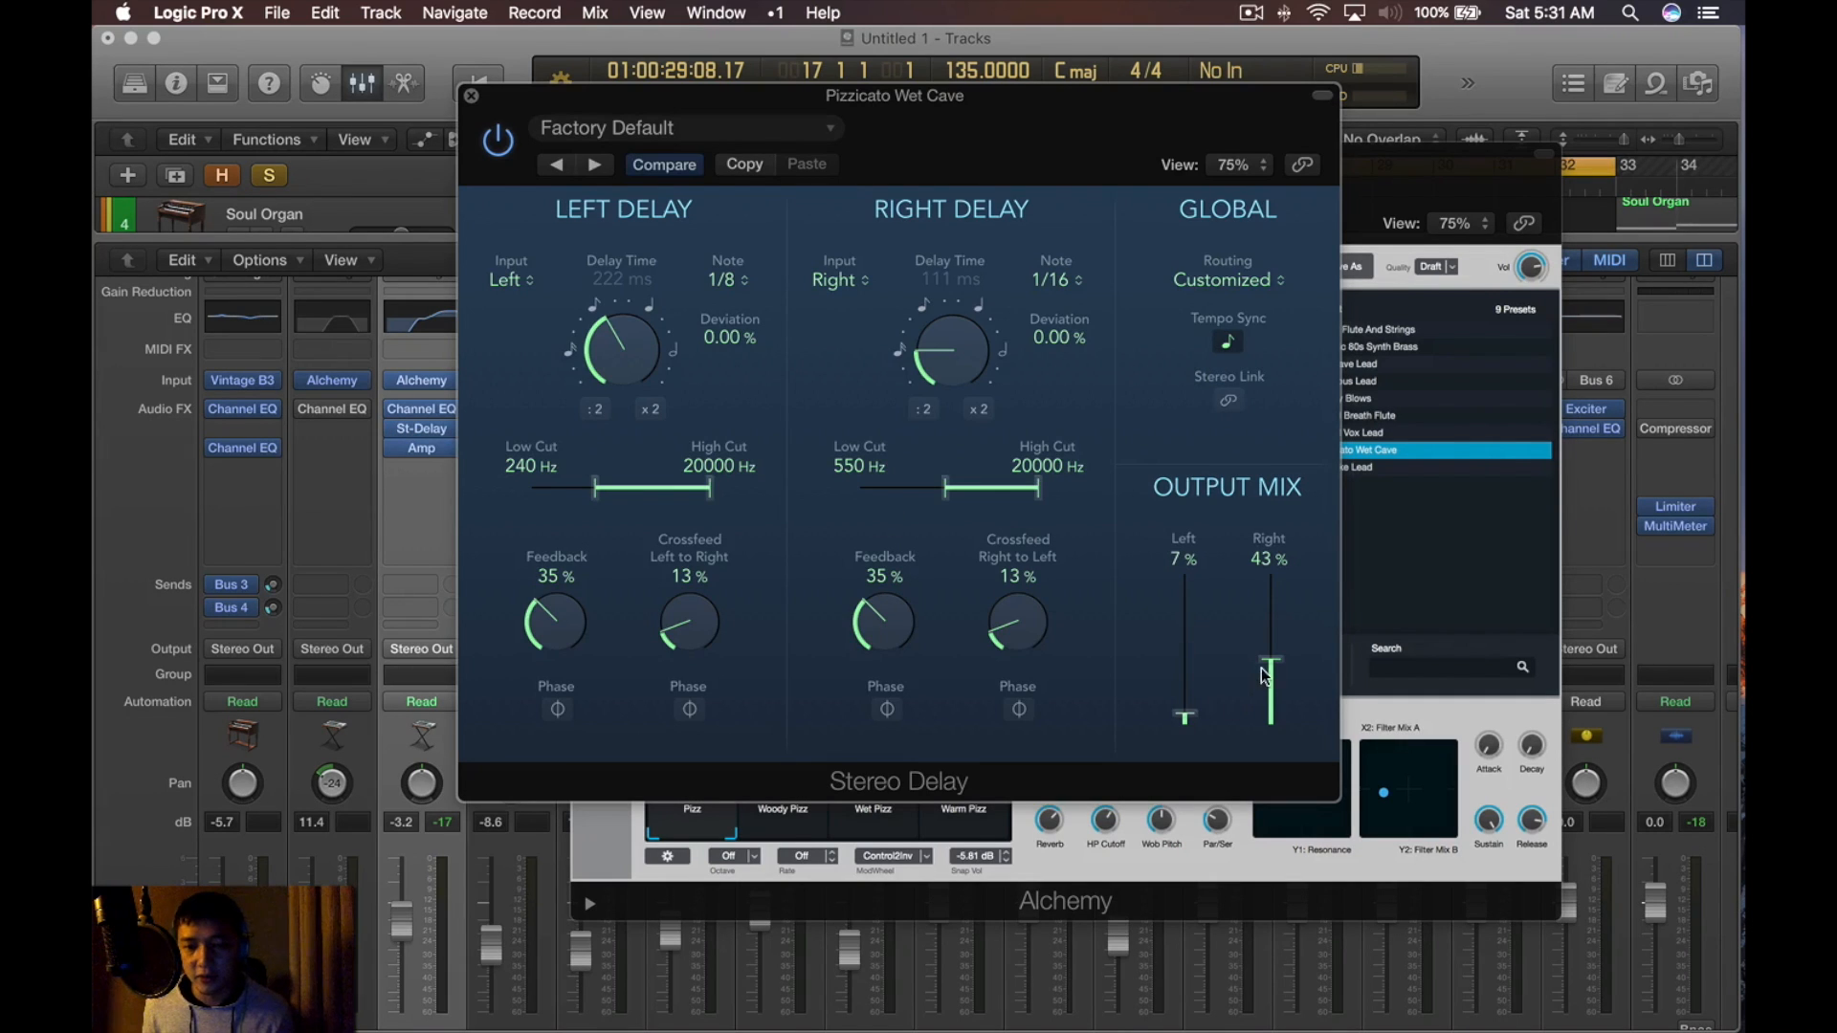
{"action": "left_click_drag", "start_coordinate": [1265, 675], "coordinate": [1265, 698]}
{"action": "key", "text": "space"}
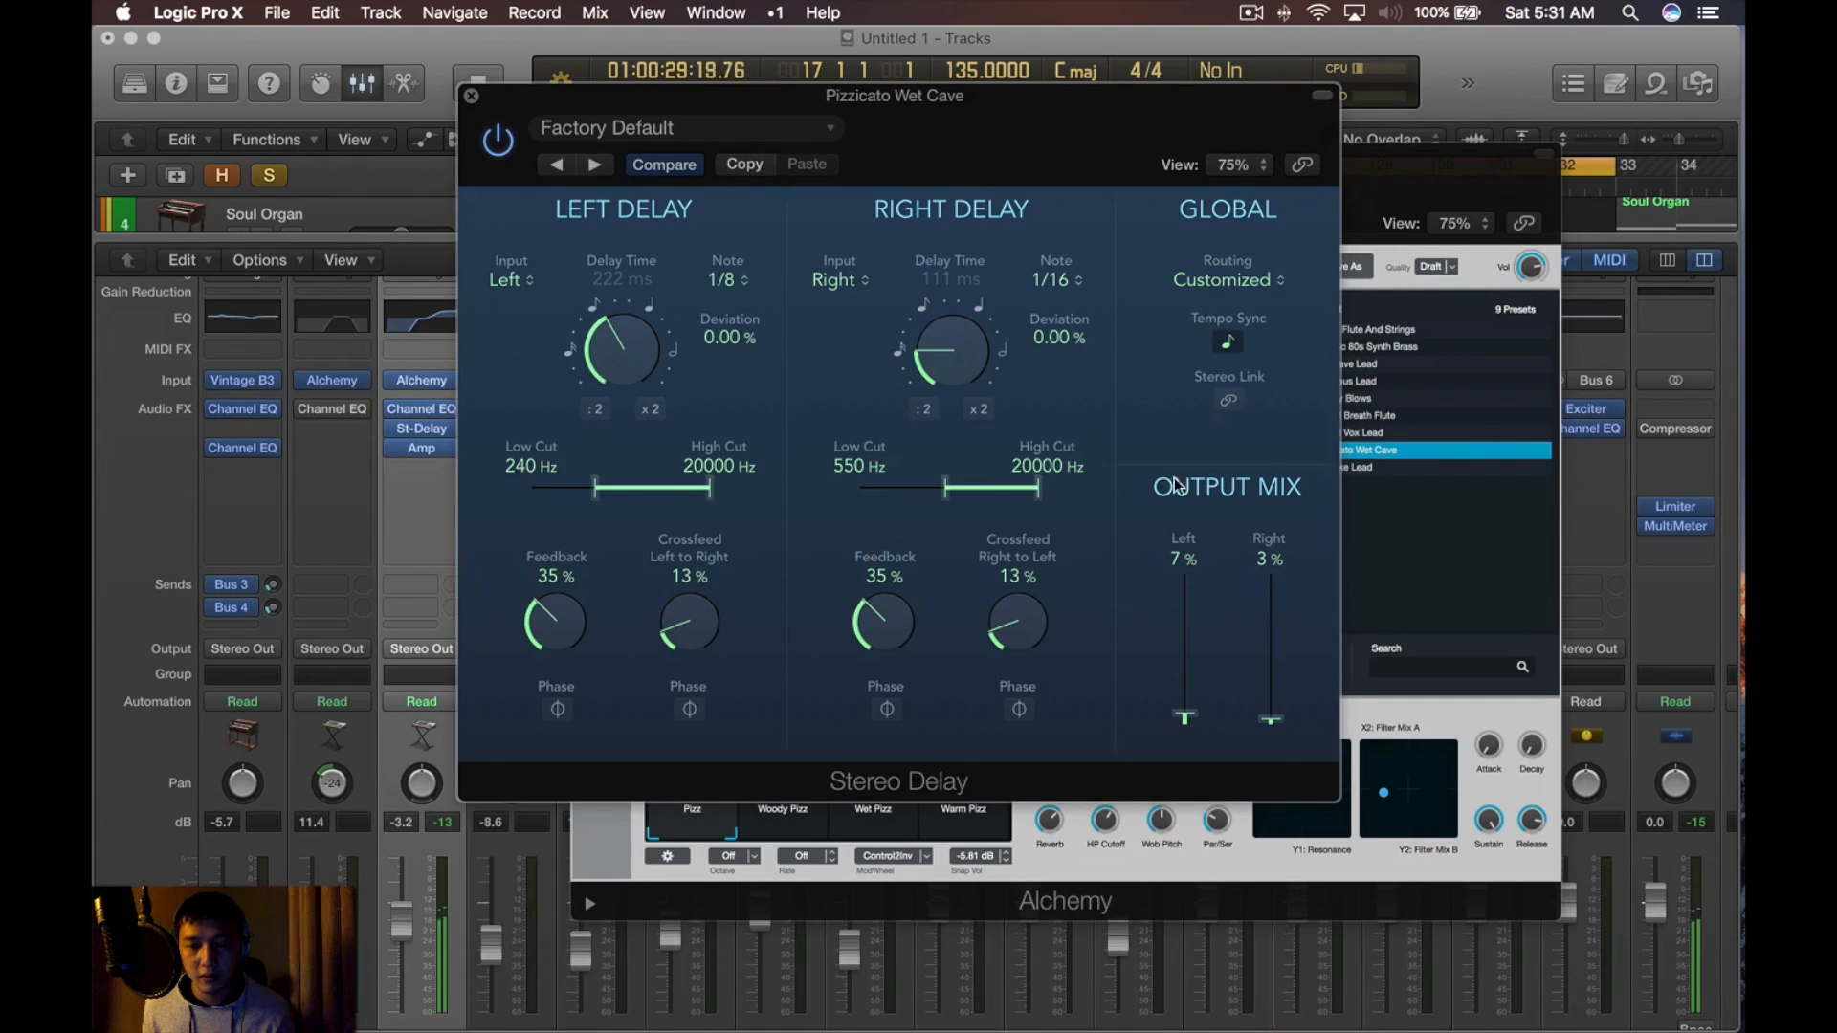
{"action": "key", "text": "super+w"}
{"action": "key", "text": "super+w"}
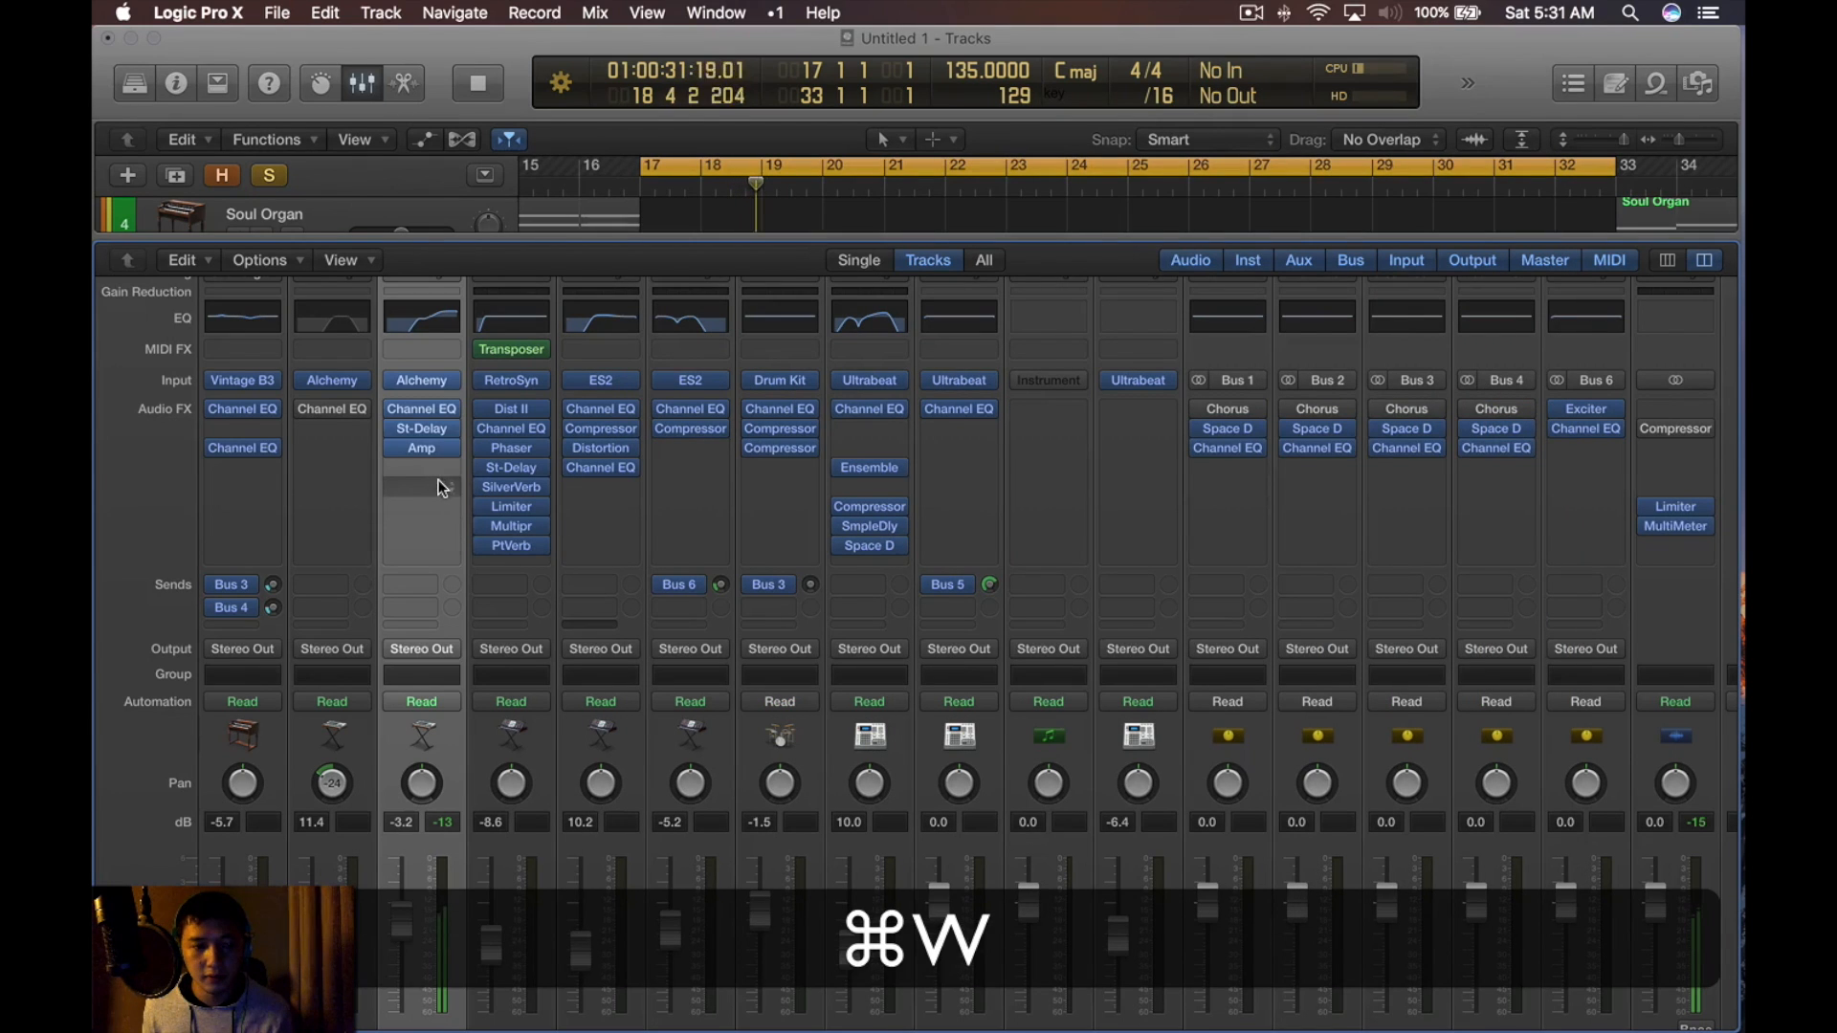
{"action": "key", "text": "x"}
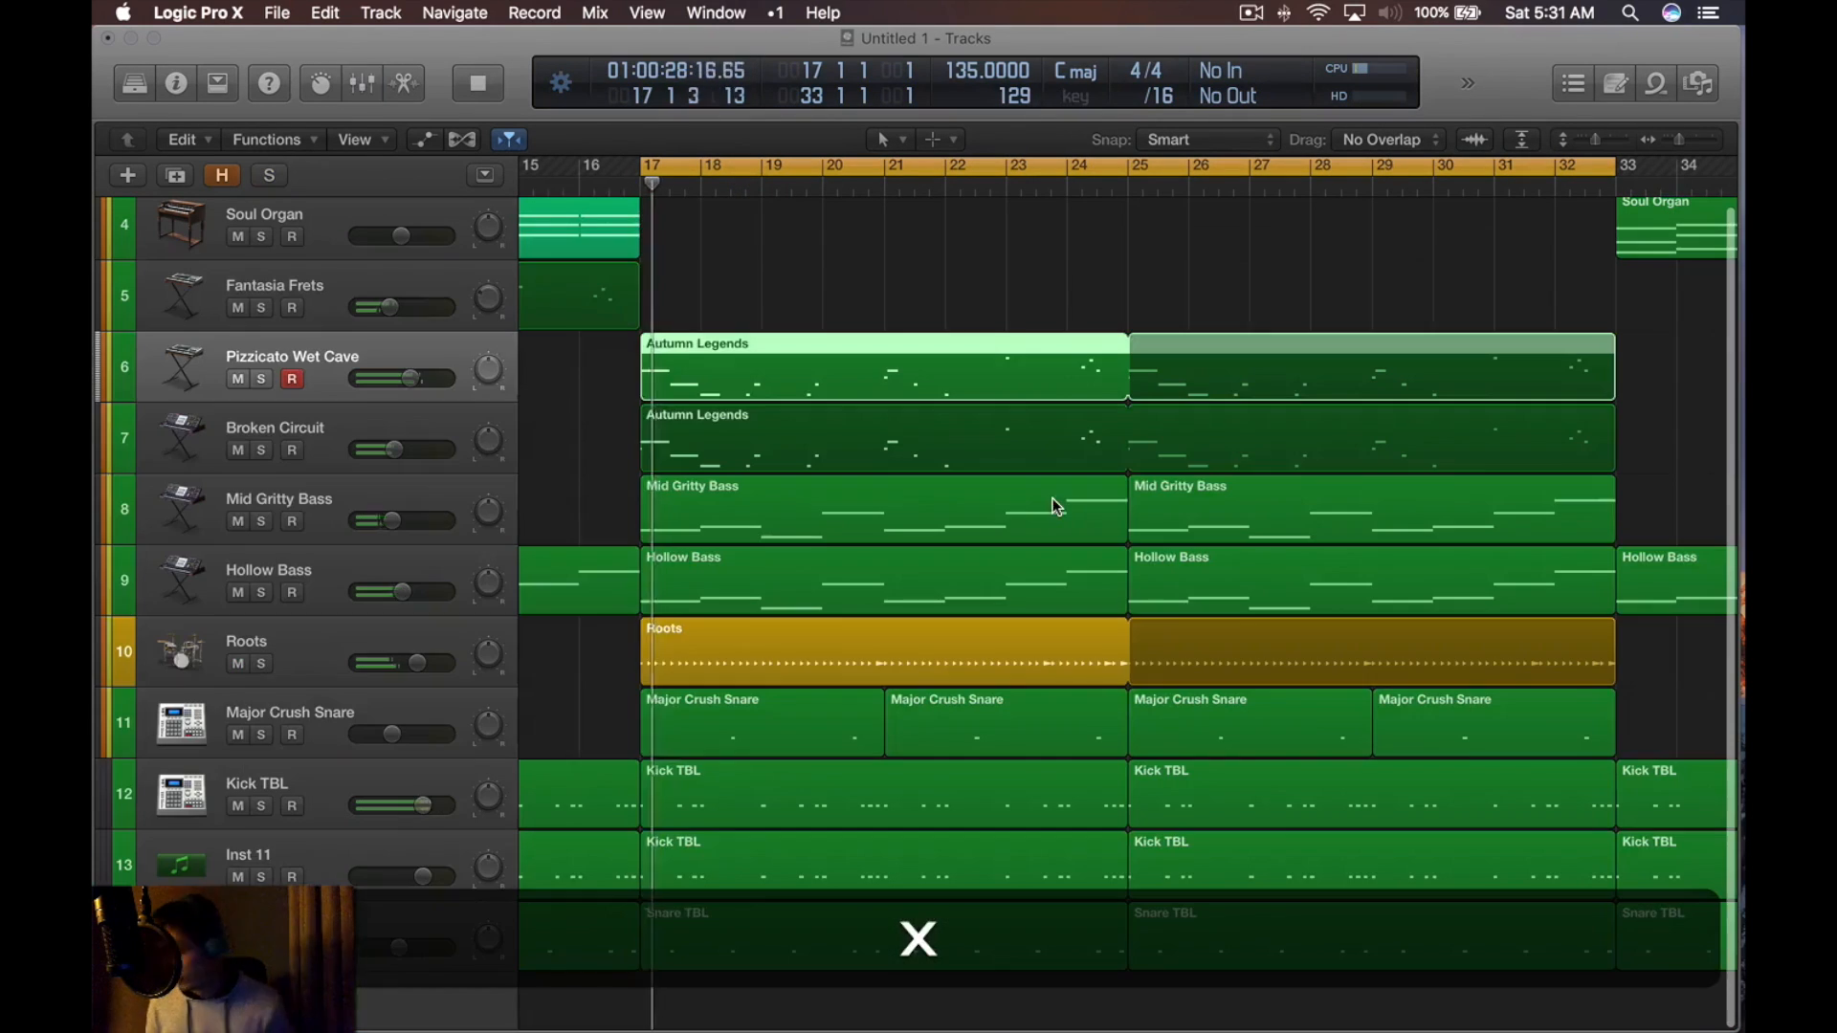
Balance the two melody layers in the full mix, lowering Pizzicato Wet Cave to -10.2 dB and raising Broken Circuit to -5.4 dB
{"action": "left_click", "coordinate": [237, 379]}
{"action": "left_click", "coordinate": [237, 379]}
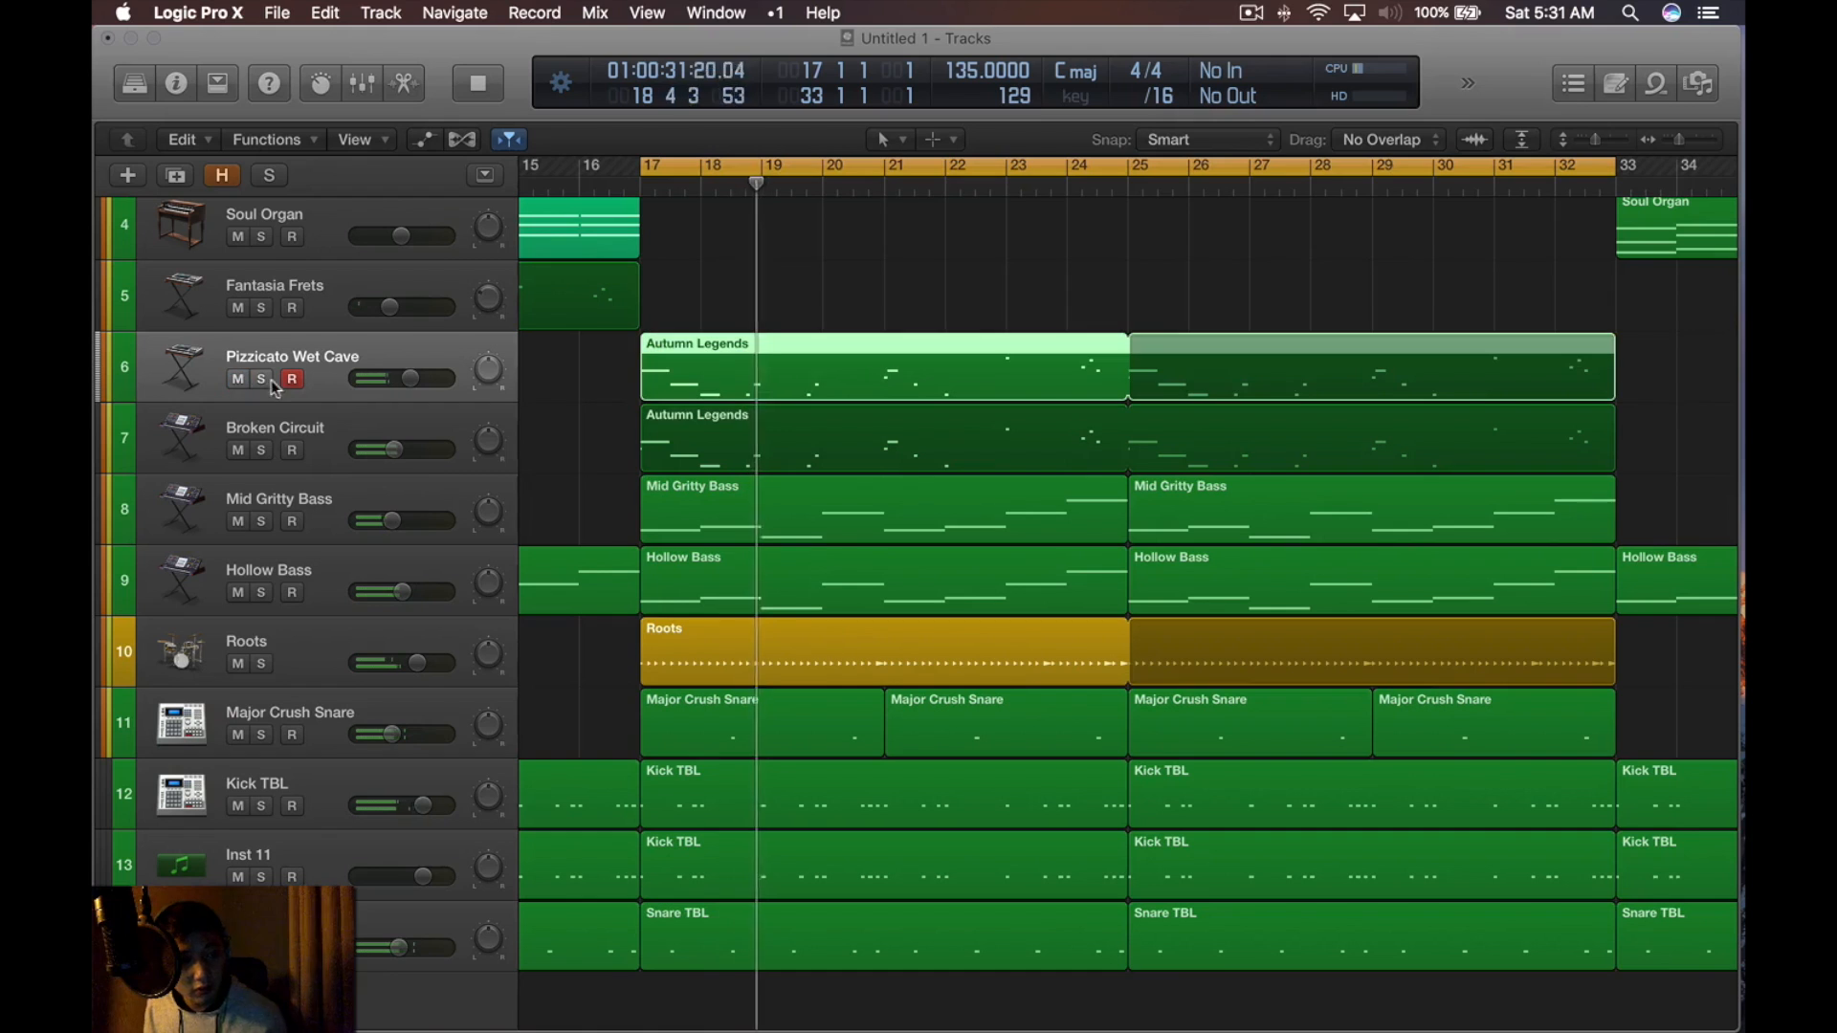
{"action": "left_click_drag", "start_coordinate": [410, 379], "coordinate": [400, 455]}
{"action": "left_click_drag", "start_coordinate": [388, 380], "coordinate": [386, 379]}
{"action": "left_click_drag", "start_coordinate": [395, 450], "coordinate": [406, 449]}
{"action": "left_click_drag", "start_coordinate": [377, 381], "coordinate": [373, 380]}
{"action": "left_click_drag", "start_coordinate": [404, 449], "coordinate": [402, 450]}
Stop playback and insert a Tremolo at the end of Broken Circuit's effects chain
{"action": "left_click", "coordinate": [331, 406]}
{"action": "key", "text": "space"}
{"action": "key", "text": "x"}
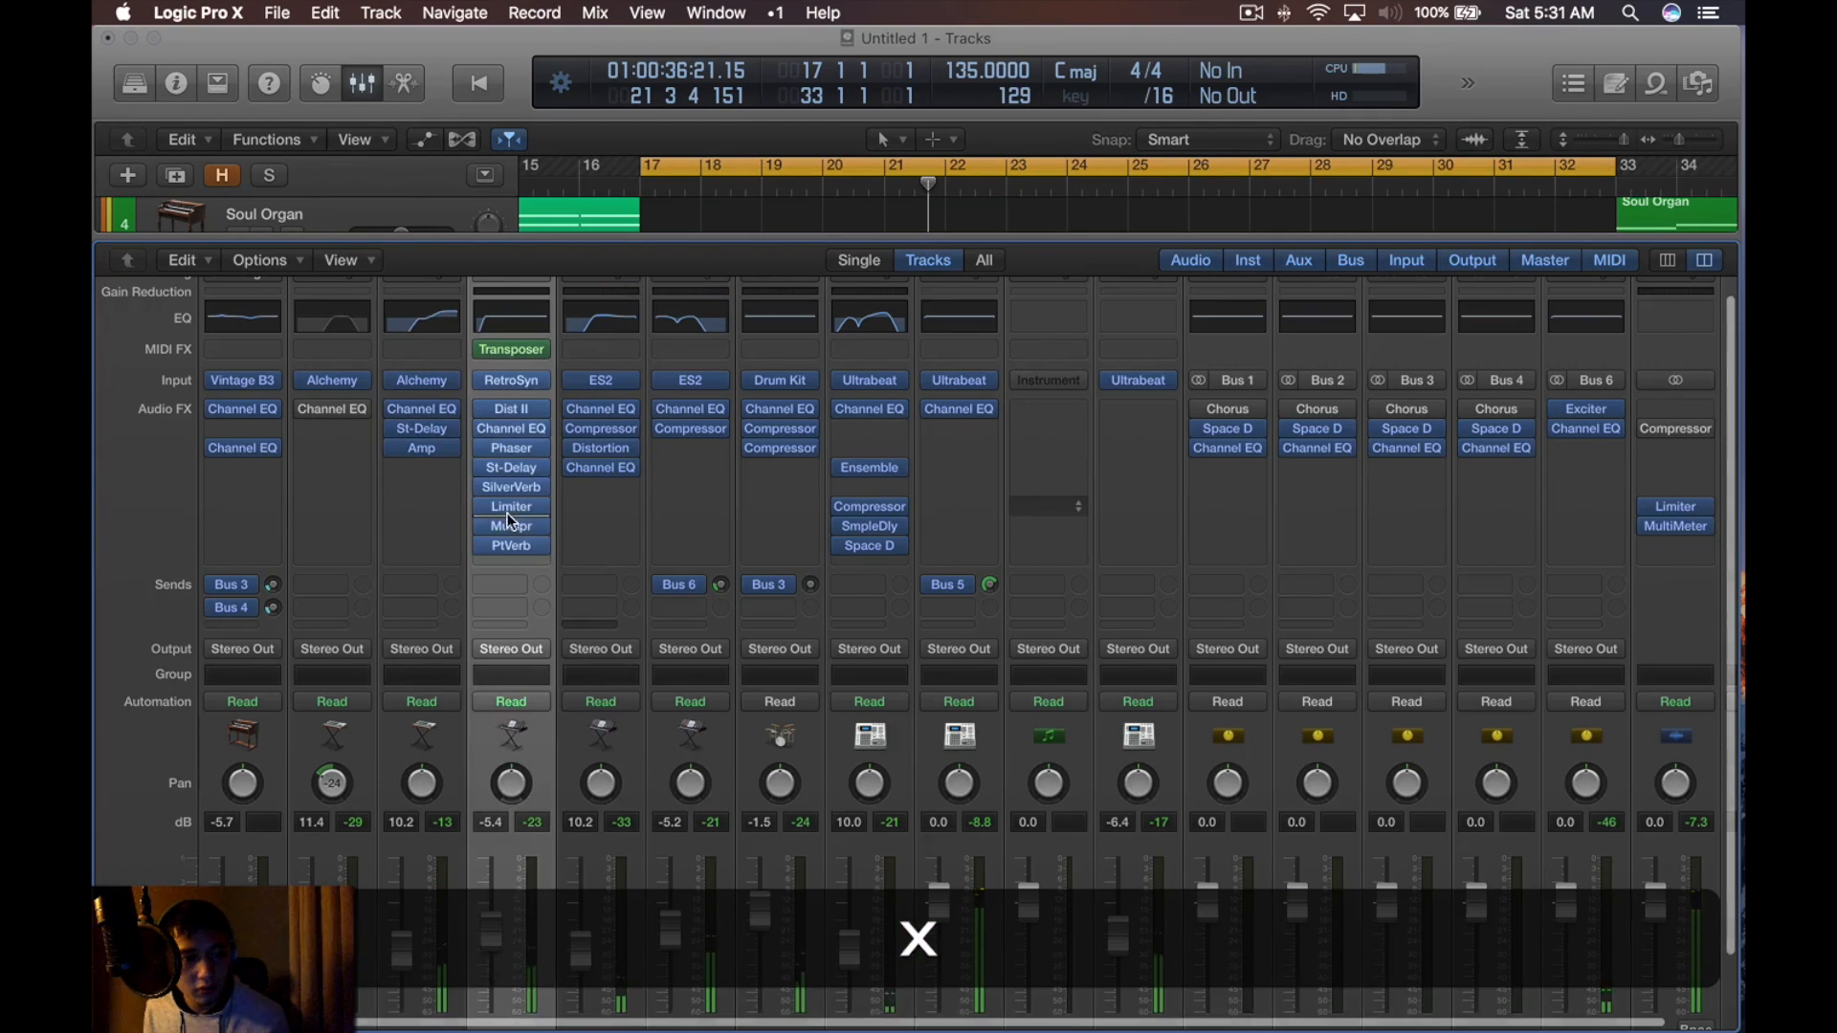
{"action": "left_click", "coordinate": [511, 555]}
{"action": "mouse_move", "coordinate": [570, 768]}
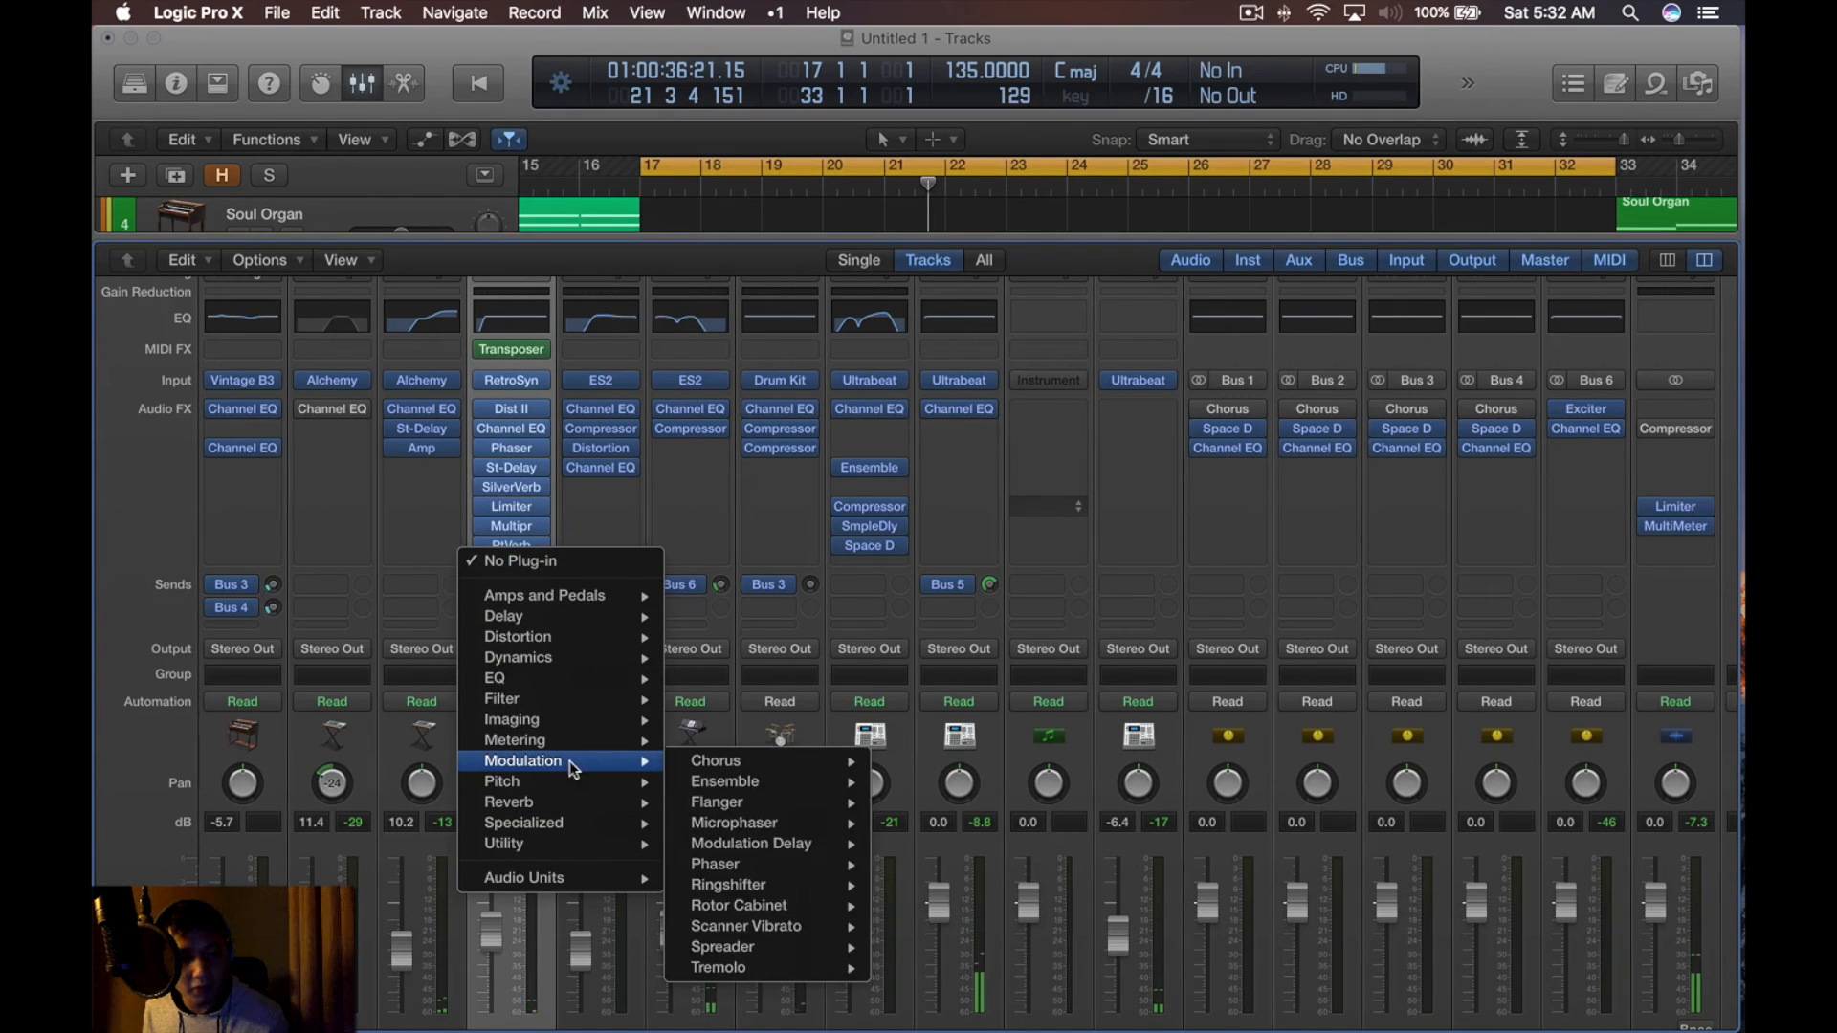
{"action": "left_click", "coordinate": [909, 967]}
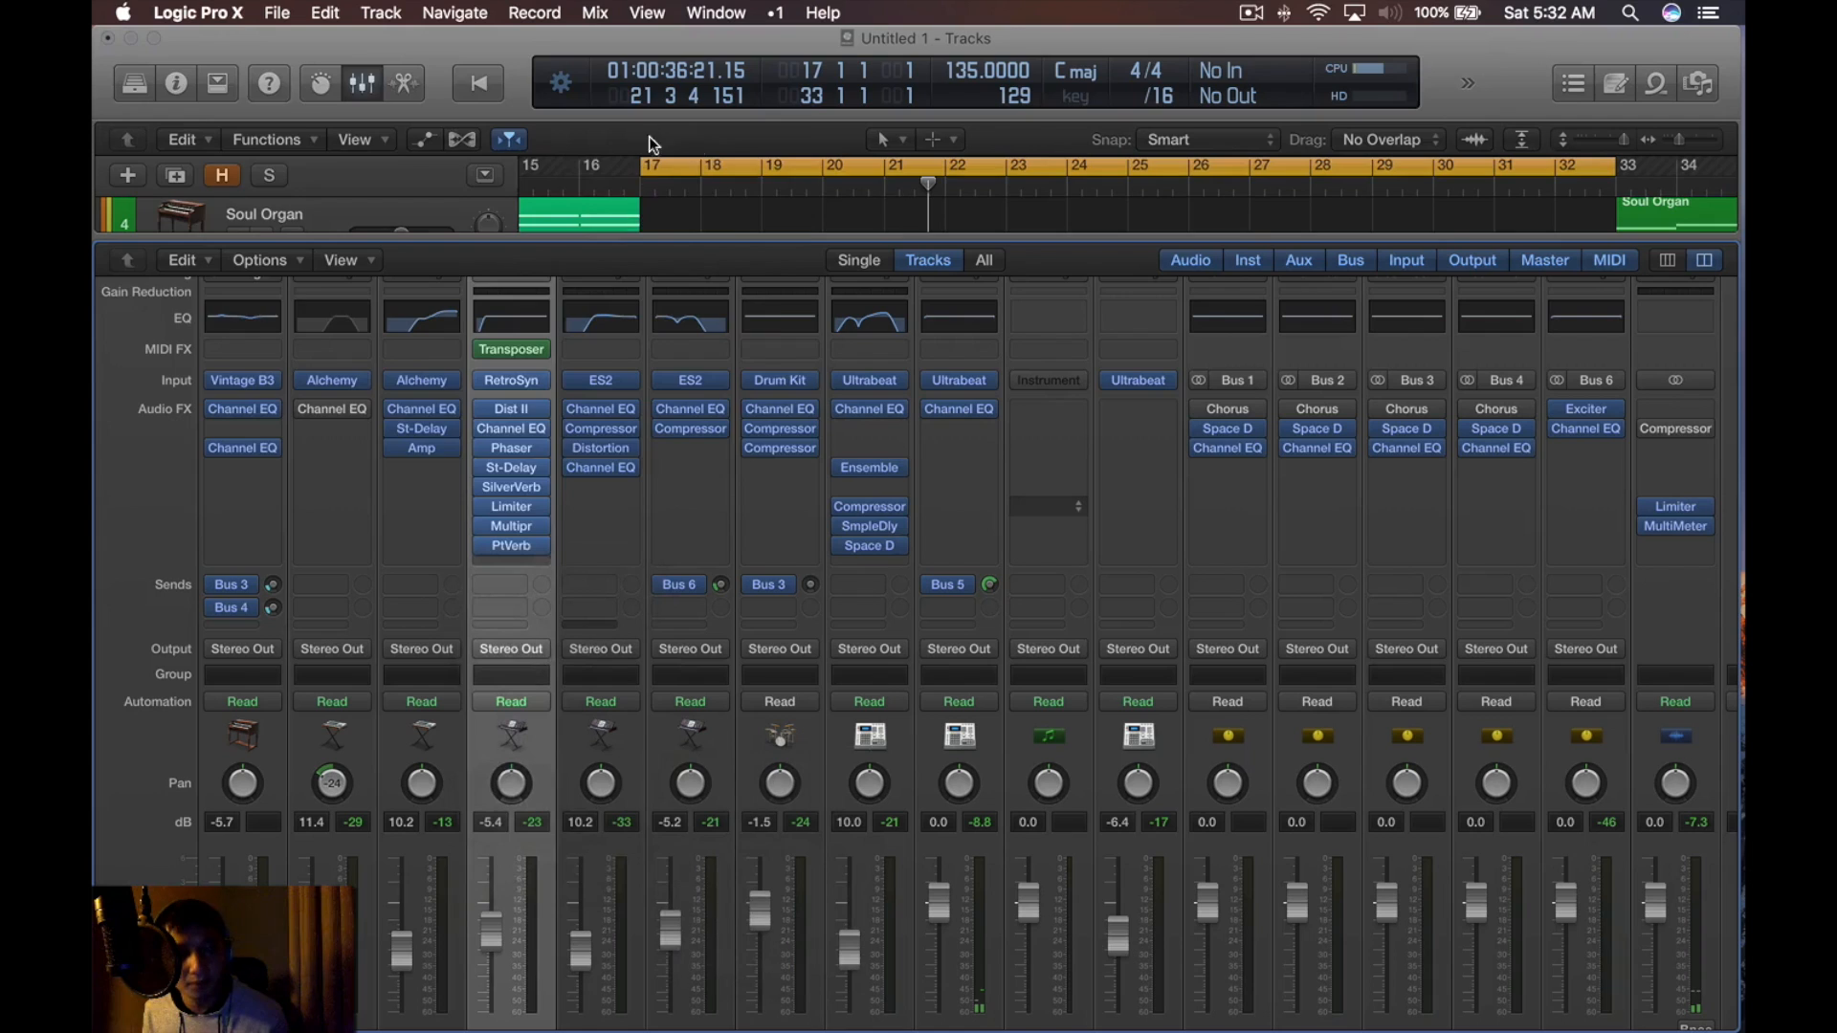
{"action": "left_click_drag", "start_coordinate": [631, 133], "coordinate": [1061, 131]}
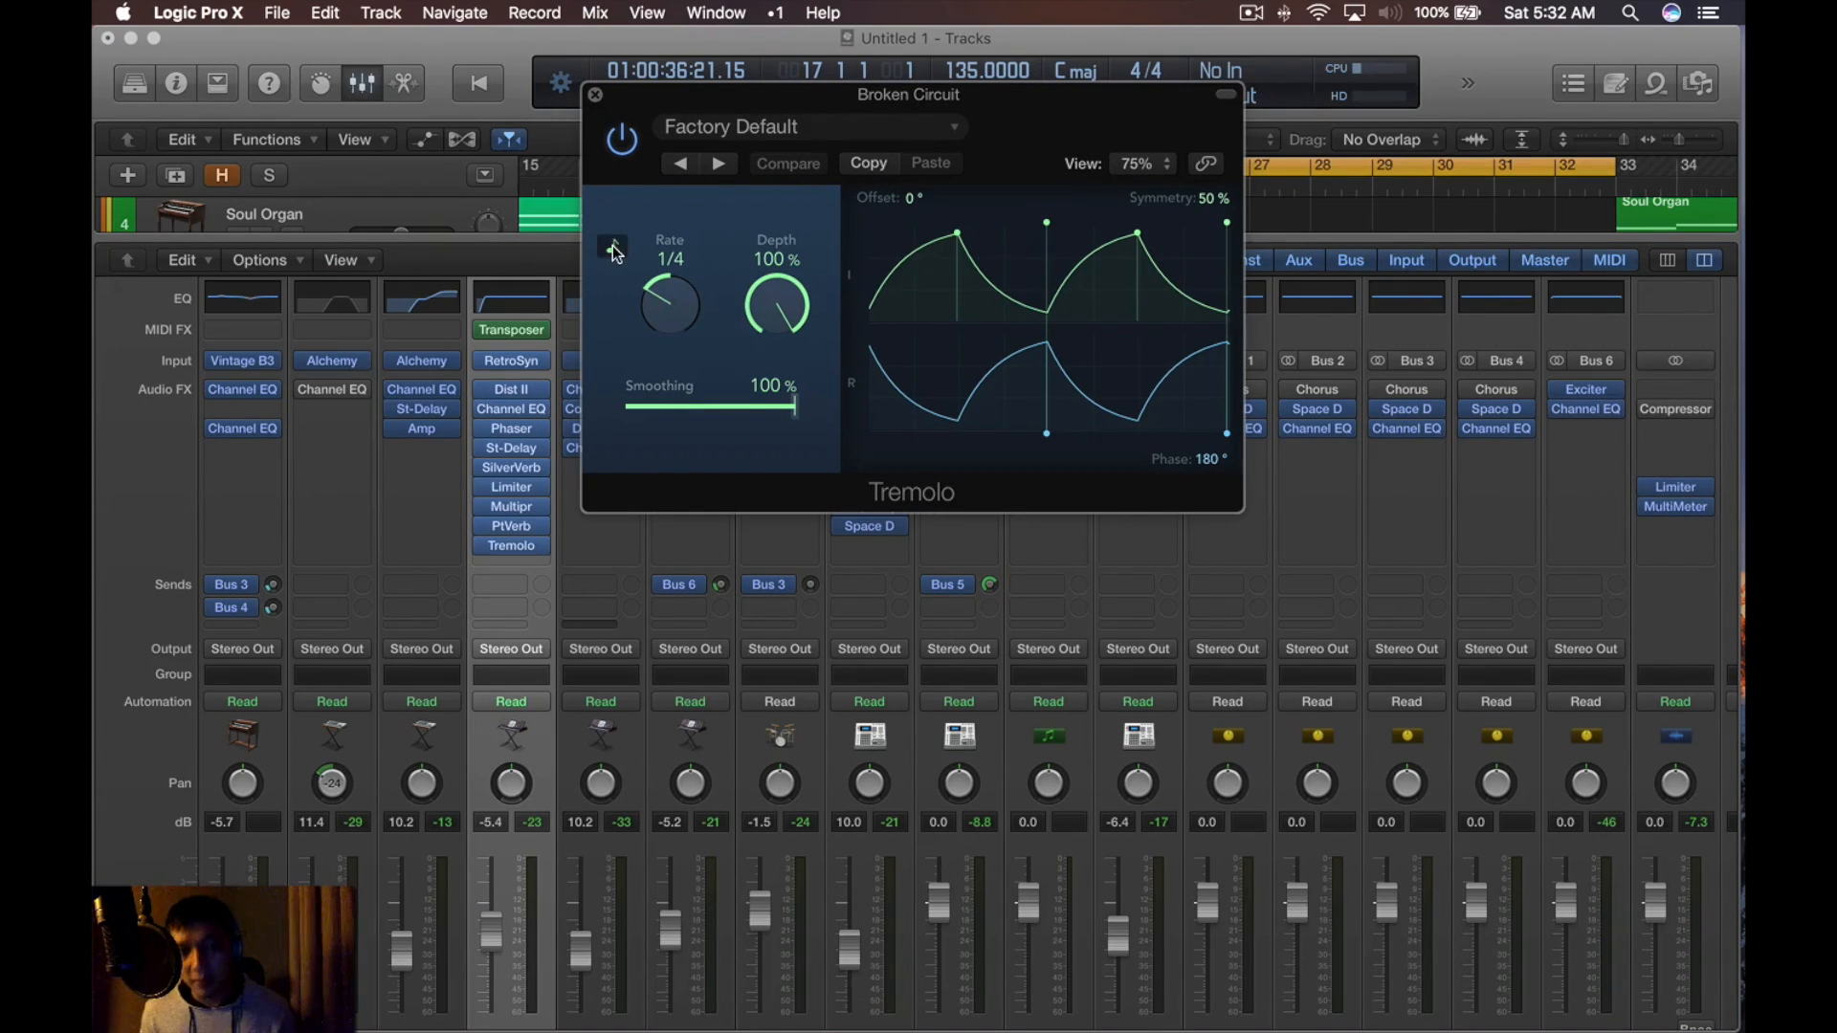
Reduce the Tremolo's smoothing and depth while checking it in the mix, and close its window
{"action": "left_click_drag", "start_coordinate": [782, 414], "coordinate": [669, 407]}
{"action": "left_click_drag", "start_coordinate": [777, 304], "coordinate": [789, 318]}
{"action": "left_click_drag", "start_coordinate": [674, 407], "coordinate": [713, 407]}
{"action": "mouse_move", "coordinate": [787, 318]}
{"action": "left_mouse_down"}
{"action": "mouse_move", "coordinate": [673, 324]}
{"action": "mouse_move", "coordinate": [777, 332]}
{"action": "left_mouse_up"}
{"action": "key", "text": "space"}
{"action": "left_click_drag", "start_coordinate": [713, 407], "coordinate": [742, 407]}
{"action": "key", "text": "cmd+w"}
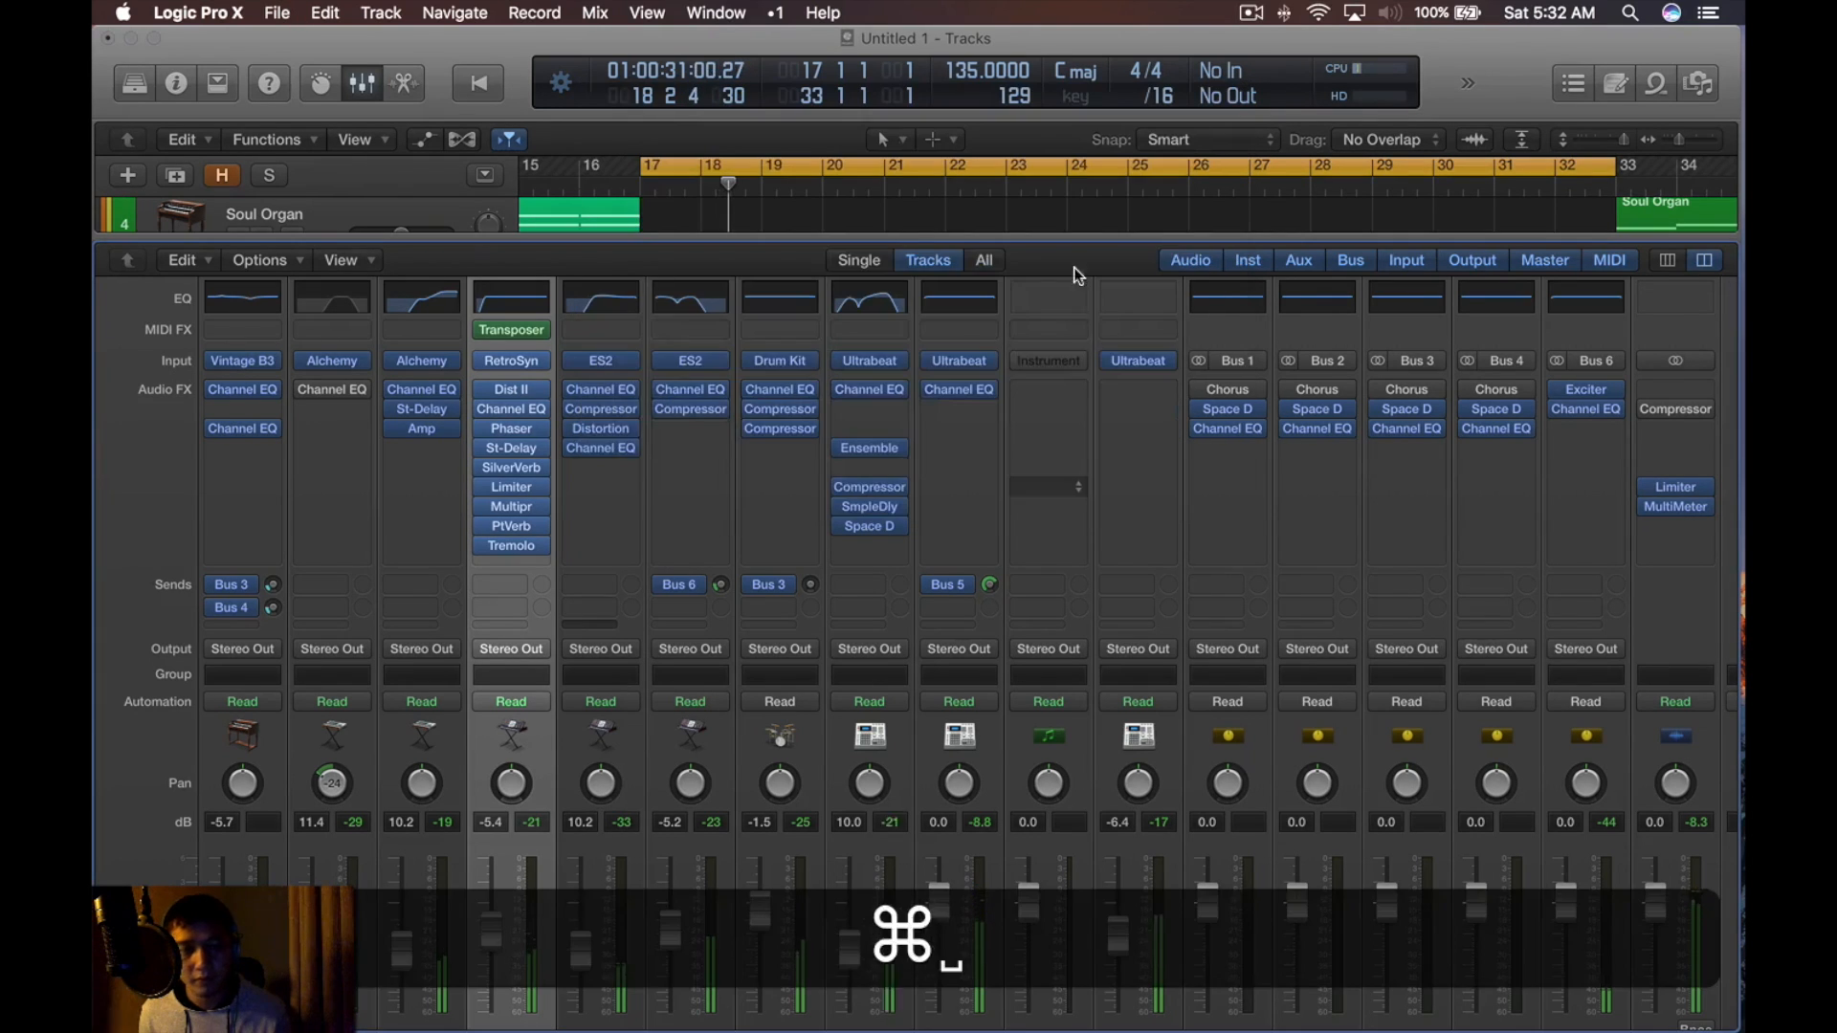
Combine the Pizzicato Wet Cave and Broken Circuit tracks into a summing track stack
{"action": "key", "text": "x"}
{"action": "left_click", "coordinate": [362, 373], "text": "shift"}
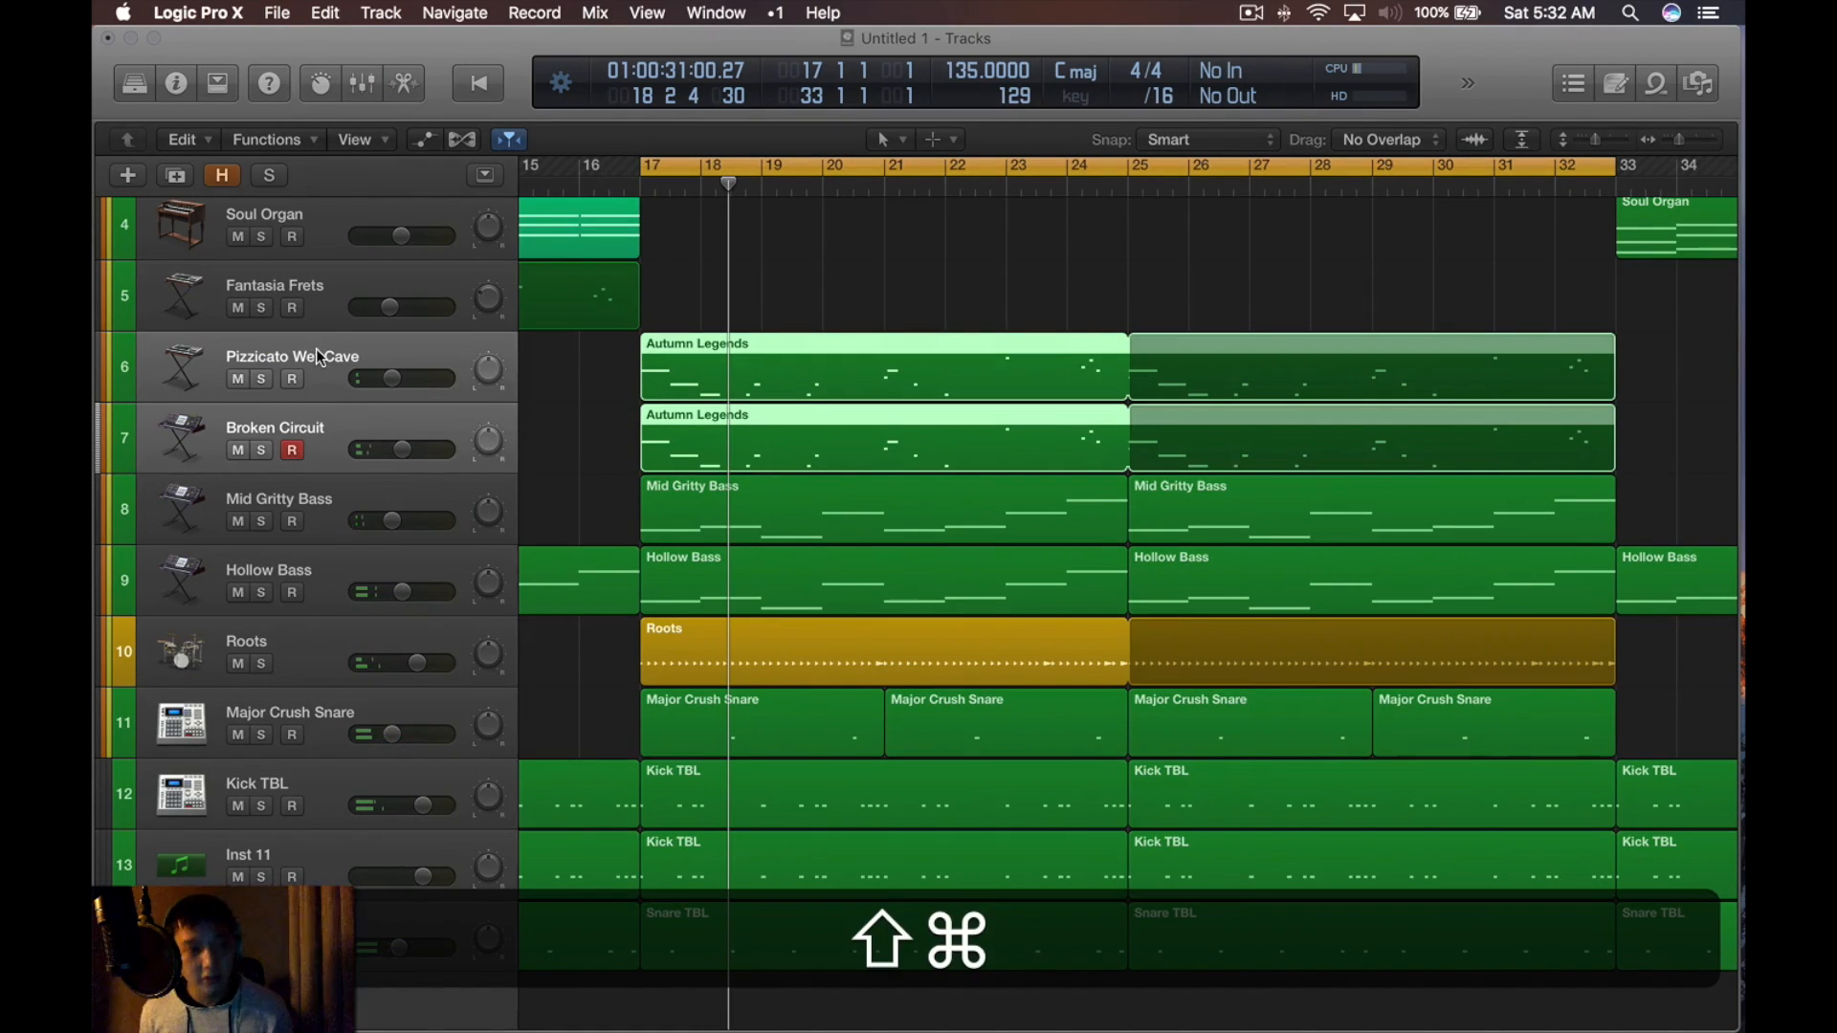
{"action": "left_click", "coordinate": [547, 379]}
{"action": "left_click", "coordinate": [360, 350]}
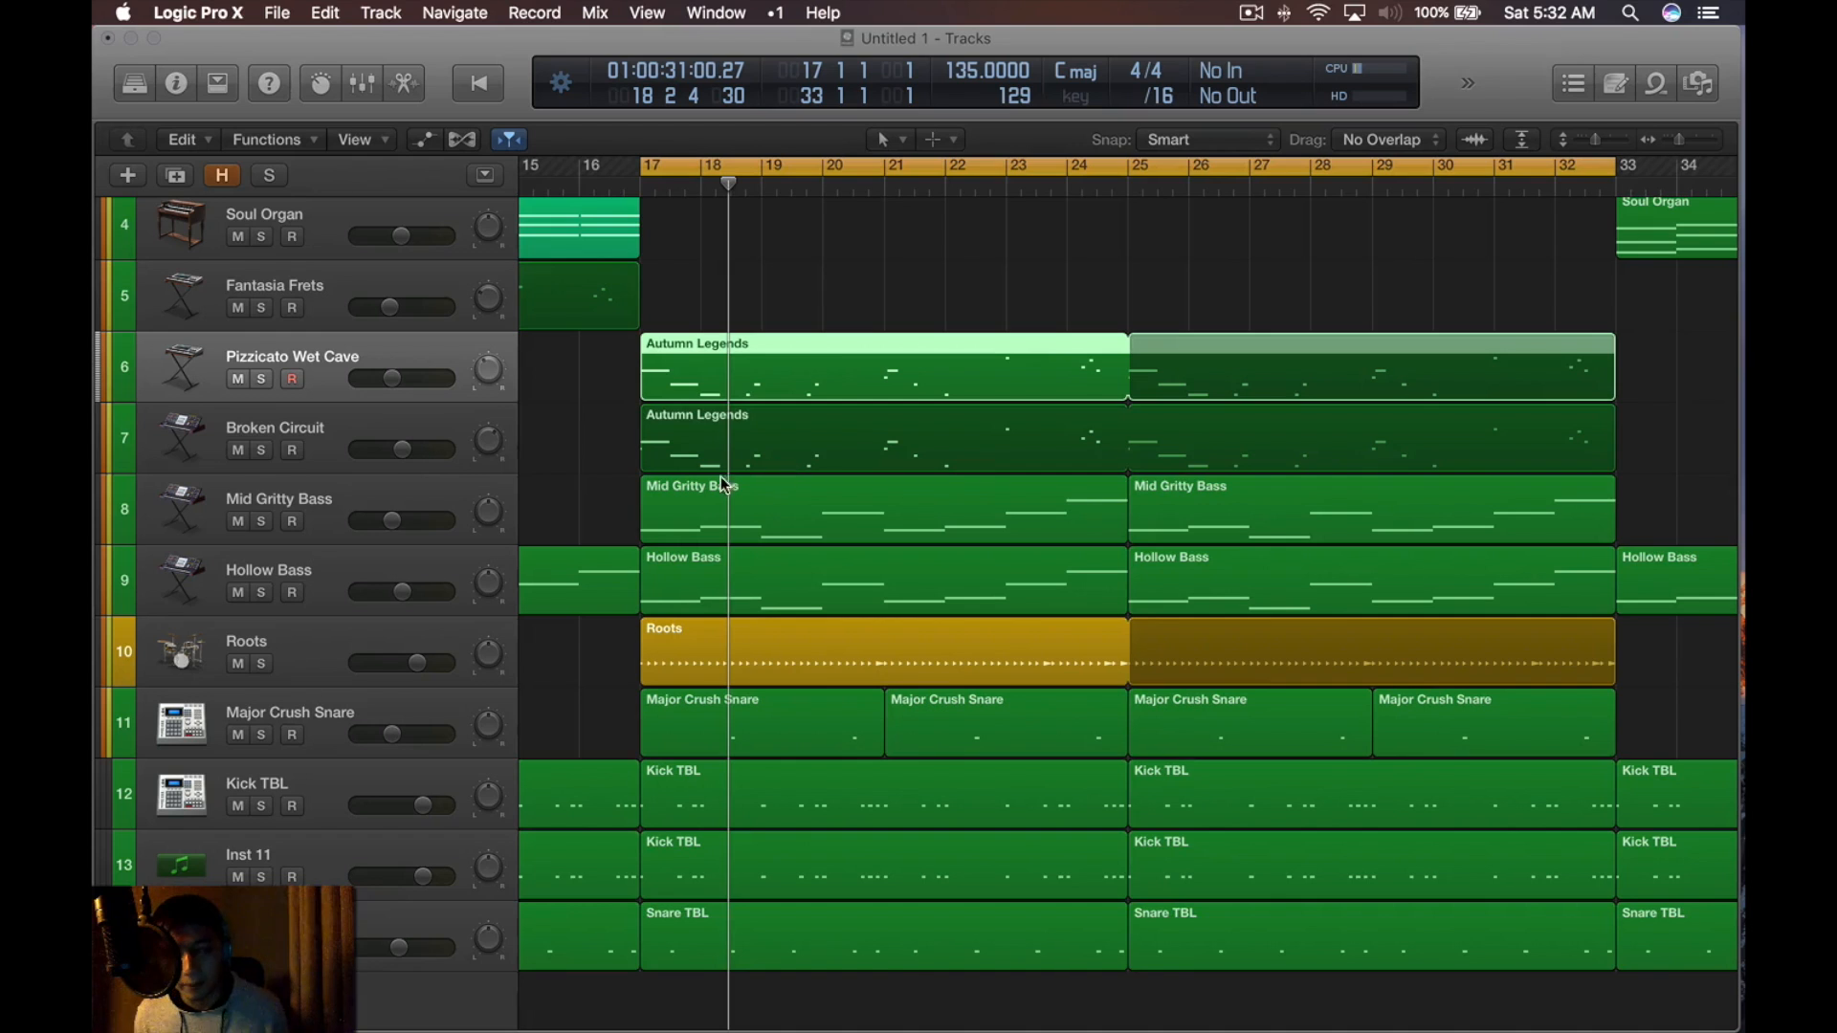
{"action": "left_click", "coordinate": [388, 426], "text": "shift"}
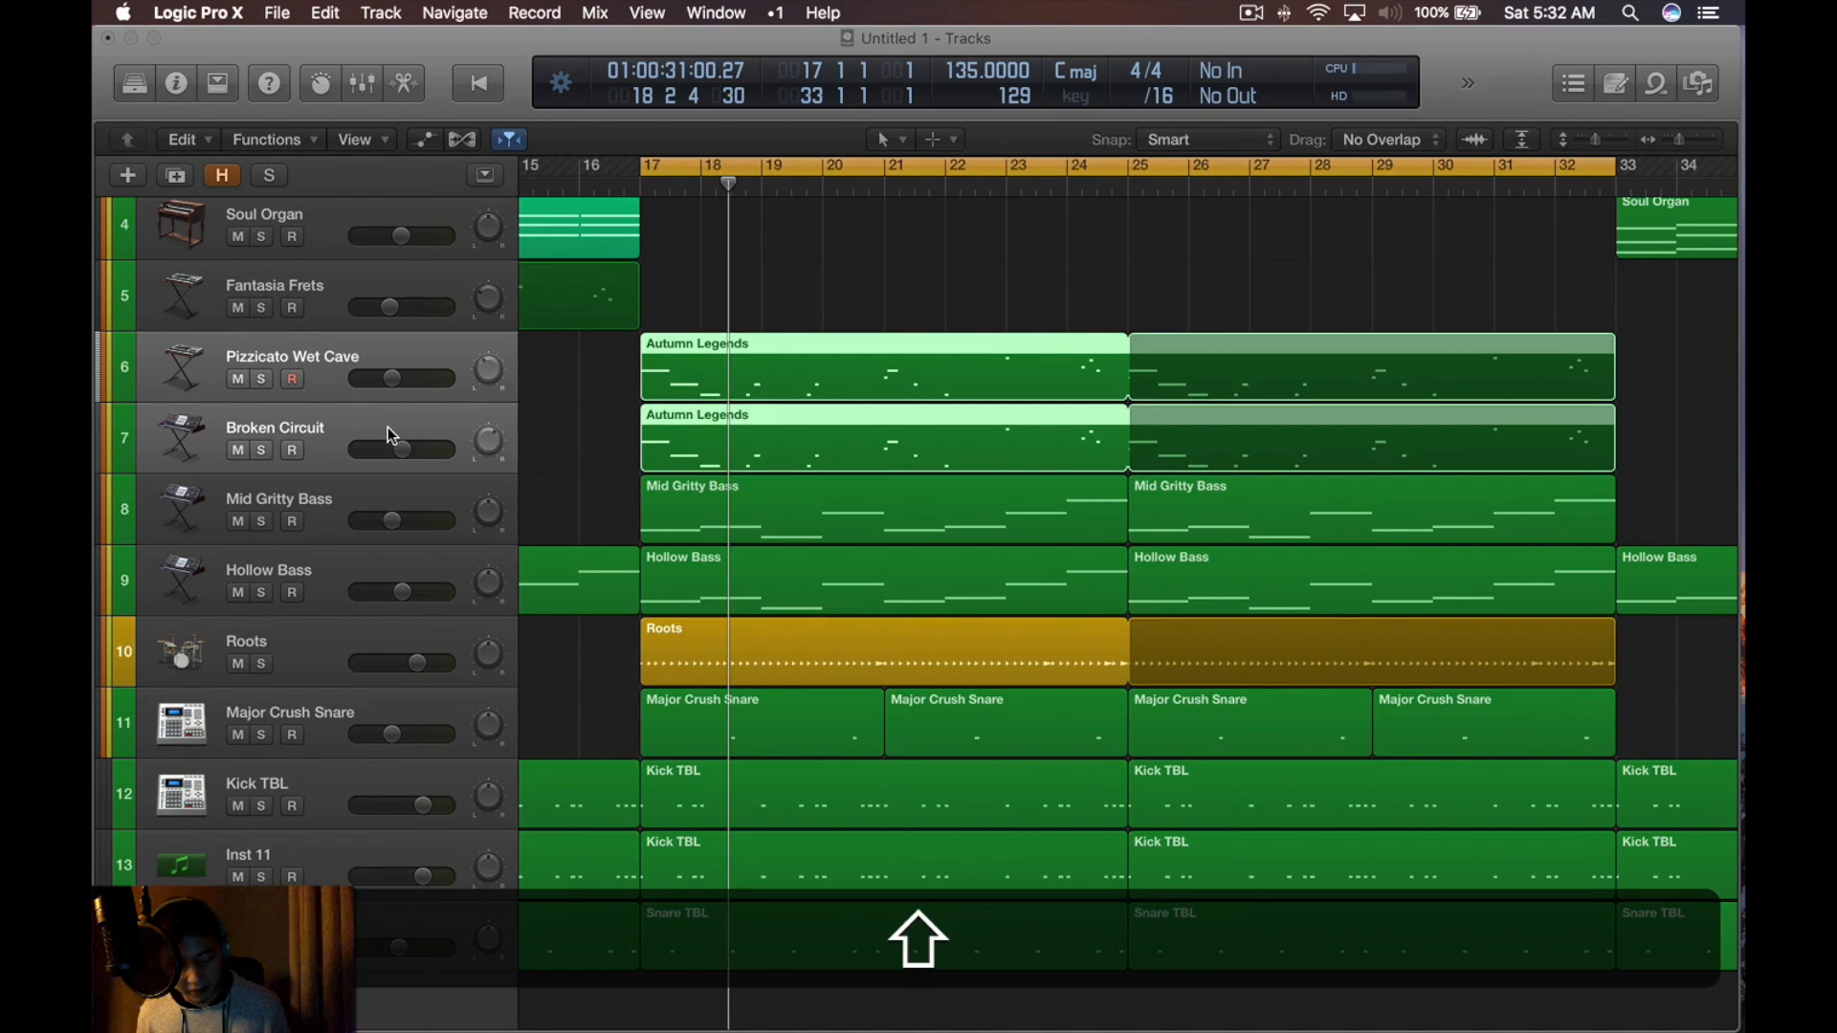
{"action": "key", "text": "super+shift+d"}
{"action": "key", "text": "shift+Return"}
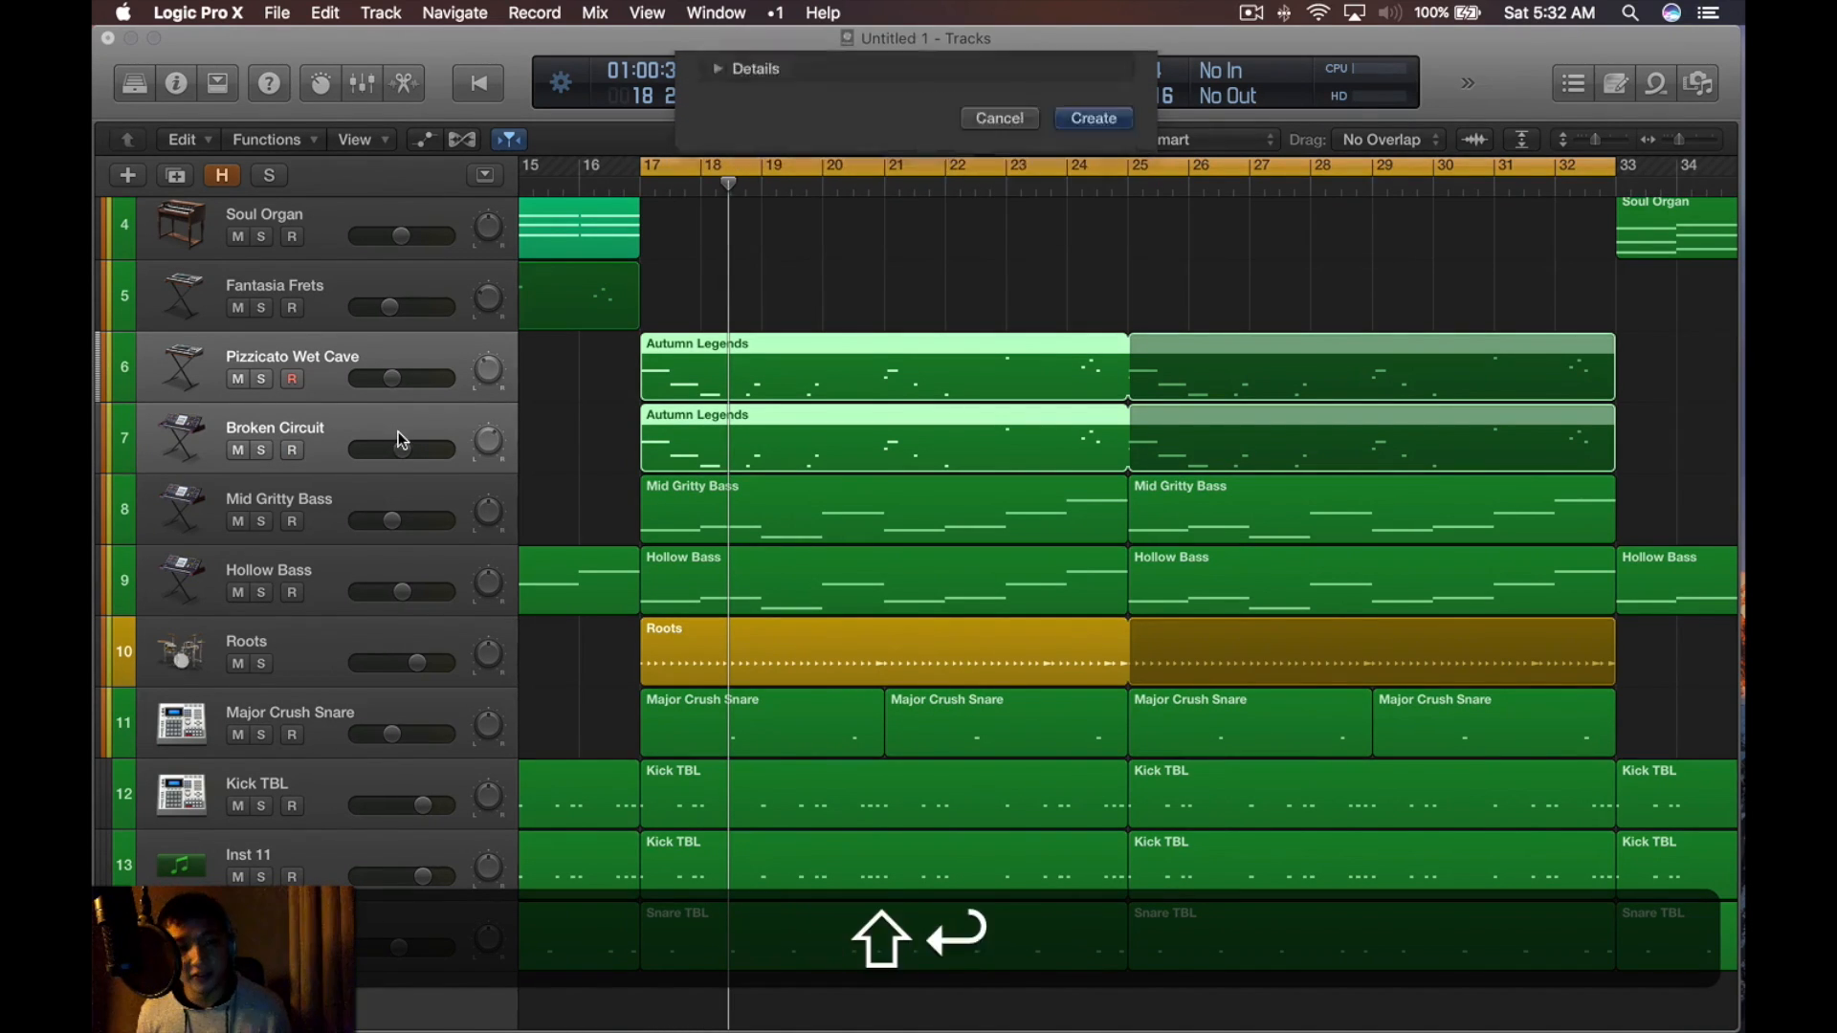
{"action": "key", "text": "alt+Return"}
Select the new summing stack and show its Bus 7 channel strip in the mixer
{"action": "key", "text": "alt+x"}
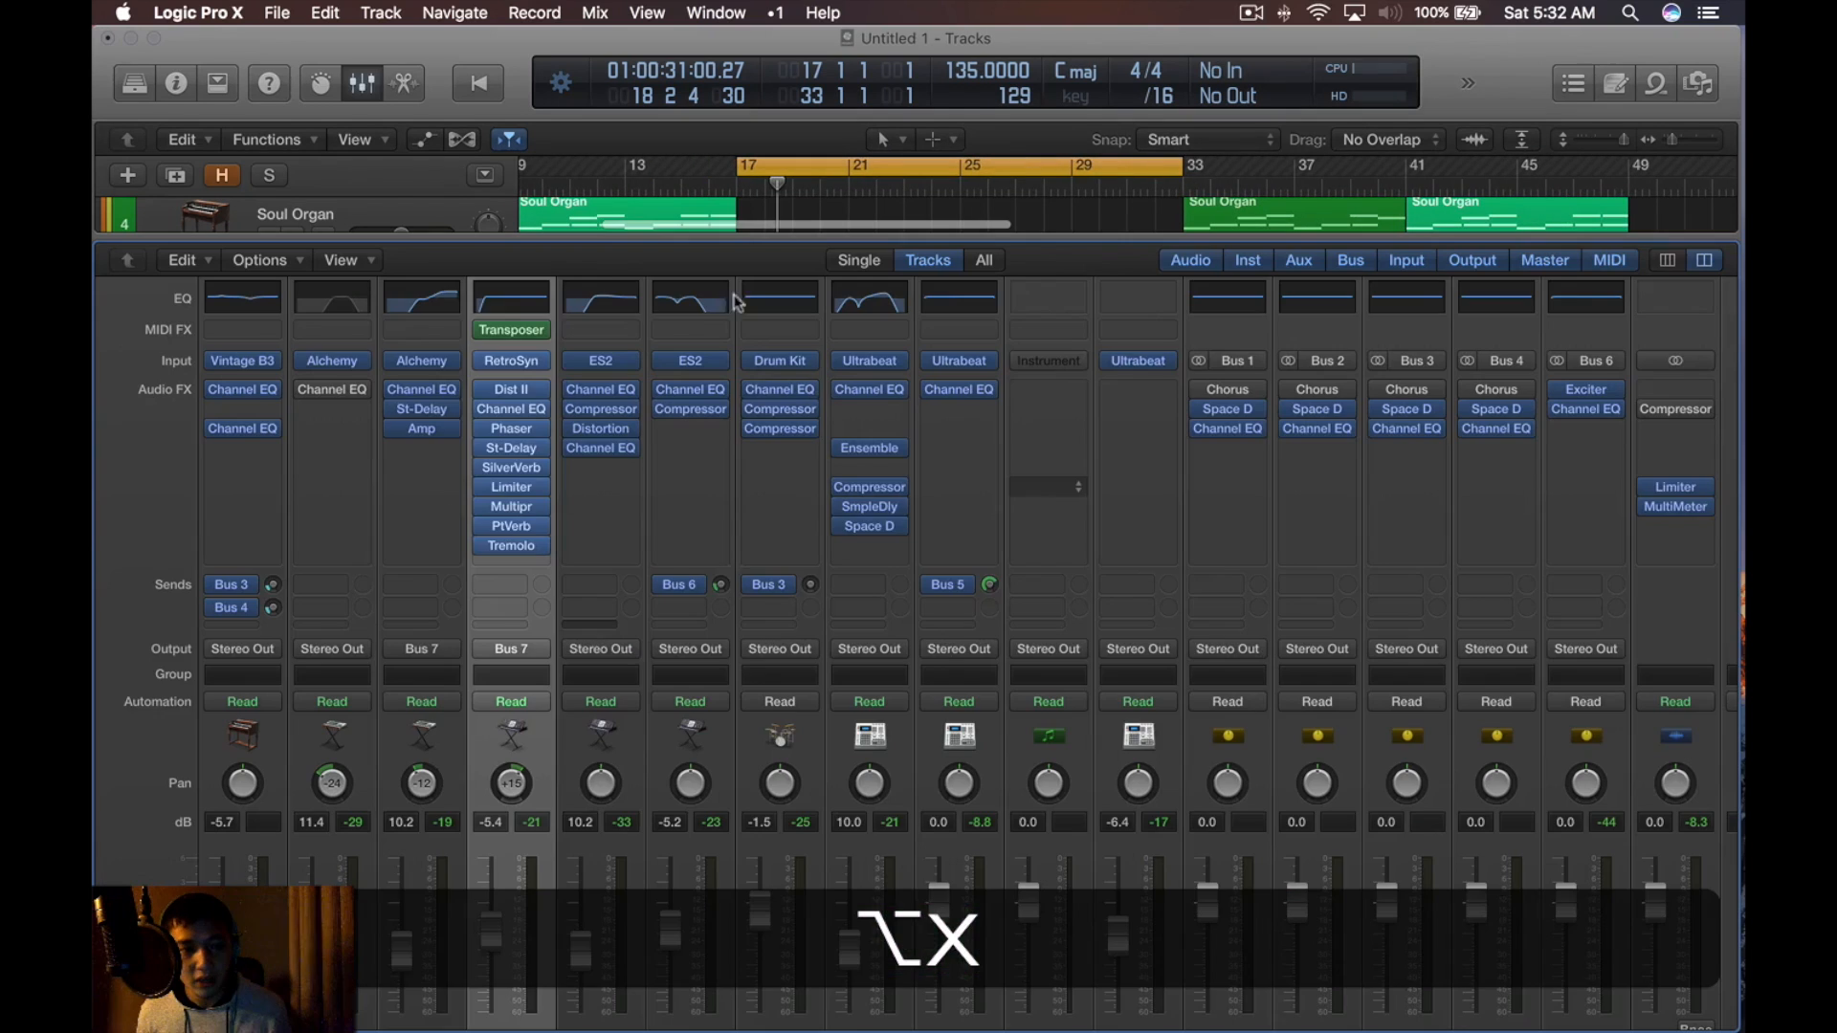
{"action": "left_click", "coordinate": [446, 481]}
{"action": "key", "text": "x"}
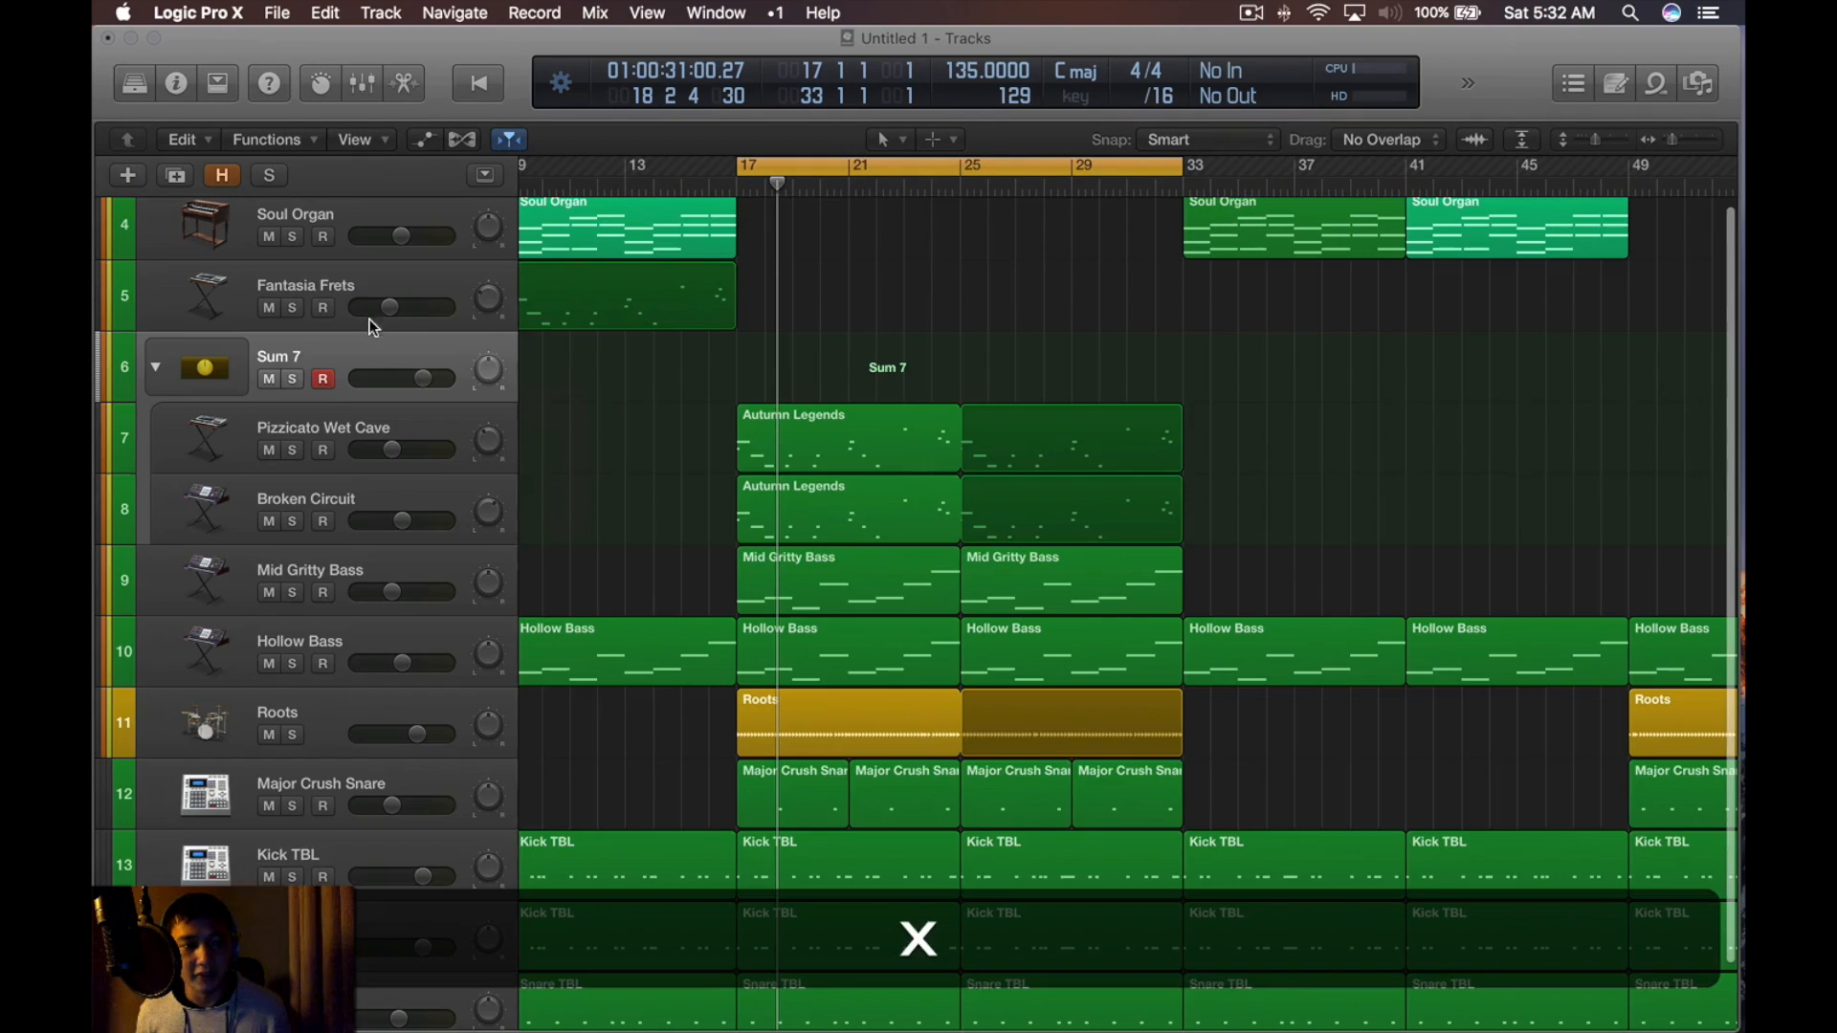
{"action": "key", "text": "x"}
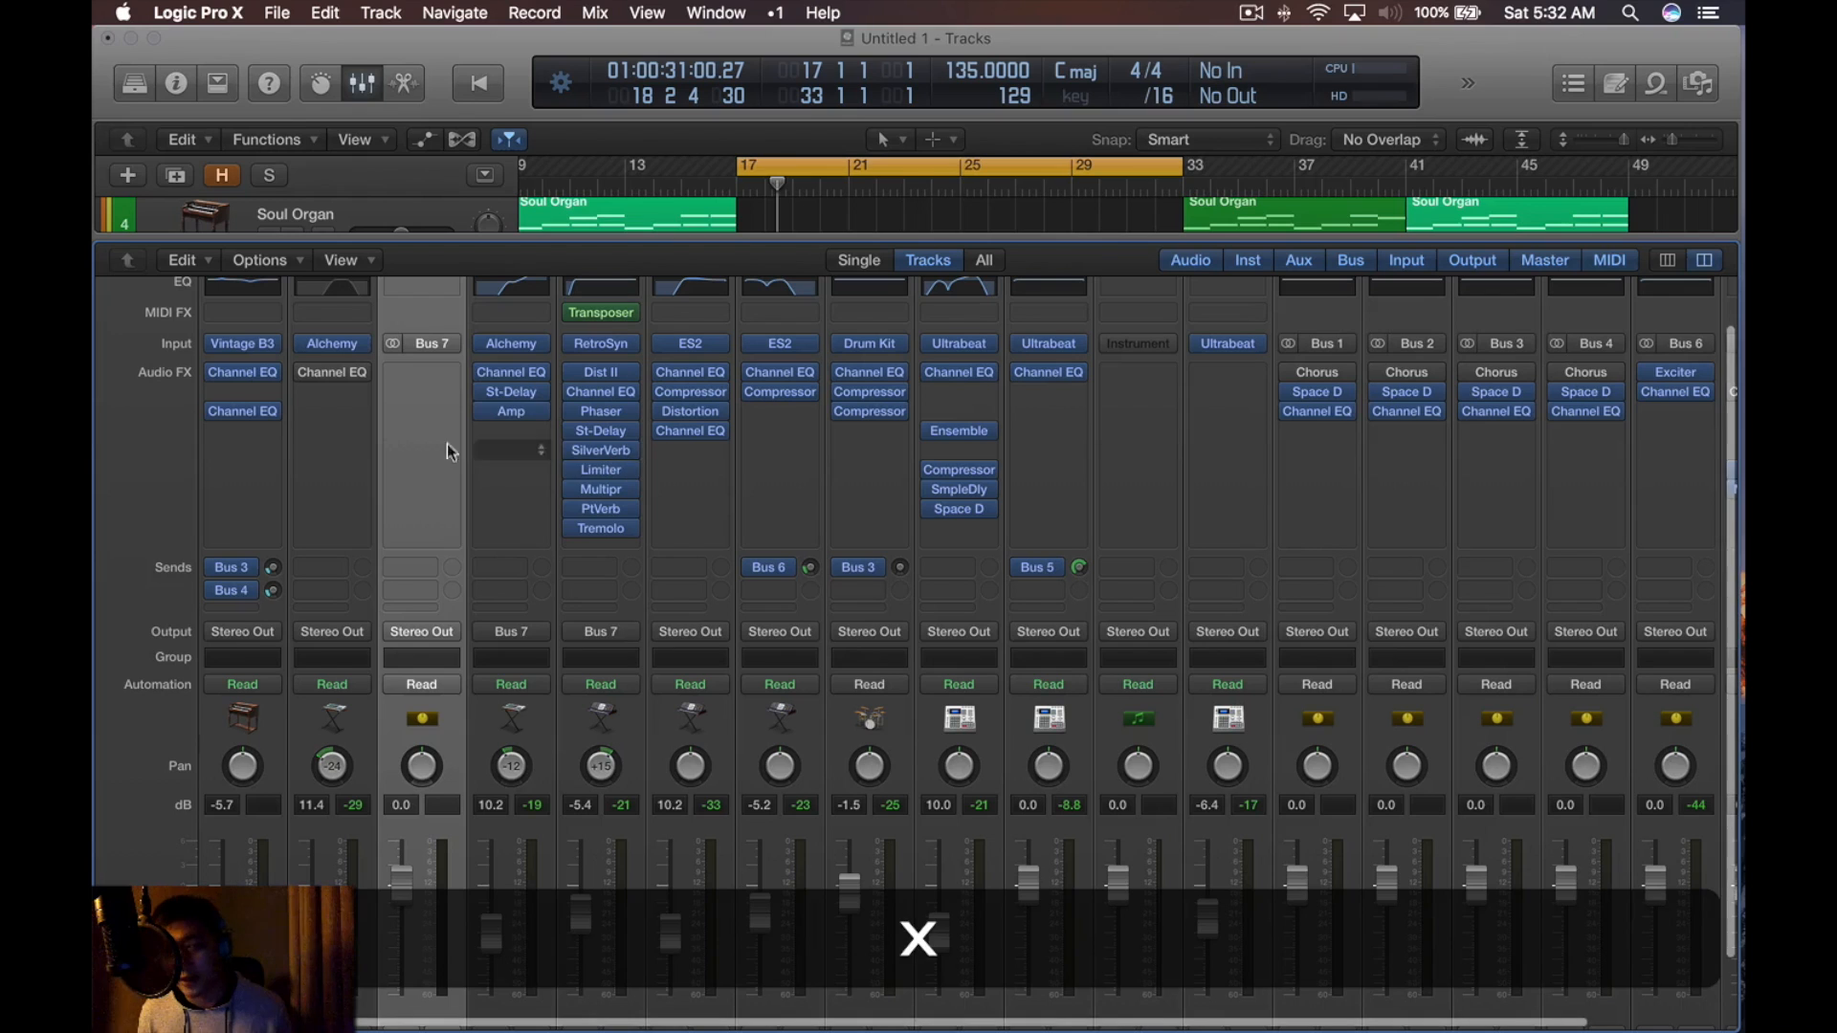
Insert a stereo Compressor on the Bus 7 channel of Sum 7 and choose the Vintage FET model
{"action": "left_click", "coordinate": [450, 451]}
{"action": "mouse_move", "coordinate": [463, 514]}
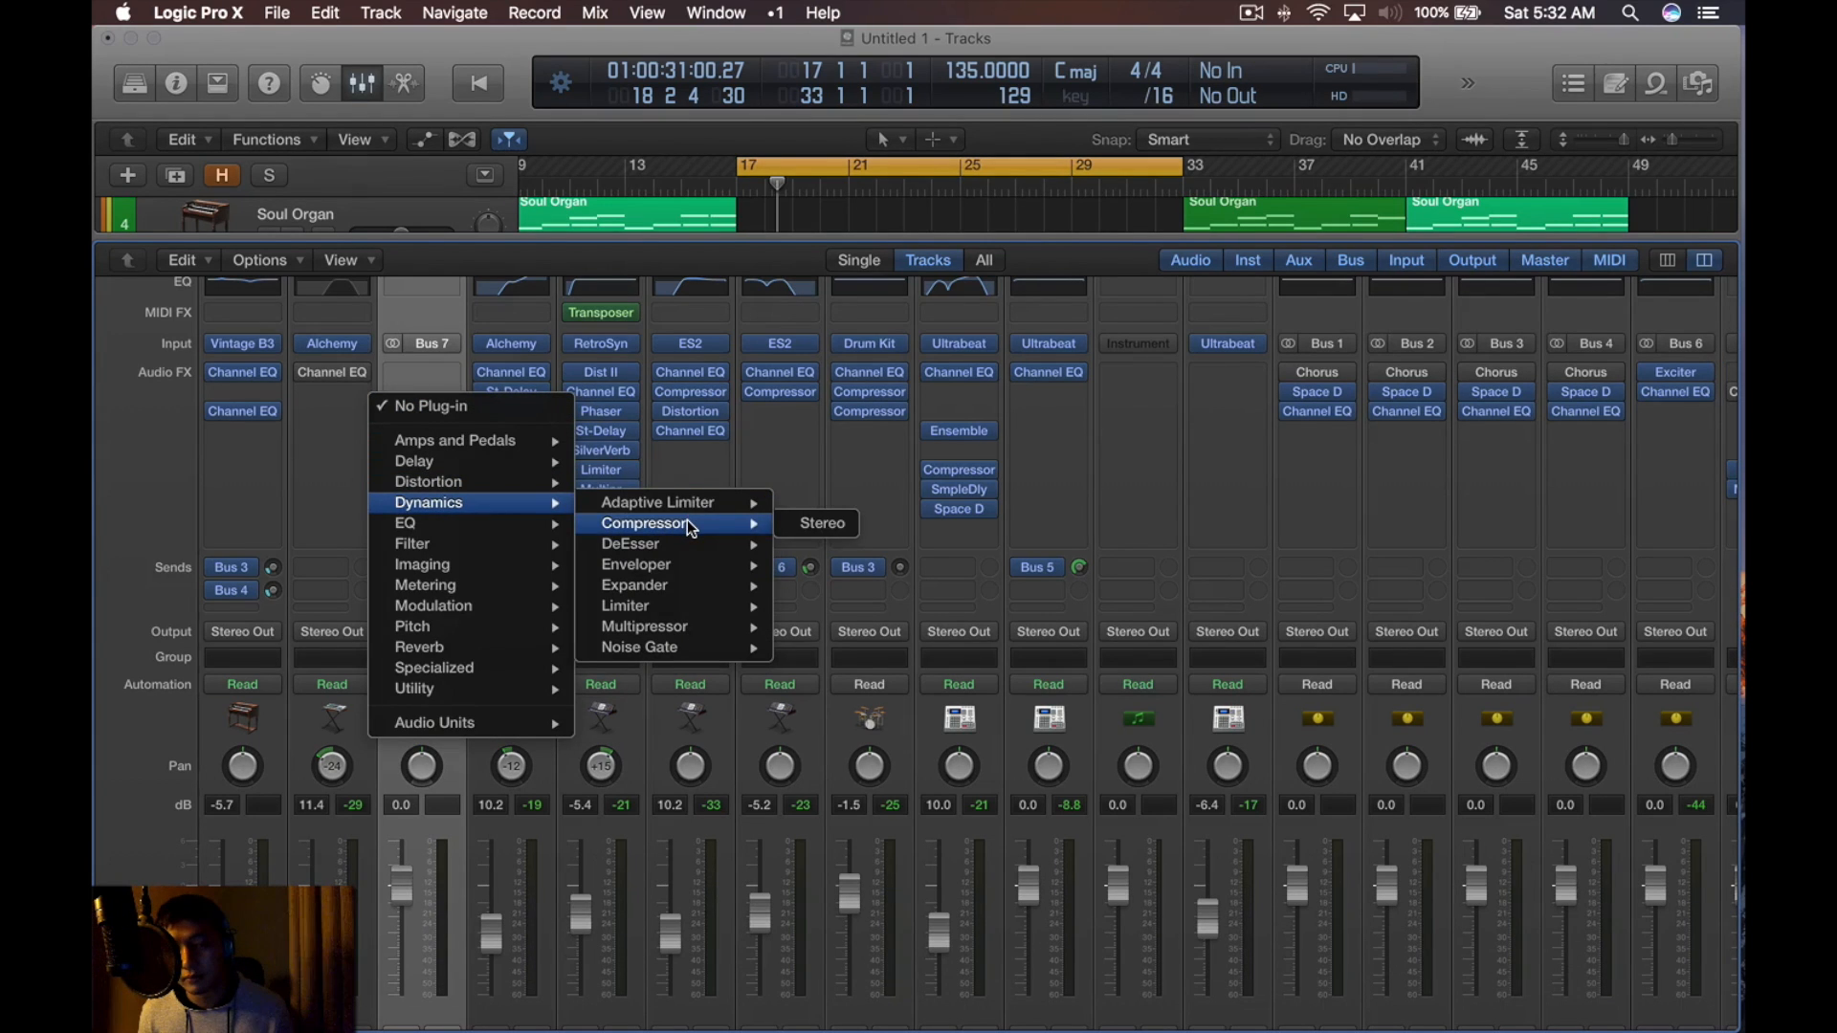
{"action": "left_click", "coordinate": [822, 523]}
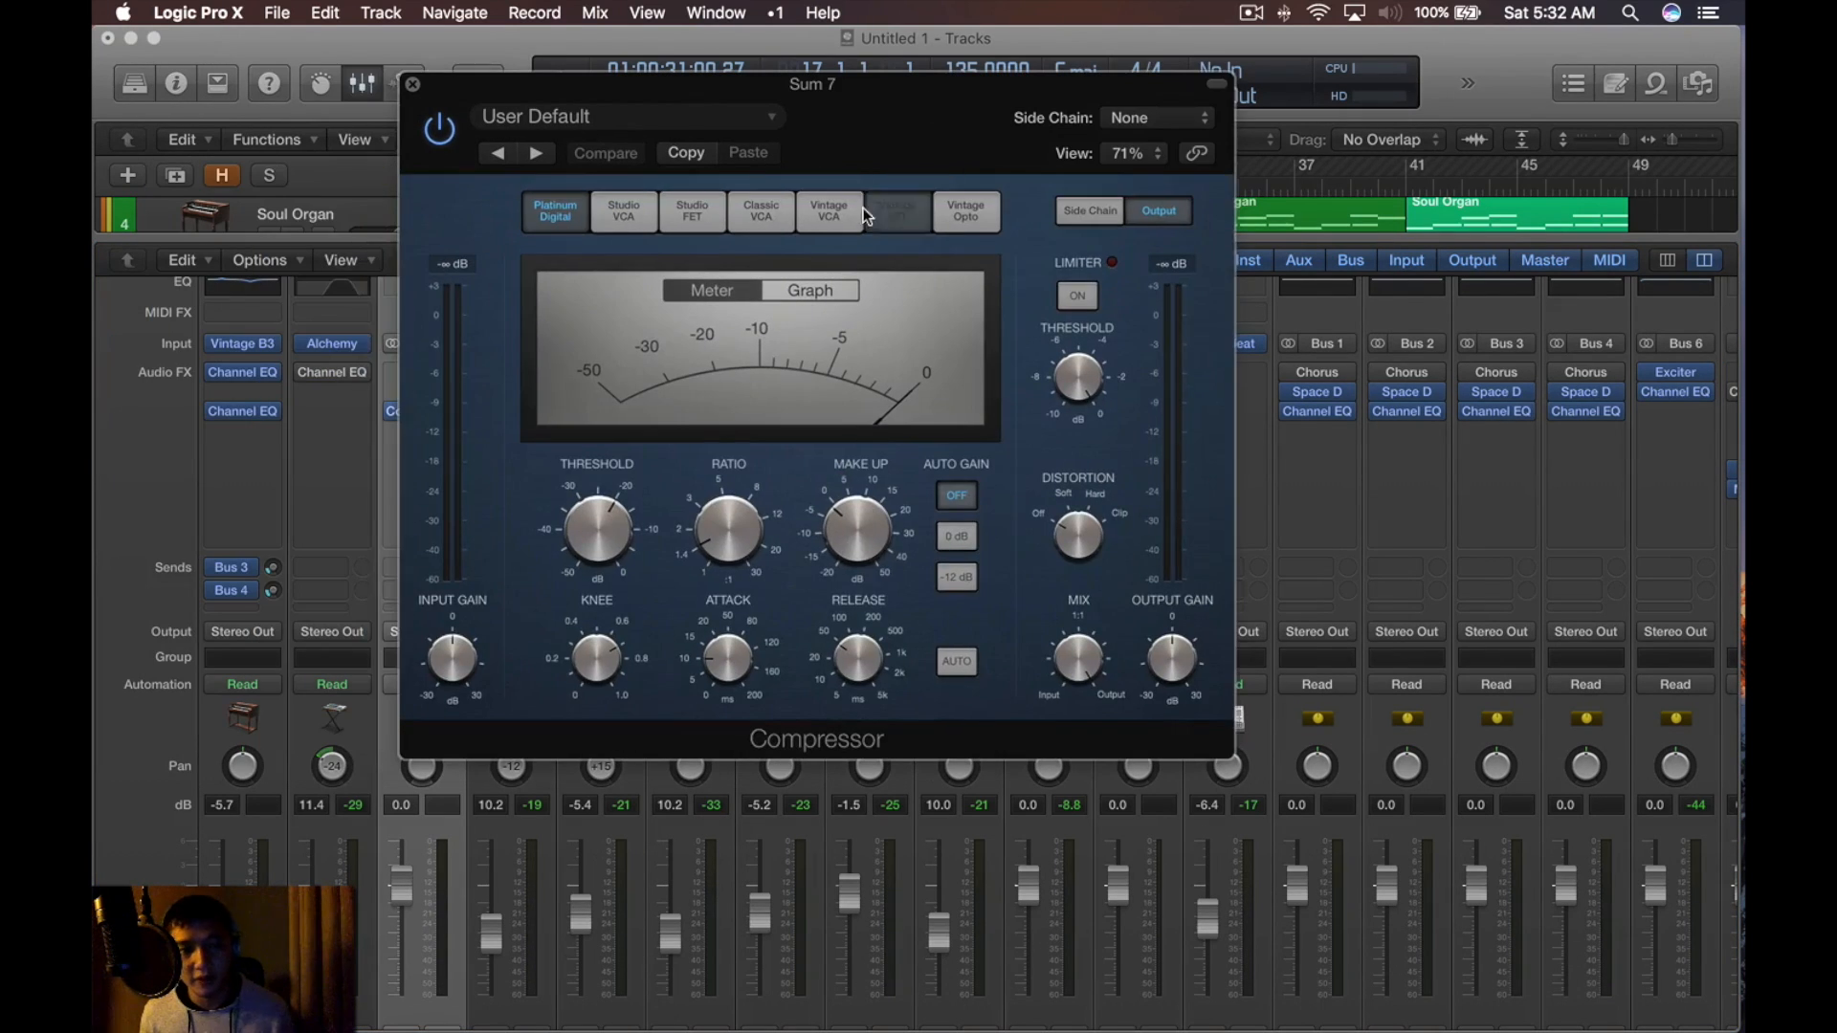
{"action": "left_click", "coordinate": [865, 213]}
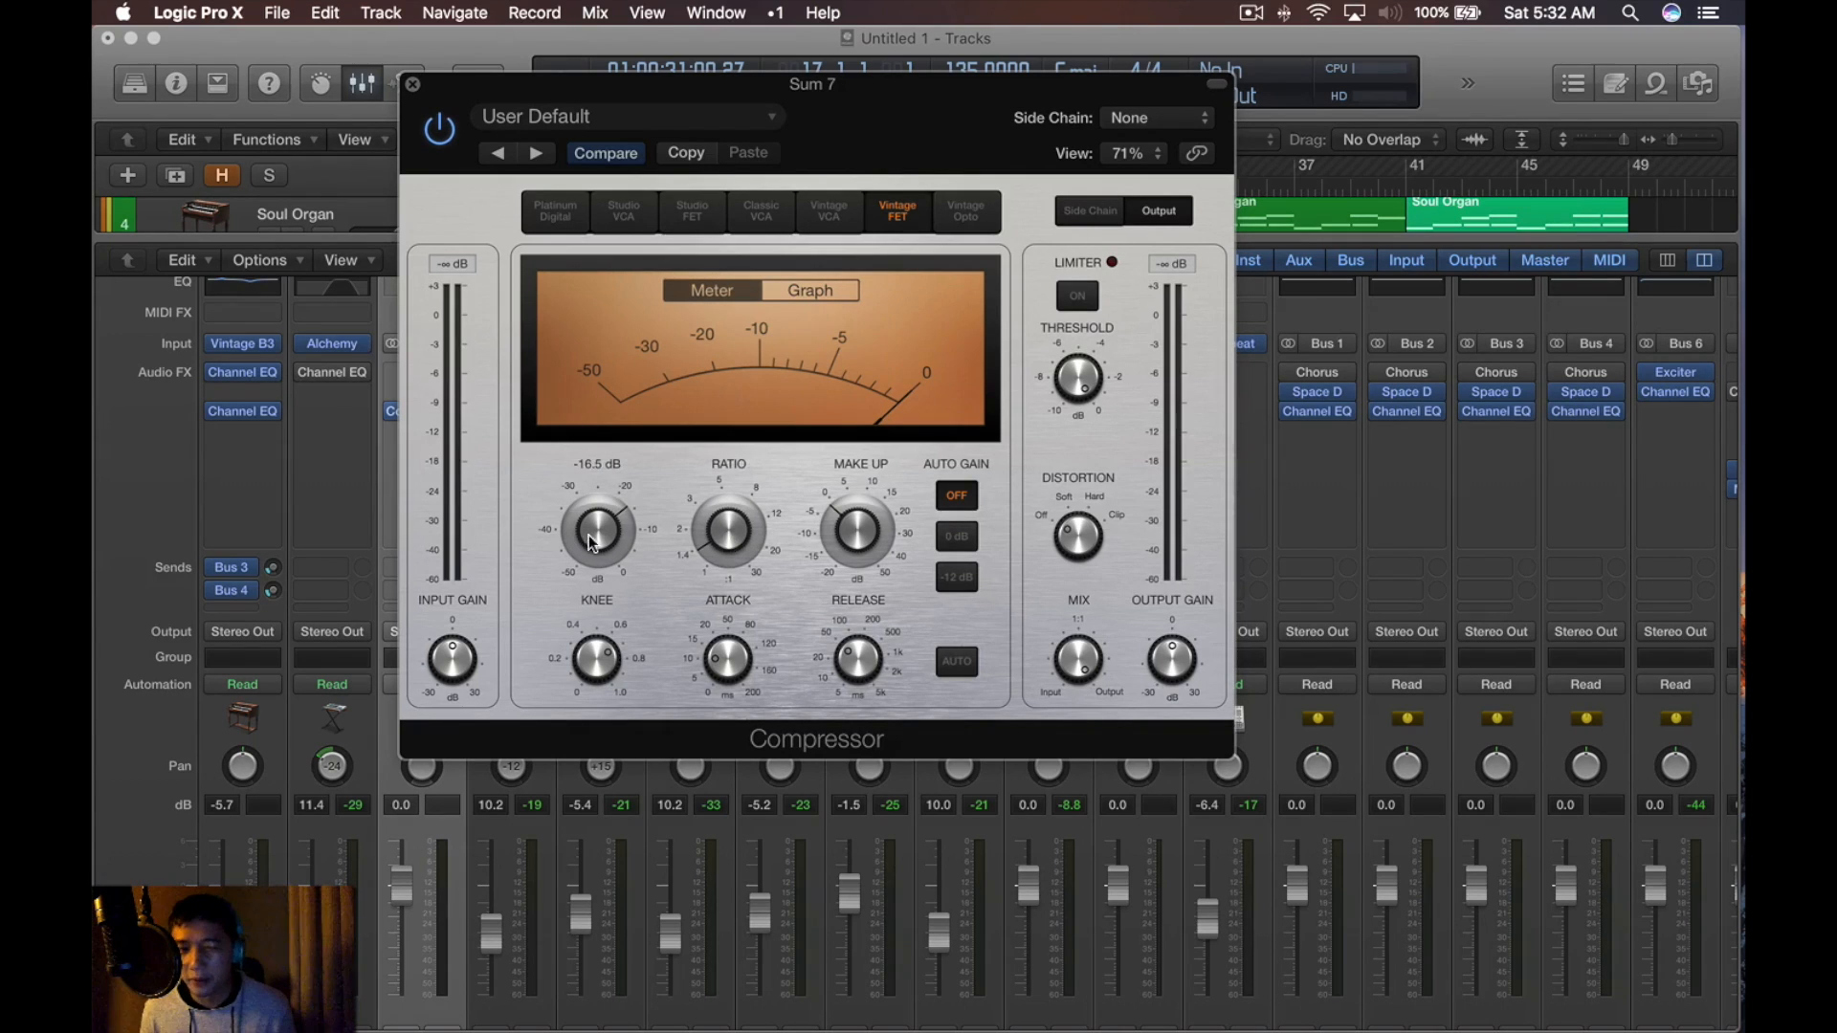
Audition the Sum 7 compressor during playback, checking the gain reduction in both graph and meter views
{"action": "key", "text": "space"}
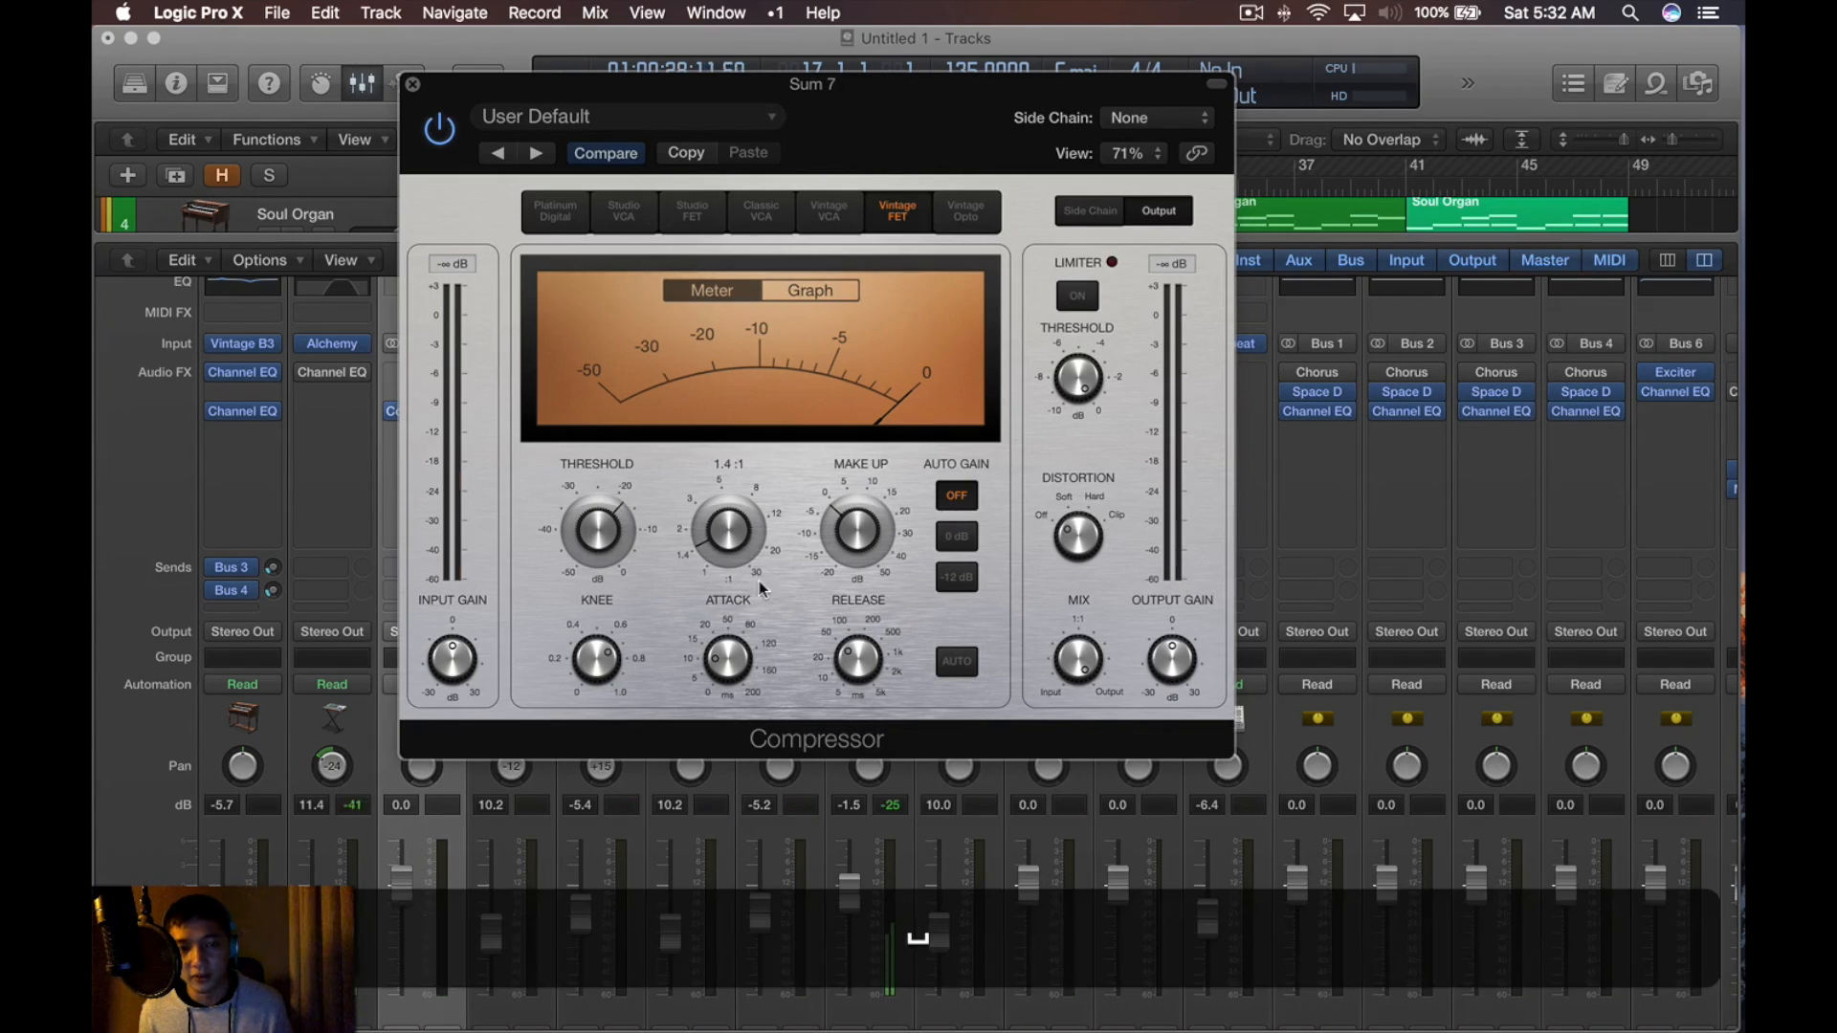
{"action": "key", "text": "space"}
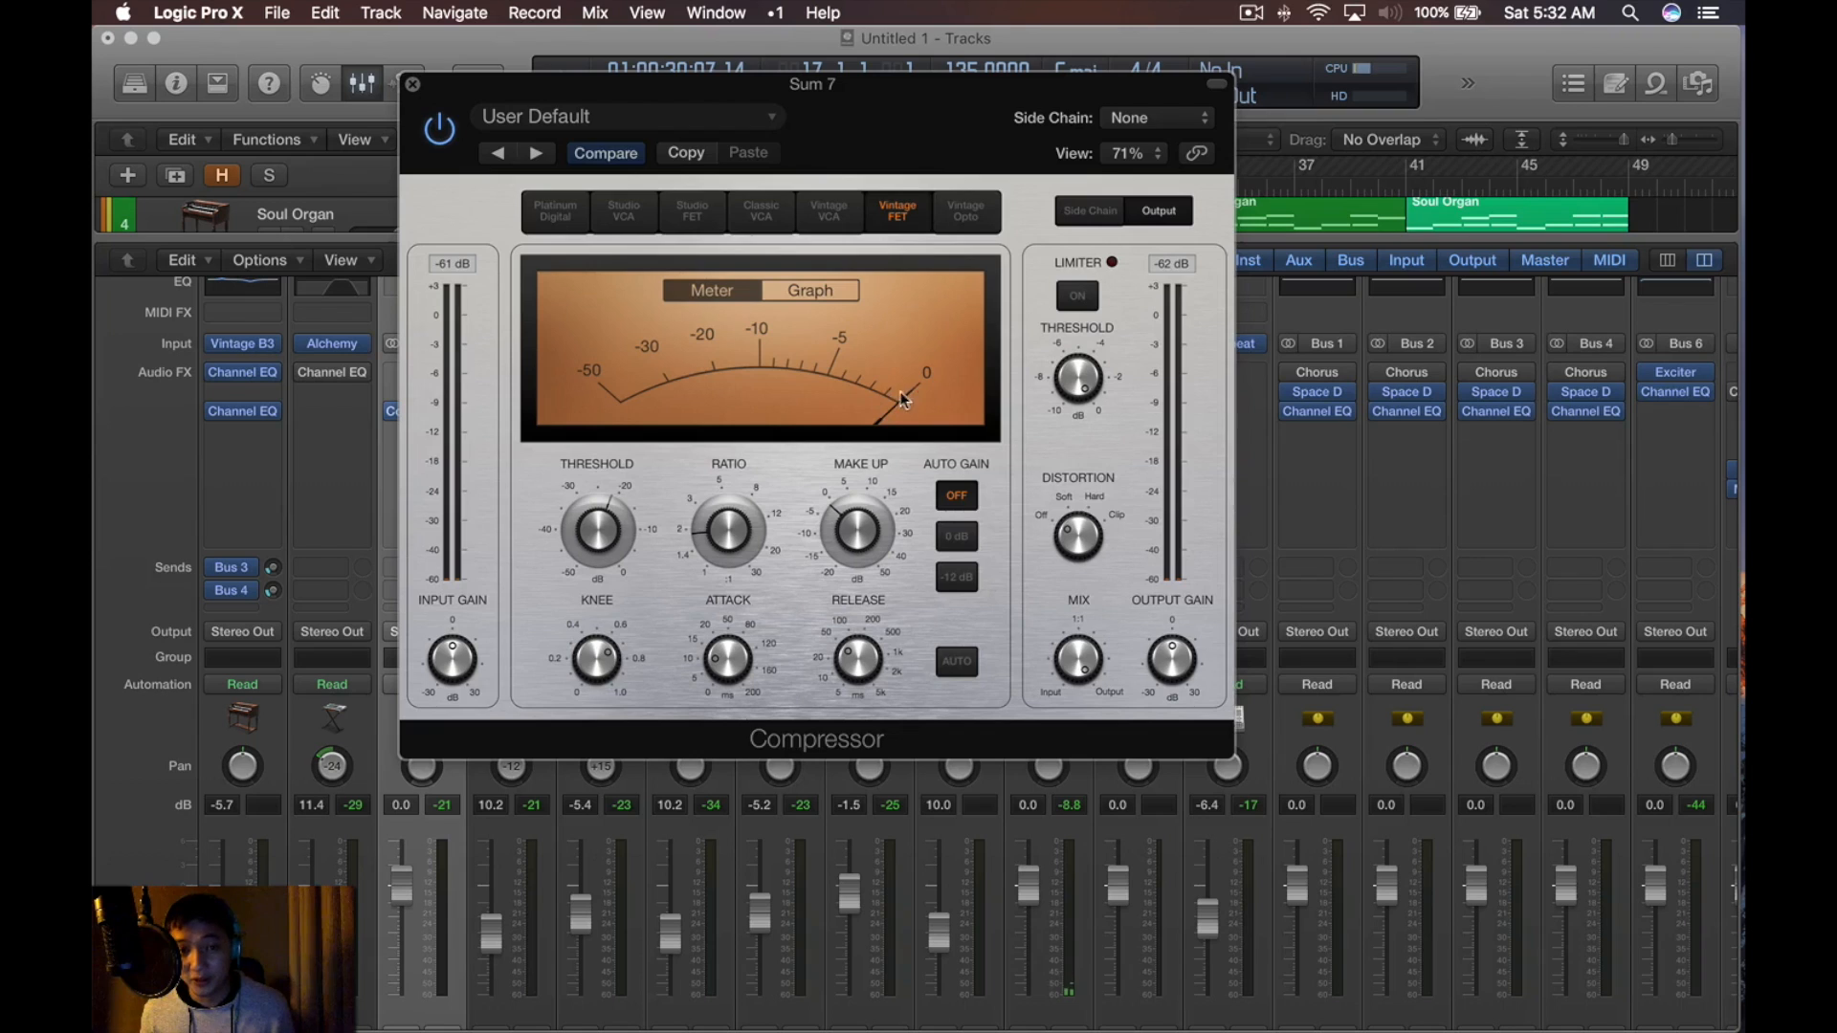
{"action": "left_click_drag", "start_coordinate": [913, 168], "coordinate": [1153, 207]}
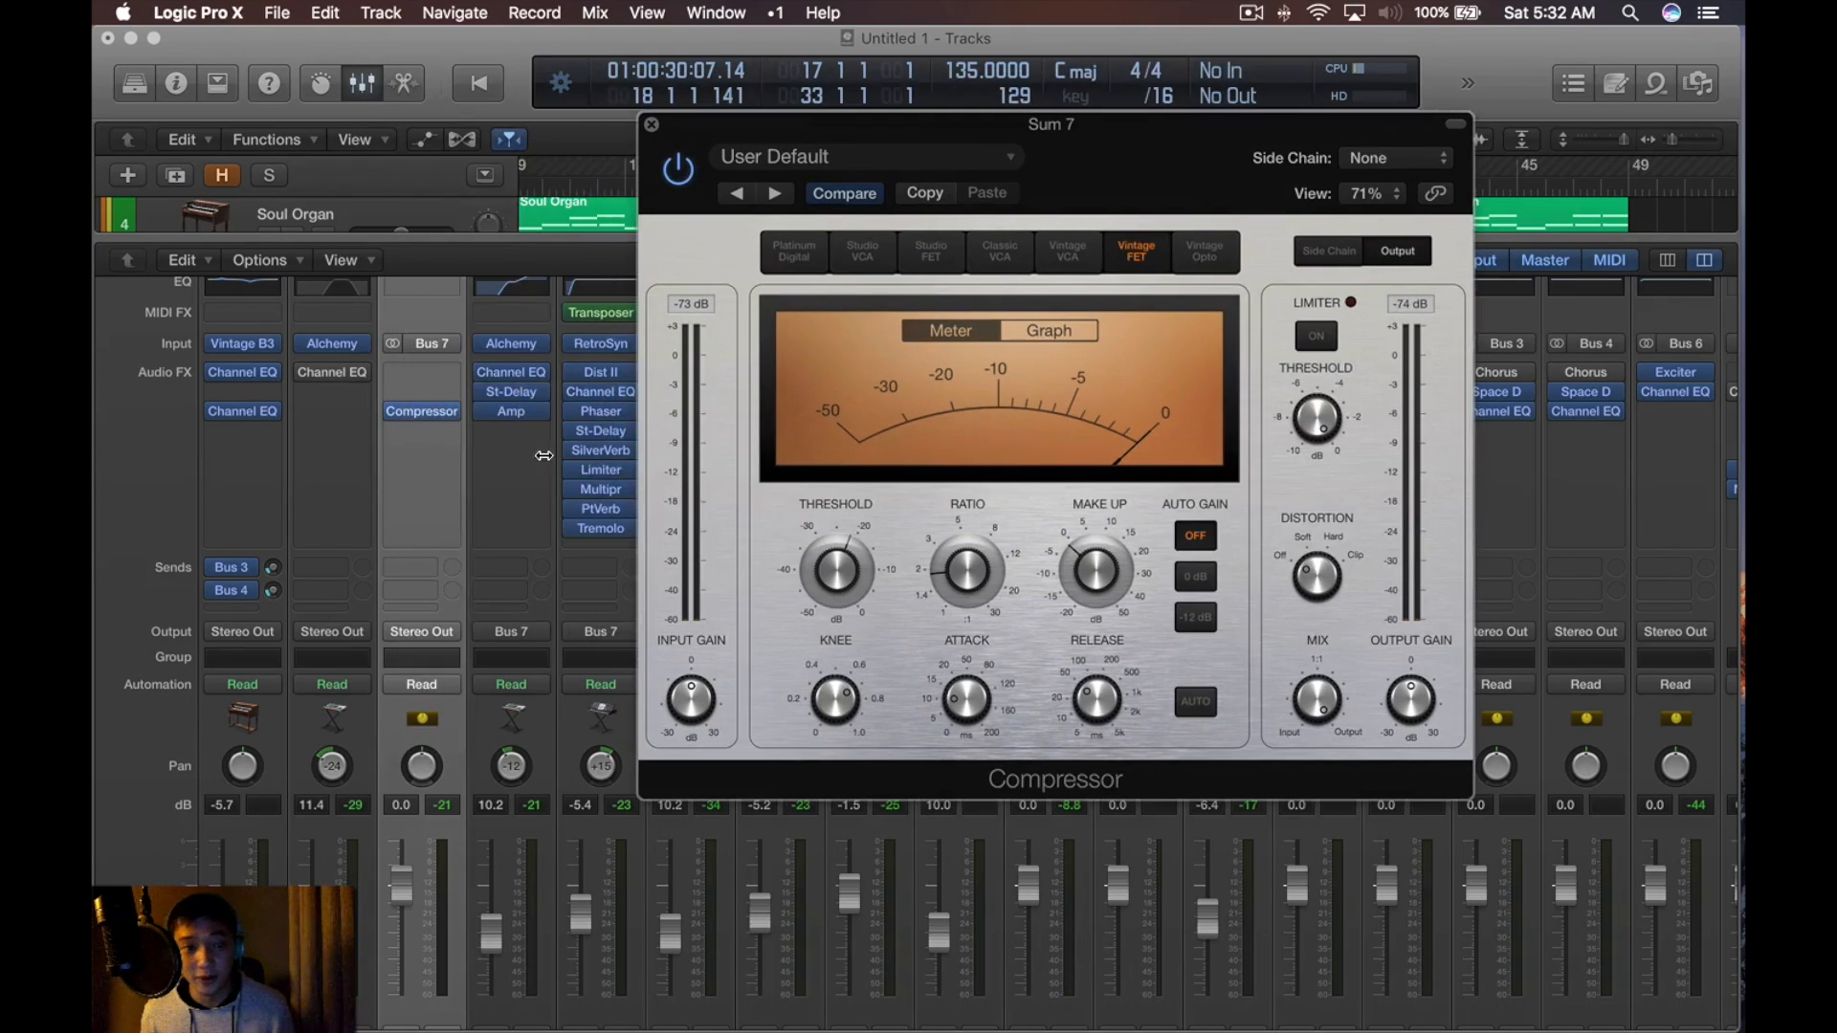
{"action": "left_click", "coordinate": [1065, 327]}
{"action": "key", "text": "space"}
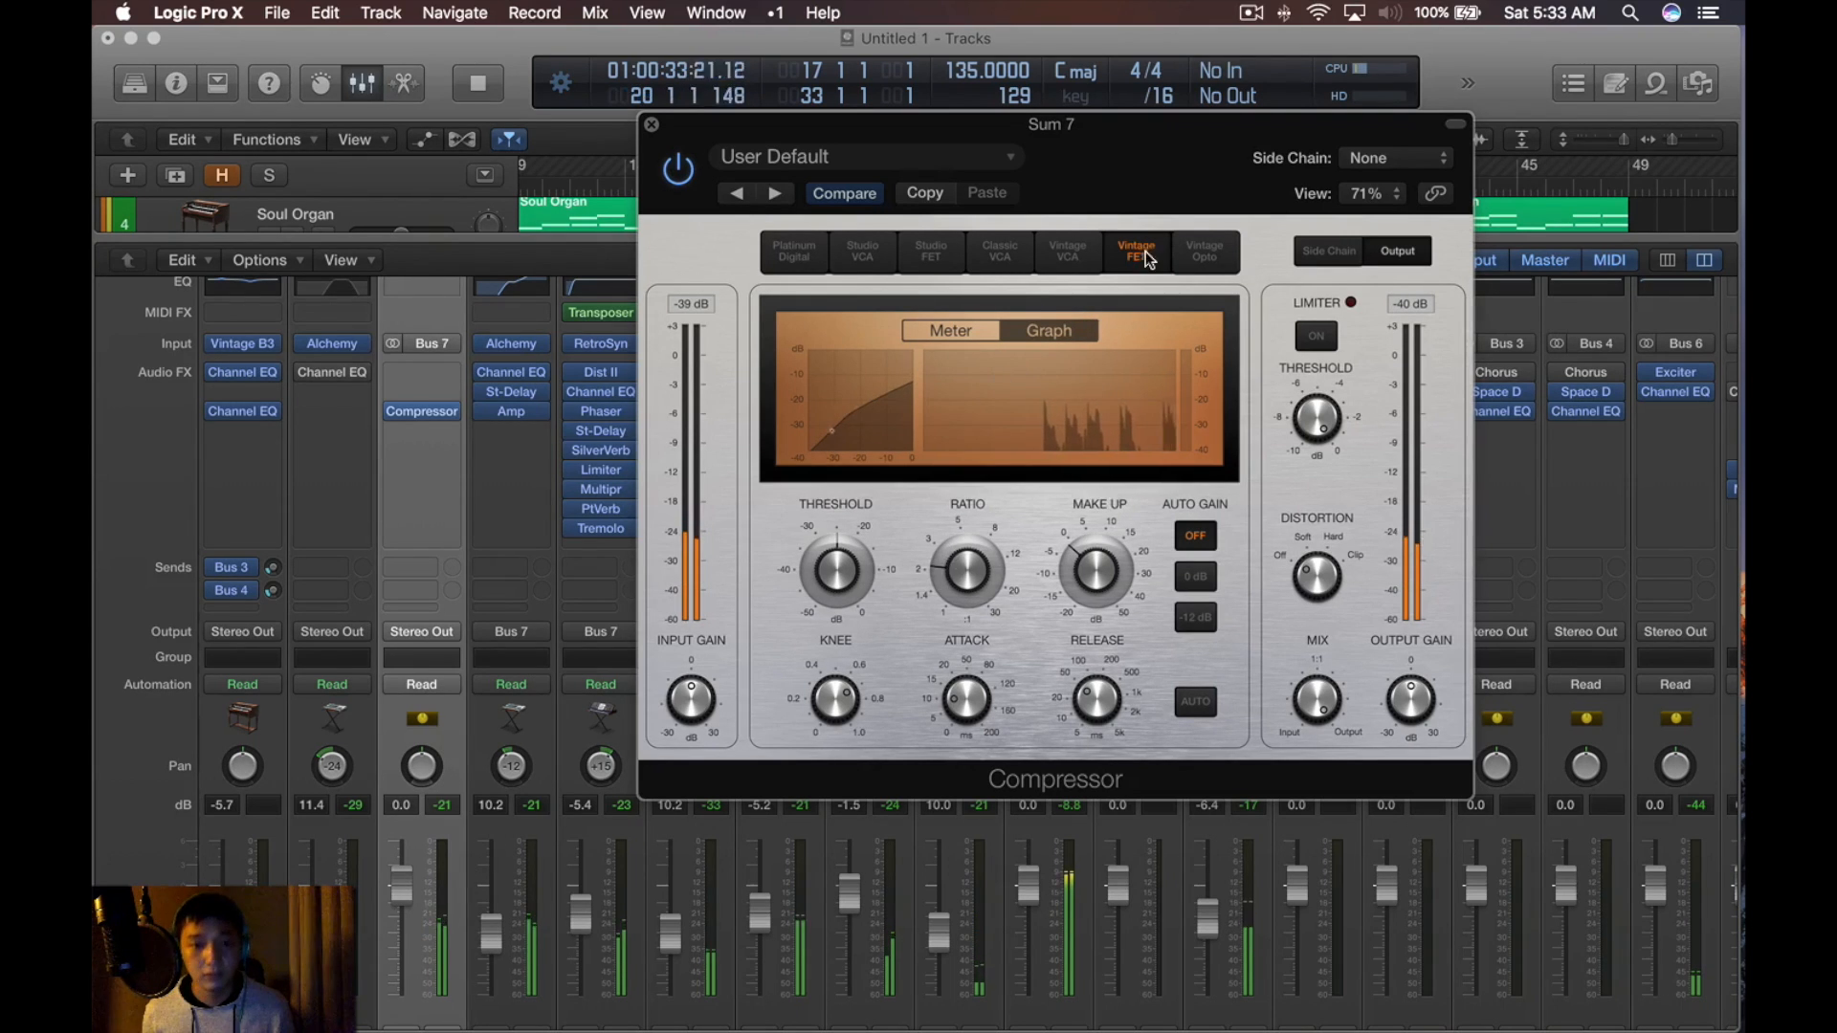
{"action": "left_click", "coordinate": [990, 329]}
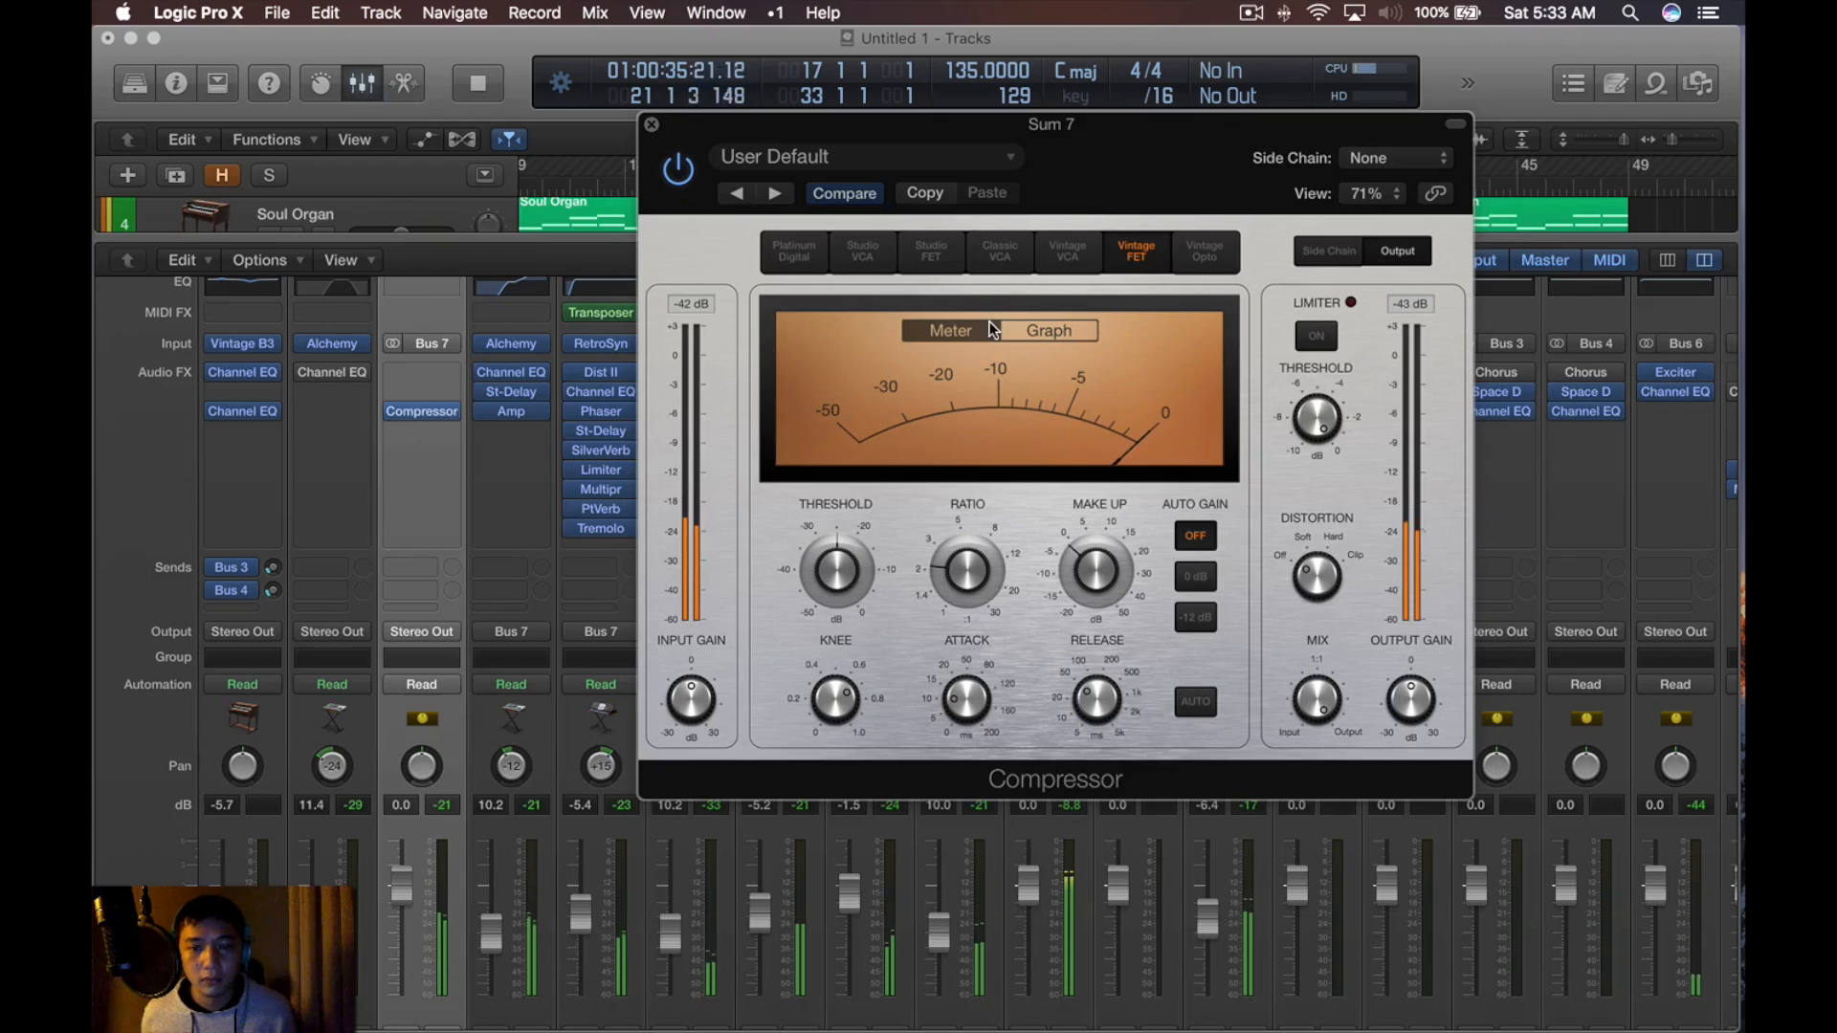
{"action": "key", "text": "space"}
Try the Classic VCA model, settle on Studio FET and set the compressor's make-up gain to 1.5 dB
{"action": "left_click", "coordinate": [1000, 251]}
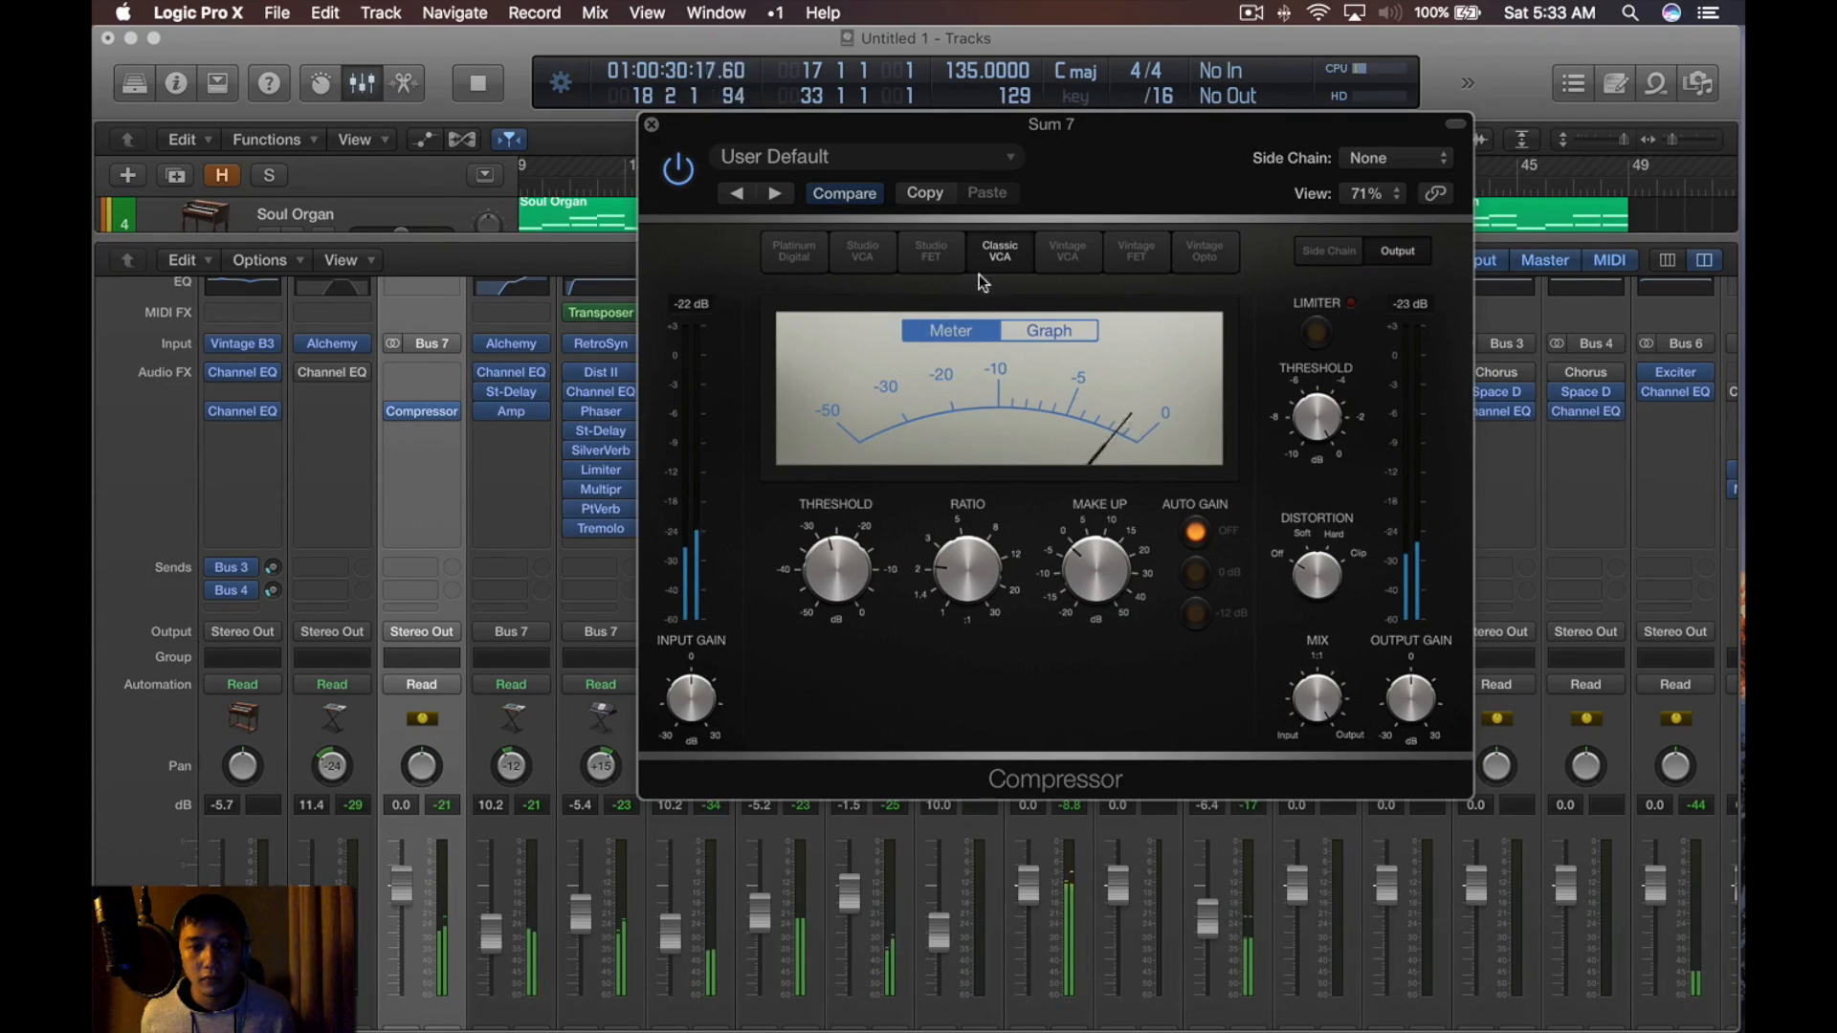
{"action": "left_click", "coordinate": [931, 251]}
{"action": "key", "text": "space"}
{"action": "left_click_drag", "start_coordinate": [1093, 606], "coordinate": [1091, 602]}
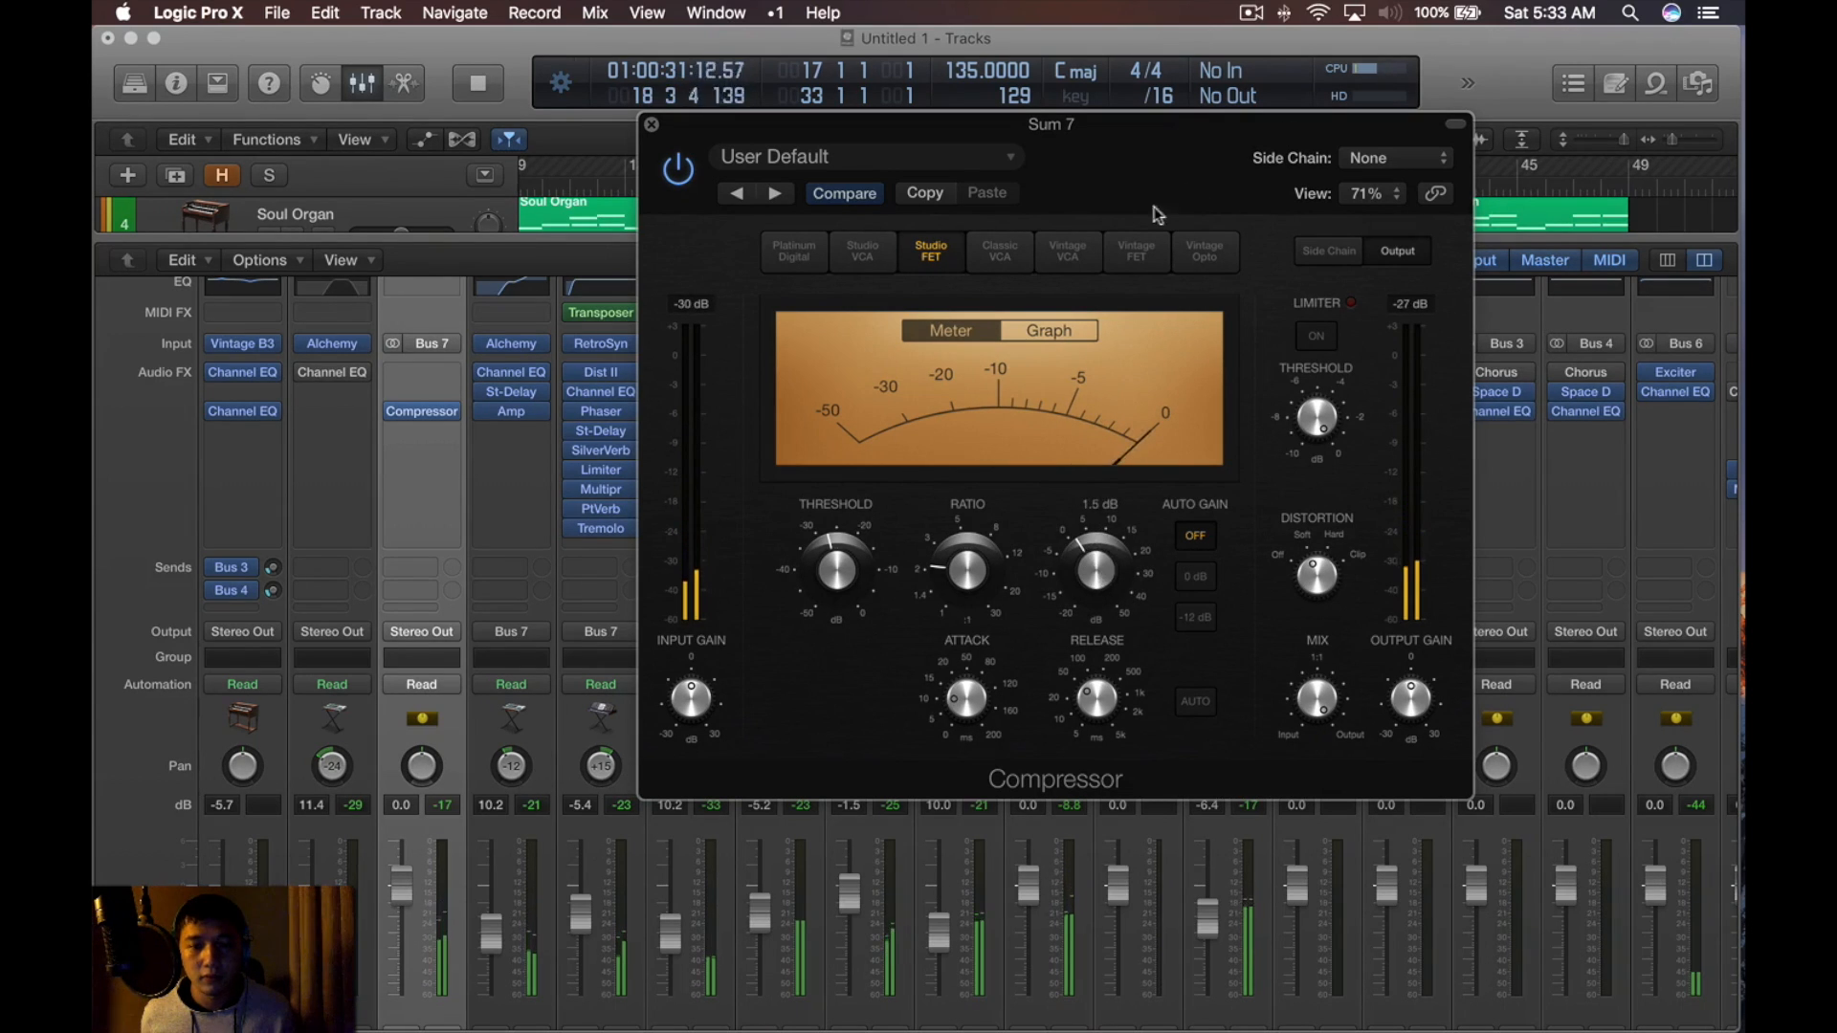
Close the compressor and mixer, and play the full arrangement with the cycle range set to bars 1–81
{"action": "key", "text": "super+w"}
{"action": "key", "text": "super+x"}
{"action": "key", "text": "alt+x"}
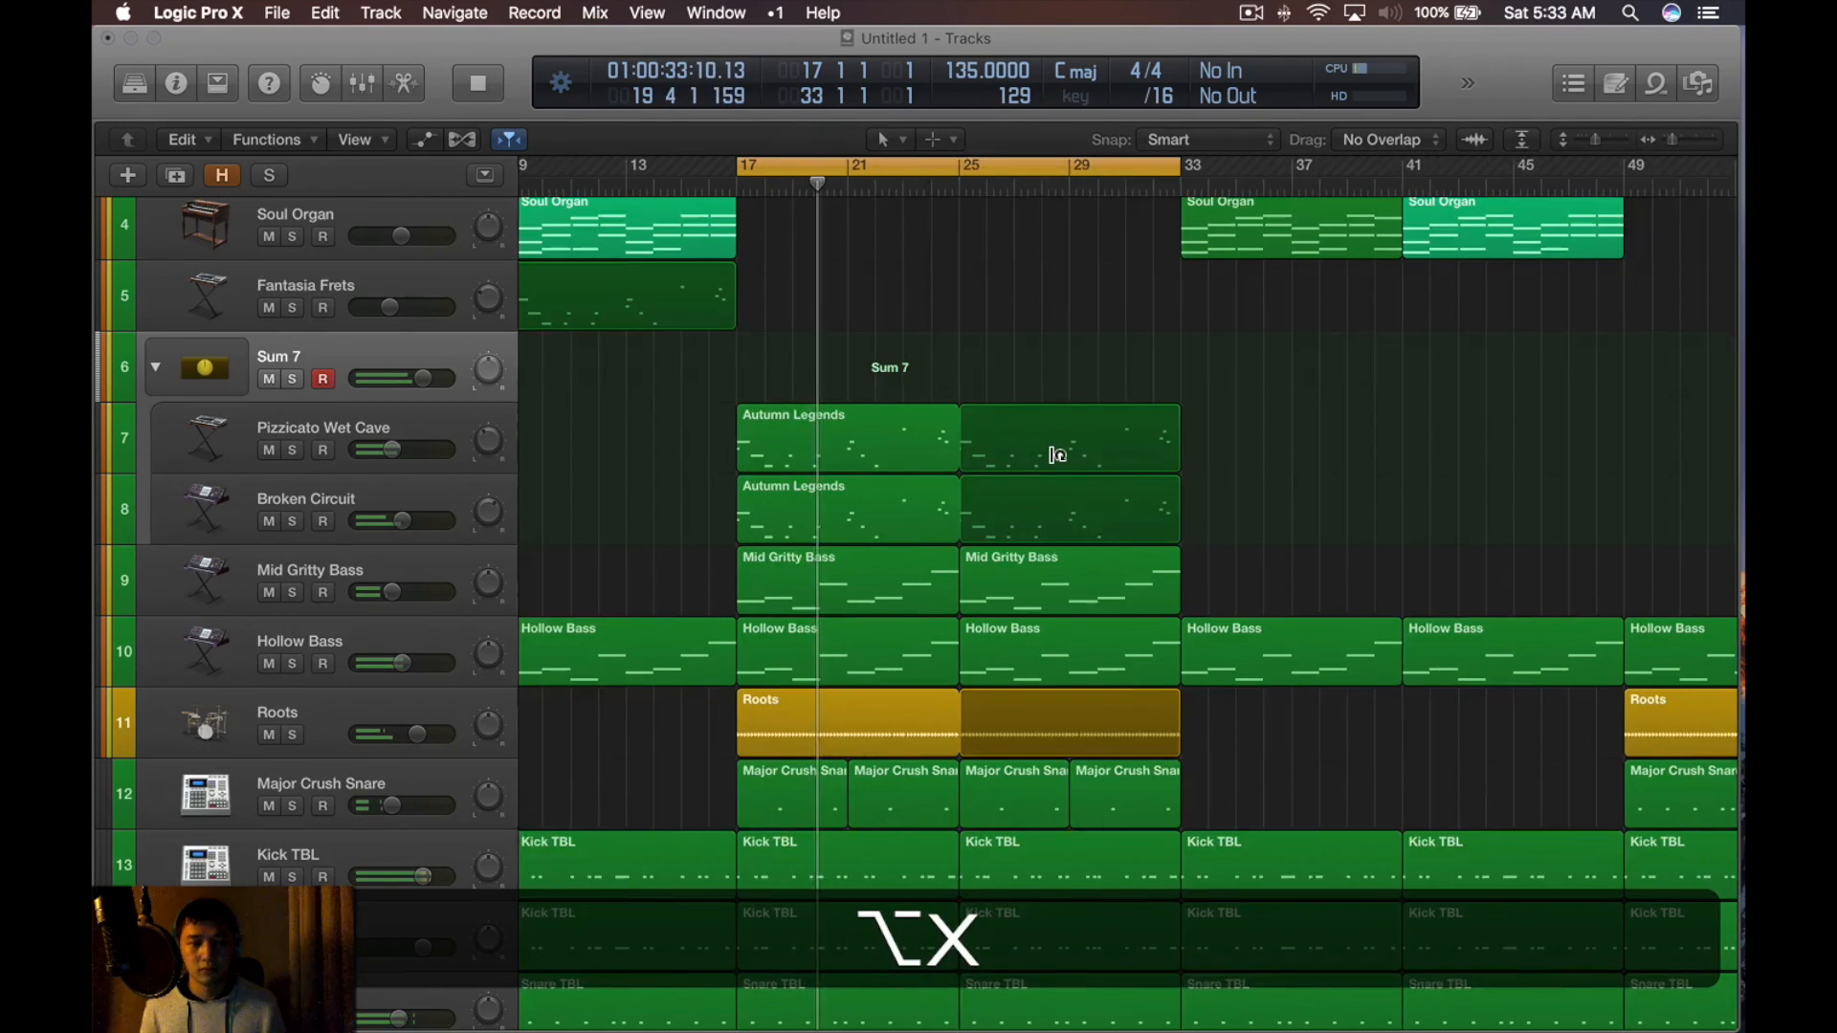
{"action": "key", "text": "alt+super+c"}
{"action": "key", "text": "space"}
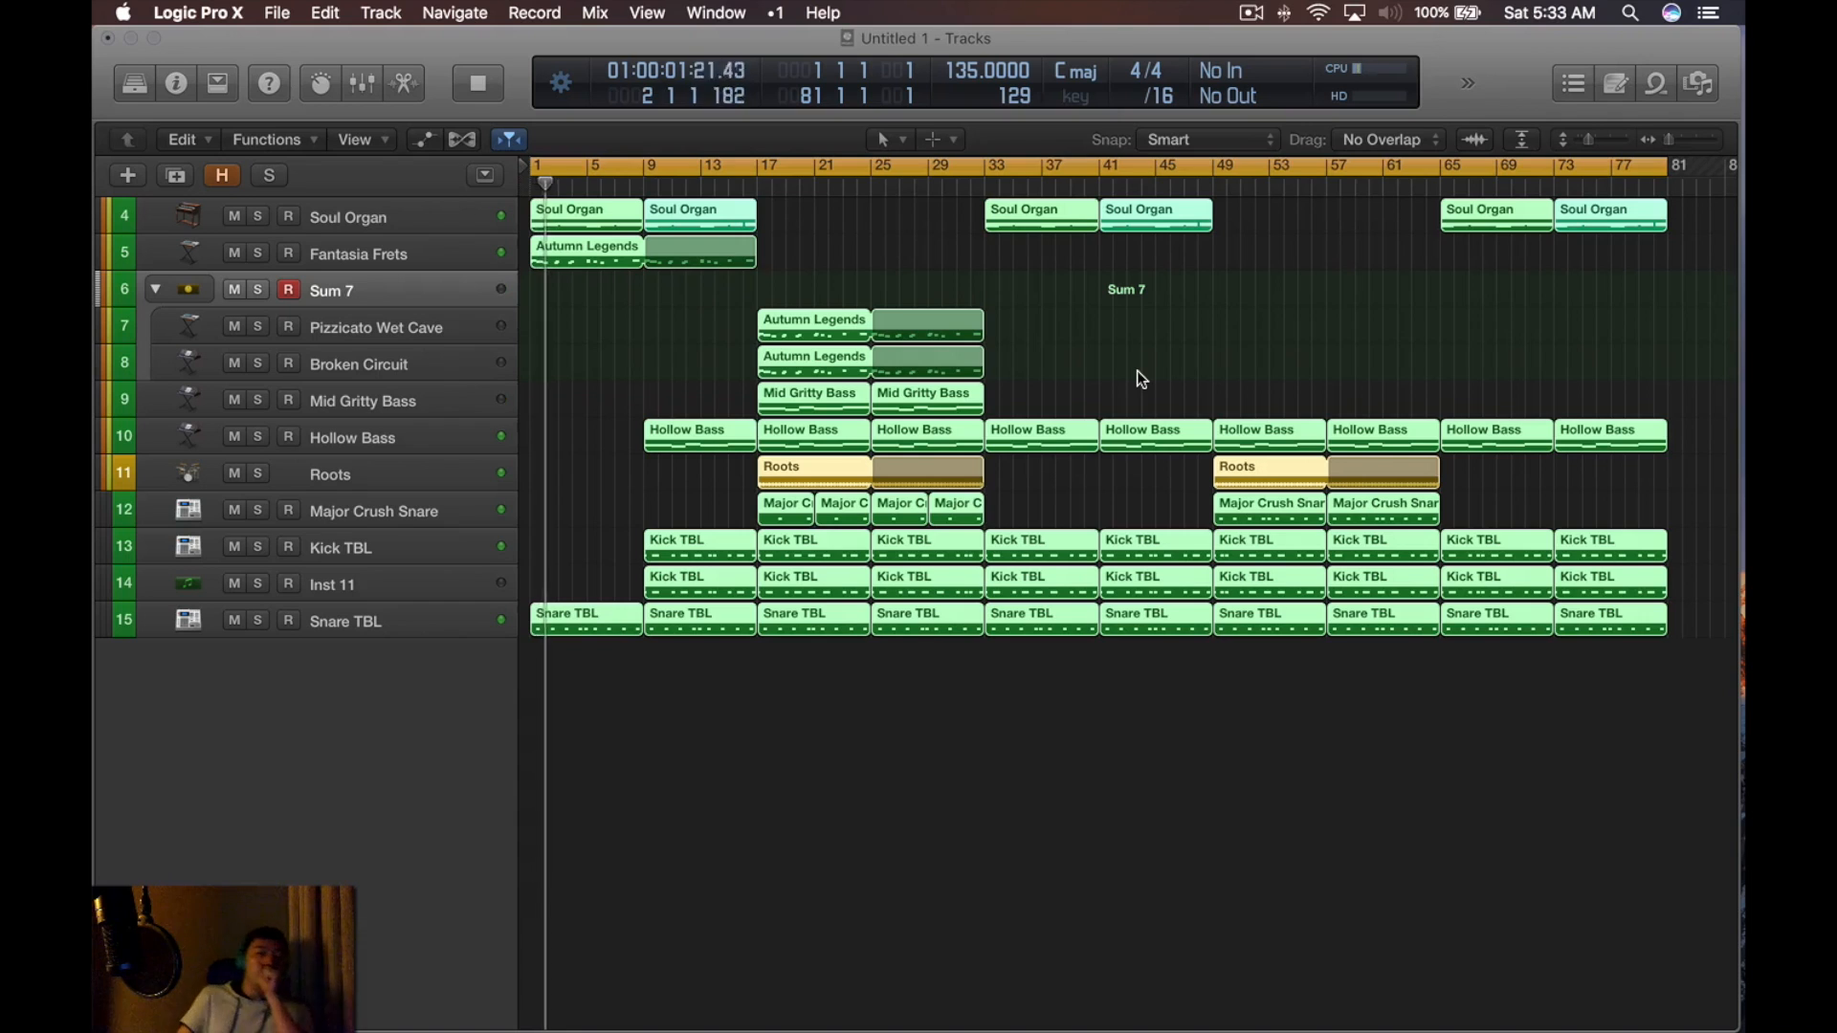
Copy the Pizzicato Wet Cave, Broken Circuit and Mid Gritty Bass regions from bar 17 to bar 49
{"action": "left_click", "coordinate": [993, 325]}
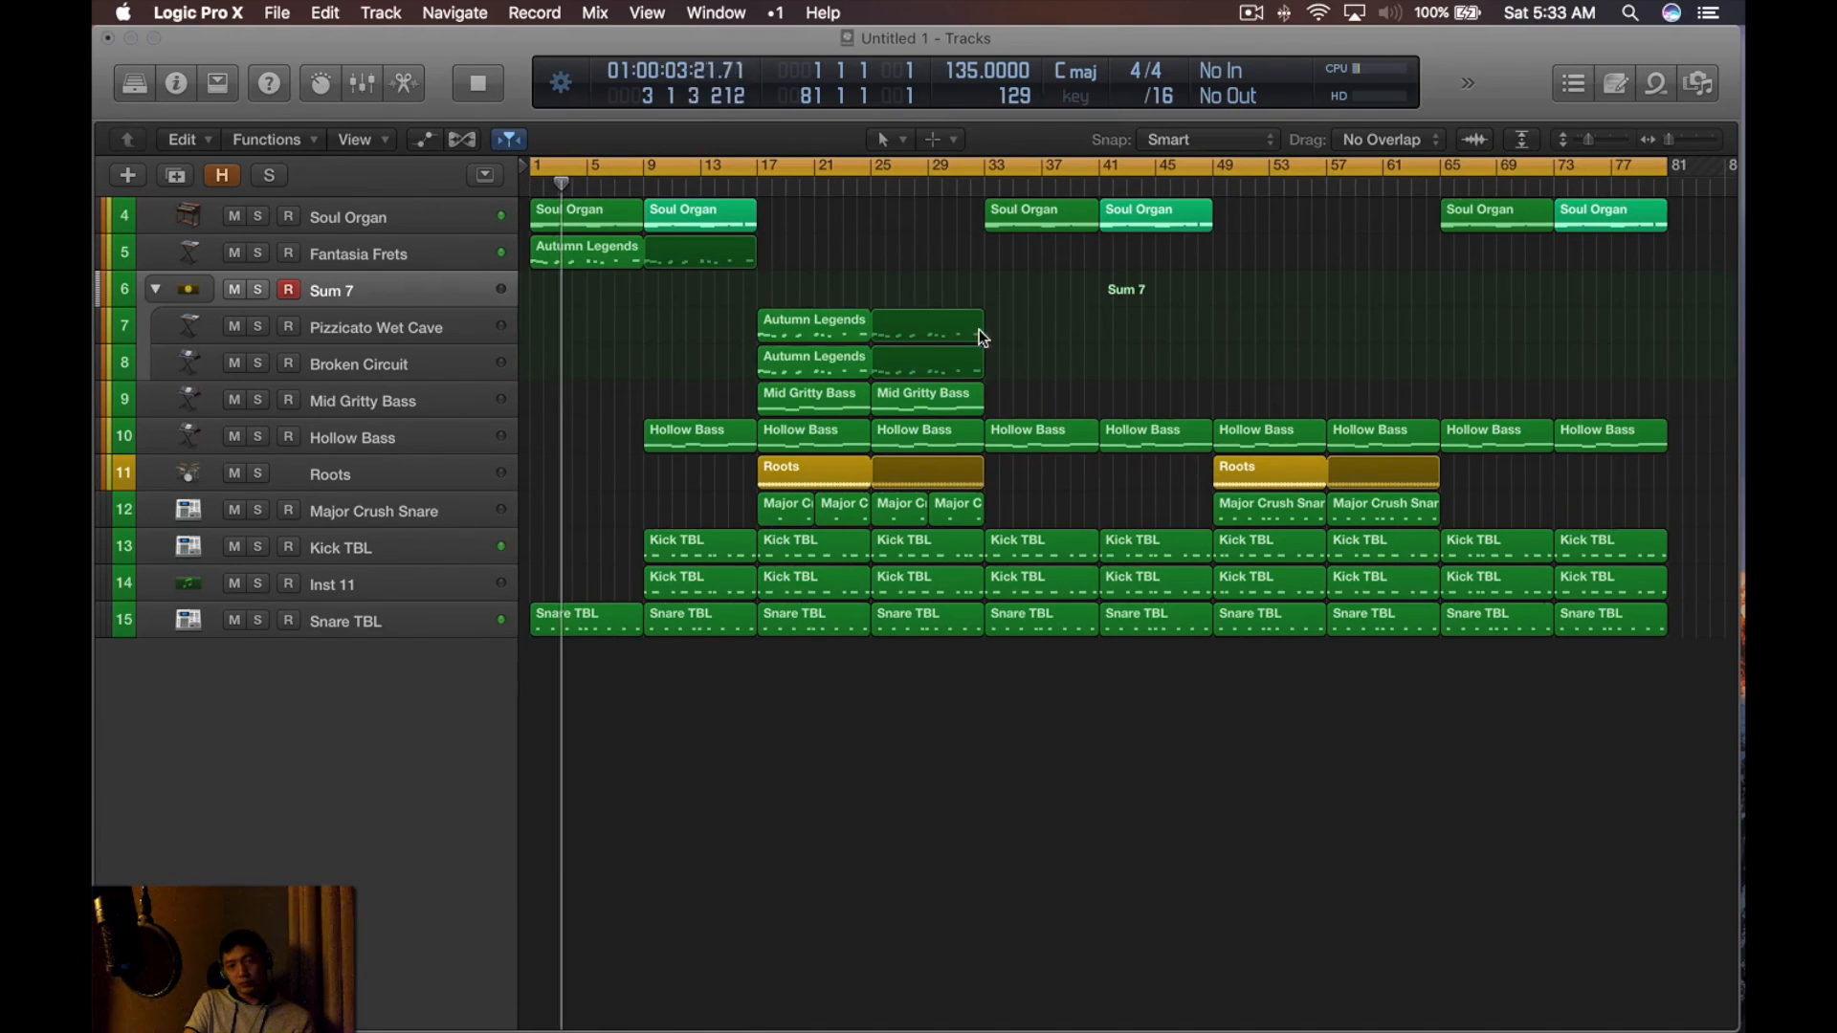
{"action": "left_click_drag", "start_coordinate": [1051, 311], "coordinate": [1243, 409]}
{"action": "key", "text": "alt"}
{"action": "scroll", "coordinate": [1392, 455], "scroll_direction": "down", "scroll_amount": 5}
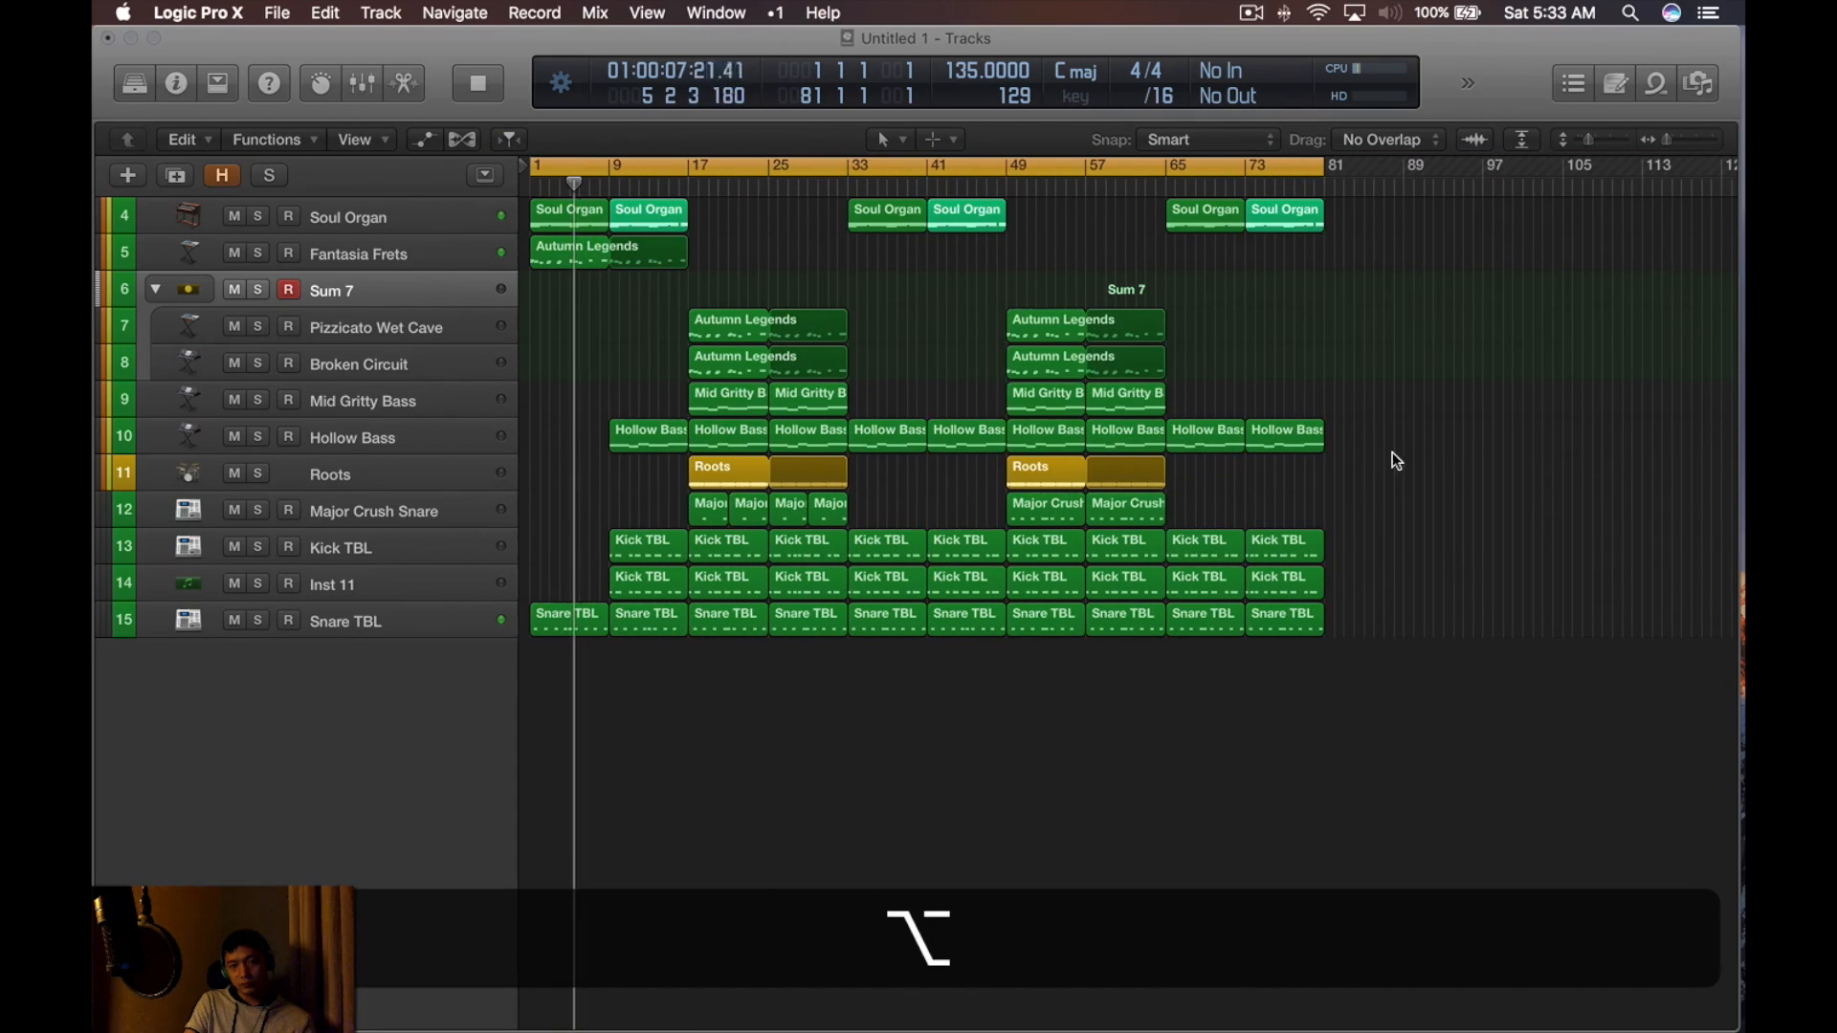
{"action": "scroll", "coordinate": [1435, 425], "scroll_direction": "up", "scroll_amount": 3}
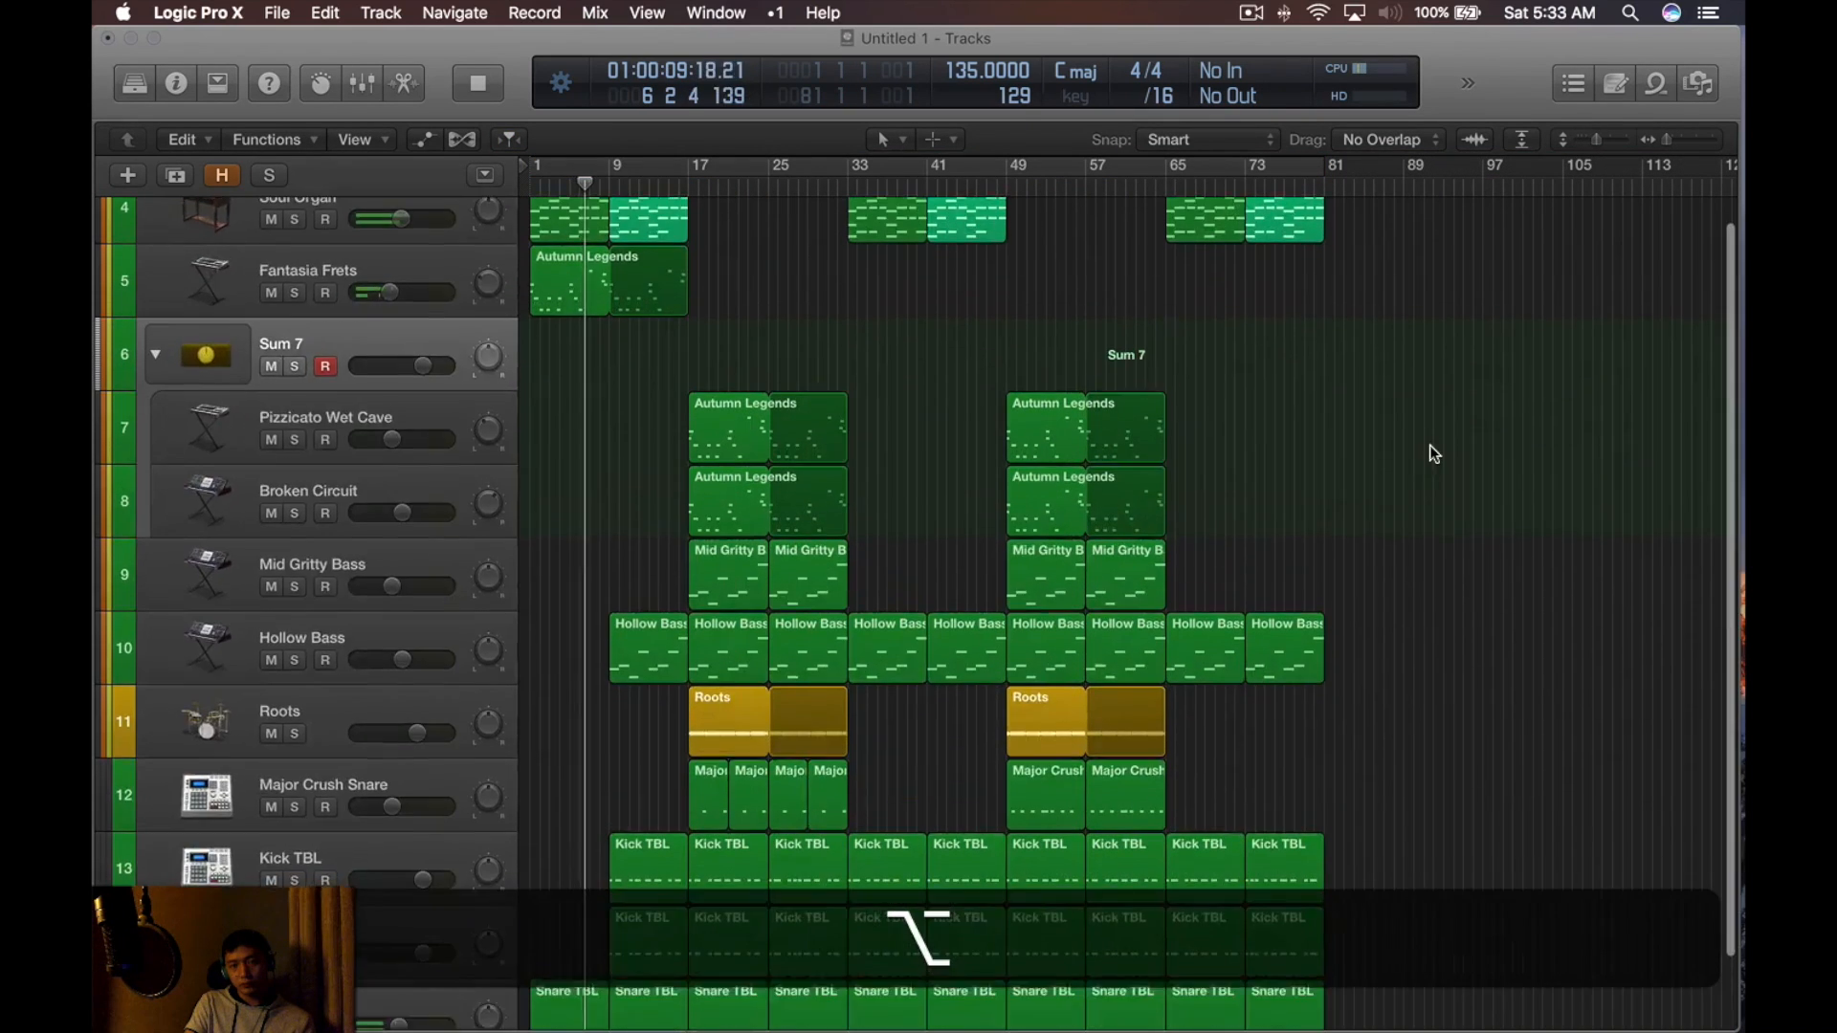
{"action": "scroll", "coordinate": [1429, 445], "scroll_direction": "up", "scroll_amount": 6}
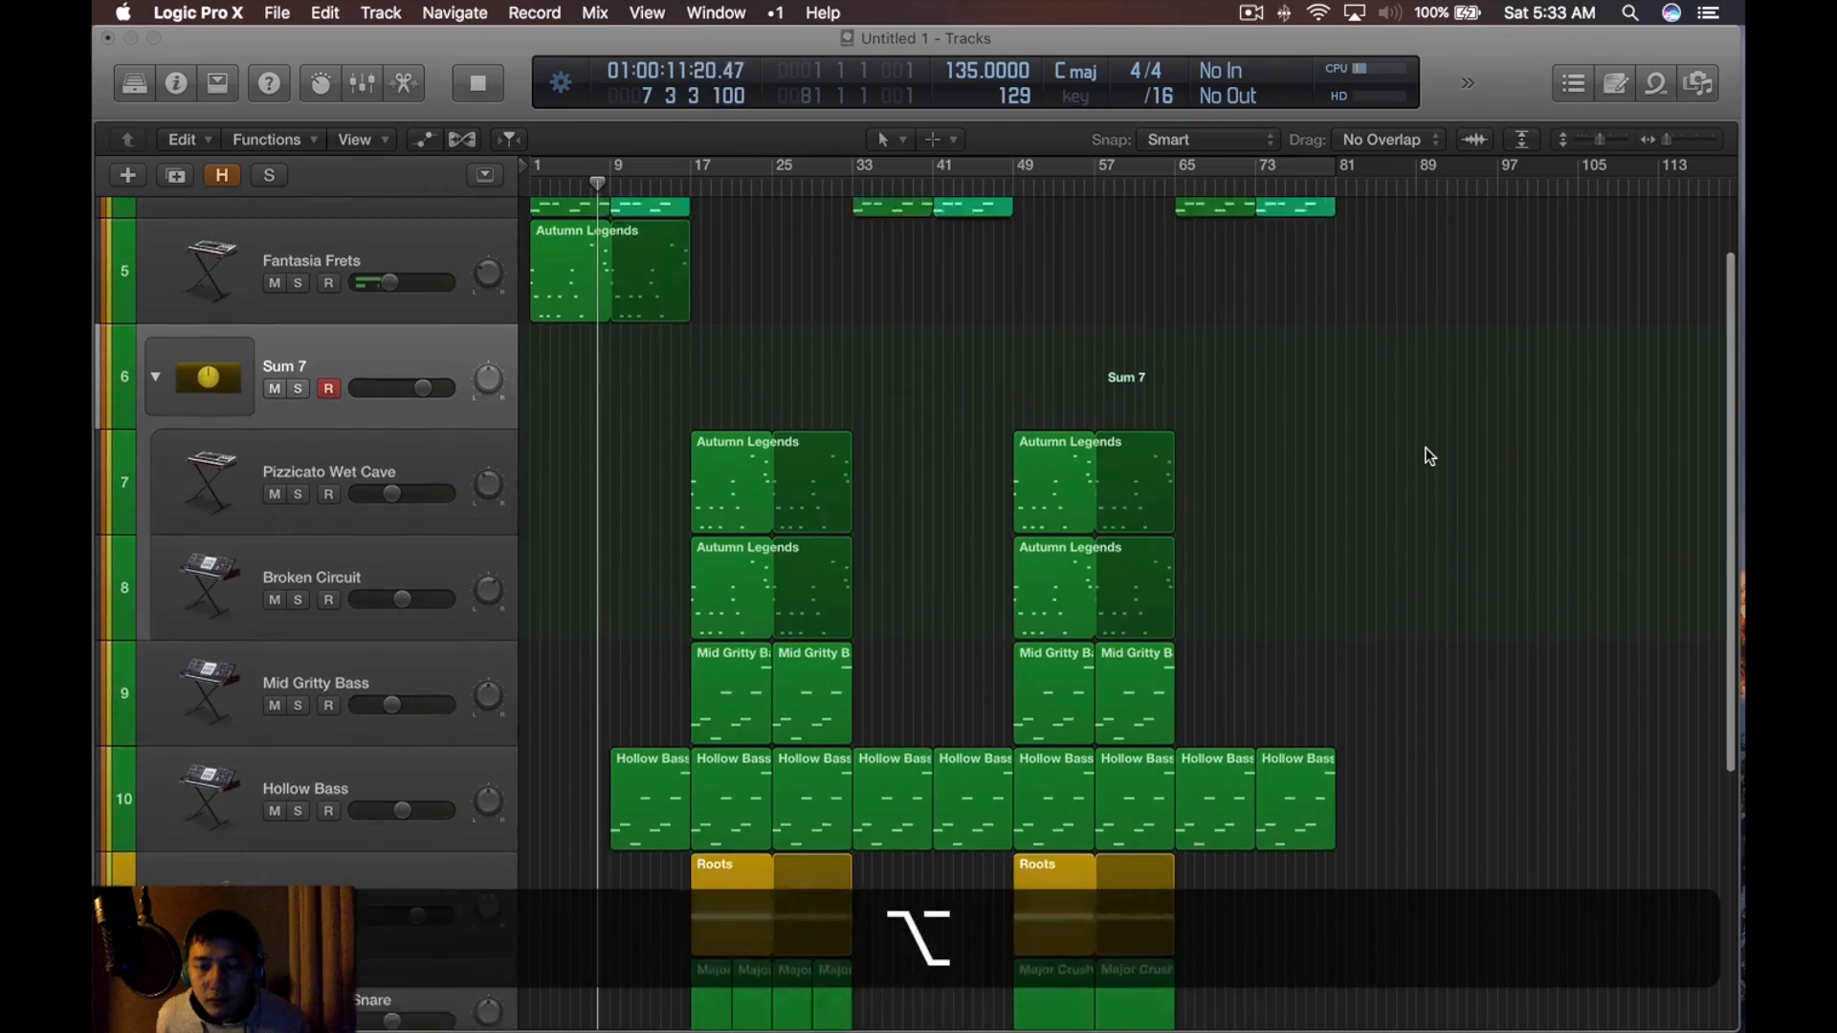
Copy the looped Autumn Legends region on the Fantasia Frets track from bar 1 to bars 33 and 65
{"action": "scroll", "coordinate": [1428, 448], "scroll_direction": "down", "scroll_amount": 8}
{"action": "left_click_drag", "start_coordinate": [545, 232], "coordinate": [1201, 241]}
{"action": "key", "text": "alt"}
{"action": "scroll", "coordinate": [966, 283], "scroll_direction": "up", "scroll_amount": 5}
{"action": "scroll", "coordinate": [966, 283], "scroll_direction": "right", "scroll_amount": 5}
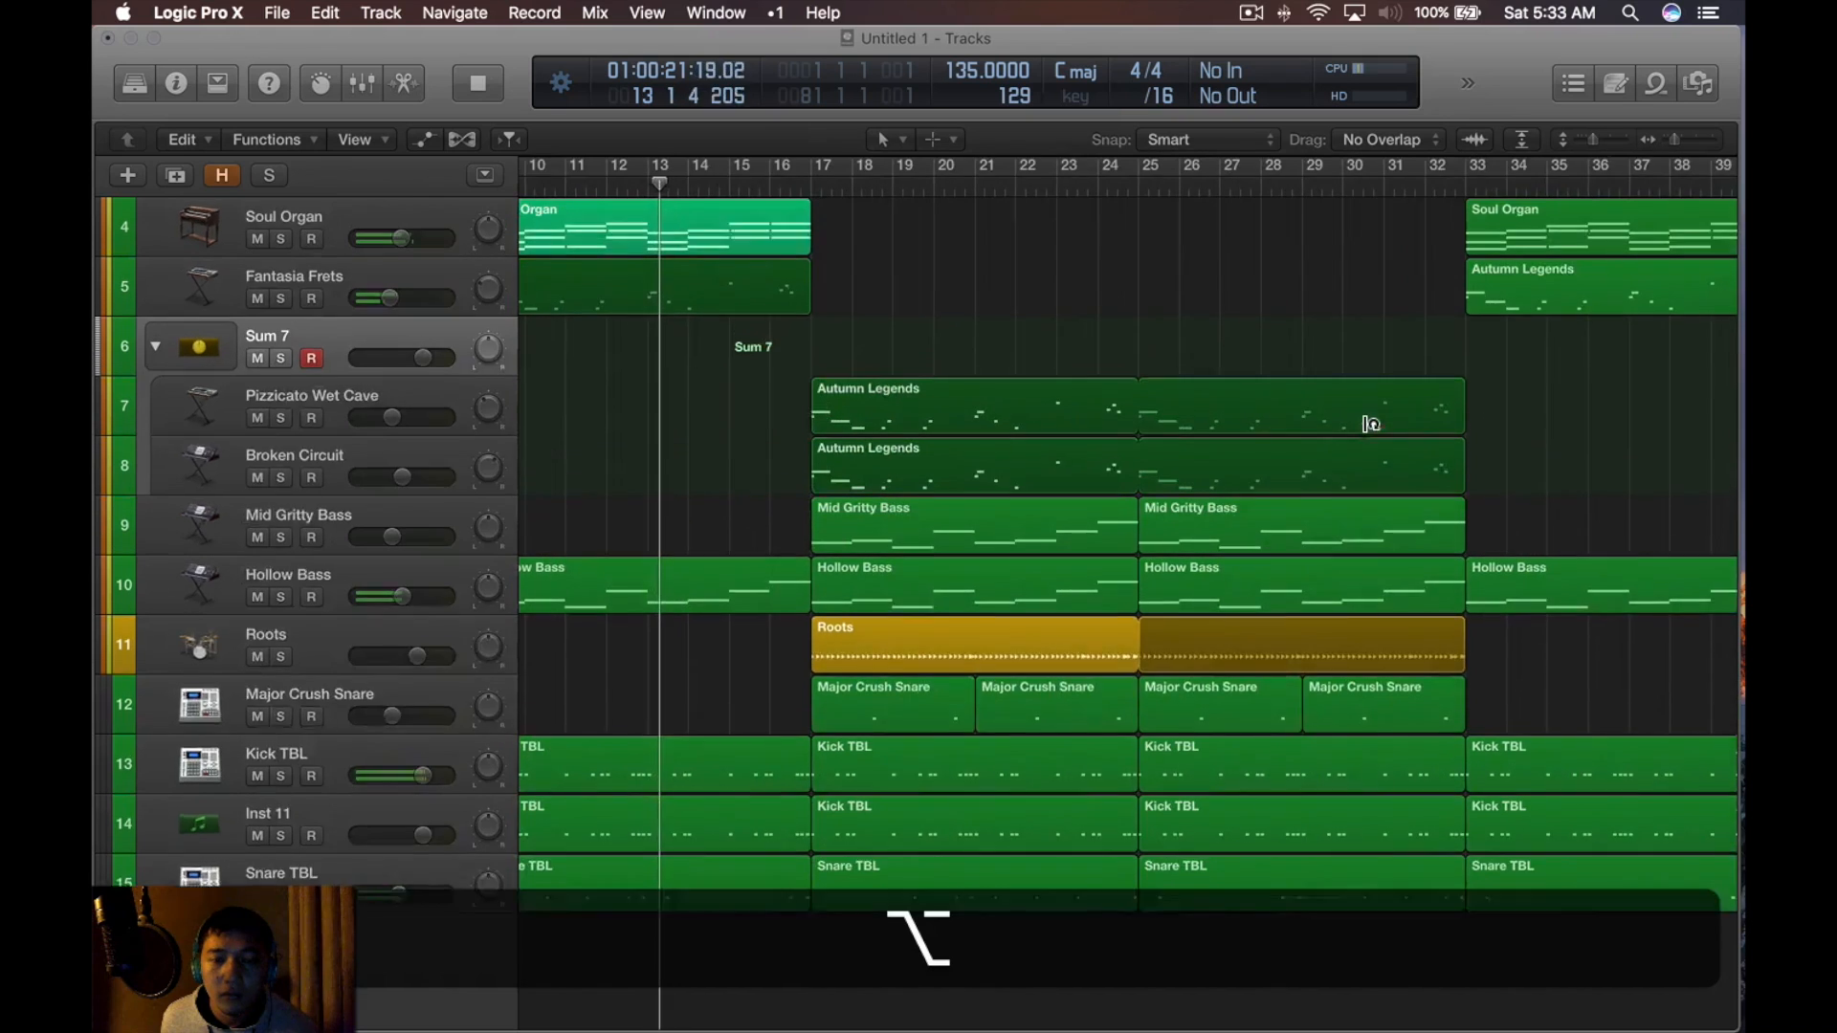
Turn off looping for the two Autumn Legends regions at bar 49 on Pizzicato Wet Cave and Broken Circuit
{"action": "scroll", "coordinate": [1309, 421], "scroll_direction": "right", "scroll_amount": 10}
{"action": "left_click_drag", "start_coordinate": [1611, 377], "coordinate": [1108, 517]}
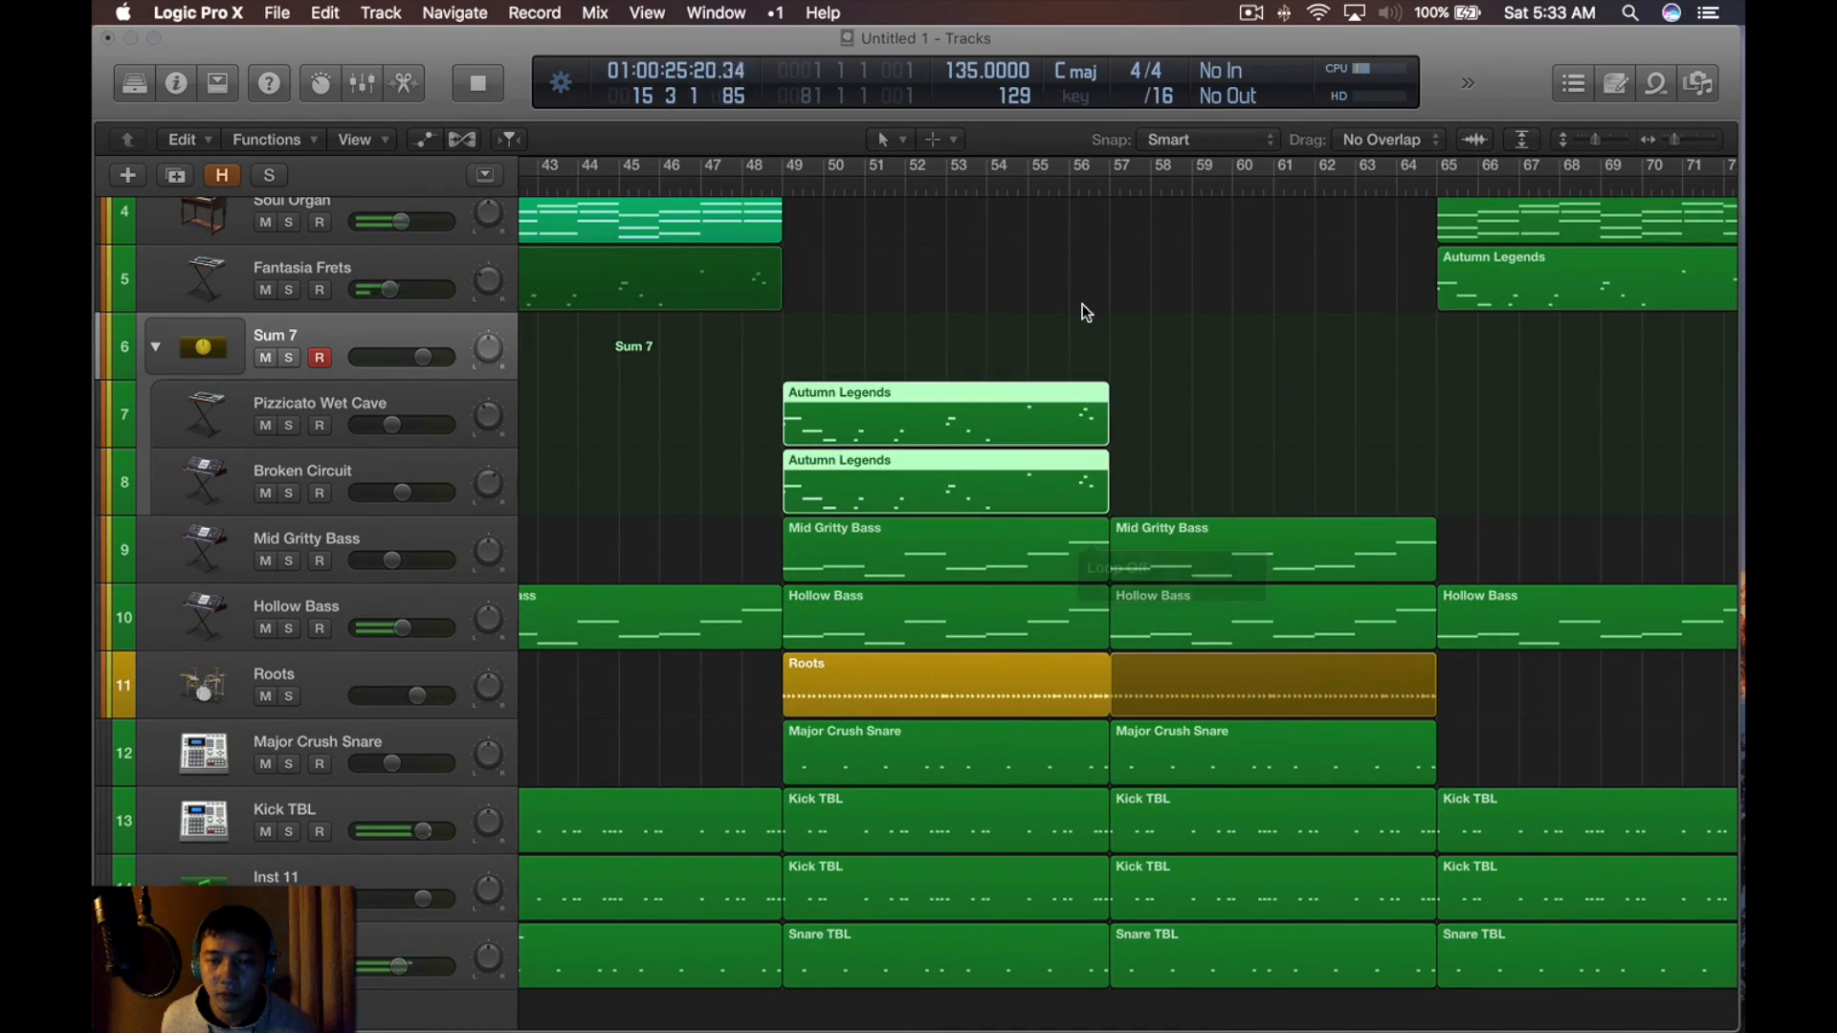
{"action": "scroll", "coordinate": [1082, 305], "scroll_direction": "left", "scroll_amount": 5}
{"action": "scroll", "coordinate": [1082, 304], "scroll_direction": "left", "scroll_amount": 10}
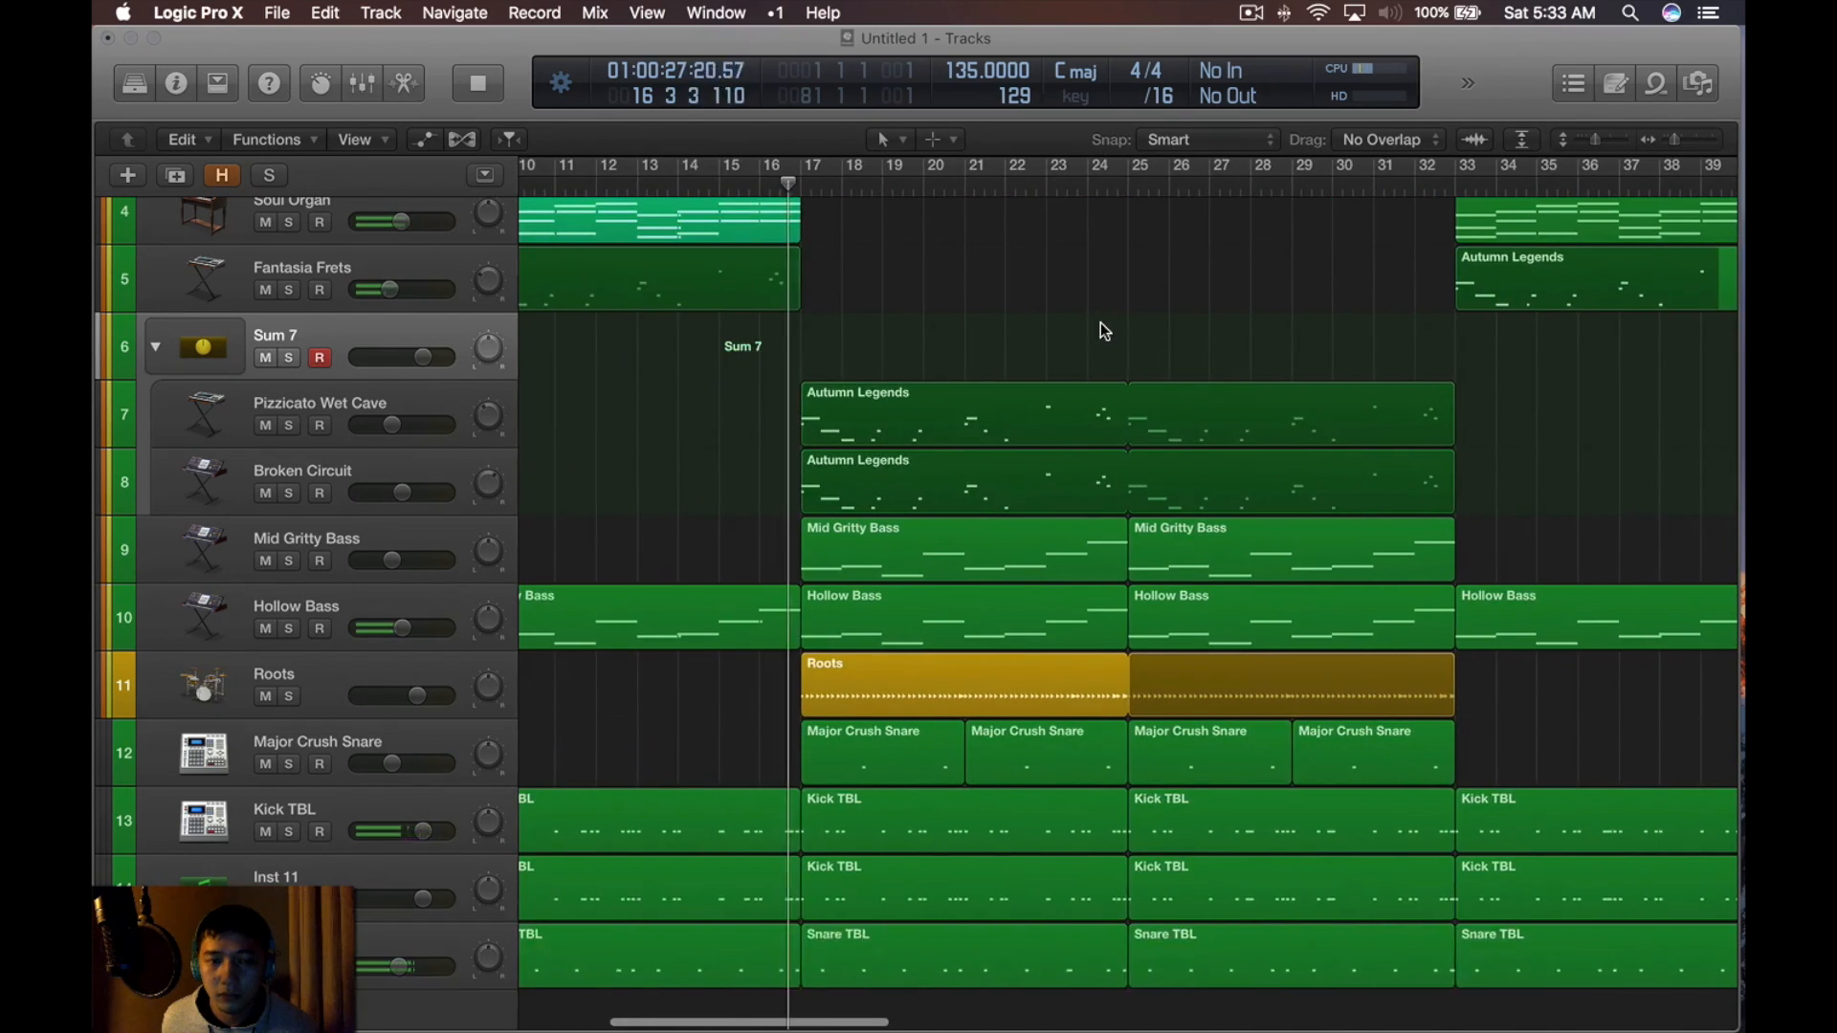
Stop playback and set the cycle range to bars 49–65 around the second chorus regions
{"action": "scroll", "coordinate": [1100, 324], "scroll_direction": "down", "scroll_amount": 3}
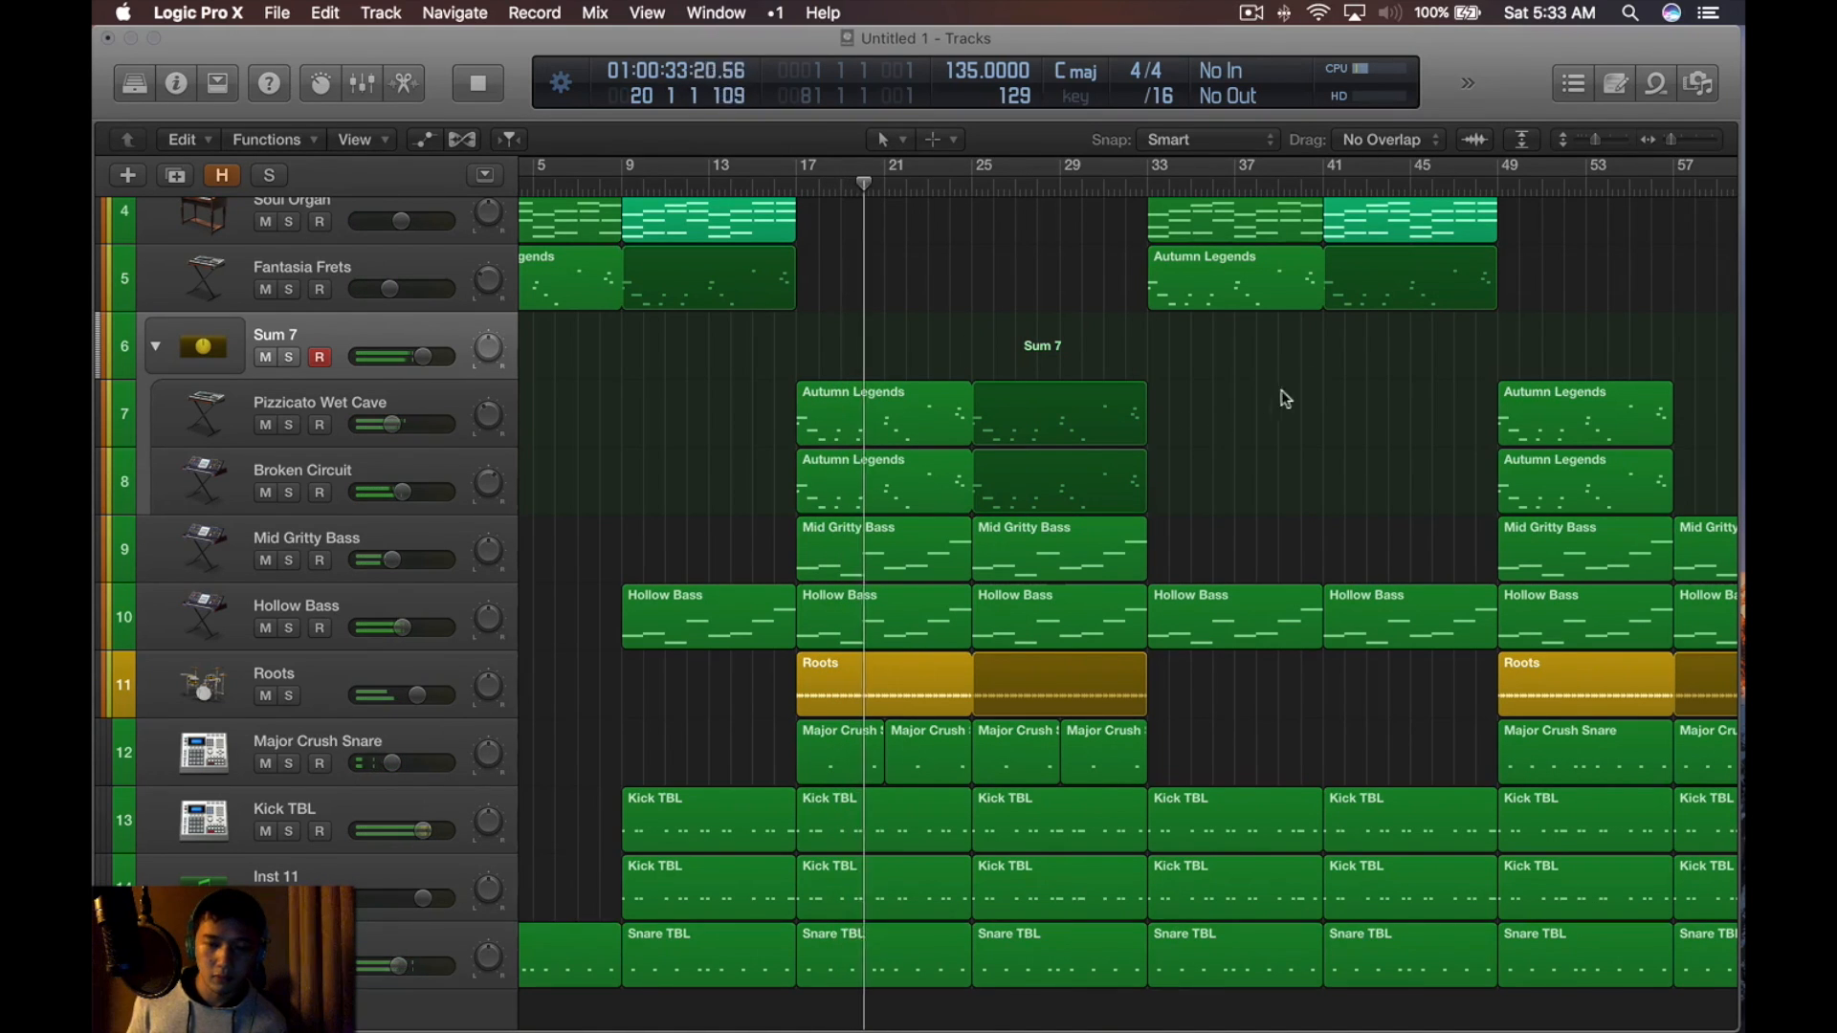
{"action": "key", "text": "space"}
{"action": "scroll", "coordinate": [1268, 402], "scroll_direction": "right", "scroll_amount": 5}
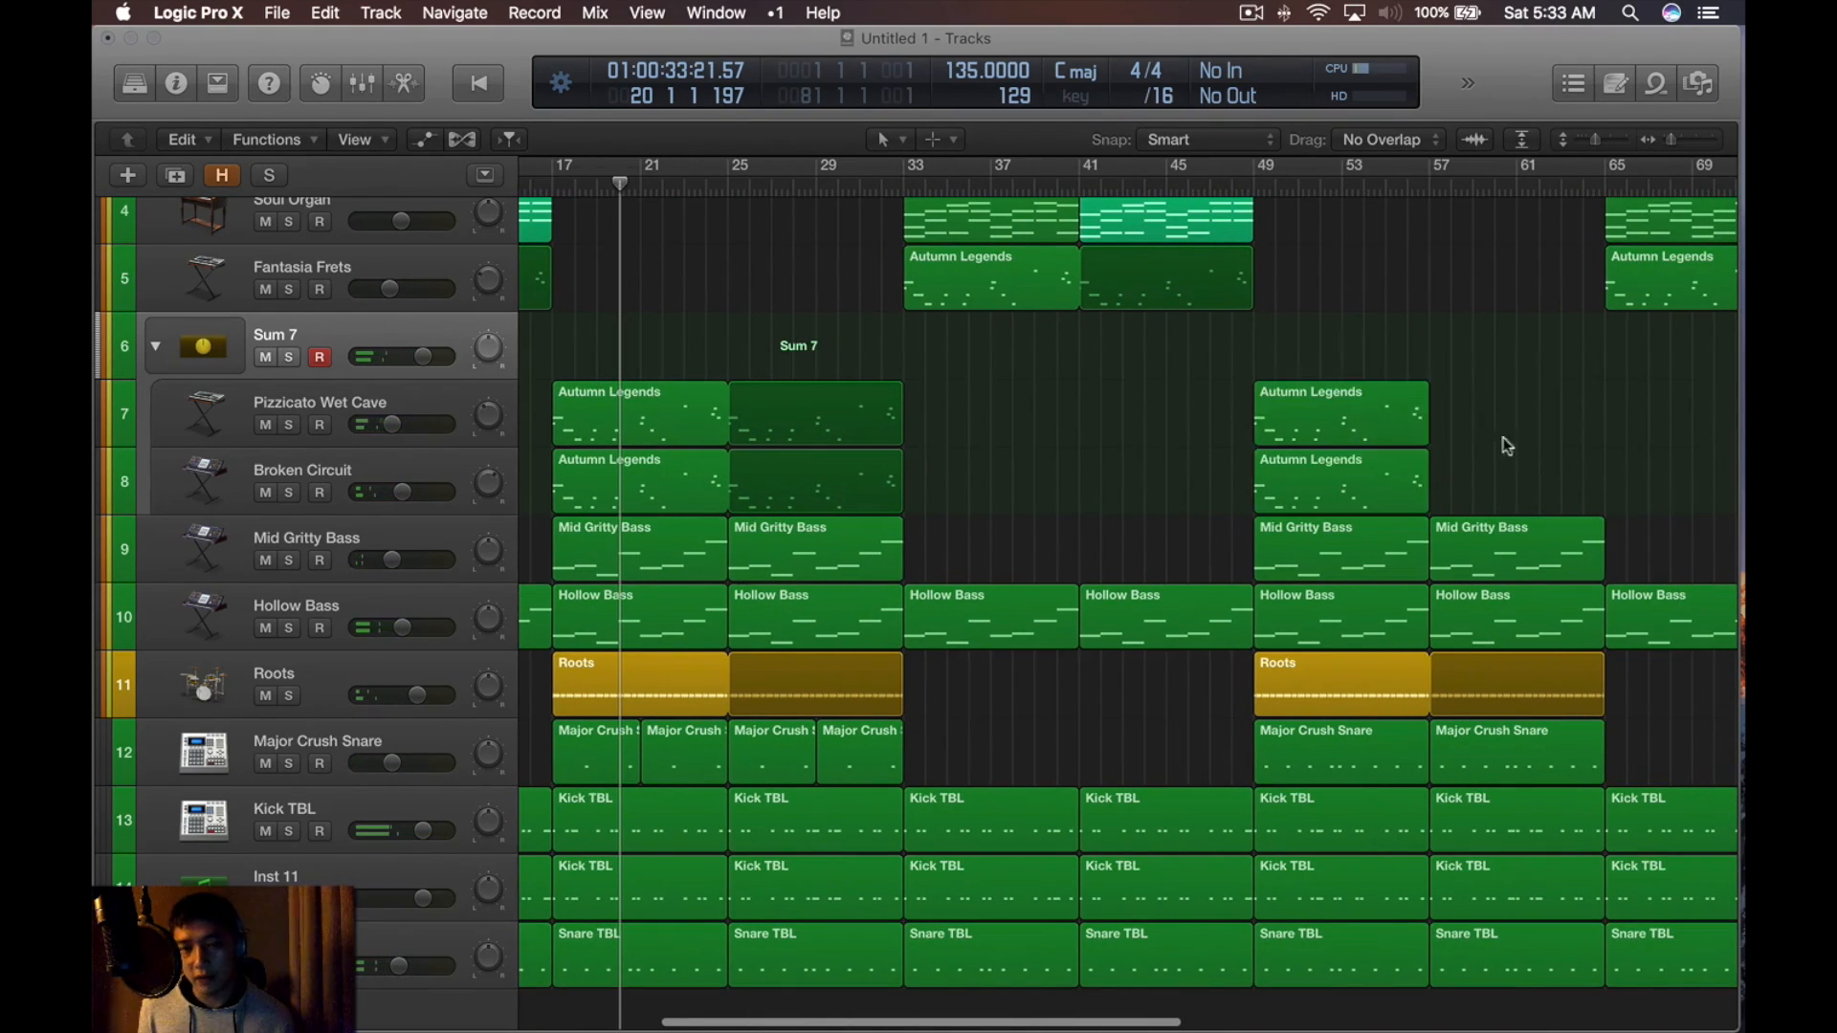
{"action": "left_click_drag", "start_coordinate": [1330, 365], "coordinate": [1535, 942]}
{"action": "key", "text": "u"}
{"action": "left_click", "coordinate": [1549, 420]}
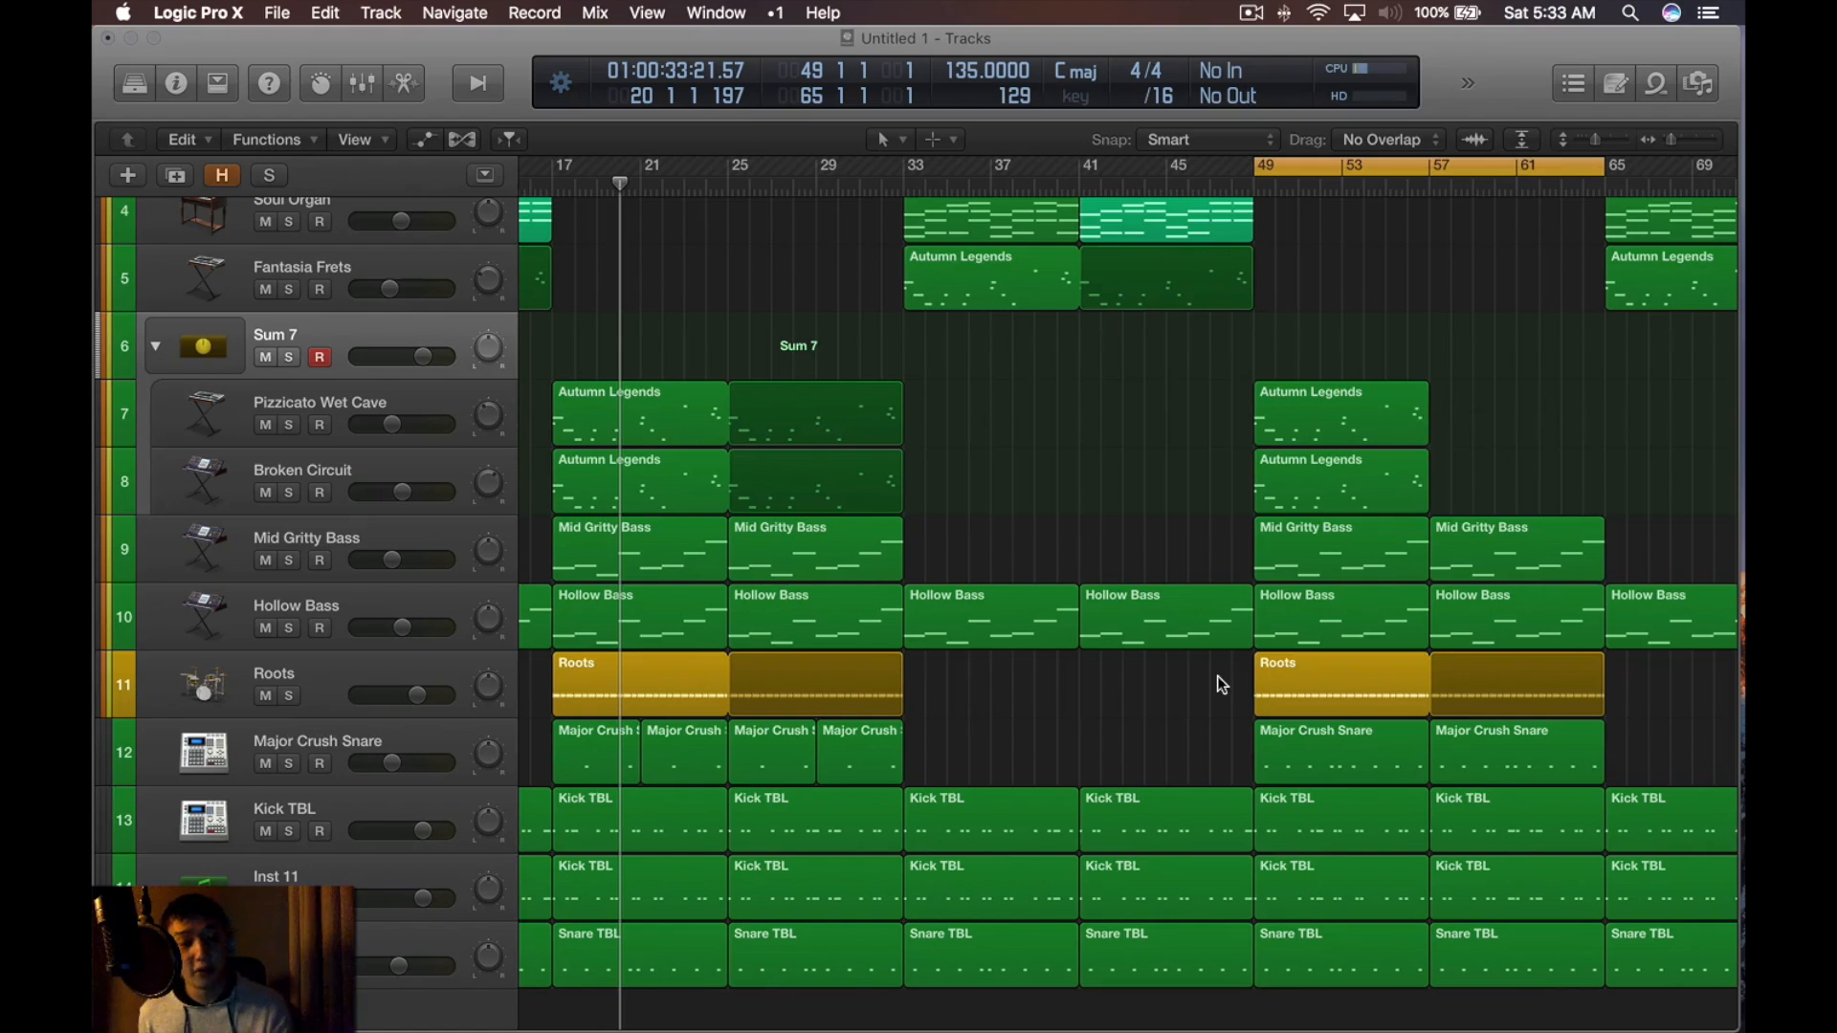
Select the Roots drum track and its region starting at bar 49
{"action": "scroll", "coordinate": [1075, 550], "scroll_direction": "down", "scroll_amount": 3}
{"action": "scroll", "coordinate": [1301, 620], "scroll_direction": "up", "scroll_amount": 5}
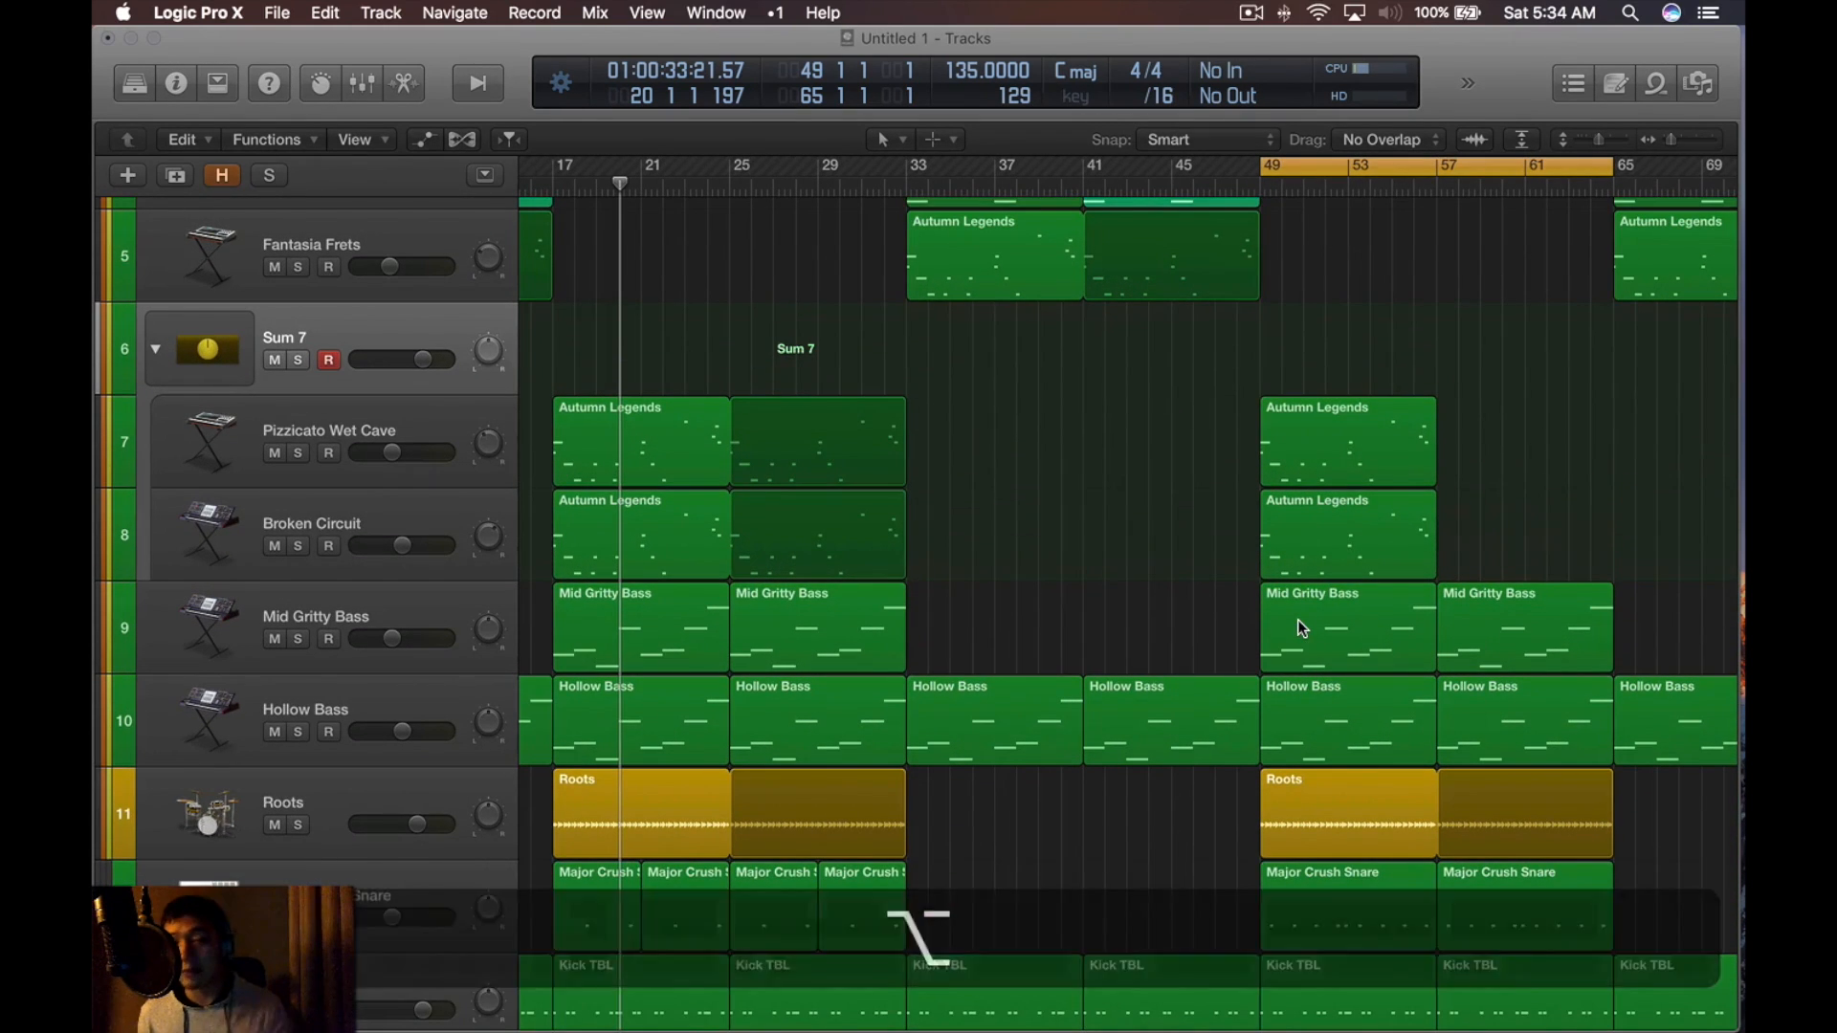
{"action": "left_click", "coordinate": [1404, 828]}
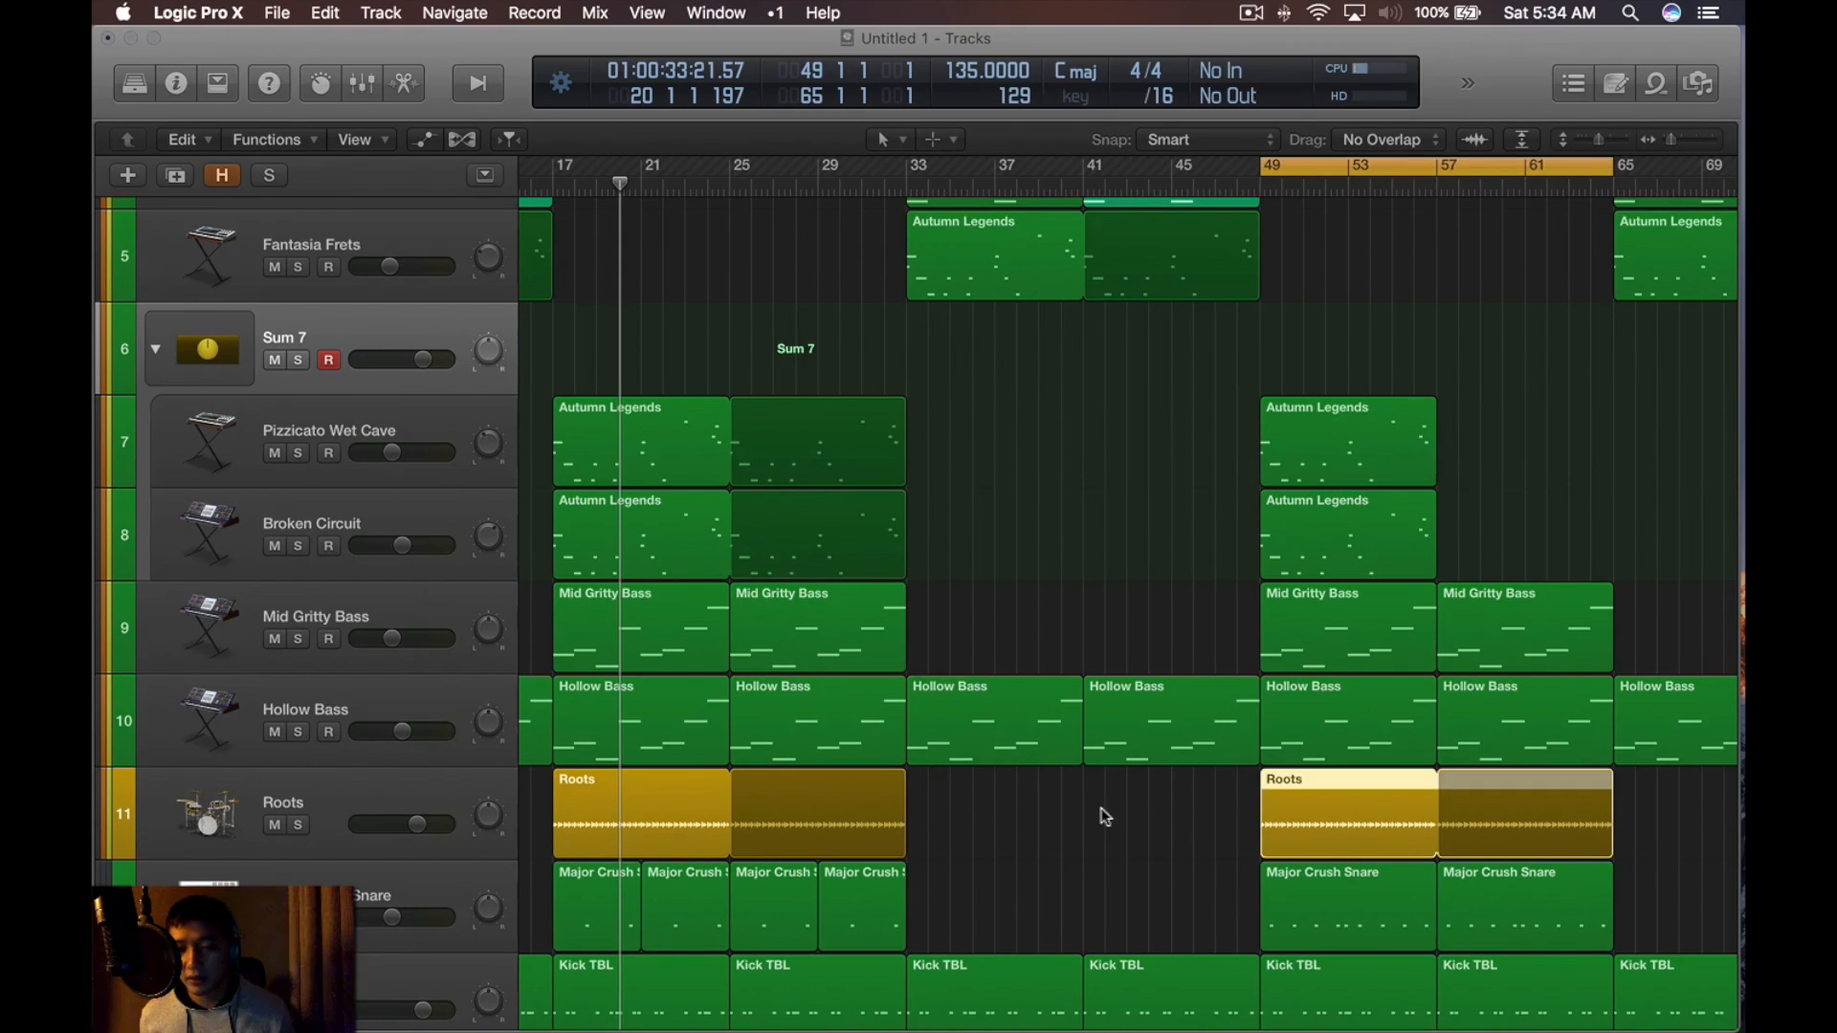
{"action": "left_click", "coordinate": [258, 813]}
{"action": "left_click", "coordinate": [1168, 832]}
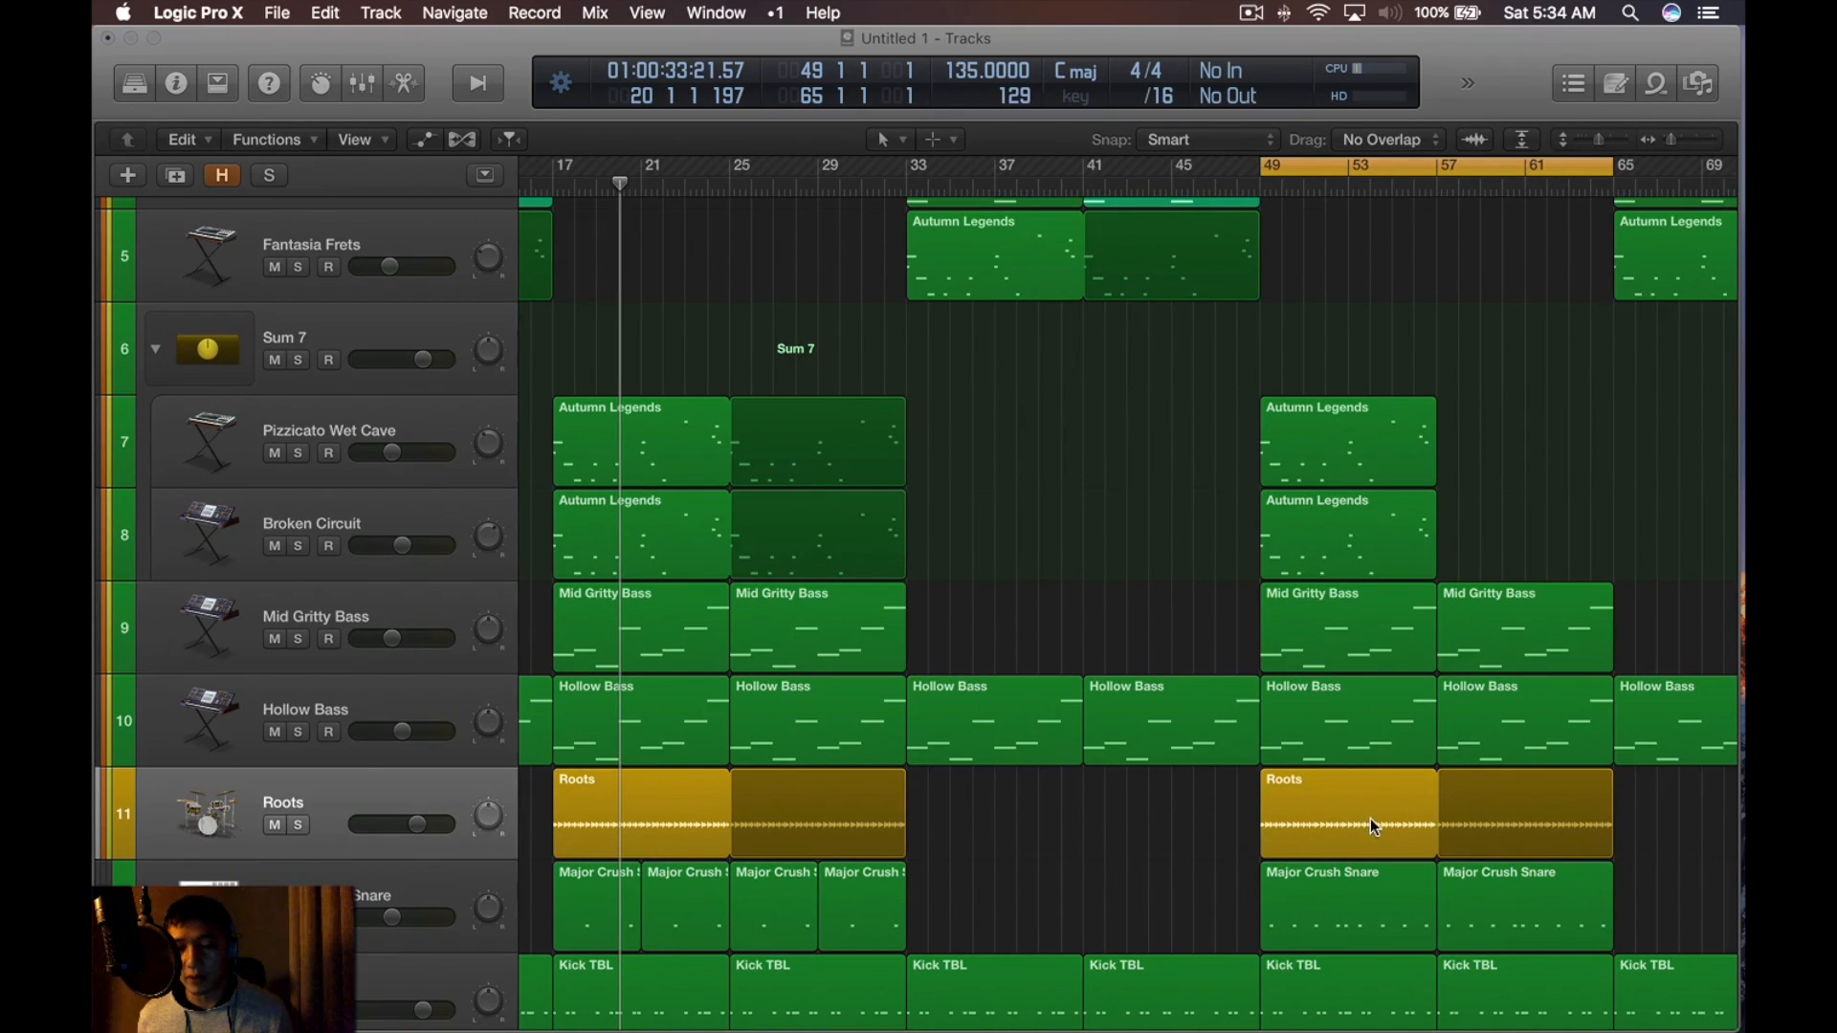
{"action": "left_click", "coordinate": [1357, 810]}
Split off the Autumn Legends section just after bar 50 on Pizzicato Wet Cave and Broken Circuit and mute it
{"action": "left_click_drag", "start_coordinate": [1469, 416], "coordinate": [1438, 492]}
{"action": "scroll", "coordinate": [1393, 461], "scroll_direction": "up", "scroll_amount": 5}
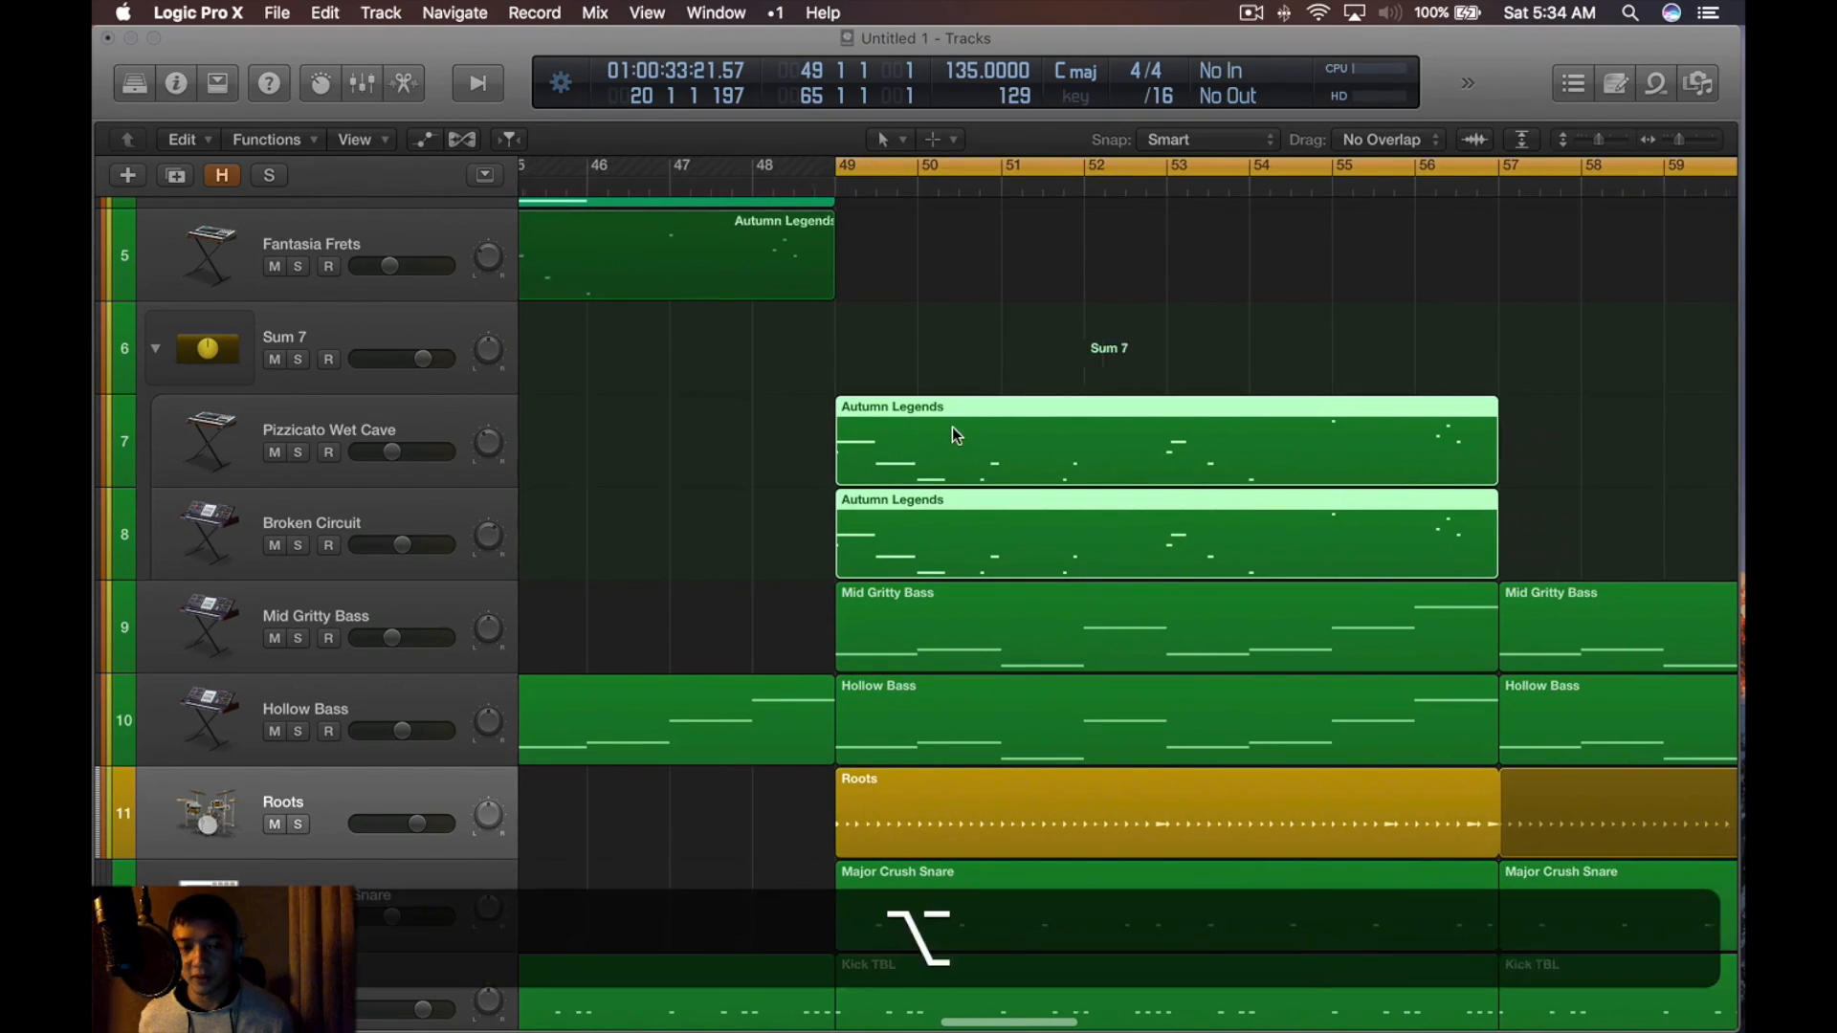
{"action": "scroll", "coordinate": [980, 434], "scroll_direction": "down", "scroll_amount": 3}
{"action": "scroll", "coordinate": [1262, 456], "scroll_direction": "up", "scroll_amount": 4}
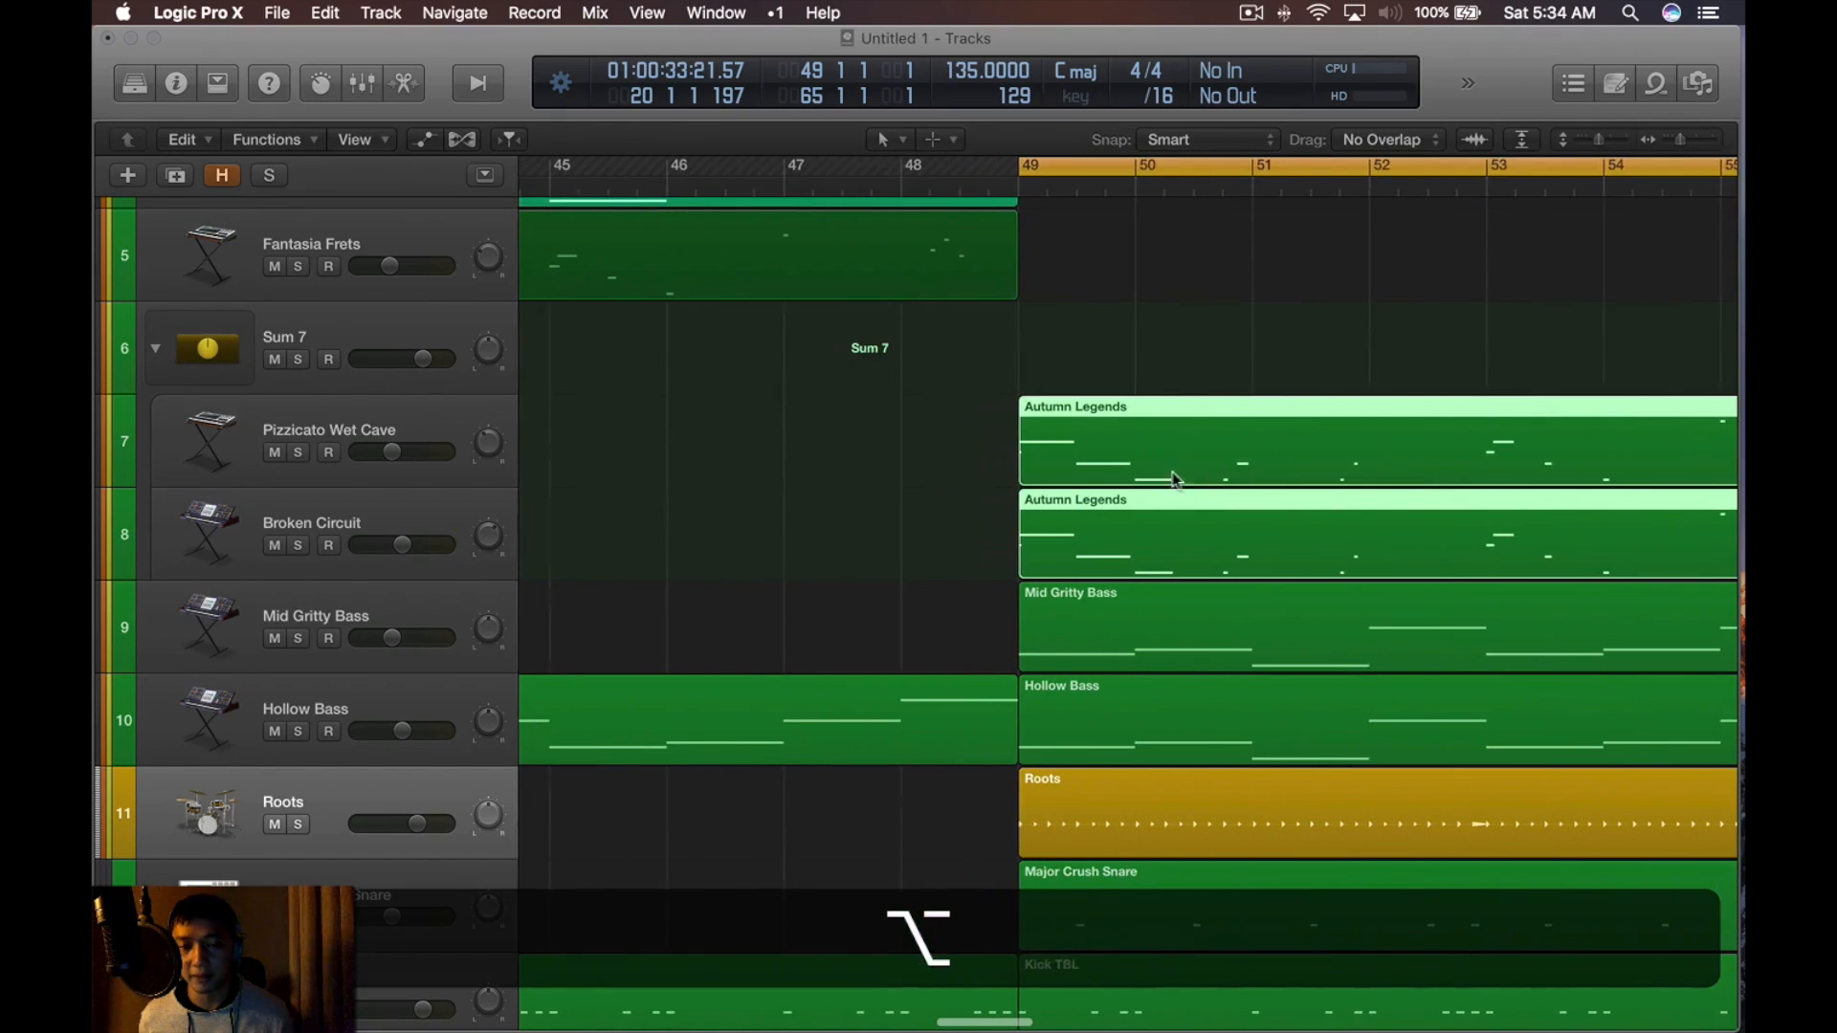
{"action": "left_click", "coordinate": [1215, 462], "text": "super"}
{"action": "left_click_drag", "start_coordinate": [1215, 462], "coordinate": [1160, 523]}
{"action": "key", "text": "ctrl+m"}
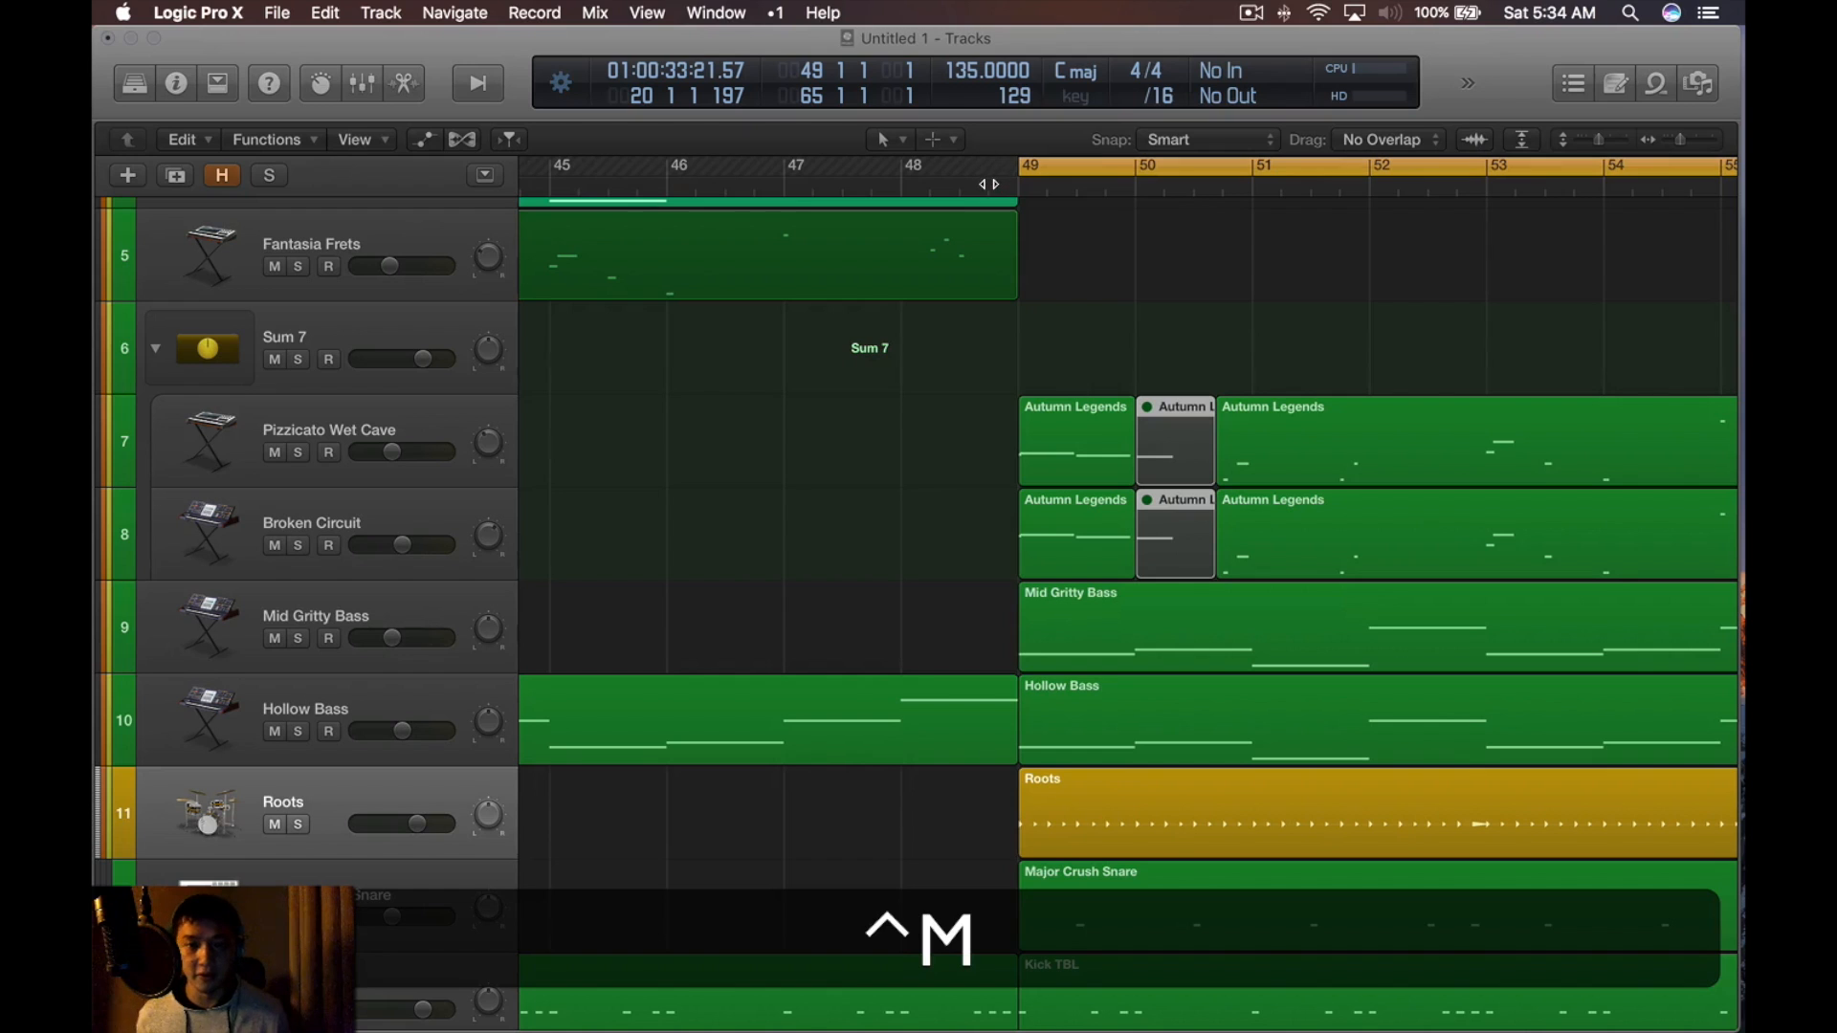
Clear Autumn Legends between the muted clips and bar 53 on both tracks, and copy the bar 49 clips to bar 51
{"action": "key", "text": "space"}
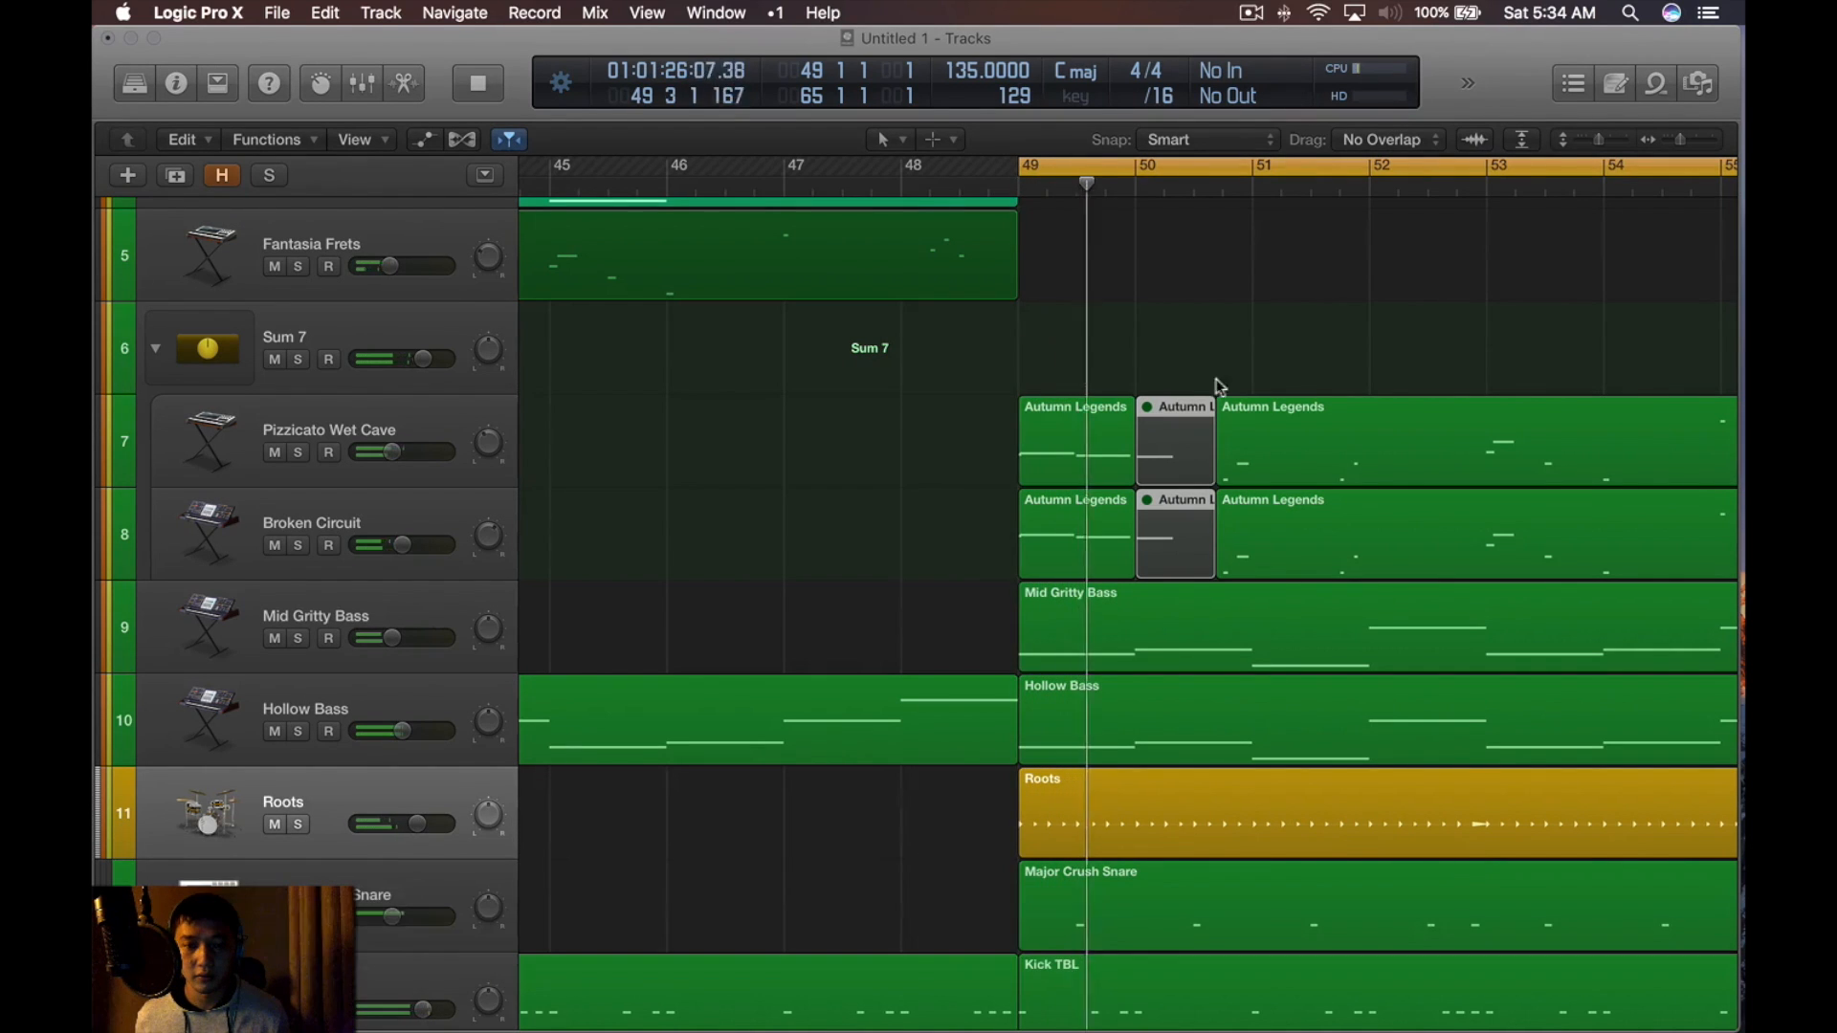
{"action": "key", "text": "space"}
{"action": "left_click_drag", "start_coordinate": [1247, 381], "coordinate": [1489, 567]}
{"action": "left_click", "coordinate": [1059, 436]}
{"action": "left_click", "coordinate": [1060, 526], "text": "shift"}
{"action": "left_click_drag", "start_coordinate": [1060, 526], "coordinate": [1293, 529]}
{"action": "key", "text": "space"}
{"action": "left_click", "coordinate": [1467, 329]}
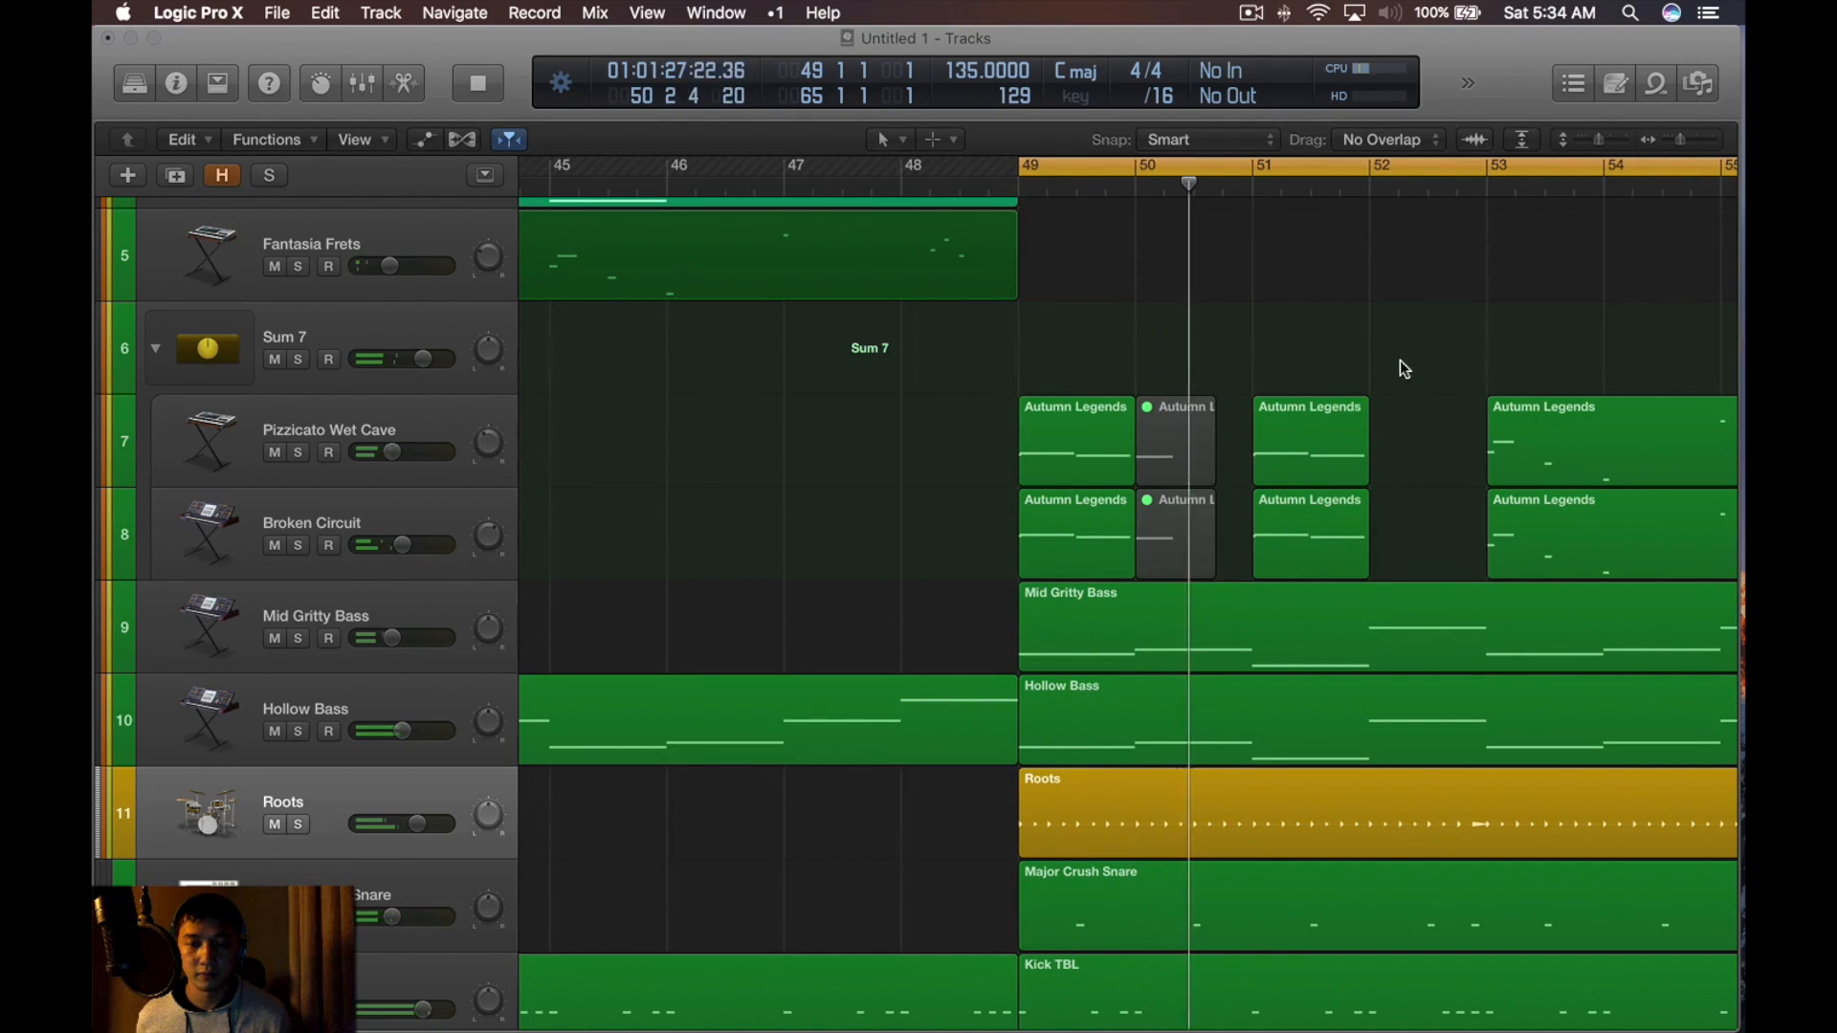
{"action": "scroll", "coordinate": [1387, 366], "scroll_direction": "down", "scroll_amount": 4}
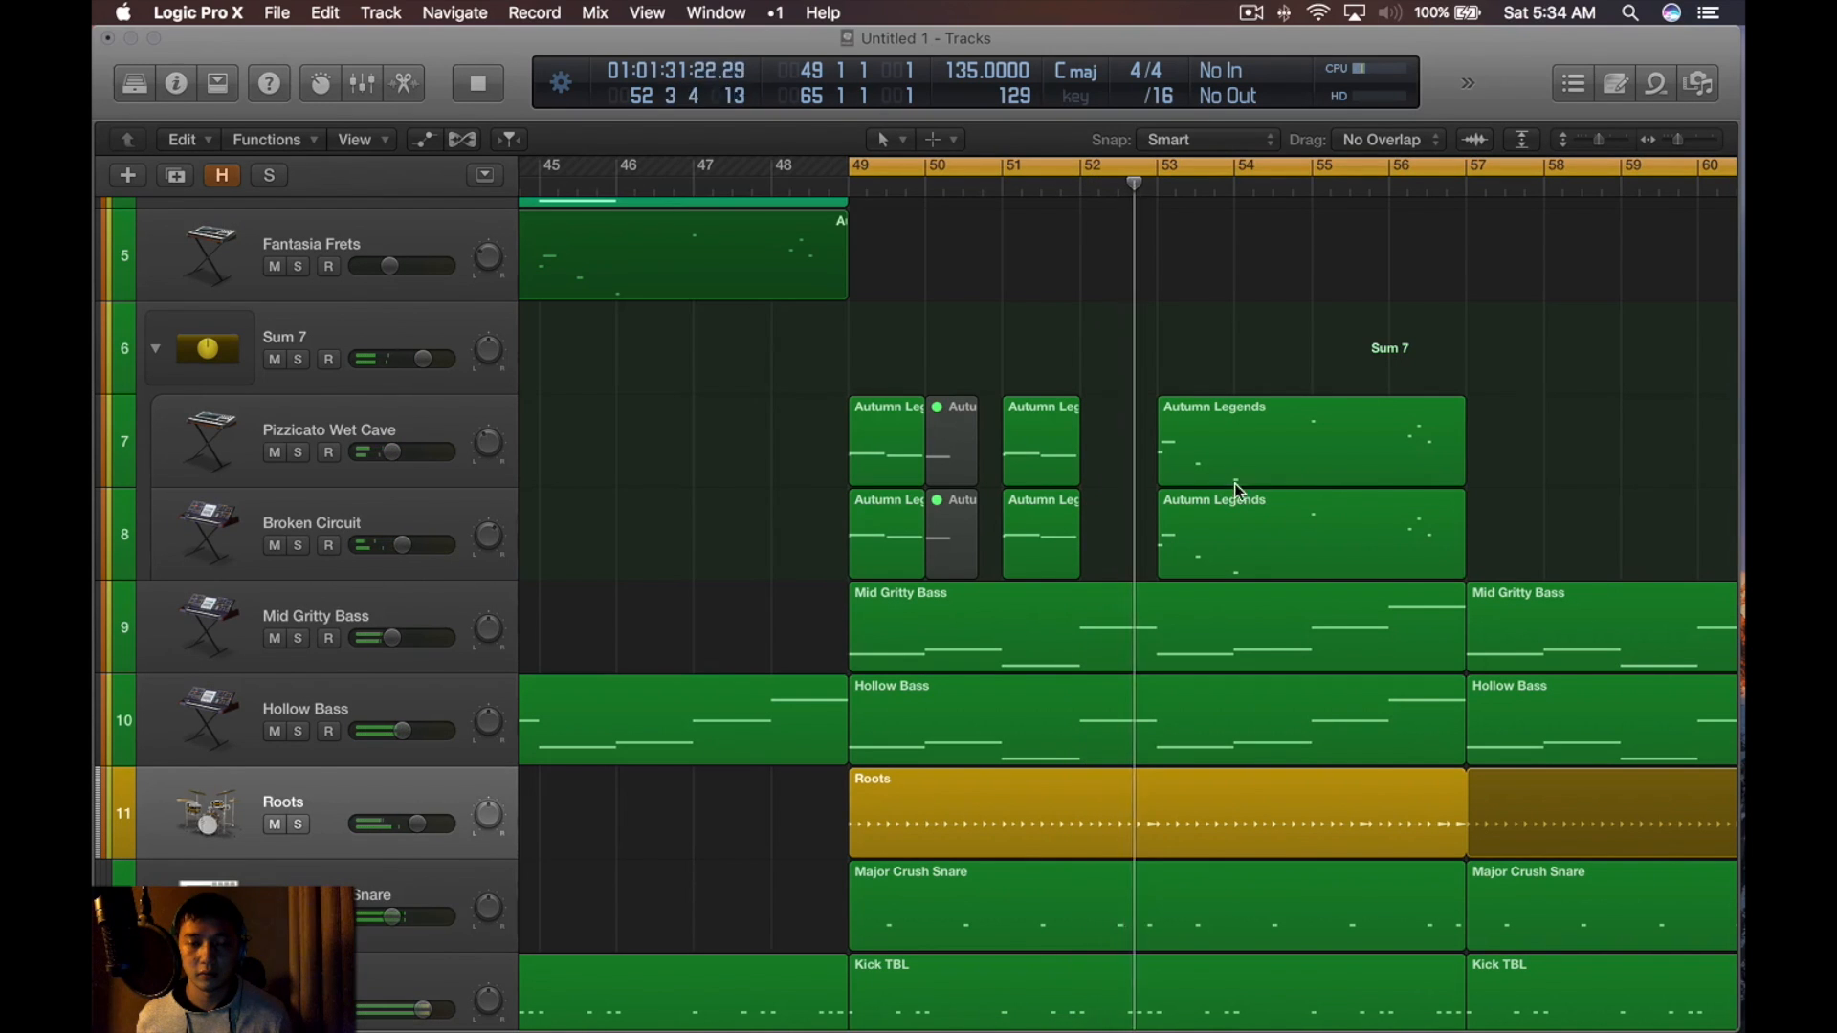
Move the remaining Autumn Legends regions on Pizzicato Wet Cave and Broken Circuit from bar 53 to bar 57
{"action": "key", "text": "space"}
{"action": "left_click_drag", "start_coordinate": [1203, 387], "coordinate": [1243, 535]}
{"action": "left_click_drag", "start_coordinate": [1389, 542], "coordinate": [1656, 549]}
Copy the edited Autumn Legends clips of bars 49–52 on both tracks to bar 53
{"action": "key", "text": "alt"}
{"action": "left_click_drag", "start_coordinate": [1202, 316], "coordinate": [1352, 562]}
{"action": "key", "text": "alt+super+z"}
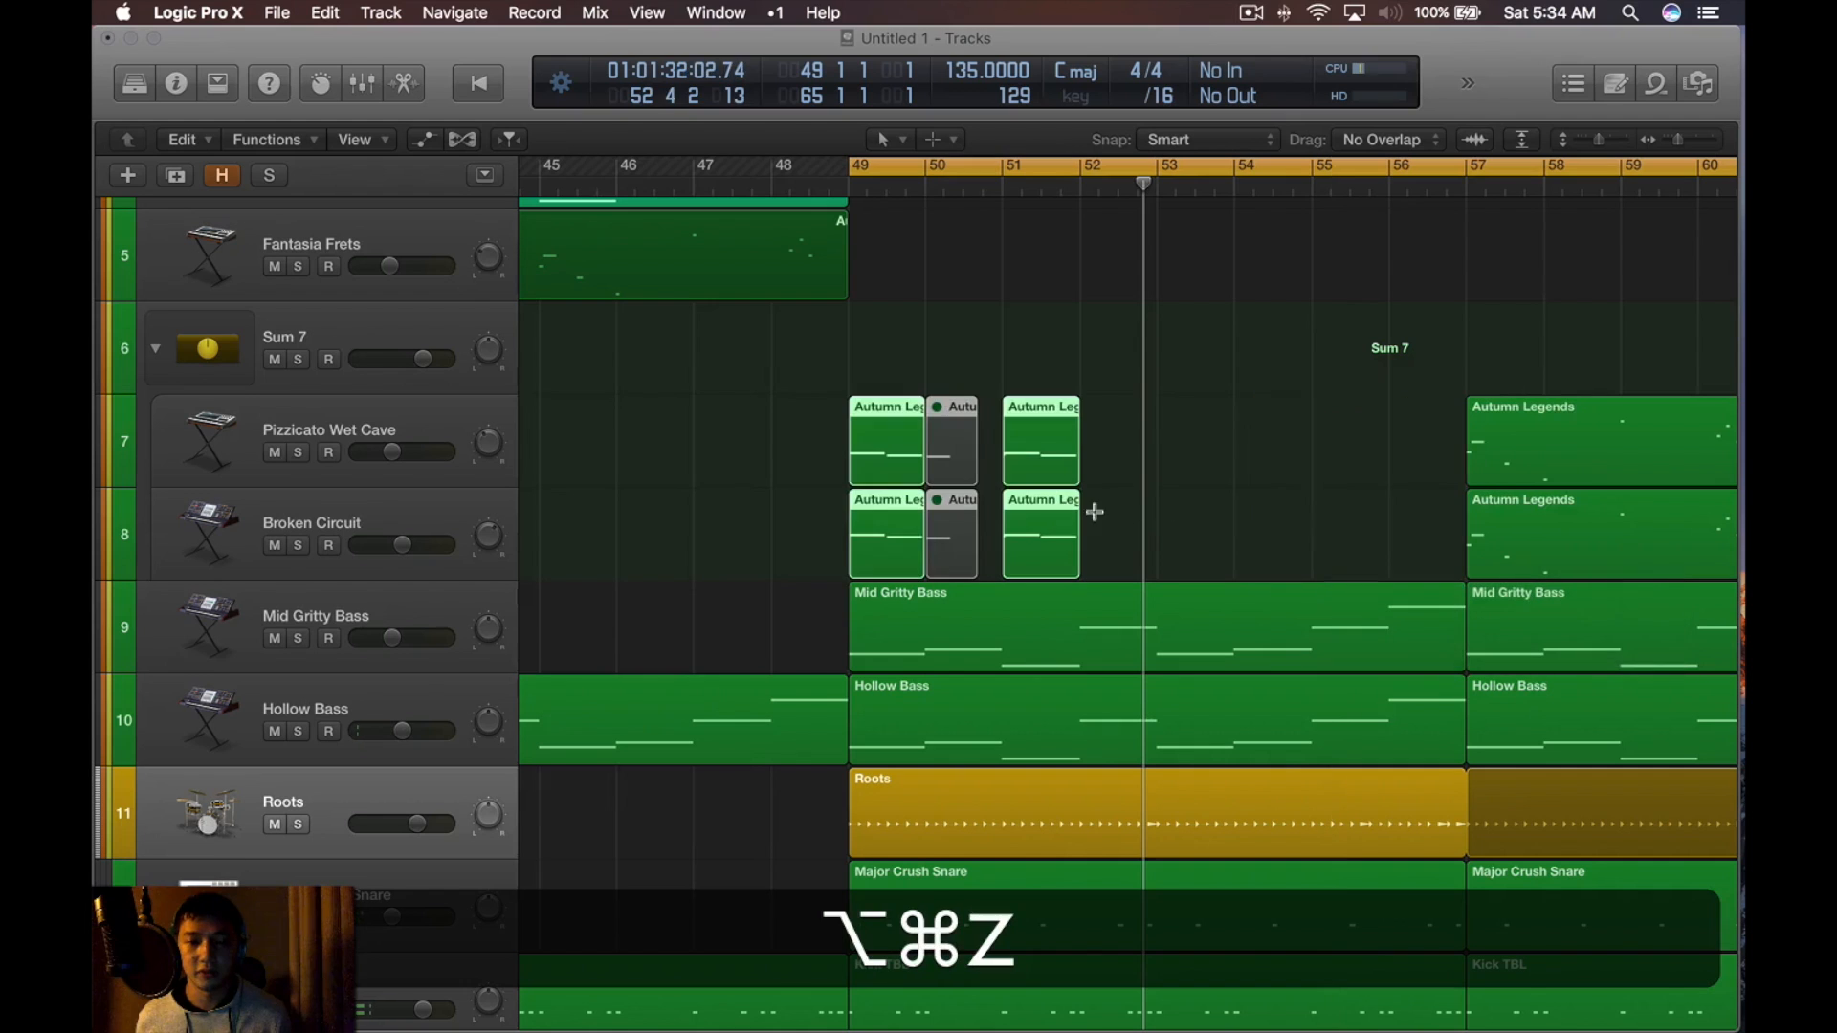
{"action": "left_click_drag", "start_coordinate": [883, 554], "coordinate": [1192, 554]}
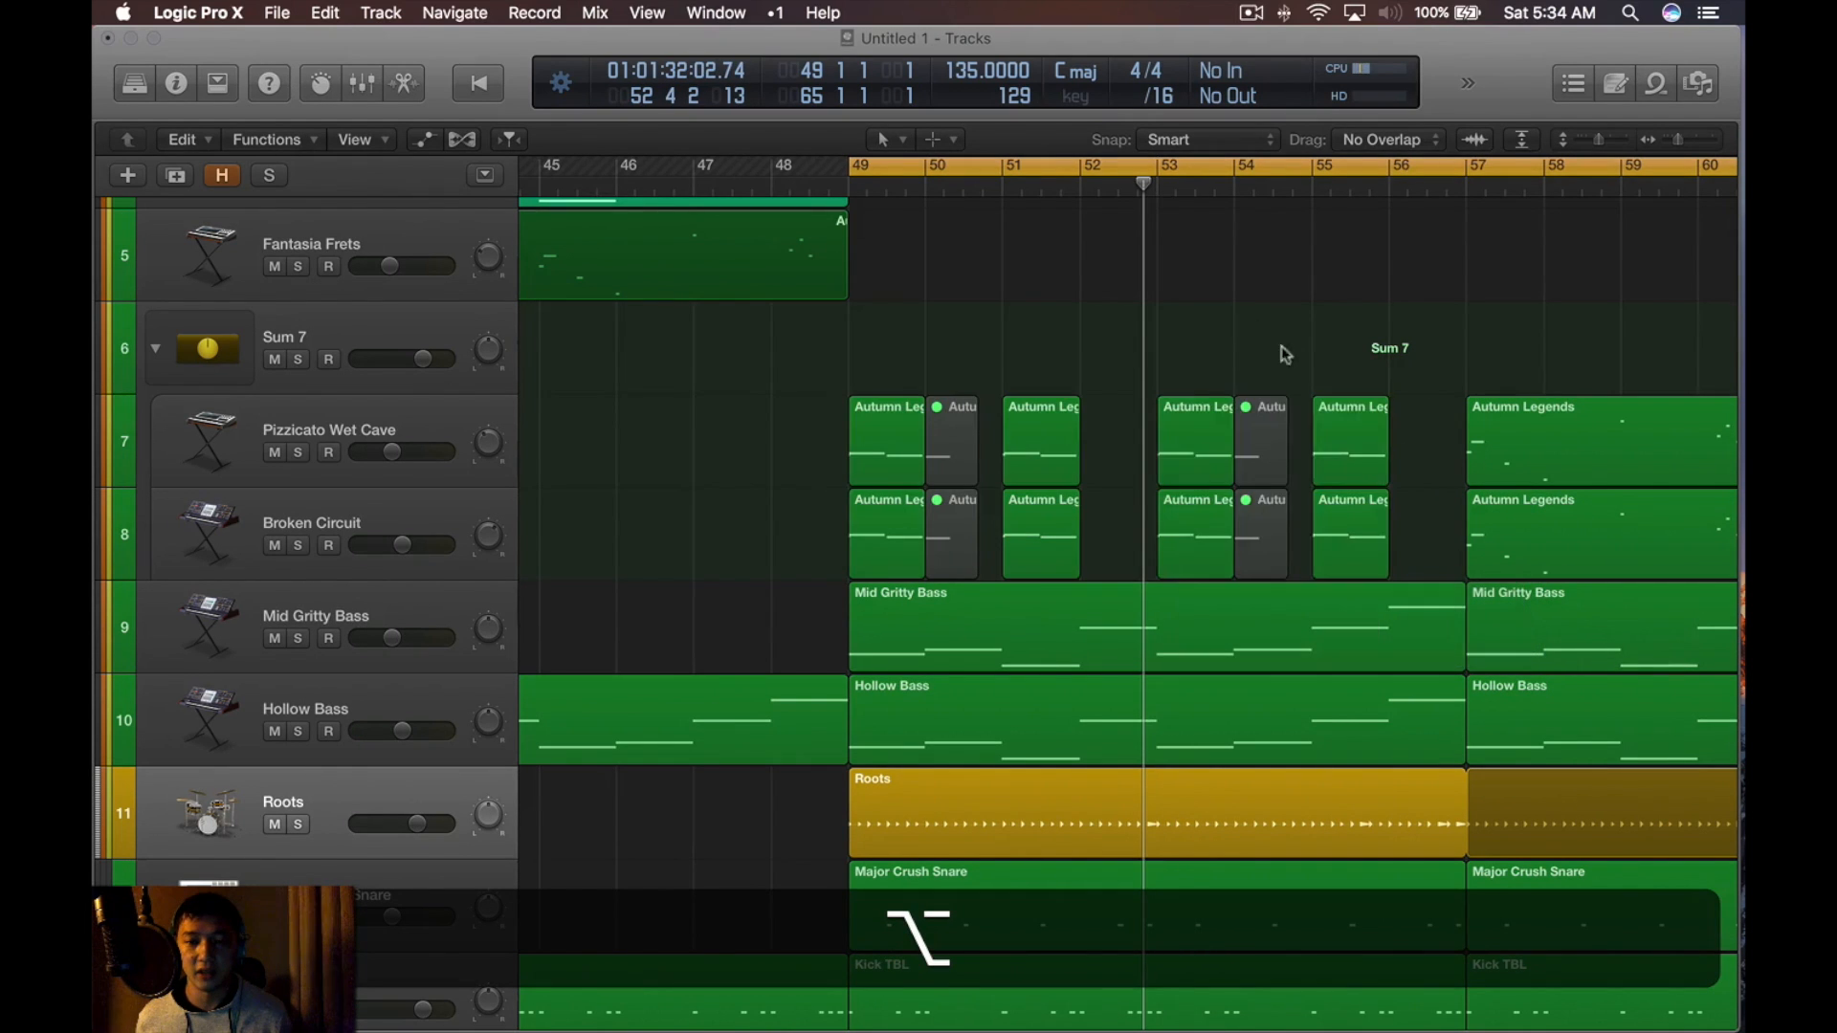
Move the leftover Autumn Legends regions on both tracks from bar 57 to just after bar 65 and set the cycle range to bars 65–70
{"action": "scroll", "coordinate": [1345, 401], "scroll_direction": "right", "scroll_amount": 5}
{"action": "left_click", "coordinate": [1278, 529]}
{"action": "key", "text": "alt"}
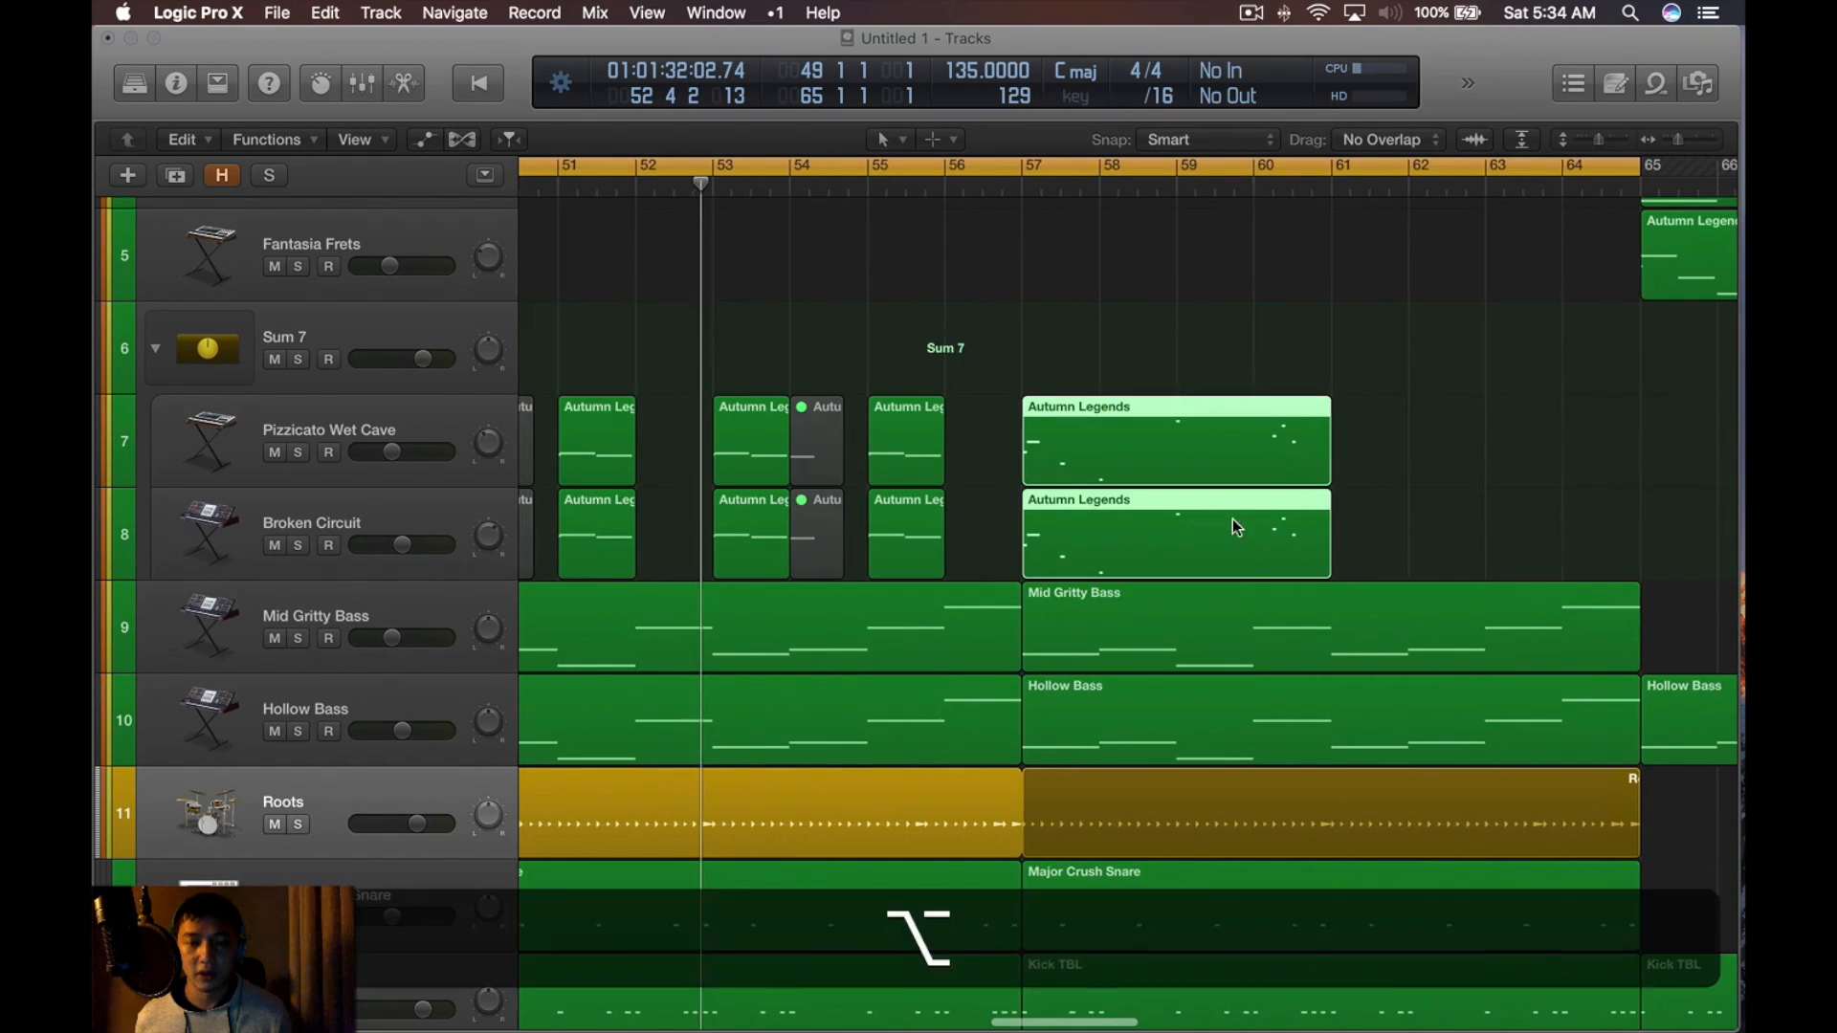
{"action": "scroll", "coordinate": [1244, 497], "scroll_direction": "down", "scroll_amount": 3}
{"action": "left_click_drag", "start_coordinate": [1141, 478], "coordinate": [1413, 478]}
{"action": "key", "text": "u"}
{"action": "scroll", "coordinate": [1458, 519], "scroll_direction": "right", "scroll_amount": 1}
{"action": "scroll", "coordinate": [1453, 514], "scroll_direction": "up", "scroll_amount": 4}
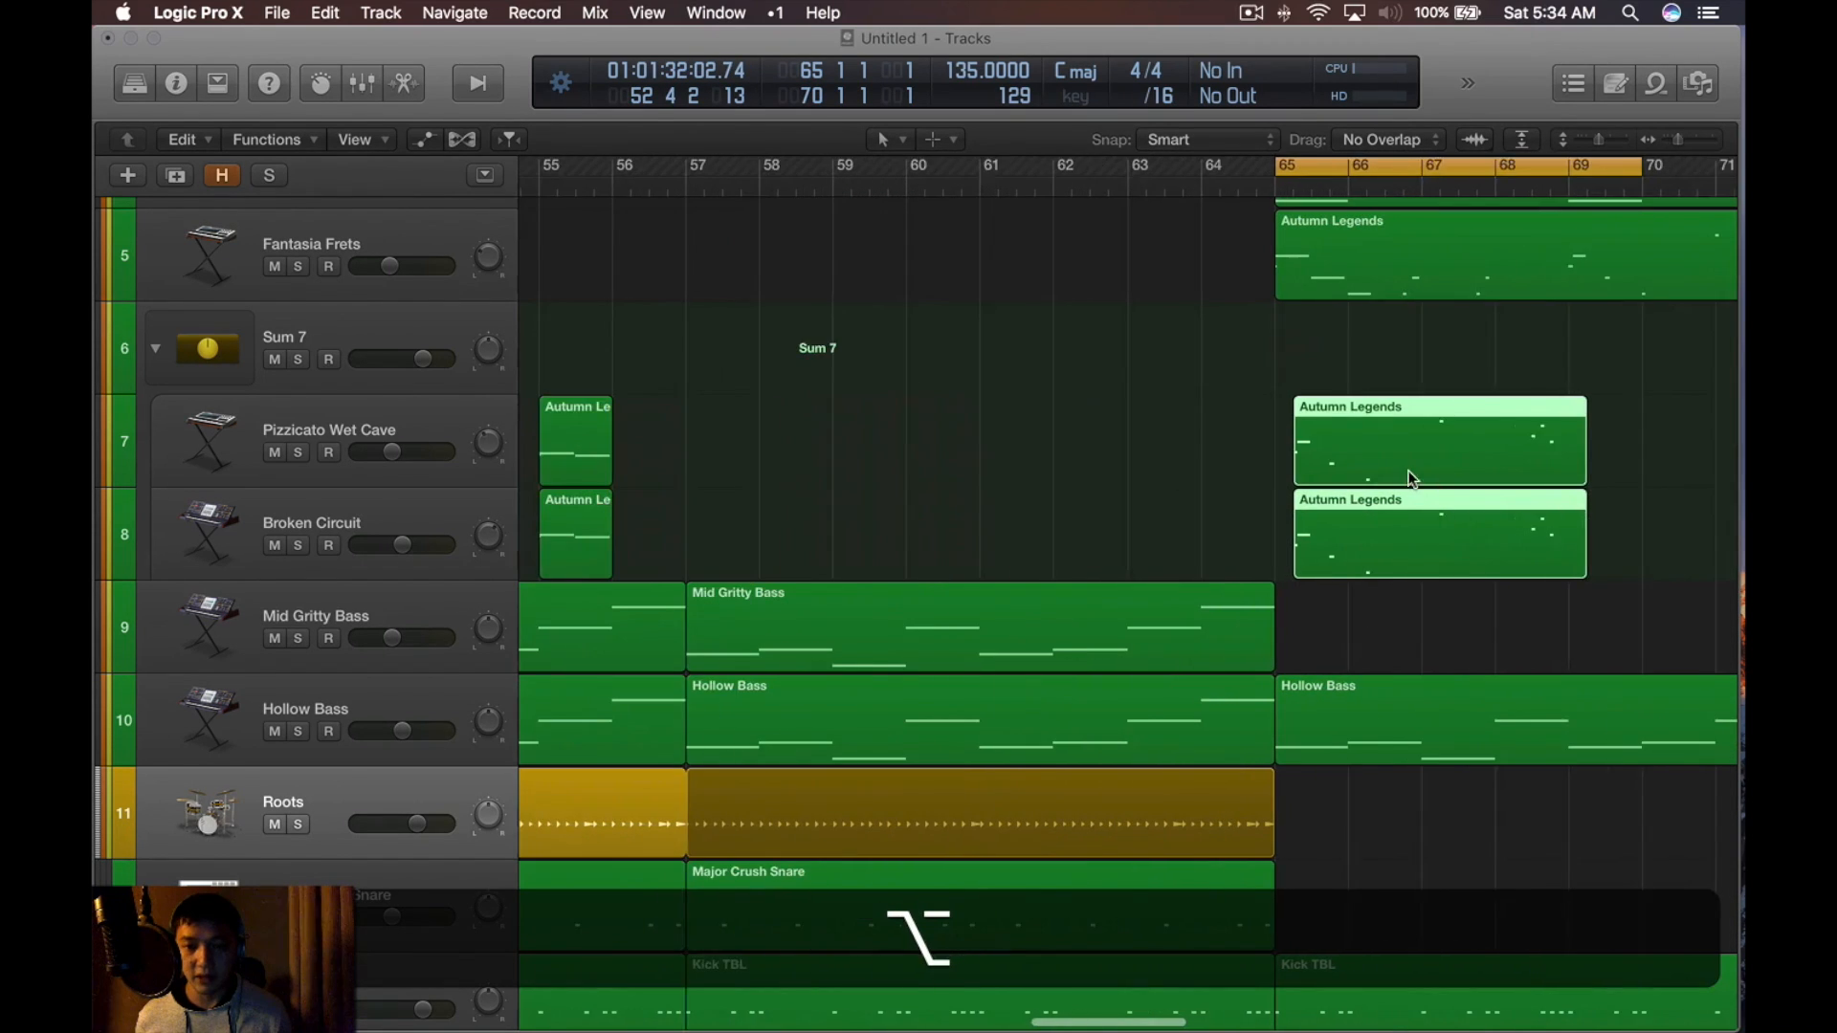
Audition the Autumn Legends clips on Pizzicato Wet Cave and Broken Circuit from bar 65
{"action": "key", "text": "space"}
{"action": "key", "text": "space"}
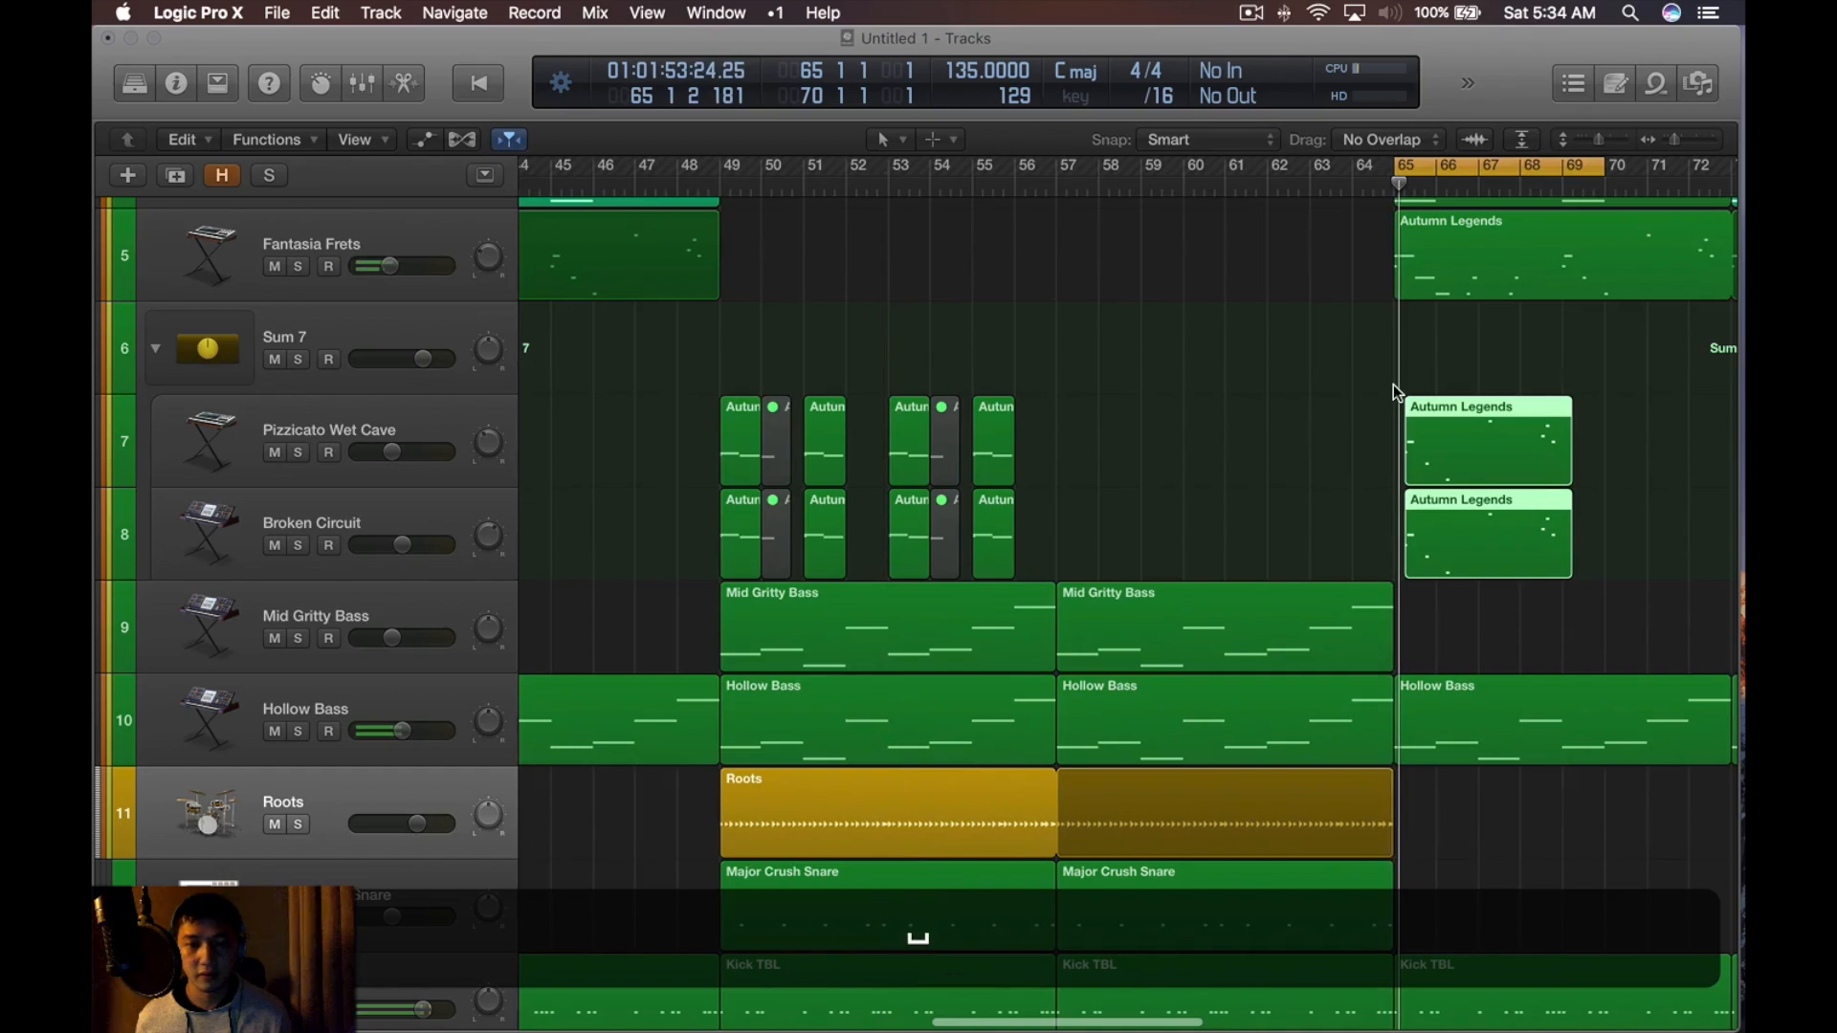
{"action": "scroll", "coordinate": [1393, 383], "scroll_direction": "right", "scroll_amount": 2}
{"action": "key", "text": "s"}
{"action": "key", "text": "s"}
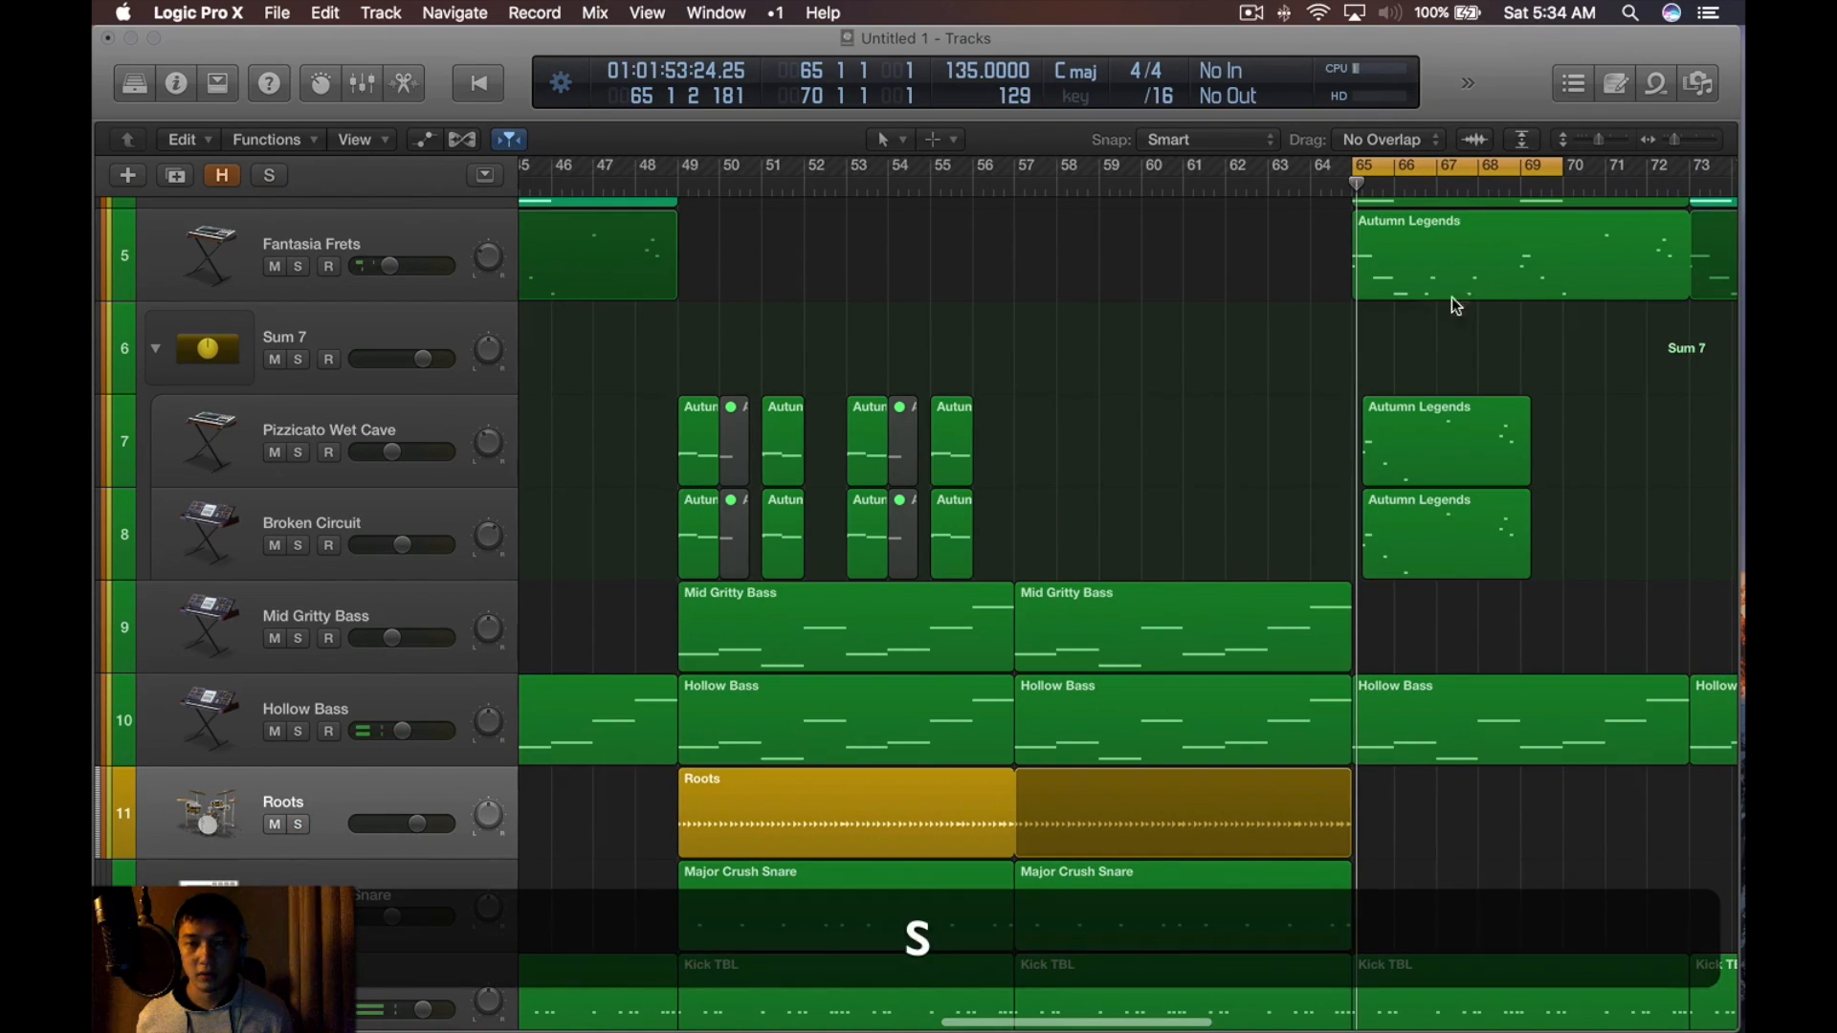
Try a short Autumn Legends passage at bar 57 on both lead tracks, audition it and trim it to about half a bar
{"action": "left_click_drag", "start_coordinate": [1523, 287], "coordinate": [1056, 542]}
{"action": "left_click_drag", "start_coordinate": [1140, 475], "coordinate": [1017, 525]}
{"action": "key", "text": "u"}
{"action": "key", "text": "space"}
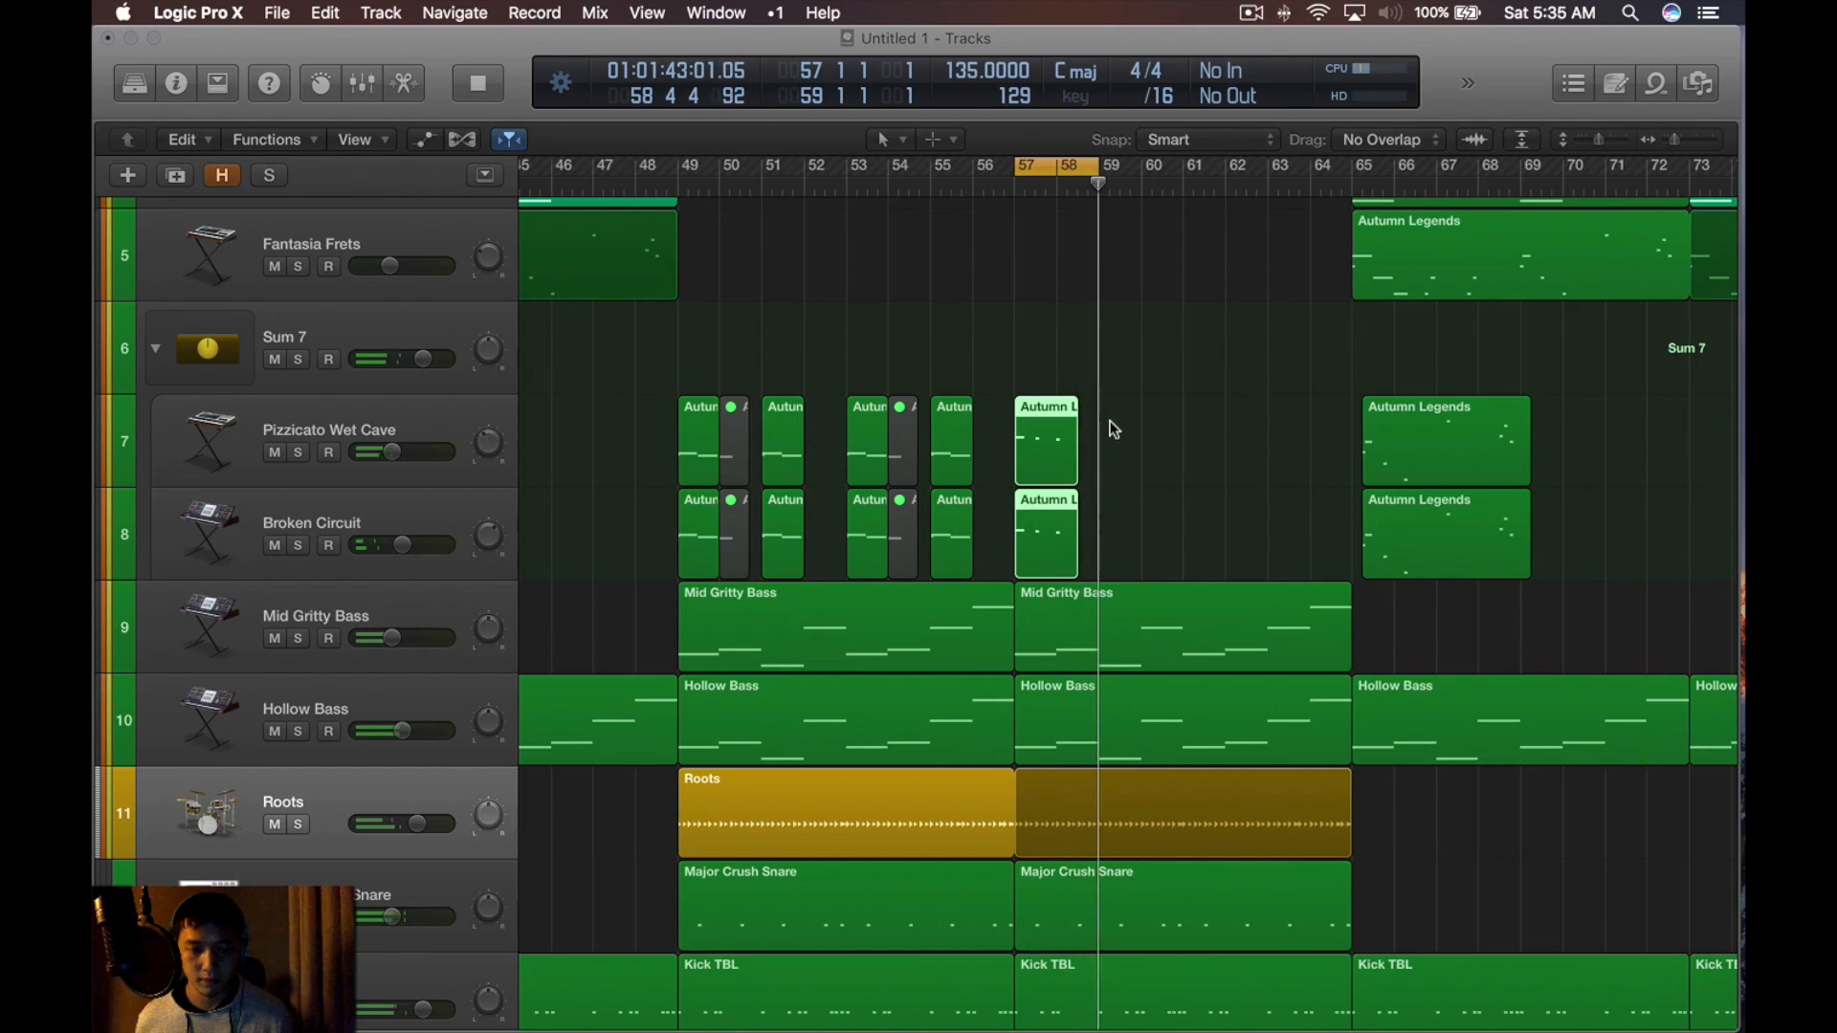
{"action": "key", "text": "space"}
{"action": "key", "text": "c"}
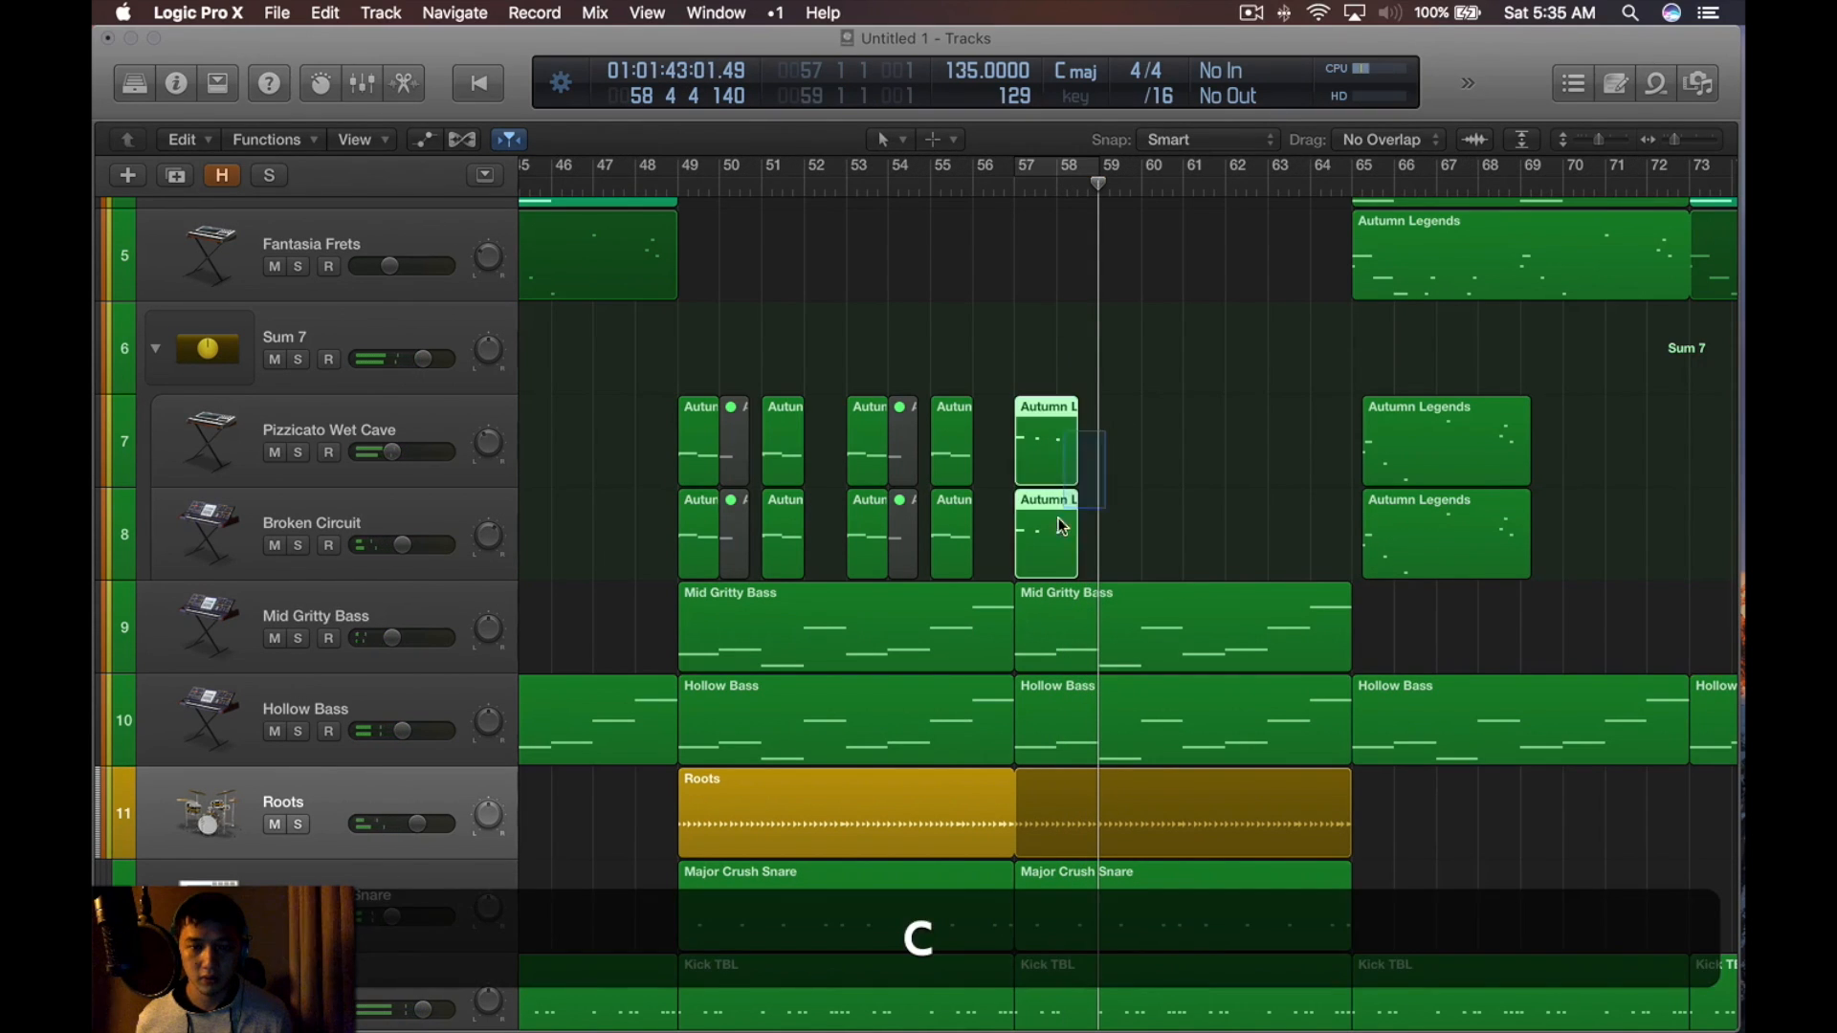
{"action": "left_click_drag", "start_coordinate": [1069, 567], "coordinate": [1026, 584]}
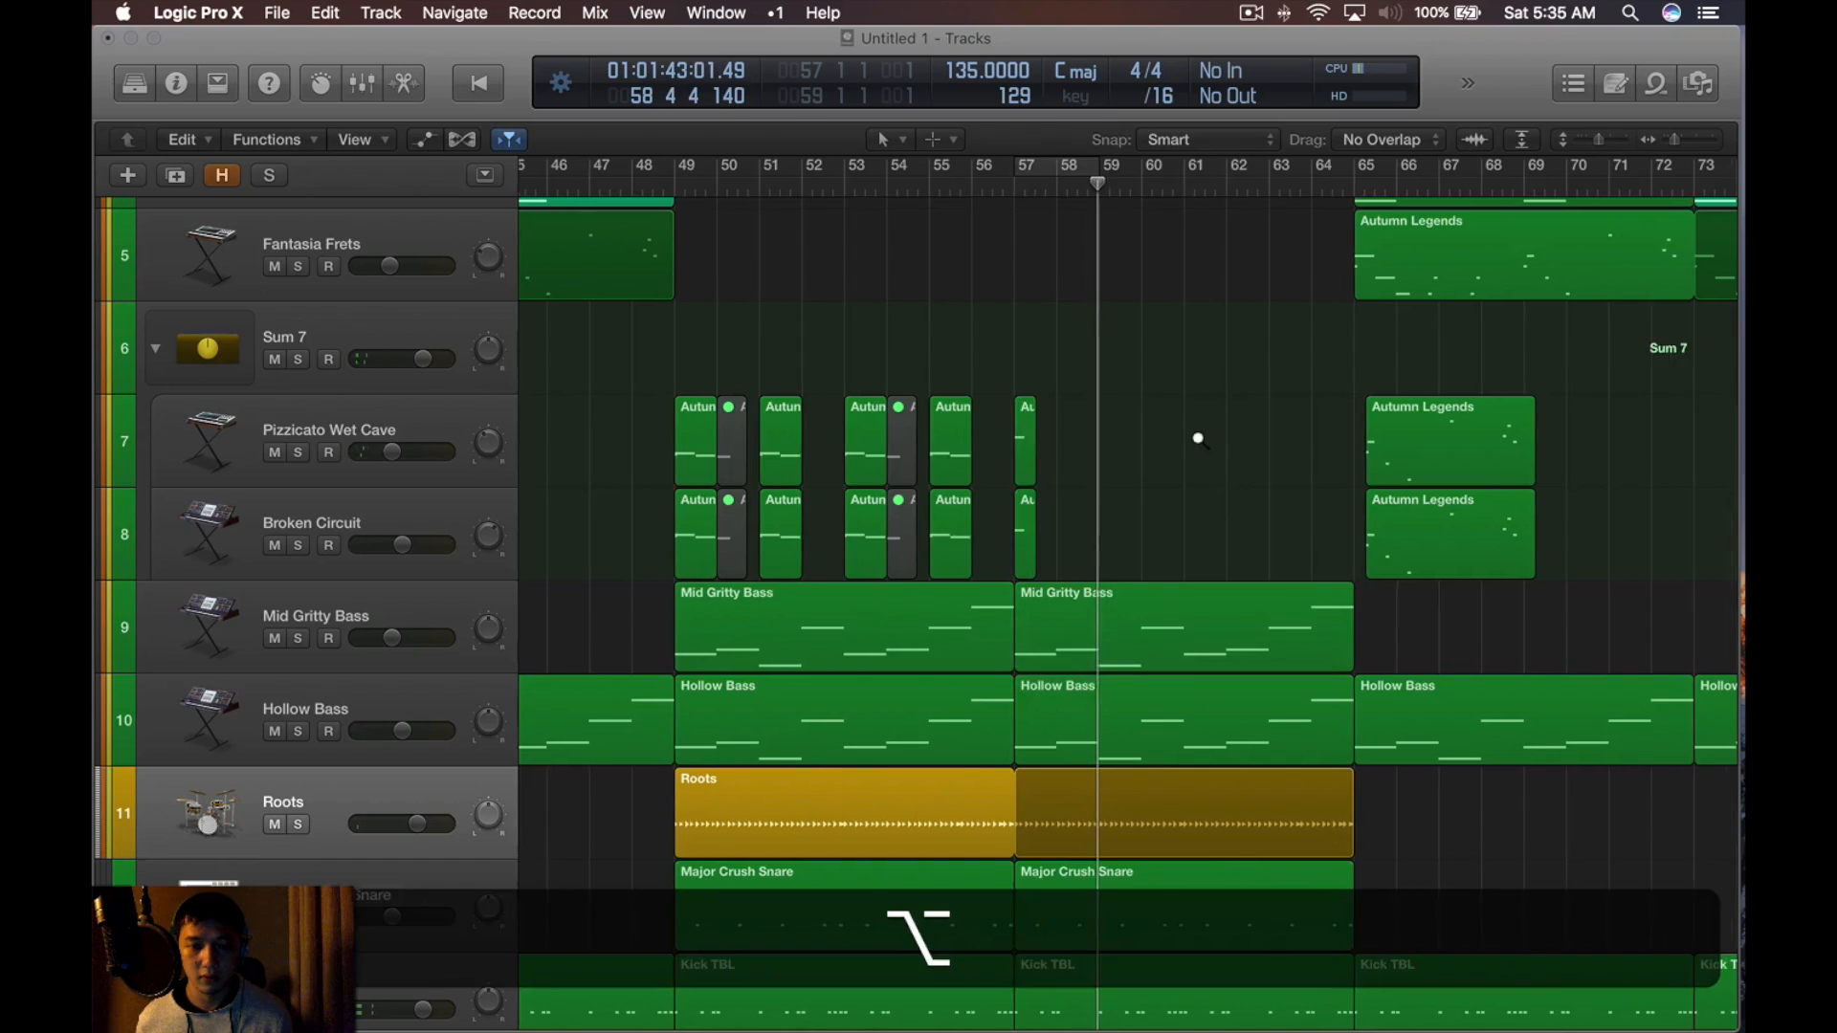
Examine the original Autumn Legends region on Fantasia Frets, with the cycle range set to bars 1–17
{"action": "scroll", "coordinate": [1198, 439], "scroll_direction": "down", "scroll_amount": 10}
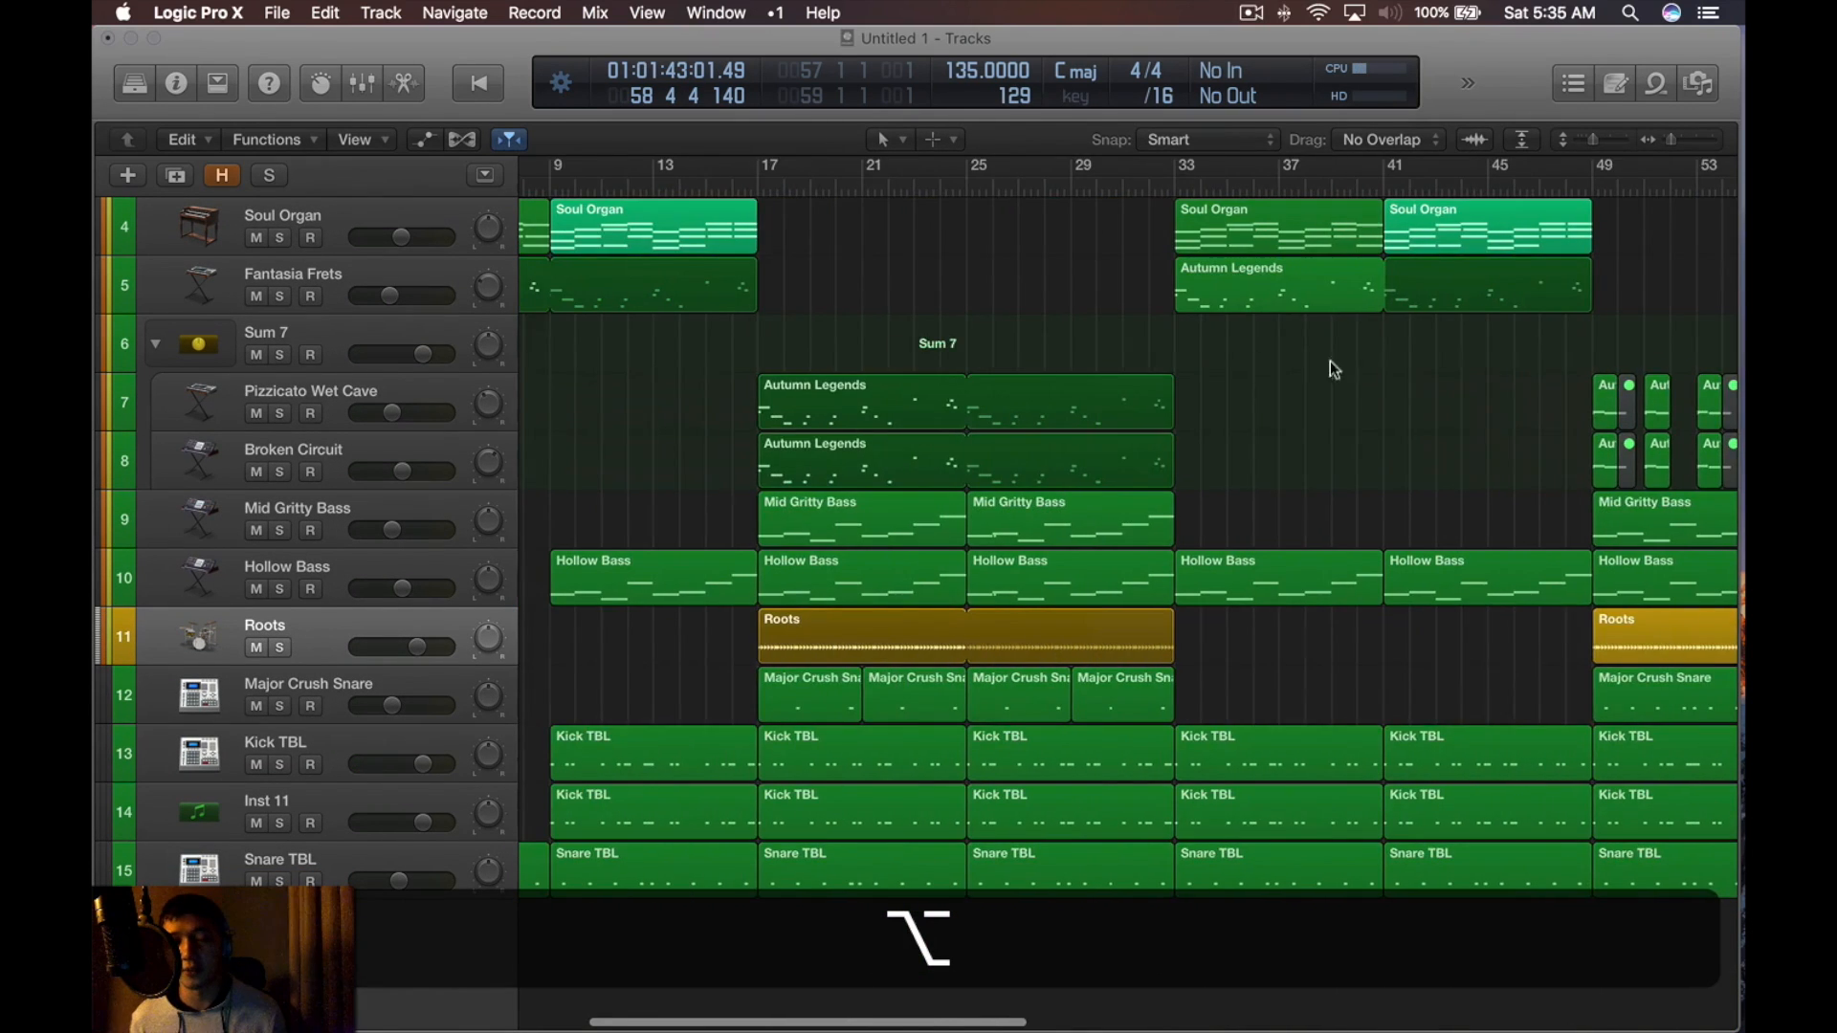
{"action": "scroll", "coordinate": [675, 316], "scroll_direction": "left", "scroll_amount": 5}
{"action": "left_click", "coordinate": [650, 311]}
{"action": "scroll", "coordinate": [677, 311], "scroll_direction": "down", "scroll_amount": 8}
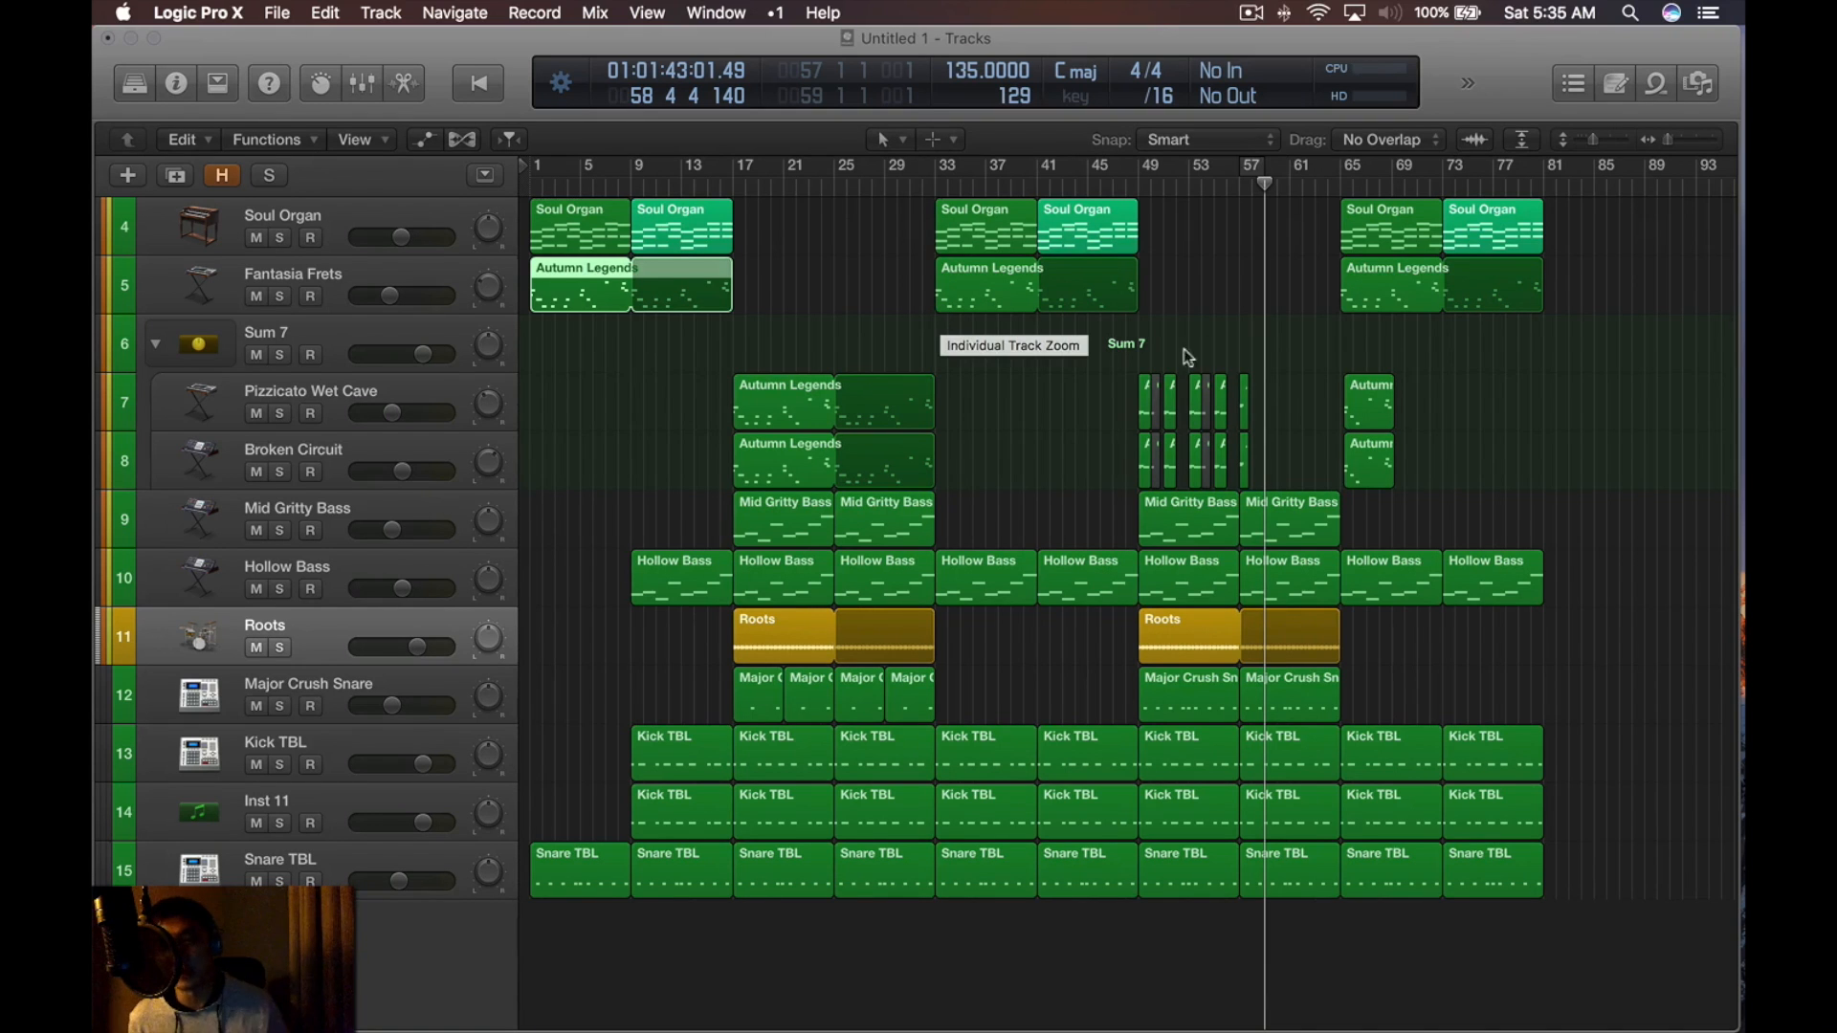
{"action": "key", "text": "u"}
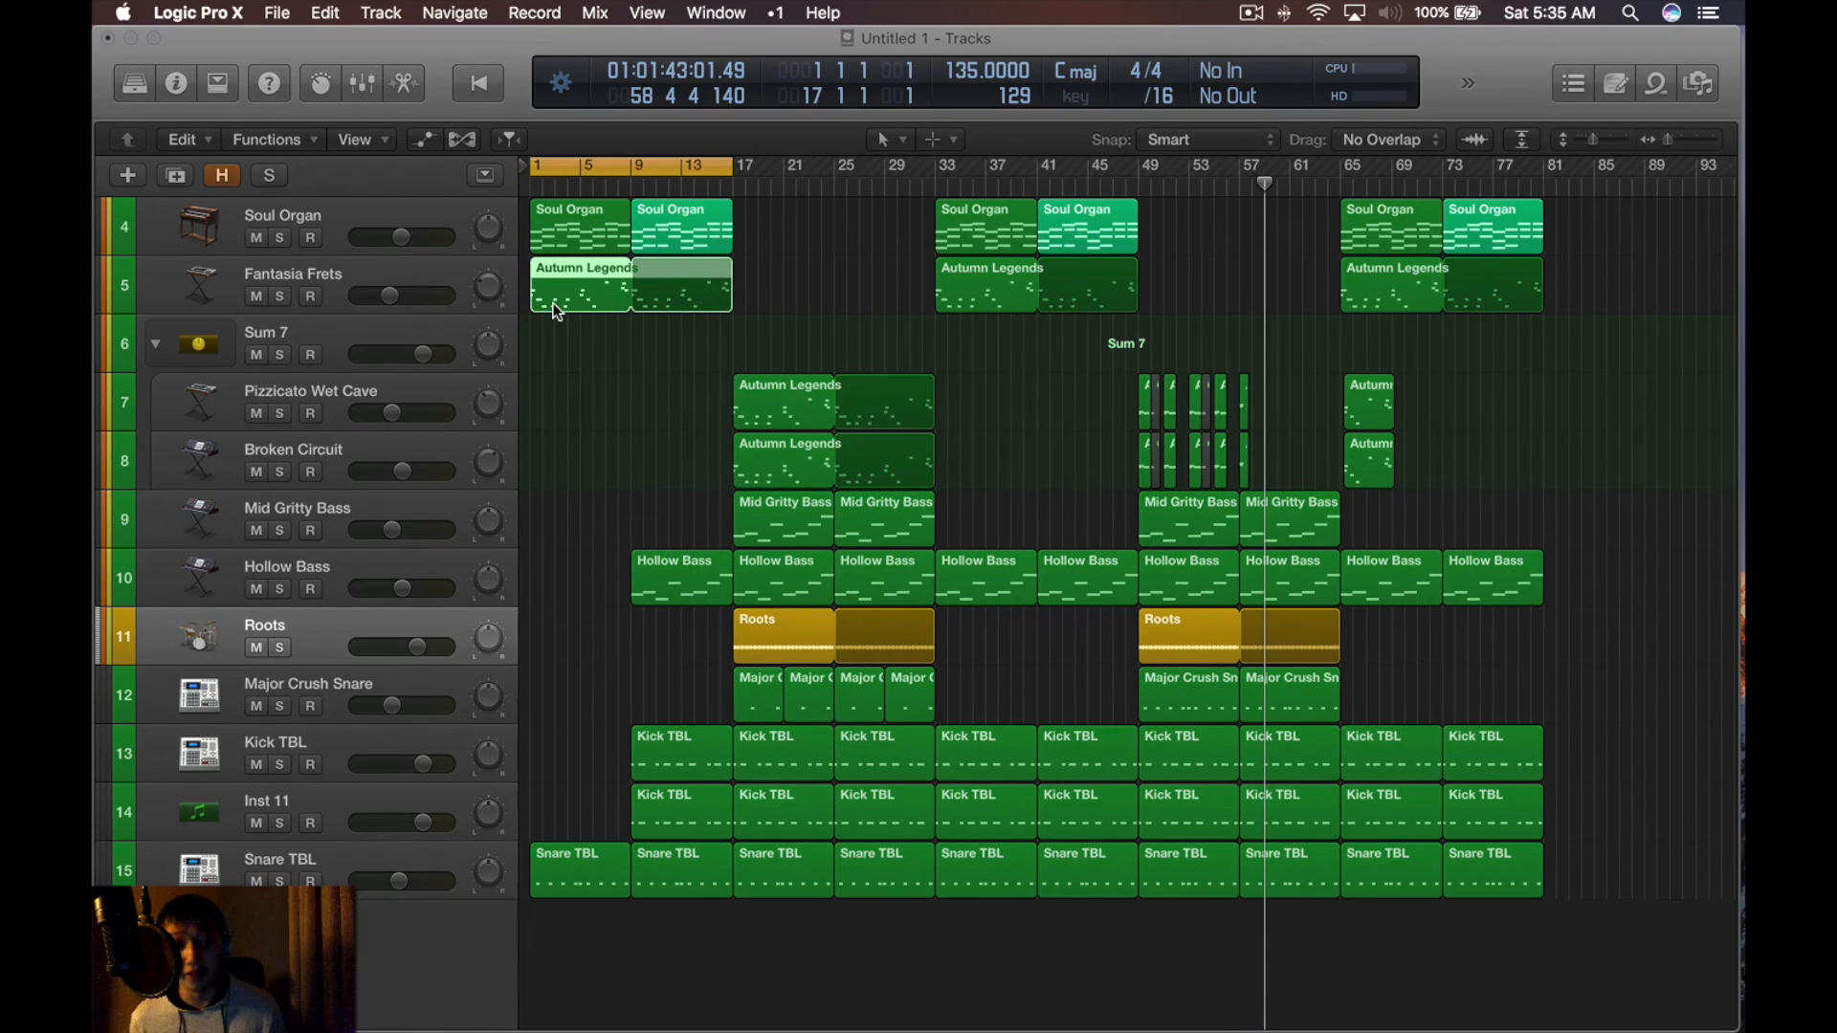
{"action": "double_click", "coordinate": [555, 304]}
{"action": "scroll", "coordinate": [567, 698], "scroll_direction": "down", "scroll_amount": 3}
{"action": "scroll", "coordinate": [849, 674], "scroll_direction": "down", "scroll_amount": 3}
{"action": "key", "text": "x"}
Set the cycle range to bars 49–65 and audition the second chorus with the Pizzicato Wet Cave track selected
{"action": "left_click_drag", "start_coordinate": [1292, 402], "coordinate": [1019, 484]}
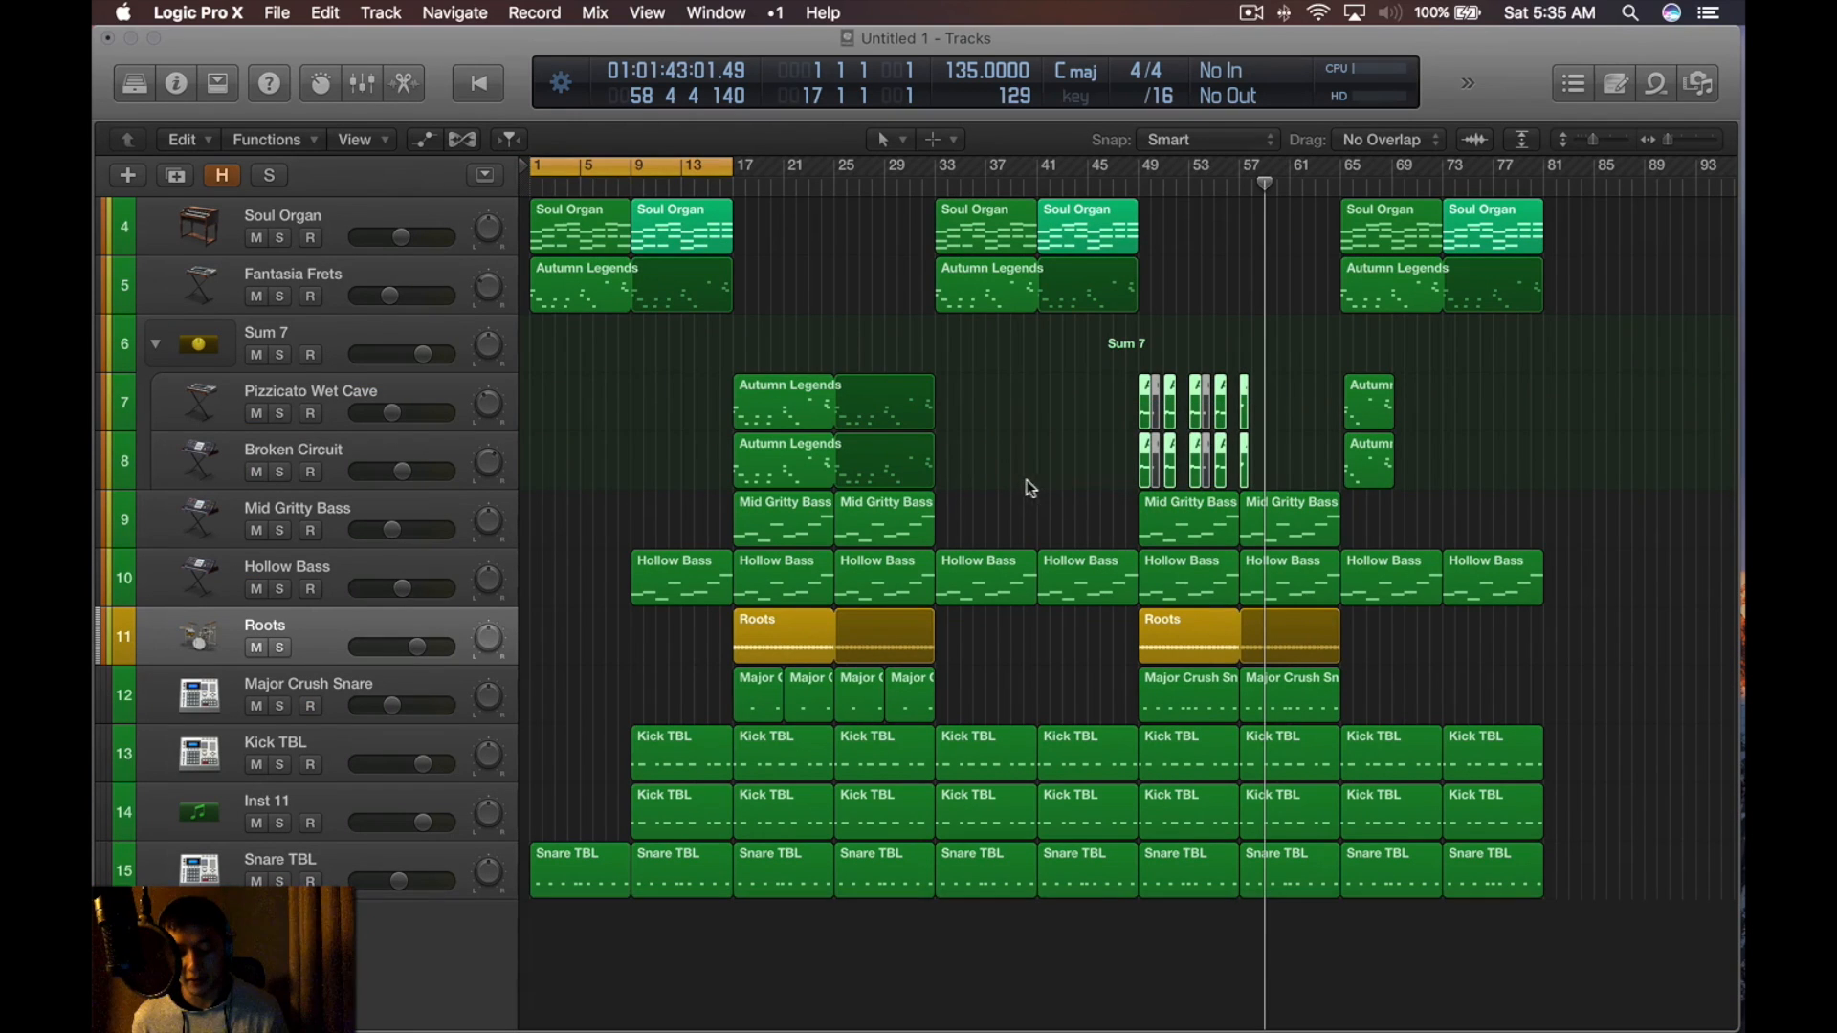
{"action": "key", "text": "u"}
{"action": "scroll", "coordinate": [1234, 311], "scroll_direction": "down", "scroll_amount": 2}
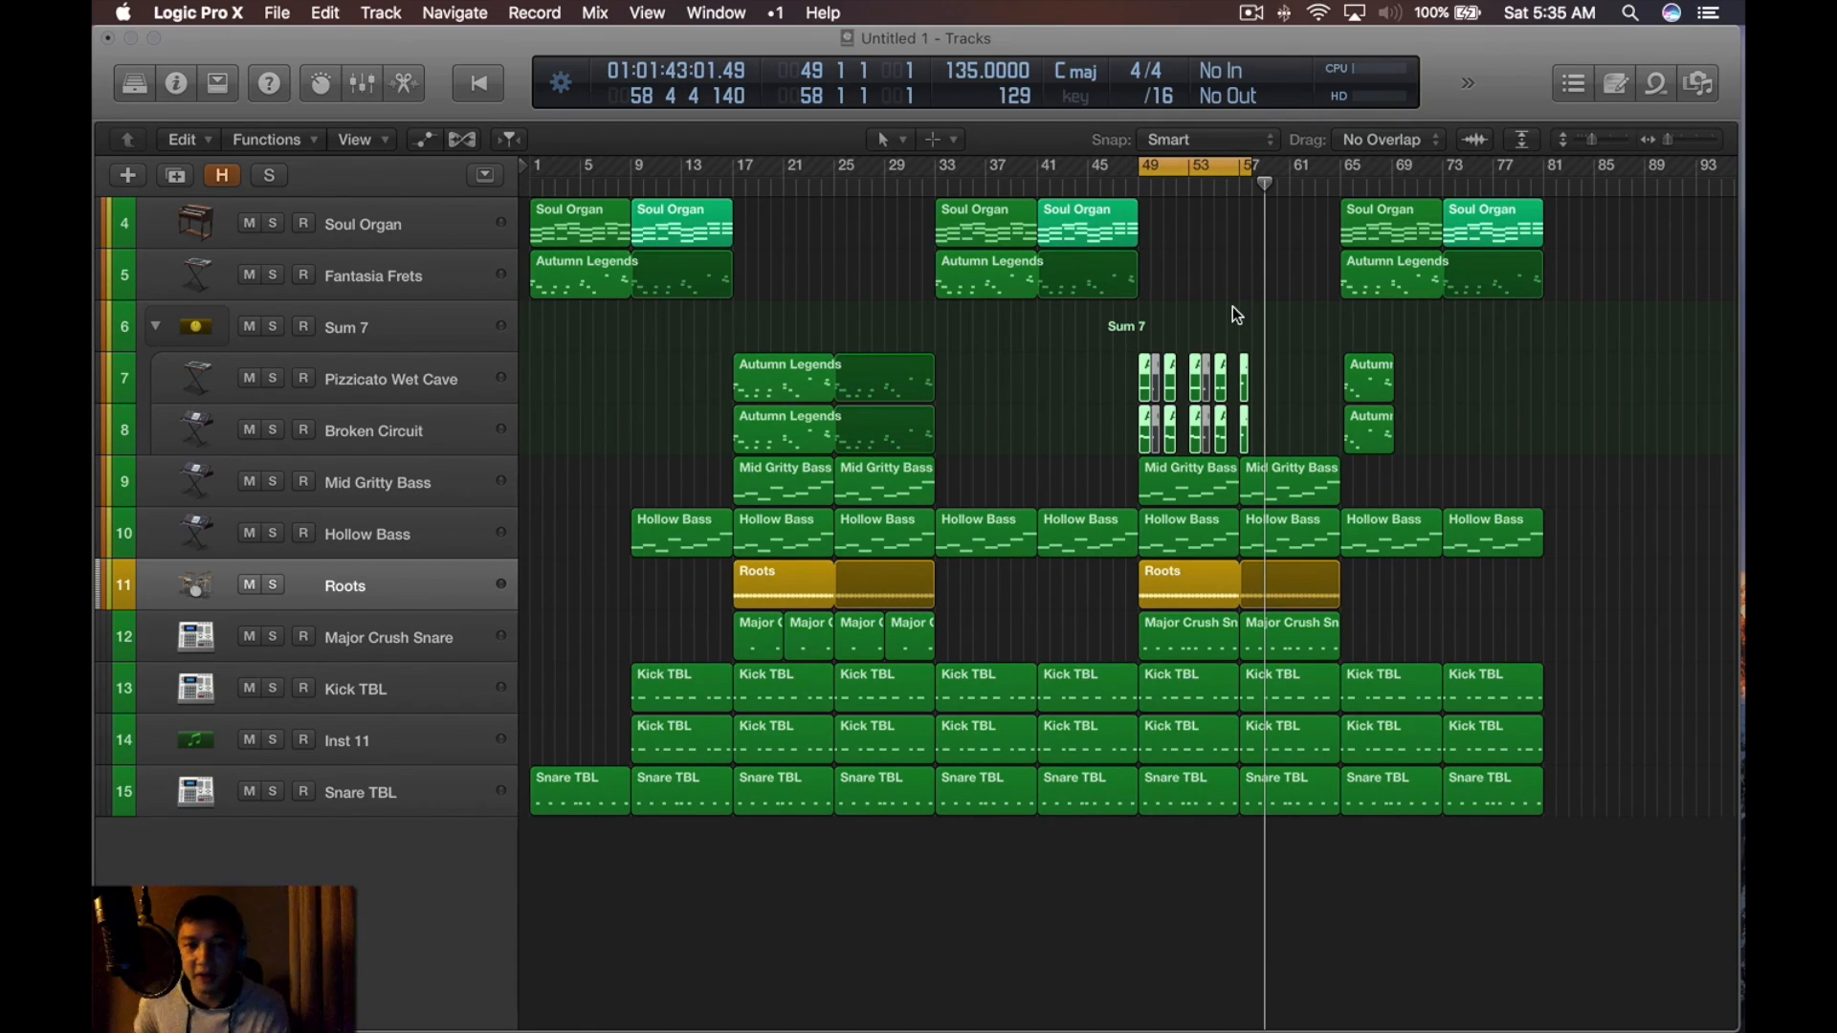
{"action": "scroll", "coordinate": [1237, 325], "scroll_direction": "up", "scroll_amount": 5}
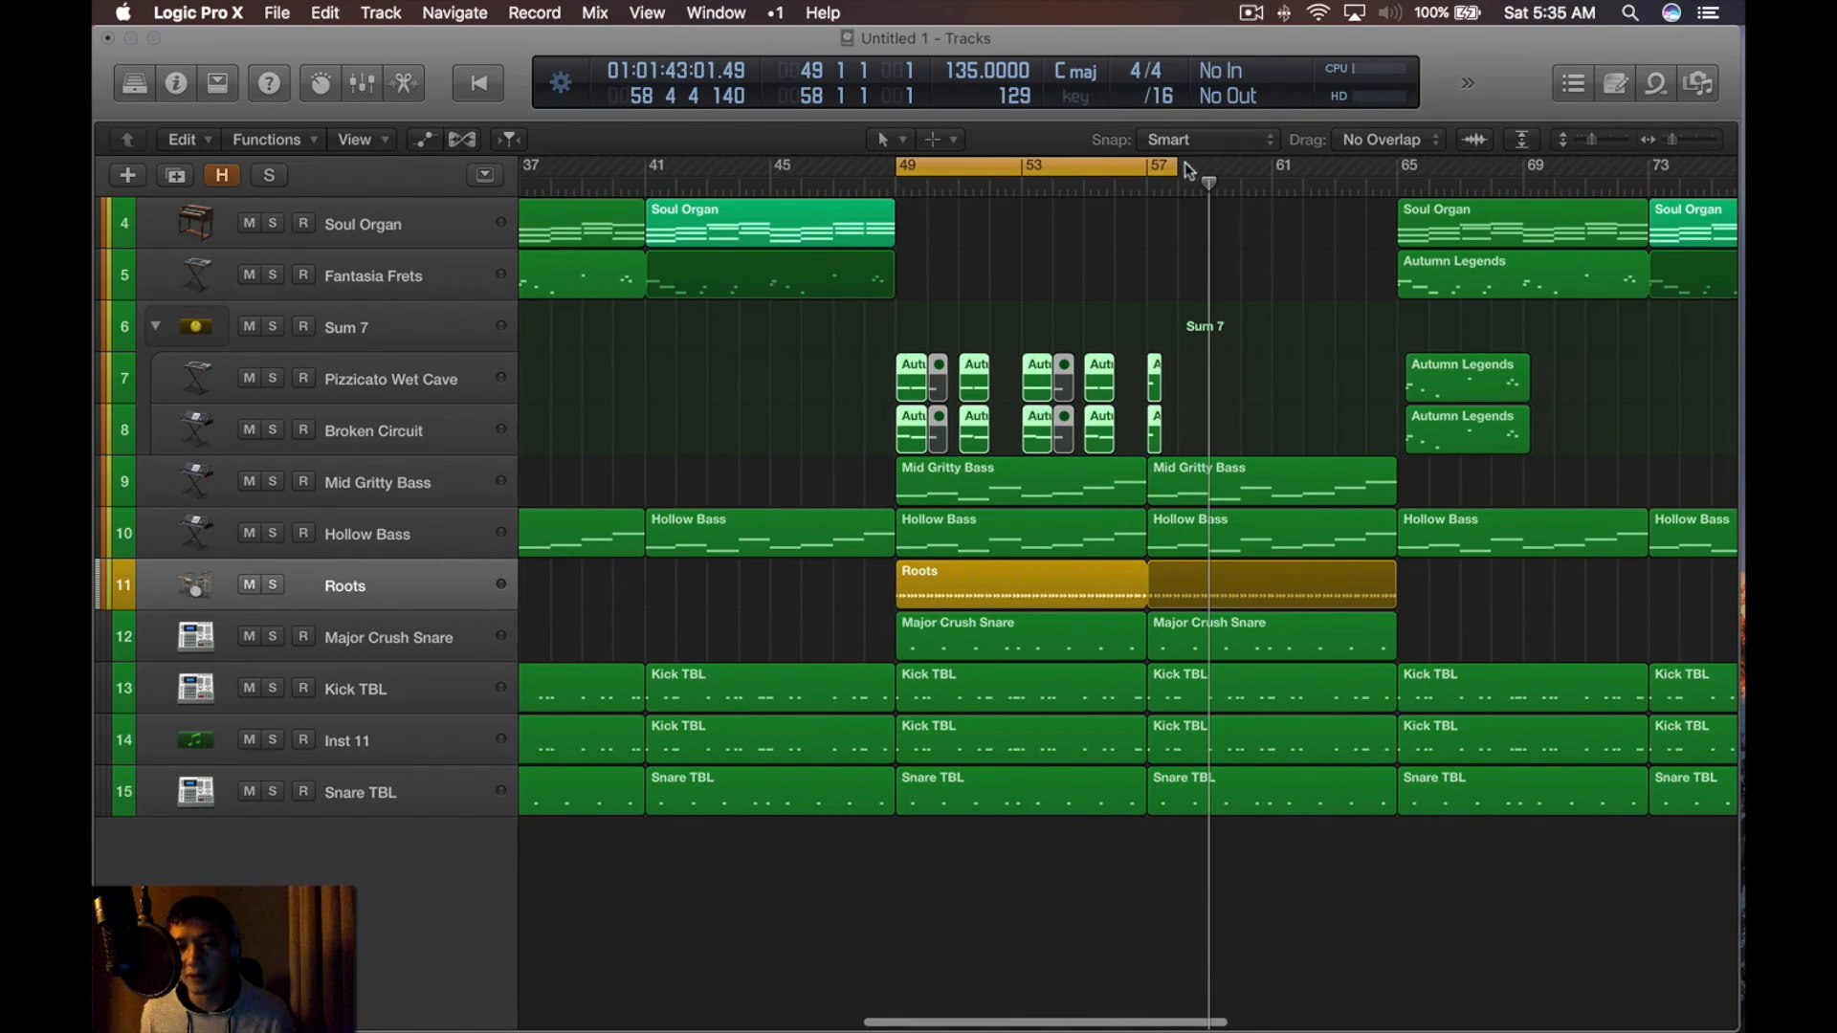
{"action": "left_click_drag", "start_coordinate": [1179, 171], "coordinate": [1397, 170]}
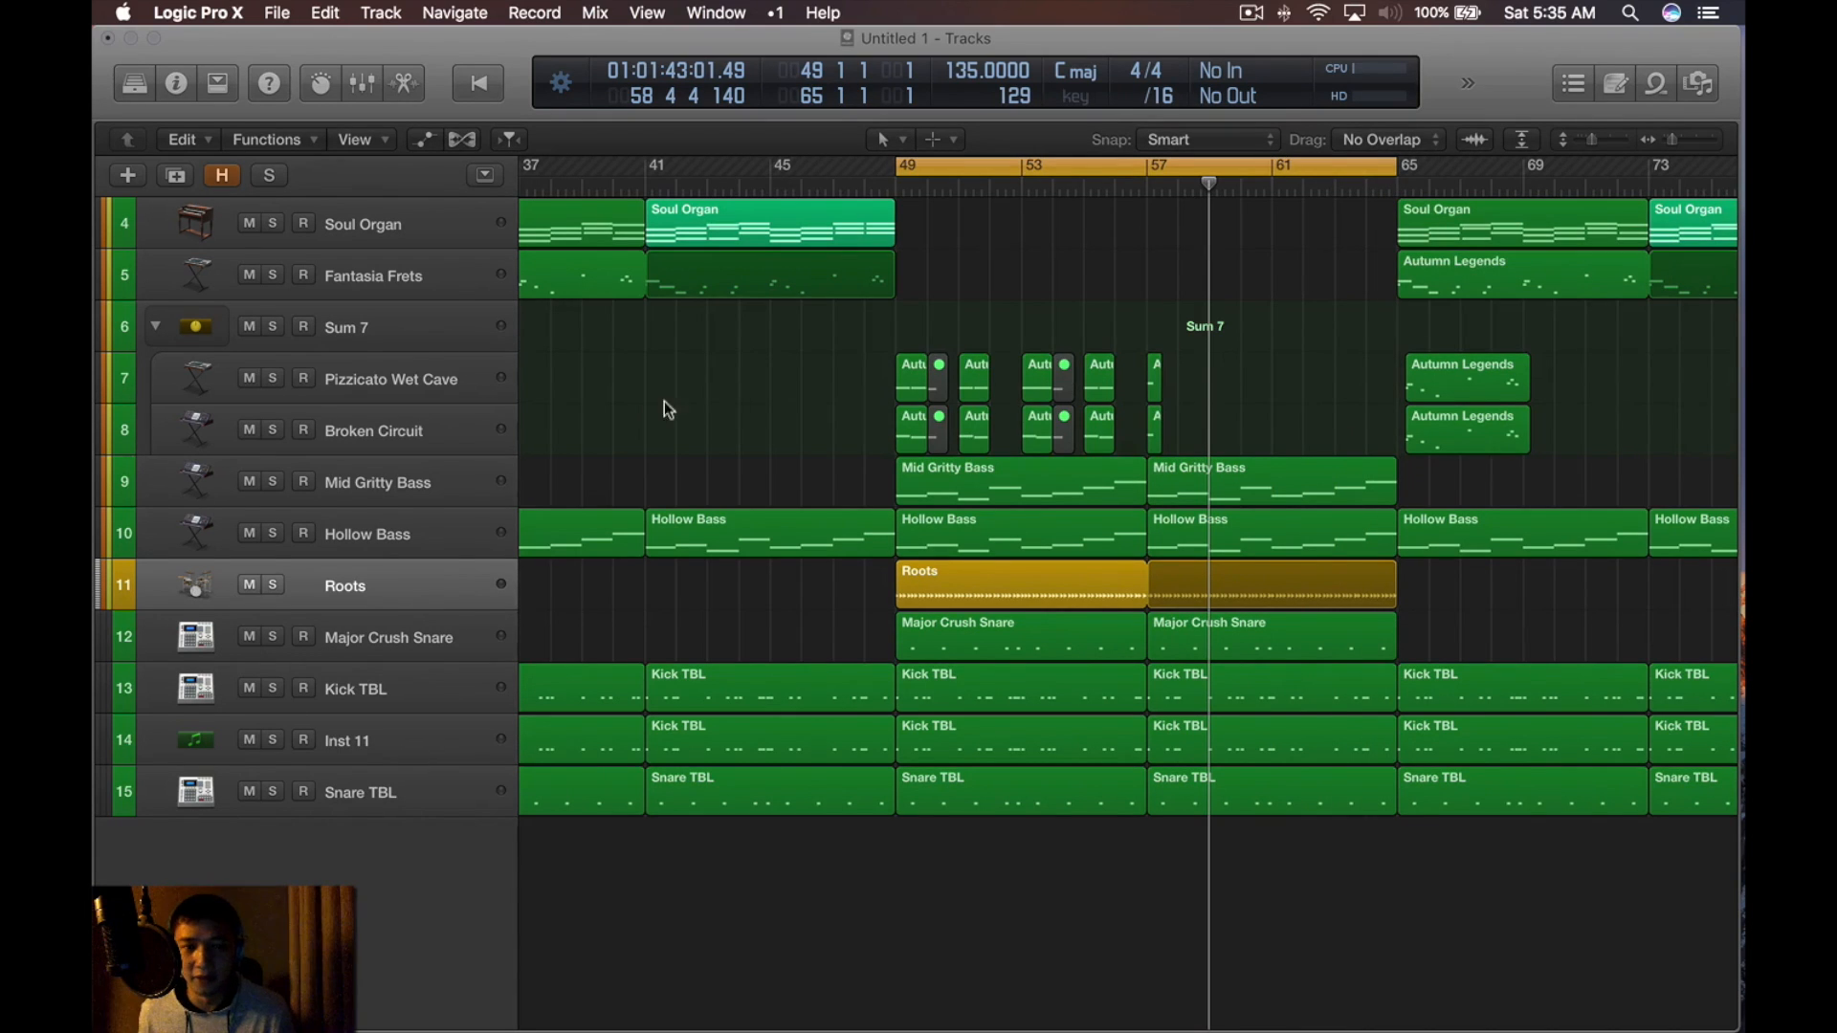
{"action": "left_click", "coordinate": [474, 397]}
{"action": "key", "text": "space"}
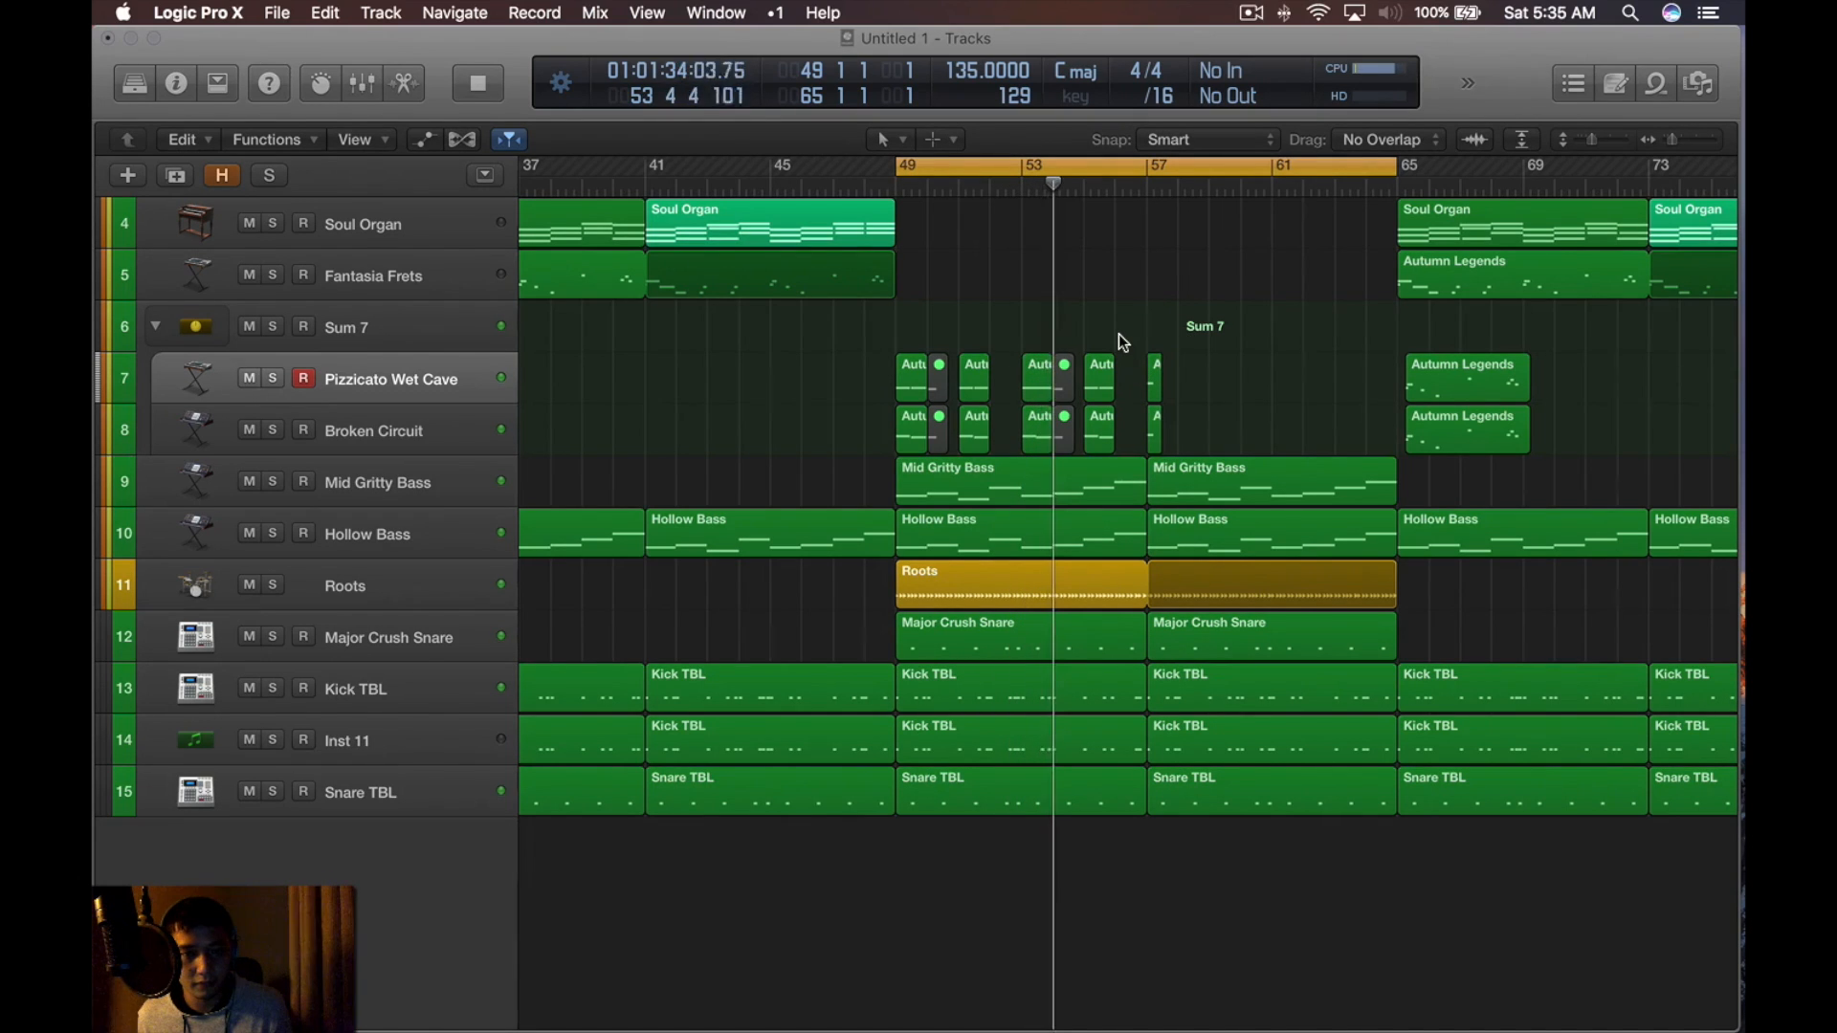
{"action": "key", "text": "space"}
Open the Pizzicato Wet Cave clip at bar 55 in the Piano Roll, try adjusting its last note and close the editor
{"action": "left_click", "coordinate": [1100, 380]}
{"action": "key", "text": "j"}
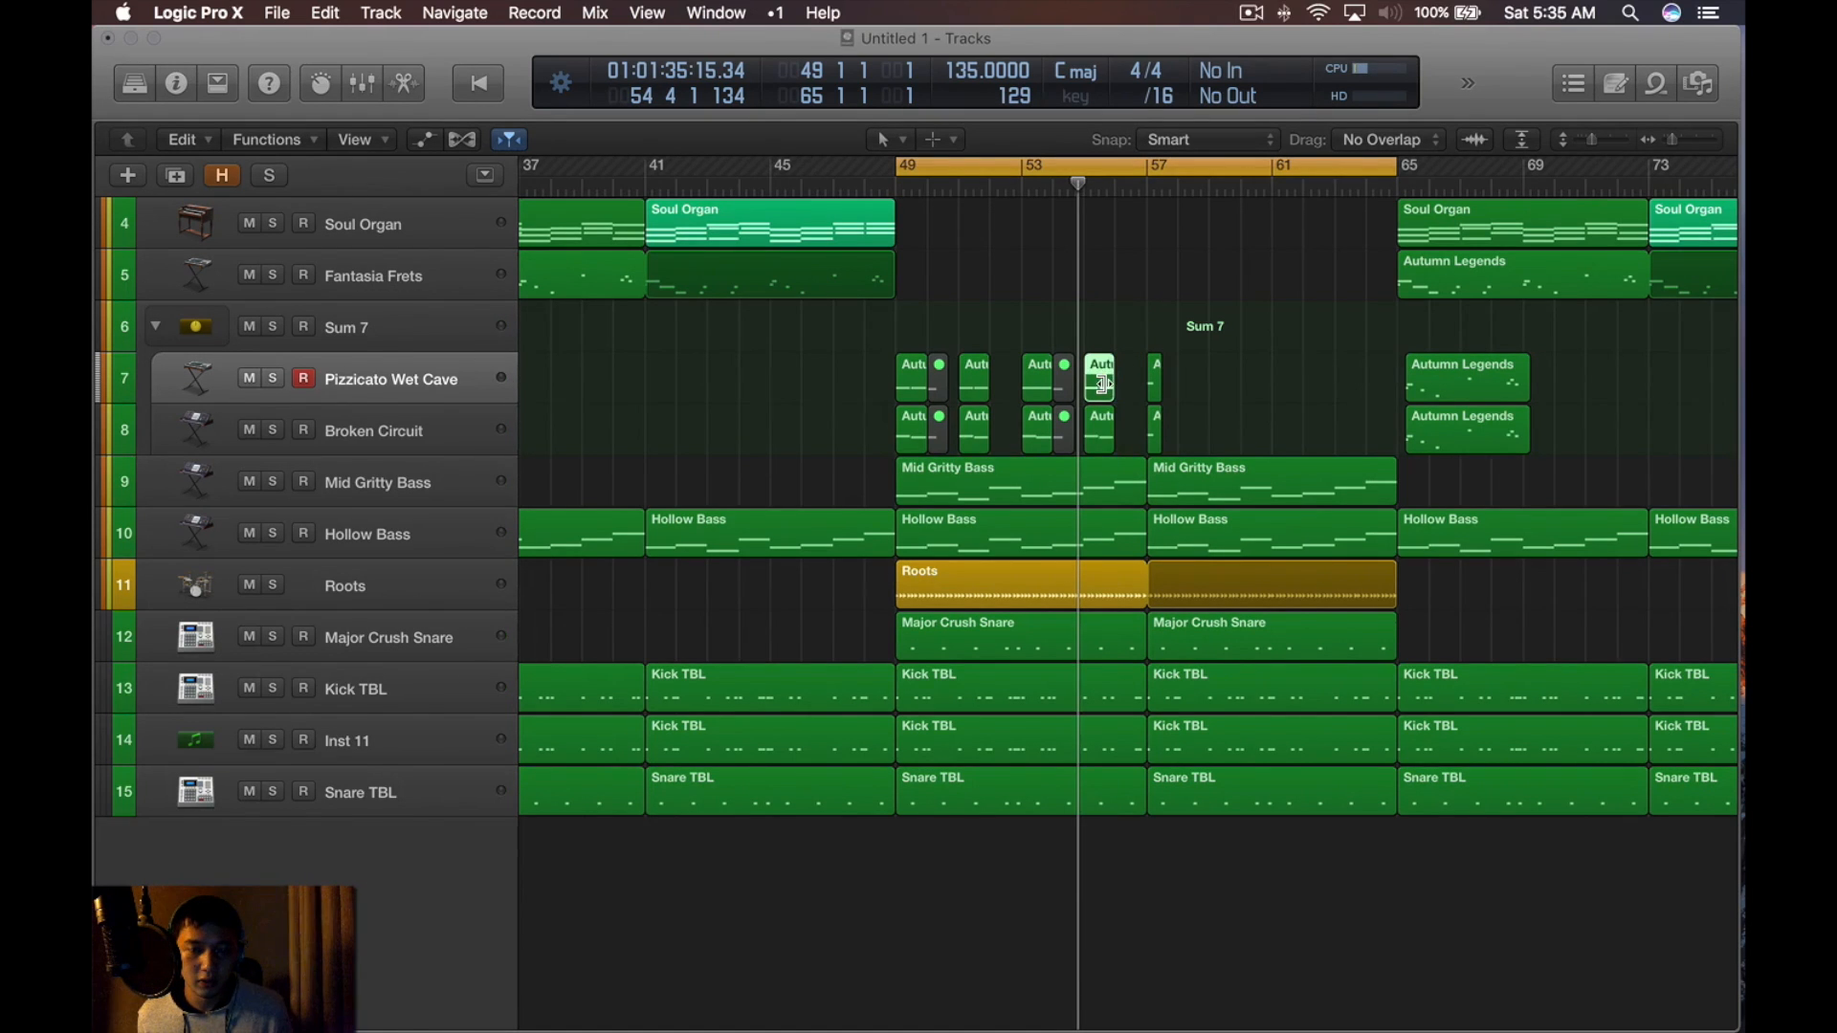
{"action": "double_click", "coordinate": [1100, 381]}
{"action": "scroll", "coordinate": [836, 668], "scroll_direction": "up", "scroll_amount": 5}
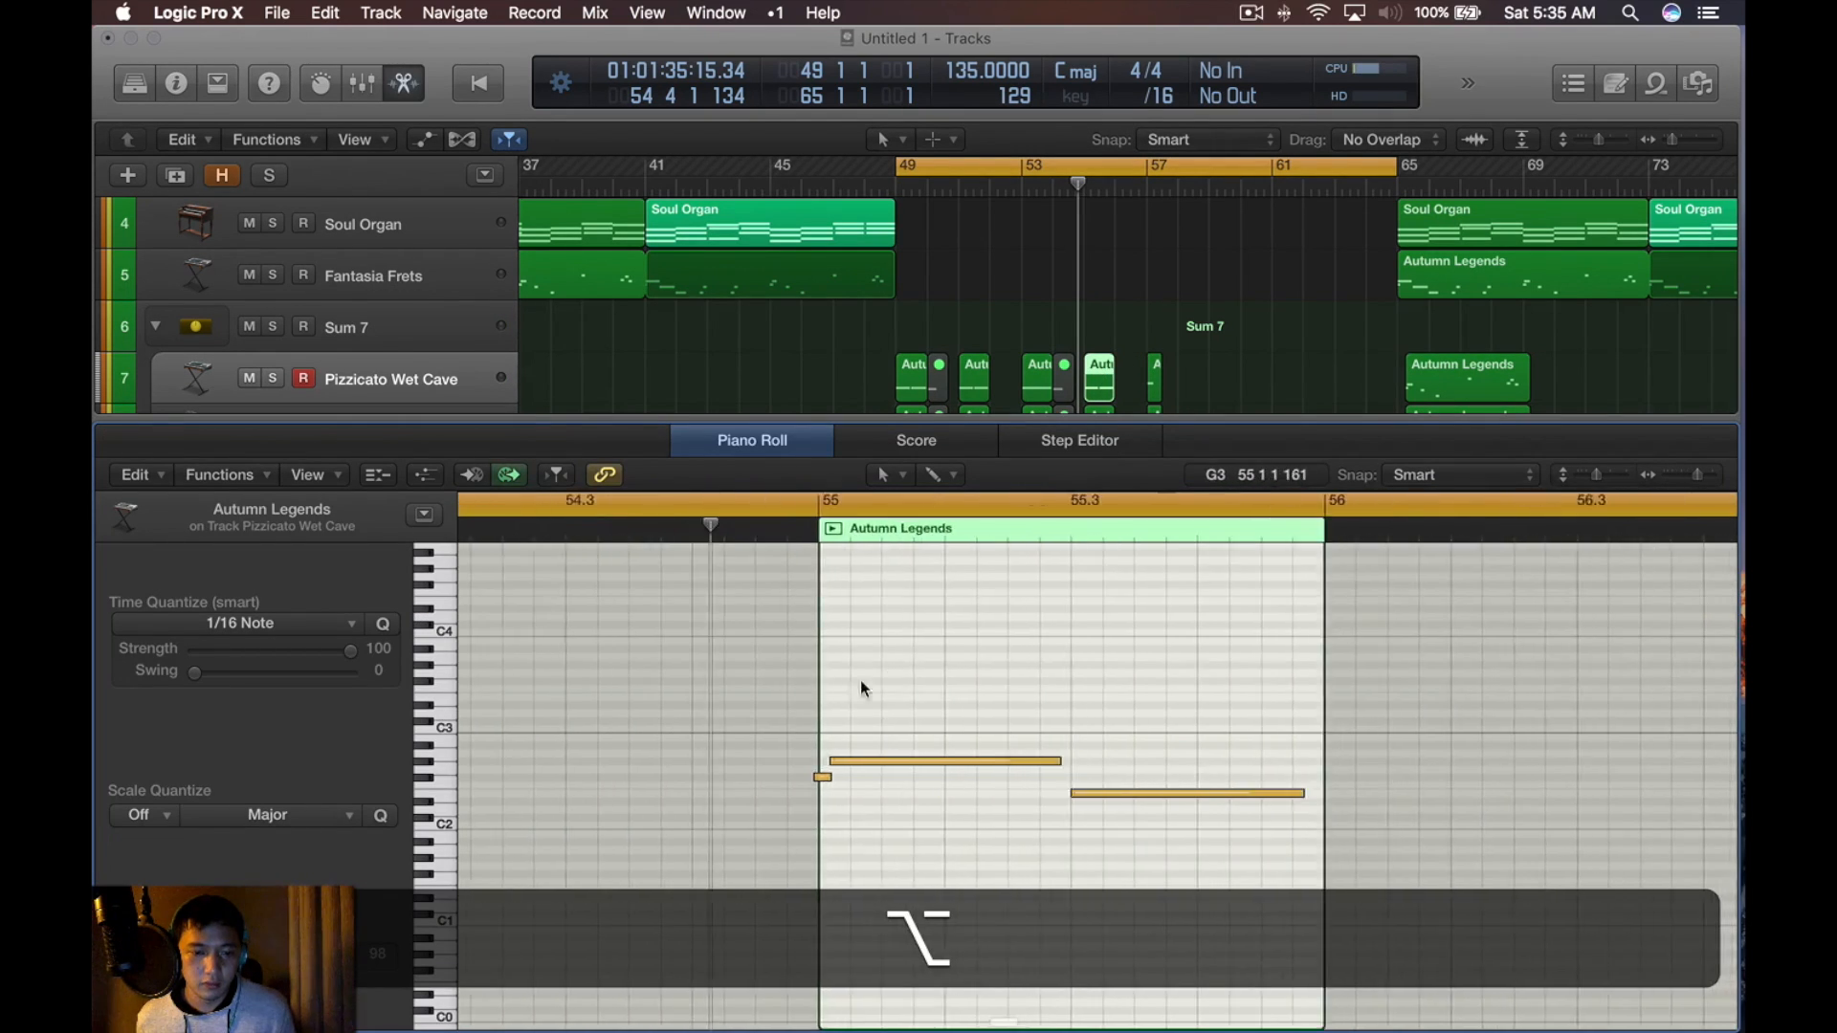
{"action": "scroll", "coordinate": [859, 679], "scroll_direction": "left", "scroll_amount": 3}
{"action": "mouse_move", "coordinate": [1222, 792]}
{"action": "left_mouse_down"}
{"action": "mouse_move", "coordinate": [967, 813]}
{"action": "mouse_move", "coordinate": [974, 795]}
{"action": "mouse_move", "coordinate": [1204, 760]}
{"action": "mouse_move", "coordinate": [1234, 794]}
{"action": "left_mouse_up"}
{"action": "key", "text": "x"}
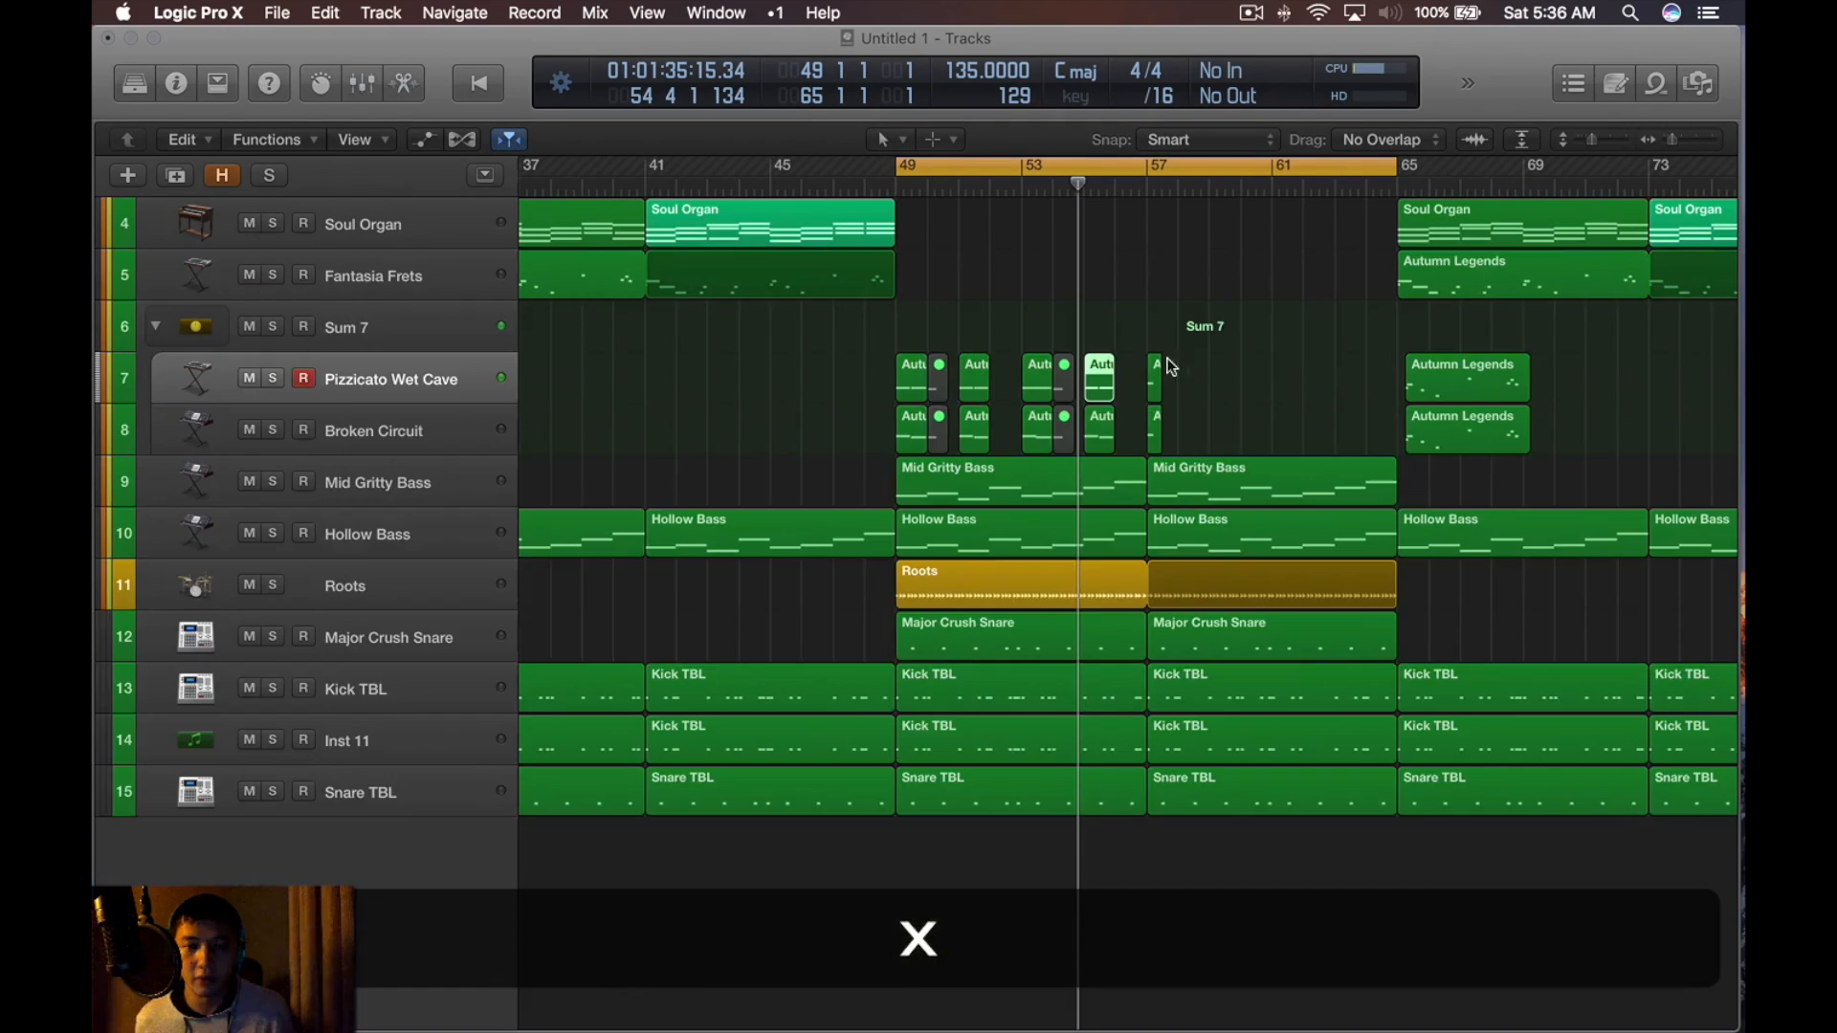
Delete the Autumn Legends clips at bars 55 and 57 on both lead tracks, auditioning the section from bar 49 in between
{"action": "key", "text": "BackSpace"}
{"action": "key", "text": "space"}
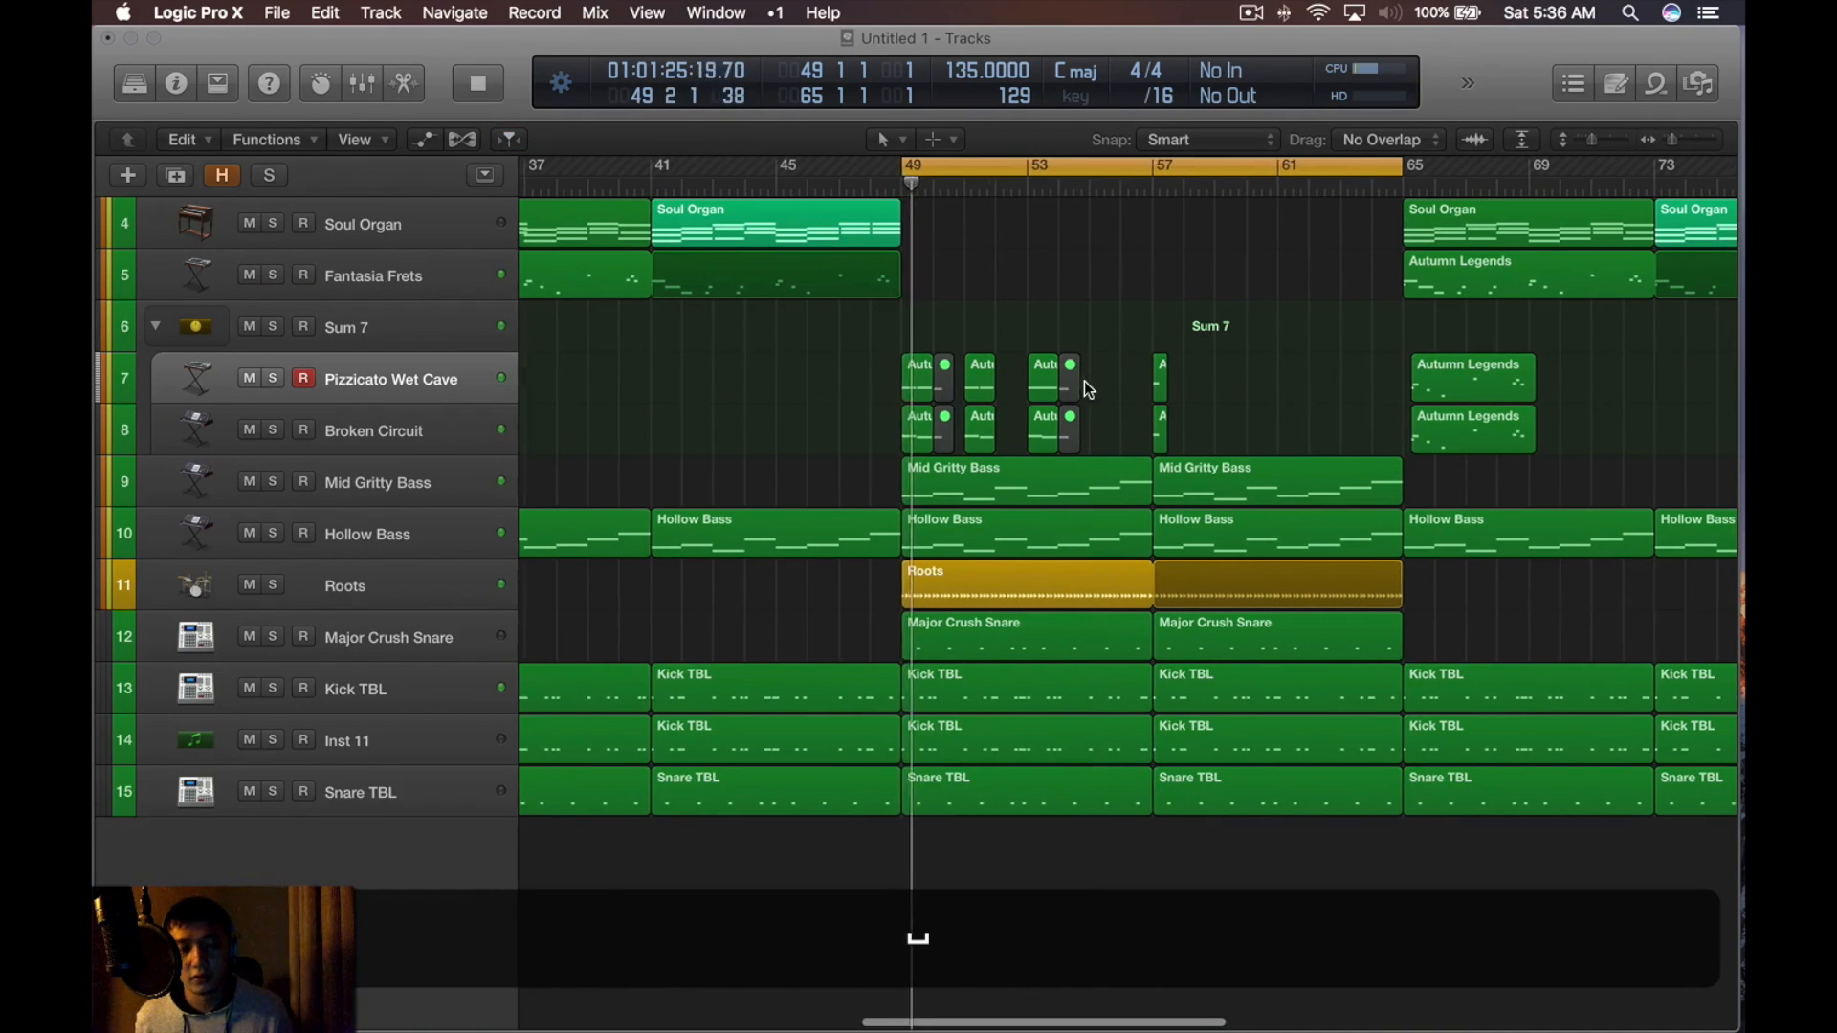
{"action": "key", "text": "space"}
{"action": "key", "text": "space"}
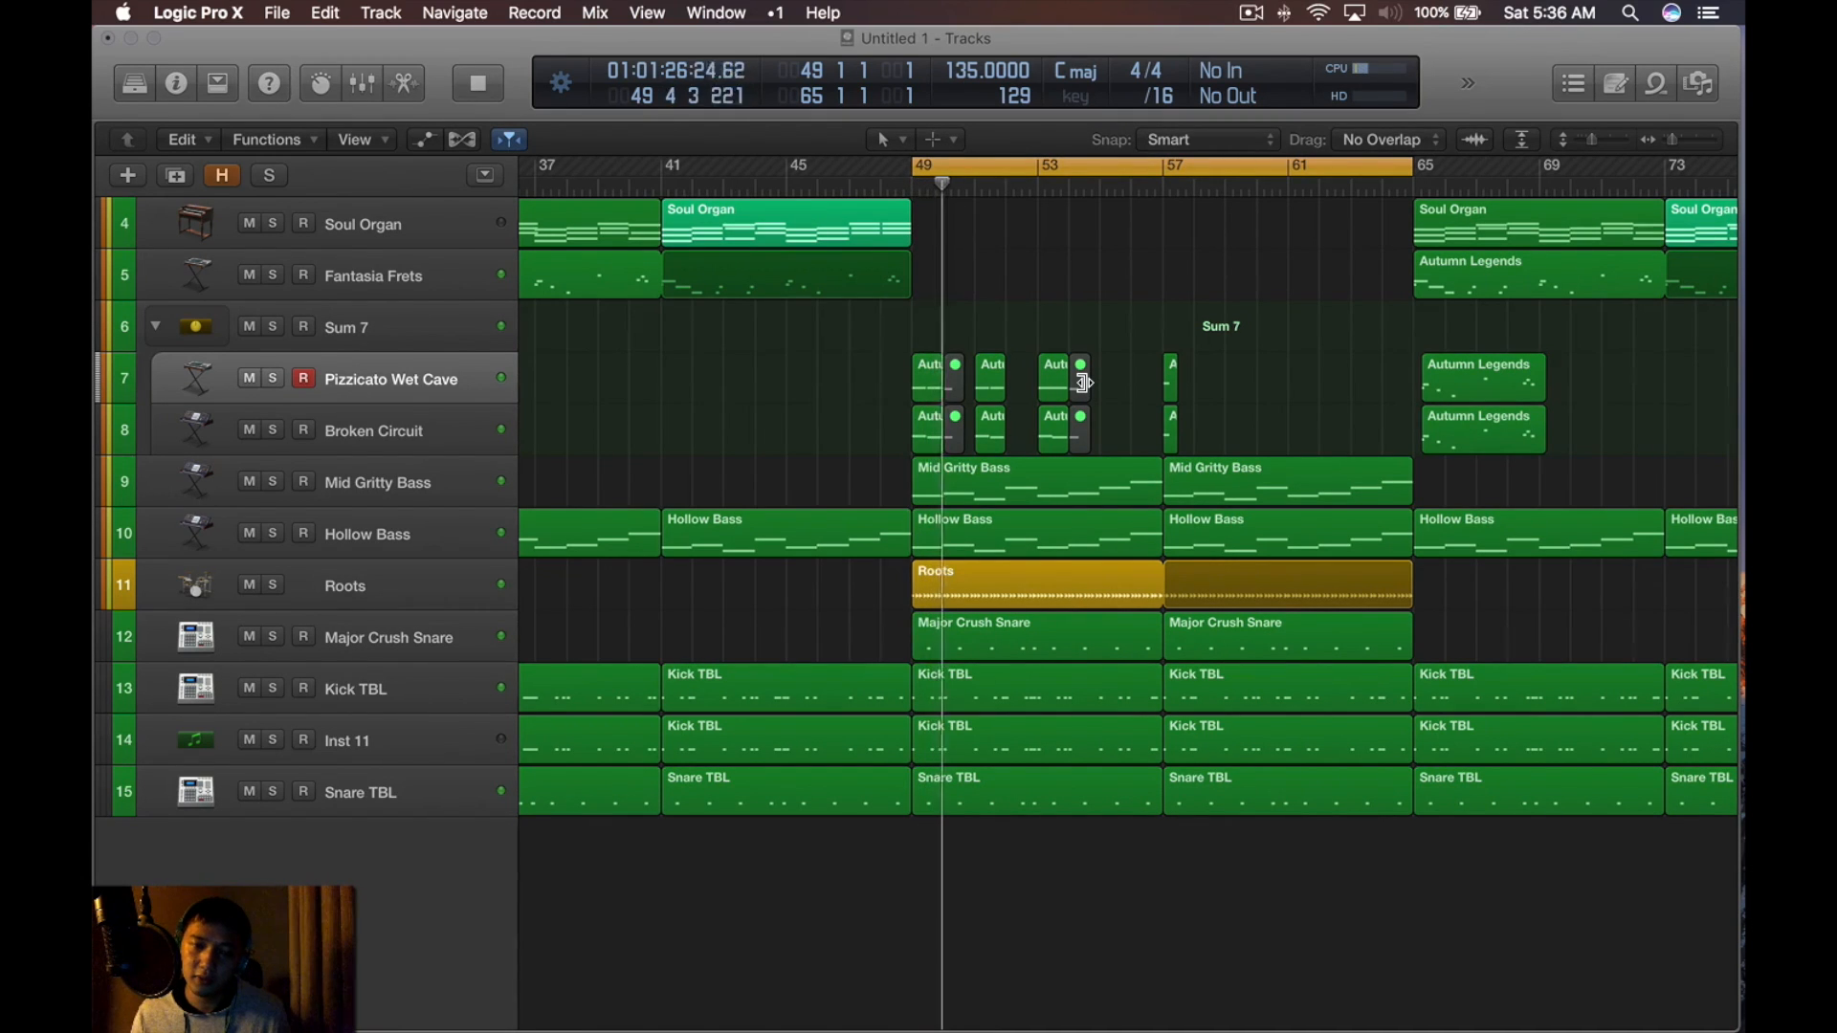
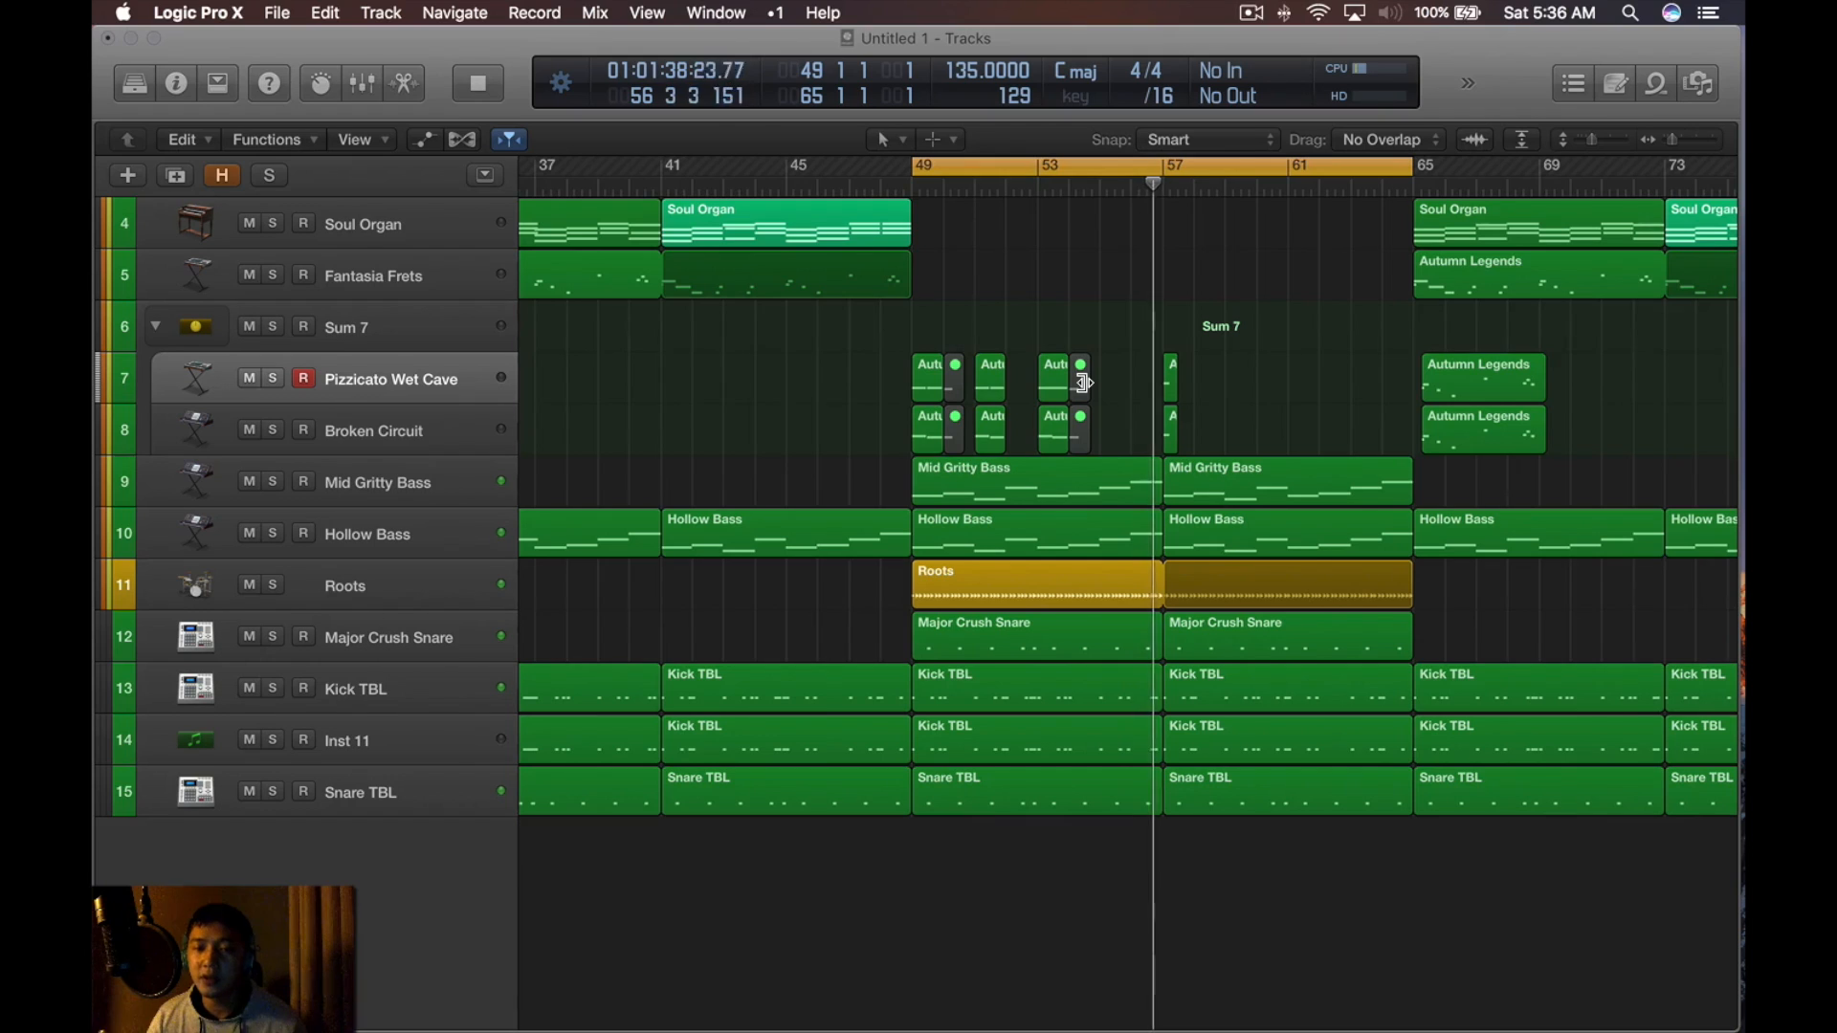
{"action": "key", "text": "space"}
{"action": "key", "text": "BackSpace"}
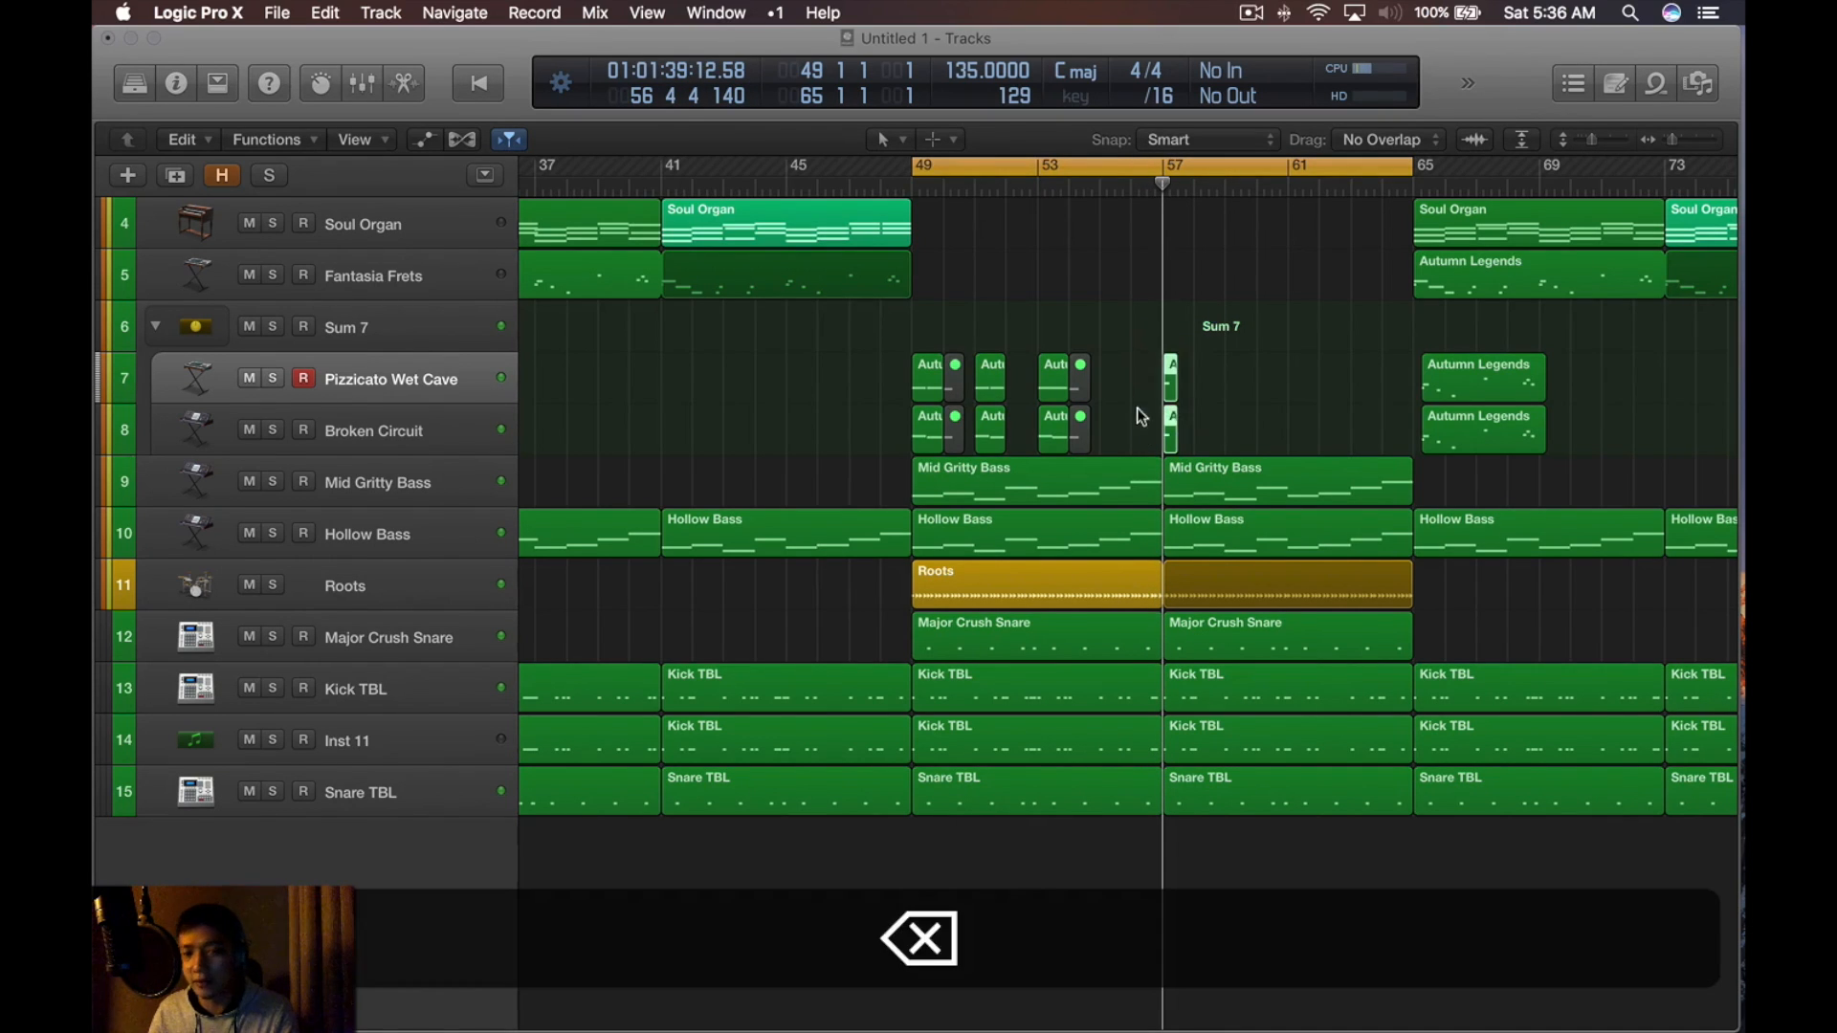
{"action": "key", "text": "t"}
{"action": "left_click", "coordinate": [1140, 406]}
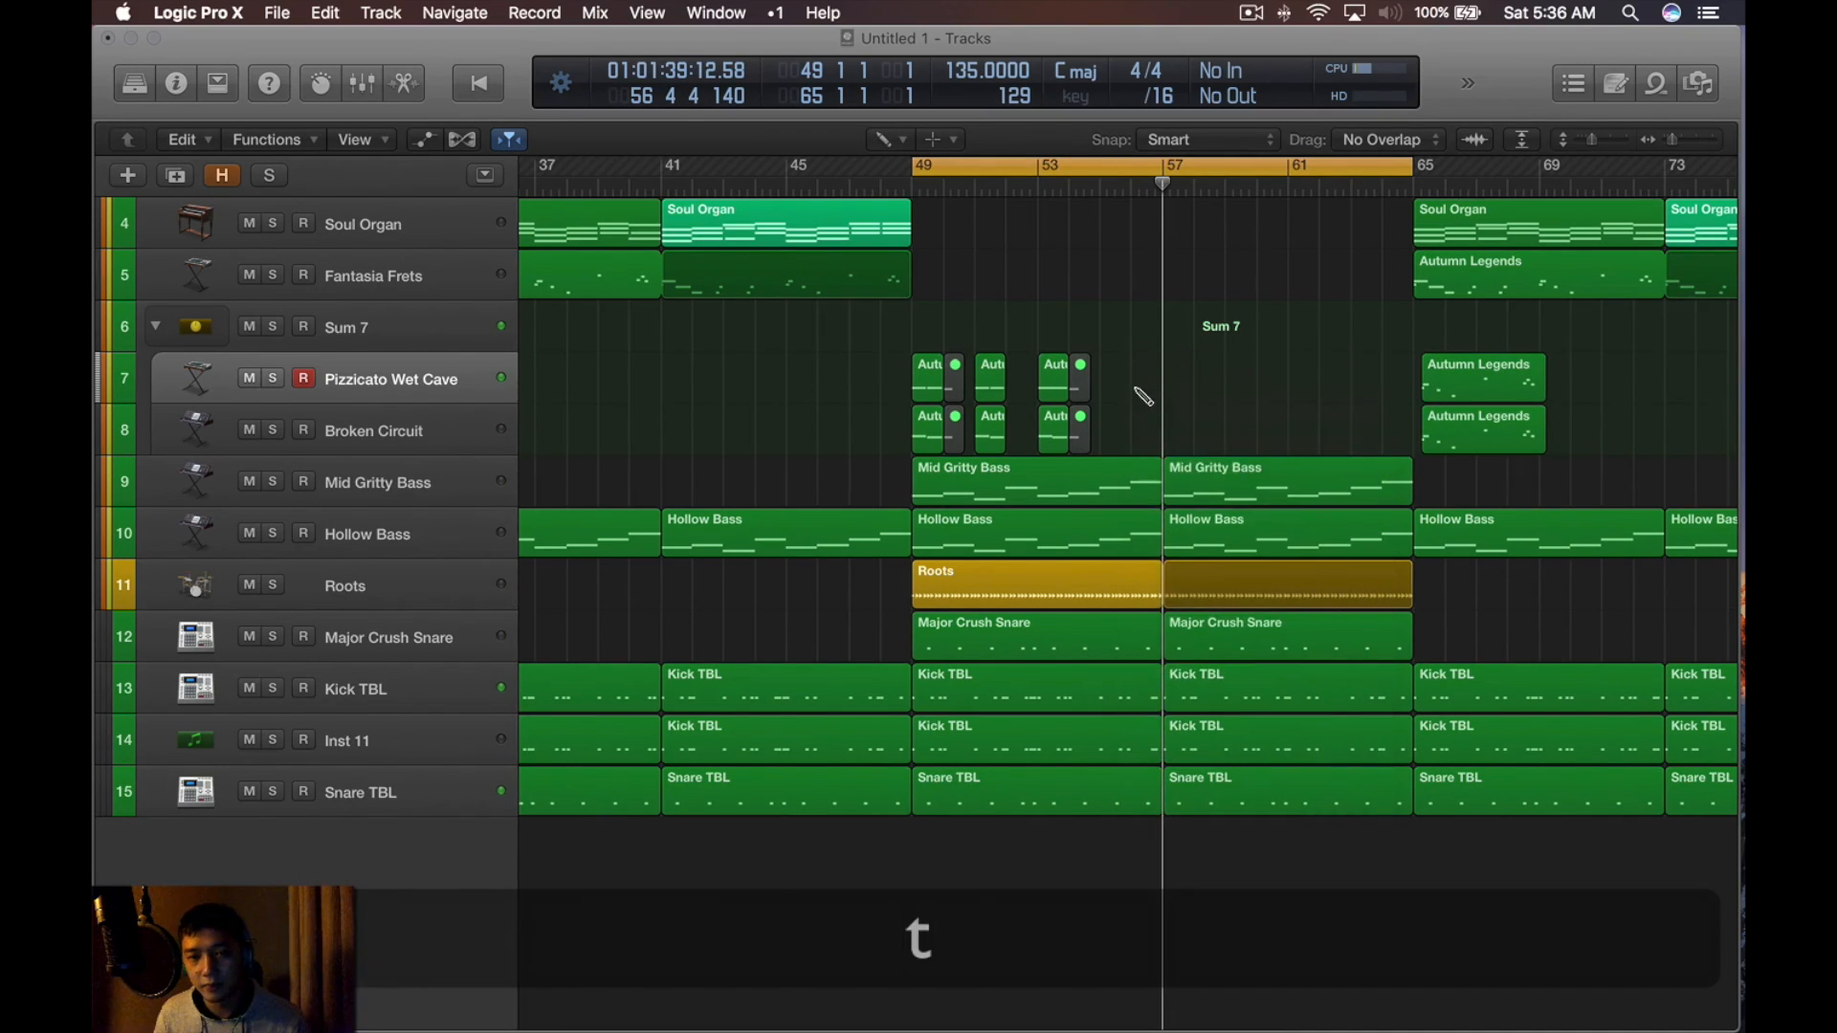
{"action": "key", "text": "t"}
{"action": "key", "text": "t"}
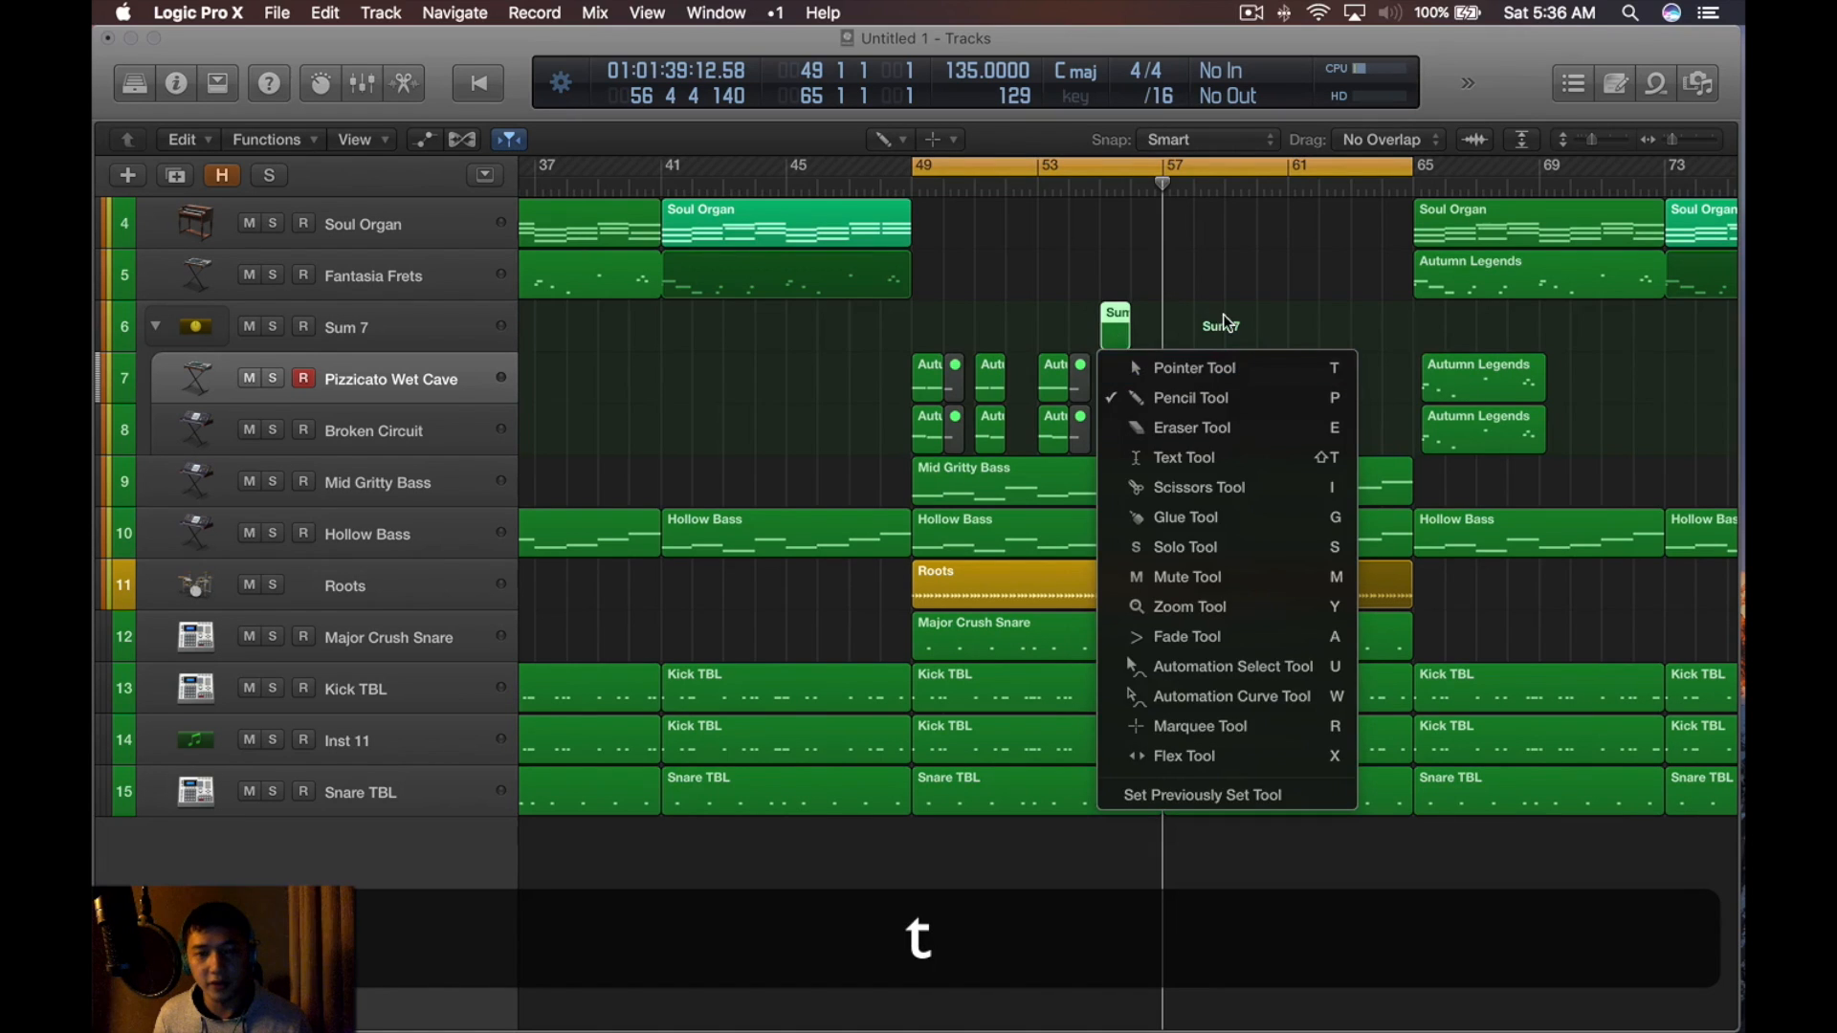
{"action": "scroll", "coordinate": [1217, 326], "scroll_direction": "up", "scroll_amount": 5}
{"action": "left_click_drag", "start_coordinate": [1177, 330], "coordinate": [1258, 333]}
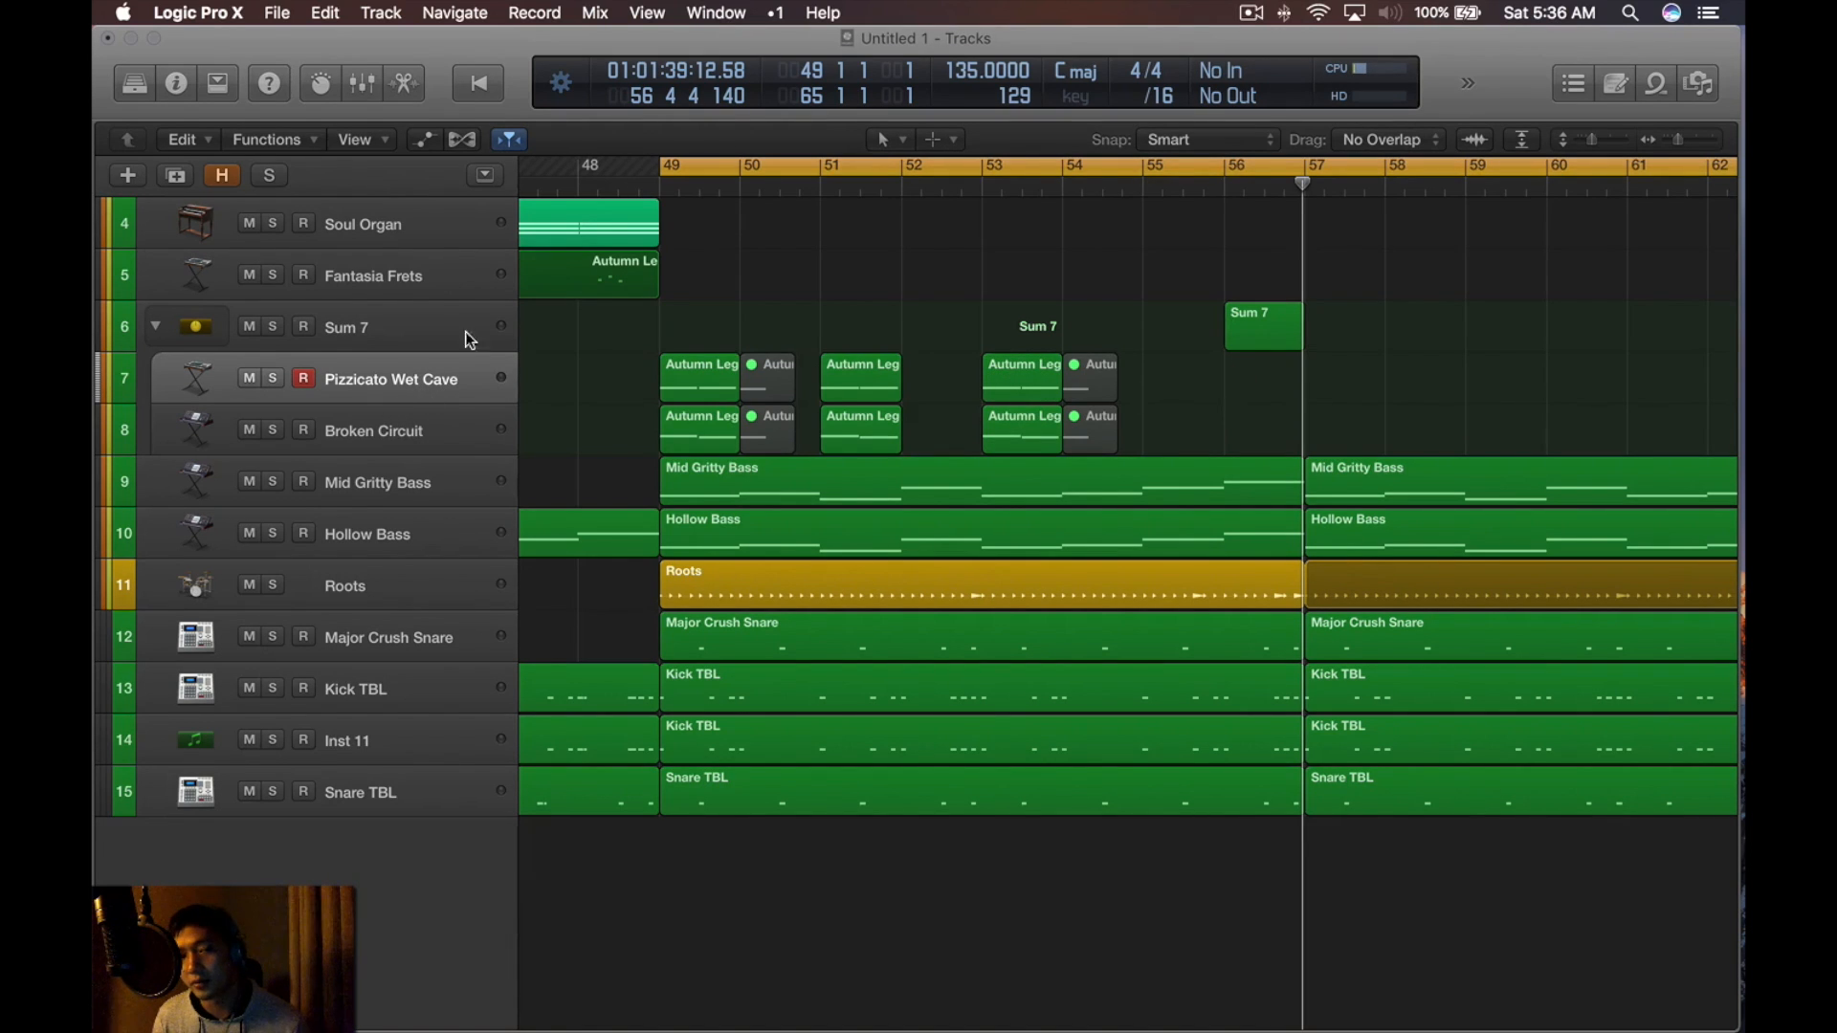
{"action": "left_click", "coordinate": [1283, 333]}
{"action": "key", "text": "u"}
{"action": "scroll", "coordinate": [1085, 396], "scroll_direction": "right", "scroll_amount": 1}
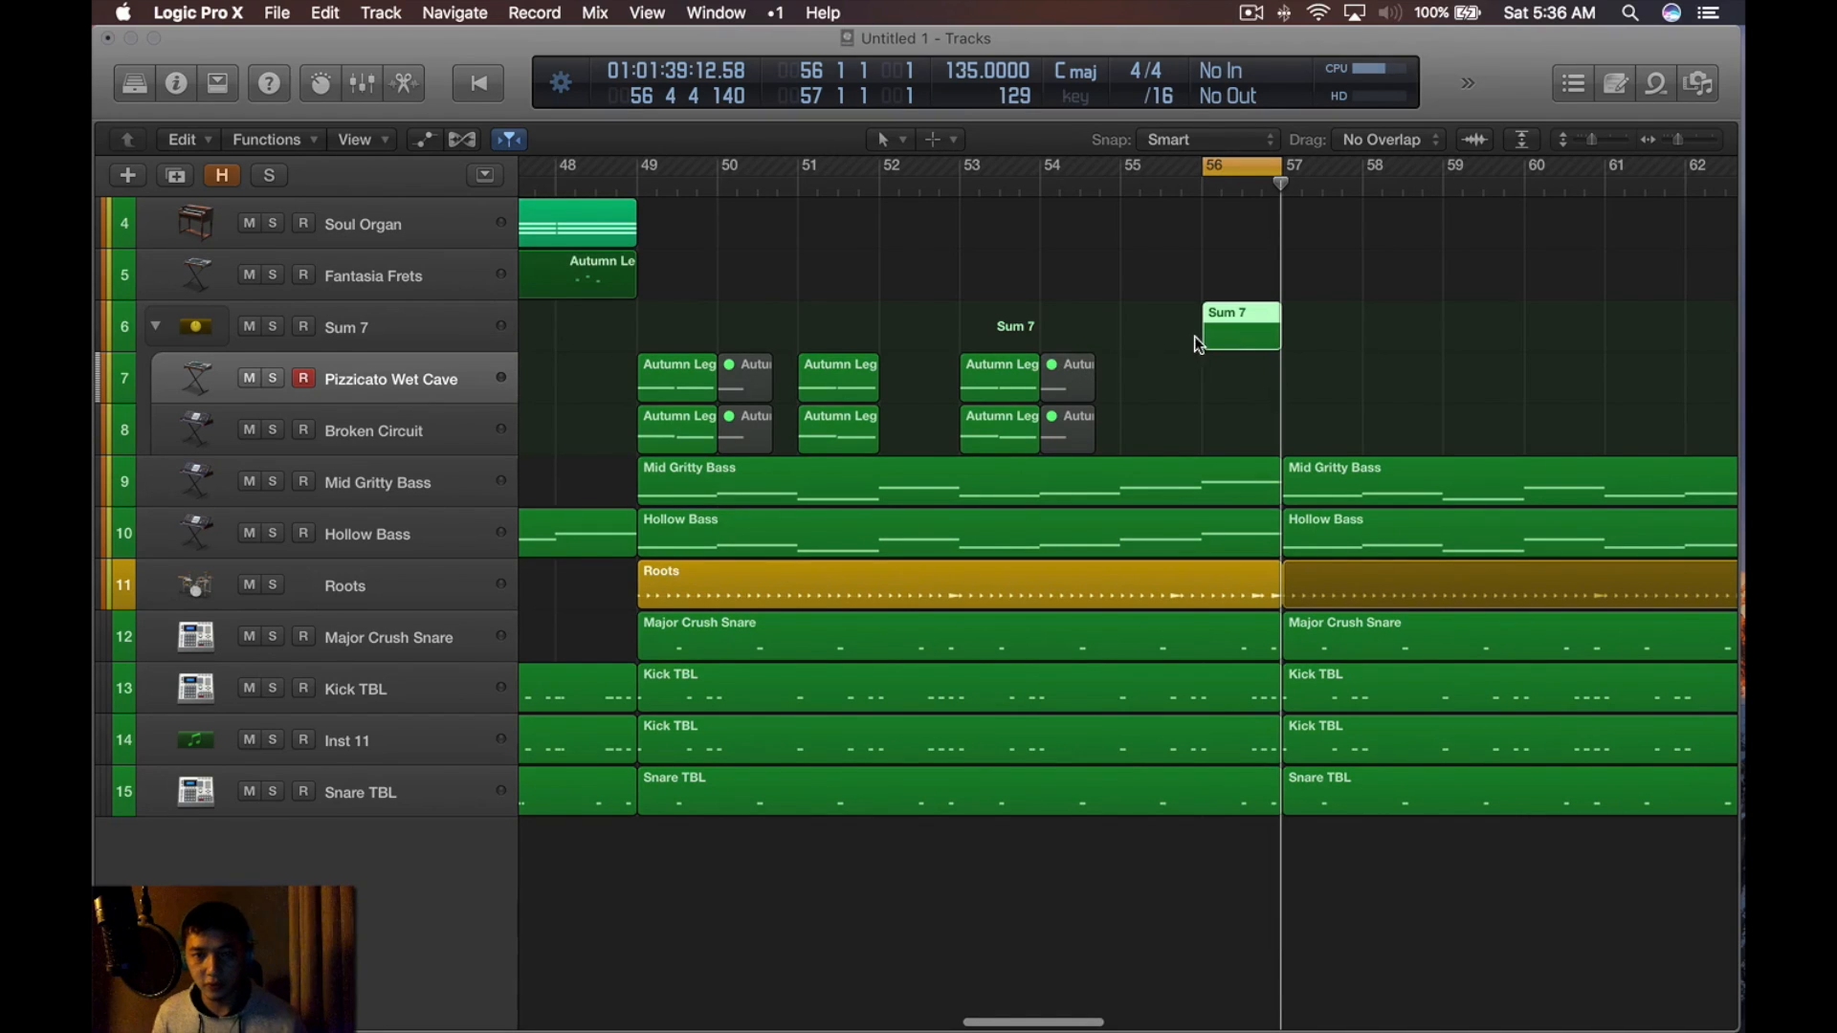
{"action": "left_click_drag", "start_coordinate": [1255, 337], "coordinate": [1152, 336]}
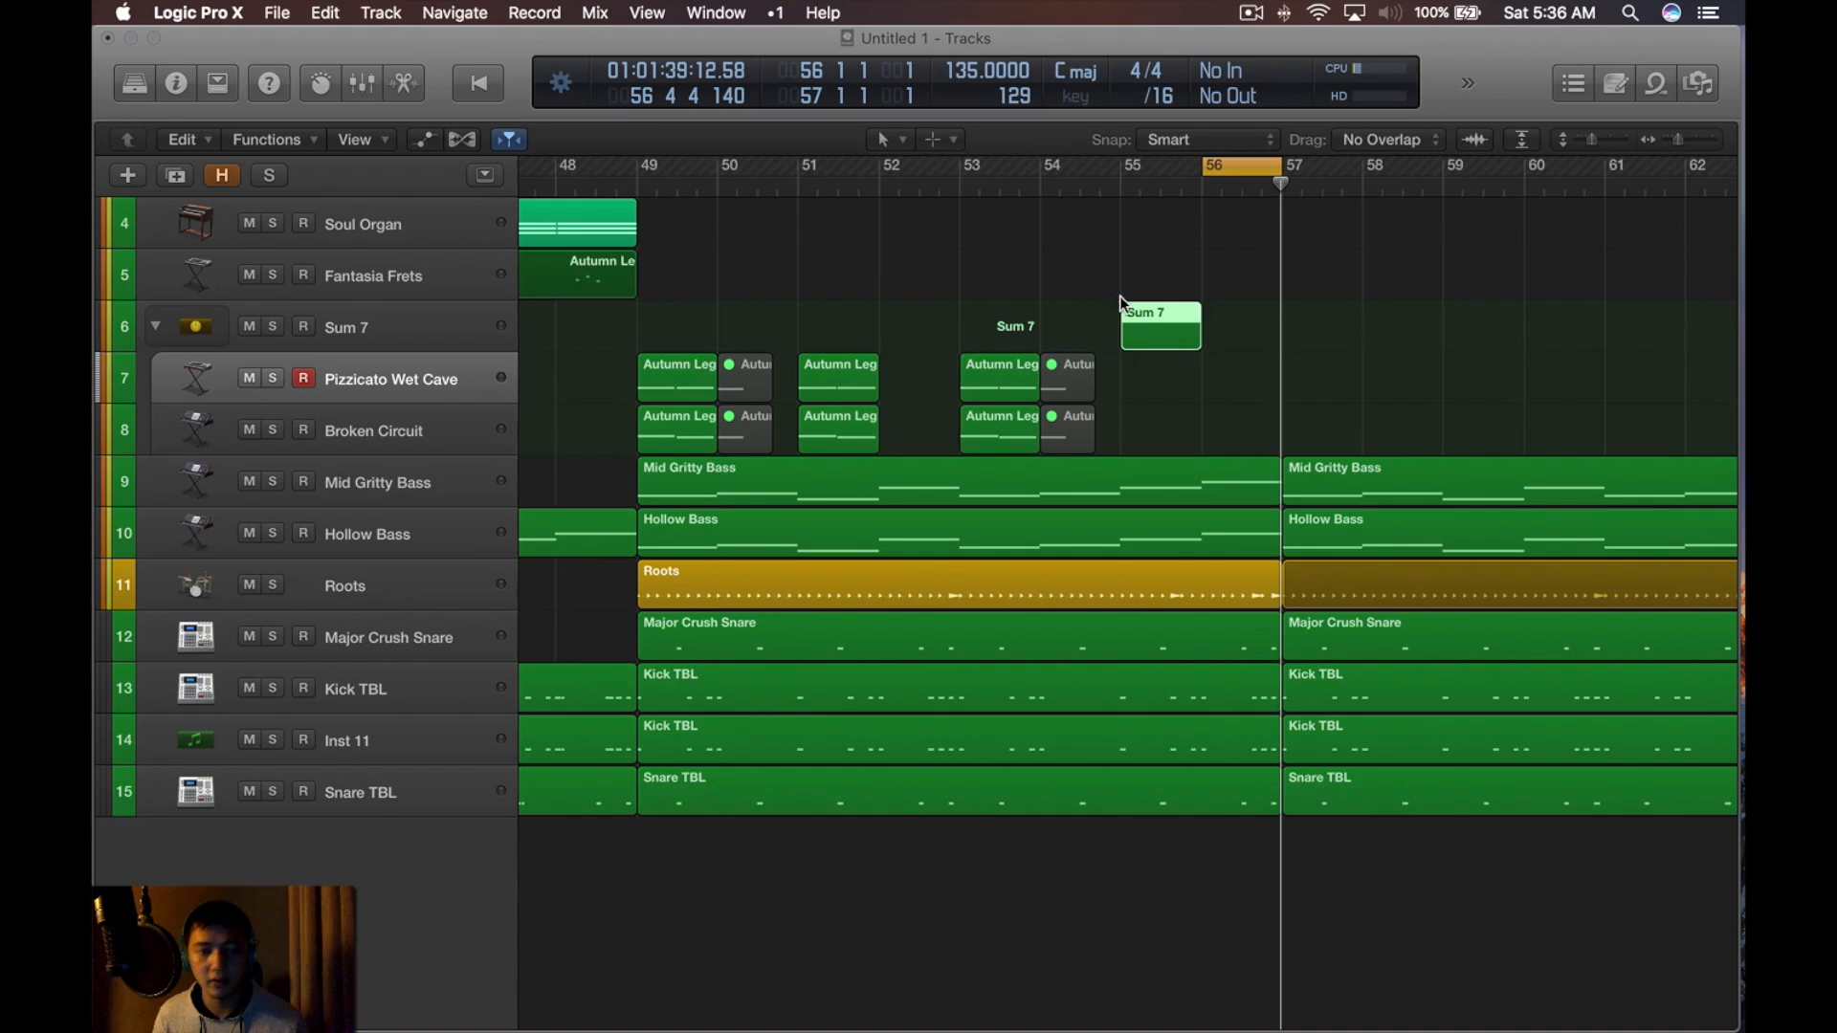
{"action": "key", "text": "BackSpace"}
Select the remaining Autumn Legends clips, show the inspector, and play bars 49–57 using a matching cycle range
{"action": "left_click_drag", "start_coordinate": [1199, 305], "coordinate": [671, 440]}
{"action": "key", "text": "i"}
{"action": "key", "text": "u"}
{"action": "key", "text": "space"}
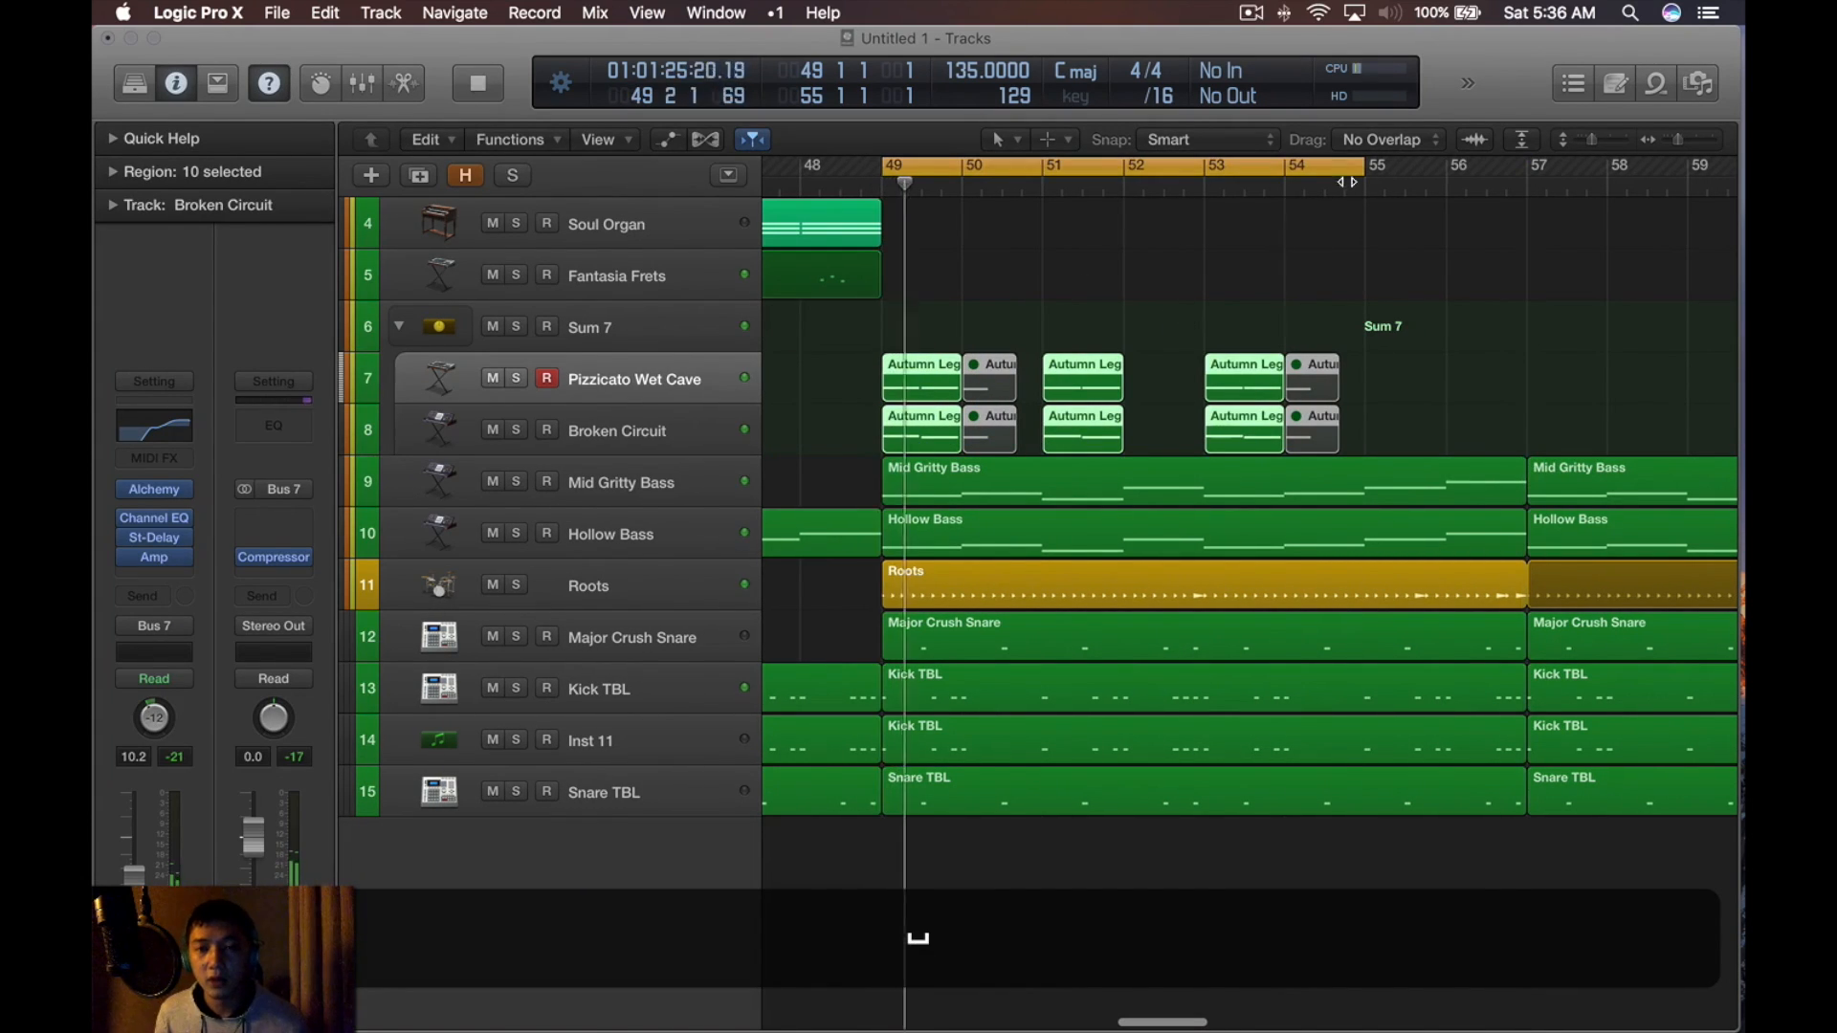
{"action": "left_click_drag", "start_coordinate": [1364, 172], "coordinate": [1525, 204]}
{"action": "scroll", "coordinate": [1426, 328], "scroll_direction": "down", "scroll_amount": 2}
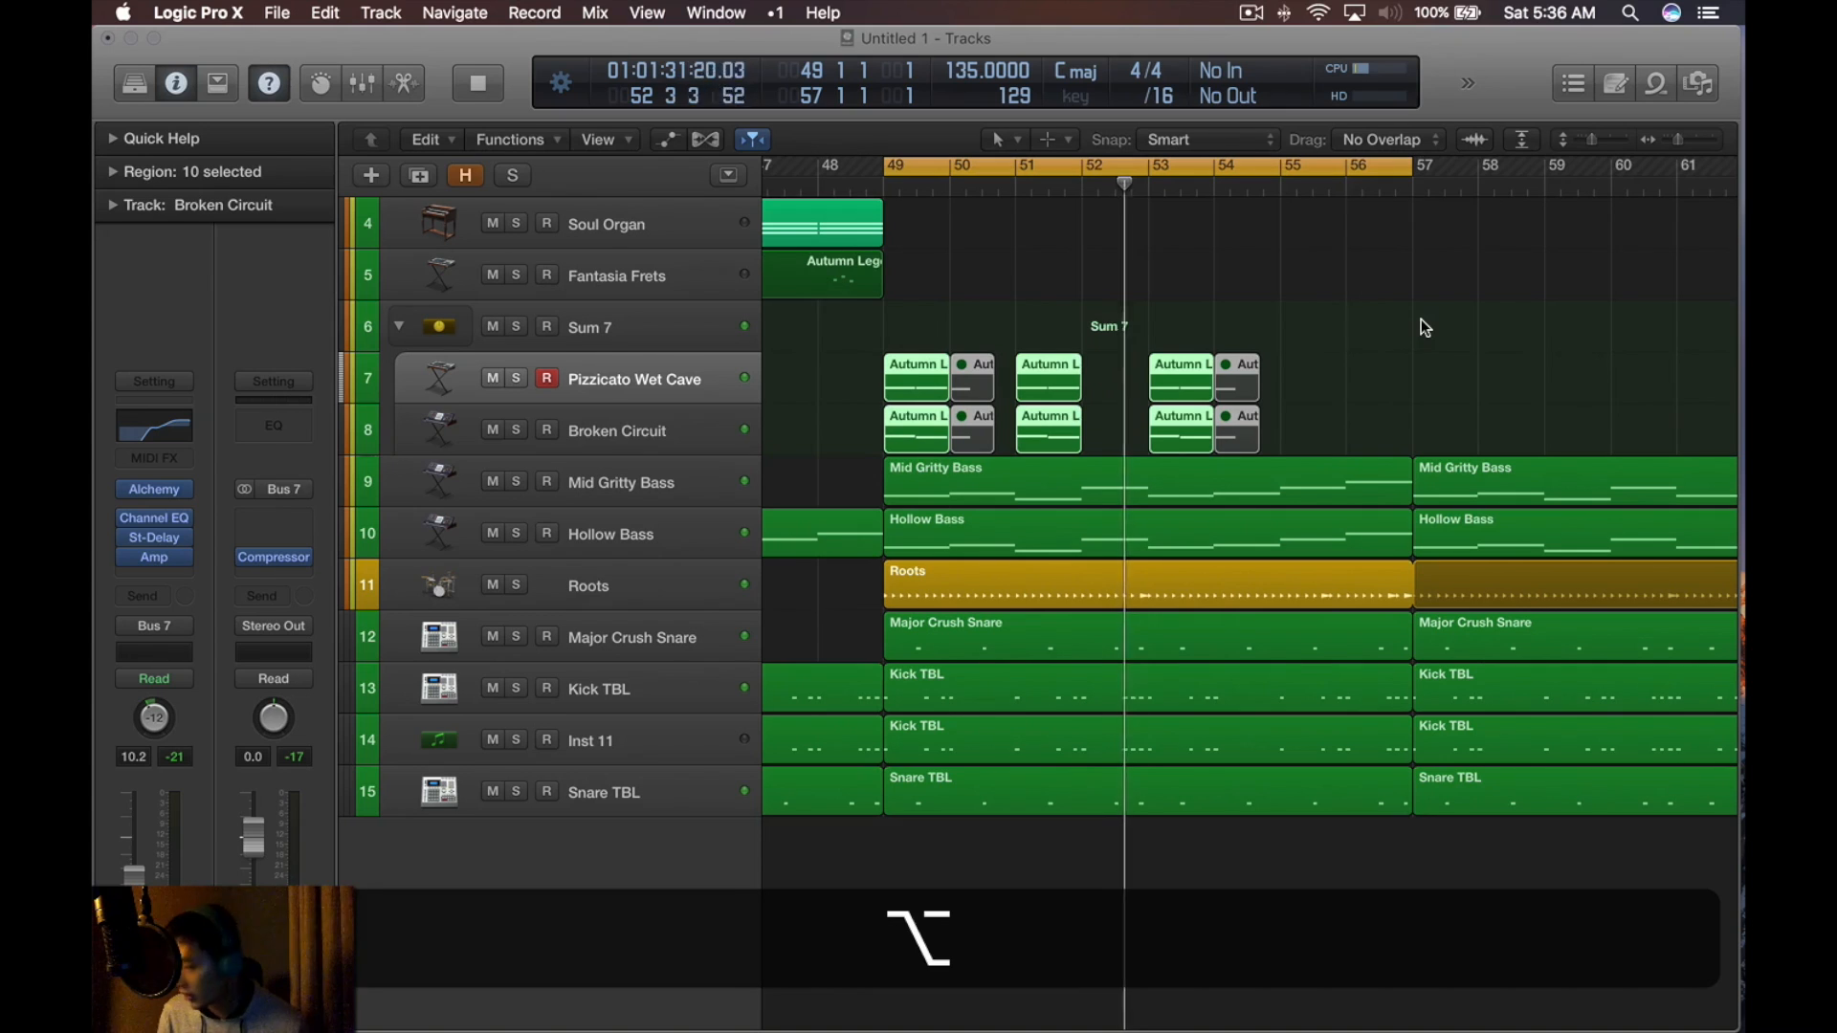
{"action": "scroll", "coordinate": [1356, 328], "scroll_direction": "down", "scroll_amount": 1}
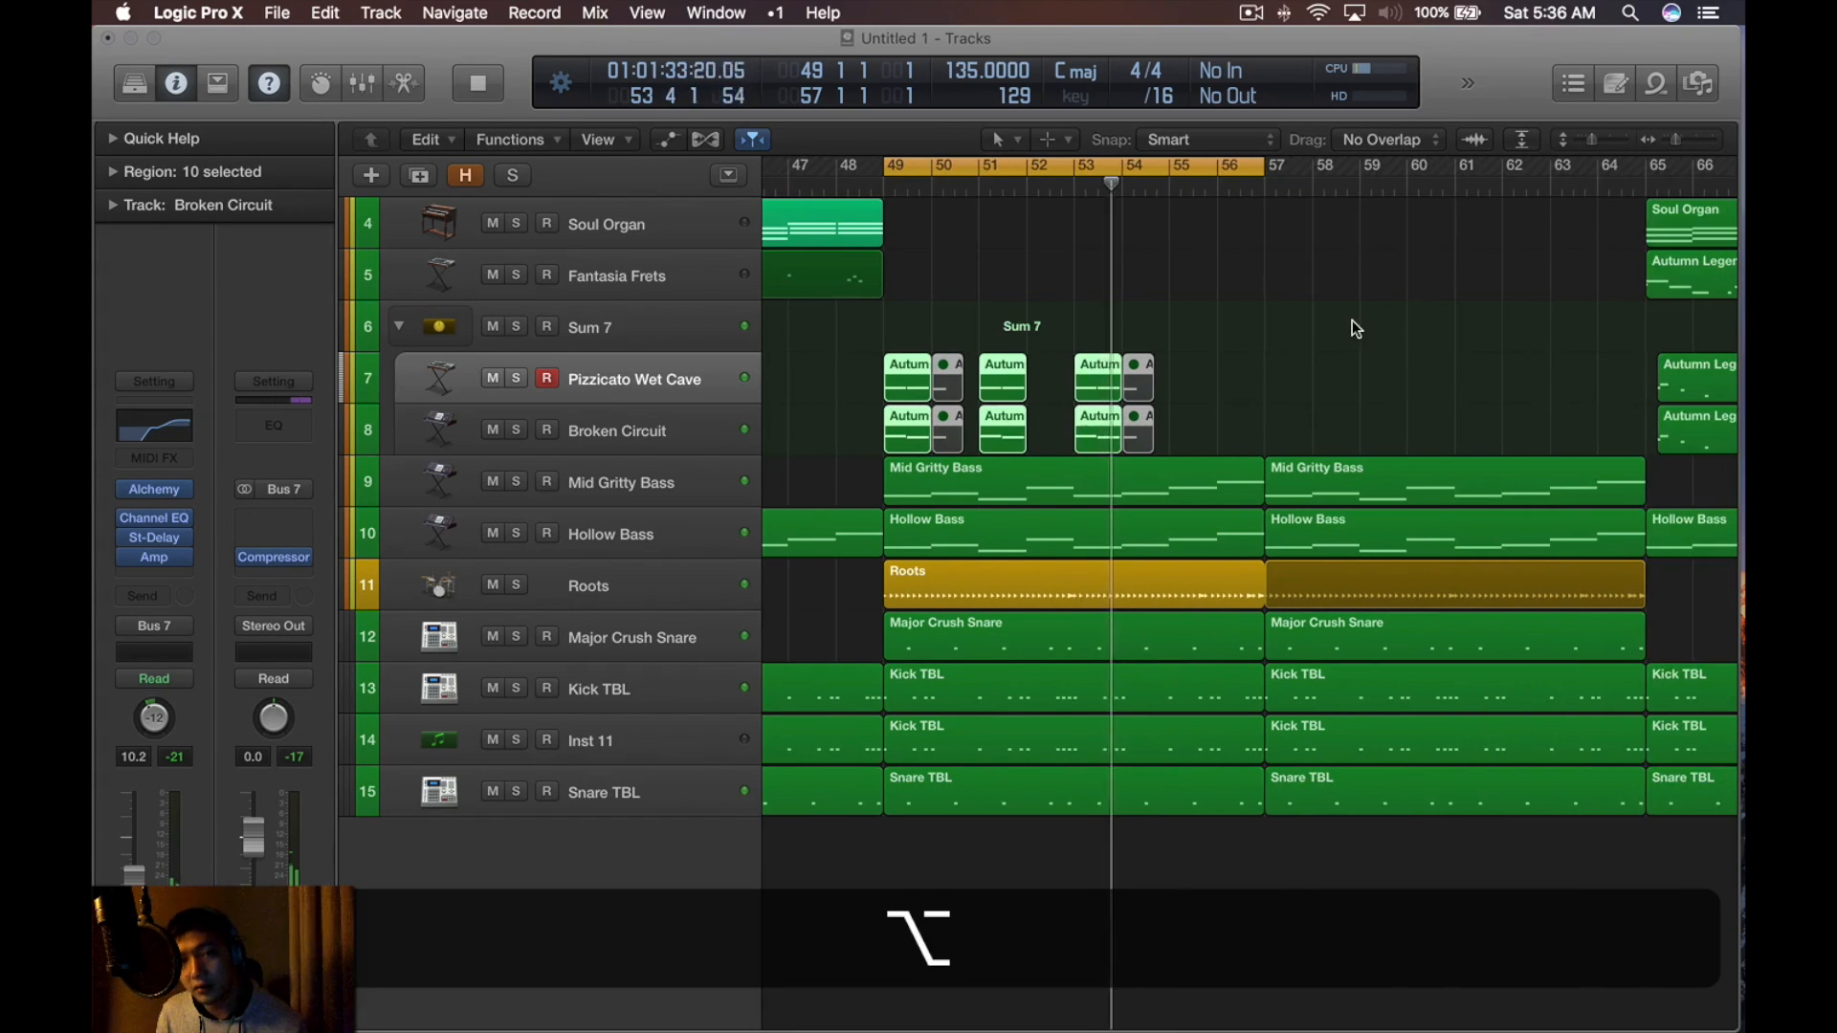
{"action": "left_click", "coordinate": [1356, 328]}
{"action": "scroll", "coordinate": [1339, 335], "scroll_direction": "up", "scroll_amount": 3}
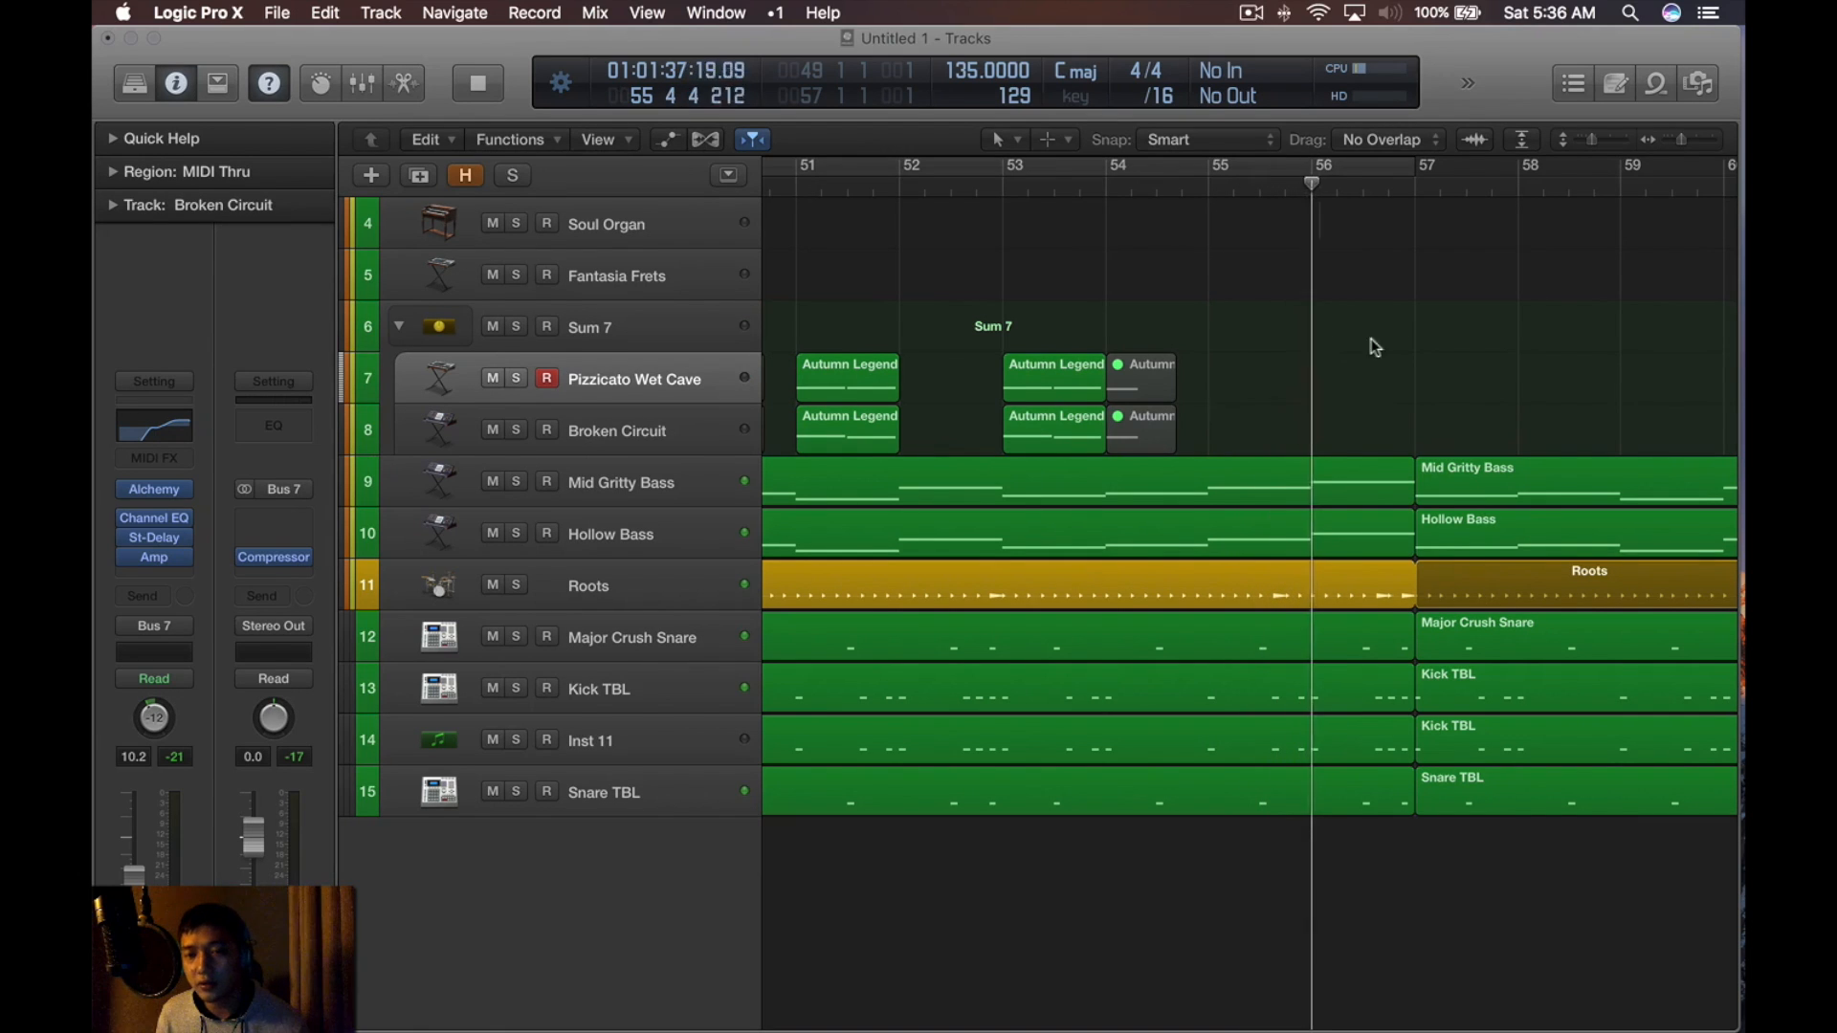
{"action": "key", "text": "space"}
{"action": "key", "text": "c"}
{"action": "key", "text": "c"}
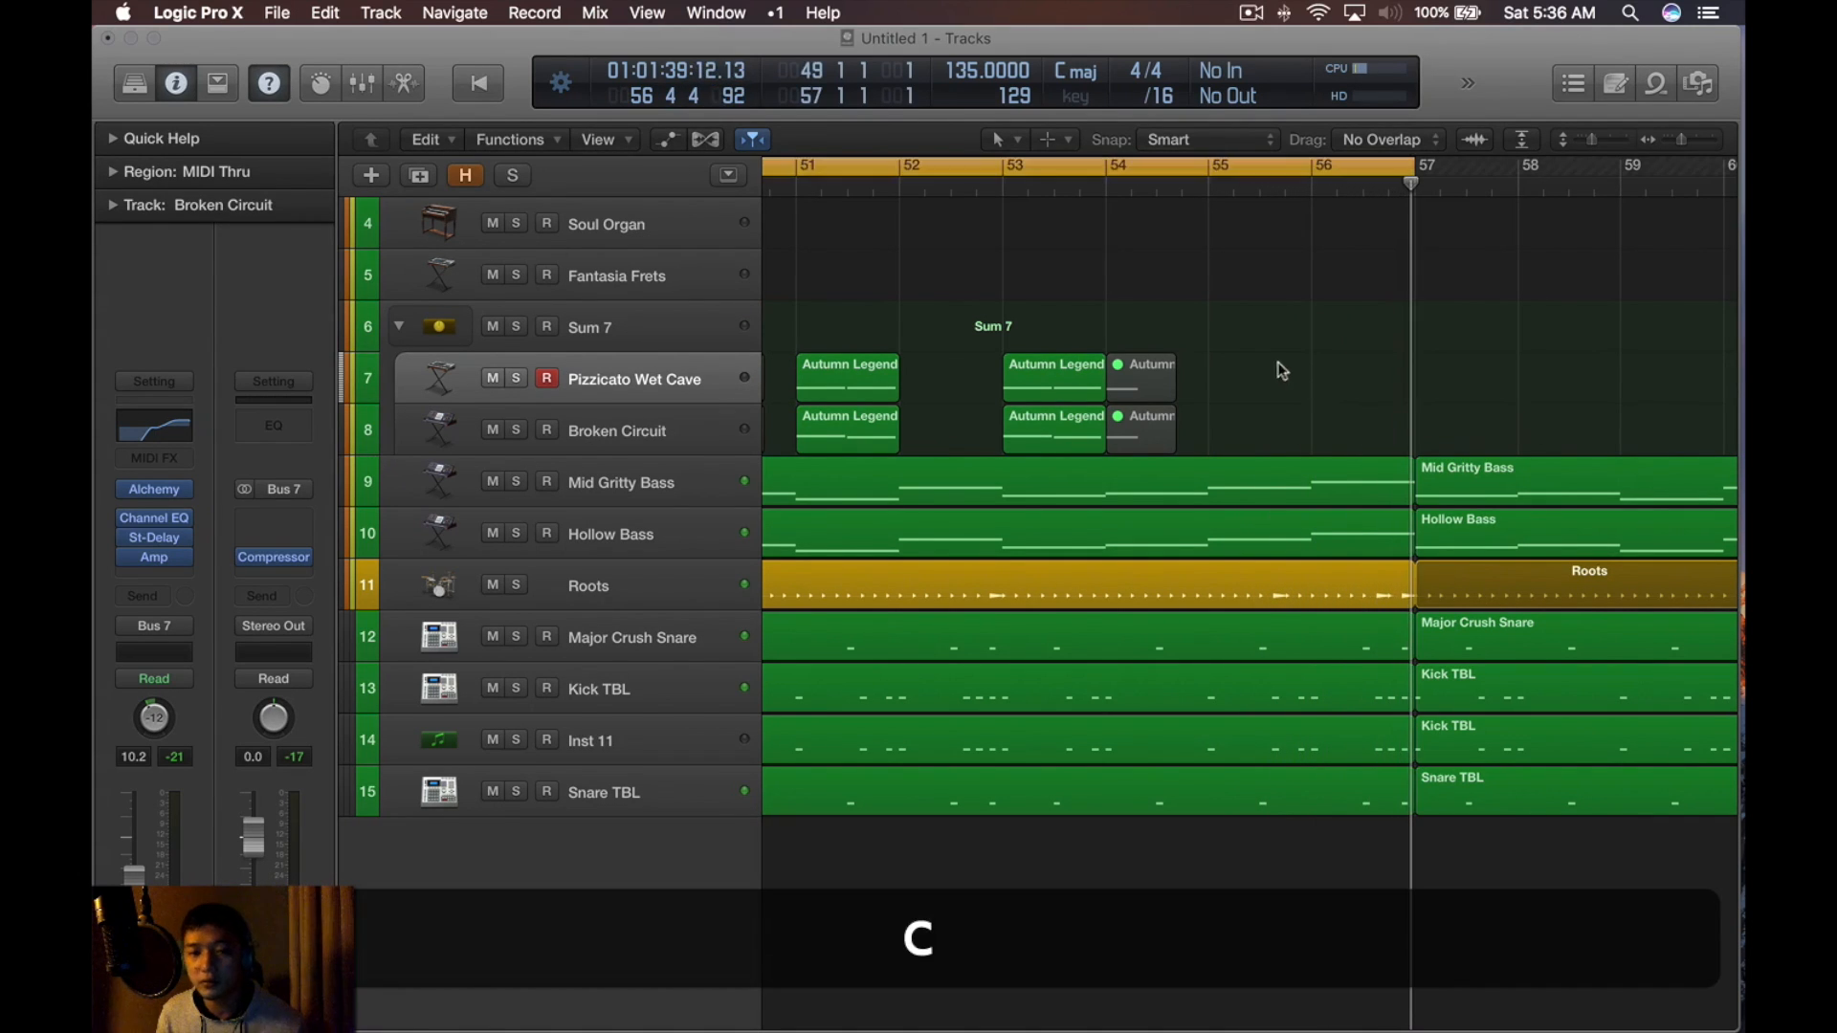
Create an empty one-bar region at bar 55 on Pizzicato Wet Cave and open it in the Piano Roll
{"action": "key", "text": "t"}
{"action": "left_click", "coordinate": [1329, 418]}
{"action": "left_click", "coordinate": [1234, 378]}
{"action": "key", "text": "t"}
{"action": "key", "text": "t"}
{"action": "double_click", "coordinate": [1281, 390]}
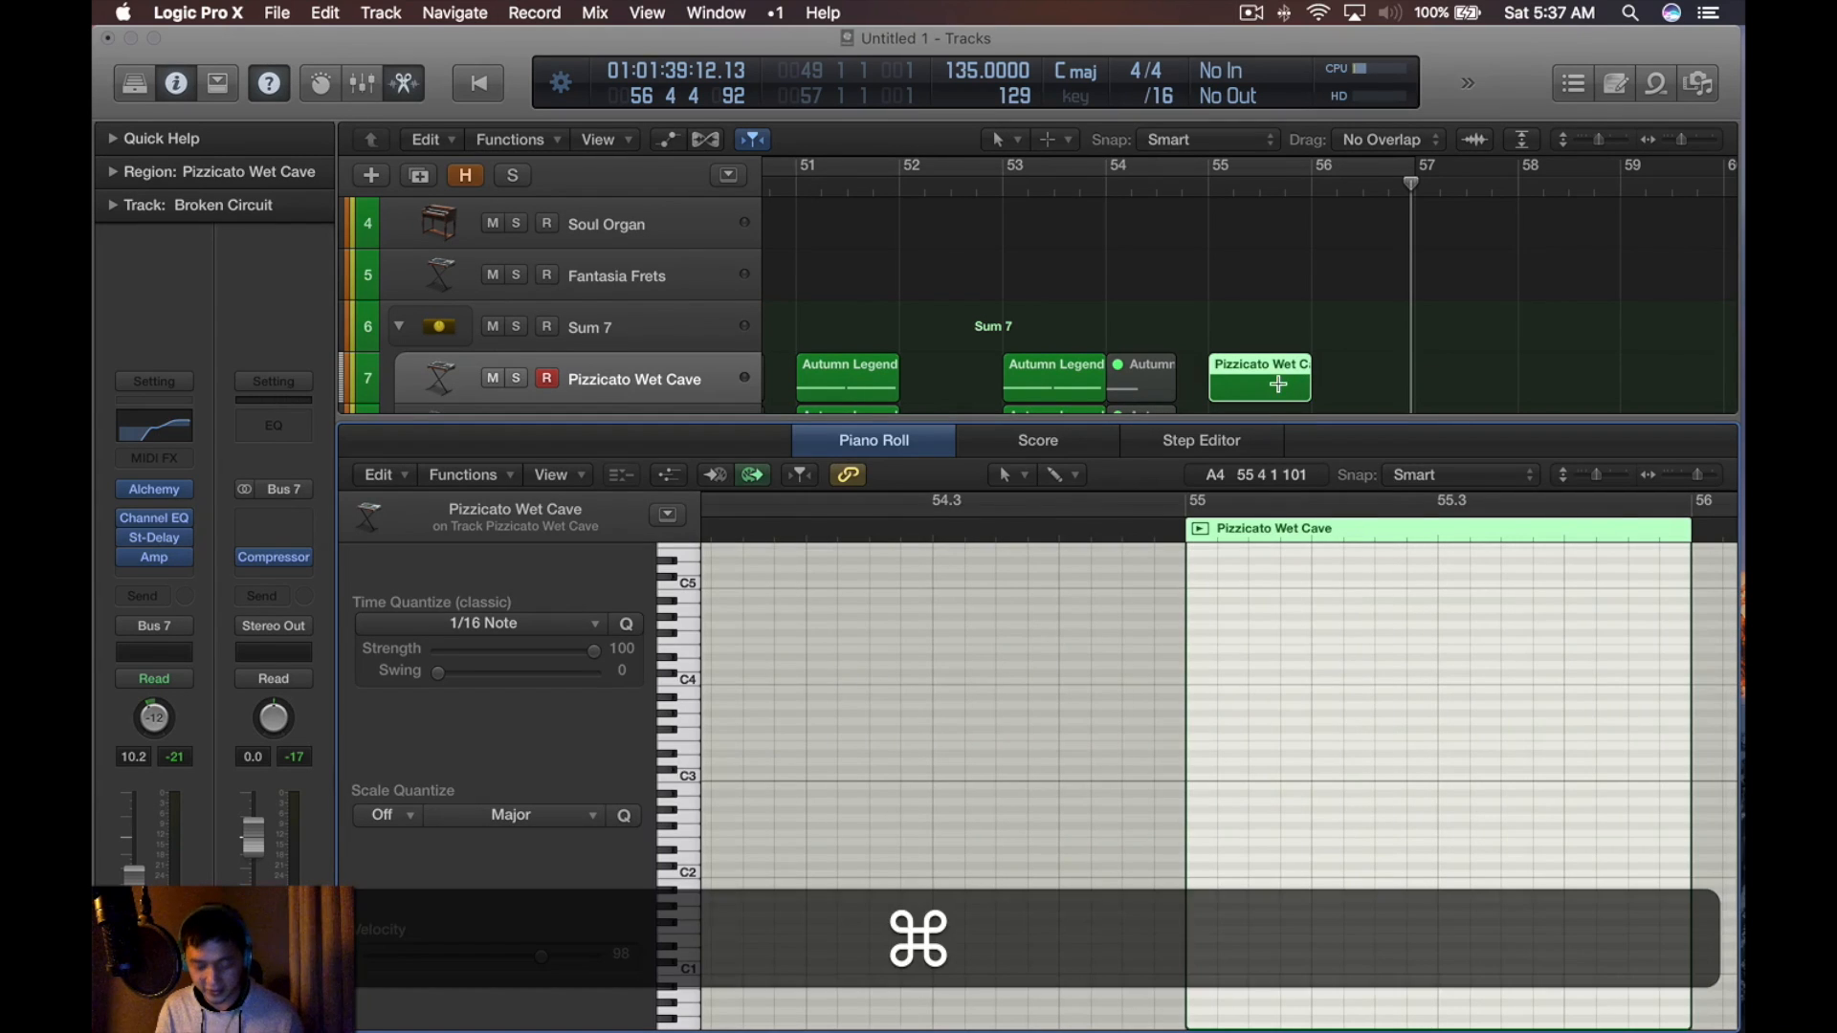
Try out the notes C#3 and E3 on Pizzicato Wet Cave with Musical Typing, and close the keyboard
{"action": "key", "text": "super+k"}
{"action": "key", "text": "super+z"}
{"action": "key", "text": "z"}
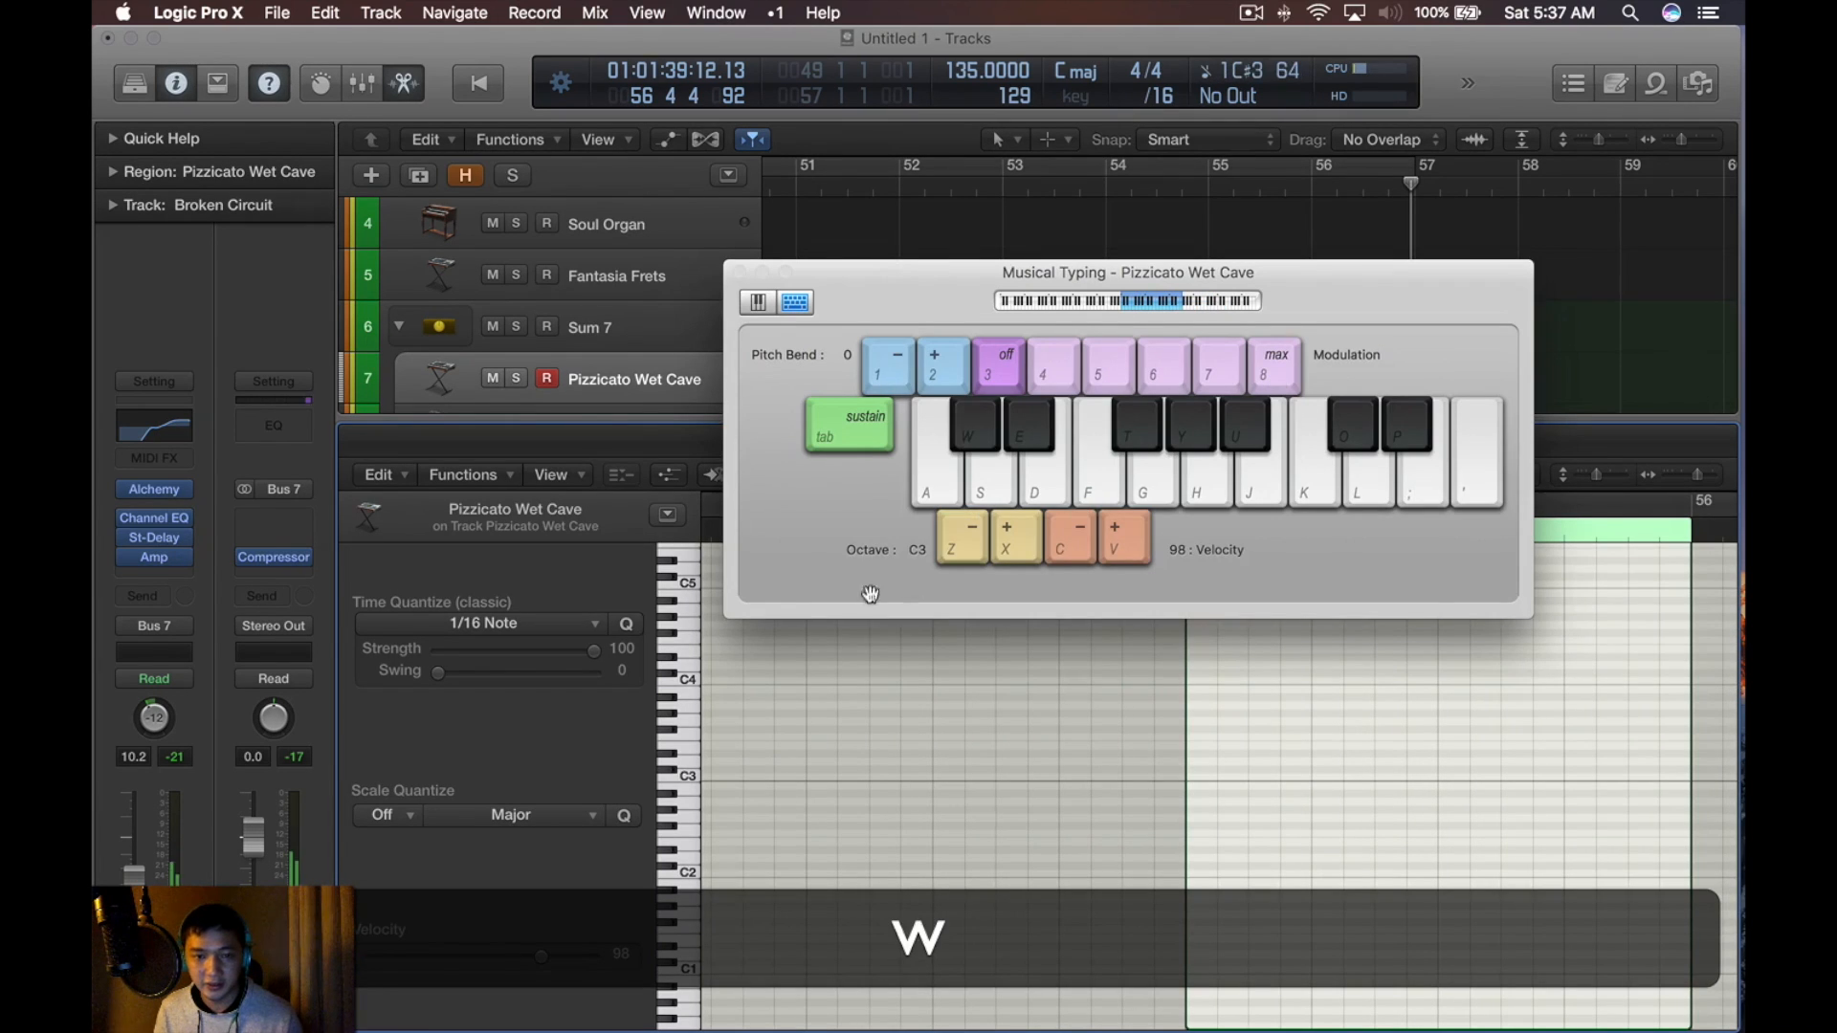
{"action": "key", "text": "d"}
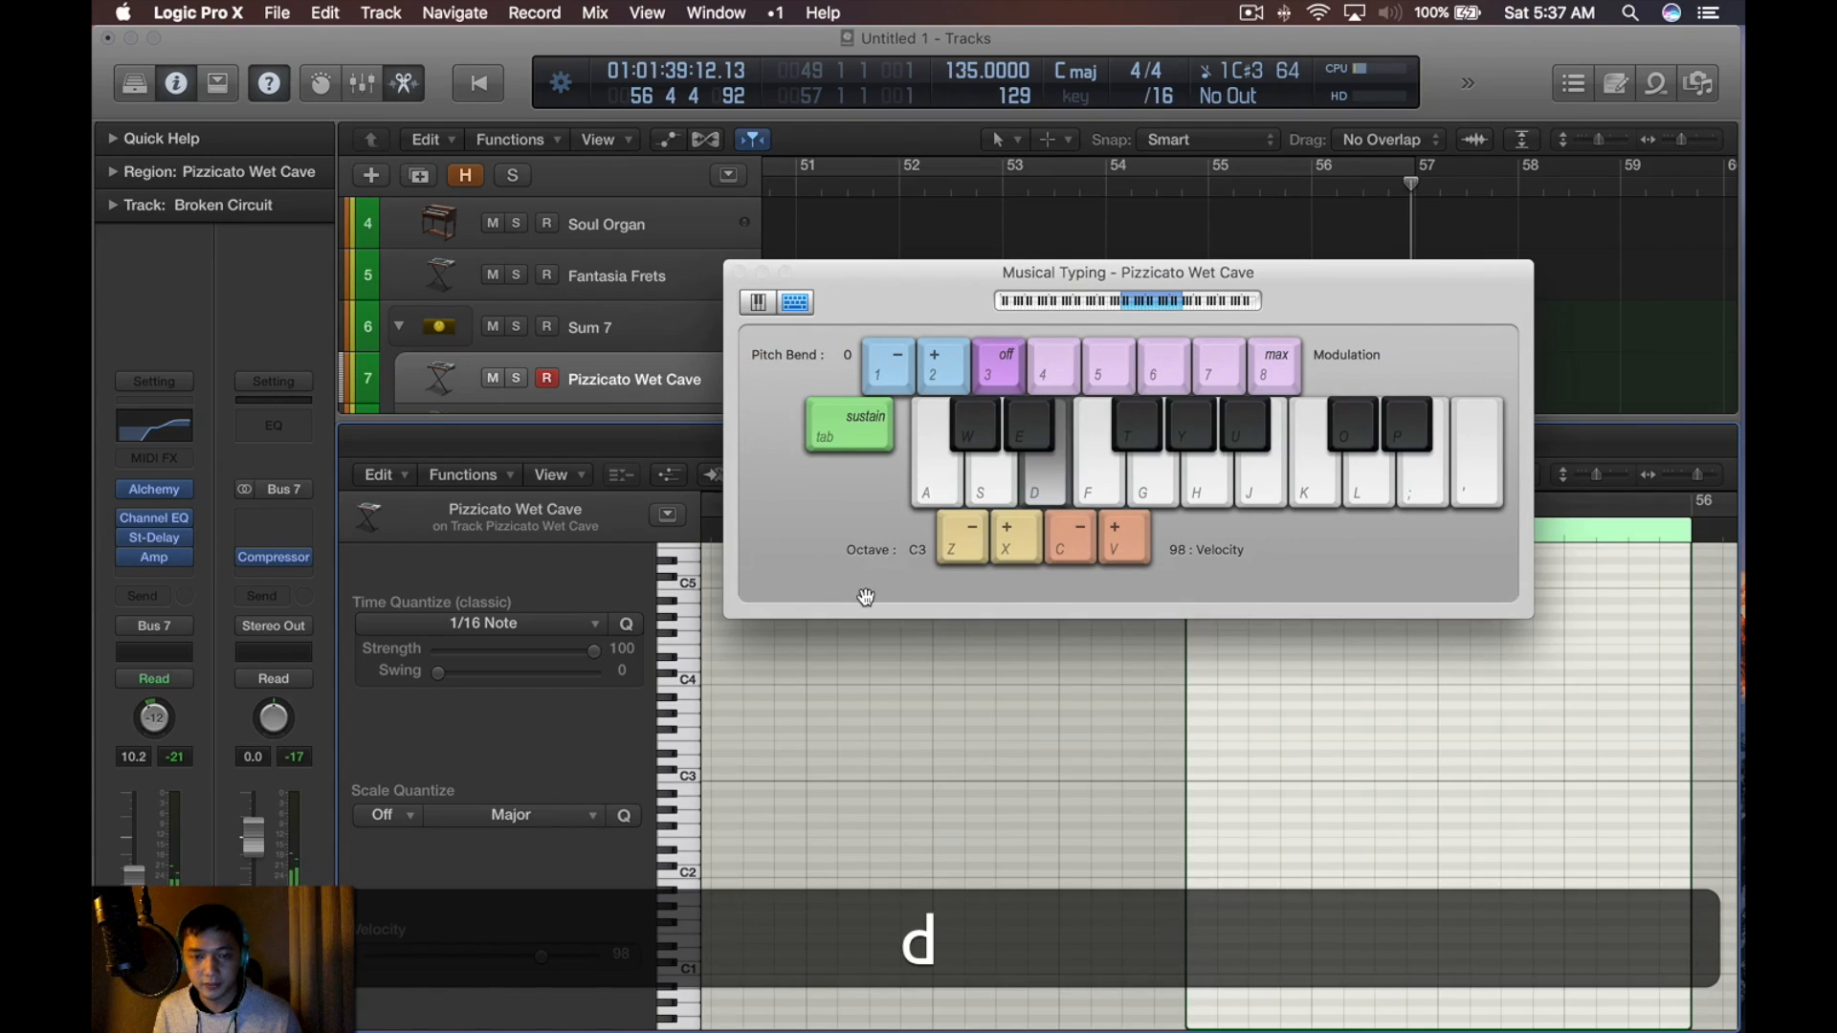
{"action": "key", "text": "d"}
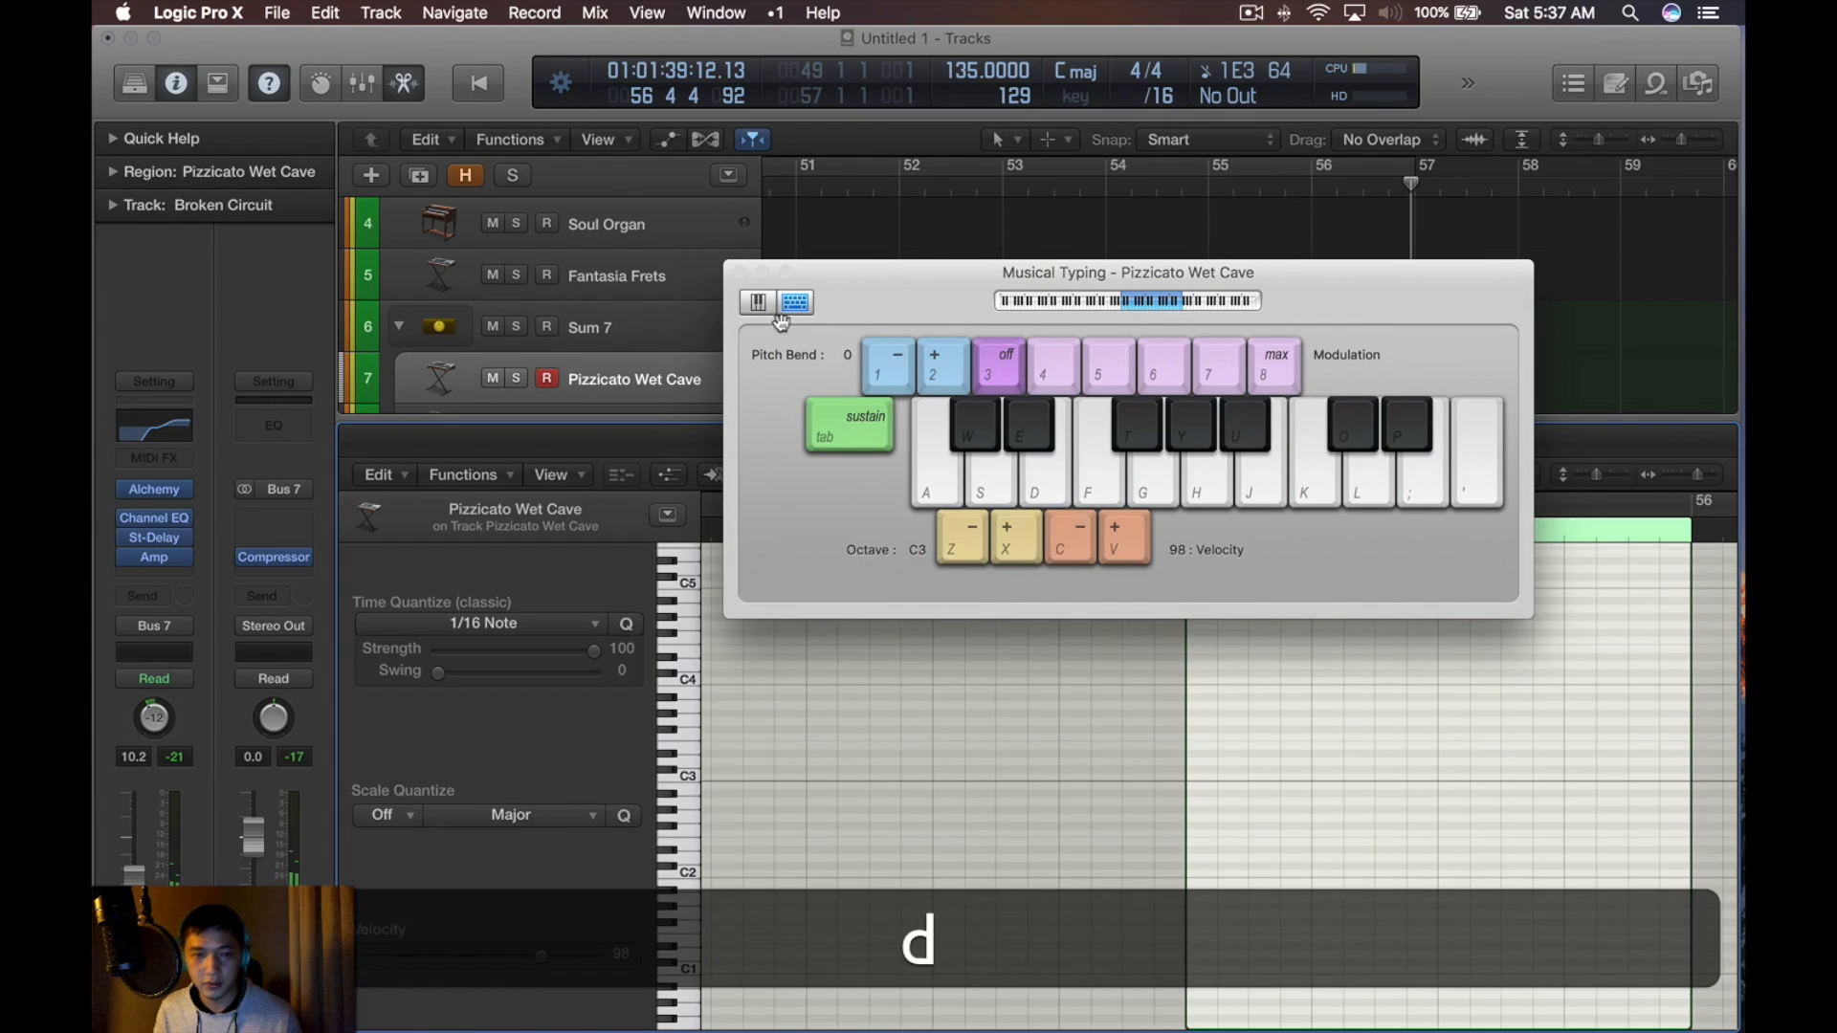
{"action": "left_click", "coordinate": [740, 273]}
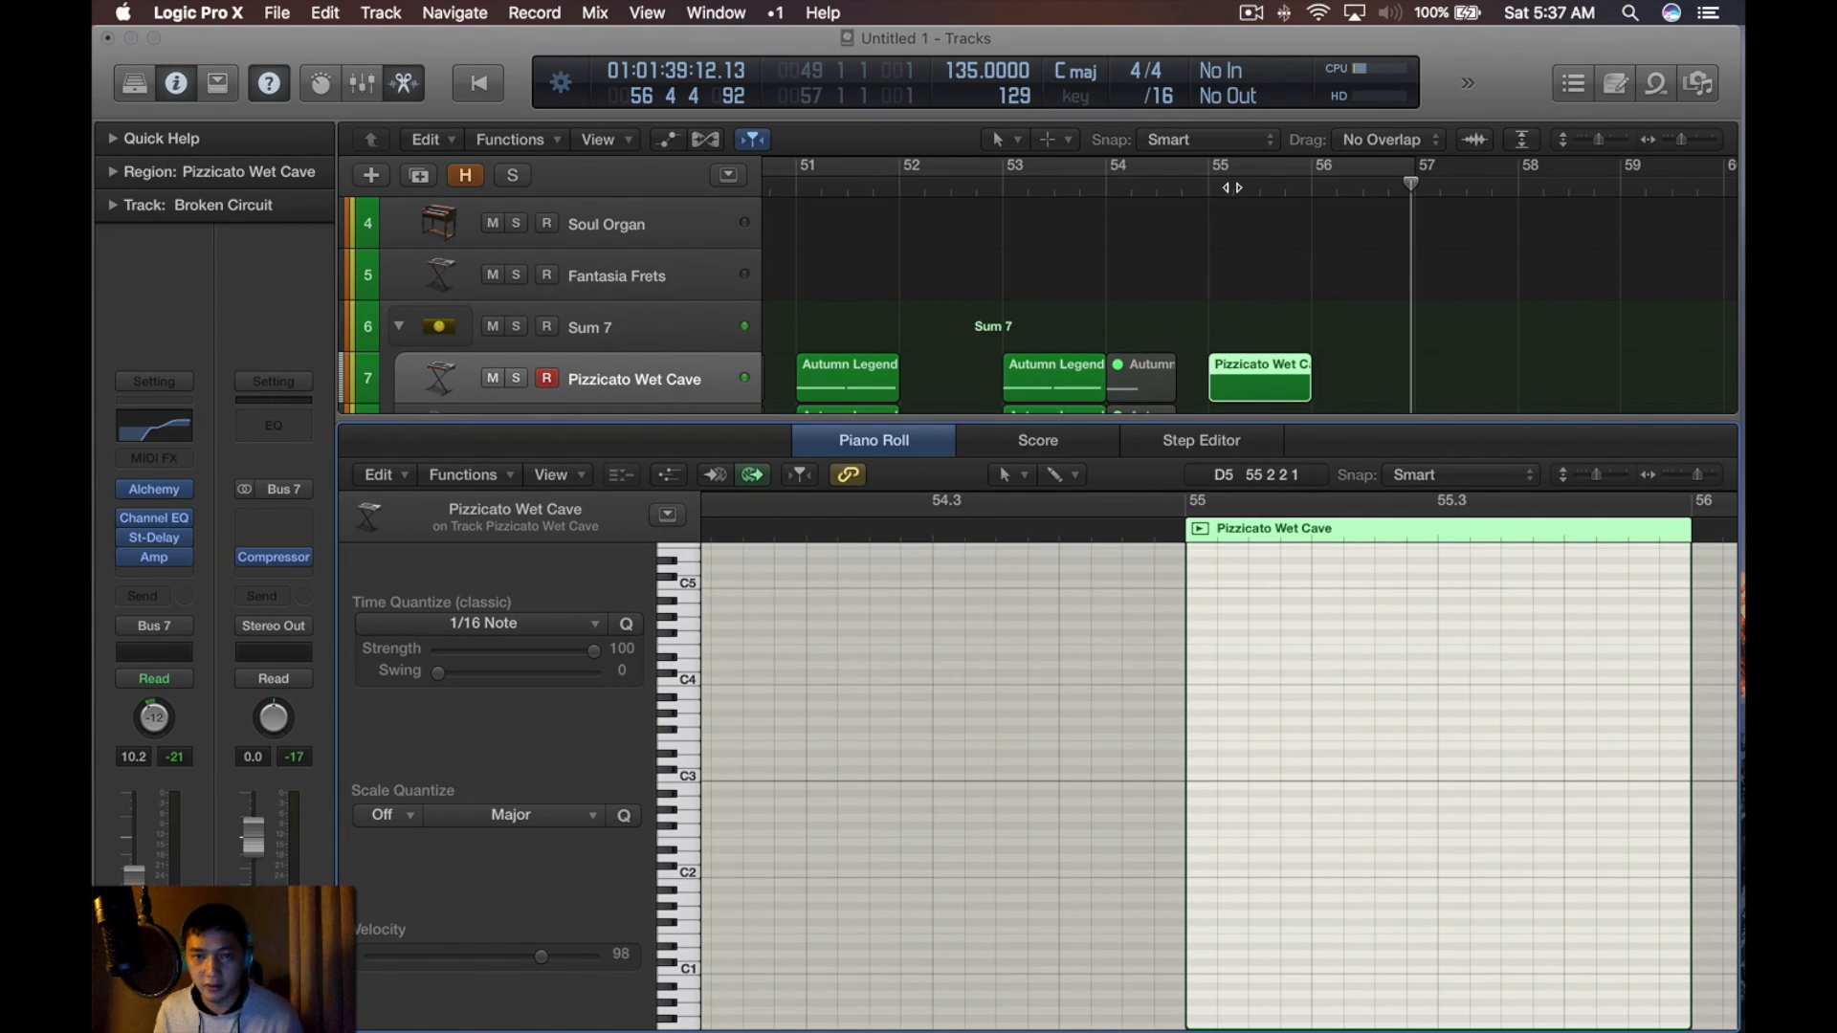
Set the cycle range to bars 55–57
{"action": "left_click_drag", "start_coordinate": [1211, 161], "coordinate": [1433, 184]}
{"action": "key", "text": "r"}
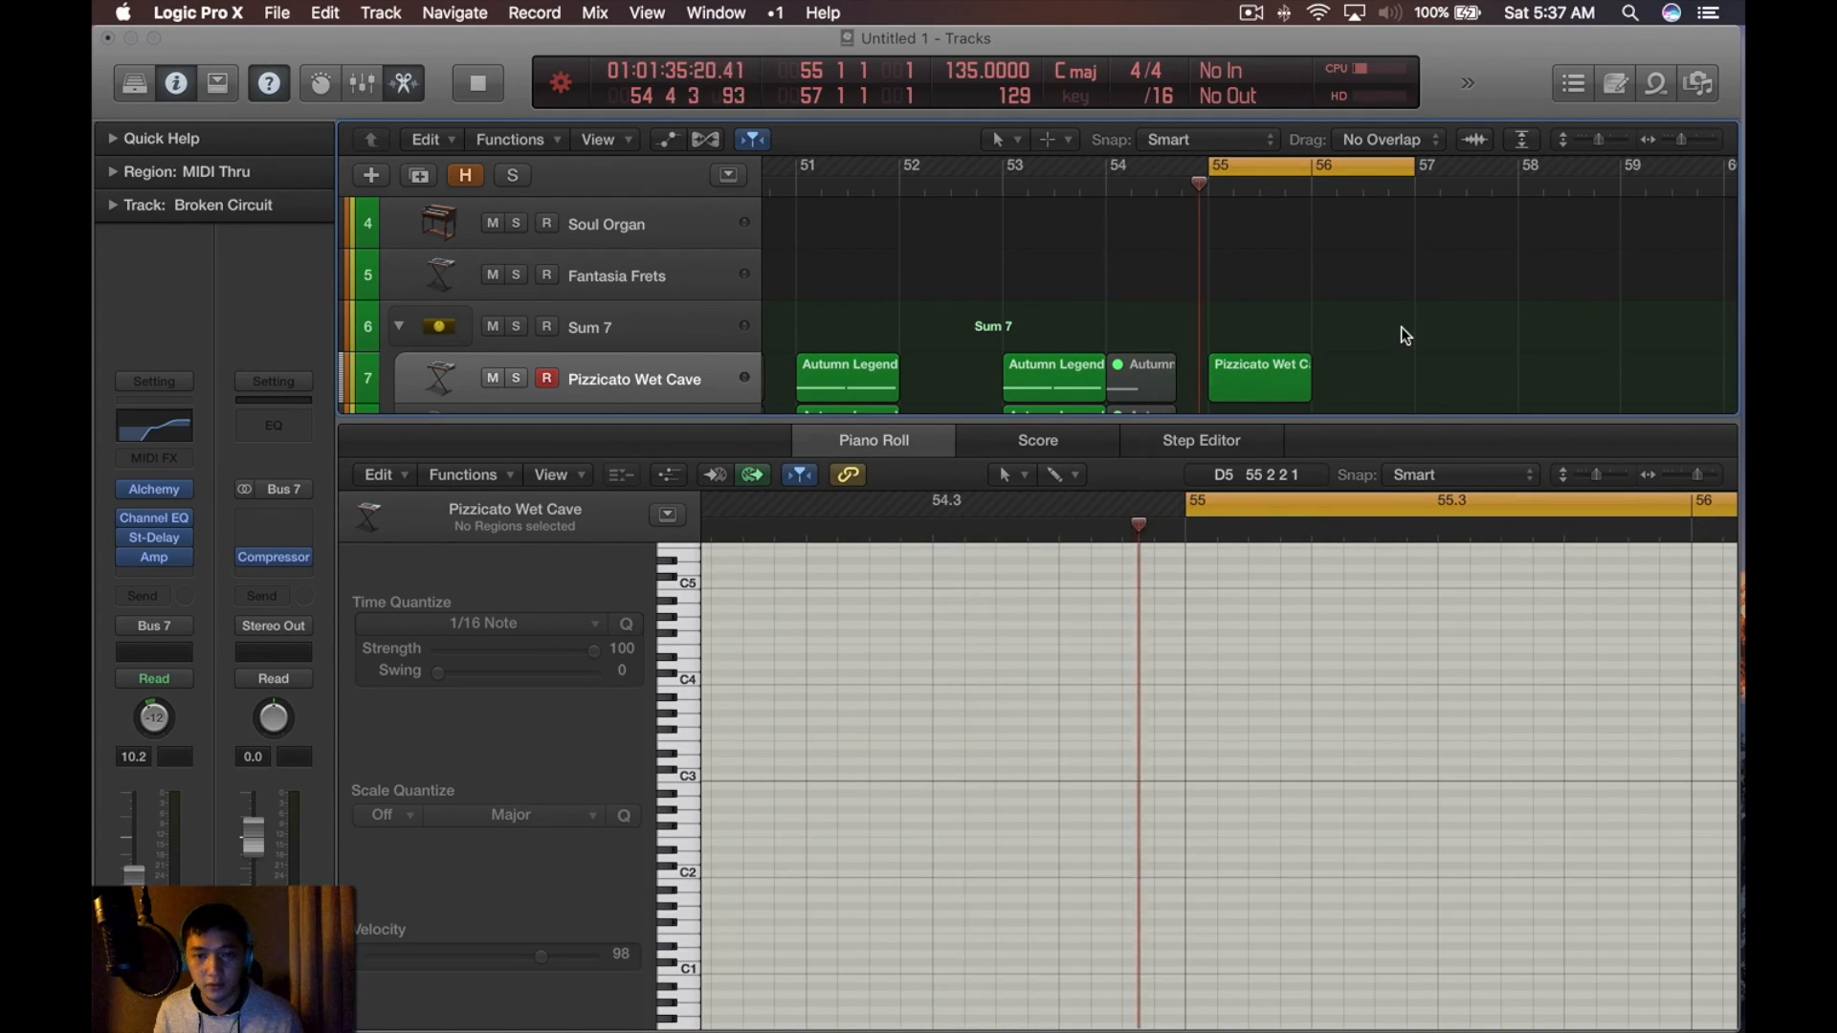
{"action": "key", "text": "d"}
{"action": "key", "text": "space"}
{"action": "key", "text": "f"}
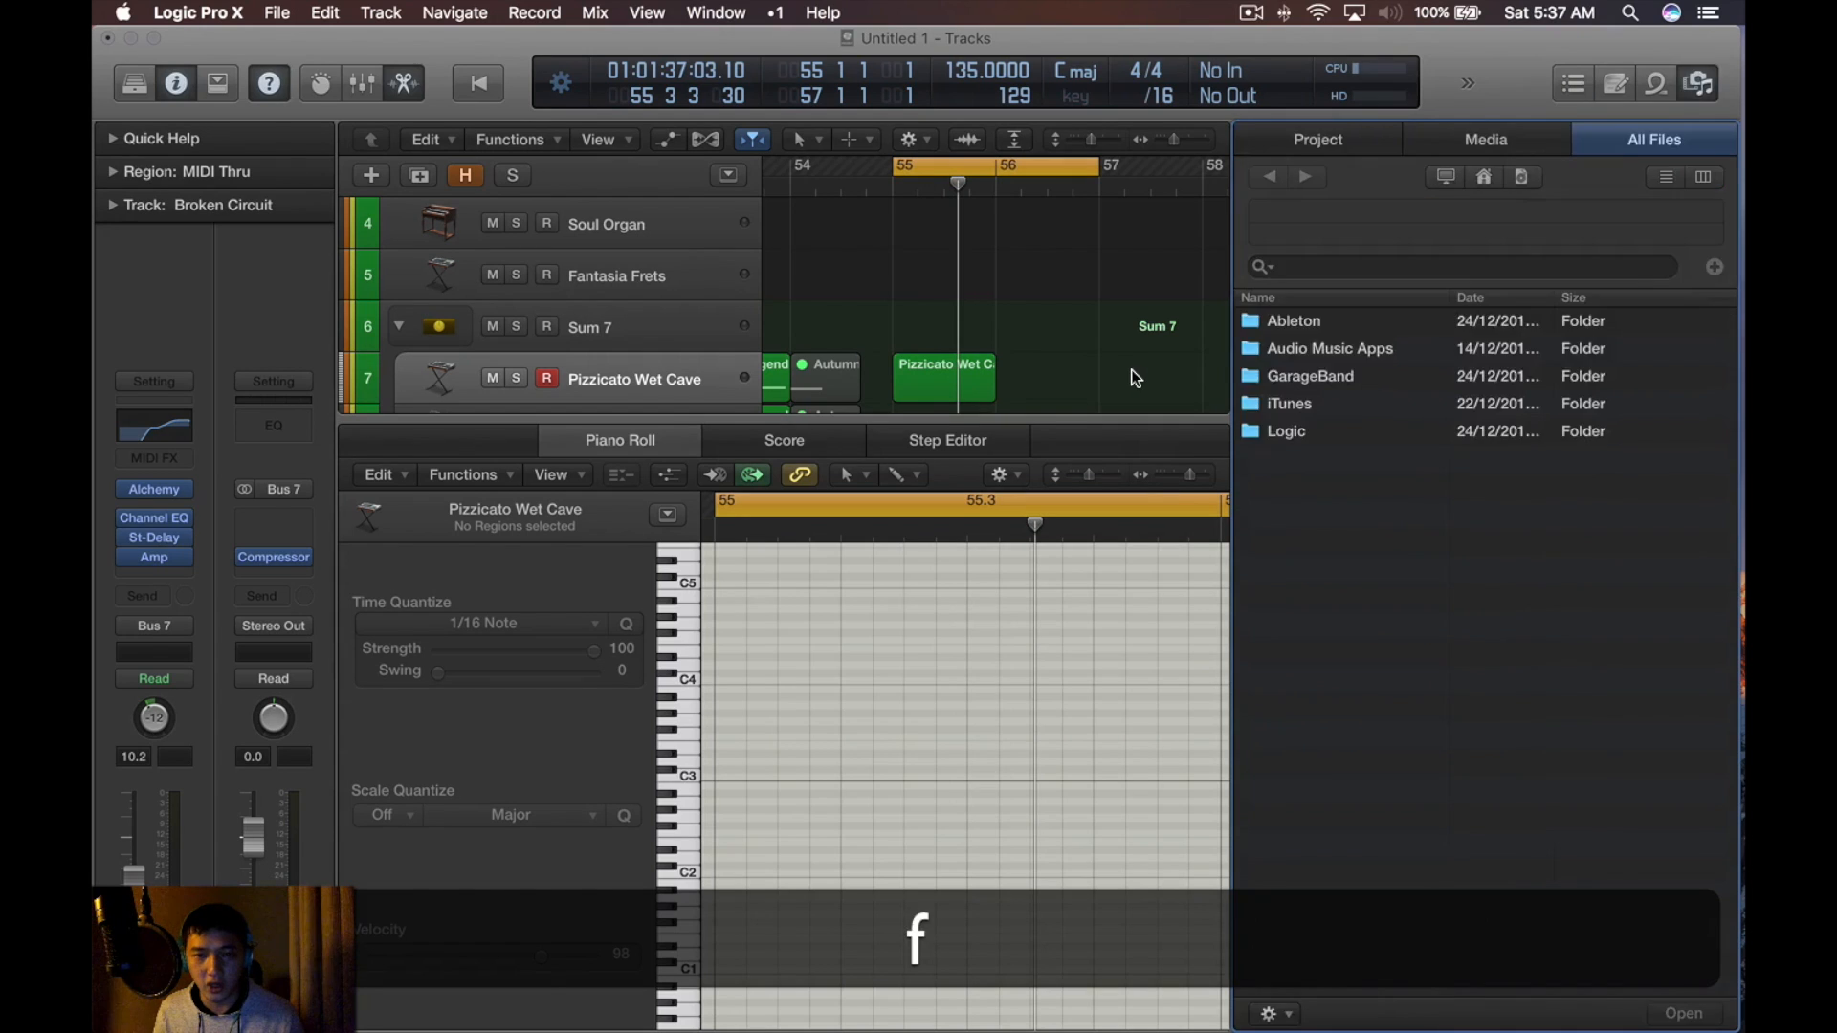
{"action": "key", "text": "f"}
{"action": "key", "text": "x"}
{"action": "key", "text": "x"}
Open the empty Pizzicato Wet Cave region at bar 55 in the Piano Roll and draw an eighth-note C#3 at its start
{"action": "left_click", "coordinate": [961, 394]}
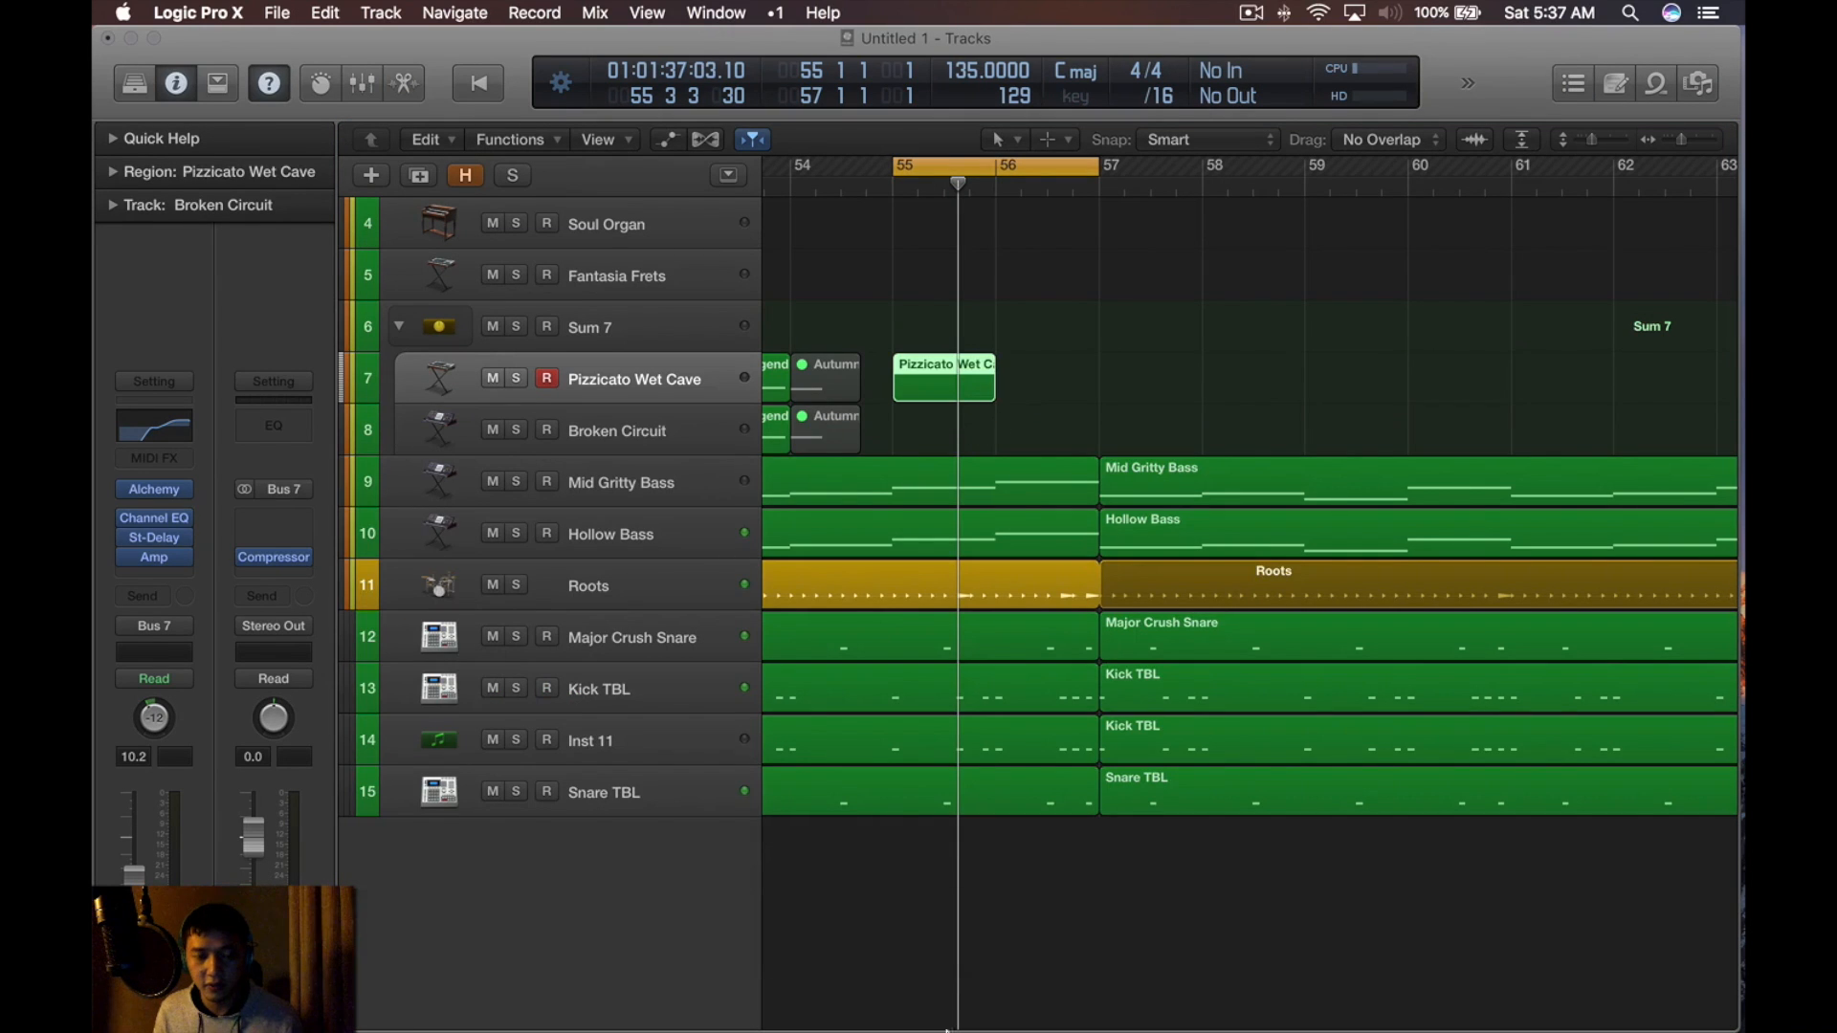
{"action": "key", "text": "x"}
{"action": "scroll", "coordinate": [1075, 747], "scroll_direction": "up", "scroll_amount": 5}
{"action": "scroll", "coordinate": [773, 752], "scroll_direction": "left", "scroll_amount": 3}
{"action": "left_click", "coordinate": [856, 769], "text": "super"}
{"action": "key", "text": "space"}
{"action": "left_click_drag", "start_coordinate": [1479, 768], "coordinate": [1000, 785]}
{"action": "key", "text": "super+space"}
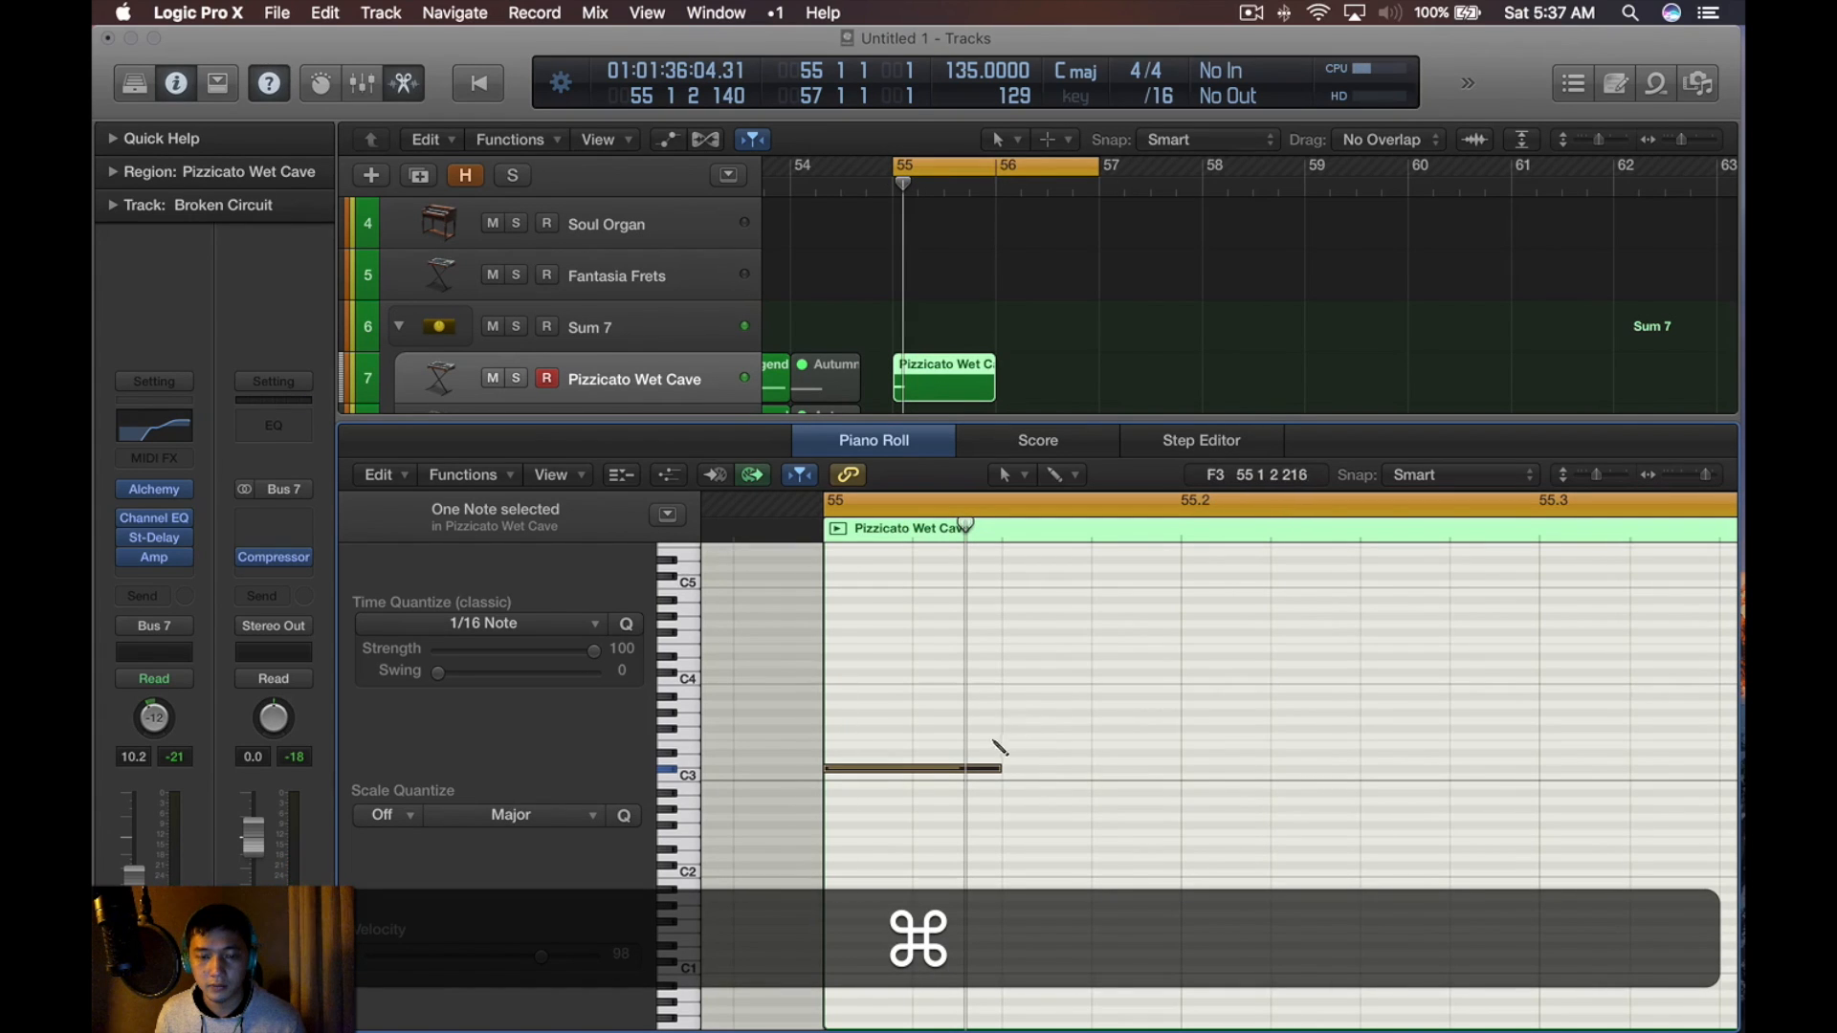
Draw an eighth-note E3 right after the C#3, and copy both notes to beat 3 of bar 55
{"action": "left_click", "coordinate": [1008, 744], "text": "super"}
{"action": "key", "text": "super+Left"}
{"action": "key", "text": "space"}
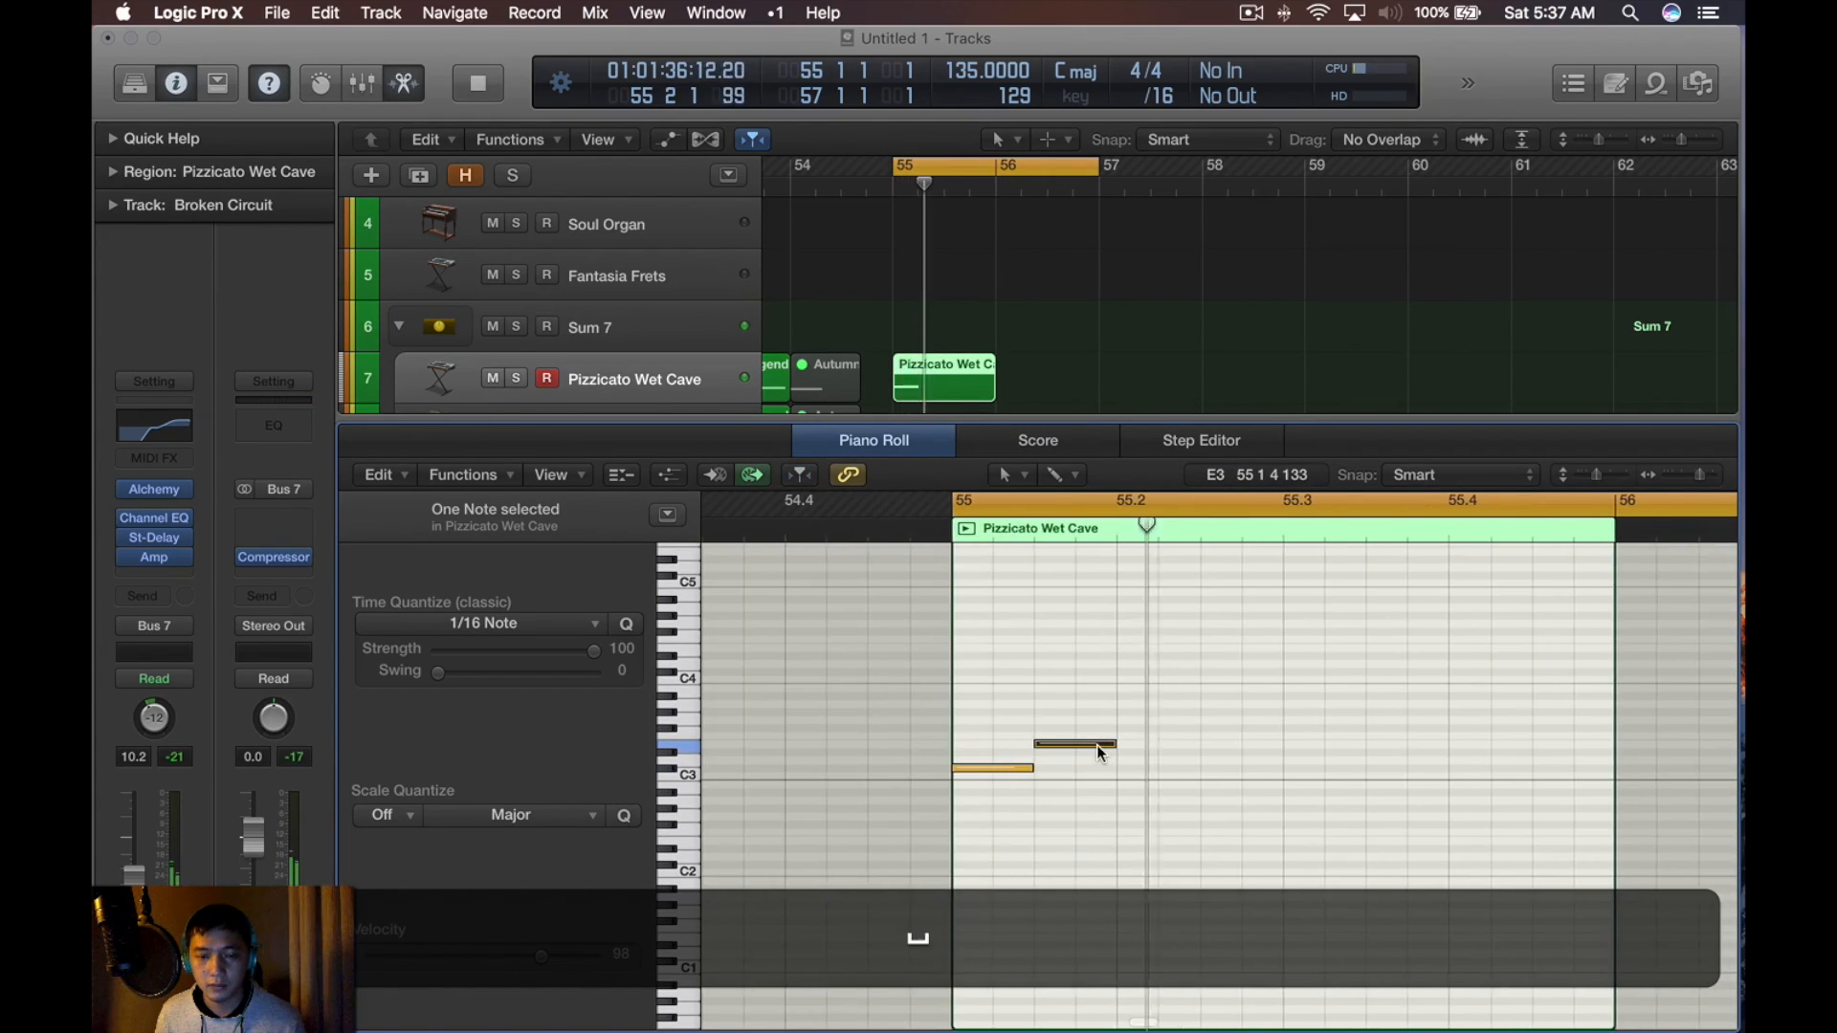
{"action": "left_click_drag", "start_coordinate": [1080, 744], "coordinate": [1123, 744]}
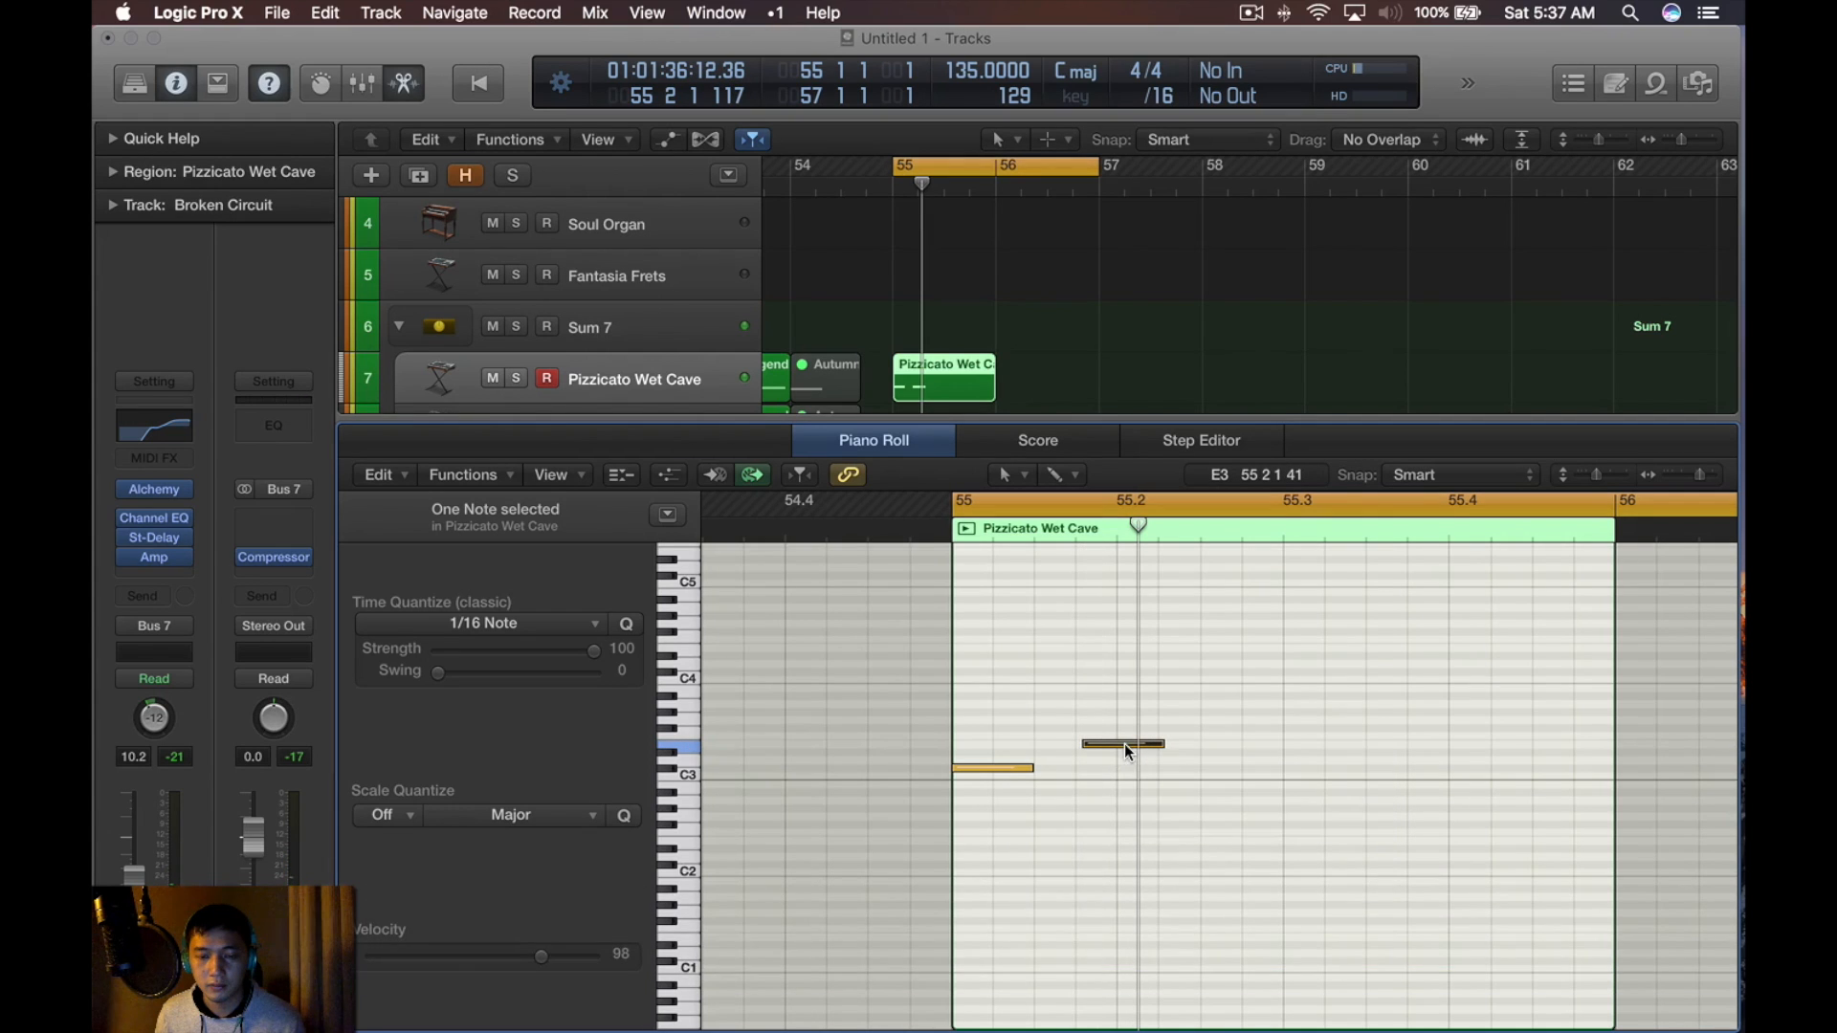
{"action": "key", "text": "q"}
{"action": "key", "text": "space"}
{"action": "left_click_drag", "start_coordinate": [1123, 744], "coordinate": [1339, 761]}
Try out the notes C#3, E3, F#3 and G#3 on Pizzicato Wet Cave with Musical Typing
{"action": "key", "text": "super+k"}
{"action": "key", "text": "d"}
{"action": "key", "text": "d"}
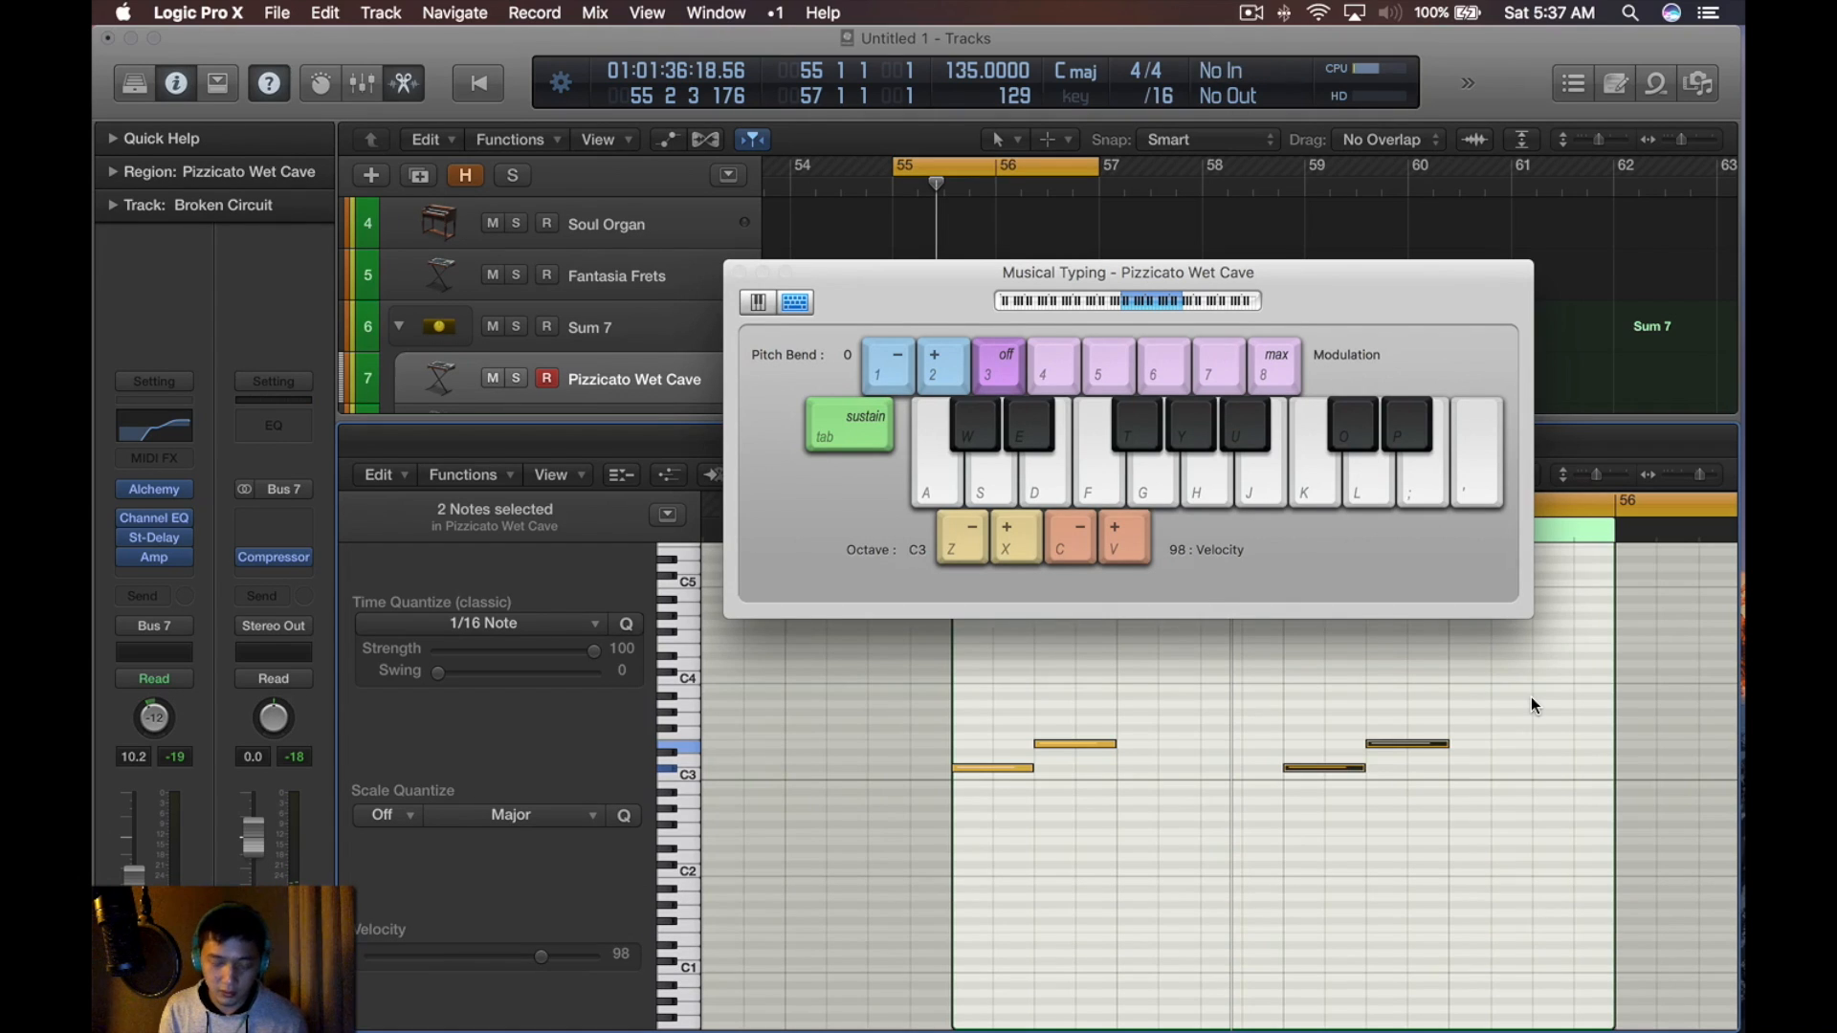
{"action": "key", "text": "w"}
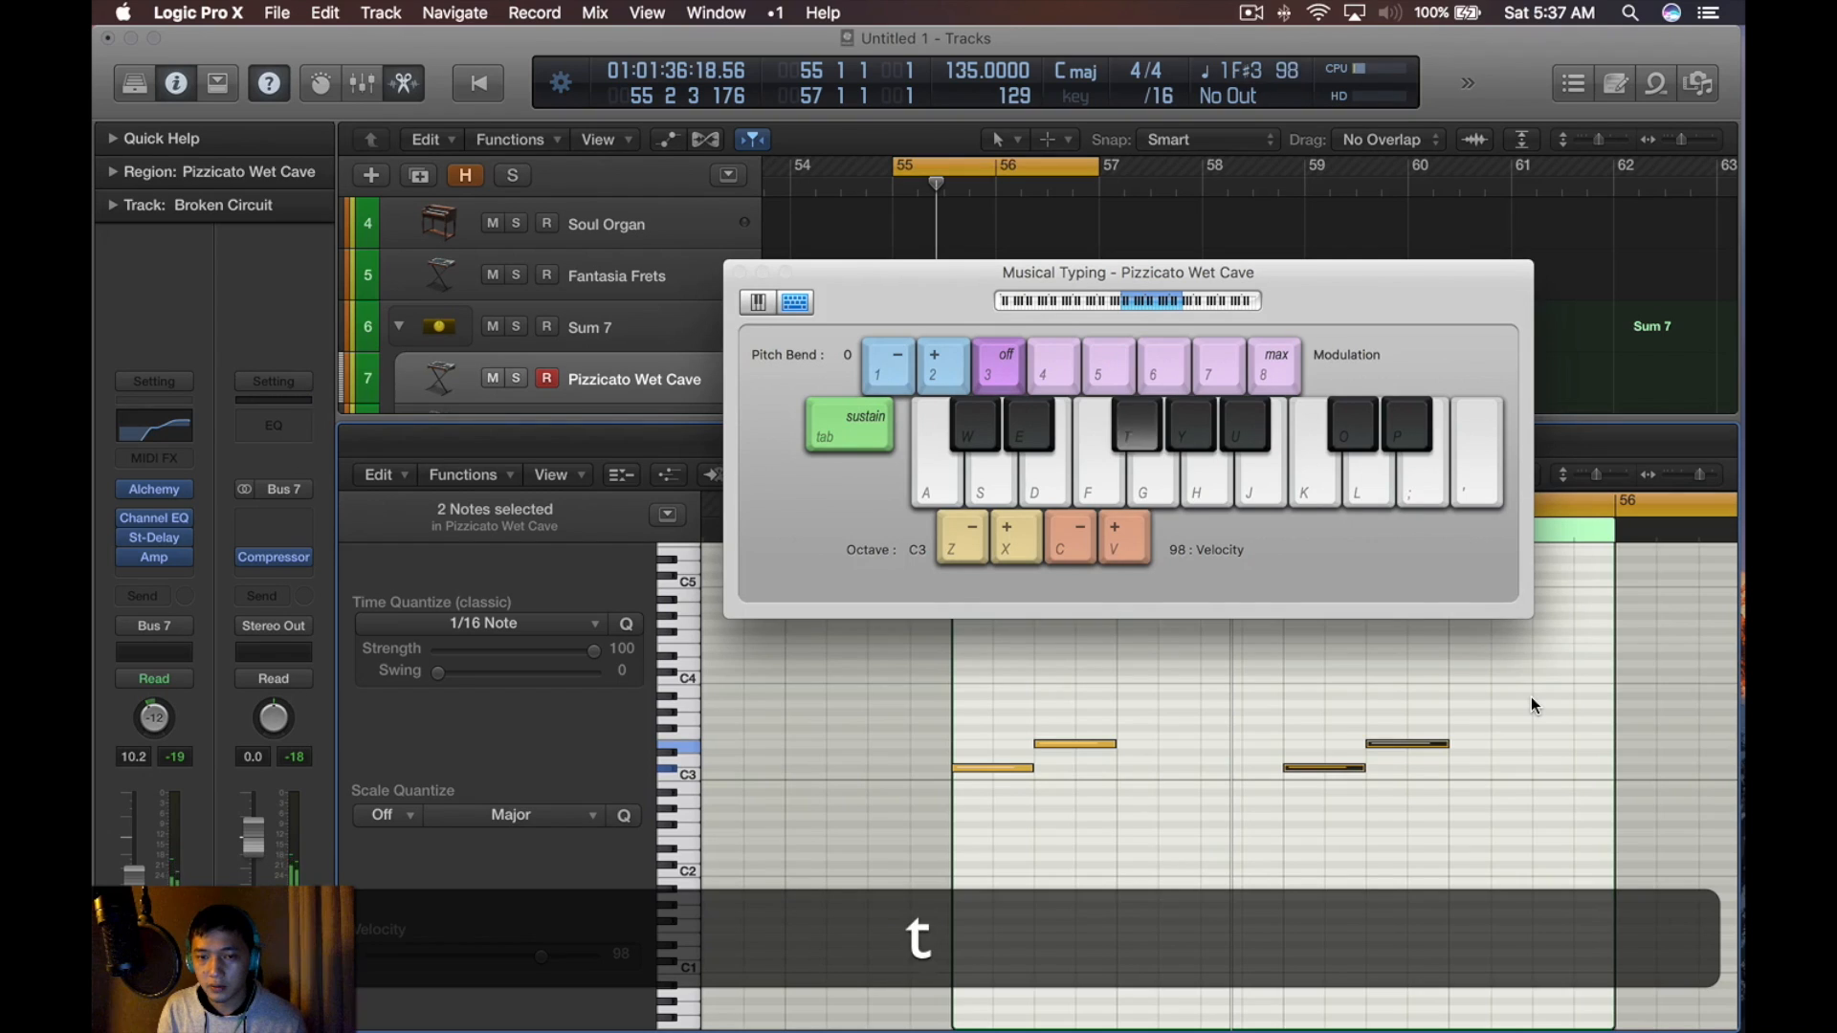
{"action": "key", "text": "y"}
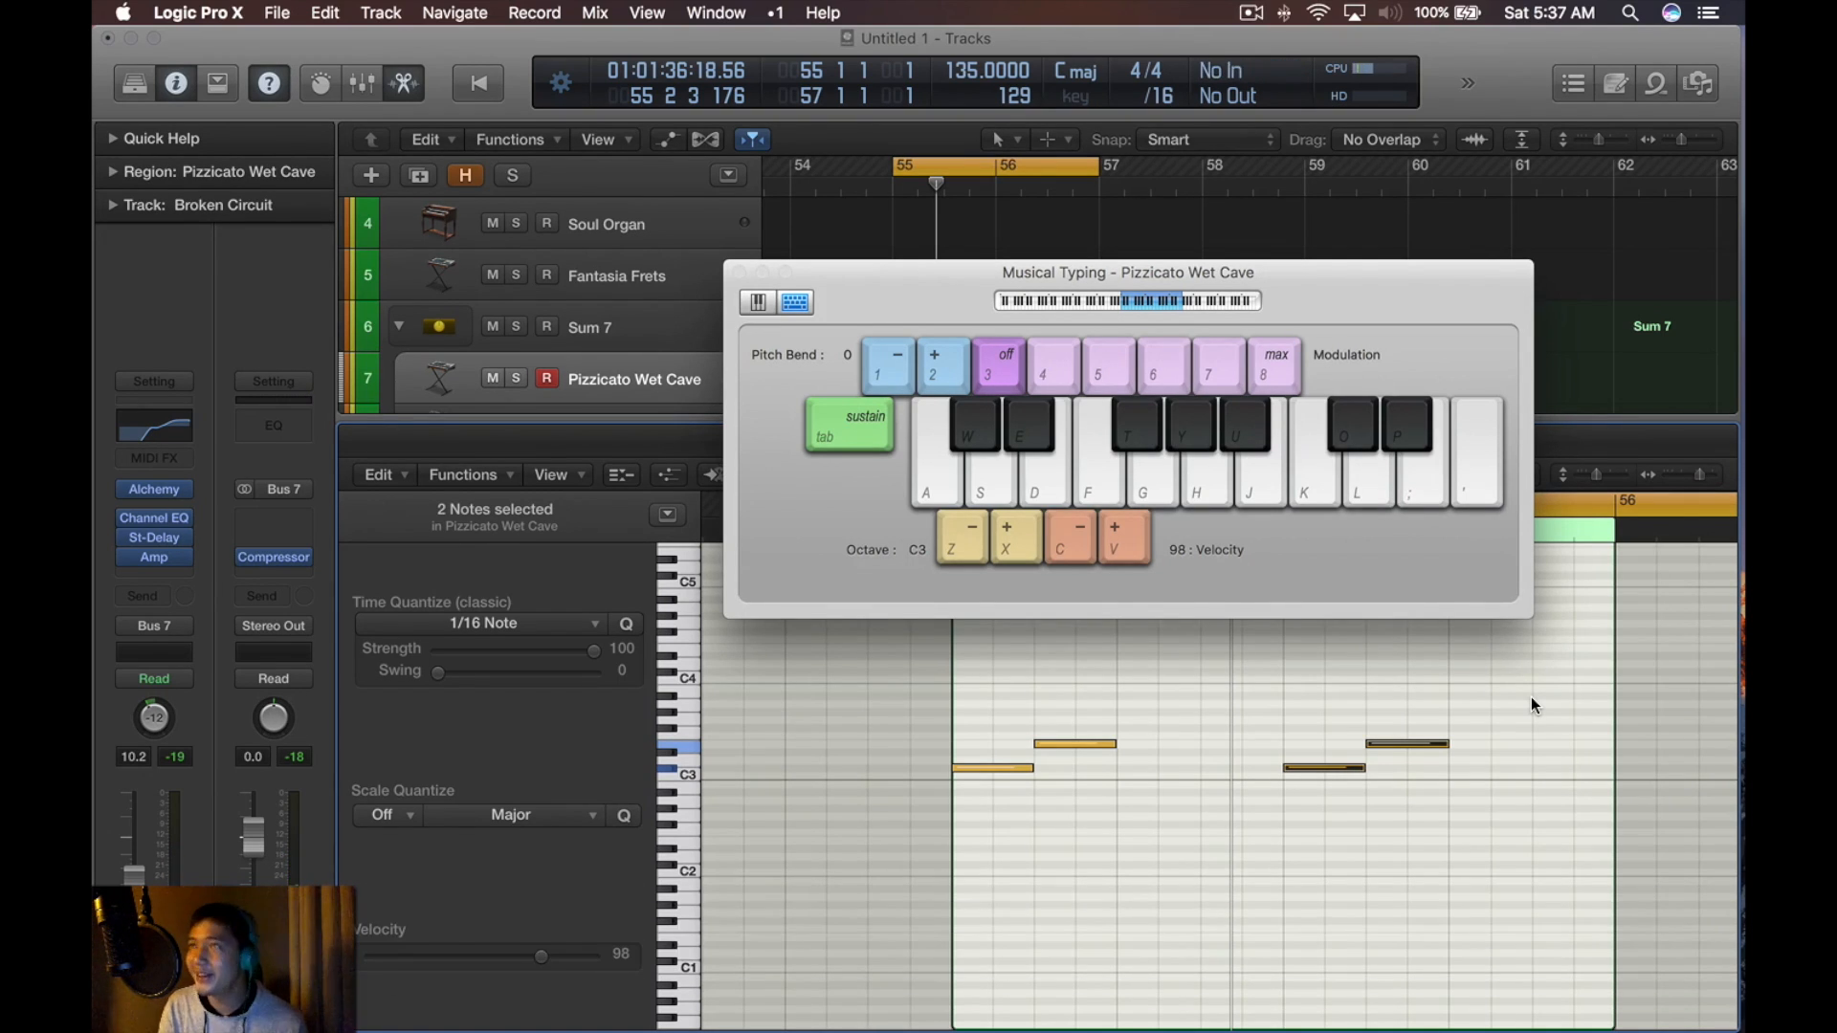
{"action": "key", "text": "t"}
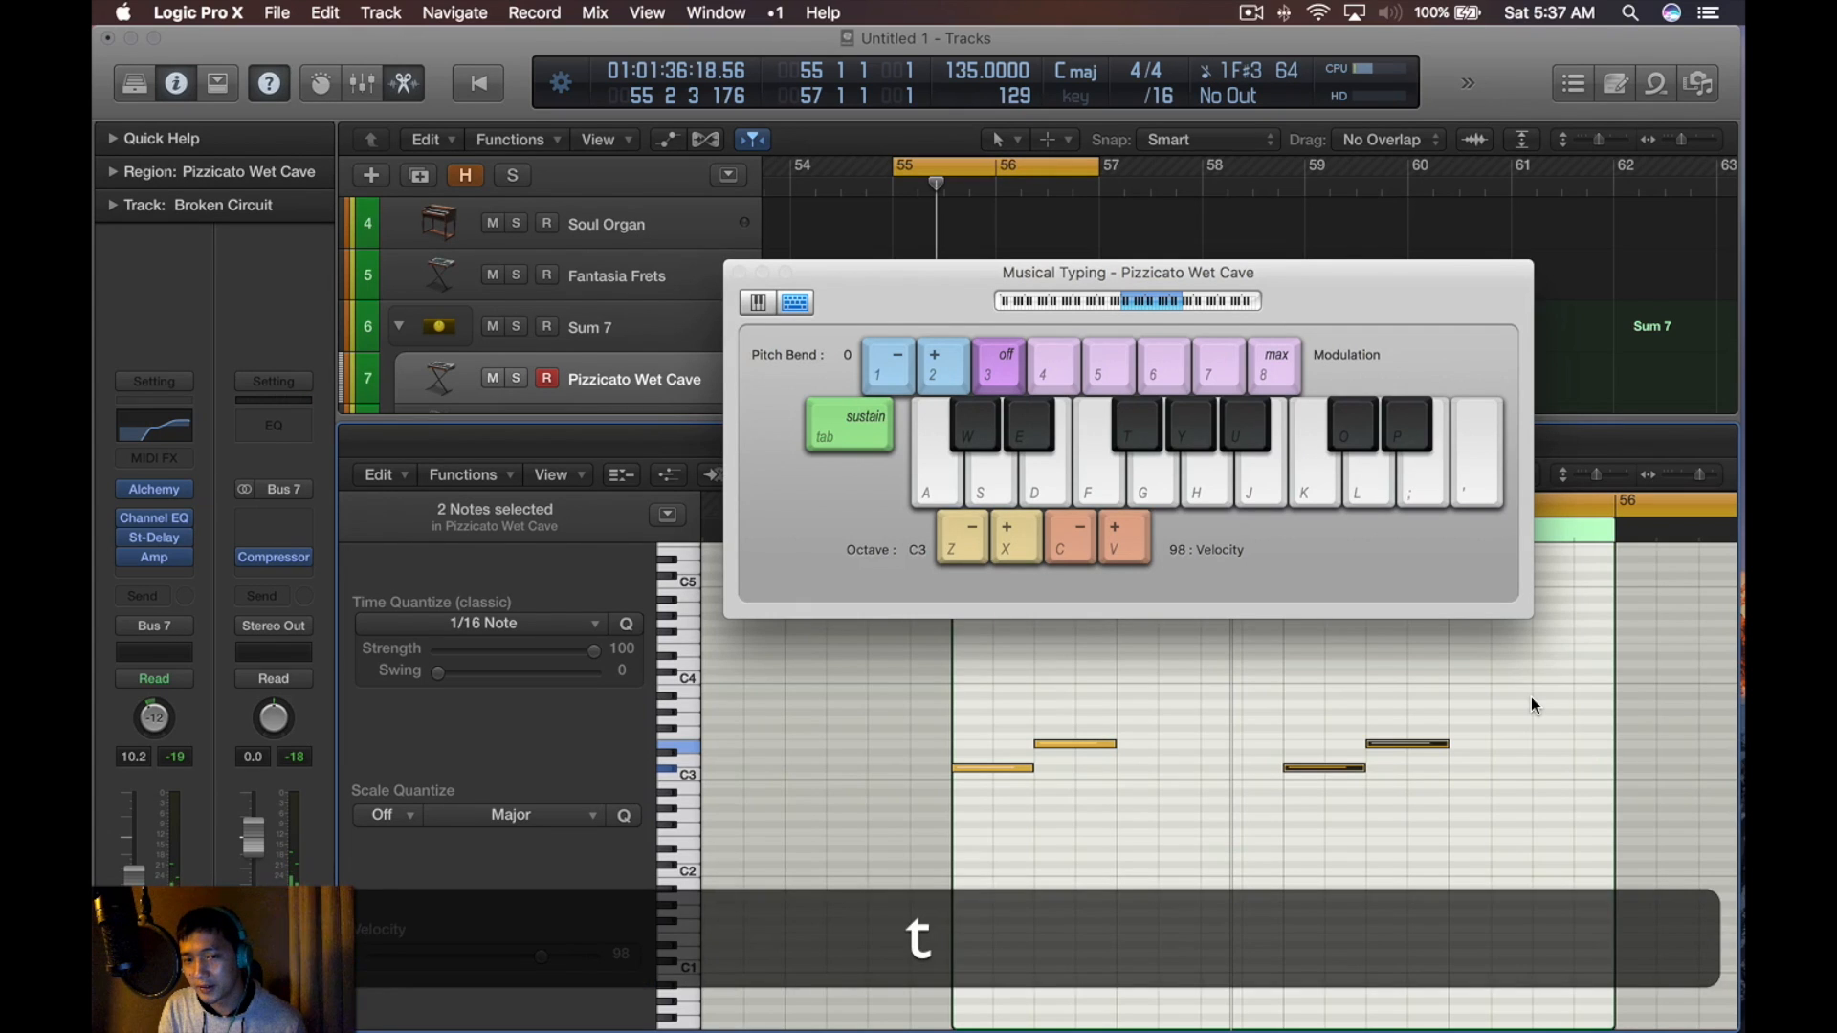
{"action": "key", "text": "d"}
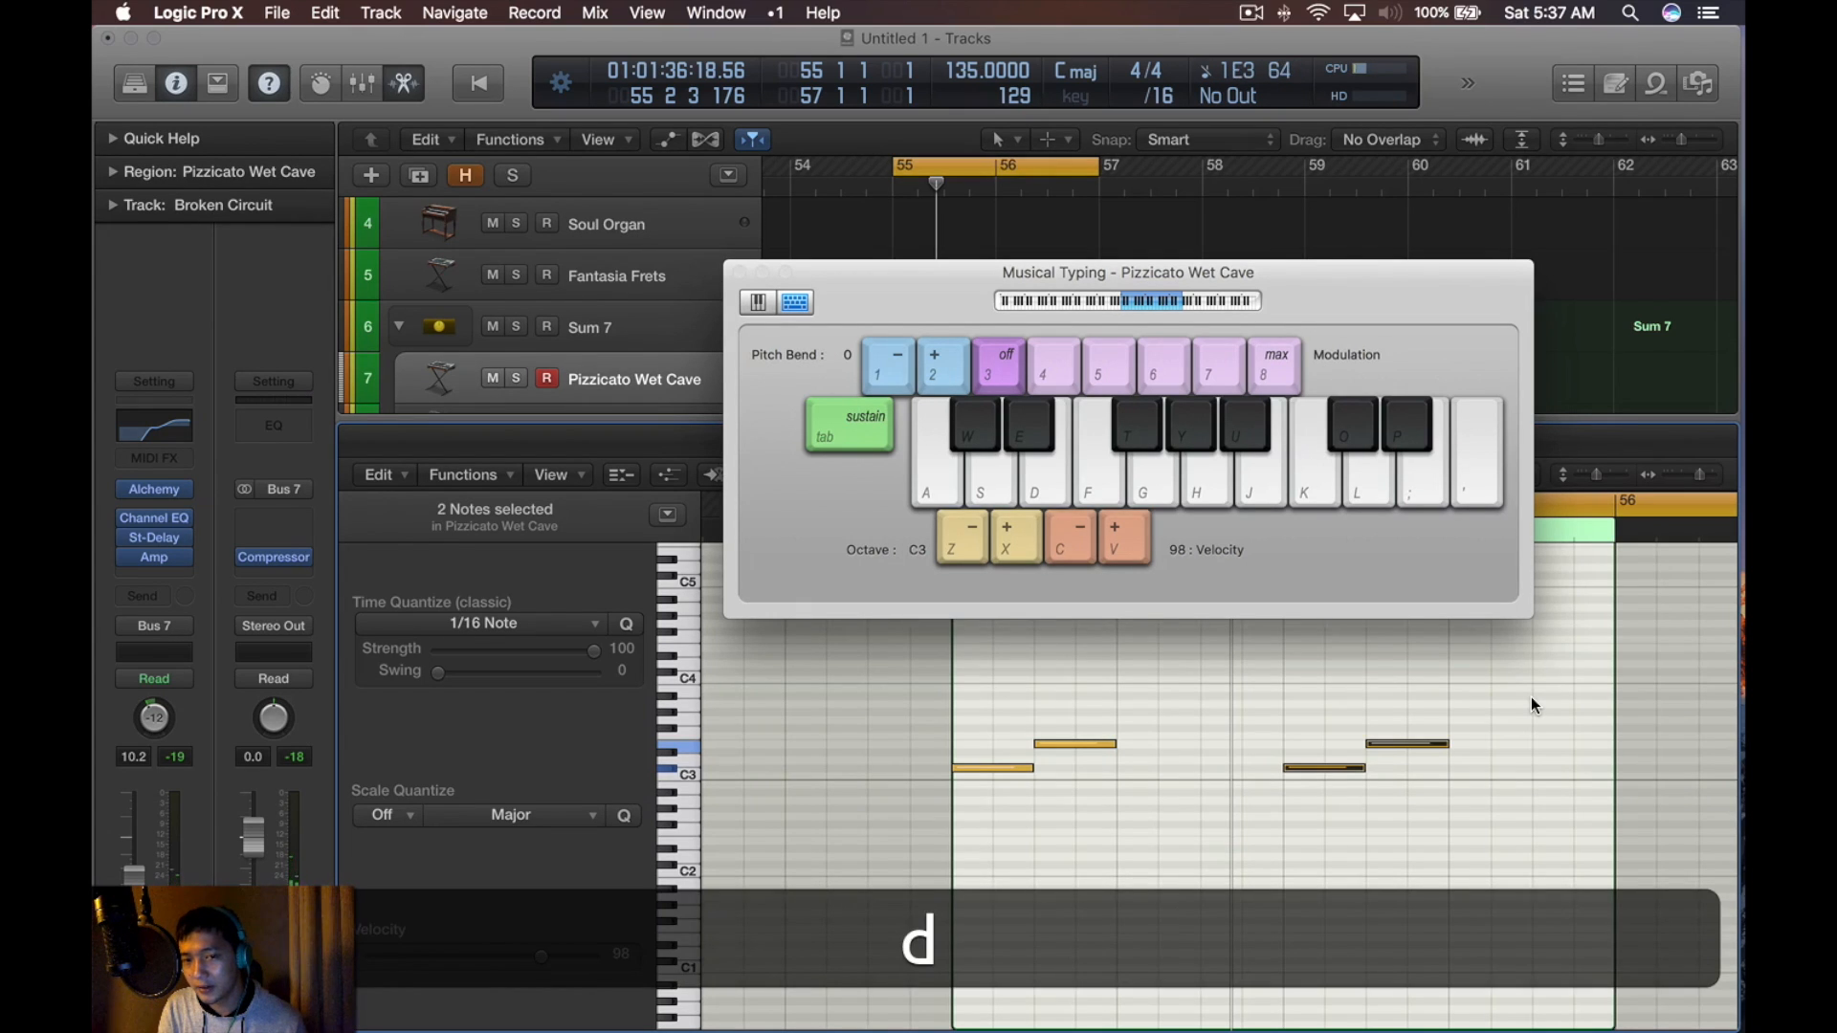
{"action": "key", "text": "w"}
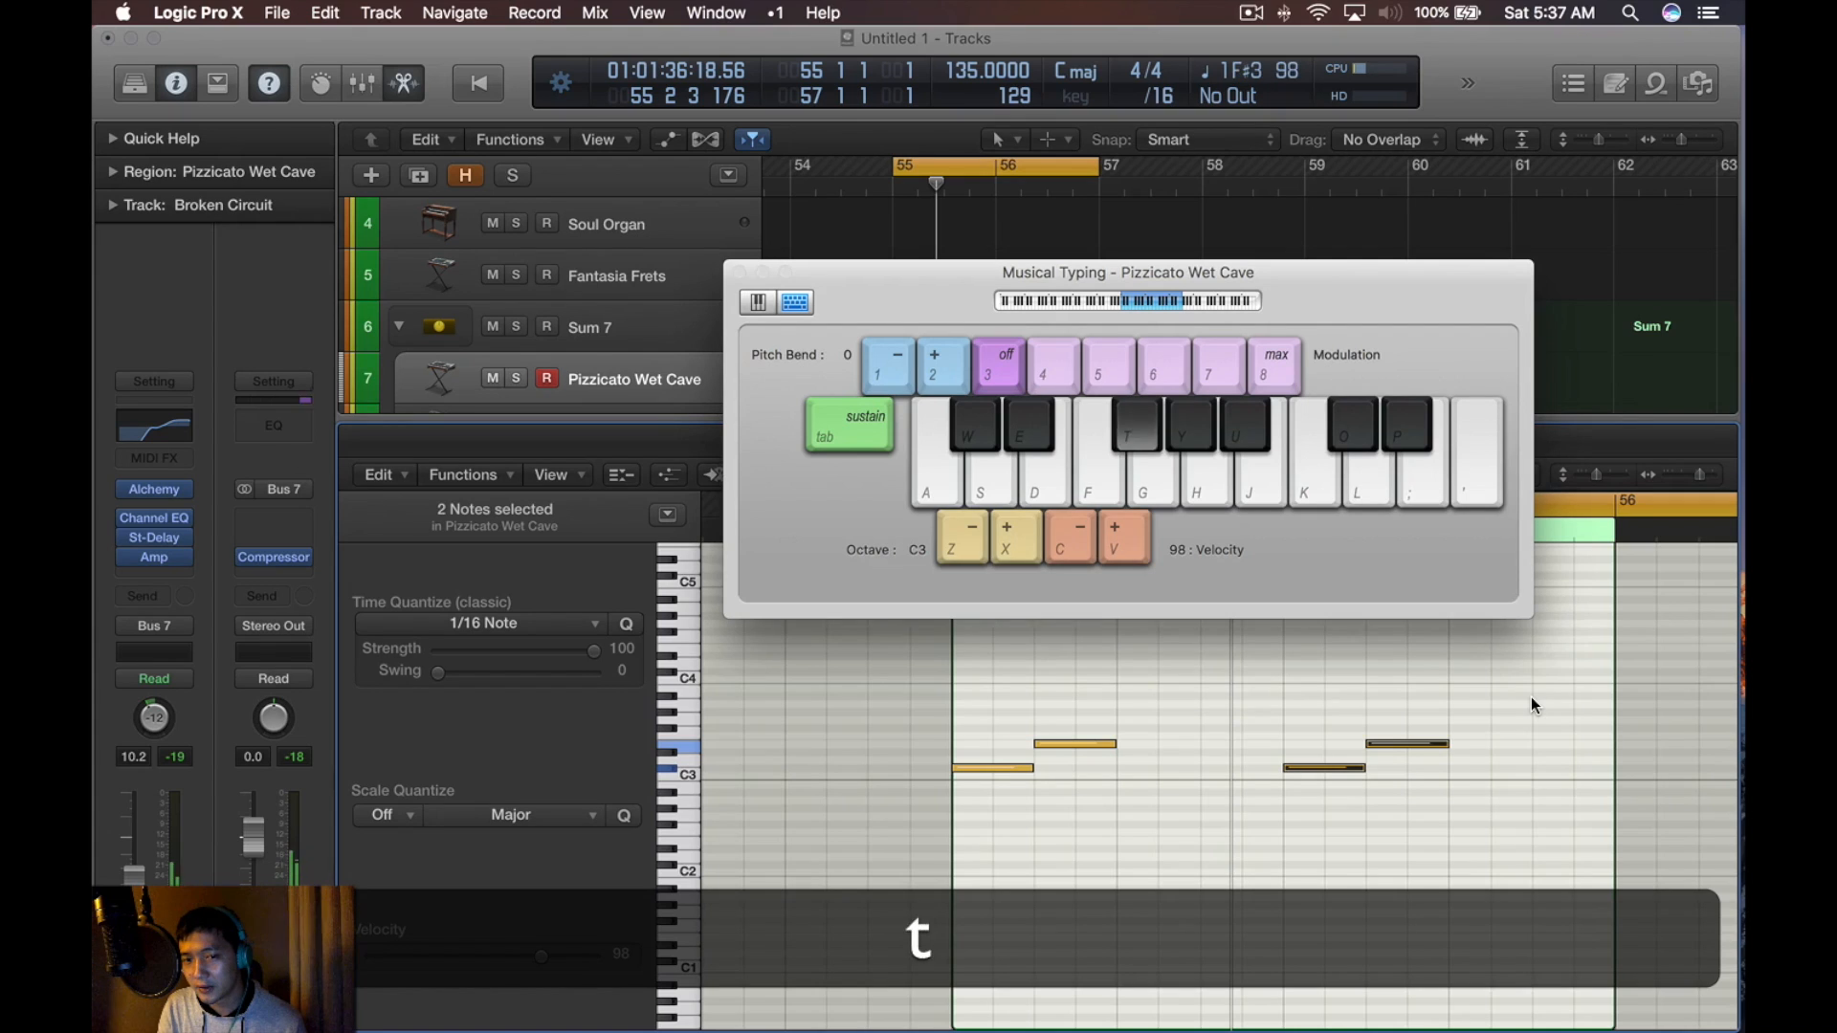
{"action": "key", "text": "d"}
{"action": "key", "text": "y"}
{"action": "key", "text": "d"}
Try a short F#3 note in the last beat of bar 55 and play the phrase
{"action": "key", "text": "super"}
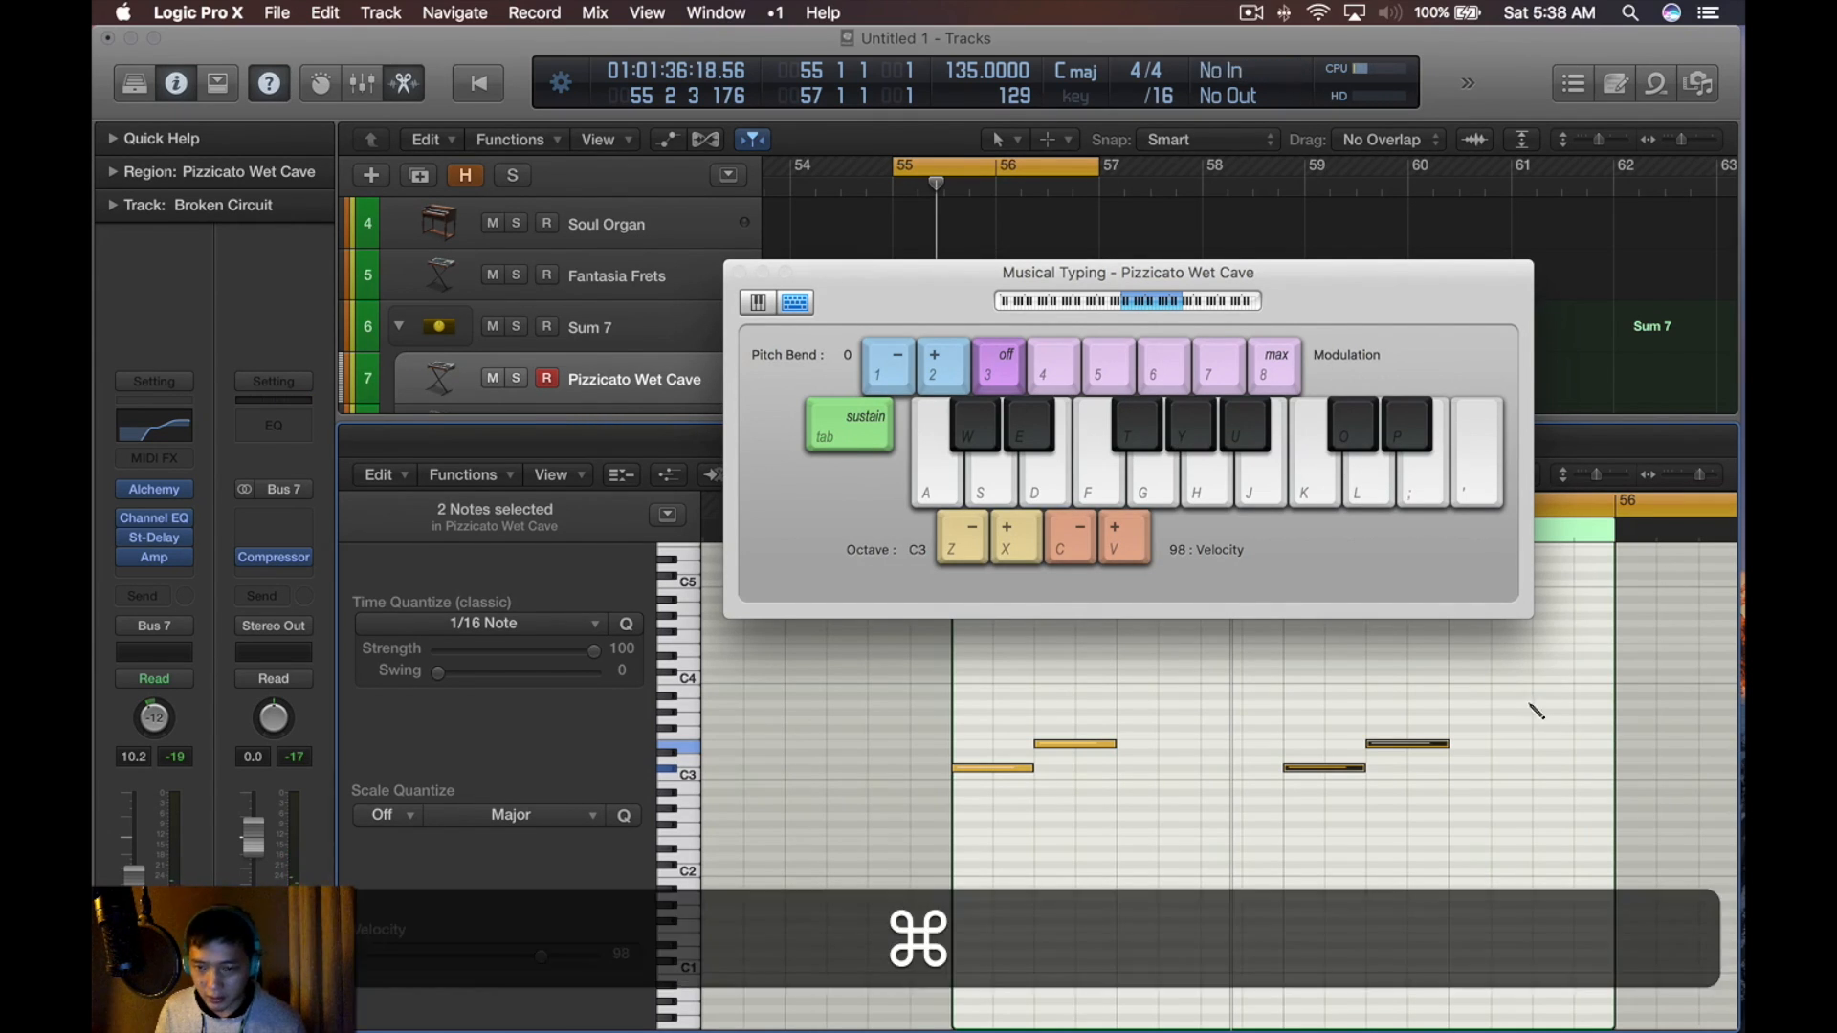
{"action": "left_click_drag", "start_coordinate": [1607, 729], "coordinate": [1541, 737]}
{"action": "scroll", "coordinate": [1541, 737], "scroll_direction": "down", "scroll_amount": 3}
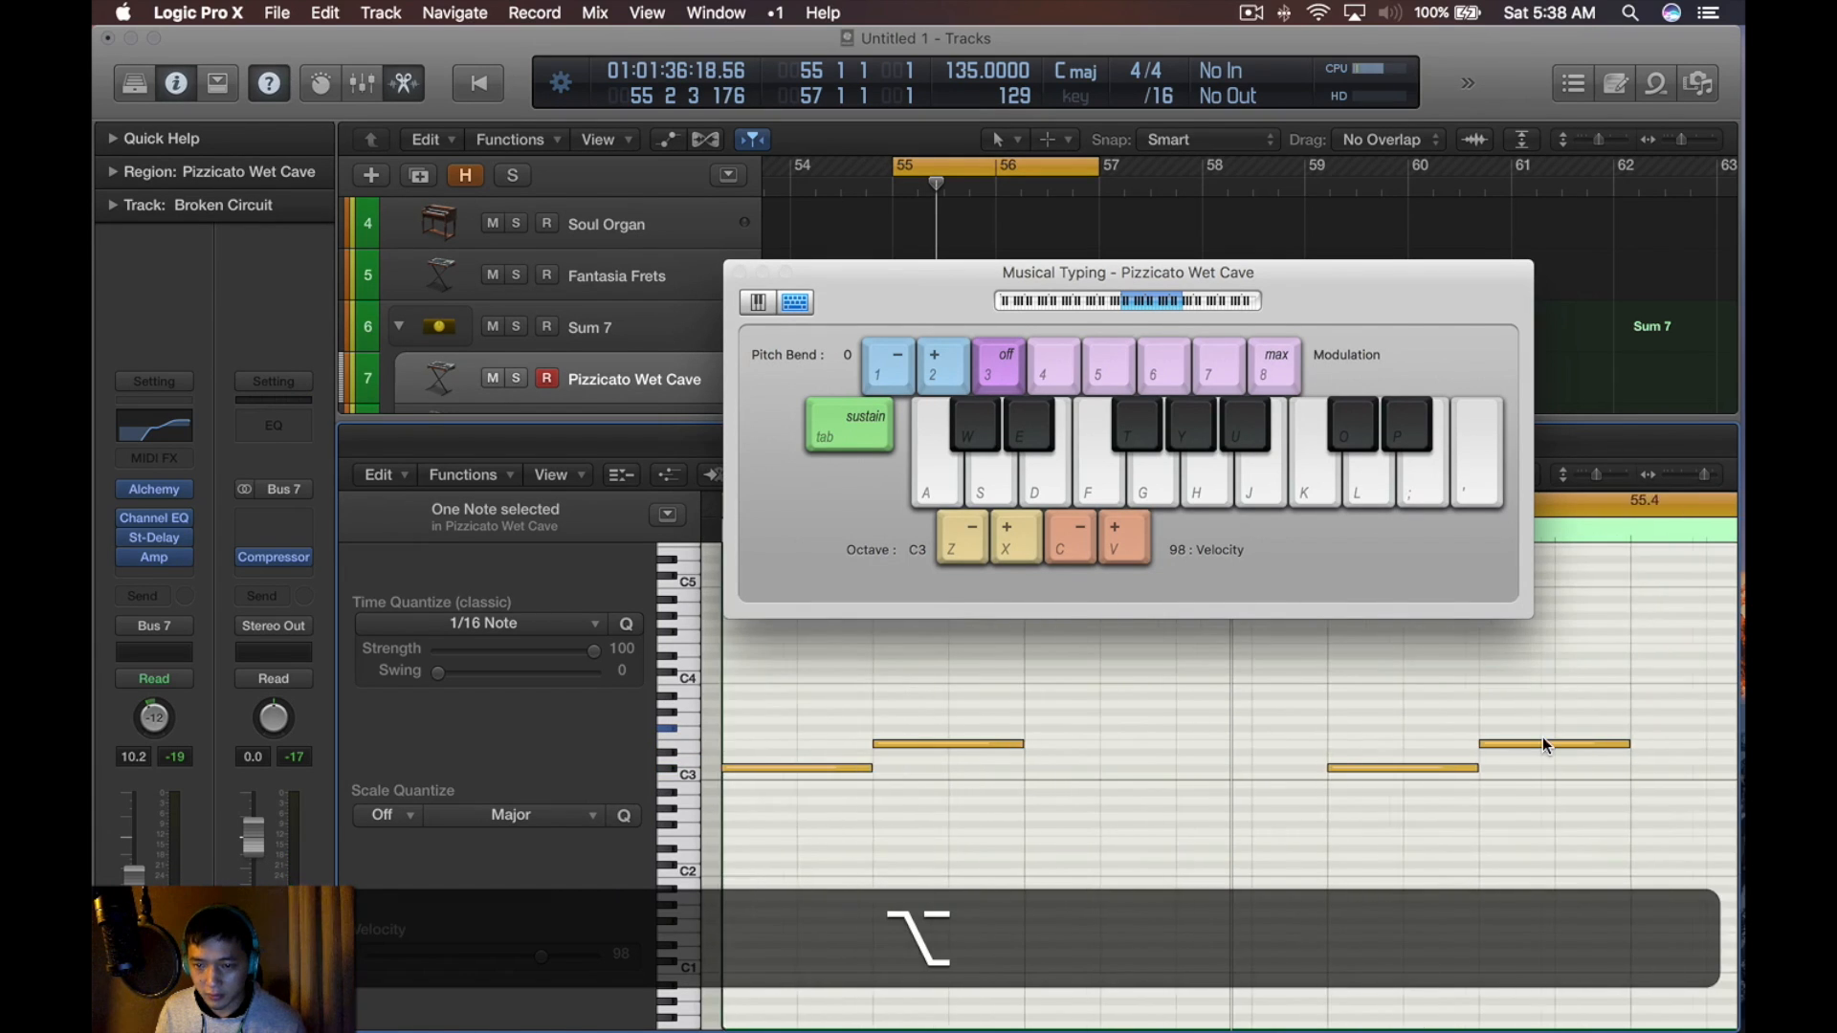
{"action": "key", "text": "space"}
{"action": "key", "text": "space"}
Close Musical Typing, extend the Pizzicato Wet Cave region to end at bar 57, and reopen it in the Piano Roll
{"action": "left_click", "coordinate": [740, 273]}
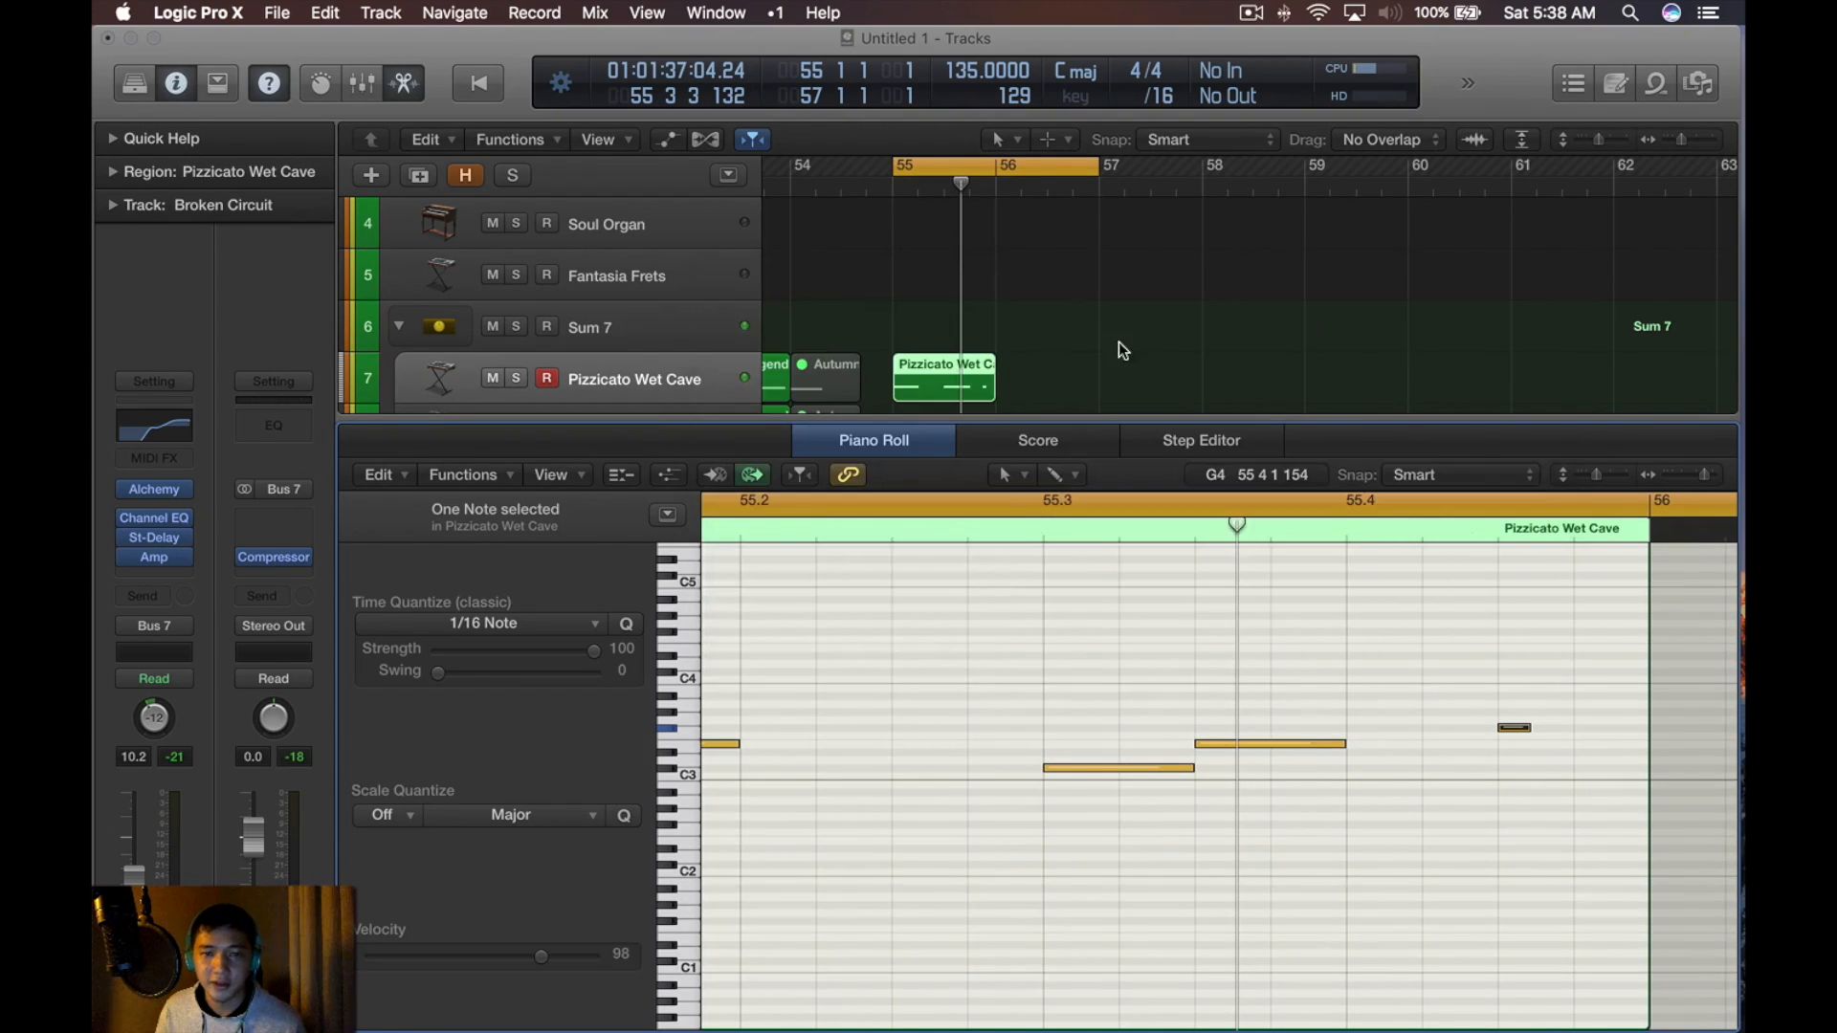
{"action": "key", "text": "x"}
{"action": "left_click_drag", "start_coordinate": [995, 385], "coordinate": [1098, 383]}
{"action": "key", "text": "p"}
Delete the short F#3 note and move the second C#3–E3 pair to beat 4 of bar 55, checking it by playback
{"action": "left_click_drag", "start_coordinate": [1406, 677], "coordinate": [1513, 807]}
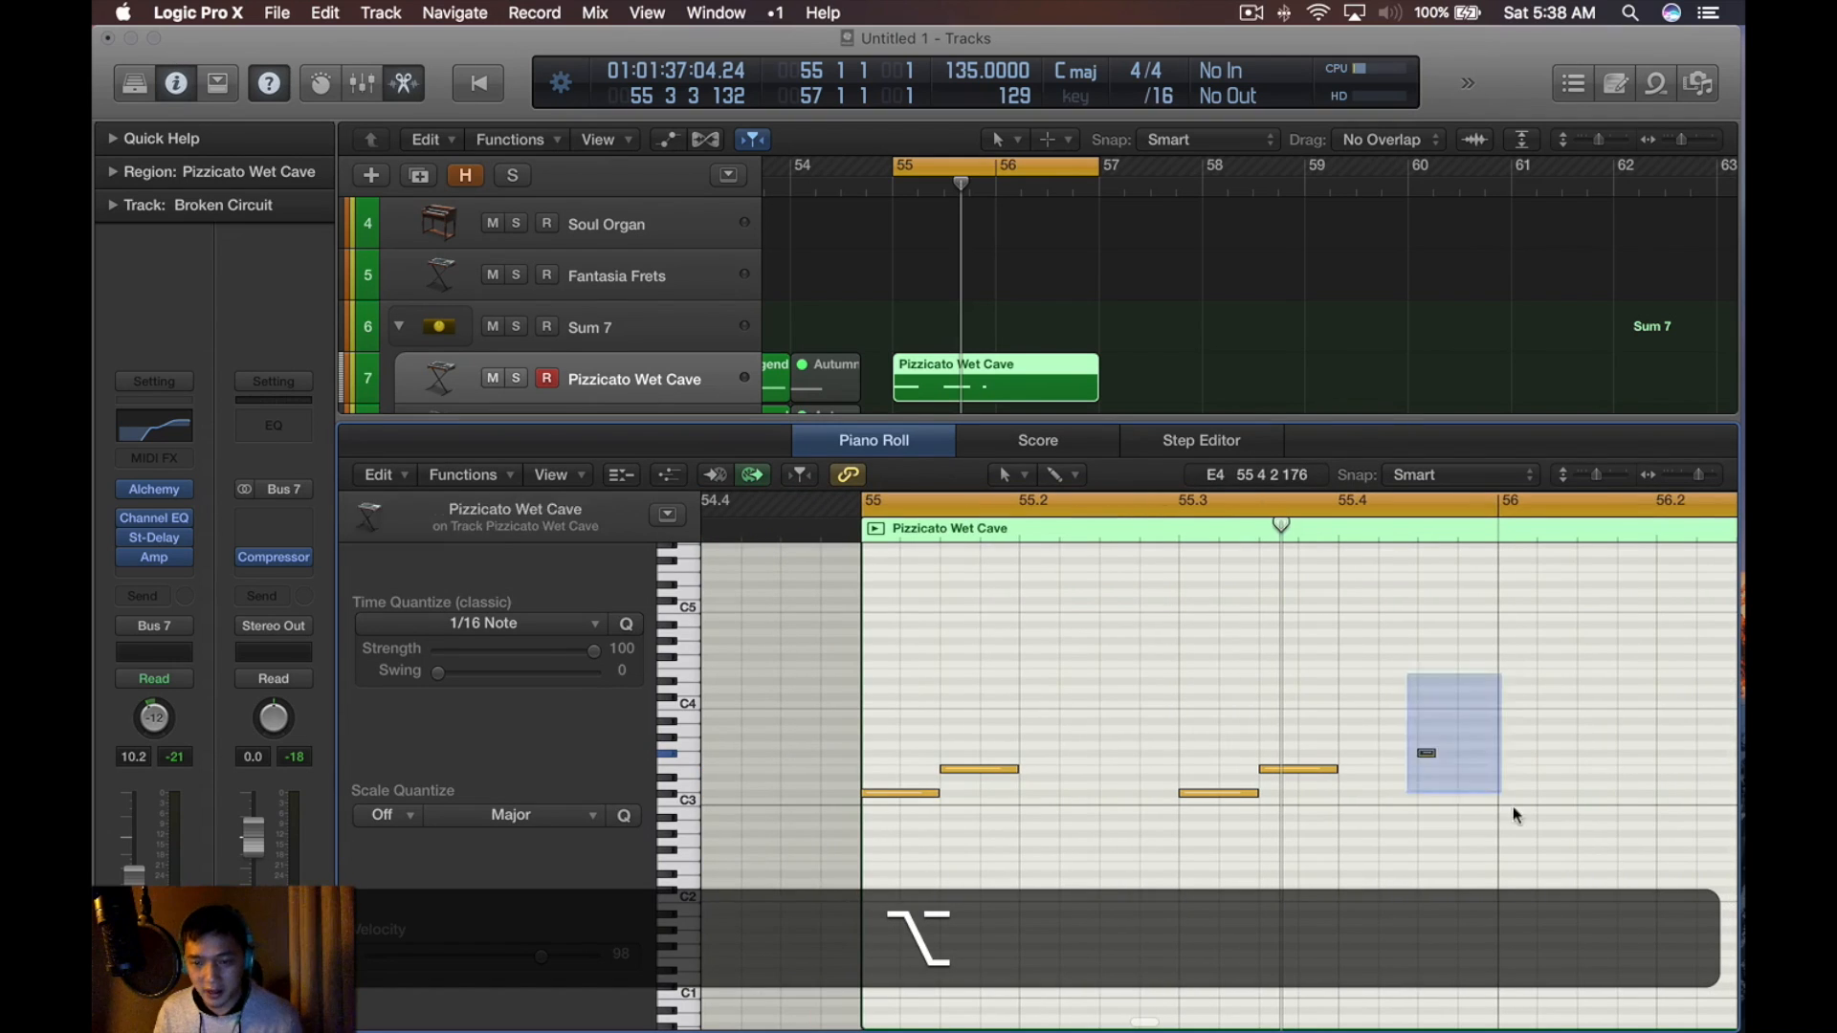
{"action": "key", "text": "BackSpace"}
{"action": "left_click_drag", "start_coordinate": [1205, 791], "coordinate": [1526, 792]}
{"action": "key", "text": "alt+space"}
{"action": "scroll", "coordinate": [1387, 723], "scroll_direction": "down", "scroll_amount": 2}
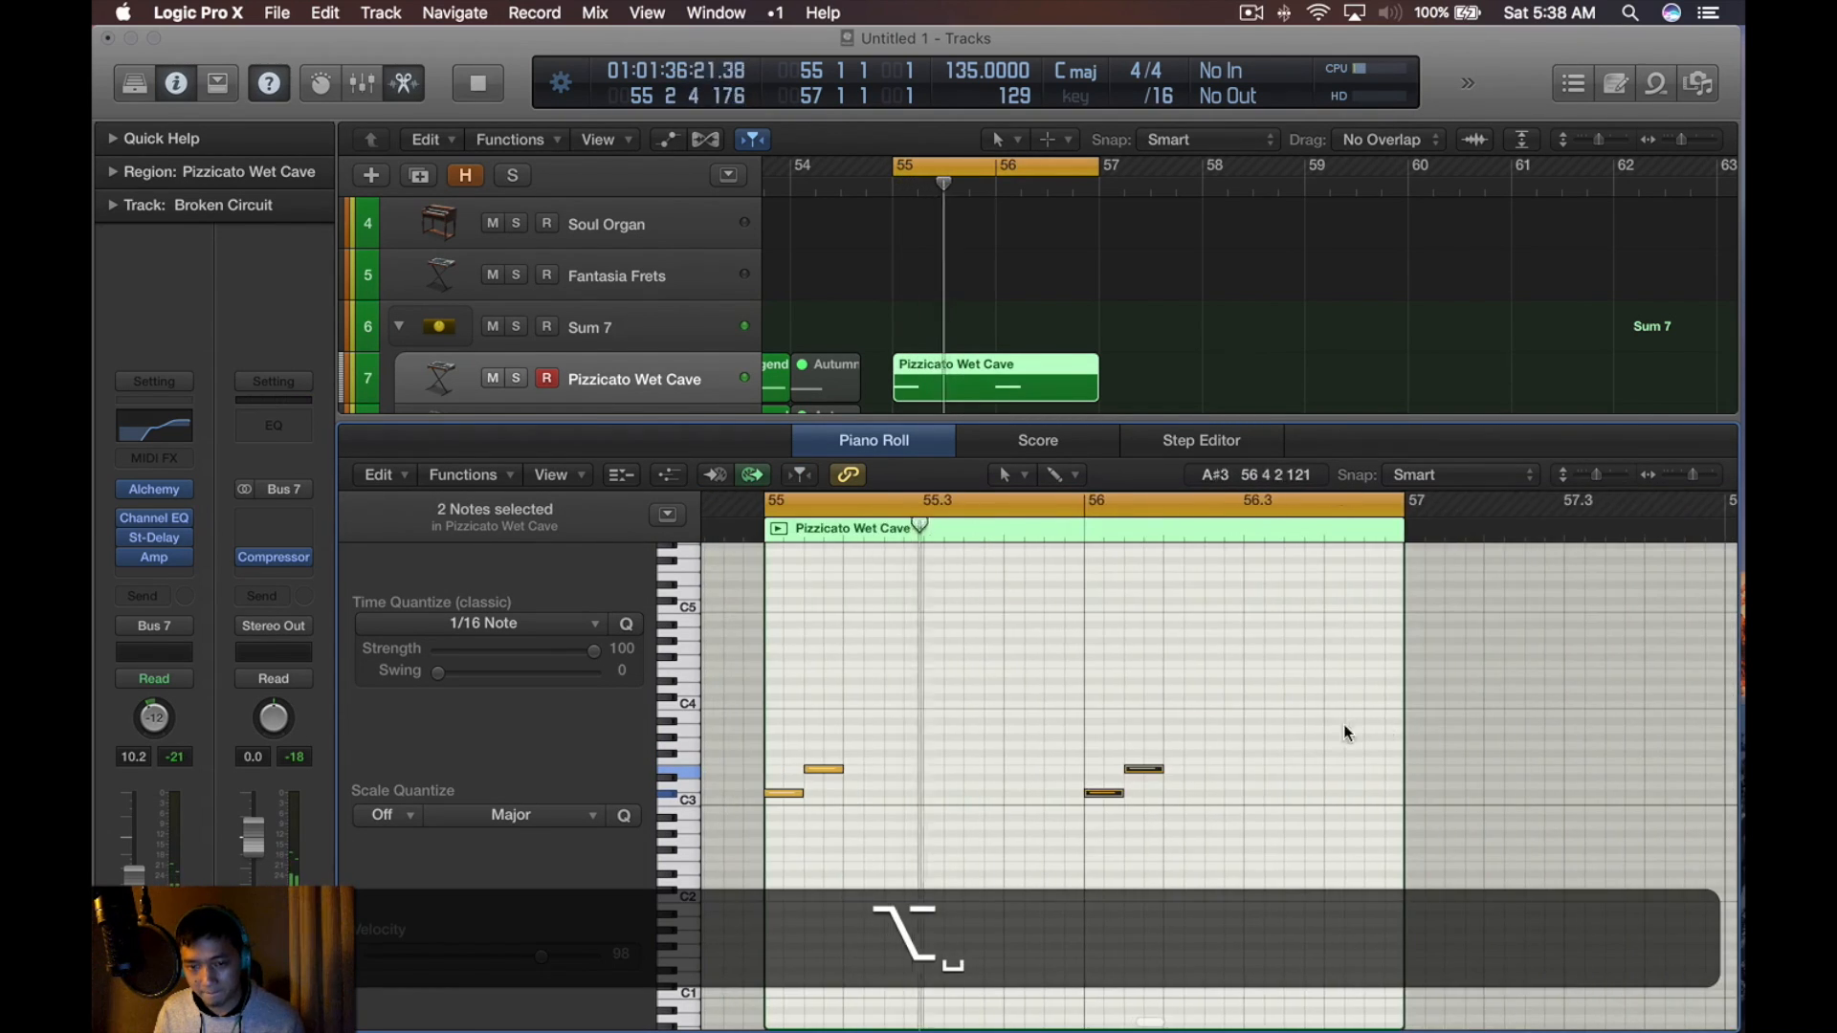
{"action": "left_click_drag", "start_coordinate": [1100, 794], "coordinate": [1019, 793]}
{"action": "left_click", "coordinate": [1177, 761]}
{"action": "key", "text": "space"}
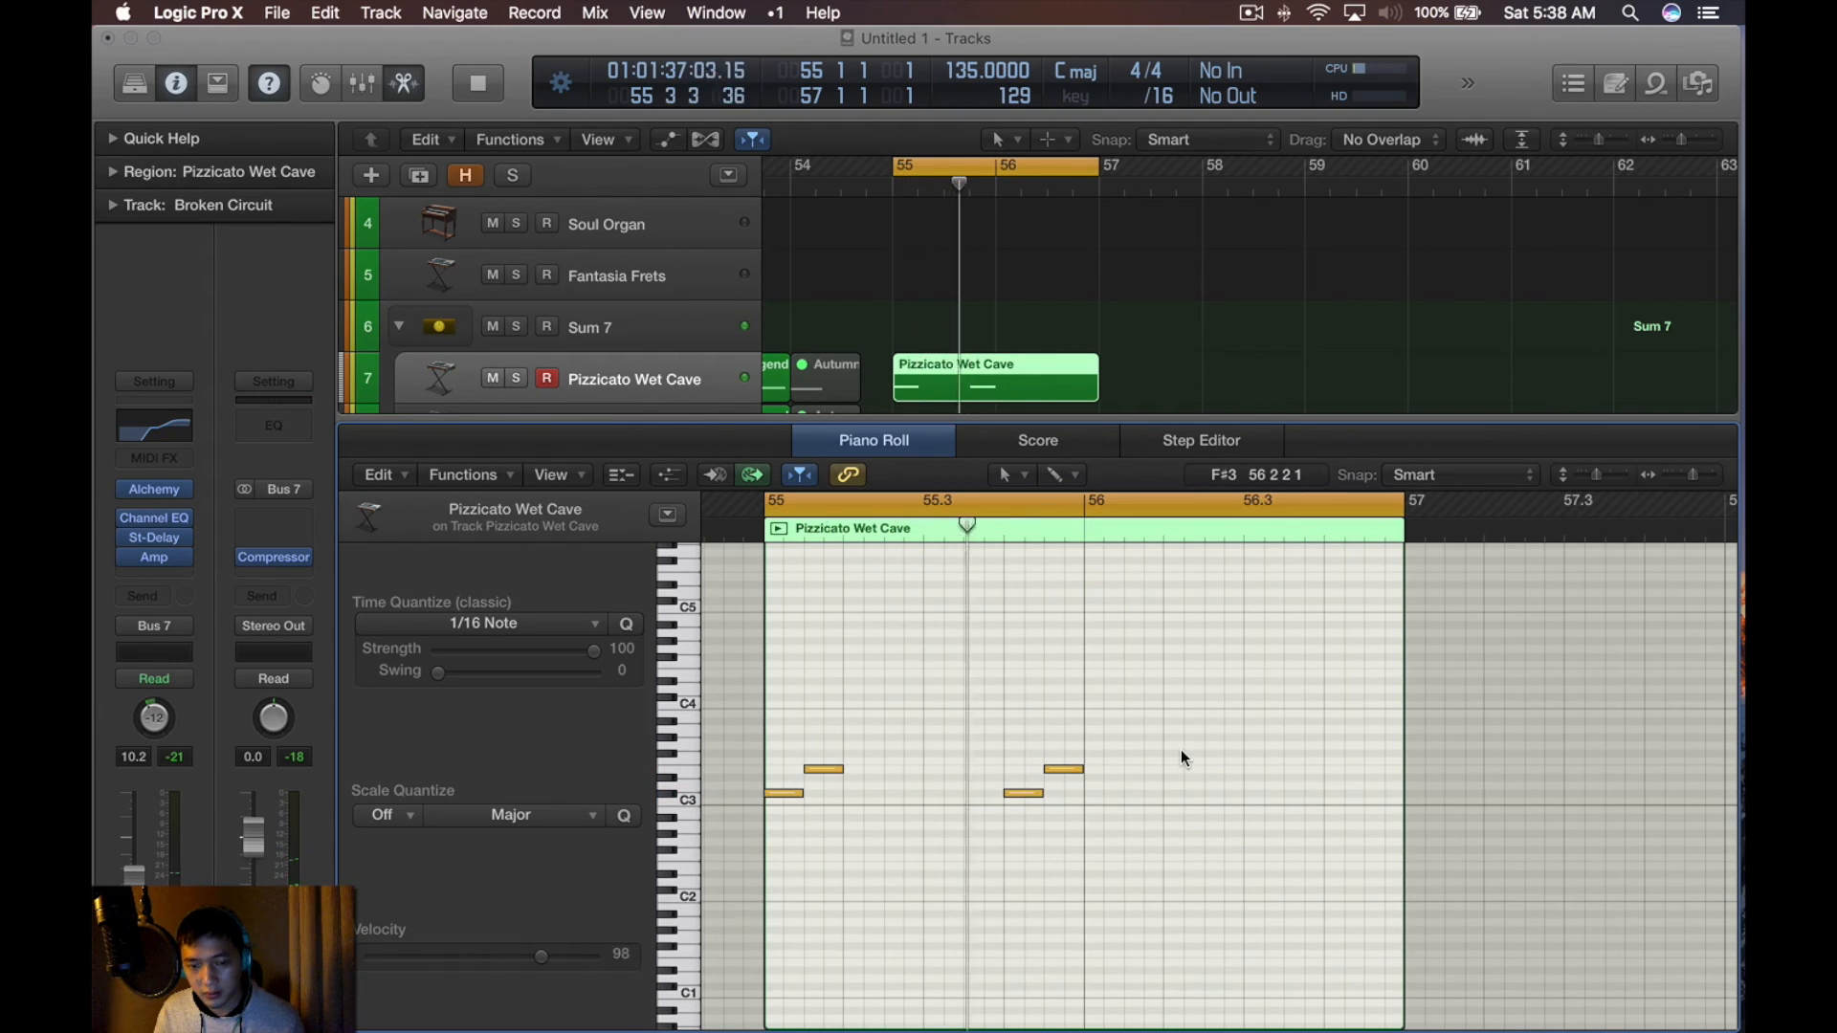
Draw consecutive eighth notes F#3, G#3 and E3 from beat 3 of bar 56, play the phrase, and close the Piano Roll
{"action": "key", "text": "super+space"}
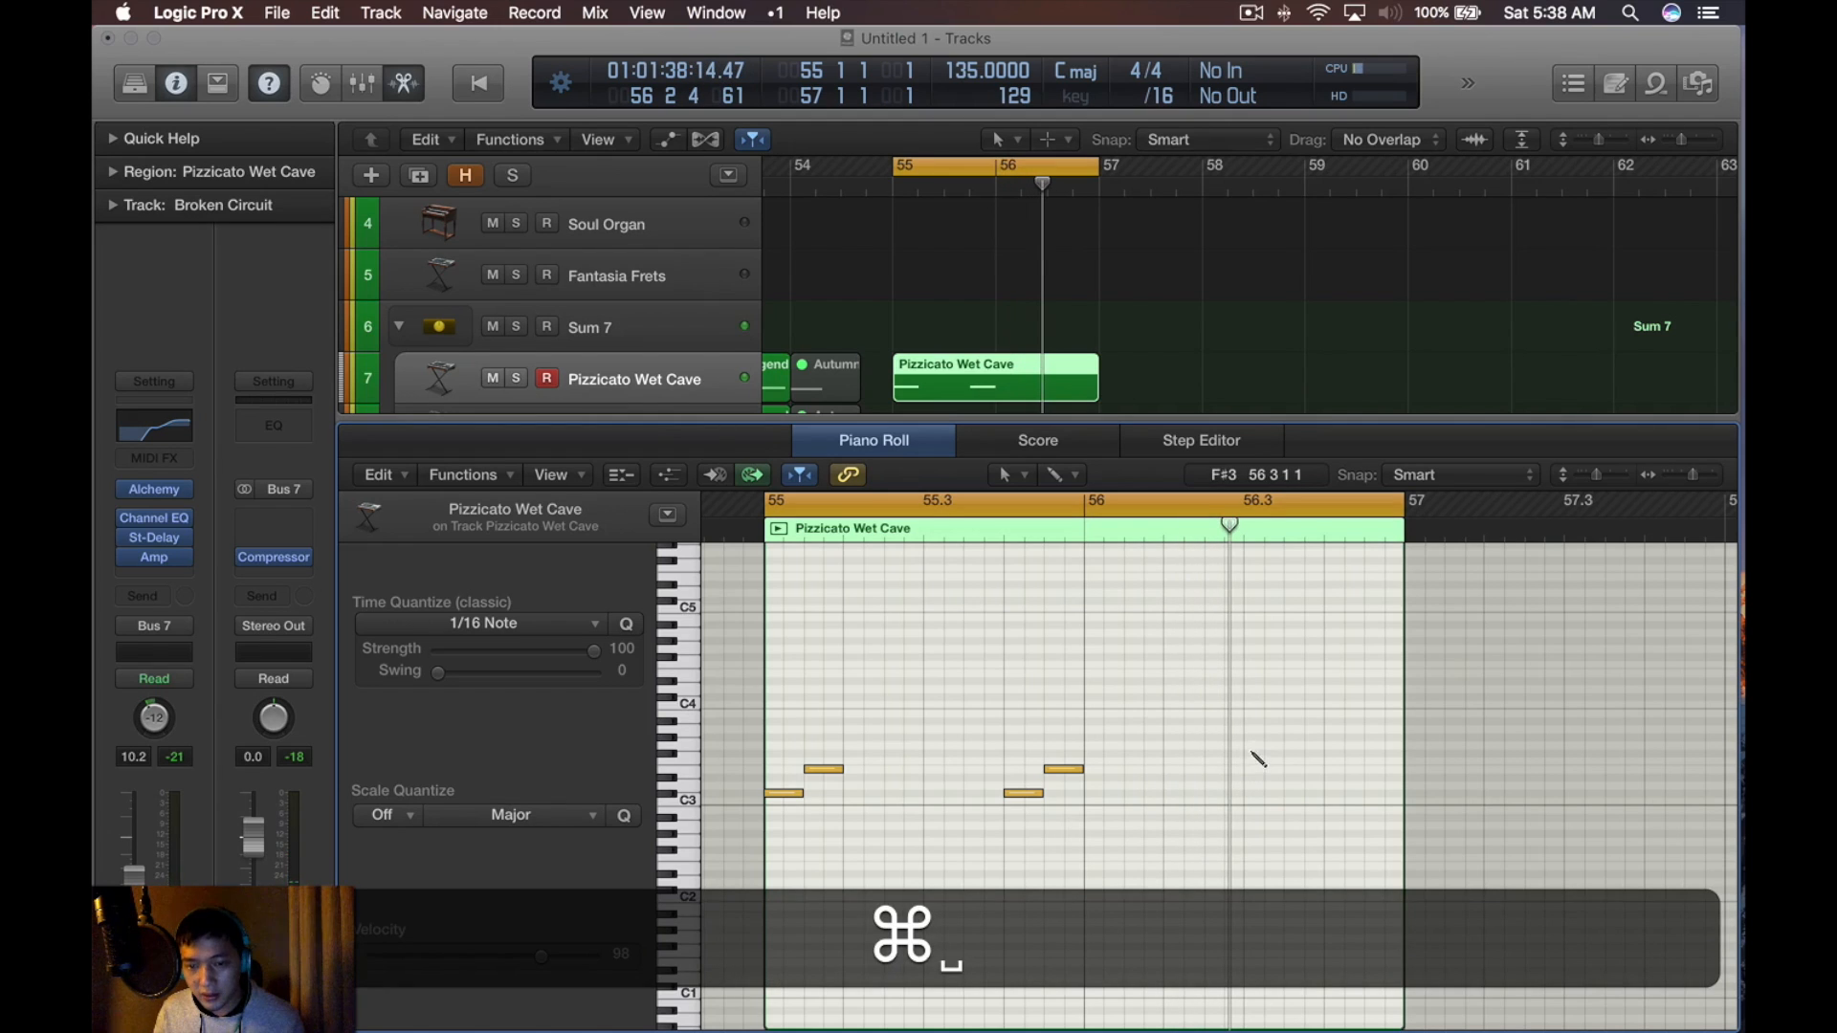
{"action": "key", "text": "super+alt+space"}
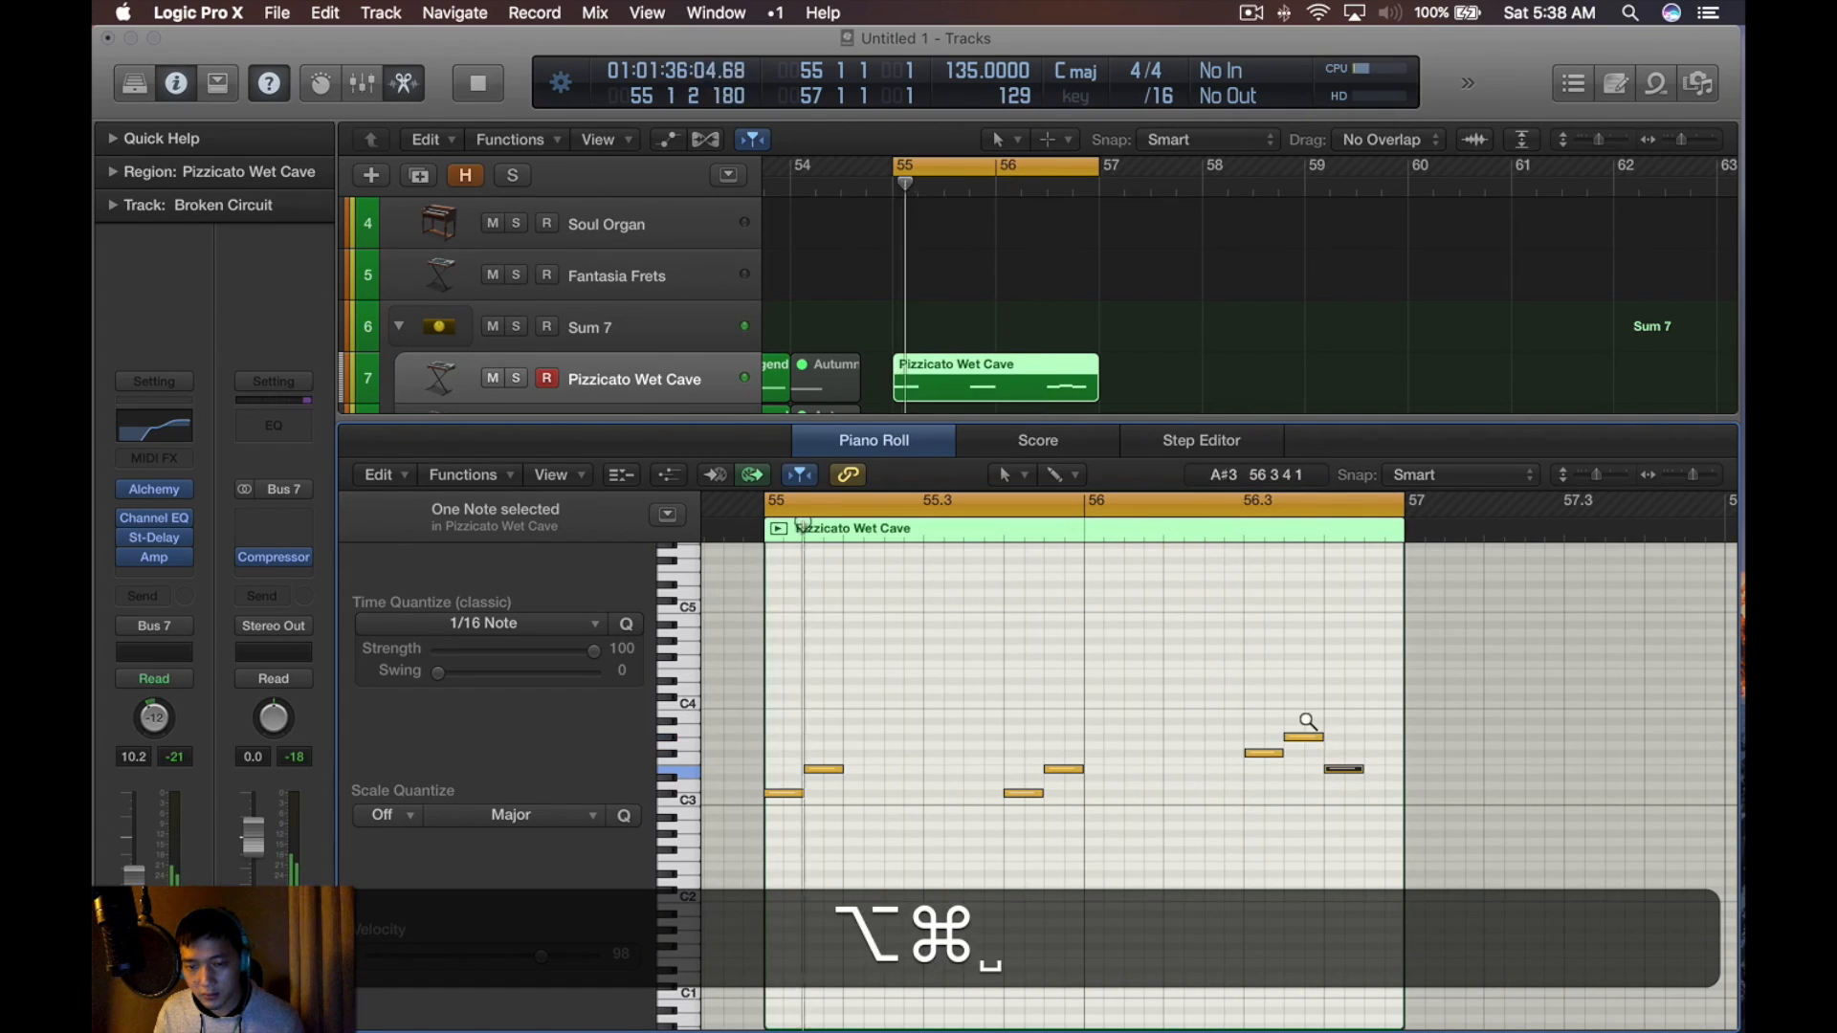
{"action": "scroll", "coordinate": [1237, 714], "scroll_direction": "down", "scroll_amount": 3}
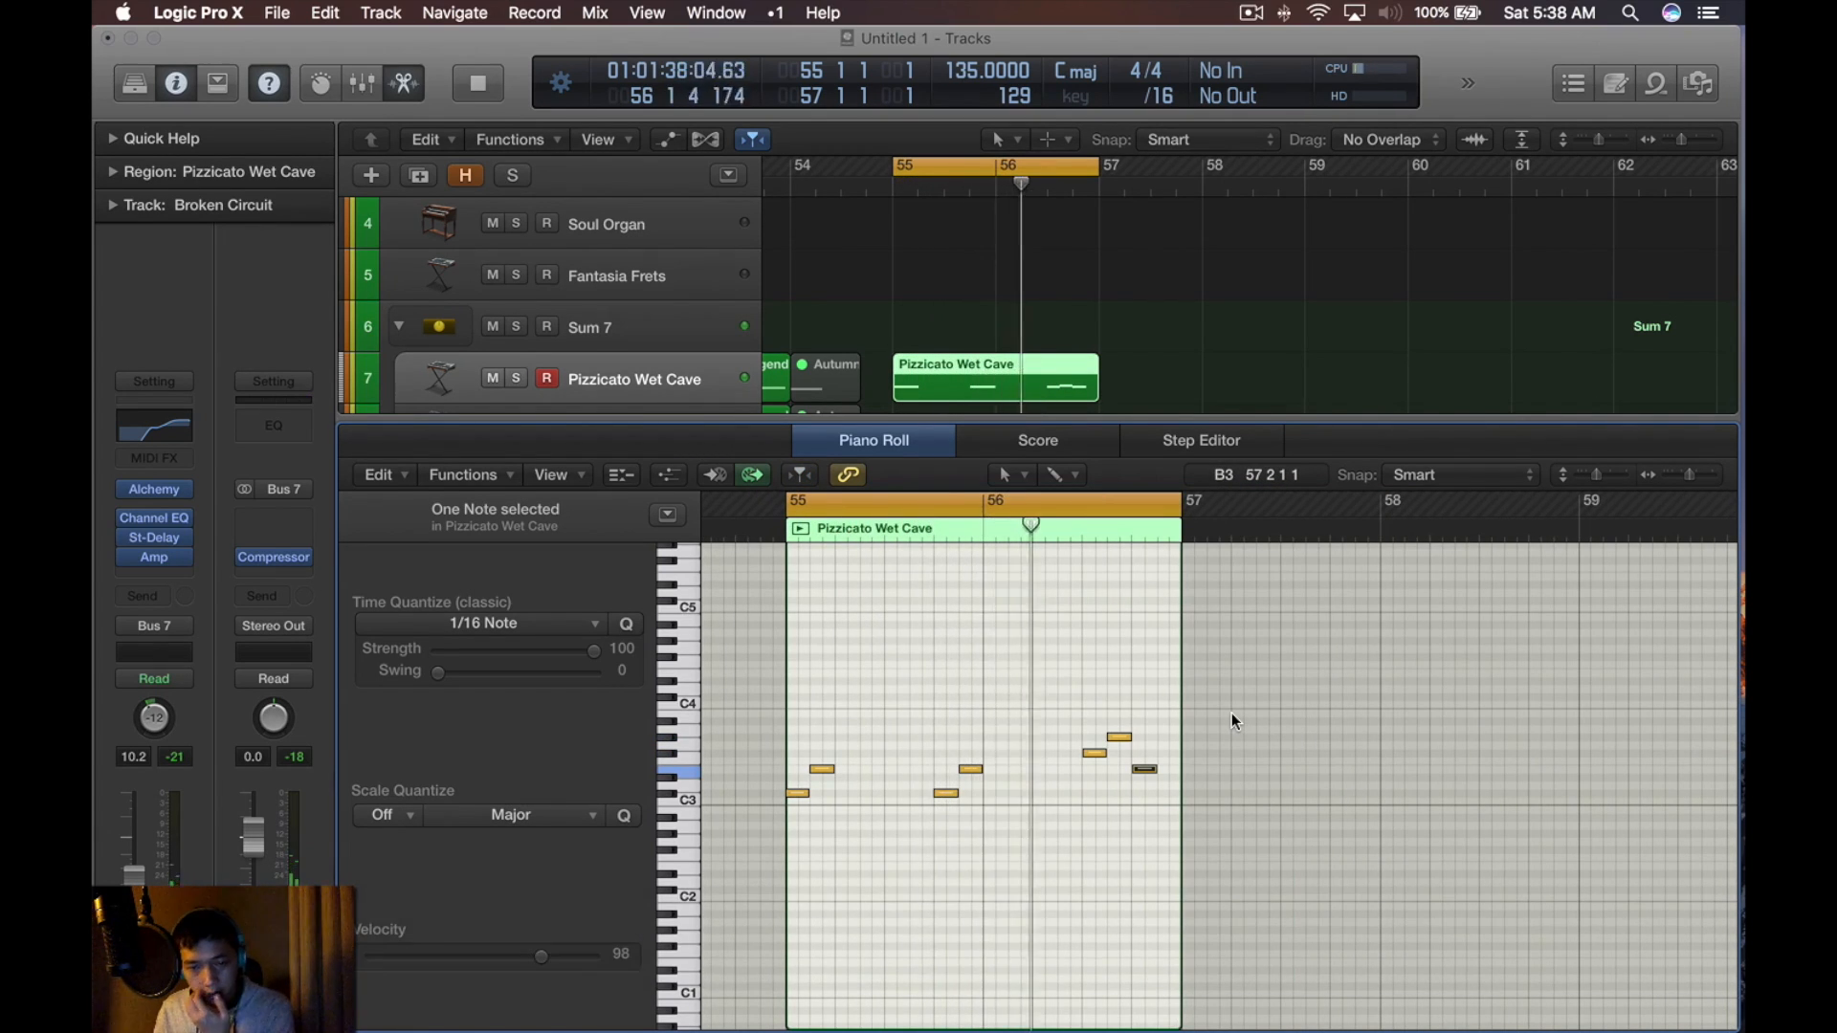
{"action": "key", "text": "x"}
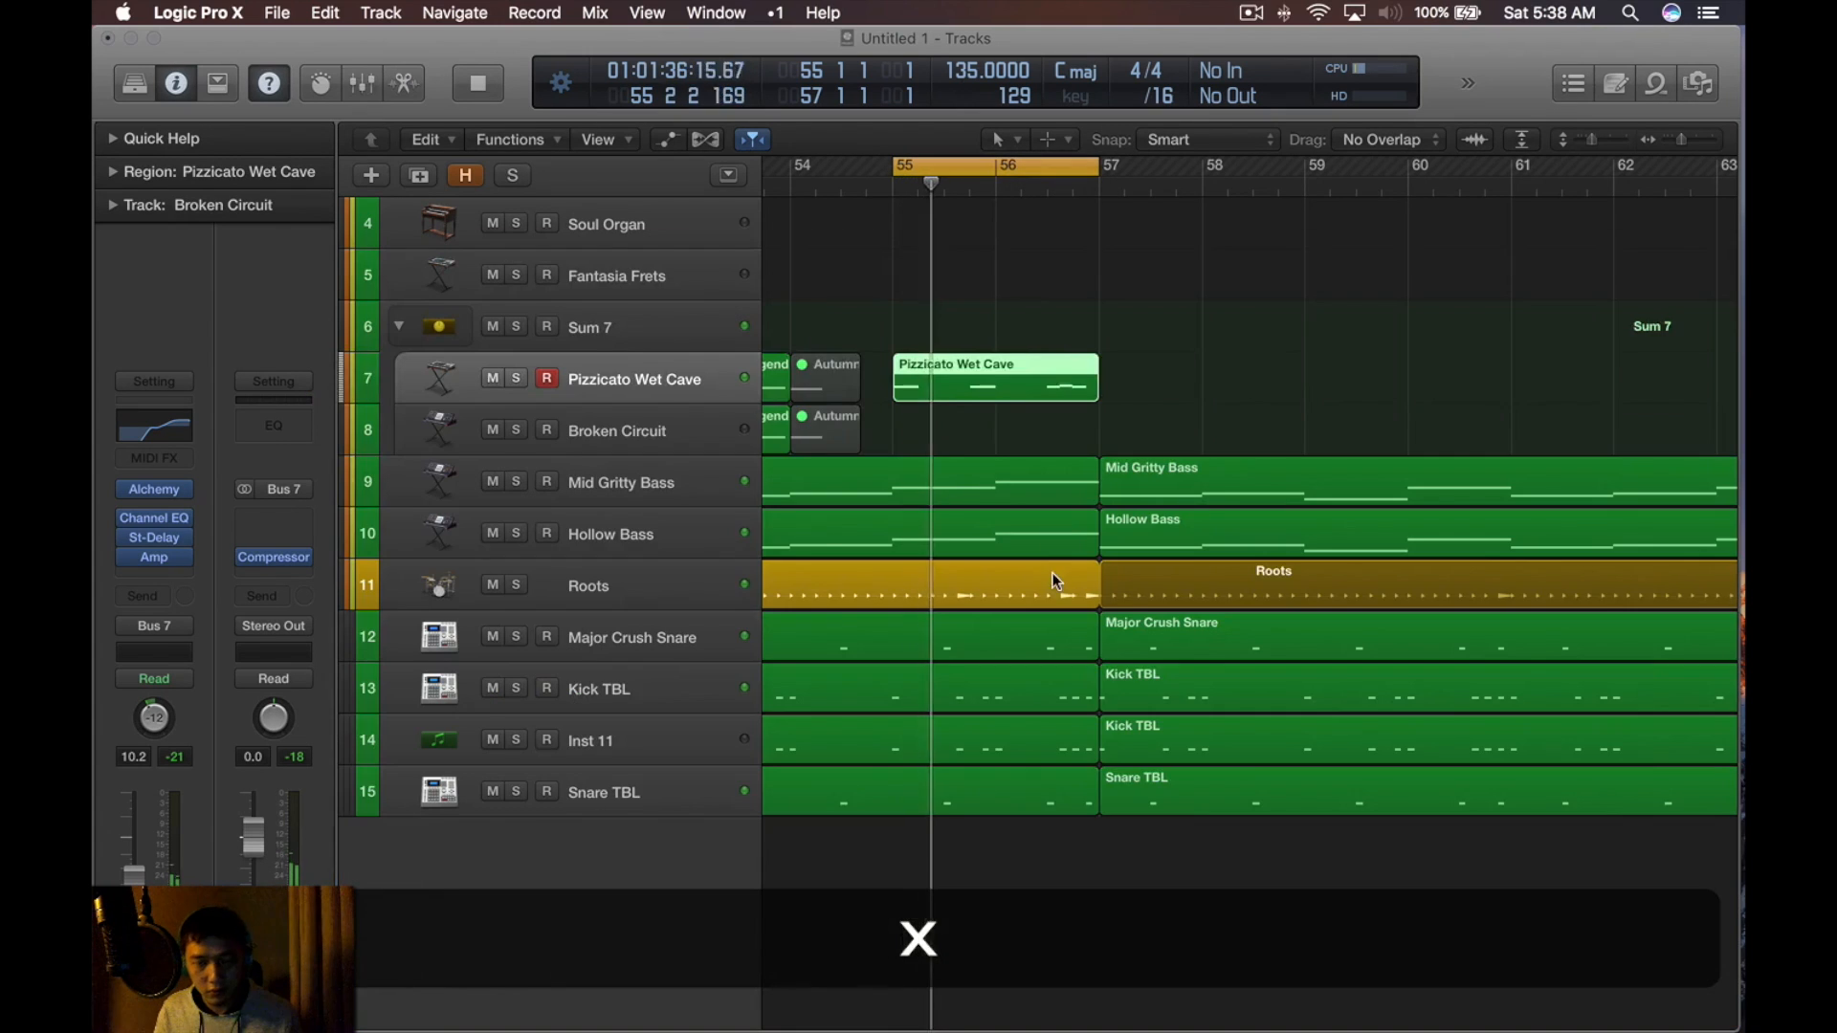
Select all lead regions in bars 49–57 on Pizzicato Wet Cave and Broken Circuit and repeat them once from bar 57
{"action": "scroll", "coordinate": [1021, 525], "scroll_direction": "down", "scroll_amount": 5}
{"action": "key", "text": "alt+space"}
{"action": "left_click_drag", "start_coordinate": [1223, 327], "coordinate": [937, 455]}
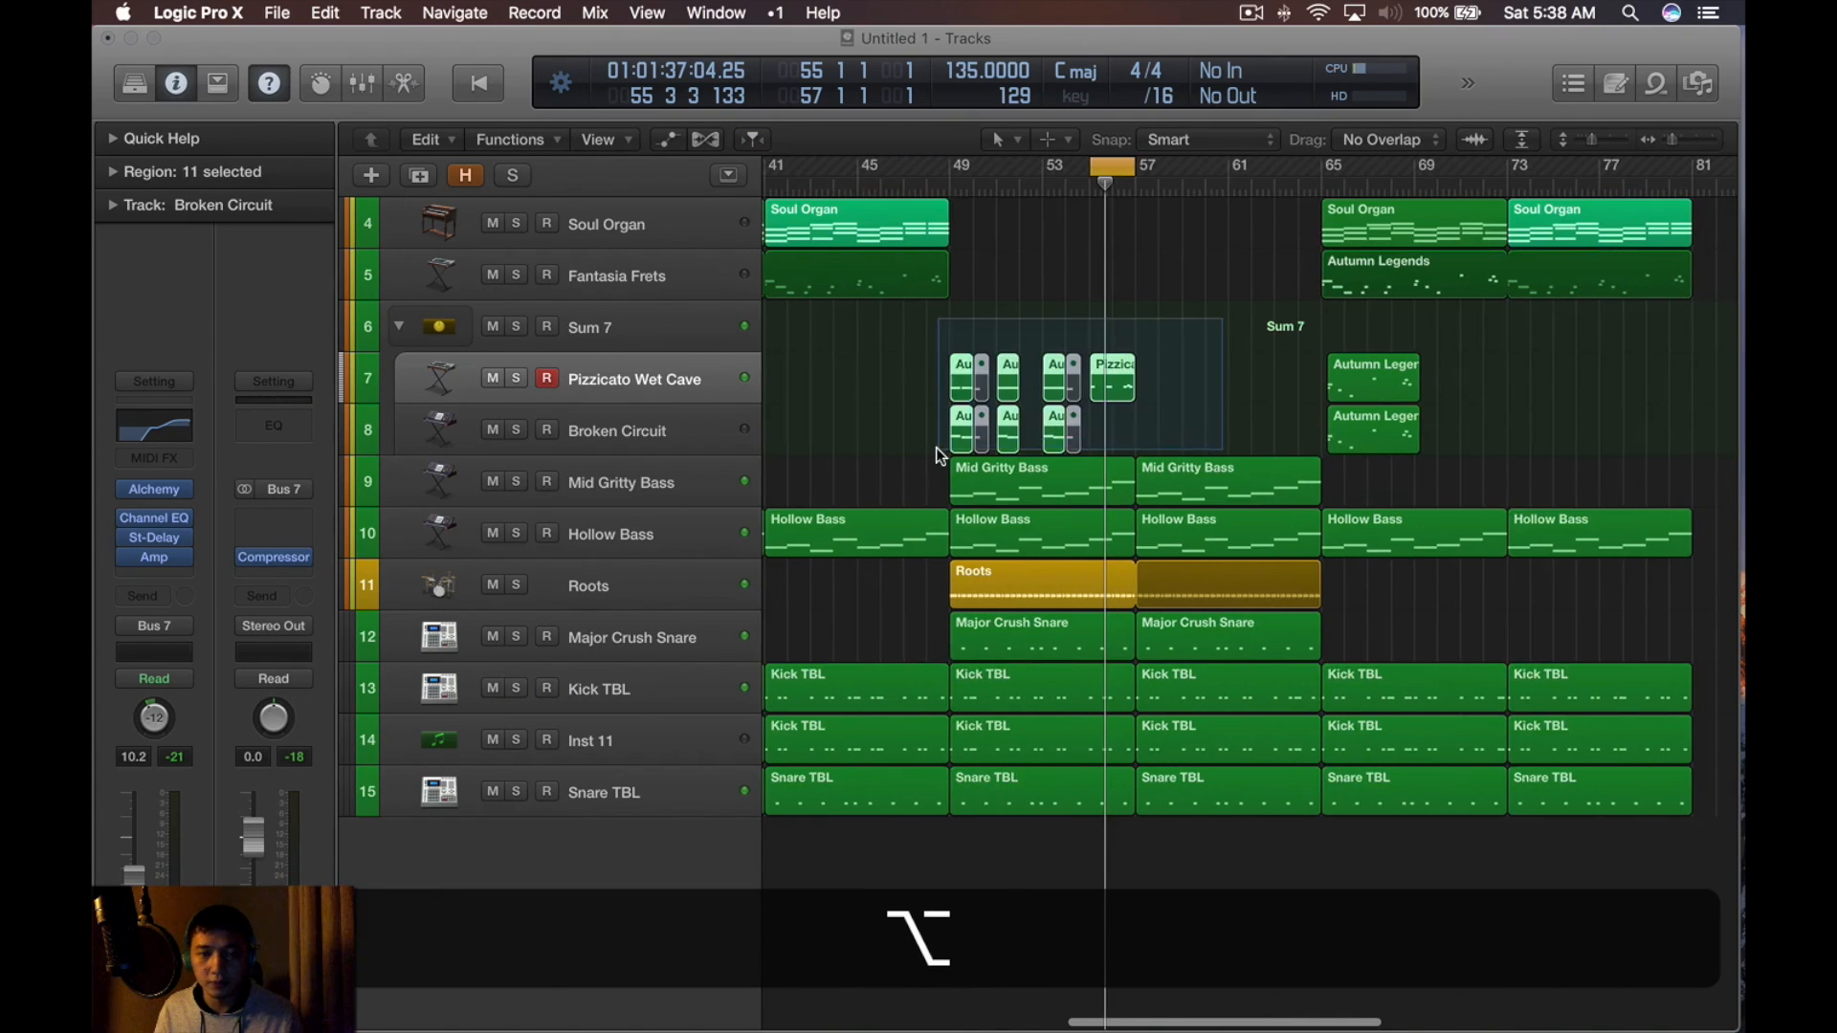
{"action": "key", "text": "super+r"}
{"action": "left_click", "coordinate": [1133, 321]}
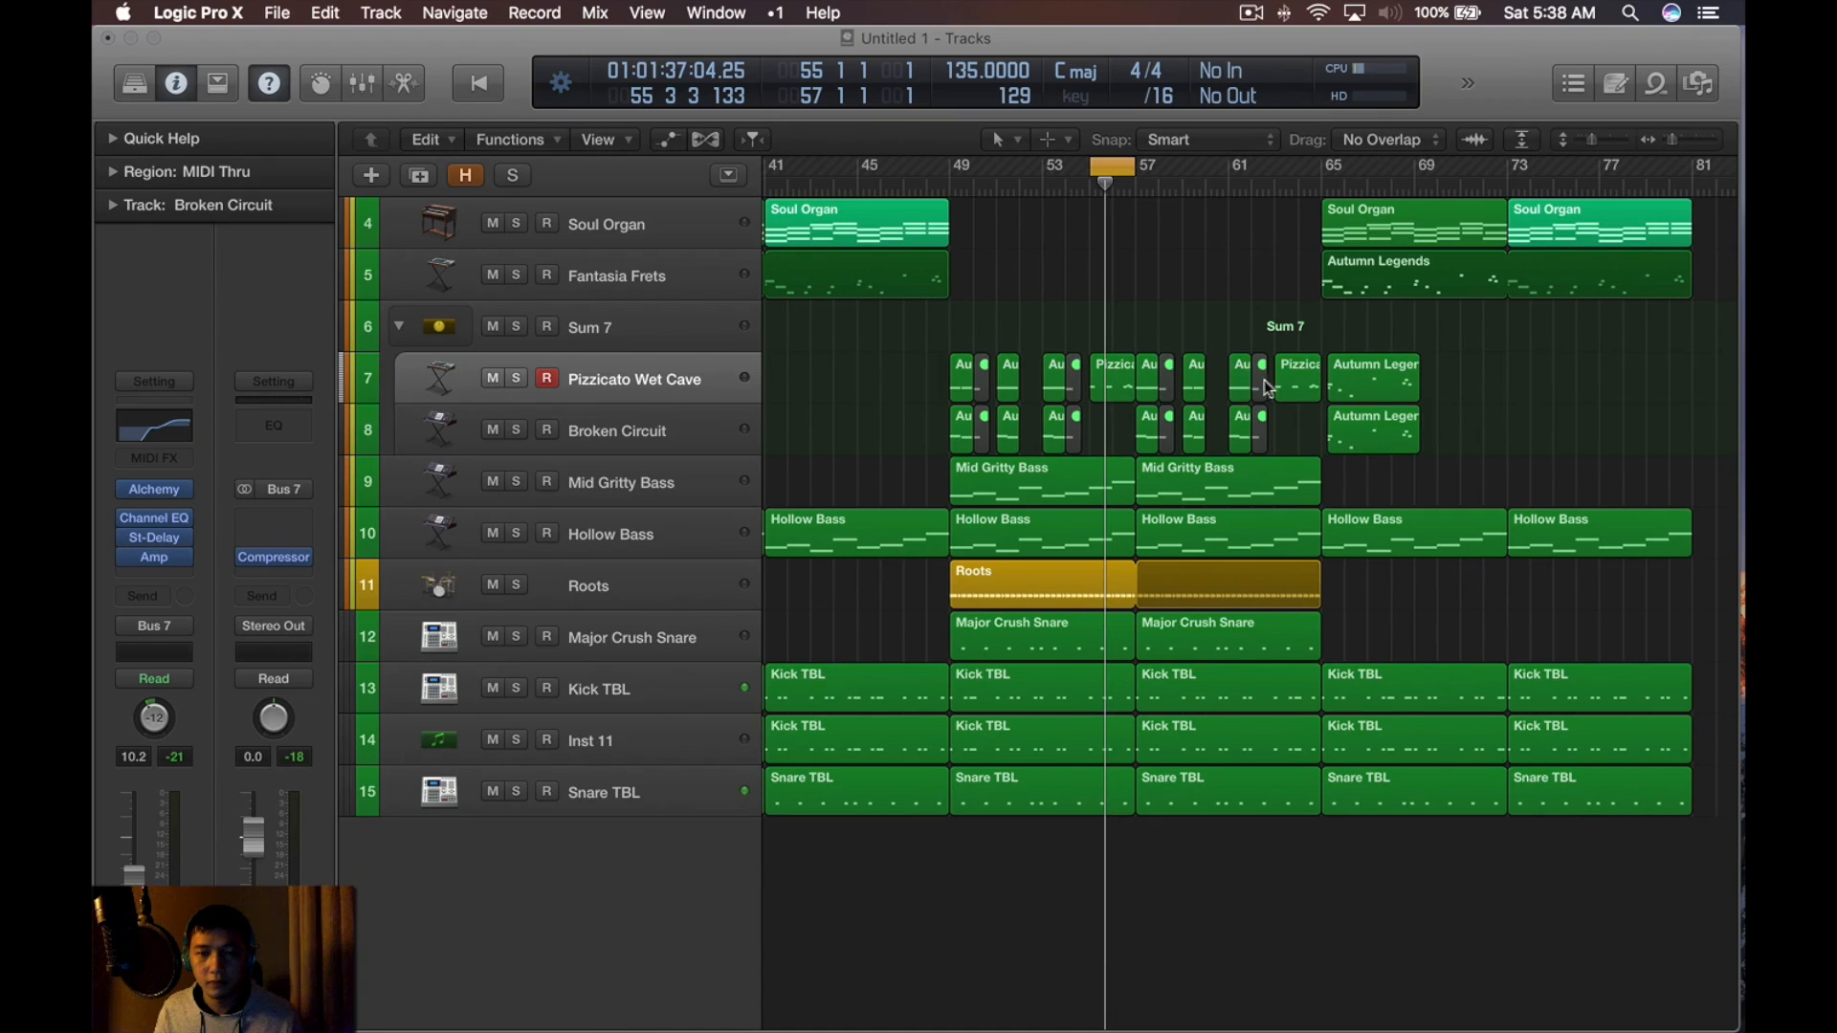
Move the two Pizzicato Wet Cave phrase regions at bars 55 and 63 onto the Sum 7 track
{"action": "left_click", "coordinate": [1294, 388]}
{"action": "left_click_drag", "start_coordinate": [1114, 395], "coordinate": [1114, 352]}
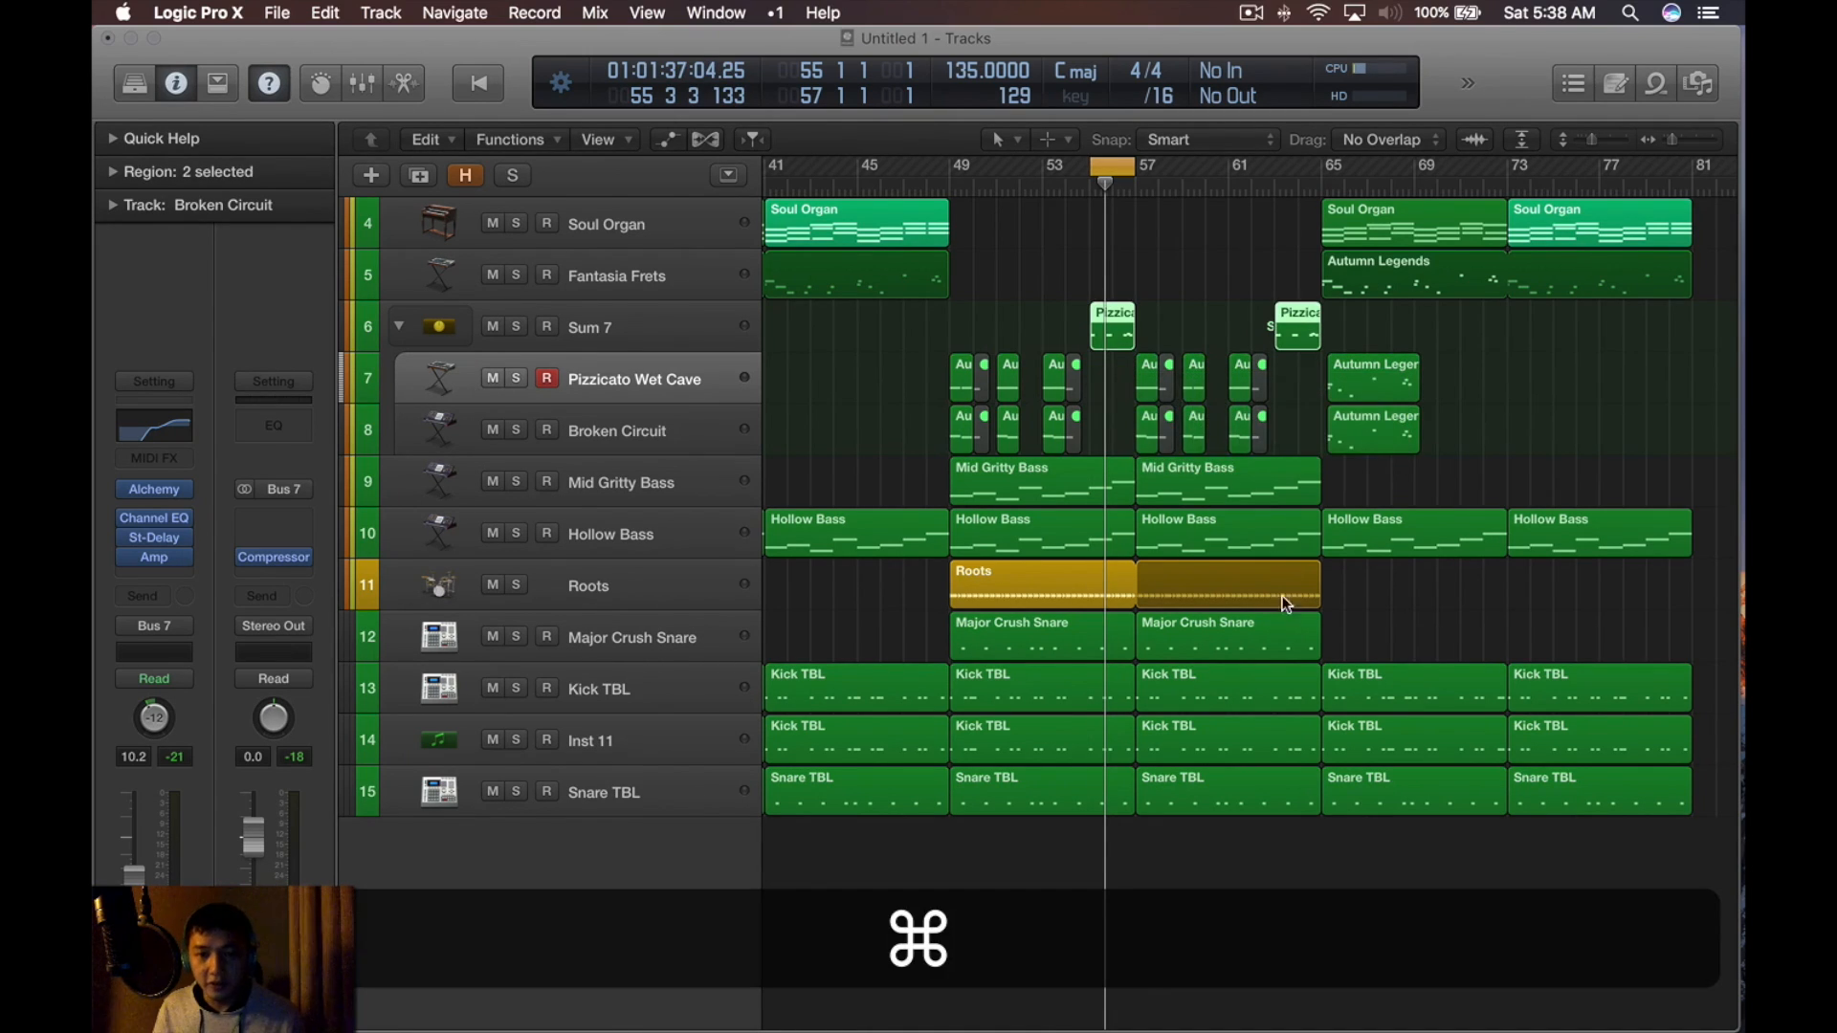
Set the cycle range to bars 49–65 from the two Mid Gritty Bass regions and play the section
{"action": "left_click", "coordinate": [1150, 485]}
{"action": "left_click", "coordinate": [1012, 479], "text": "shift"}
{"action": "key", "text": "shift+u"}
{"action": "key", "text": "space"}
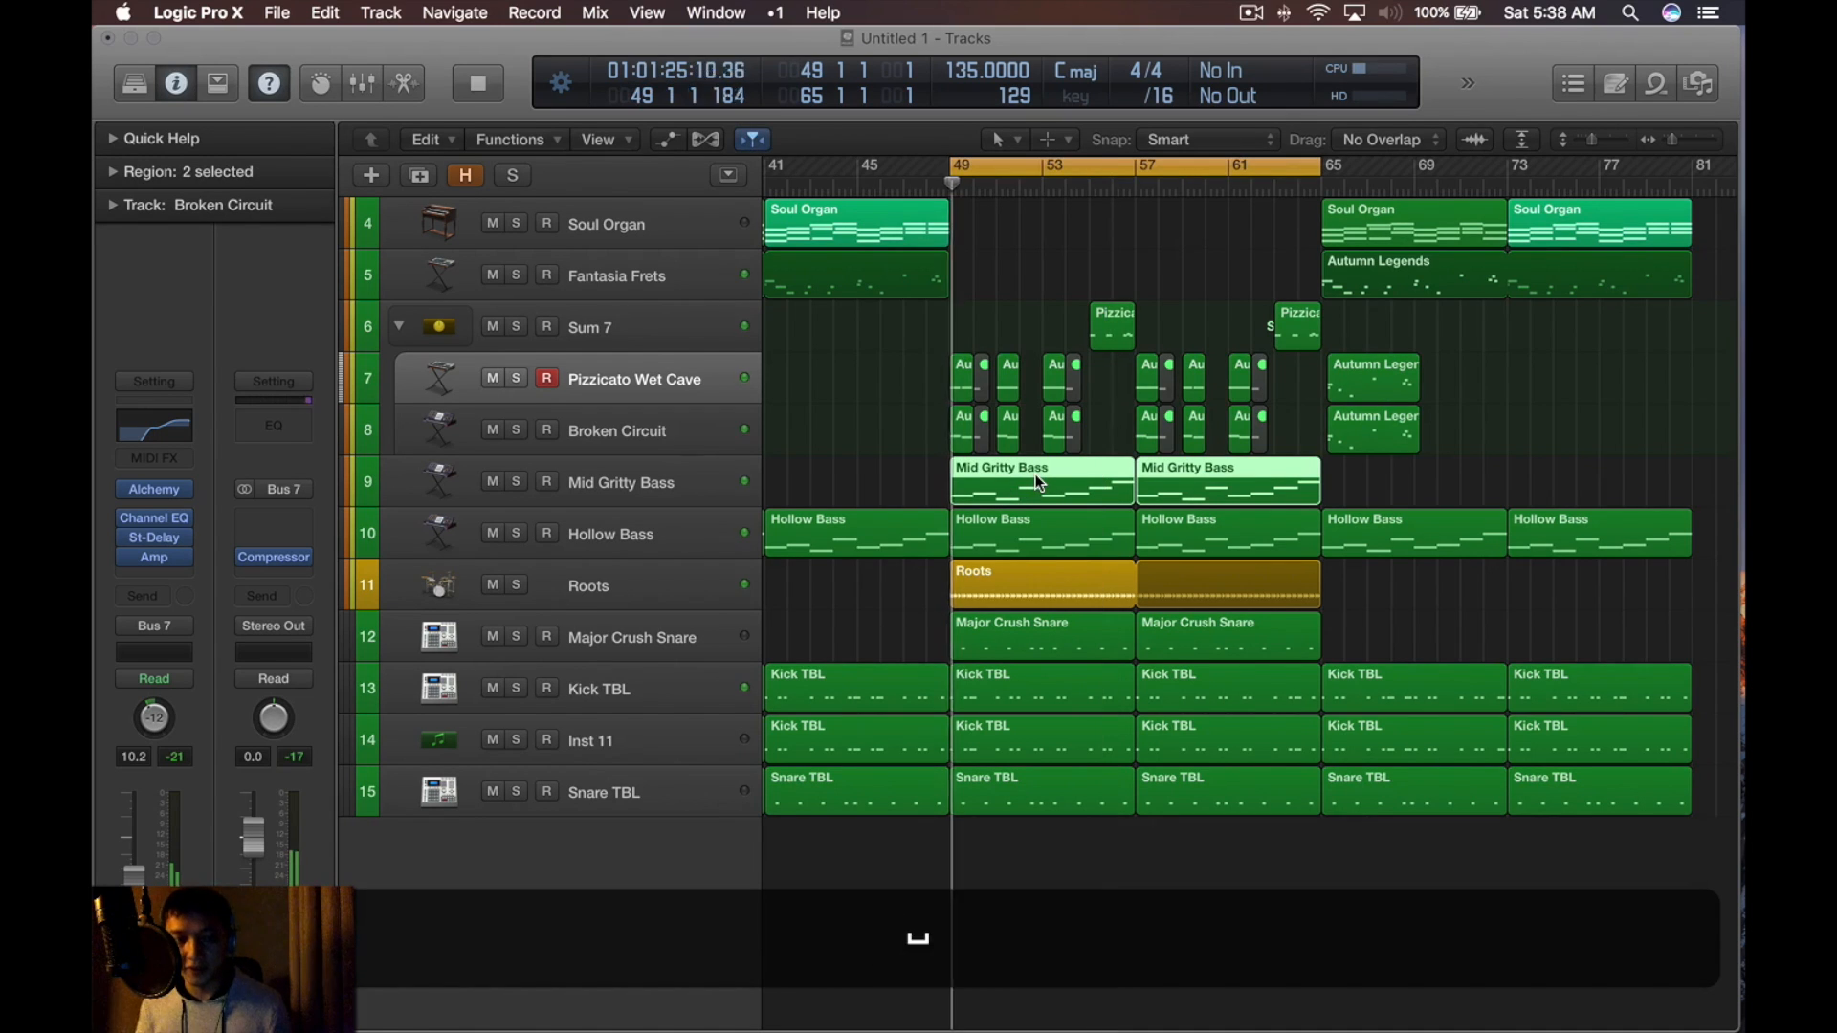
{"action": "scroll", "coordinate": [1040, 483], "scroll_direction": "down", "scroll_amount": 5}
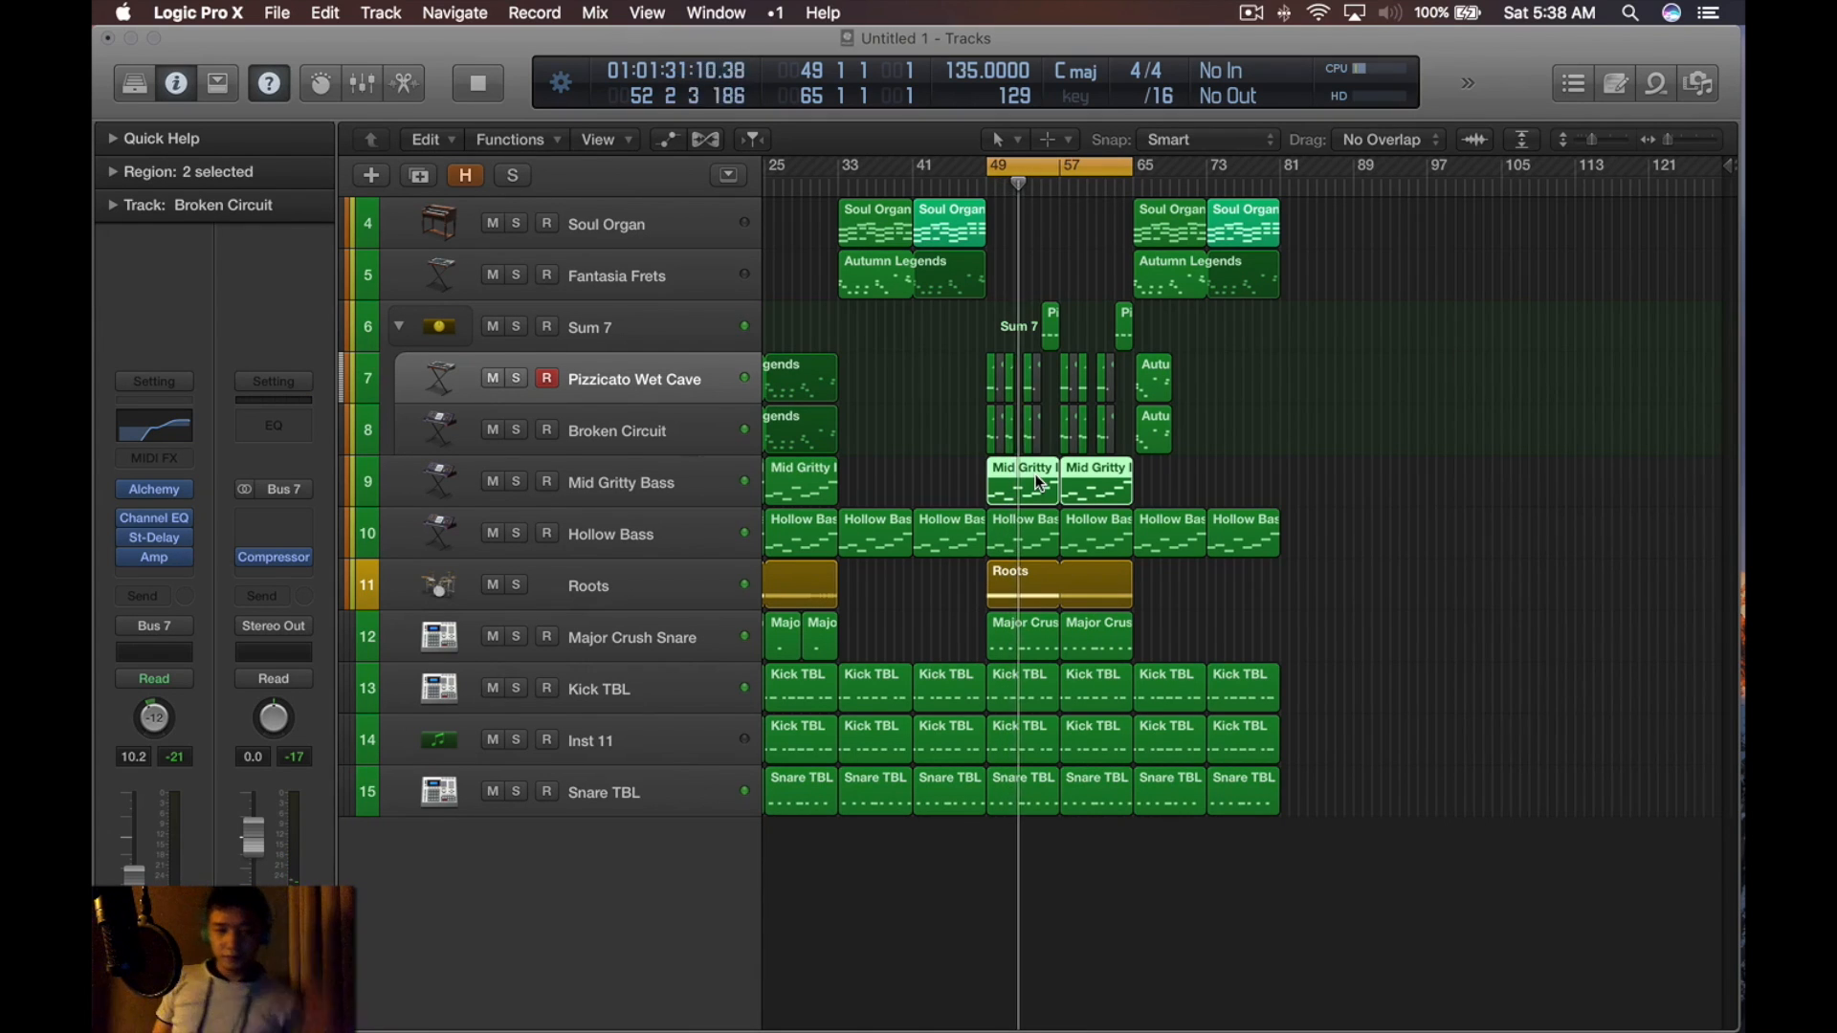
{"action": "scroll", "coordinate": [930, 524], "scroll_direction": "down", "scroll_amount": 3}
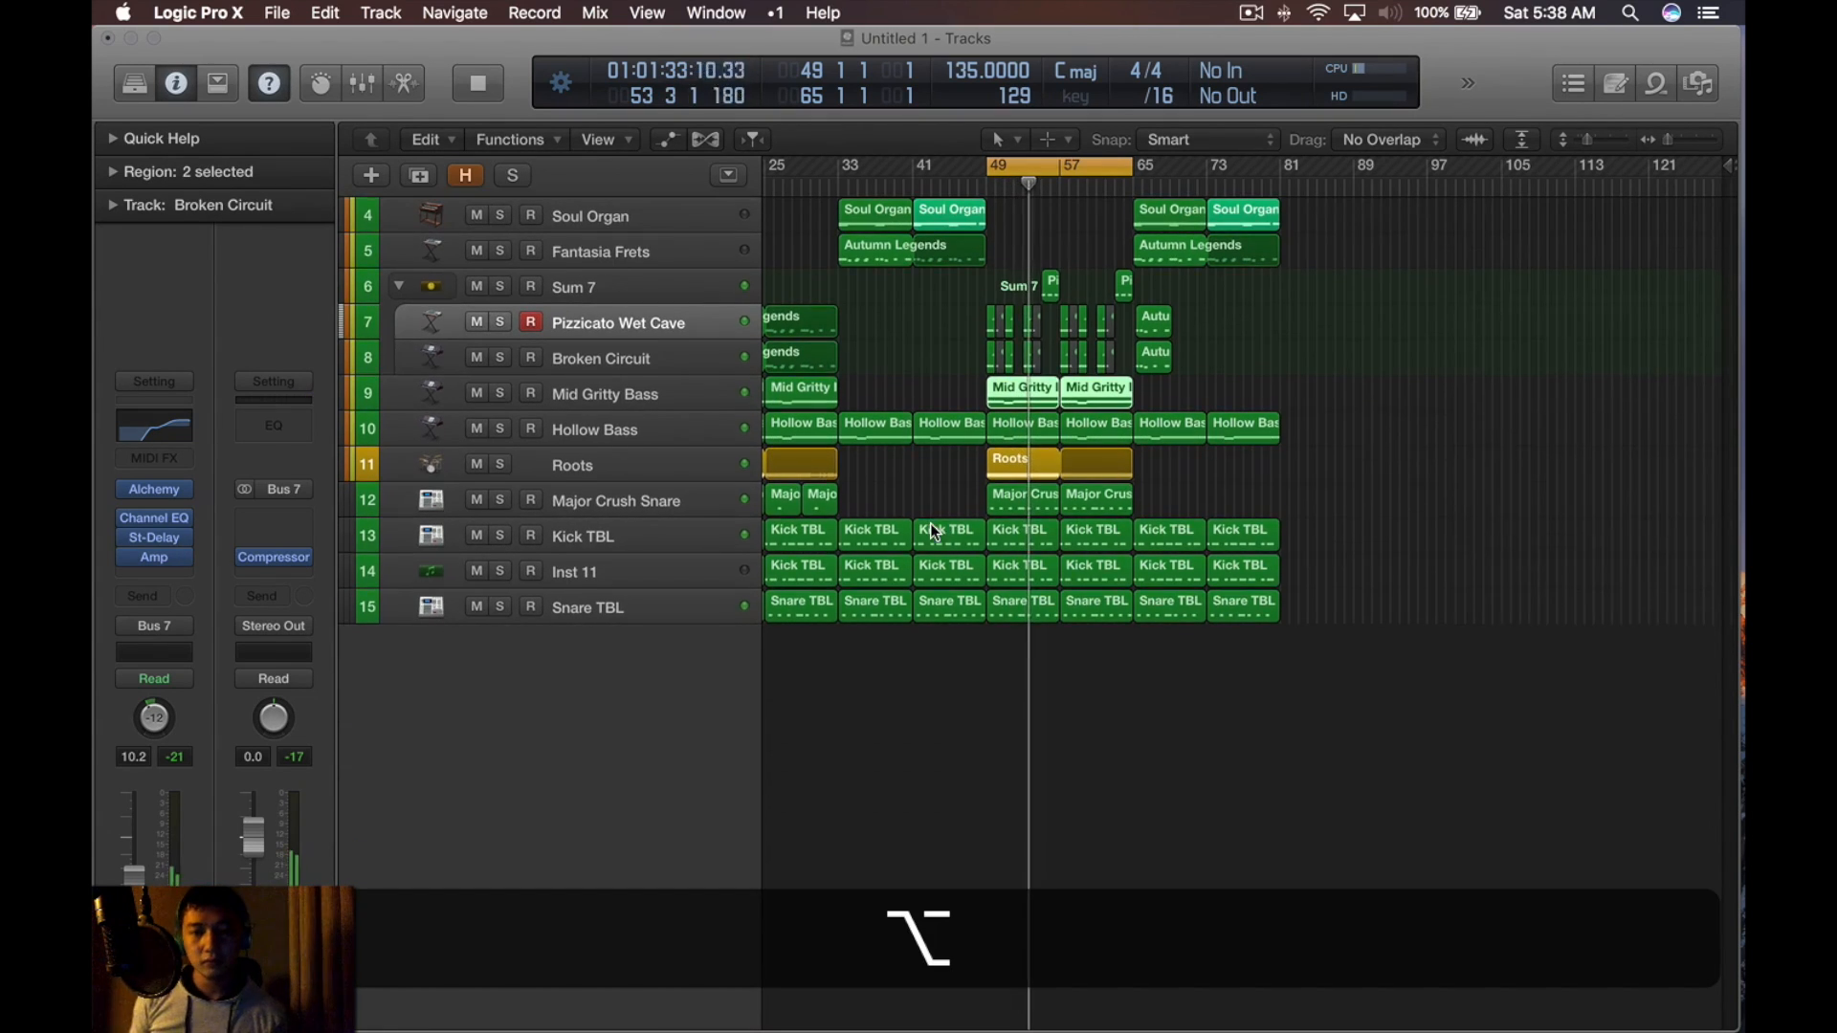
{"action": "scroll", "coordinate": [1282, 436], "scroll_direction": "up", "scroll_amount": 2}
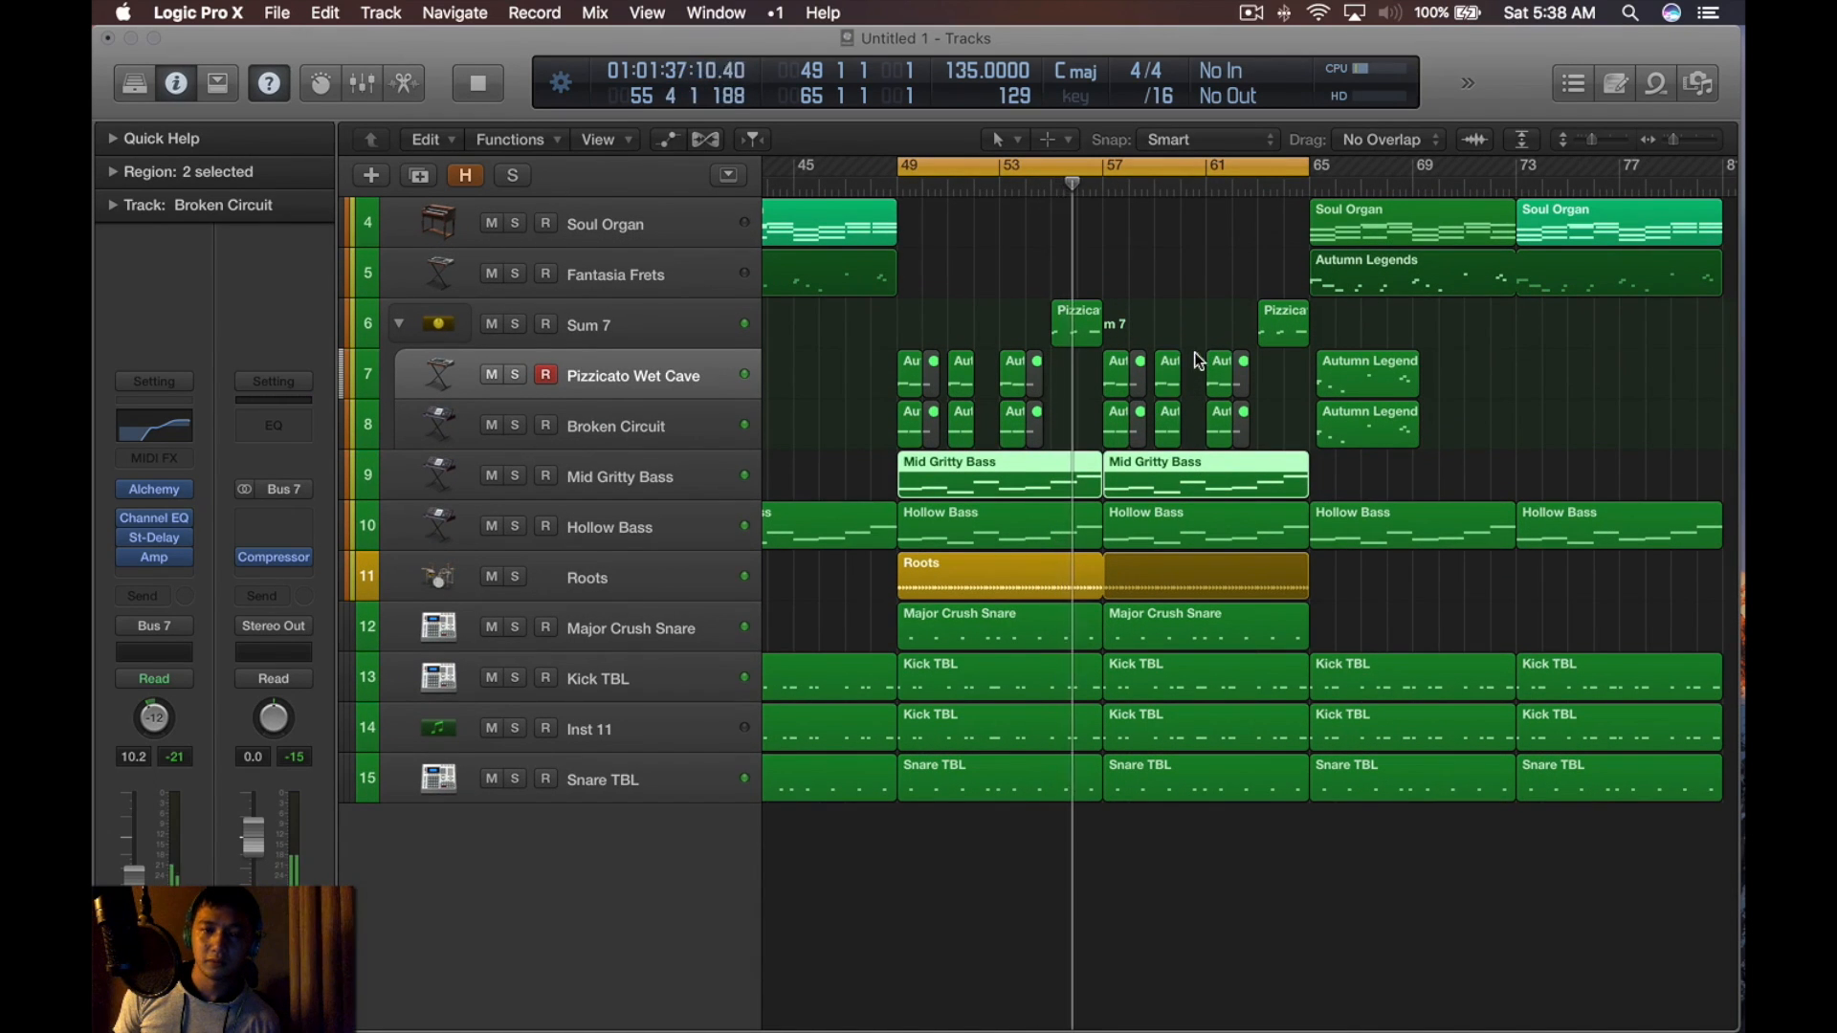
{"action": "key", "text": "space"}
Move both phrase regions back onto the Pizzicato Wet Cave track and copy them to Broken Circuit at bars 55 and 63
{"action": "left_click", "coordinate": [727, 457]}
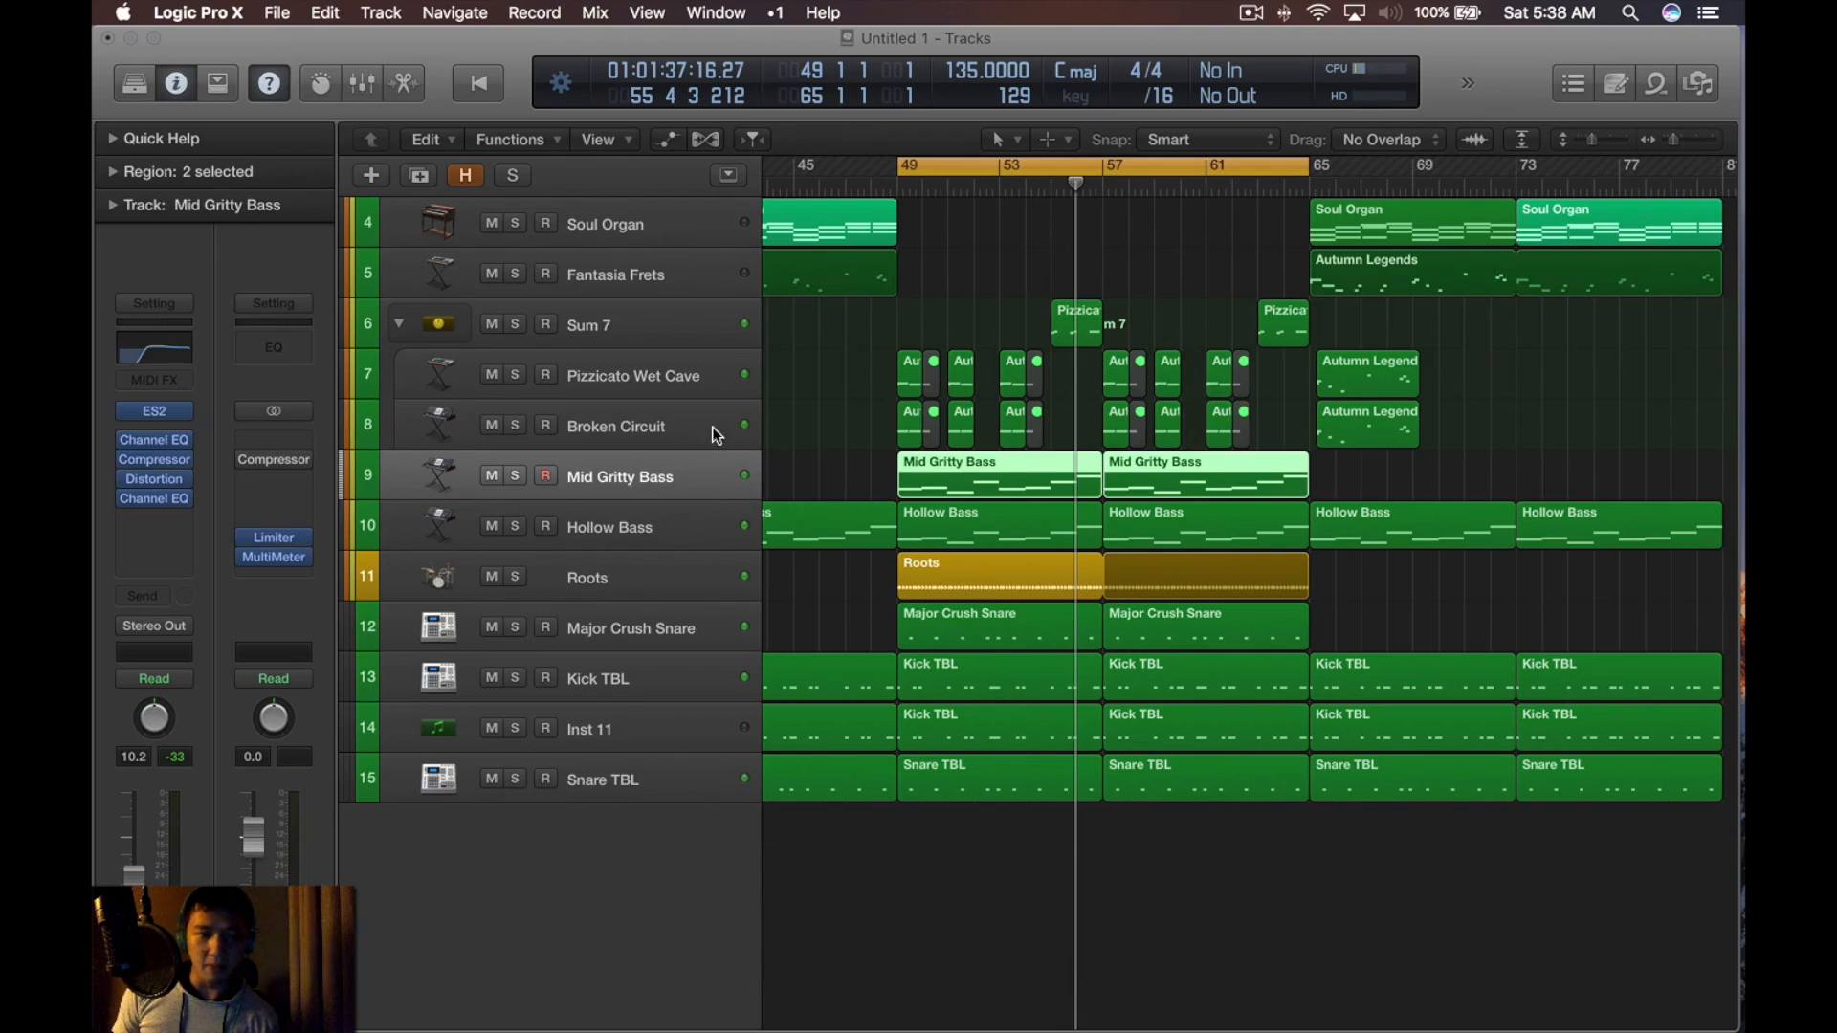
{"action": "left_click", "coordinate": [712, 428]}
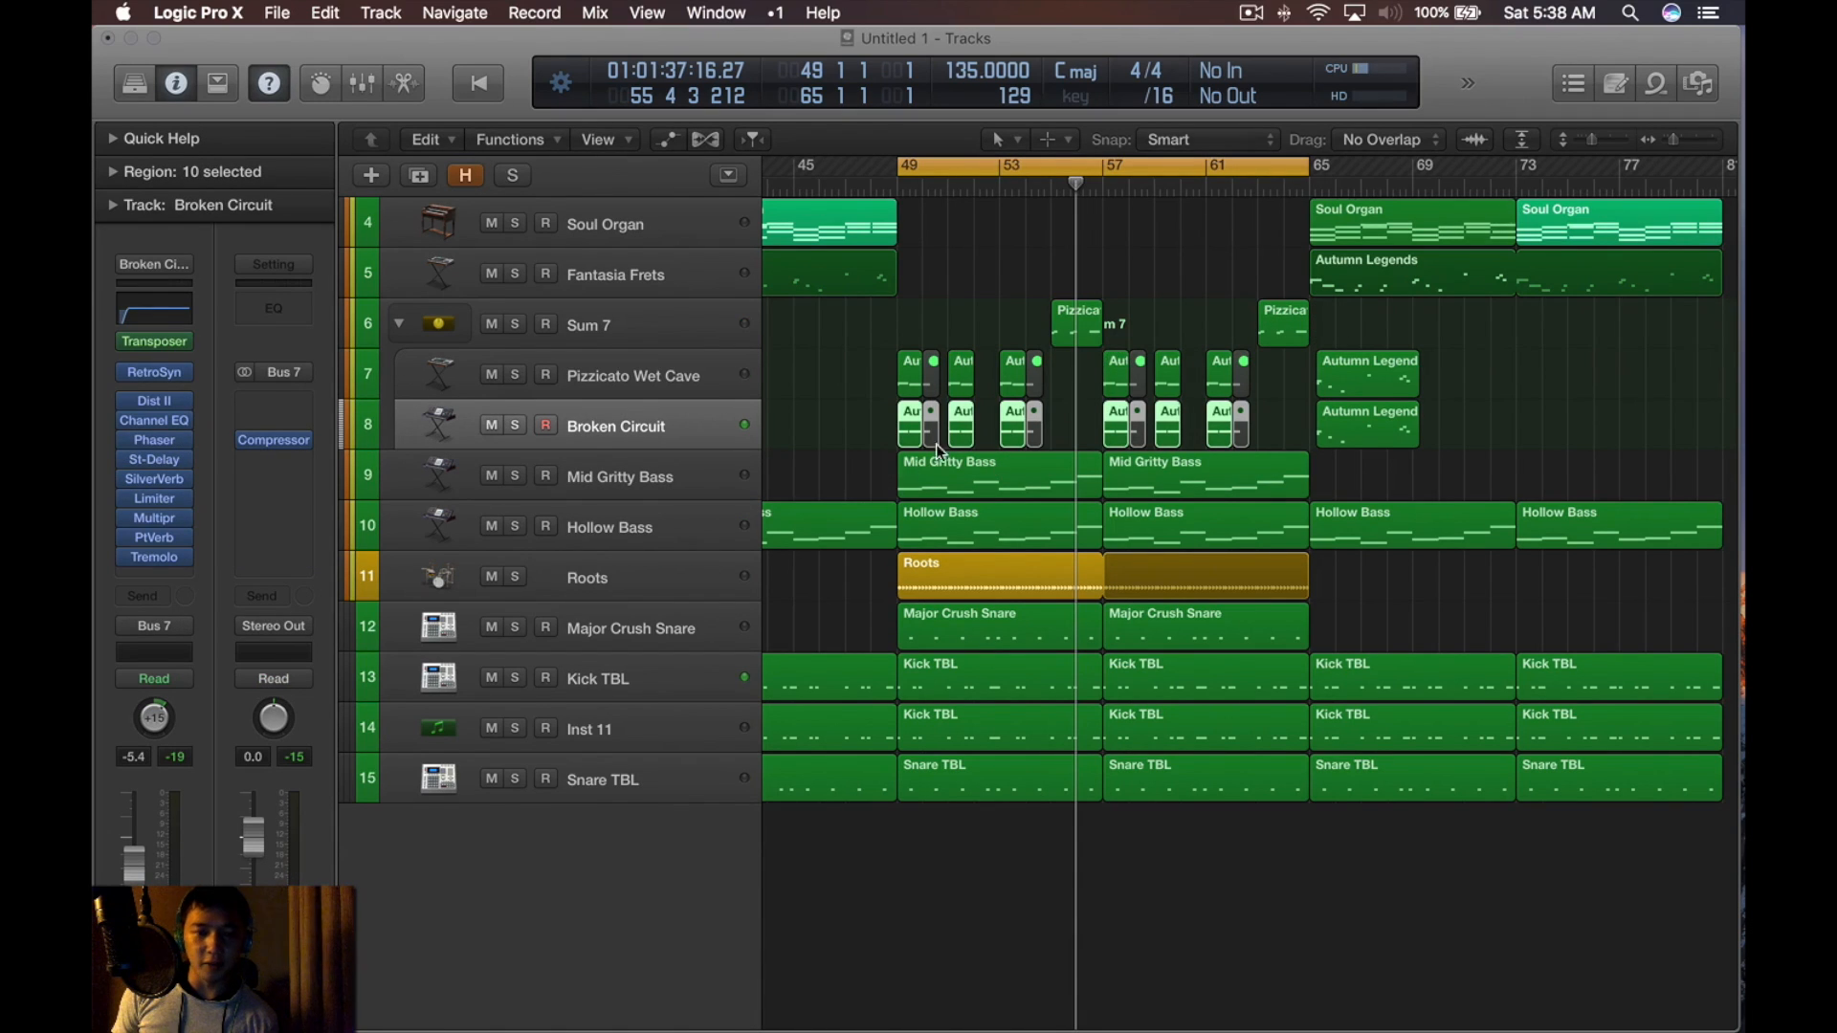
{"action": "left_click_drag", "start_coordinate": [1084, 327], "coordinate": [1083, 375]}
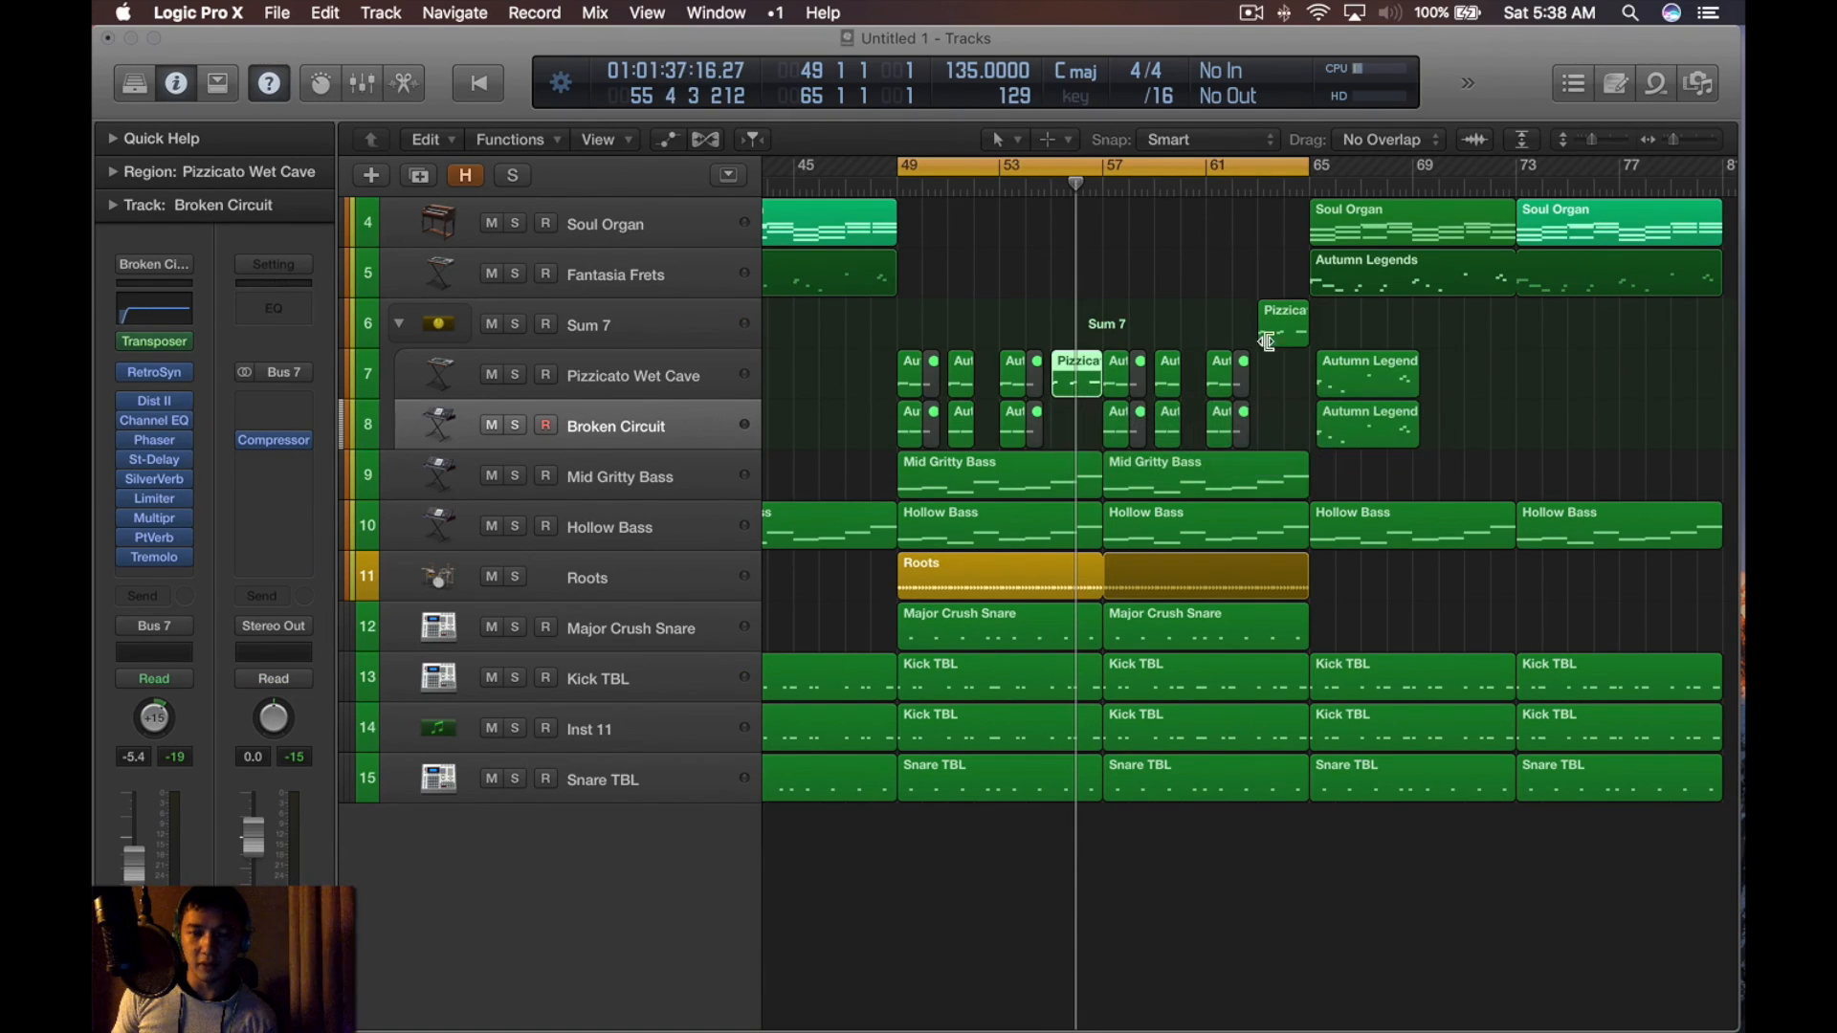
{"action": "left_click_drag", "start_coordinate": [1279, 350], "coordinate": [1280, 375]}
{"action": "left_click", "coordinate": [1076, 386], "text": "shift"}
{"action": "left_click_drag", "start_coordinate": [1077, 386], "coordinate": [1076, 437]}
Open the copied Broken Circuit phrase in the Piano Roll, transpose all its notes up, and close the editor
{"action": "double_click", "coordinate": [1275, 427]}
{"action": "key", "text": "super+a"}
{"action": "key", "text": "alt+shift+super+a"}
{"action": "key", "text": "alt+shift+super+Up"}
{"action": "key", "text": "x"}
Play the second chorus from bar 49 and view the whole arrangement
{"action": "key", "text": "space"}
{"action": "left_click", "coordinate": [1192, 426]}
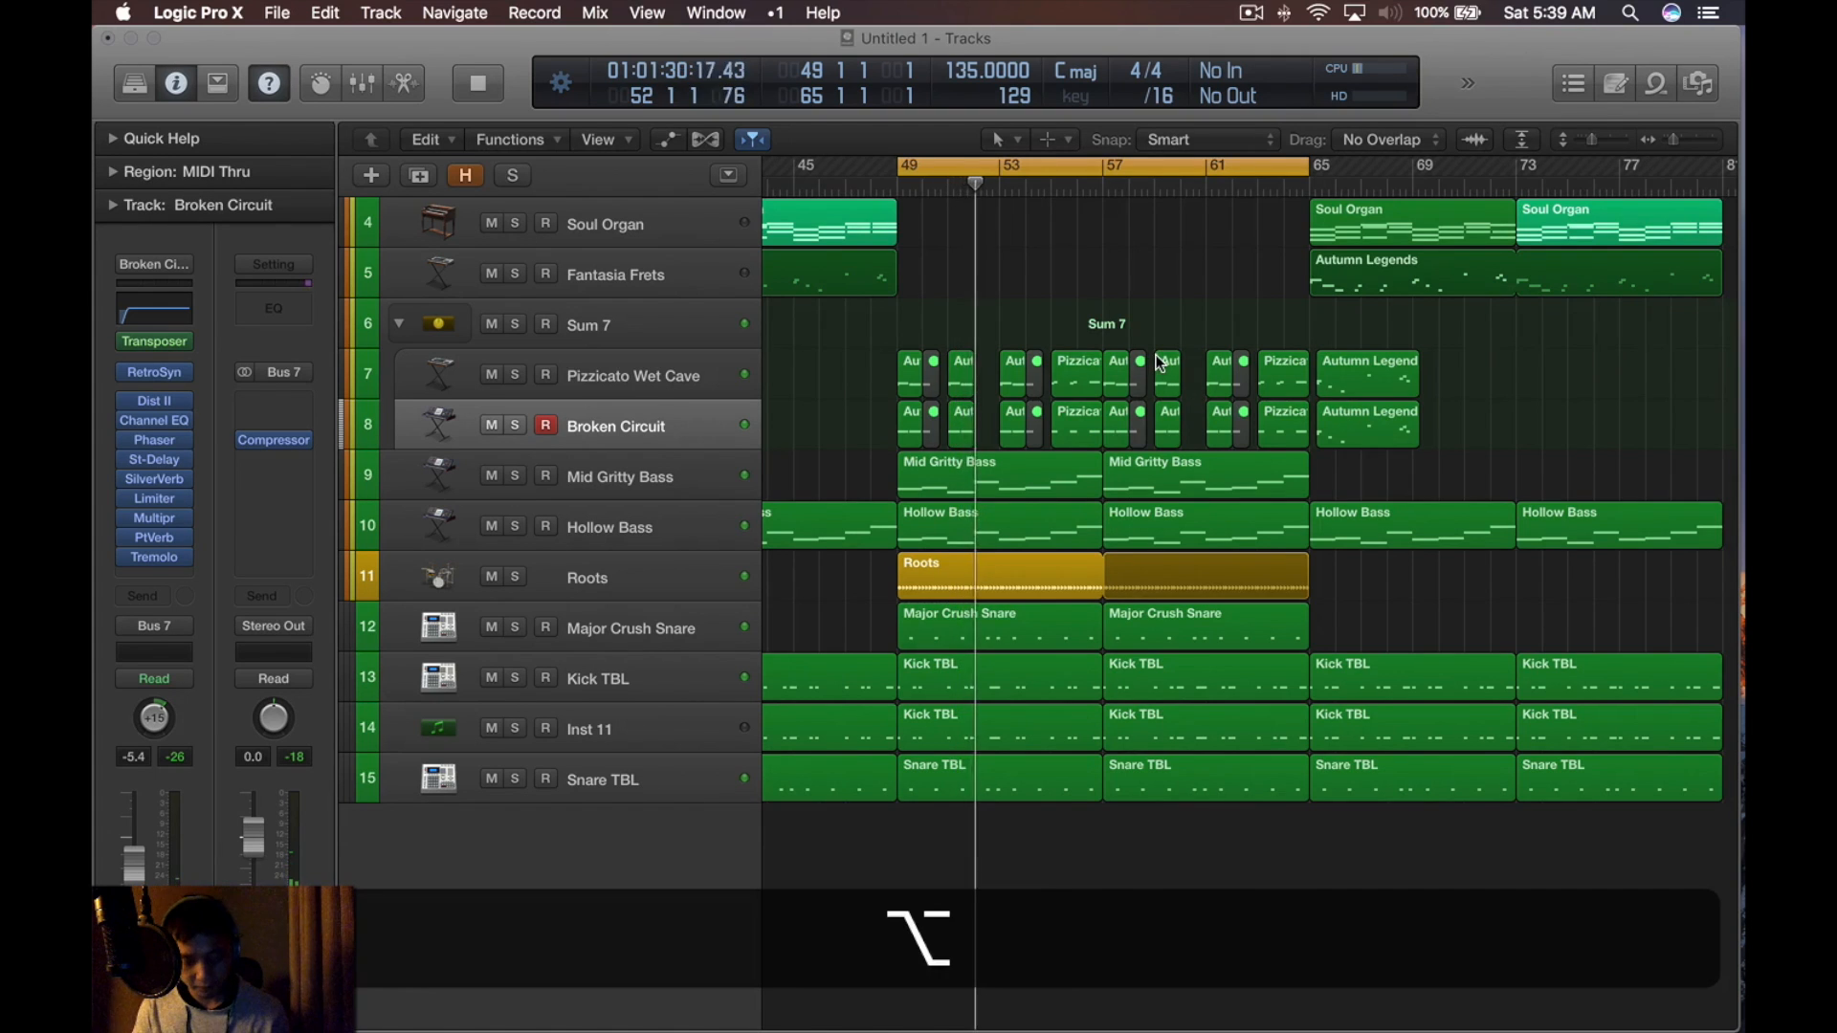
{"action": "scroll", "coordinate": [1289, 369], "scroll_direction": "down", "scroll_amount": 5}
{"action": "scroll", "coordinate": [984, 409], "scroll_direction": "down", "scroll_amount": 3}
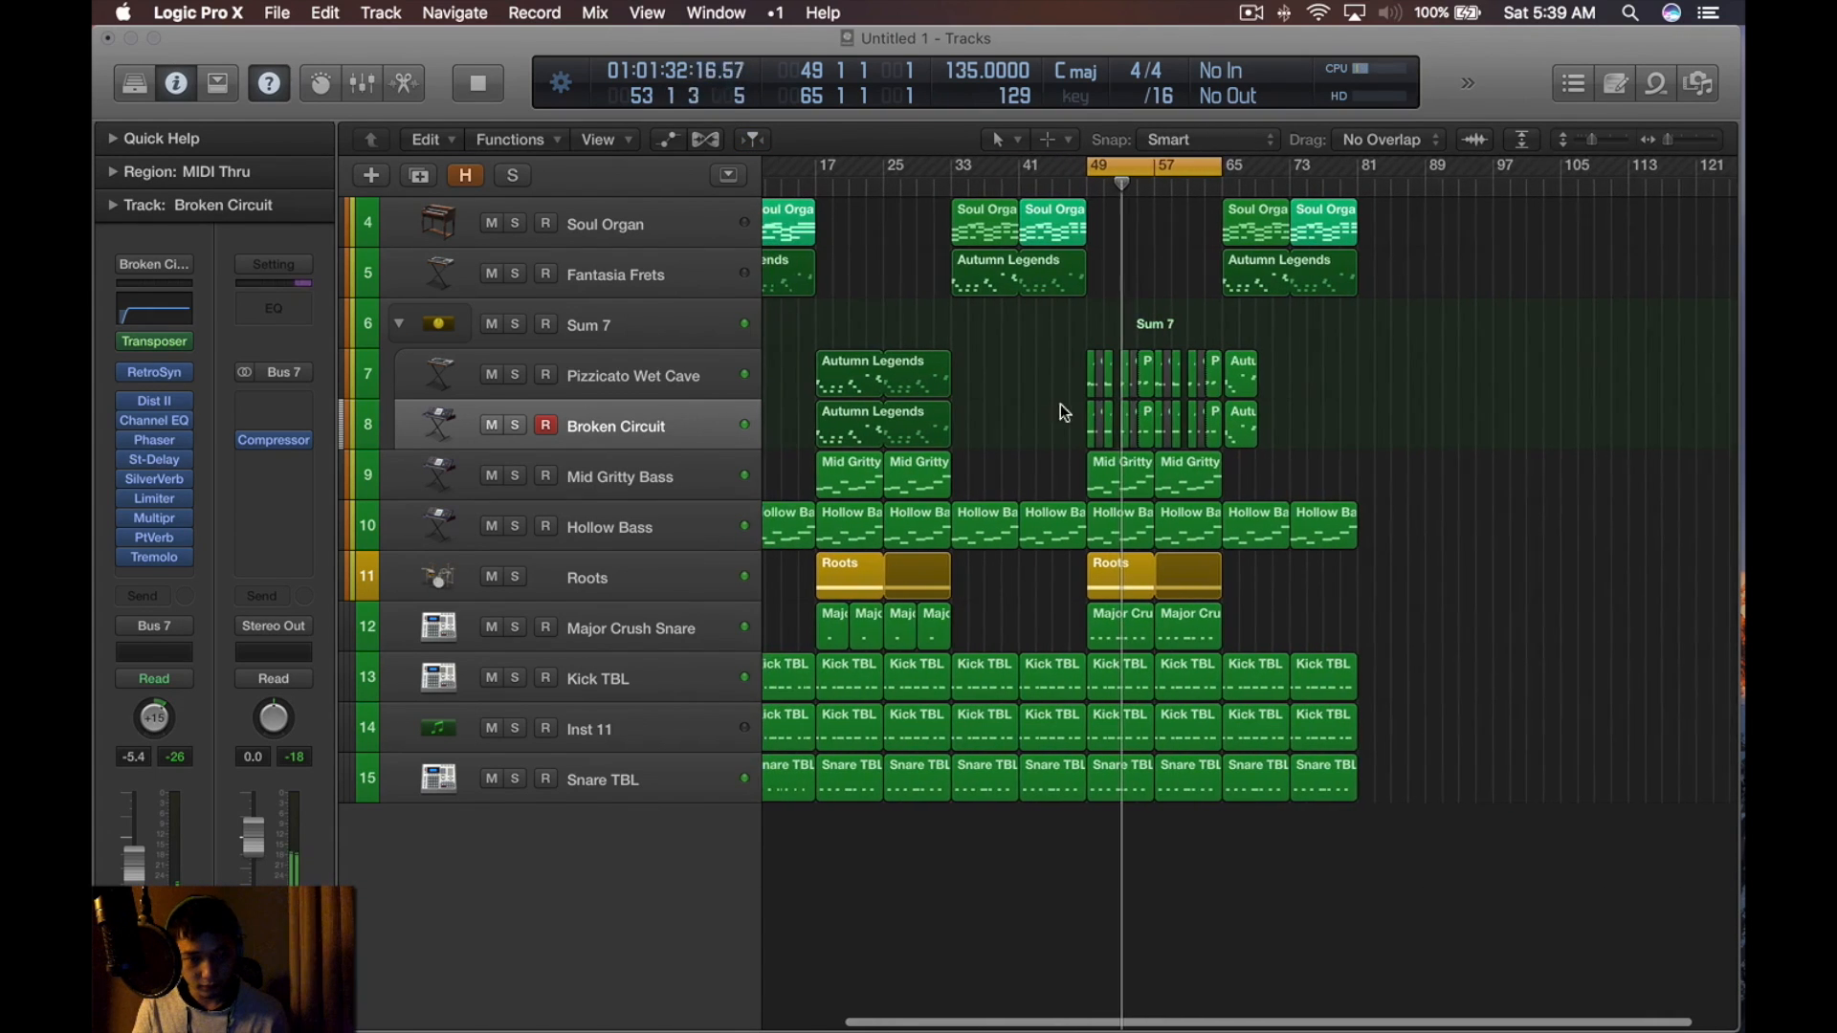
{"action": "scroll", "coordinate": [1043, 381], "scroll_direction": "down", "scroll_amount": 3}
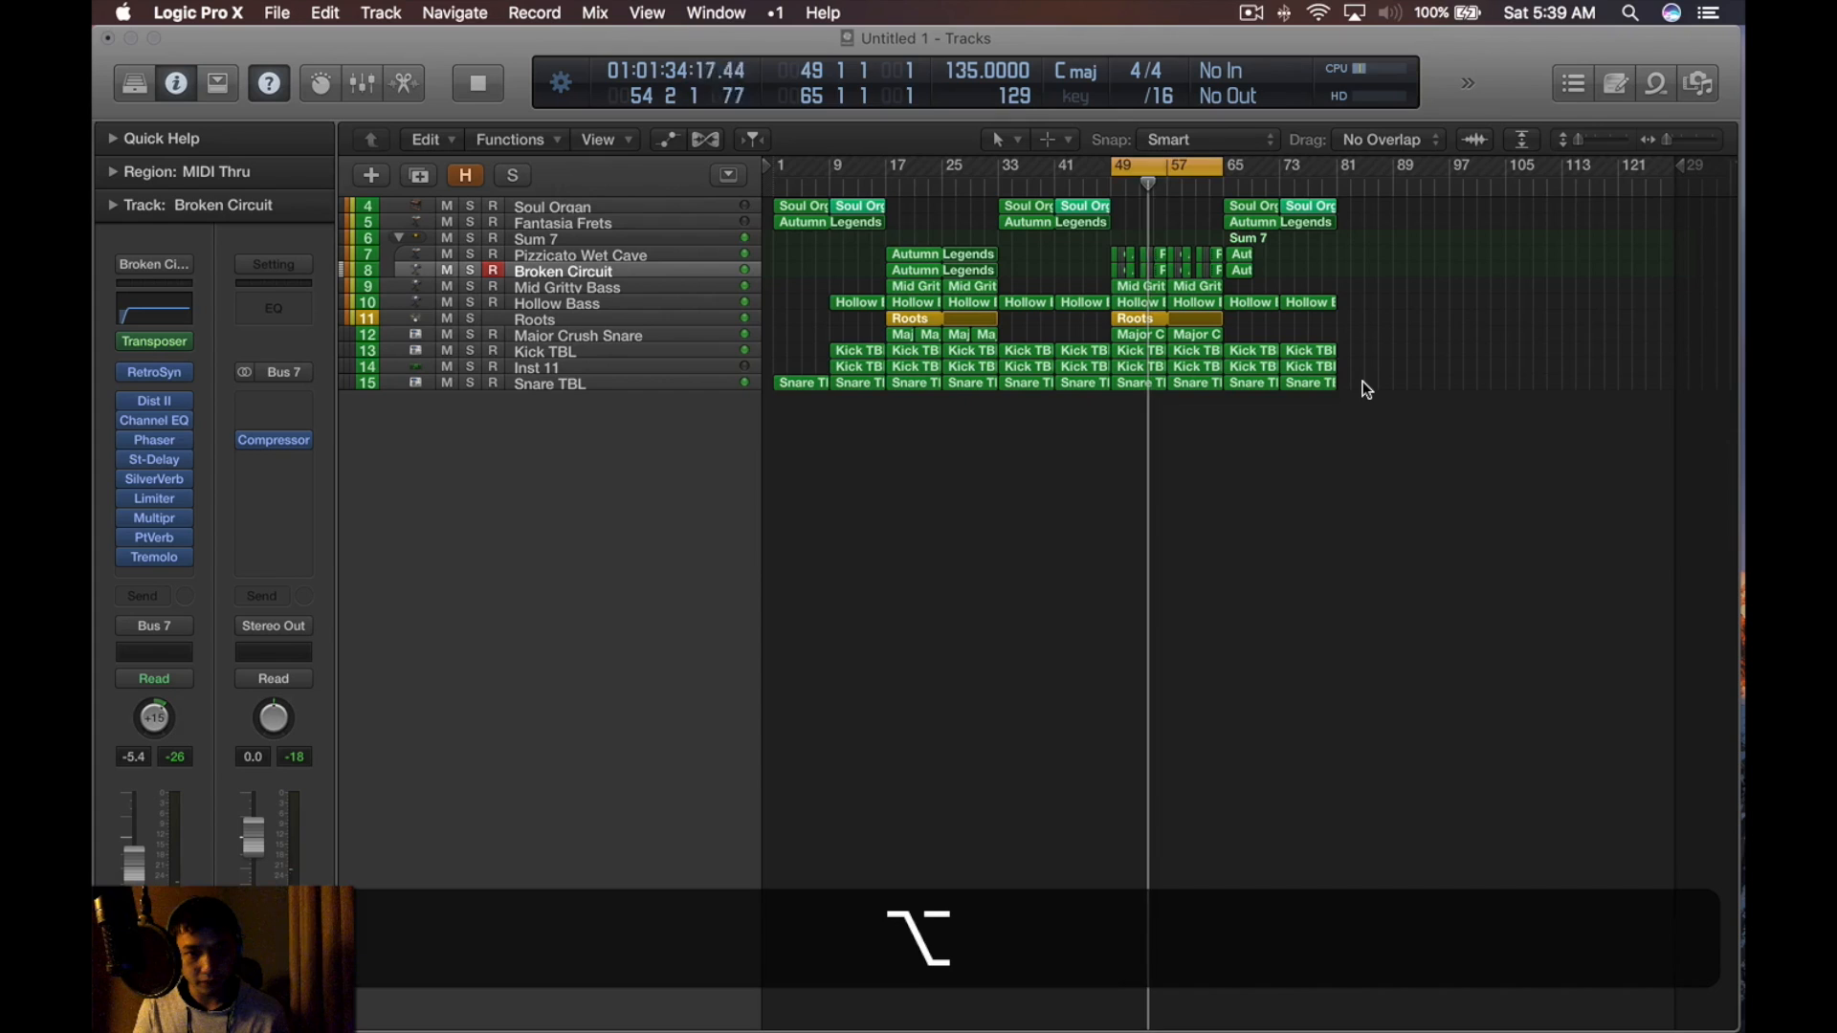
Turn off the cycle range, select both phrase regions at bar 55 on the two leads, and return the playhead to bar 53
{"action": "key", "text": "alt+c"}
{"action": "scroll", "coordinate": [1362, 381], "scroll_direction": "up", "scroll_amount": 2}
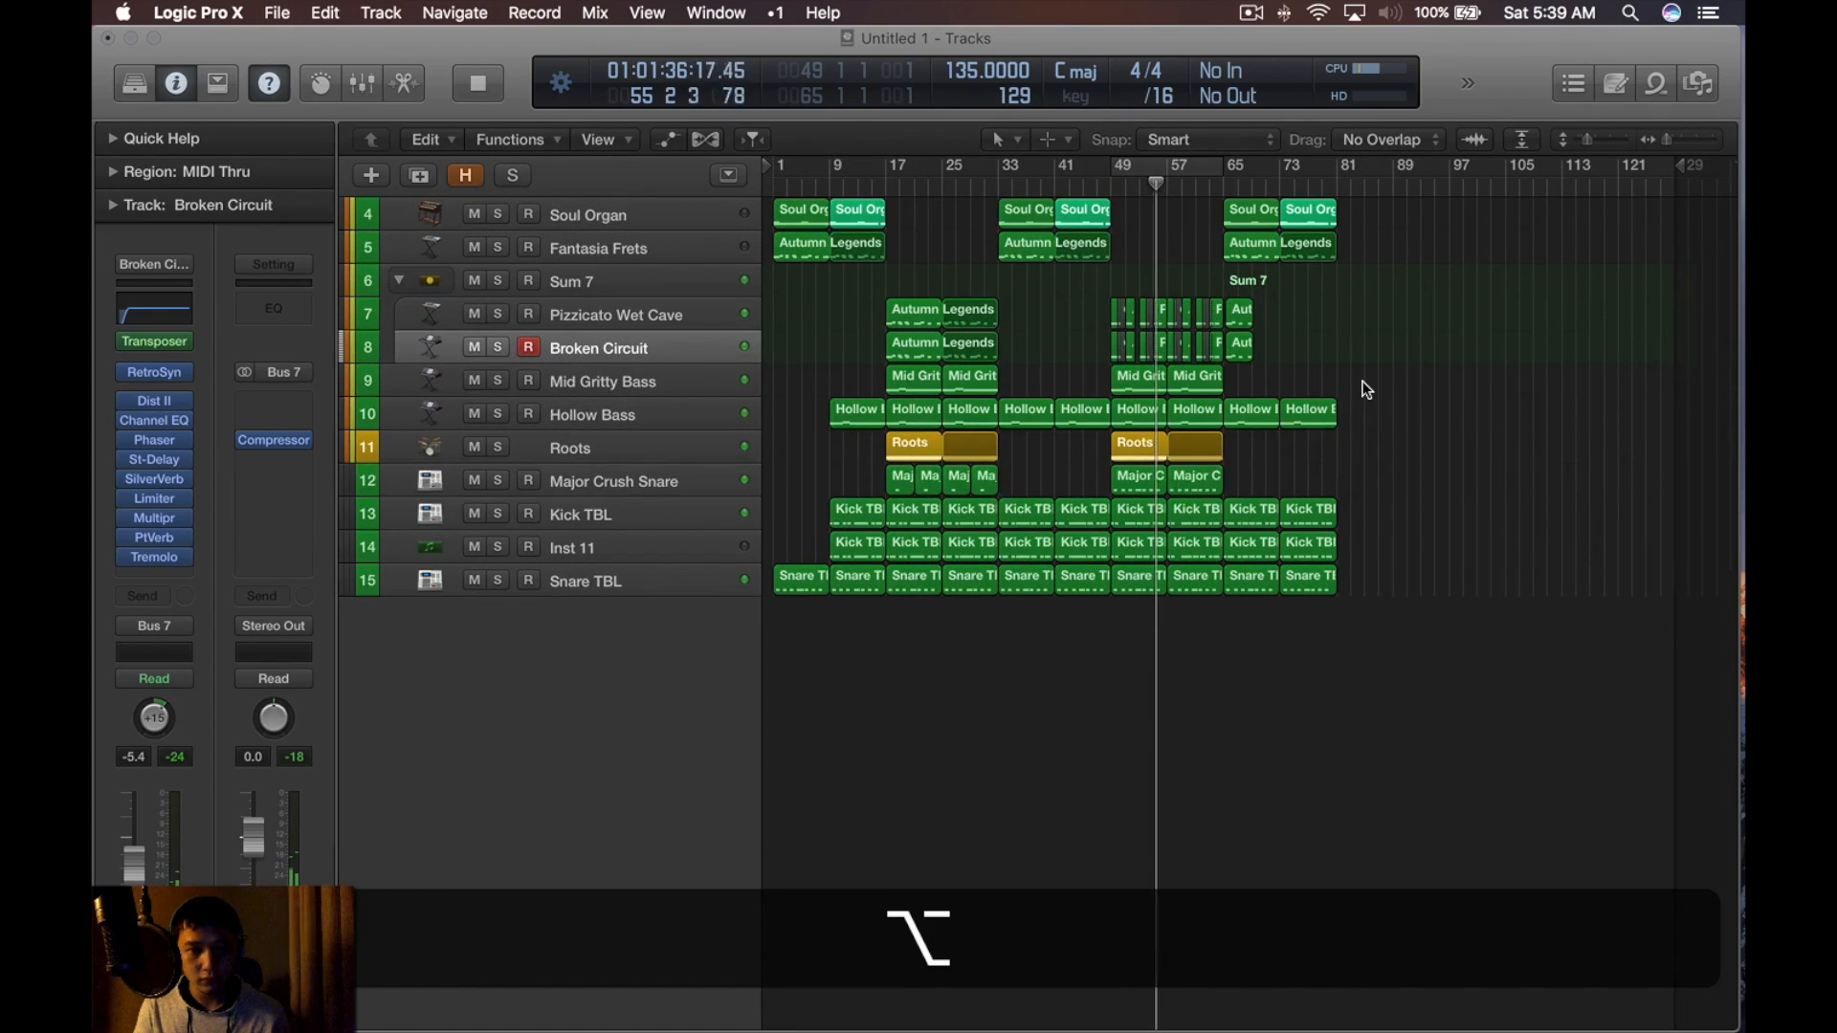
{"action": "scroll", "coordinate": [1363, 380], "scroll_direction": "up", "scroll_amount": 6}
{"action": "key", "text": "alt+space"}
{"action": "left_click_drag", "start_coordinate": [1047, 276], "coordinate": [1039, 358]}
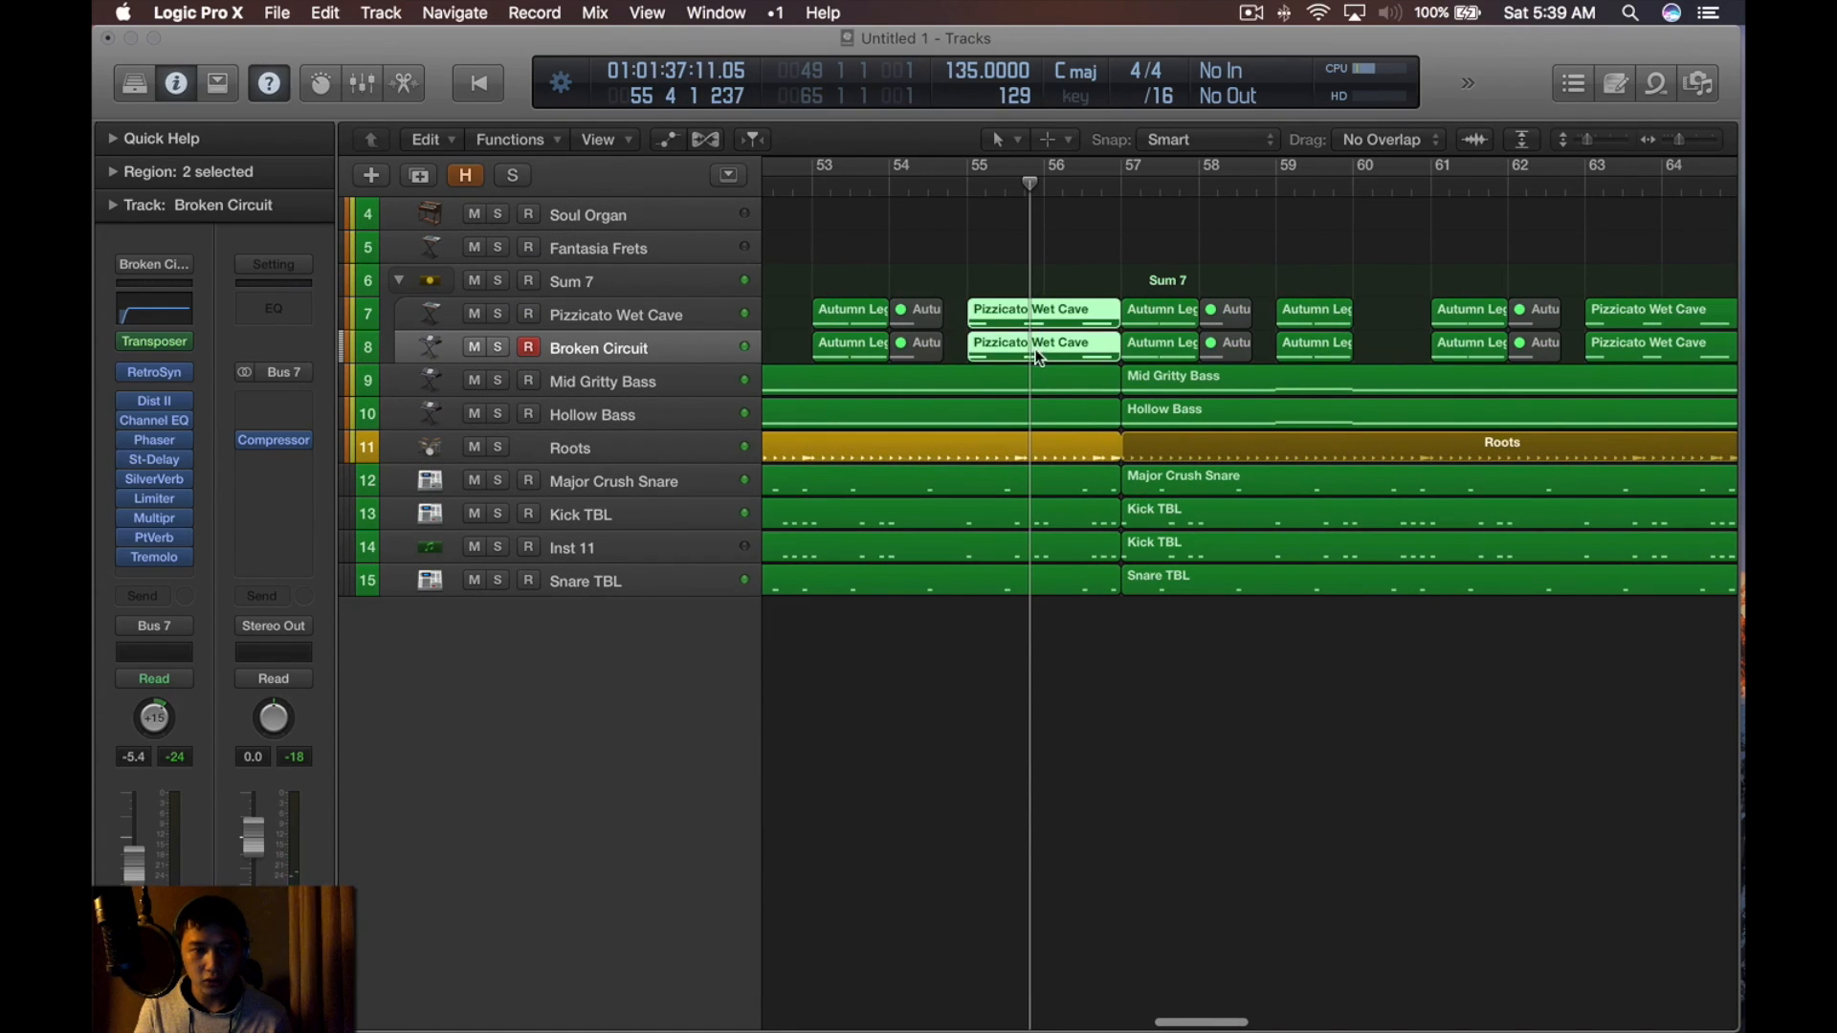
{"action": "double_click", "coordinate": [829, 194]}
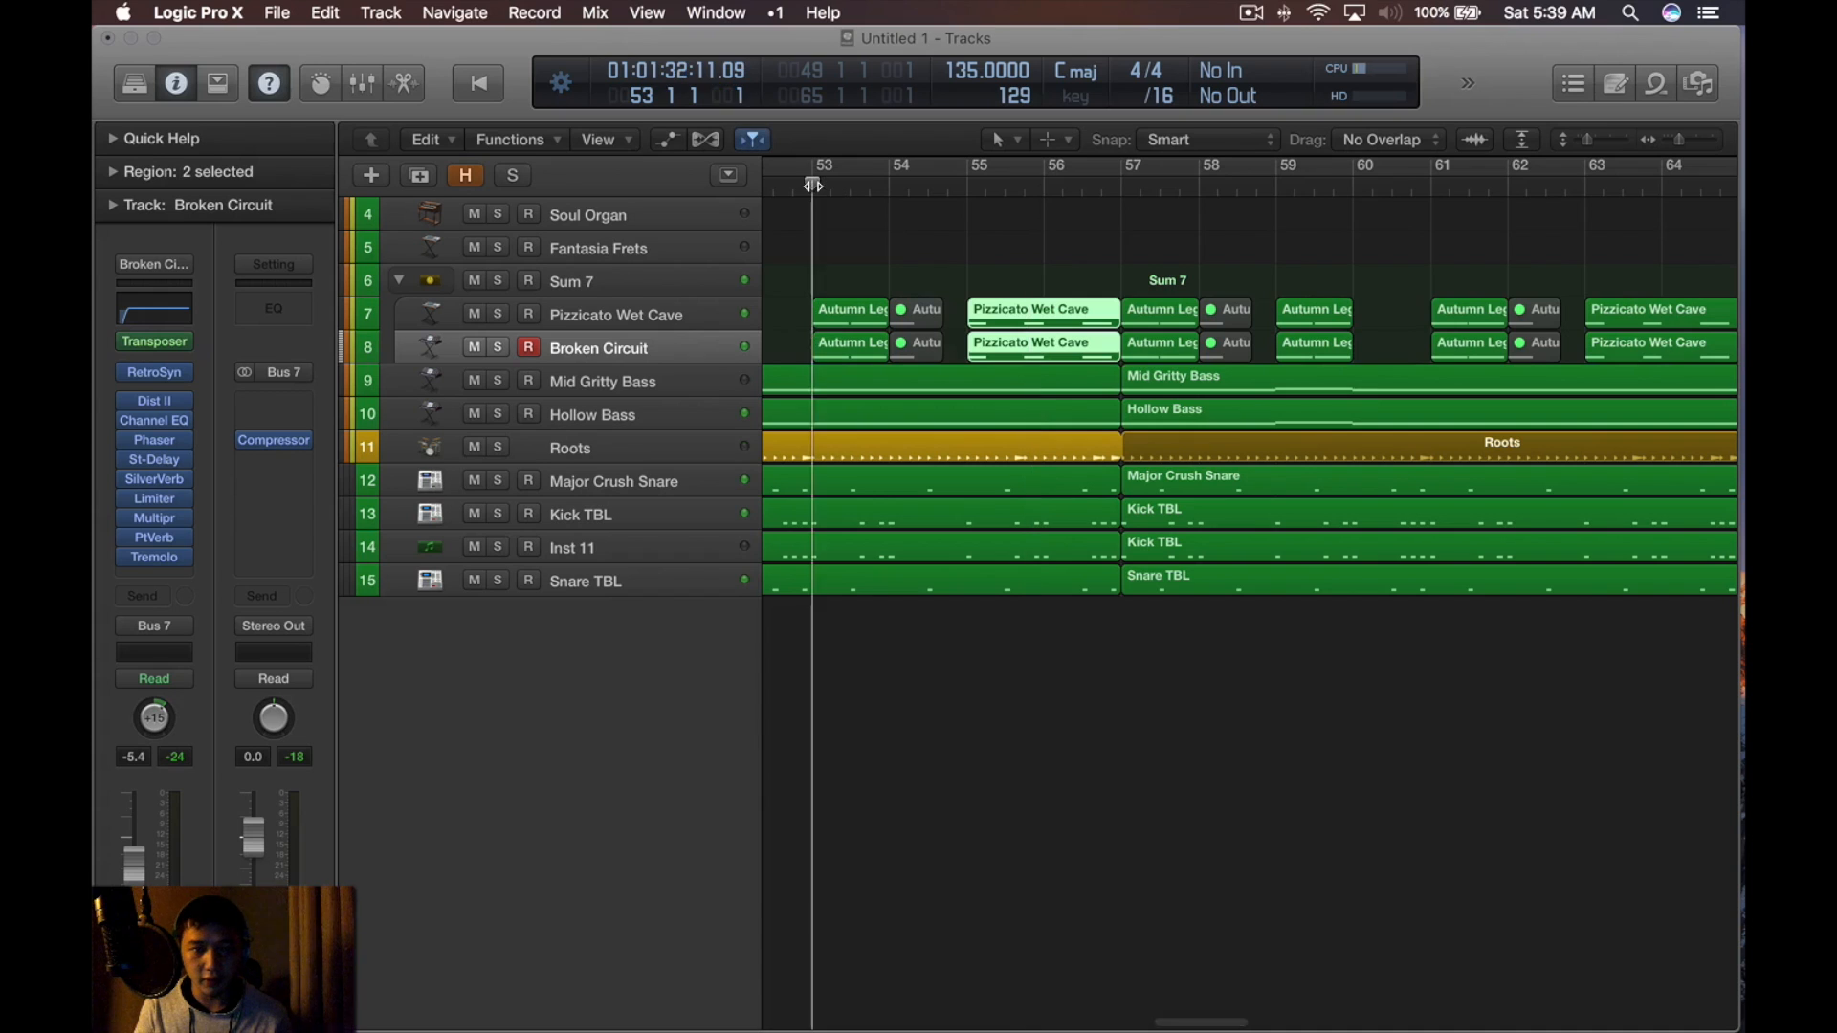
Shift the two phrase regions at bar 55 three sixteenth notes earlier on both lead tracks and play the transition
{"action": "left_click", "coordinate": [1024, 241]}
{"action": "left_click_drag", "start_coordinate": [1046, 279], "coordinate": [1027, 348]}
{"action": "key", "text": "space"}
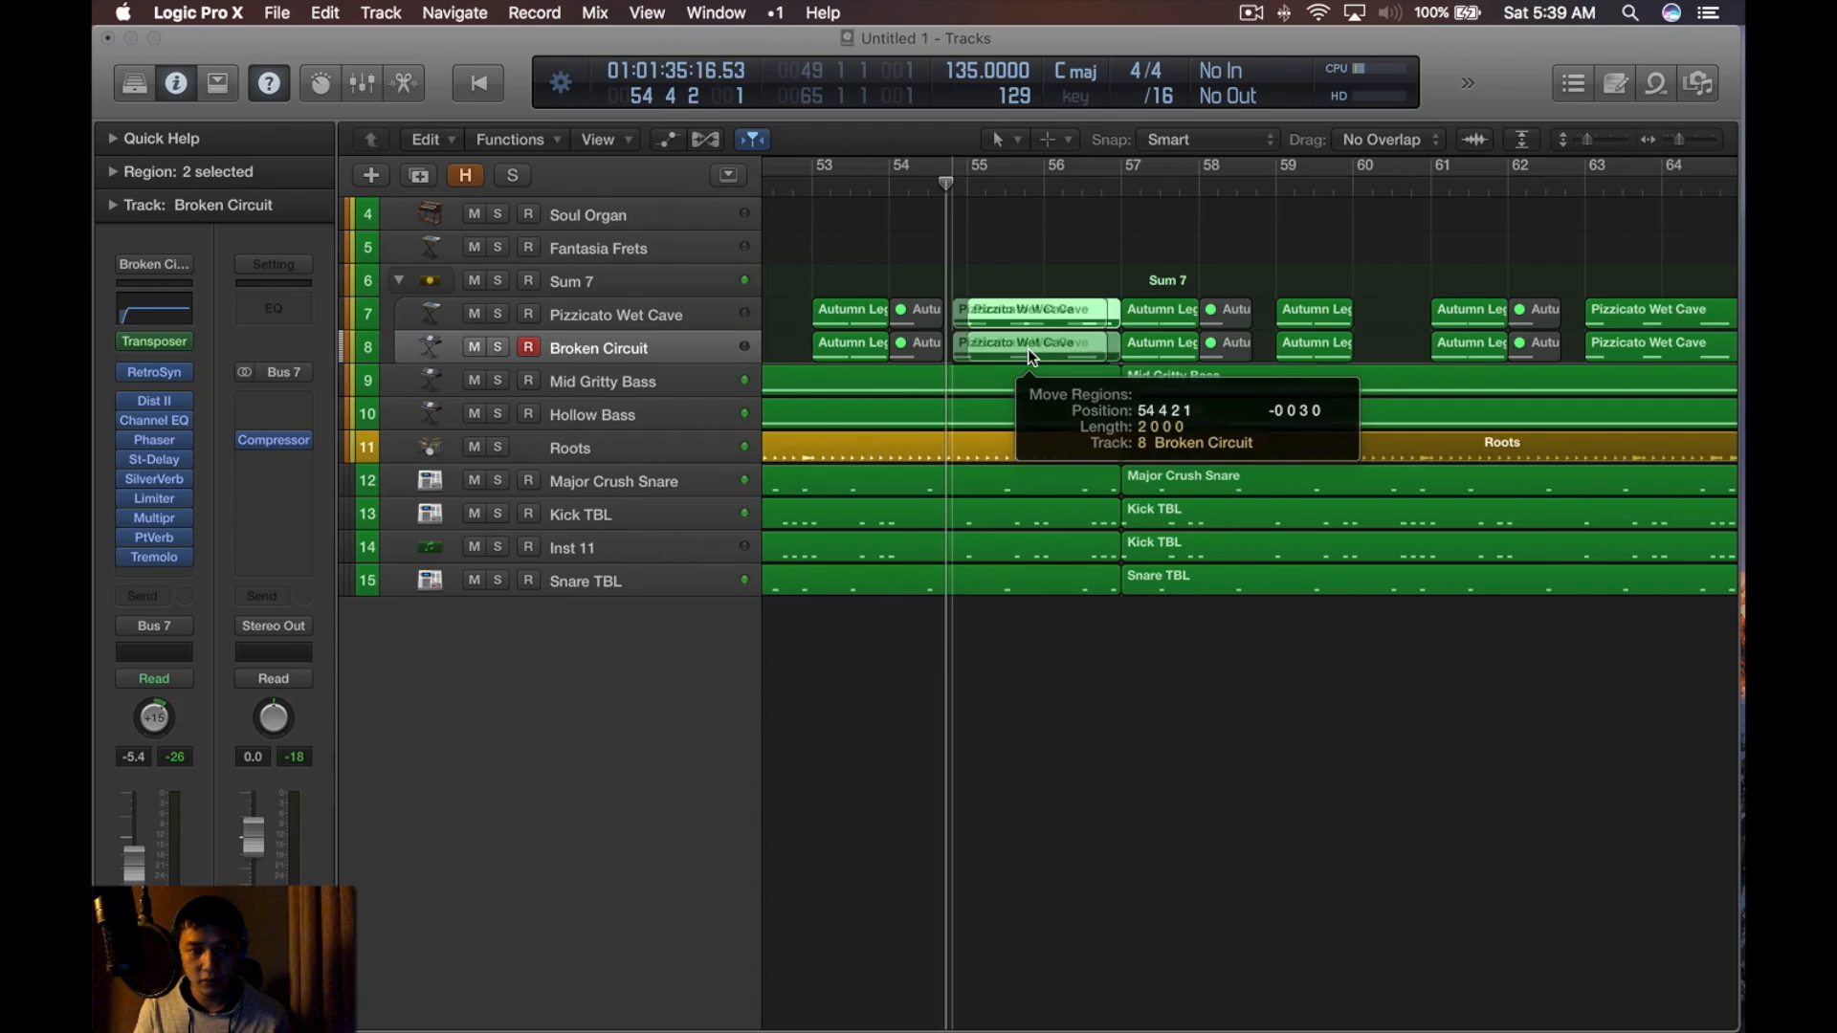
{"action": "scroll", "coordinate": [1028, 348], "scroll_direction": "up", "scroll_amount": 5}
{"action": "scroll", "coordinate": [1042, 275], "scroll_direction": "up", "scroll_amount": 2}
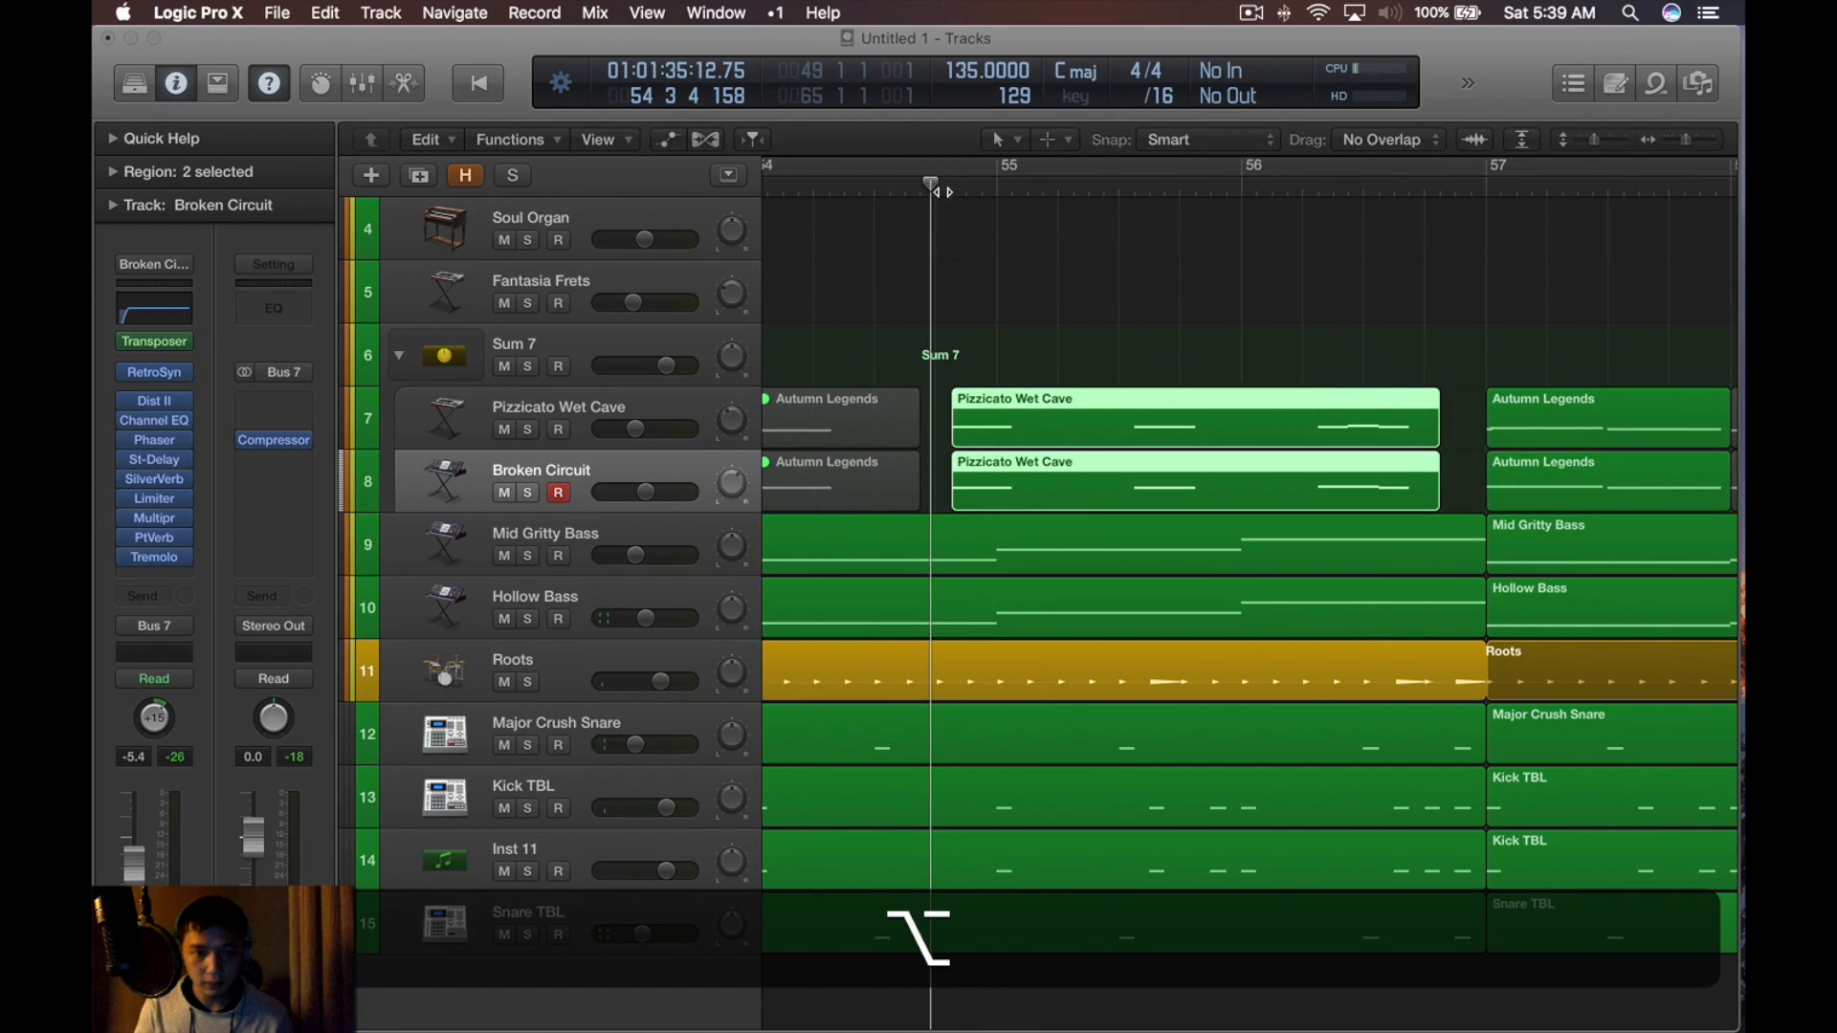
{"action": "key", "text": "space"}
{"action": "key", "text": "space"}
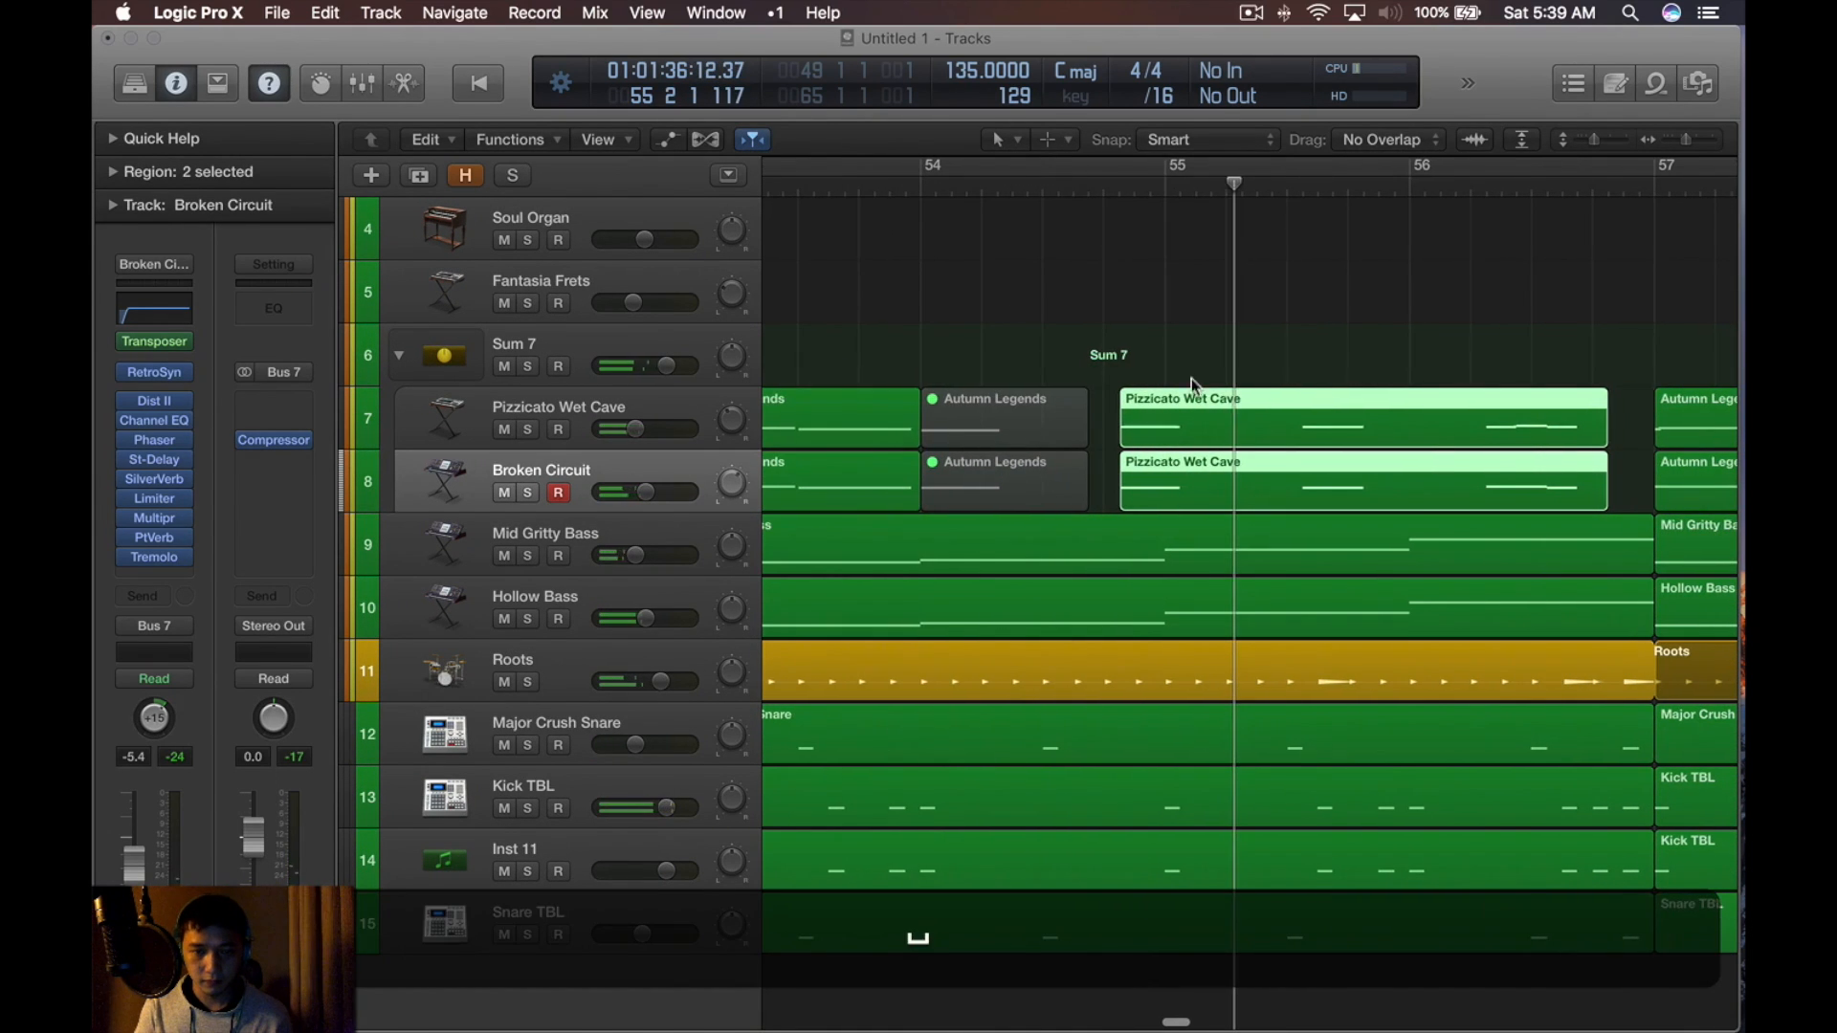
Nudge both phrase regions one sixteenth note later and play the second chorus from bar 49
{"action": "left_click_drag", "start_coordinate": [1249, 410], "coordinate": [1265, 409]}
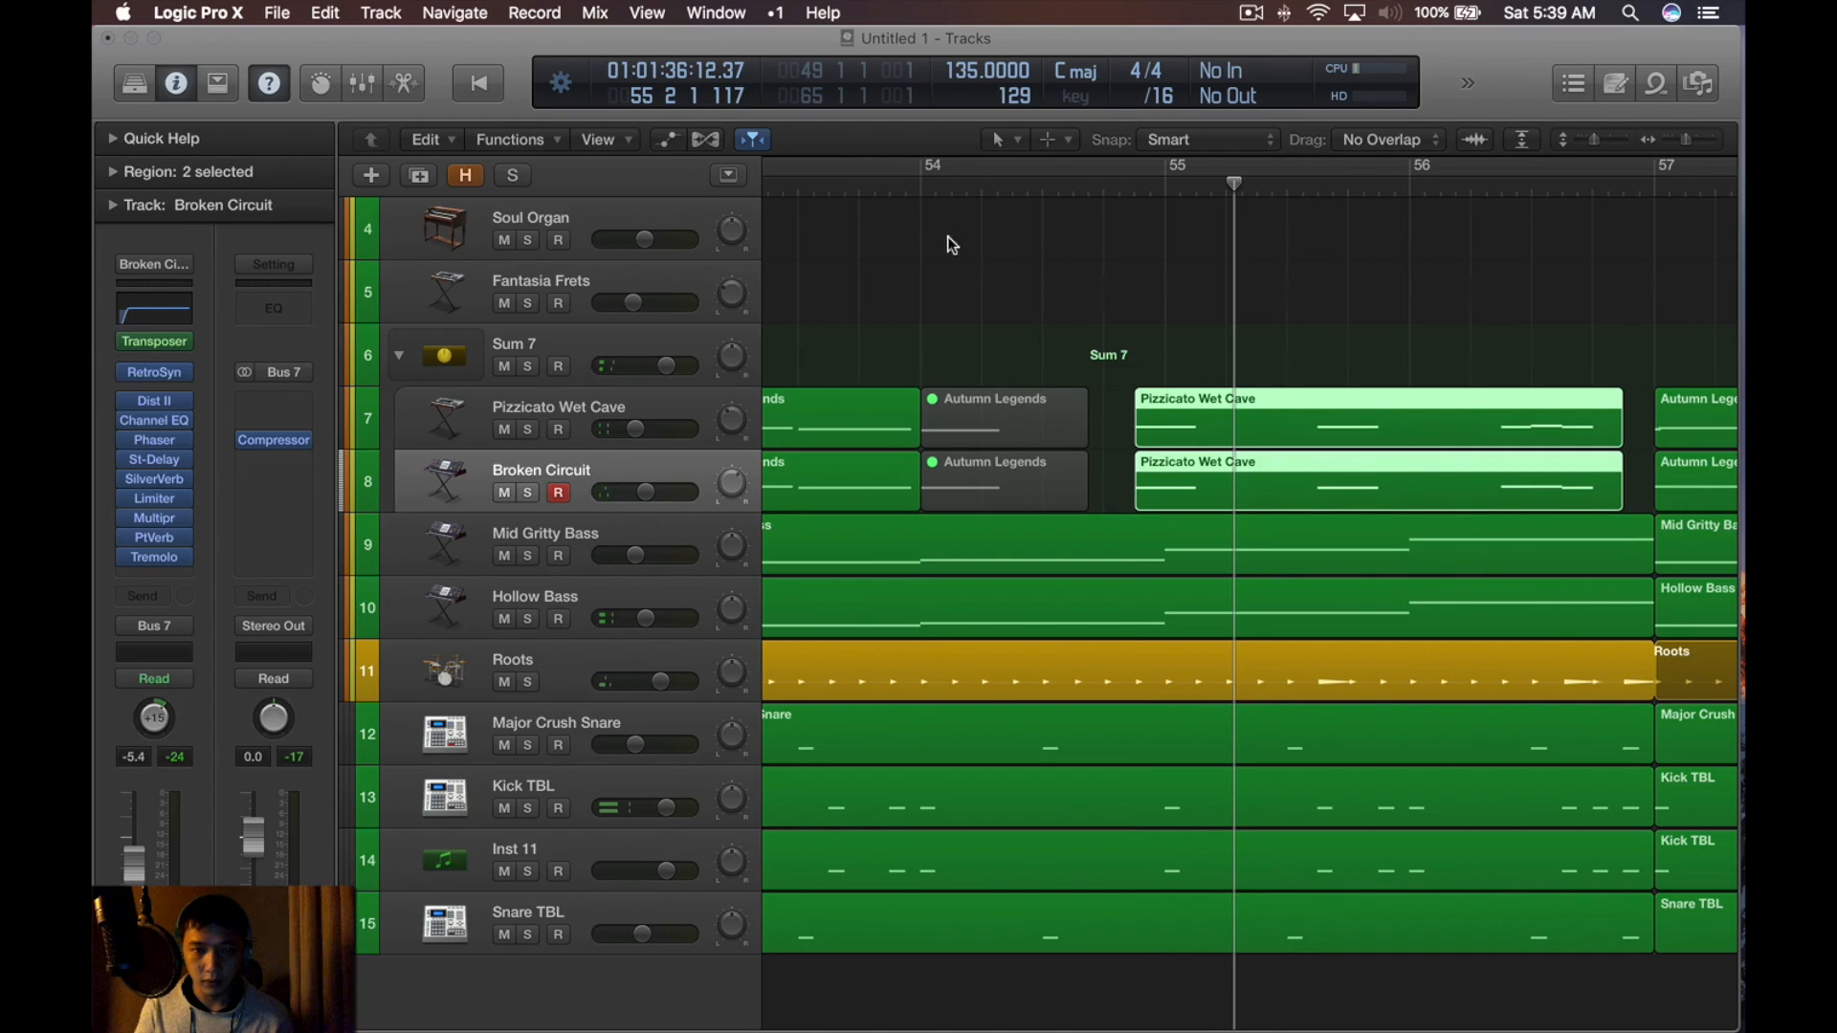
{"action": "scroll", "coordinate": [959, 238], "scroll_direction": "down", "scroll_amount": 4}
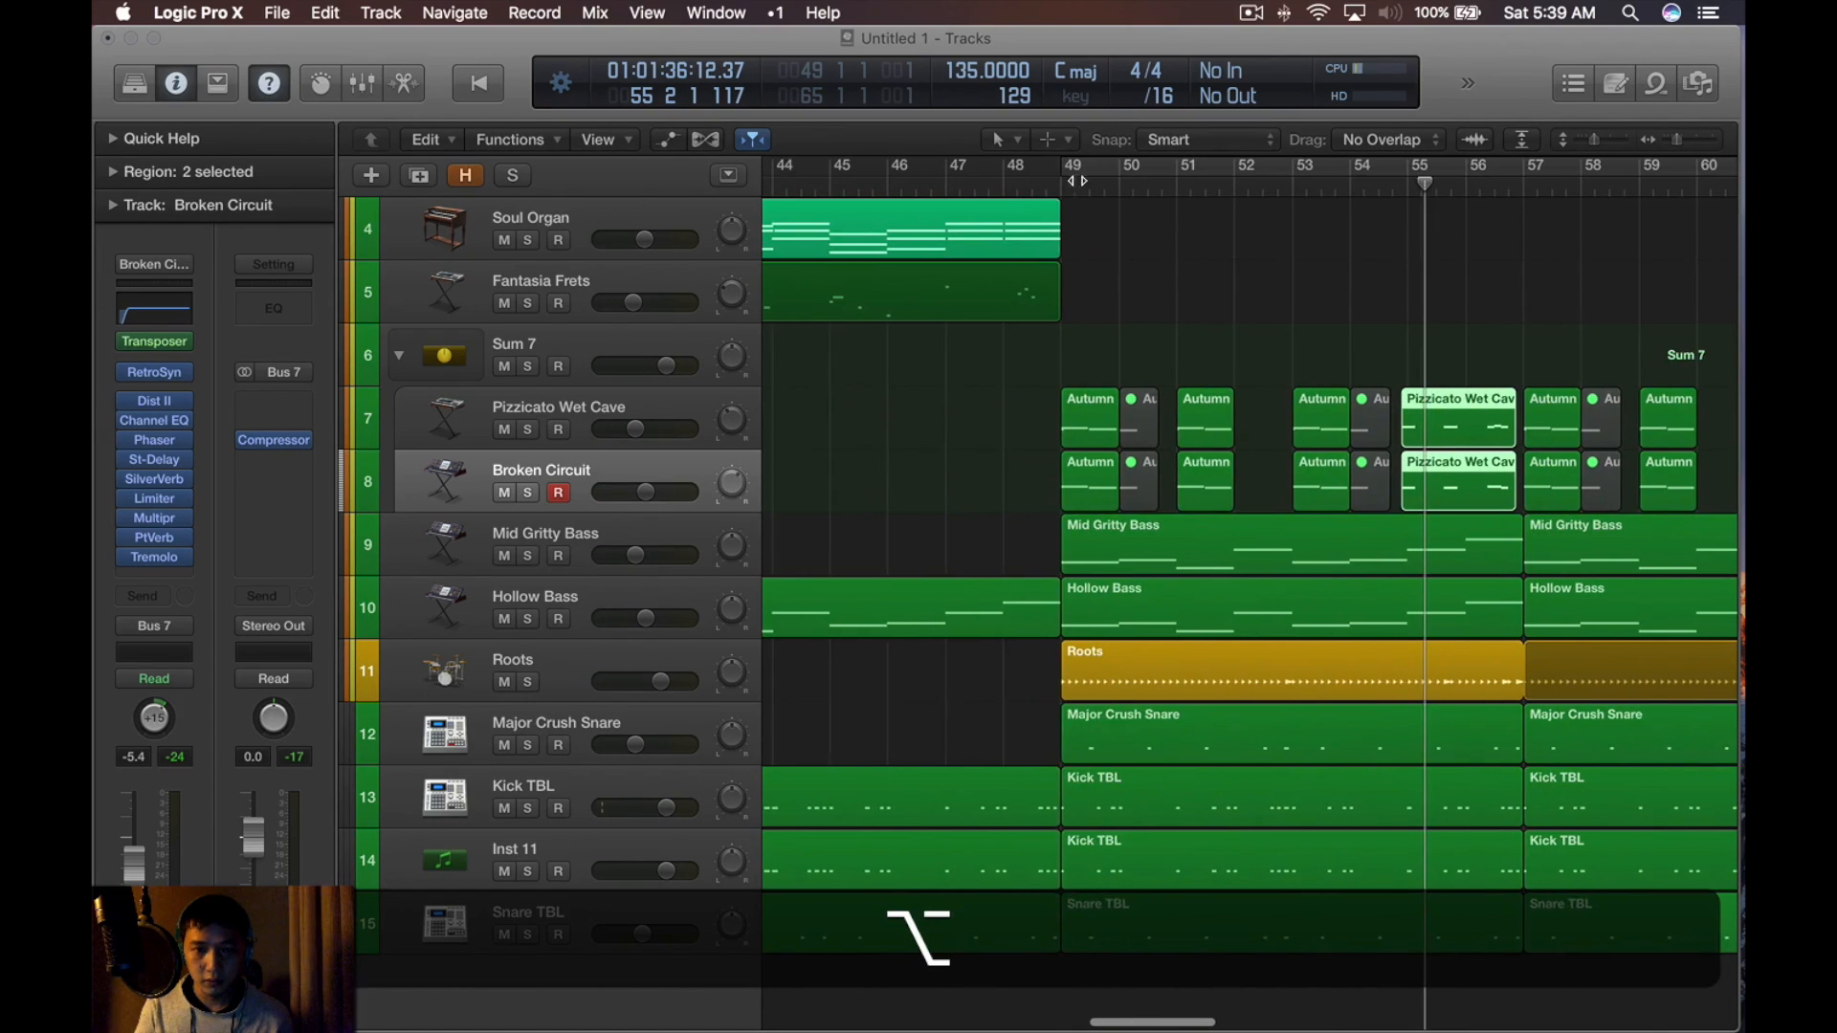
{"action": "left_click", "coordinate": [1061, 182]}
{"action": "key", "text": "space"}
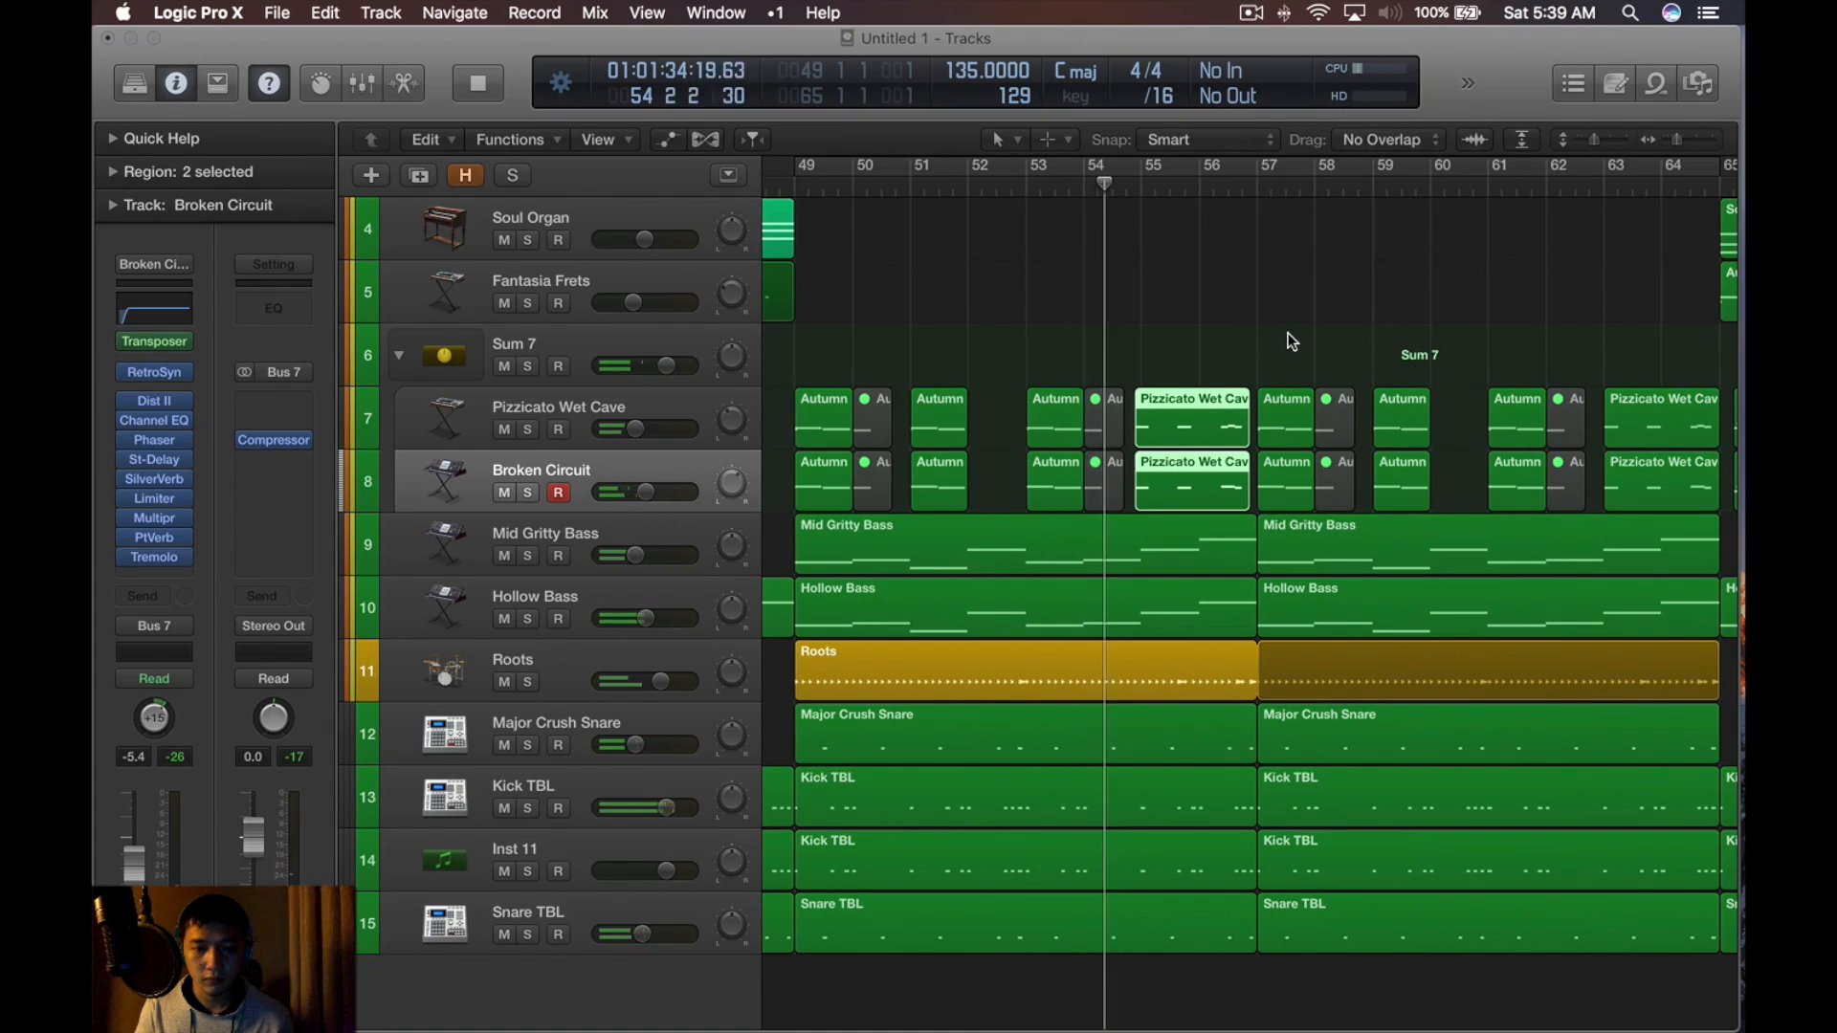
{"action": "key", "text": "space"}
Move both phrase regions earlier so they start at 54 4 1, and play the passage
{"action": "scroll", "coordinate": [1206, 337], "scroll_direction": "up", "scroll_amount": 3, "text": "alt"}
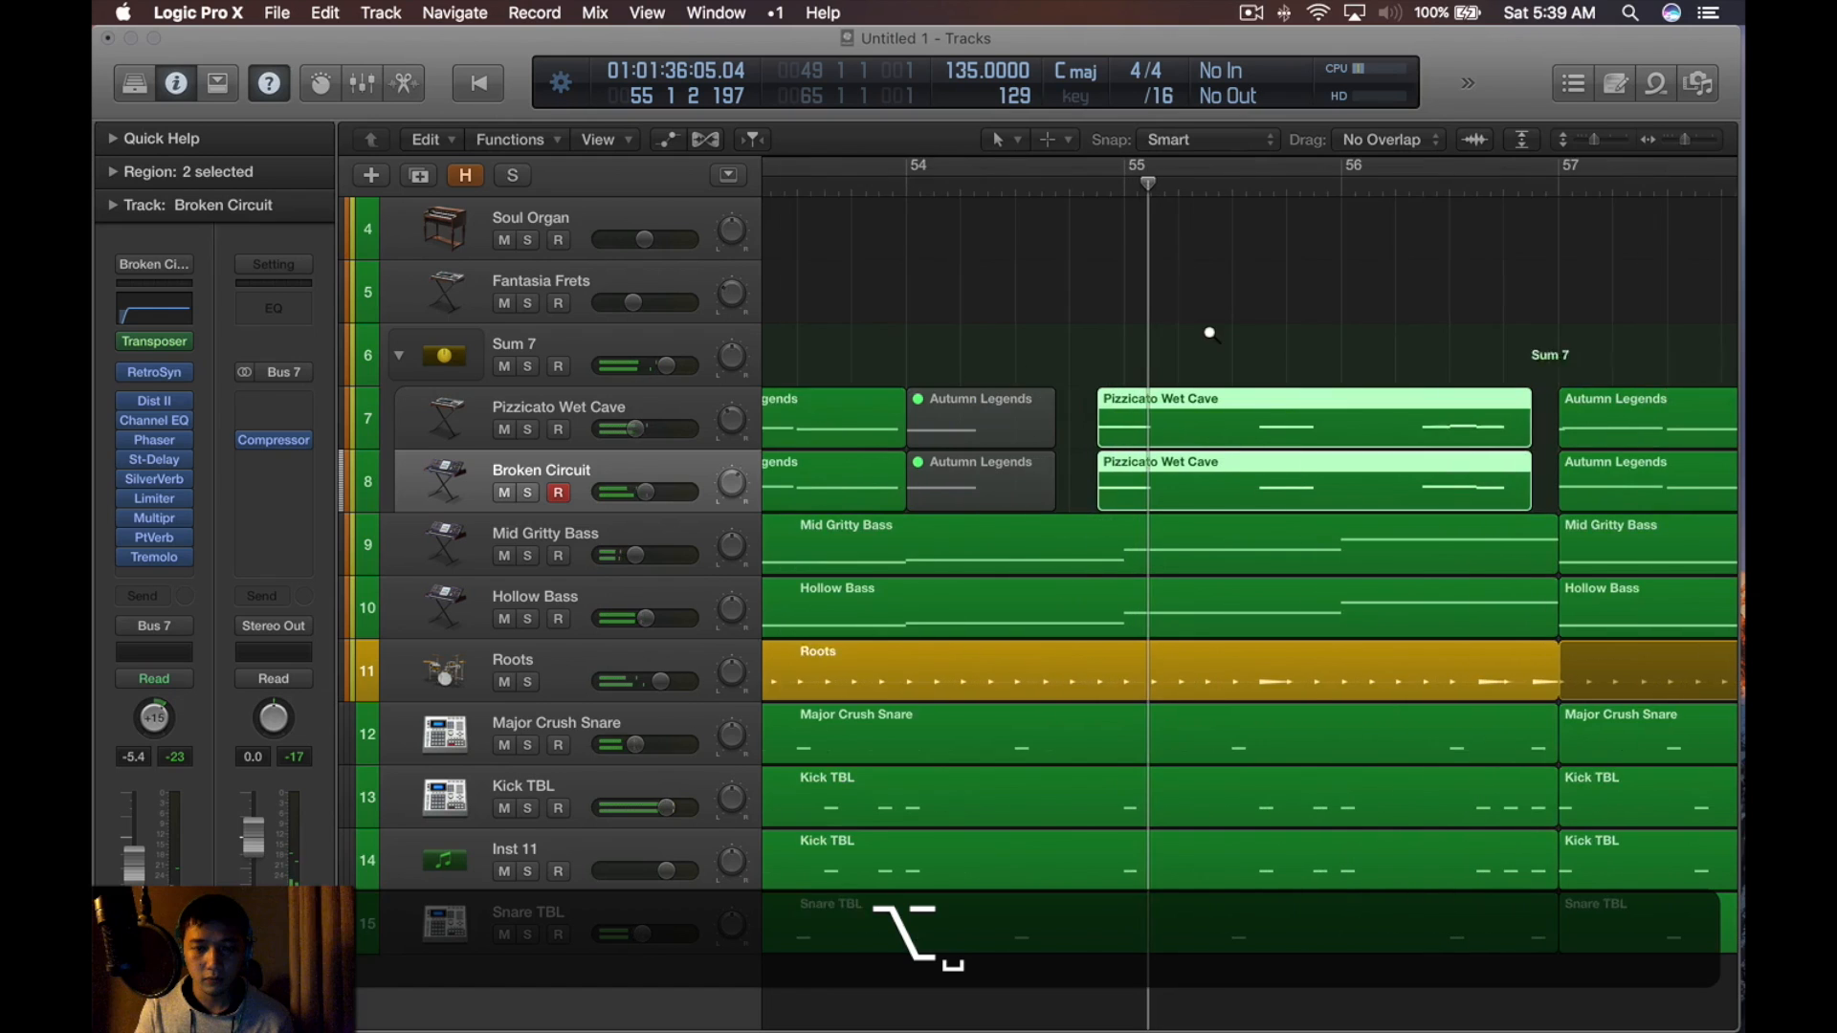
{"action": "scroll", "coordinate": [1205, 331], "scroll_direction": "up", "scroll_amount": 5}
{"action": "left_click_drag", "start_coordinate": [1230, 498], "coordinate": [1181, 522]}
{"action": "key", "text": "space"}
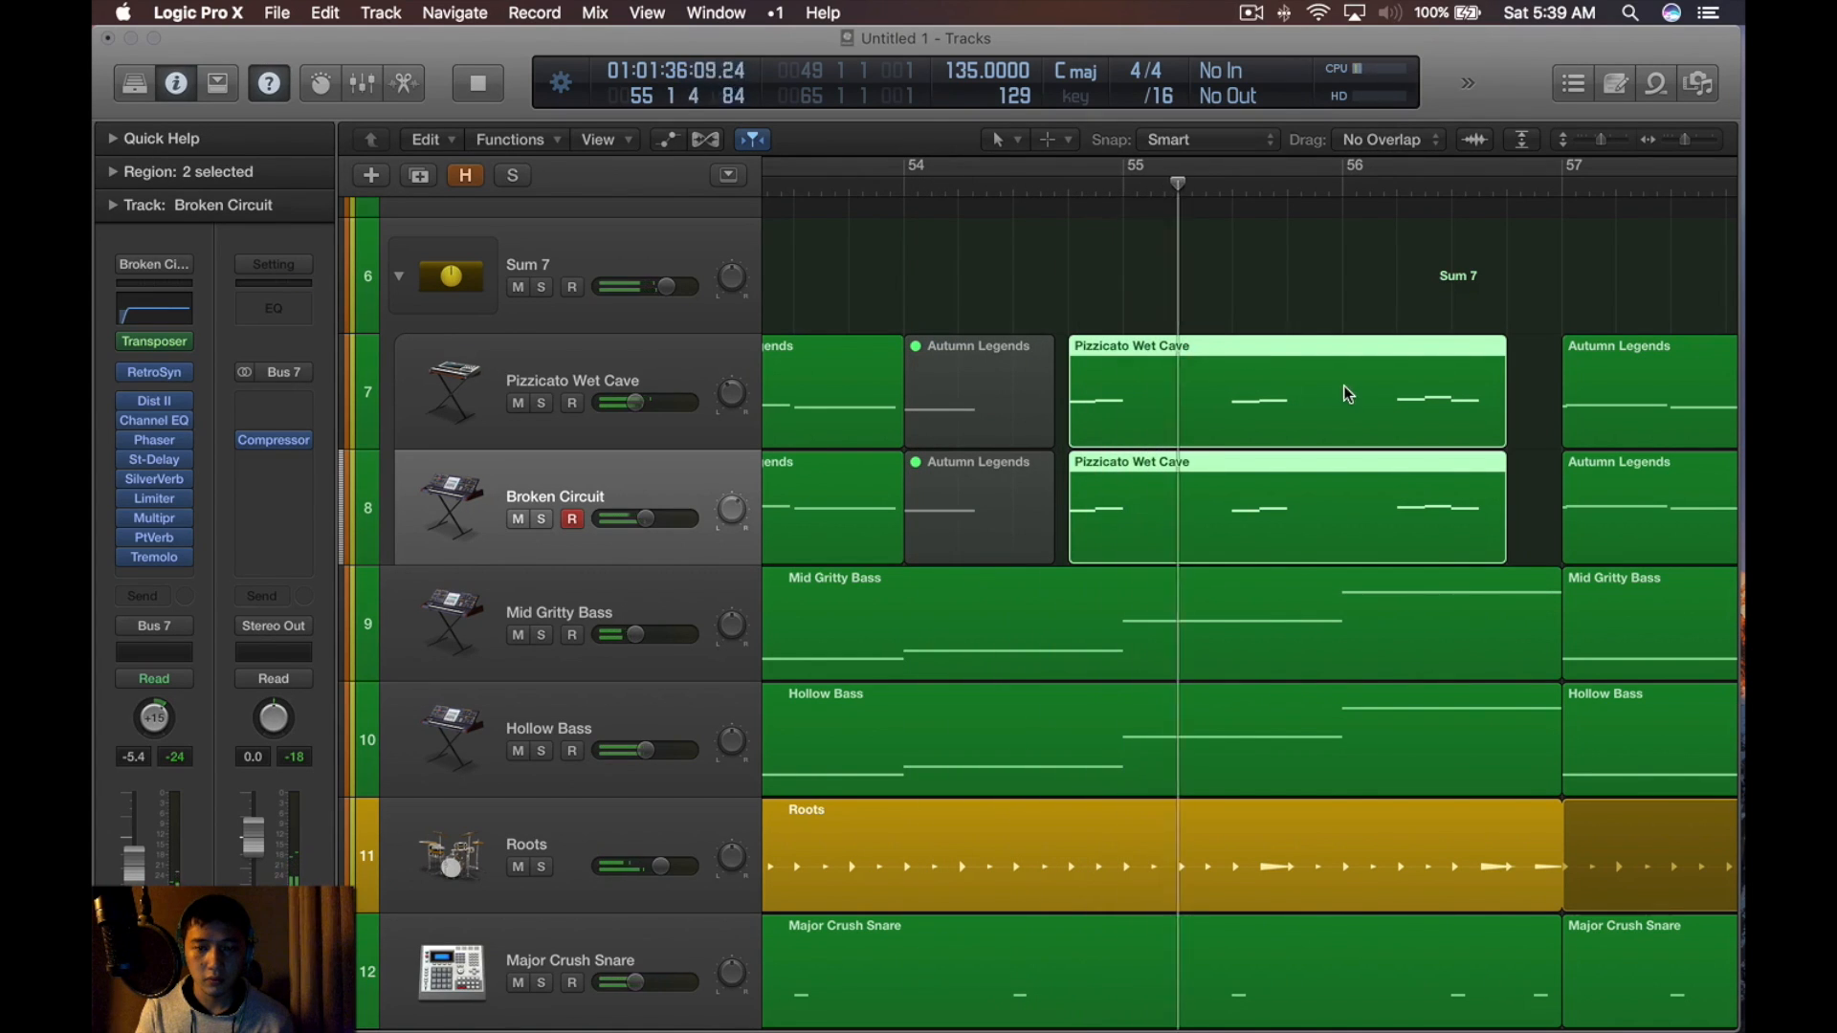
{"action": "key", "text": "space"}
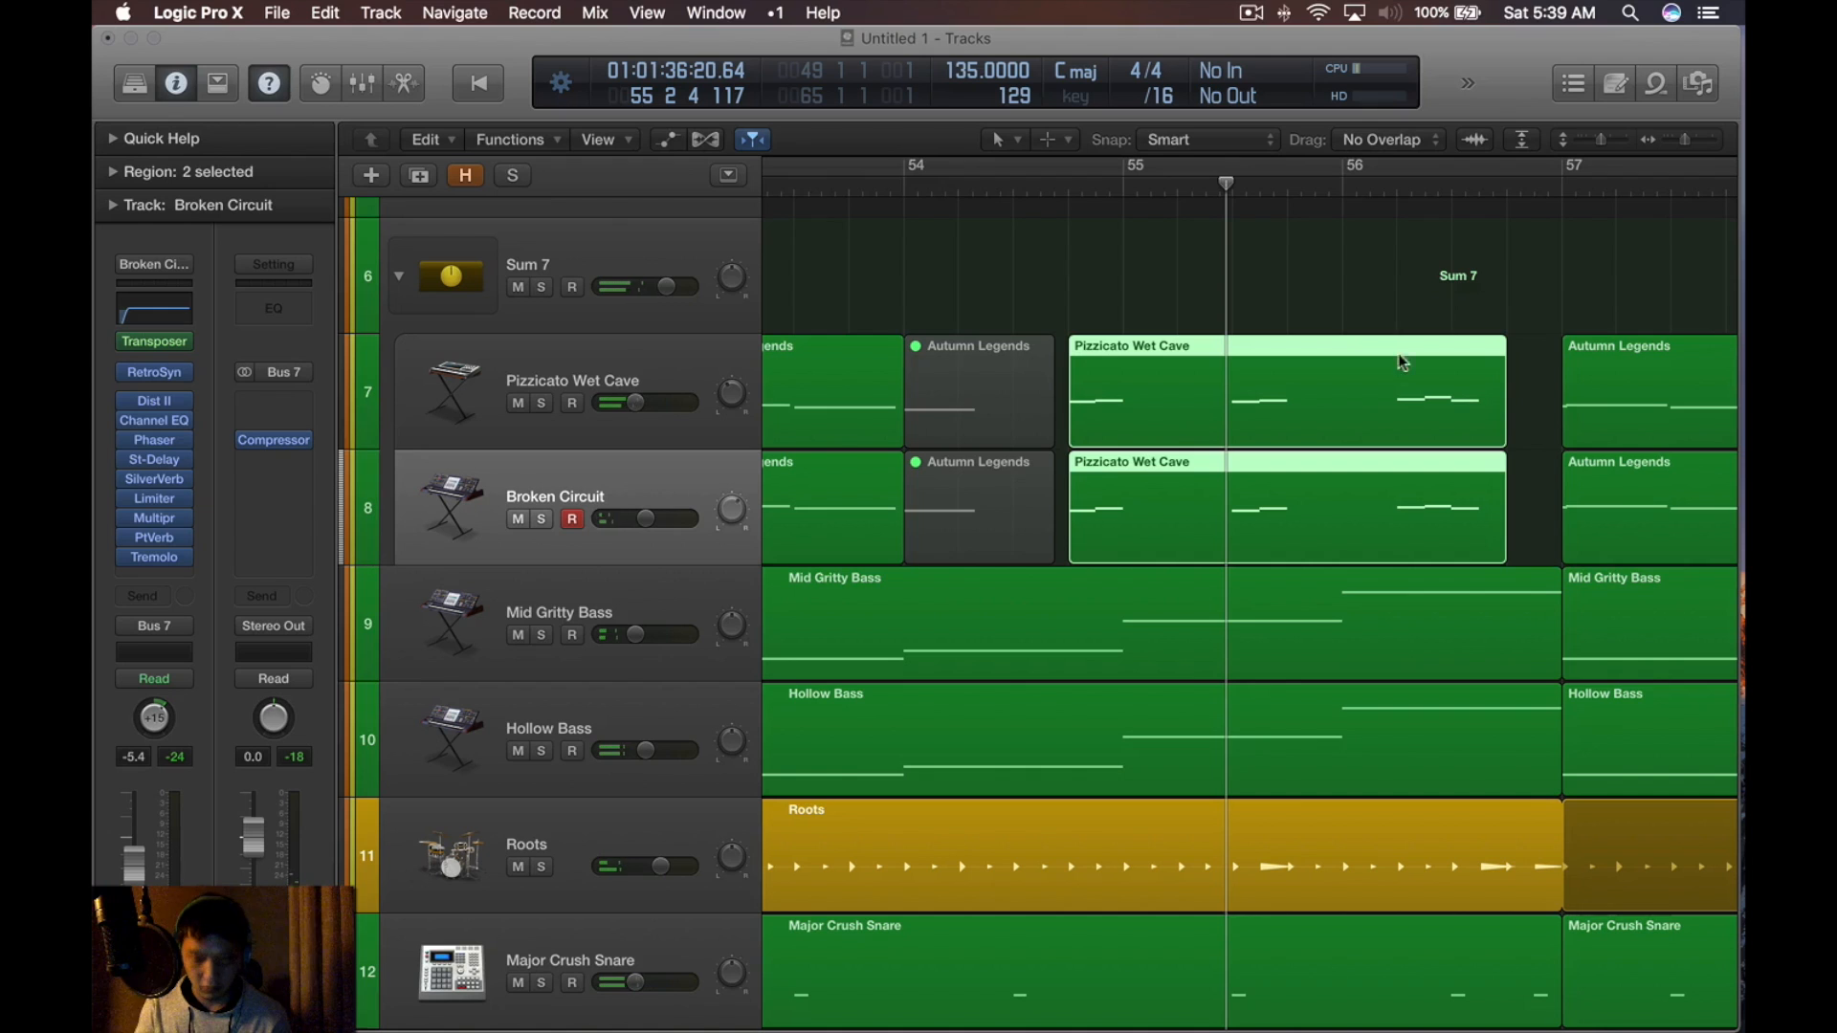
Extend both phrase regions to end at bar 57 and open them in the Piano Roll with the four middle notes selected
{"action": "left_click_drag", "start_coordinate": [1518, 435], "coordinate": [1562, 435]}
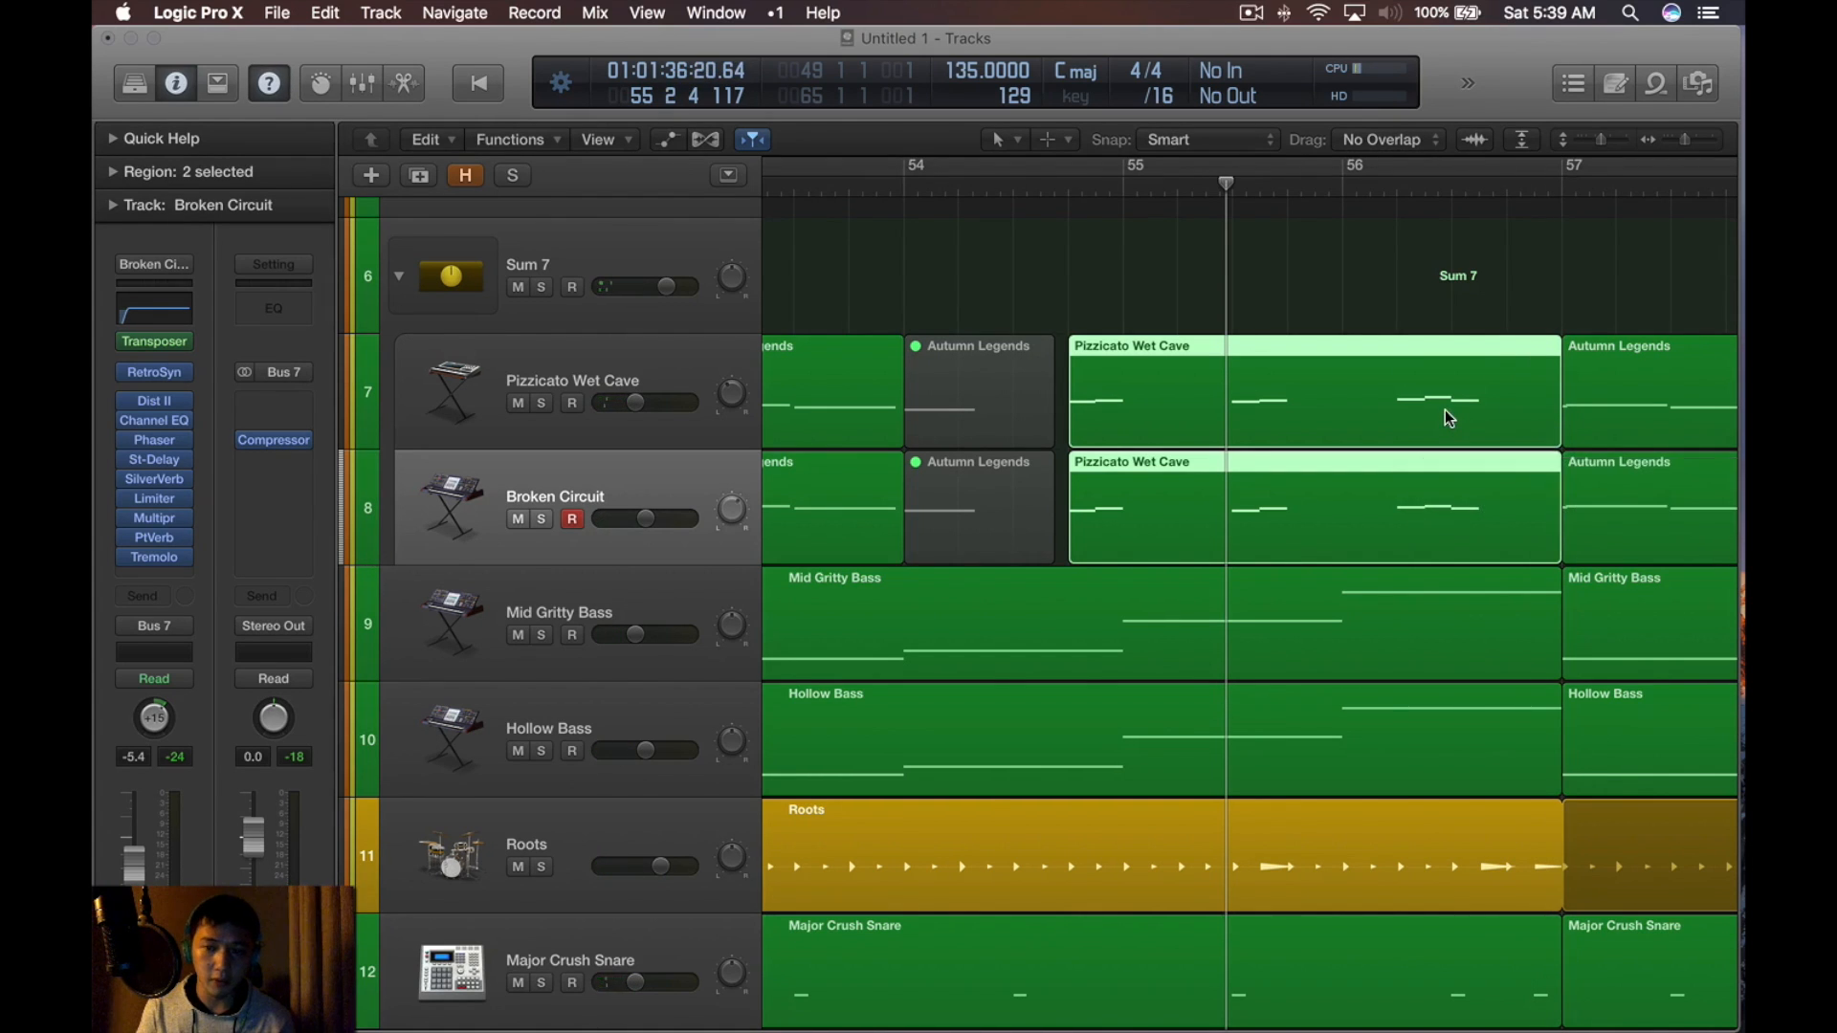
{"action": "double_click", "coordinate": [1445, 409]}
{"action": "left_click_drag", "start_coordinate": [947, 635], "coordinate": [858, 818]}
{"action": "key", "text": "alt"}
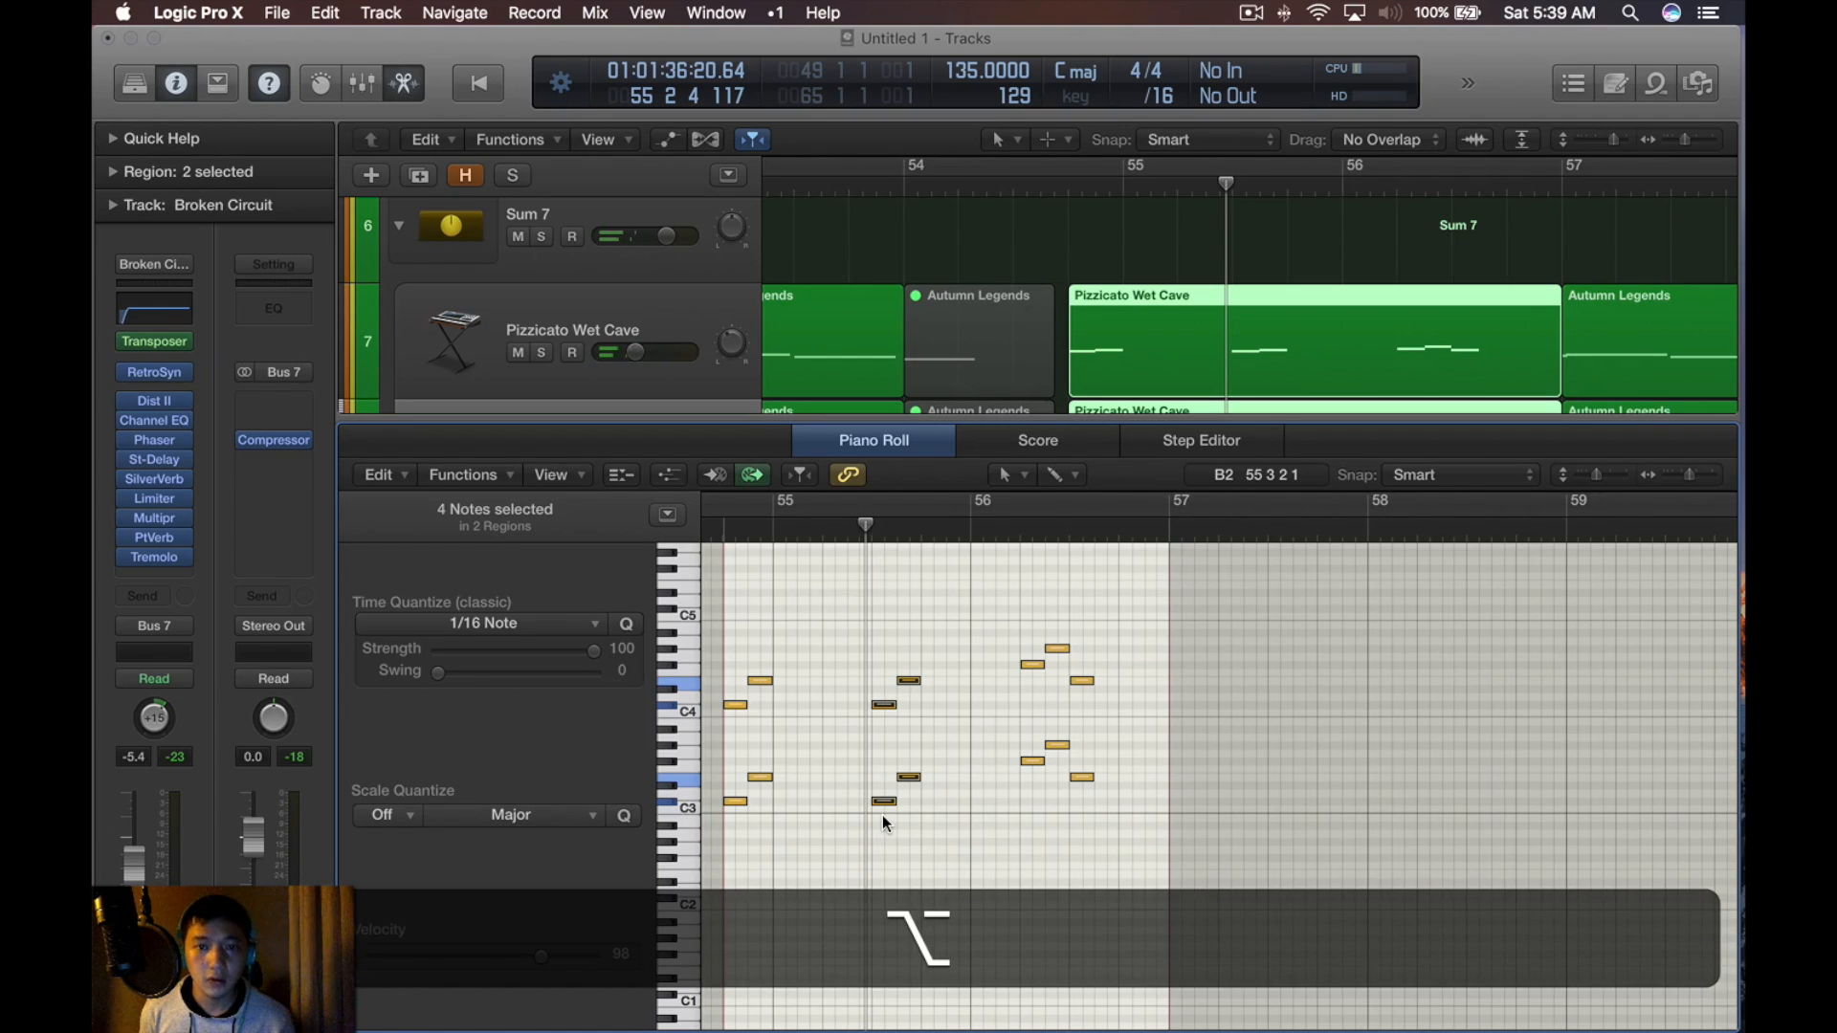
Set the cycle range from 54 4 1 to 56 4 1 around the phrase and play it
{"action": "key", "text": "u"}
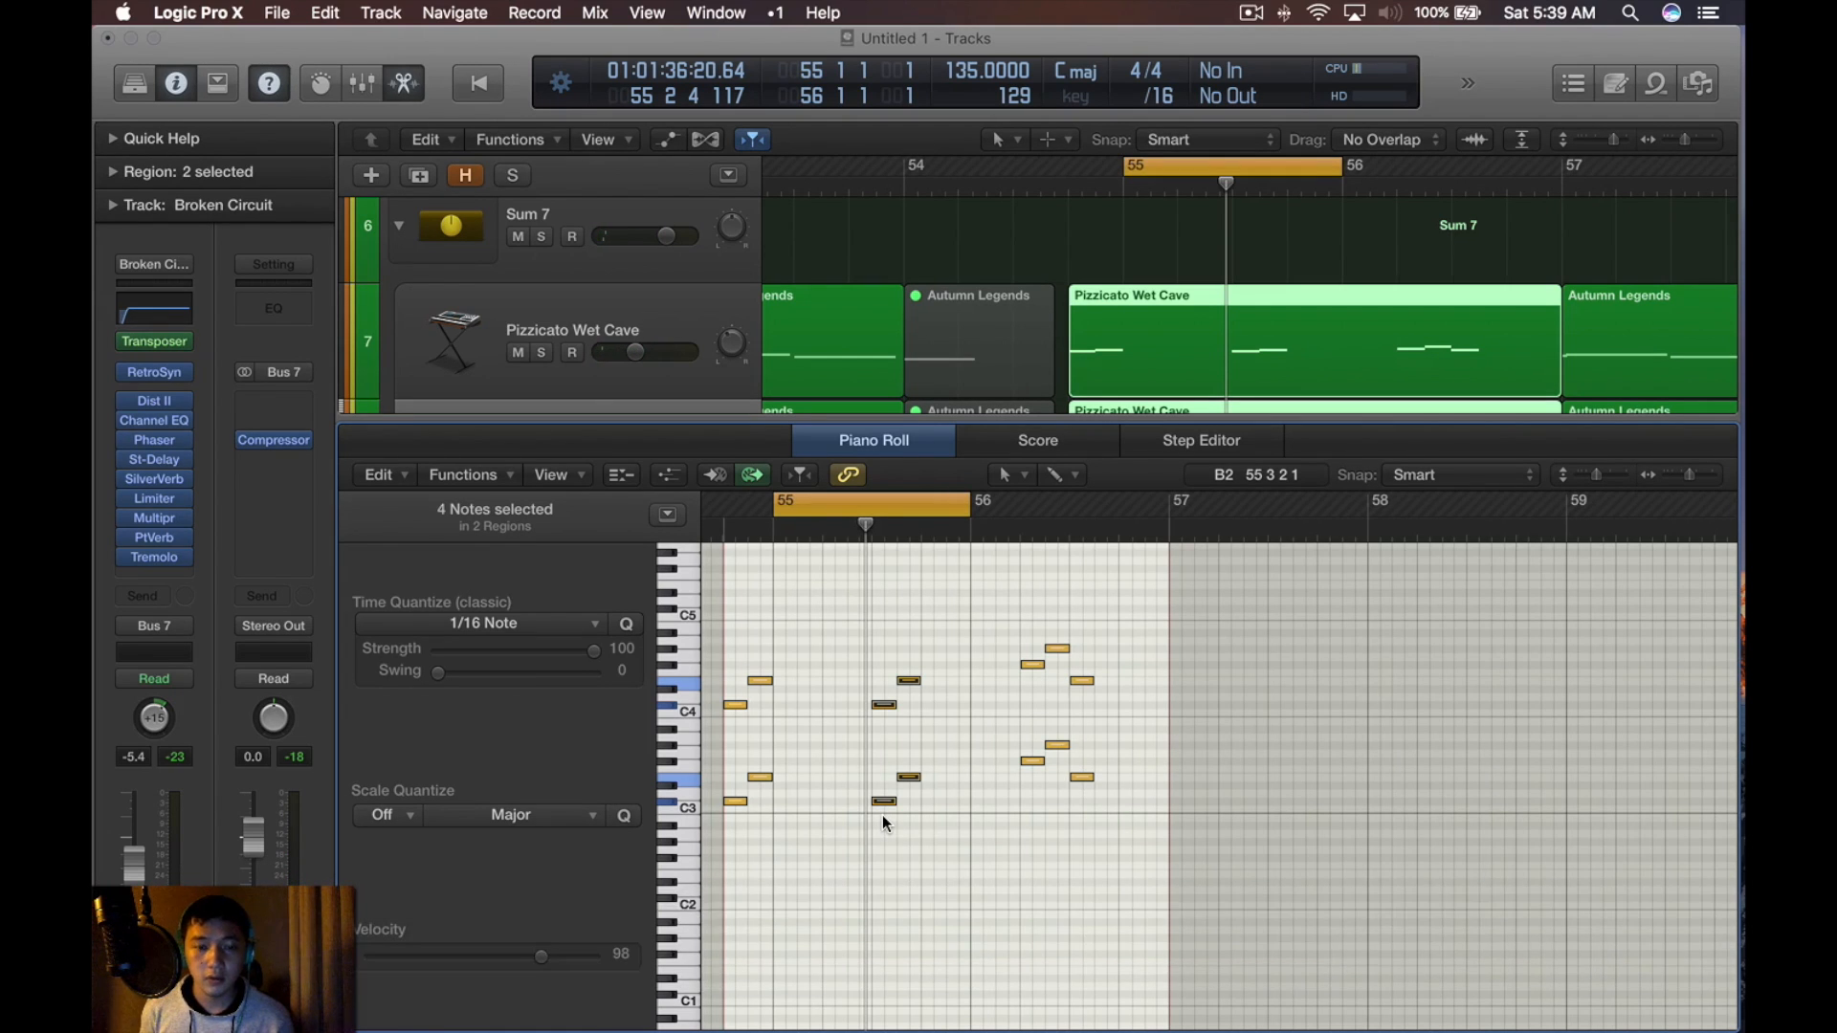
{"action": "scroll", "coordinate": [973, 769], "scroll_direction": "down", "scroll_amount": 5}
{"action": "scroll", "coordinate": [1113, 223], "scroll_direction": "up", "scroll_amount": 2}
{"action": "scroll", "coordinate": [1112, 223], "scroll_direction": "up", "scroll_amount": 2}
{"action": "left_click_drag", "start_coordinate": [1139, 169], "coordinate": [1076, 176]}
{"action": "left_click_drag", "start_coordinate": [1282, 169], "coordinate": [1504, 173]}
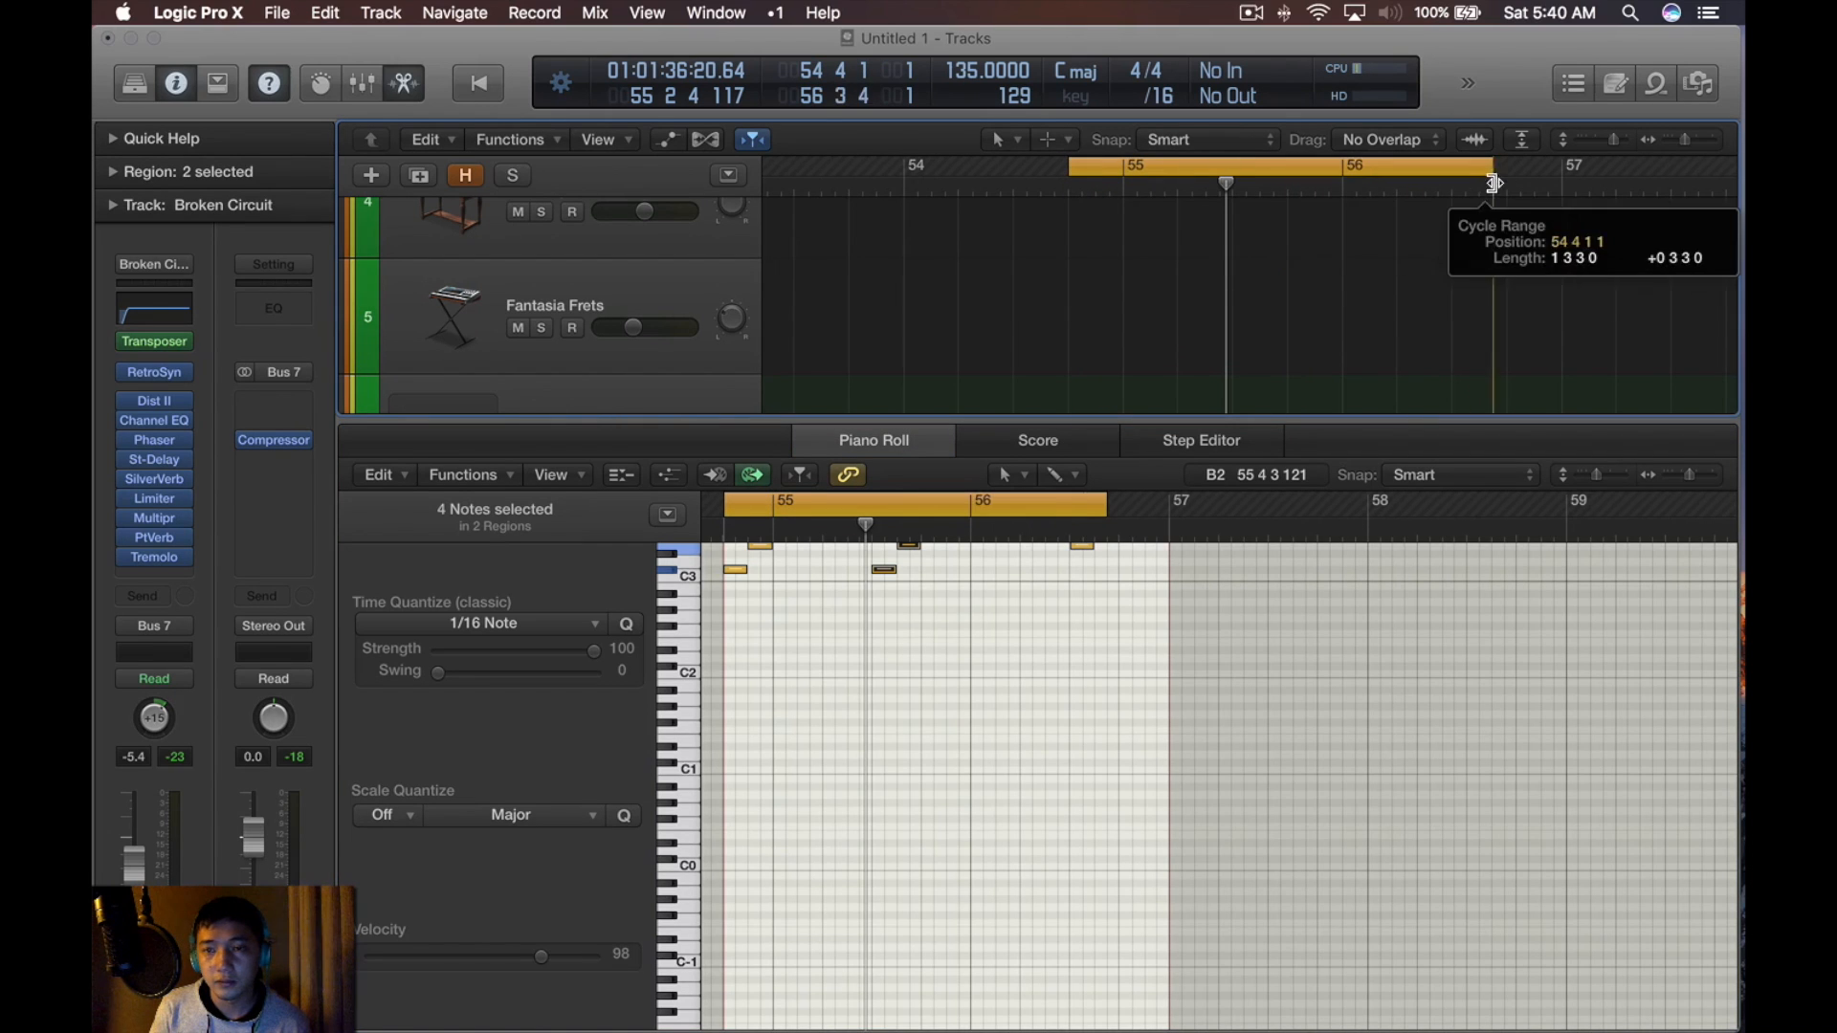
{"action": "scroll", "coordinate": [1402, 306], "scroll_direction": "down", "scroll_amount": 5}
{"action": "key", "text": "space"}
{"action": "scroll", "coordinate": [1393, 320], "scroll_direction": "up", "scroll_amount": 2}
{"action": "key", "text": "space"}
{"action": "scroll", "coordinate": [1052, 585], "scroll_direction": "up", "scroll_amount": 2}
{"action": "key", "text": "space"}
Move the phrase's four middle notes a quarter note later in two equal nudges, playing the phrase after each one
{"action": "left_click", "coordinate": [963, 570]}
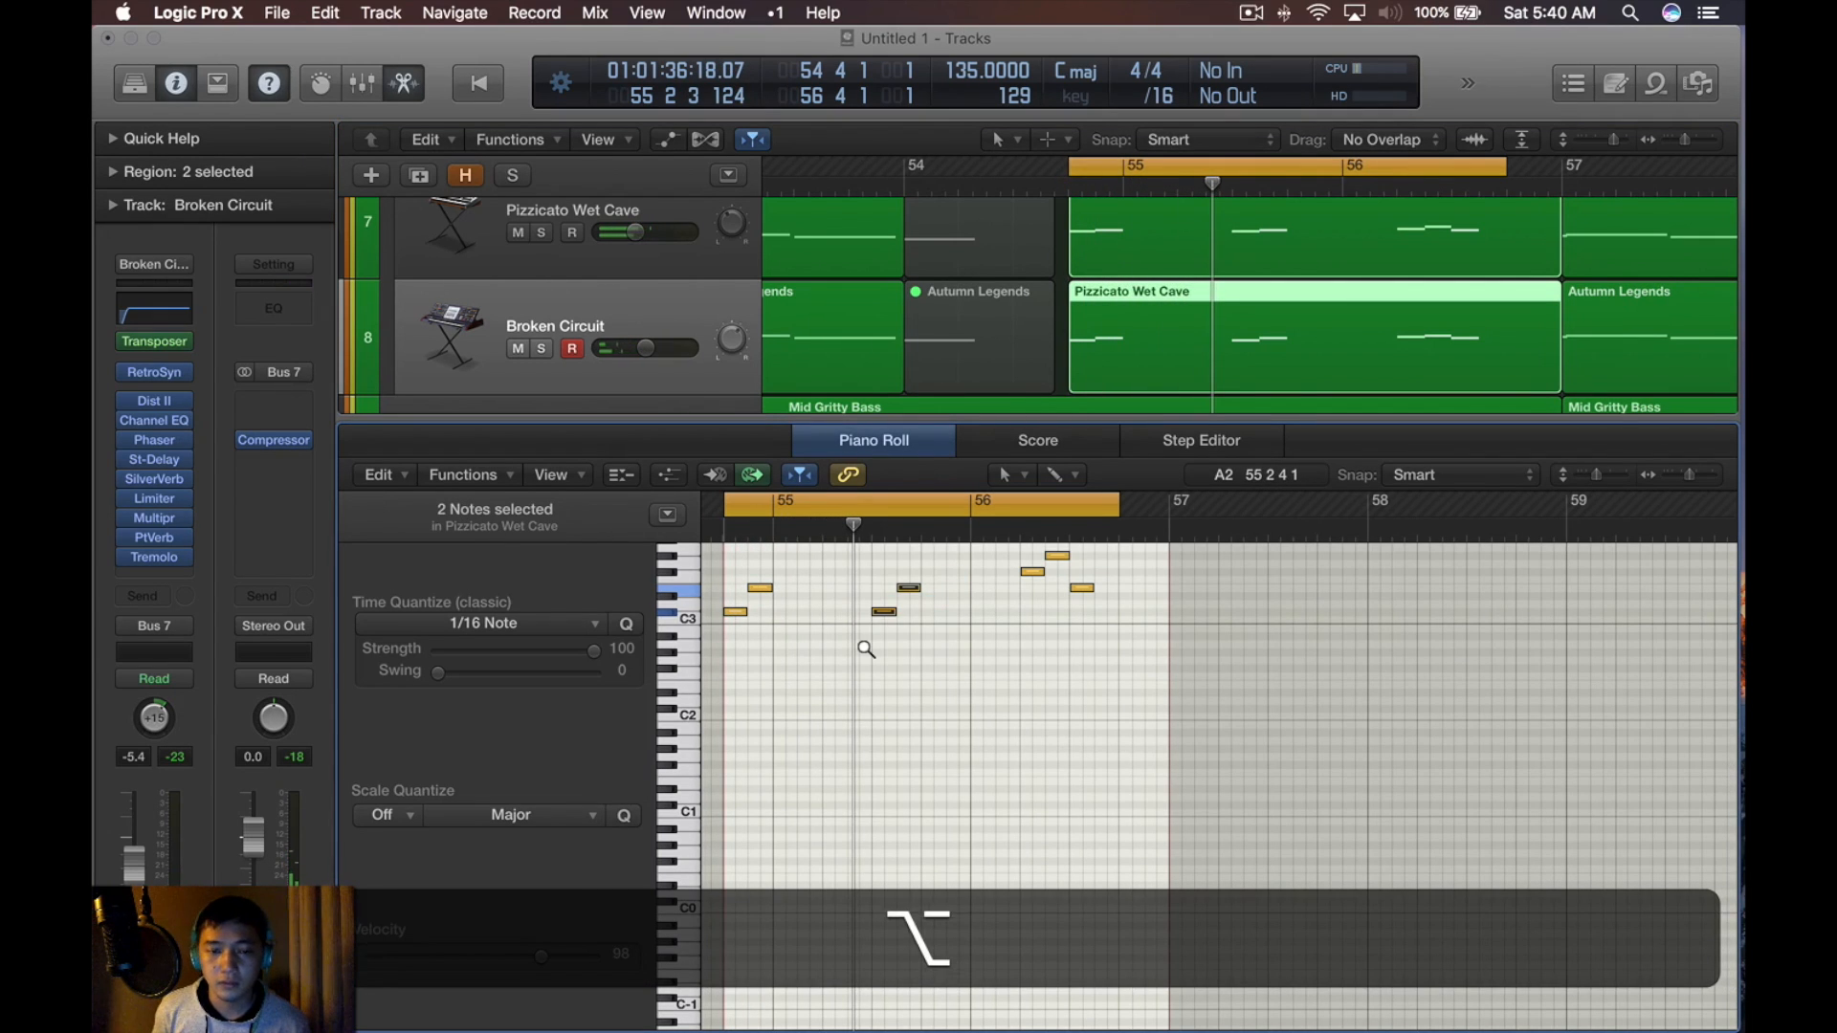
{"action": "scroll", "coordinate": [973, 626], "scroll_direction": "up", "scroll_amount": 3}
{"action": "left_click_drag", "start_coordinate": [953, 568], "coordinate": [818, 800]}
{"action": "key", "text": "alt+Right"}
{"action": "key", "text": "alt+space"}
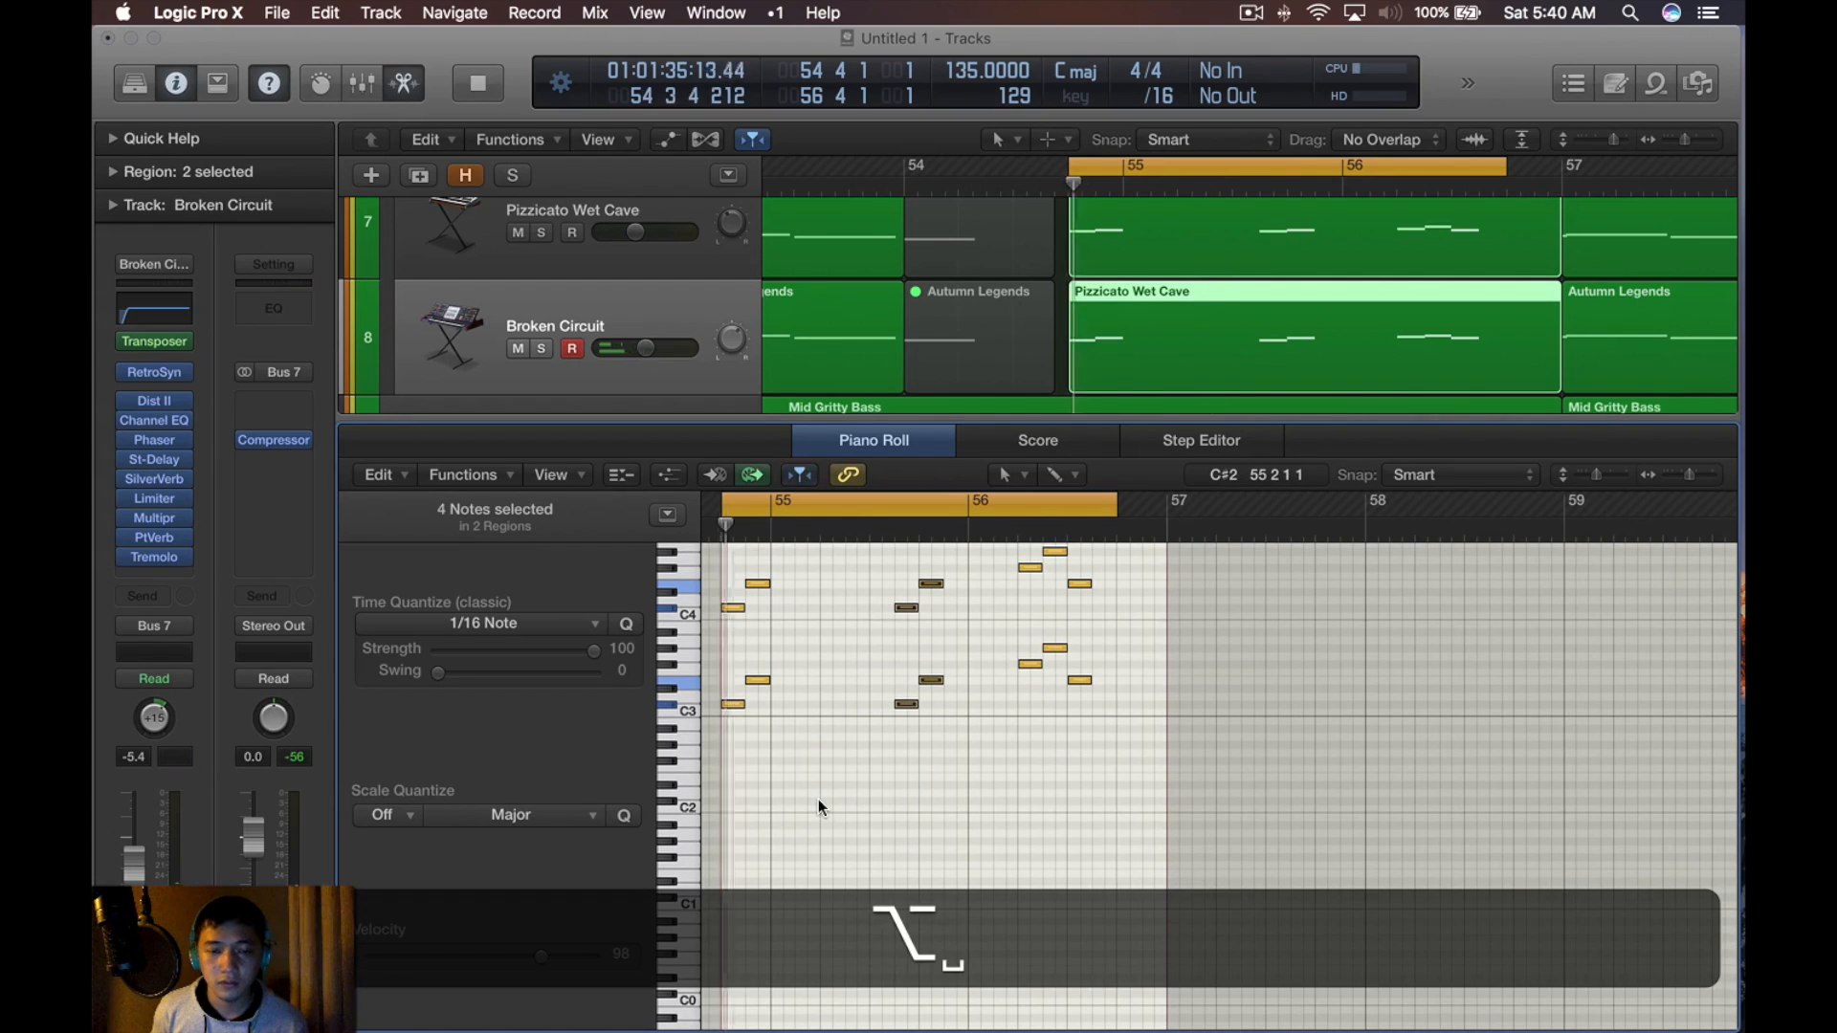
{"action": "key", "text": "space"}
{"action": "key", "text": "alt+Right"}
{"action": "key", "text": "alt+space"}
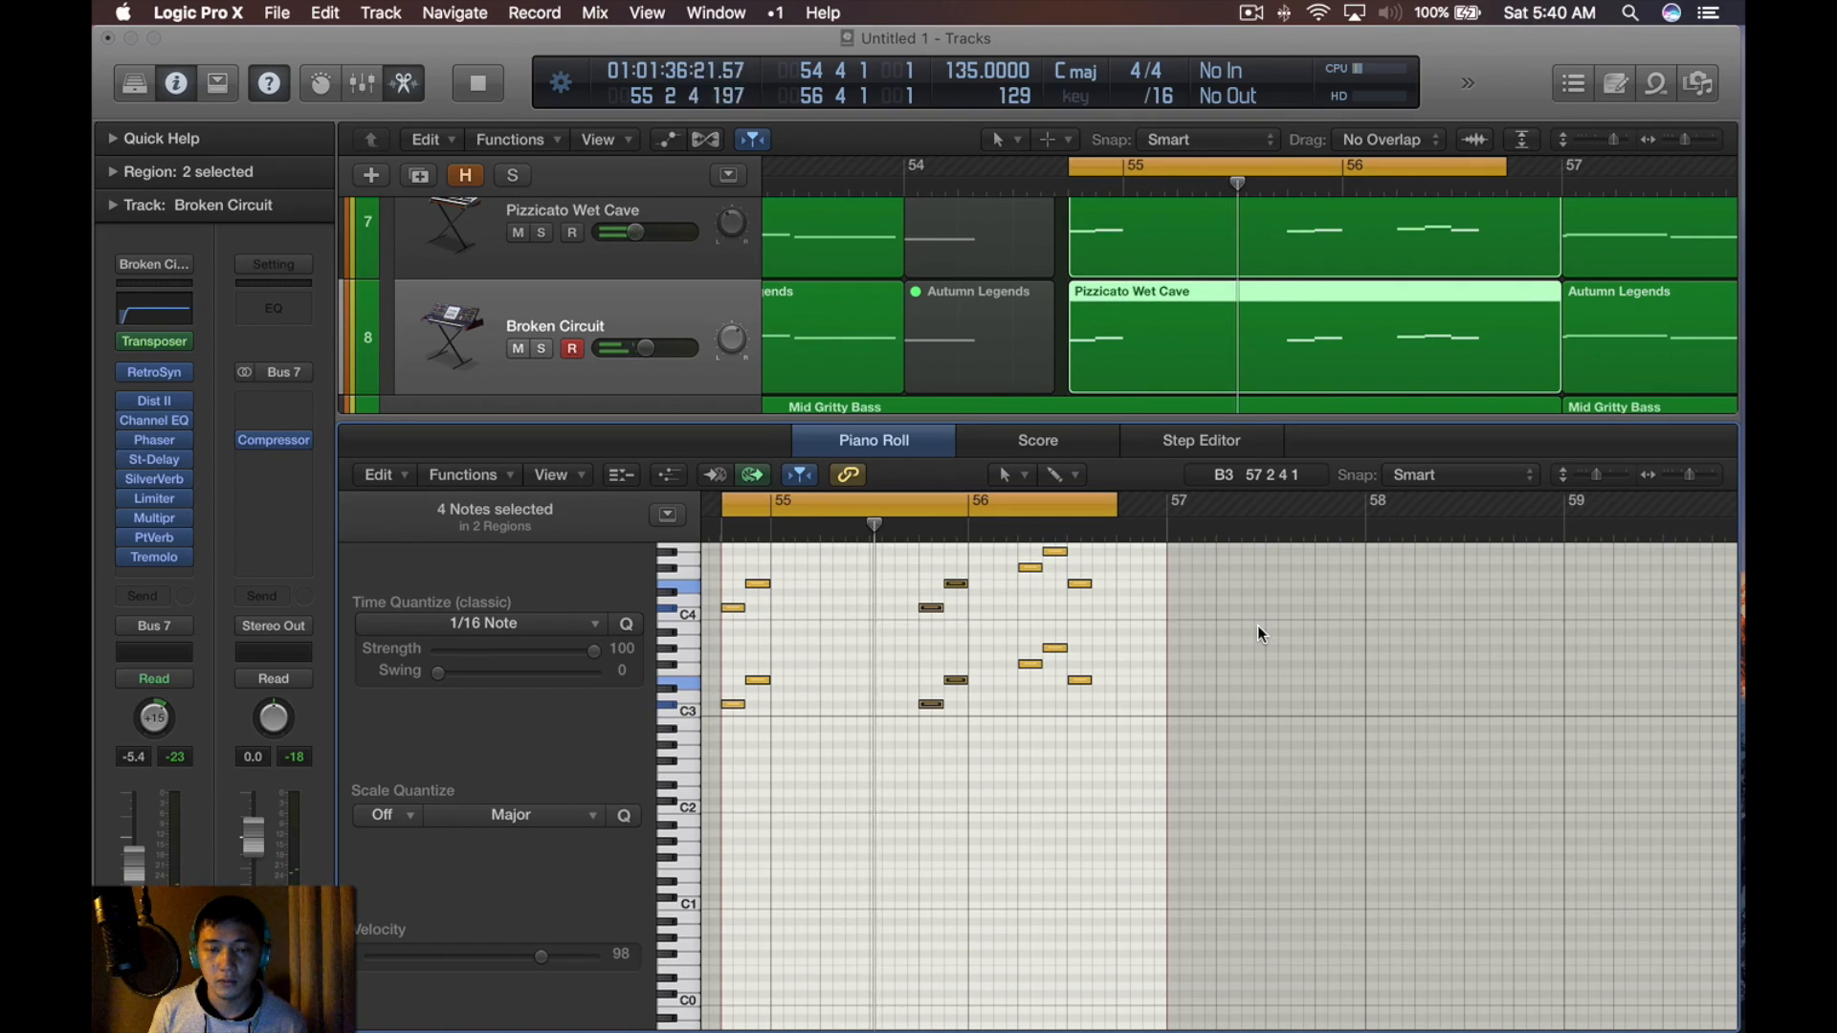
{"action": "key", "text": "space"}
Move the phrase's last six notes a quarter note later and play it with the cycle range extended to bar 57
{"action": "key", "text": "c"}
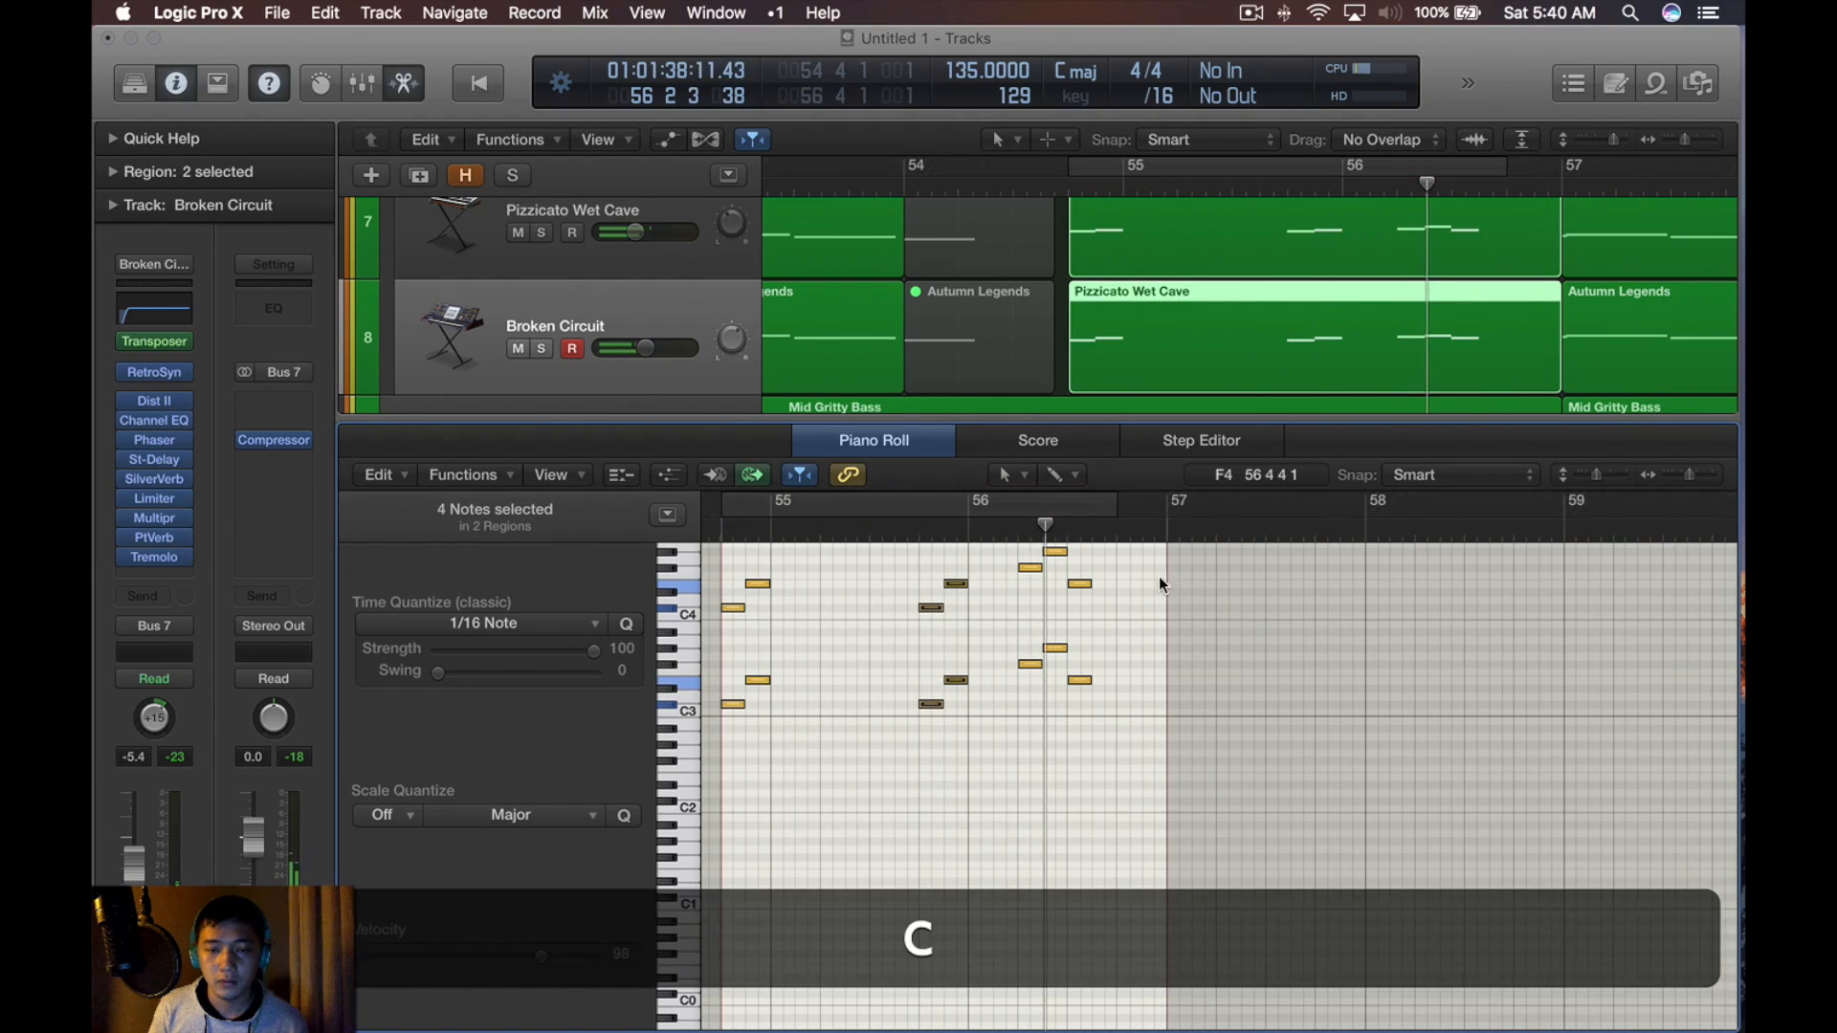
{"action": "scroll", "coordinate": [1156, 581], "scroll_direction": "up", "scroll_amount": 2}
{"action": "left_click_drag", "start_coordinate": [1118, 570], "coordinate": [1019, 760]}
{"action": "key", "text": "alt+Right"}
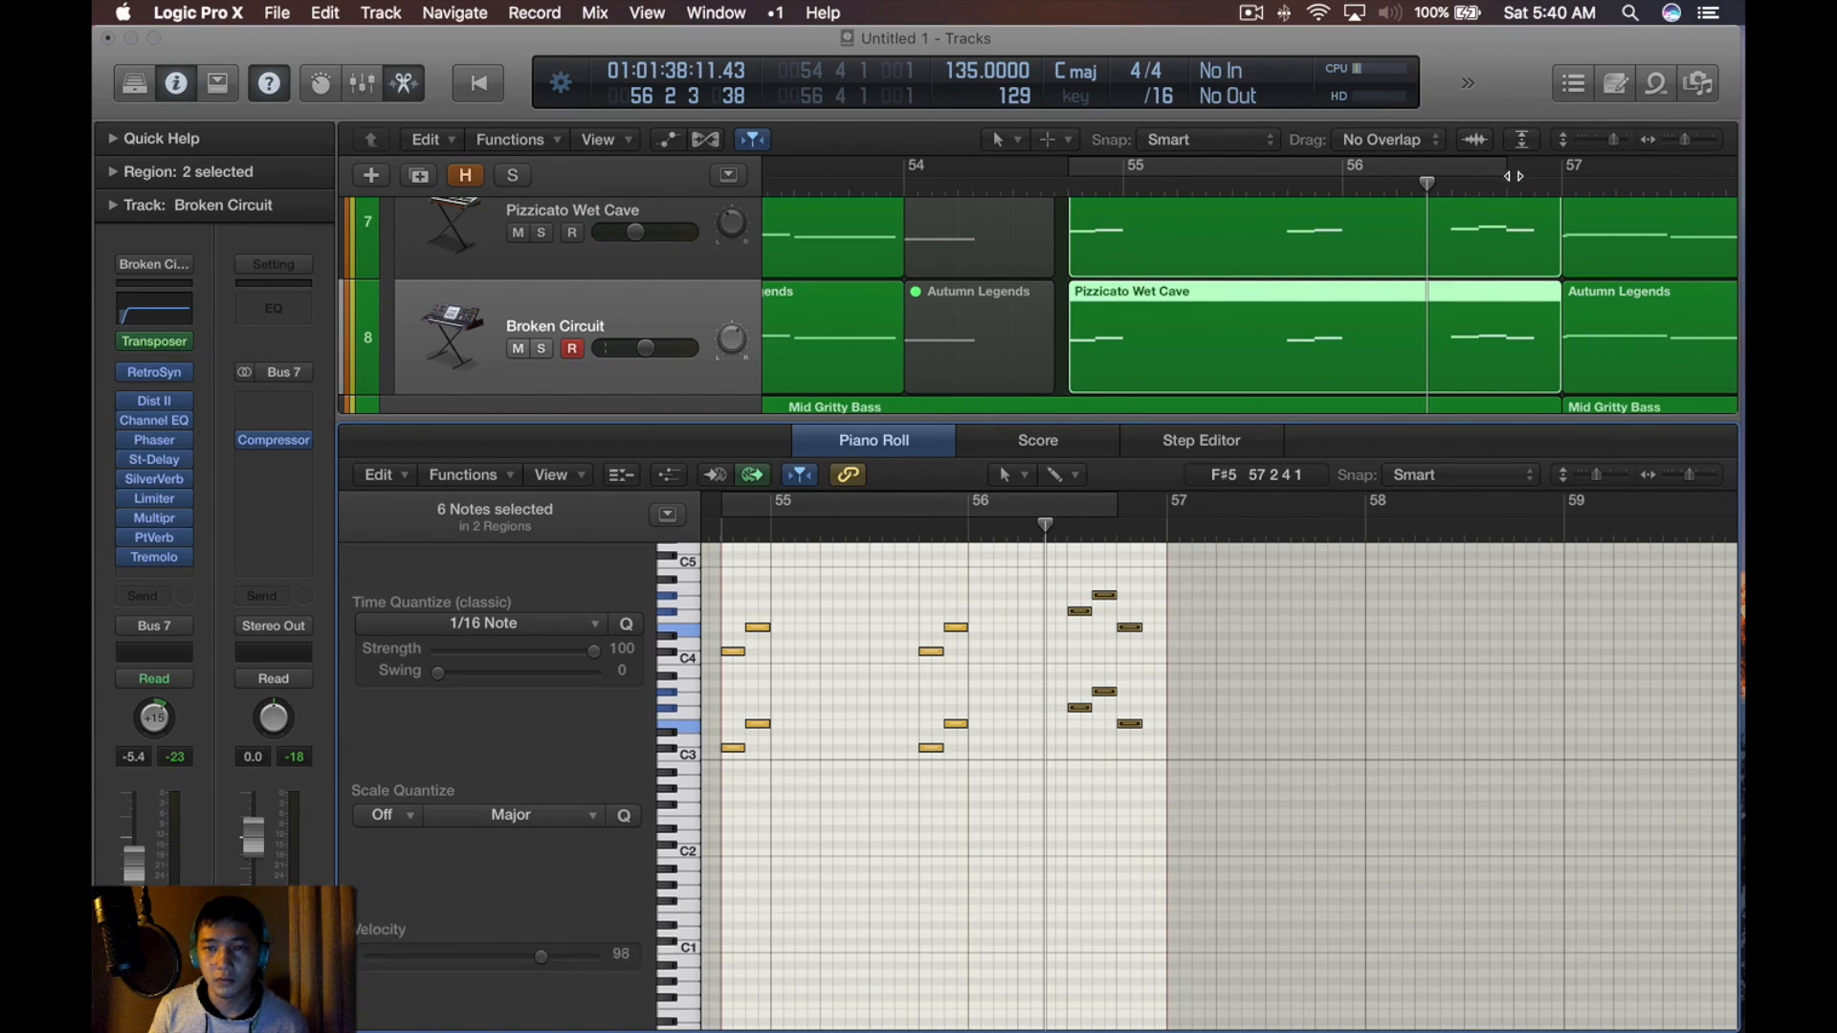
{"action": "key", "text": "c"}
{"action": "key", "text": "space"}
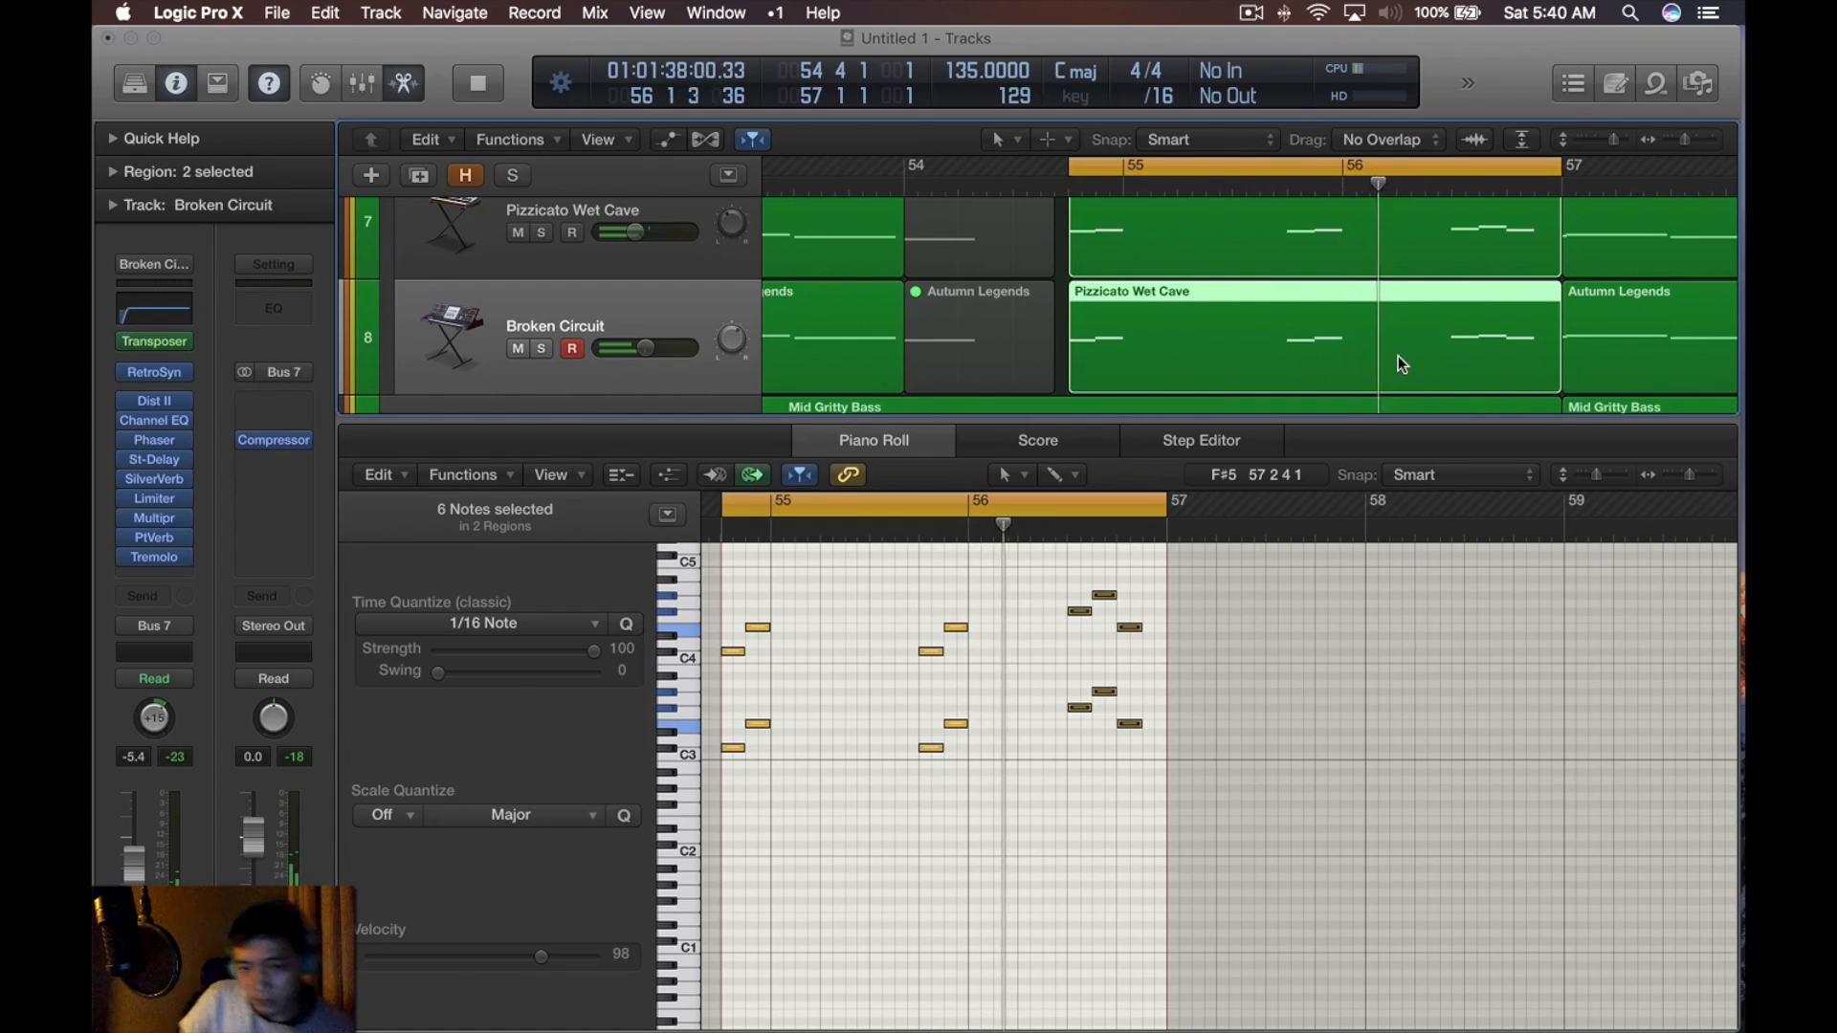
Turn off the cycle range, stop playback, and close the Piano Roll
{"action": "key", "text": "alt+c"}
{"action": "scroll", "coordinate": [1162, 361], "scroll_direction": "down", "scroll_amount": 5, "text": "alt"}
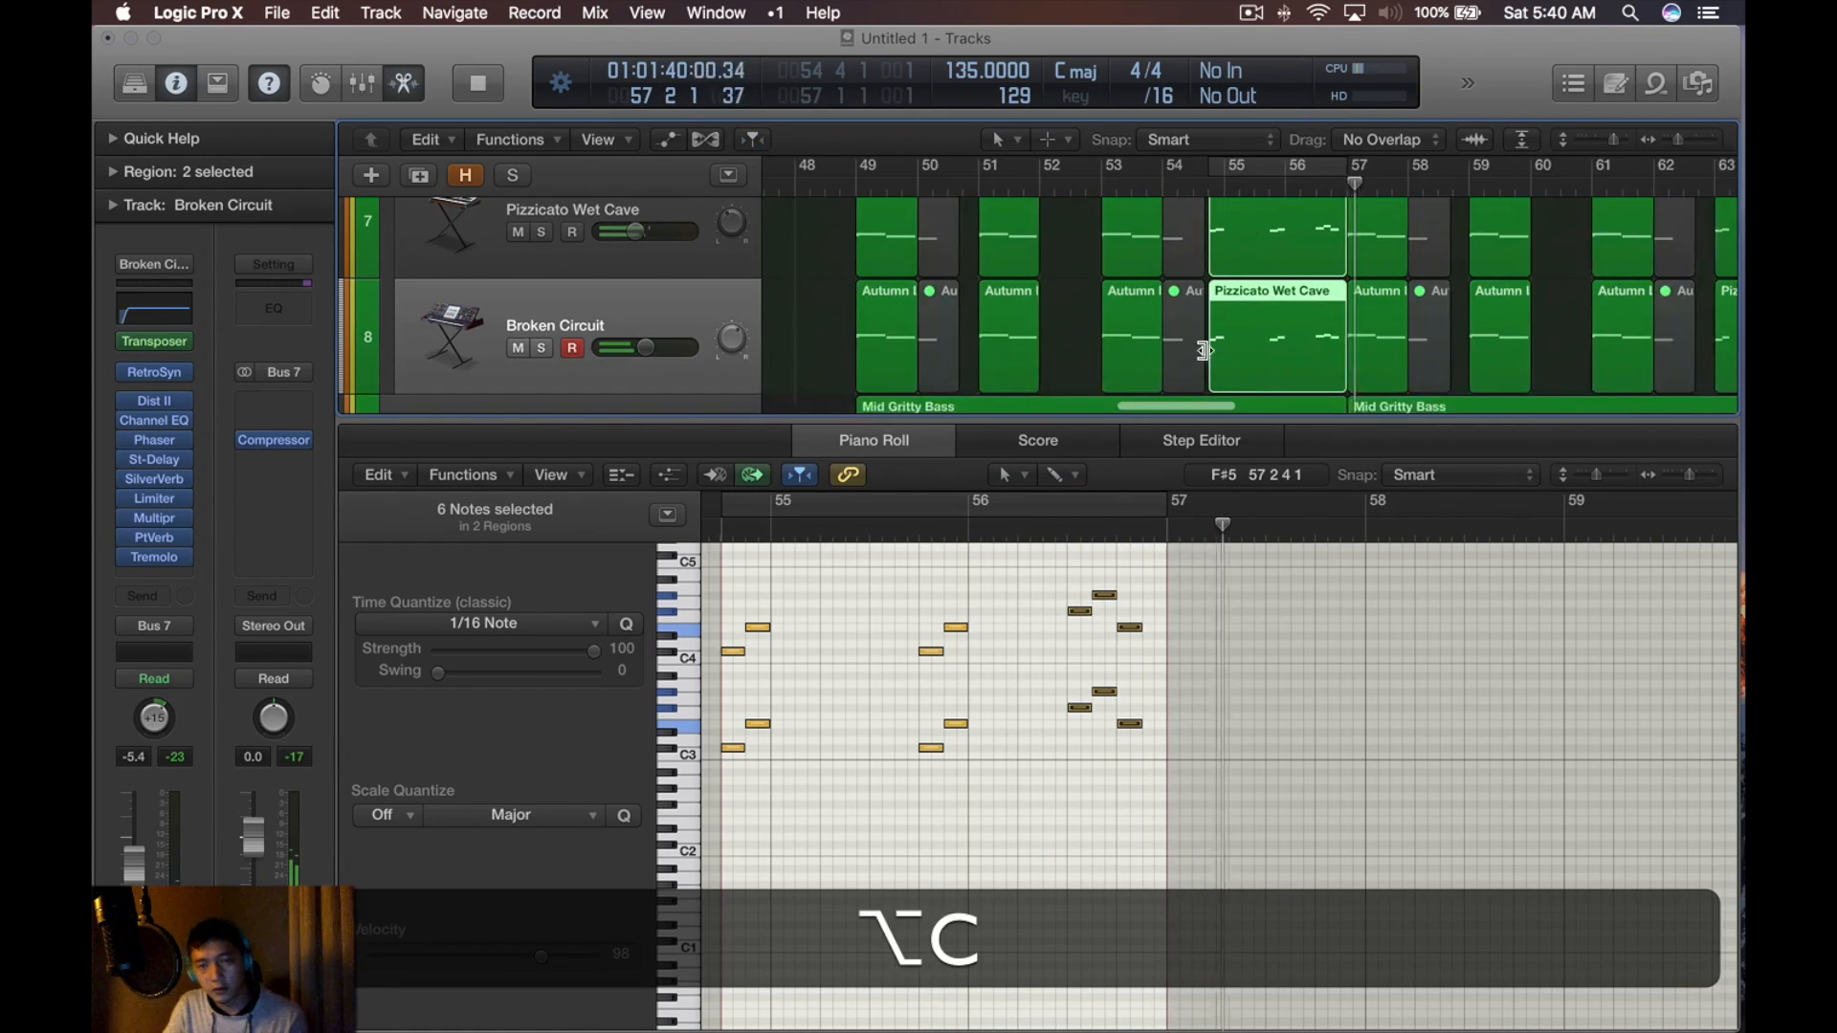
{"action": "key", "text": "space"}
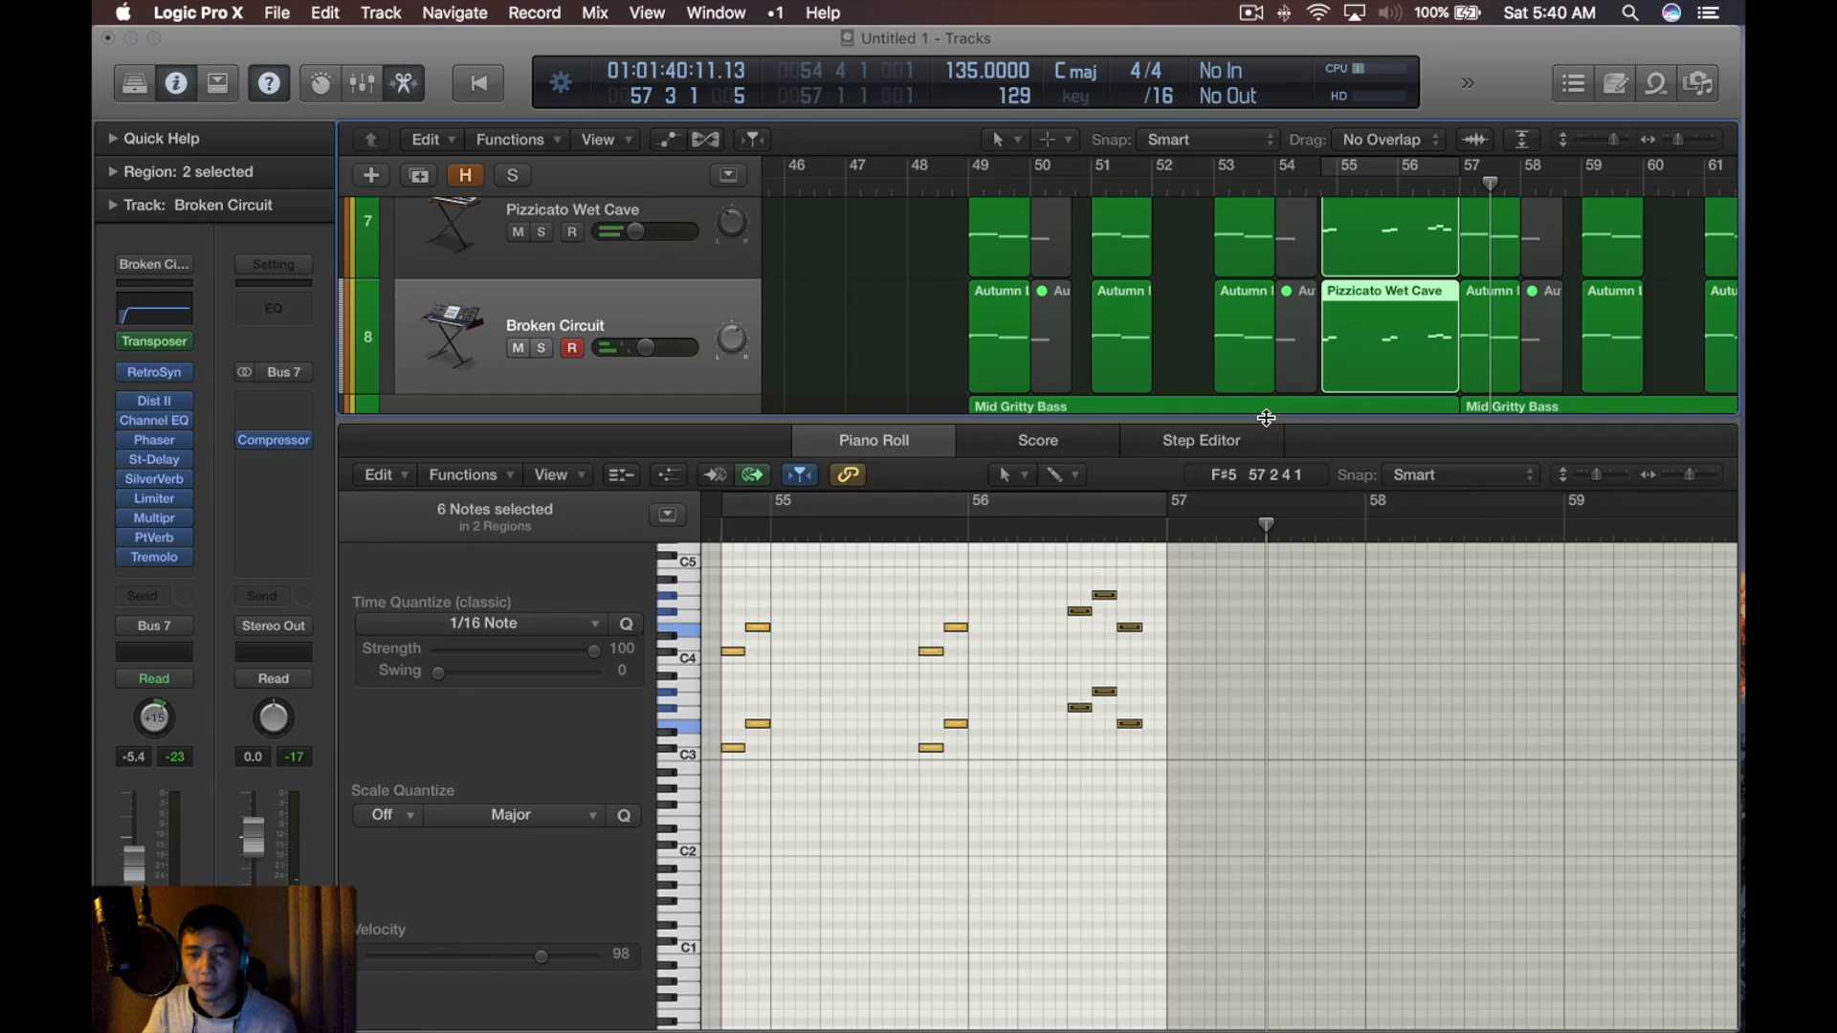
{"action": "key", "text": "p"}
Replace the lead regions in bars 57–65 with a repeat of the edited bars 49–57 on both lead tracks
{"action": "scroll", "coordinate": [1243, 417], "scroll_direction": "down", "scroll_amount": 5, "text": "alt"}
{"action": "scroll", "coordinate": [1380, 341], "scroll_direction": "up", "scroll_amount": 8, "text": "alt"}
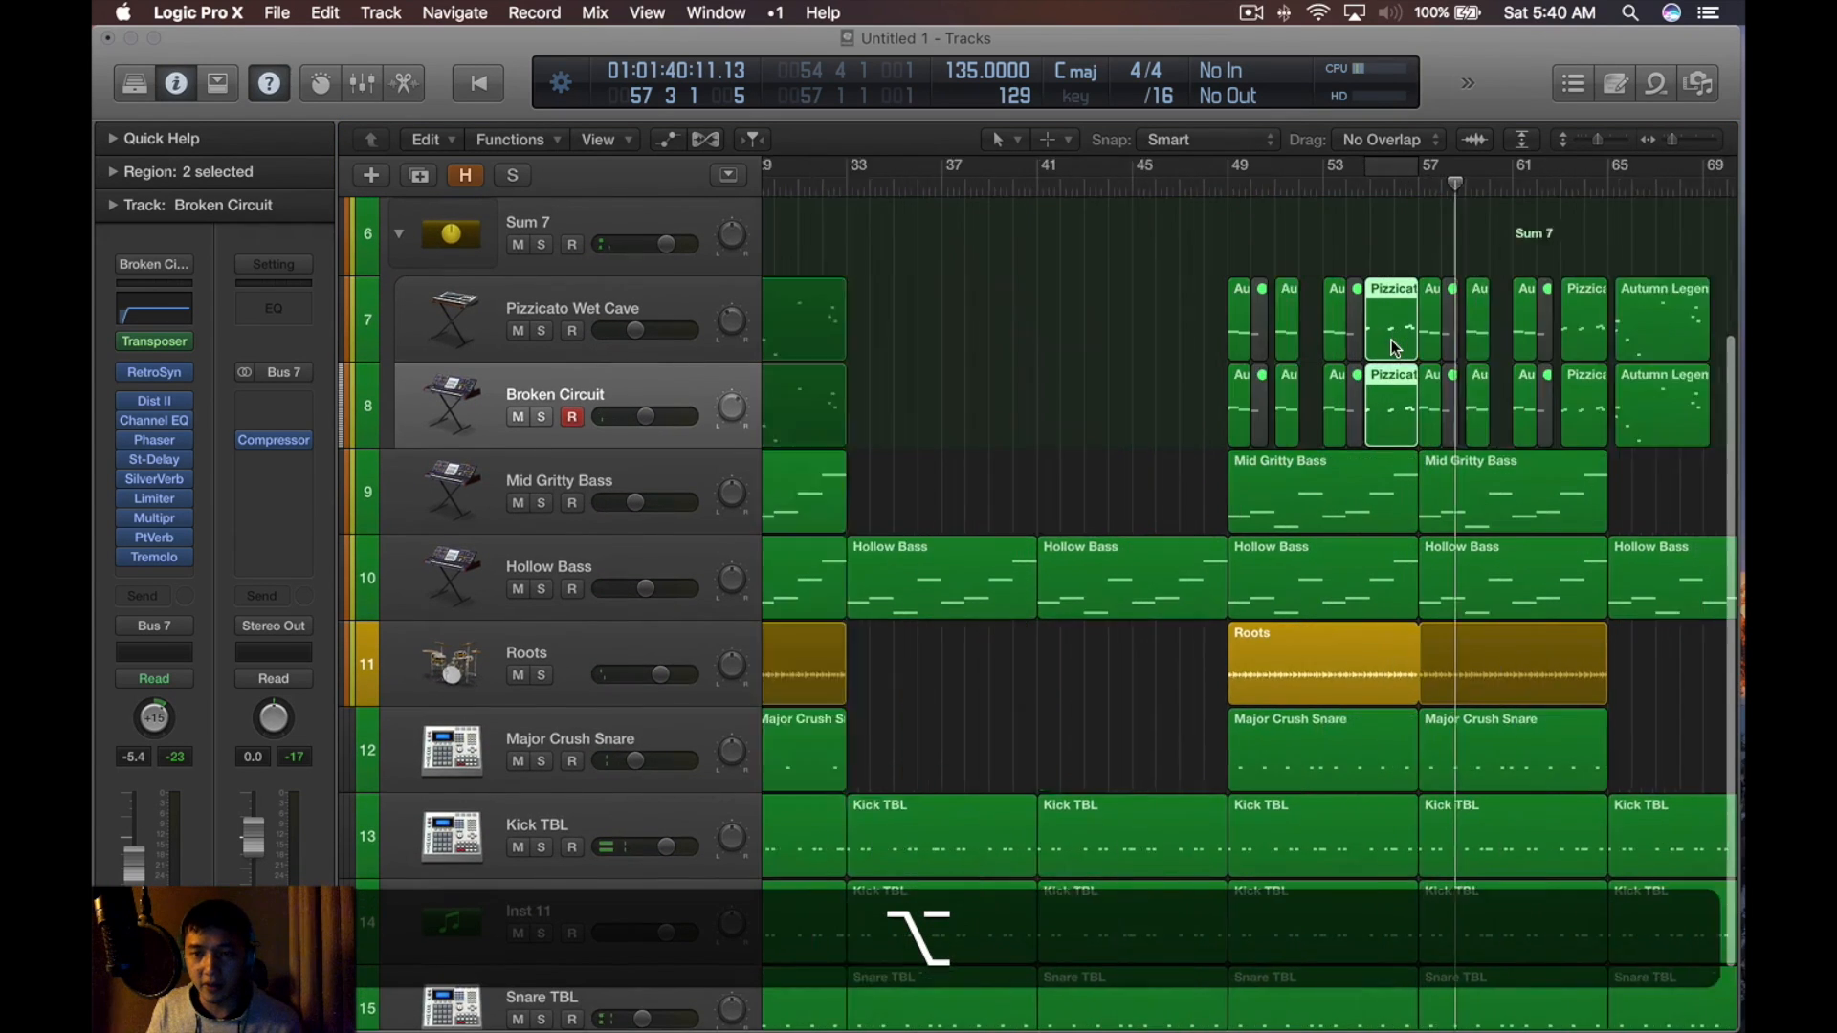
{"action": "left_click", "coordinate": [1125, 386]}
{"action": "left_click_drag", "start_coordinate": [1125, 385], "coordinate": [1024, 430]}
{"action": "key", "text": "BackSpace"}
{"action": "scroll", "coordinate": [1034, 393], "scroll_direction": "left", "scroll_amount": 5}
{"action": "left_click_drag", "start_coordinate": [1329, 261], "coordinate": [985, 421]}
{"action": "key", "text": "super+r"}
{"action": "key", "text": "shift+super+r"}
Mute the Pizzicato Wet Cave region at bar 59 and unmute it again
{"action": "key", "text": "shift+m"}
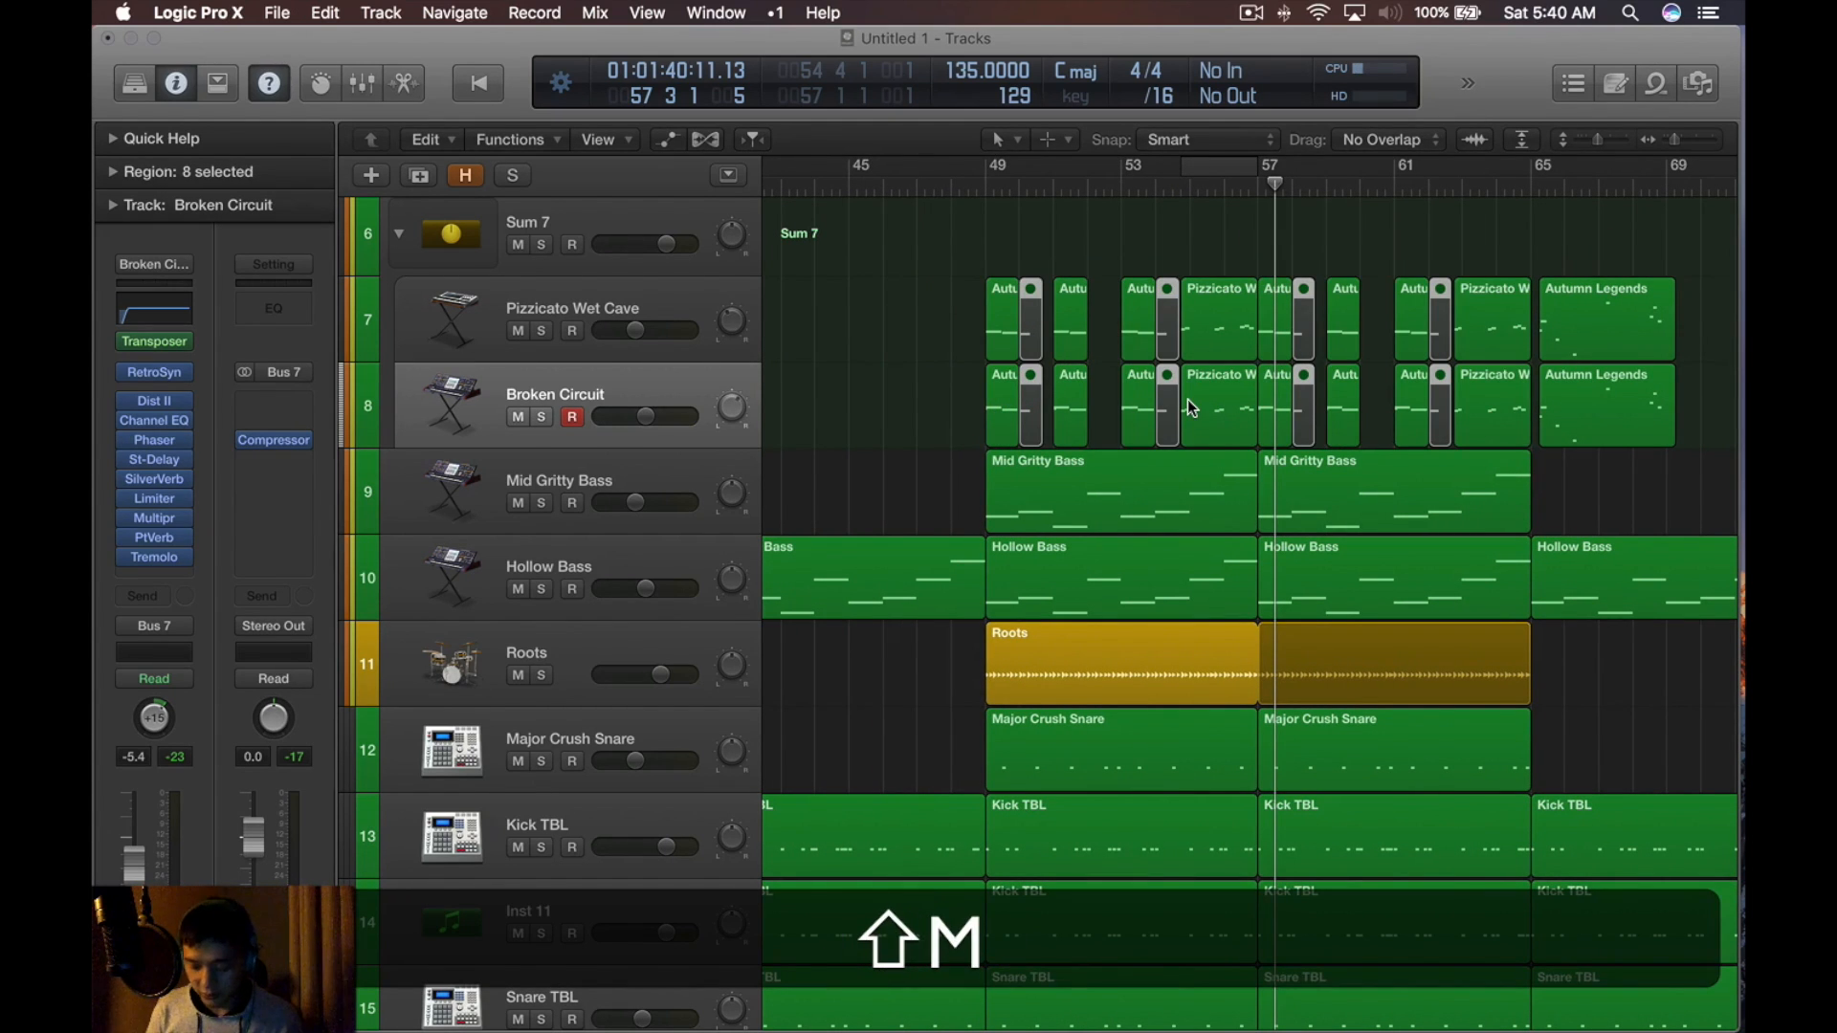
{"action": "left_click", "coordinate": [1330, 247]}
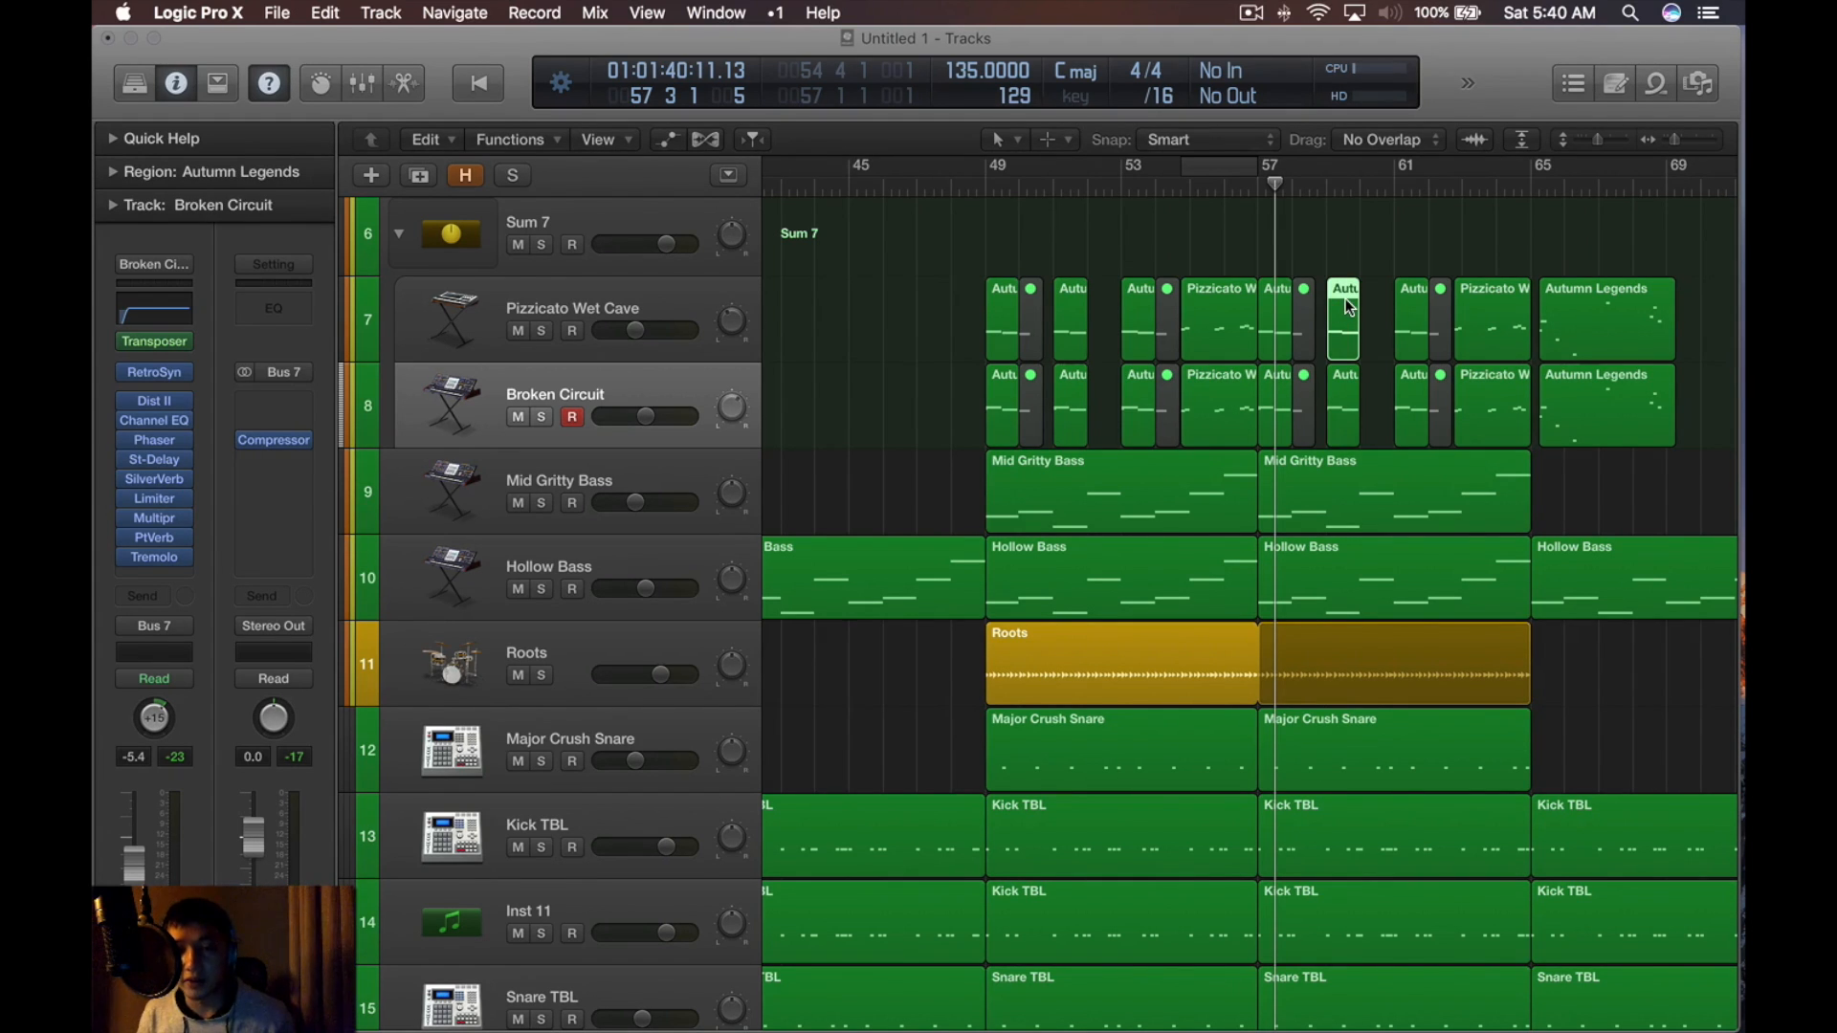
{"action": "key", "text": "ctrl+m"}
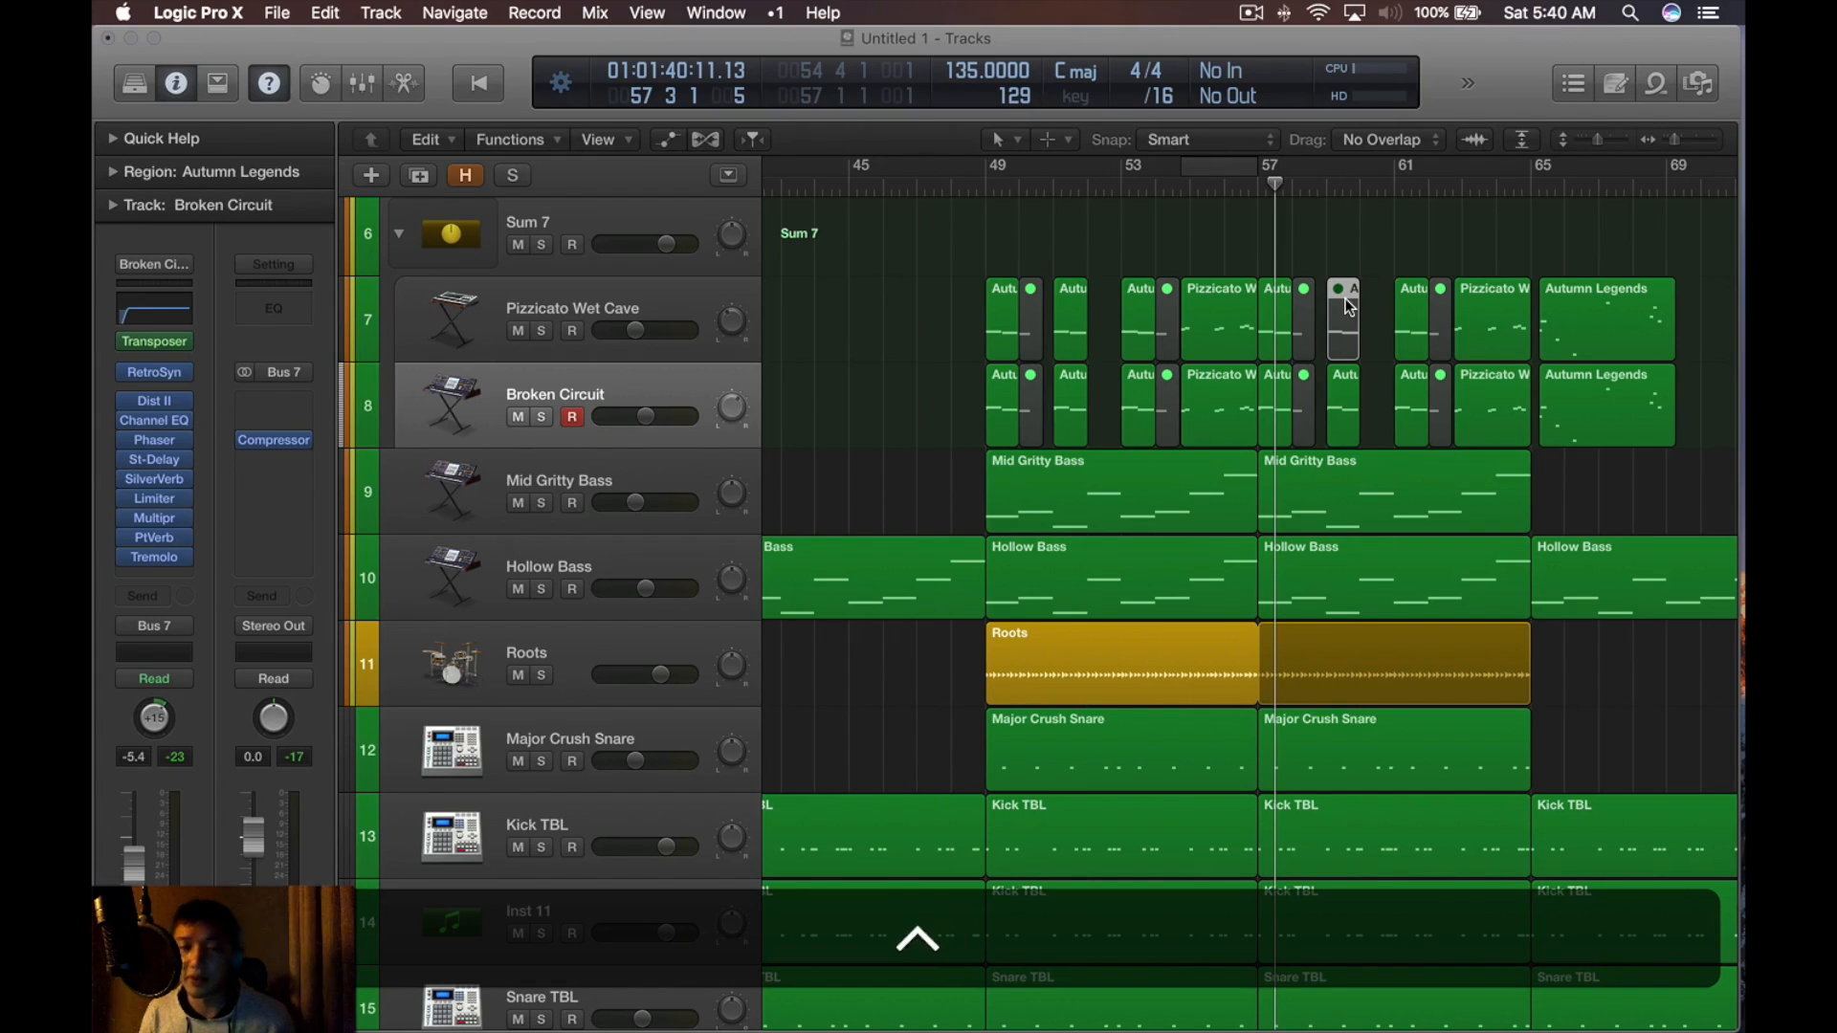
{"action": "key", "text": "ctrl+m"}
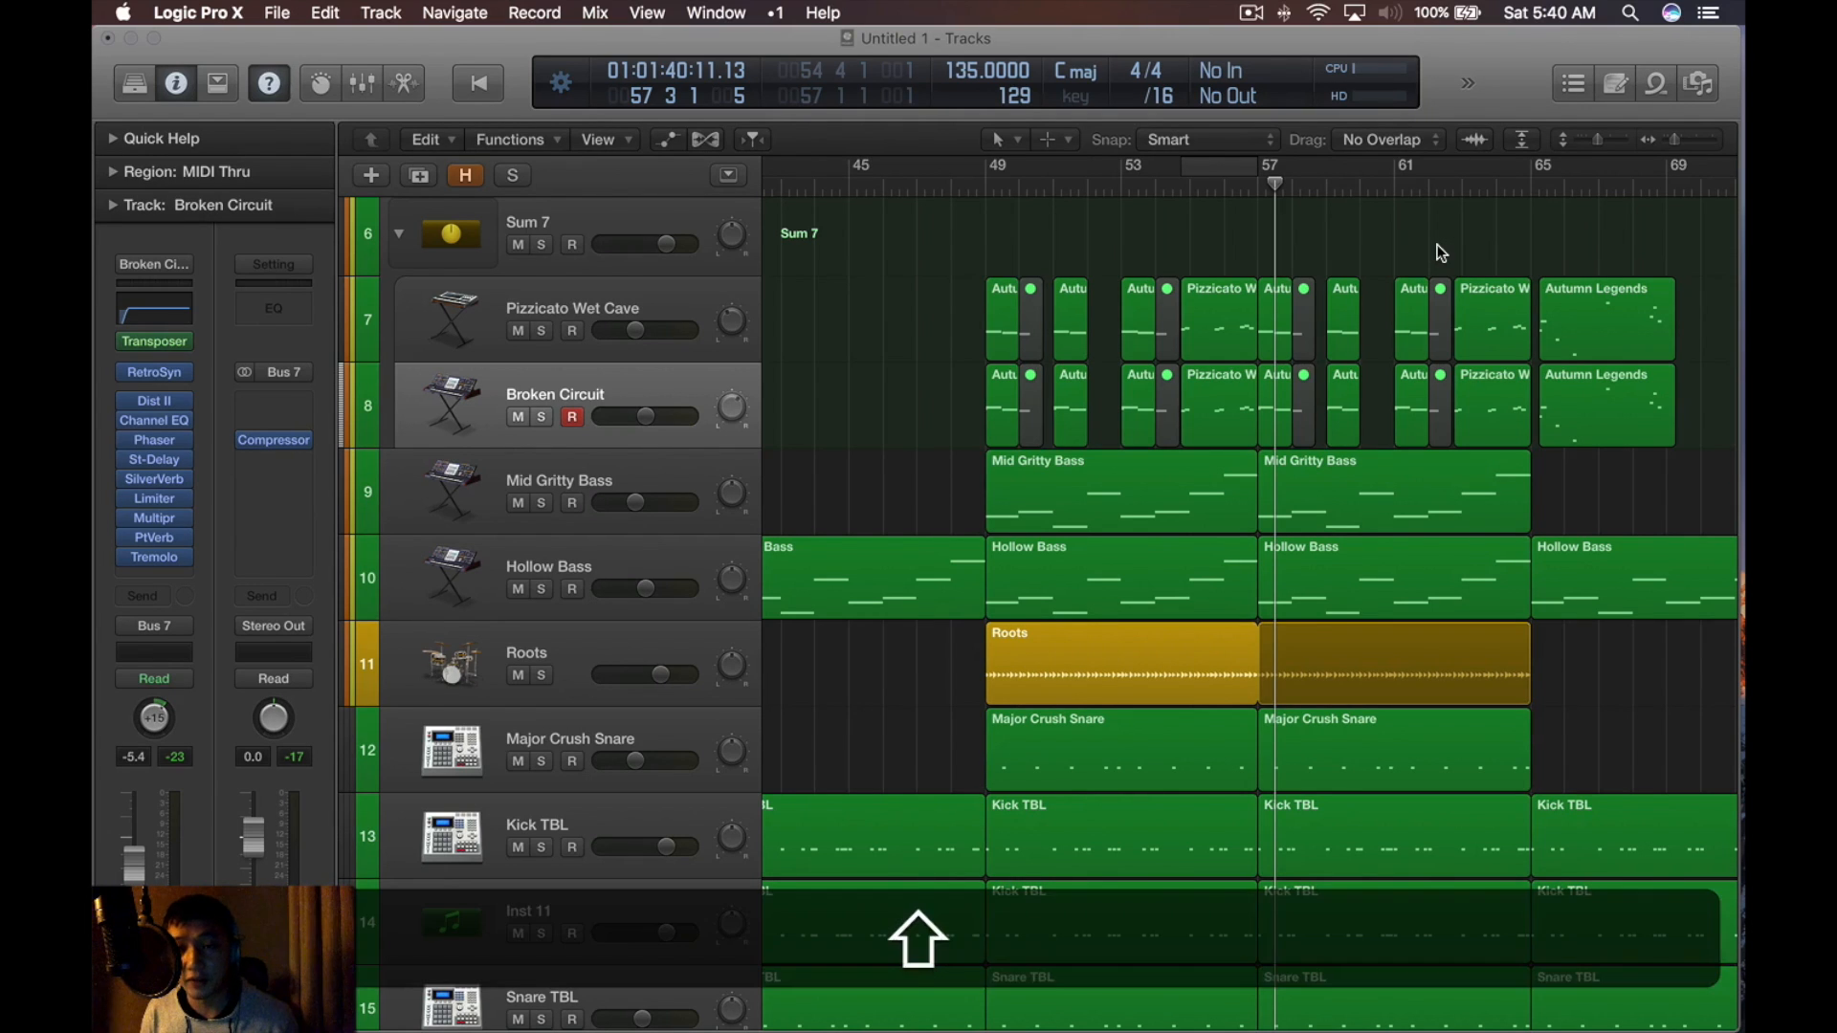
Select all muted Autumn Legends regions on both lead tracks and delete them
{"action": "key", "text": "shift+m"}
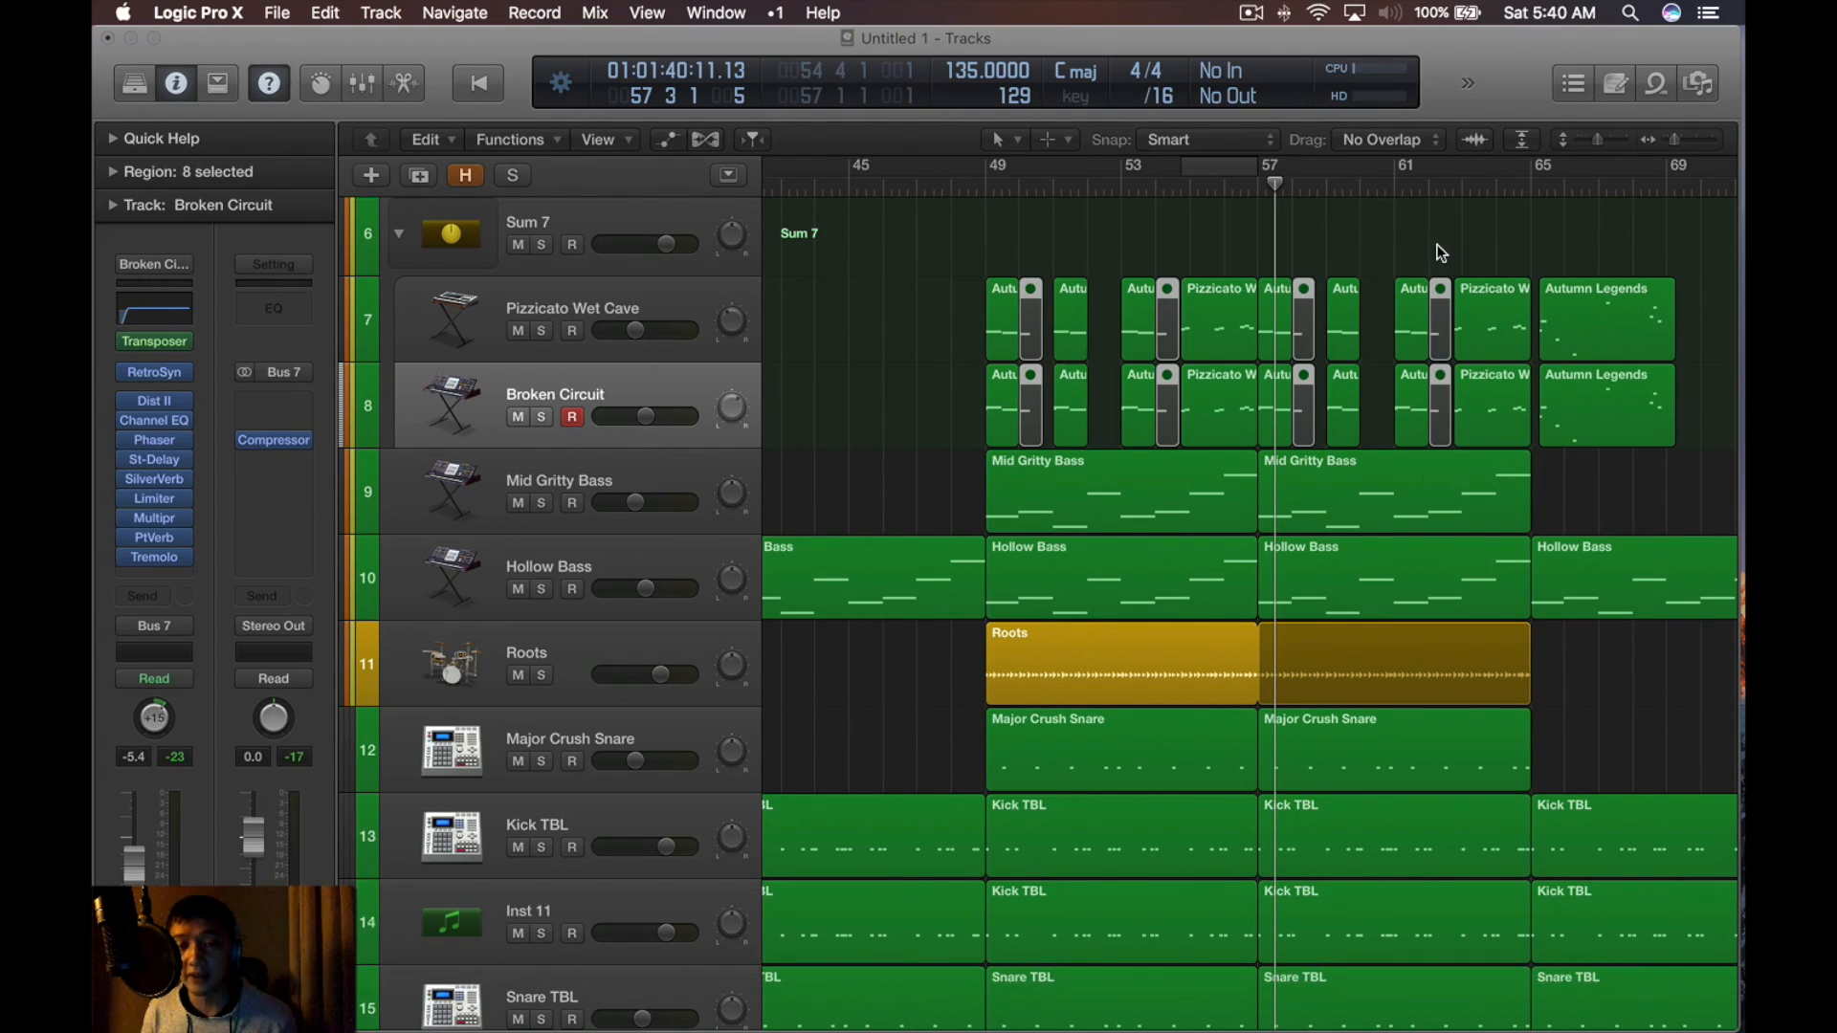
{"action": "key", "text": "BackSpace"}
{"action": "scroll", "coordinate": [1445, 244], "scroll_direction": "down", "scroll_amount": 1}
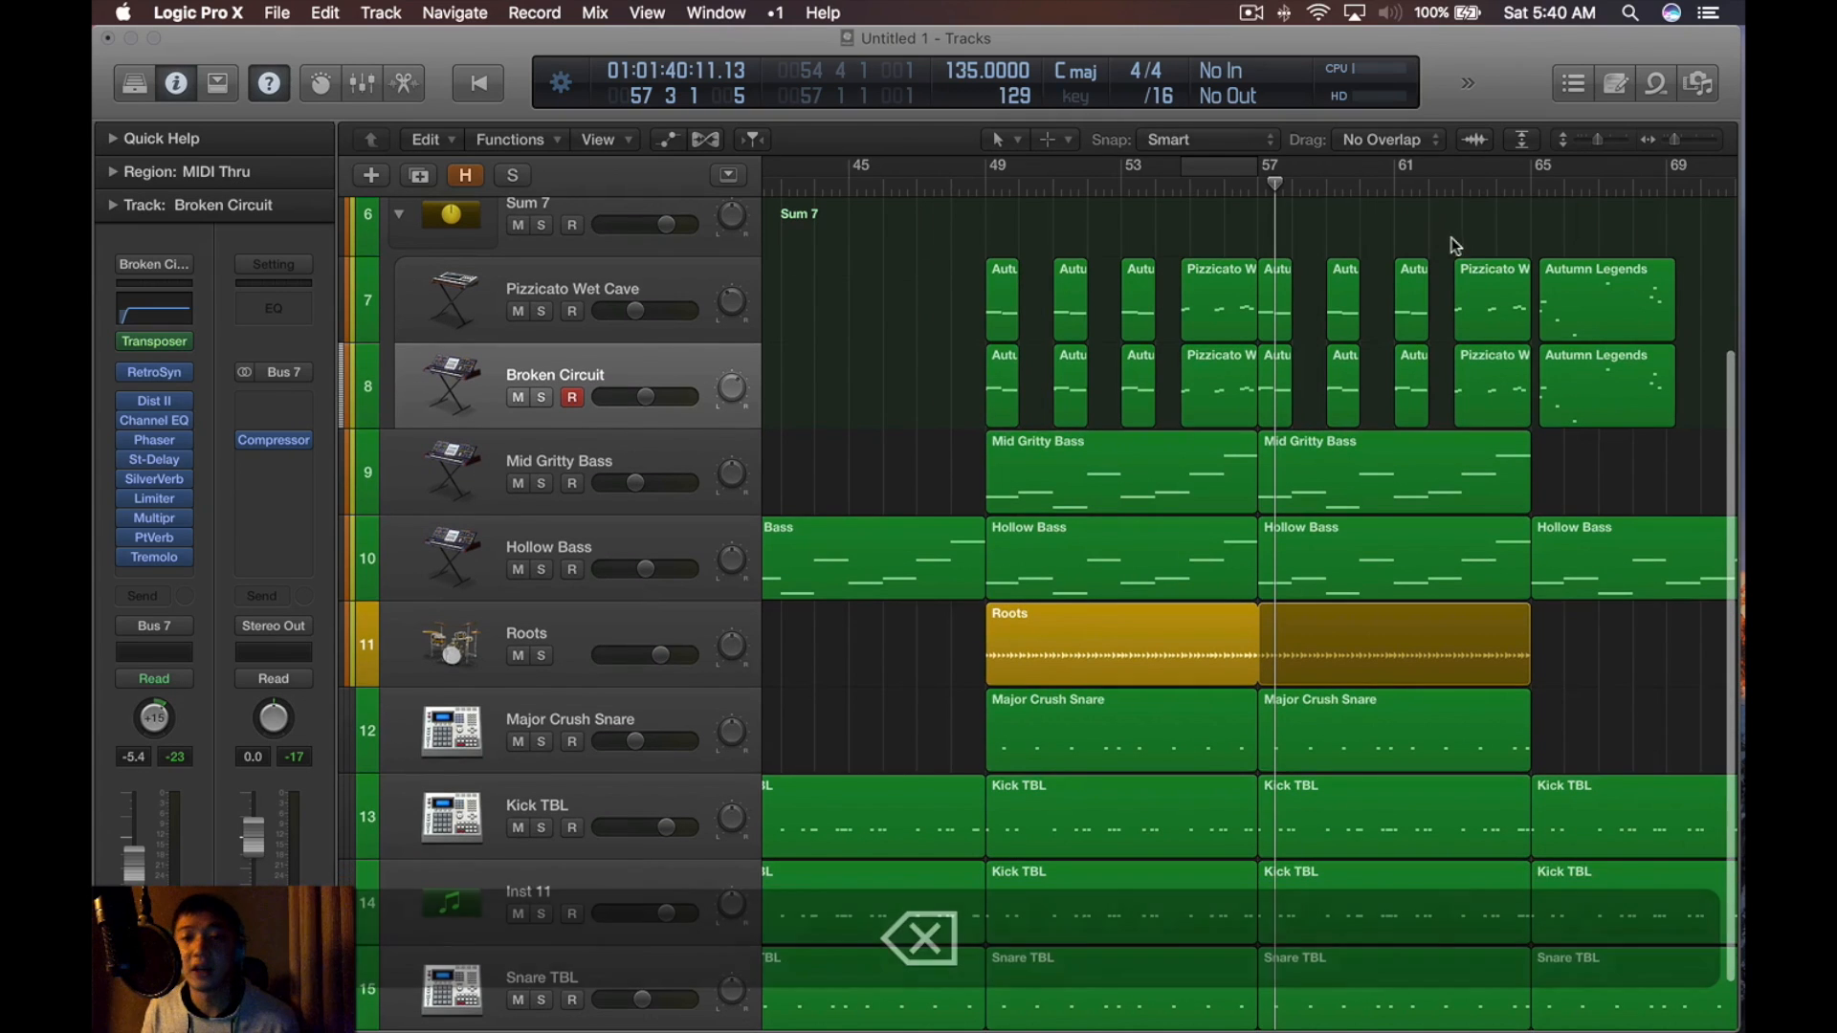
Join the lead regions in bars 49–65 into a single region on each of the two lead tracks
{"action": "left_click_drag", "start_coordinate": [1519, 228], "coordinate": [968, 386]}
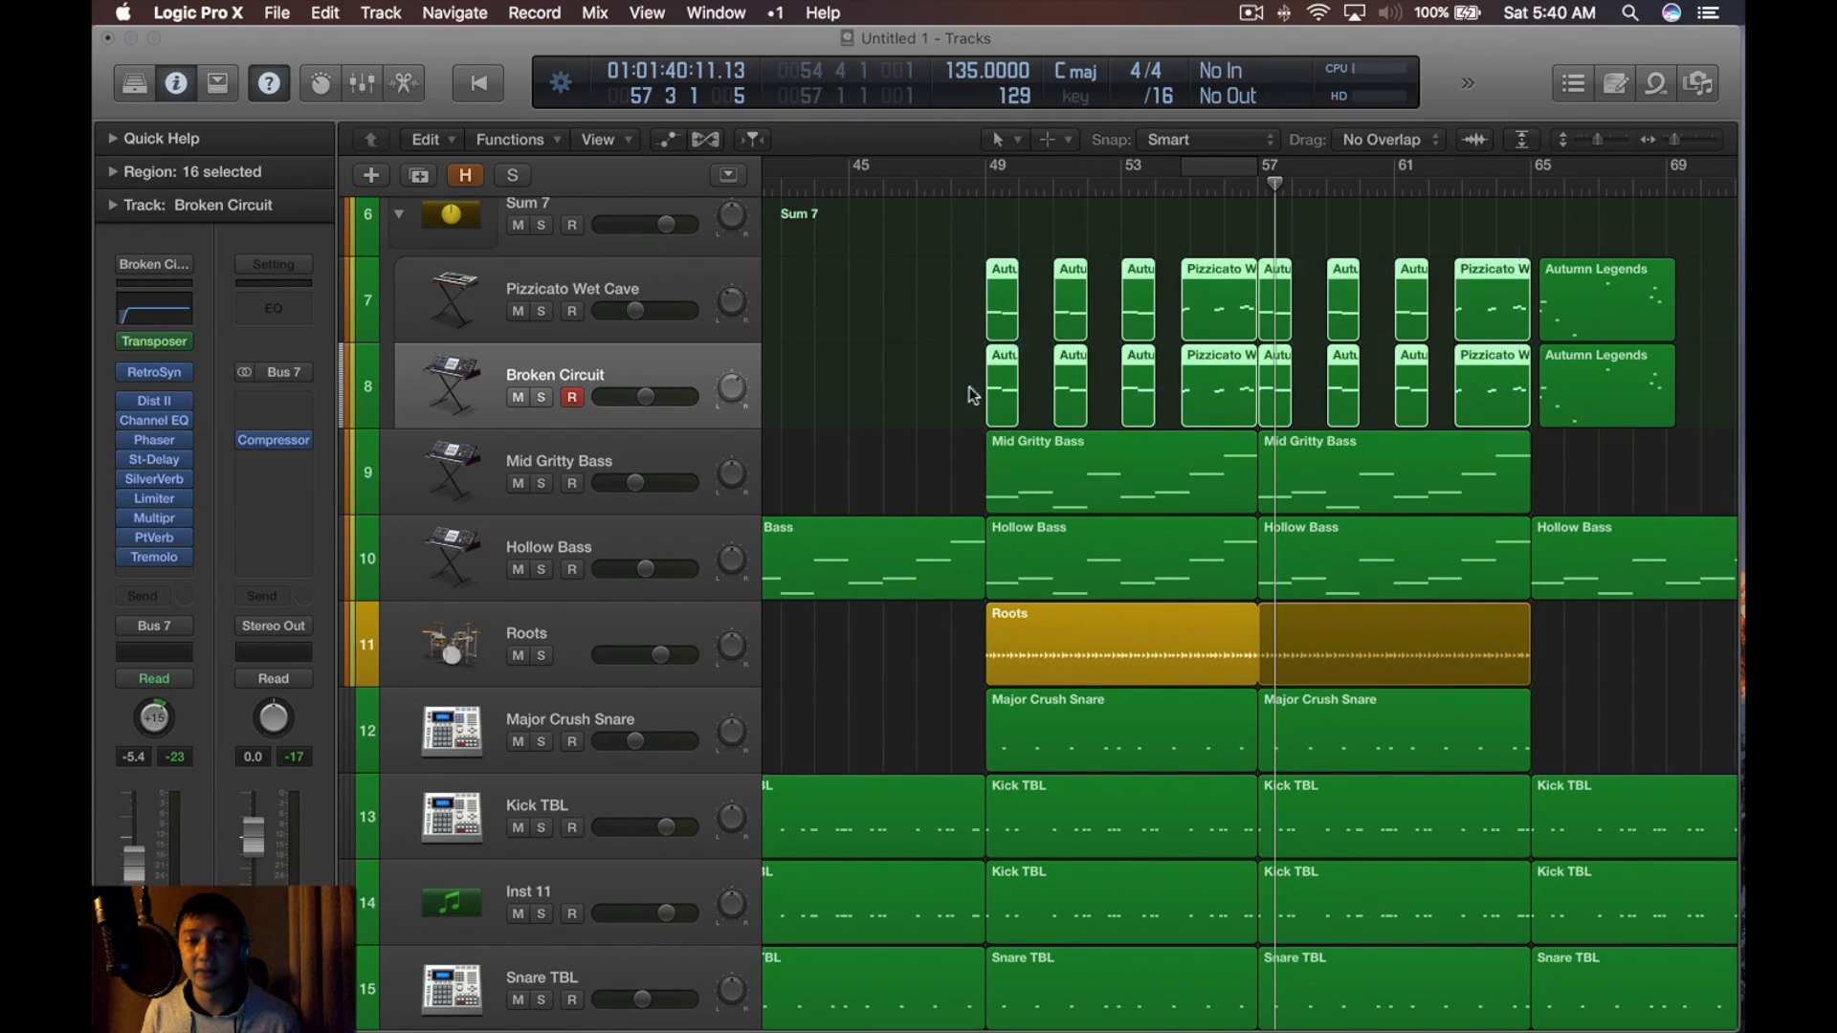
{"action": "scroll", "coordinate": [969, 386], "scroll_direction": "up", "scroll_amount": 1}
{"action": "key", "text": "j"}
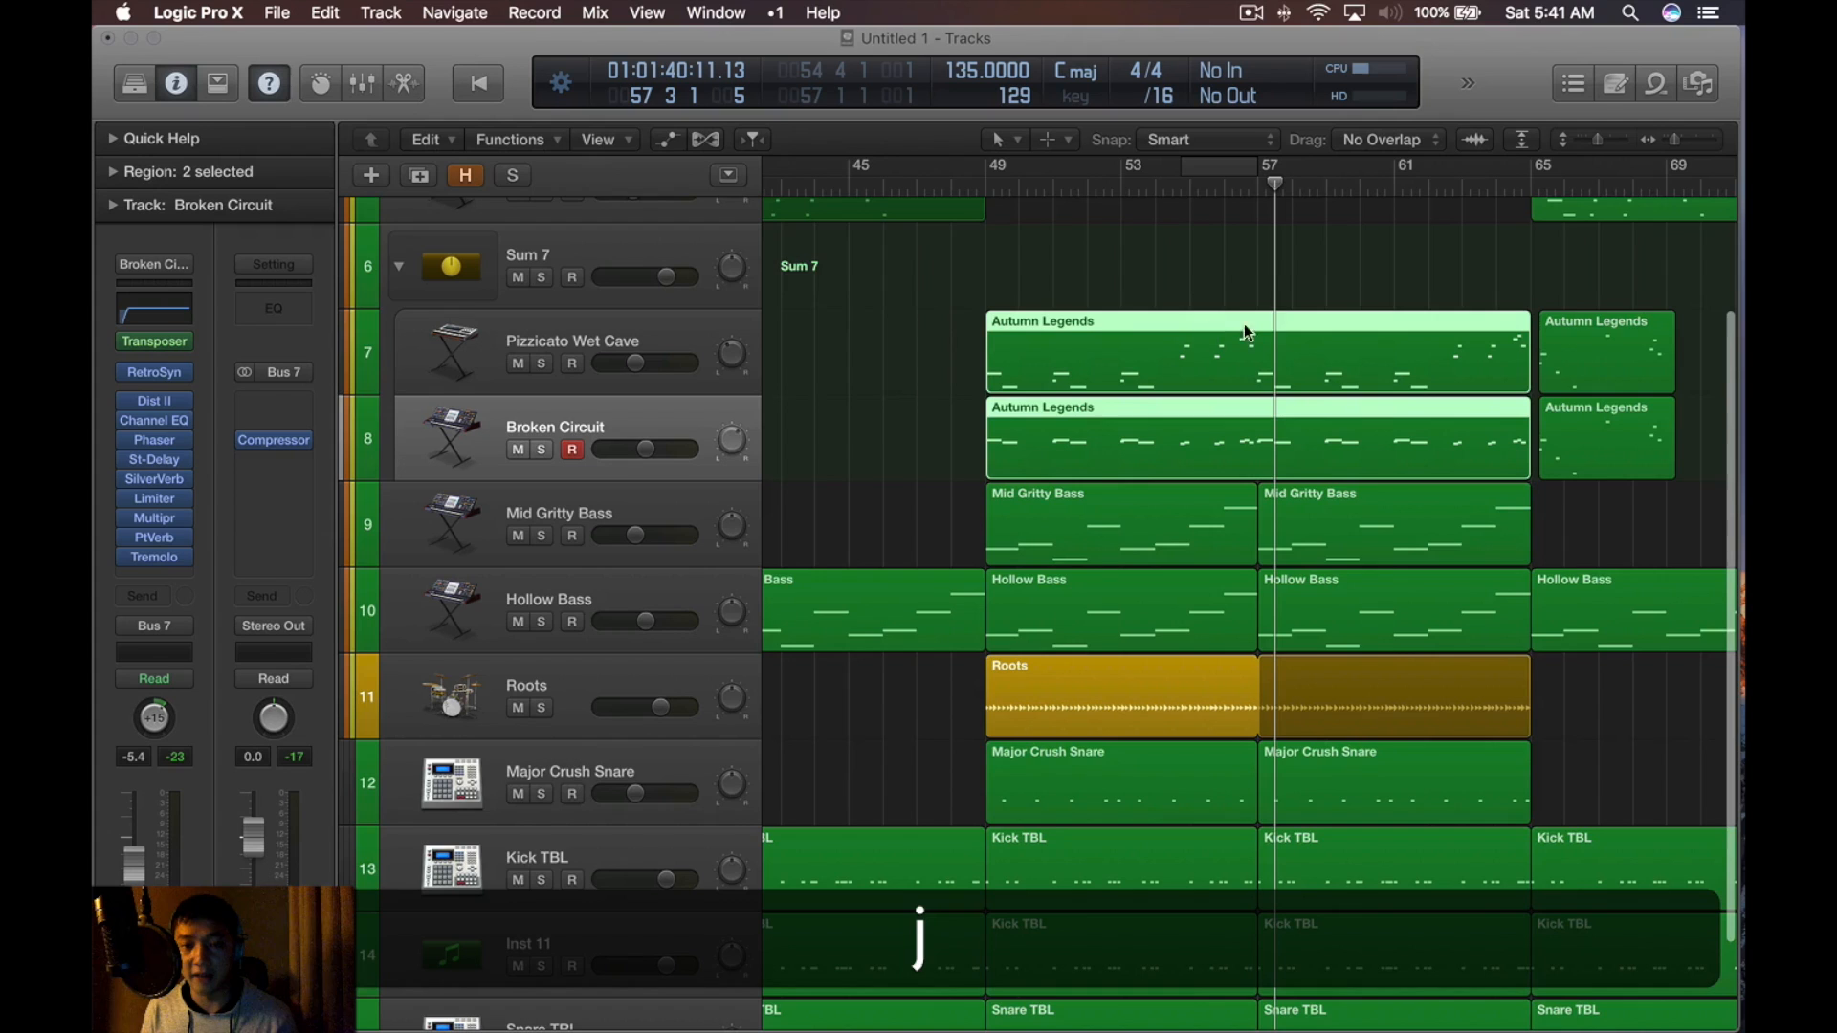
Set the cycle range to bars 17–33 from the first chorus's Autumn Legends lead regions and play that section
{"action": "scroll", "coordinate": [1240, 284], "scroll_direction": "down", "scroll_amount": 3}
{"action": "left_click_drag", "start_coordinate": [963, 278], "coordinate": [796, 416]}
{"action": "key", "text": "u"}
{"action": "key", "text": "space"}
{"action": "scroll", "coordinate": [1074, 324], "scroll_direction": "down", "scroll_amount": 3}
{"action": "scroll", "coordinate": [1075, 325], "scroll_direction": "down", "scroll_amount": 1}
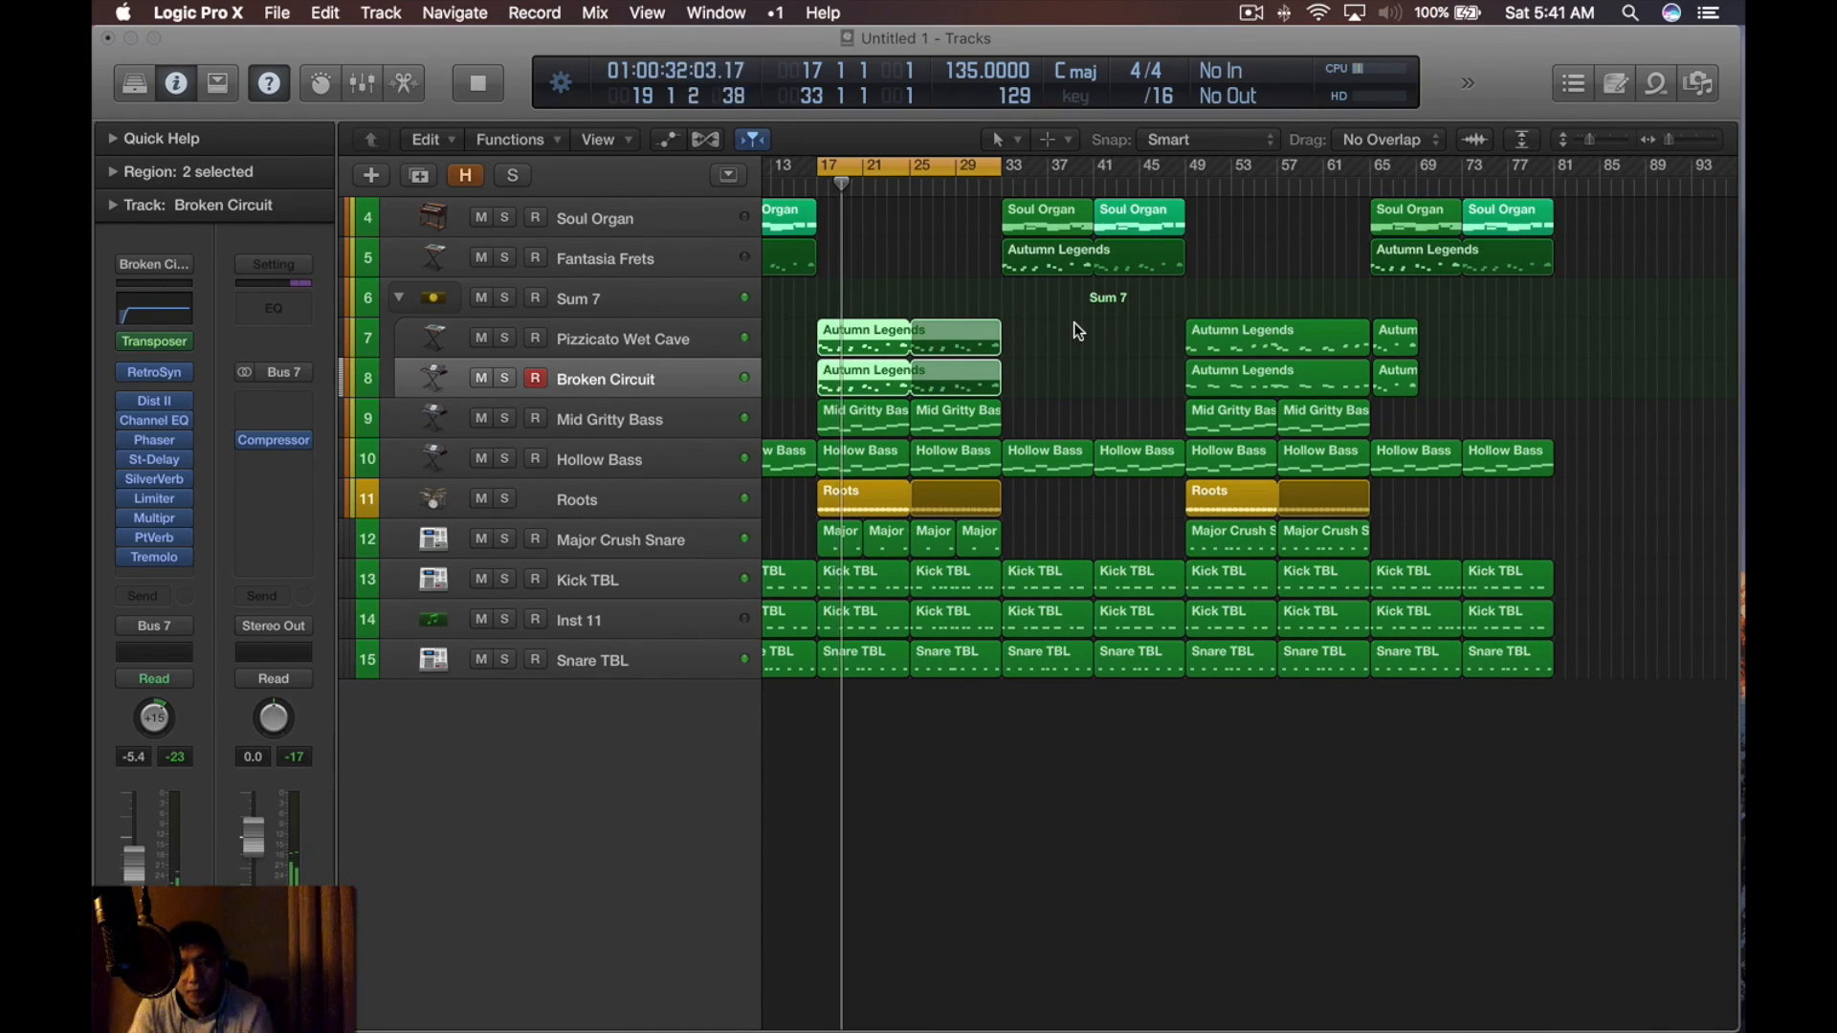
{"action": "scroll", "coordinate": [1150, 381], "scroll_direction": "right", "scroll_amount": 1}
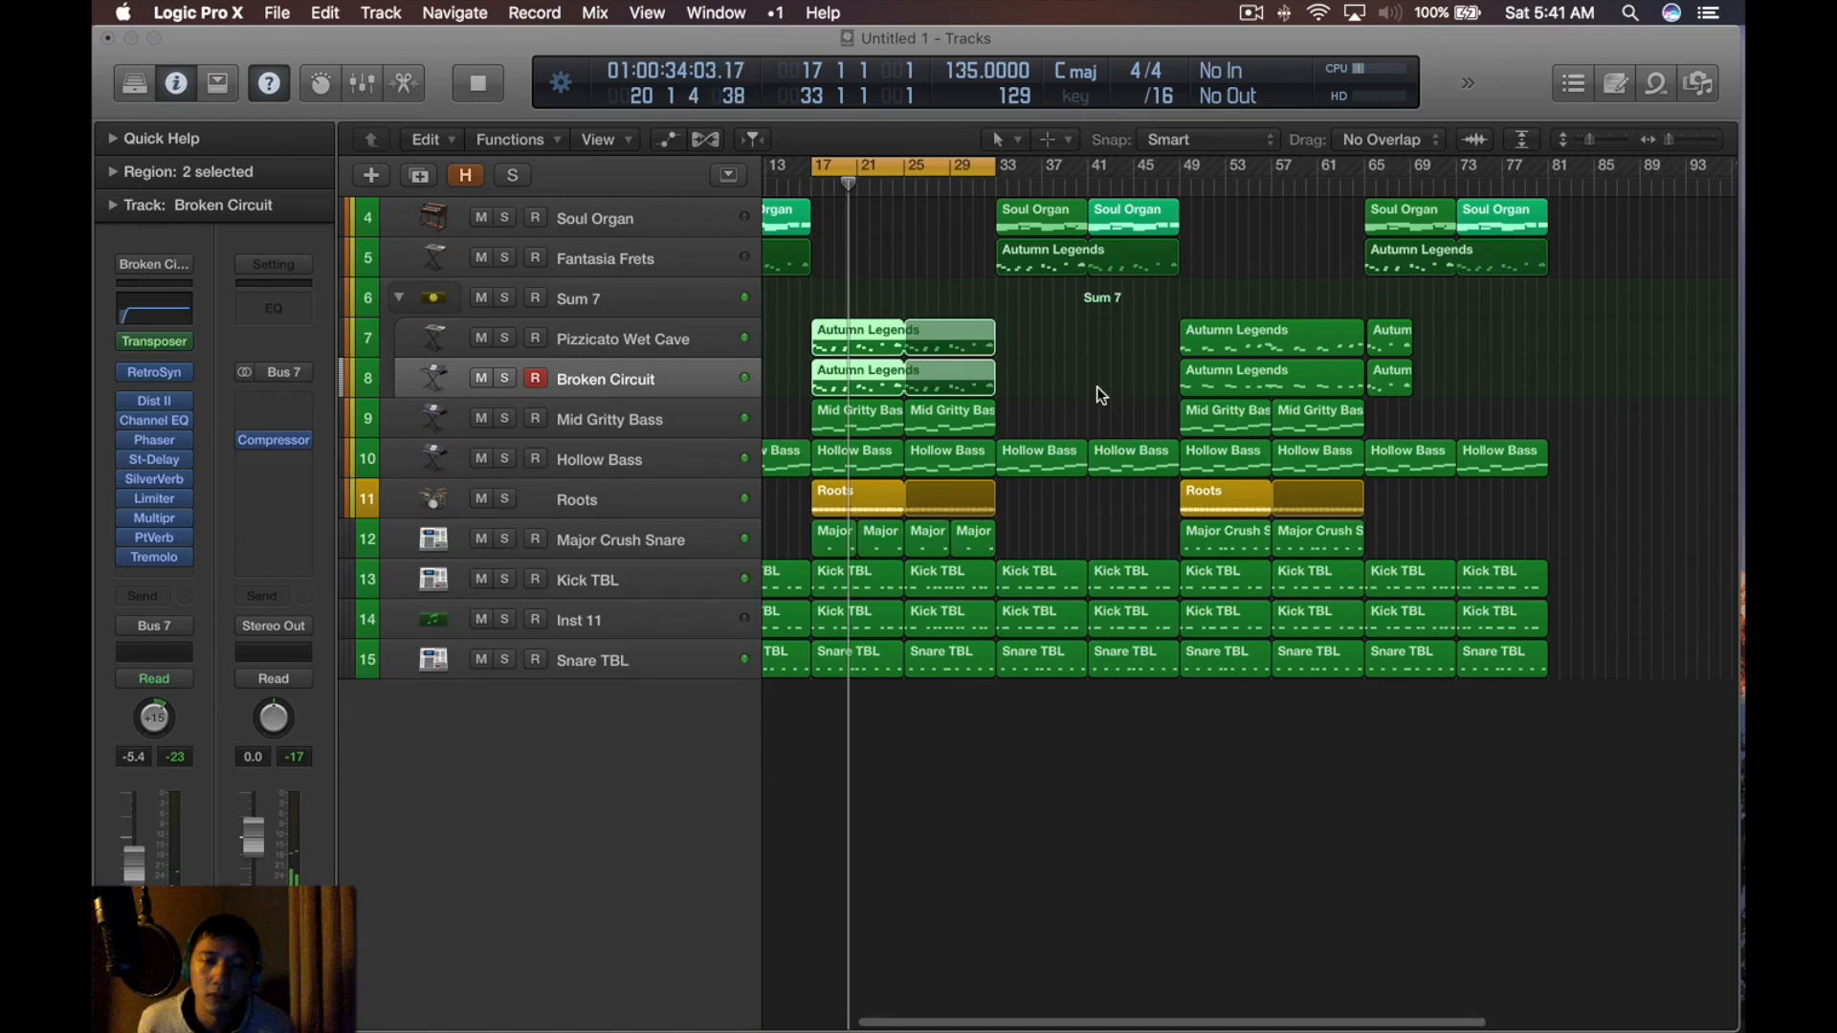
Set the cycle range to bars 49–65 from the second chorus's two Autumn Legends lead regions and play its opening
{"action": "scroll", "coordinate": [1097, 387], "scroll_direction": "up", "scroll_amount": 3}
{"action": "scroll", "coordinate": [1096, 387], "scroll_direction": "down", "scroll_amount": 3}
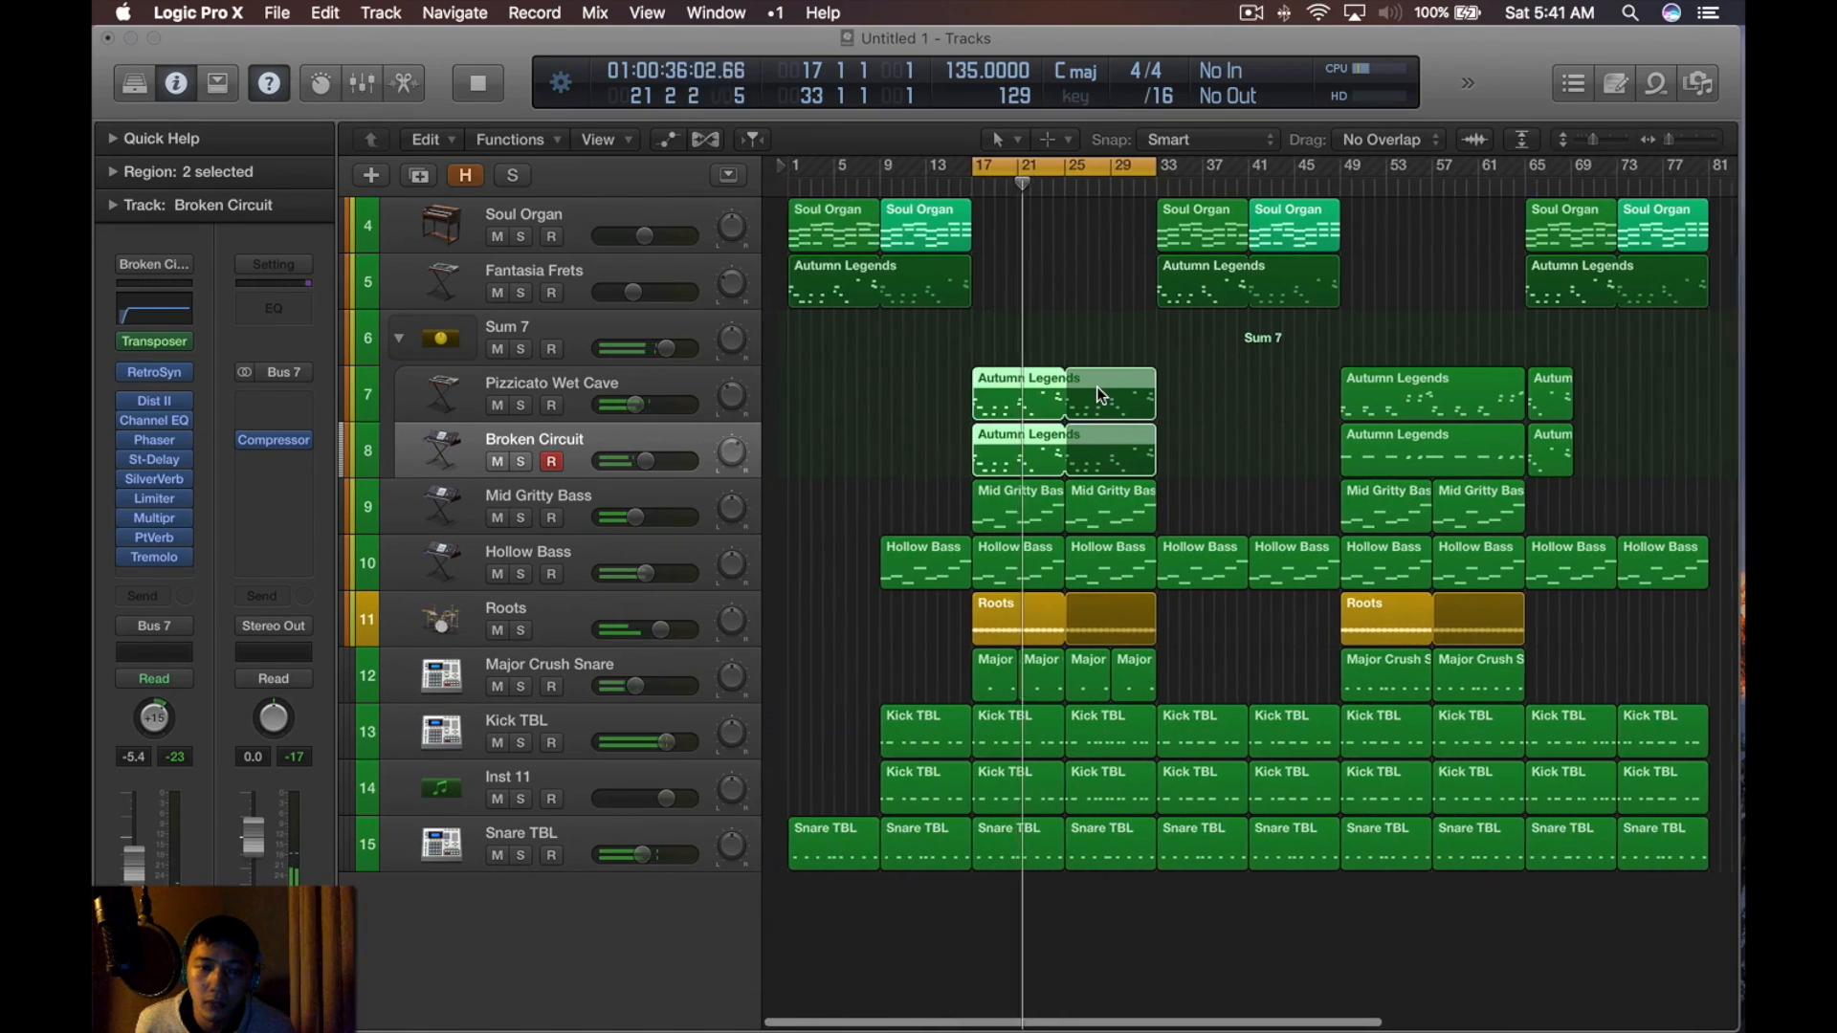
{"action": "scroll", "coordinate": [1203, 378], "scroll_direction": "up", "scroll_amount": 3}
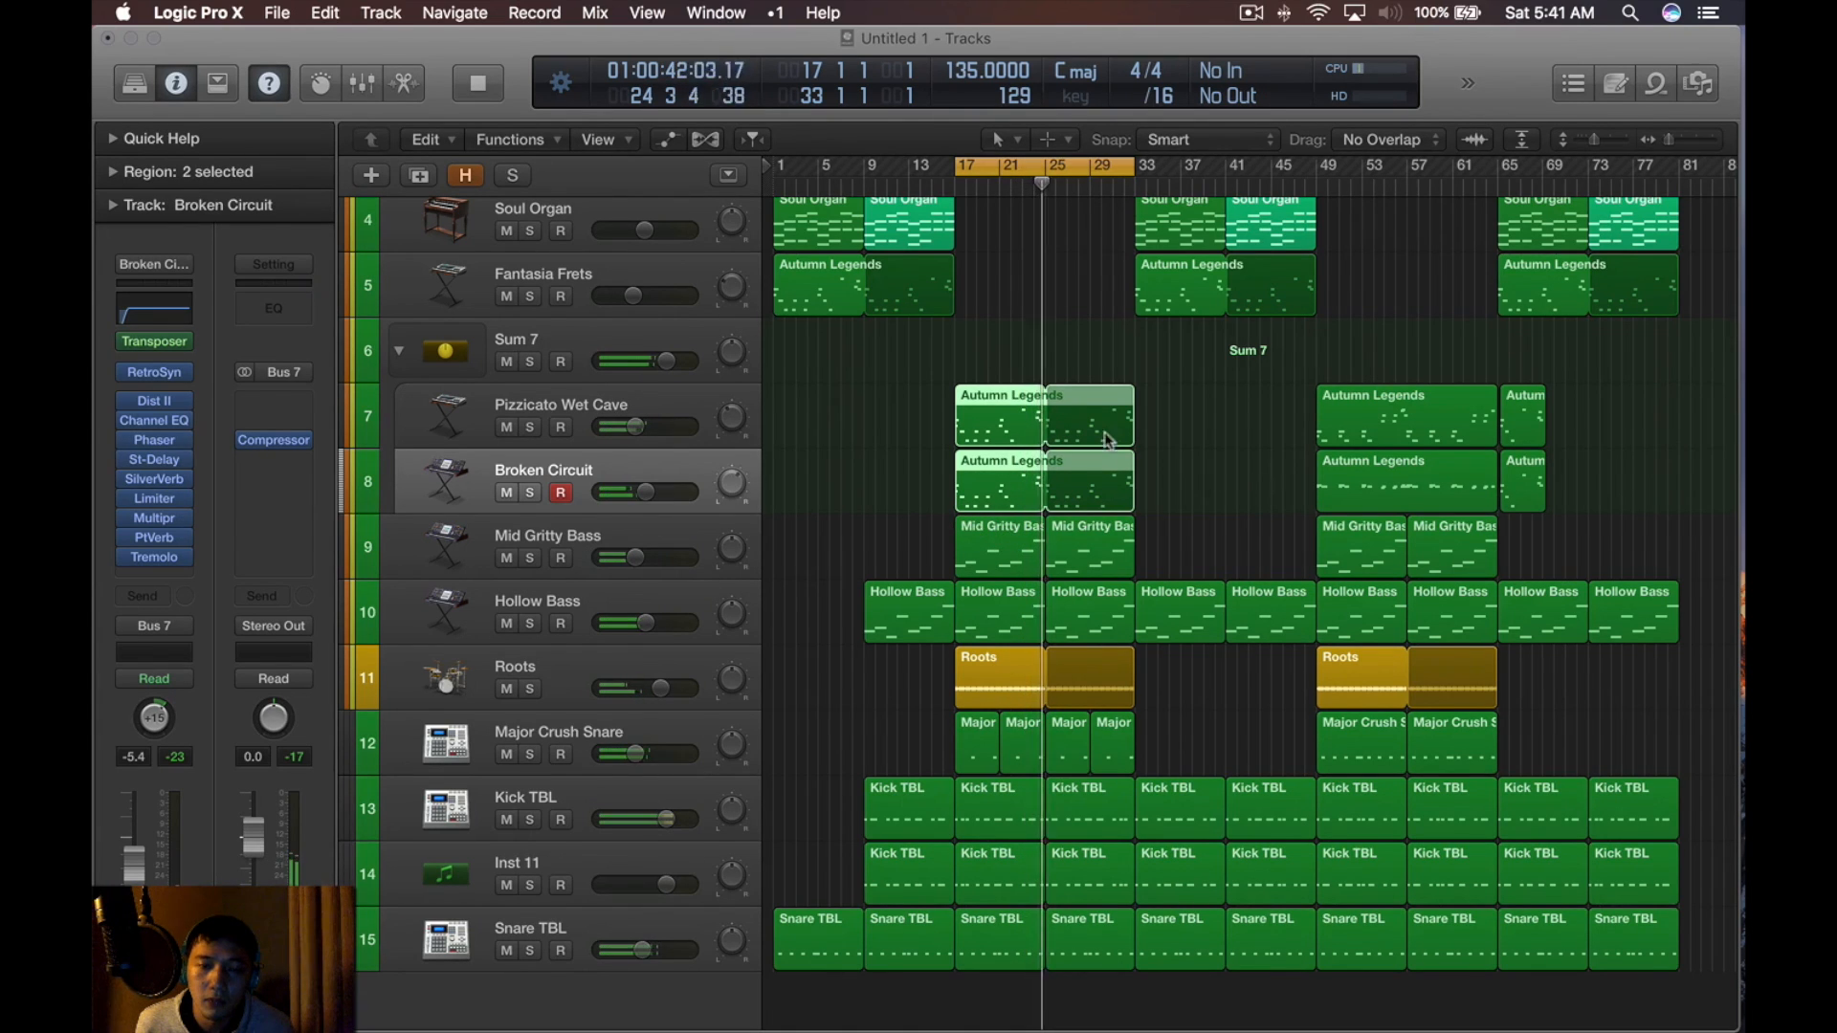
{"action": "key", "text": "space"}
{"action": "left_click_drag", "start_coordinate": [1380, 345], "coordinate": [1387, 486]}
{"action": "key", "text": "u"}
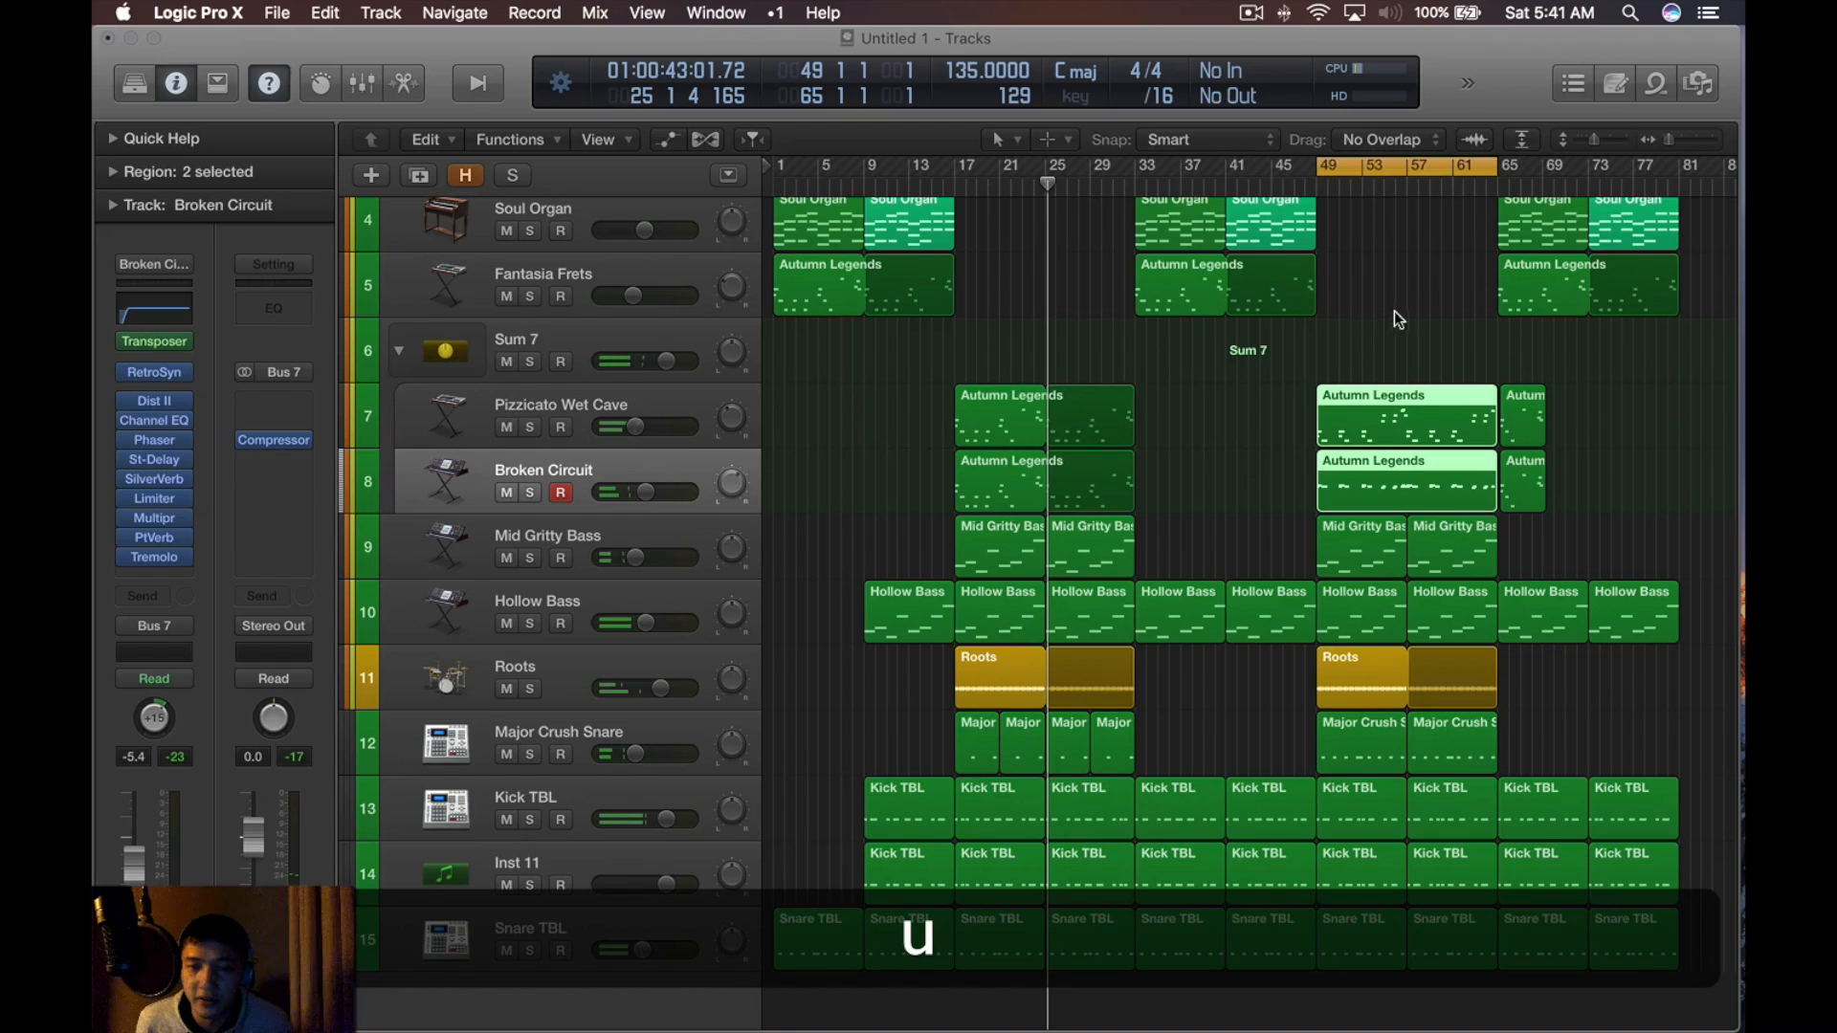
{"action": "key", "text": "space"}
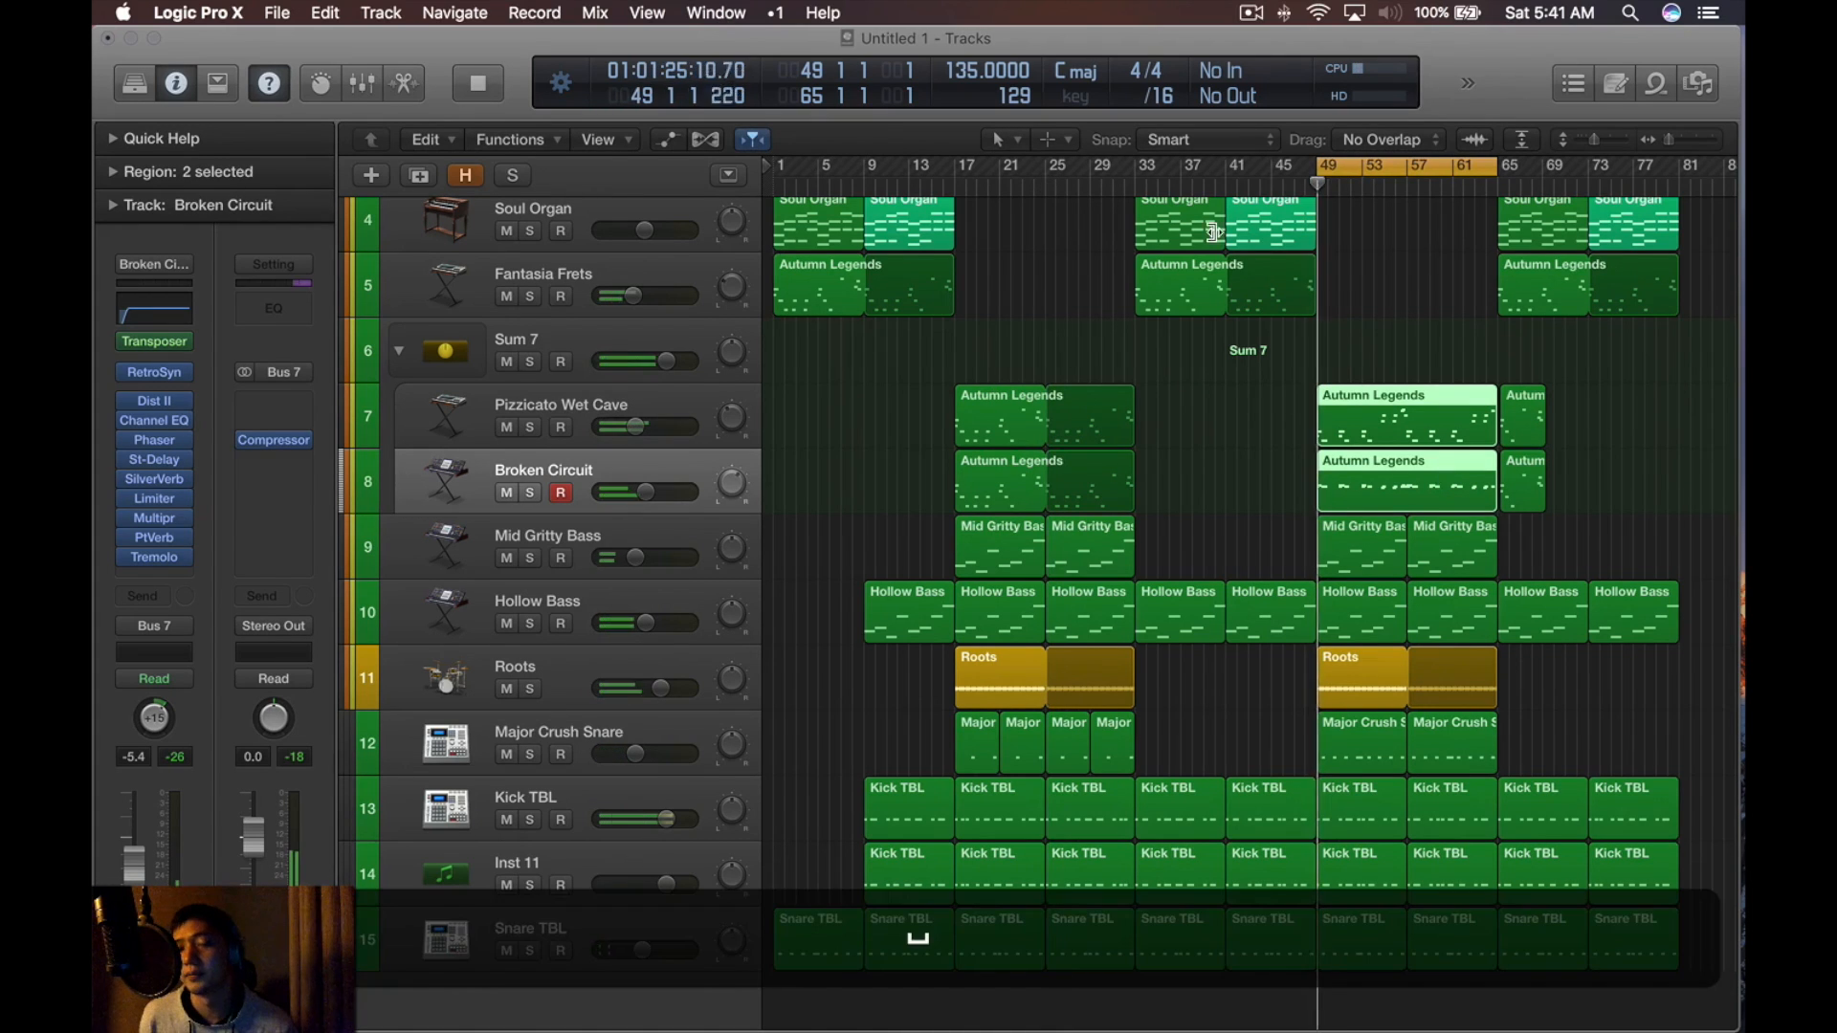
{"action": "left_click", "coordinate": [1422, 323]}
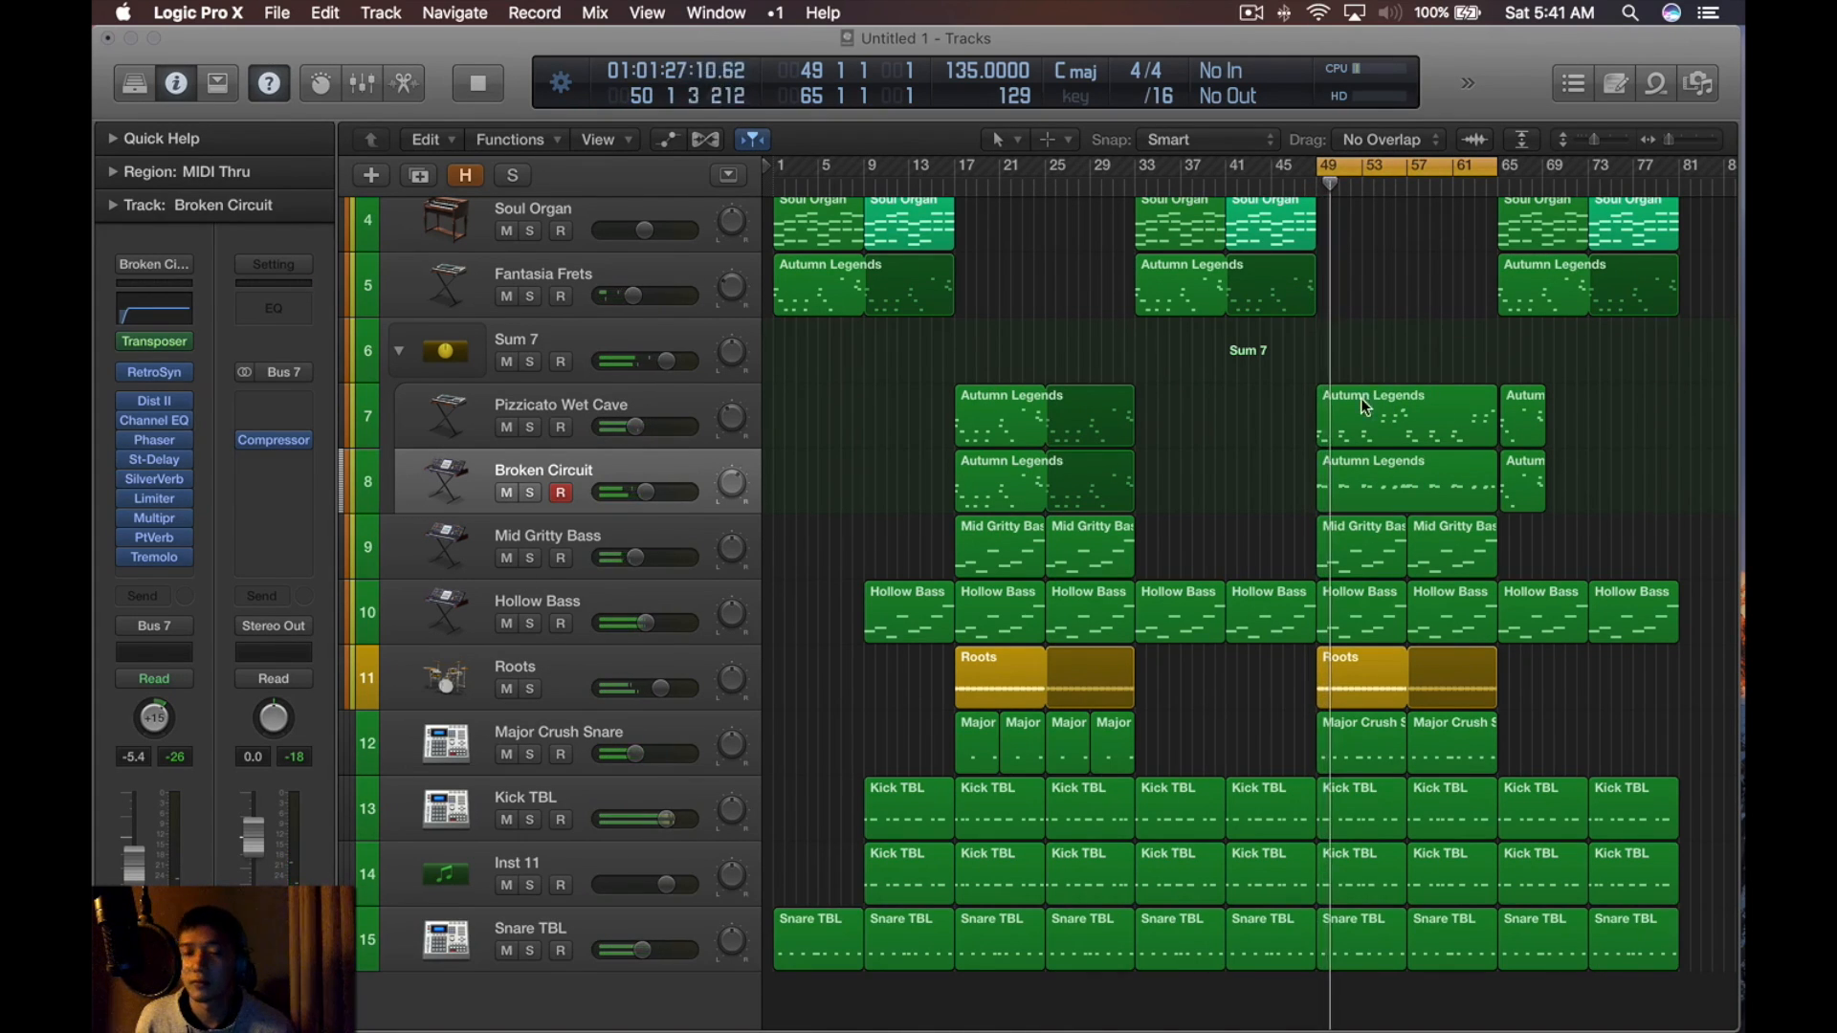
{"action": "key", "text": "space"}
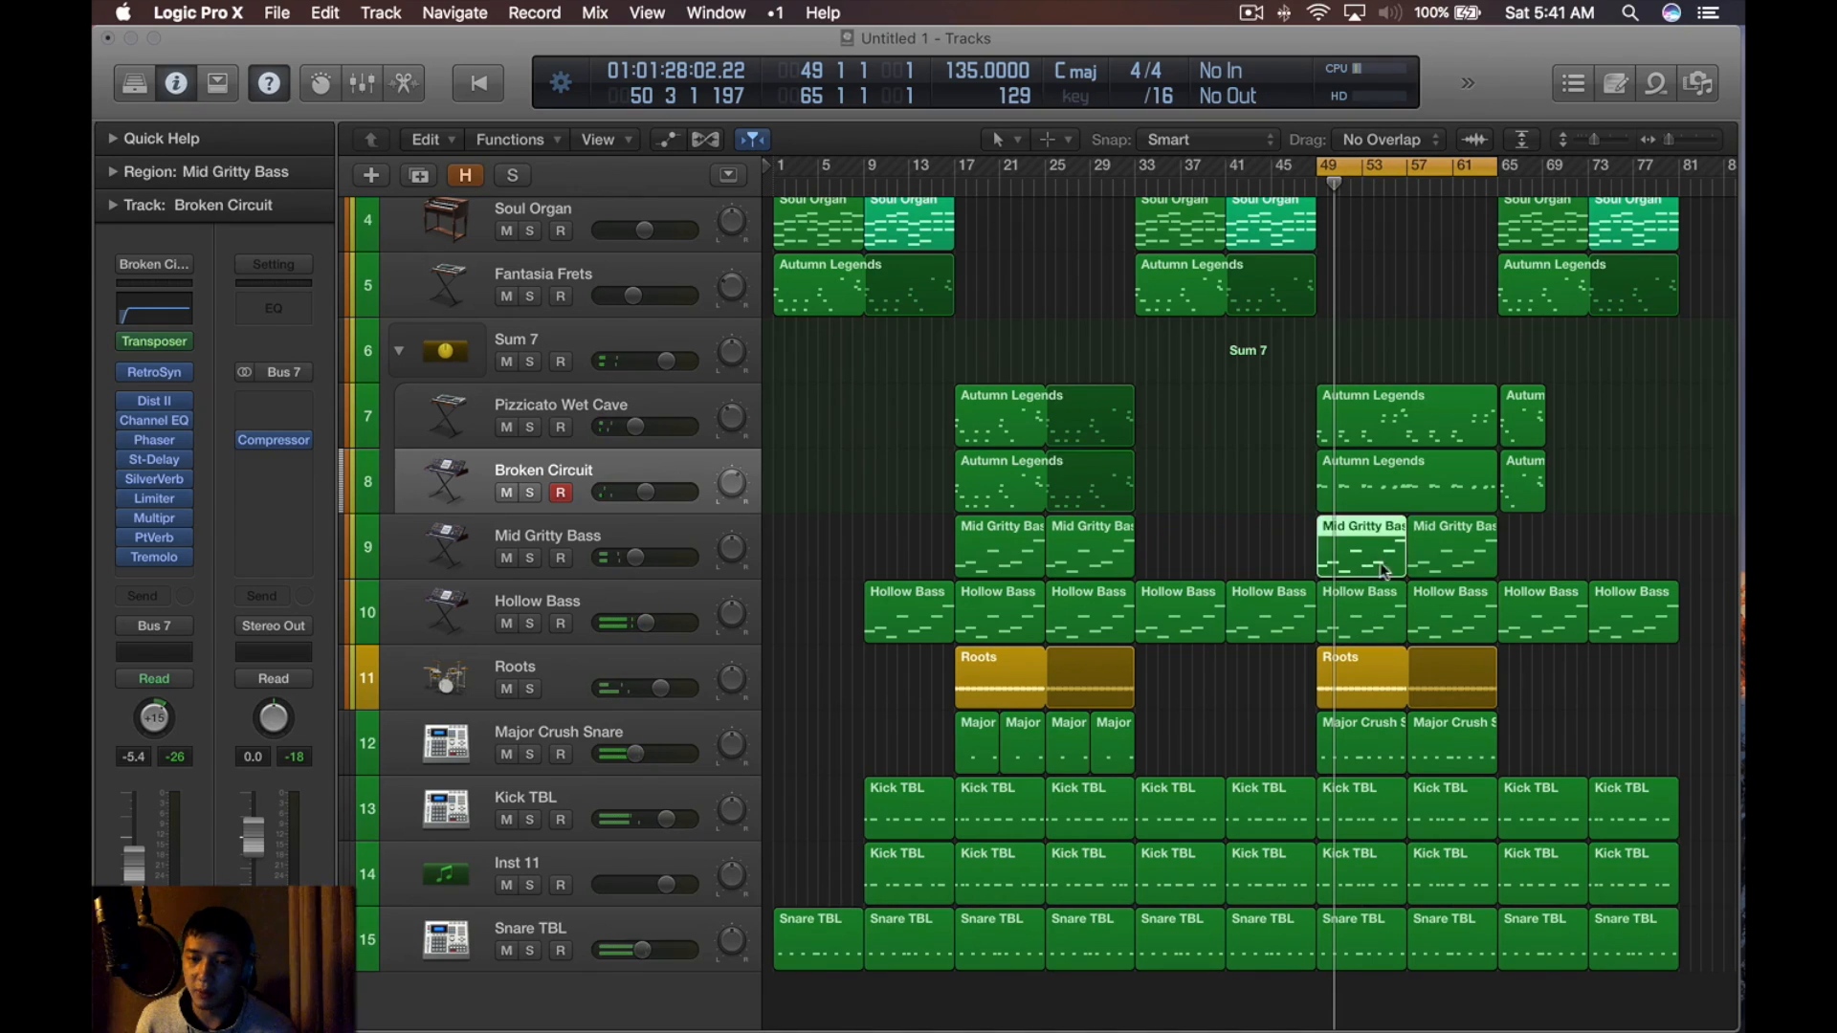
Resume playing the second chorus from bar 50 with the Mid Gritty Bass region at bar 49 selected
{"action": "left_click", "coordinate": [1472, 598]}
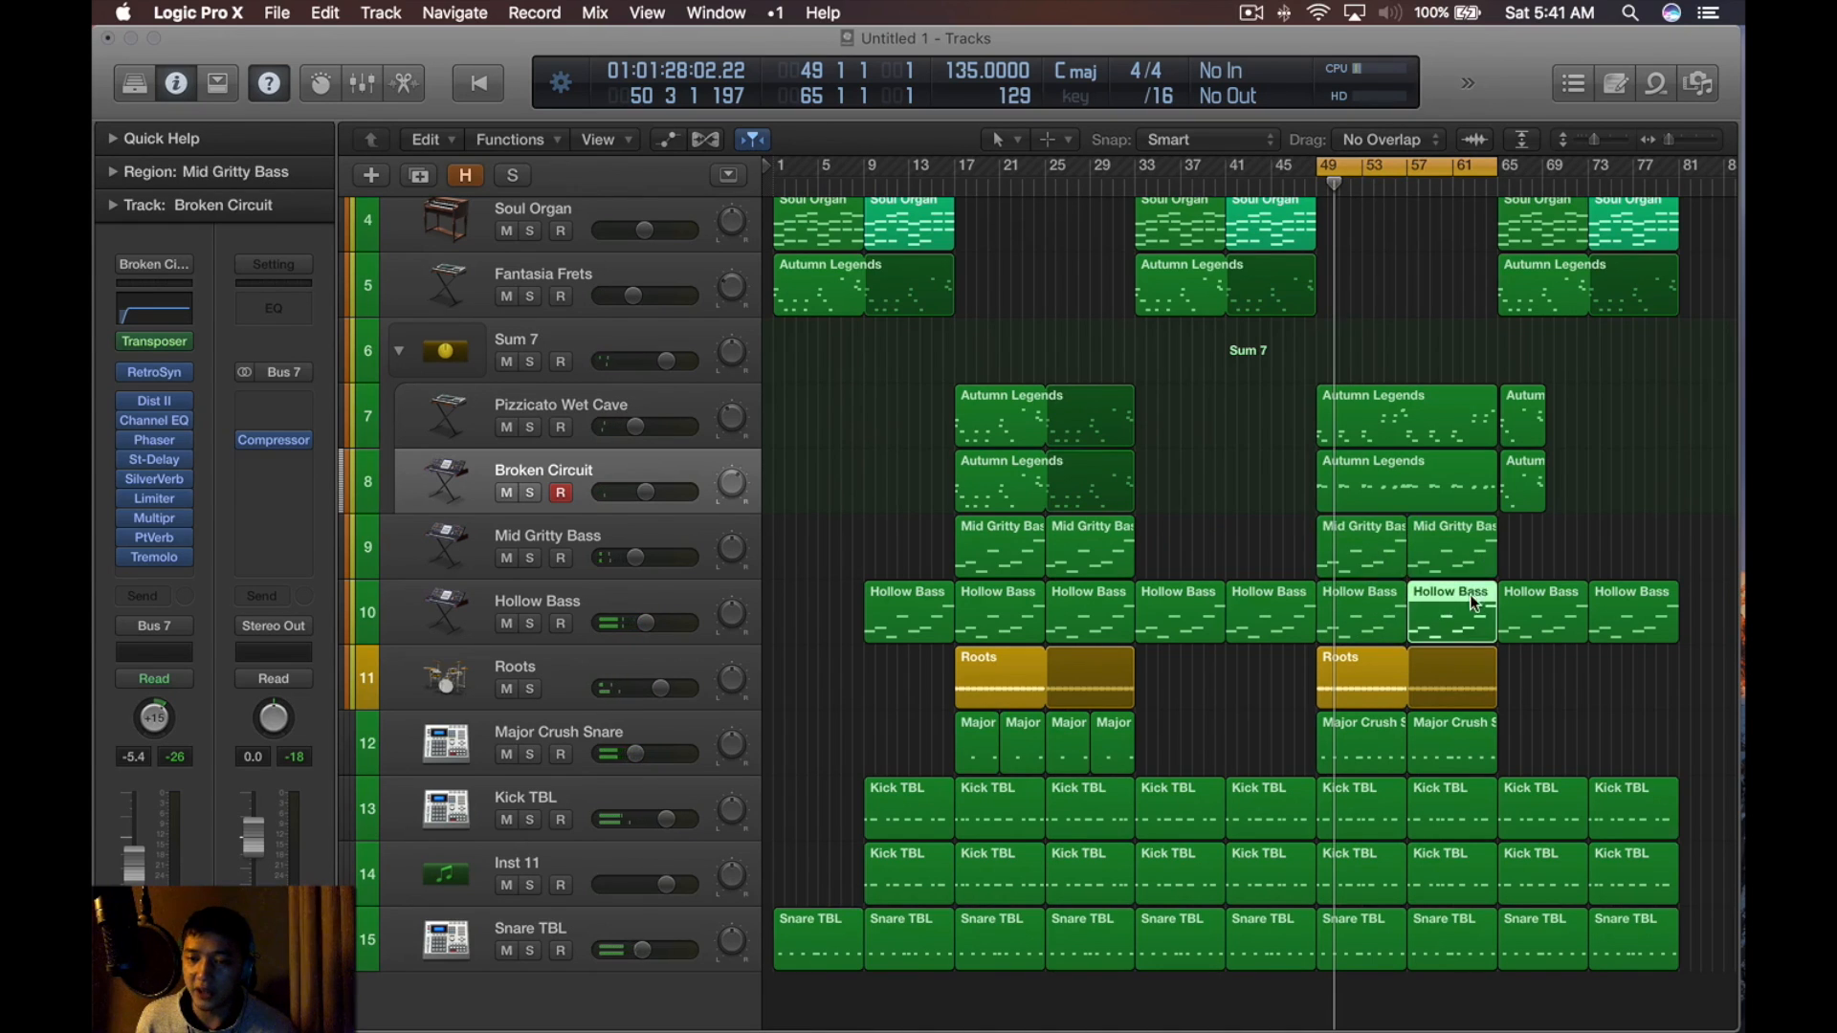
{"action": "left_click", "coordinate": [1368, 558]}
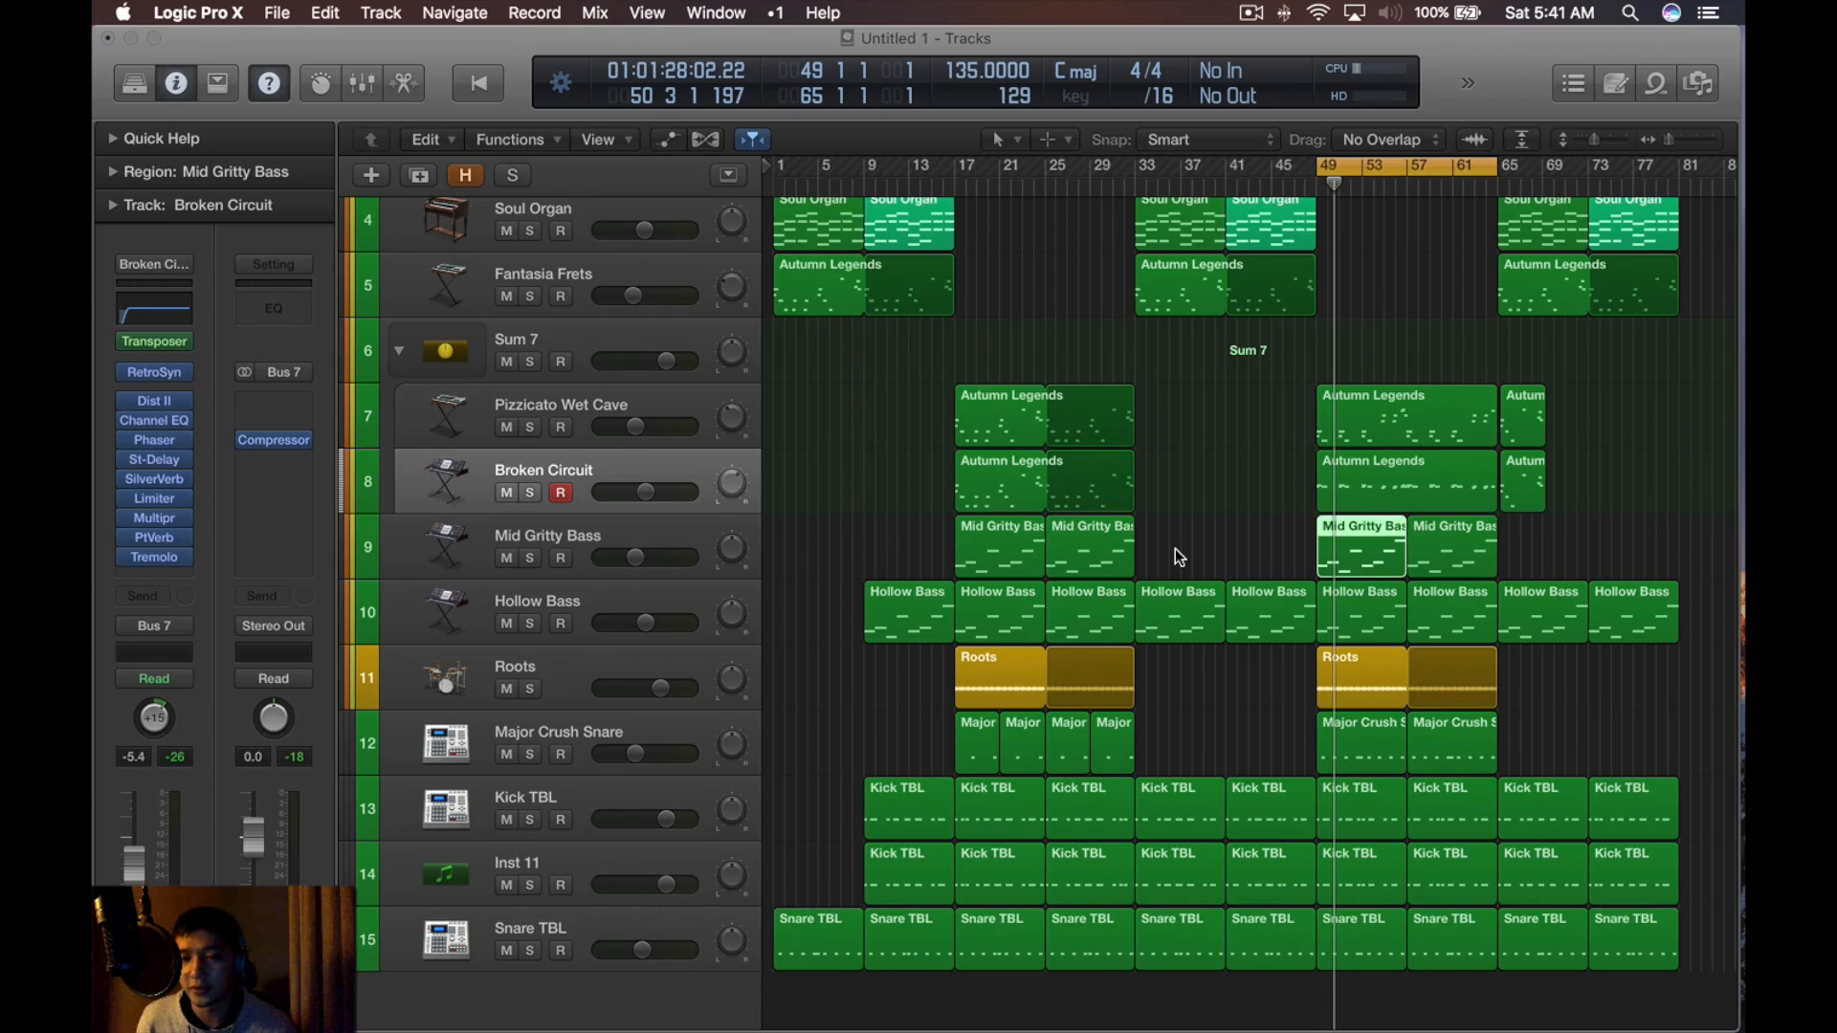
{"action": "key", "text": "space"}
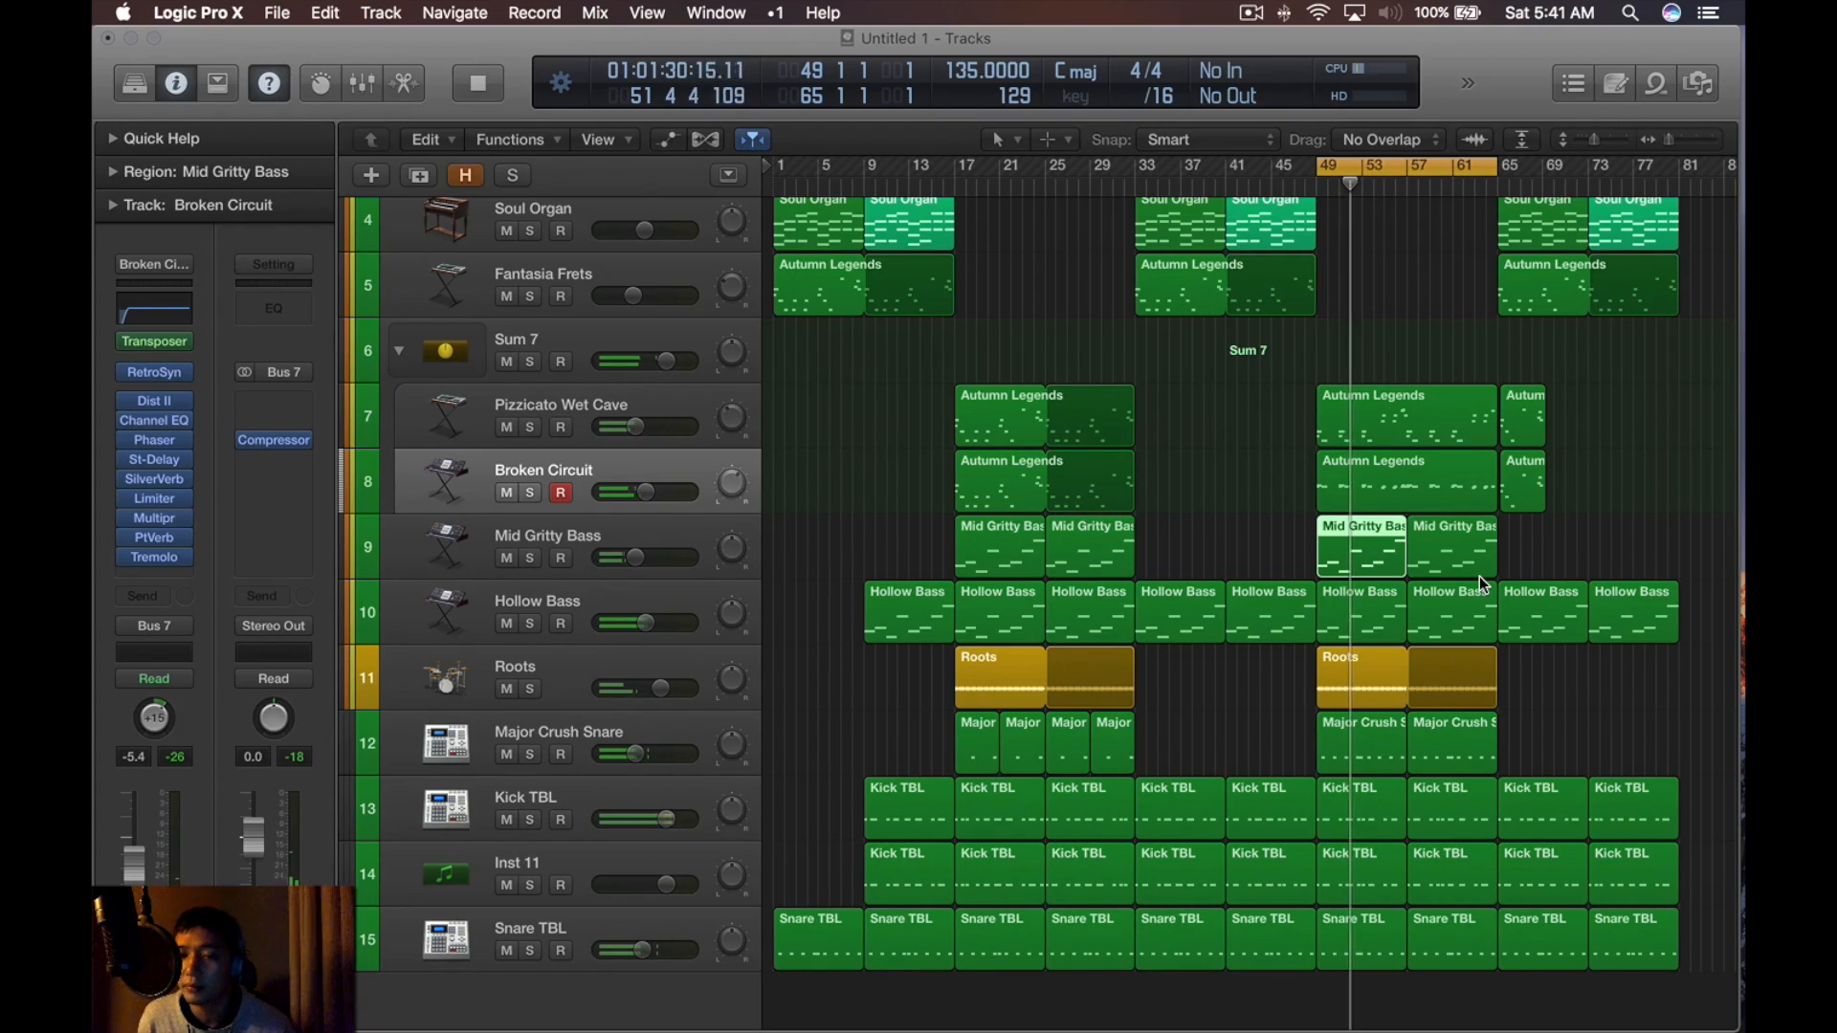
{"action": "key", "text": "space"}
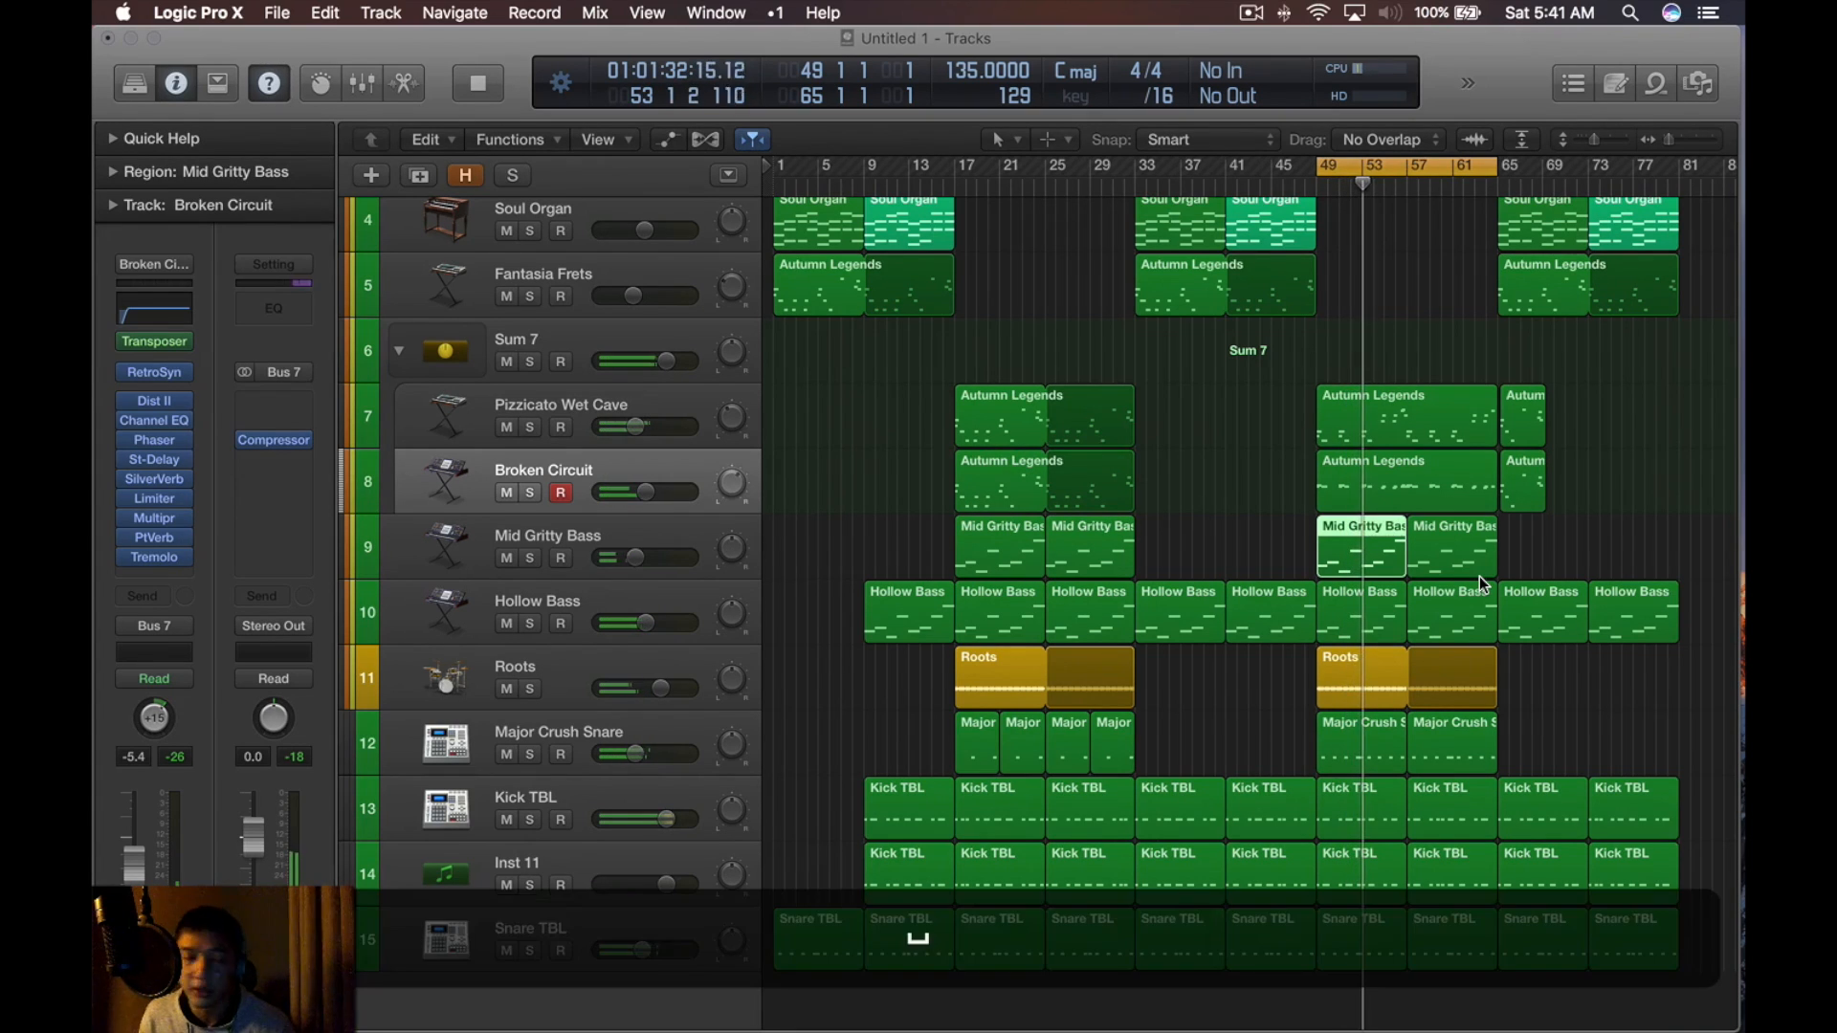
Delete the short leftover Autumn Legends regions at bar 65 on both lead tracks
{"action": "left_click", "coordinate": [1558, 503]}
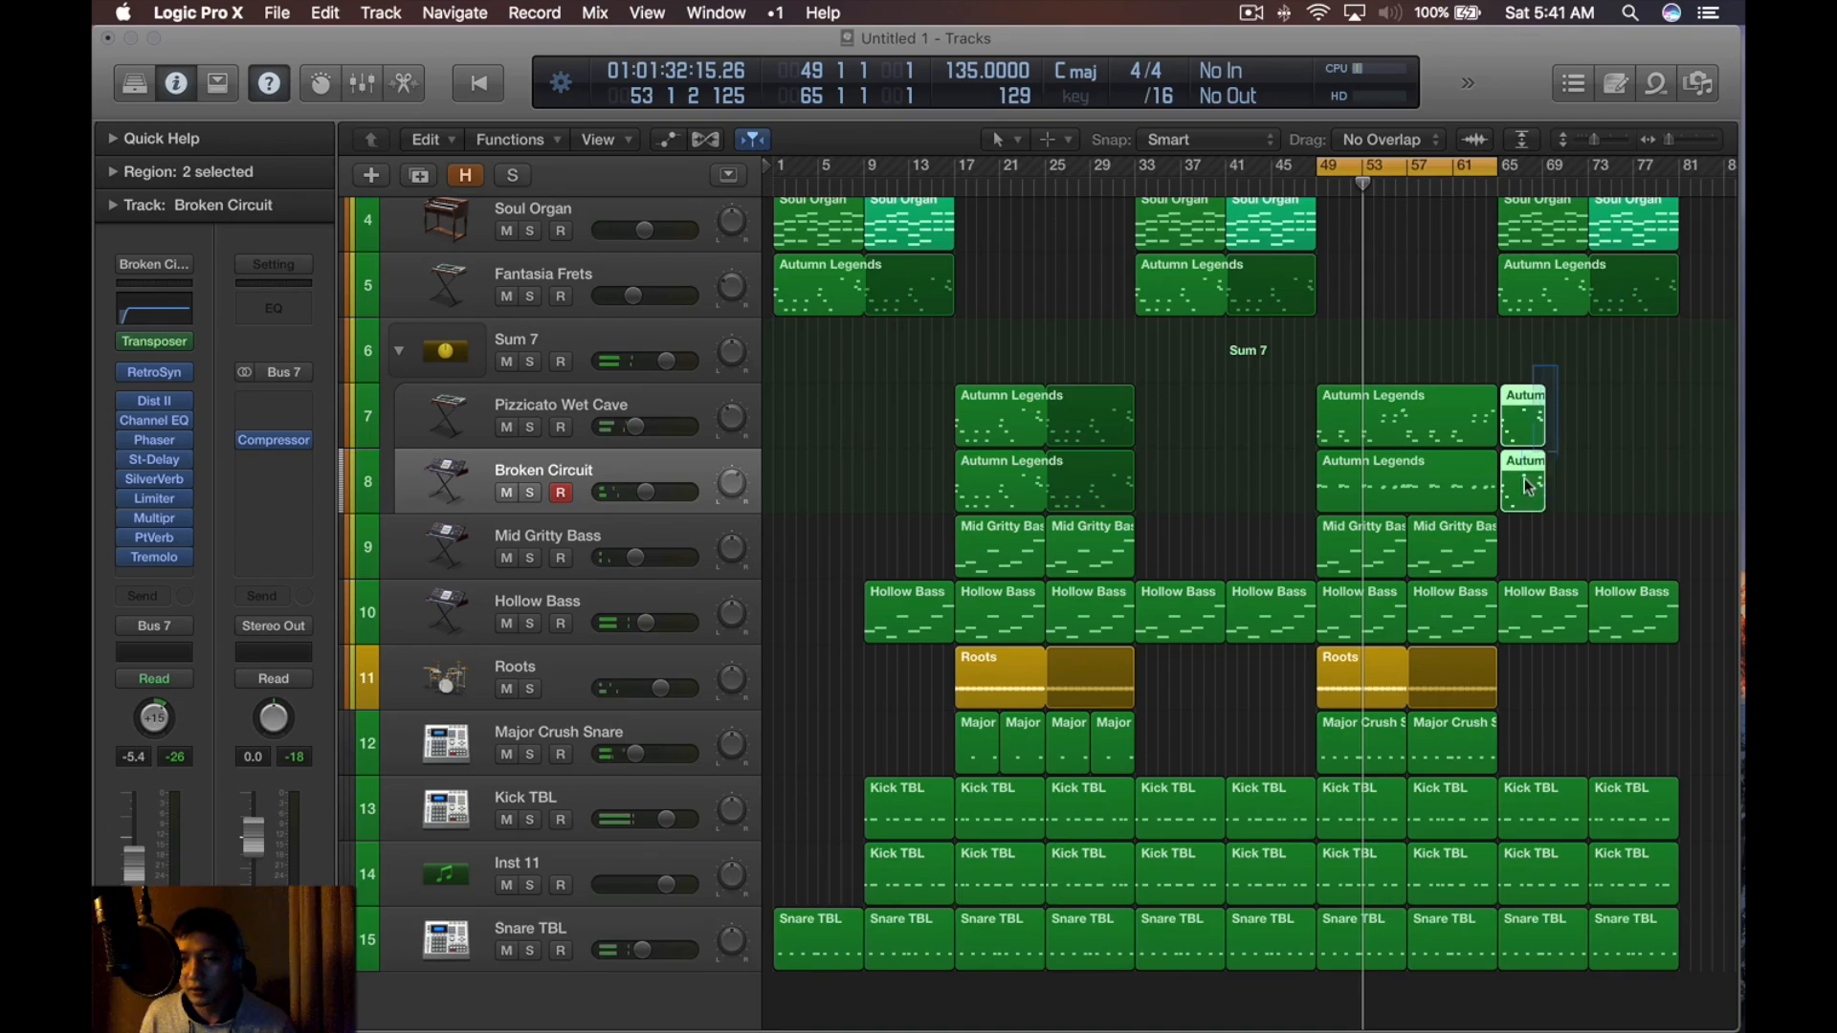
{"action": "key", "text": "BackSpace"}
{"action": "key", "text": "c"}
Set the cycle range to bars 65–81 from the last Soul Organ and Fantasia Frets regions and play that section
{"action": "scroll", "coordinate": [1486, 399], "scroll_direction": "down", "scroll_amount": 3}
{"action": "left_click_drag", "start_coordinate": [1431, 378], "coordinate": [1287, 239]}
{"action": "key", "text": "u"}
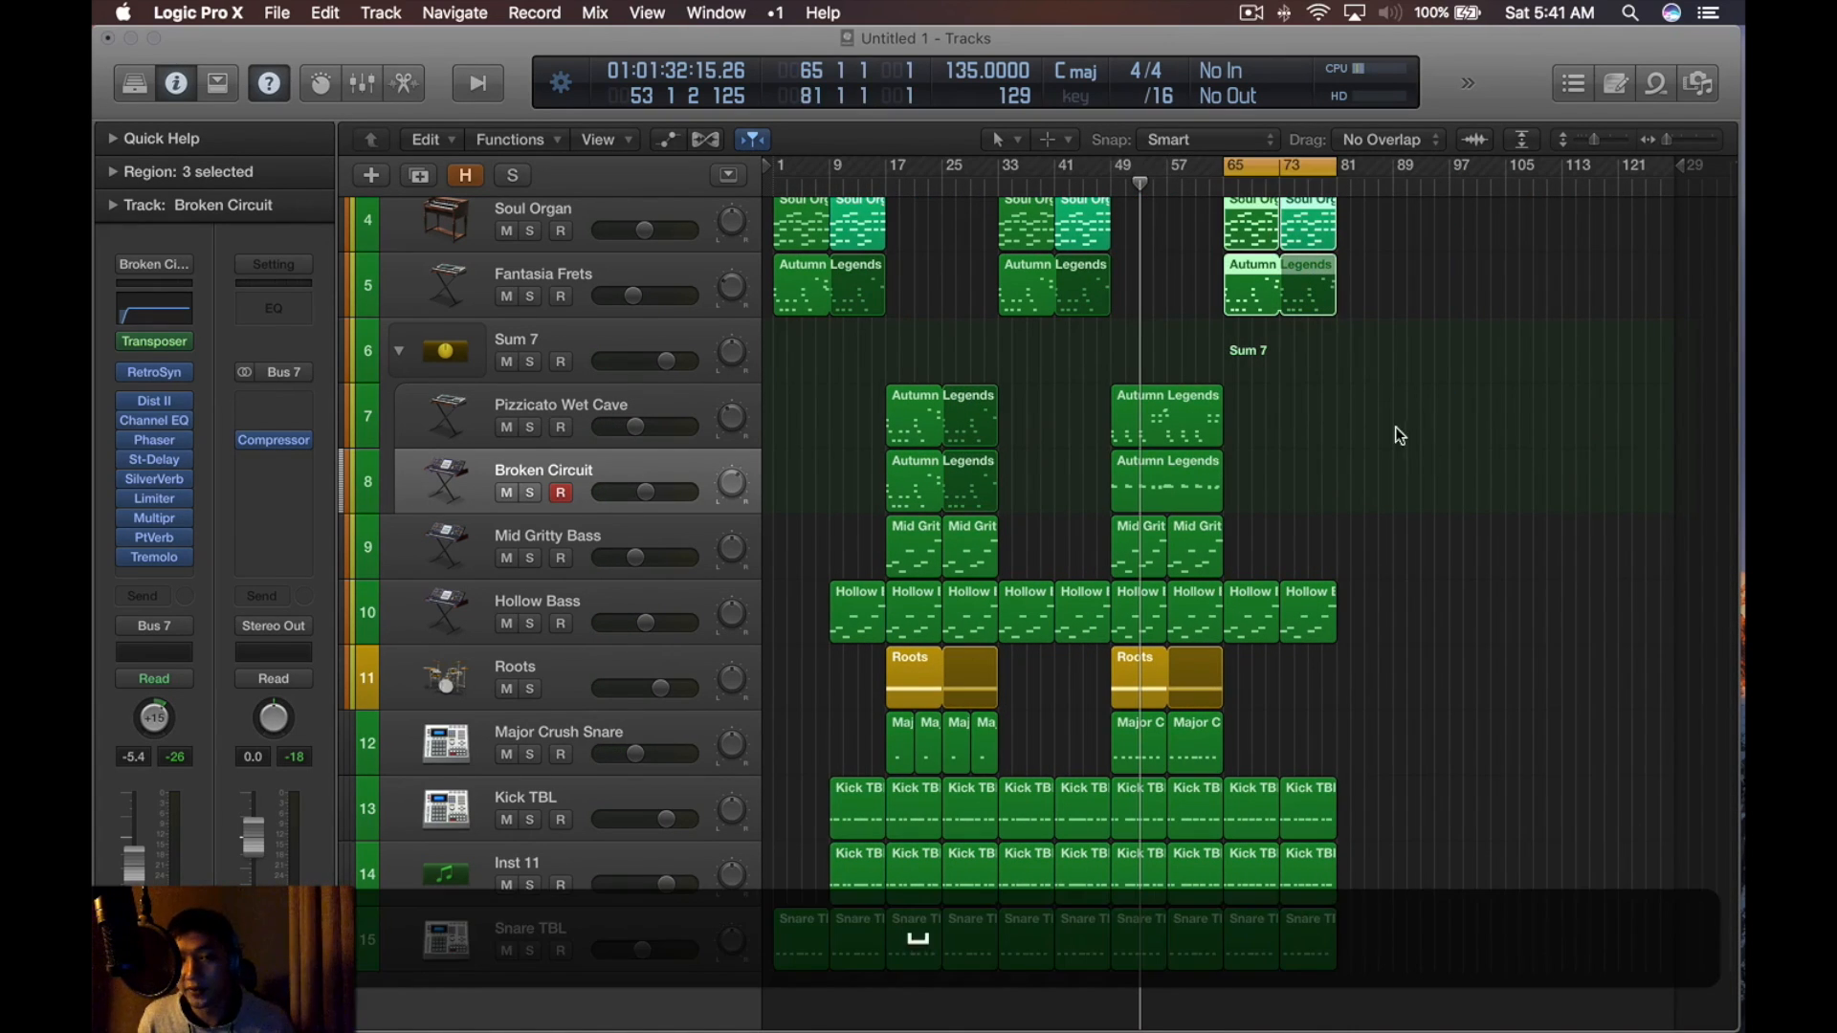
{"action": "key", "text": "space"}
{"action": "scroll", "coordinate": [1395, 426], "scroll_direction": "down", "scroll_amount": 3}
{"action": "scroll", "coordinate": [1404, 411], "scroll_direction": "up", "scroll_amount": 2}
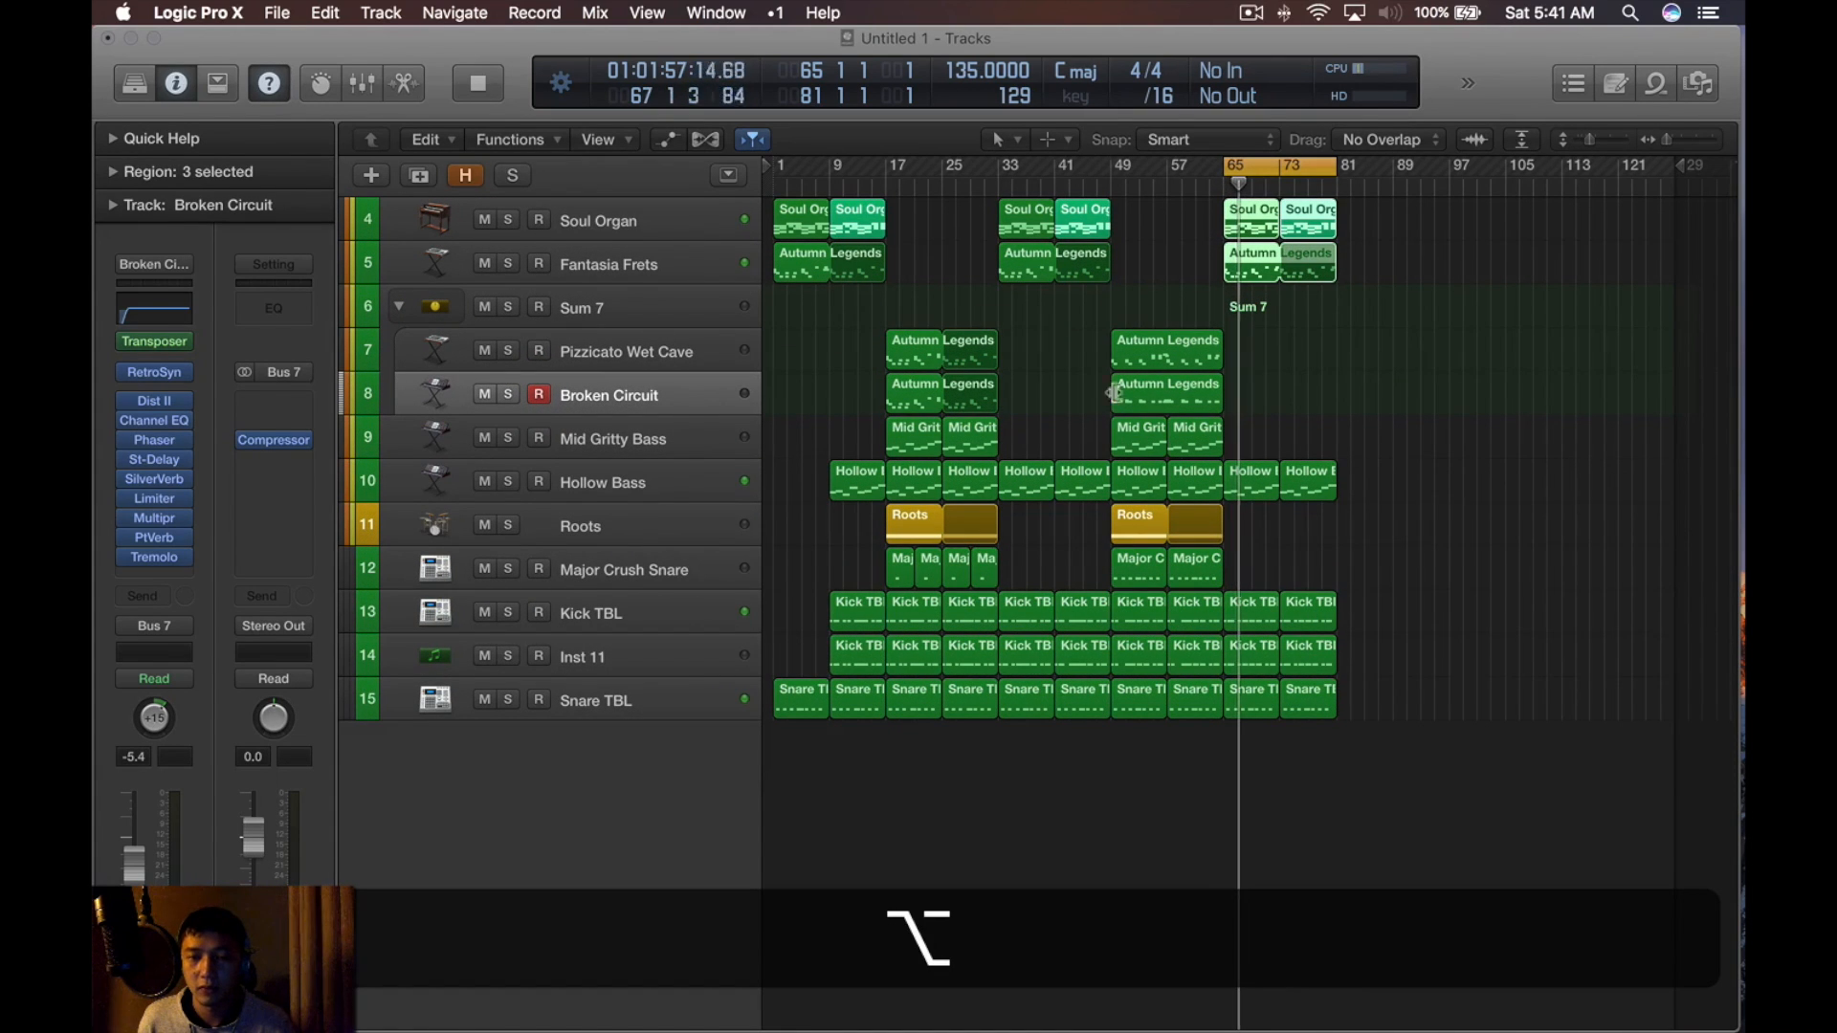
{"action": "key", "text": "alt+space"}
Copy the looped Roots drummer region from bar 49 to bar 65 on the same track
{"action": "left_click", "coordinate": [1369, 404]}
{"action": "left_click_drag", "start_coordinate": [1217, 524], "coordinate": [1287, 534]}
{"action": "scroll", "coordinate": [1286, 531], "scroll_direction": "up", "scroll_amount": 6}
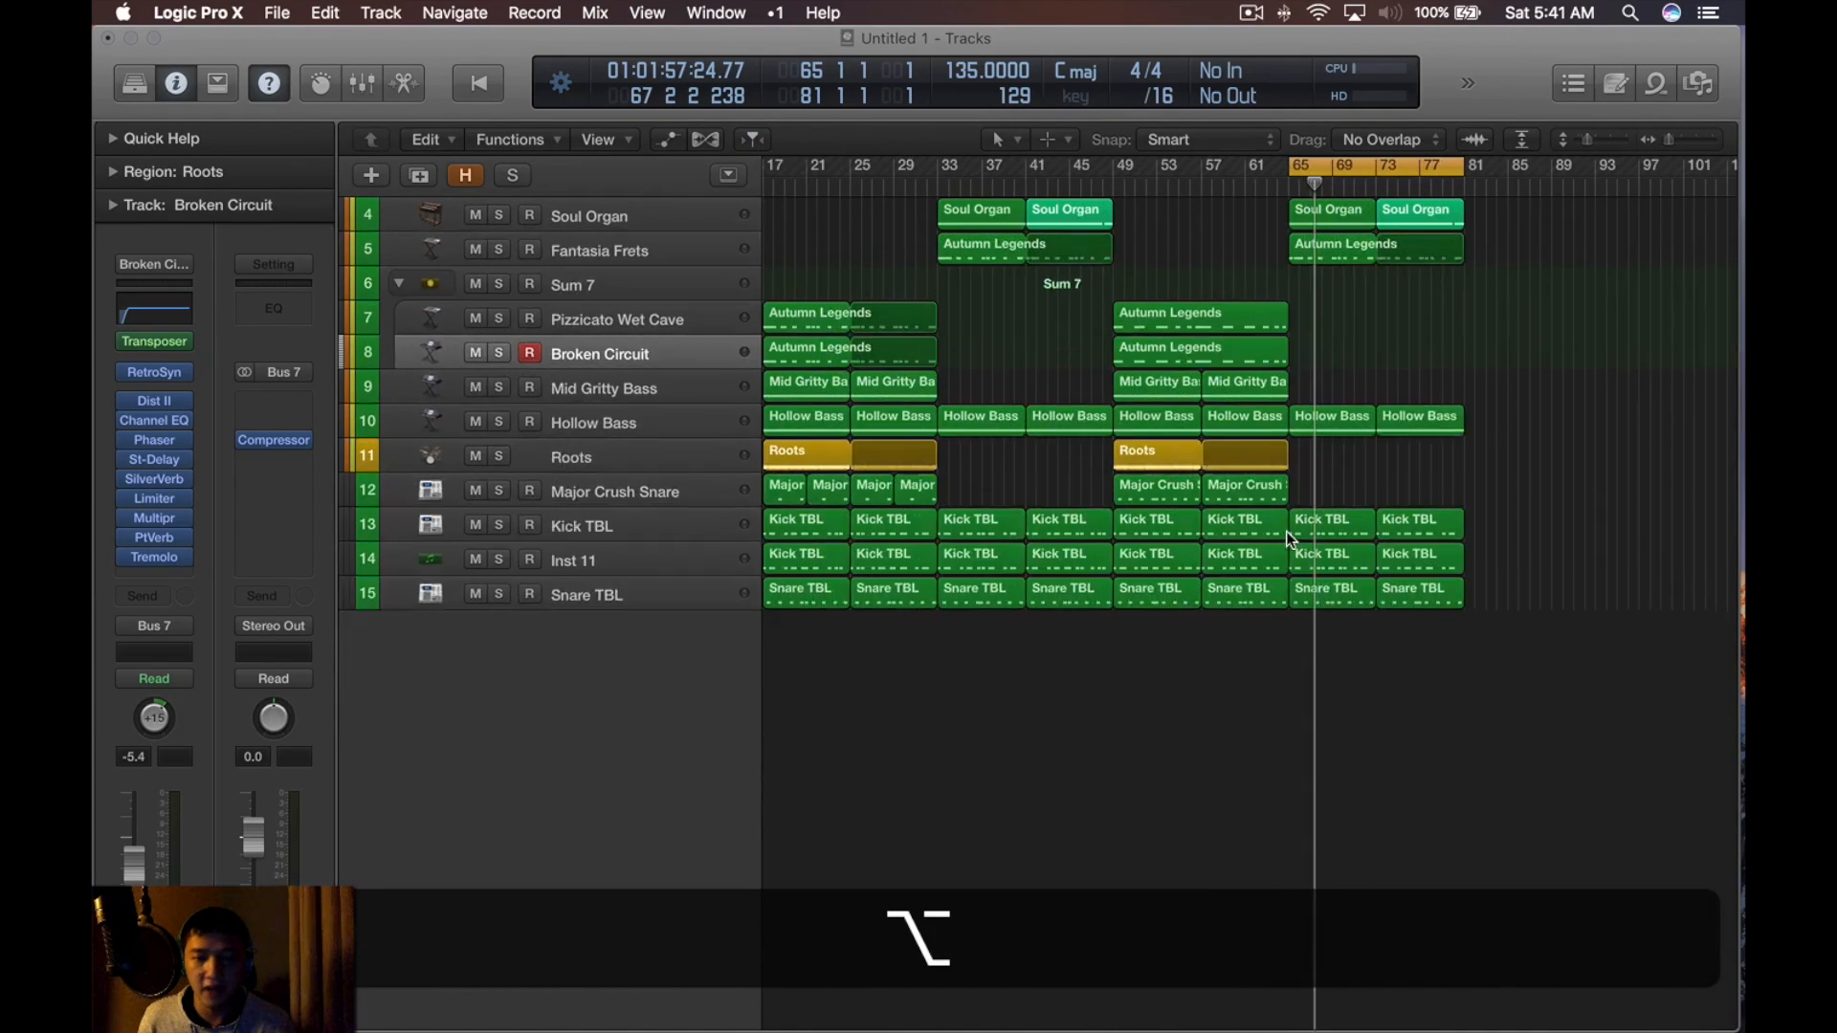
{"action": "left_click_drag", "start_coordinate": [1169, 633], "coordinate": [1347, 647]}
Inspect the copied Roots region's drummer settings, switching between the detail knobs and the kit view, and close the editor
{"action": "double_click", "coordinate": [1347, 646]}
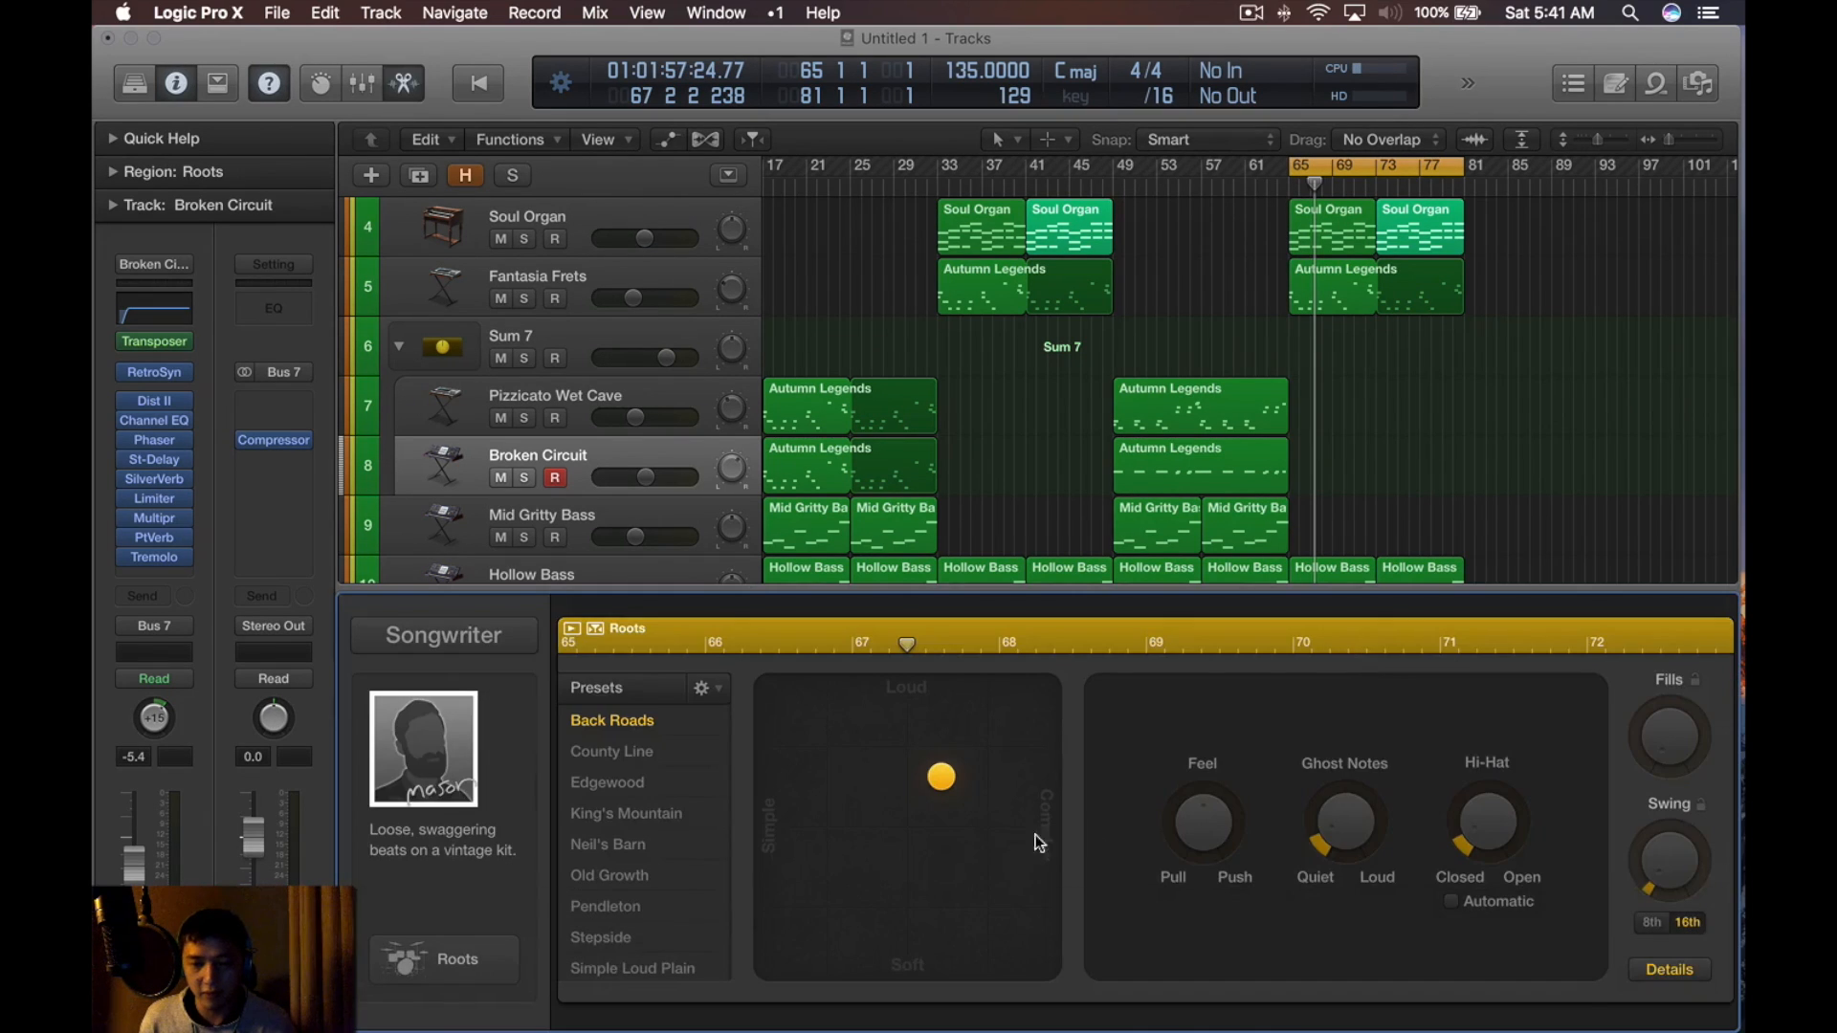
{"action": "left_click", "coordinate": [1683, 971]}
{"action": "left_click", "coordinate": [1670, 969]}
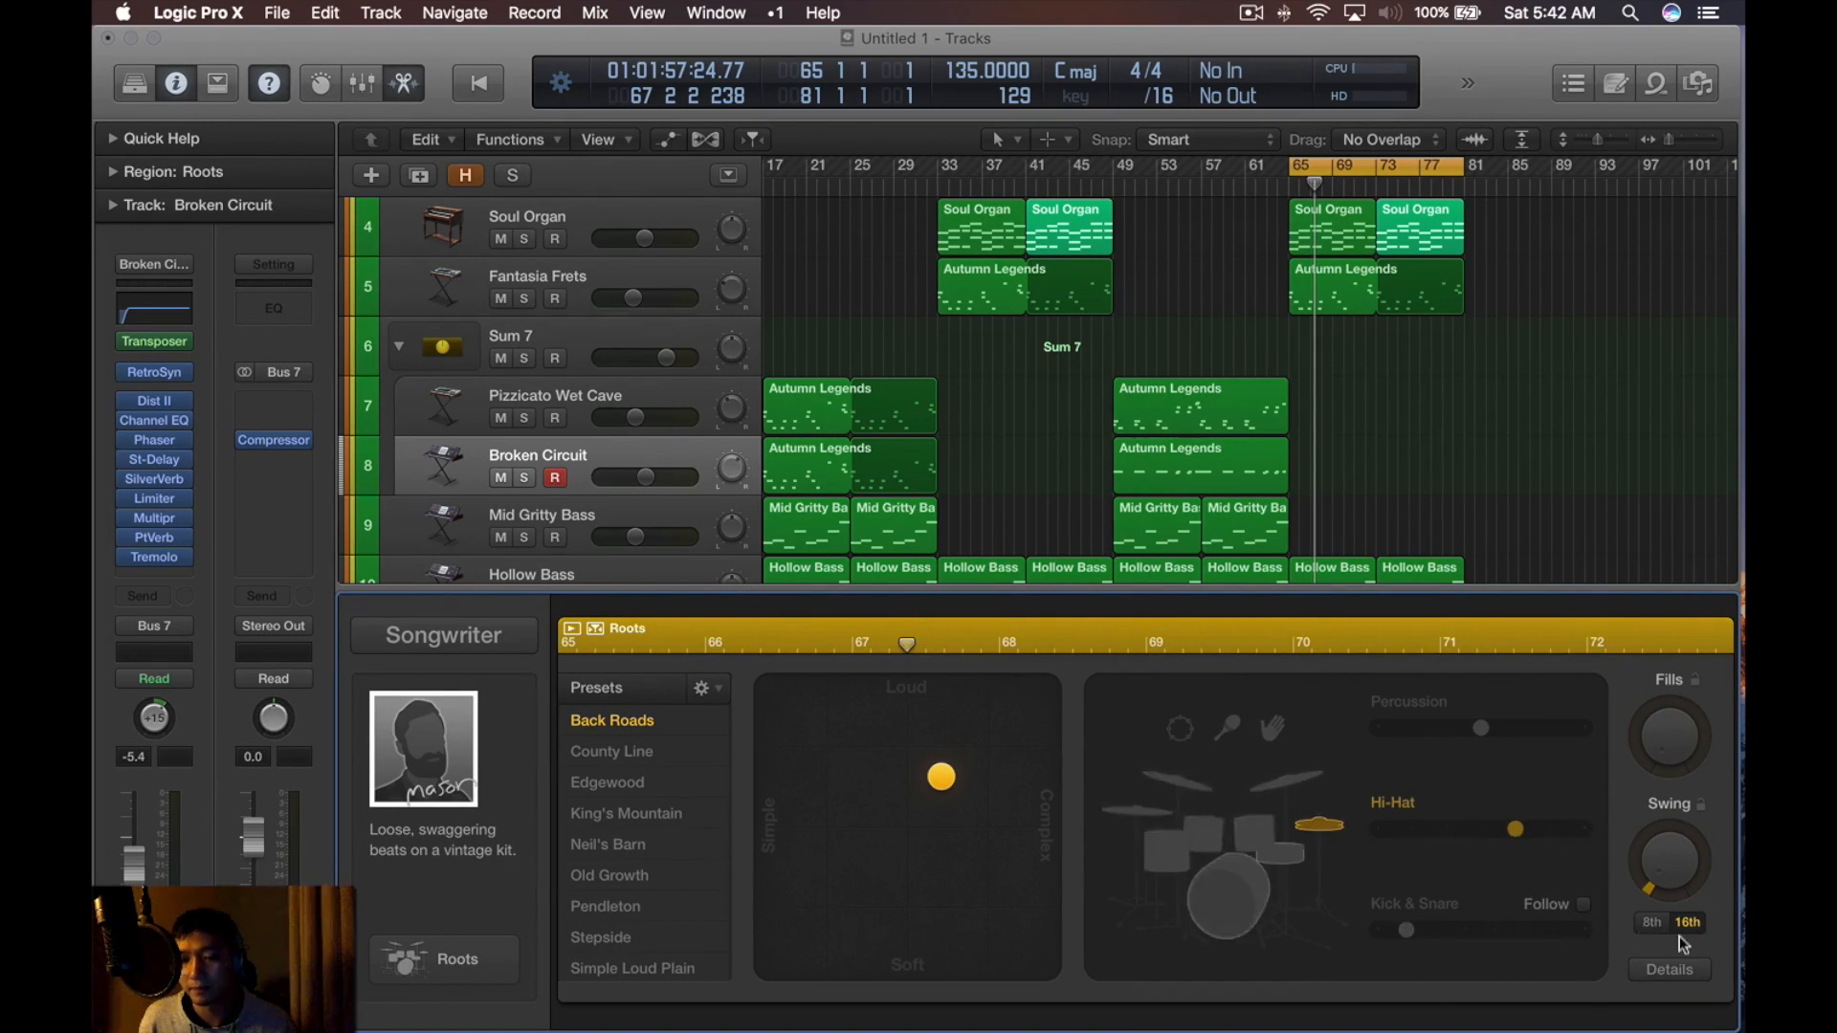
{"action": "key", "text": "x"}
{"action": "key", "text": "x"}
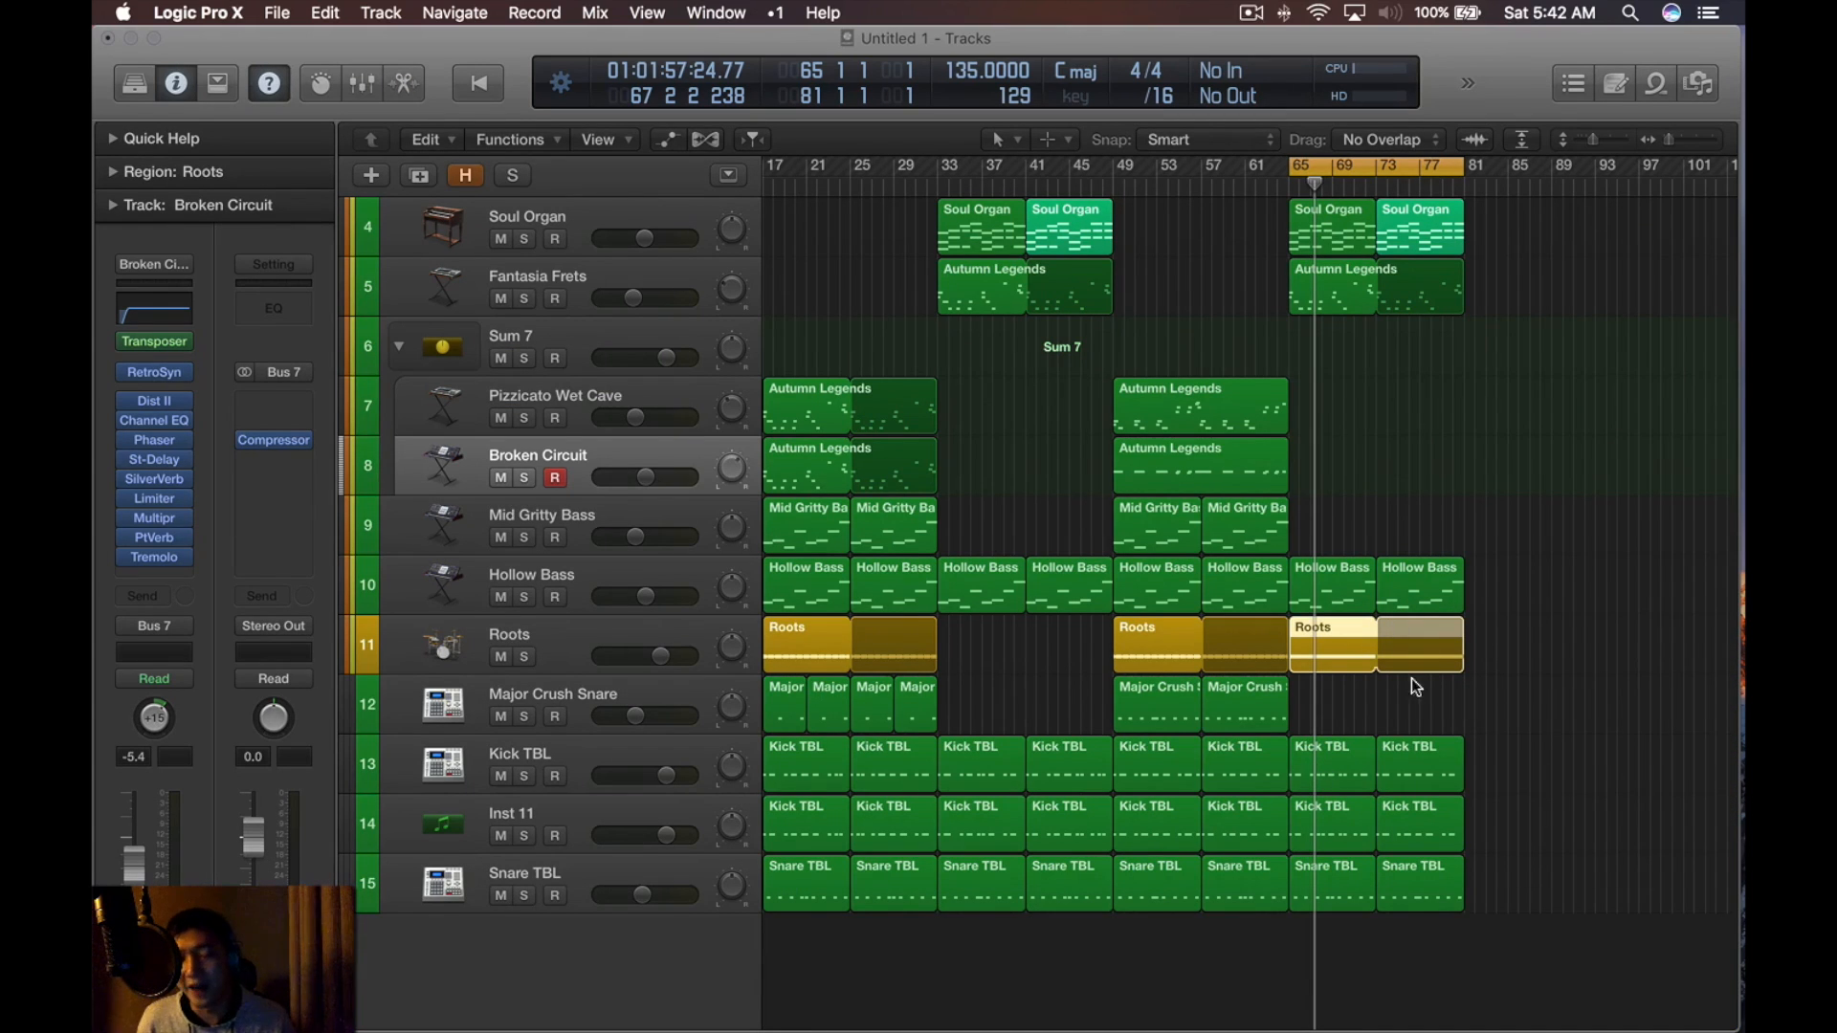
Audition the Roots drums at bar 65, add a software instrument track below Roots, and copy that region onto it as MIDI
{"action": "key", "text": "space"}
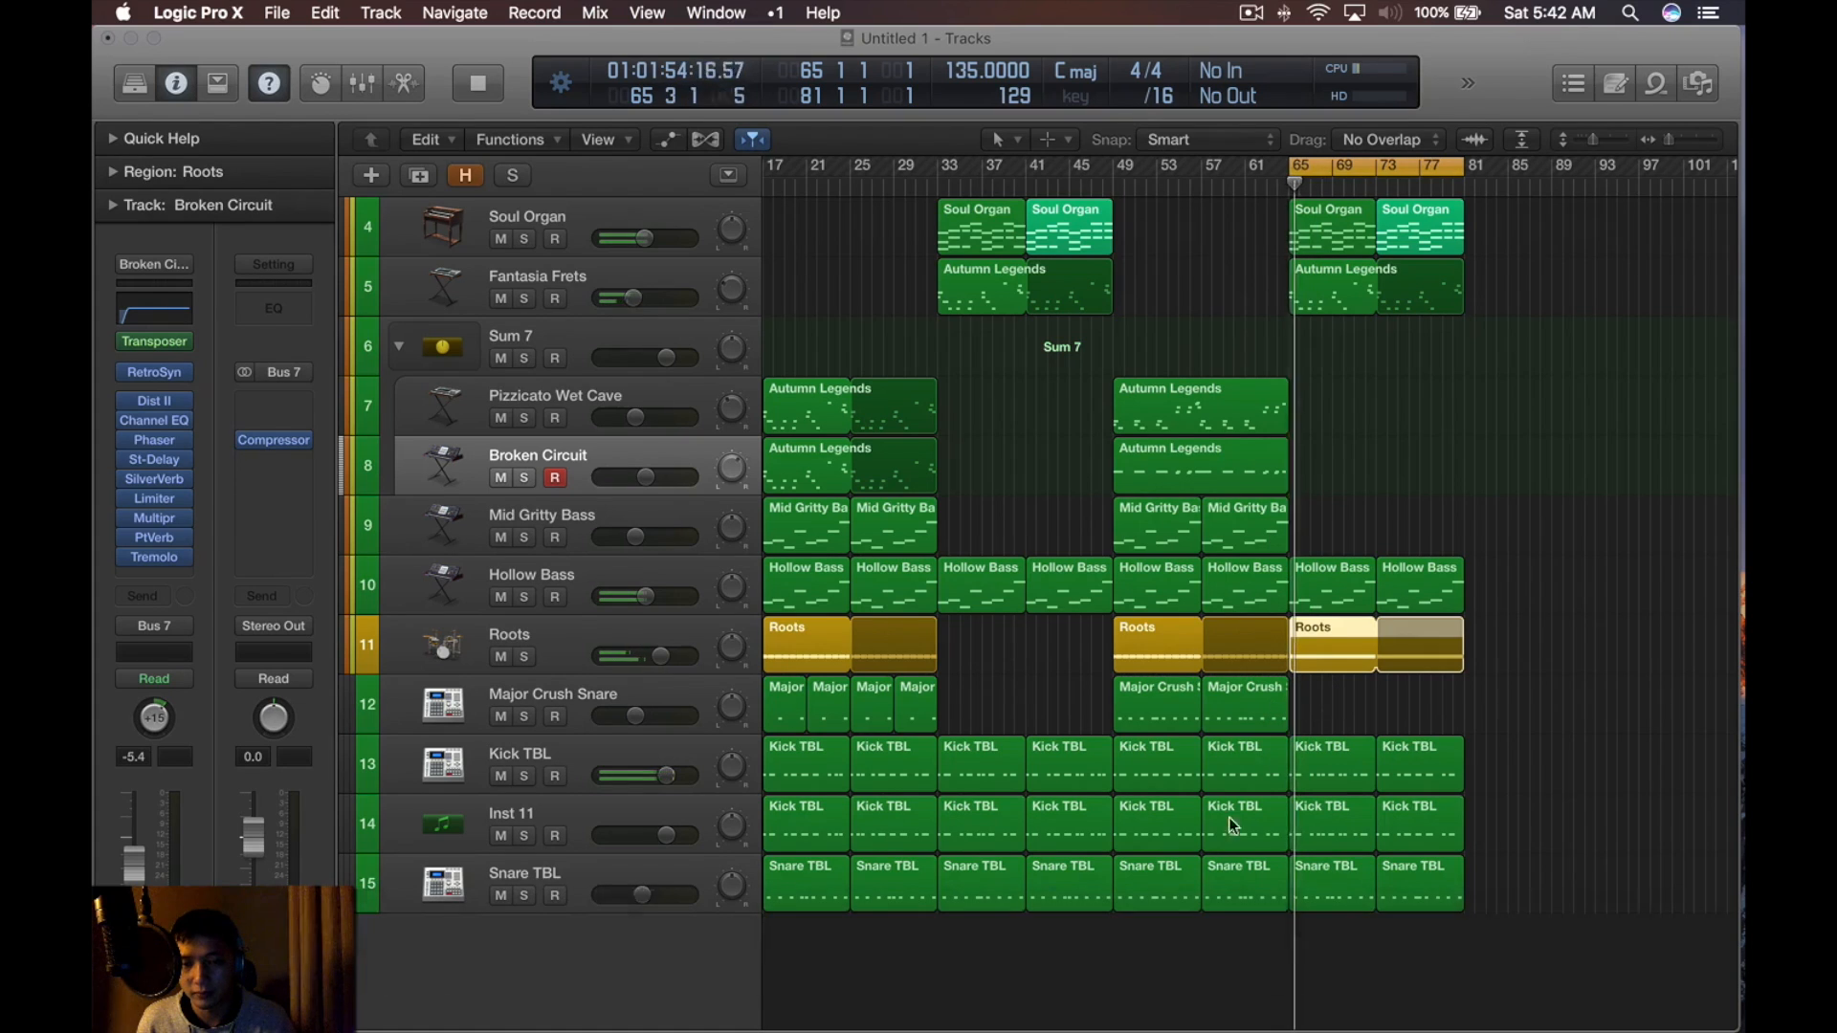
{"action": "left_click", "coordinate": [597, 644]}
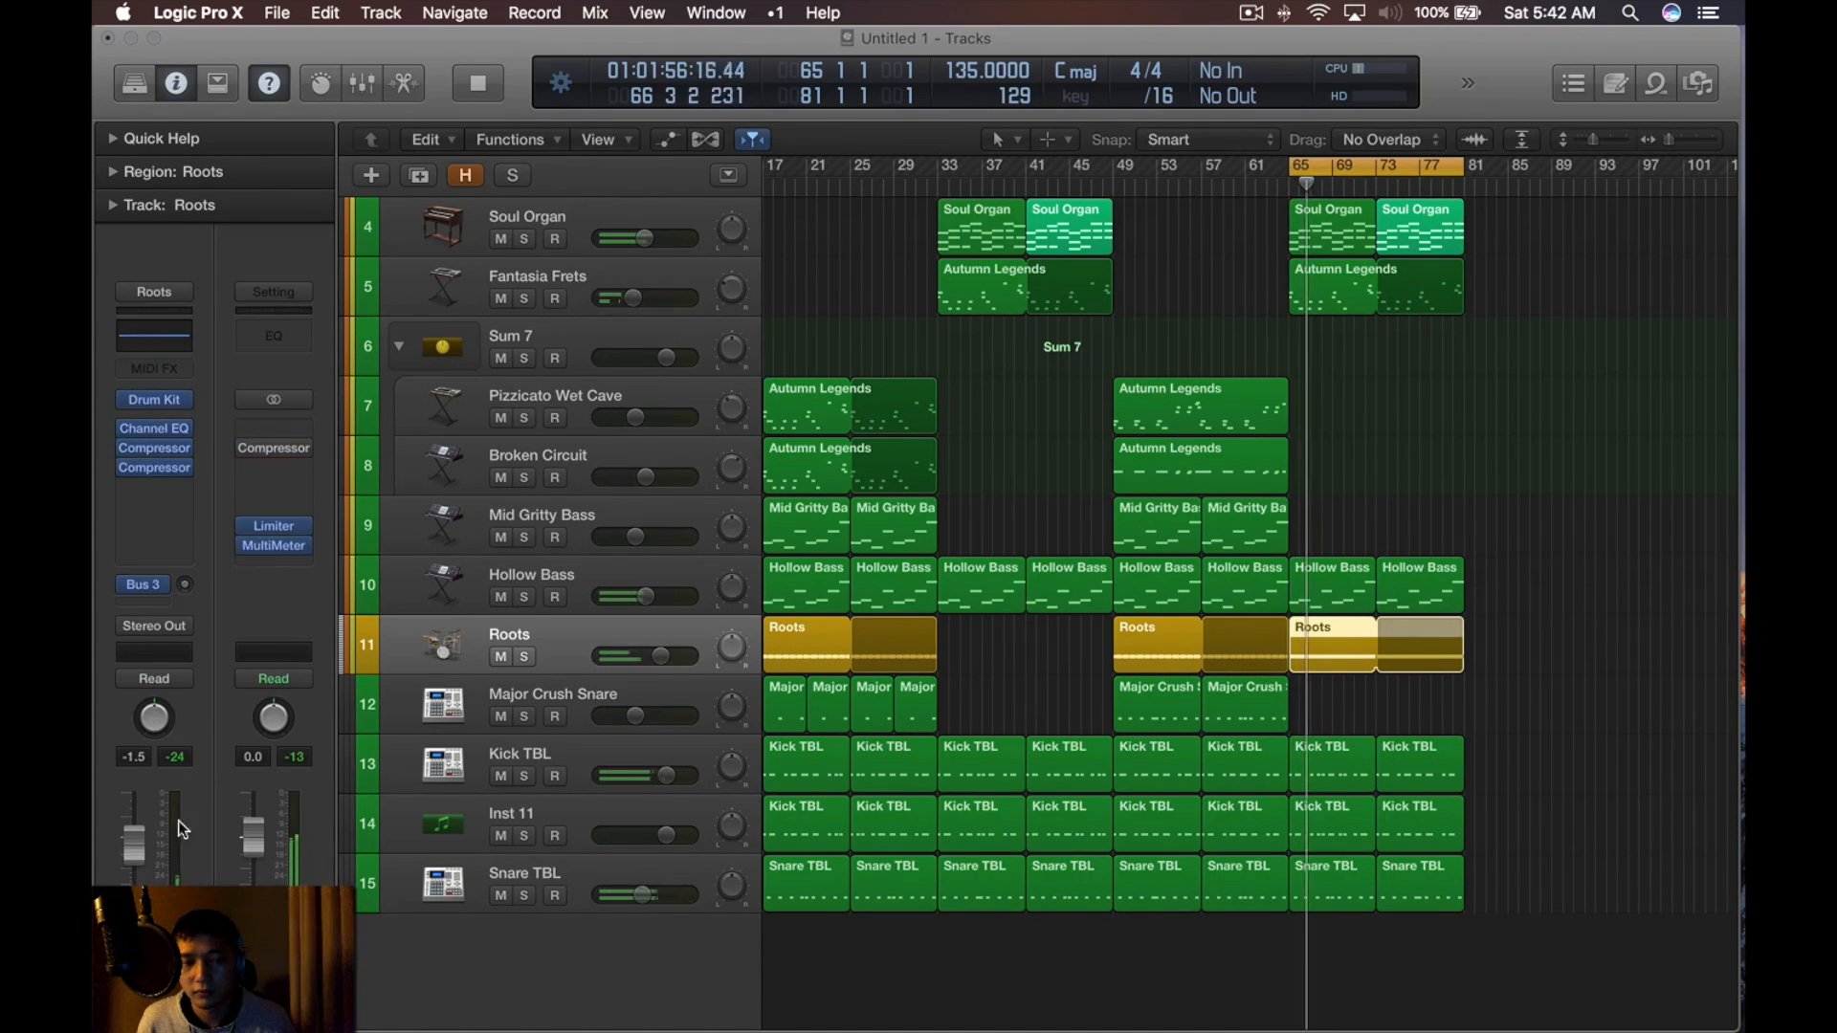
{"action": "key", "text": "alt+super+s"}
{"action": "left_click_drag", "start_coordinate": [1340, 650], "coordinate": [1345, 706]}
{"action": "scroll", "coordinate": [815, 731], "scroll_direction": "down", "scroll_amount": 3}
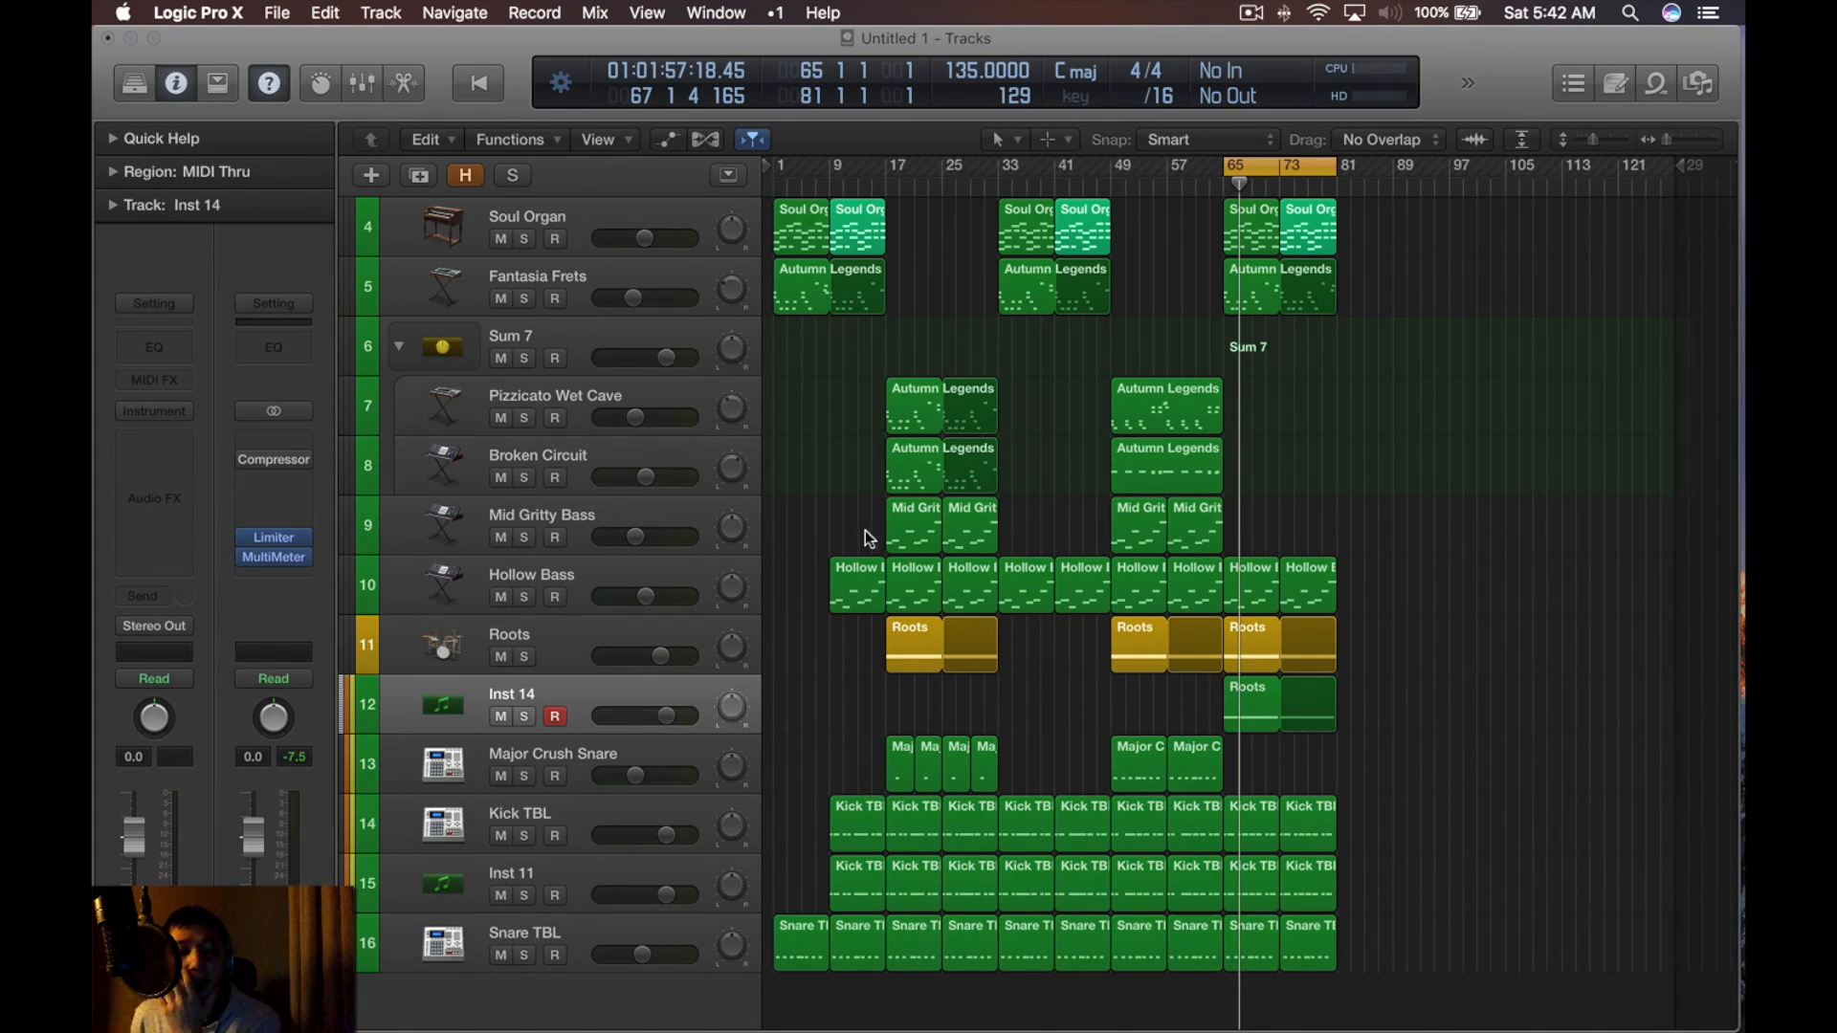
Review the arrangement section by section, examining which tracks play in bars 1–17, 33–49 and 65–81
{"action": "left_click", "coordinate": [820, 933]}
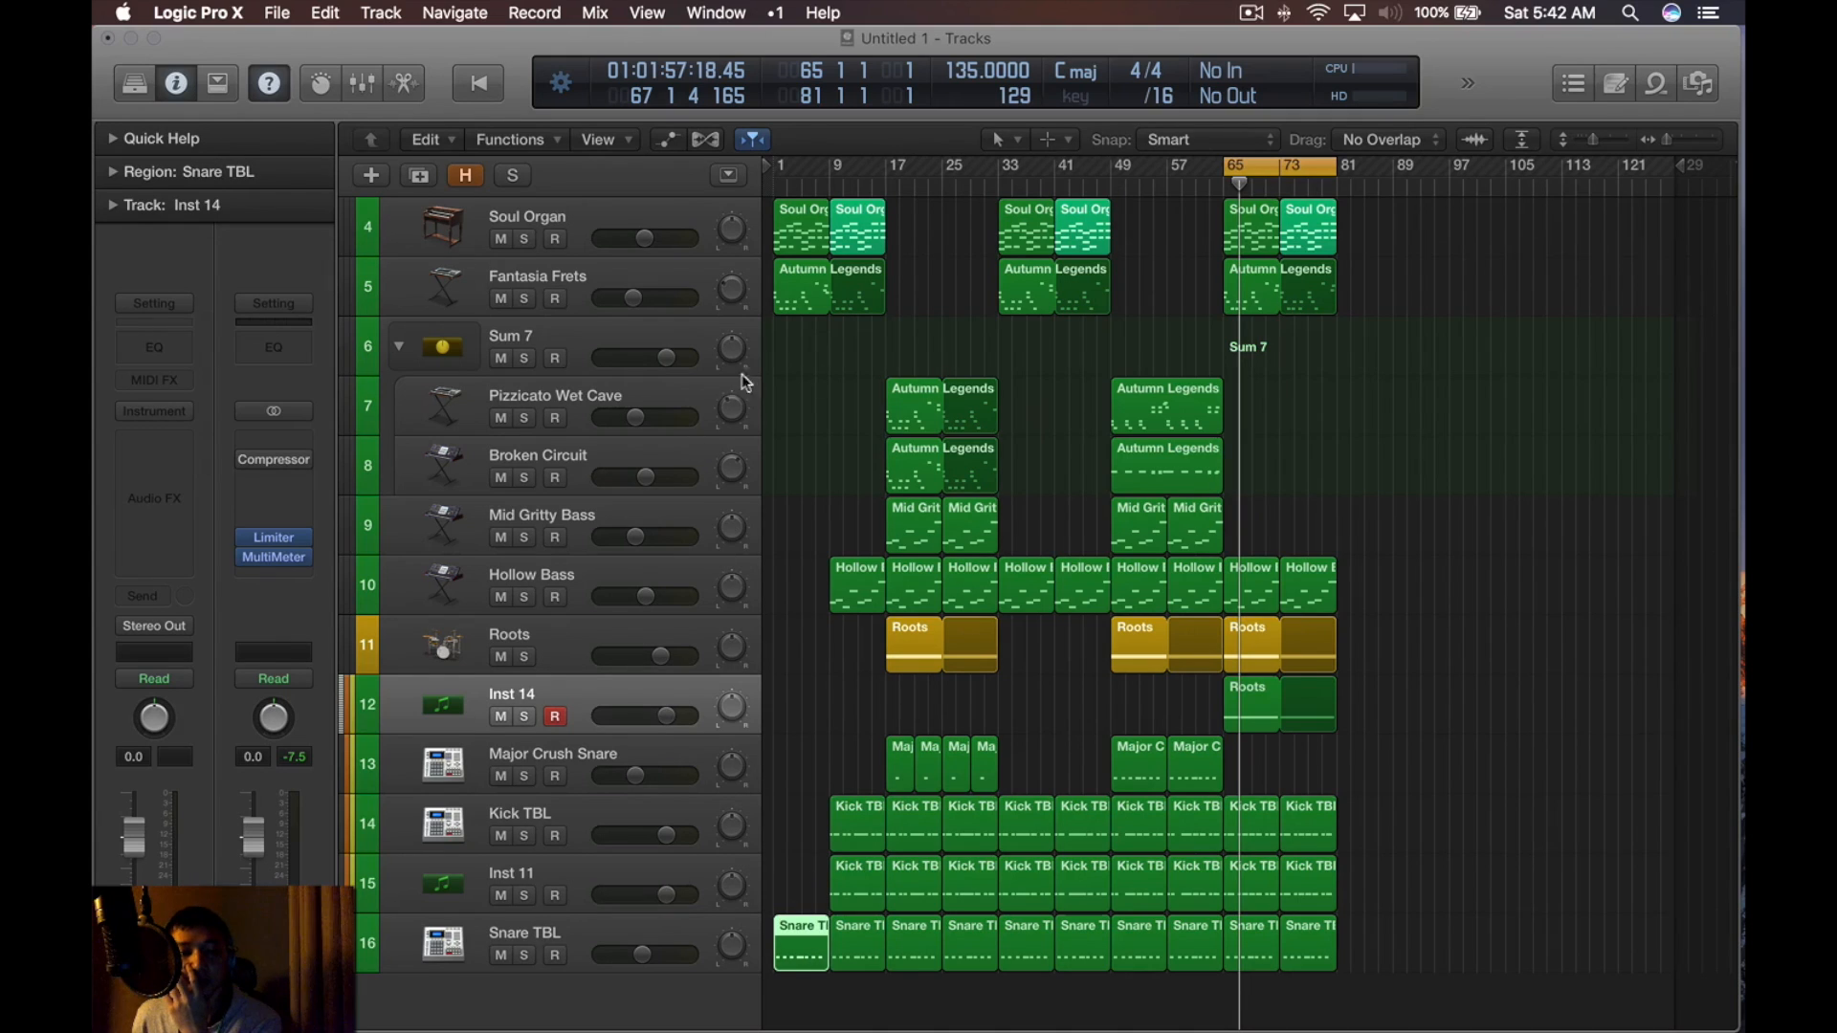
{"action": "left_click", "coordinate": [802, 239]}
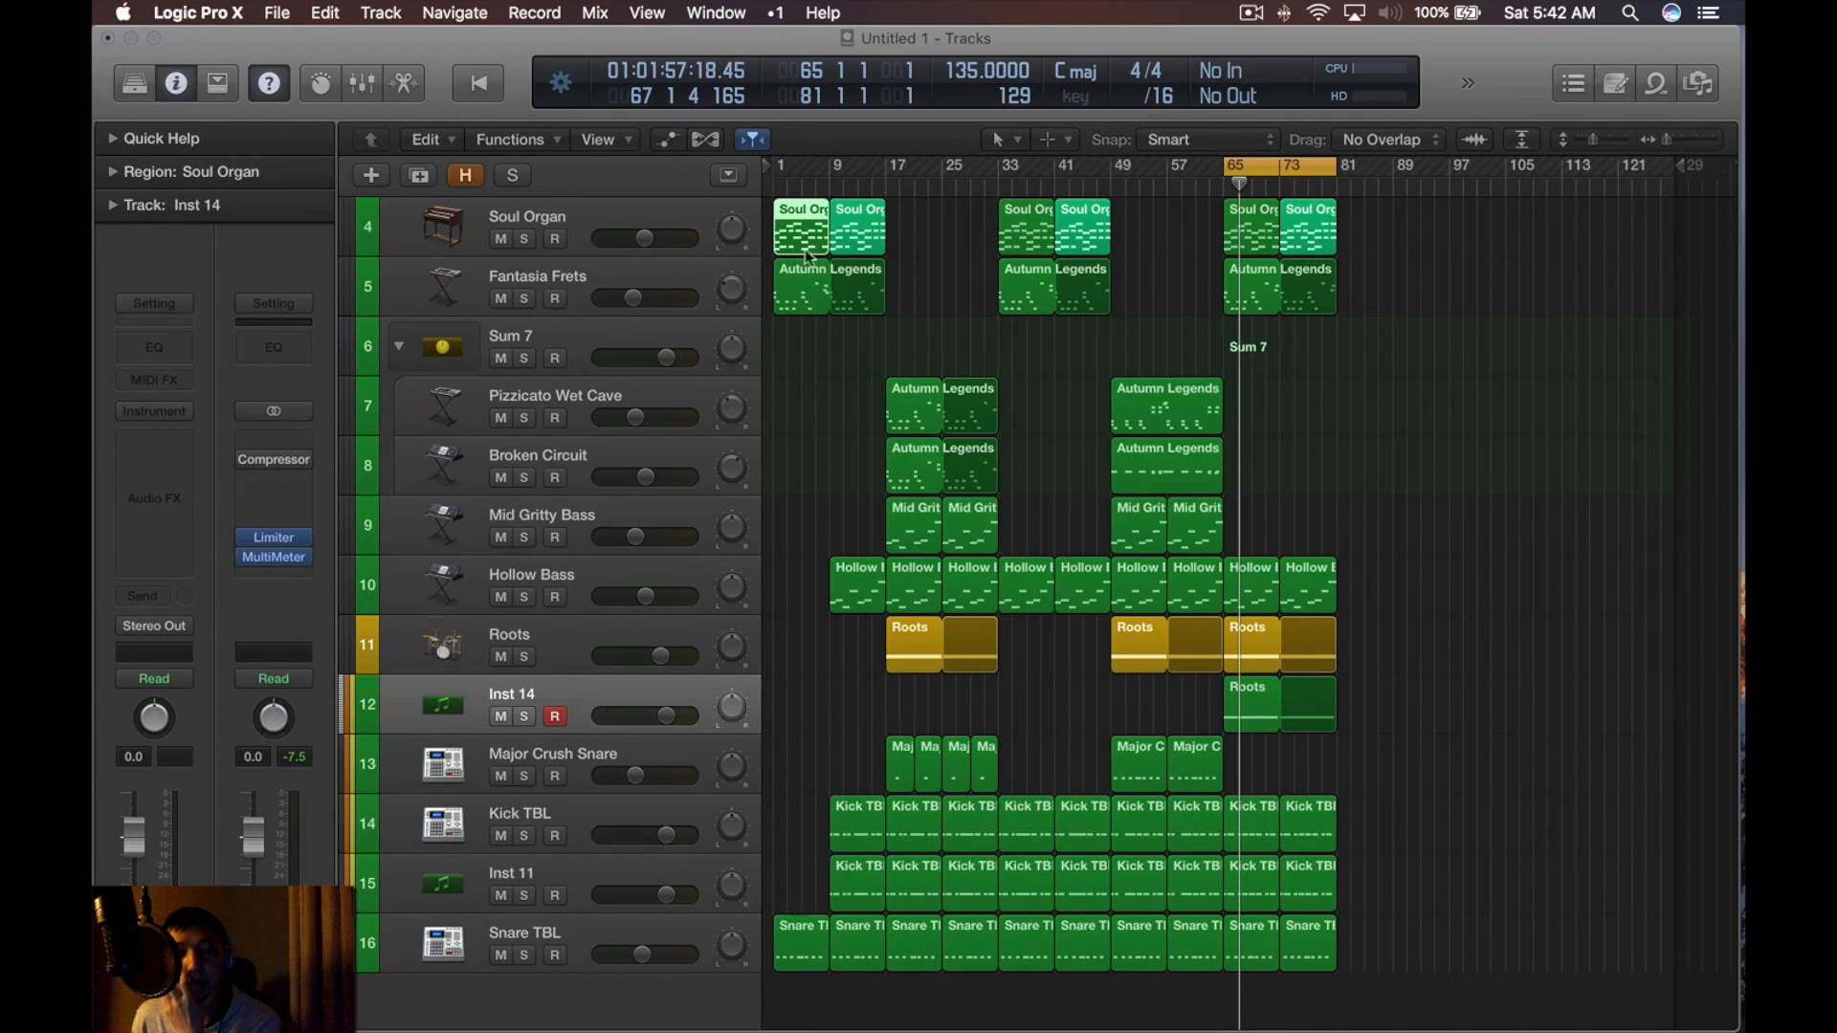
{"action": "left_click", "coordinate": [869, 331]}
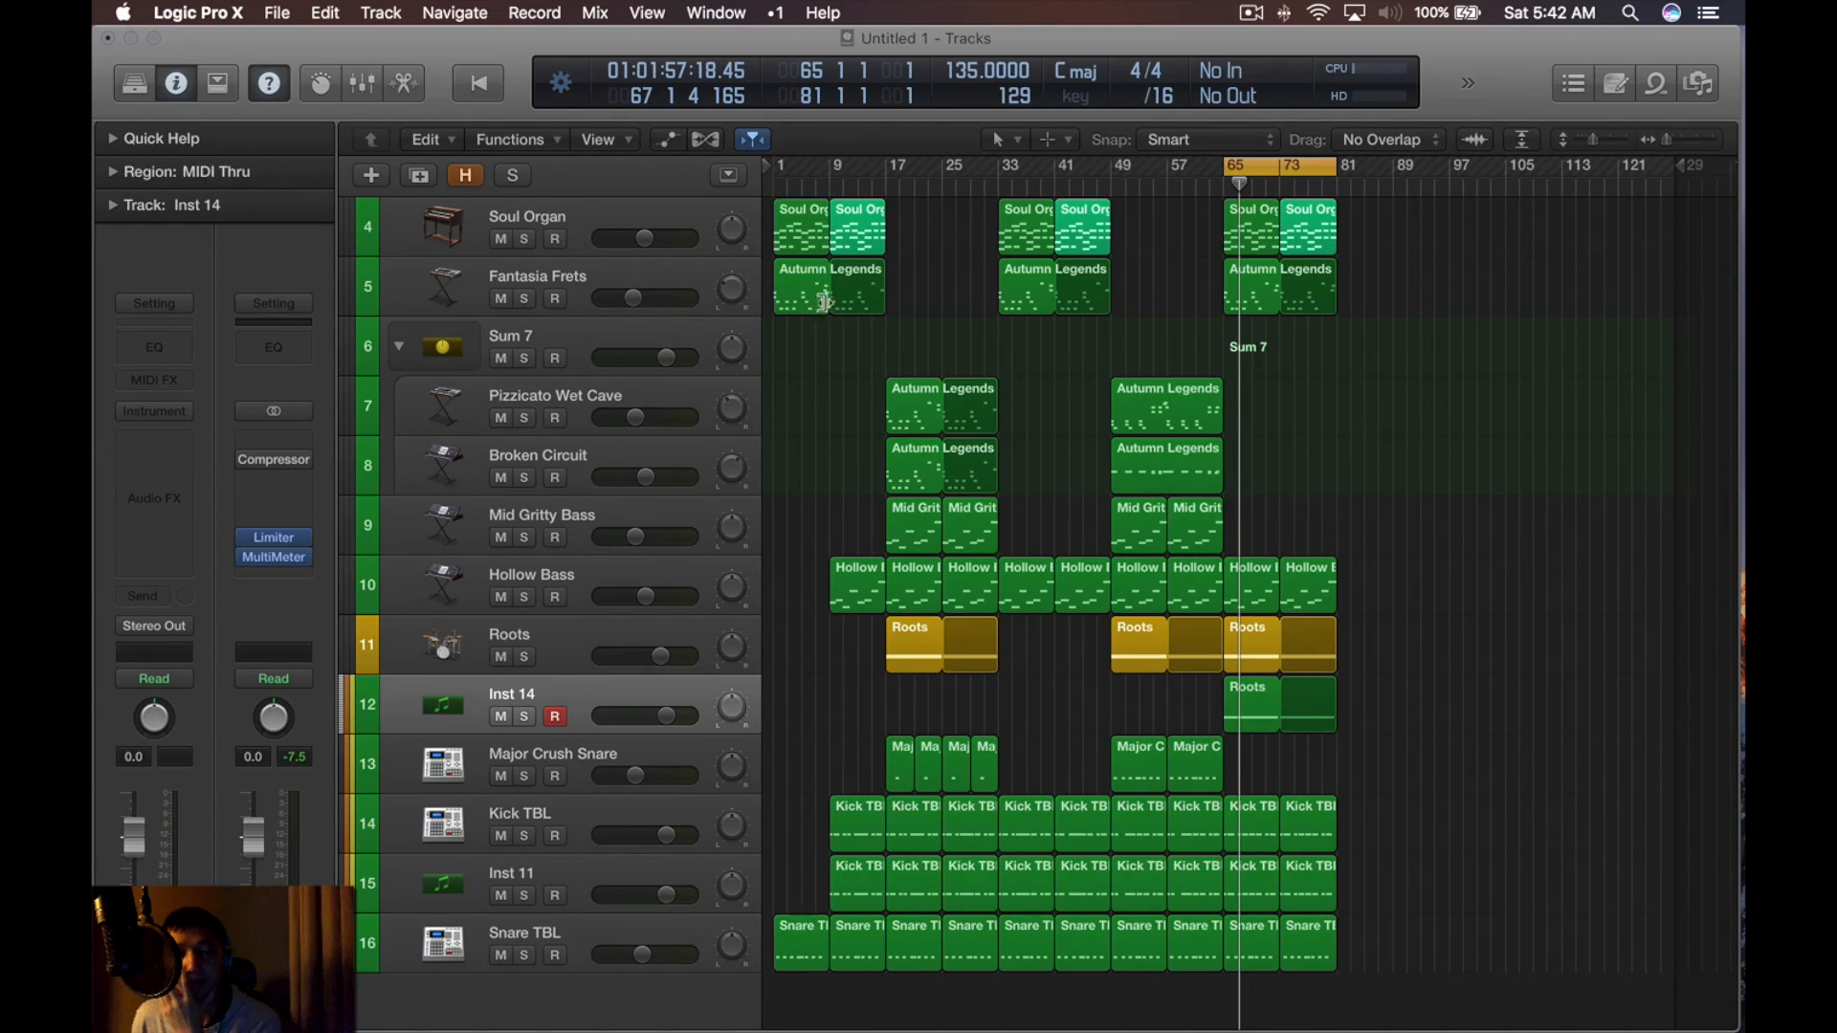
{"action": "left_click", "coordinate": [811, 303]}
{"action": "left_click_drag", "start_coordinate": [936, 308], "coordinate": [911, 640]}
{"action": "left_click", "coordinate": [1035, 496]}
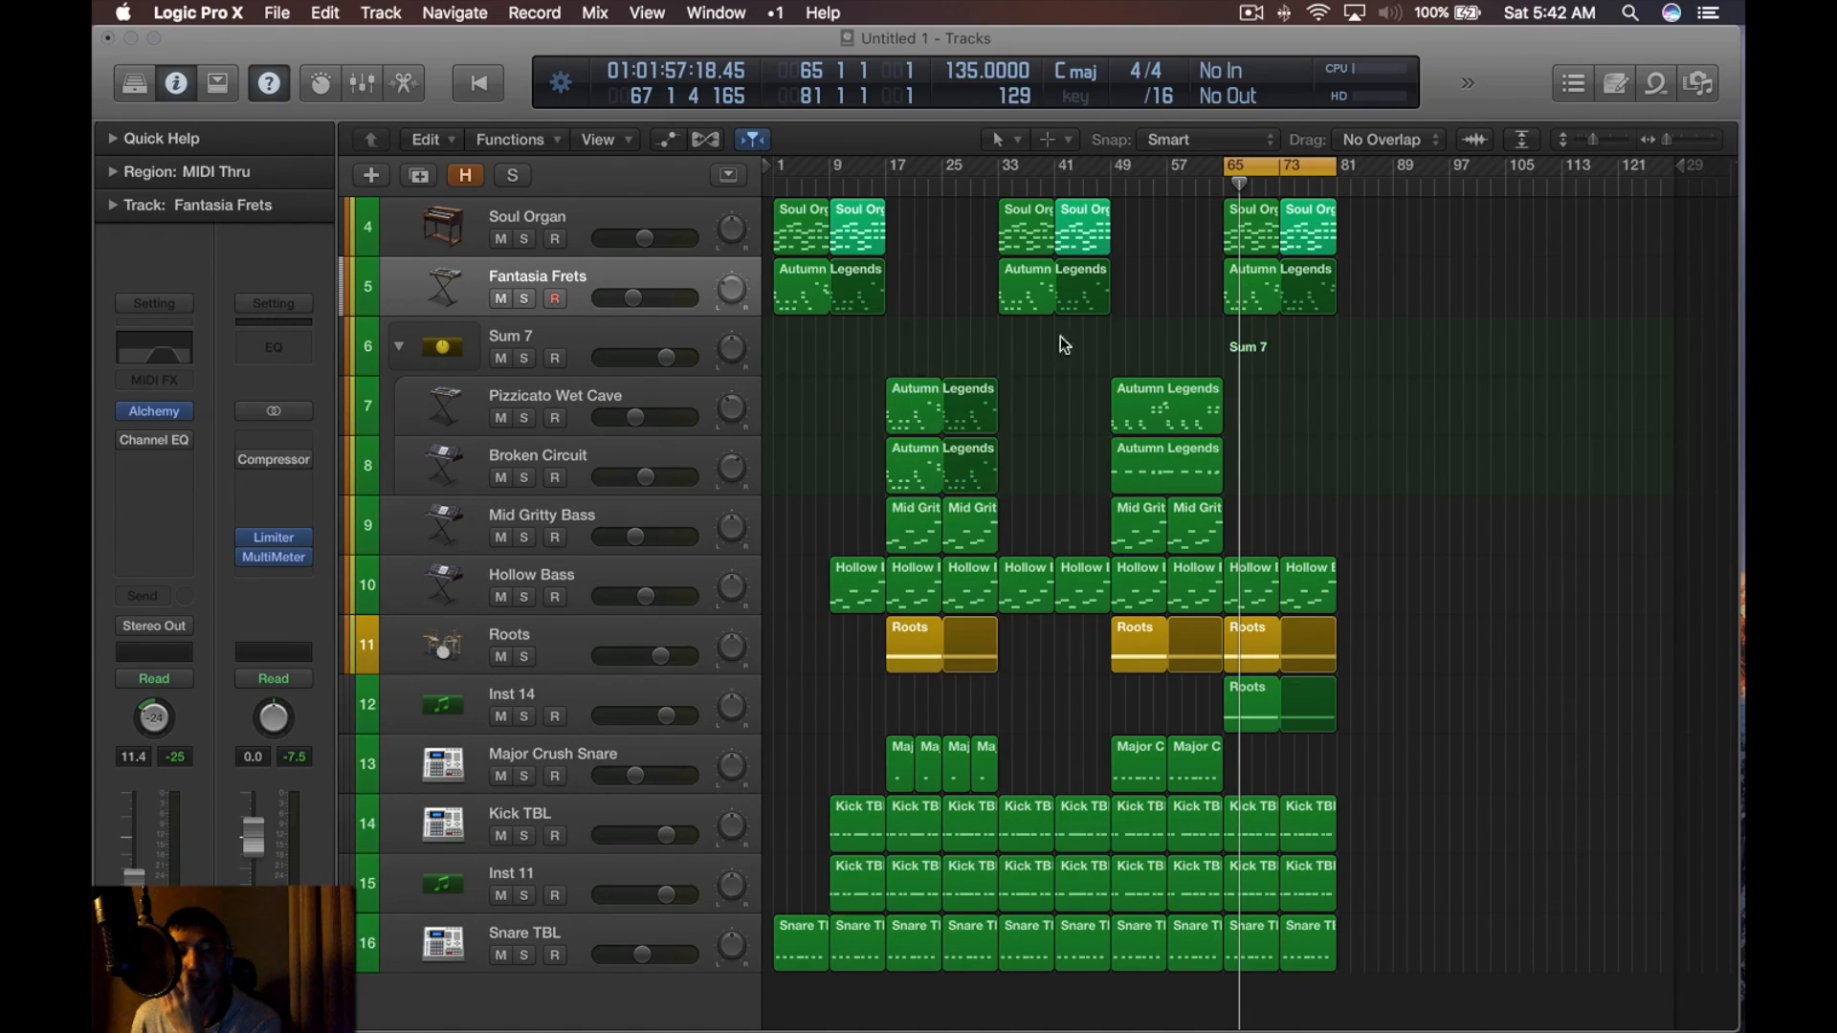
{"action": "left_click_drag", "start_coordinate": [1077, 653], "coordinate": [1014, 243]}
{"action": "left_click", "coordinate": [1441, 613]}
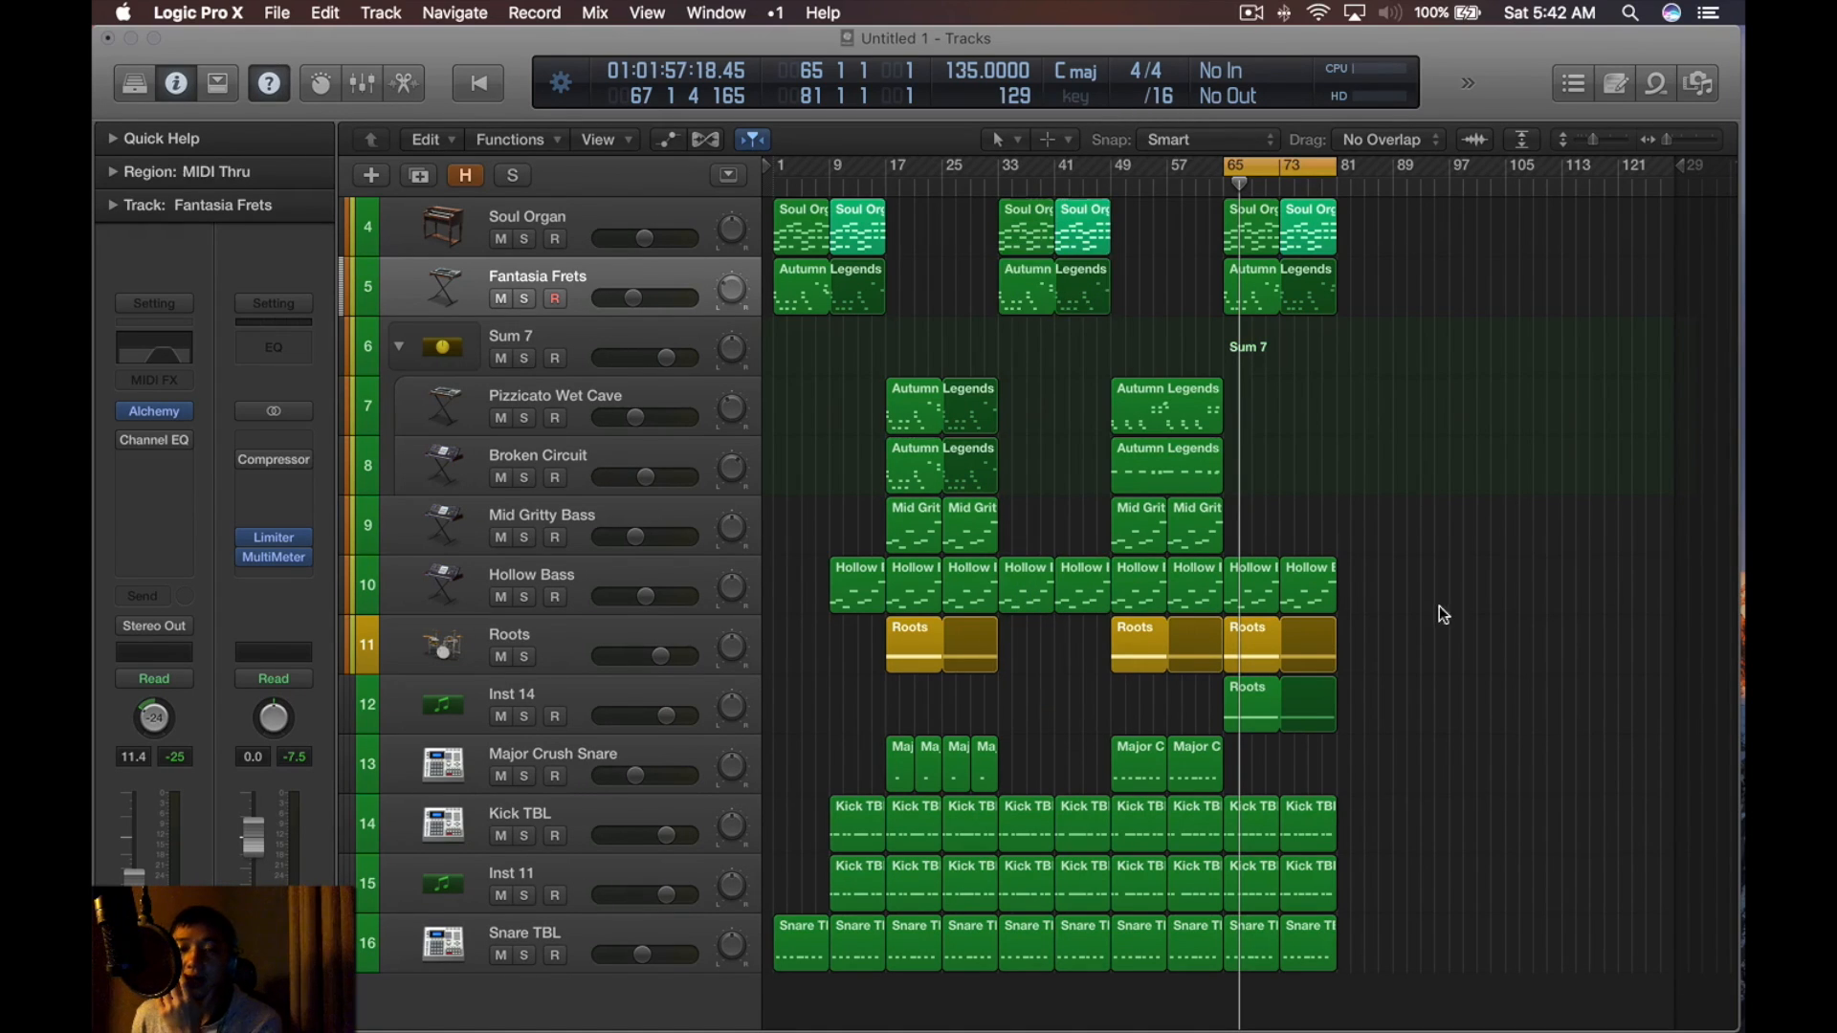
{"action": "left_click_drag", "start_coordinate": [1364, 233], "coordinate": [1268, 997]}
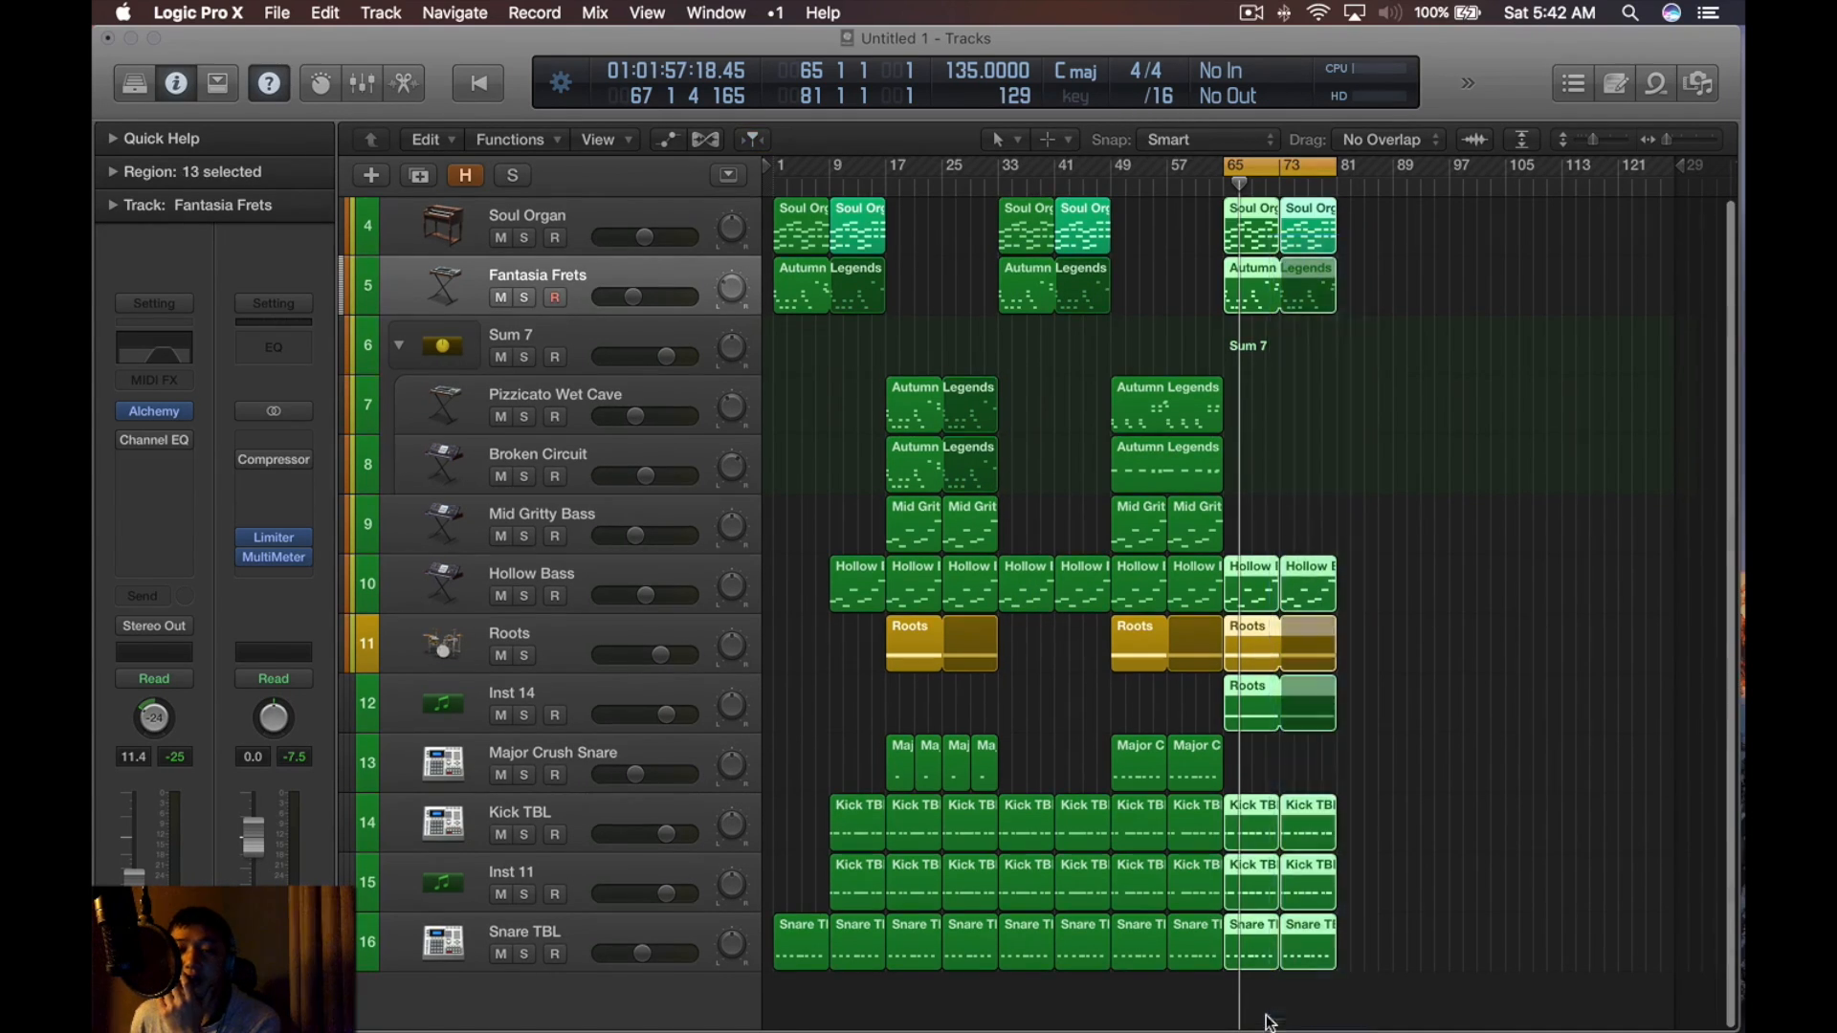
{"action": "left_click", "coordinate": [1377, 394]}
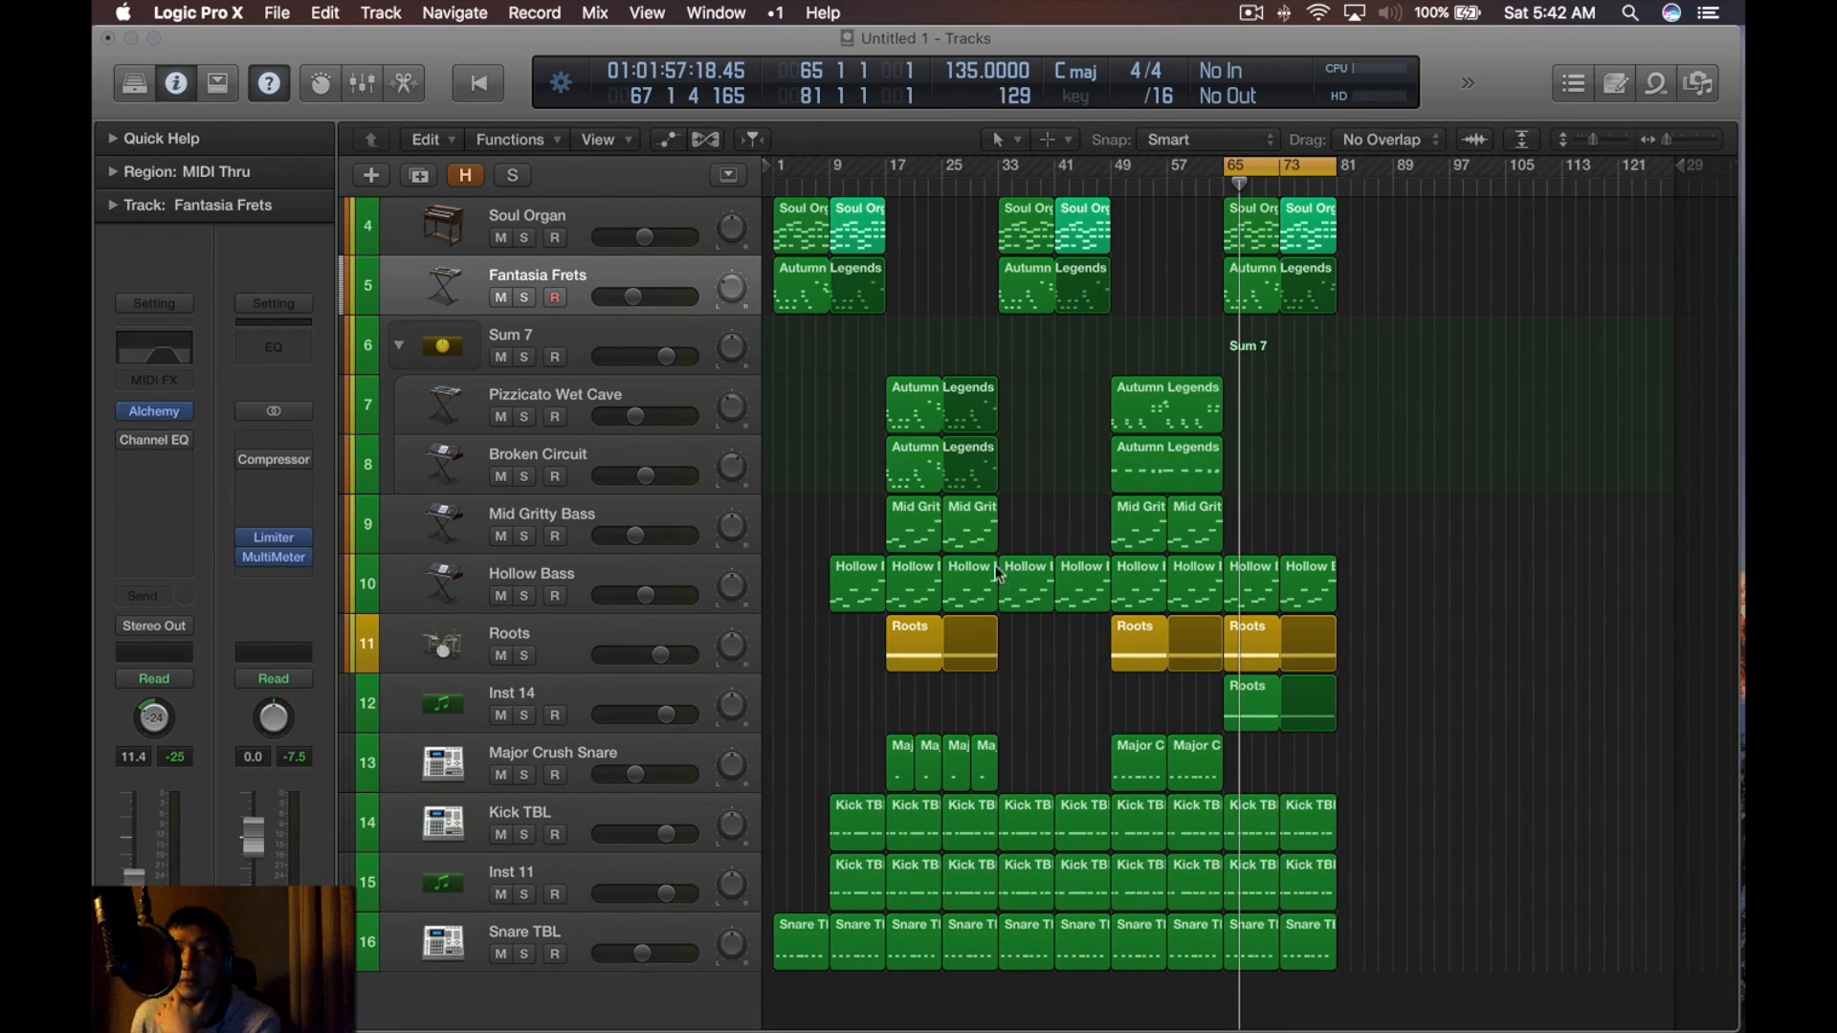
{"action": "left_click_drag", "start_coordinate": [1086, 959], "coordinate": [1043, 239]}
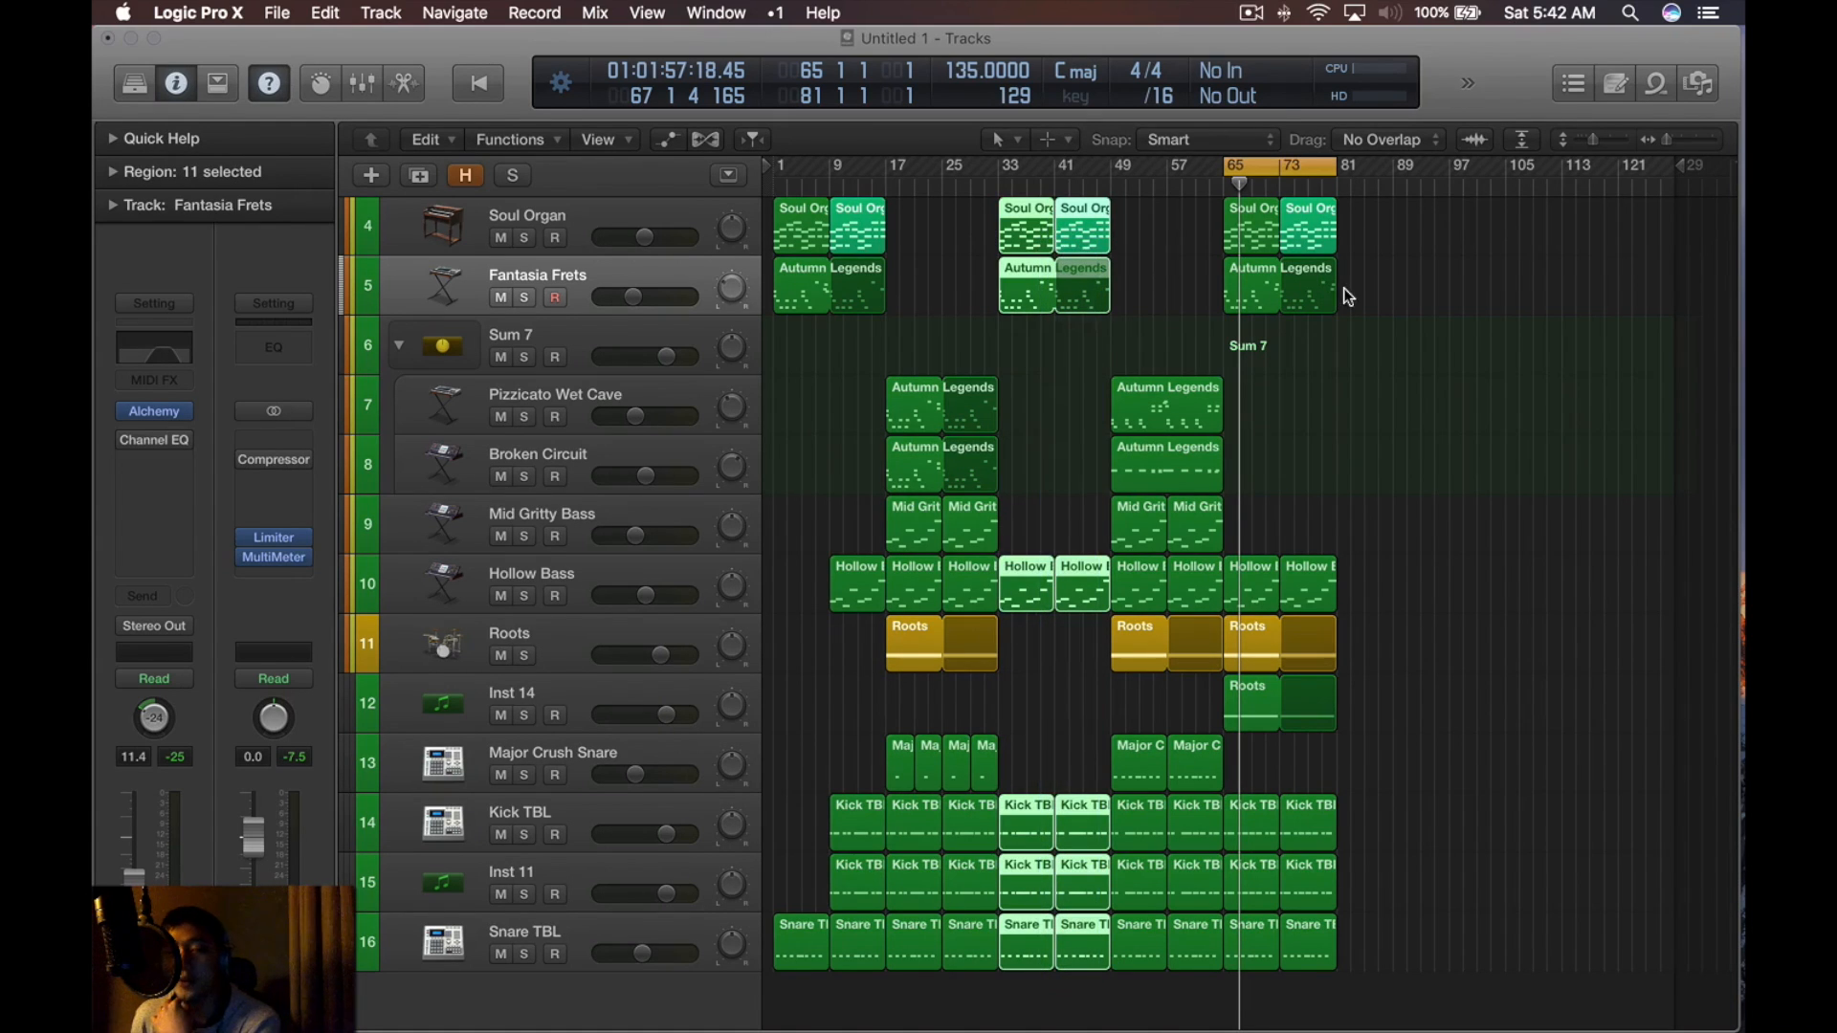
{"action": "left_click", "coordinate": [1135, 335]}
Copy the Soul Organ regions in bars 33–49 to a new software instrument track below Fantasia Frets and cycle that range
{"action": "key", "text": "alt+super+s"}
{"action": "left_click_drag", "start_coordinate": [1133, 208], "coordinate": [1021, 359]}
{"action": "key", "text": "u"}
Load the French Horns patch from the library's Orchestral Brass category on the new instrument track
{"action": "key", "text": "y"}
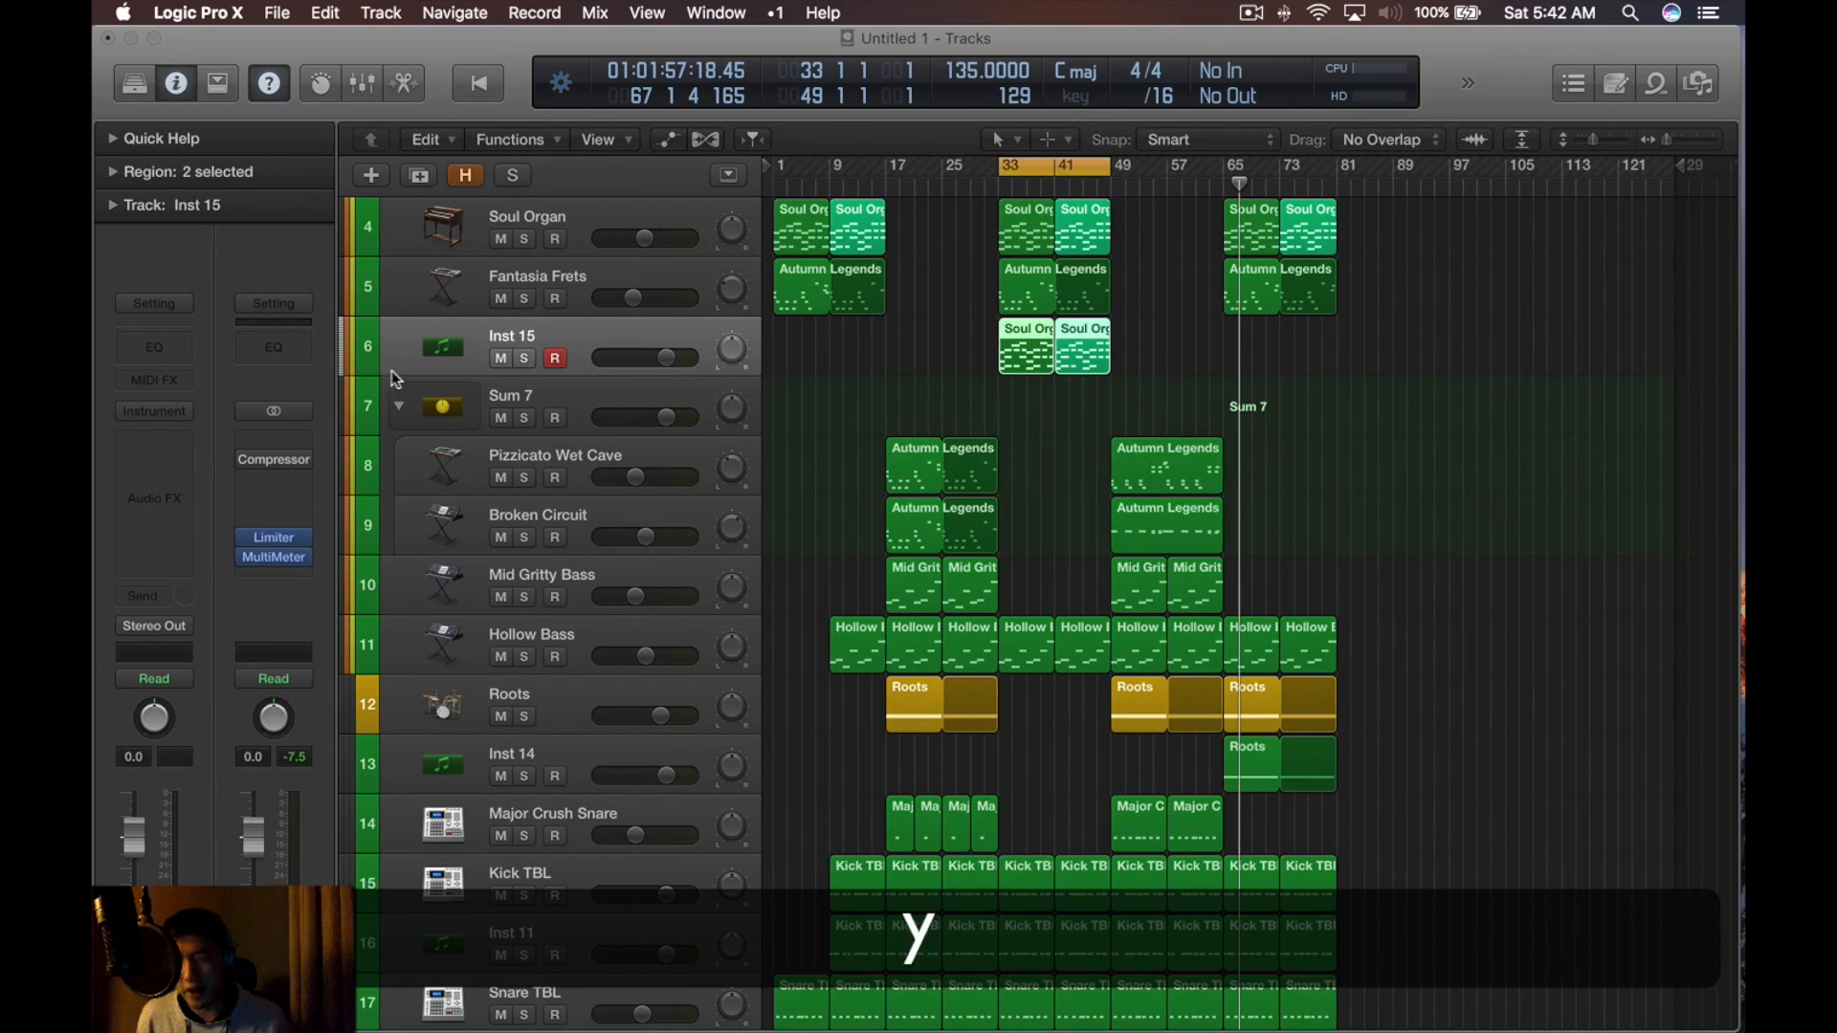
{"action": "left_click", "coordinate": [205, 394]}
{"action": "left_click", "coordinate": [301, 373]}
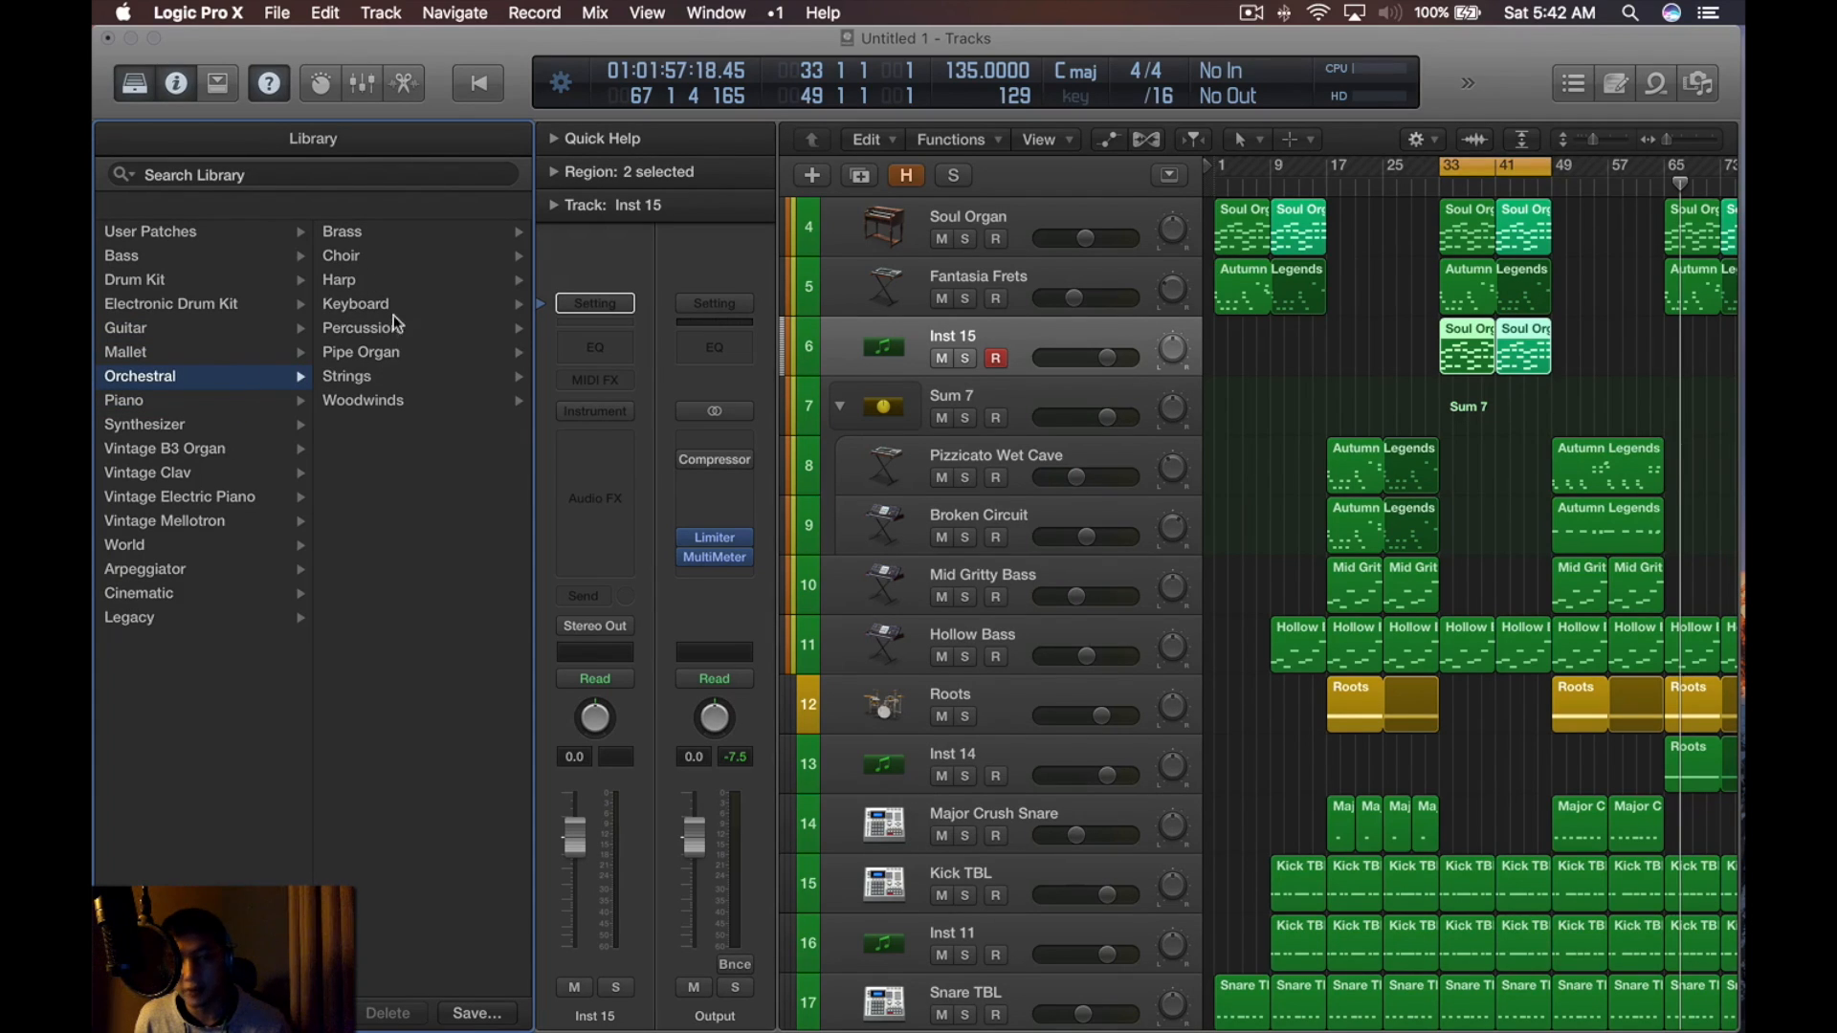
{"action": "left_click", "coordinate": [387, 231]}
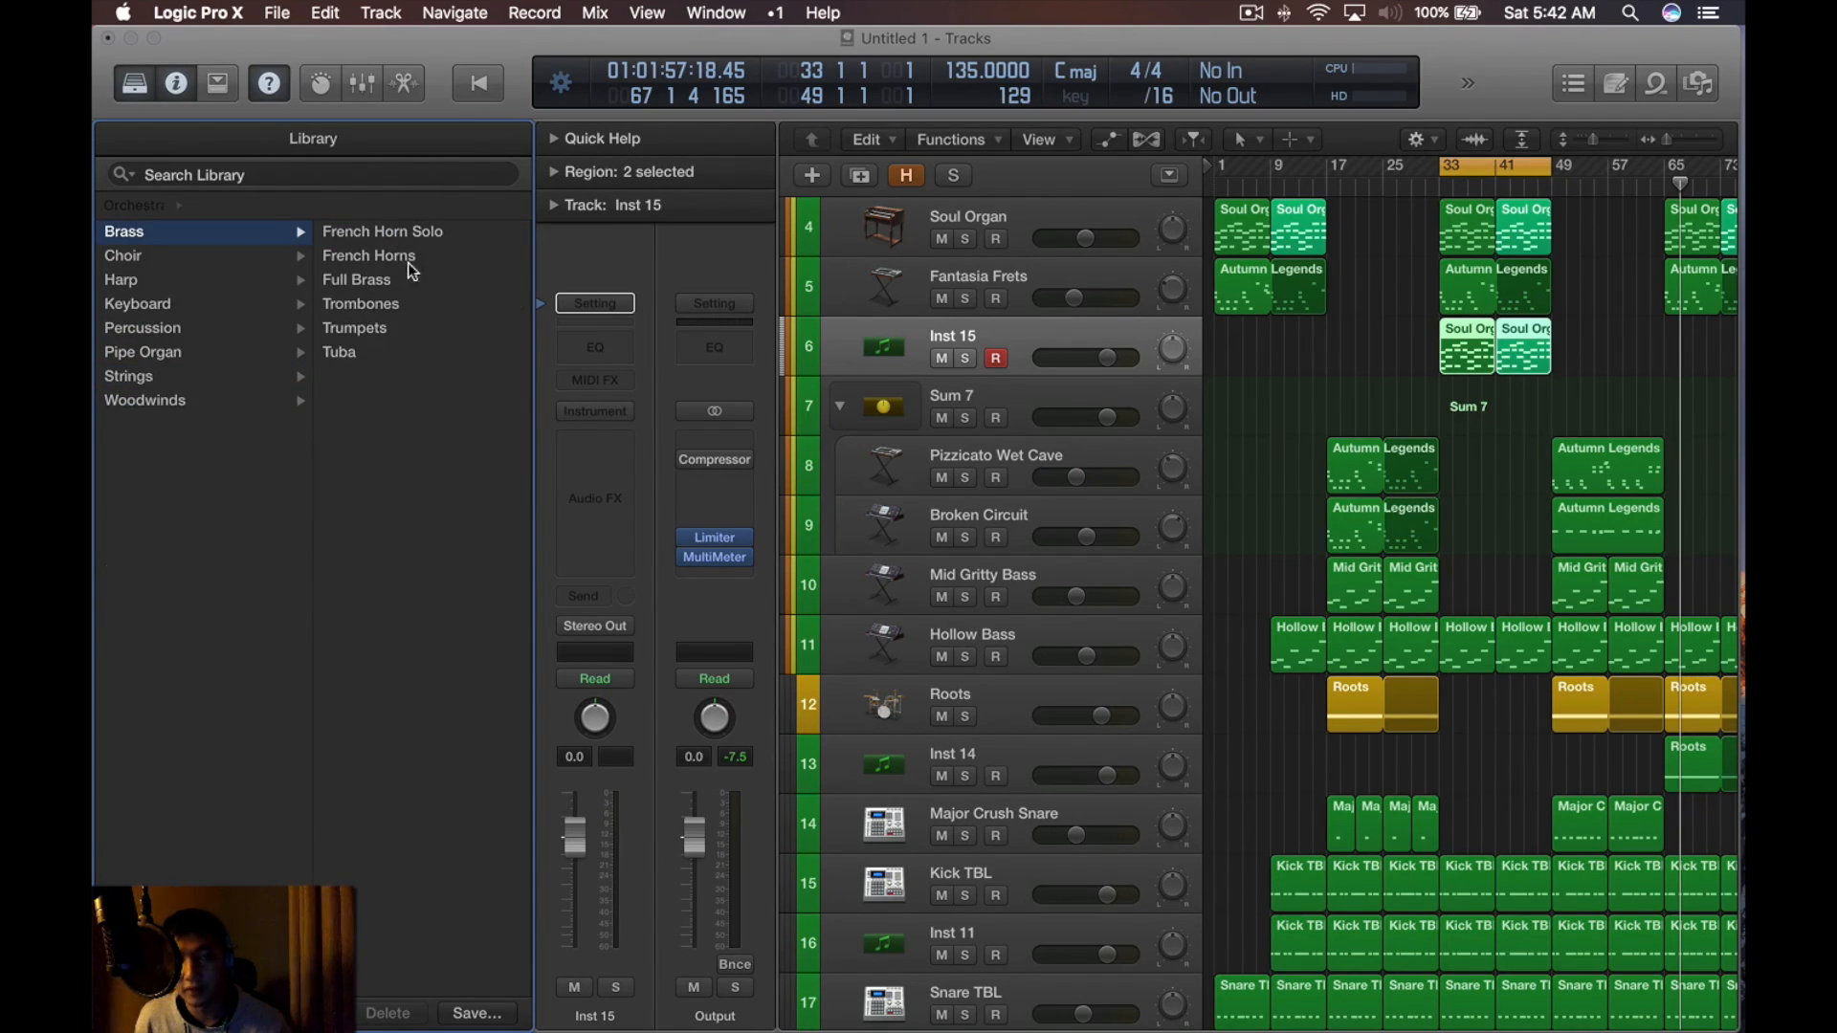
{"action": "left_click", "coordinate": [415, 256]}
{"action": "left_click", "coordinate": [1569, 339]}
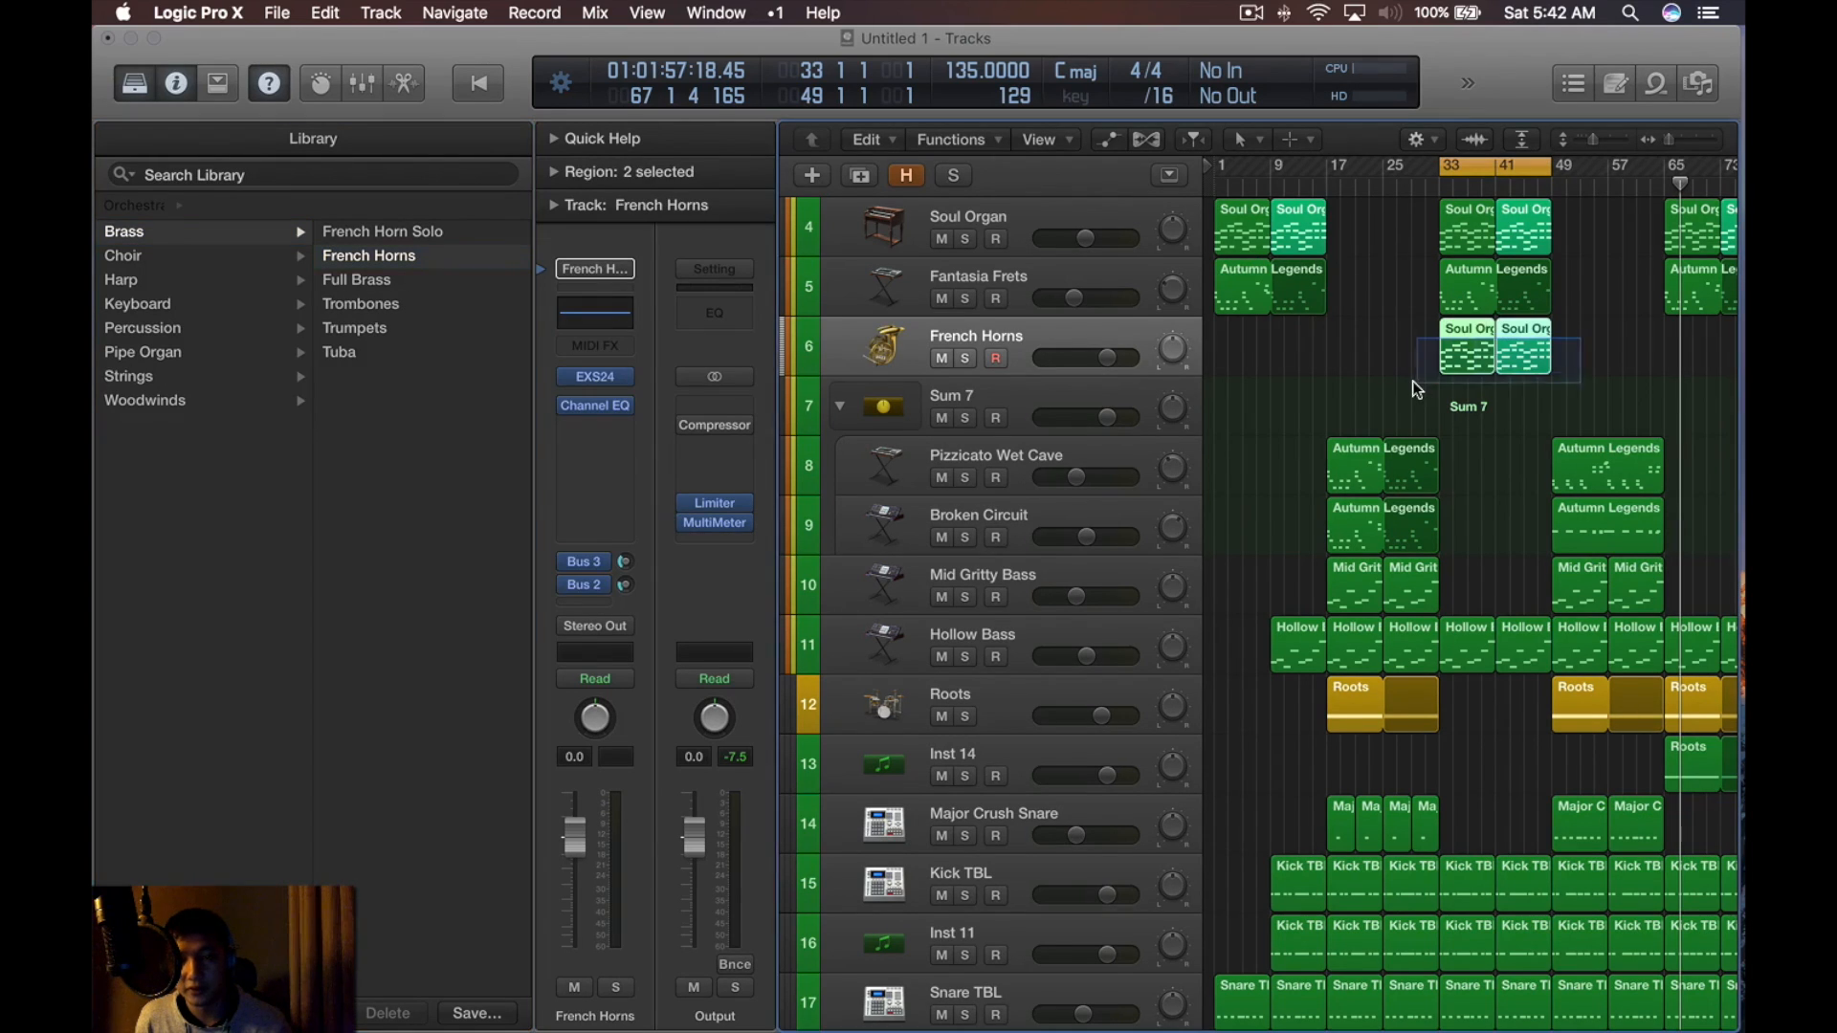
Select all regions in the arrangement, hide the library and inspector, and name the regions after their tracks
{"action": "key", "text": "super+a"}
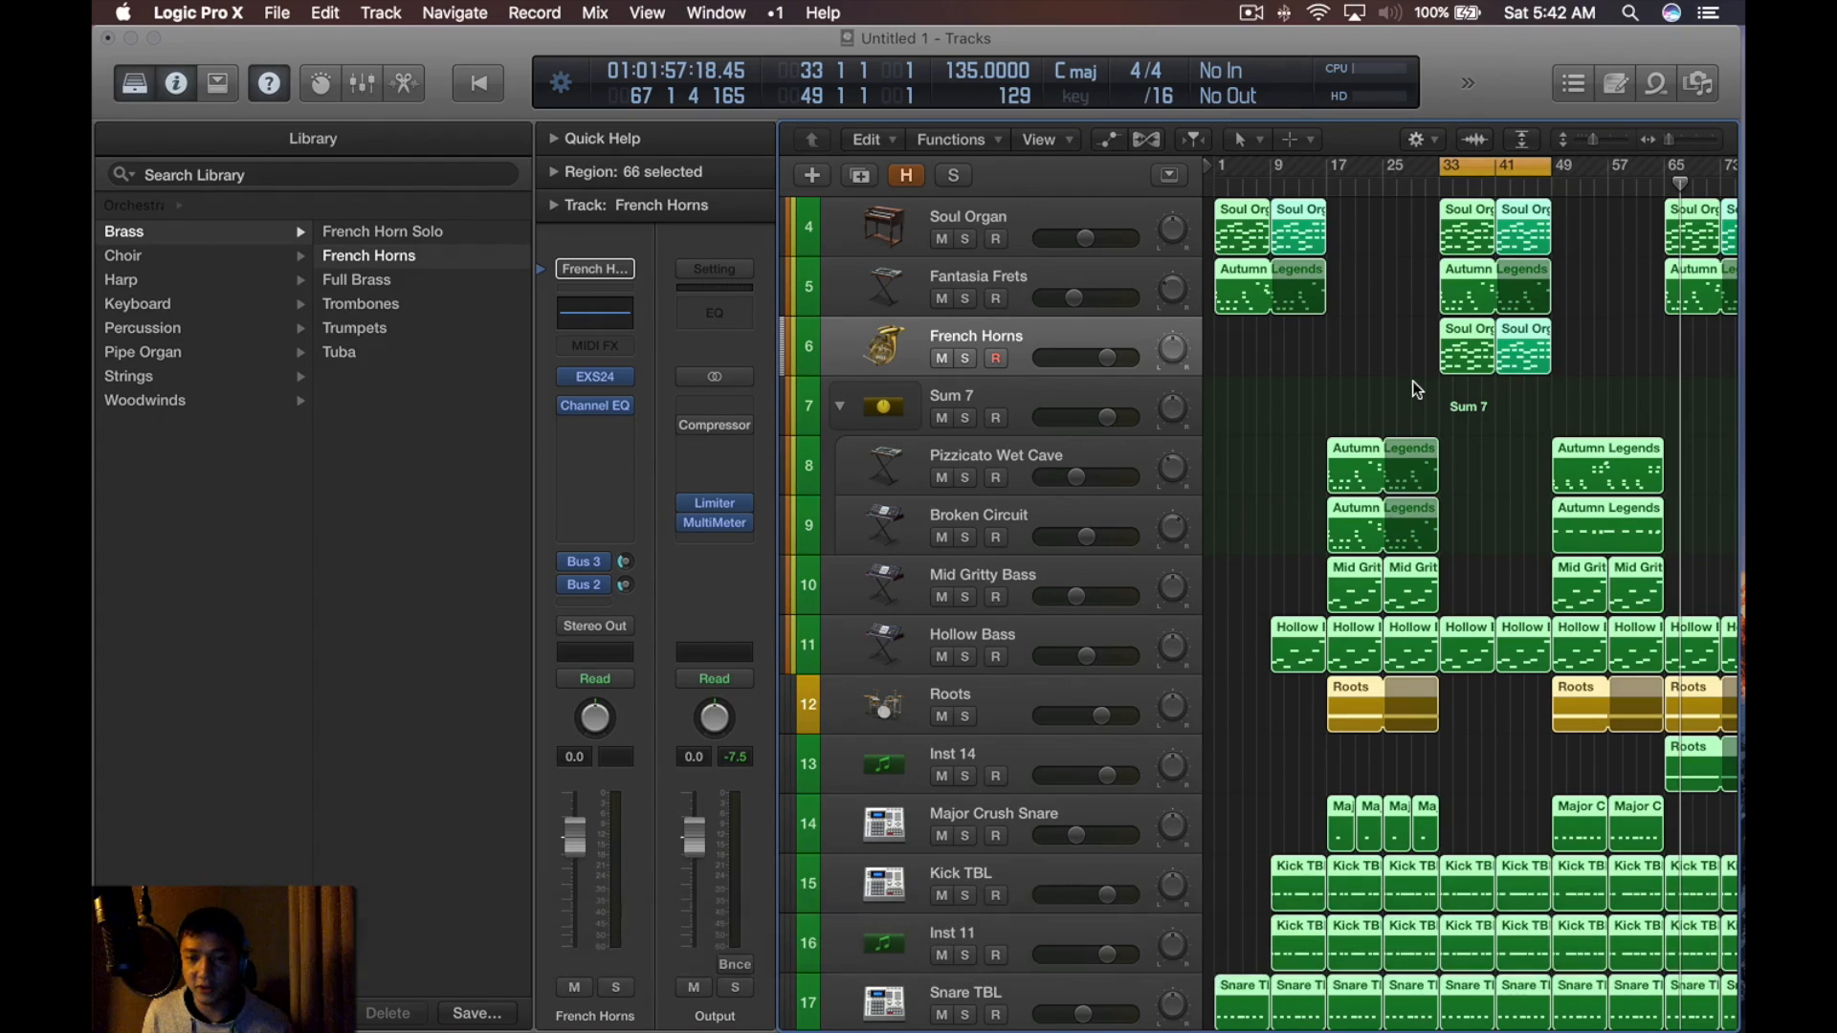
{"action": "key", "text": "i"}
{"action": "key", "text": "y"}
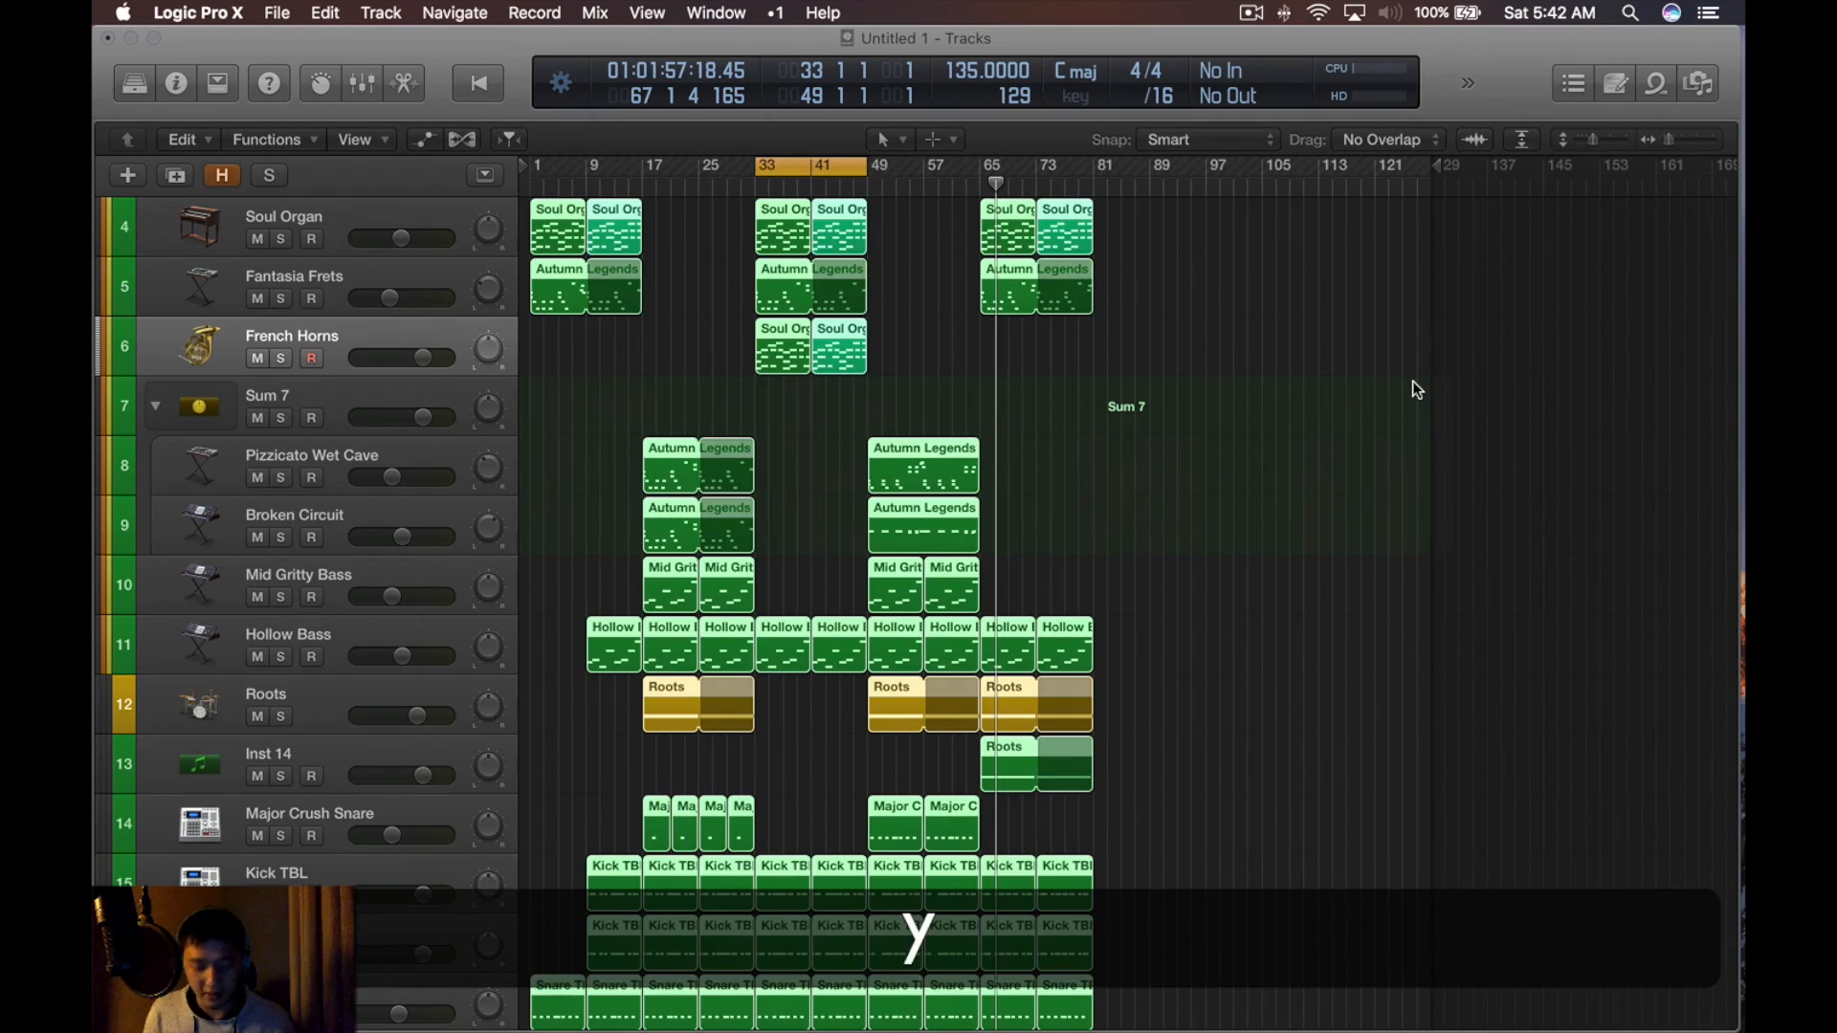
{"action": "key", "text": "shift"}
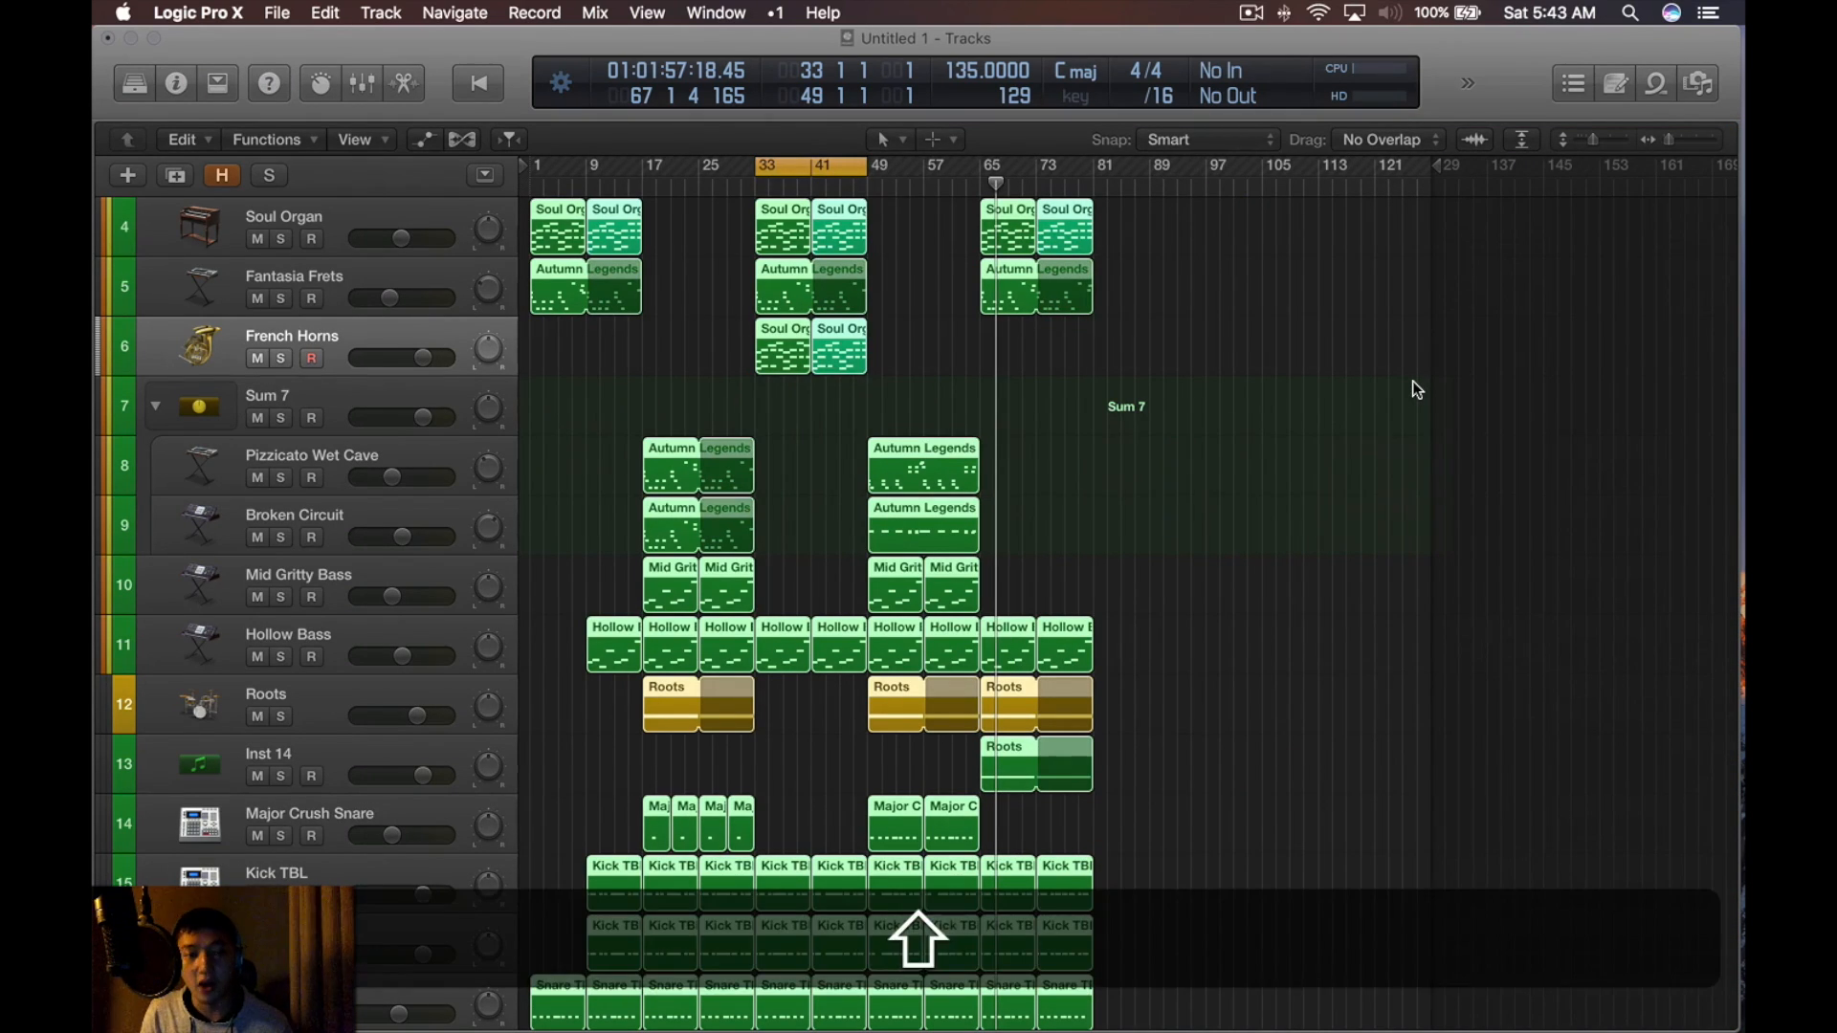
{"action": "key", "text": "alt"}
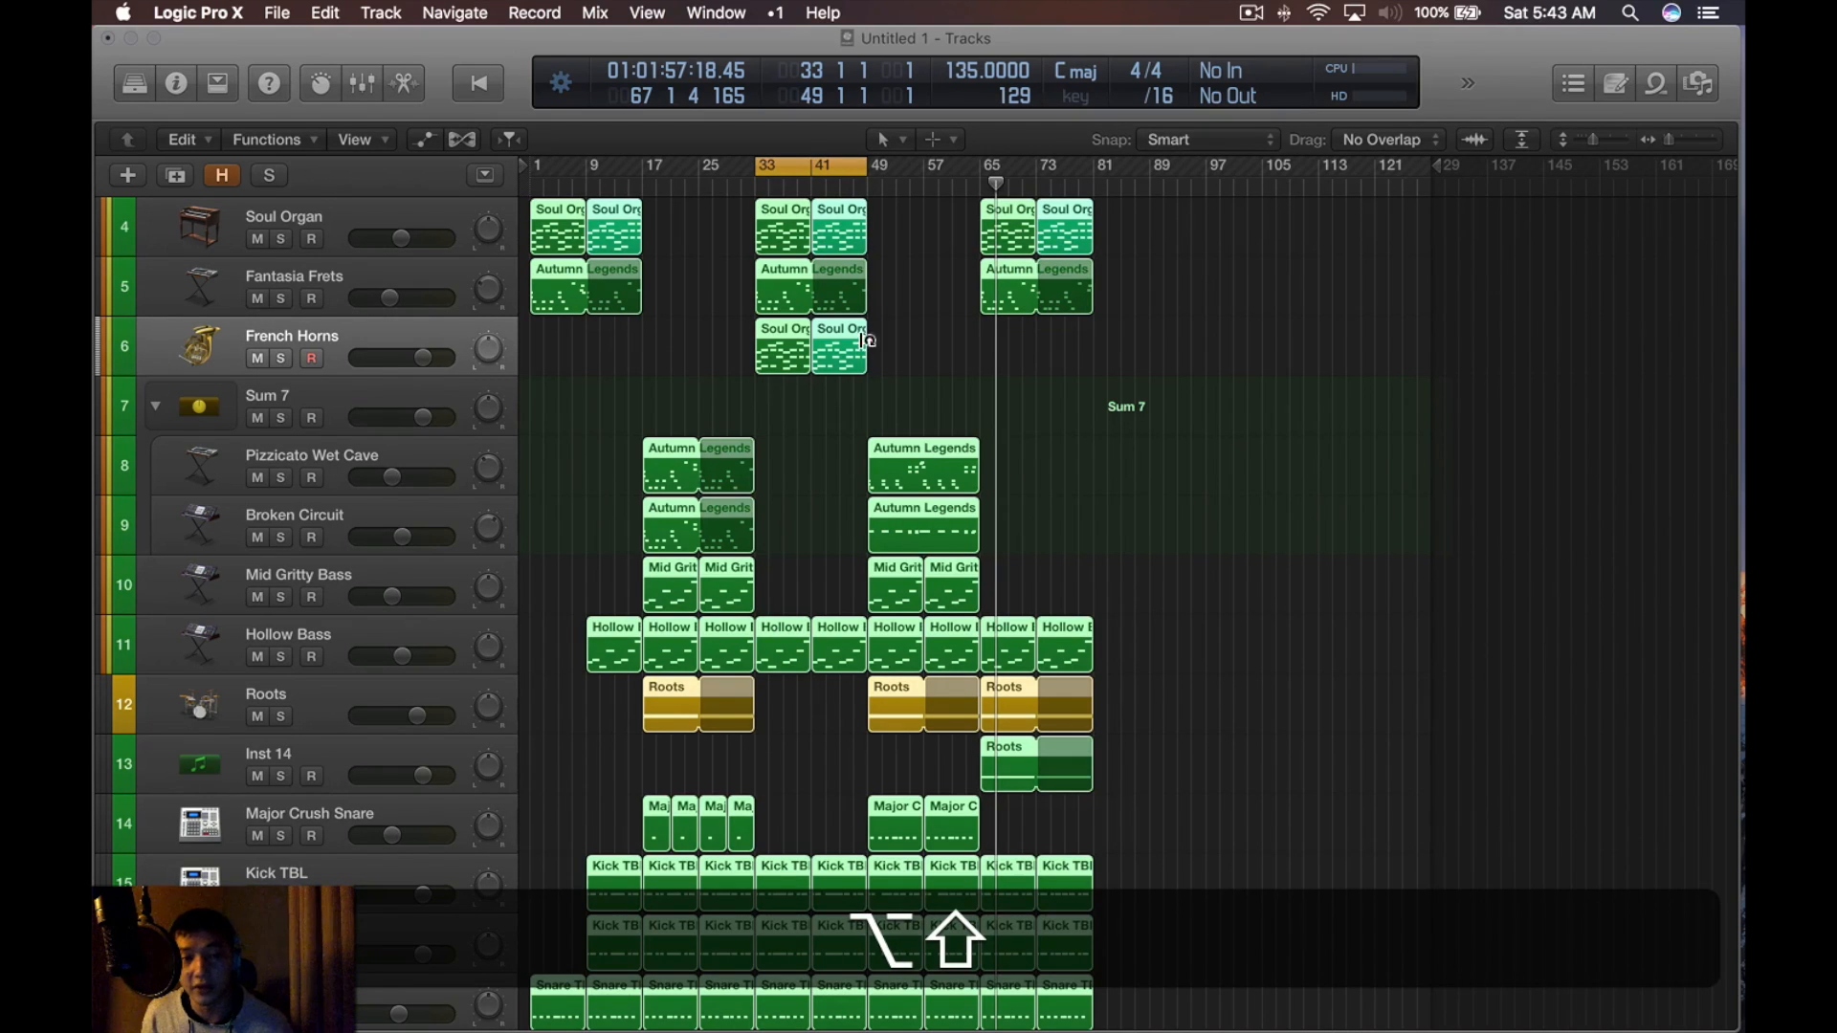
{"action": "key", "text": "alt+shift+n"}
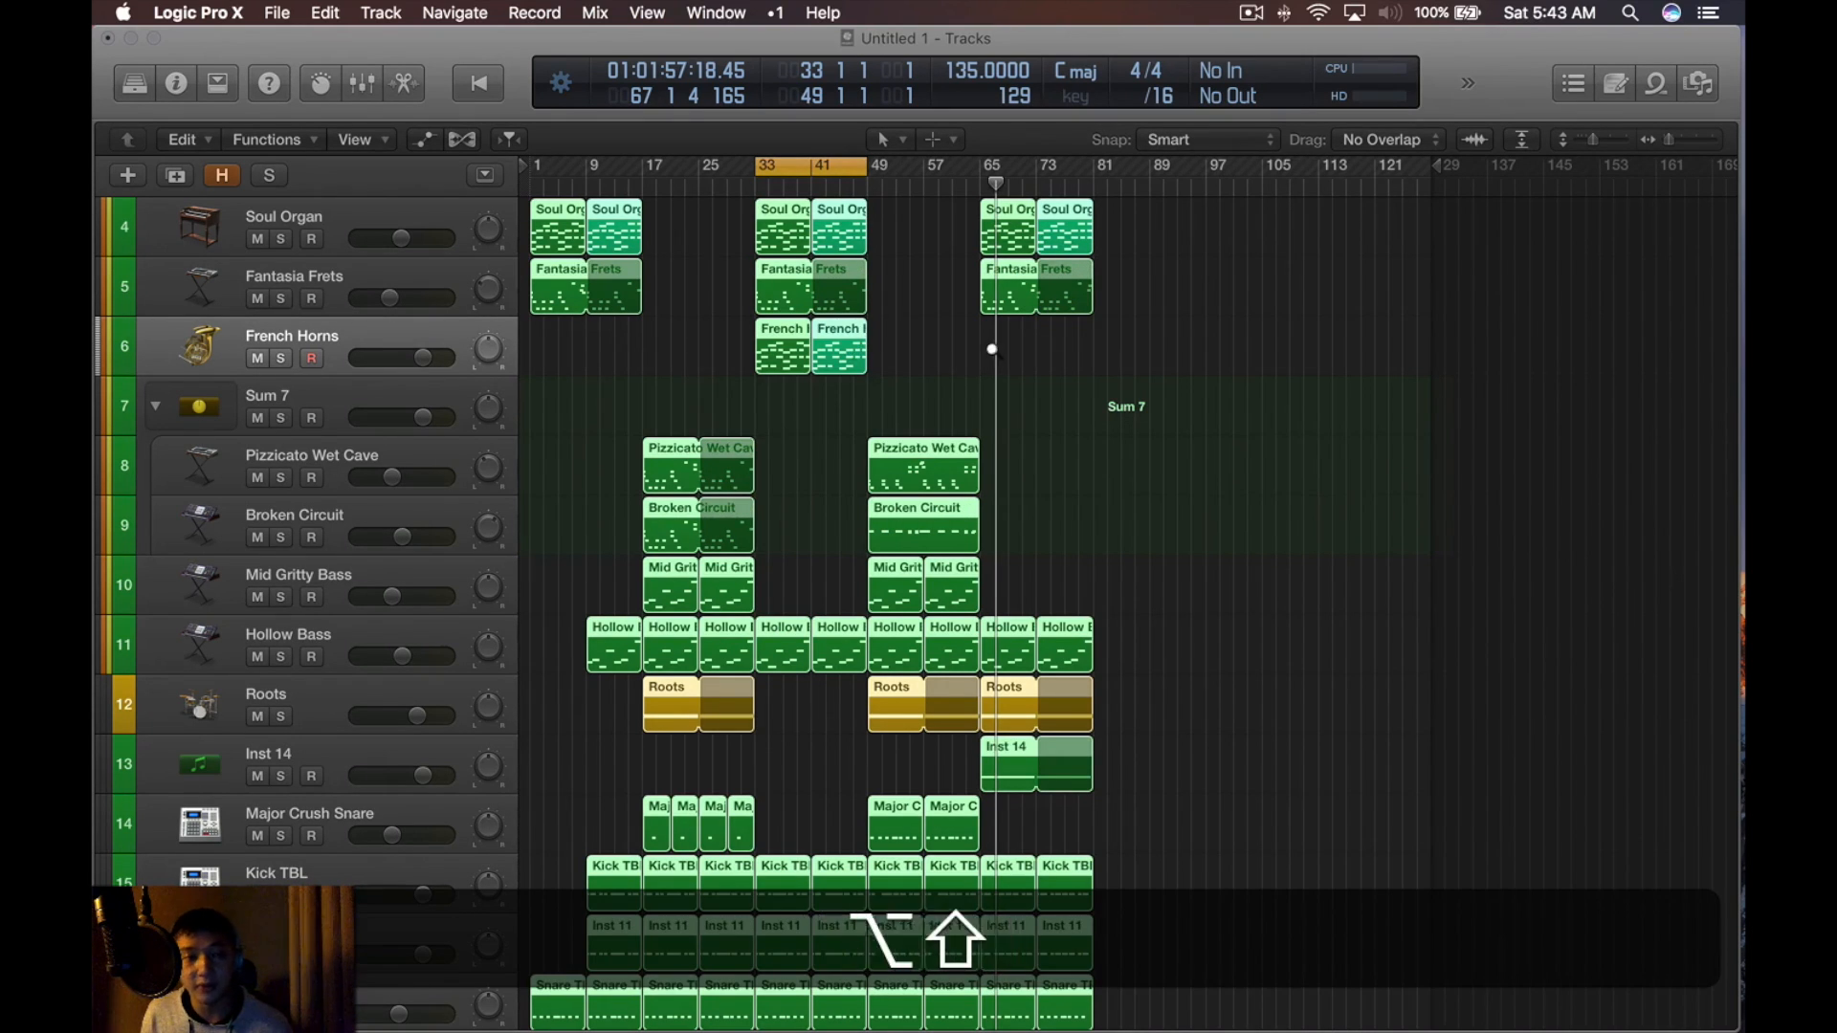
{"action": "scroll", "coordinate": [992, 350], "scroll_direction": "down", "scroll_amount": 5}
{"action": "scroll", "coordinate": [1027, 348], "scroll_direction": "up", "scroll_amount": 4}
Set the cycle range to the two French Horns regions at bars 33–49 and open both in a separate Piano Roll window
{"action": "left_click_drag", "start_coordinate": [992, 334], "coordinate": [740, 362]}
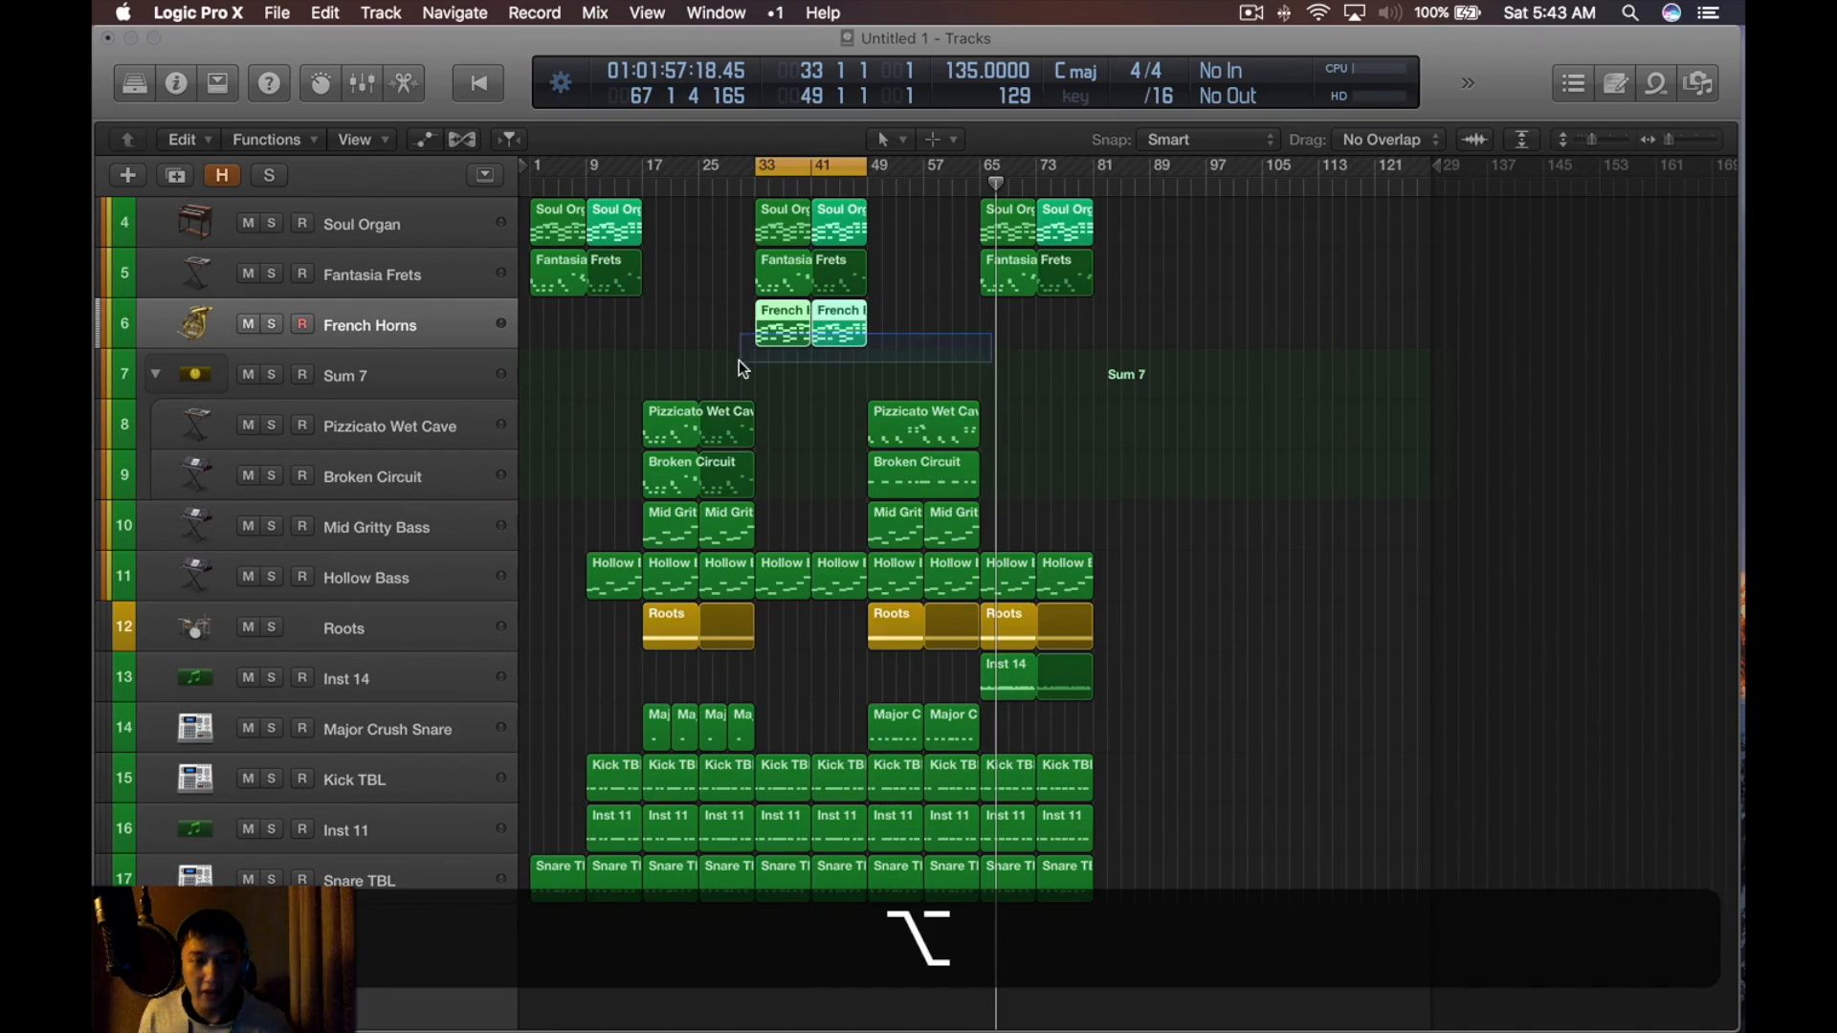
{"action": "key", "text": "u"}
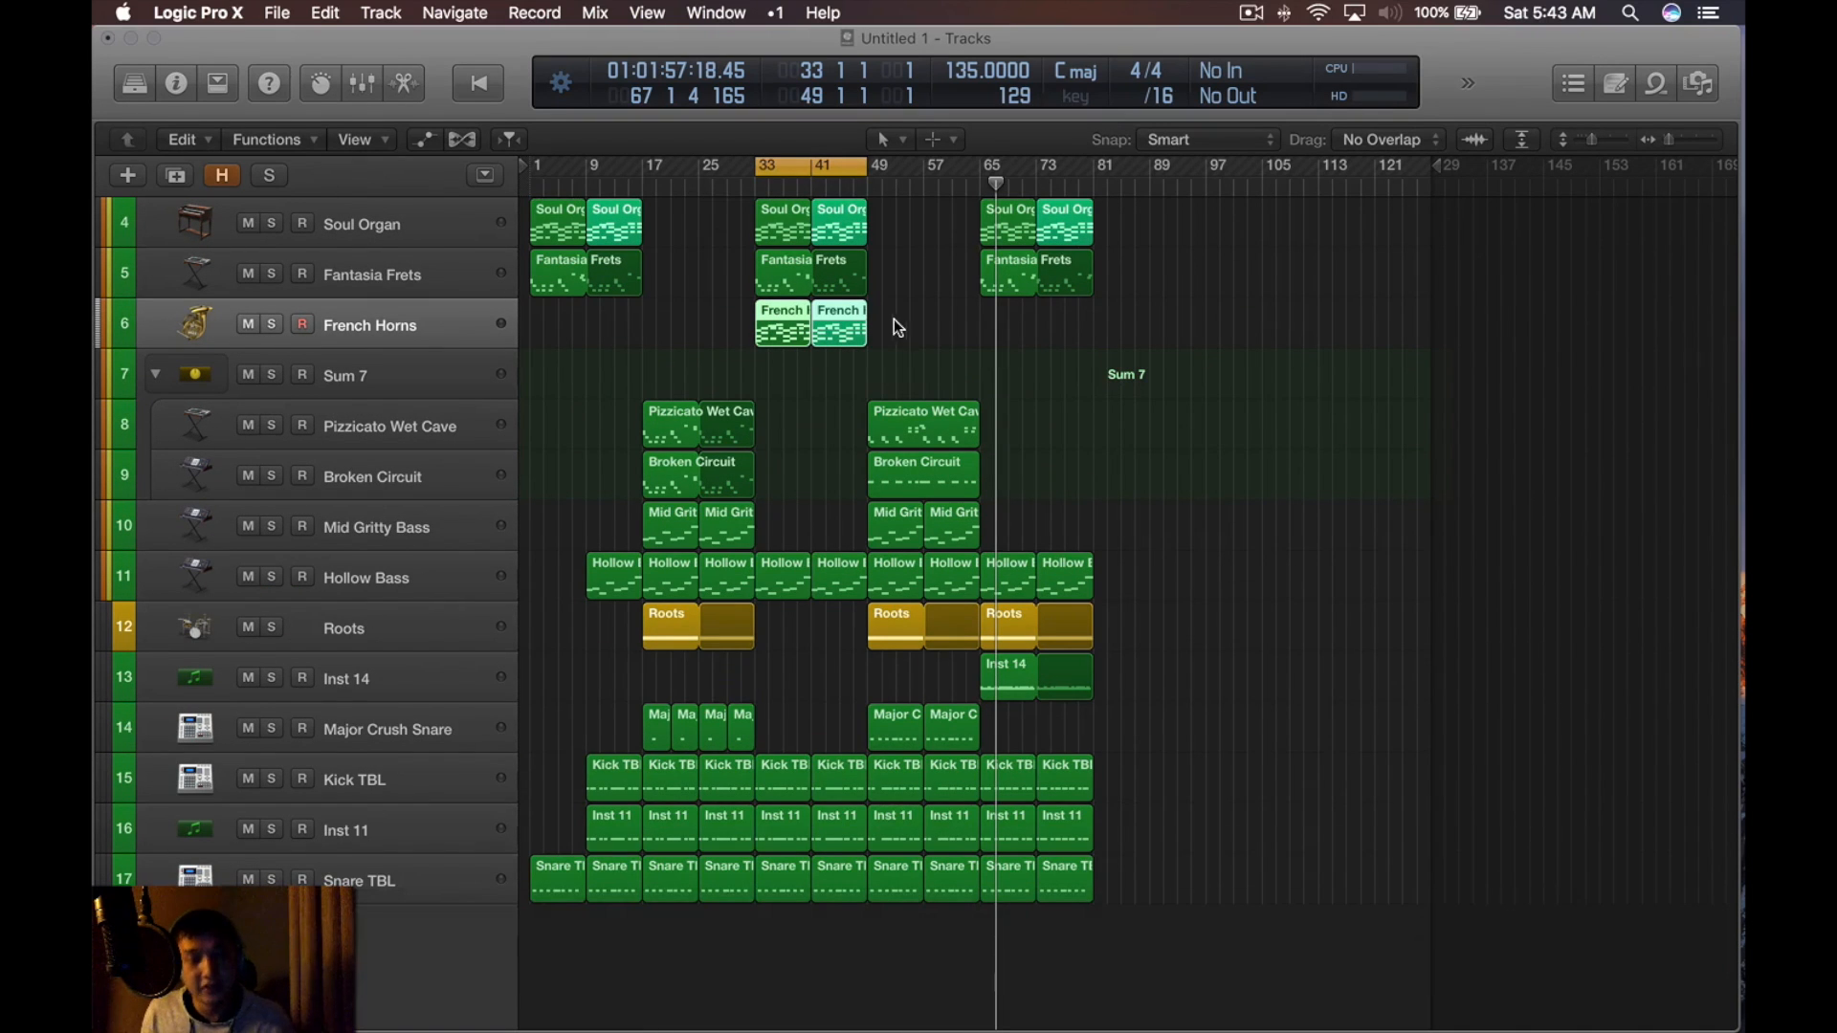
{"action": "key", "text": "super+4"}
{"action": "key", "text": "alt+super+4"}
{"action": "scroll", "coordinate": [722, 432], "scroll_direction": "down", "scroll_amount": 10}
{"action": "left_click_drag", "start_coordinate": [875, 63], "coordinate": [989, 68]}
{"action": "scroll", "coordinate": [988, 392], "scroll_direction": "right", "scroll_amount": 3}
{"action": "scroll", "coordinate": [1029, 431], "scroll_direction": "left", "scroll_amount": 1}
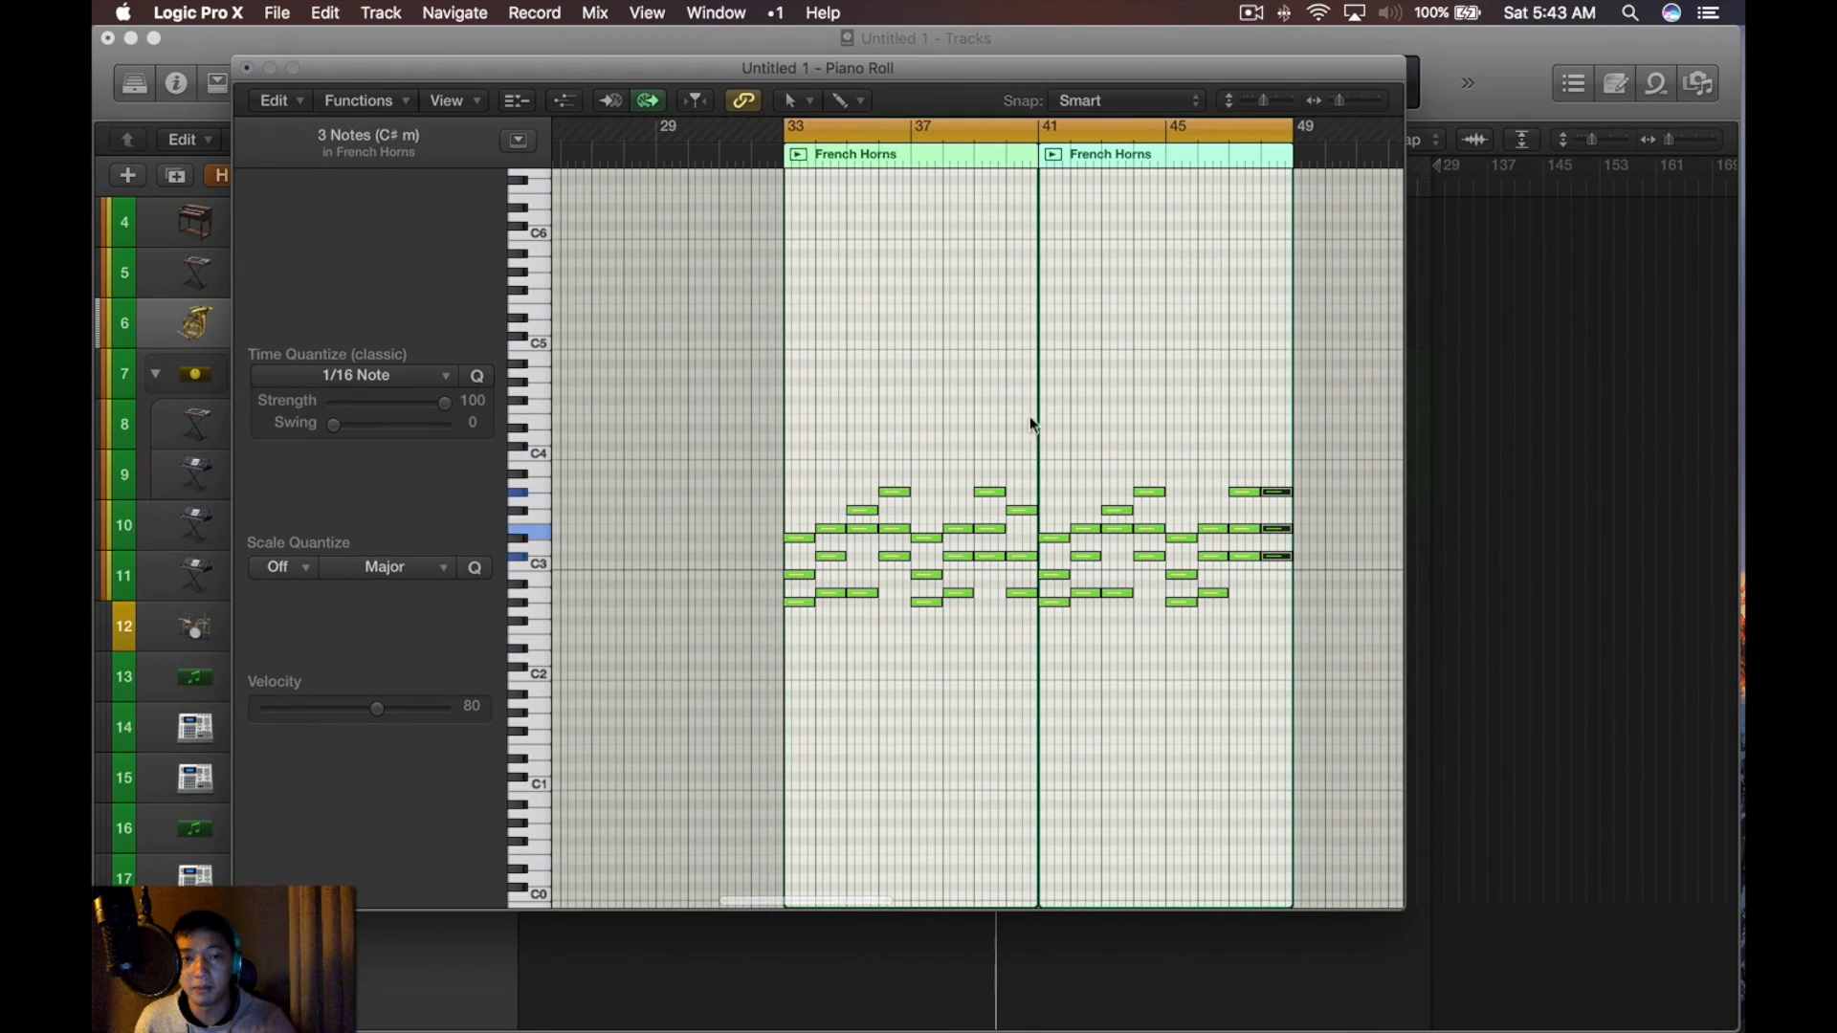
Turn off MIDI Out in the Piano Roll and transpose all French Horns notes down one octave
{"action": "left_click_drag", "start_coordinate": [719, 111], "coordinate": [867, 128]}
{"action": "left_click", "coordinate": [995, 442]}
{"action": "key", "text": "super+a"}
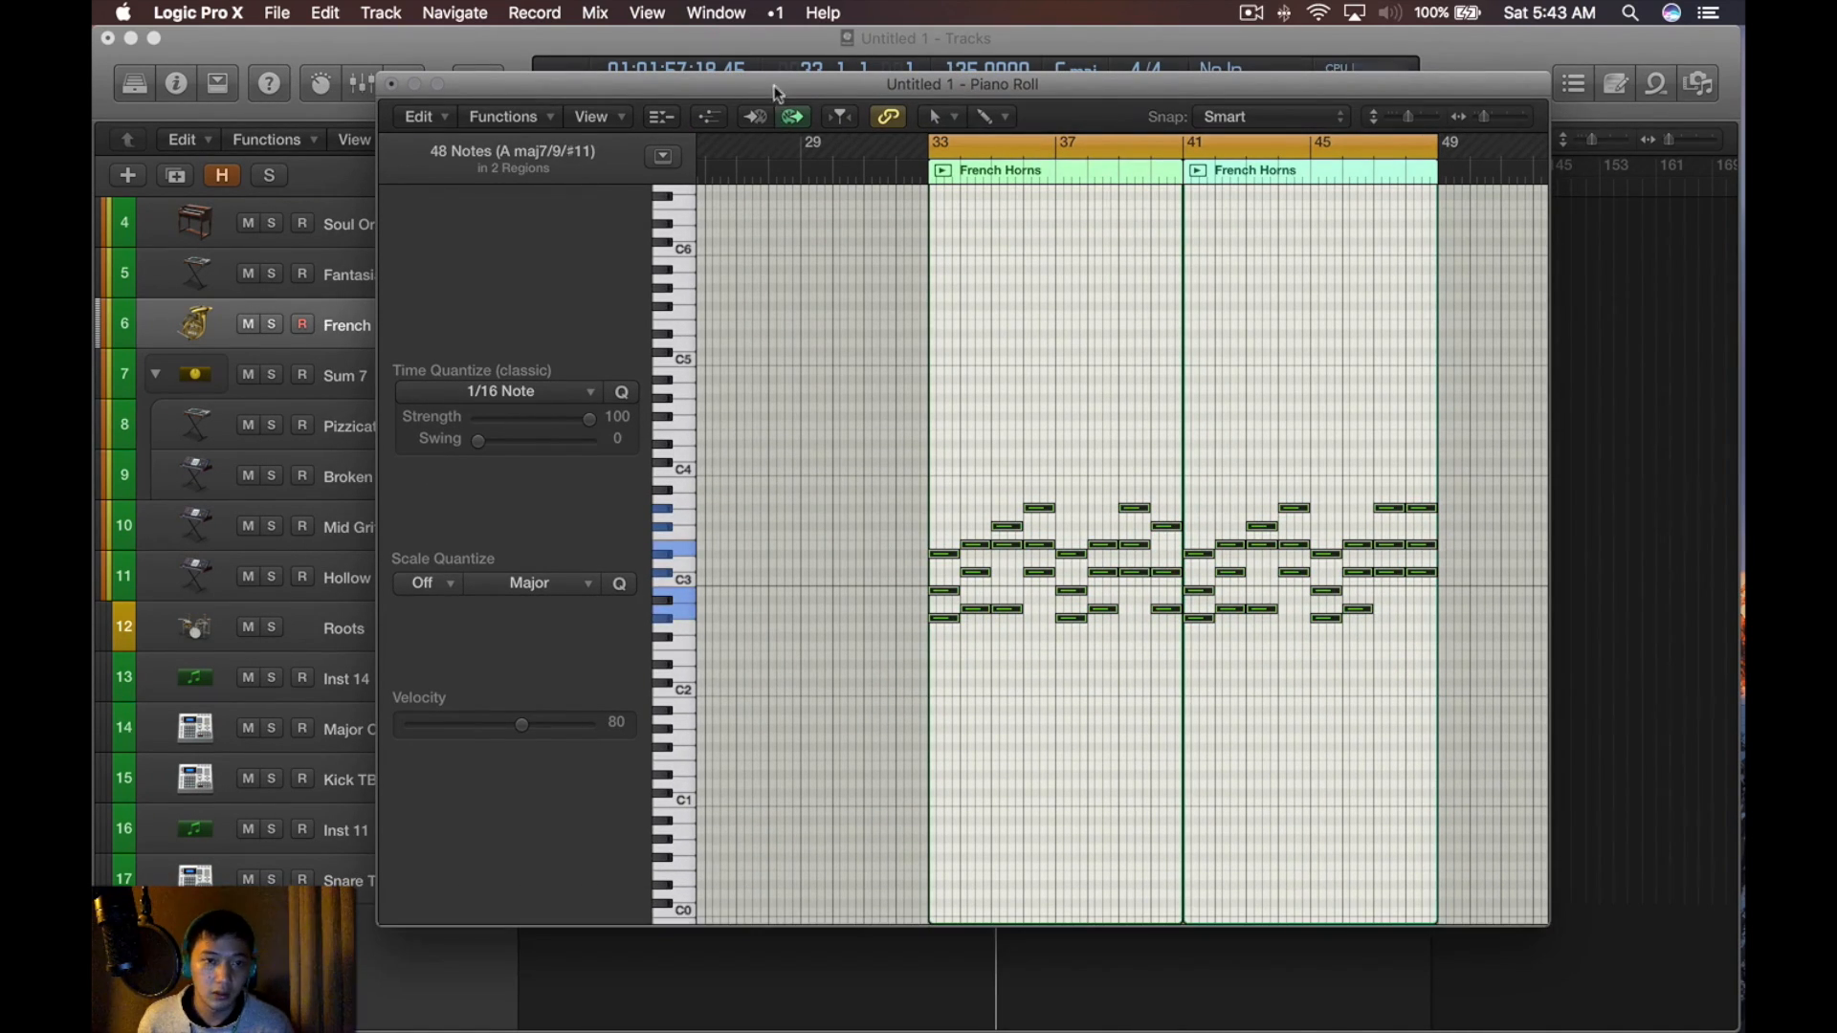
{"action": "left_click_drag", "start_coordinate": [773, 84], "coordinate": [1070, 72]}
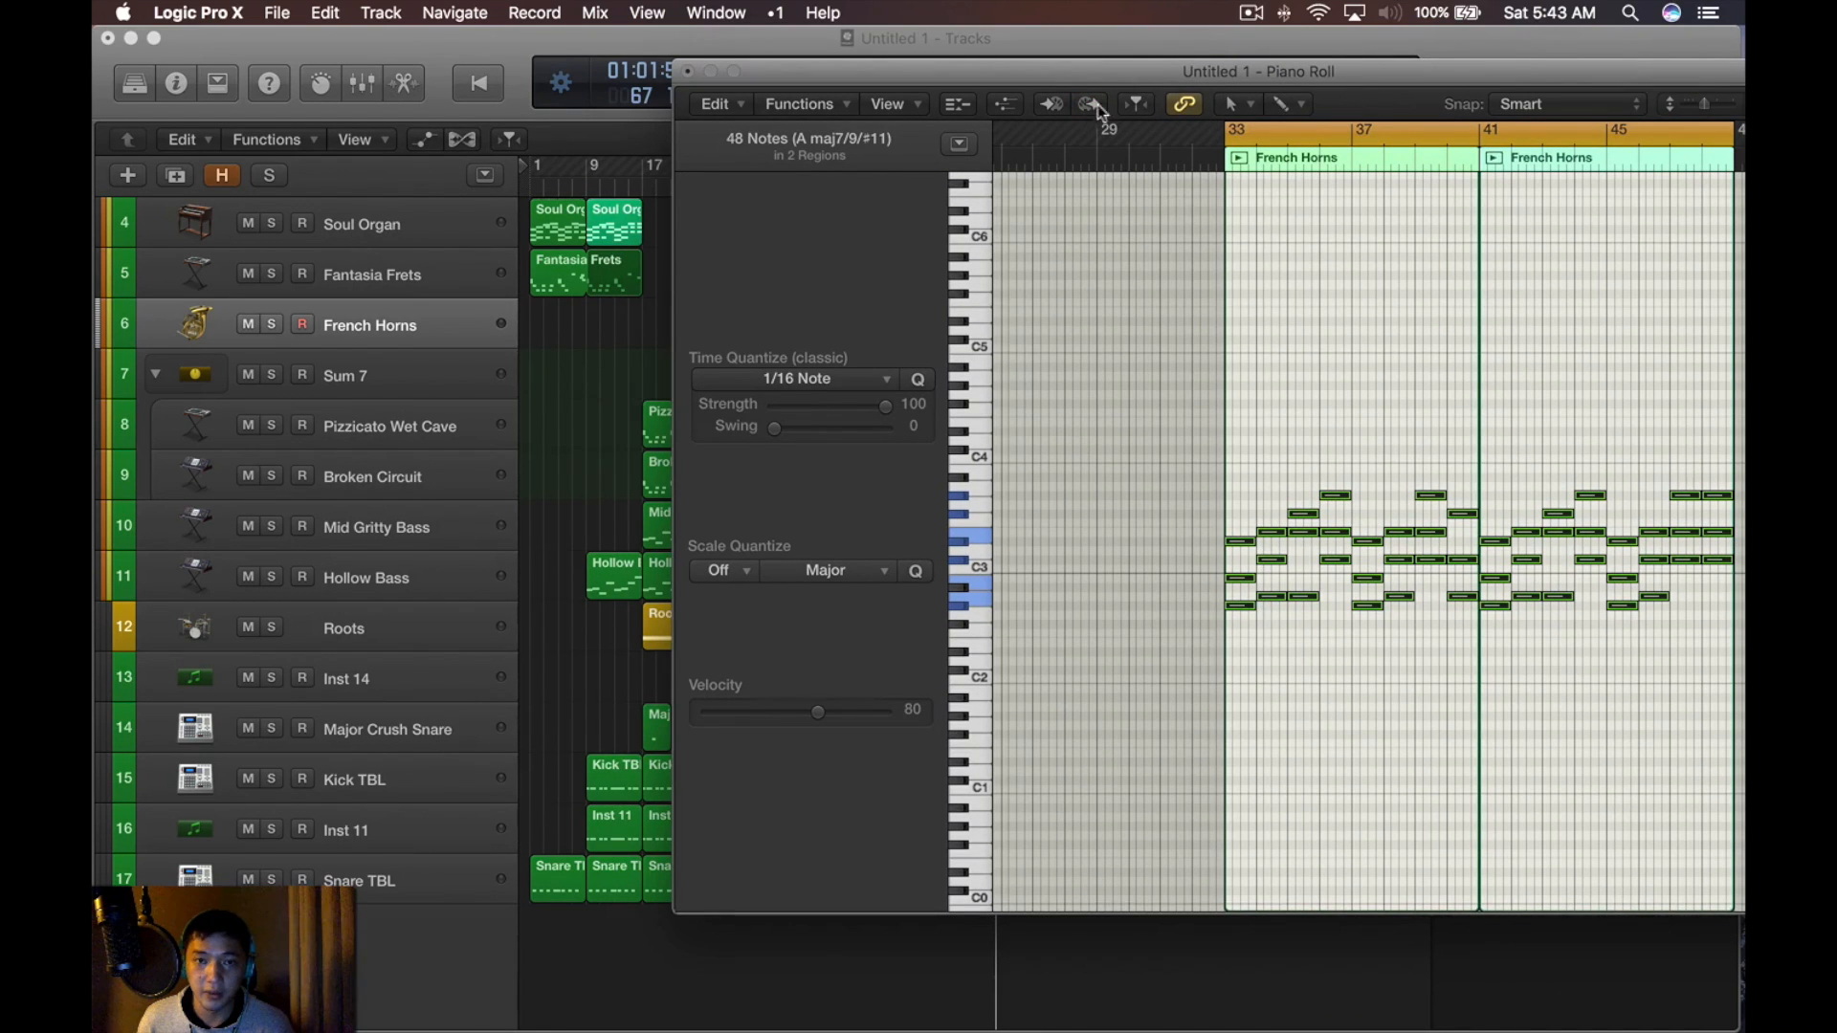
{"action": "left_click_drag", "start_coordinate": [1284, 82], "coordinate": [1045, 76]}
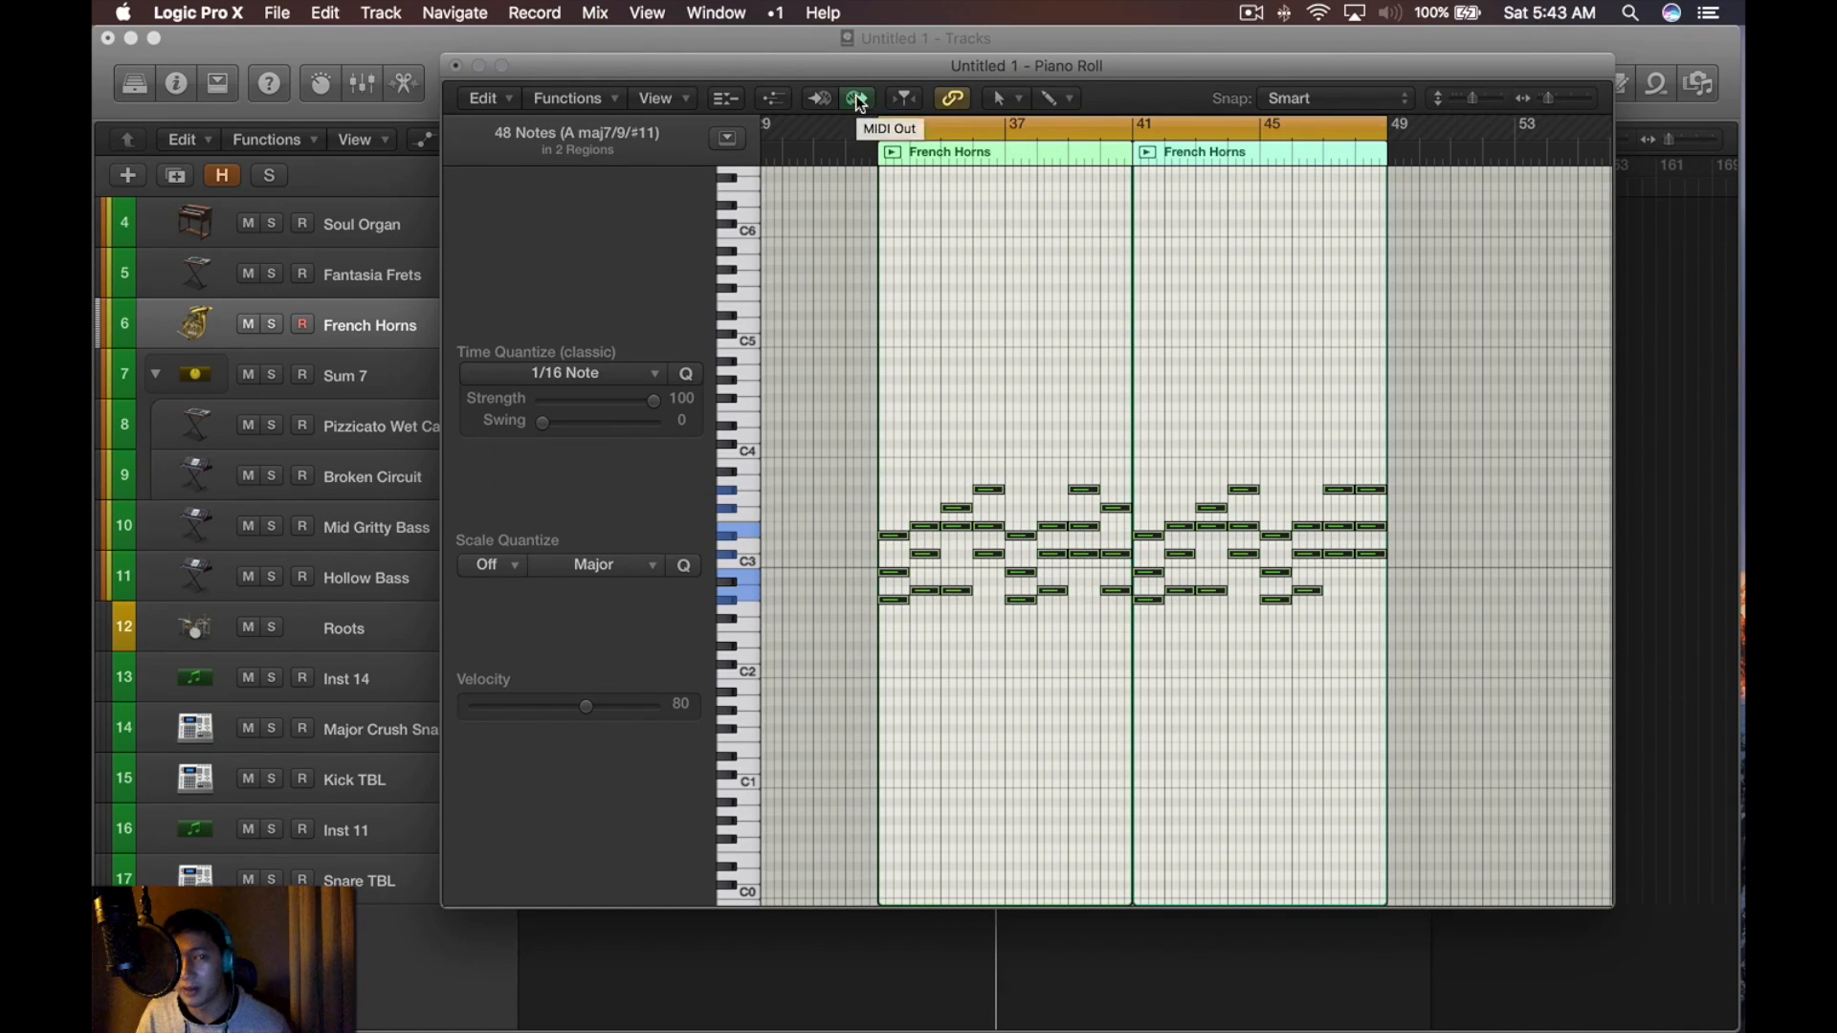
{"action": "left_click", "coordinate": [1170, 327]}
{"action": "key", "text": "super+a"}
{"action": "key", "text": "shift+super+a"}
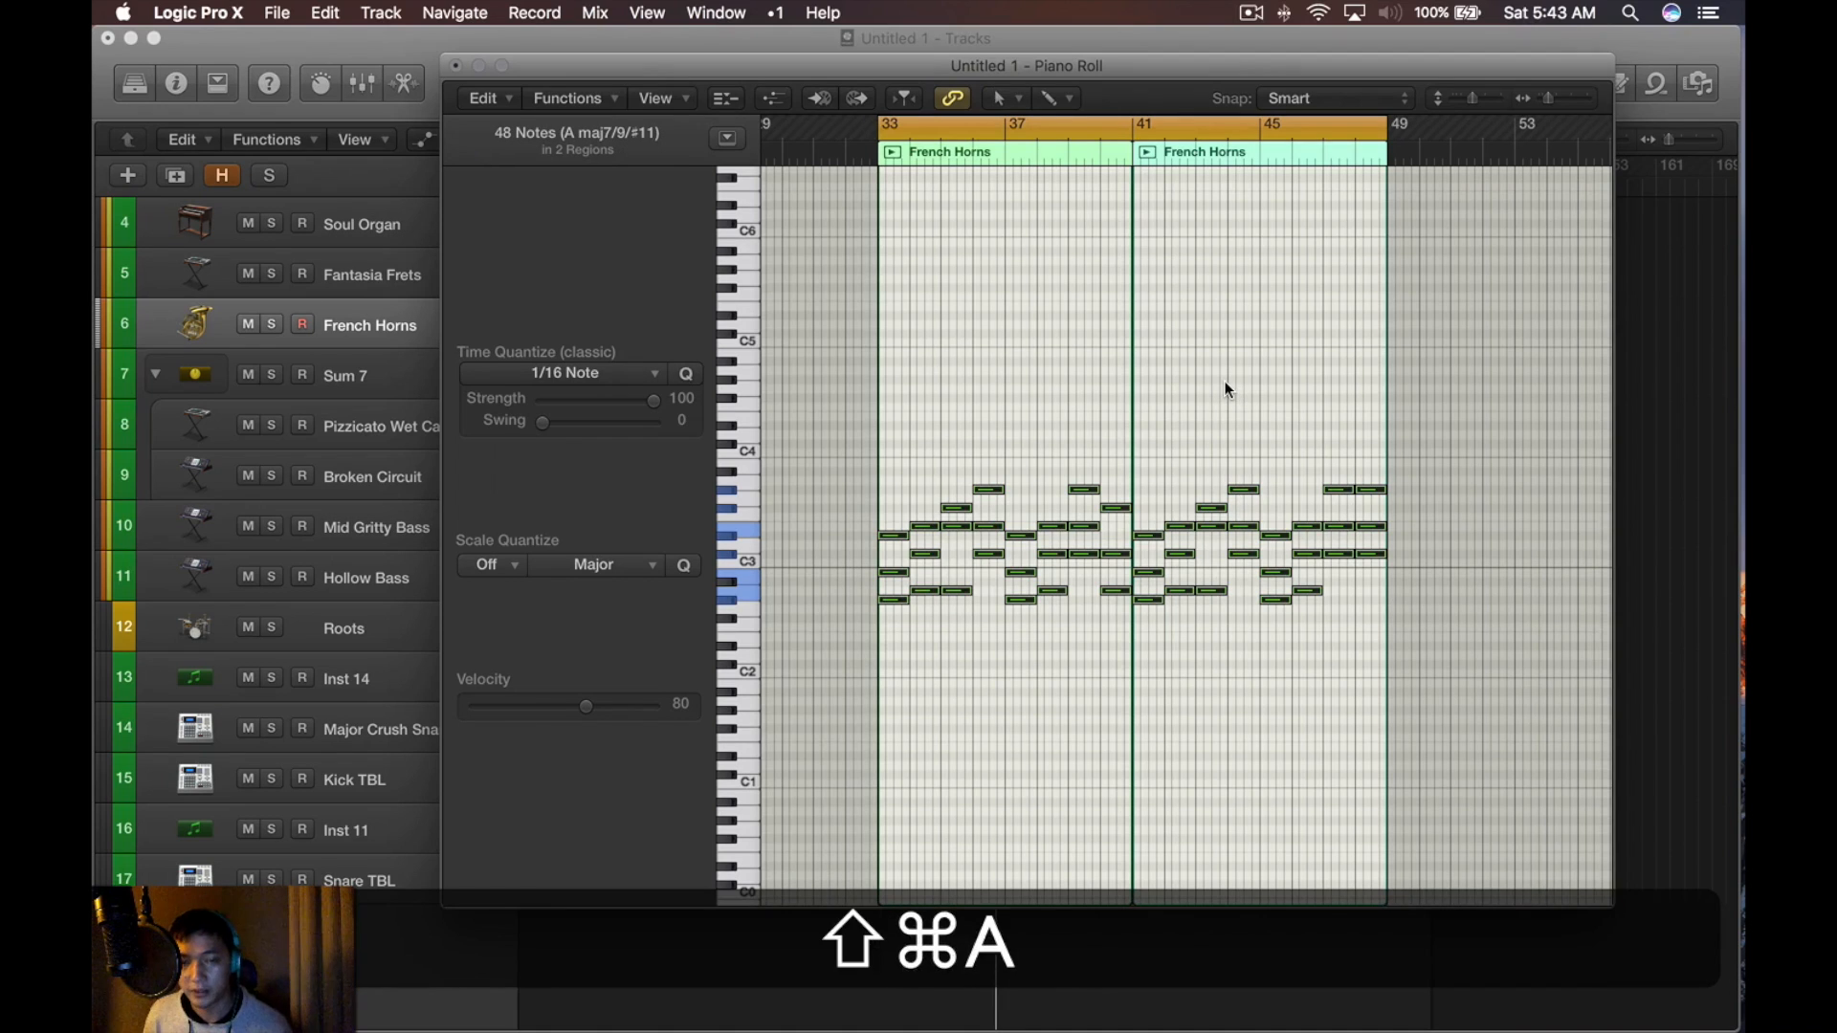
{"action": "key", "text": "shift"}
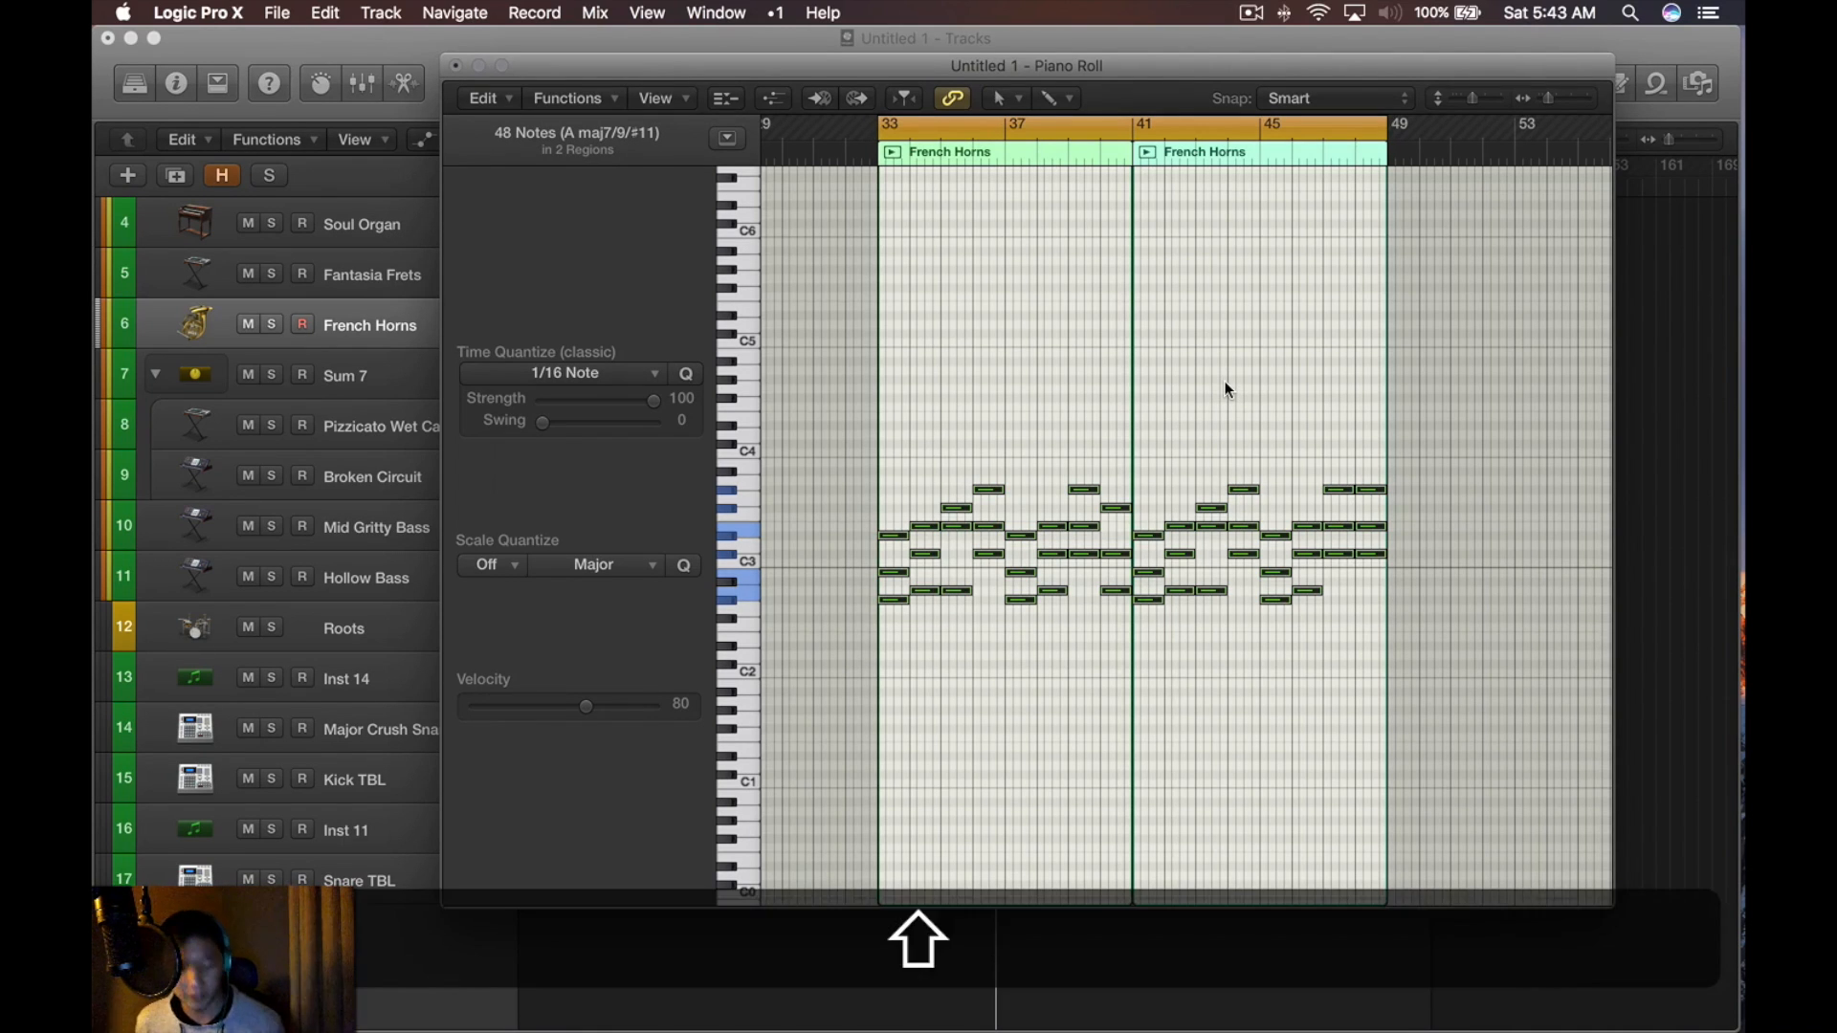
{"action": "key", "text": "shift+alt"}
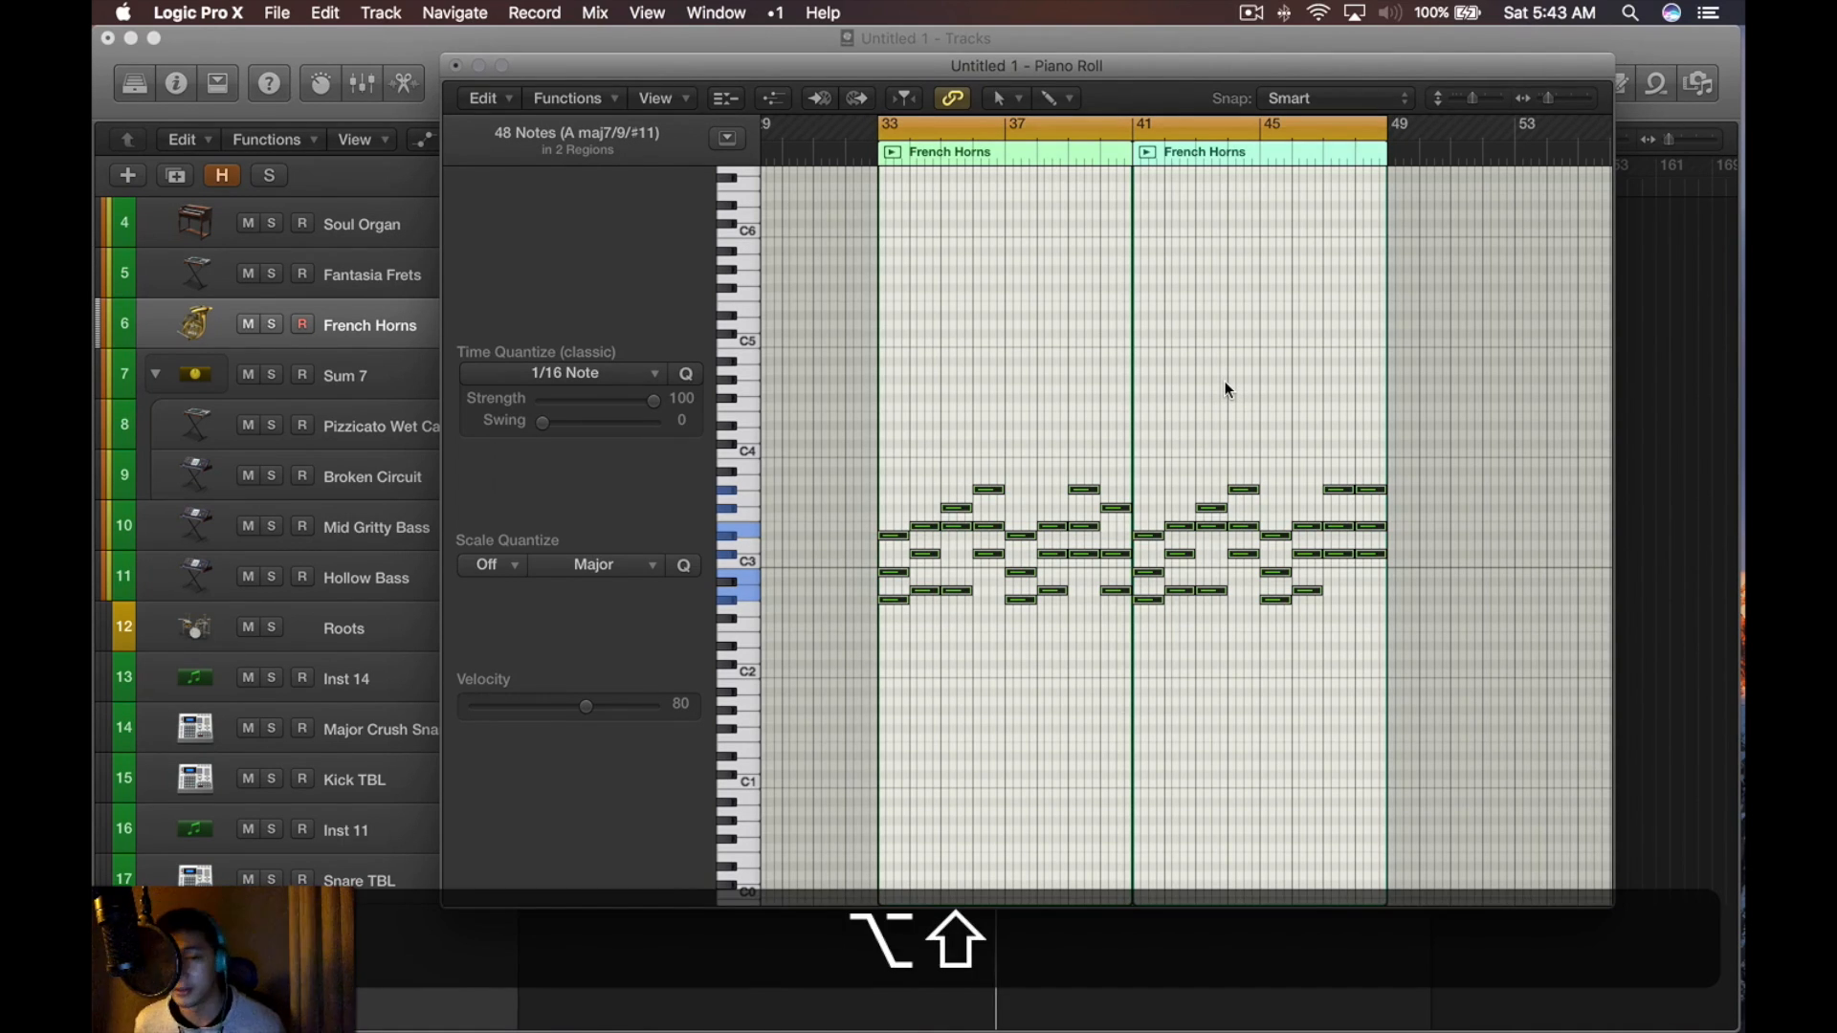
{"action": "key", "text": "alt+shift+Down"}
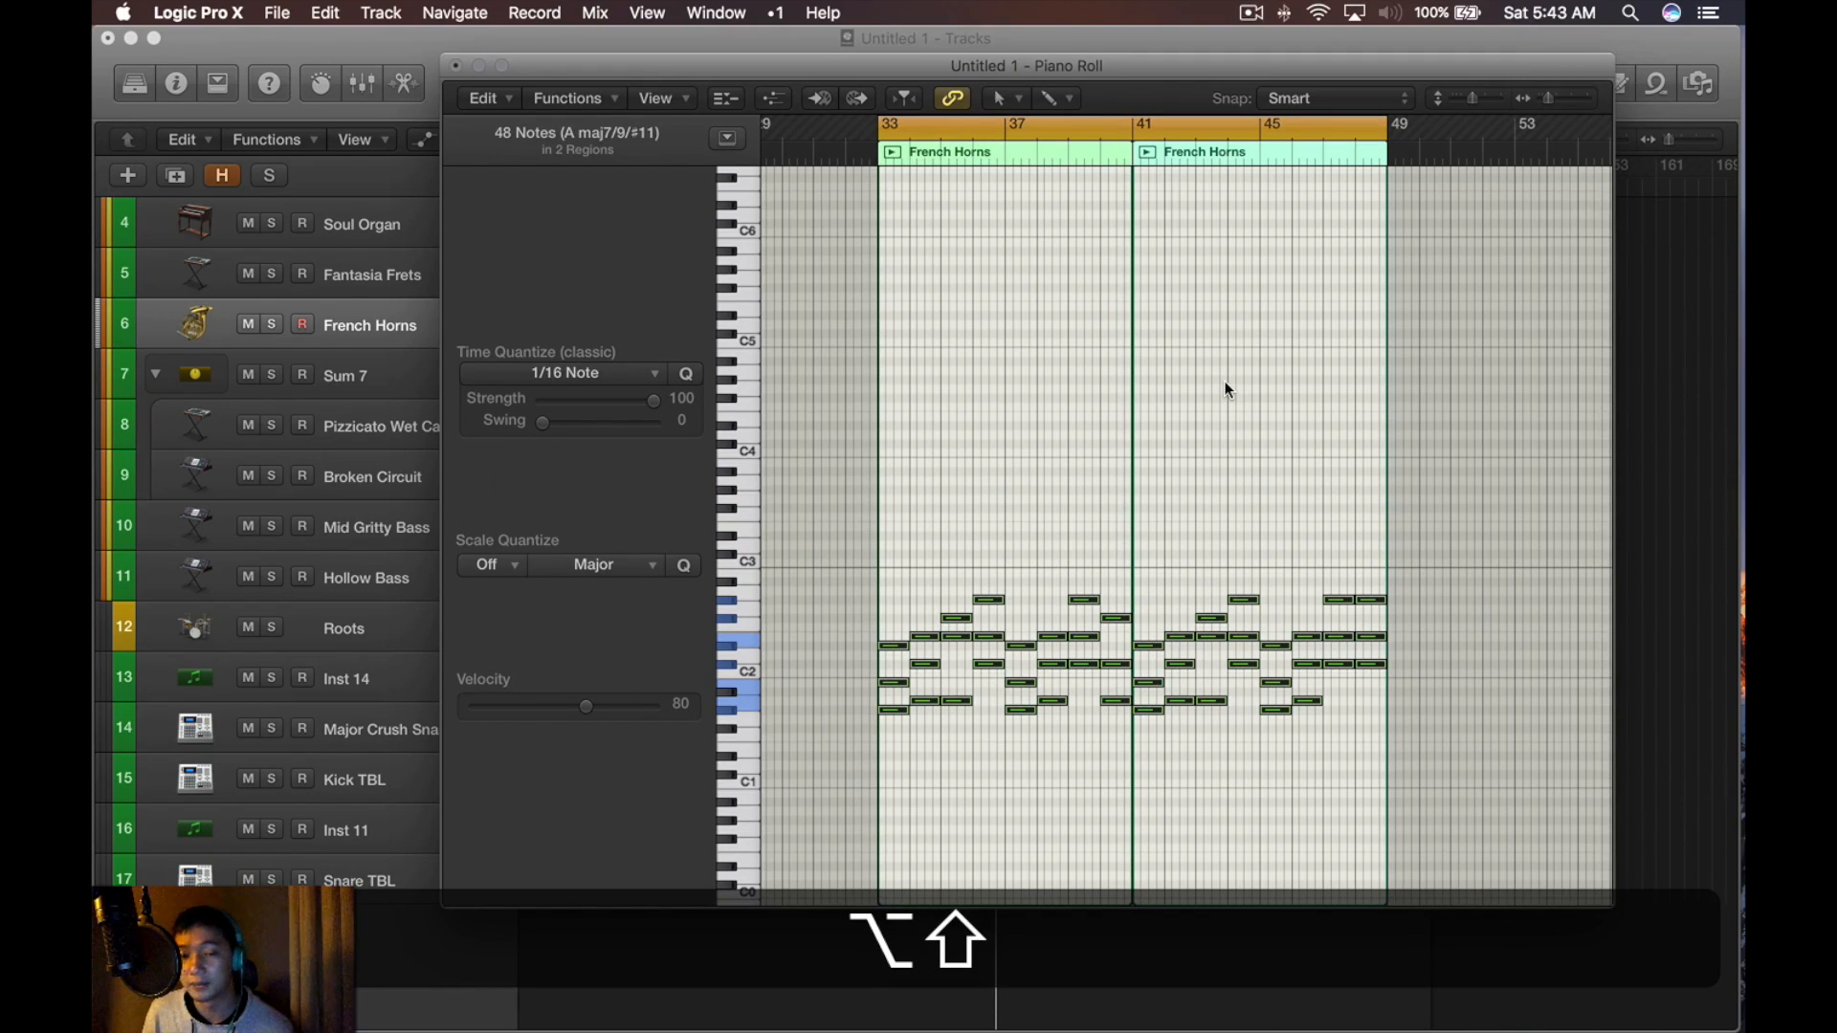
Select only the highest note of each French Horns chord and transpose those notes down one octave
{"action": "left_click", "coordinate": [1227, 389]}
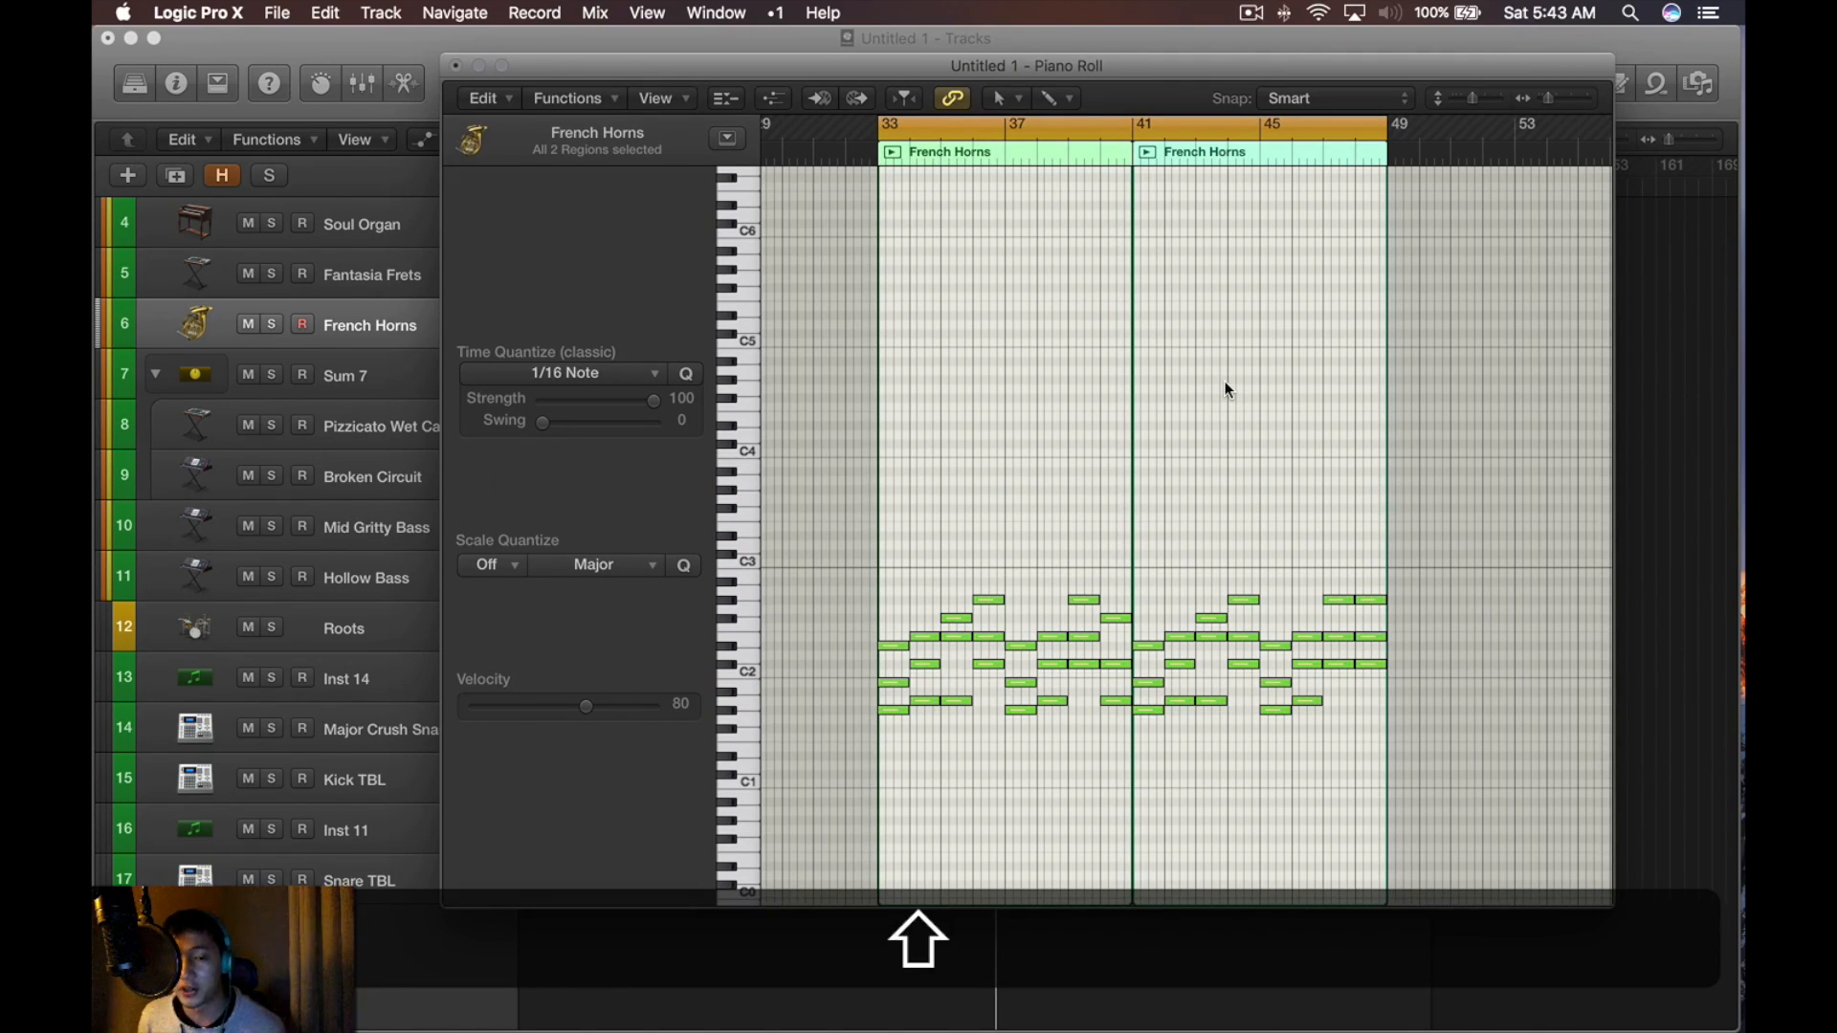
{"action": "key", "text": "shift+Up"}
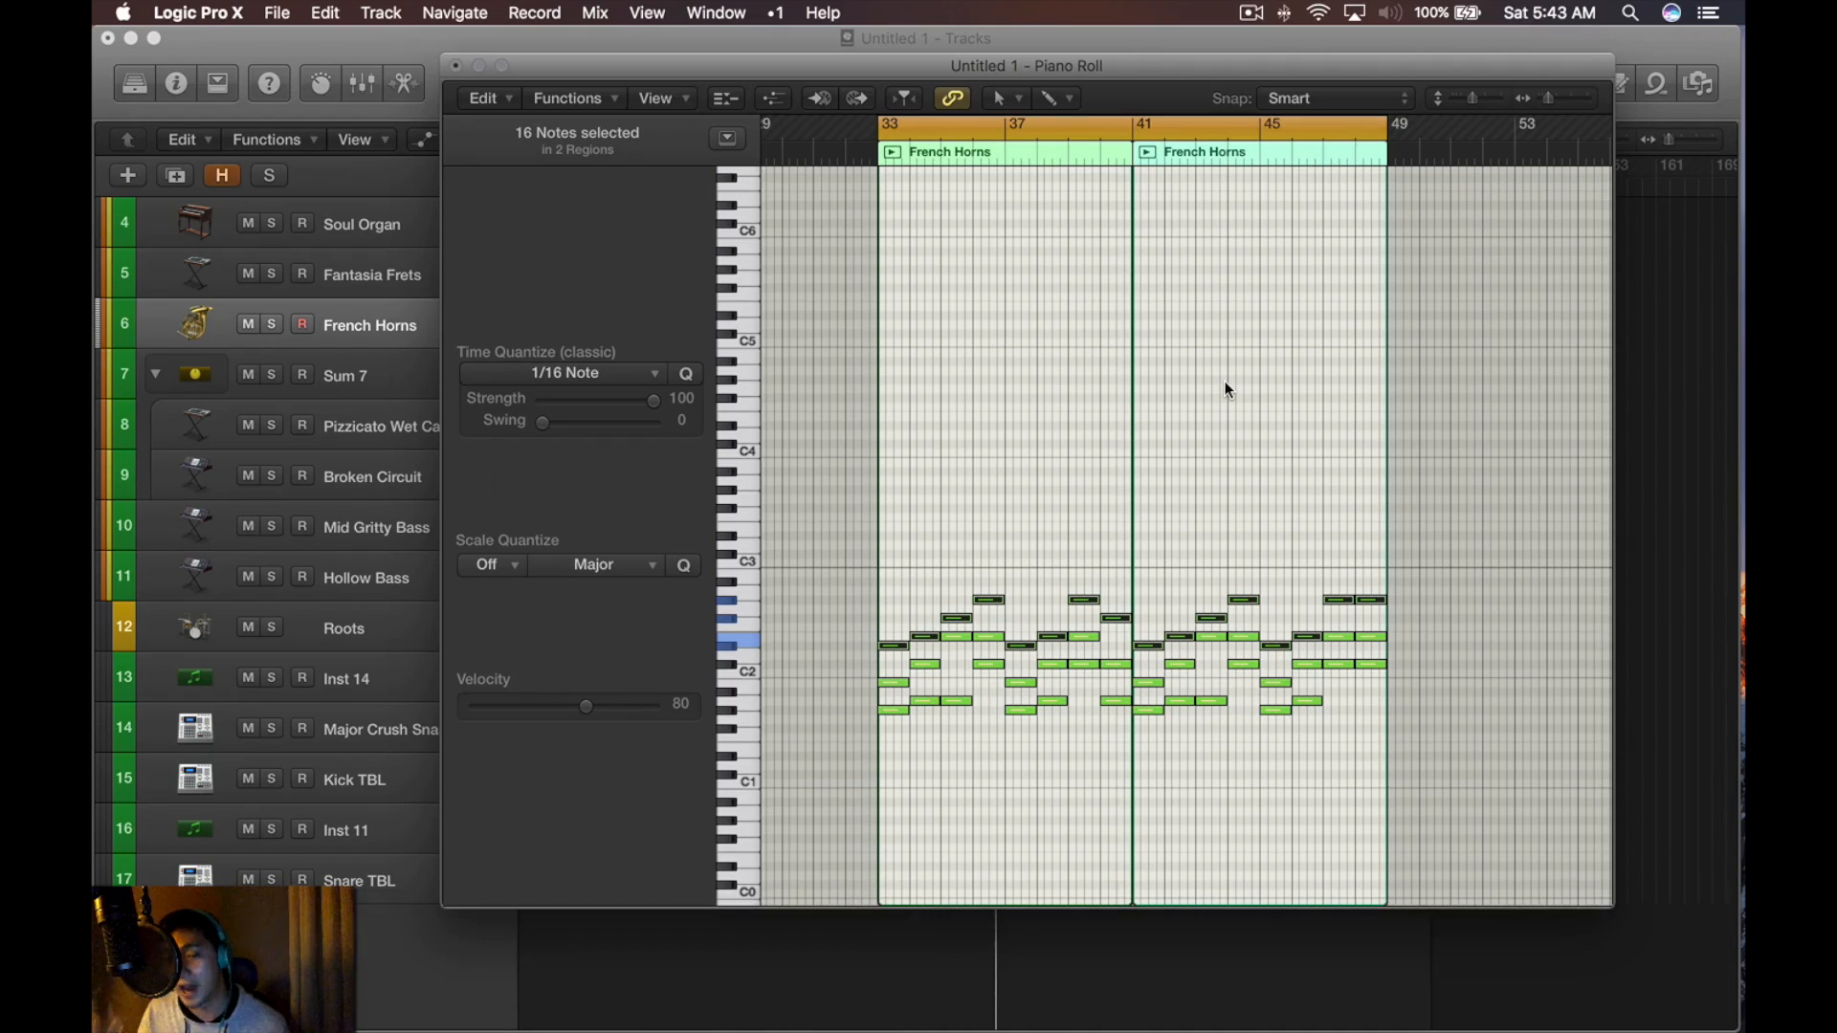
{"action": "key", "text": "ctrl"}
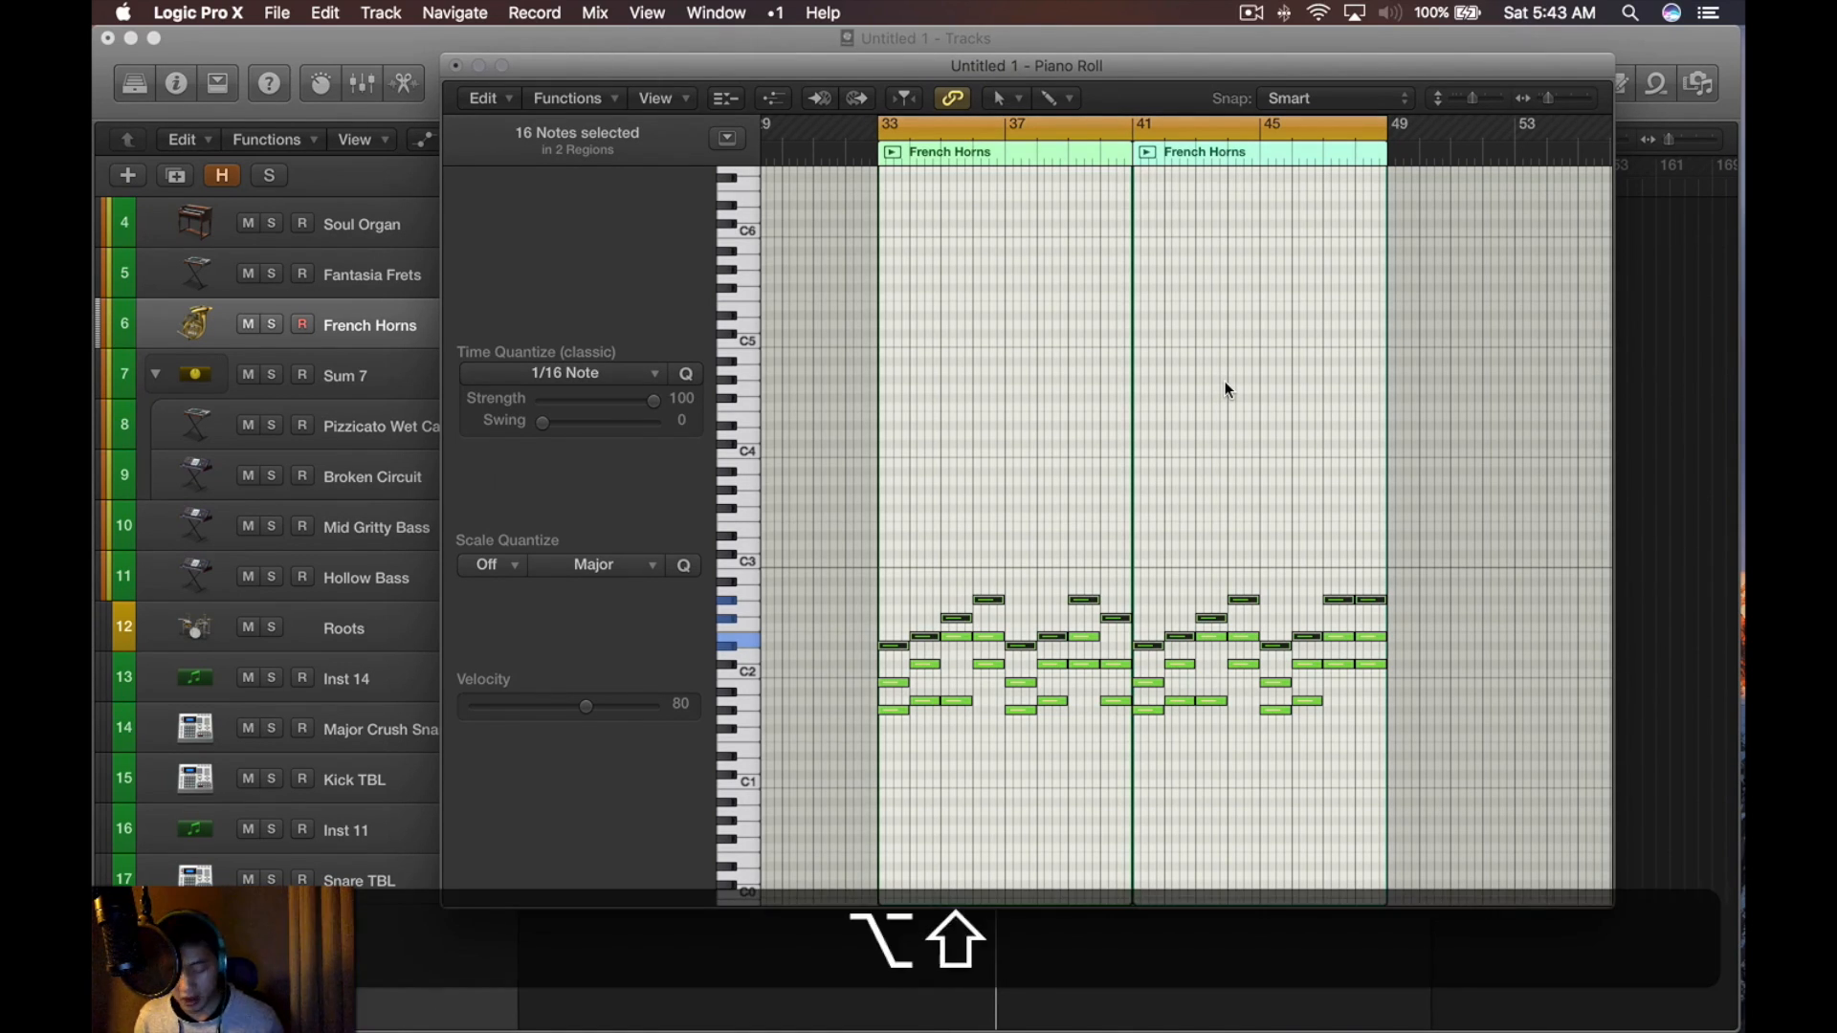
{"action": "key", "text": "alt+shift+Down"}
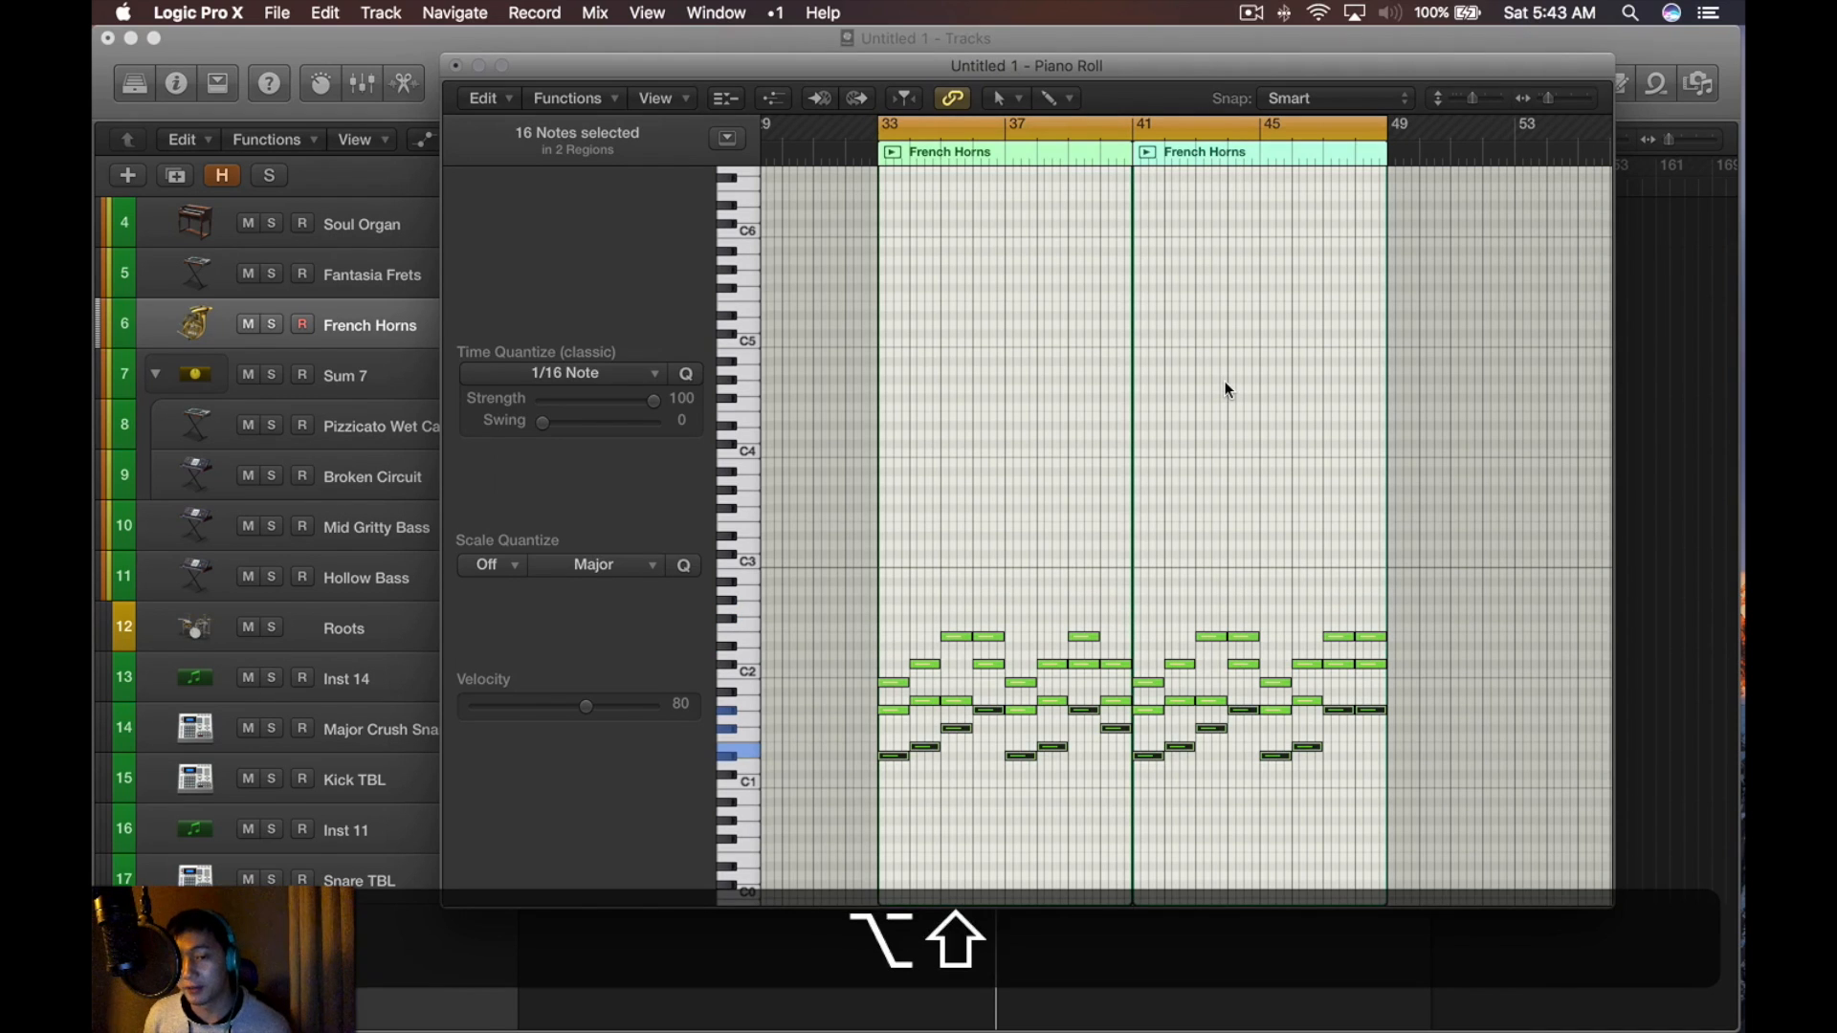
Raise the chords' current highest notes one octave and lower their lowest notes one octave to spread the voicing
{"action": "key", "text": "shift+Up"}
{"action": "key", "text": "alt+shift+Up"}
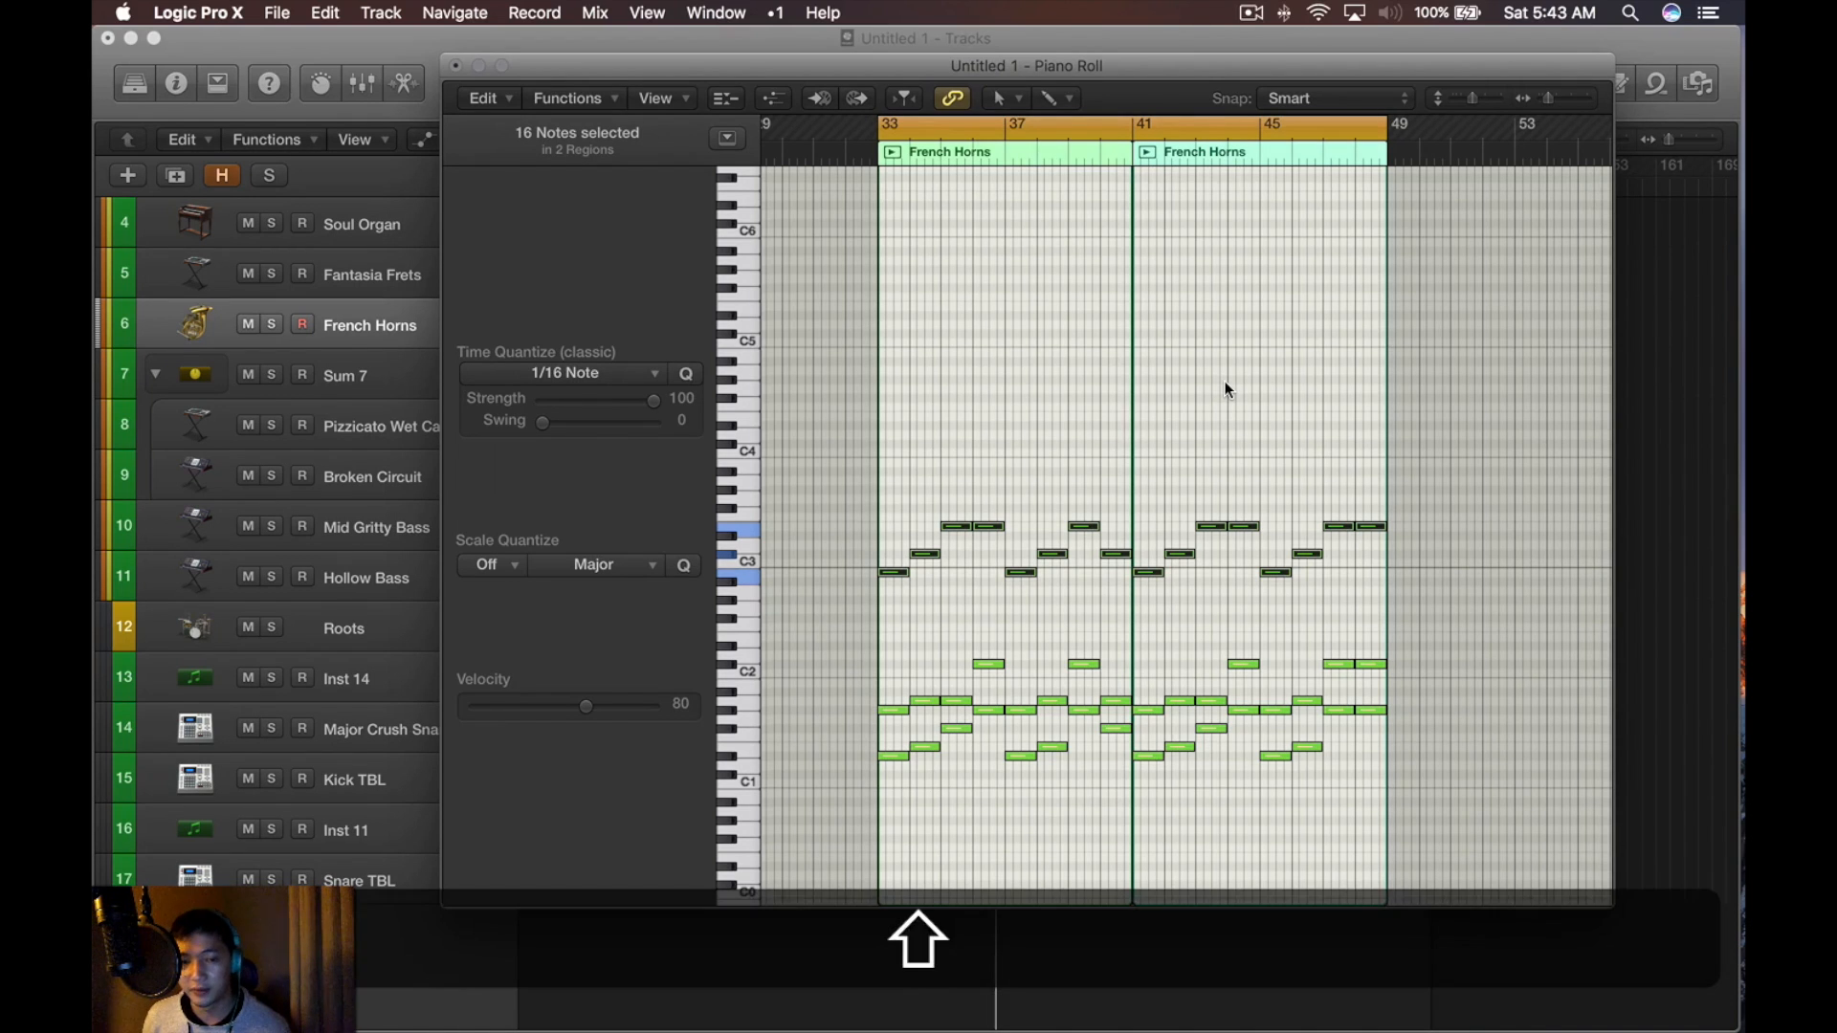
{"action": "key", "text": "shift+Down"}
{"action": "key", "text": "alt+shift+Down"}
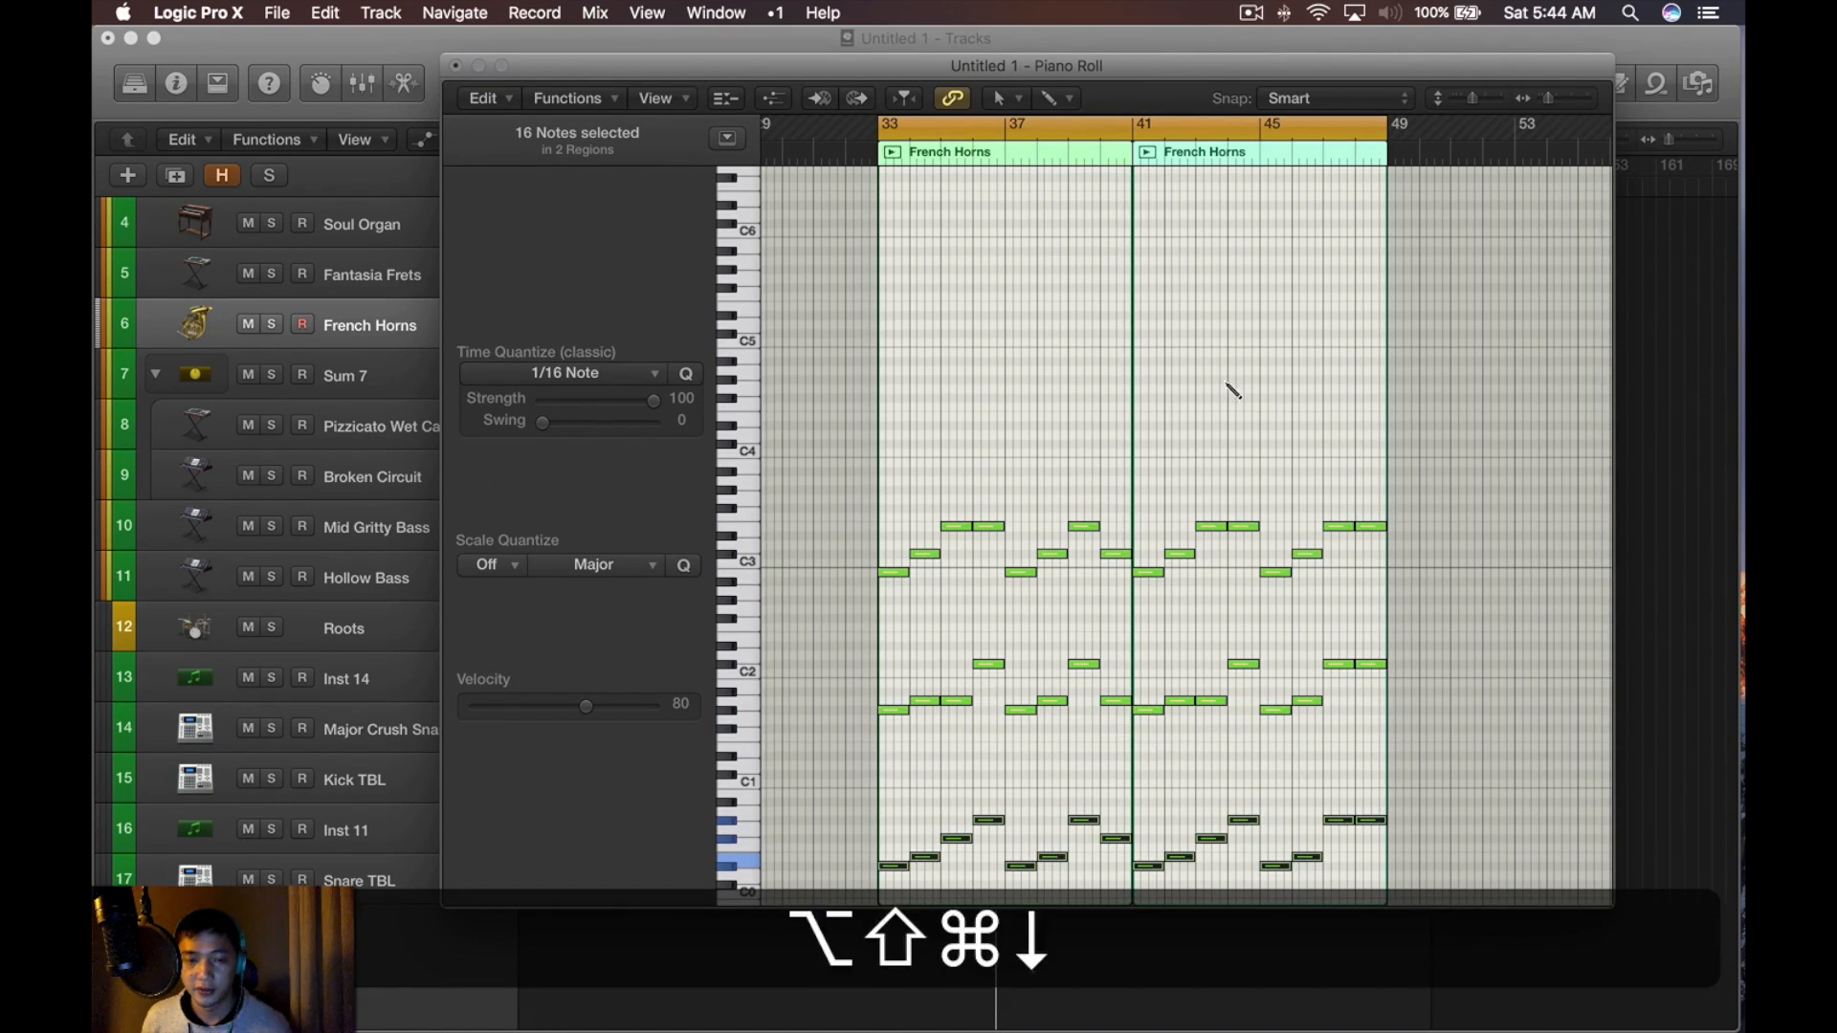
Transpose all the French Horns notes up one octave and close the Piano Roll
{"action": "key", "text": "alt+shift+super+Up"}
{"action": "scroll", "coordinate": [1215, 378], "scroll_direction": "down", "scroll_amount": 3}
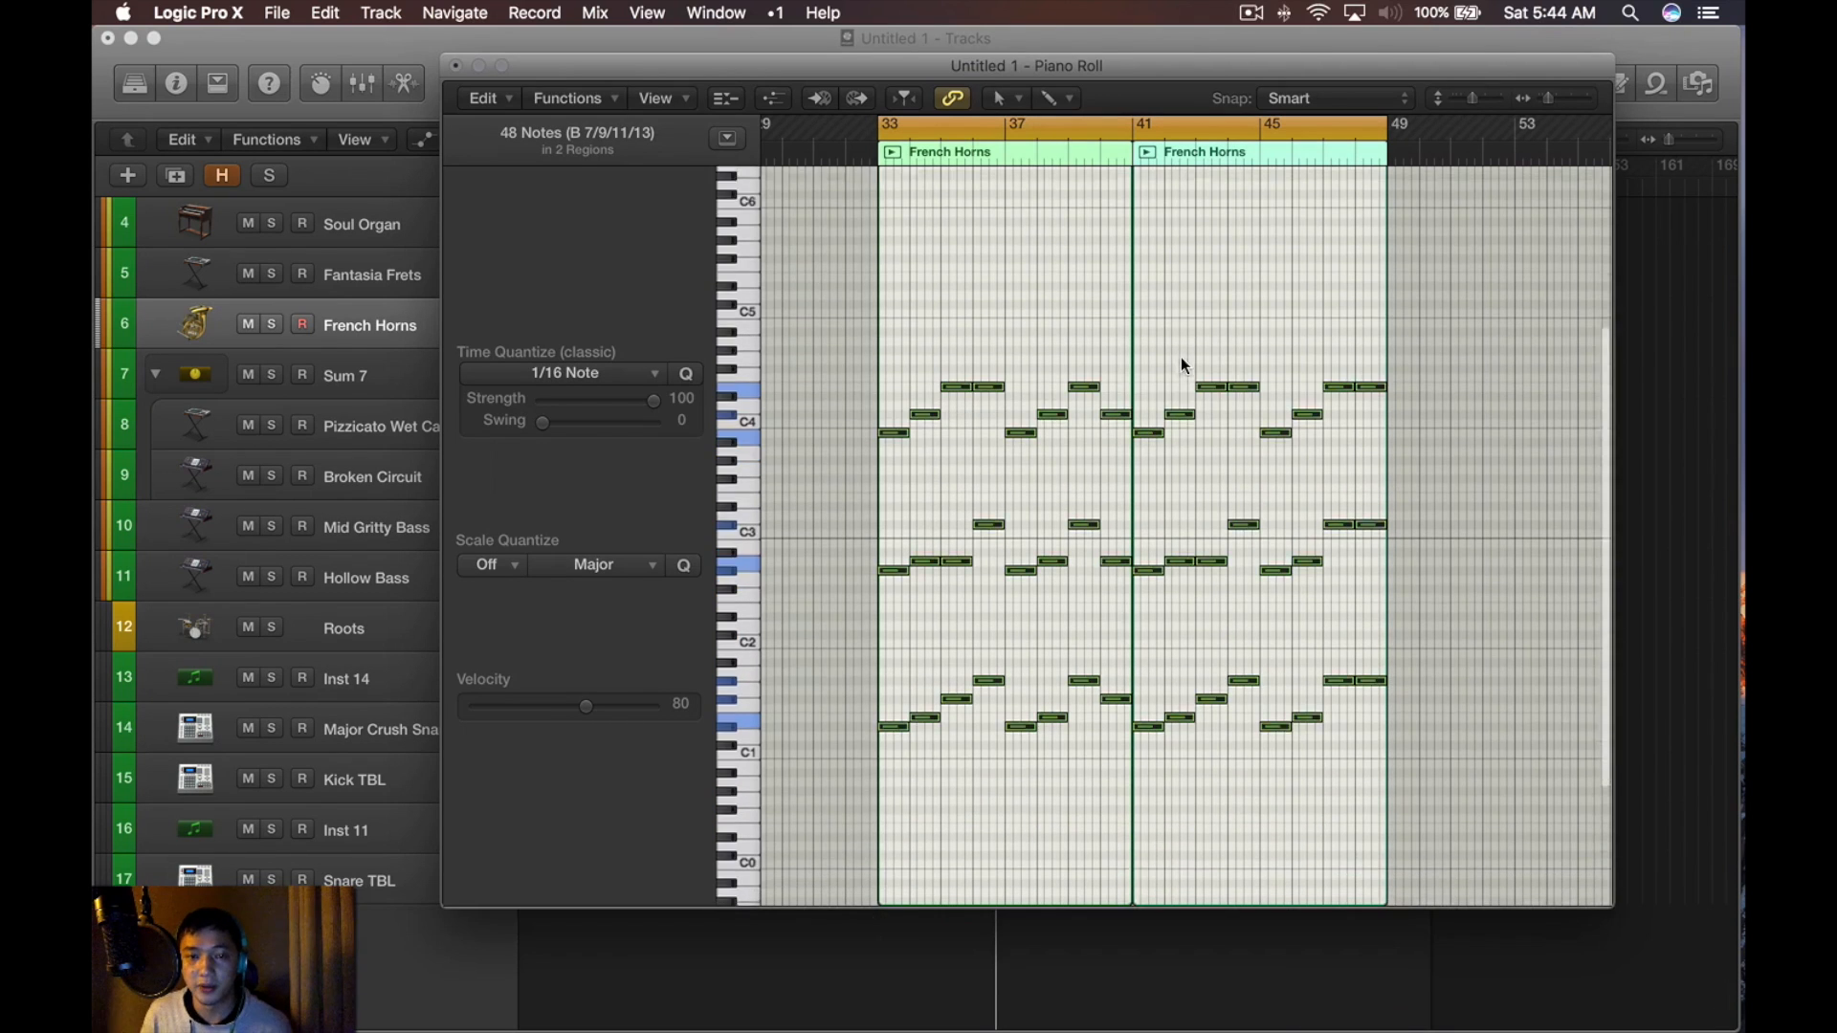
{"action": "key", "text": "super+w"}
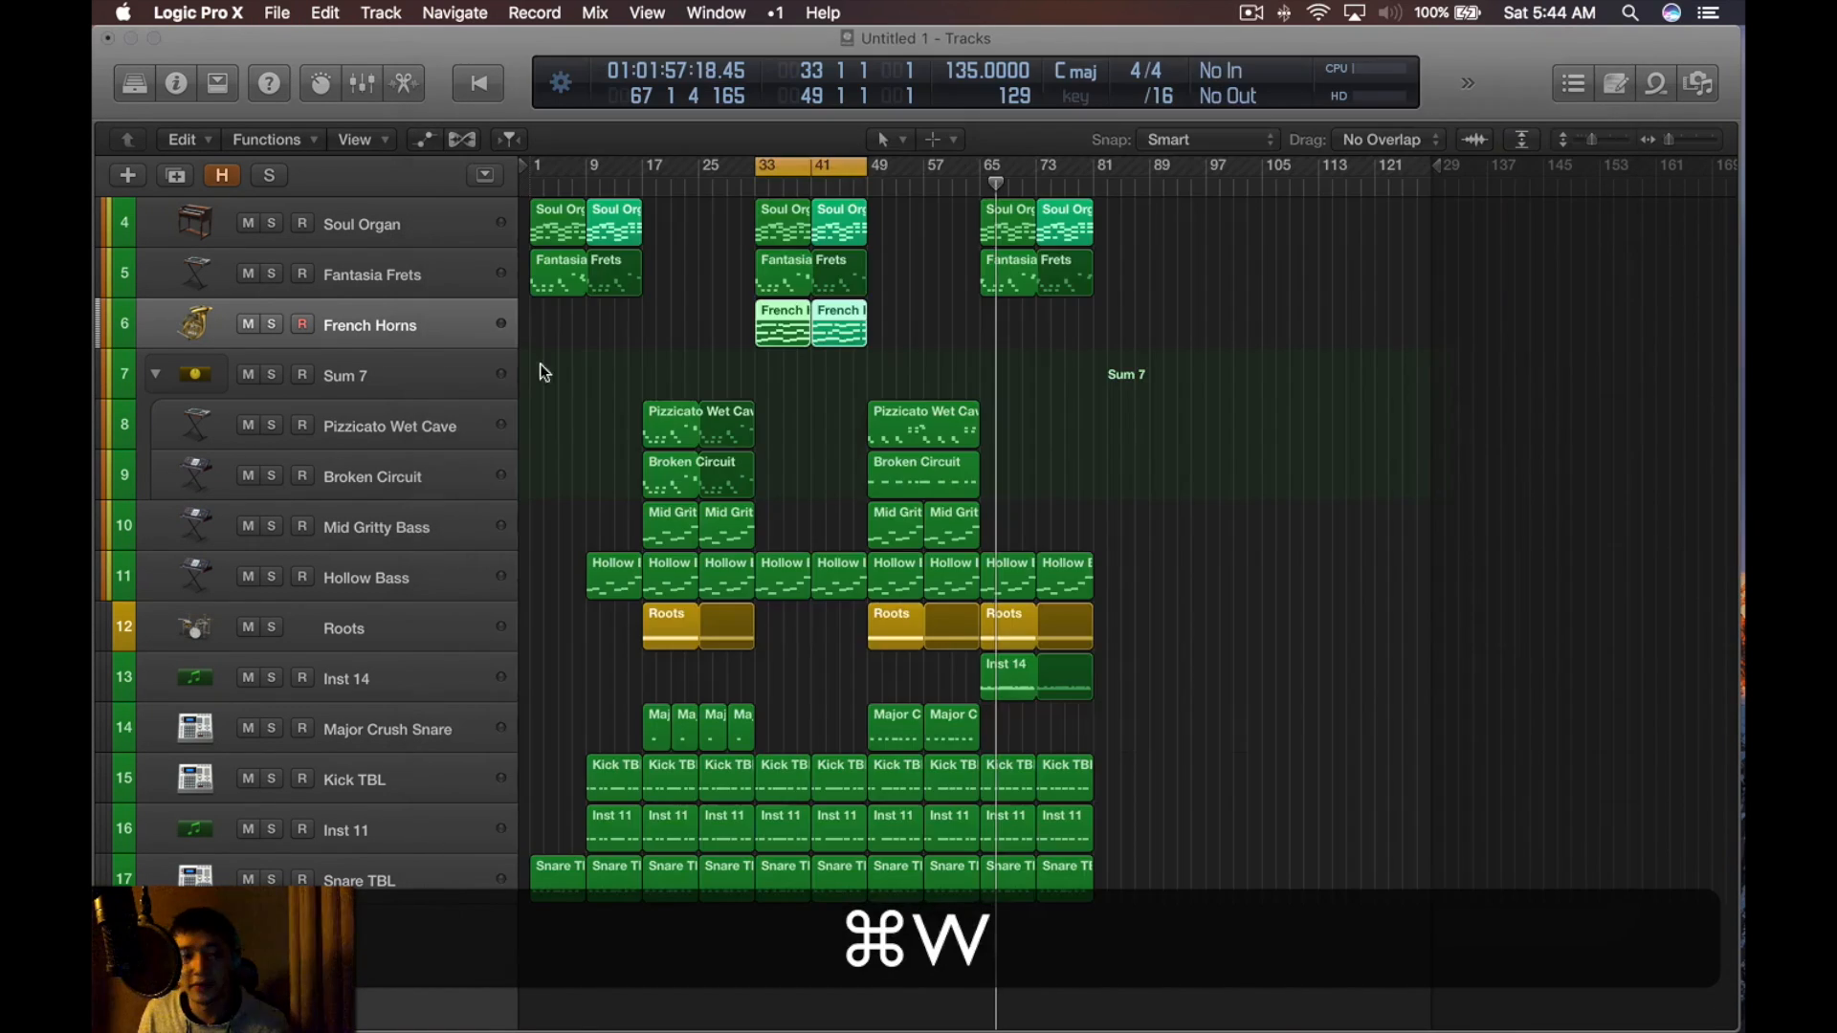
Play the cycled section with the mixer open, solo the French Horns track, and set its level to about -5.3 dB
{"action": "key", "text": "x"}
{"action": "key", "text": "space"}
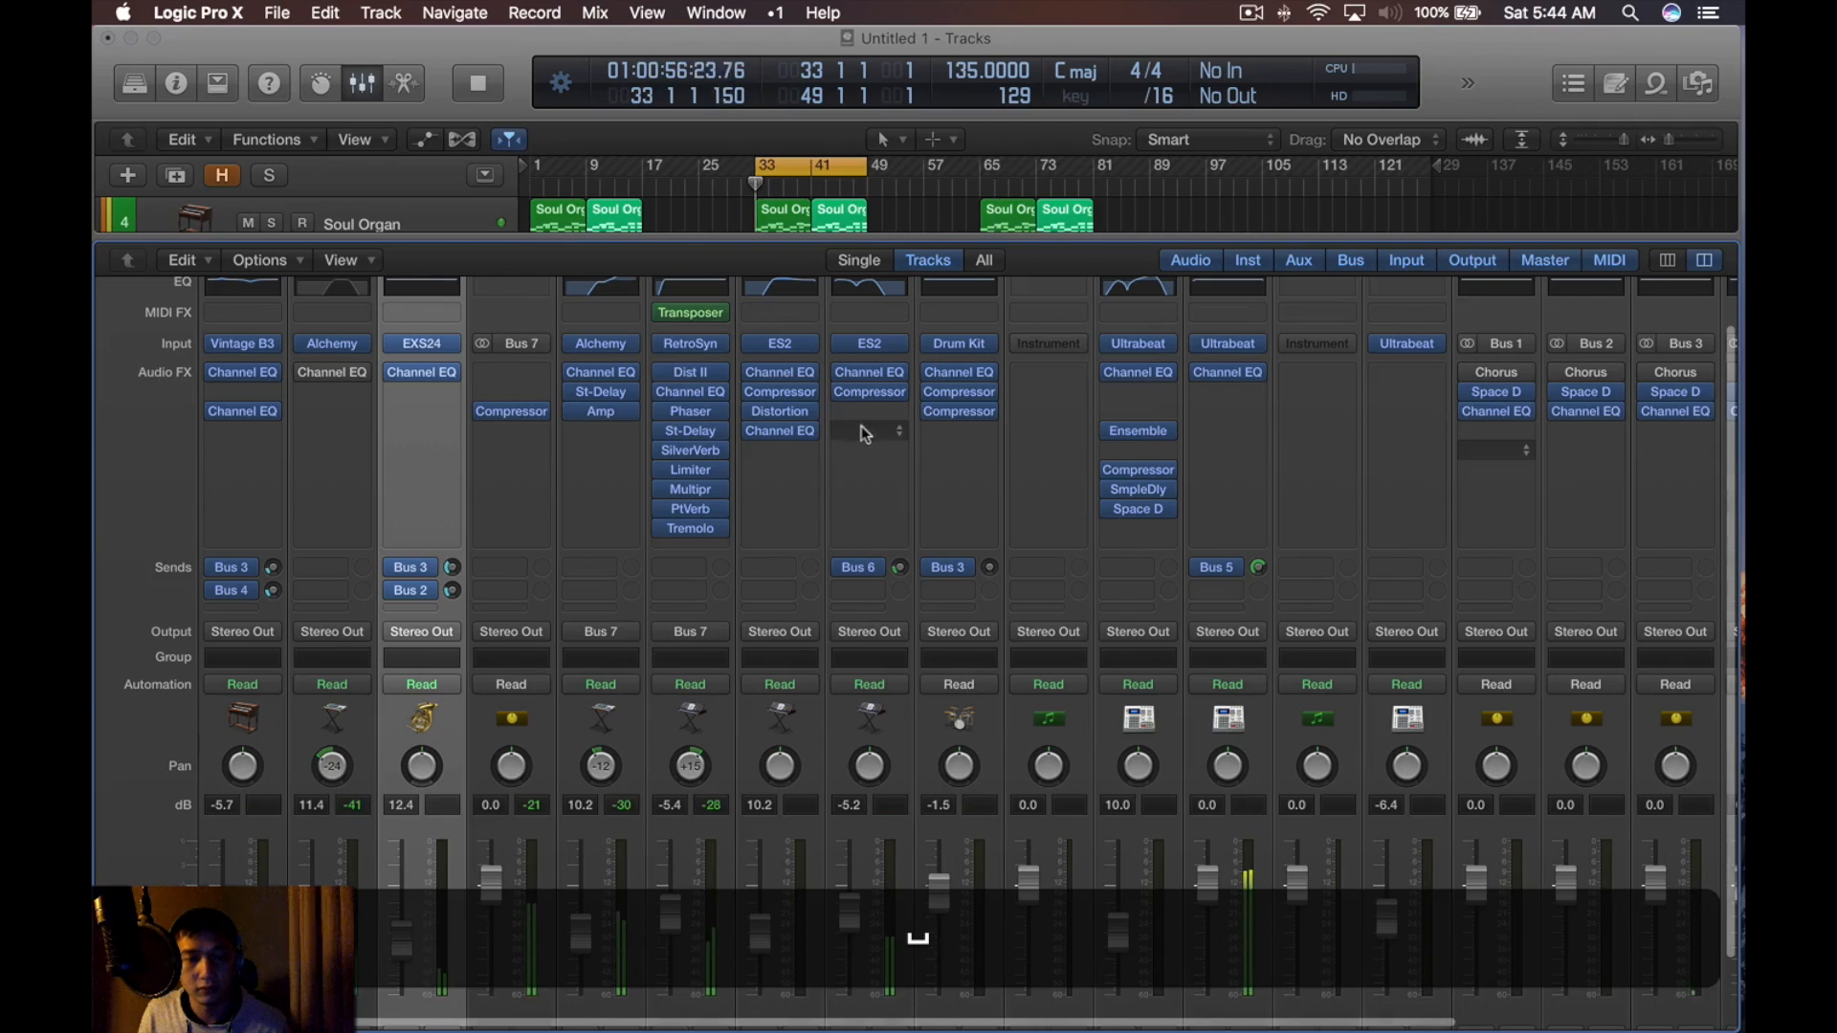
{"action": "key", "text": "s"}
{"action": "mouse_move", "coordinate": [402, 904]}
{"action": "left_mouse_down"}
{"action": "mouse_move", "coordinate": [402, 928]}
{"action": "mouse_move", "coordinate": [402, 899]}
{"action": "left_mouse_up"}
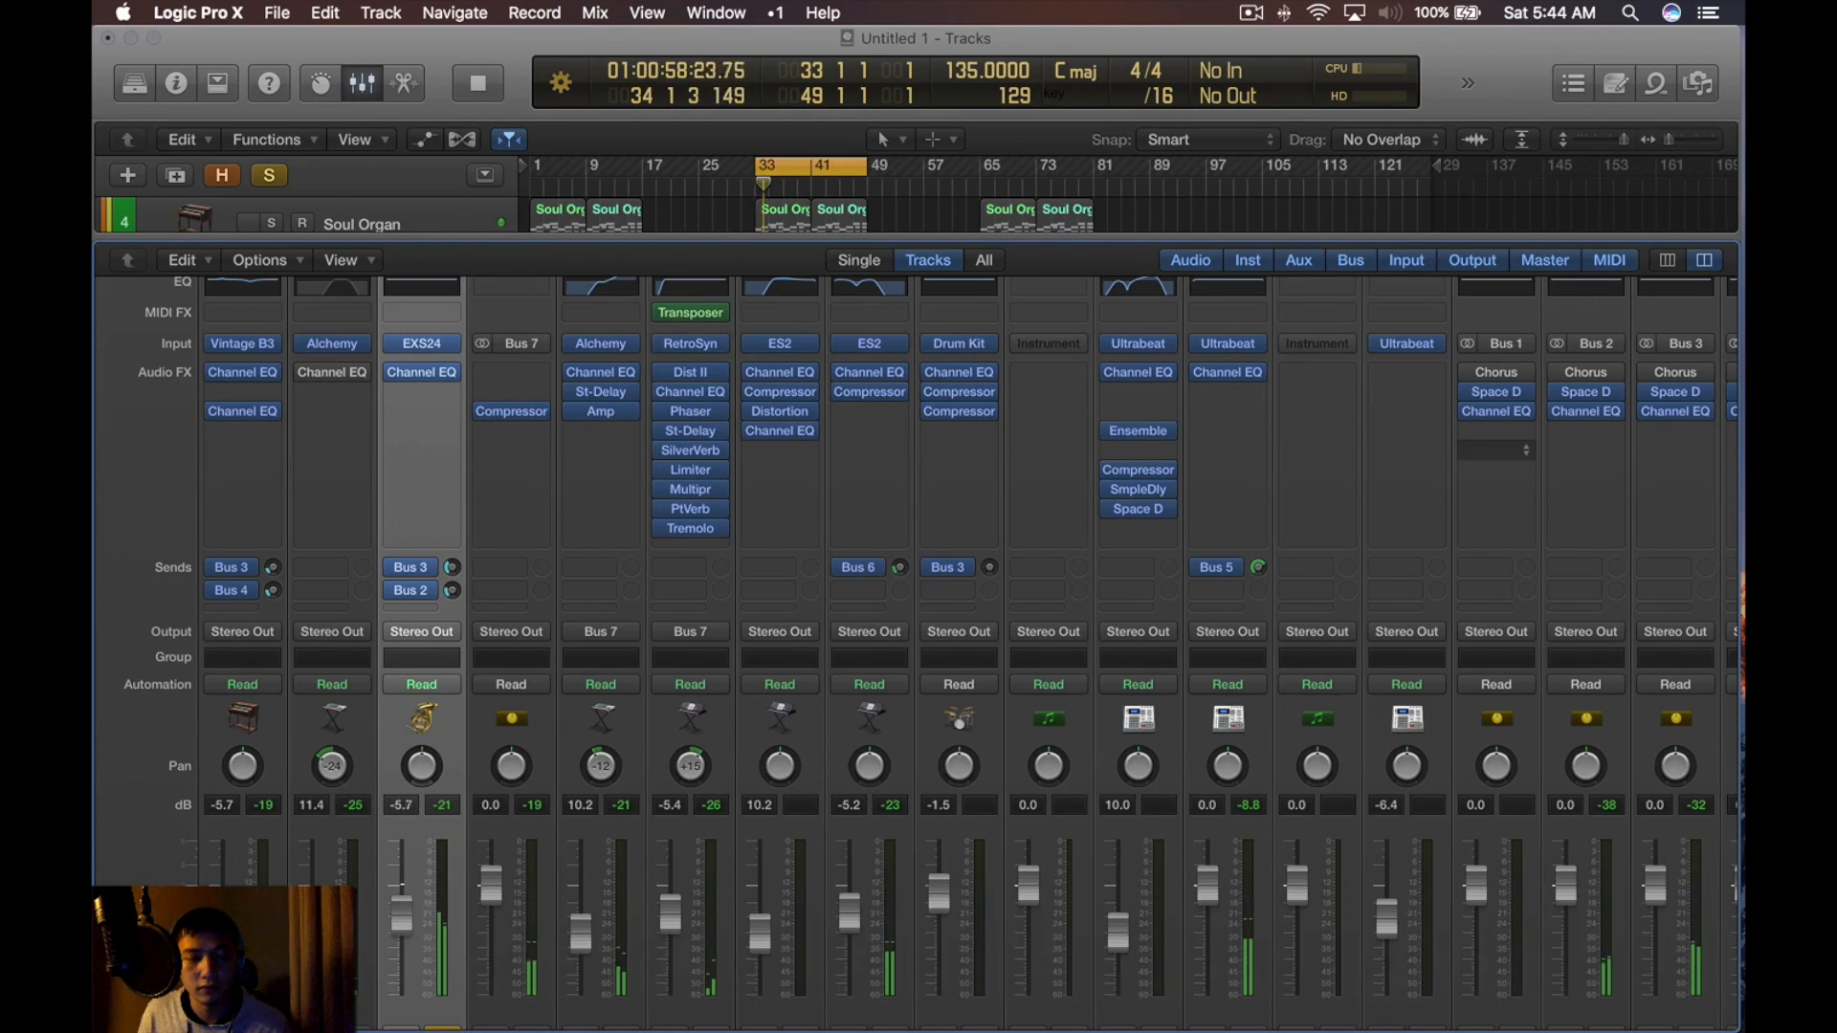
Insert a stereo Pedalboard after the French Horns' Channel EQ and load the Medium Boutique Spring reverb preset
{"action": "scroll", "coordinate": [439, 360], "scroll_direction": "up", "scroll_amount": 3}
{"action": "scroll", "coordinate": [439, 360], "scroll_direction": "down", "scroll_amount": 2}
{"action": "left_click", "coordinate": [421, 448]}
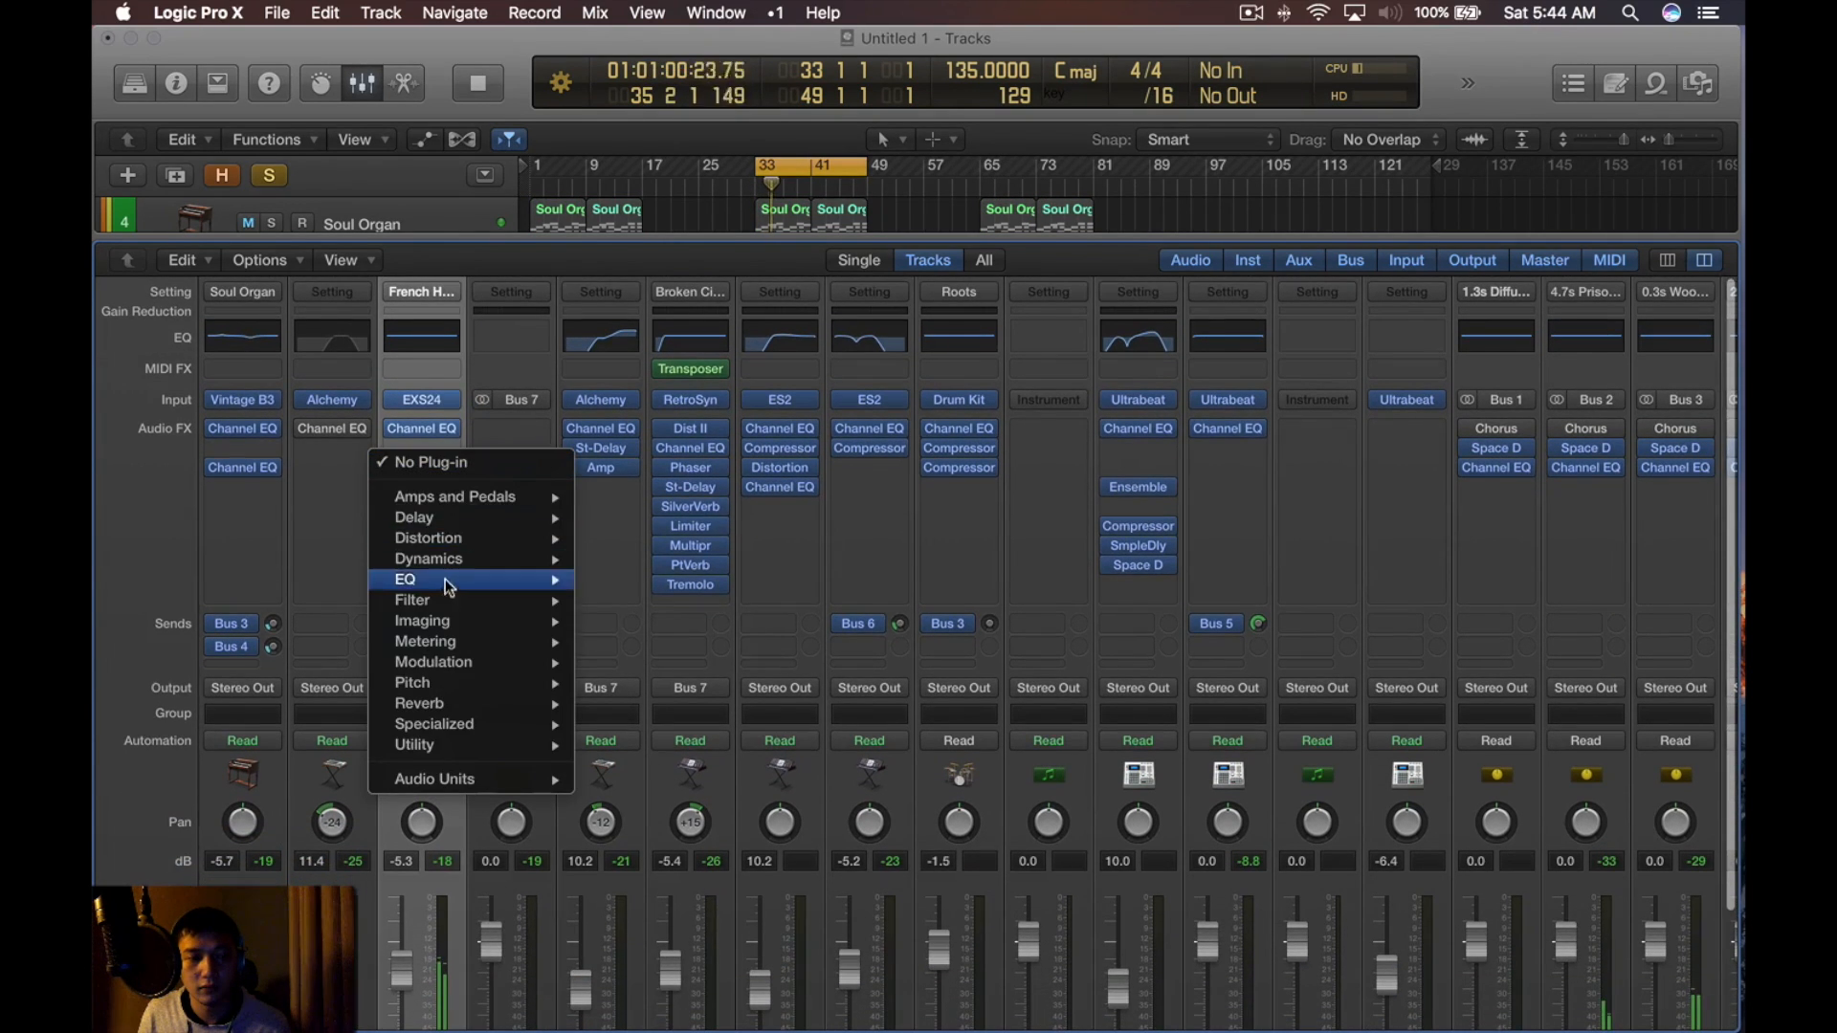
{"action": "mouse_move", "coordinate": [464, 497]}
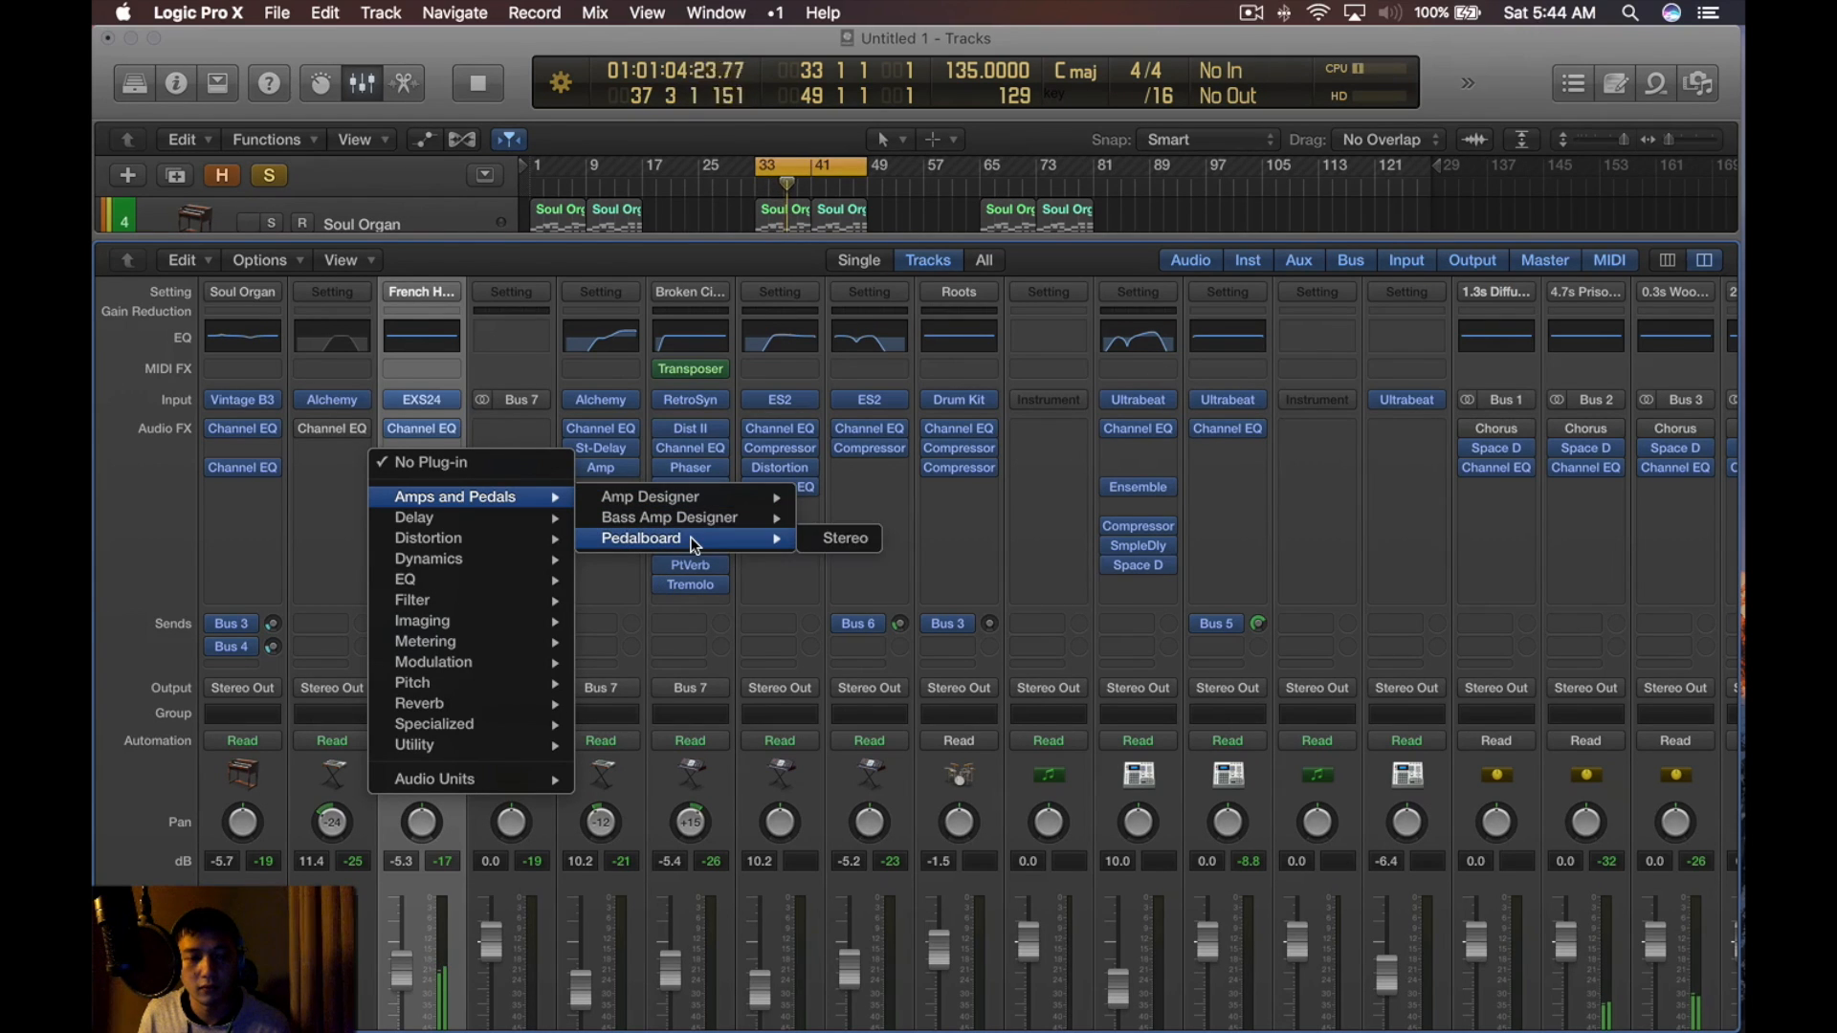
{"action": "left_click", "coordinate": [690, 537]}
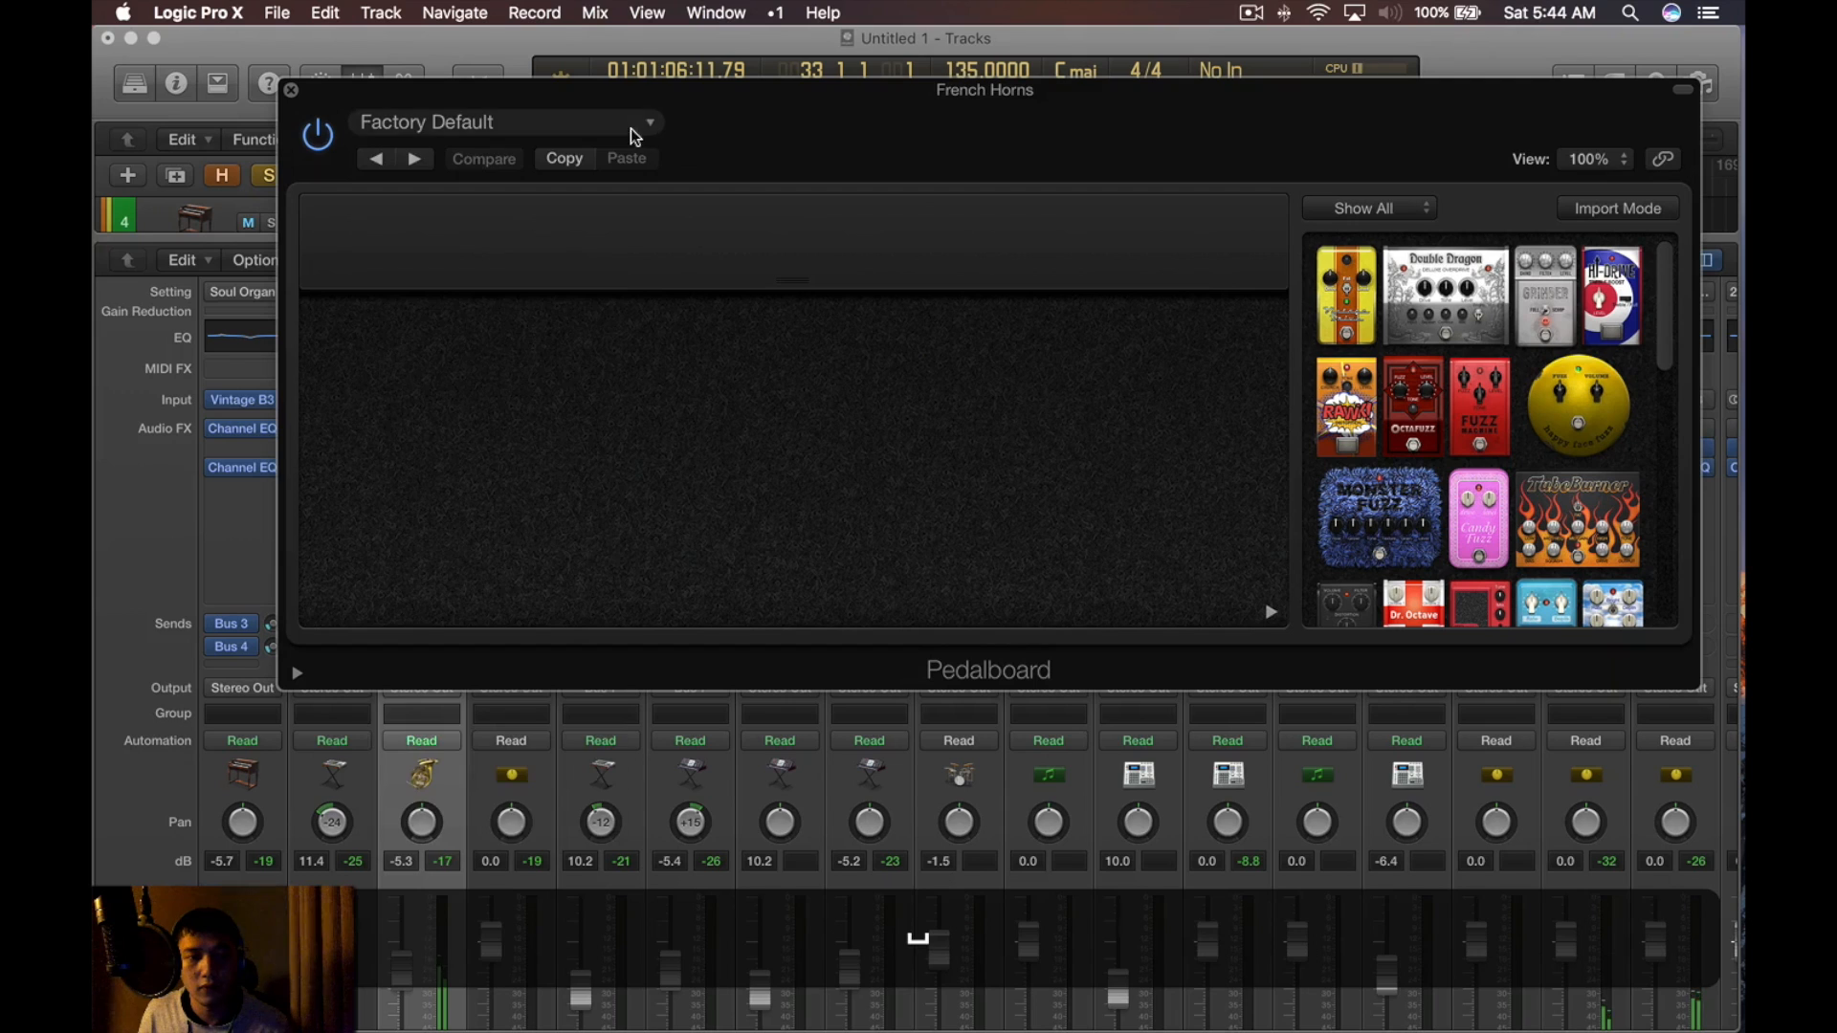
{"action": "left_click", "coordinate": [630, 126]}
{"action": "mouse_move", "coordinate": [478, 641]}
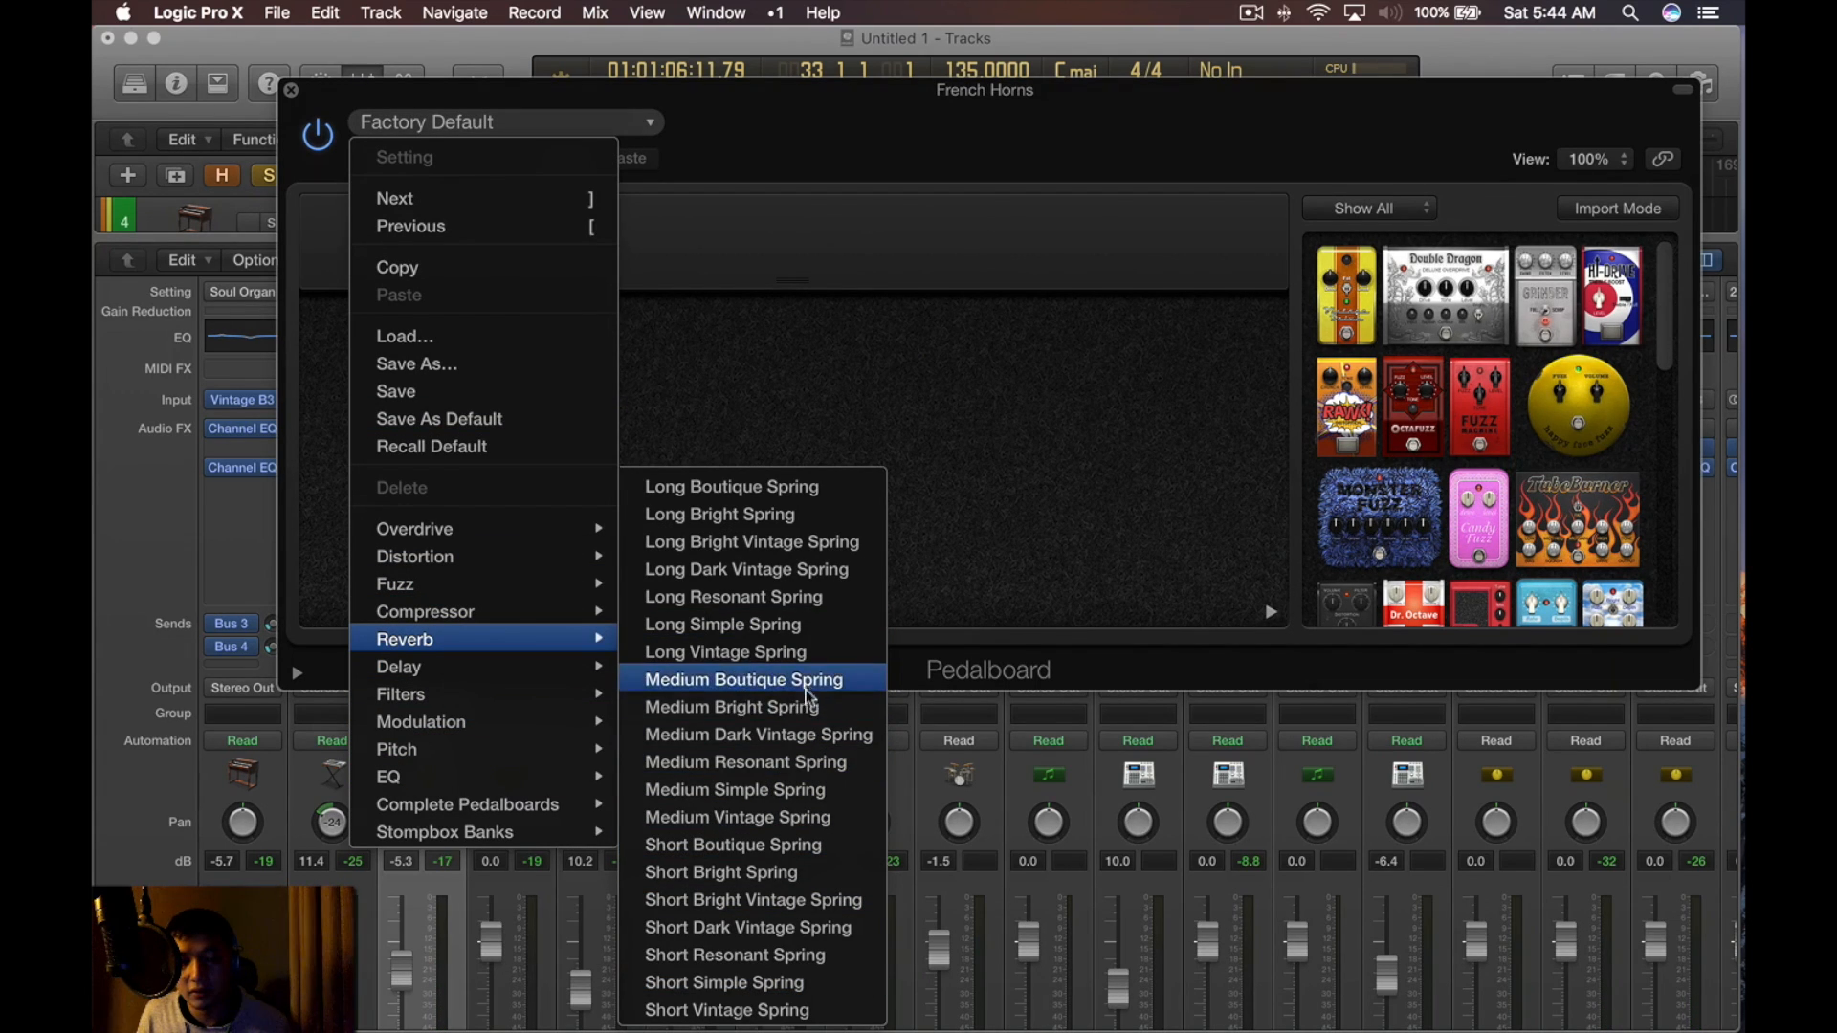
{"action": "left_click", "coordinate": [842, 407]}
{"action": "key", "text": "super+w"}
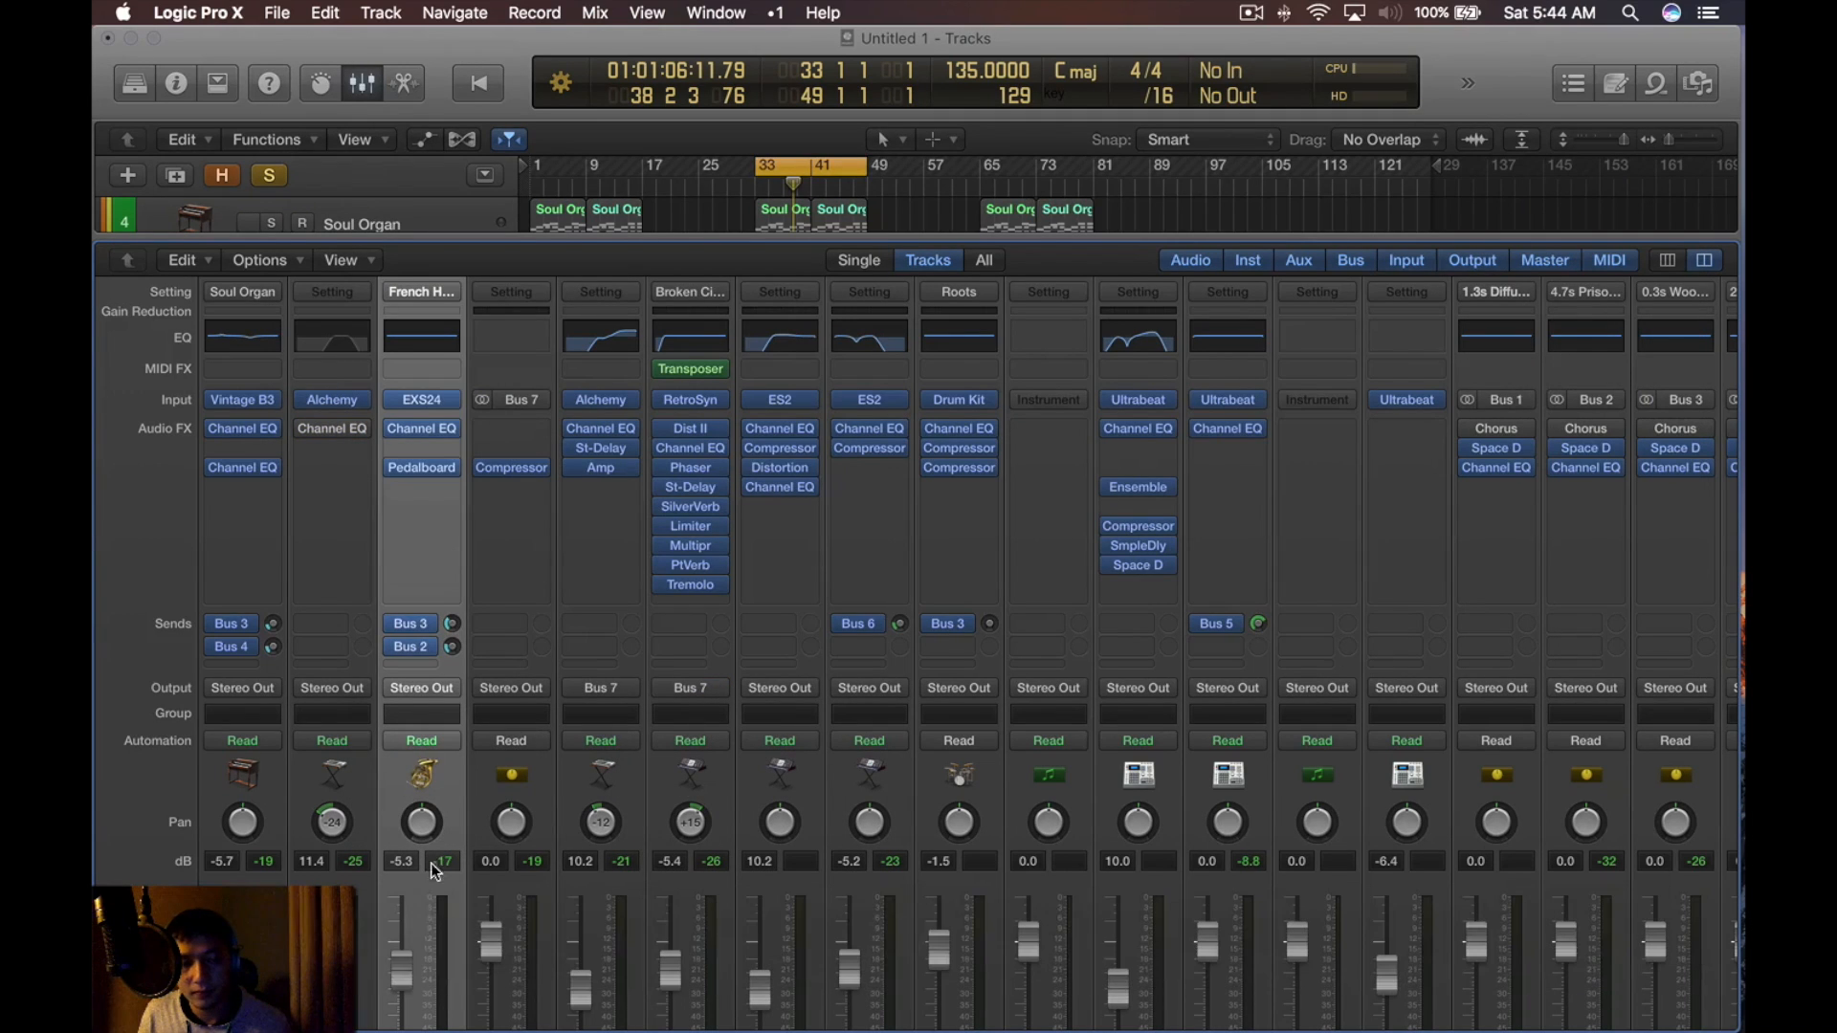
Add a Rotor Cabinet below the Pedalboard on the French Horns channel, load a factory preset, and hide the plug-in windows
{"action": "left_click", "coordinate": [421, 501]}
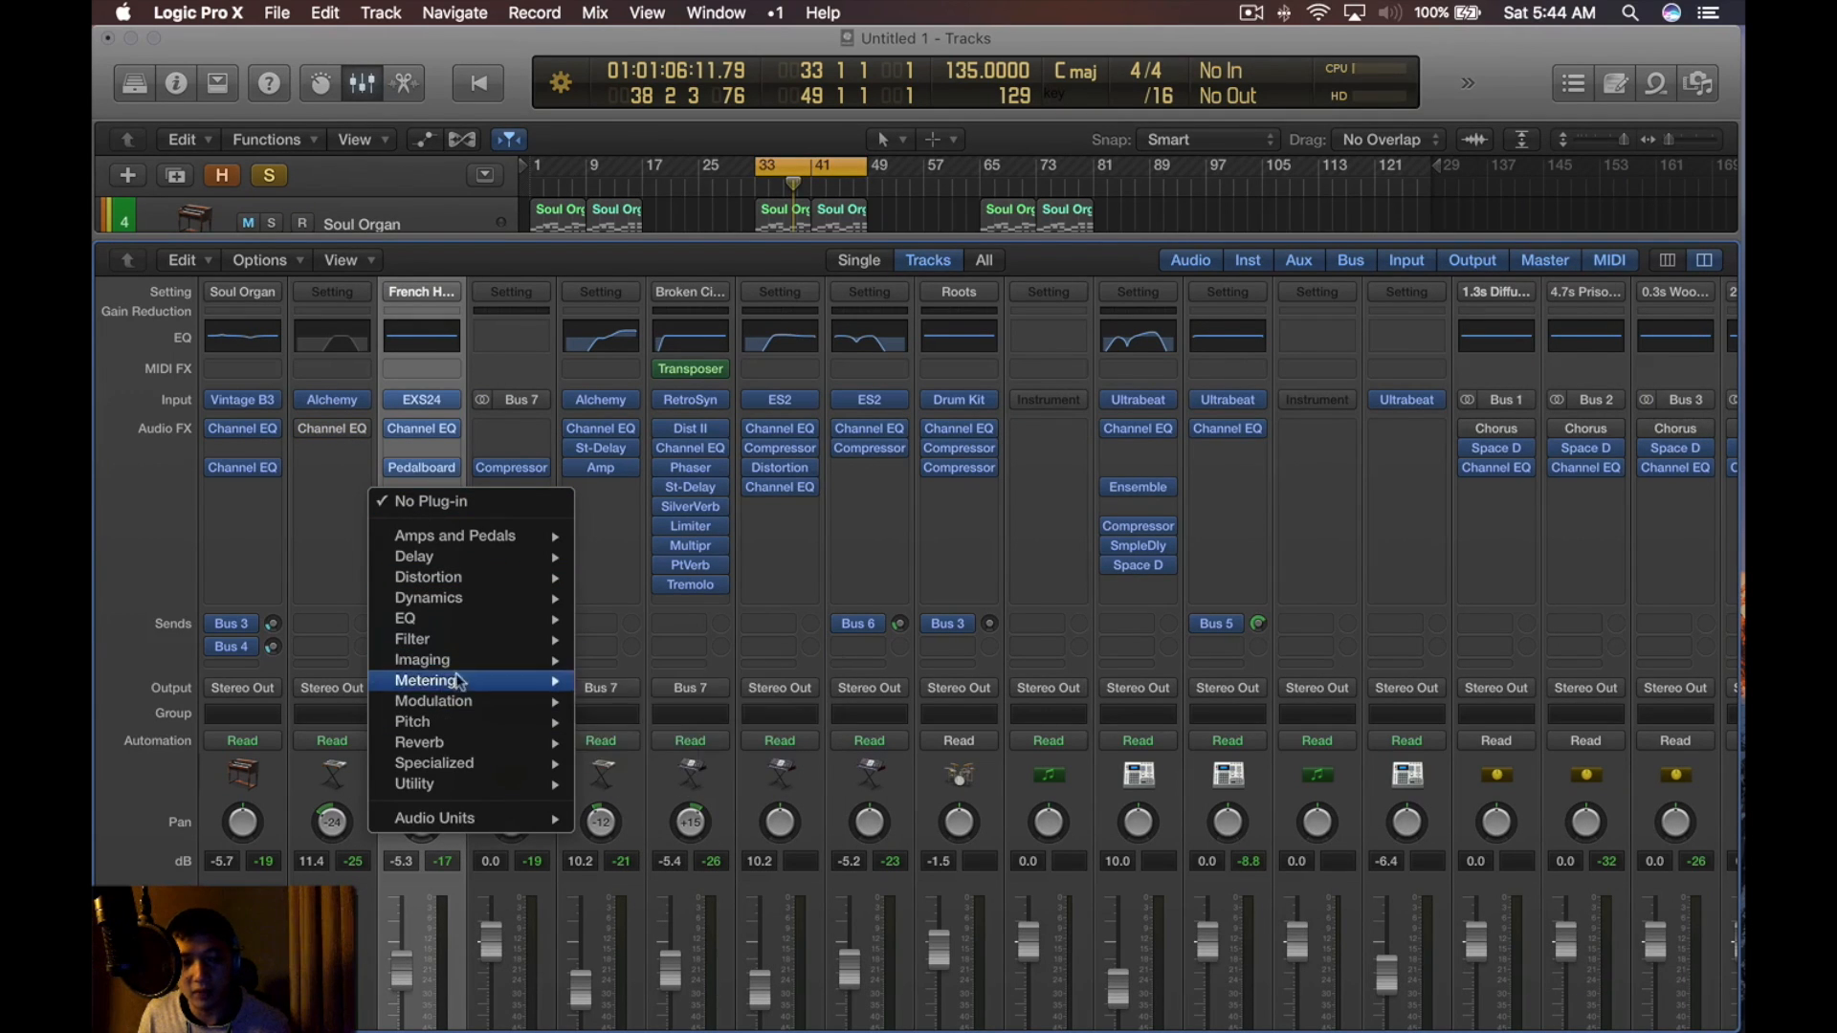
{"action": "mouse_move", "coordinate": [459, 706]}
{"action": "mouse_move", "coordinate": [699, 850]}
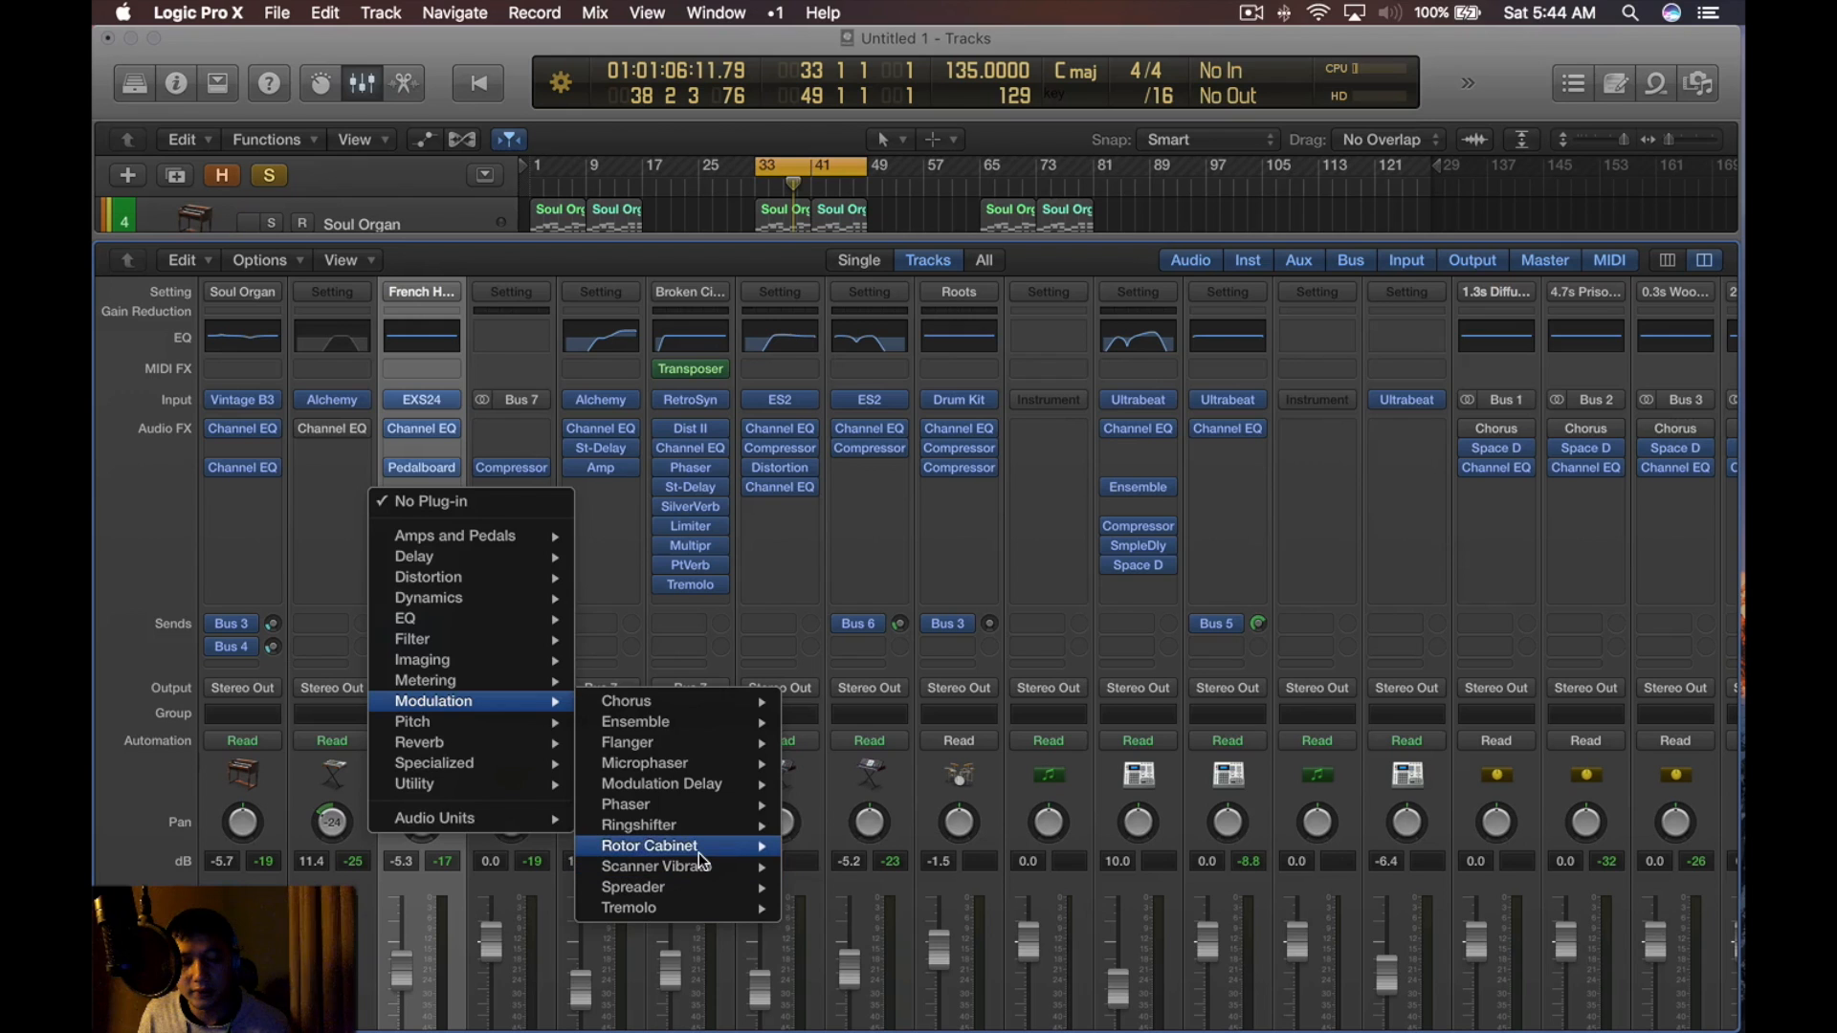
{"action": "left_click", "coordinate": [624, 300]}
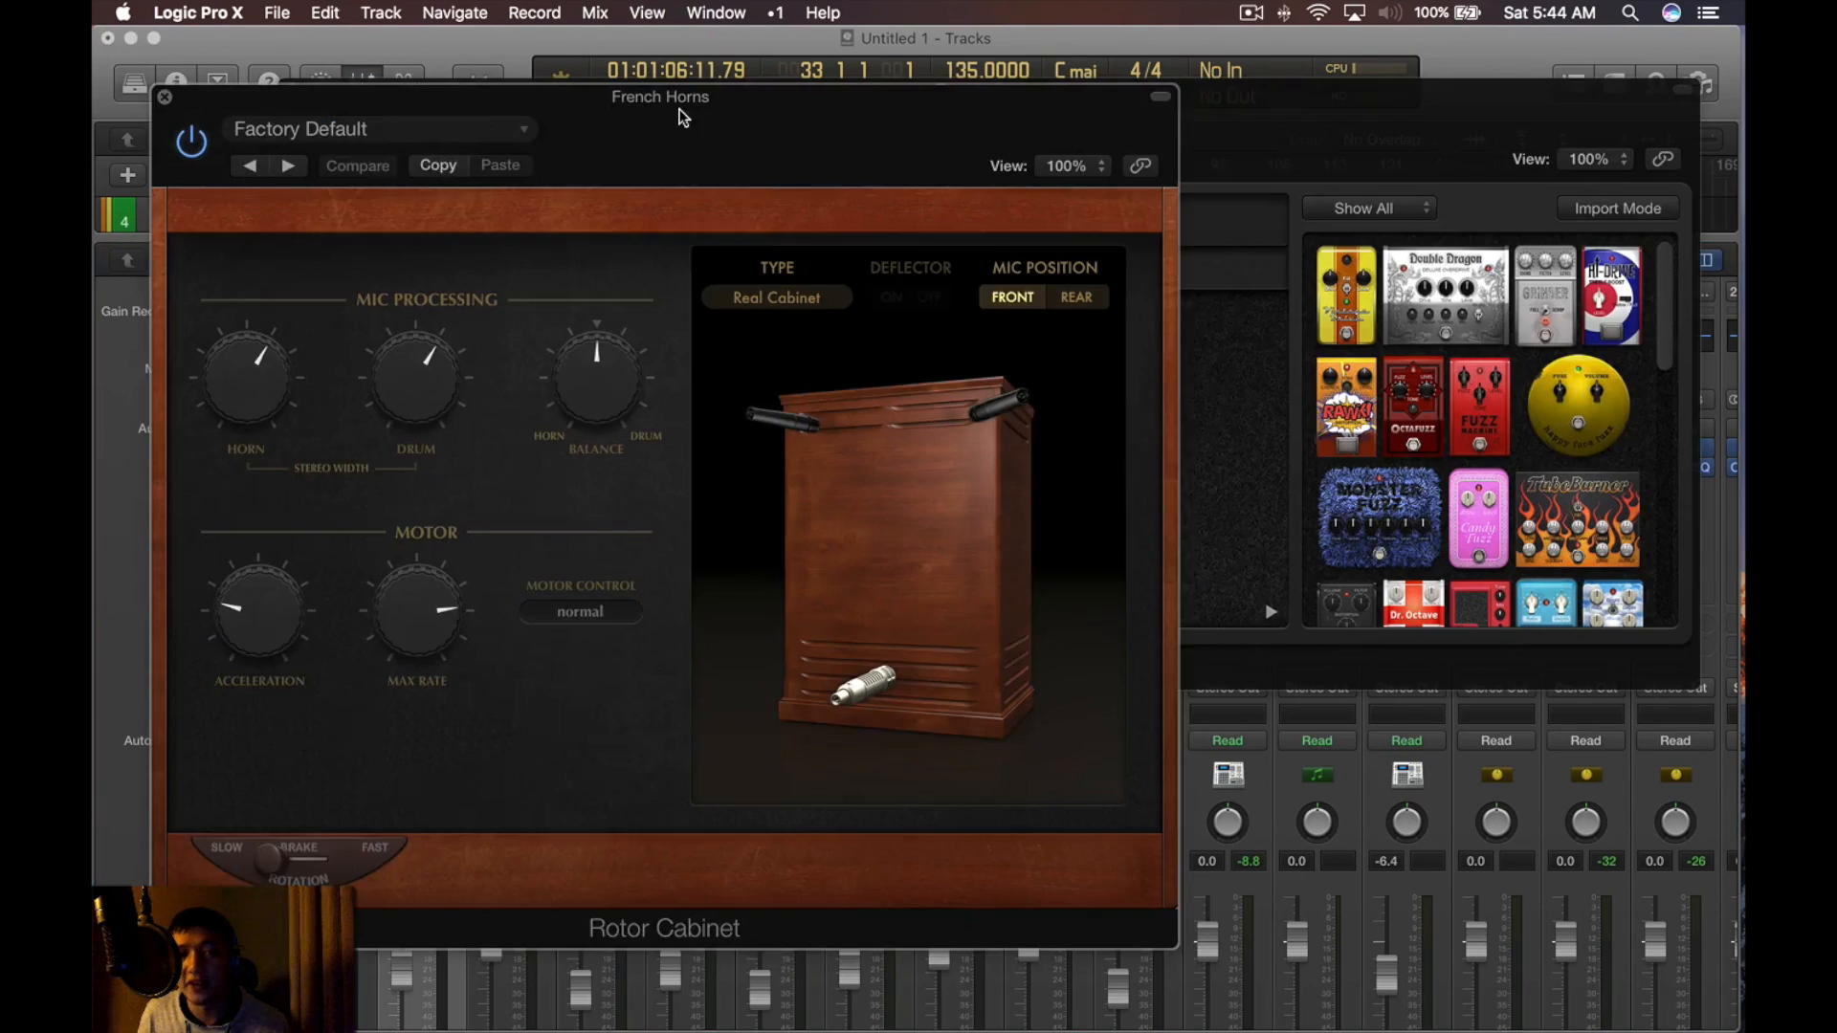
{"action": "left_click_drag", "start_coordinate": [644, 111], "coordinate": [908, 136]}
{"action": "left_click", "coordinate": [741, 151]}
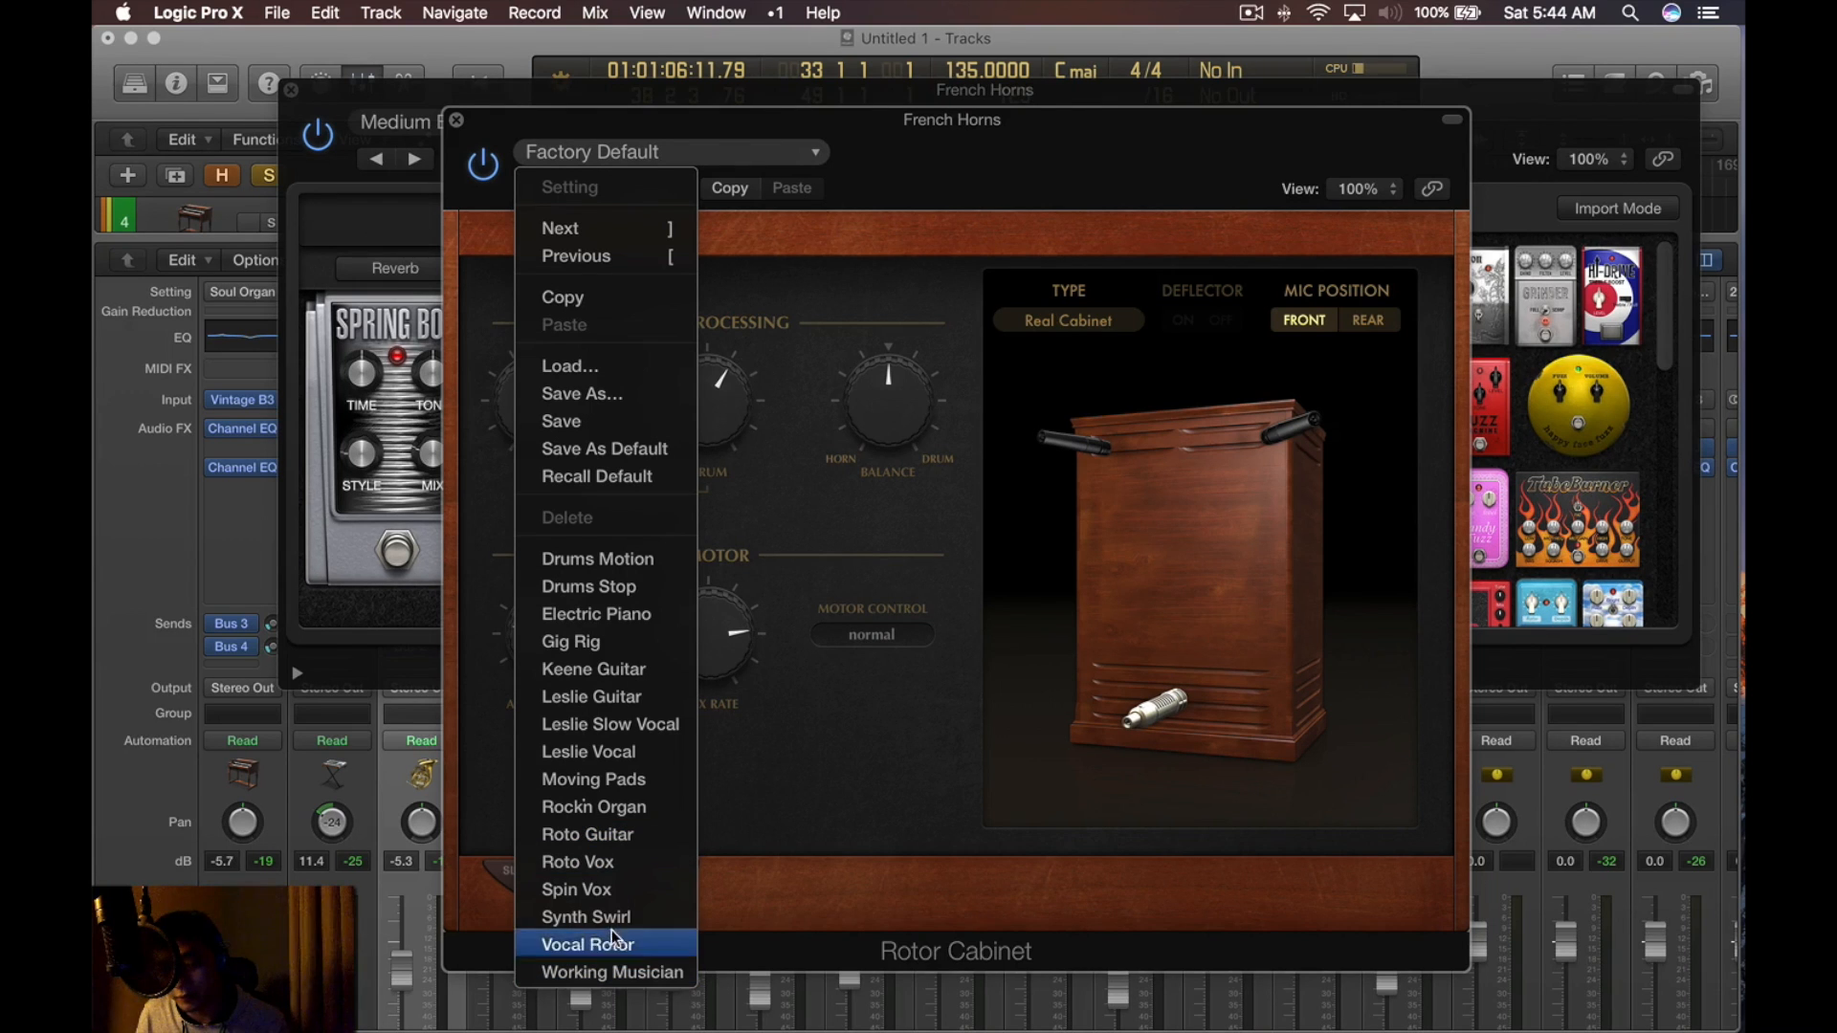
{"action": "left_click", "coordinate": [615, 889]}
{"action": "key", "text": "v"}
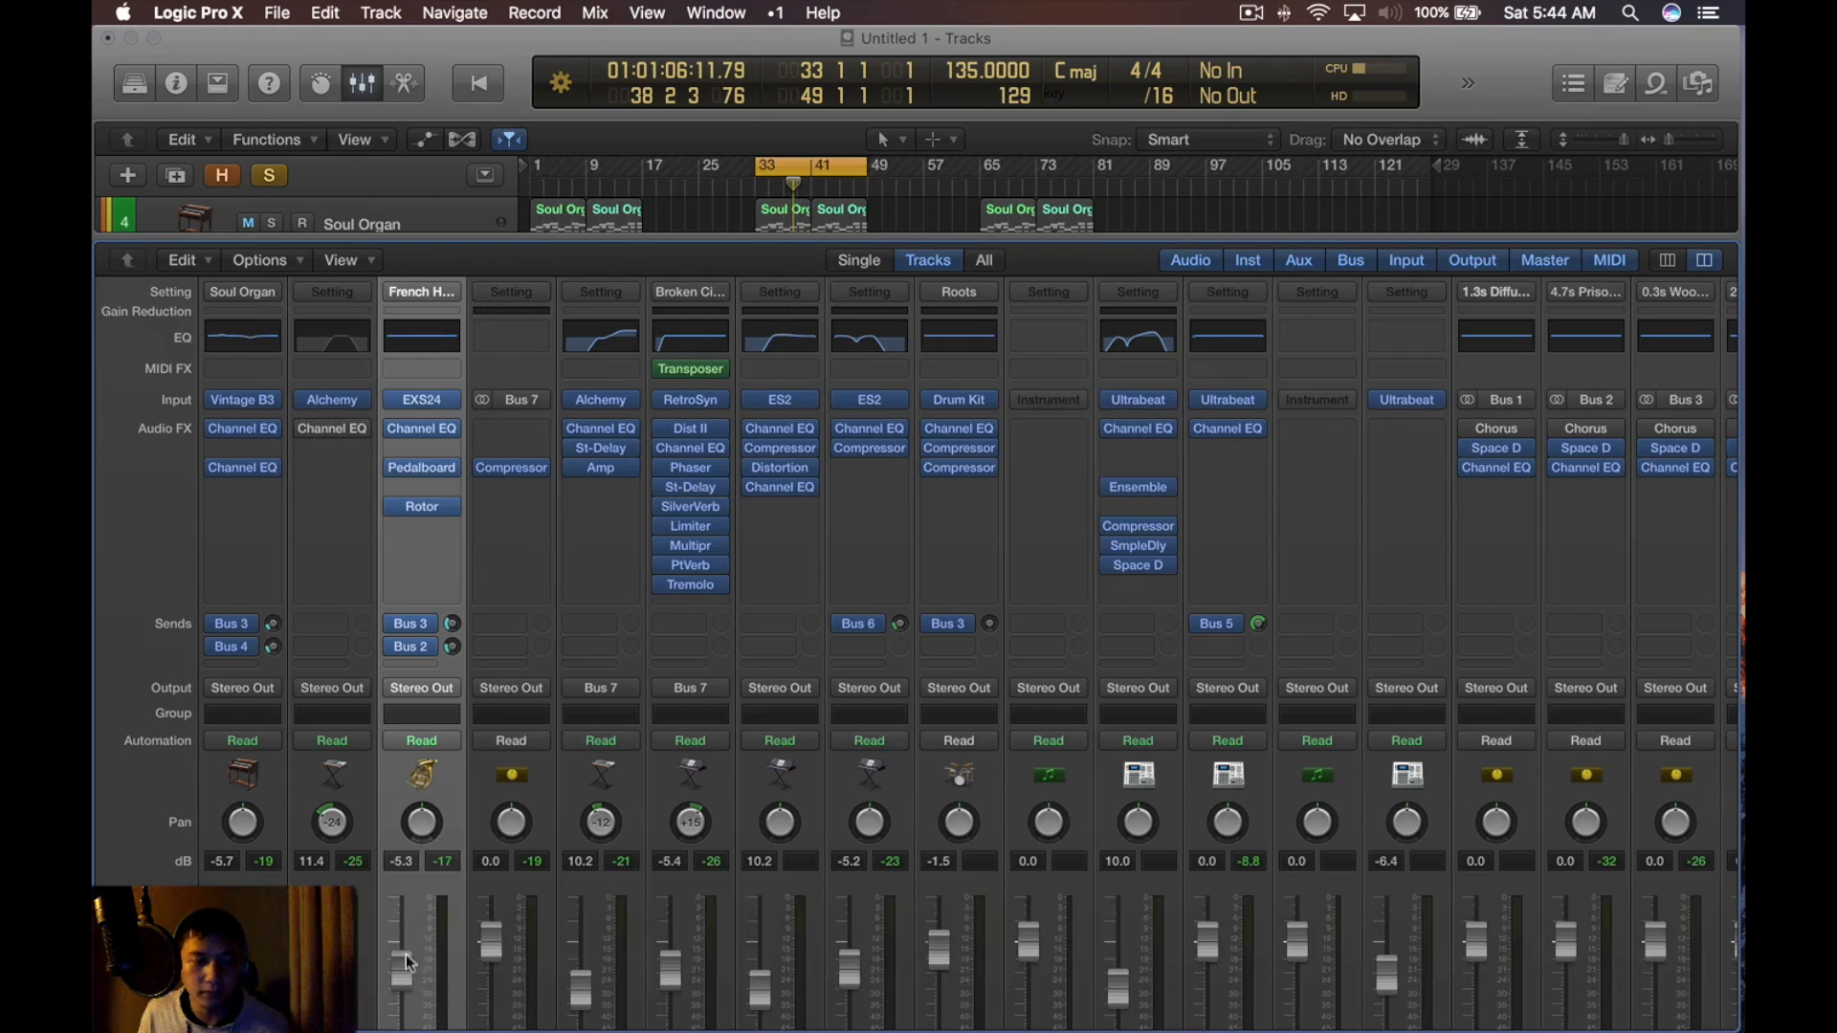
Play the cycled section with French Horns soloed, raise its level to about -2.1 dB, and leave the empty effect slot unused
{"action": "scroll", "coordinate": [574, 644], "scroll_direction": "down", "scroll_amount": 1}
{"action": "key", "text": "space"}
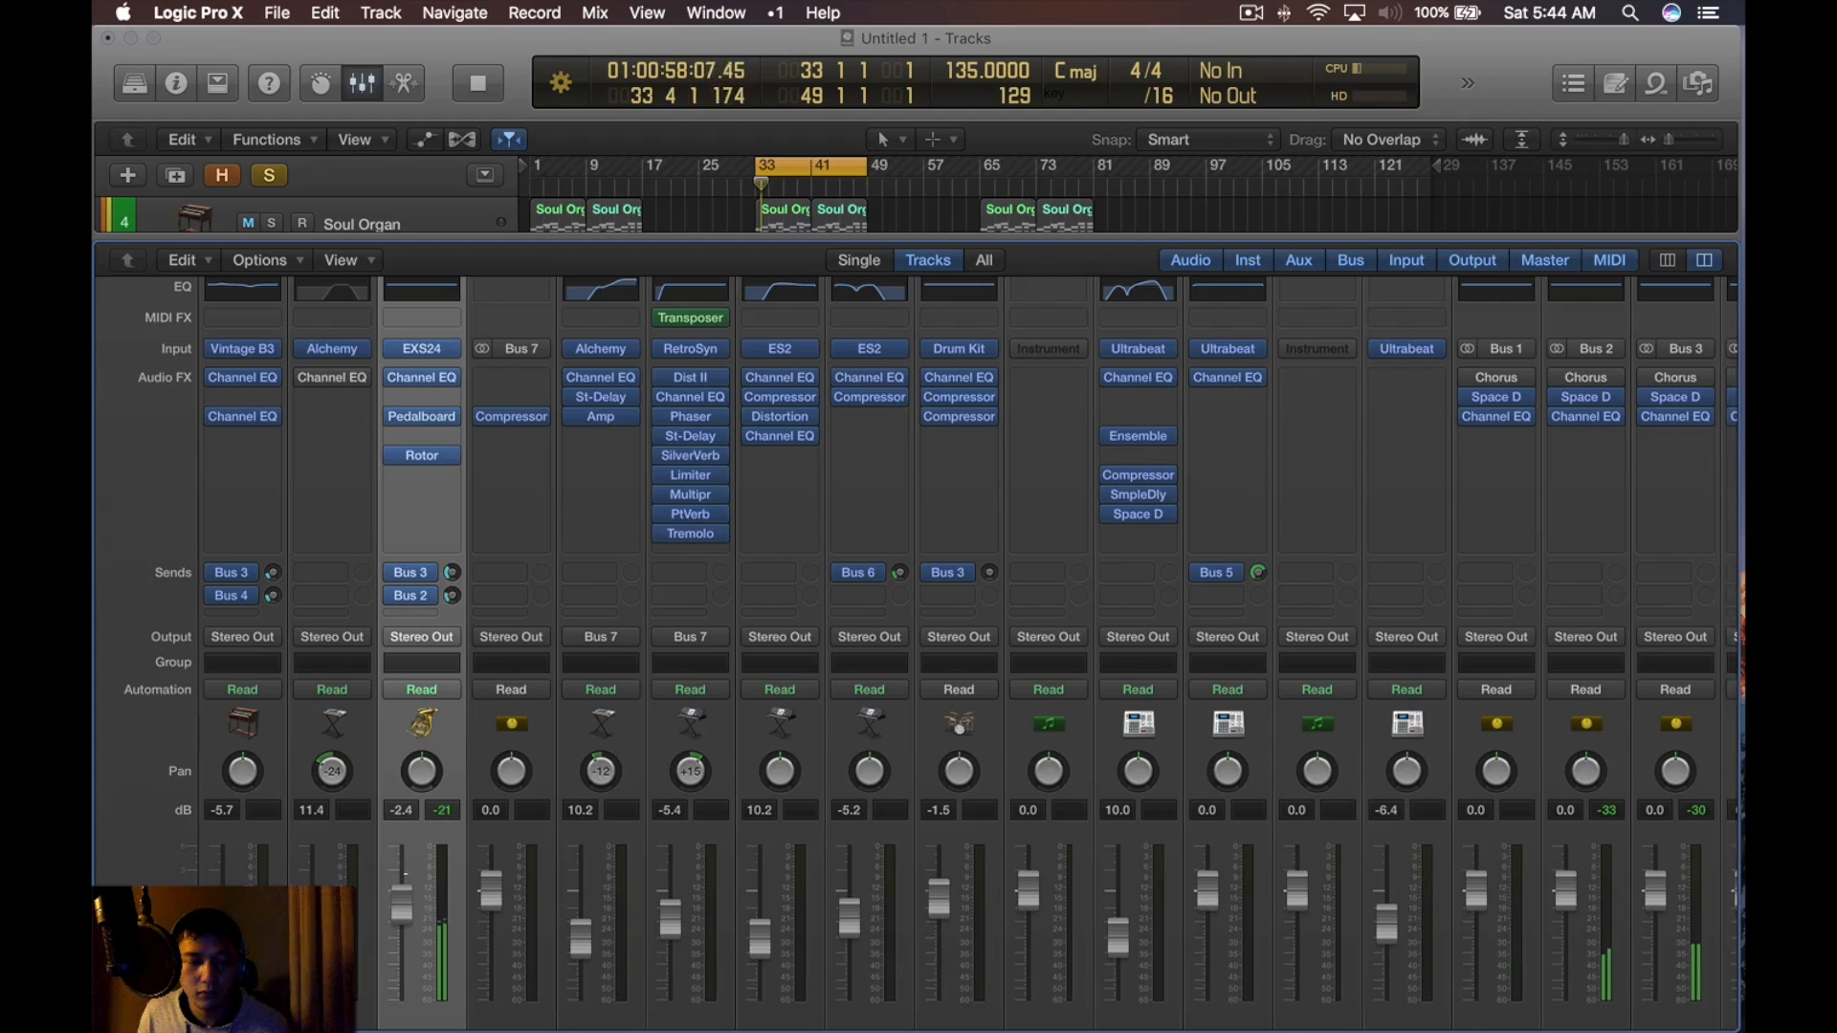
{"action": "scroll", "coordinate": [679, 406], "scroll_direction": "up", "scroll_amount": 1}
{"action": "left_click", "coordinate": [494, 458]}
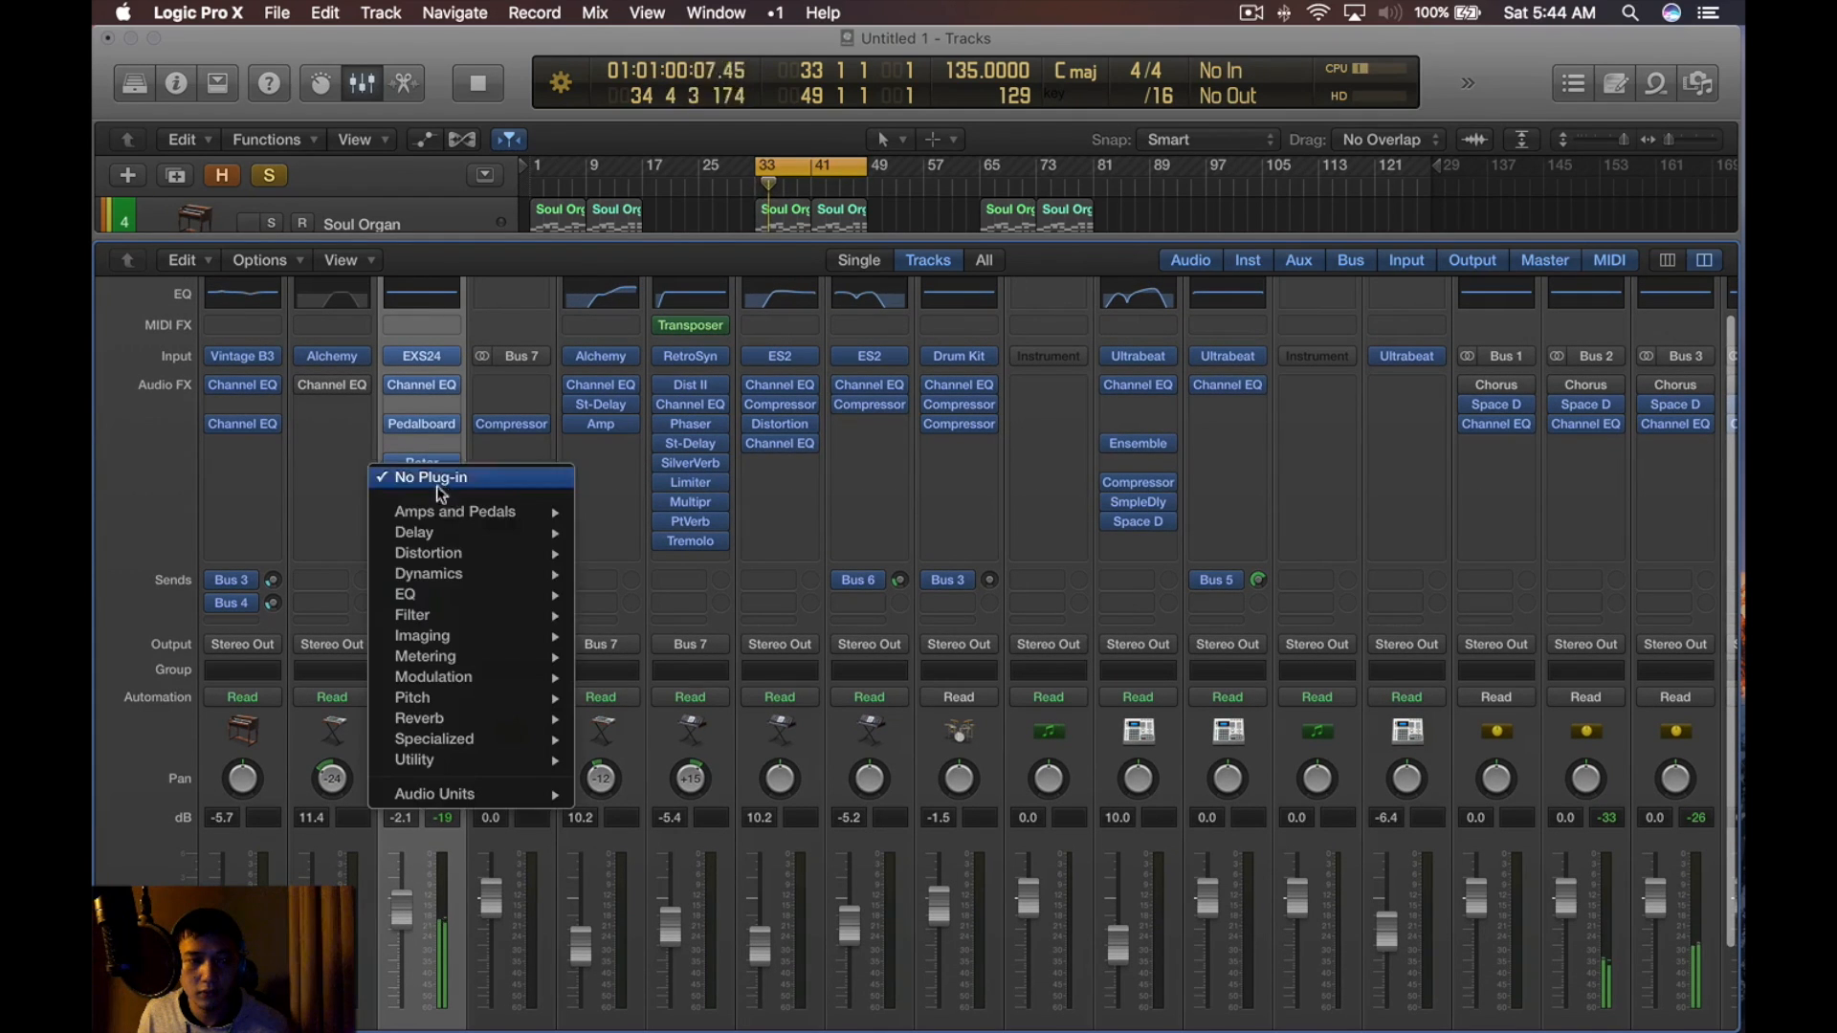
{"action": "key", "text": "Escape"}
{"action": "key", "text": "space"}
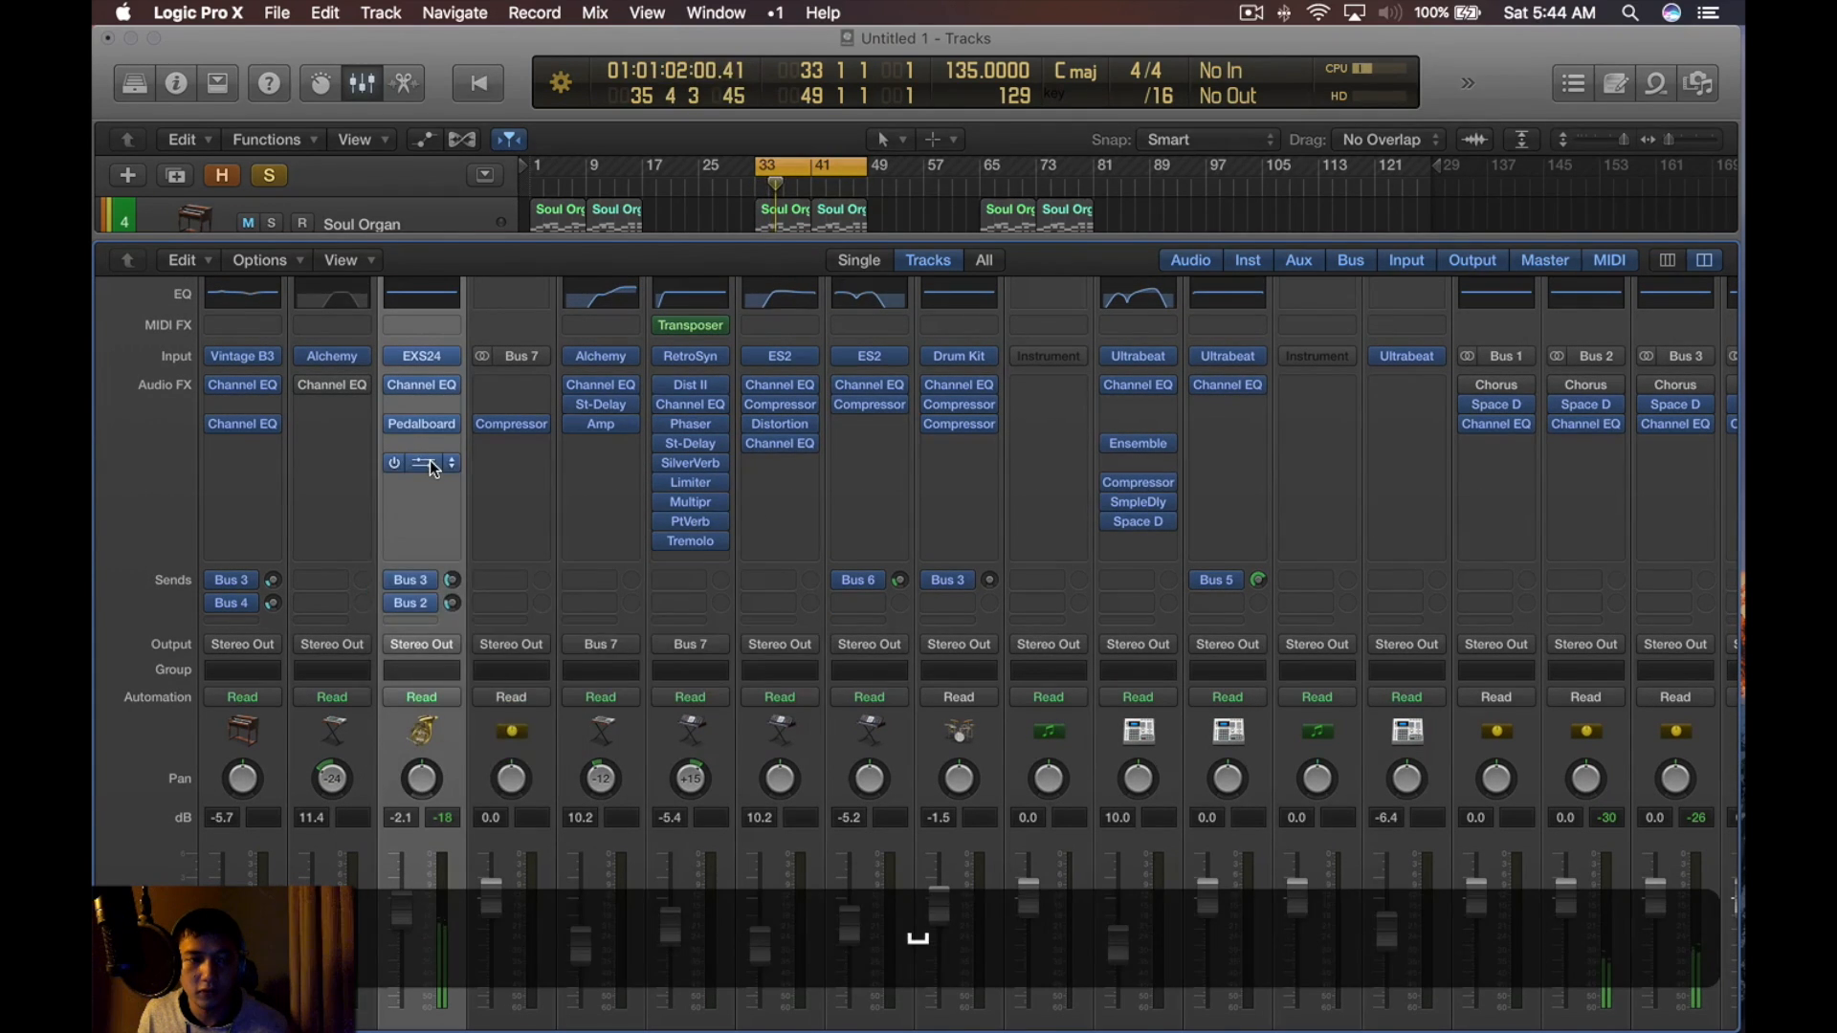
Bypass the Rotor Cabinet on the French Horns channel, close the plug-in windows, and replay the cycled section
{"action": "left_click", "coordinate": [421, 461]}
{"action": "key", "text": "super+w"}
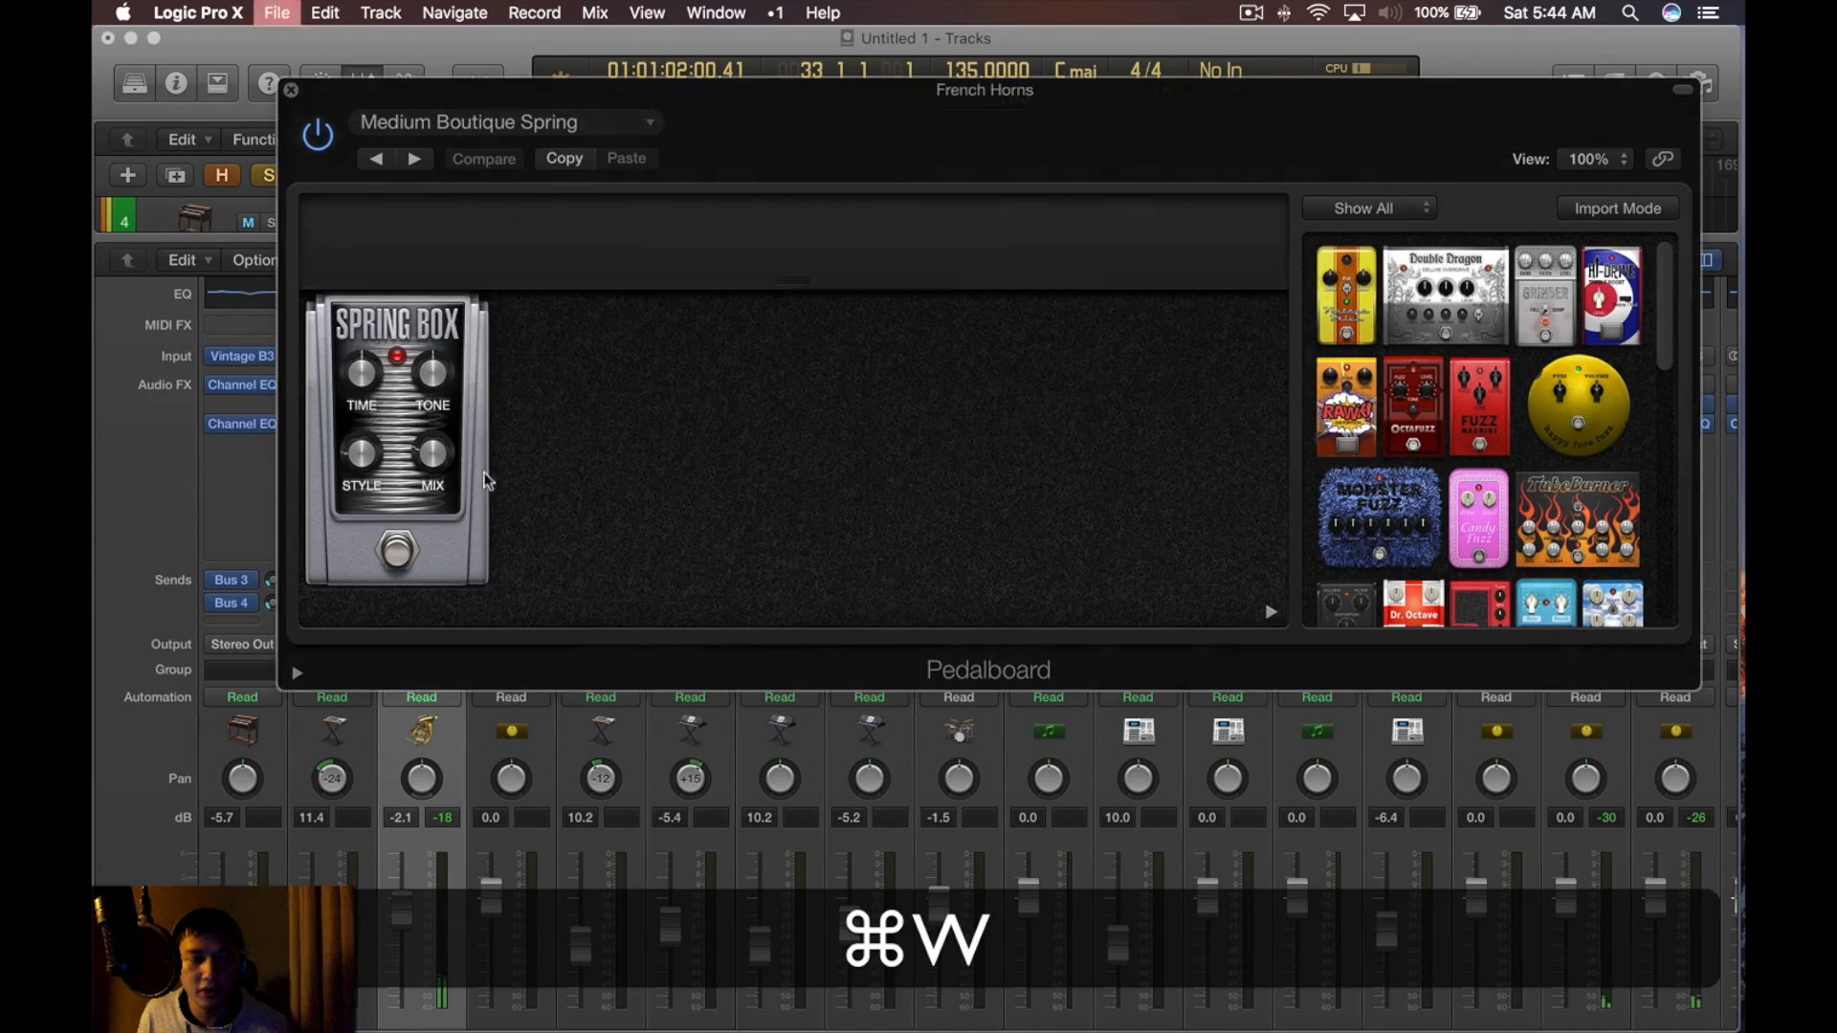
{"action": "key", "text": "super+w"}
{"action": "key", "text": "space"}
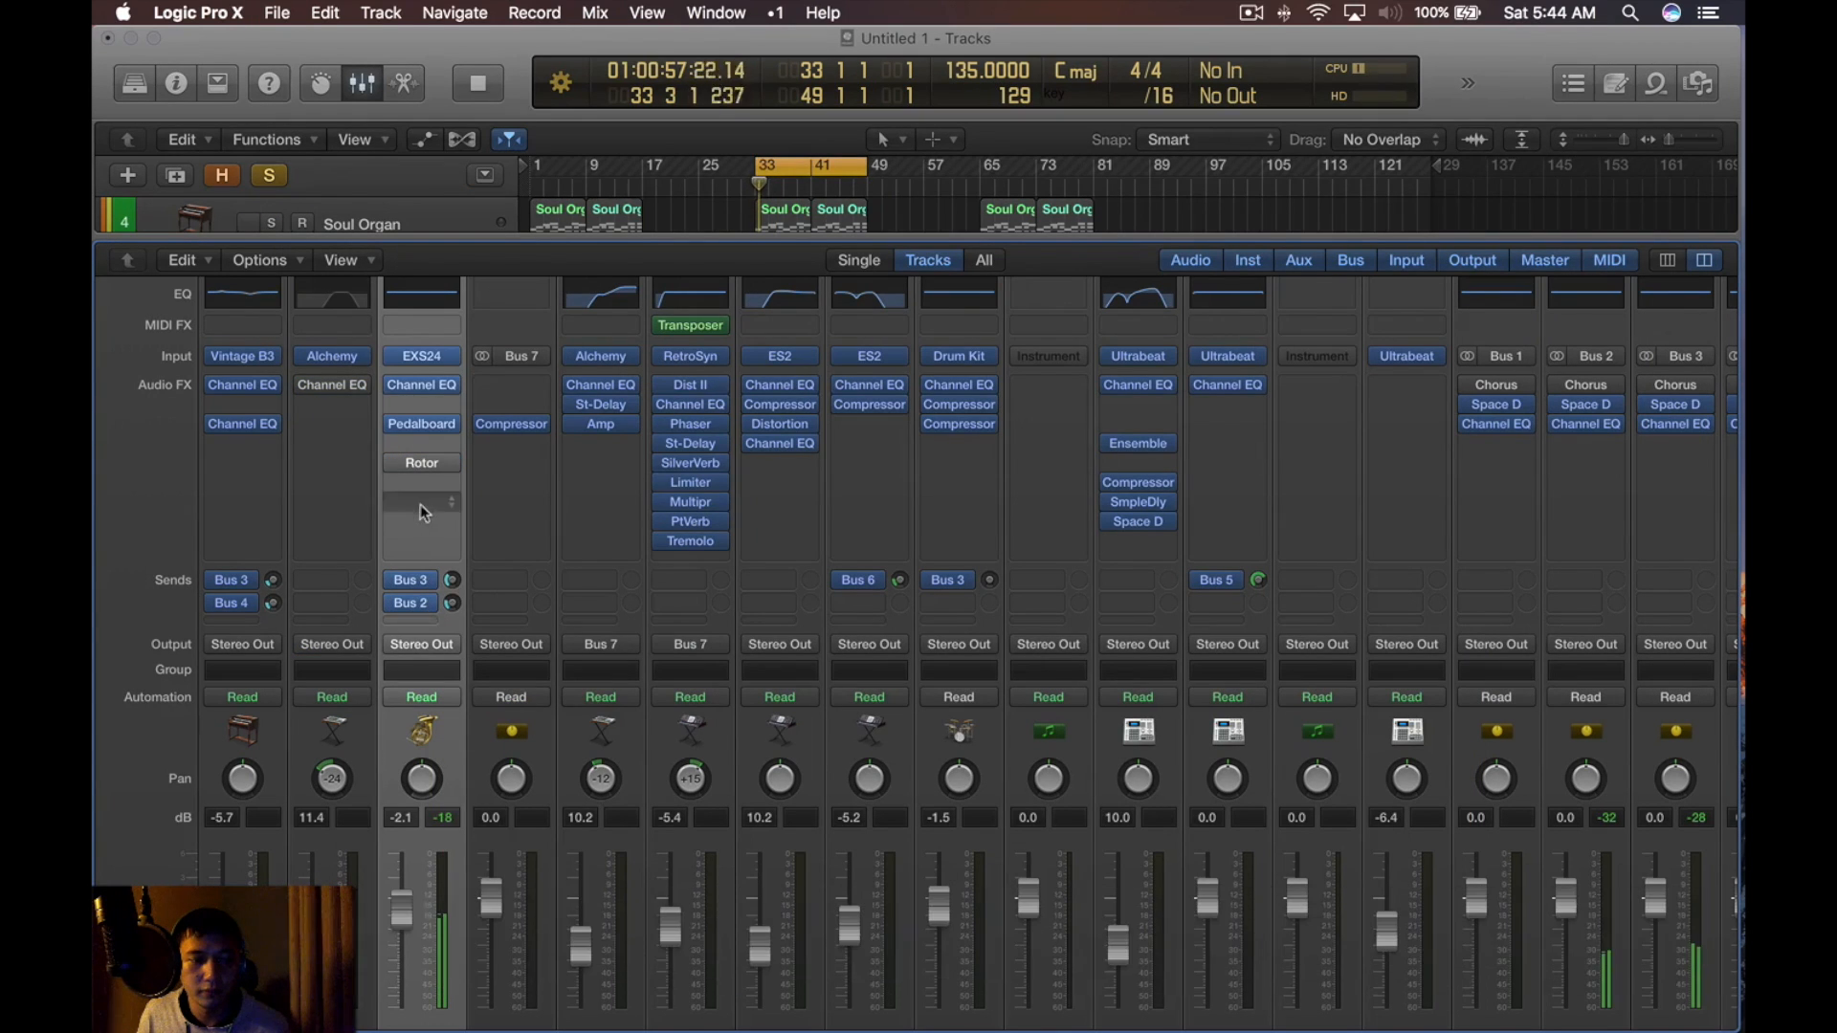
Play the section unsoloed and rebalance the mixer: French Horns about -13 dB with centred pan, Soul Organ -4.6 dB, Fantasia Frets -7.8 dB
{"action": "key", "text": "space"}
{"action": "key", "text": "space"}
{"action": "key", "text": "x"}
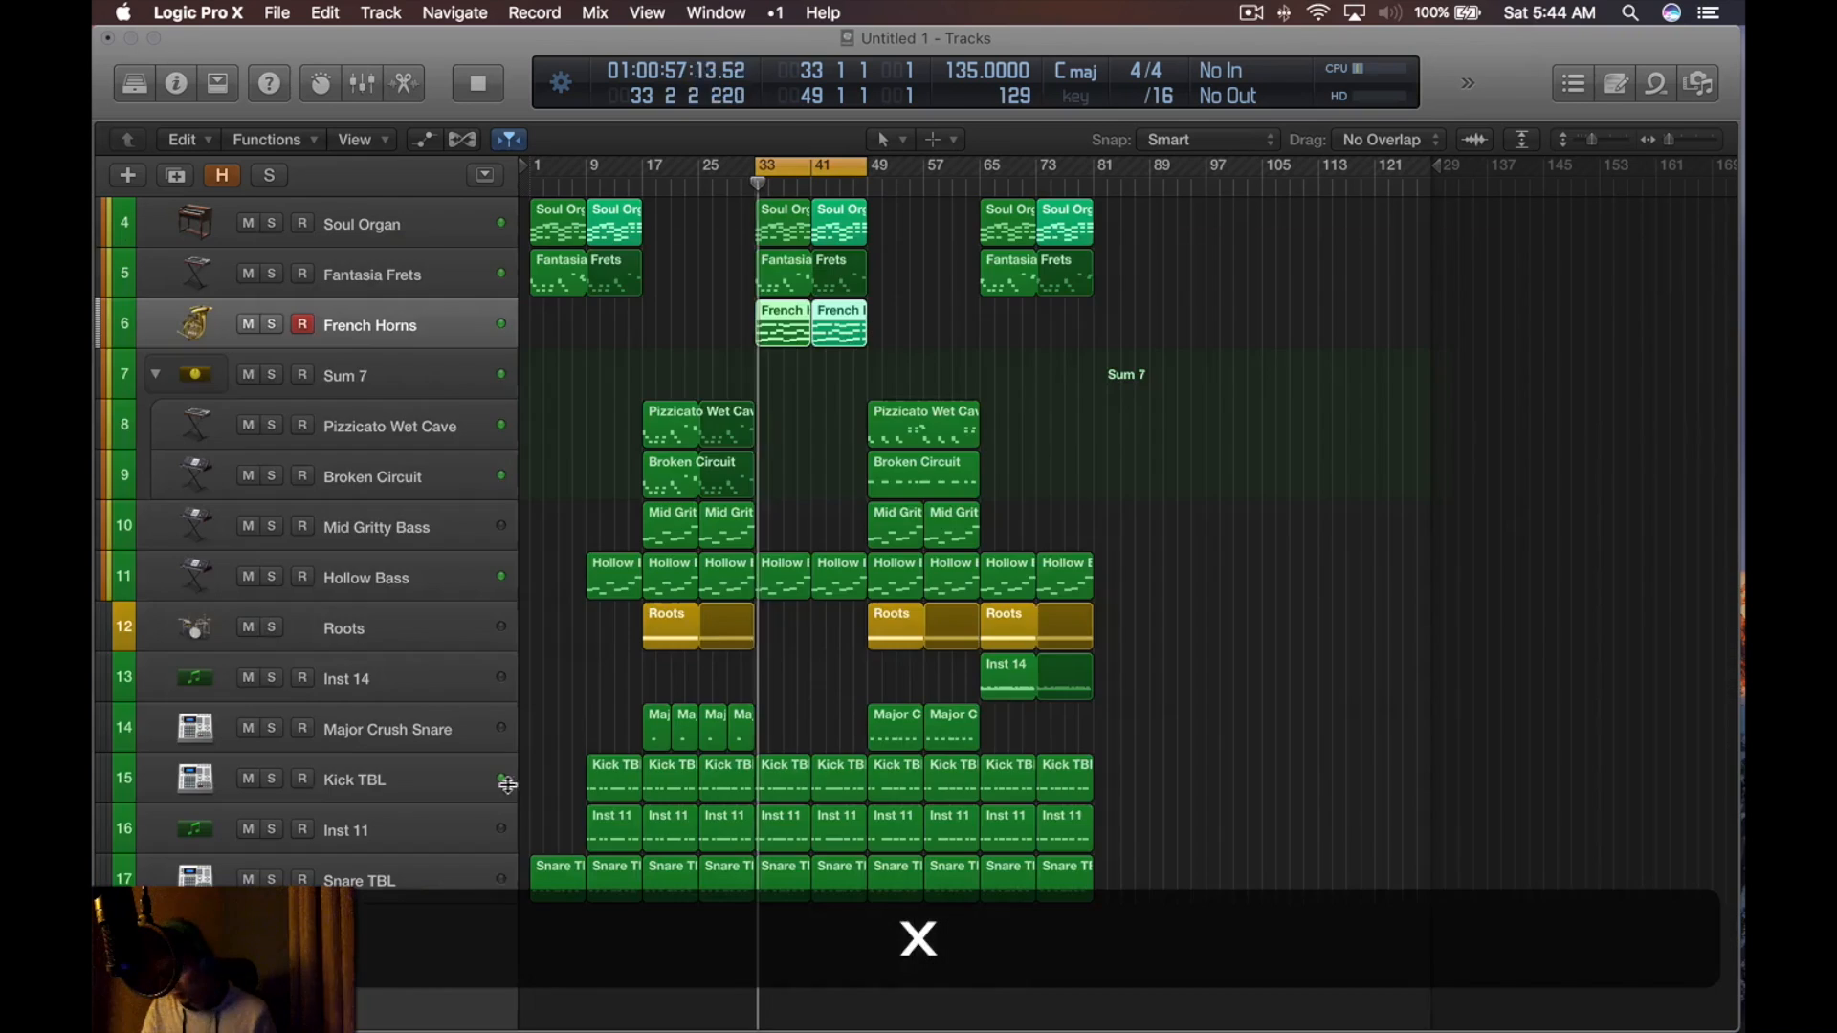
{"action": "key", "text": "x"}
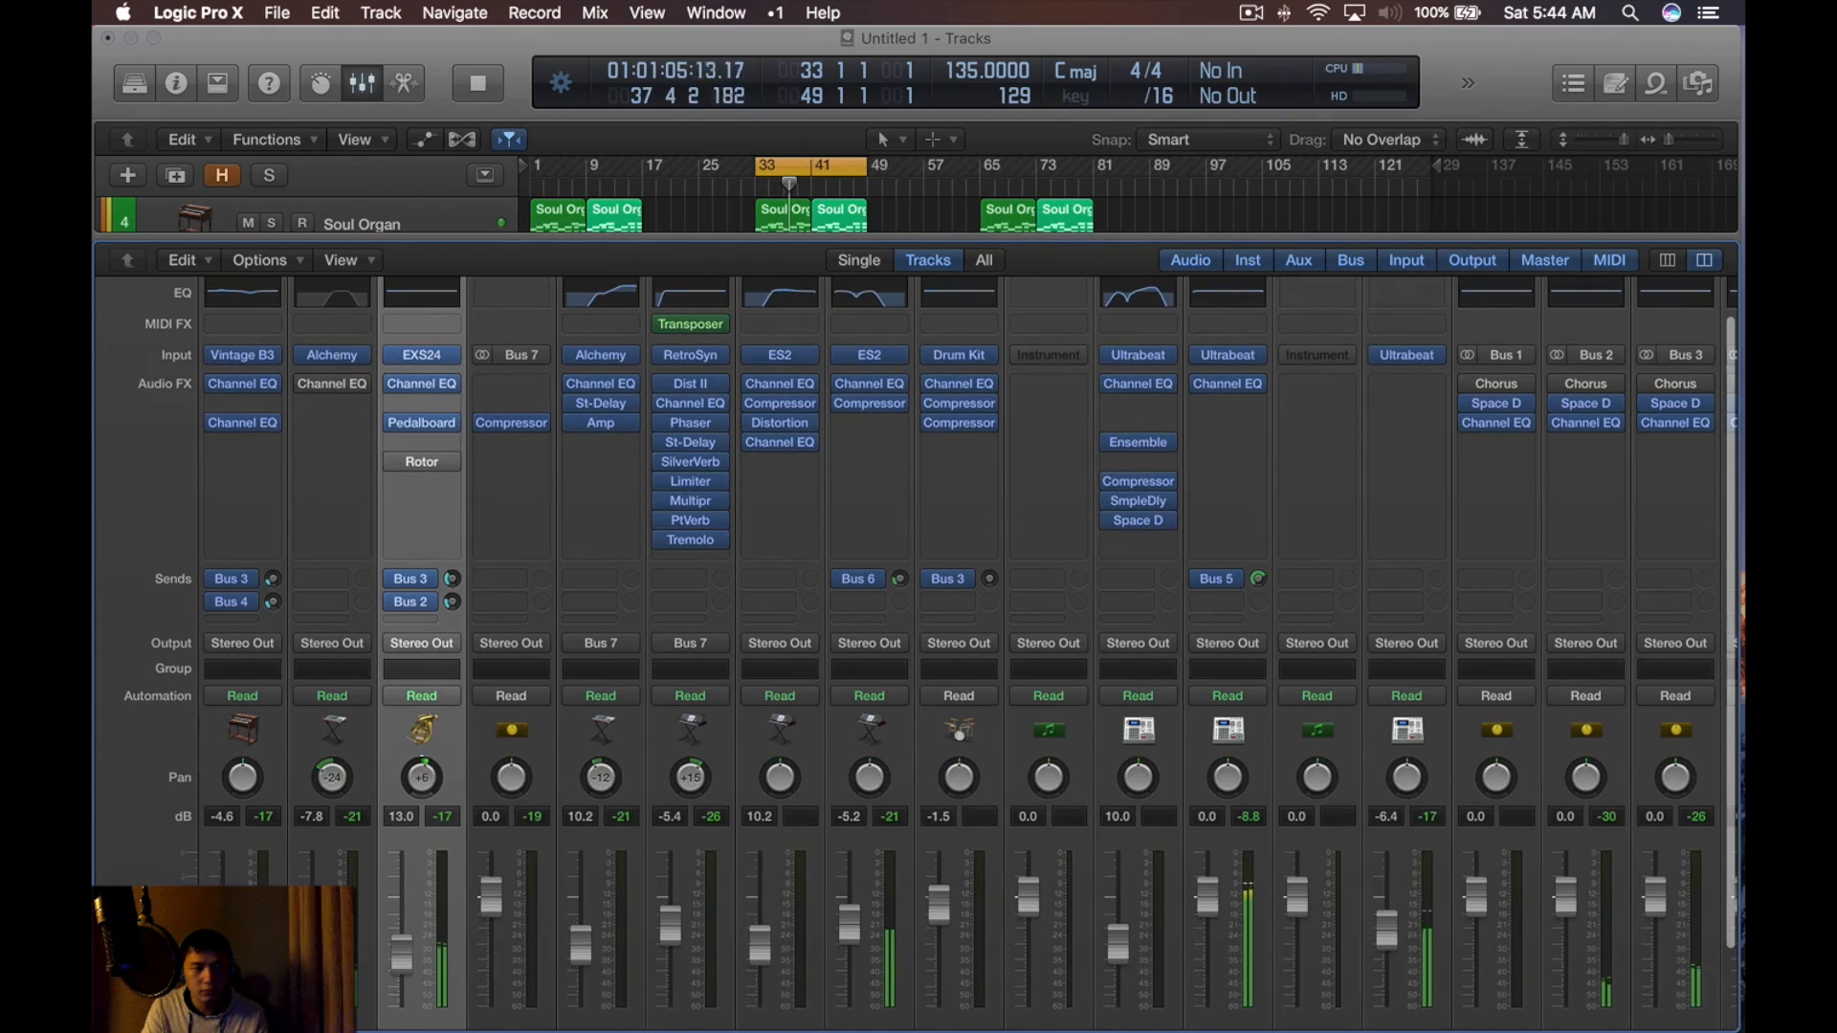
{"action": "scroll", "coordinate": [424, 762], "scroll_direction": "down", "scroll_amount": 1}
{"action": "scroll", "coordinate": [423, 763], "scroll_direction": "down", "scroll_amount": 2}
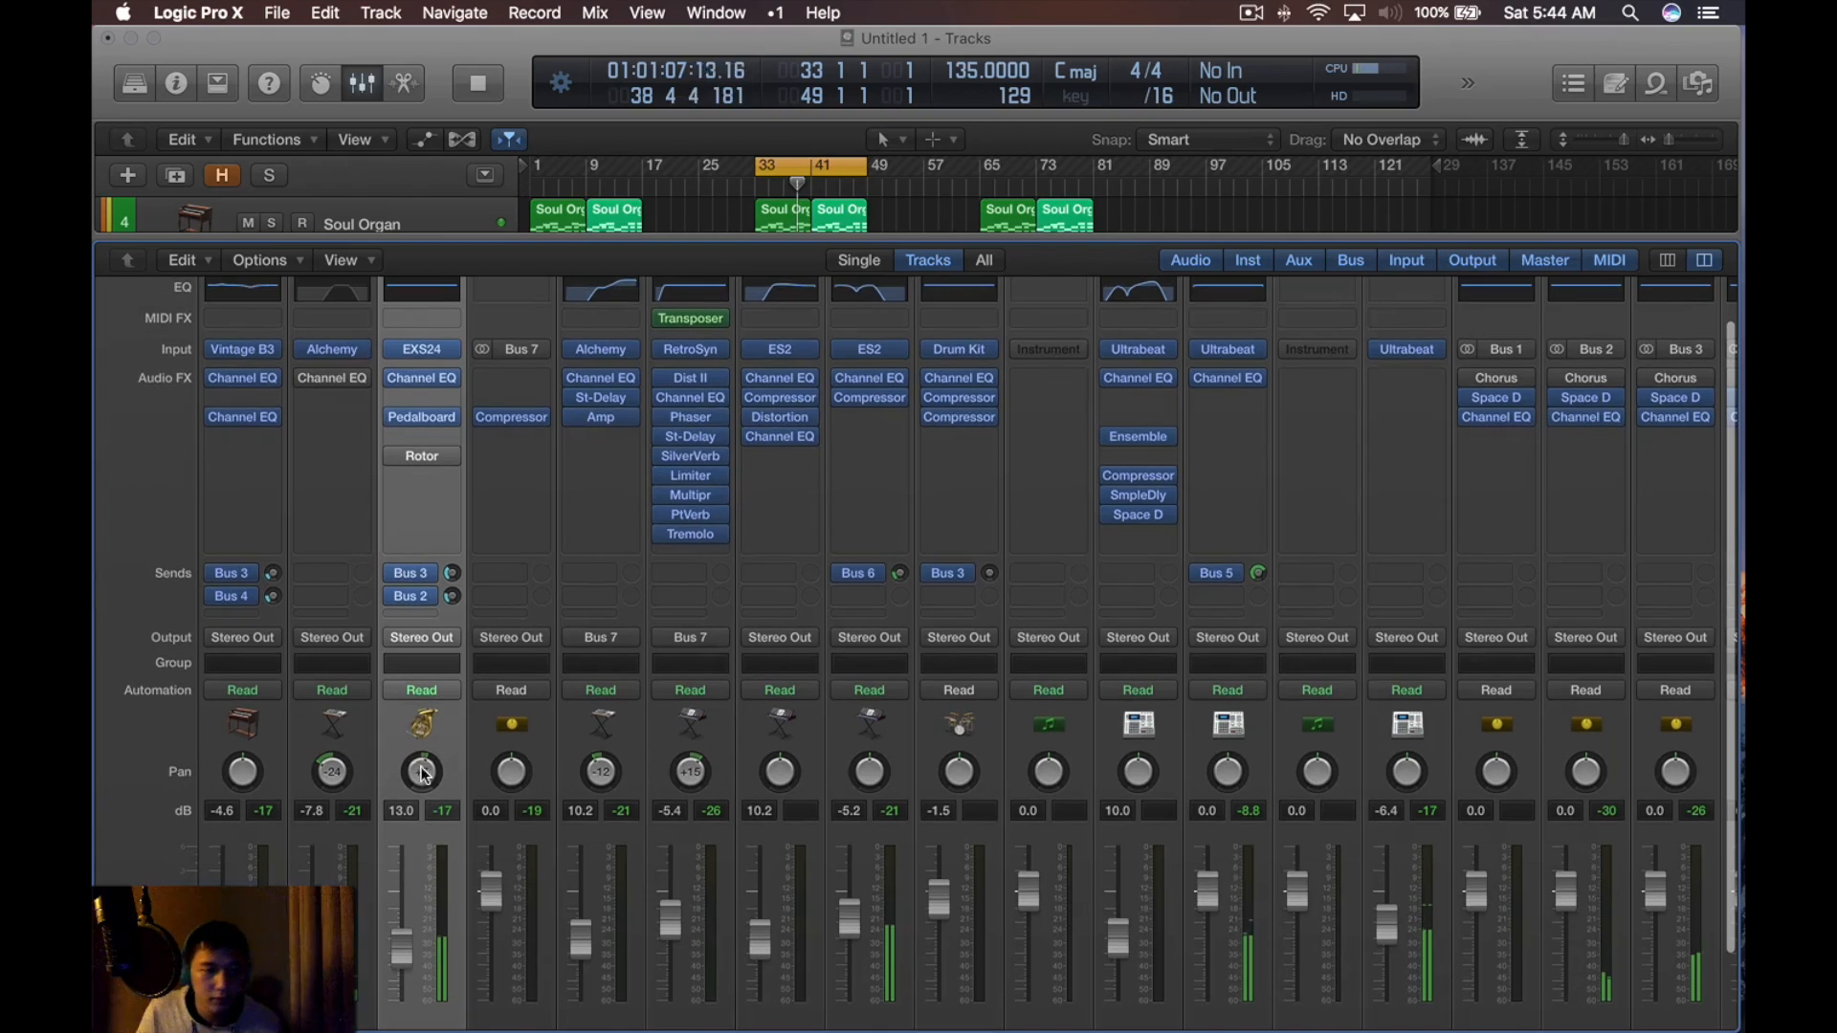
{"action": "key", "text": "x"}
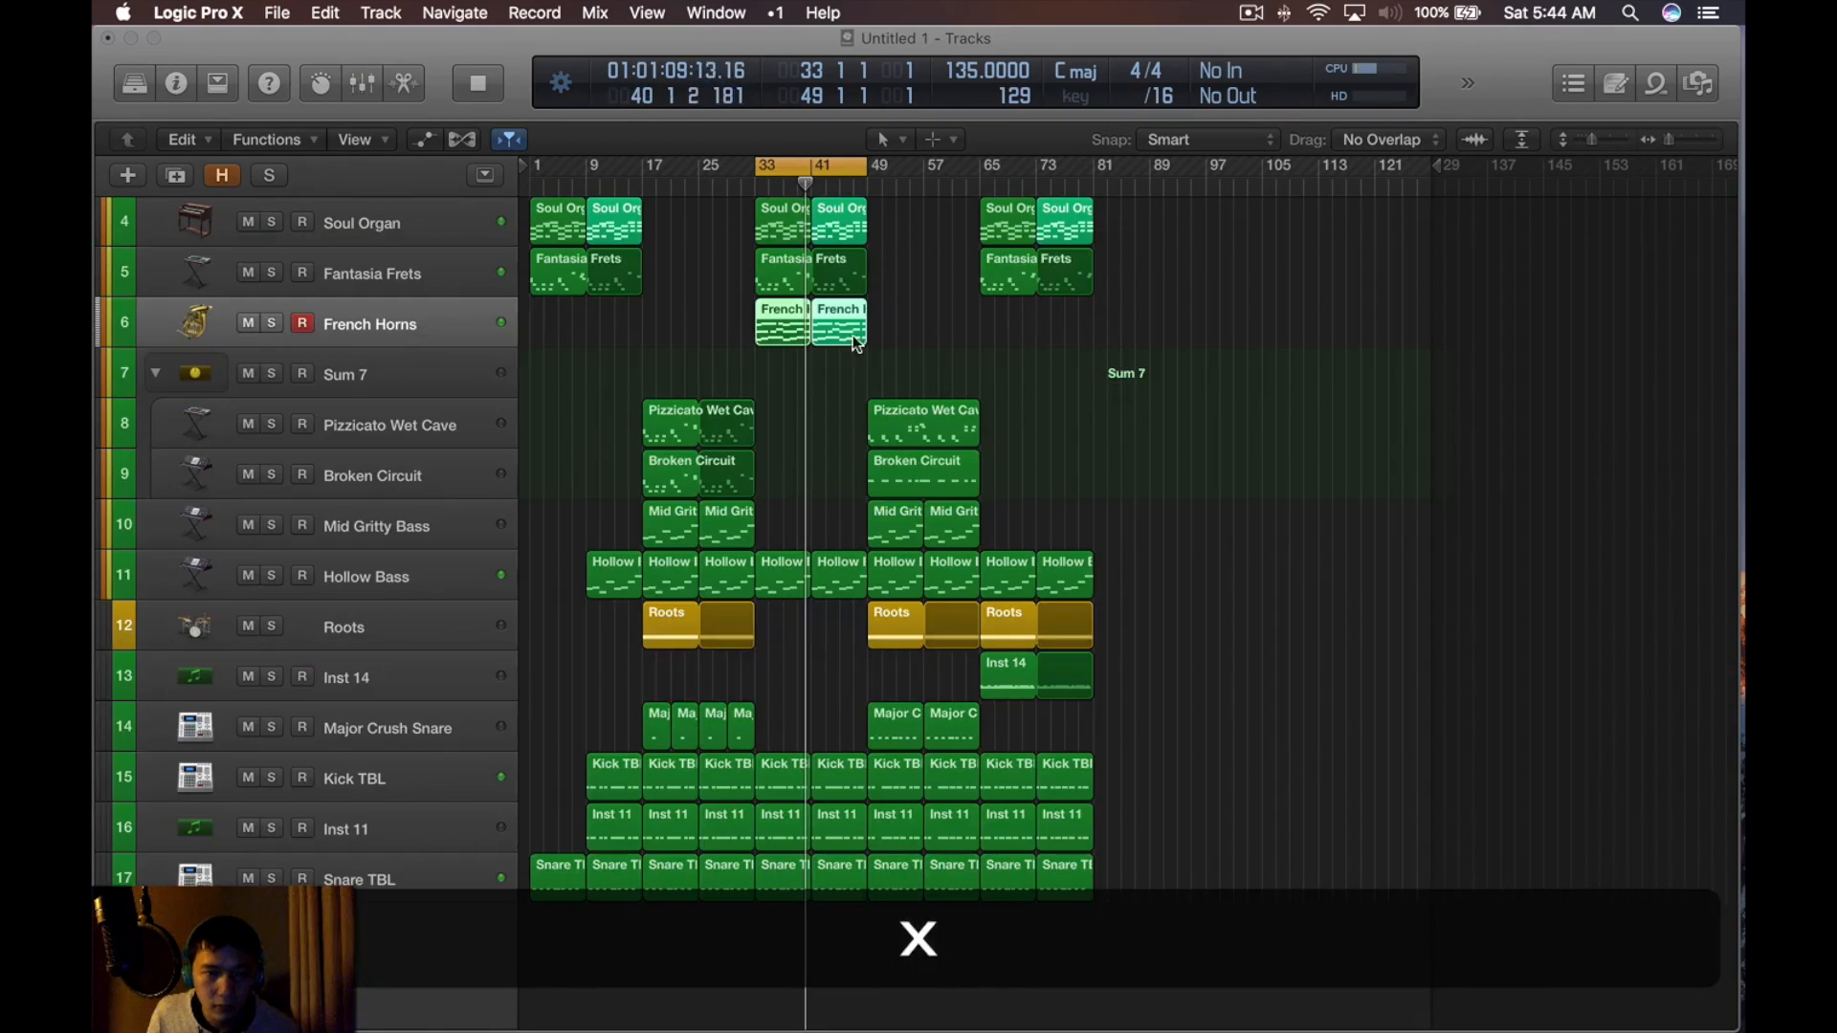
Turn off the cycle range, reduce the track height slightly, select the Kick TBL track, and stop playback
{"action": "key", "text": "c"}
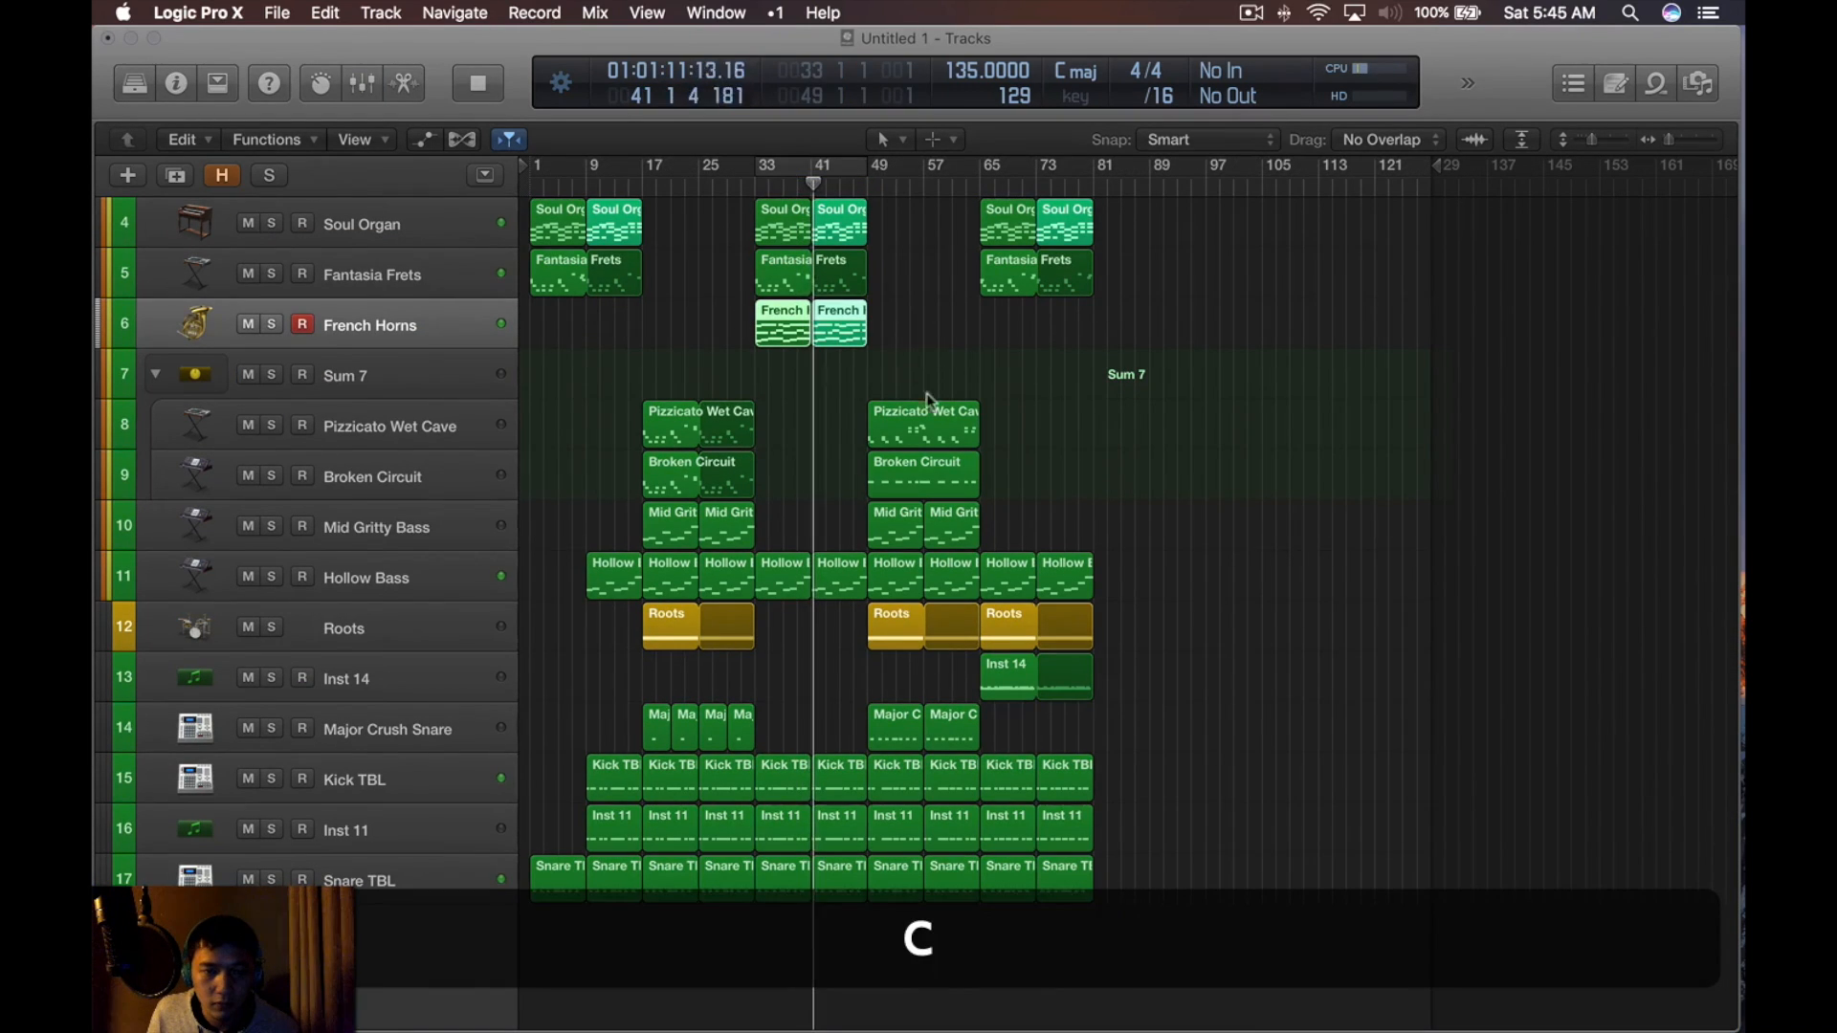
{"action": "scroll", "coordinate": [871, 462], "scroll_direction": "down", "scroll_amount": 2}
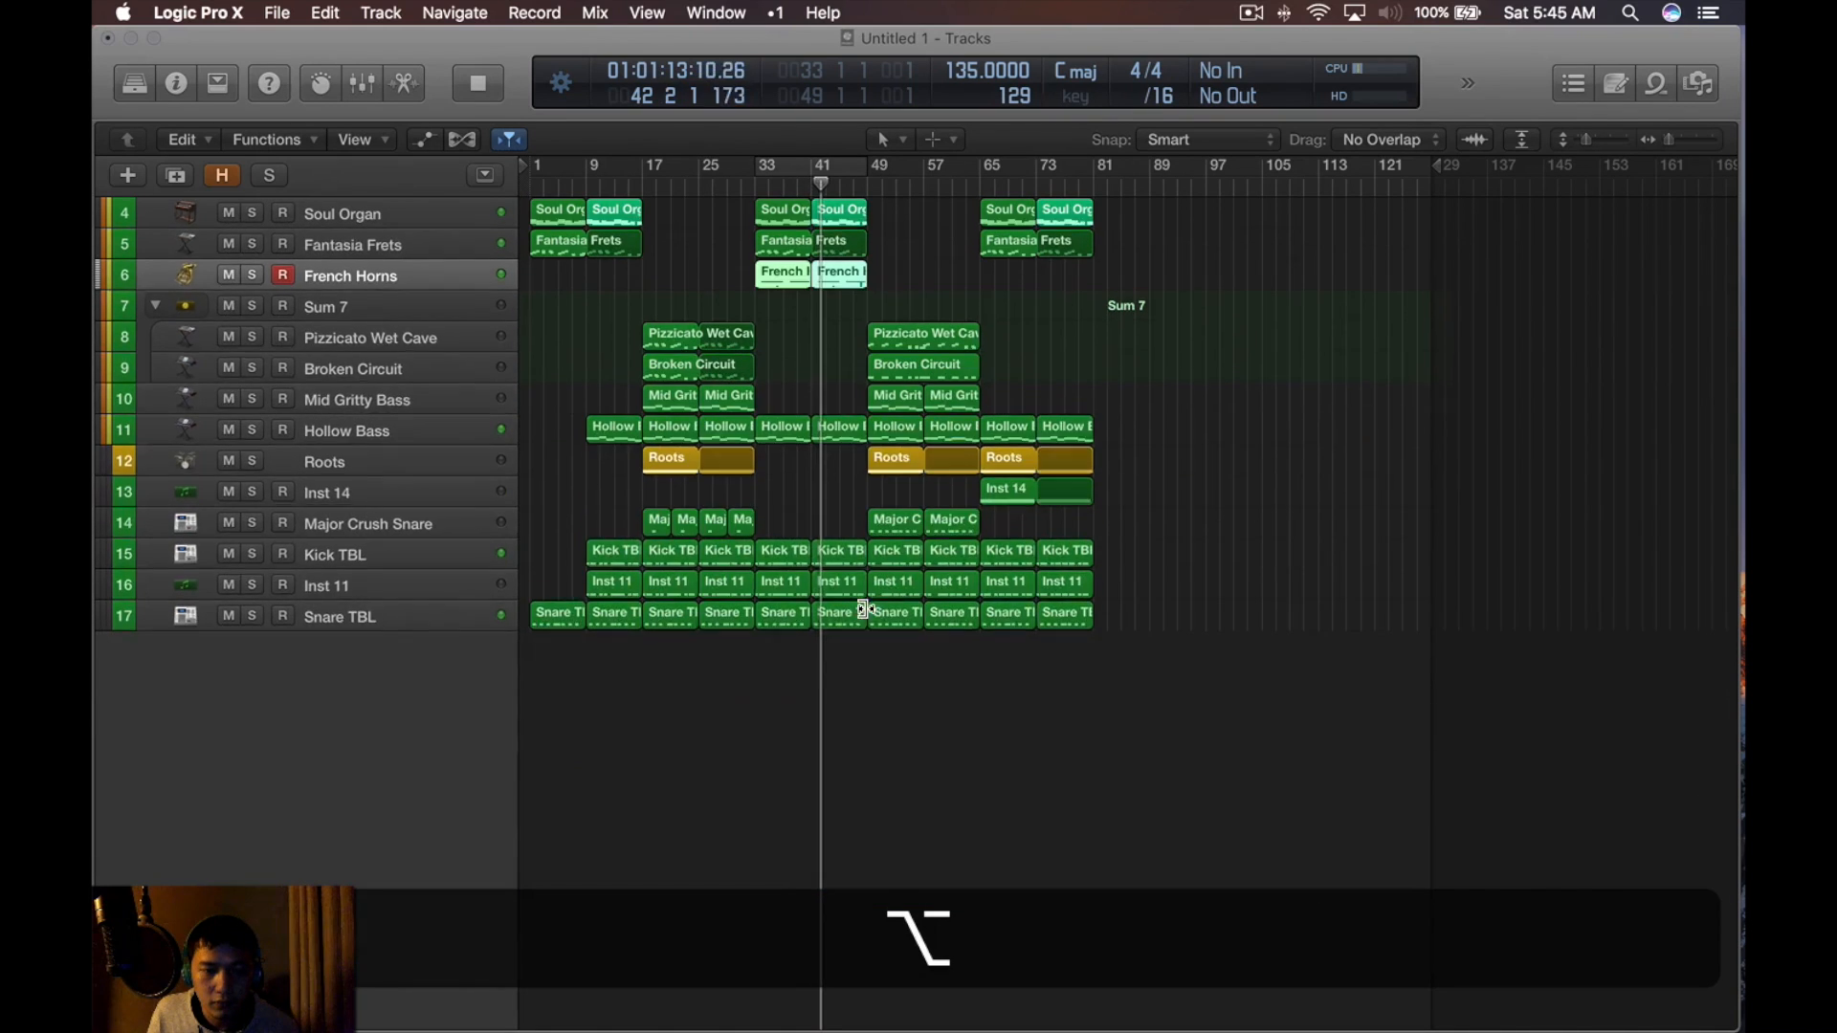
{"action": "scroll", "coordinate": [872, 463], "scroll_direction": "up", "scroll_amount": 2}
{"action": "left_click", "coordinate": [423, 716]}
{"action": "key", "text": "space"}
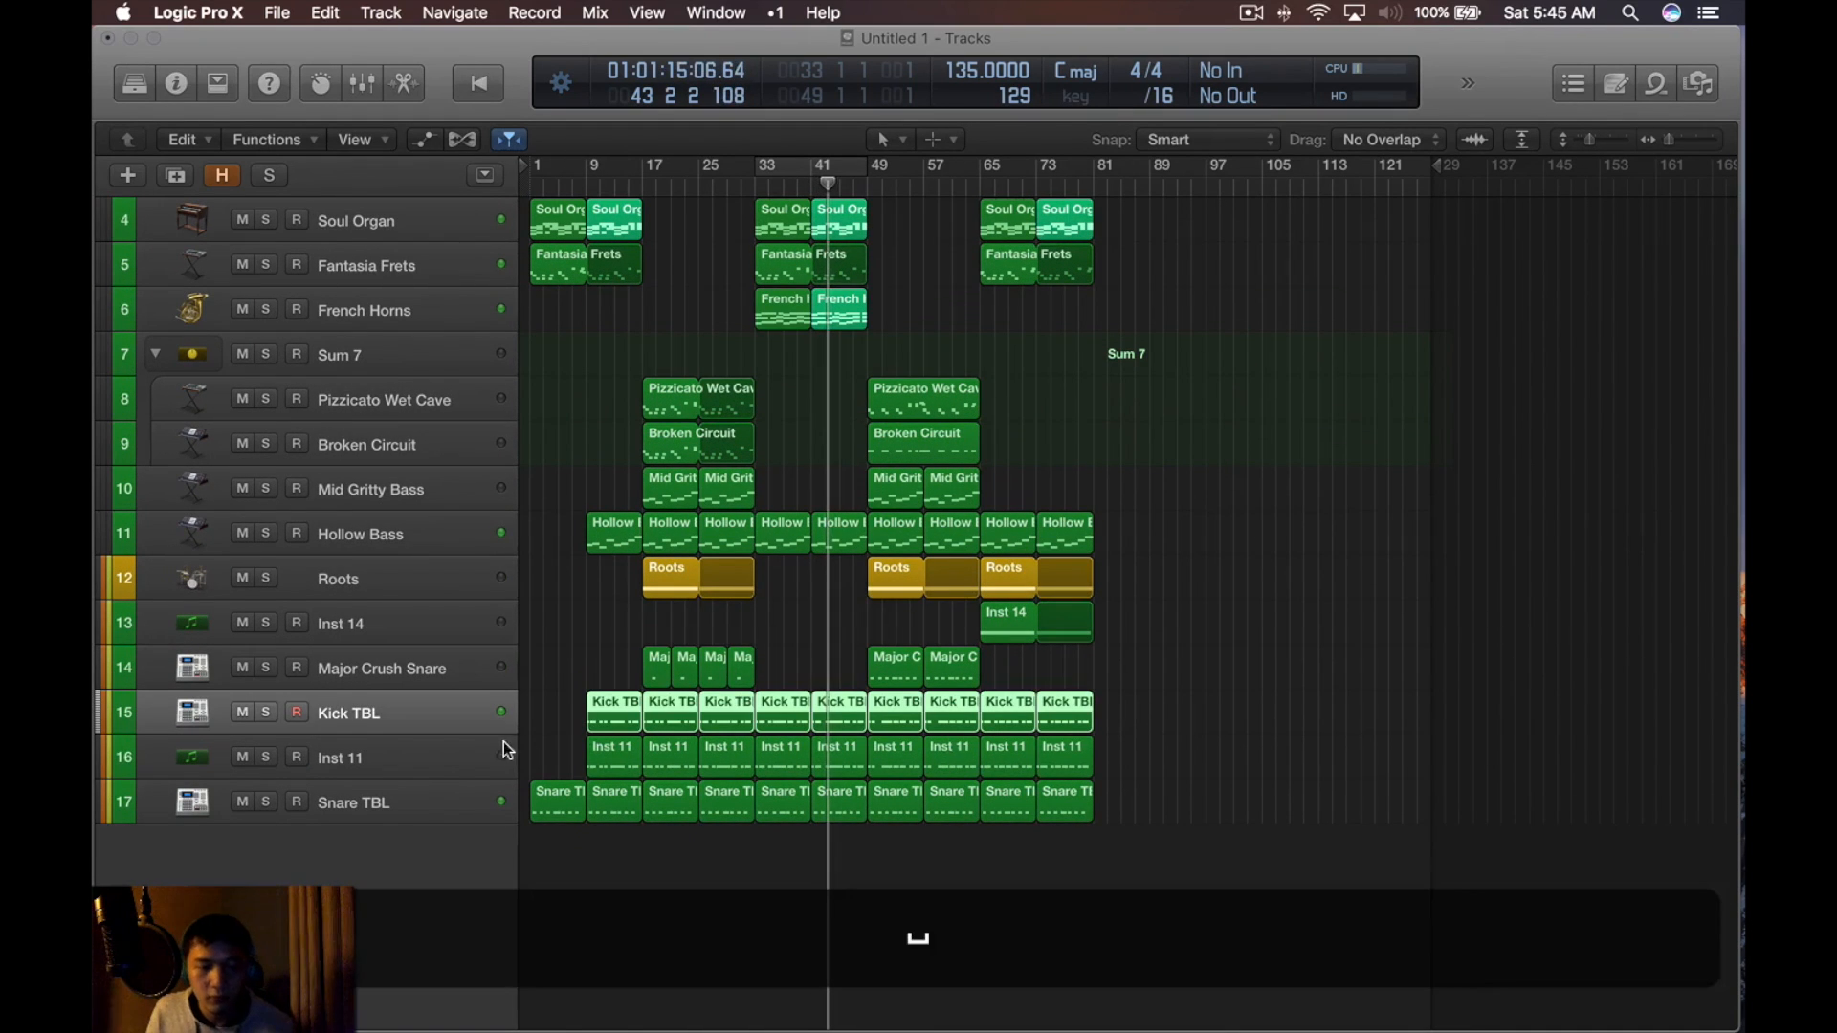
Insert an Ultrabeat drum synth on the Inst 11 track from the inspector, keep the User Default setting, and close its window
{"action": "left_click", "coordinate": [503, 744]}
{"action": "key", "text": "f"}
{"action": "key", "text": "f"}
{"action": "key", "text": "i"}
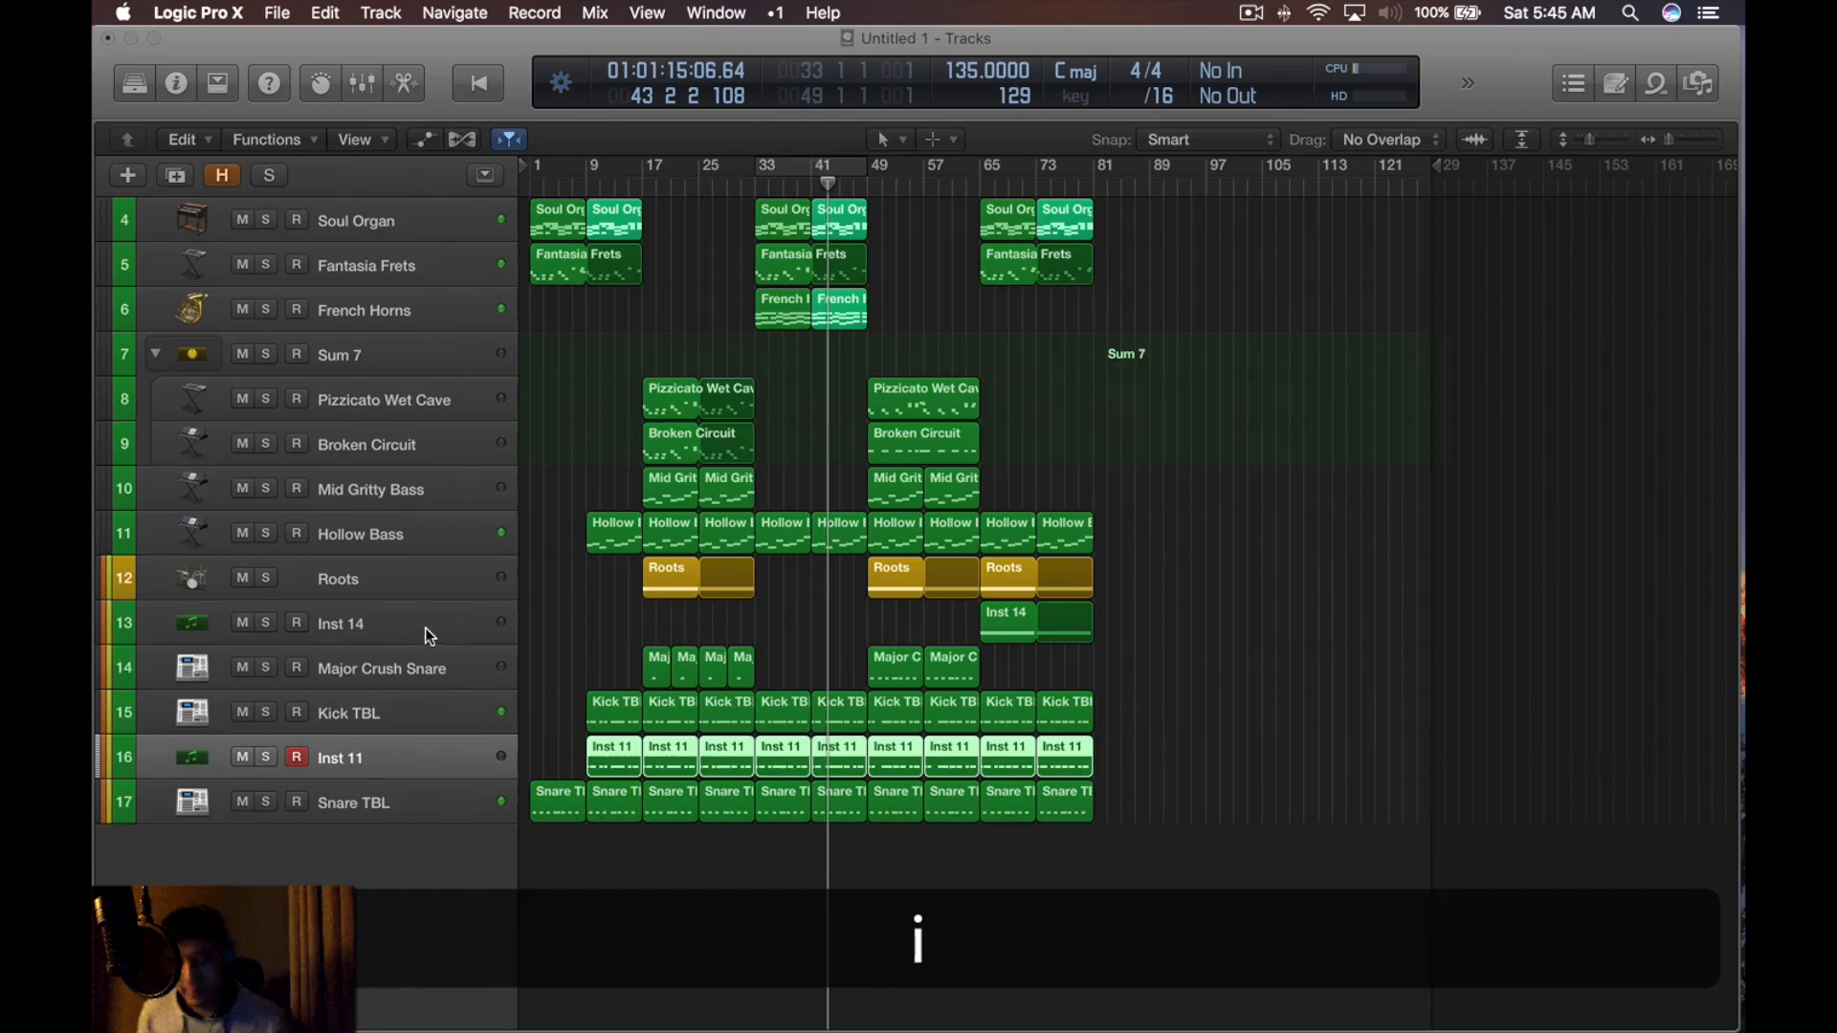
{"action": "left_click", "coordinate": [139, 409]}
{"action": "mouse_move", "coordinate": [277, 711]}
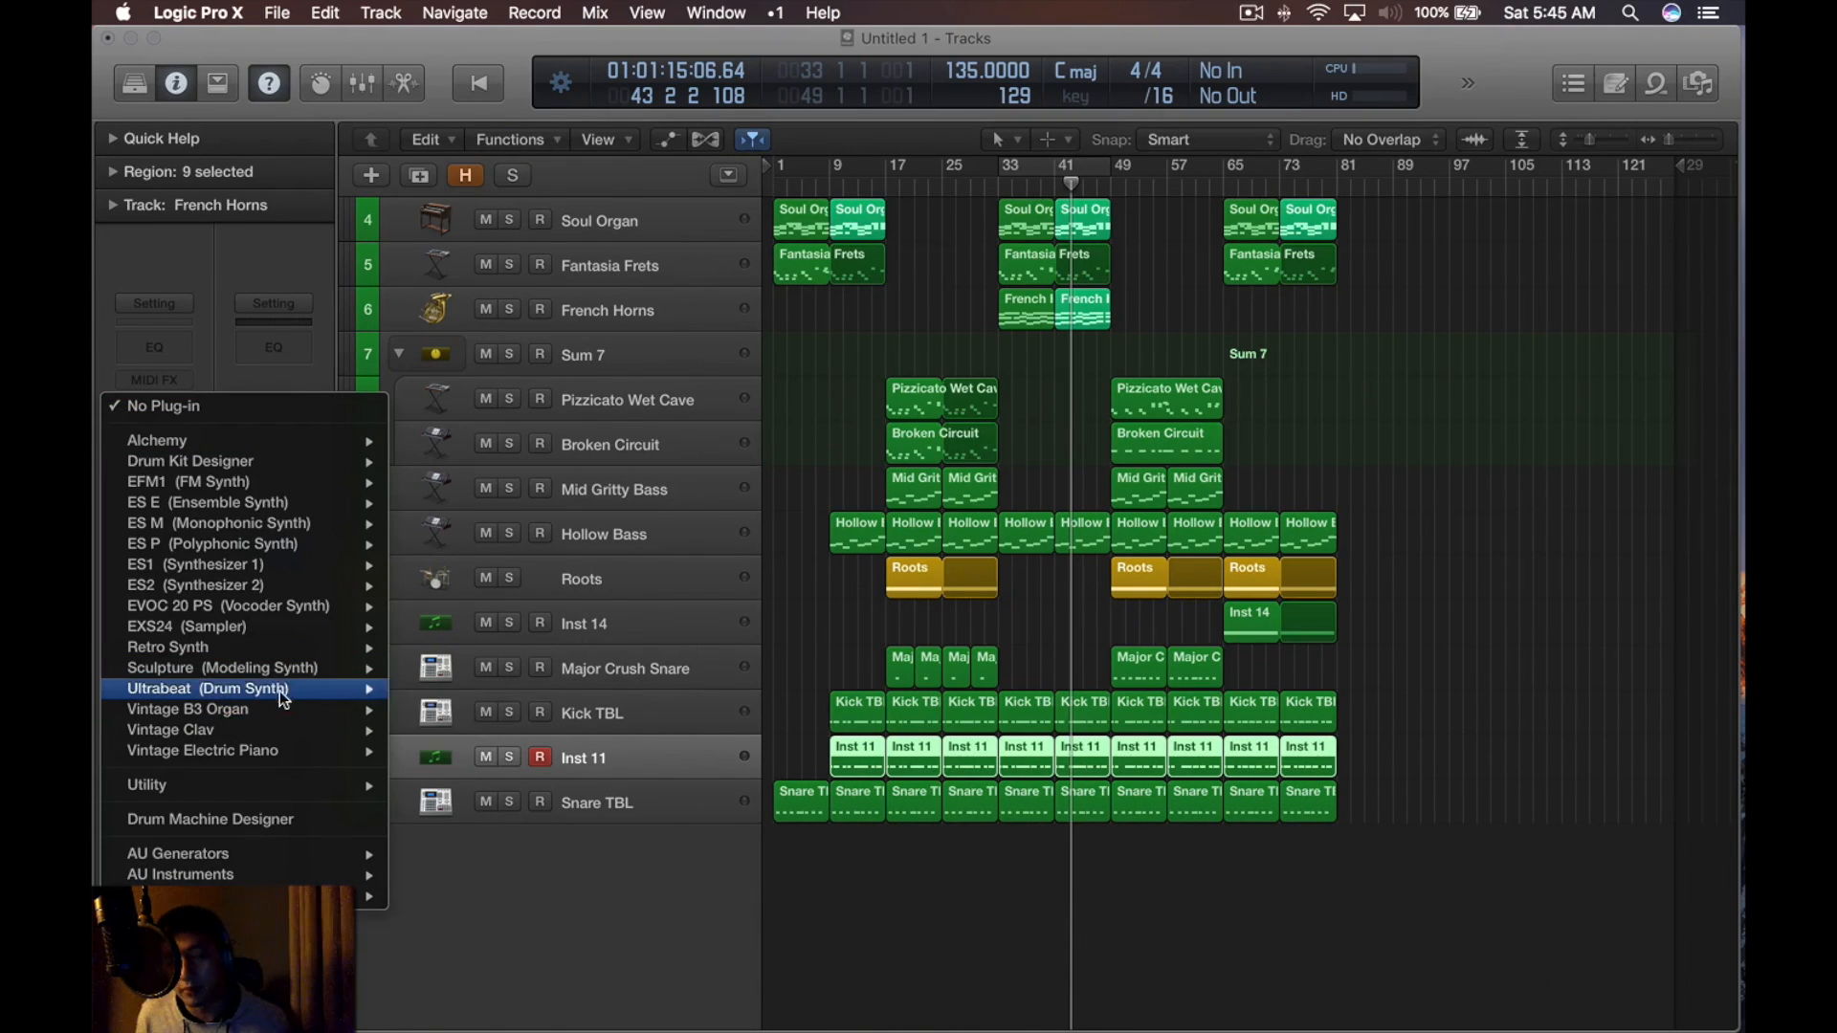
{"action": "left_click", "coordinate": [436, 690]}
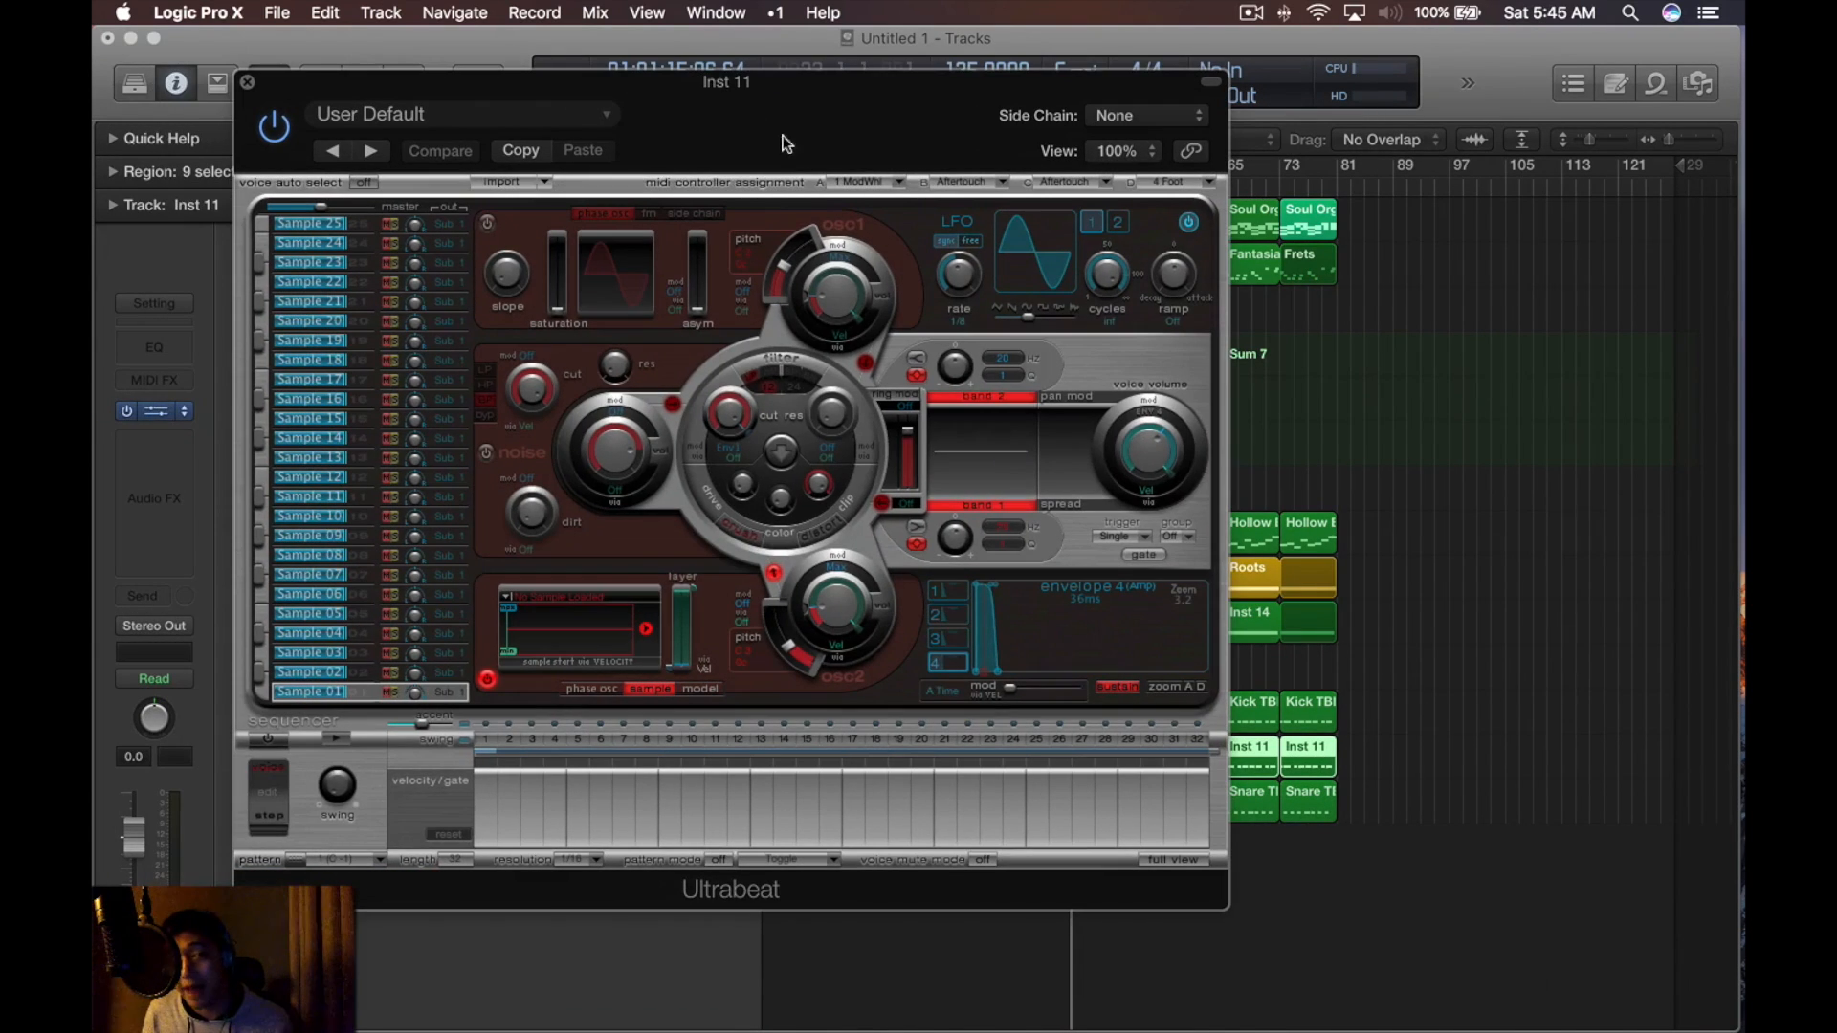
{"action": "left_click", "coordinate": [430, 106]}
{"action": "mouse_move", "coordinate": [449, 607]}
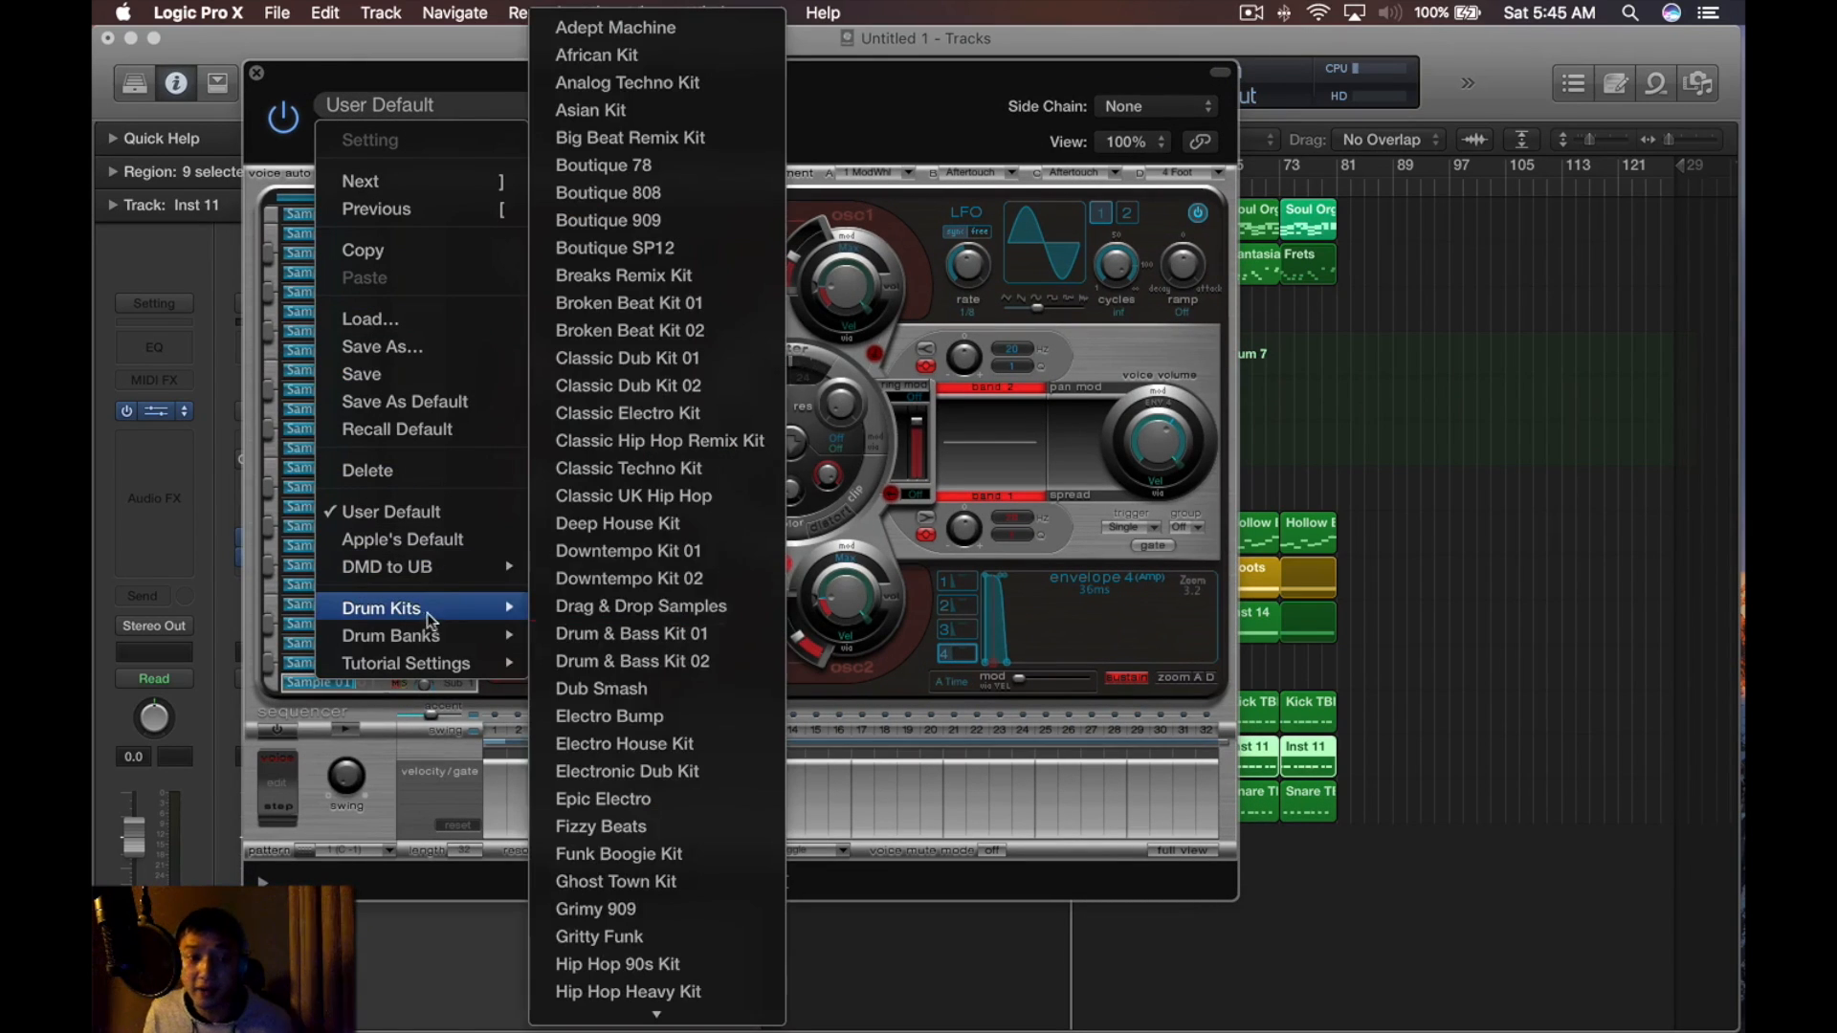
{"action": "key", "text": "super+w"}
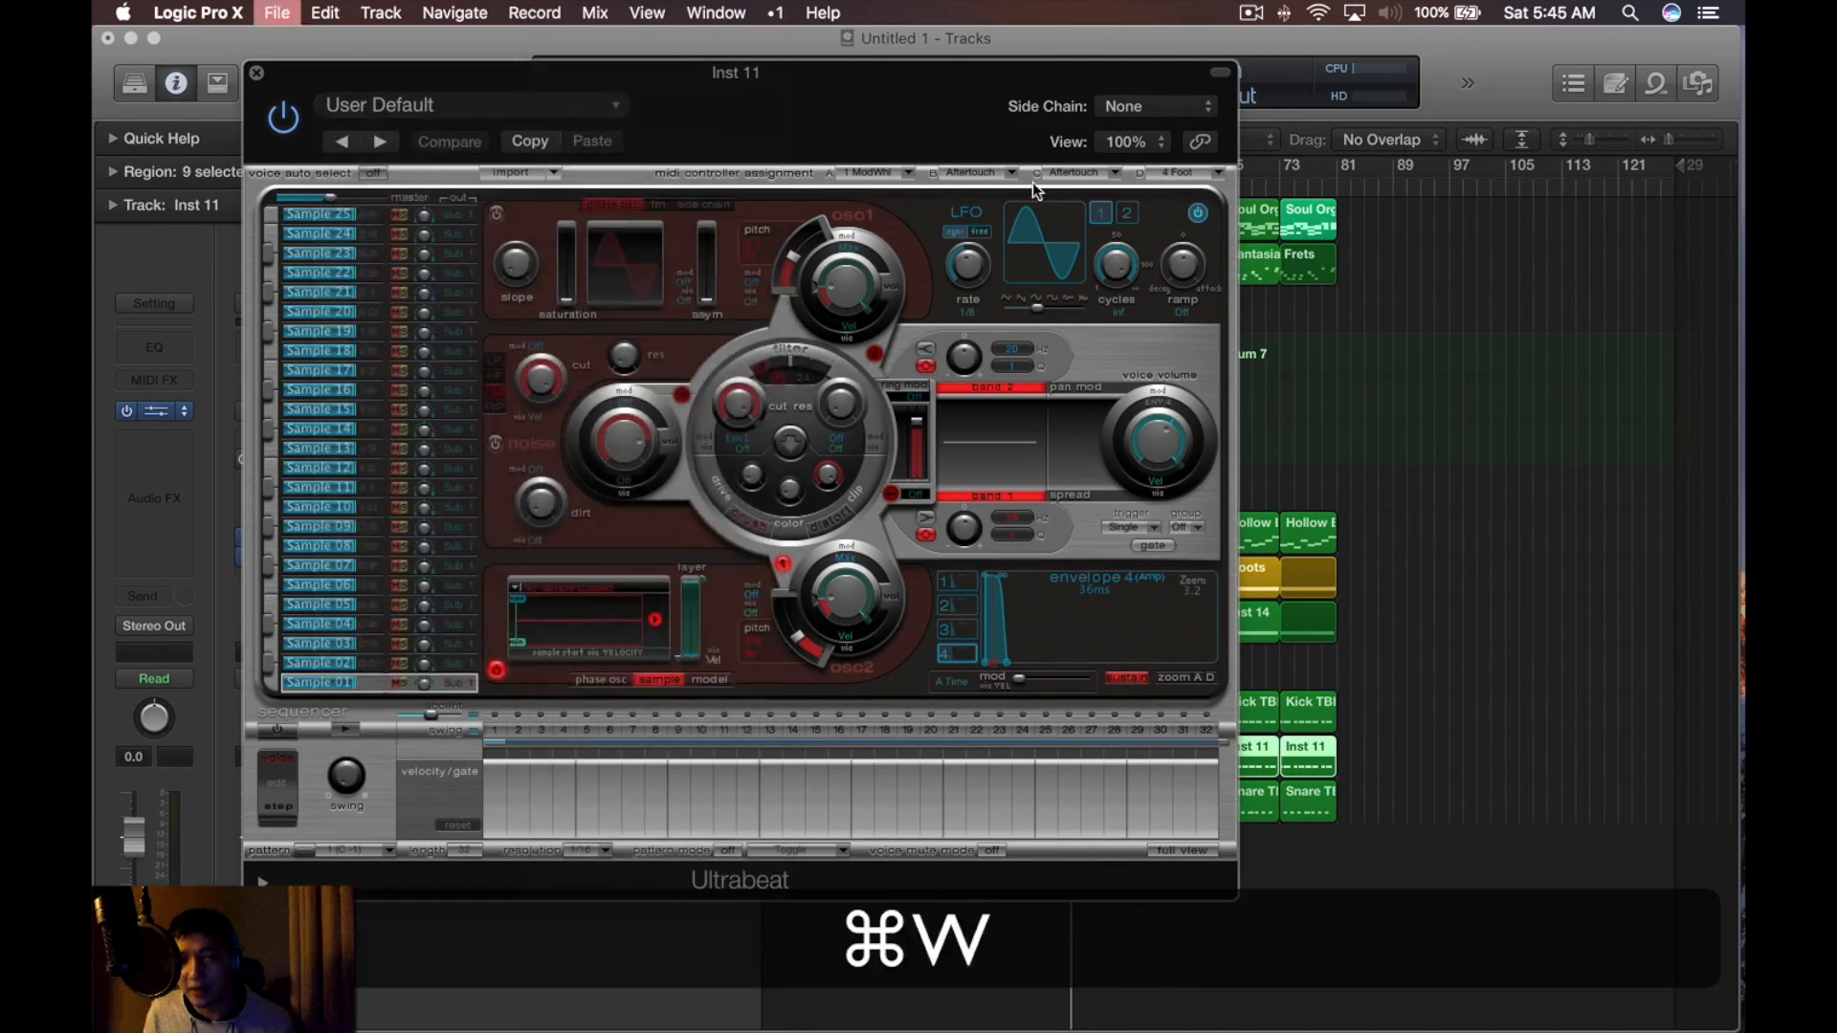
Show the file browser in column view and open the 1. TriSamples folder inside *Samples
{"action": "key", "text": "super+f"}
{"action": "left_click", "coordinate": [1486, 176]}
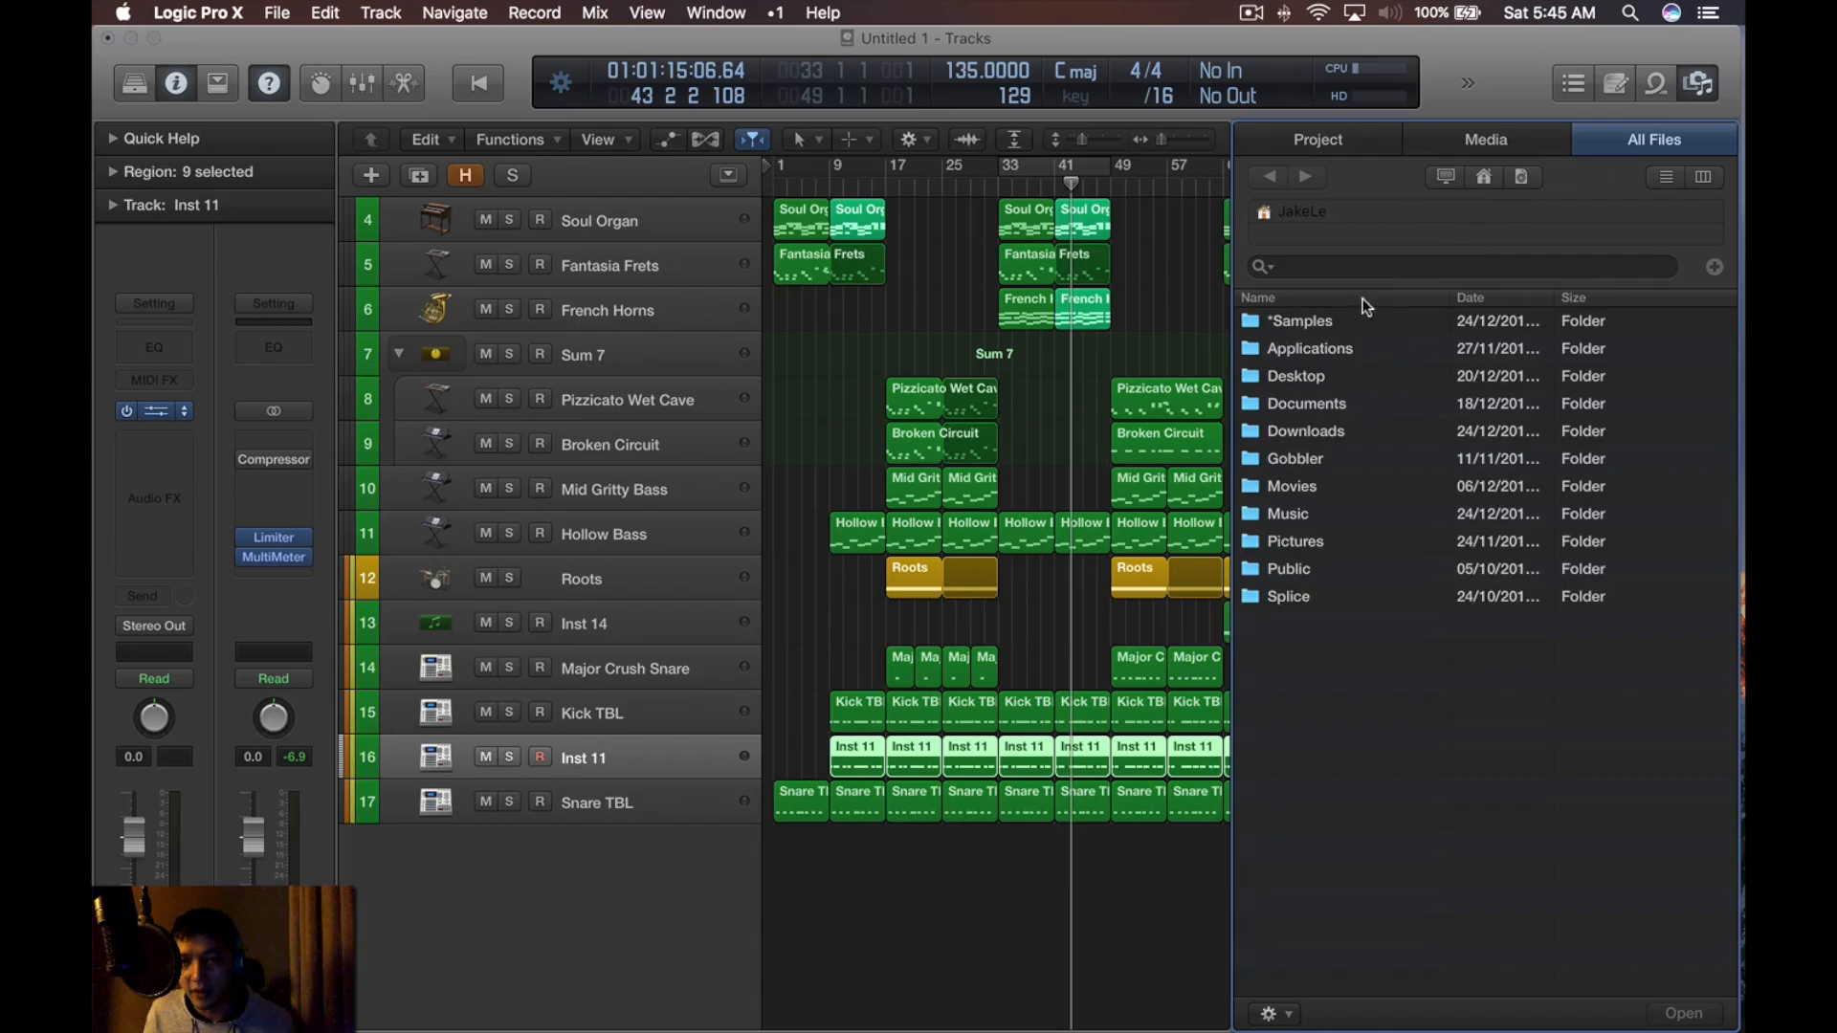
{"action": "left_click", "coordinate": [1703, 177]}
{"action": "left_click", "coordinate": [1352, 306]}
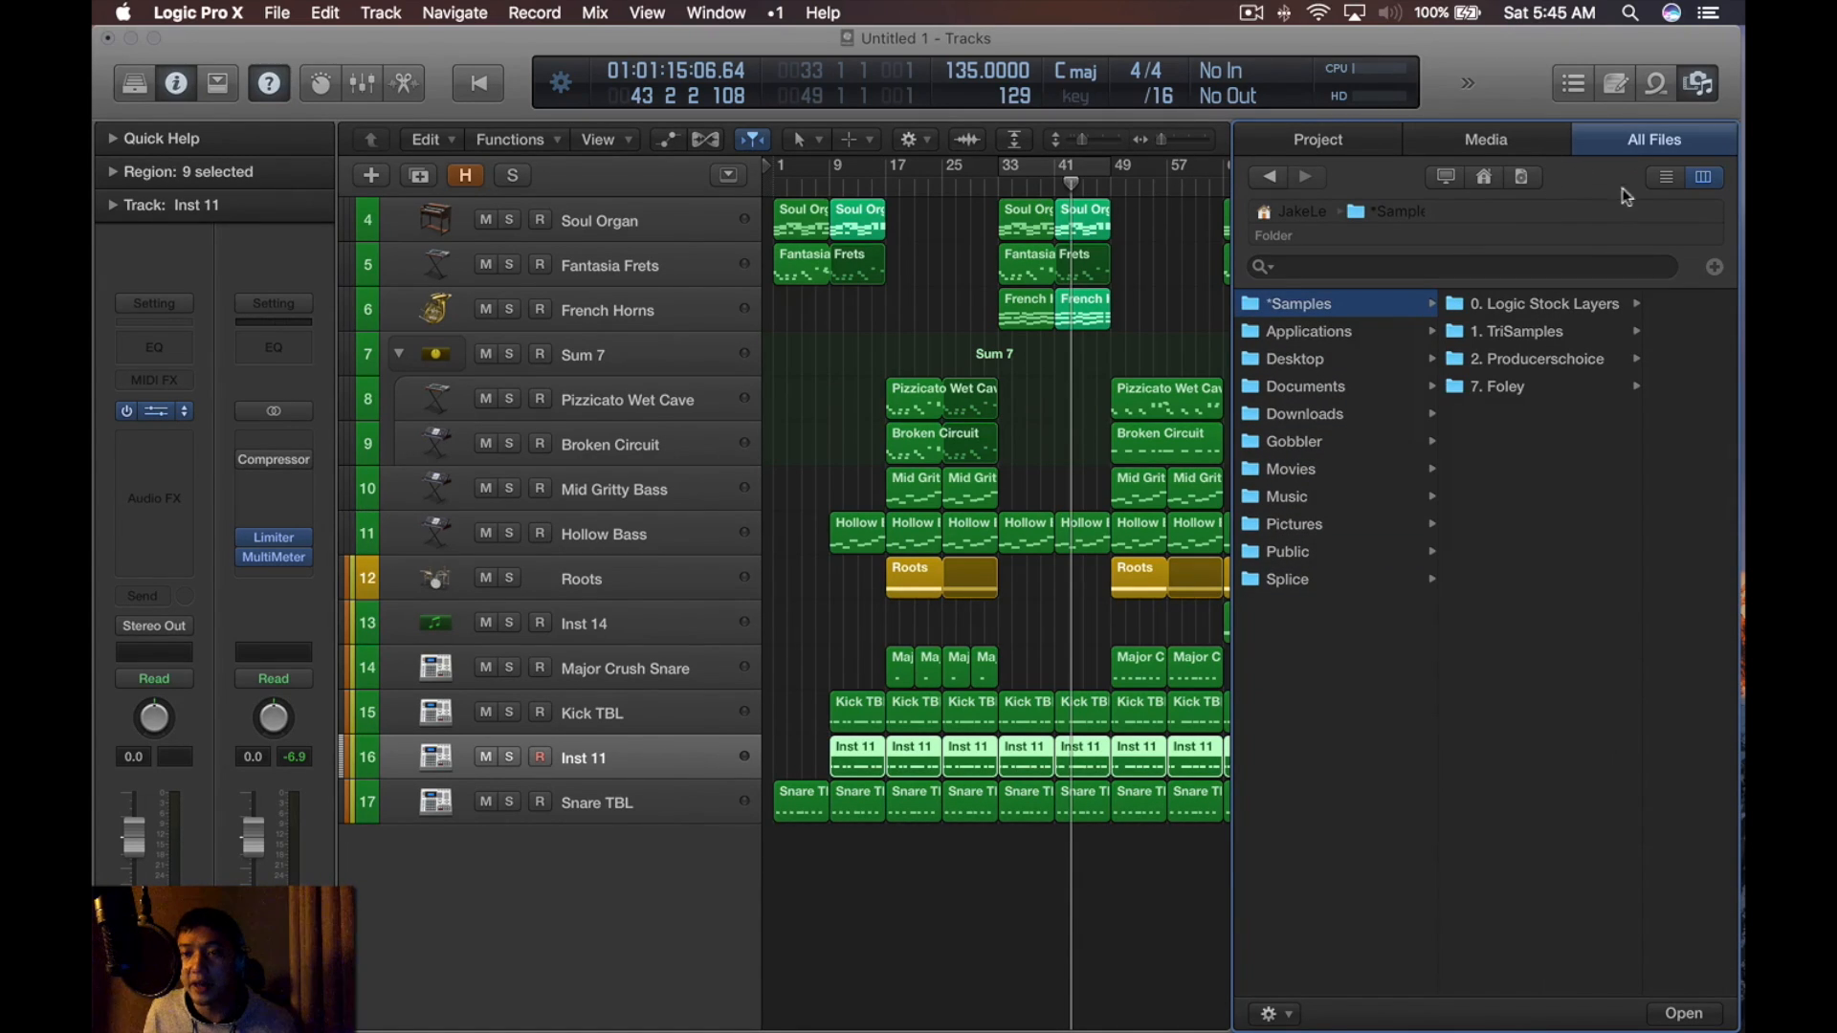
{"action": "key", "text": "f"}
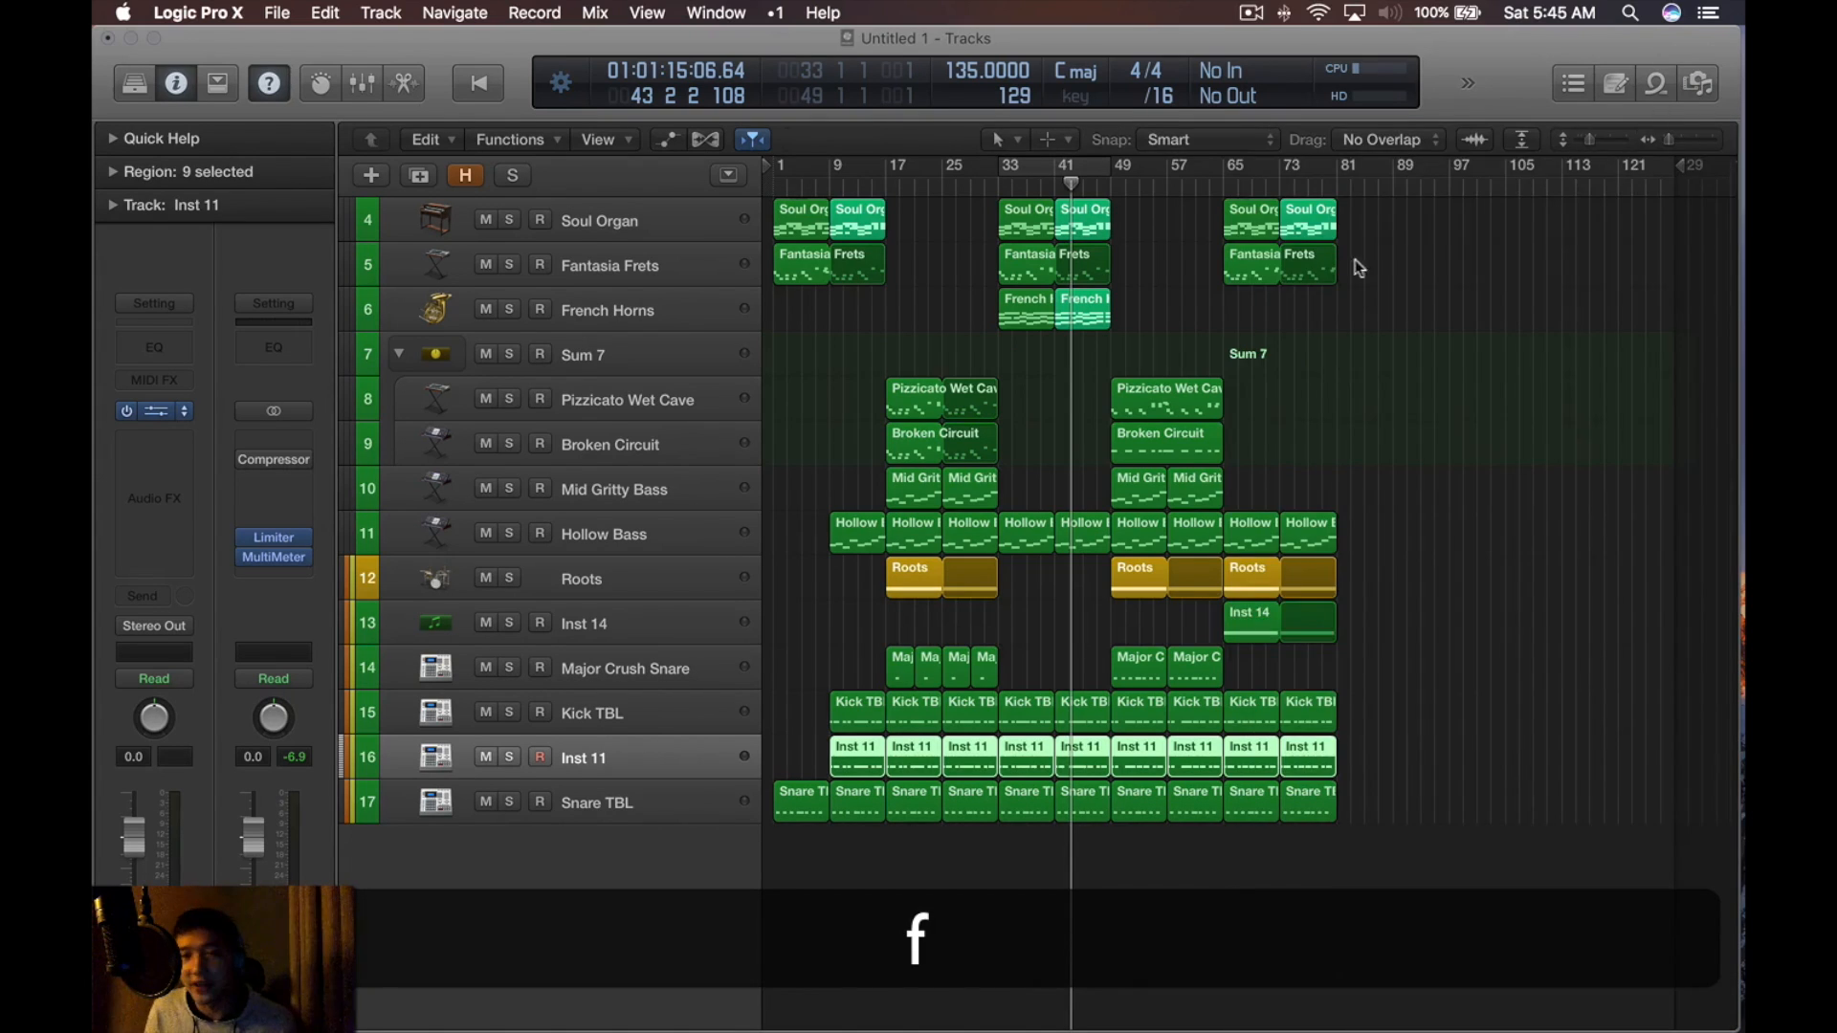
{"action": "key", "text": "f"}
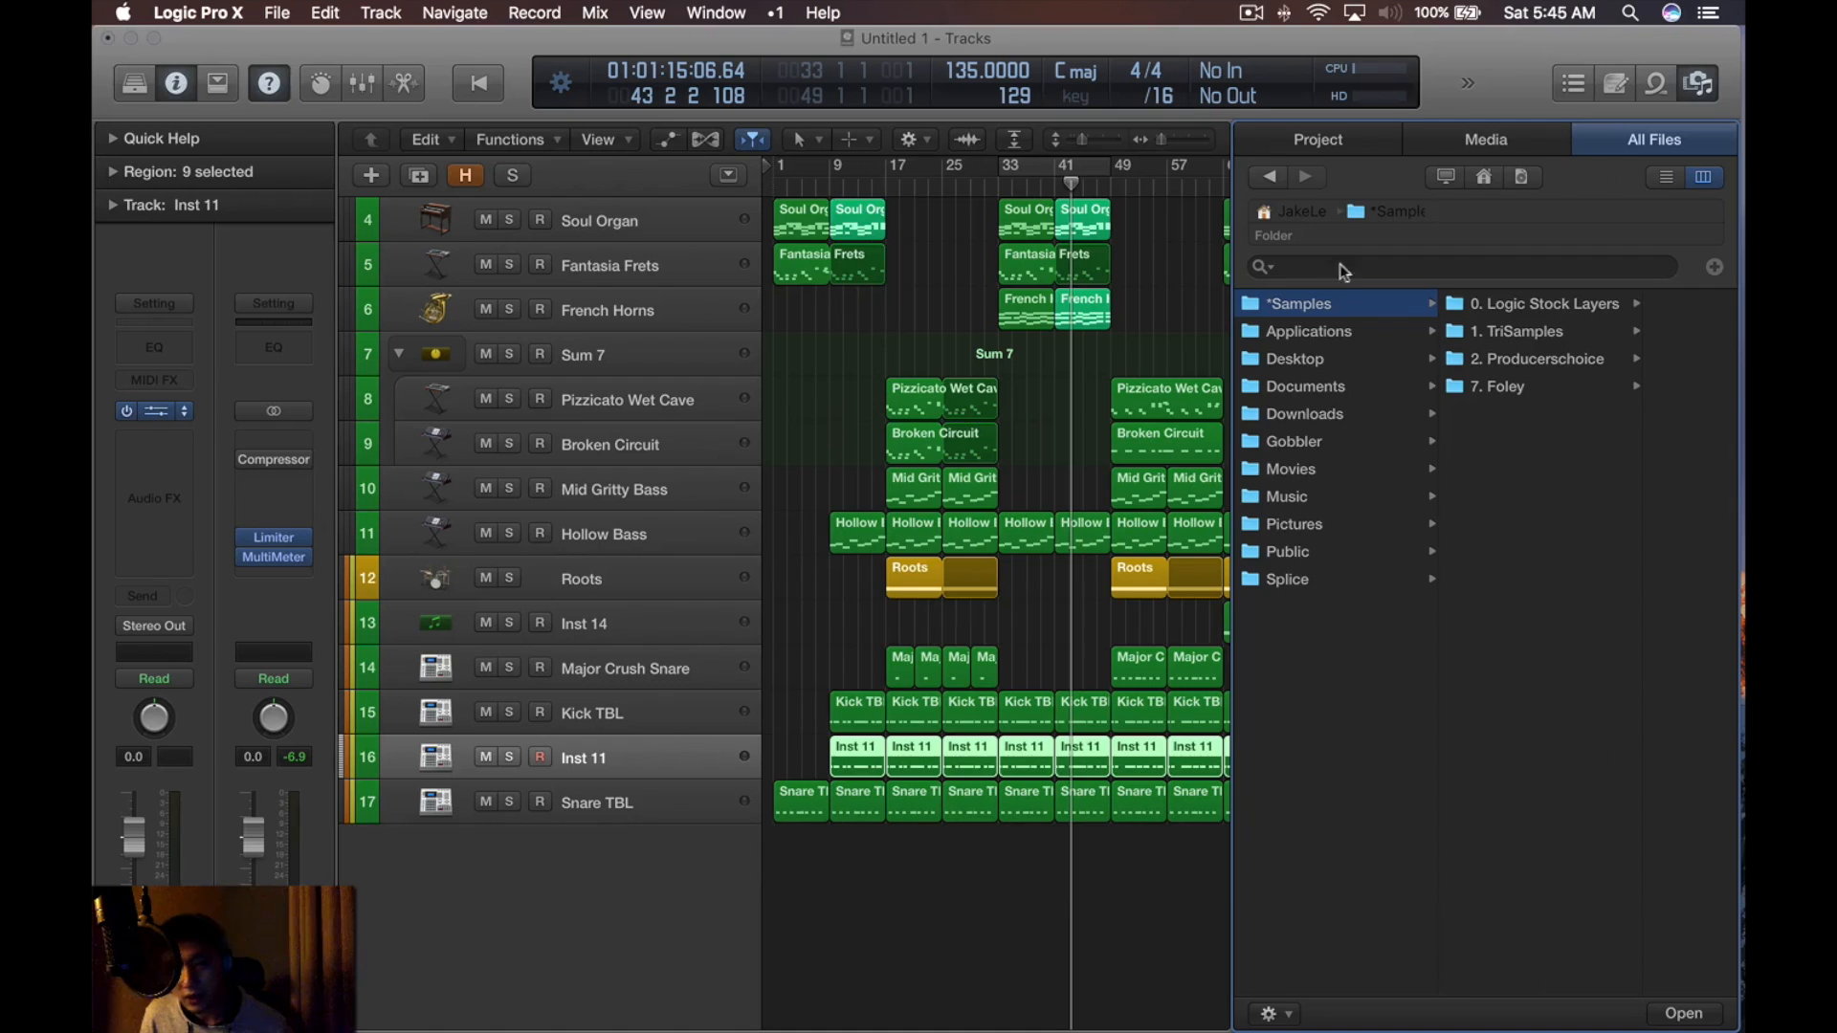
{"action": "left_click", "coordinate": [1508, 332]}
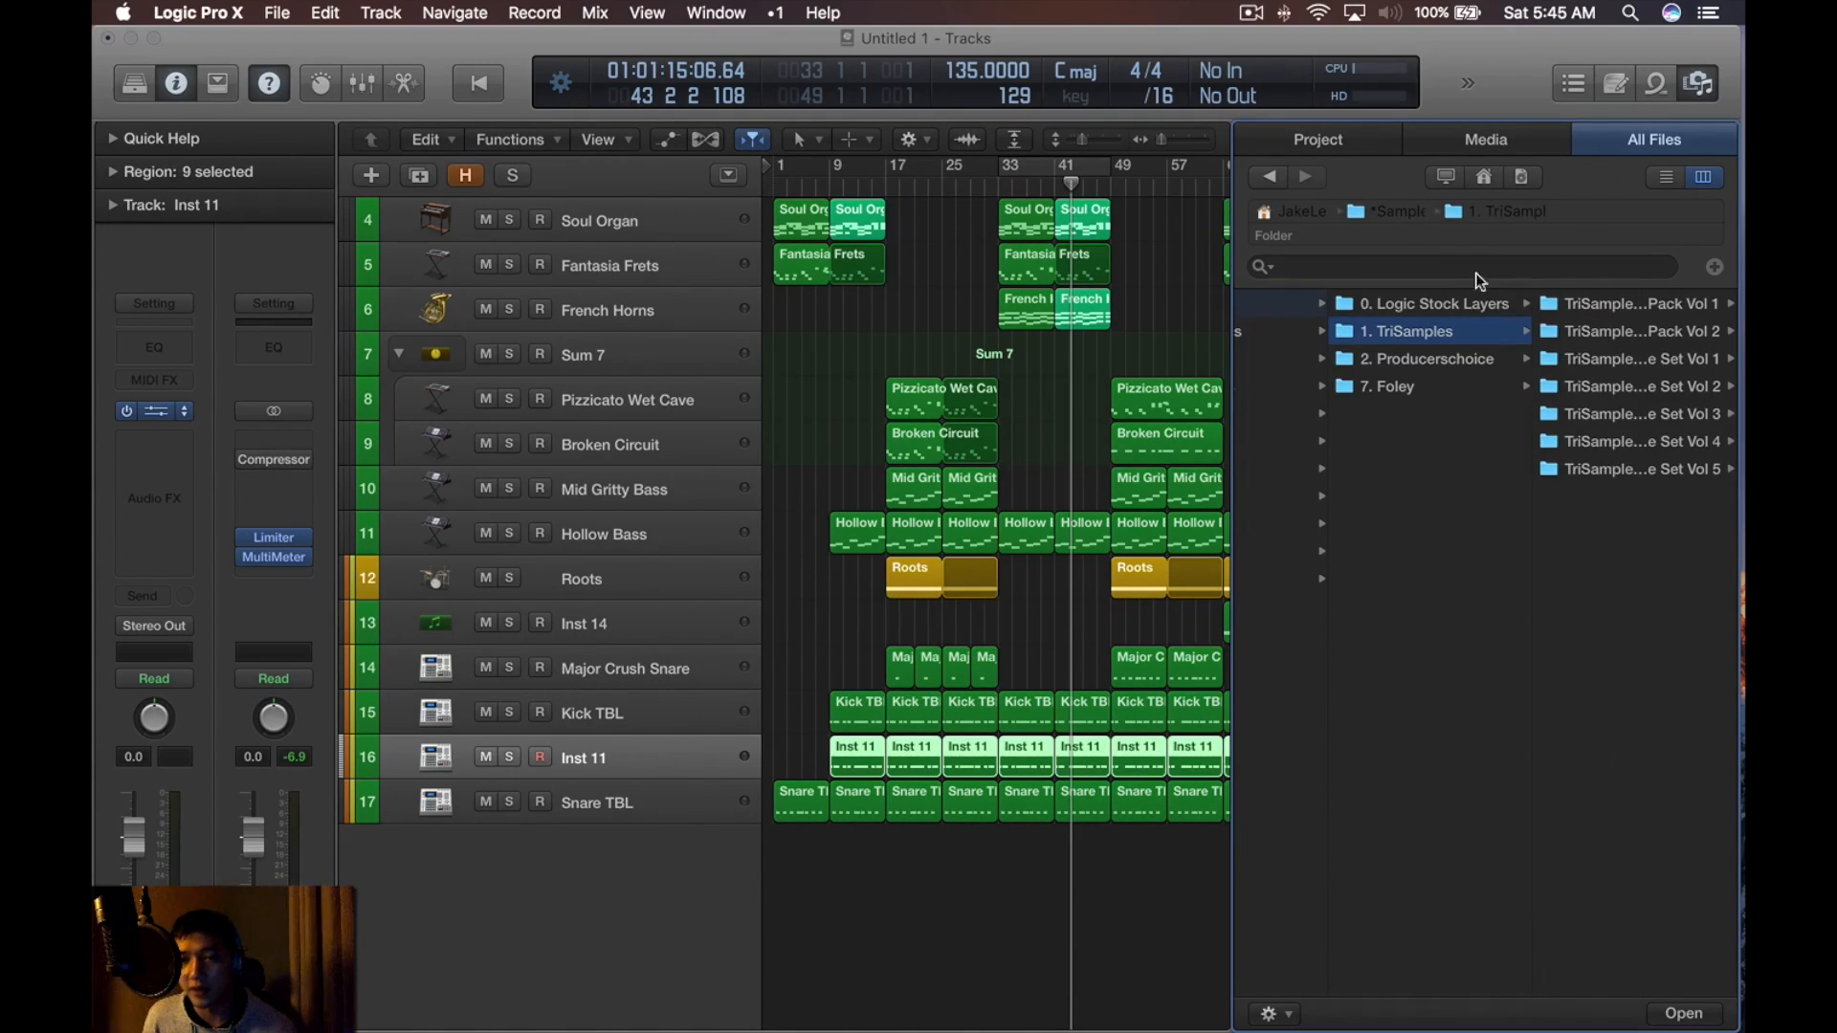
Search the TriSamples folder for "kick"
{"action": "left_click", "coordinate": [1473, 268]}
{"action": "type", "text": "kick"}
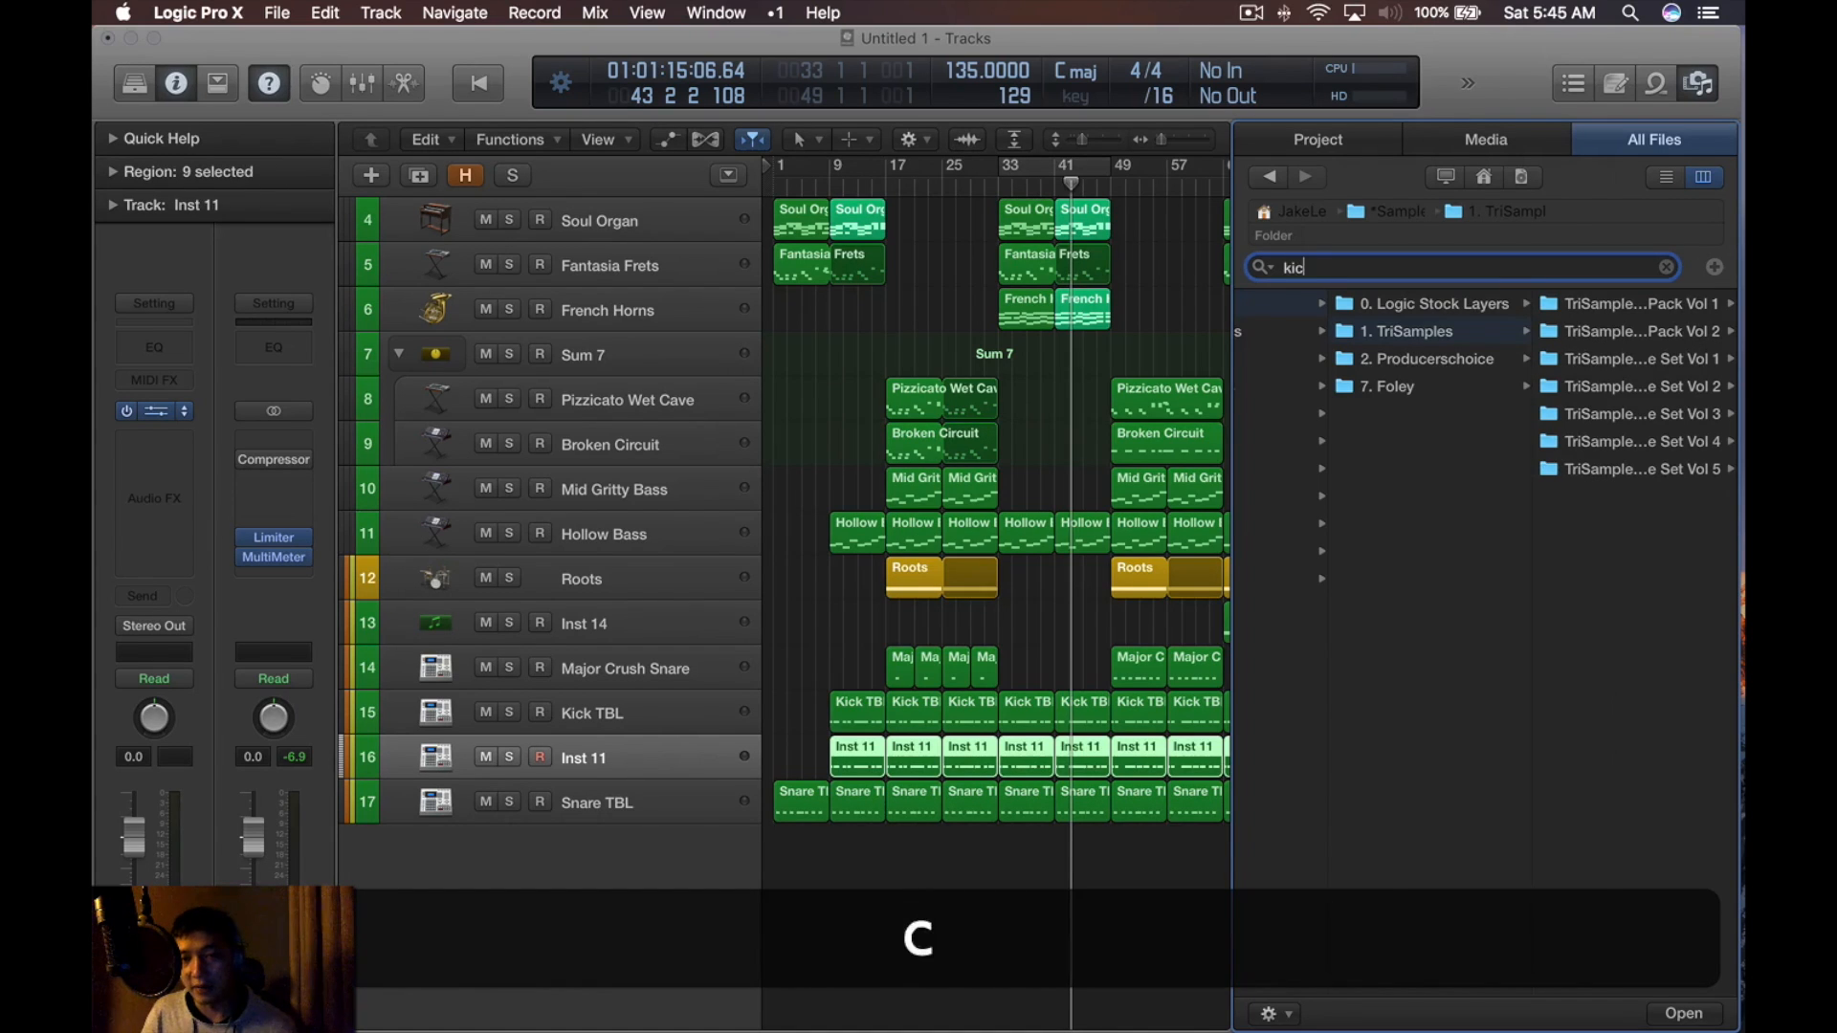
{"action": "key", "text": "Return"}
Audition Kick 013, Kick 020, Kick 022 and the two Kick Drum samples that follow them in the search results
{"action": "left_click", "coordinate": [1468, 452]}
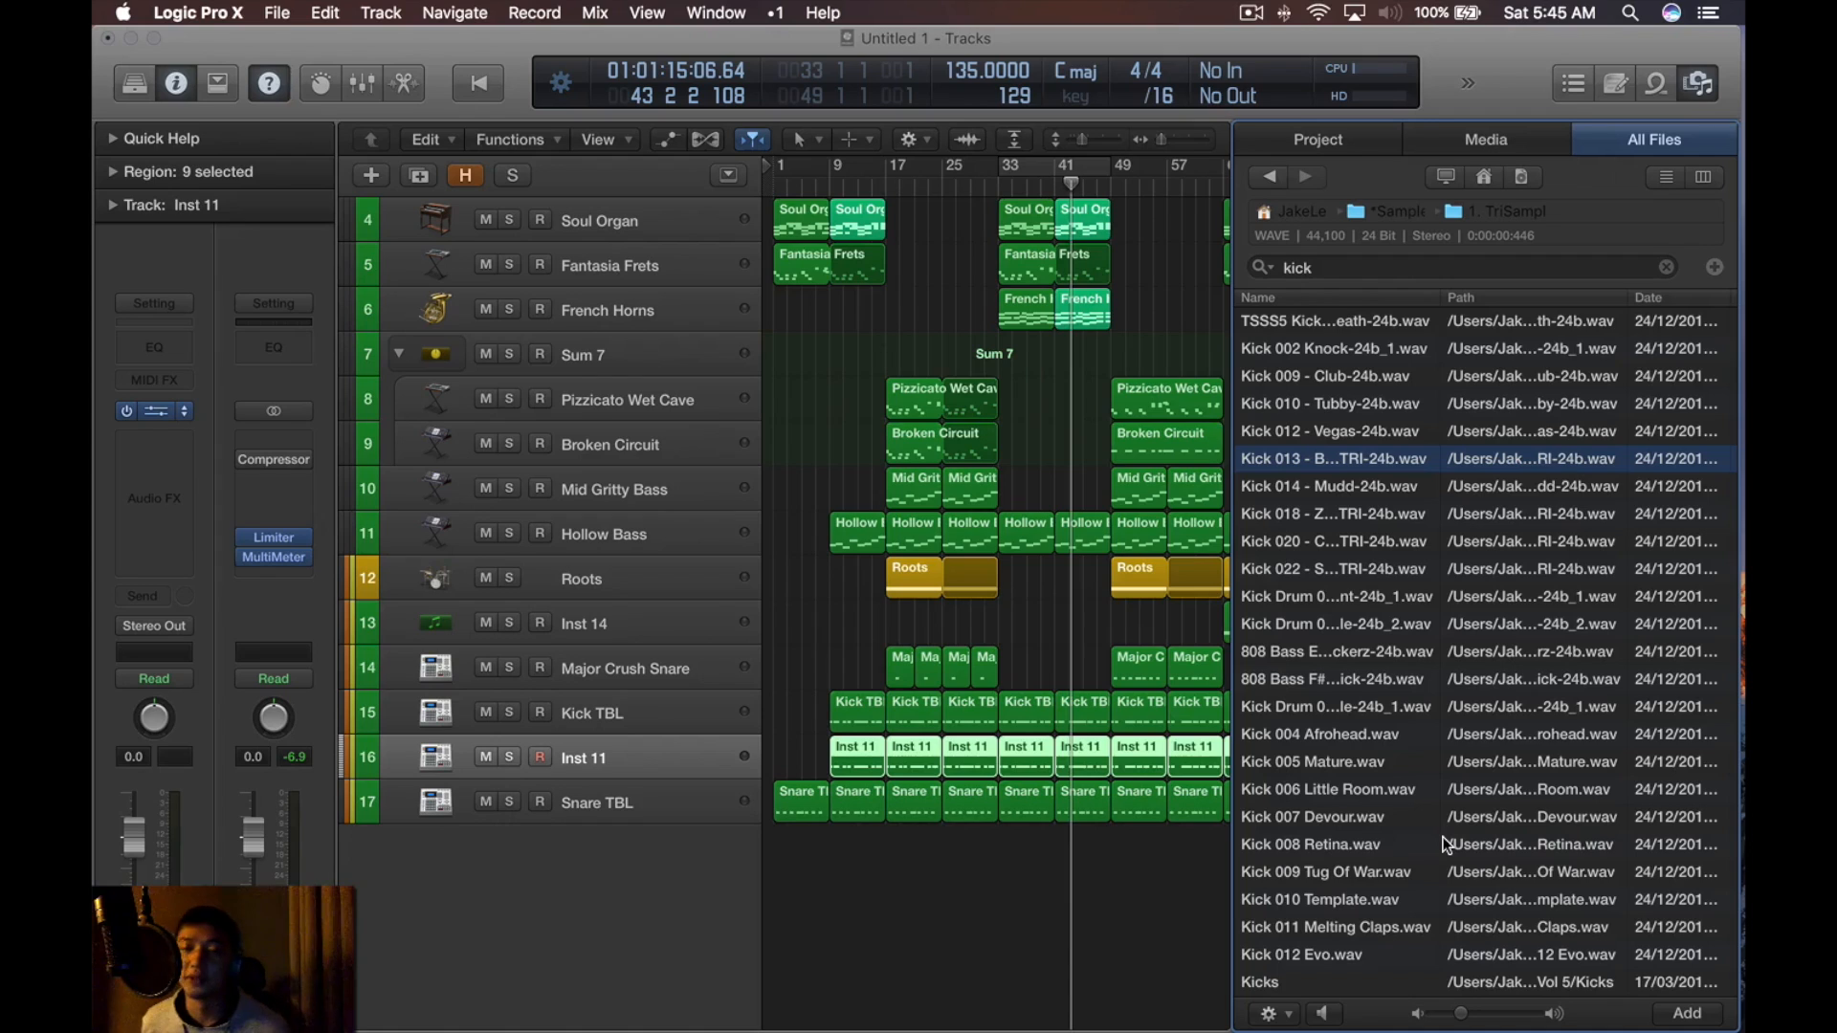
{"action": "key", "text": "ctrl+space"}
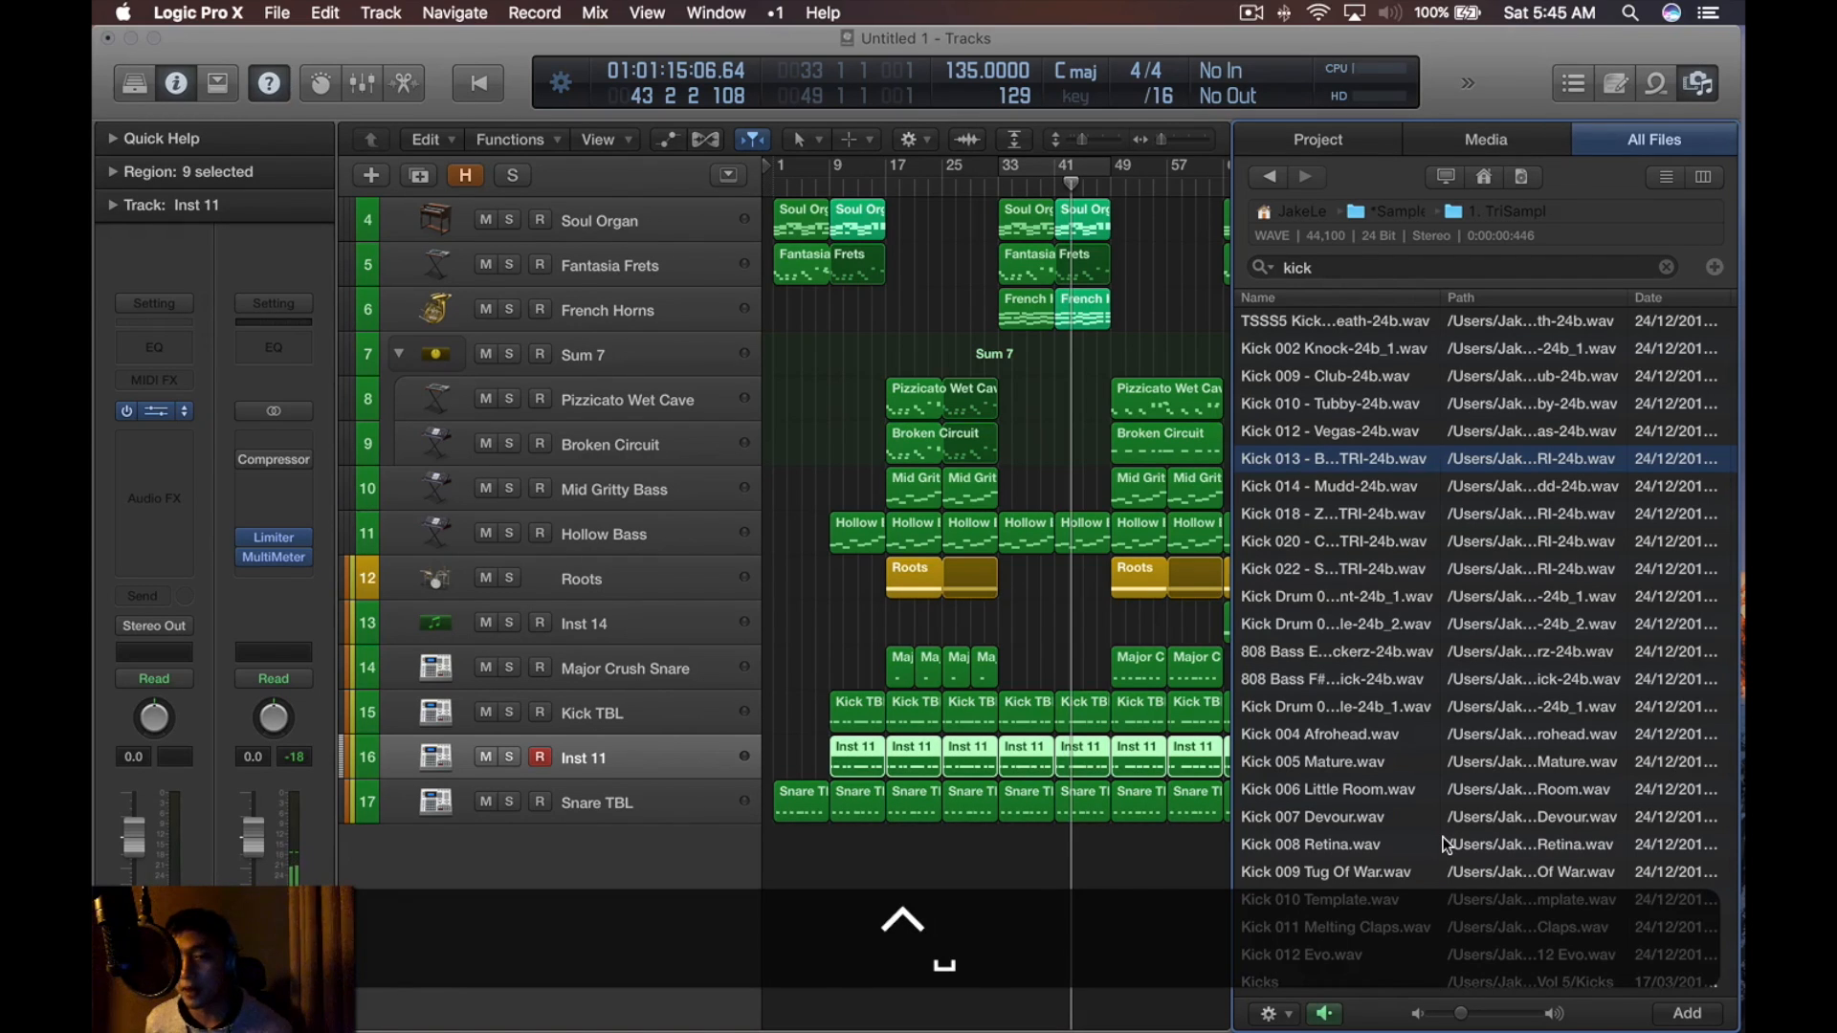
{"action": "left_click", "coordinate": [1359, 549]}
{"action": "key", "text": "ctrl+space"}
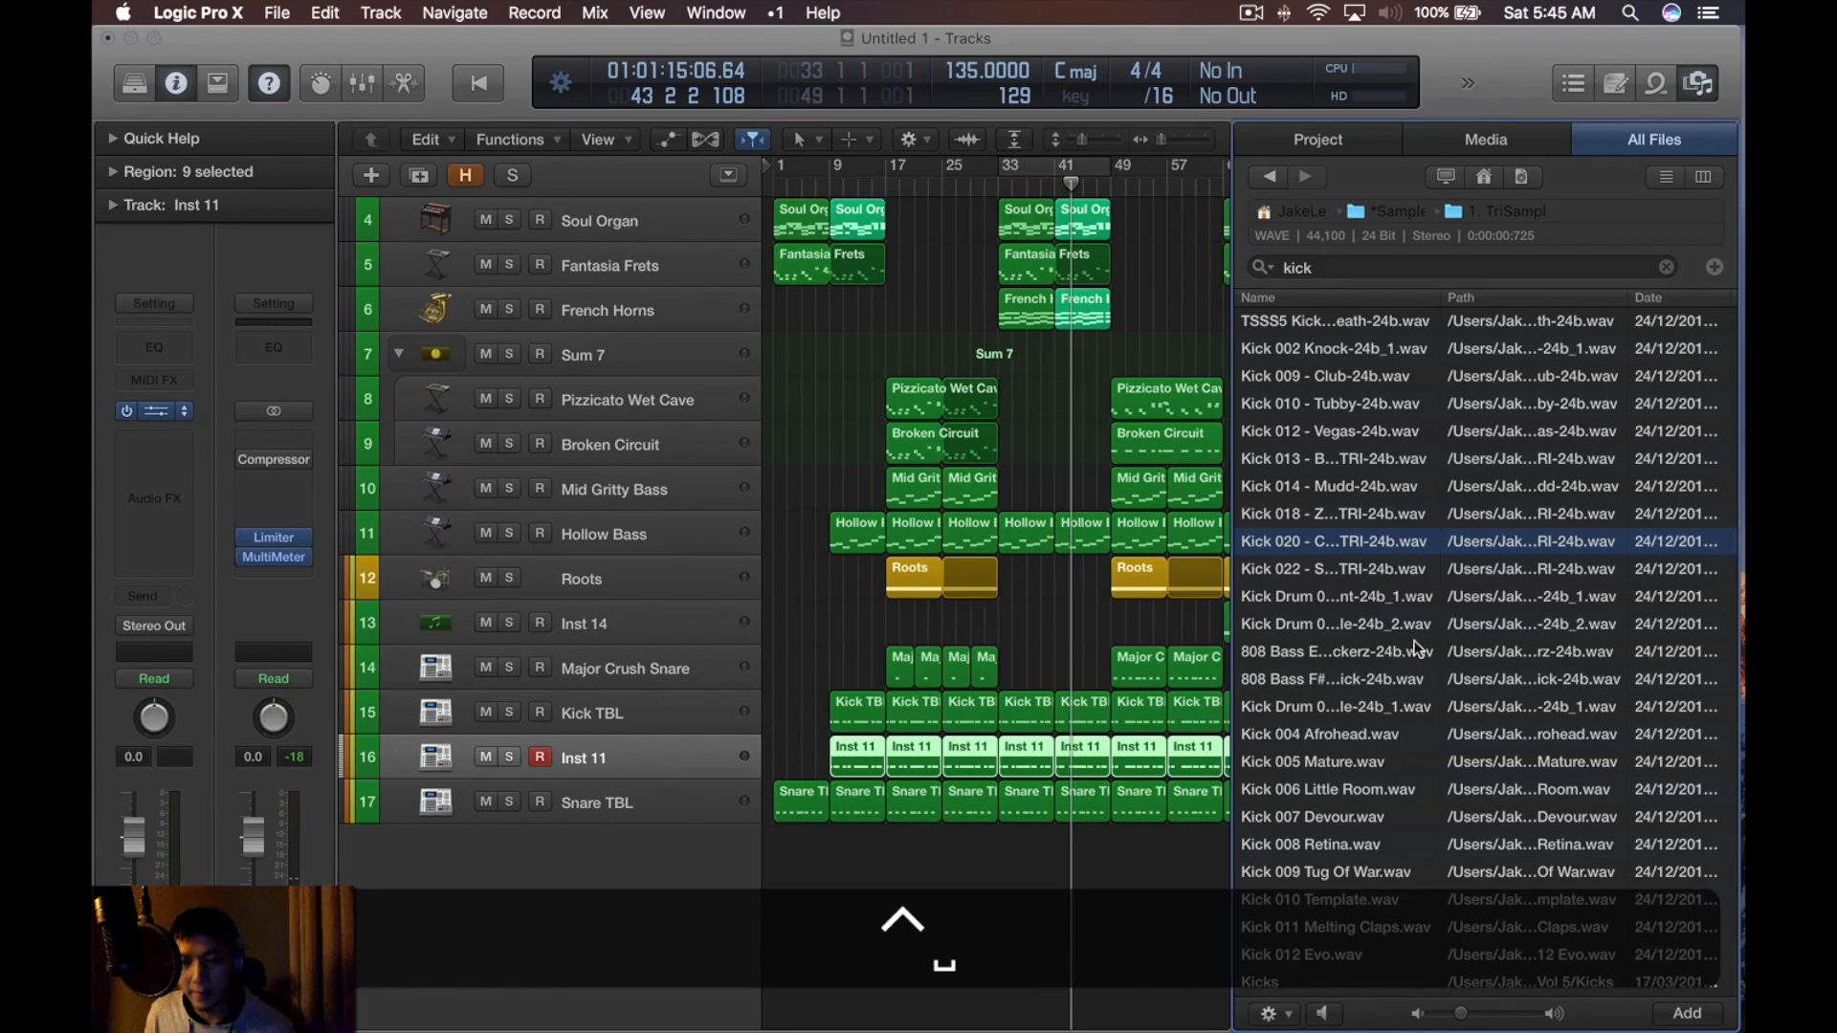
{"action": "left_click", "coordinate": [1432, 570]}
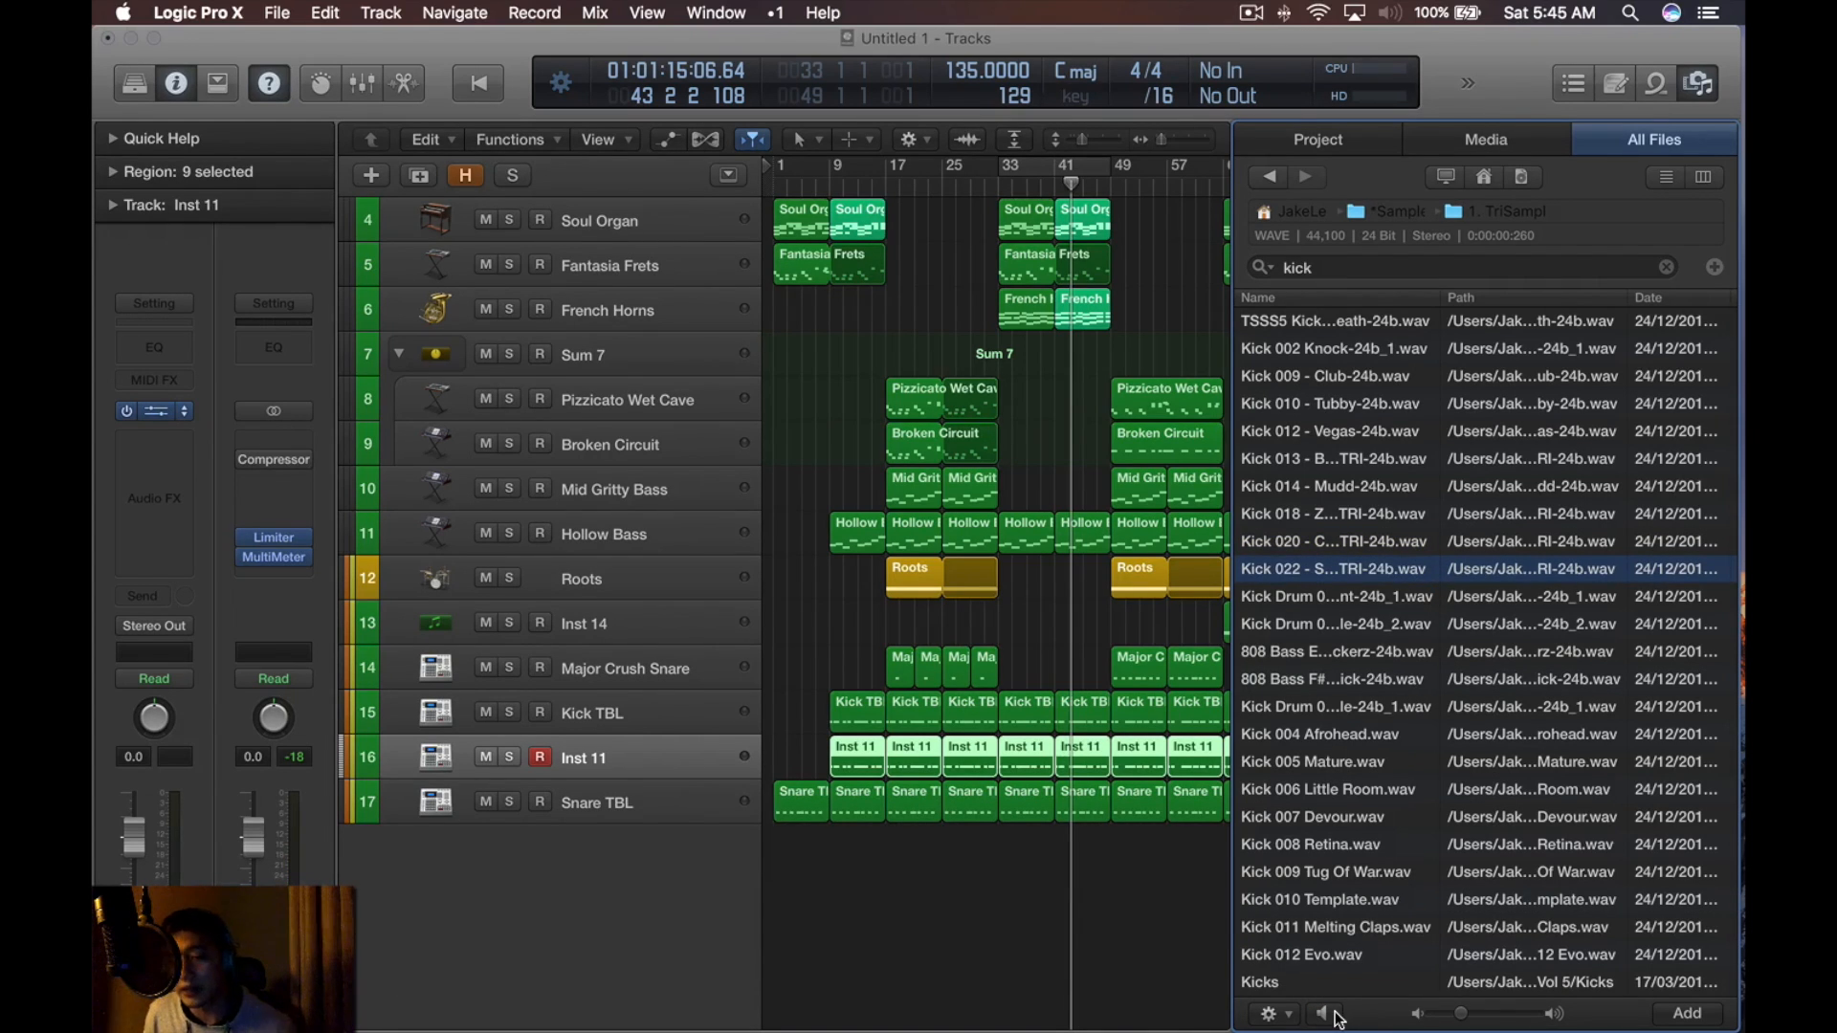
{"action": "key", "text": "Down"}
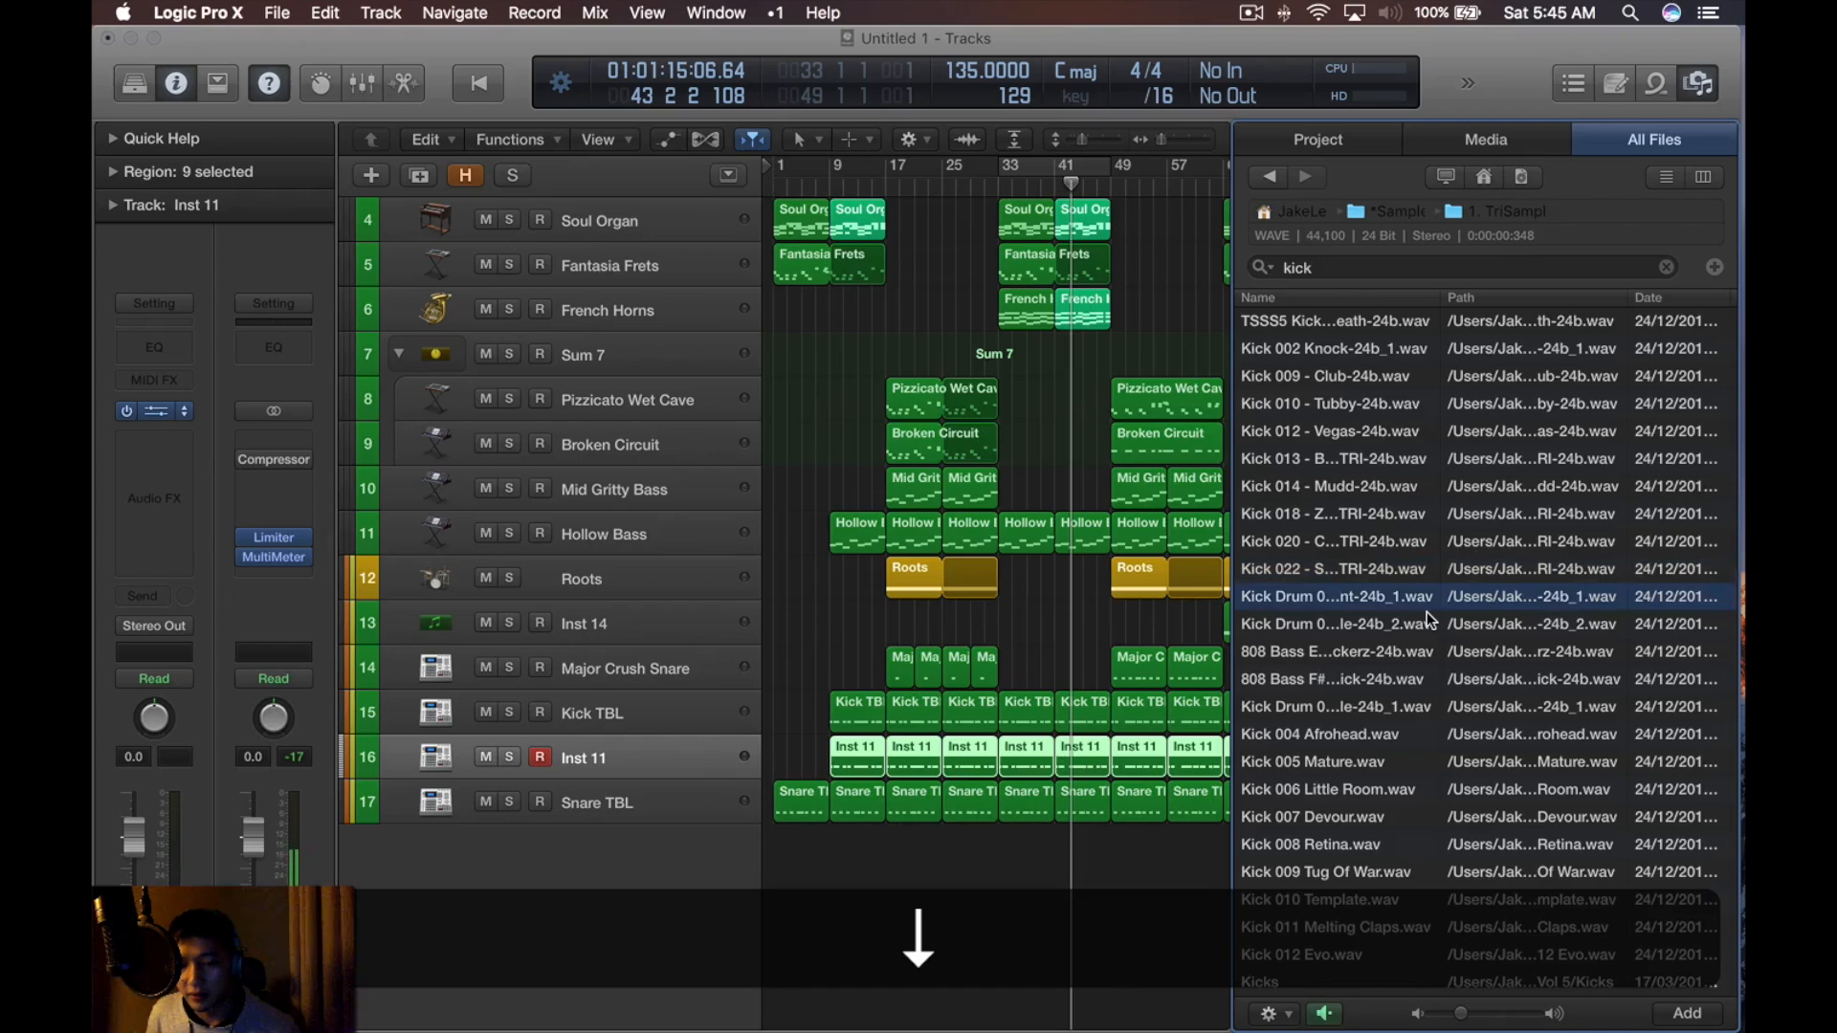
{"action": "left_click", "coordinate": [1428, 620]}
{"action": "key", "text": "ctrl+space"}
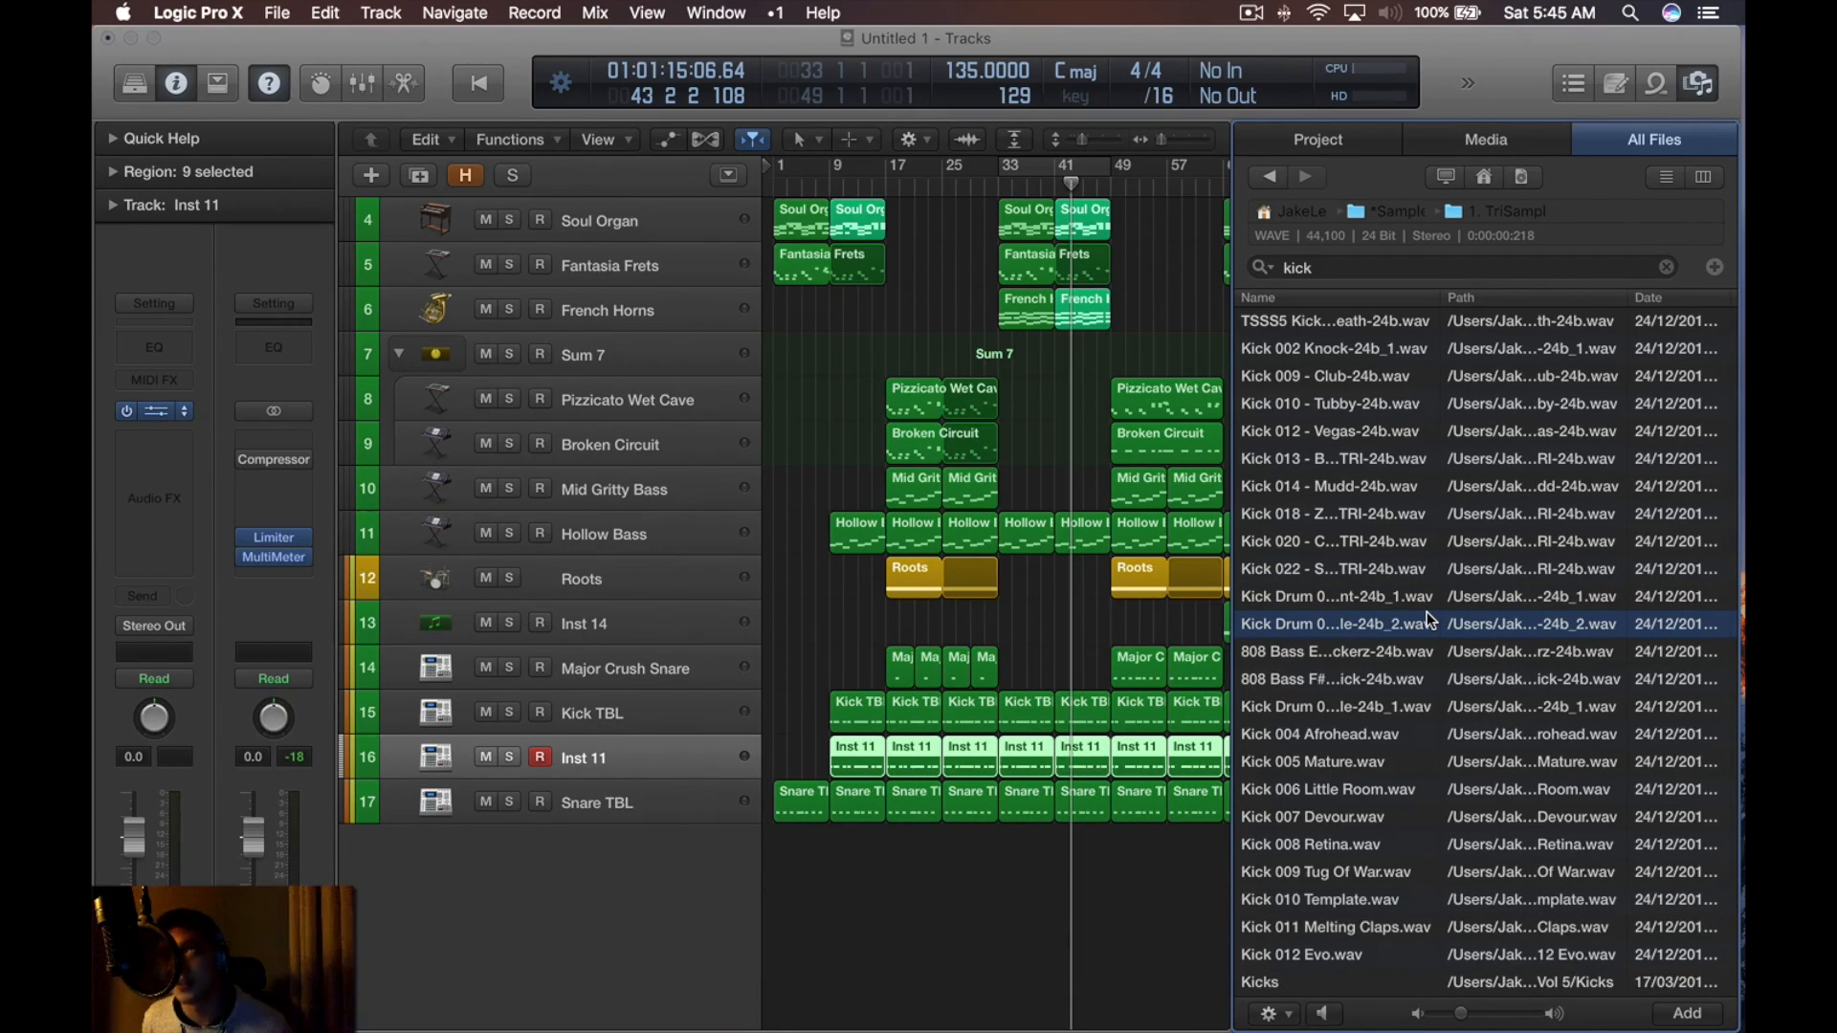
Audition the kick results from the 808 Bass samples through Kick 012 Evo and on to the first TSSS5 kicks
{"action": "key", "text": "Down"}
{"action": "key", "text": "Down"}
{"action": "key", "text": "Down"}
{"action": "key", "text": "Down"}
{"action": "key", "text": "Down"}
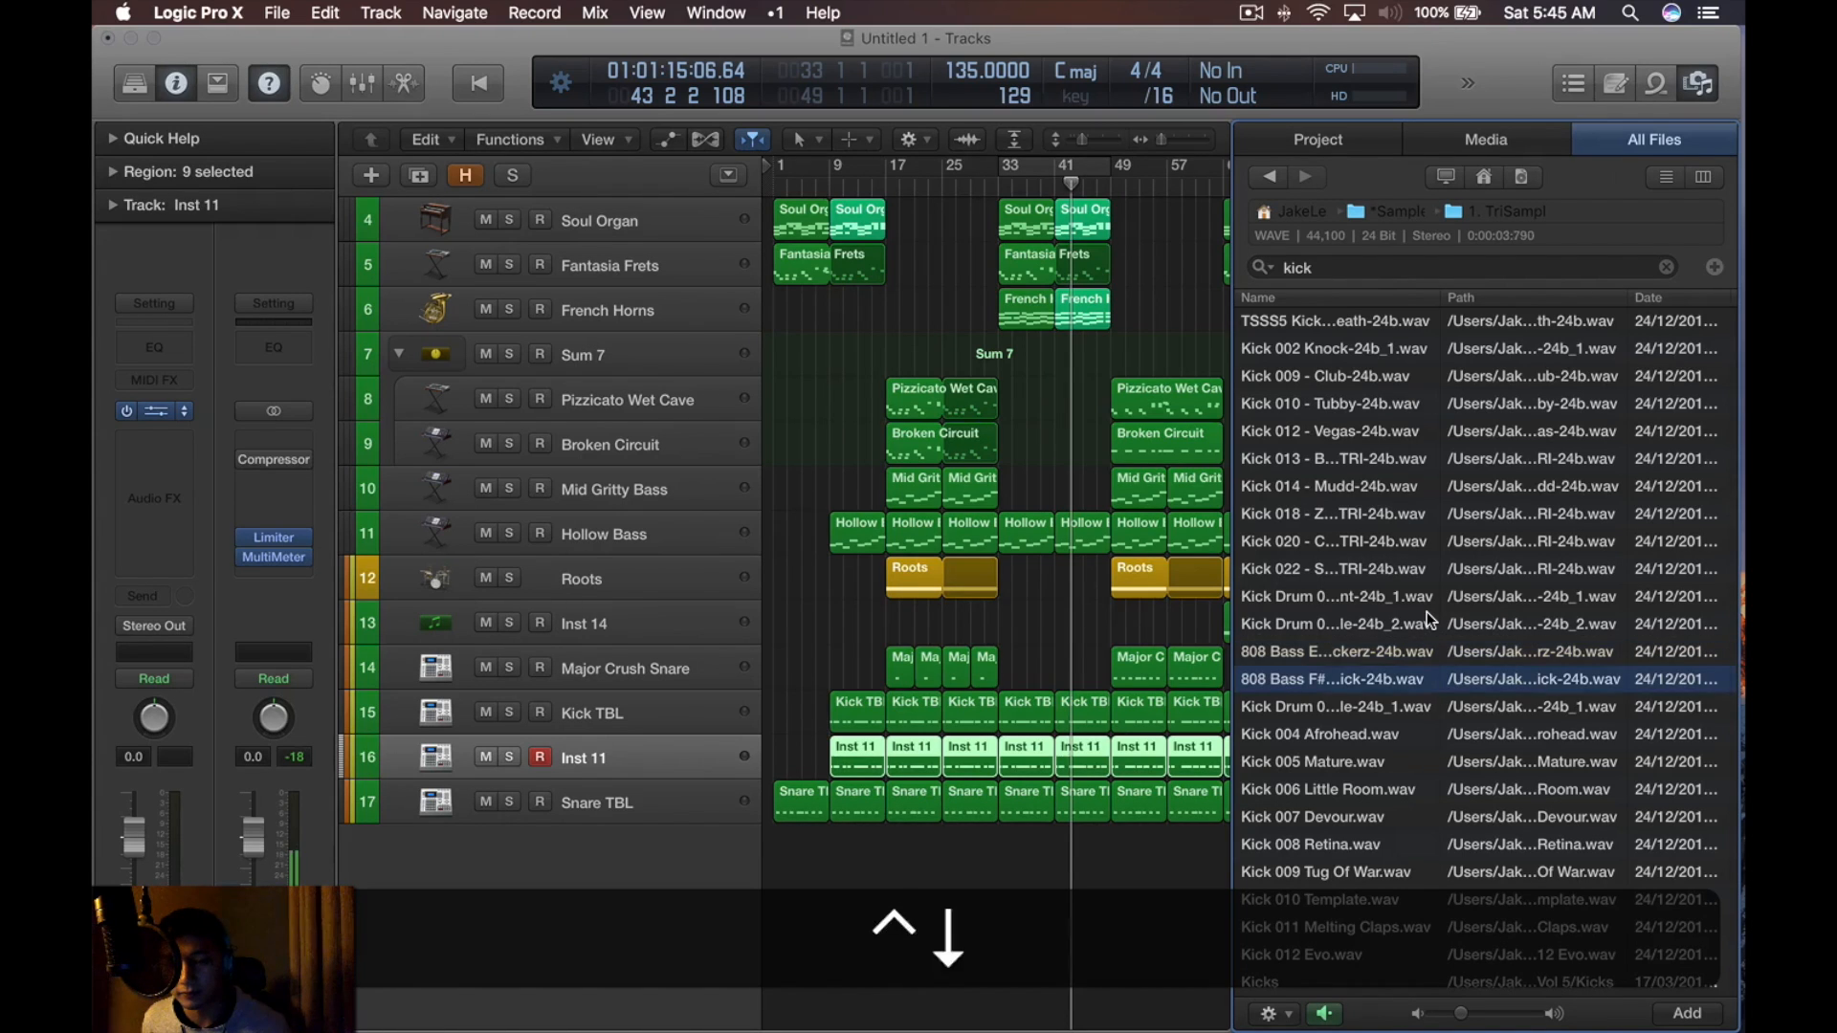
{"action": "key", "text": "Down"}
{"action": "key", "text": "Down"}
{"action": "key", "text": "Down"}
{"action": "key", "text": "Down"}
{"action": "key", "text": "Down"}
{"action": "key", "text": "Down"}
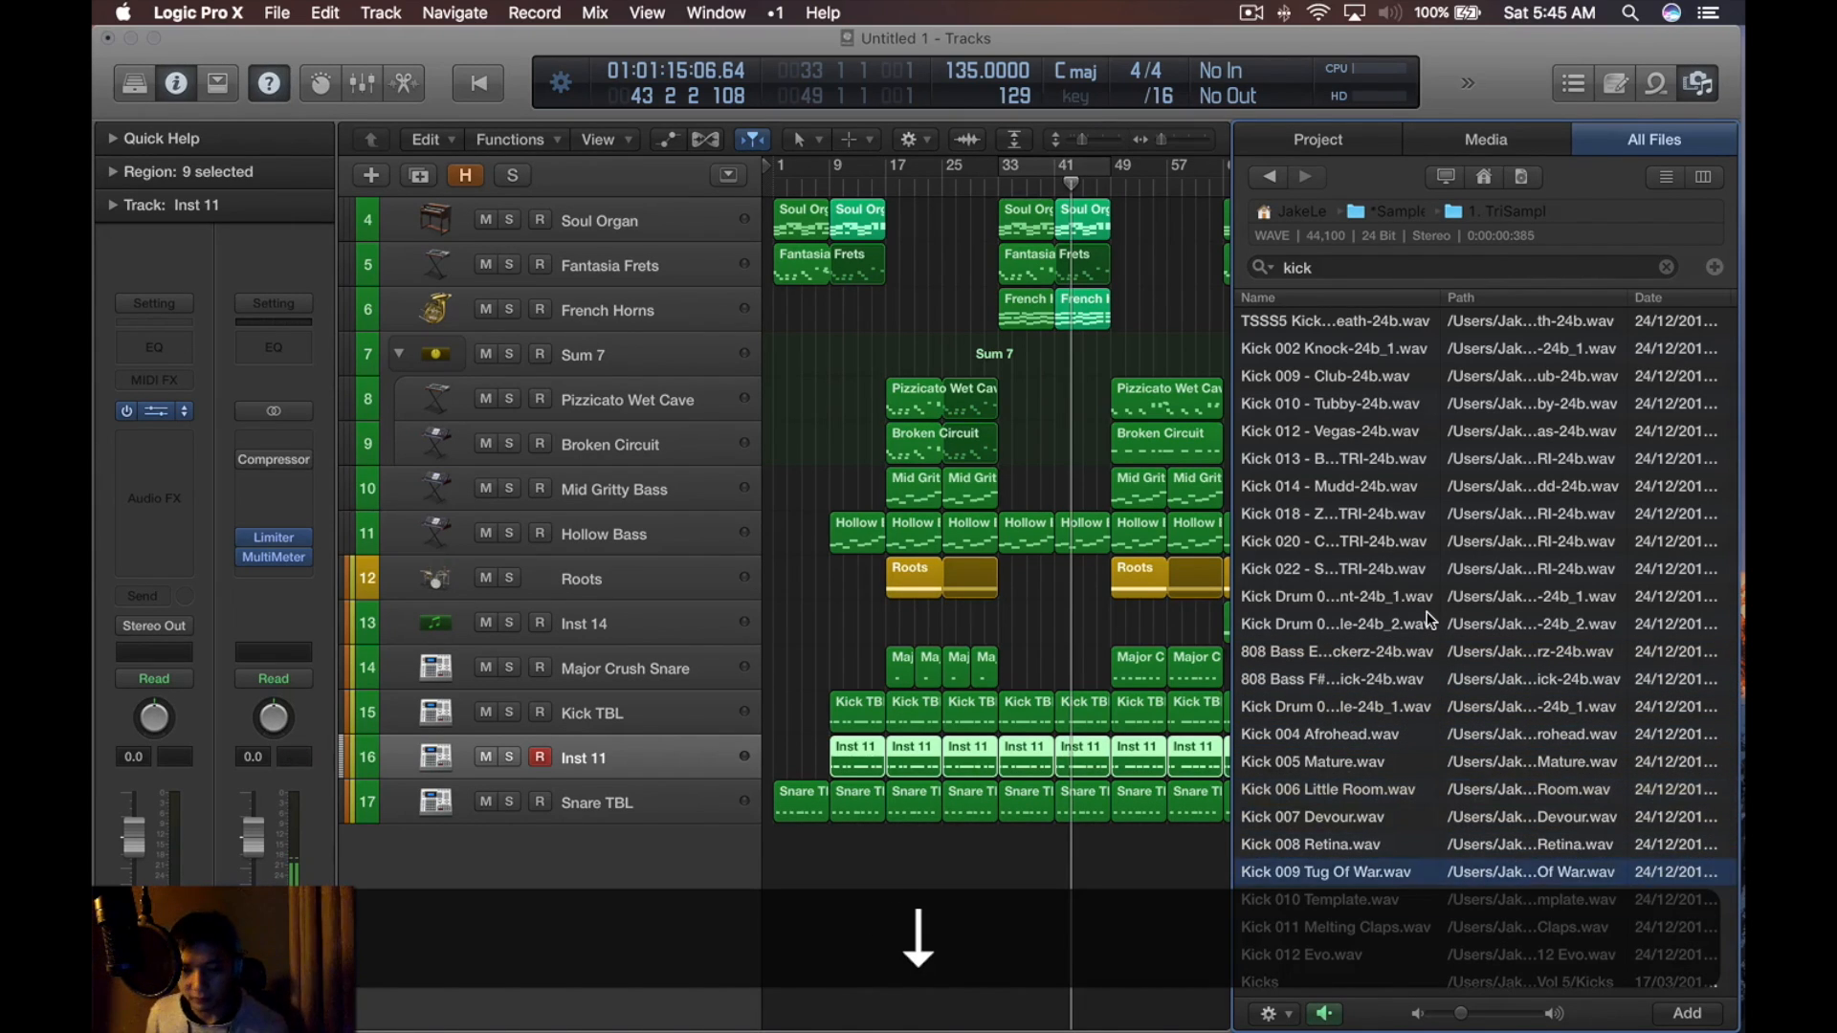
{"action": "key", "text": "Down"}
{"action": "key", "text": "Down"}
{"action": "key", "text": "Down"}
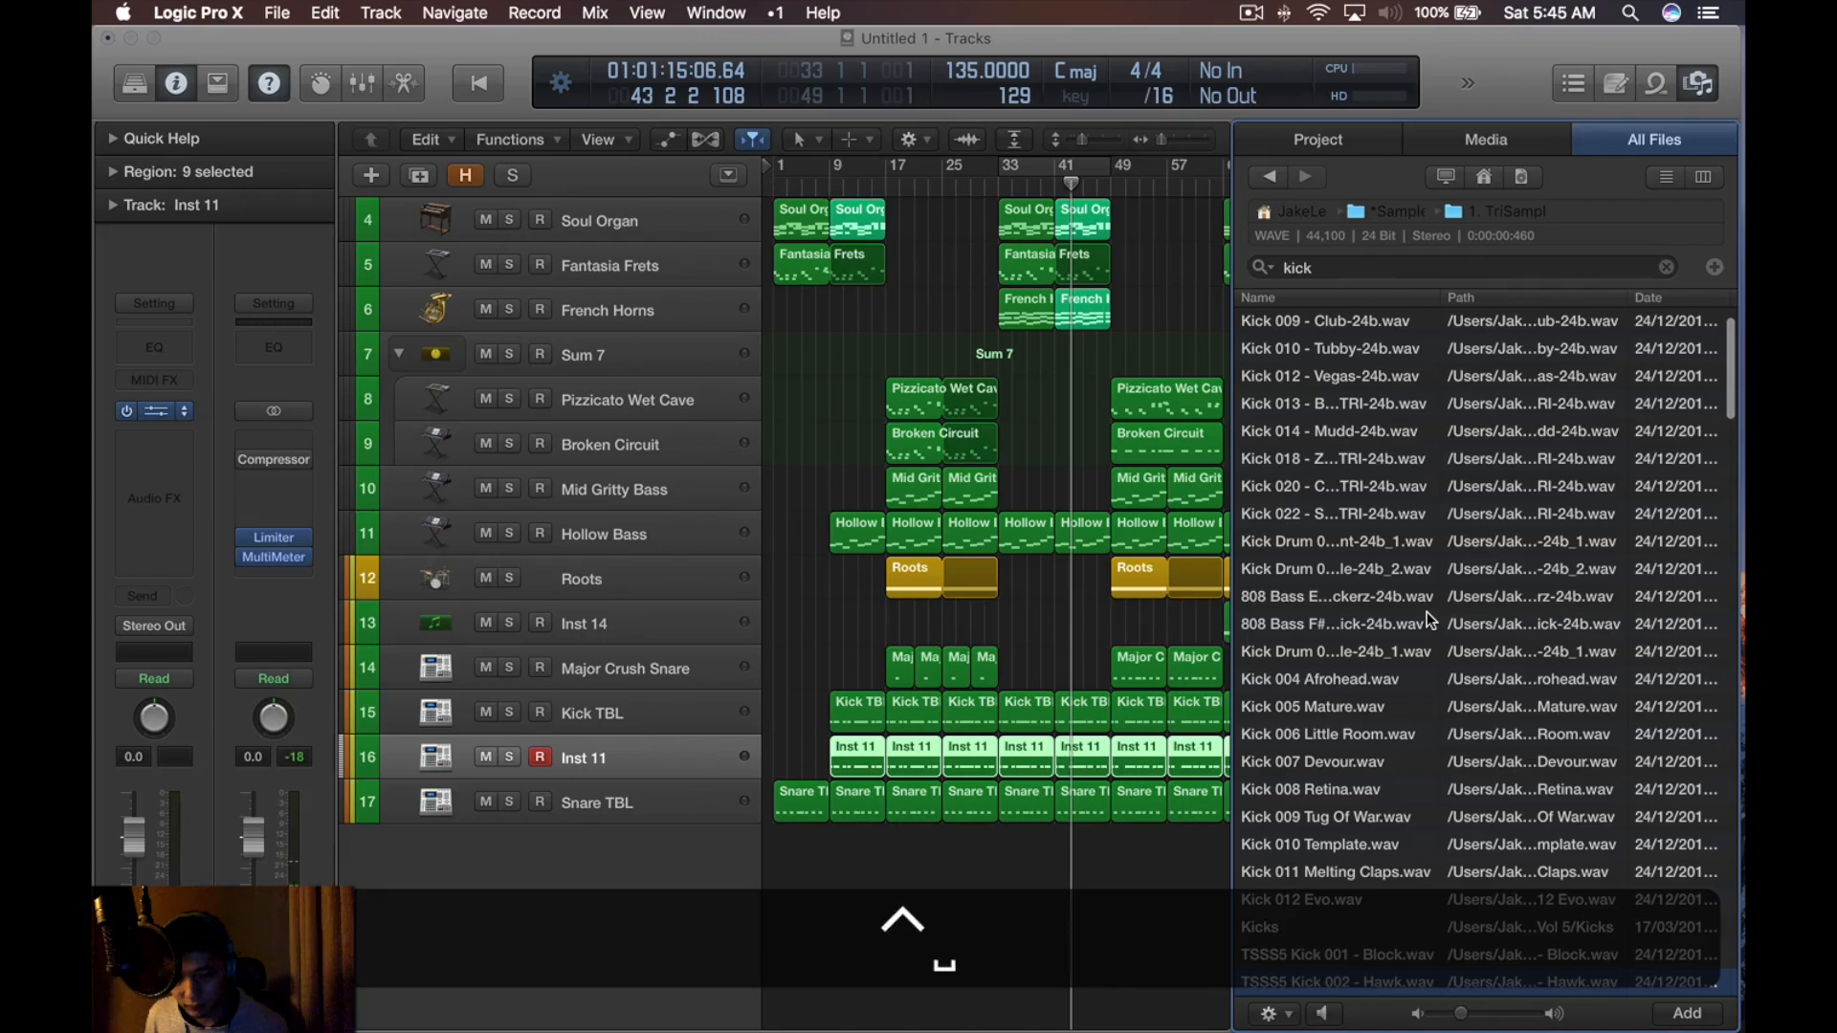
Audition the remaining TSSS5 kicks and continue through the Kick Drum samples to Kick Drum 008 Dude
{"action": "key", "text": "Down"}
{"action": "key", "text": "Down"}
{"action": "key", "text": "Down"}
{"action": "key", "text": "Down"}
{"action": "key", "text": "Down"}
{"action": "key", "text": "Down"}
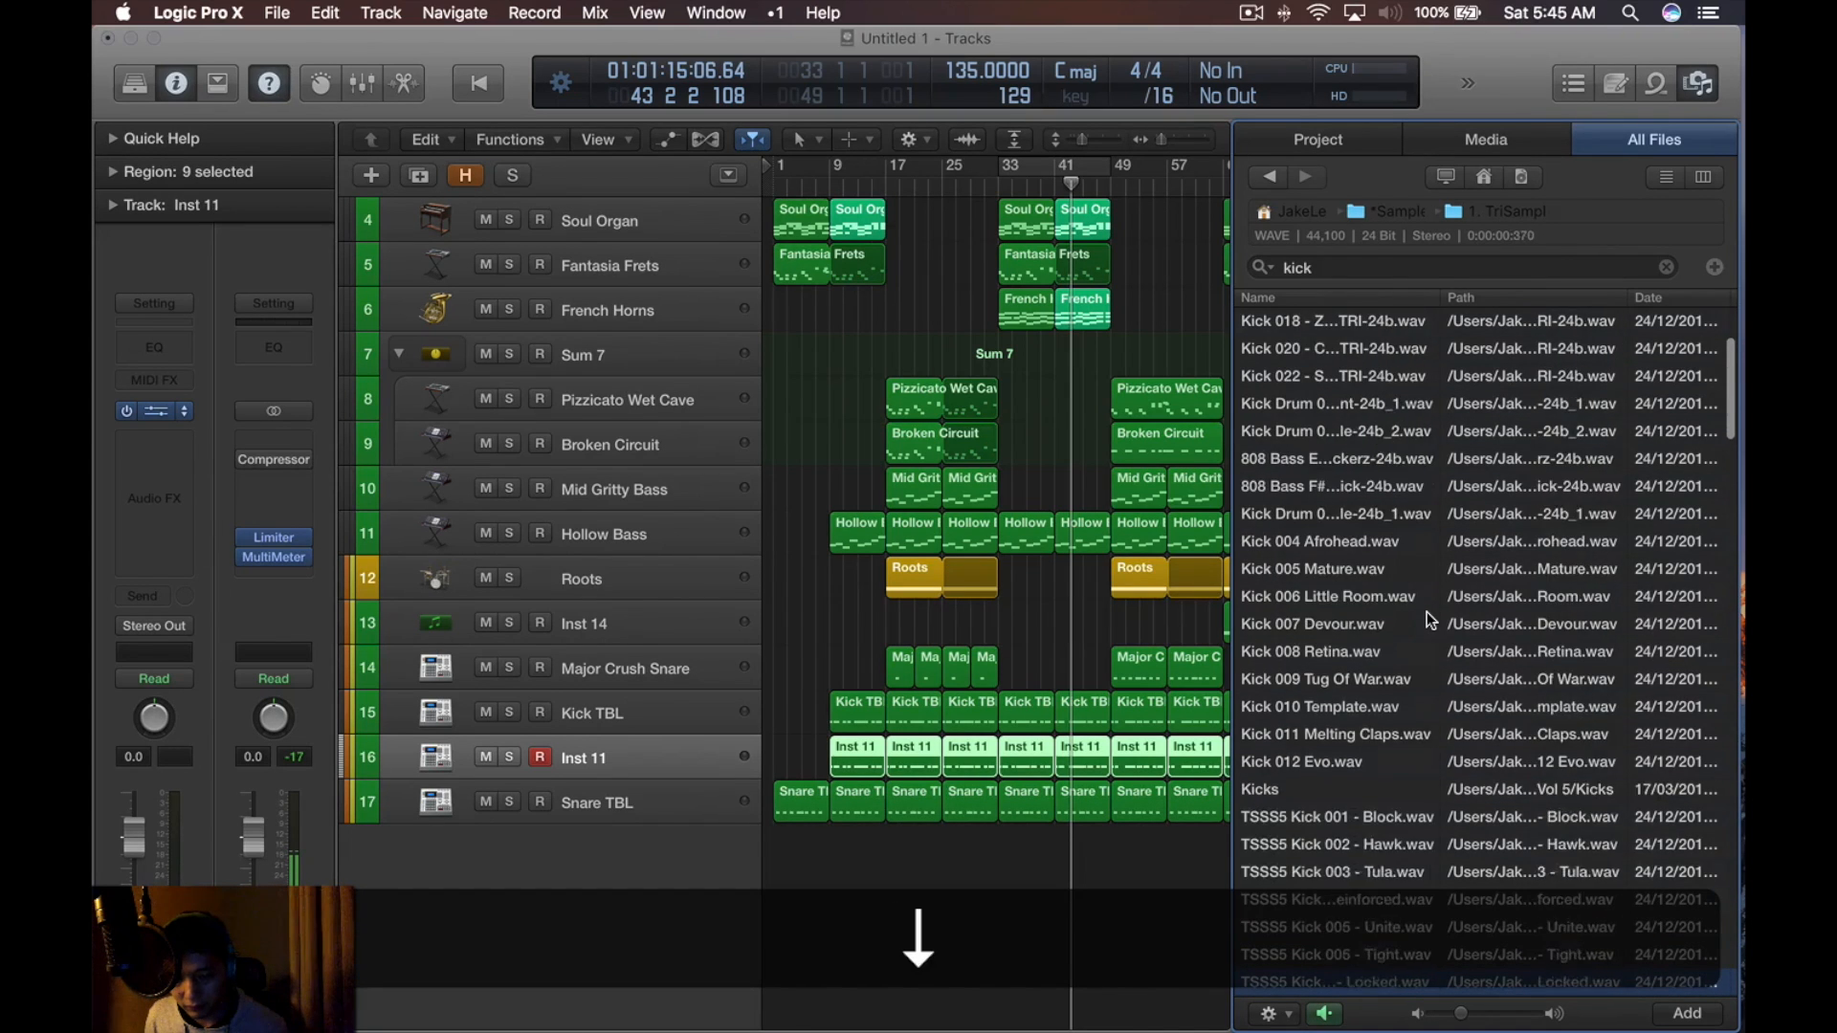
{"action": "scroll", "coordinate": [1427, 612], "scroll_direction": "down", "scroll_amount": 10}
{"action": "key", "text": "Down"}
{"action": "key", "text": "Down"}
{"action": "key", "text": "Down"}
{"action": "key", "text": "Down"}
{"action": "key", "text": "Down"}
{"action": "key", "text": "Down"}
{"action": "key", "text": "Down"}
{"action": "key", "text": "Down"}
{"action": "key", "text": "Down"}
{"action": "key", "text": "Down"}
{"action": "key", "text": "Down"}
{"action": "key", "text": "Down"}
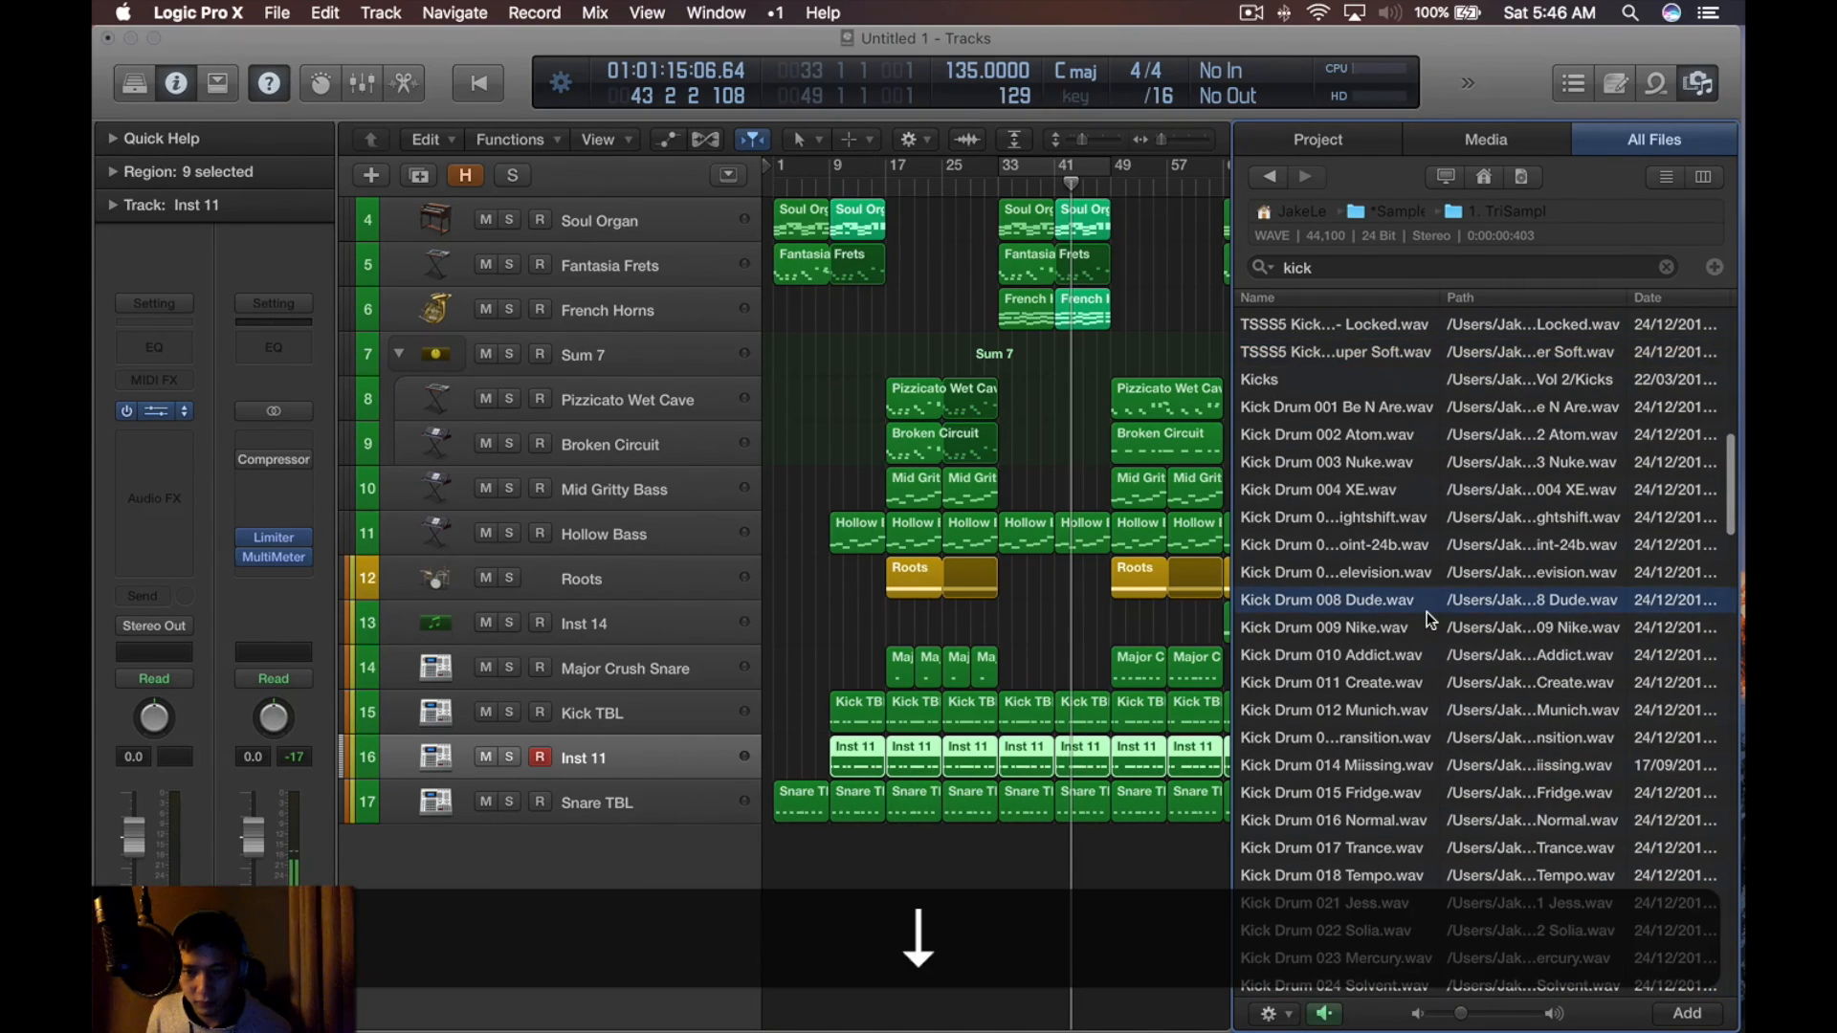
Play a moment of the song and audition Kick Drum 010 Addict through Kick Drum 014 Miissing for comparison
{"action": "key", "text": "Up"}
{"action": "key", "text": "space"}
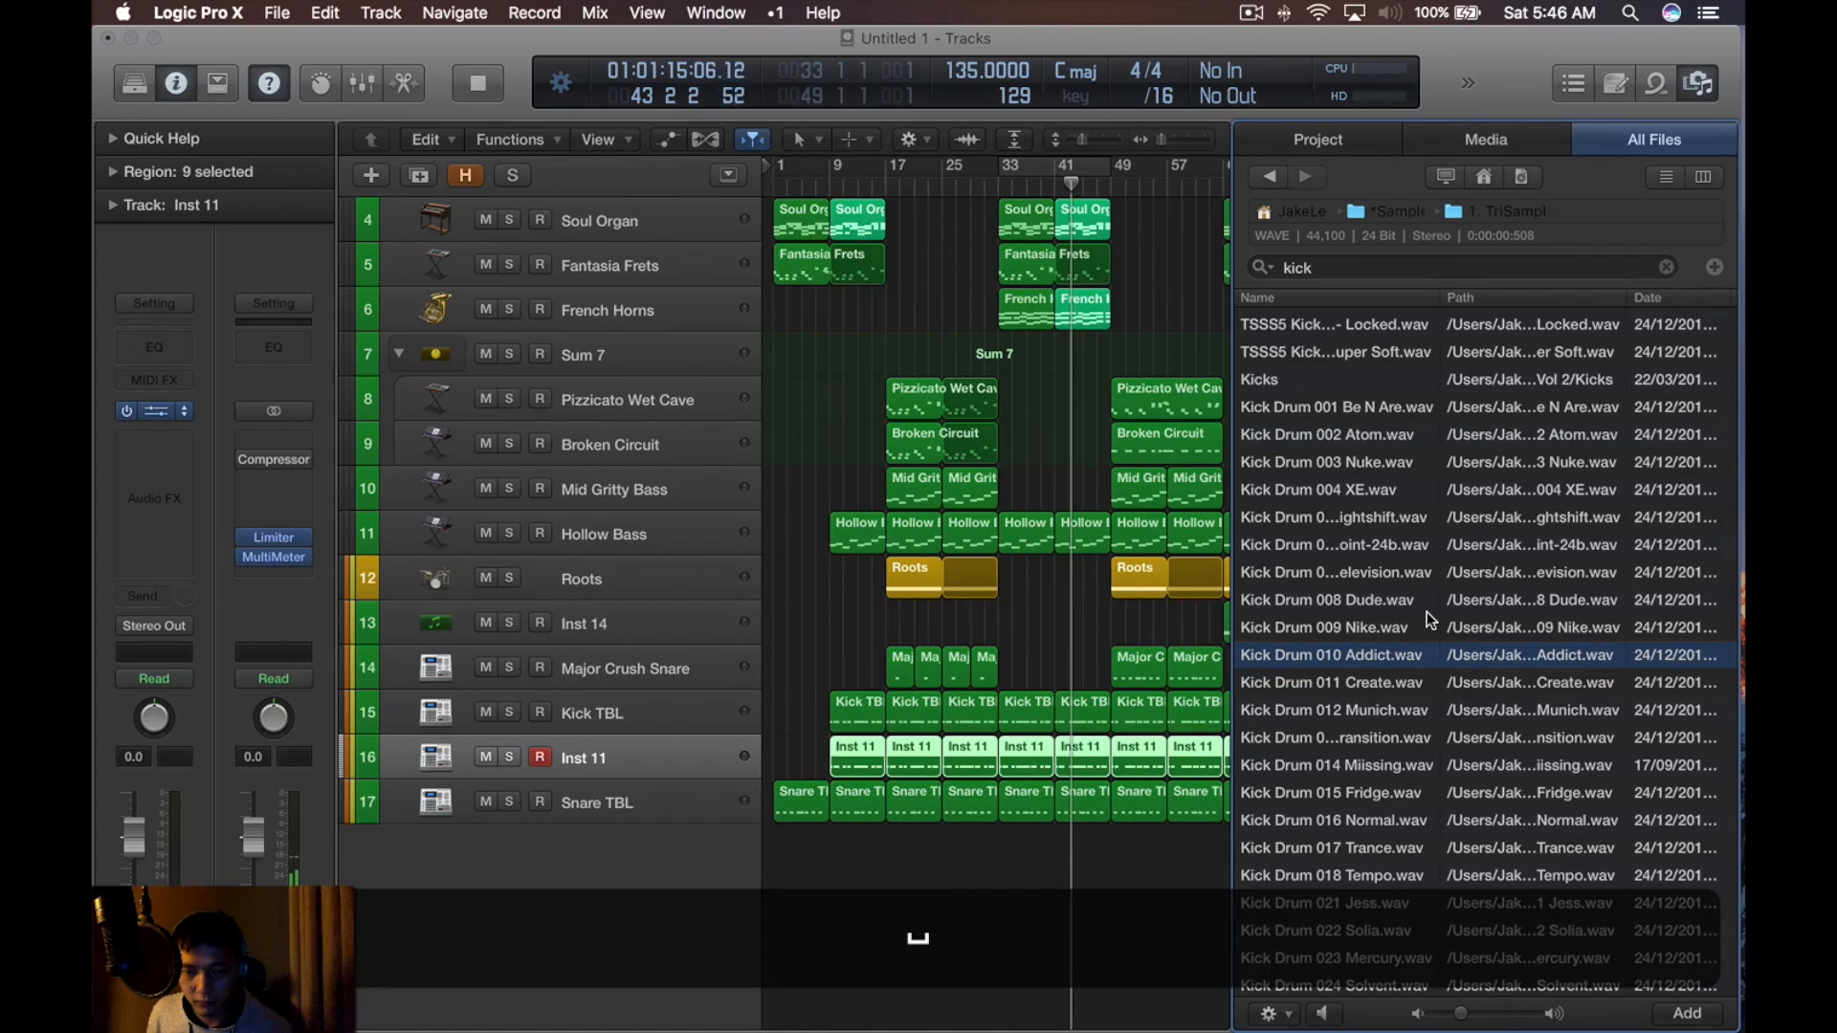
{"action": "key", "text": "Down"}
{"action": "key", "text": "Down"}
{"action": "key", "text": "Down"}
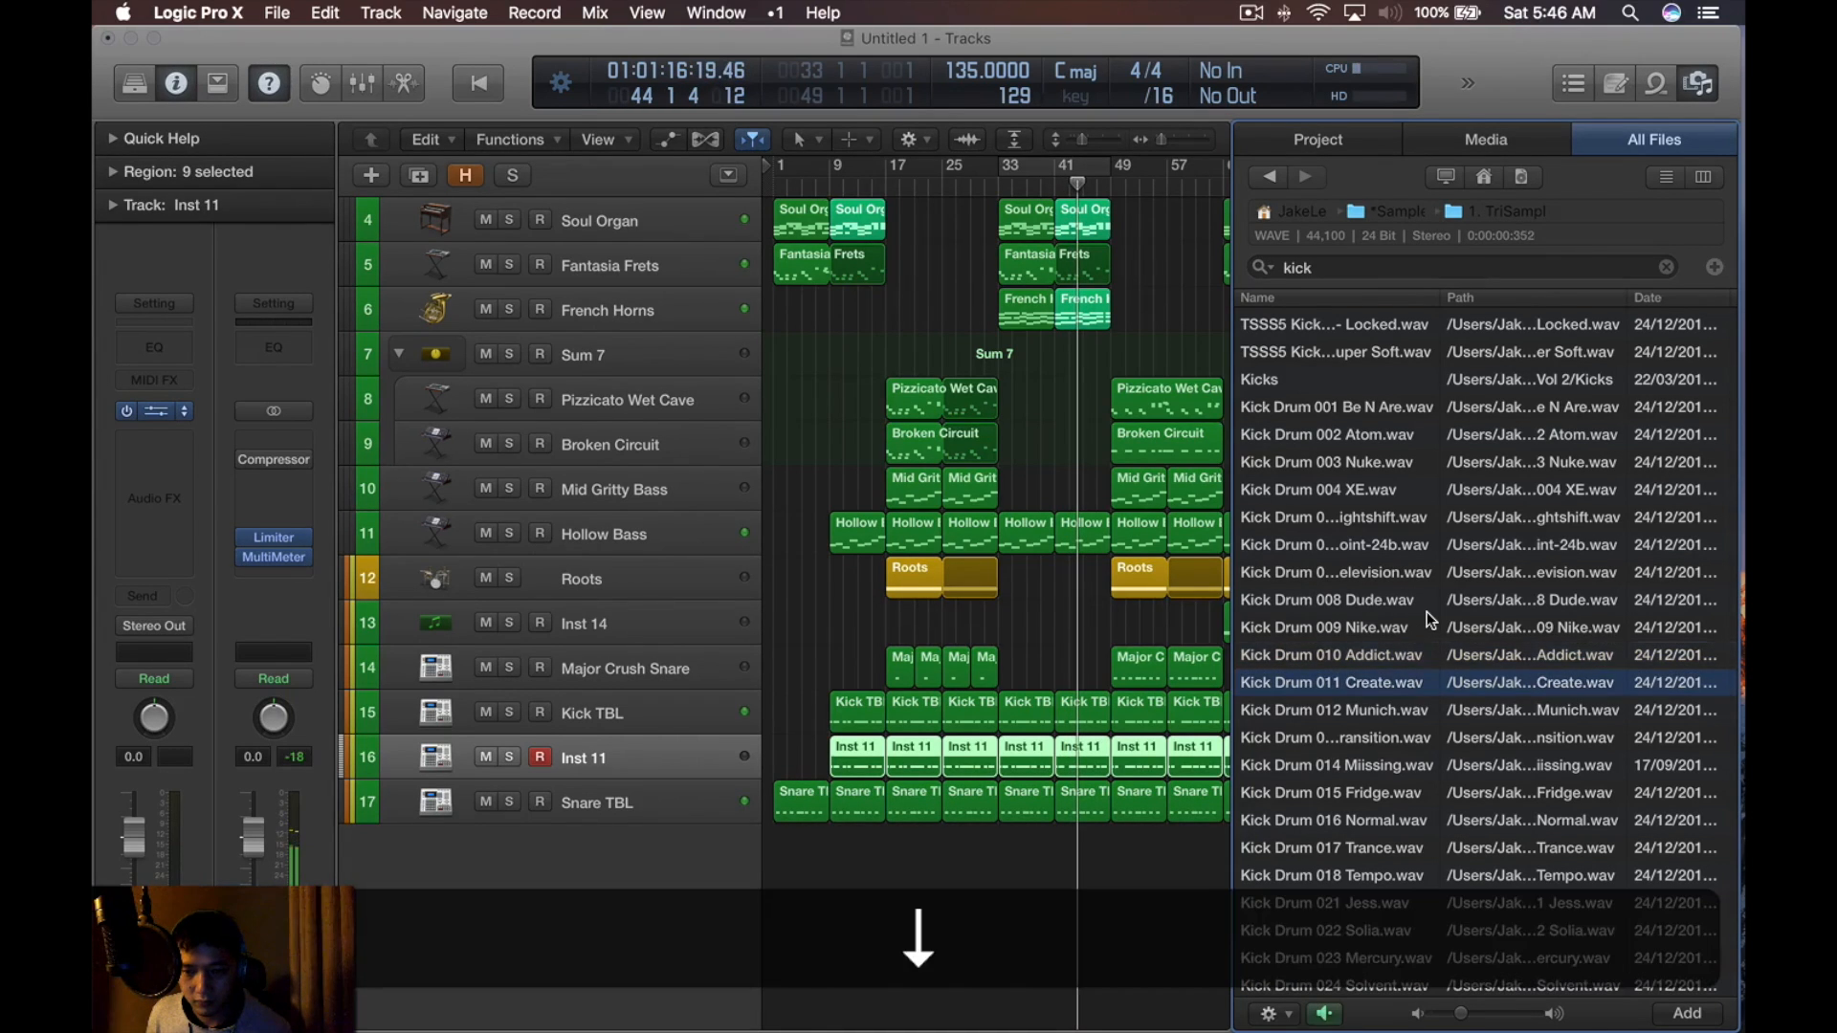
{"action": "key", "text": "Down"}
{"action": "key", "text": "Down"}
{"action": "key", "text": "Up"}
{"action": "key", "text": "Up"}
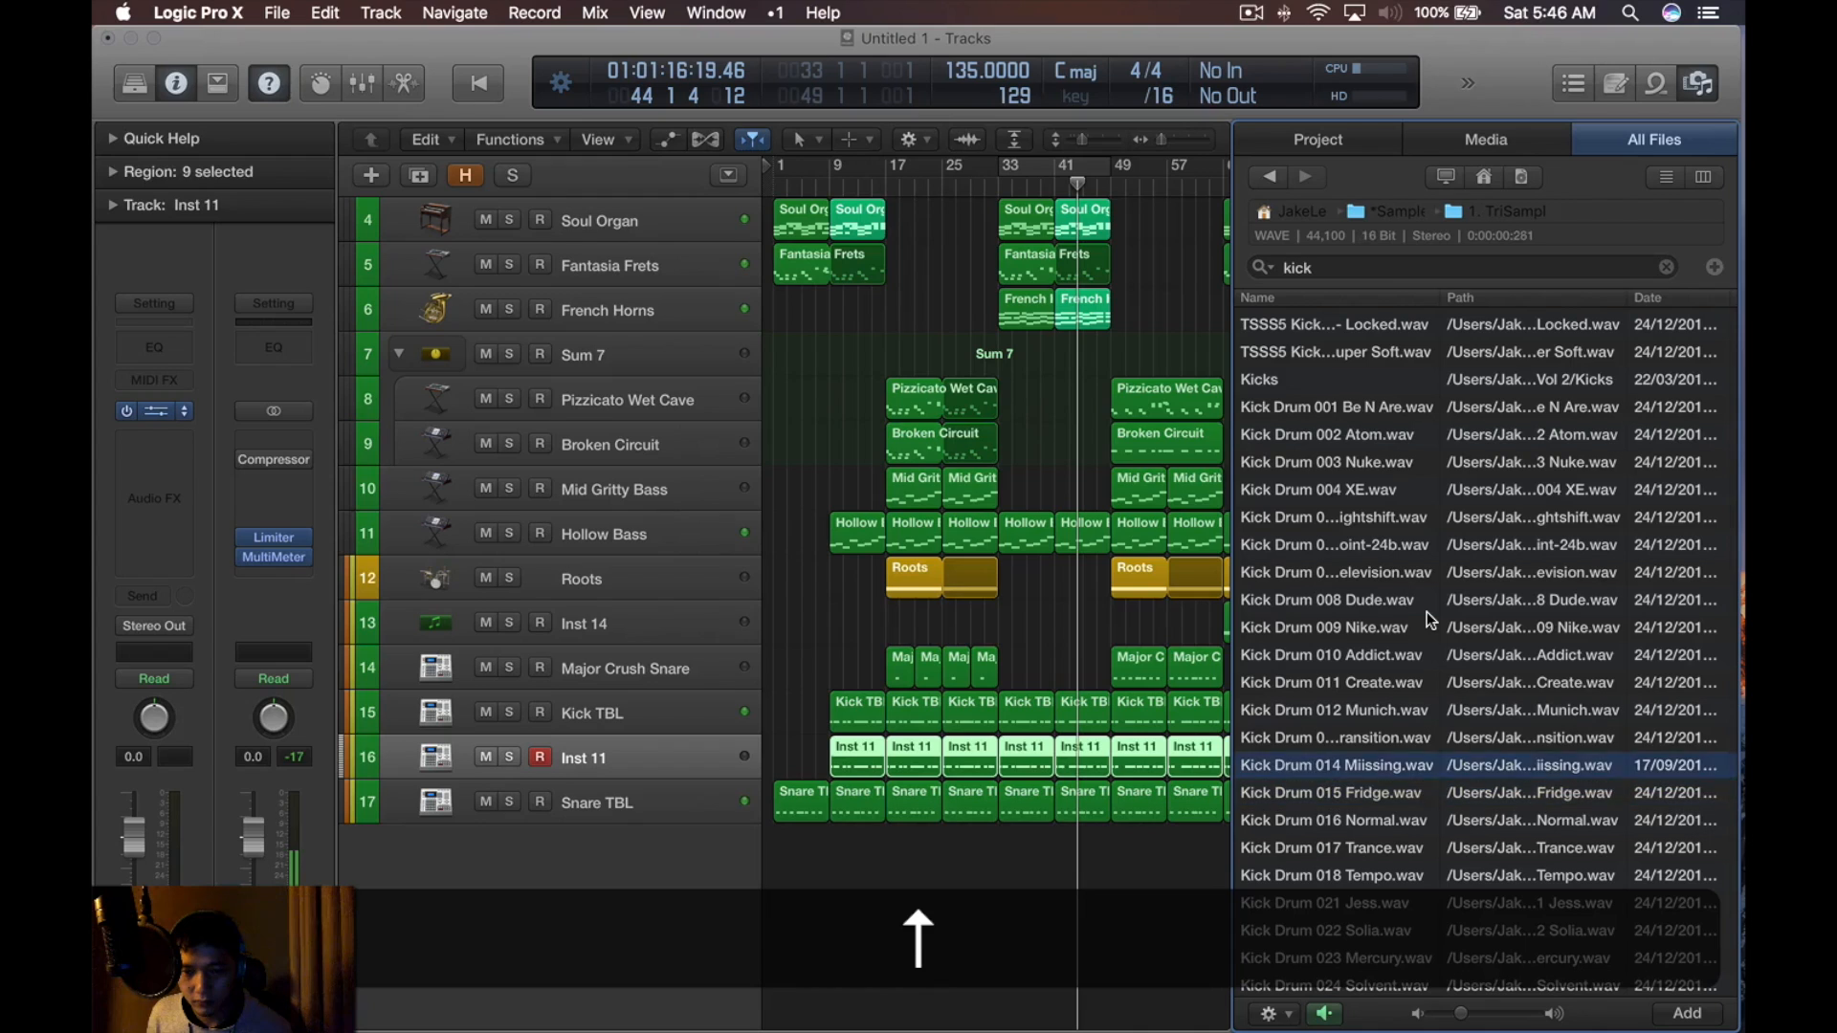
Audition the samples following Kick Drum 014 Miissing and return to the kick just before it, Kick Drum 0...ransition.wav
{"action": "key", "text": "Down"}
{"action": "key", "text": "Down"}
{"action": "key", "text": "Down"}
{"action": "key", "text": "Down"}
{"action": "key", "text": "Down"}
{"action": "key", "text": "Up"}
{"action": "key", "text": "Up"}
{"action": "key", "text": "Up"}
{"action": "key", "text": "Up"}
{"action": "key", "text": "Up"}
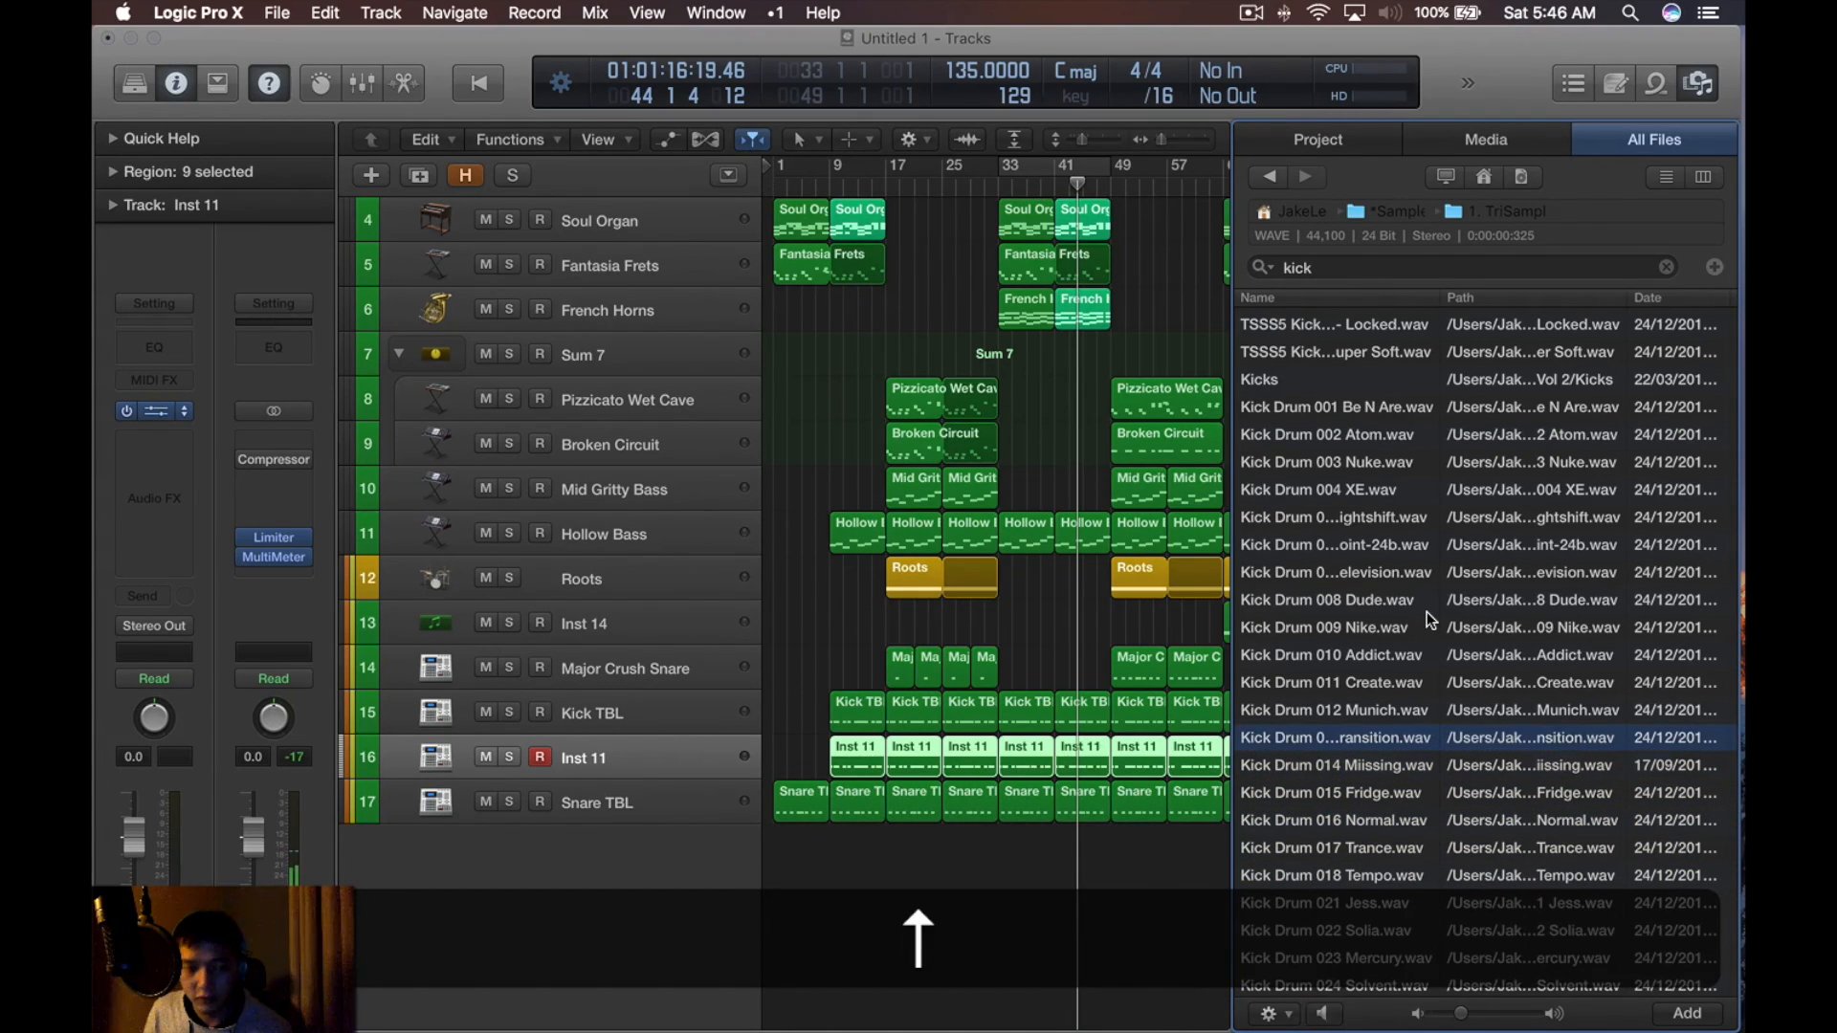
Open Inst 11's Ultrabeat instrument, restore the inspector beside it, and hide the plug-in window again
{"action": "key", "text": "v"}
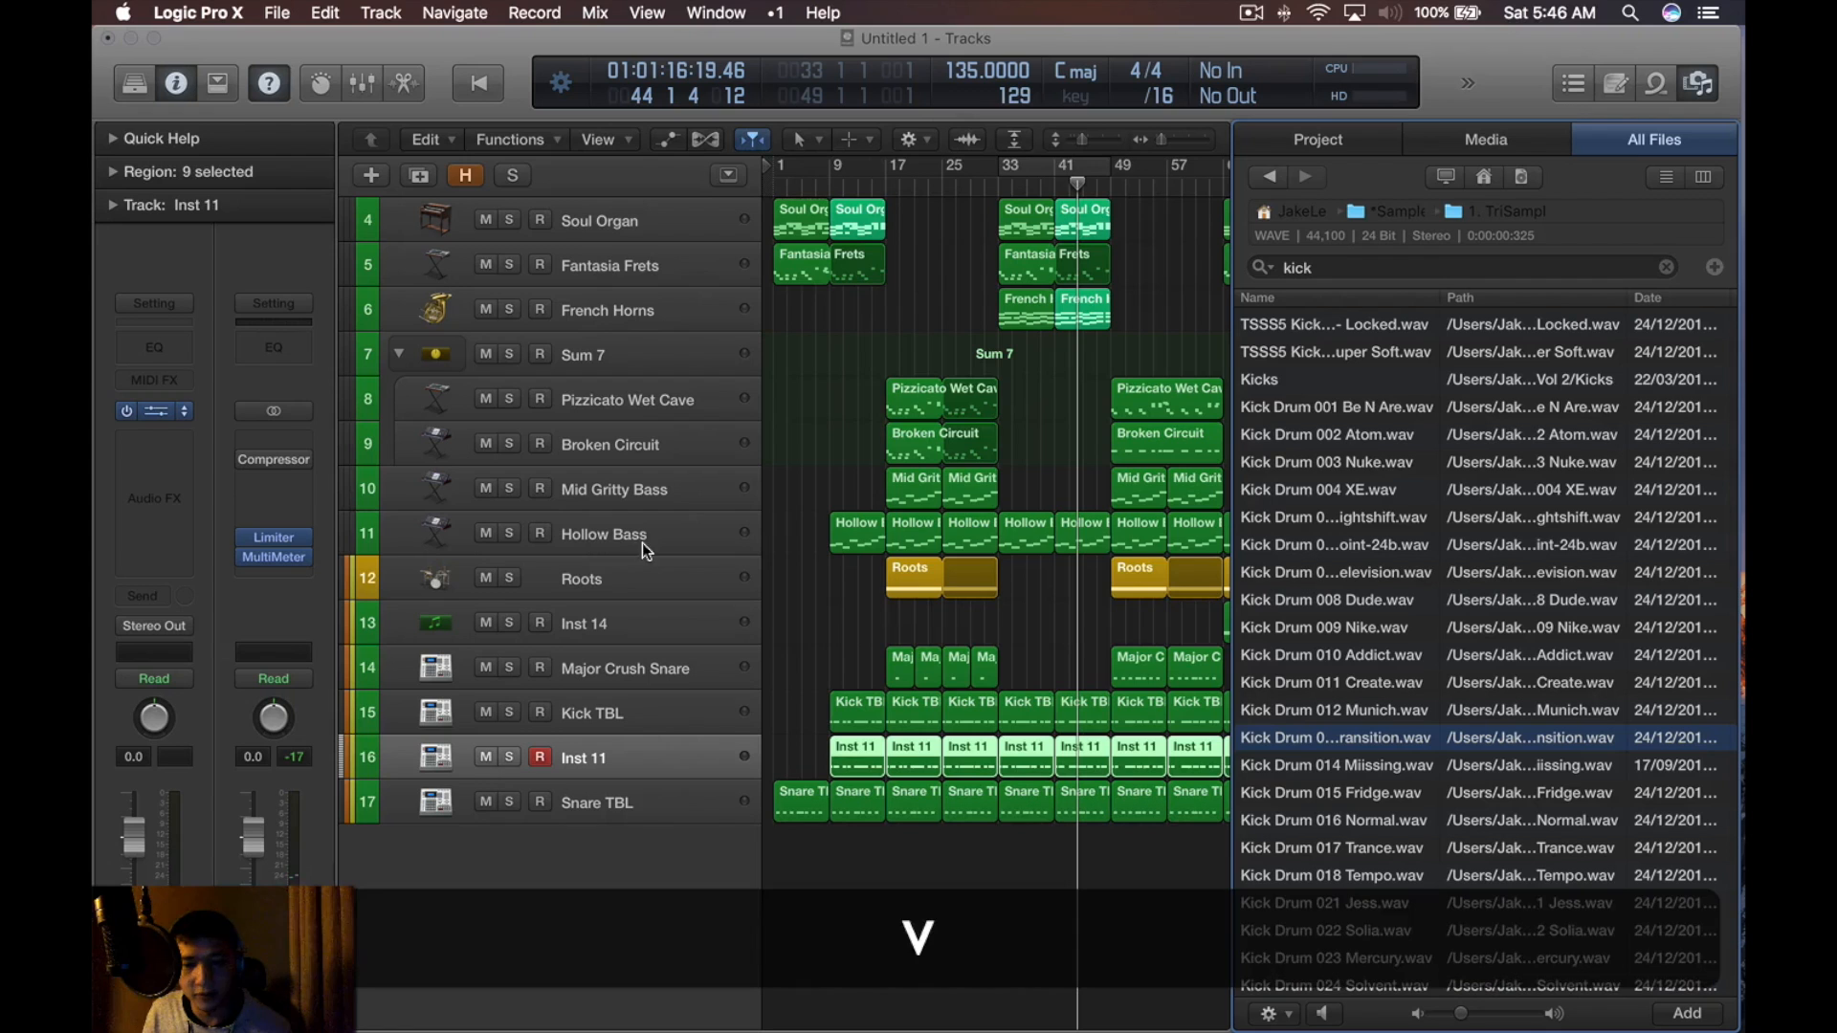
{"action": "left_click", "coordinate": [143, 410]}
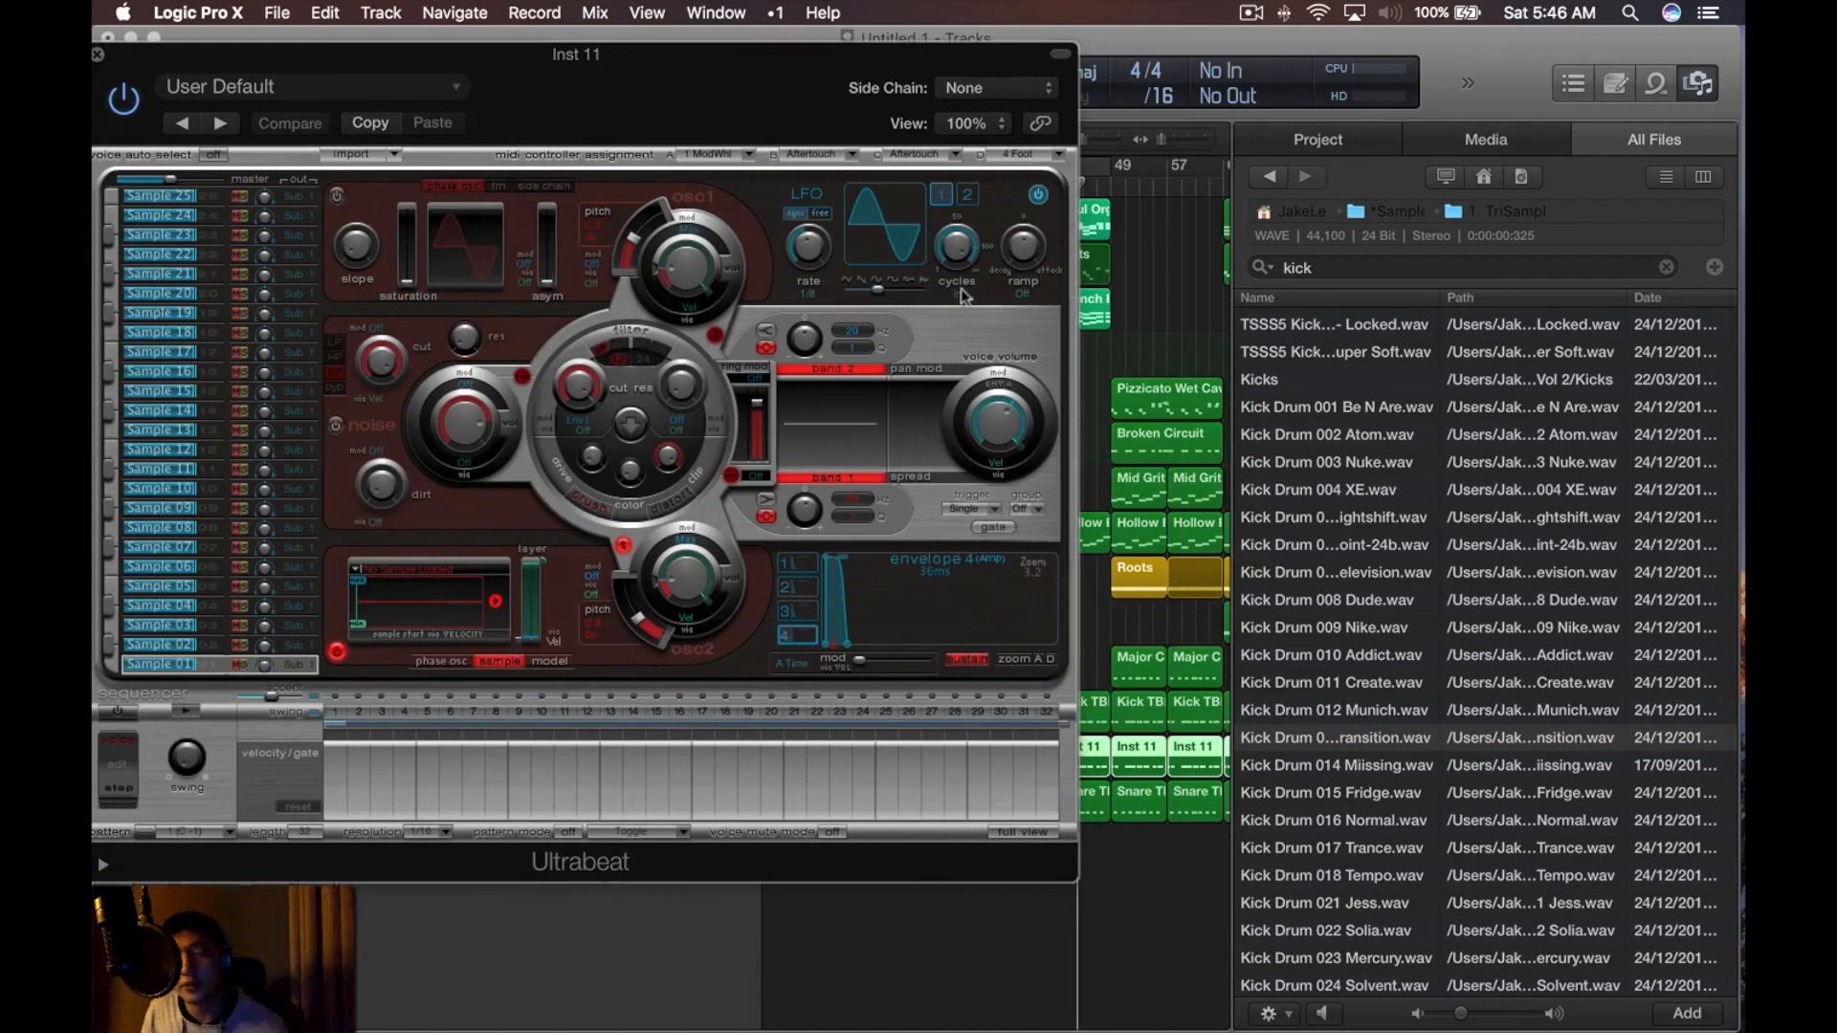
{"action": "key", "text": "i"}
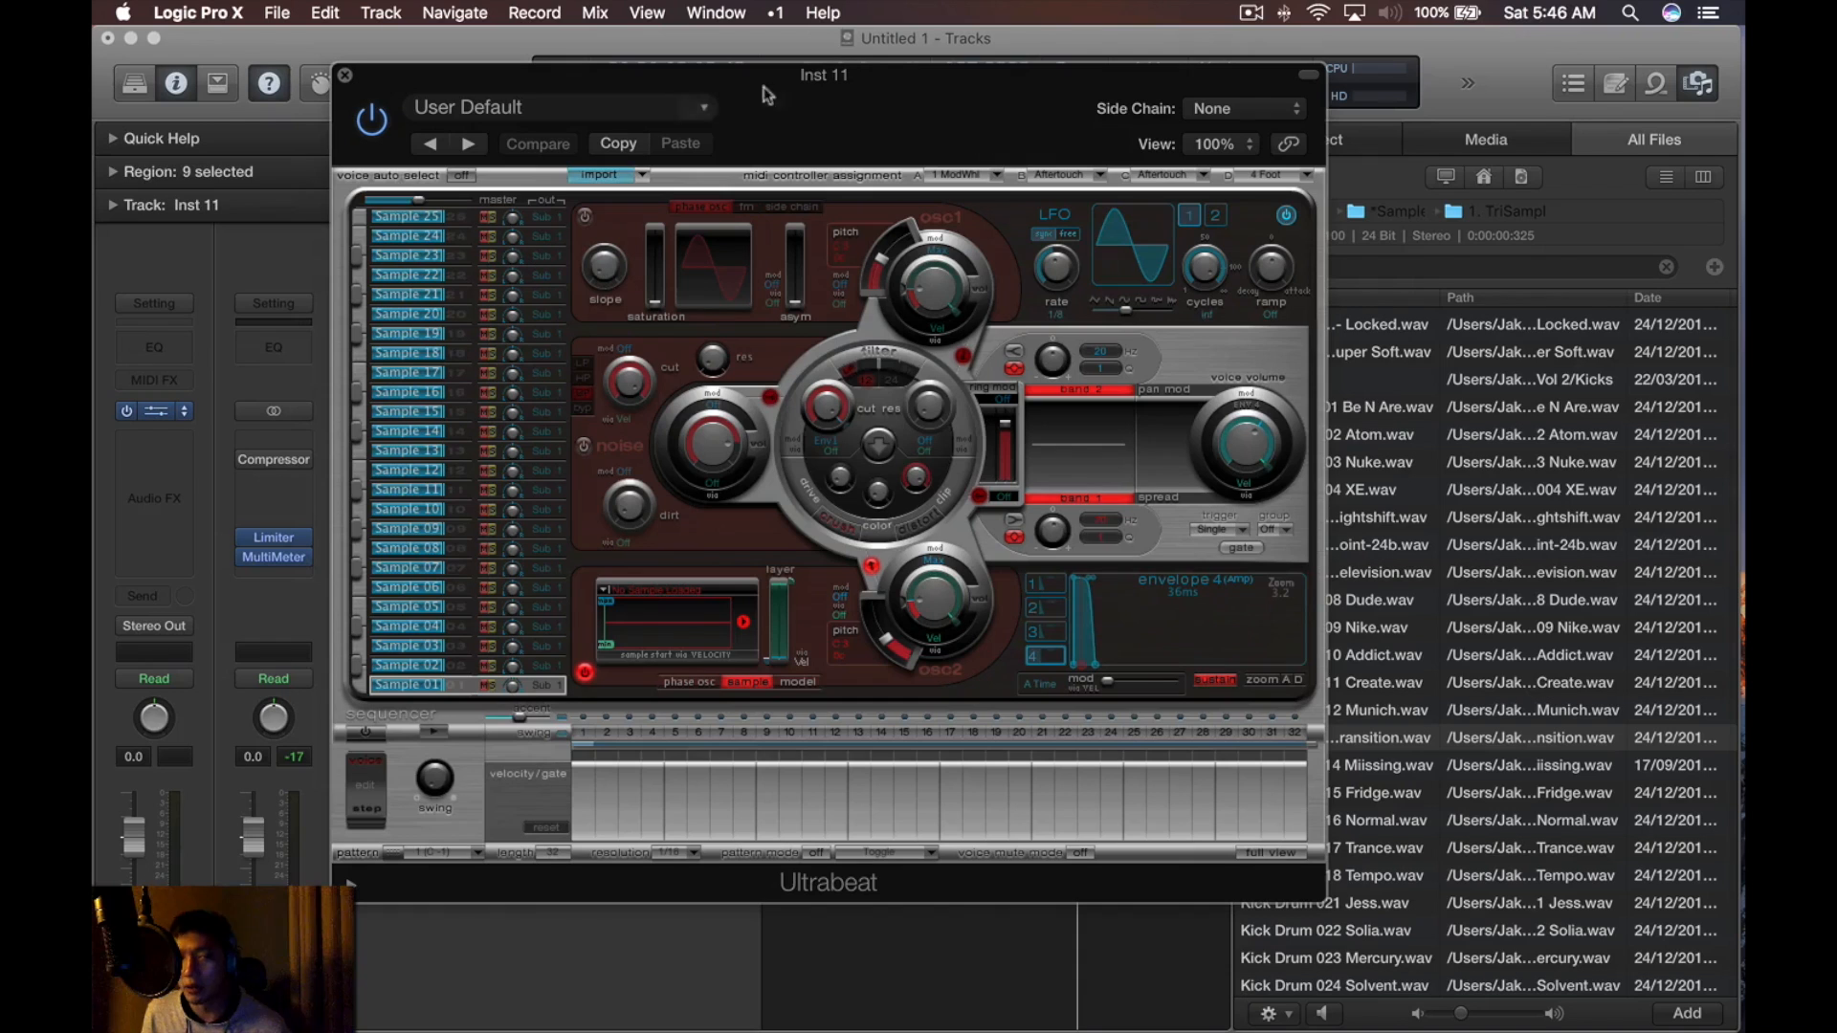
{"action": "key", "text": "v"}
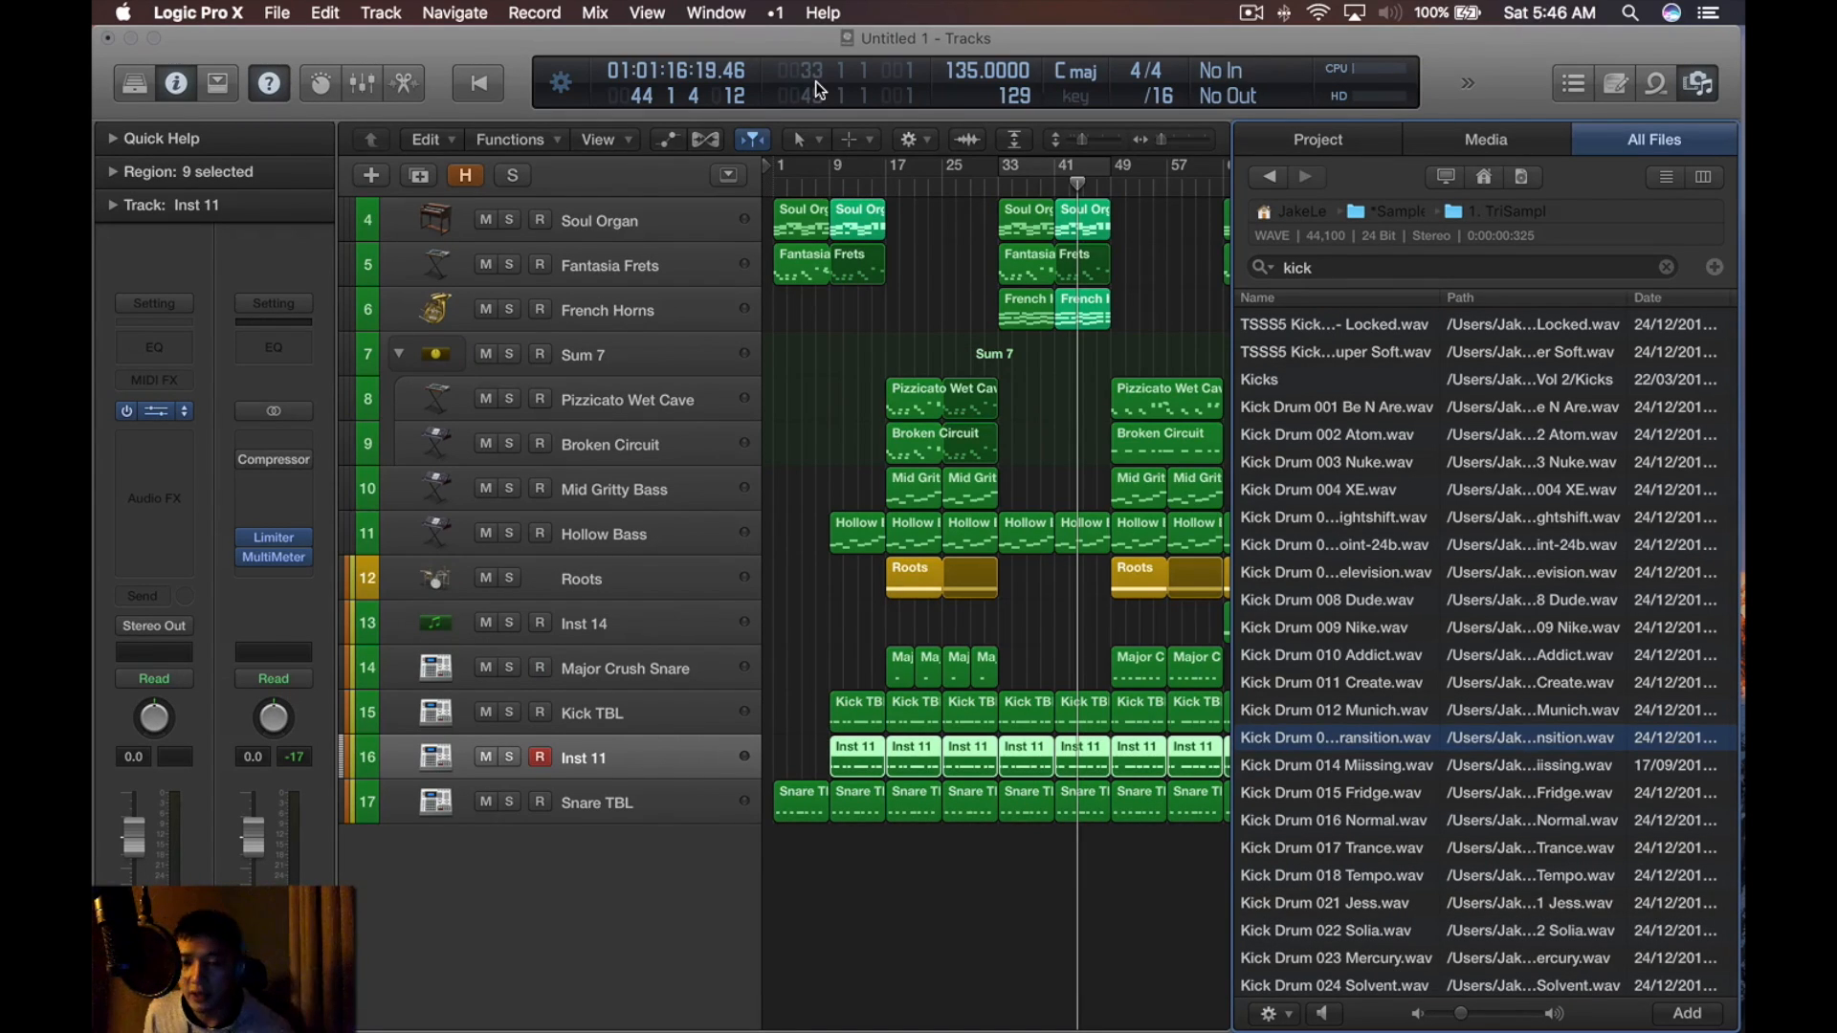
Compare Kick Drum 012 Munich with Kick Drum 0...ransition.wav, playing the song briefly from bar 33 as a reference
{"action": "left_click", "coordinate": [1363, 716]}
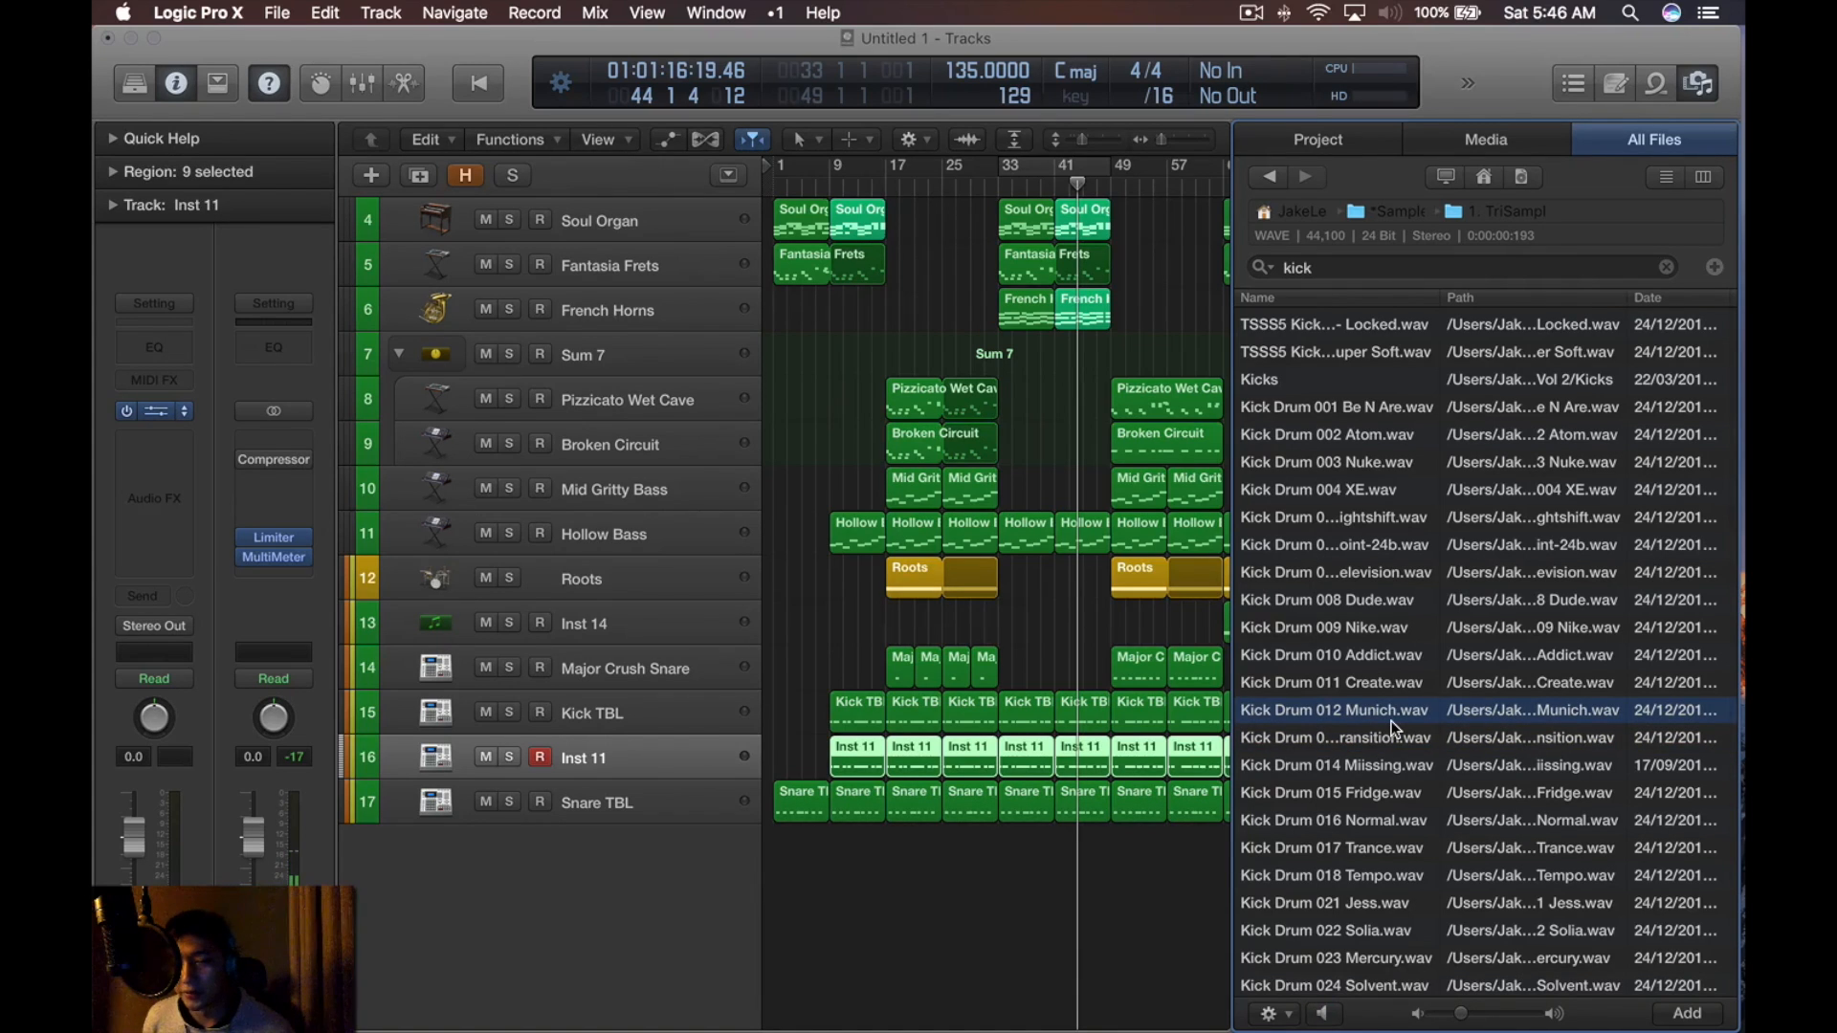
{"action": "key", "text": "Down"}
{"action": "left_click", "coordinate": [996, 182]}
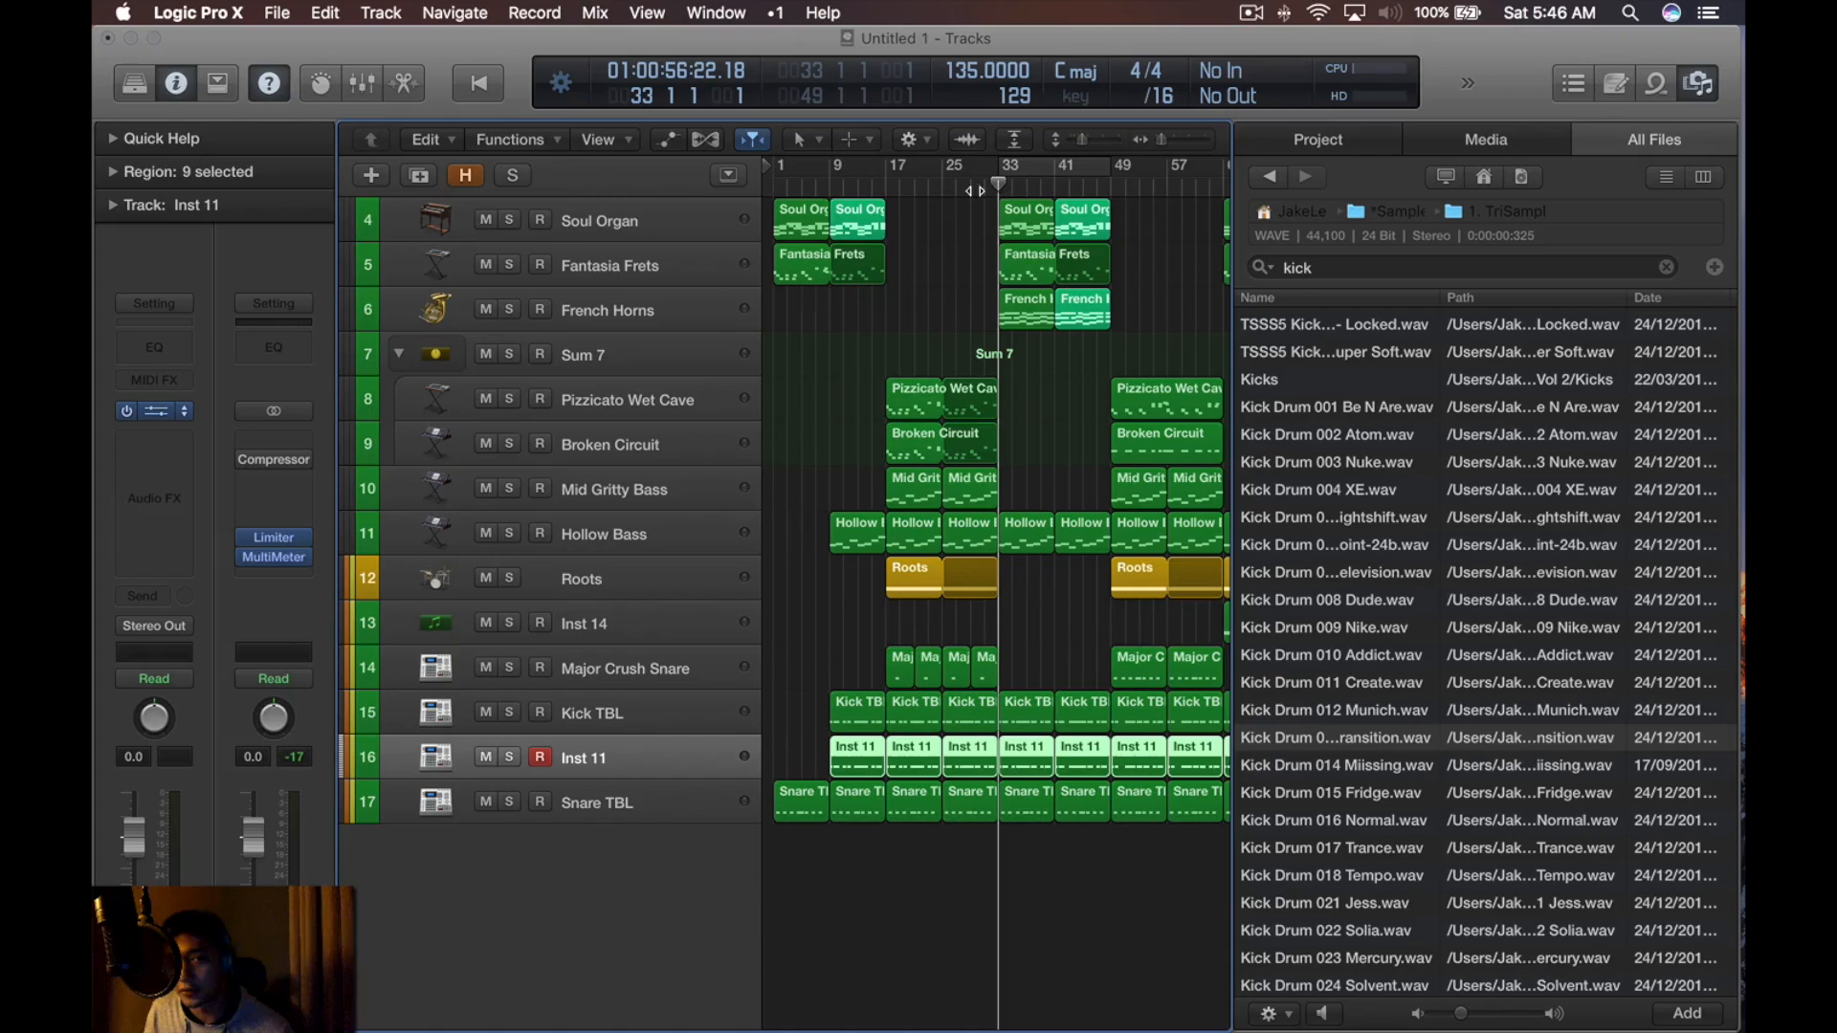
{"action": "key", "text": "space"}
{"action": "key", "text": "space"}
{"action": "left_click", "coordinate": [1418, 713]}
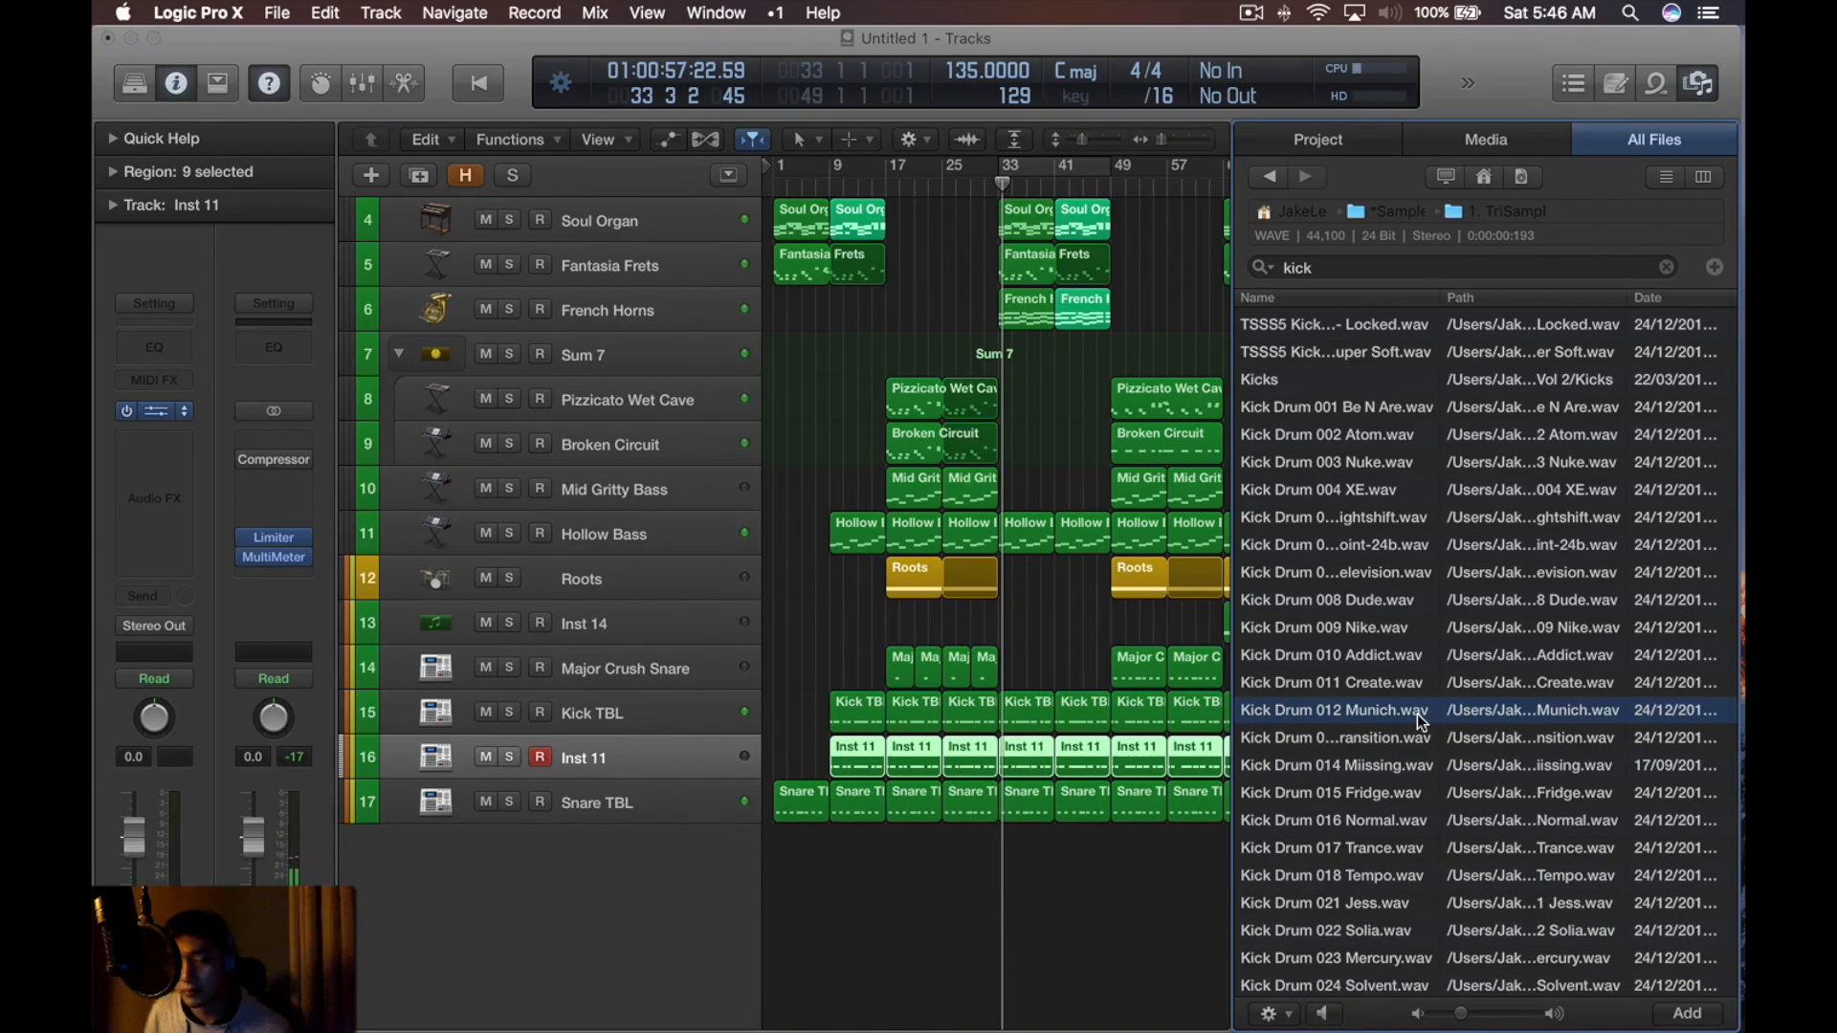
{"action": "key", "text": "Down"}
{"action": "key", "text": "Down"}
{"action": "key", "text": "Up"}
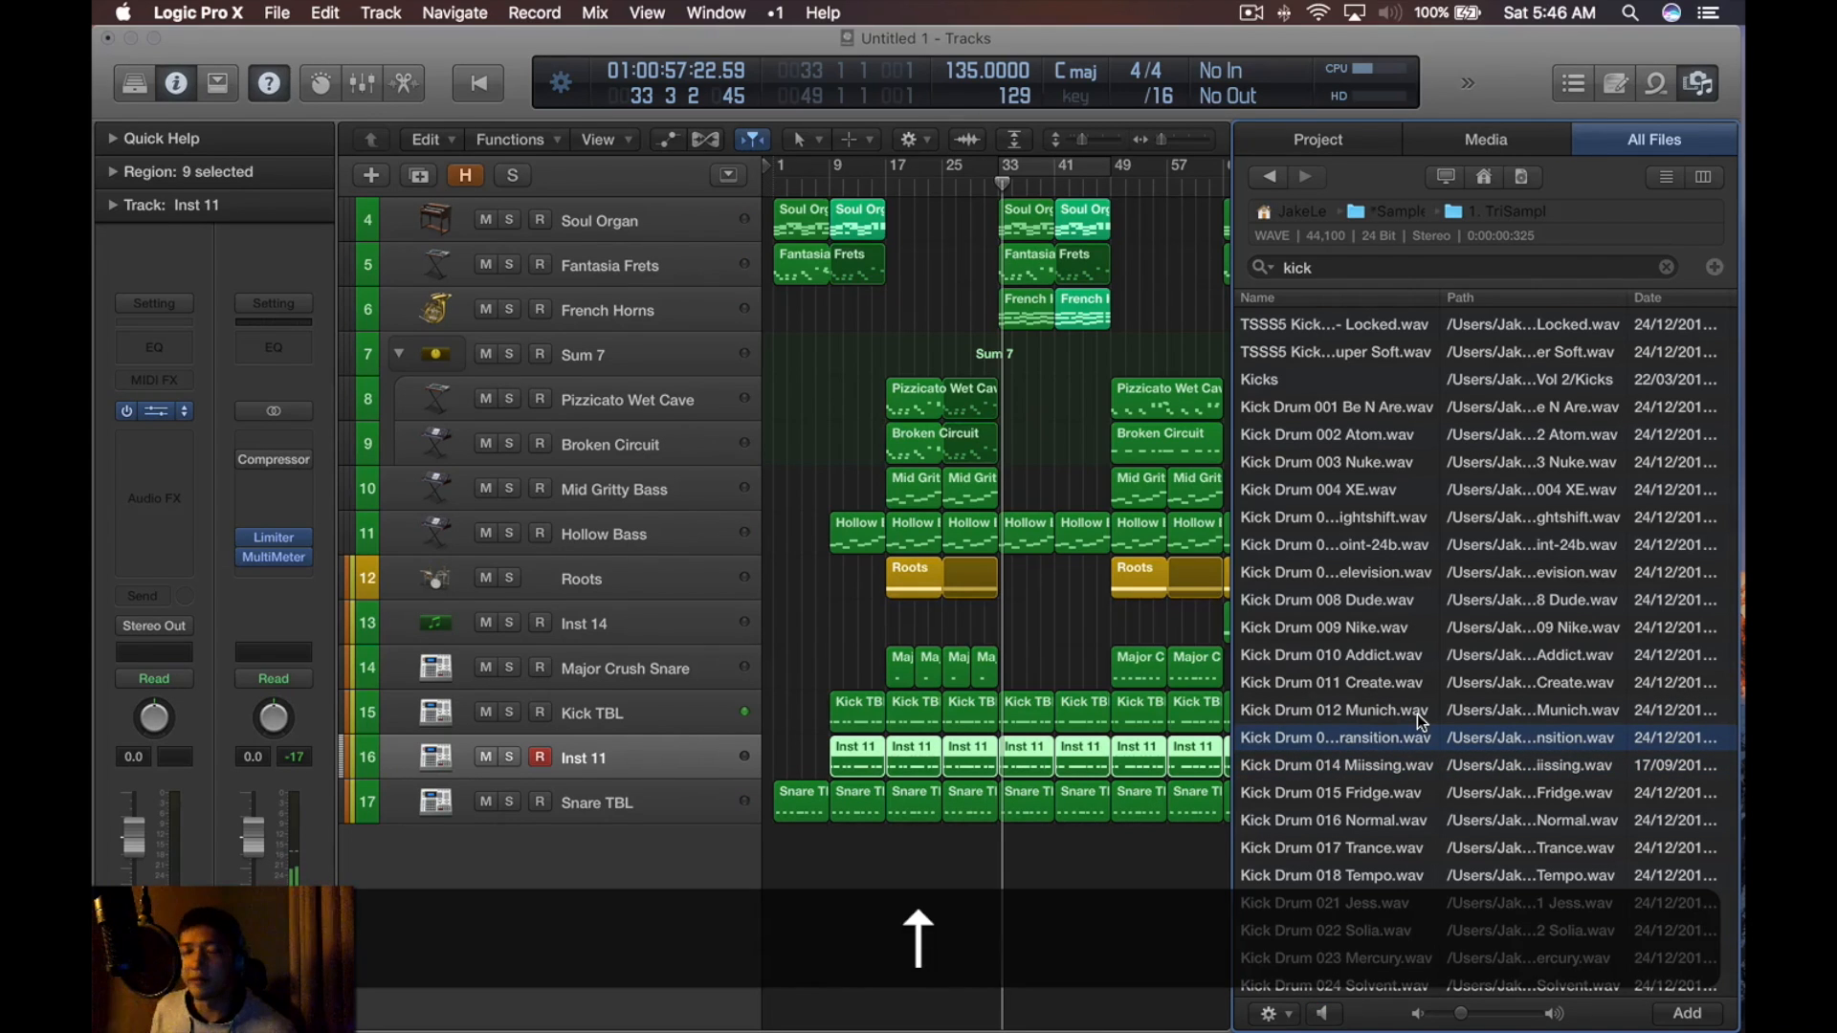
Load Kick Drum 0...ransition.wav into Sample 01 of Inst 11's Ultrabeat and play the track soloed
{"action": "key", "text": "v"}
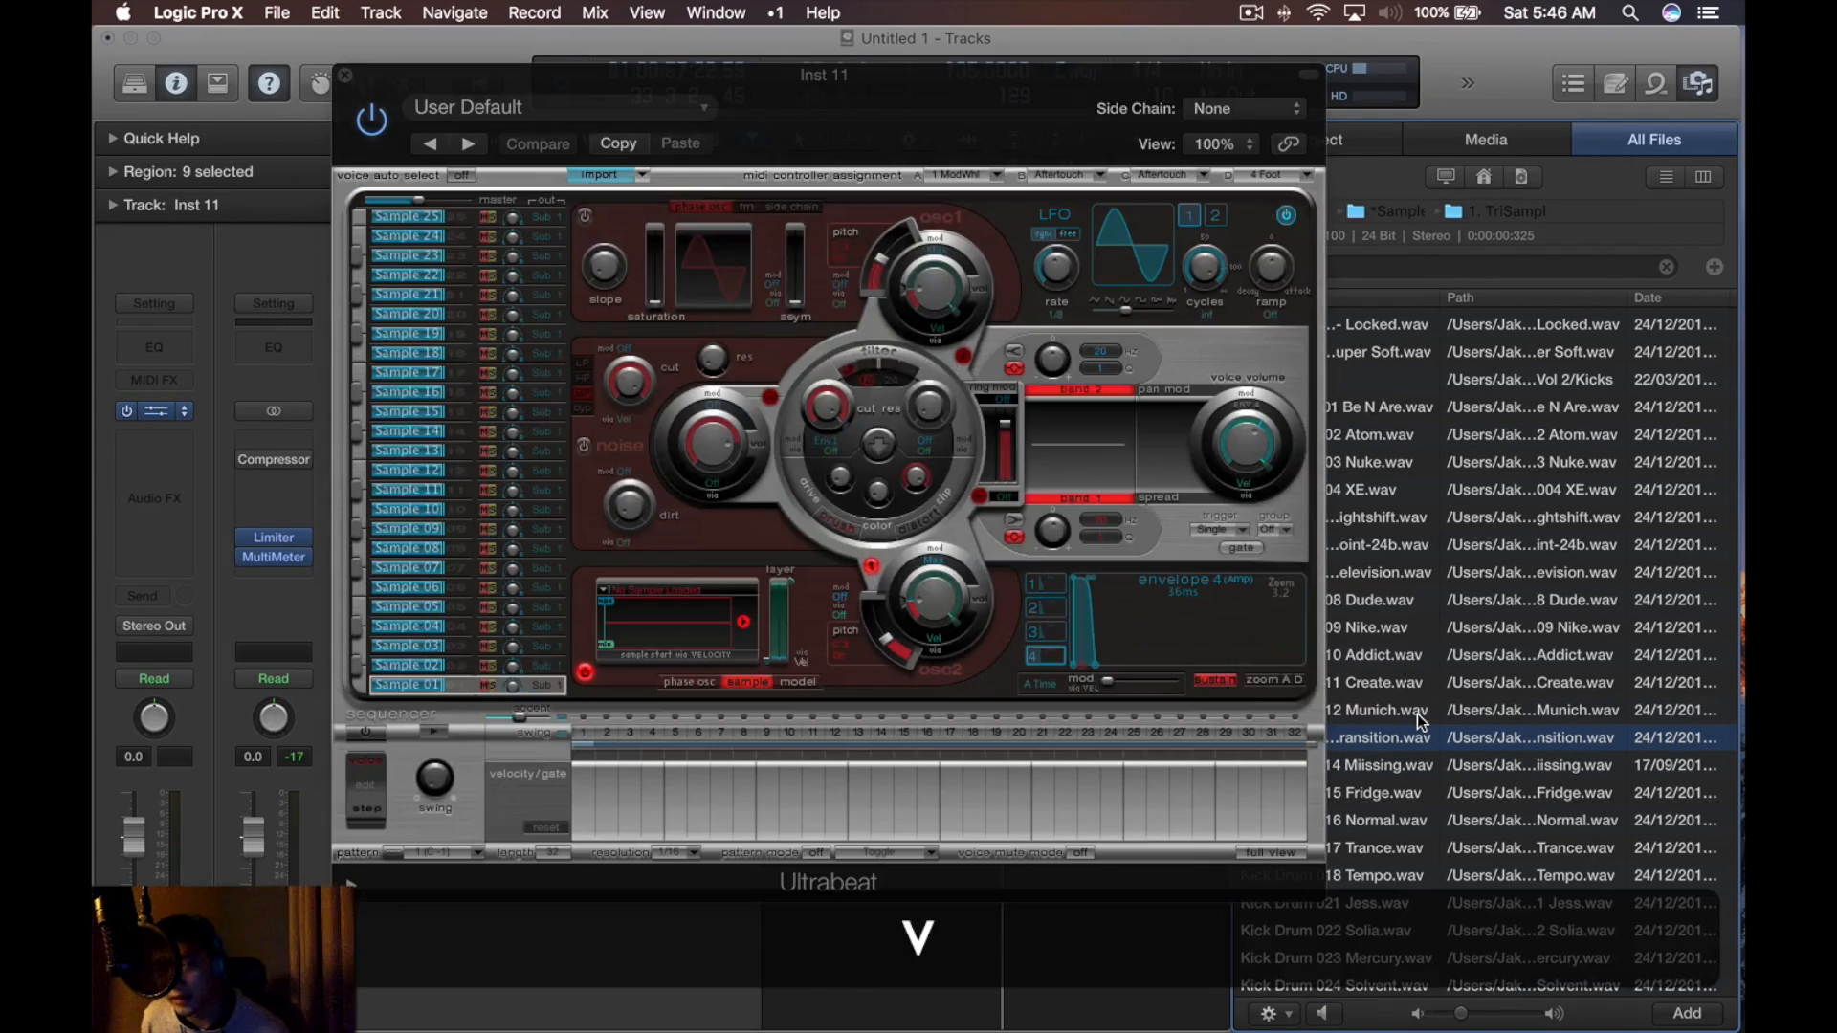
{"action": "left_click_drag", "start_coordinate": [928, 154], "coordinate": [798, 136]}
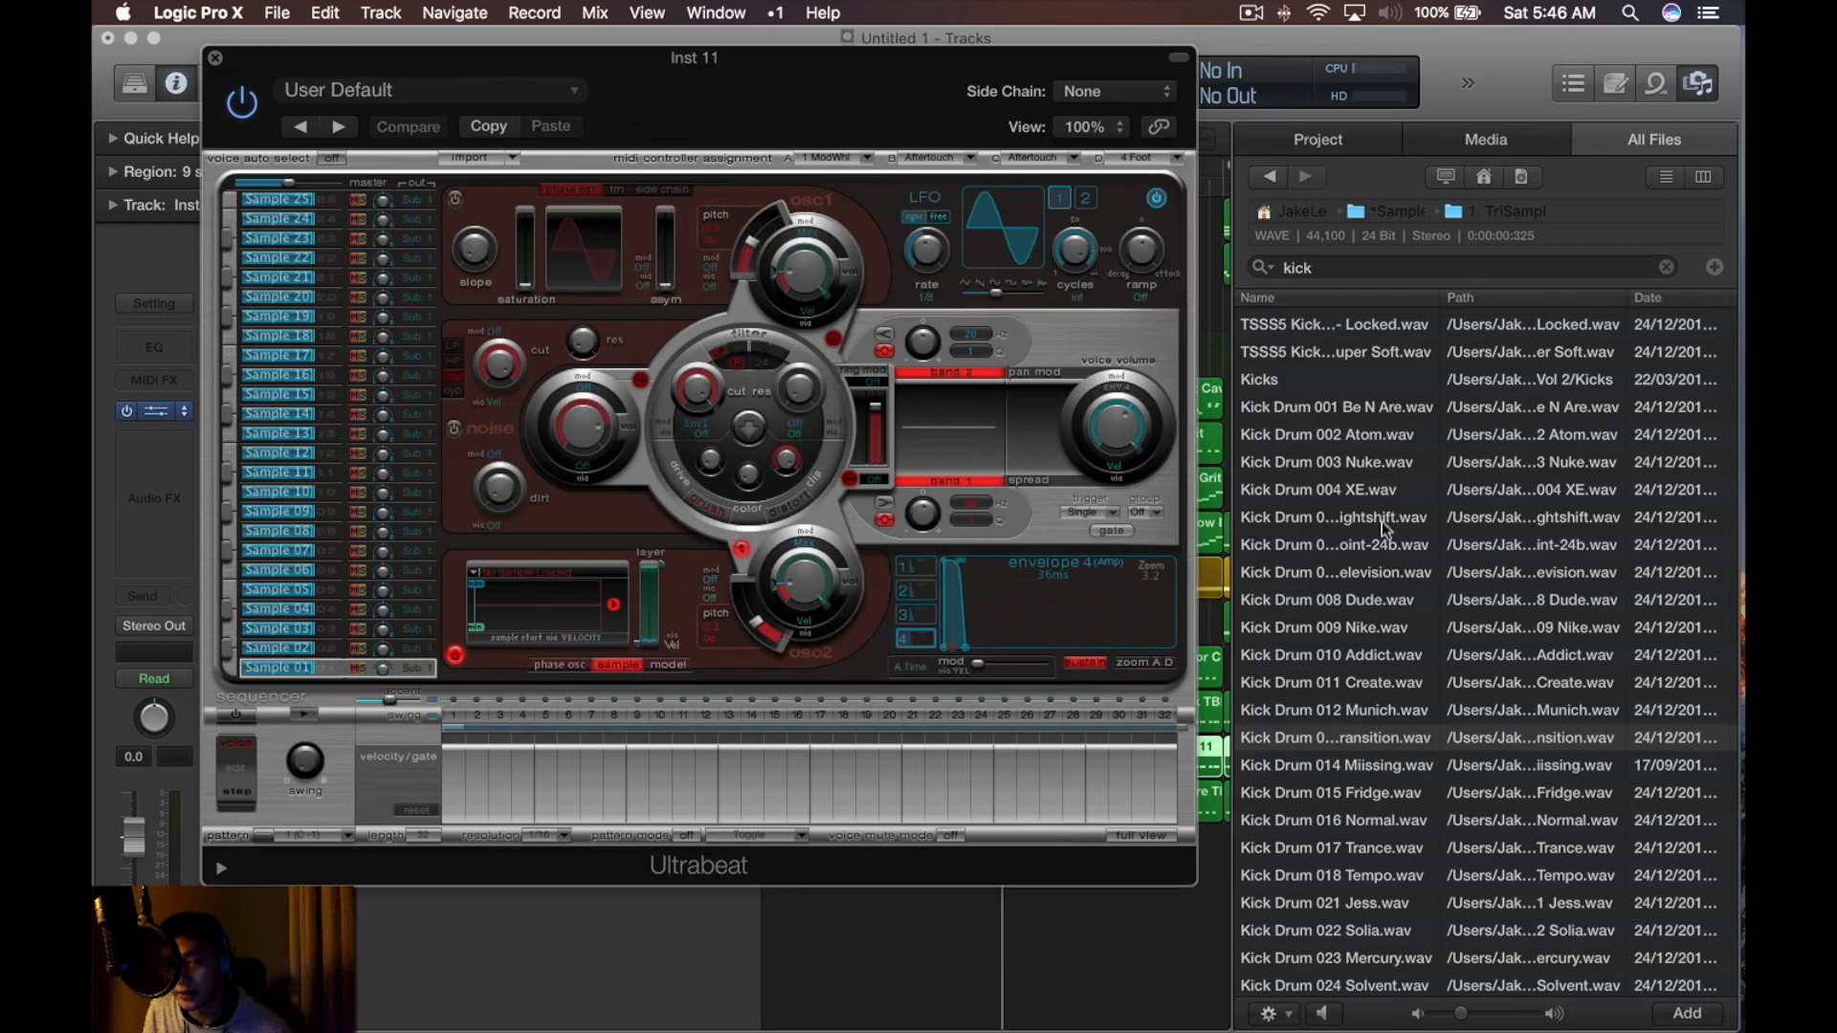
{"action": "left_click_drag", "start_coordinate": [1325, 744], "coordinate": [521, 617]}
{"action": "key", "text": "v"}
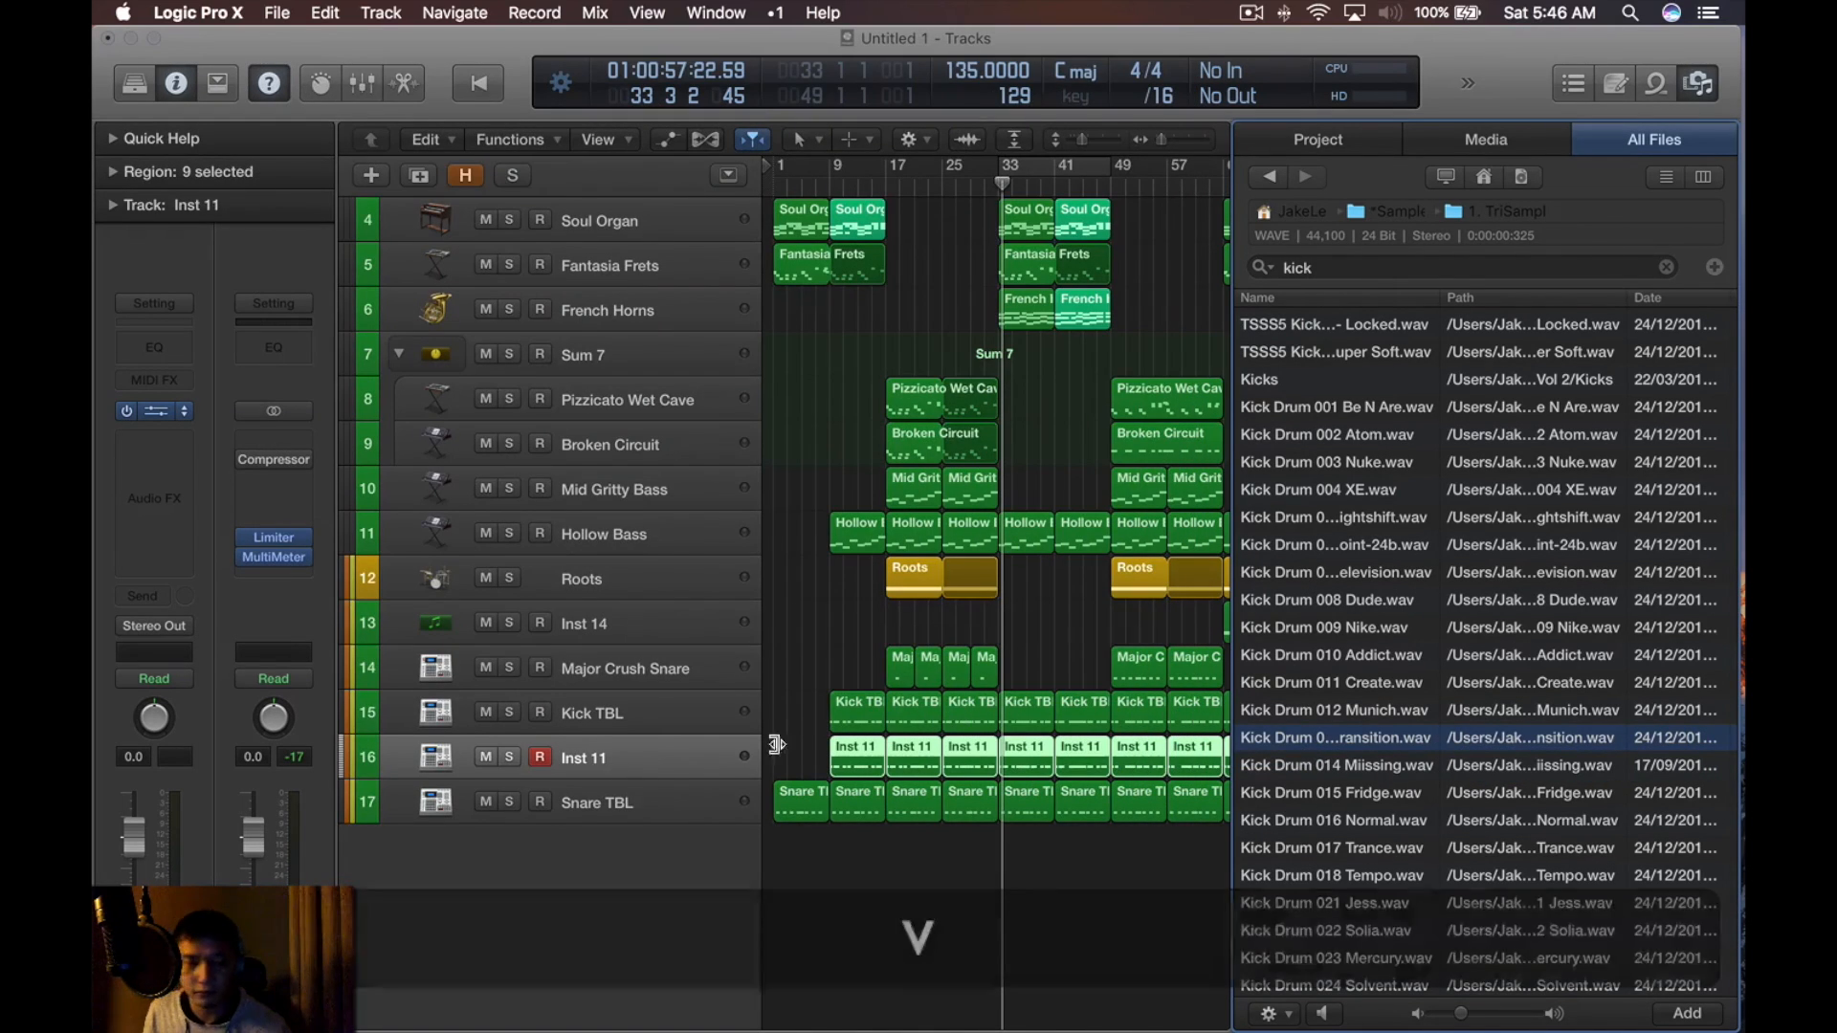
{"action": "key", "text": "s"}
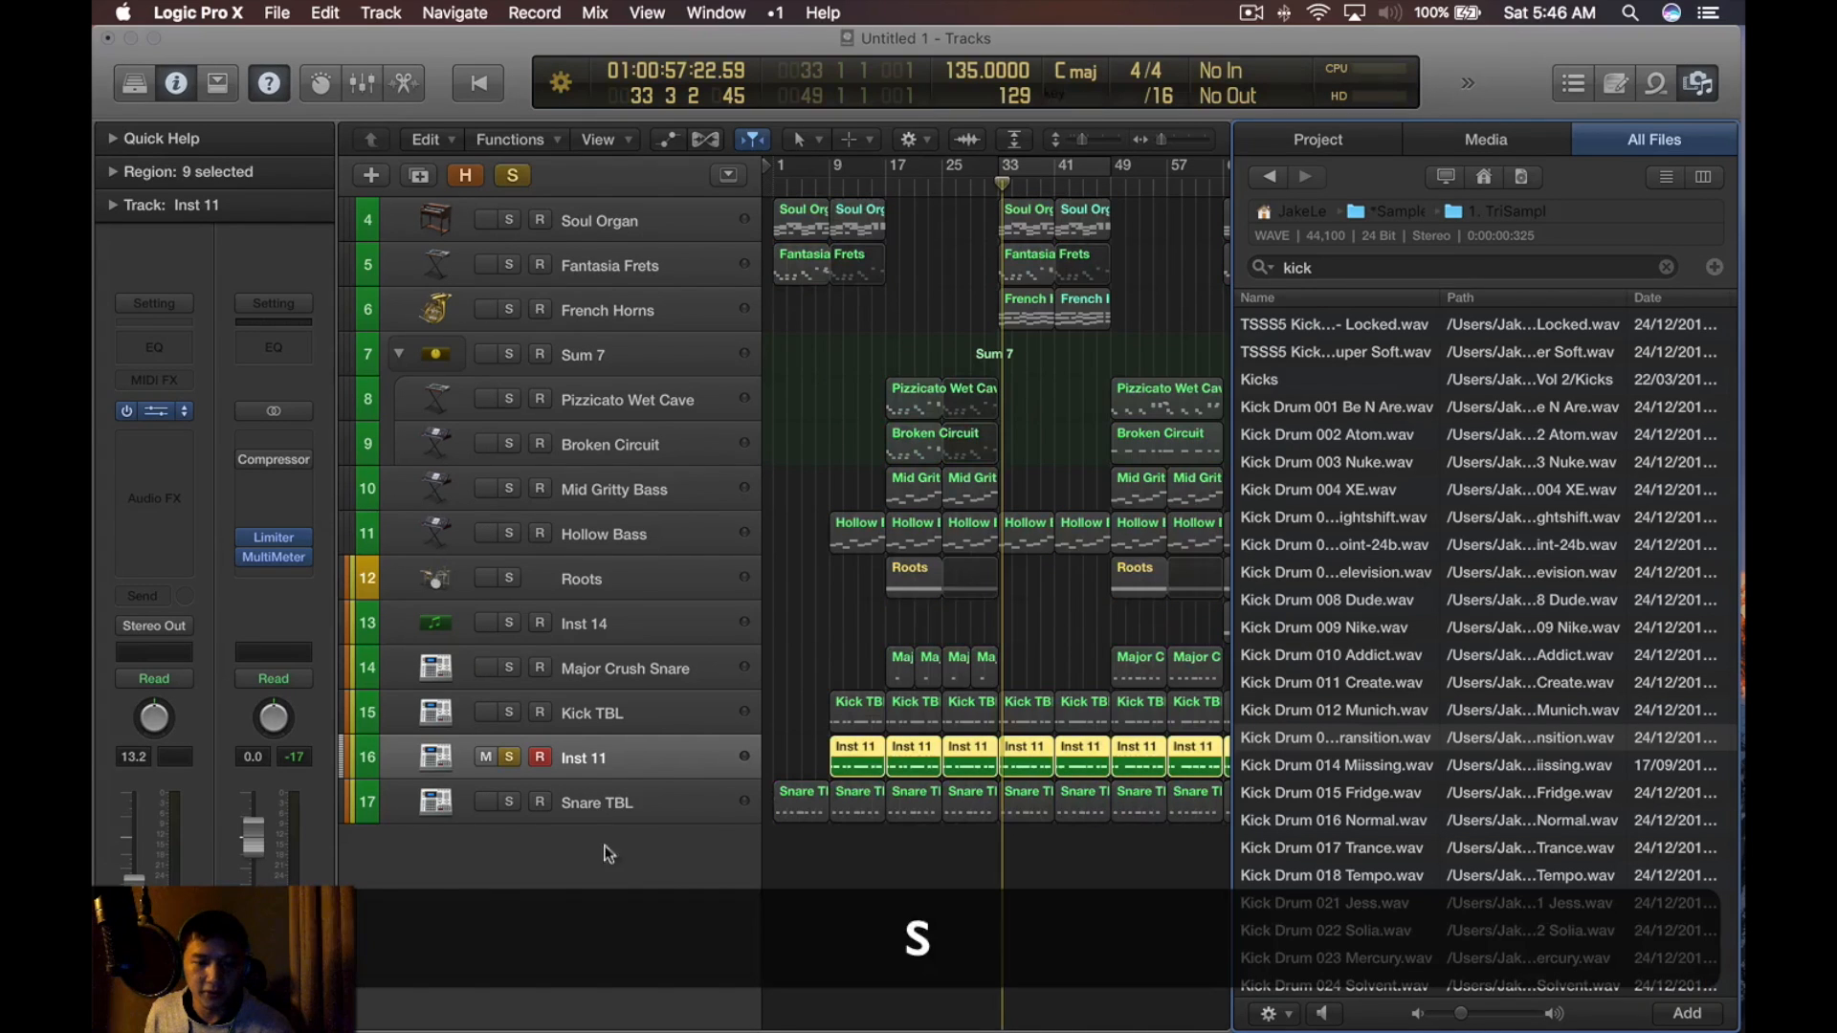
{"action": "key", "text": "space"}
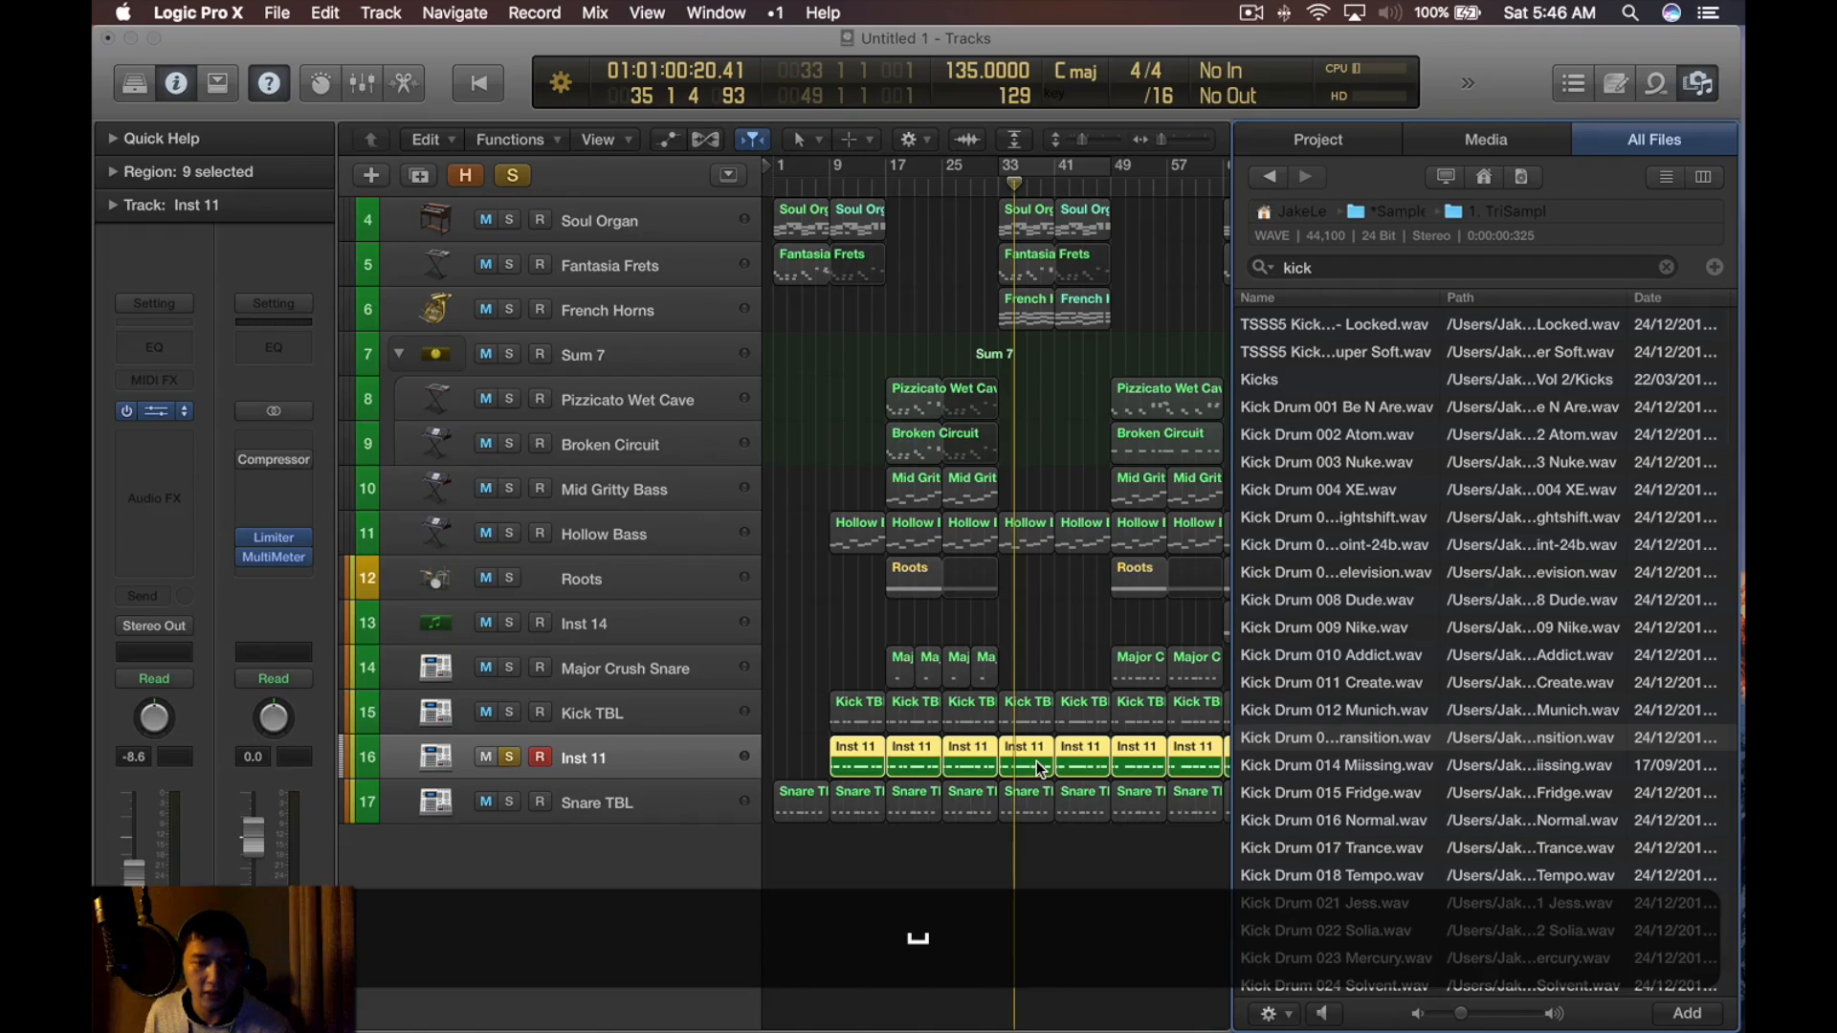
Load Kick Drum 0...ransition.wav into the Sample 18 voice of Inst 11's Ultrabeat
{"action": "key", "text": "v"}
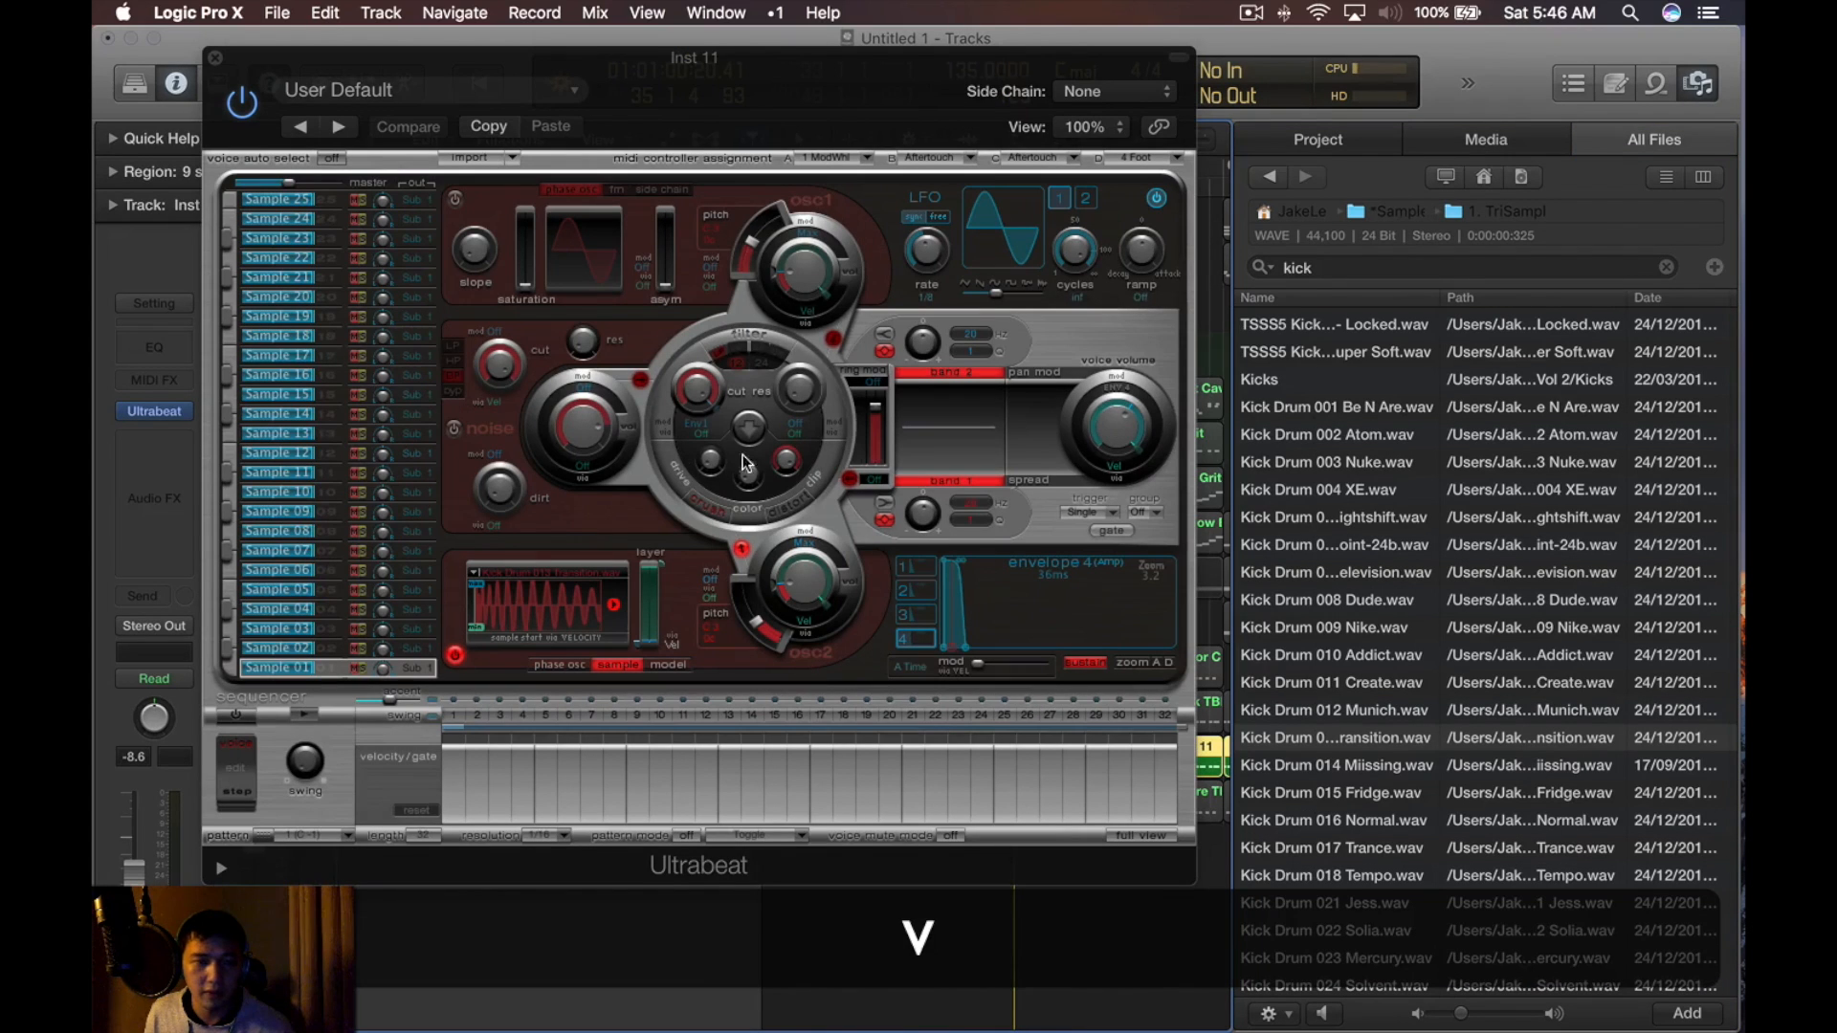
{"action": "left_click", "coordinate": [244, 336]}
{"action": "left_click_drag", "start_coordinate": [1356, 738], "coordinate": [550, 602]}
{"action": "key", "text": "v"}
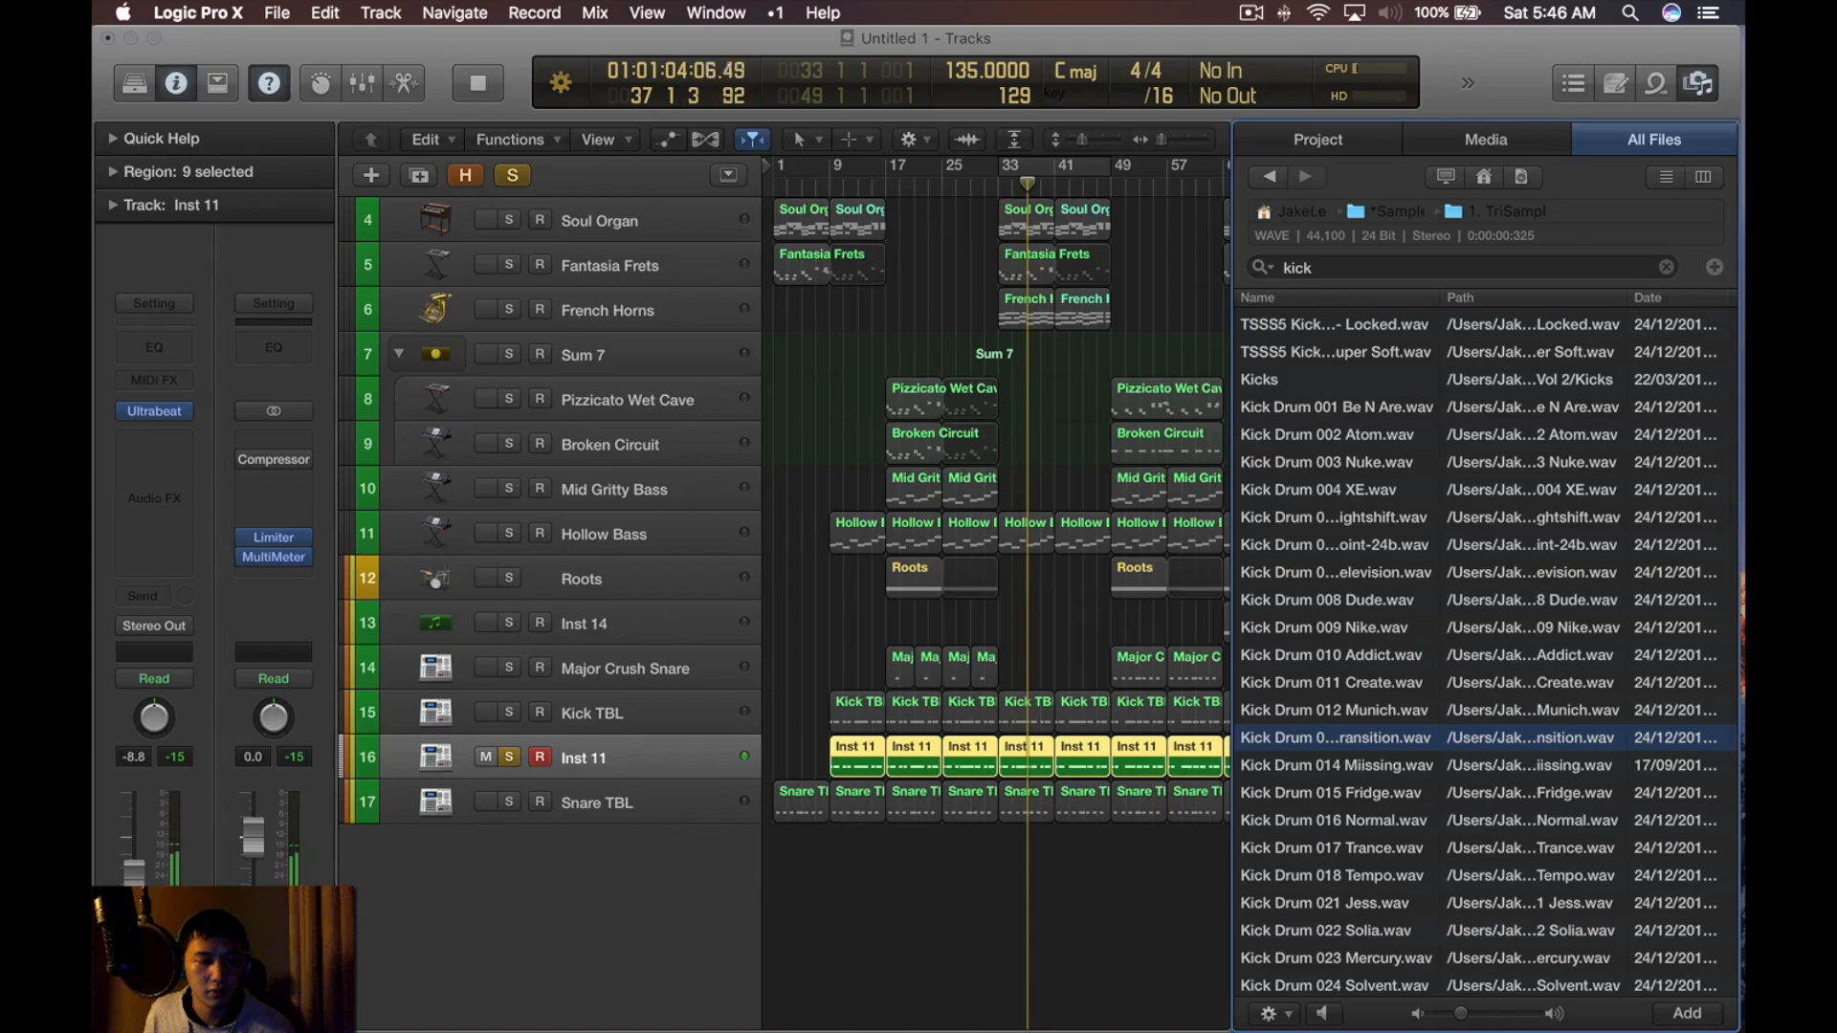
Check the Sample 18 voice in Ultrabeat during soloed playback, hide the plug-in, and deselect the Inst 11 regions
{"action": "left_click", "coordinate": [165, 411]}
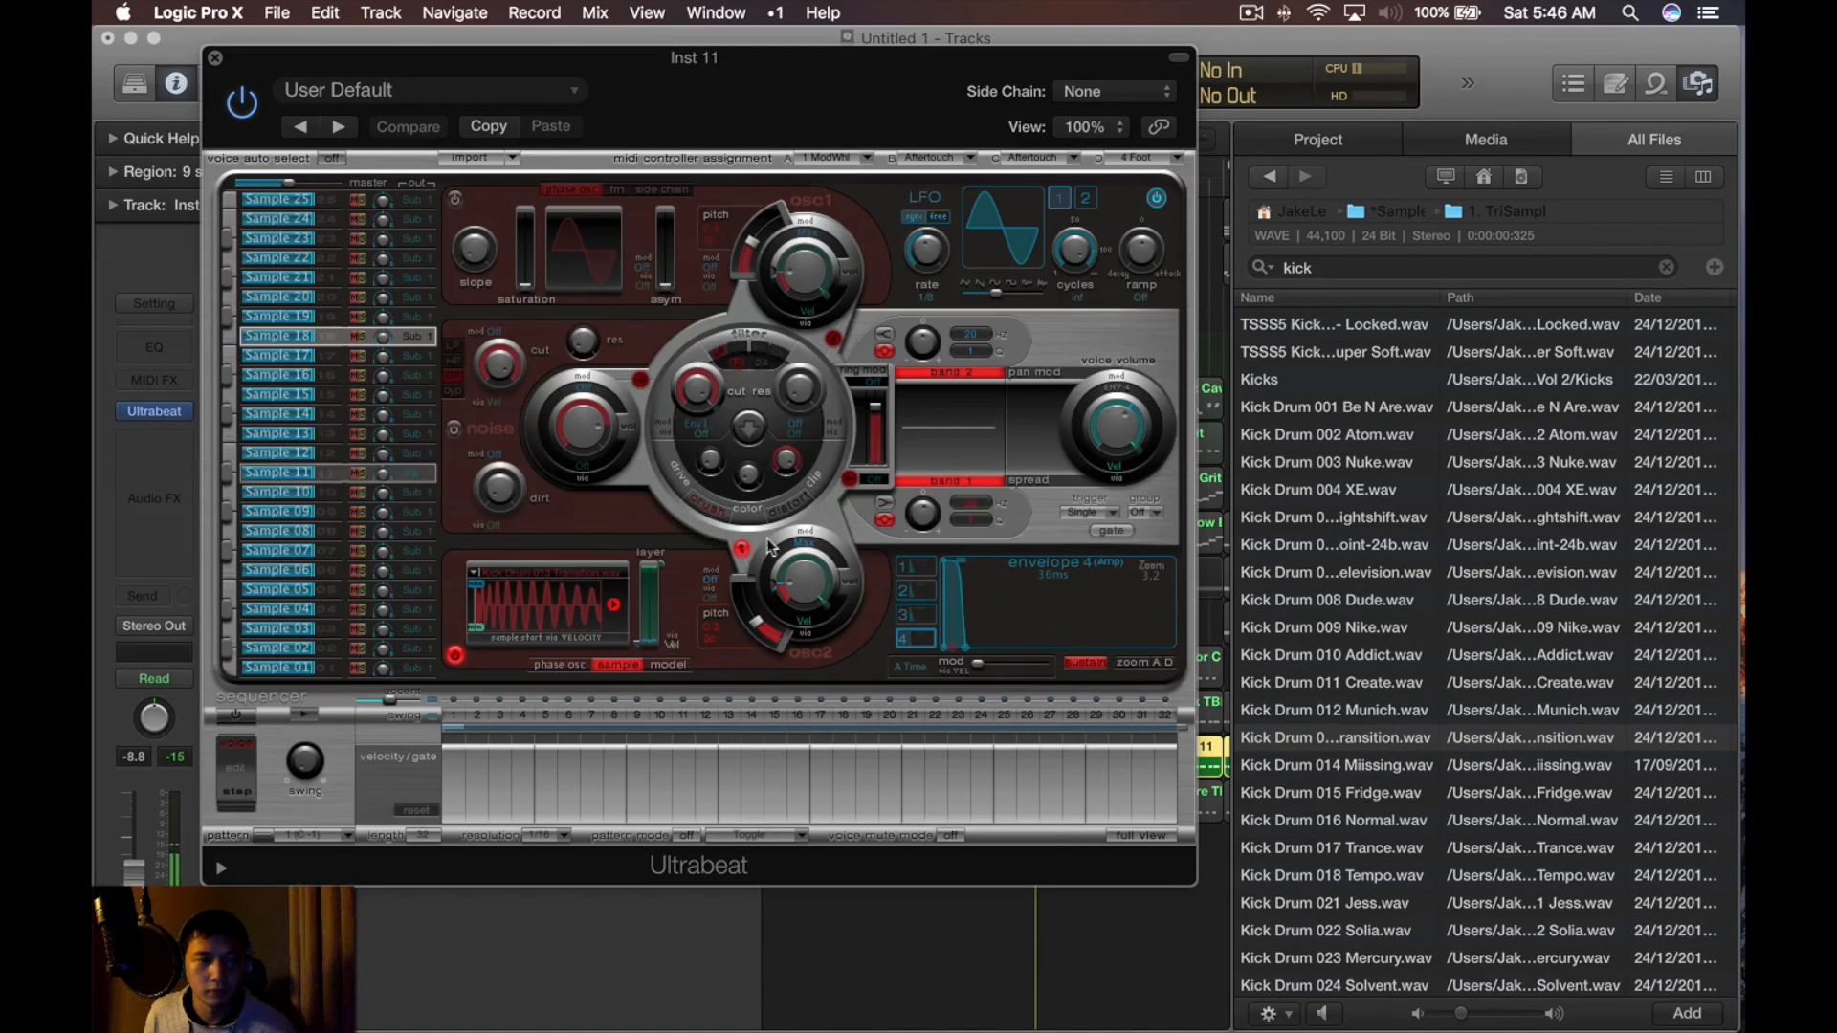
{"action": "key", "text": "space"}
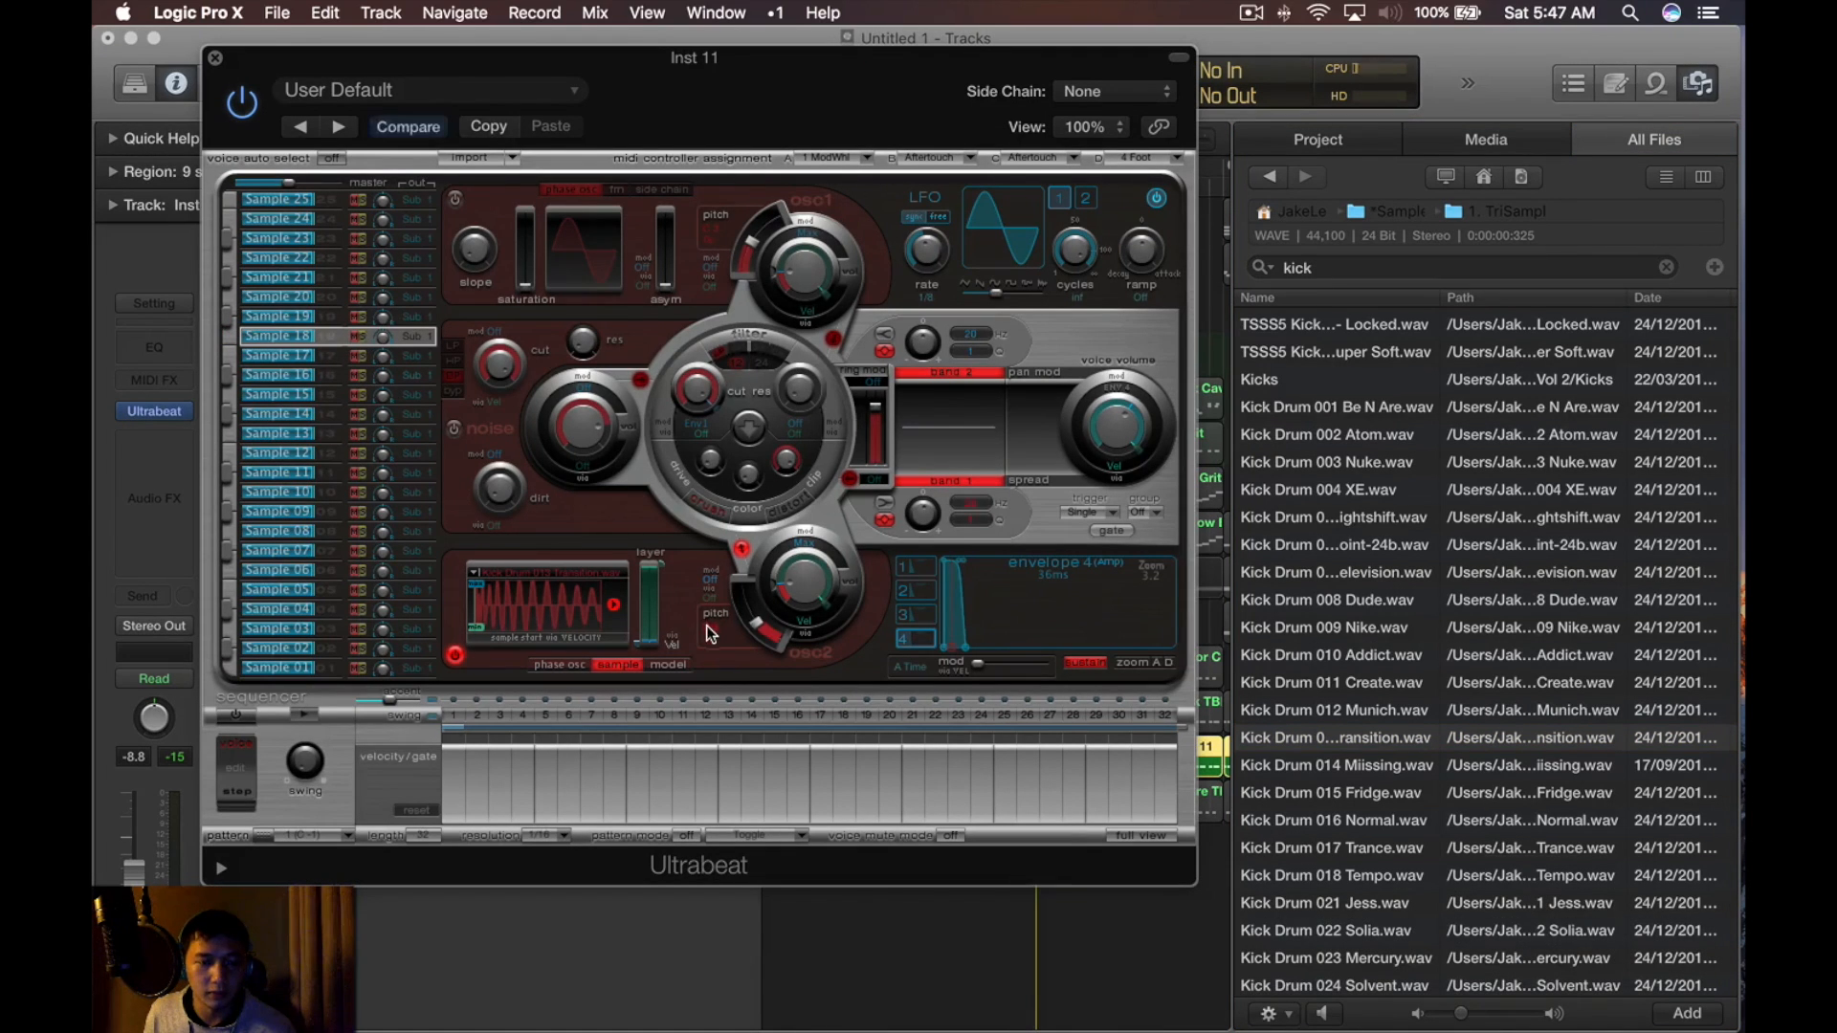
{"action": "key", "text": "v"}
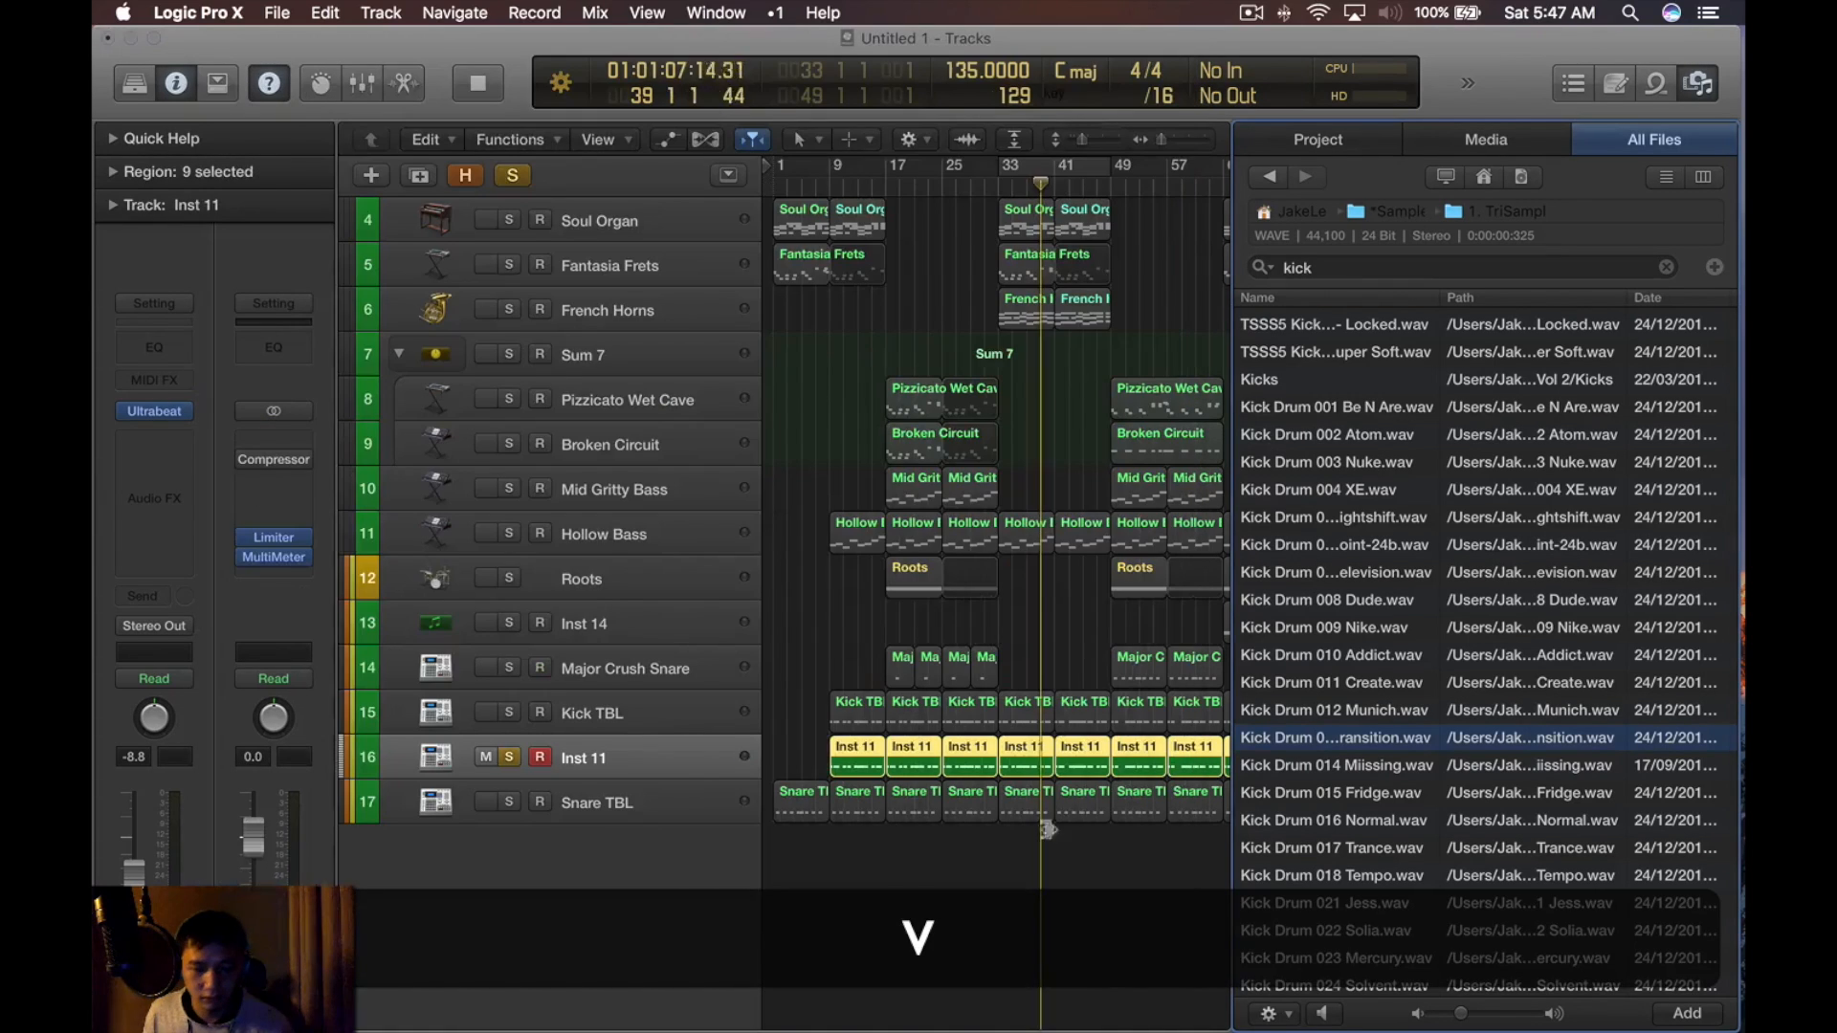
{"action": "left_click", "coordinate": [1092, 864]}
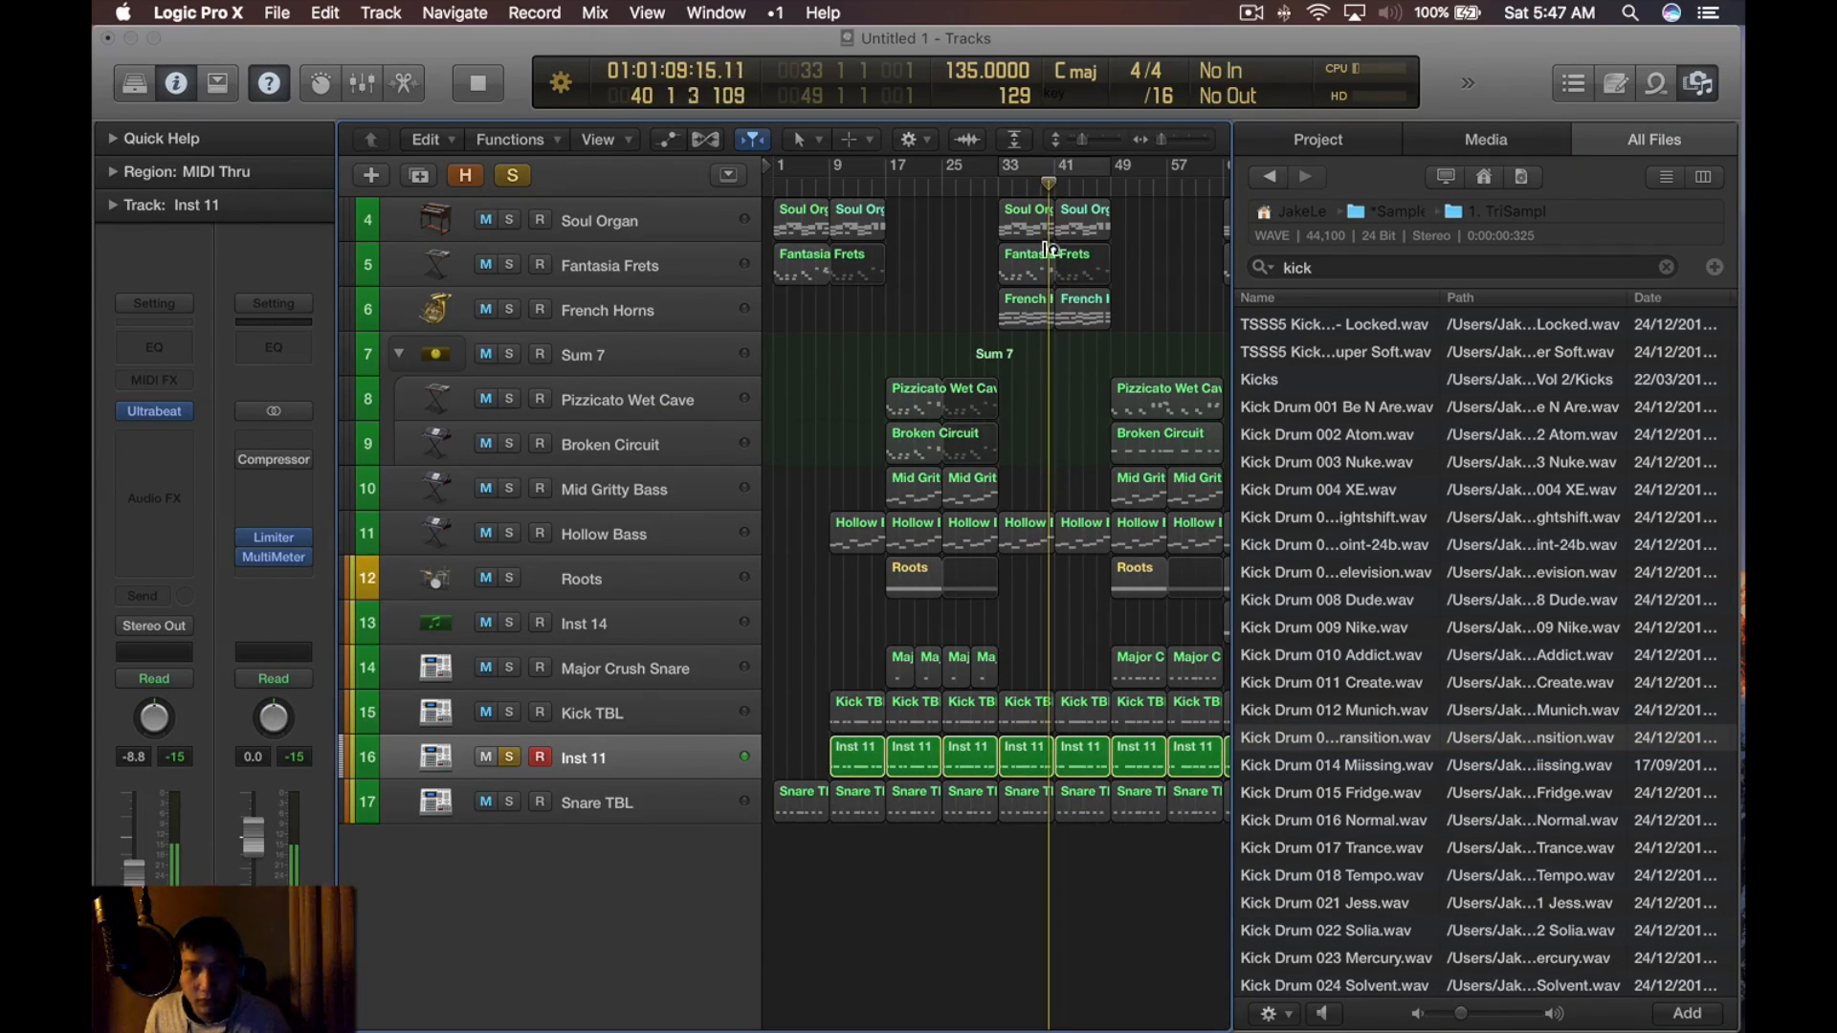
Turn on cycling over bars 33 to 49 and unsolo Inst 11
{"action": "key", "text": "c"}
{"action": "left_click", "coordinate": [155, 411]}
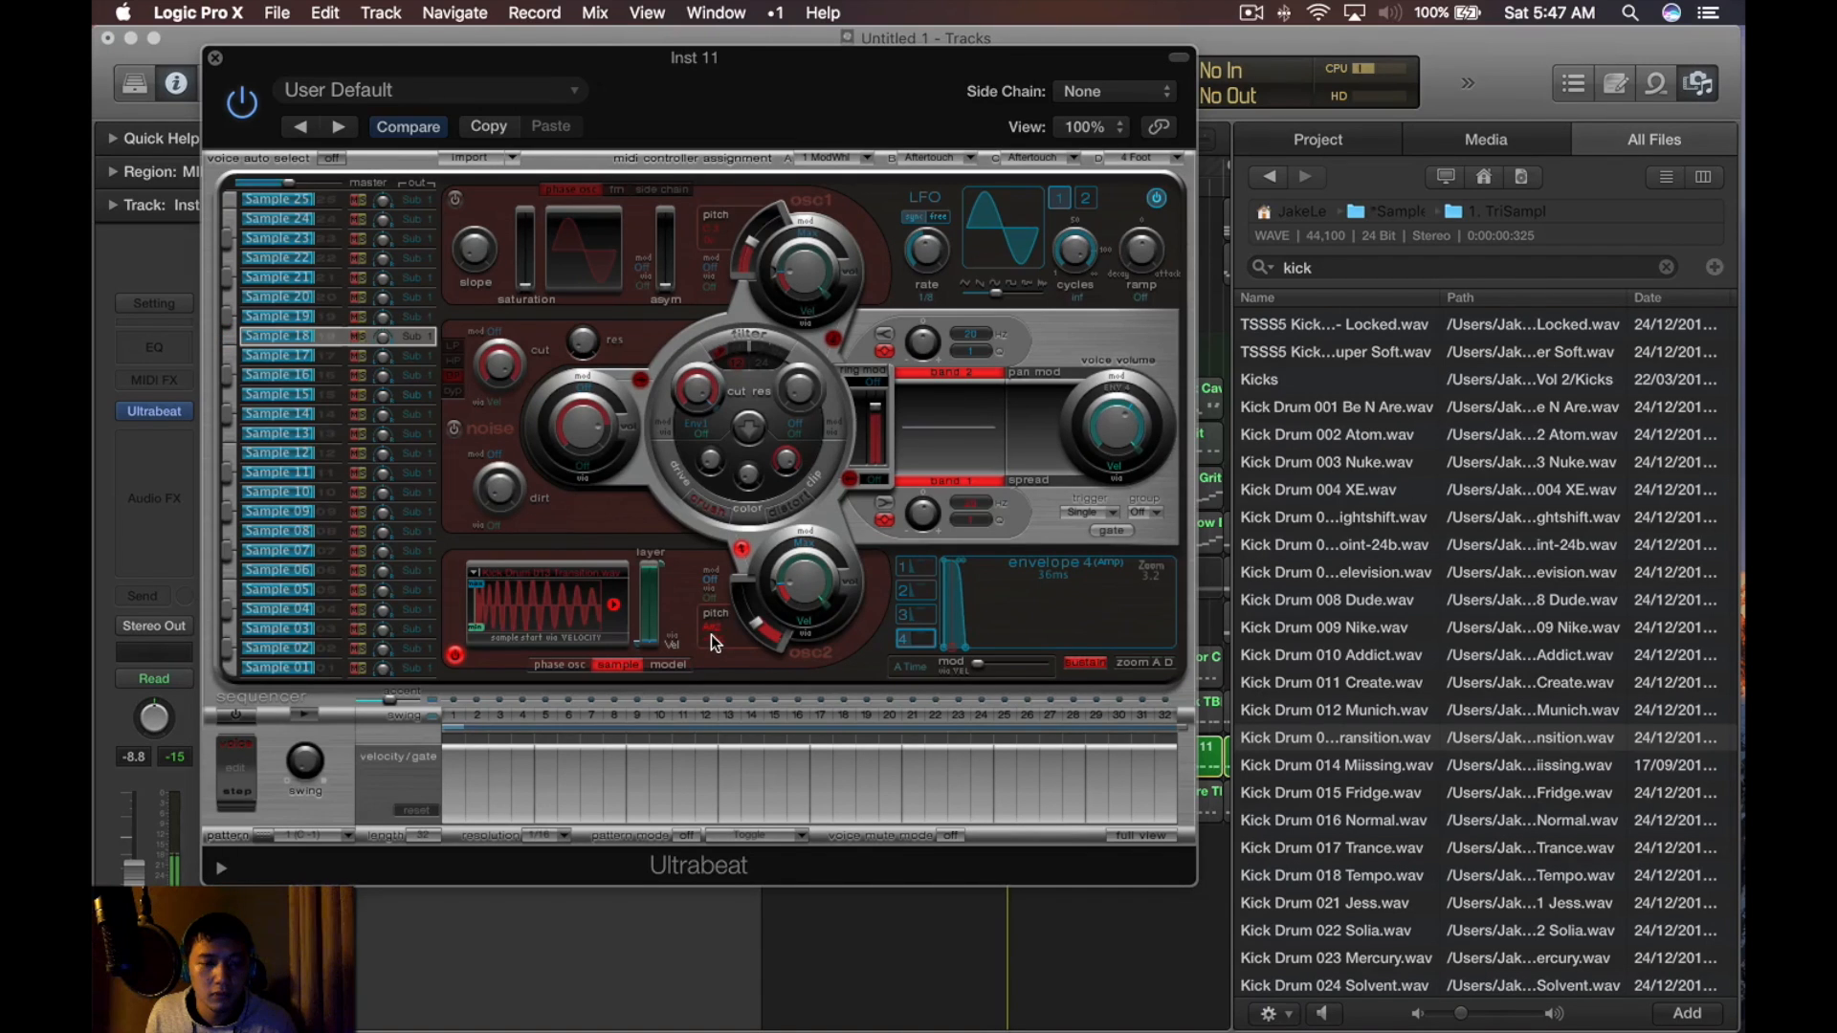
{"action": "key", "text": "super+w"}
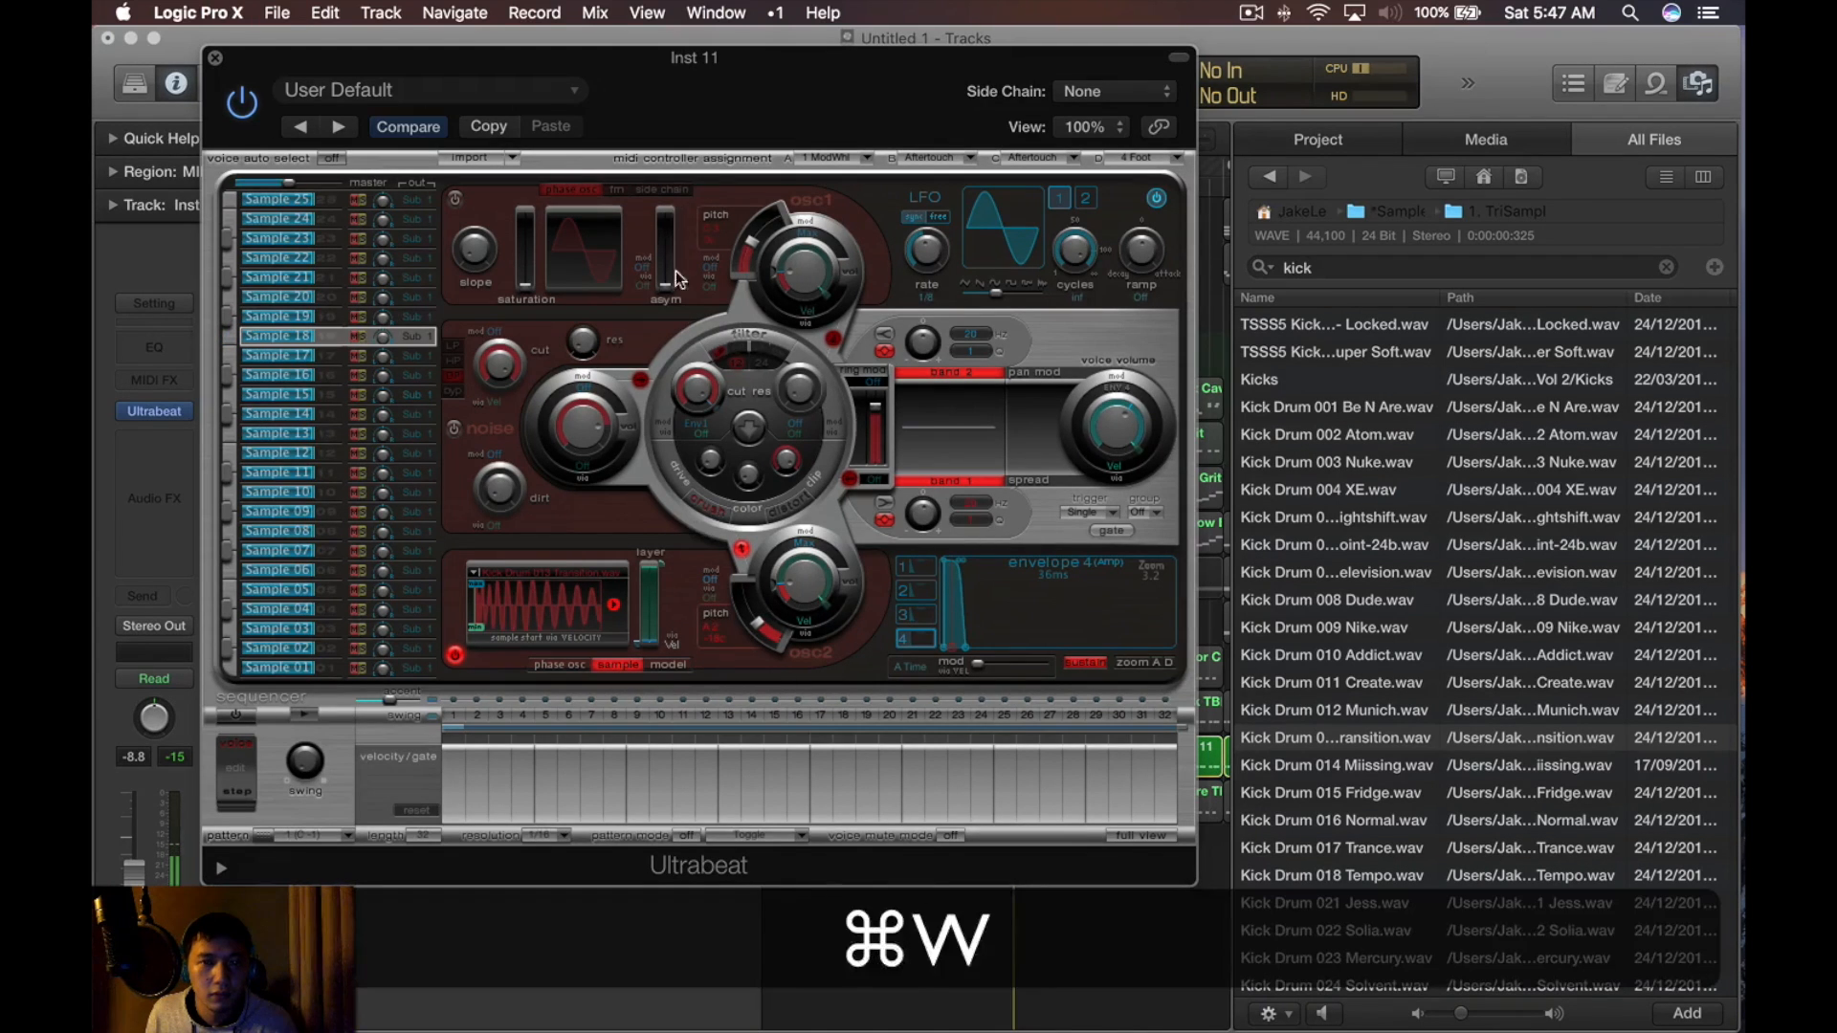
{"action": "key", "text": "s"}
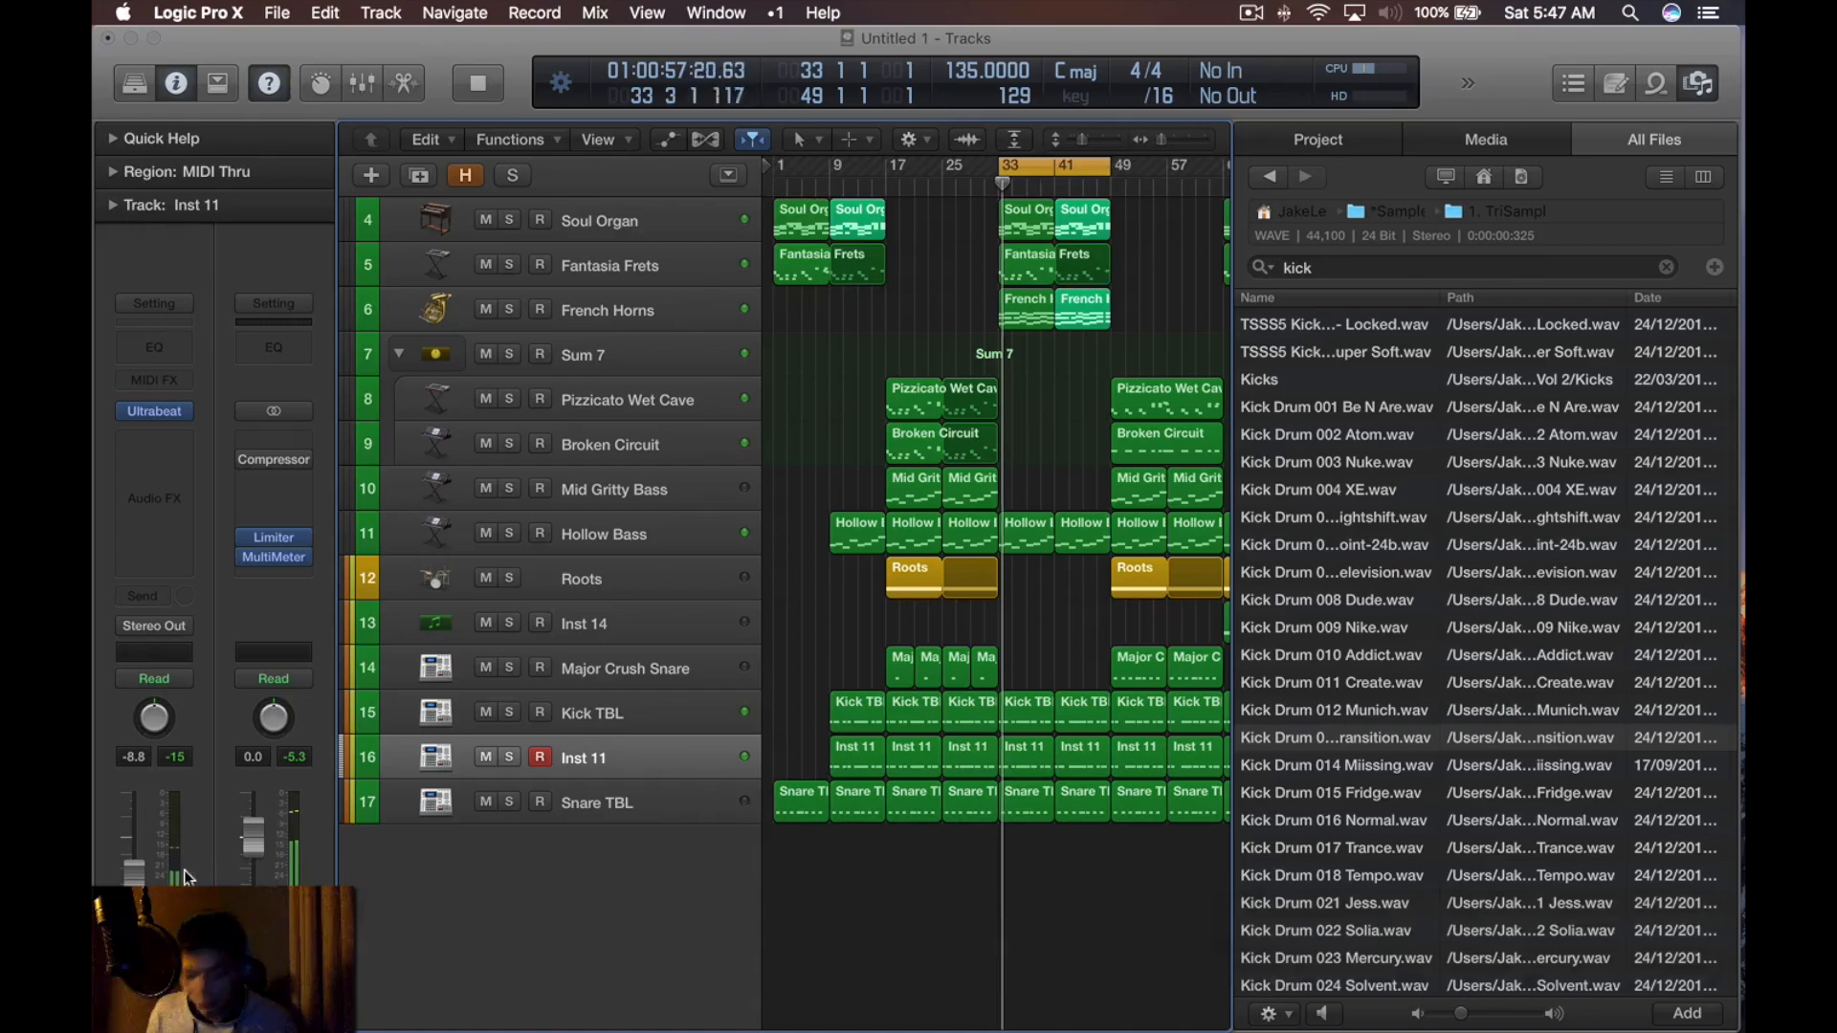
Solo Inst 11 together with Kick TBL, play both from bar 33, and select the Inst 11 track
{"action": "key", "text": "s"}
{"action": "key", "text": "space"}
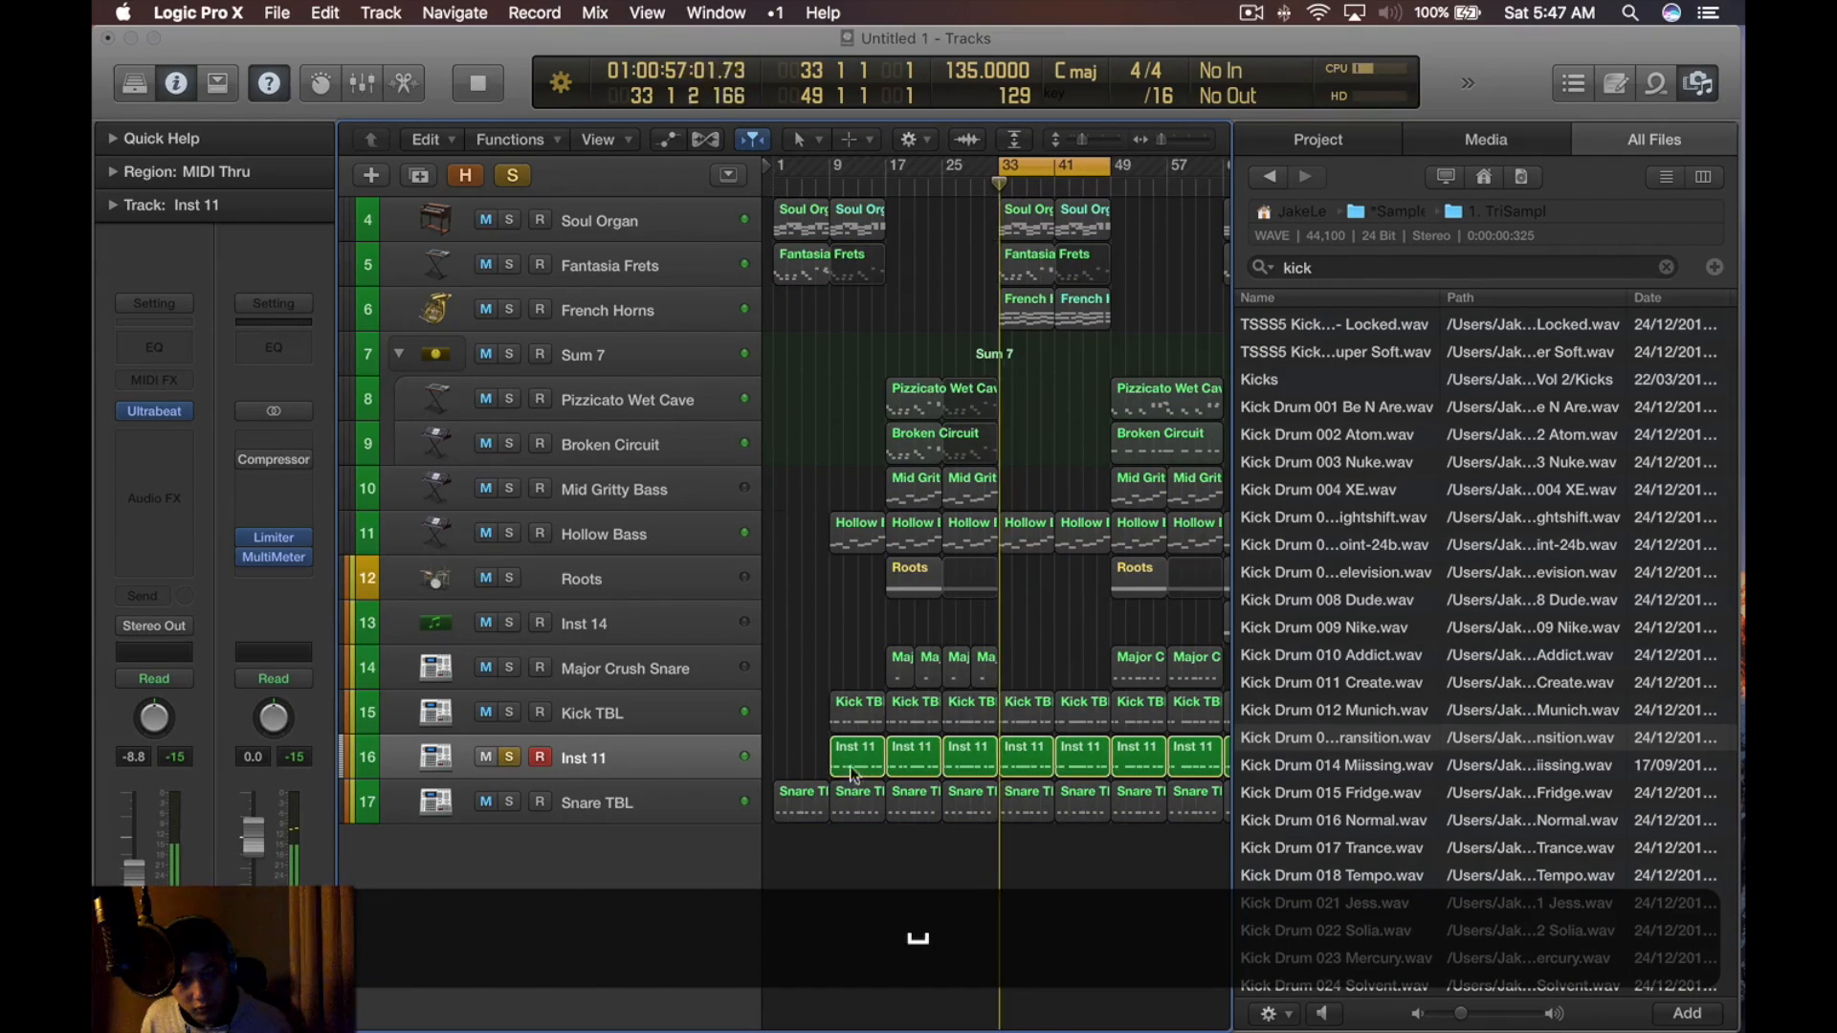
{"action": "left_click", "coordinate": [618, 708]}
{"action": "key", "text": "s"}
{"action": "key", "text": "space"}
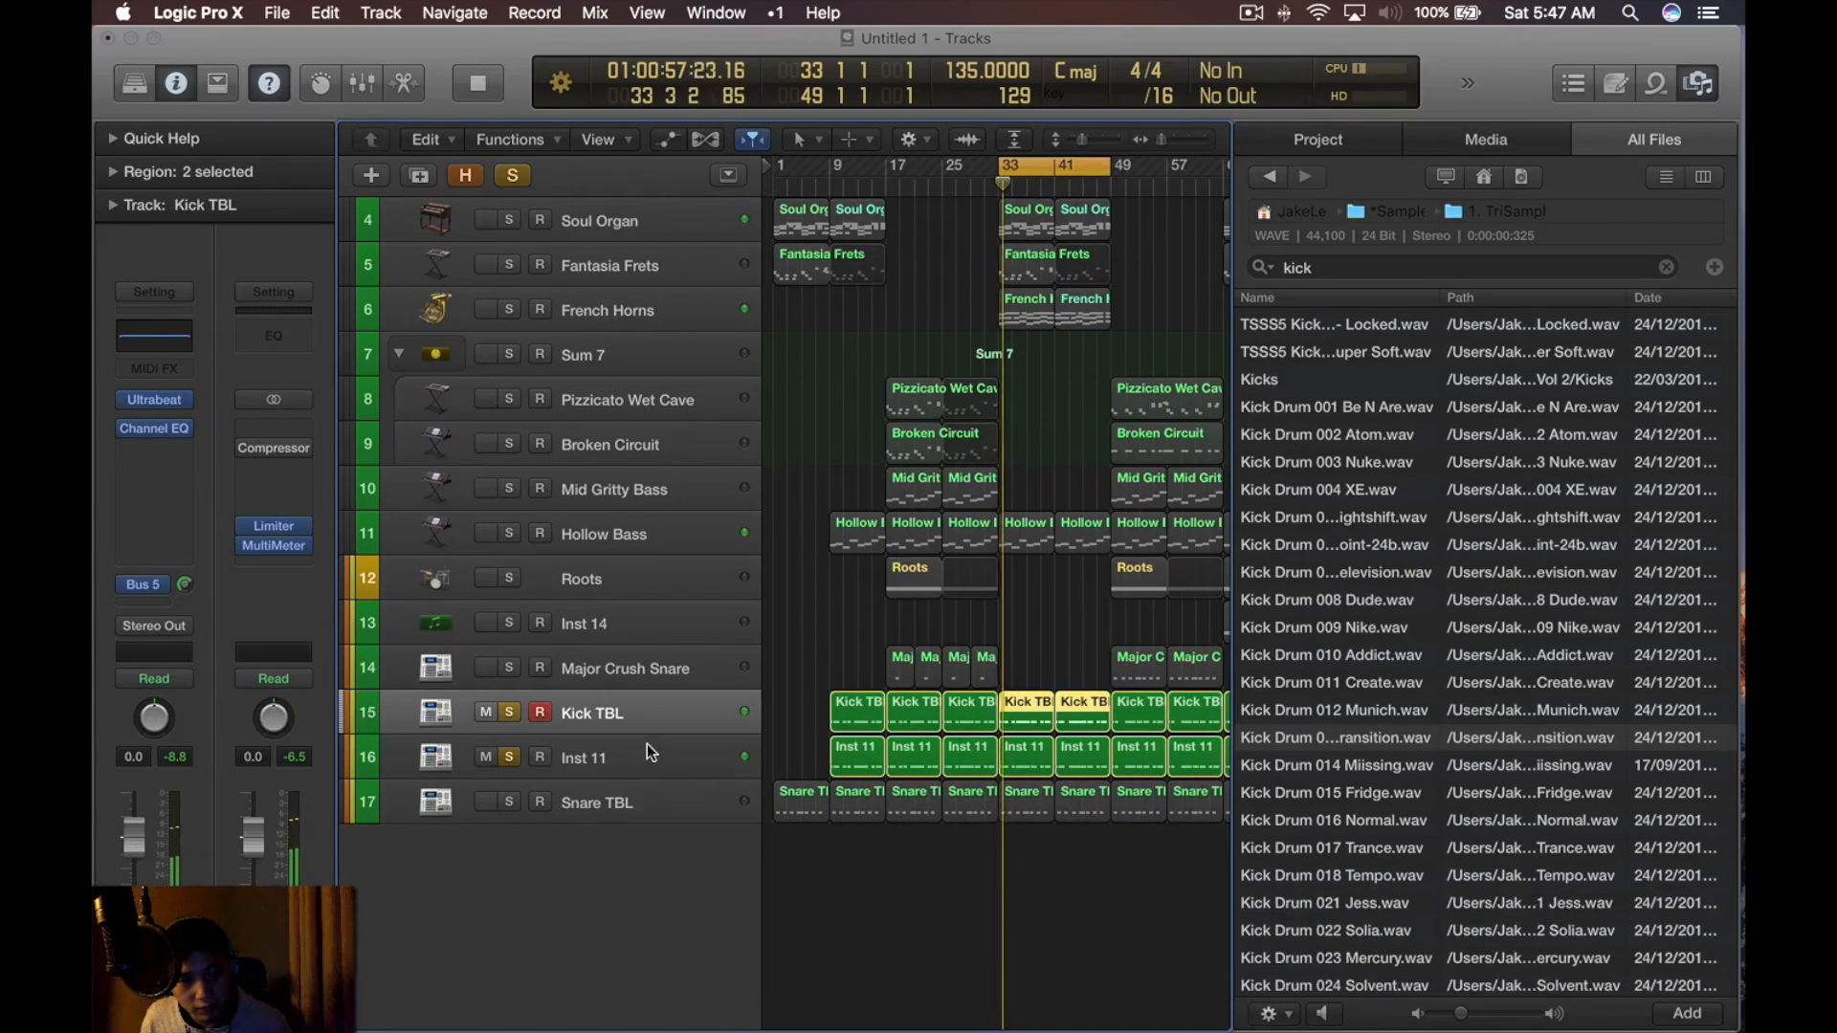
{"action": "left_click", "coordinate": [651, 752]}
{"action": "left_click", "coordinate": [153, 471]}
{"action": "mouse_move", "coordinate": [178, 715]}
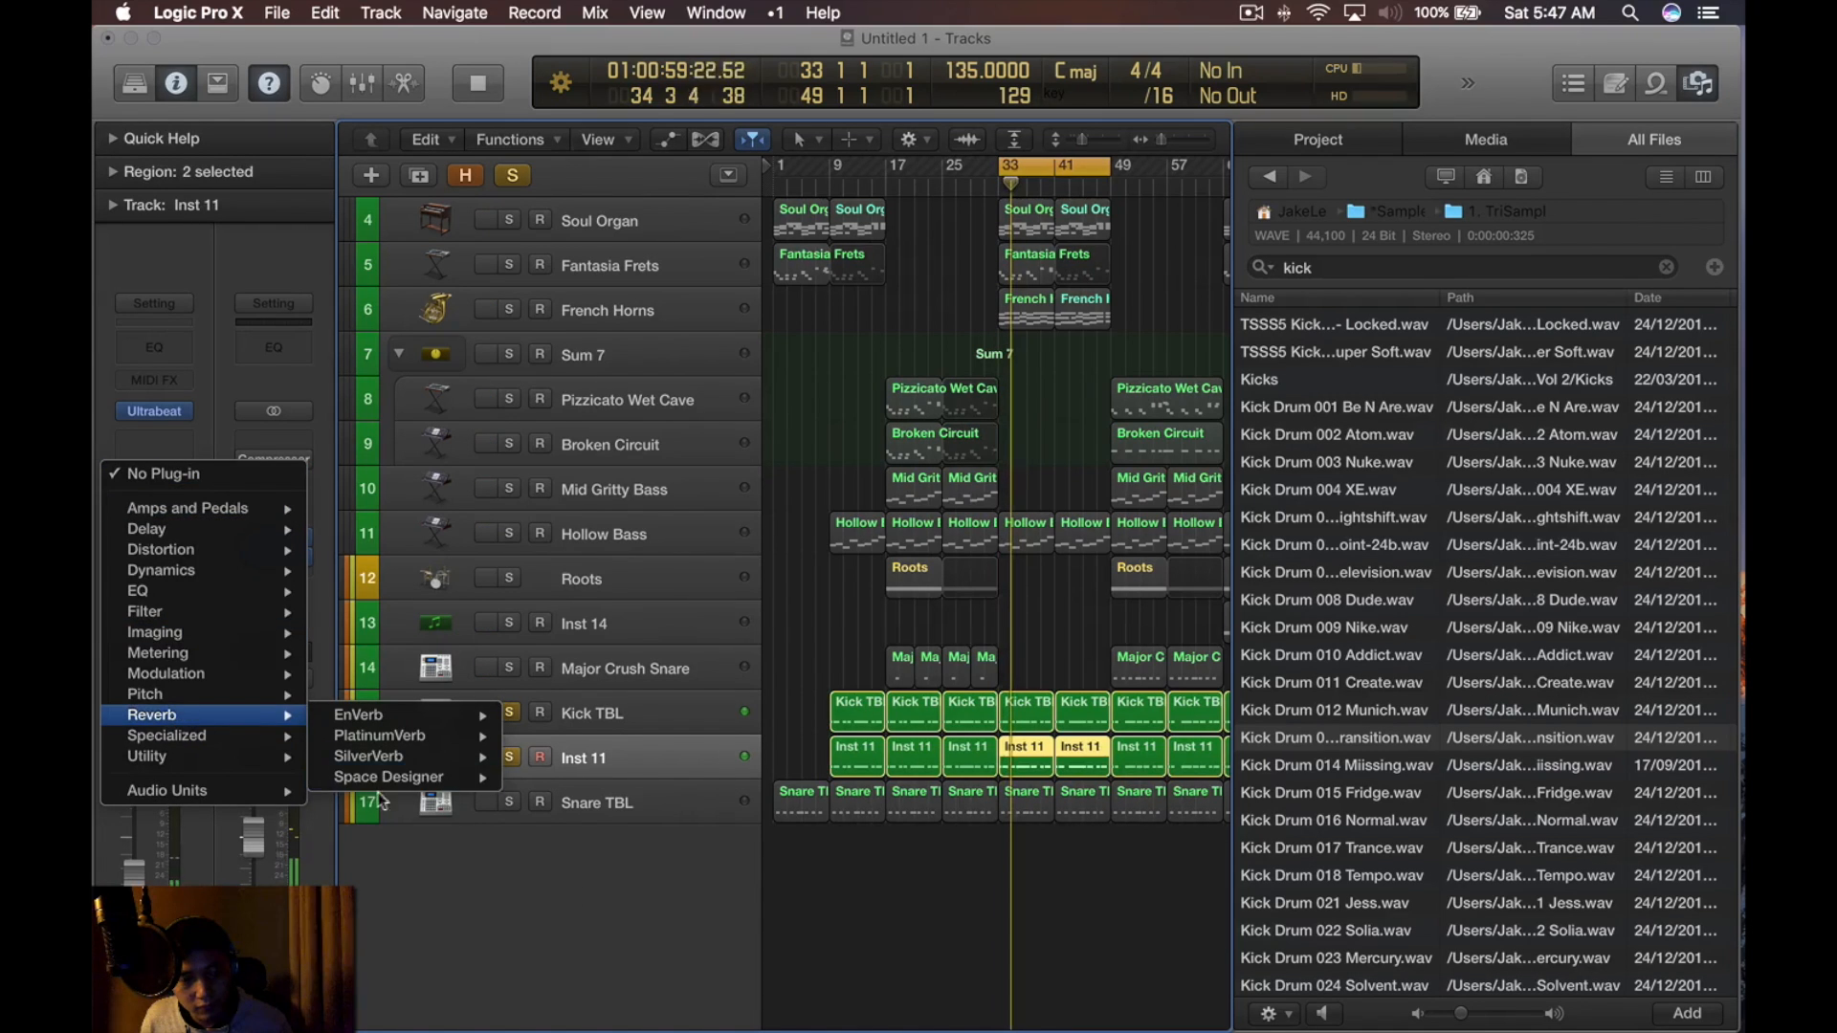
{"action": "key", "text": "Escape"}
Add a Channel EQ to Inst 11 with a 445 Hz low cut, a -12.5 dB dip at 870 Hz and an 8200 Hz high cut
{"action": "left_click", "coordinate": [157, 350]}
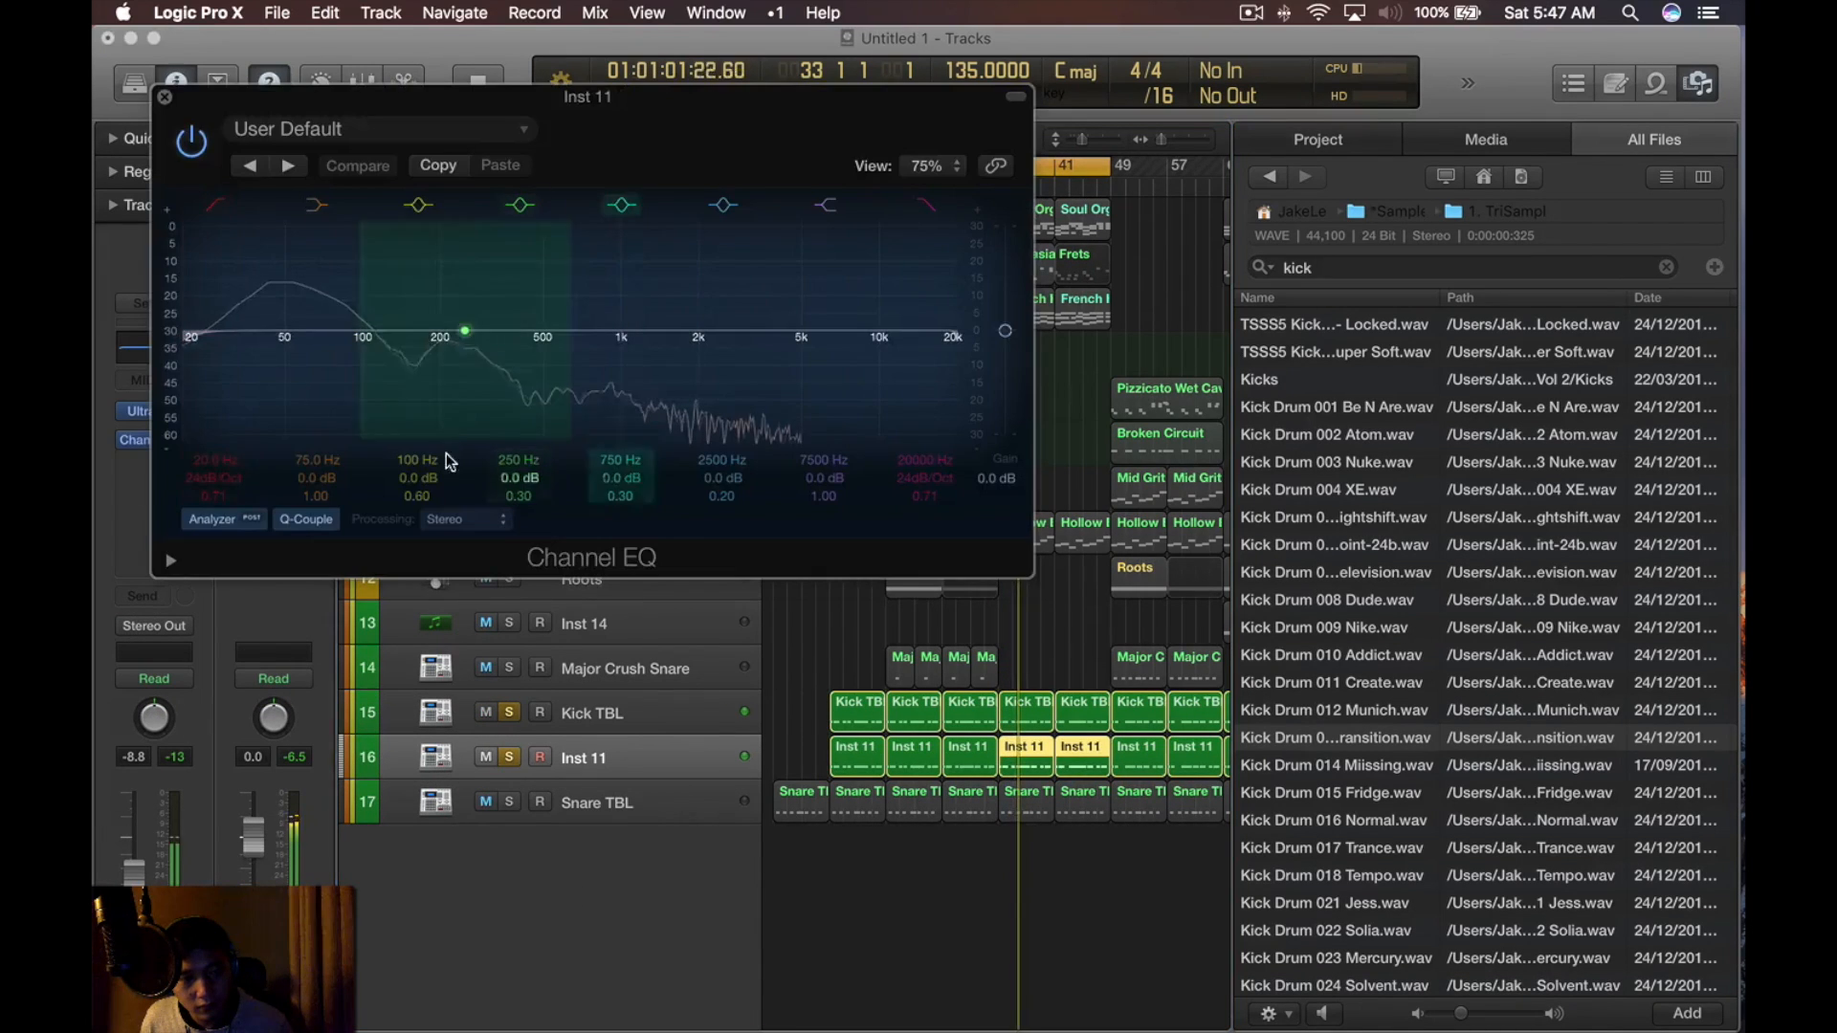
{"action": "left_click_drag", "start_coordinate": [246, 443], "coordinate": [648, 440]}
{"action": "left_click_drag", "start_coordinate": [890, 421], "coordinate": [791, 450]}
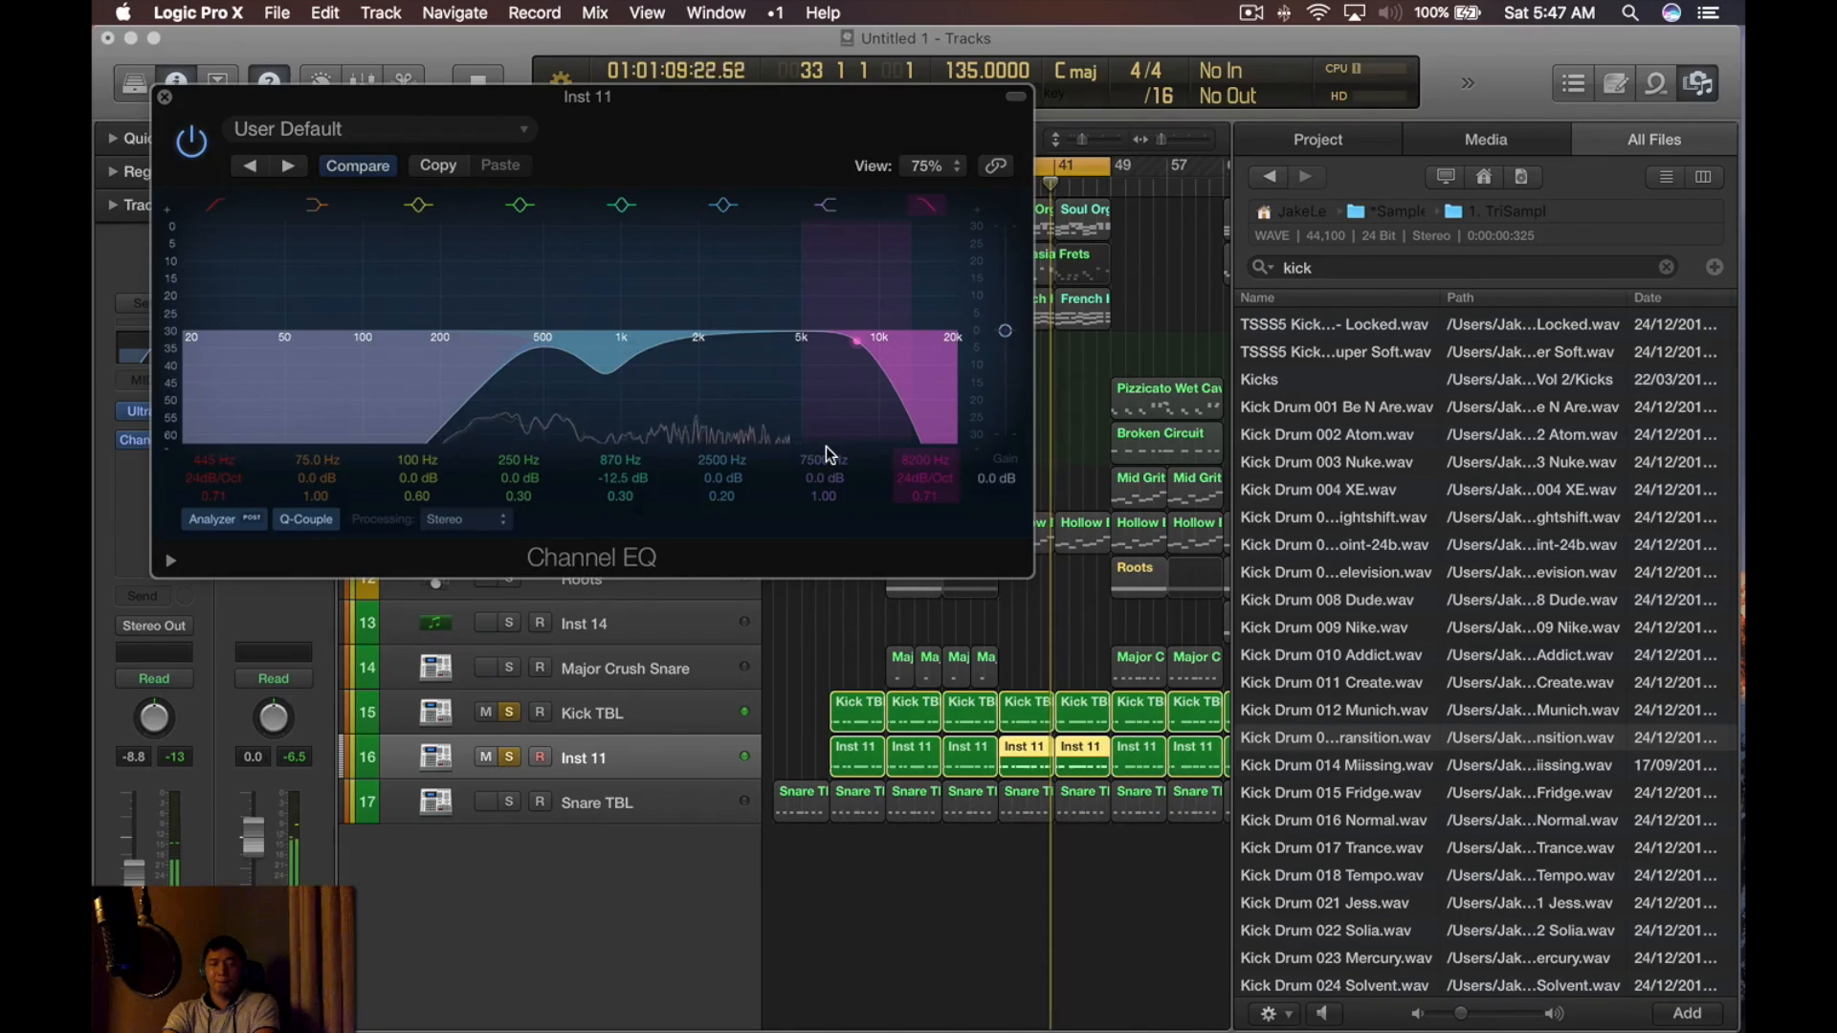
{"action": "key", "text": "super+w"}
Clear the solos on Inst 11 and Kick TBL and play the full mix
{"action": "key", "text": "space"}
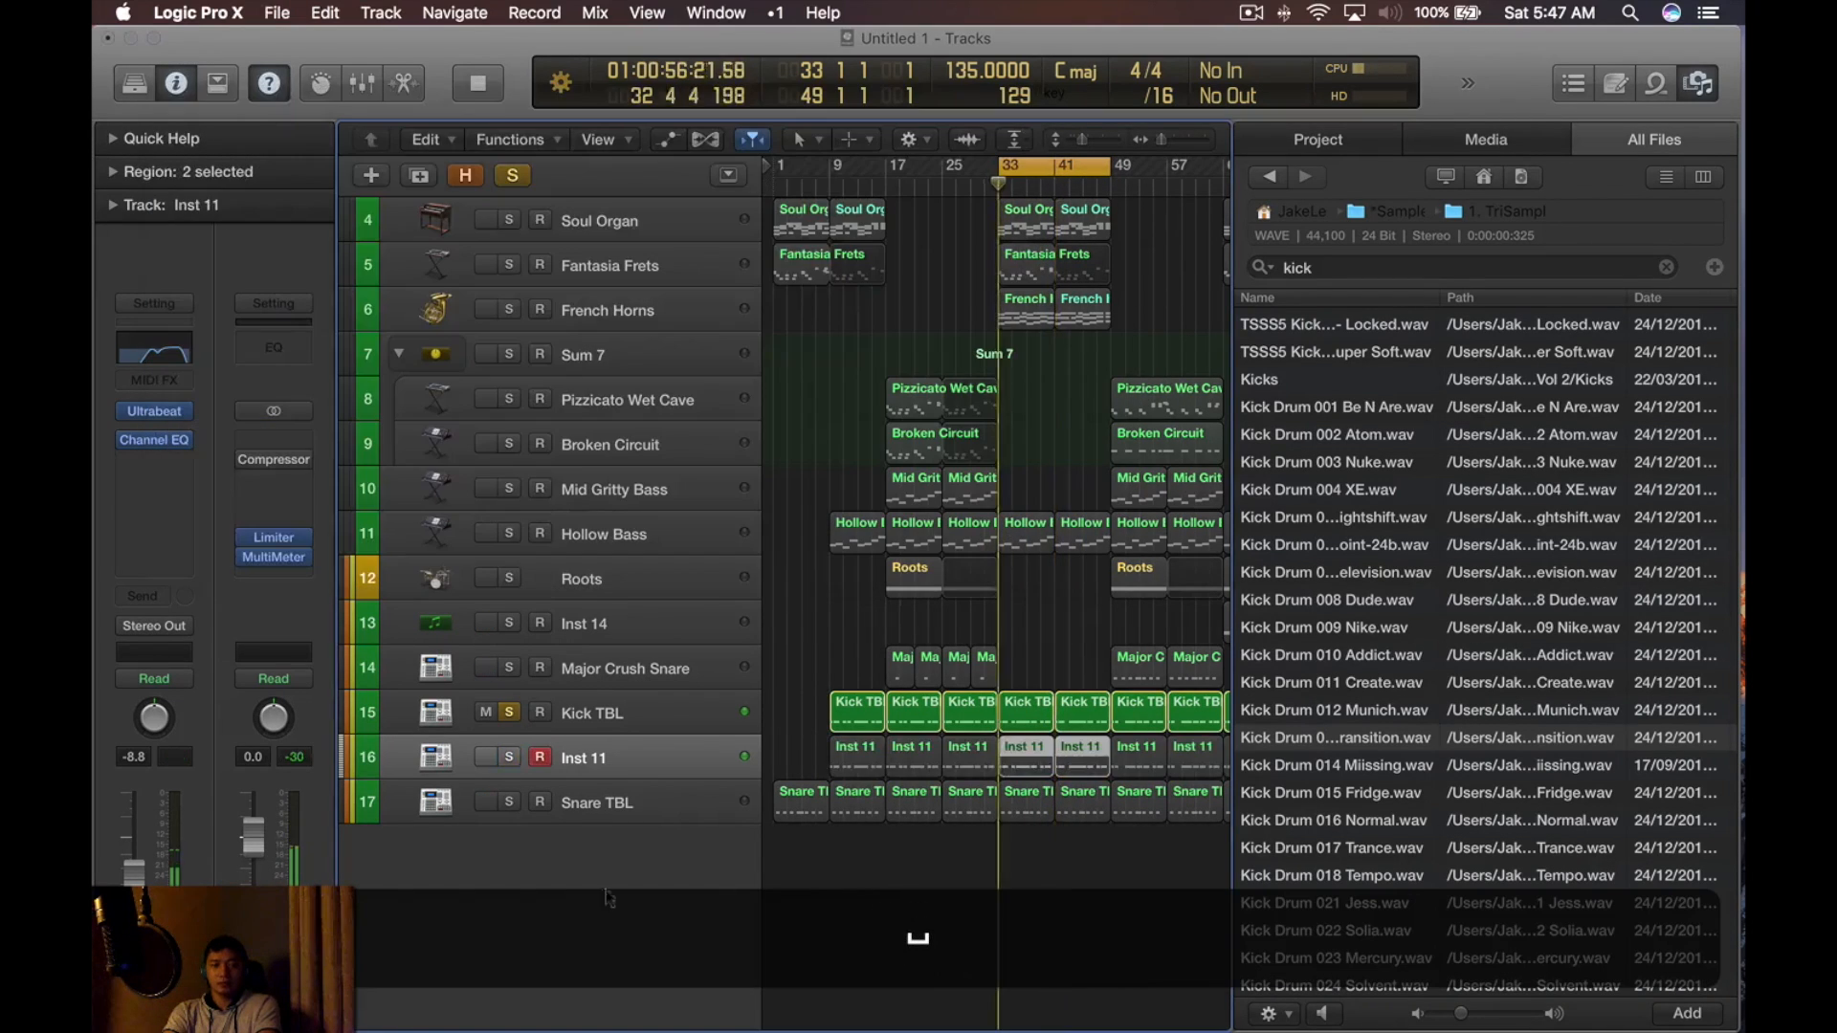
{"action": "left_click", "coordinate": [509, 713]}
{"action": "key", "text": "space"}
Turn off cycling and hide the file browser to give the arrangement more room
{"action": "key", "text": "c"}
{"action": "key", "text": "alt+c"}
{"action": "key", "text": "alt+f"}
{"action": "left_click", "coordinate": [1197, 537]}
{"action": "scroll", "coordinate": [1192, 538], "scroll_direction": "up", "scroll_amount": 6, "text": "alt"}
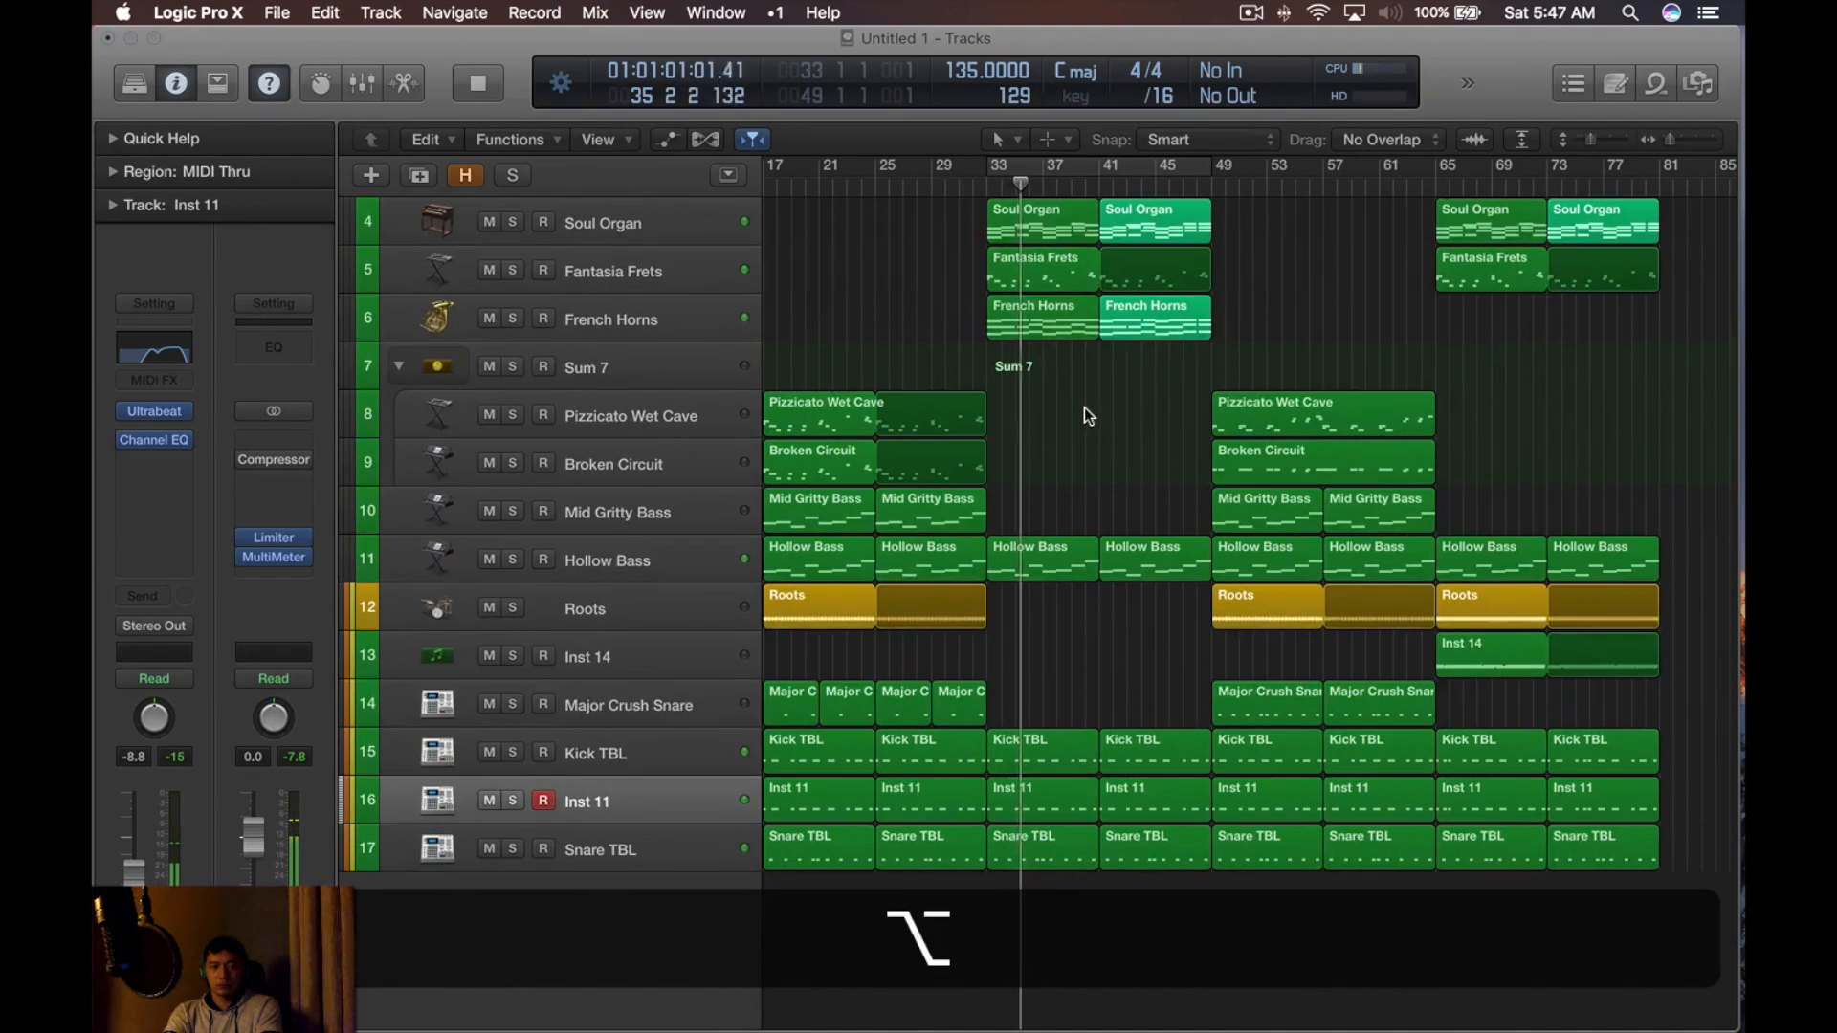
Solo the French Horns track while the song plays
{"action": "scroll", "coordinate": [1083, 411], "scroll_direction": "left", "scroll_amount": 4}
{"action": "left_click", "coordinate": [651, 319]}
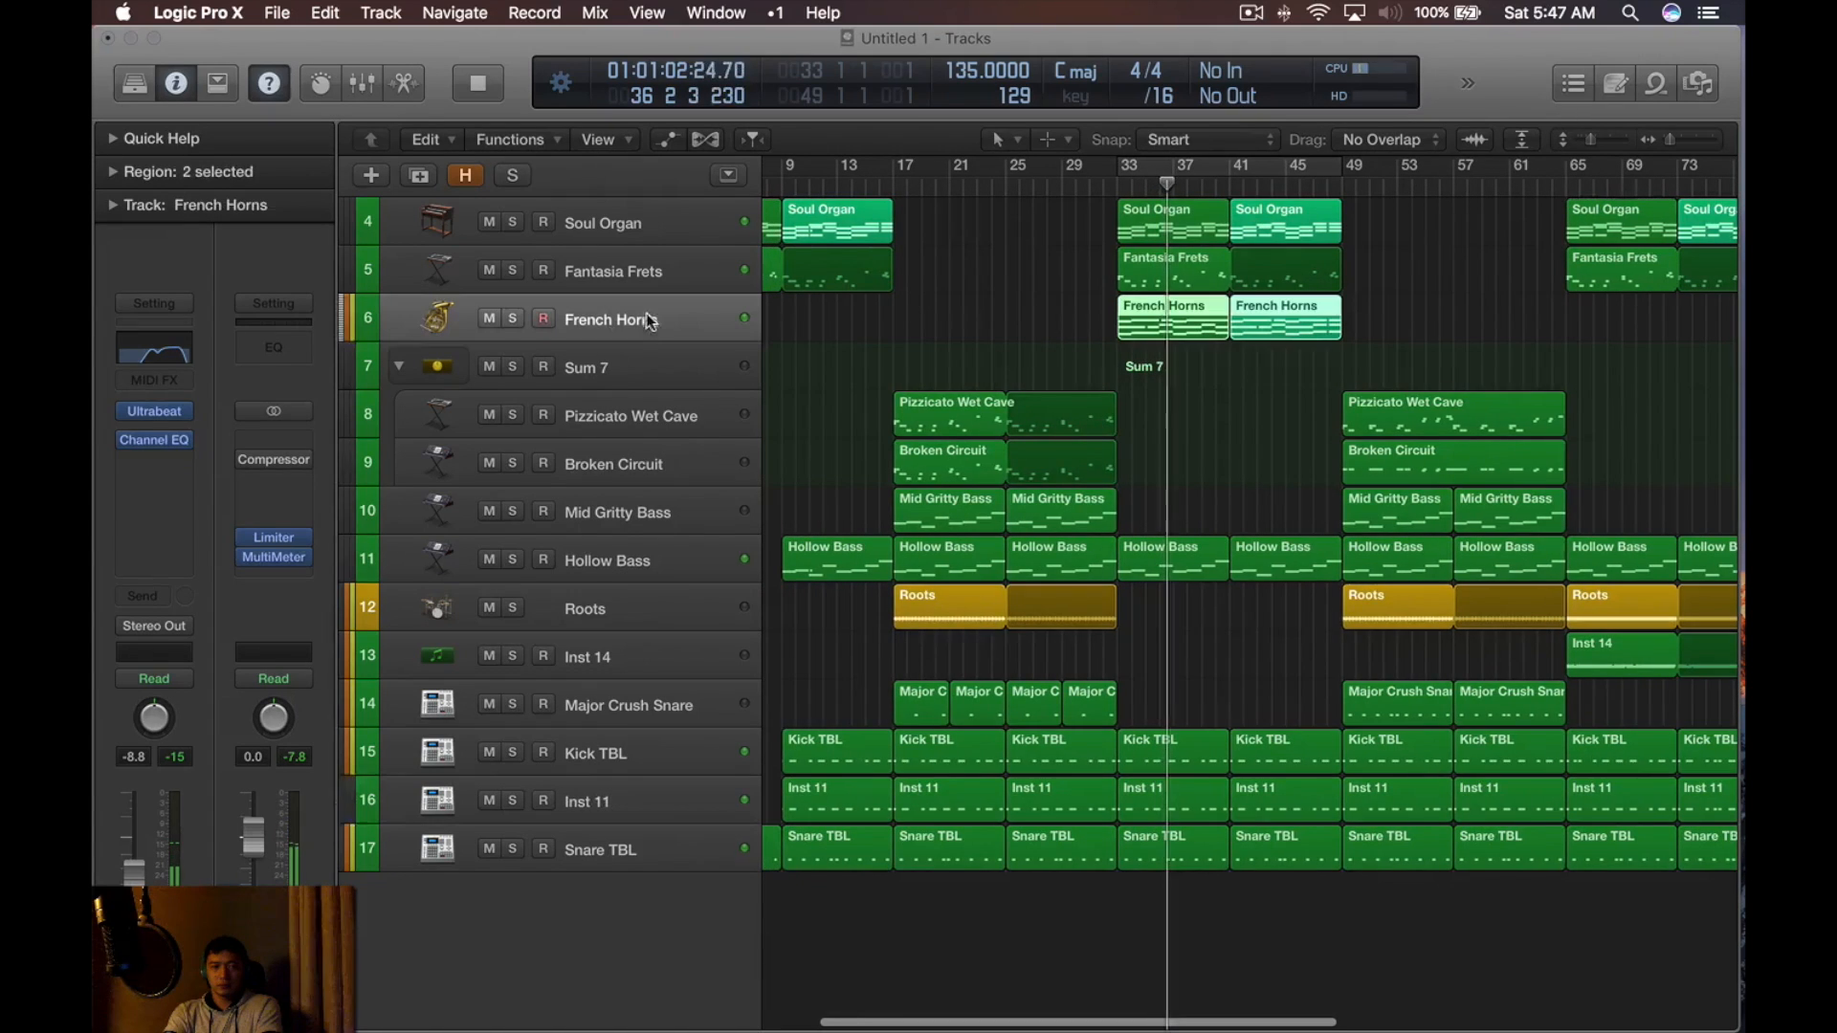
{"action": "key", "text": "s"}
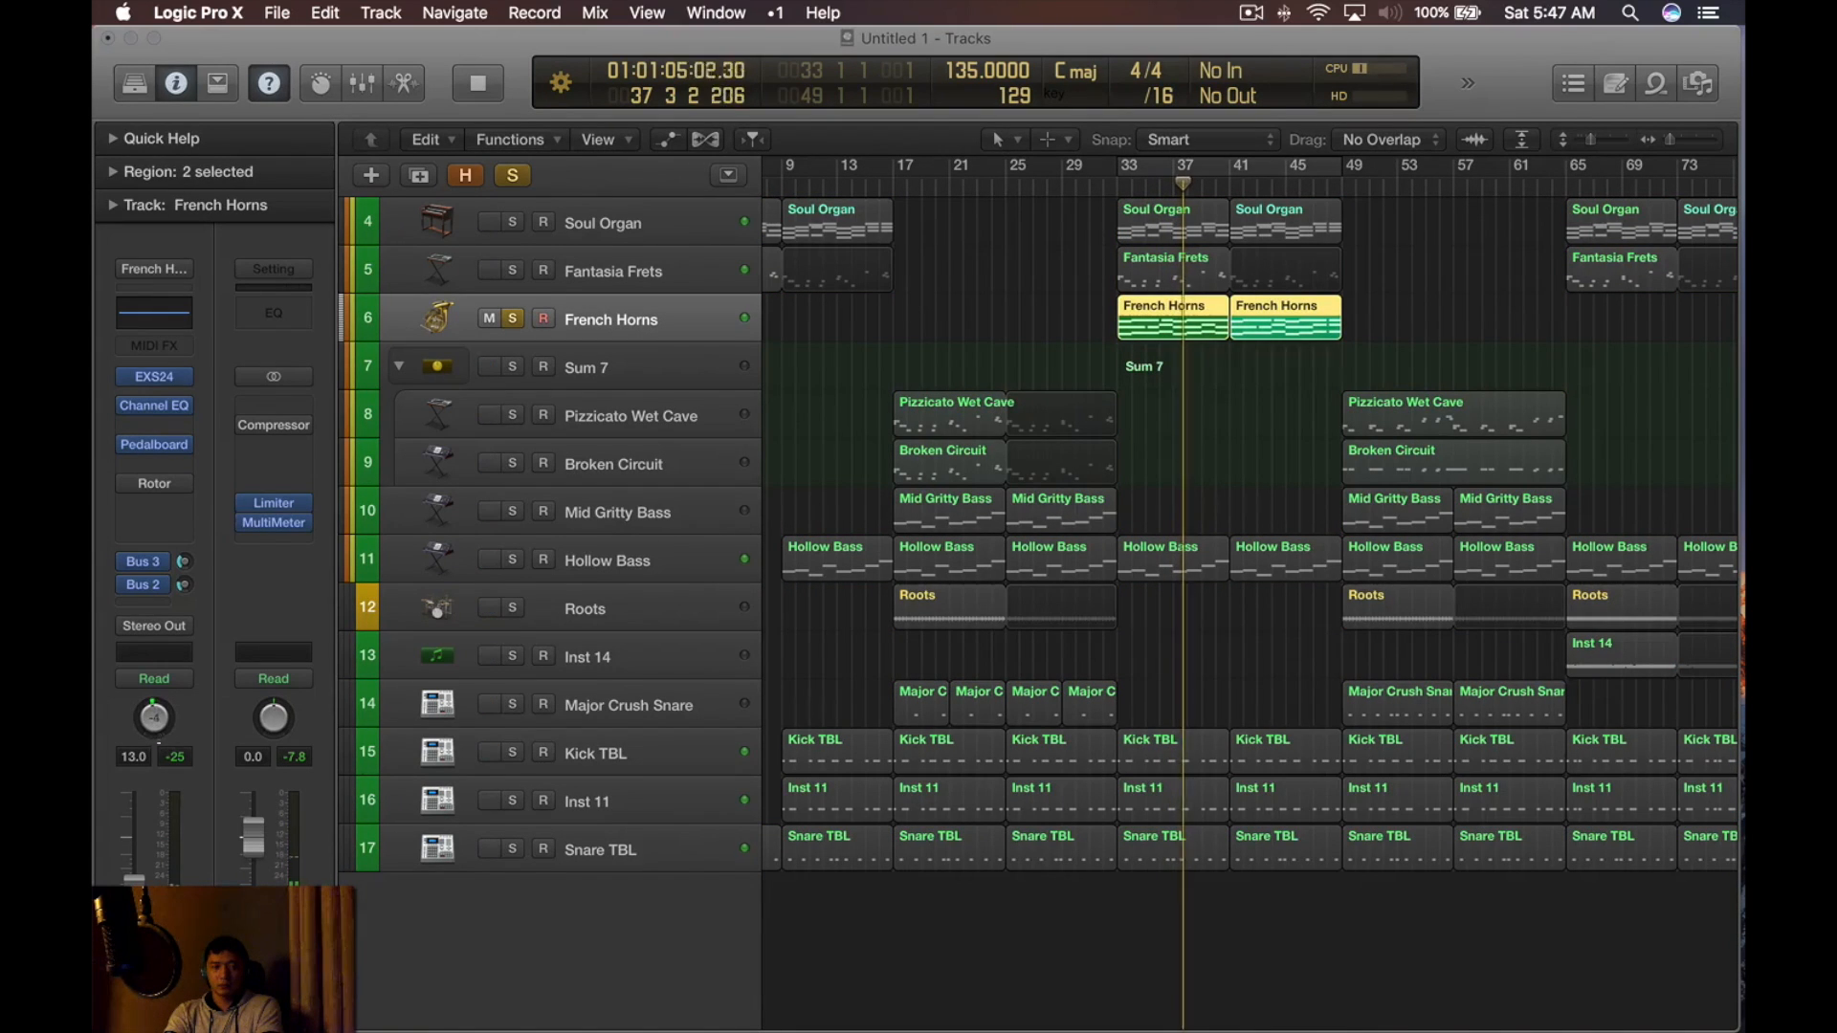
Stop playback, move the French Horns regions to bar 81, delete the second one and clear the track's solo
{"action": "scroll", "coordinate": [1241, 513], "scroll_direction": "down", "scroll_amount": 4, "text": "alt"}
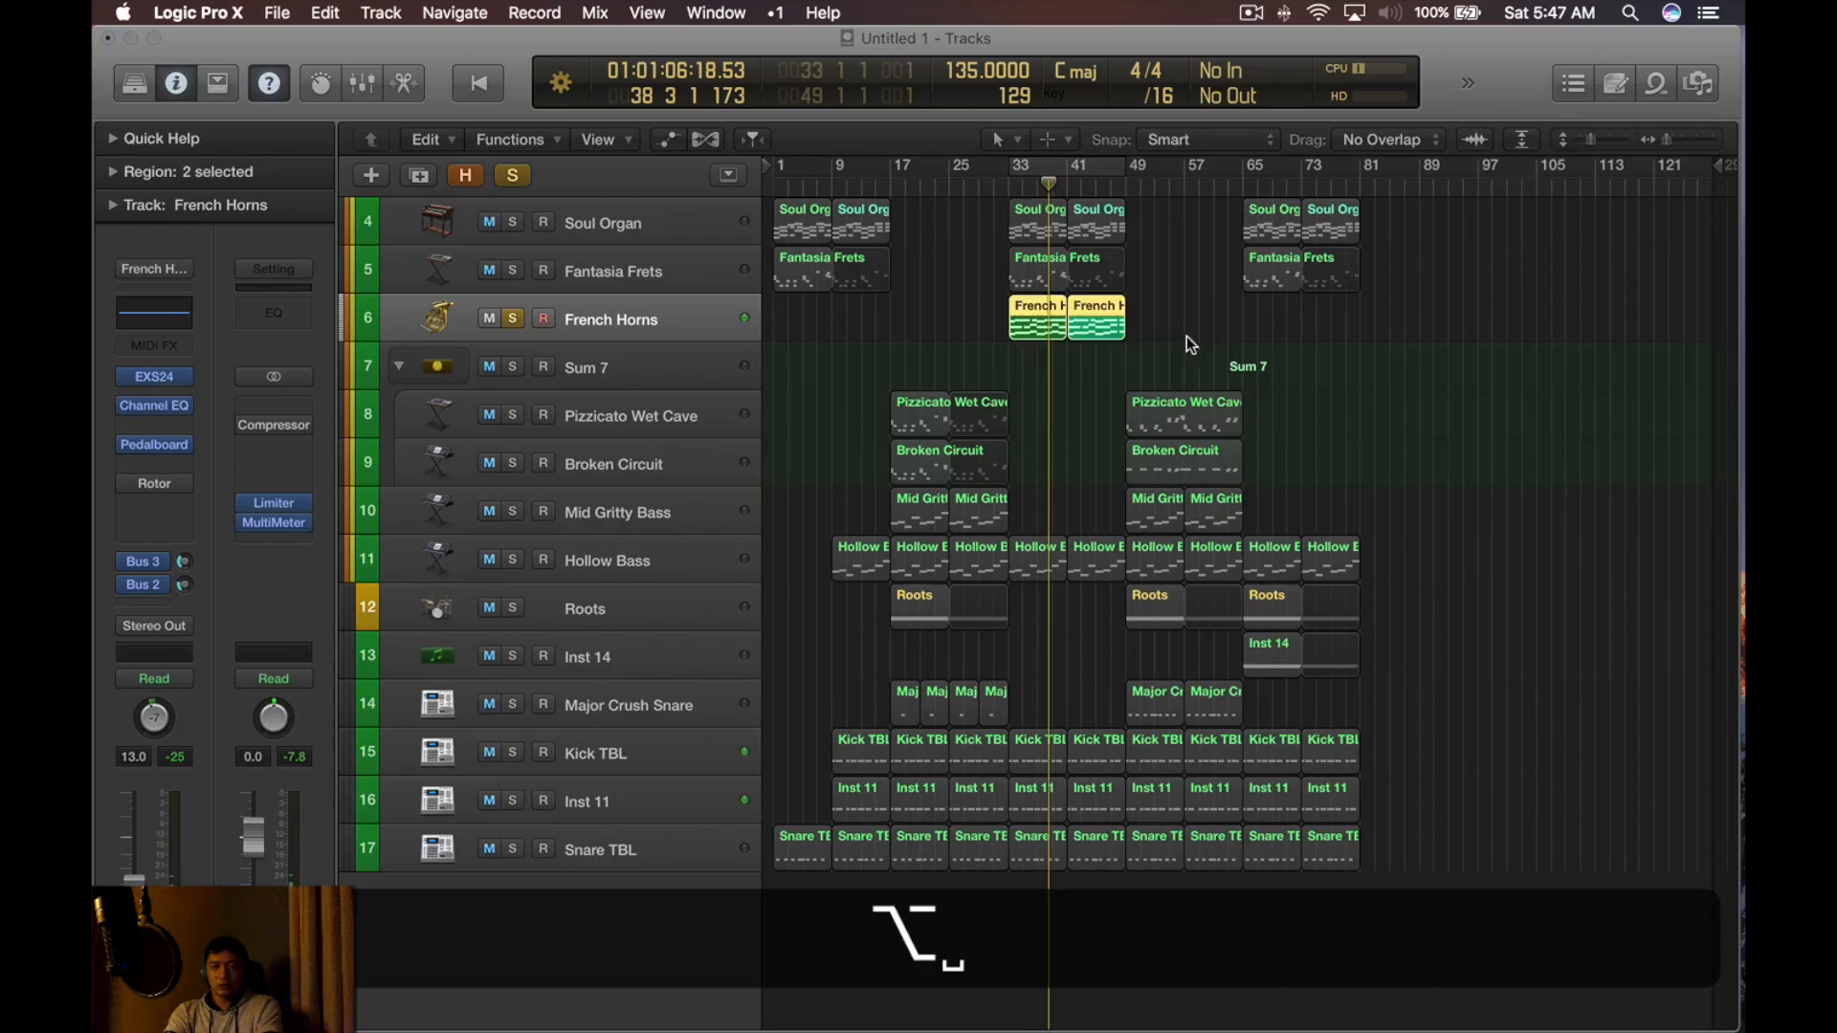
{"action": "left_click_drag", "start_coordinate": [1041, 316], "coordinate": [1392, 306]}
{"action": "key", "text": "BackSpace"}
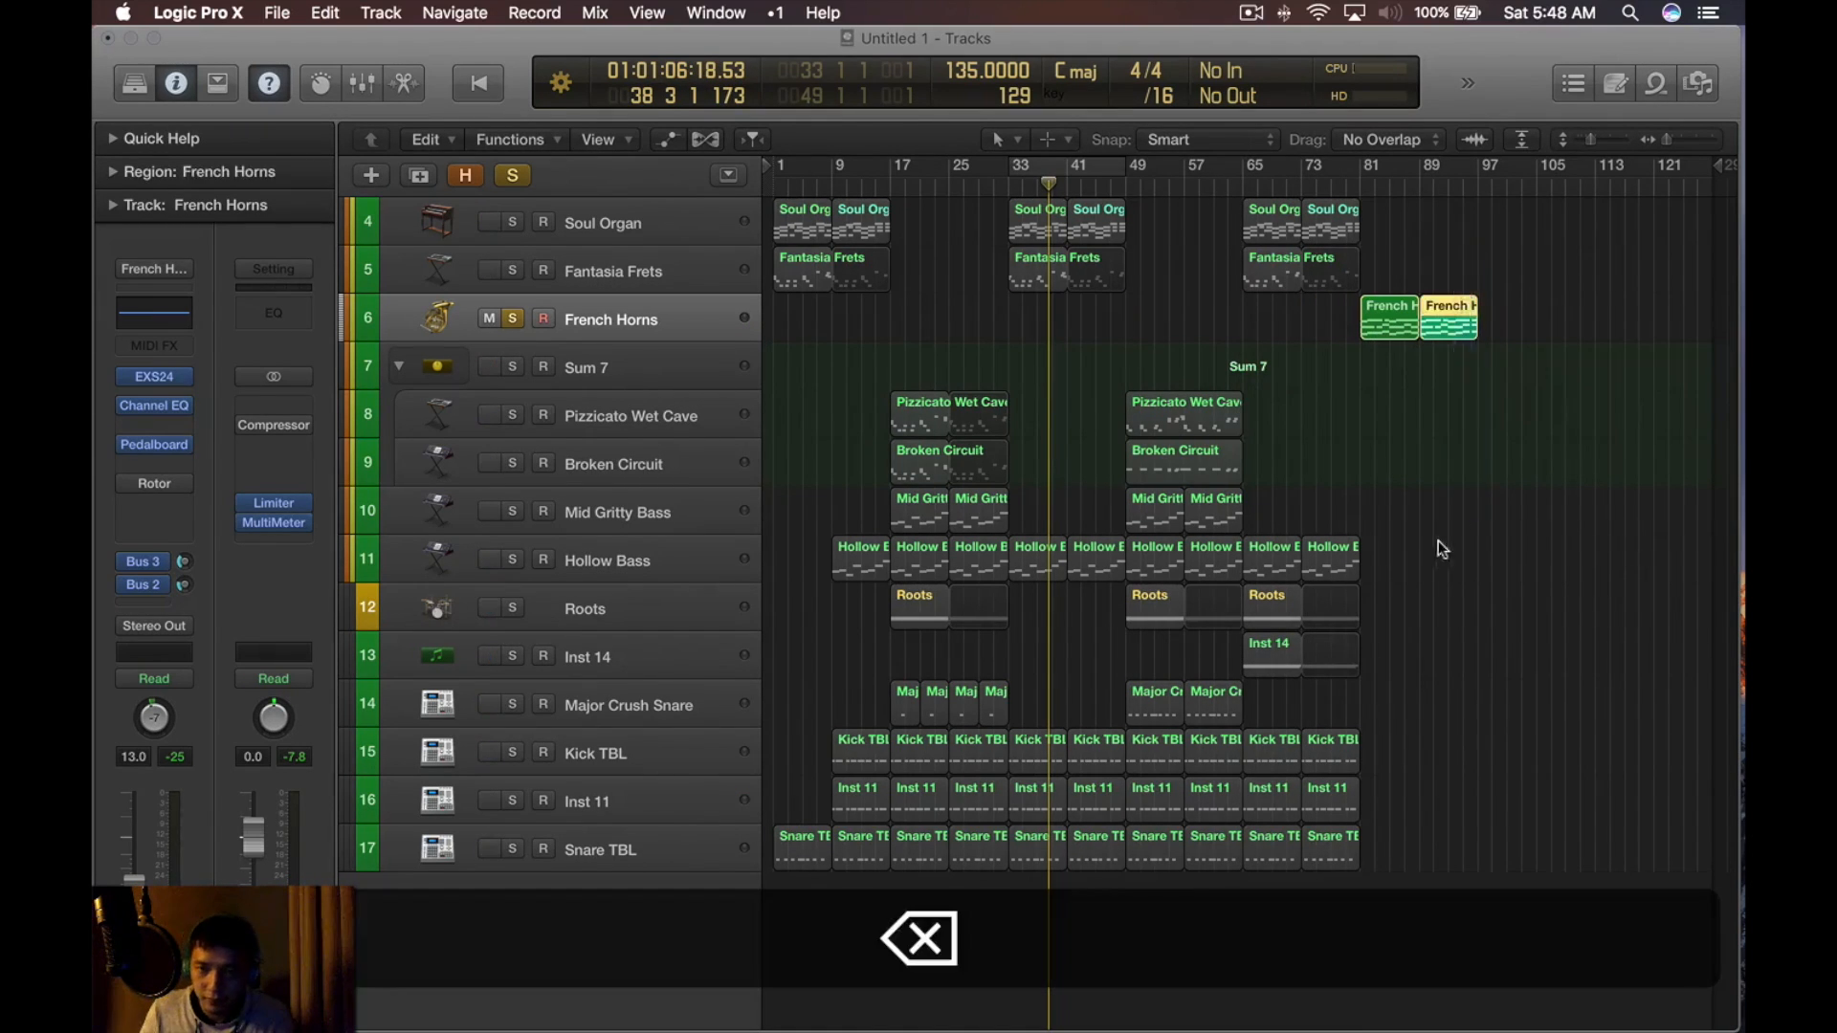
{"action": "key", "text": "s"}
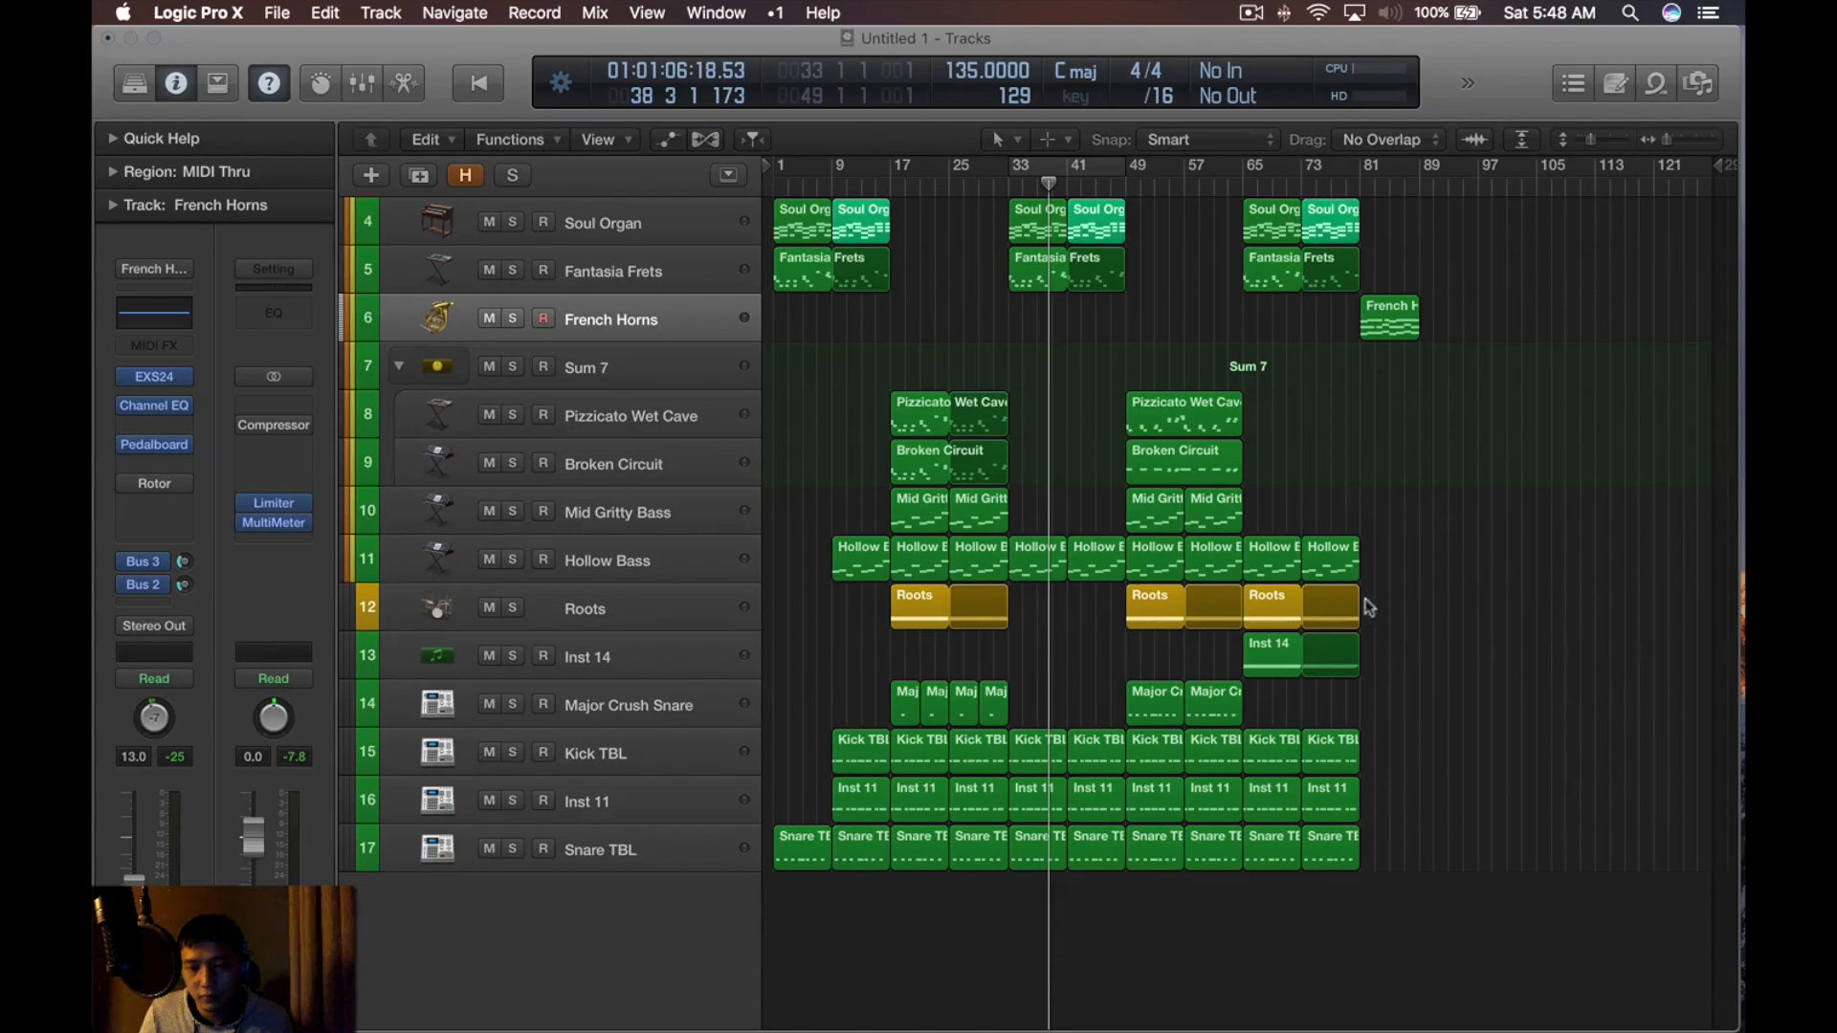
Repeat the Inst 11 and Snare TBL regions into bars 81 to 89, removing the extra copies and the Kick TBL repeats
{"action": "left_click_drag", "start_coordinate": [1501, 746], "coordinate": [1269, 943]}
{"action": "key", "text": "super+r"}
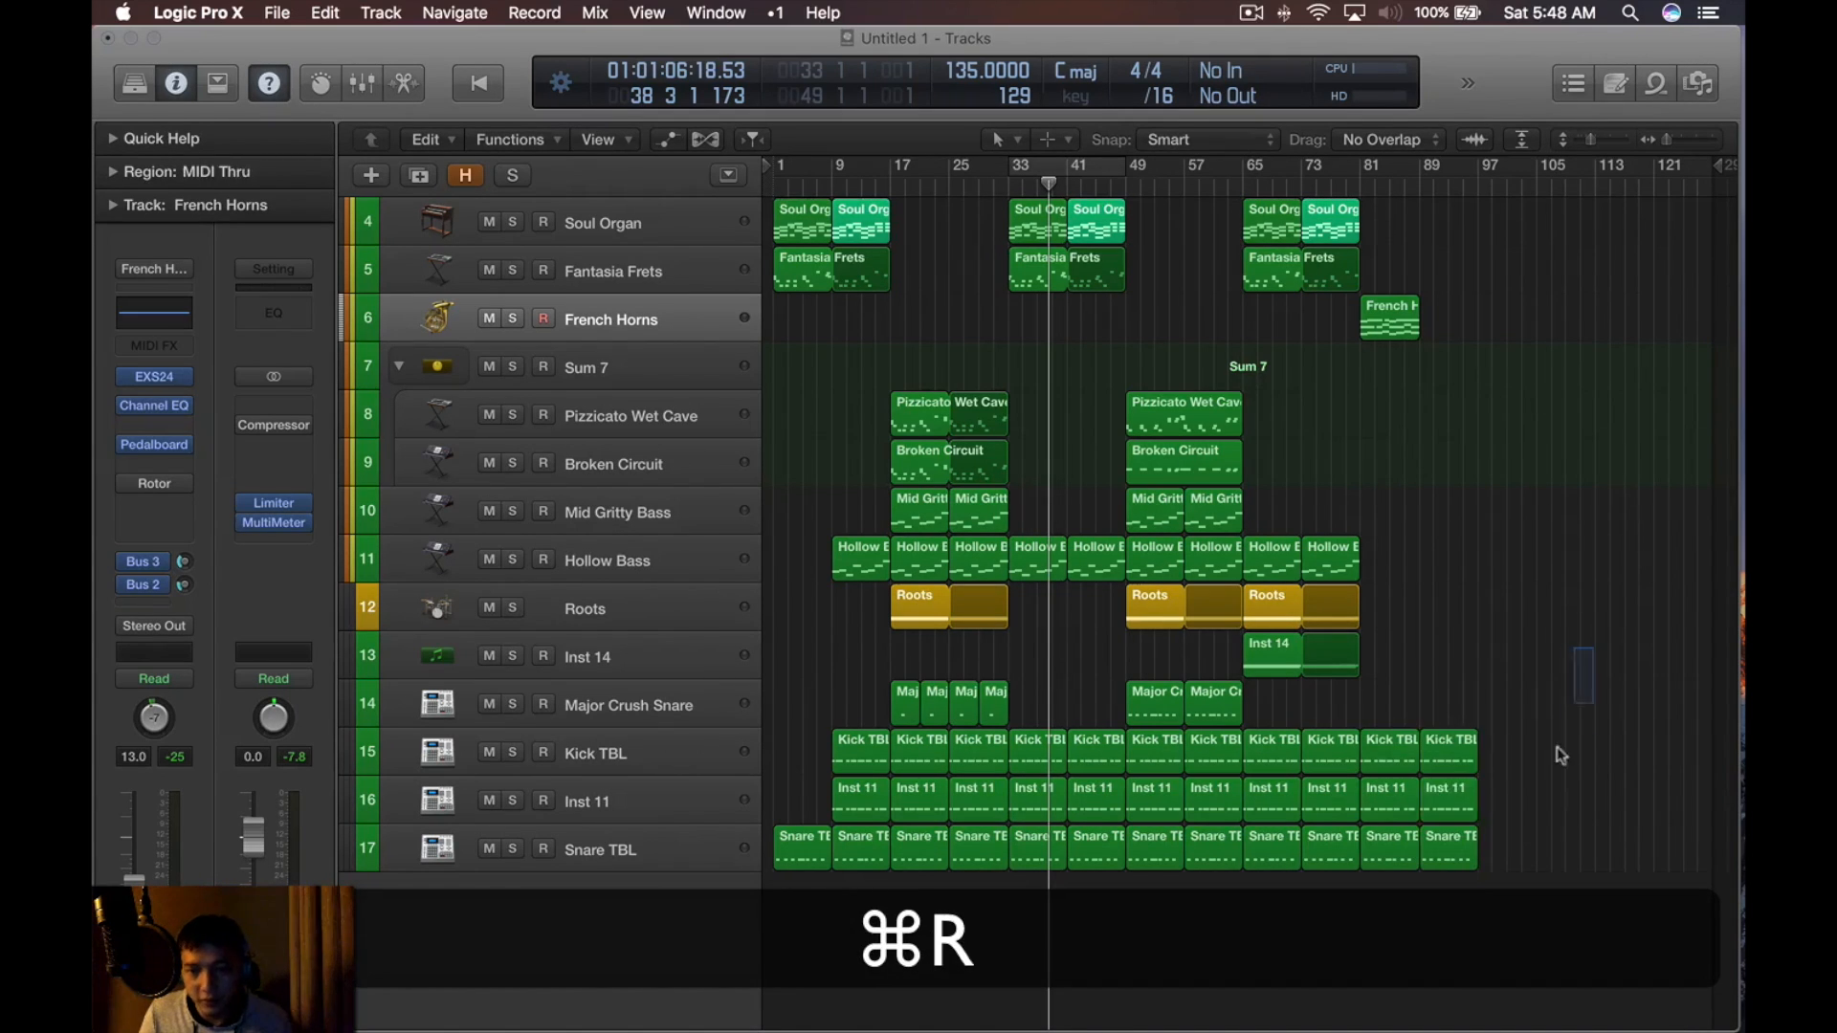
{"action": "key", "text": "BackSpace"}
{"action": "left_click", "coordinate": [1416, 760]}
{"action": "key", "text": "BackSpace"}
Set the cycle range to bars 81 to 89 from the newly placed regions
{"action": "left_click", "coordinate": [1427, 249]}
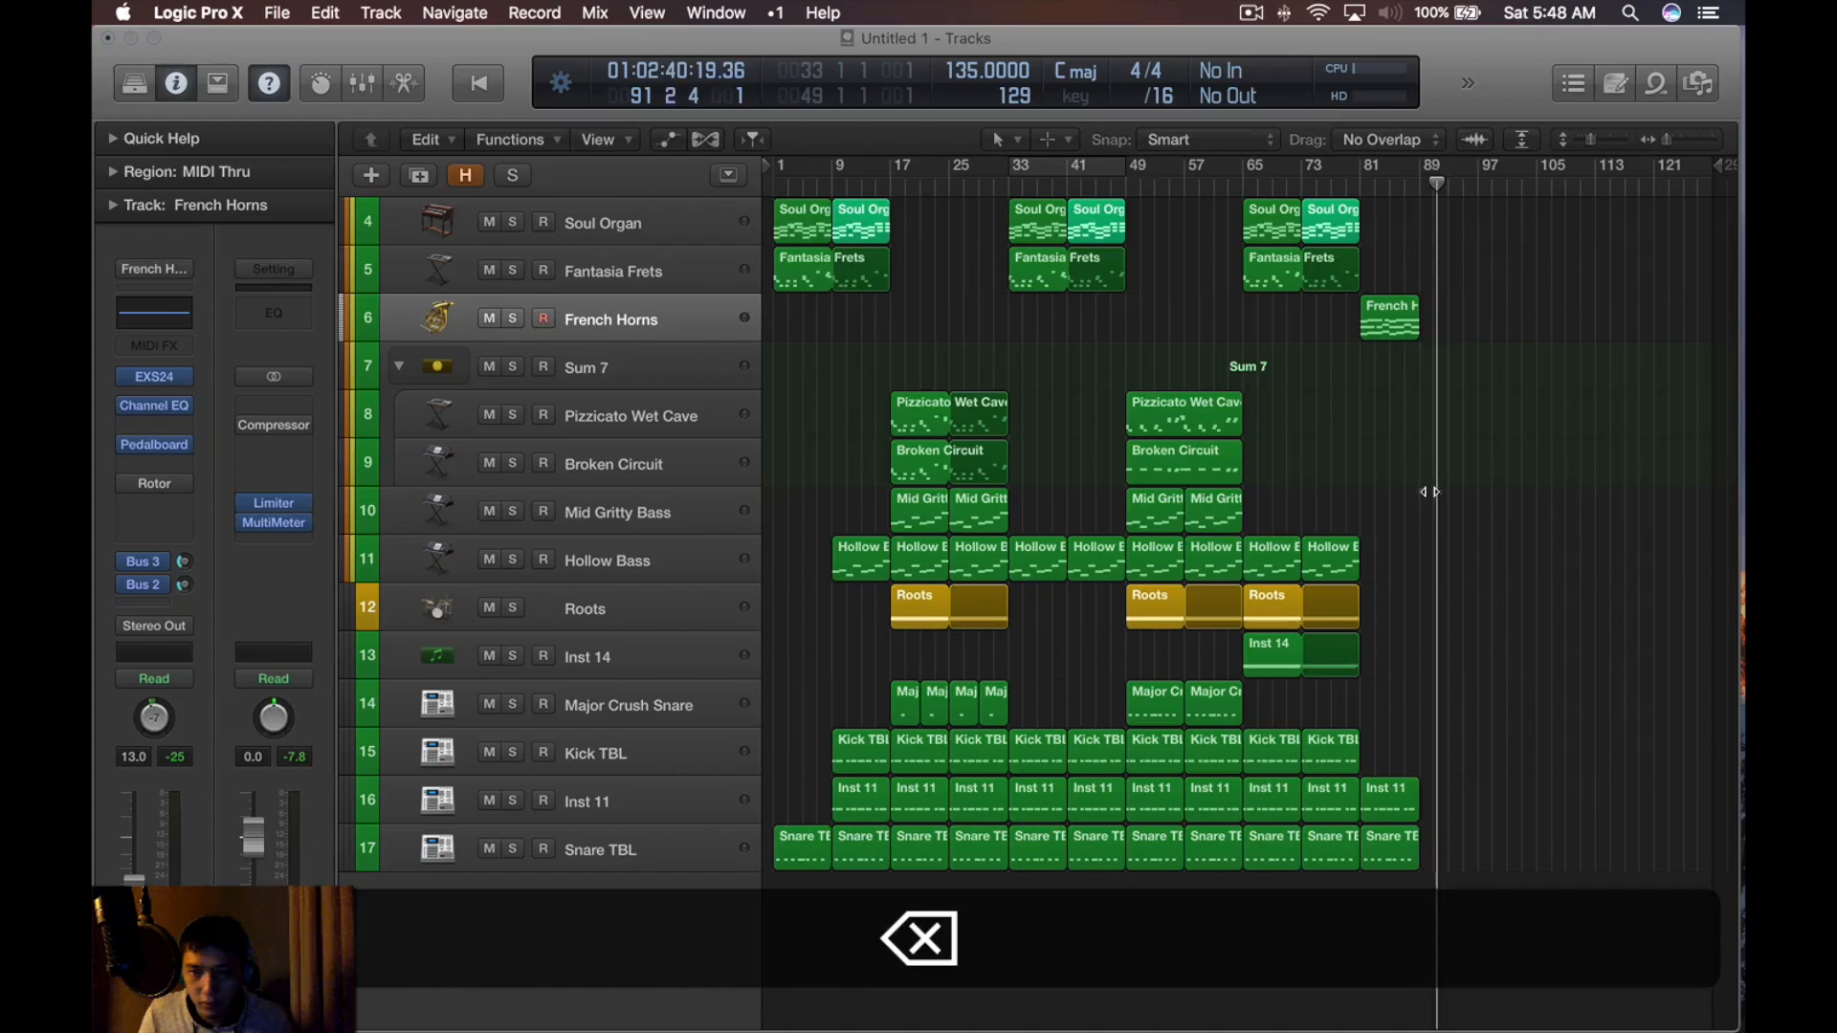
{"action": "left_click_drag", "start_coordinate": [1484, 272], "coordinate": [1383, 848]}
{"action": "key", "text": "super+u"}
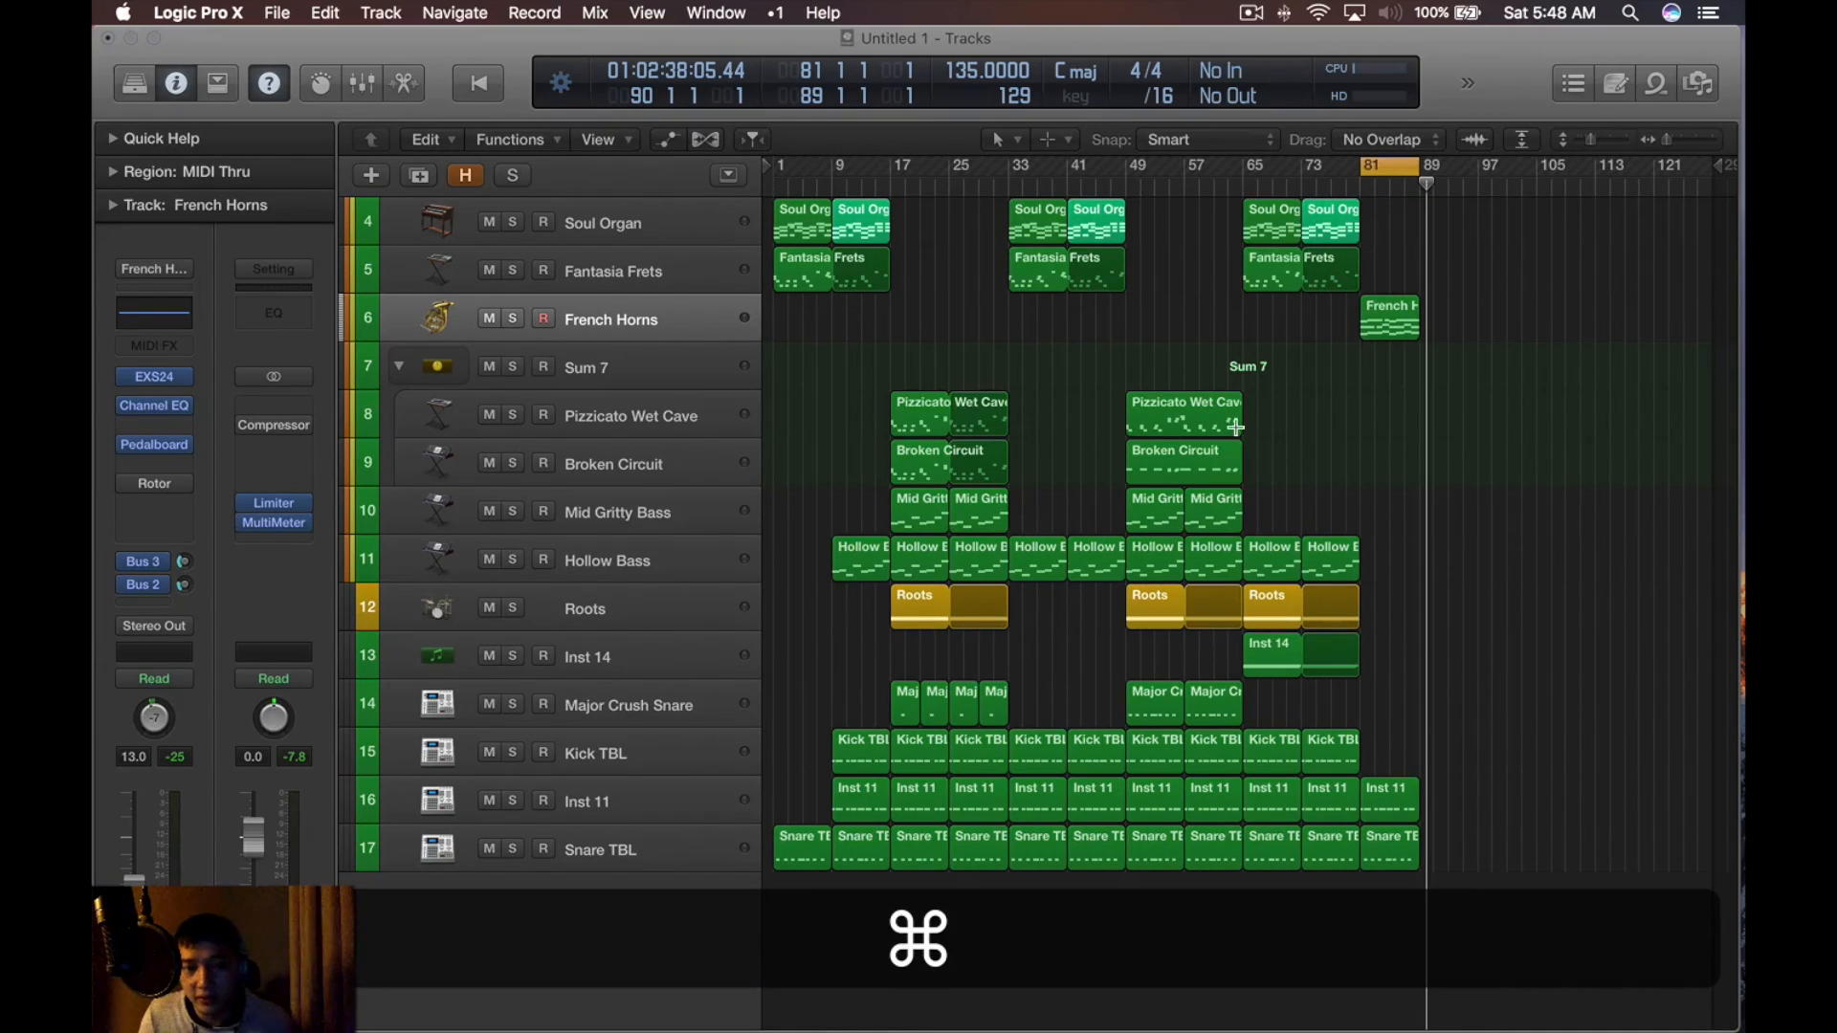
Copy a roughly two-bar excerpt of the Pizzicato Wet Cave region before bar 57 to bar 81 and play it
{"action": "scroll", "coordinate": [1251, 415], "scroll_direction": "up", "scroll_amount": 6}
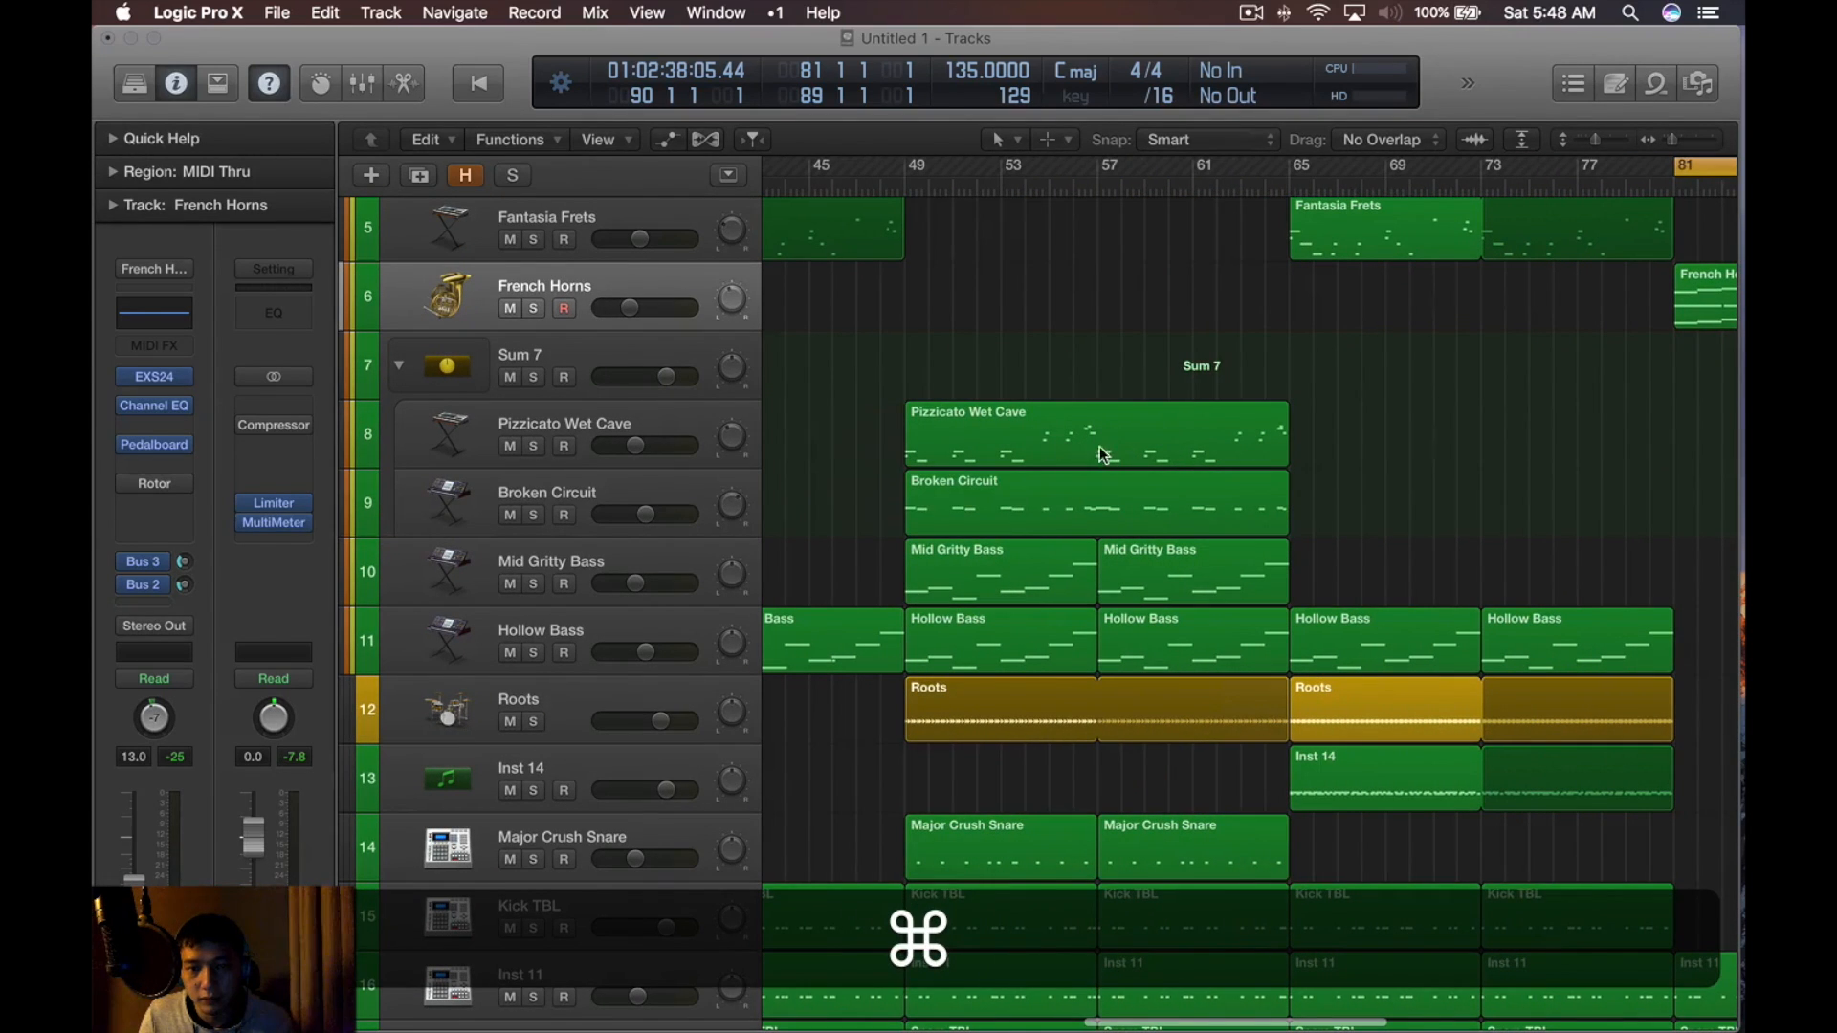
{"action": "left_click_drag", "start_coordinate": [1094, 443], "coordinate": [1372, 440]}
{"action": "scroll", "coordinate": [1372, 440], "scroll_direction": "down", "scroll_amount": 3}
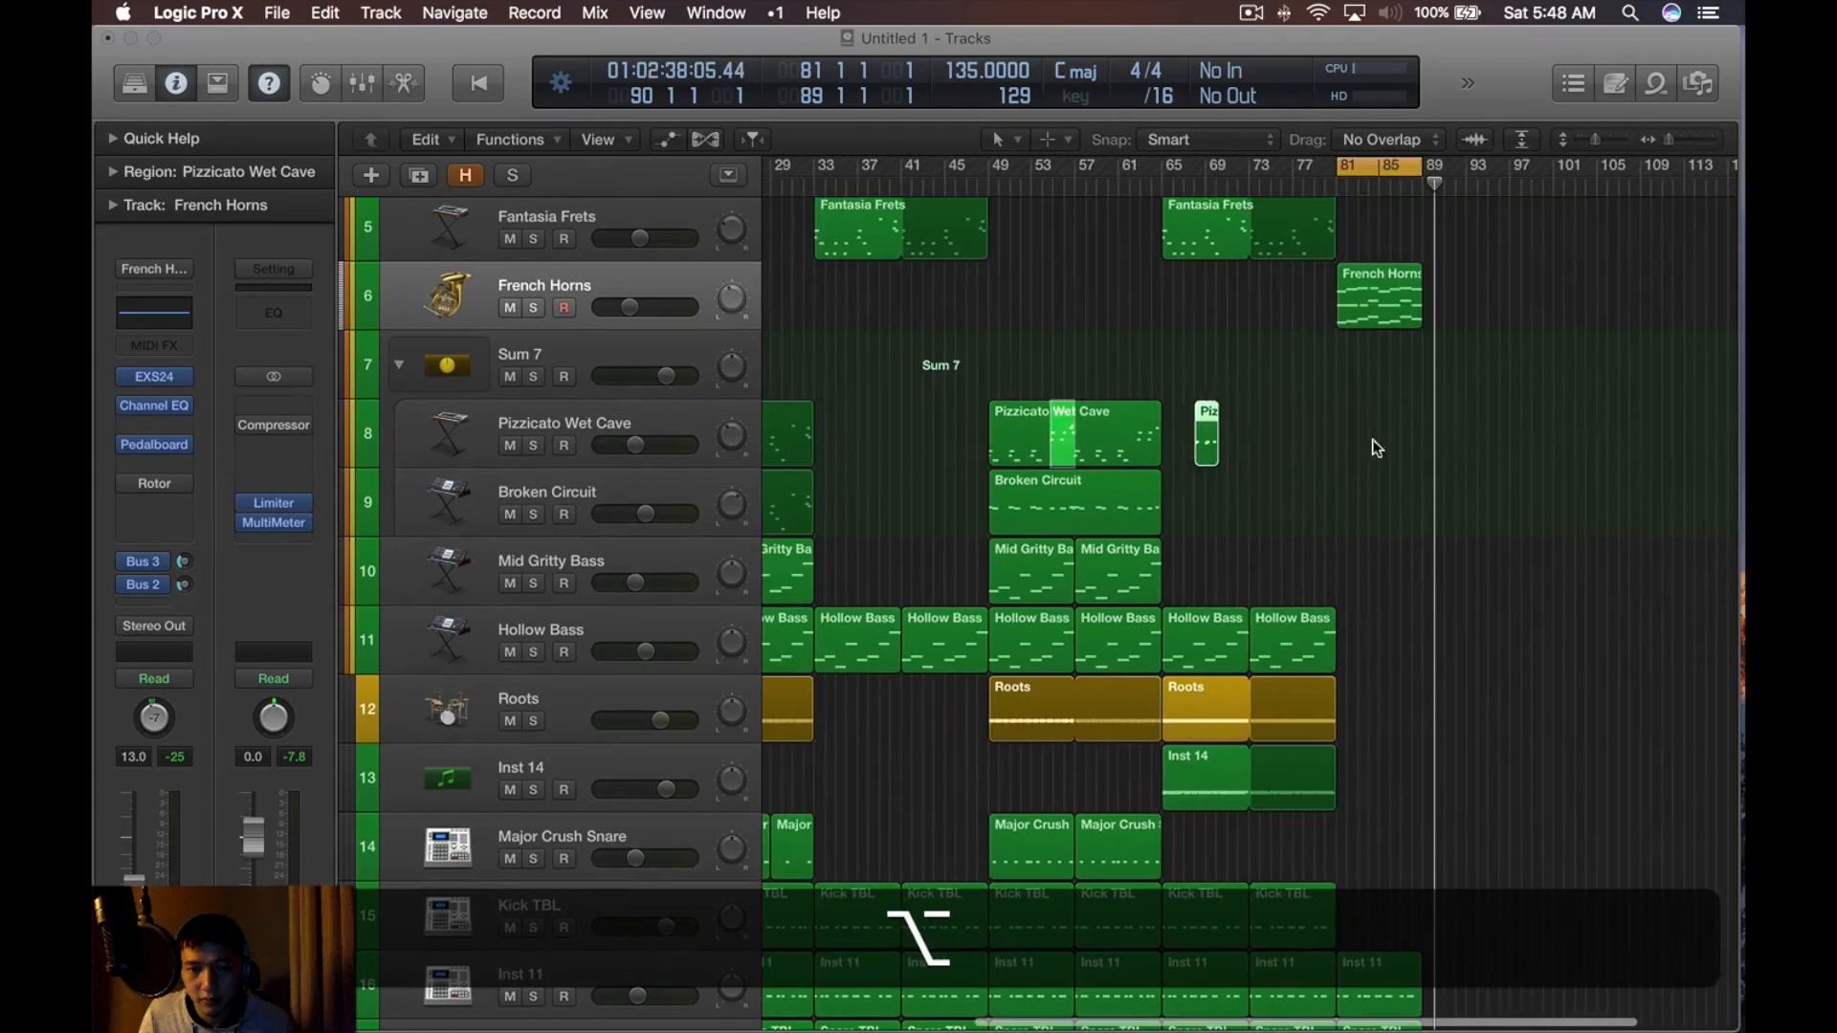
{"action": "scroll", "coordinate": [1372, 439], "scroll_direction": "right", "scroll_amount": 2}
{"action": "left_click_drag", "start_coordinate": [1143, 446], "coordinate": [1269, 456]}
{"action": "key", "text": "space"}
{"action": "scroll", "coordinate": [1365, 437], "scroll_direction": "down", "scroll_amount": 2}
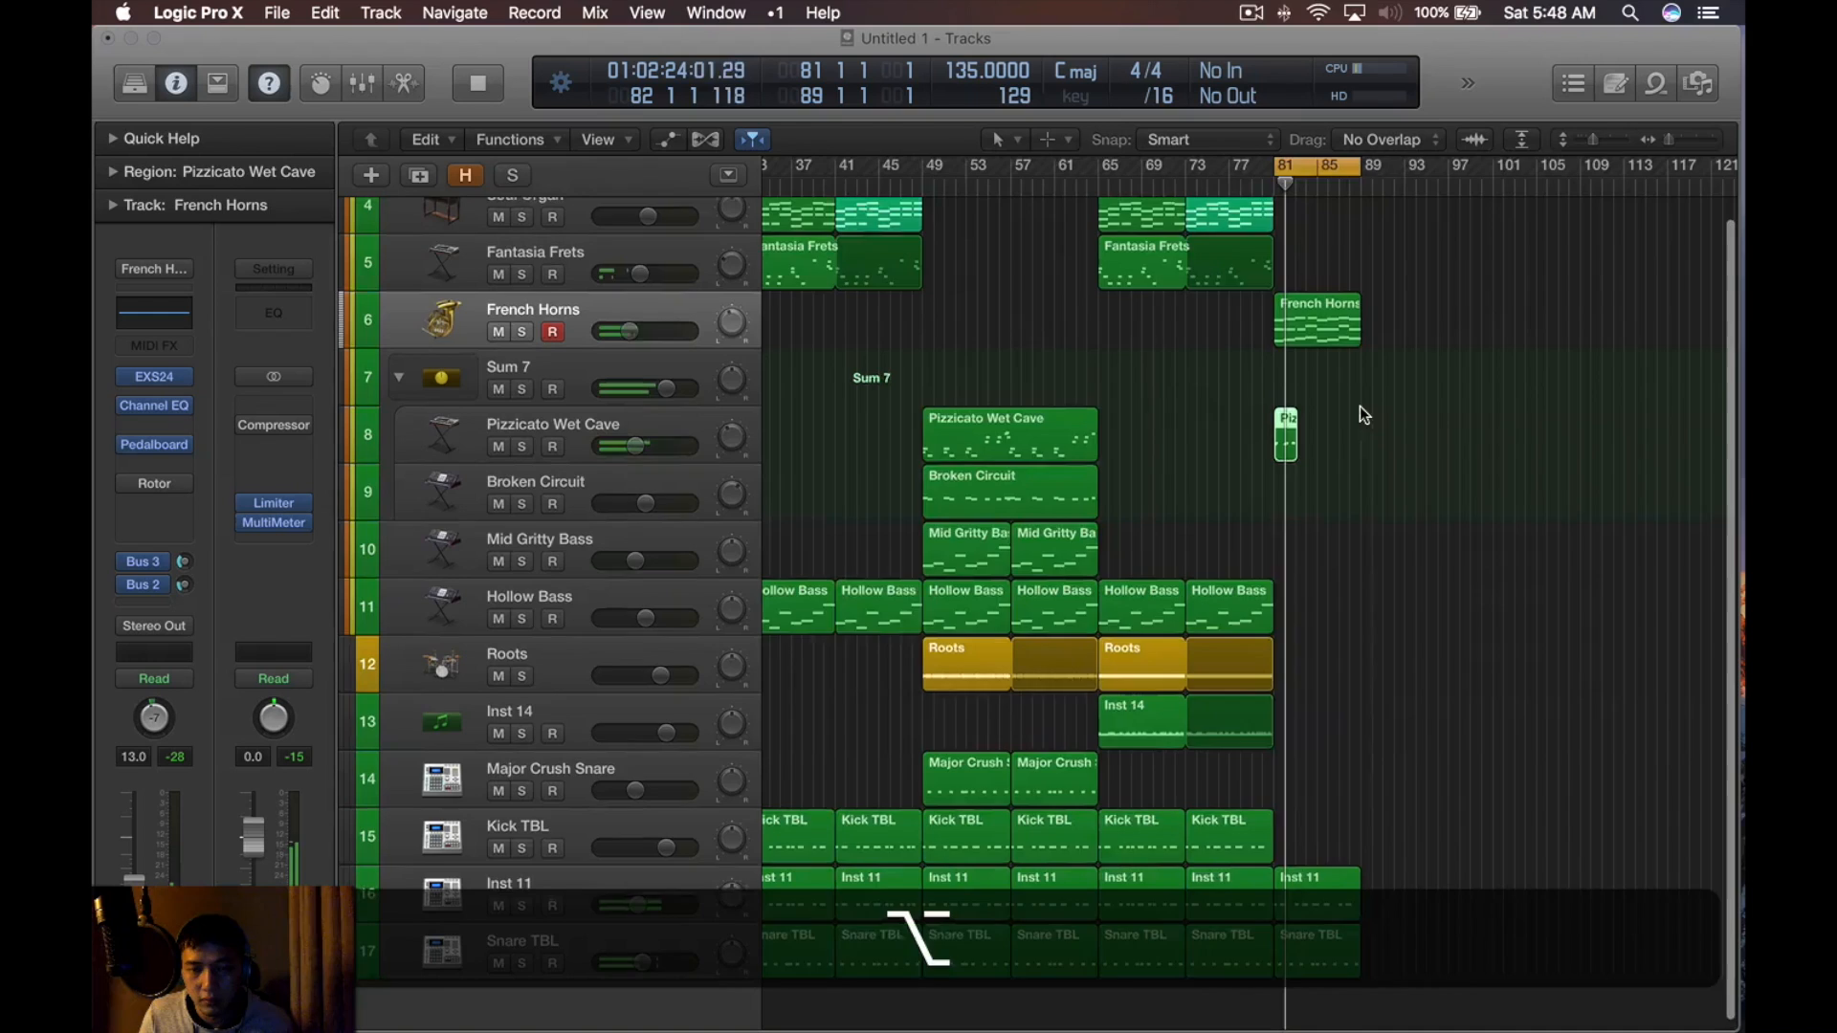
Repeat the Pizzicato Wet Cave excerpt so three back-to-back copies run from bar 81, deleting the surplus fourth one
{"action": "scroll", "coordinate": [1359, 405], "scroll_direction": "up", "scroll_amount": 5}
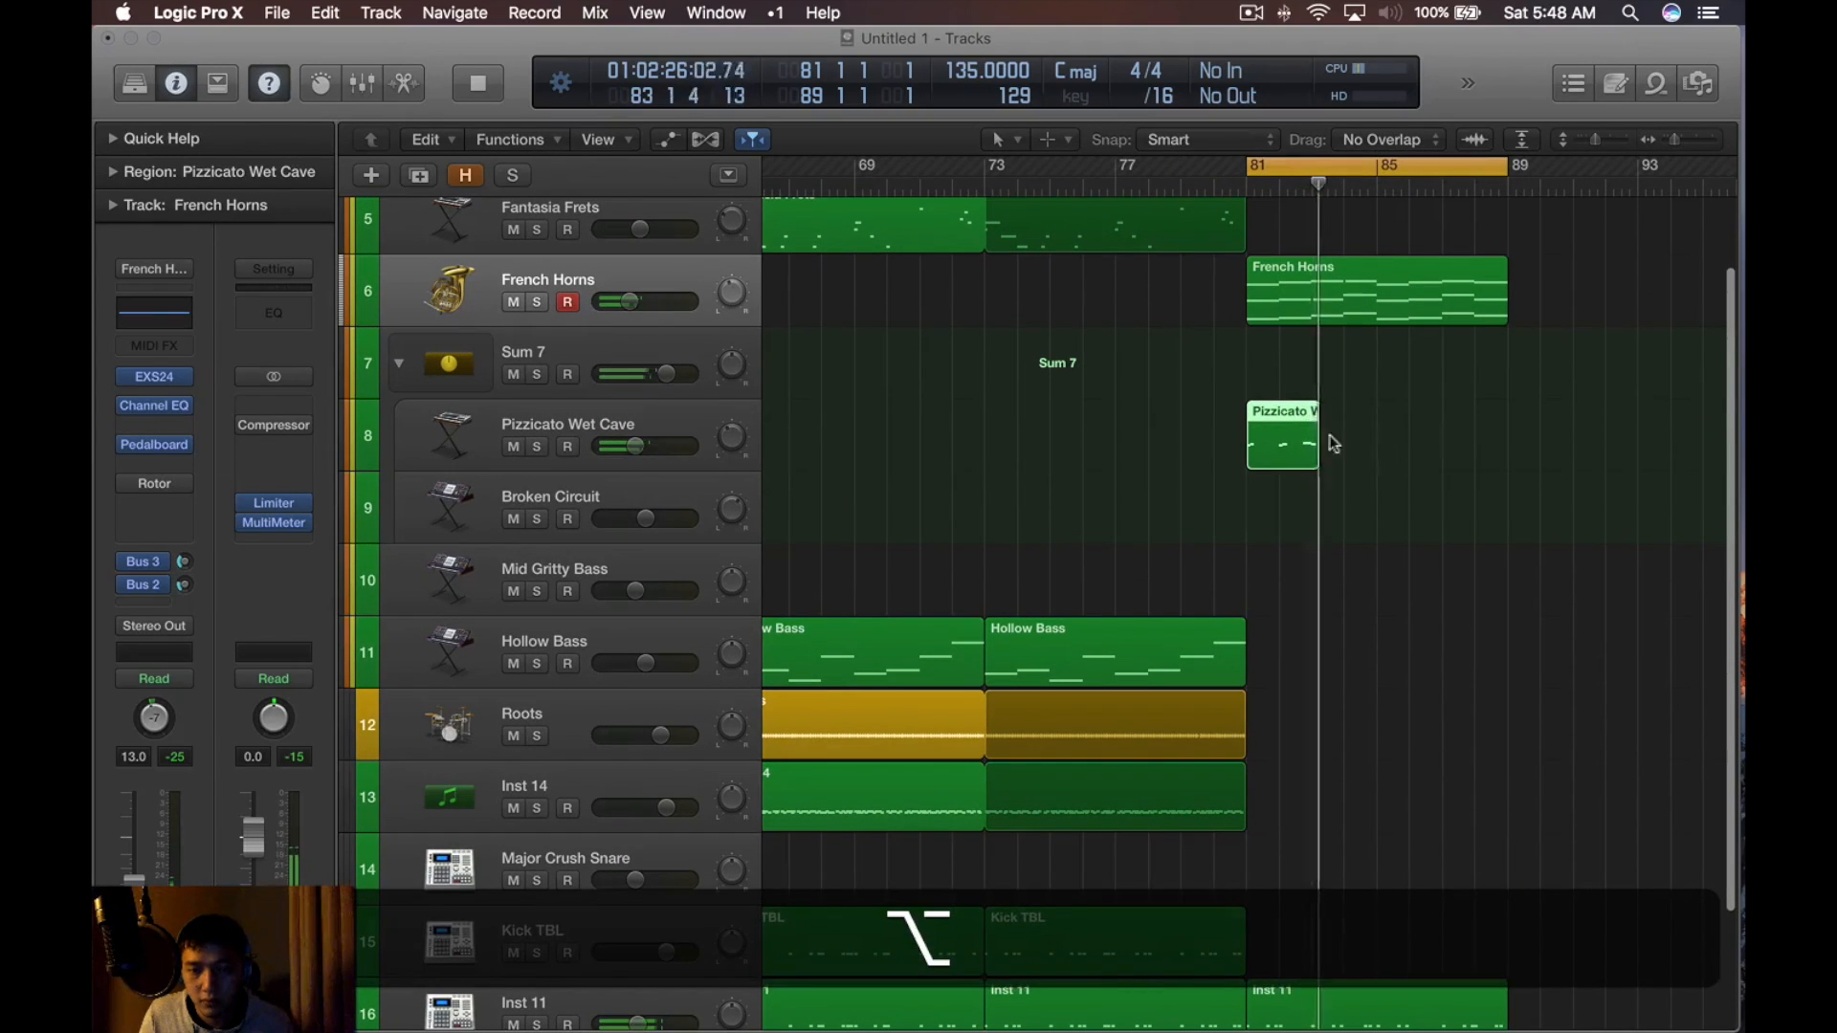
{"action": "key", "text": "super+r"}
{"action": "left_click_drag", "start_coordinate": [1479, 450], "coordinate": [1180, 491]}
{"action": "key", "text": "super+r"}
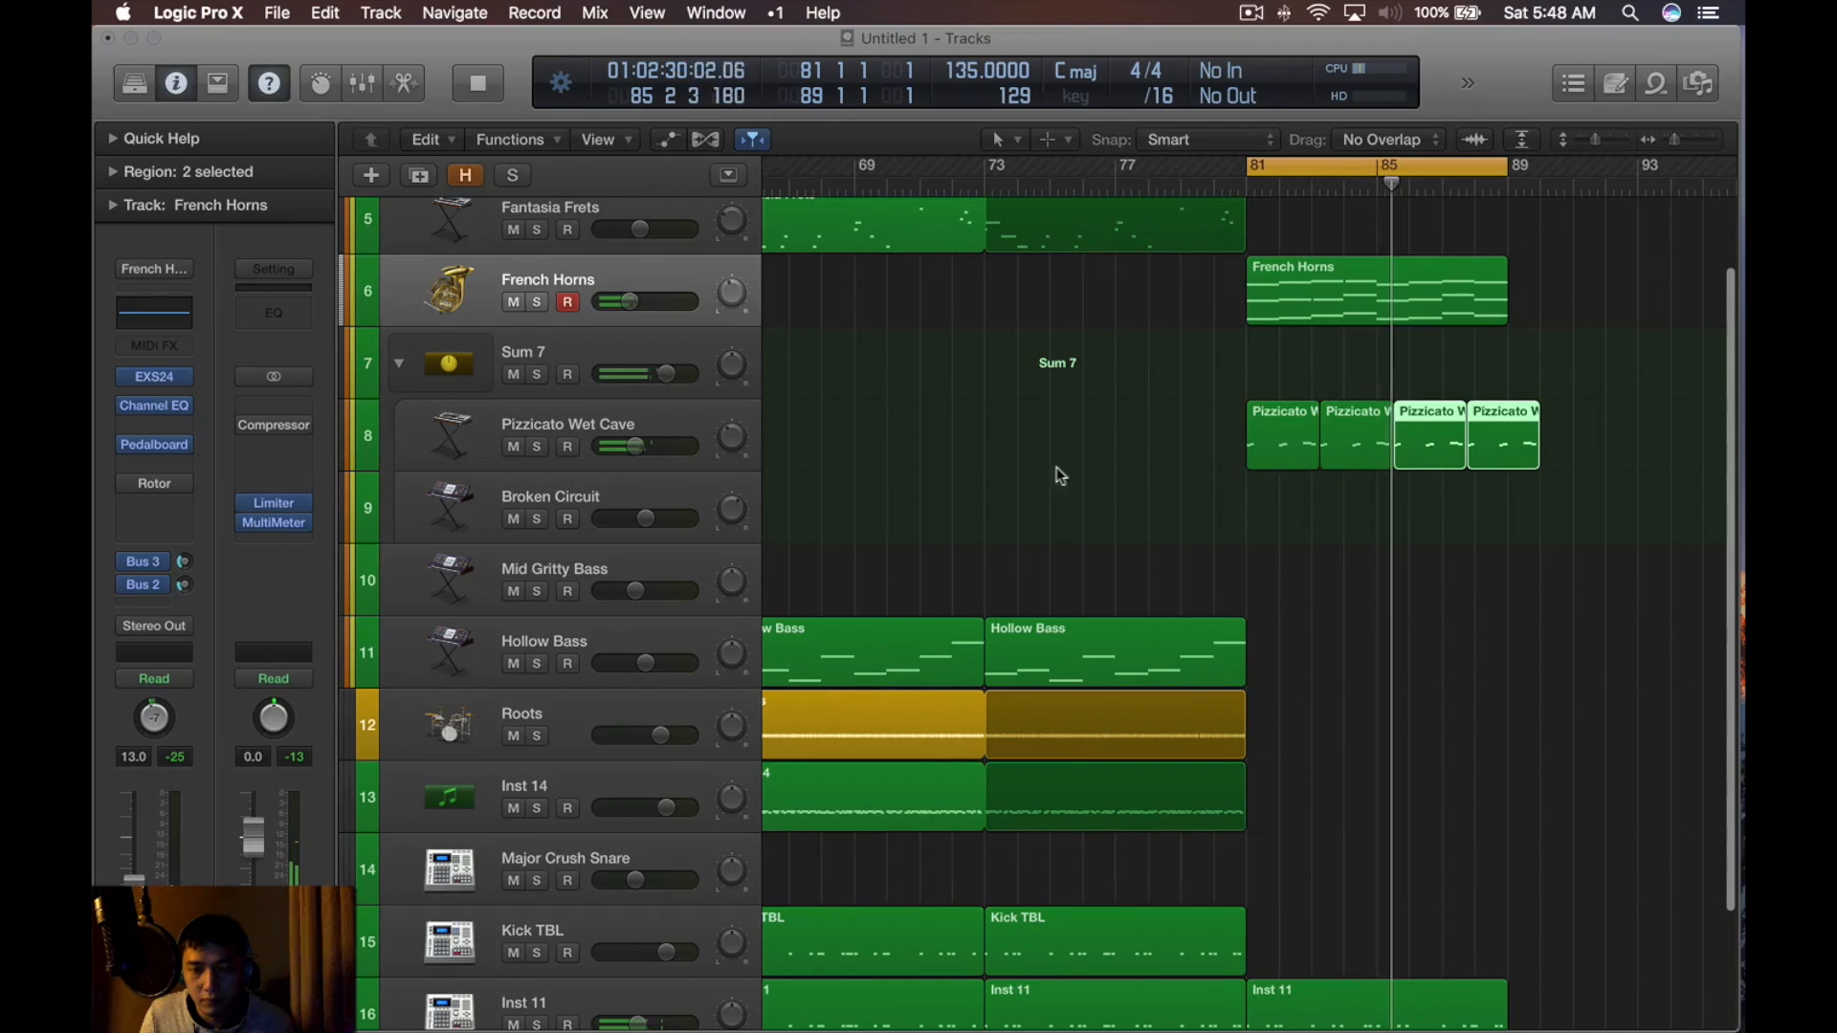
{"action": "scroll", "coordinate": [1337, 444], "scroll_direction": "down", "scroll_amount": 2}
{"action": "left_click", "coordinate": [1513, 450]}
{"action": "key", "text": "alt+BackSpace"}
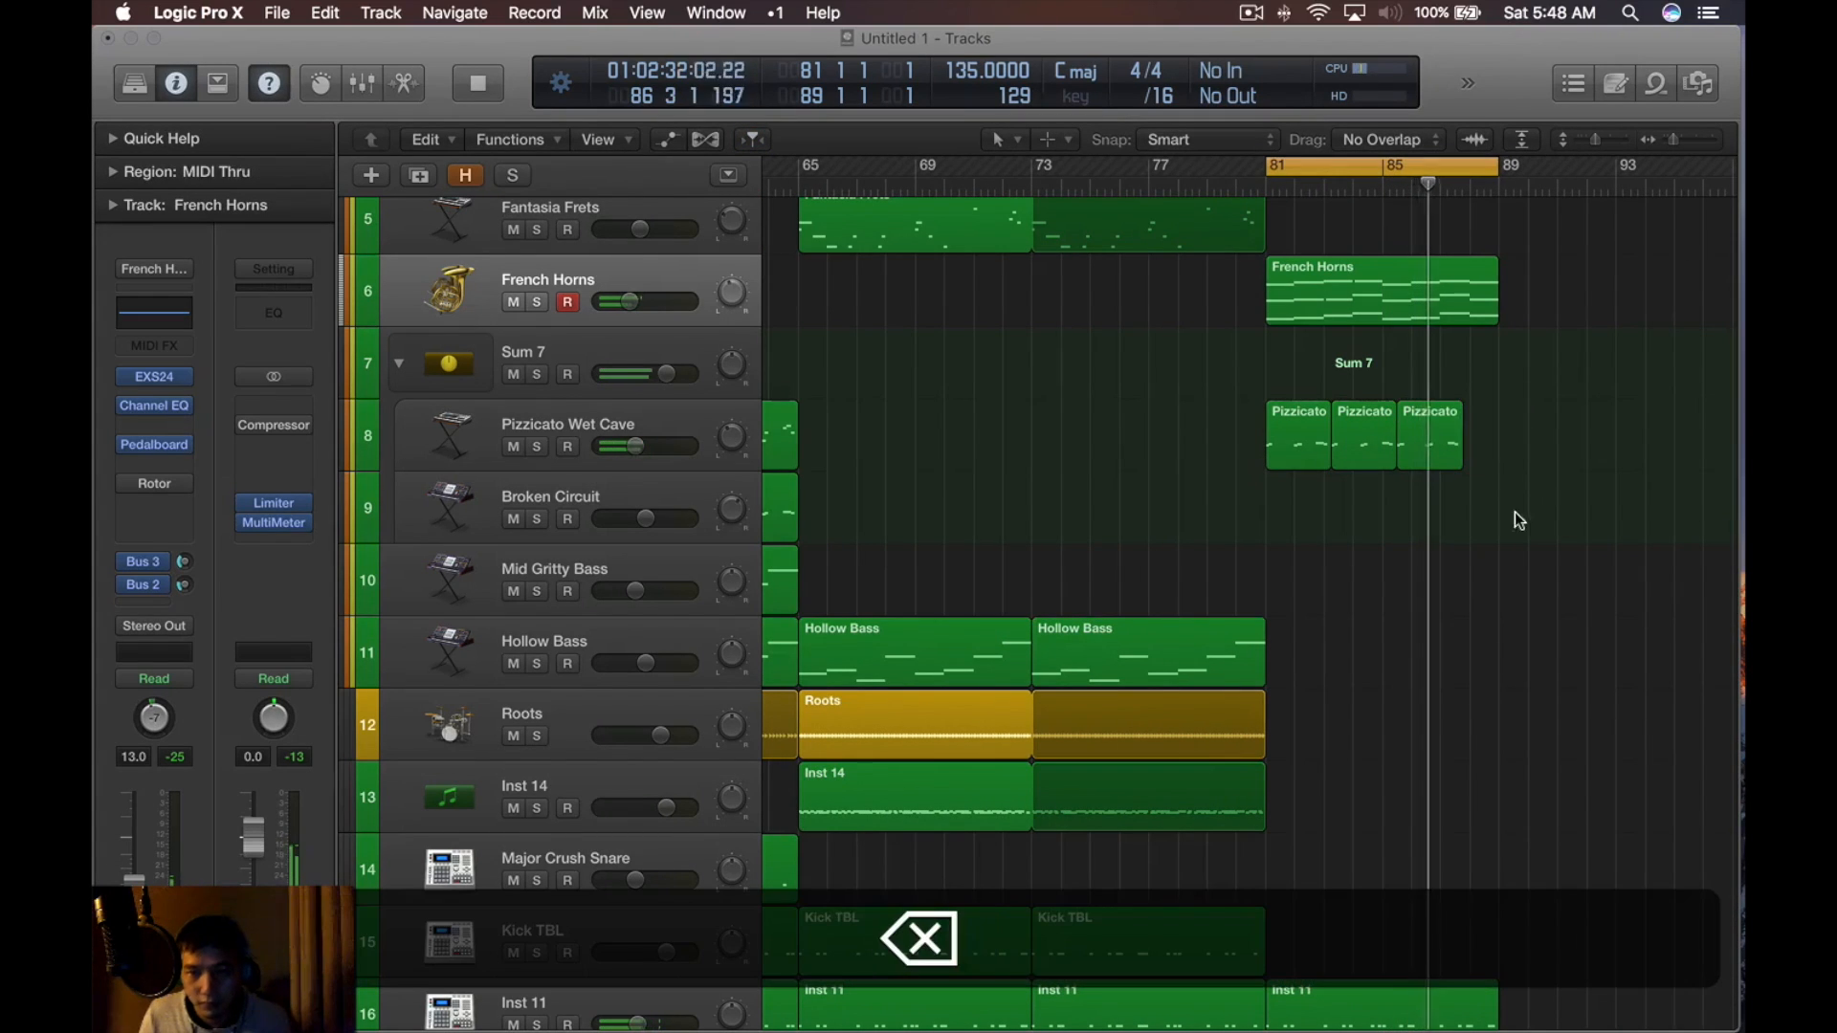
Turn off cycling, listen through to the end of the French Horns section and stop playback
{"action": "key", "text": "c"}
{"action": "scroll", "coordinate": [1463, 487], "scroll_direction": "down", "scroll_amount": 3}
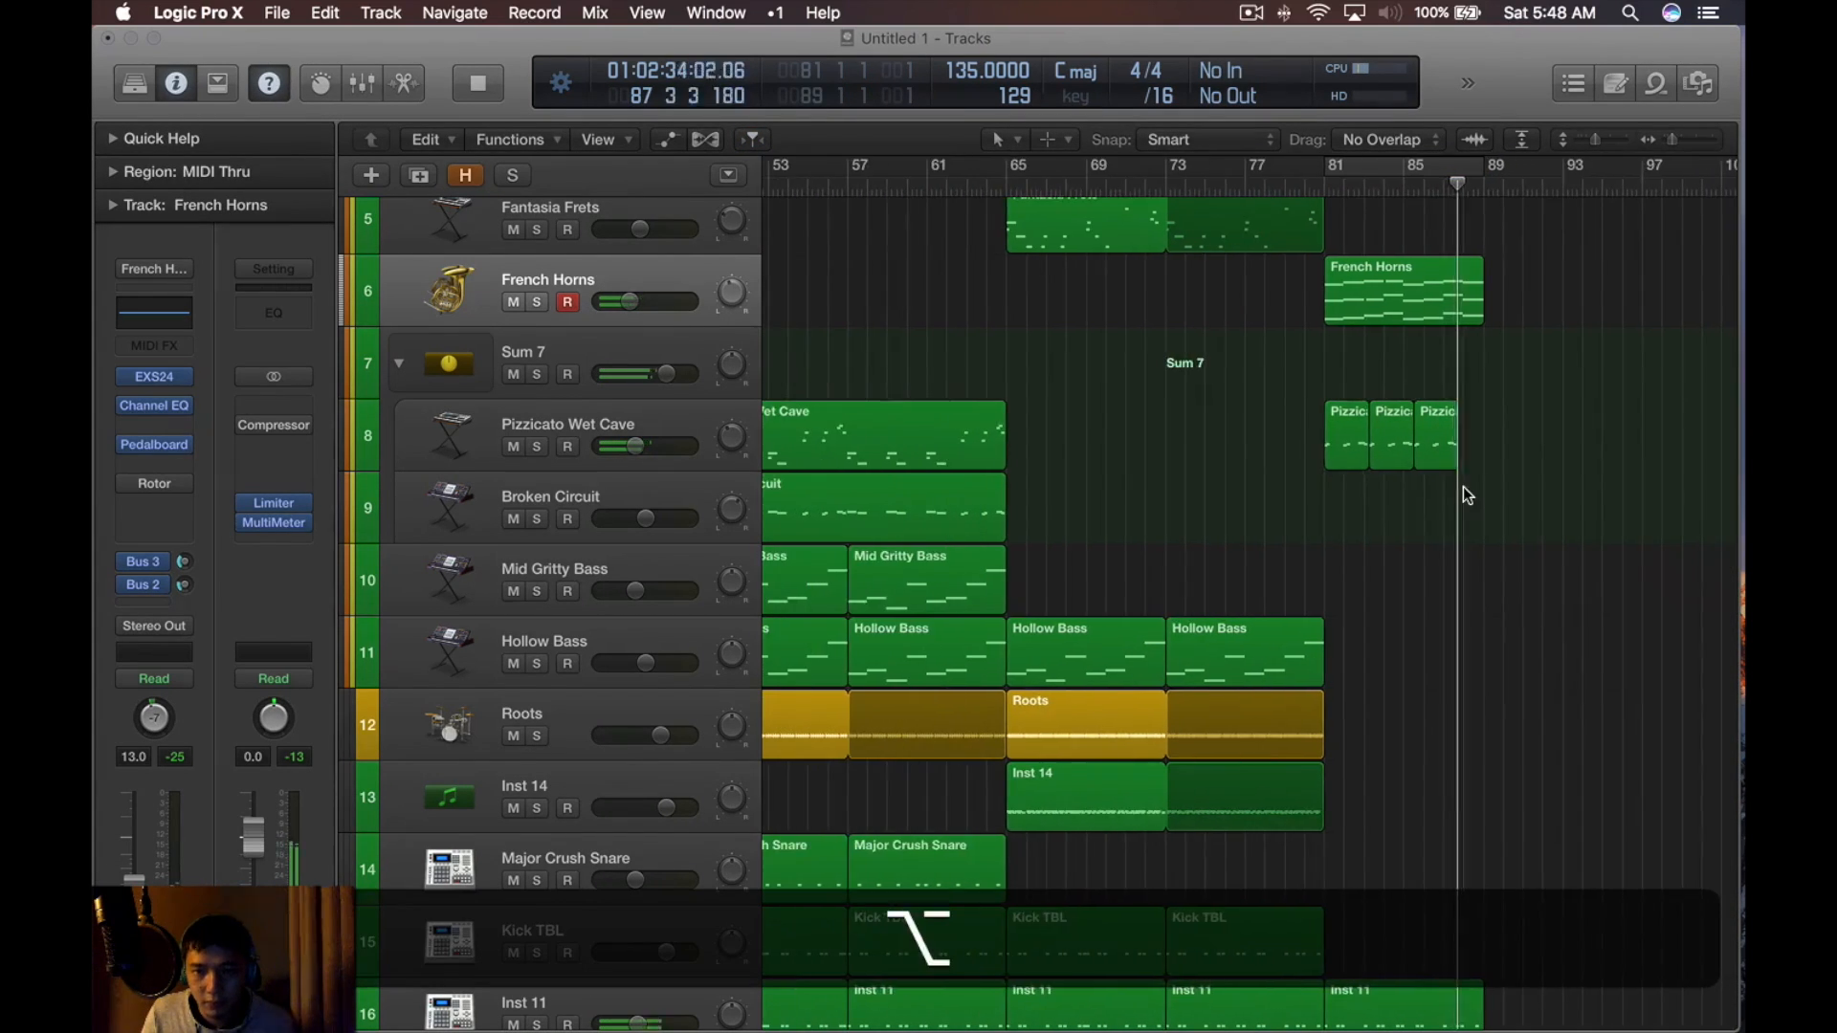
{"action": "scroll", "coordinate": [1499, 503], "scroll_direction": "down", "scroll_amount": 2}
{"action": "scroll", "coordinate": [1502, 369], "scroll_direction": "up", "scroll_amount": 2}
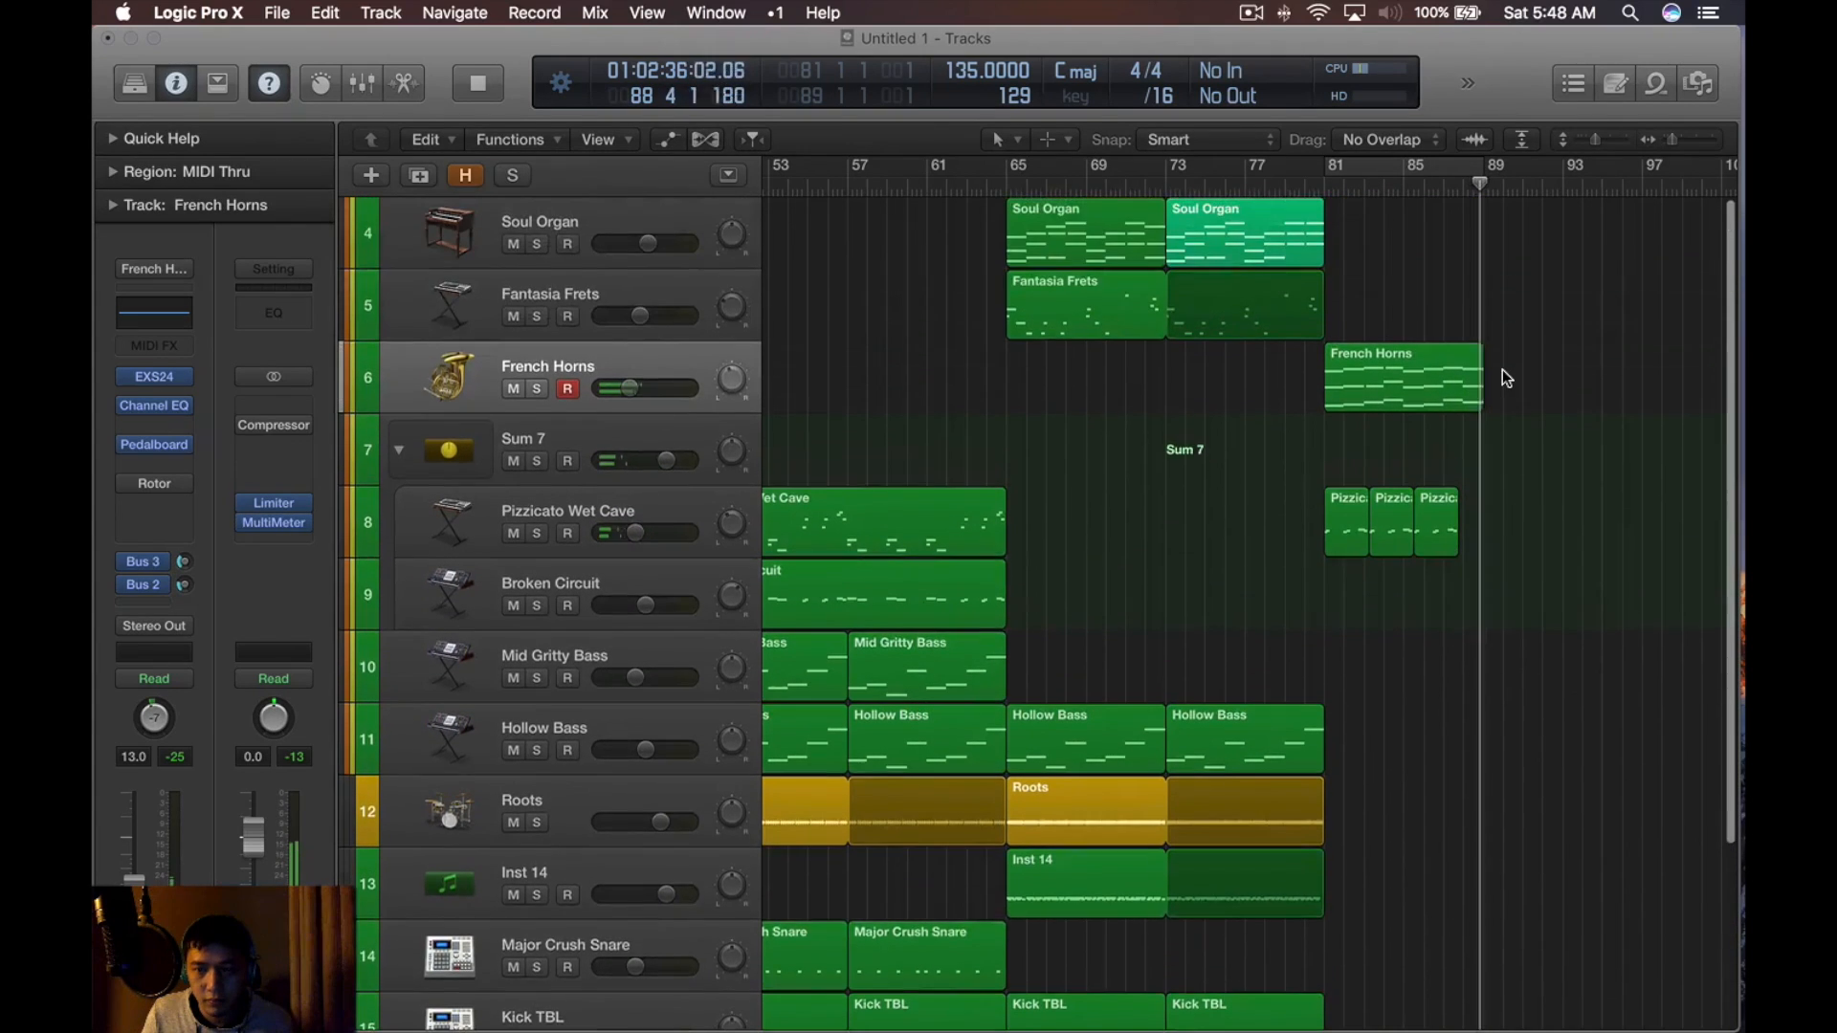
{"action": "key", "text": "space"}
Copy the Hollow Bass regions from bar 65 to bar 89 and delete the second copy
{"action": "scroll", "coordinate": [1502, 369], "scroll_direction": "down", "scroll_amount": 3}
{"action": "left_click_drag", "start_coordinate": [1442, 617], "coordinate": [1140, 652]}
{"action": "left_click_drag", "start_coordinate": [1519, 470], "coordinate": [1588, 486]}
{"action": "scroll", "coordinate": [1571, 369], "scroll_direction": "right", "scroll_amount": 3}
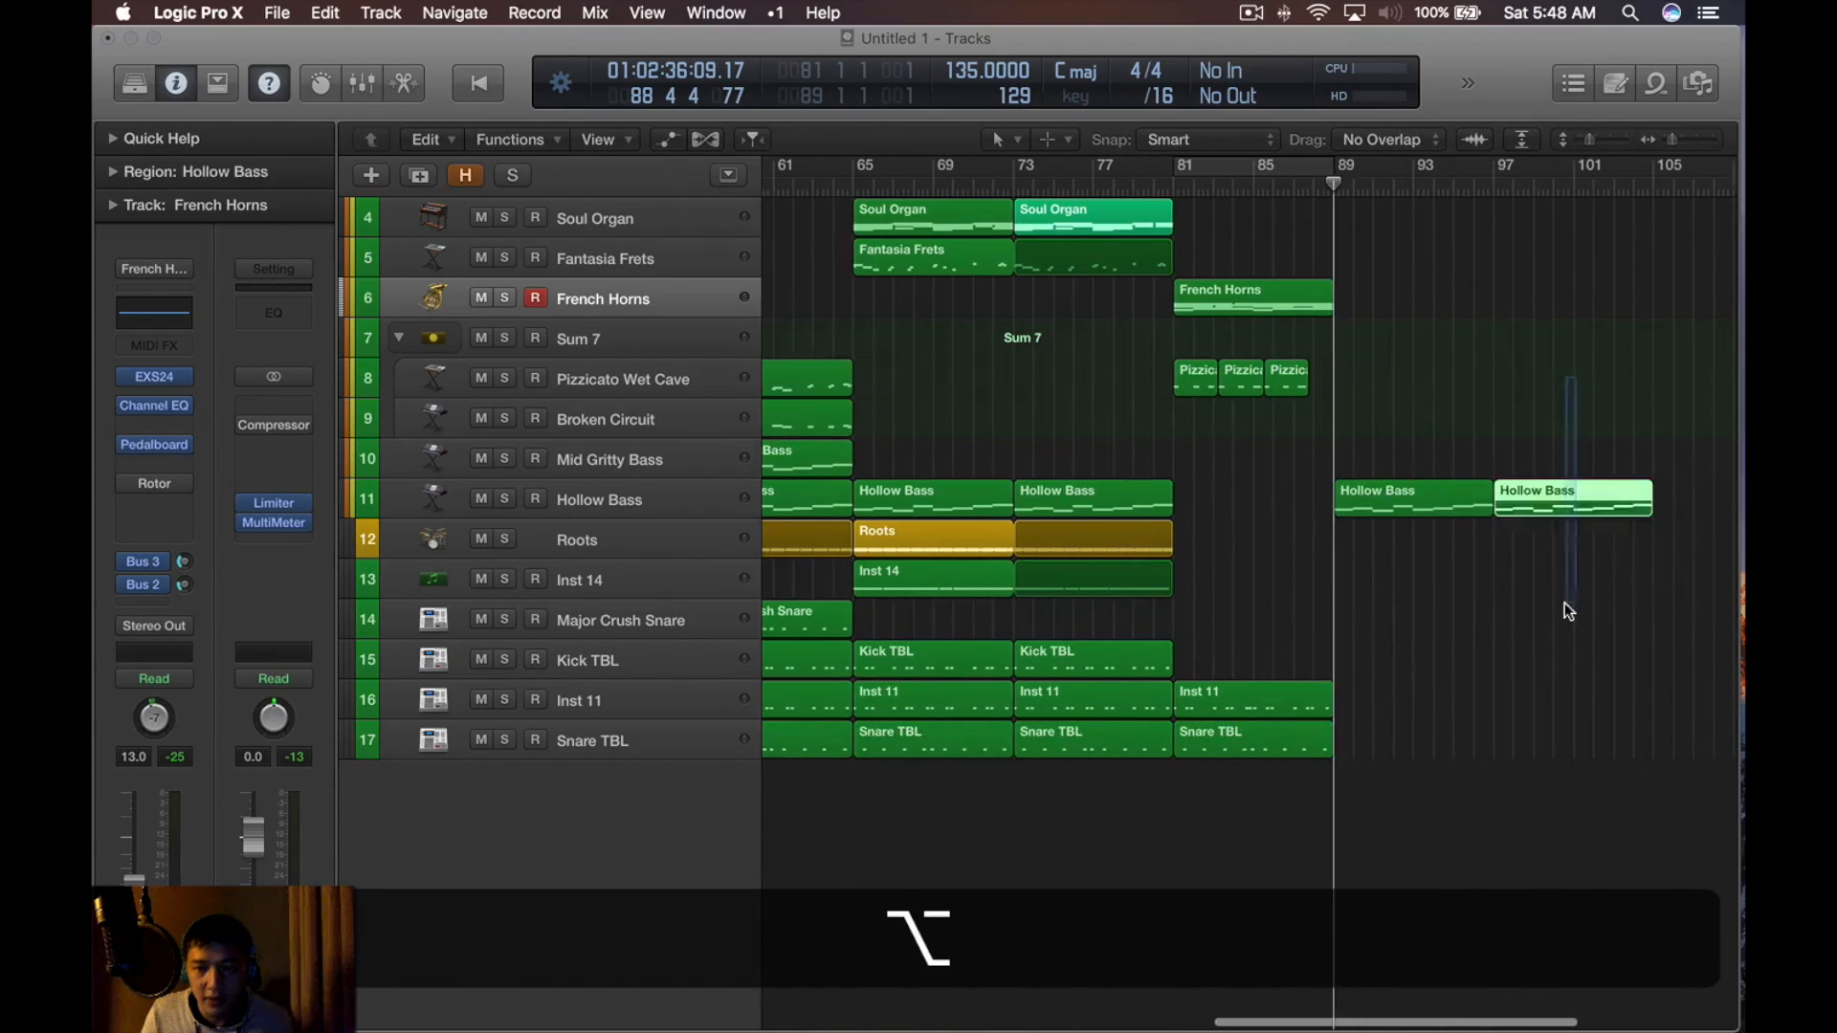
{"action": "key", "text": "BackSpace"}
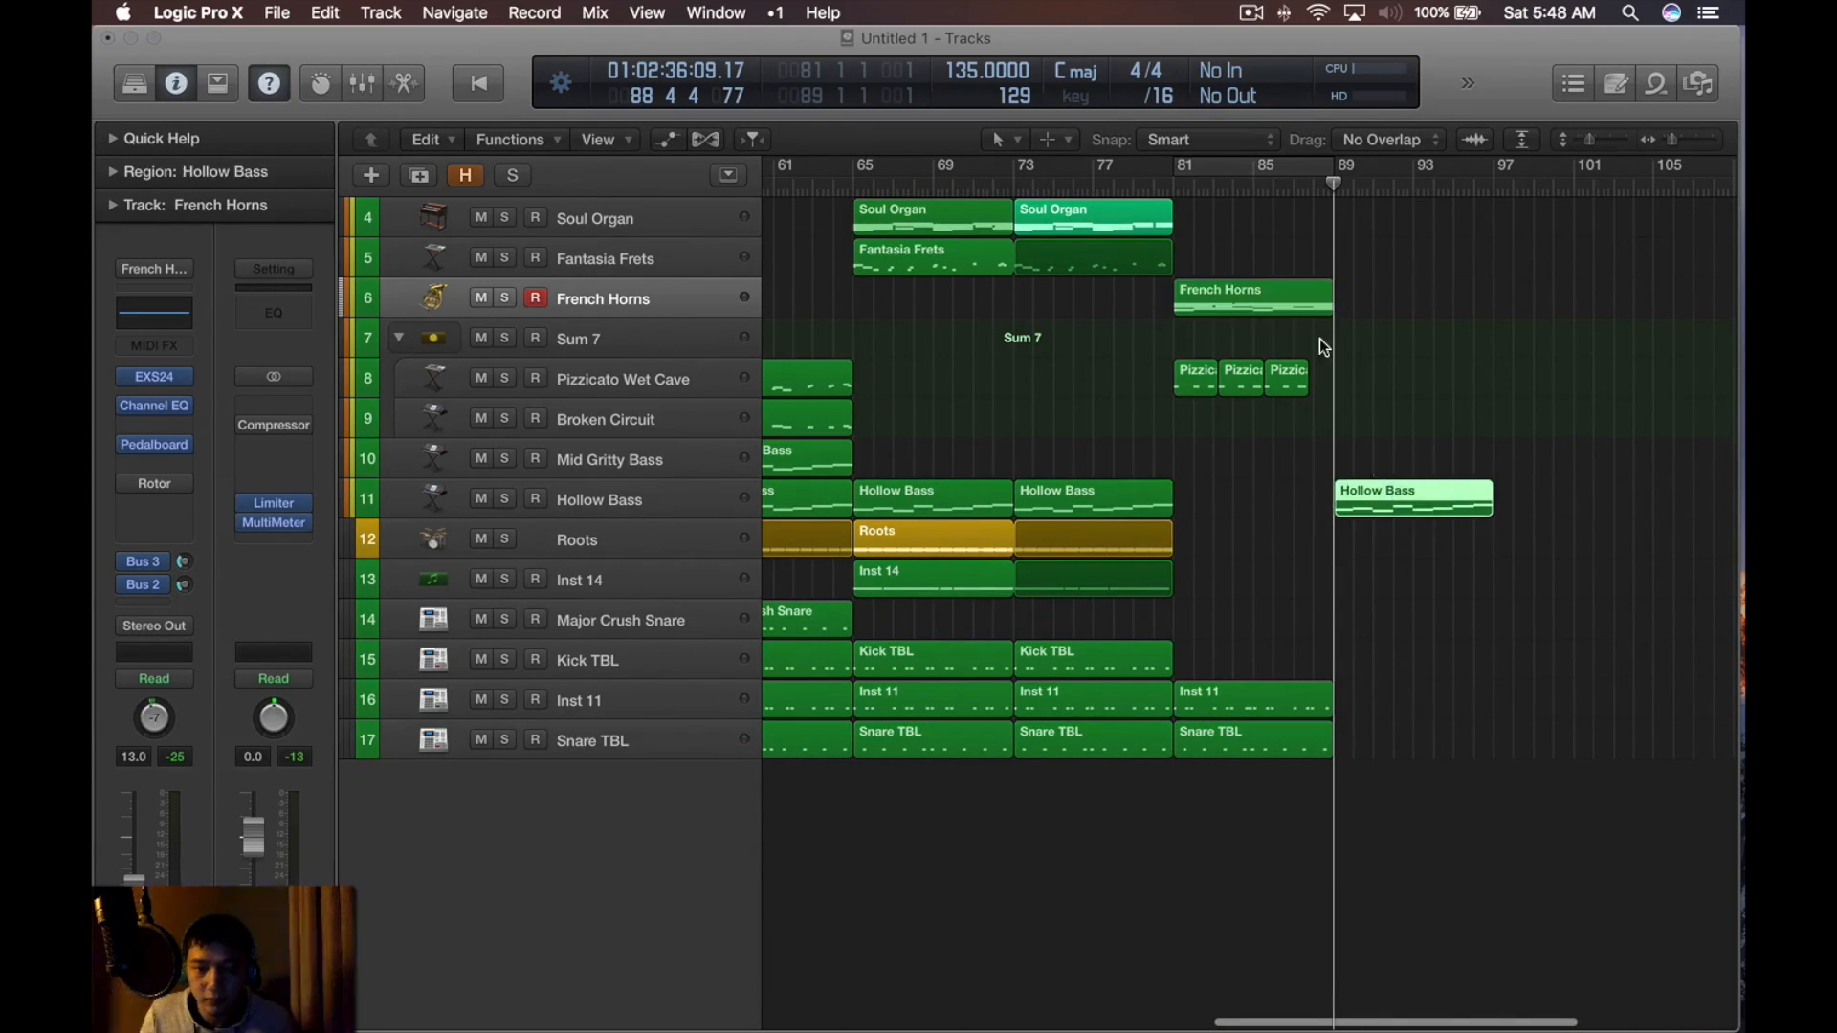
Repeat the French Horns region at bar 89 and copy the three pizzicato excerpts to about bar 90 on the Pizzicato Wet Cave and Fantasia Frets tracks
{"action": "key", "text": "super+r"}
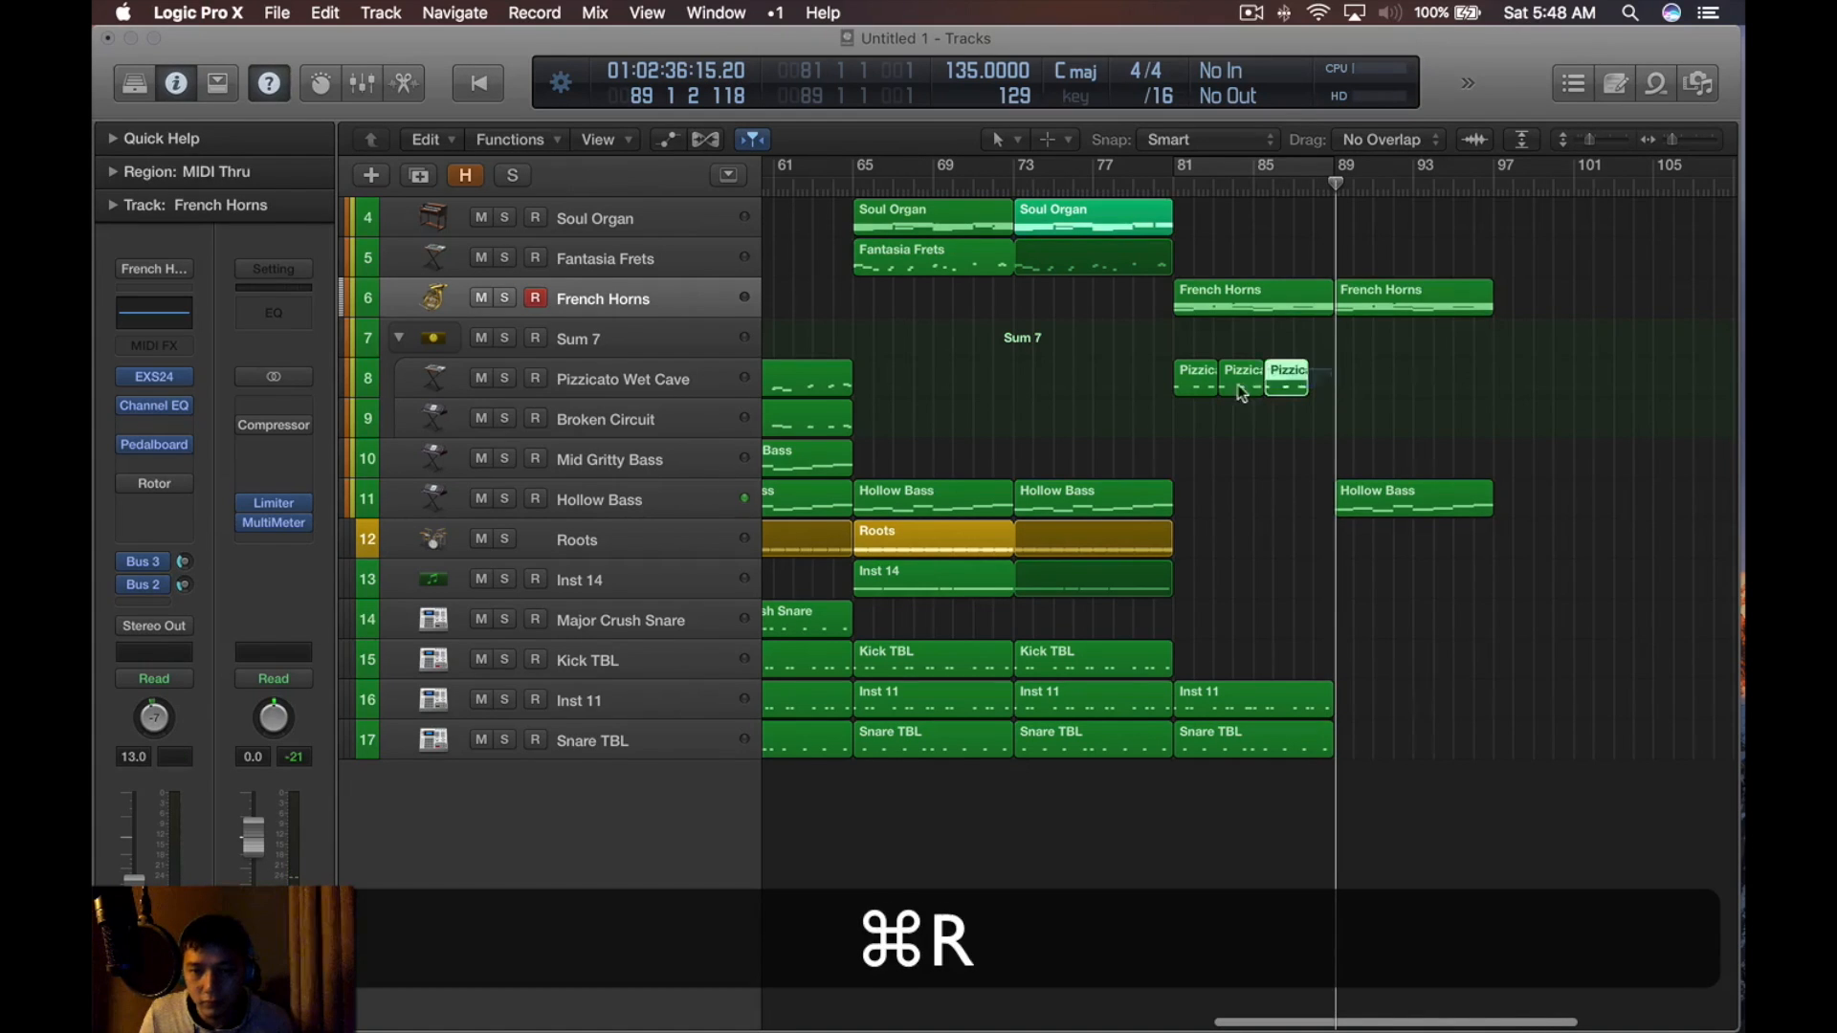
{"action": "scroll", "coordinate": [1062, 381], "scroll_direction": "down", "scroll_amount": 3}
{"action": "left_click_drag", "start_coordinate": [1371, 382], "coordinate": [1415, 255]}
Select the Fantasia Frets and Pizzicato Wet Cave tracks in turn and play the section from bar 89
{"action": "left_click", "coordinate": [636, 265]}
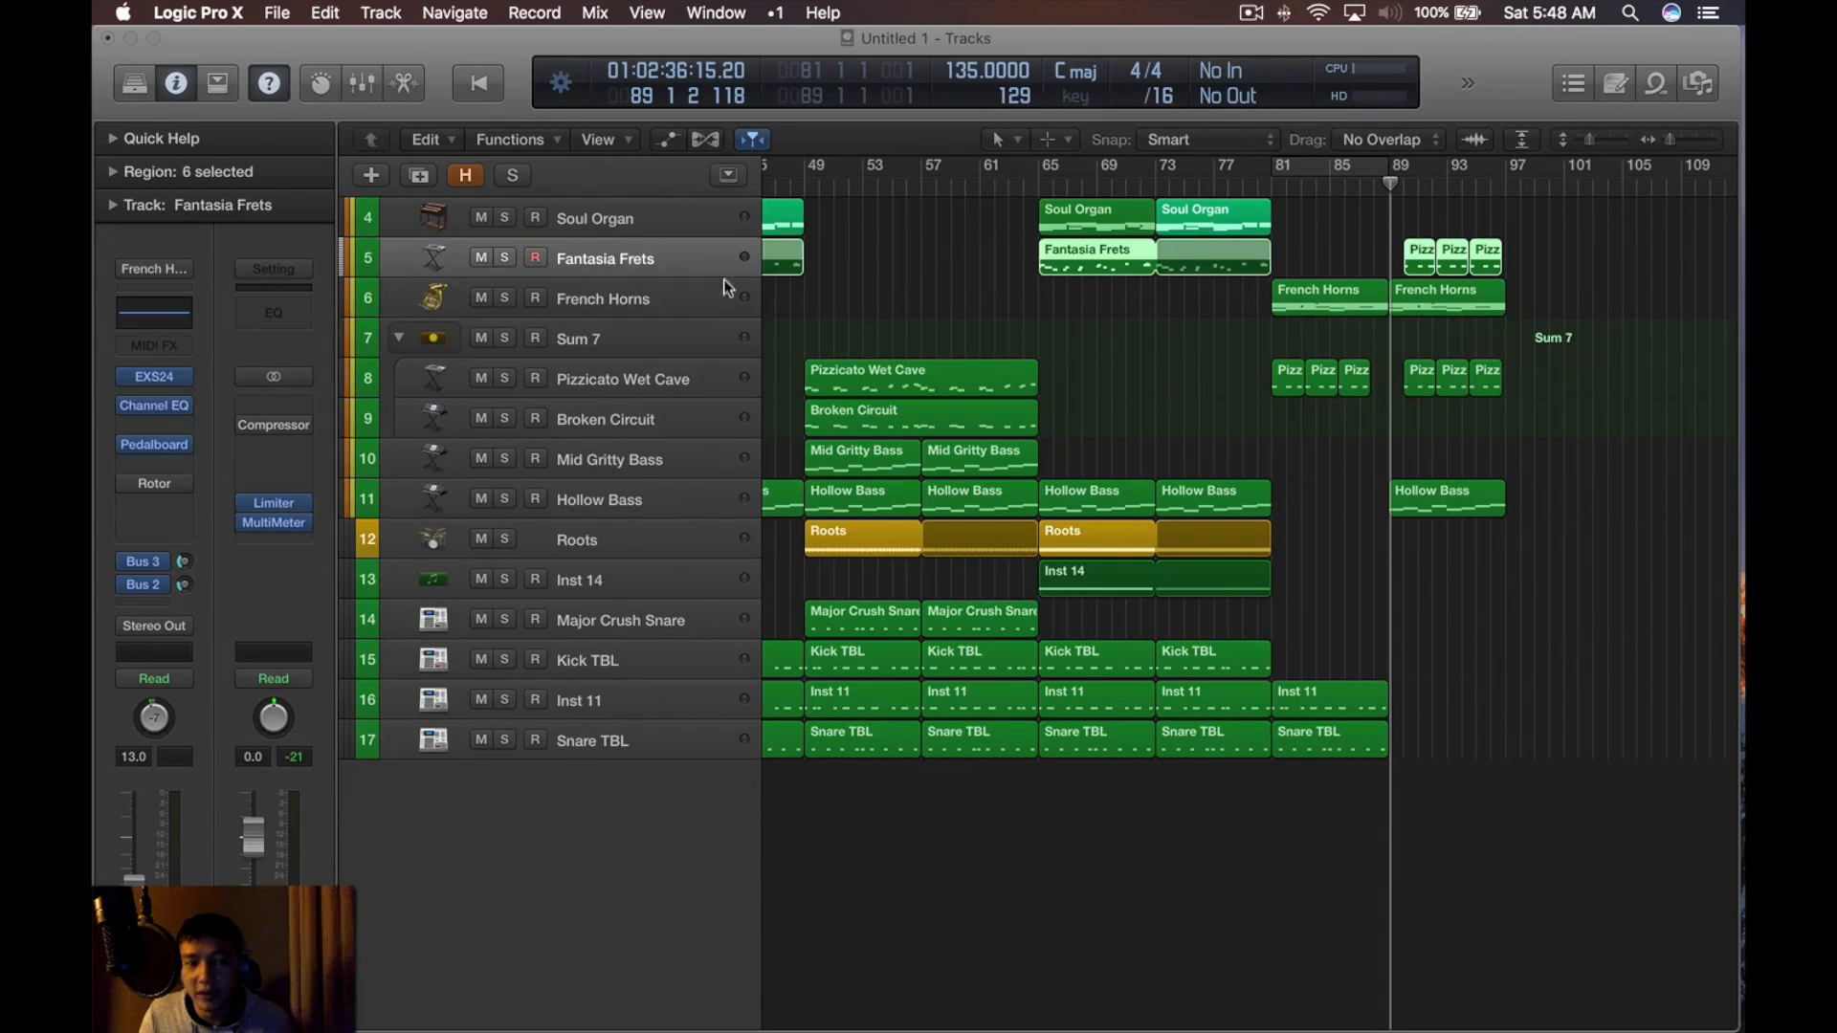
{"action": "left_click", "coordinate": [685, 382]}
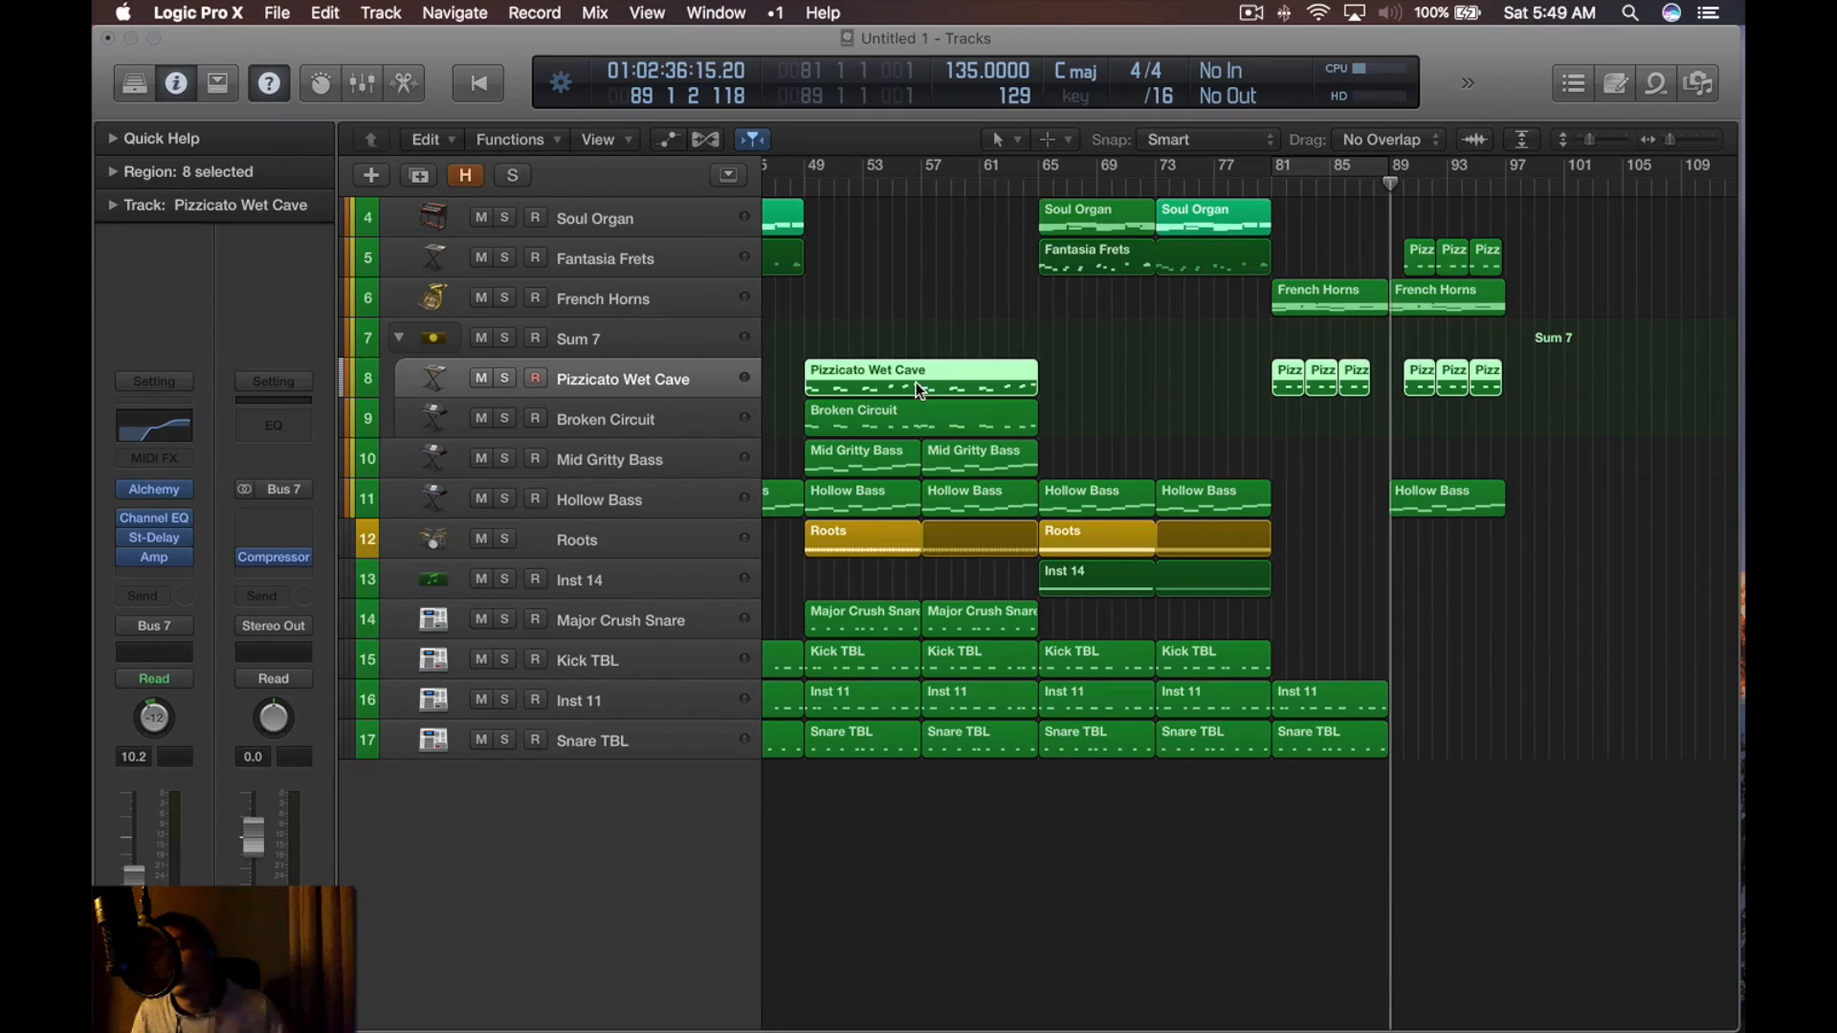
{"action": "key", "text": "space"}
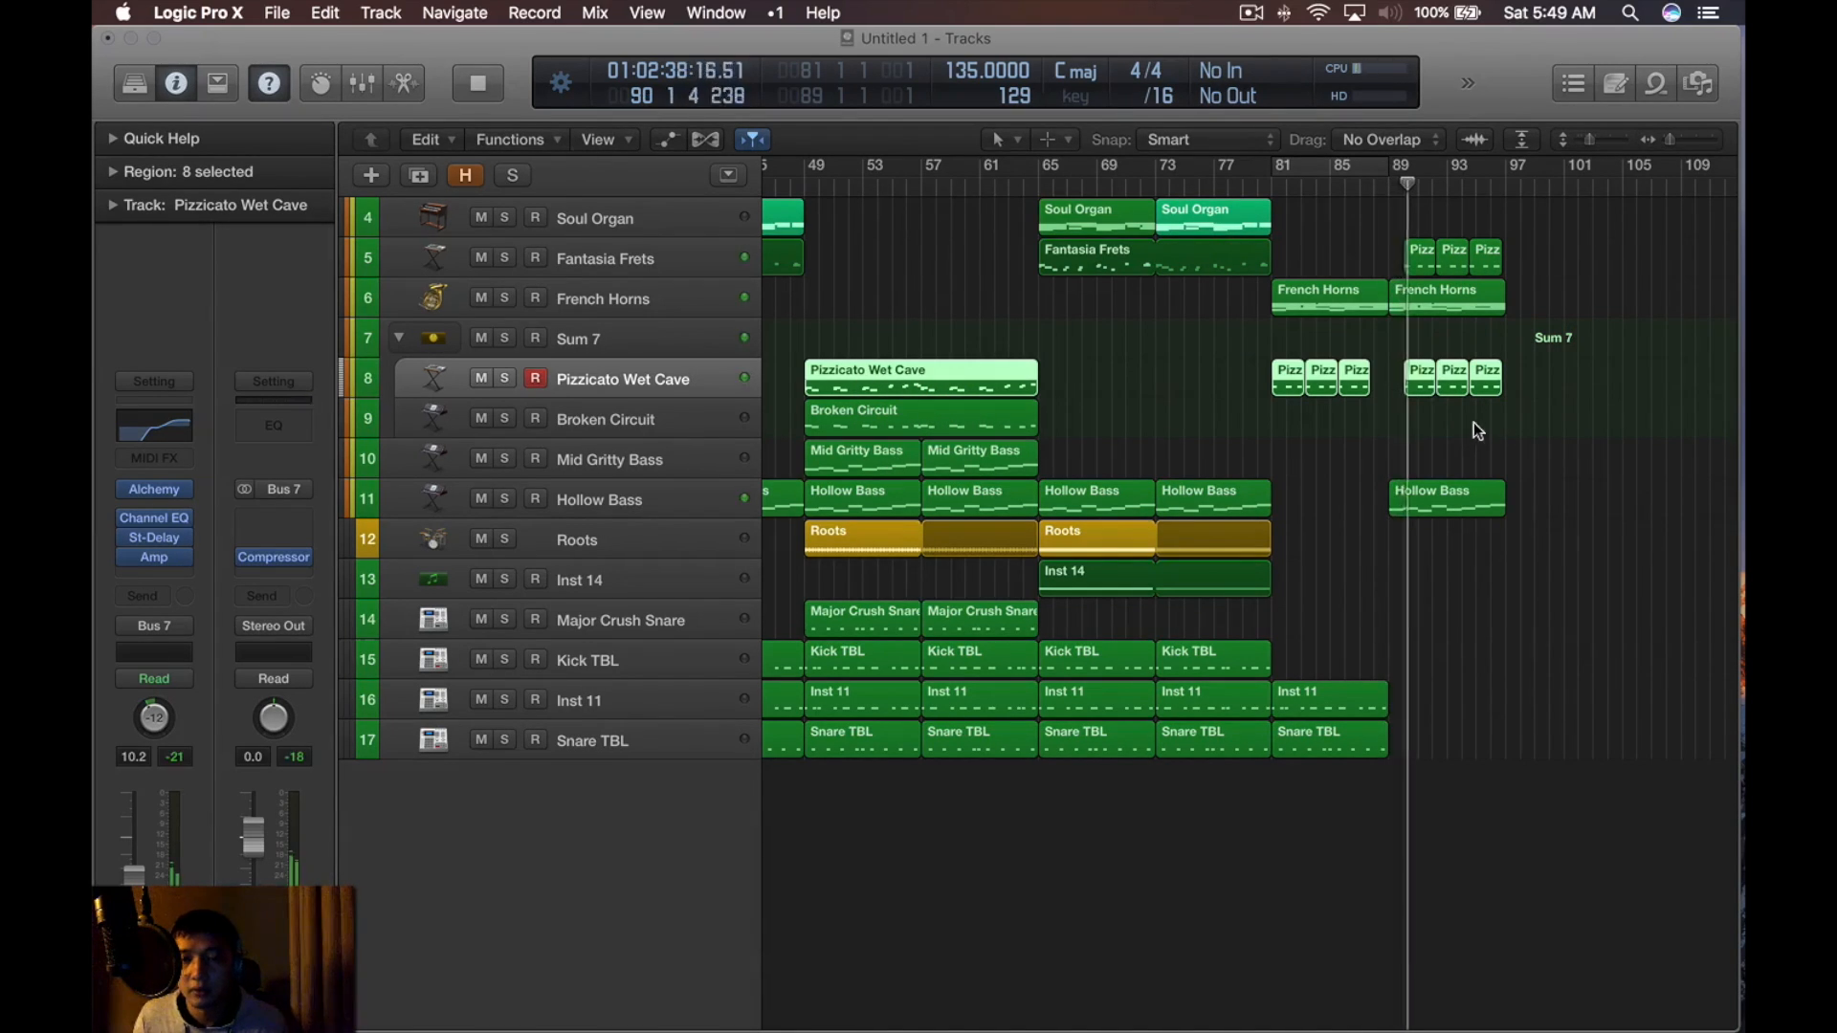
Repeat the Inst 11 and Snare TBL regions at bar 89
{"action": "left_click_drag", "start_coordinate": [1423, 599], "coordinate": [1334, 785]}
{"action": "key", "text": "cmd+r"}
{"action": "left_click", "coordinate": [1560, 560]}
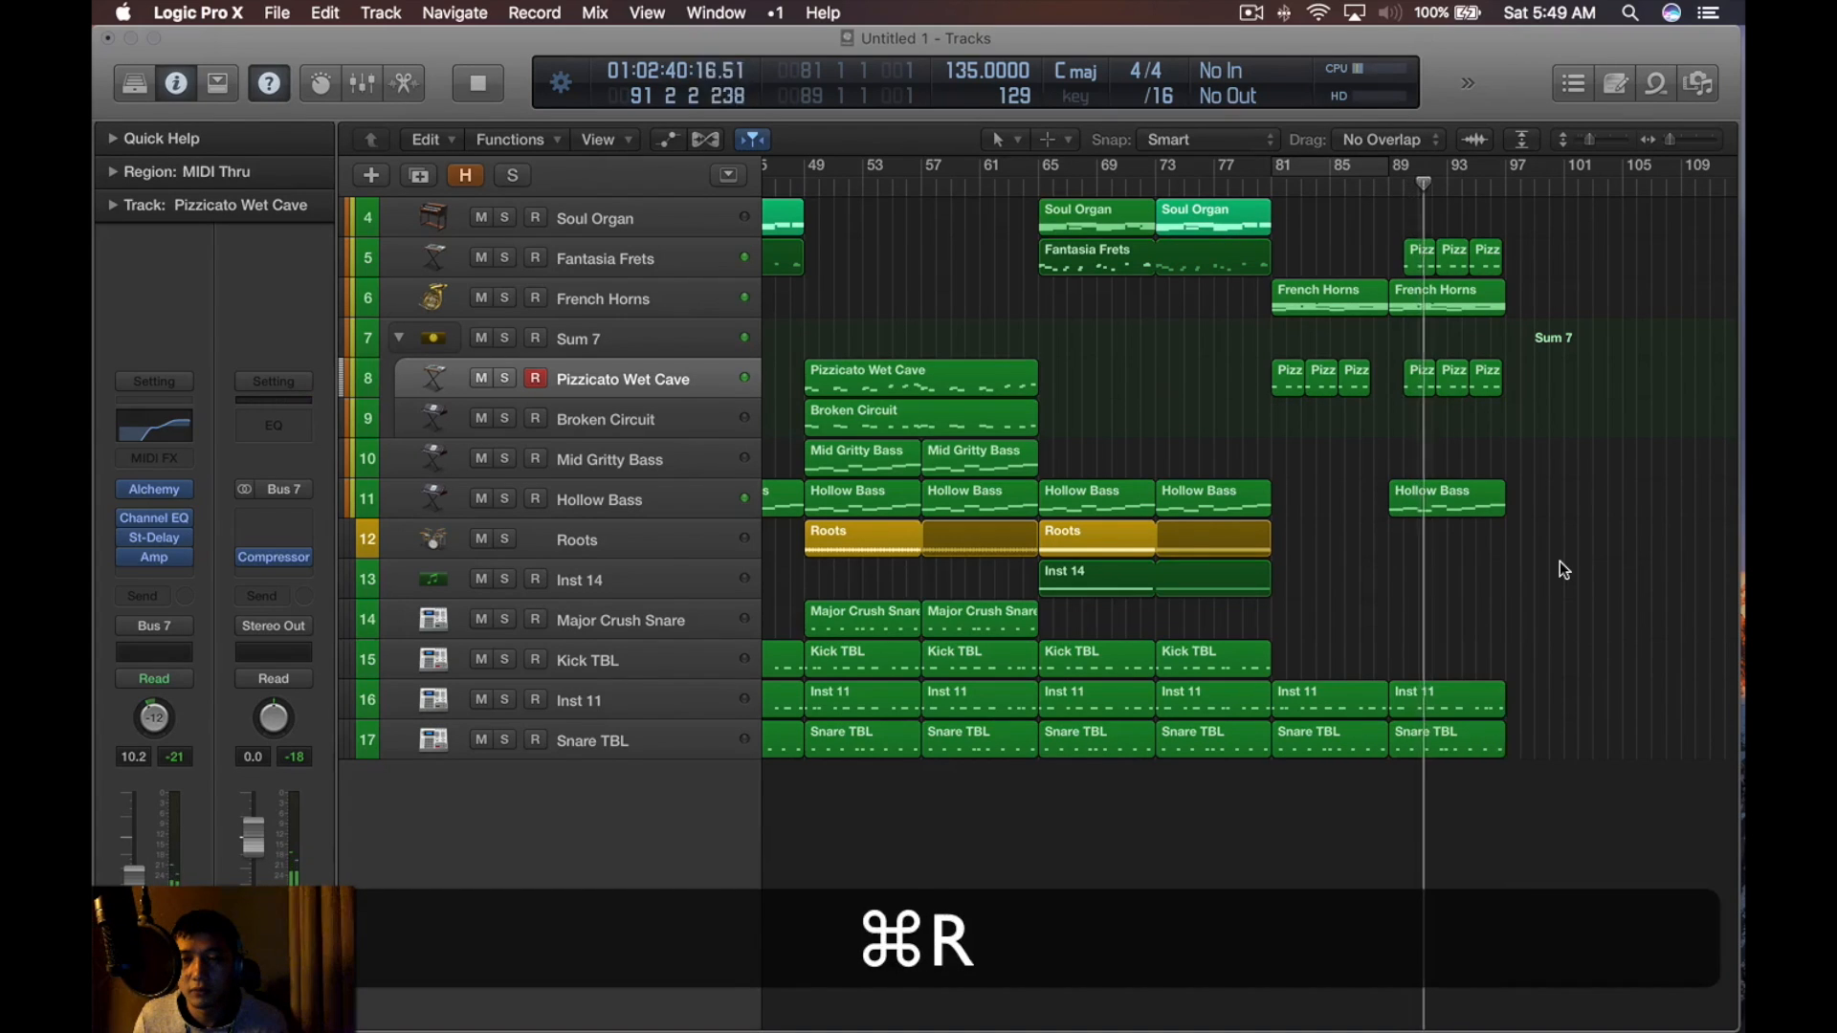
Stop playback and move the three-excerpt groups on Pizzicato Wet Cave and Fantasia Frets to start at bar 89
{"action": "scroll", "coordinate": [1253, 698], "scroll_direction": "down", "scroll_amount": 2}
{"action": "mouse_move", "coordinate": [1287, 830]}
{"action": "left_mouse_down"}
{"action": "mouse_move", "coordinate": [1119, 369]}
{"action": "mouse_move", "coordinate": [1104, 231]}
{"action": "left_mouse_up"}
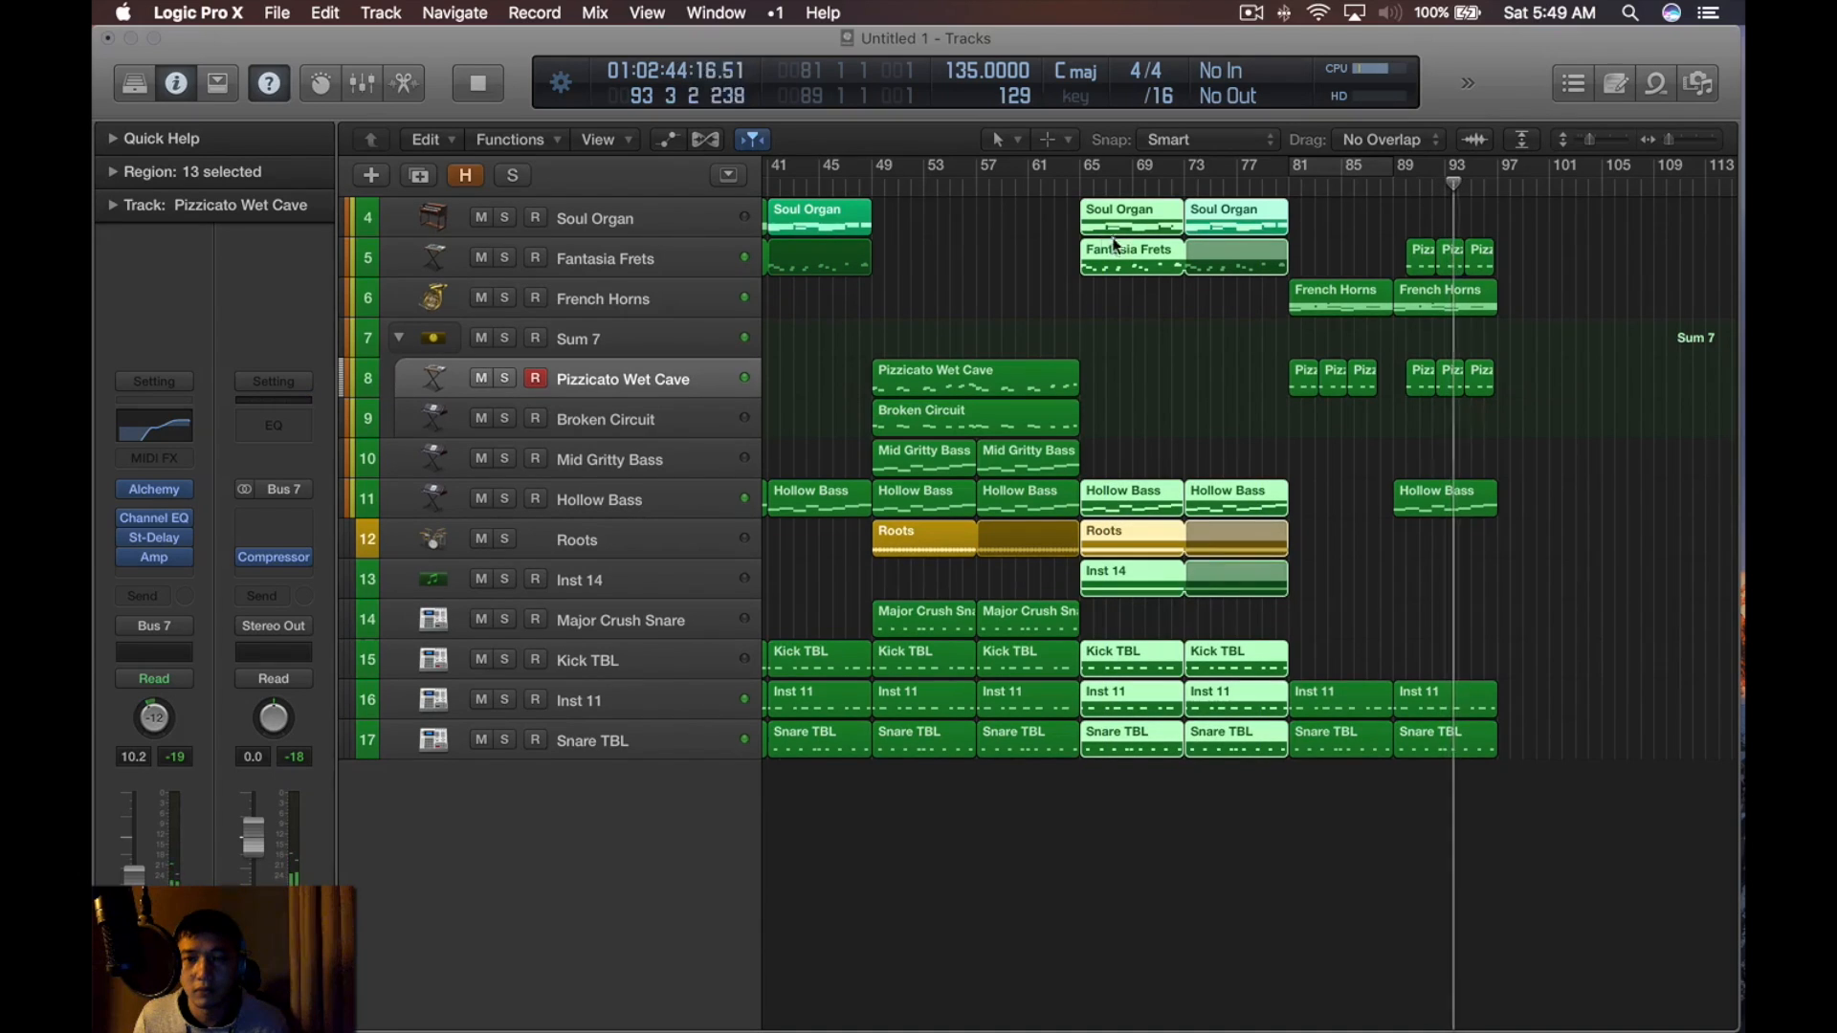
{"action": "key", "text": "space"}
{"action": "left_click_drag", "start_coordinate": [1586, 346], "coordinate": [1427, 398]}
{"action": "scroll", "coordinate": [1435, 392], "scroll_direction": "up", "scroll_amount": 3}
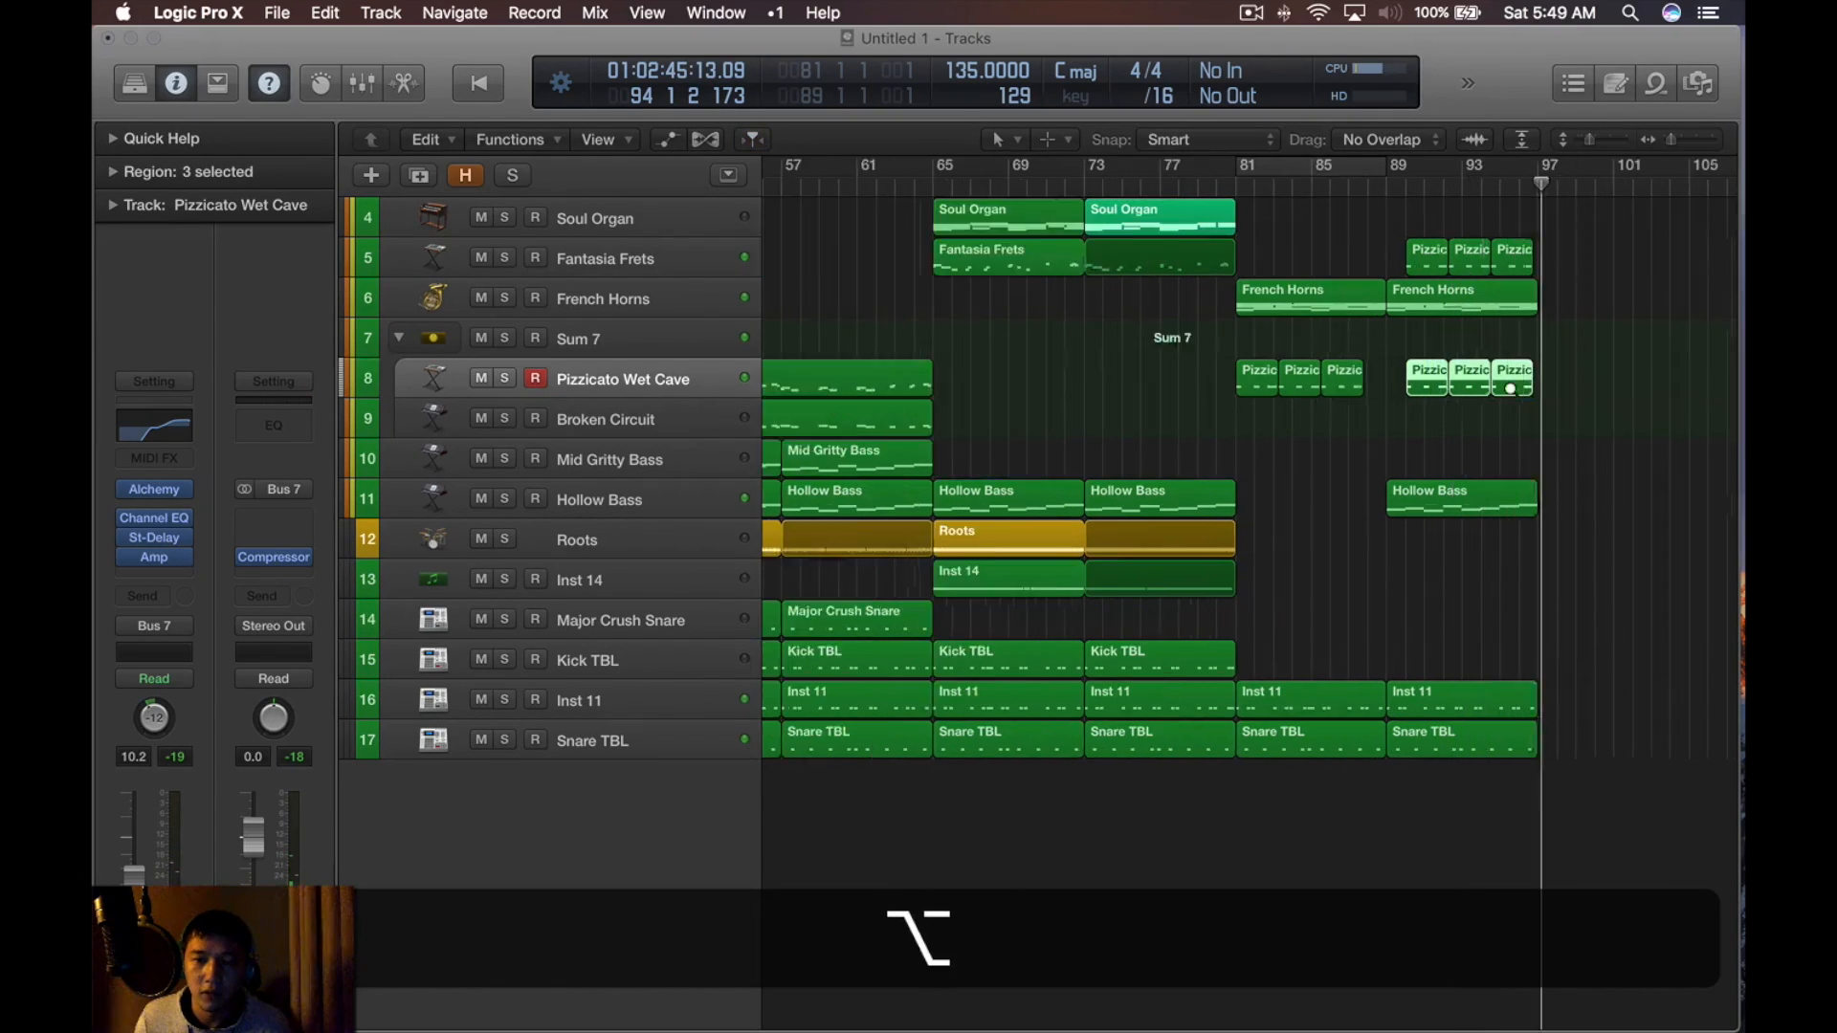
{"action": "left_click", "coordinate": [1392, 388]}
{"action": "left_click_drag", "start_coordinate": [1711, 240], "coordinate": [1386, 258]}
{"action": "left_click", "coordinate": [1306, 249]}
Copy one Major Crush Snare region from the bar 49 section to bar 89
{"action": "scroll", "coordinate": [1521, 382], "scroll_direction": "down", "scroll_amount": 4}
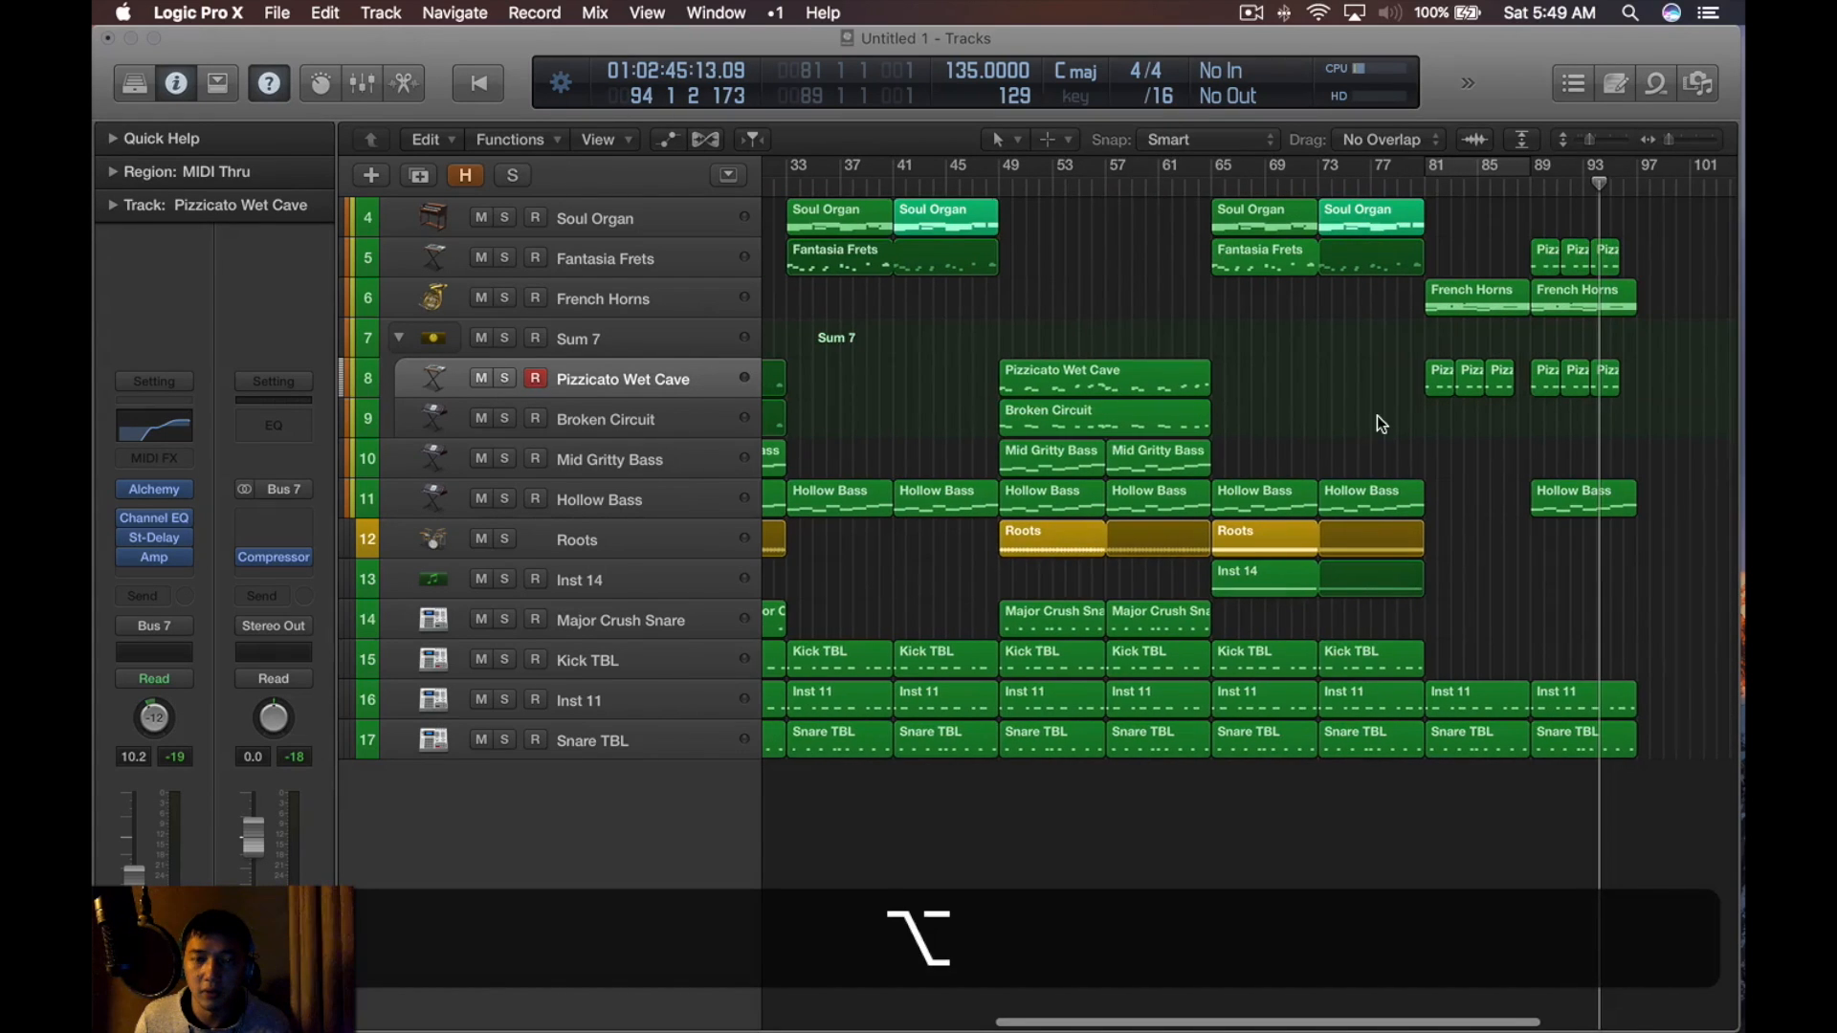
{"action": "scroll", "coordinate": [1370, 417], "scroll_direction": "down", "scroll_amount": 2}
{"action": "scroll", "coordinate": [1291, 362], "scroll_direction": "down", "scroll_amount": 2}
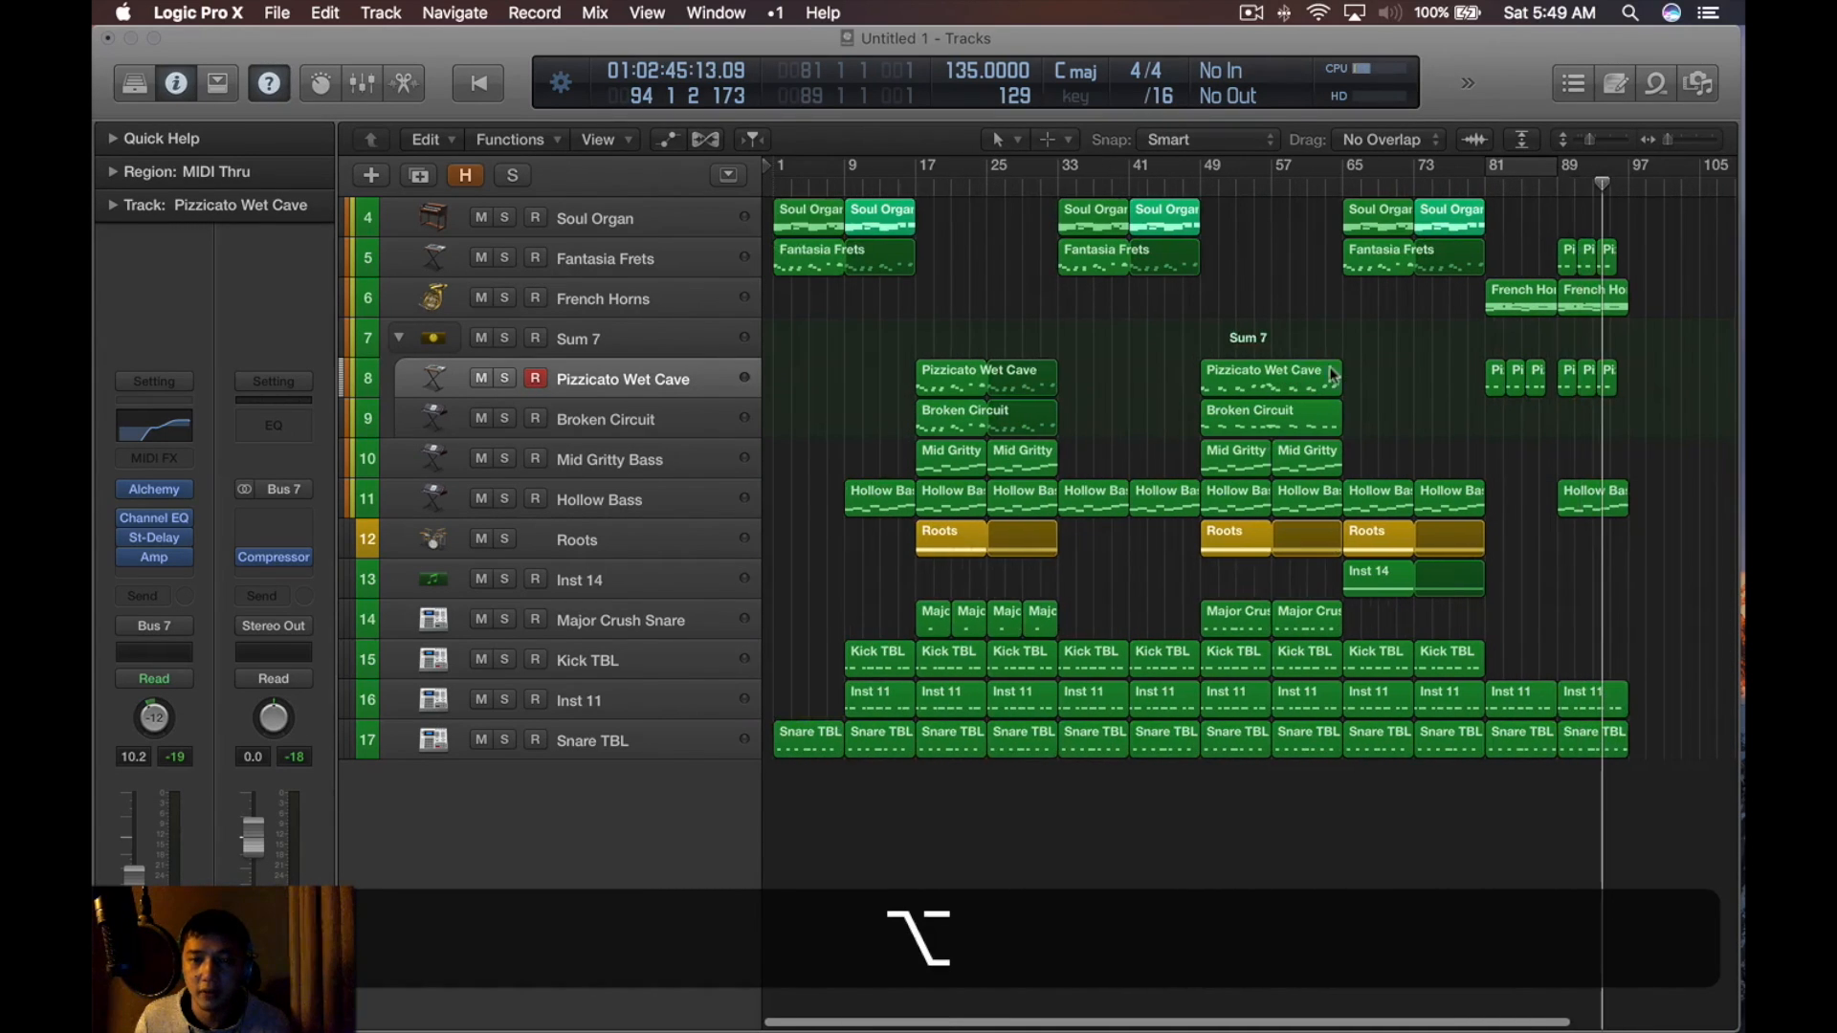
{"action": "left_click_drag", "start_coordinate": [1385, 455], "coordinate": [1235, 459]}
{"action": "left_click", "coordinate": [1419, 455]}
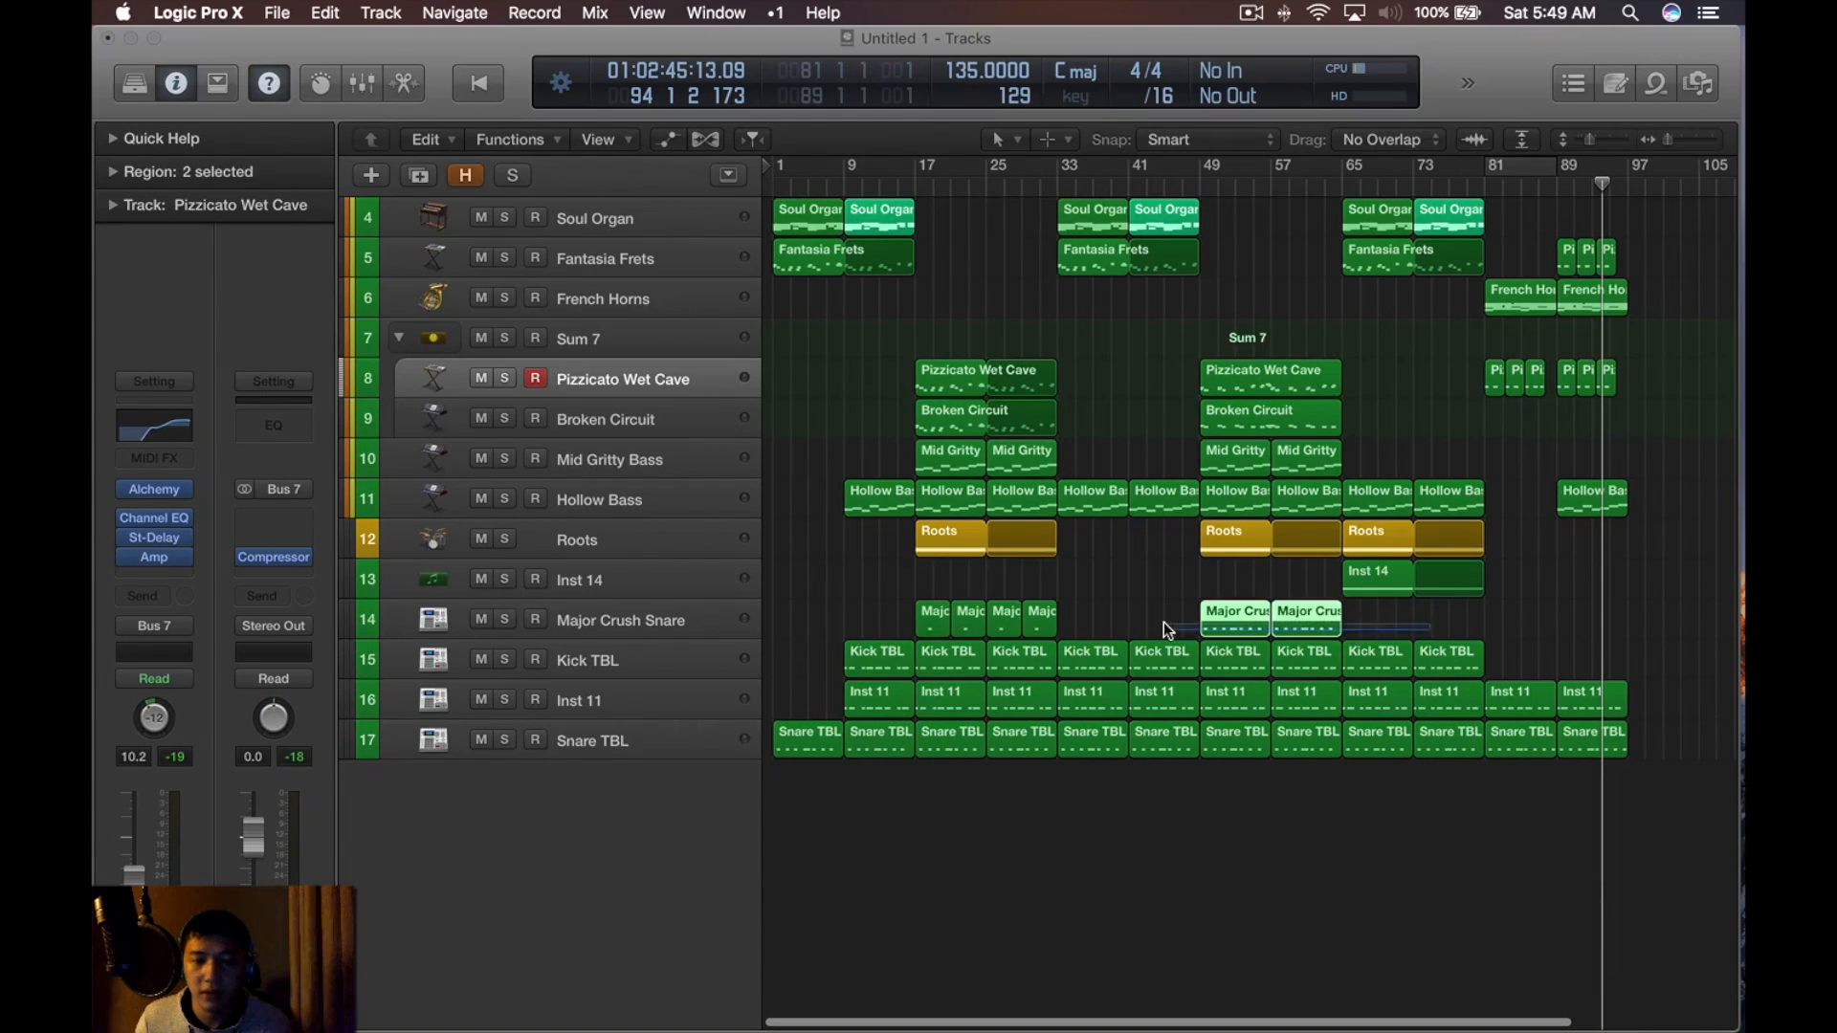
{"action": "key", "text": "alt"}
{"action": "left_click_drag", "start_coordinate": [1311, 627], "coordinate": [1588, 616]}
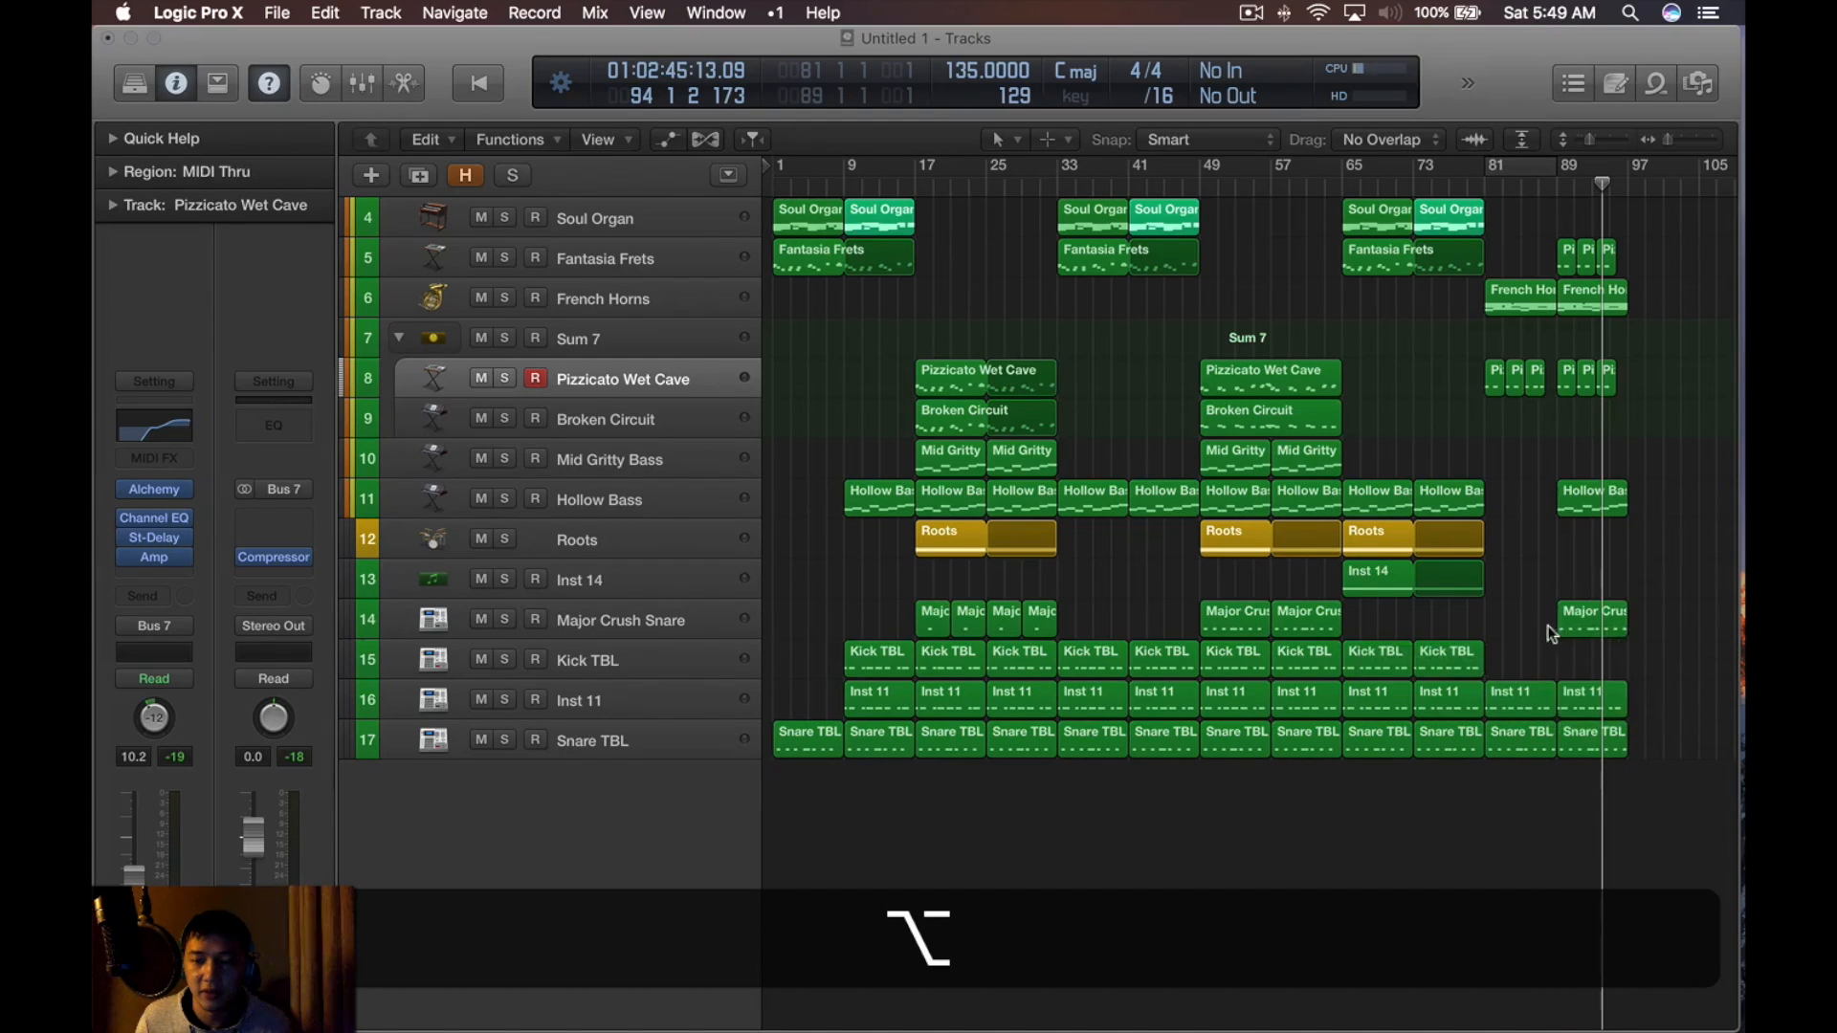
Copy all regions of the bar 65 to 81 section to bar 97
{"action": "left_click_drag", "start_coordinate": [1679, 235], "coordinate": [1482, 711]}
{"action": "left_click_drag", "start_coordinate": [1427, 795], "coordinate": [1665, 229]}
{"action": "key", "text": "alt"}
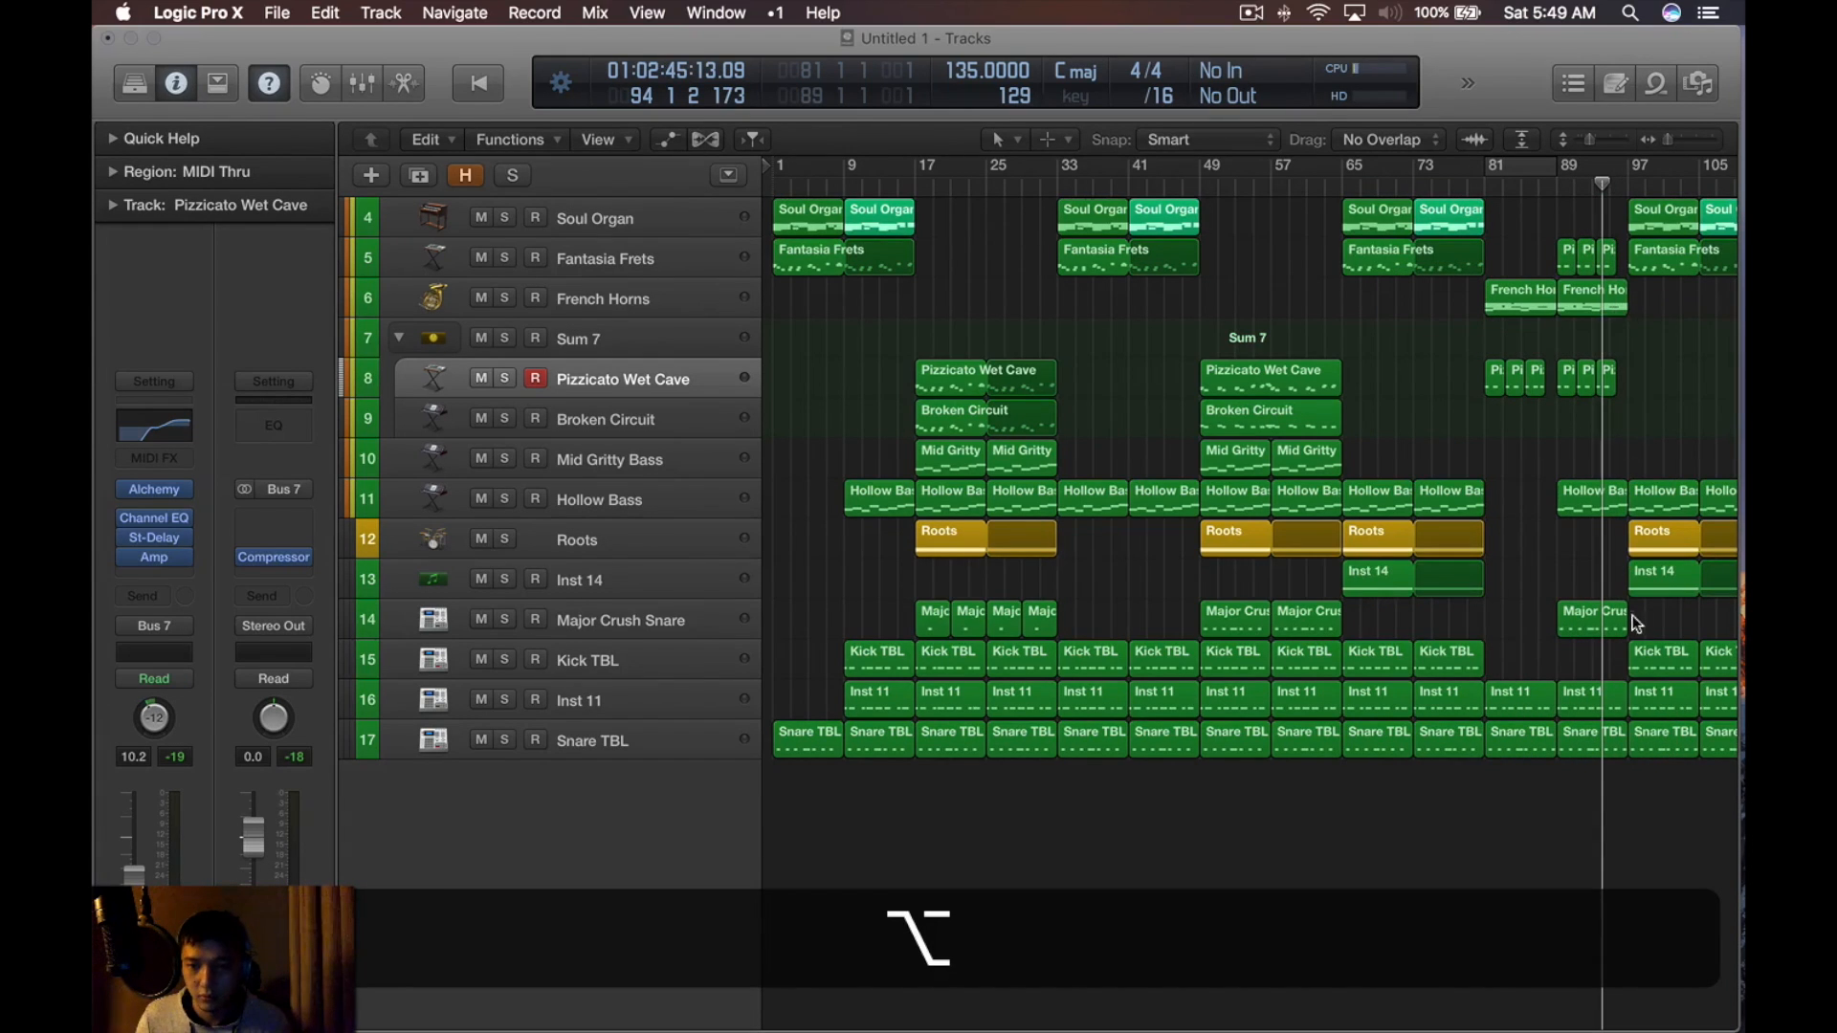
Play the new sections from bar 81 with the whole arrangement in view
{"action": "scroll", "coordinate": [1639, 626], "scroll_direction": "right", "scroll_amount": 5}
{"action": "left_click", "coordinate": [1306, 189]}
{"action": "key", "text": "space"}
{"action": "scroll", "coordinate": [1355, 307], "scroll_direction": "down", "scroll_amount": 5}
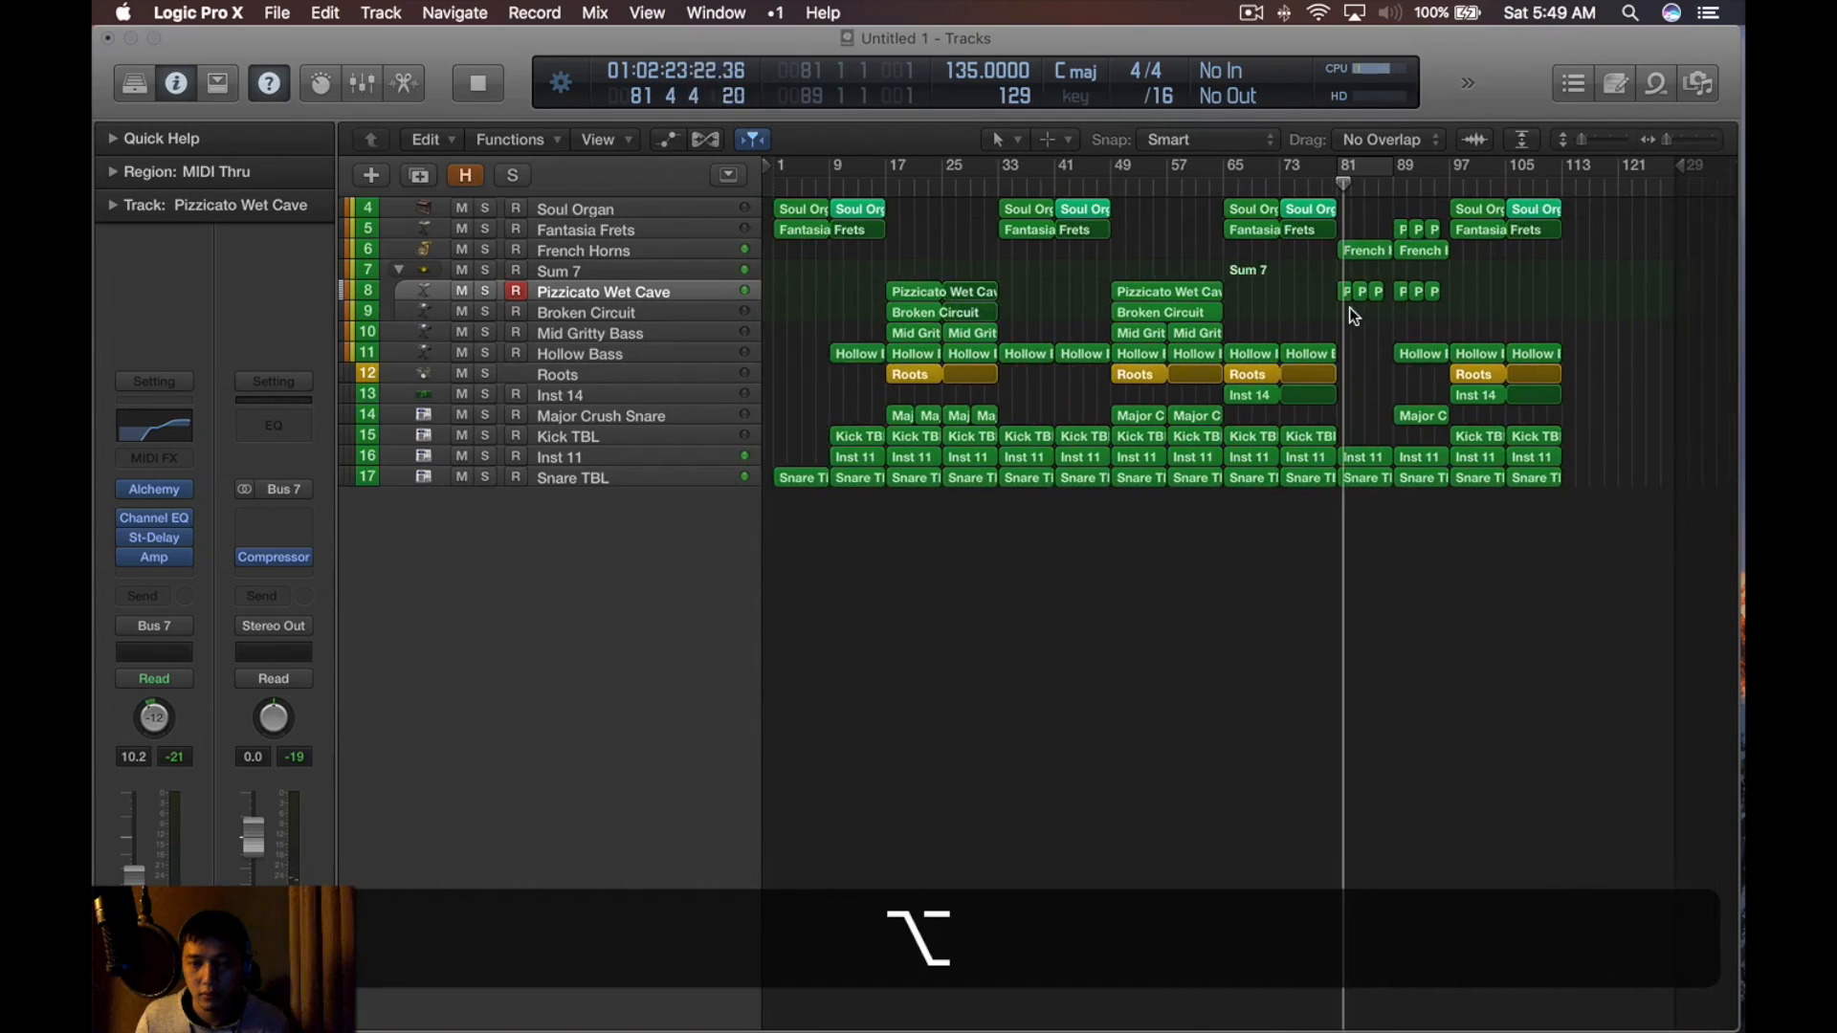
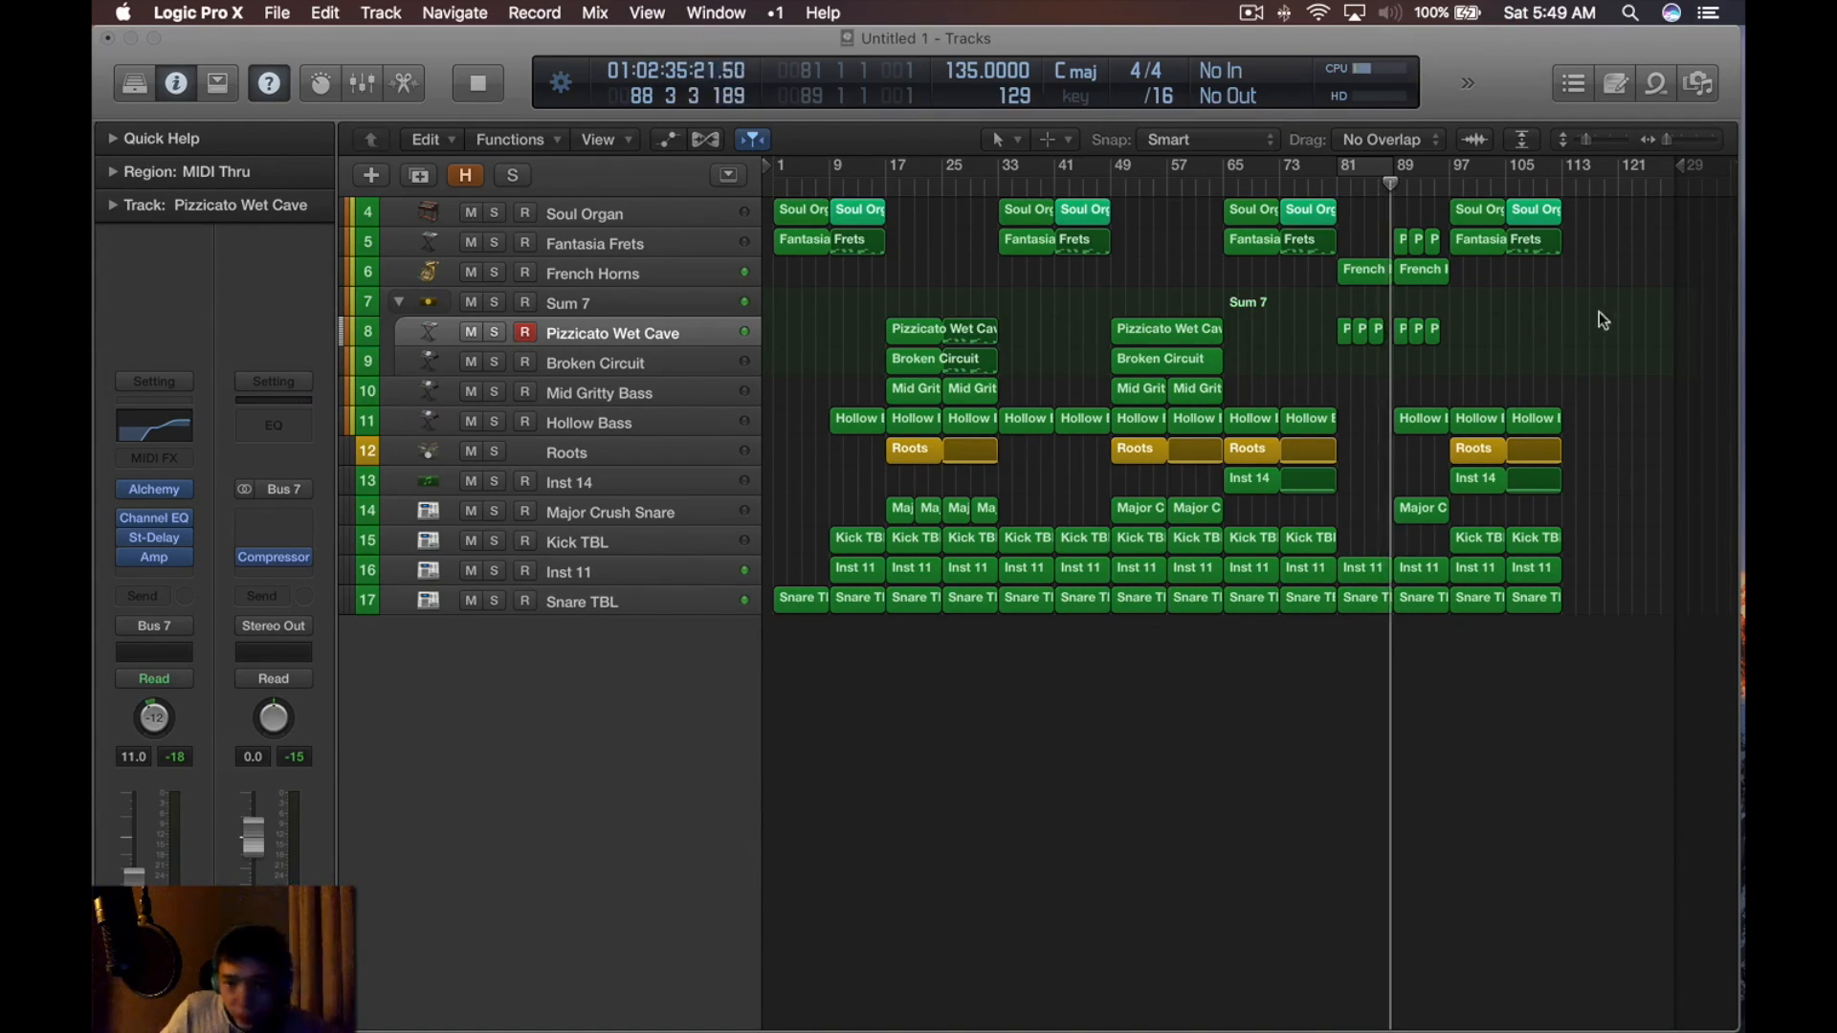
Copy the Kick TBL region from bar 73 to bar 89 and clear the selection
{"action": "left_click_drag", "start_coordinate": [1325, 538], "coordinate": [1429, 545]}
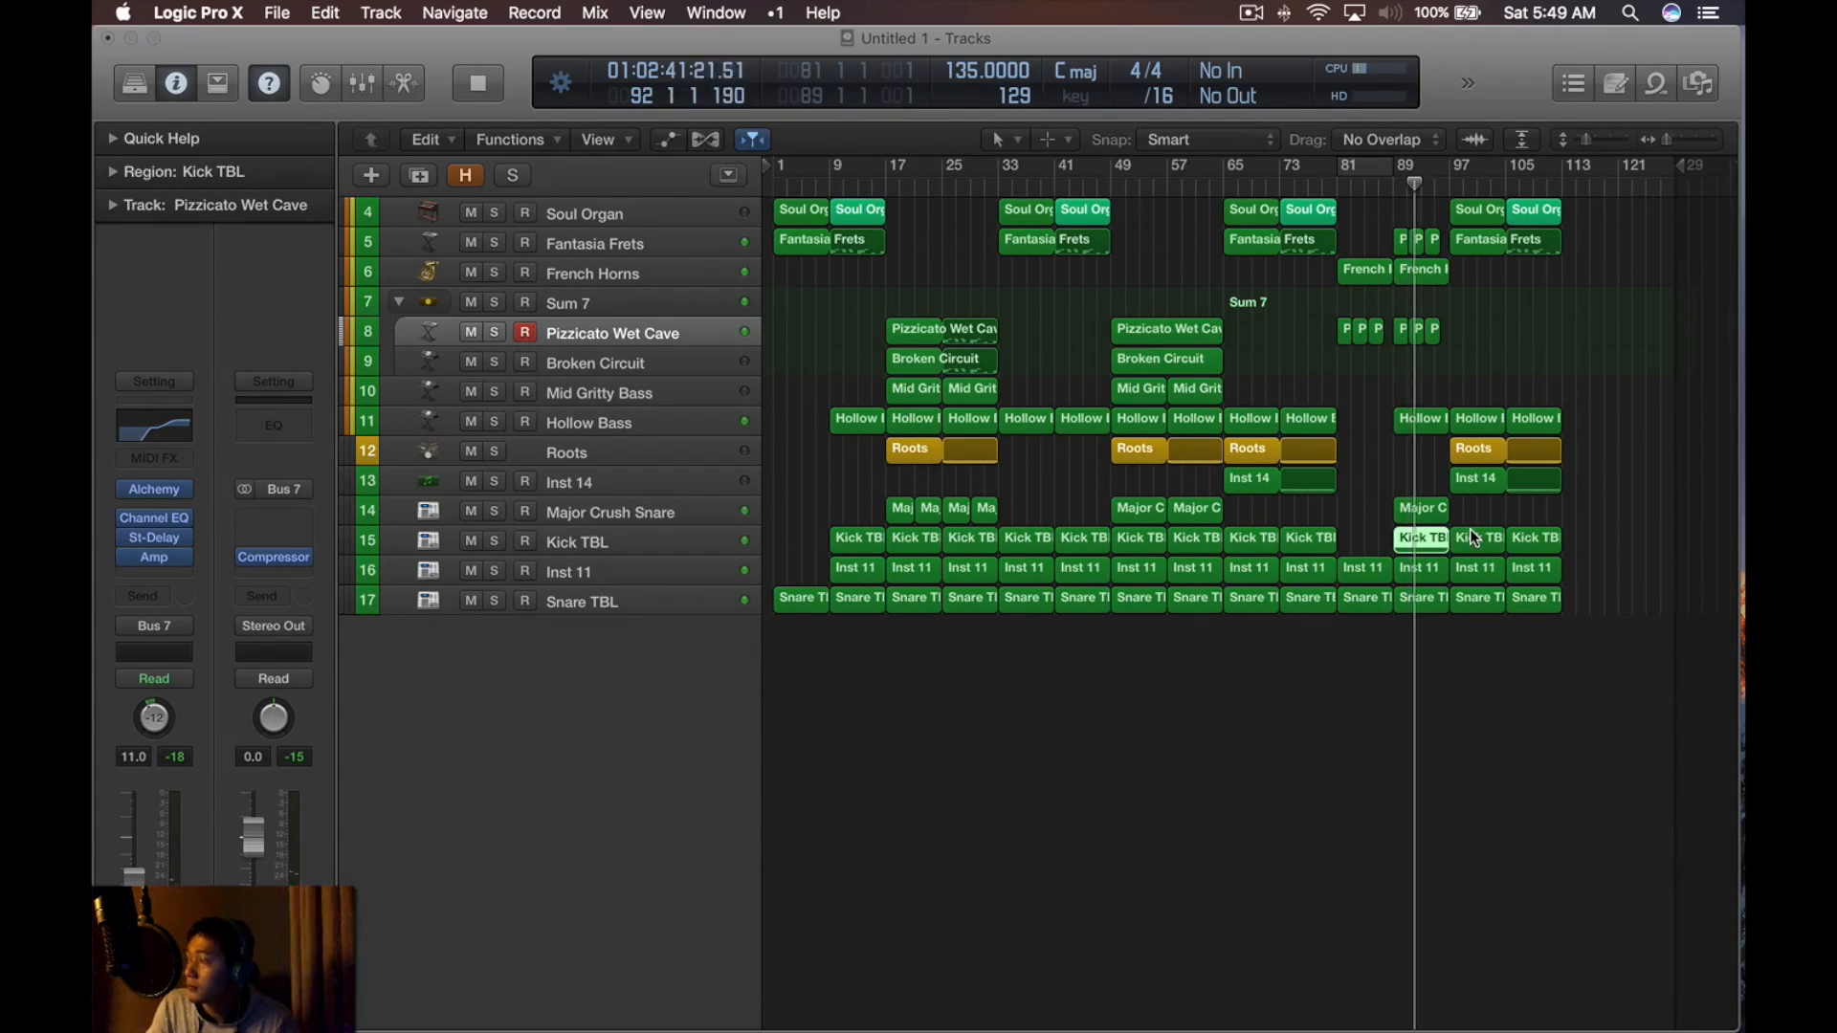
{"action": "left_click", "coordinate": [1450, 339]}
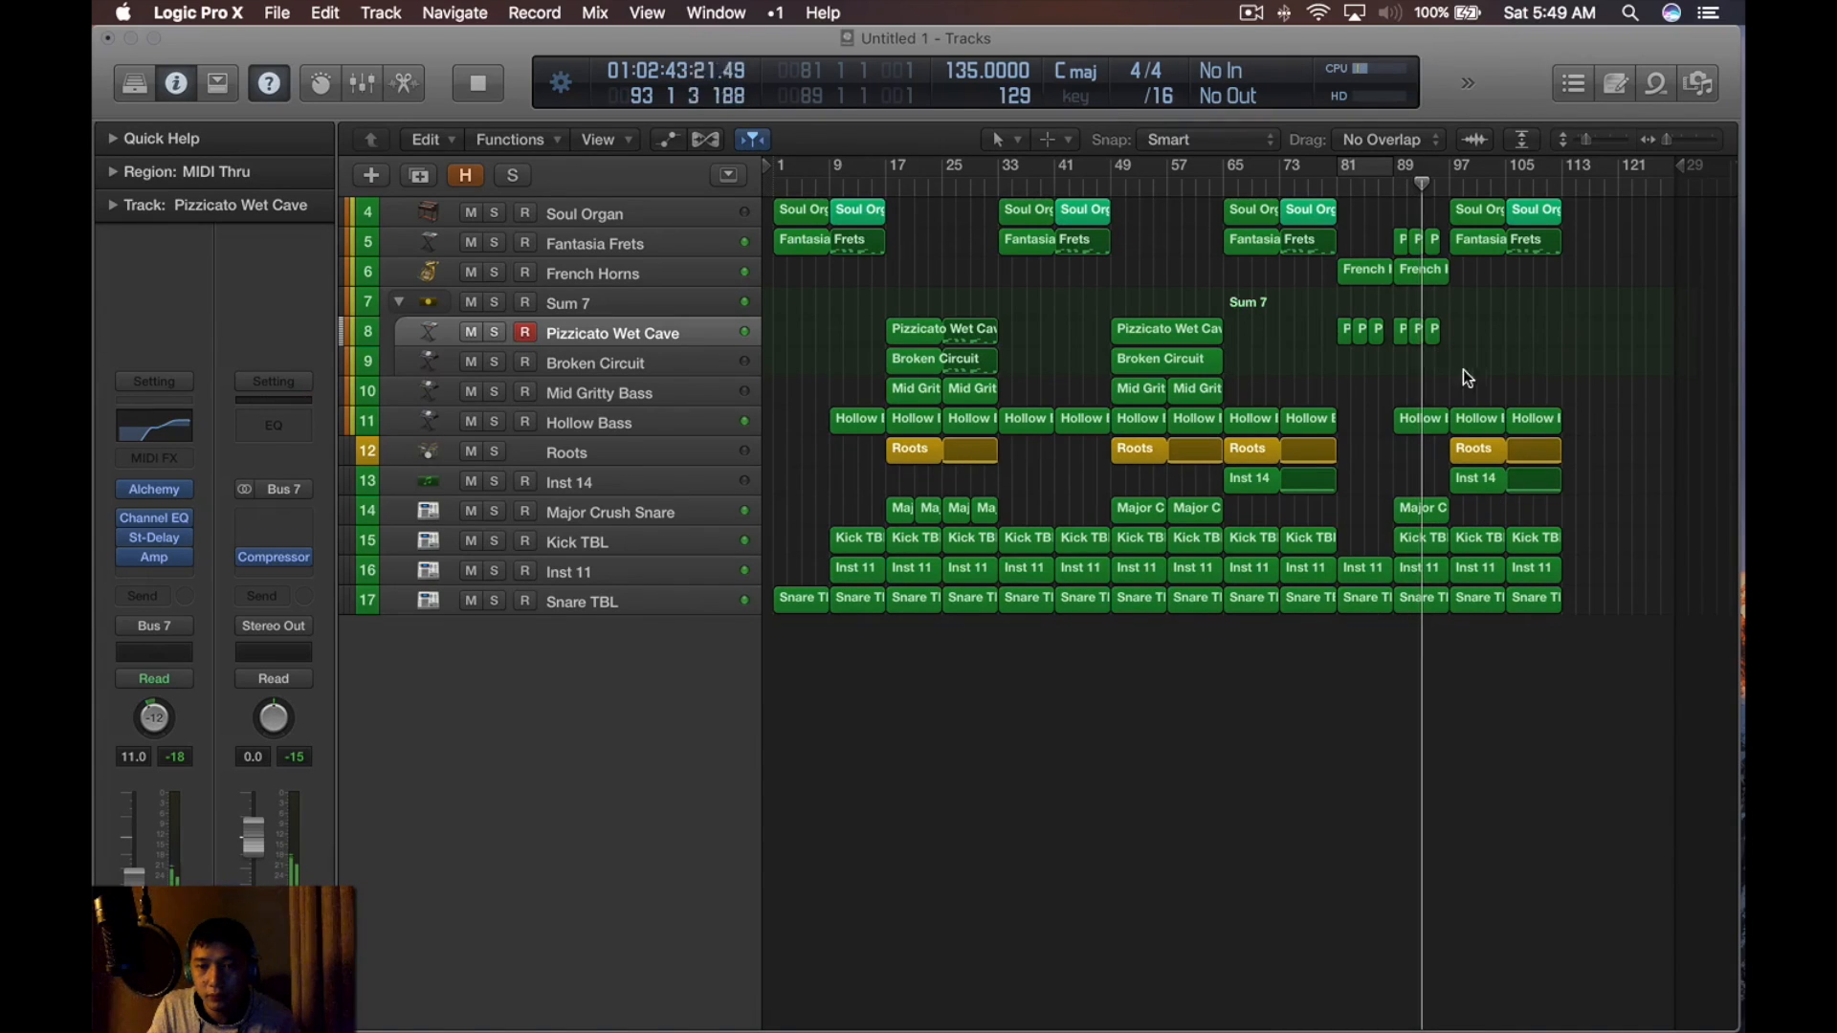
{"action": "key", "text": "alt"}
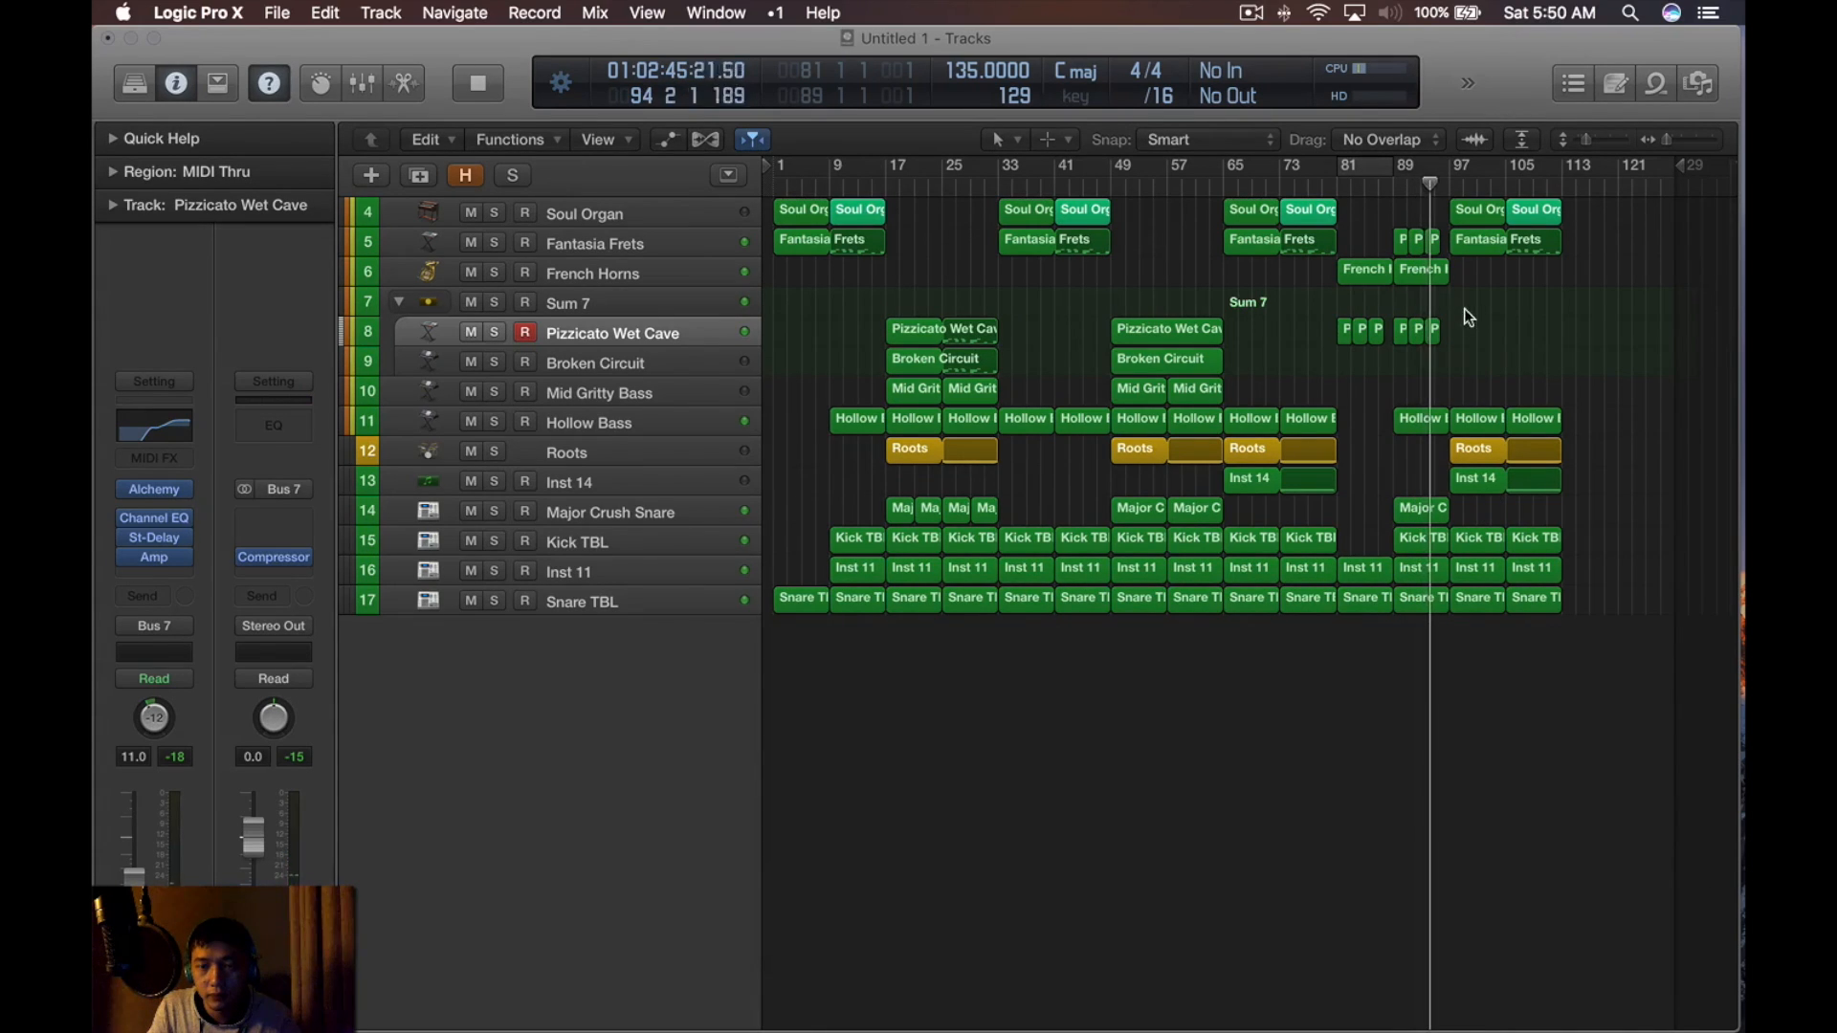
Shorten the French Horns region at bar 89 to 7 bars so it ends at bar 96
{"action": "key", "text": "alt"}
{"action": "scroll", "coordinate": [1473, 335], "scroll_direction": "up", "scroll_amount": 3}
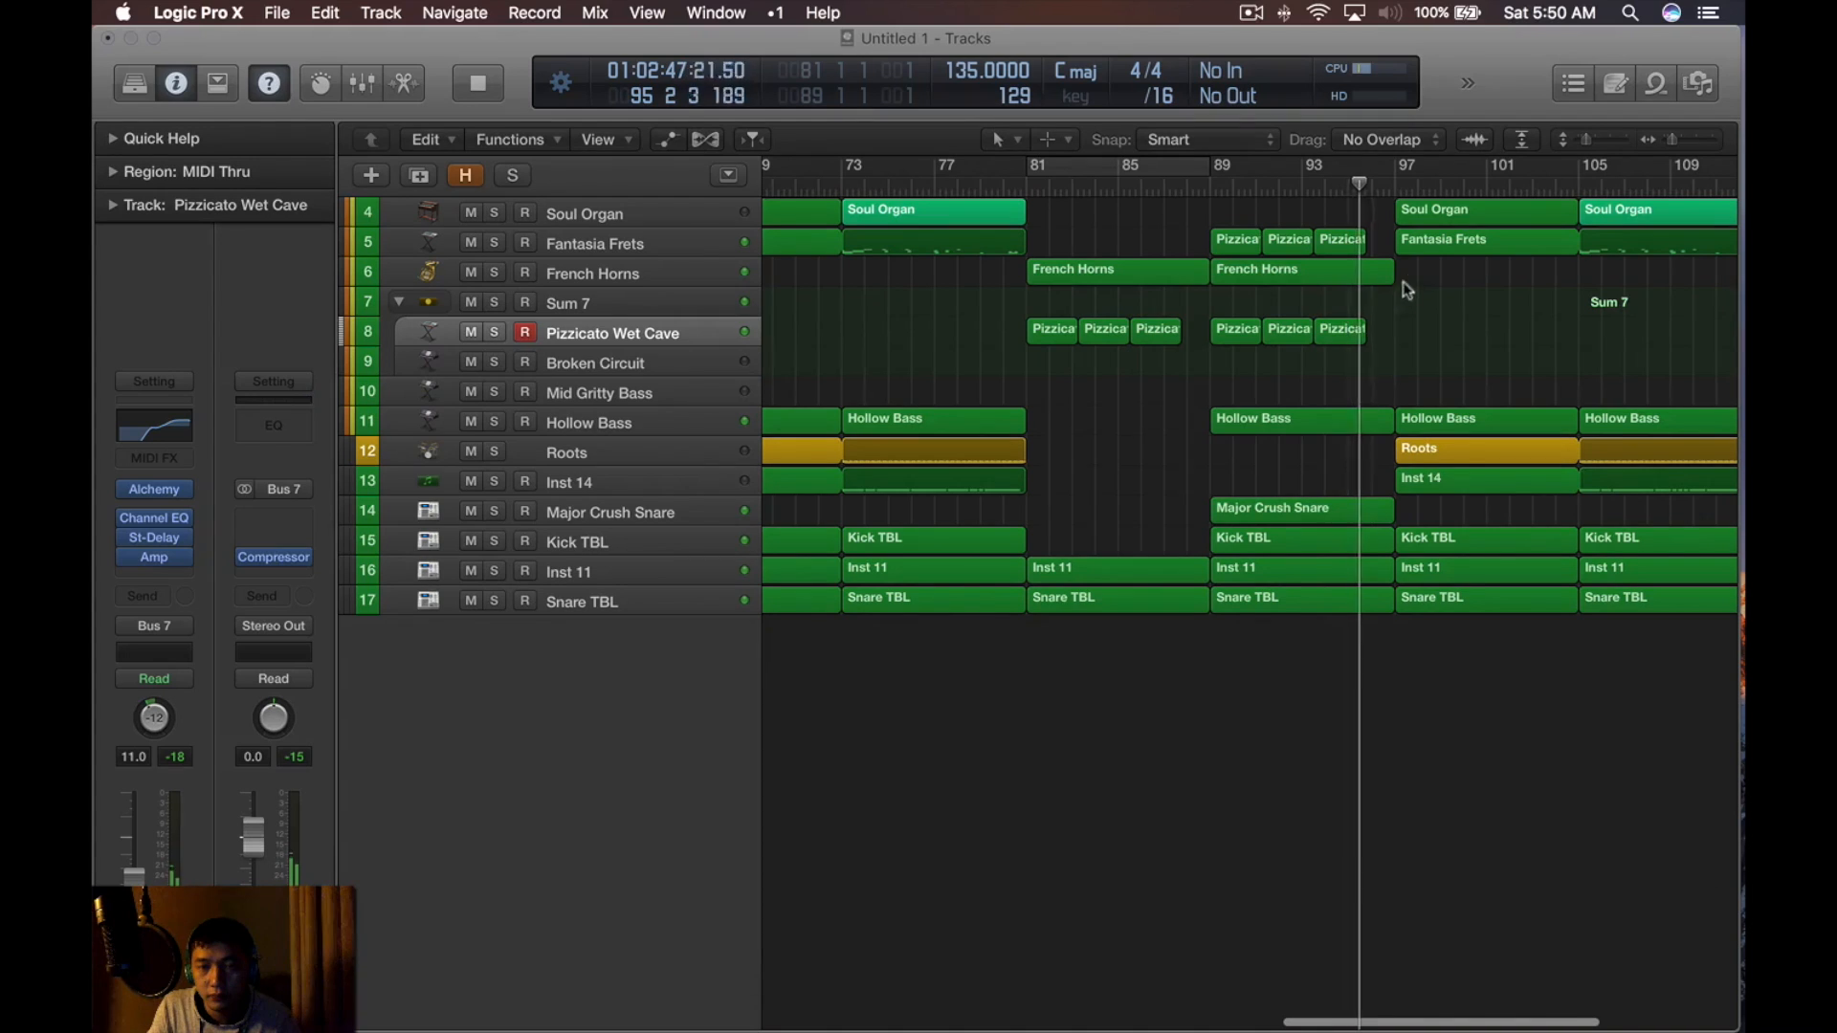
{"action": "key", "text": "space"}
{"action": "left_click_drag", "start_coordinate": [1387, 280], "coordinate": [1368, 279]}
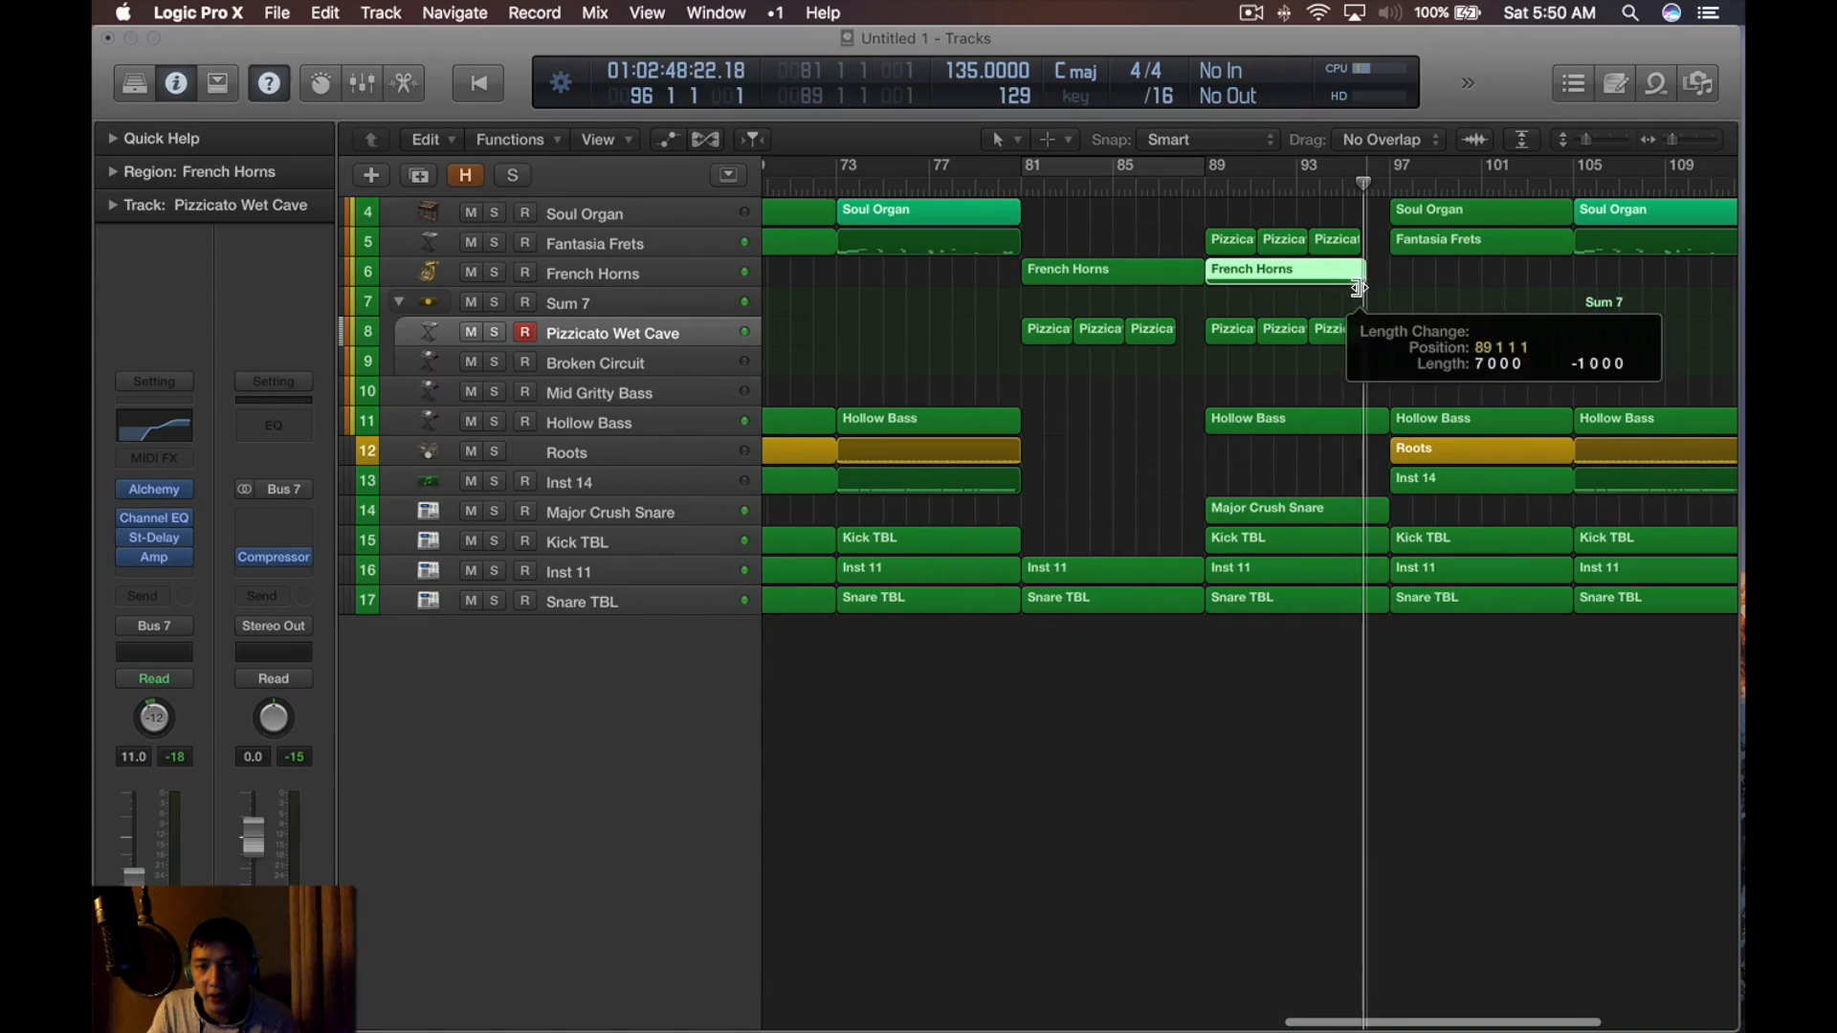
{"action": "key", "text": "a"}
{"action": "key", "text": "t"}
{"action": "key", "text": "t"}
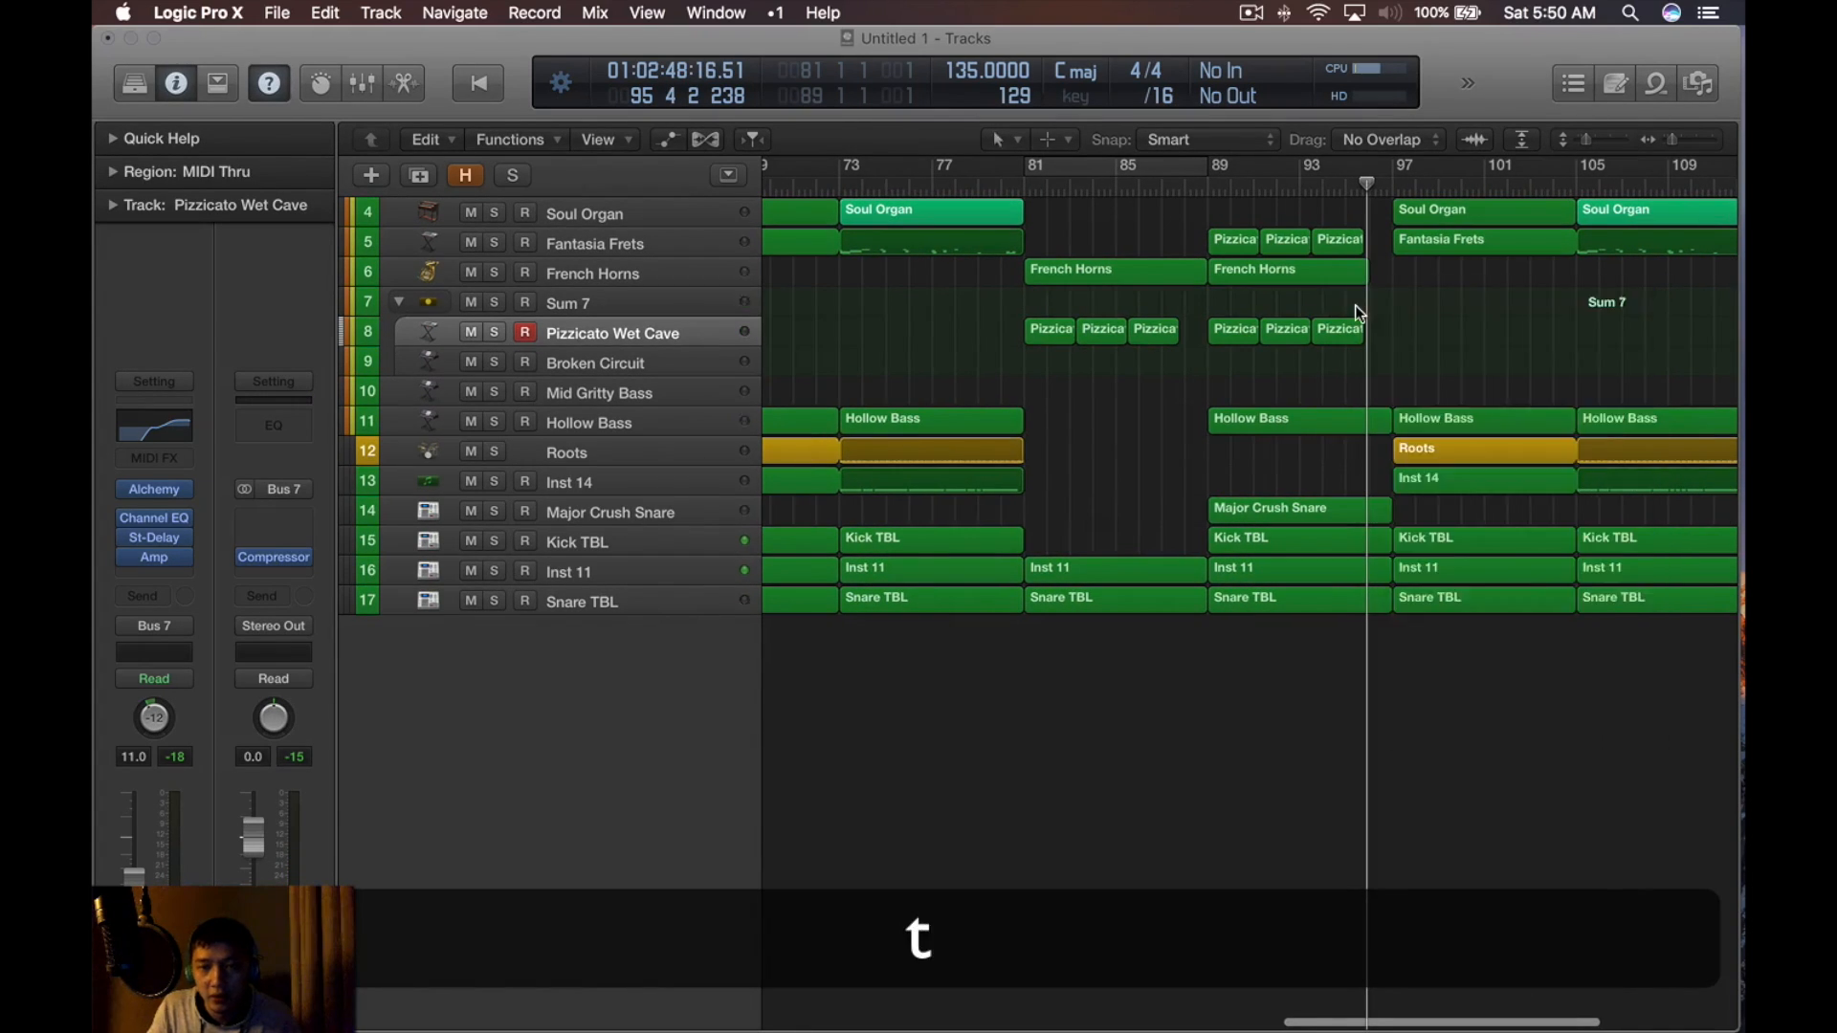
Add volume automation to the French Horns track that fades from -13.0 dB at bar 95 to silence at bar 97
{"action": "scroll", "coordinate": [1355, 307], "scroll_direction": "up", "scroll_amount": 5}
{"action": "key", "text": "a"}
{"action": "scroll", "coordinate": [1368, 358], "scroll_direction": "up", "scroll_amount": 3}
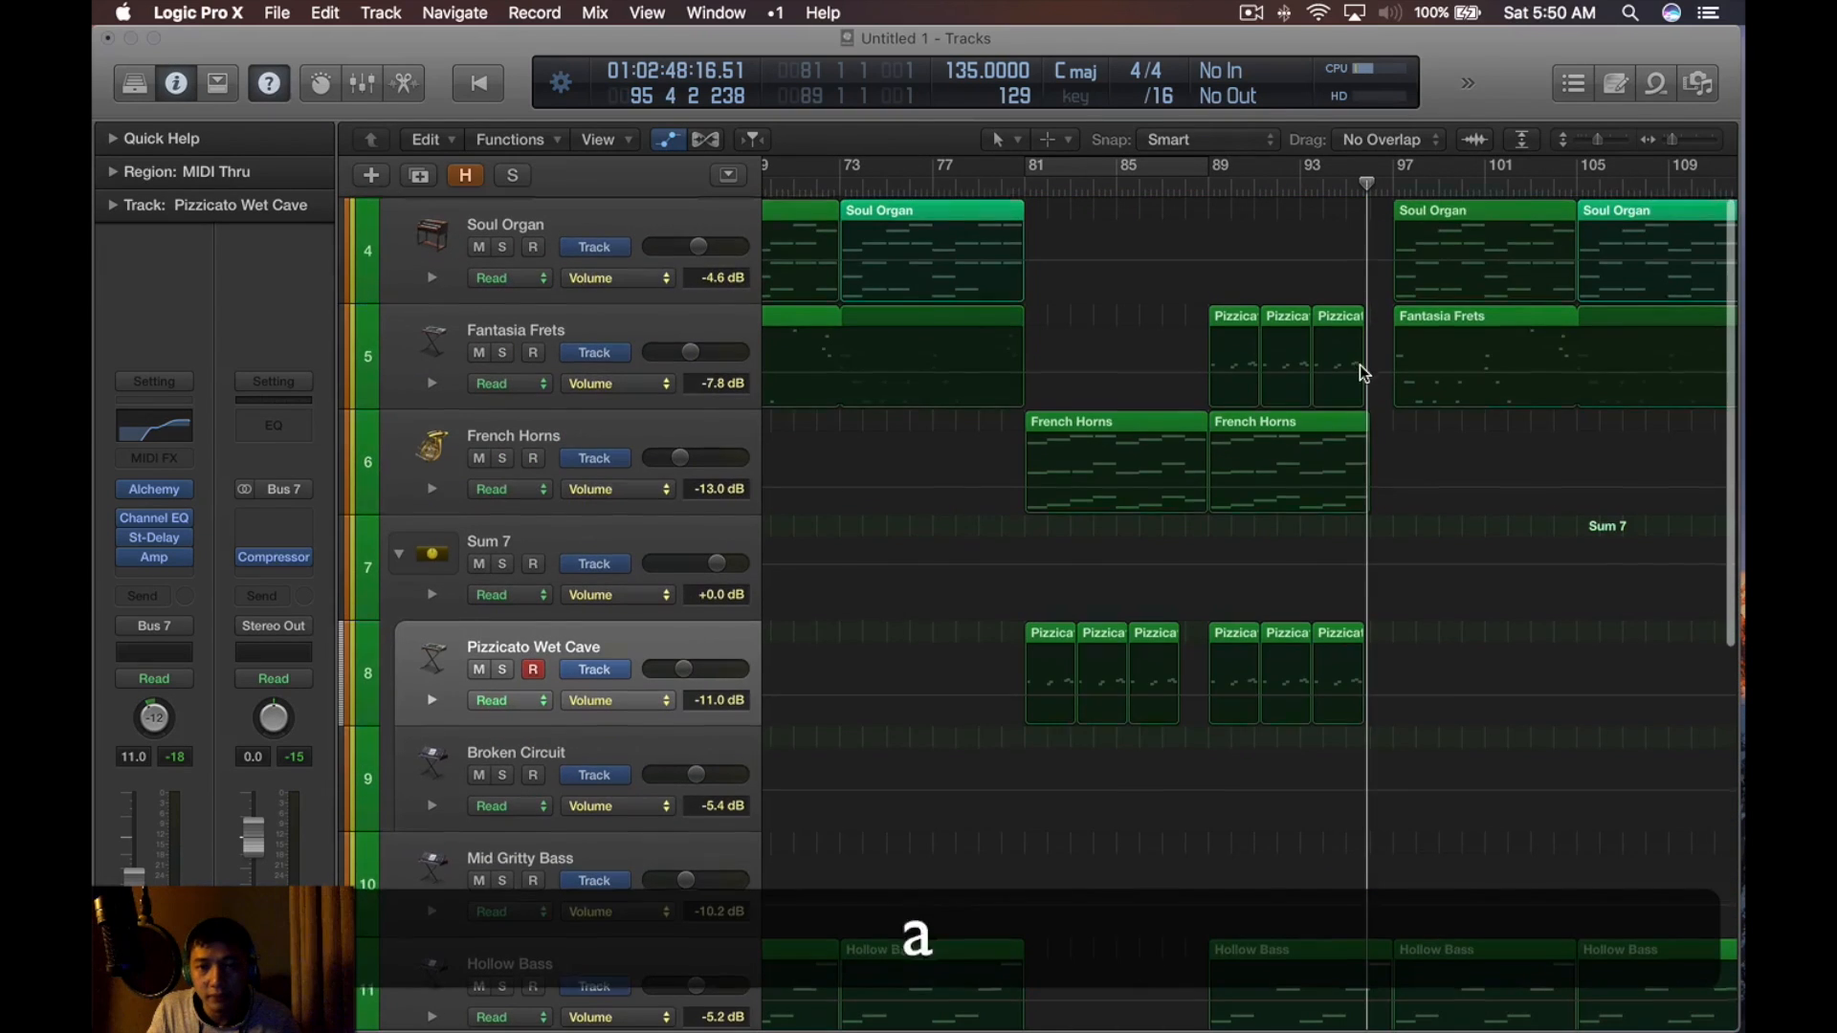
{"action": "left_click", "coordinate": [614, 507]}
{"action": "key", "text": "super"}
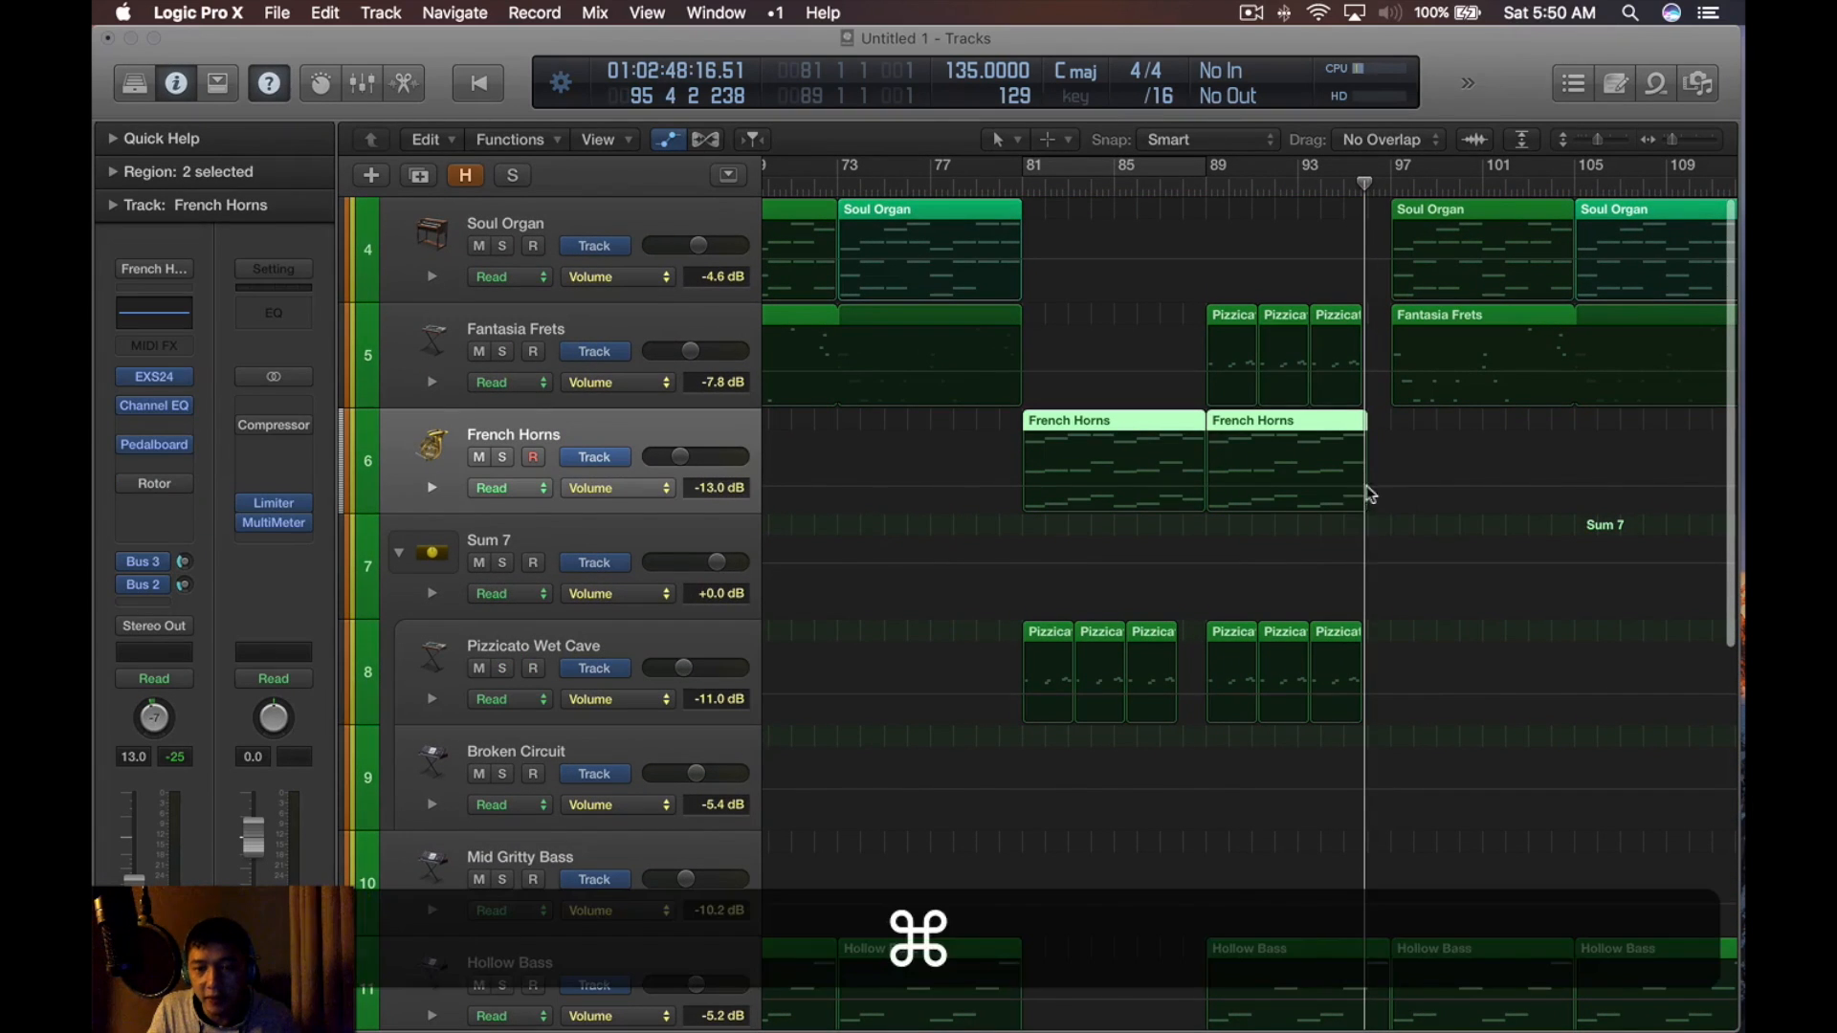
{"action": "left_click", "coordinate": [1381, 488]}
{"action": "key", "text": "super+z"}
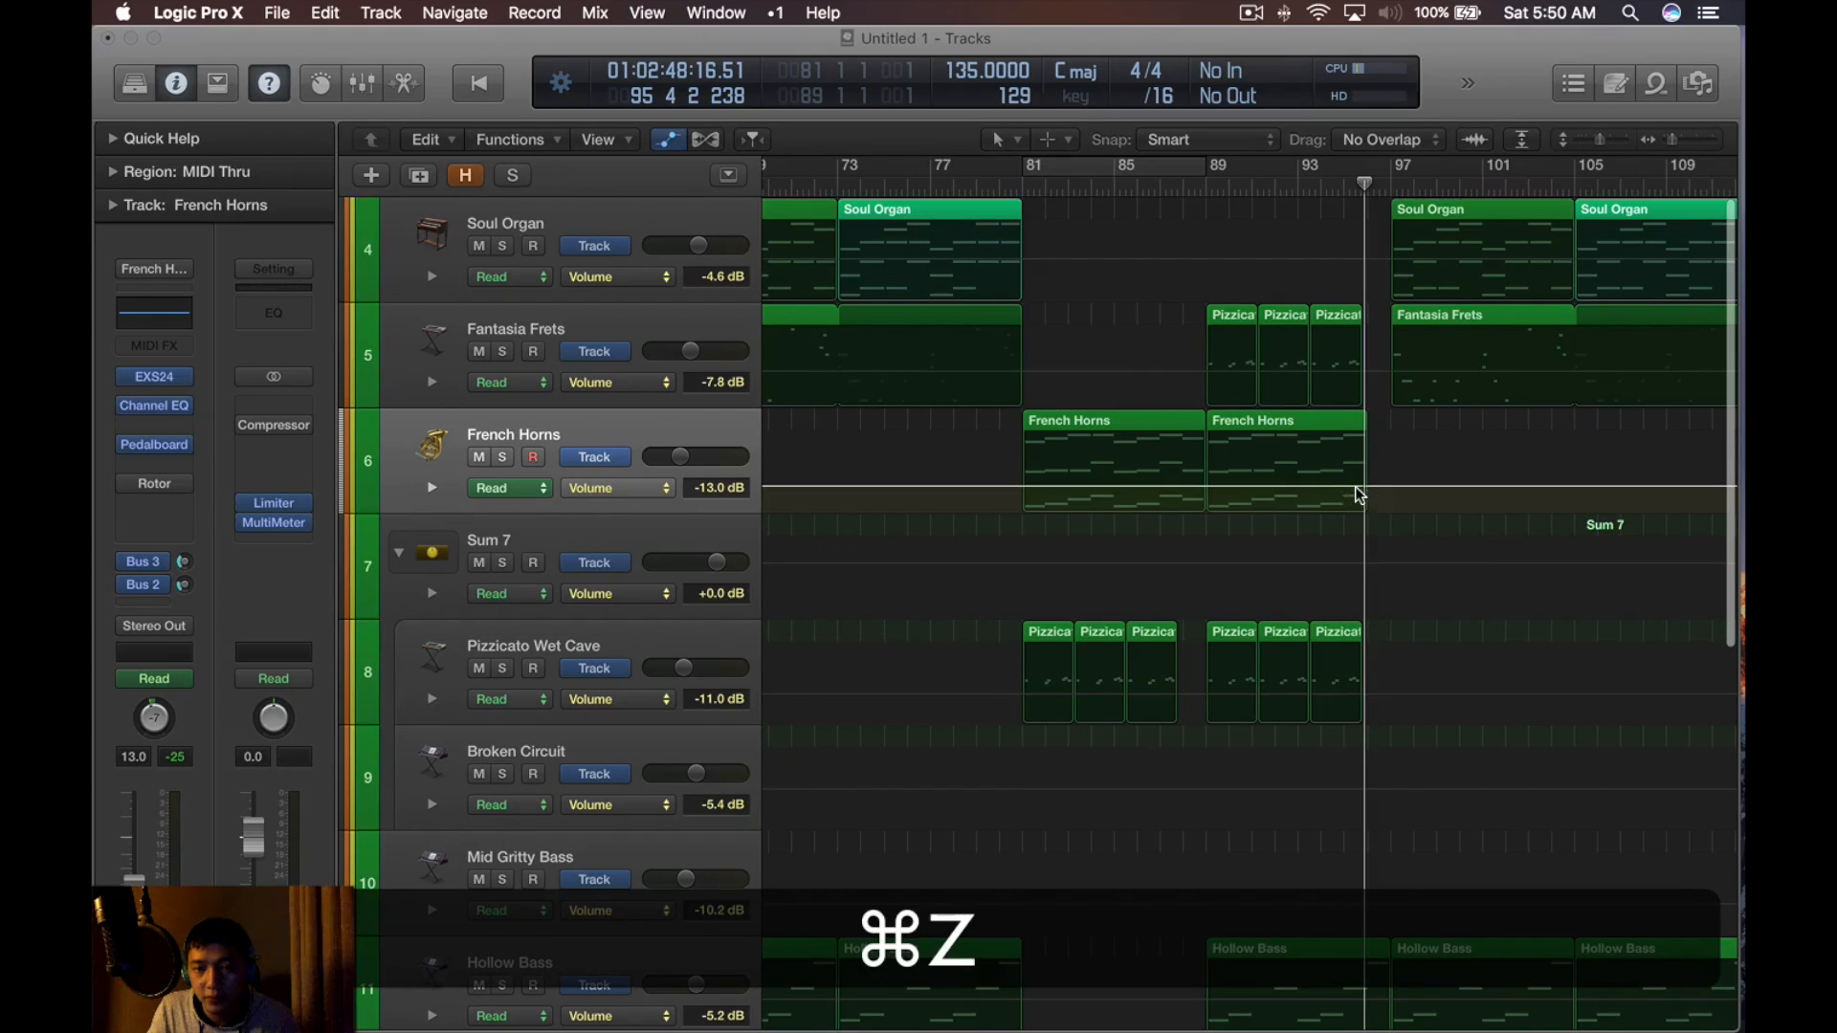
{"action": "left_click_drag", "start_coordinate": [1378, 488], "coordinate": [1389, 496]}
{"action": "left_click", "coordinate": [1347, 162]}
{"action": "left_click_drag", "start_coordinate": [1349, 486], "coordinate": [1353, 493]}
{"action": "key", "text": "super+z"}
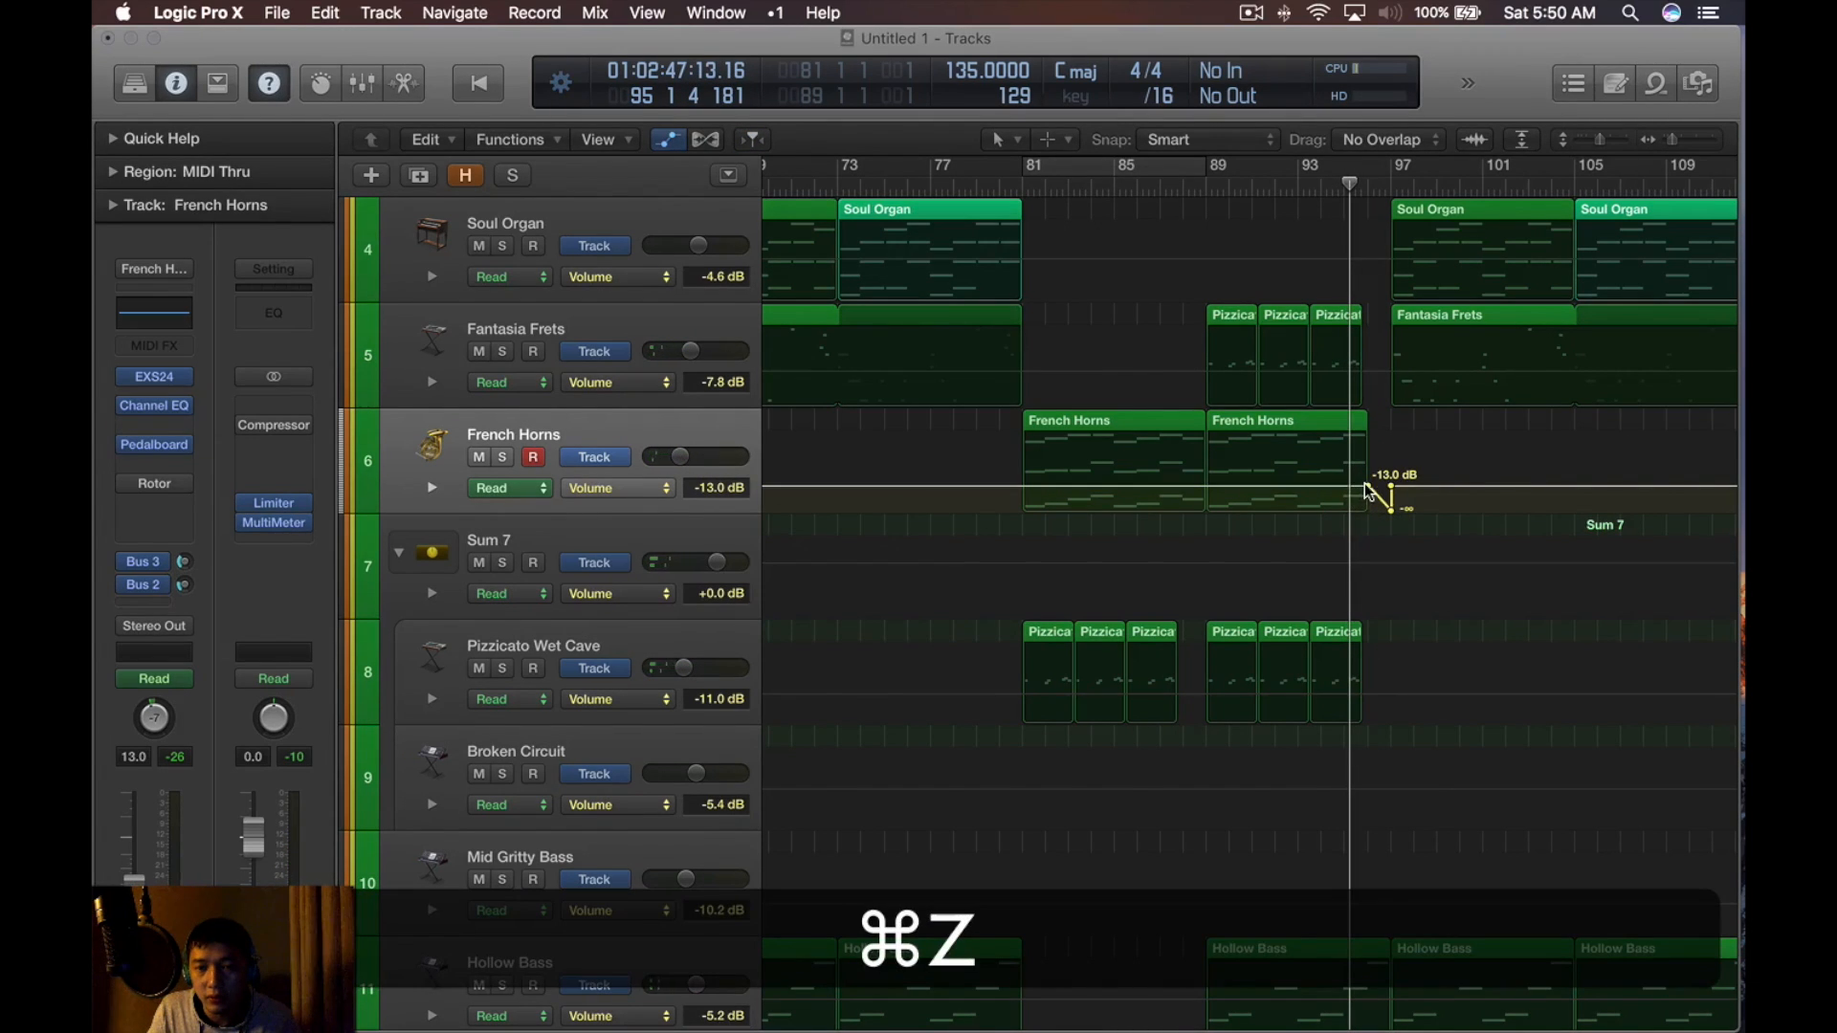
{"action": "left_click", "coordinate": [1345, 486]}
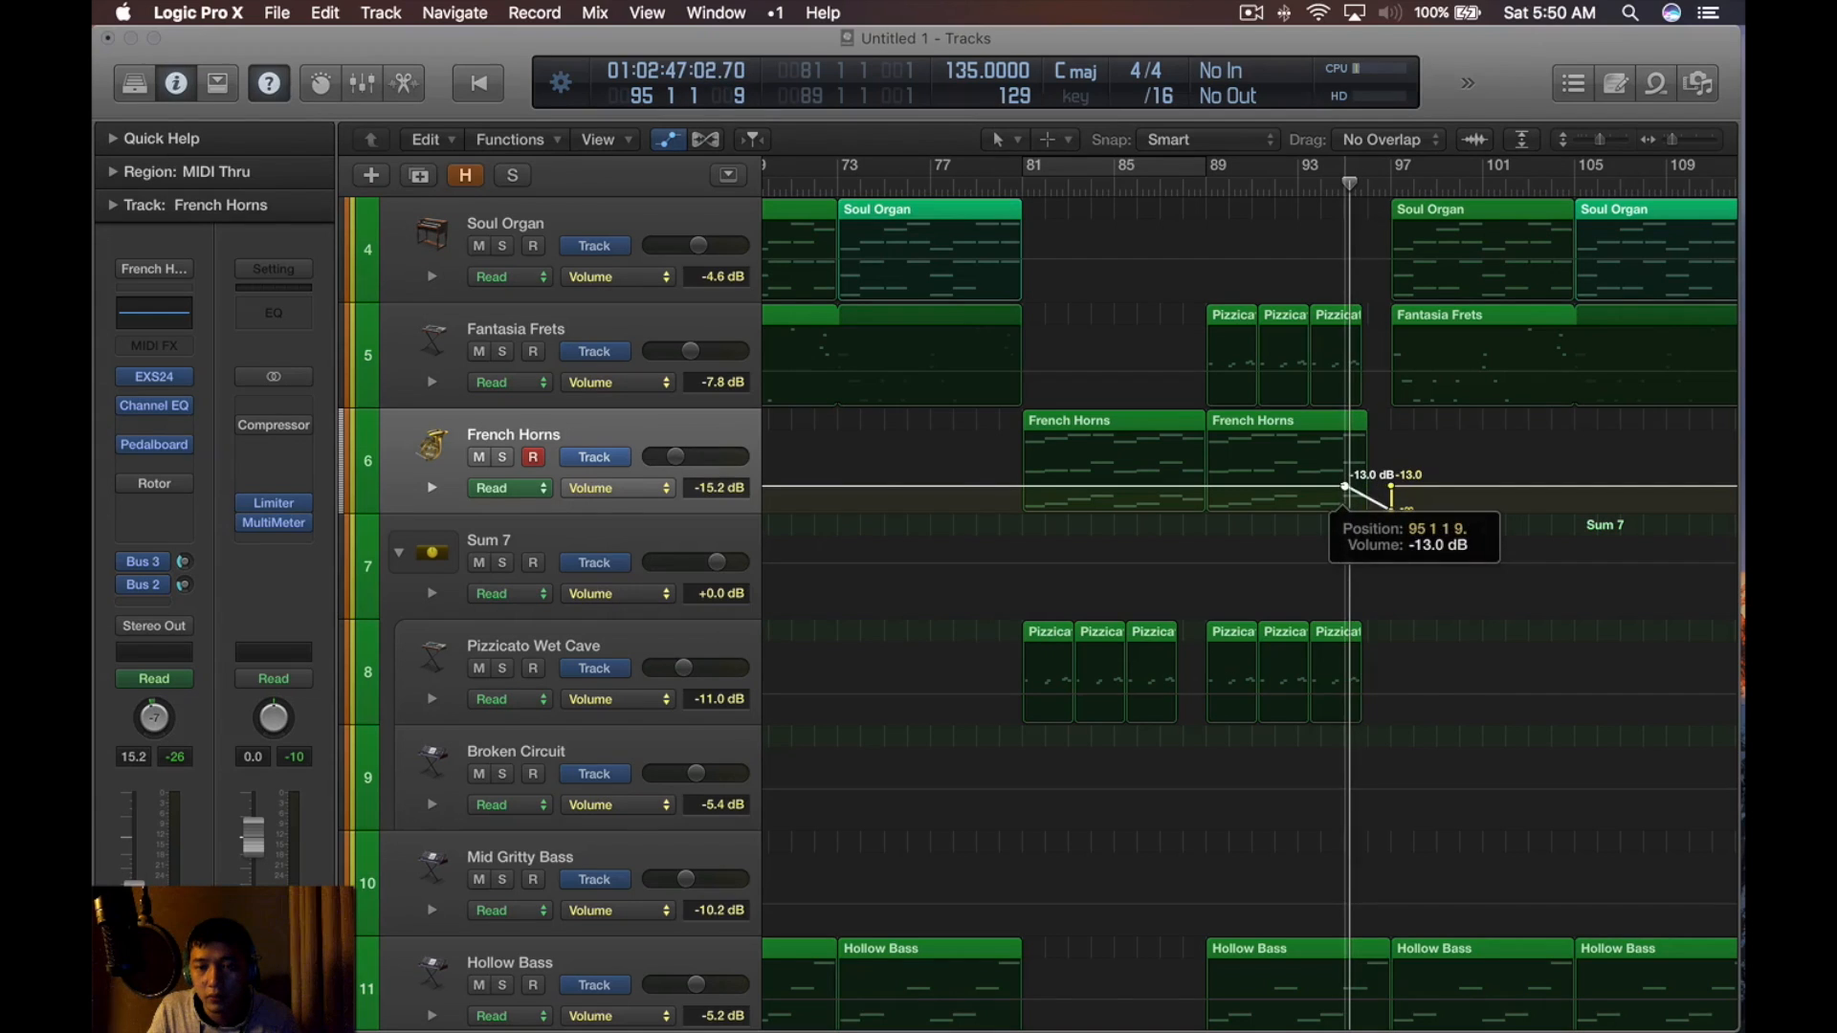
{"action": "key", "text": "a"}
Split the last Pizzicato region on the Fantasia Frets track at bar 95 and place a shortened copy of the end piece at bar 96 beat 2
{"action": "left_click_drag", "start_coordinate": [1370, 372], "coordinate": [1348, 358]}
{"action": "left_click", "coordinate": [1348, 358]}
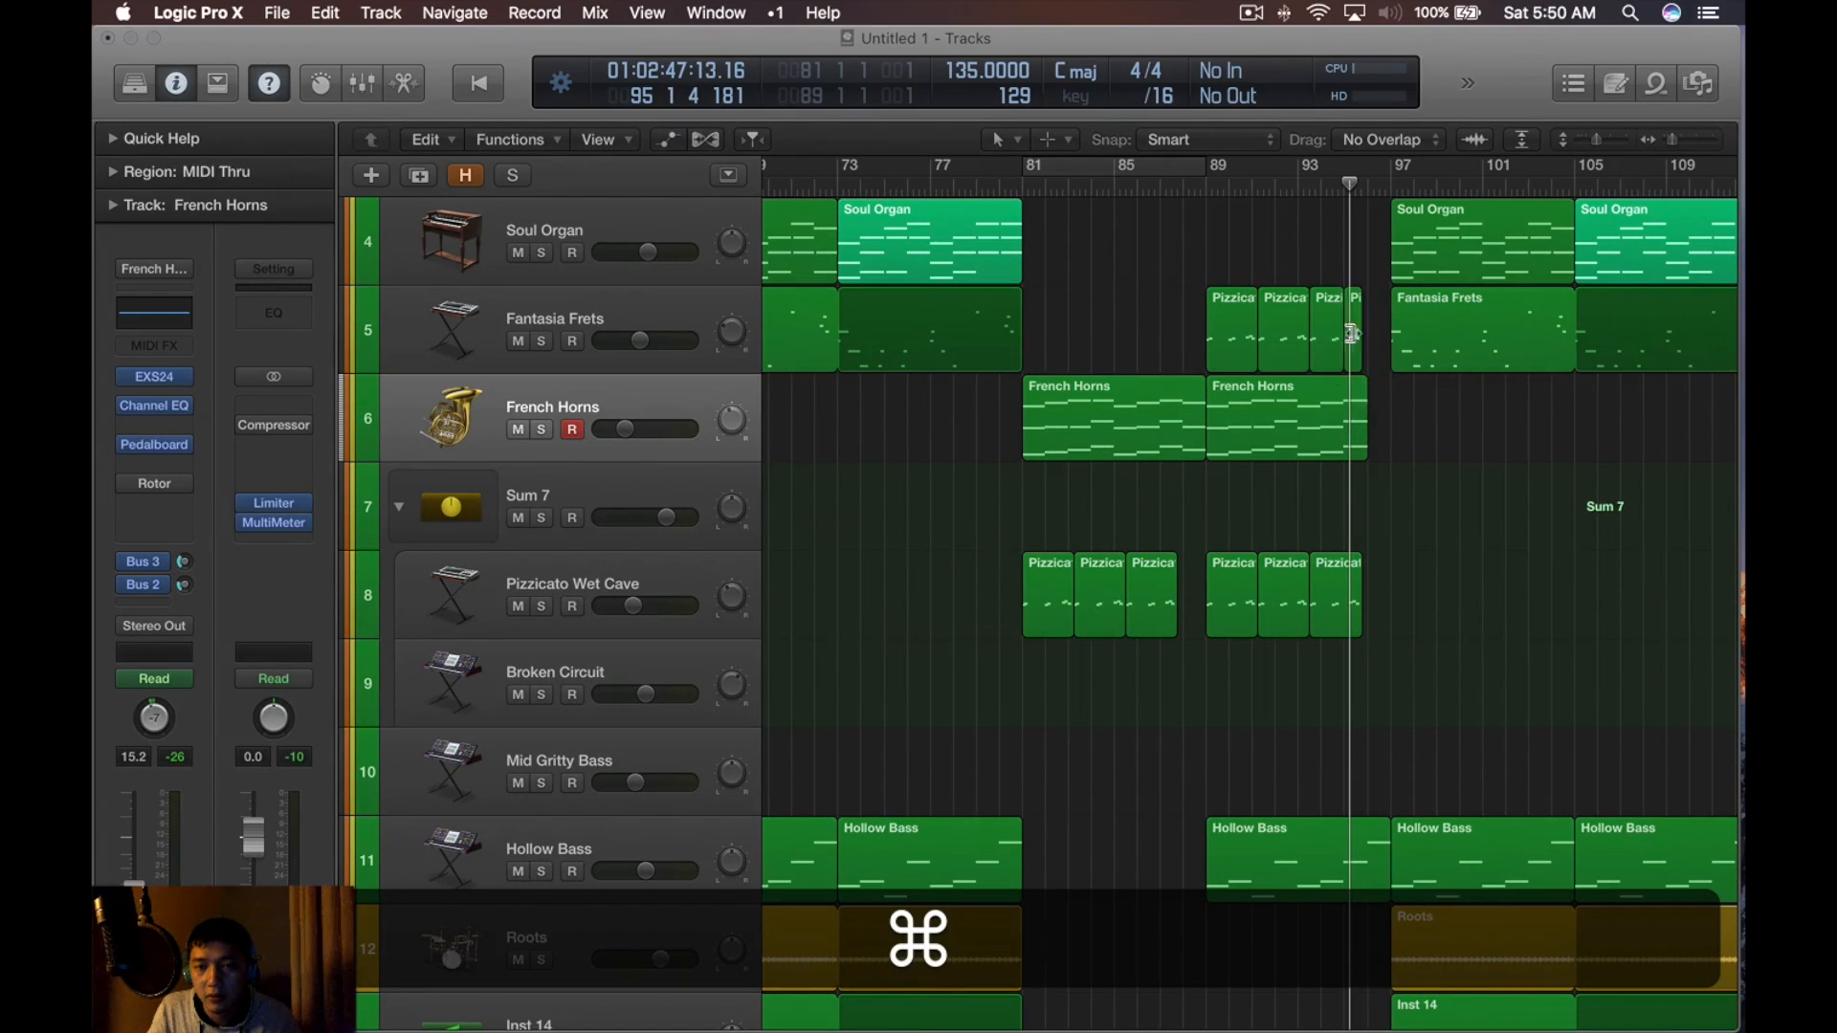
{"action": "scroll", "coordinate": [1351, 333], "scroll_direction": "up", "scroll_amount": 5}
{"action": "left_click_drag", "start_coordinate": [1238, 341], "coordinate": [1626, 361]}
{"action": "scroll", "coordinate": [1416, 273], "scroll_direction": "down", "scroll_amount": 3}
{"action": "left_click", "coordinate": [1376, 217]}
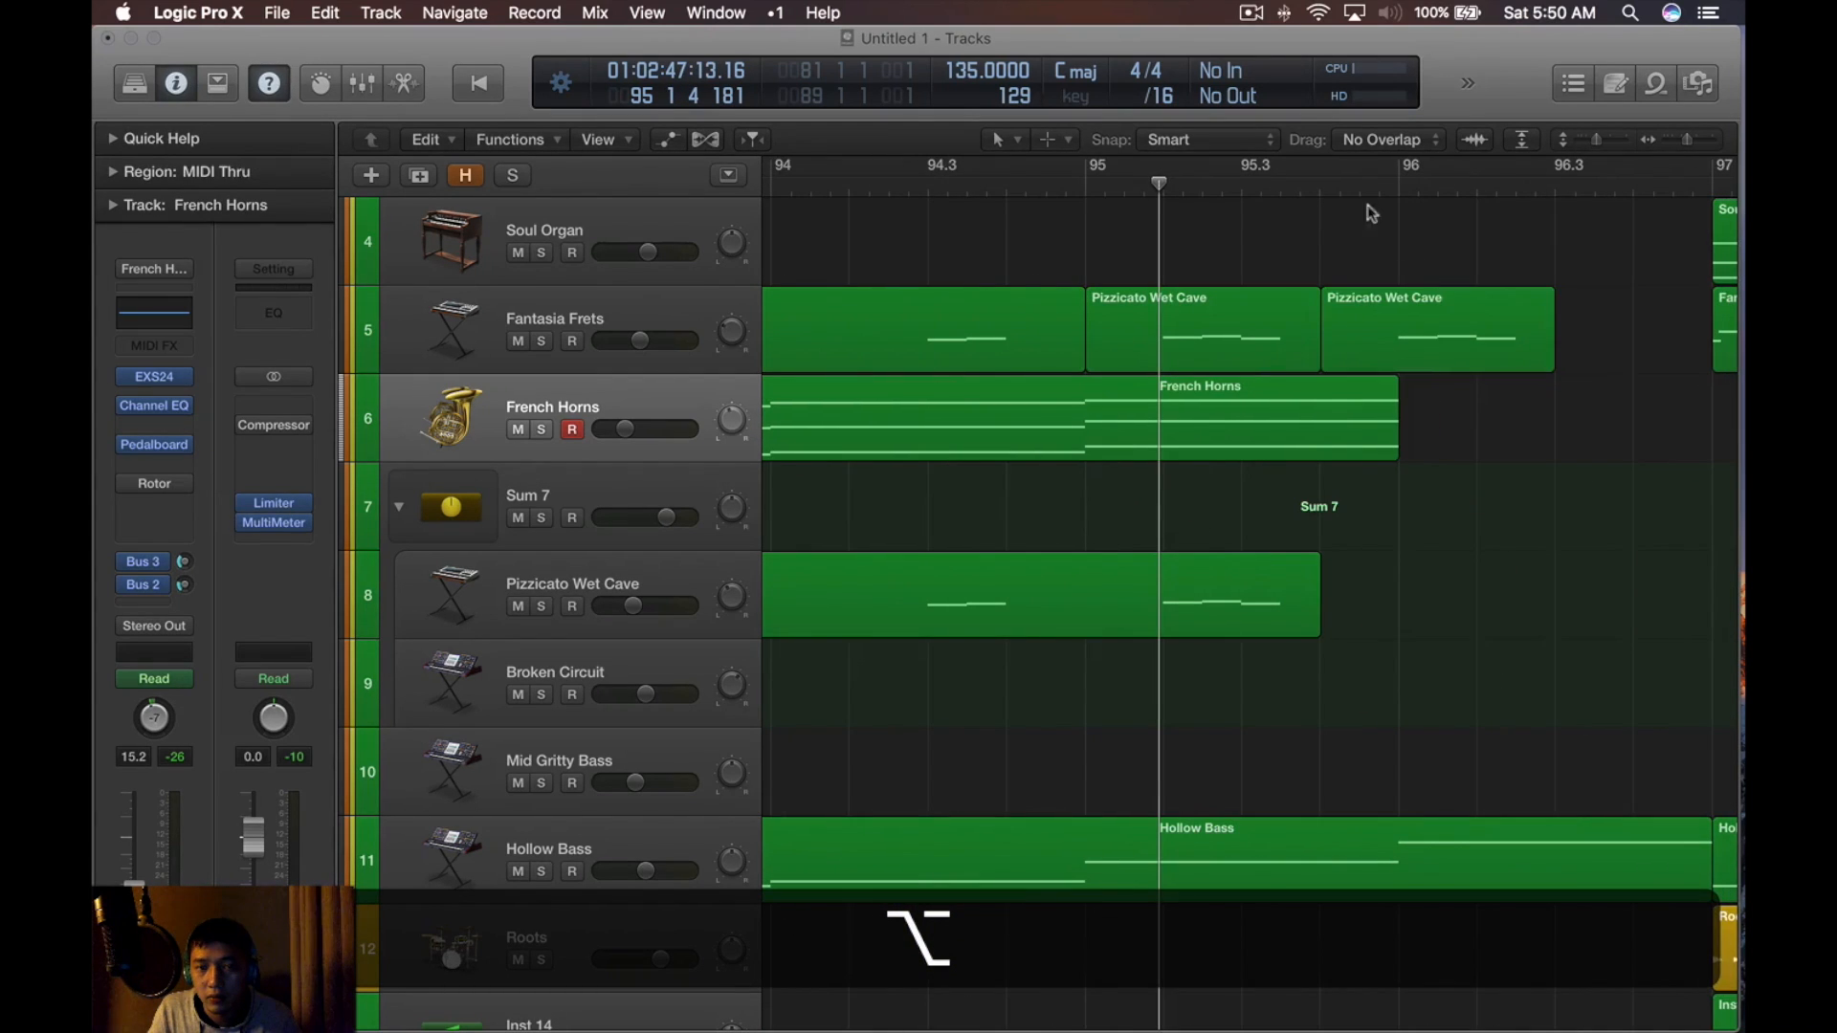
{"action": "left_click_drag", "start_coordinate": [1376, 352], "coordinate": [1557, 350]}
Play the transition into bar 97 and move the short piece at bar 96 from Fantasia Frets to the Pizzicato Wet Cave track
{"action": "key", "text": "space"}
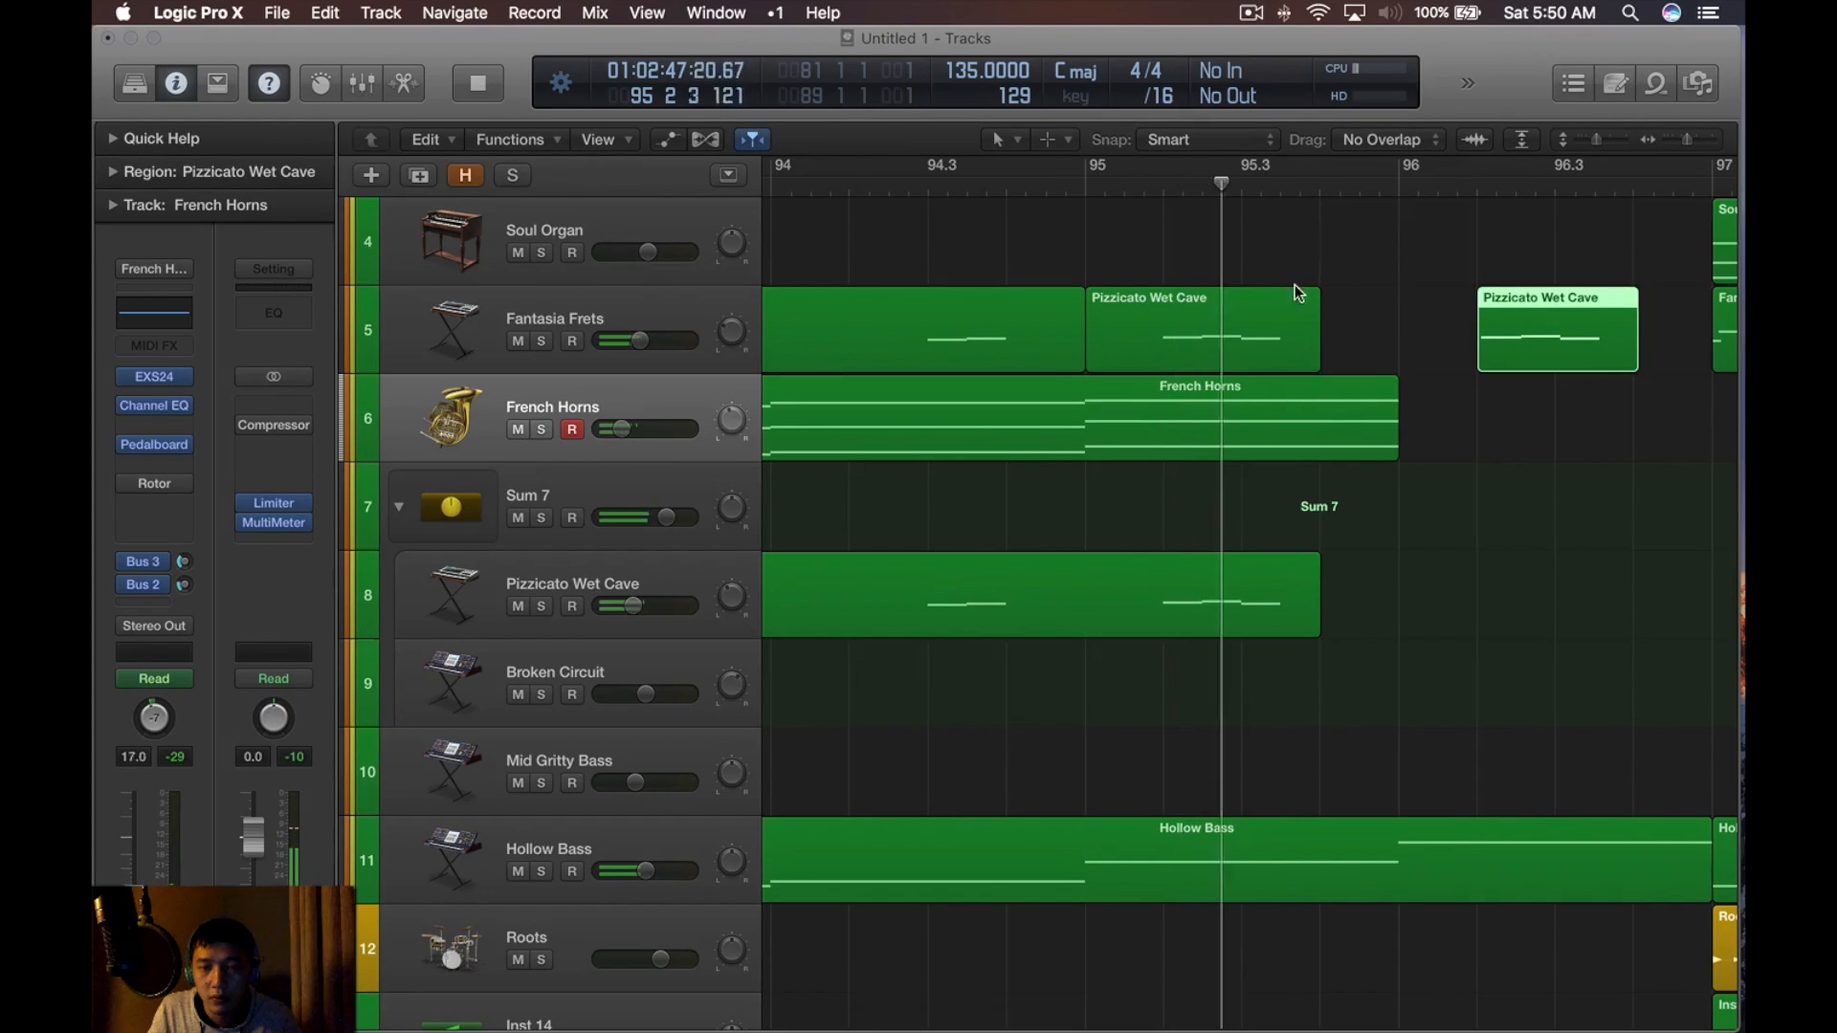
{"action": "scroll", "coordinate": [1592, 352], "scroll_direction": "down", "scroll_amount": 6}
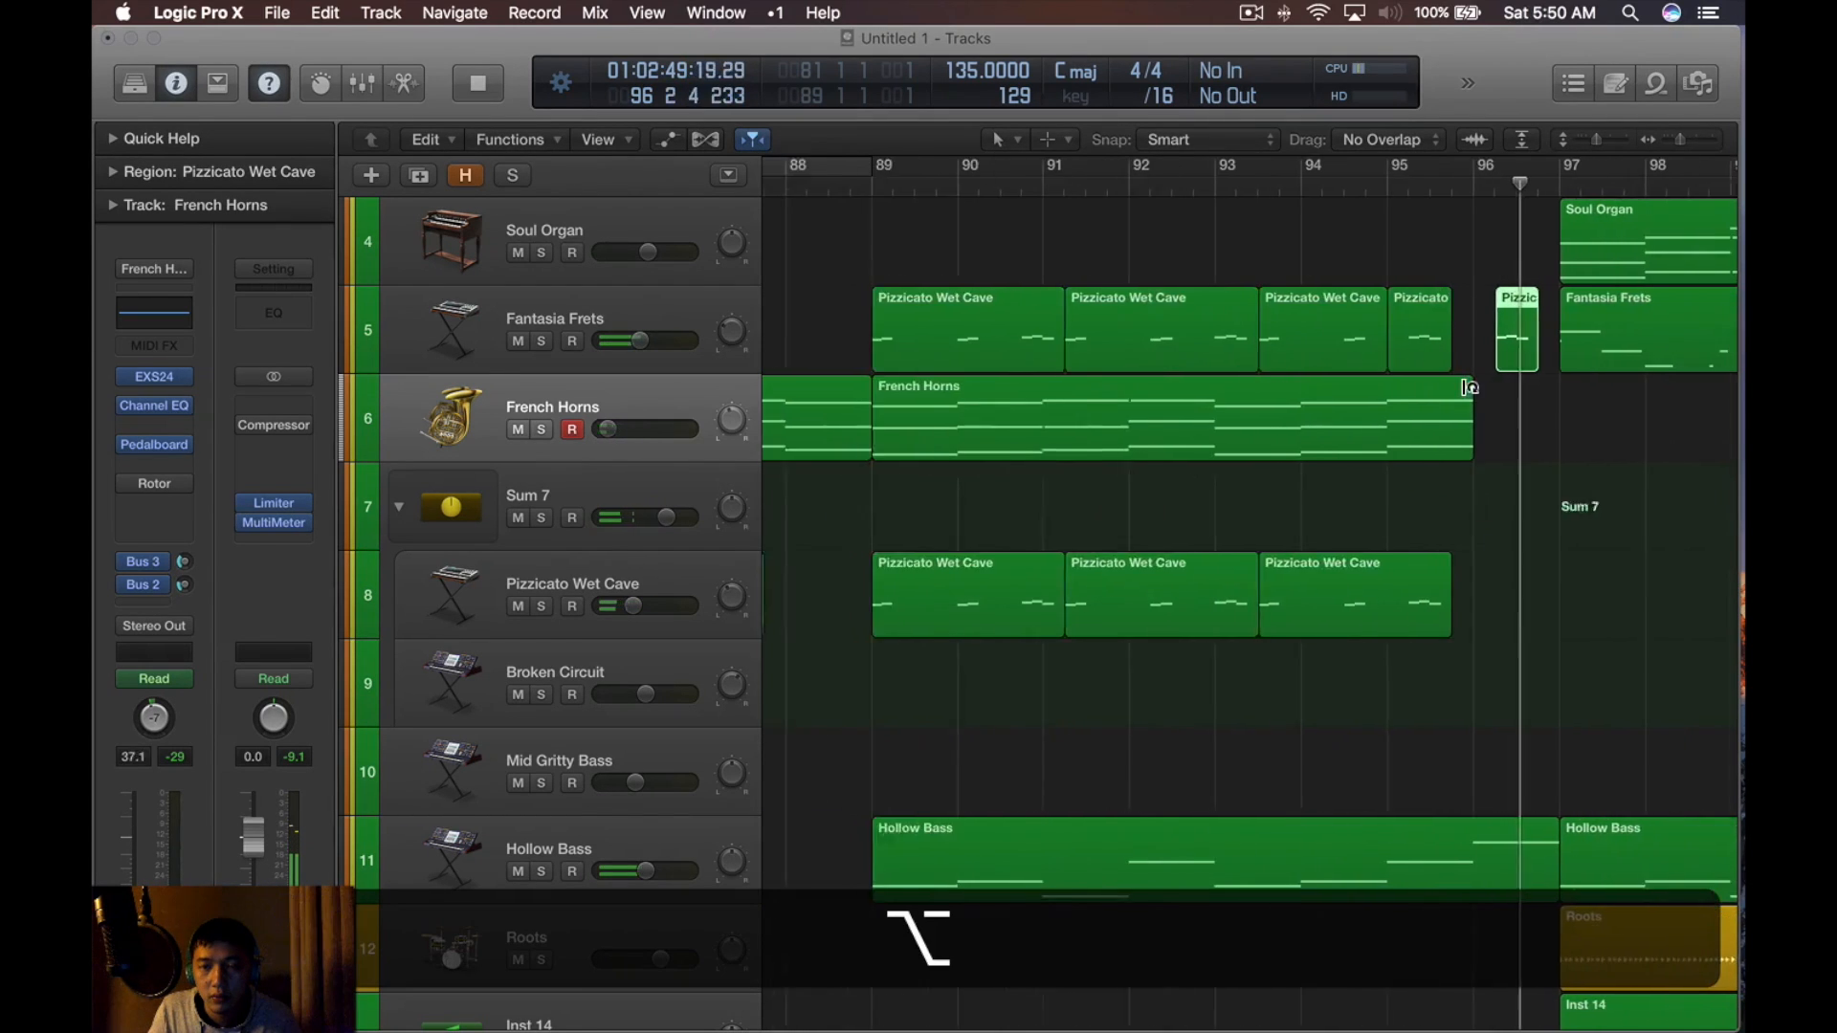
{"action": "key", "text": "space"}
{"action": "scroll", "coordinate": [1518, 342], "scroll_direction": "down", "scroll_amount": 1}
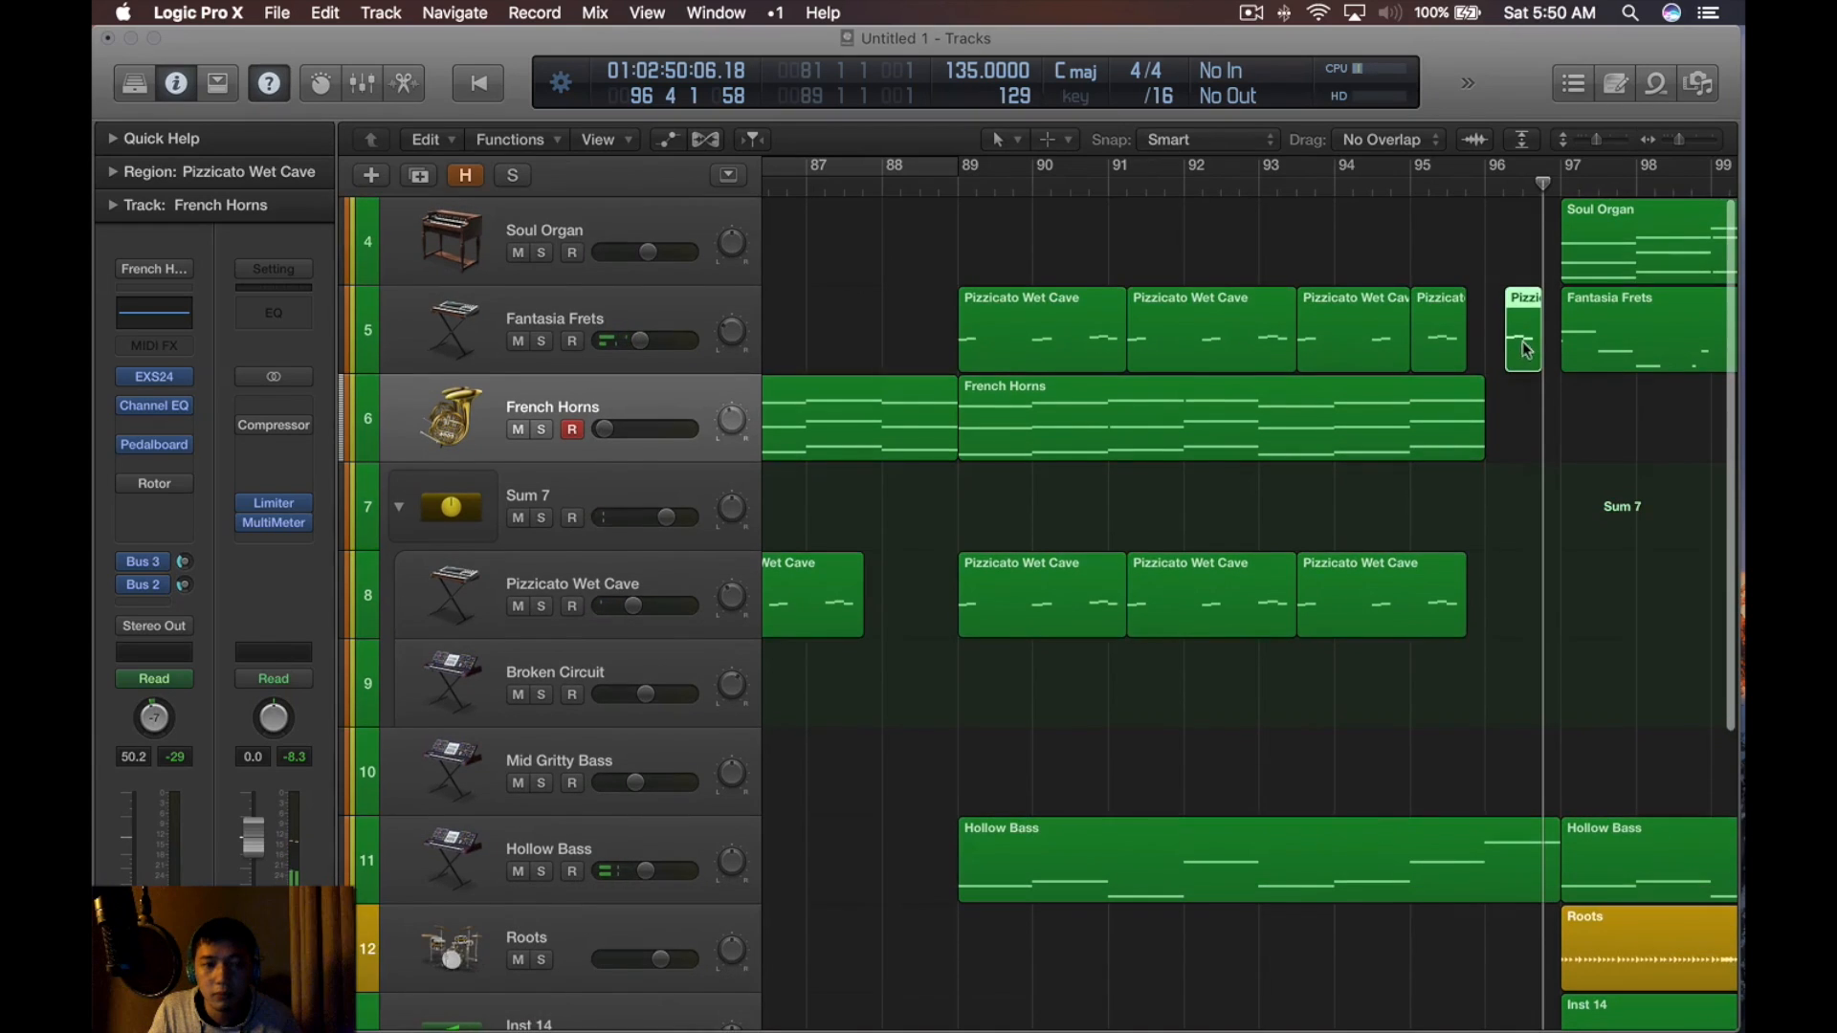
{"action": "scroll", "coordinate": [1517, 335], "scroll_direction": "down", "scroll_amount": 5}
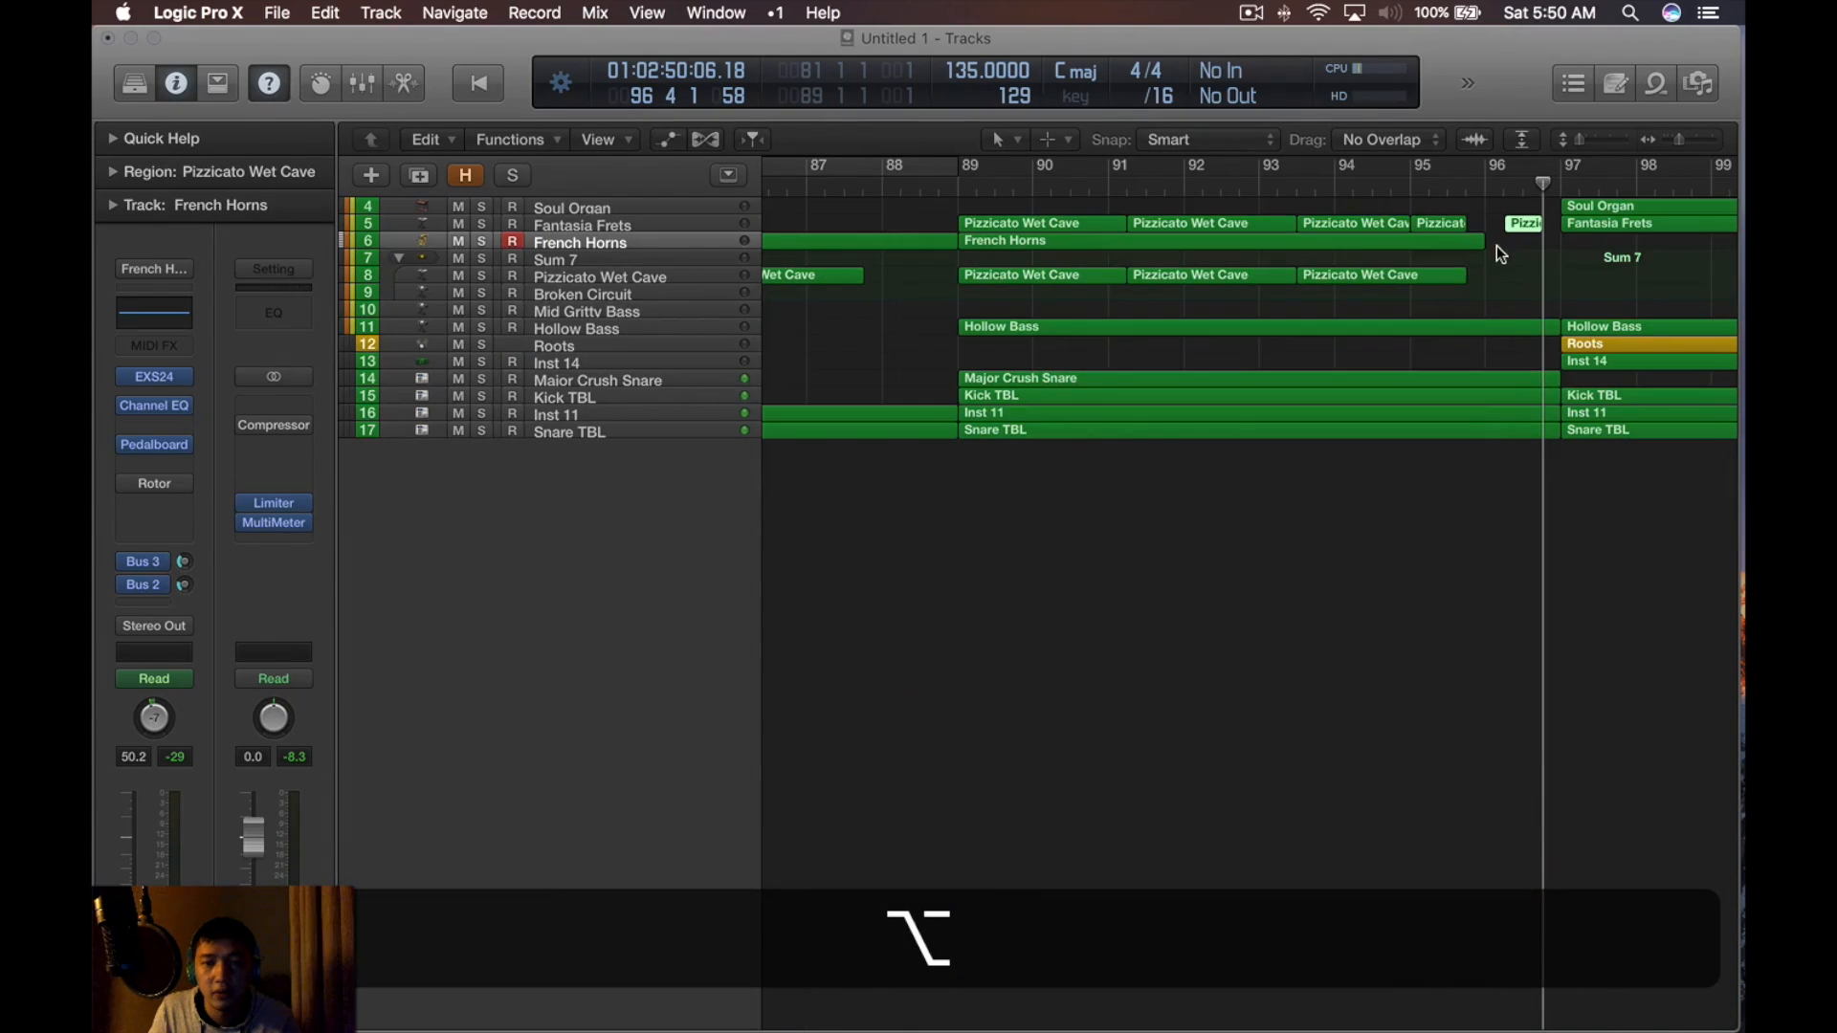
{"action": "left_click_drag", "start_coordinate": [1521, 229], "coordinate": [1515, 279]}
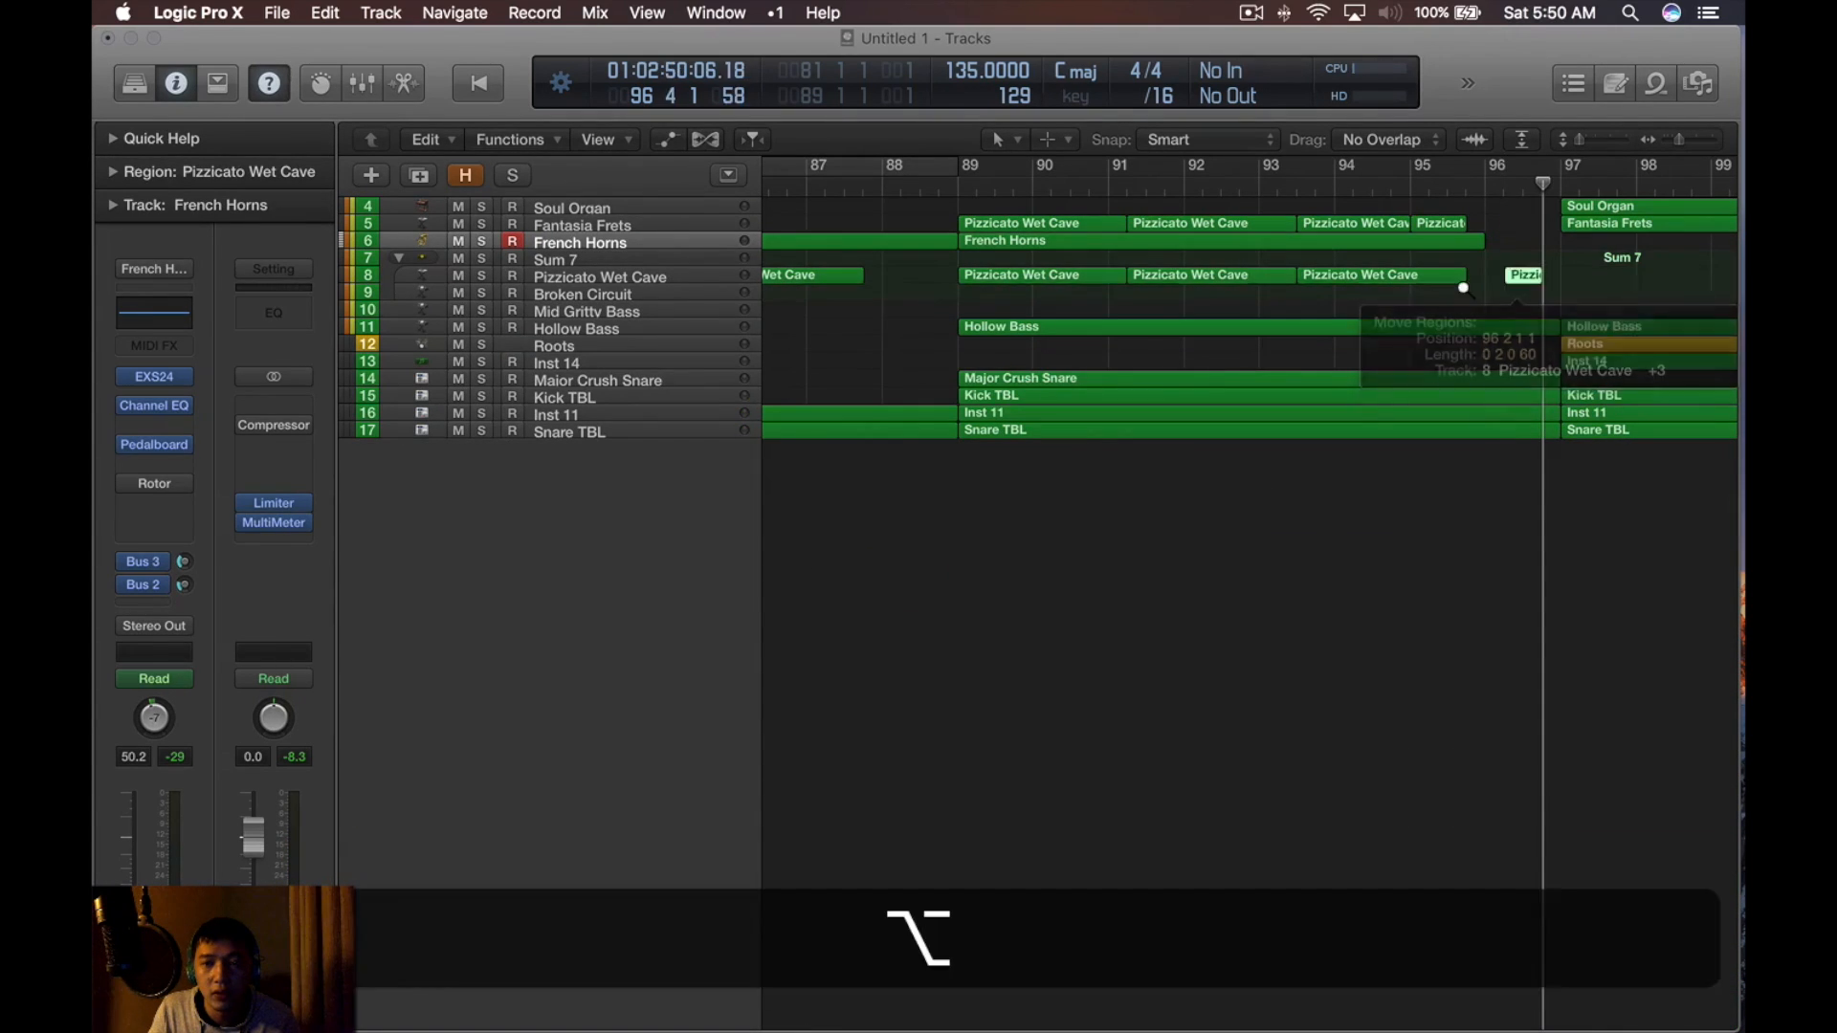
{"action": "scroll", "coordinate": [1490, 213], "scroll_direction": "down", "scroll_amount": 4}
Shorten the bar 89 regions of Major Crush Snare, Kick TBL, Inst 11 and Snare TBL together to end at bar 96
{"action": "key", "text": "space"}
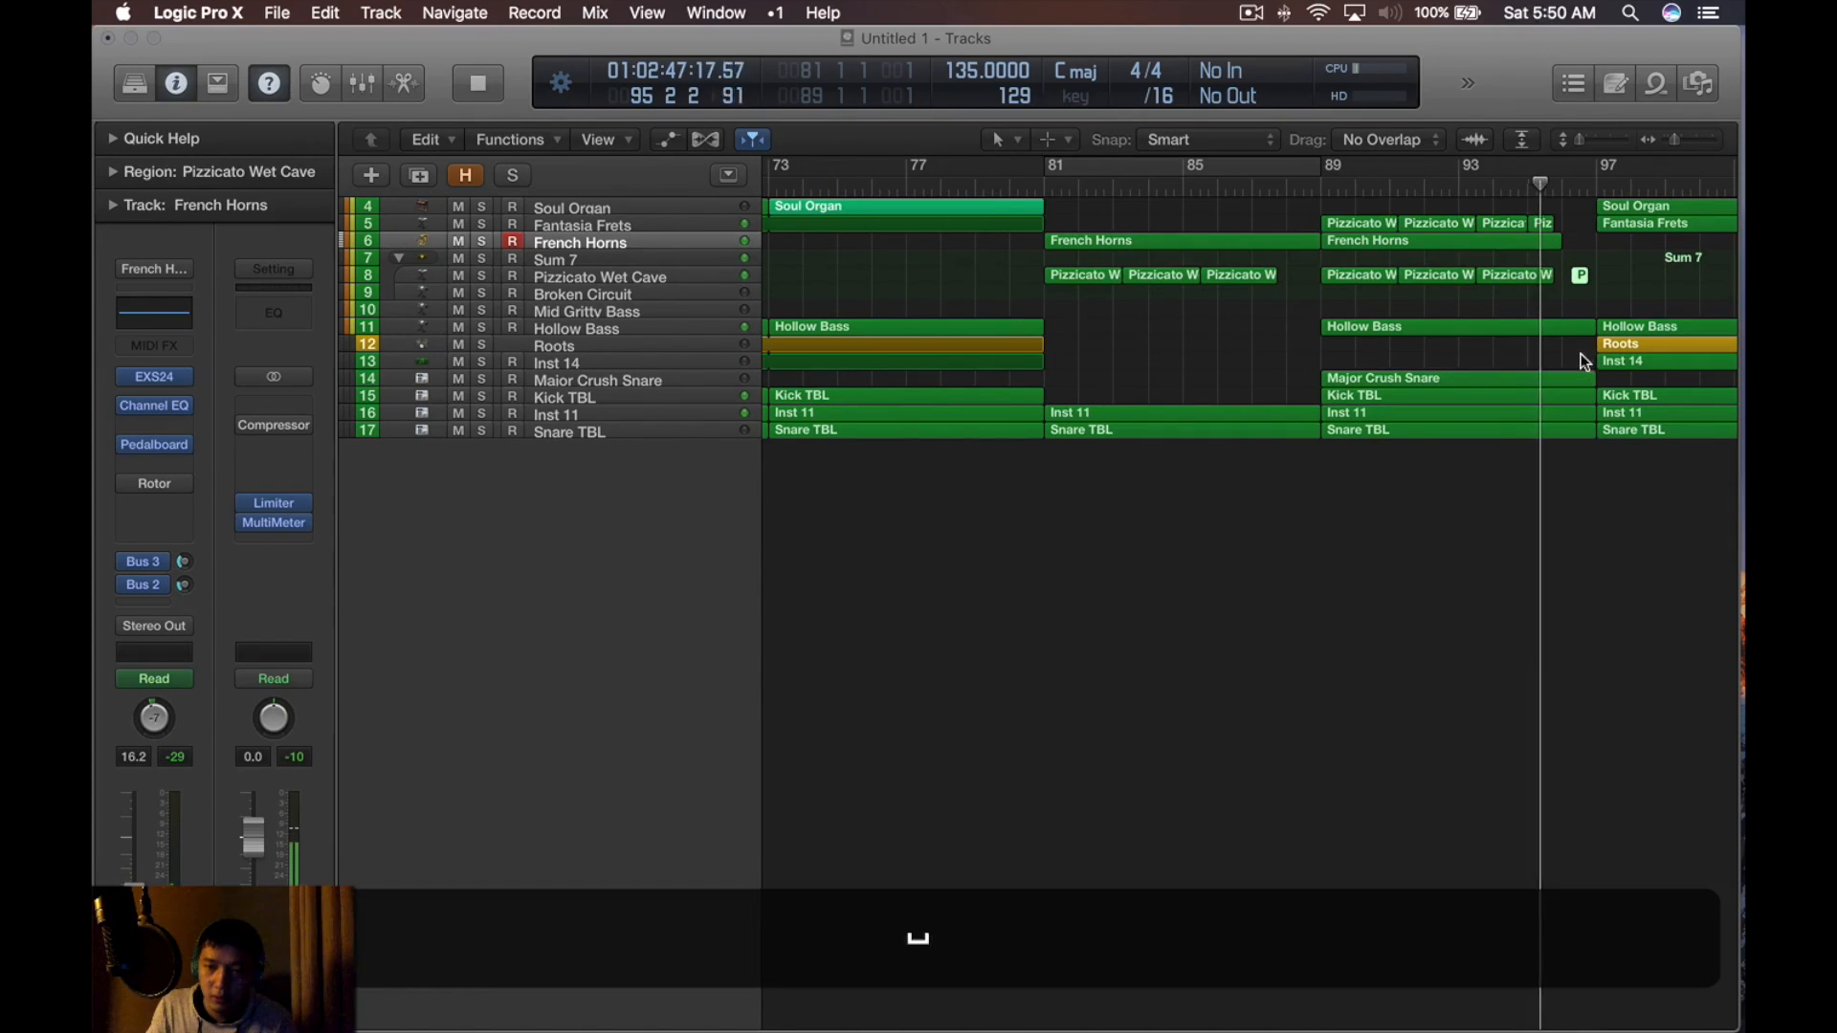
{"action": "left_click_drag", "start_coordinate": [1582, 354], "coordinate": [1571, 464]}
{"action": "left_click_drag", "start_coordinate": [1595, 380], "coordinate": [1571, 381]}
{"action": "left_click", "coordinate": [1531, 183]}
{"action": "scroll", "coordinate": [1633, 272], "scroll_direction": "down", "scroll_amount": 3}
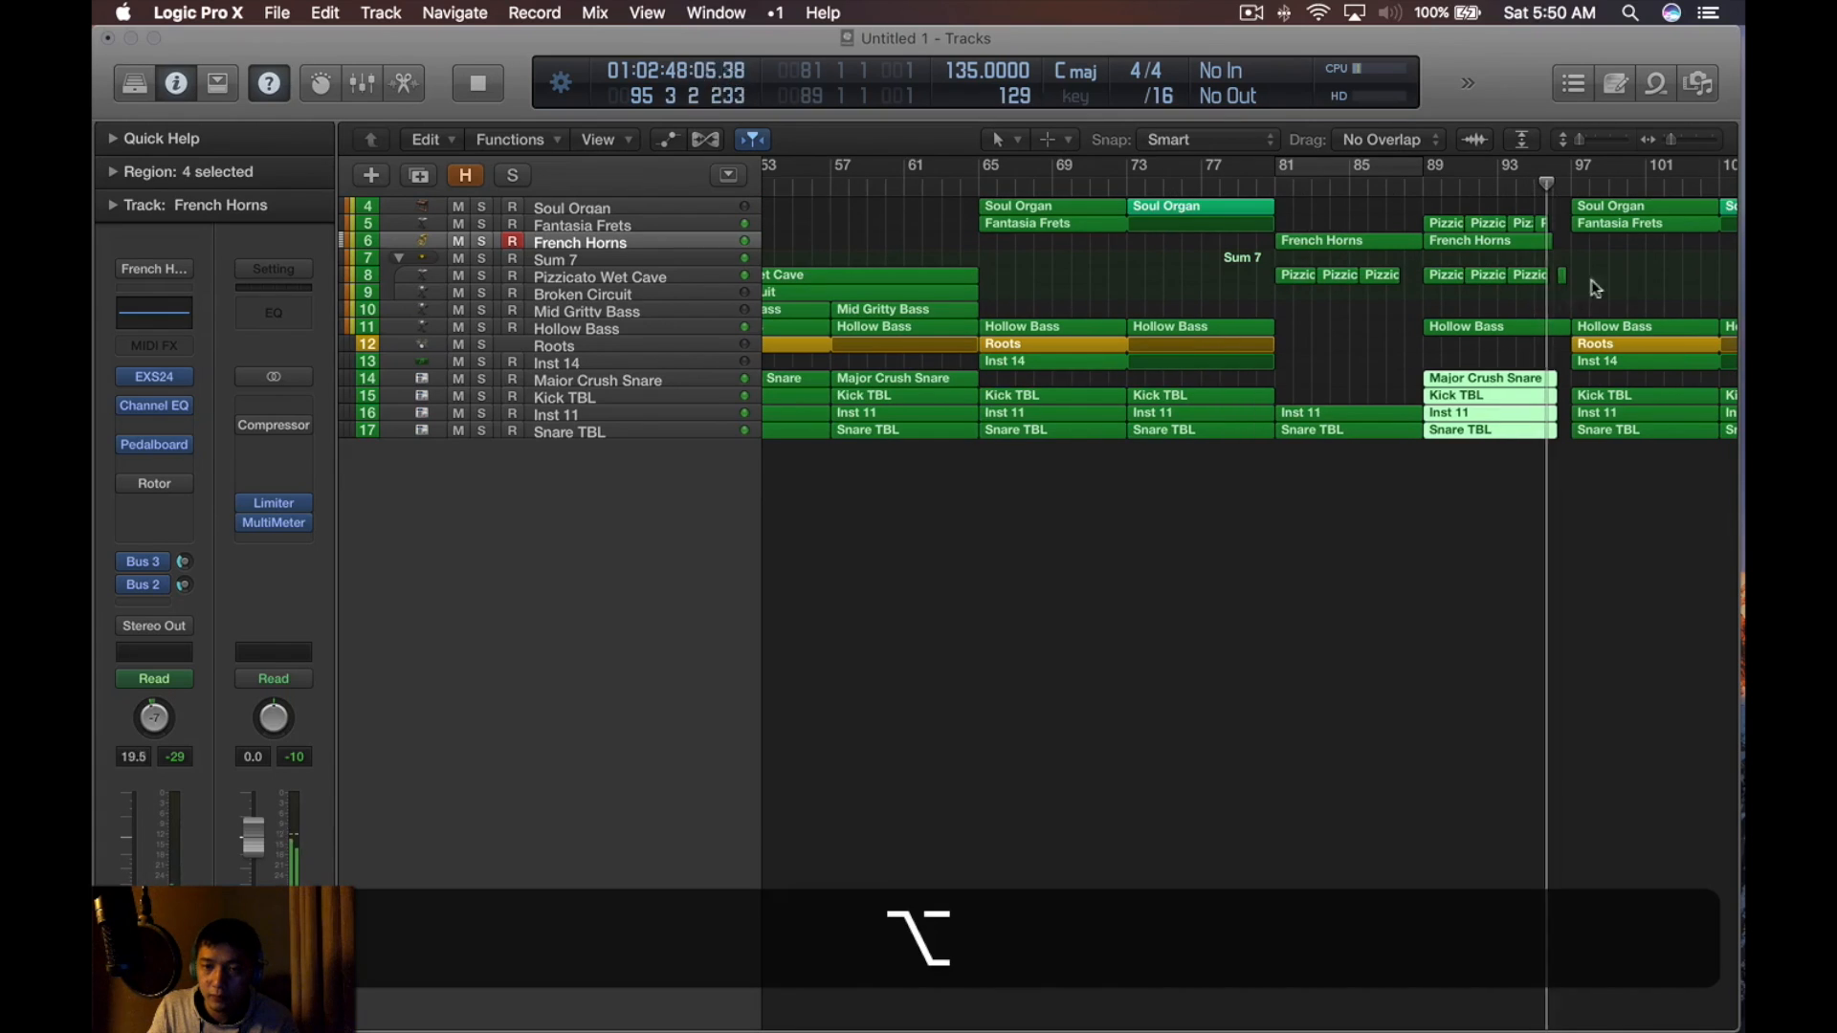
{"action": "left_click", "coordinate": [1633, 272]}
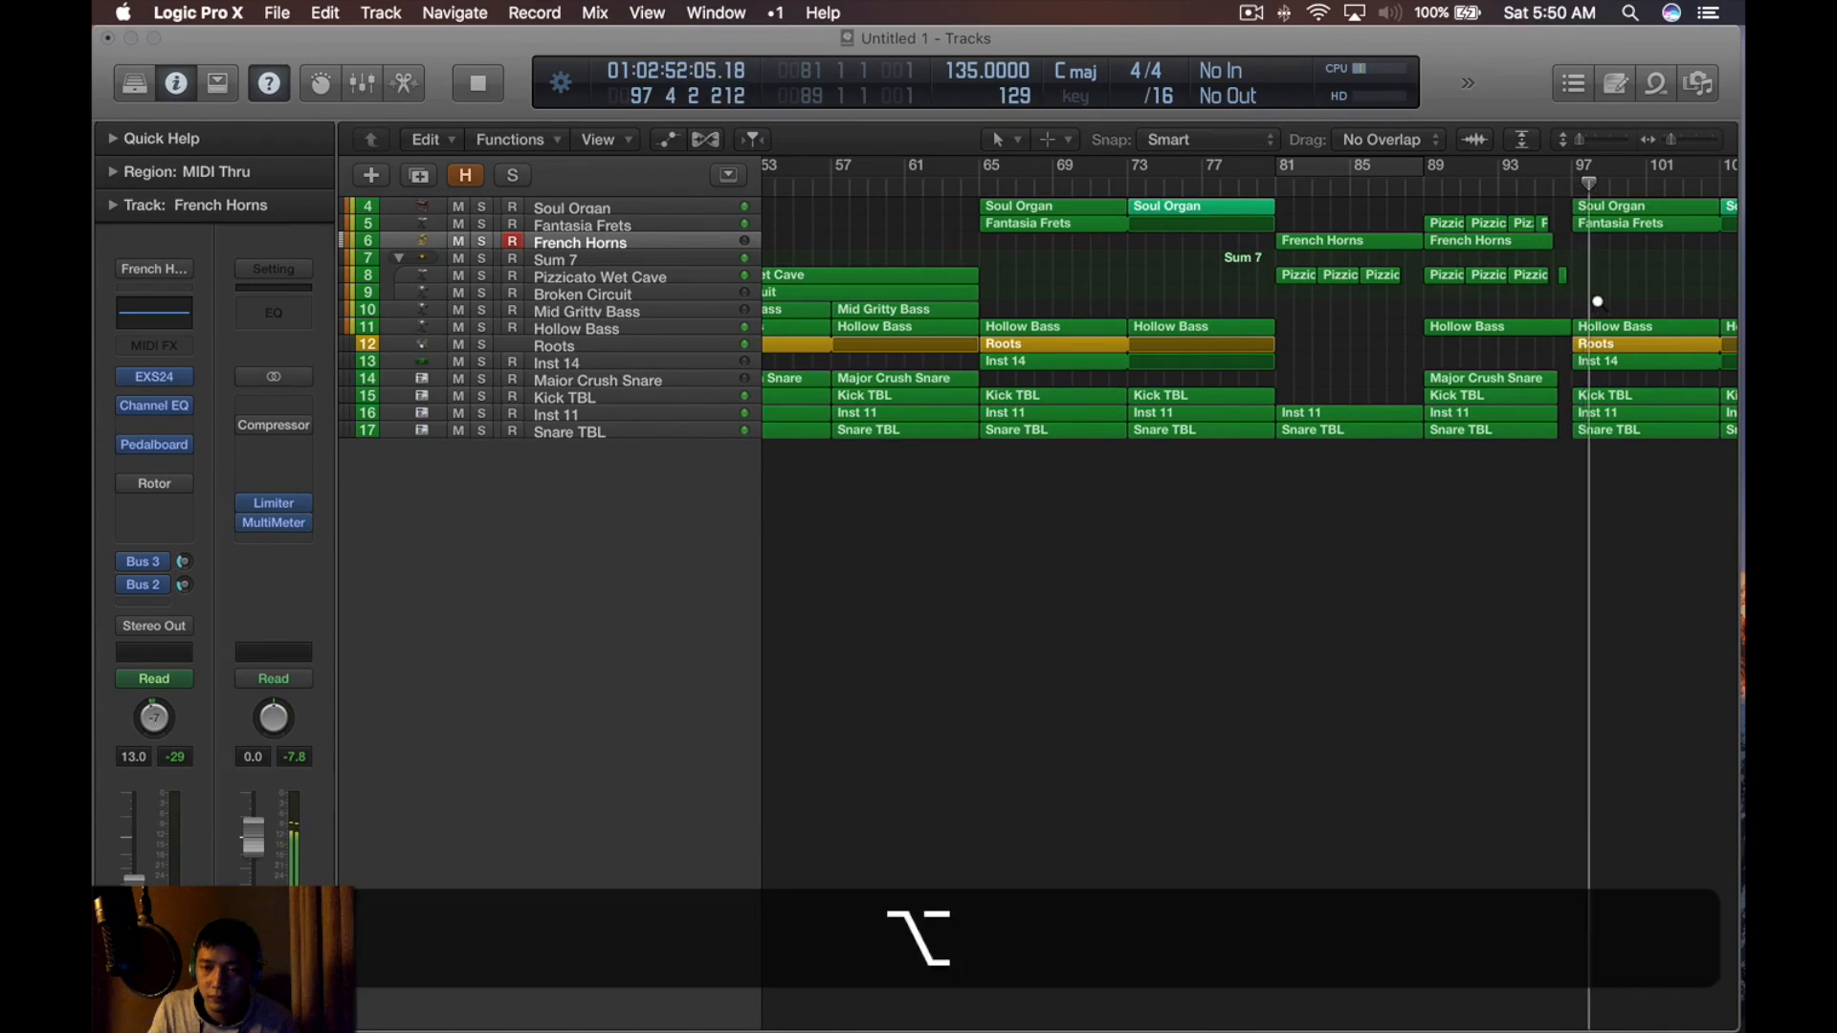
Copy the Mid Gritty Bass region from bar 57 to bar 105 while the final section plays
{"action": "scroll", "coordinate": [1569, 306], "scroll_direction": "up", "scroll_amount": 3}
{"action": "scroll", "coordinate": [1575, 314], "scroll_direction": "down", "scroll_amount": 3}
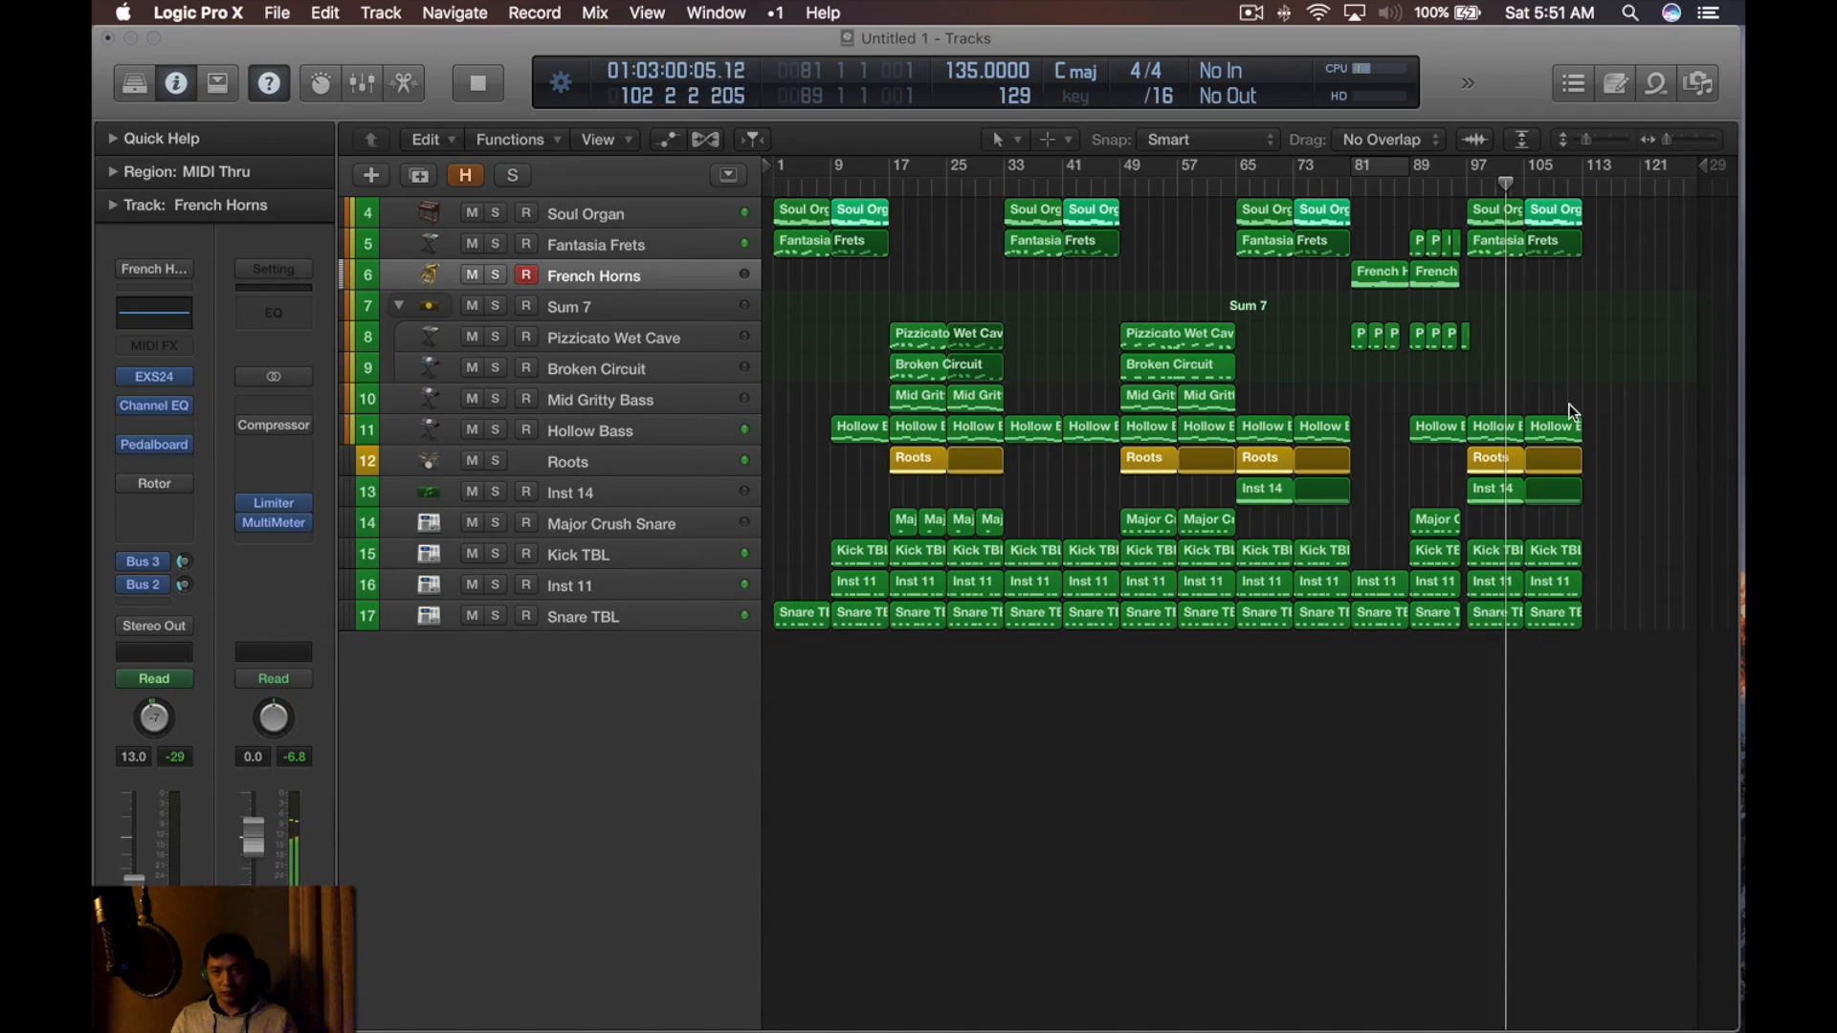
{"action": "scroll", "coordinate": [1349, 315], "scroll_direction": "down", "scroll_amount": 1}
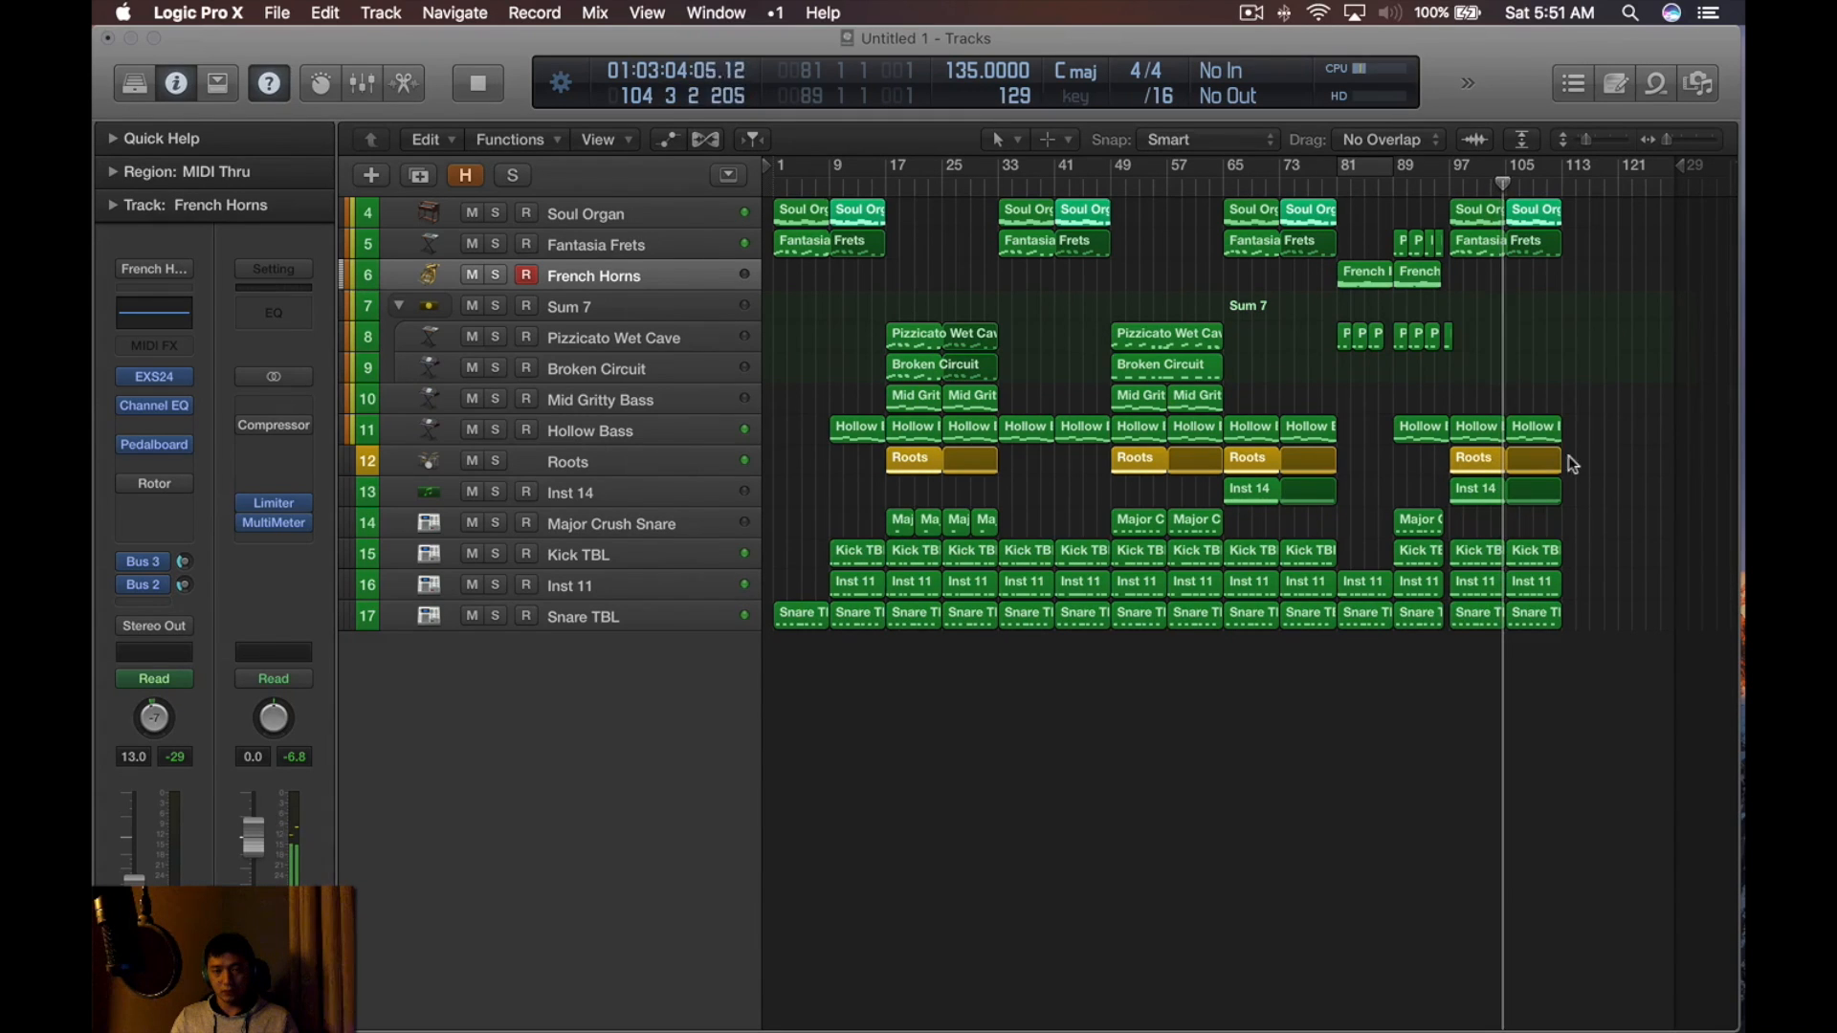
{"action": "left_click_drag", "start_coordinate": [1196, 395], "coordinate": [1544, 410]}
{"action": "left_click", "coordinate": [1368, 413]}
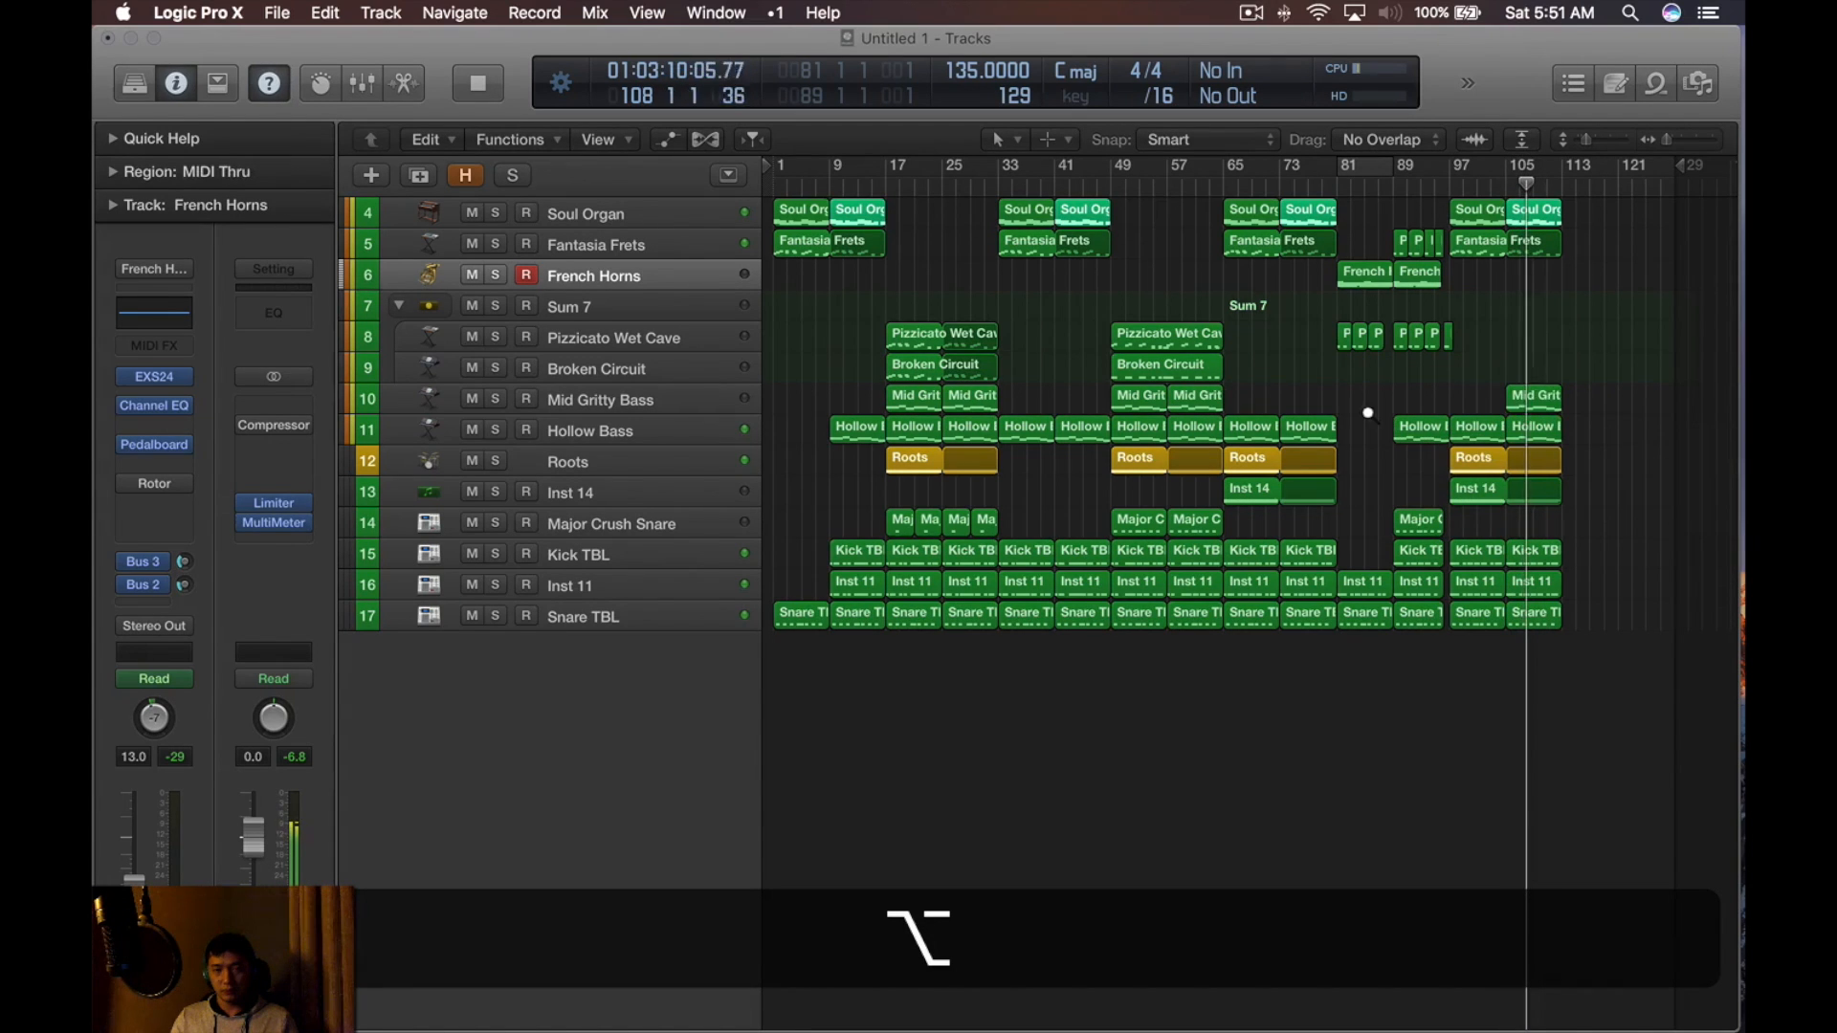
{"action": "scroll", "coordinate": [1482, 349], "scroll_direction": "down", "scroll_amount": 5}
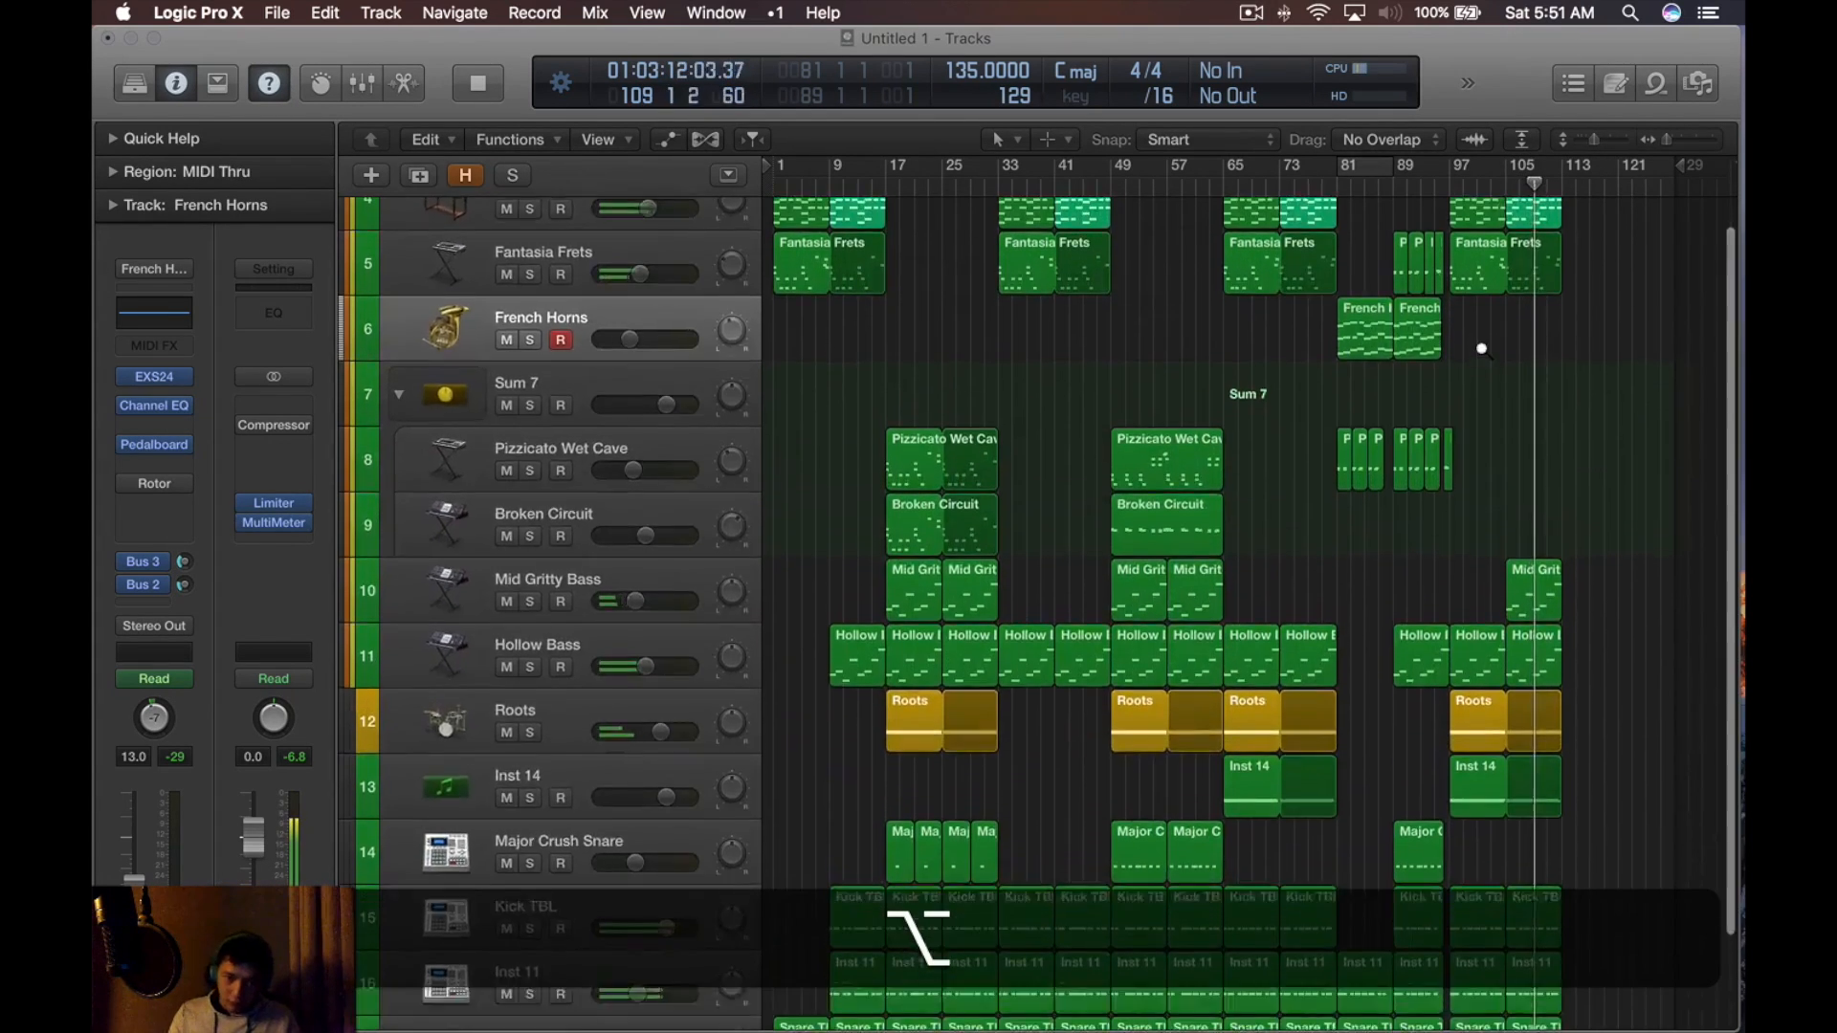
{"action": "scroll", "coordinate": [1443, 392], "scroll_direction": "up", "scroll_amount": 5}
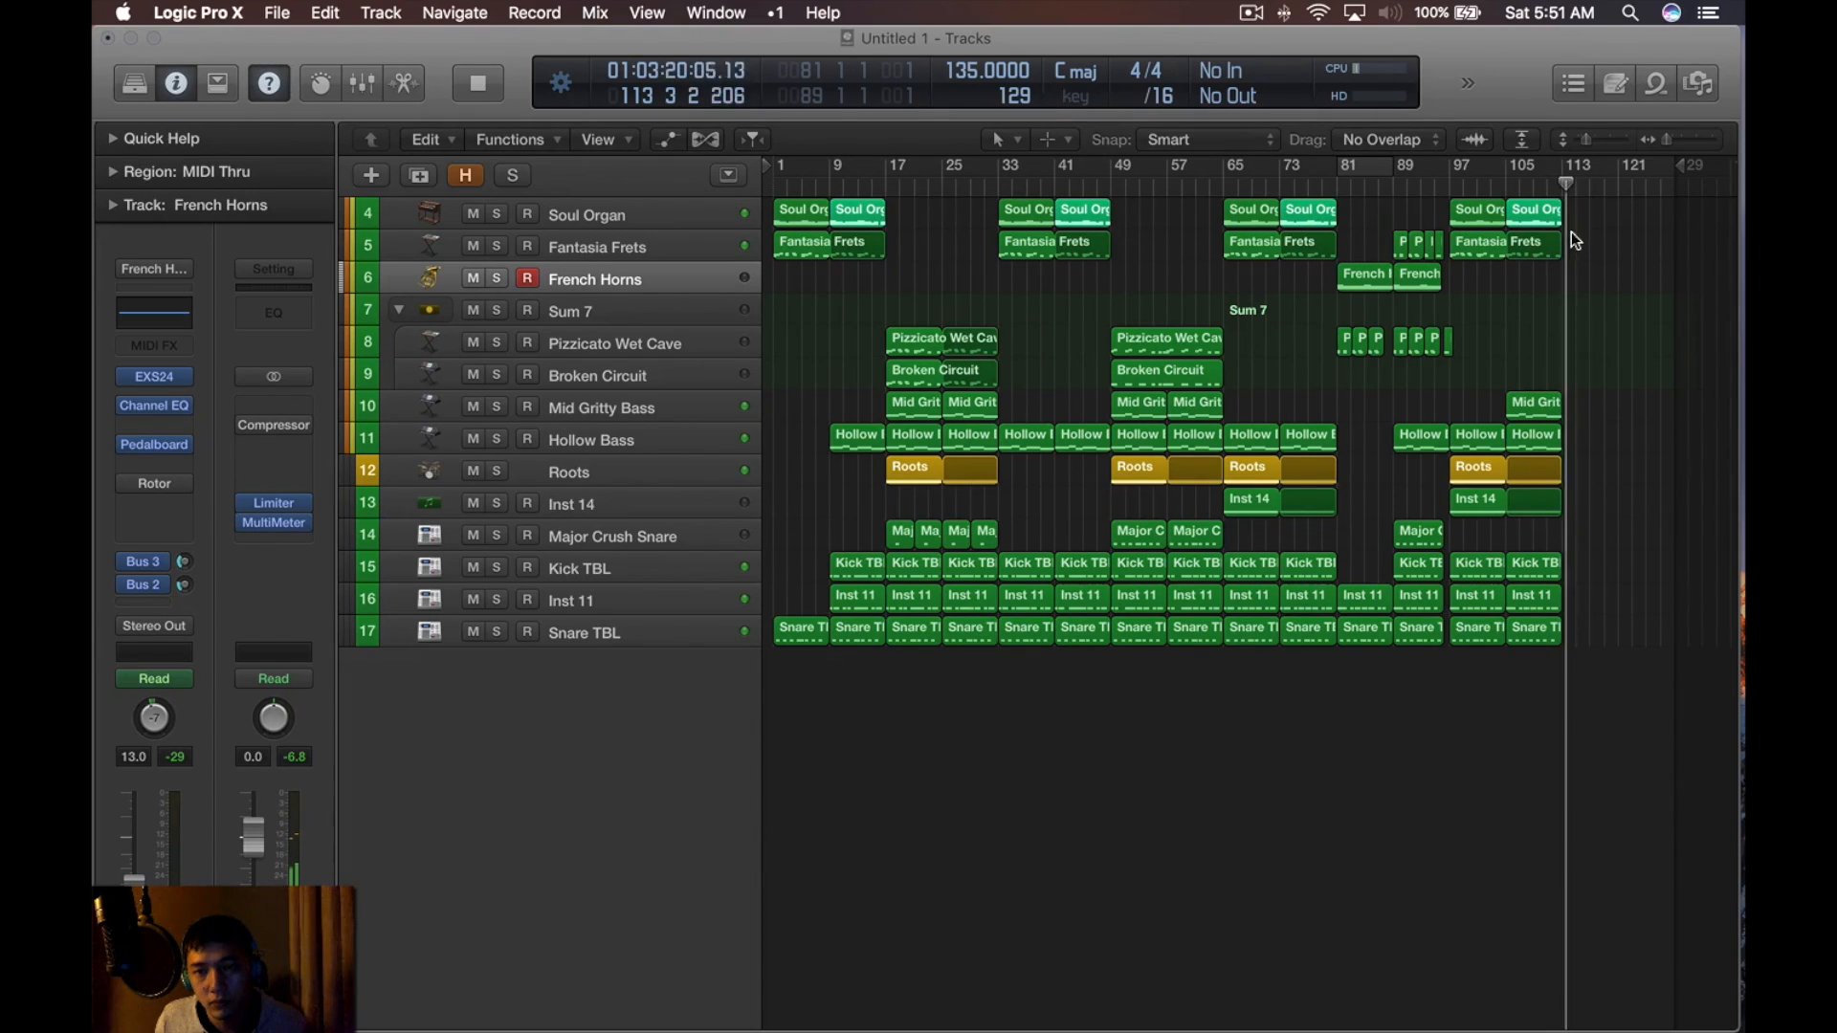
Stop playback and delete all regions of the breakdown section between bars 81 and 89
{"action": "key", "text": "space"}
{"action": "left_click_drag", "start_coordinate": [1387, 239], "coordinate": [1347, 711]}
{"action": "key", "text": "BackSpace"}
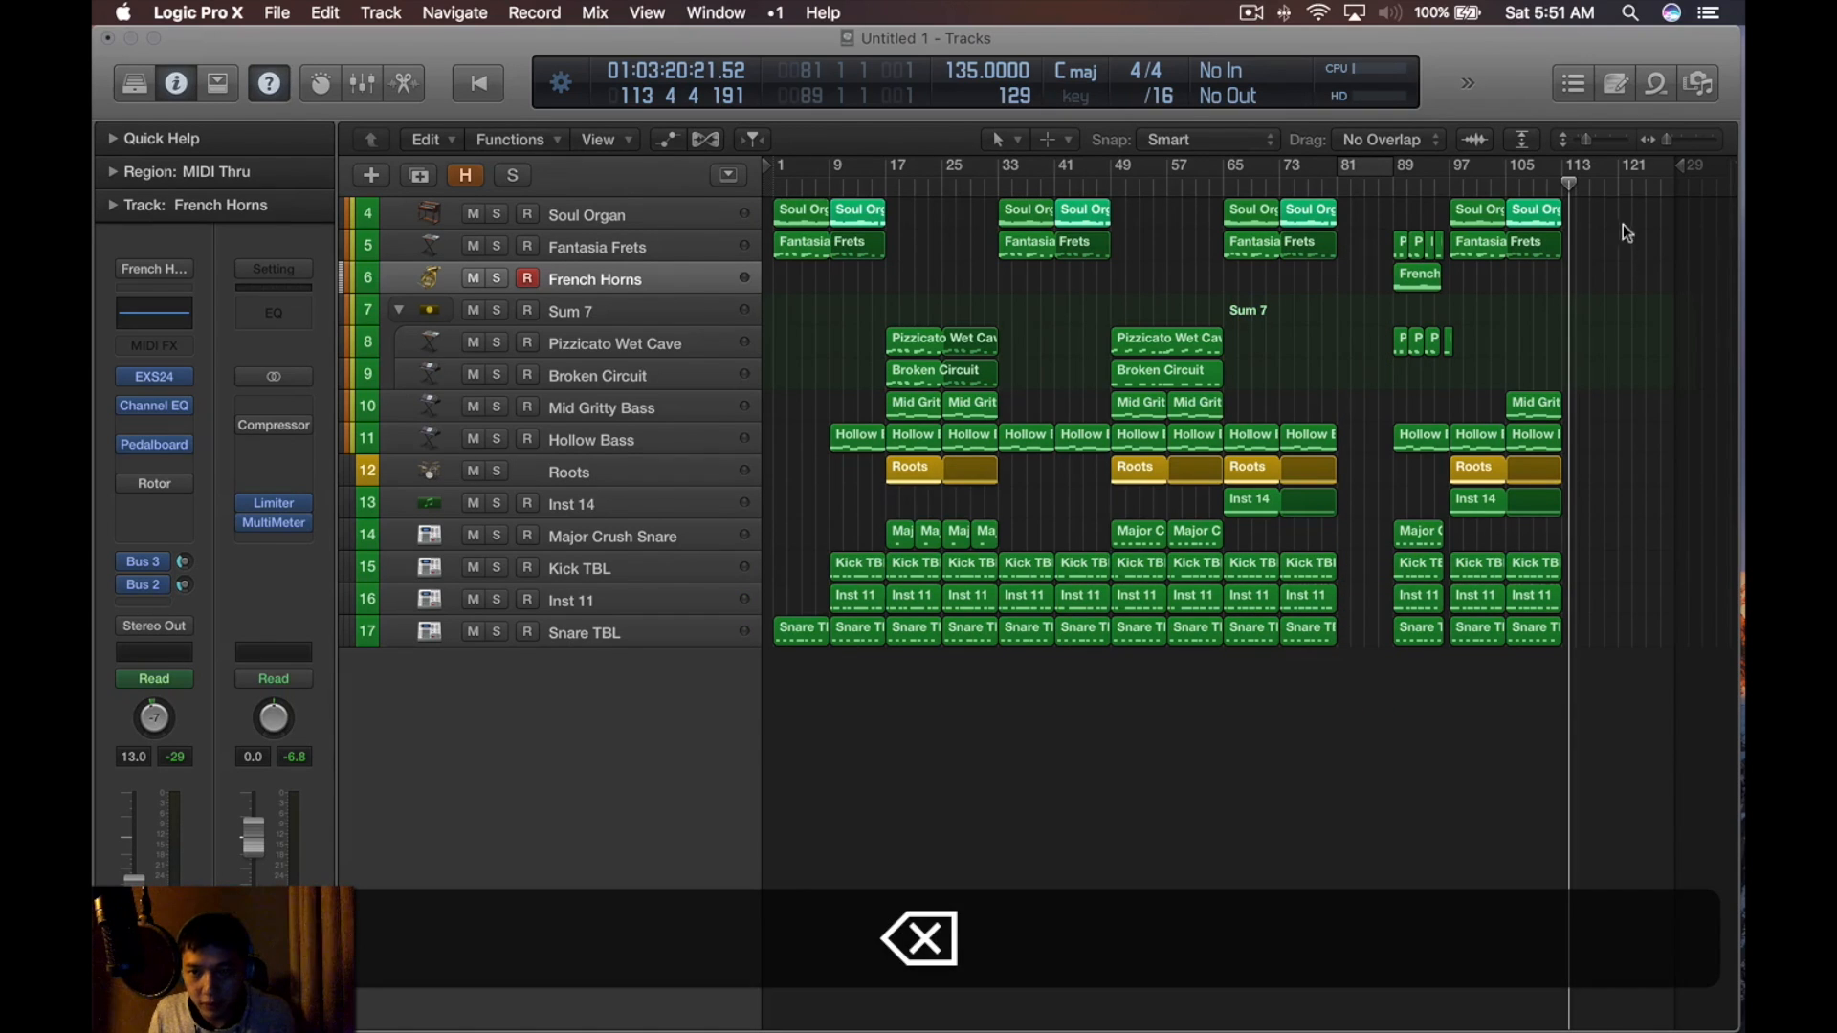
Select all regions from bar 89 onward and move them eight bars earlier to start at bar 81
{"action": "left_click_drag", "start_coordinate": [1569, 191], "coordinate": [1238, 629]}
{"action": "scroll", "coordinate": [1450, 636], "scroll_direction": "up", "scroll_amount": 3}
{"action": "scroll", "coordinate": [1065, 409], "scroll_direction": "down", "scroll_amount": 3}
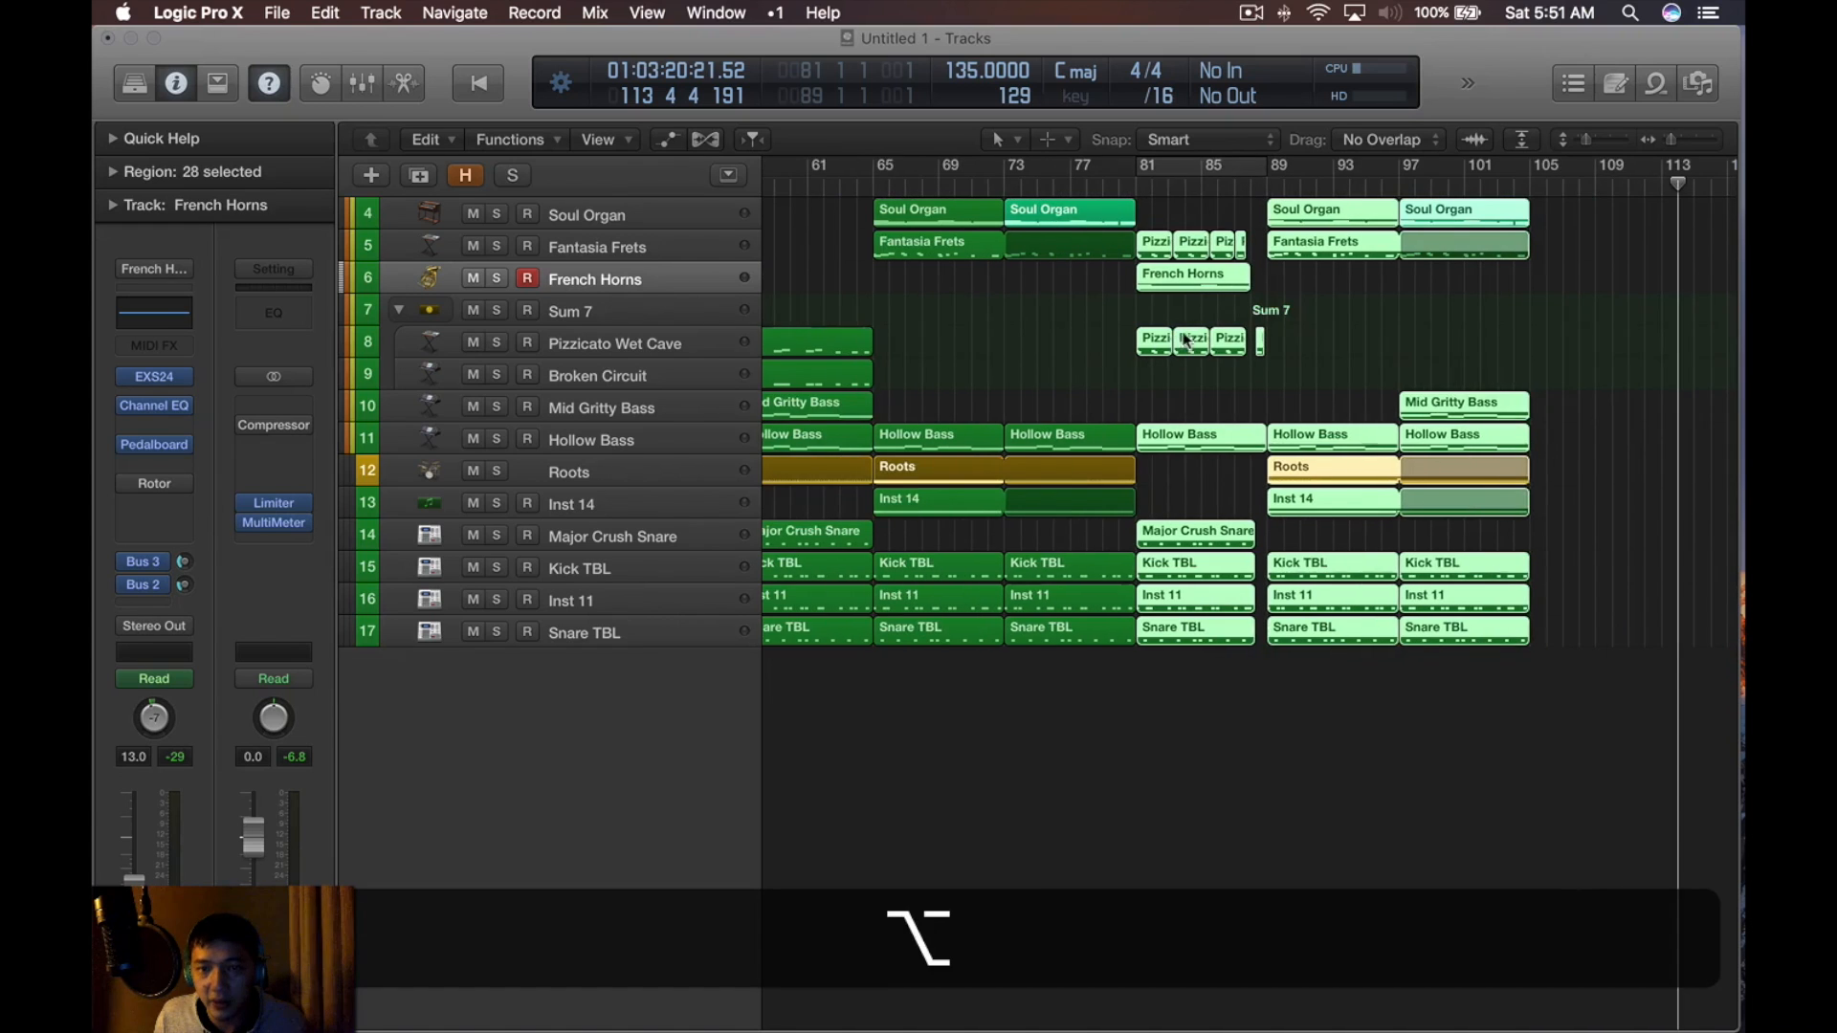
{"action": "scroll", "coordinate": [1213, 242], "scroll_direction": "down", "scroll_amount": 4}
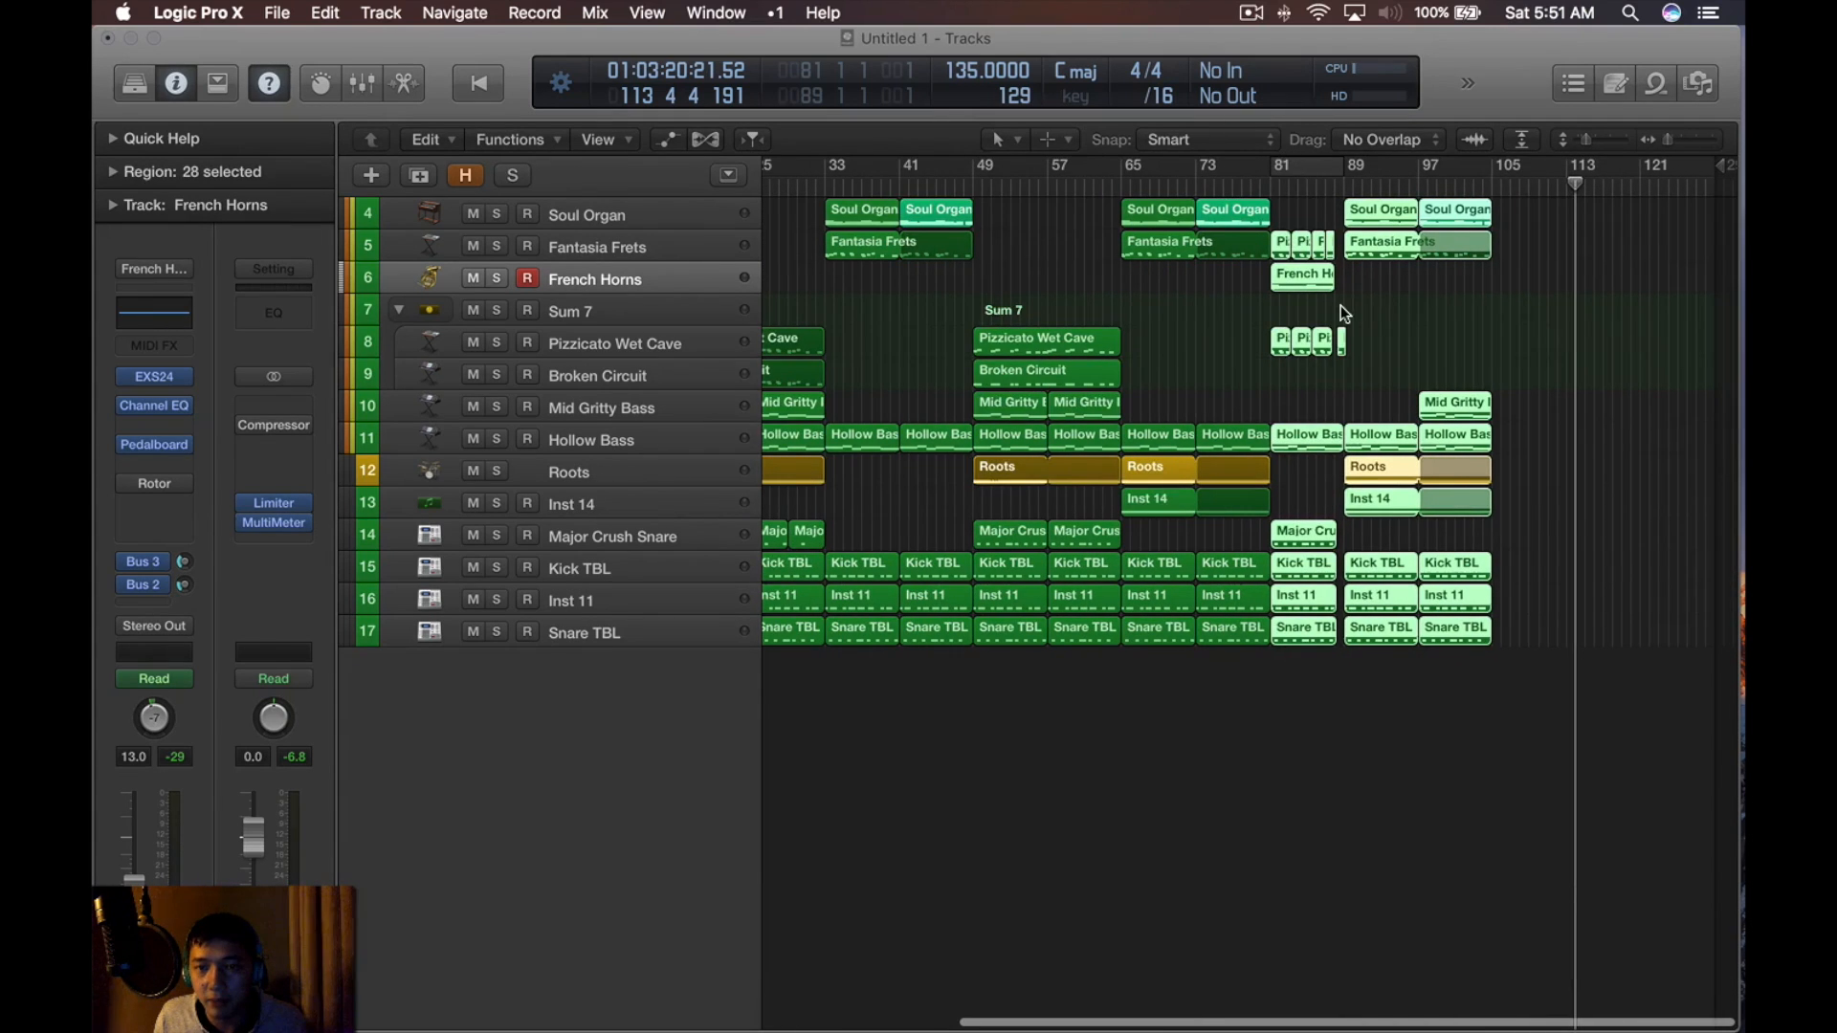
{"action": "scroll", "coordinate": [1341, 306], "scroll_direction": "down", "scroll_amount": 2}
Set the cycle range to span all regions from bar 1 to bar 105 and clear the selection
{"action": "key", "text": "super+a"}
{"action": "key", "text": "super+u"}
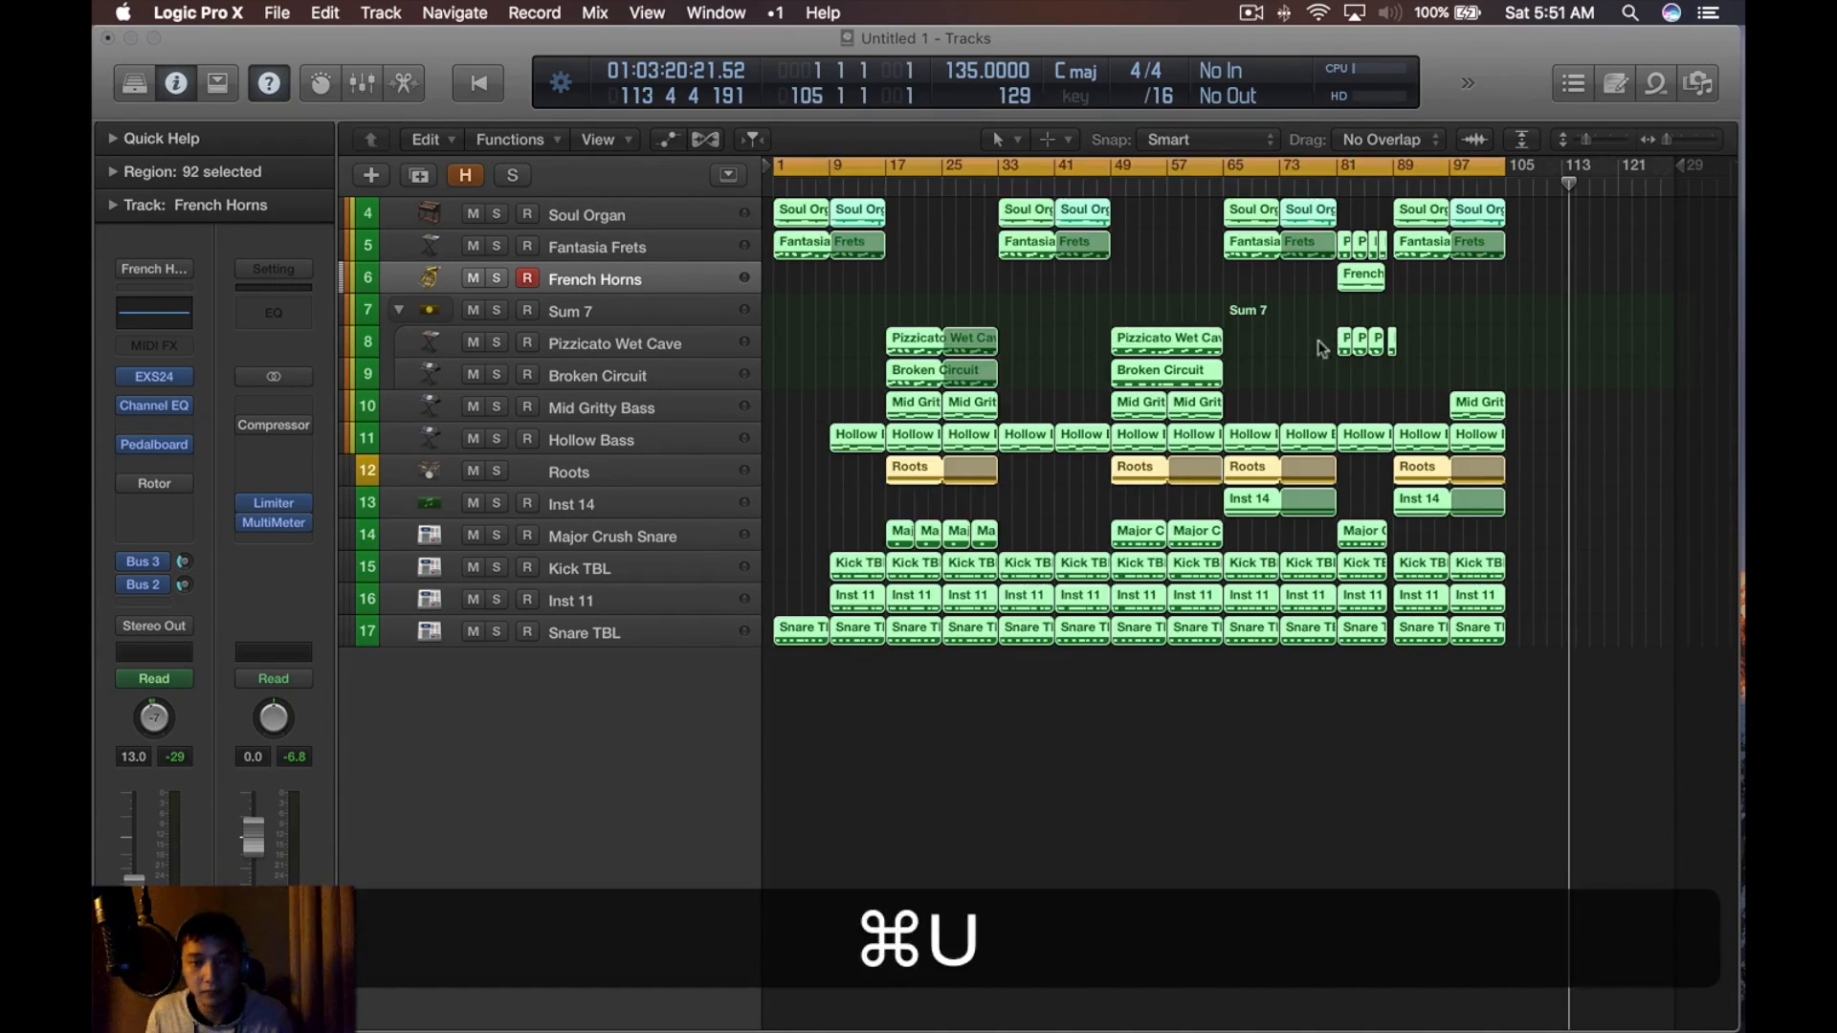
{"action": "left_click", "coordinate": [1513, 186]}
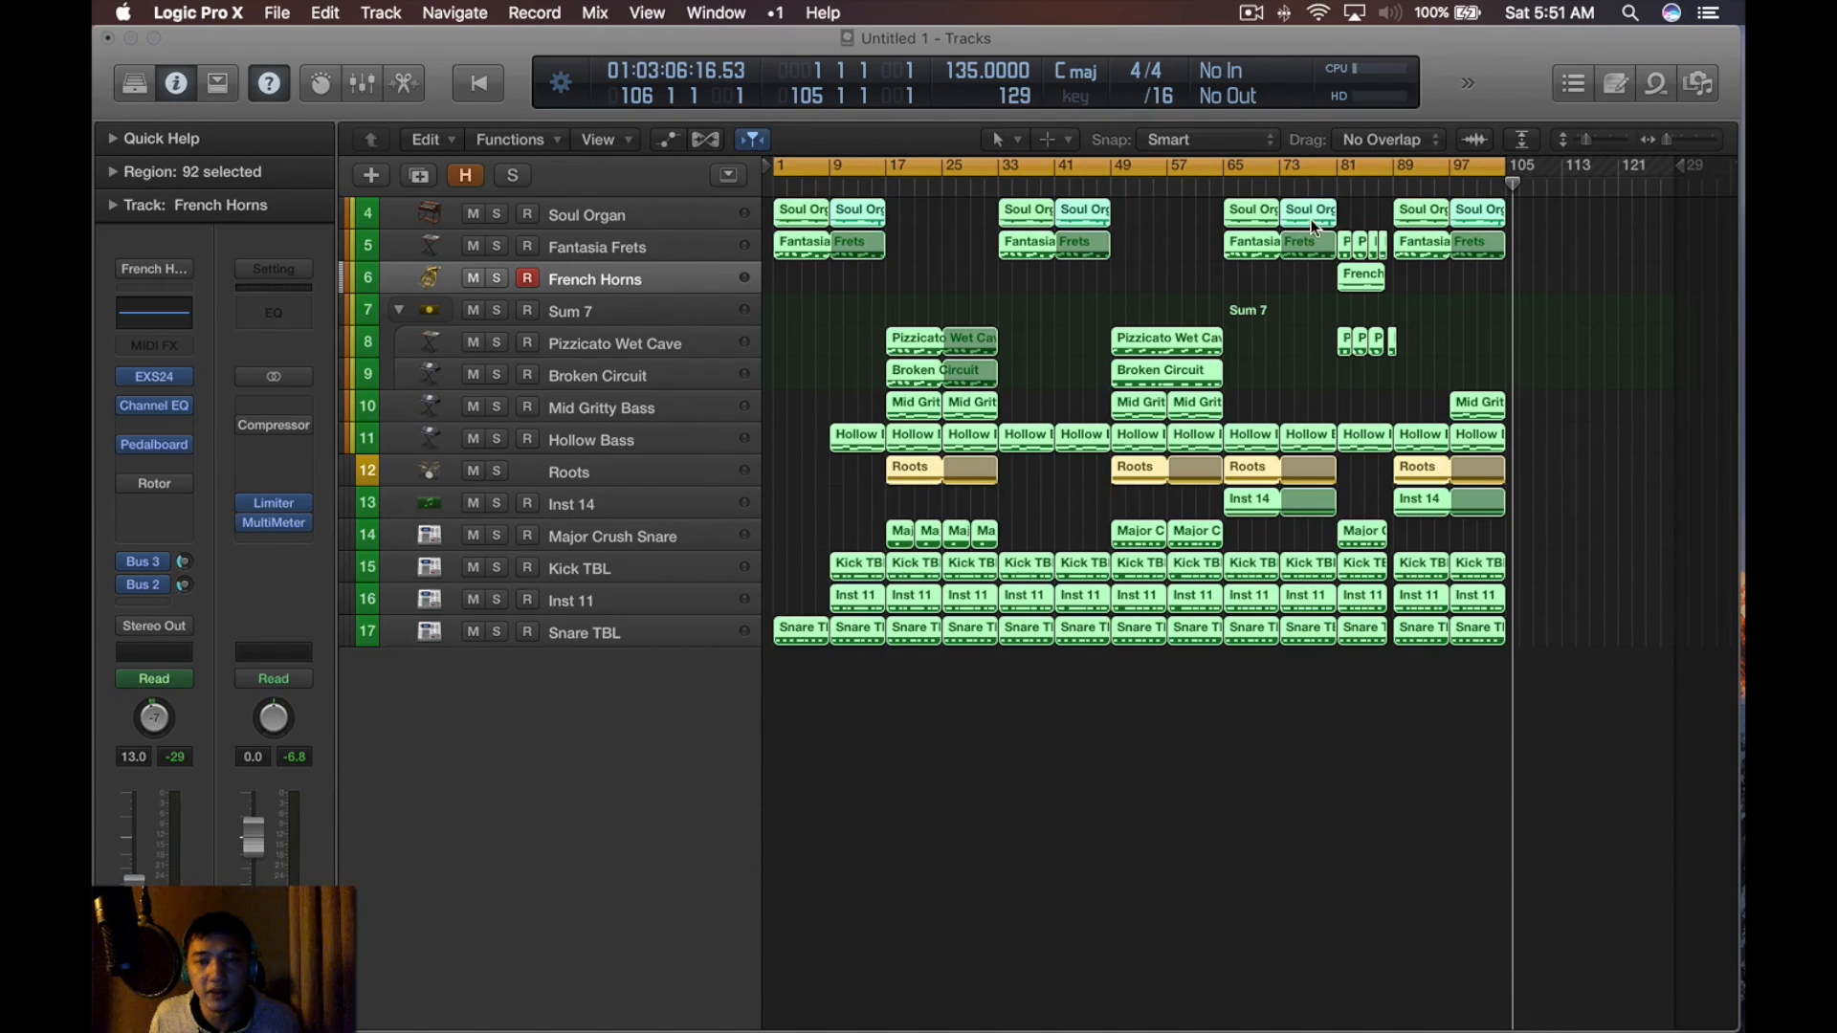
{"action": "key", "text": "c"}
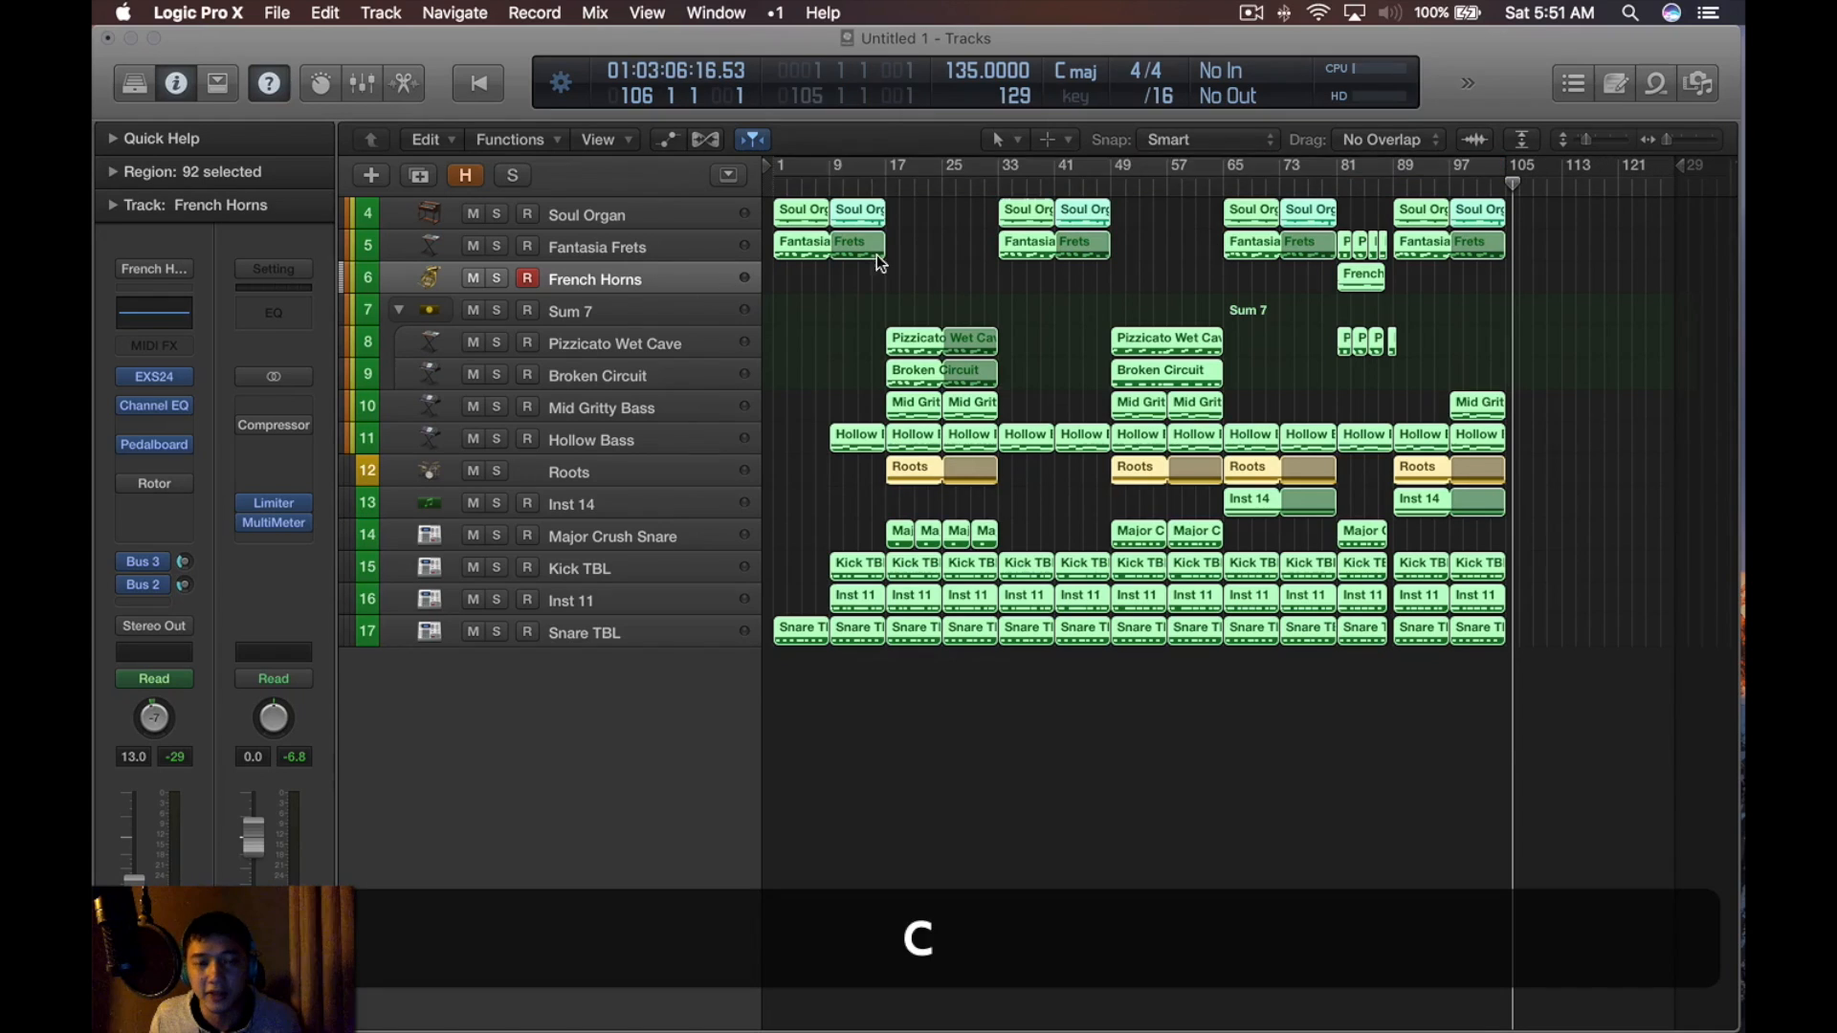
{"action": "key", "text": "c"}
{"action": "left_click", "coordinate": [1514, 523]}
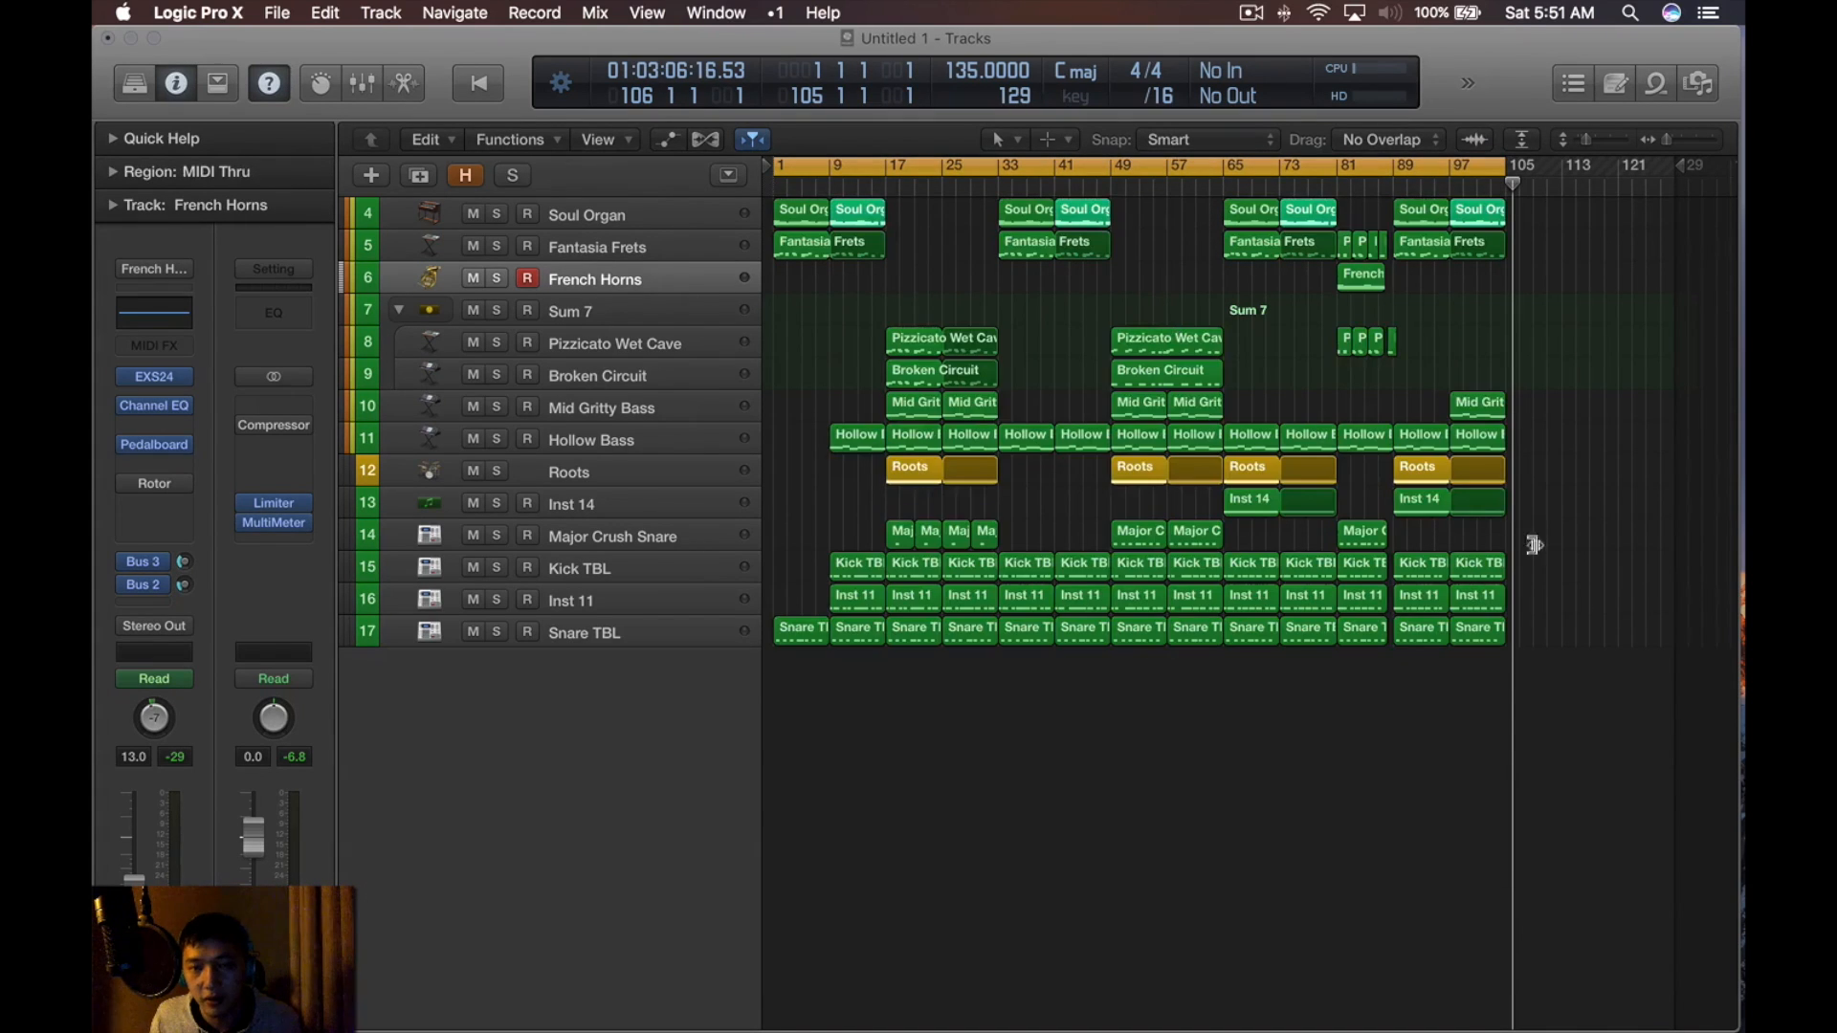
Undo the move of the final sections and shift those regions from bar 89 to bar 81 again
{"action": "left_click_drag", "start_coordinate": [1111, 326], "coordinate": [1330, 636]}
{"action": "left_click", "coordinate": [1493, 392]}
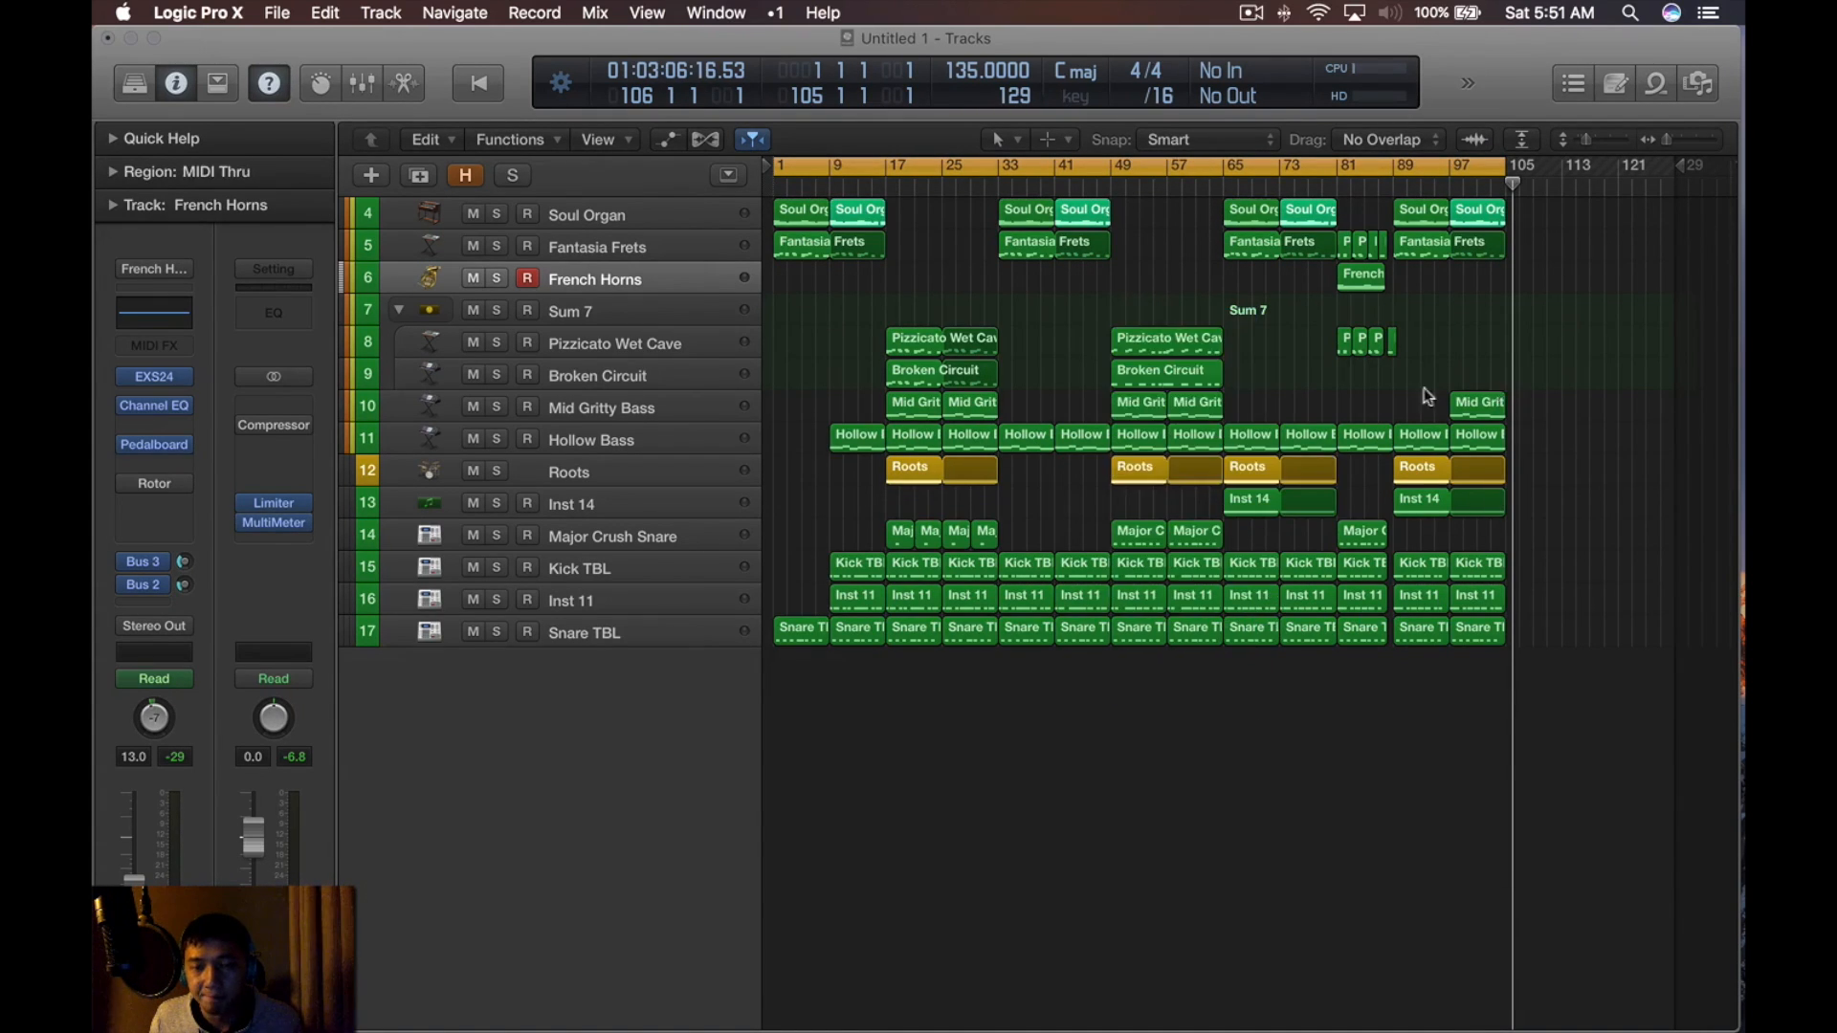
{"action": "key", "text": "super+z"}
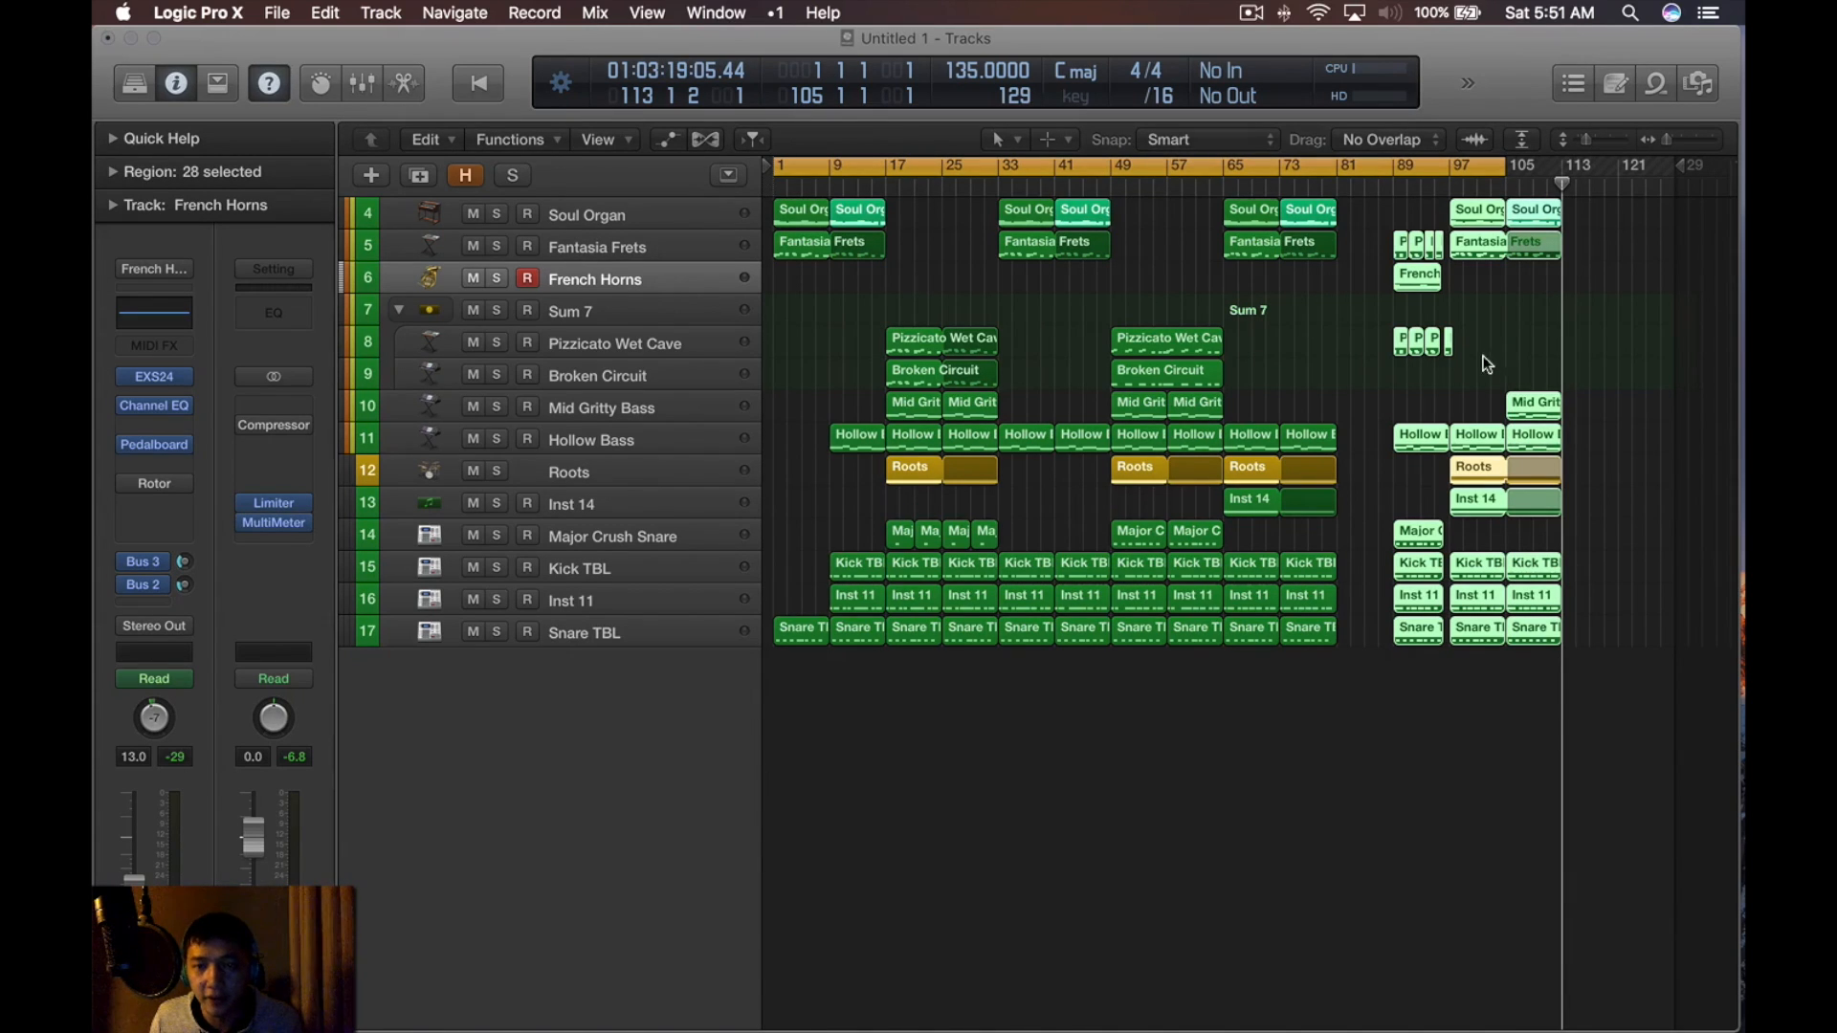
{"action": "left_click_drag", "start_coordinate": [1415, 275], "coordinate": [1357, 287]}
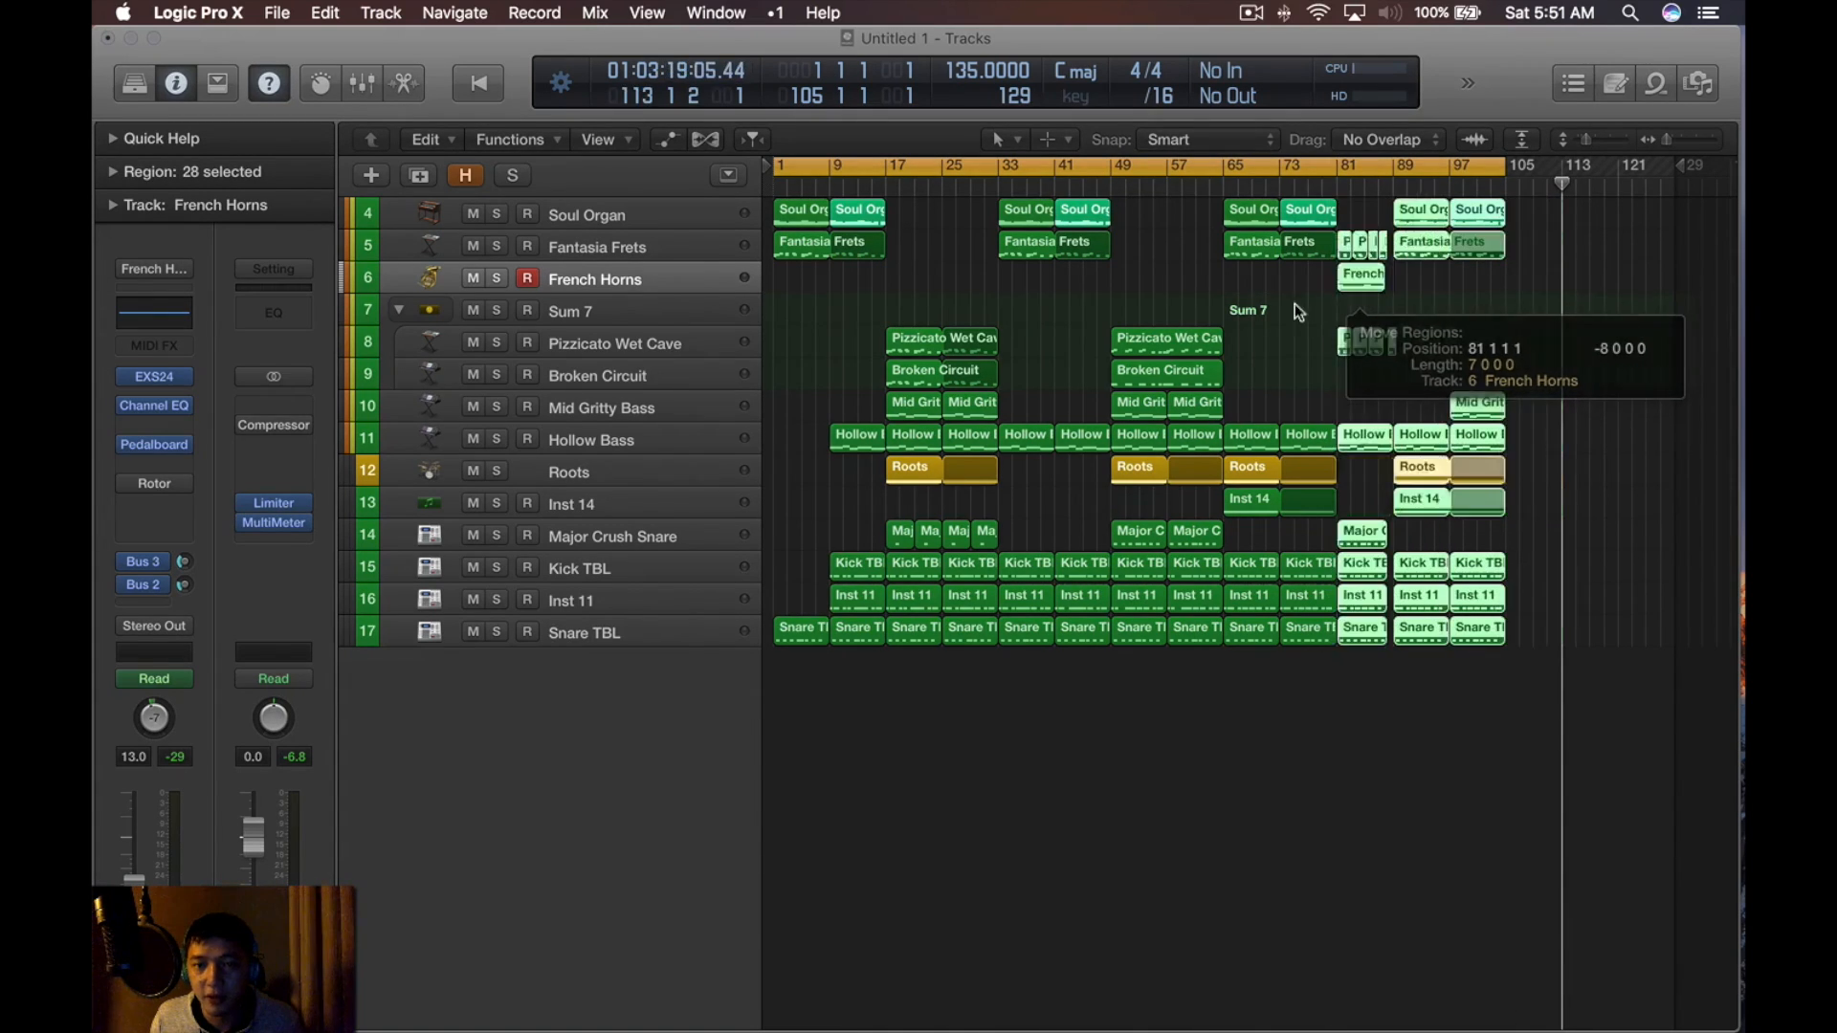
Fit the cycle range to all regions again, clear the selection and play the arrangement from bar 1
{"action": "left_click", "coordinate": [1186, 304]}
{"action": "key", "text": "super+a"}
{"action": "left_click", "coordinate": [1573, 324]}
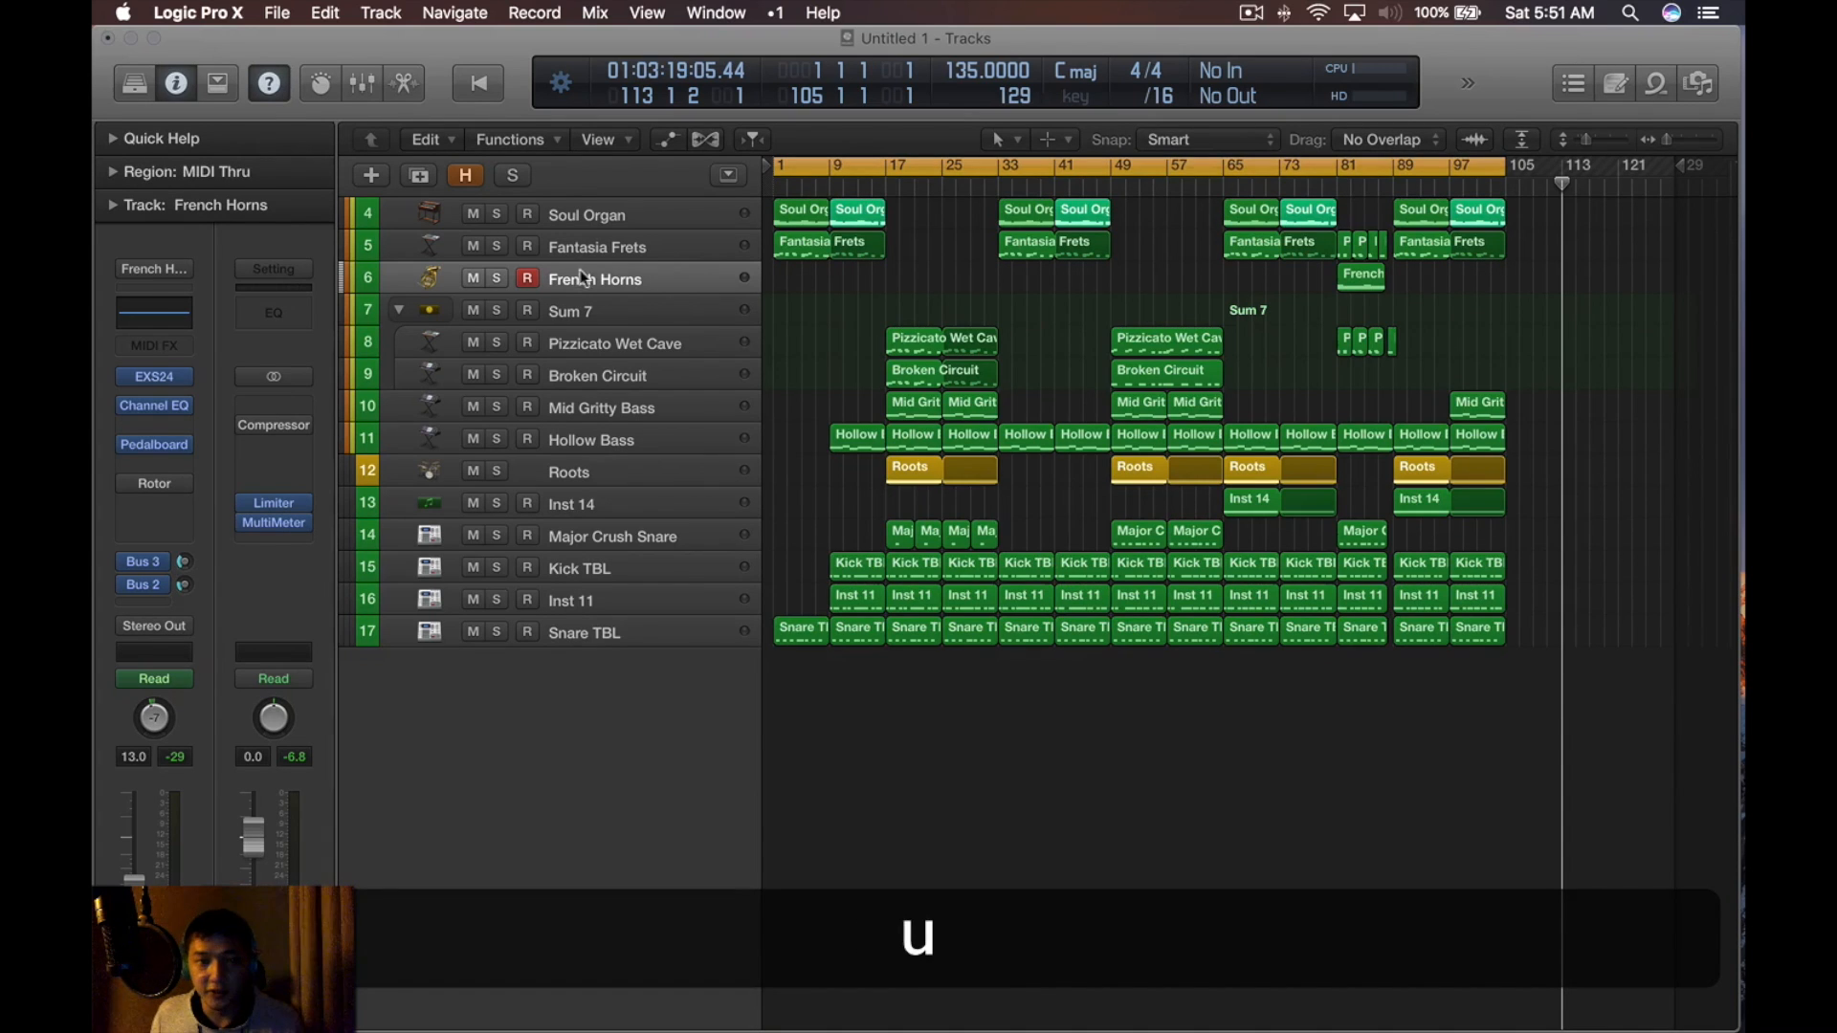
{"action": "key", "text": "space"}
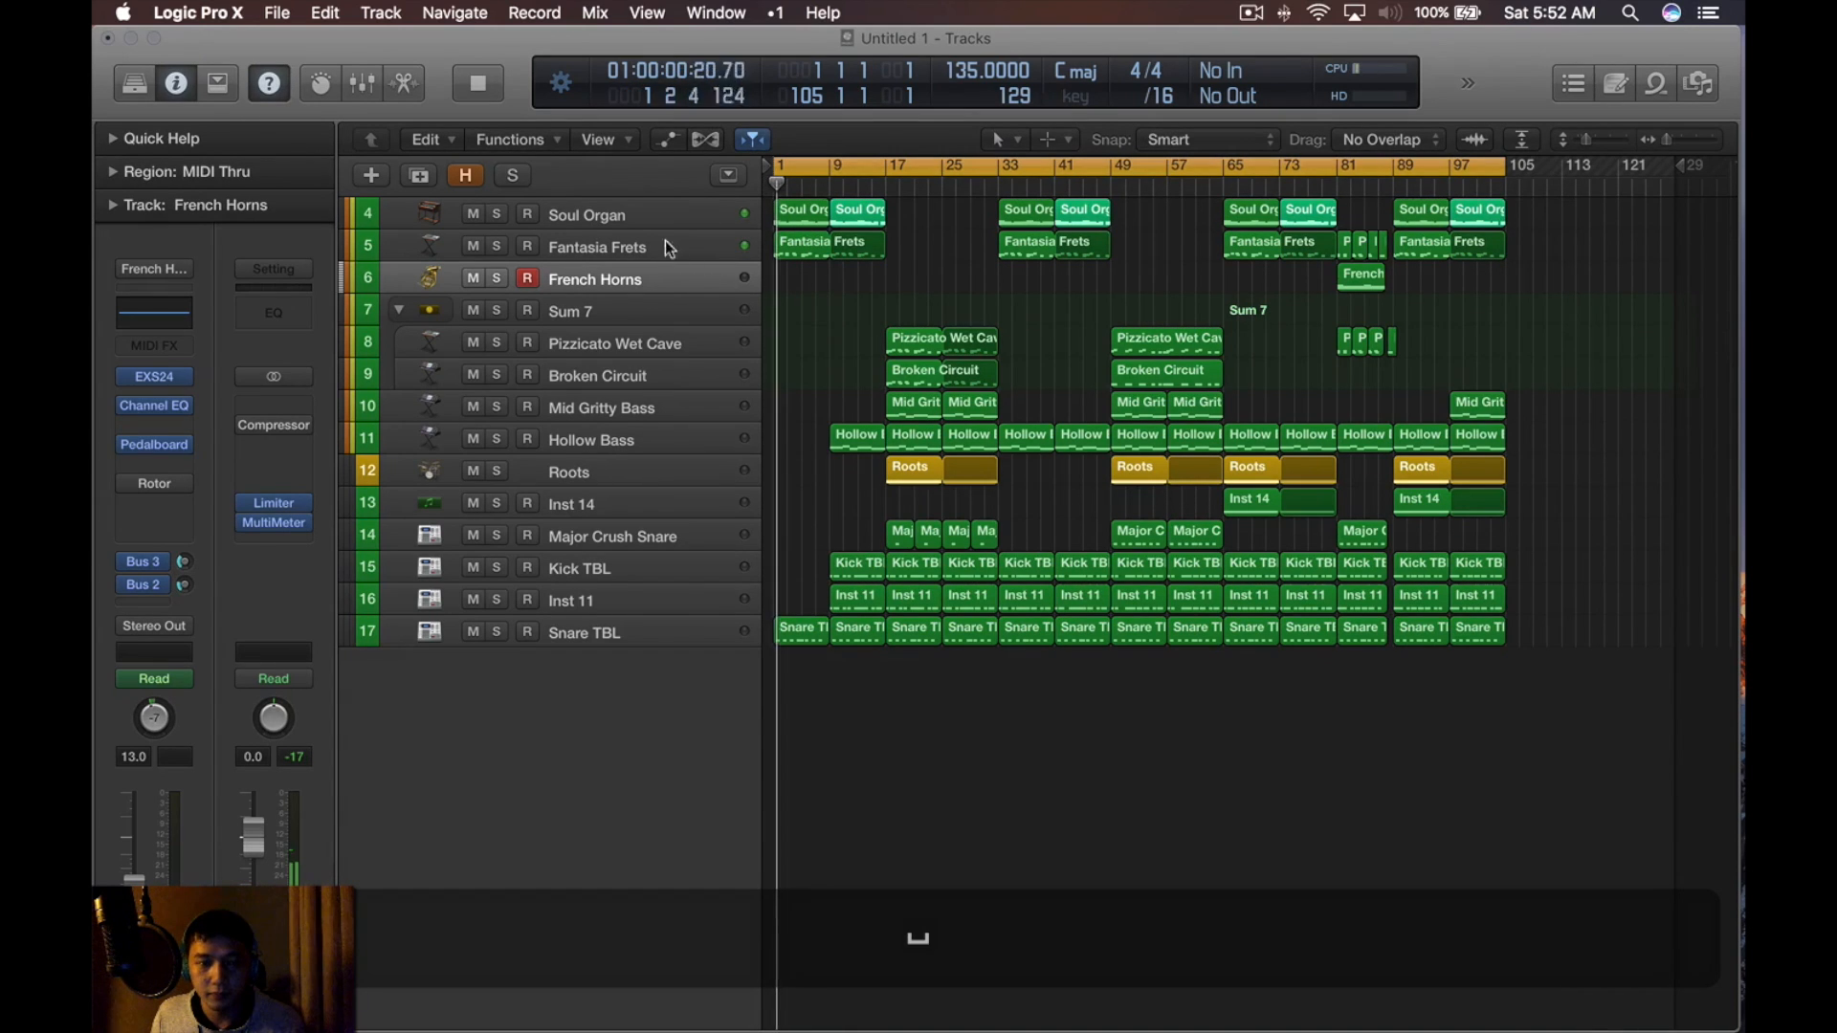
Play the arrangement from bar 9 and spot-check the sections around bars 33, 49 and 65
{"action": "double_click", "coordinate": [830, 184]}
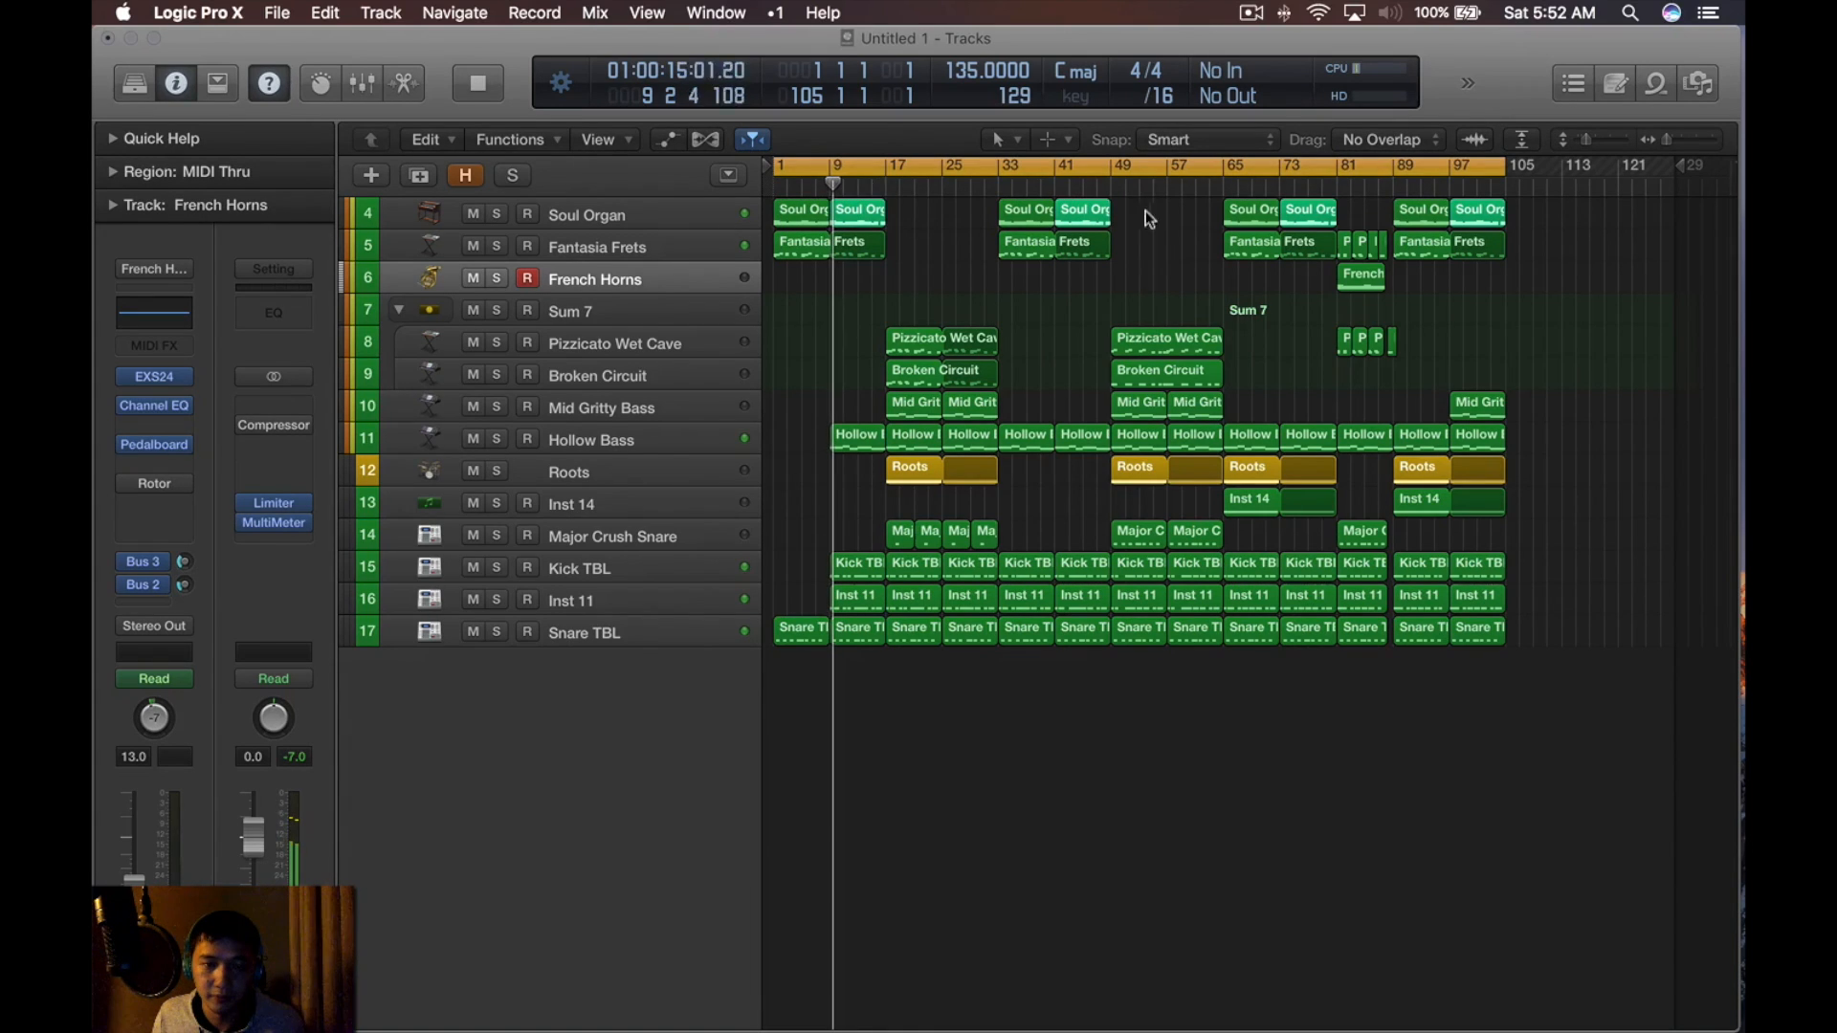
{"action": "key", "text": "space"}
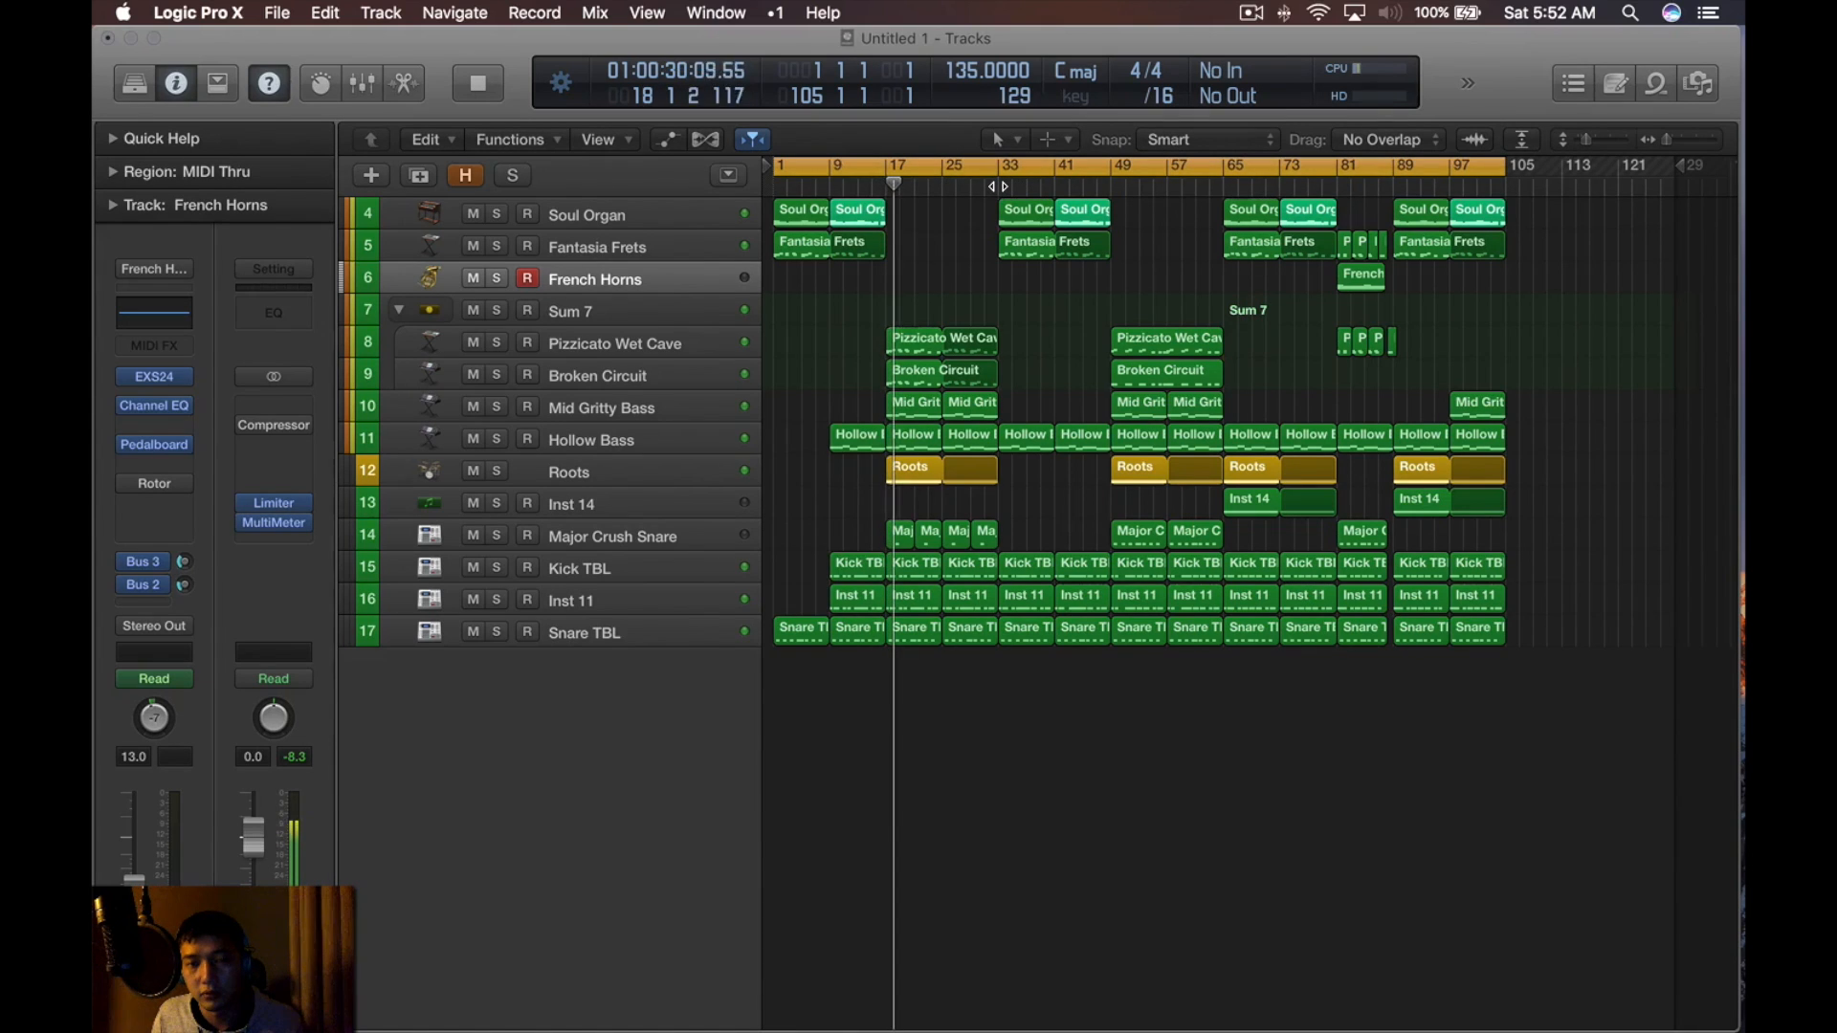
{"action": "key", "text": "space"}
{"action": "left_click", "coordinate": [998, 186]}
{"action": "key", "text": "space"}
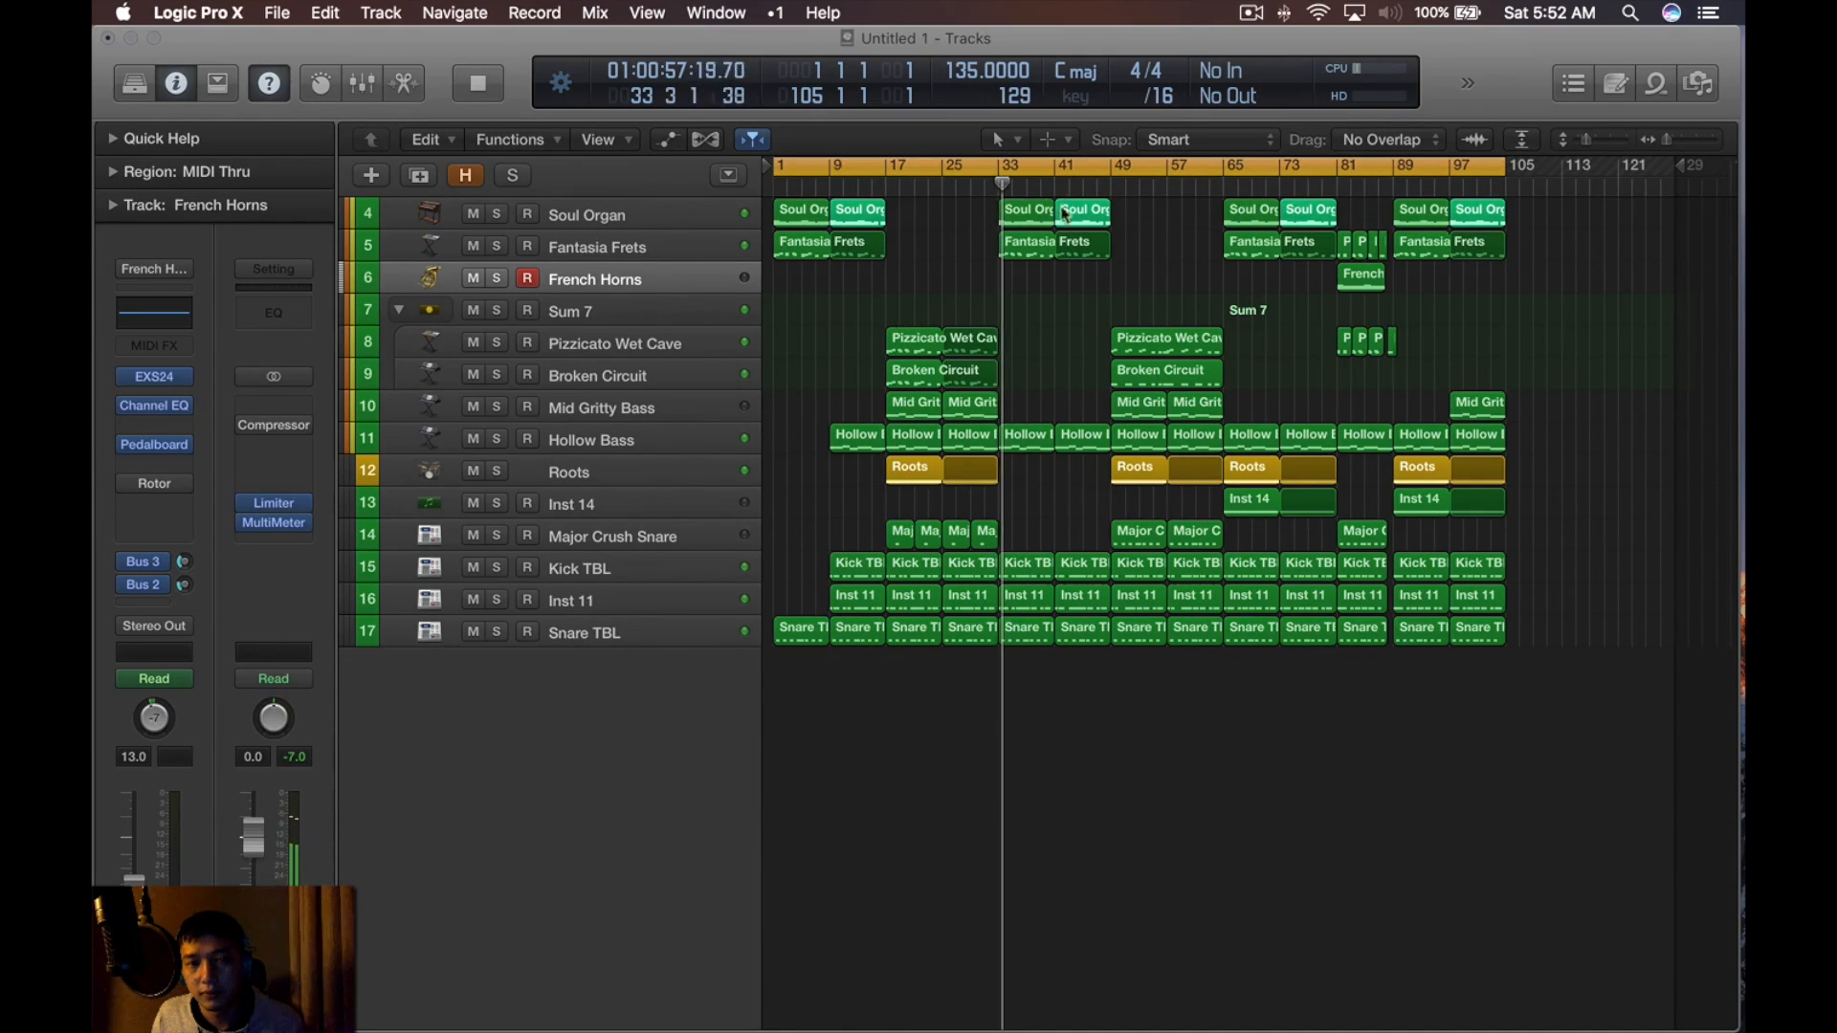
{"action": "left_click", "coordinate": [1224, 186]}
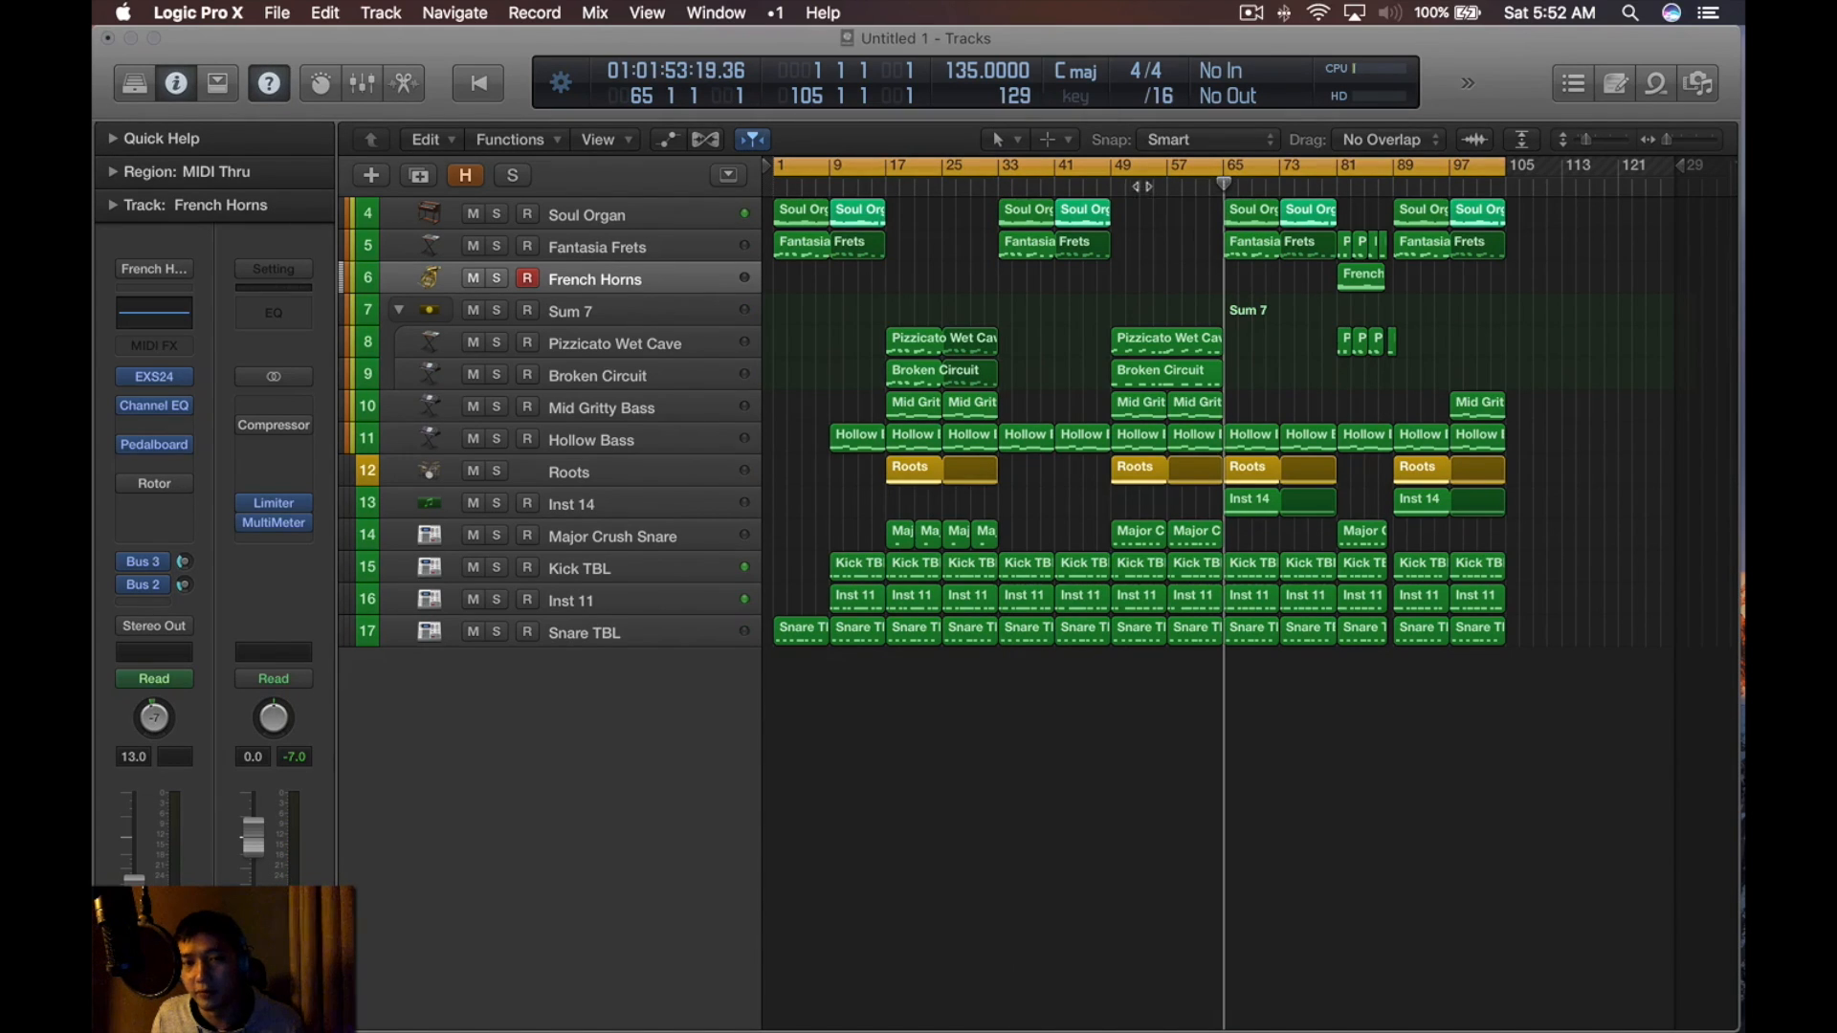
{"action": "left_click", "coordinate": [1111, 186]}
{"action": "key", "text": "space"}
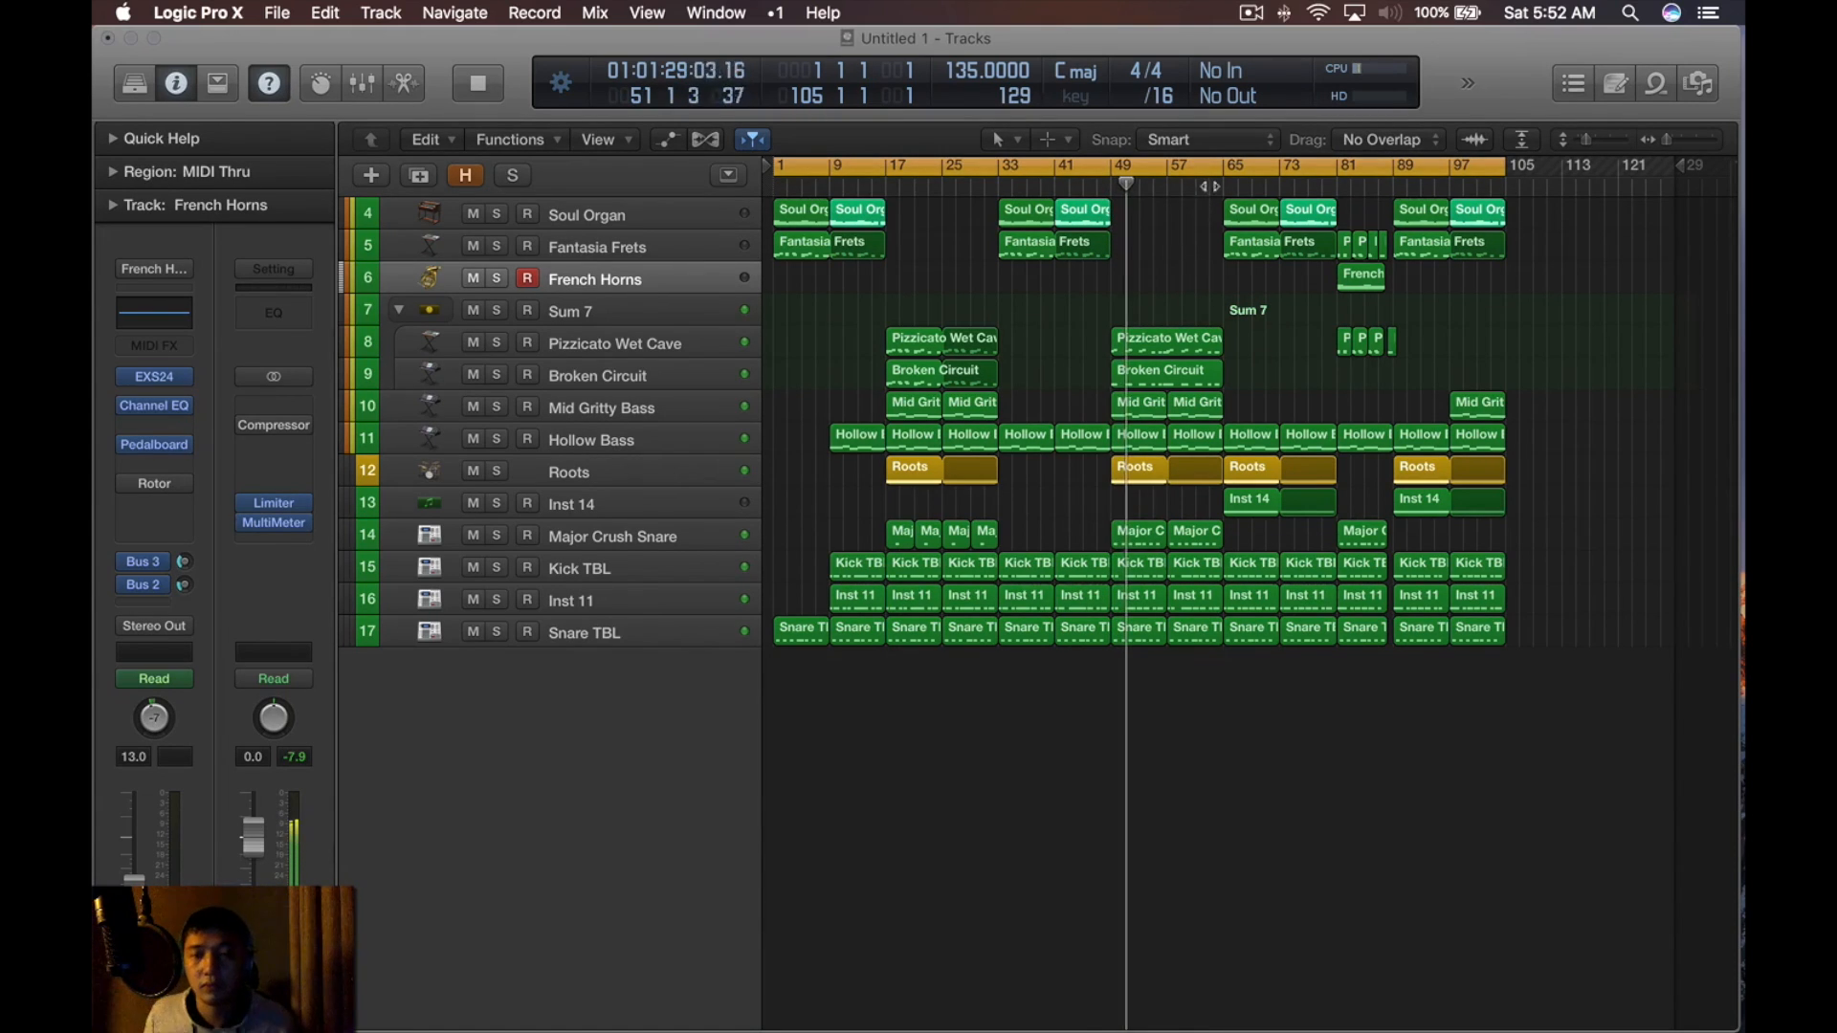
{"action": "key", "text": "space"}
{"action": "left_click", "coordinate": [1225, 186]}
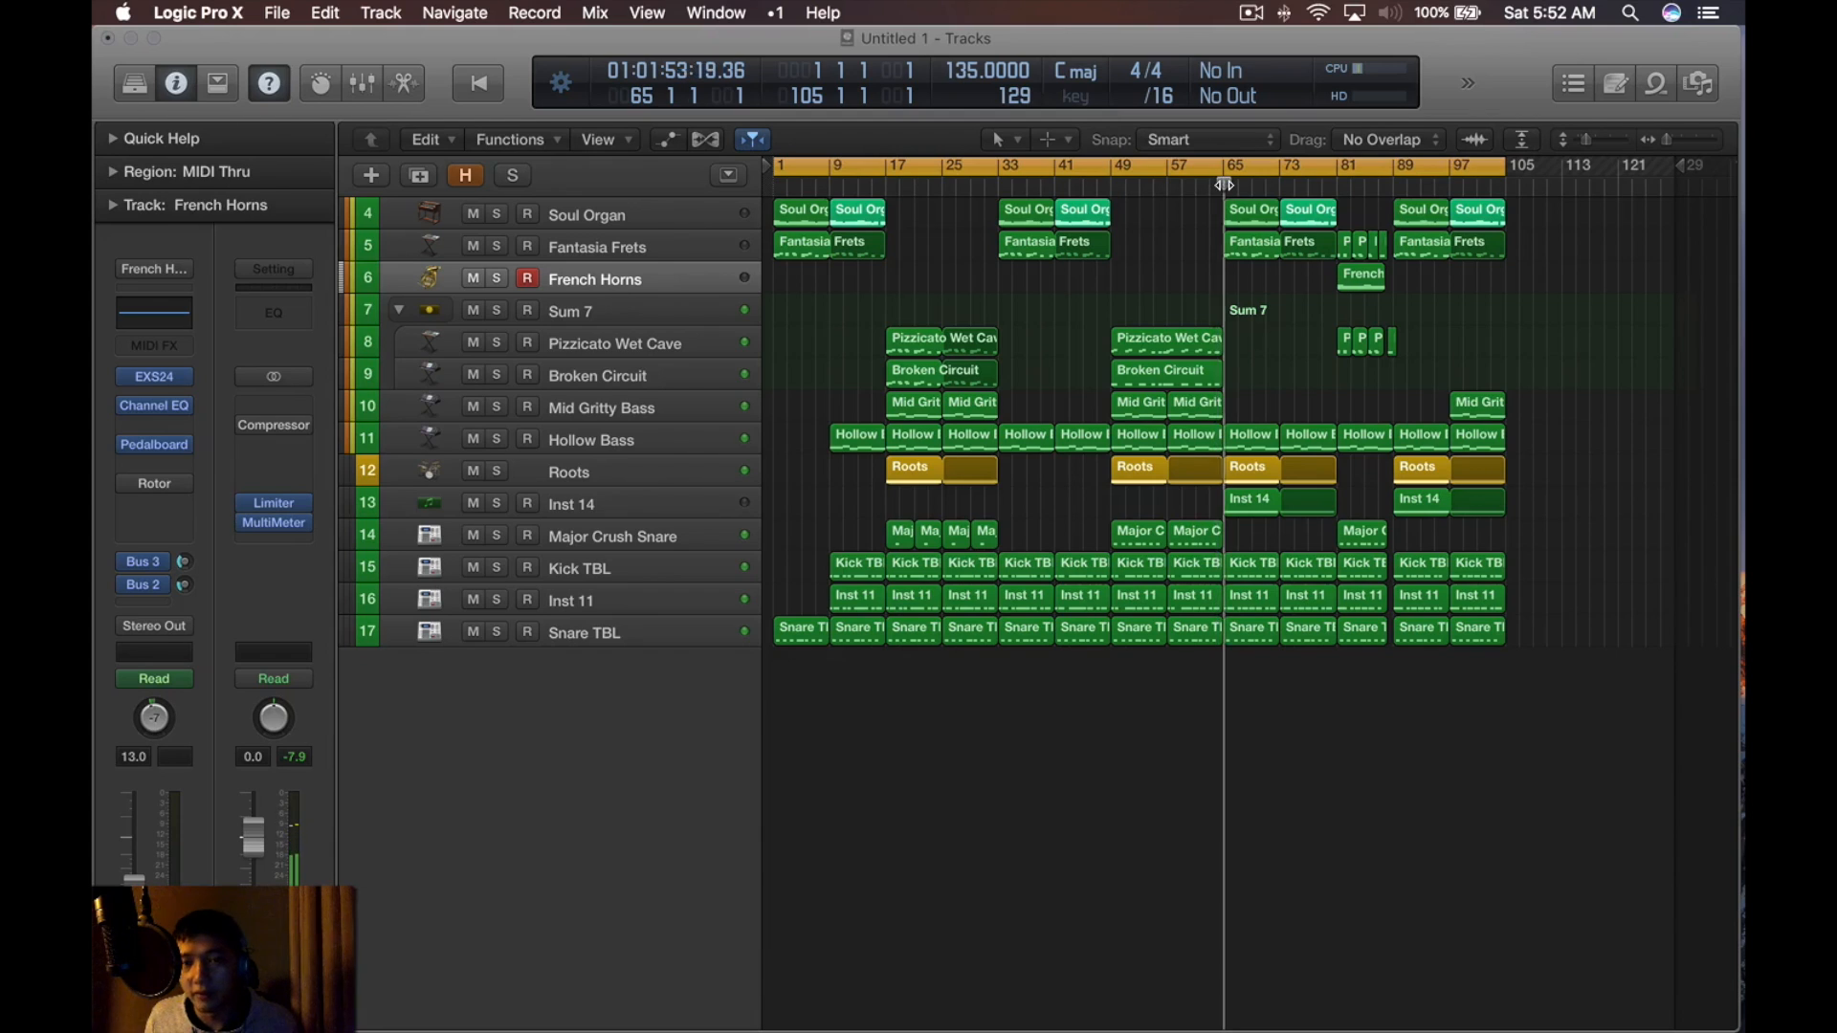
Select the Roots region at bar 65 and the Inst 14 track, and play the transition from bar 64 into bar 65
{"action": "left_click", "coordinate": [1269, 478]}
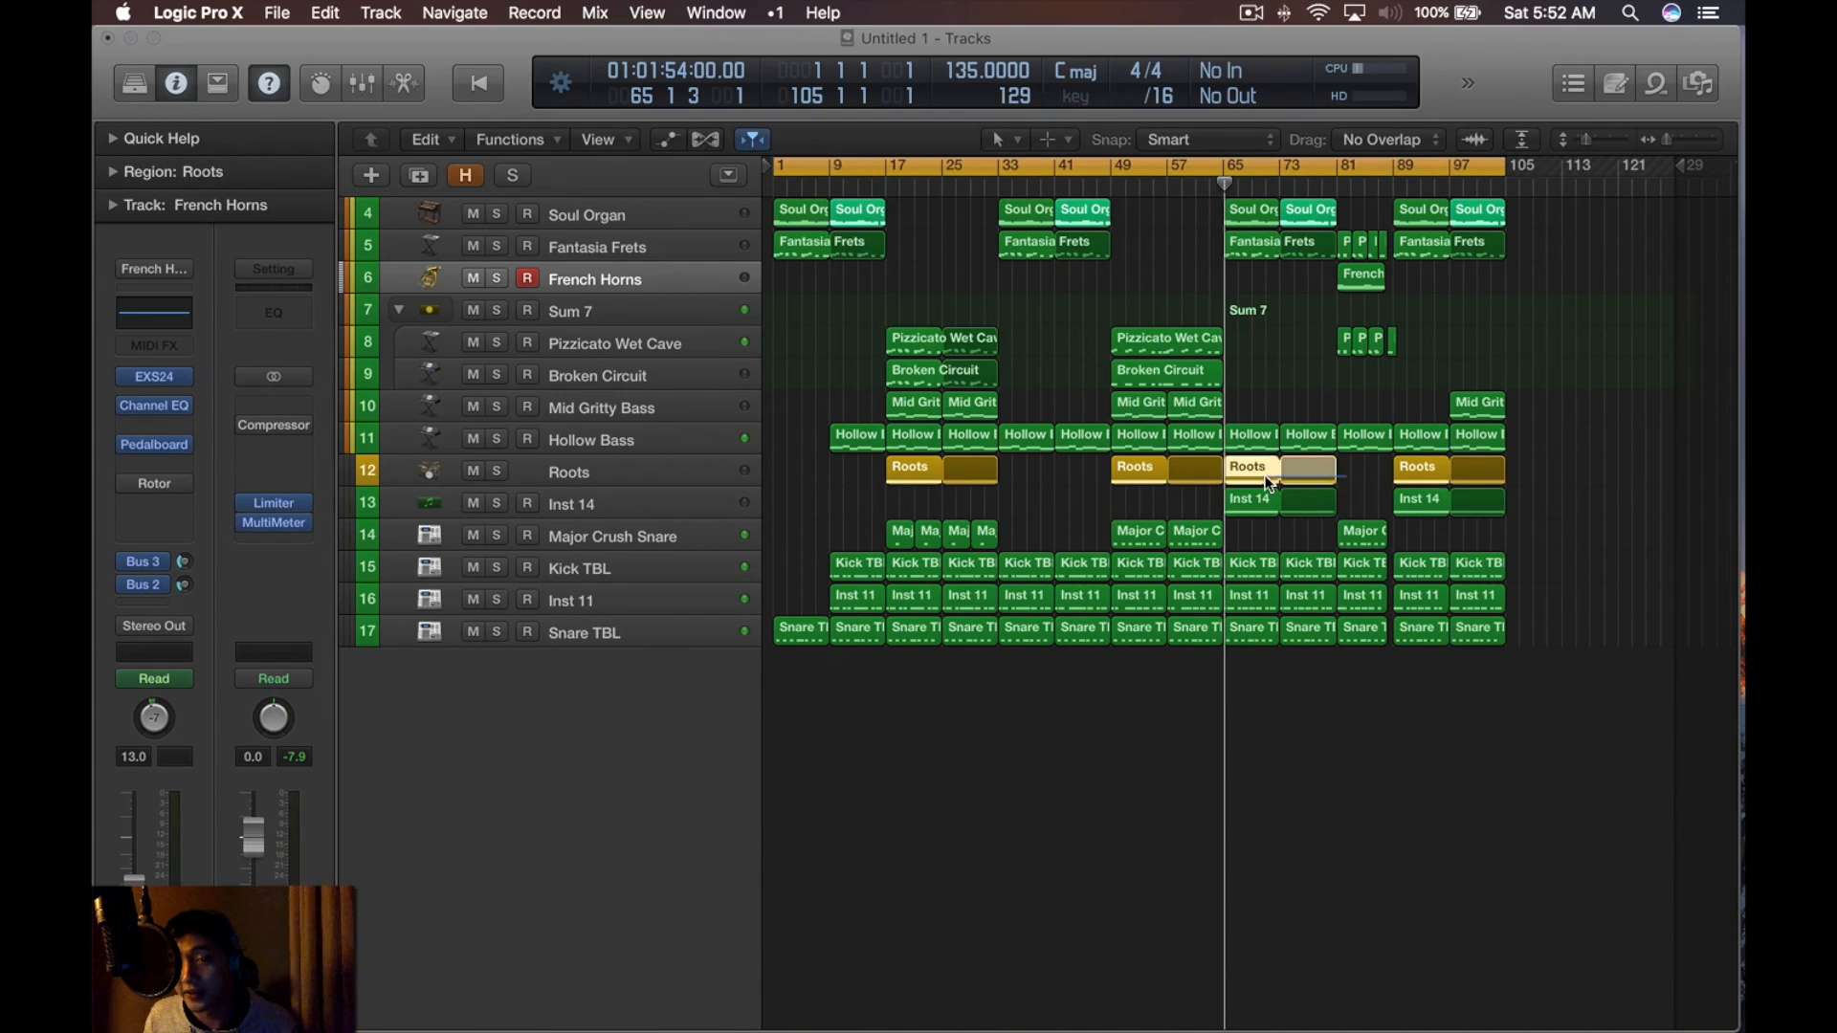
{"action": "left_click", "coordinate": [647, 504]}
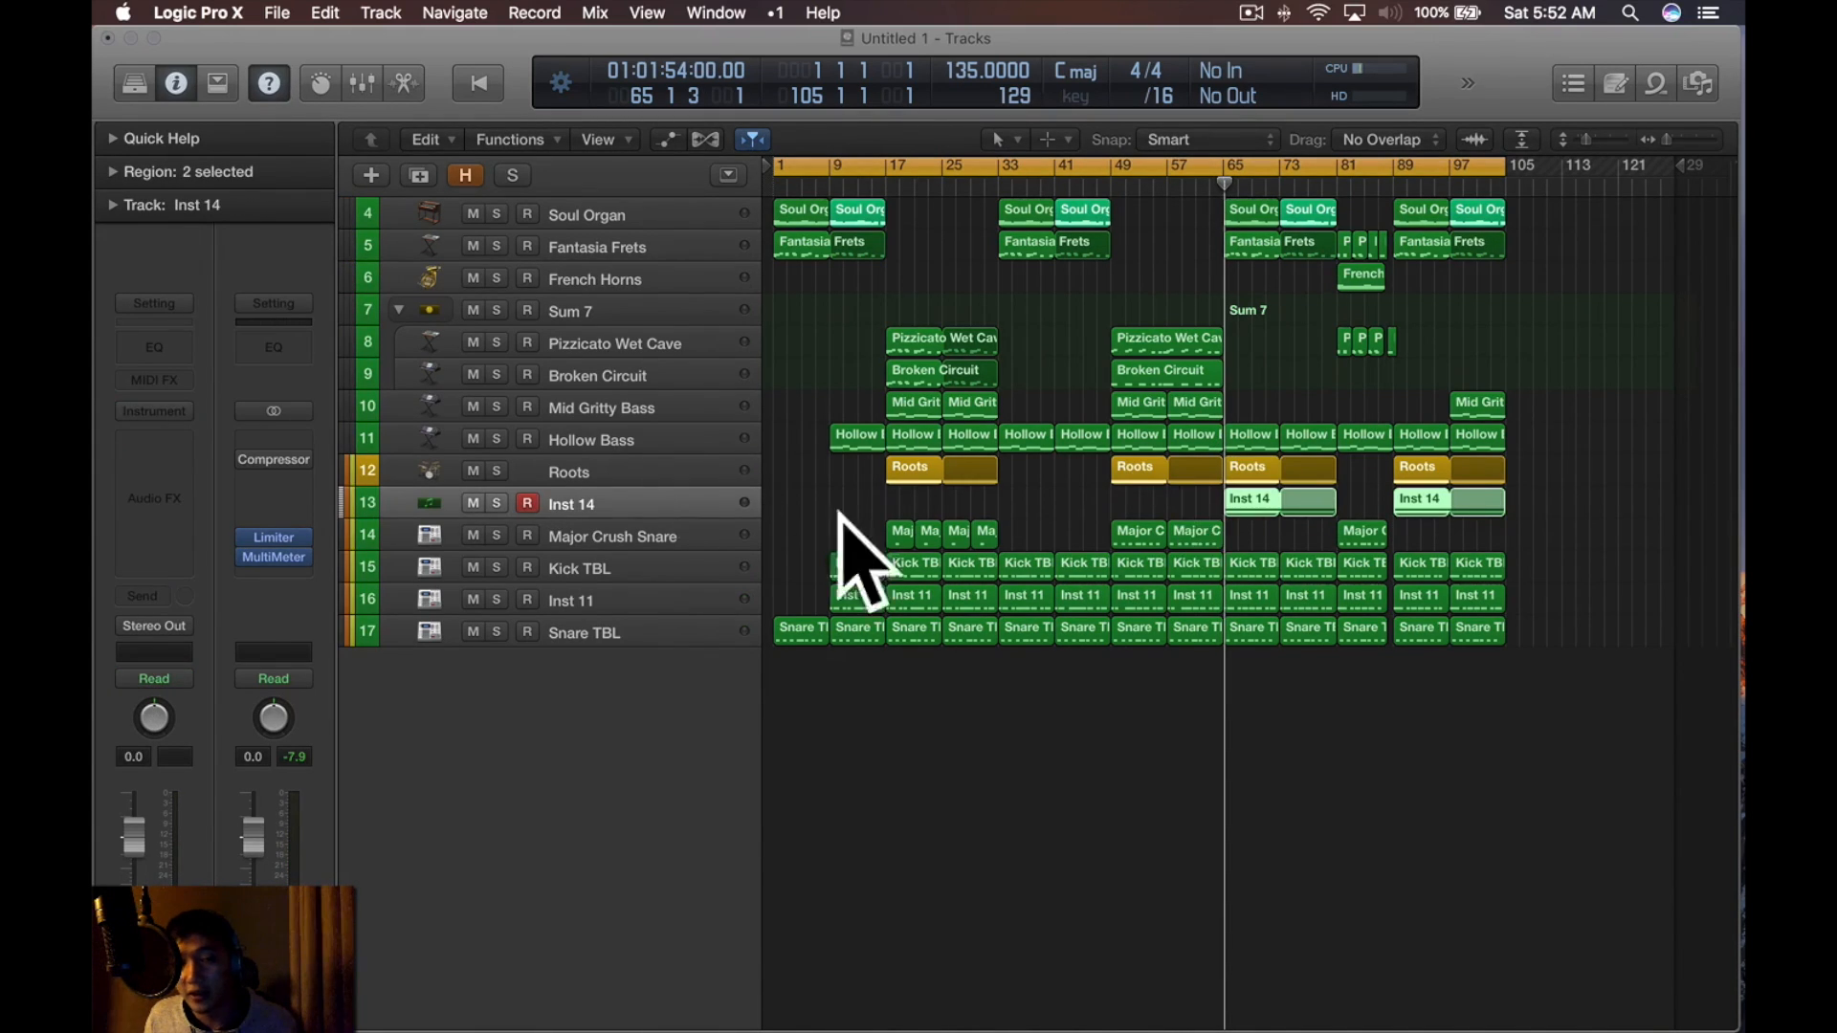
{"action": "key", "text": "space"}
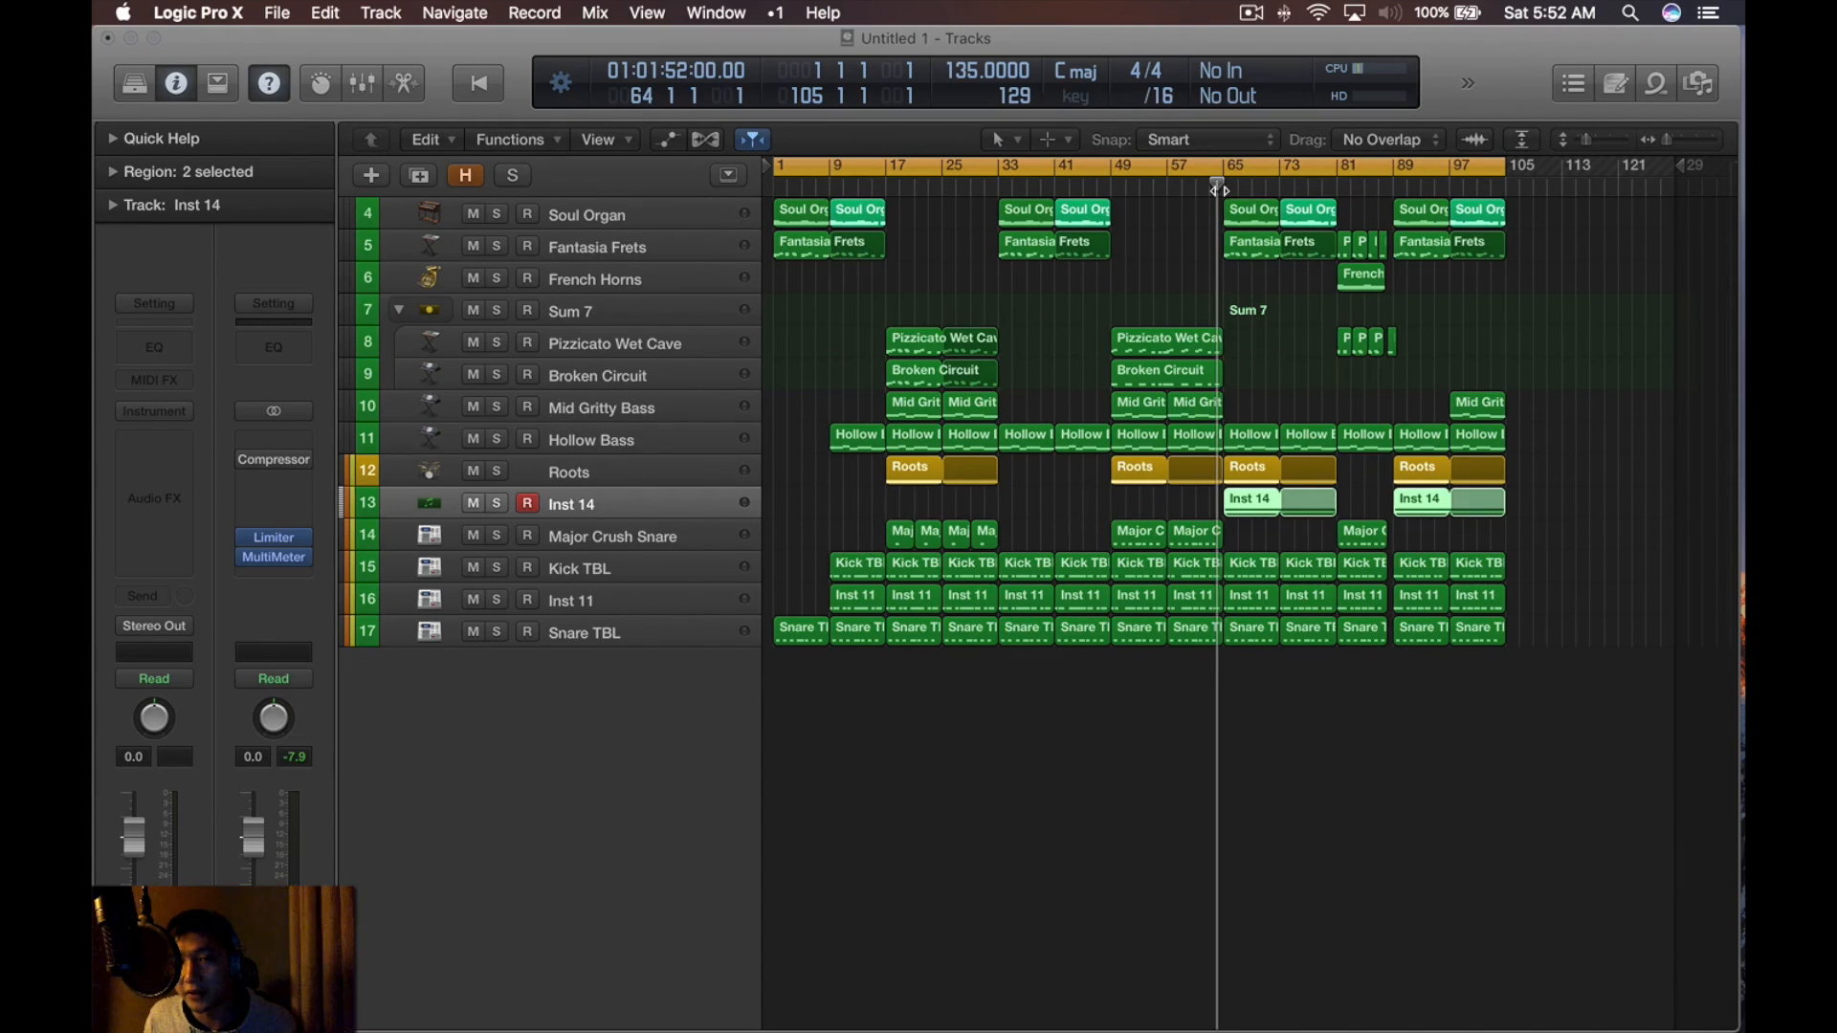
{"action": "left_click", "coordinate": [1326, 301]}
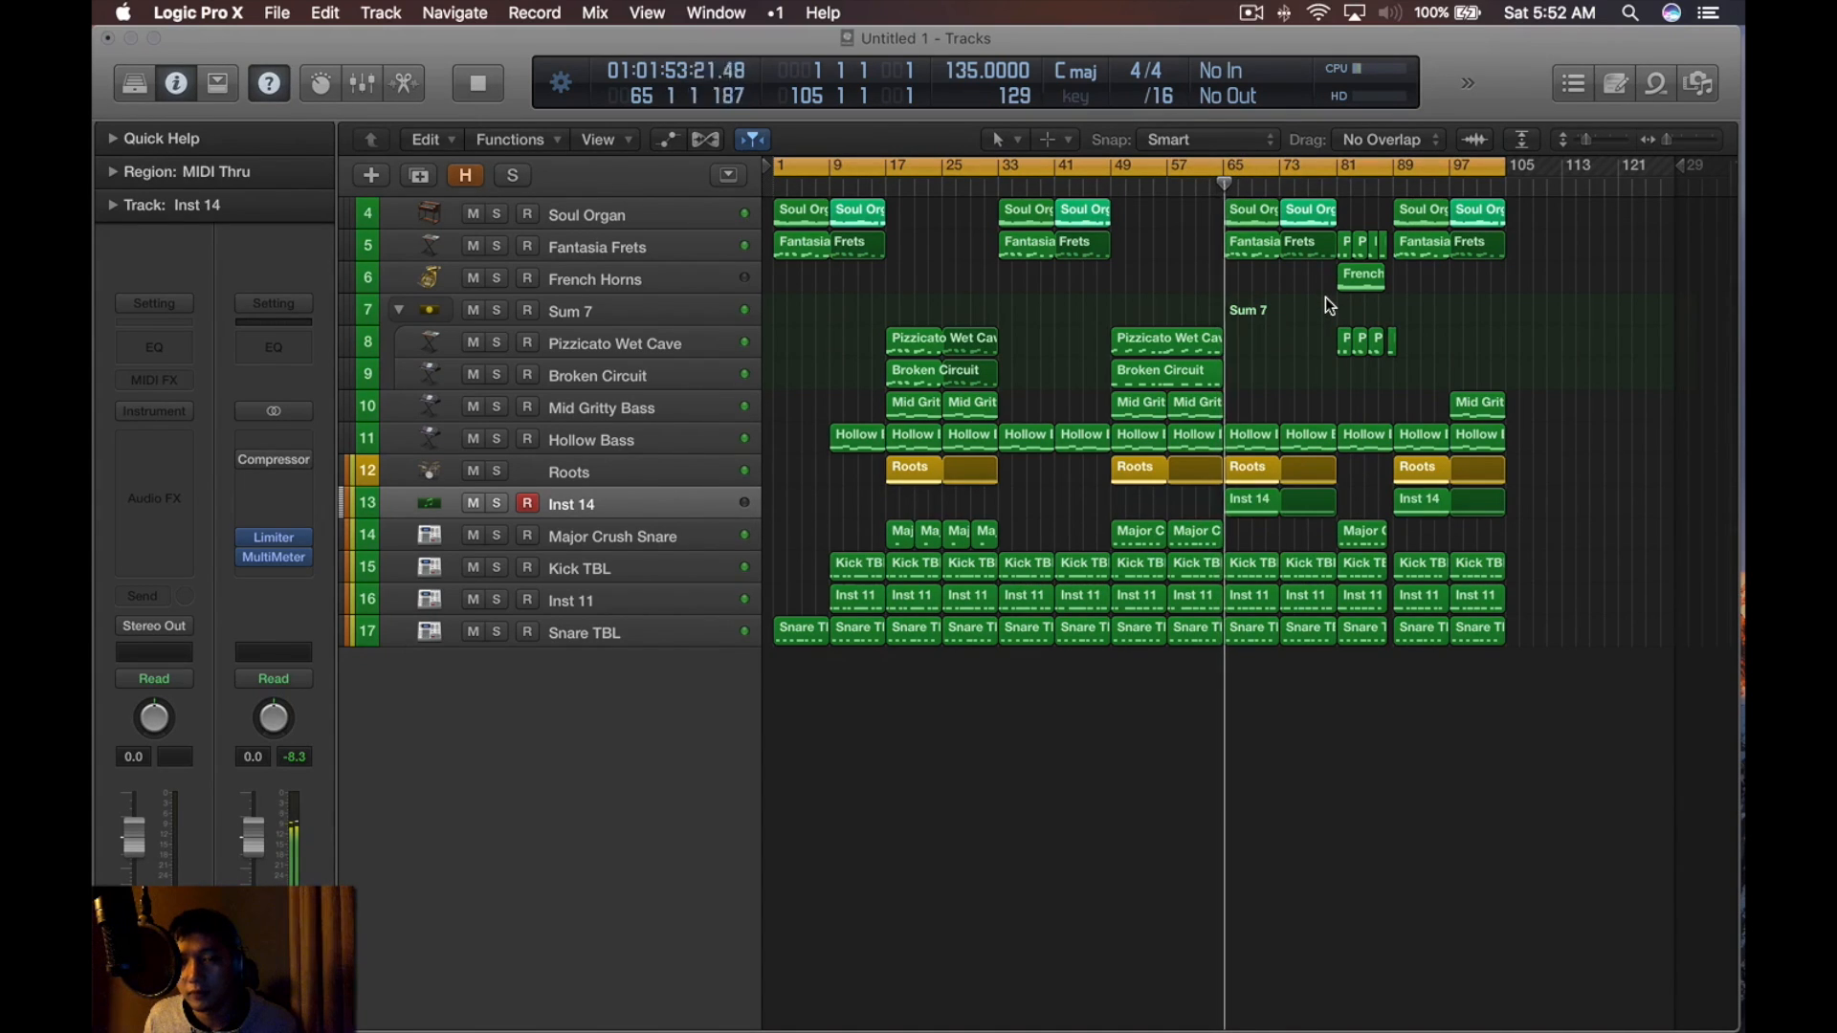
{"action": "key", "text": "space"}
Turn off the cycle range and listen to the arrangement from bar 81
{"action": "key", "text": "c"}
{"action": "left_click", "coordinate": [1334, 186]}
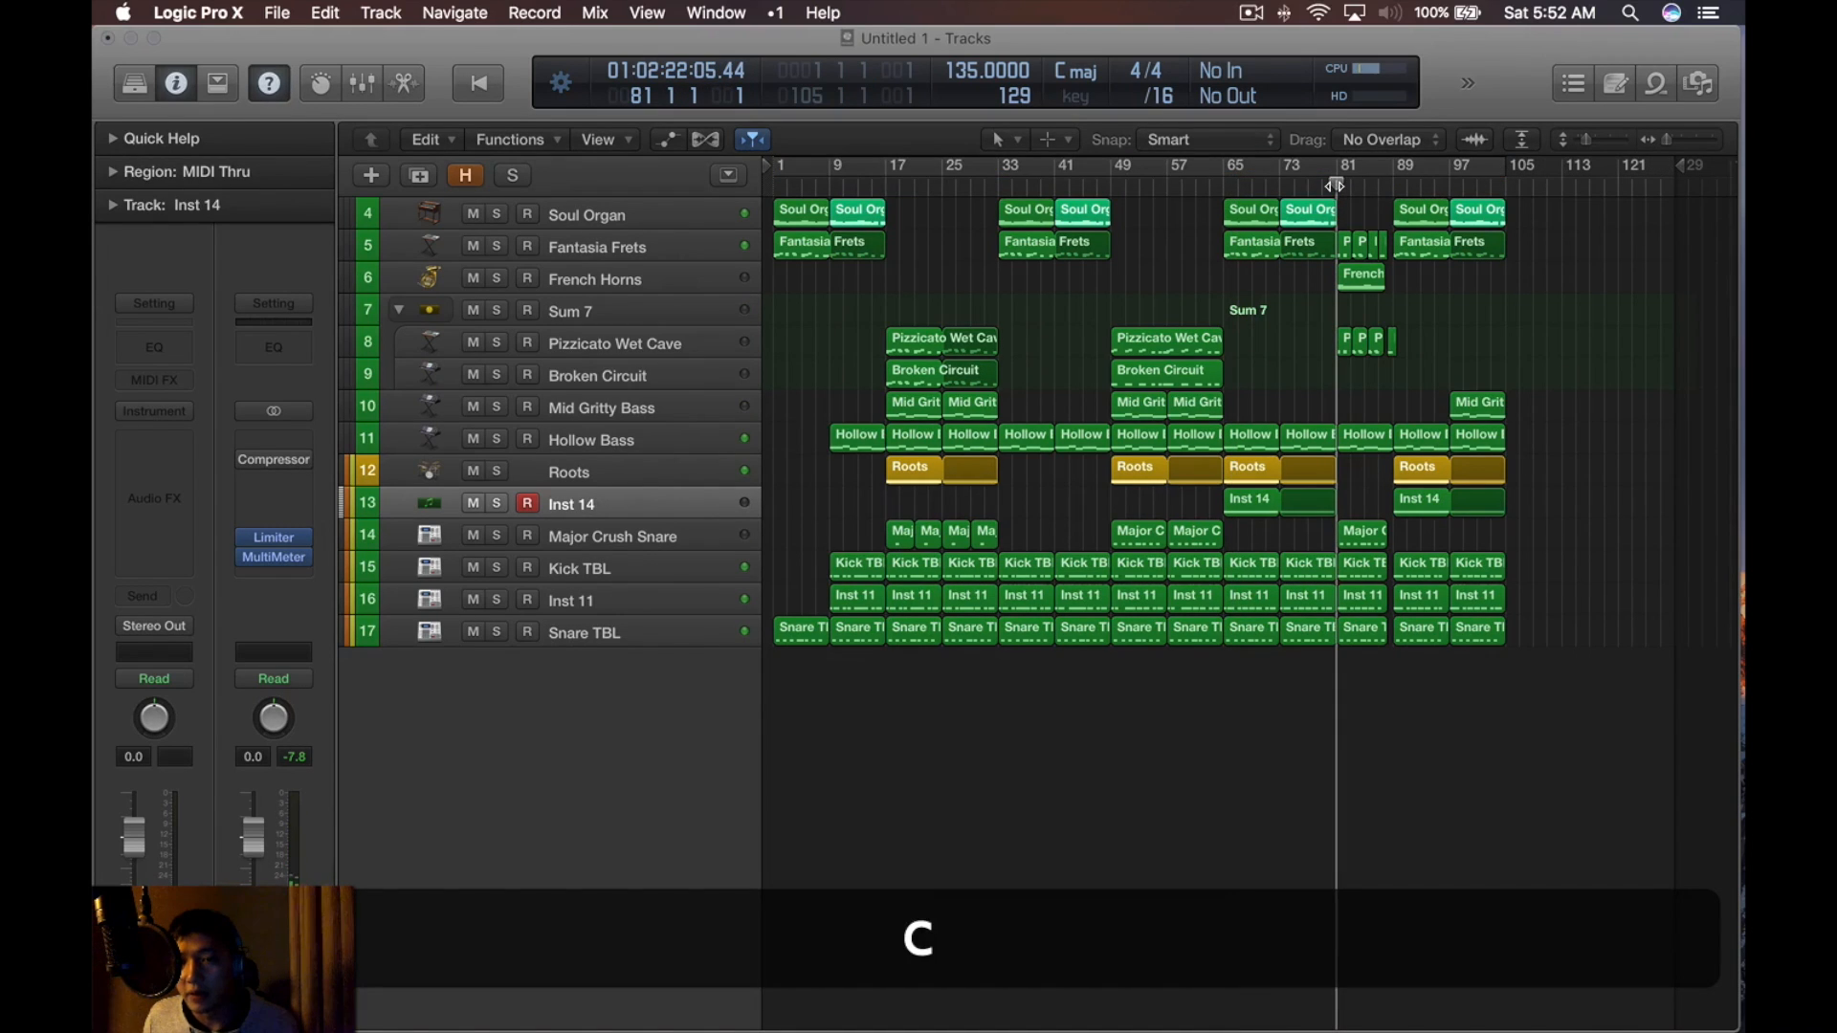
{"action": "key", "text": "space"}
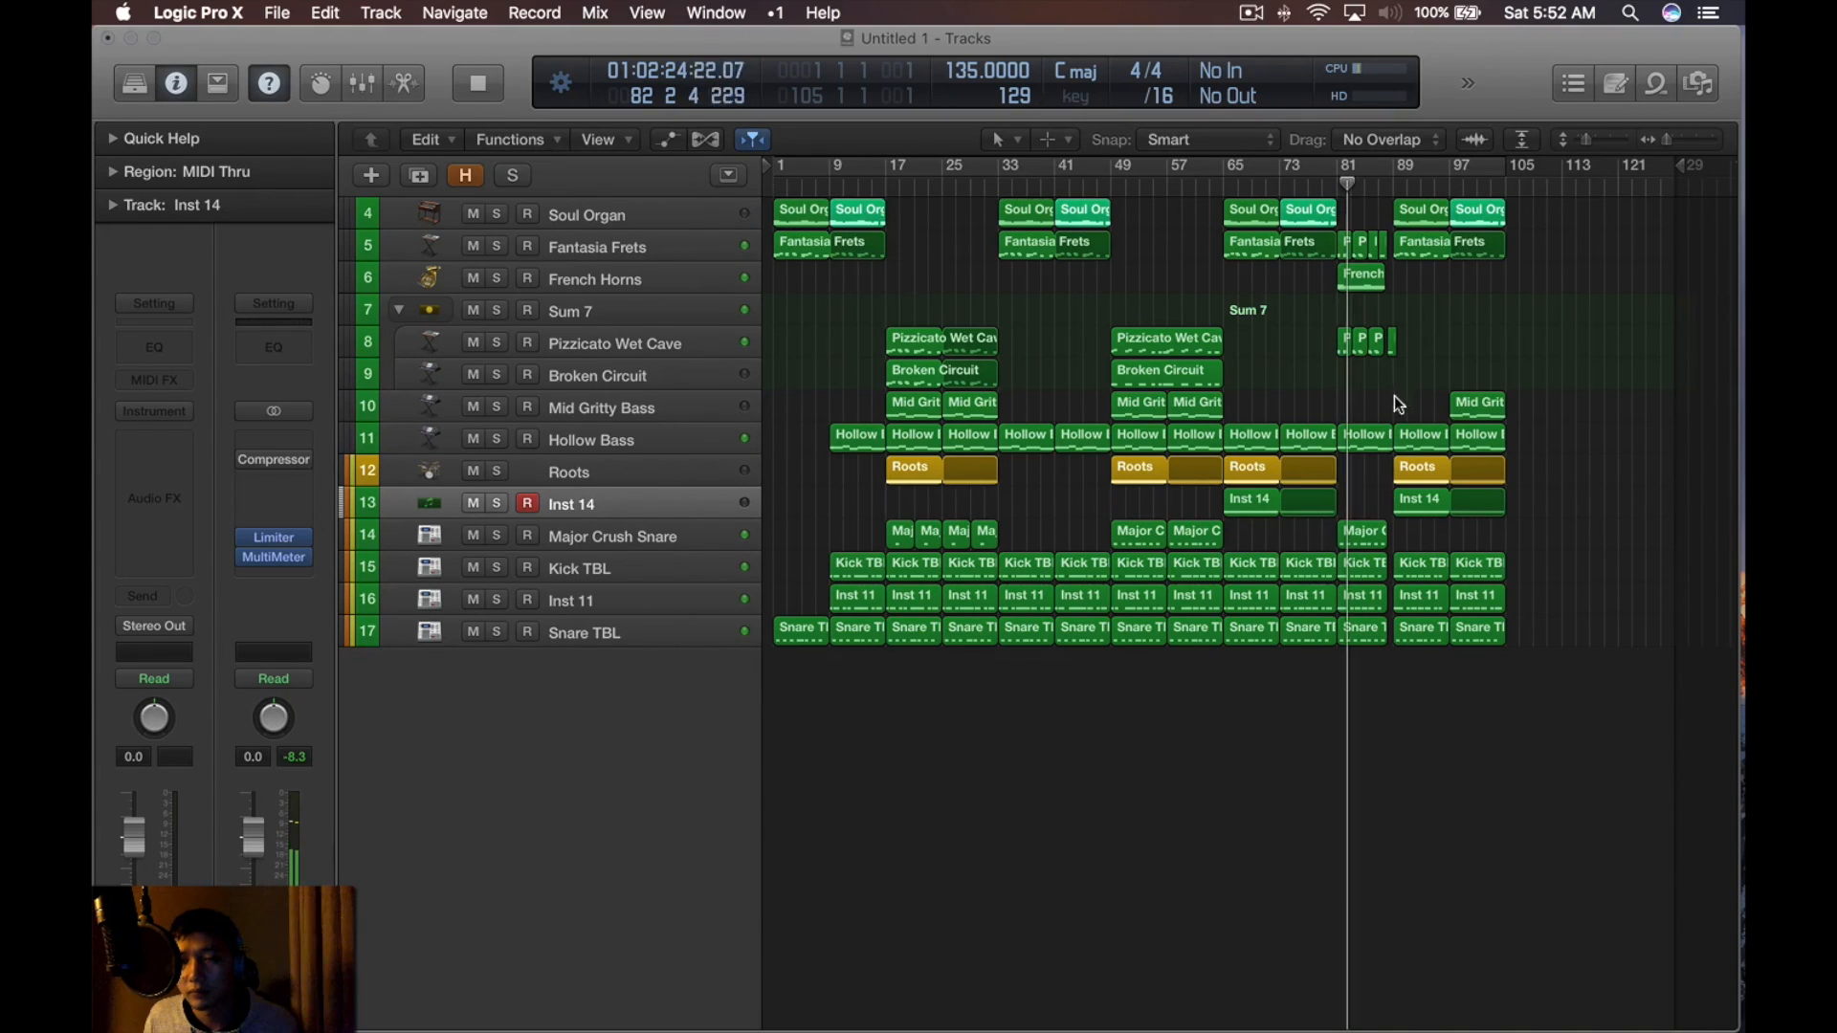
{"action": "key", "text": "space"}
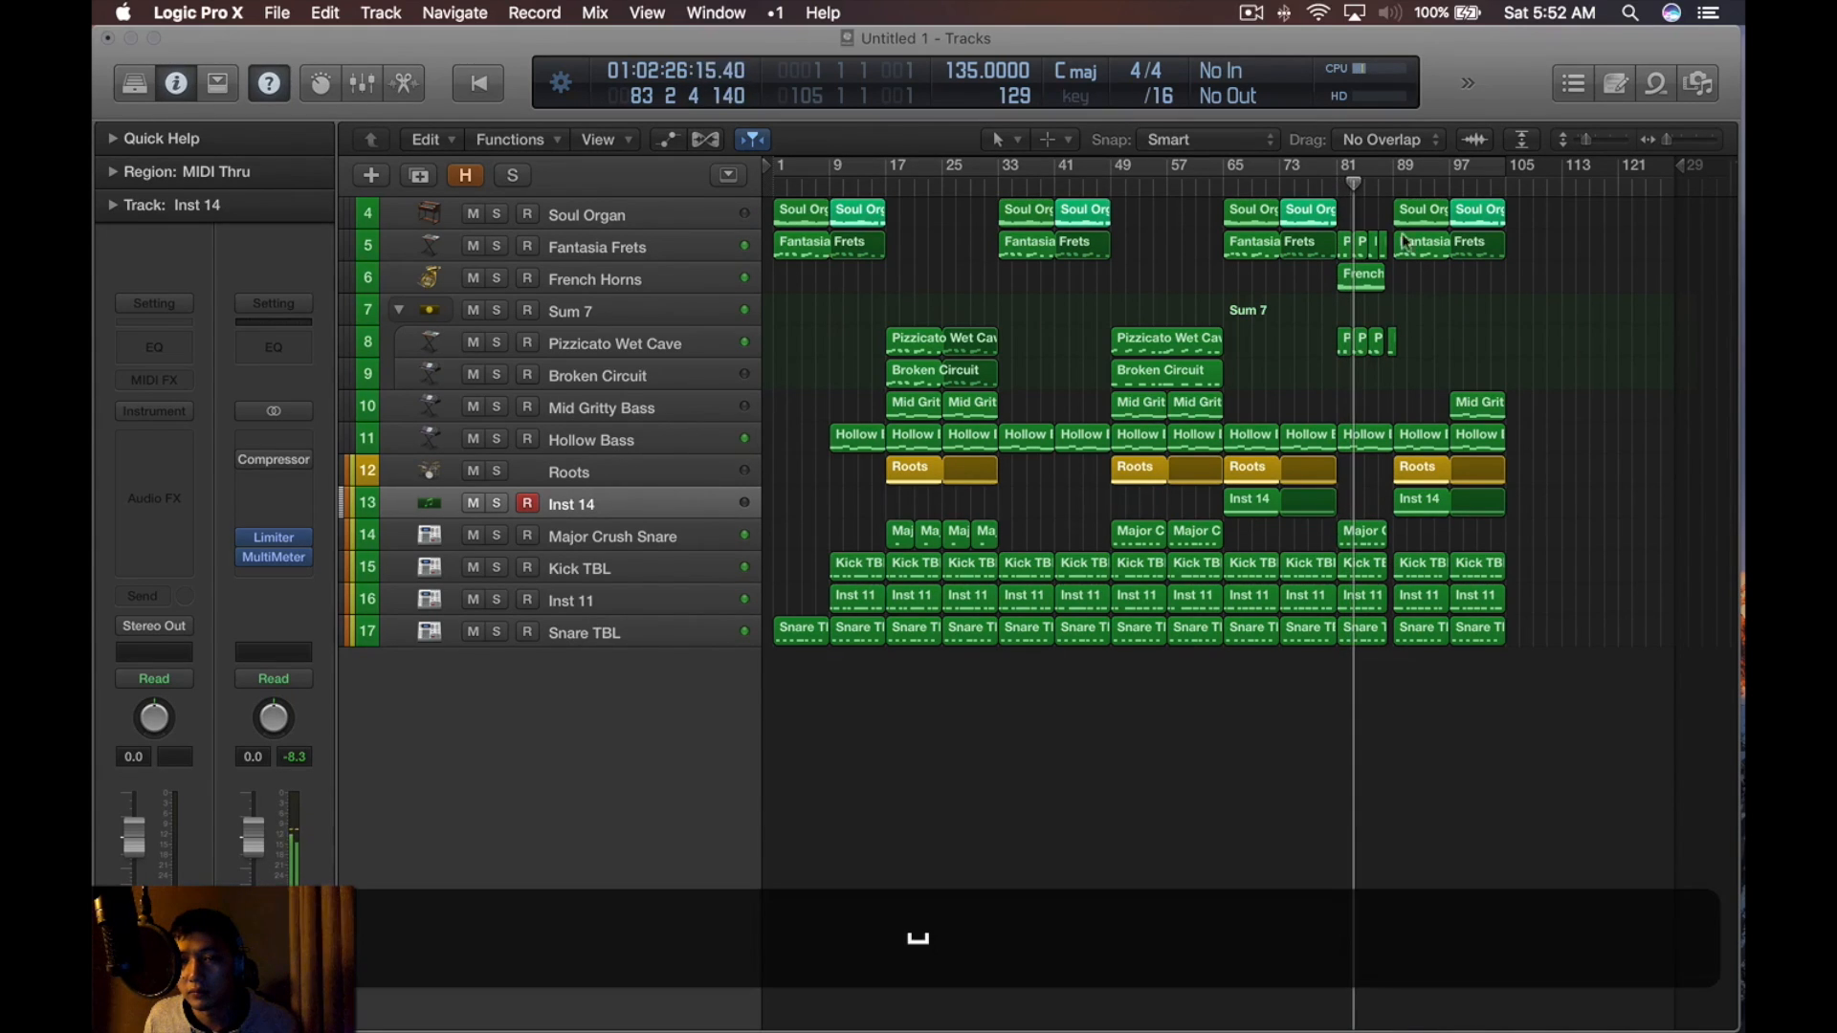
Undo the shift of the final sections and the deletion of the breakdown at bar 81, clear the selection and play from bar 81
{"action": "key", "text": "super+z"}
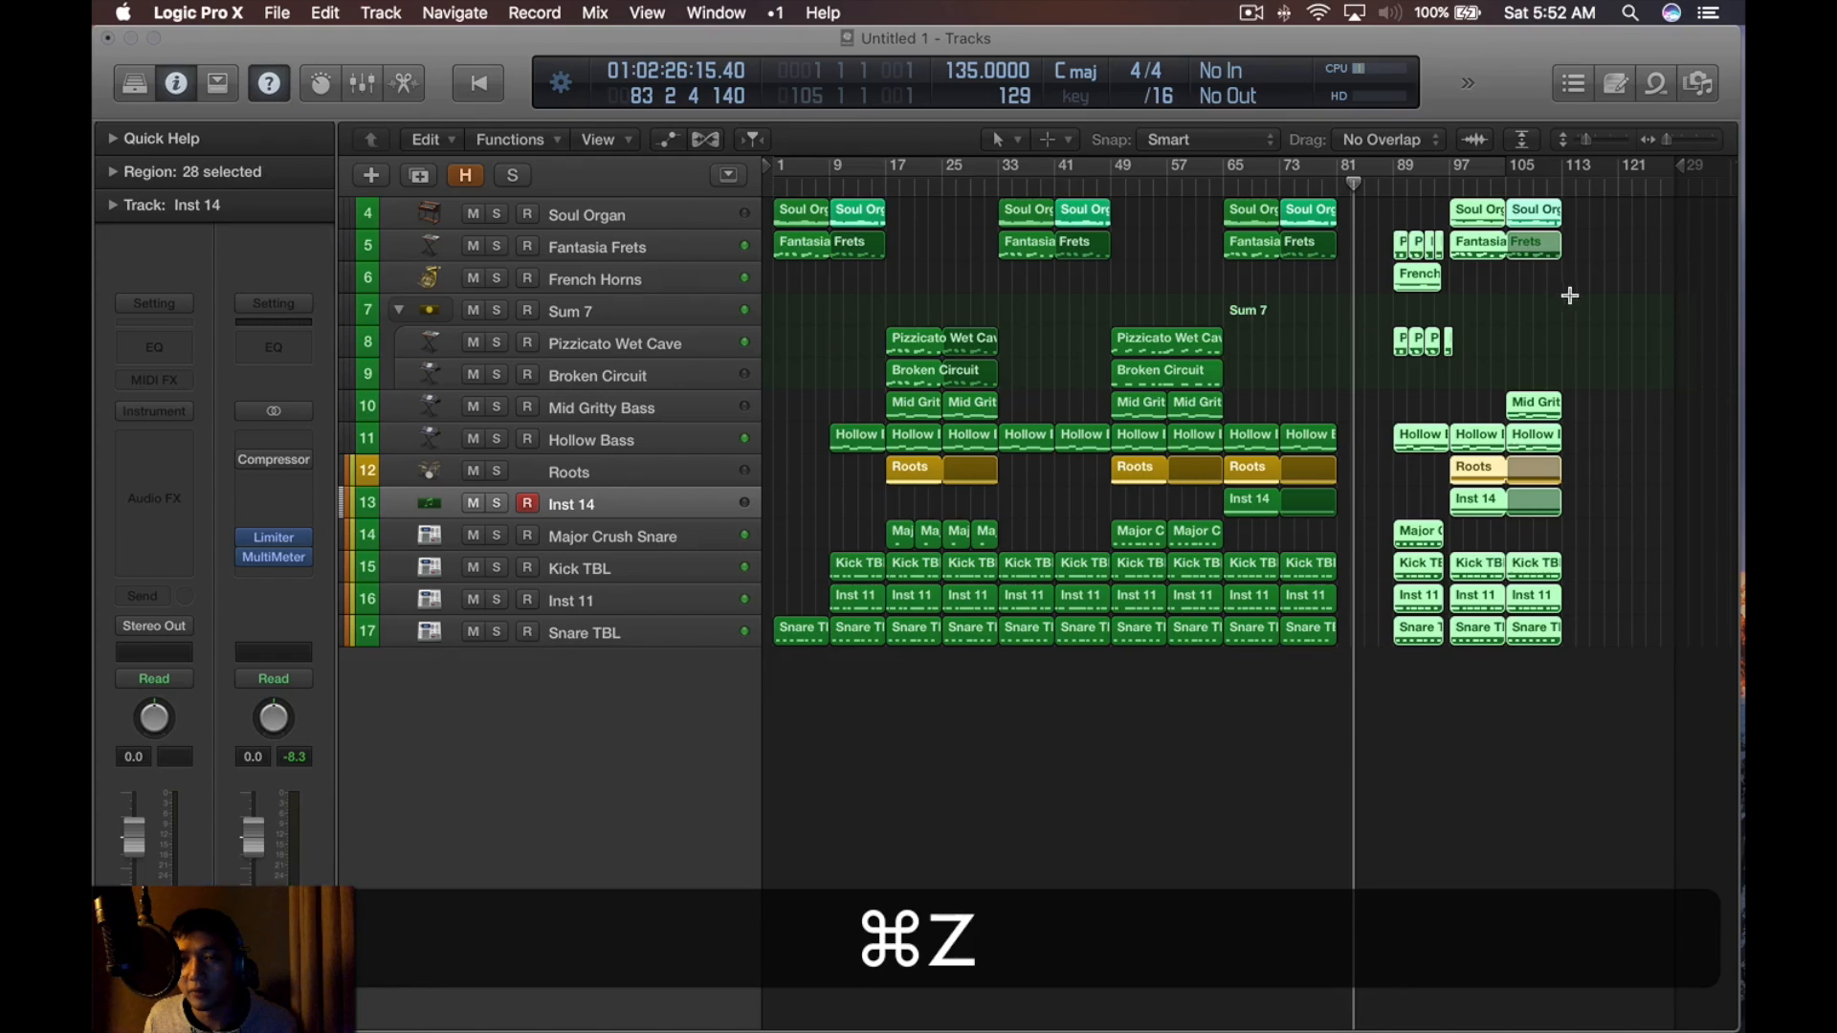
{"action": "key", "text": "super+z"}
{"action": "left_click", "coordinate": [1335, 182]}
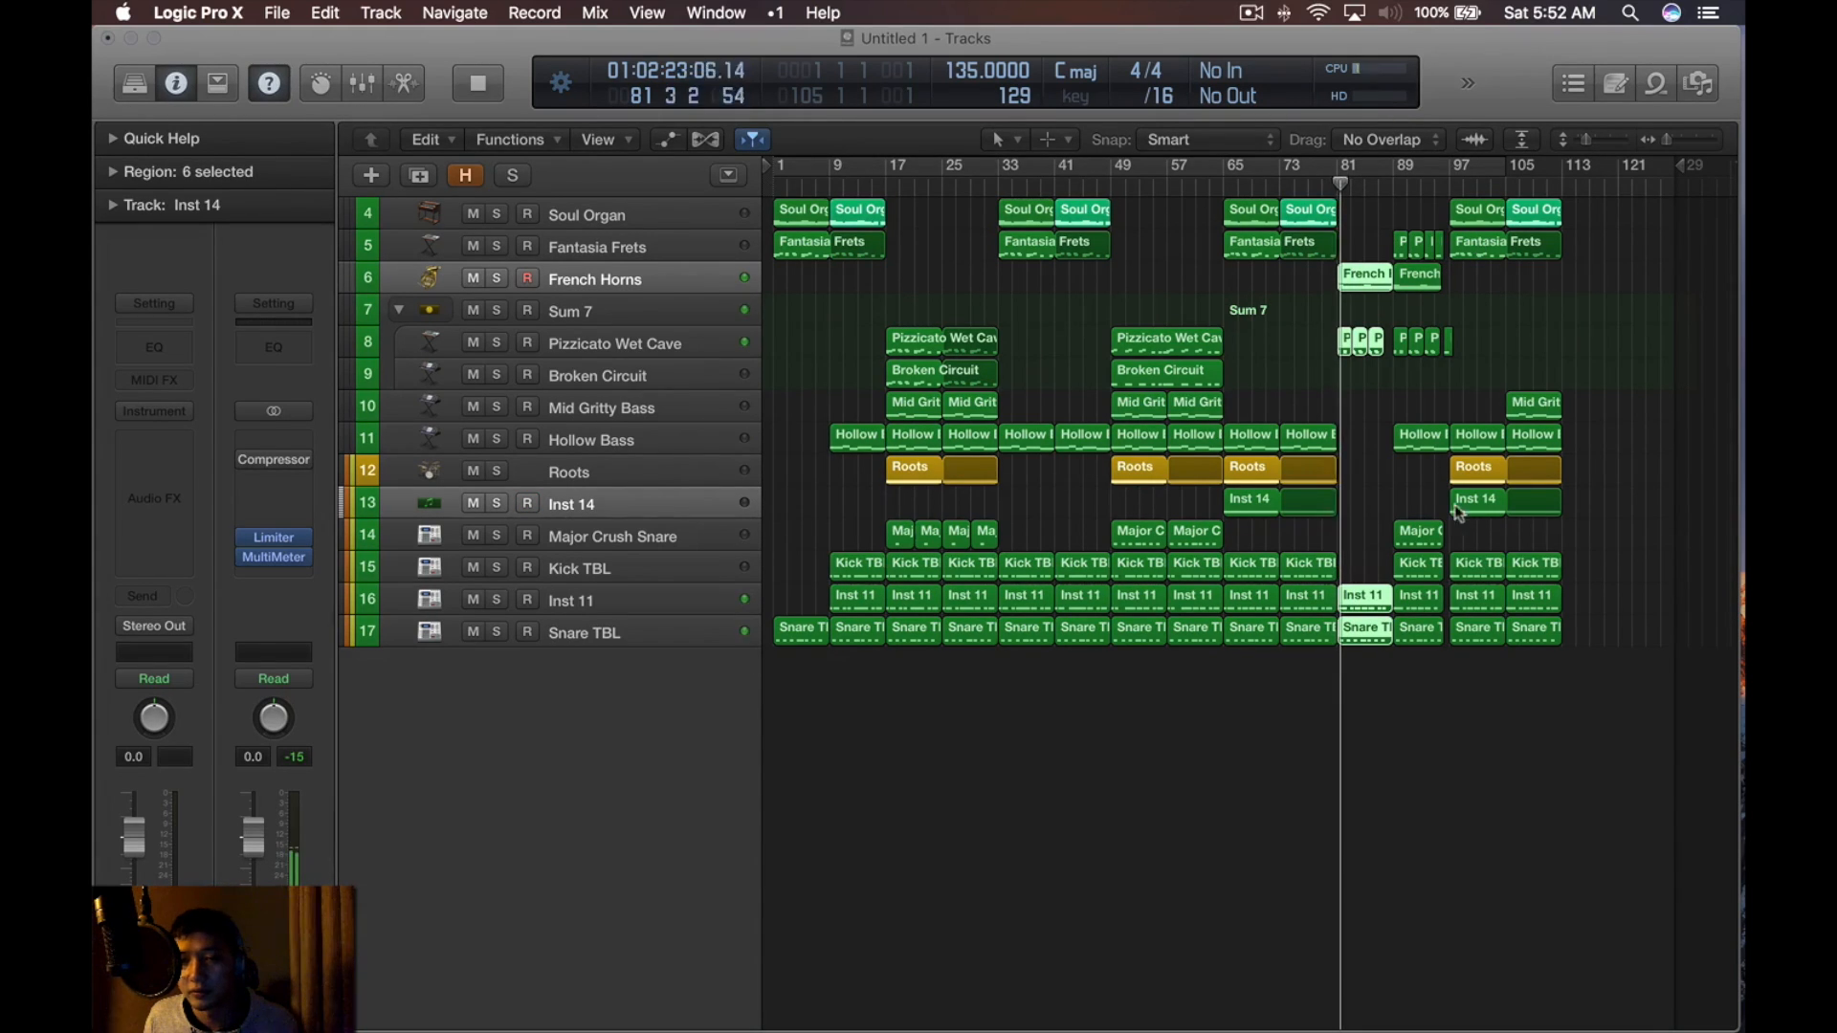
{"action": "left_click", "coordinate": [1418, 627]}
{"action": "left_click_drag", "start_coordinate": [1415, 585], "coordinate": [1435, 259]}
{"action": "left_click", "coordinate": [1542, 287]}
{"action": "scroll", "coordinate": [1531, 322], "scroll_direction": "up", "scroll_amount": 3}
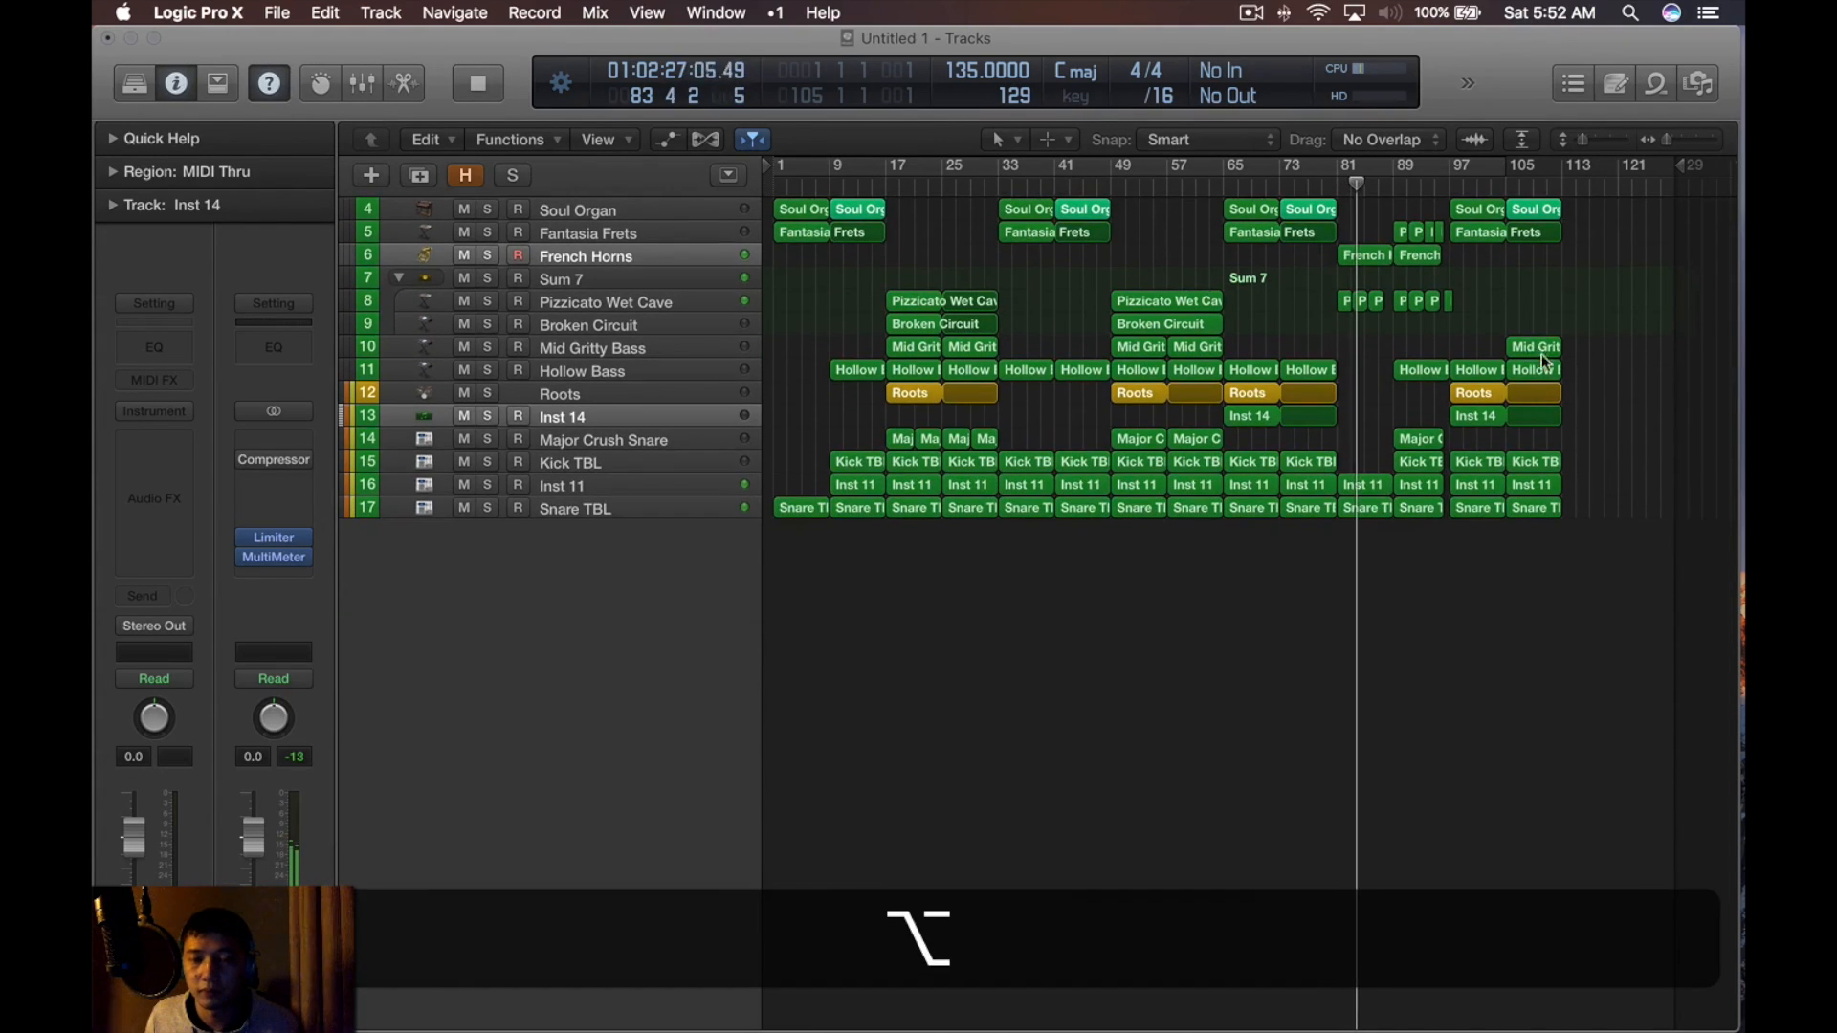
{"action": "scroll", "coordinate": [1542, 361], "scroll_direction": "down", "scroll_amount": 5}
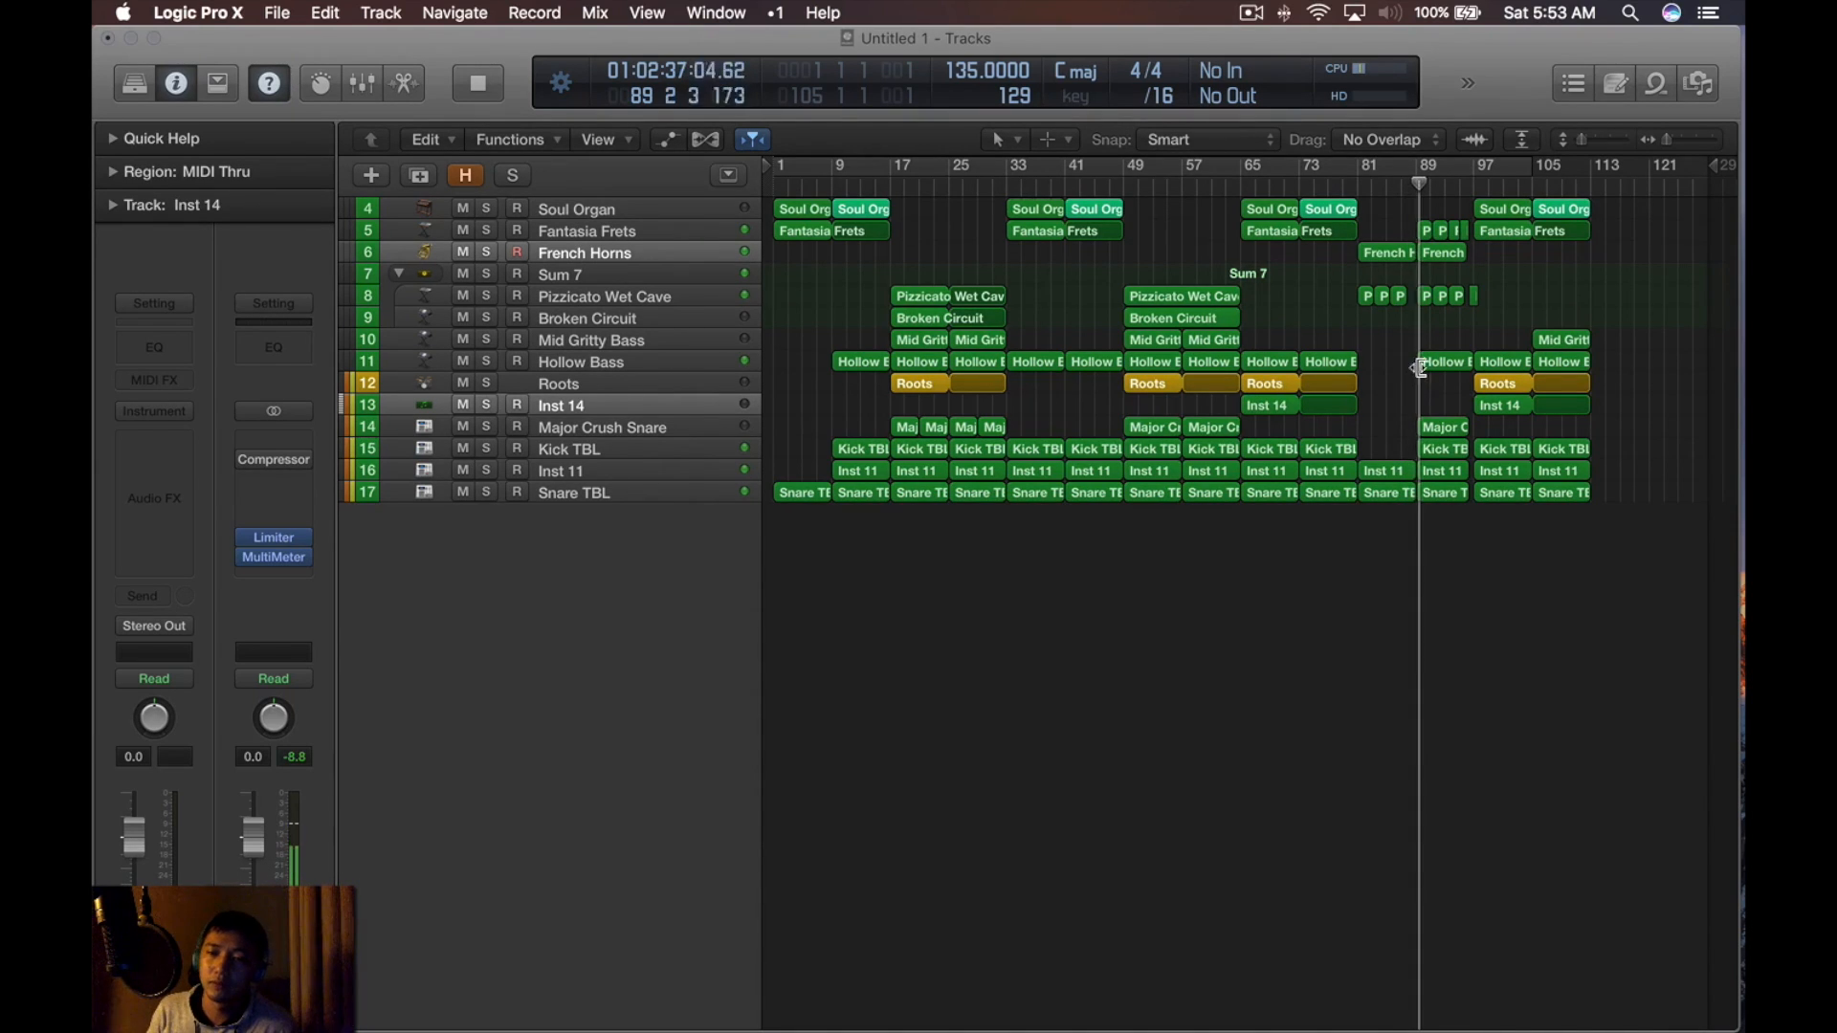
Mute the chopped Fantasia Frets regions at bar 89 and delete the muted regions
{"action": "left_click_drag", "start_coordinate": [1462, 279], "coordinate": [1423, 320]}
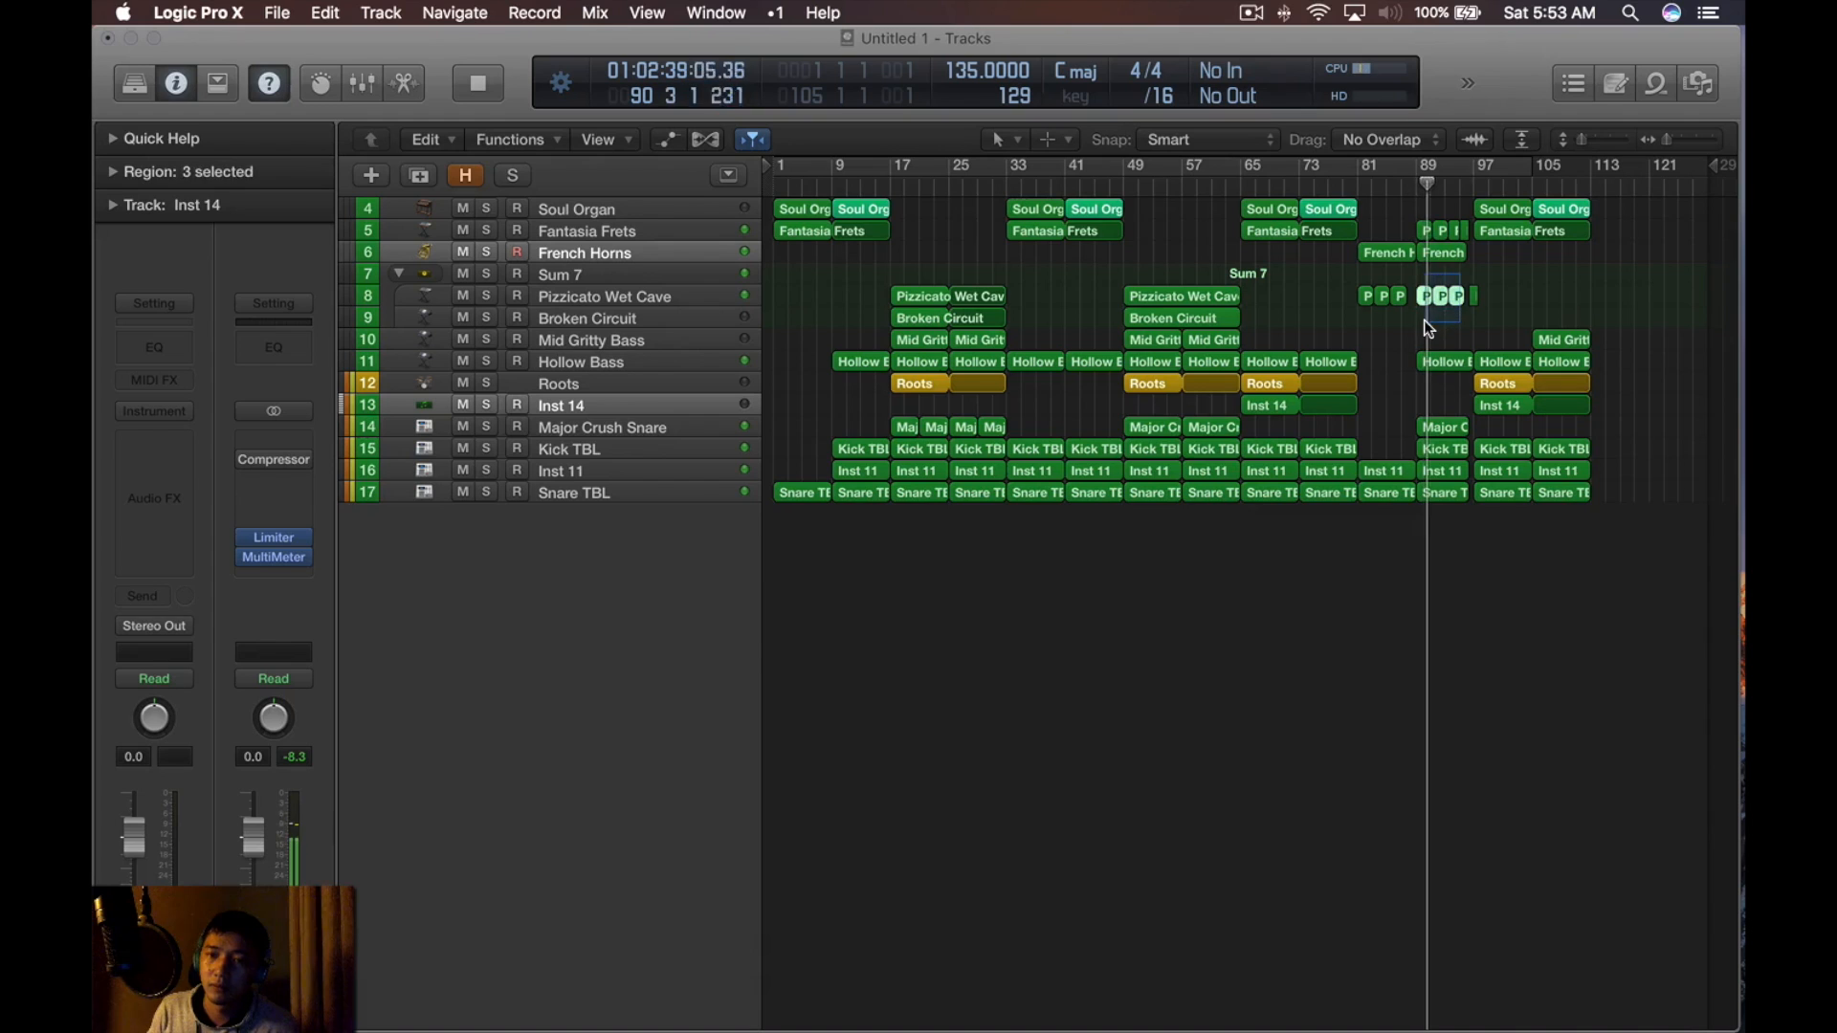
{"action": "left_click_drag", "start_coordinate": [1420, 212], "coordinate": [1471, 239]}
{"action": "key", "text": "ctrl+m"}
{"action": "left_click", "coordinate": [1541, 301]}
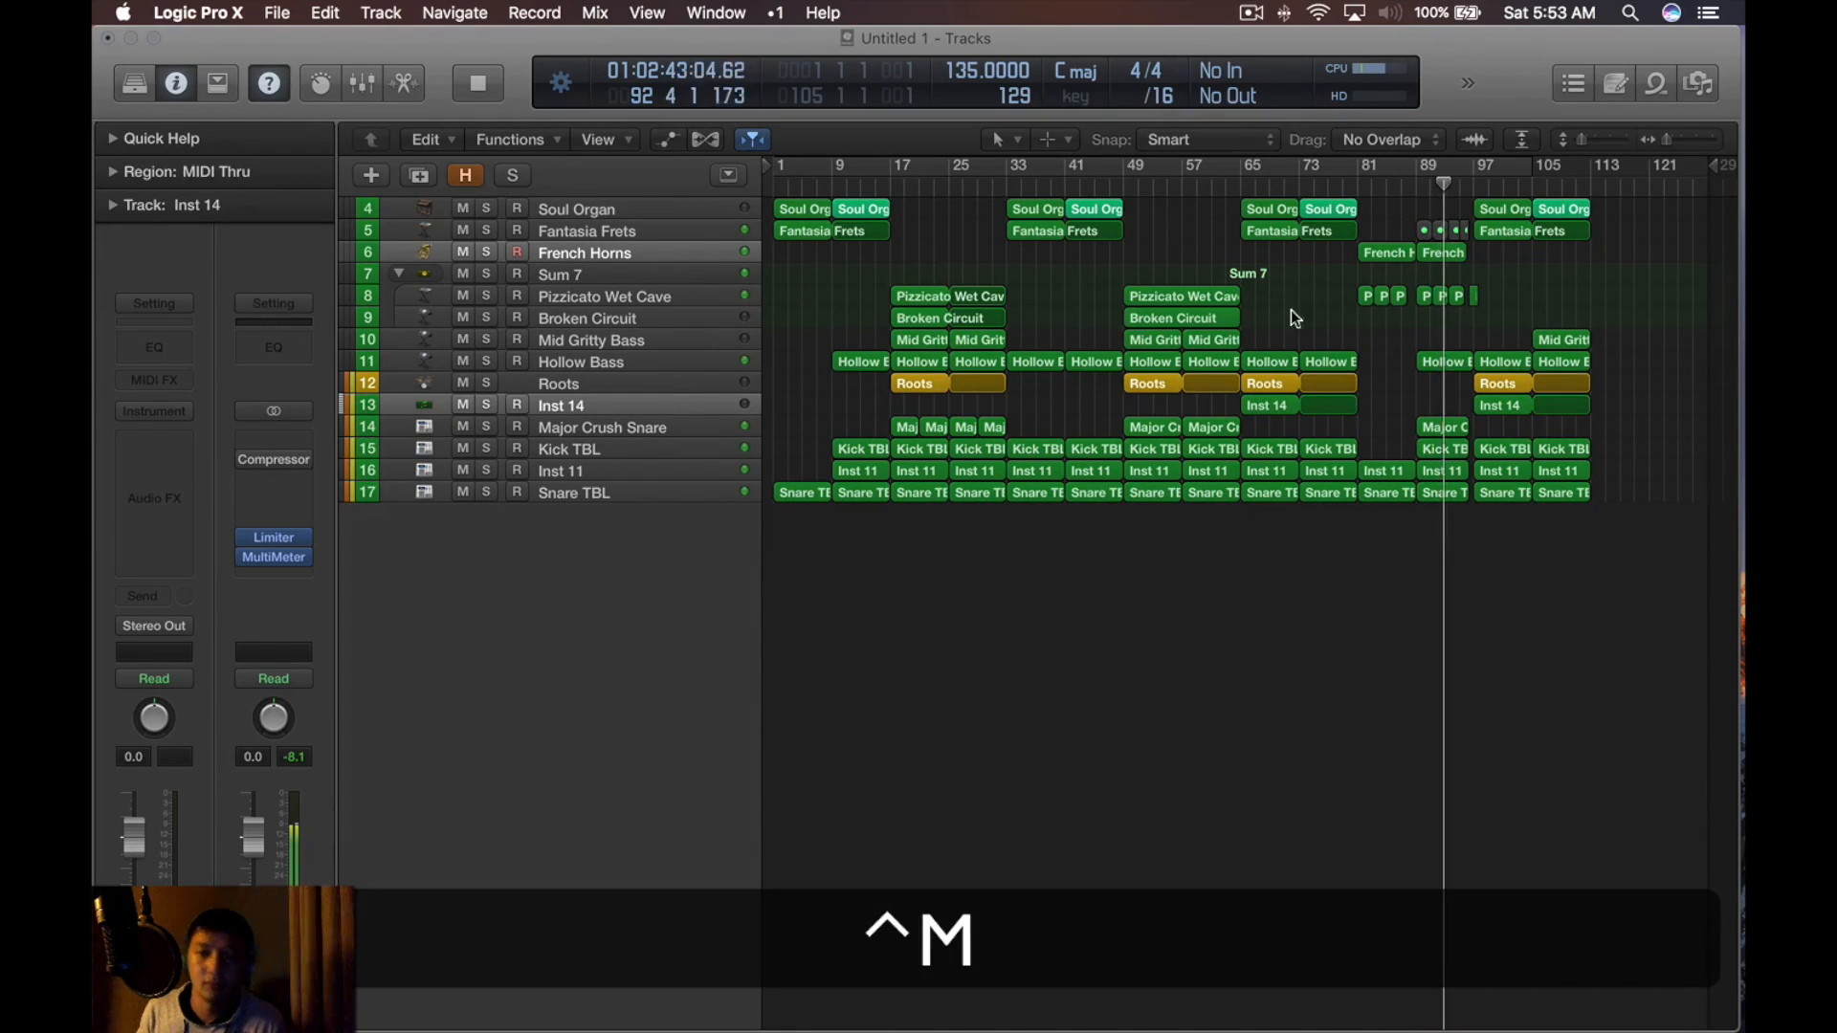
{"action": "key", "text": "shift+BackSpace"}
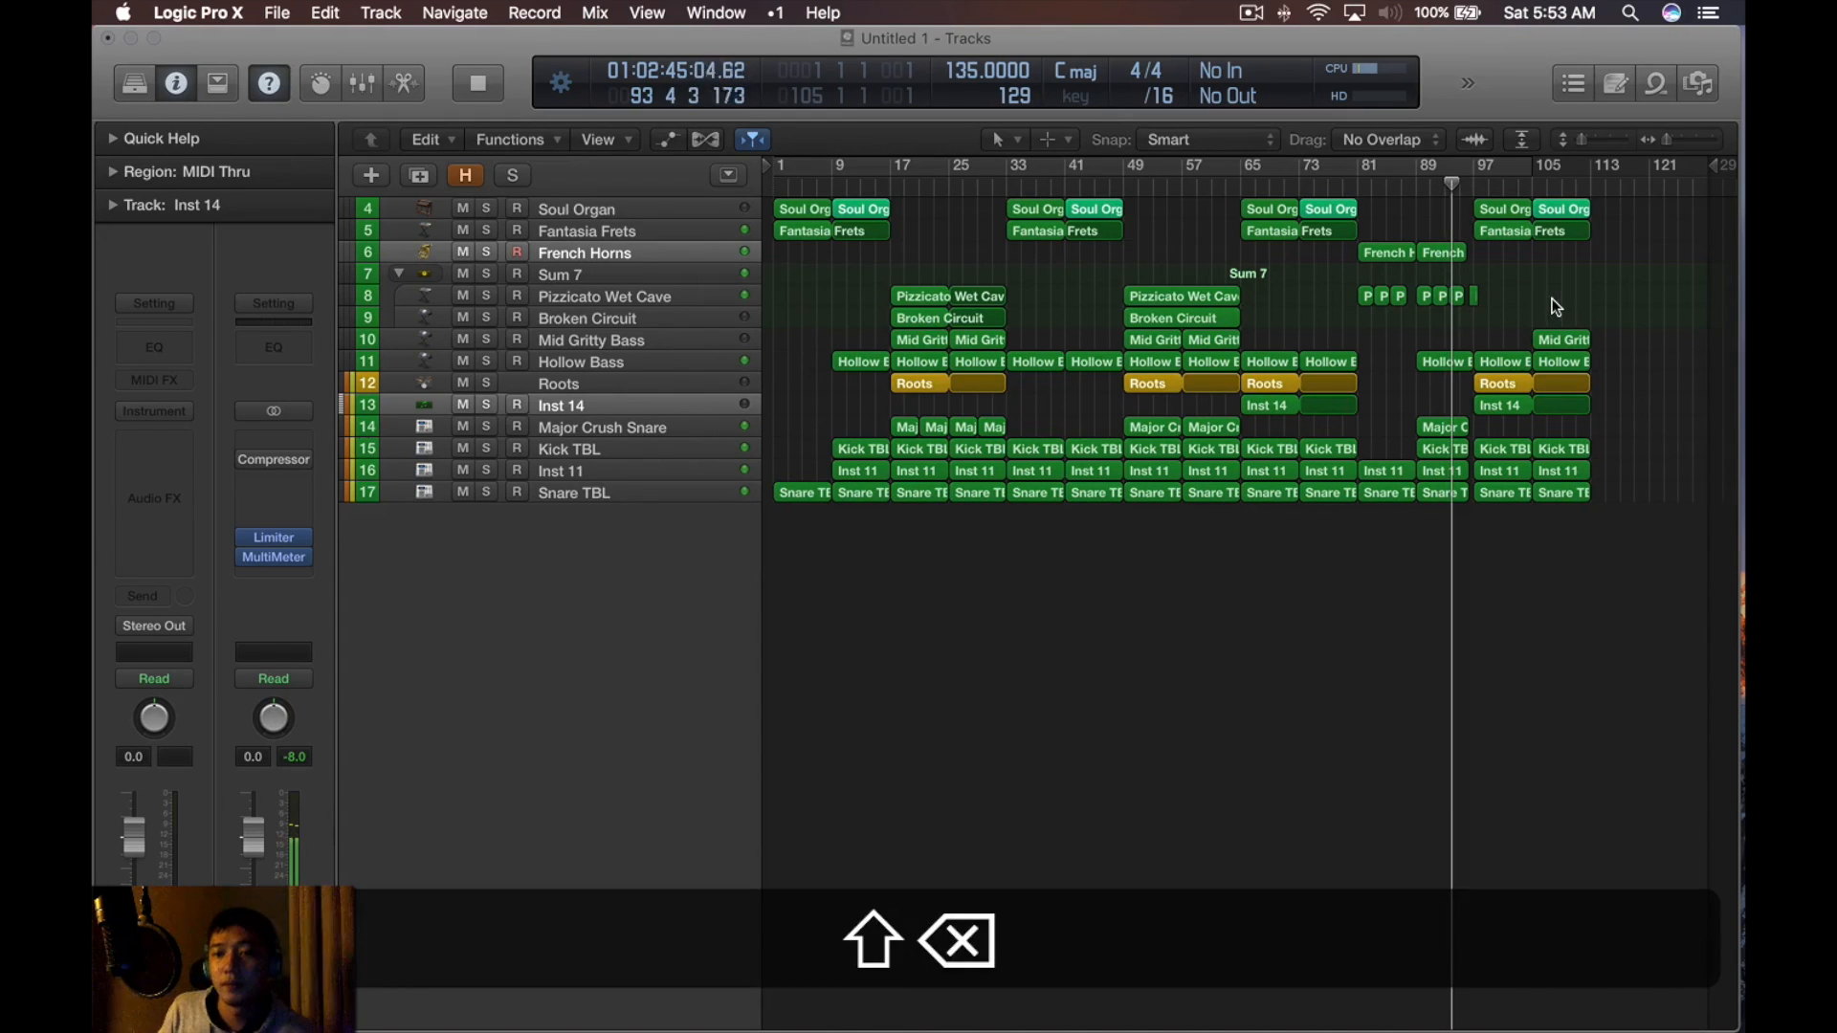
Try repeating the Pizzicato Wet Cave chops from bar 97, remove the copies and stop playback
{"action": "scroll", "coordinate": [1552, 268], "scroll_direction": "up", "scroll_amount": 3}
{"action": "left_click_drag", "start_coordinate": [1575, 283], "coordinate": [1245, 300]}
{"action": "key", "text": "super+r"}
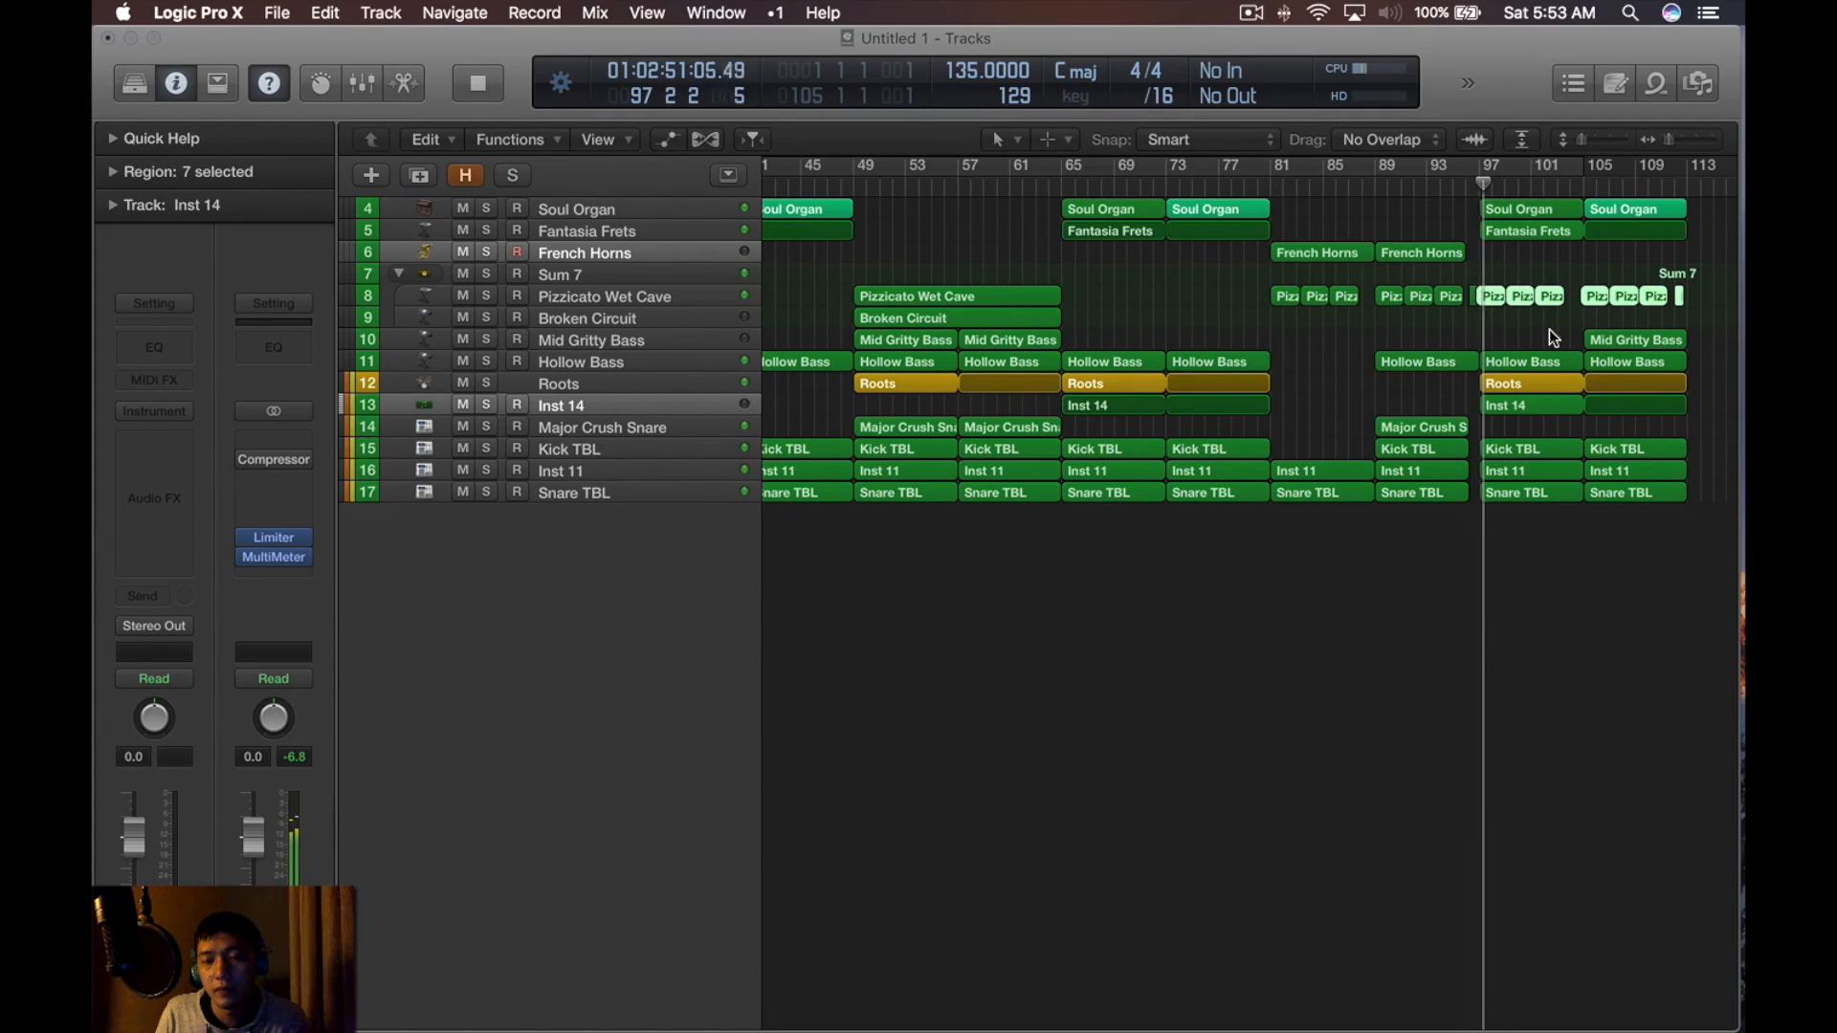
{"action": "key", "text": "BackSpace"}
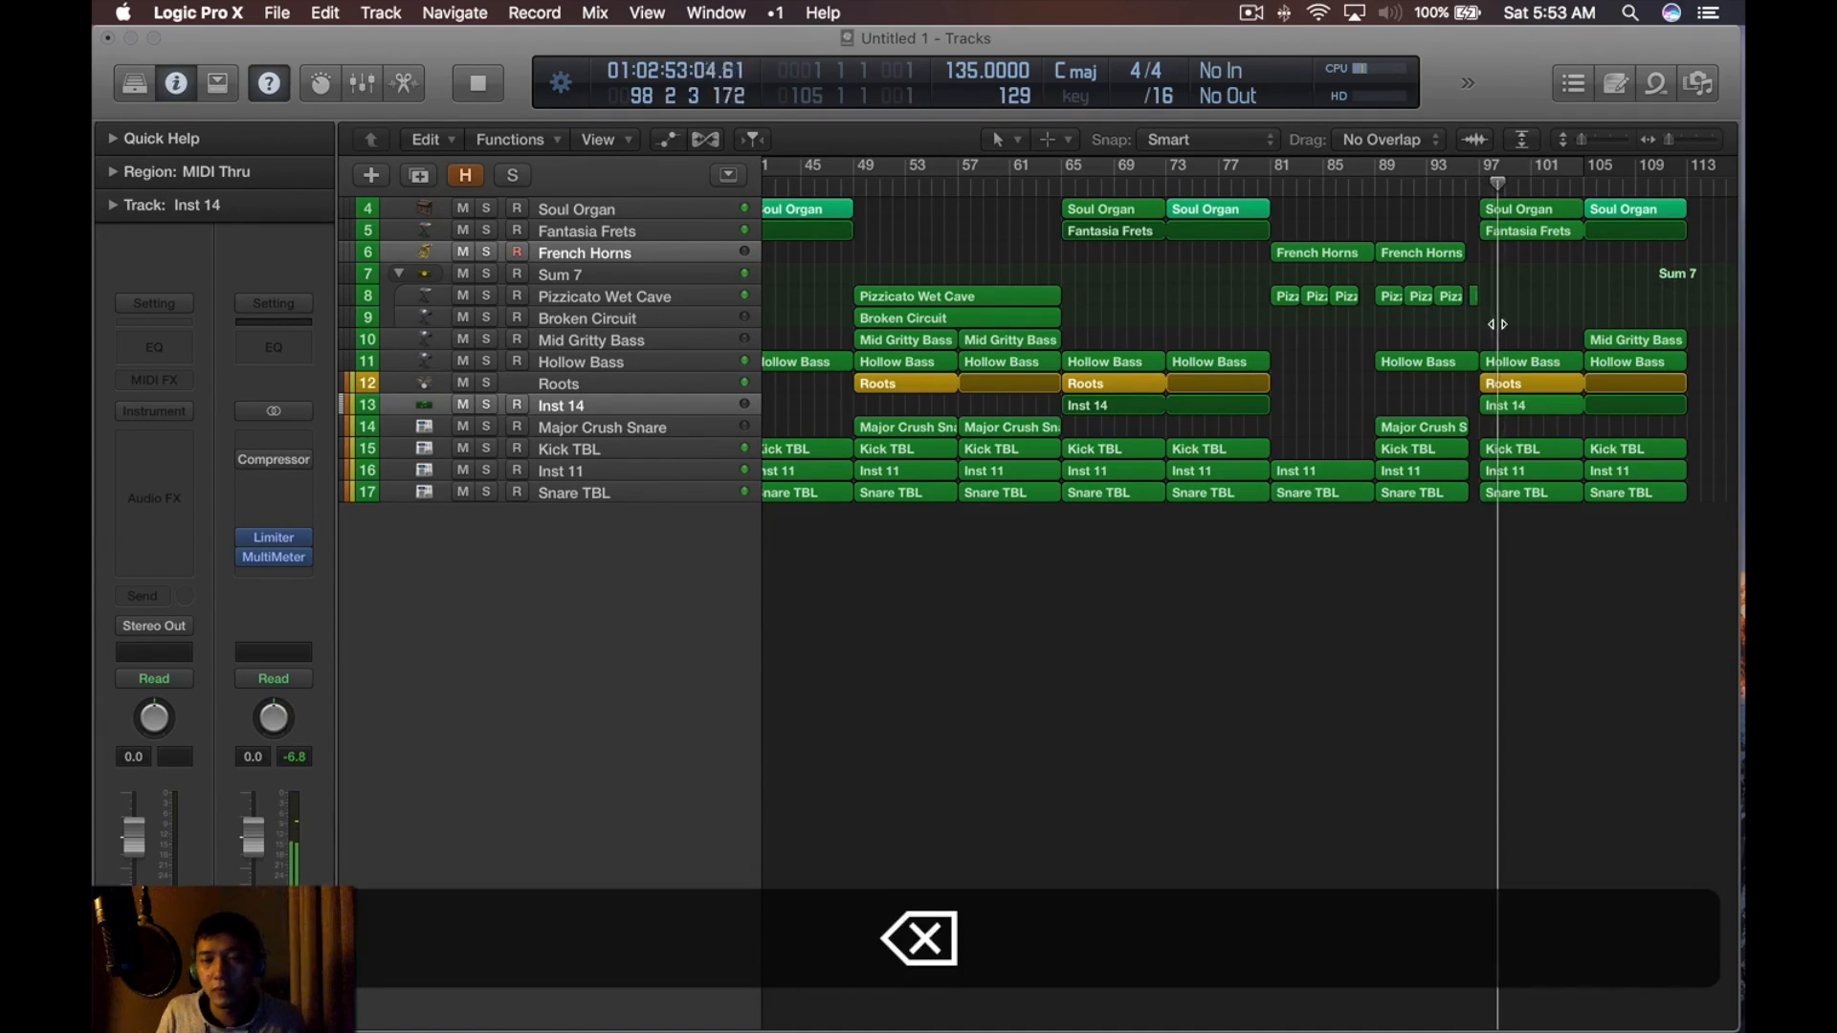
{"action": "scroll", "coordinate": [1496, 323], "scroll_direction": "down", "scroll_amount": 3}
{"action": "key", "text": "space"}
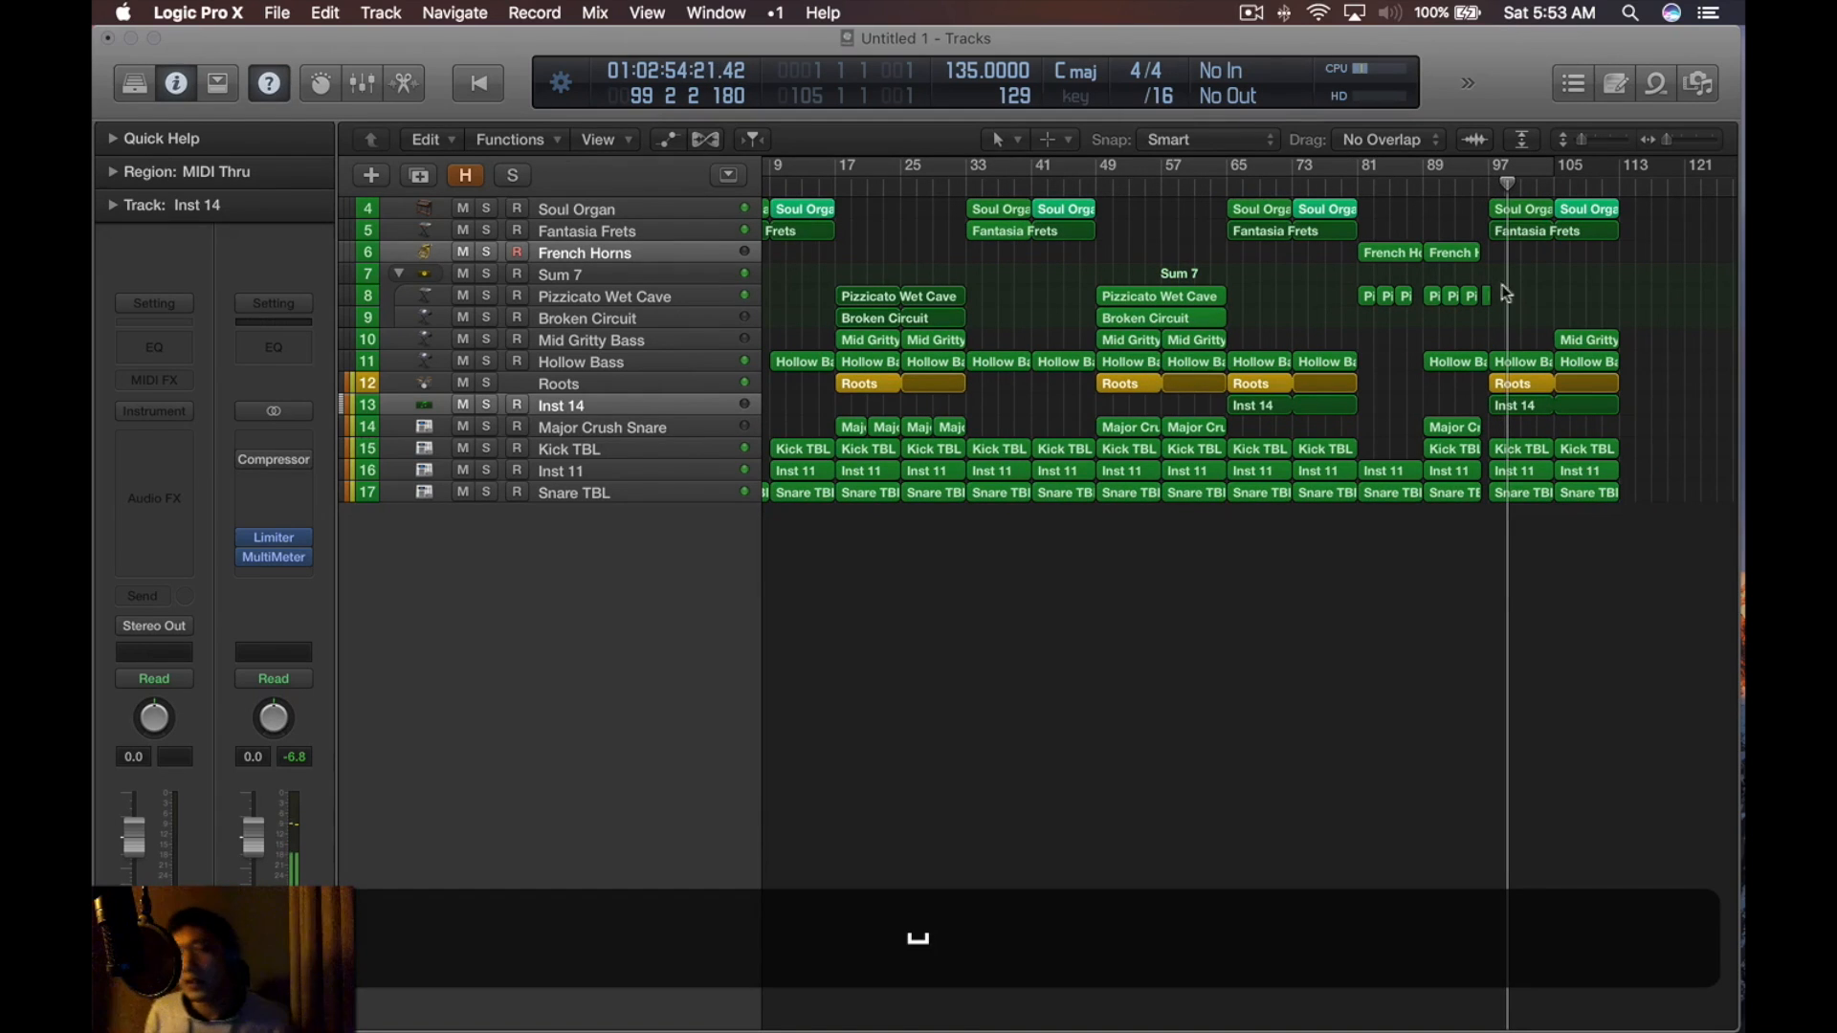
{"action": "left_click_drag", "start_coordinate": [1475, 224], "coordinate": [1415, 368]}
{"action": "left_click_drag", "start_coordinate": [1646, 194], "coordinate": [1488, 502]}
{"action": "left_click", "coordinate": [1602, 183]}
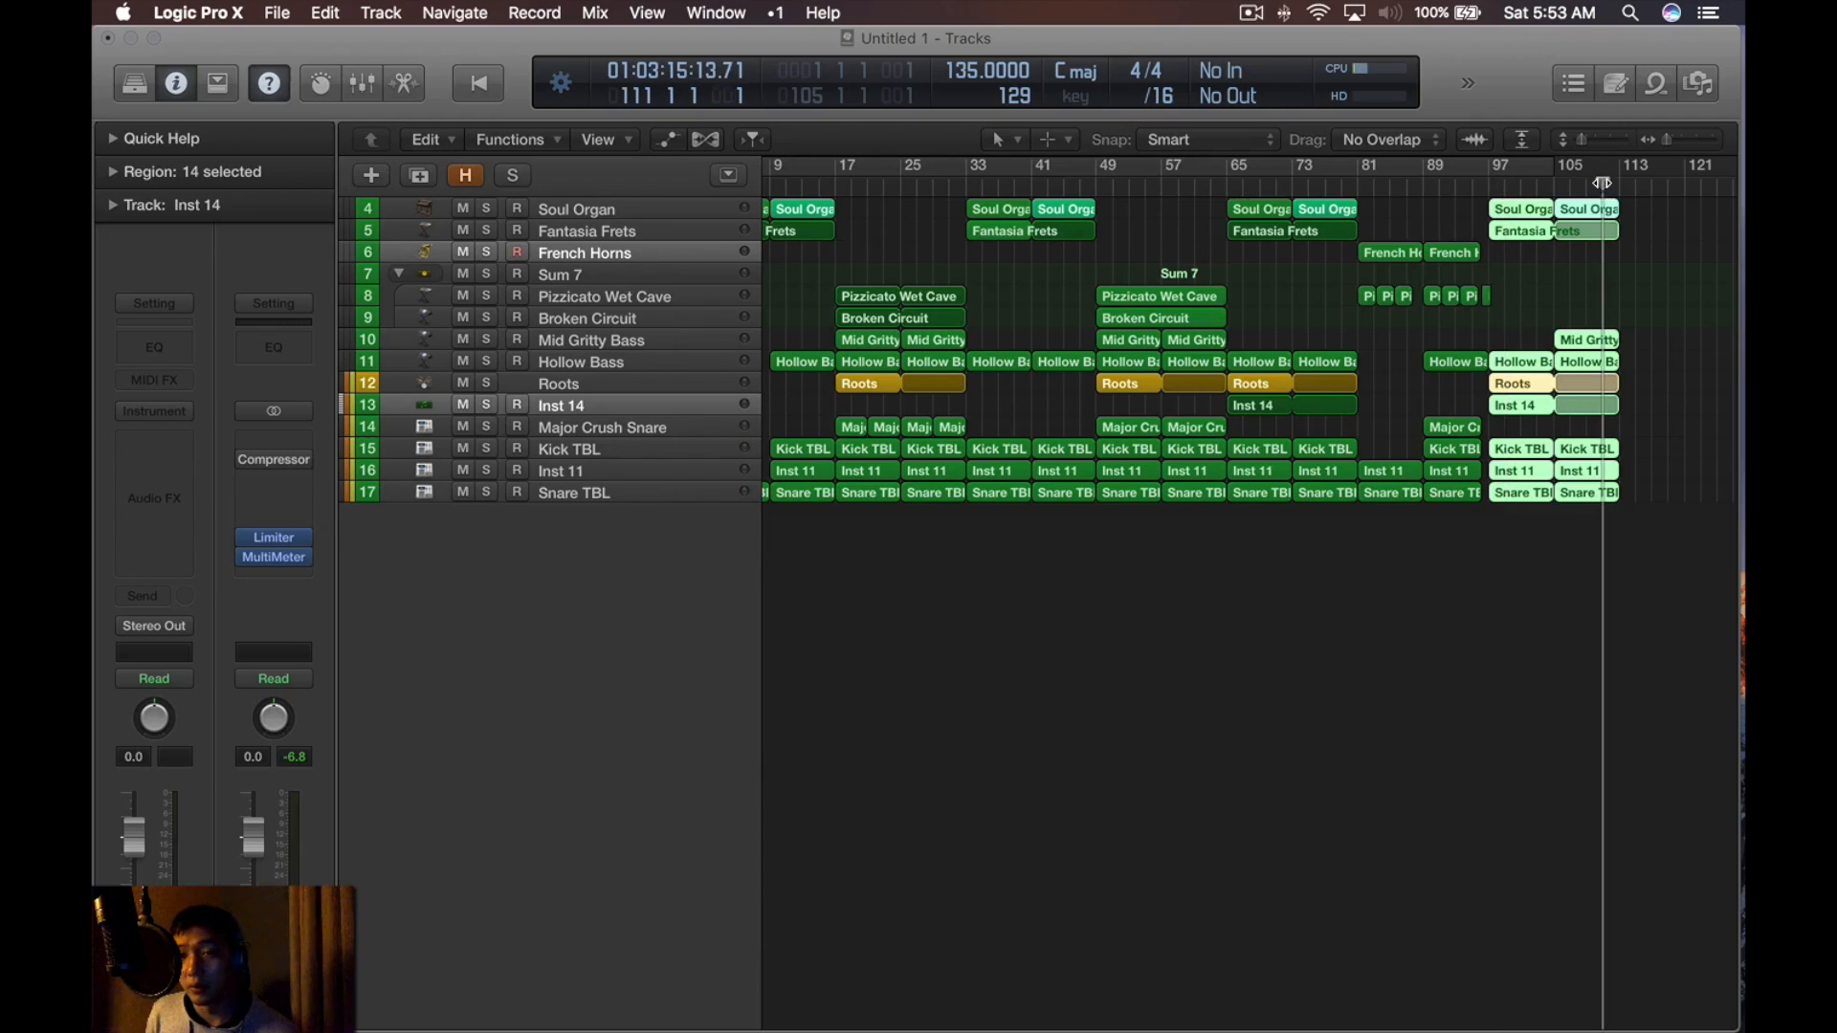
{"action": "left_click", "coordinate": [1661, 266]}
Split the last Fantasia Frets region at bar 105
{"action": "scroll", "coordinate": [1661, 266], "scroll_direction": "up", "scroll_amount": 3}
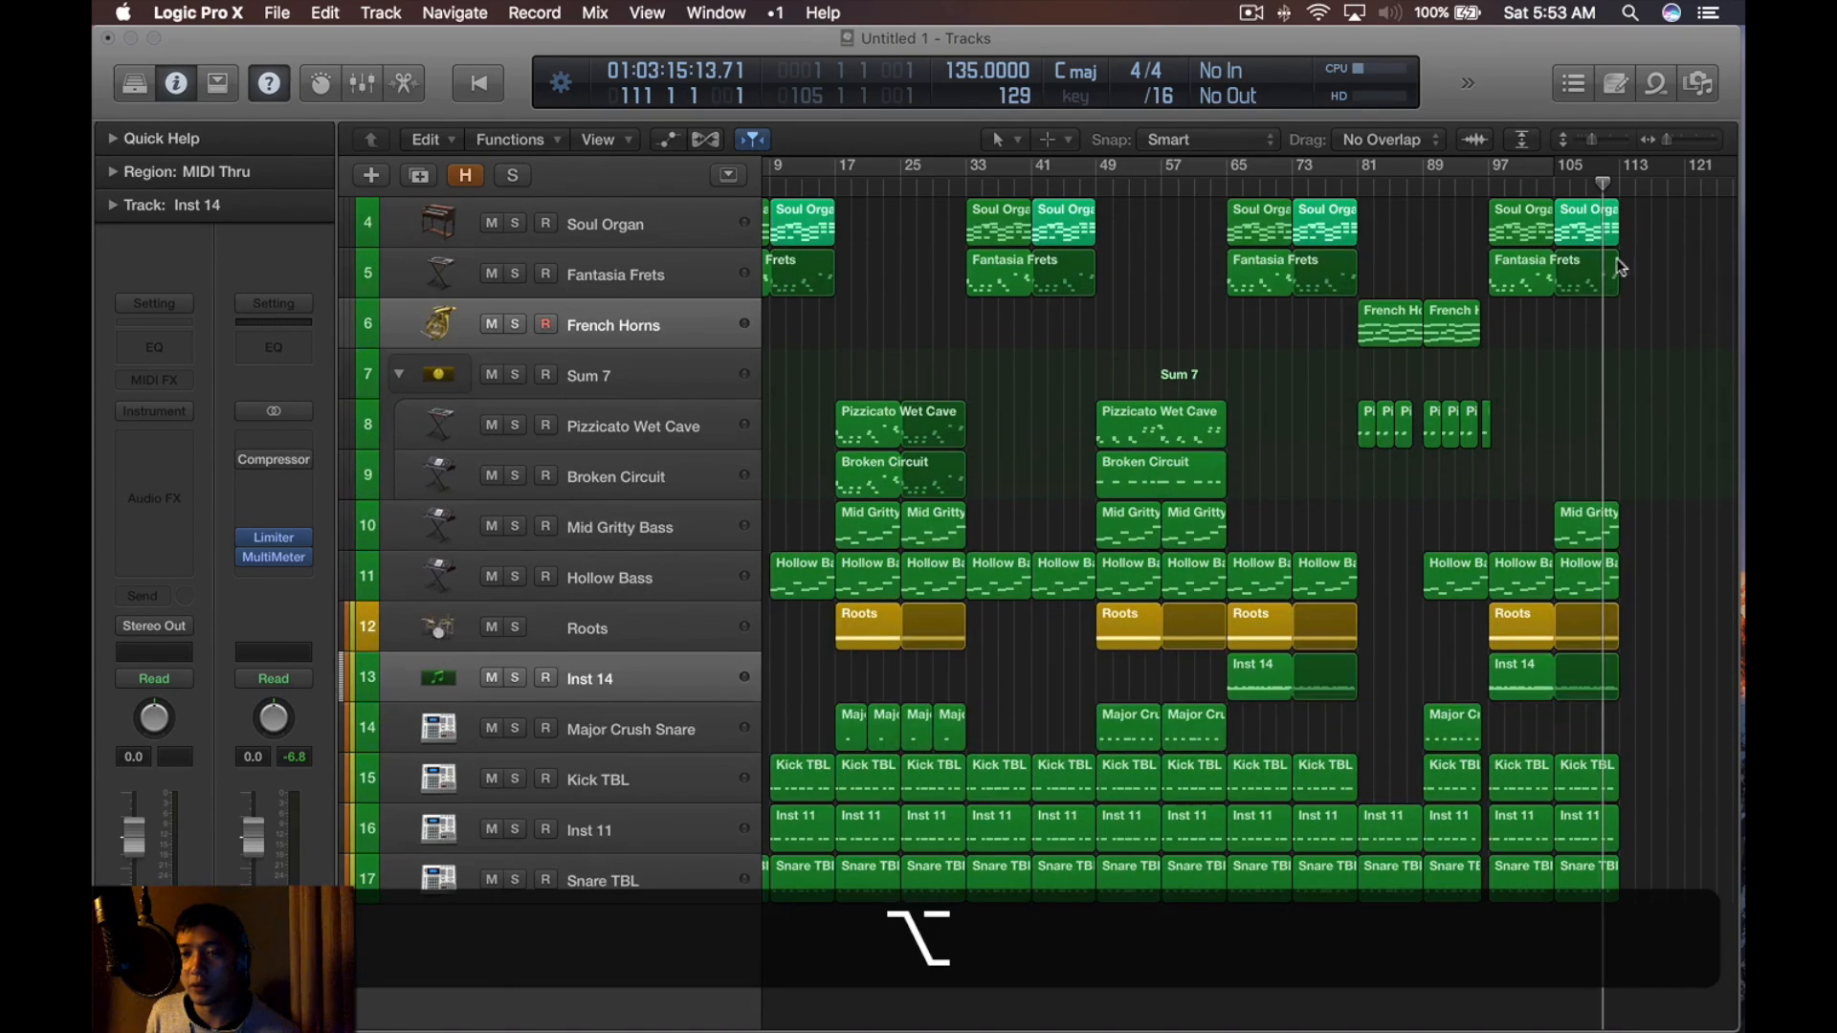
{"action": "left_click", "coordinate": [1570, 279]}
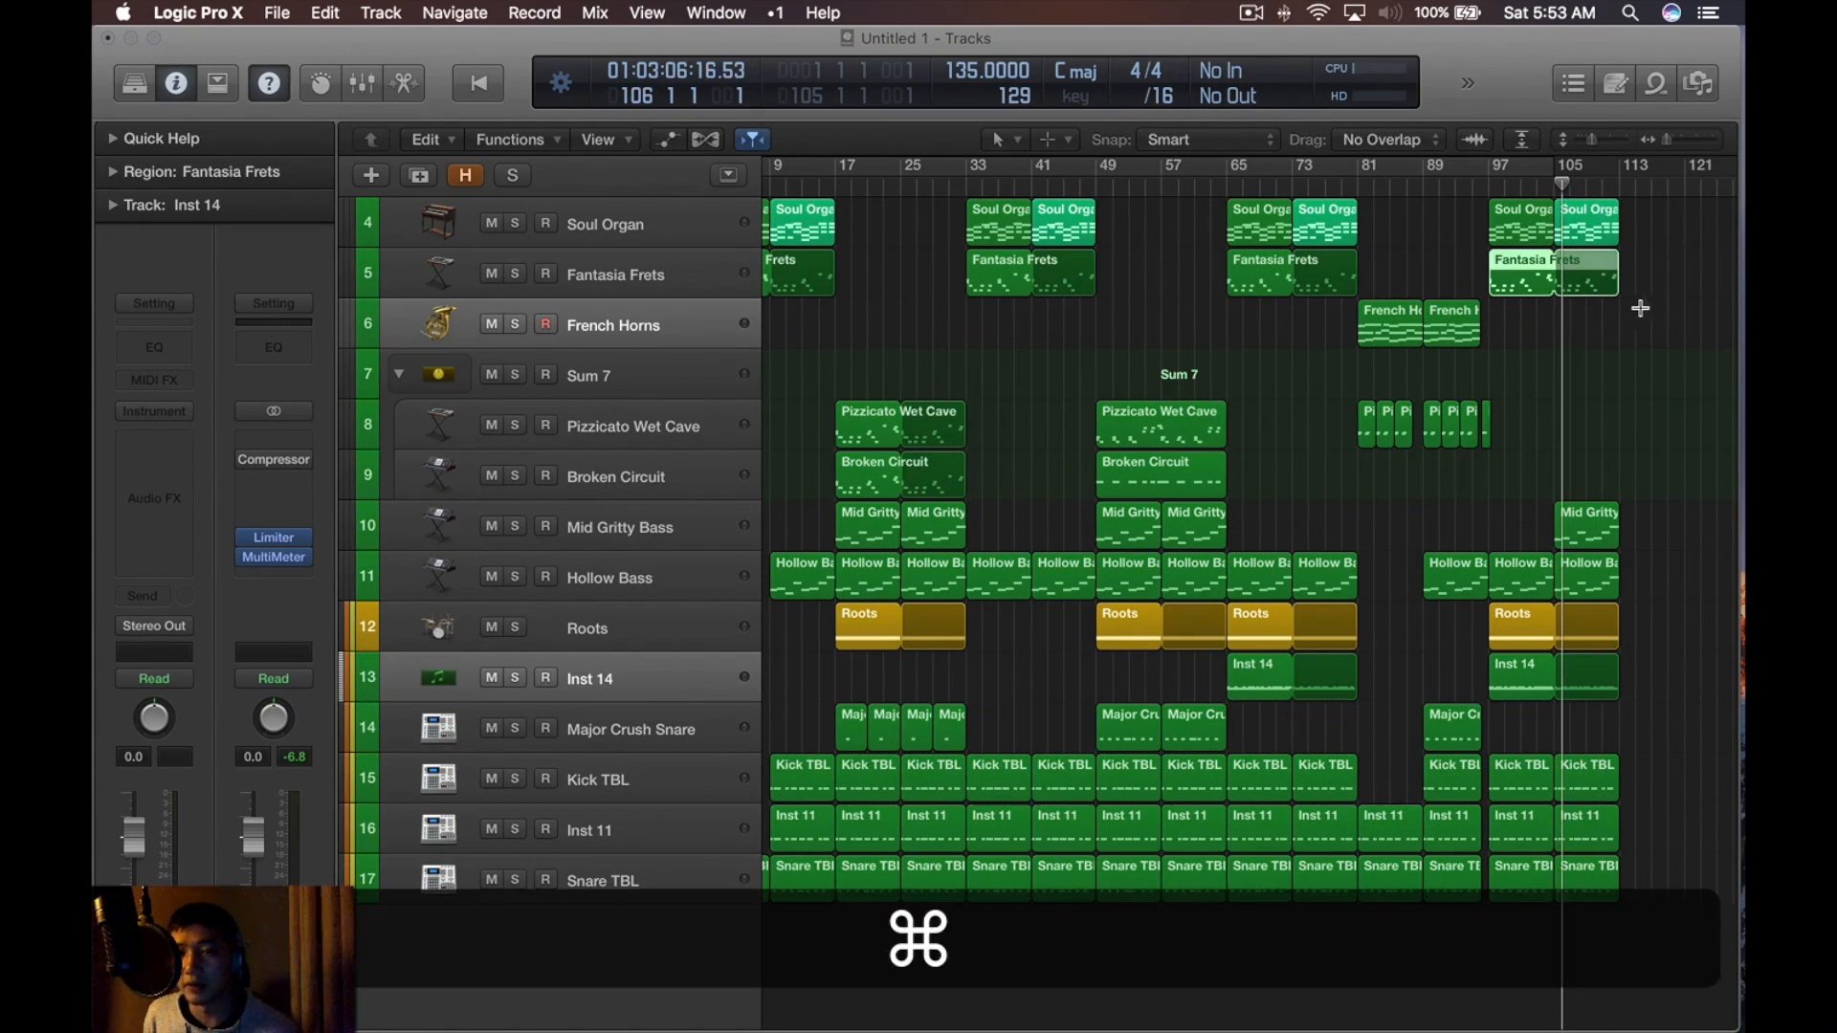
{"action": "key", "text": "super+comma"}
{"action": "key", "text": "super+t"}
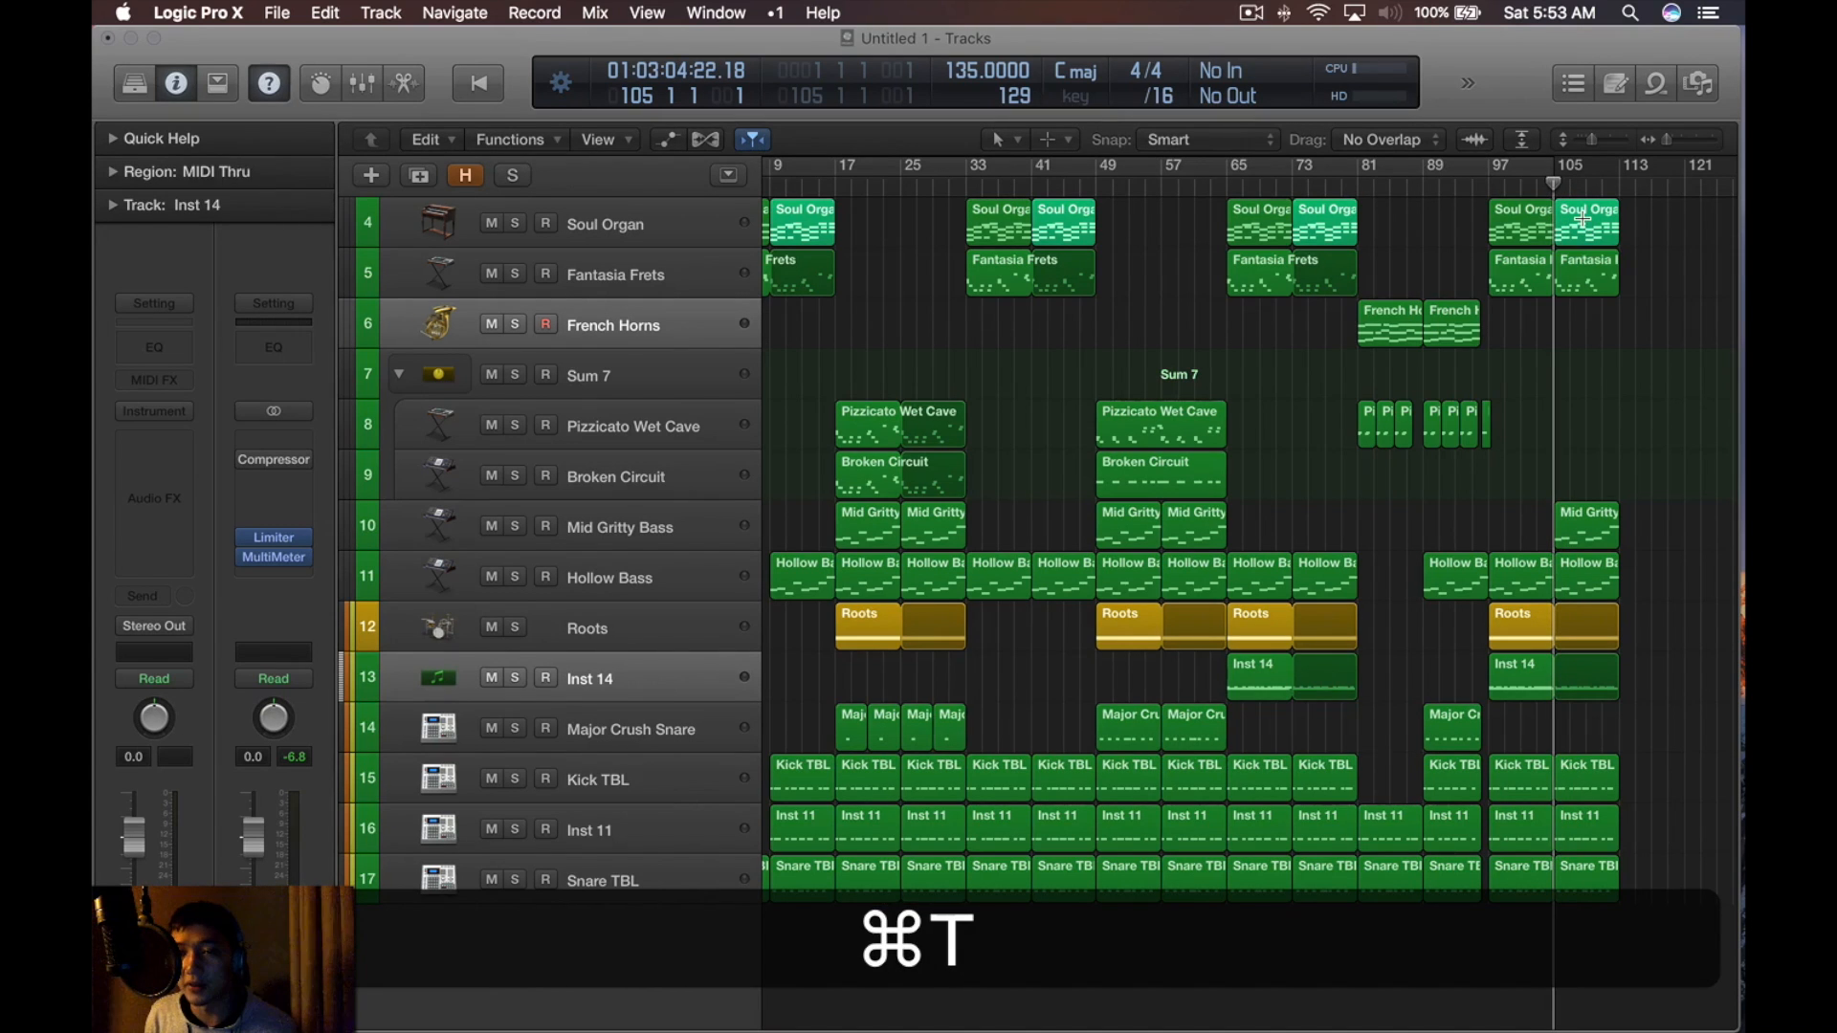
Open the Fantasia Frets region at bar 105 in the Piano Roll, listen to its ending notes and close the editor
{"action": "double_click", "coordinate": [1587, 279]}
{"action": "scroll", "coordinate": [1343, 657], "scroll_direction": "up", "scroll_amount": 3}
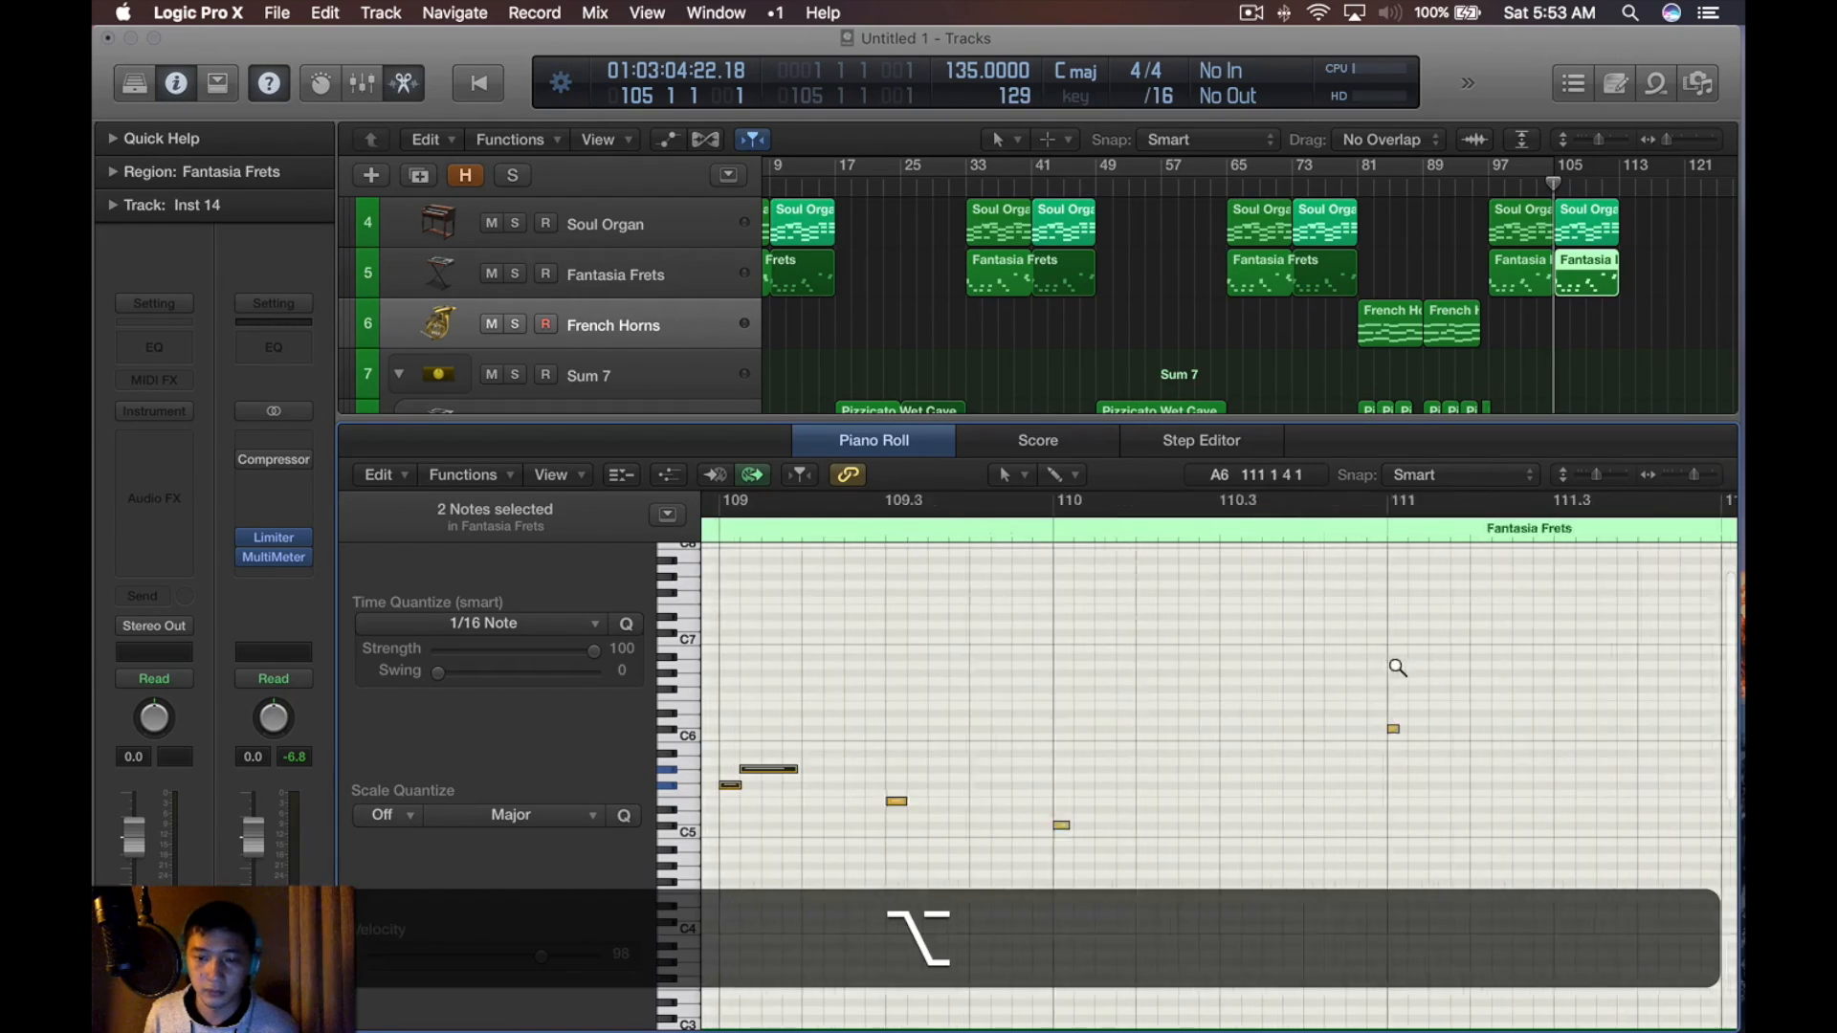
{"action": "key", "text": "space"}
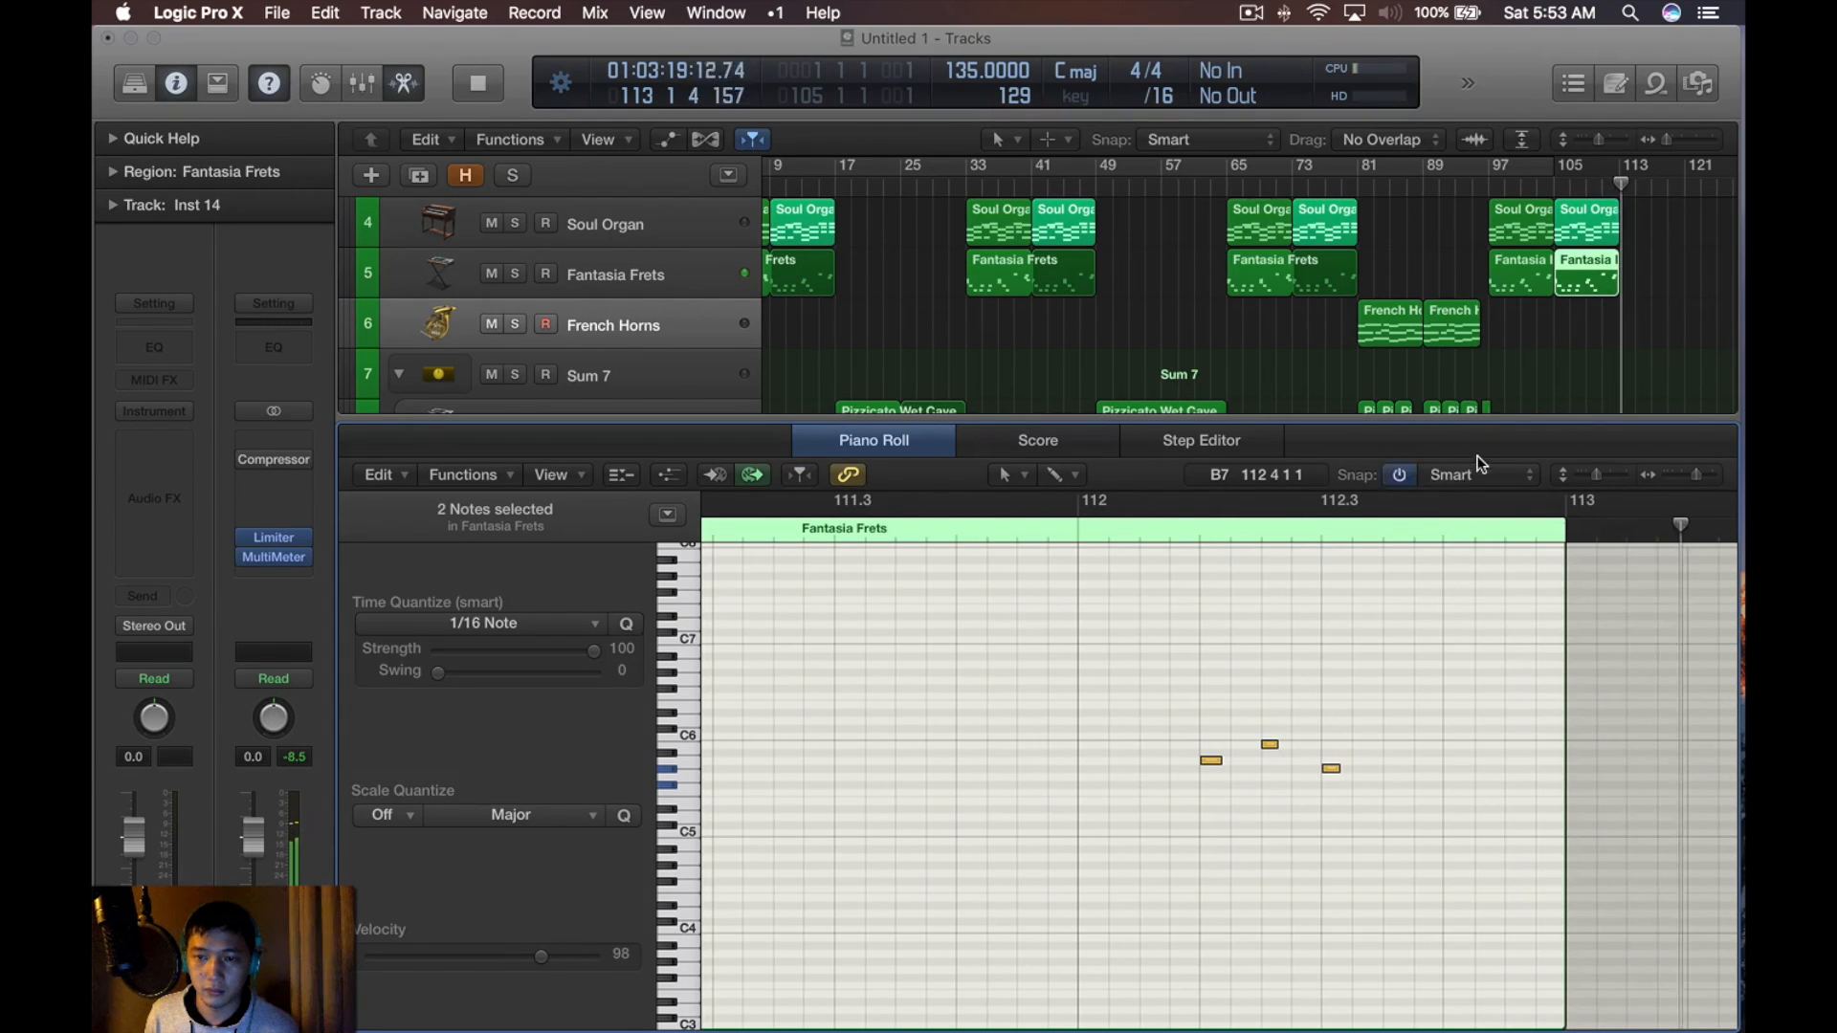
{"action": "key", "text": "x"}
{"action": "key", "text": "space"}
{"action": "scroll", "coordinate": [1473, 383], "scroll_direction": "down", "scroll_amount": 3}
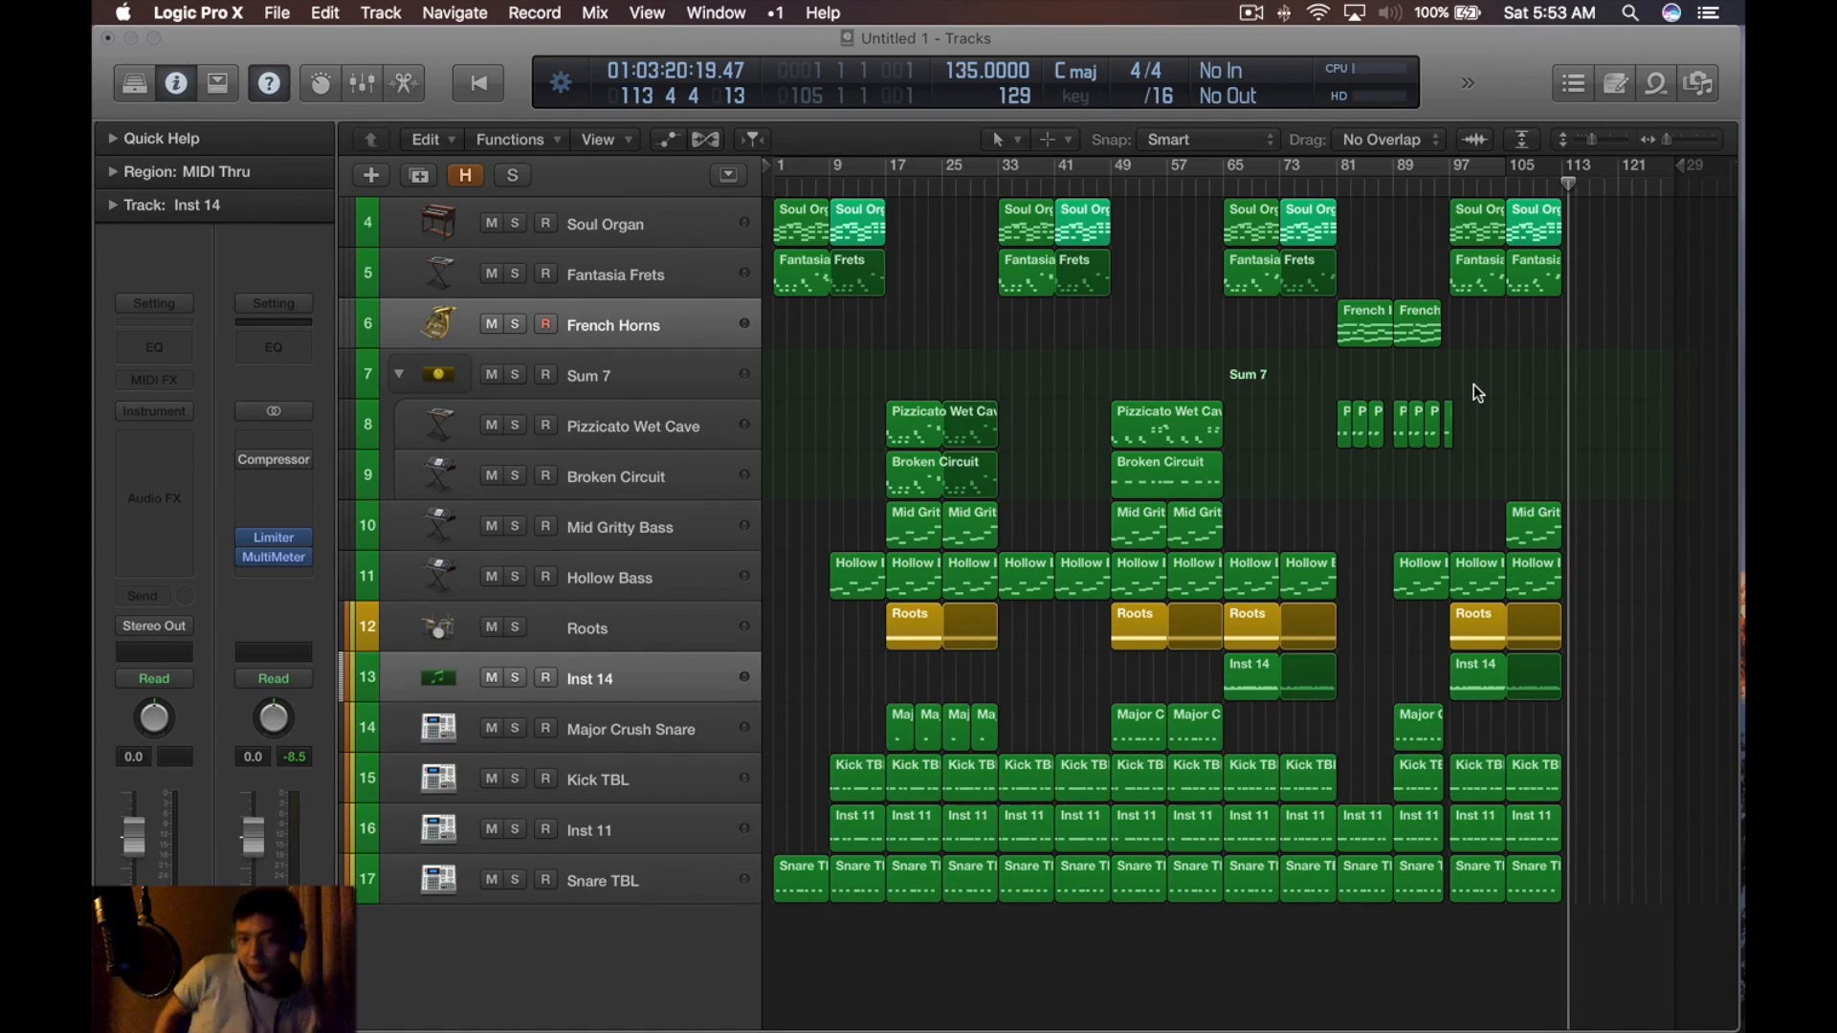
Set the cycle range to span all regions from bar 1 to bar 113, start playback briefly from bar 1 and clear the selection
{"action": "key", "text": "super+a"}
{"action": "key", "text": "super+u"}
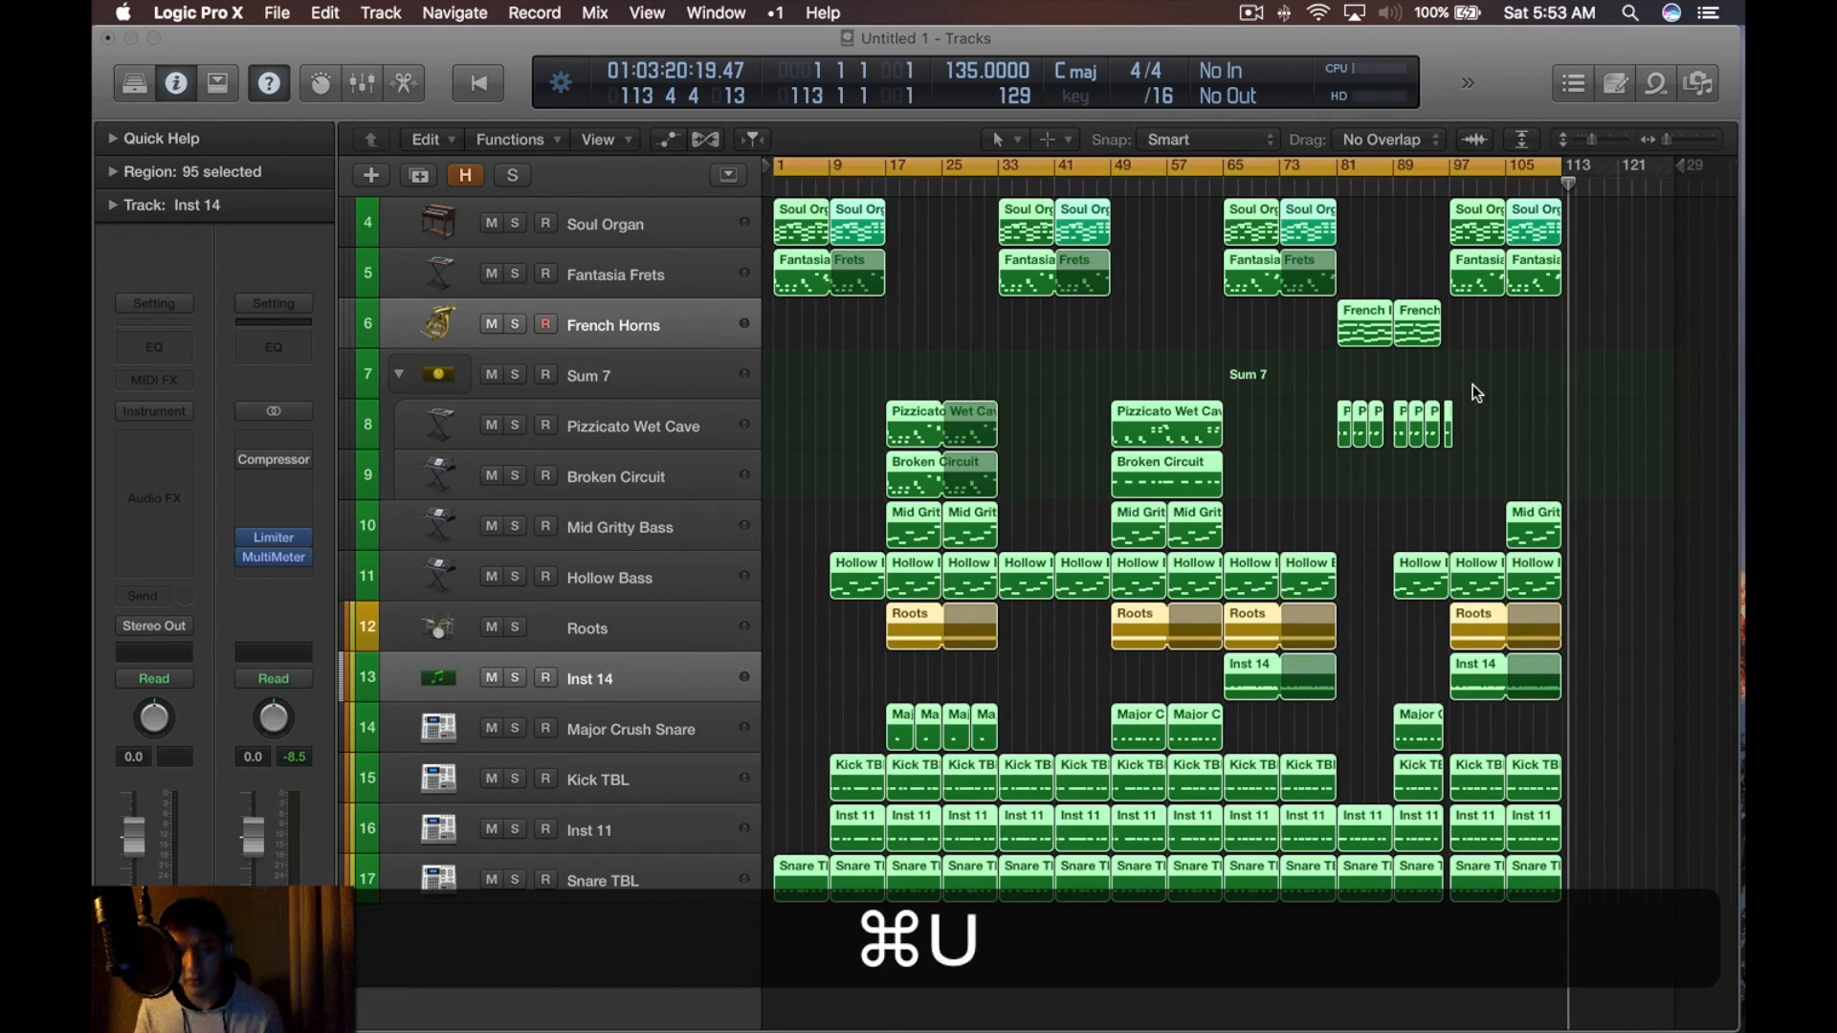
{"action": "scroll", "coordinate": [1436, 330], "scroll_direction": "down", "scroll_amount": 4}
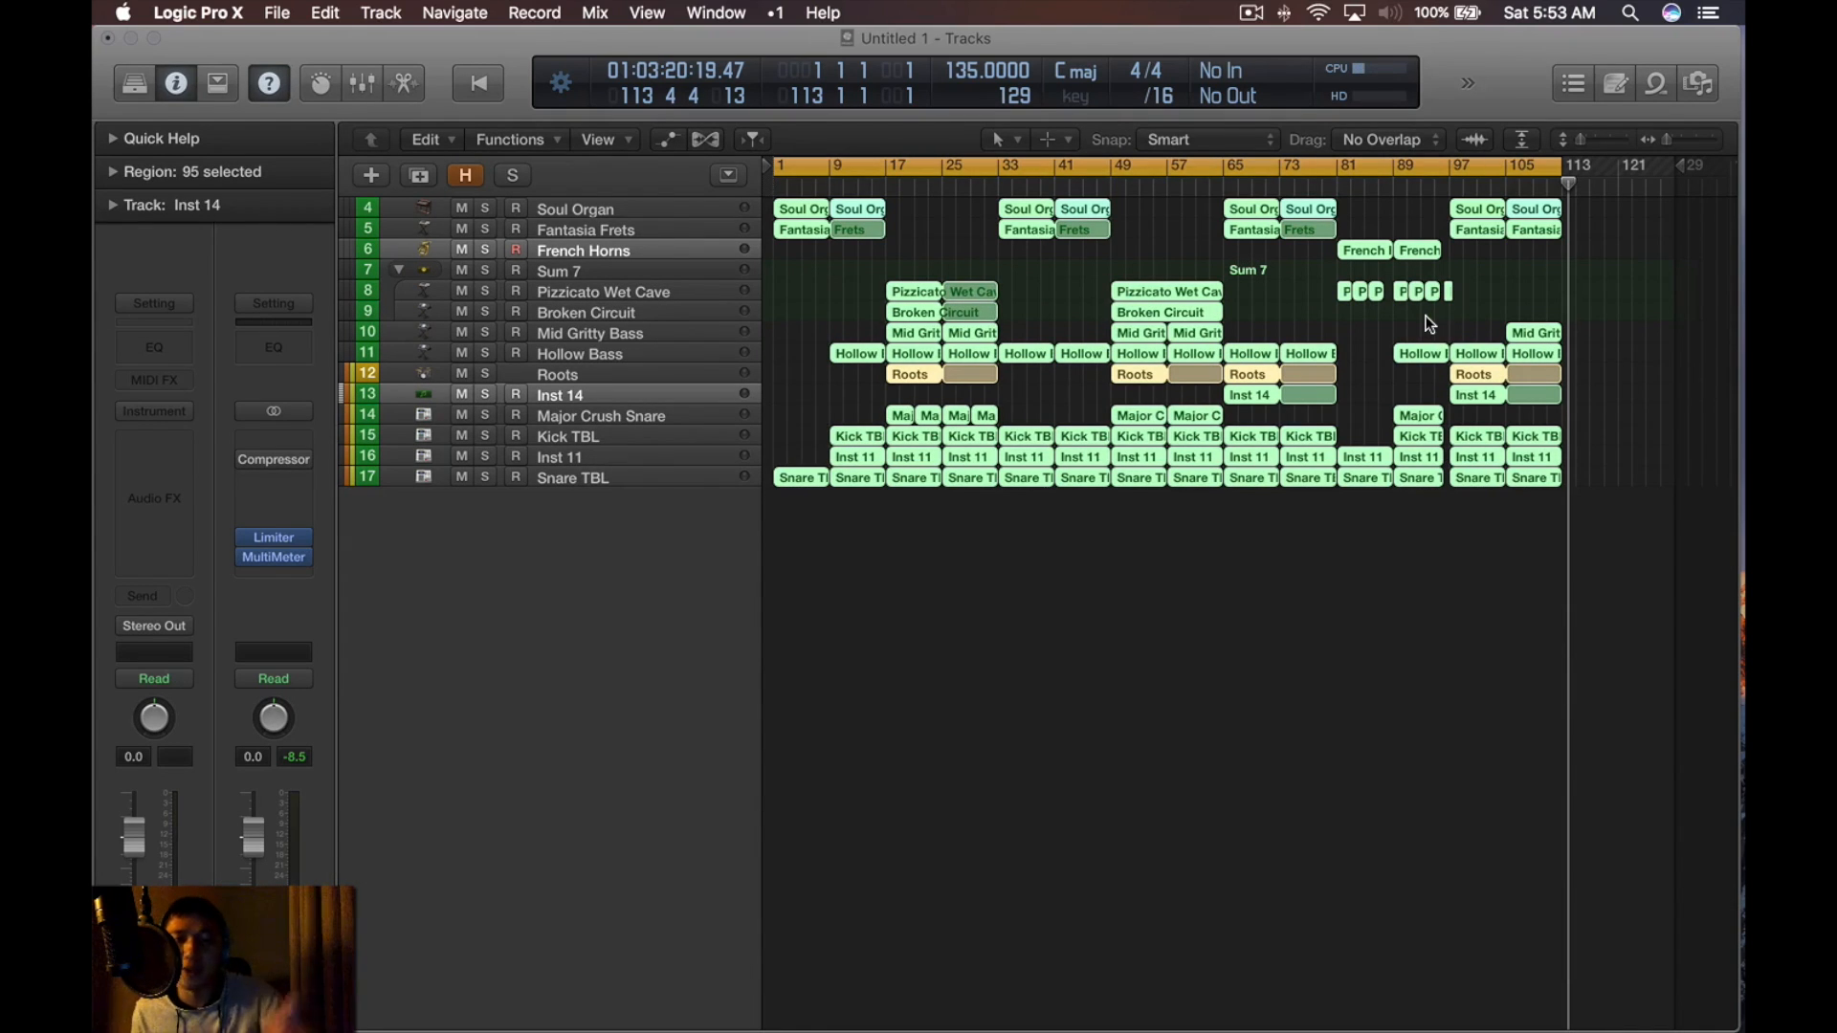
{"action": "scroll", "coordinate": [1309, 354], "scroll_direction": "up", "scroll_amount": 2}
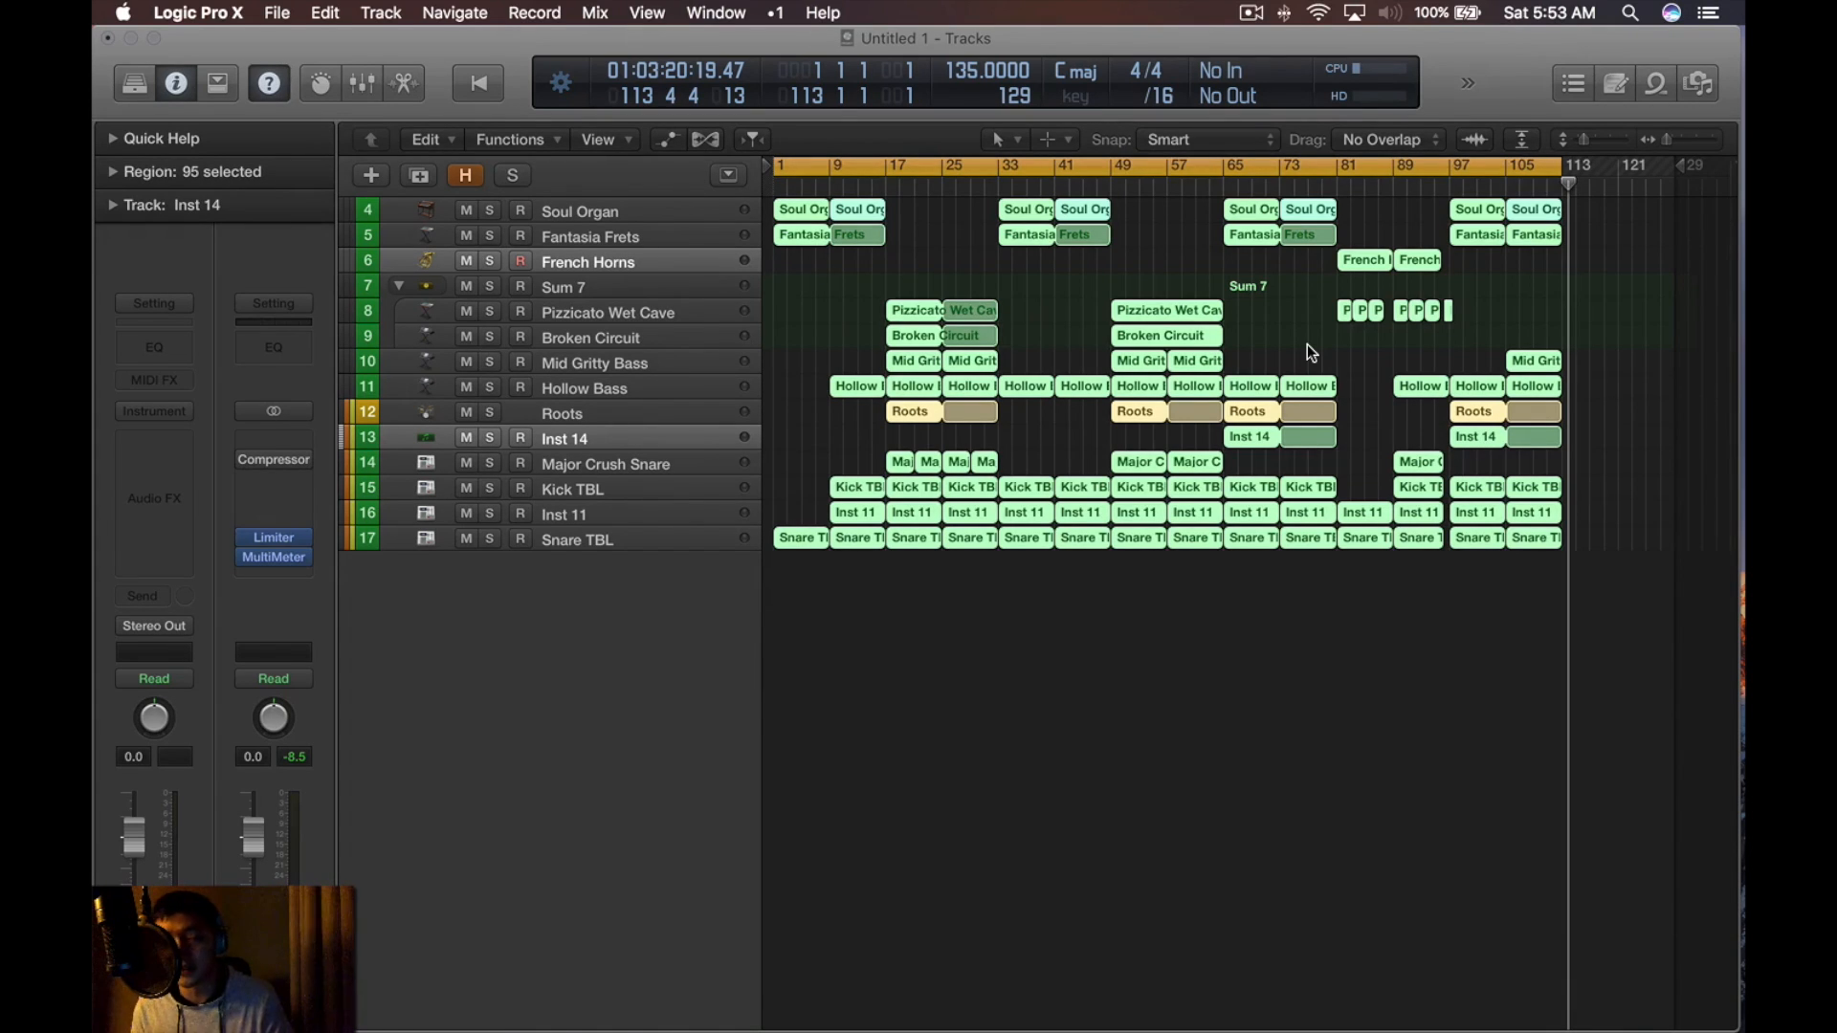
{"action": "key", "text": "space"}
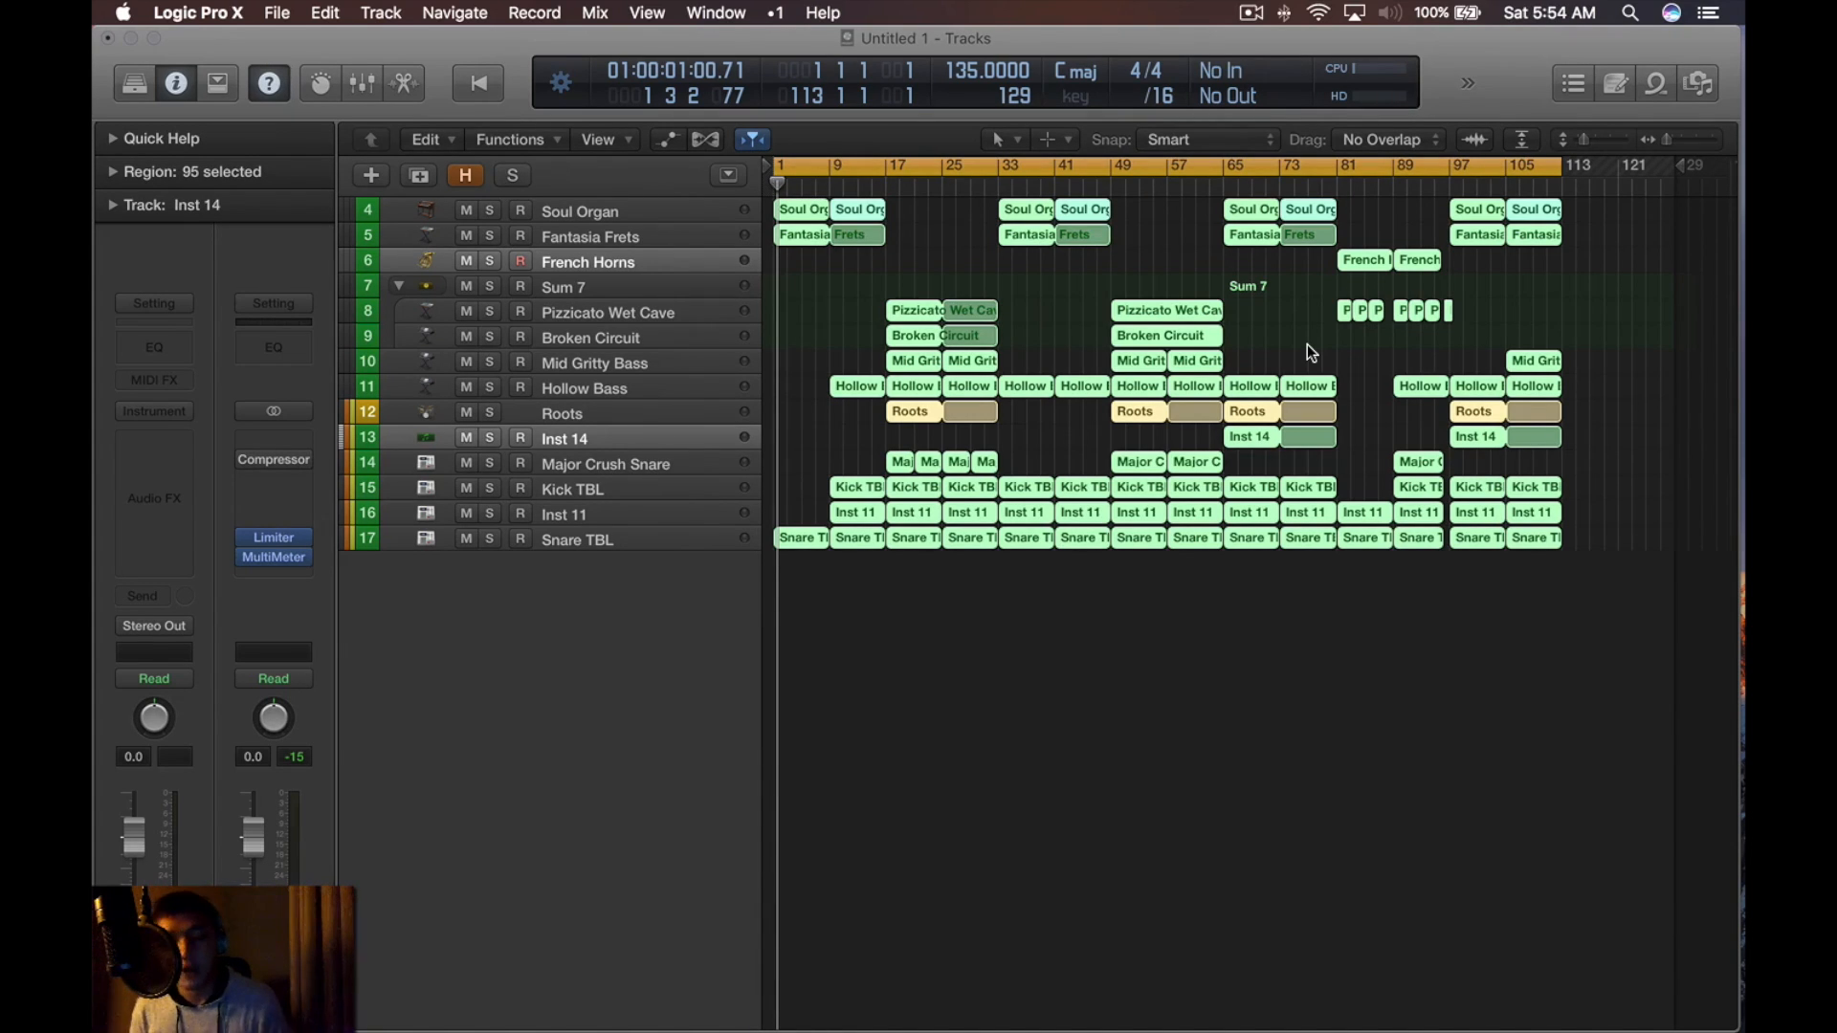
{"action": "scroll", "coordinate": [1307, 346], "scroll_direction": "up", "scroll_amount": 3}
{"action": "left_click", "coordinate": [1306, 346]}
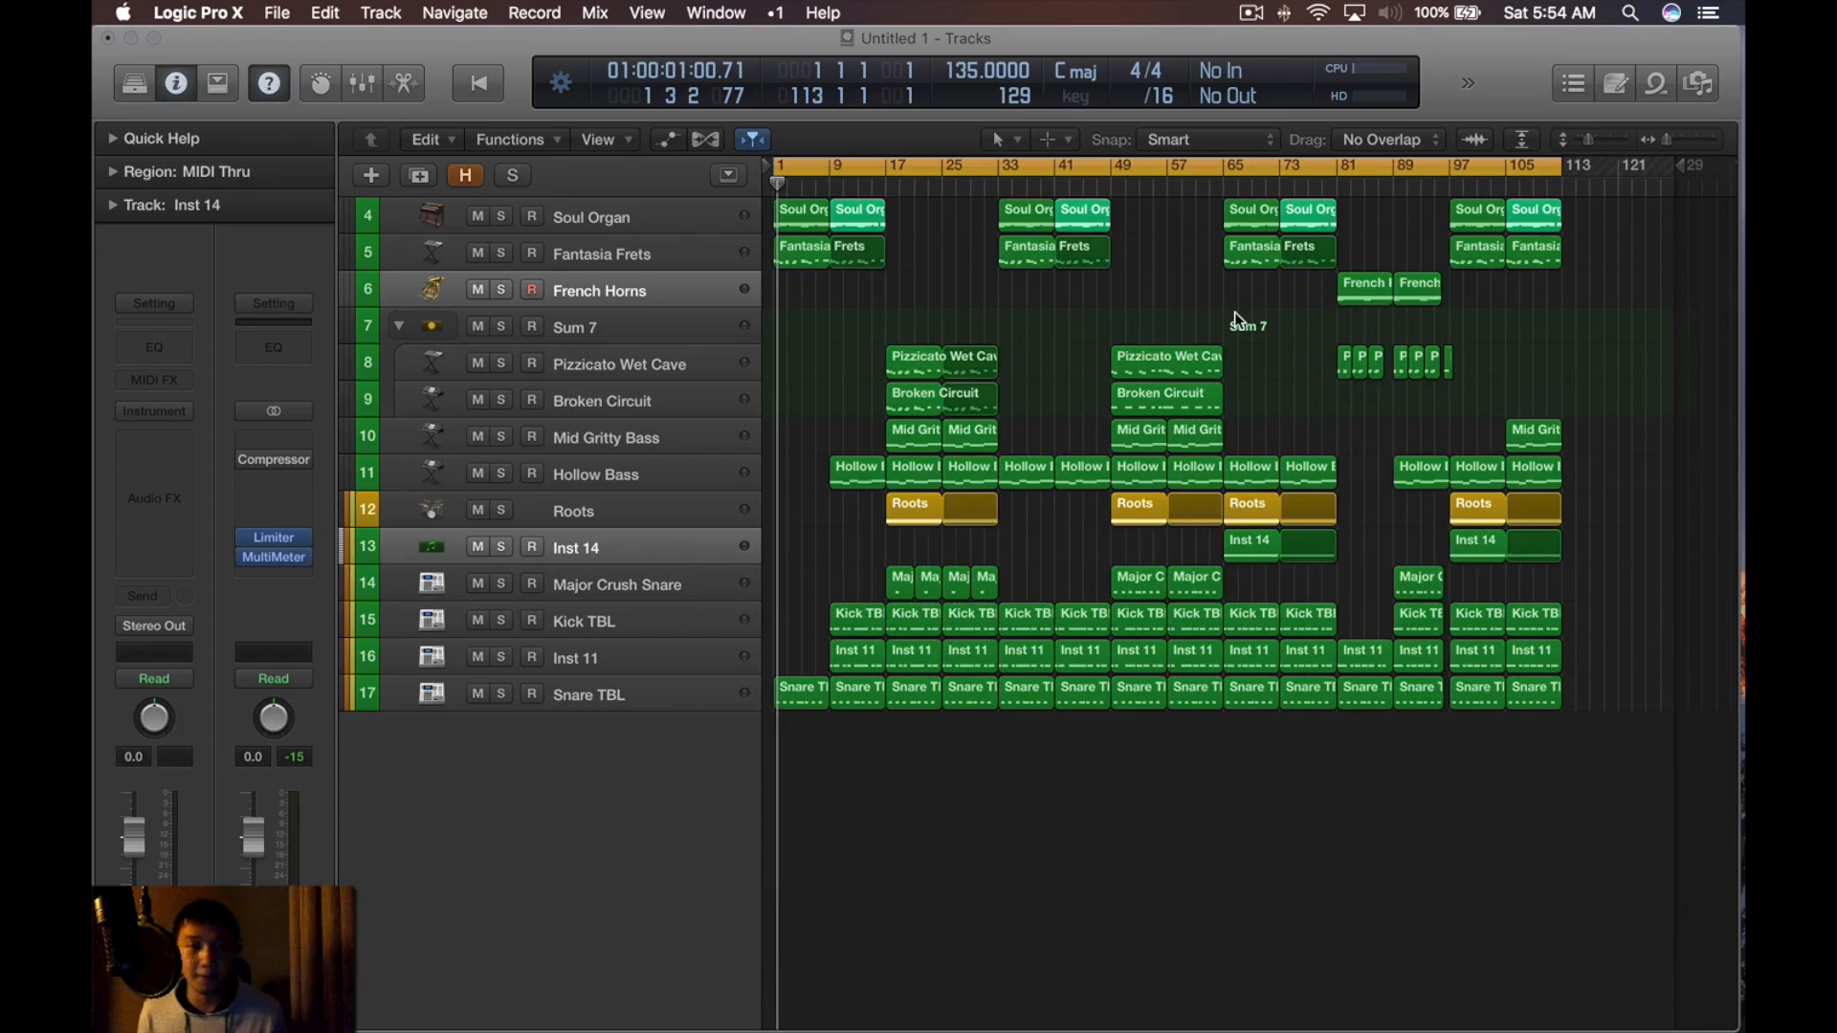